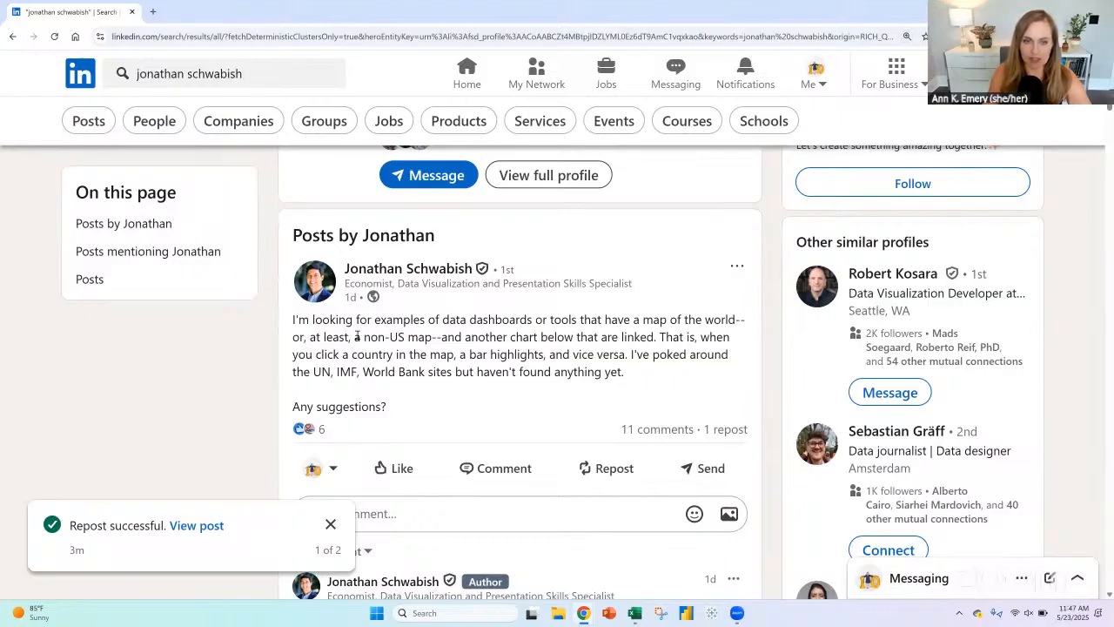
Step: Read the post's request for a non-US map linked to another chart, and look through the examples suggested in its comments
drag(364, 337, 437, 339)
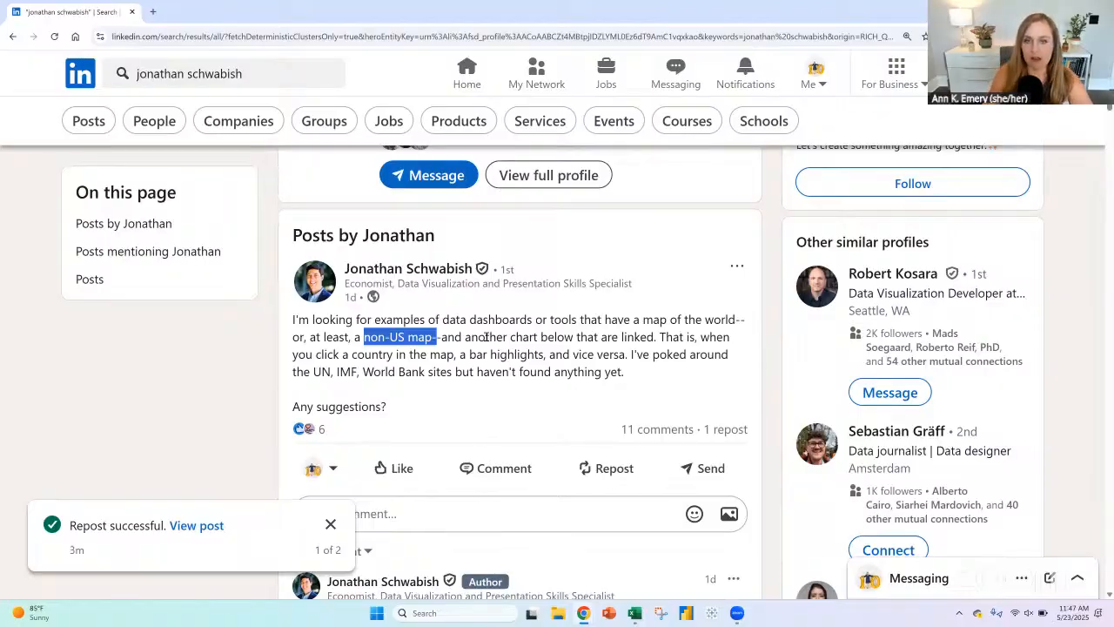
drag(465, 336, 658, 340)
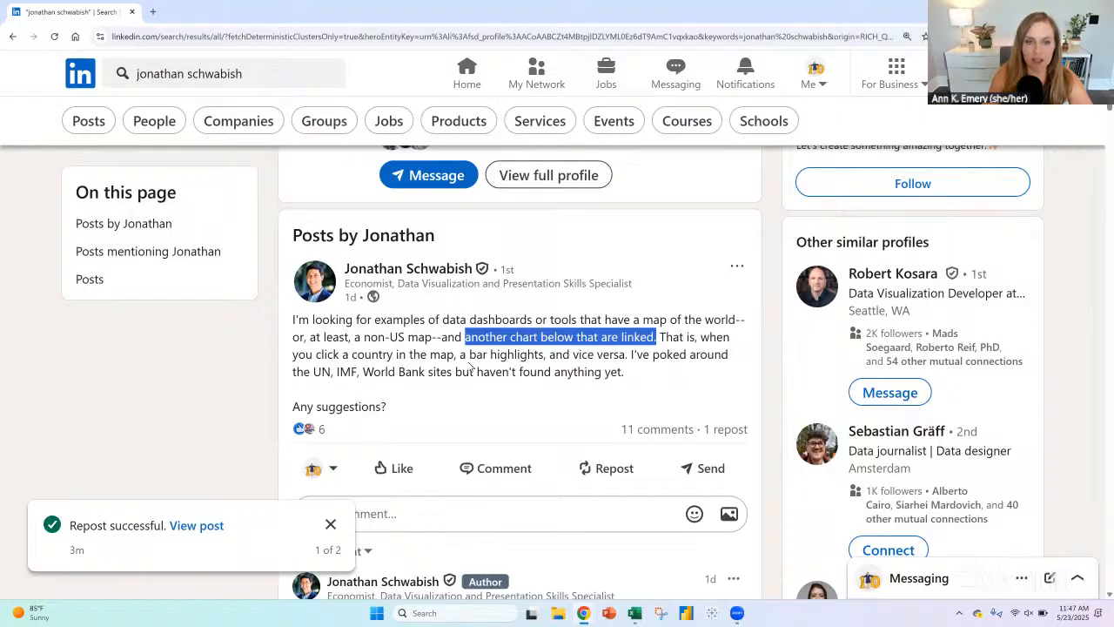
drag(348, 355, 544, 355)
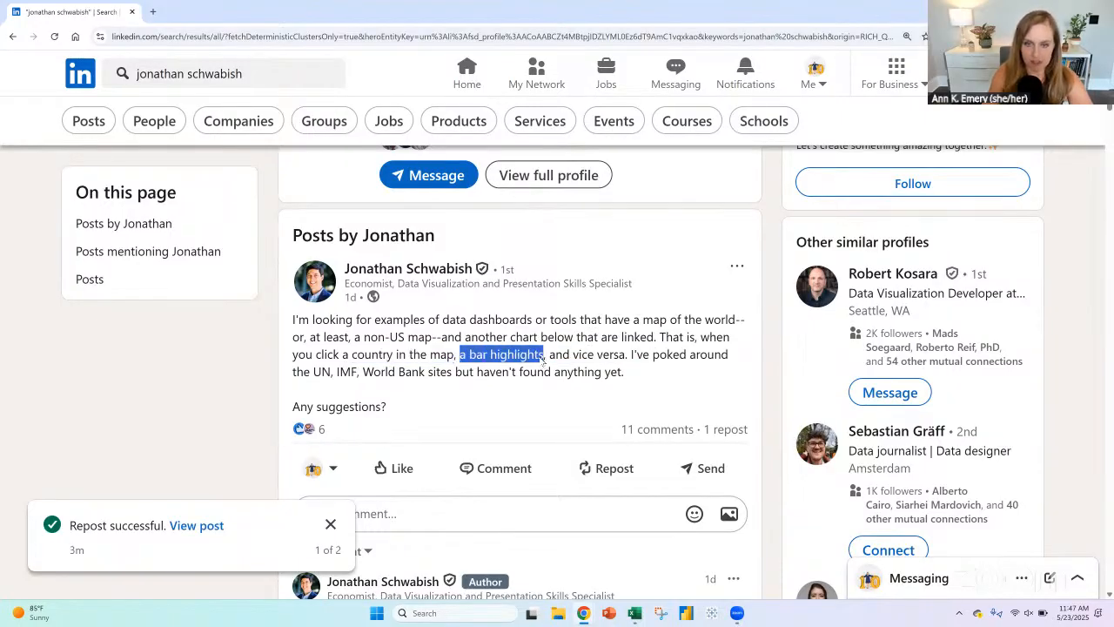
scroll(541, 357, down, 1)
scroll(536, 357, down, 3)
scroll(537, 357, down, 8)
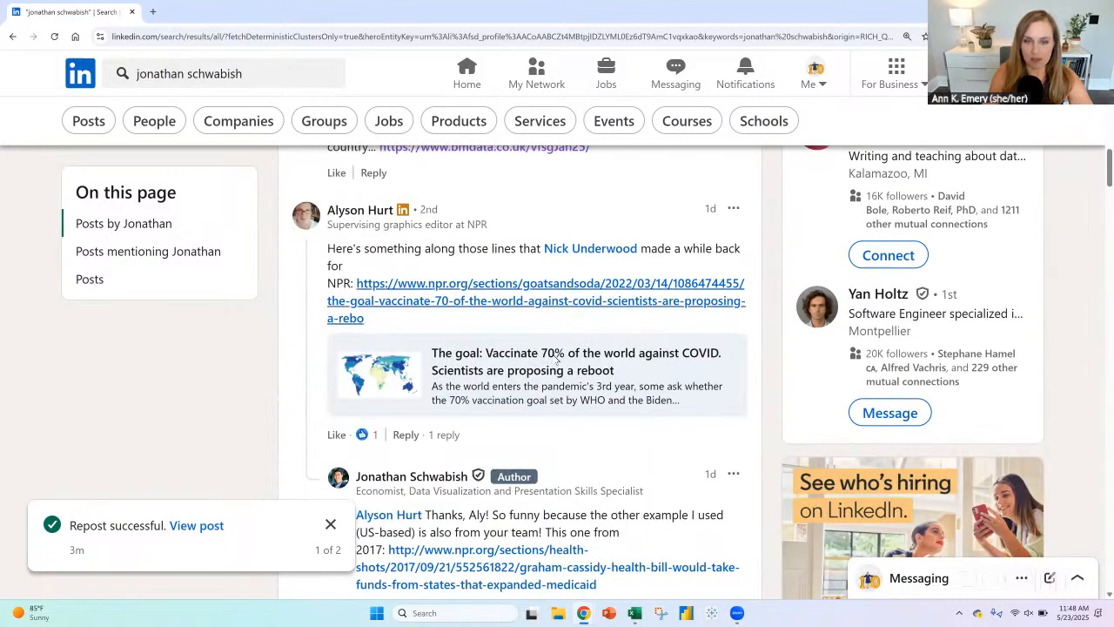
scroll(586, 388, down, 2)
scroll(586, 388, down, 4)
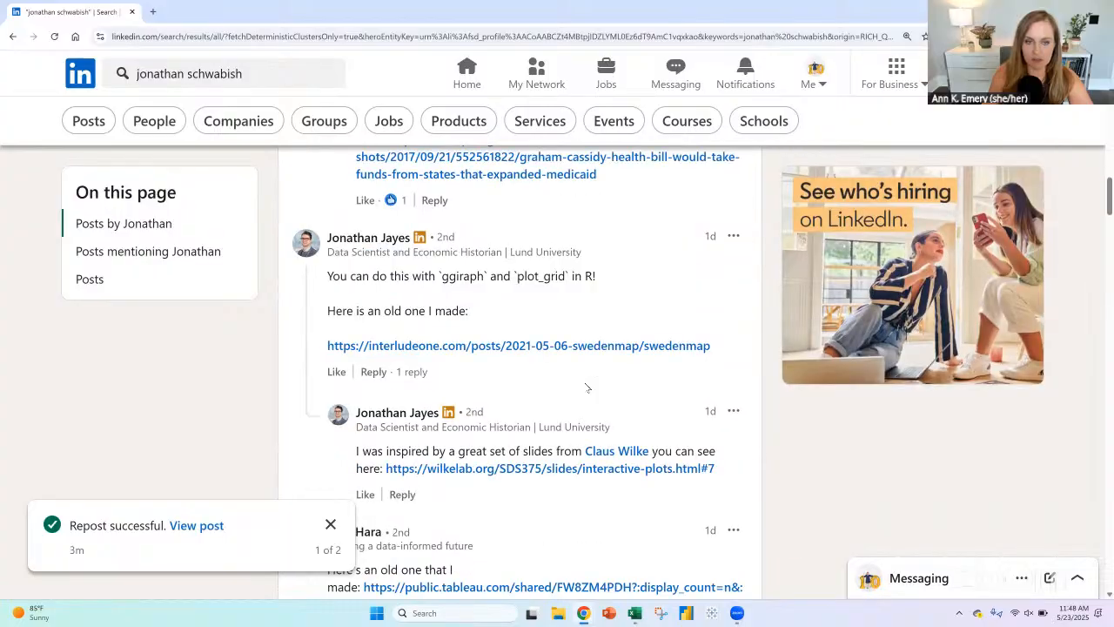
scroll(587, 388, up, 7)
scroll(585, 386, up, 9)
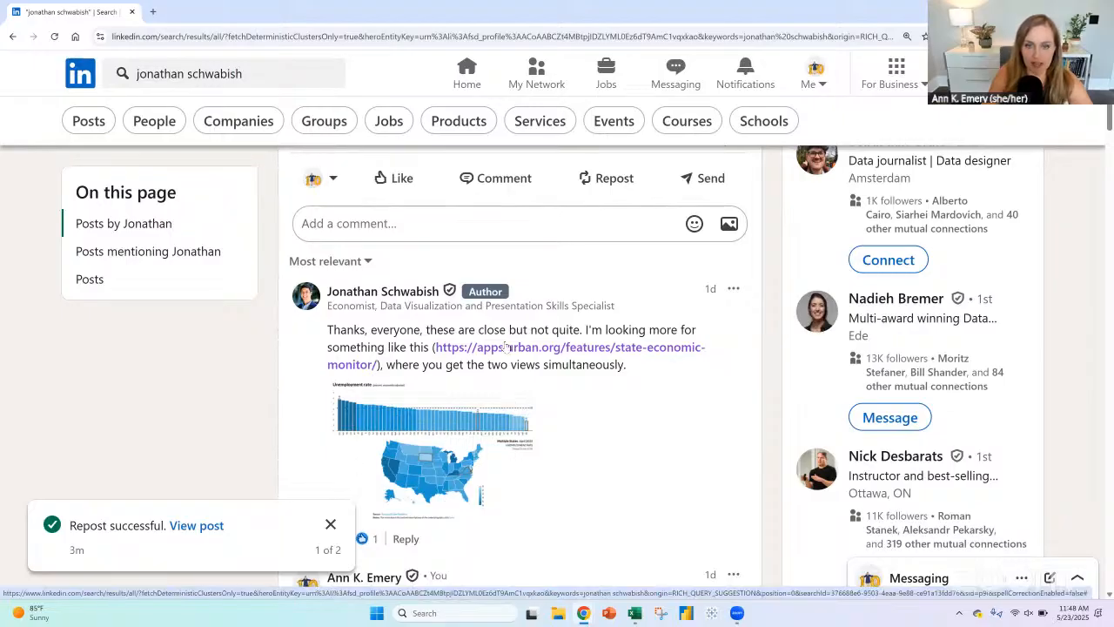
Step: Open the State Economic Monitor linked in the post author's comment and bring its unemployment rate charts into view
click(507, 352)
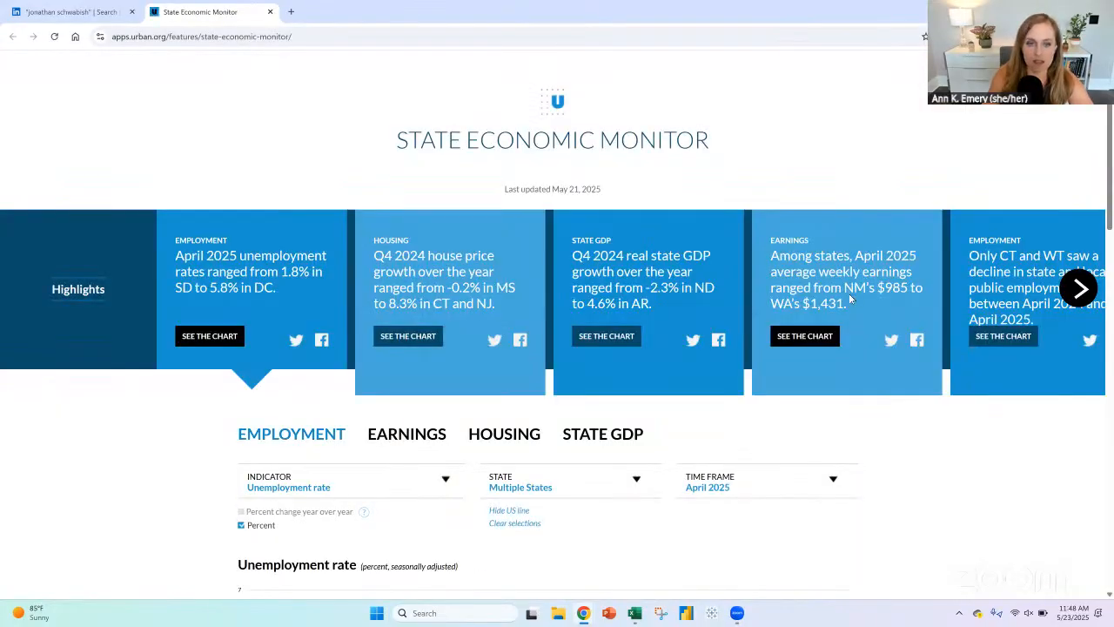
scroll(848, 298, down, 5)
scroll(850, 299, up, 1)
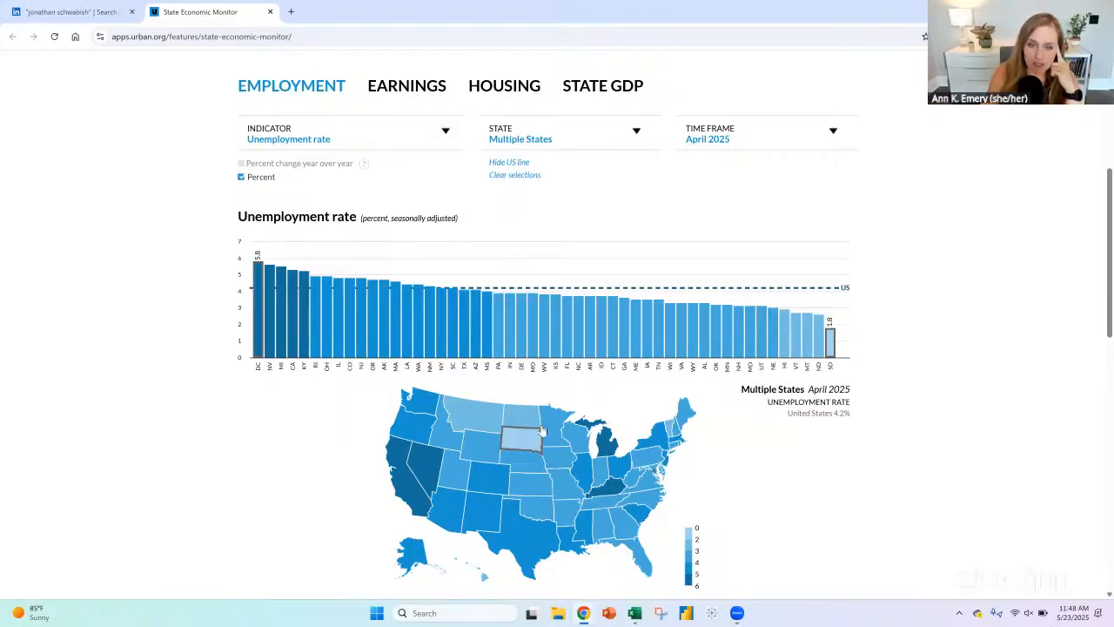
Step: Highlight Montana, Kansas and Colorado on the State Economic Monitor map to examine how it links to the bar chart
click(474, 420)
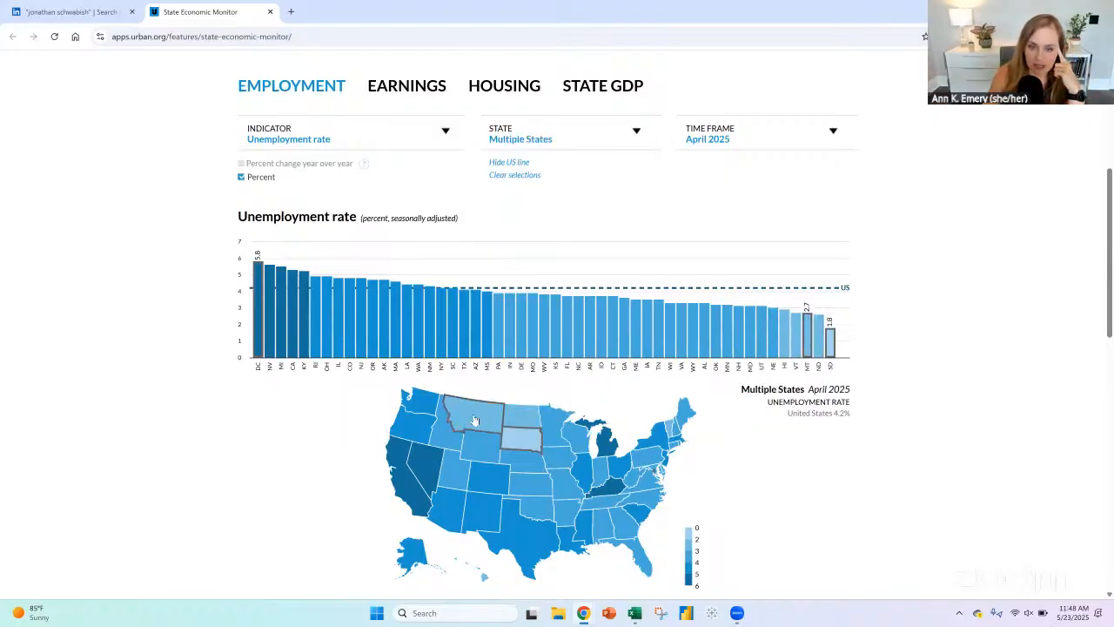
mouse_move(814, 335)
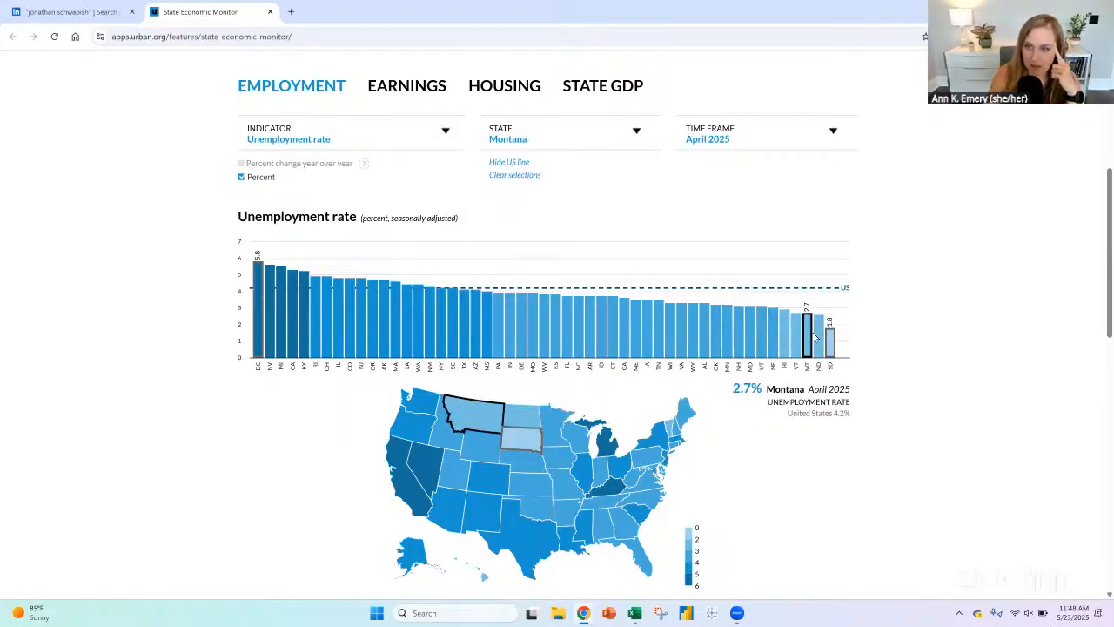
click(525, 496)
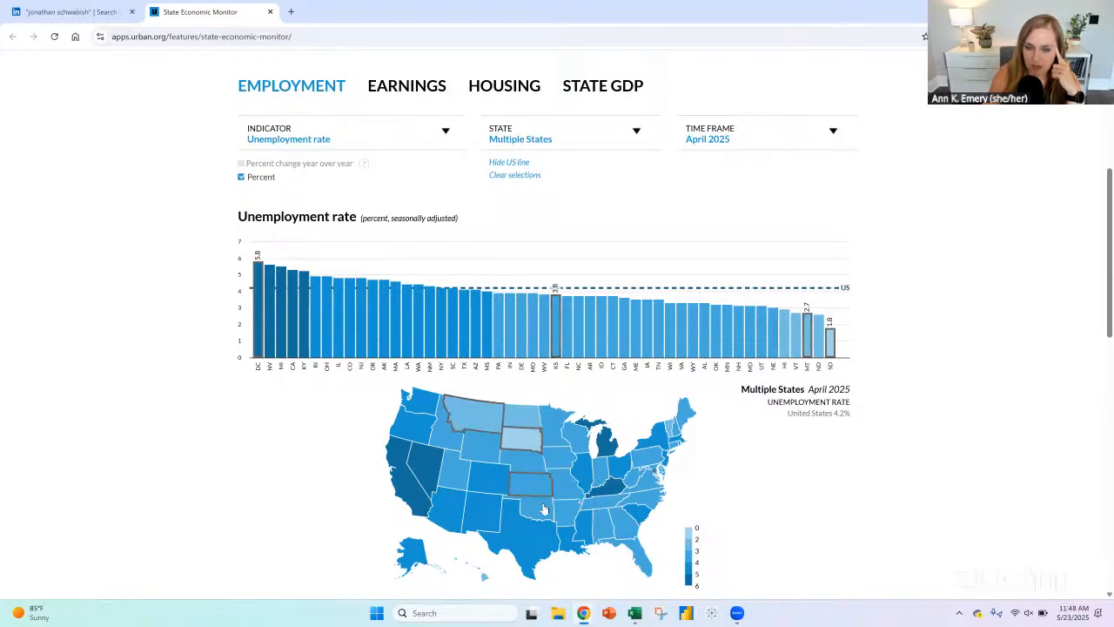
click(475, 481)
mouse_move(519, 540)
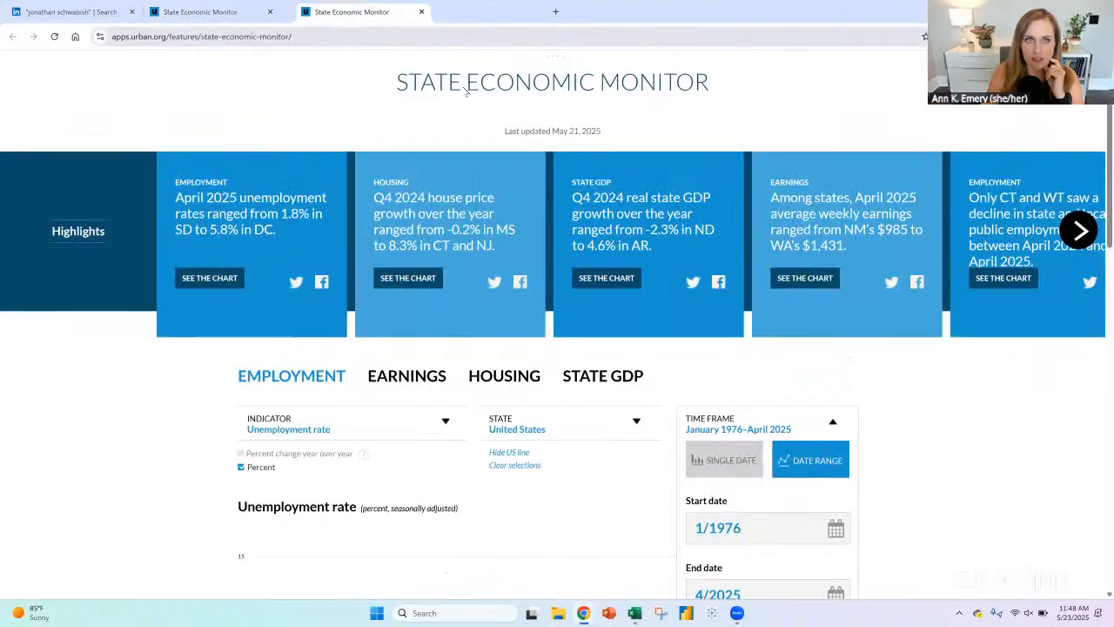
click(193, 12)
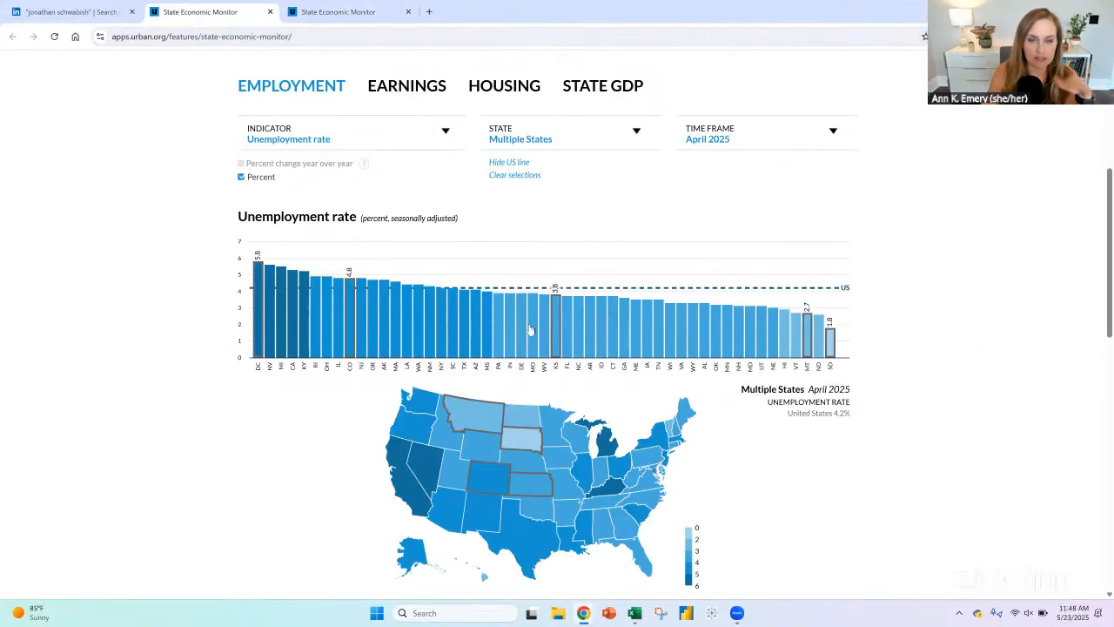
click(430, 419)
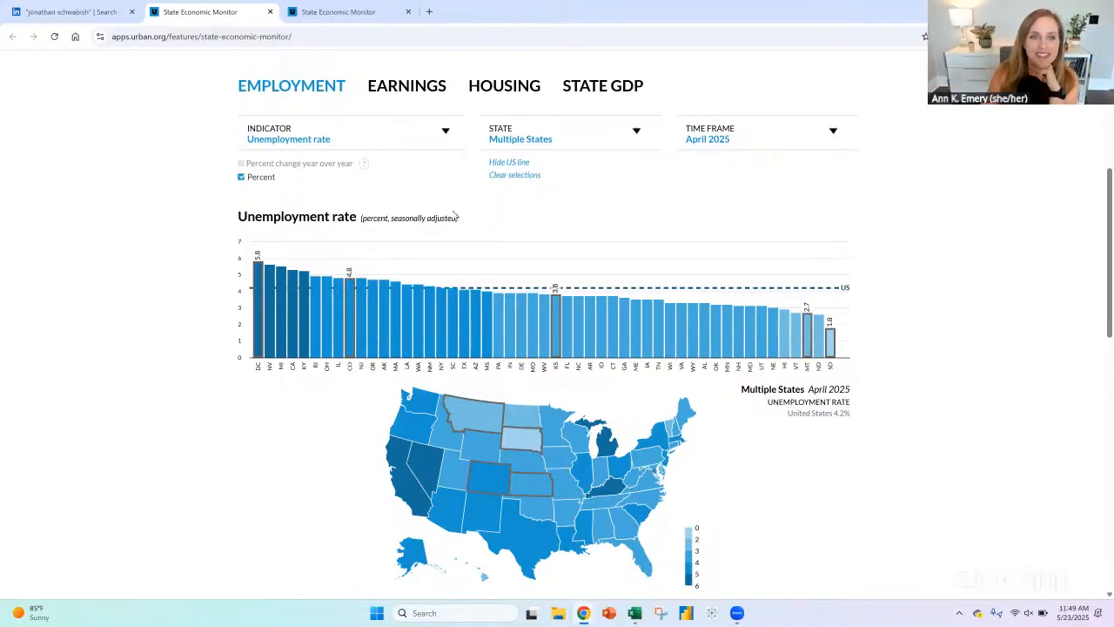
Step: Download the unemployment rate data for all states and all years from the second open State Economic Monitor page
click(329, 12)
scroll(123, 348, down, 2)
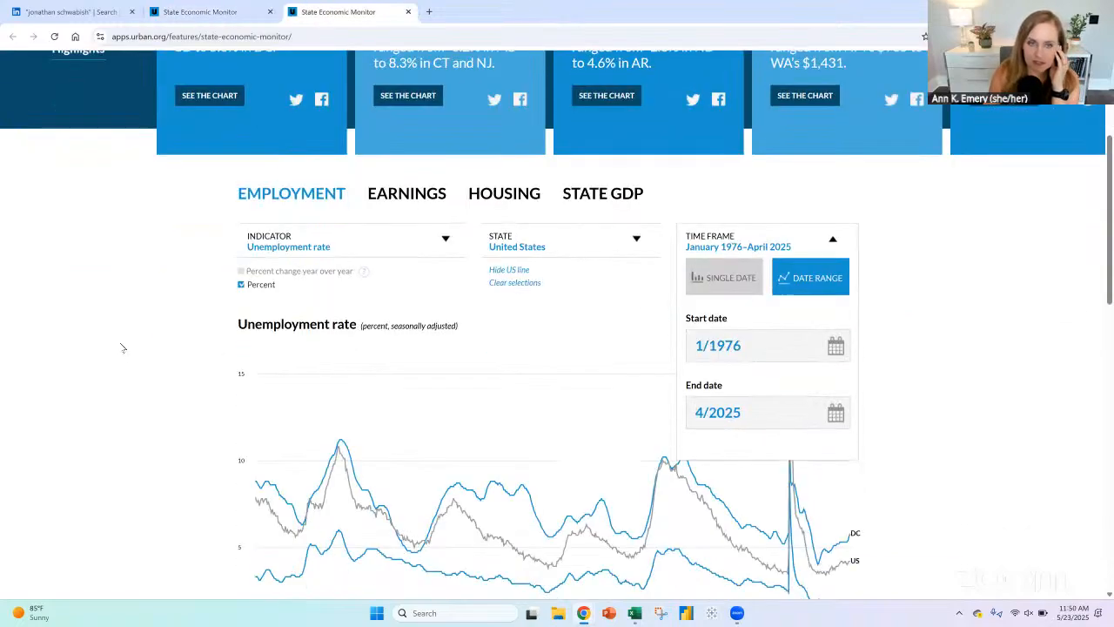
scroll(121, 346, down, 2)
scroll(139, 348, up, 1)
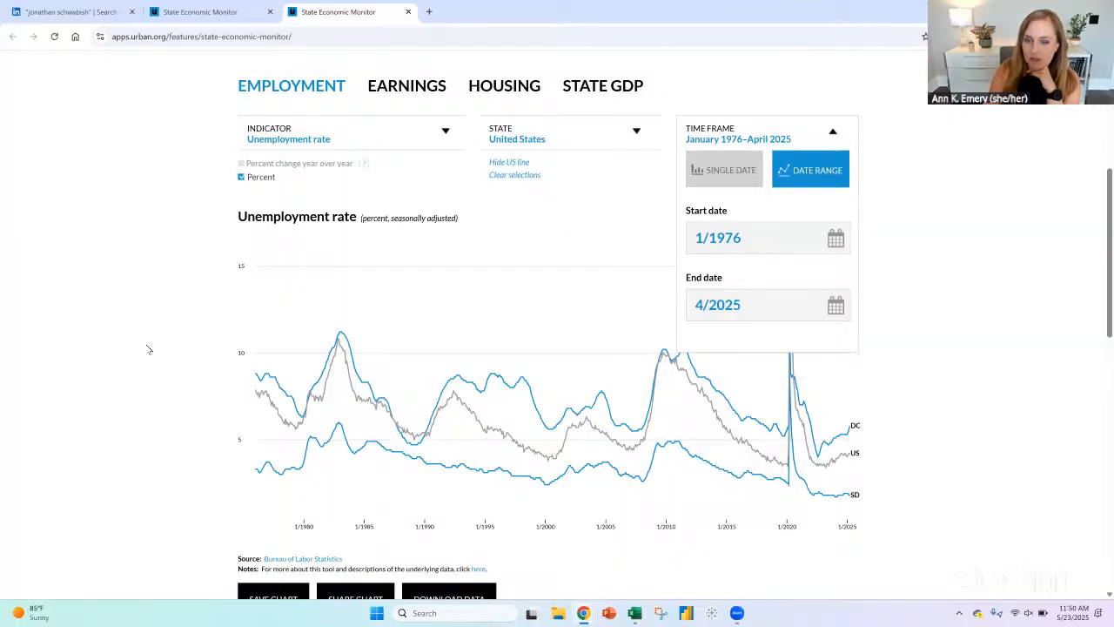
scroll(418, 543, down, 1)
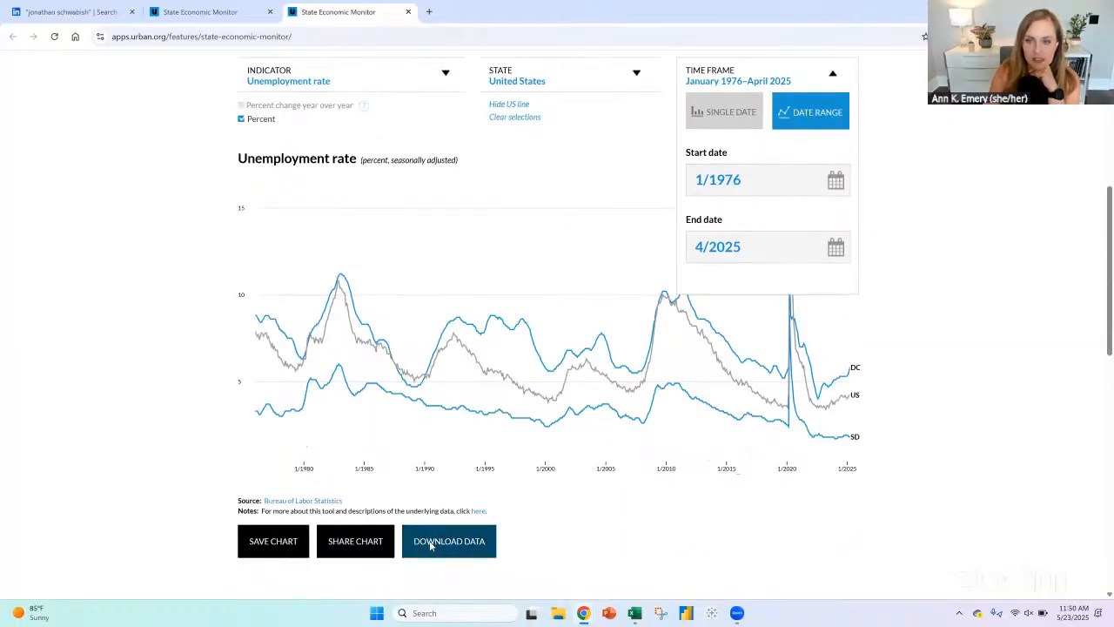
click(433, 541)
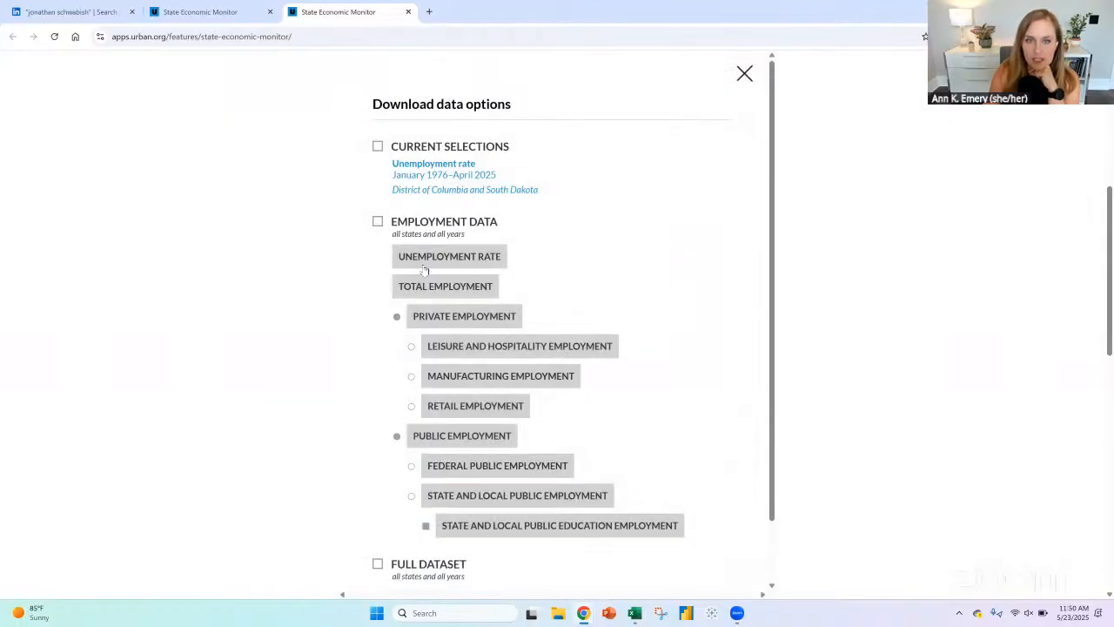
click(430, 262)
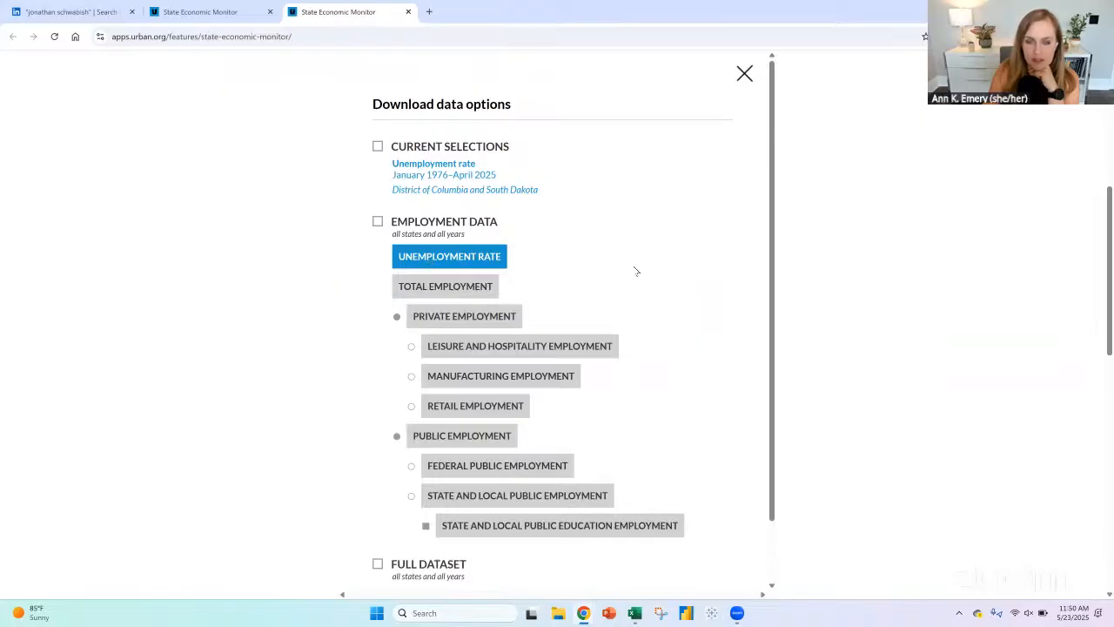
scroll(681, 269, down, 1)
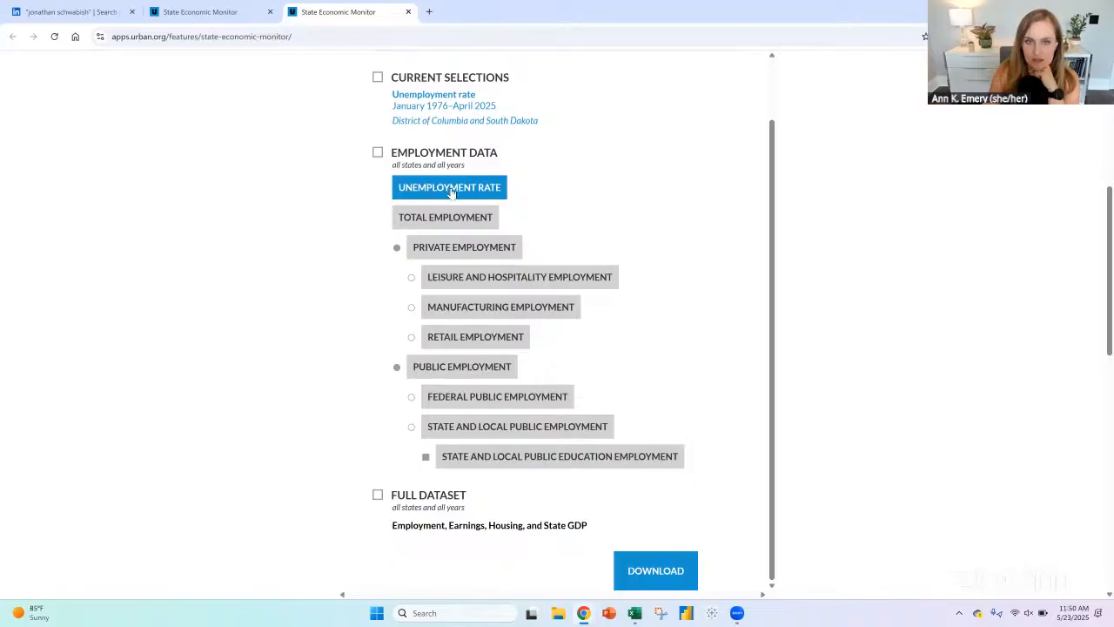
click(633, 565)
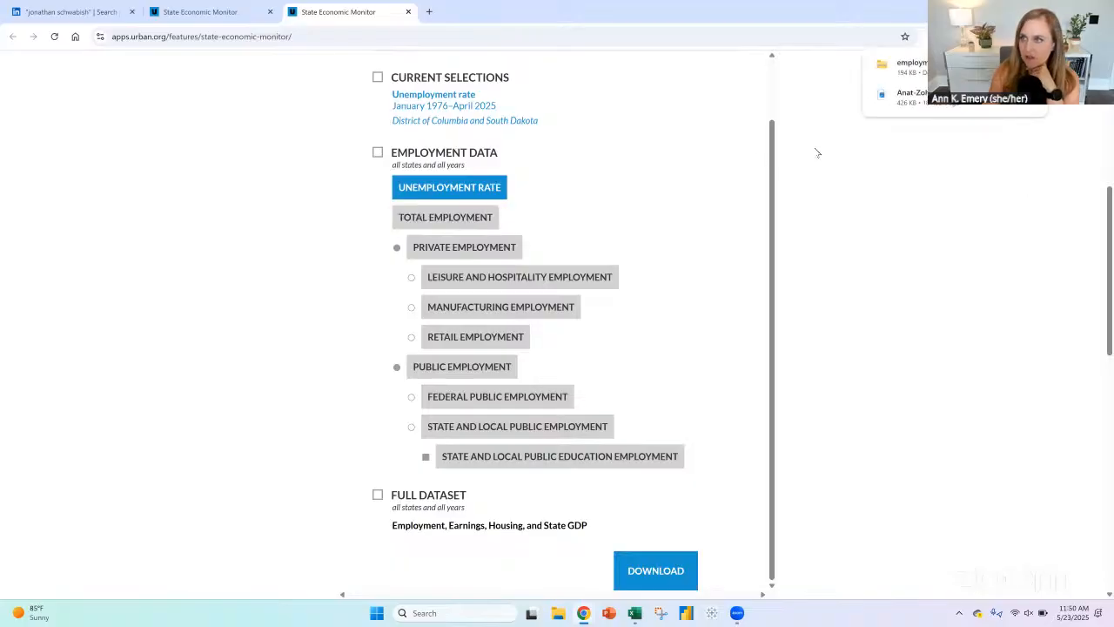
Step: Open unemployment_rate_raw from the downloaded employment_select_indicators archive and copy the entire sheet
click(912, 66)
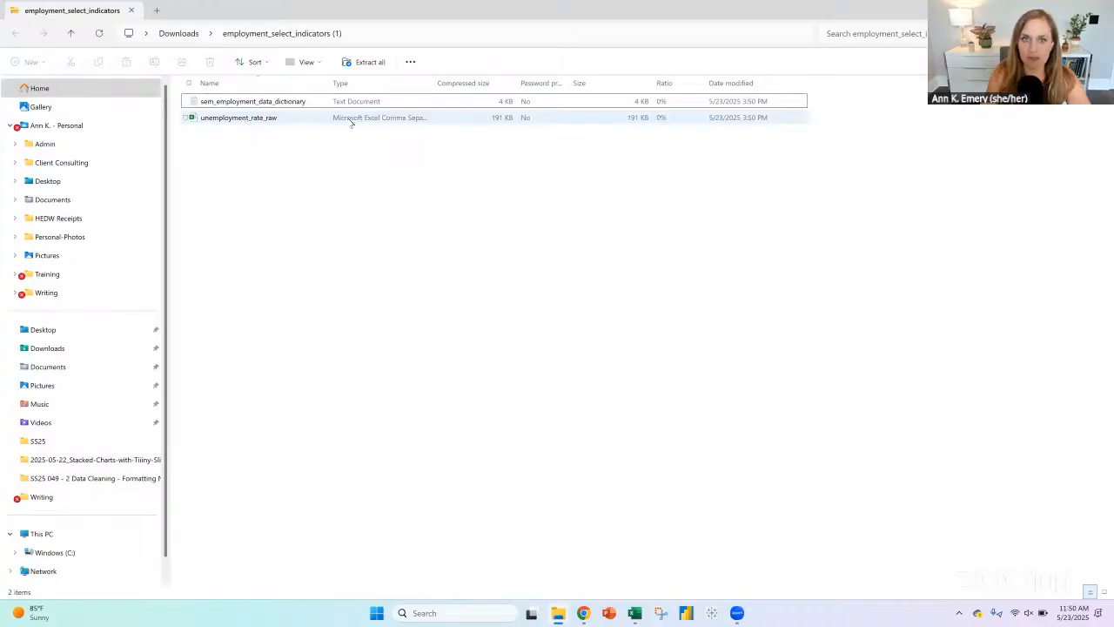
double_click(270, 119)
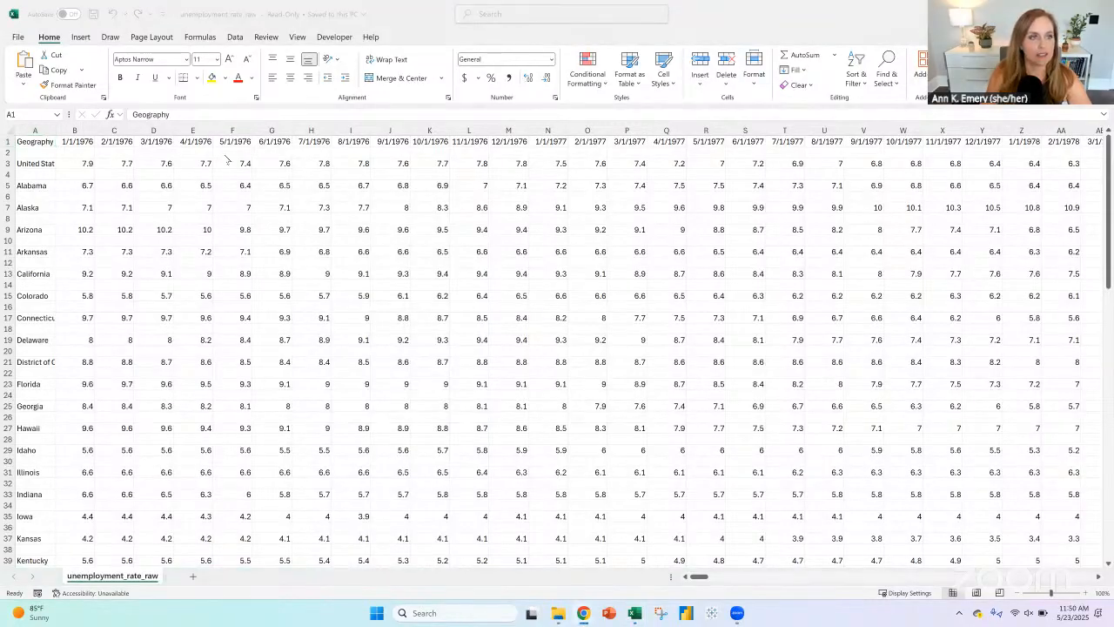
click(12, 130)
click(11, 129)
key(ctrl+c)
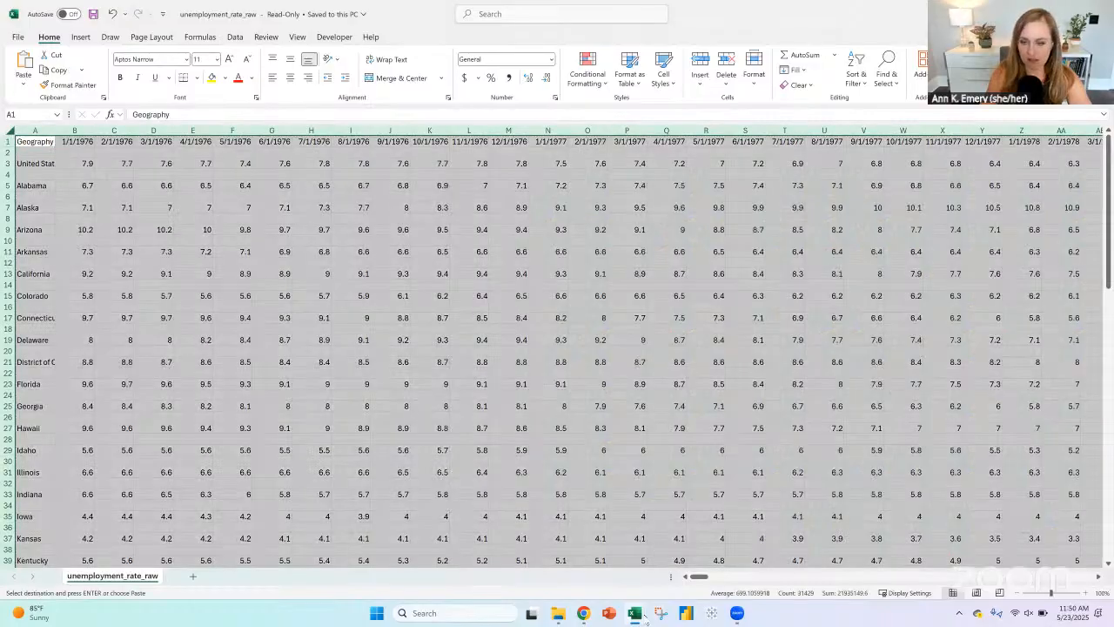
Step: Switch to the Unemployment-by-State workbook and paste the copied unemployment data into a new sheet
mouse_move(636, 614)
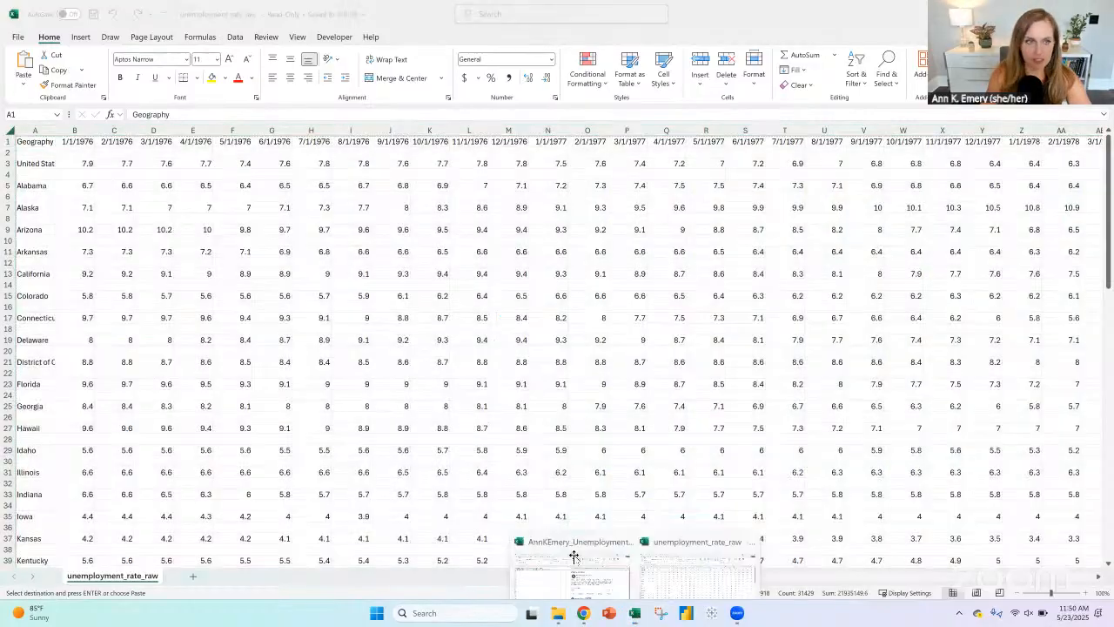
click(569, 558)
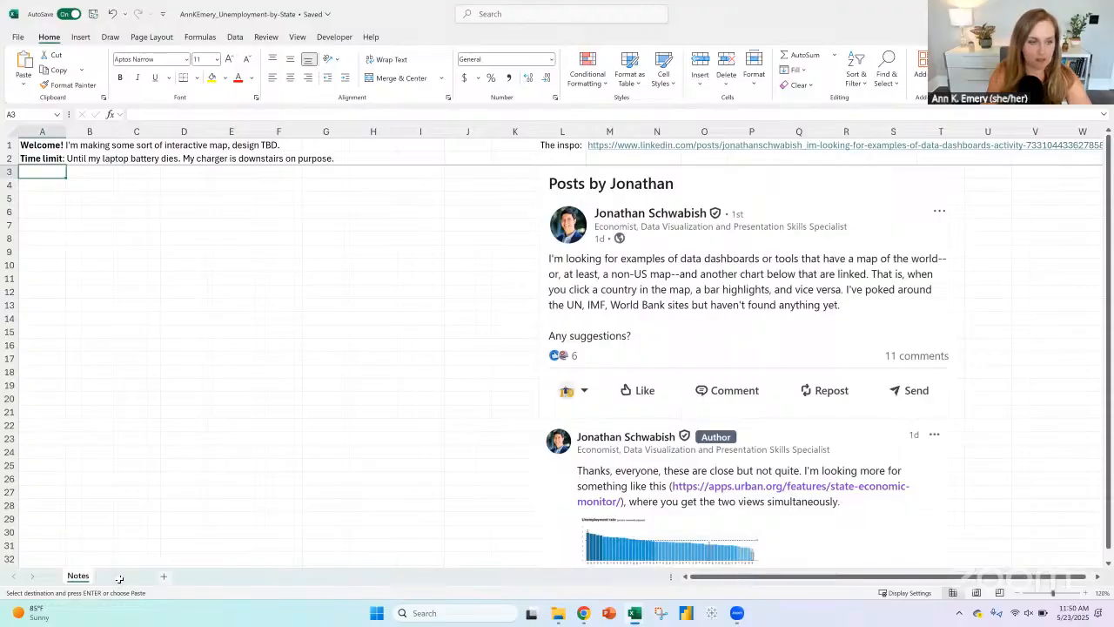
click(123, 576)
key(Return)
Step: Rename the new sheet holding the pasted data as Dataset
right_click(114, 577)
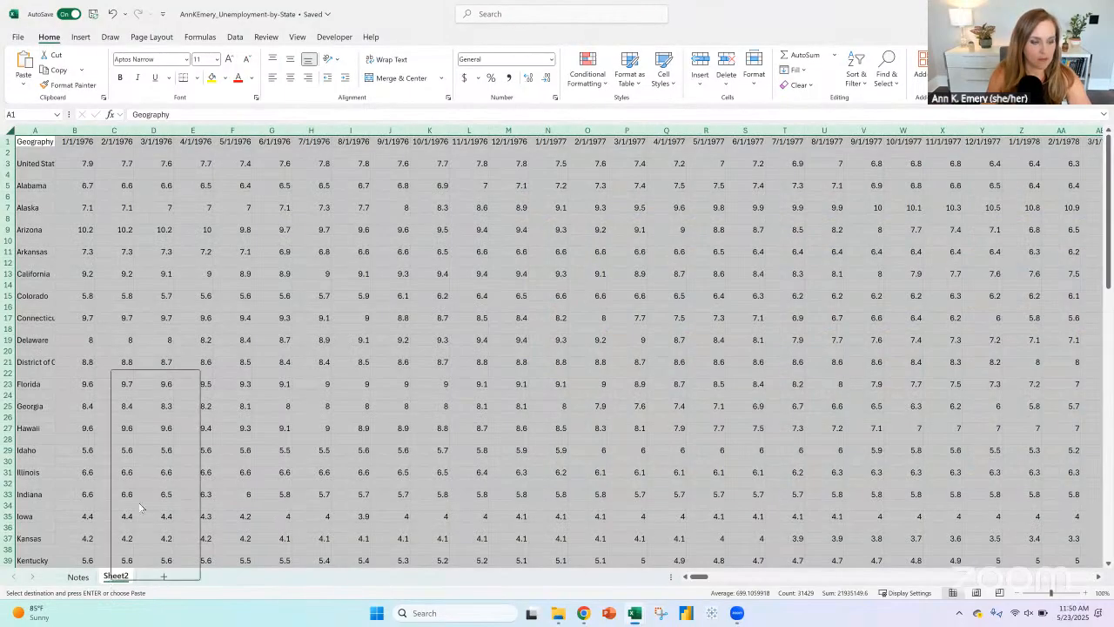
click(139, 413)
text(Dataset)
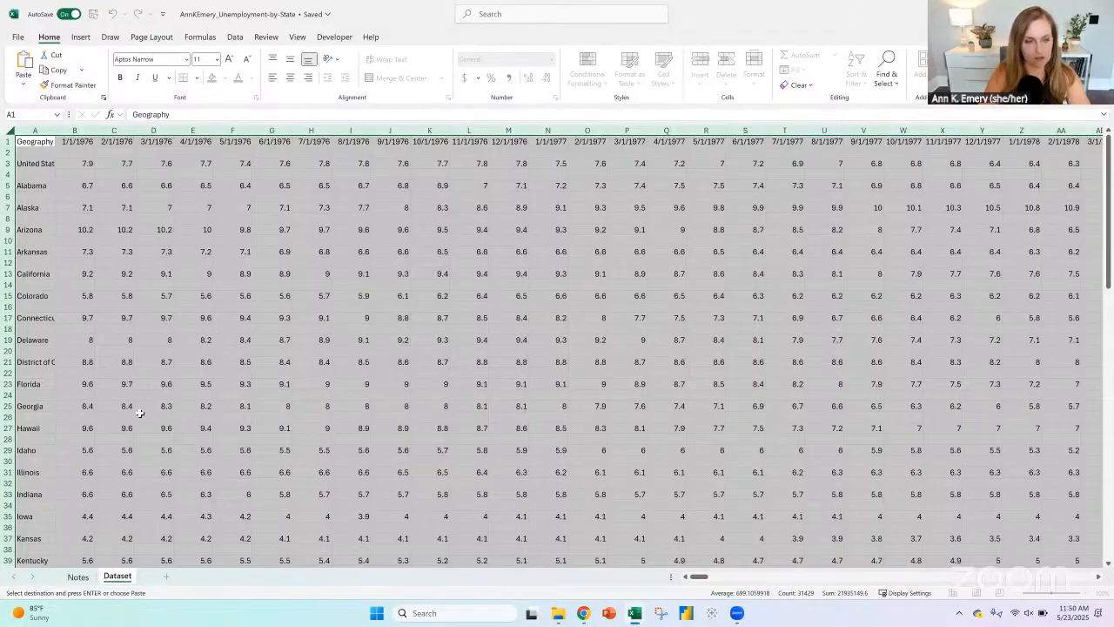
key(Return)
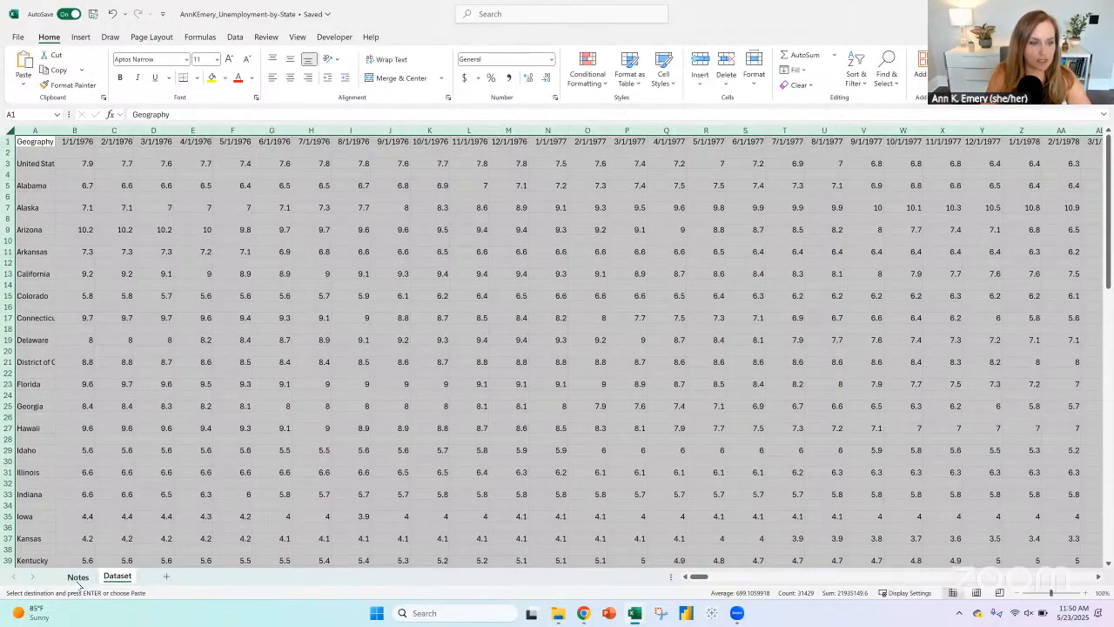
Step: Enter a to-do list heading with the author's first name, ending in a colon, in cell A4 of the Notes sheet
key(ctrl+Page_Up)
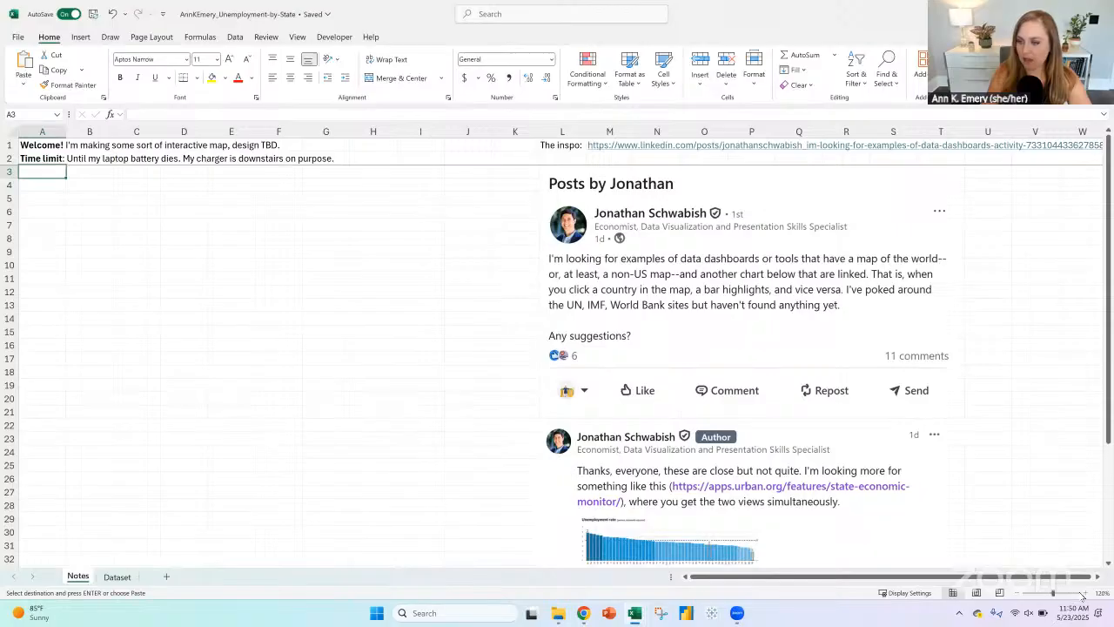
click(1085, 593)
scroll(87, 217, up, 2)
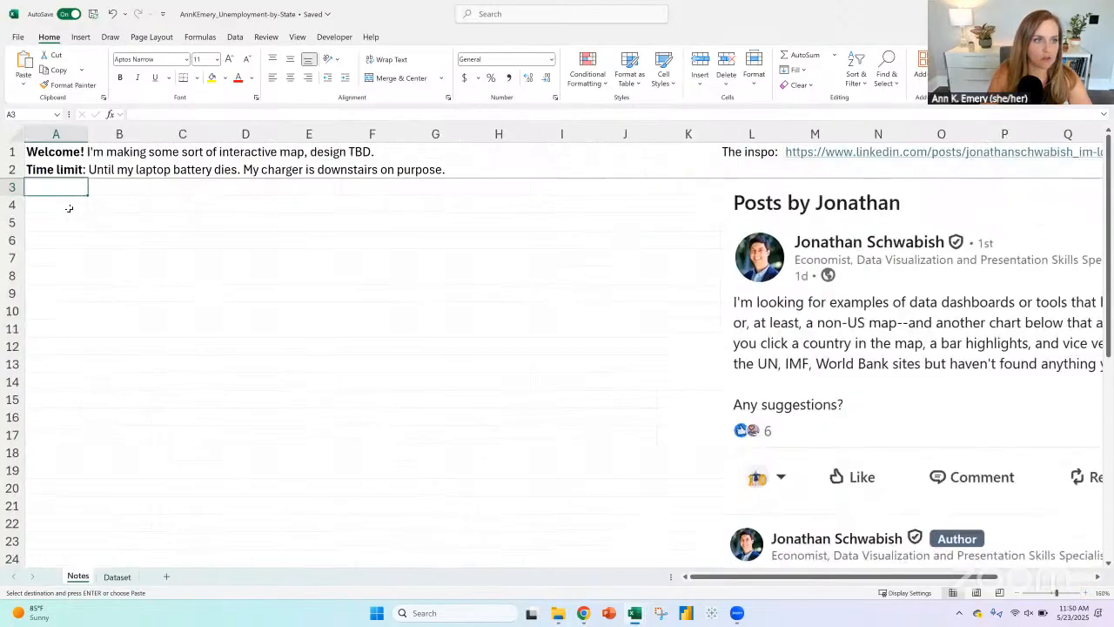
click(68, 209)
text(Ann's)
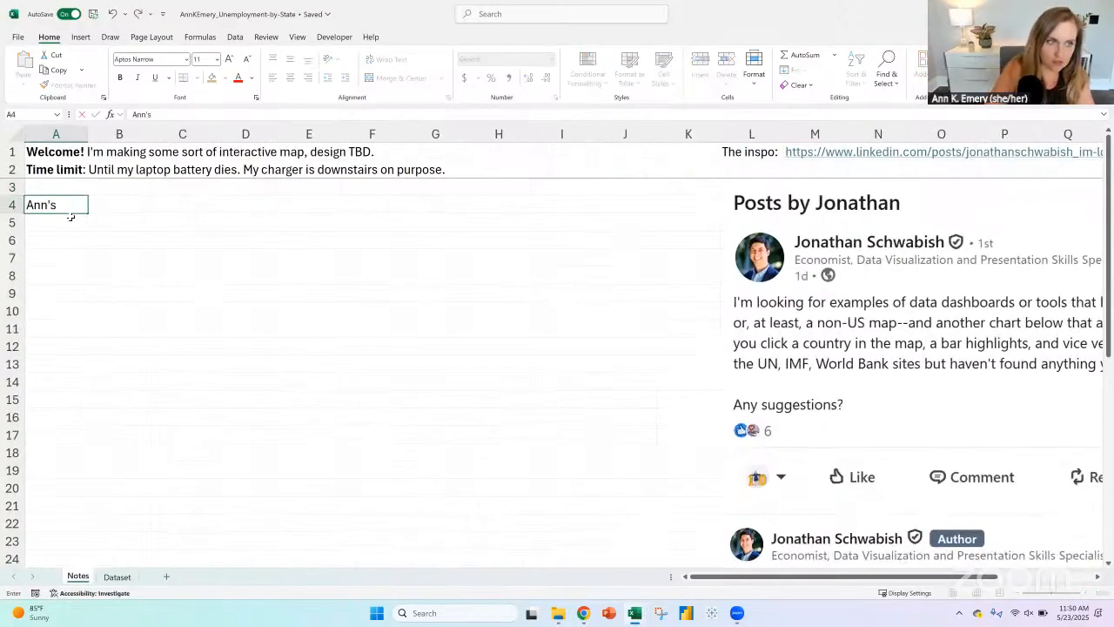
text( to do)
key(BackSpace)
key(BackSpace)
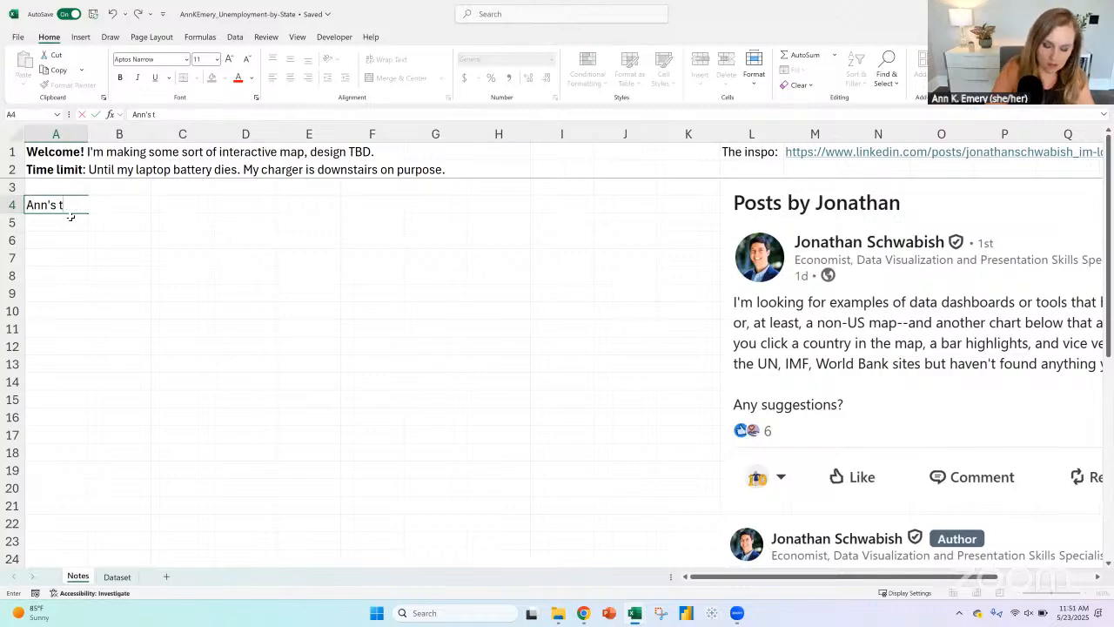
text(o-do list)
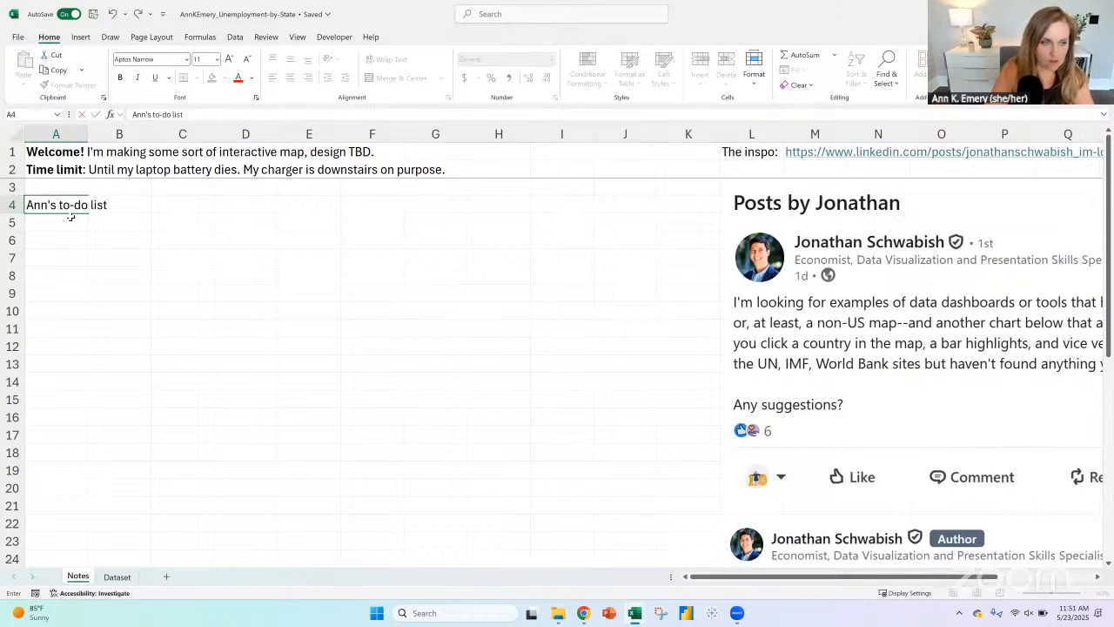
text(:)
key(Return)
Step: Make the to-do list heading in A4 bold and select cell A5 below it
key(Up)
key(ctrl+b)
click(72, 217)
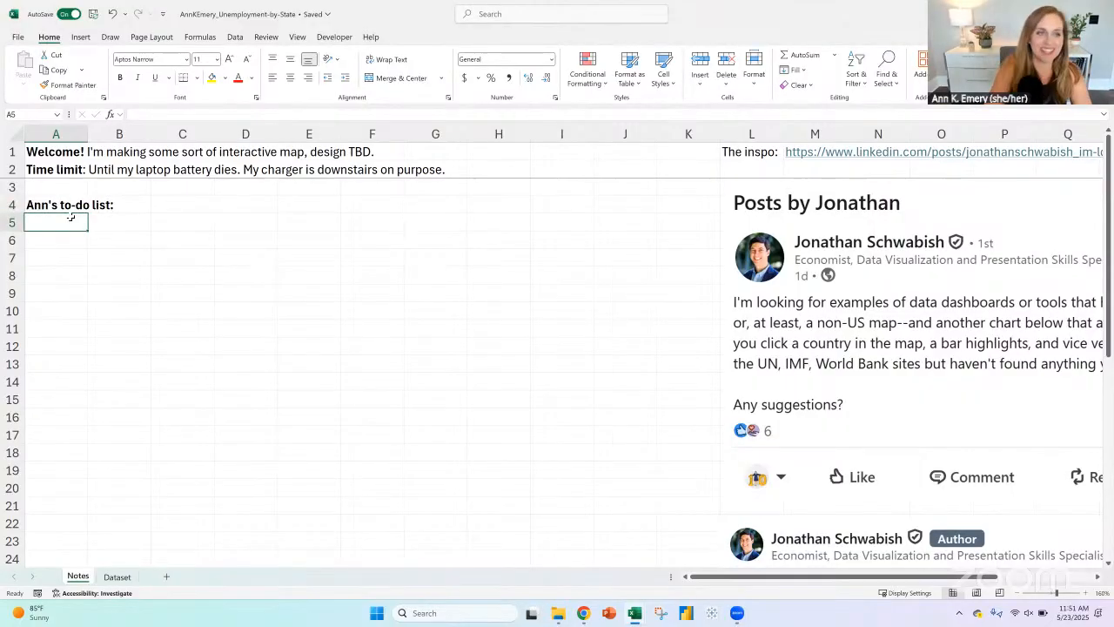
Step: Draw a large purple ink rectangle as the dashboard frame, spanning columns A to J and rows 5 to 19 of the Notes sheet
key(Return)
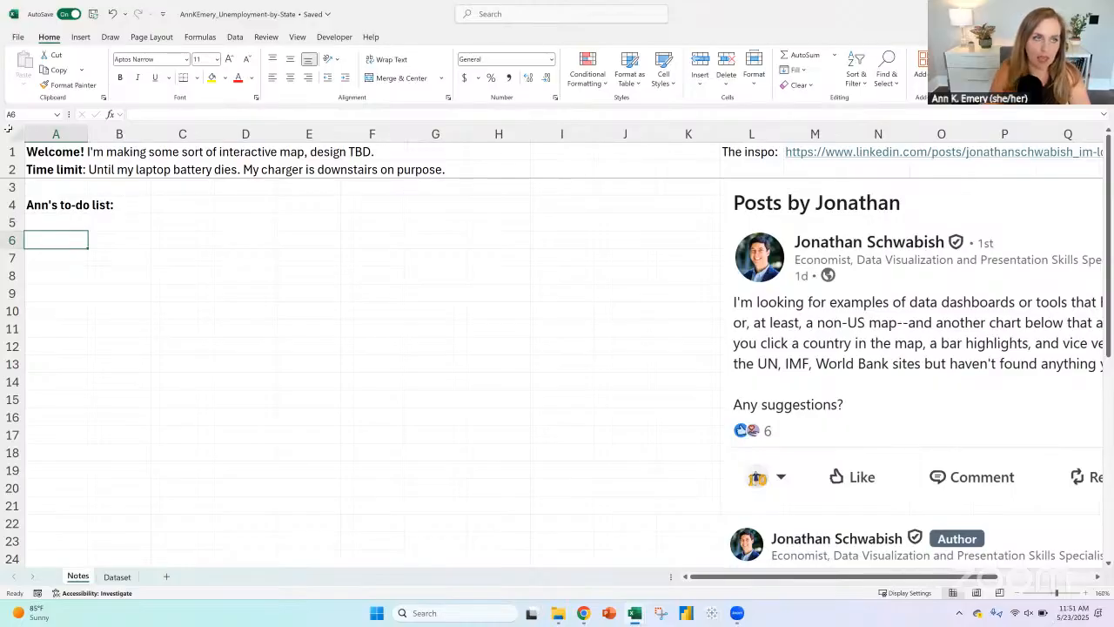
click(155, 38)
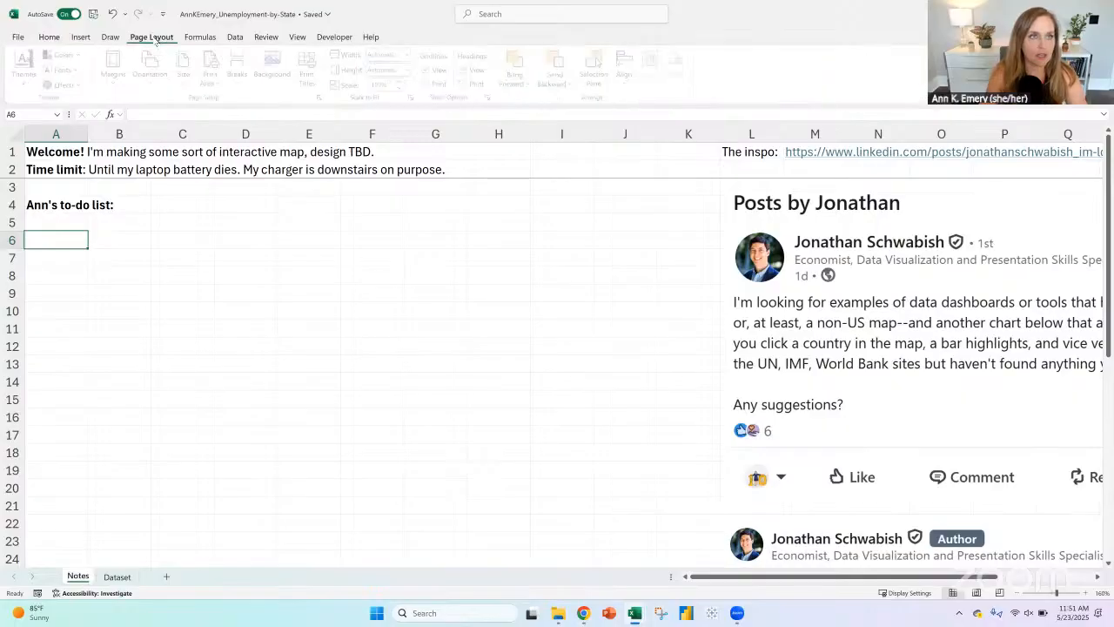
click(110, 39)
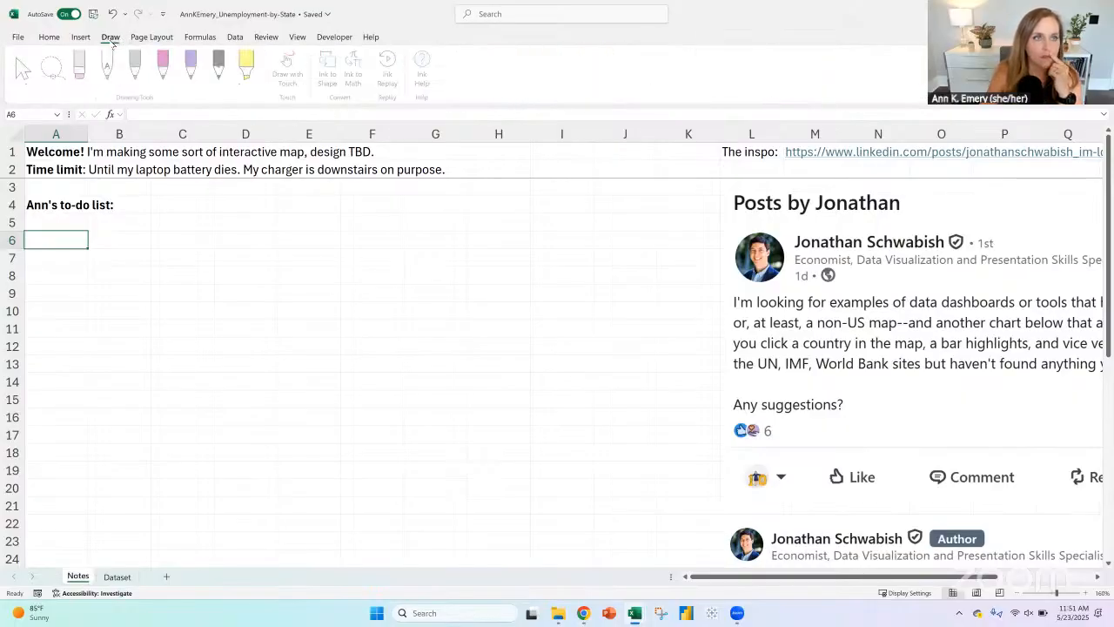
click(192, 66)
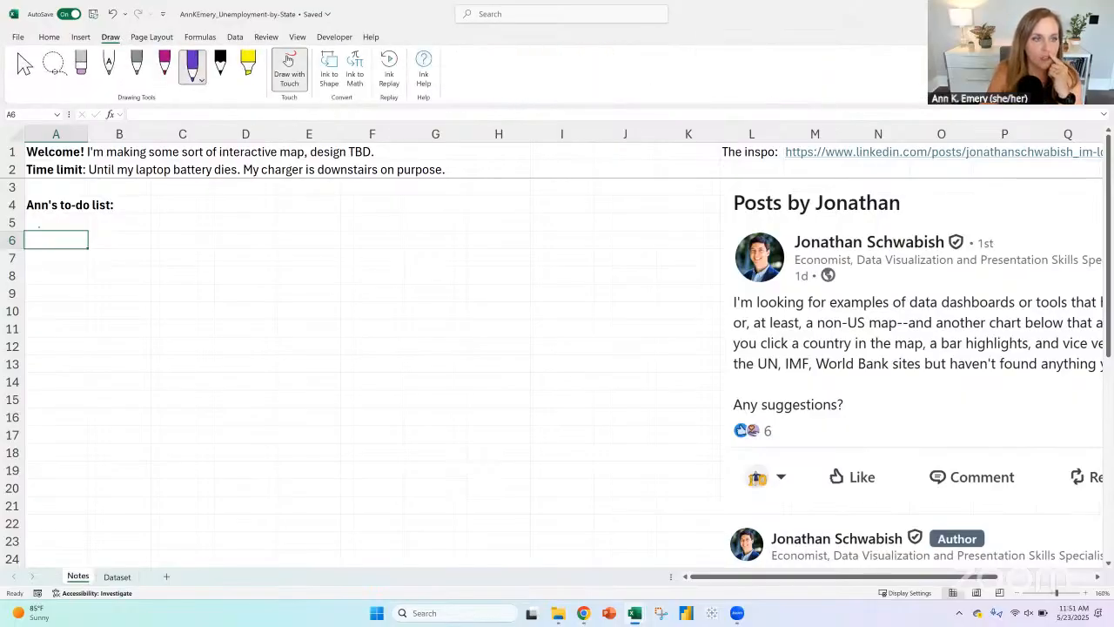
drag(39, 225, 46, 474)
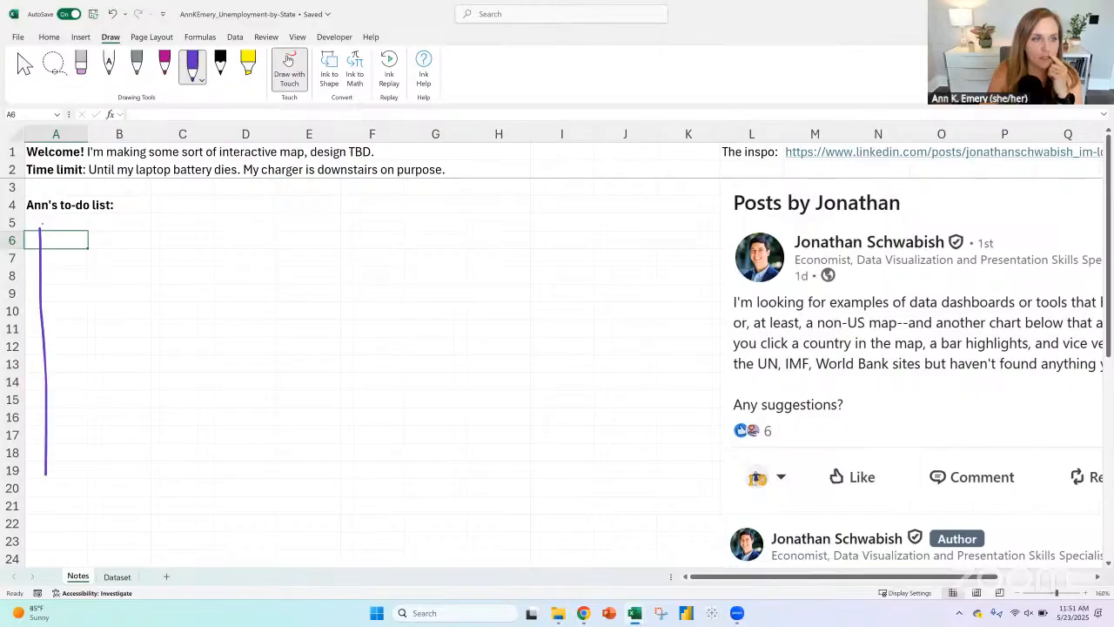
mouse_move(40, 229)
mouse_down()
mouse_move(602, 225)
mouse_move(632, 272)
mouse_move(638, 481)
mouse_move(40, 472)
mouse_up()
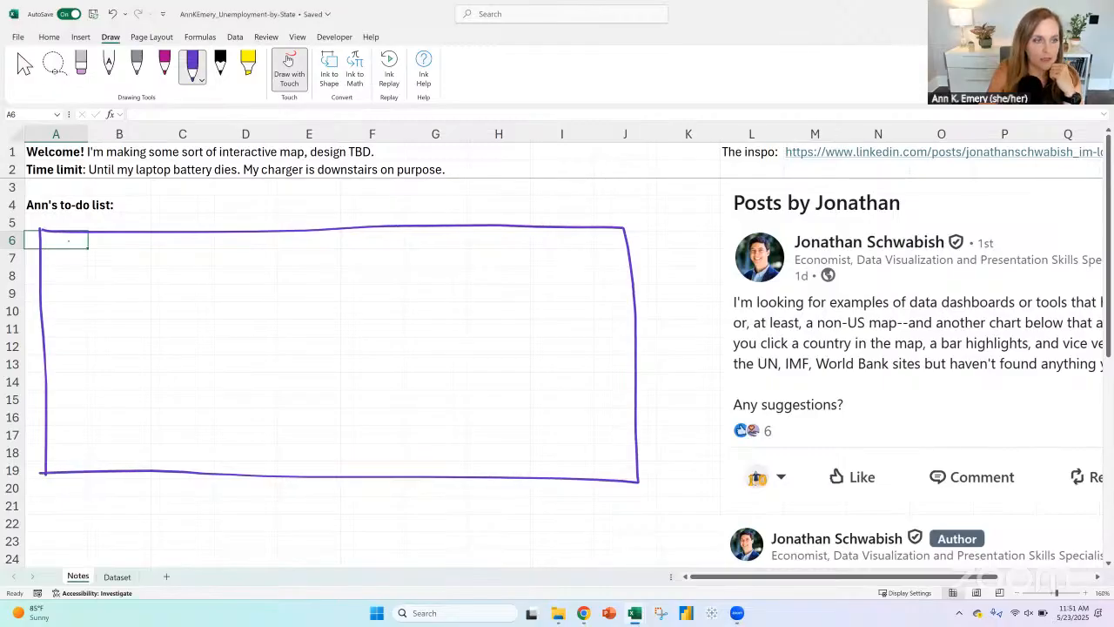
Step: Sketch a tall slicer box with a small filter icon and three squiggly lines inside the frame's upper-left area, then stop inking
mouse_move(106, 254)
mouse_down()
mouse_move(75, 254)
mouse_move(58, 284)
mouse_move(60, 370)
mouse_move(75, 391)
mouse_move(127, 316)
mouse_move(120, 262)
mouse_up()
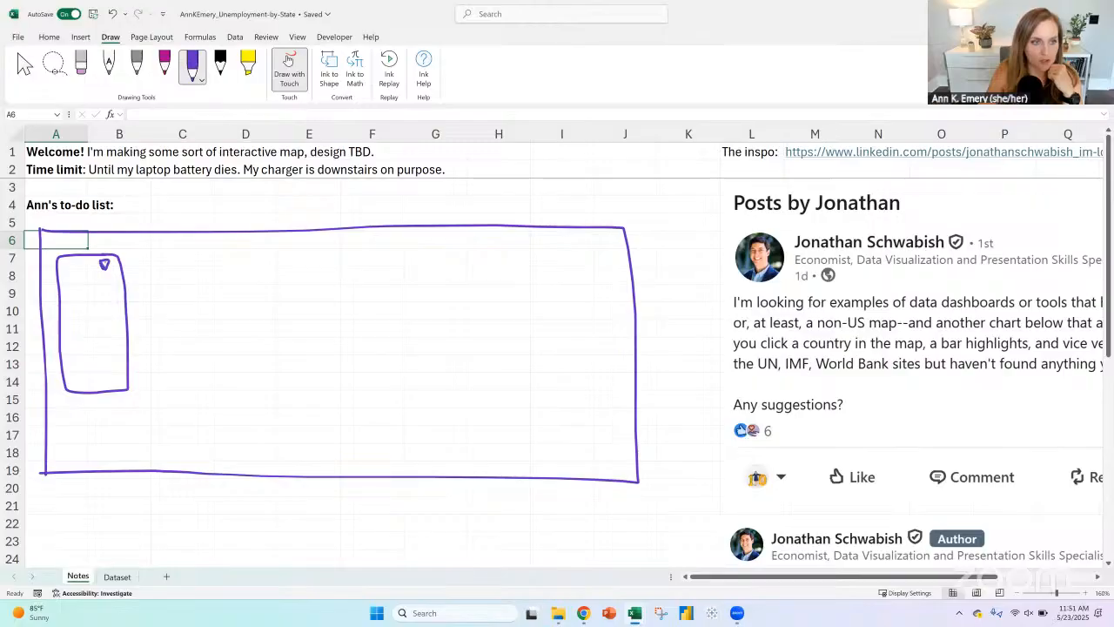
mouse_move(67, 281)
mouse_down()
mouse_move(103, 279)
mouse_move(102, 297)
mouse_move(80, 318)
mouse_move(101, 319)
mouse_up()
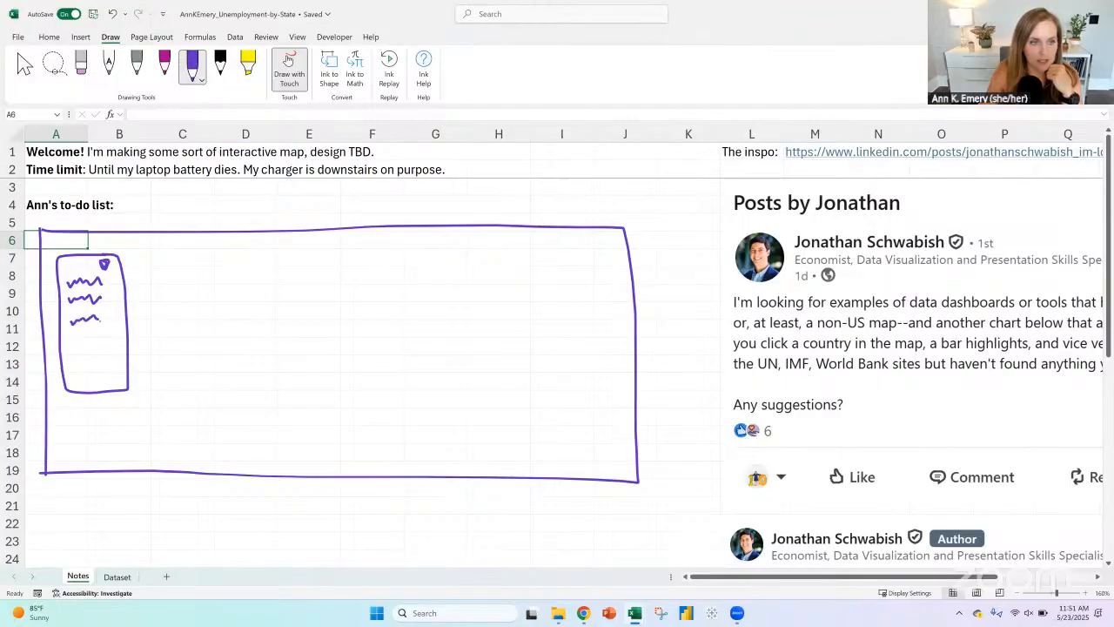
click(280, 71)
Step: Enter the note "Slicer OR drop-down" in cell A20 below the sketch
click(61, 488)
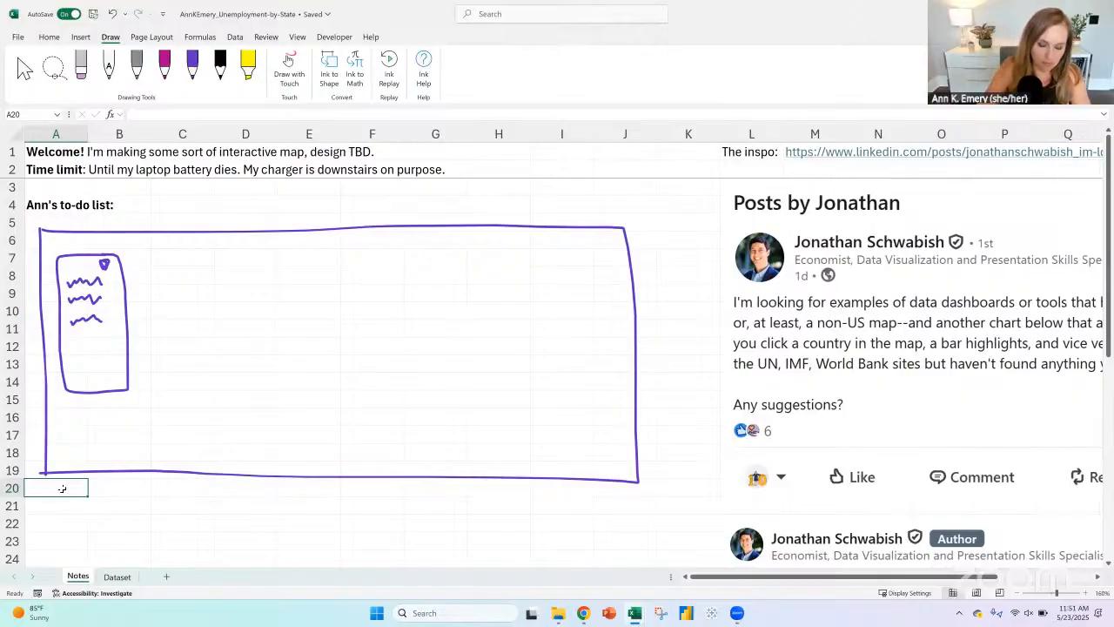
text(Slicer OR)
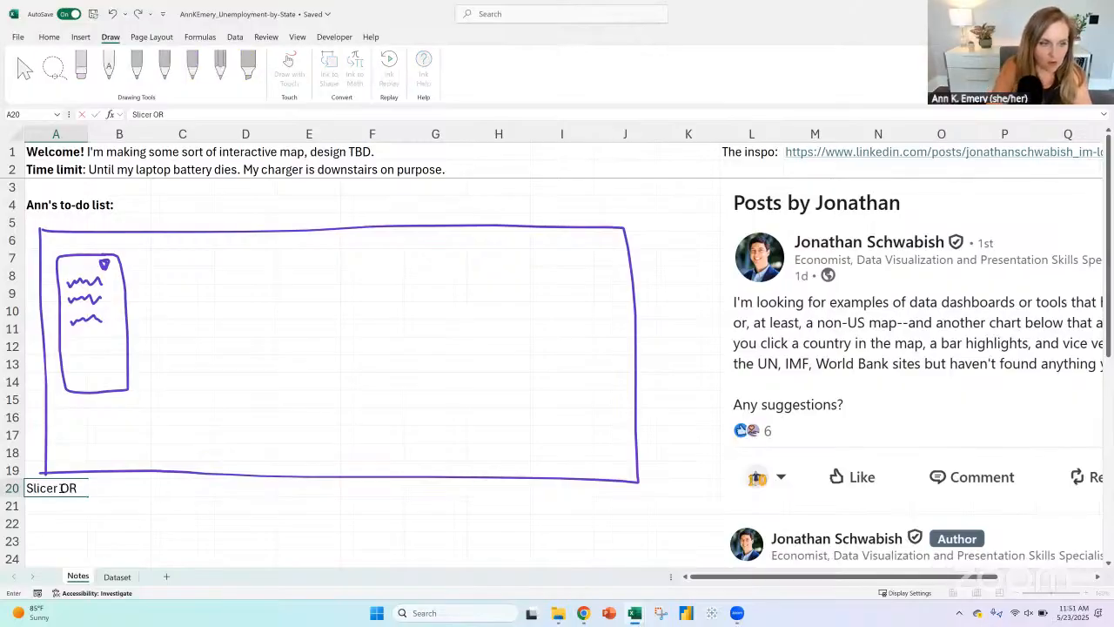
text( dropdow)
key(BackSpace)
key(BackSpace)
key(BackSpace)
text(-)
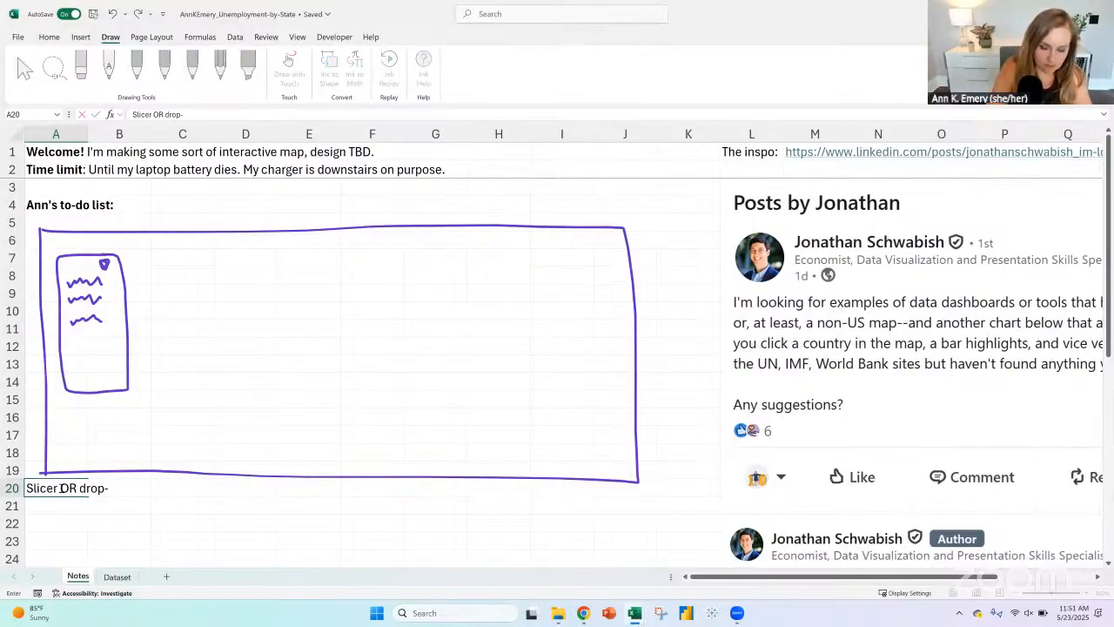
text(down)
key(Return)
Step: Insert a blank row above the "Slicer OR drop-down" note in row 20
click(13, 488)
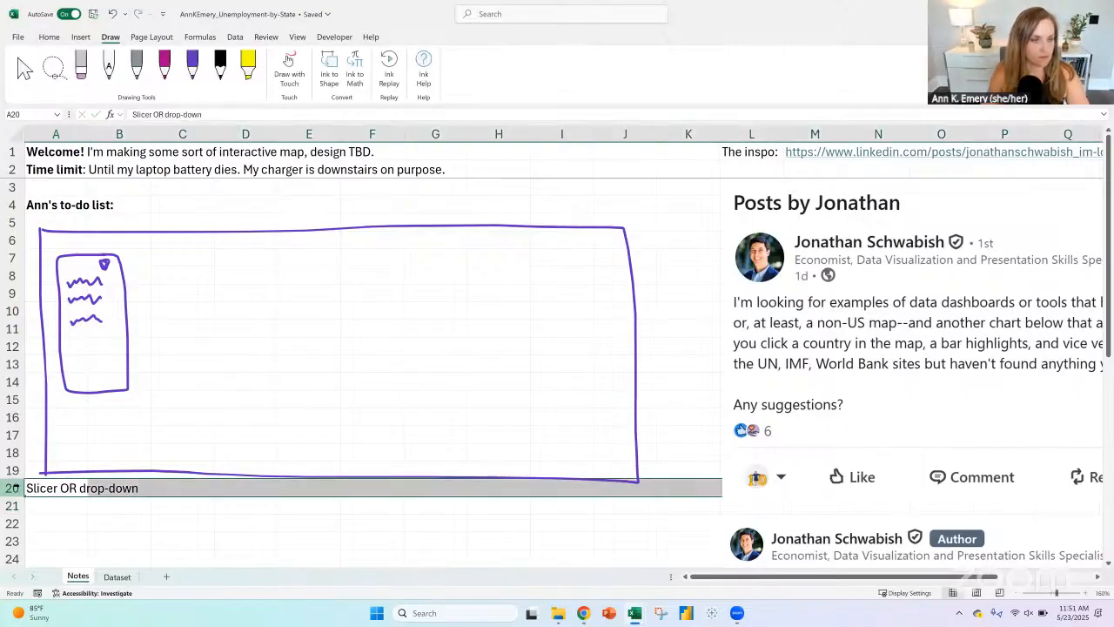
click(34, 38)
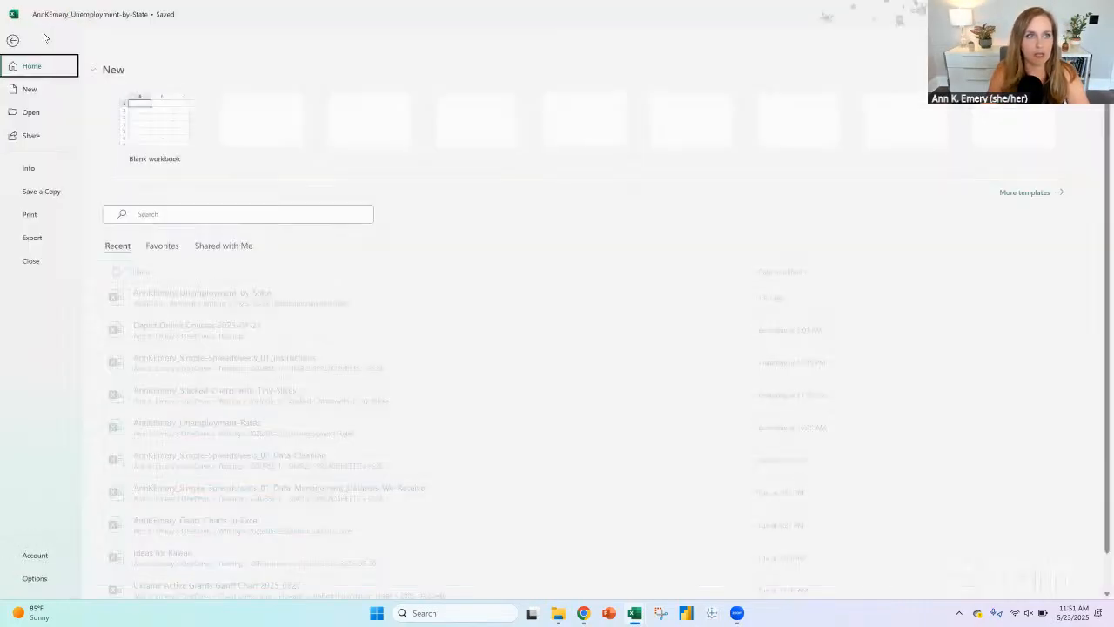
click(15, 40)
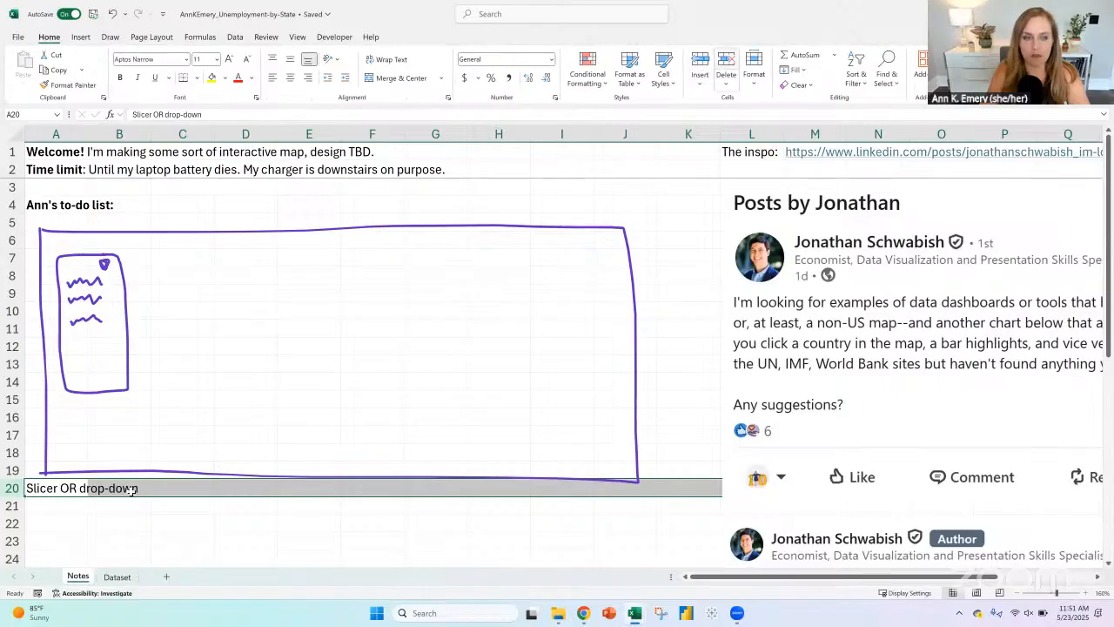
click(57, 487)
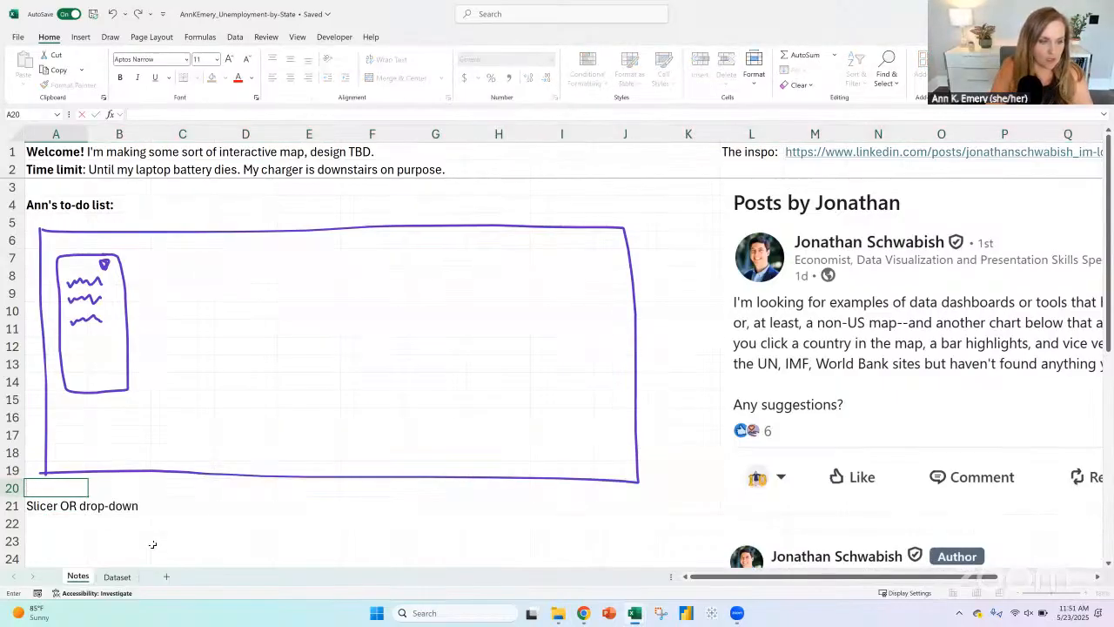
Step: Enter "Slicer: Select one, select multiple, select all" in cell A22, under the "Slicer OR drop-down" note
key(Return)
key(Return)
text(Slicer:)
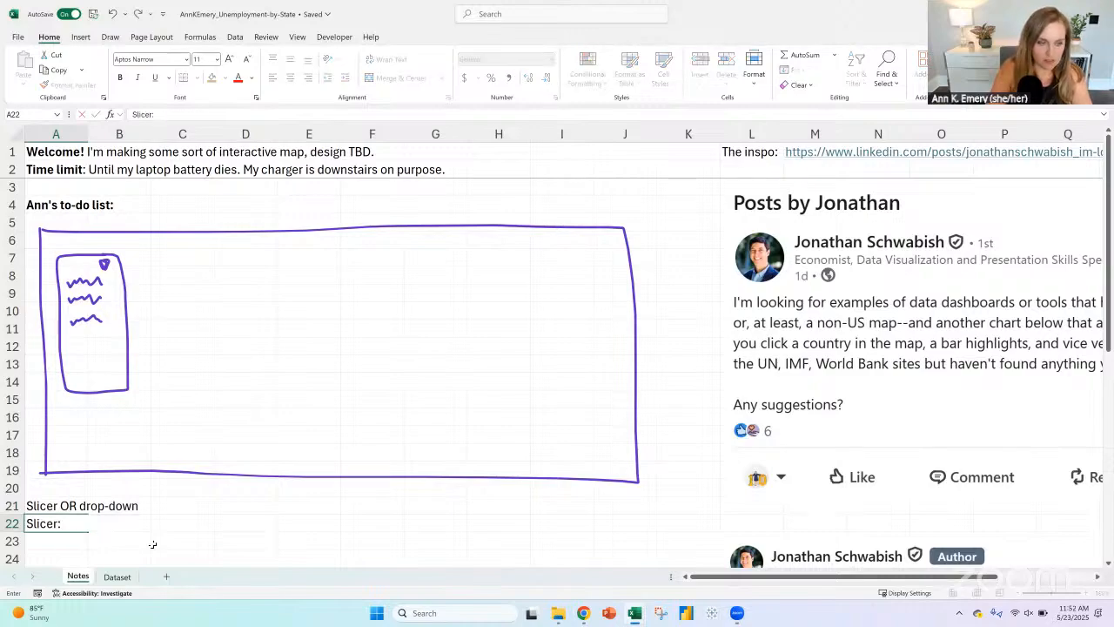
text( Select o)
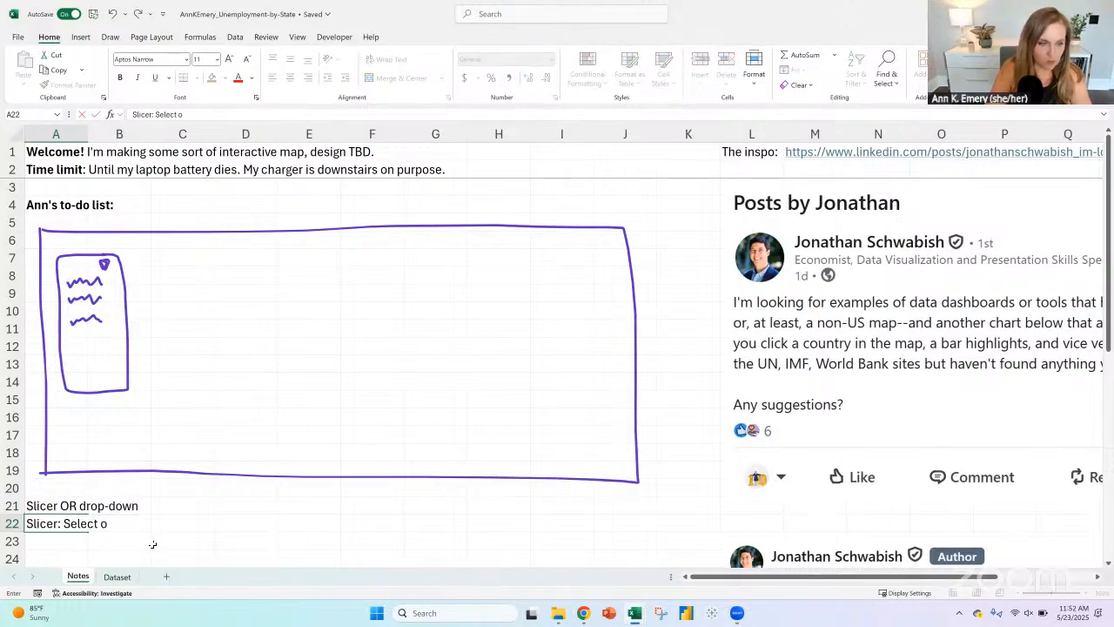
text(ne, select mui)
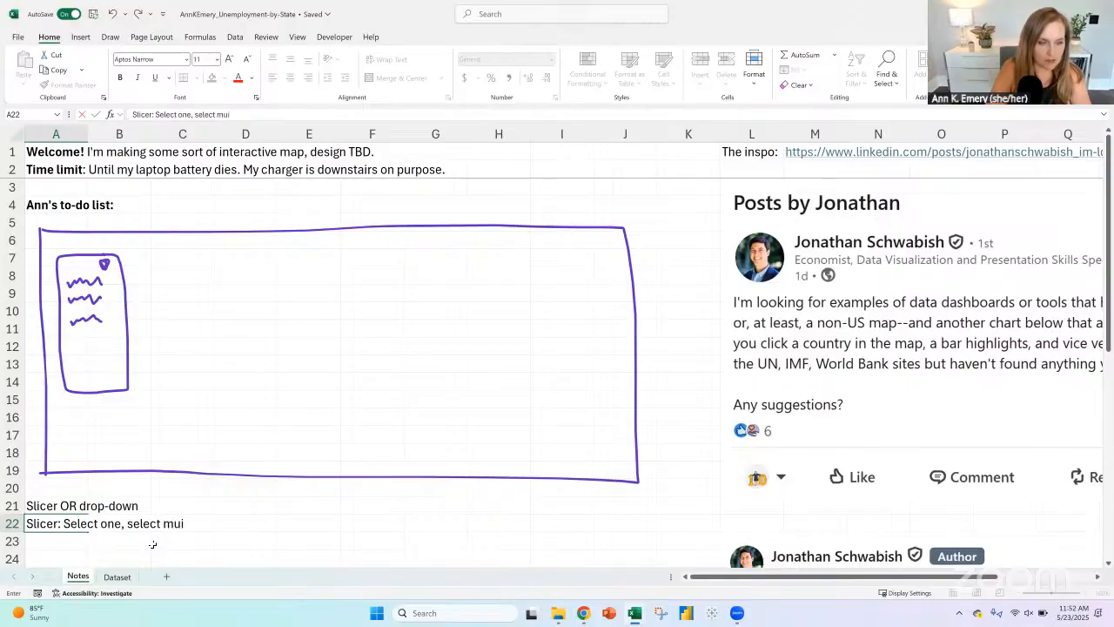
text(lt)
key(BackSpace)
key(BackSpace)
key(BackSpace)
text(ltiple)
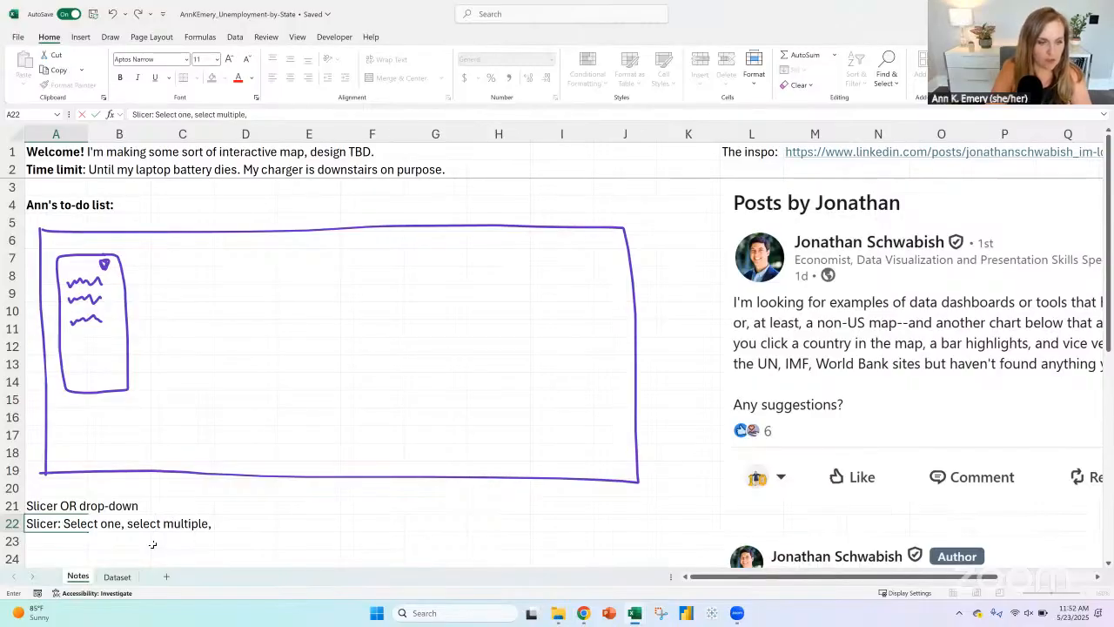
text(, seclt)
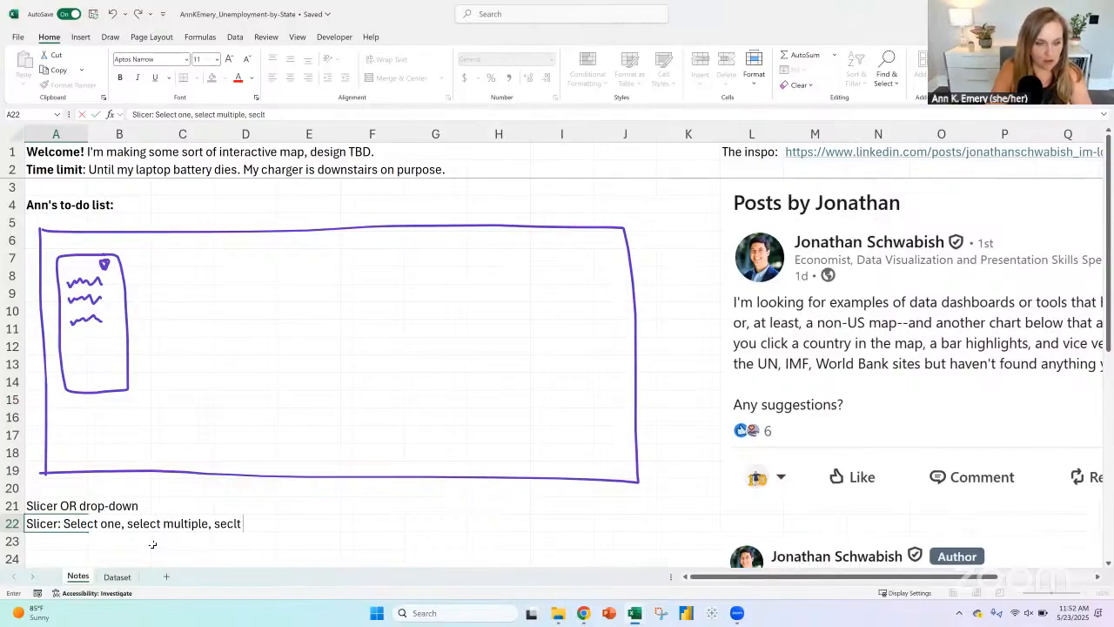
key(BackSpace)
key(BackSpace)
text(lect all)
key(Return)
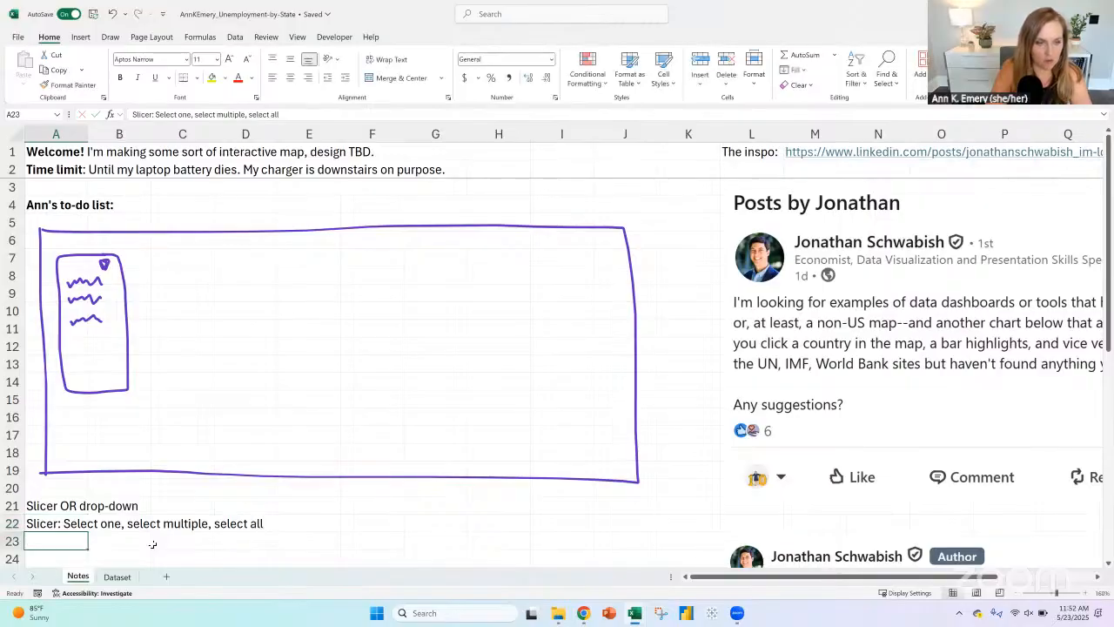
Step: Enter "Drop-Down: Select one" in cell A23
text(Drop-Down)
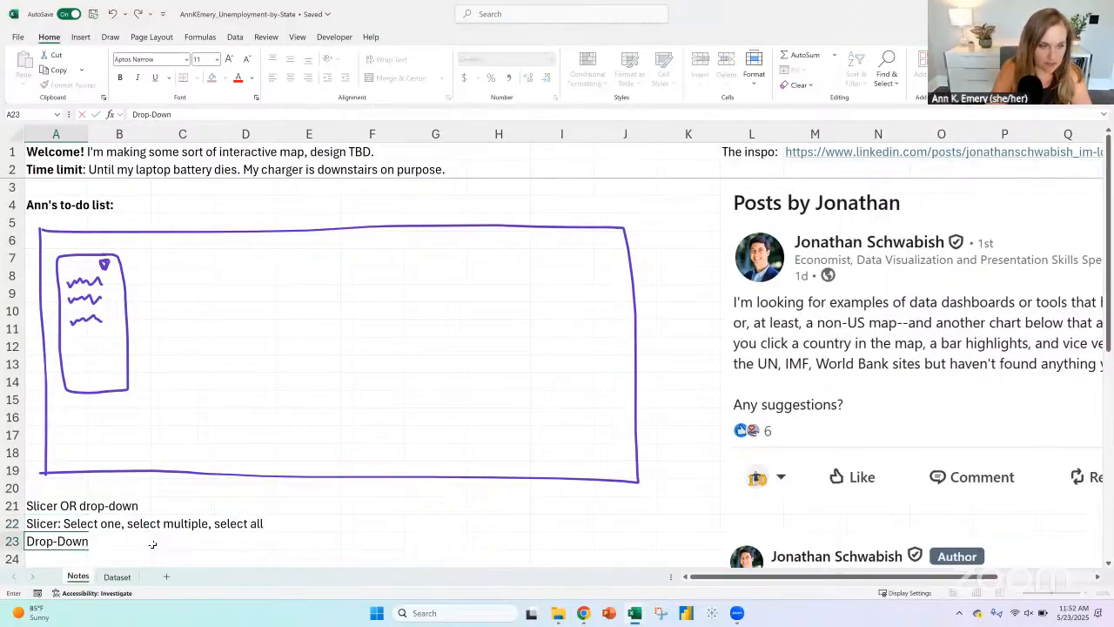
text(: Select one,)
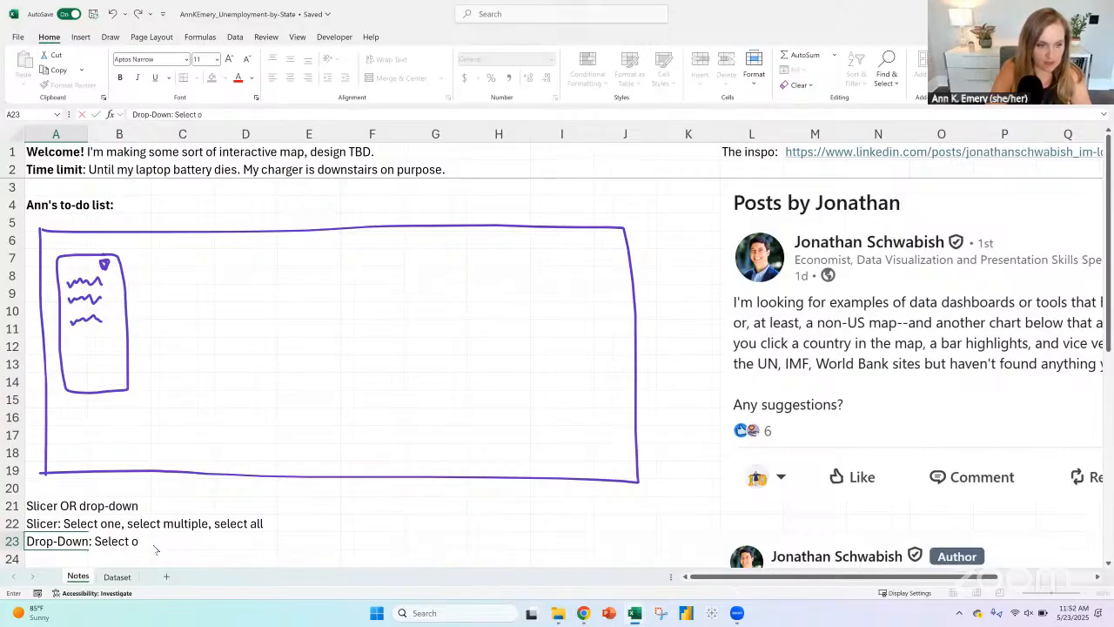
key(Return)
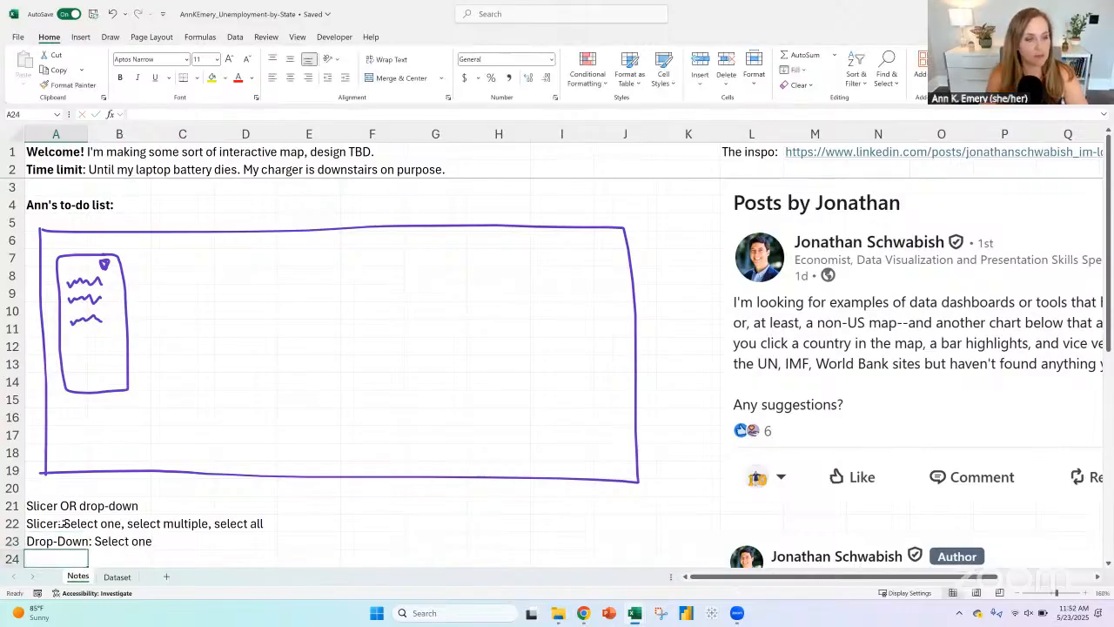
Step: Indent the notes in A22:A23 one level and make the "Slicer OR drop-down" heading in A21 bold
drag(62, 523, 62, 542)
click(345, 77)
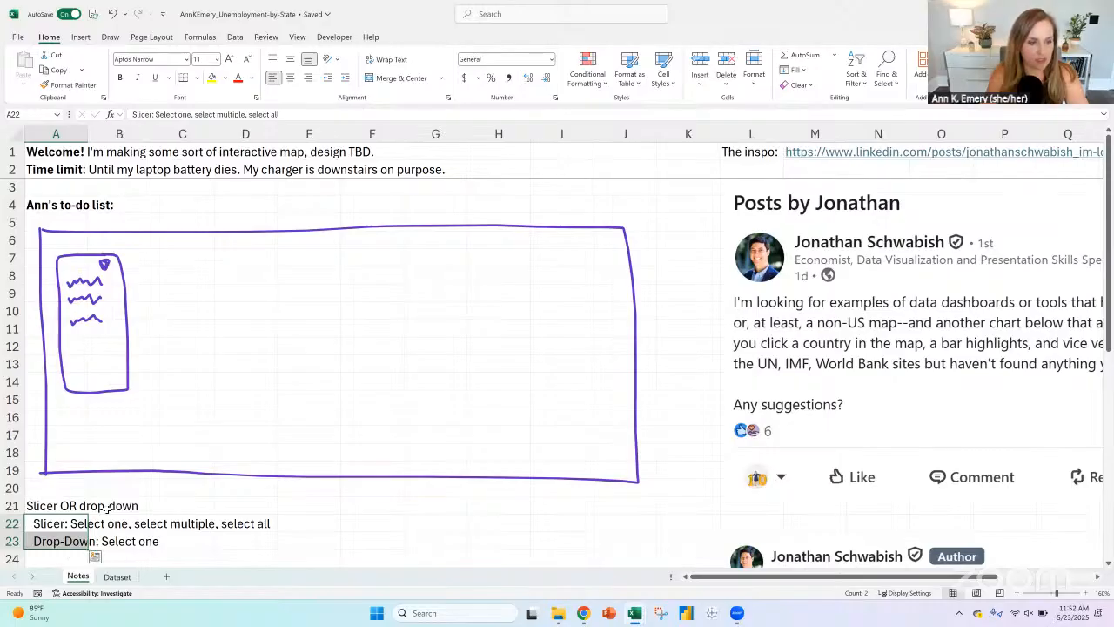
click(73, 506)
key(ctrl+b)
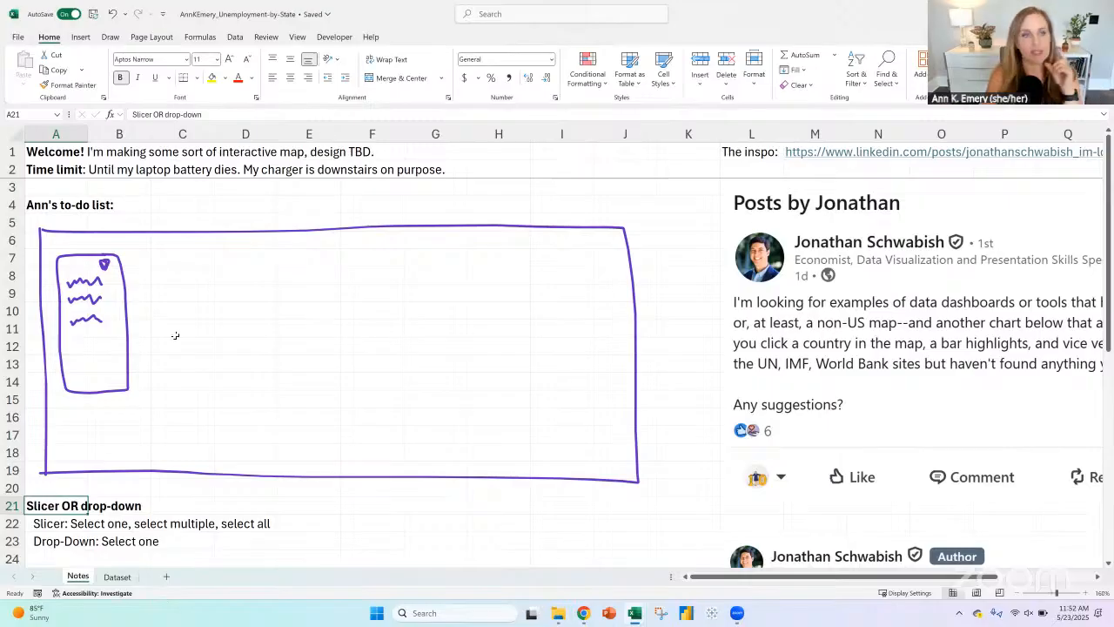
Step: Examine the monthly date headers in row 1 of the Dataset sheet, starting with B1:E1
click(117, 577)
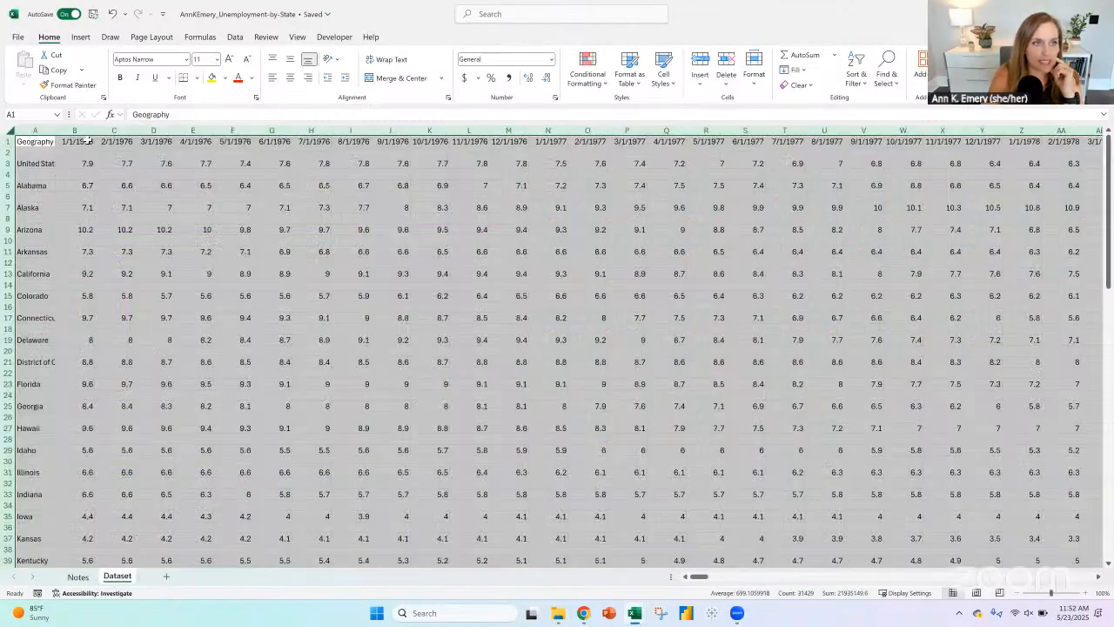
drag(76, 141, 193, 142)
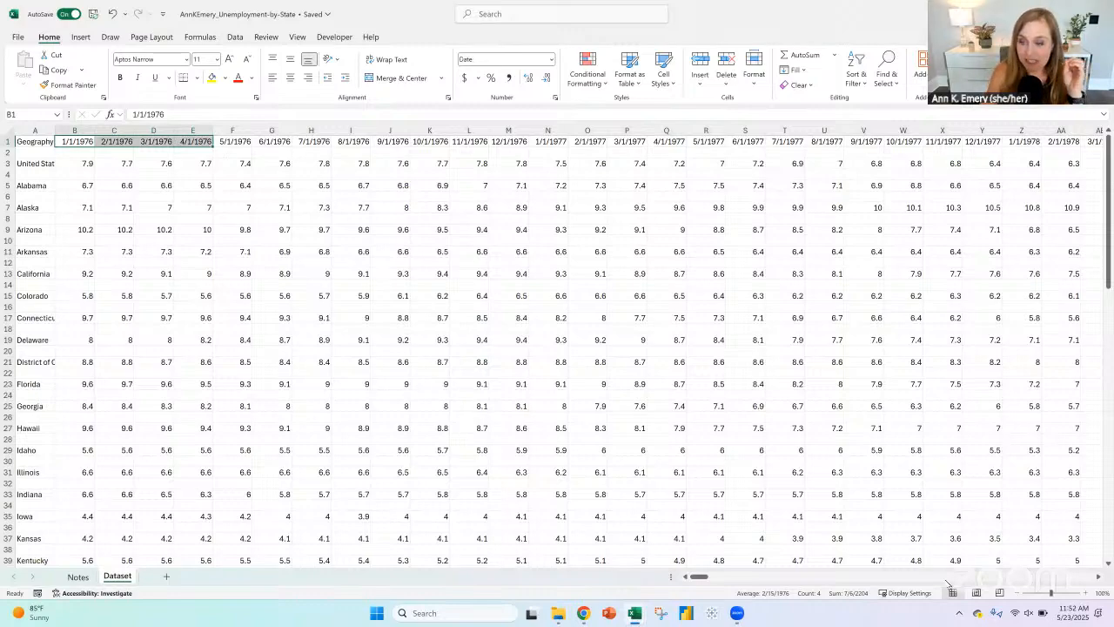
drag(699, 576, 625, 580)
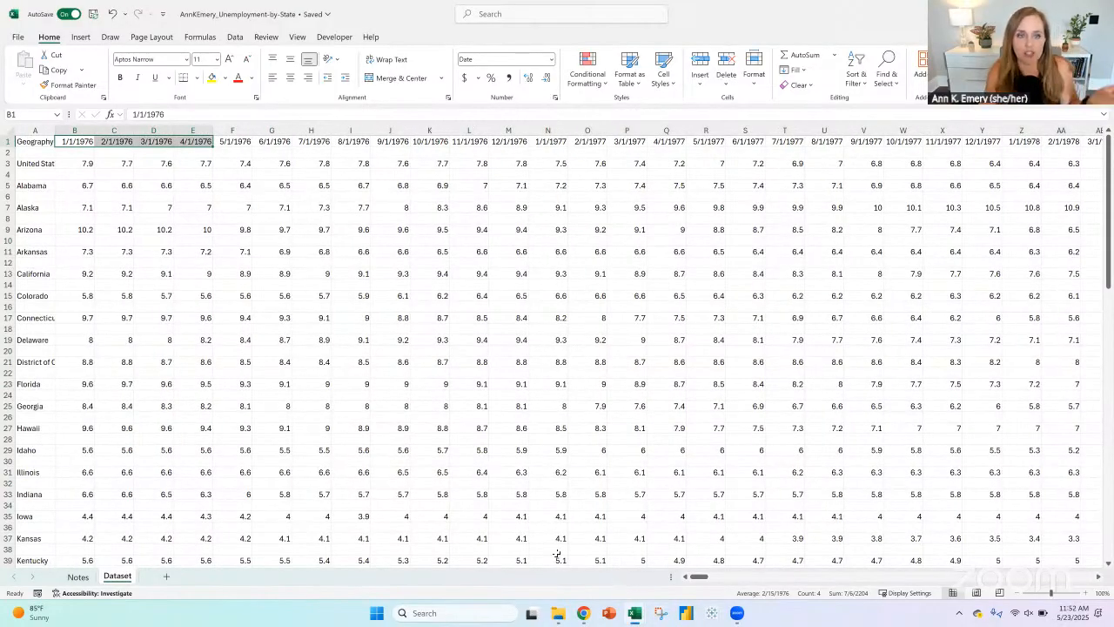
Step: Circle the third line of the slicer sketch on the Notes sheet in purple ink
click(77, 576)
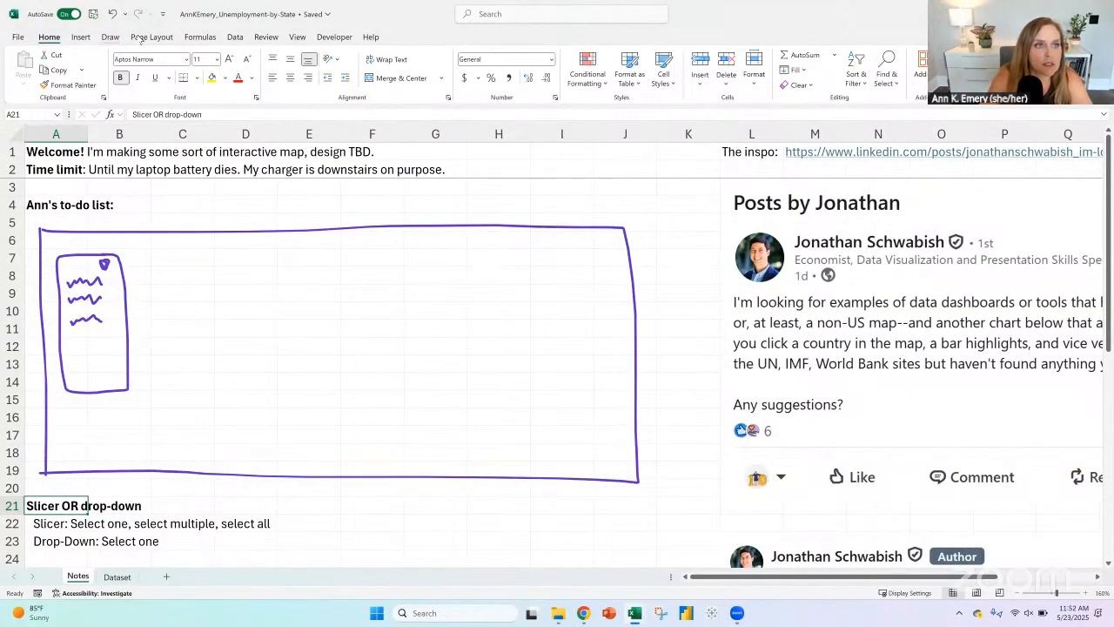
click(111, 37)
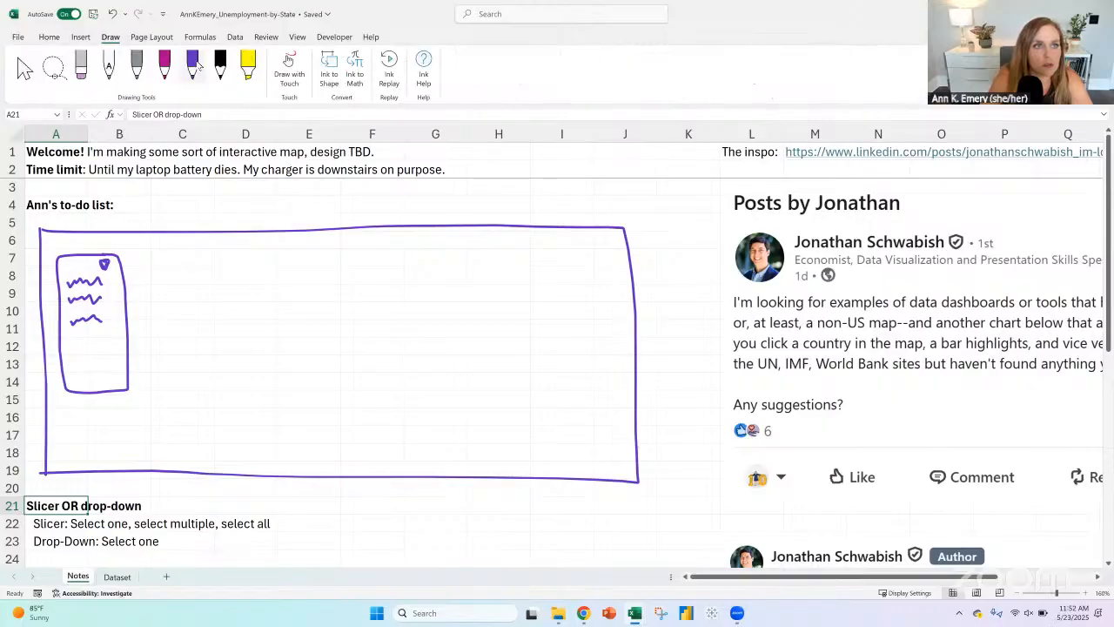
click(193, 63)
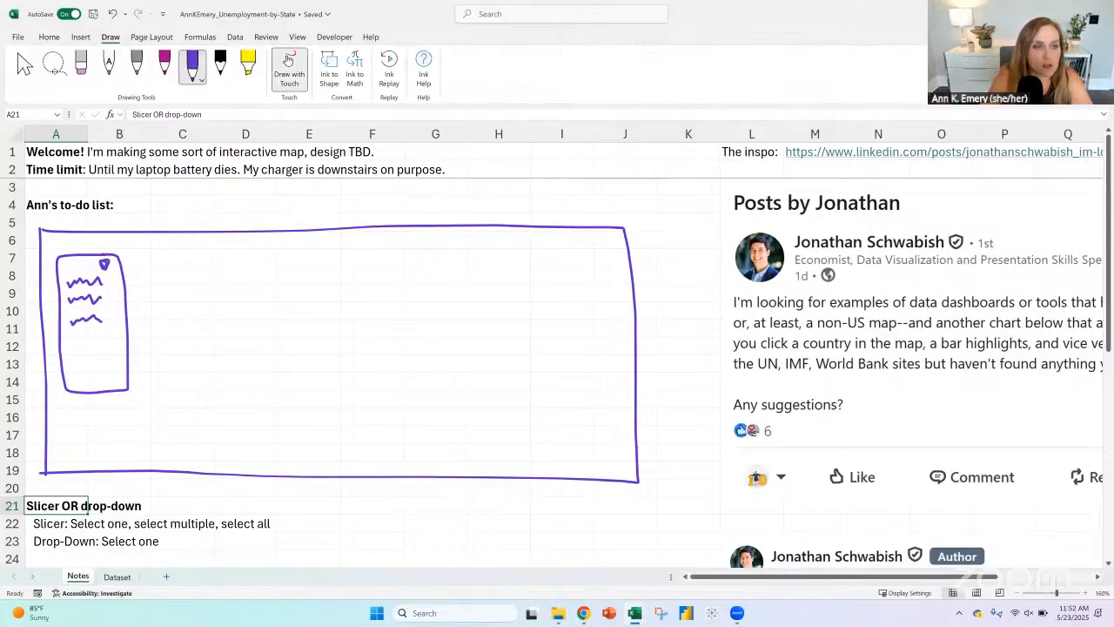
mouse_move(107, 308)
mouse_down()
mouse_move(70, 312)
mouse_move(106, 328)
mouse_move(110, 308)
mouse_move(129, 324)
mouse_up()
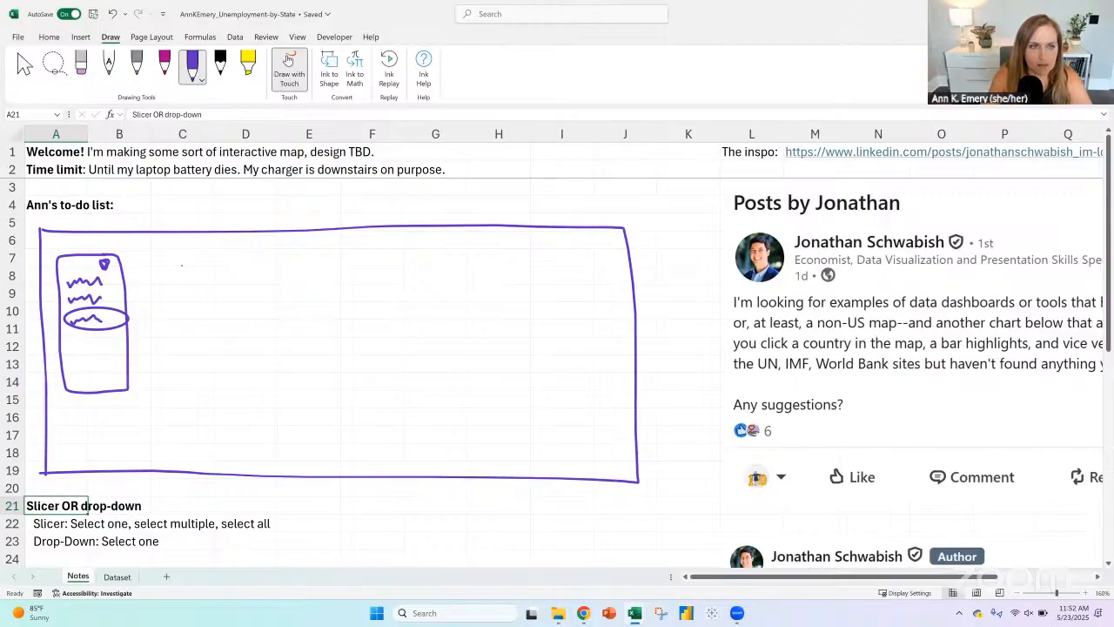
Step: Switch to the Chrome window showing the State Economic Monitor page
click(604, 553)
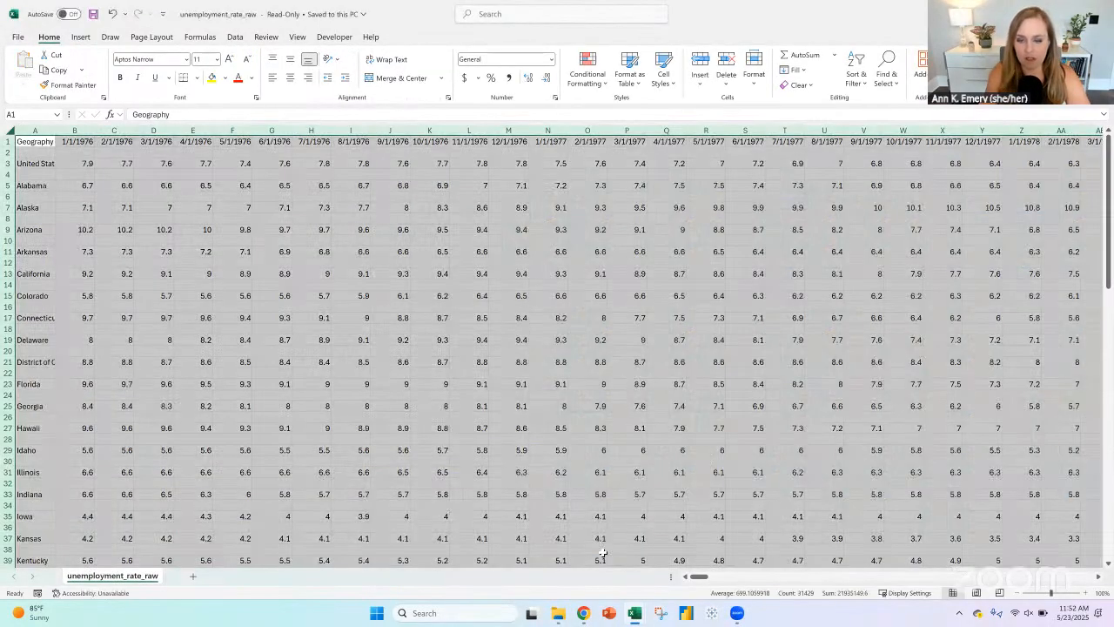
mouse_move(587, 615)
click(626, 558)
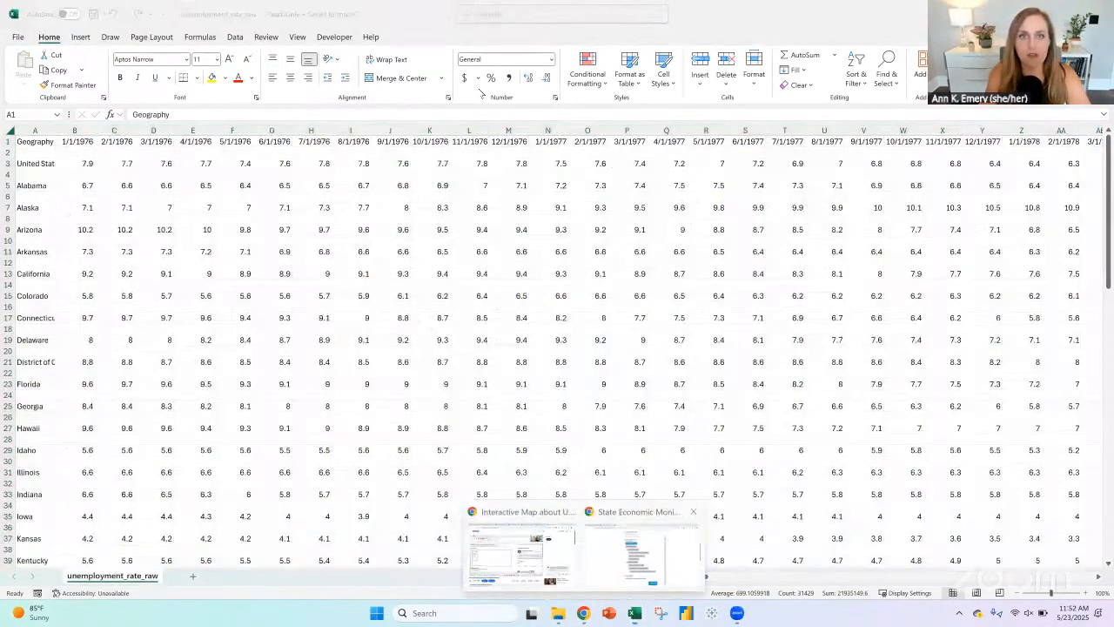
Step: Examine how the Montana and Maryland bars in the unemployment rate chart link to the map on the State Economic Monitor page
click(313, 325)
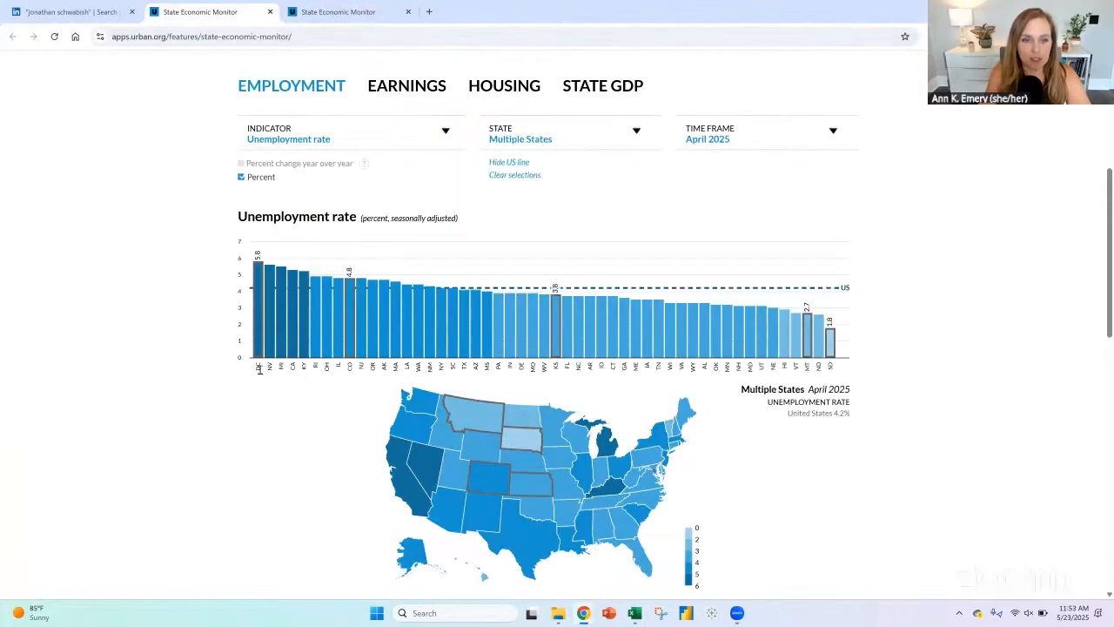
click(807, 350)
click(747, 345)
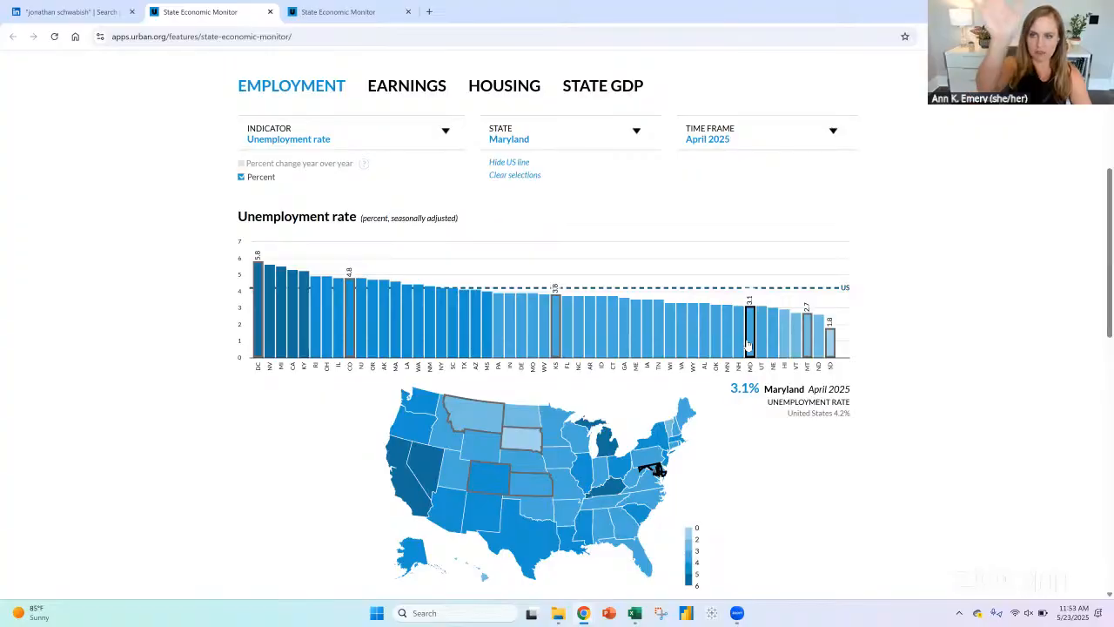
key(alt+Tab)
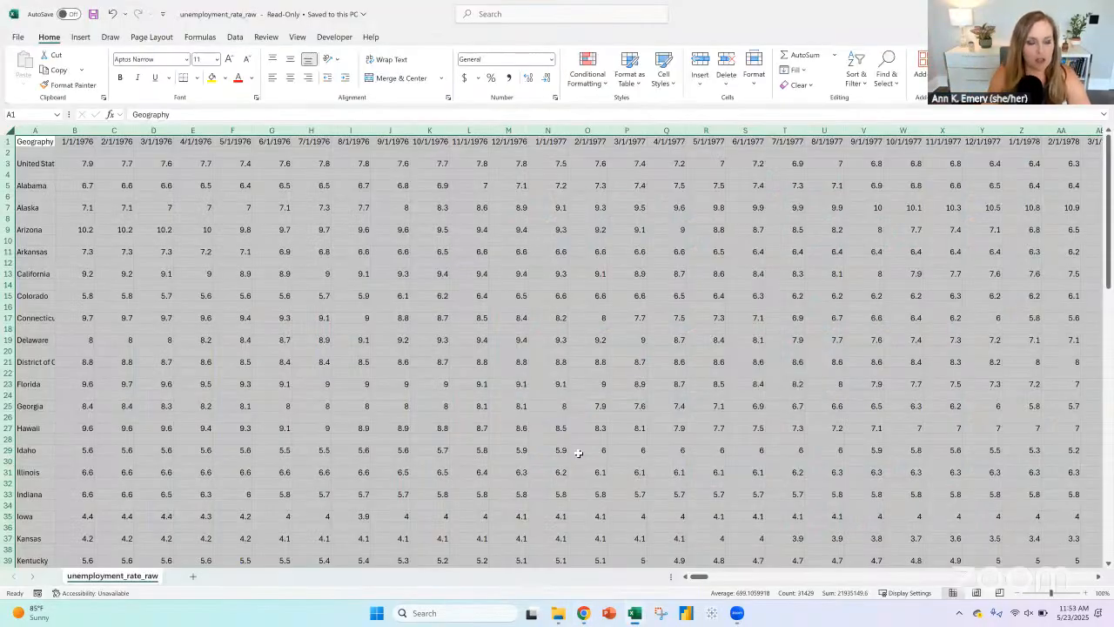
key(alt+Tab)
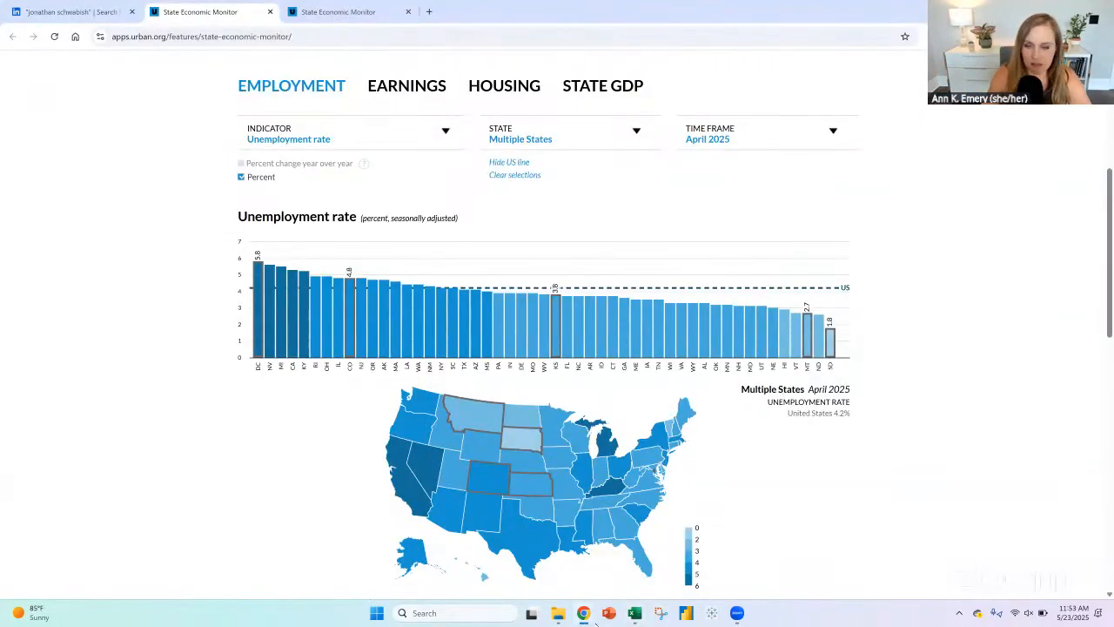
Step: Switch to the Unemployment-by-State Excel workbook and sketch a labelled three-bar horizontal bar chart in purple ink beside the slicer sketch
mouse_move(640, 615)
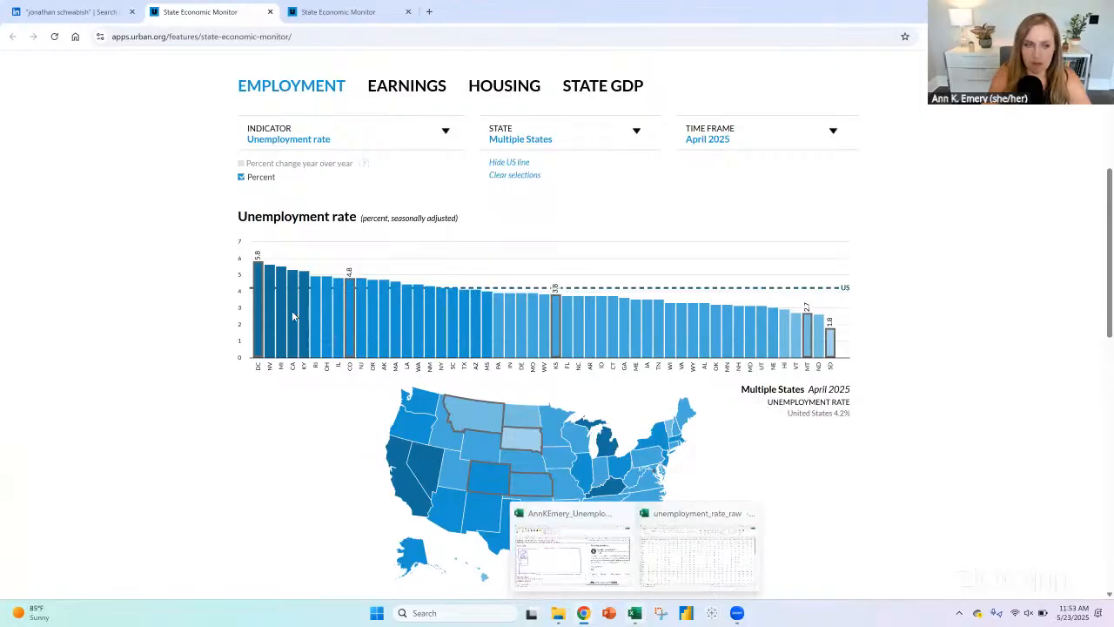
click(566, 557)
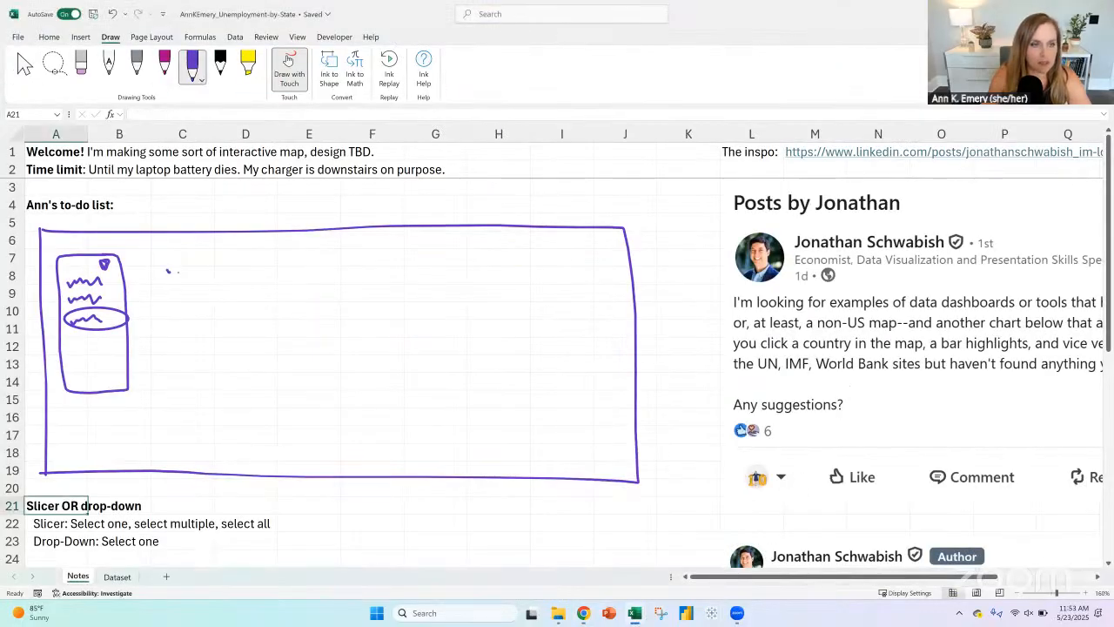
mouse_move(204, 268)
mouse_down()
mouse_move(181, 290)
mouse_move(270, 266)
mouse_move(284, 274)
mouse_move(212, 281)
mouse_move(257, 285)
mouse_move(200, 298)
mouse_move(240, 315)
mouse_move(214, 315)
mouse_up()
click(288, 59)
Step: Add a bold "Bar chart:" heading in A25 of the Notes sheet, with an inserted blank row 24 above it
scroll(100, 427, down, 1)
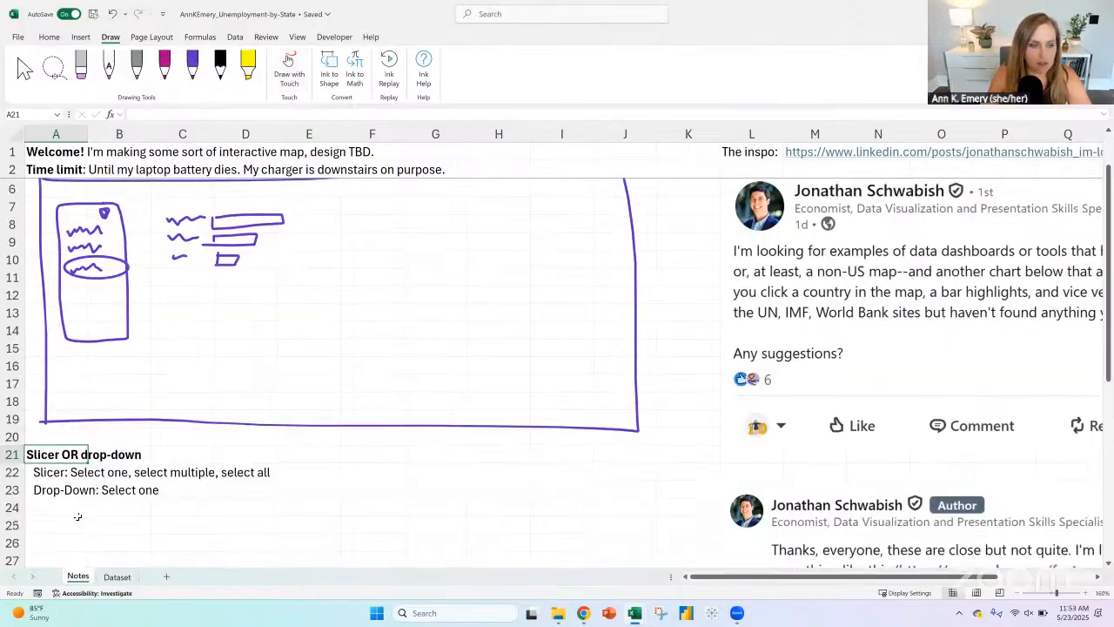
click(60, 507)
text(Bar charts)
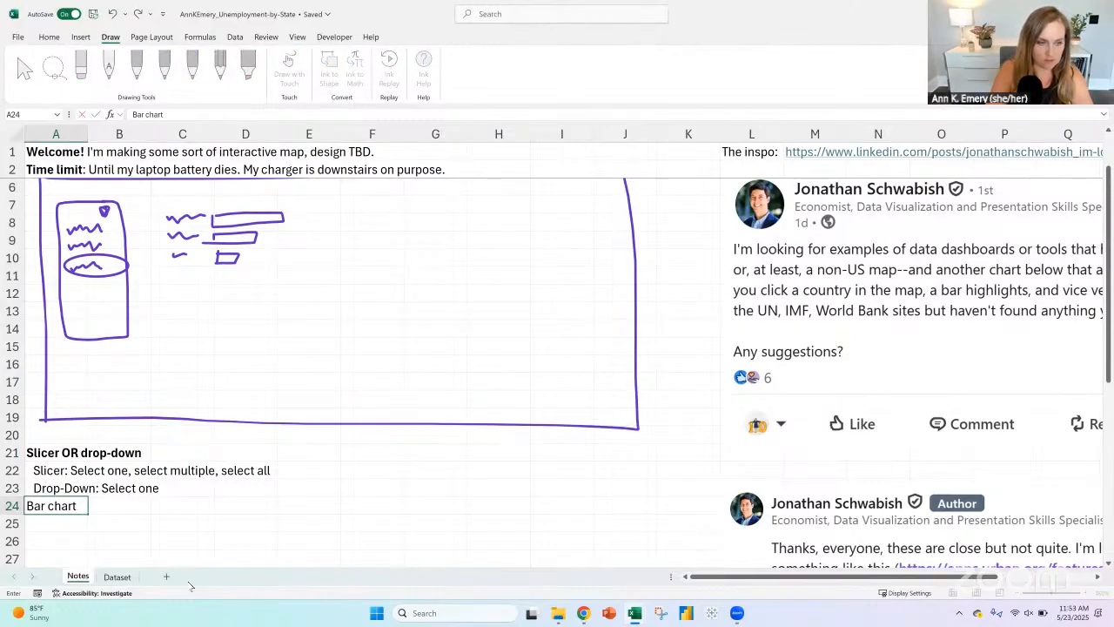
click(13, 506)
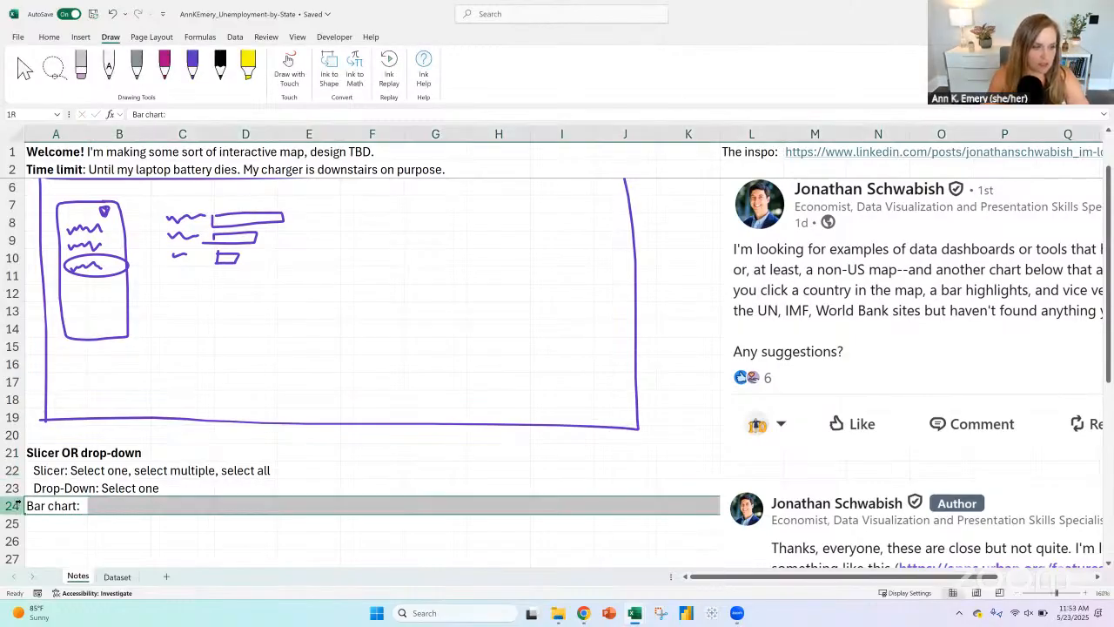
click(49, 36)
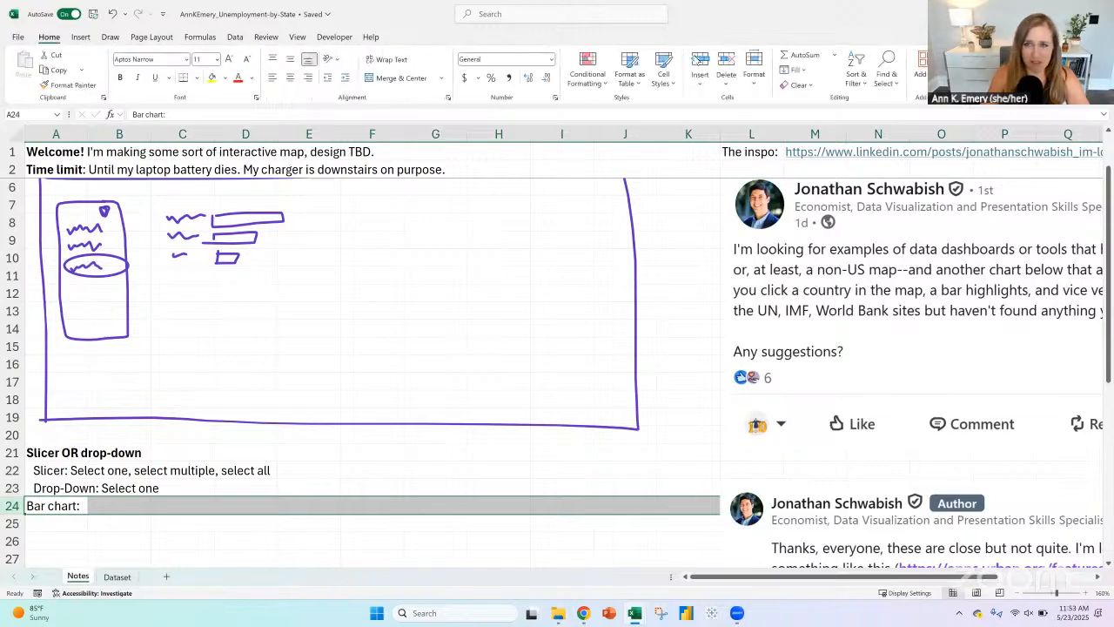
click(696, 61)
click(55, 523)
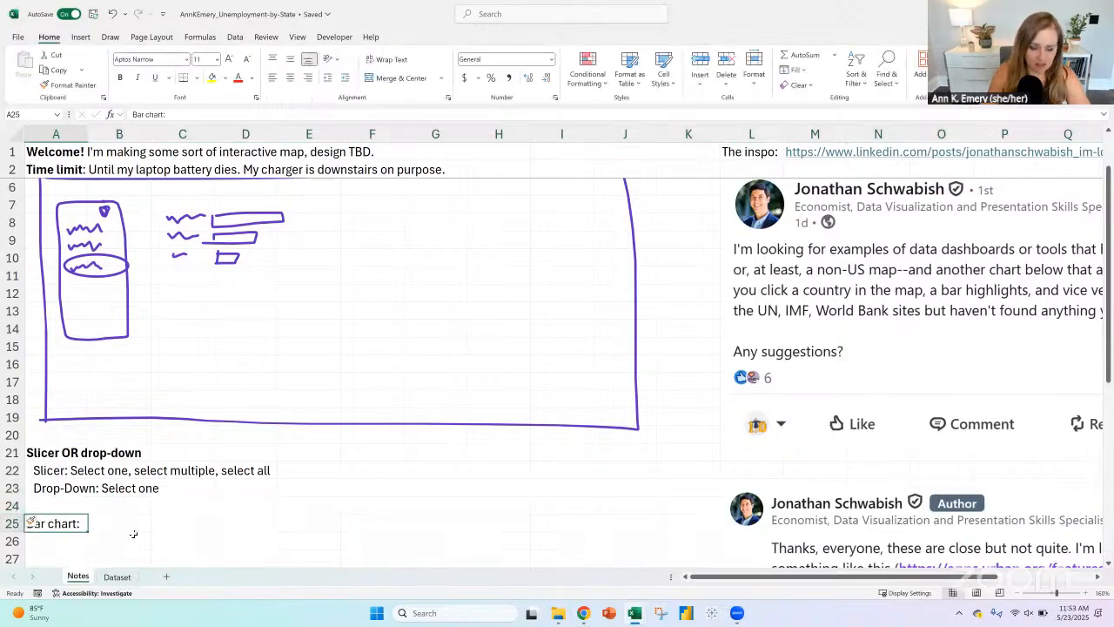
key(ctrl+b)
Step: Add the note "Timeframe: Just the April 2025 number?" in A26, indented one level
click(62, 544)
text(Time)
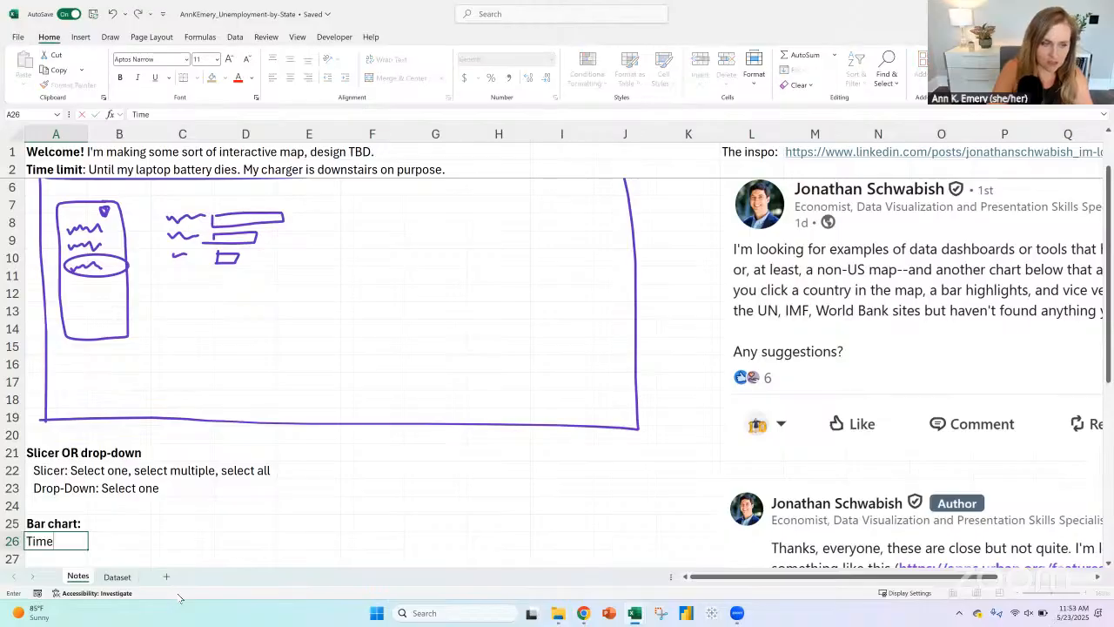
text(frame: Just the )
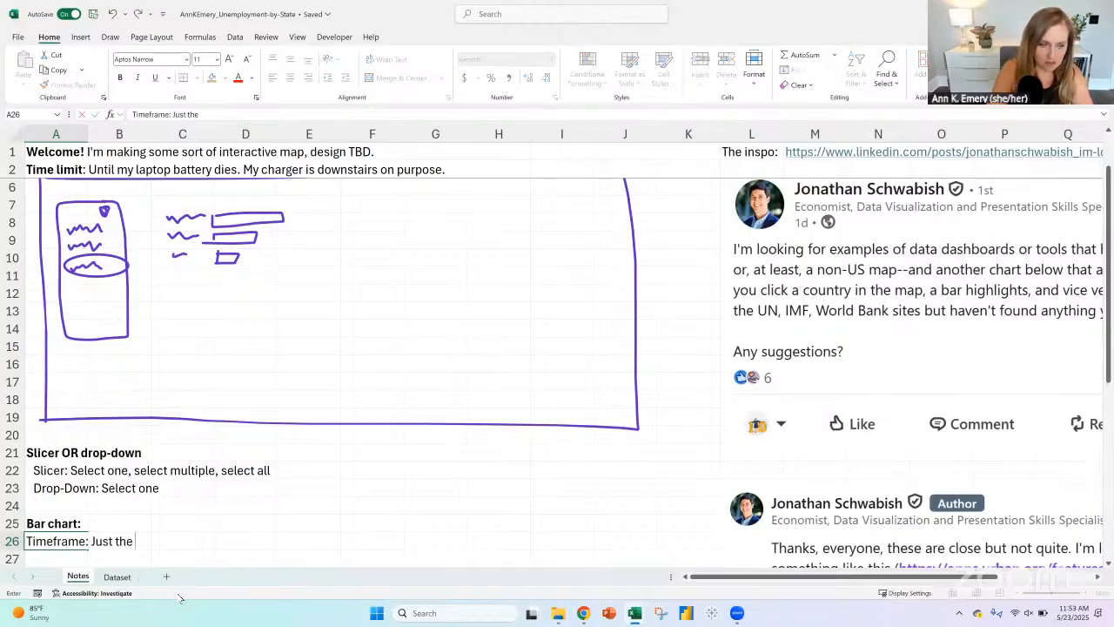
text(Ap)
key(BackSpace)
text(April 2025)
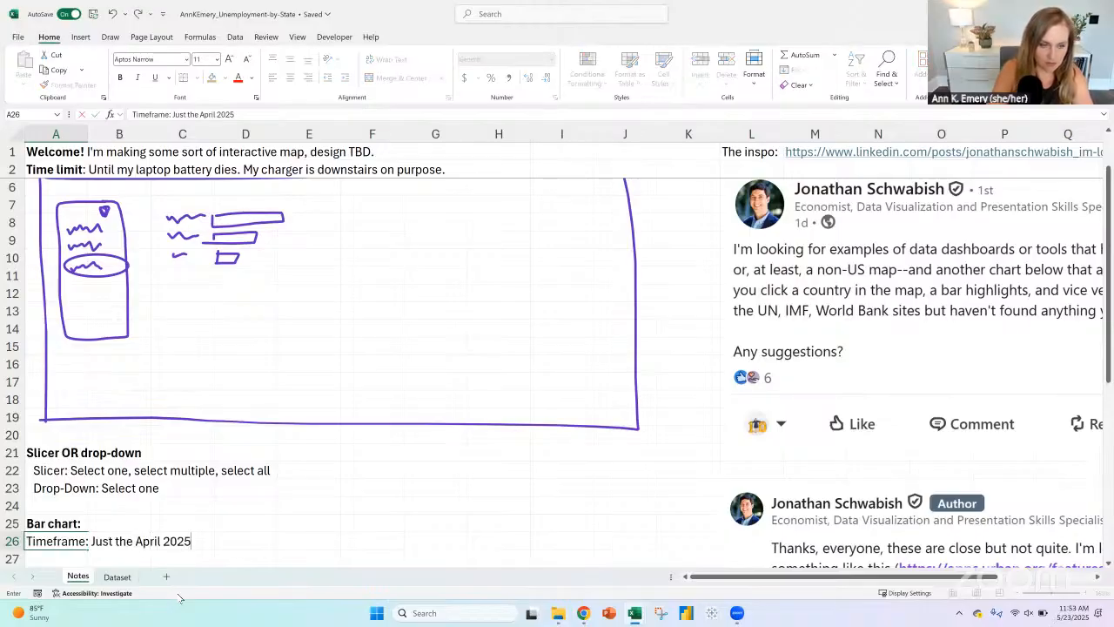
text( number?)
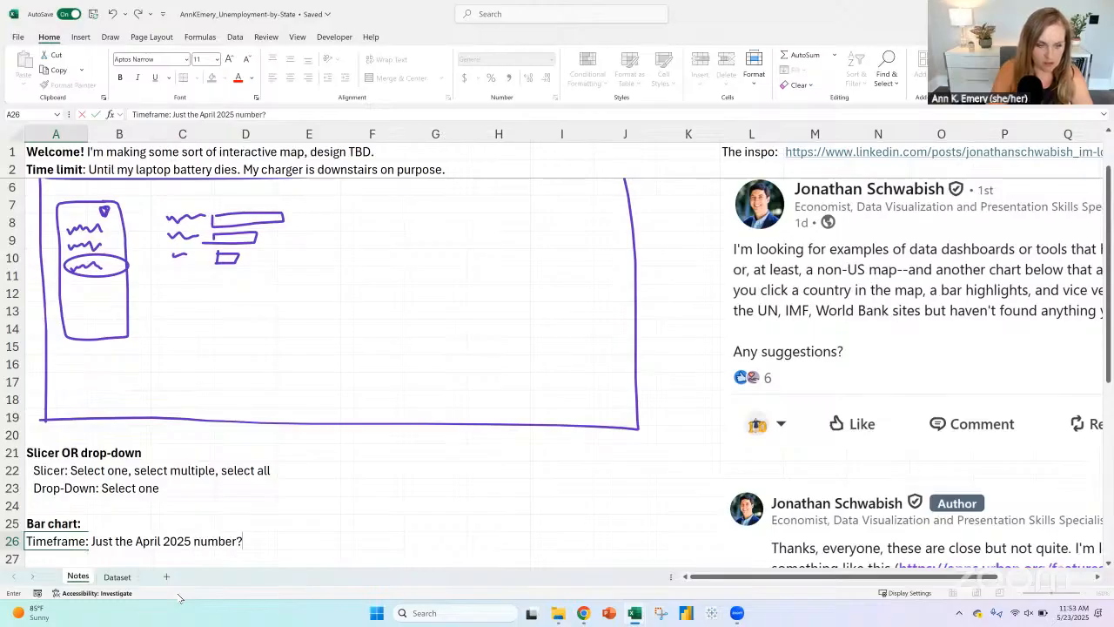
key(ctrl+Return)
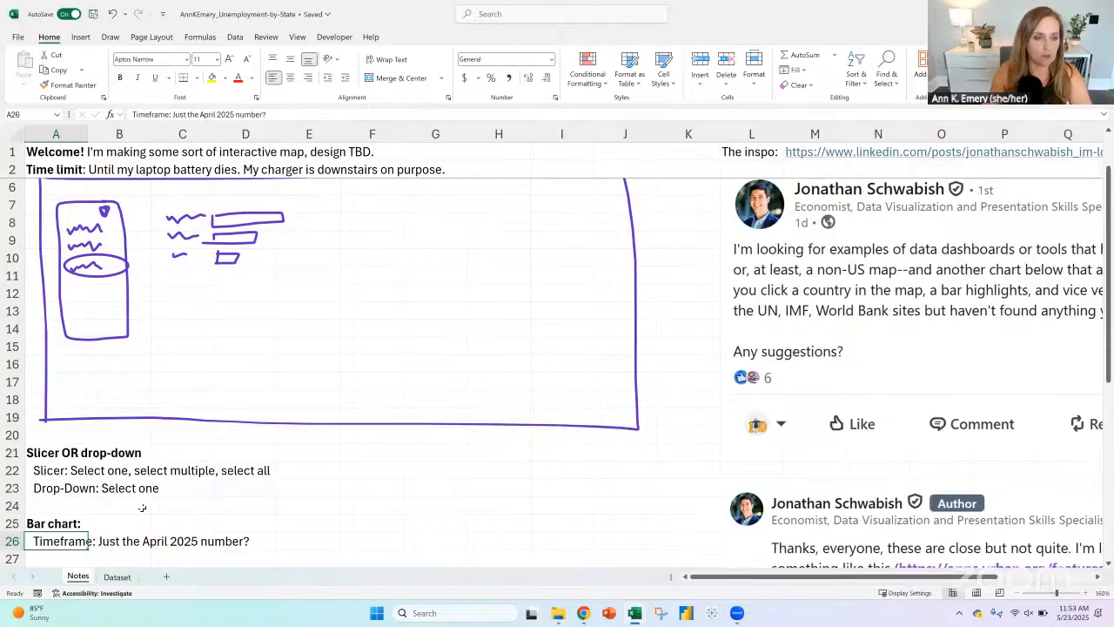
Step: Add the note "Regular chart OR data bars" in A27, indented one level
scroll(57, 487, down, 2)
click(56, 458)
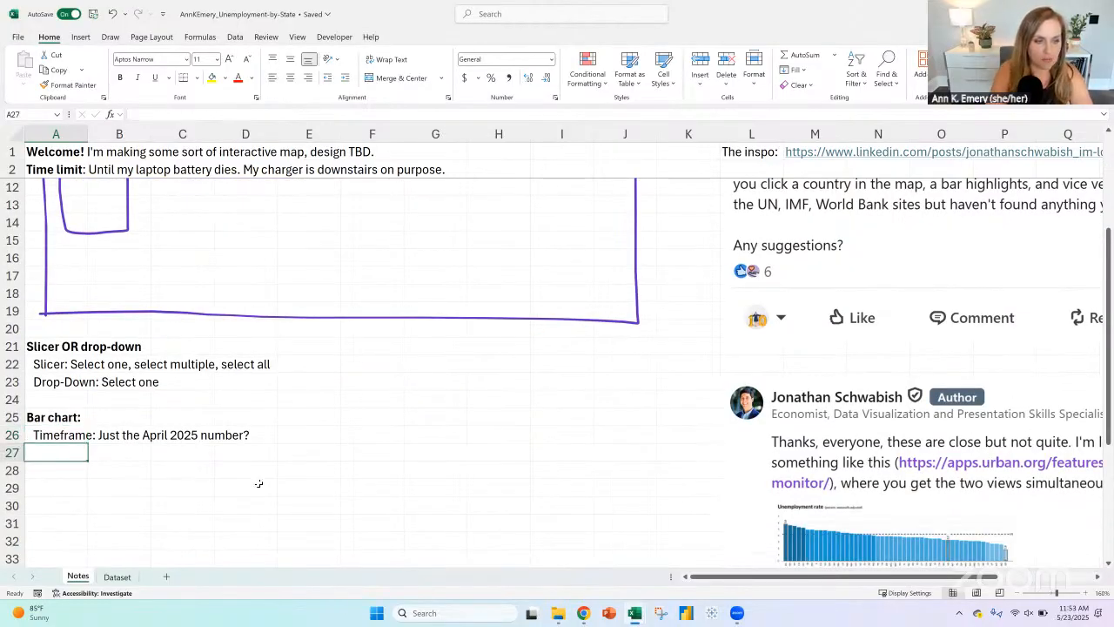
text(Bar)
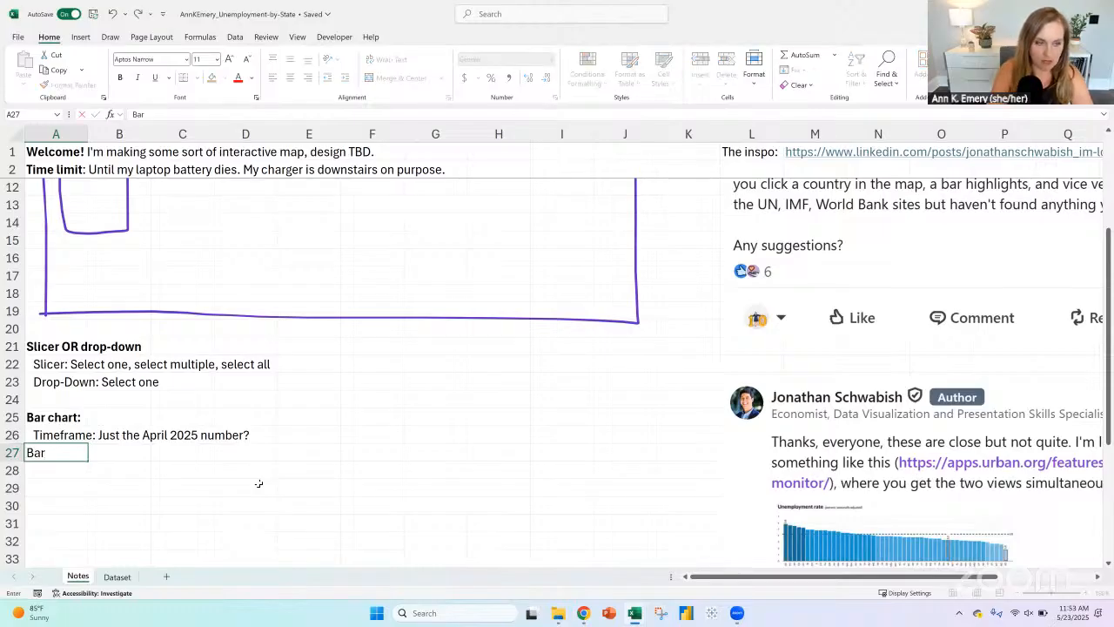
text( c)
key(BackSpace)
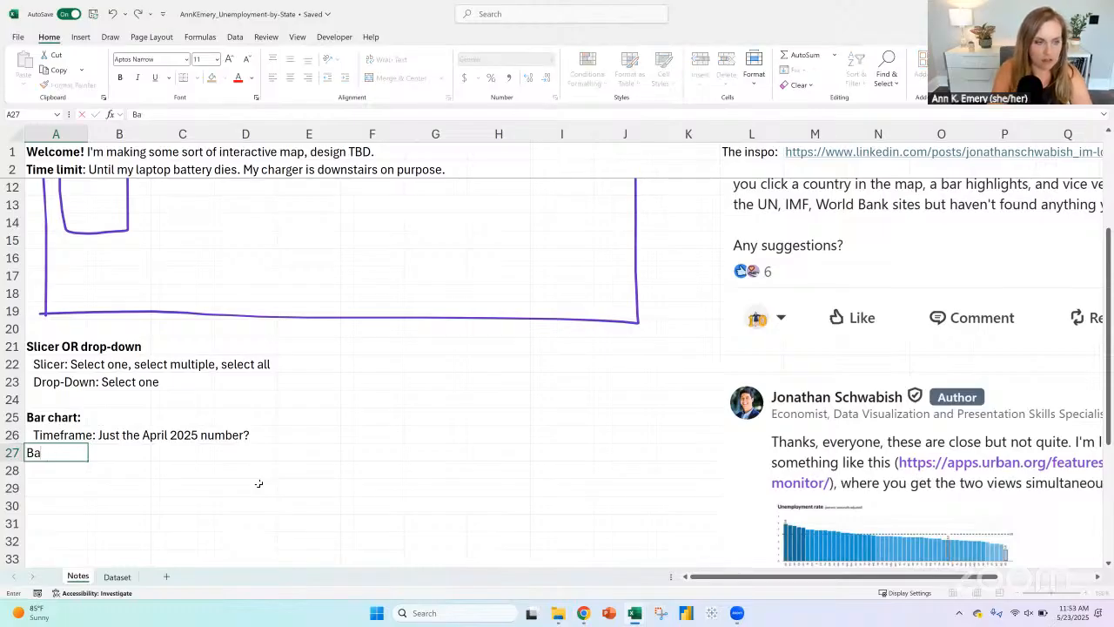
key(BackSpace)
key(BackSpace)
text(Regular chart OR)
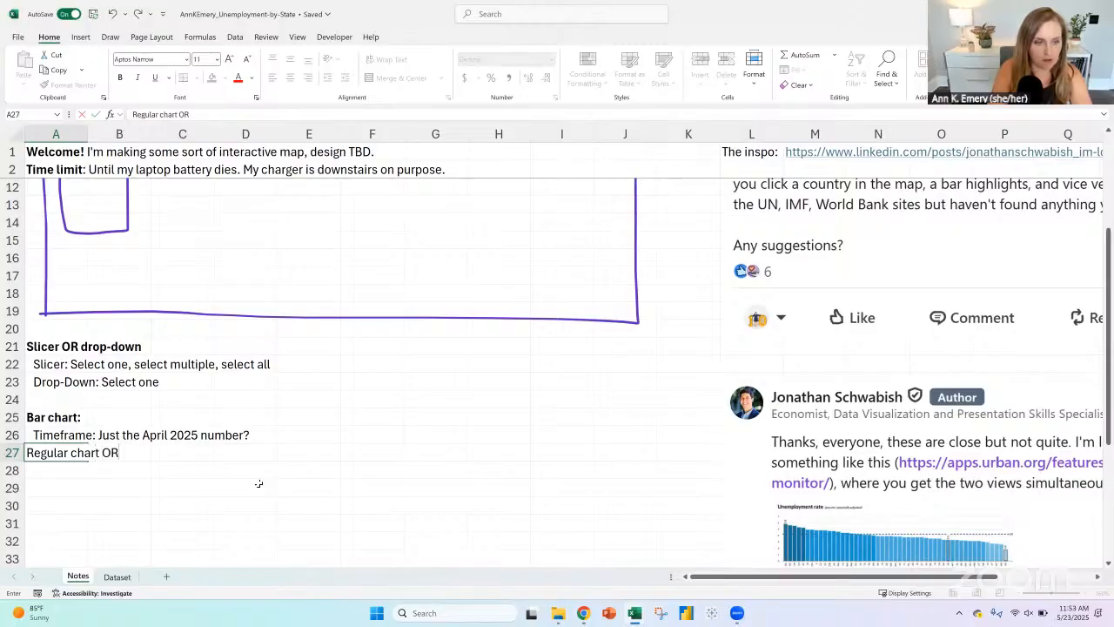
text( data bars)
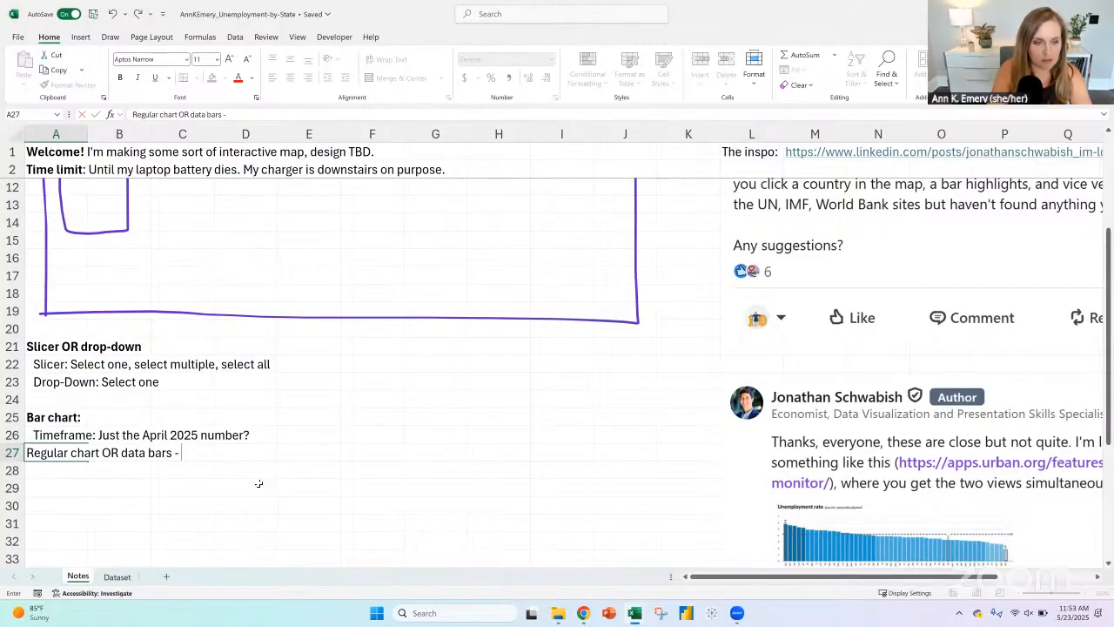
key(ctrl+Return)
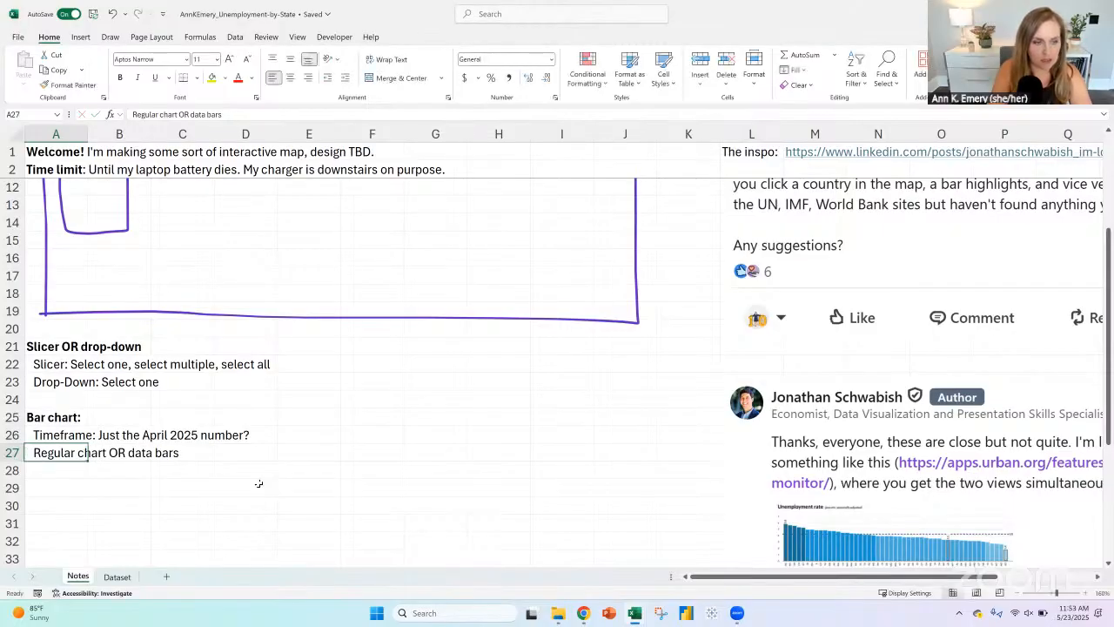
Step: Add the indented note "Sorted alphabetically or greatest to least" in A28 and make only "greatest to least" bold
click(41, 485)
click(43, 471)
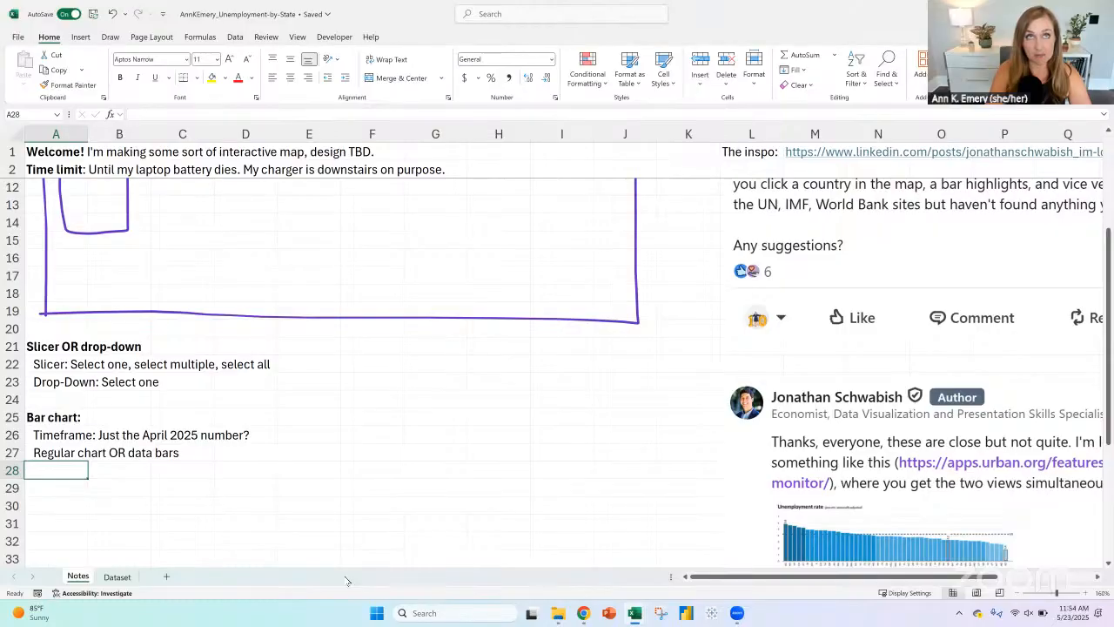
text(So)
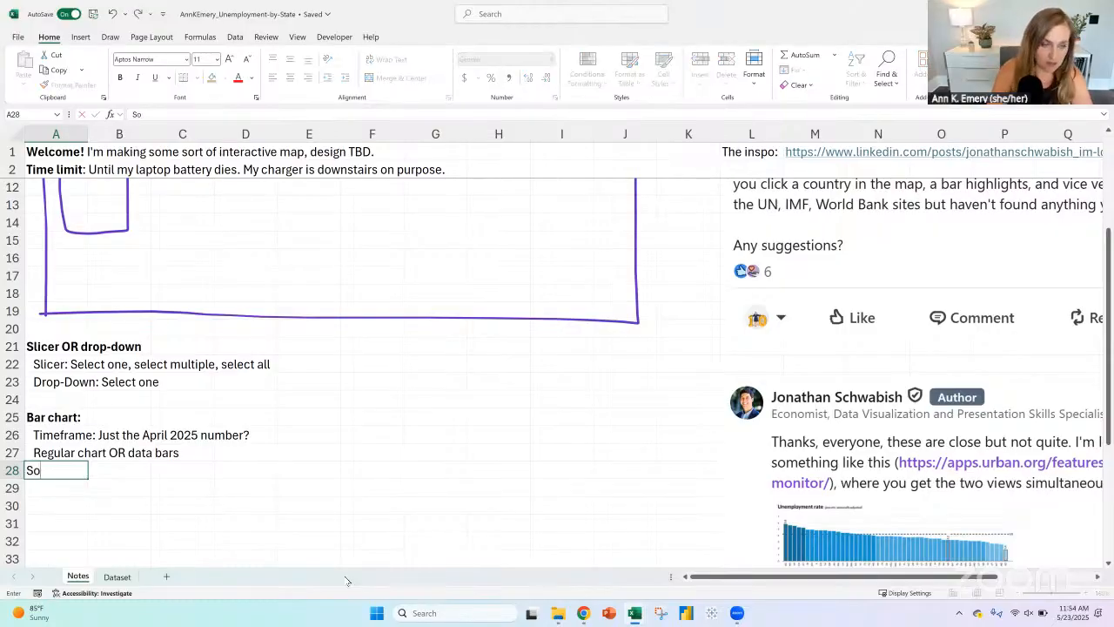
text(rted alpha)
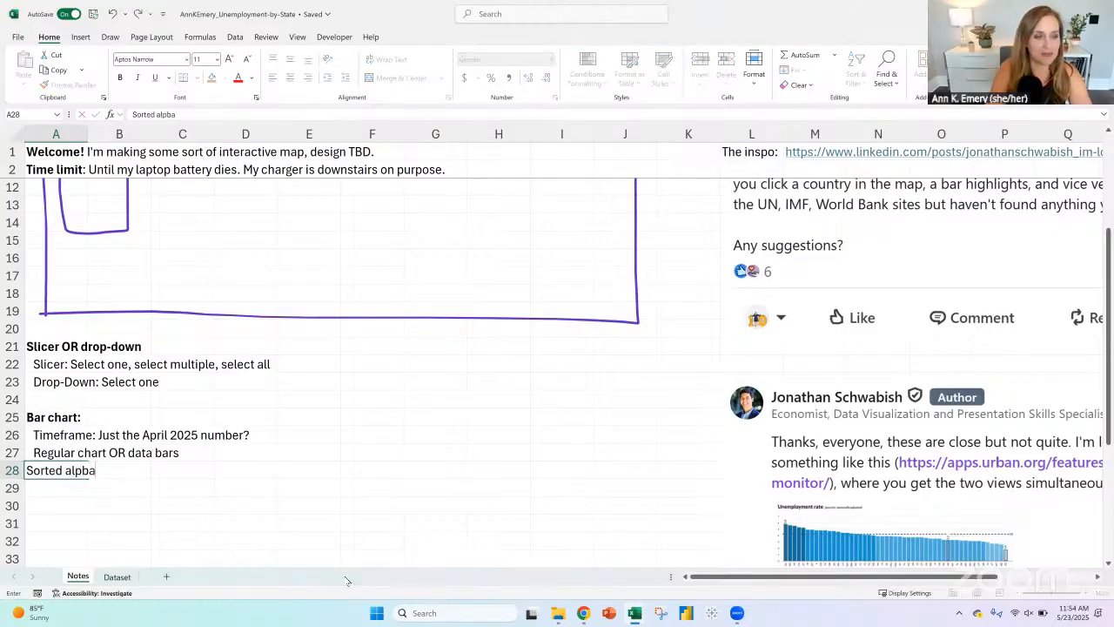
key(BackSpace)
key(BackSpace)
text(habe)
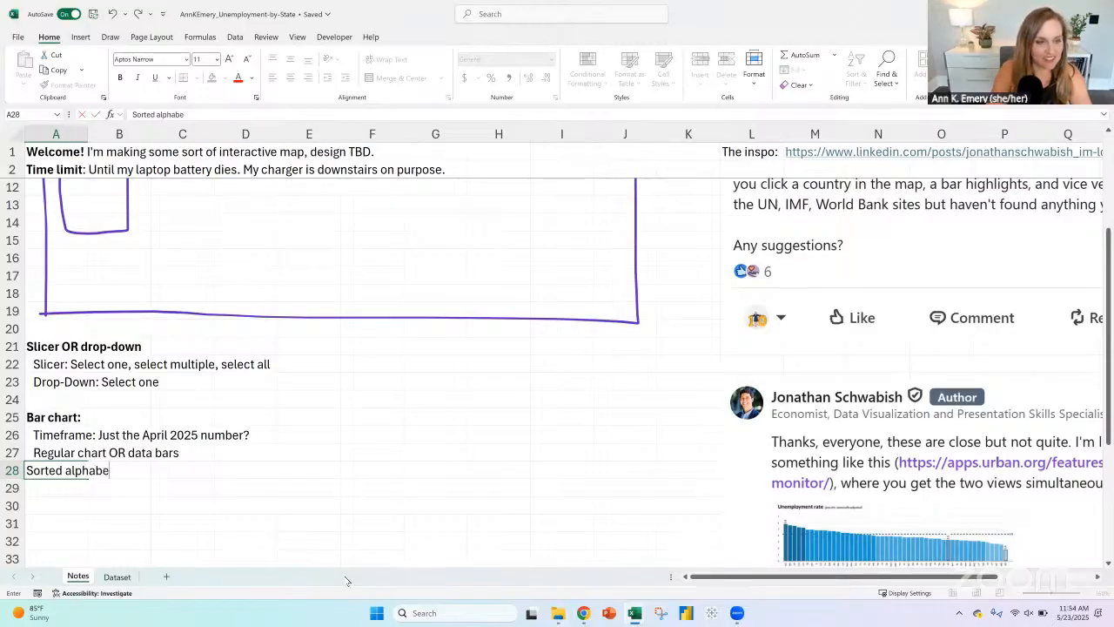
text(tically or great)
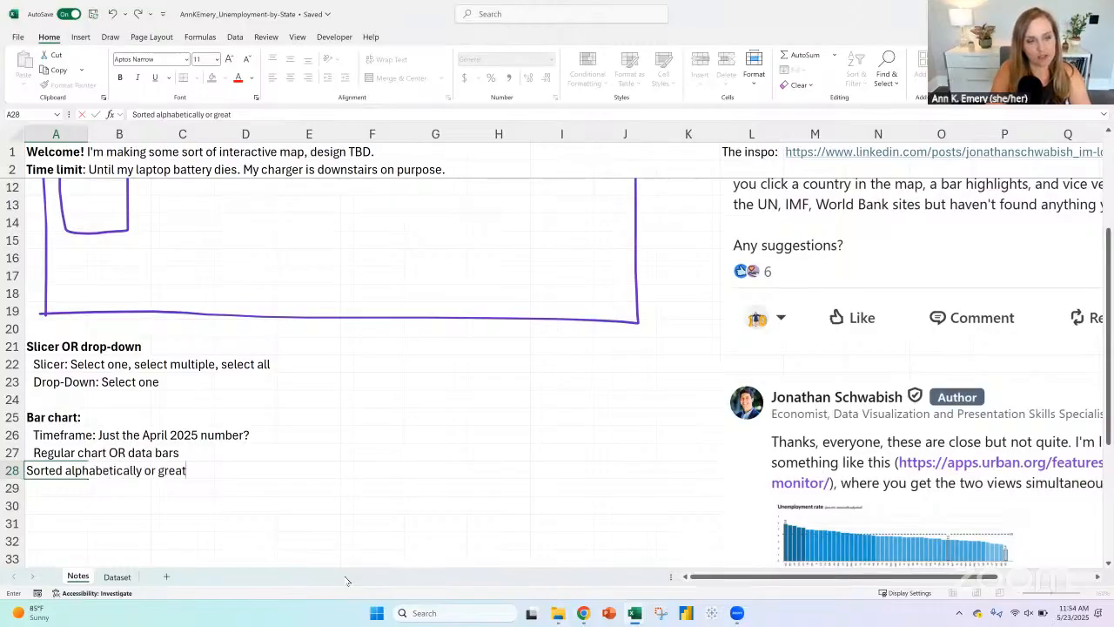
text(est to lease)
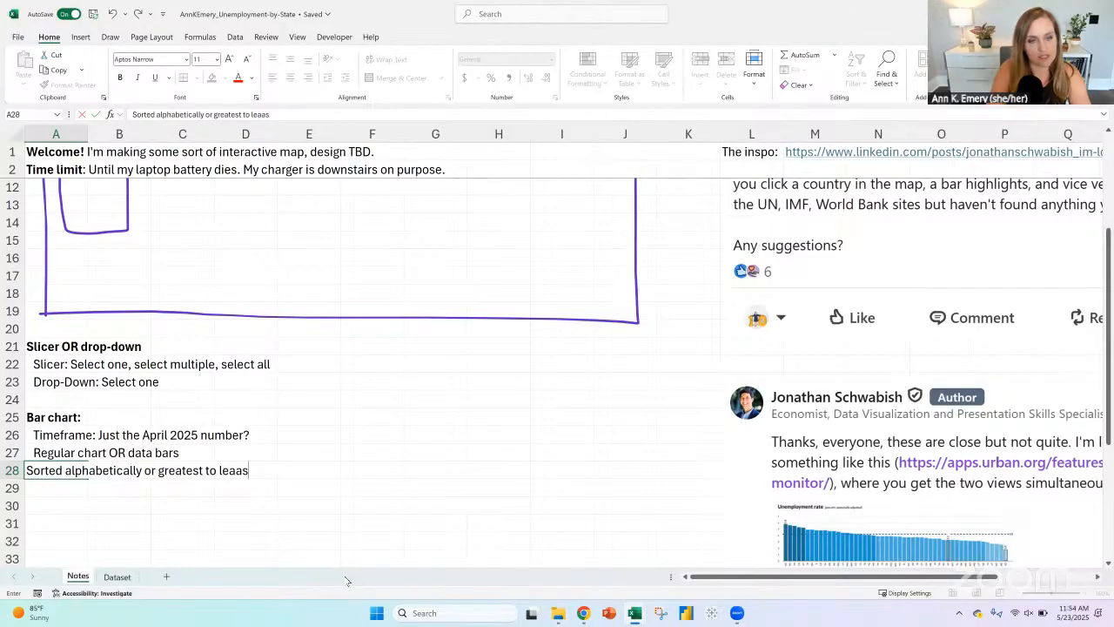
key(BackSpace)
key(BackSpace)
text(st)
key(ctrl+Return)
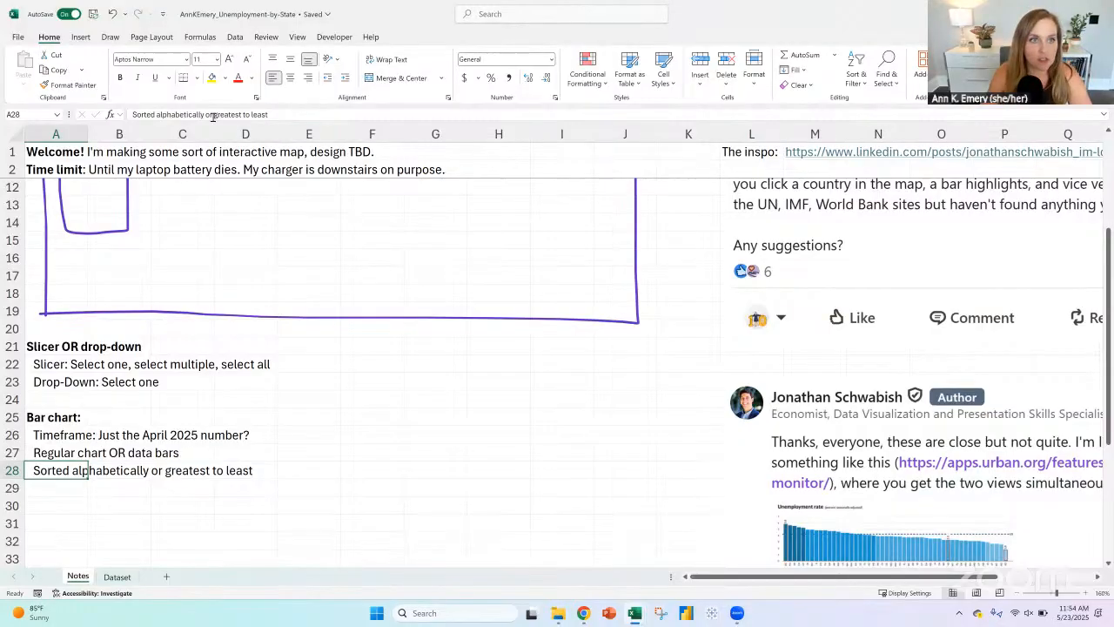
drag(214, 115, 305, 116)
key(ctrl+Return)
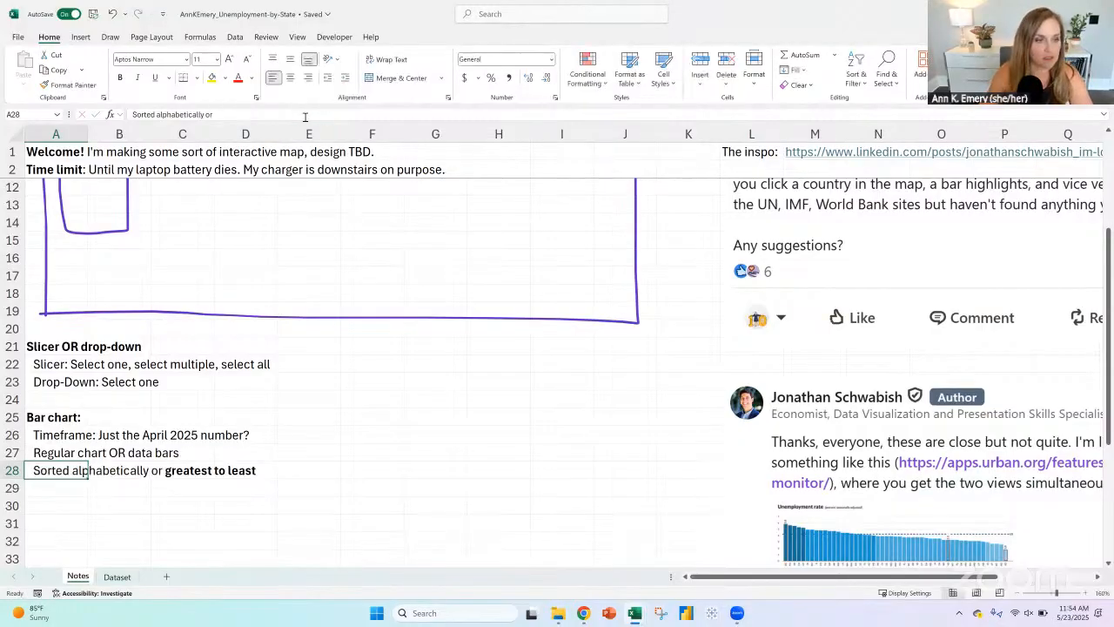
Step: Add the note "Everything grayed out - just your state(s) selected" in A29, indented one level
click(47, 493)
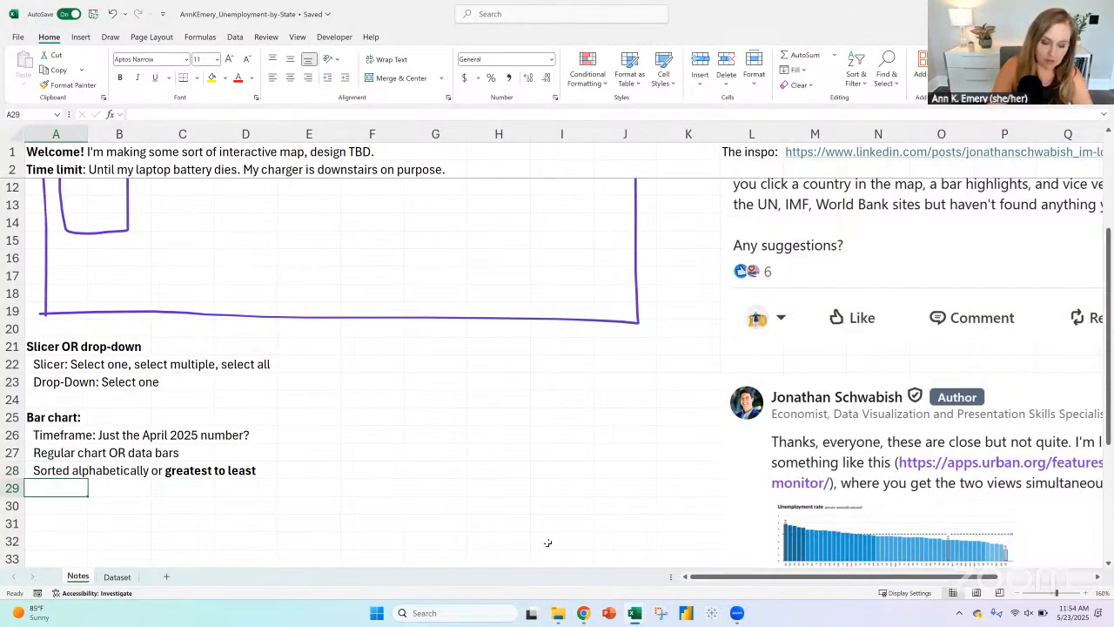
text(Everything gra)
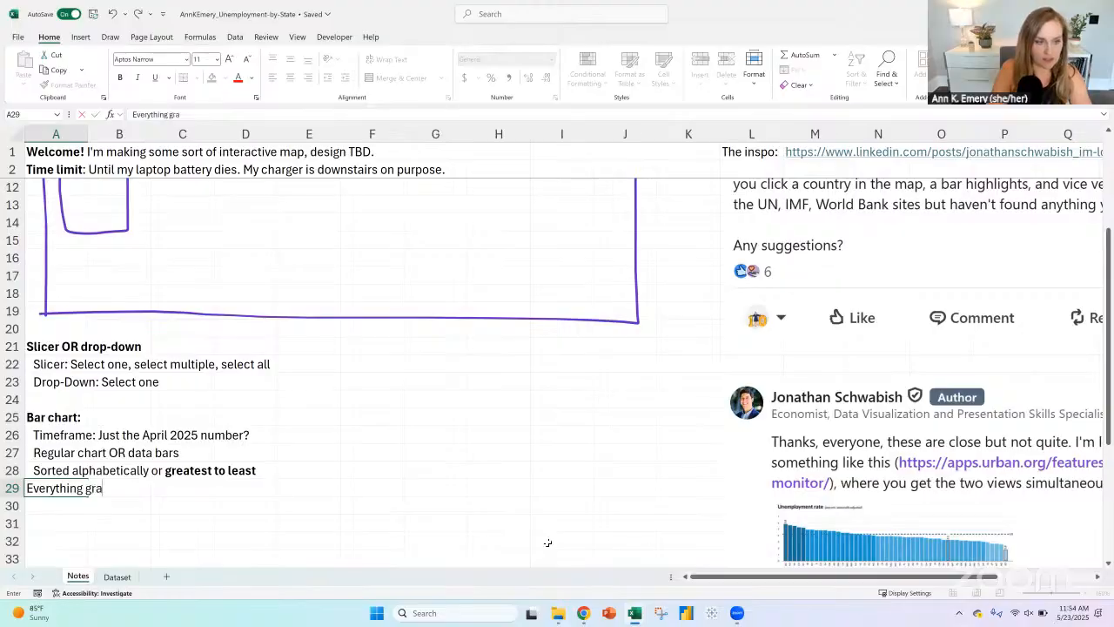
text(yed out - )
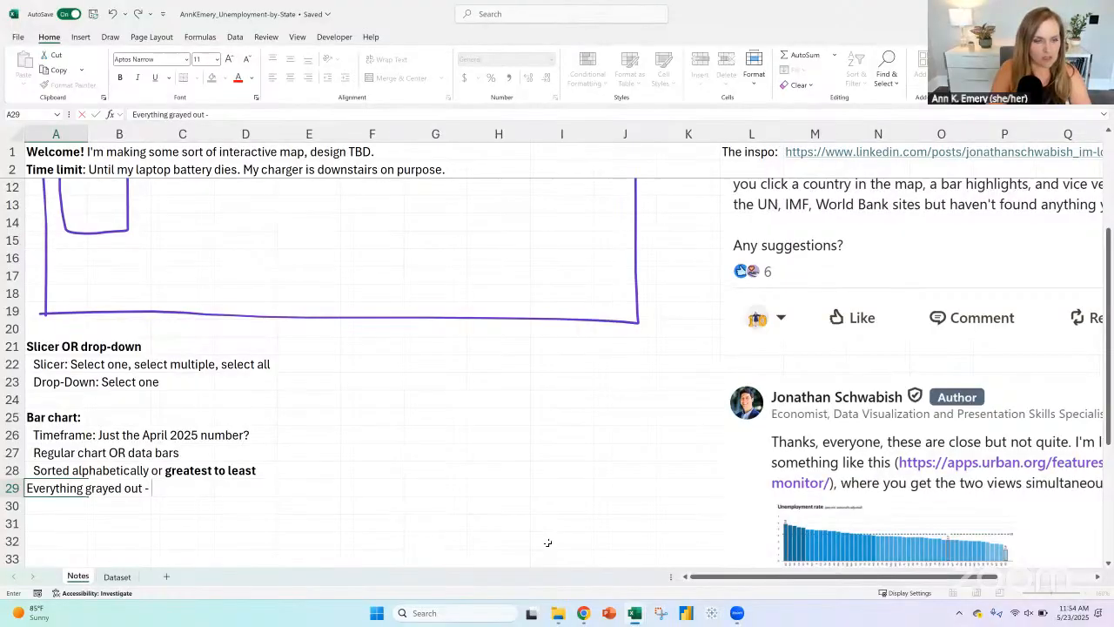
text(just your stat)
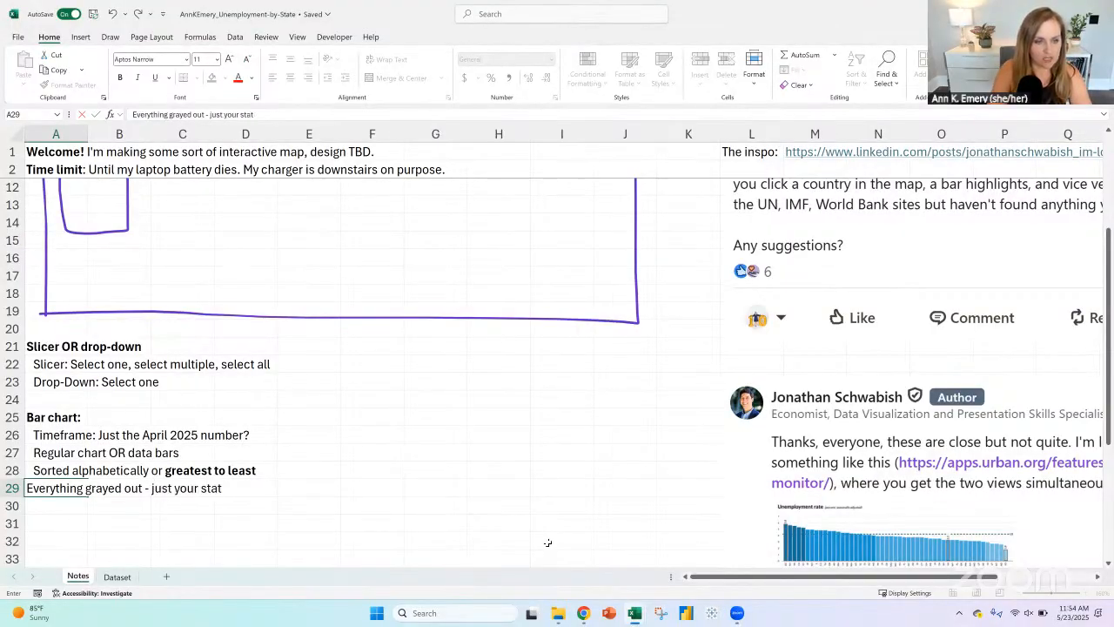
text(e(s) selected)
key(ctrl+Return)
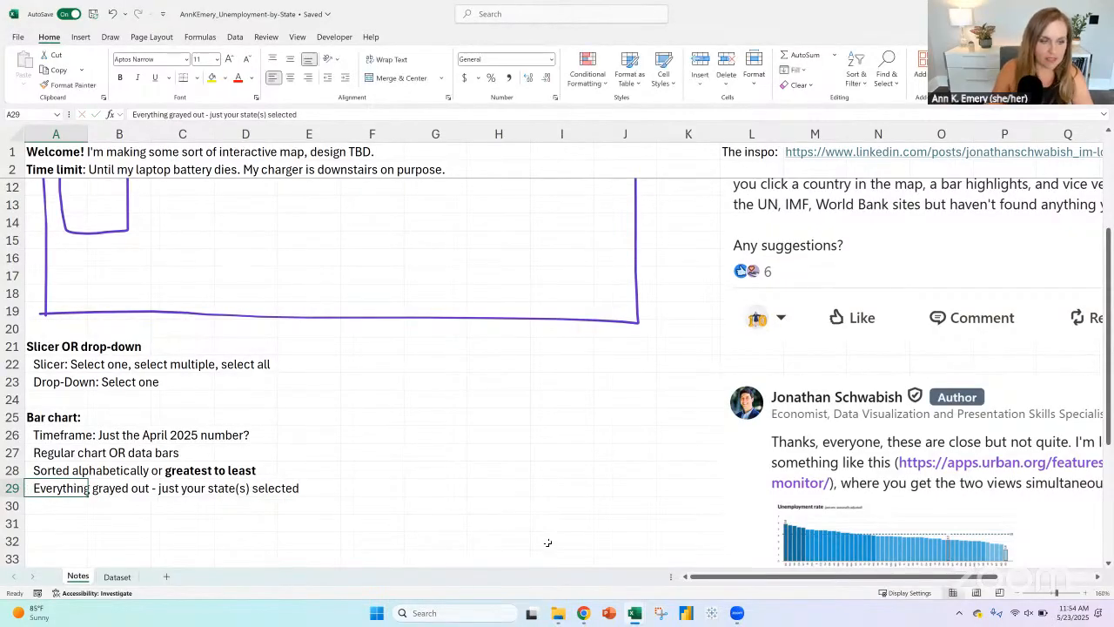
Step: Add the note "National avg" in A30, indented one level
click(70, 504)
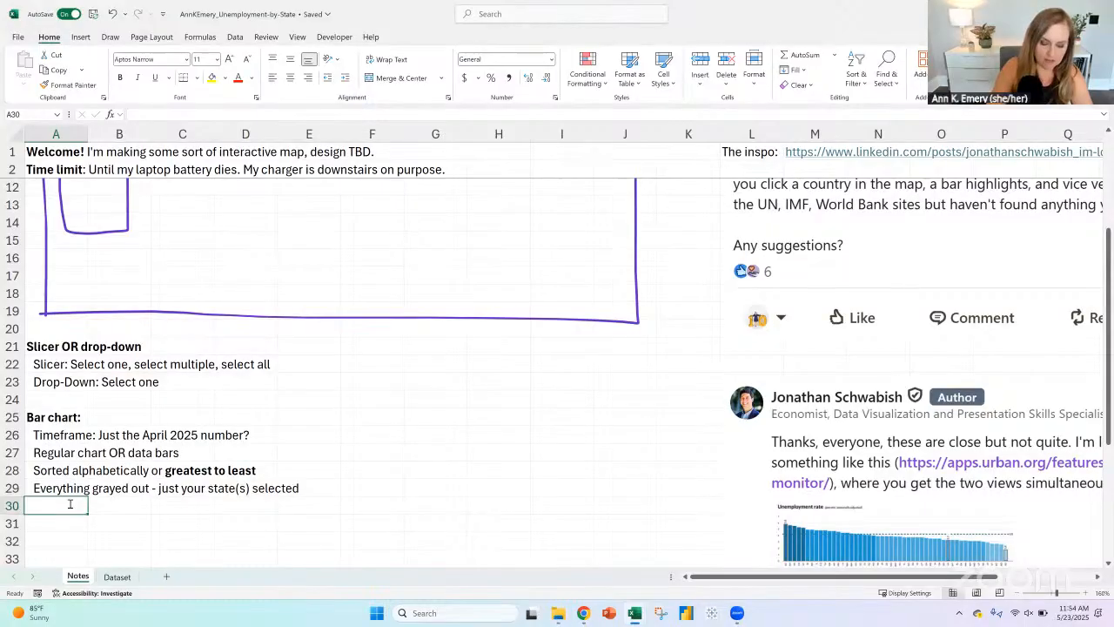
text(National a)
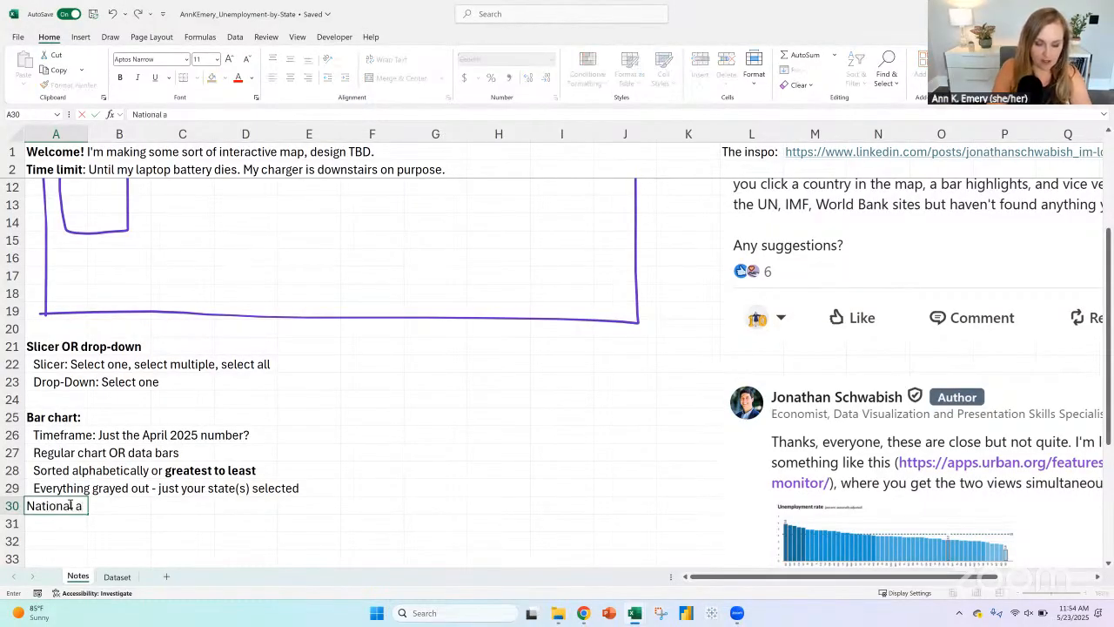
text(vg)
key(ctrl+Return)
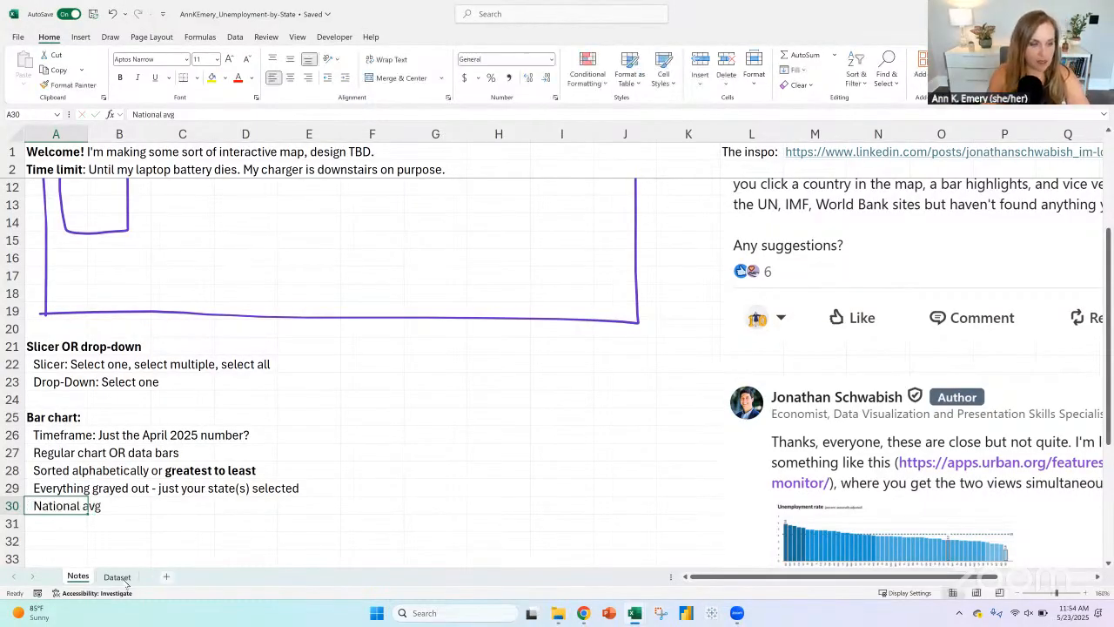
Step: Sort the whole Dataset sheet by Geography from A to Z, treating the first row as headers
click(119, 577)
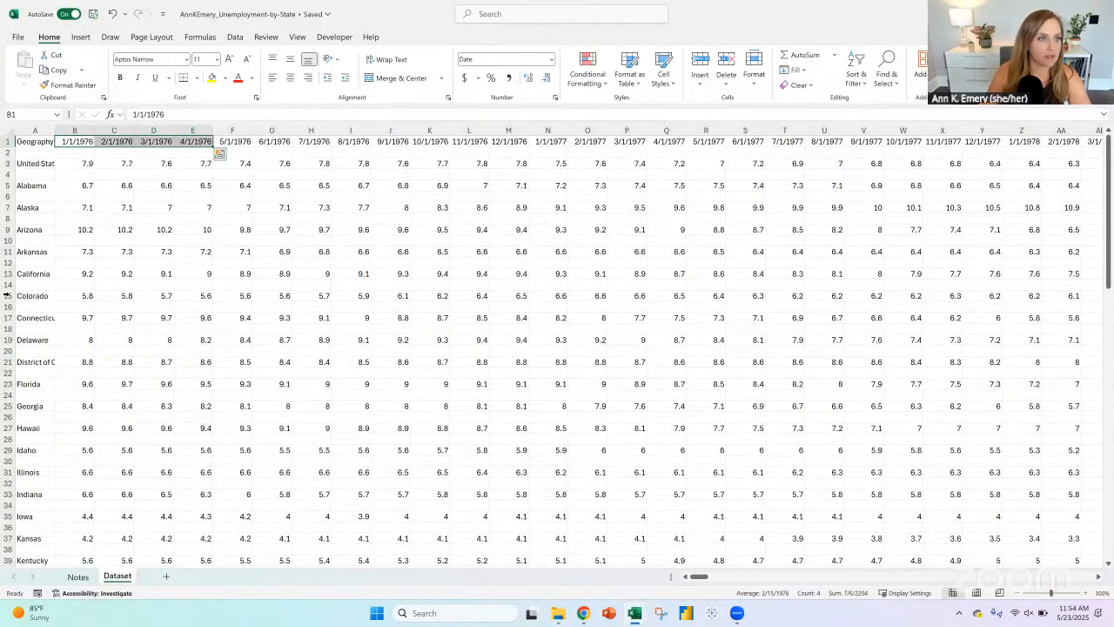
scroll(128, 286, down, 7)
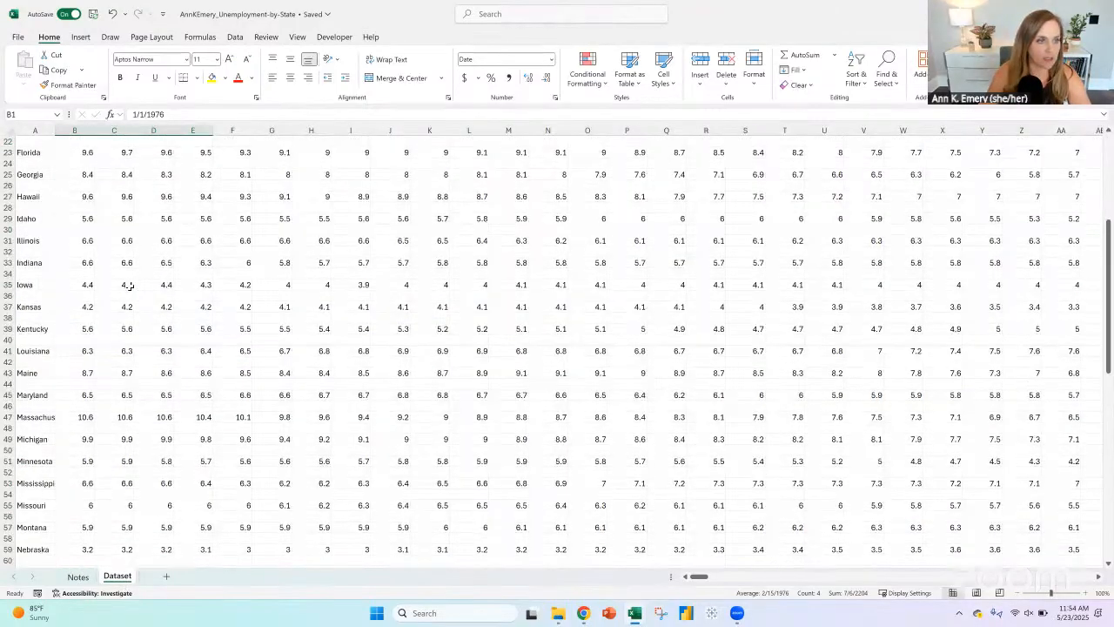
scroll(50, 360, up, 7)
click(43, 361)
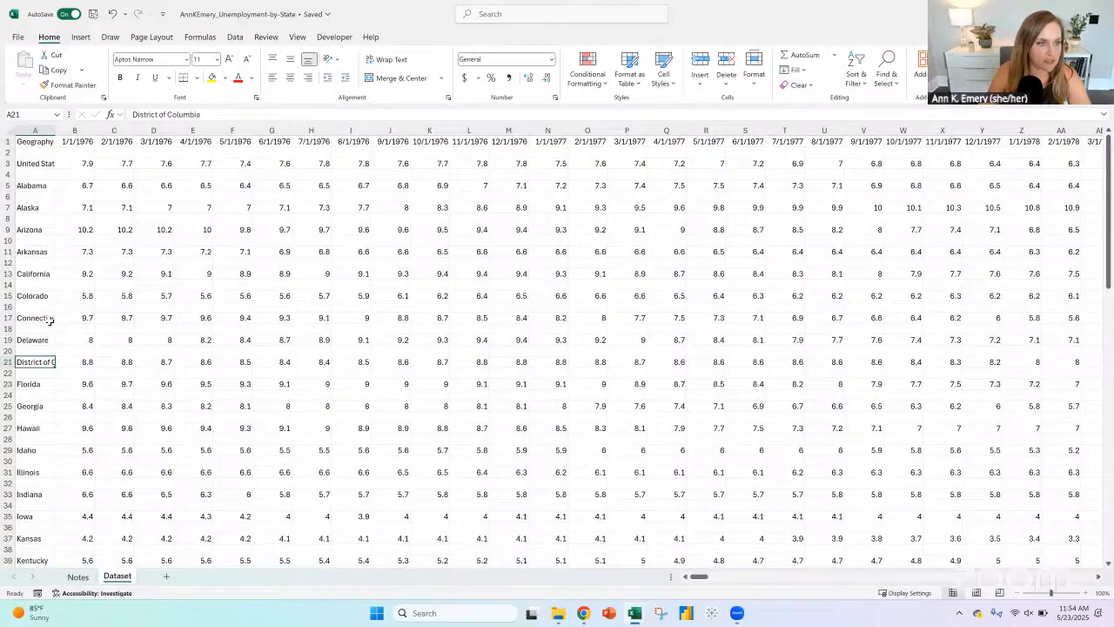
click(22, 141)
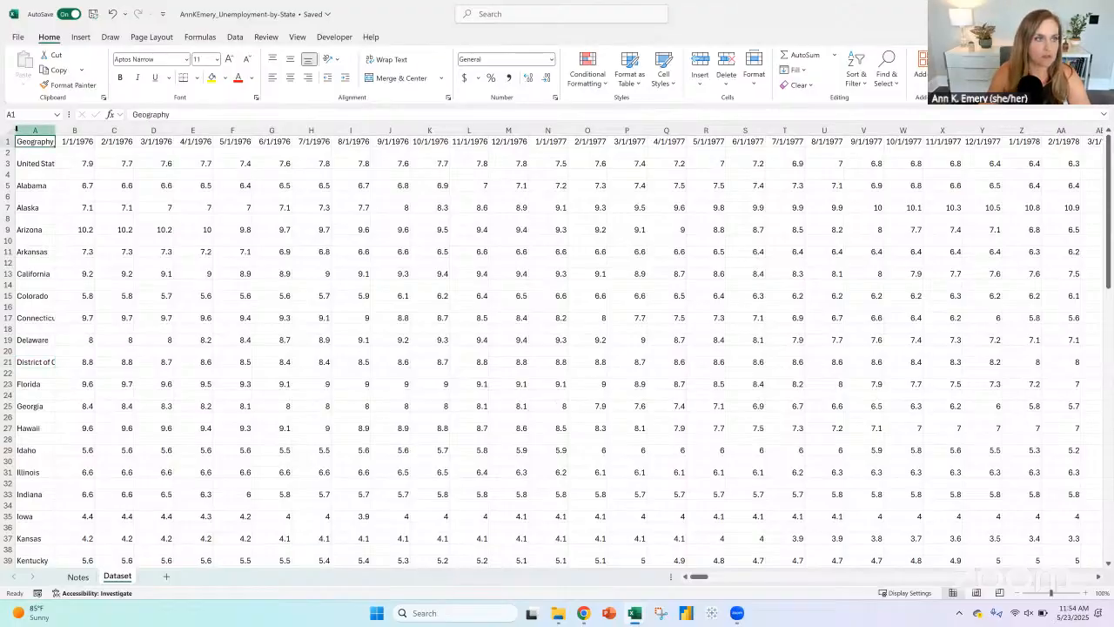
click(12, 130)
click(235, 36)
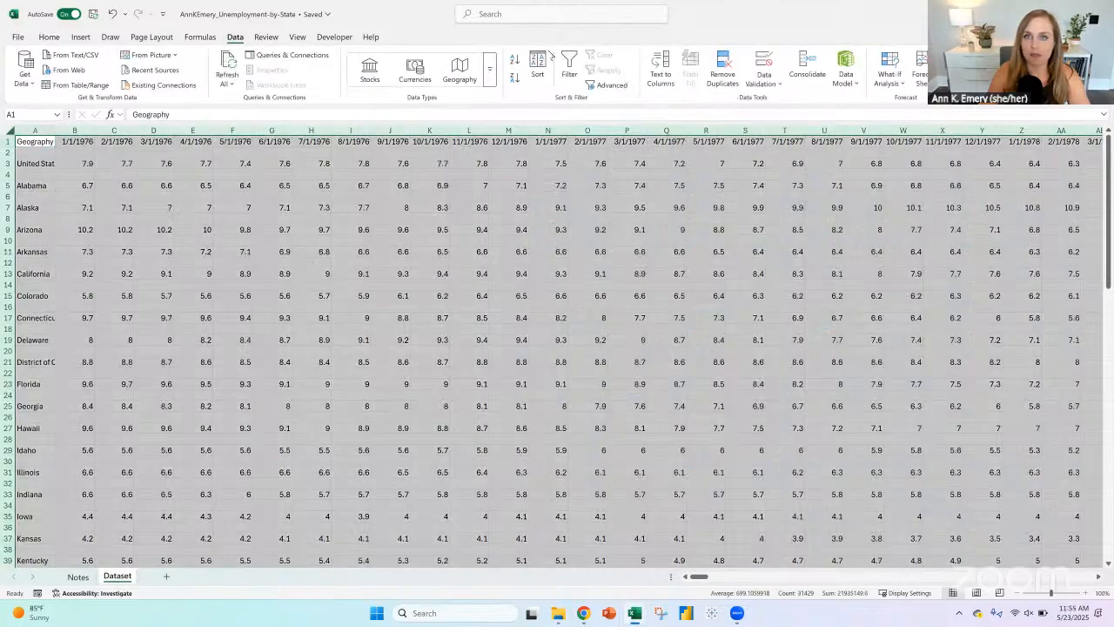
click(538, 67)
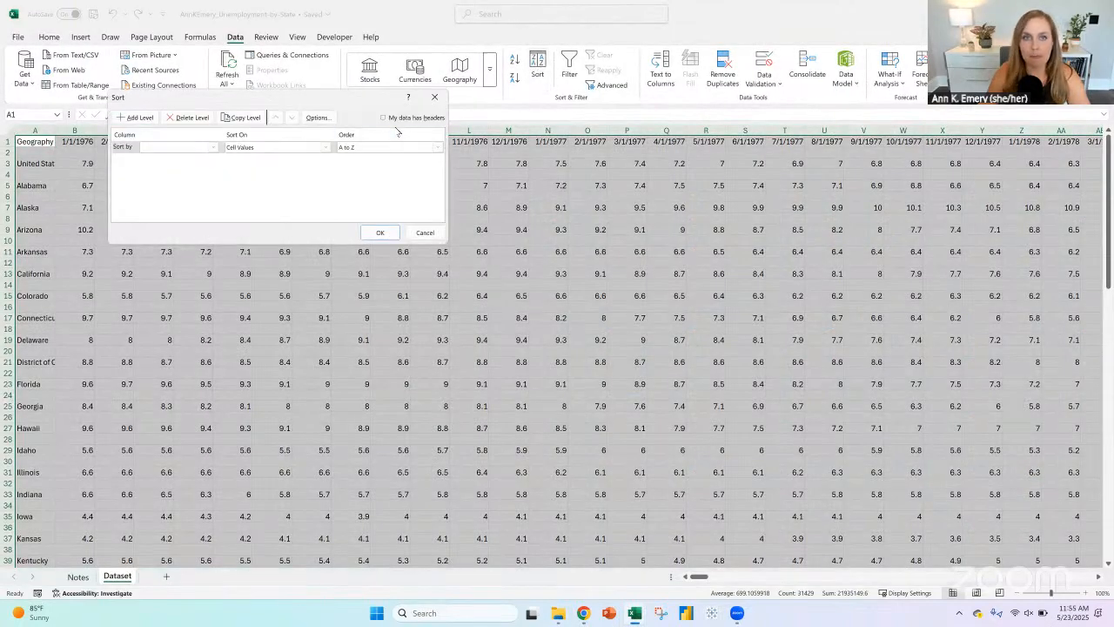
click(383, 117)
click(176, 147)
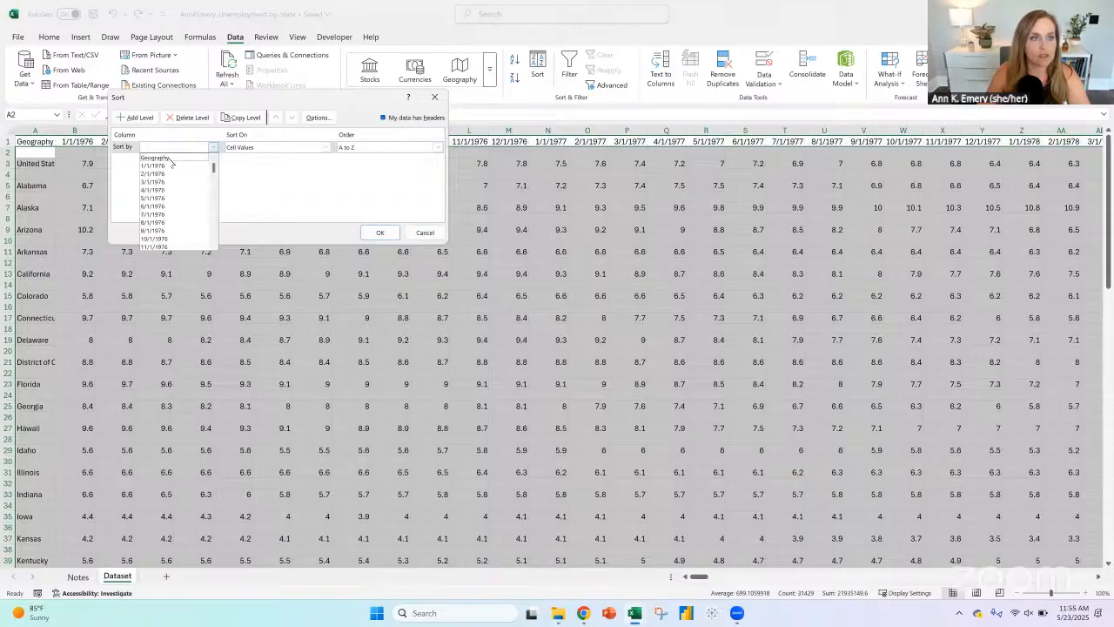
click(173, 158)
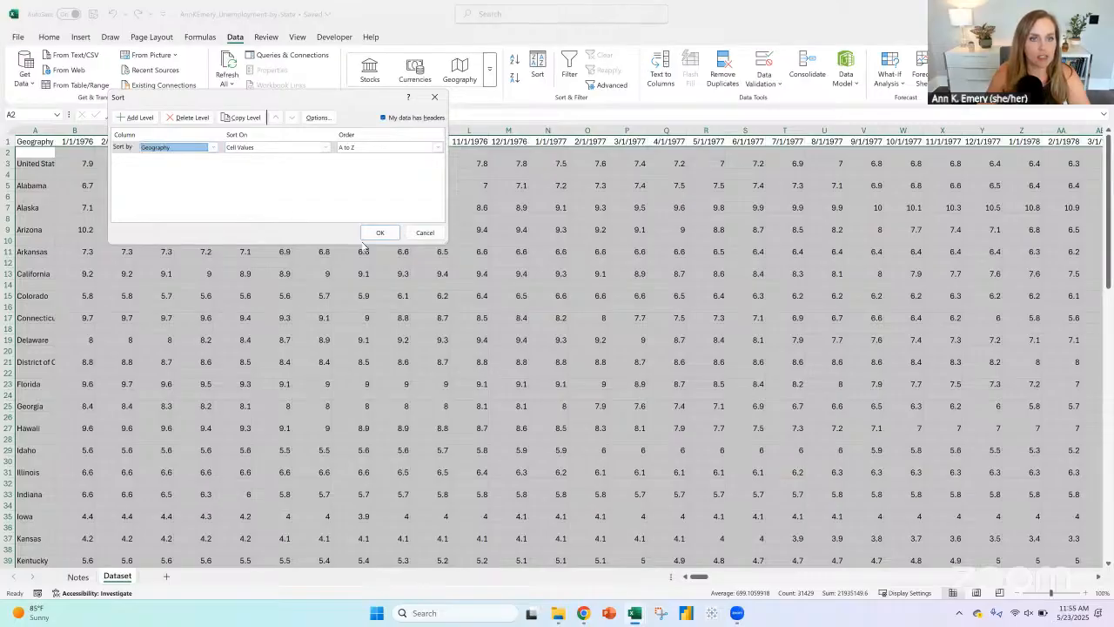
click(380, 233)
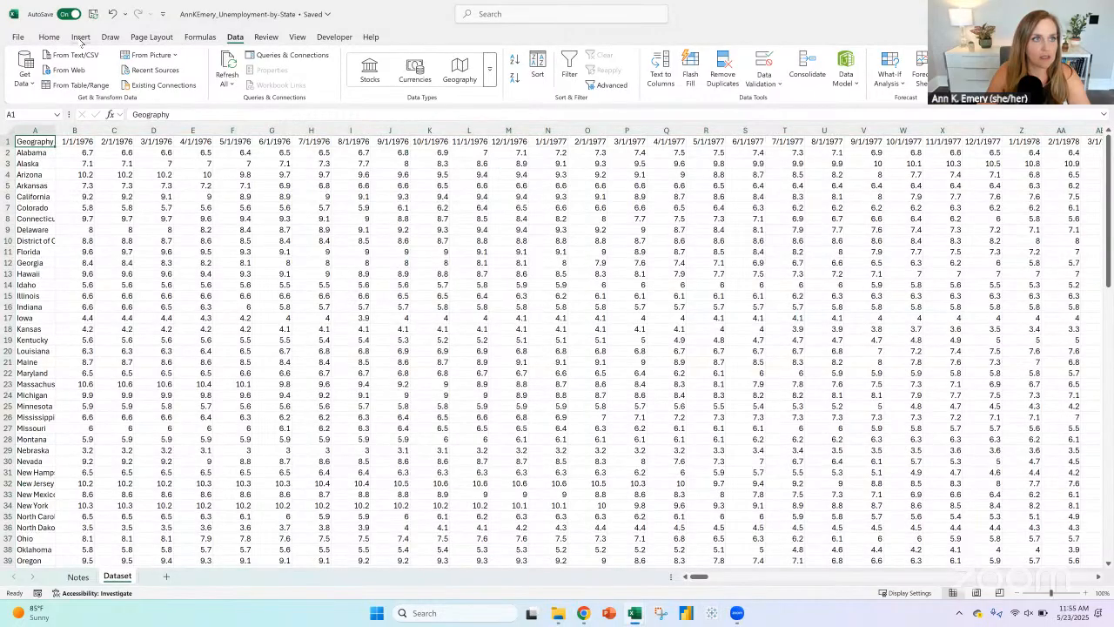
Step: Convert the sorted dataset into a table with headers and fit column A's width to the geography names
click(80, 37)
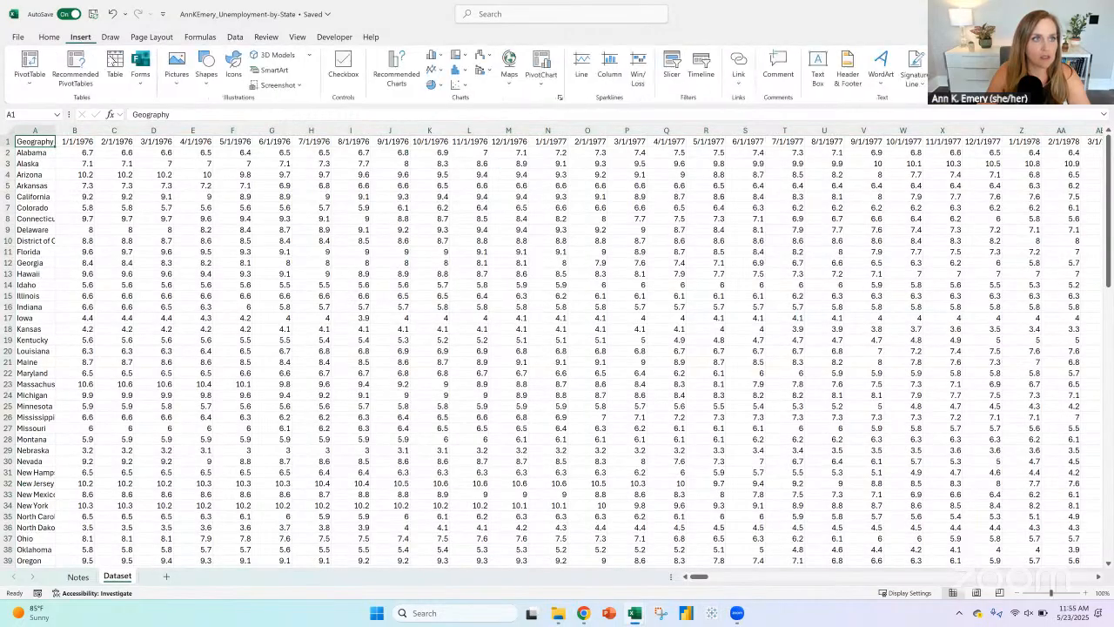
click(117, 62)
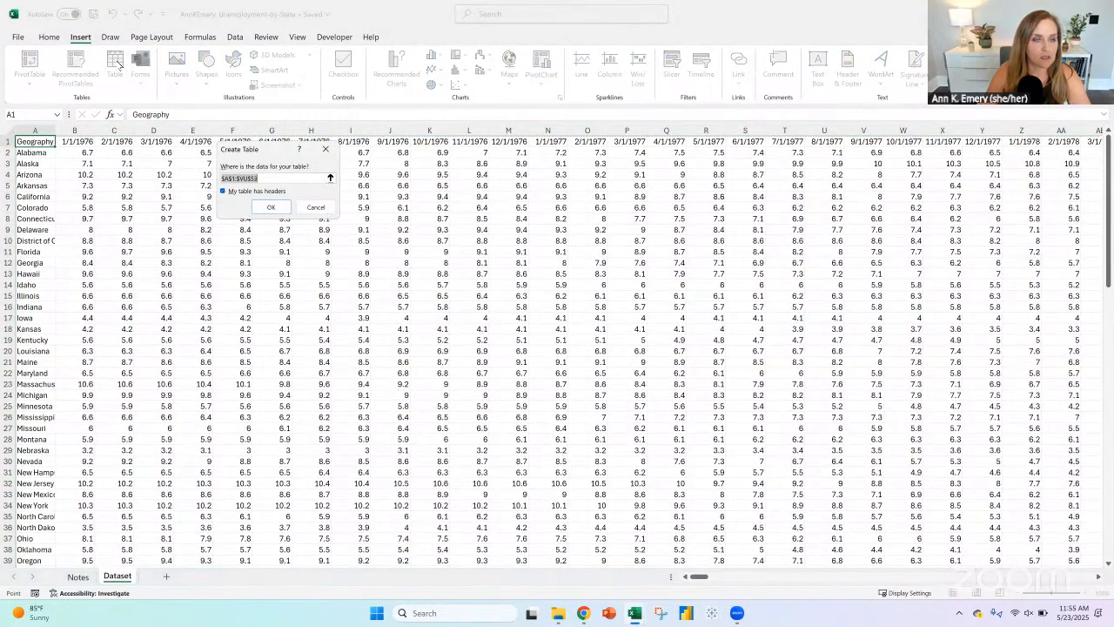
click(270, 208)
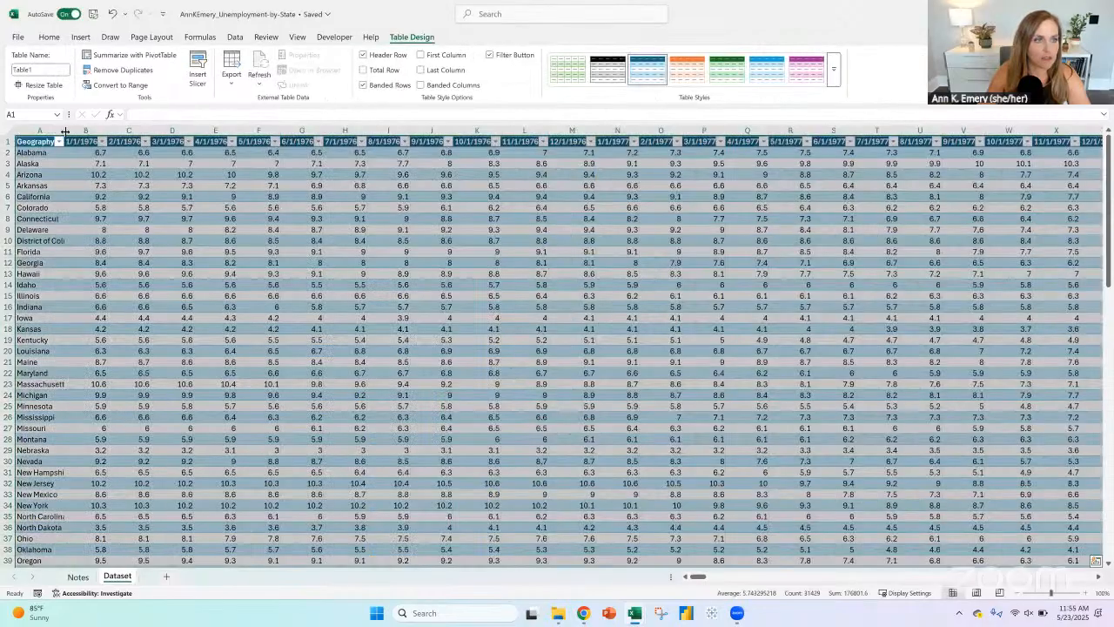
double_click(65, 131)
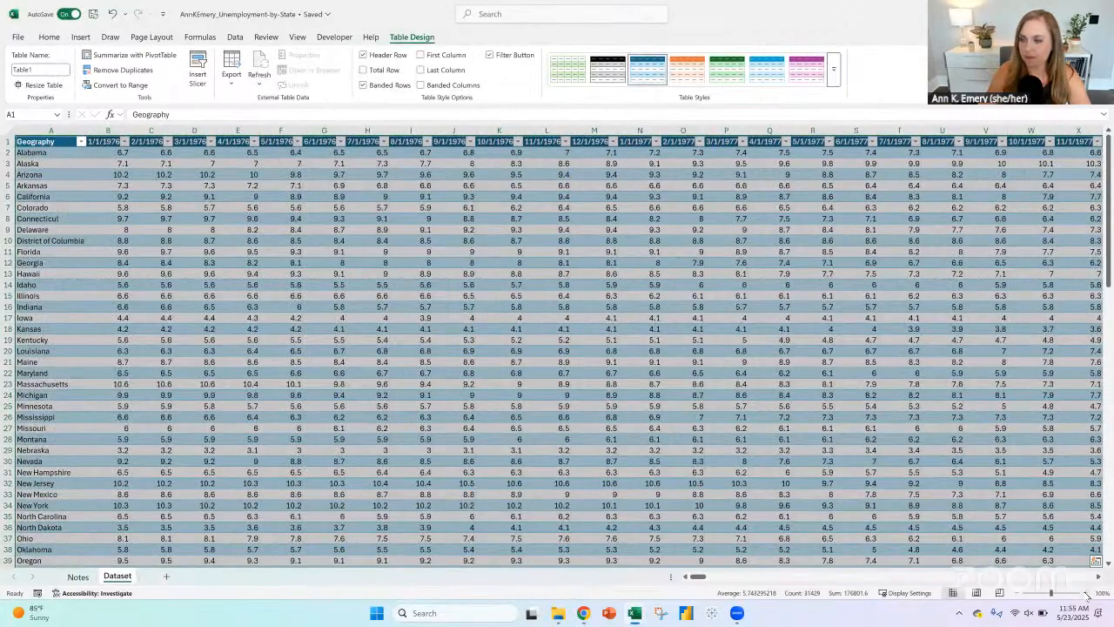
Step: Examine the table's geography list, the United States row and its 1/1/1976 value
click(1085, 592)
click(1085, 593)
click(1086, 593)
click(1085, 593)
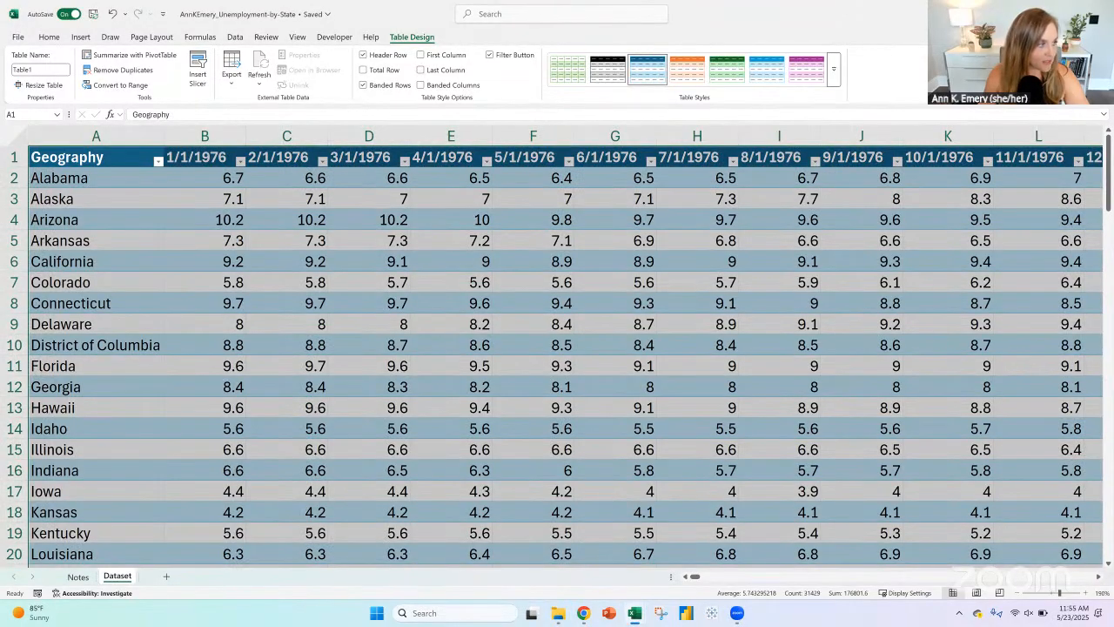
key(alt+Tab)
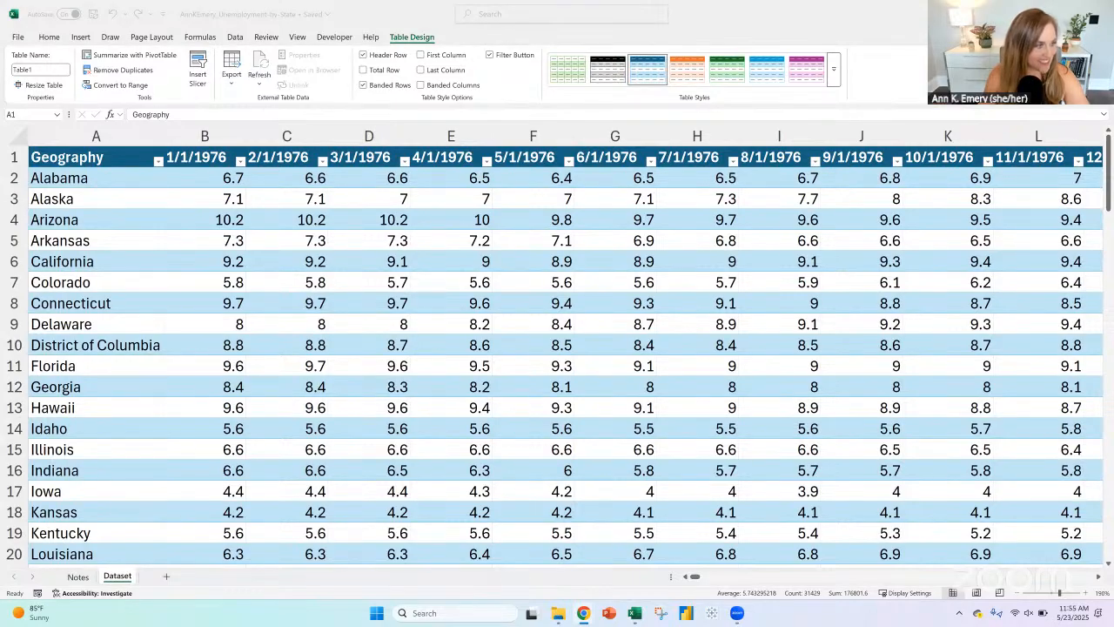
key(alt+Tab)
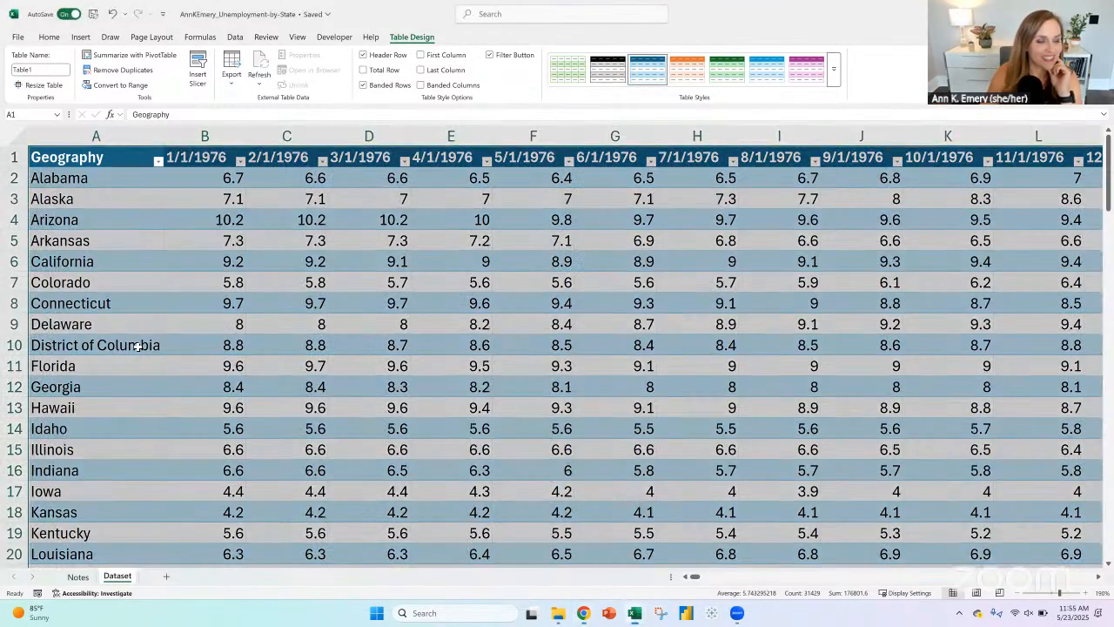
scroll(137, 347, down, 2)
scroll(138, 346, down, 12)
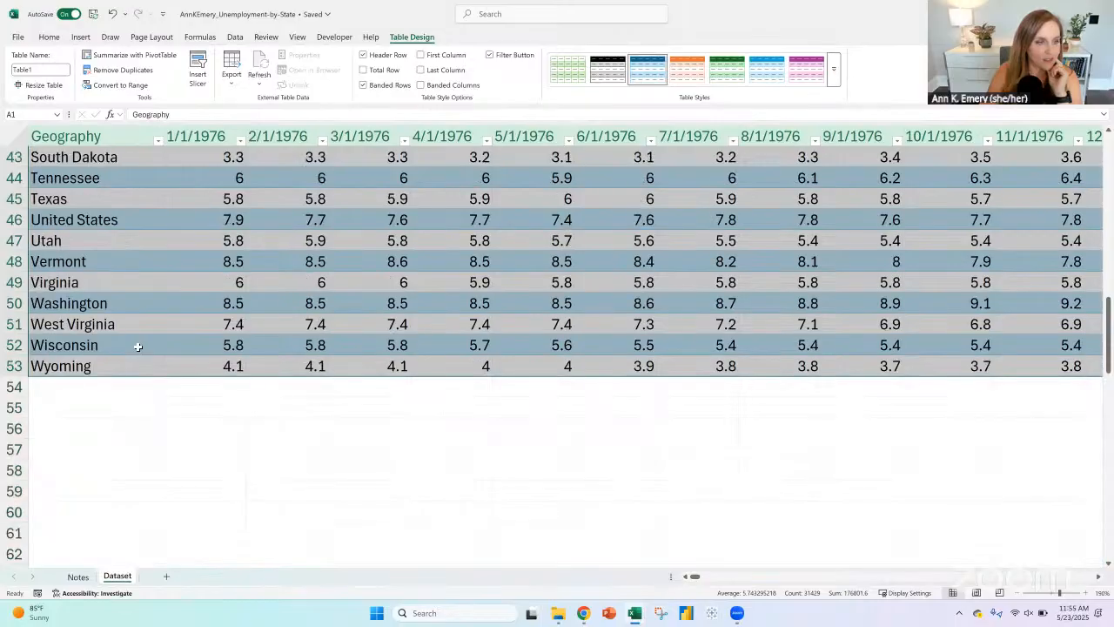
scroll(138, 346, up, 2)
click(78, 358)
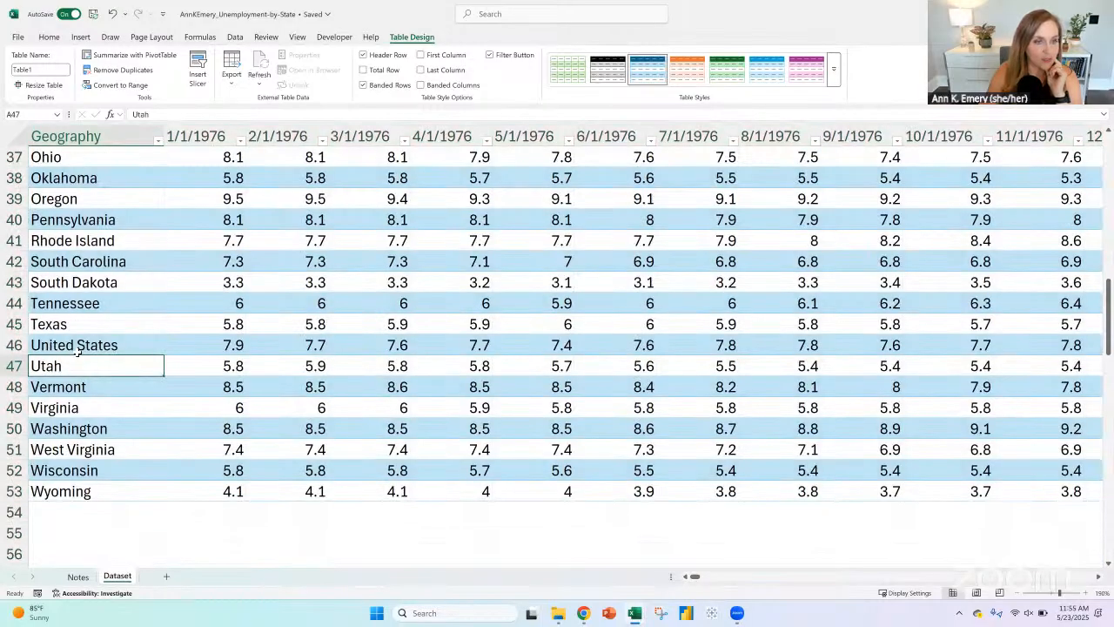
click(133, 351)
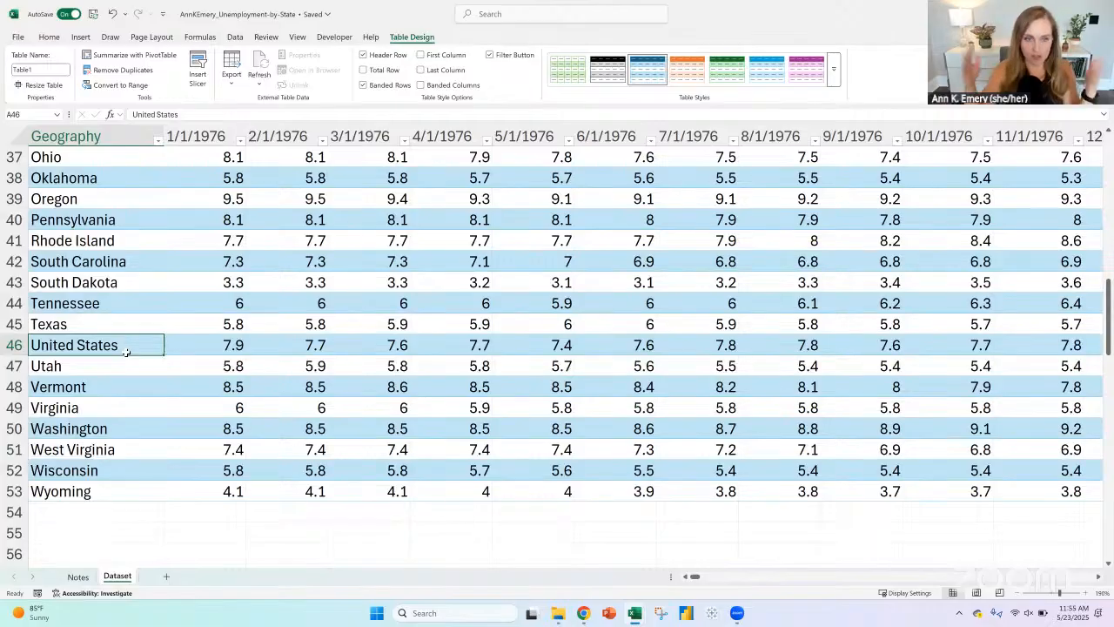
click(199, 349)
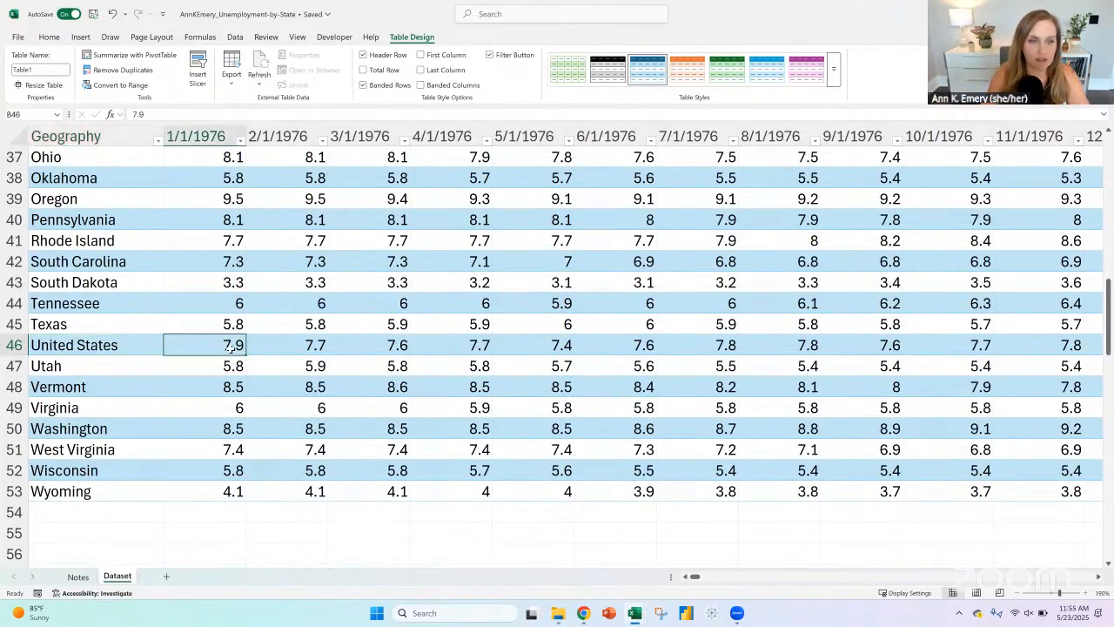
click(240, 140)
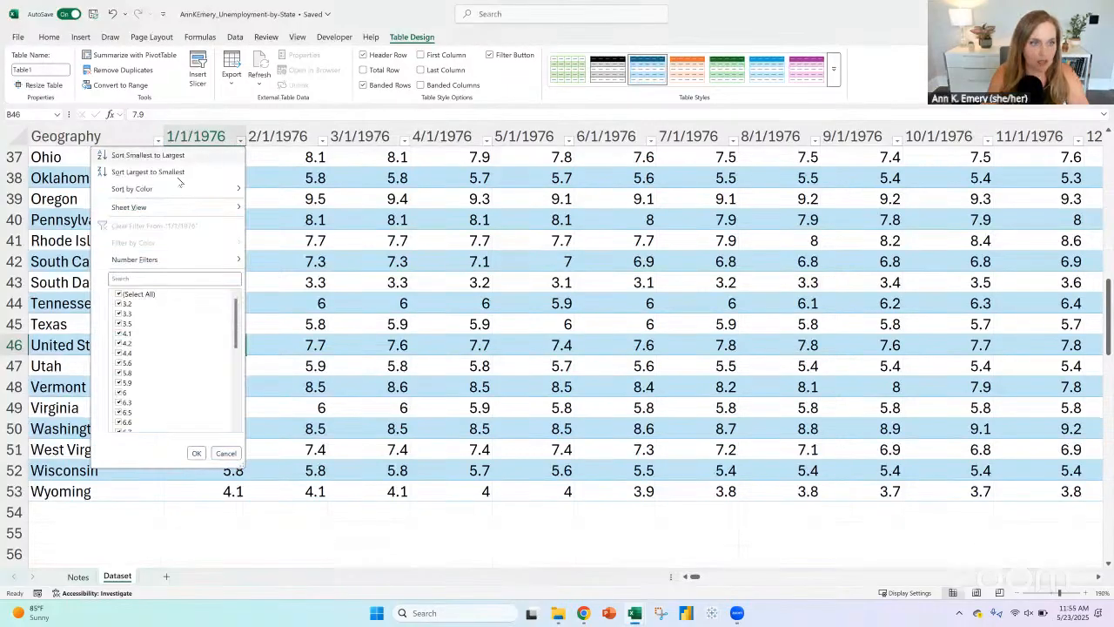
click(196, 452)
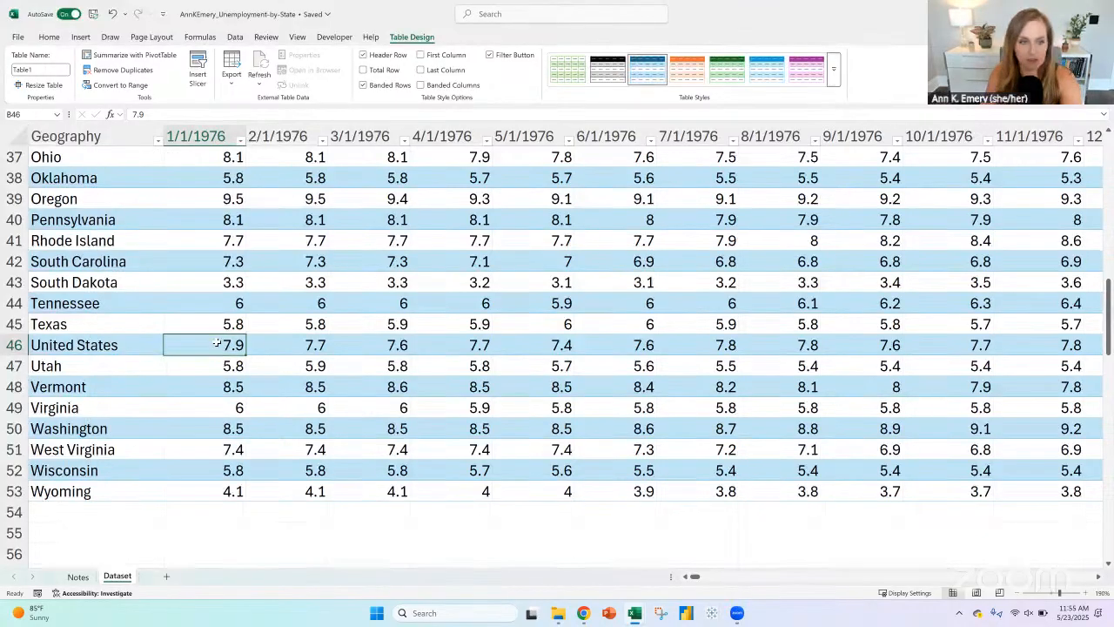
Step: Check the average of the 1/1/1976 state values with the United States value cleared, and undo the clearing
key(Delete)
click(222, 488)
key(shift+Up)
key(shift+Up)
key(shift+Up)
key(shift+Up)
key(shift+Up)
key(shift+Up)
key(shift+Up)
key(shift+Up)
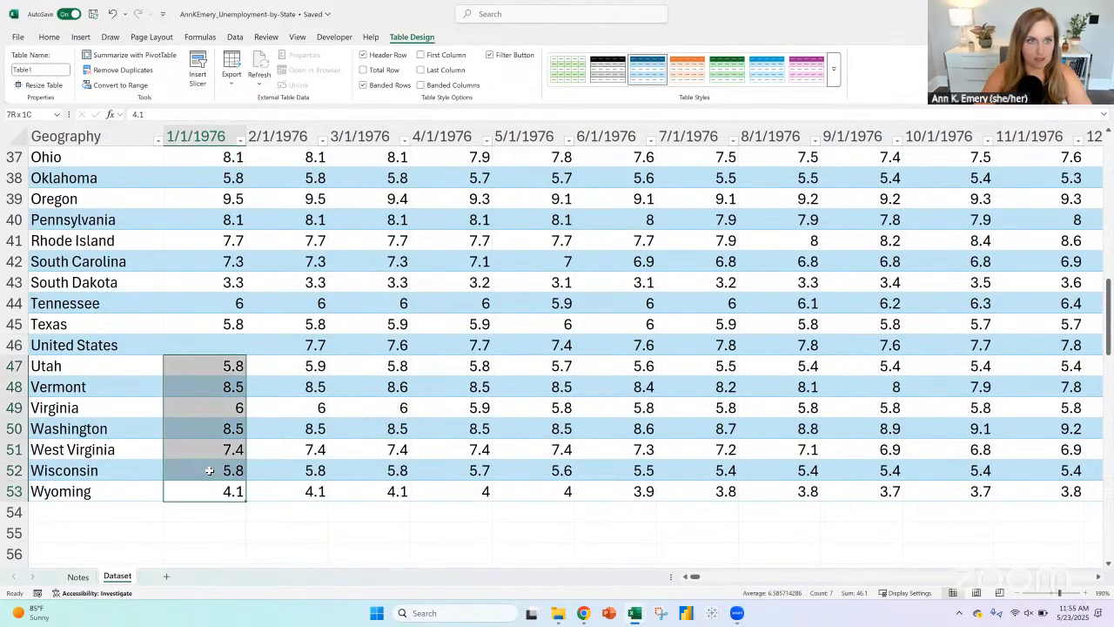
key(ctrl+shift+Up)
key(shift+Down)
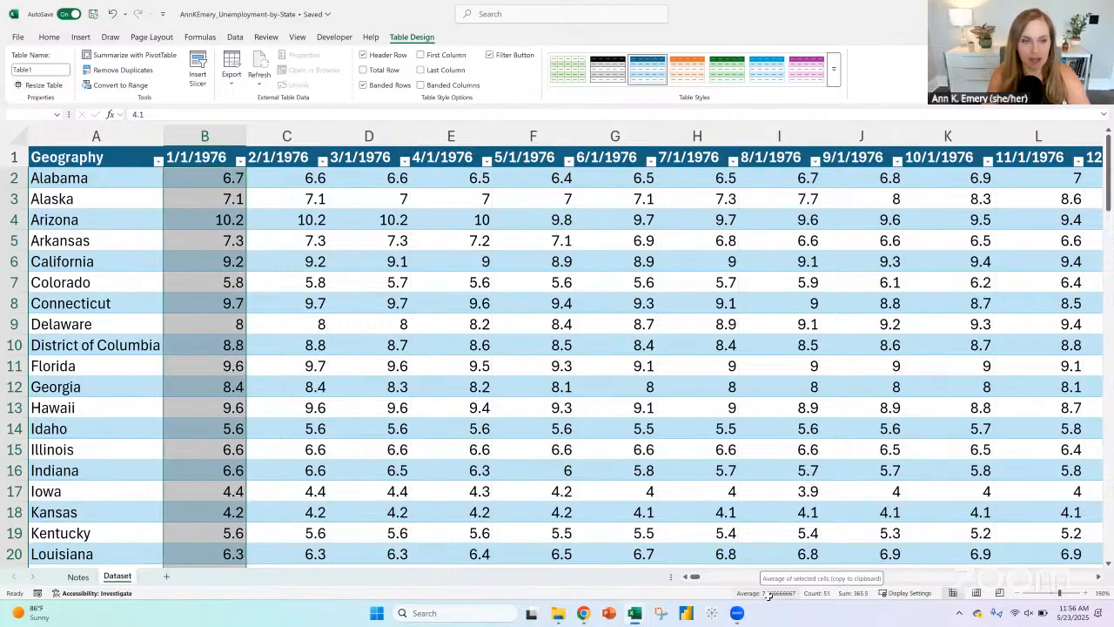
scroll(214, 353, down, 6)
scroll(214, 353, down, 10)
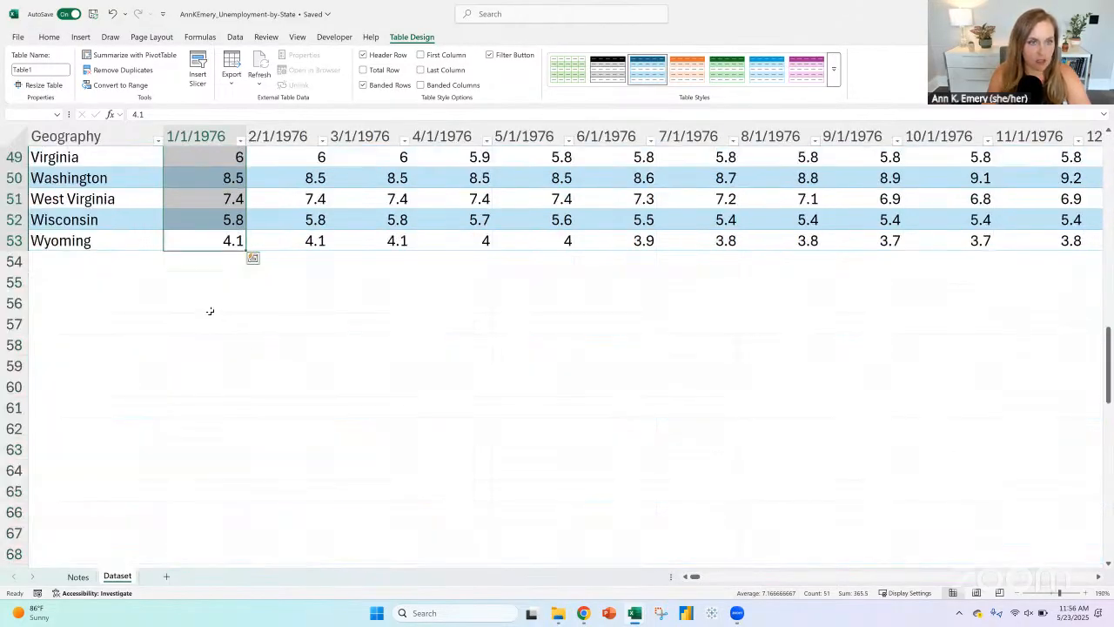
scroll(212, 310, up, 5)
click(112, 14)
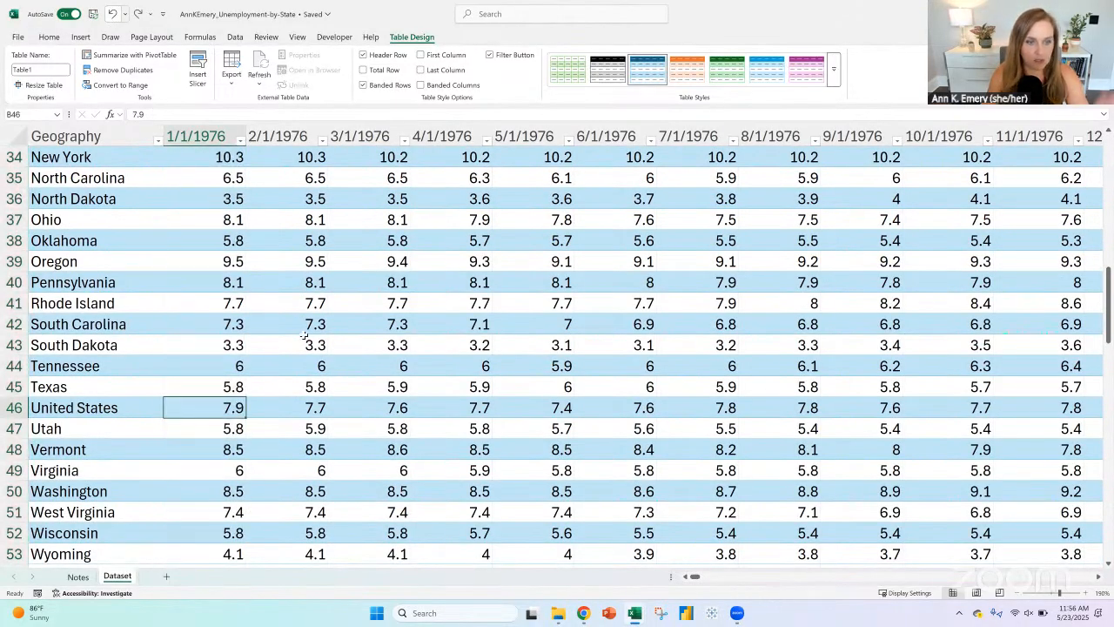
click(19, 407)
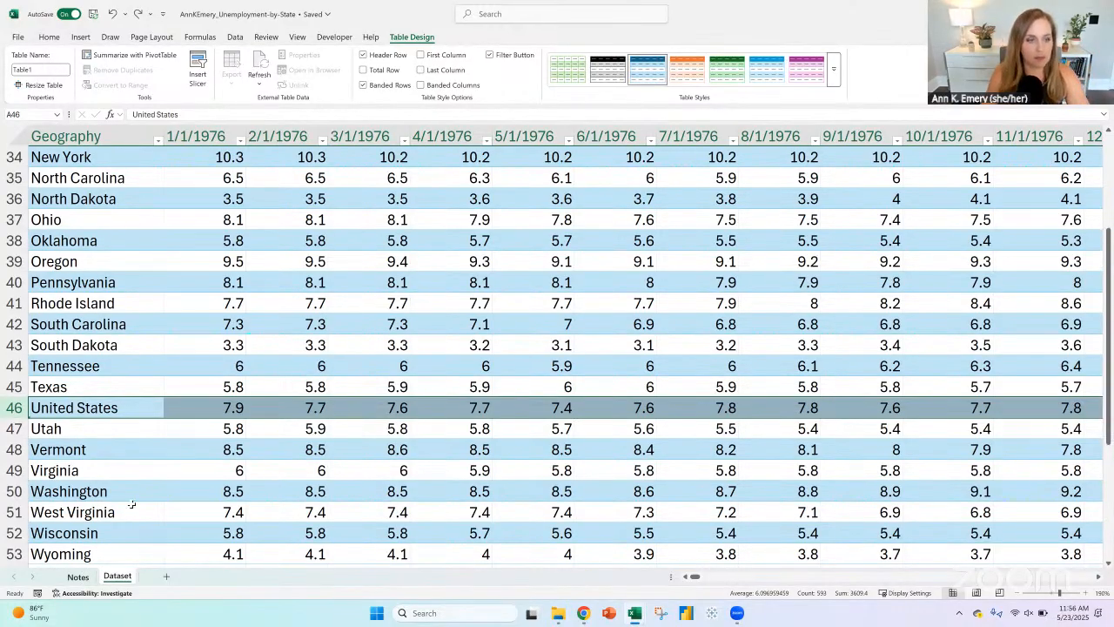
Step: On the Notes sheet, extend the "National avg" note in A30 to read "National avg - vertical line?"
key(ctrl+Page_Up)
click(197, 117)
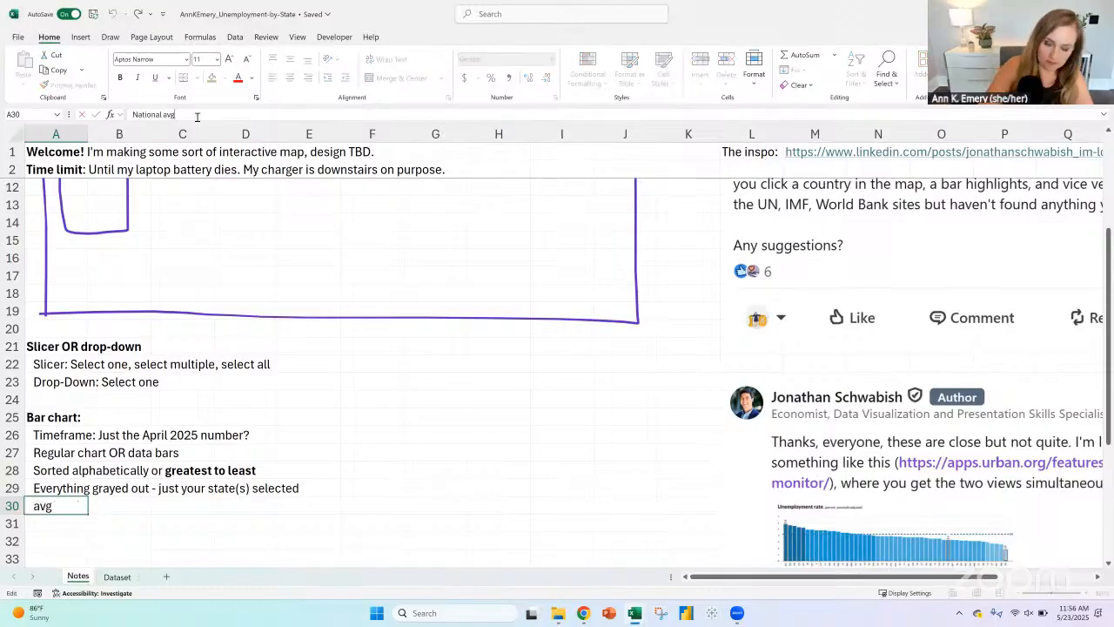
text(- alwa)
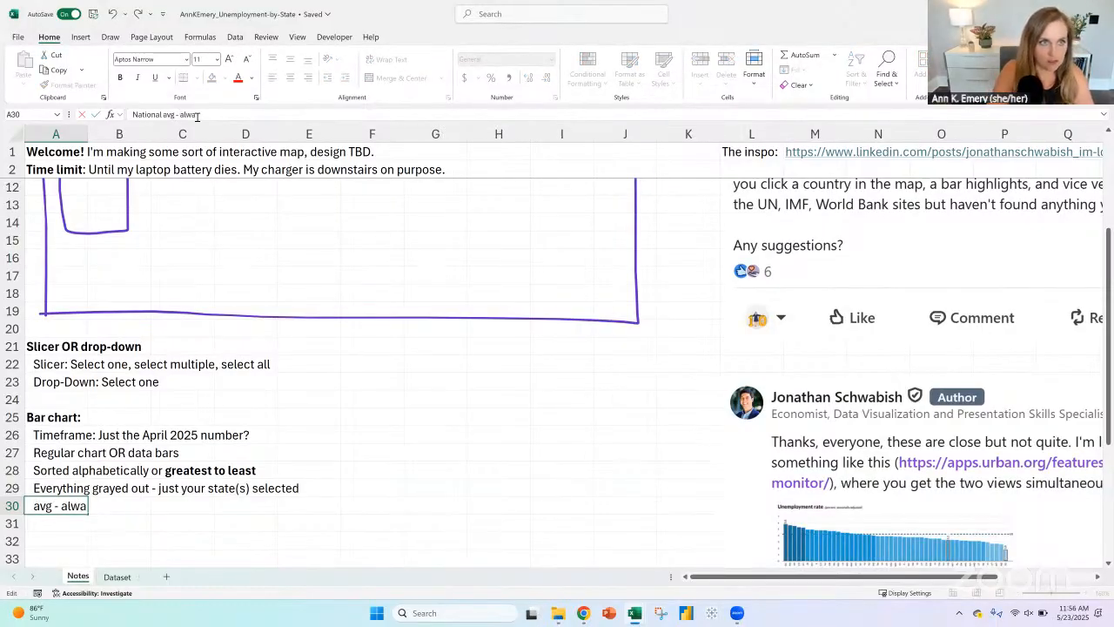
key(BackSpace)
key(BackSpace)
key(BackSpace)
key(BackSpace)
text(line)
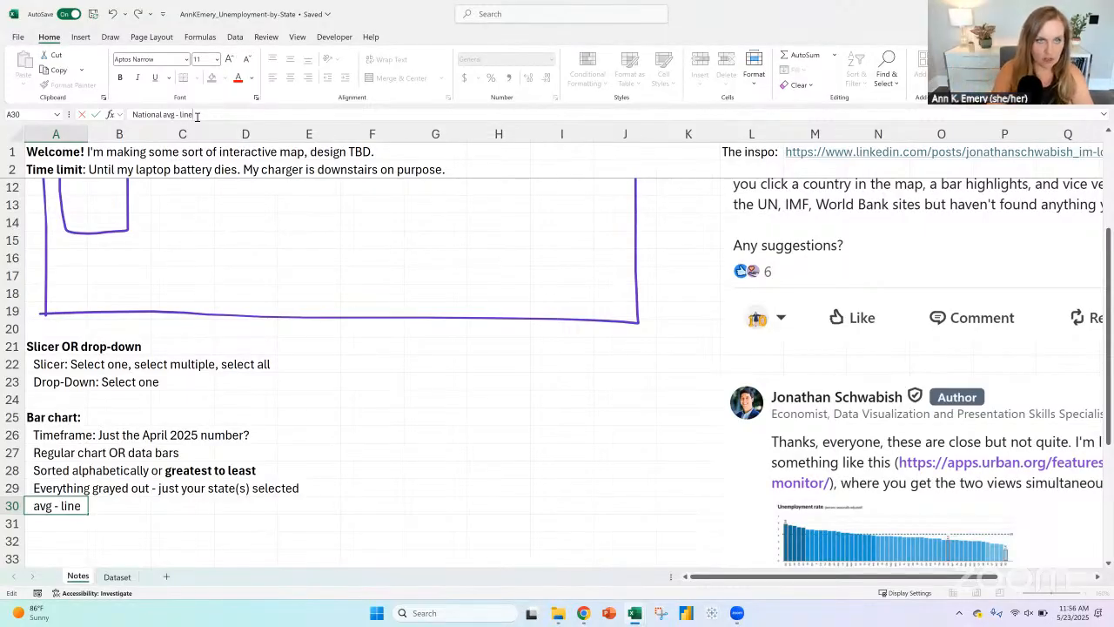
key(BackSpace)
key(BackSpace)
key(BackSpace)
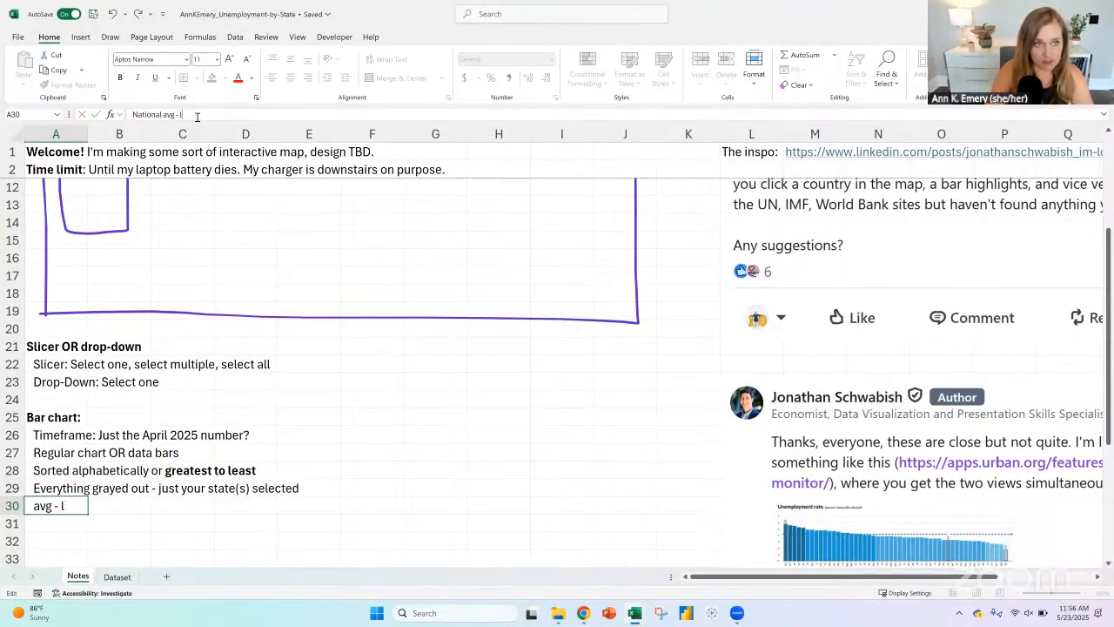
text(et)
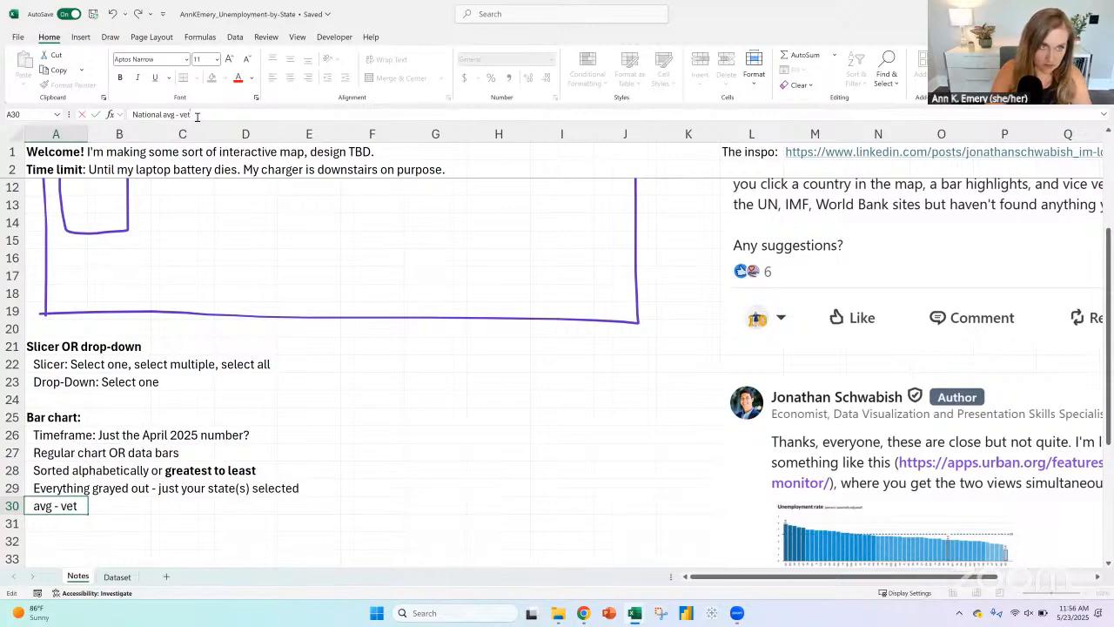
key(BackSpace)
text(rtical line?)
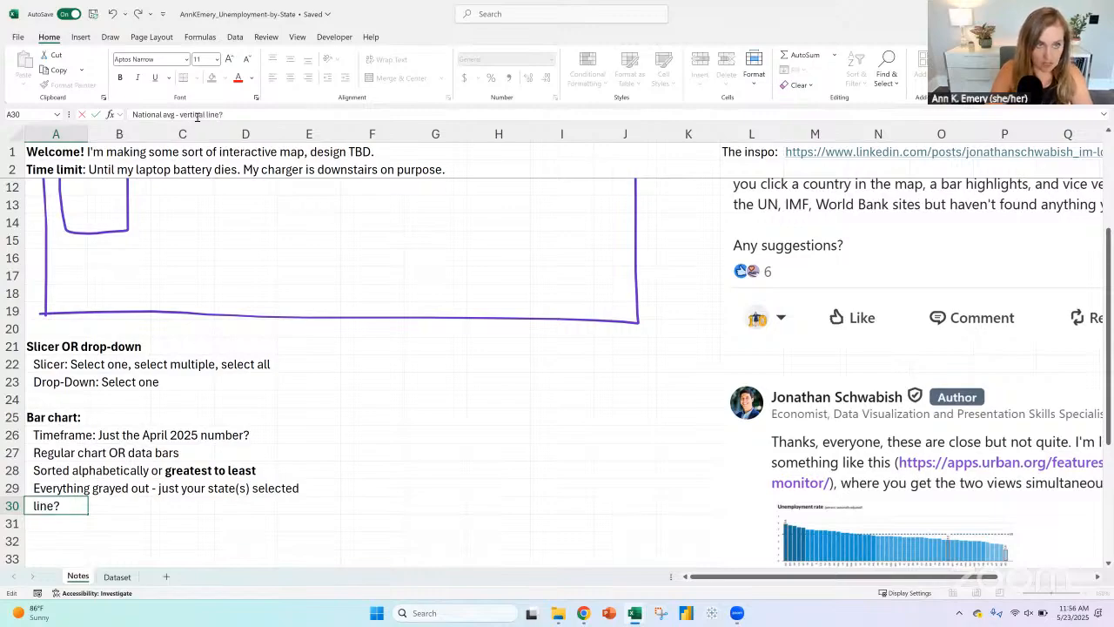
text( (regu)
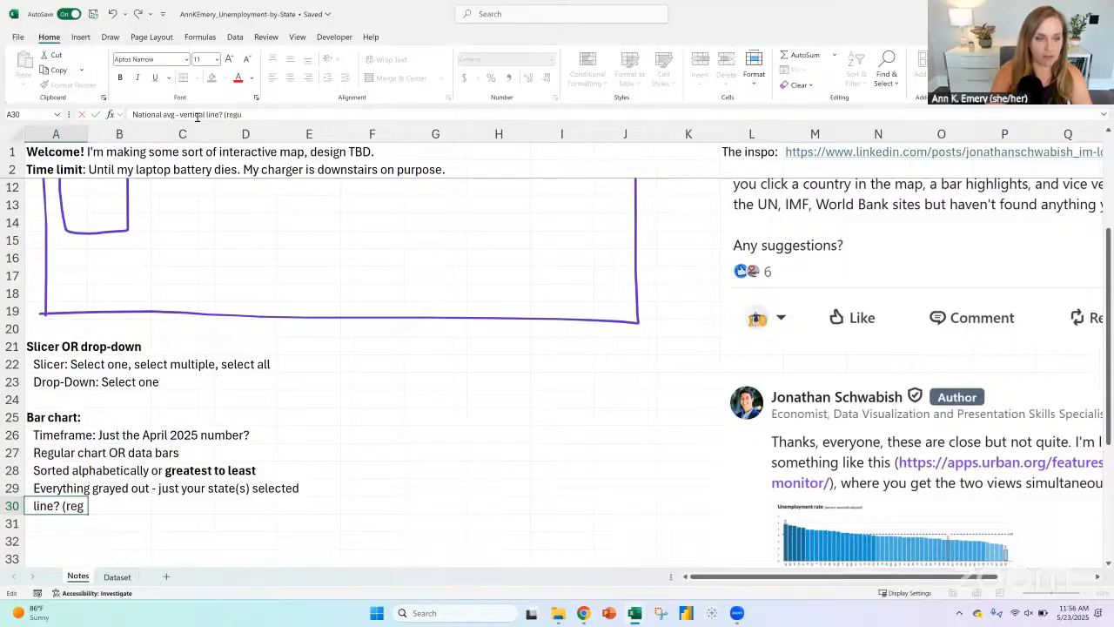
text(lar bar chart))
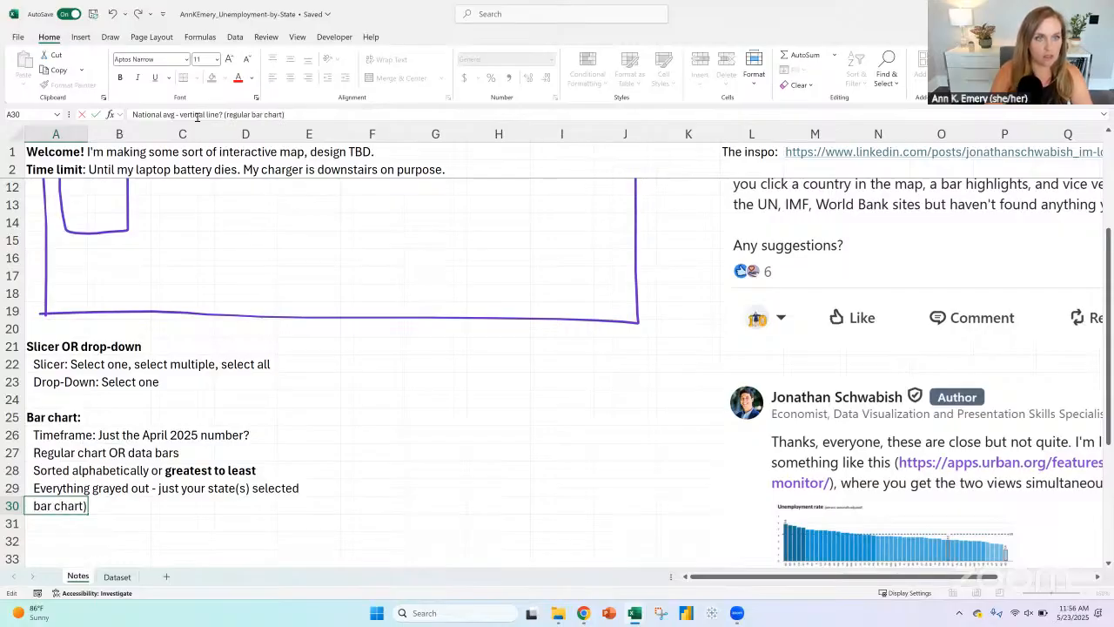
text( OR)
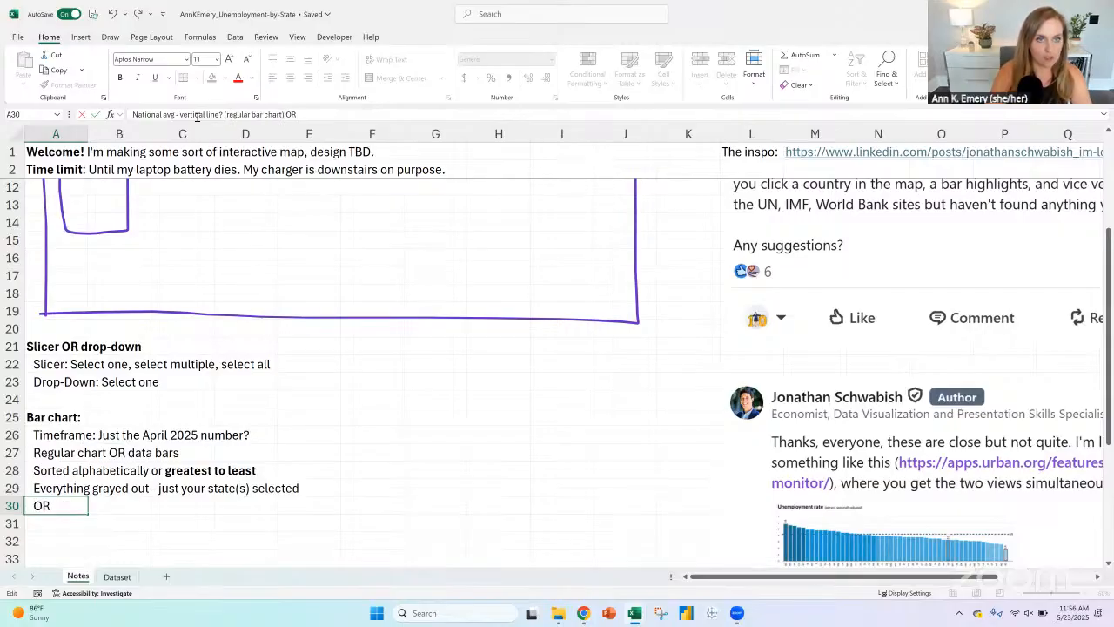
text( its own bar i)
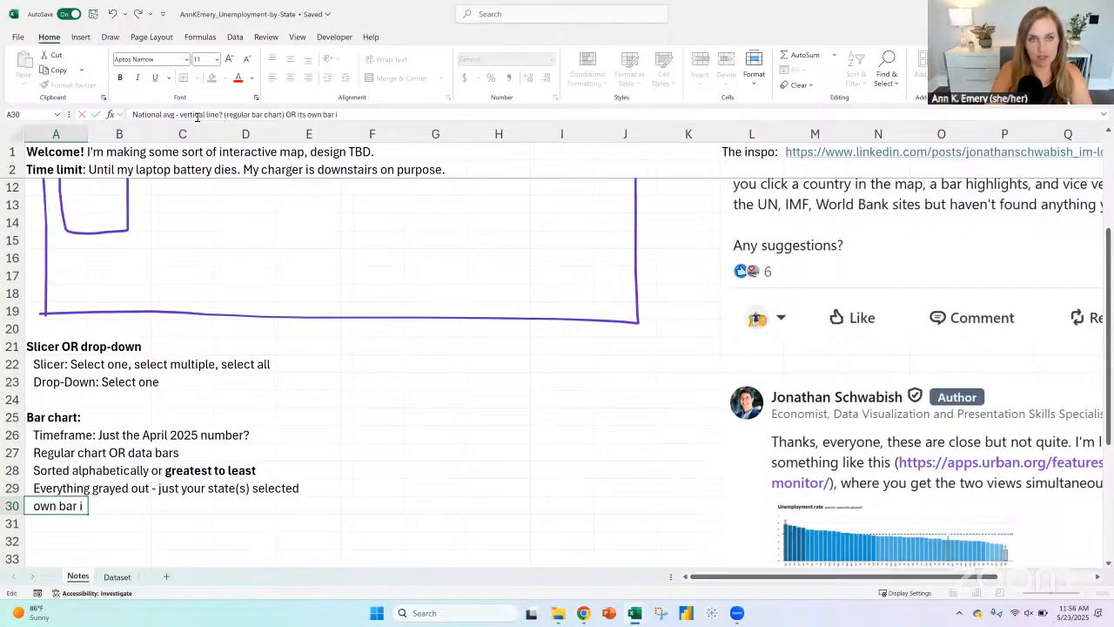
text(n dark (d)
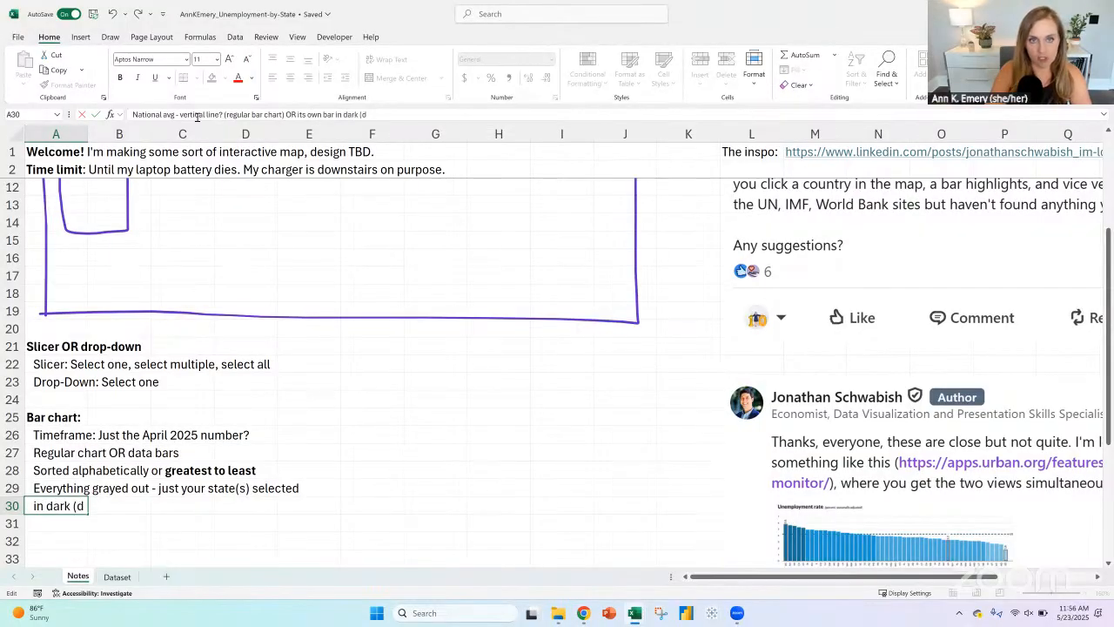
text(ata bars))
Step: Finish the national average note in A30 with "(regular bar chart) OR its own bar in dark (data bars)"
key(Return)
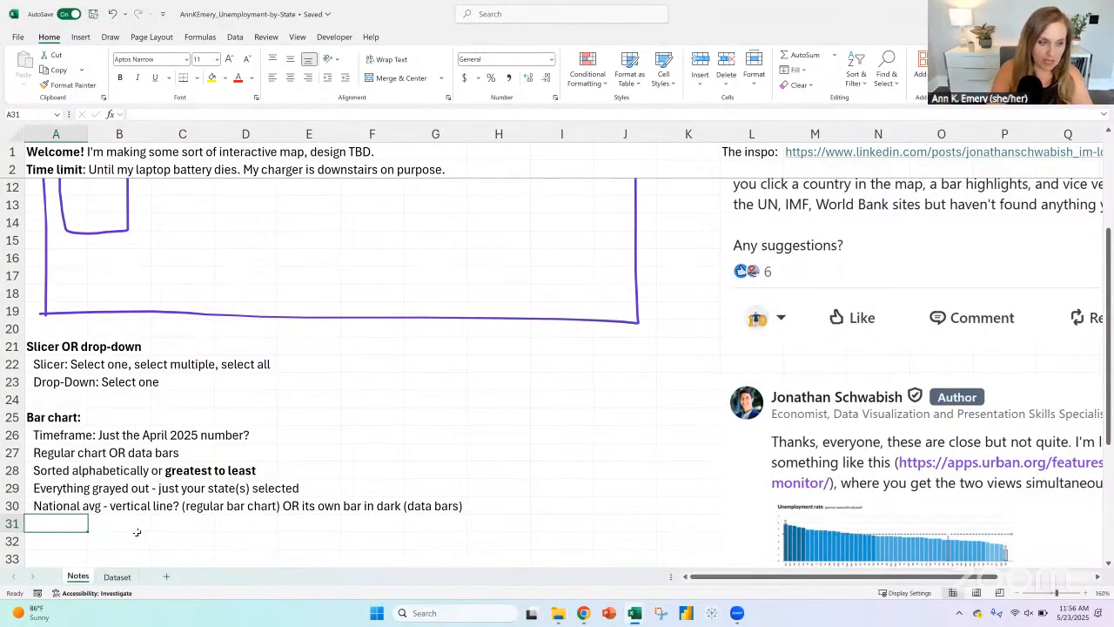
Step: Add "State icons next to the state name" in A31 as an indented item under the bar chart notes
text(State icons)
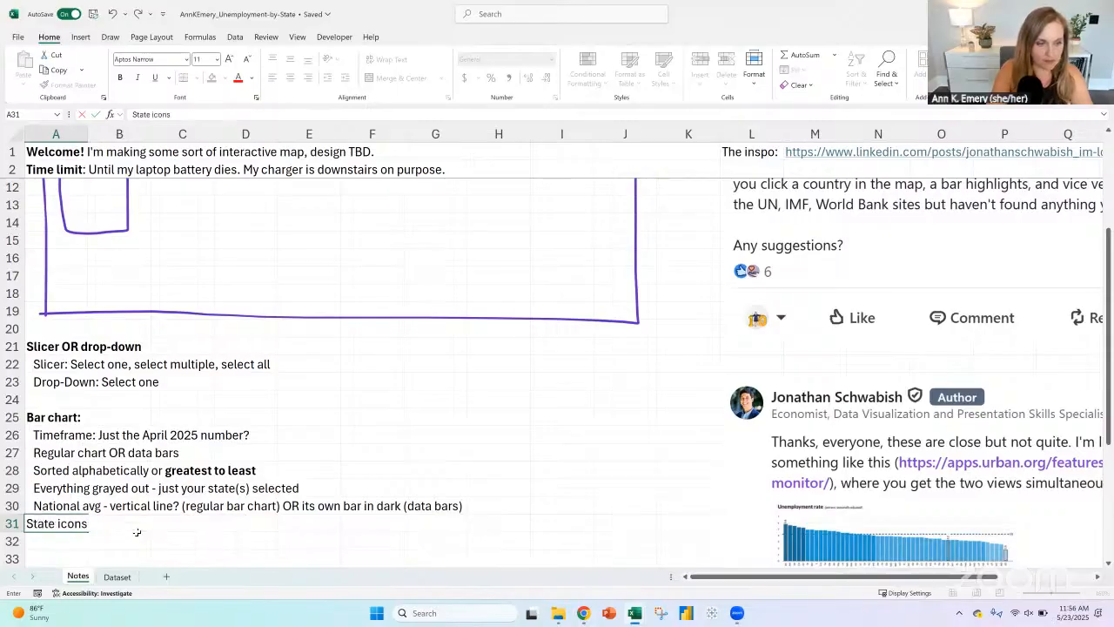
text( next to the)
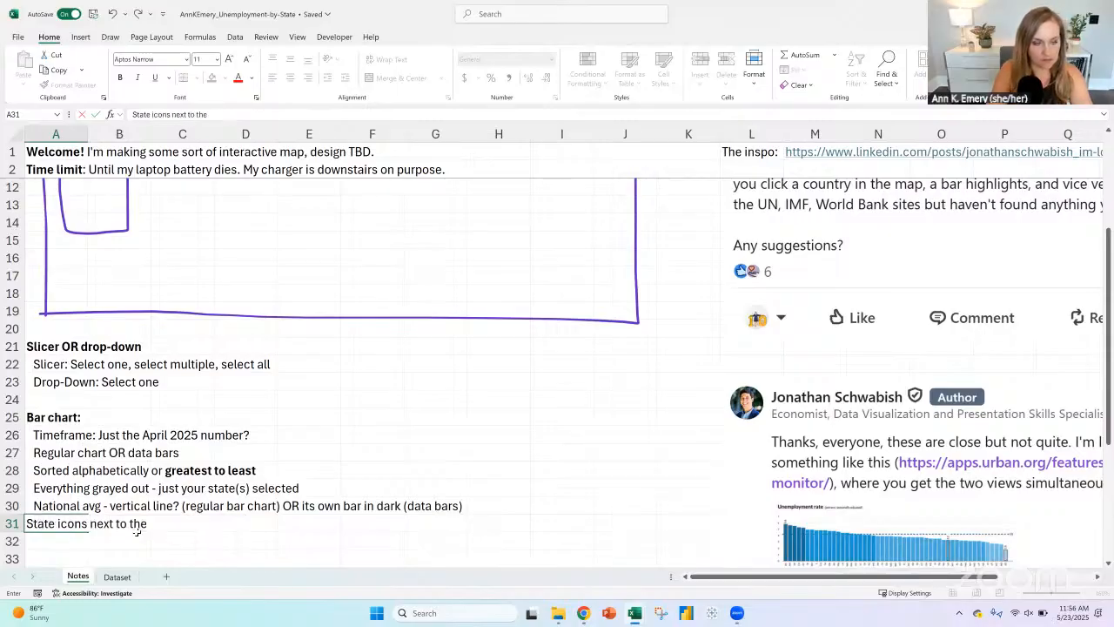
text( state name)
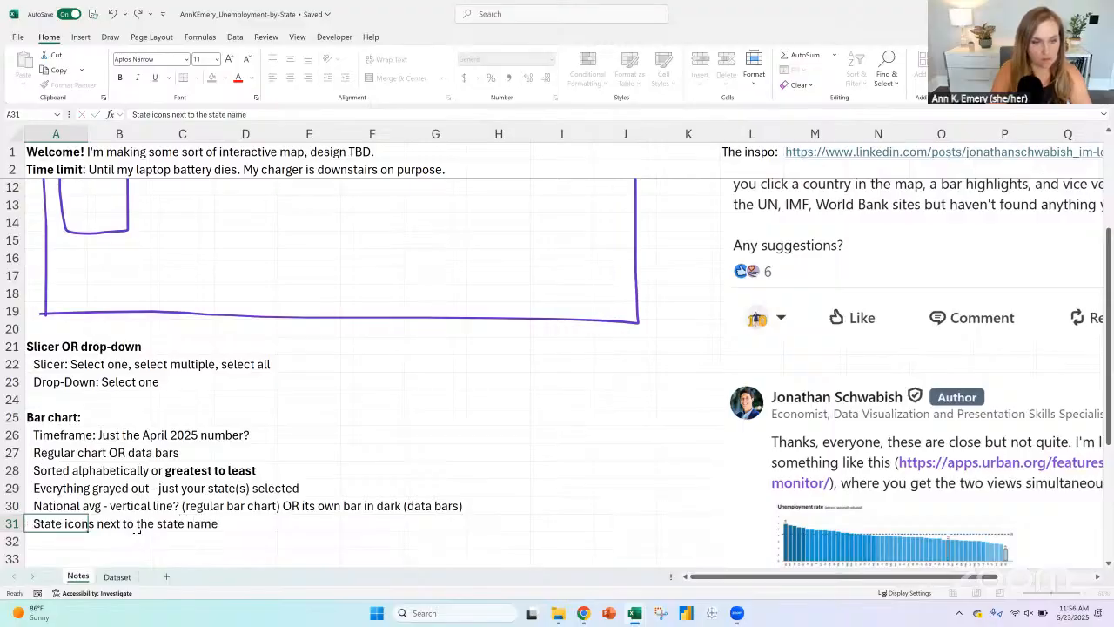
key(Return)
click(74, 523)
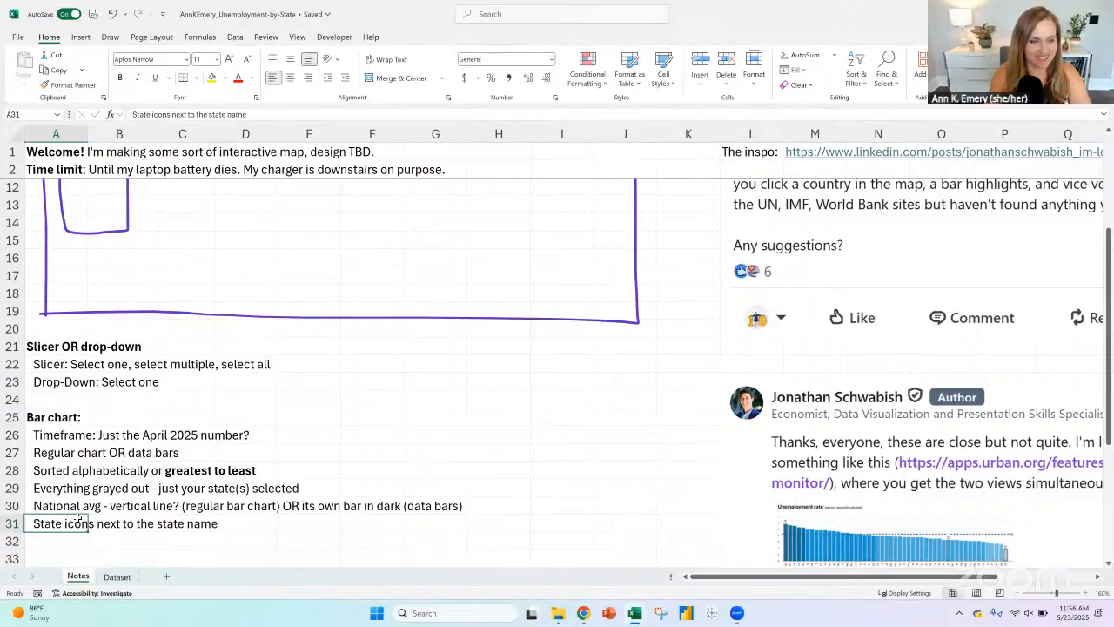
Step: Choose the purple pen, check the State Economic Monitor map in Chrome, and sketch a US outline beside the bars in Excel's Notes sketch
scroll(213, 374, up, 3)
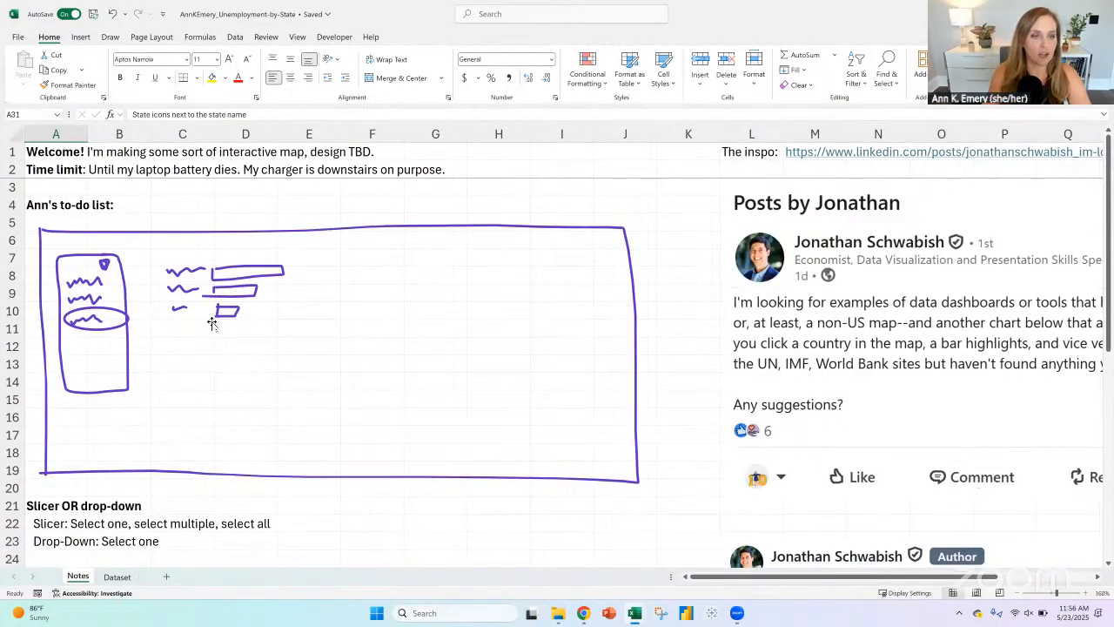
click(111, 37)
click(195, 66)
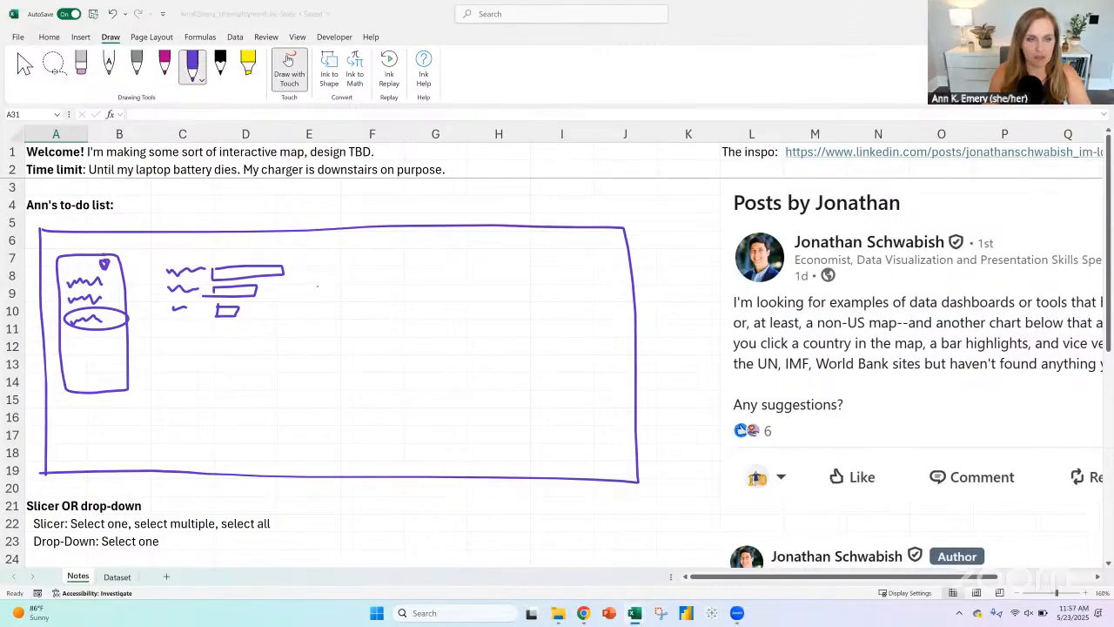
mouse_move(583, 613)
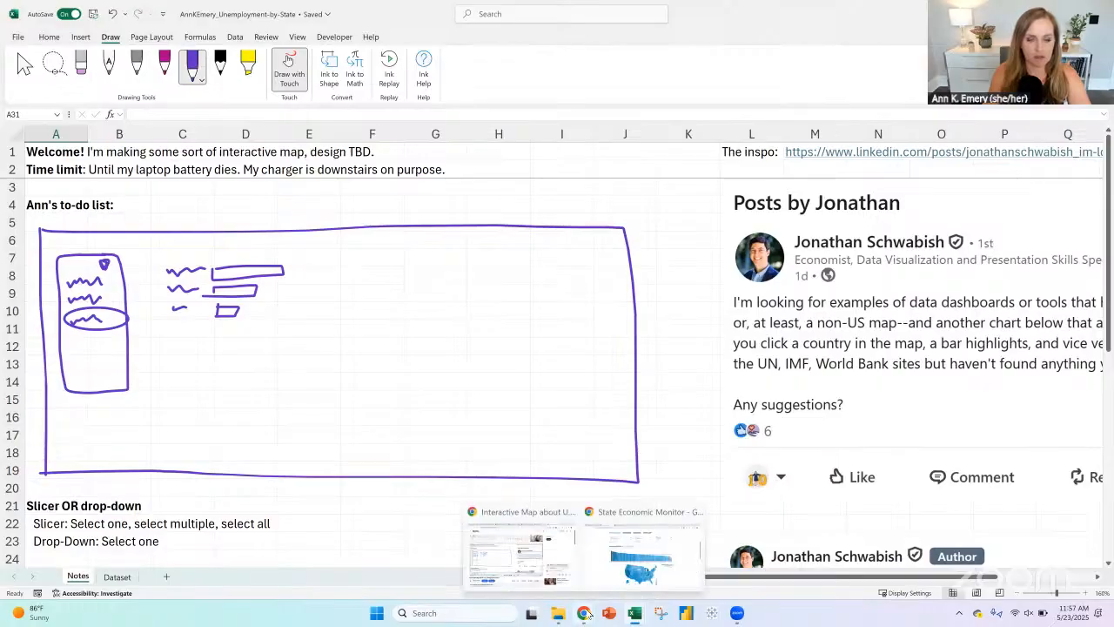
click(623, 561)
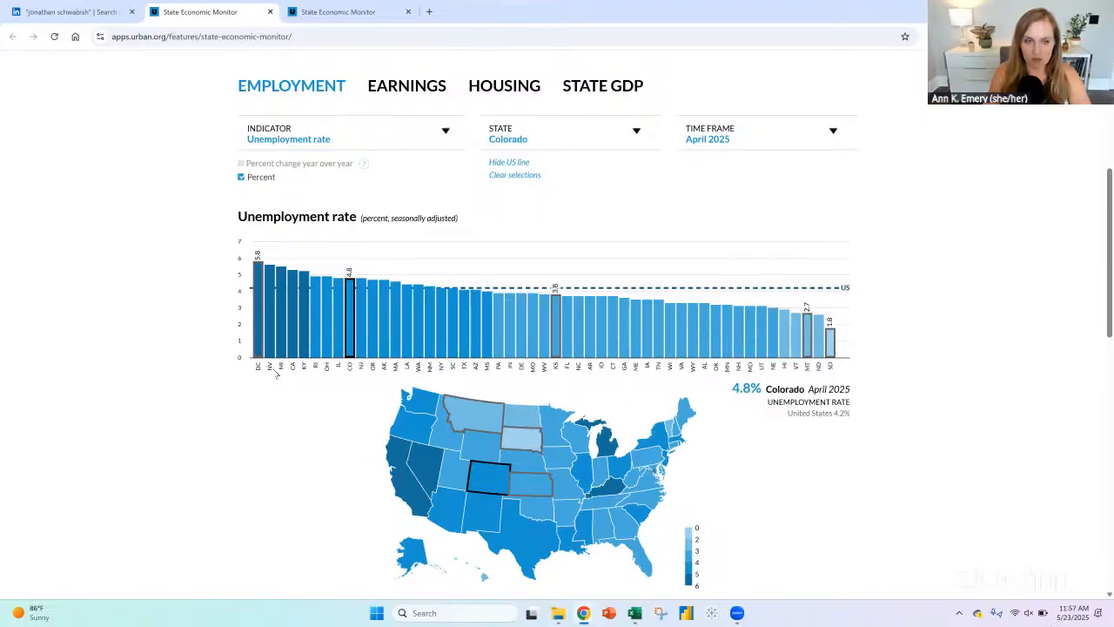
mouse_move(254, 341)
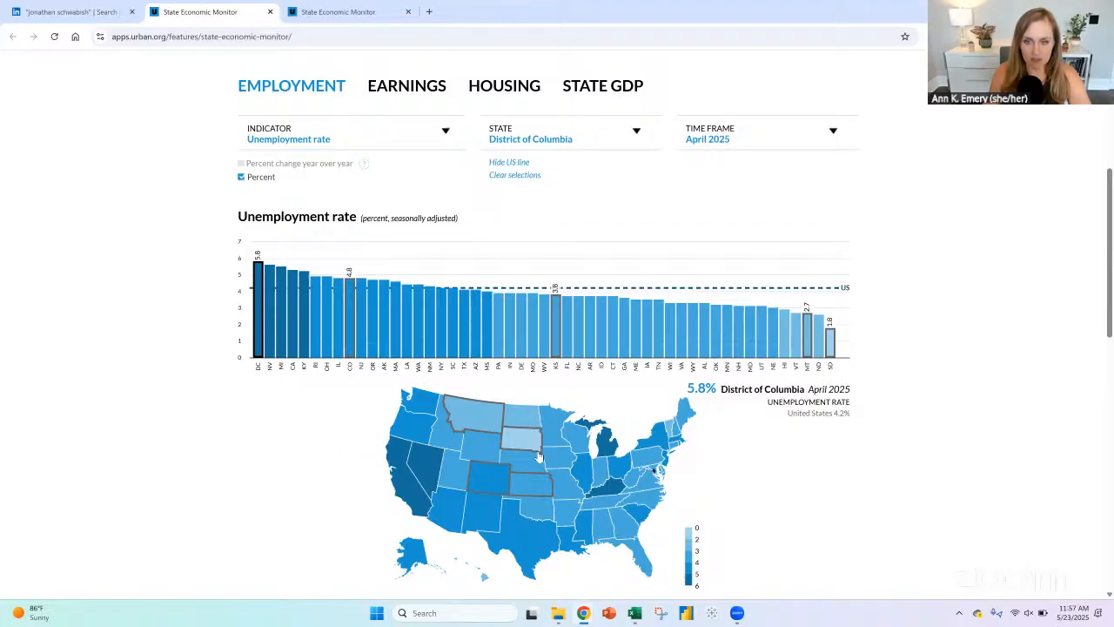
mouse_move(544, 459)
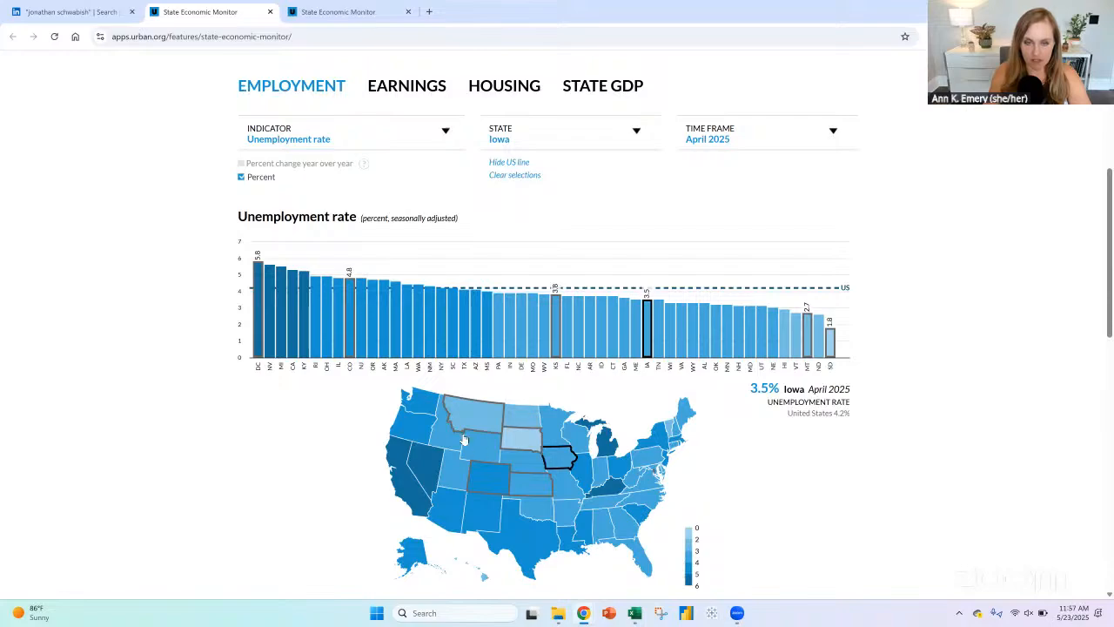
key(alt+Tab)
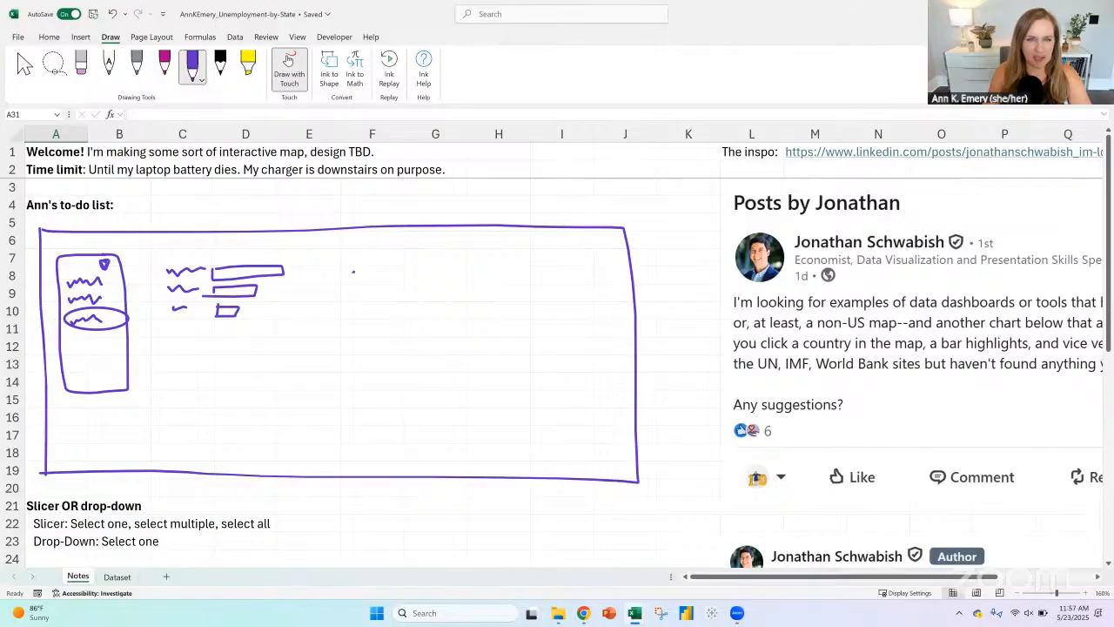
mouse_move(361, 305)
mouse_down()
mouse_move(386, 330)
mouse_move(534, 350)
mouse_move(518, 276)
mouse_move(531, 245)
mouse_move(498, 264)
mouse_move(353, 264)
mouse_up()
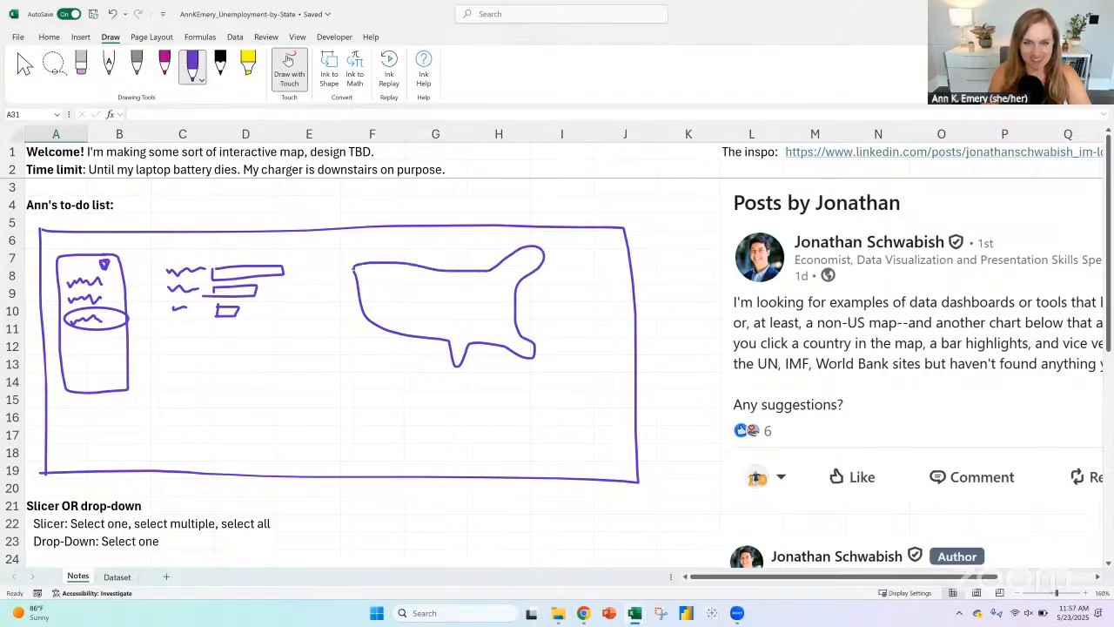
Step: Stop inking on the Dataset sheet and select all the geography names from Alabama in A2 down to Wyoming in A53
click(116, 576)
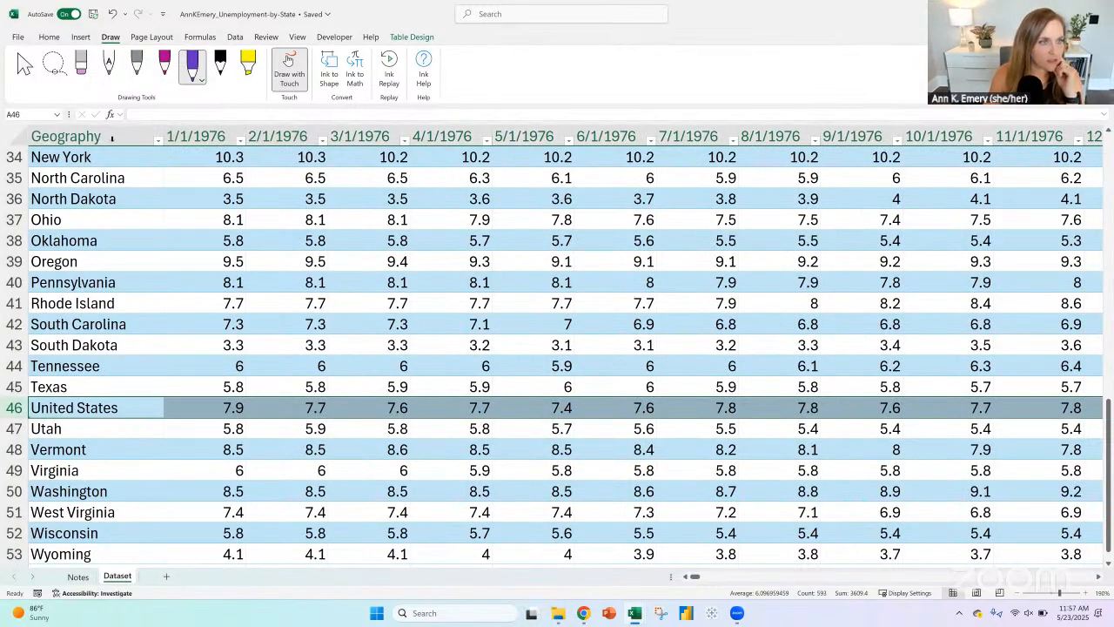
key(Escape)
scroll(77, 247, up, 1)
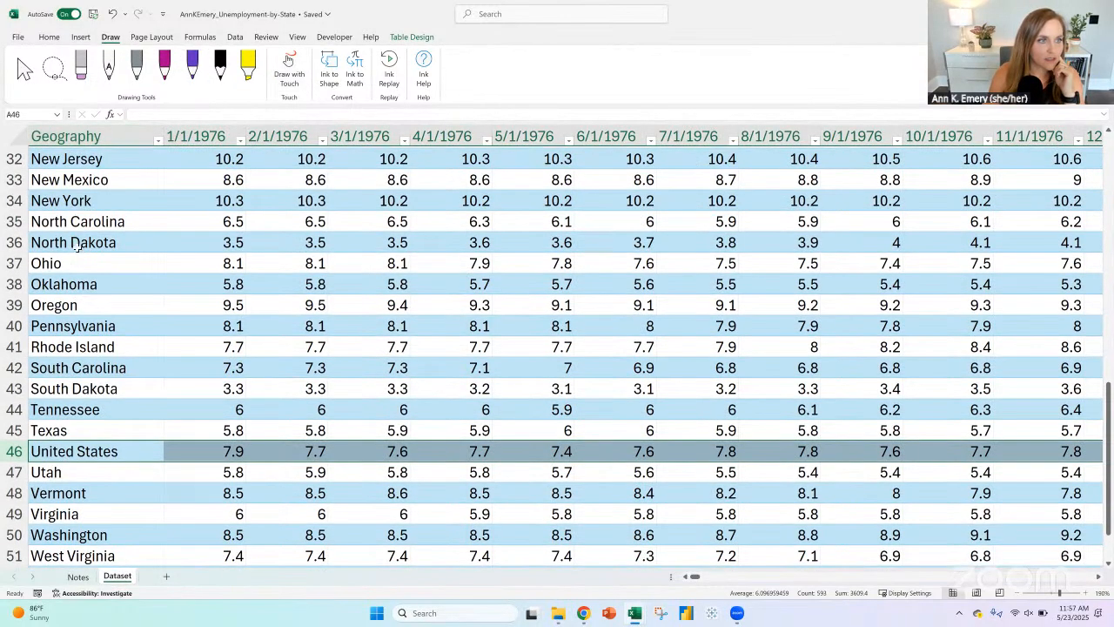
scroll(77, 247, up, 10)
click(80, 178)
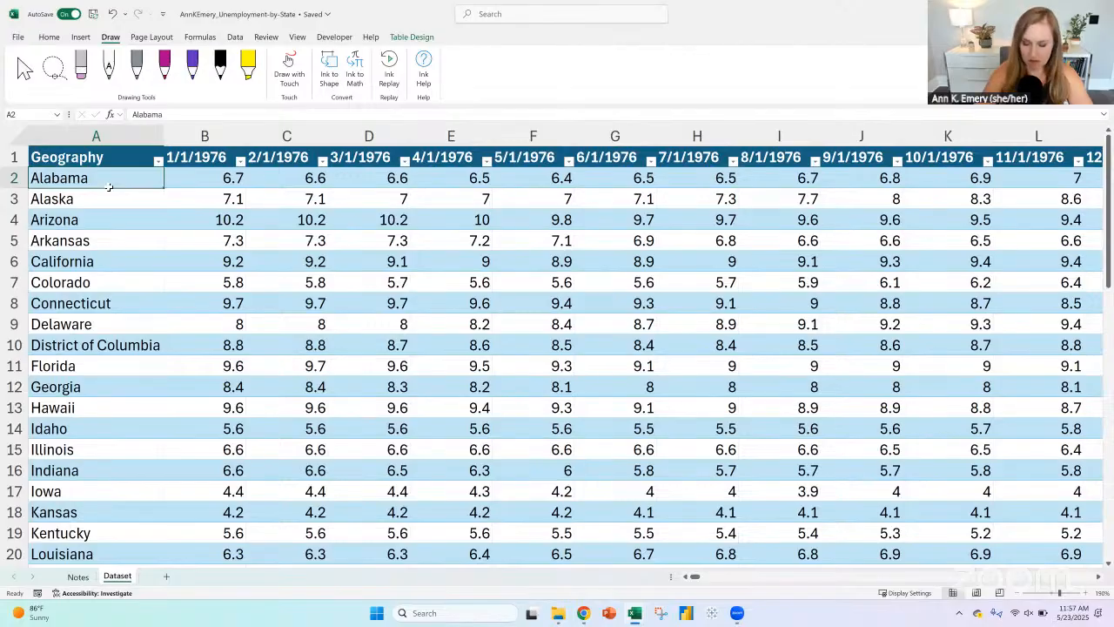
drag(140, 528, 114, 532)
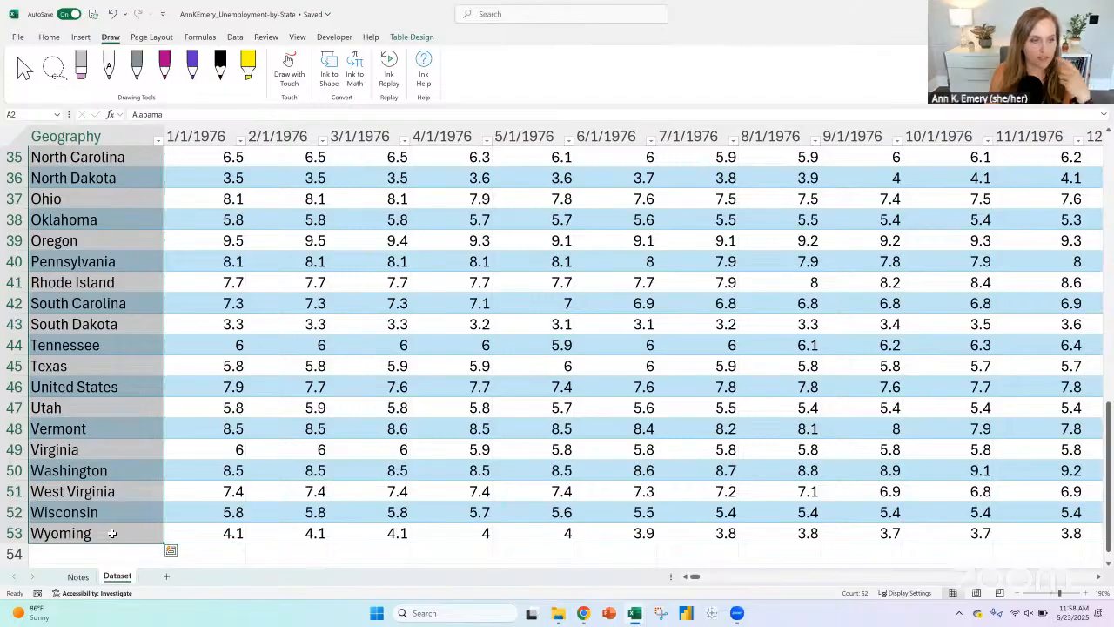
Step: Review the dashboard sketch on the Notes sheet against the alphabetical geography list on the Dataset sheet
click(78, 576)
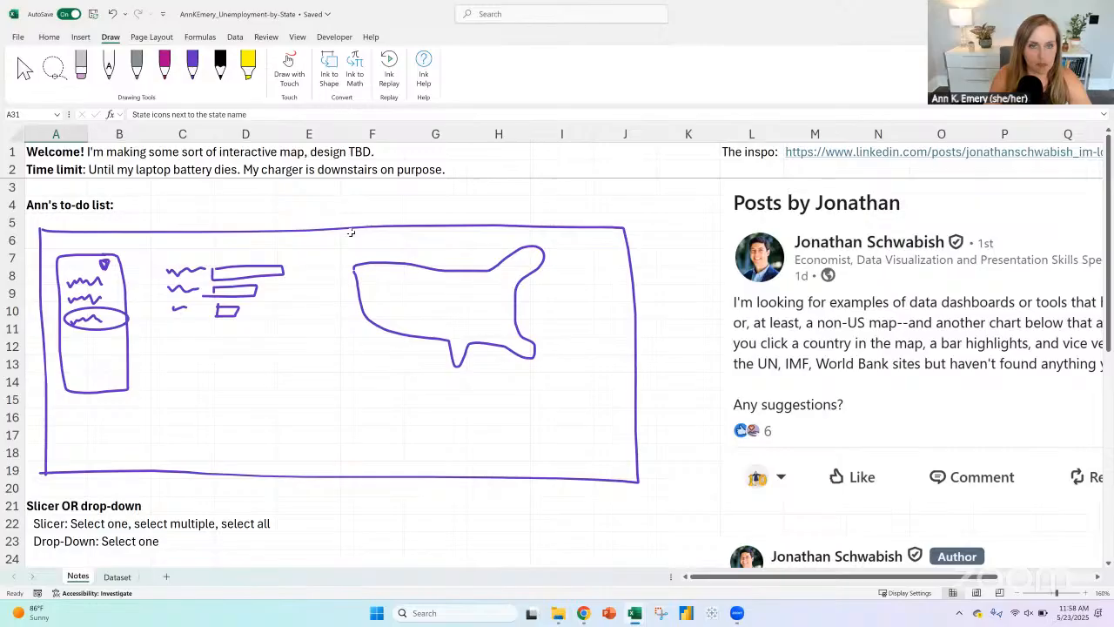
click(118, 576)
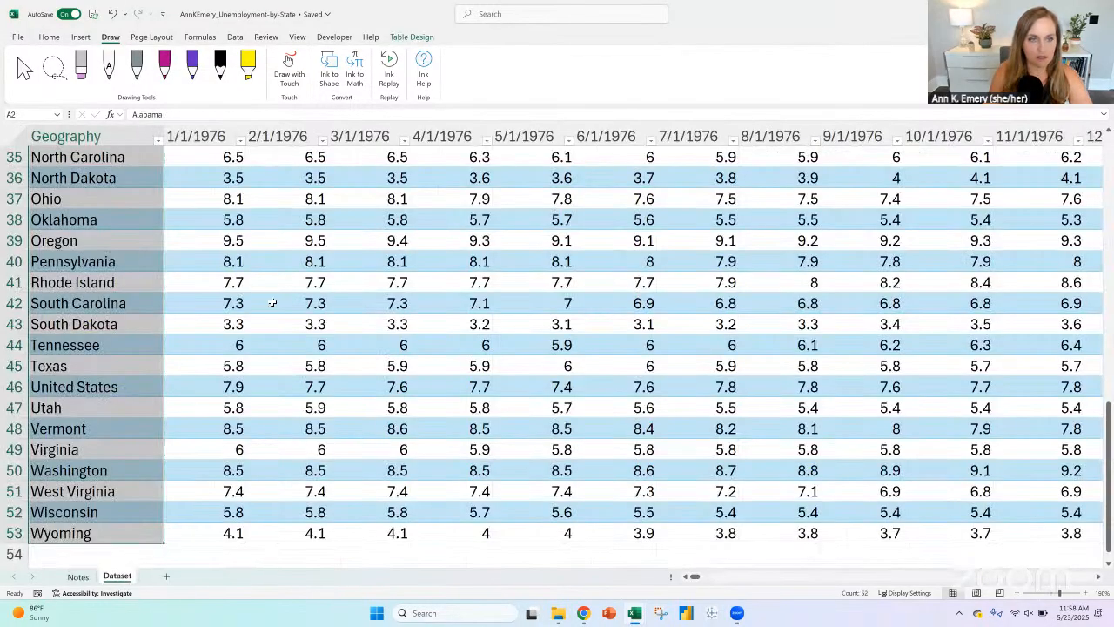
scroll(87, 195, up, 1)
scroll(85, 197, up, 11)
click(84, 199)
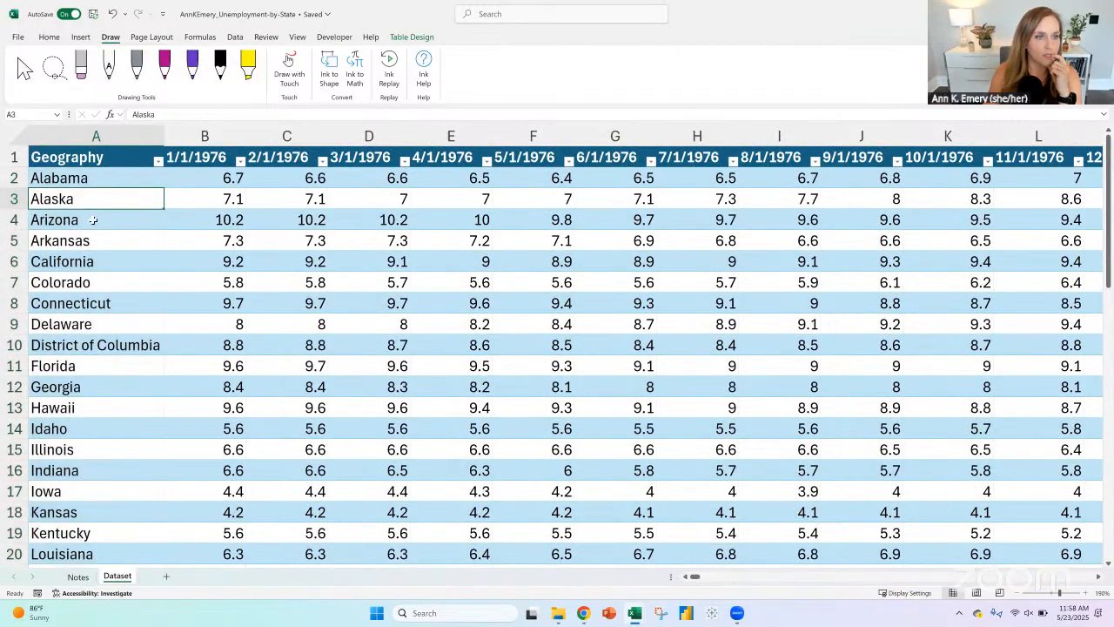
scroll(104, 309, down, 3)
scroll(98, 297, up, 1)
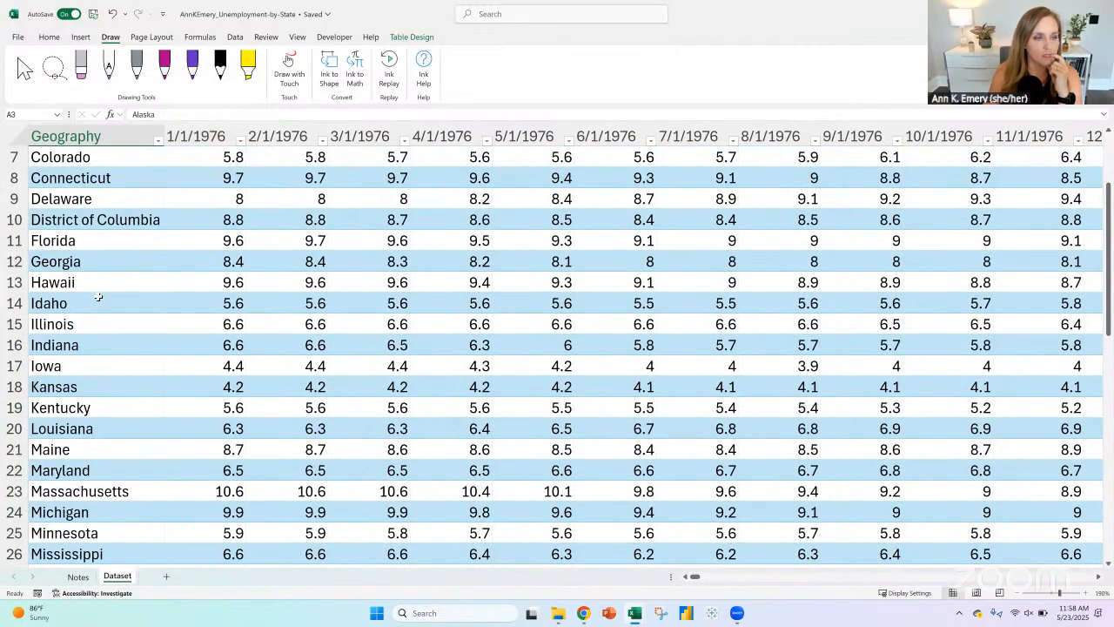
Step: Return to the Notes sheet and inspect the upper edge of the US outline around column F
click(78, 576)
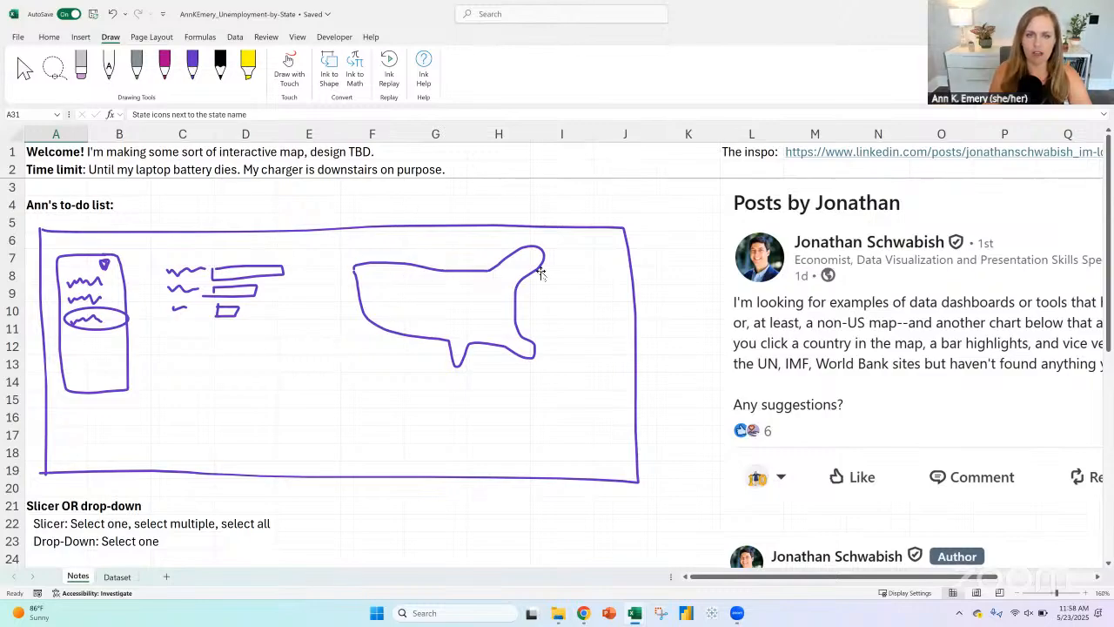
click(417, 270)
click(401, 234)
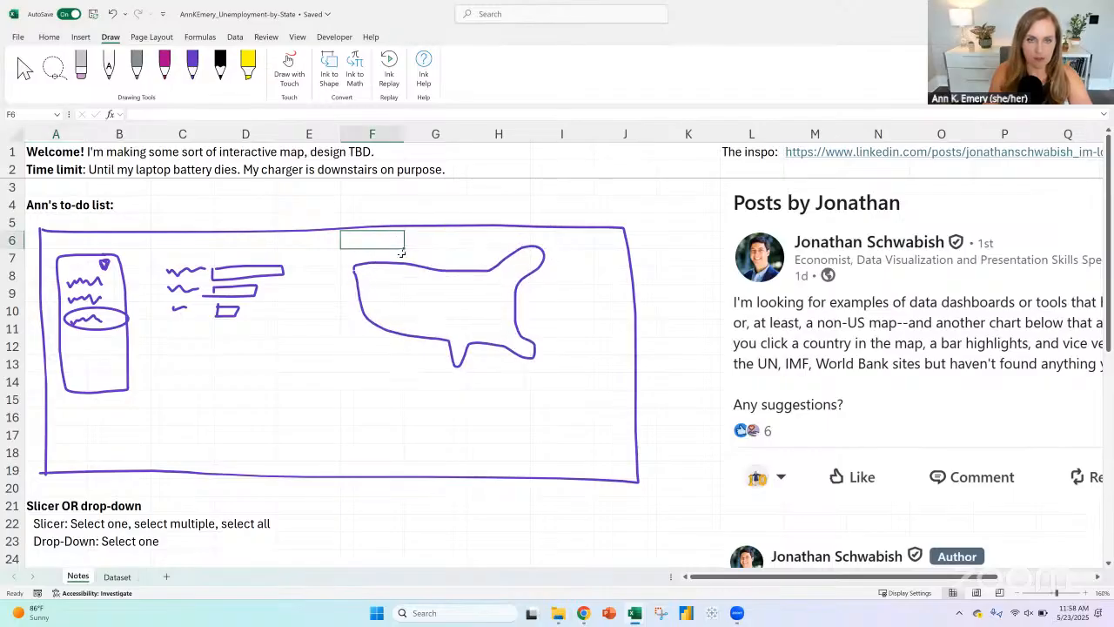
click(398, 253)
click(391, 269)
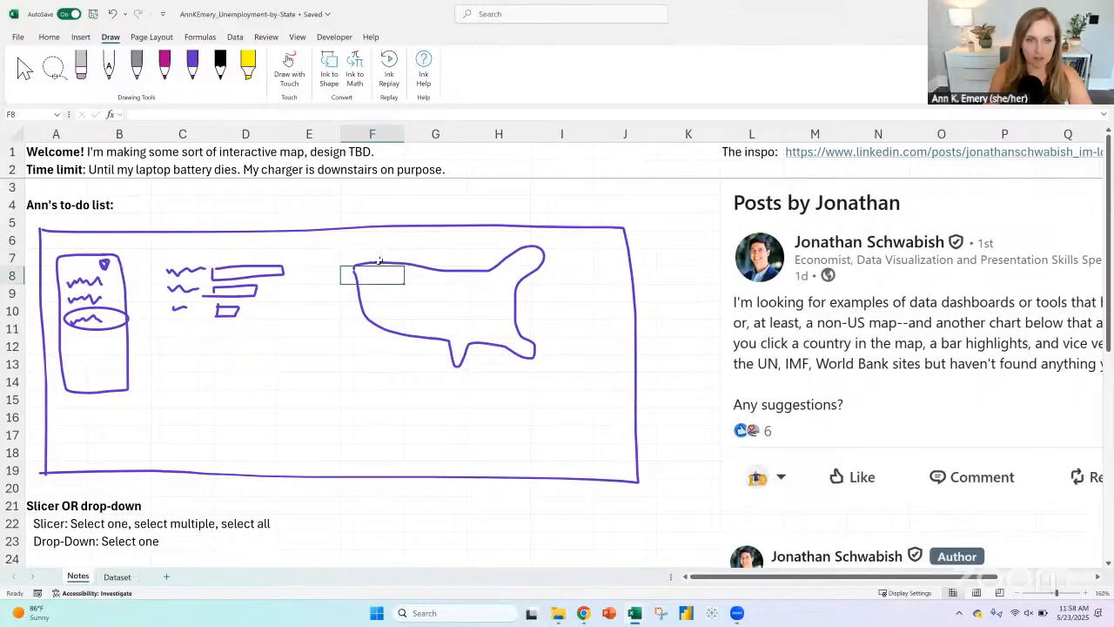
Step: Move the sketched US outline closer to the bars in the Notes dashboard sketch
click(378, 212)
click(389, 264)
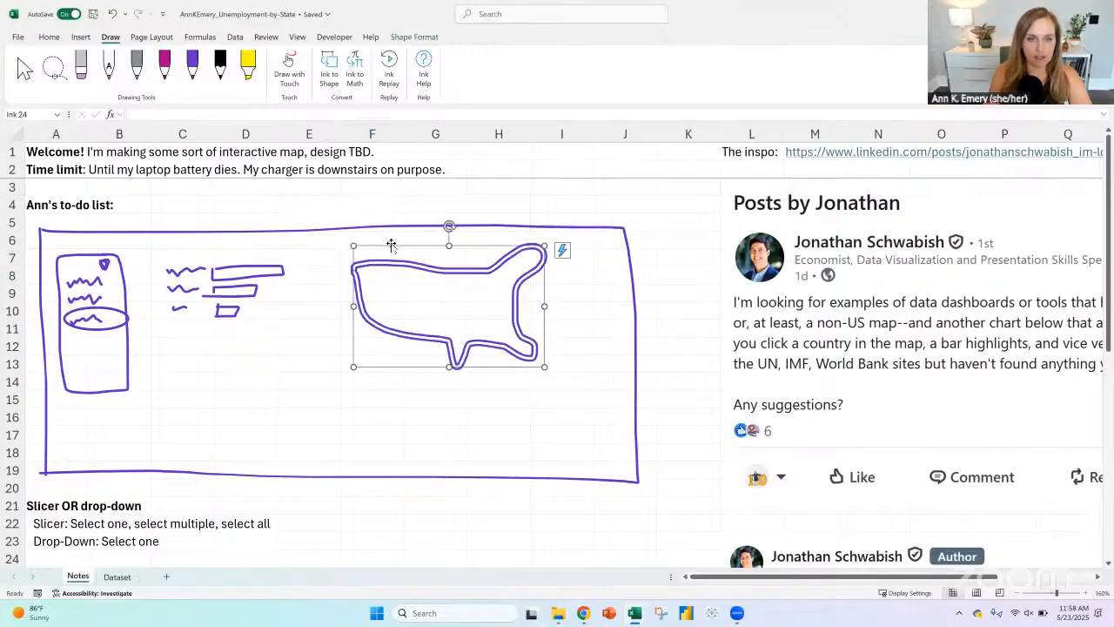
drag(391, 244, 343, 244)
click(356, 223)
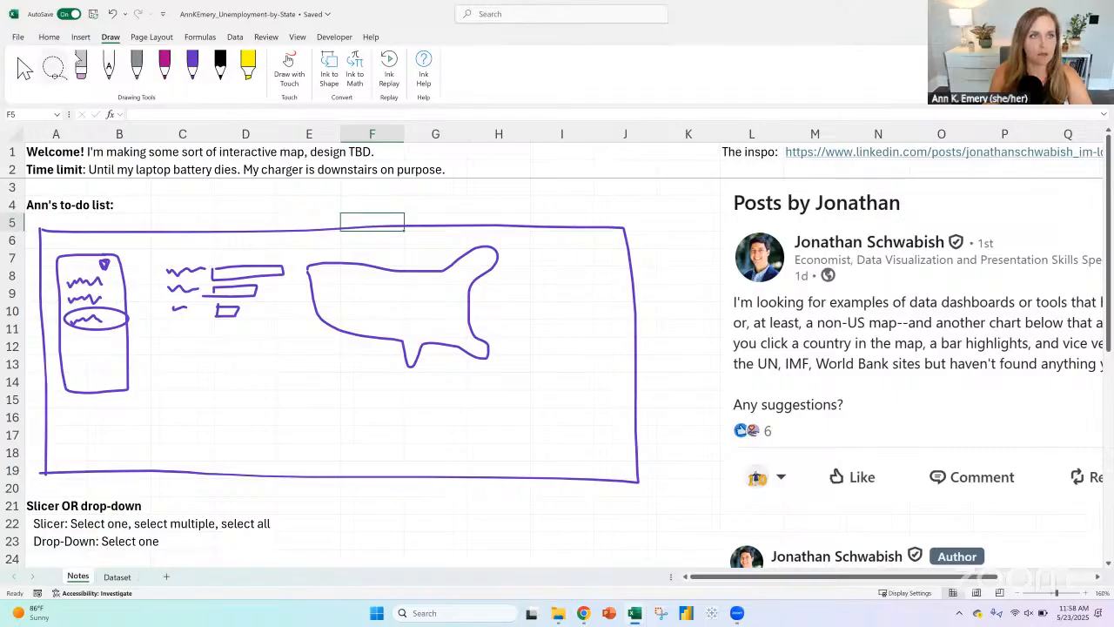
Step: With the purple pen, sketch a line chart with two axes and four wavy lines beside the US outline, then stop inking
click(83, 37)
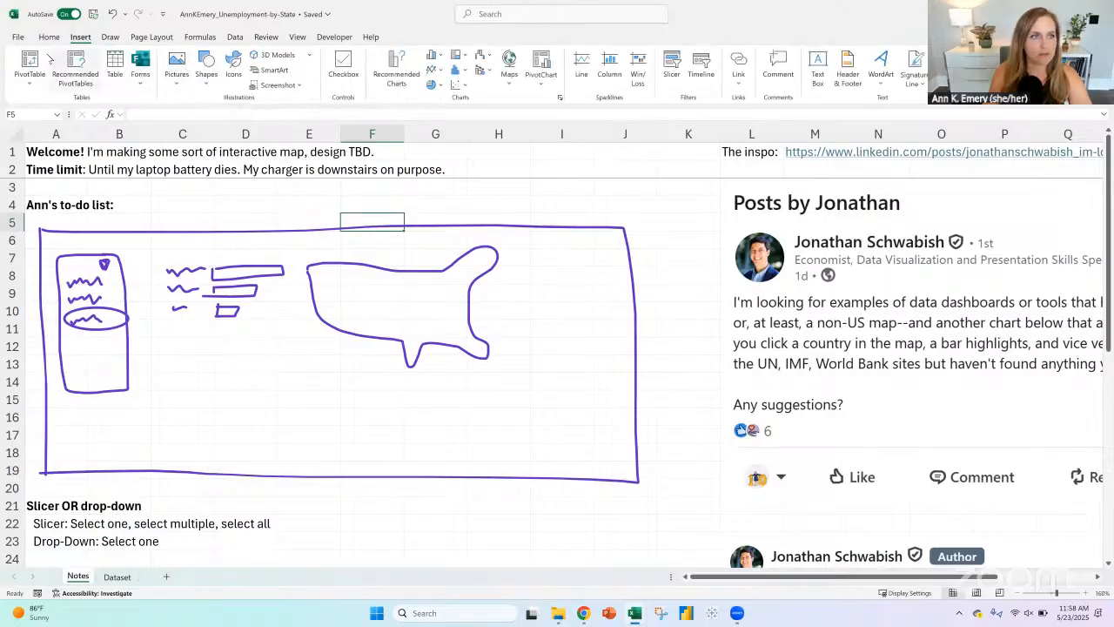
click(109, 37)
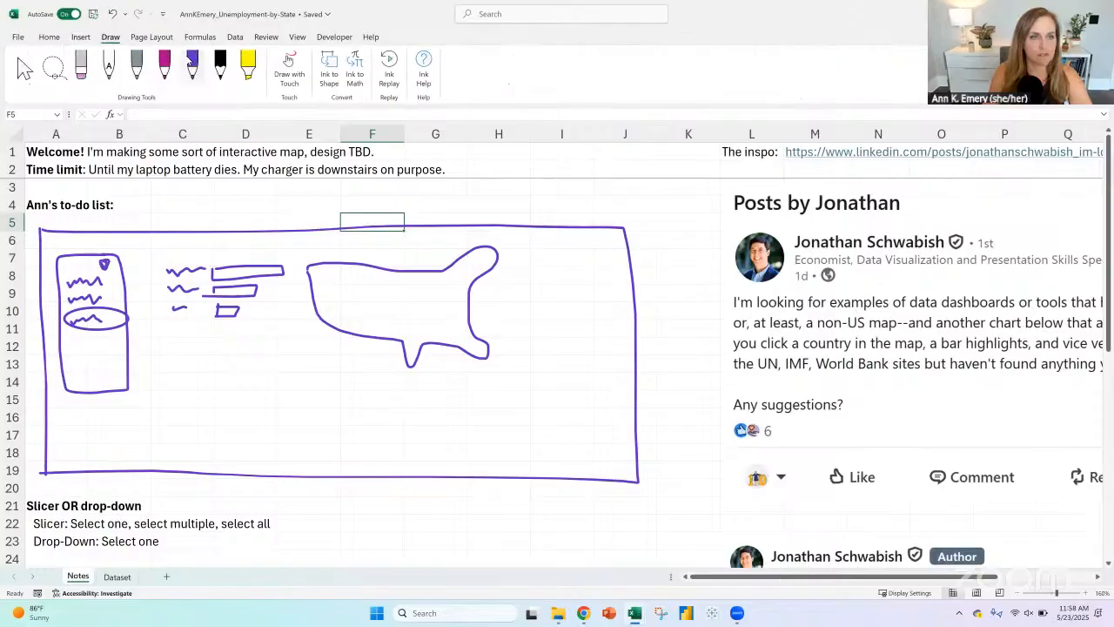
click(288, 70)
click(192, 63)
mouse_move(523, 270)
mouse_down()
mouse_move(533, 383)
mouse_move(627, 380)
mouse_up()
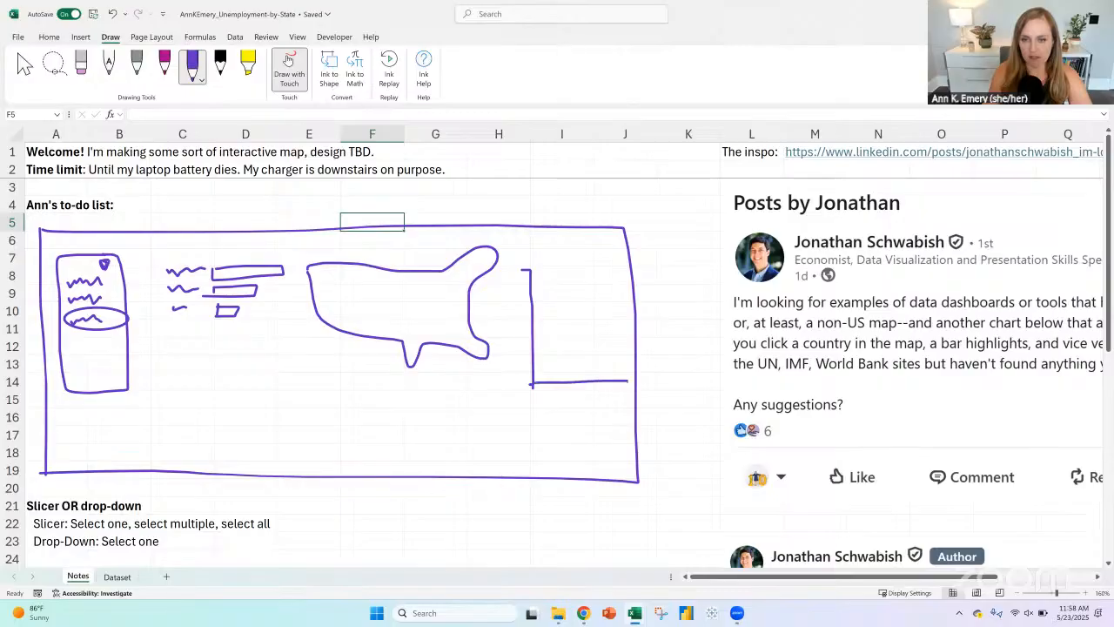
mouse_move(536, 342)
mouse_down()
mouse_move(618, 308)
mouse_move(602, 301)
mouse_up()
drag(536, 356, 606, 354)
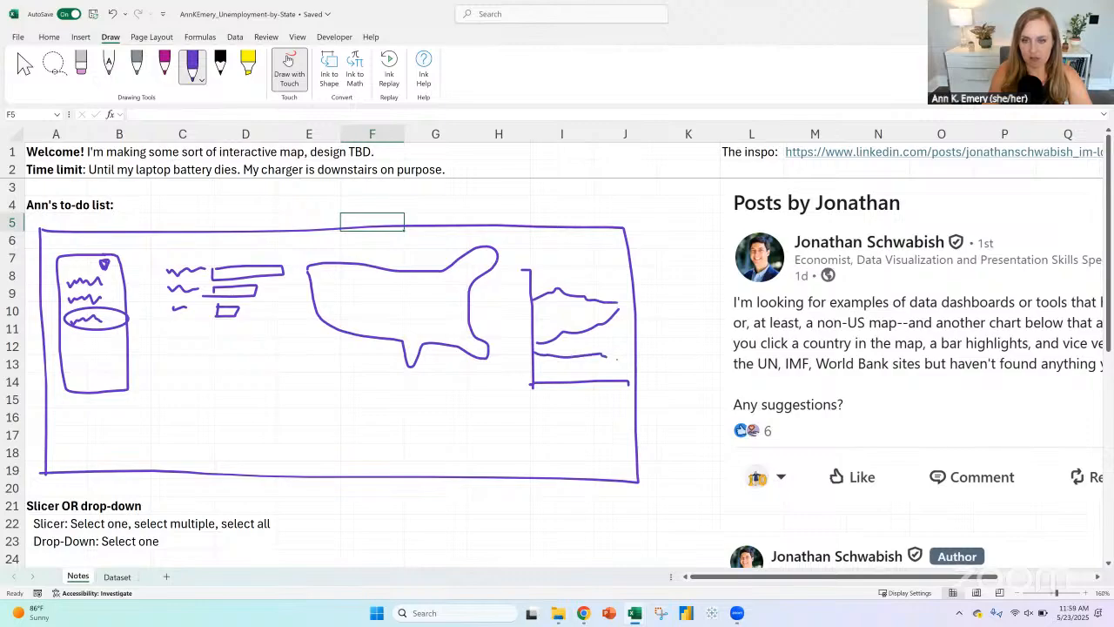
drag(539, 308, 598, 310)
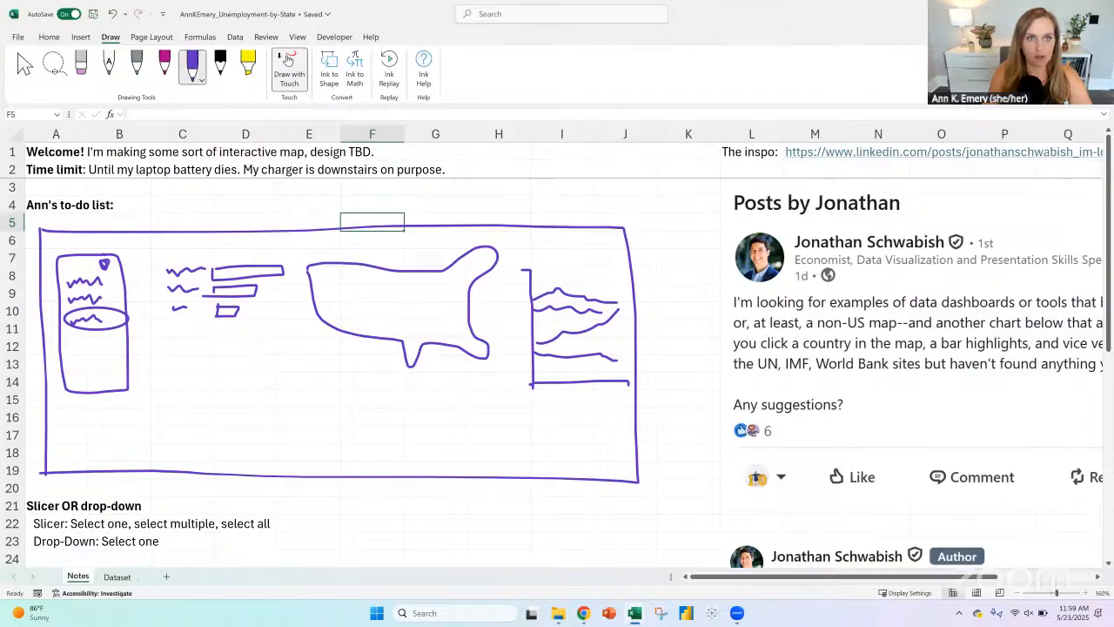
key(Escape)
Step: Add a bold "Map" heading in A33 of the Notes sheet with "Heat map" beneath it in A34
scroll(234, 419, down, 6)
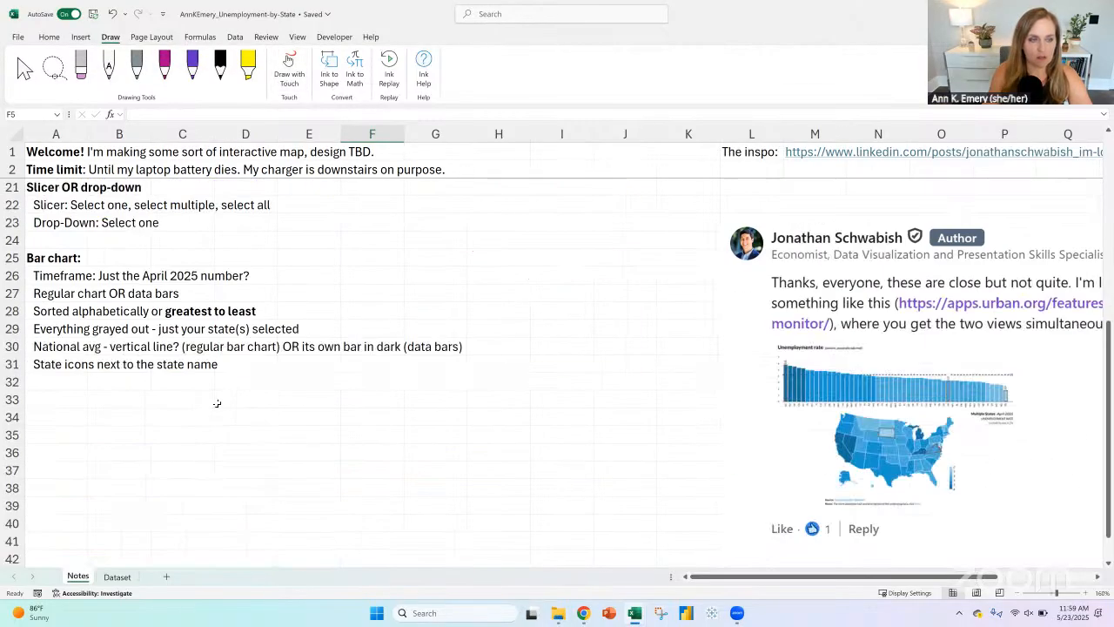
scroll(71, 450, up, 1)
click(70, 450)
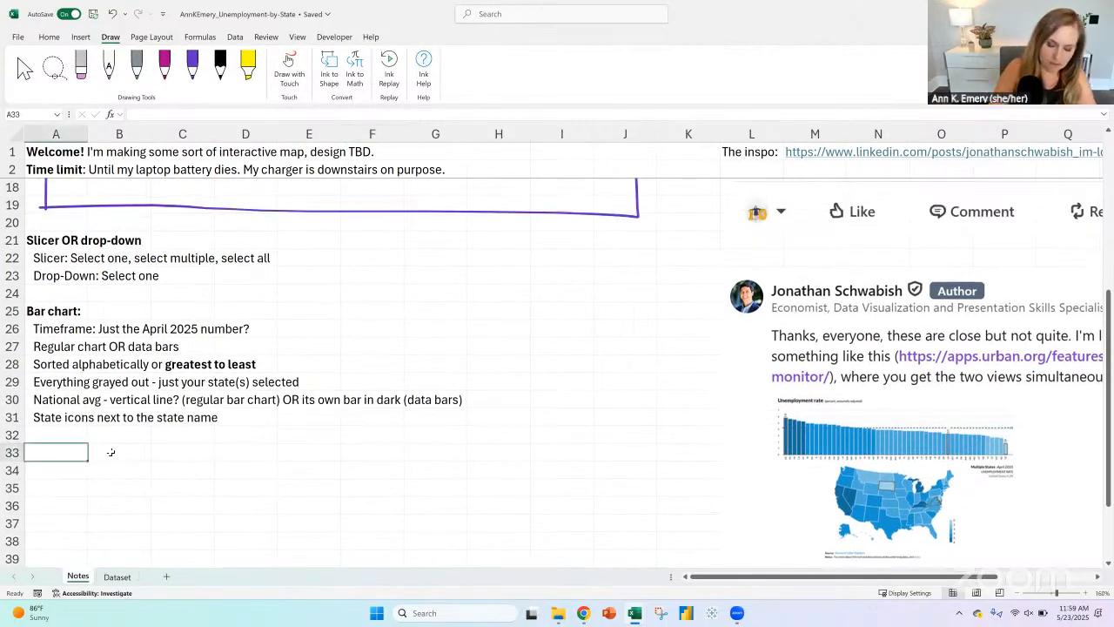
text(Map)
key(Return)
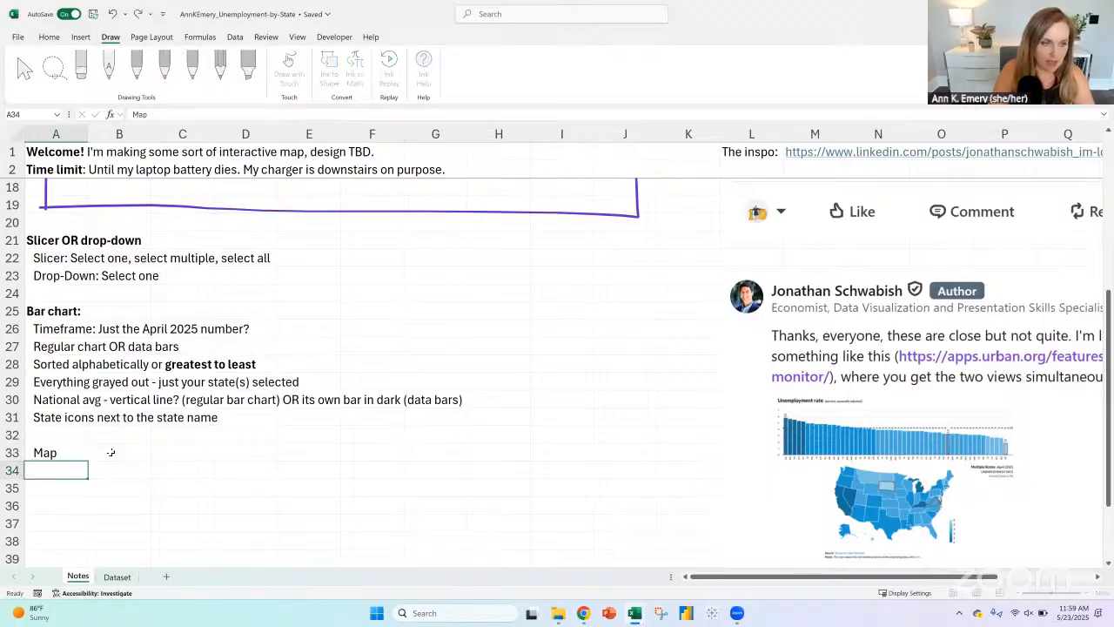
text(Heat map)
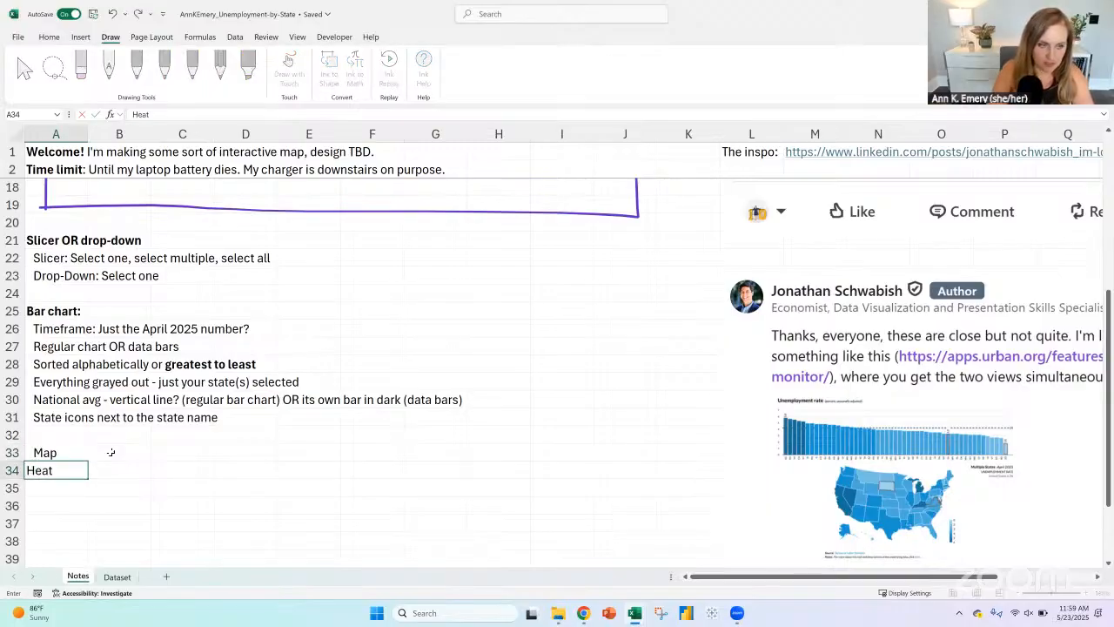
key(Return)
key(Up)
key(Up)
key(ctrl+b)
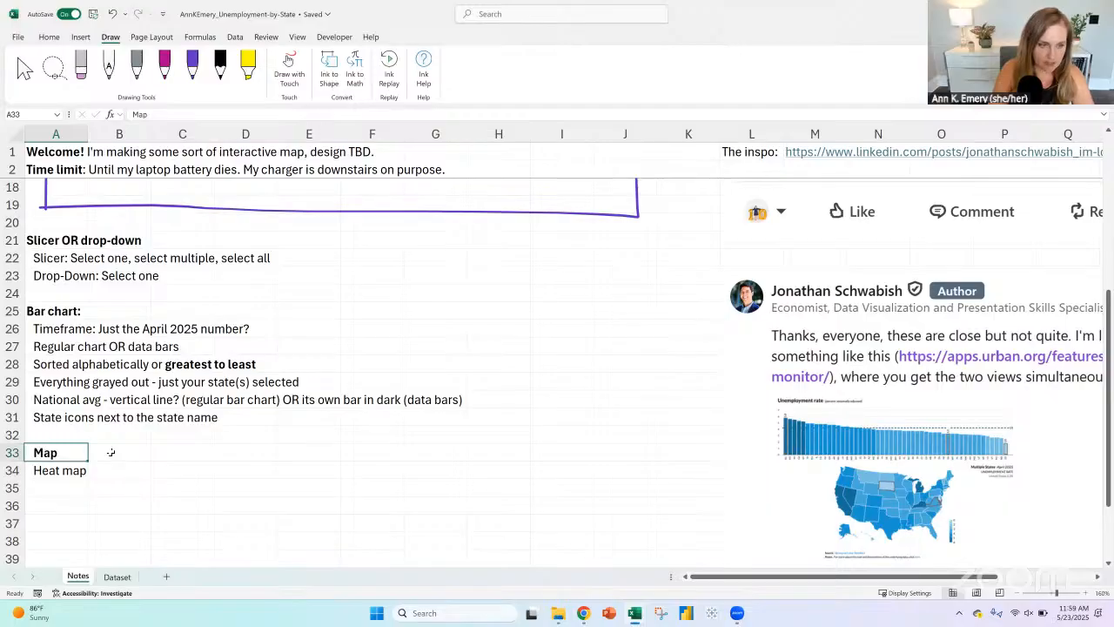
Step: Add a bold "Line chart" heading in A36, leaving a blank row below the Map notes
key(Down)
key(Down)
key(Down)
text(Line chart)
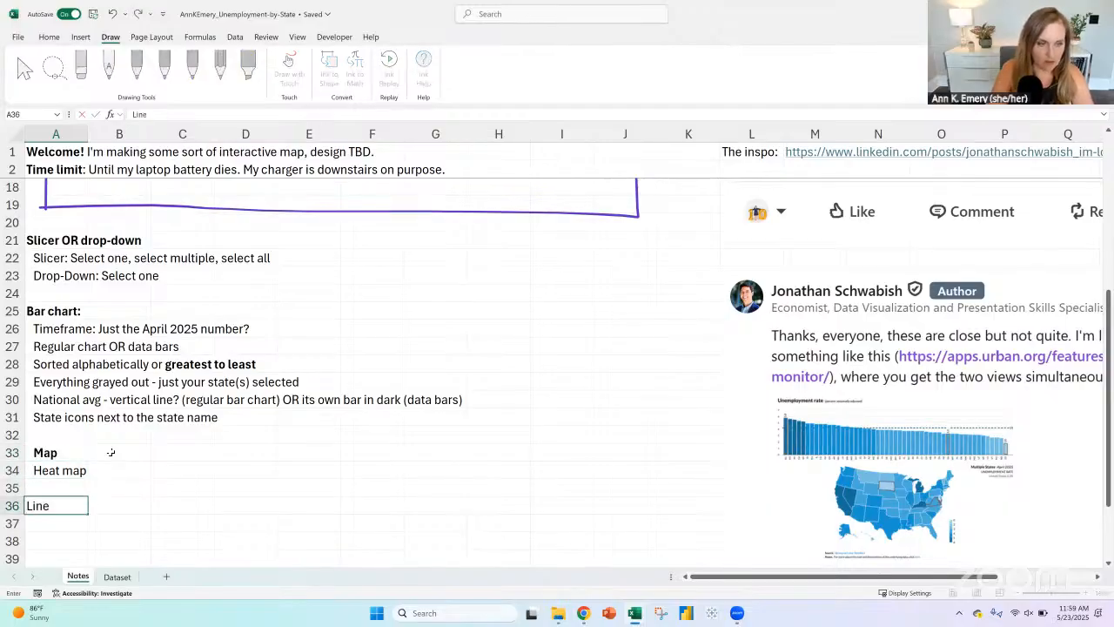
key(Return)
key(Up)
key(ctrl+b)
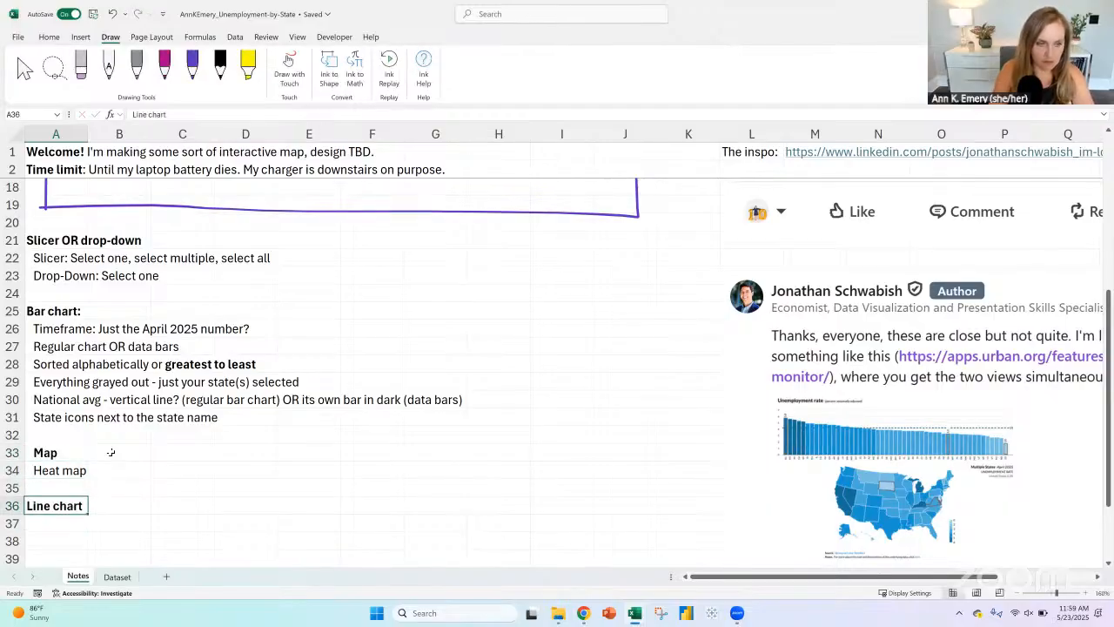
Step: Enter the line chart option "Show everything in gray - just 1 state is dark?" in A37
key(Down)
scroll(244, 485, down, 2)
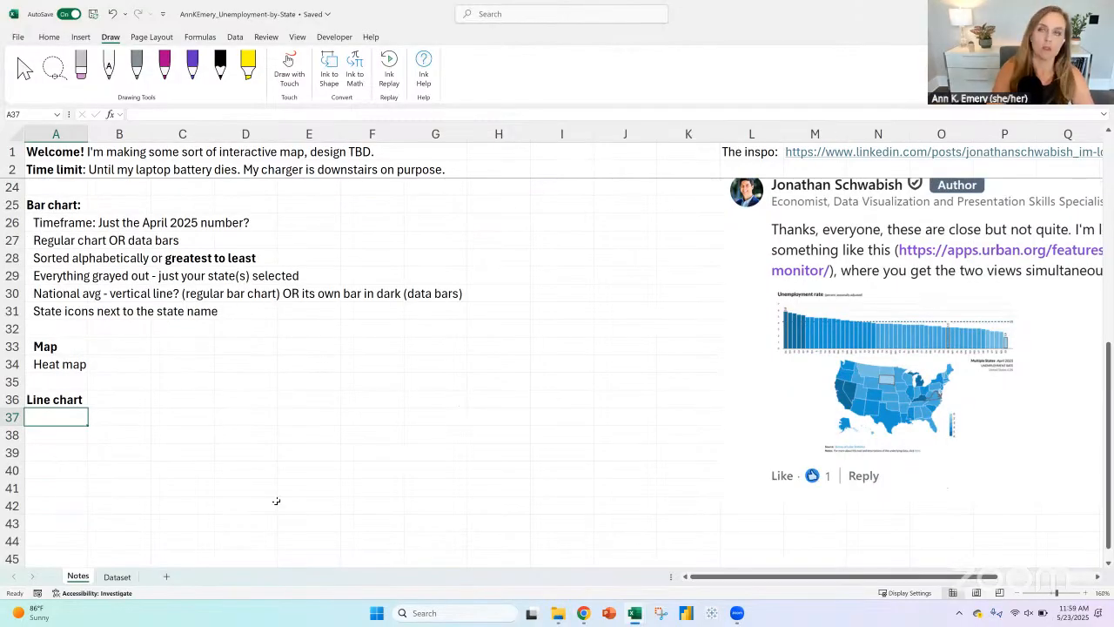
text(Show ev)
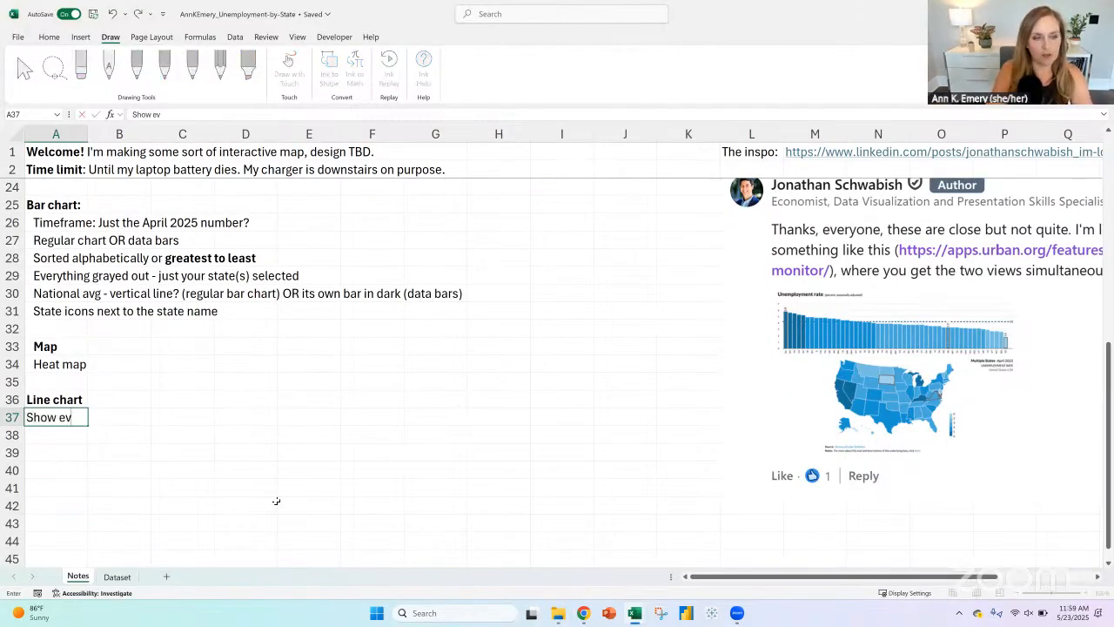
text(erything in gray - )
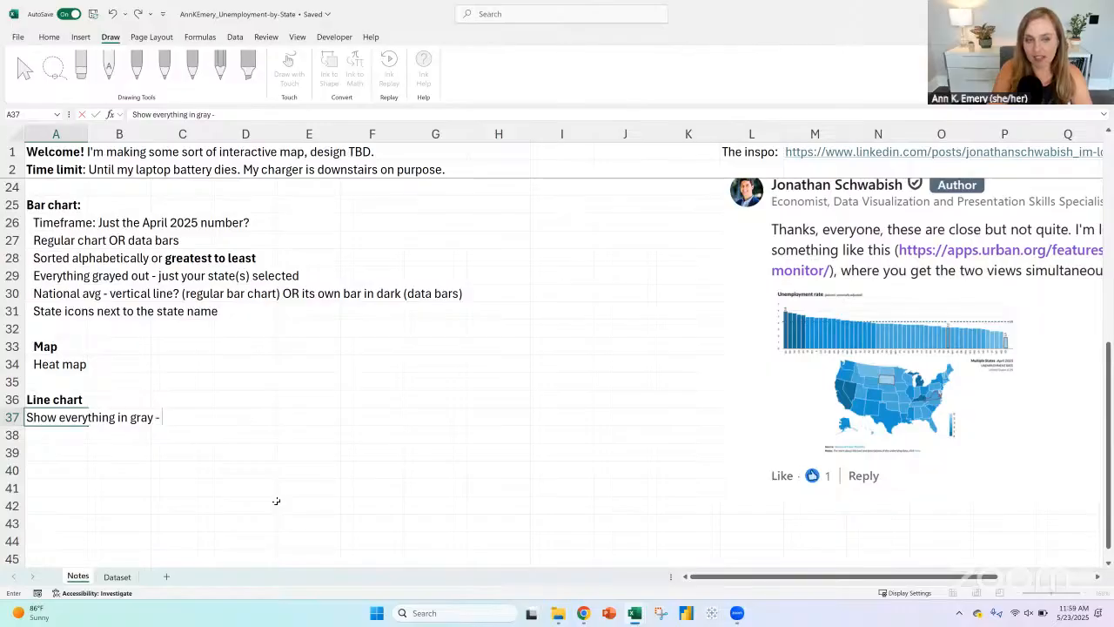
text(just 1 sta)
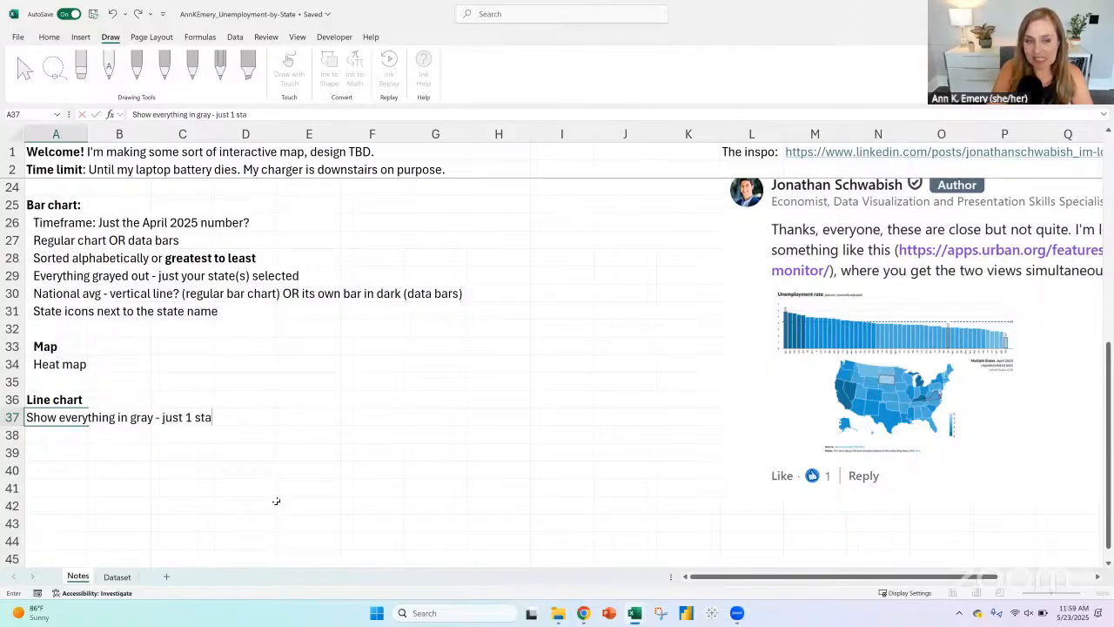
text(te is dark?)
key(Return)
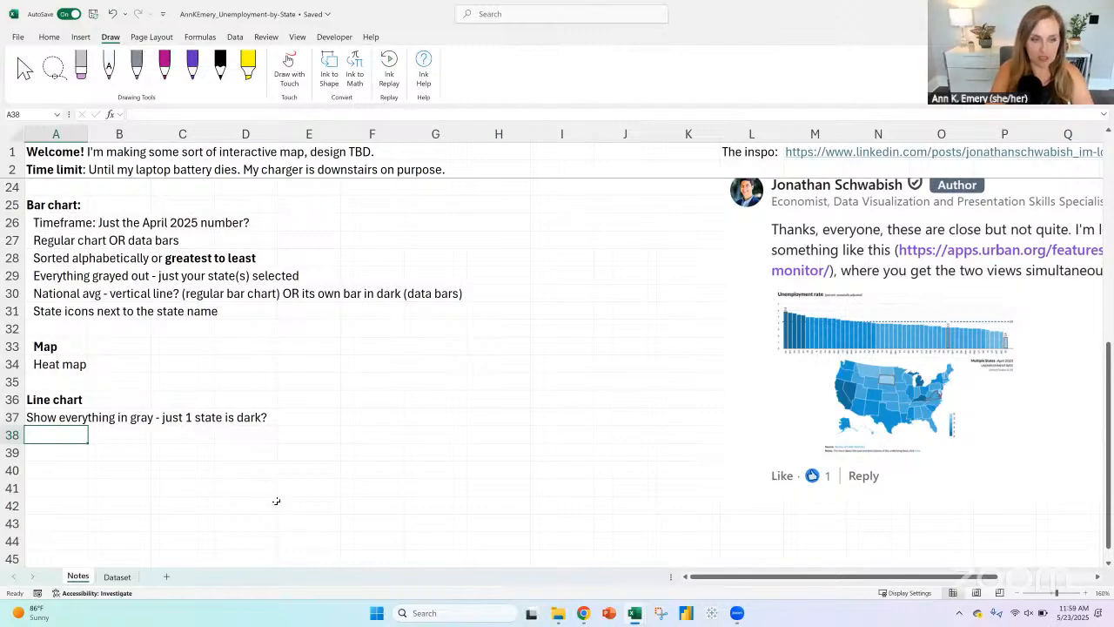
Step: Enter the second line chart option "Just show 1 state at a time?" in A38
text(Just show)
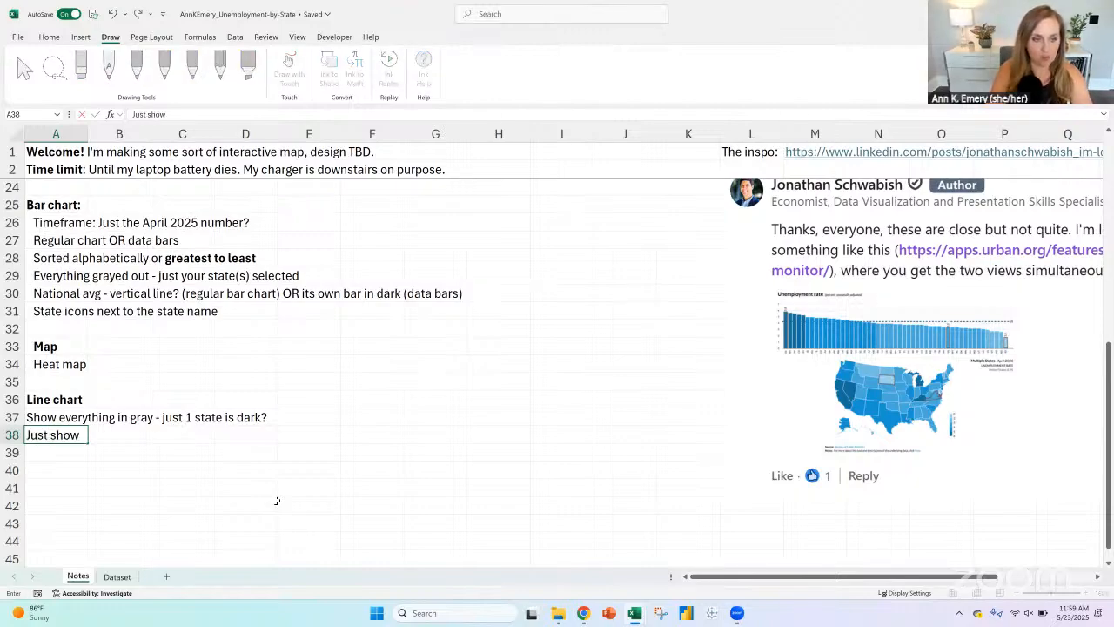
text( 1 state at a time)
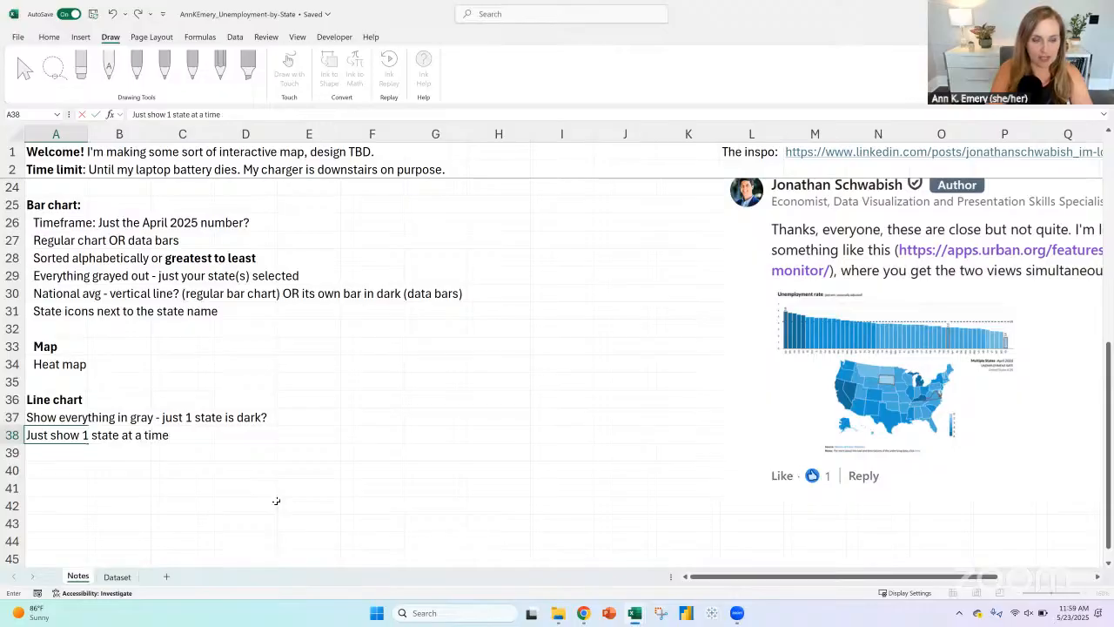
text(?)
key(Return)
Step: Enter the third line chart option "Just 1 state + US avg?" in A39 and review it against the option in A37
text(Just )
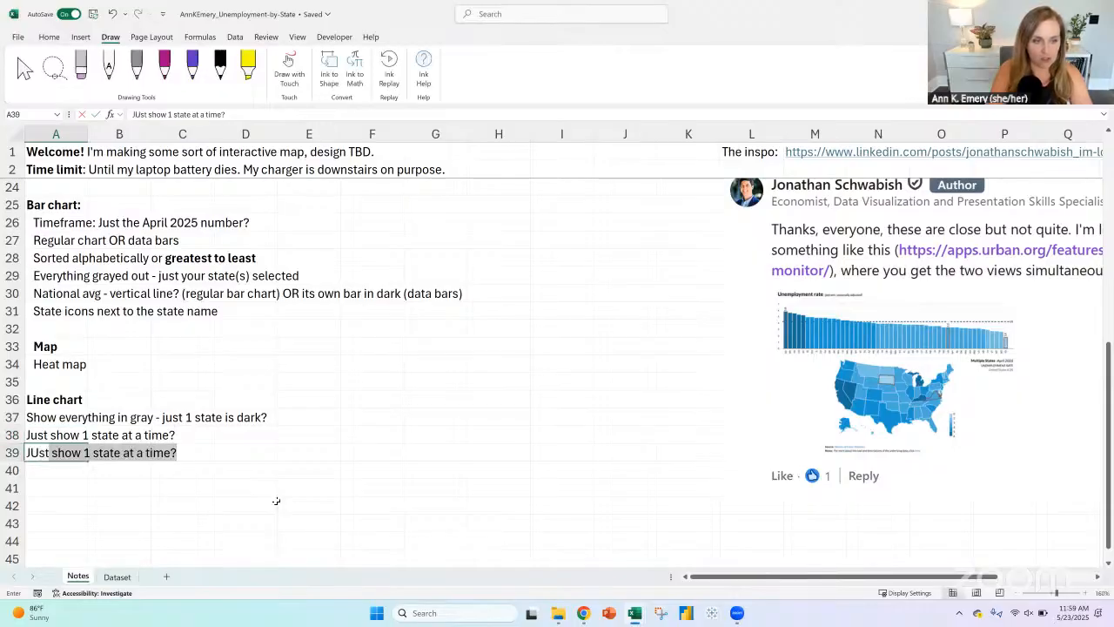
text(1 state)
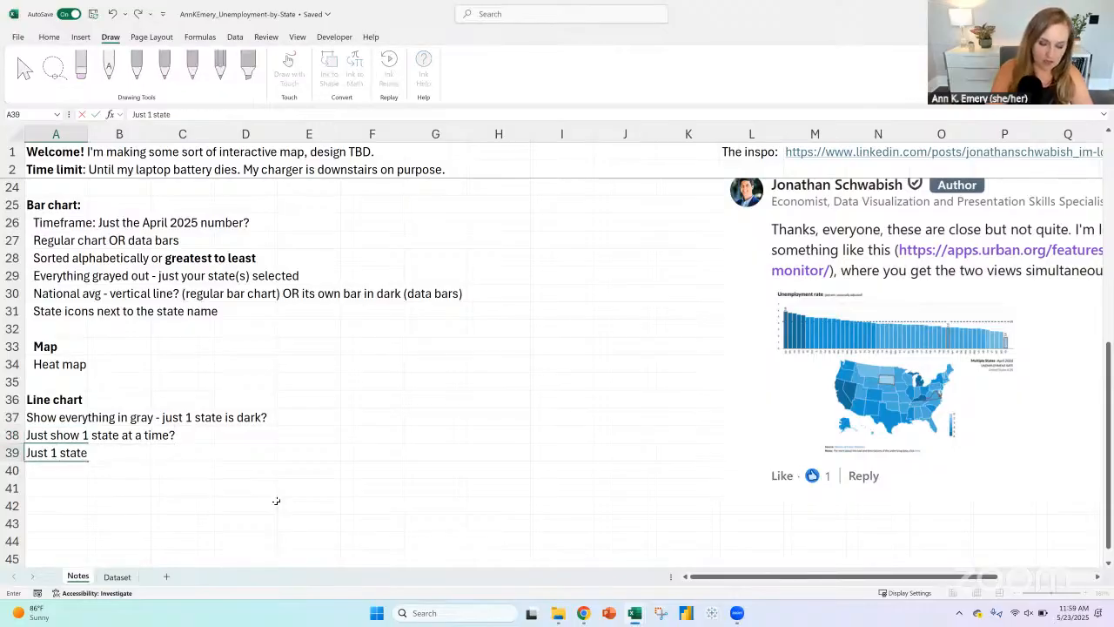
text( + US ab)
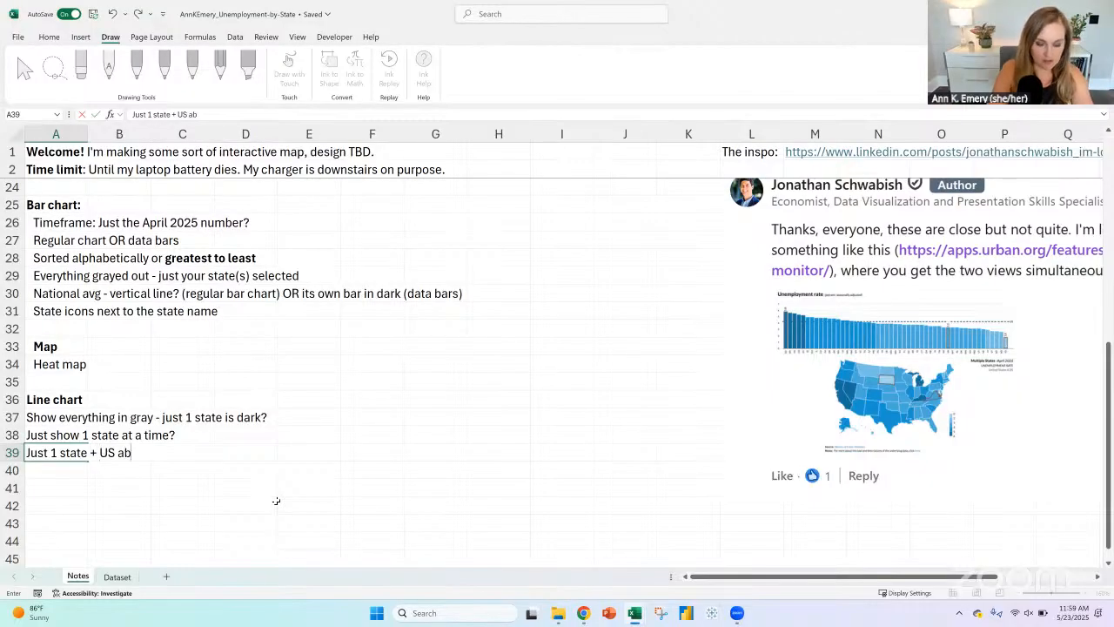
key(BackSpace)
text(vg)
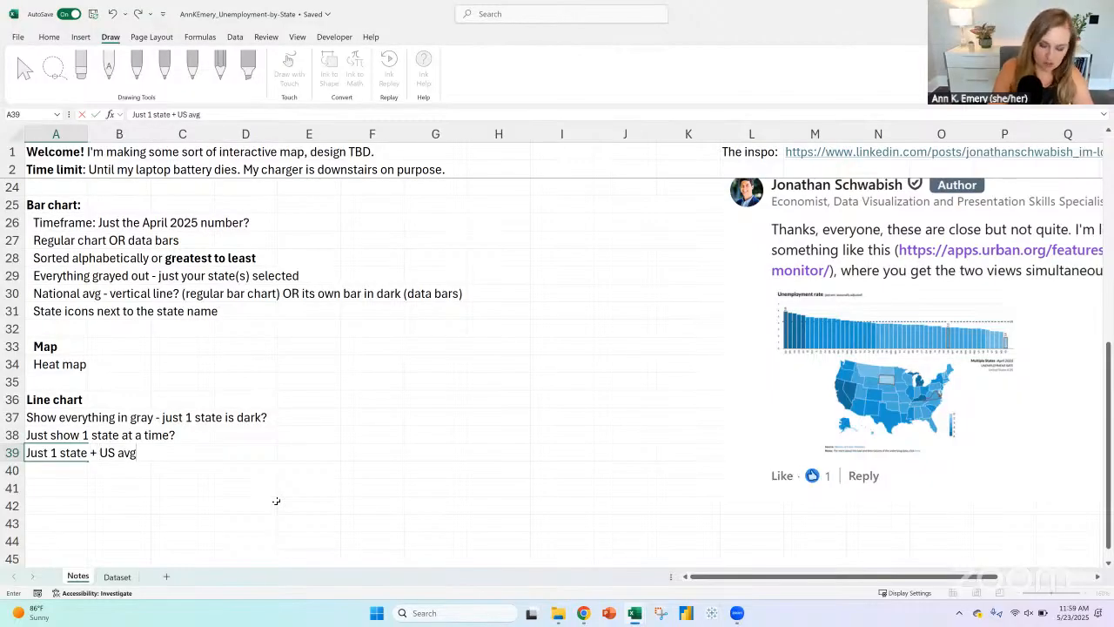
text(?)
key(Return)
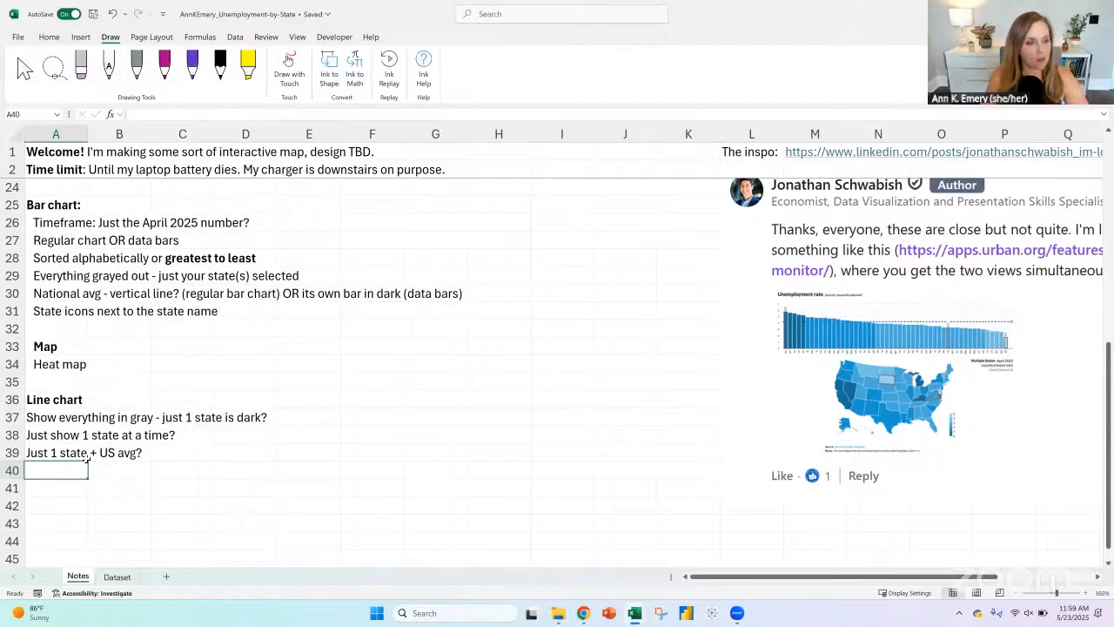
click(42, 451)
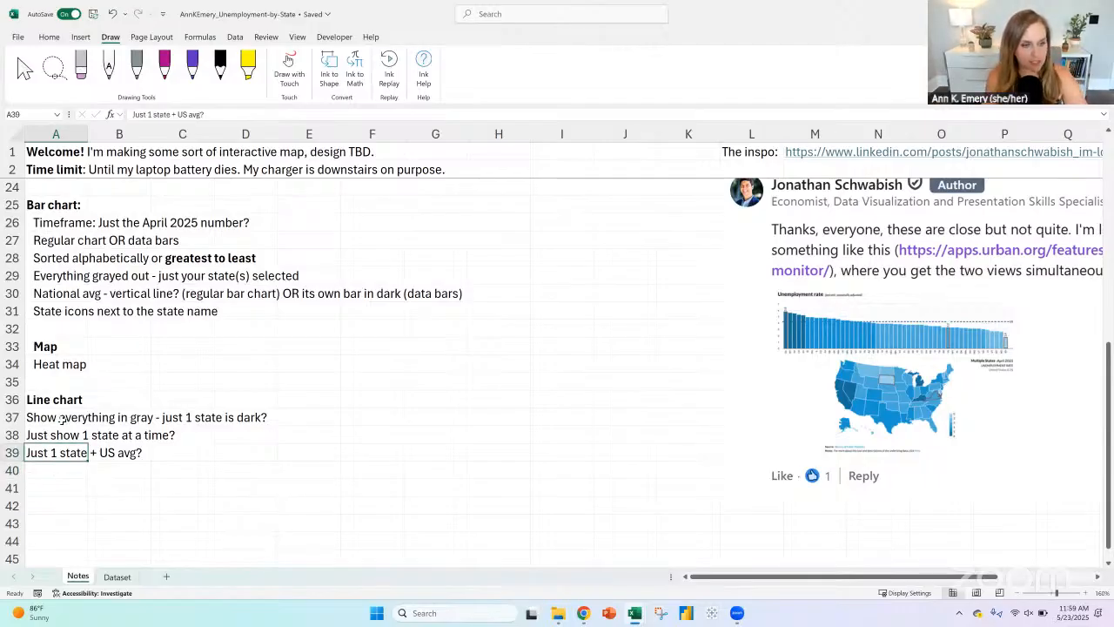
click(62, 420)
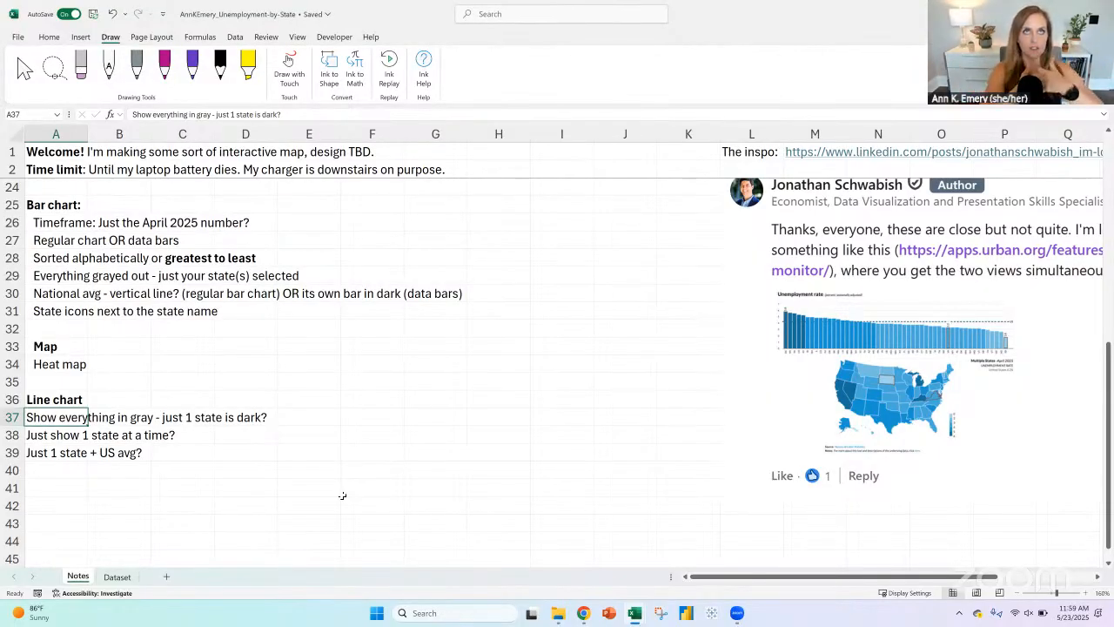
Step: Try to insert a 2-D line chart from the whole Dataset table, starting from the Geography header in A1
click(116, 576)
click(84, 137)
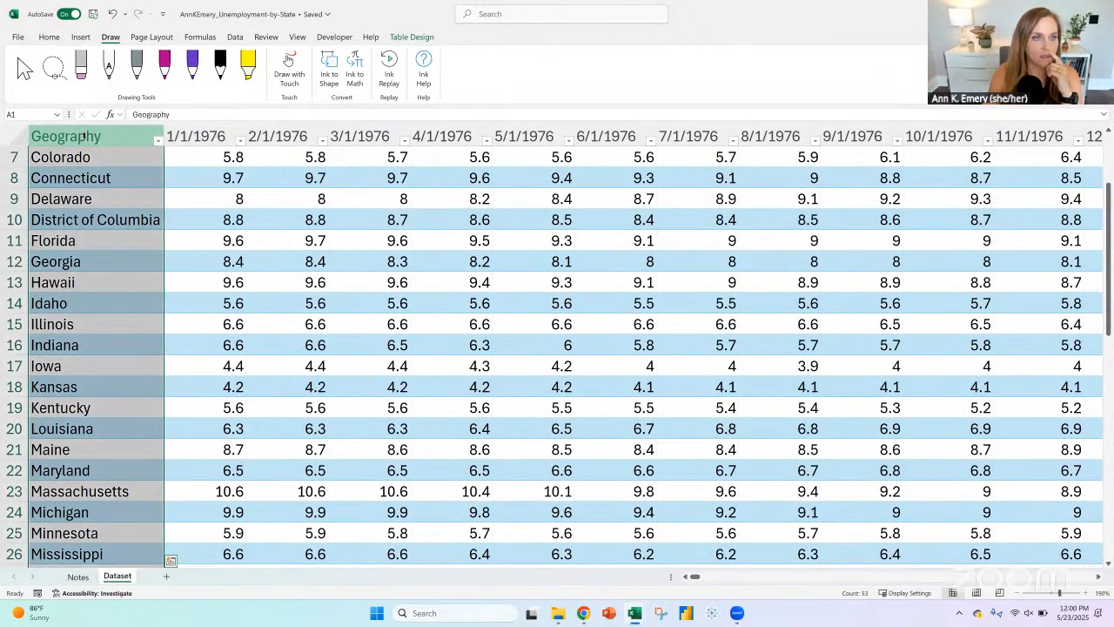
click(83, 137)
scroll(96, 155, up, 2)
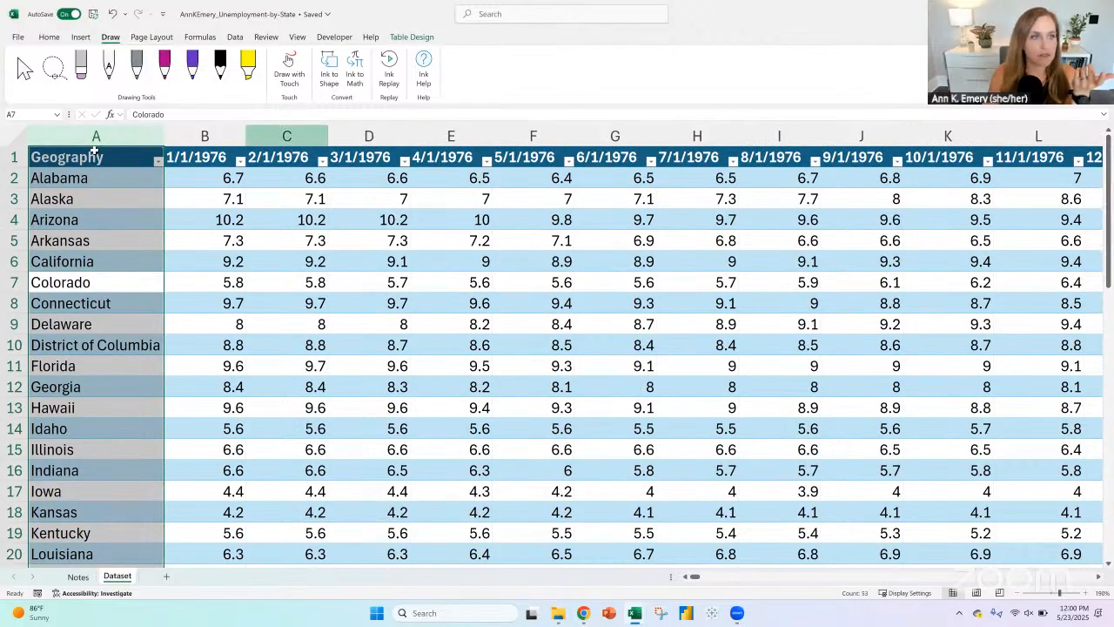
click(96, 157)
click(87, 40)
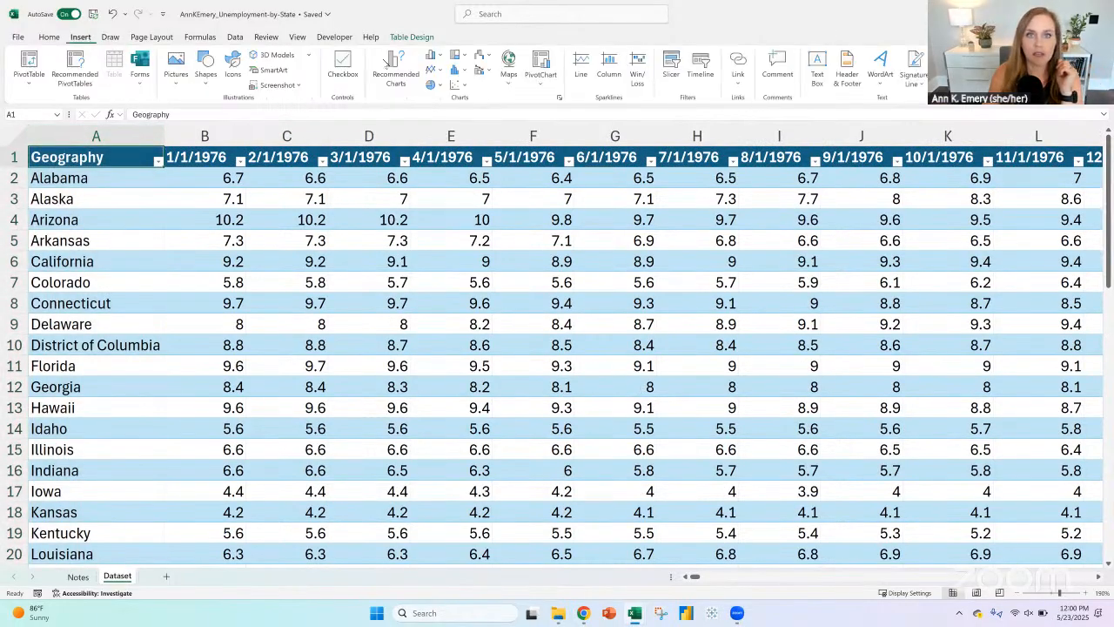
click(433, 69)
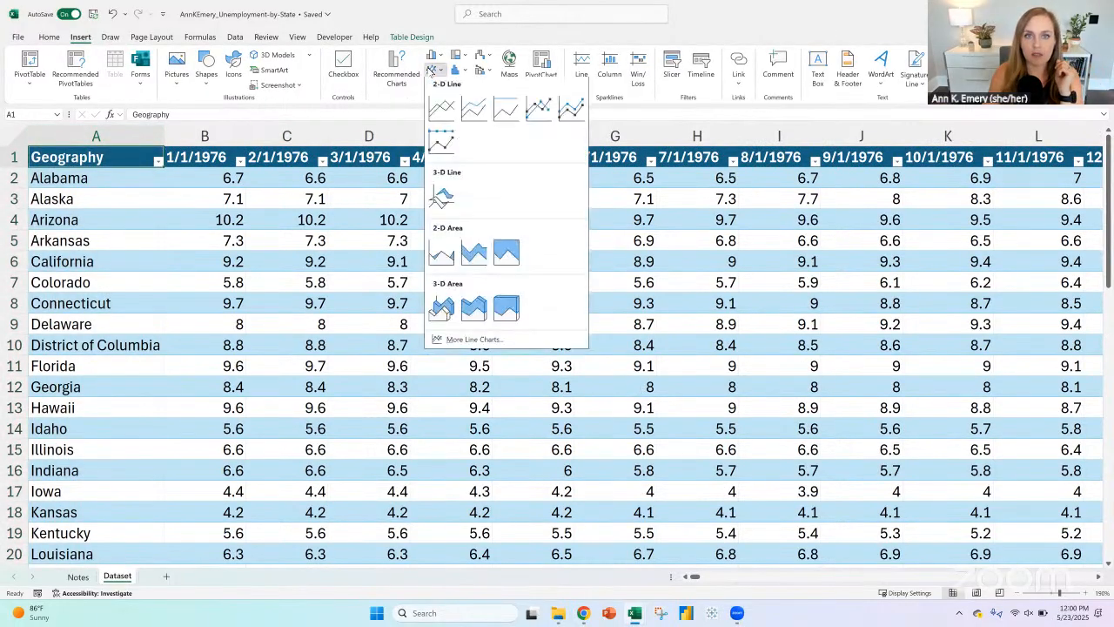
click(441, 110)
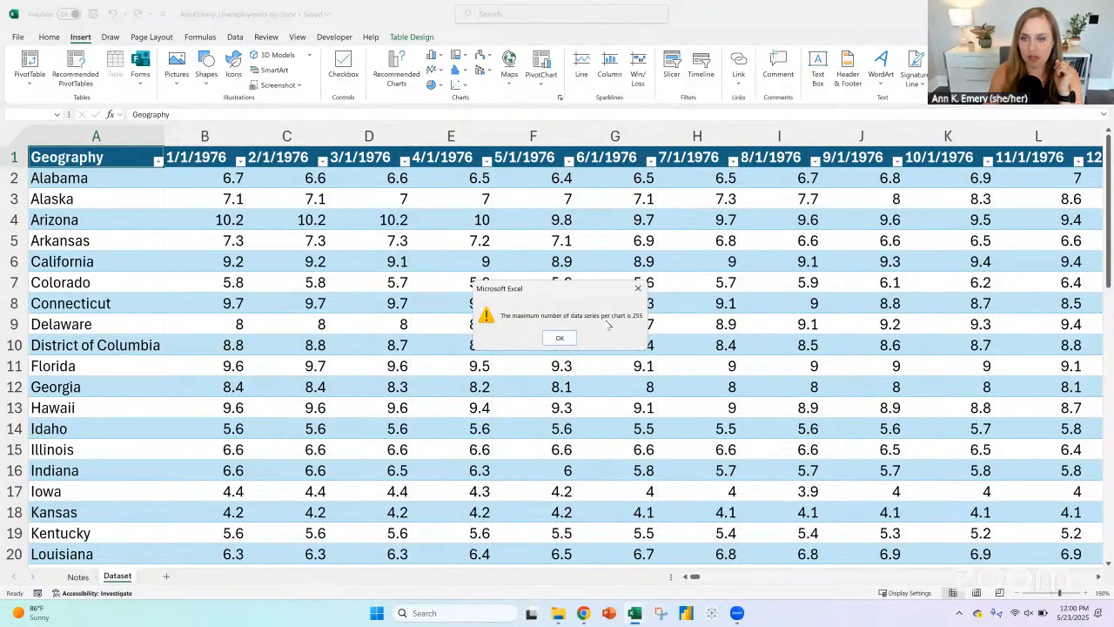
click(559, 337)
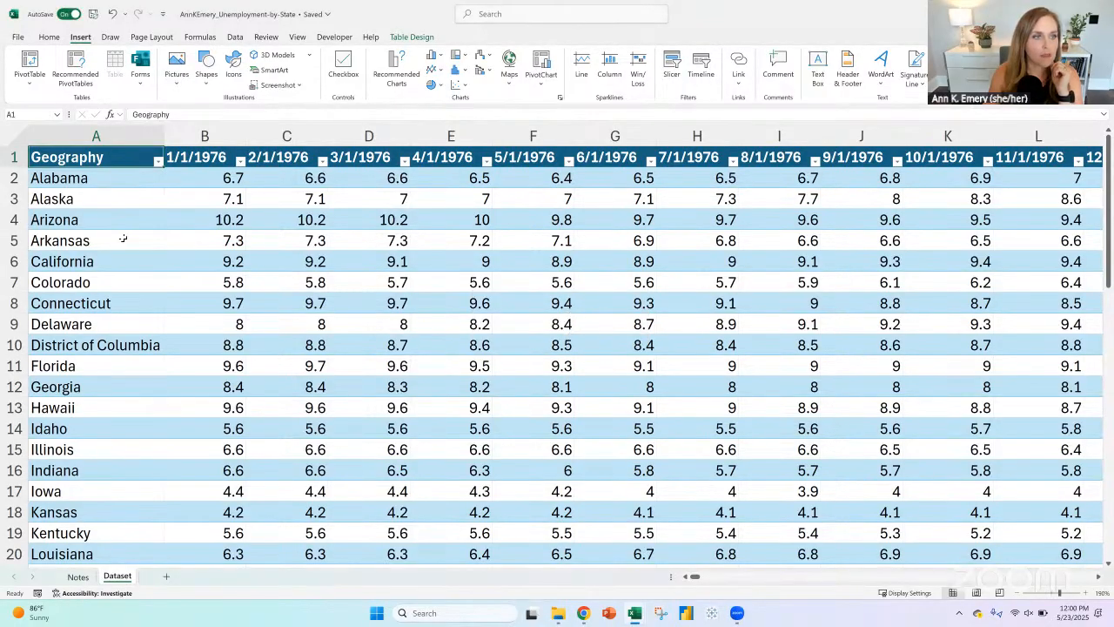
click(205, 136)
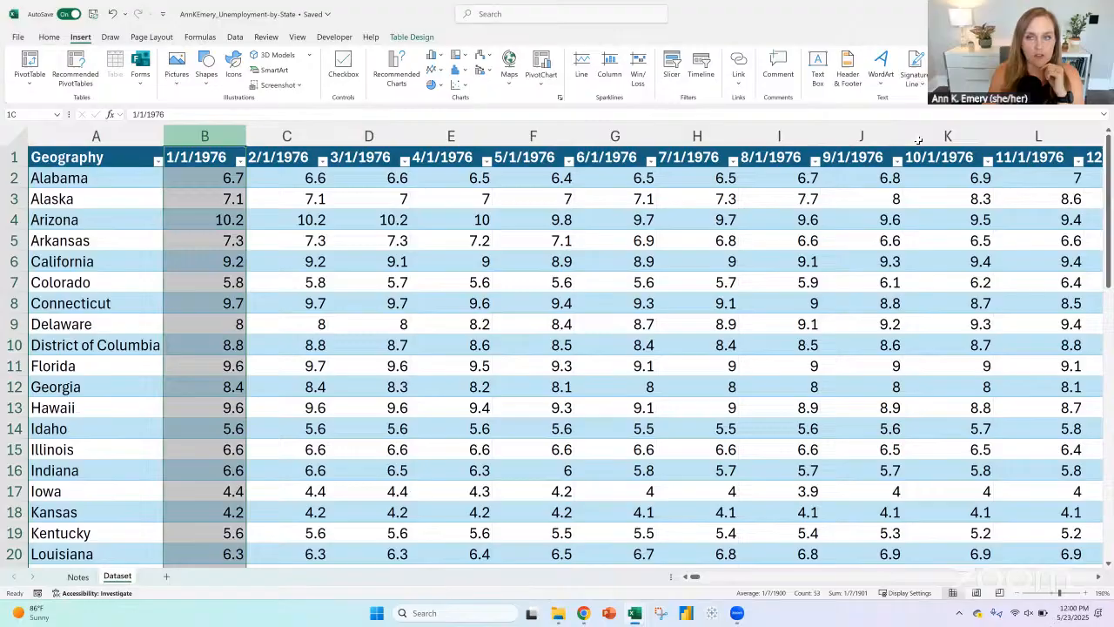
shift+click(1108, 135)
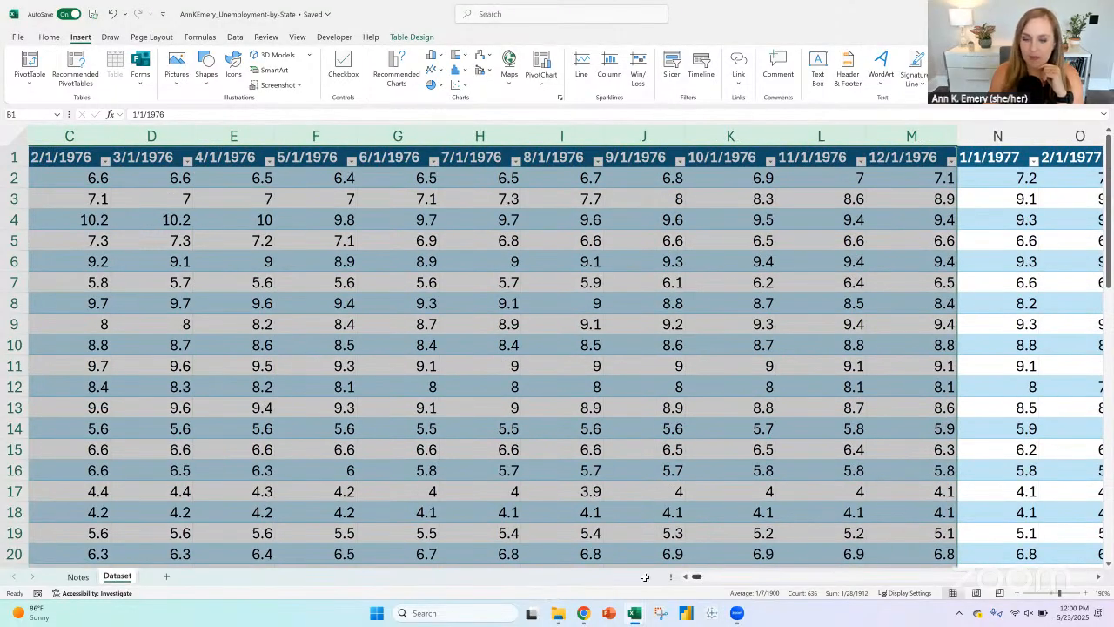
scroll(645, 577, left, 2)
Step: Insert a 2-D line chart from the range A1:H18 on the Dataset sheet
drag(96, 156, 656, 509)
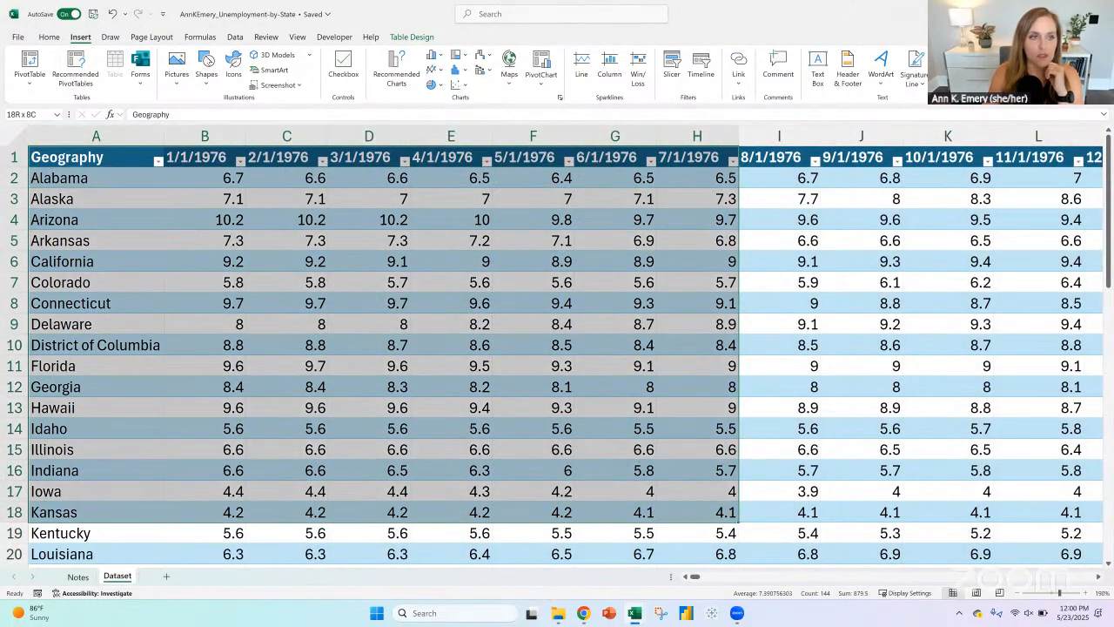
drag(209, 59, 196, 63)
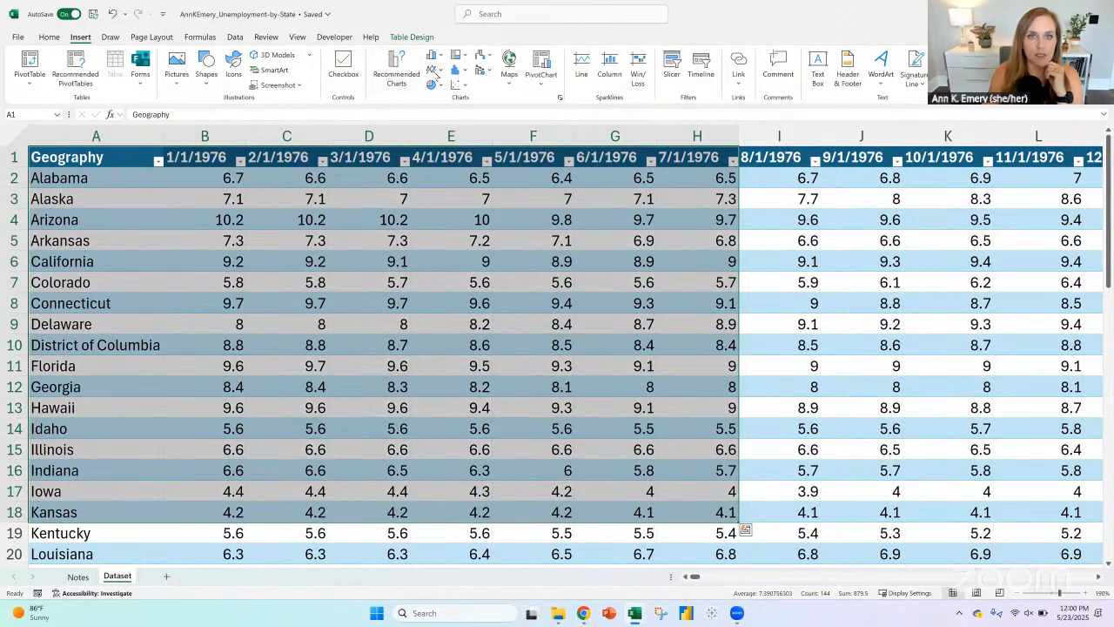
click(435, 74)
click(441, 111)
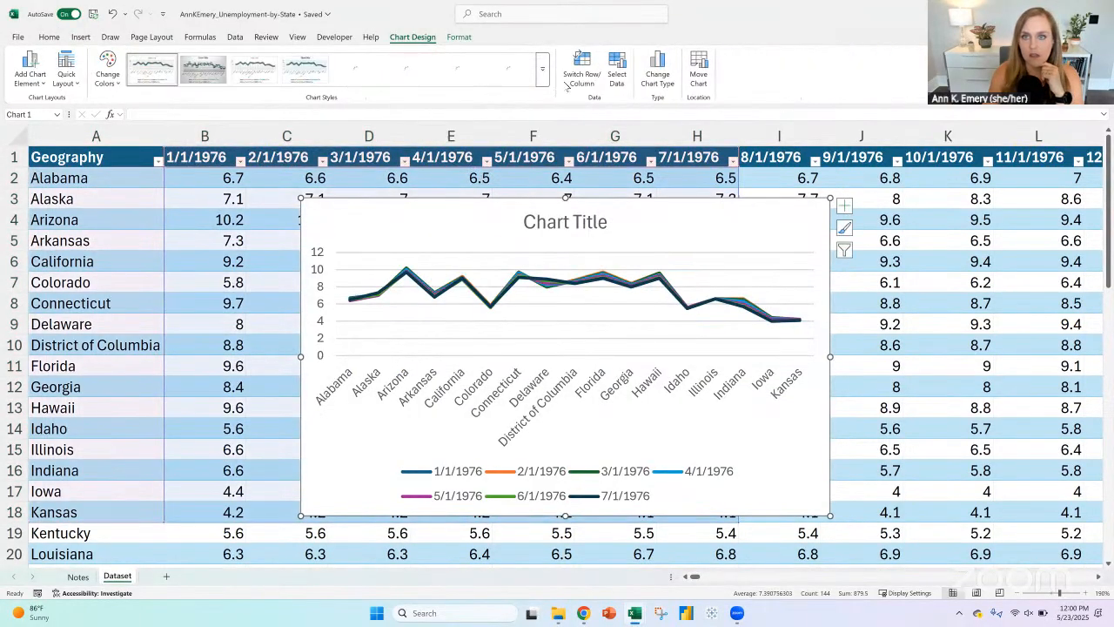
Step: Switch the chart's rows and columns so each state is its own line, and delete the legend
click(587, 73)
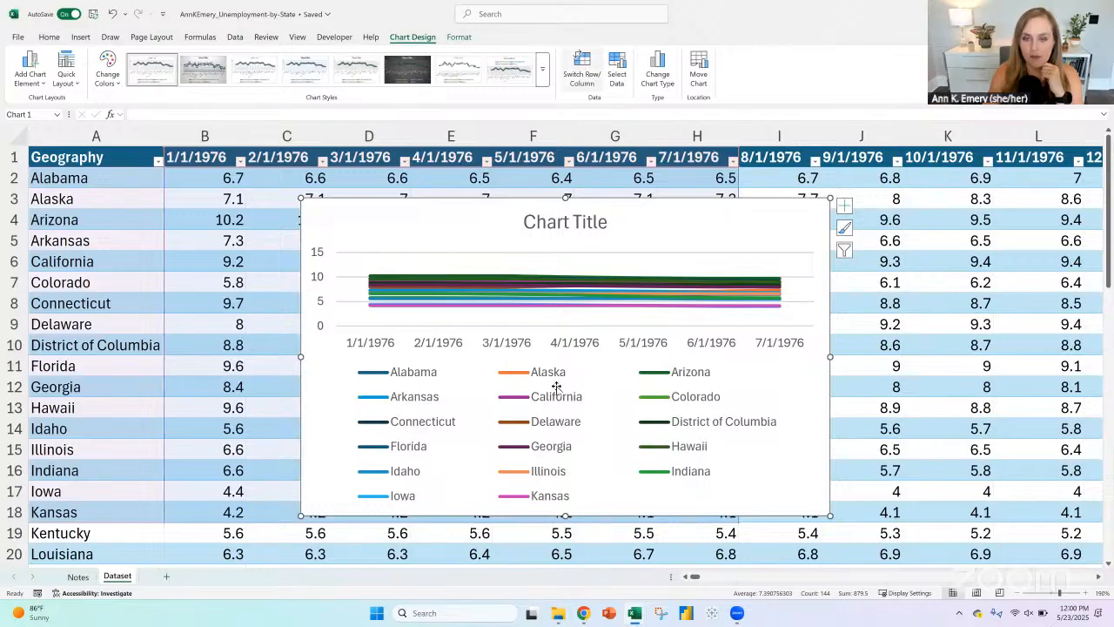
click(562, 474)
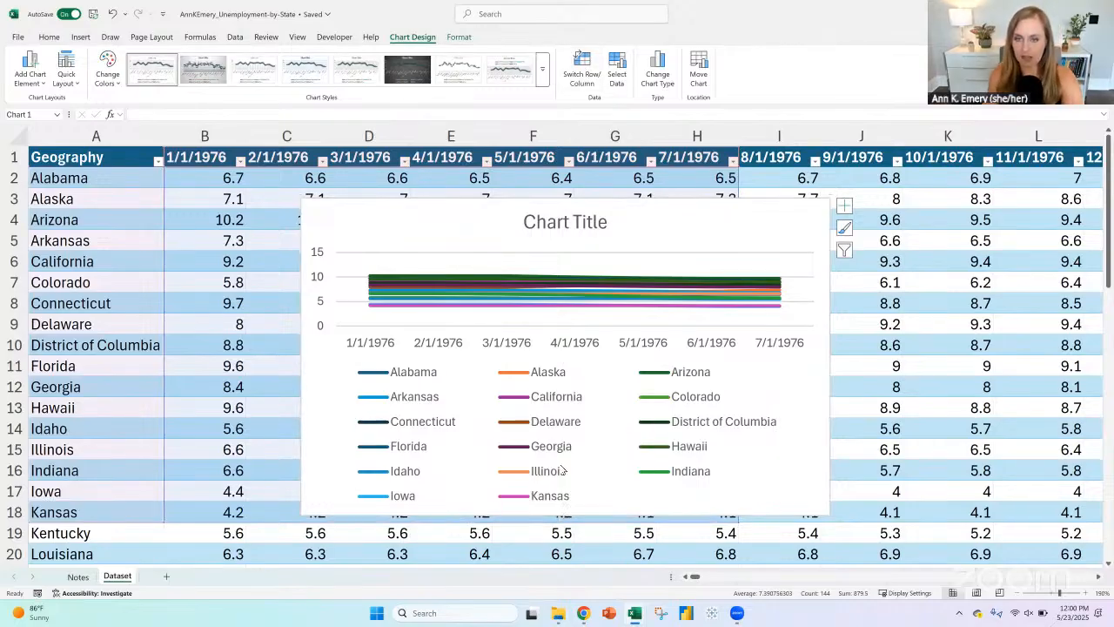
key(Delete)
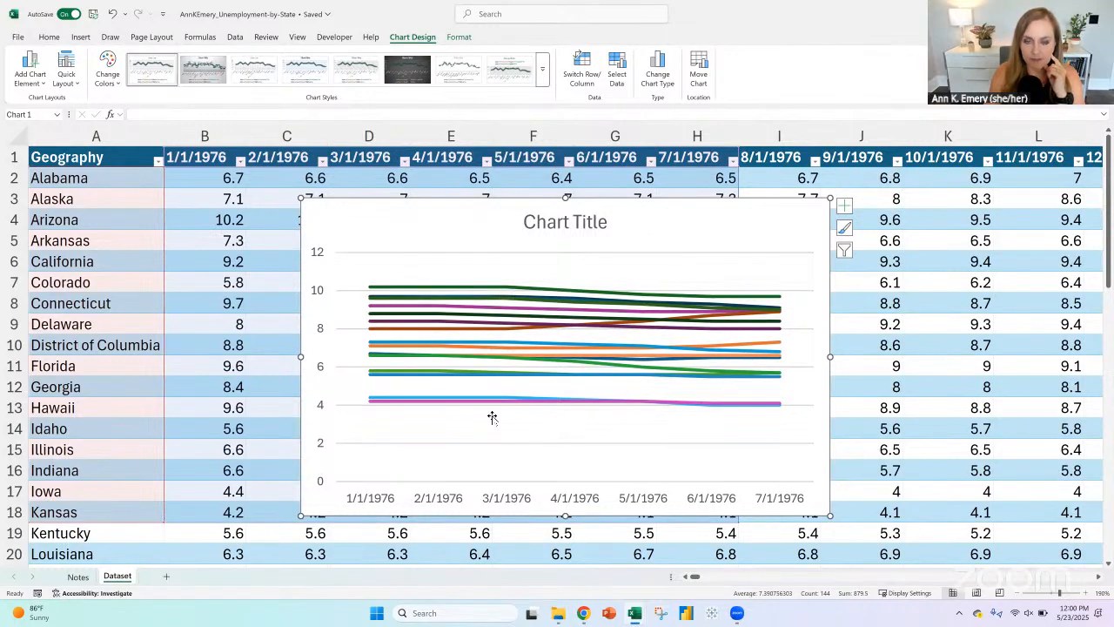
Step: Check the series list in the line chart's data source, and remove the chart from the Dataset sheet
click(502, 330)
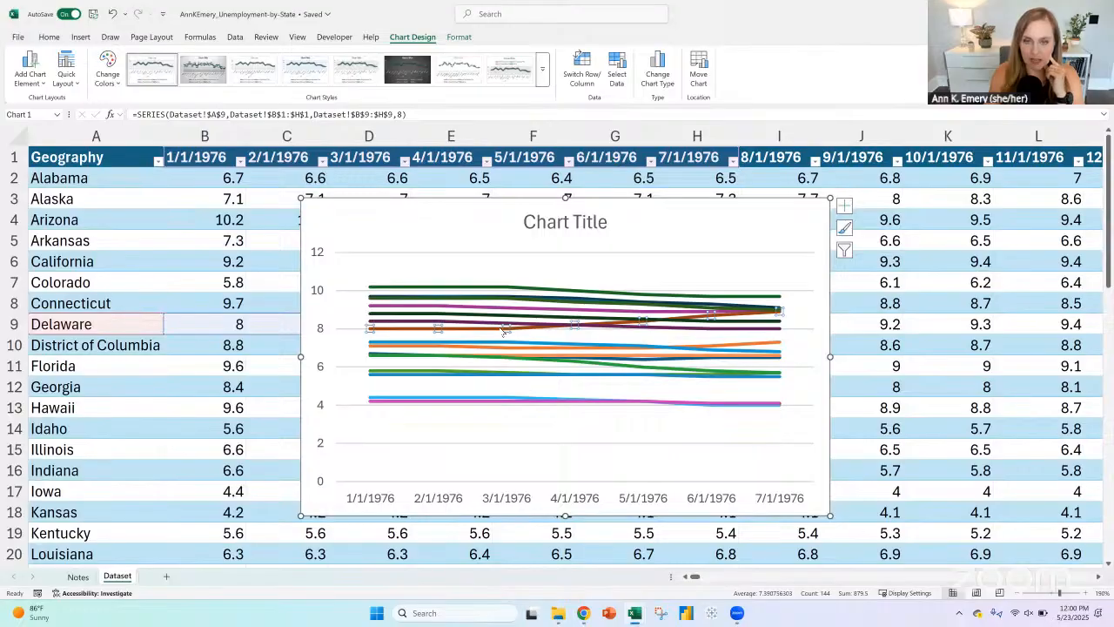
right_click(504, 329)
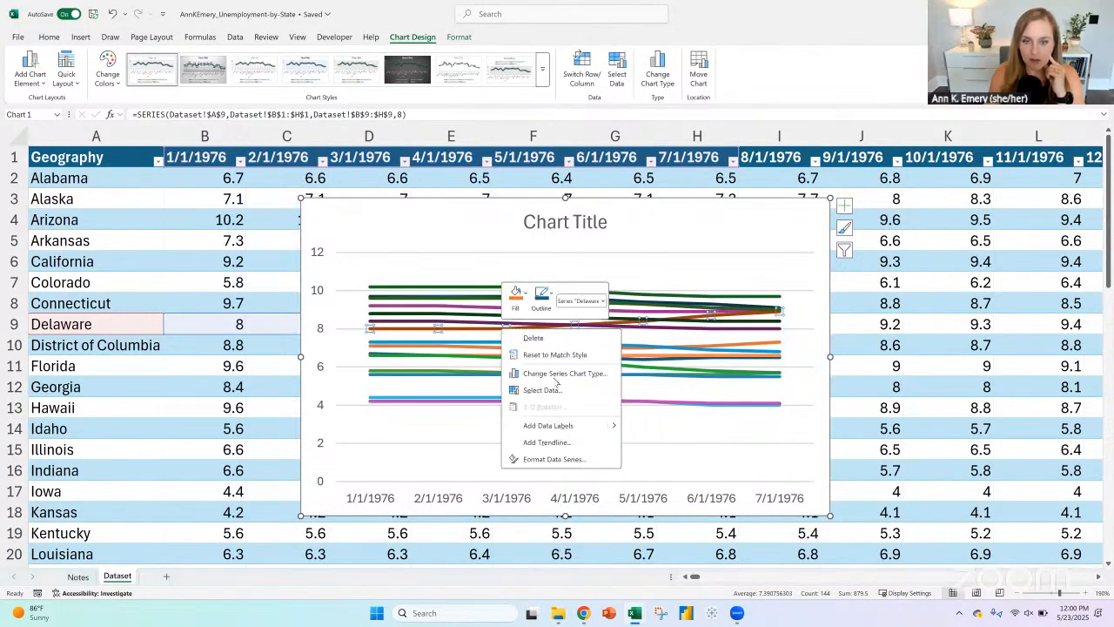
click(540, 390)
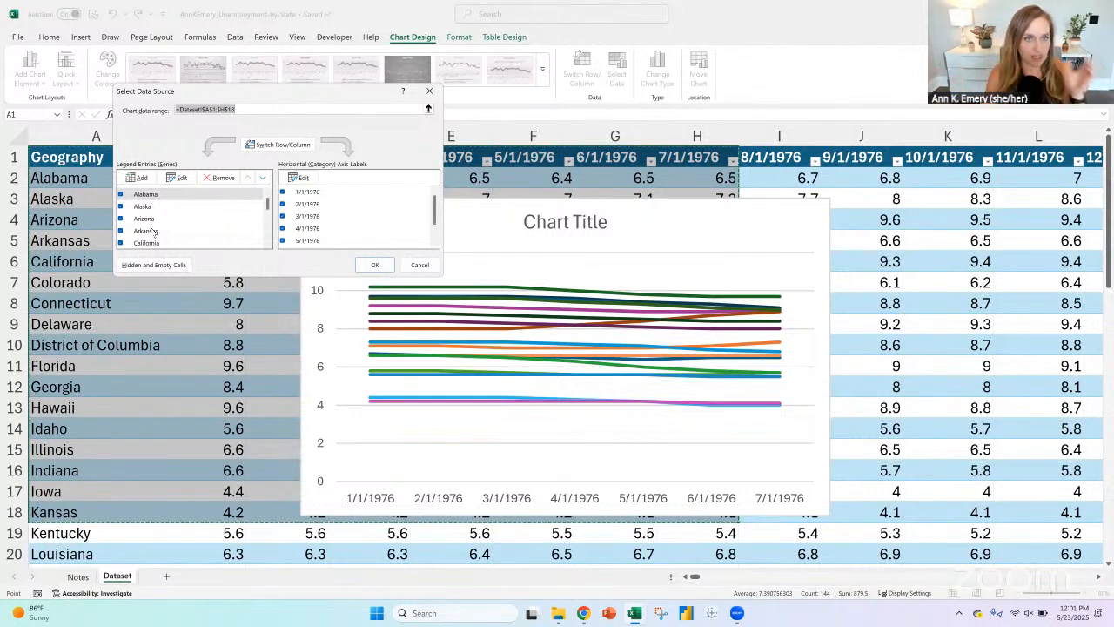
click(429, 90)
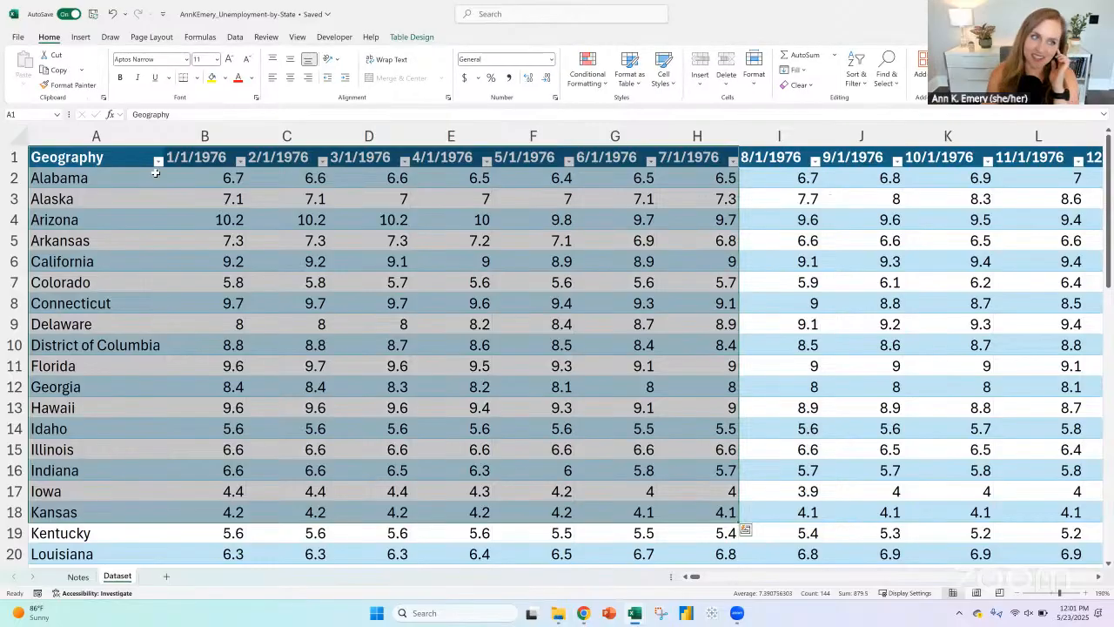
click(123, 159)
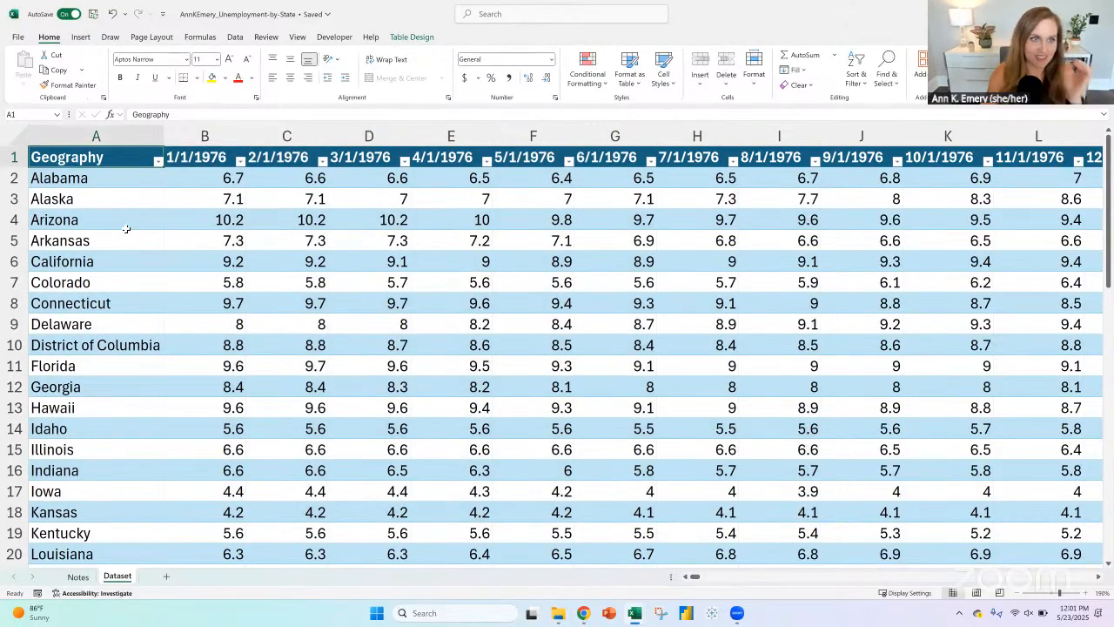
Step: On the Notes sheet, indent the line chart options in A37:A39 and bold "Just 1 state + US avg?" in A39
click(77, 577)
key(Down)
key(Down)
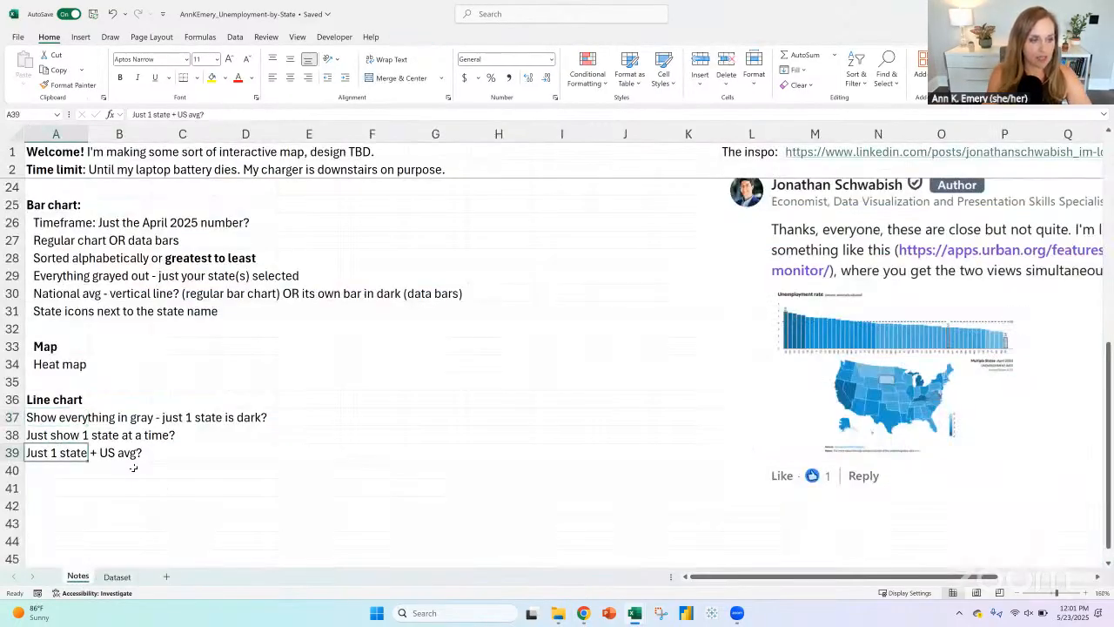
drag(62, 416, 60, 455)
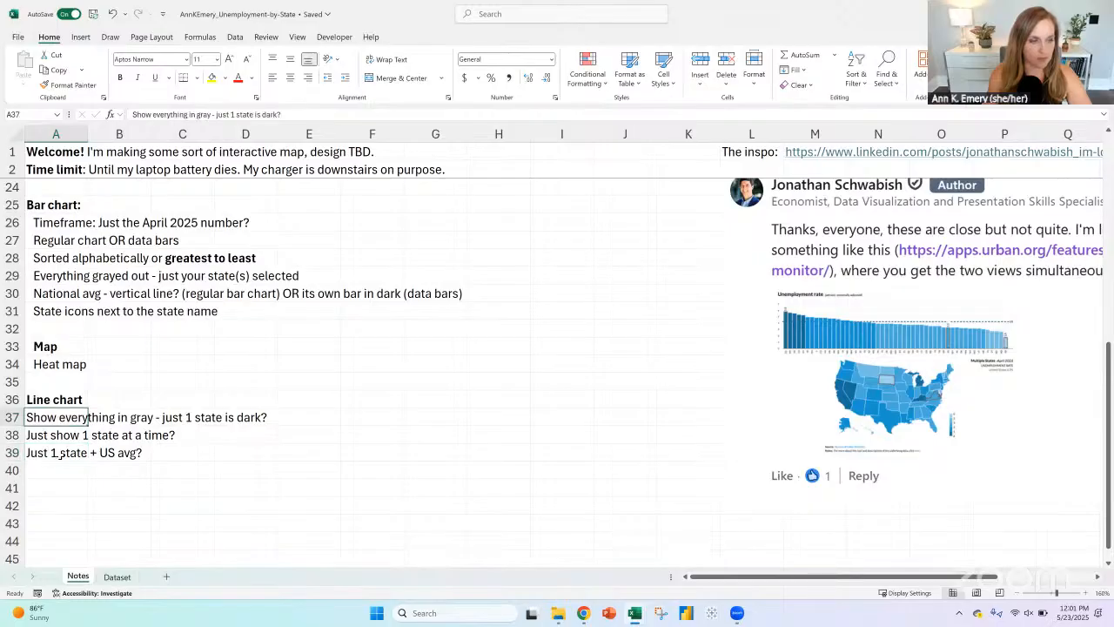
click(347, 78)
click(79, 459)
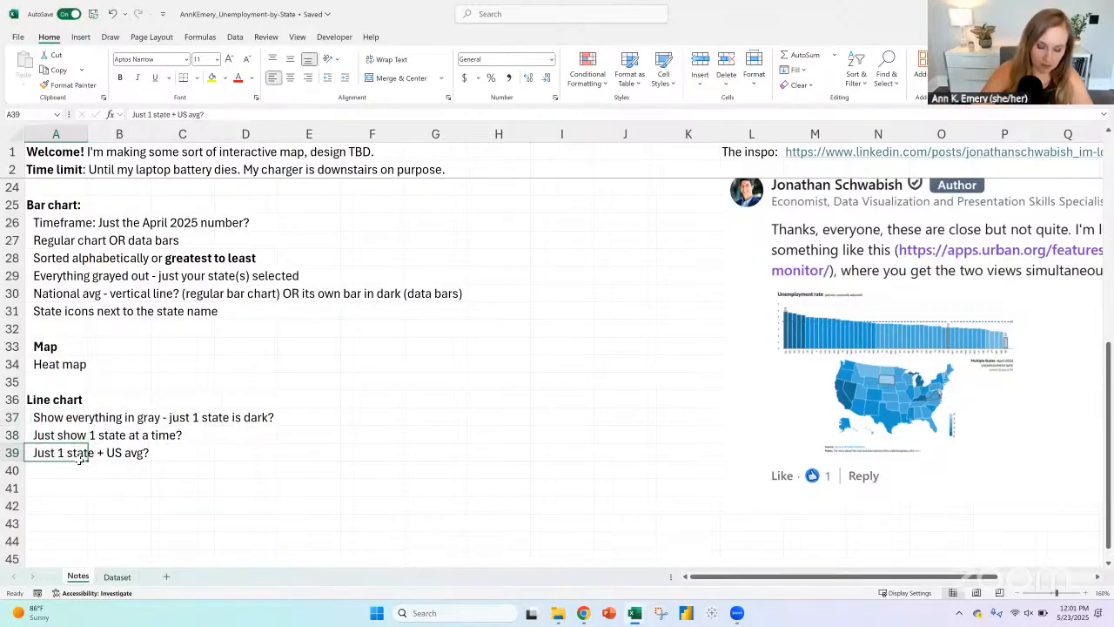
key(ctrl+b)
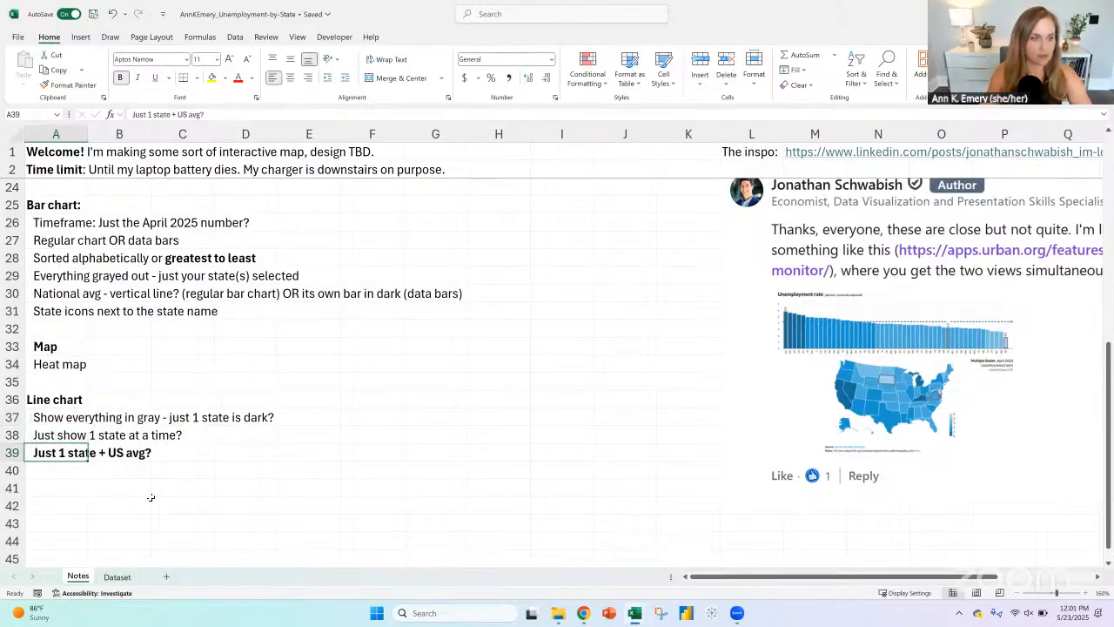
Step: Enter the line chart note "Min and max? Based on April 2025 values?" in A40
click(72, 471)
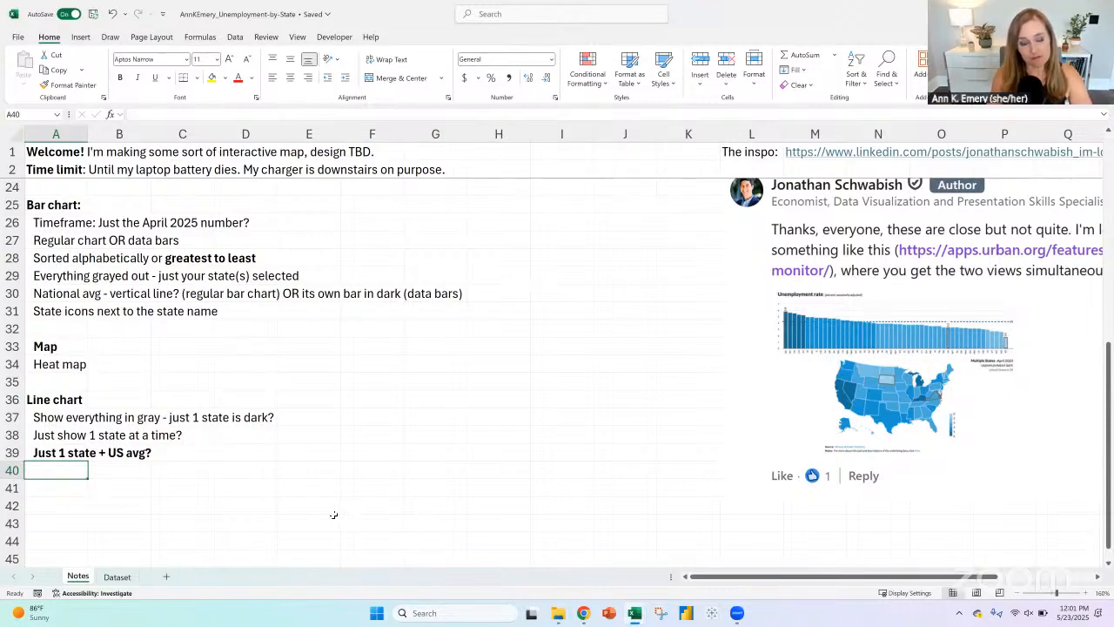
text(Mi)
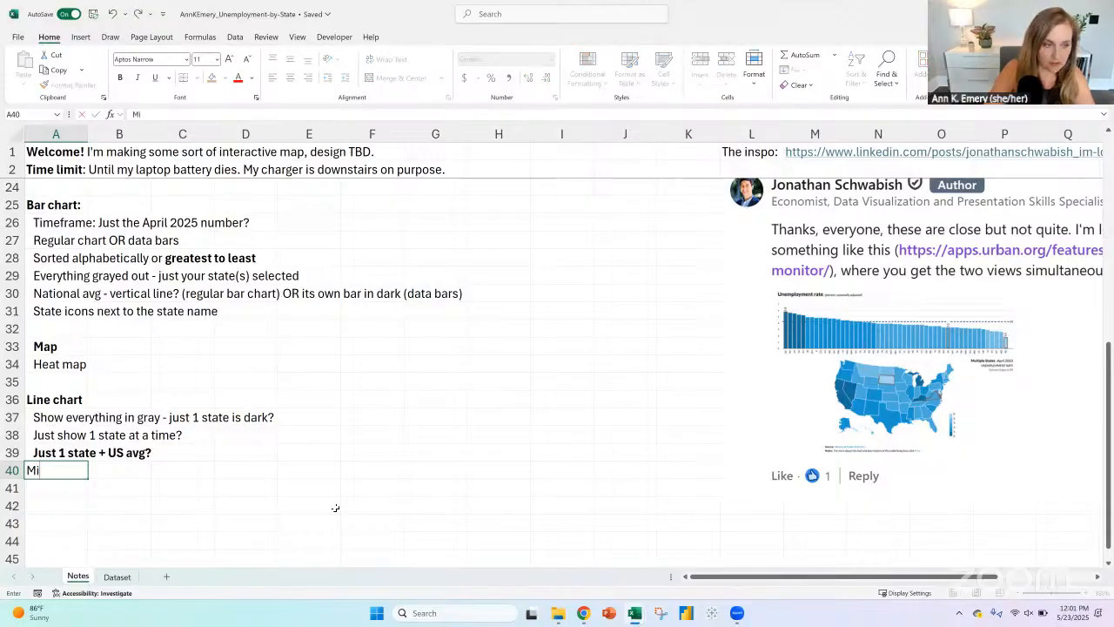
text(n and max?)
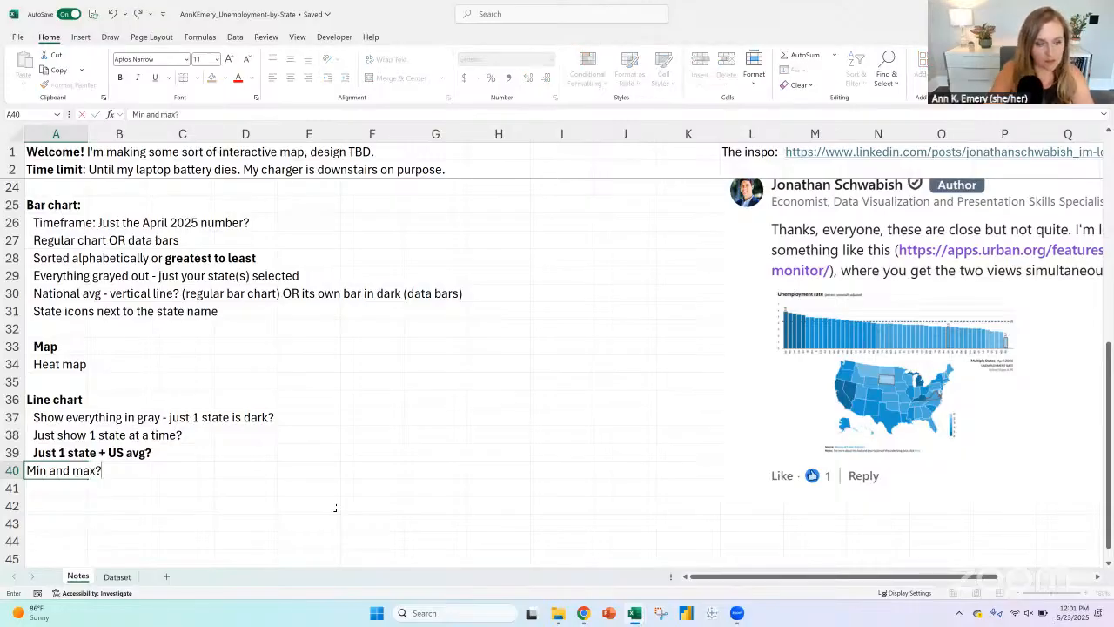
text( Based on Apr)
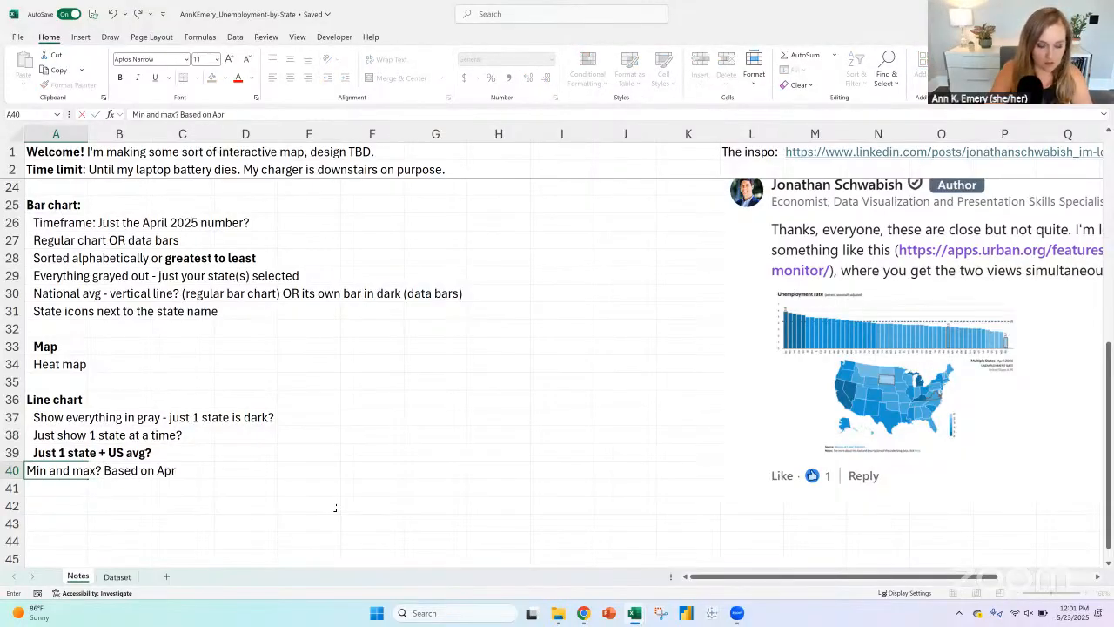
text(il 2025 values?)
key(Return)
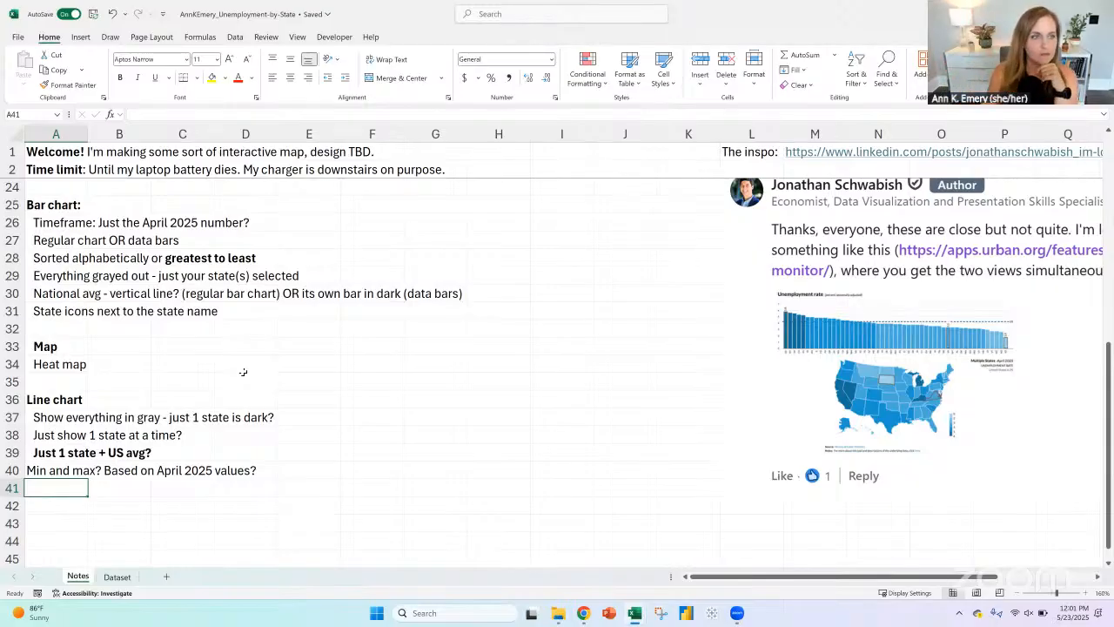
Step: Bold the words "Select one" in both the slicer note in A22 and the drop-down note in A23
scroll(241, 363, up, 3)
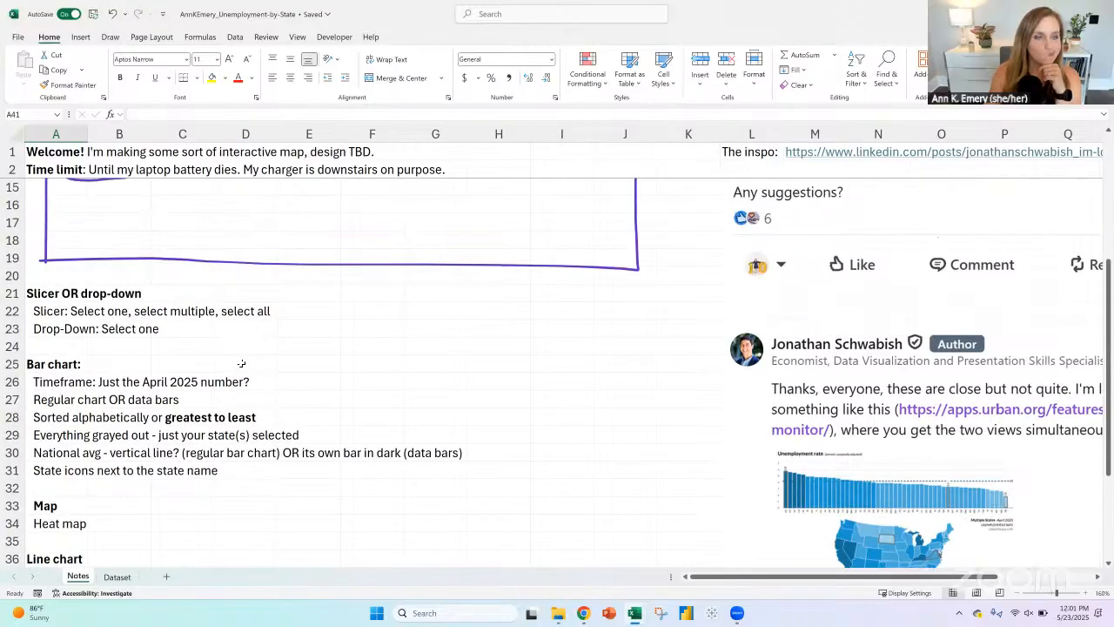
click(54, 328)
click(56, 311)
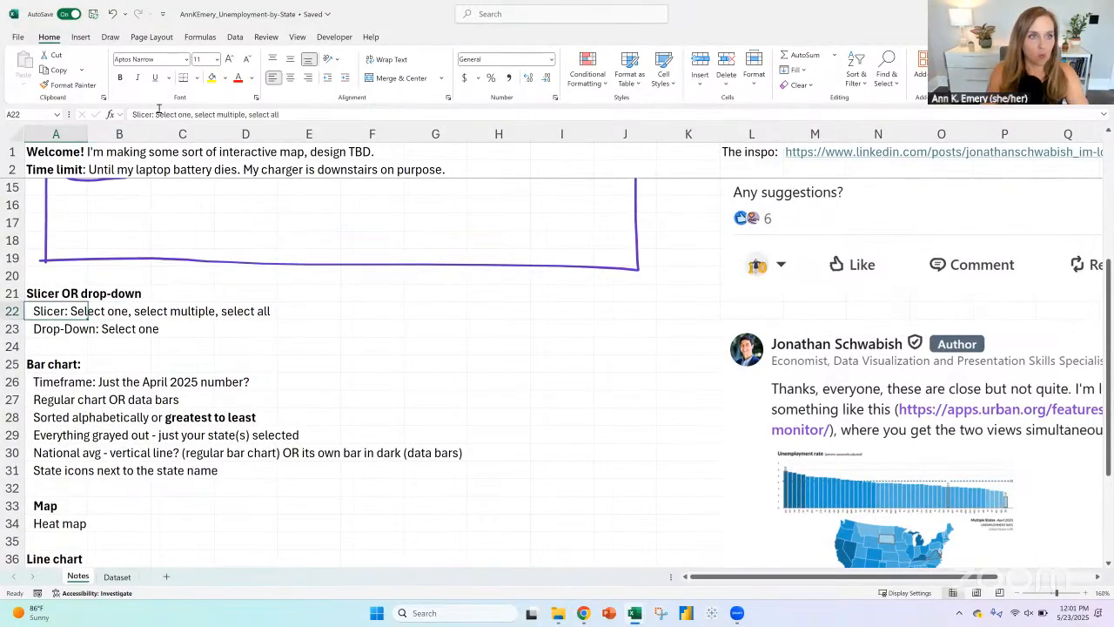
drag(156, 114, 192, 114)
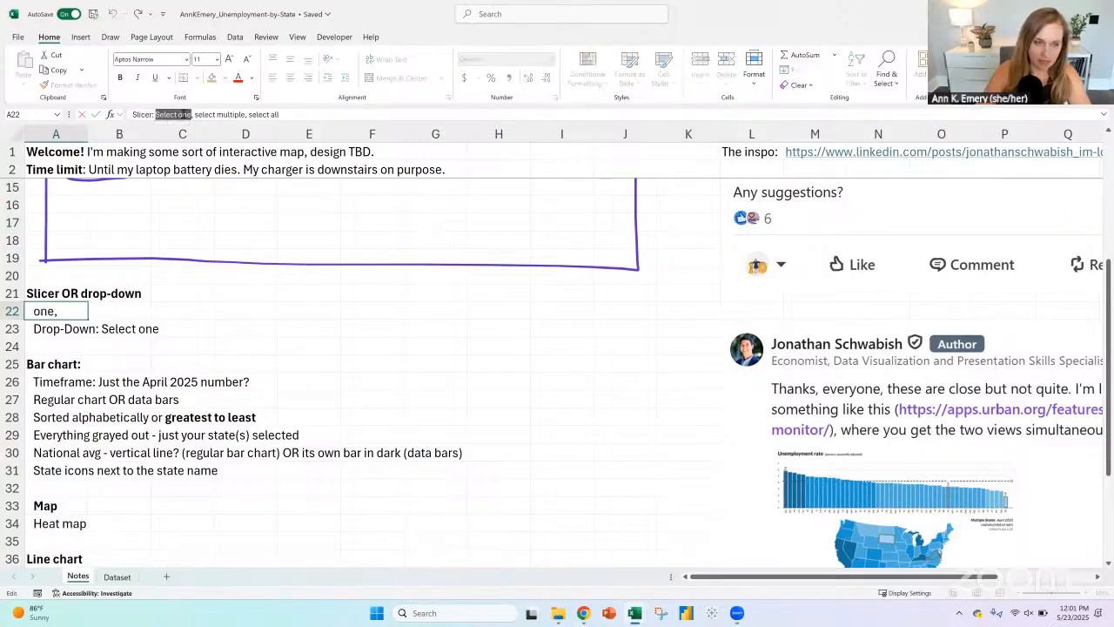
key(ctrl+b)
key(Return)
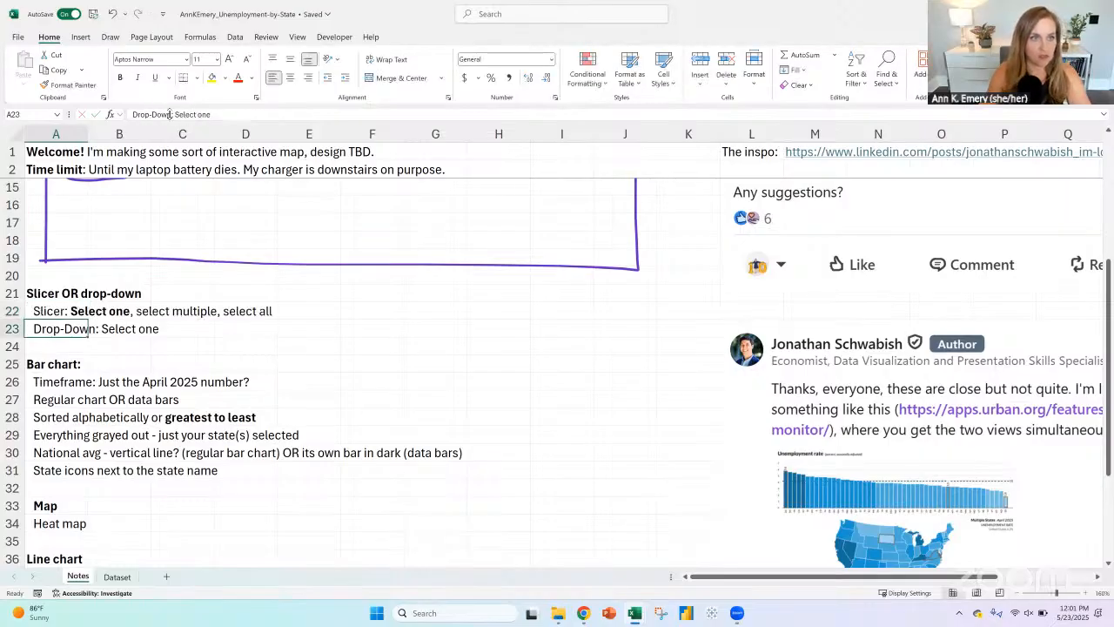
drag(174, 114, 211, 114)
key(ctrl+b)
key(Return)
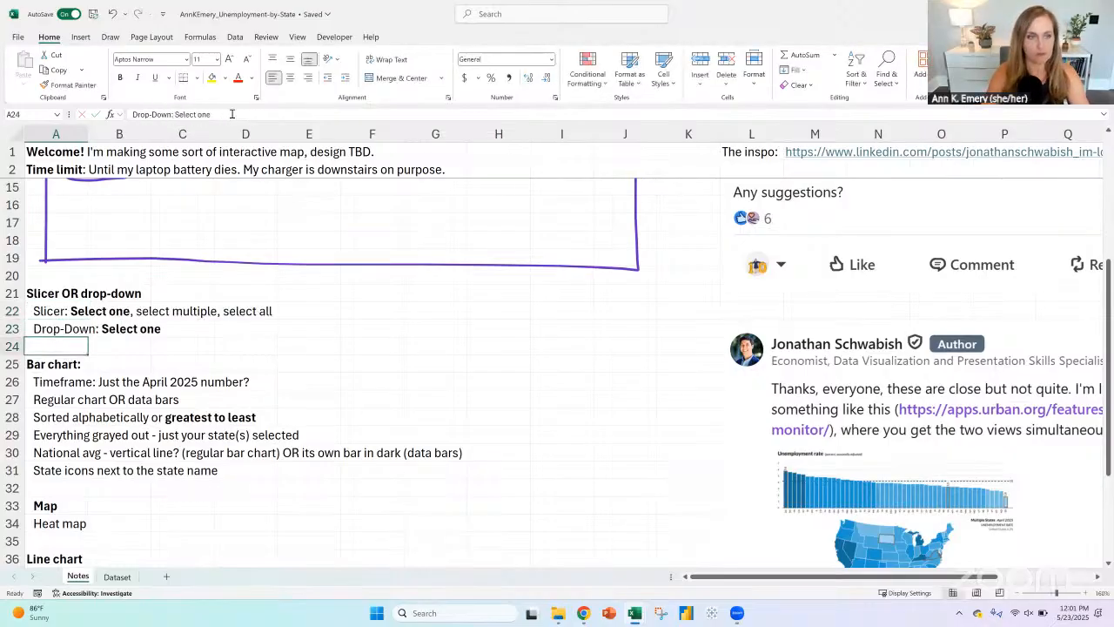
Step: Bold "April 2025" in the timeframe note in A26 and "data bars" in the chart type note in A27
click(64, 384)
drag(199, 114, 232, 114)
key(ctrl+b)
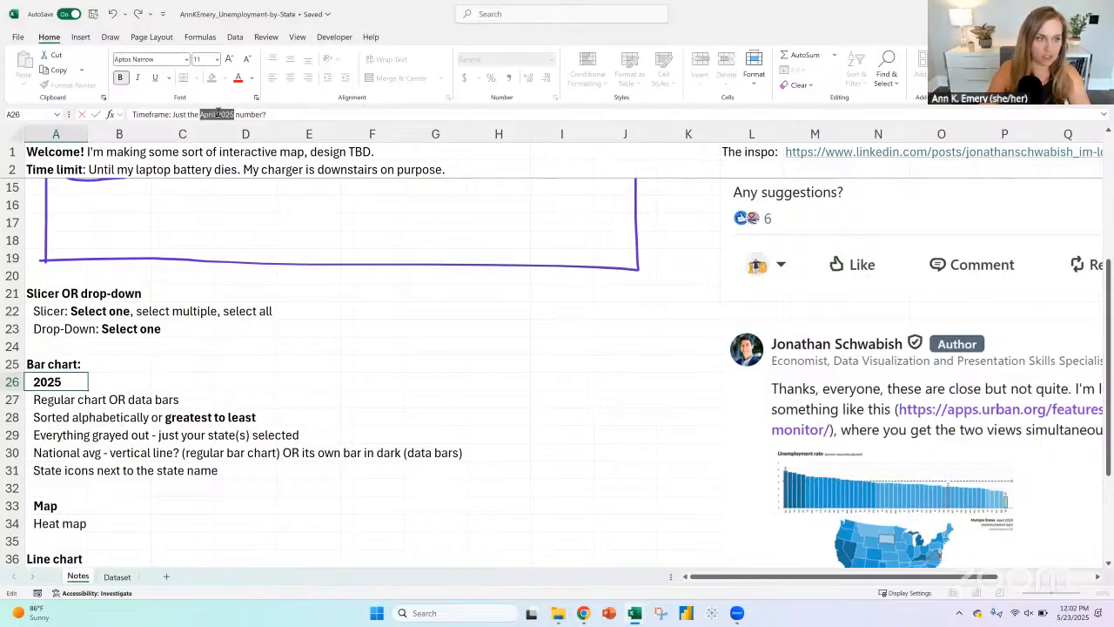
key(Return)
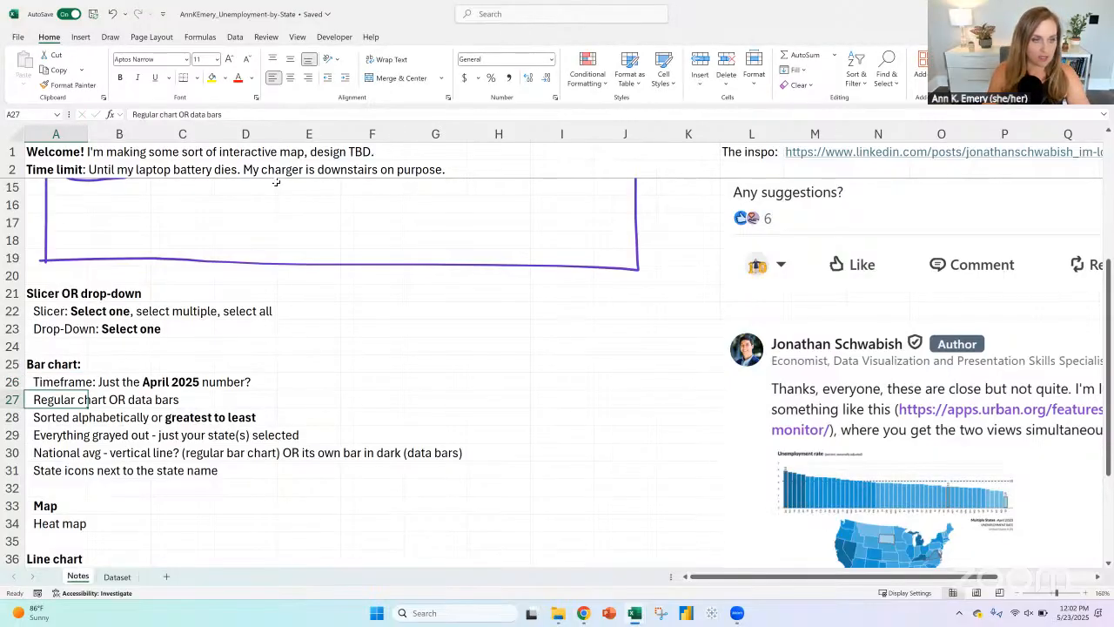
drag(191, 114, 233, 112)
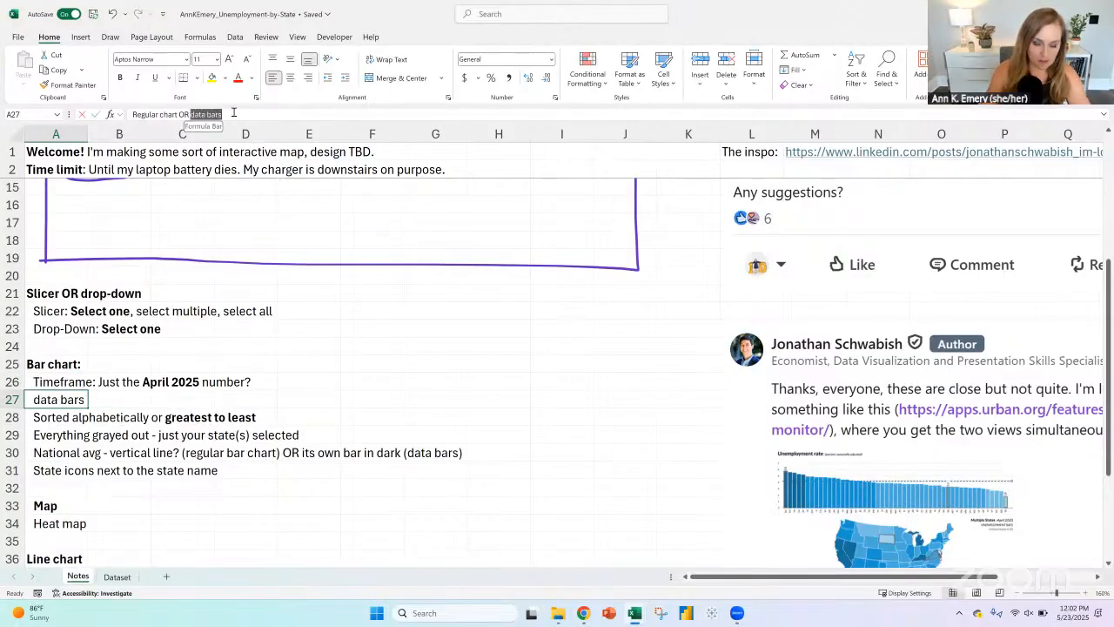
key(ctrl+b)
key(Return)
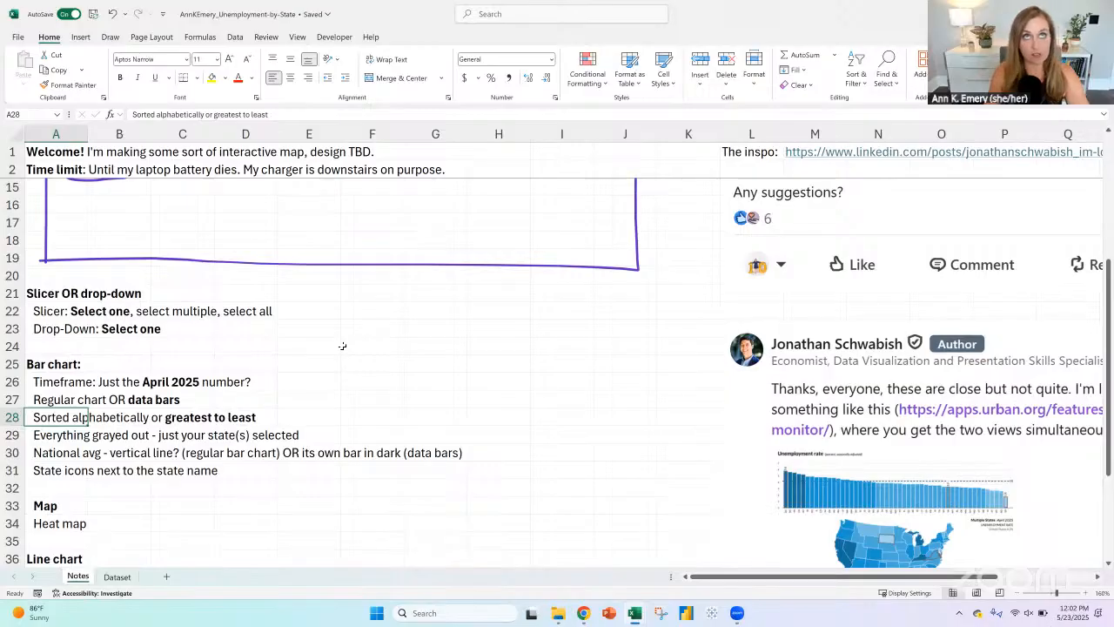
drag(69, 400, 196, 400)
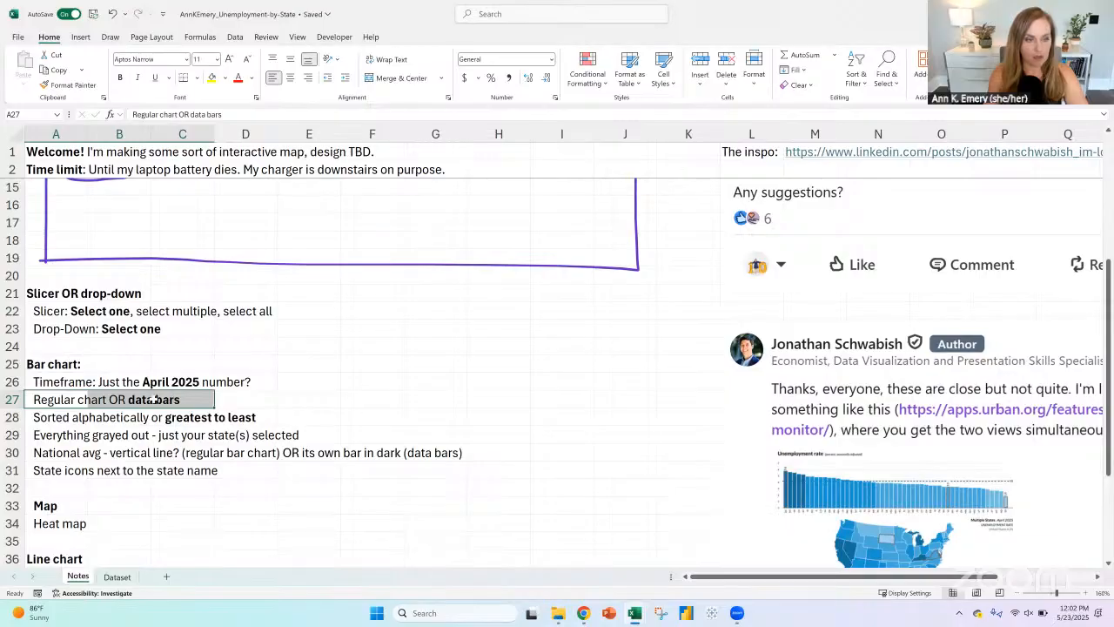
scroll(221, 413, down, 1)
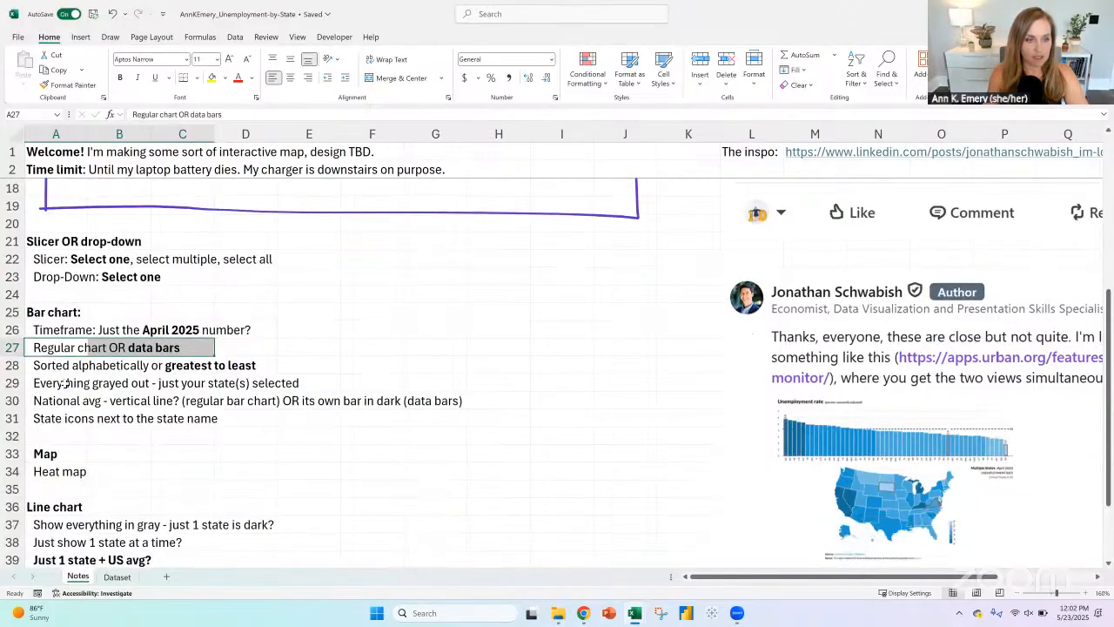
click(51, 383)
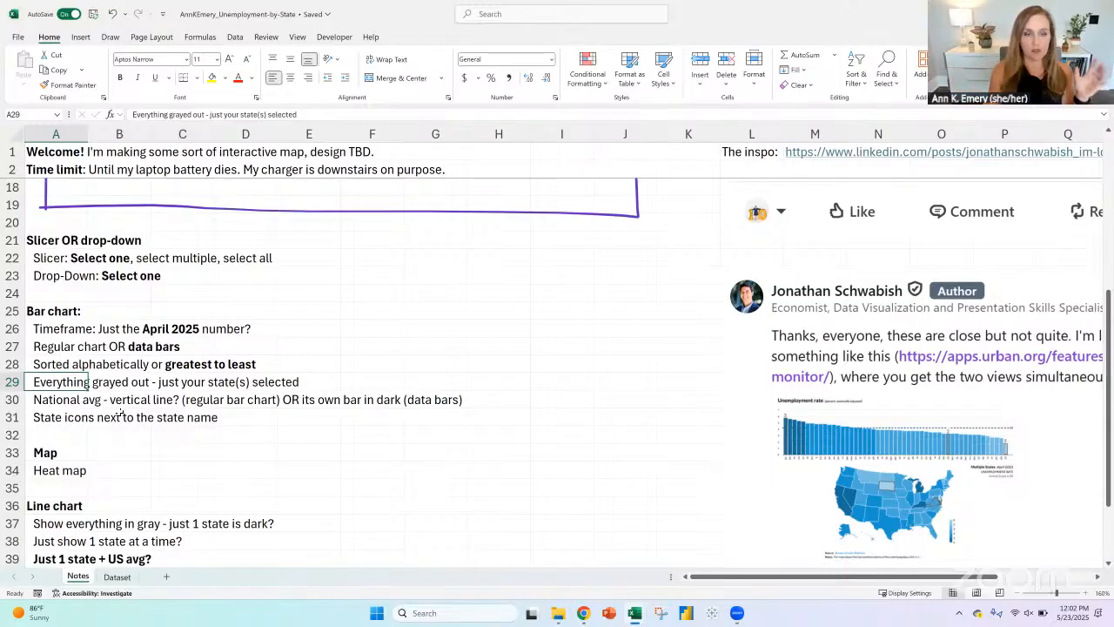
scroll(214, 438, down, 4)
scroll(213, 437, down, 2)
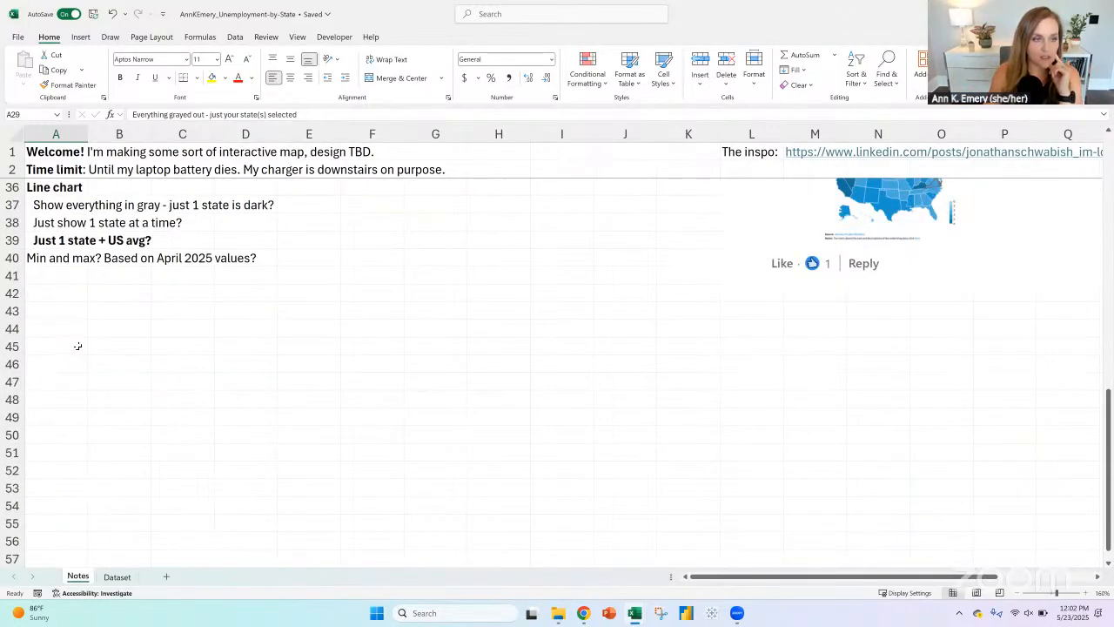
Step: Below the line chart notes, enter the workflow headings "Dataset" in A45 and "Tabulation" in C45
click(78, 345)
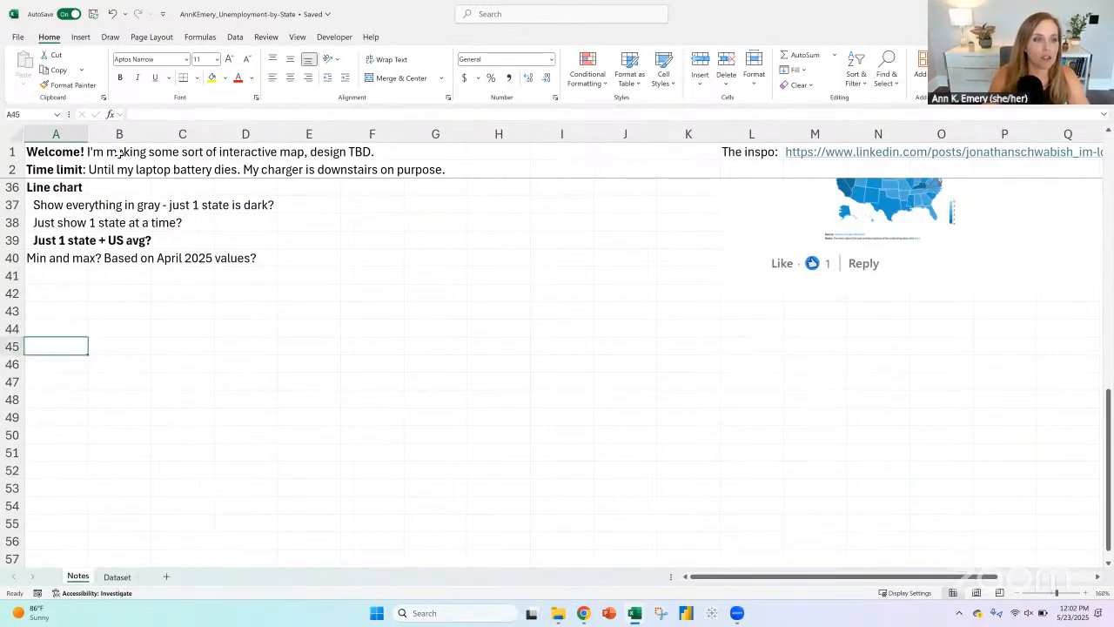
click(1089, 593)
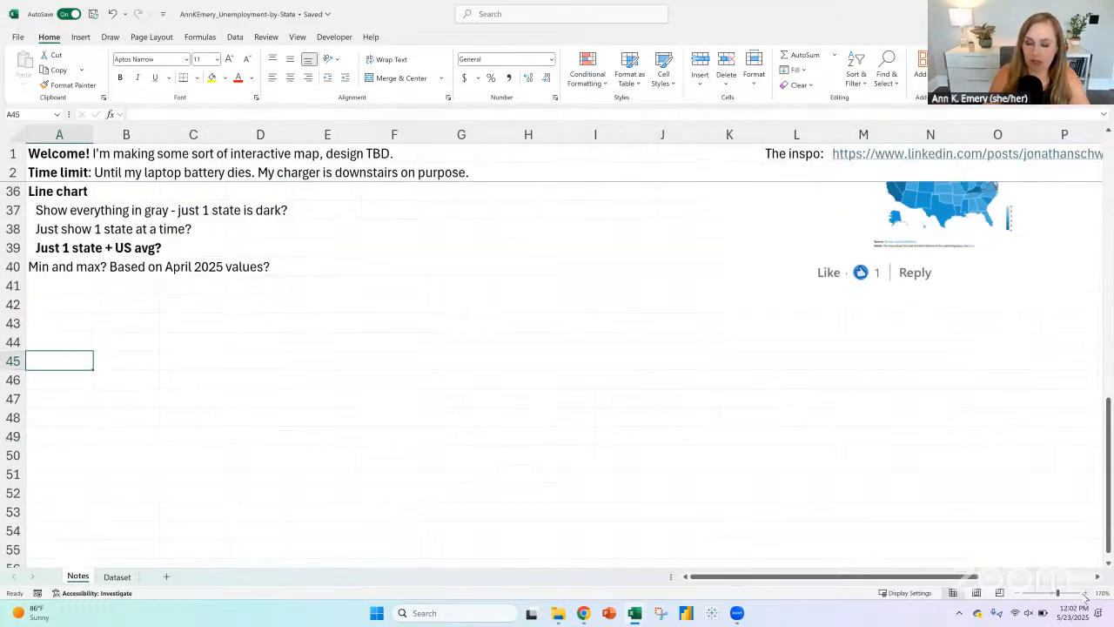
click(1089, 592)
click(1088, 593)
scroll(175, 398, down, 2)
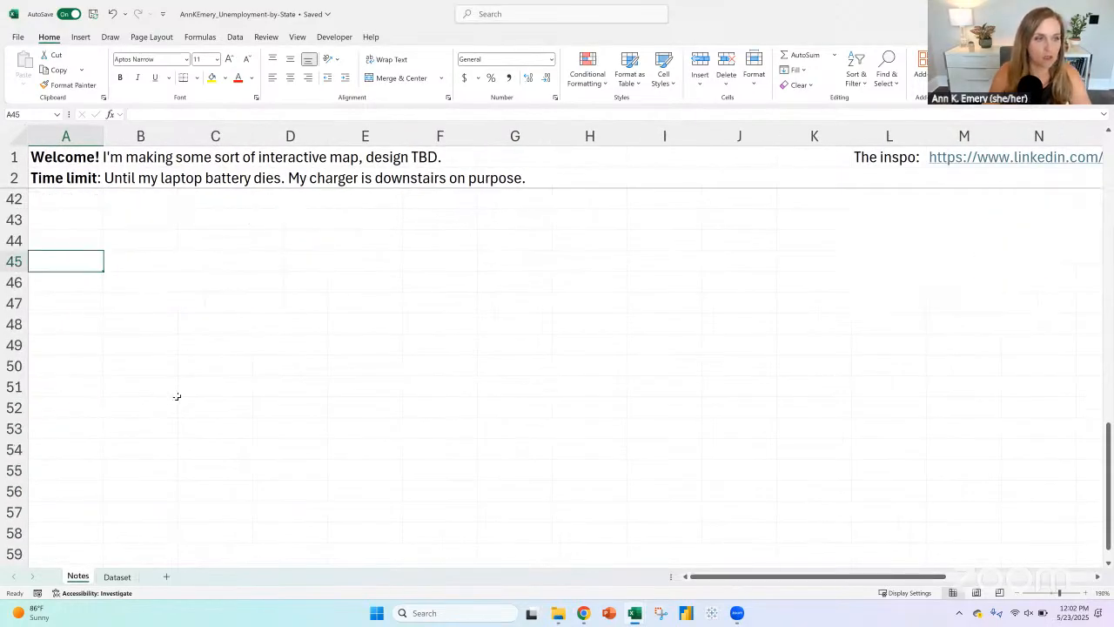
text(Dataa)
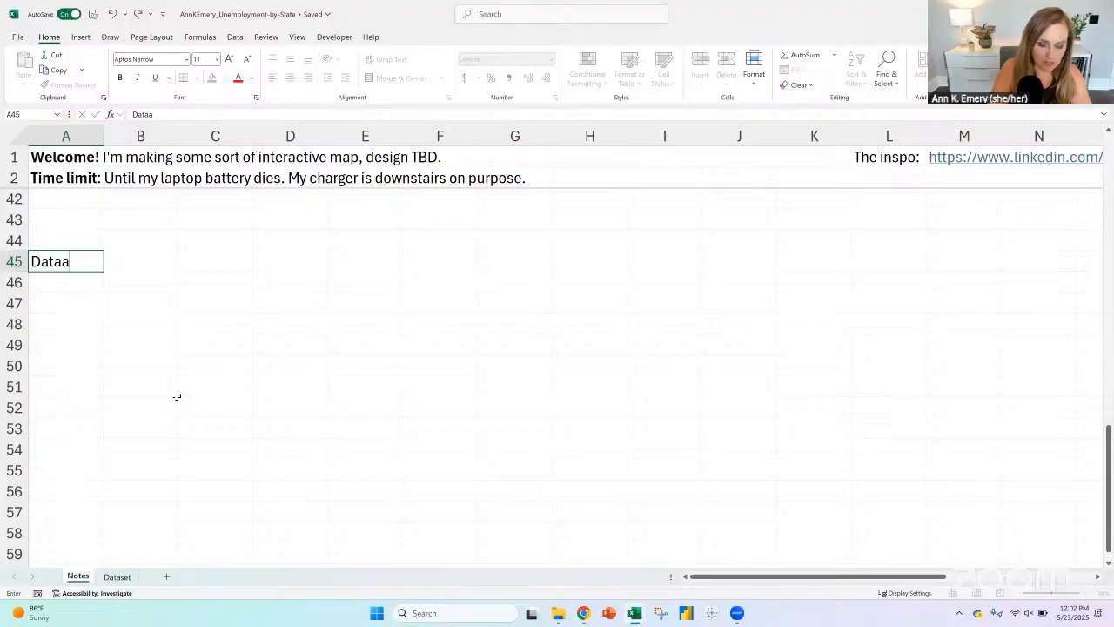
key(BackSpace)
text(set)
key(Tab)
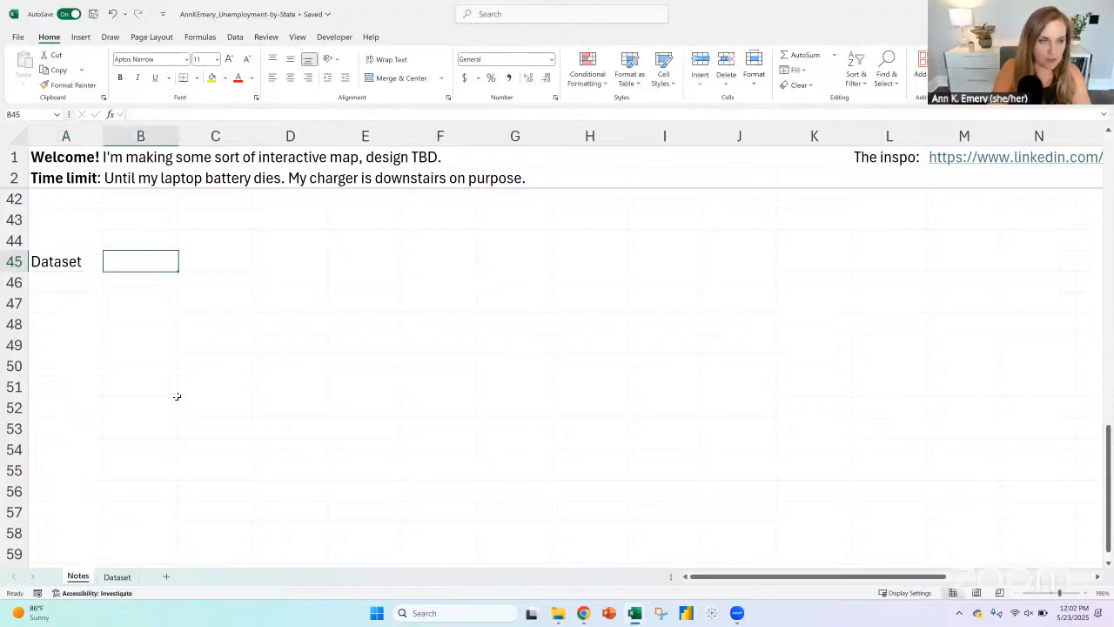
key(Tab)
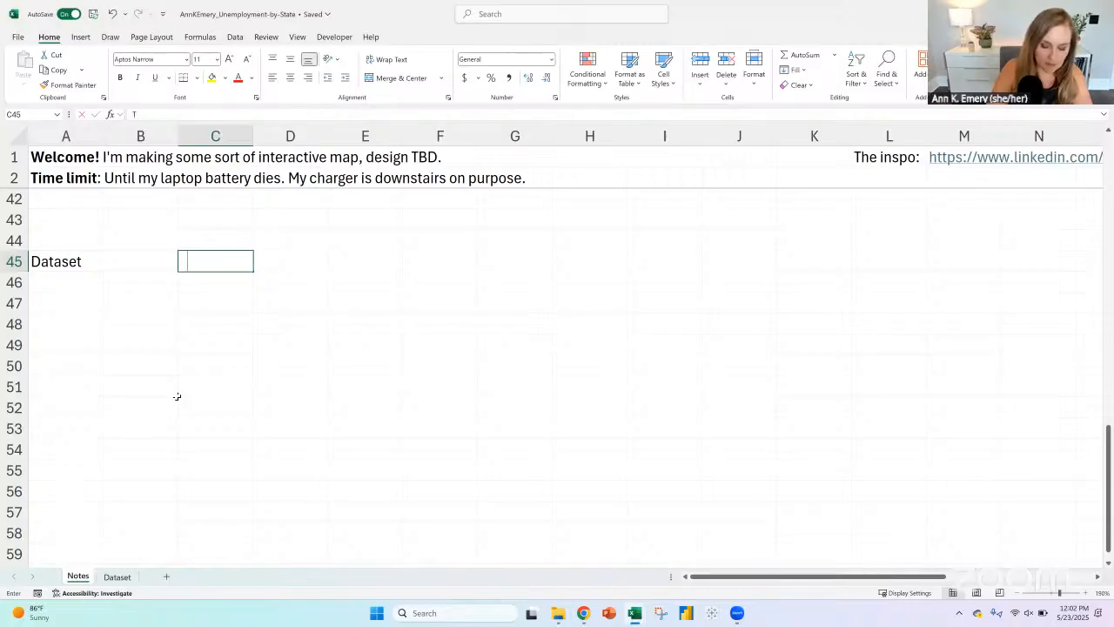
text(Tabulation)
key(Return)
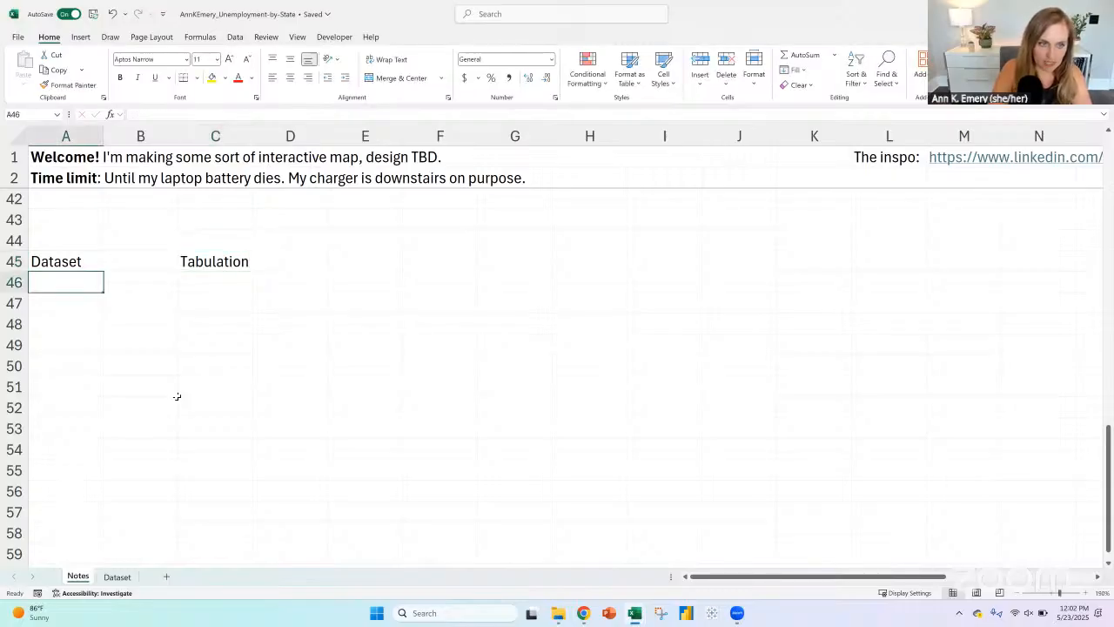
Step: List the tabulation methods "Pivot table(s)" in C46 and "Formulas(s)" in C47 under the Tabulation heading
key(Right)
key(Right)
text(Pi)
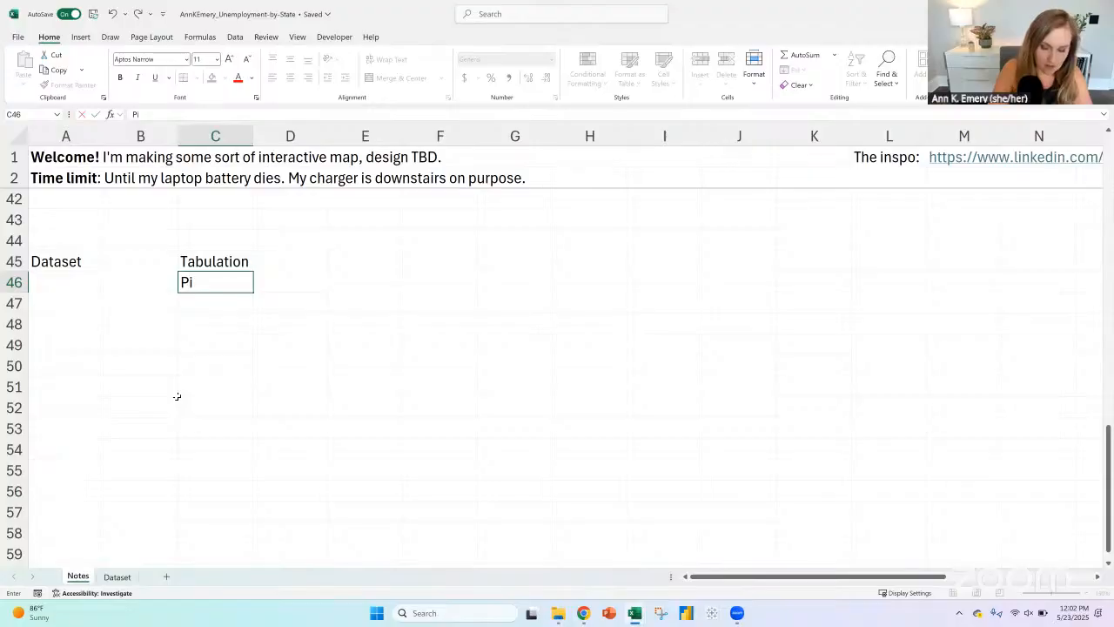
text(vot table(s))
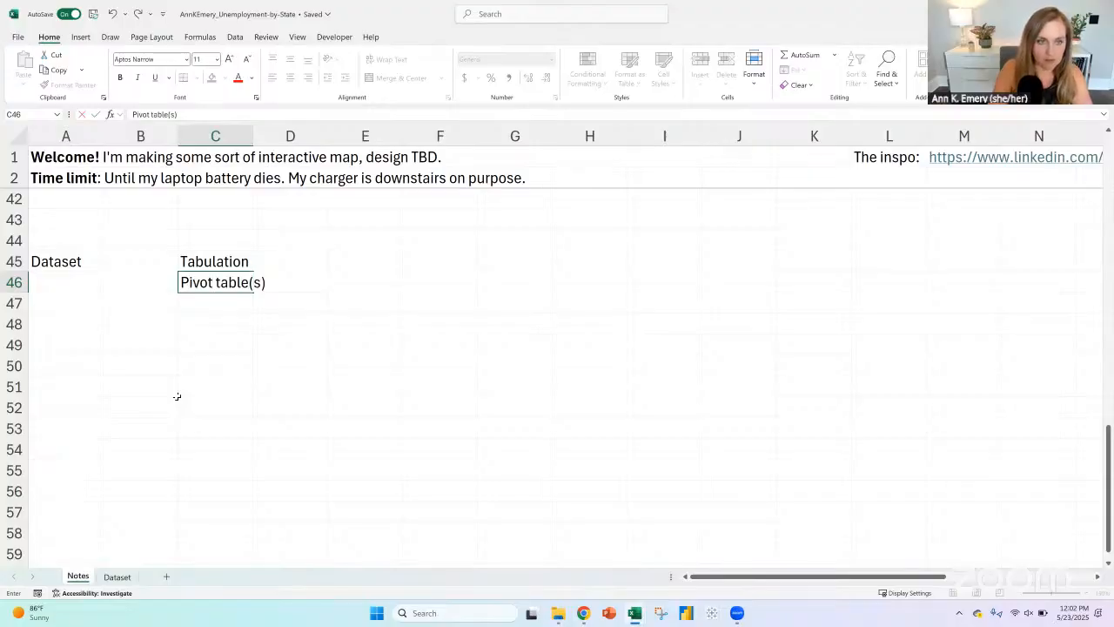
key(Return)
key(Right)
key(Right)
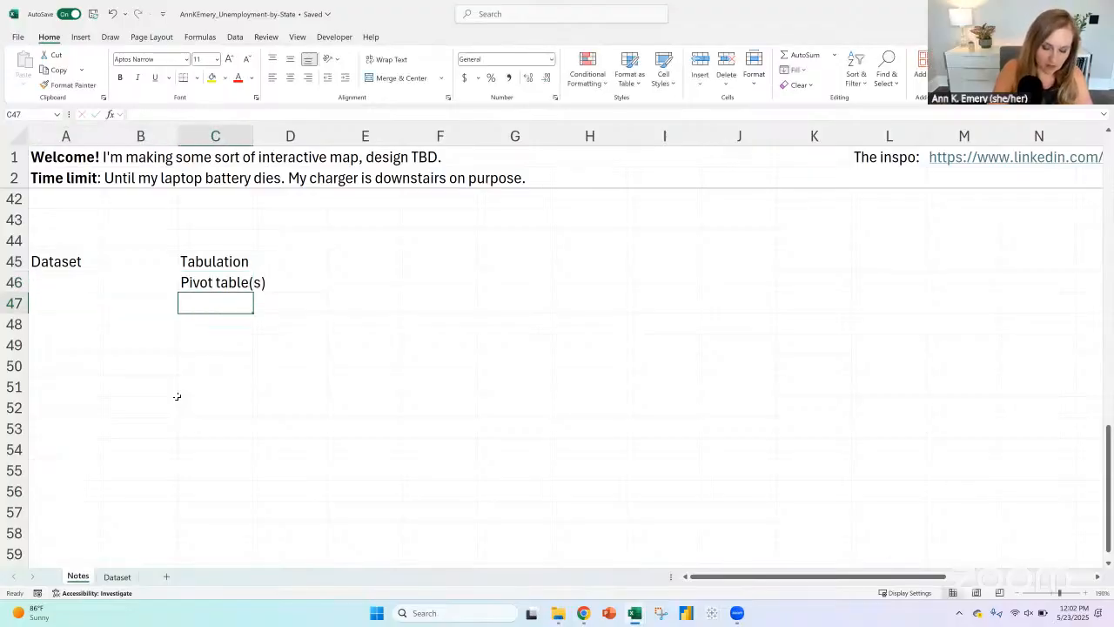
text(Formulas)
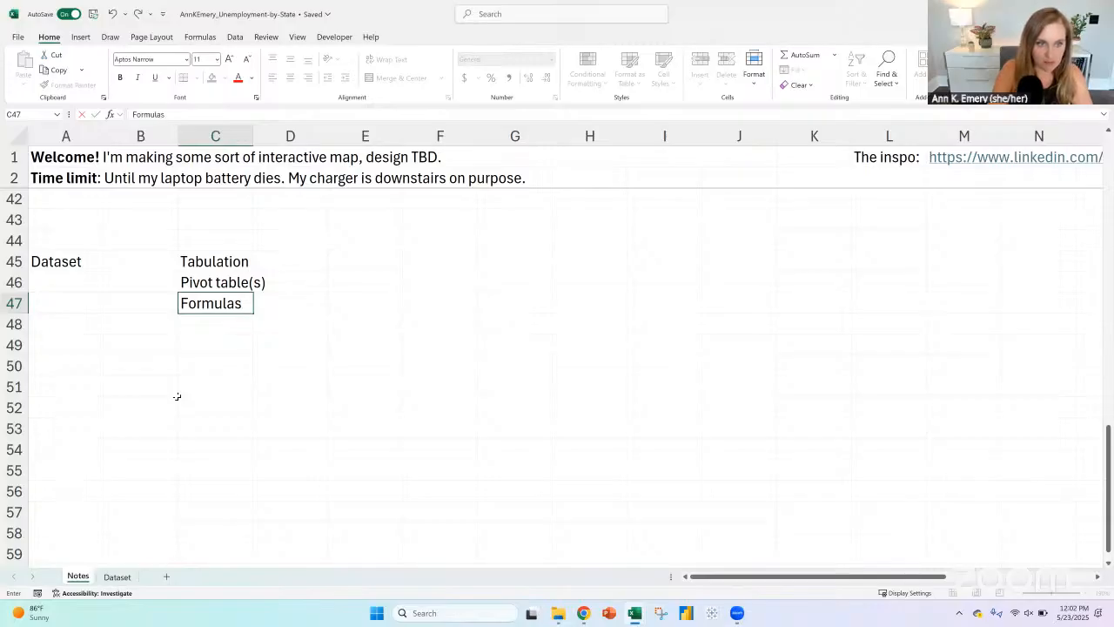
text((s))
key(Return)
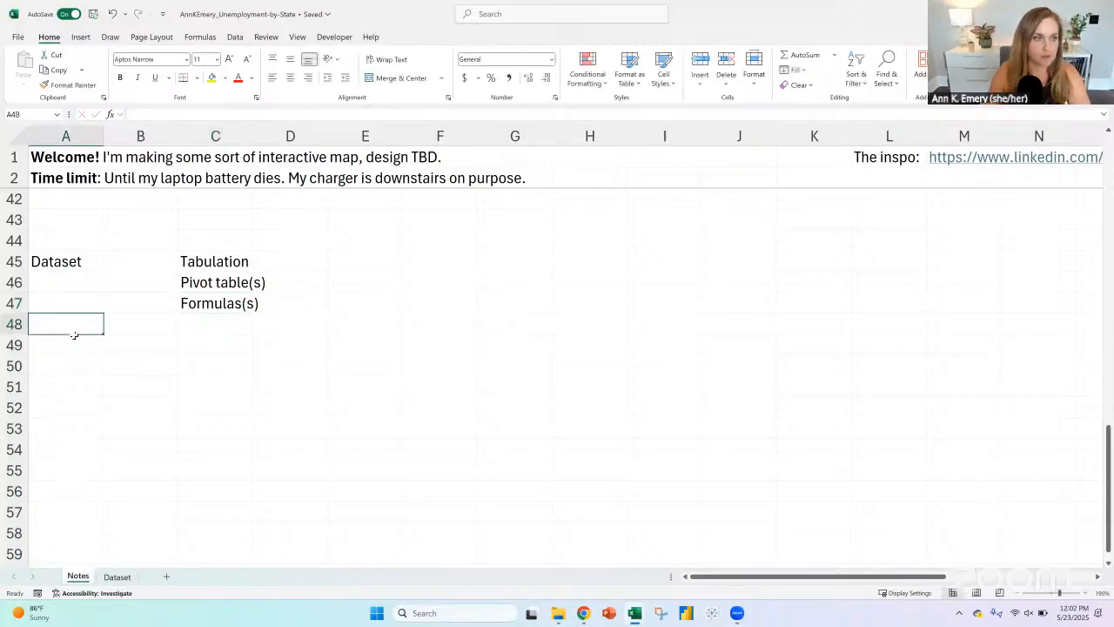
Step: Bold the Dataset heading in A45 and the Tabulation heading in C45
click(71, 264)
key(ctrl+b)
click(218, 263)
key(ctrl+b)
Step: Enter "Lookups" in C48 and indent it one level as a sub-item of the formulas entry
click(196, 321)
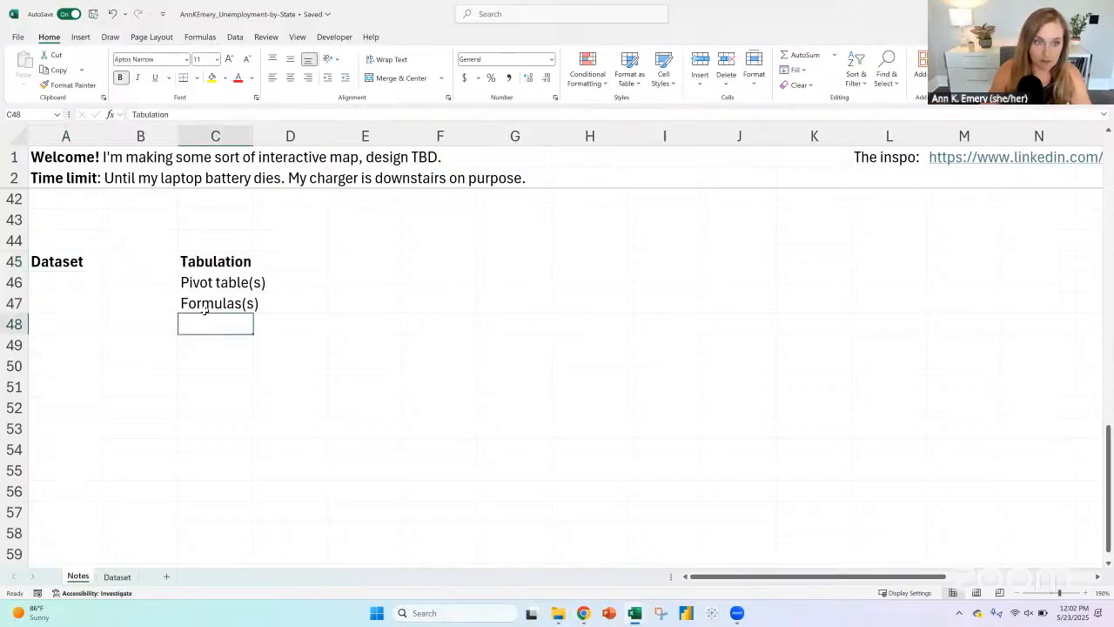
click(211, 306)
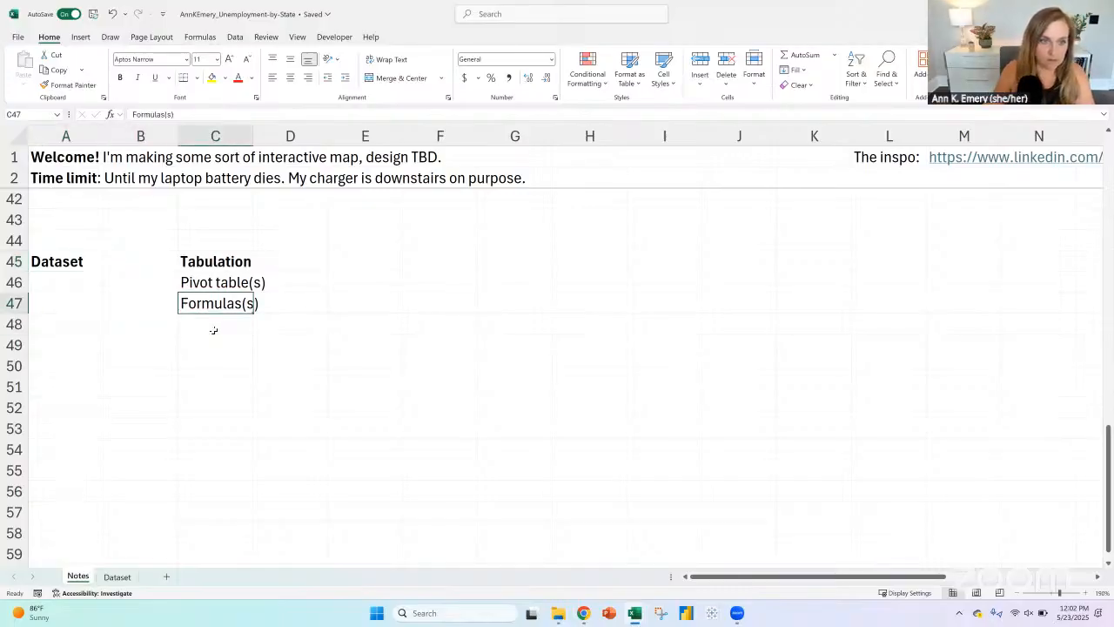
click(215, 325)
text(SUM)
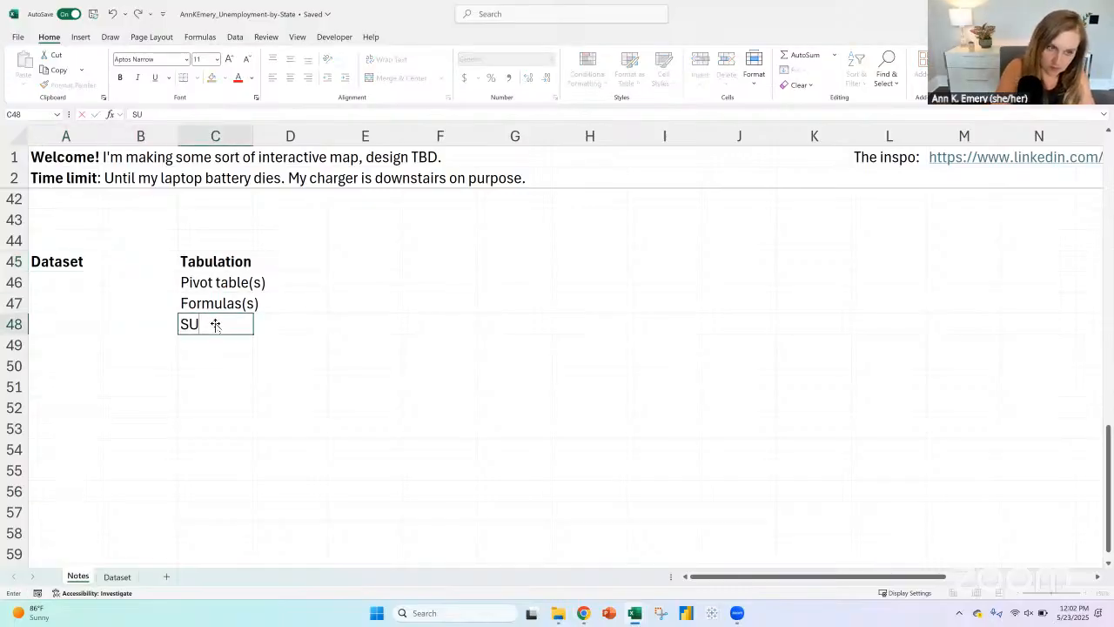
key(BackSpace)
key(BackSpace)
key(BackSpace)
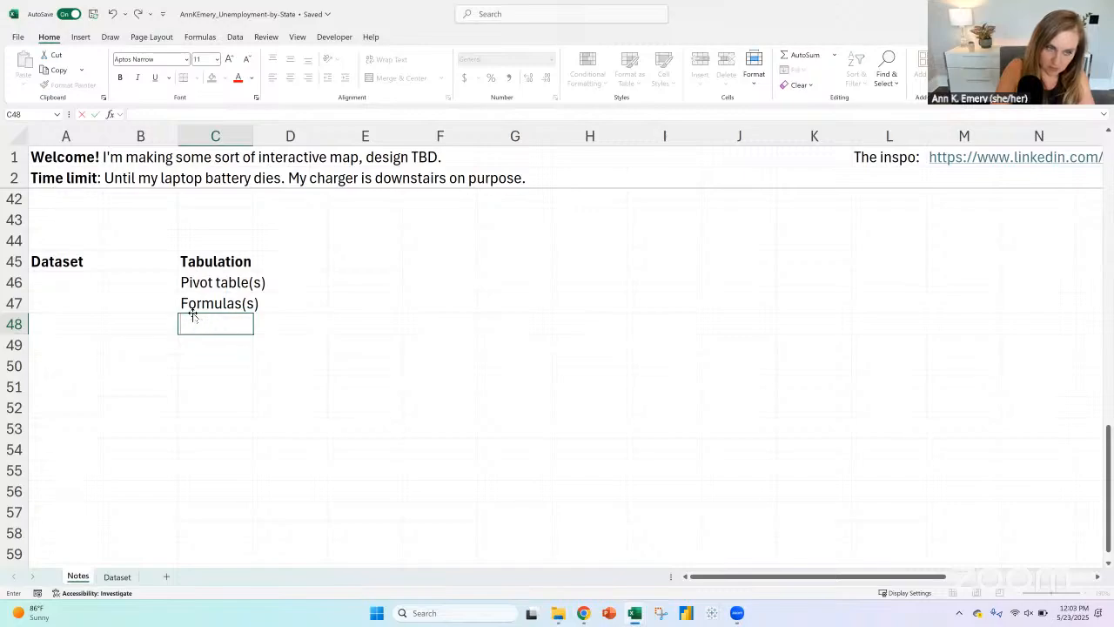
text(Lookups)
key(ctrl+Return)
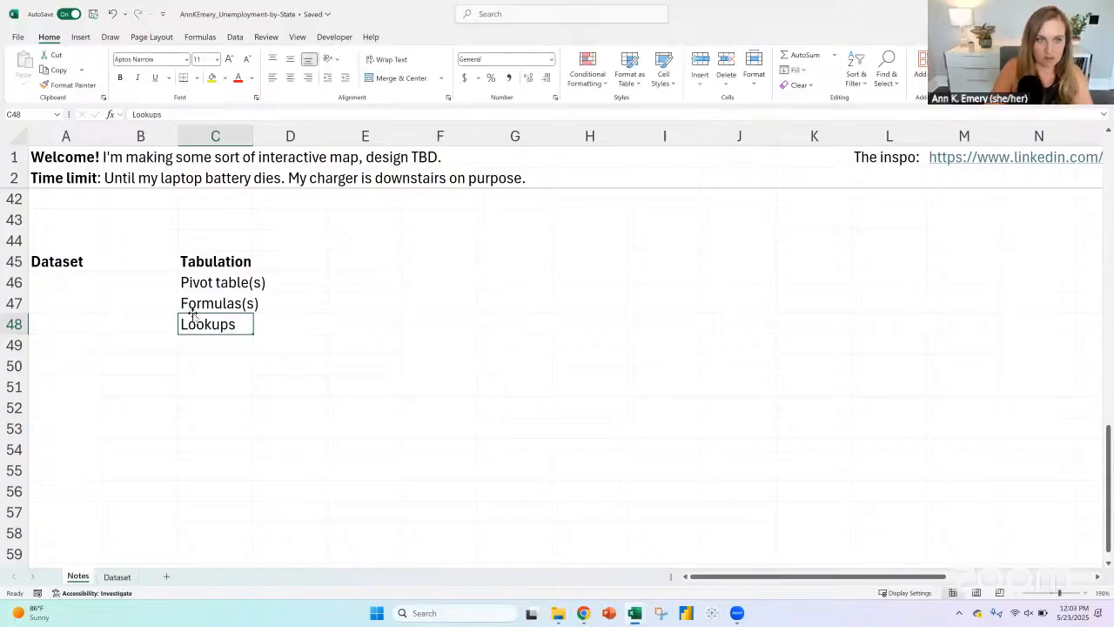
click(342, 77)
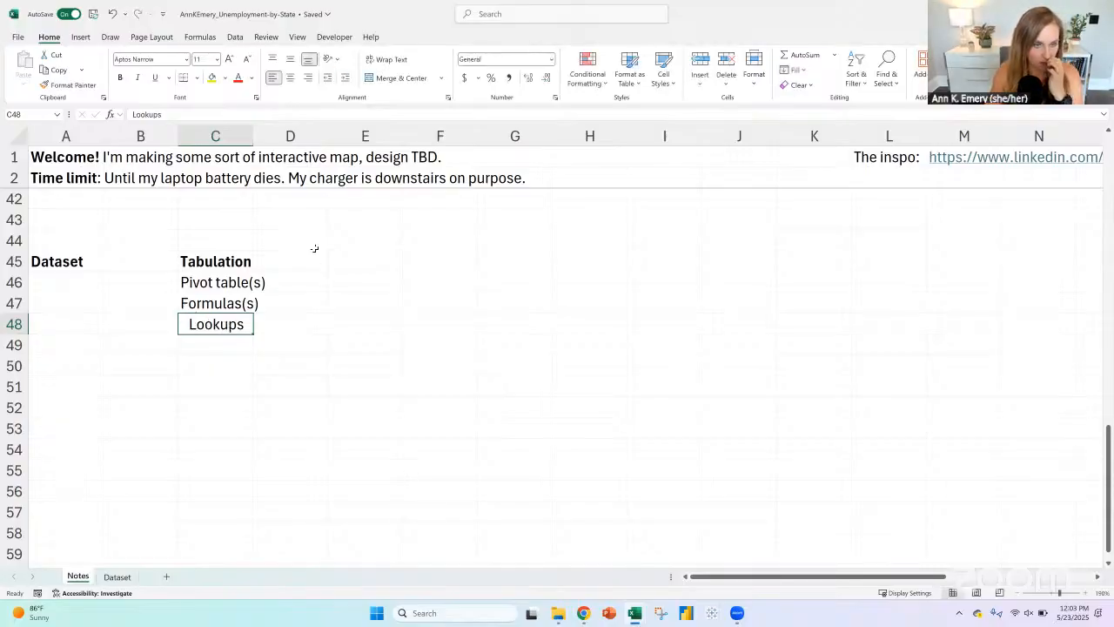
Step: Add the workflow headings "Charts" in E45 and "Slicer or drop-down" in G45
click(372, 262)
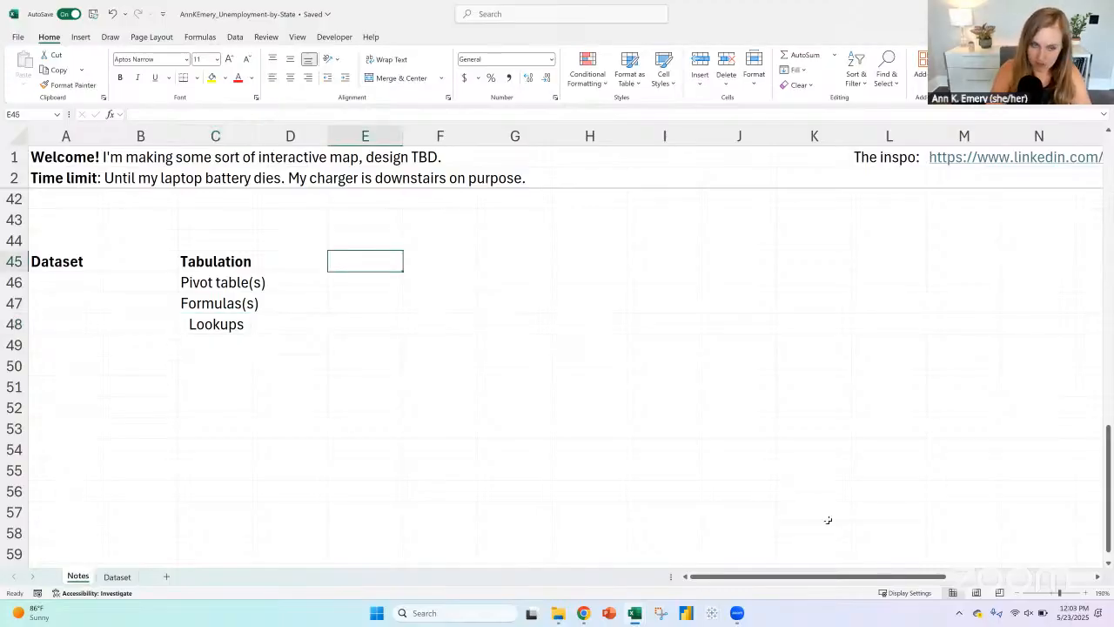
text(Charts)
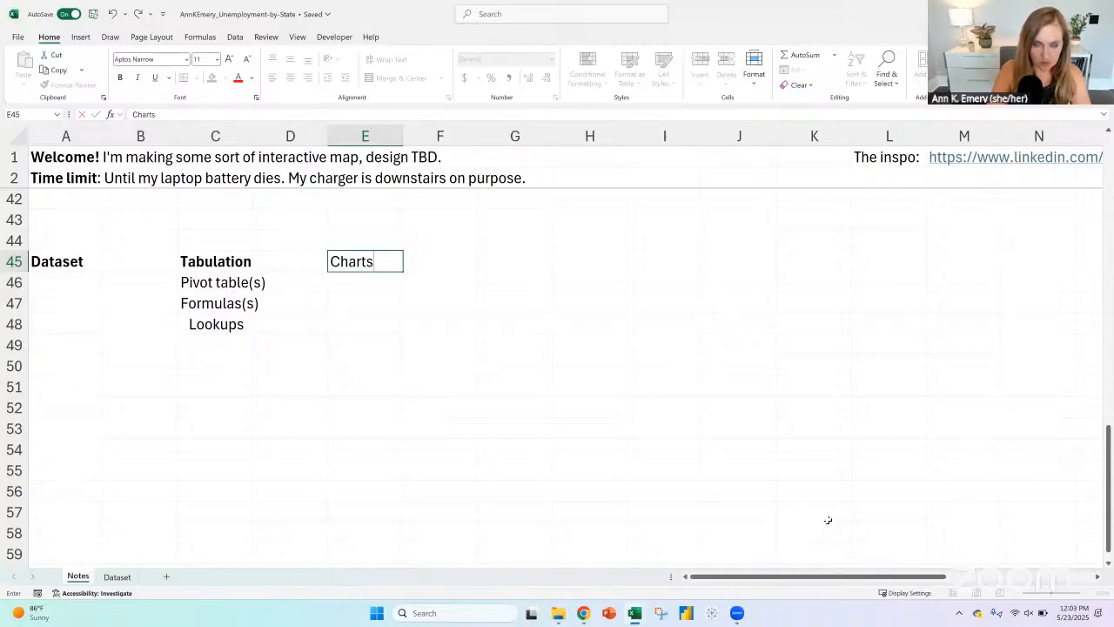
key(Return)
key(Up)
key(Right)
key(Right)
text(Slic)
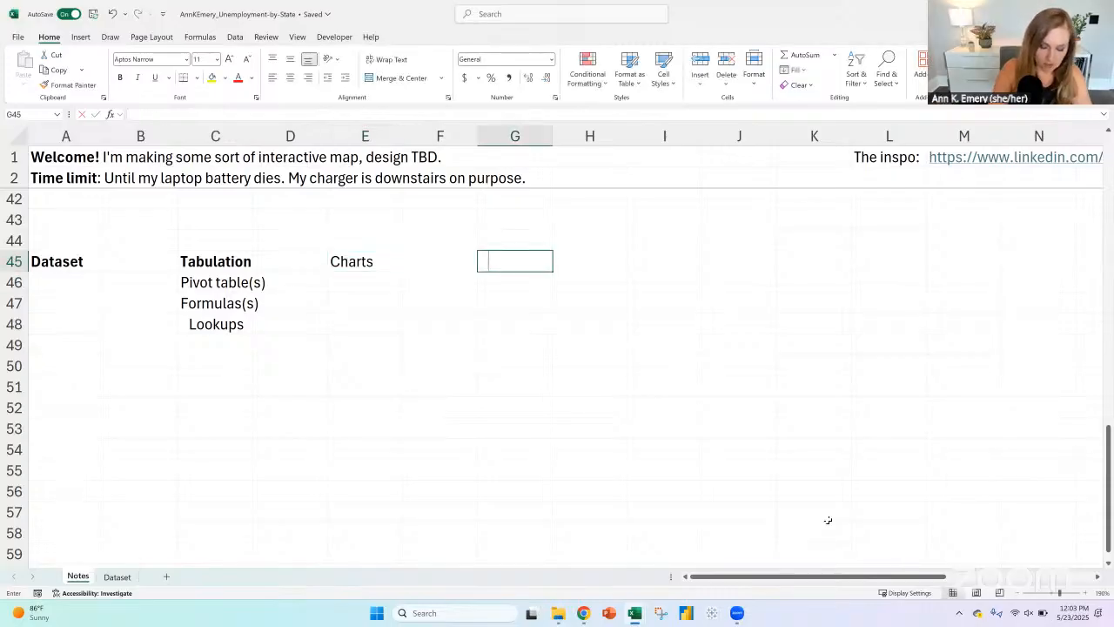
text(er or drop-dw)
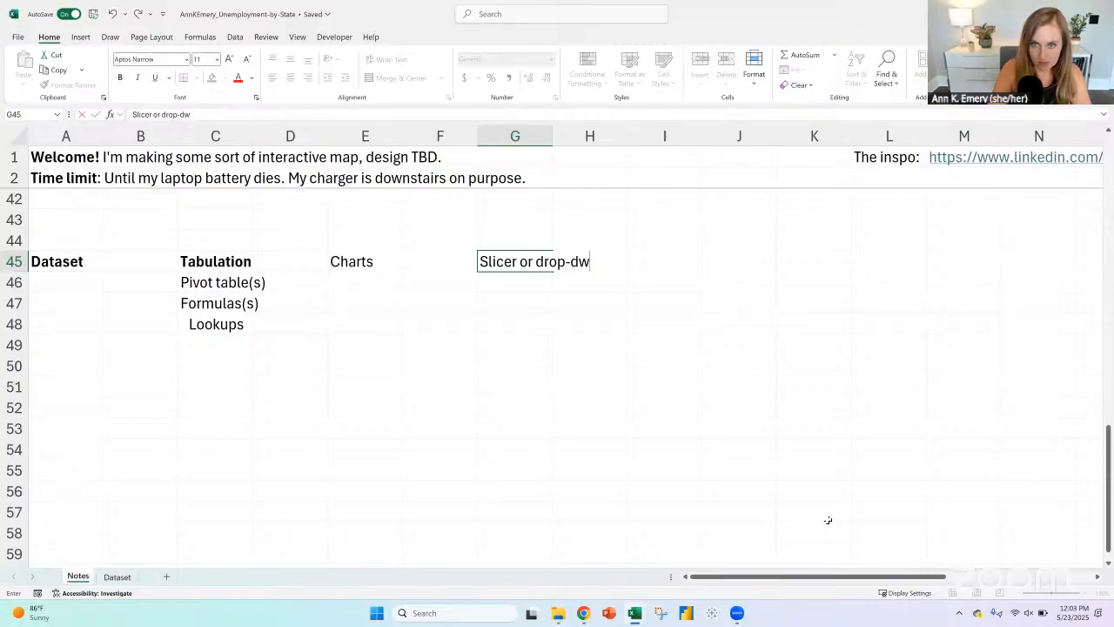
key(BackSpace)
text(own)
key(Return)
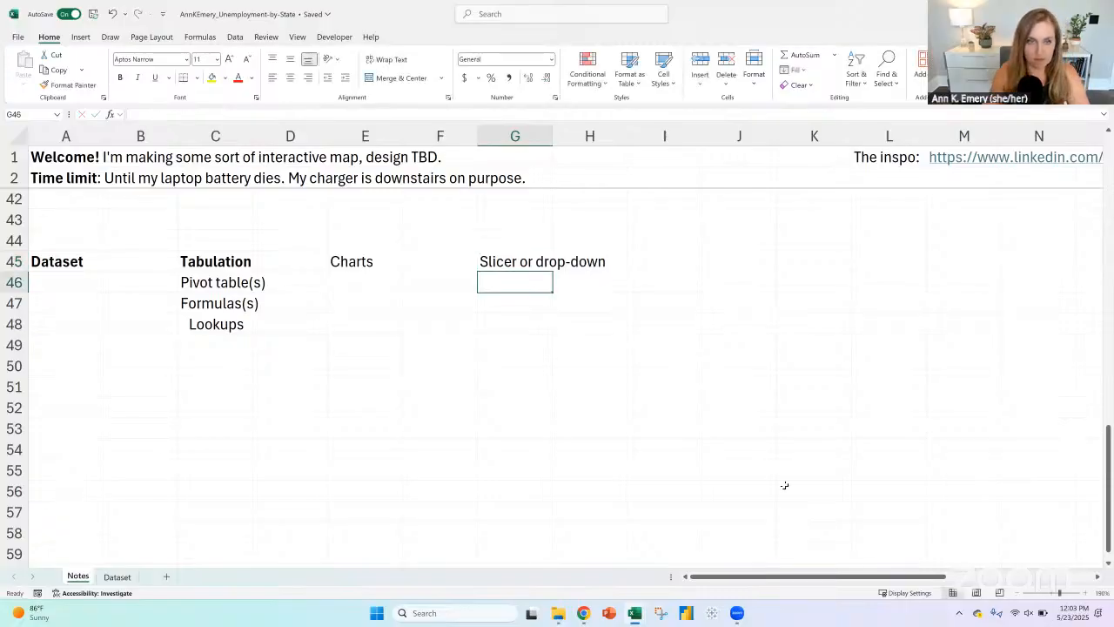
Step: Bold the Charts heading in E45 and the Slicer or drop-down heading in G45
click(378, 260)
key(ctrl+b)
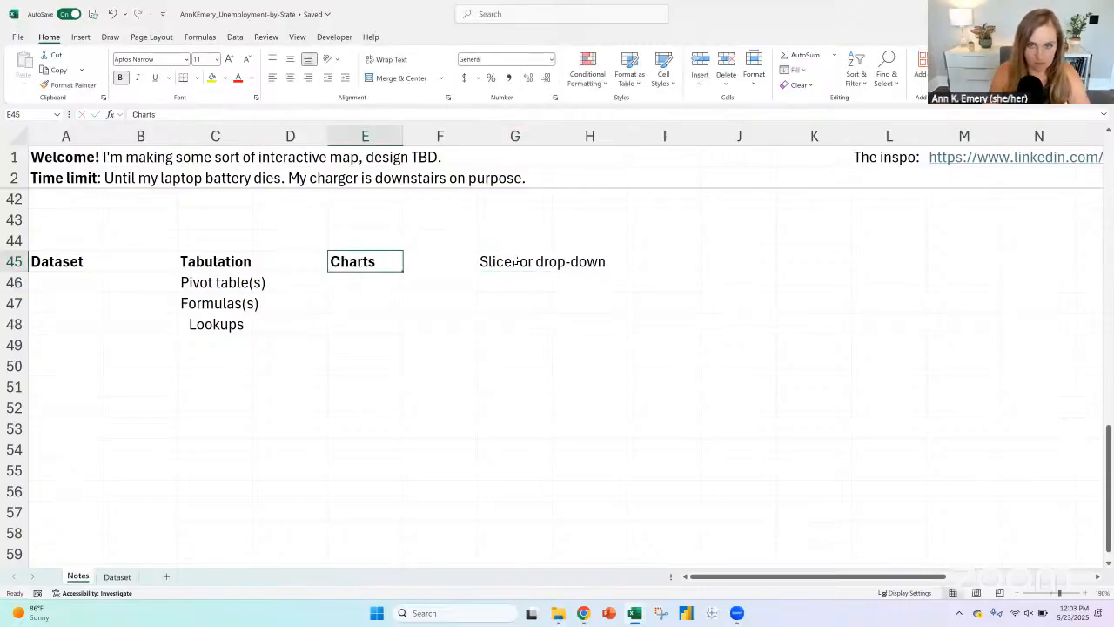
click(514, 261)
key(ctrl+b)
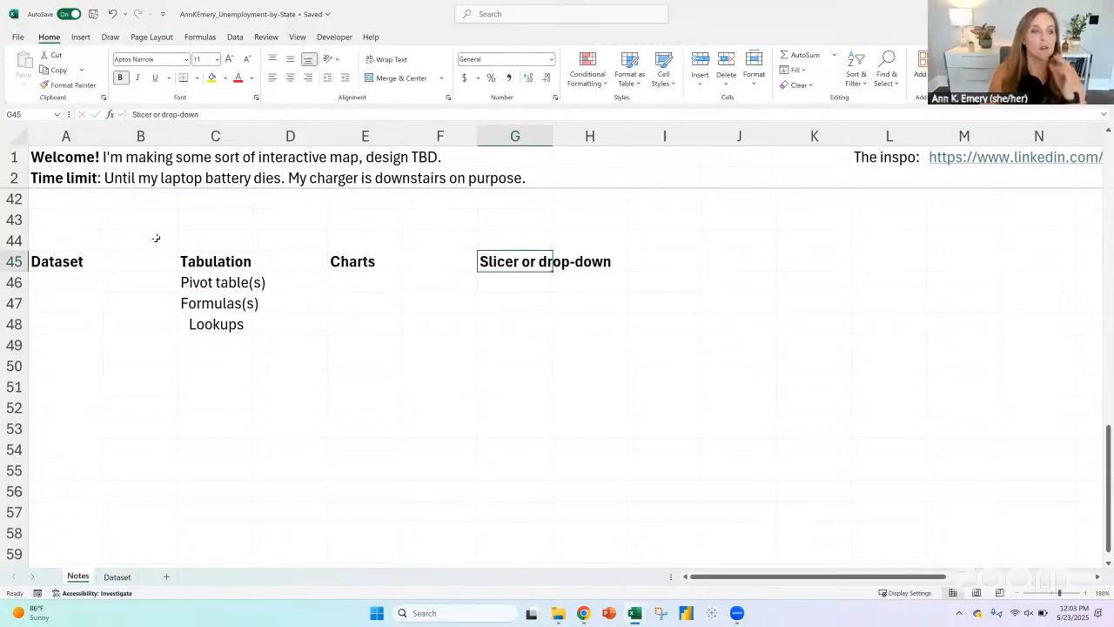
Step: Draw three curved purple ink arrows linking Dataset to Tabulation, Tabulation to Charts, and Charts to Slicer or drop-down
click(199, 36)
click(234, 36)
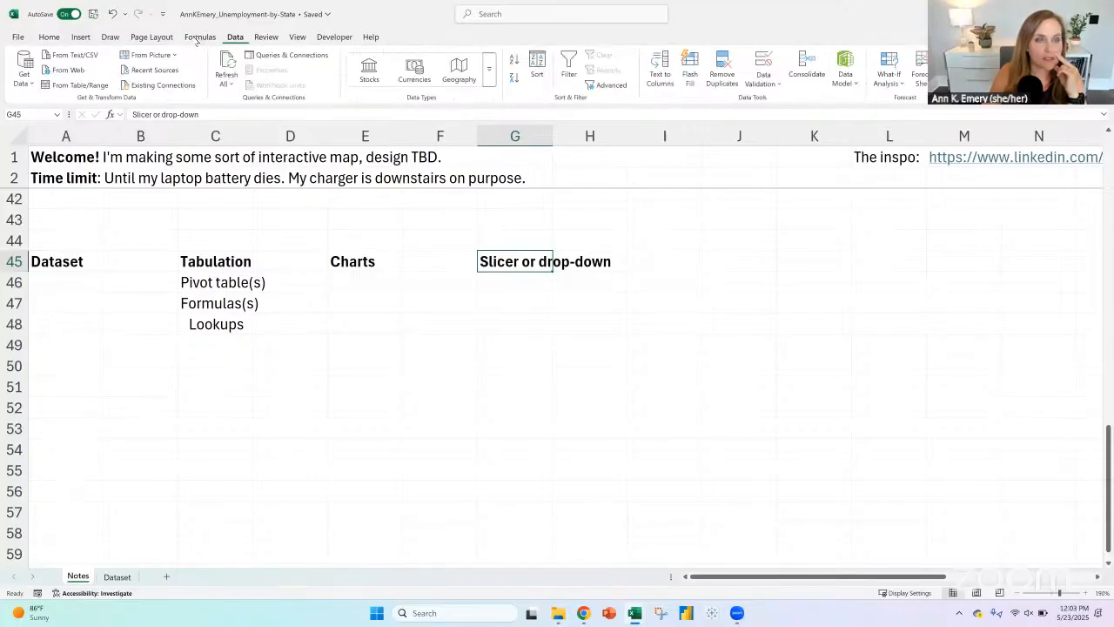
click(110, 36)
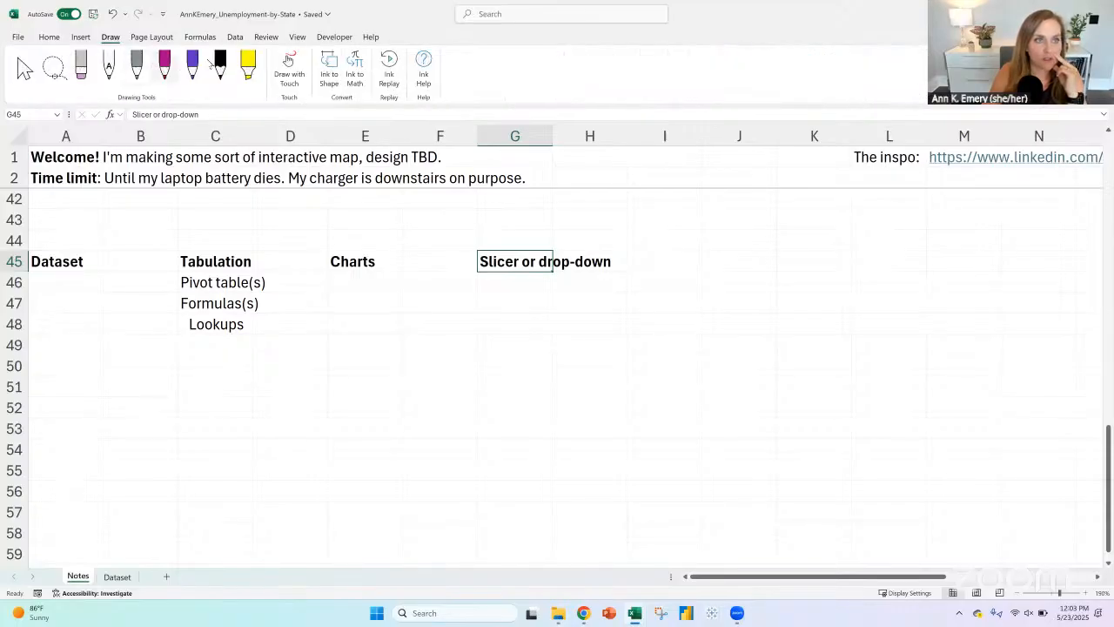
drag(128, 250, 154, 256)
mouse_move(249, 253)
mouse_down()
mouse_move(284, 237)
mouse_move(317, 257)
mouse_move(479, 238)
mouse_up()
click(302, 75)
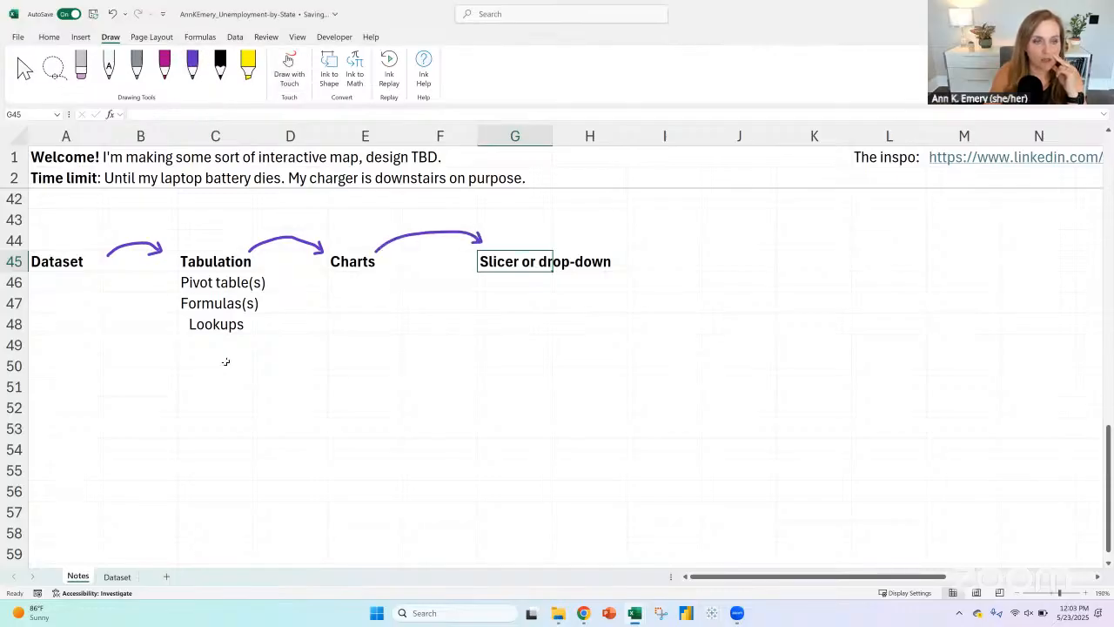
Step: Enter the note "Dataset directly into line chart (too many columns - limit is 255)" in A51 of the Notes sheet
click(65, 389)
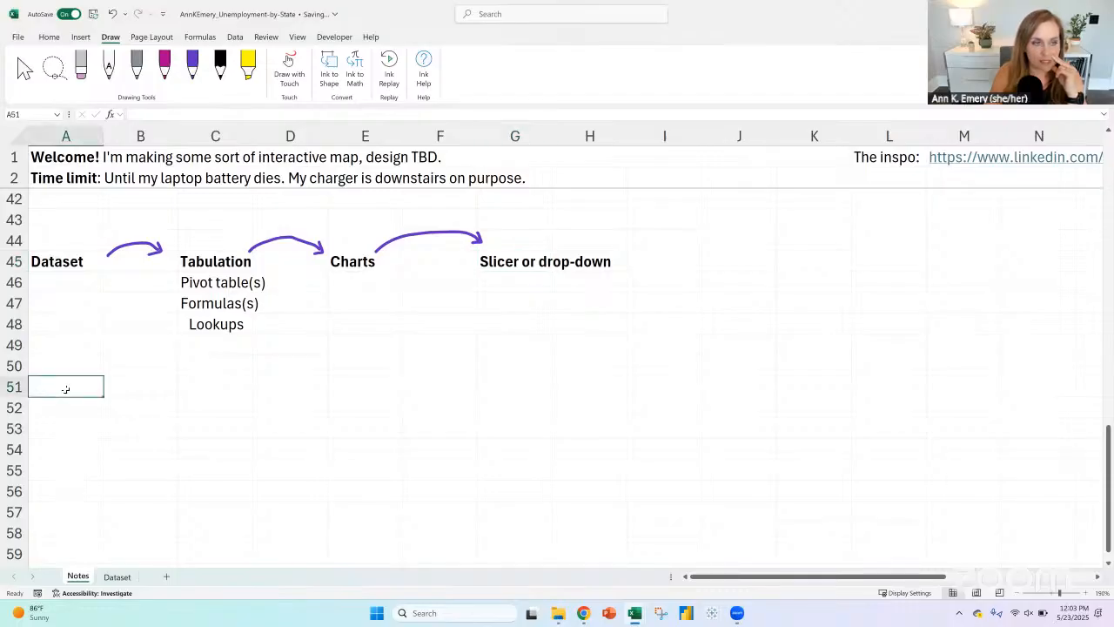
click(370, 384)
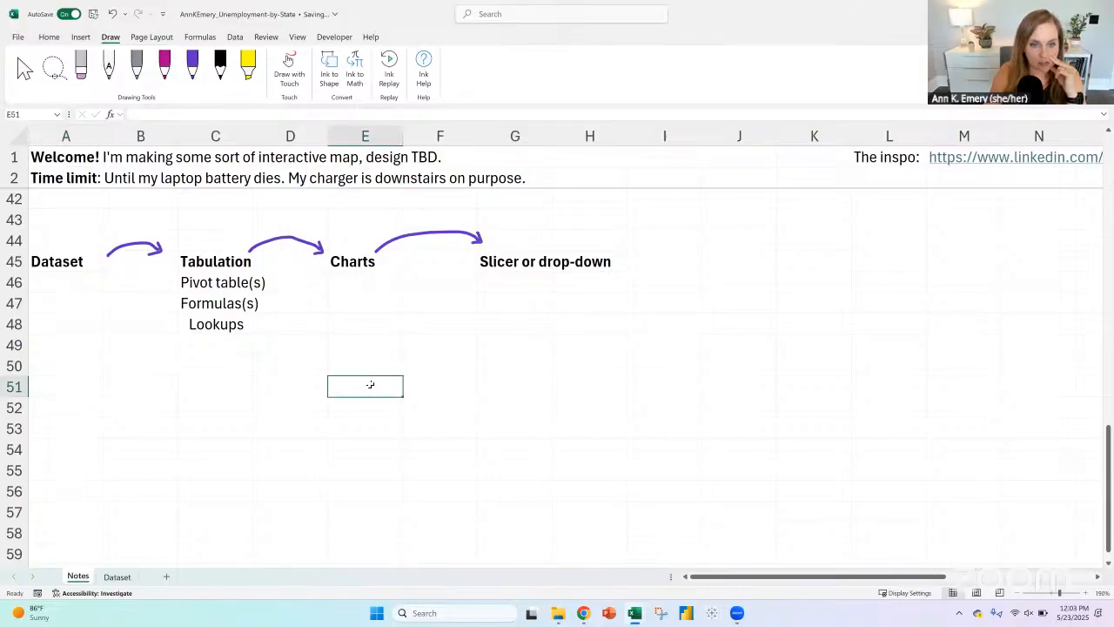
click(84, 389)
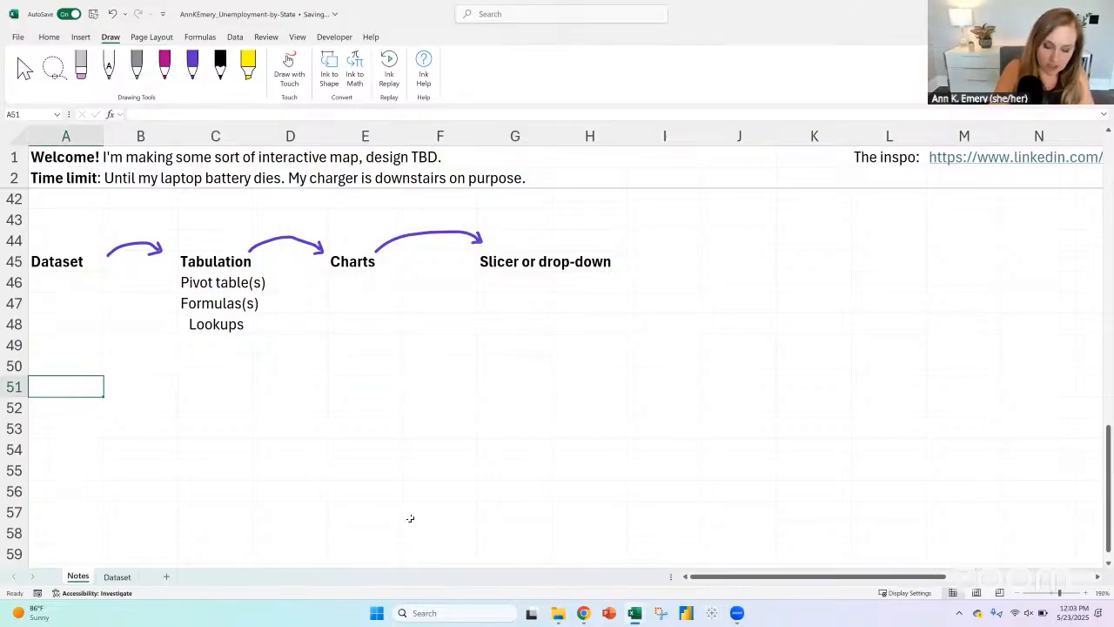
text(Dataset d)
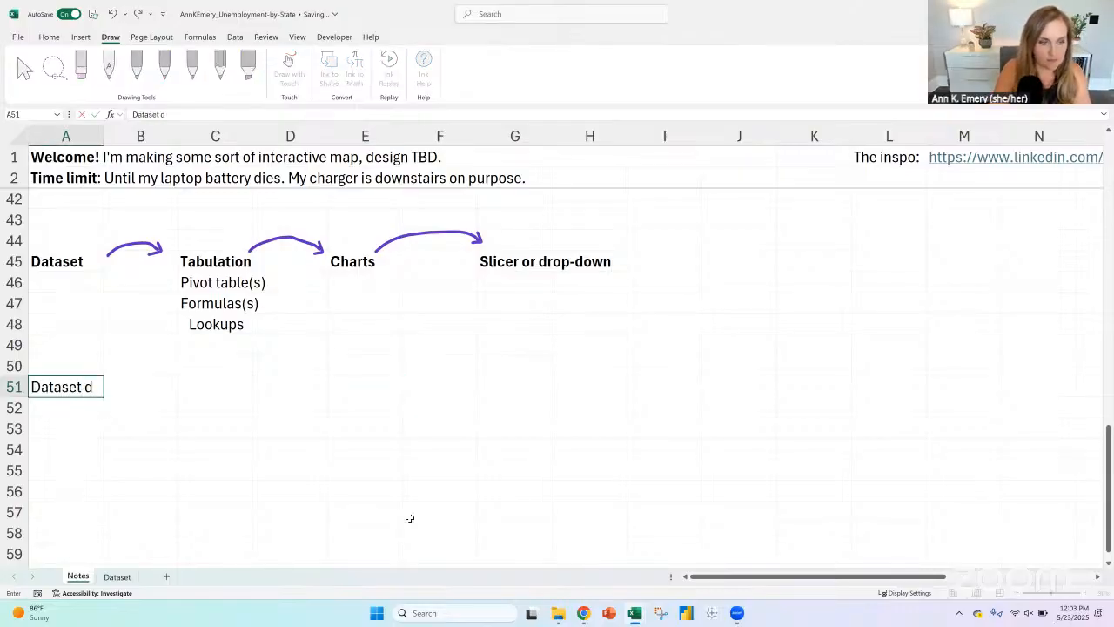
text(irectly into line)
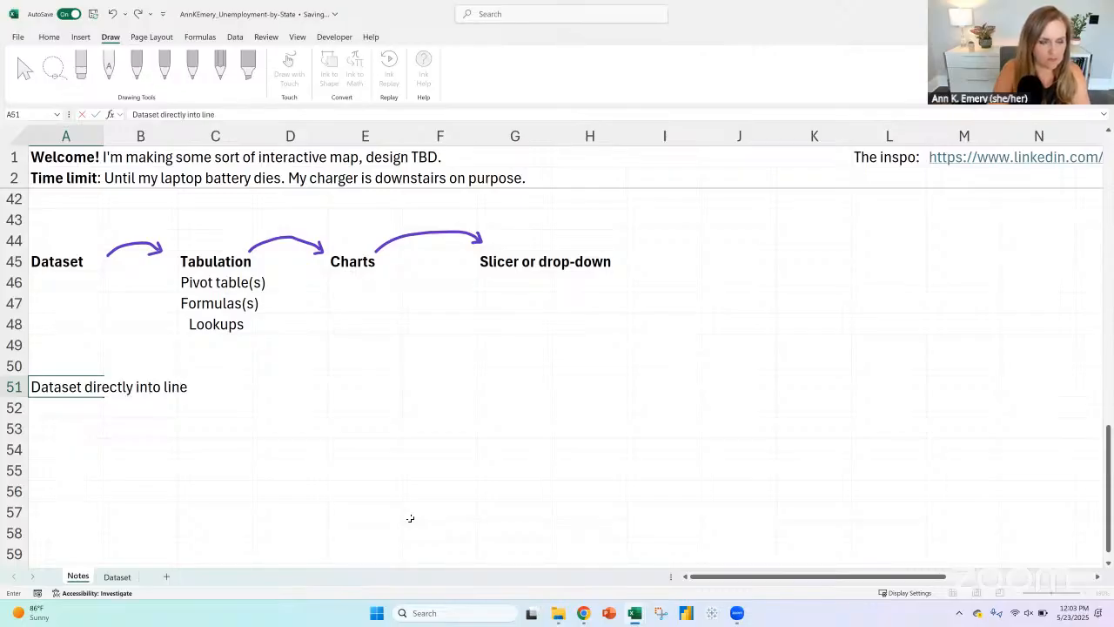
text( chart)
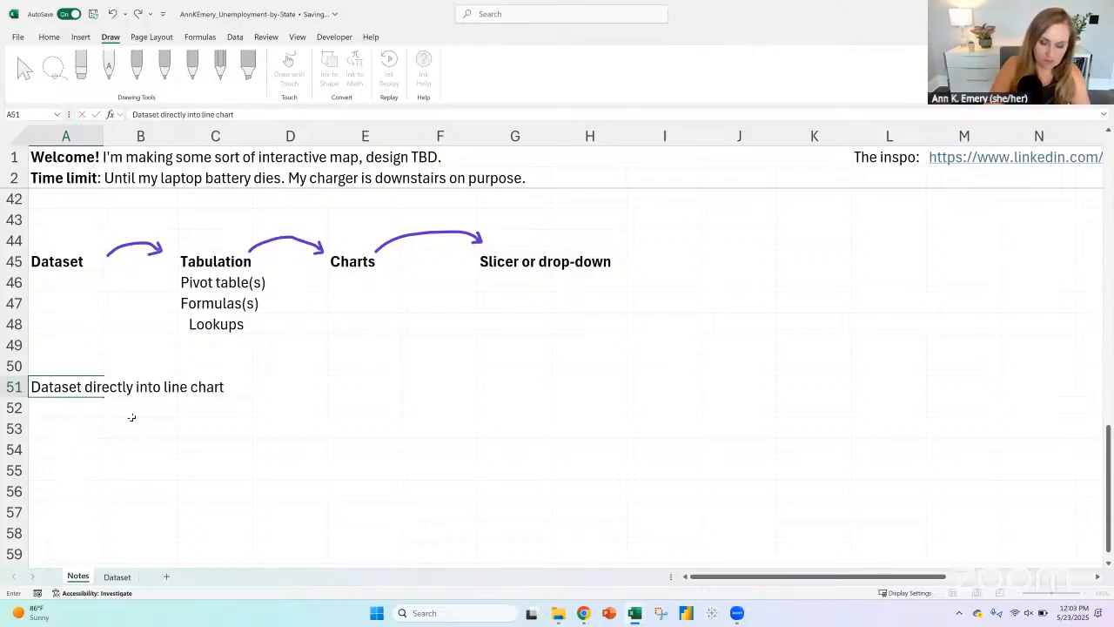
text( (too many)
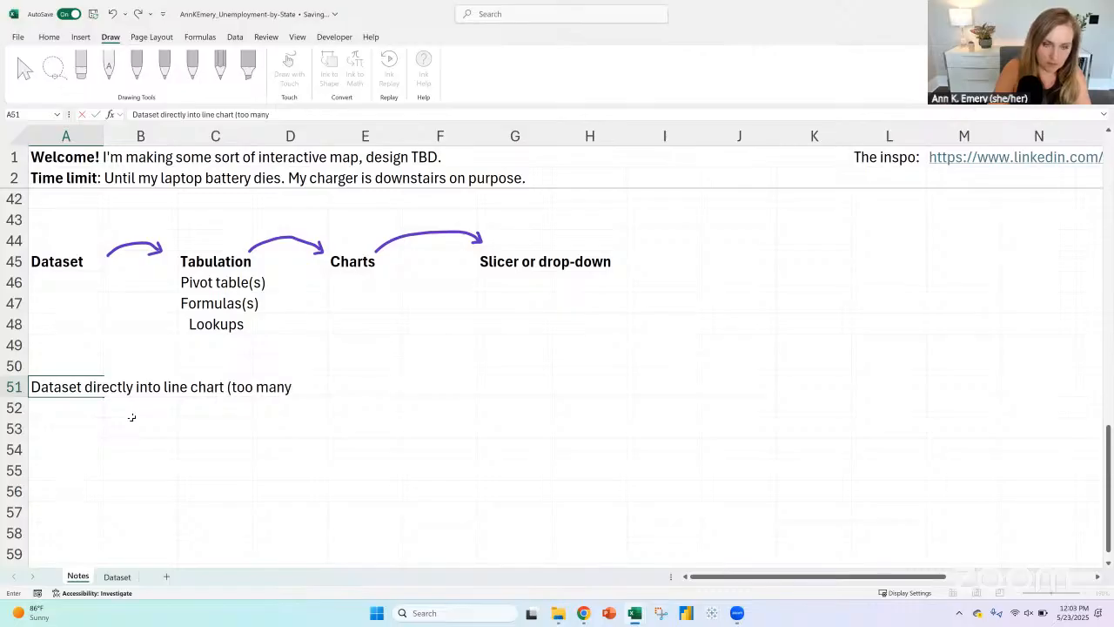
text( columns )
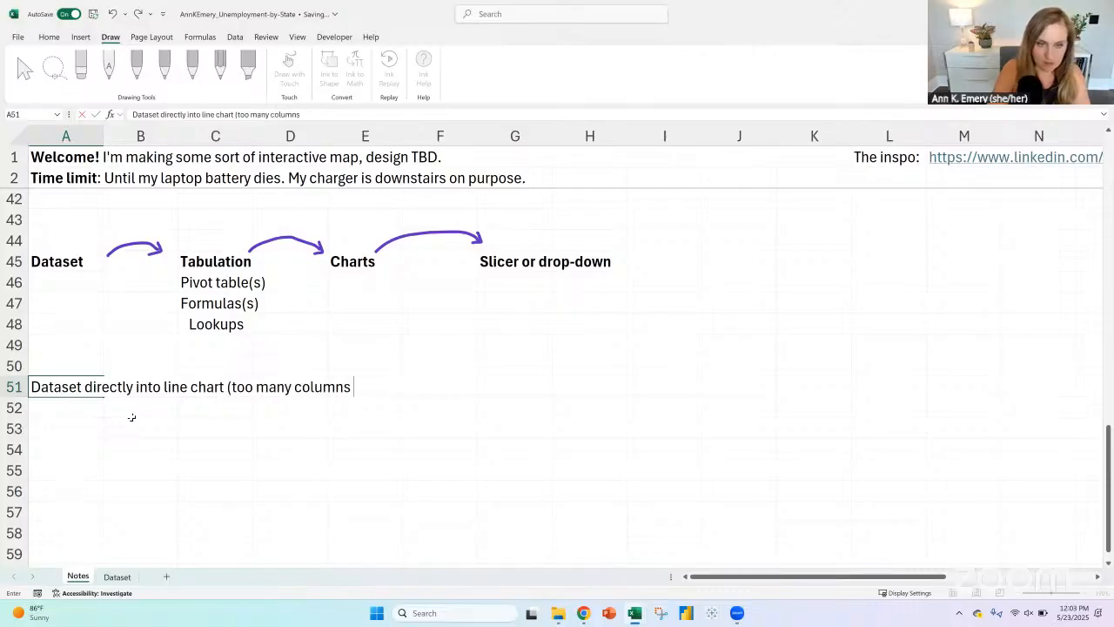
text(- limit is 255))
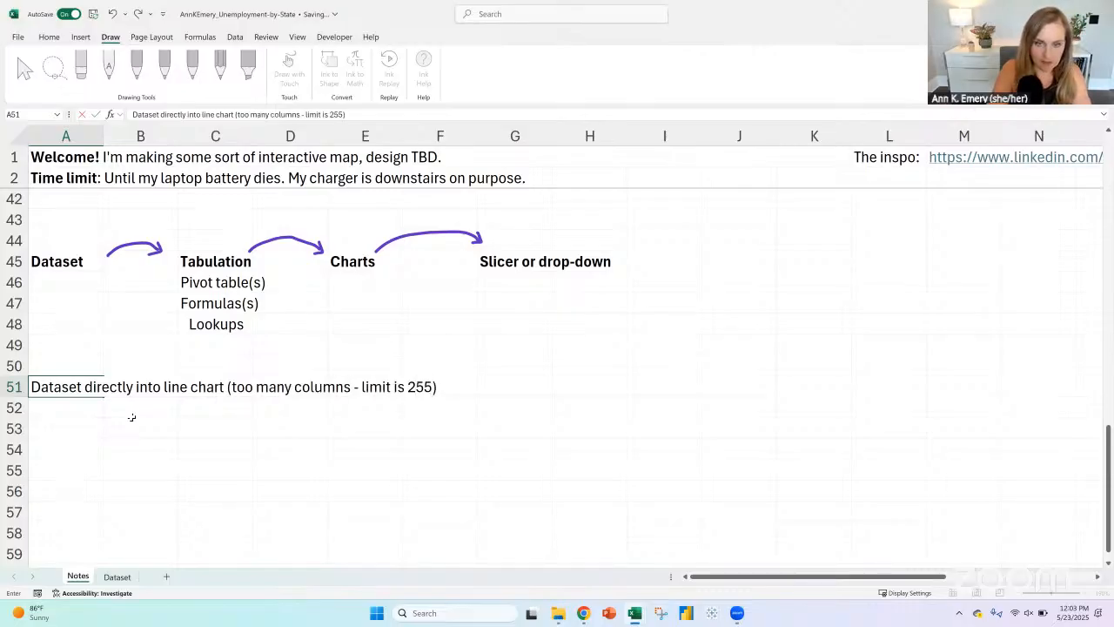
key(Return)
Step: Check how far the header row extends across the Dataset sheet's columns, and return to the Notes sheet
click(117, 576)
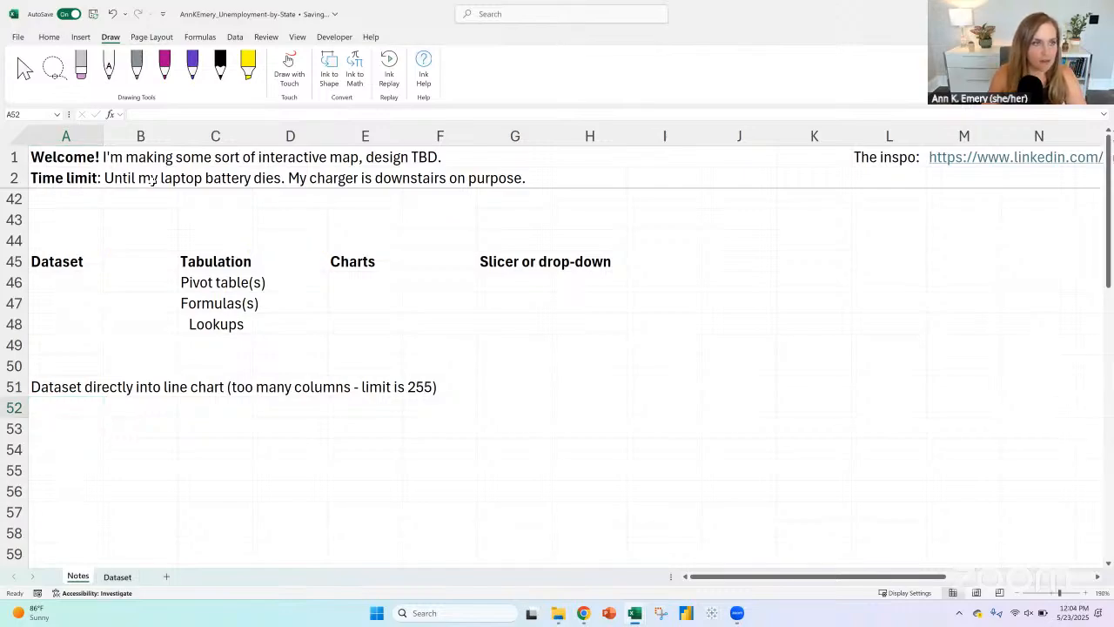
key(ctrl+shift+Right)
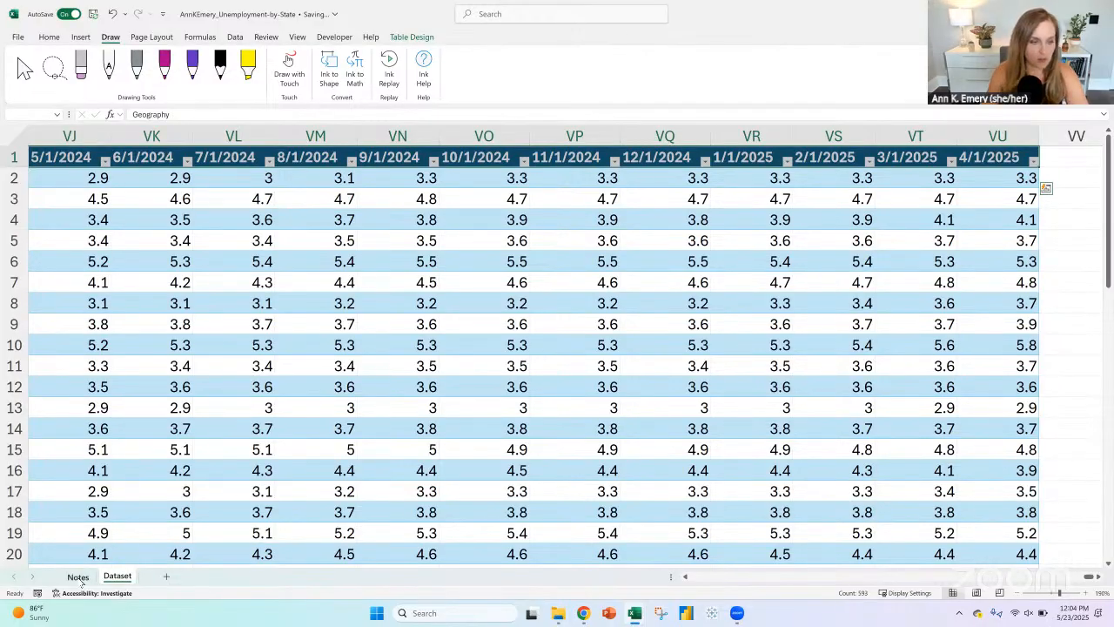
click(78, 576)
Step: Split the A51 note, keeping "Dataset" there and moving "directly into line chart (too many columns - limit is 255)" to E51
click(58, 389)
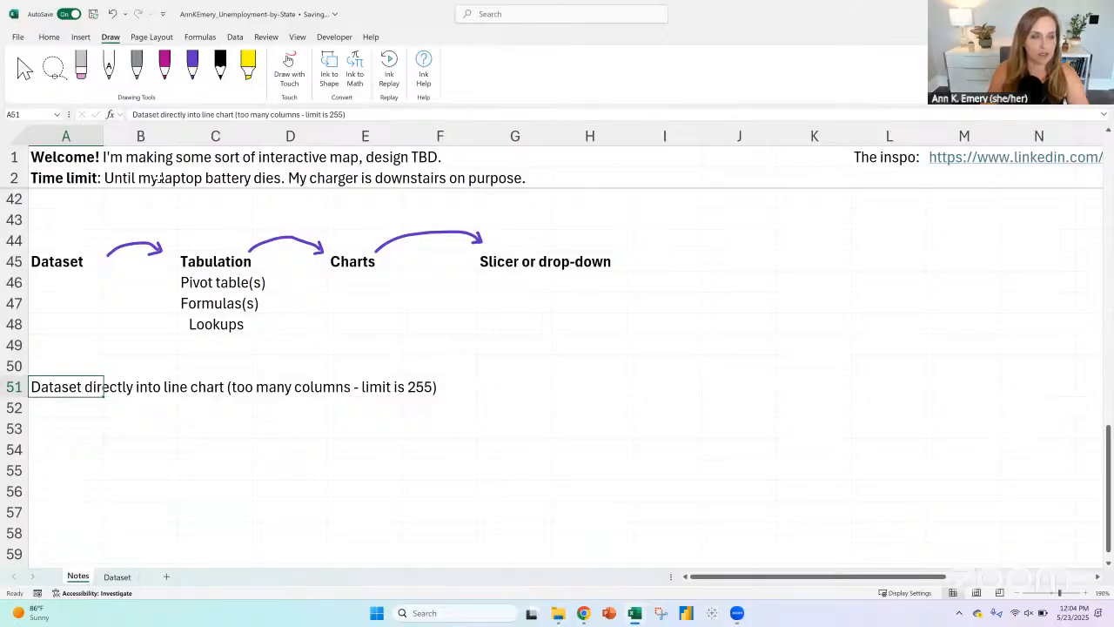
click(162, 114)
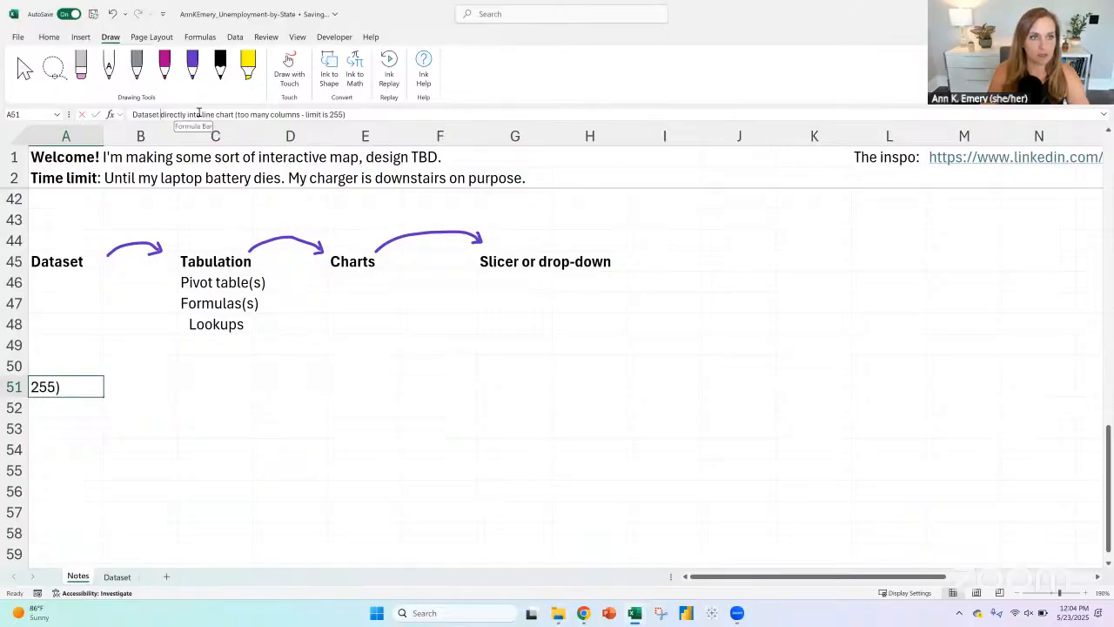
key(shift+End)
key(Delete)
key(Return)
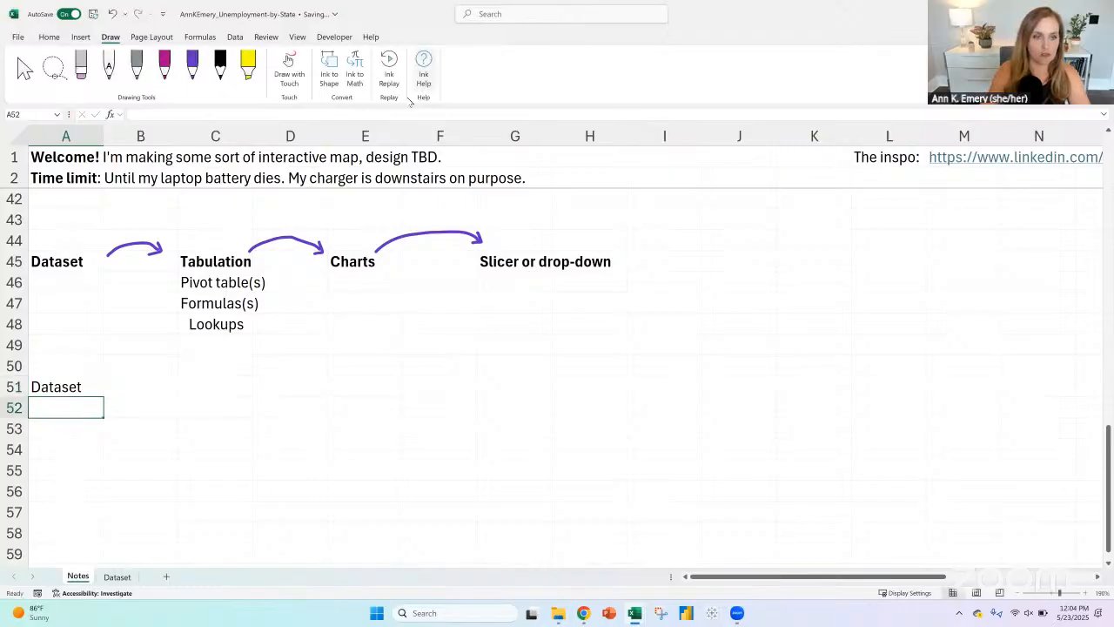
click(341, 391)
text(directly into line chart (too many columns - limit is 255))
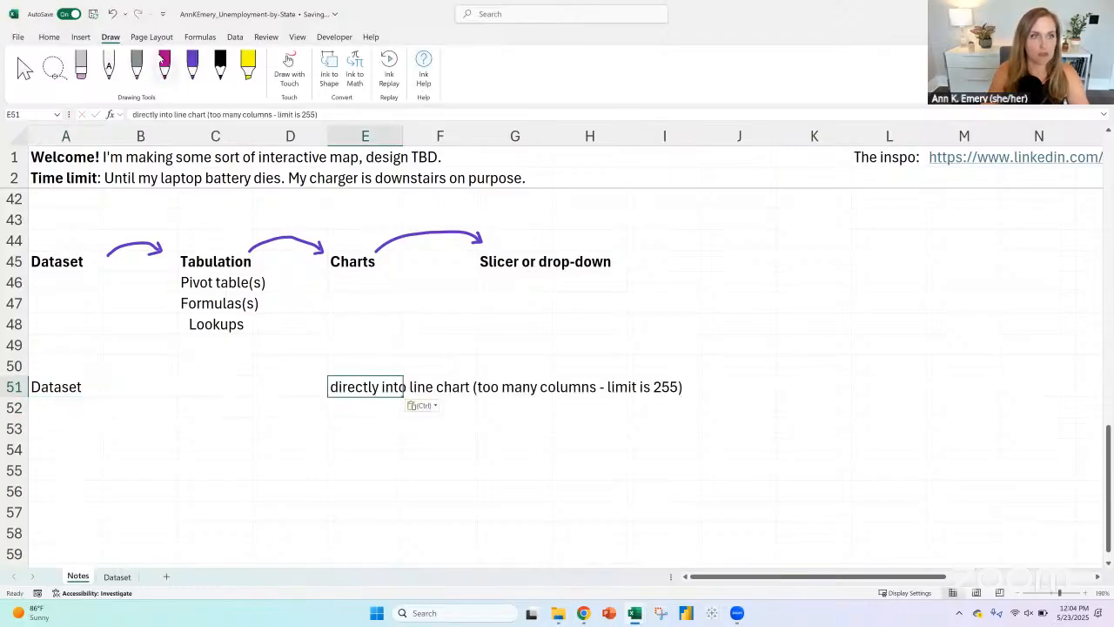
Step: Draw a dashed purple ink arrow along row 51 from Dataset to the line chart note
click(192, 66)
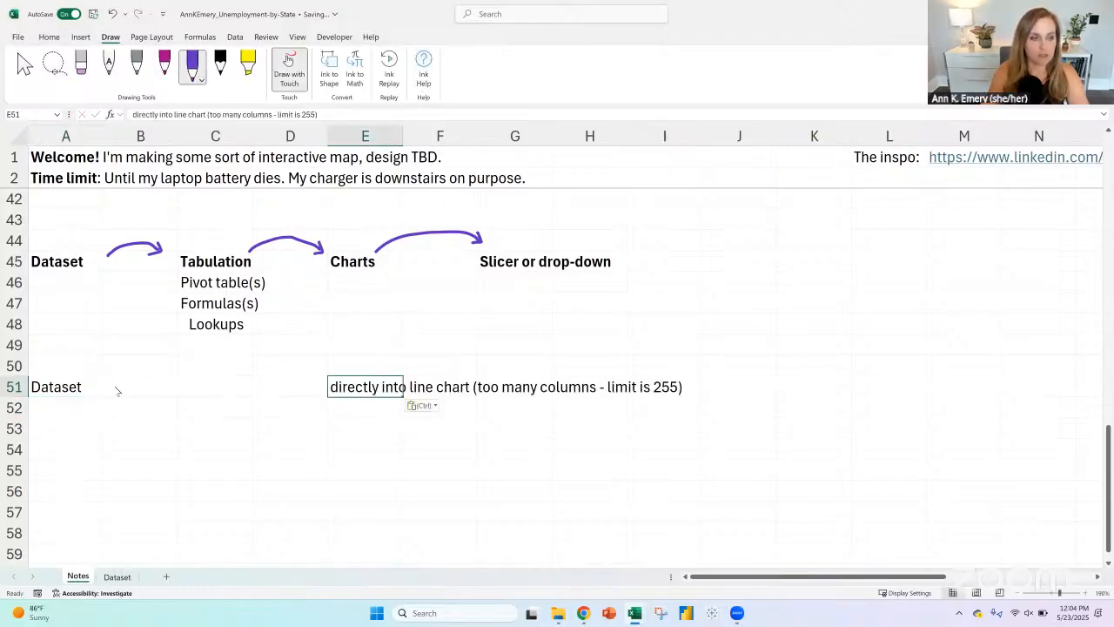
drag(101, 386, 296, 383)
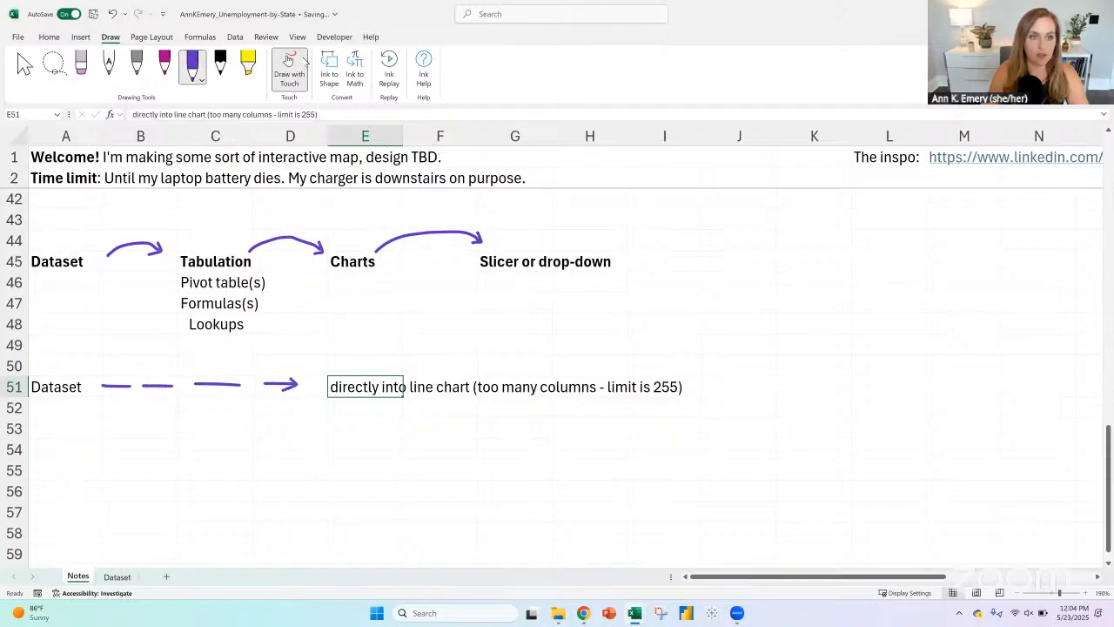
click(300, 66)
Step: Enter "Helper table TBD" in C51, between Dataset and the line chart note
click(197, 393)
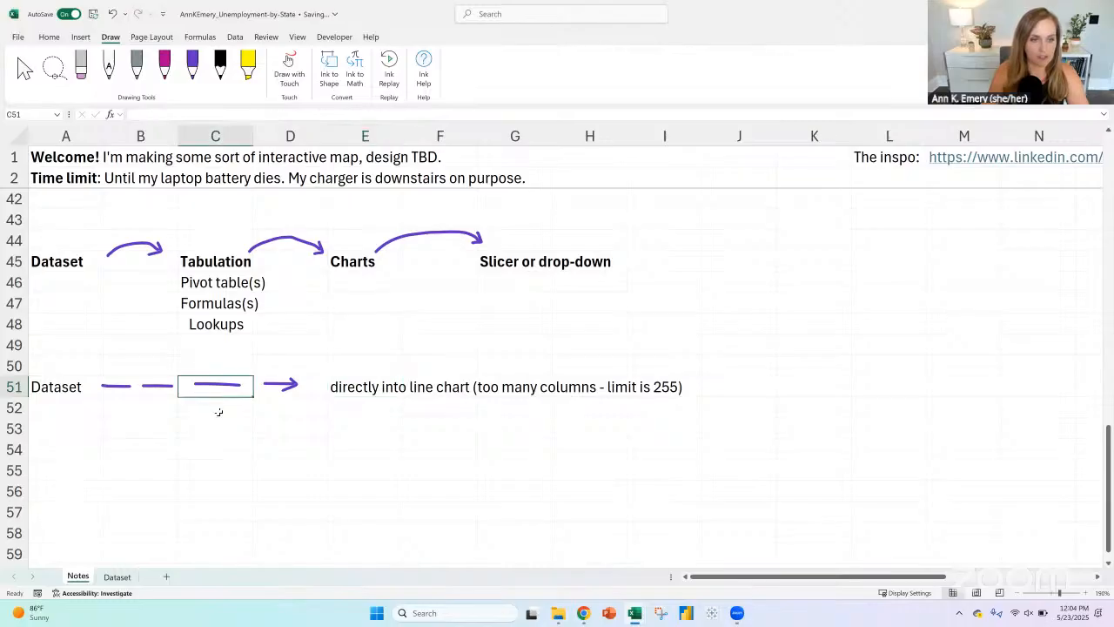
text(Hel)
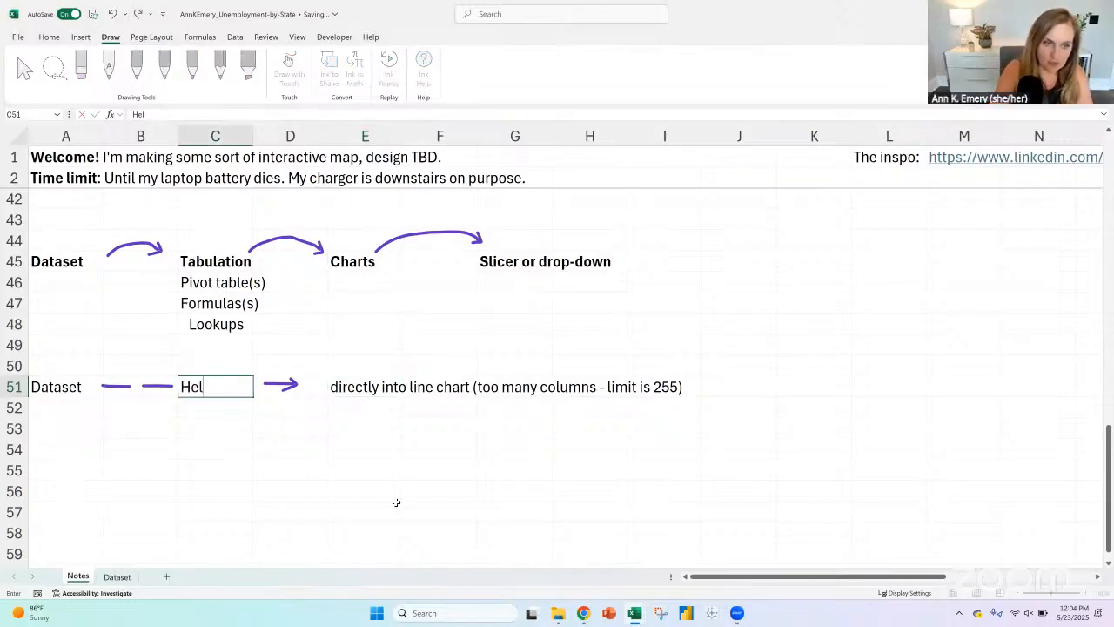
text(per table TBD)
key(Return)
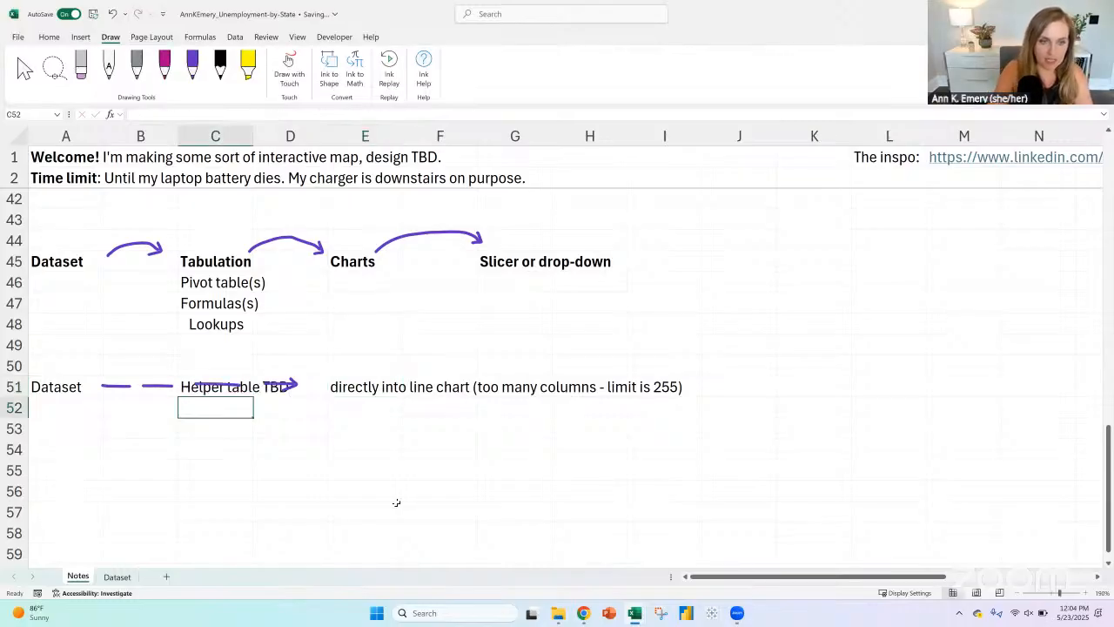
key(Up)
click(228, 386)
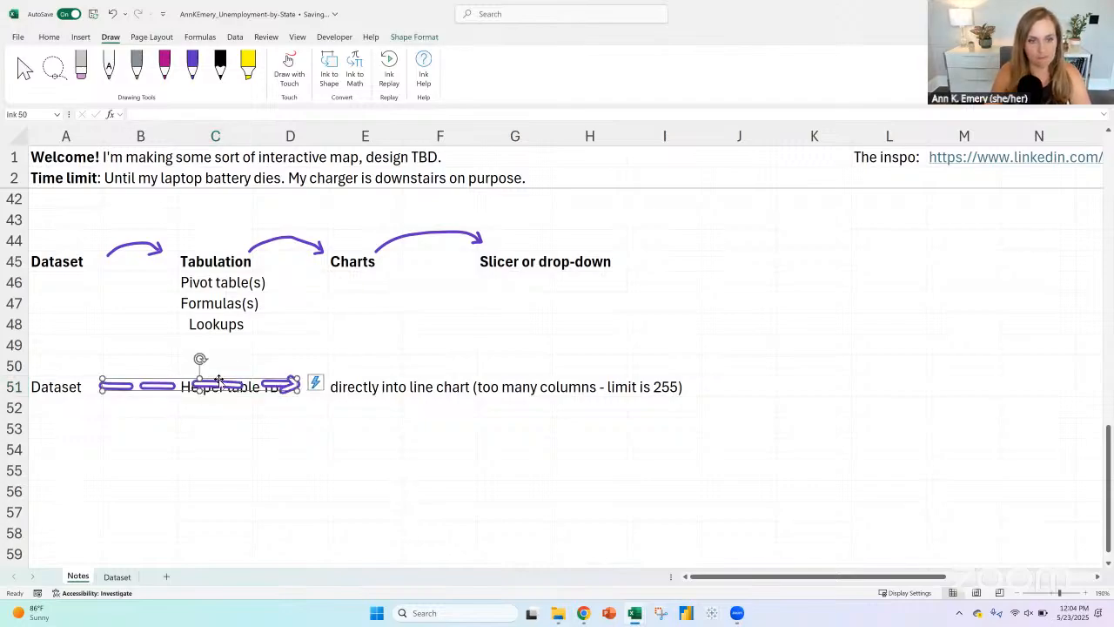
click(220, 404)
Step: Reword the E51 note to begin with "can't go" before "directly into line chart"
click(348, 381)
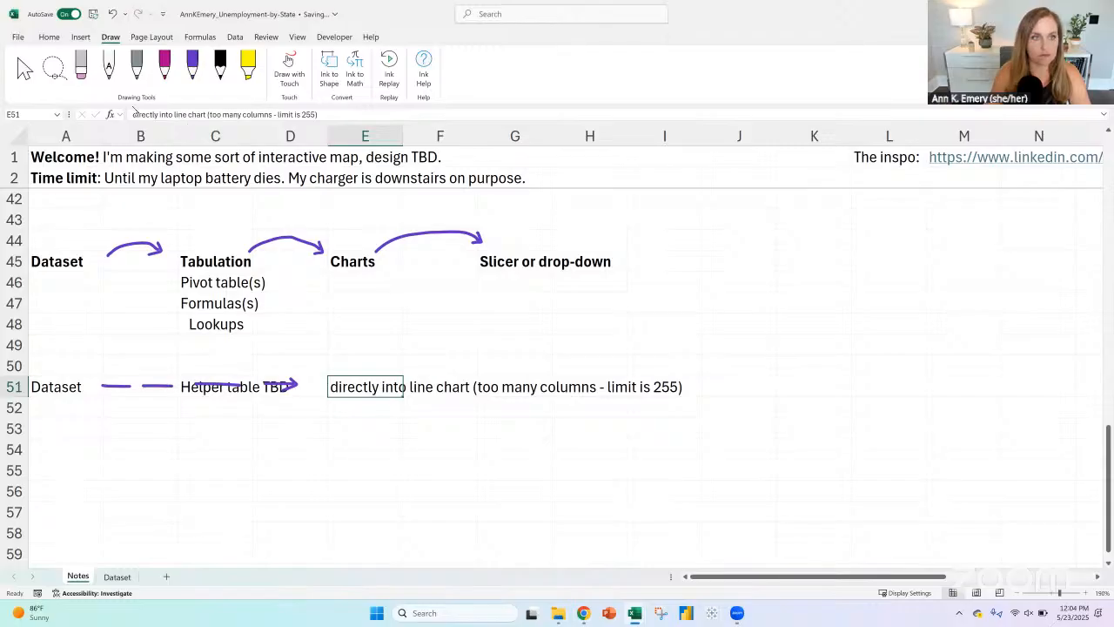
click(132, 114)
text(can't)
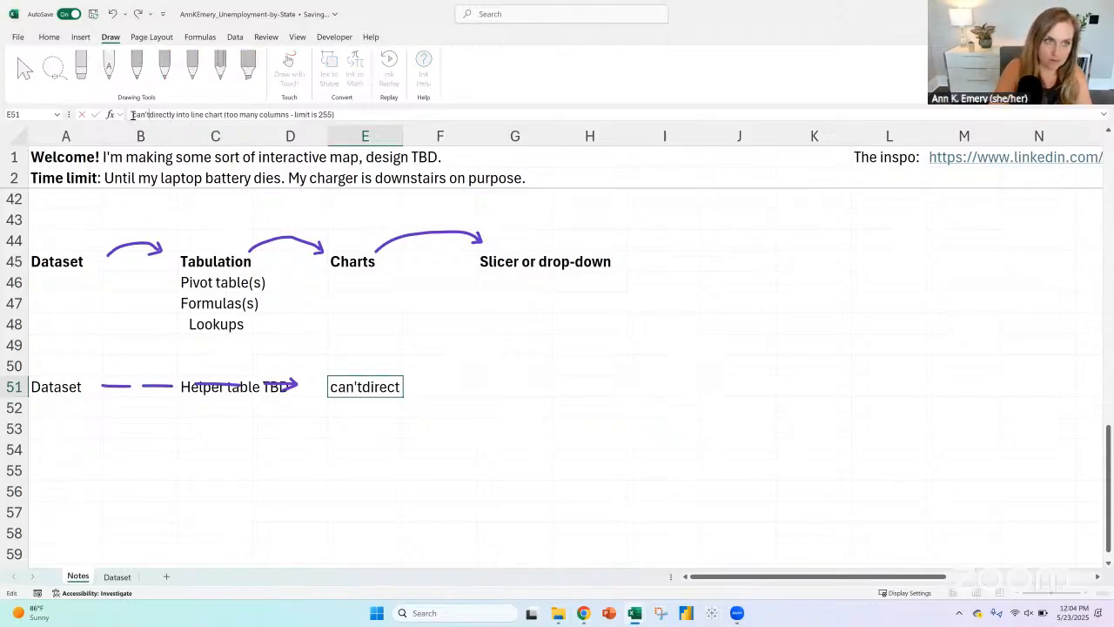
text( go)
key(Return)
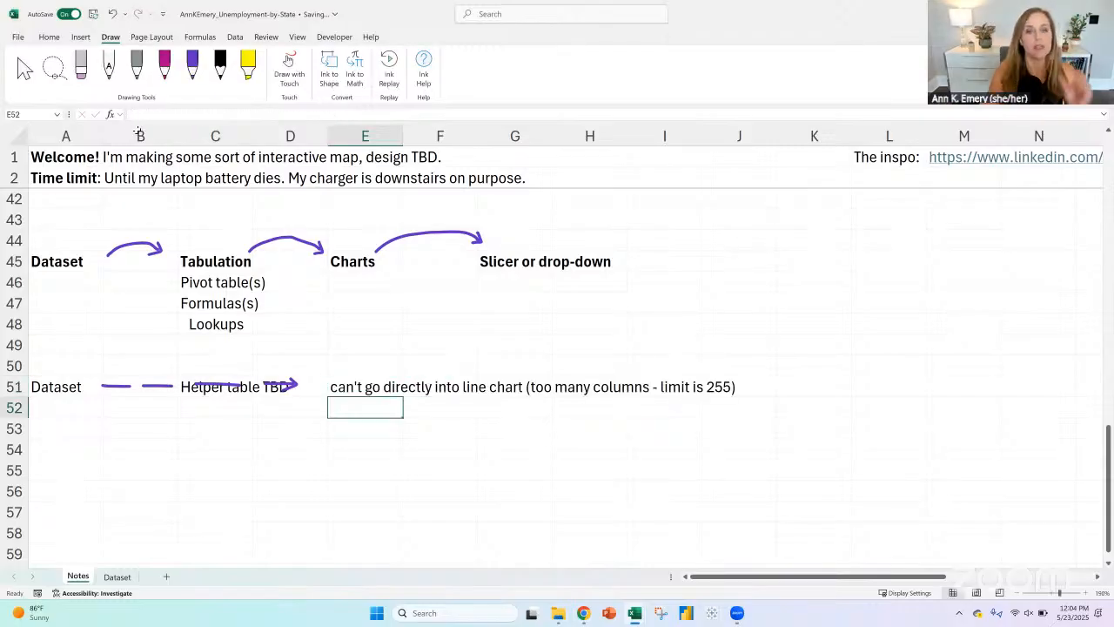
Step: Enter "Map" in E53, under the line chart note in the Charts column
click(81, 427)
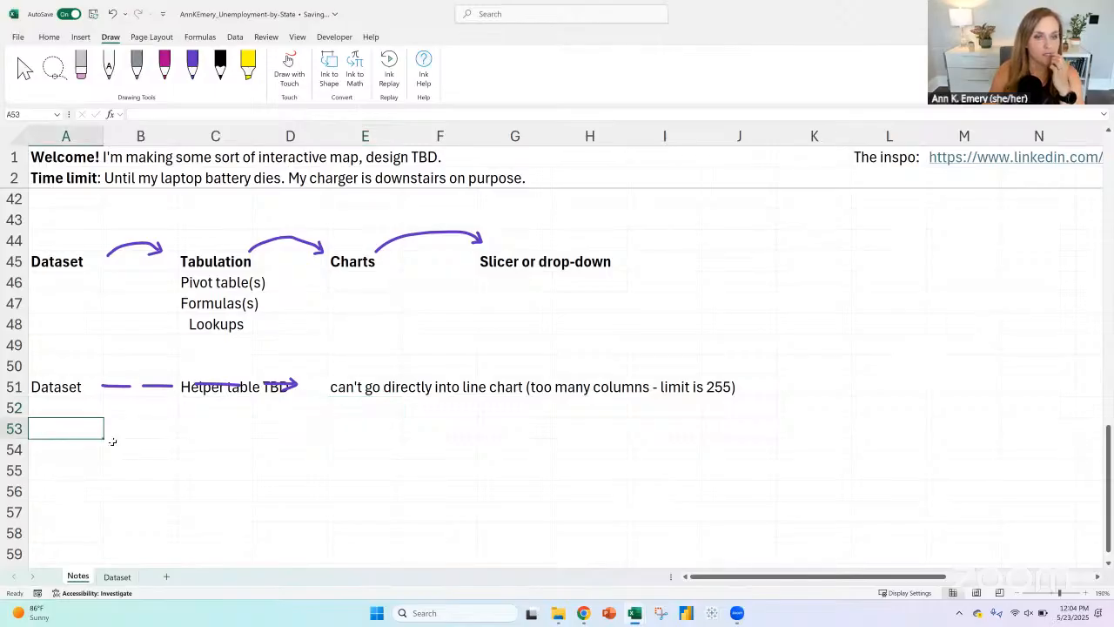
click(370, 426)
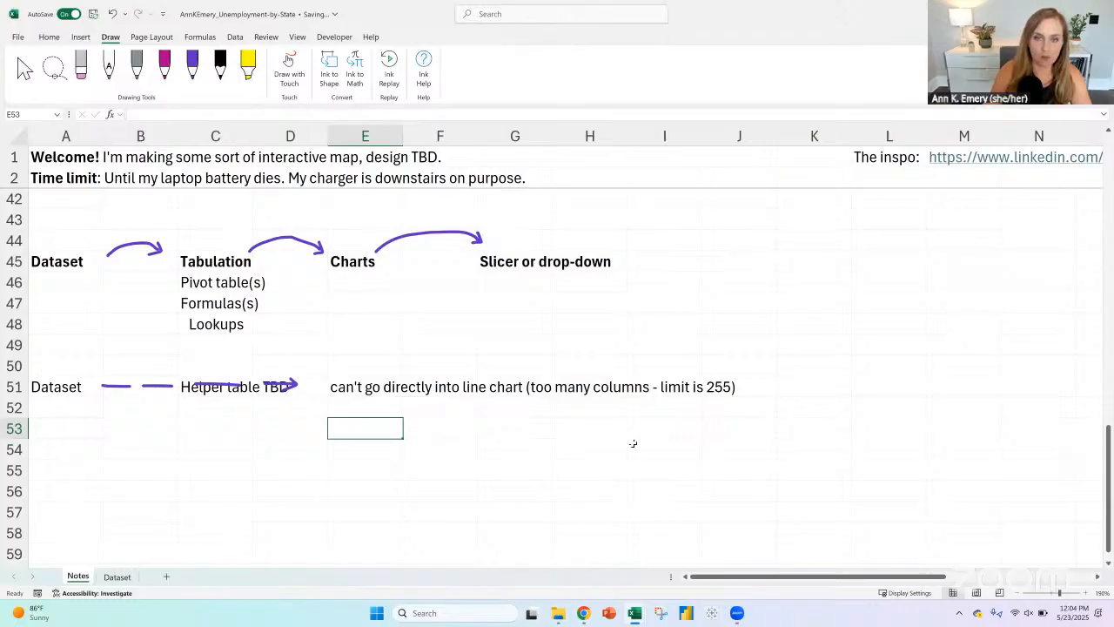
text(Map)
key(Return)
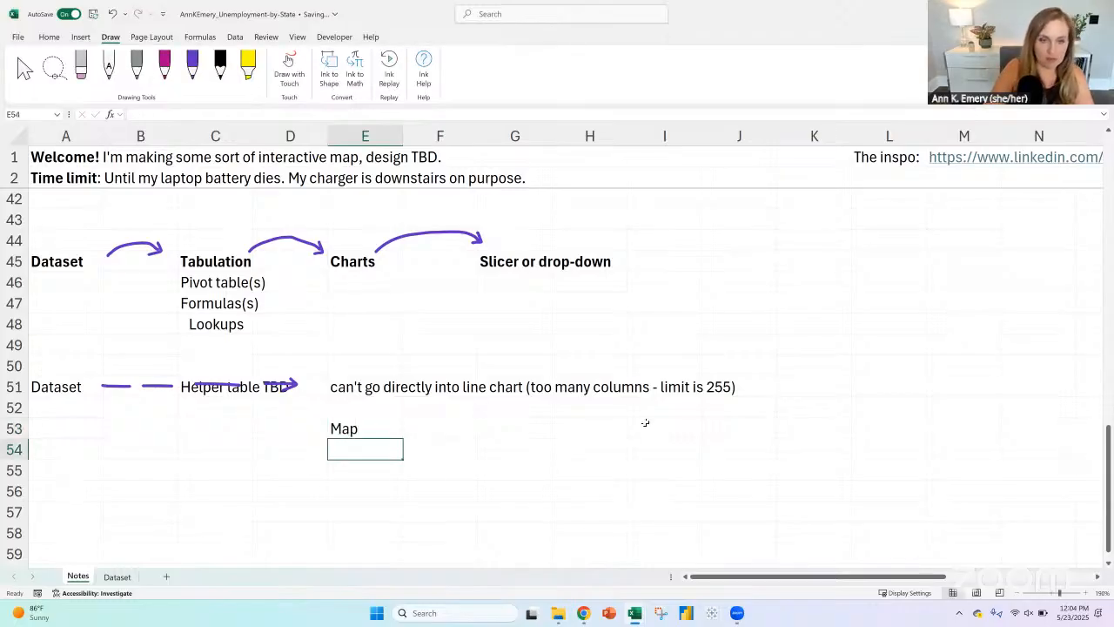
key(Up)
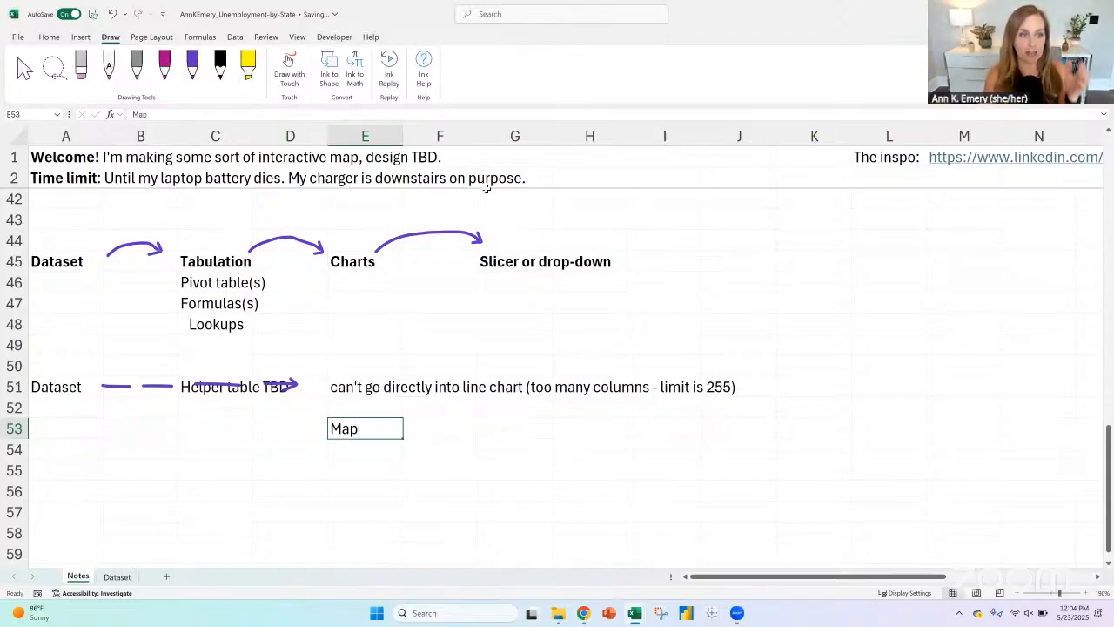
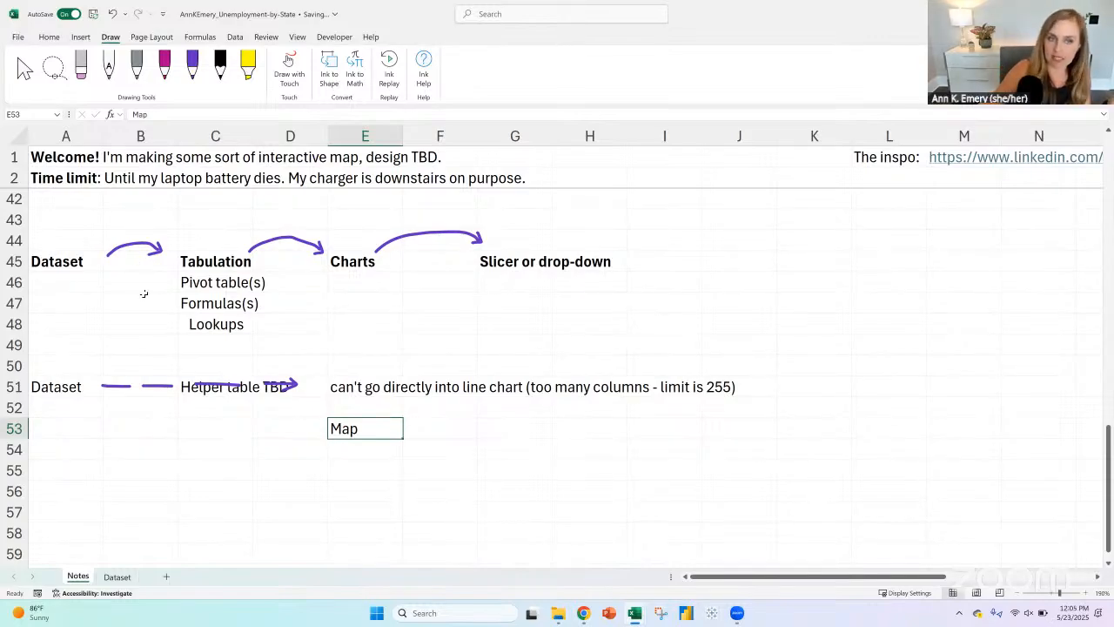
Step: Enter "Pivot table" in C53 and "Helper table" in D53, ahead of the Map entry
click(60, 426)
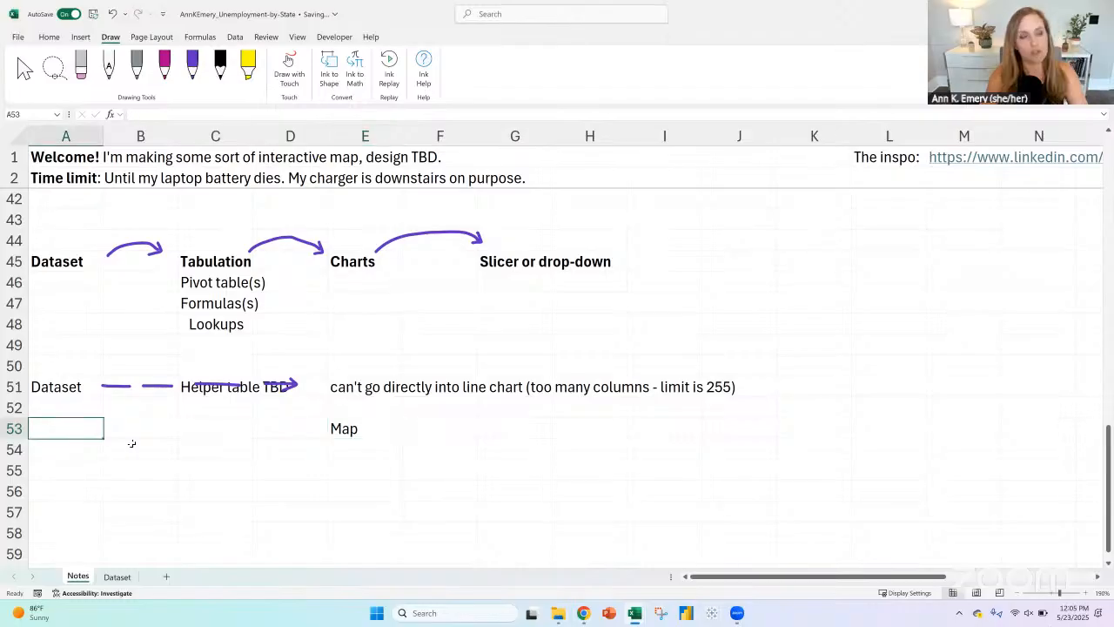
click(364, 428)
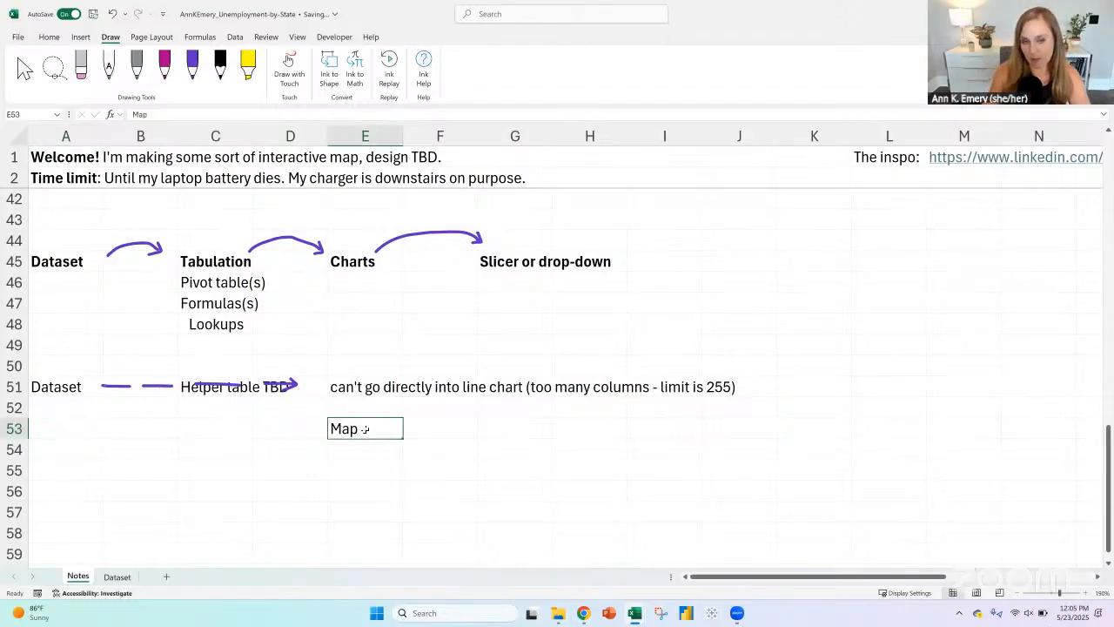
click(180, 427)
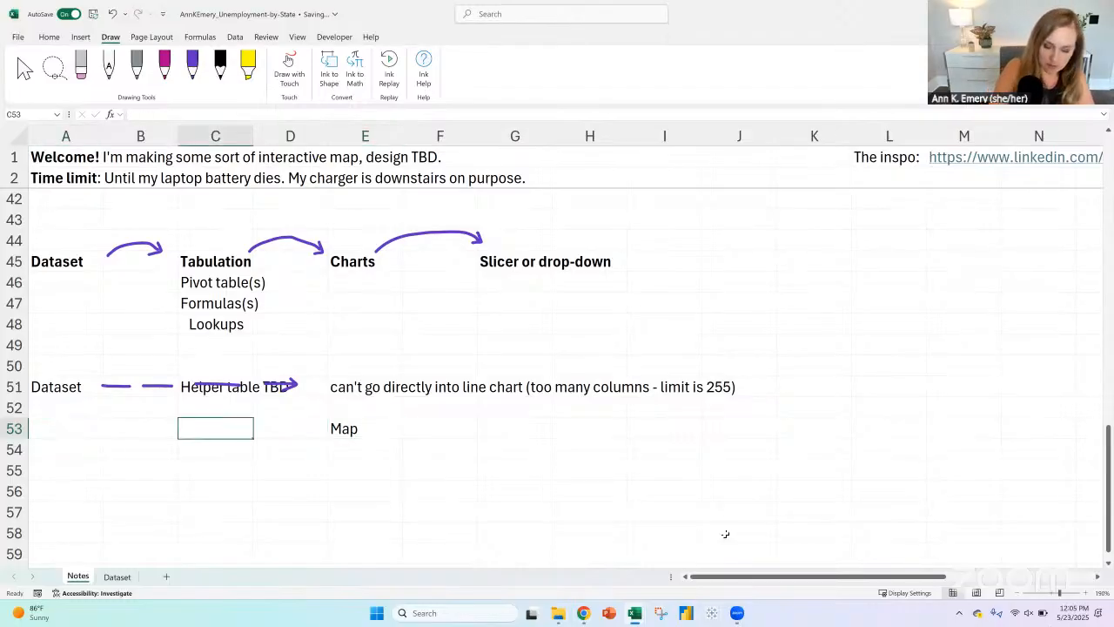
text(Pivot table)
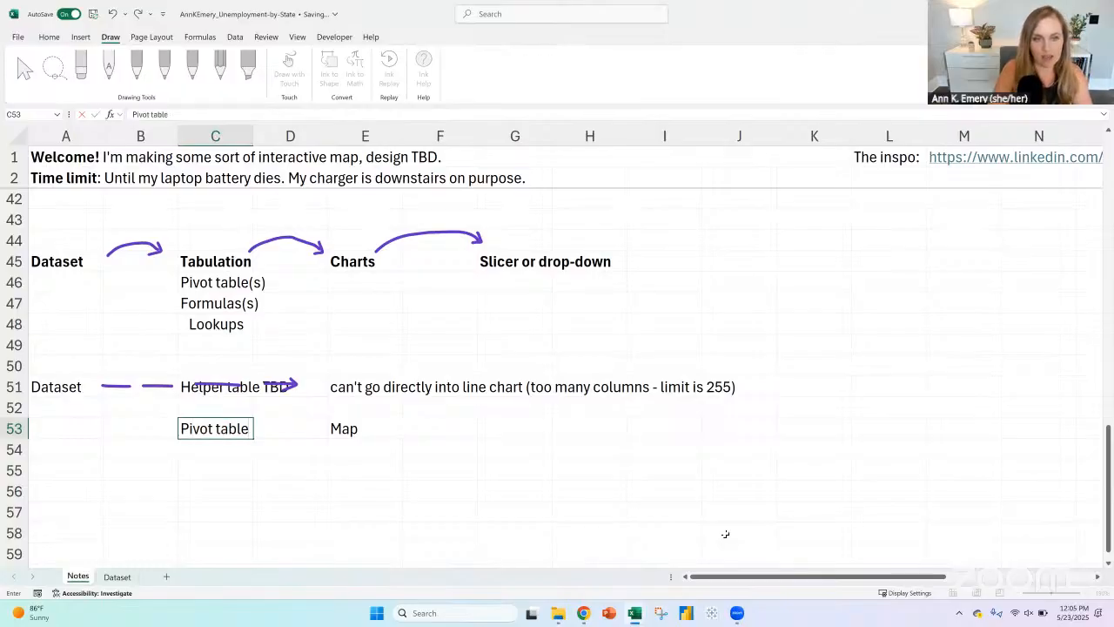
key(Tab)
text(Helper table)
key(Return)
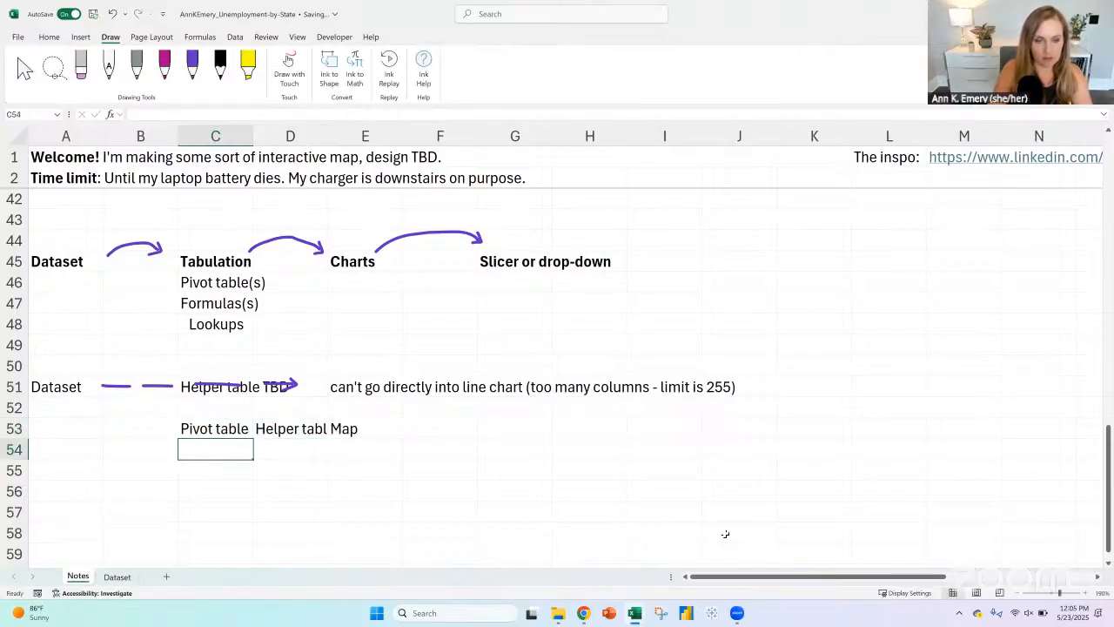
Step: Enter "Dataset" in A53 as the starting point of the map's data flow
click(69, 428)
text(Da)
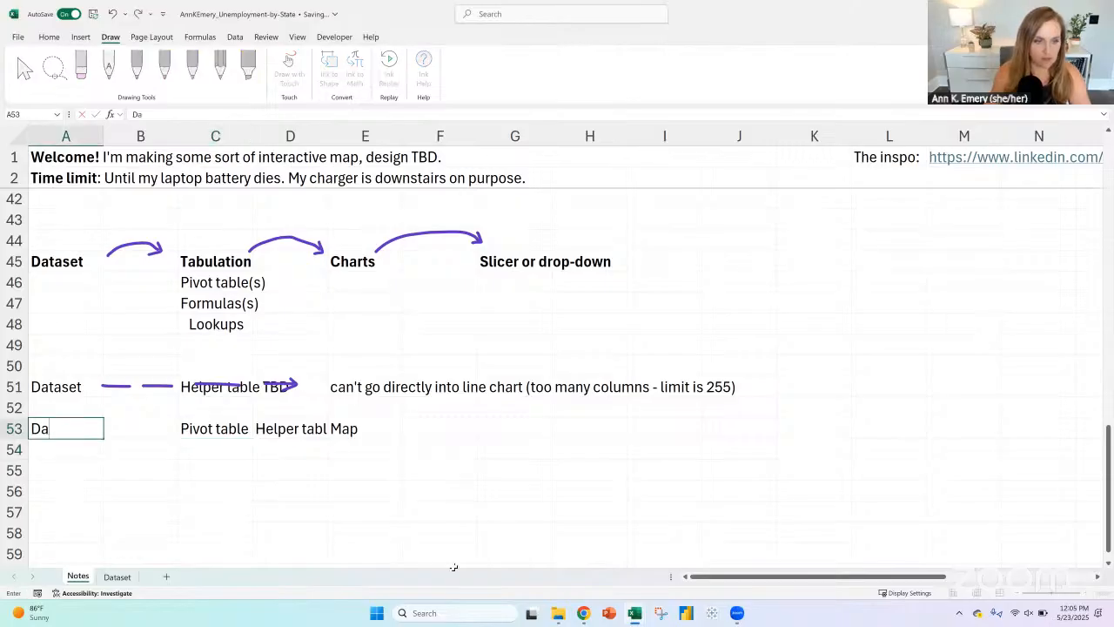
text(taset)
key(Tab)
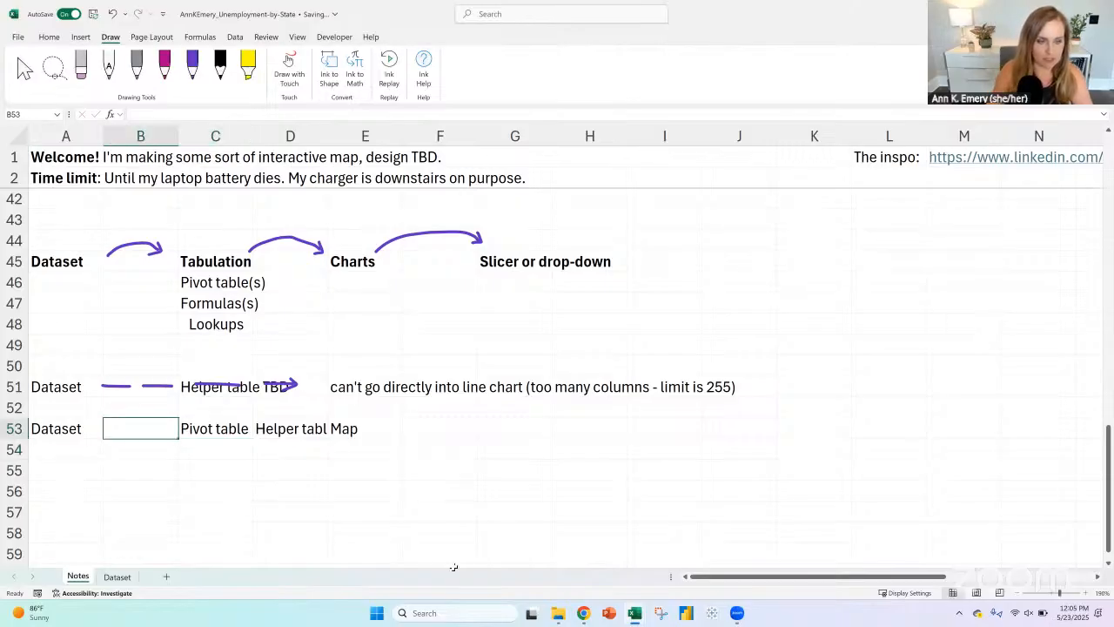
Step: Review the row 53 map flow and compare the pivot table option under Tabulation with the Slicer or drop-down heading
click(339, 428)
key(Left)
key(Left)
shift+click(353, 427)
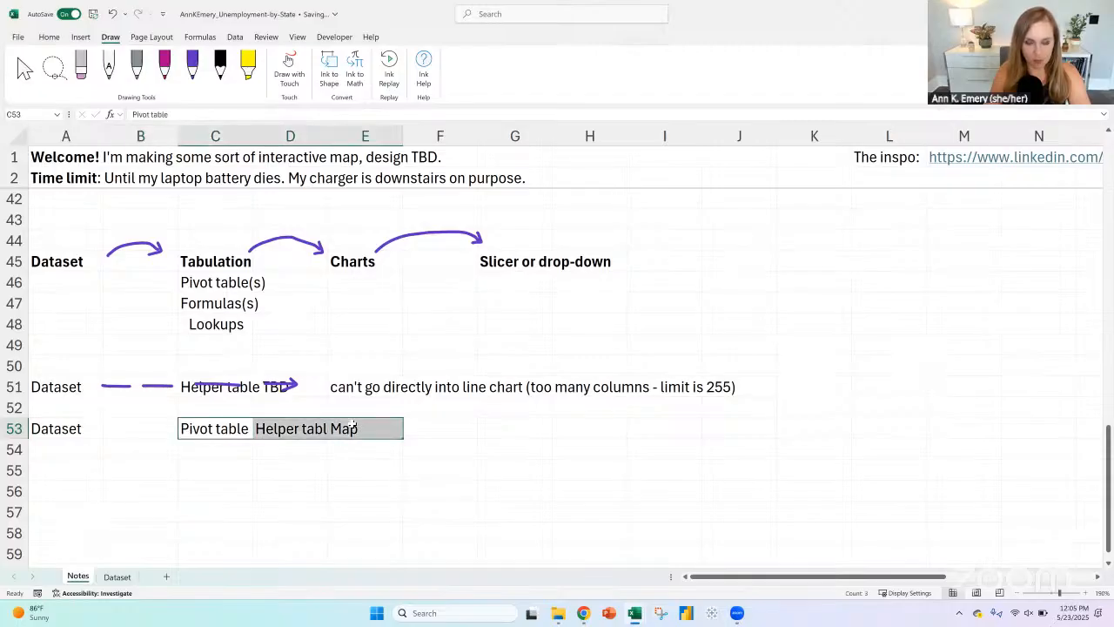
click(489, 422)
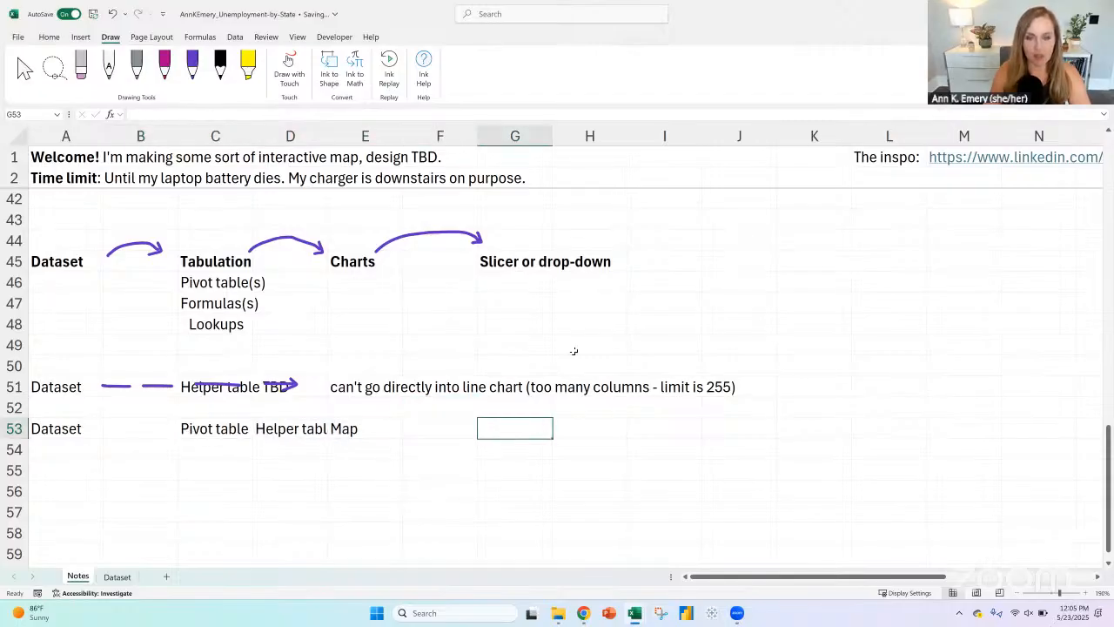
click(83, 474)
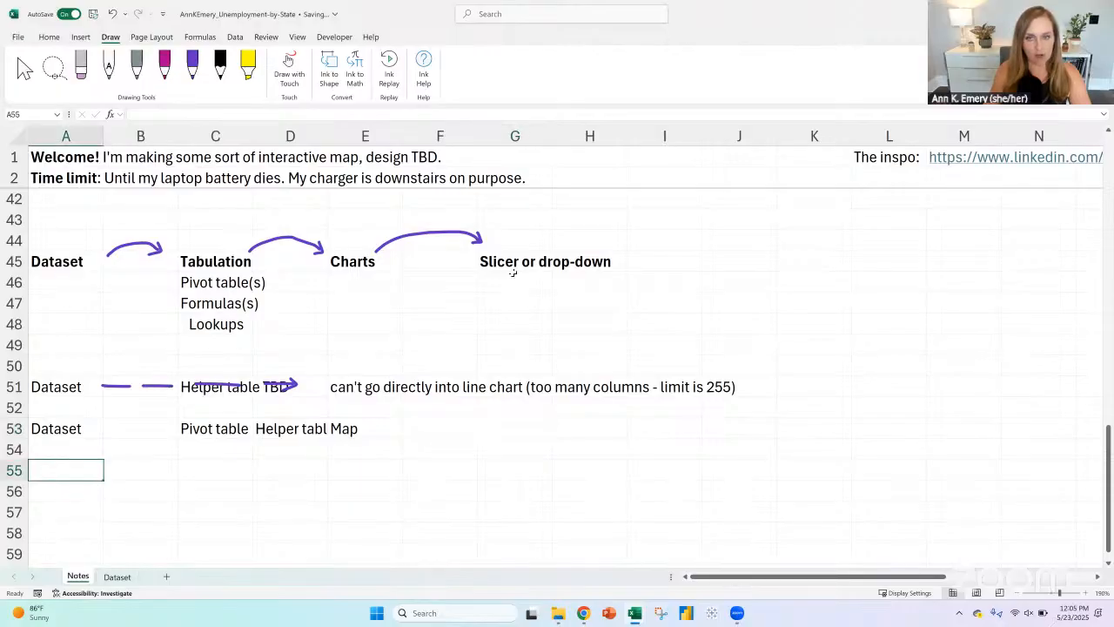
click(509, 465)
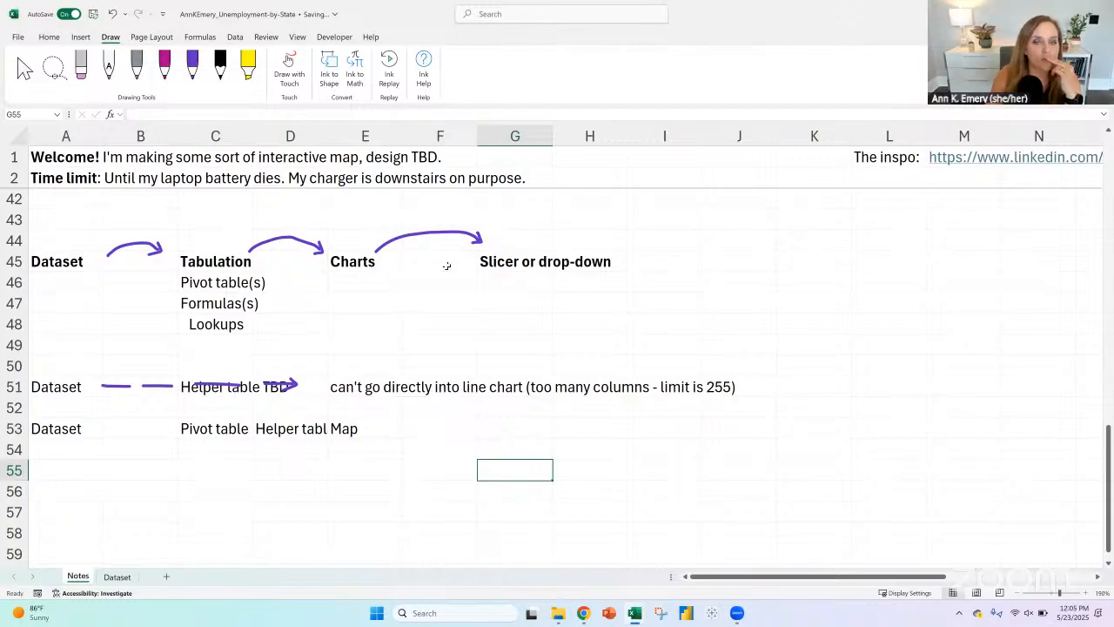
click(204, 285)
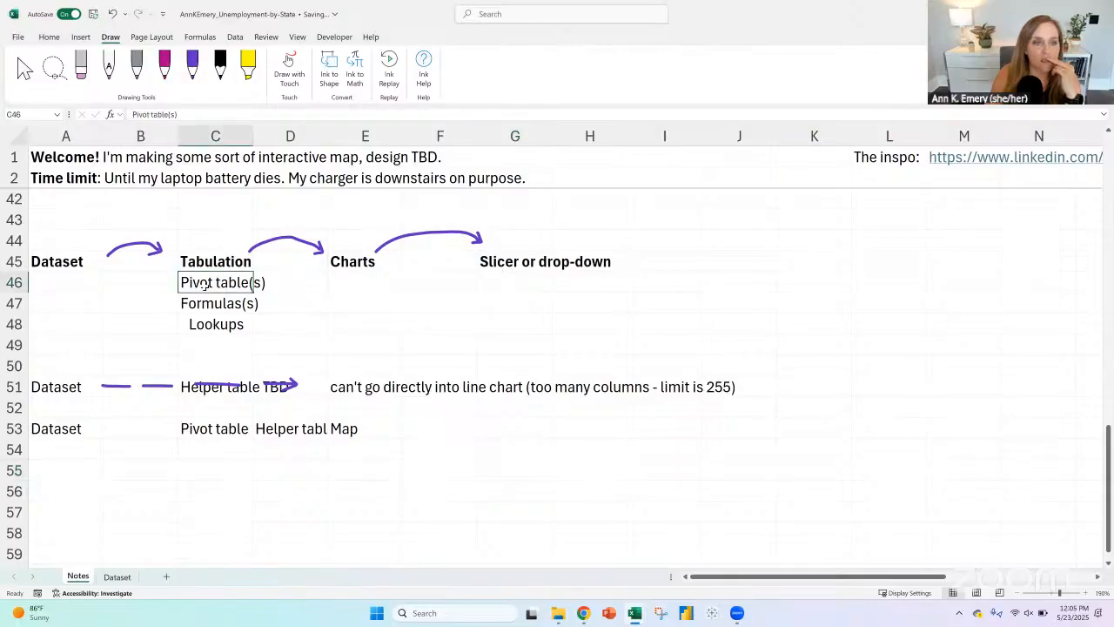
click(507, 261)
click(579, 265)
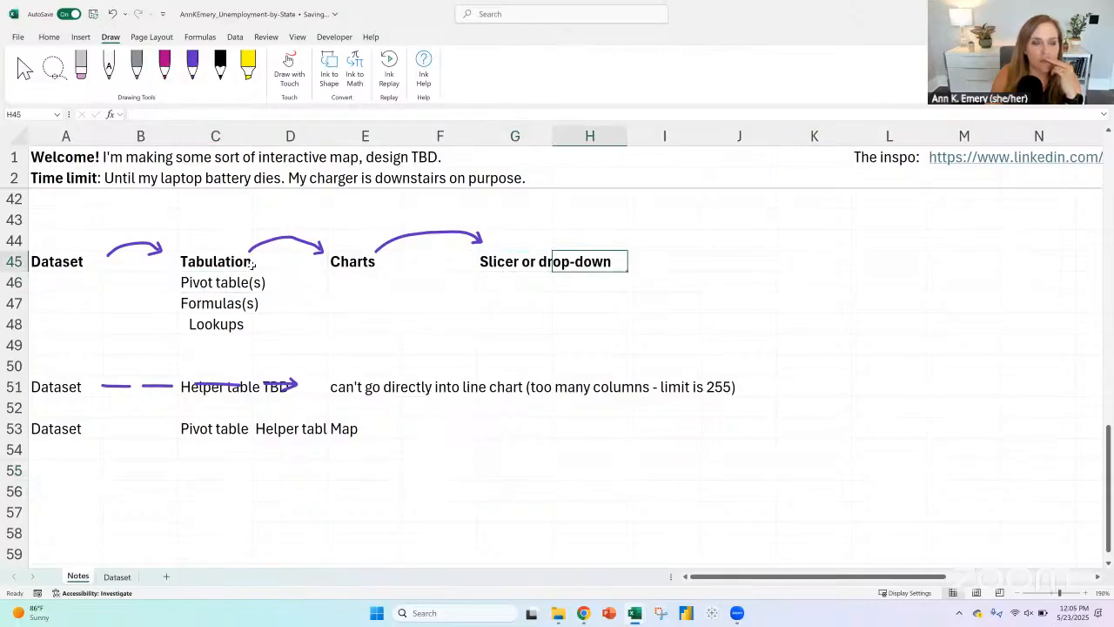
click(223, 277)
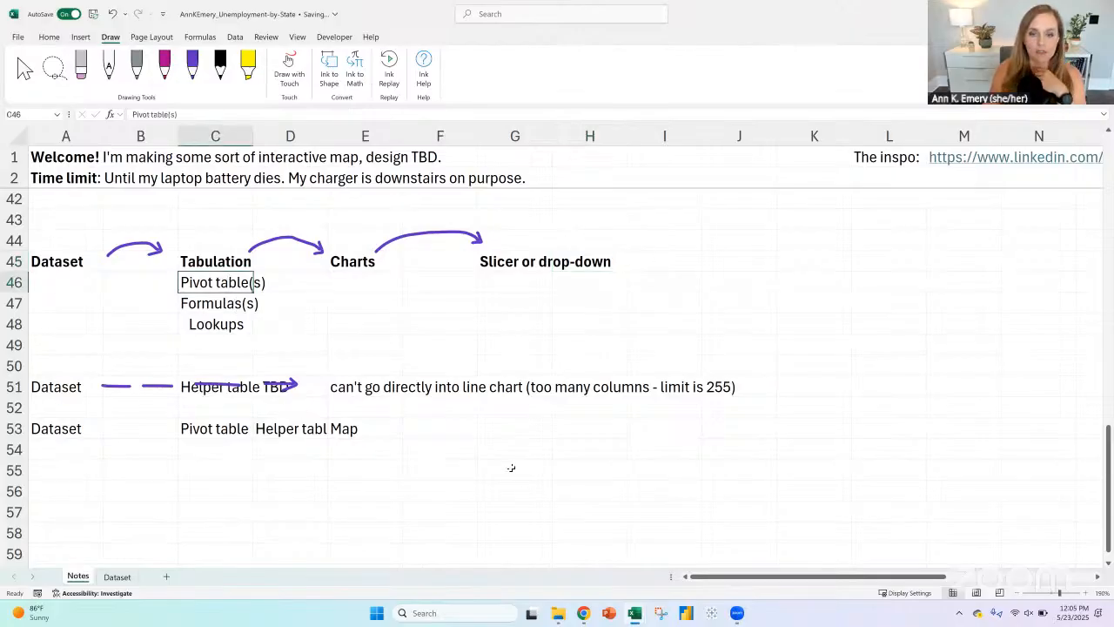
Step: Enter "Excel Table OR pivot tables OR pivot charts" in G46, under the Slicer or drop-down heading
click(522, 260)
key(Down)
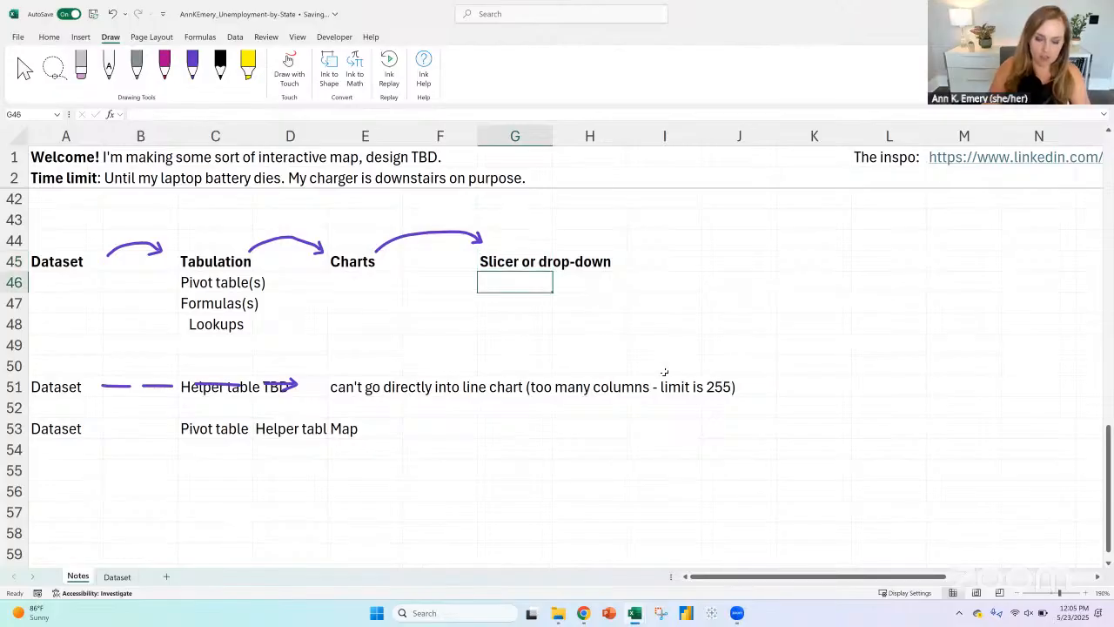
text(Excel Ta)
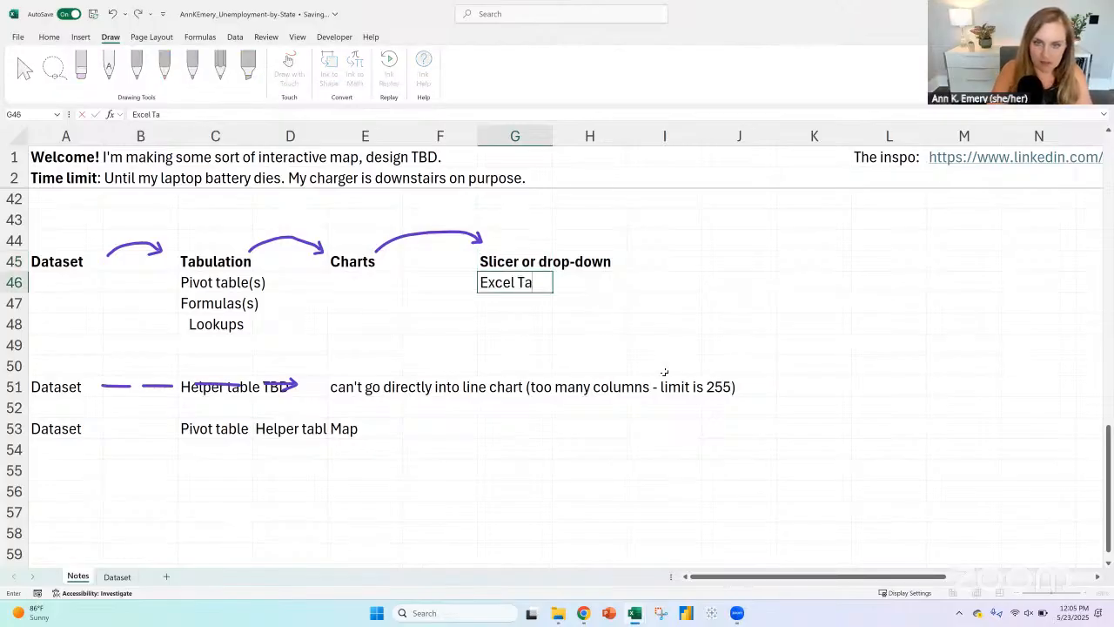
text(vle)
key(BackSpace)
key(BackSpace)
key(BackSpace)
text(ble)
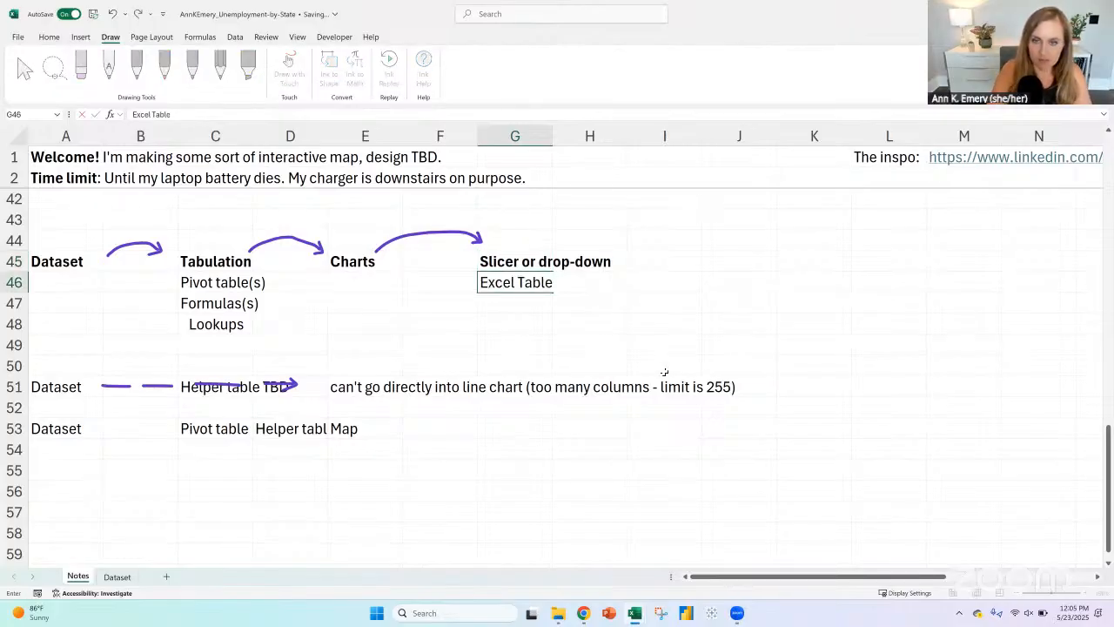
text( OR pivot)
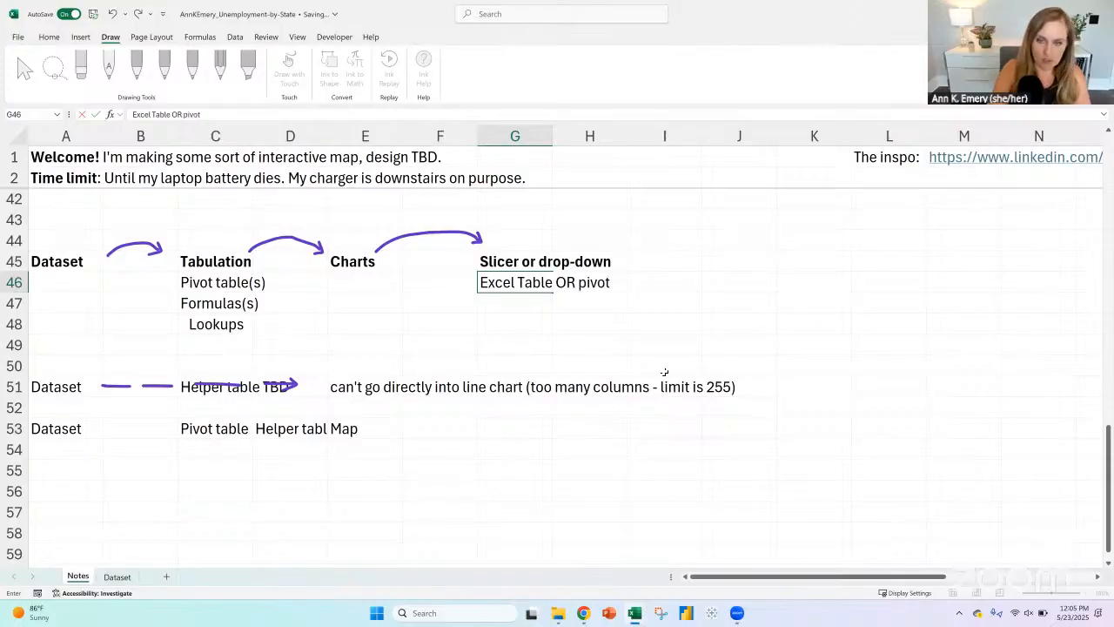
text( tables)
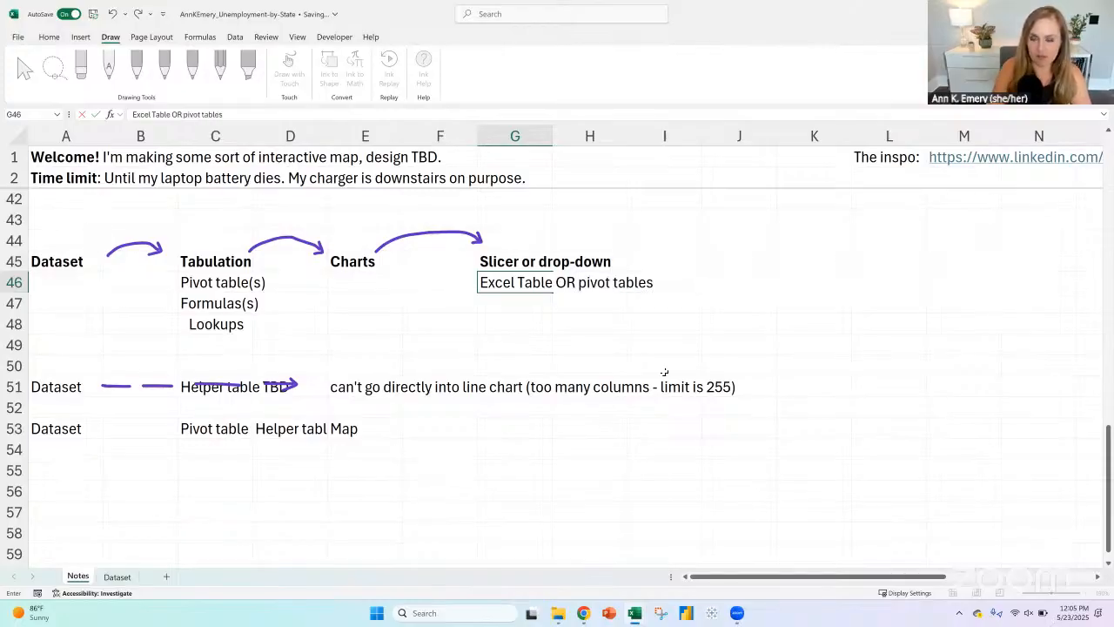
text( IR)
key(BackSpace)
key(BackSpace)
text(OR)
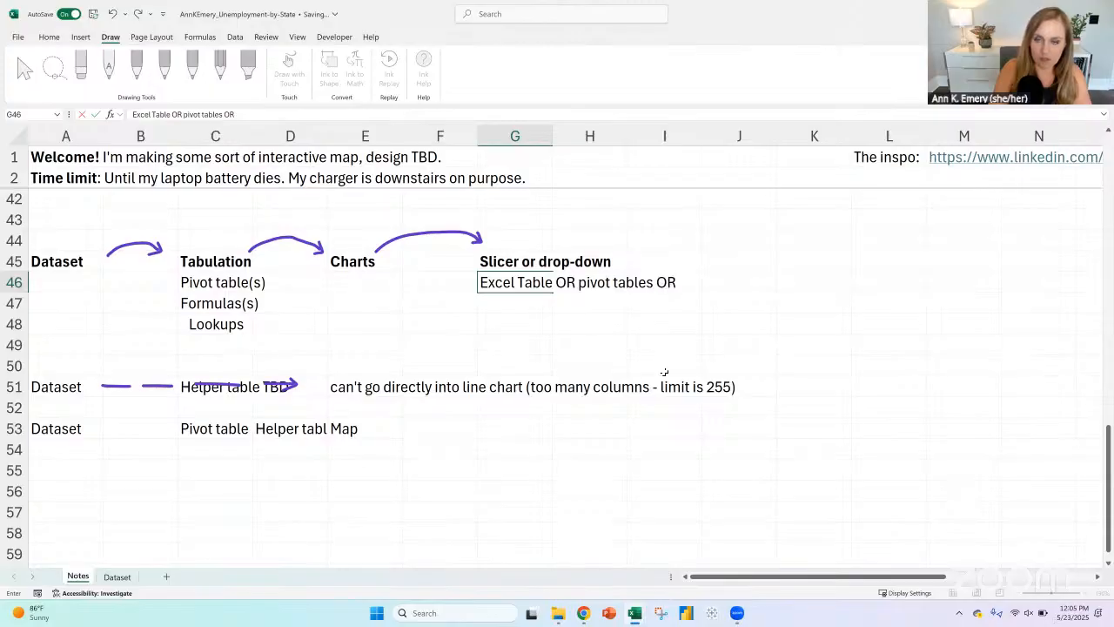
text( pivot charts)
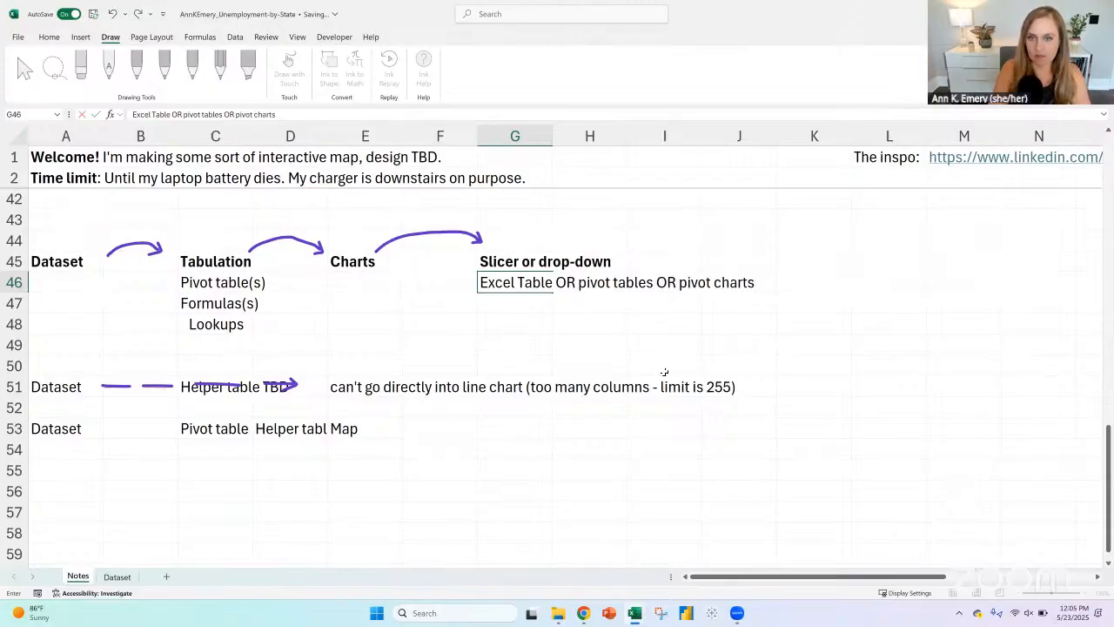
key(Return)
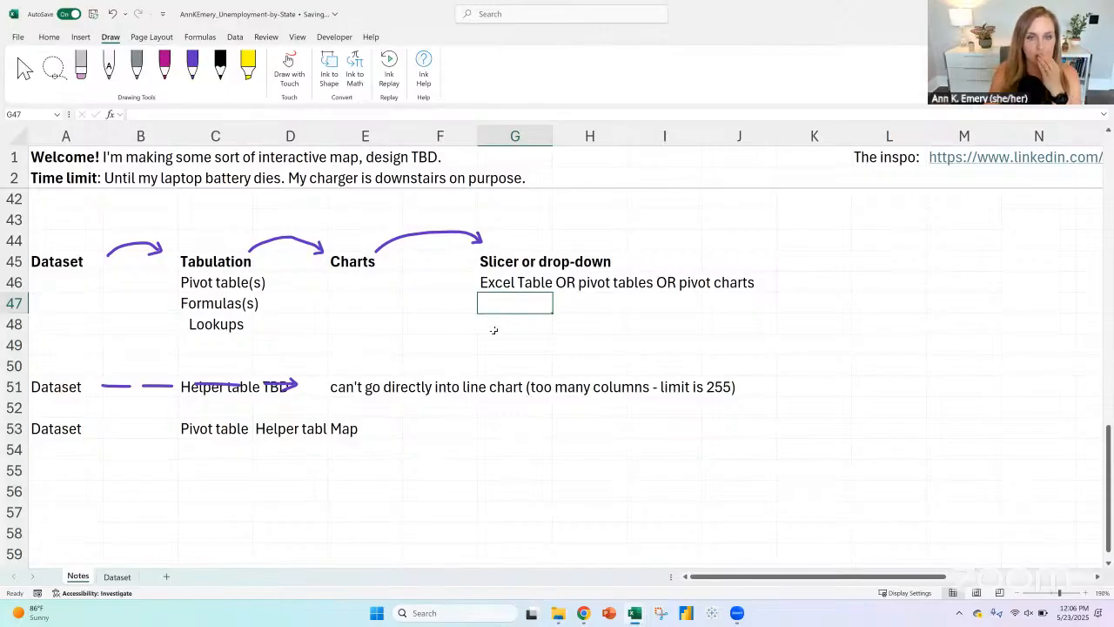
Step: Review the inked dashboard sketch's slicer and line chart, and compare them with the line chart note in row 51
scroll(493, 330, up, 13)
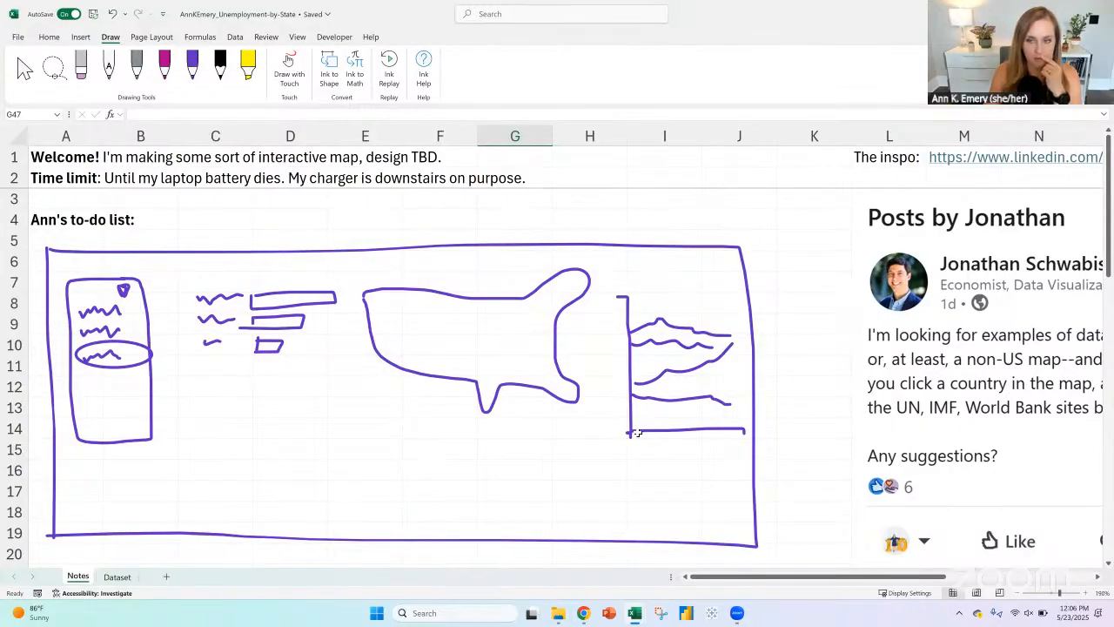
click(628, 294)
click(119, 302)
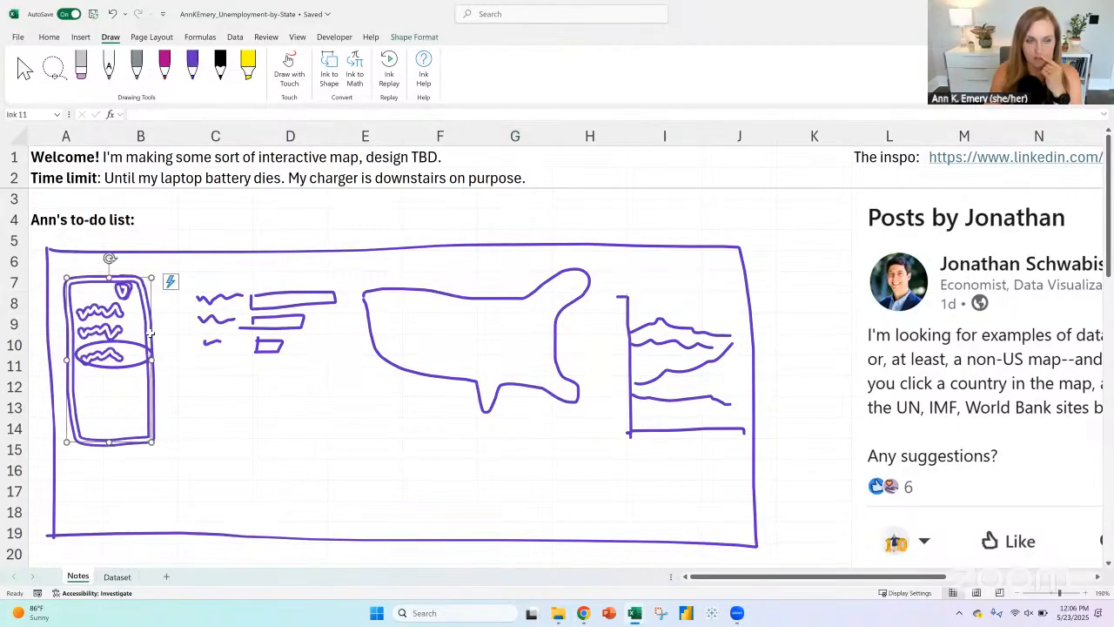
scroll(74, 274, down, 14)
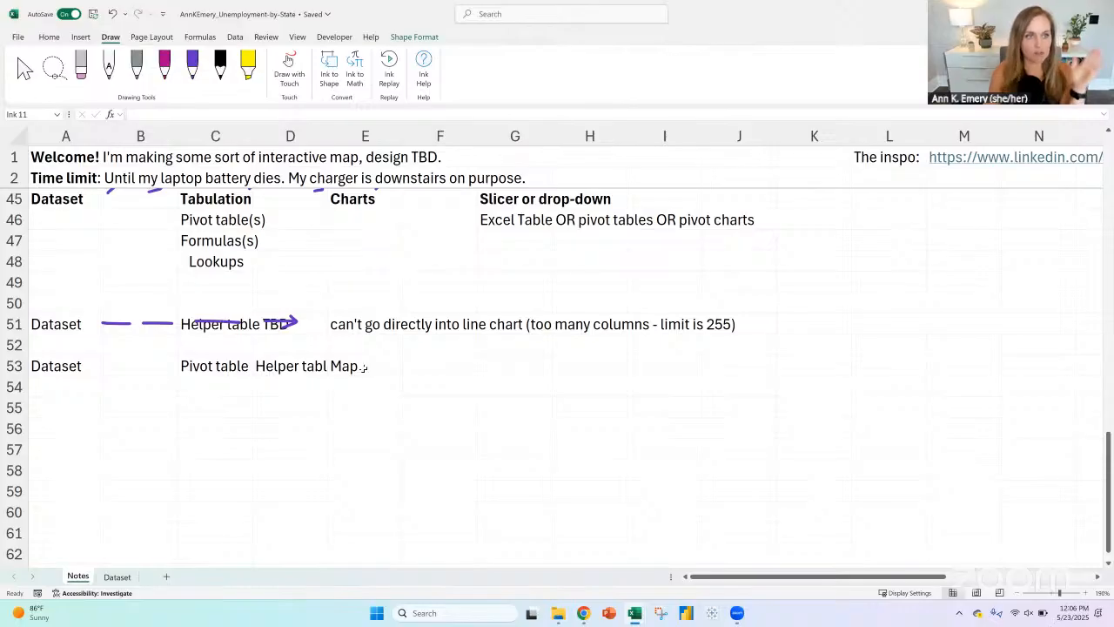
click(342, 324)
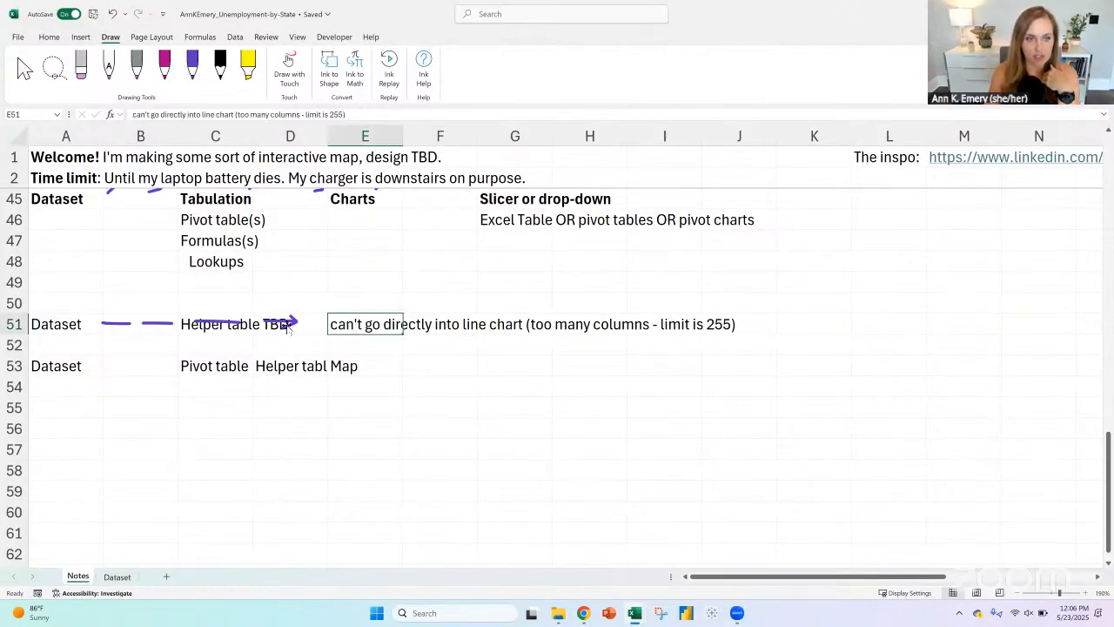
key(Home)
click(392, 324)
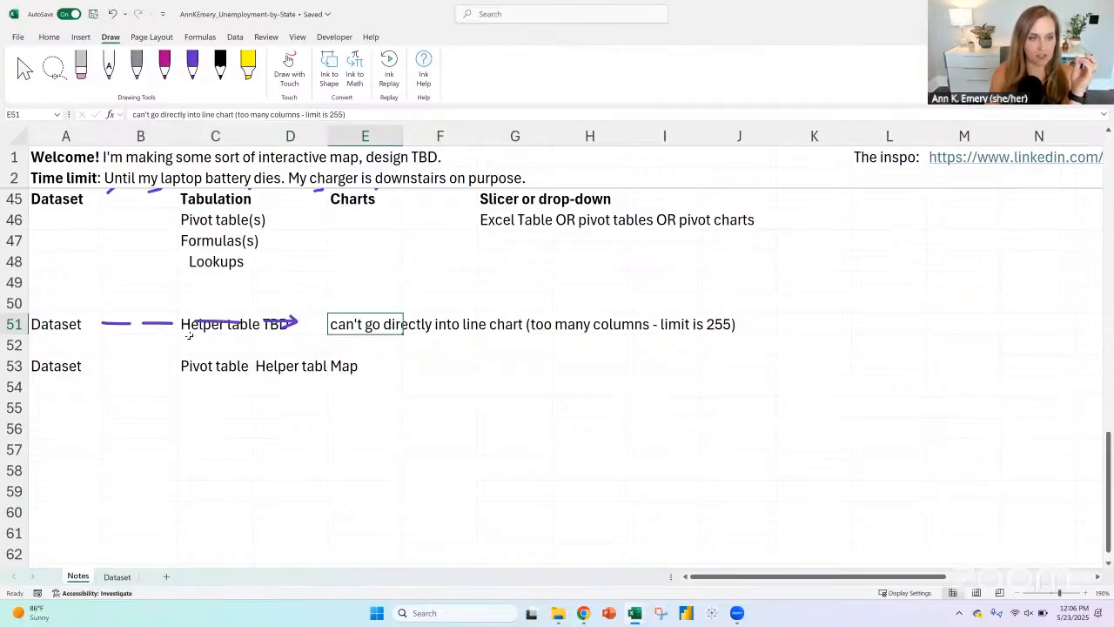
Step: Insert a PivotTable based on Table1 from the Dataset sheet, placed on a new worksheet
click(116, 576)
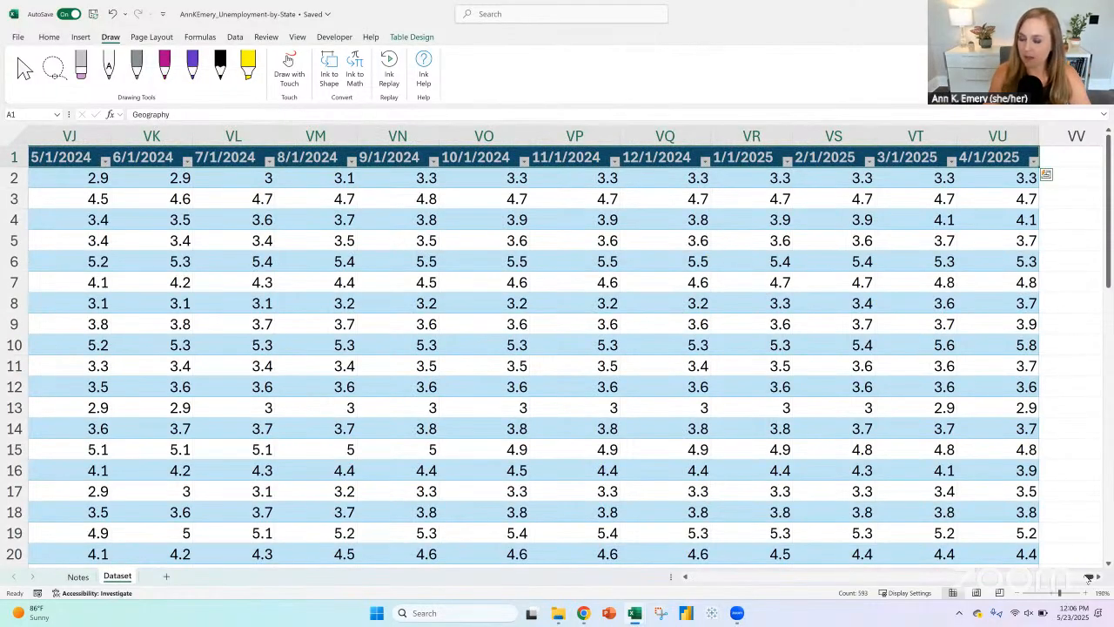
drag(1088, 578, 692, 578)
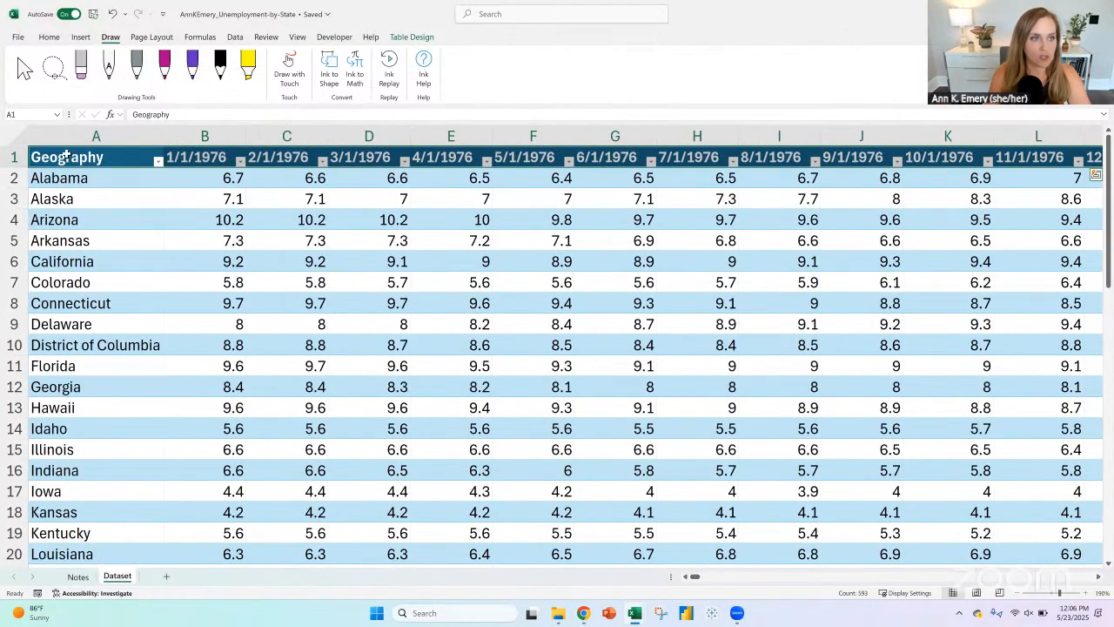
click(65, 154)
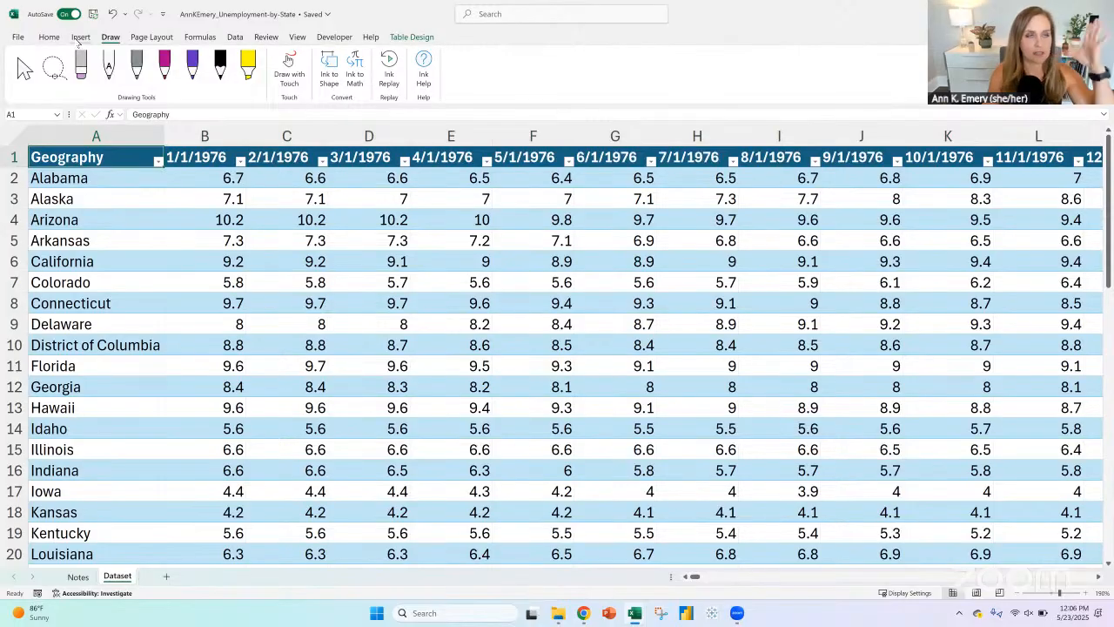
click(80, 37)
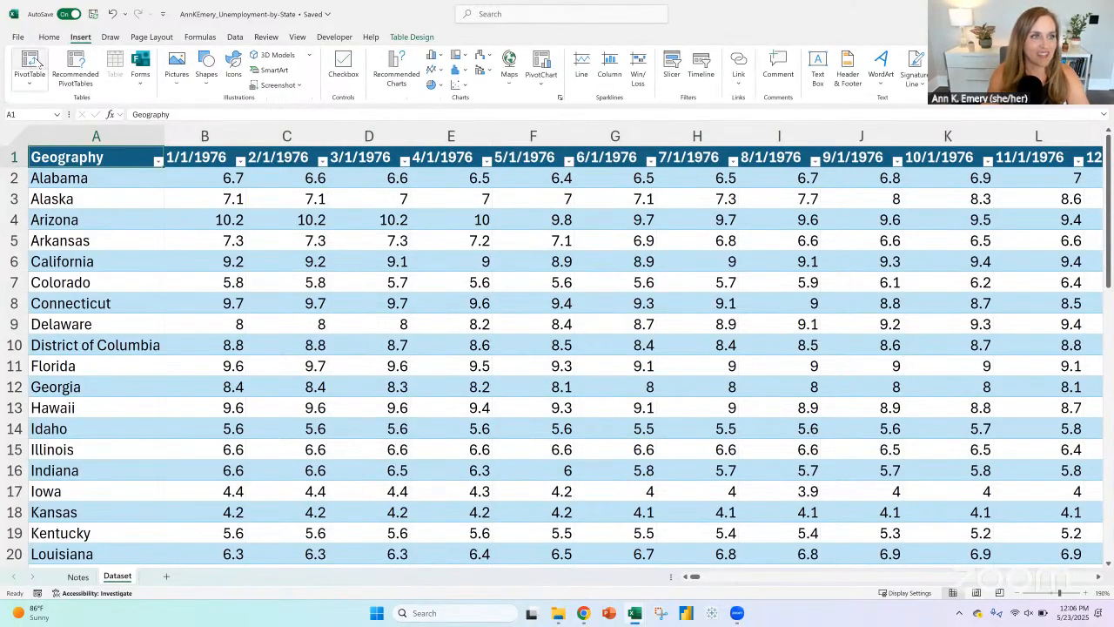
click(39, 59)
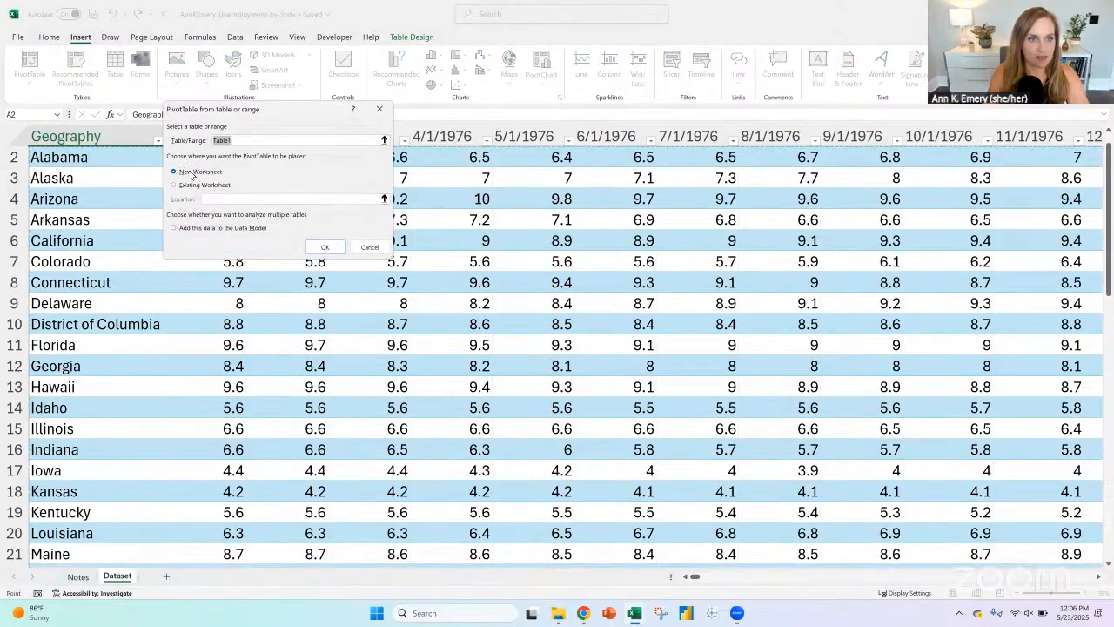
click(324, 247)
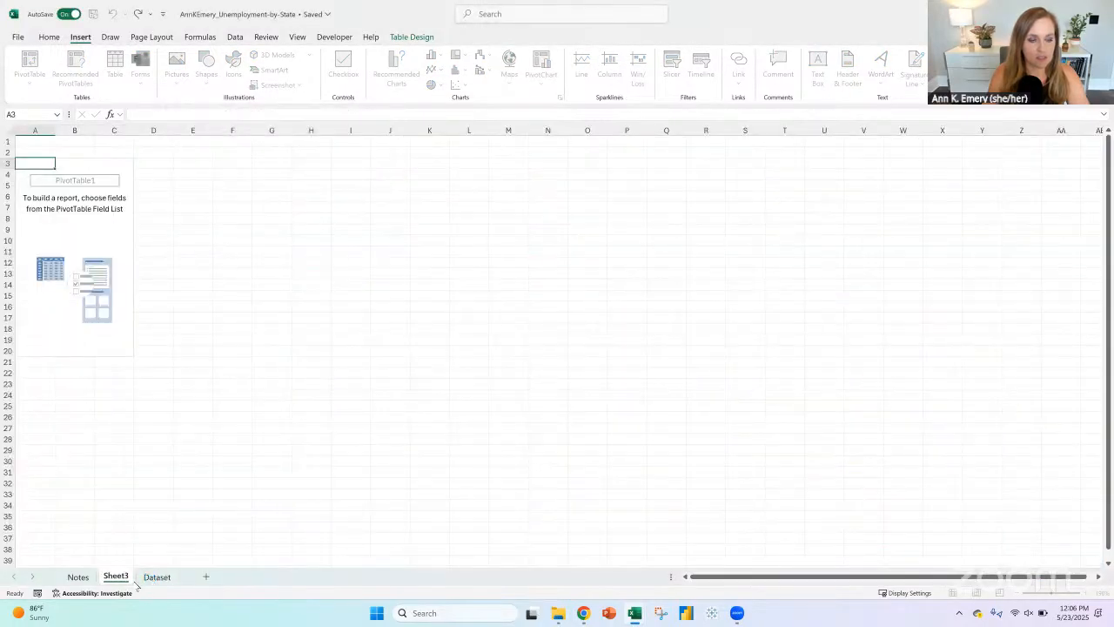
Step: Move the new pivot table sheet after the Dataset sheet and rename it Tabulations
right_click(154, 578)
drag(123, 578, 214, 574)
right_click(171, 576)
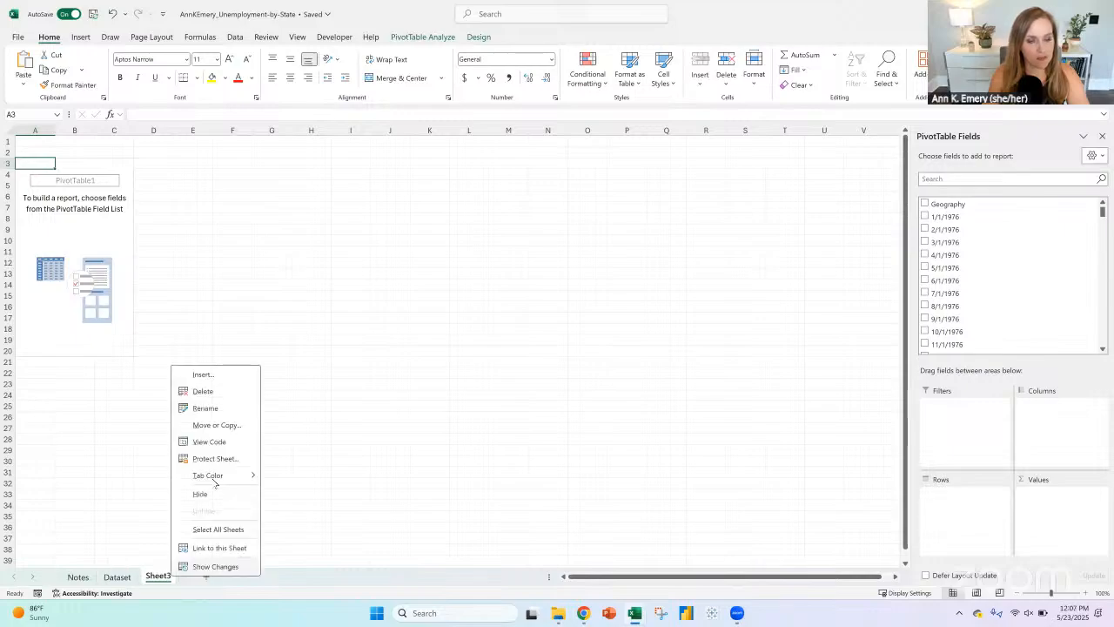
click(206, 407)
text(Tabul)
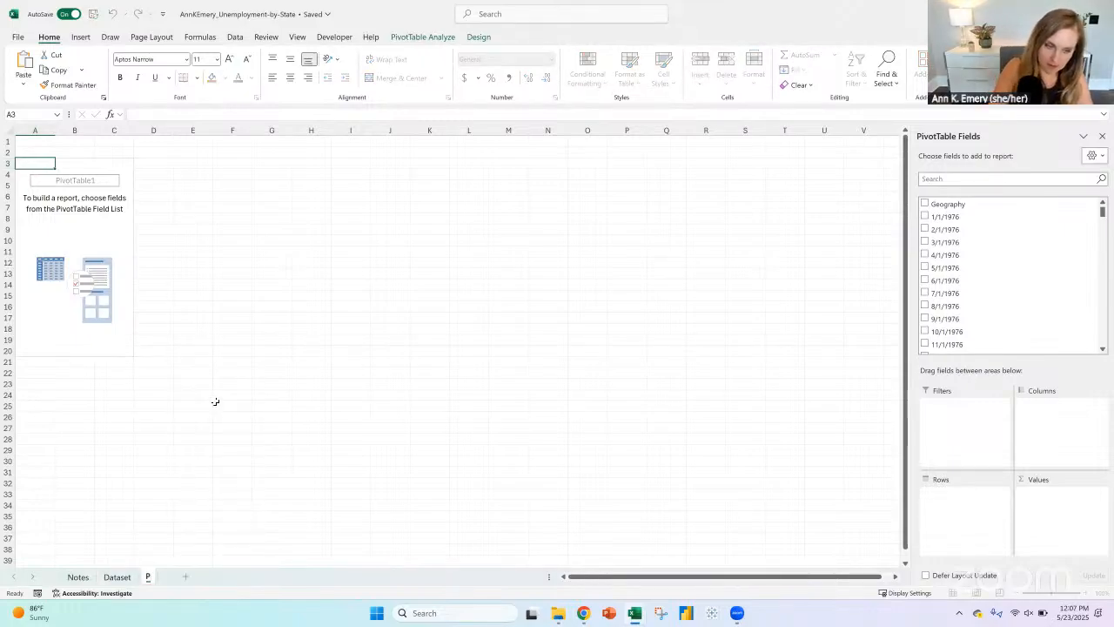
text(ations)
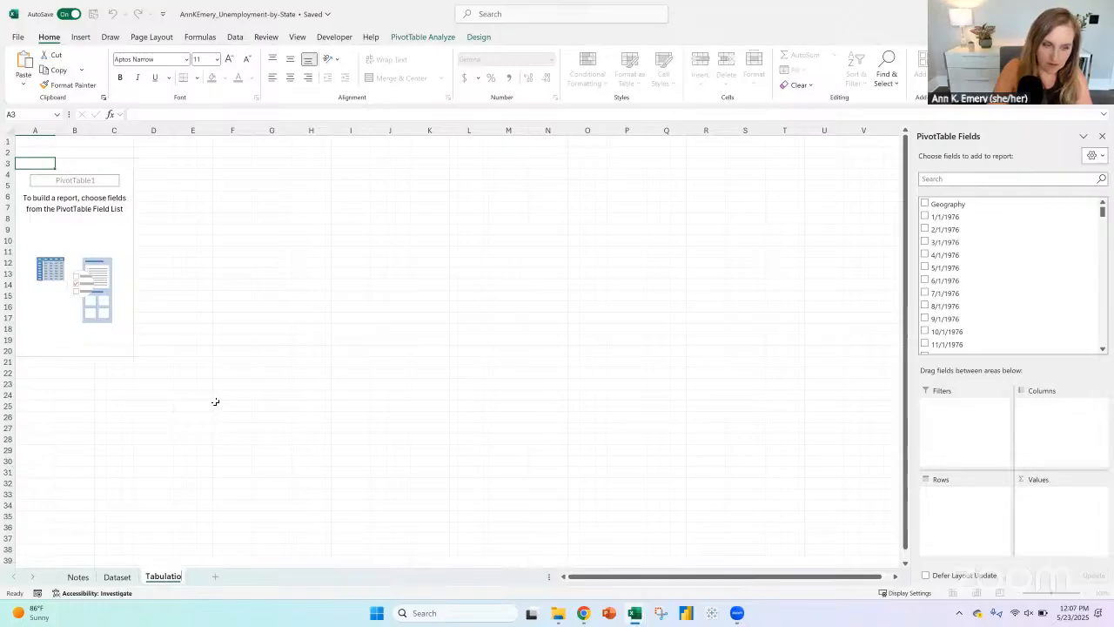
key(Return)
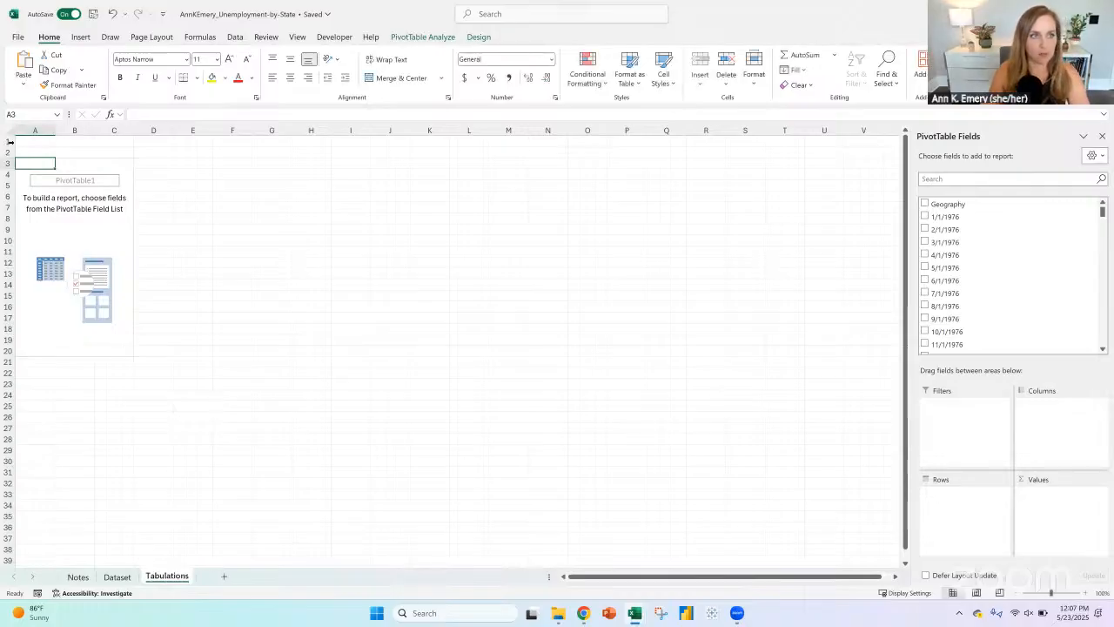
Step: Insert three blank rows above the pivot table and enter the heading "Pivot Table" in A1
click(7, 141)
click(709, 61)
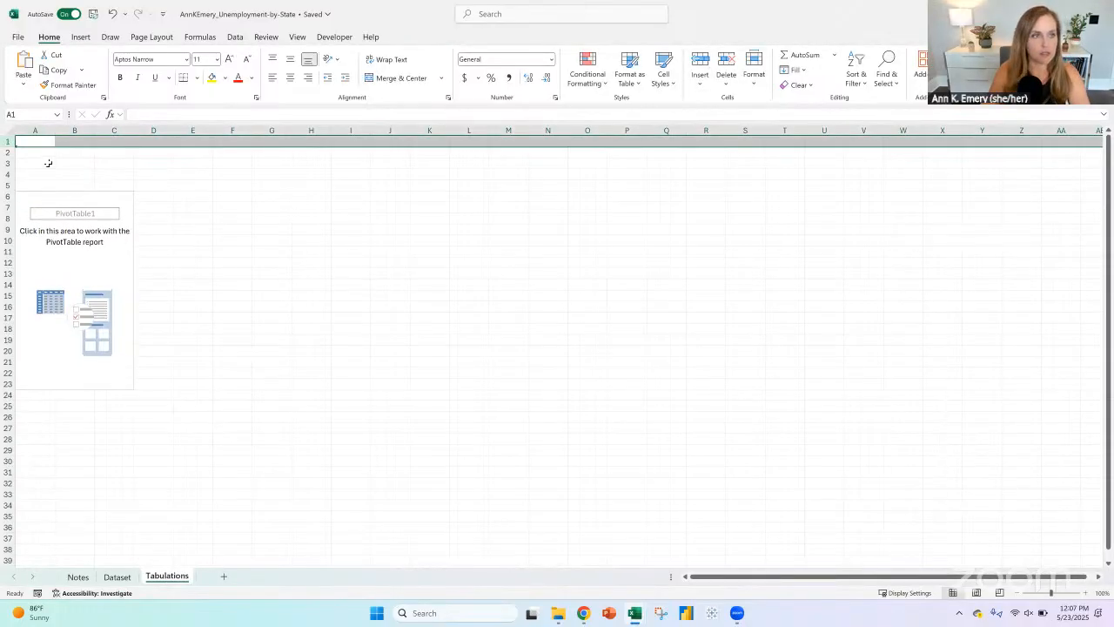
click(40, 141)
text(Piv)
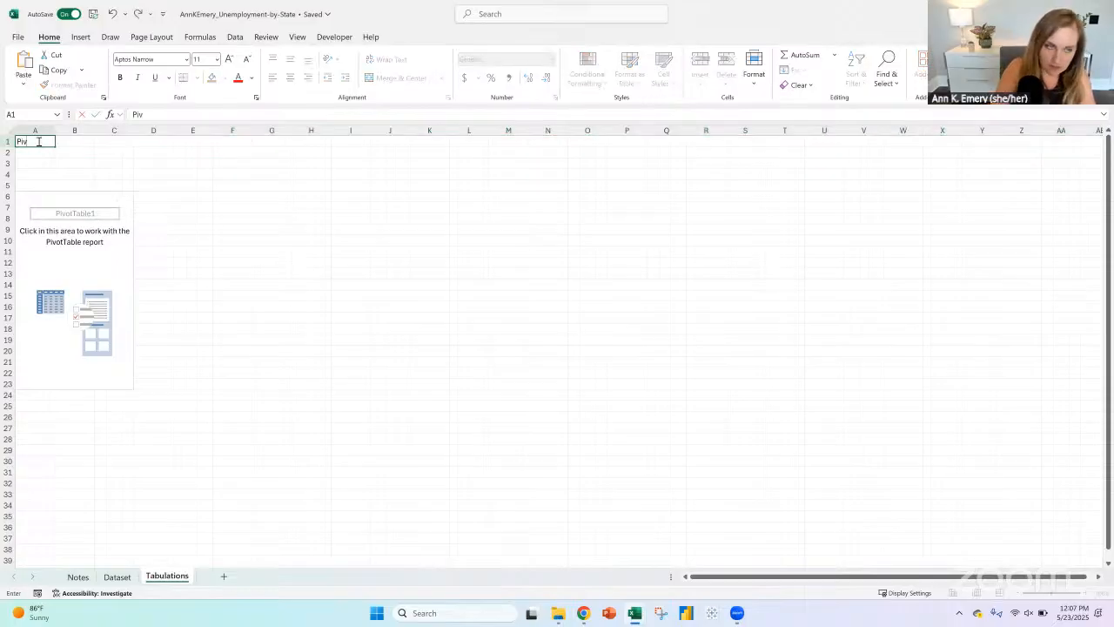
text(ot Table)
Step: Enter the heading "Helper Tables" in K1 and change the A1 heading to "Pivot Tables"
key(Right)
key(Right)
key(Right)
key(Right)
key(Right)
key(Right)
key(Right)
key(Right)
key(Right)
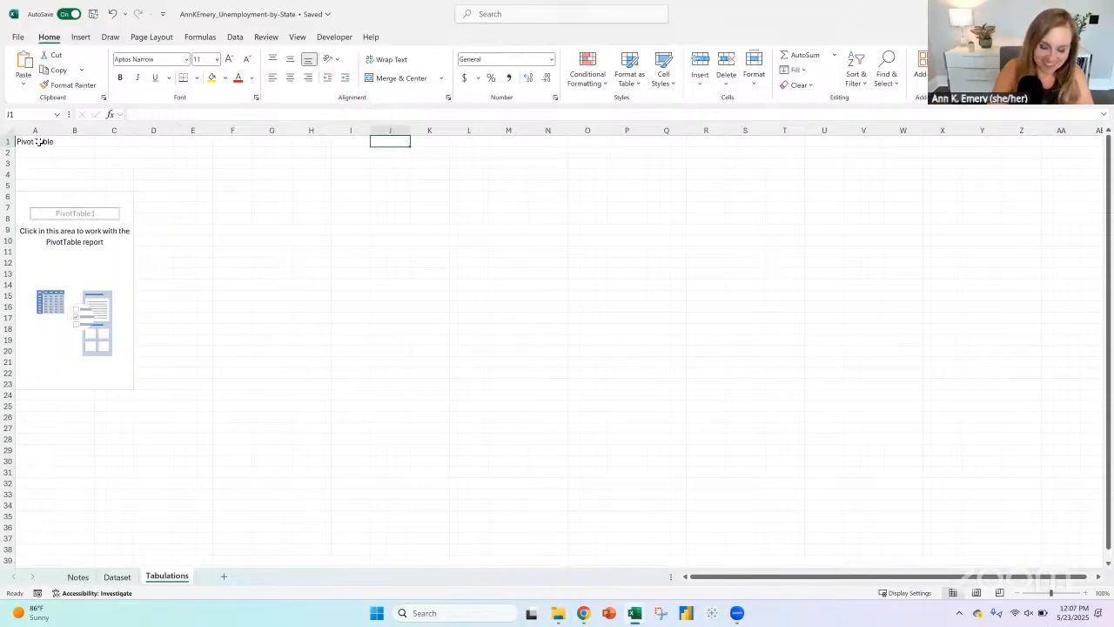
key(Tab)
text(Helper Tables)
key(Return)
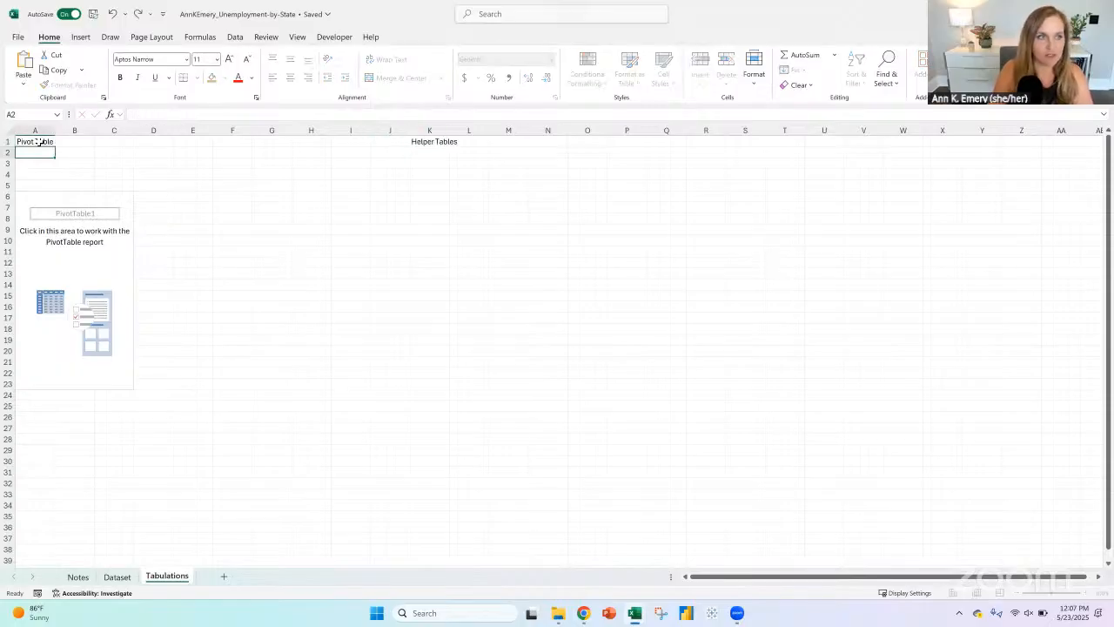
click(24, 144)
click(199, 111)
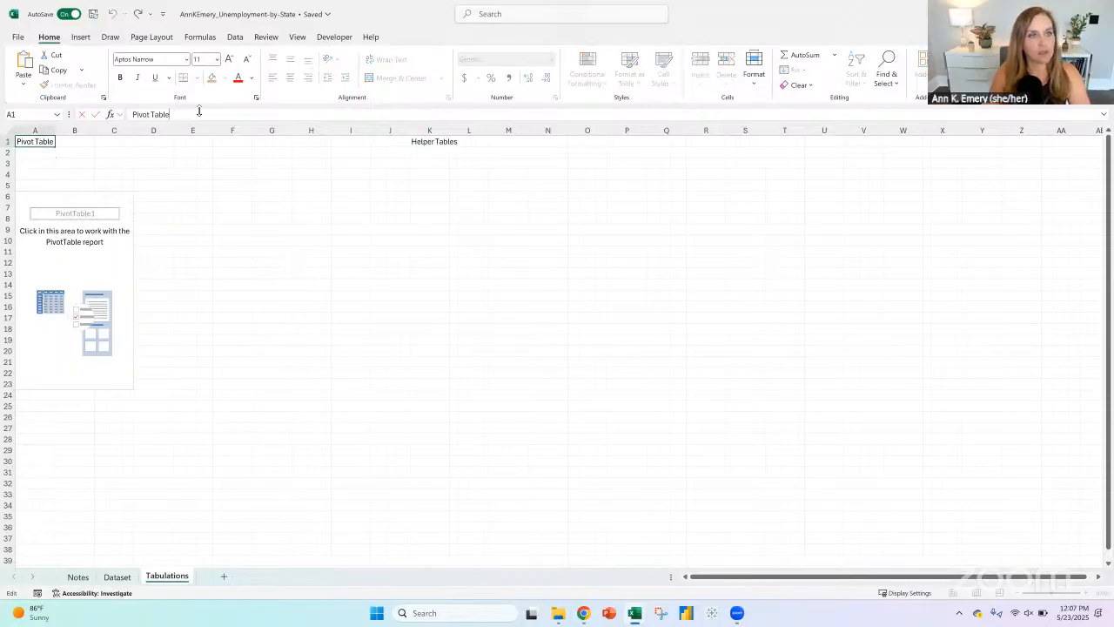
text(s)
click(35, 159)
Step: Make the row 1 headings bold and freeze the top row of the Tabulations sheet
click(7, 141)
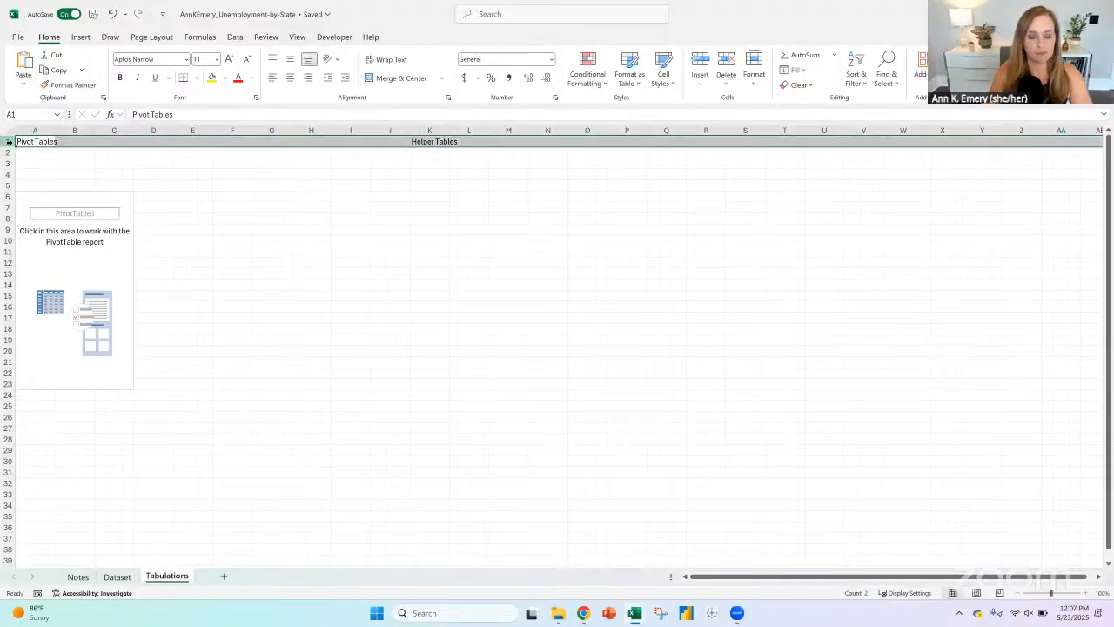
key(ctrl+b)
click(297, 37)
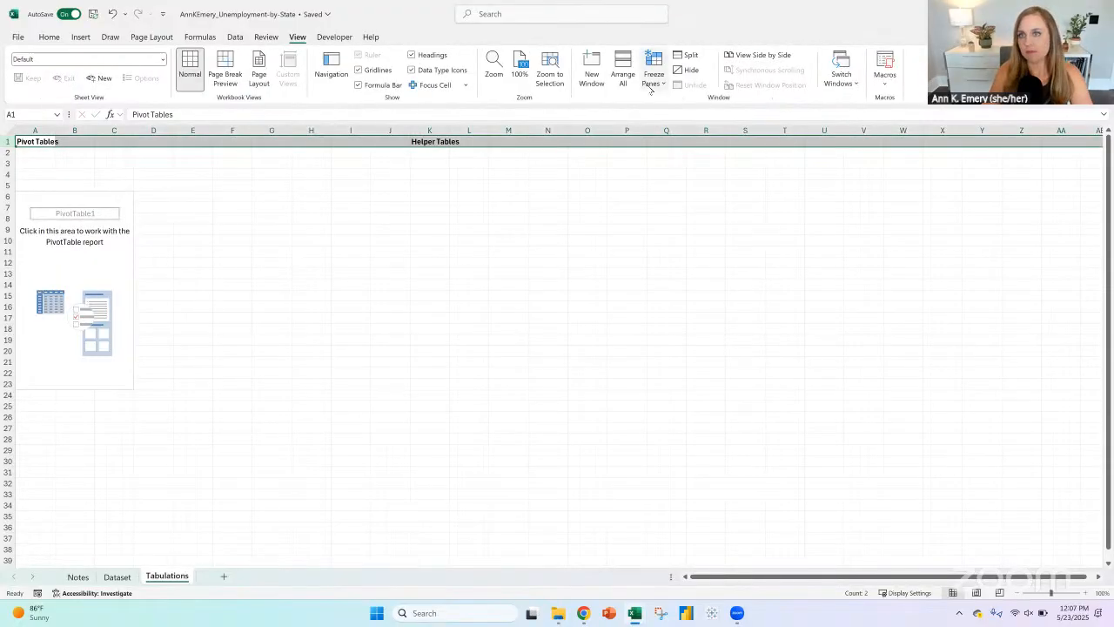
click(654, 77)
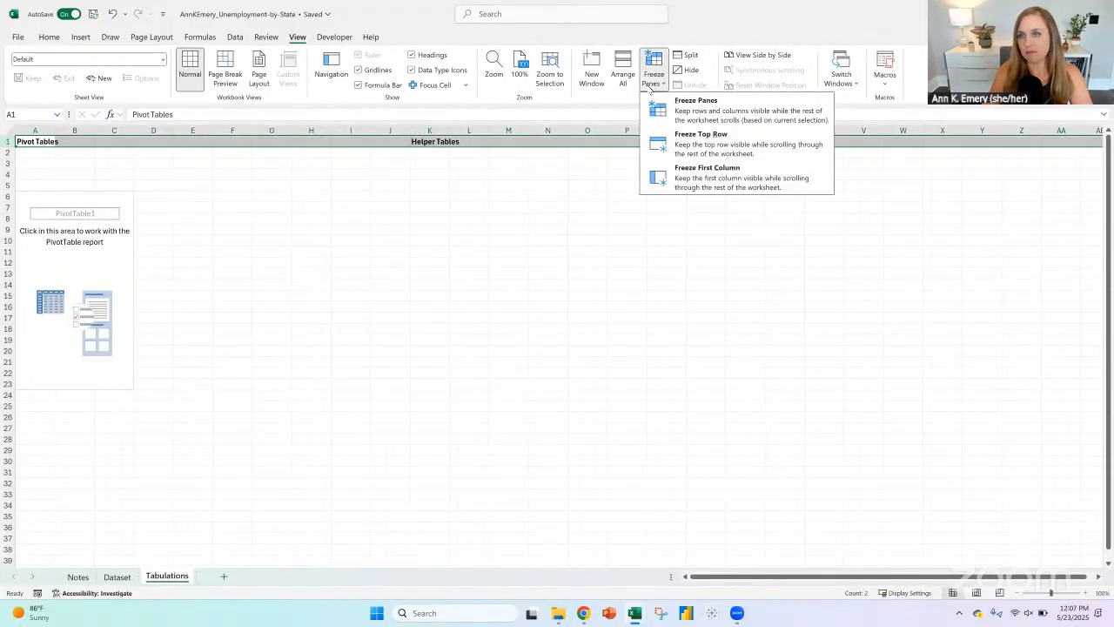
click(703, 141)
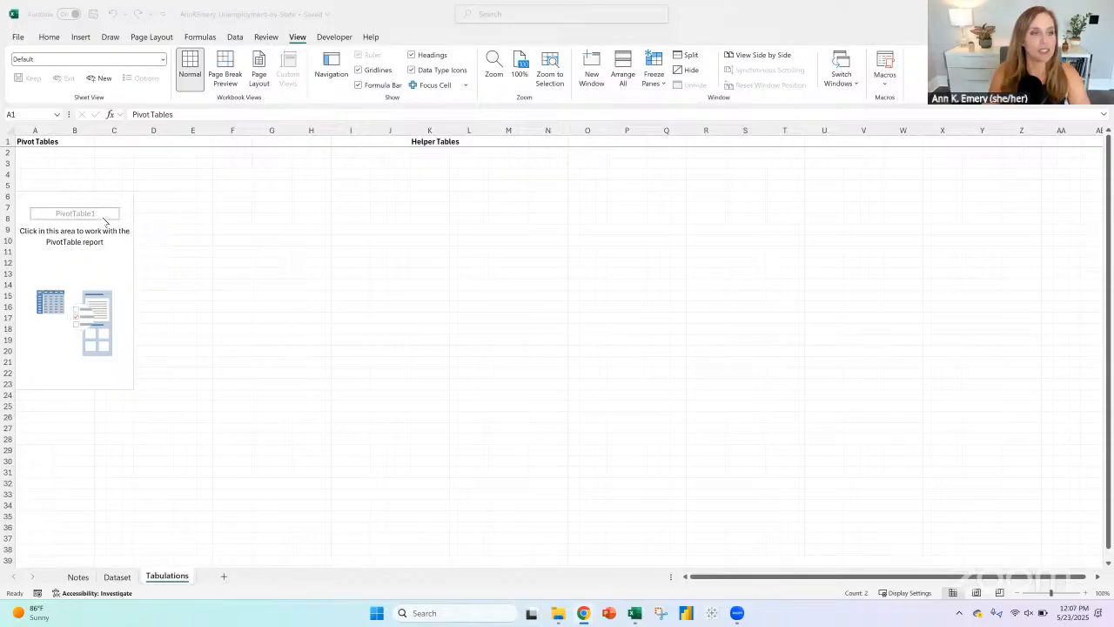
Step: Select the empty pivot table to show its field list and enlarge the Tabulations sheet to 150%
click(39, 198)
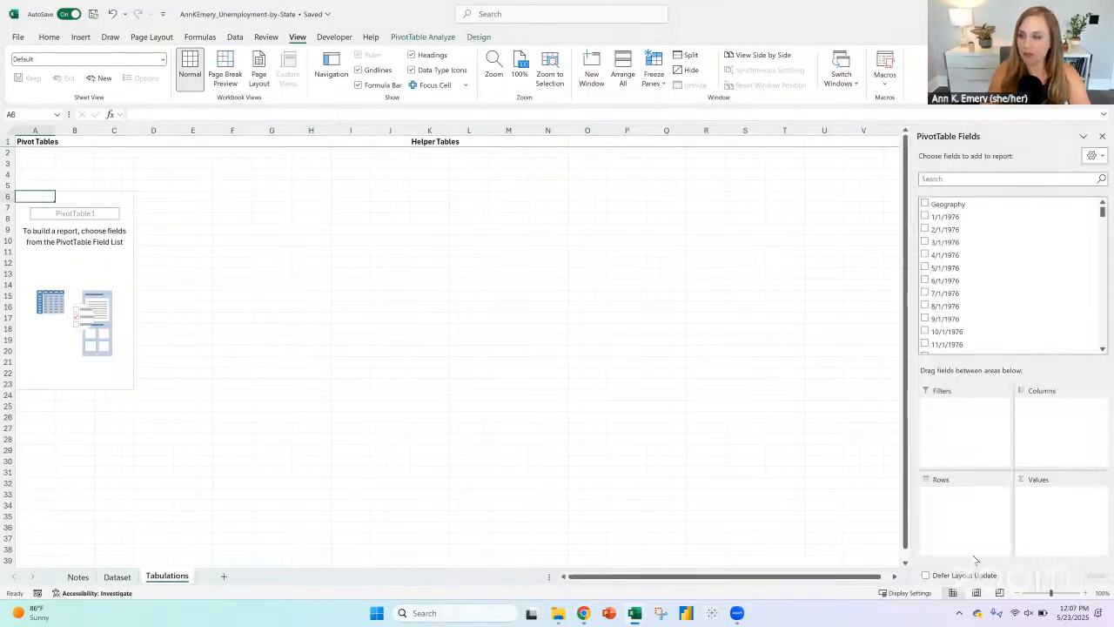
click(1084, 593)
click(1085, 594)
click(1086, 593)
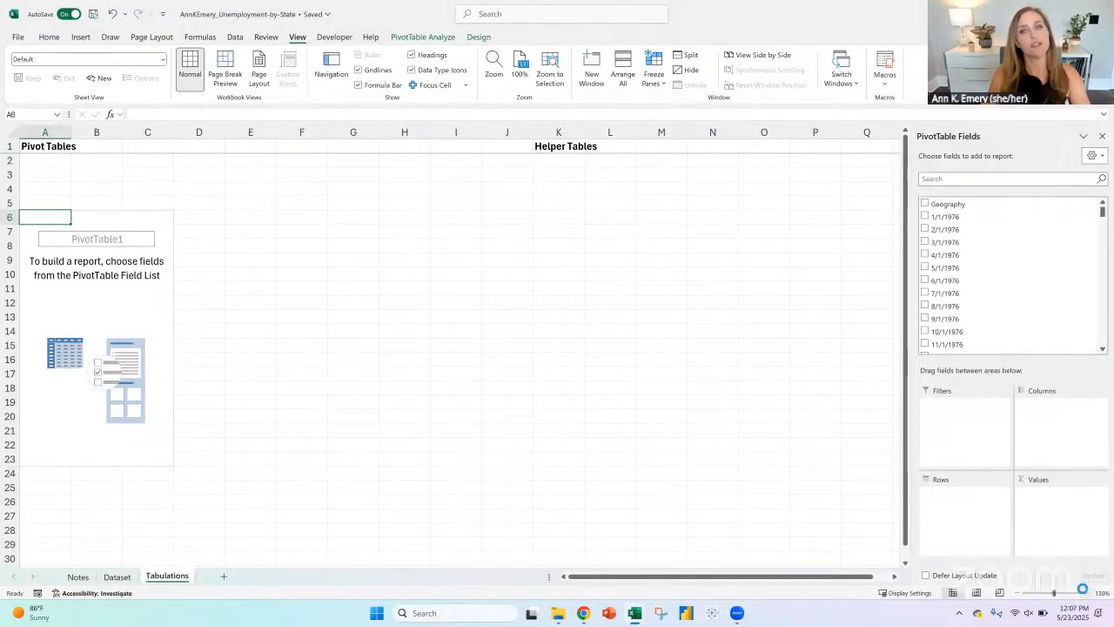
click(1085, 593)
click(1085, 594)
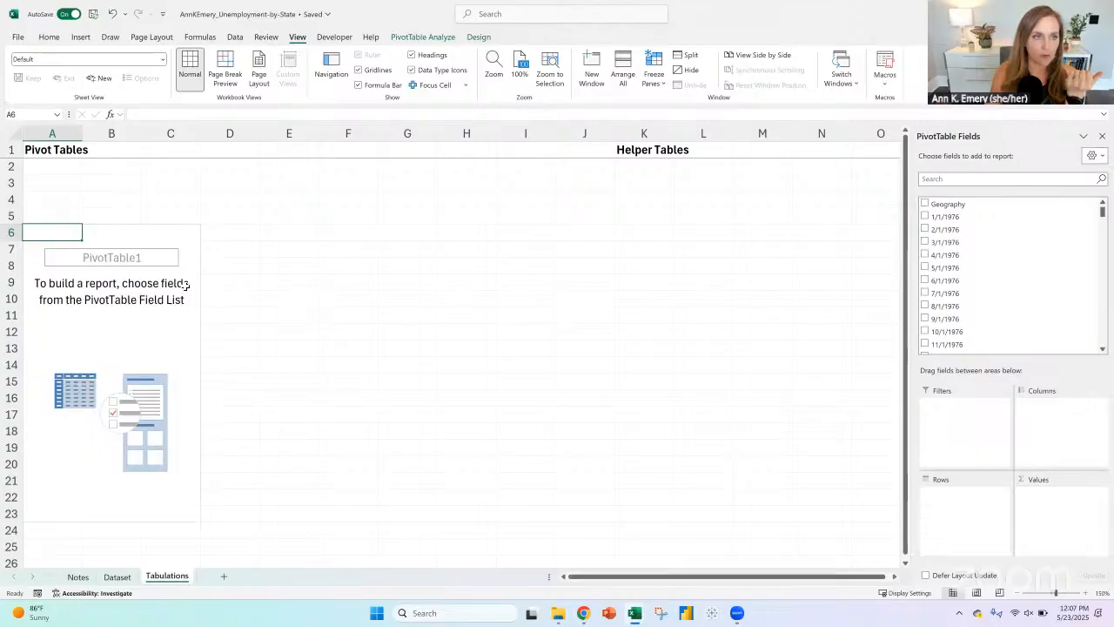
Step: Strike through only the words "Excel Table" in G46 of the Notes sheet, under the Slicer or drop-down heading
click(77, 576)
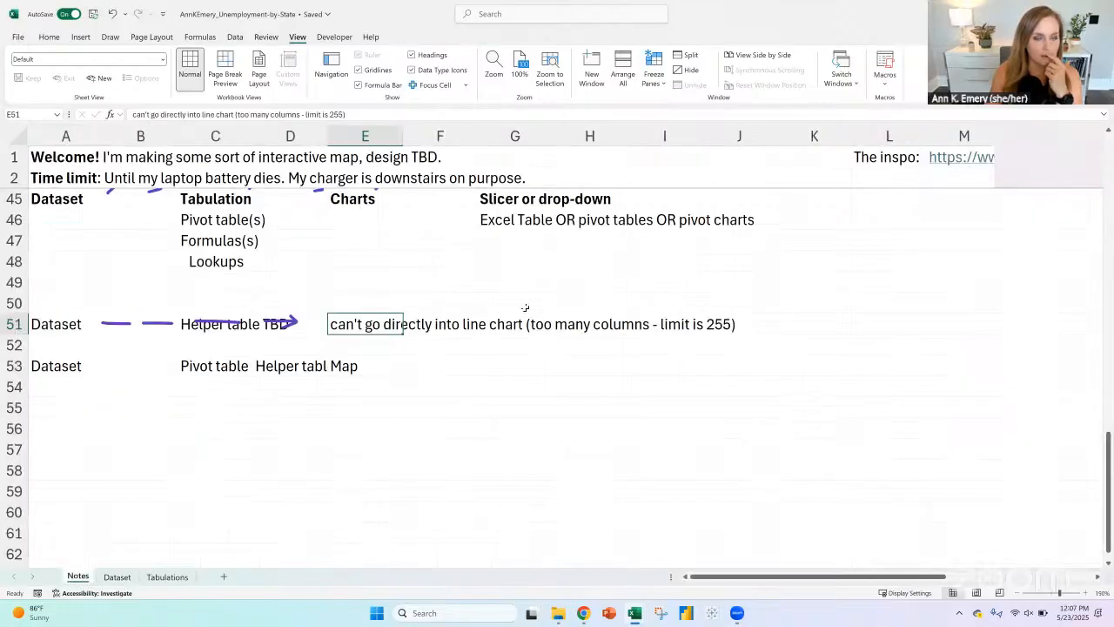
click(272, 333)
scroll(514, 260, up, 2)
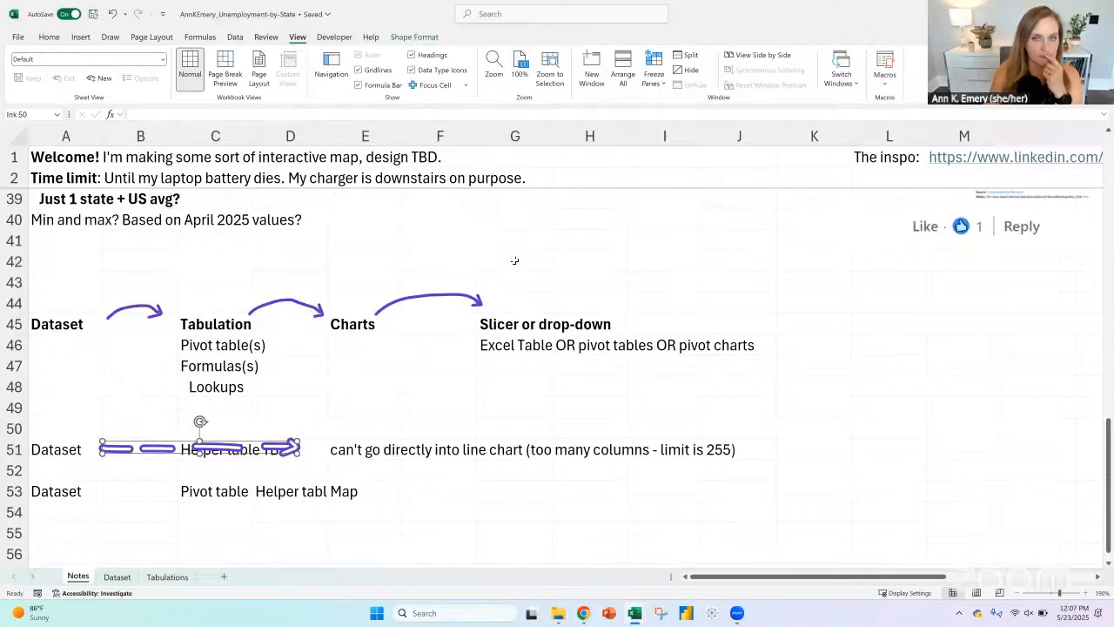
click(514, 346)
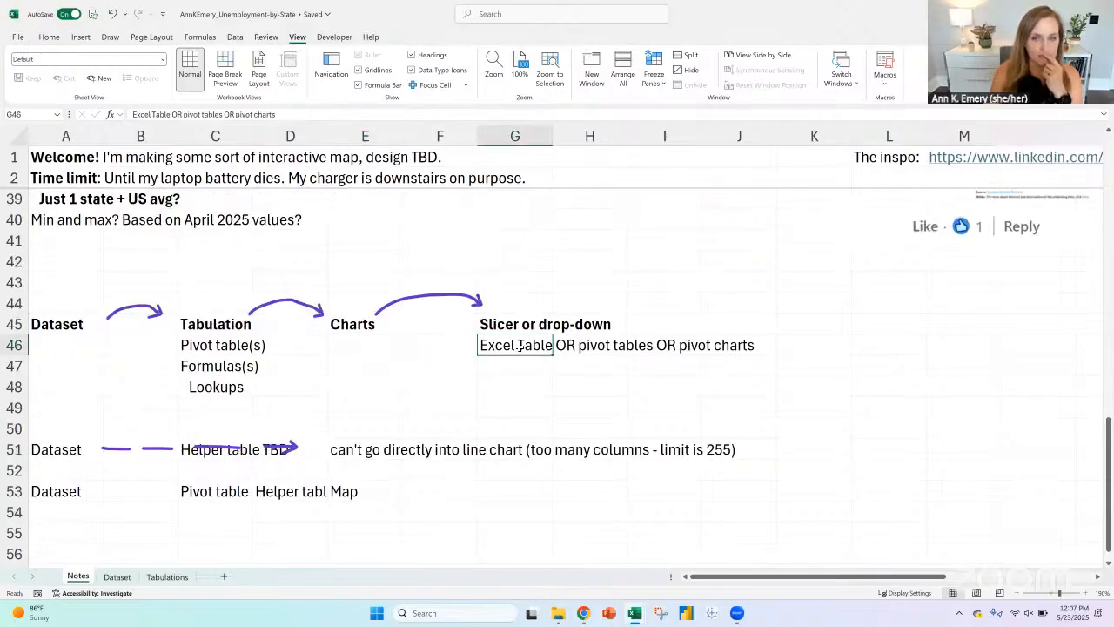
drag(171, 114, 33, 33)
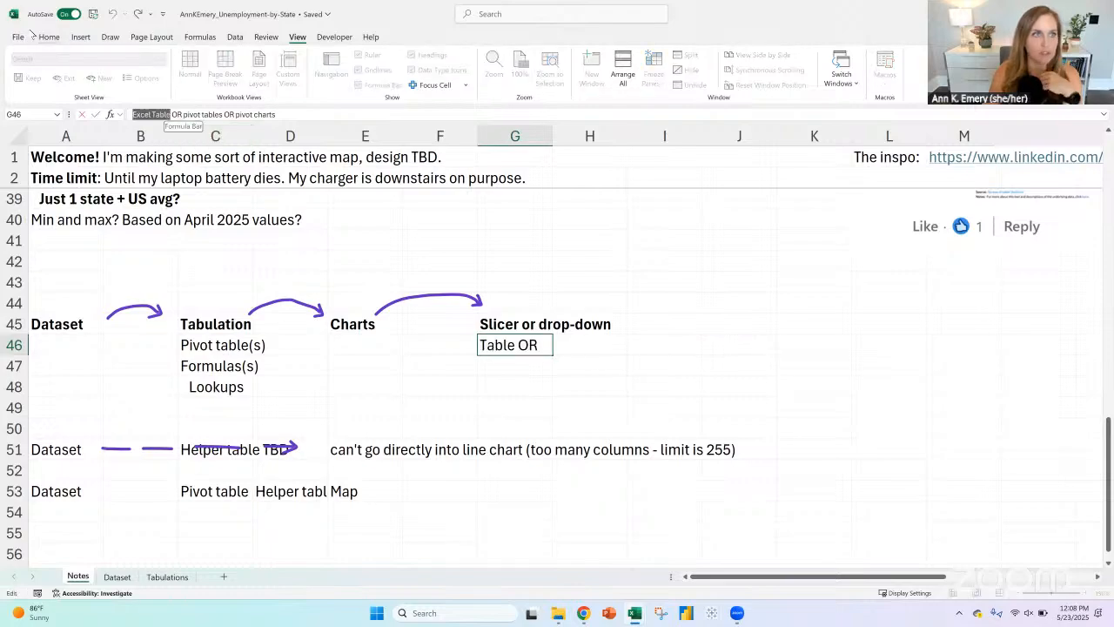
click(49, 36)
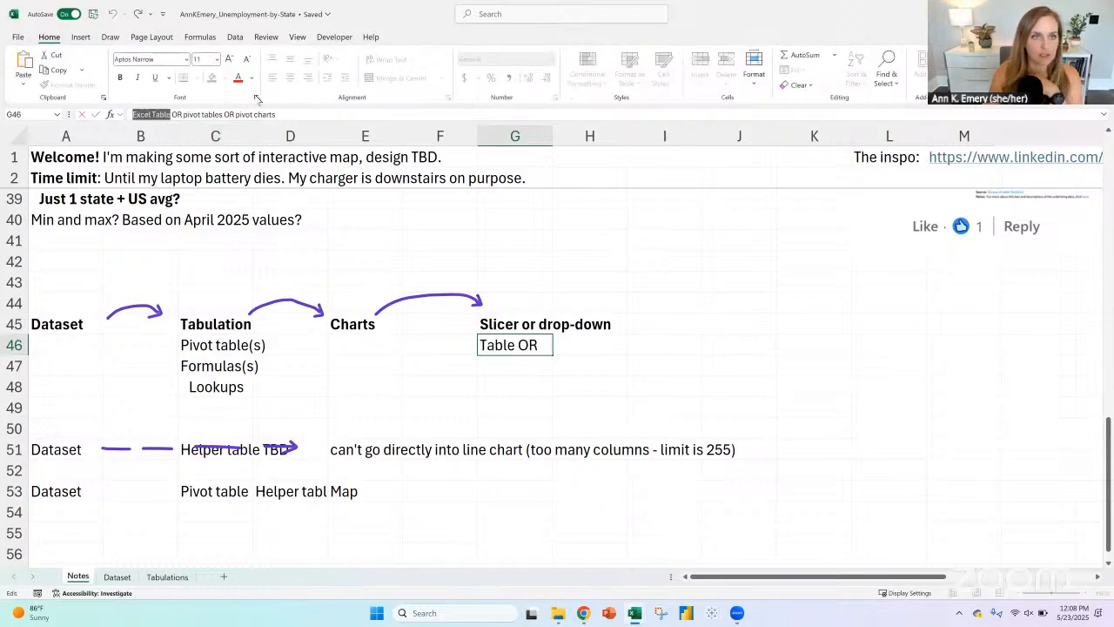
click(257, 98)
click(170, 168)
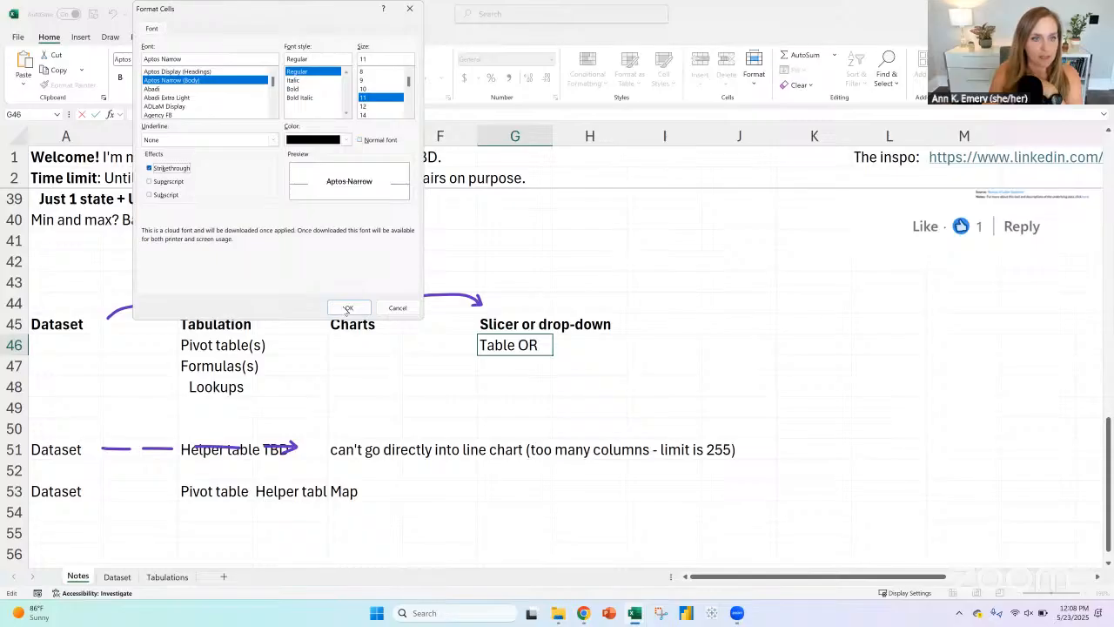
click(347, 308)
click(448, 378)
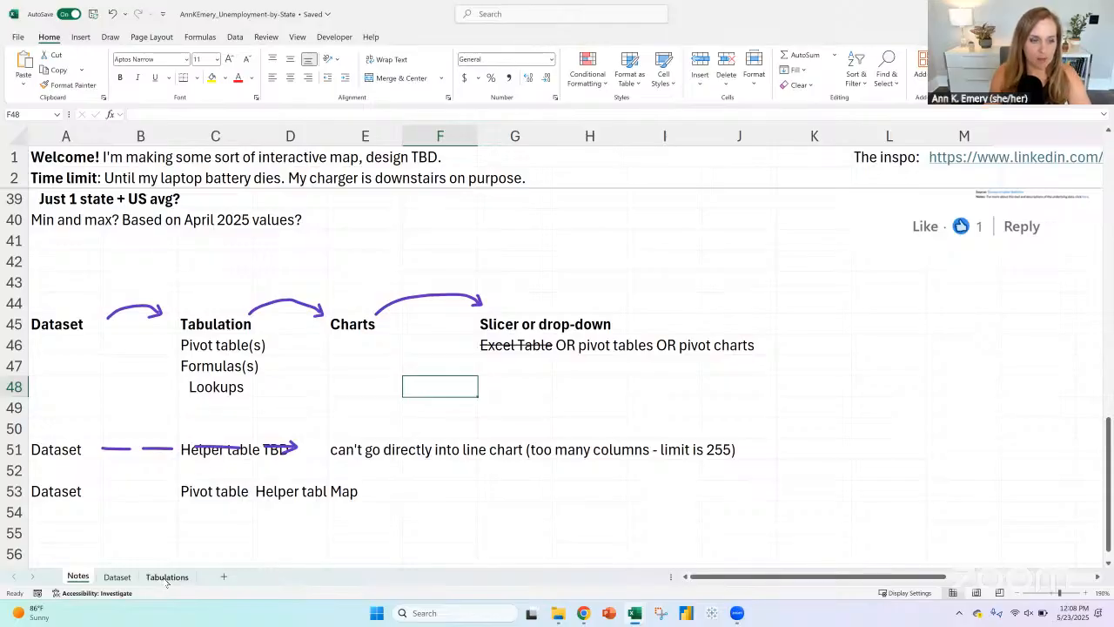
Step: Number the dashboard sketch in purple ink with a circled 1 above the bar chart, 2 above the map and 3 above the line chart
scroll(222, 302, up, 12)
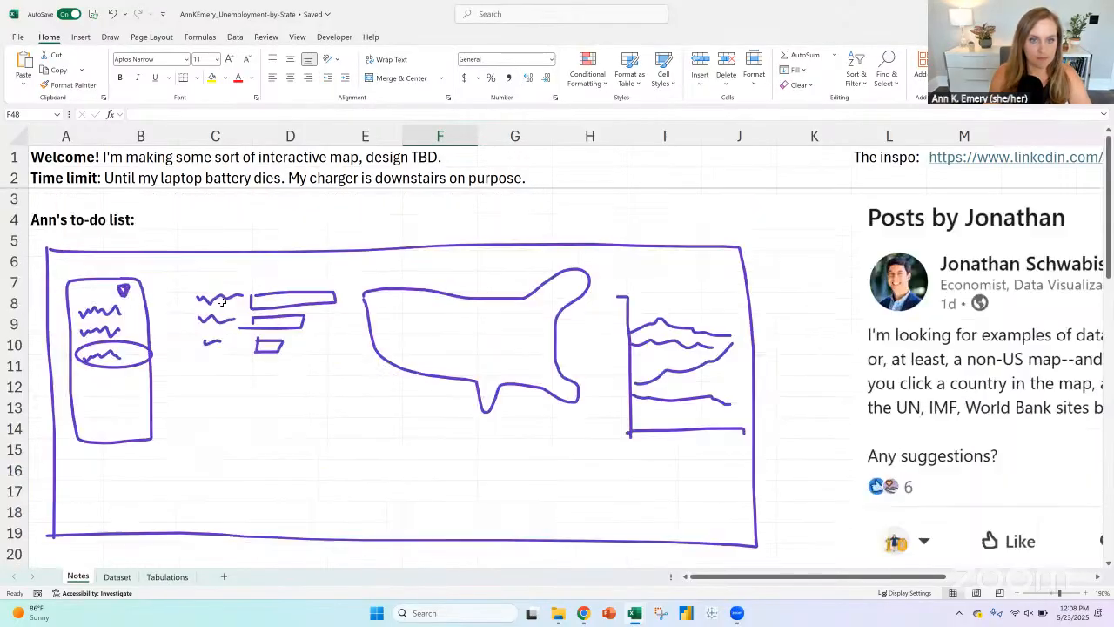
click(150, 36)
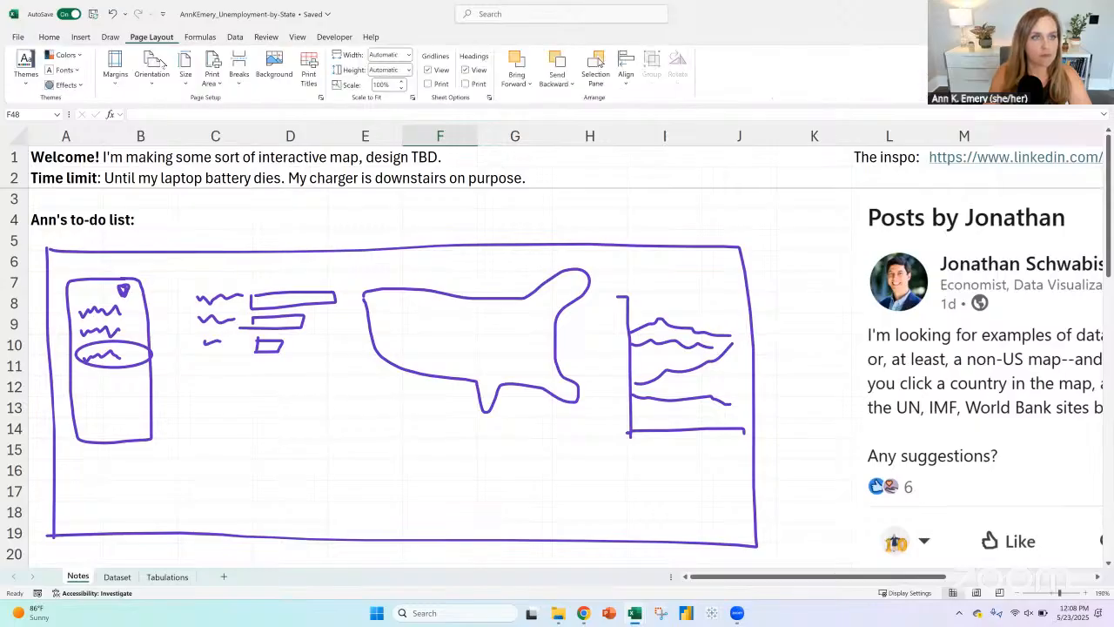
click(110, 36)
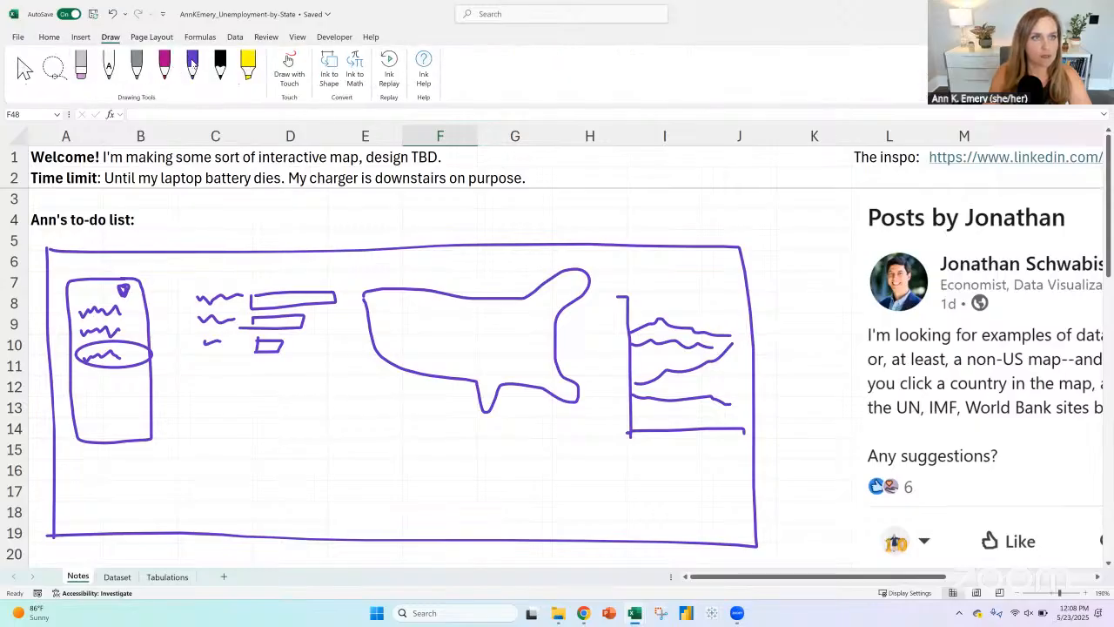
click(192, 62)
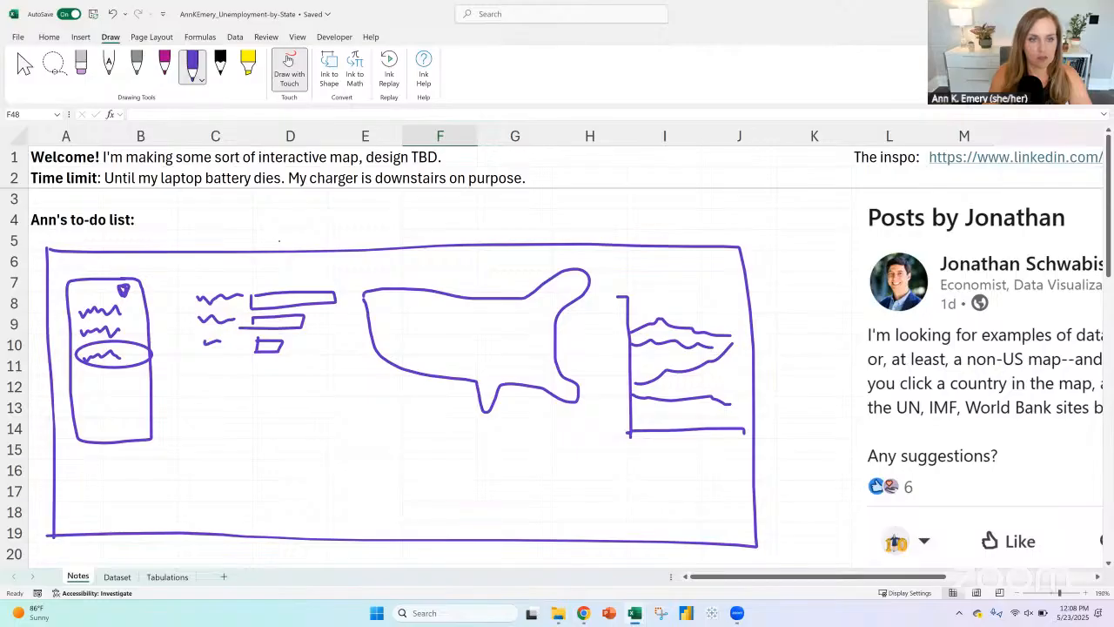
mouse_move(269, 222)
mouse_down()
mouse_move(268, 244)
mouse_move(289, 233)
mouse_move(283, 219)
mouse_up()
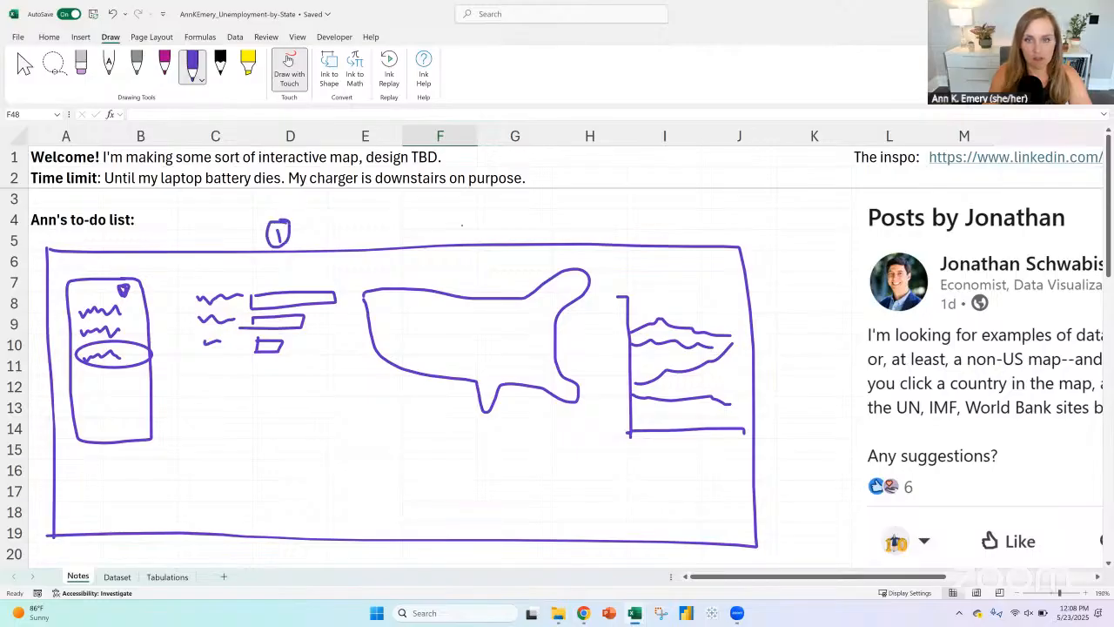
mouse_move(463, 228)
mouse_down()
mouse_move(483, 239)
mouse_move(474, 214)
mouse_up()
mouse_move(645, 217)
mouse_down()
mouse_move(661, 223)
mouse_move(648, 230)
mouse_move(638, 209)
mouse_move(634, 239)
mouse_move(663, 207)
mouse_up()
Step: Ink a line spanning the bar chart and map, a bracket over the line chart, and a curved double-headed arrow between charts 1 and 2
drag(229, 254, 754, 255)
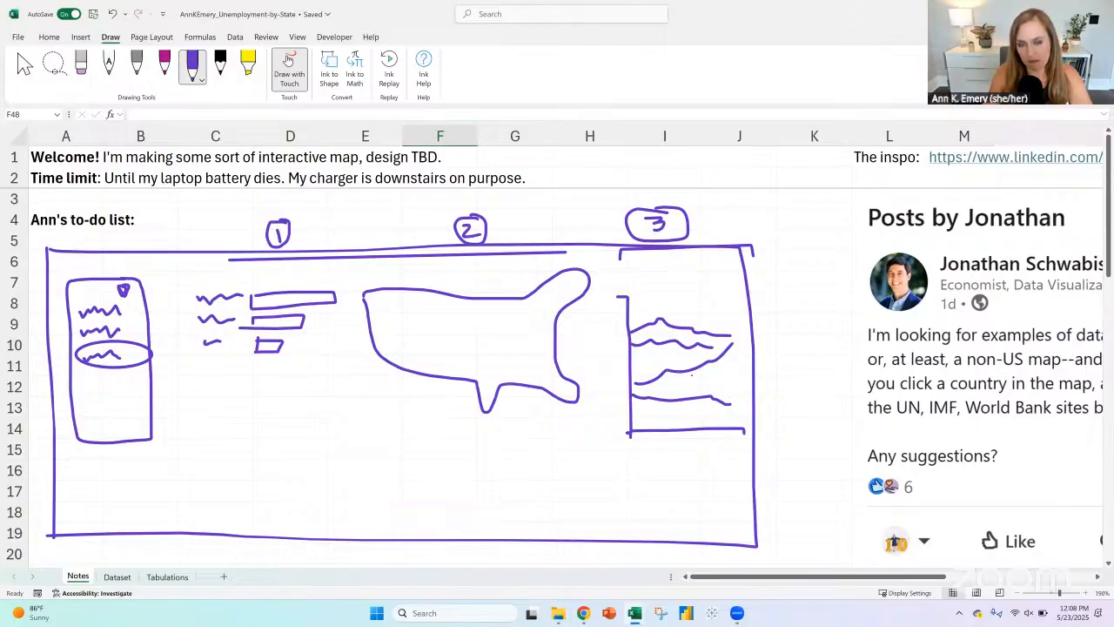
drag(344, 410, 378, 409)
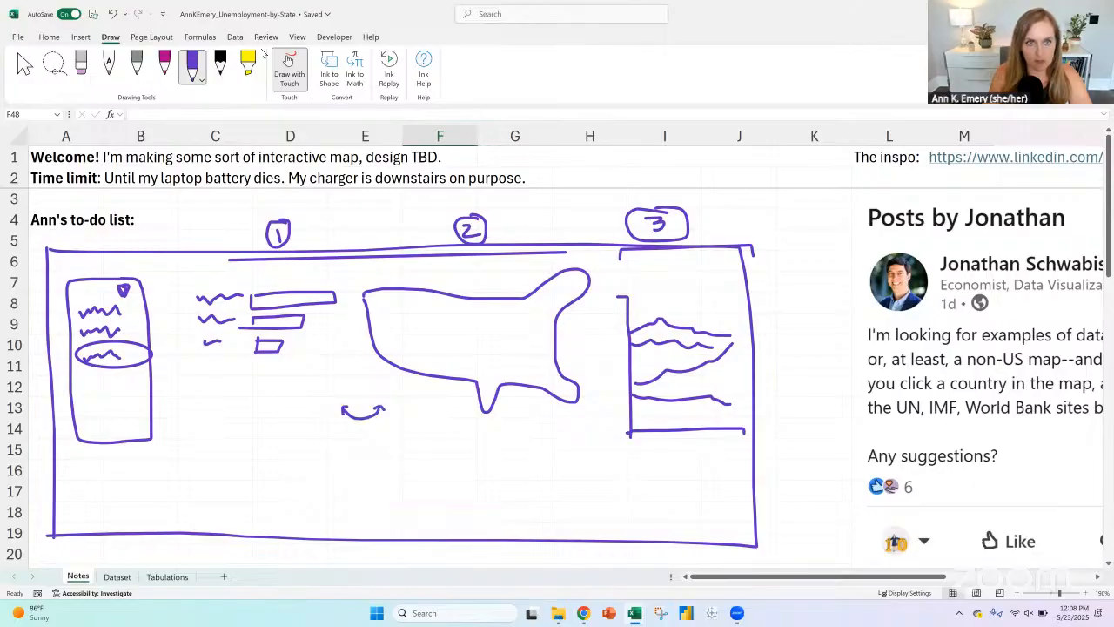
click(289, 59)
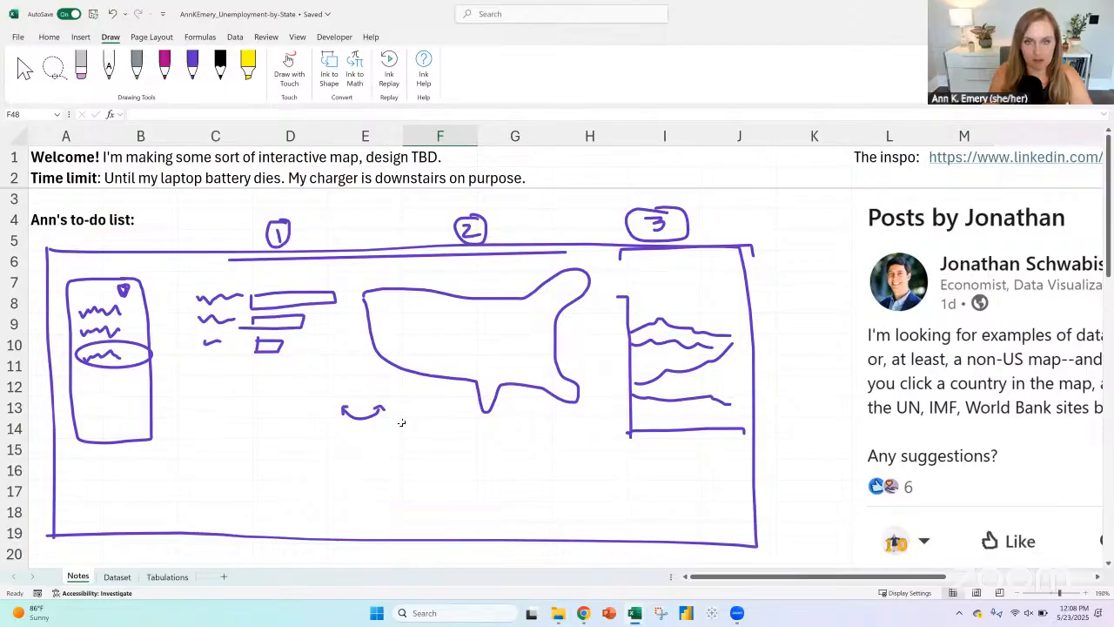
Step: Review the data flow notes below the sketch, and look over the pivot table's available fields on the Tabulations sheet
scroll(379, 374, down, 10)
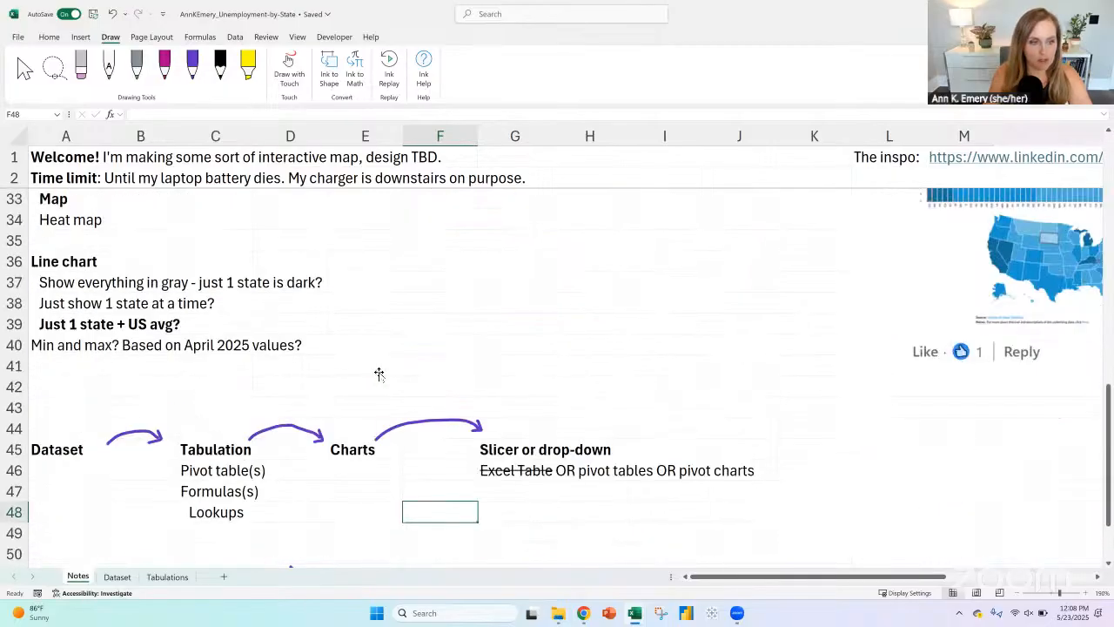
scroll(379, 374, down, 4)
scroll(378, 370, up, 2)
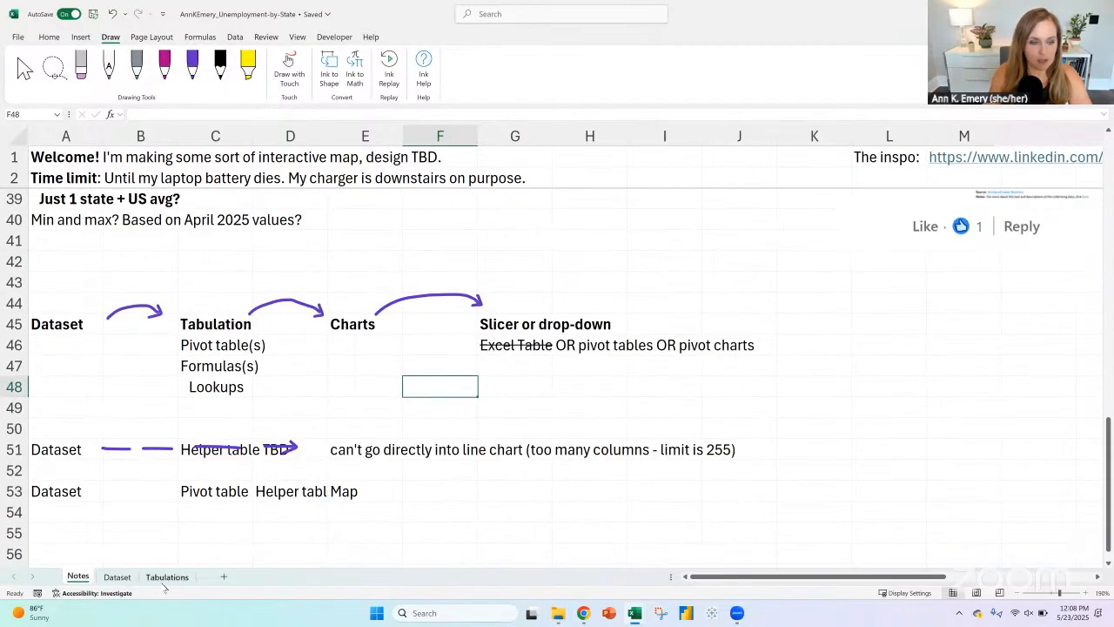
click(165, 577)
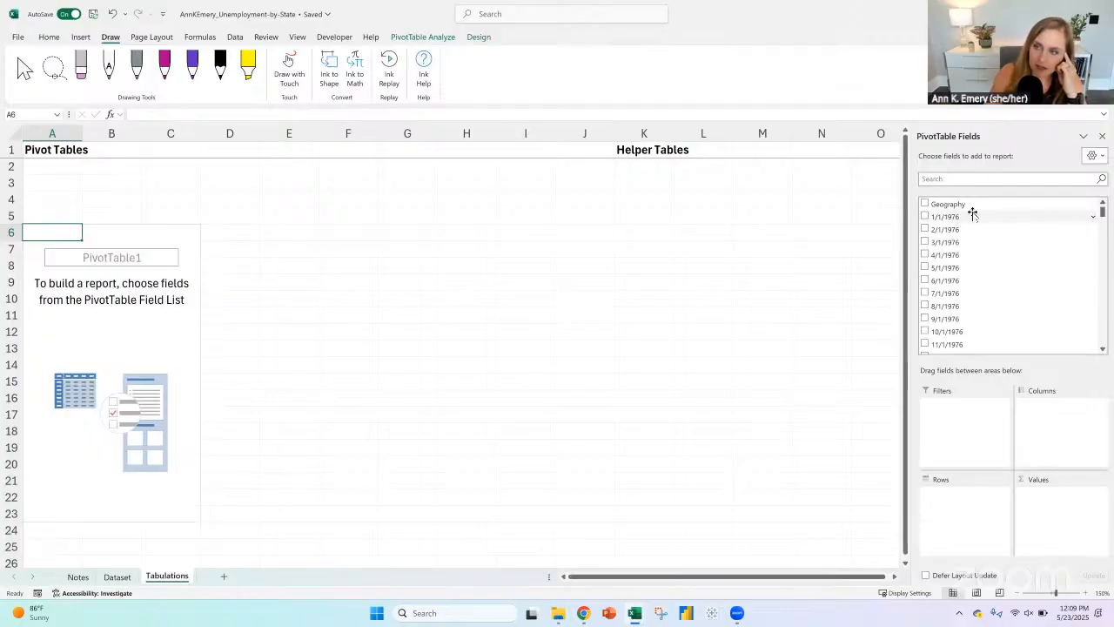
mouse_move(1103, 212)
mouse_down()
mouse_move(1109, 274)
mouse_move(1103, 193)
mouse_up()
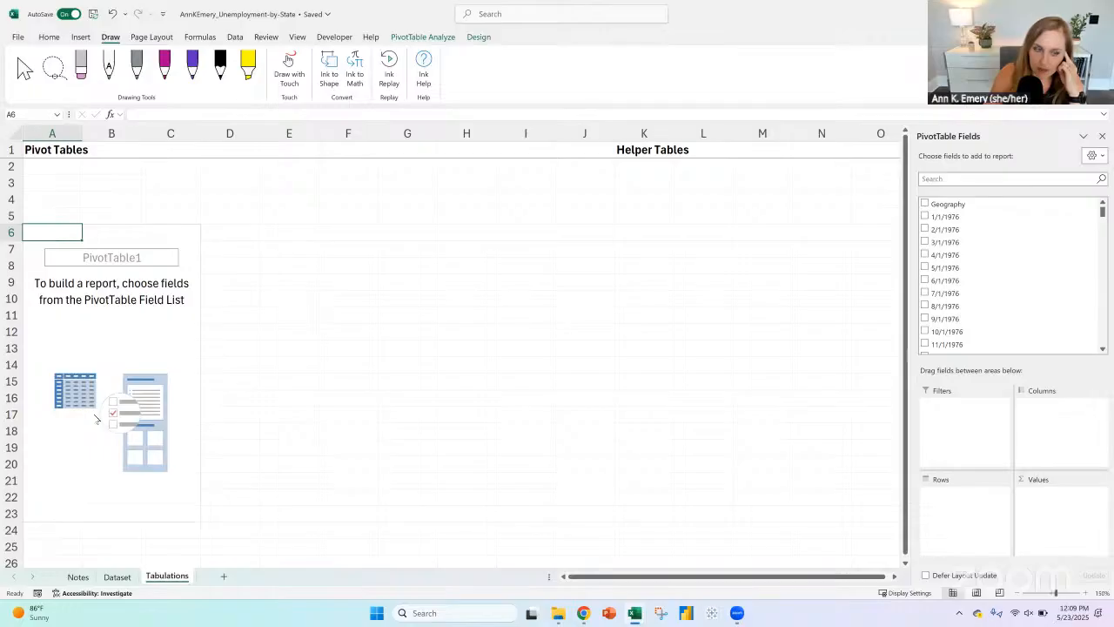
Step: Build the pivot table at A6 of the Tabulations sheet with Geography as rows and the sum of 4/1/2025 as values
click(76, 577)
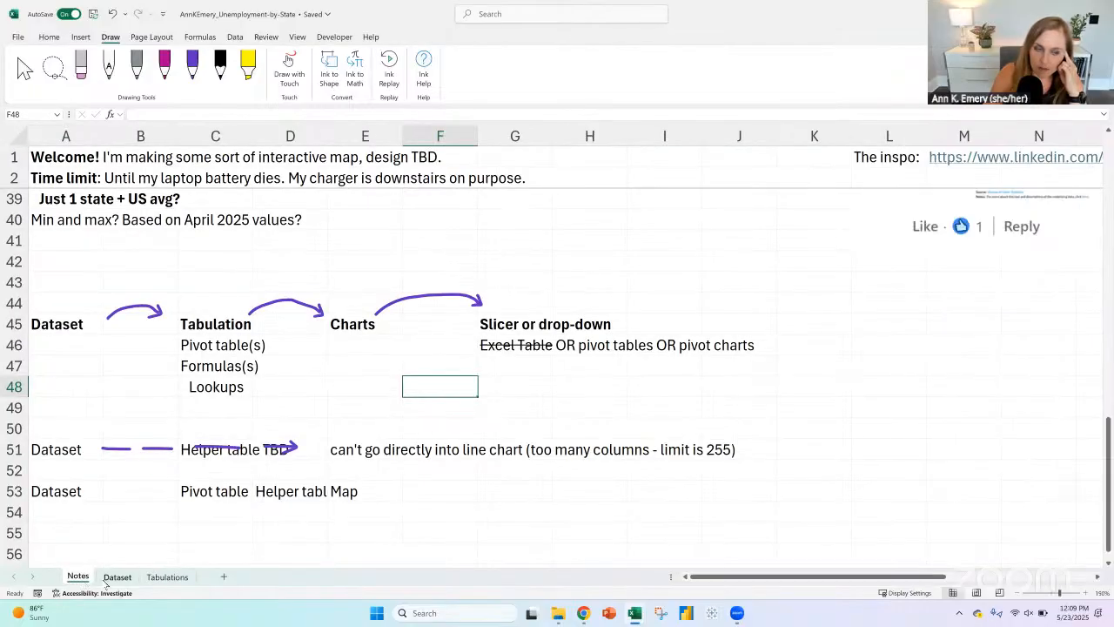
click(107, 579)
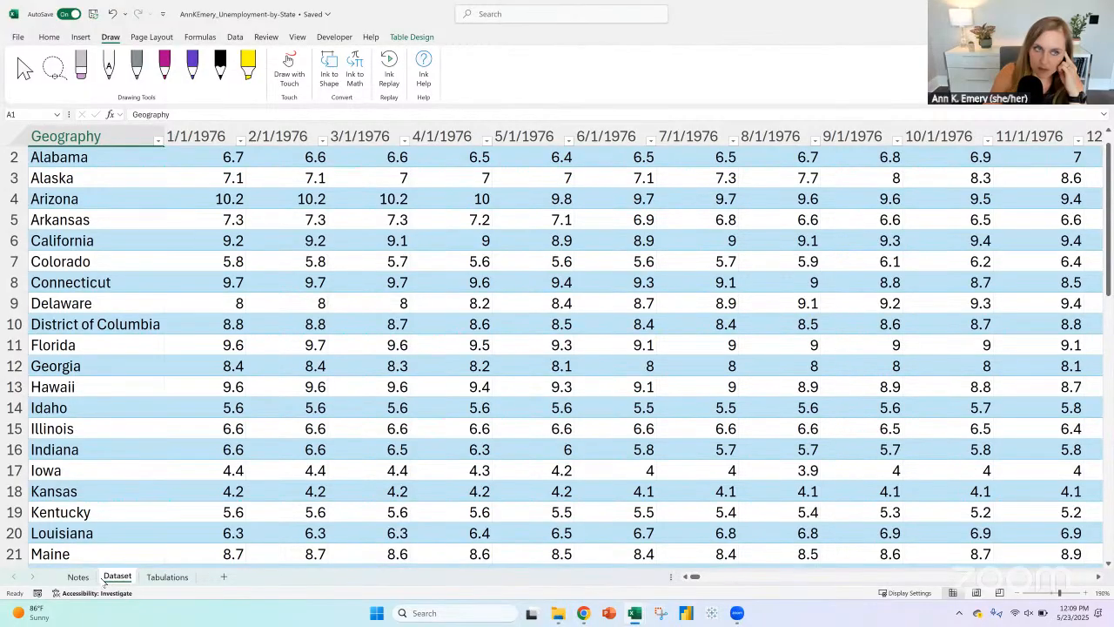
click(166, 577)
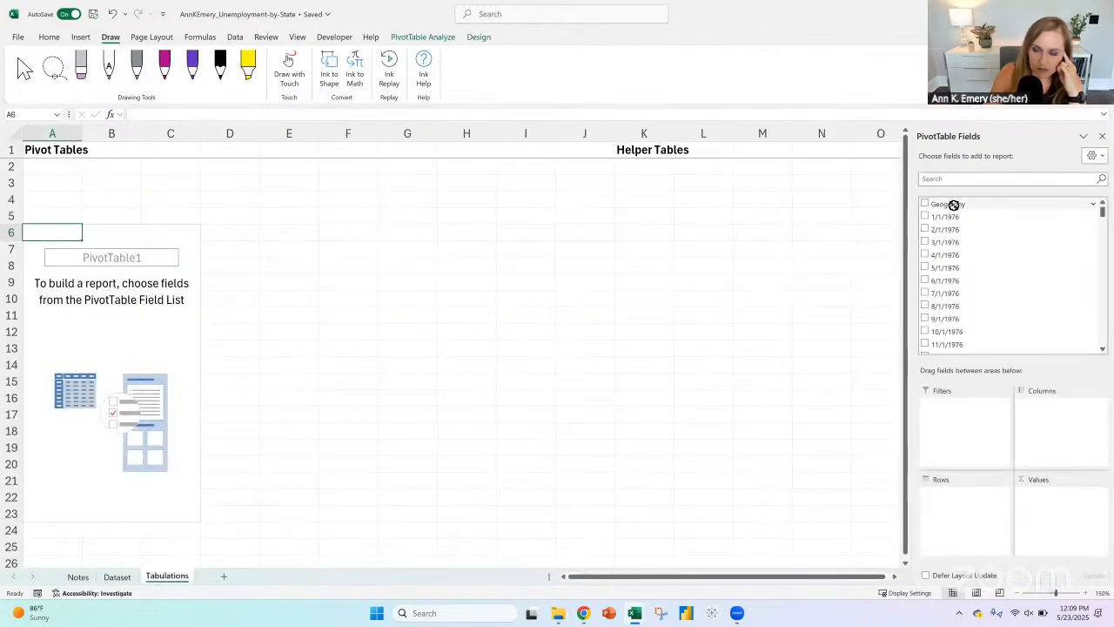
drag(950, 205, 946, 514)
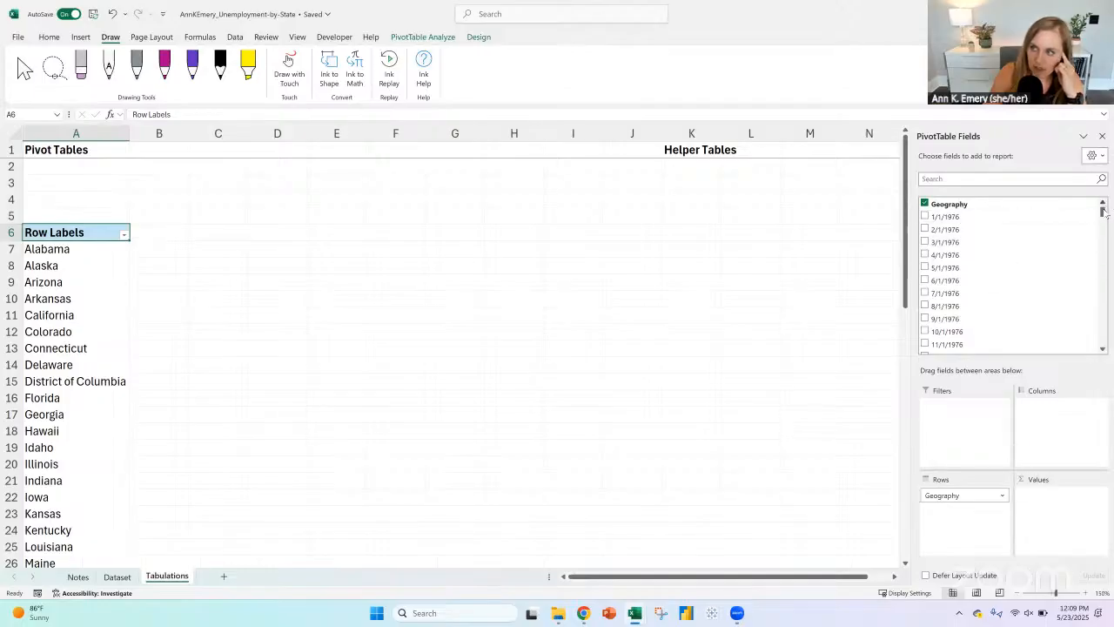
drag(1103, 213, 1102, 344)
drag(945, 334, 1050, 488)
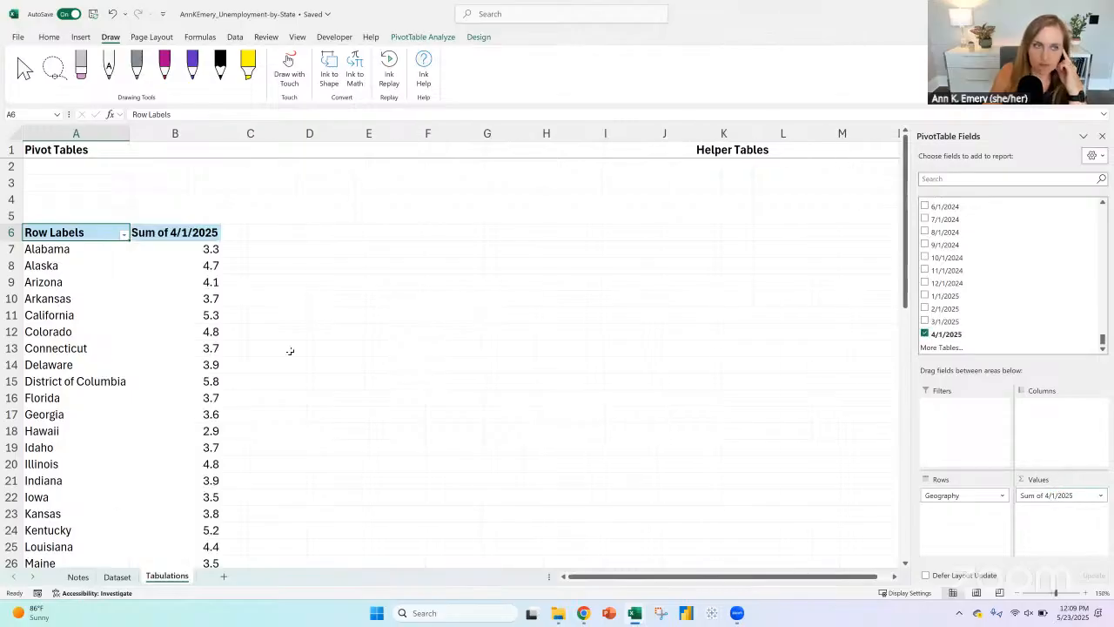
Step: Insert a horizontal clustered bar pivot chart from the pivot table of April 2025 values by state
click(51, 250)
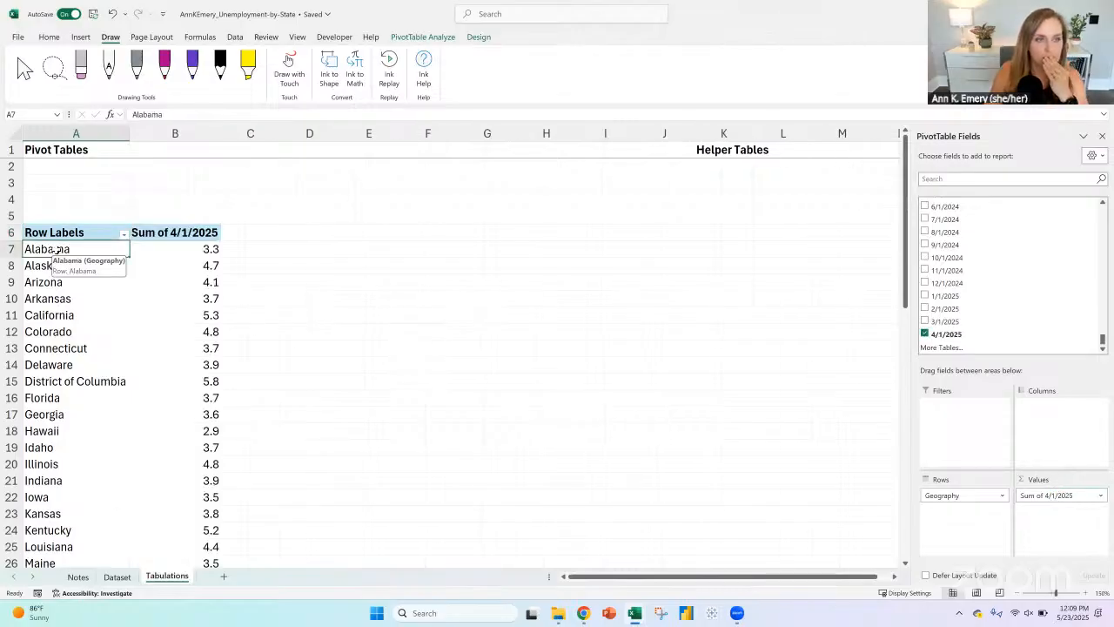
click(80, 37)
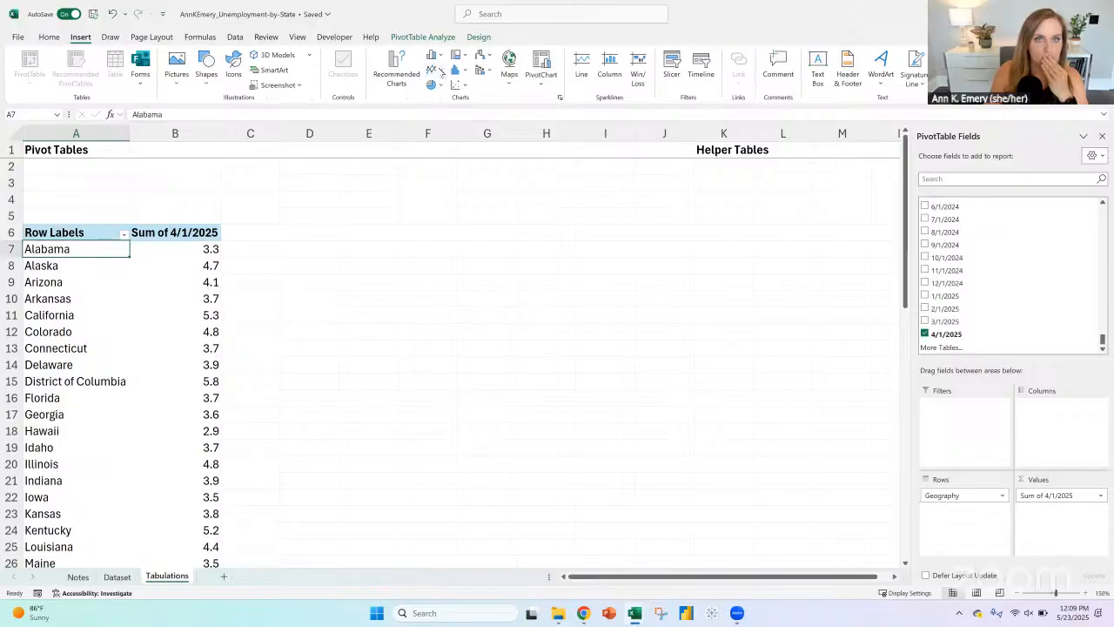
click(434, 55)
click(439, 207)
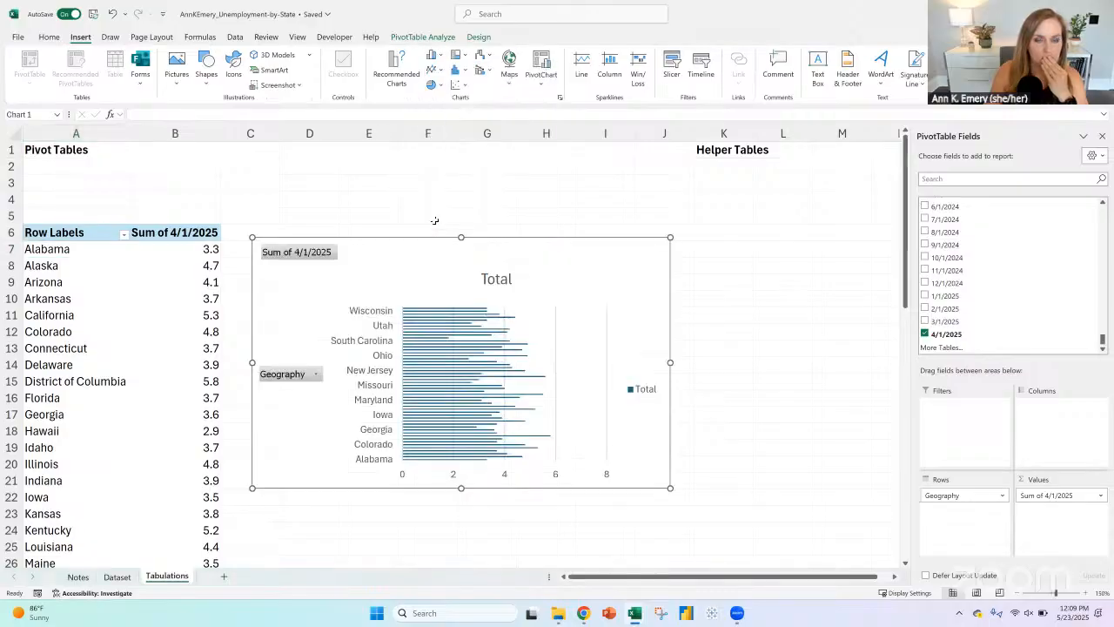
Step: Sort the pivot table's Sum of 4/1/2025 values from smallest to largest
click(176, 265)
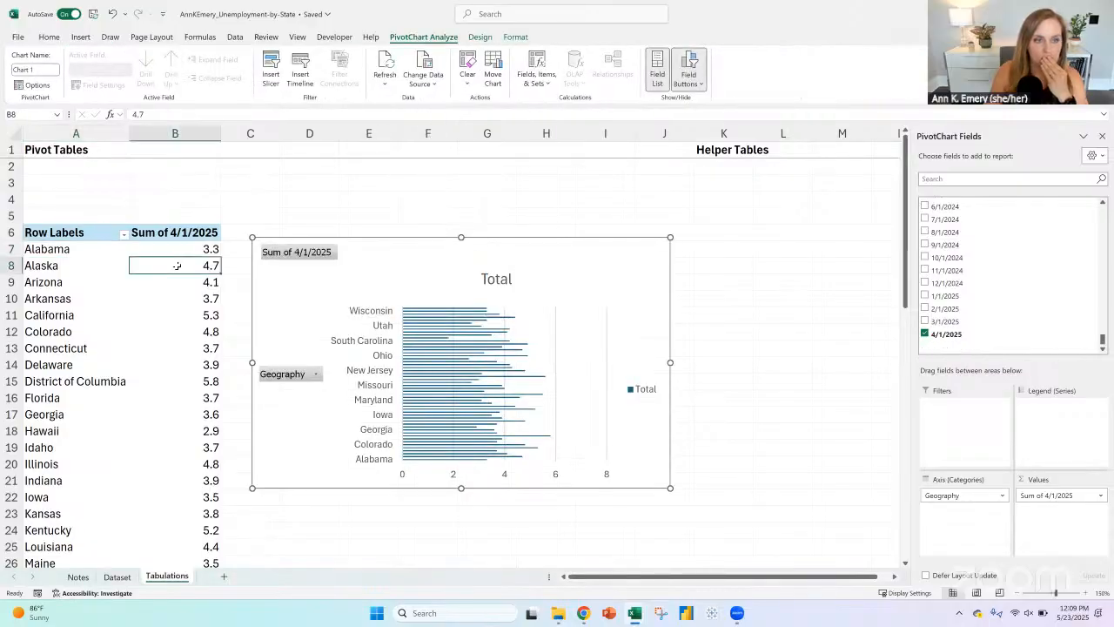
right_click(177, 267)
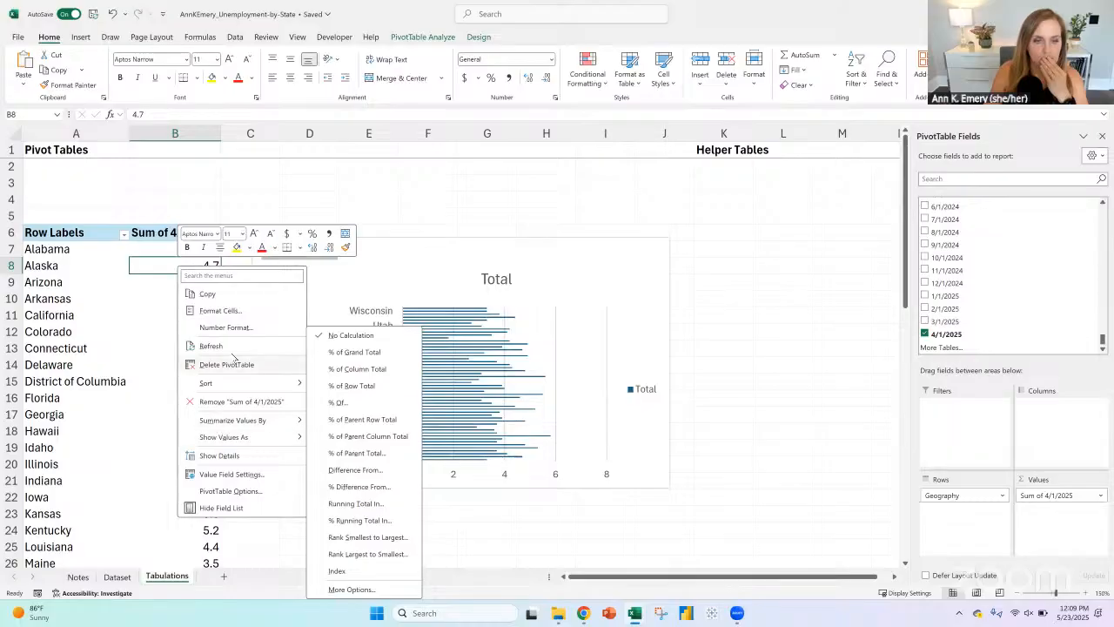
mouse_move(261, 382)
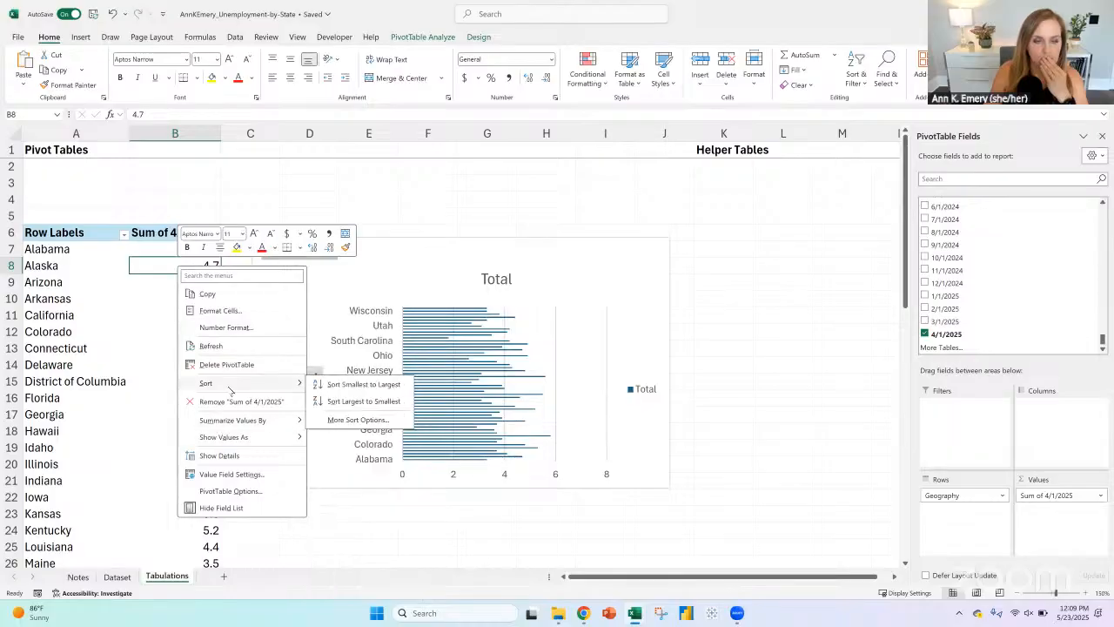
click(354, 387)
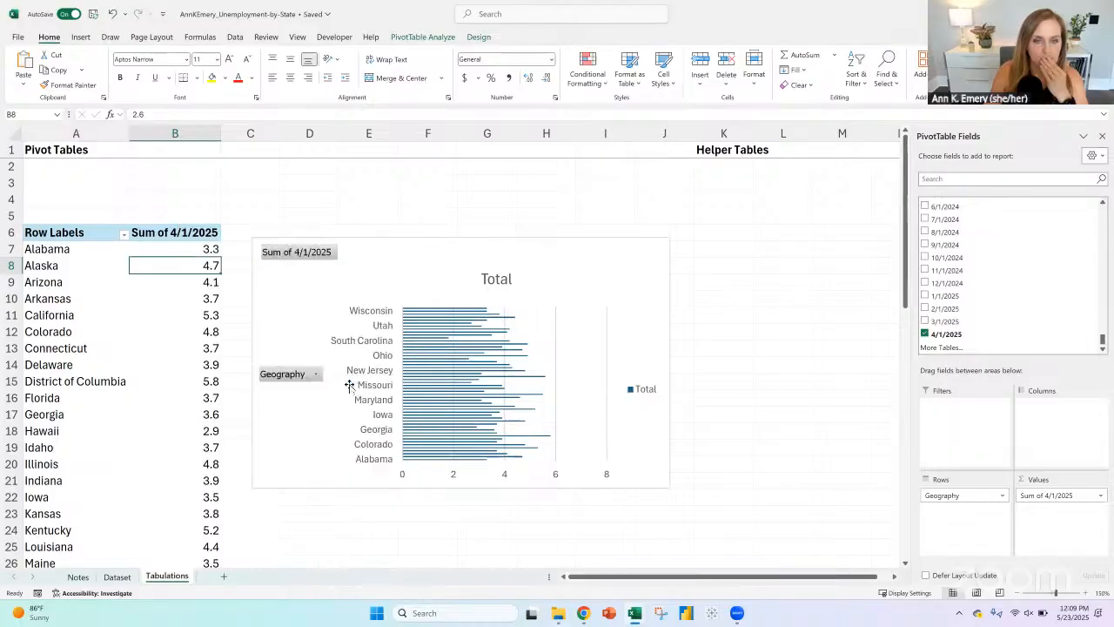
Step: Enlarge the pivot bar chart by widening it into column L and stretching it downward
click(602, 247)
drag(670, 362, 778, 362)
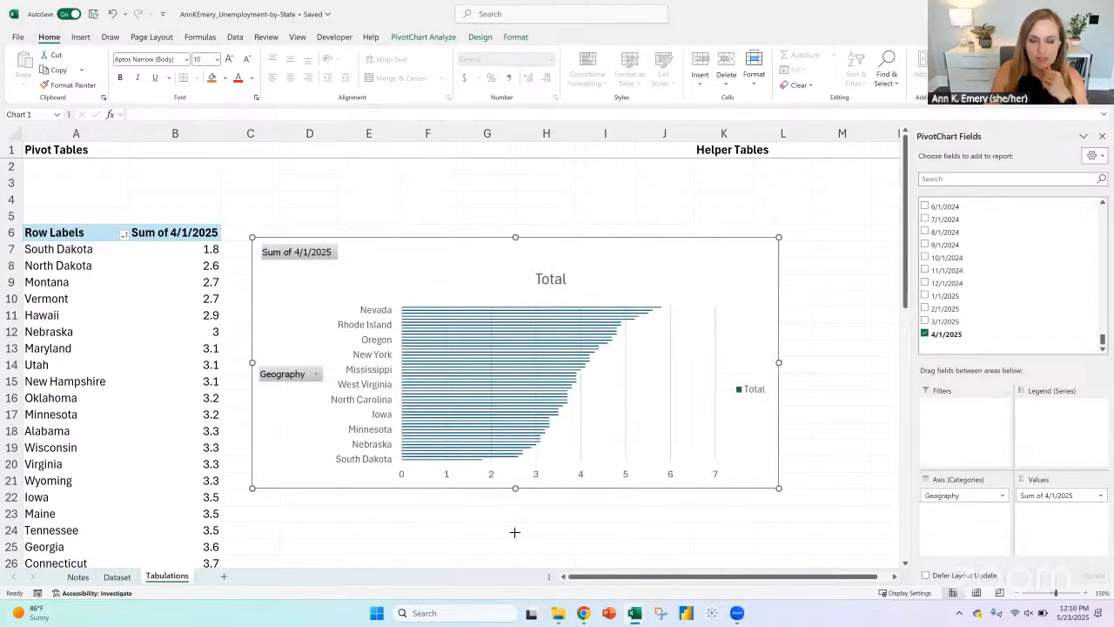
drag(516, 487, 516, 565)
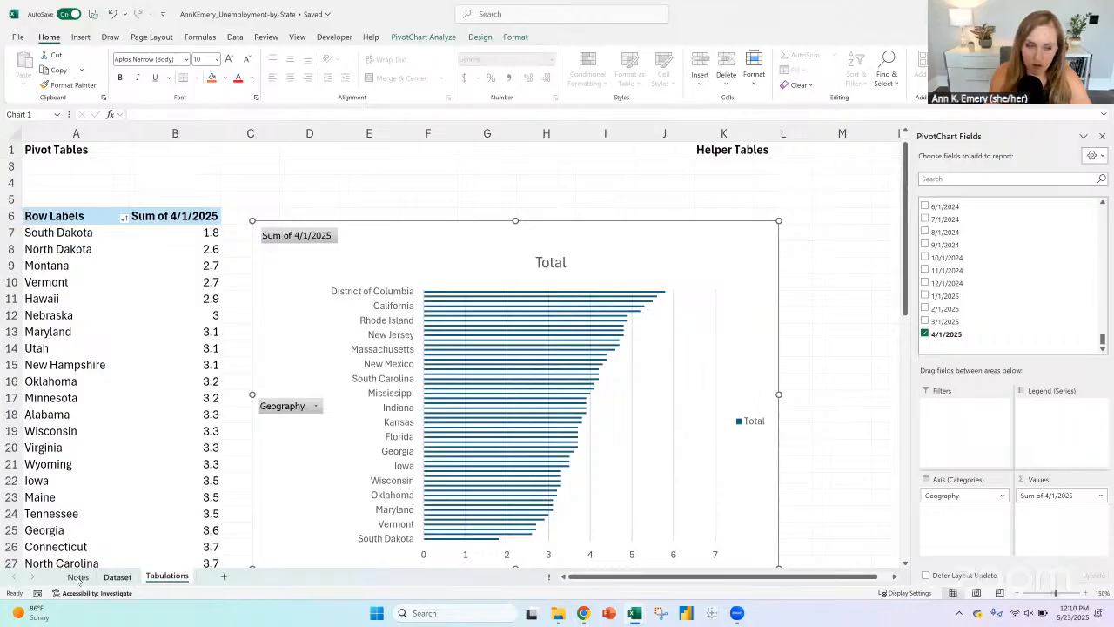
Step: On the Notes sheet, enter "from pivot table" in C17 and "OR excel table" in C18, below the sketched bar chart
click(117, 577)
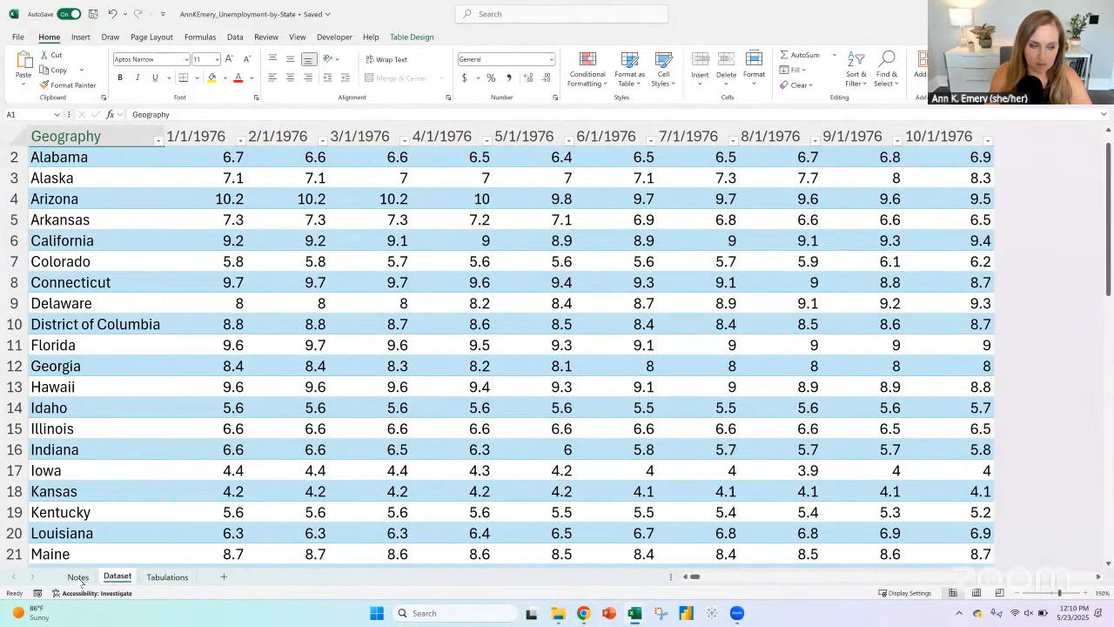
click(77, 577)
scroll(329, 327, up, 8)
scroll(330, 326, up, 4)
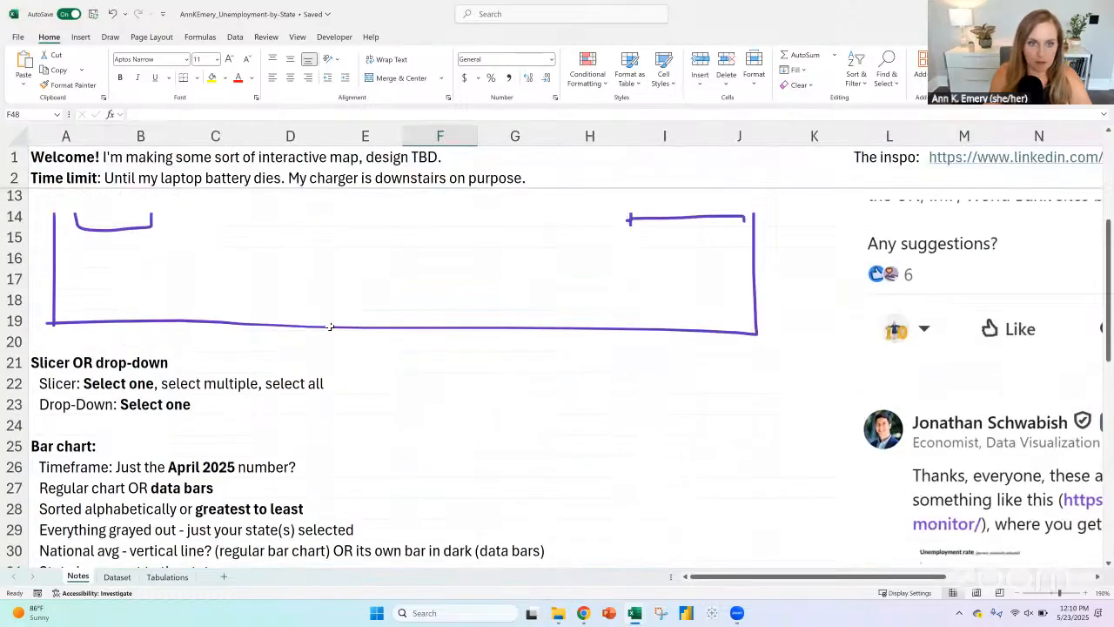
click(227, 497)
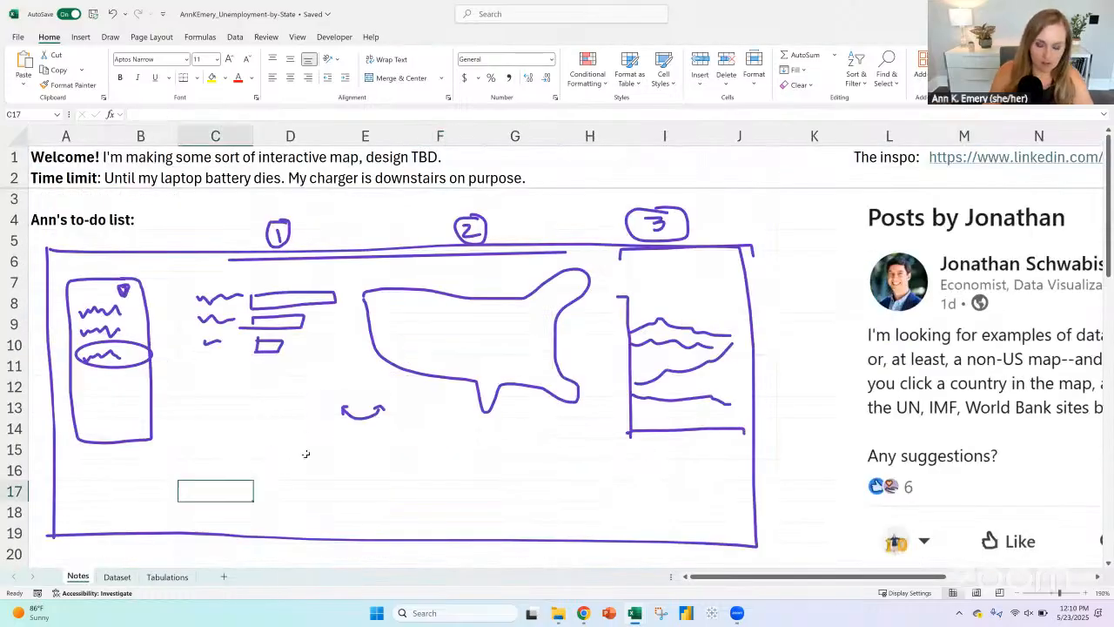
text(from pivot tabe)
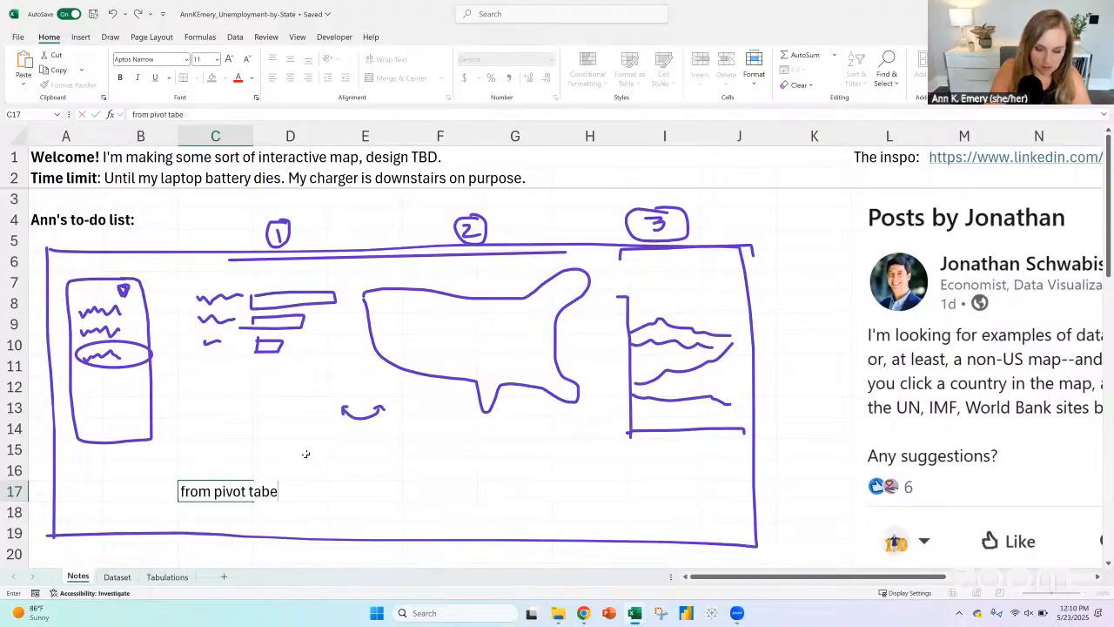
key(BackSpace)
text(le)
key(Return)
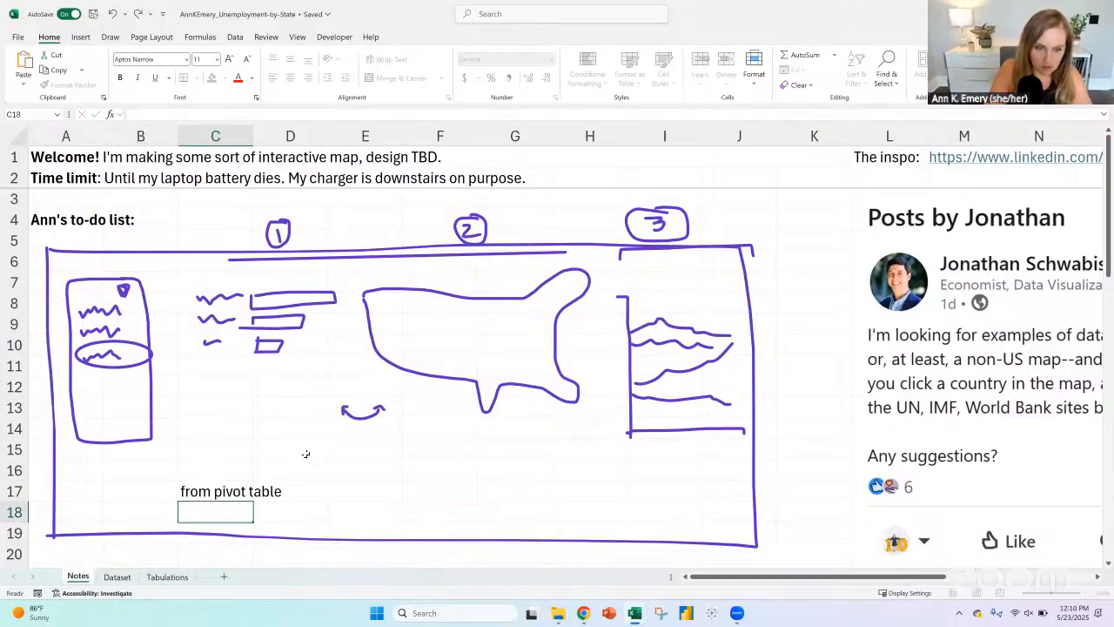
text(OR ex)
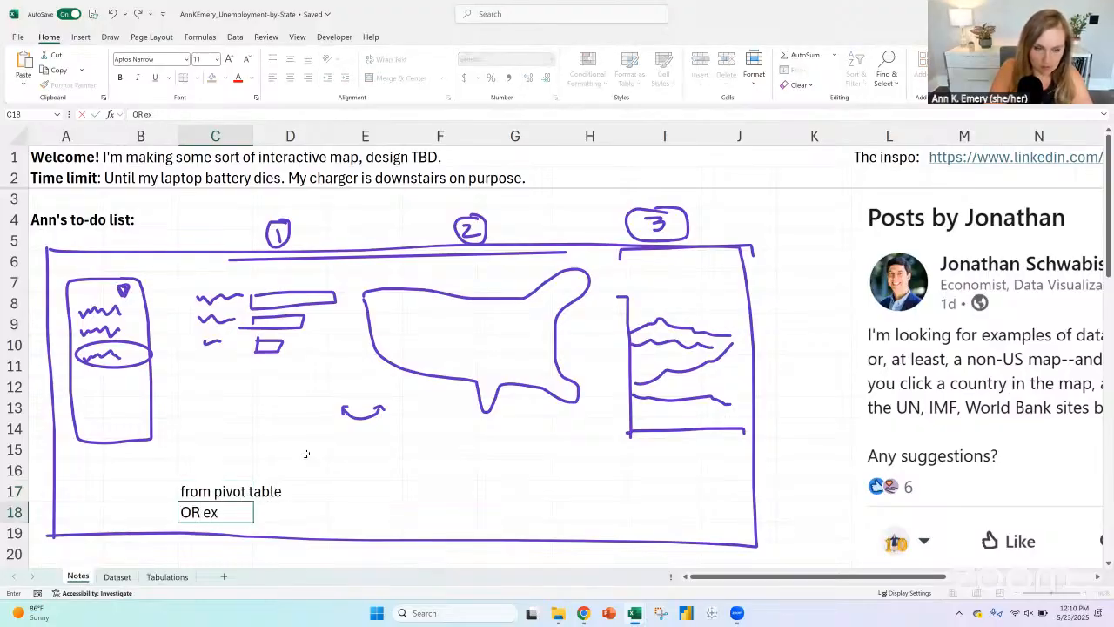
text(cel table)
key(Return)
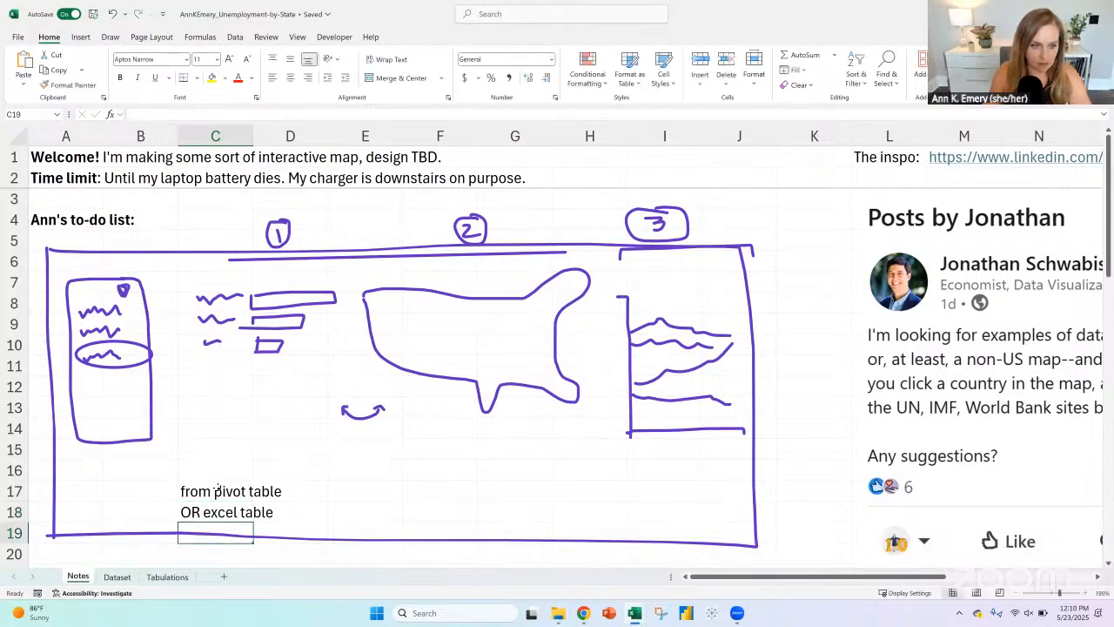
Step: Label the source notes below the sketched bar chart by entering "data bars" in C16
key(Up)
key(Up)
key(Up)
text(data bars)
key(Return)
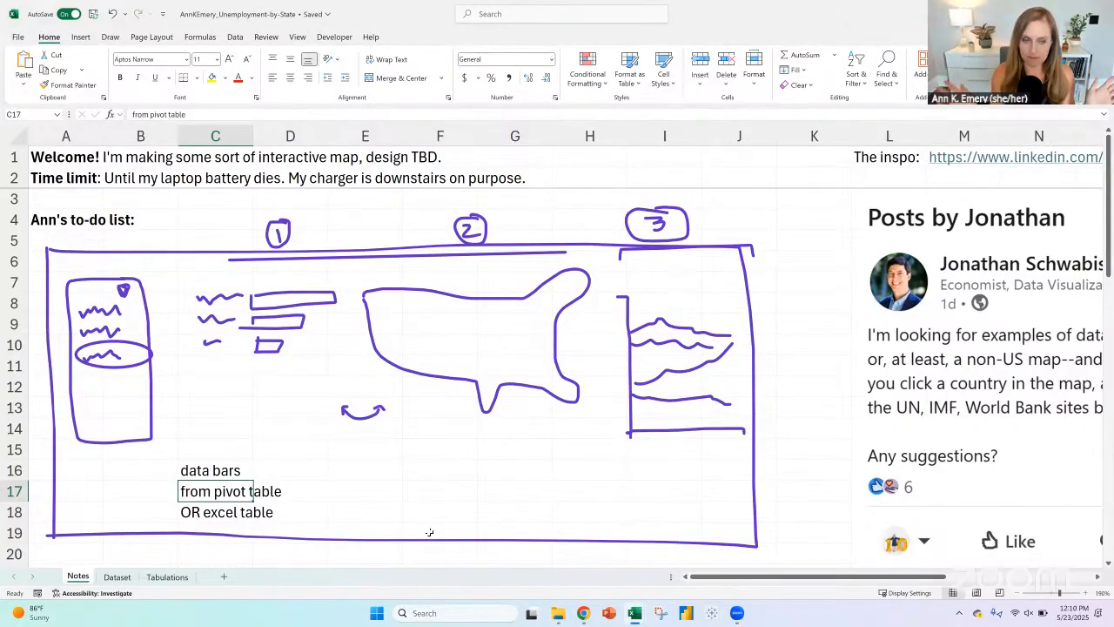
Step: Enter "map" in F16 below the sketched map and copy the two source notes from C17:C18 into F17:F18
click(427, 476)
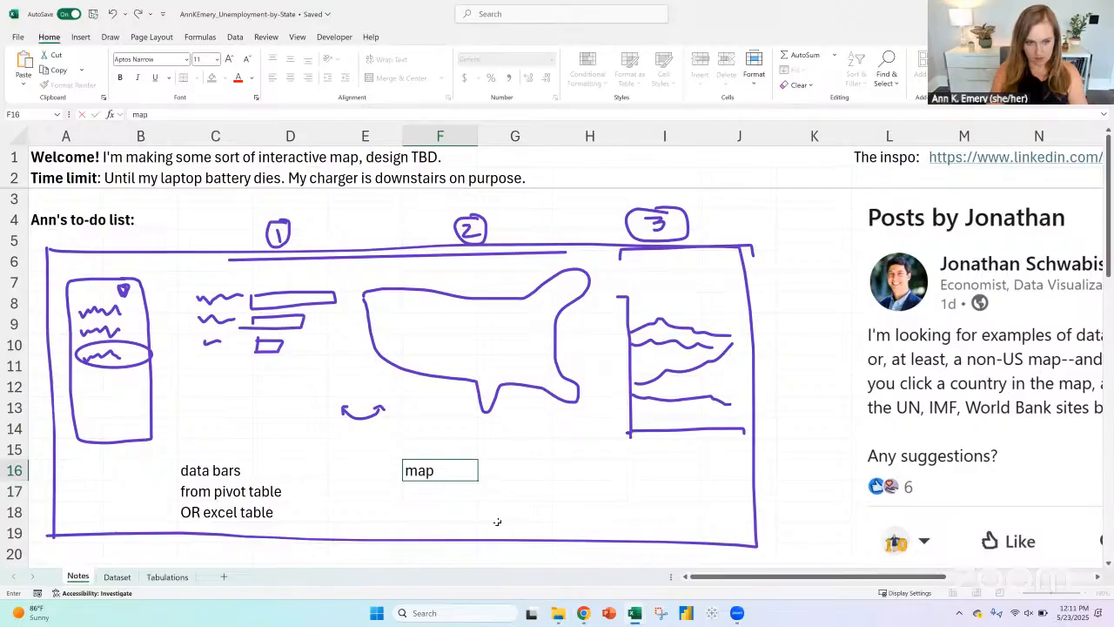
key(Return)
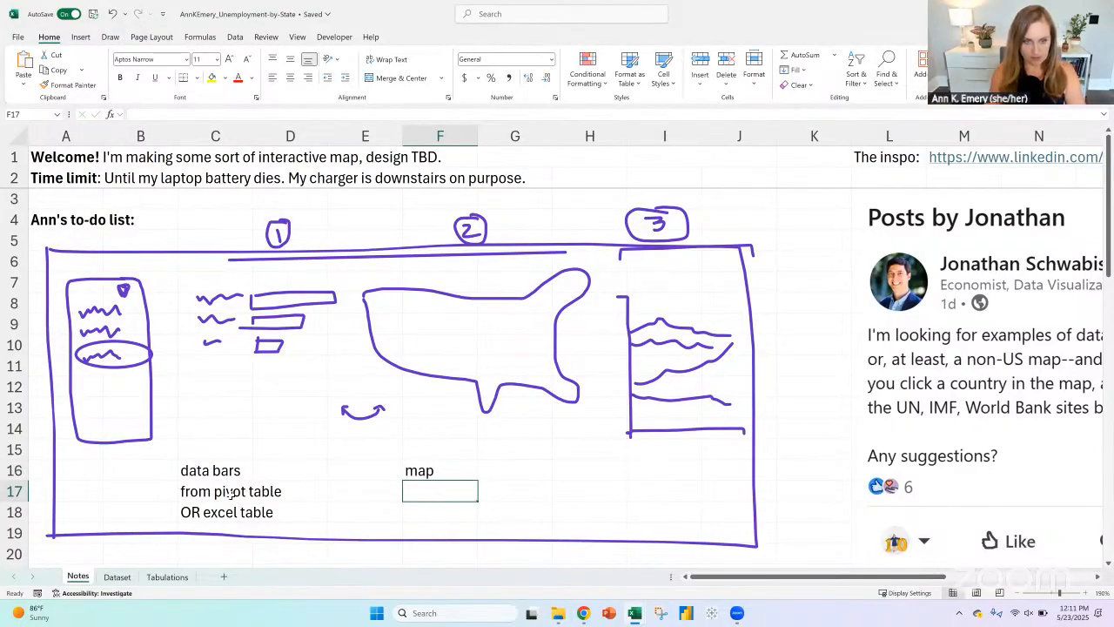
drag(214, 491, 216, 515)
key(ctrl+c)
click(447, 487)
key(ctrl+v)
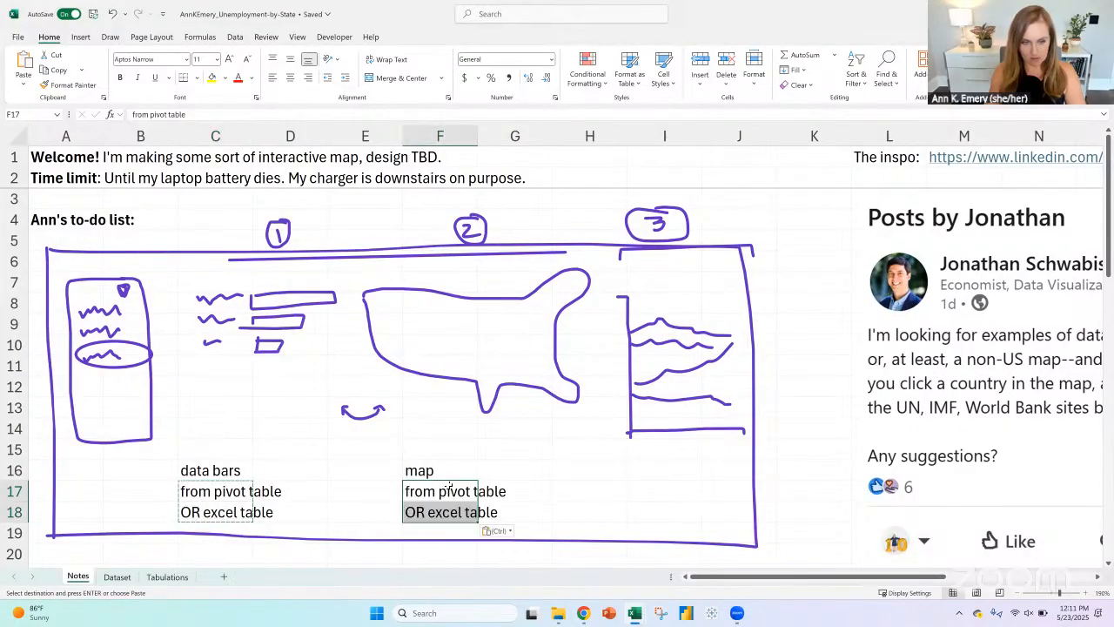
Step: Enter the label "line chart" in I16, below the sketched line chart
click(654, 489)
click(653, 472)
text(line chart)
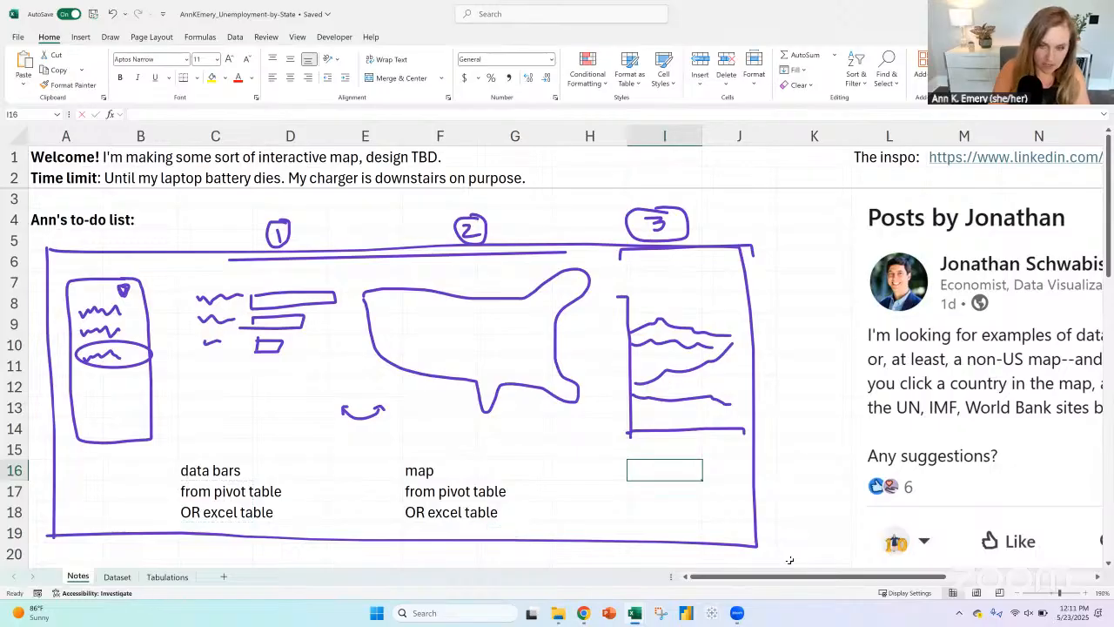
key(Return)
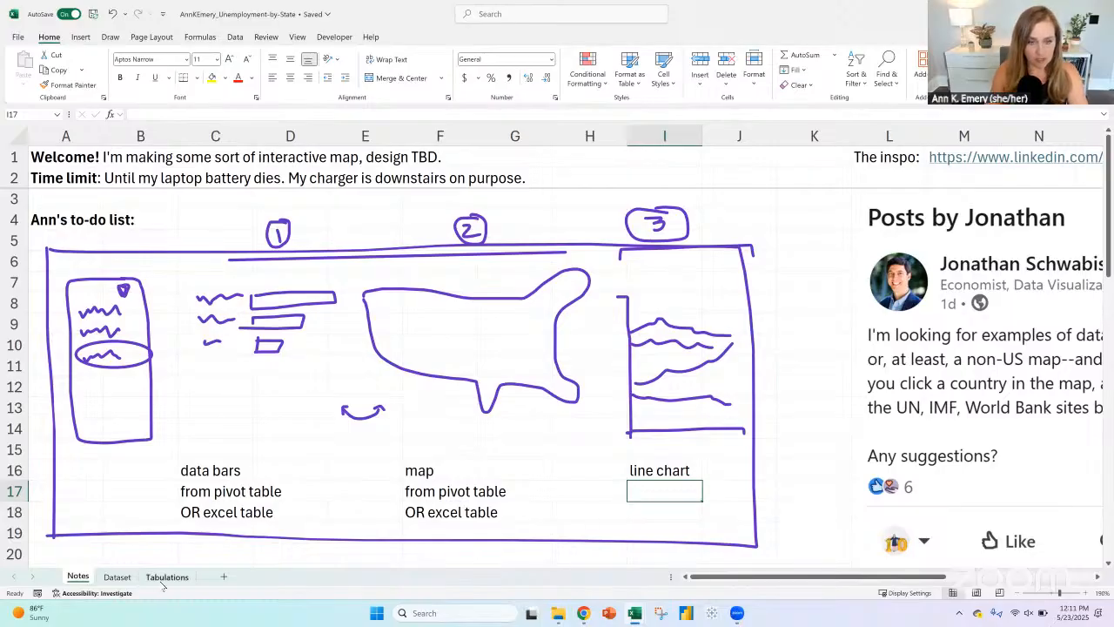
Step: Examine the Dataset sheet's layout, looking at the Geography column and the monthly date columns with their header row
click(119, 577)
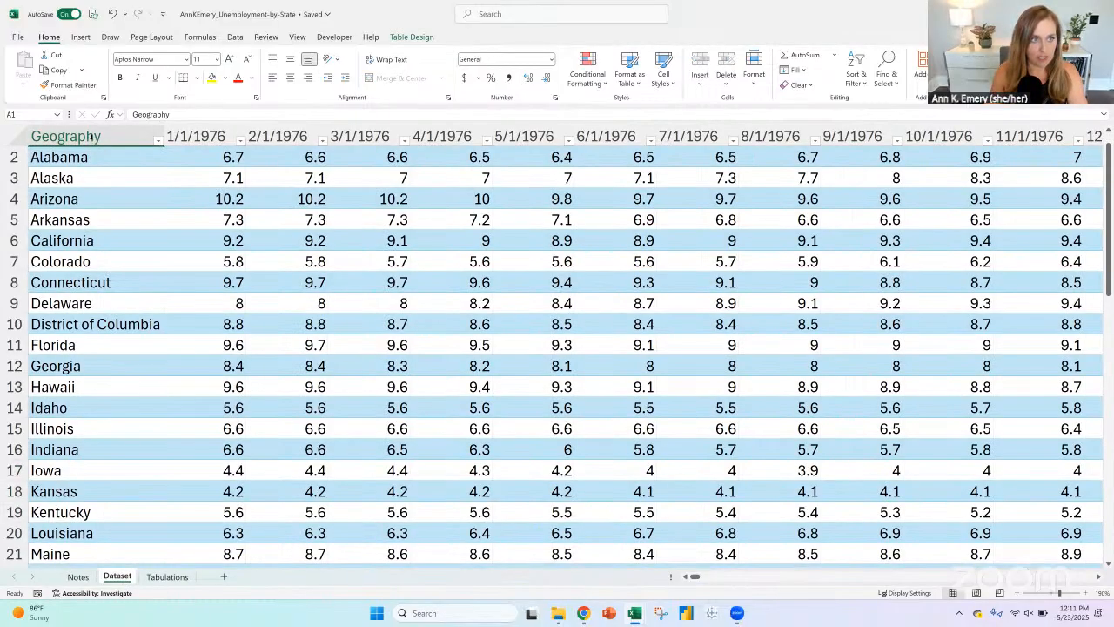
click(91, 135)
drag(199, 137, 879, 136)
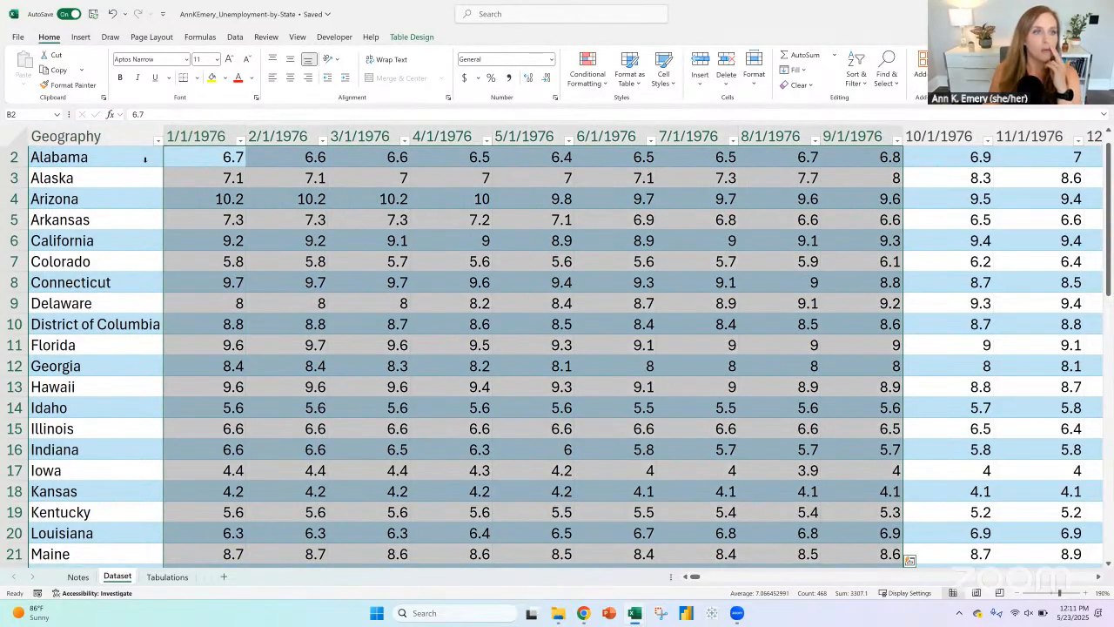
click(85, 135)
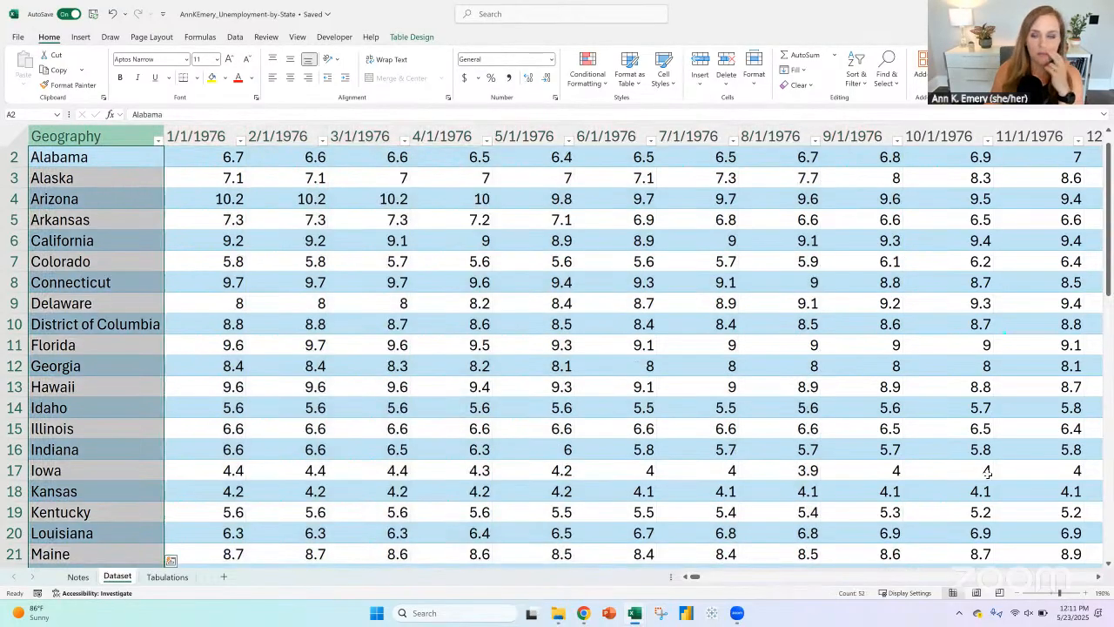
click(1023, 593)
click(1023, 593)
click(1024, 593)
click(1023, 593)
click(1023, 592)
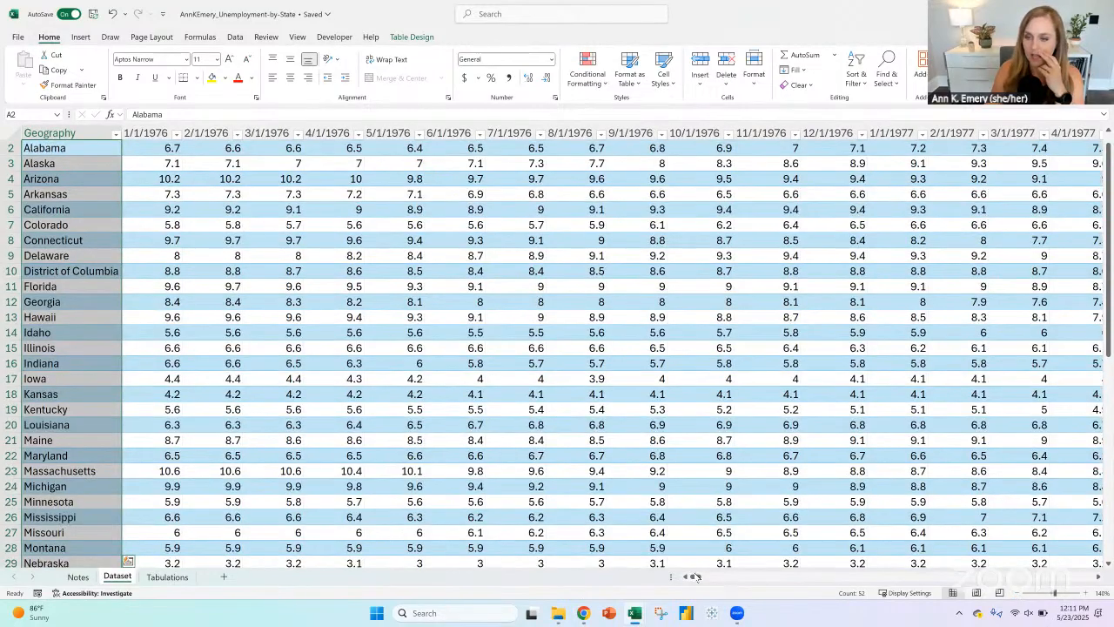
drag(1107, 317, 1107, 309)
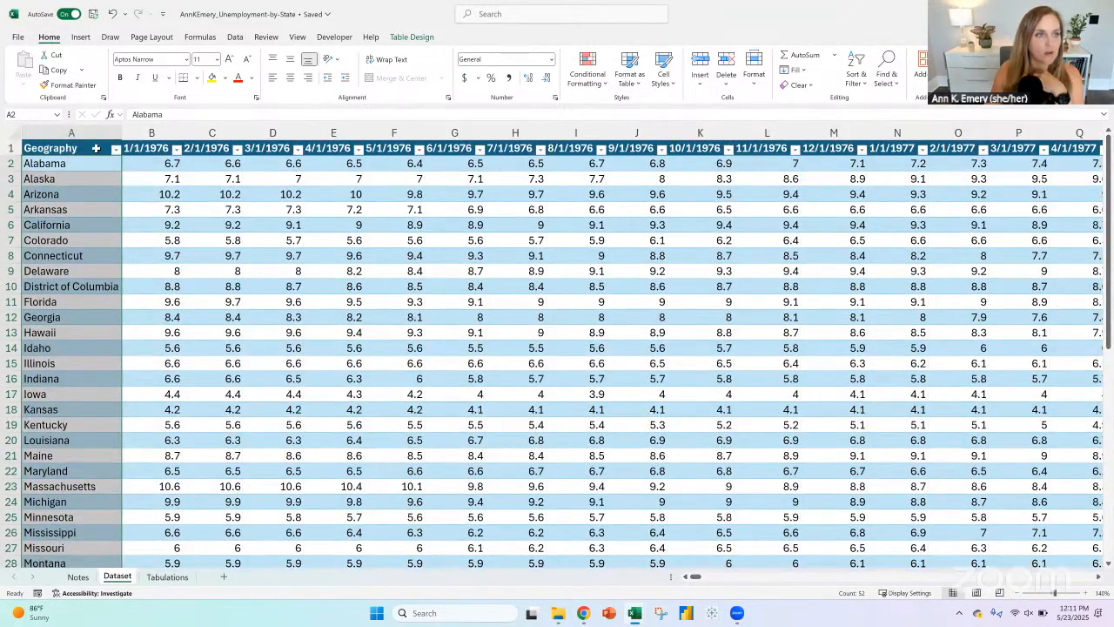
click(96, 148)
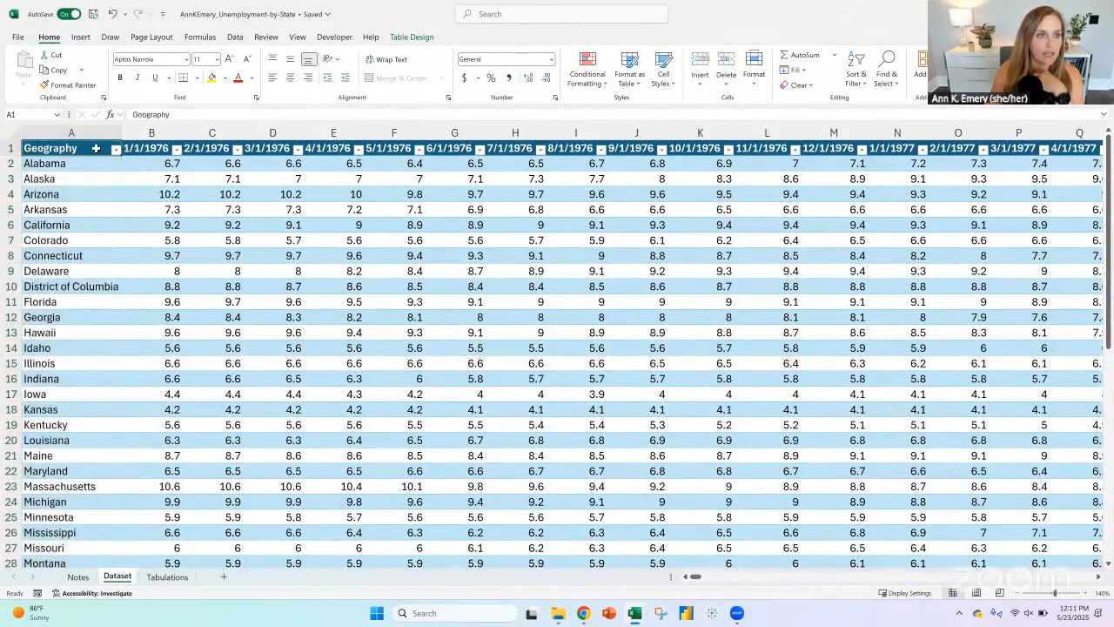
Step: Enter the source note "from excel table" in I17 of the Notes sheet, below the line chart label
click(78, 577)
text(fro)
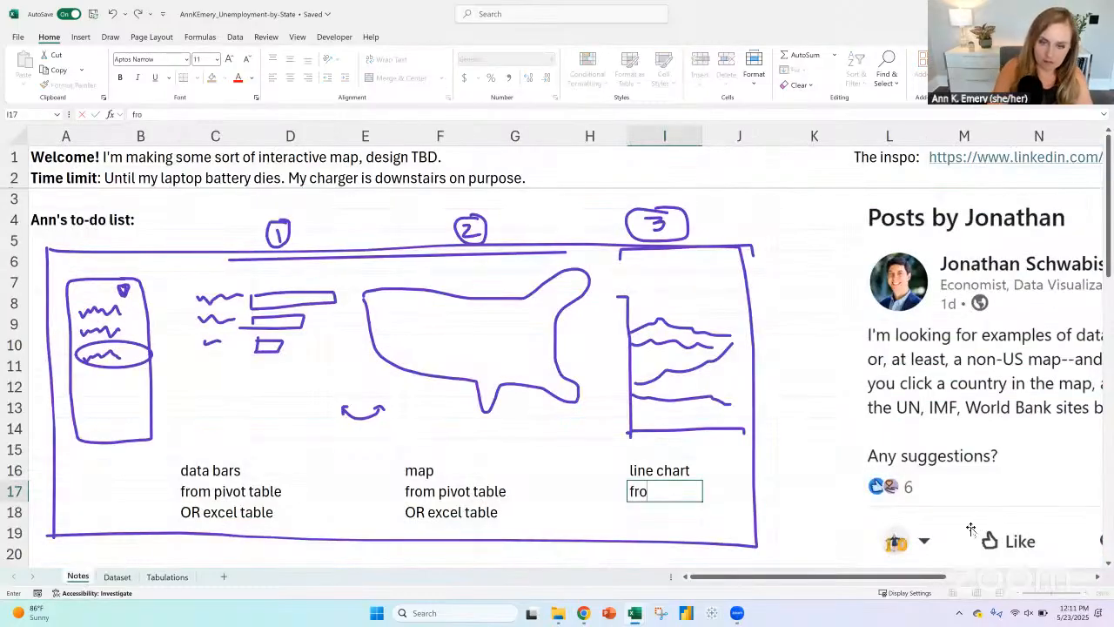
text(m excel tbal)
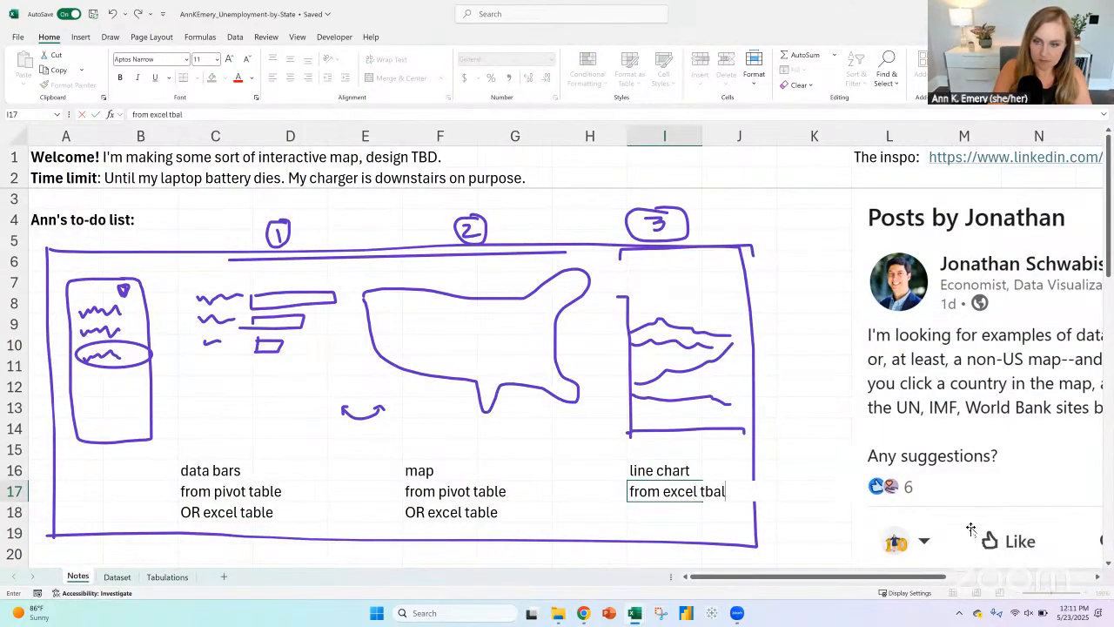
key(BackSpace)
key(BackSpace)
key(BackSpace)
text(able)
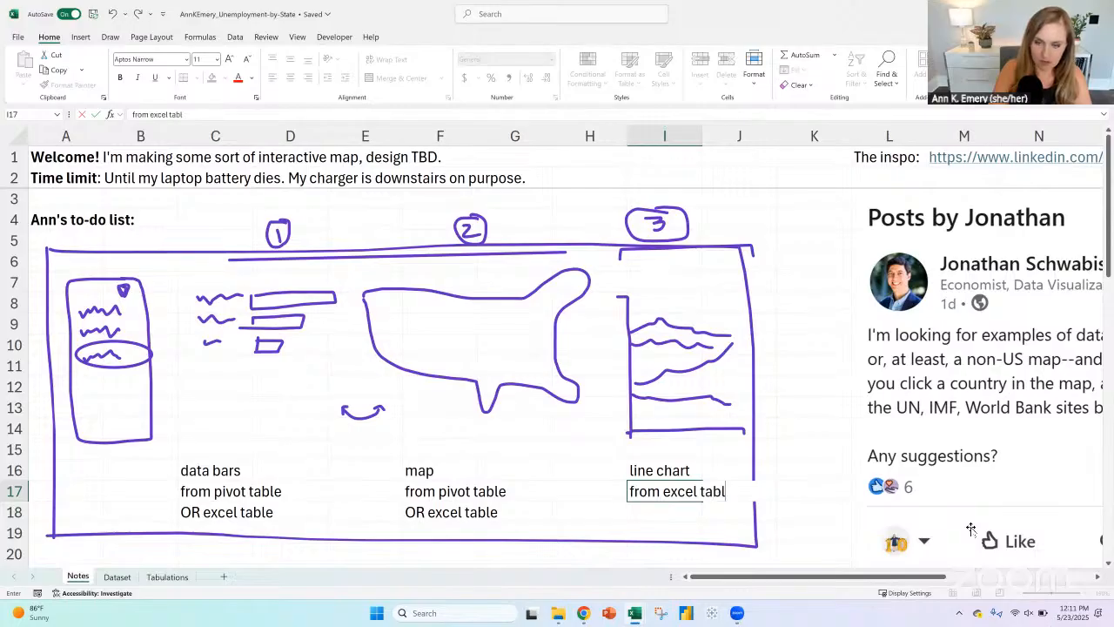
key(Return)
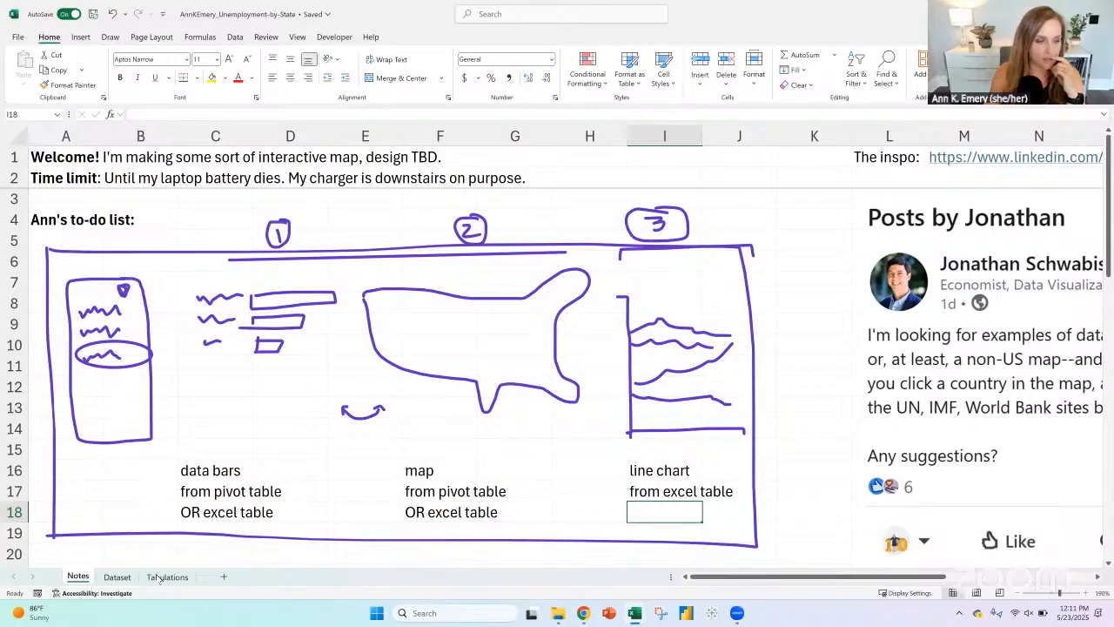
Step: Try to insert a basic 2-D line chart from the entire table on the Dataset sheet
click(116, 577)
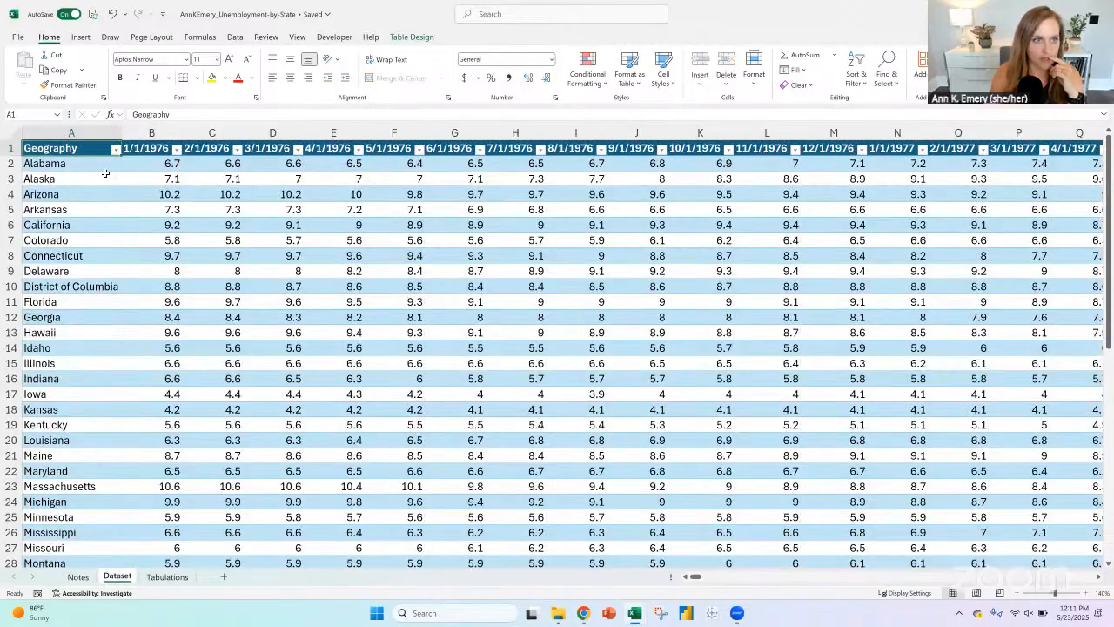
click(80, 37)
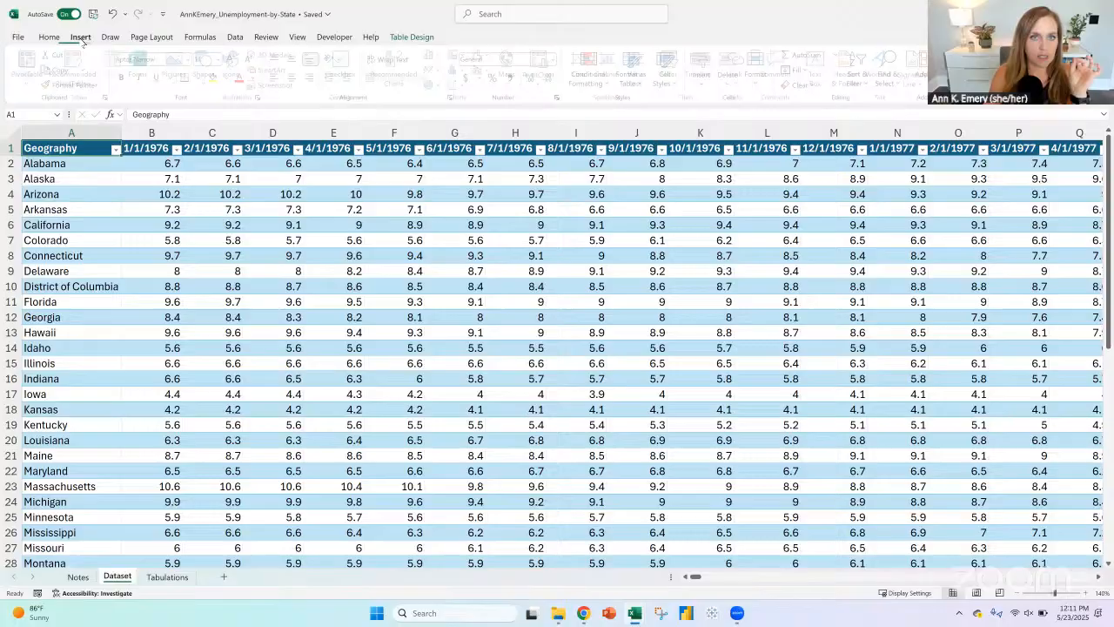
click(167, 577)
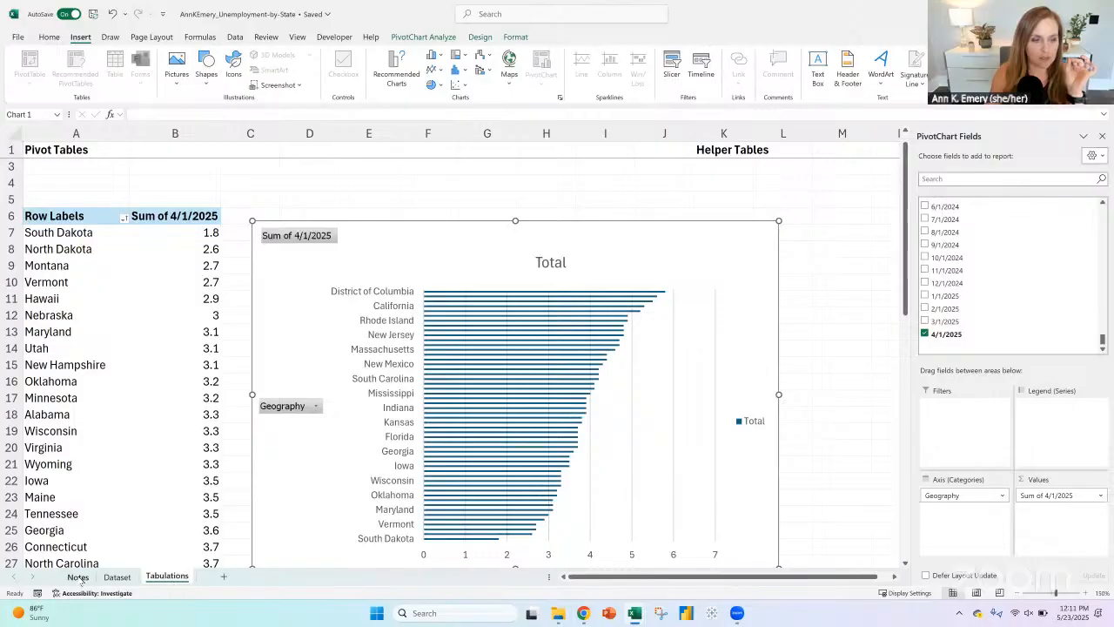
click(120, 577)
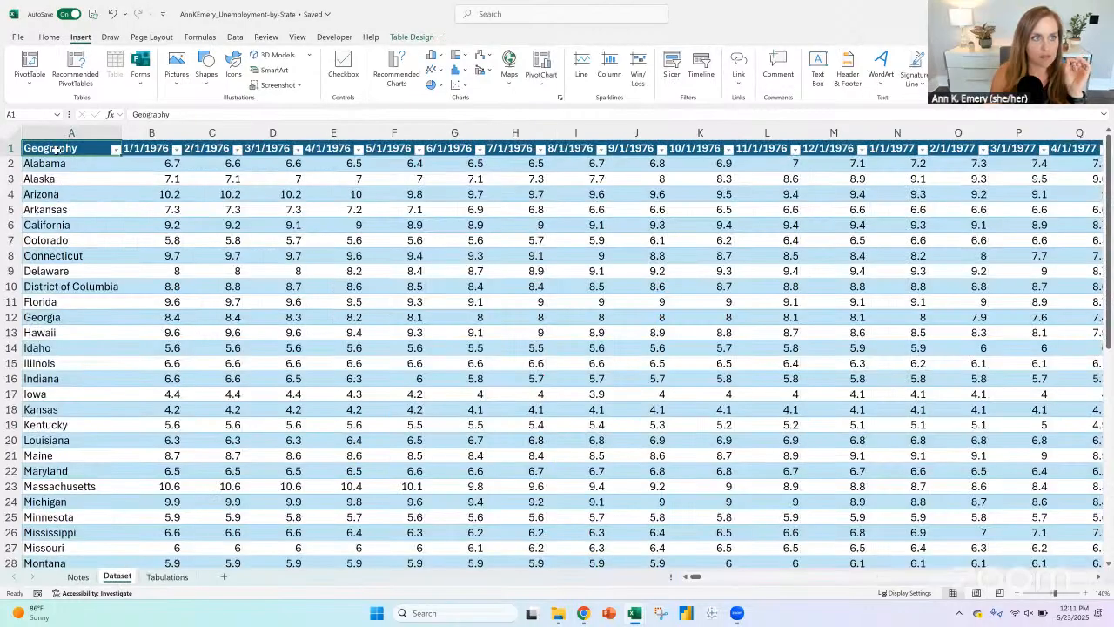
click(50, 36)
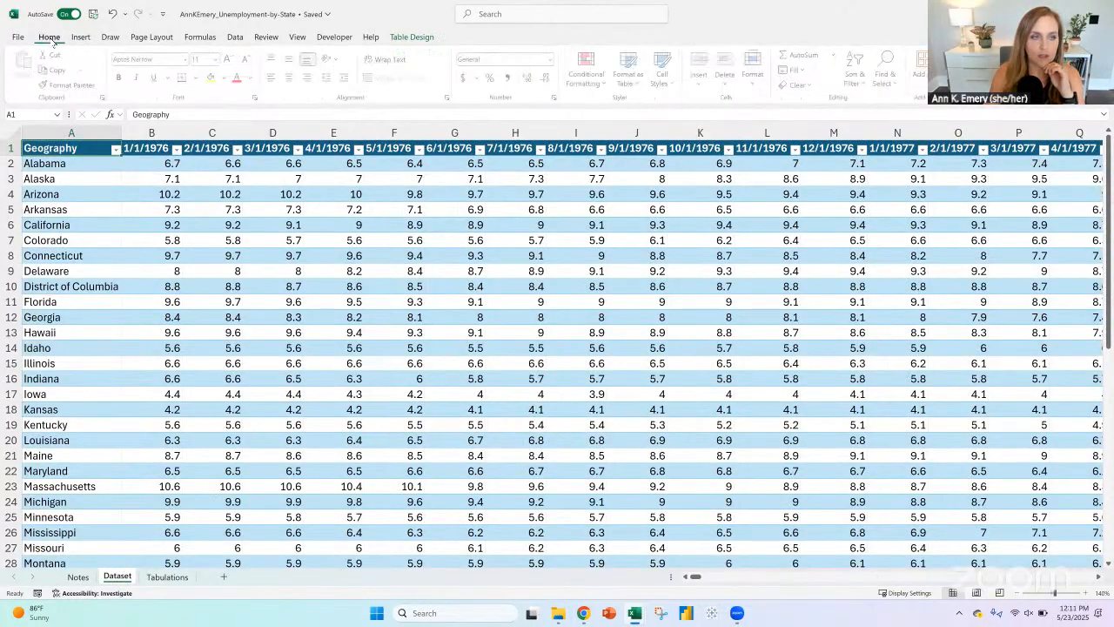
click(80, 37)
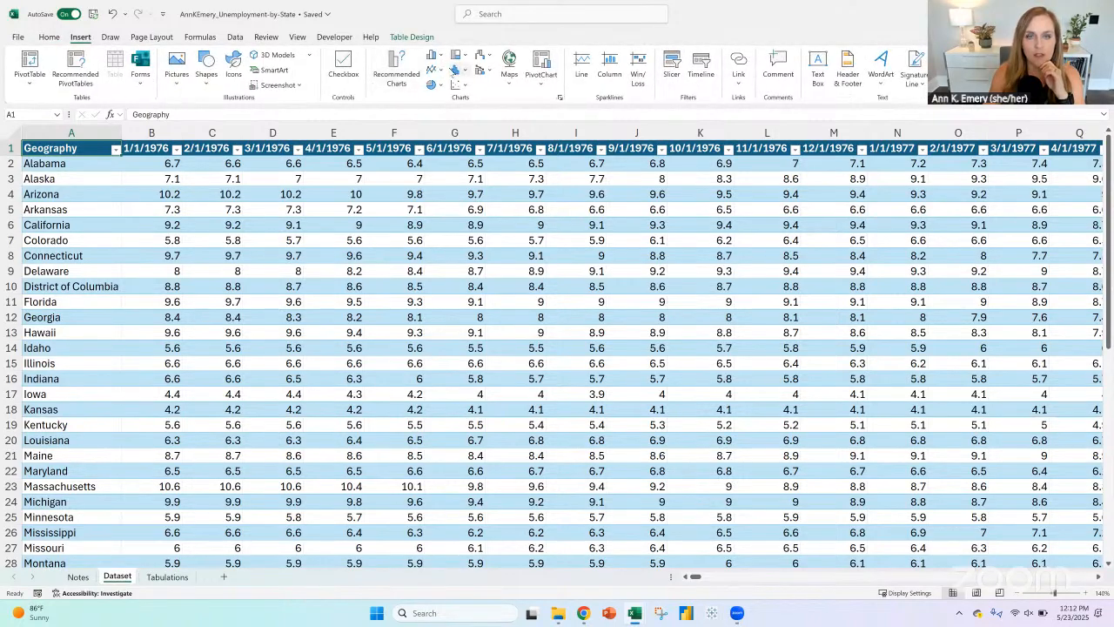
click(435, 69)
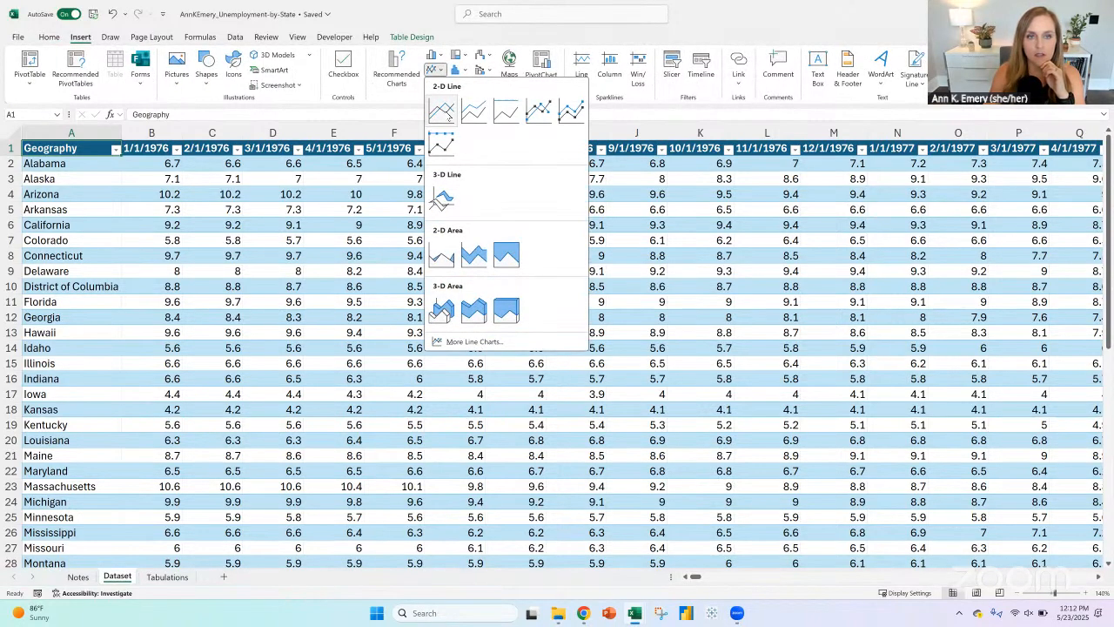
click(448, 114)
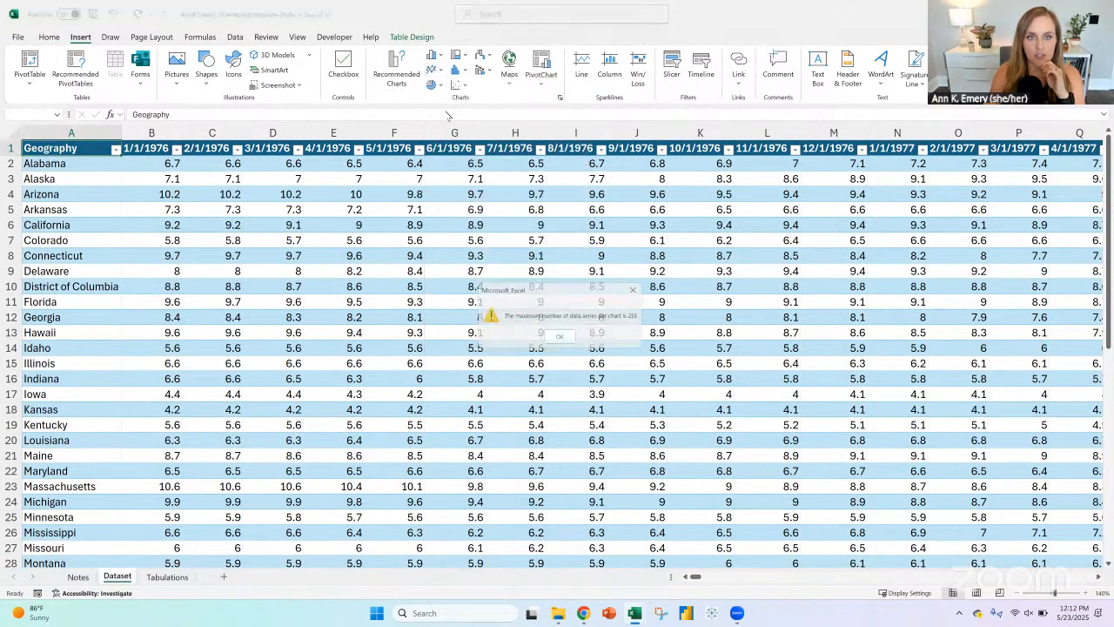
click(562, 339)
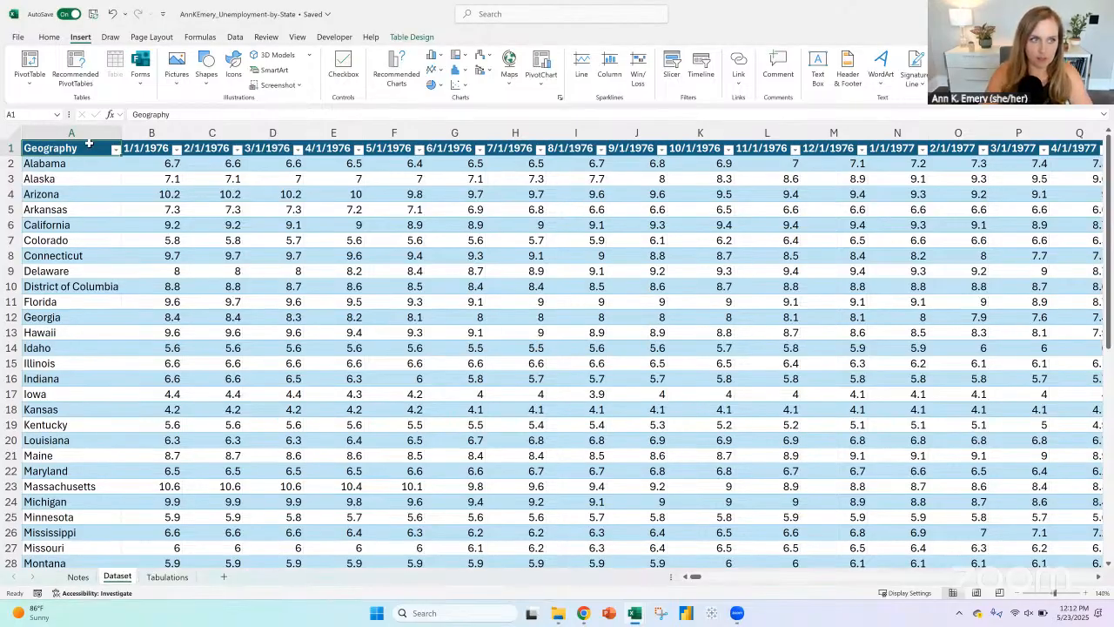
Step: Insert a basic 2-D line chart from Dataset range A1:AE53, covering all geographies from 1/1/1976 through 6/1/1978
key(ctrl+shift+Down)
key(shift+Right)
key(shift+Right)
key(shift+Right)
key(shift+Right)
key(shift+Right)
key(shift+Right)
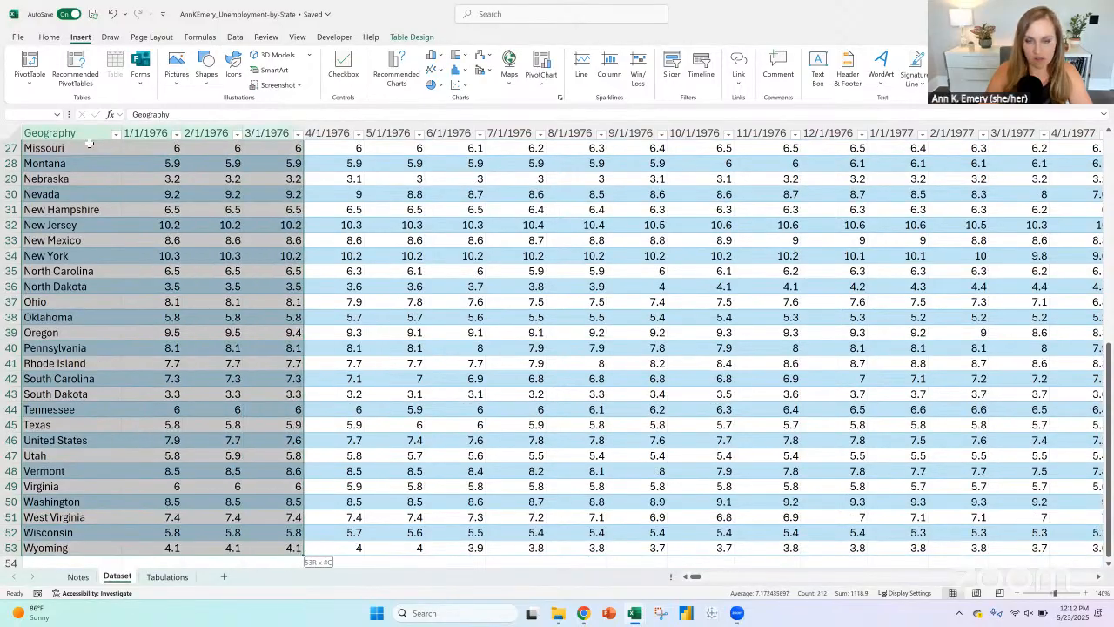
key(shift+Right)
key(shift+Right)
key(shift+Right)
key(shift+Right)
key(shift+Right)
key(shift+Right)
key(shift+Right)
key(shift+Right)
key(shift+Right)
key(shift+Right)
key(shift+Right)
key(shift+Right)
key(shift+Right)
key(shift+Right)
key(shift+Right)
key(shift+Right)
key(shift+Right)
key(shift+Right)
key(shift+Right)
key(shift+Right)
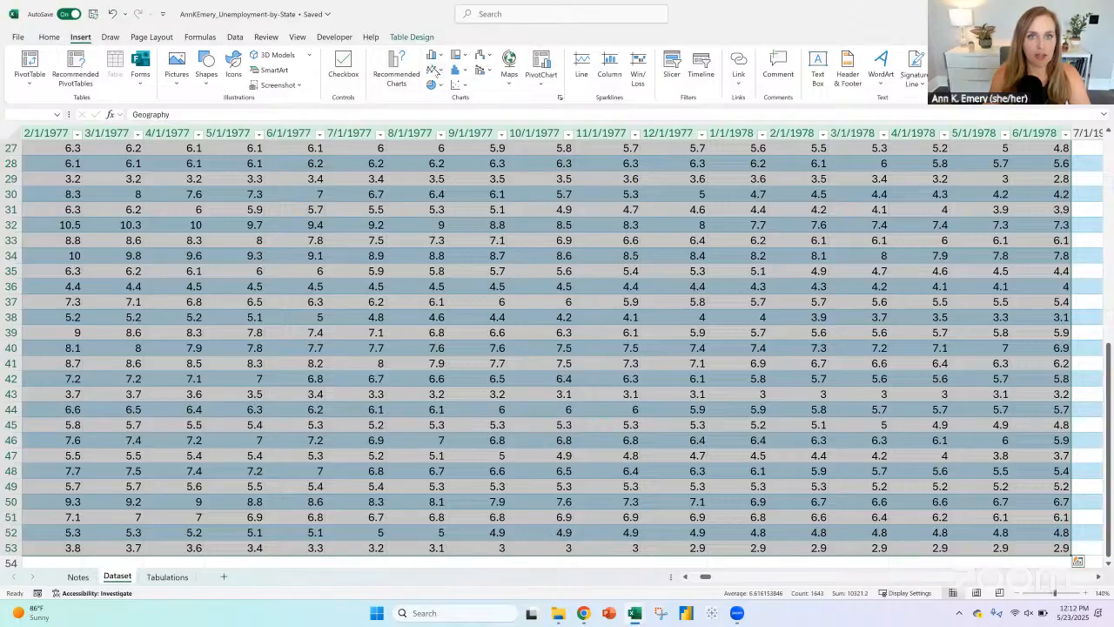
click(434, 70)
click(435, 105)
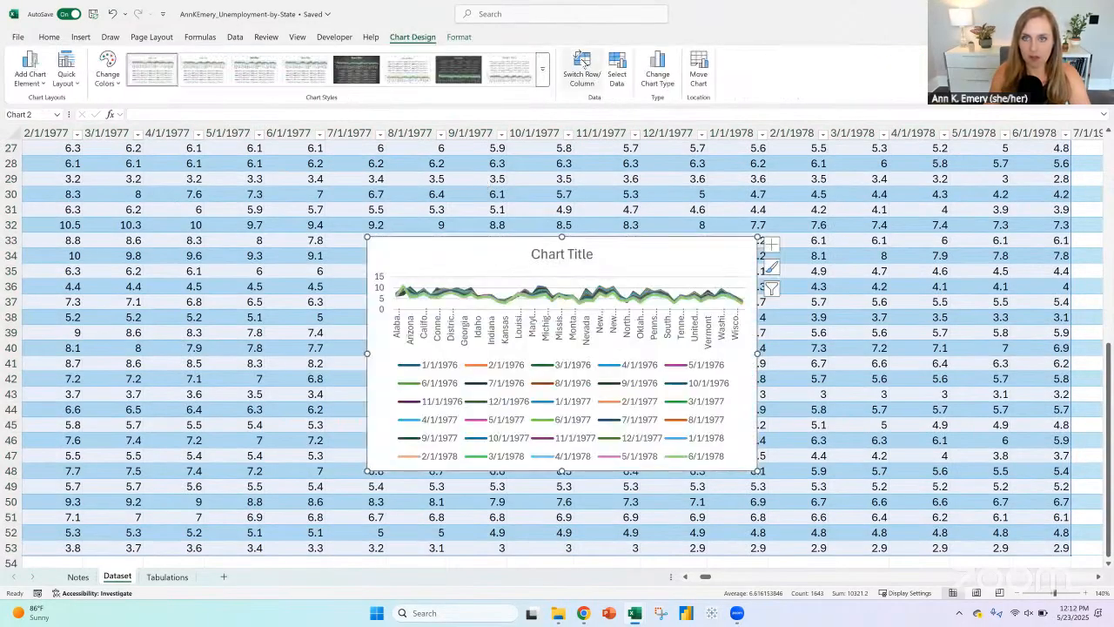
Step: Swap the line chart's rows and columns so each state is a series along the dates, and delete its legend
click(583, 63)
click(560, 375)
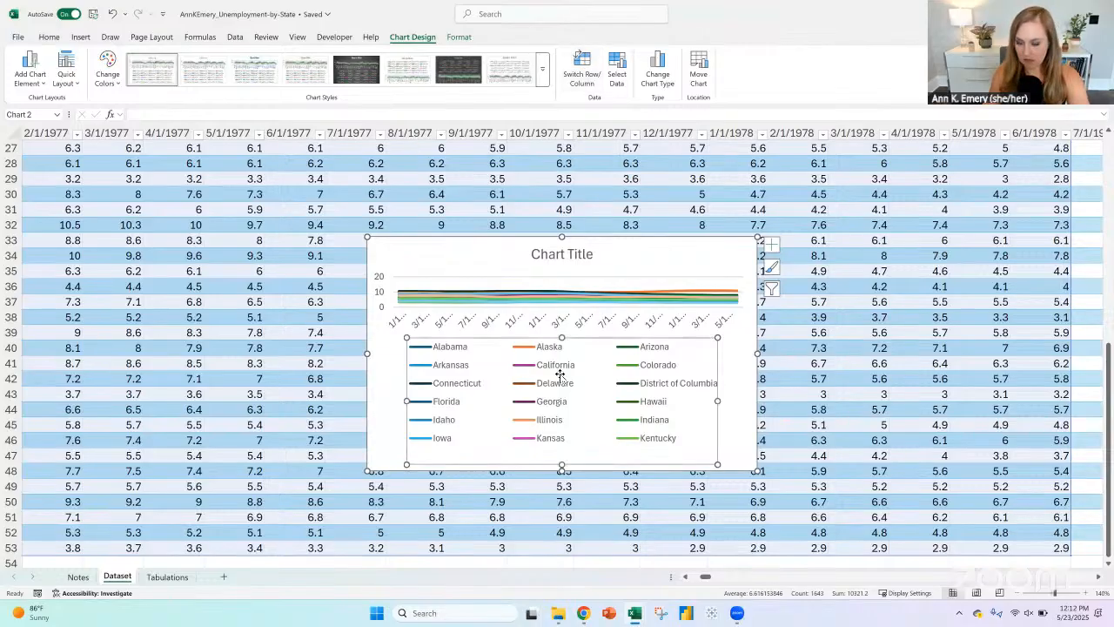
key(Delete)
Step: Move the line chart up and to the left on the Dataset sheet and enlarge it
drag(478, 248, 417, 205)
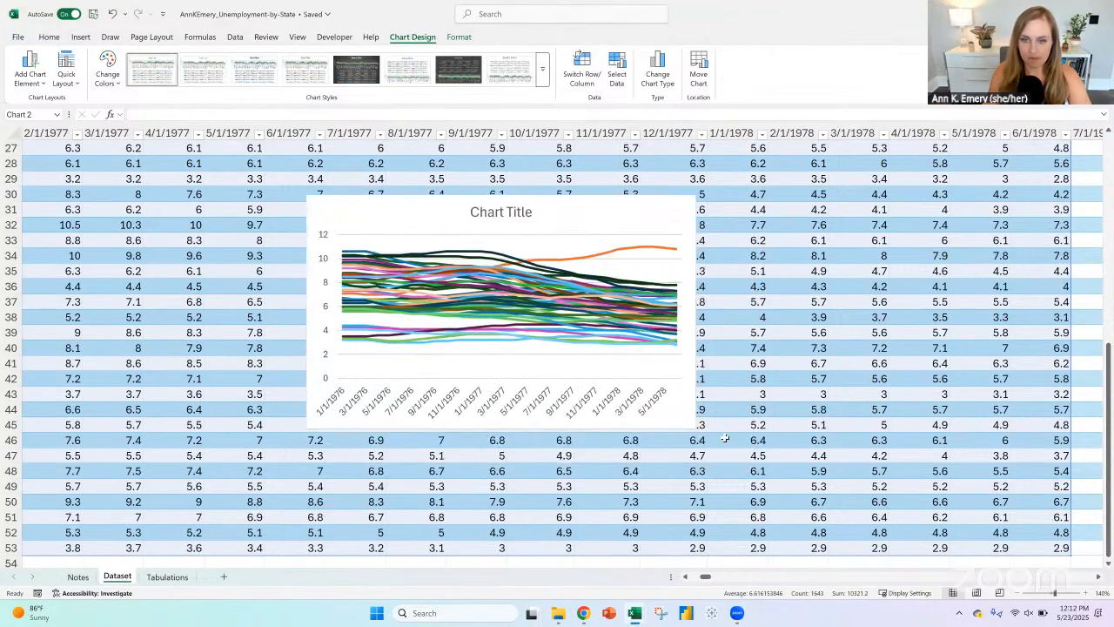
drag(759, 517, 763, 522)
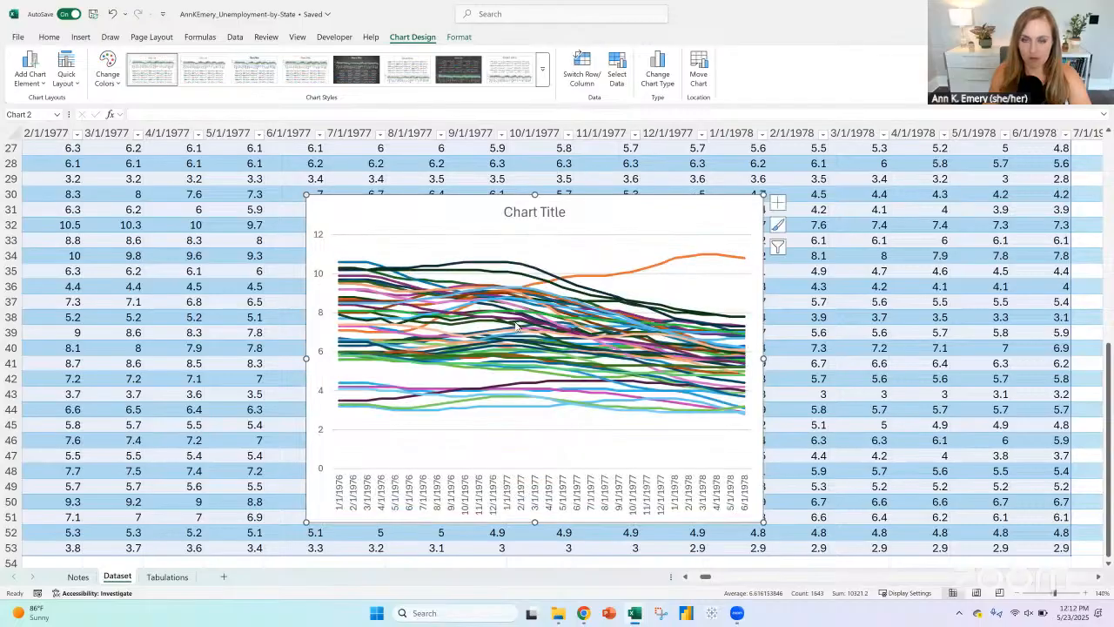
Step: Examine the line chart's data source, including the series name and values references of the Alabama series
right_click(466, 376)
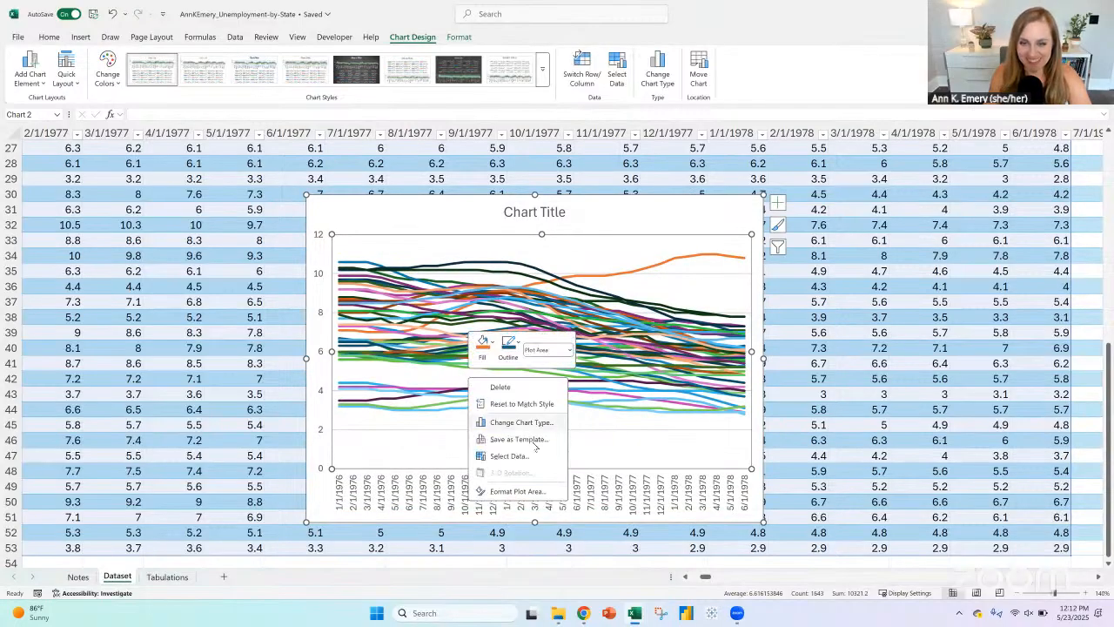
click(533, 458)
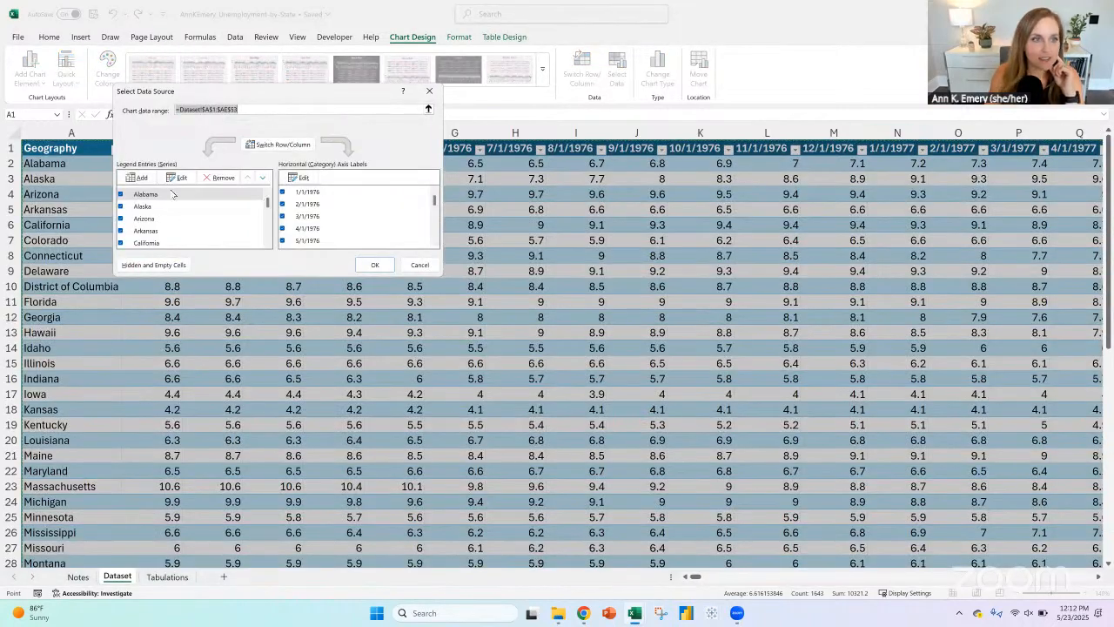
mouse_move(266, 204)
mouse_down()
mouse_move(267, 251)
mouse_move(274, 187)
mouse_up()
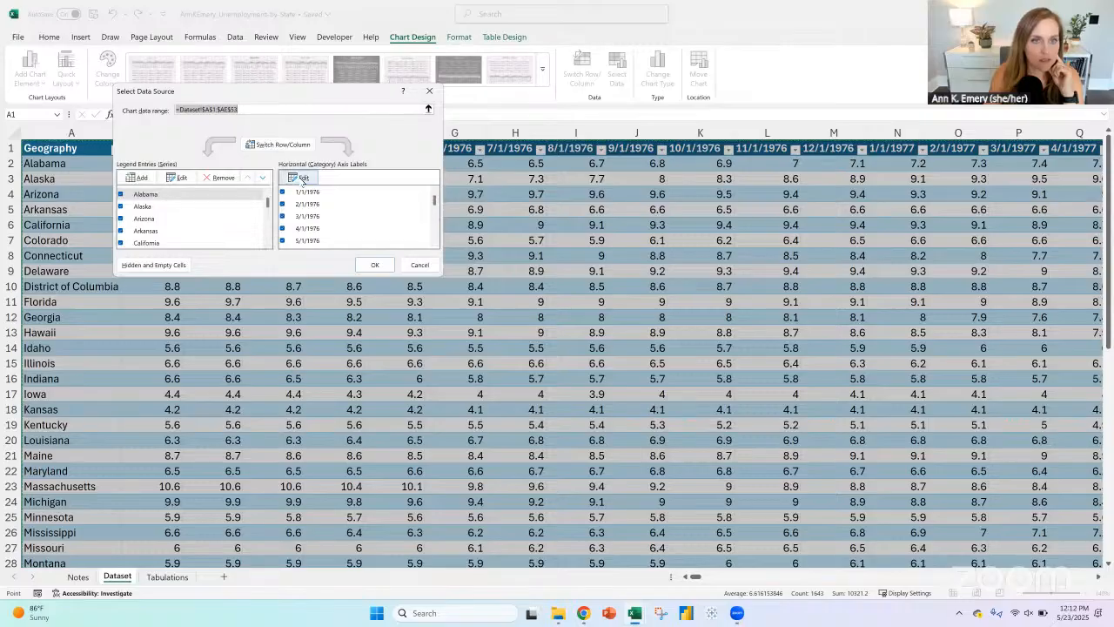
click(178, 195)
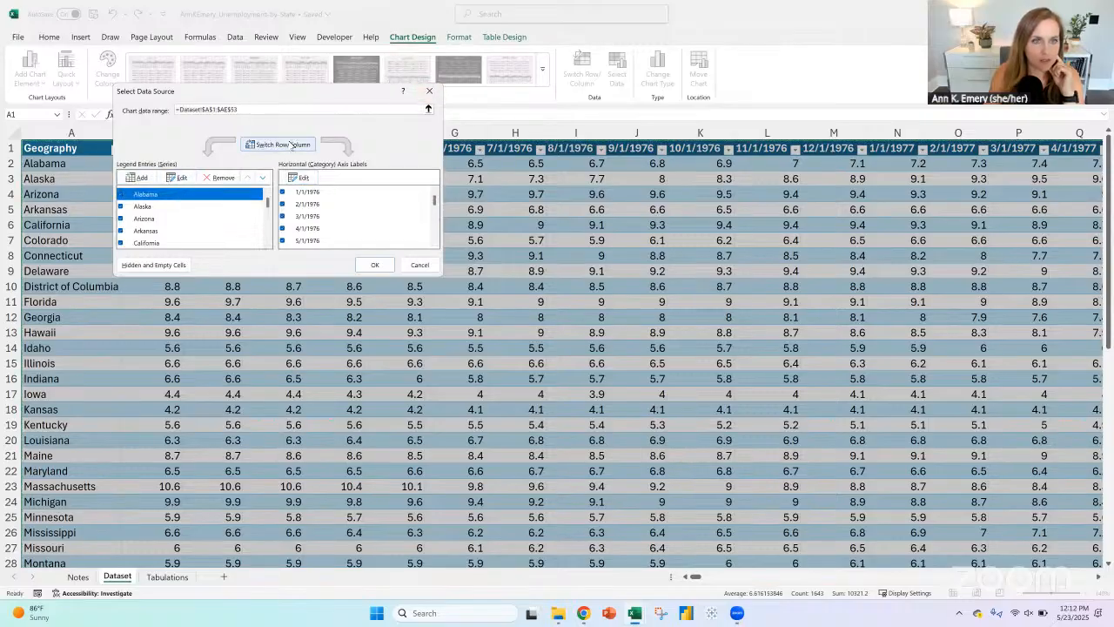
click(177, 177)
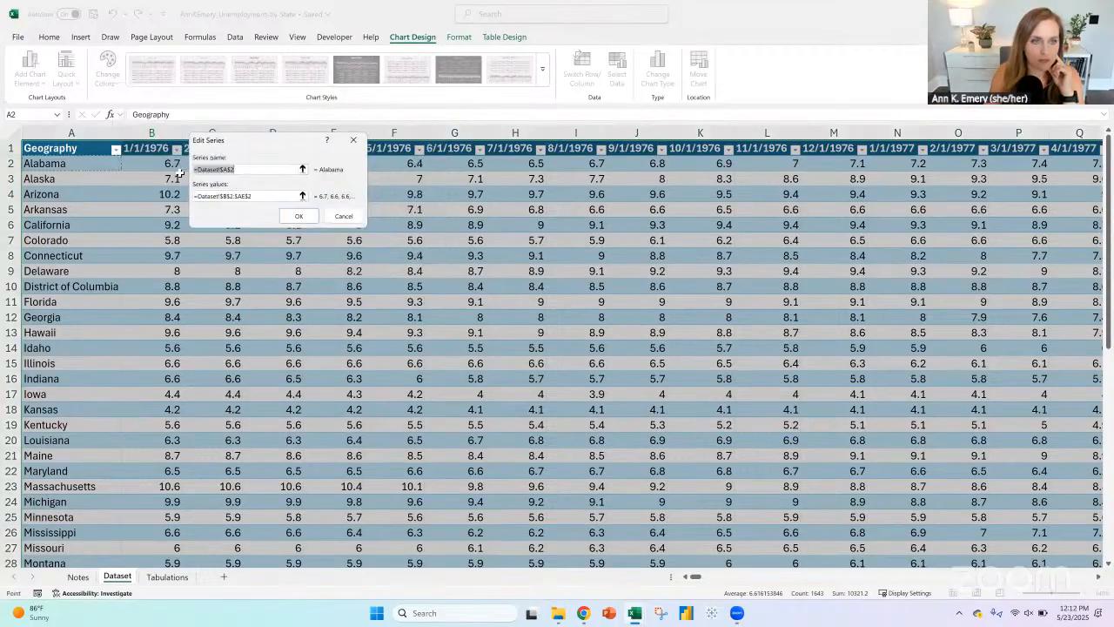
click(270, 197)
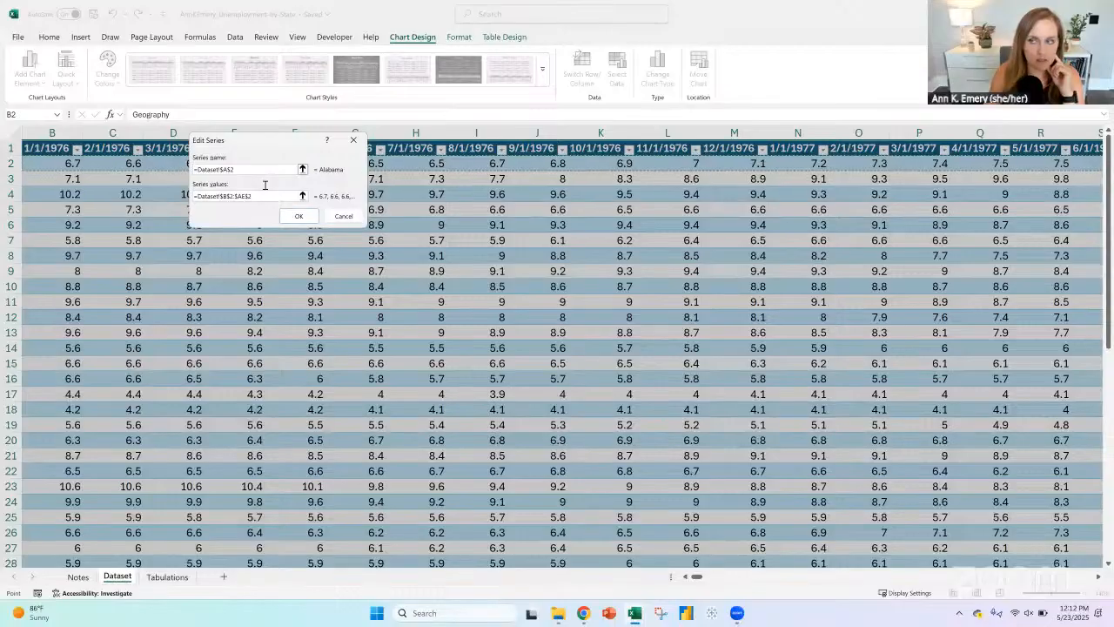
click(260, 167)
click(343, 216)
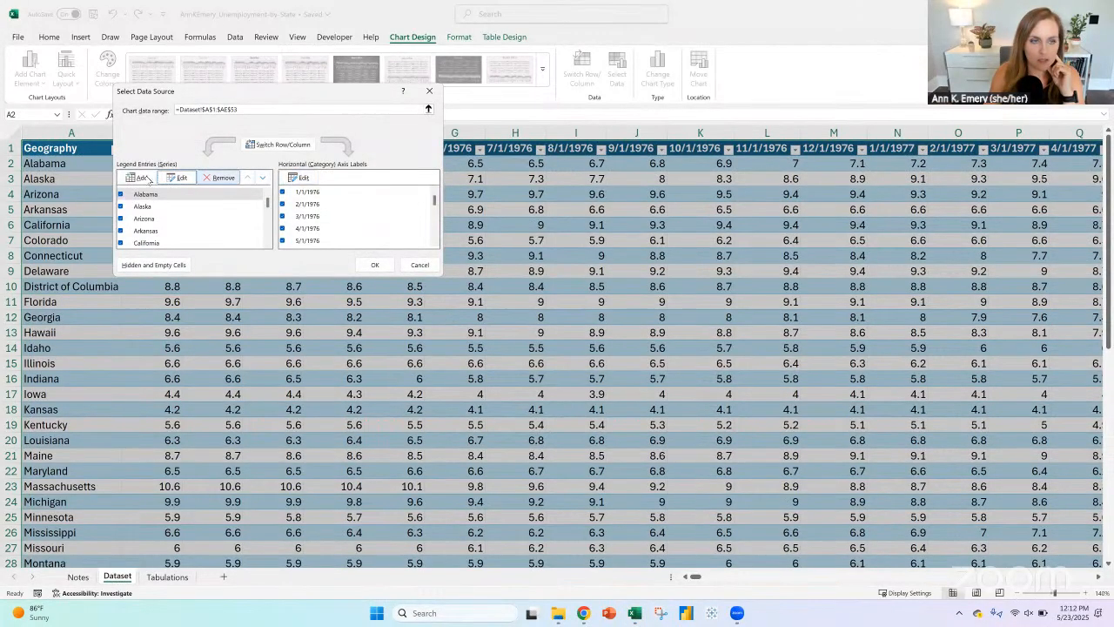
Step: Try swapping rows and columns in the line chart's data source so the dates become series and the states become axis labels
click(280, 145)
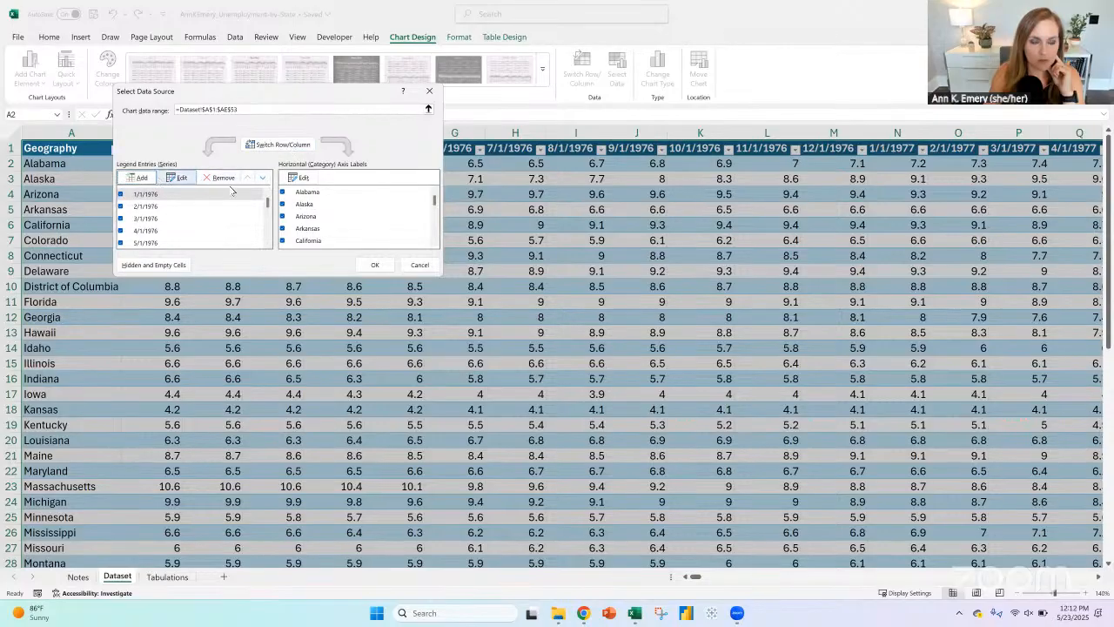
mouse_move(268, 203)
mouse_down()
mouse_move(268, 226)
mouse_move(268, 189)
mouse_up()
mouse_move(435, 201)
mouse_down()
mouse_move(435, 239)
mouse_move(435, 188)
mouse_up()
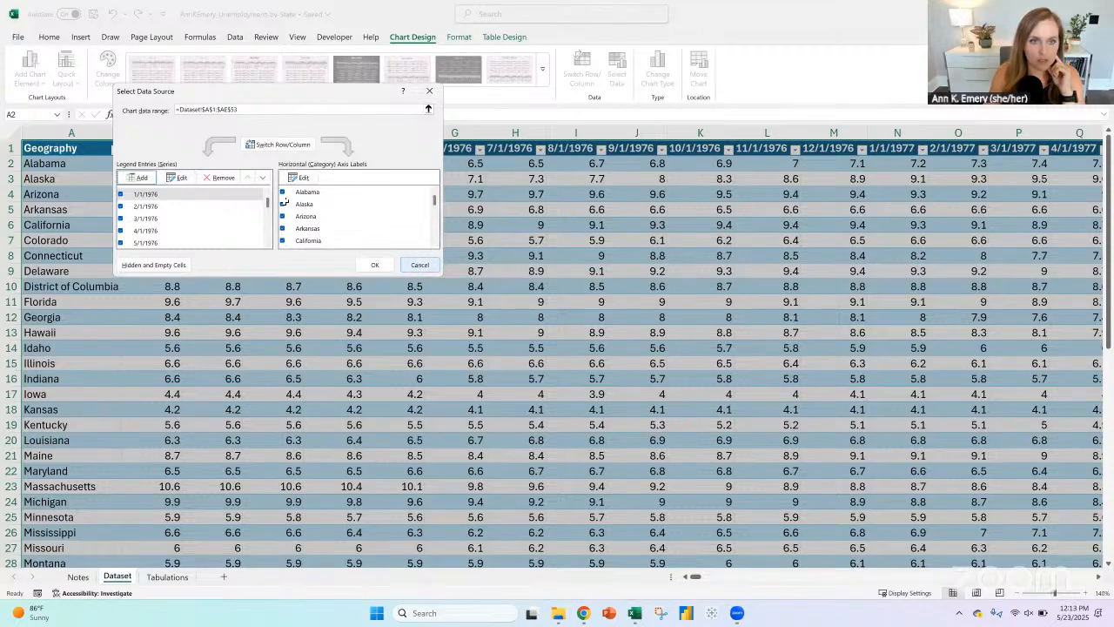
click(418, 262)
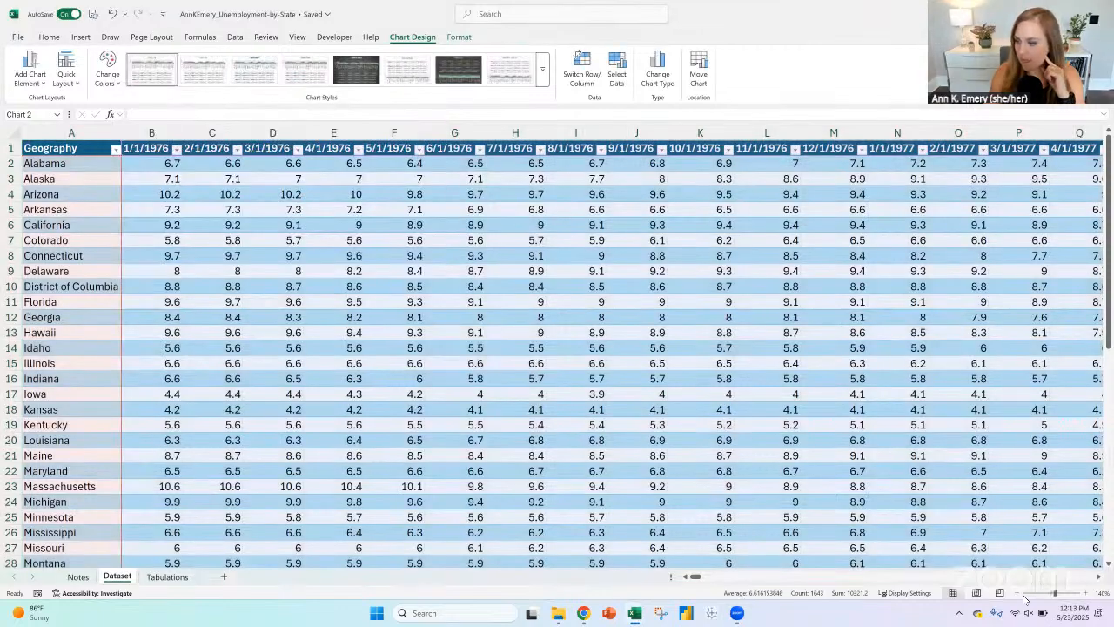
Step: Cut the line chart from the Dataset sheet and paste it into a new blank worksheet
click(1020, 593)
click(1020, 594)
click(1020, 593)
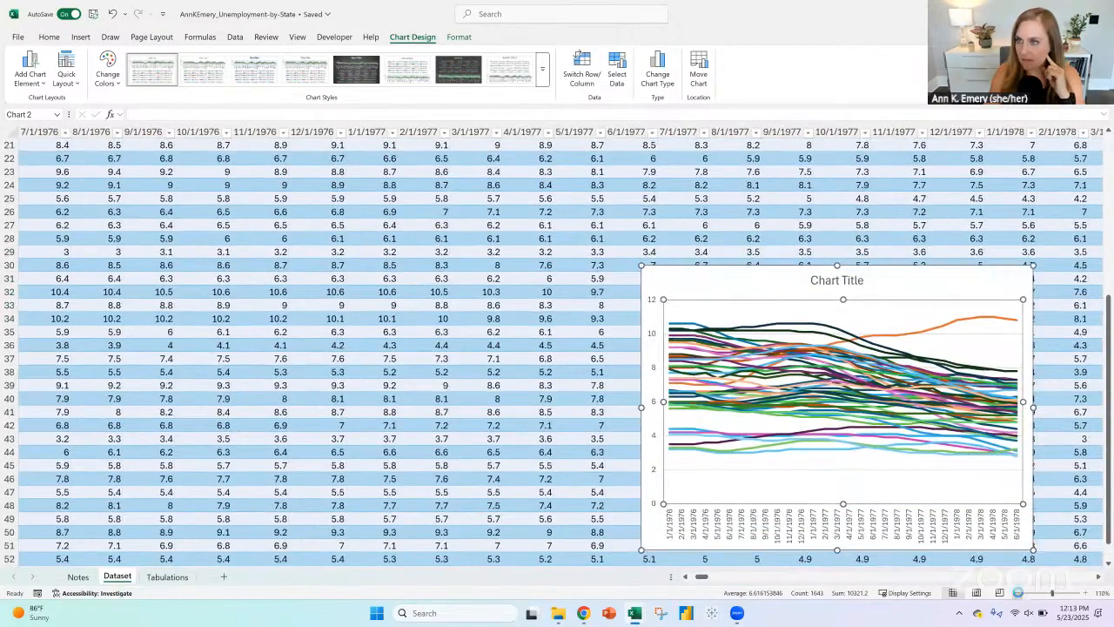
scroll(841, 349, down, 2)
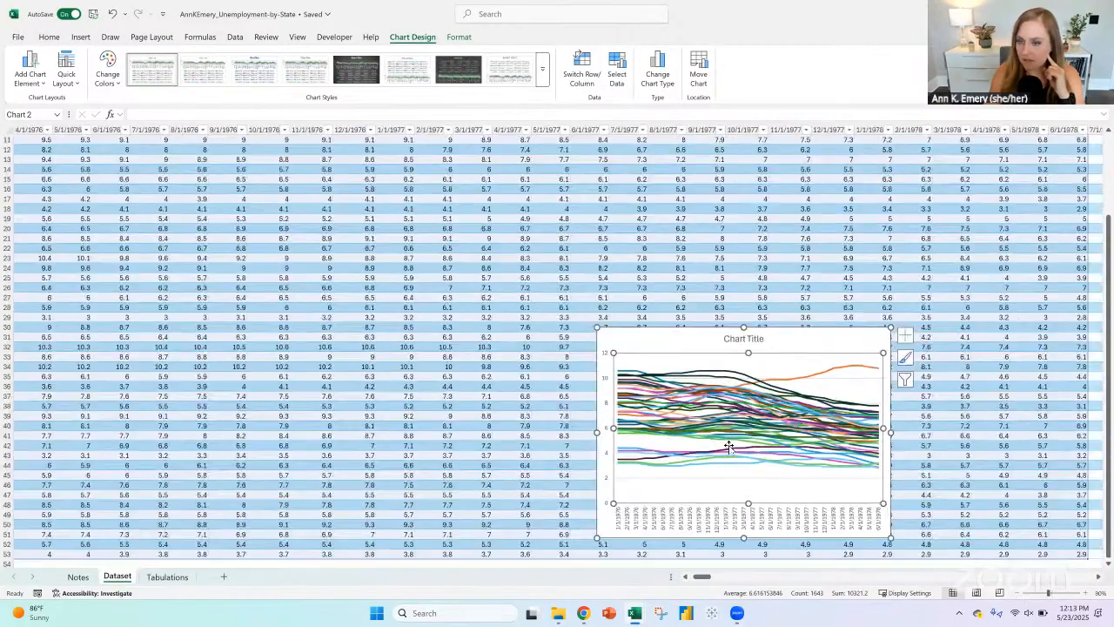
click(679, 338)
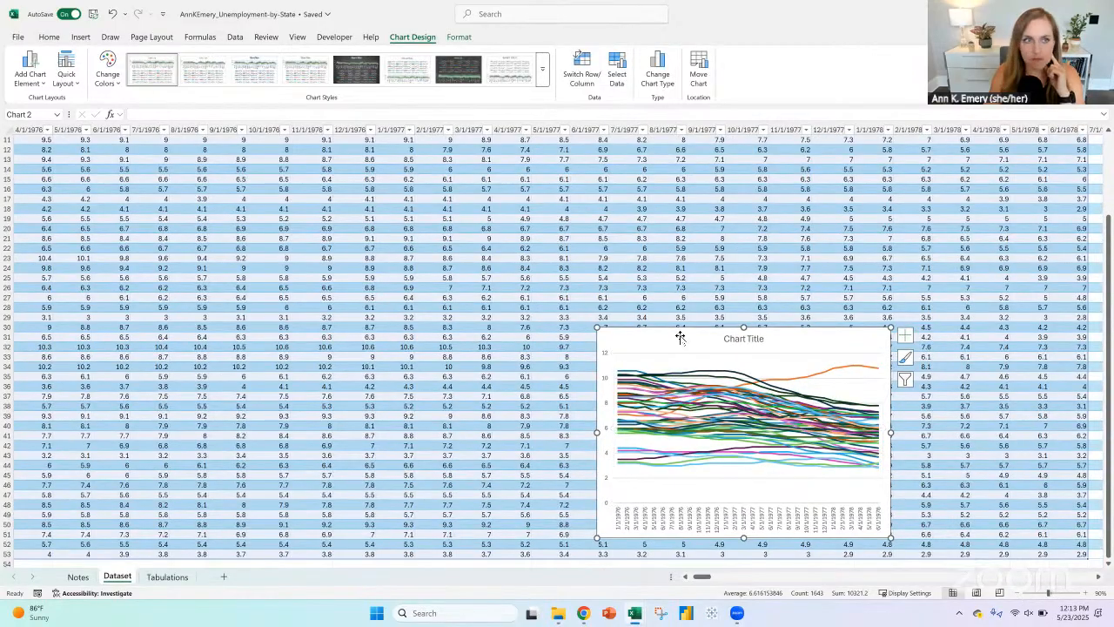
click(689, 579)
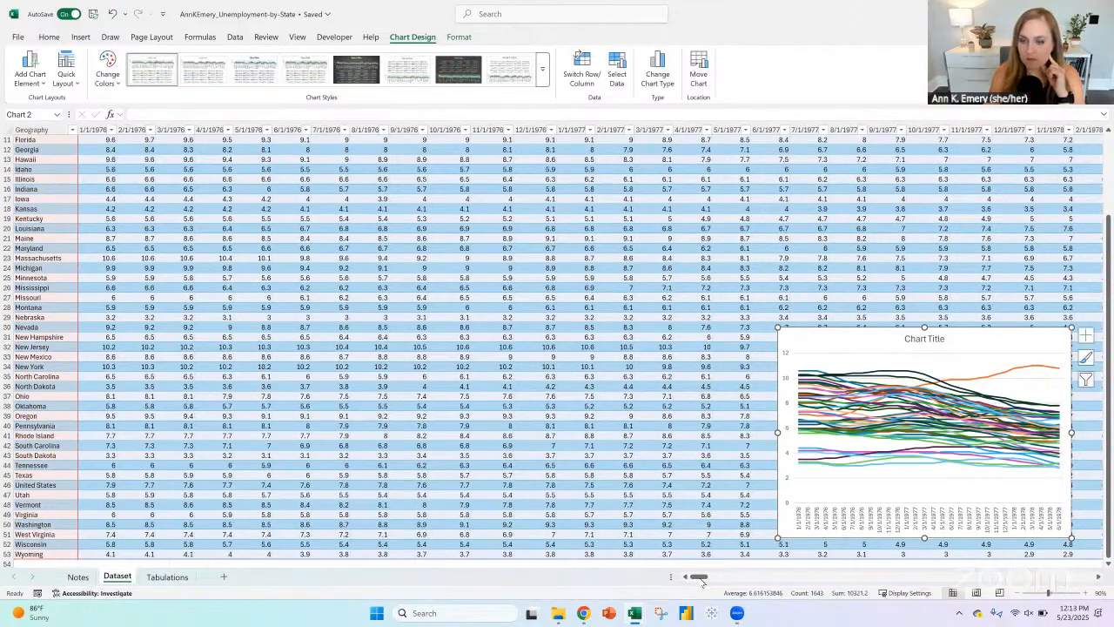
drag(701, 580, 670, 578)
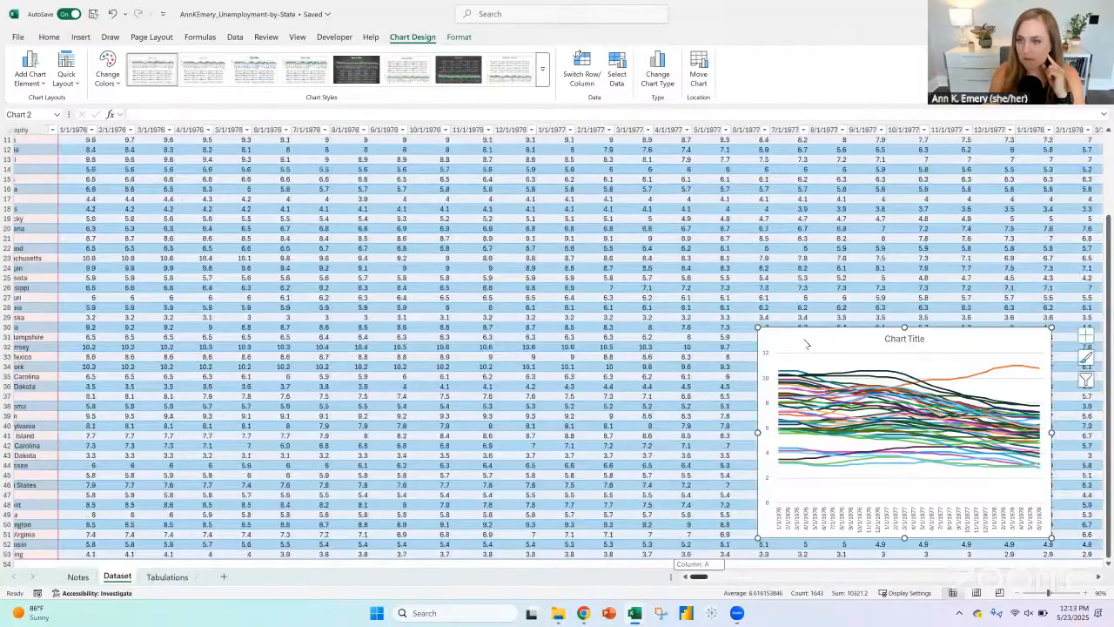
right_click(806, 343)
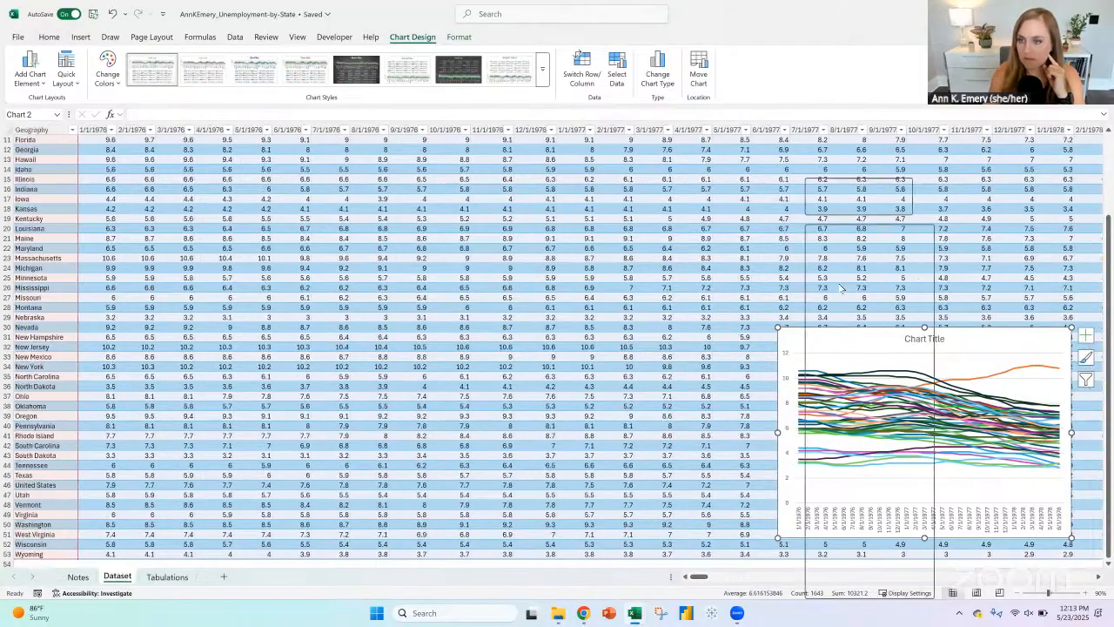
click(223, 576)
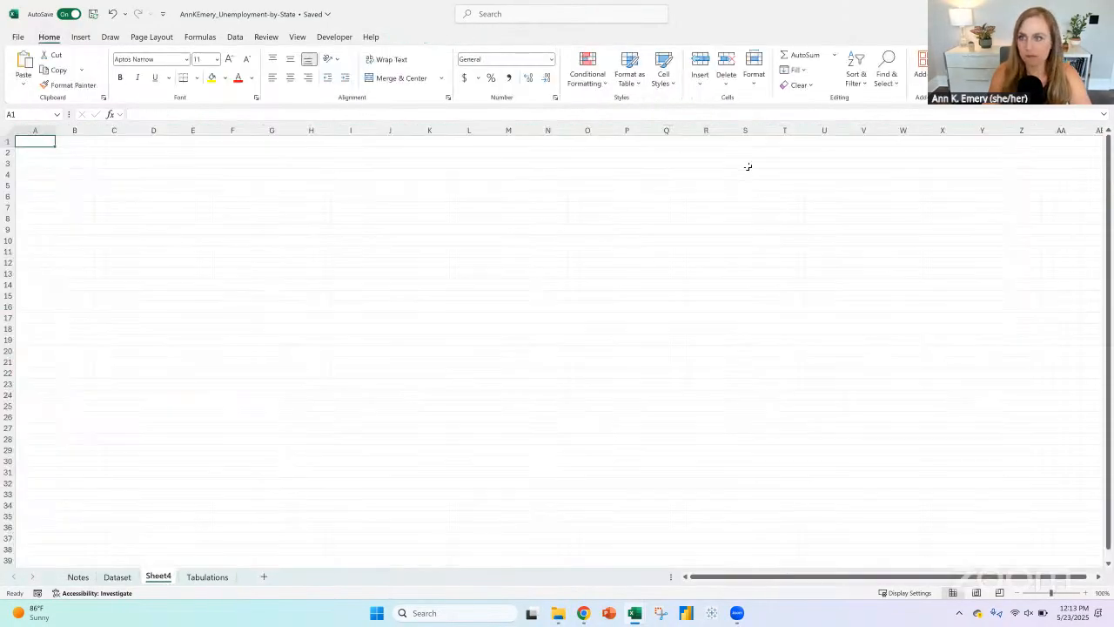
key(ctrl+v)
Step: Enter "Unemployment Data" in cell A1 of the new sheet and apply the Title cell style to it
click(42, 141)
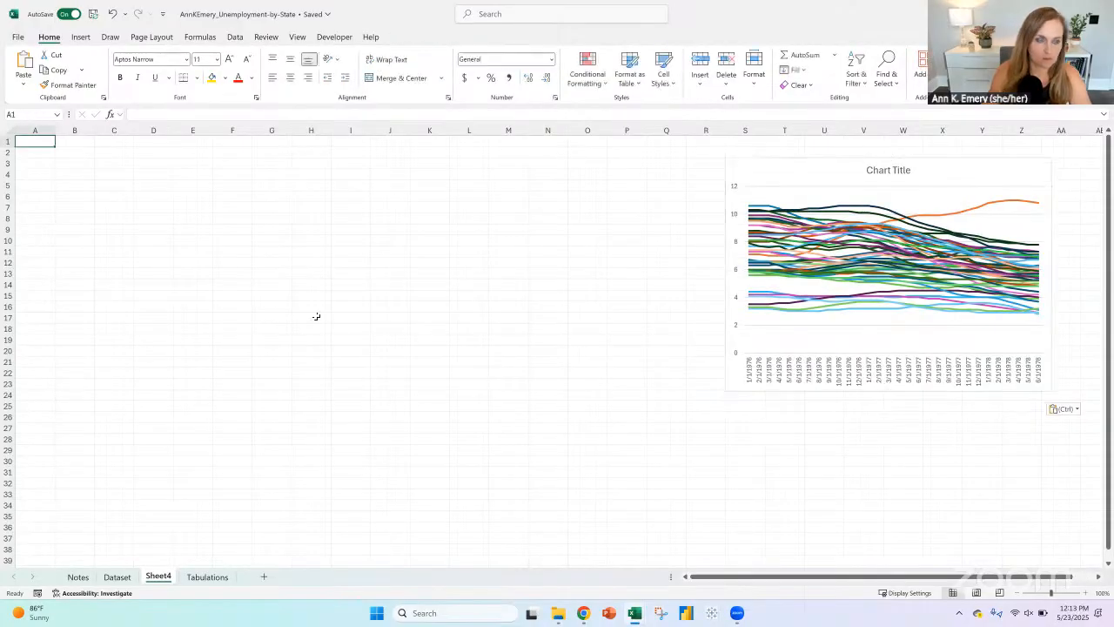
text(Unempl)
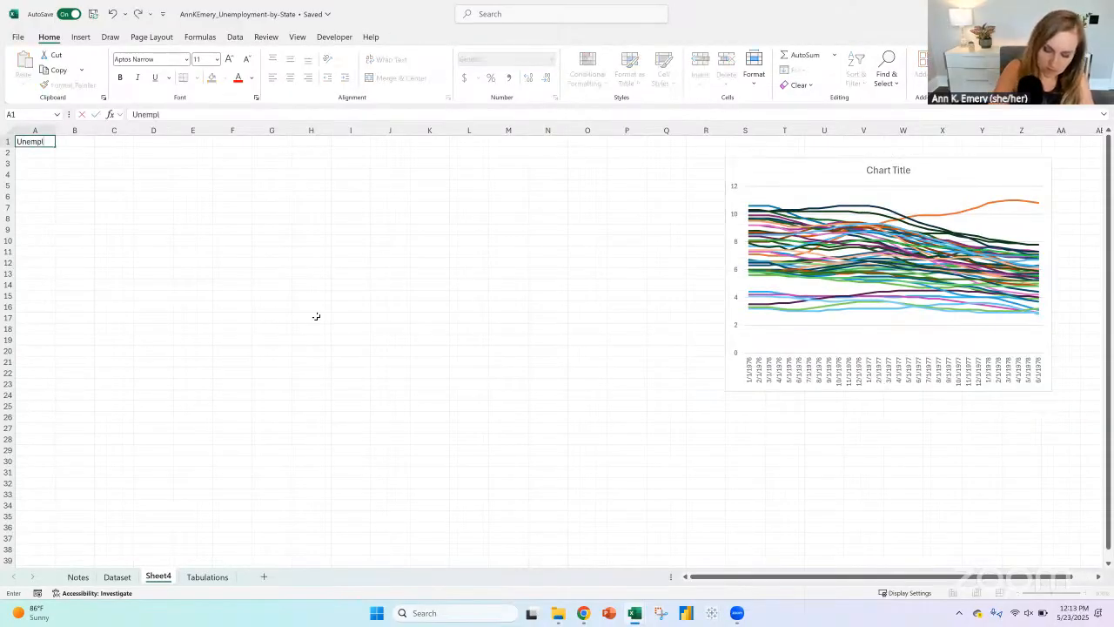
text(oyment Data)
key(ctrl+Return)
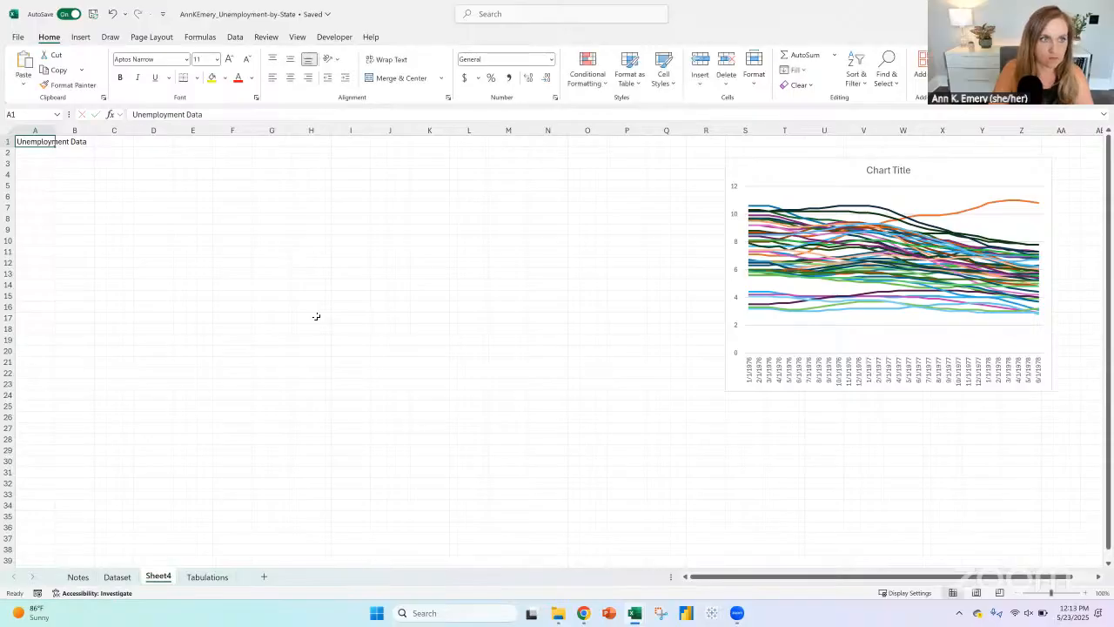
click(667, 76)
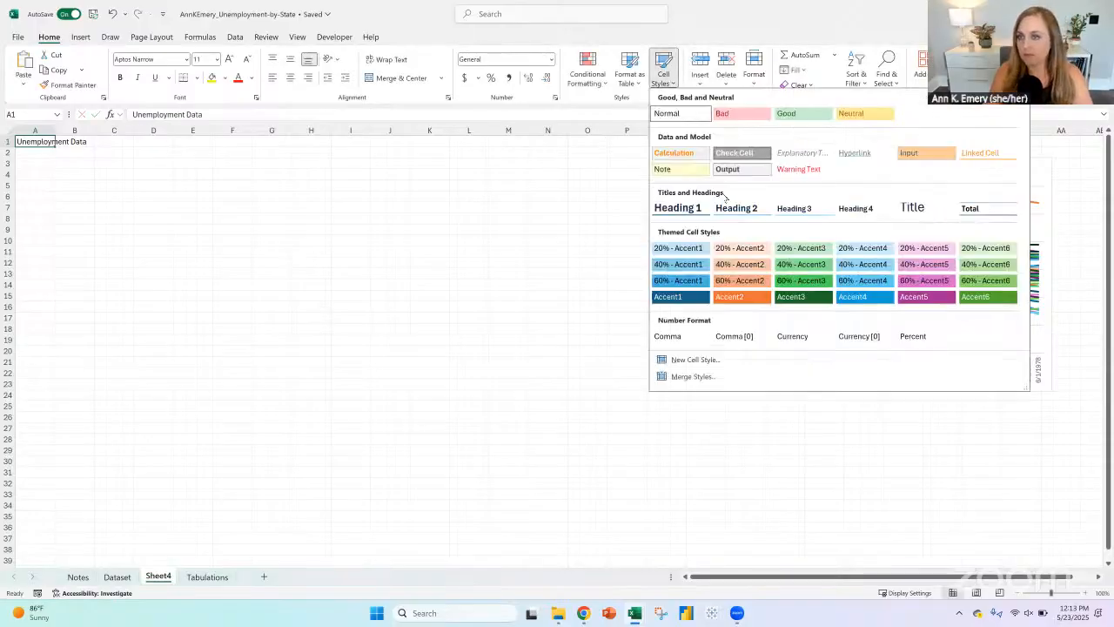
click(906, 212)
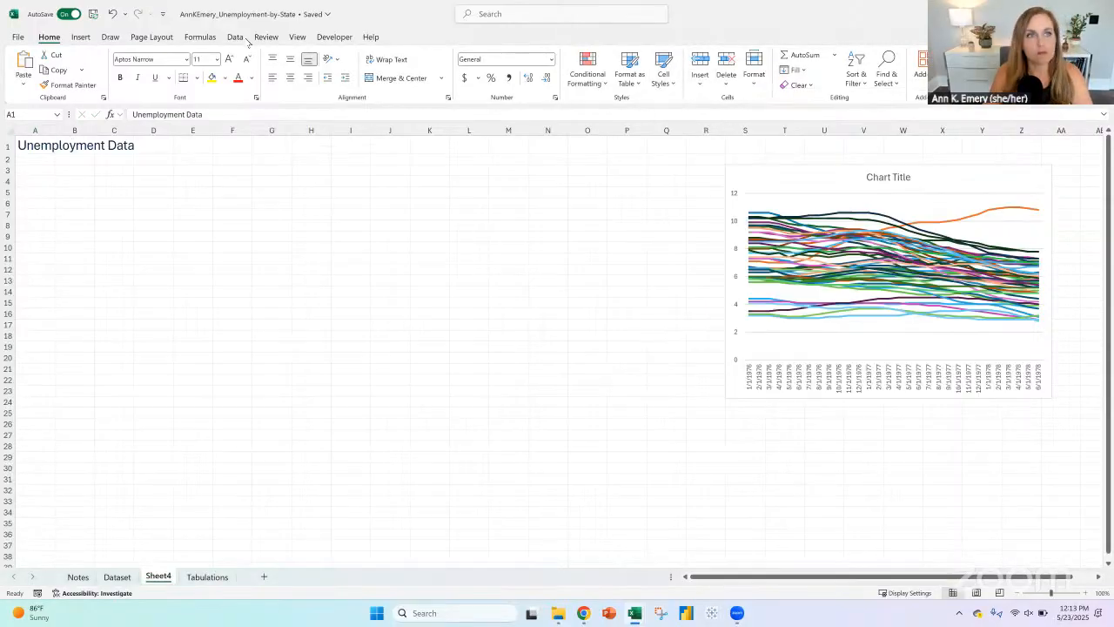
Step: Set the workbook's theme colors to Depict and its theme fonts to Depict with Montserrat
click(151, 38)
click(63, 55)
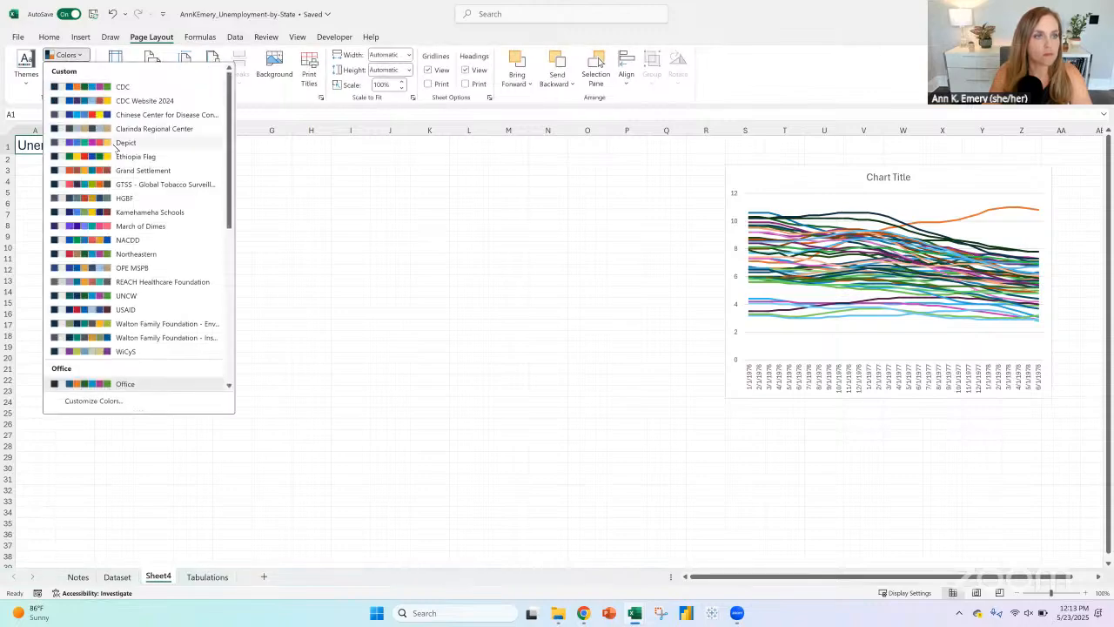
click(92, 118)
click(66, 69)
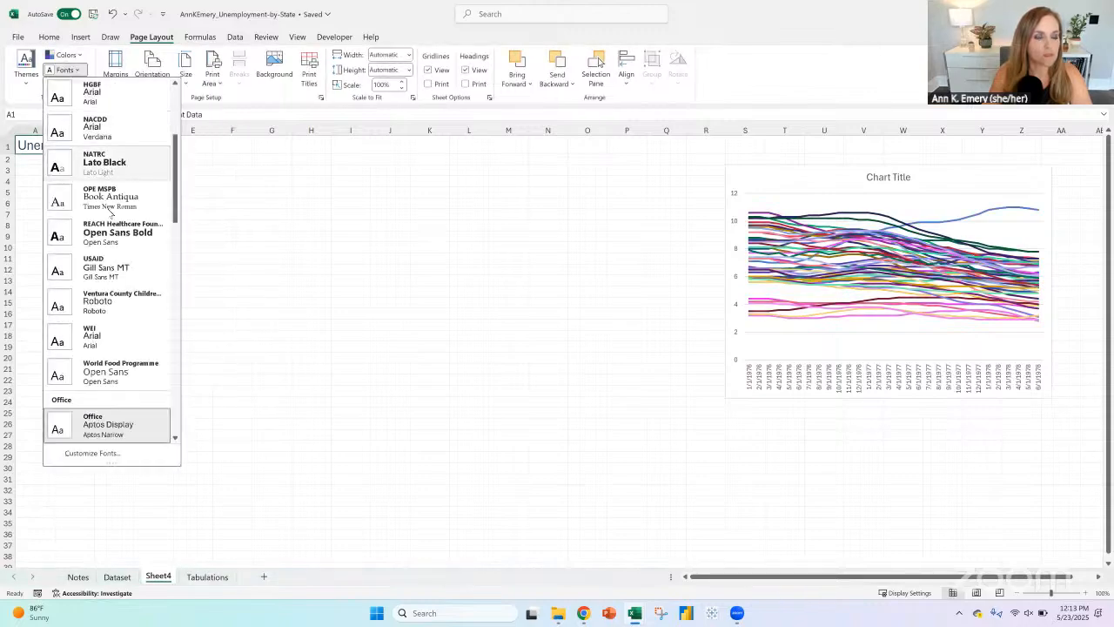
scroll(108, 237, up, 3)
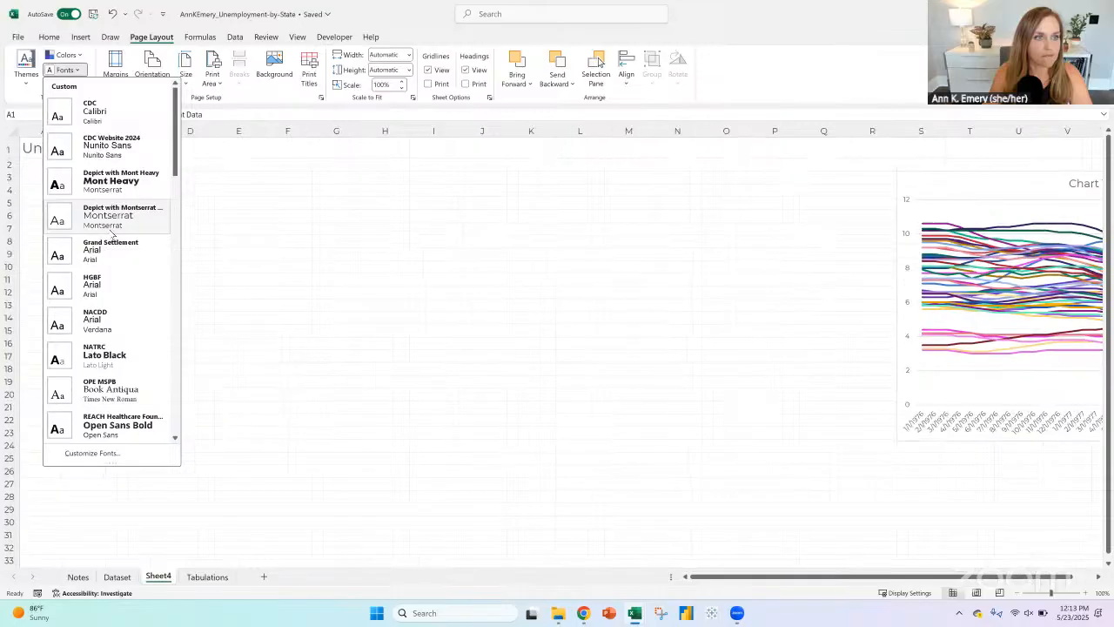
click(111, 232)
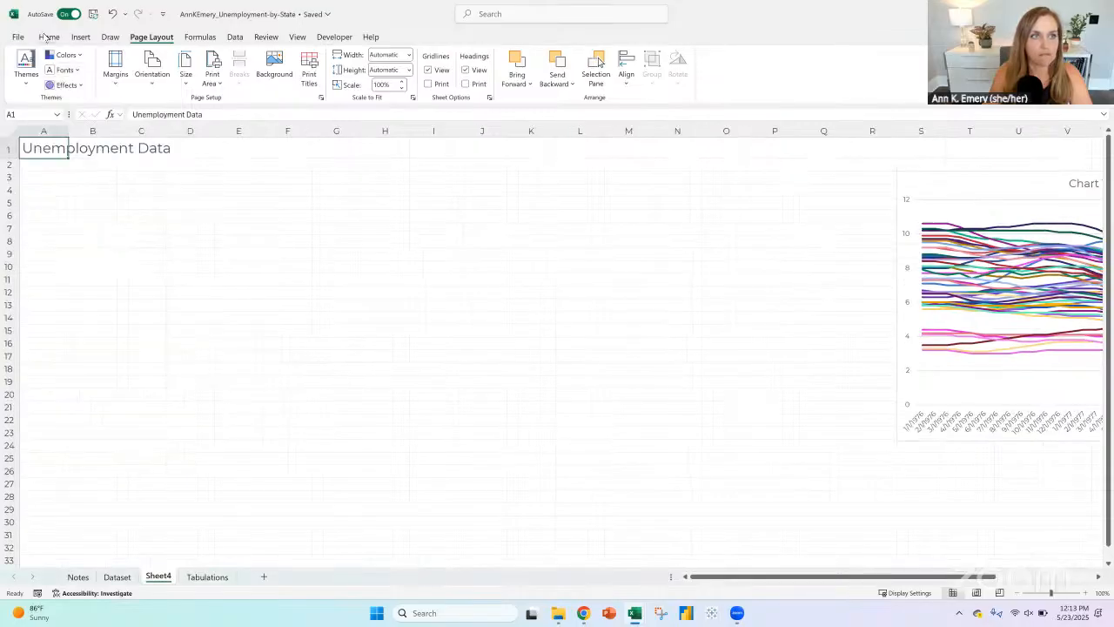
Step: Modify the Title cell style's font to bold with the automatic font color
click(49, 36)
click(754, 69)
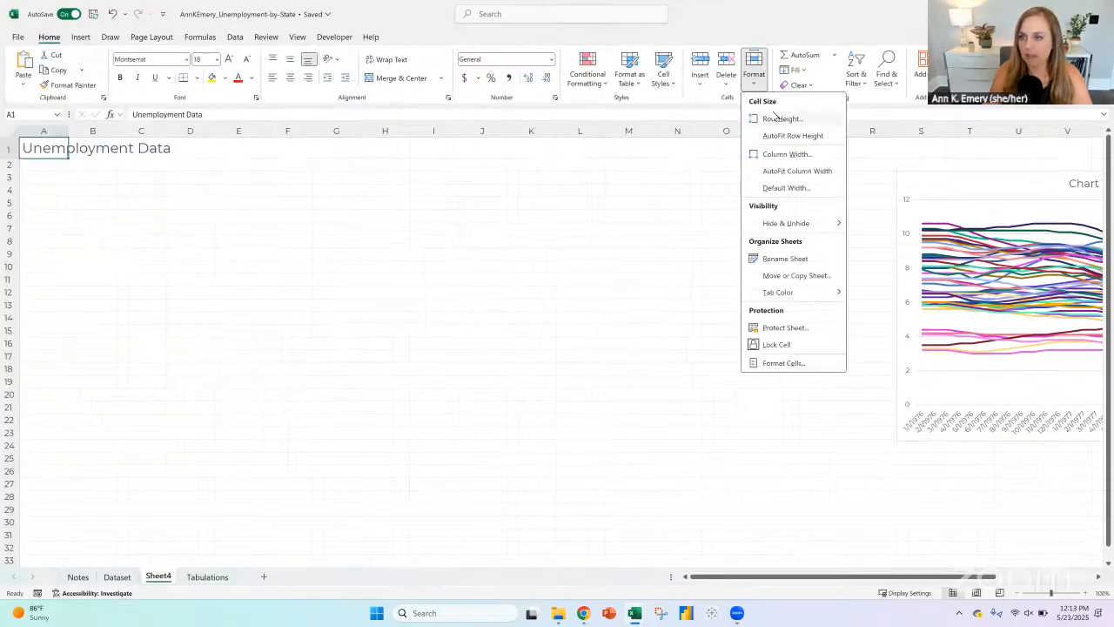
click(665, 83)
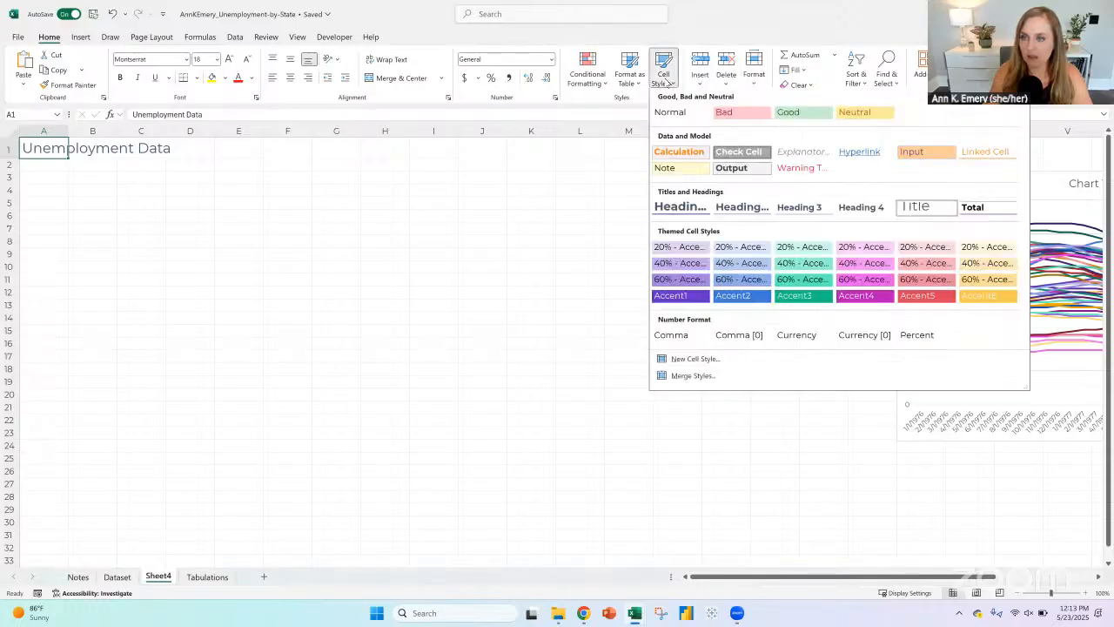
right_click(922, 209)
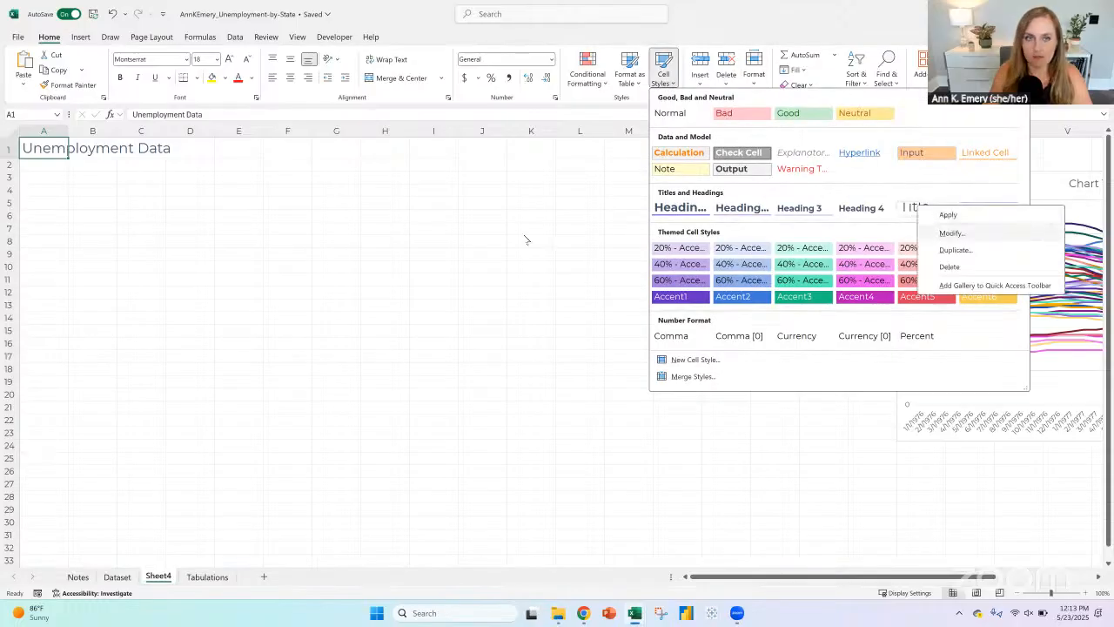
click(952, 233)
click(328, 92)
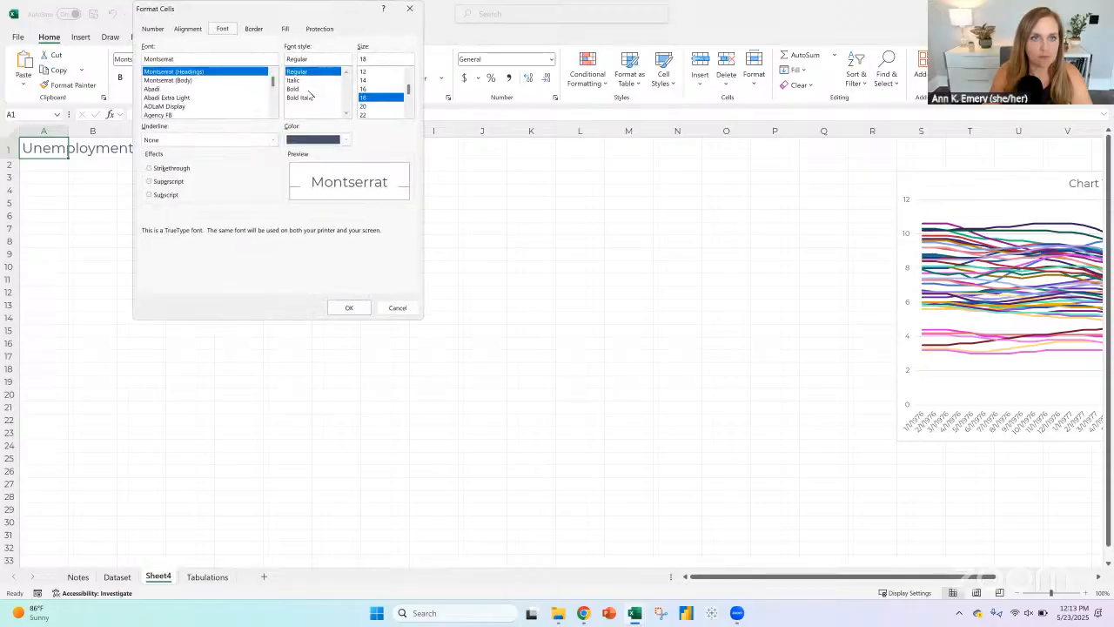
click(300, 89)
click(346, 139)
click(300, 158)
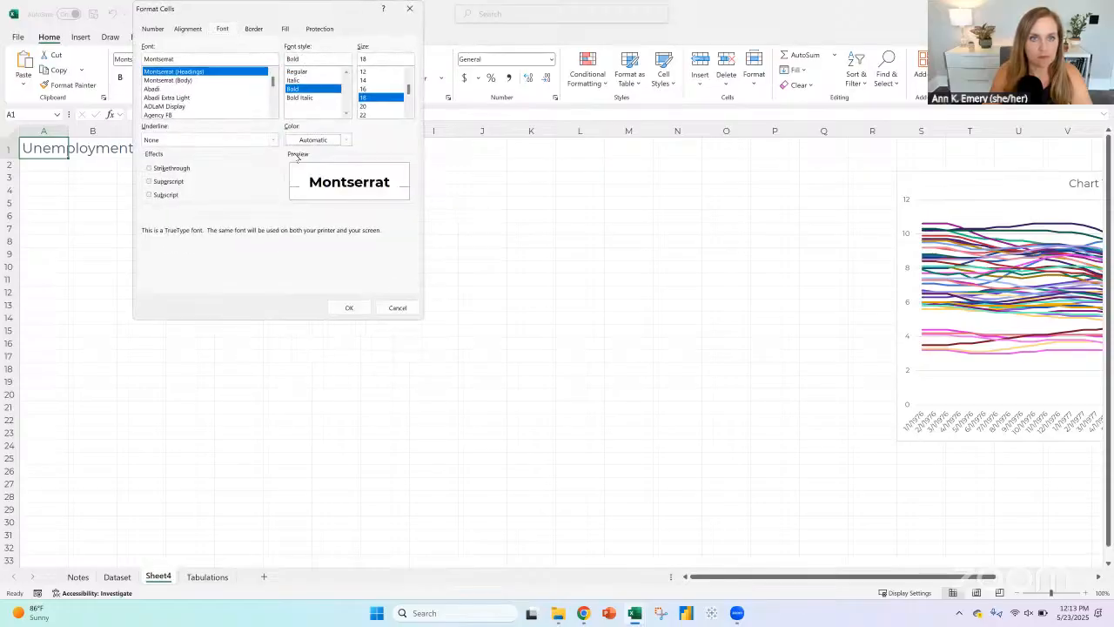
click(351, 308)
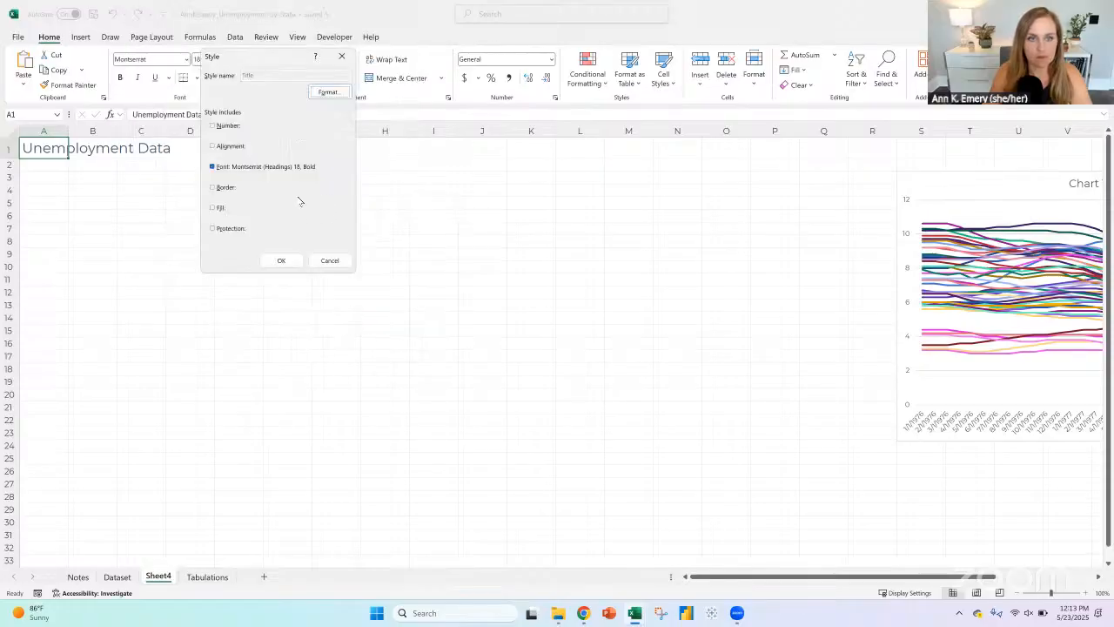
Step: Include the No Borders setting in the Title cell style and save the modified style
click(331, 92)
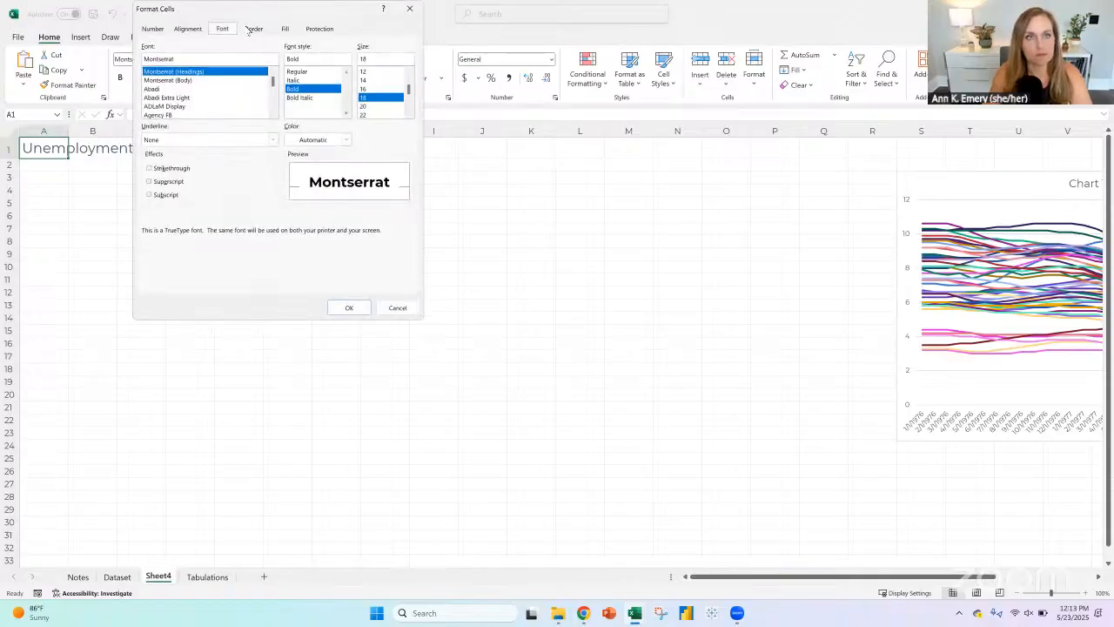
click(253, 28)
click(349, 308)
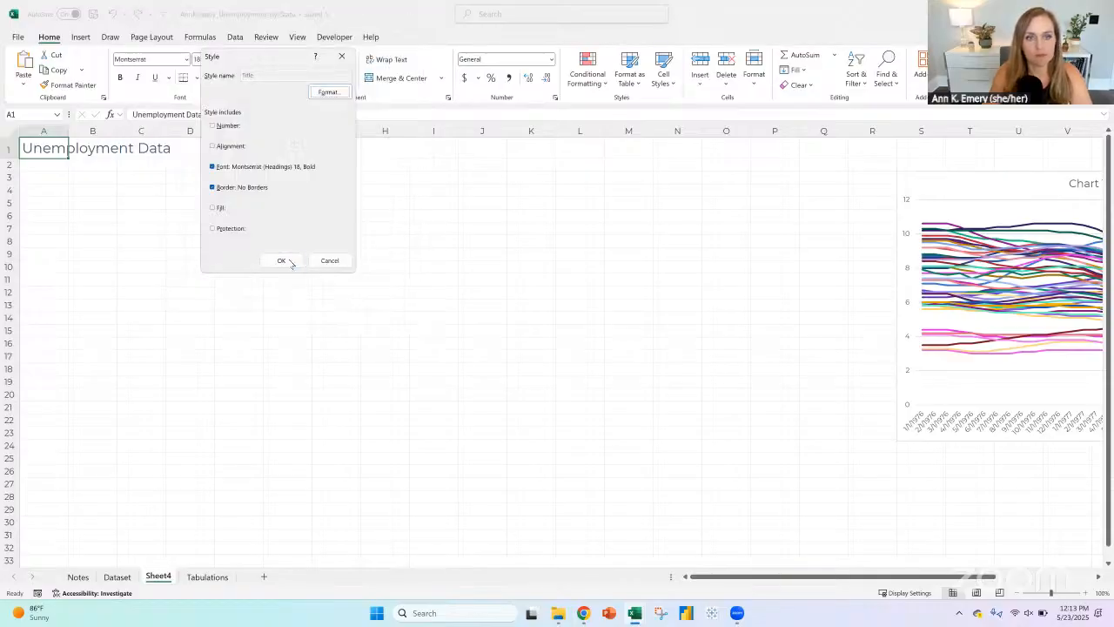
click(289, 262)
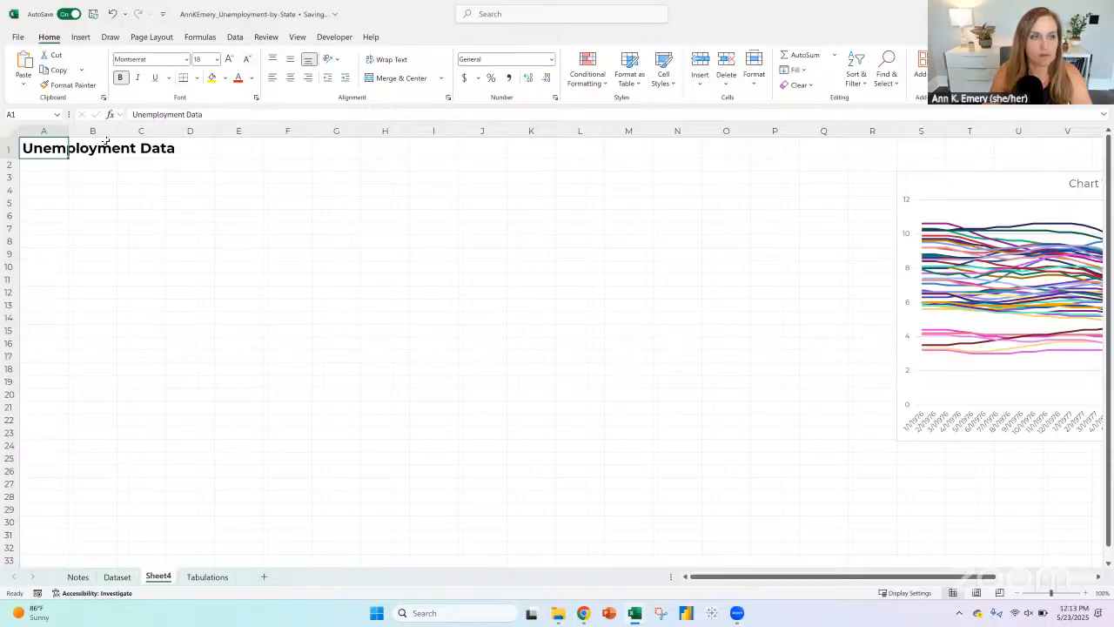
Step: Enter the placeholder text "Introductory sentences here, wording TBD." in cell A2
click(60, 166)
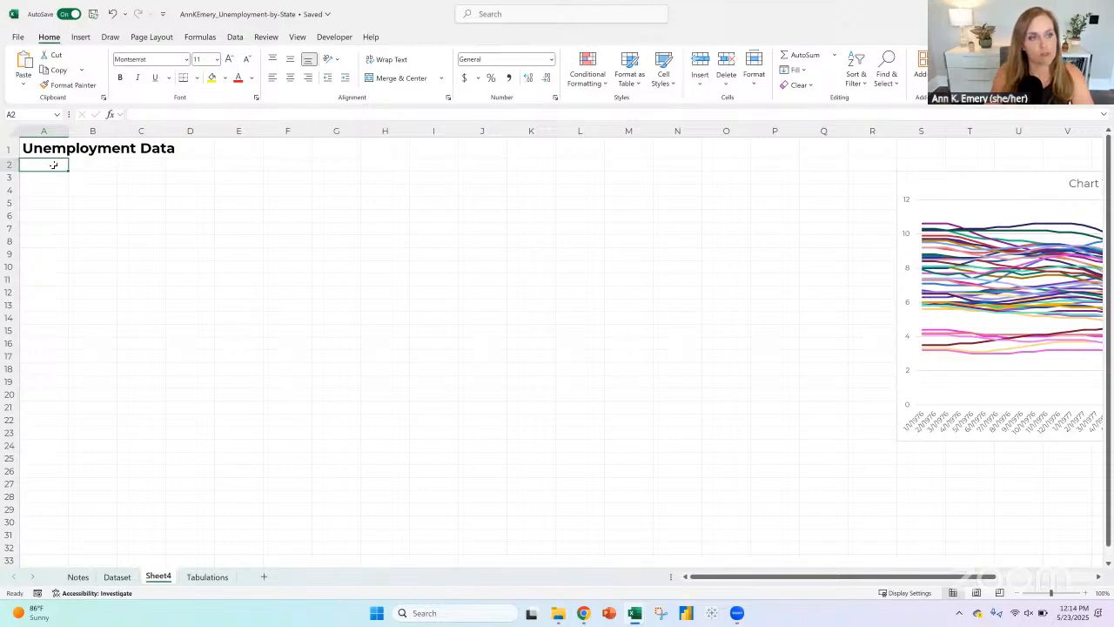
text(Introdu)
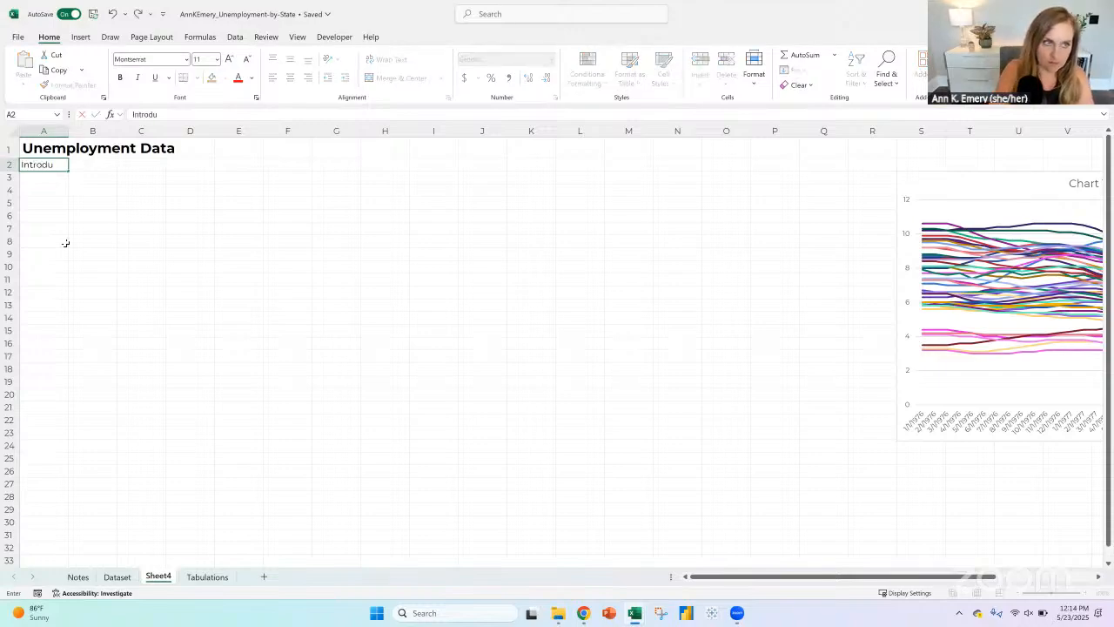
text(ctory sentences here)
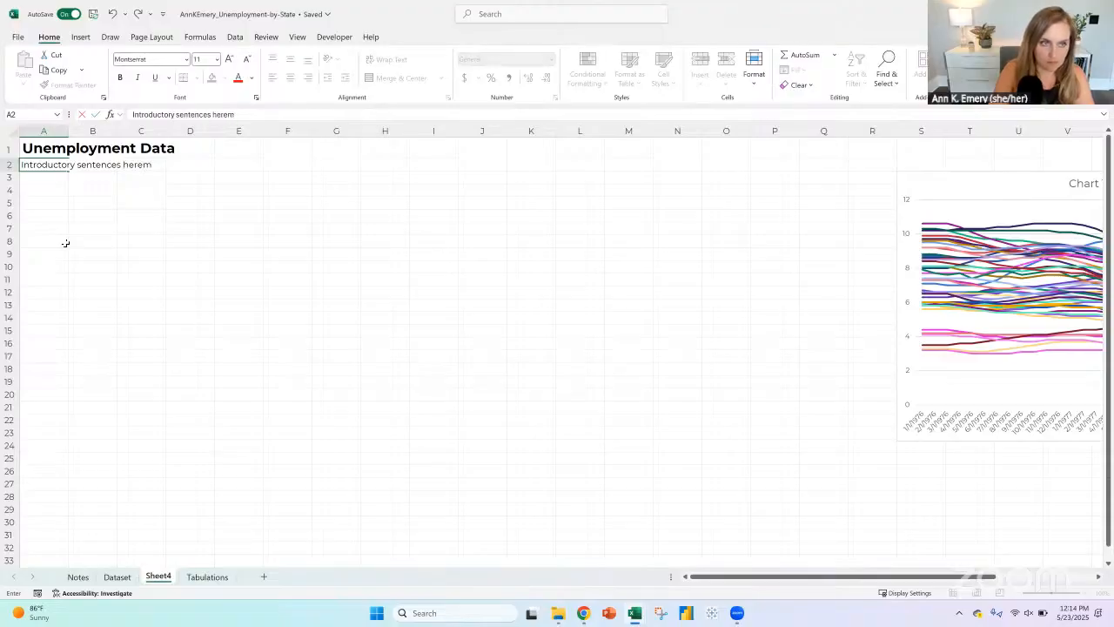
text(, wording)
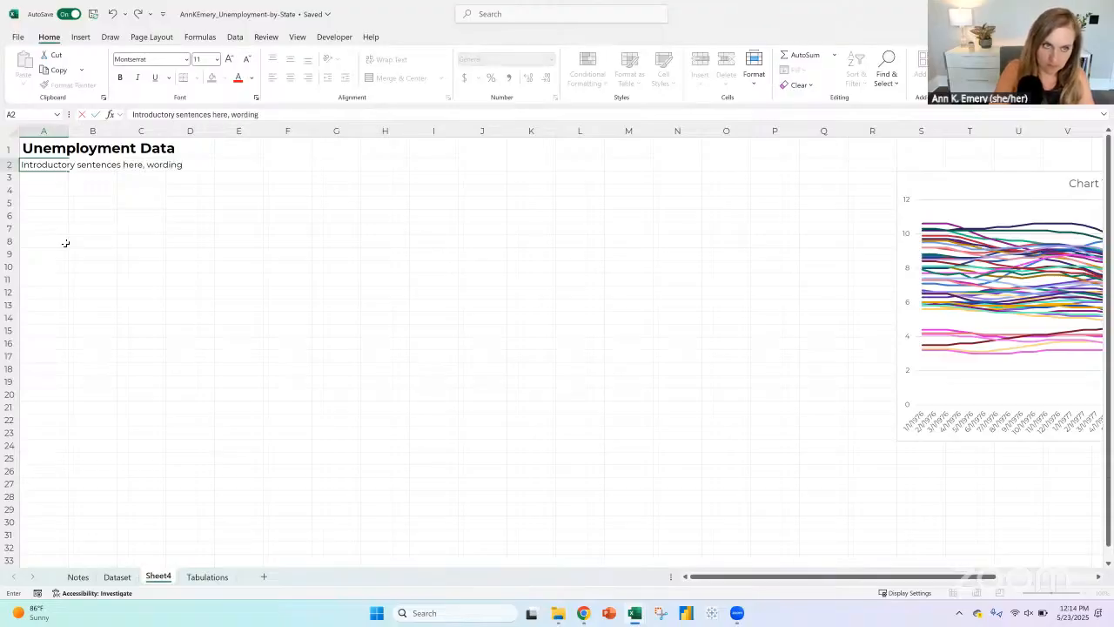
text( TBD.)
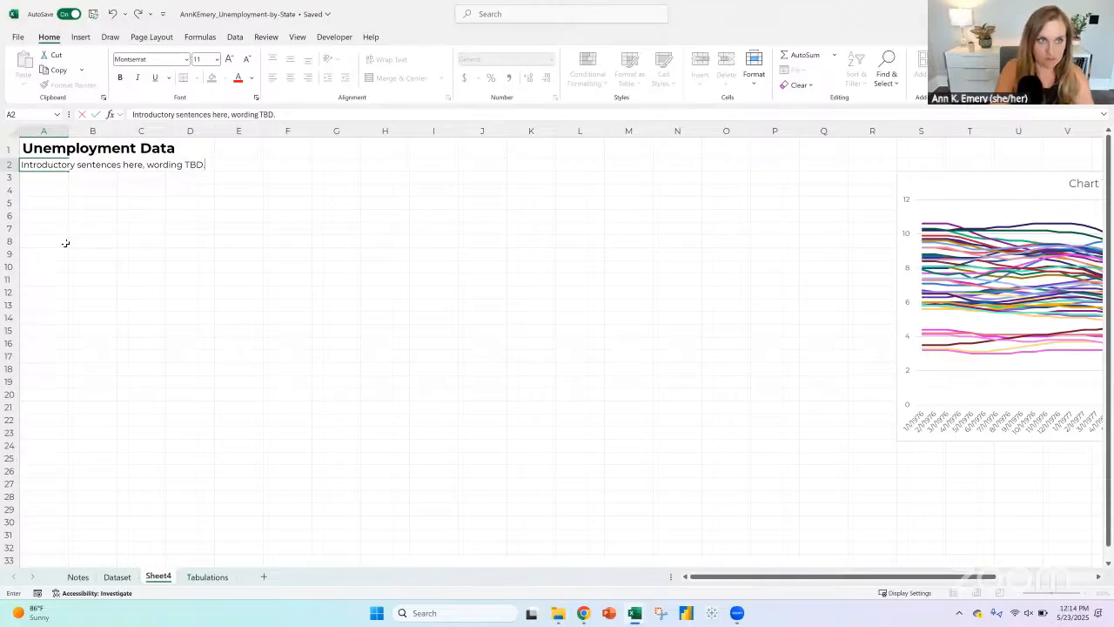
key(Return)
Step: Enter the section label "Explore:" in cell A4, leaving row 3 blank as a spacer
click(9, 177)
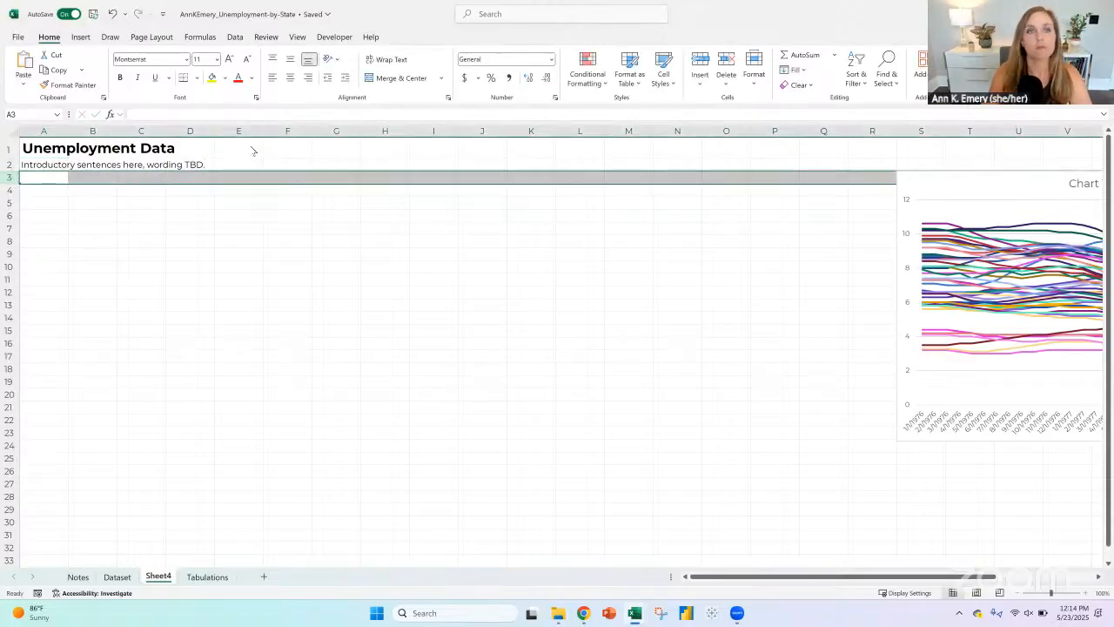
click(50, 193)
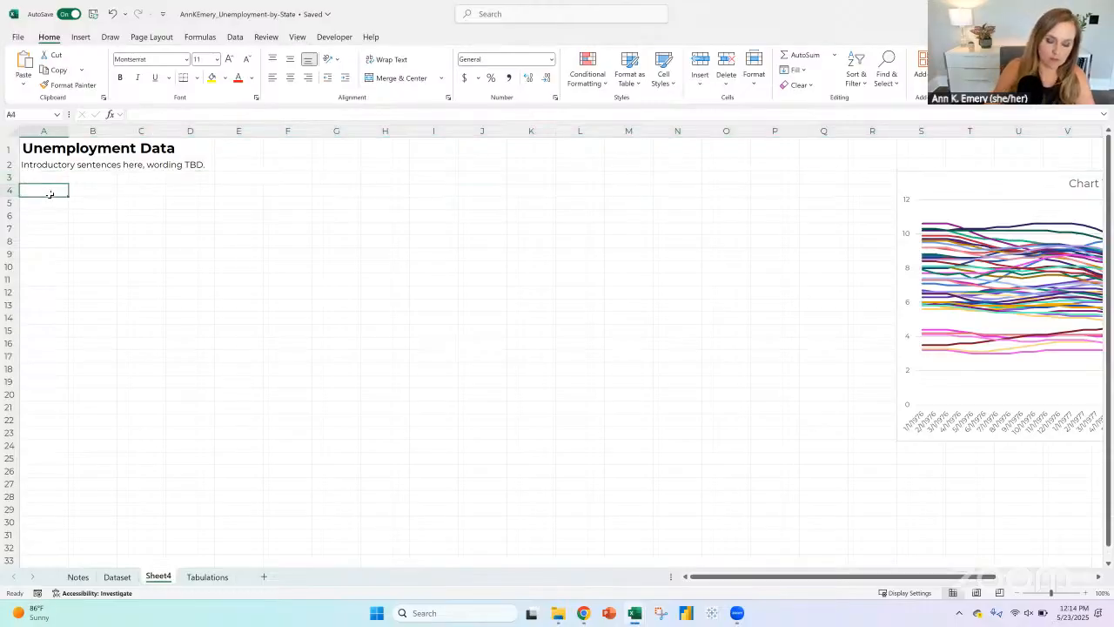
text(Ce)
key(BackSpace)
key(BackSpace)
text(Explore:)
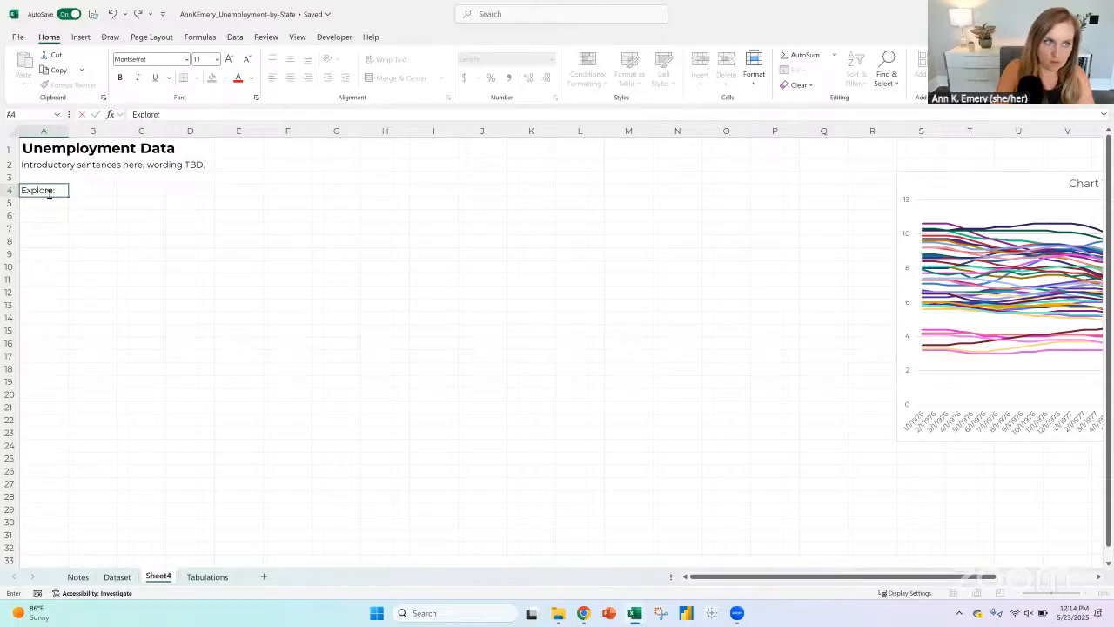
key(Return)
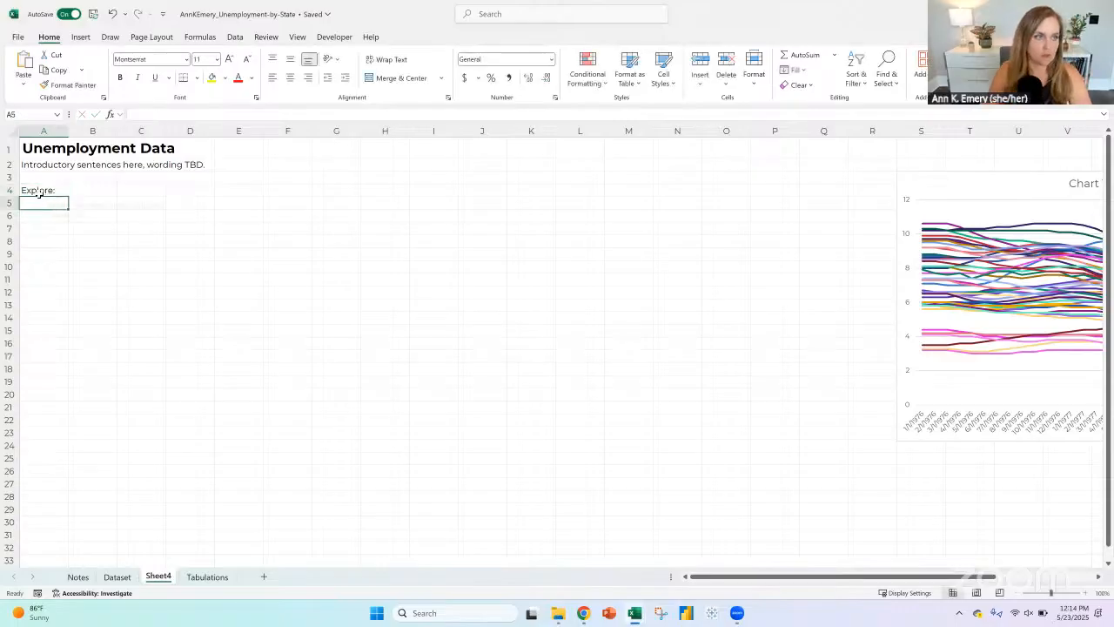
Step: Apply the Heading 1 cell style to the whole of row 4
click(9, 189)
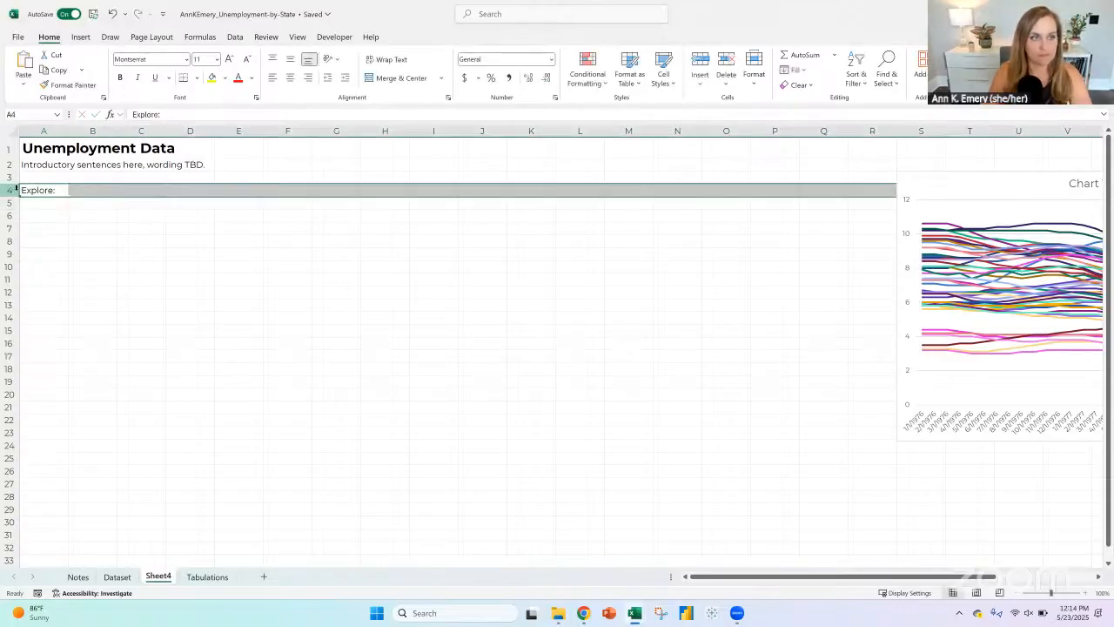
click(663, 72)
click(681, 209)
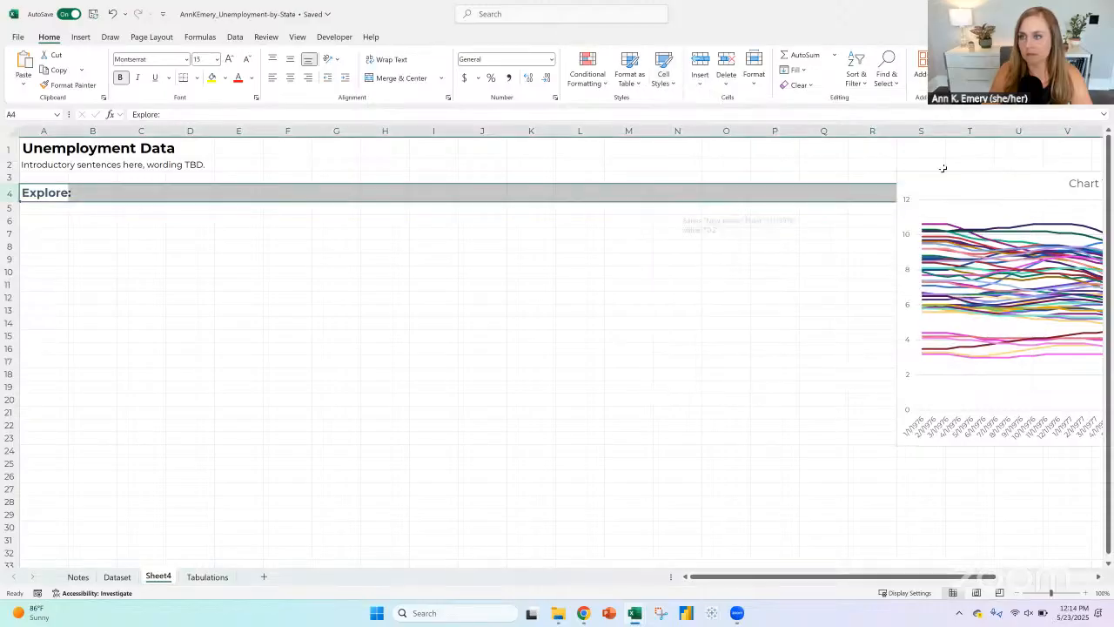
Step: Move the line chart down beside column Q below row 4 and enter the heading "Since 1976:" in cell Q4
click(895, 214)
drag(896, 214, 834, 214)
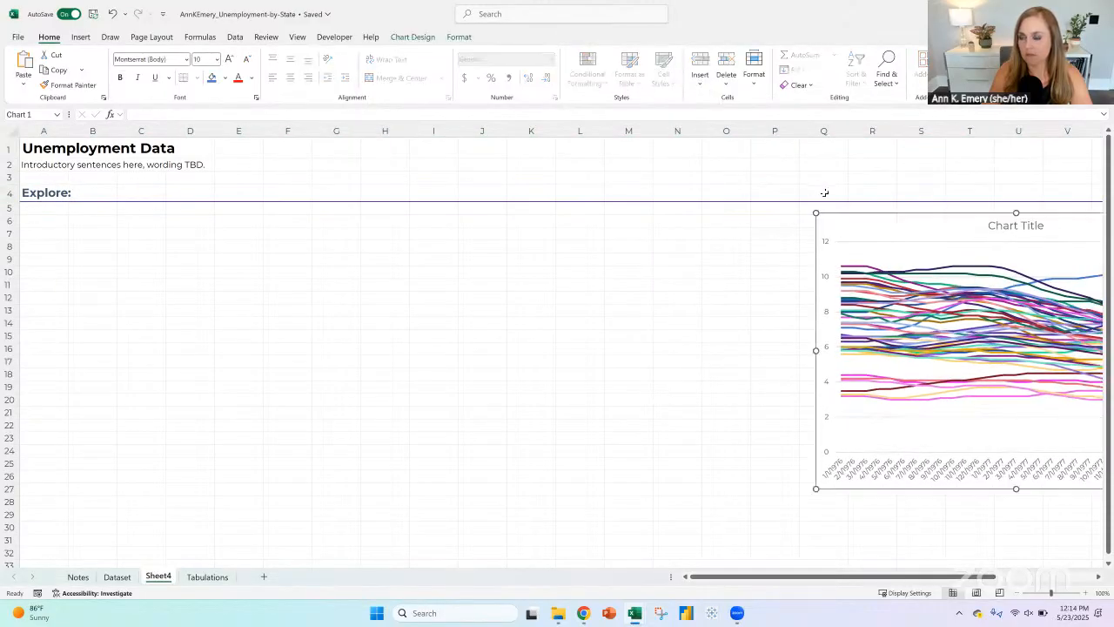
click(823, 192)
text(Since 197)
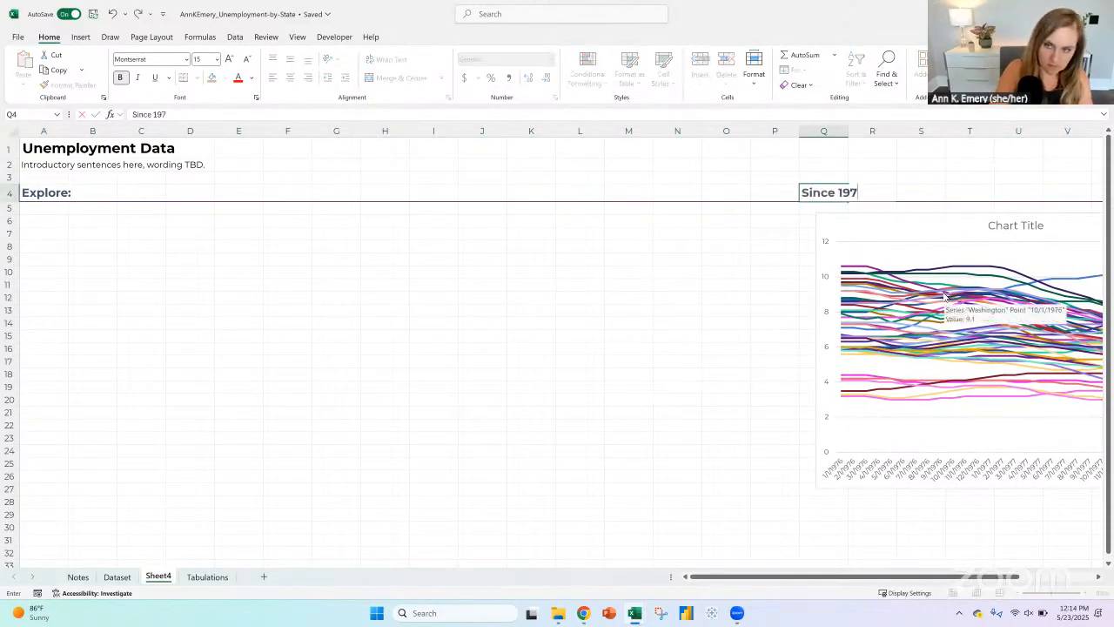
text(6:)
key(Return)
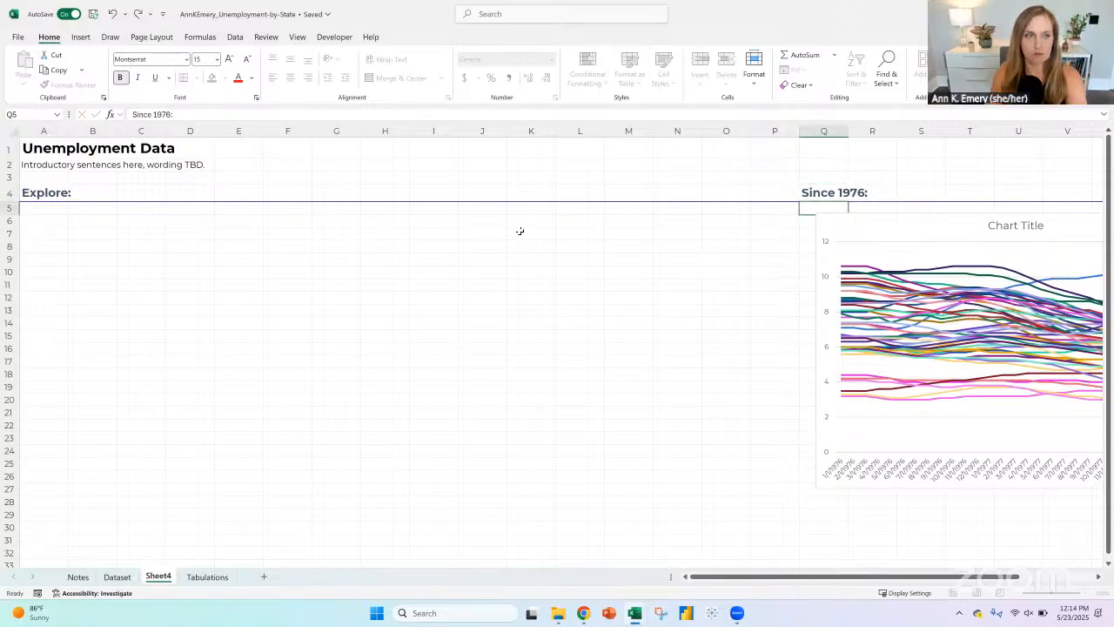
Step: Enter the placeholder heading "Bar chart title TBD:" in cell D4
click(183, 195)
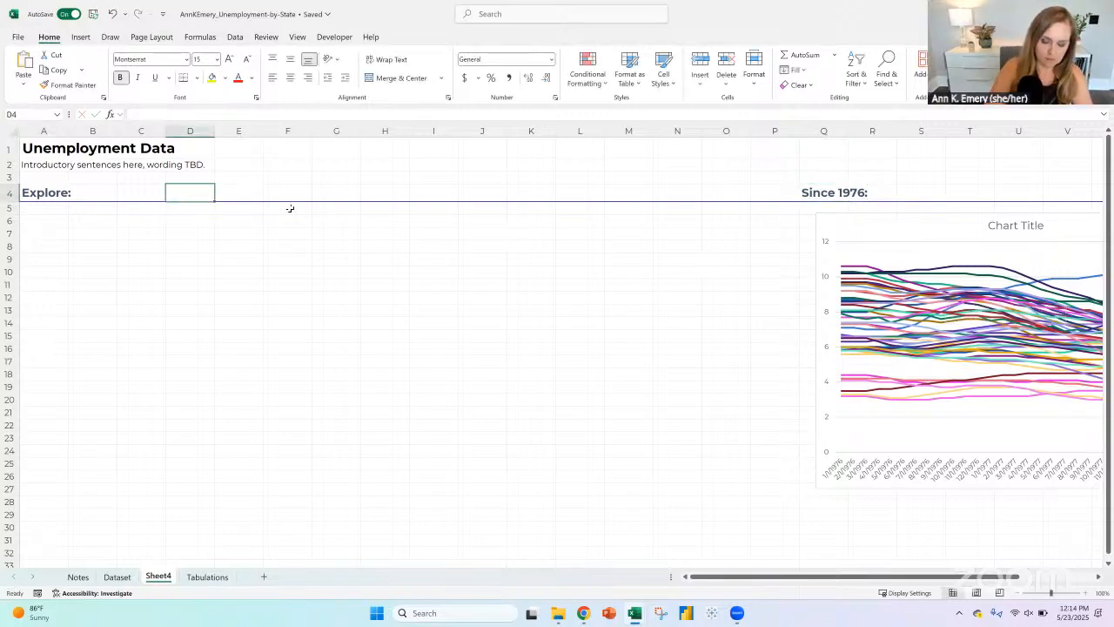
text(Bar chart title TBD:)
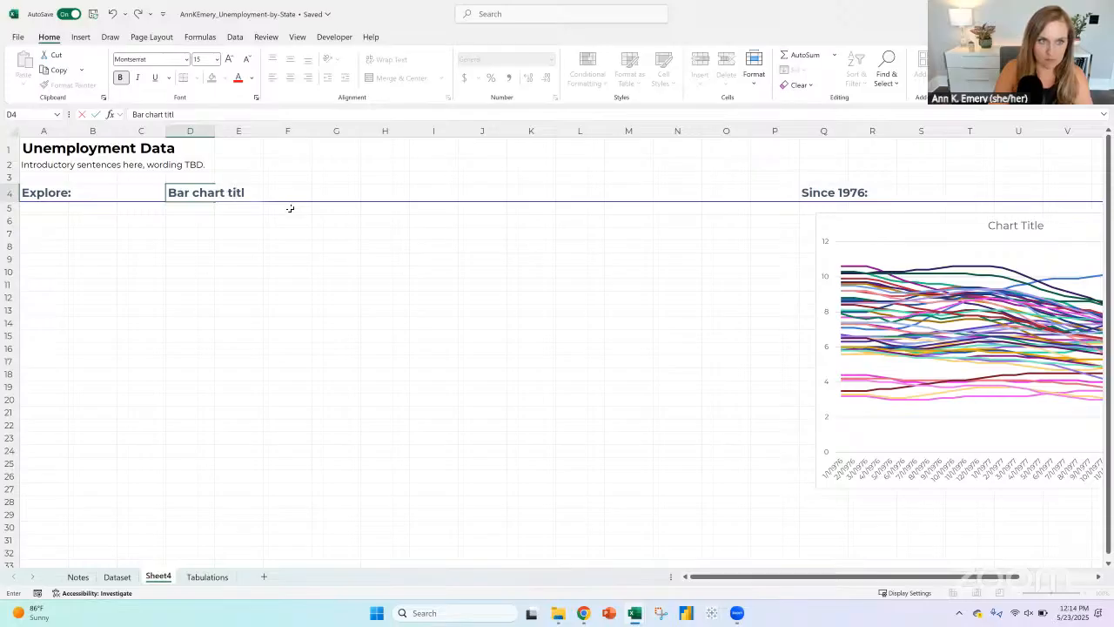
key(Tab)
key(Tab)
key(Tab)
key(Tab)
key(Tab)
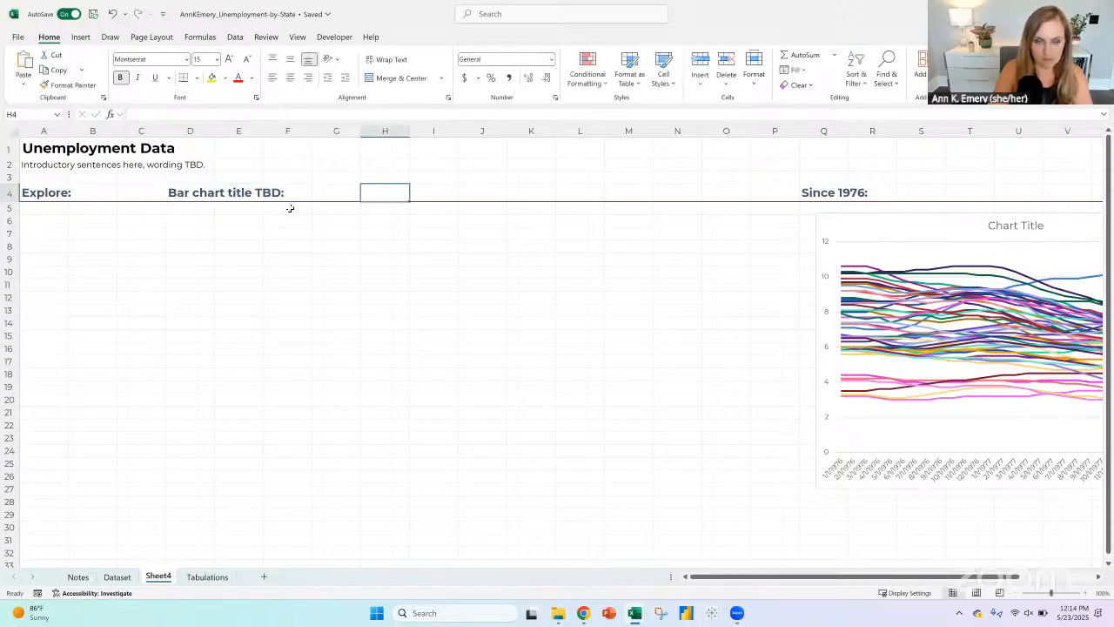
Step: Enter the placeholder heading "Map title TBD:" in cell I4
text(Map title)
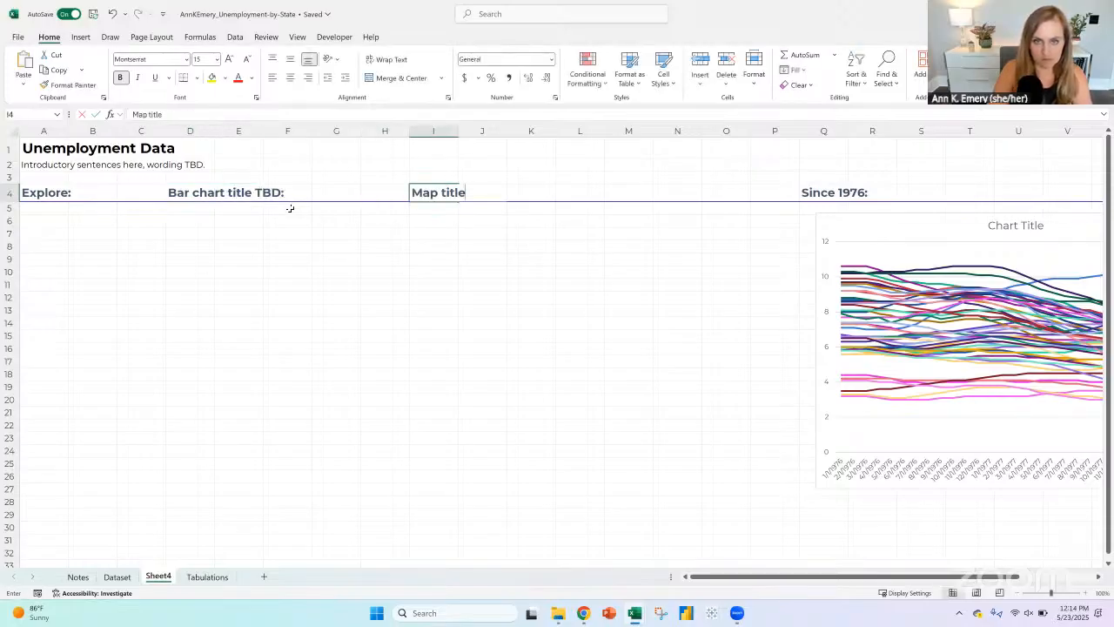
text( TBD:)
key(Return)
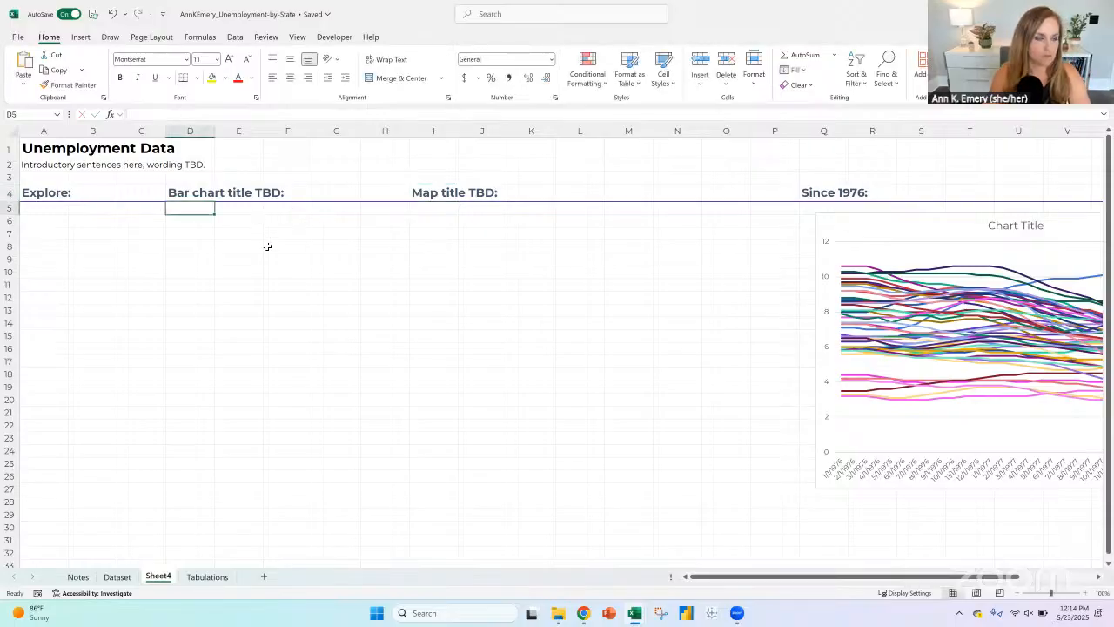
Step: Enter the placeholder text "Slicer or drop-down here" in cell A6 under the Explore heading
click(45, 221)
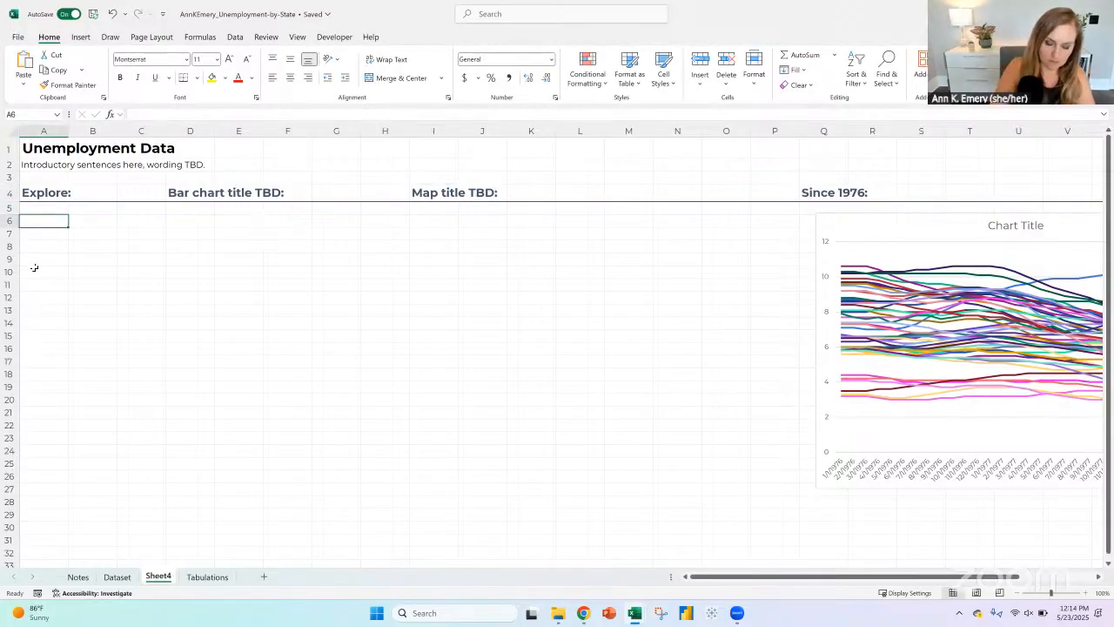
text(Slicer or drop-down)
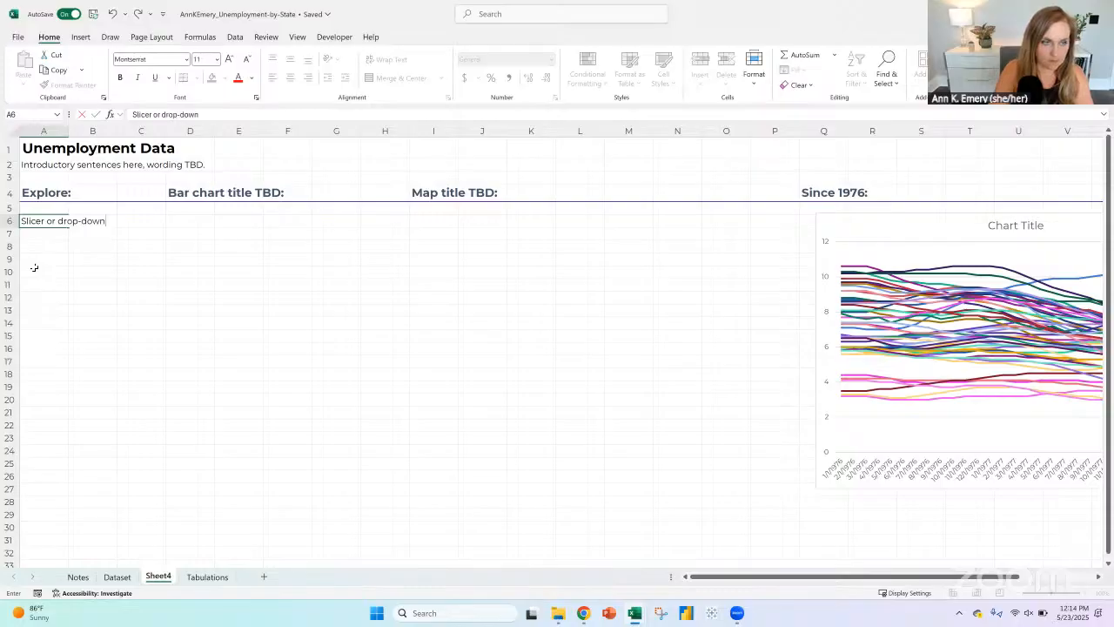
text( here)
key(Return)
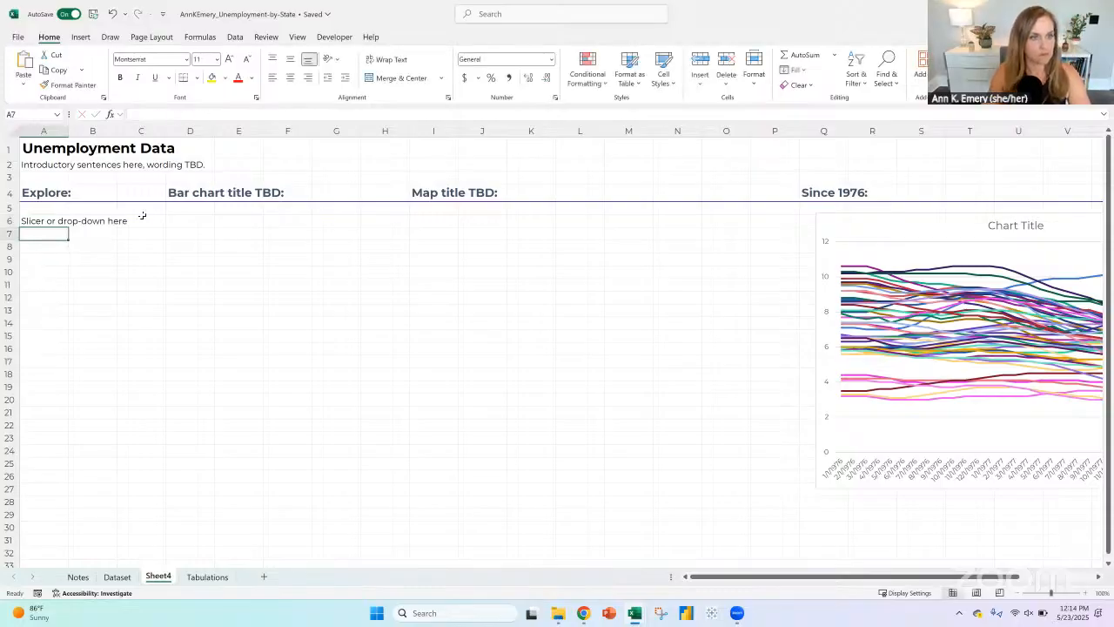
Step: Freeze the panes at cell C5 so rows 1 to 4 and columns A and B stay fixed
click(136, 208)
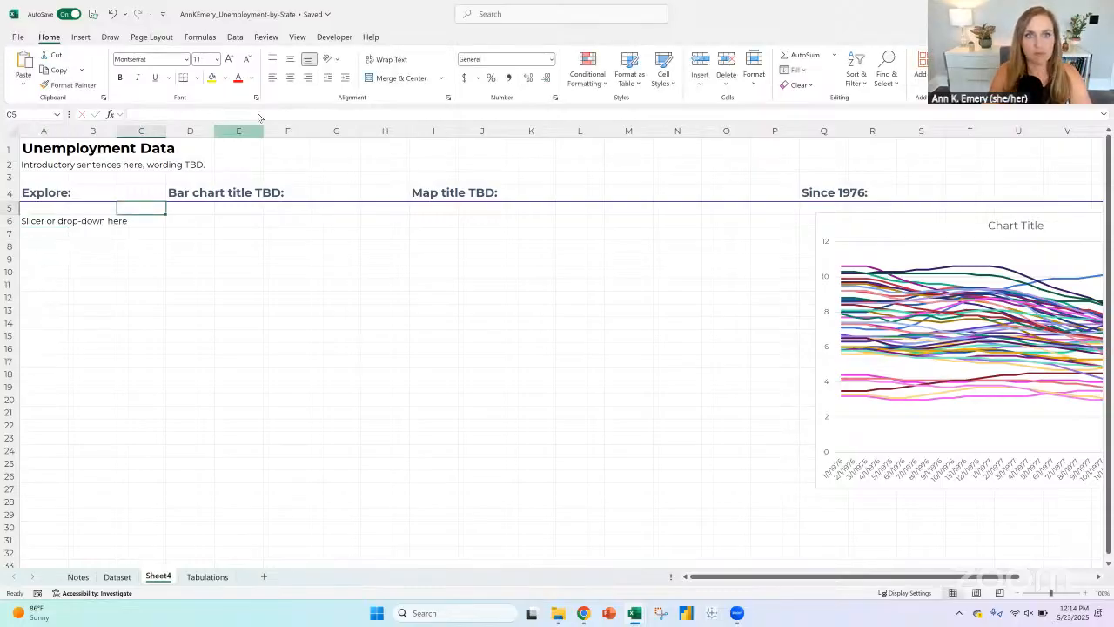
click(297, 37)
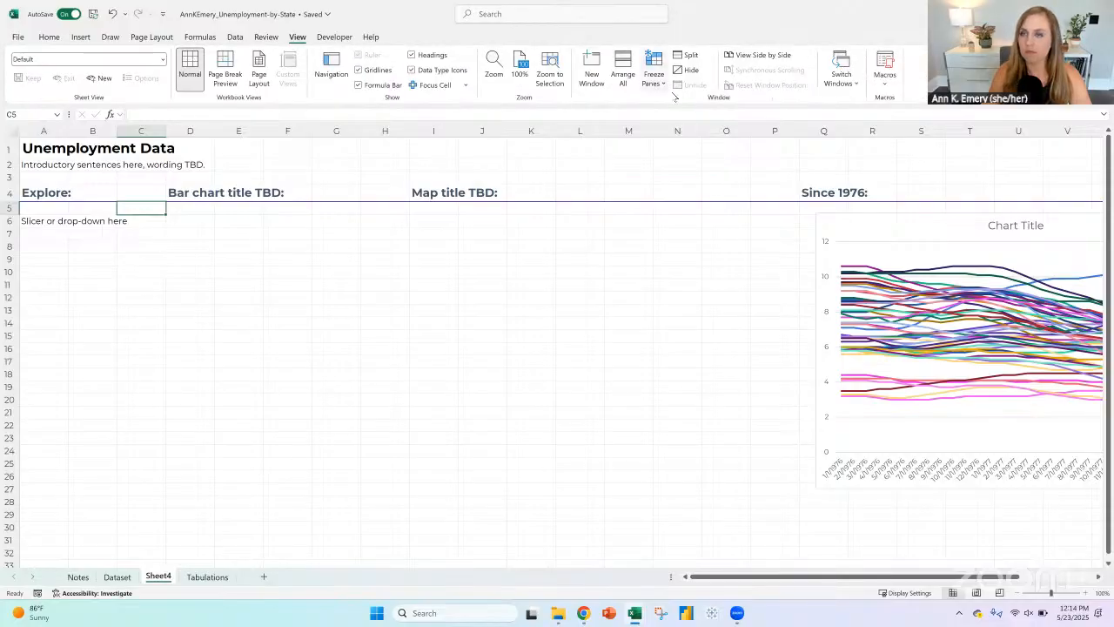
click(659, 78)
click(693, 108)
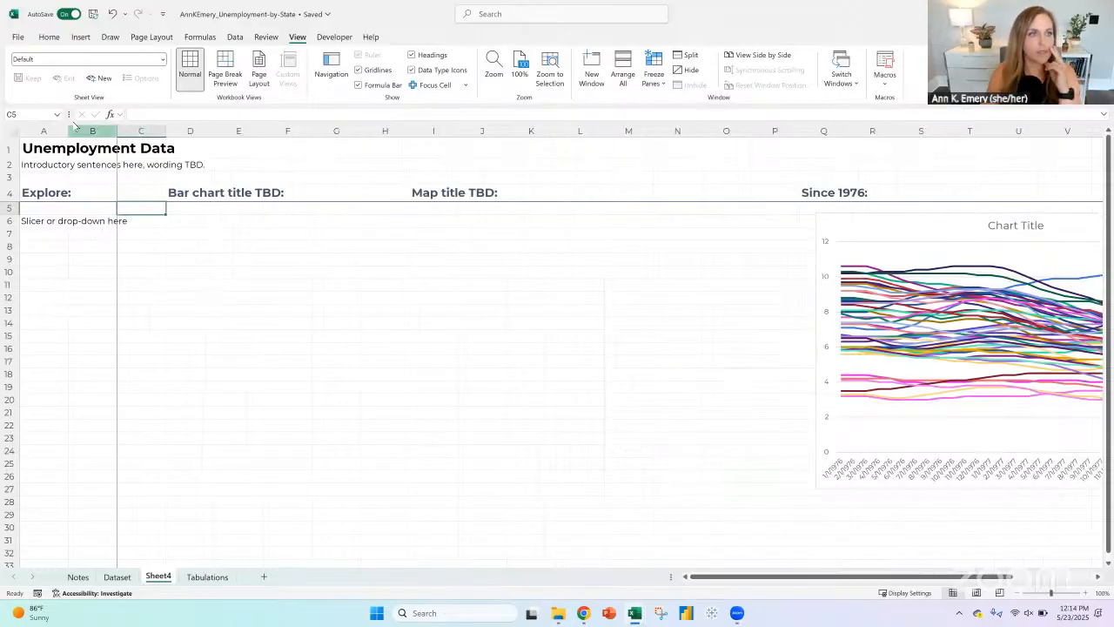
Step: Autofit column A to its text and delete the surplus column B beside it
double_click(114, 130)
click(235, 131)
click(49, 36)
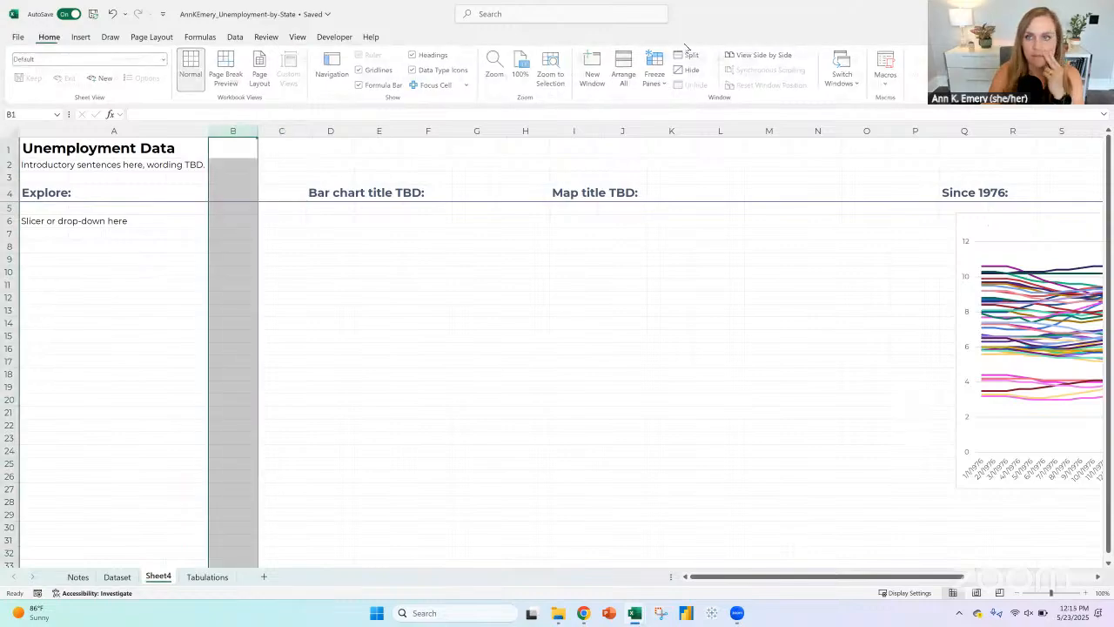
click(233, 209)
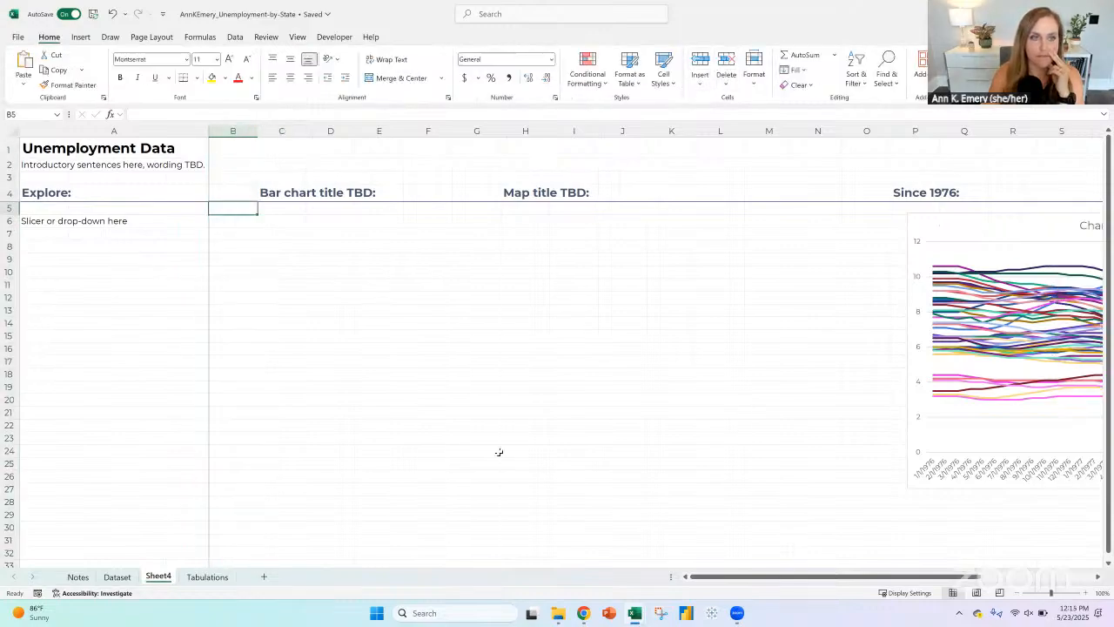
drag(765, 577, 688, 578)
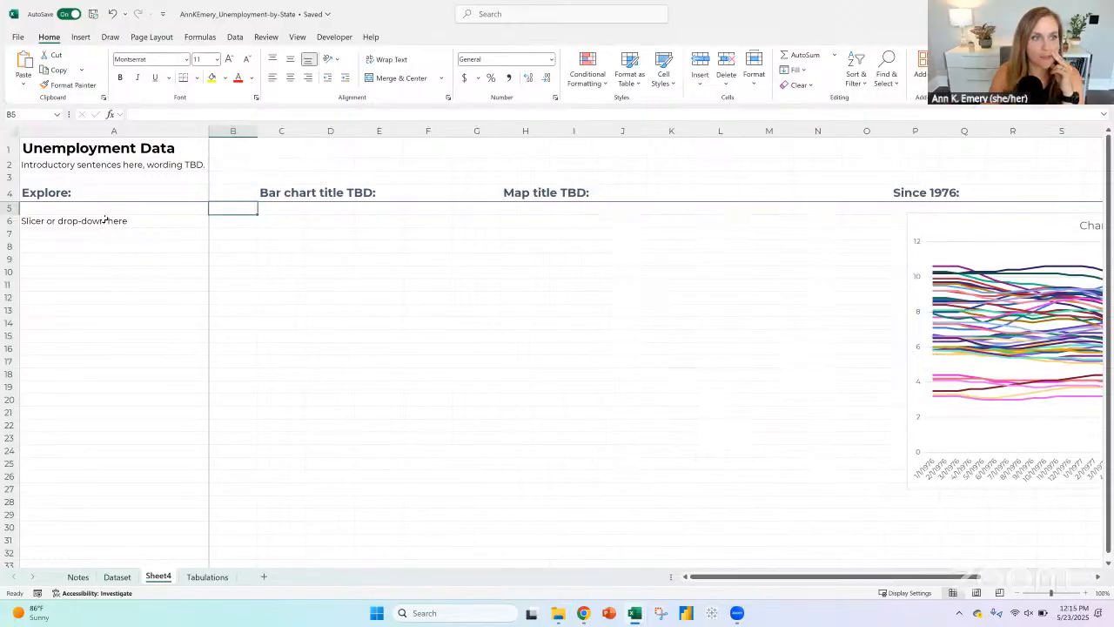
Step: Modify the Heading 1 cell style to use a thin bottom border
click(99, 193)
click(665, 77)
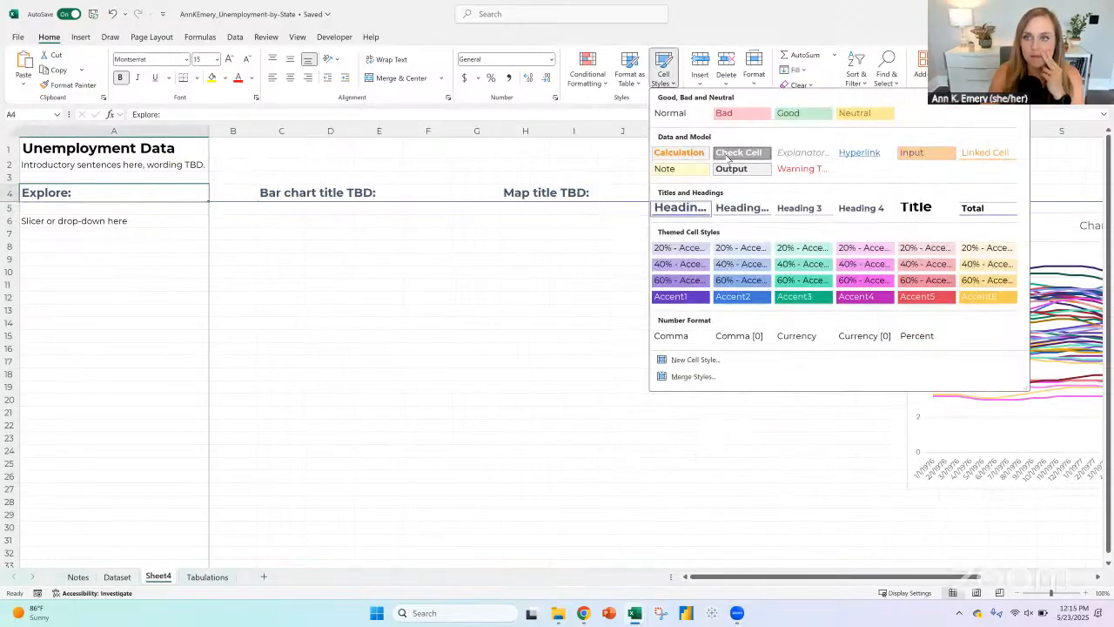
right_click(700, 210)
click(727, 234)
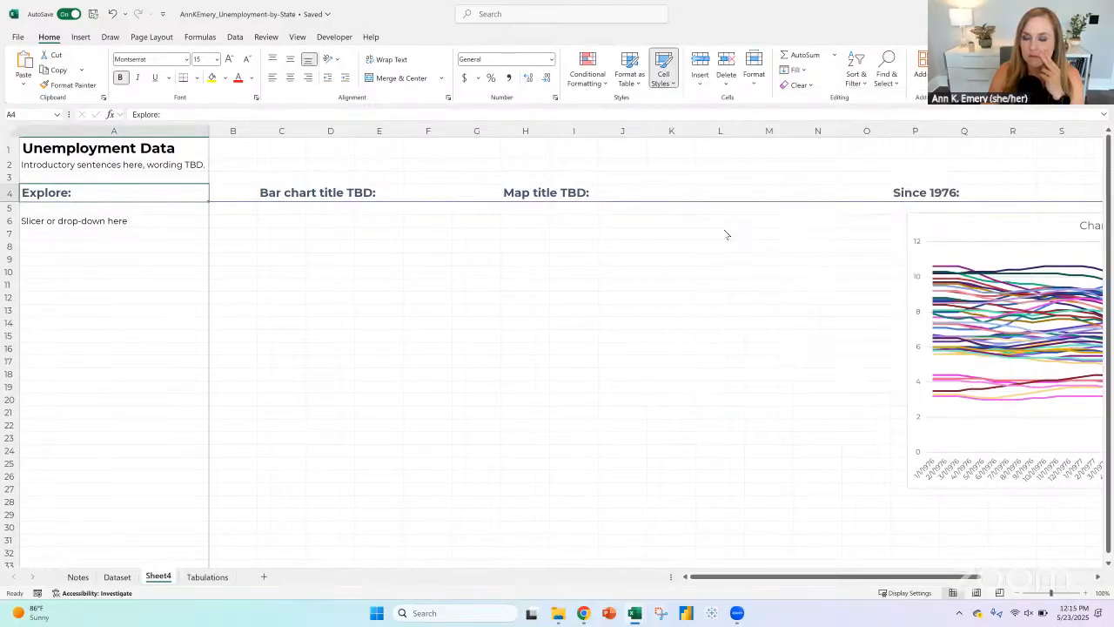
click(329, 91)
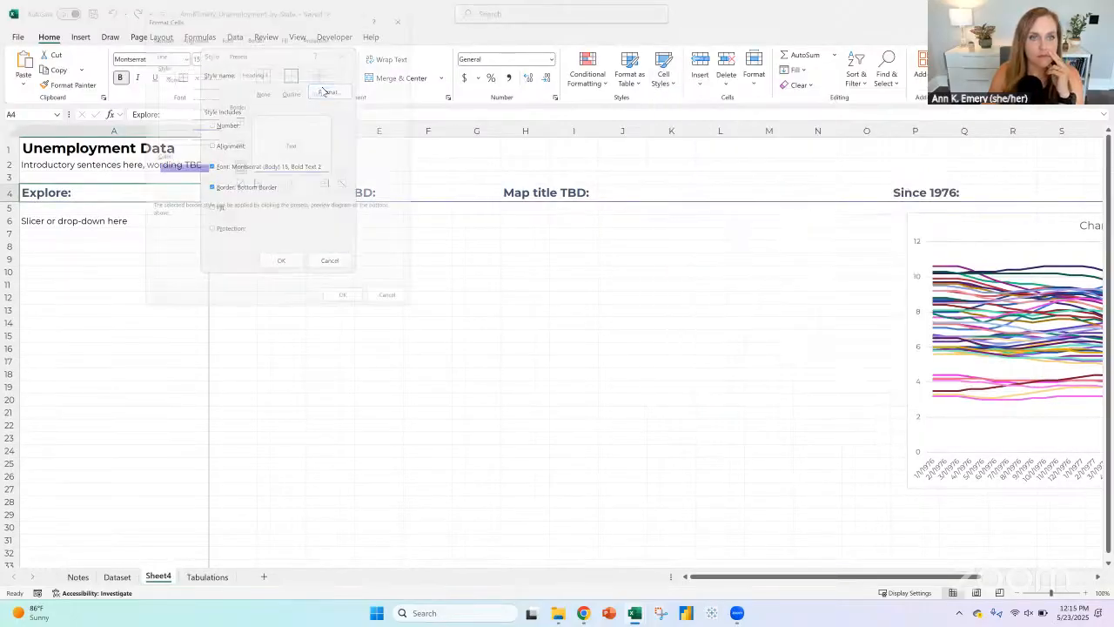
click(349, 308)
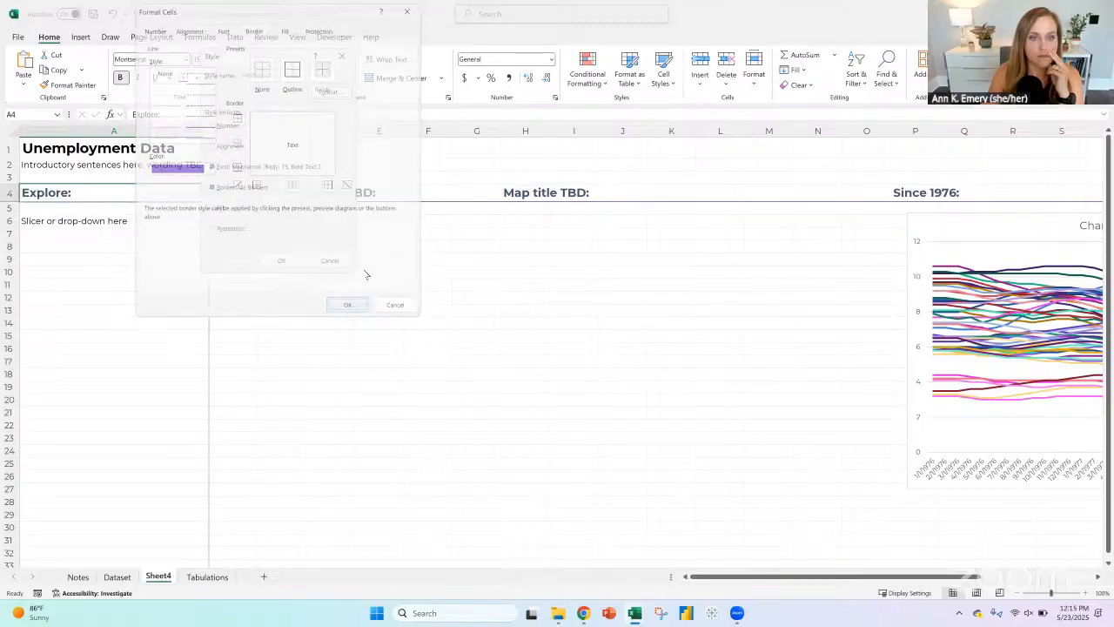
click(282, 259)
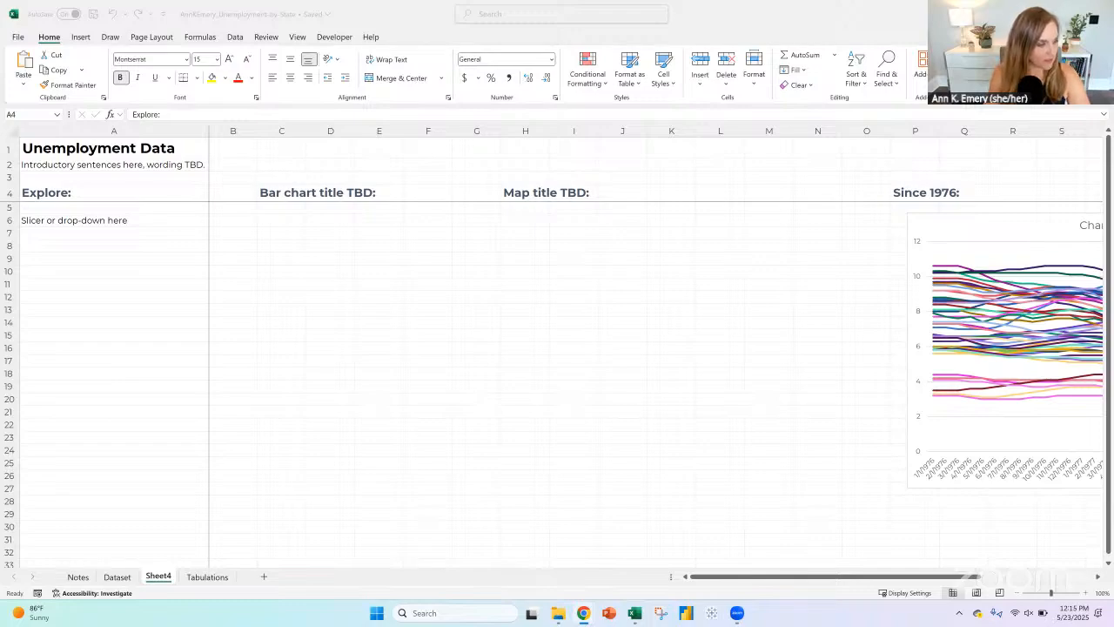
Step: Move the line chart so it lines up beneath the "Since 1976:" heading
click(227, 236)
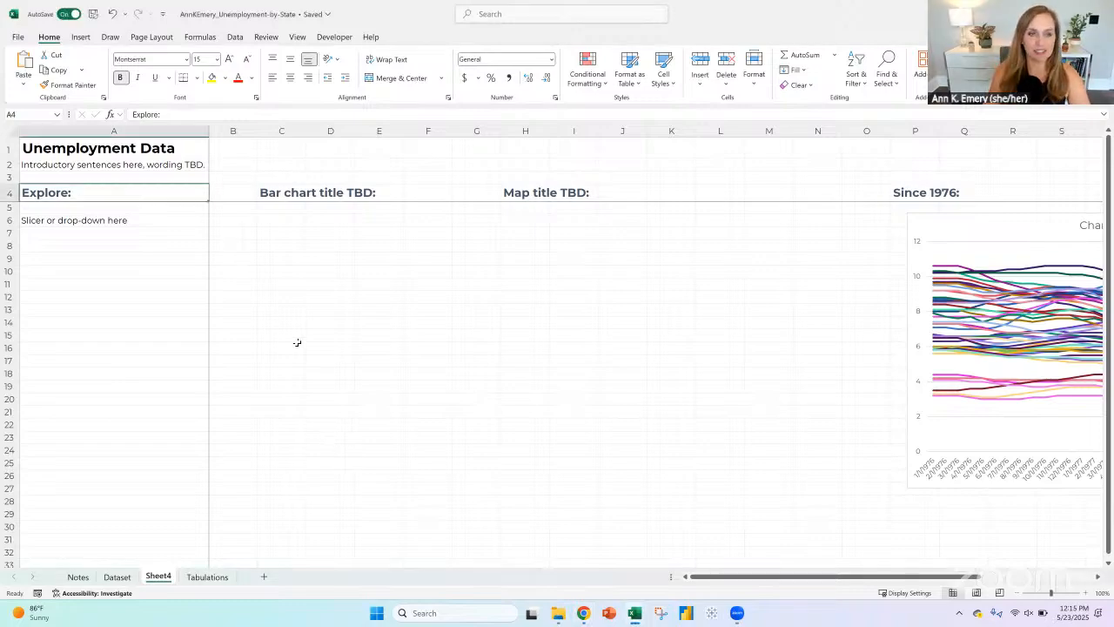
drag(917, 217, 905, 226)
click(905, 226)
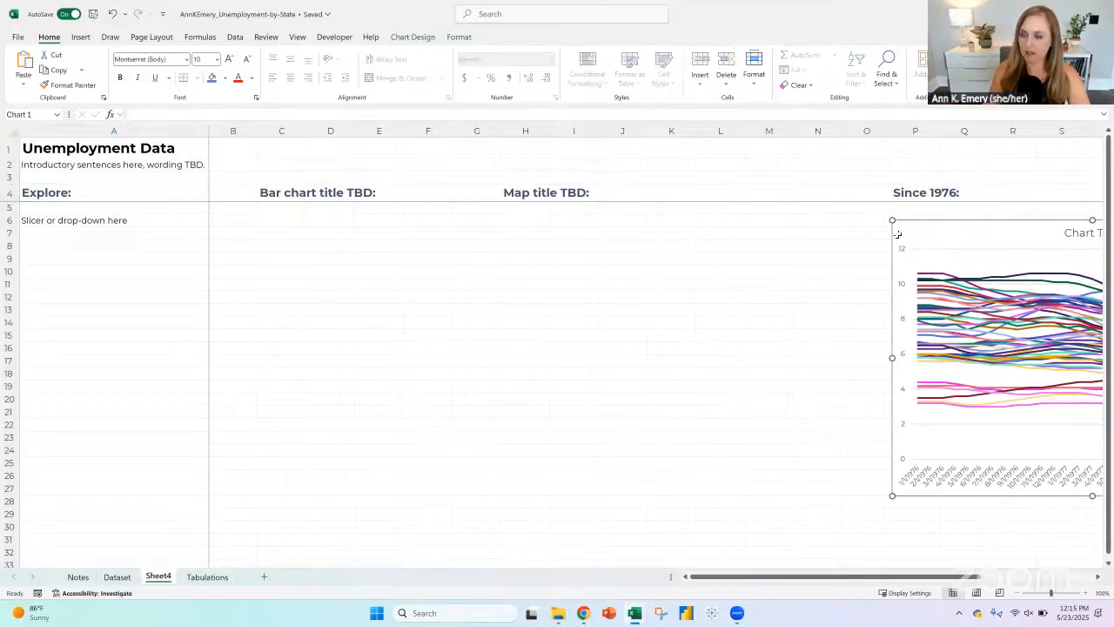
Step: Check the Dataset table down to its last row and the pivot chart on the Tabulations sheet
click(118, 577)
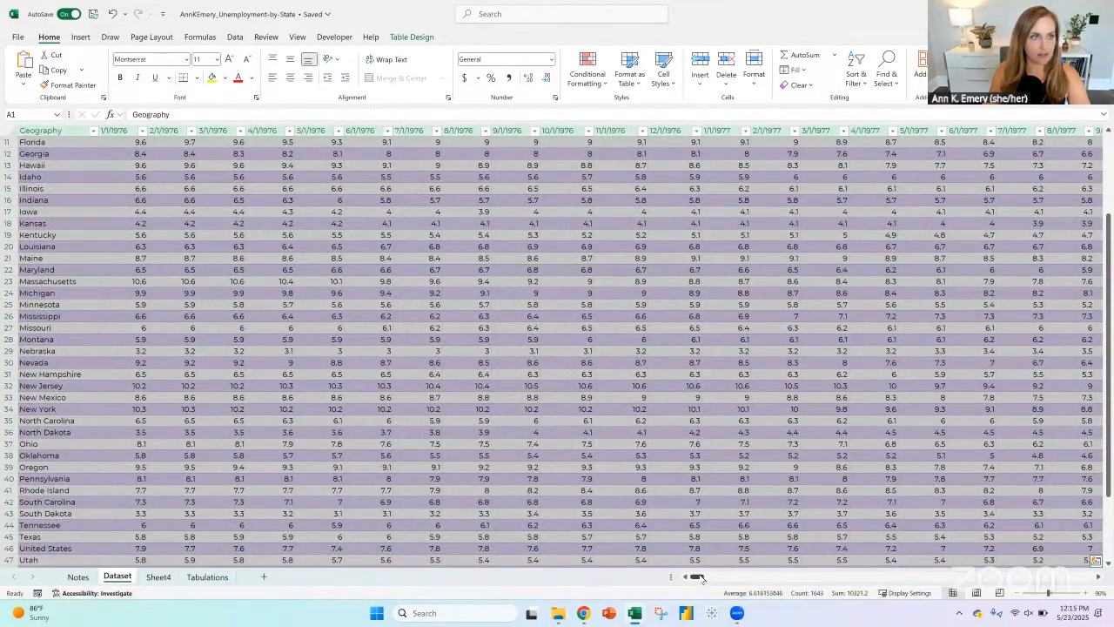
scroll(329, 468, down, 5)
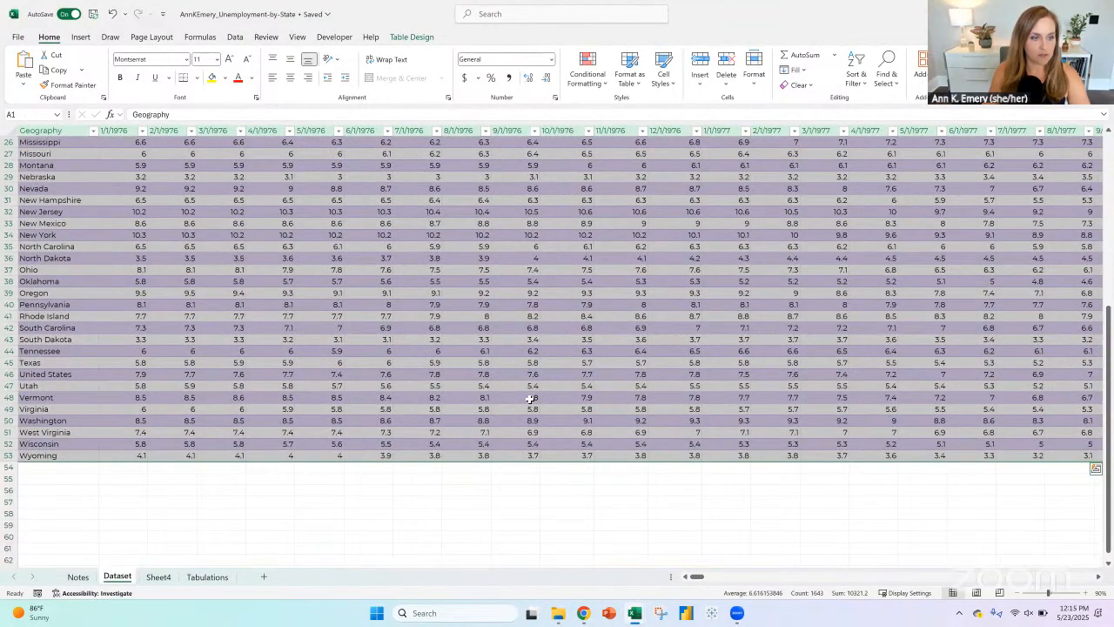
click(317, 467)
click(207, 576)
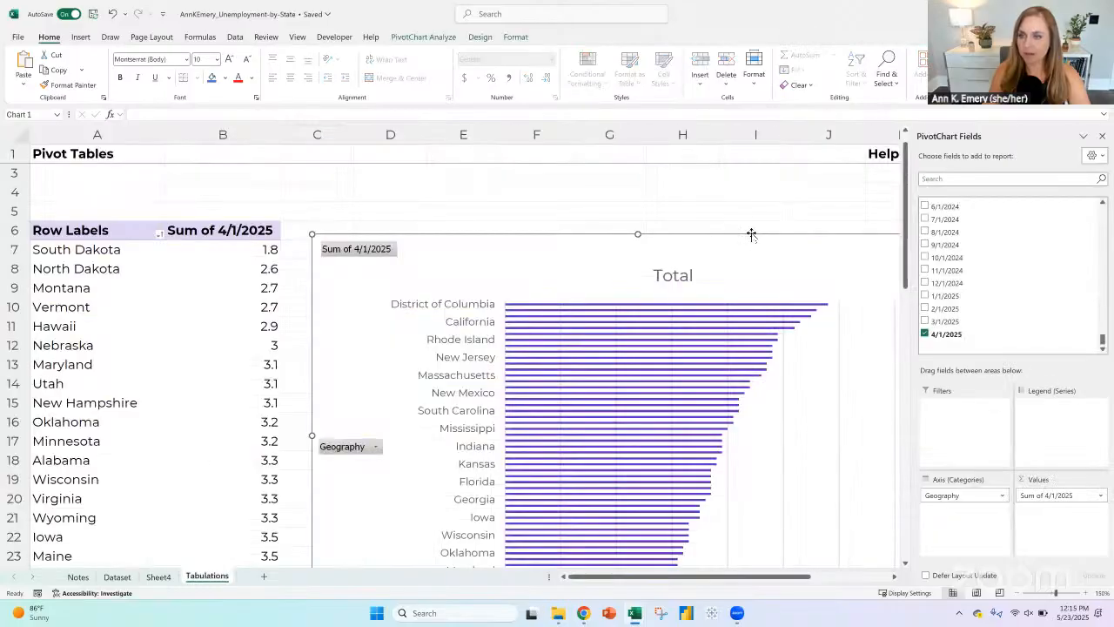
Step: Move Sheet4 to the end of the workbook after Tabulations and rename it Dashboard
drag(163, 578, 221, 583)
right_click(220, 581)
click(273, 427)
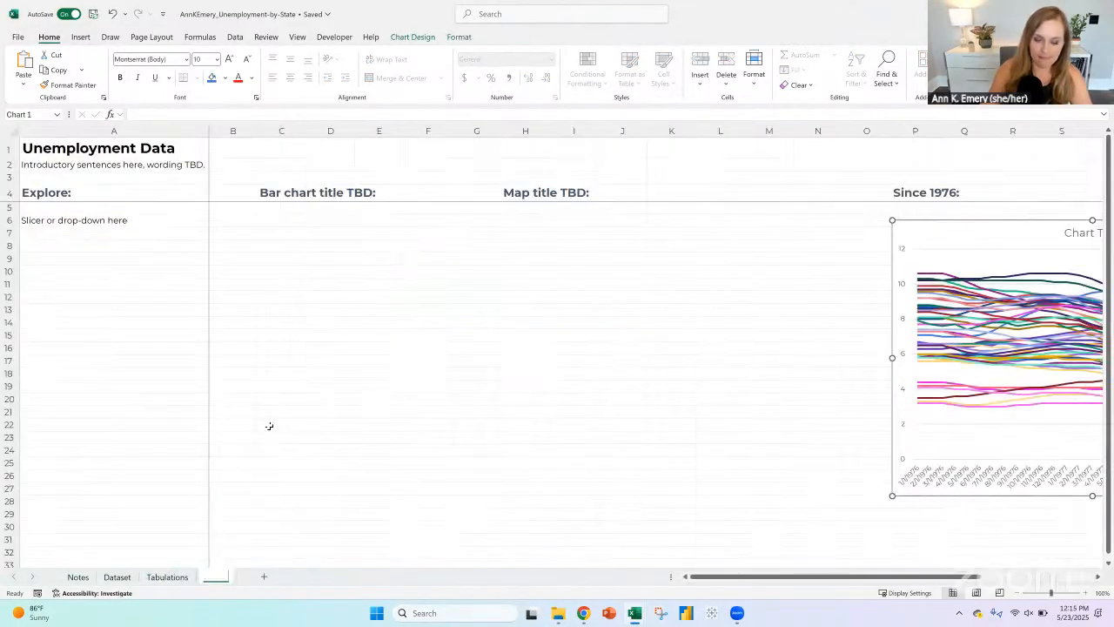
text(Dashboard)
key(Return)
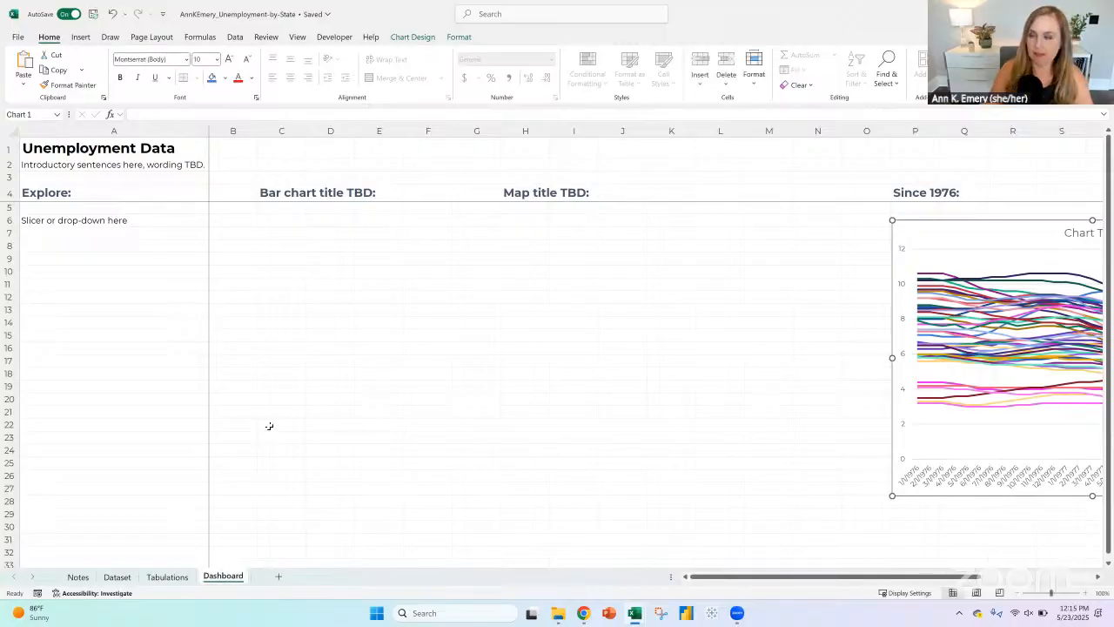
Step: Cut the line chart from the Dashboard sheet and paste it below the Dataset table at cell A55
right_click(922, 227)
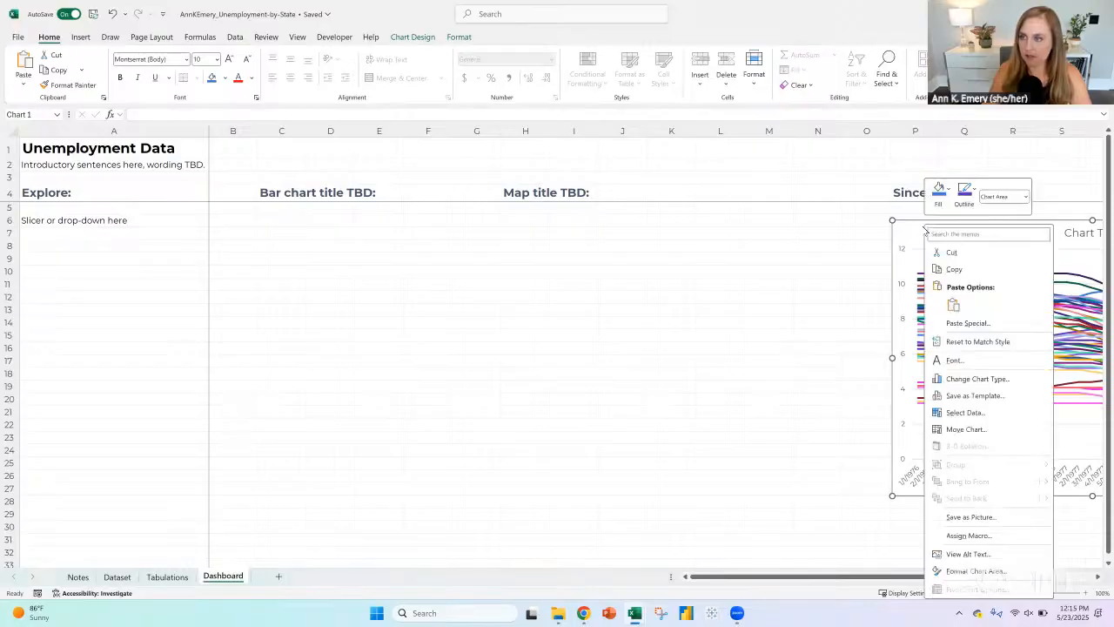
click(948, 253)
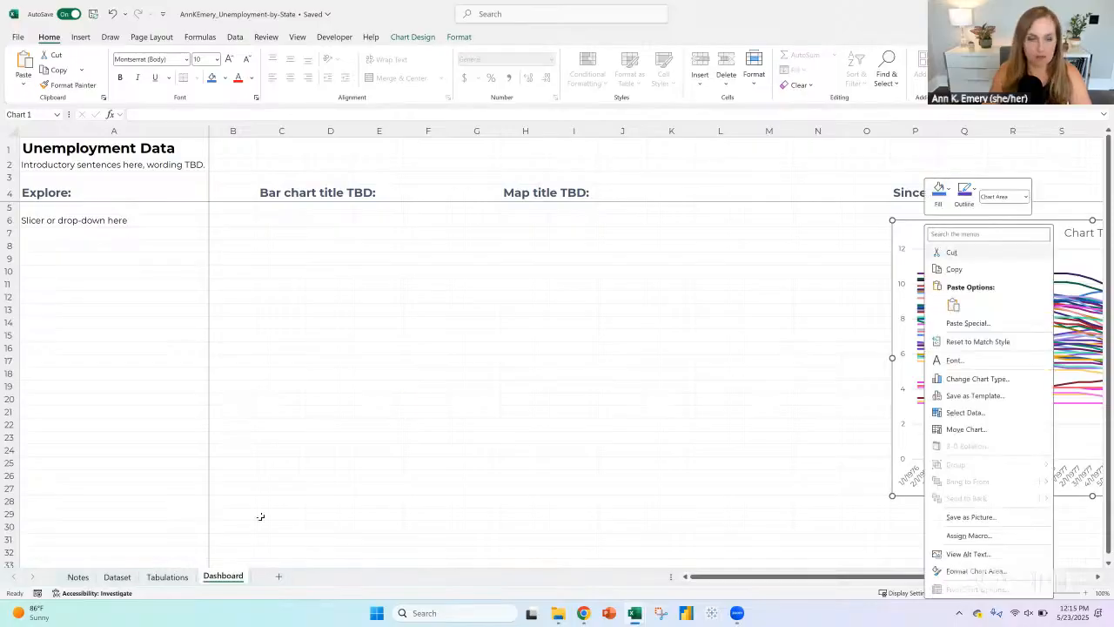
click(77, 577)
click(117, 577)
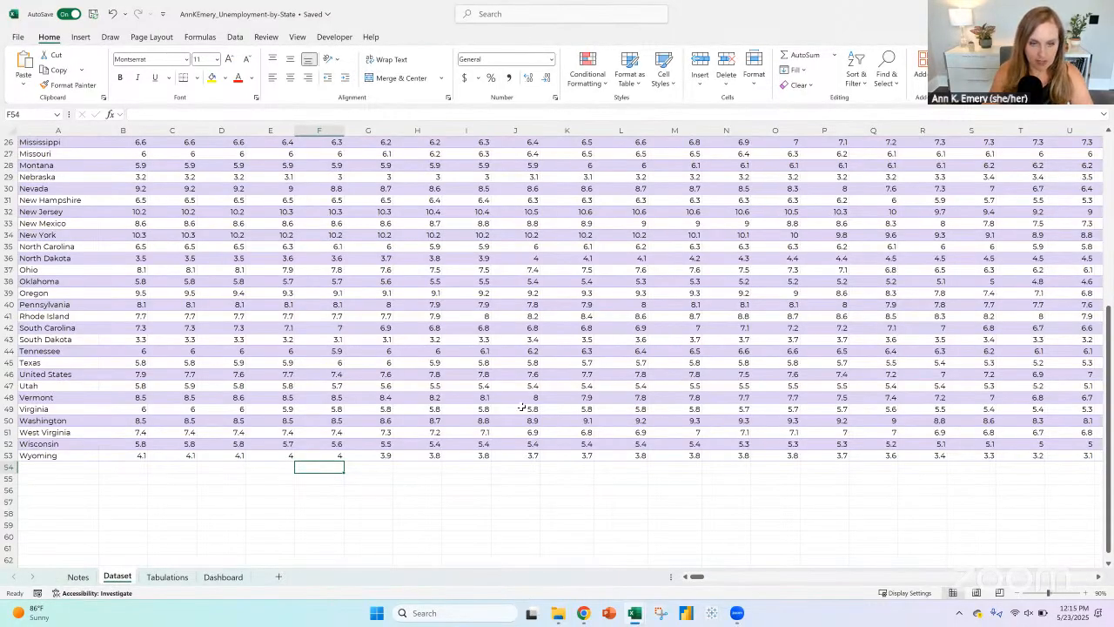
click(66, 483)
key(ctrl+v)
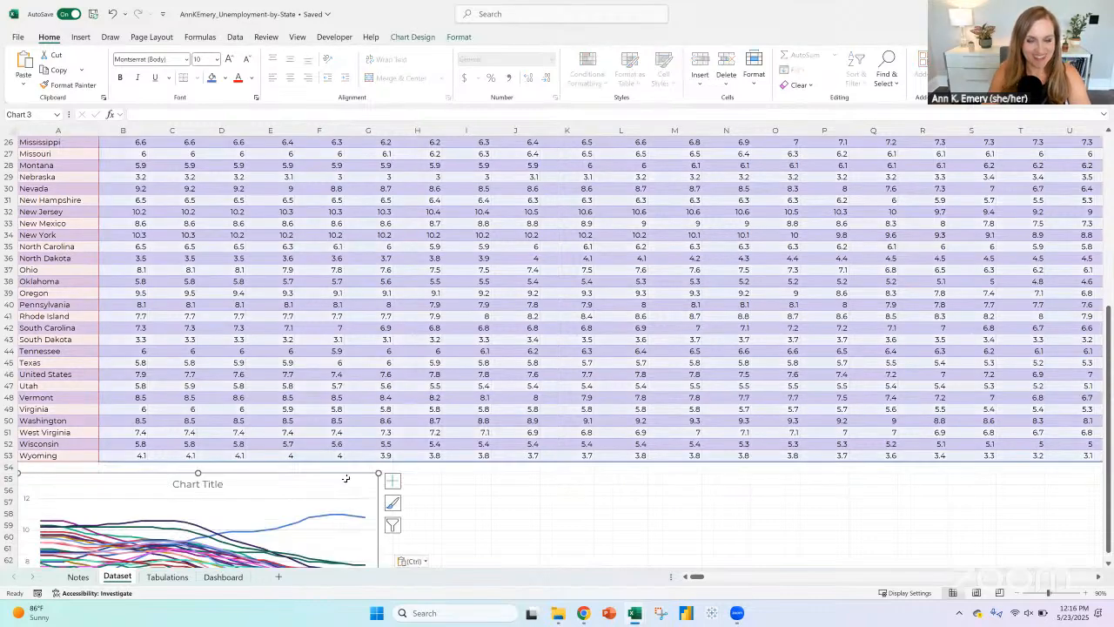
Step: Extend the line chart's source range on the Dataset sheet across the date columns as far as column HS
mouse_move(701, 579)
mouse_down()
mouse_move(742, 583)
mouse_move(708, 581)
mouse_up()
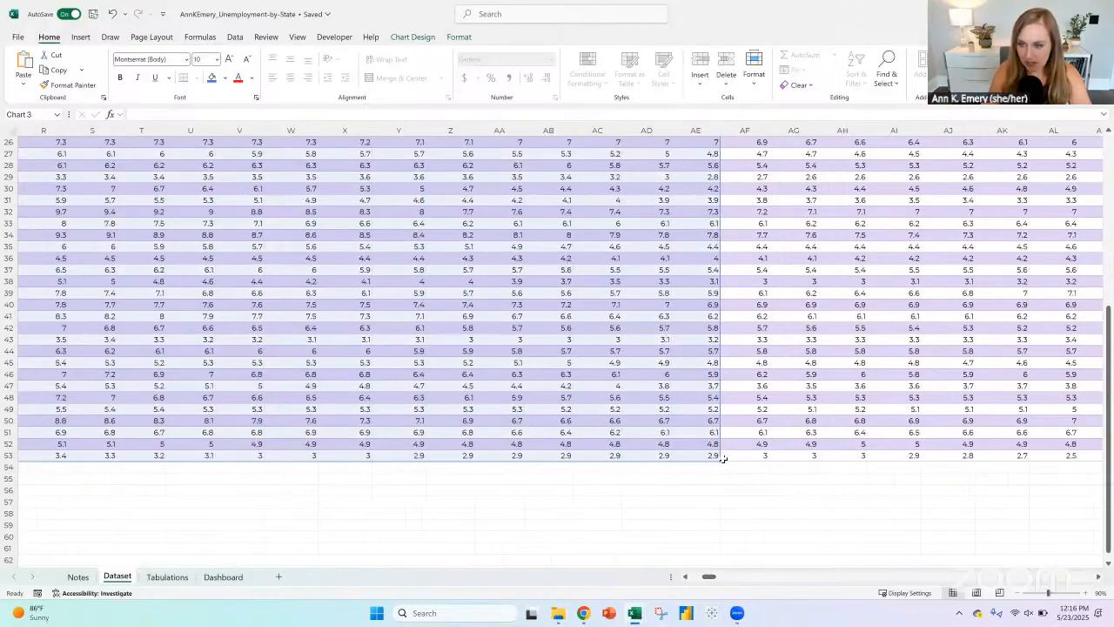
drag(716, 456, 866, 457)
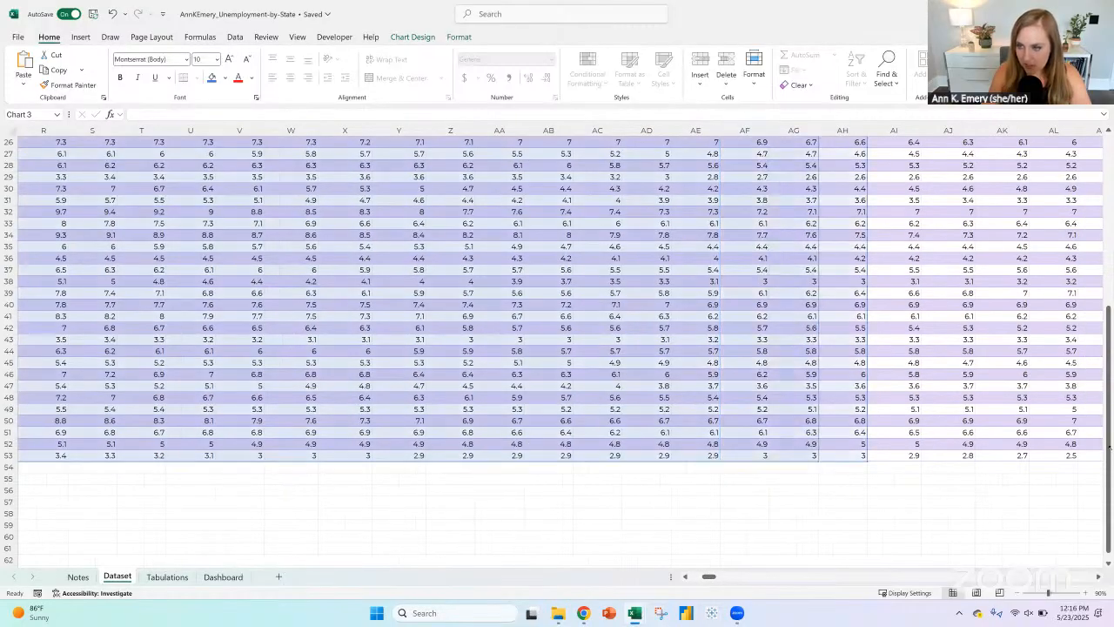
drag(1108, 449, 1055, 459)
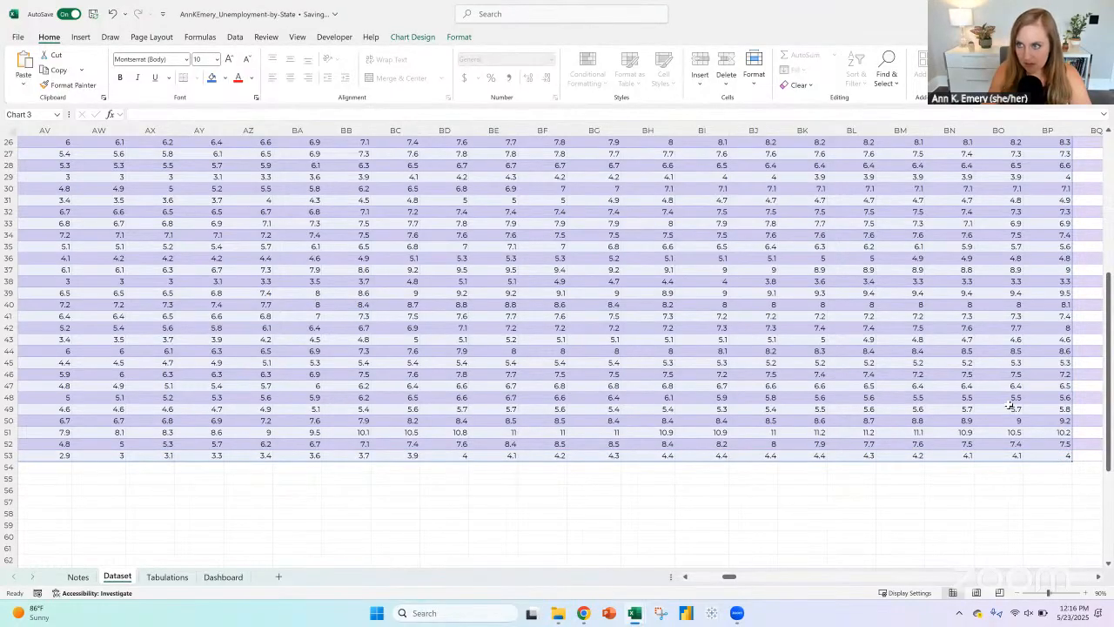
mouse_move(728, 577)
mouse_down()
mouse_move(758, 578)
mouse_move(741, 579)
mouse_up()
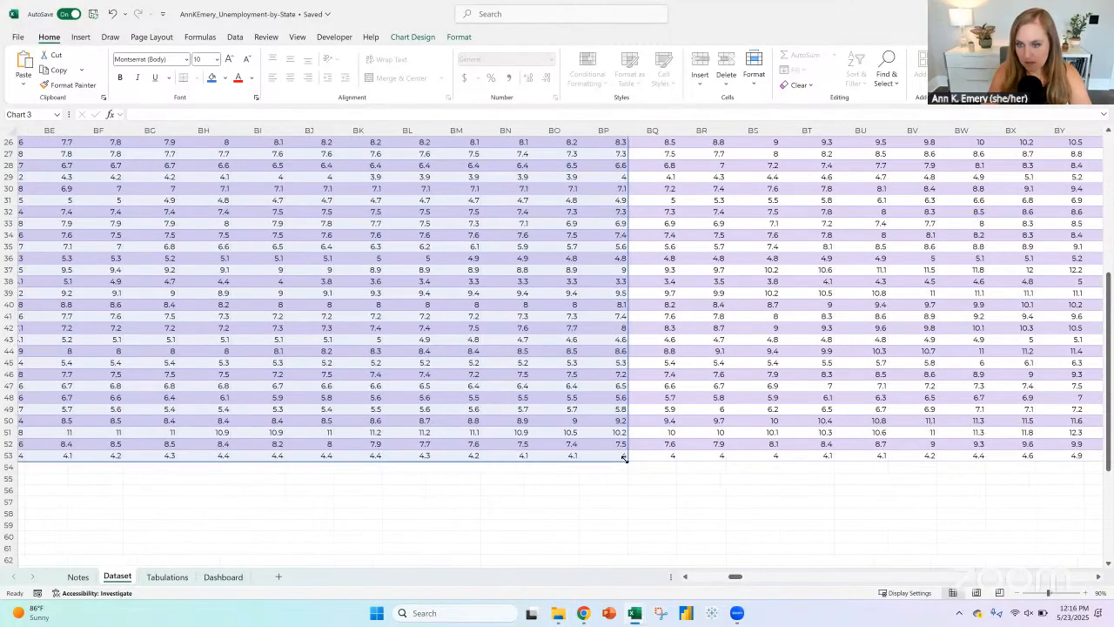
mouse_move(626, 459)
mouse_down()
mouse_move(1105, 440)
mouse_move(968, 456)
mouse_move(1026, 457)
mouse_up()
drag(1107, 446, 1058, 459)
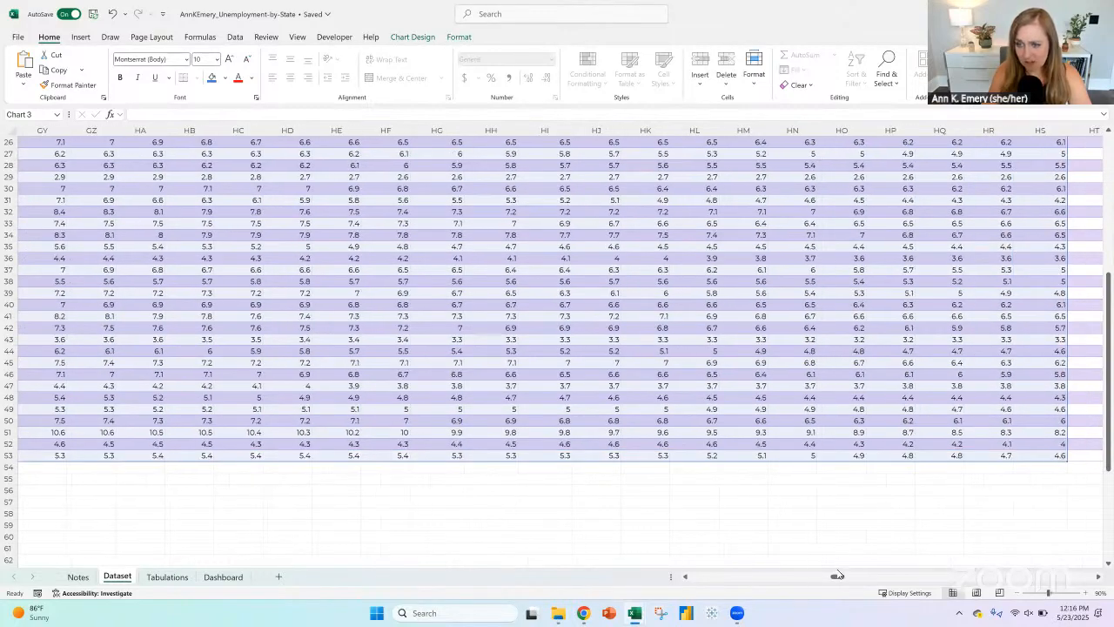
drag(838, 575, 688, 576)
scroll(116, 472, down, 4)
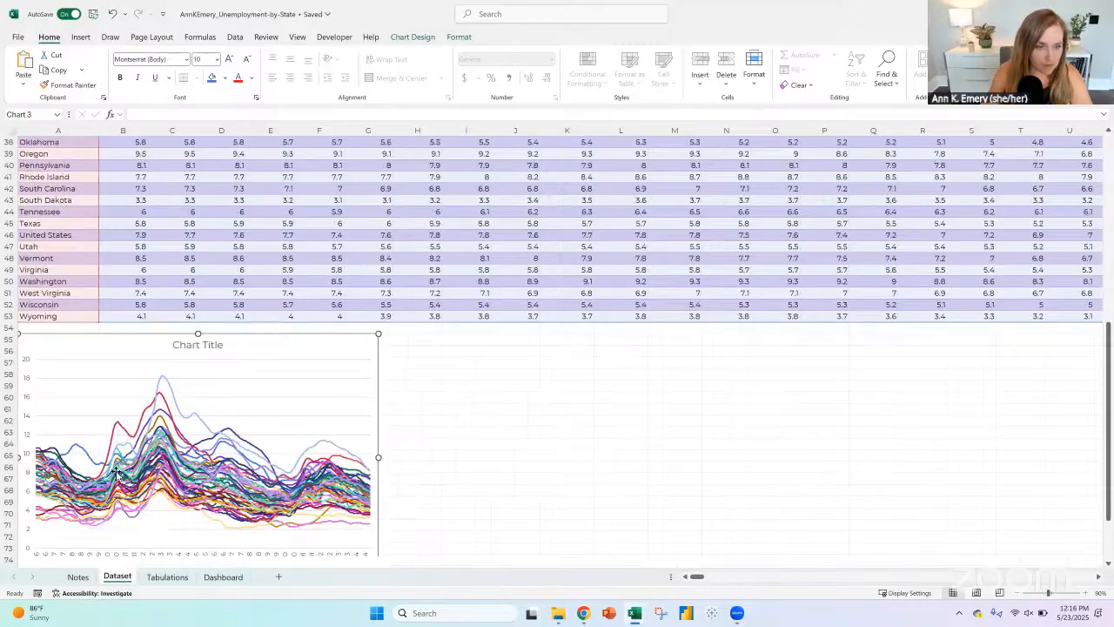
scroll(115, 472, down, 2)
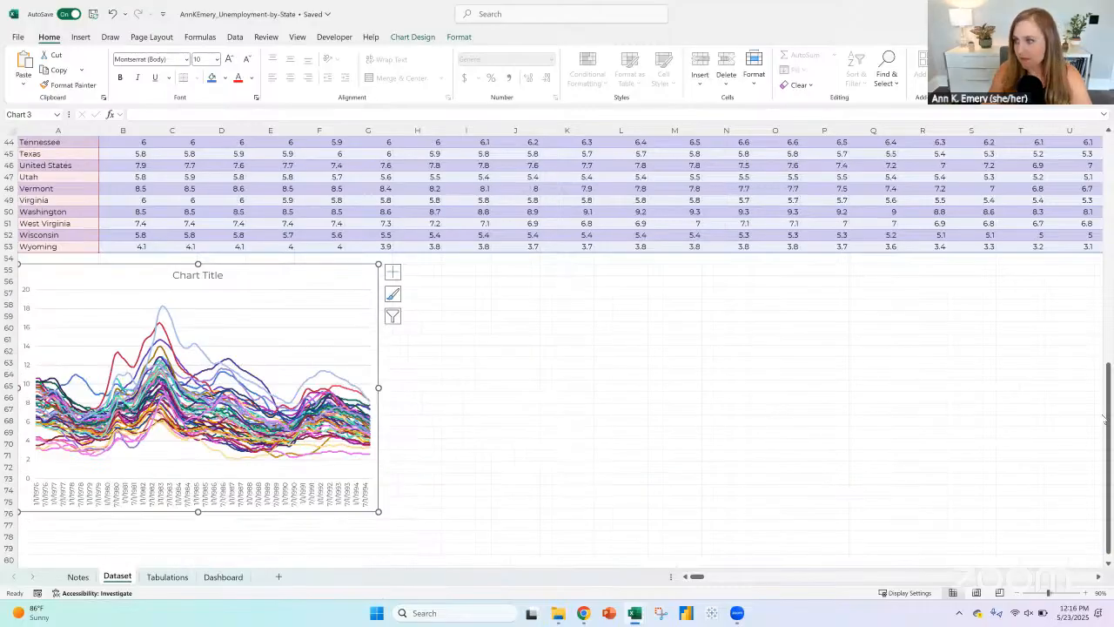
Step: Freeze the top row of the Dataset sheet so the date headers stay in view
drag(1109, 403, 1108, 171)
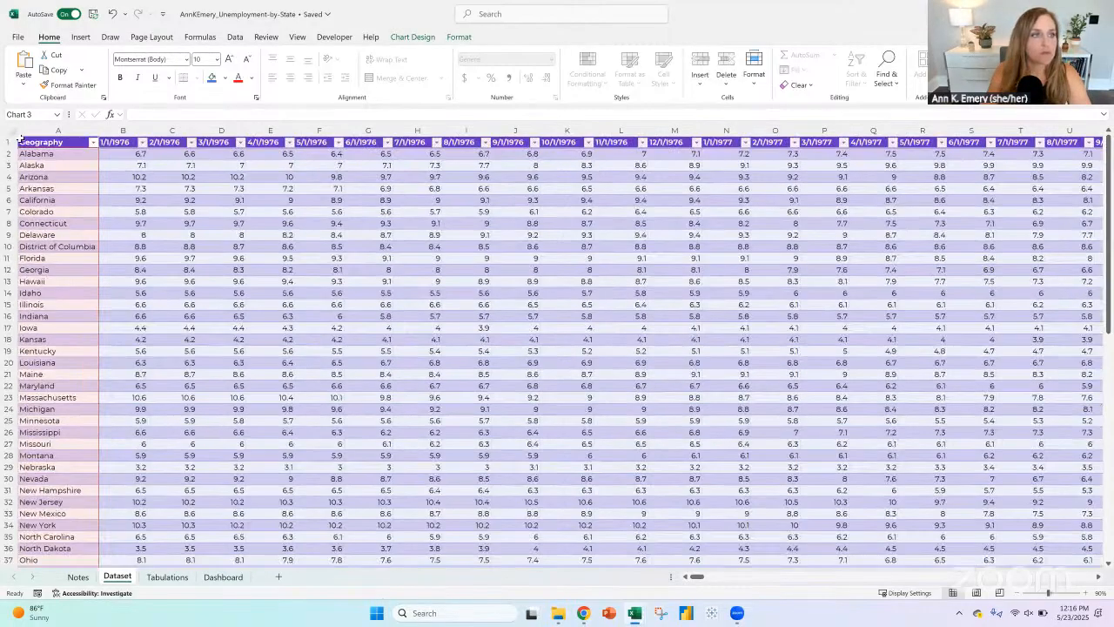
click(4, 144)
click(297, 36)
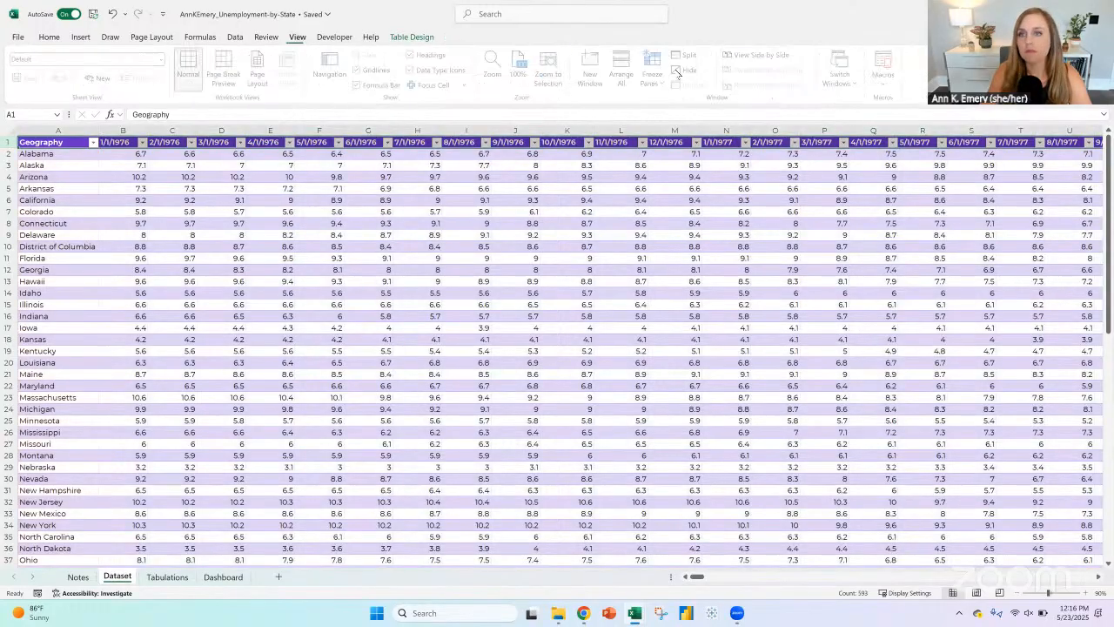
click(664, 83)
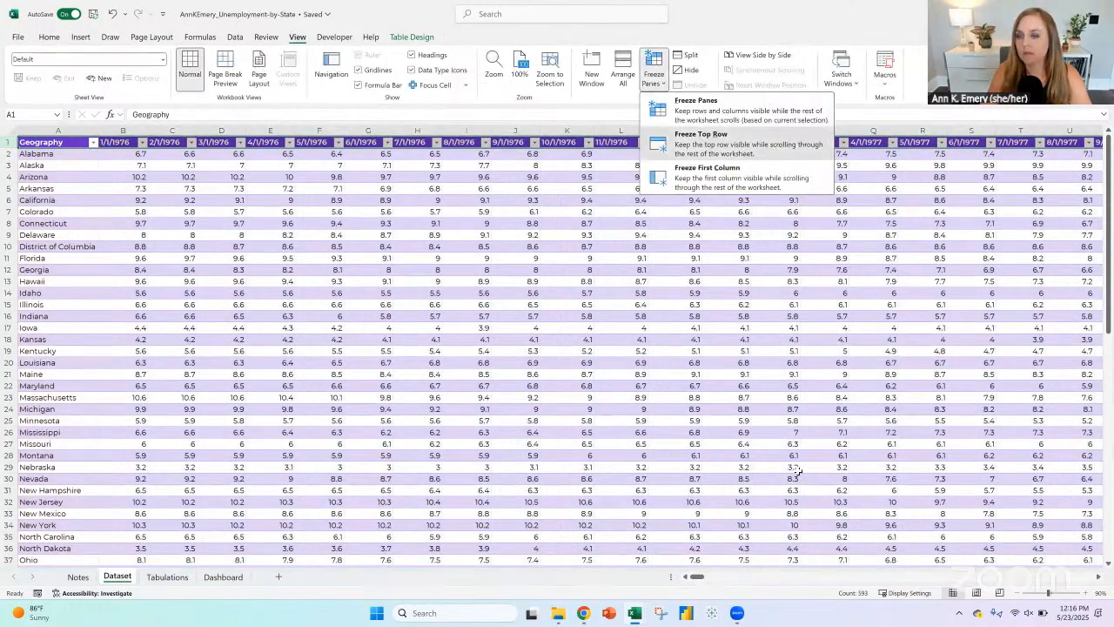
click(699, 139)
Step: Extend the line chart's source range through the last date column, 4/1/2025, down to the Wyoming row
scroll(696, 496, down, 15)
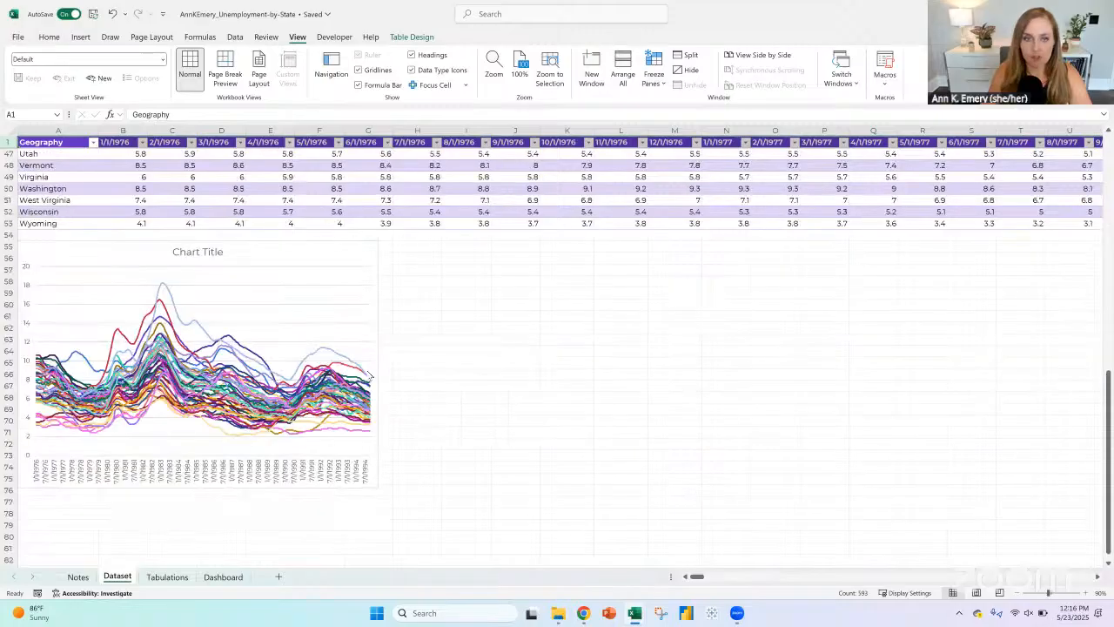
click(339, 290)
drag(693, 576, 849, 576)
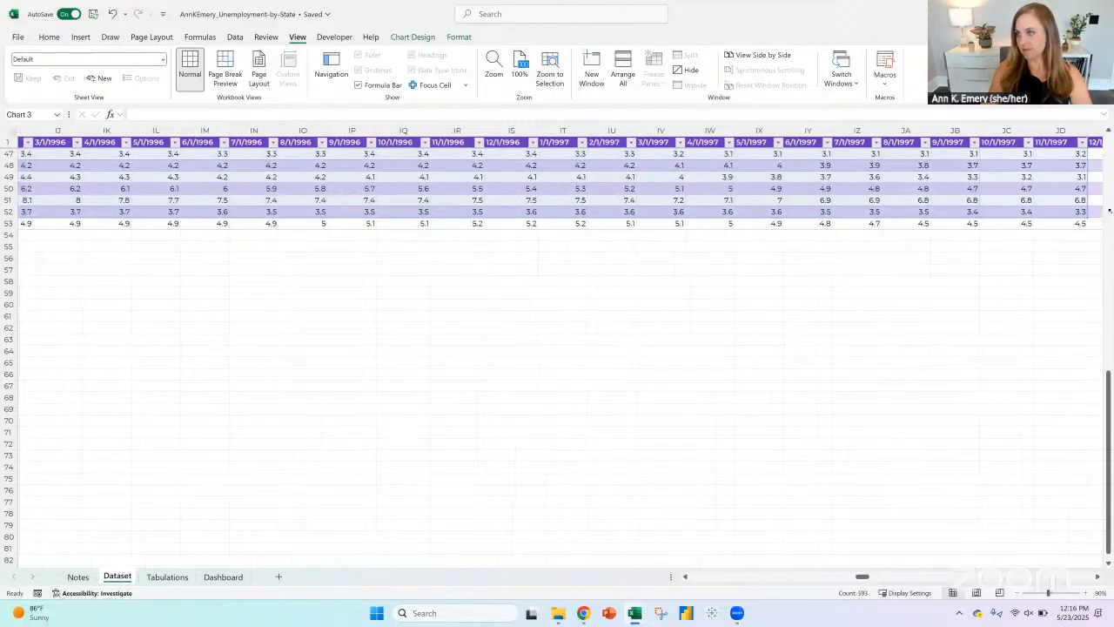
scroll(1109, 209, right, 5)
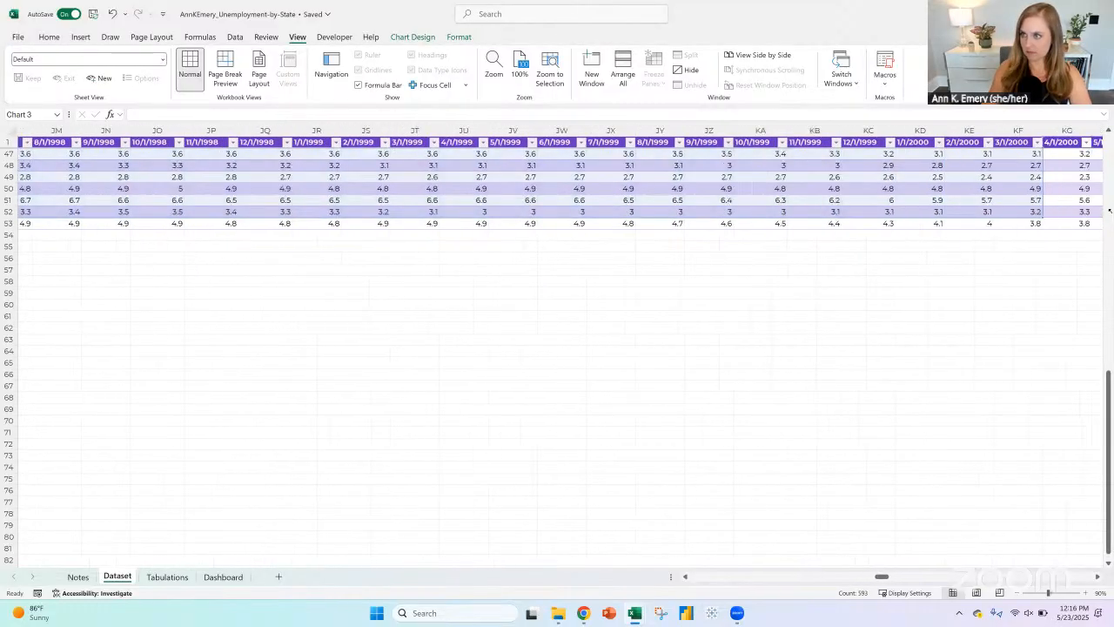
scroll(1109, 210, right, 8)
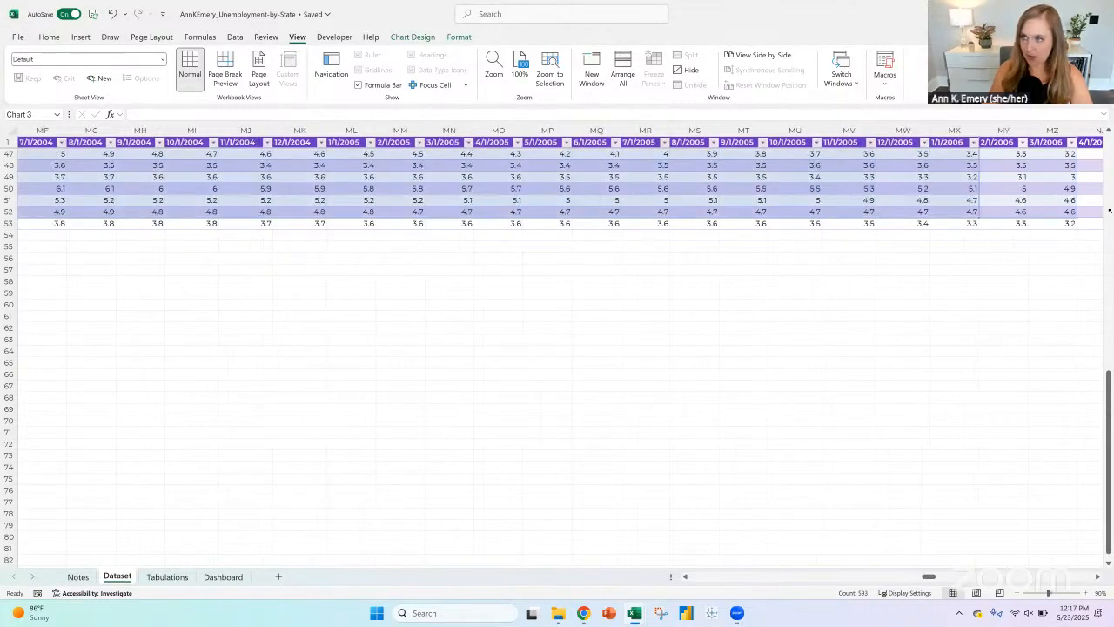
scroll(1110, 209, right, 7)
scroll(1109, 210, right, 13)
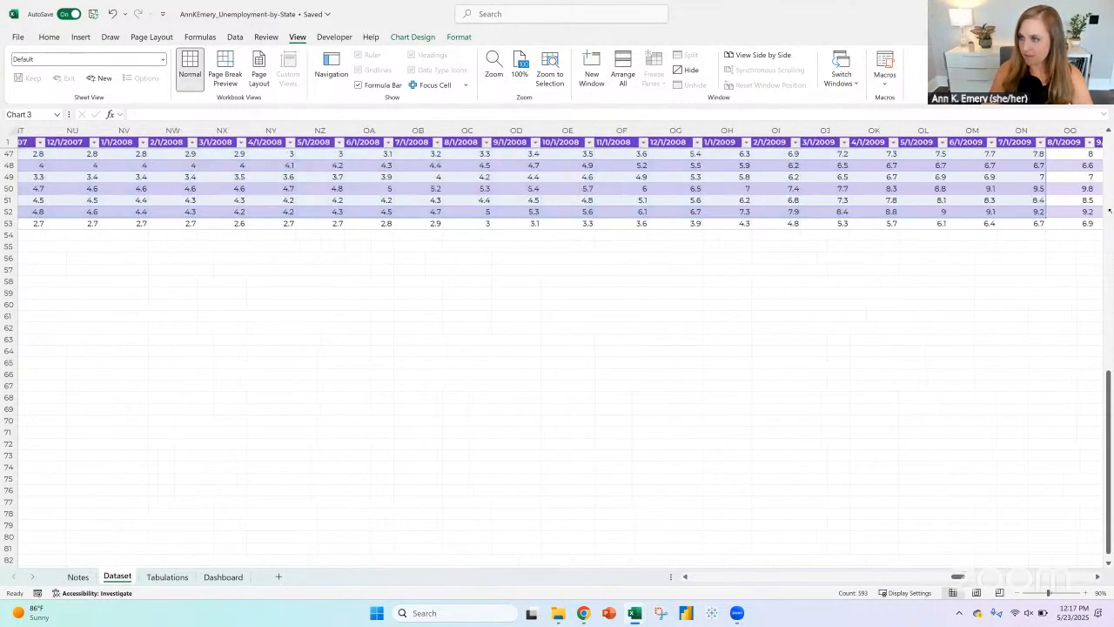
scroll(1109, 210, right, 10)
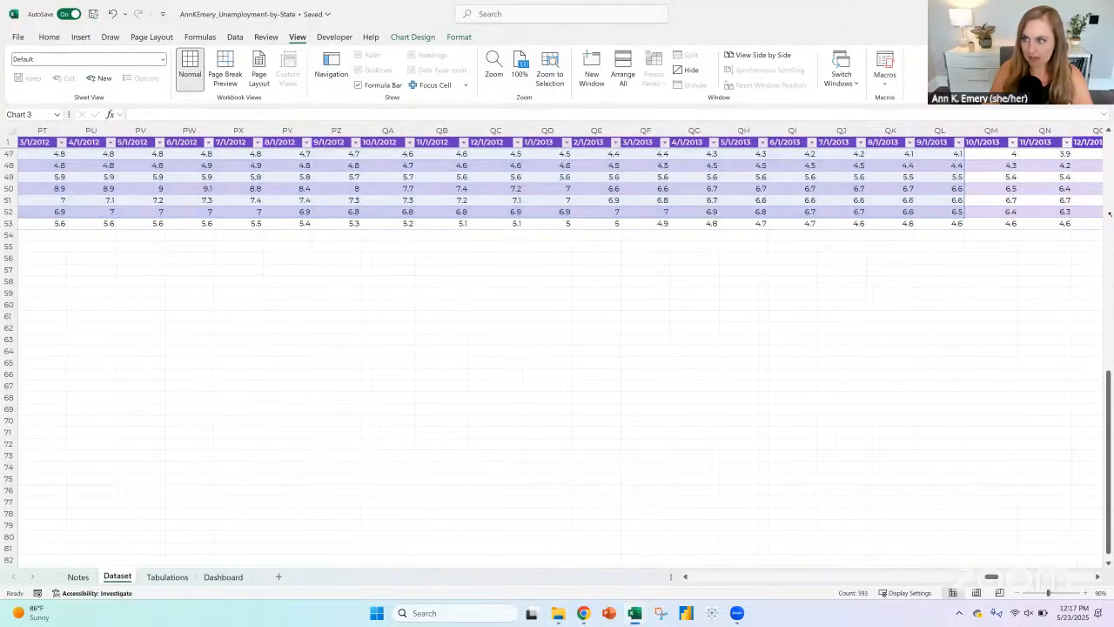
scroll(1109, 213, right, 20)
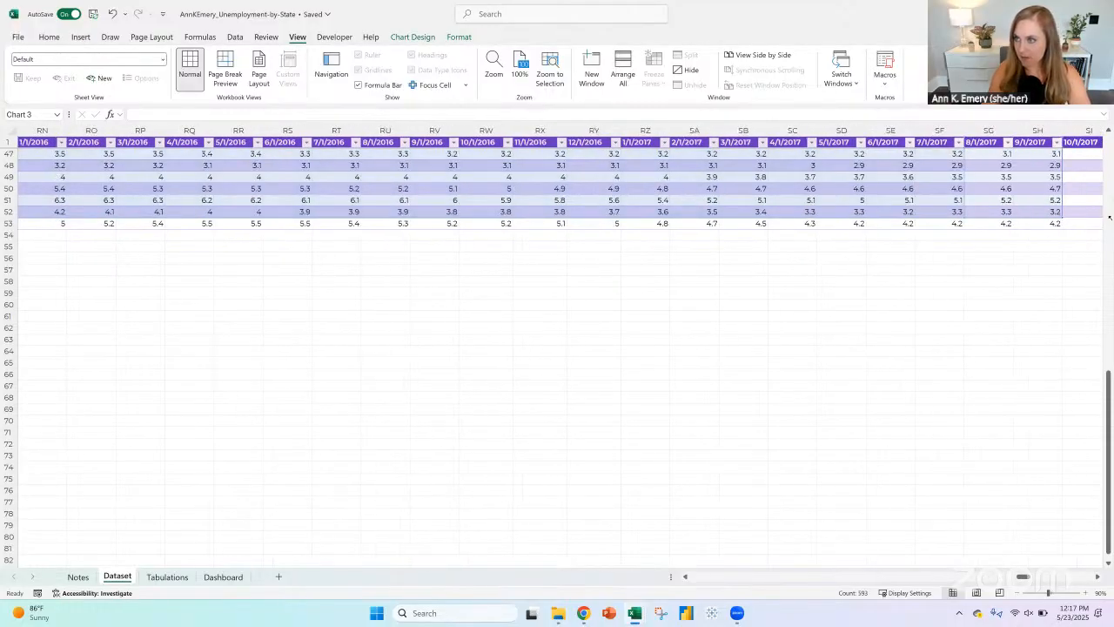
scroll(1109, 223, right, 20)
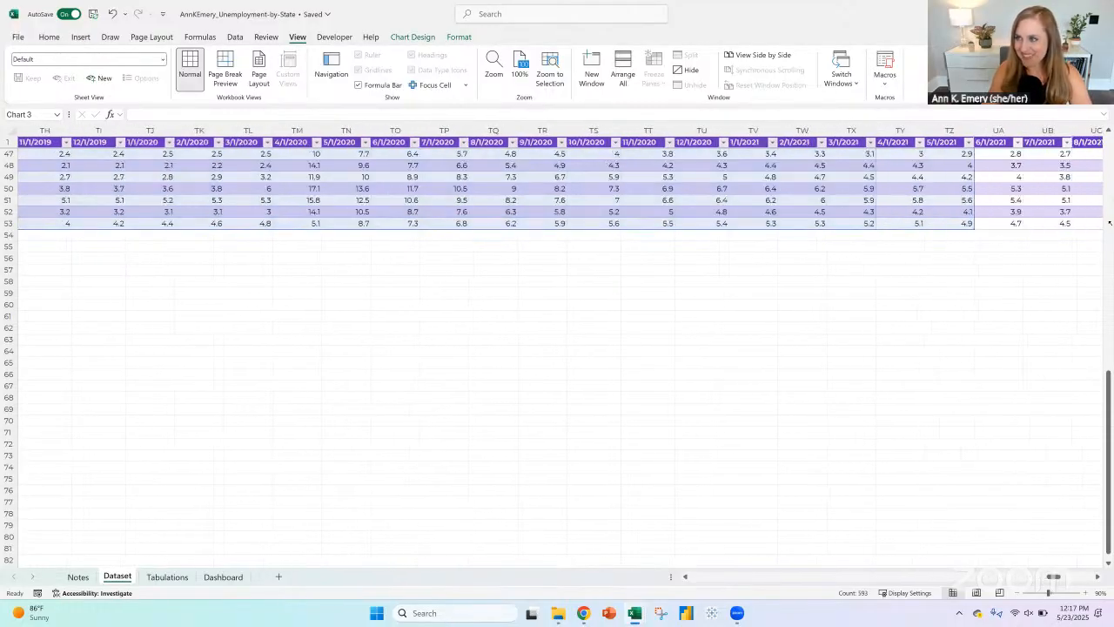
drag(1109, 224, 566, 225)
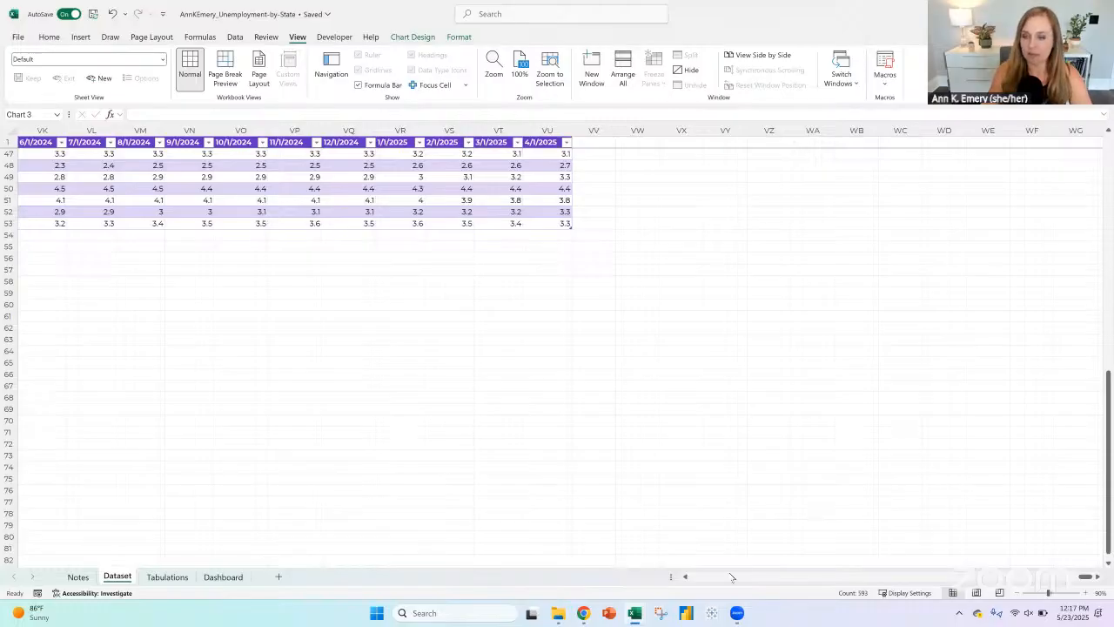
drag(1090, 582, 1077, 579)
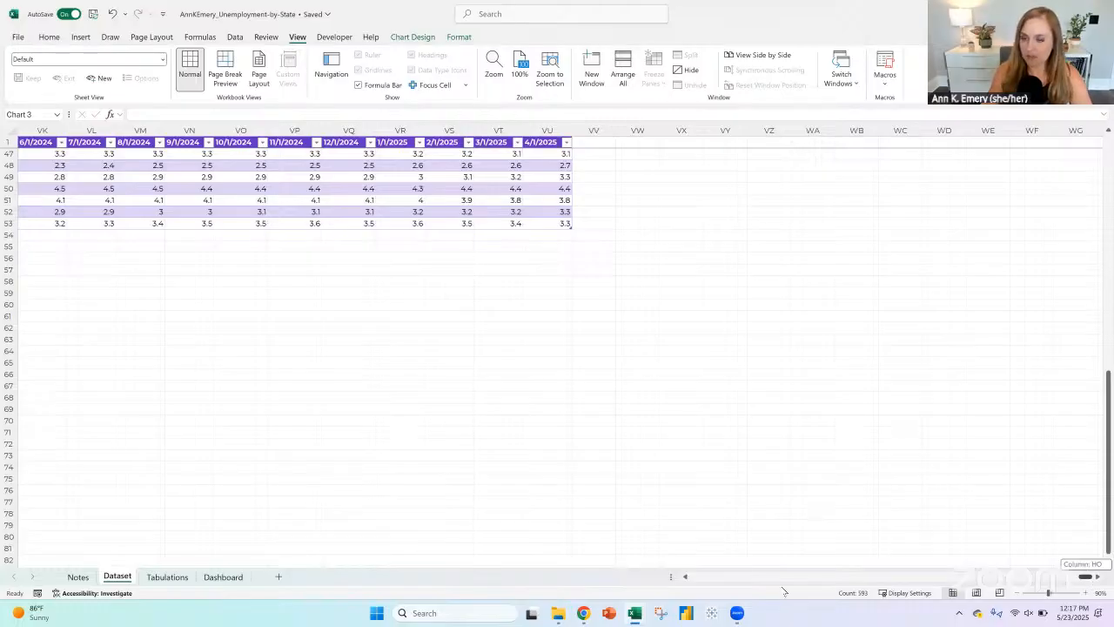
drag(784, 591, 626, 587)
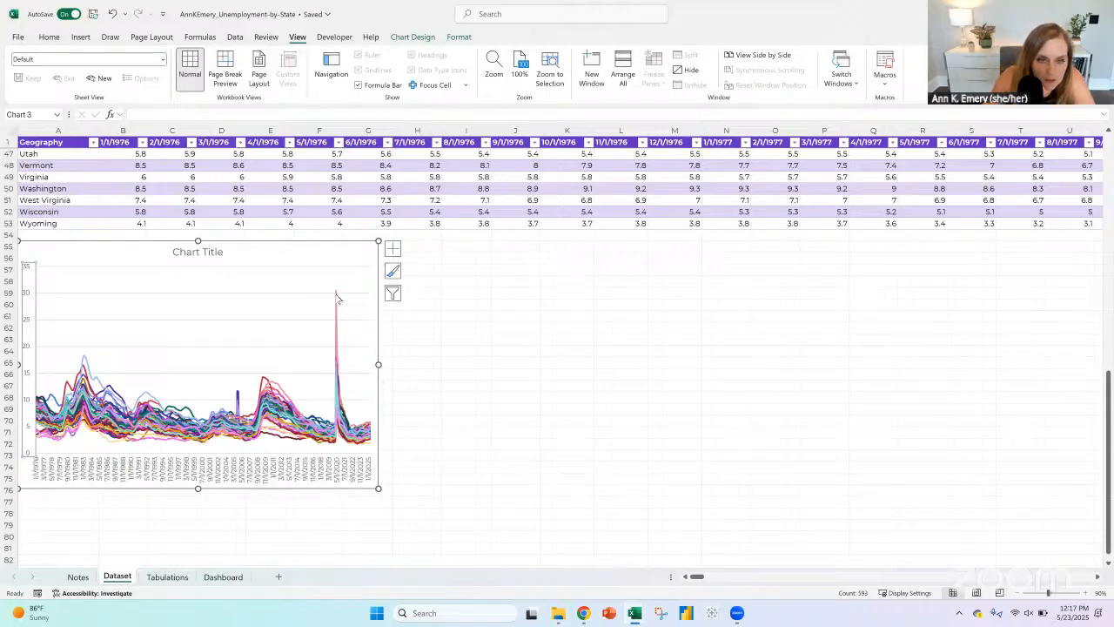
Step: Inspect the state, date and value behind the line chart's 2020, mid-2000s and early-1980s peaks
mouse_move(337, 298)
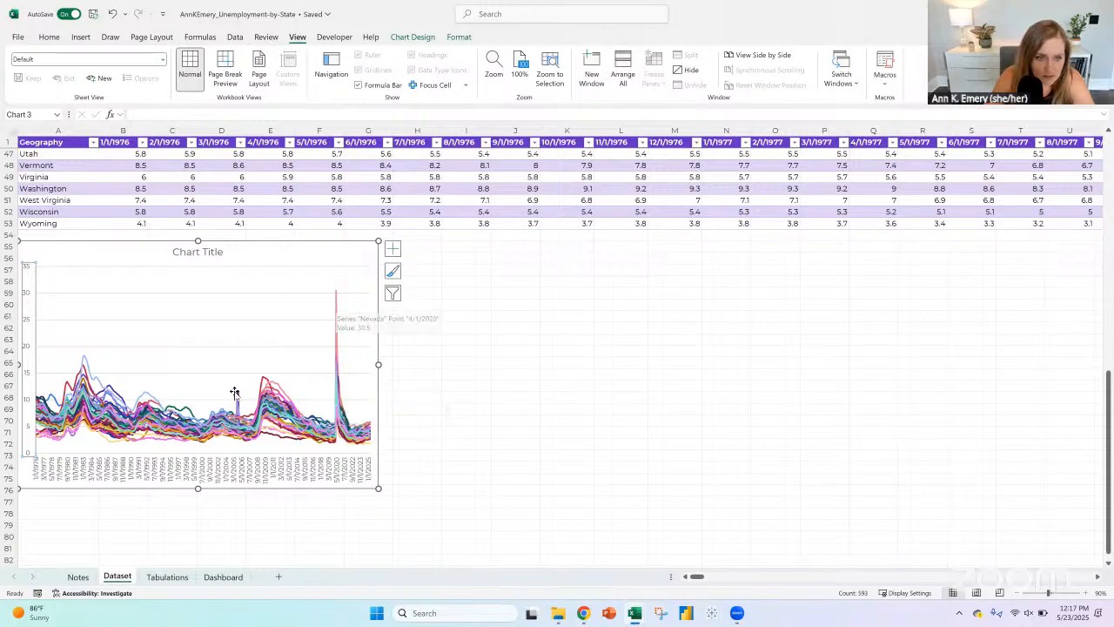
mouse_move(237, 396)
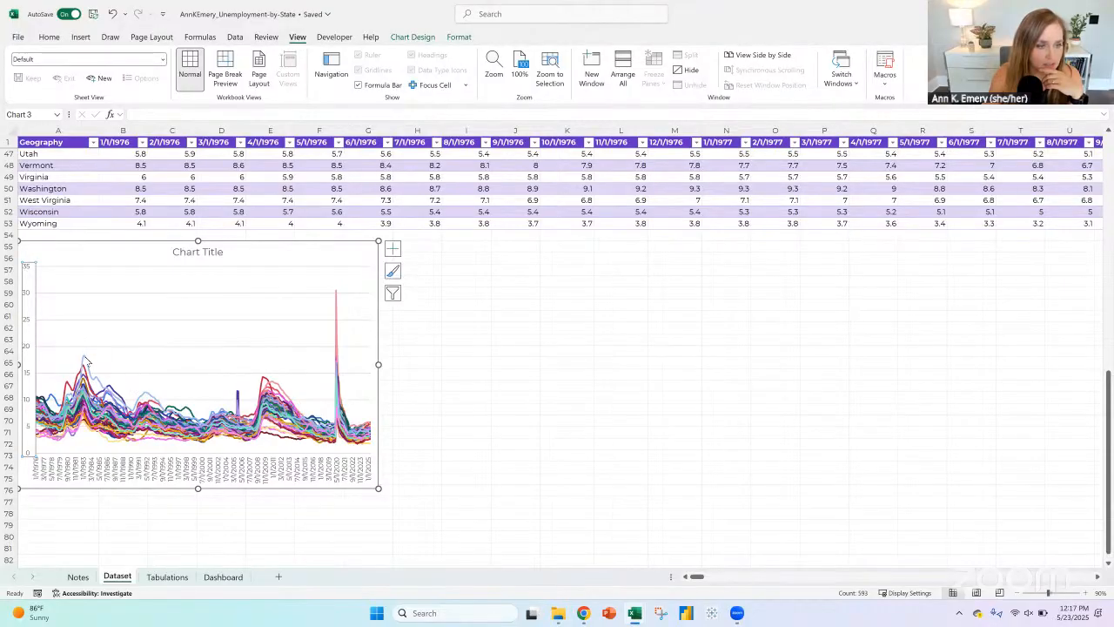
mouse_move(85, 361)
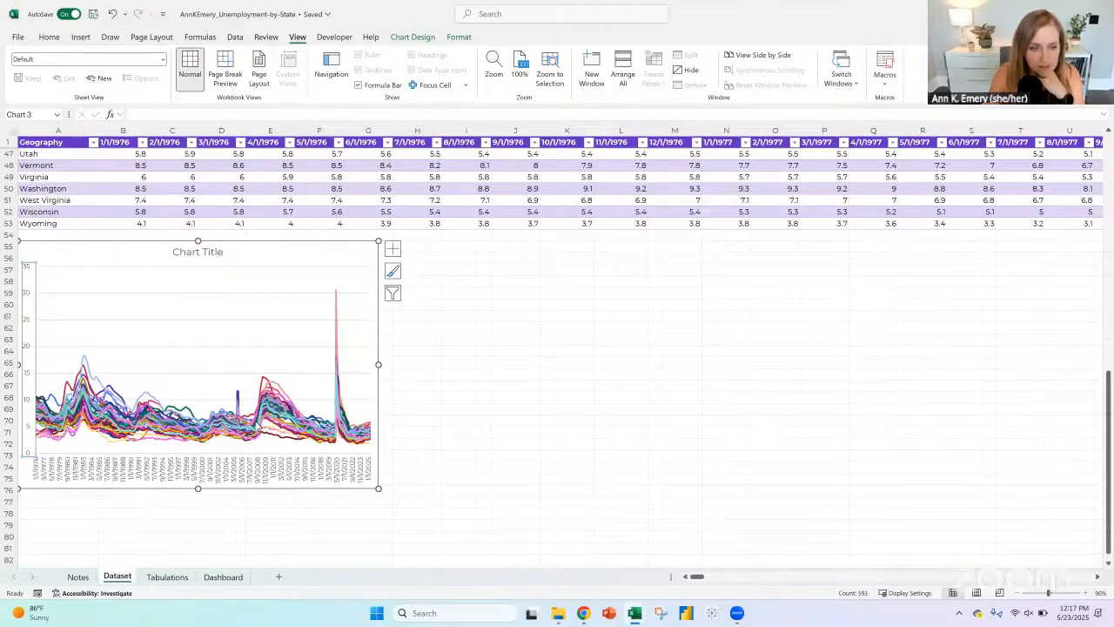
Step: Transfer the line chart from the Dataset sheet to the Dashboard under "Since 1976:" and position its upper edge at row 8
click(270, 250)
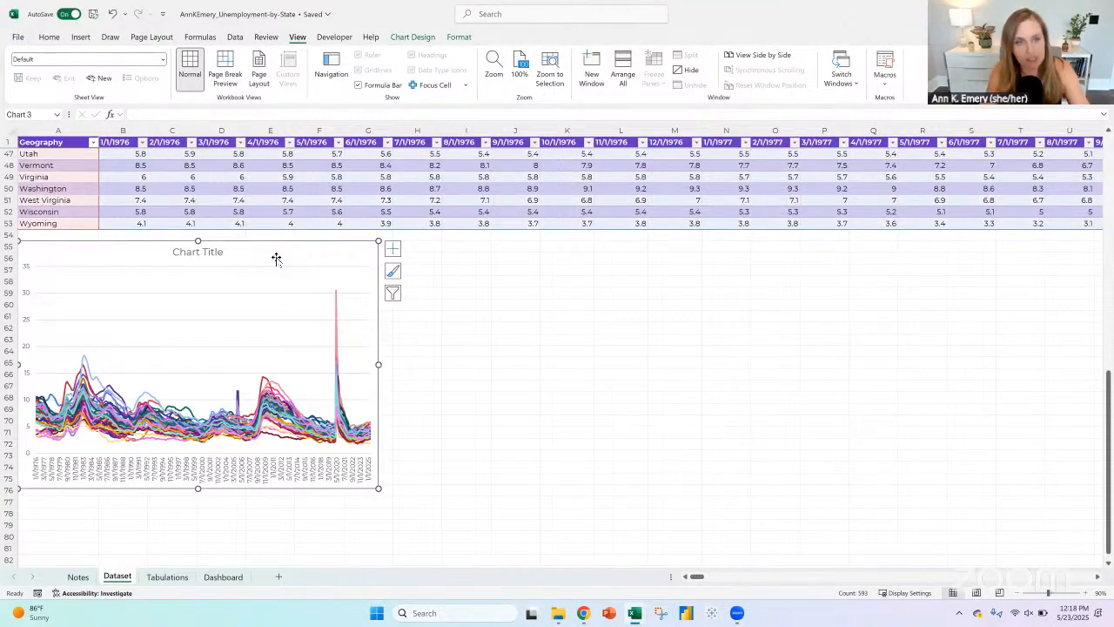
right_click(262, 225)
click(271, 339)
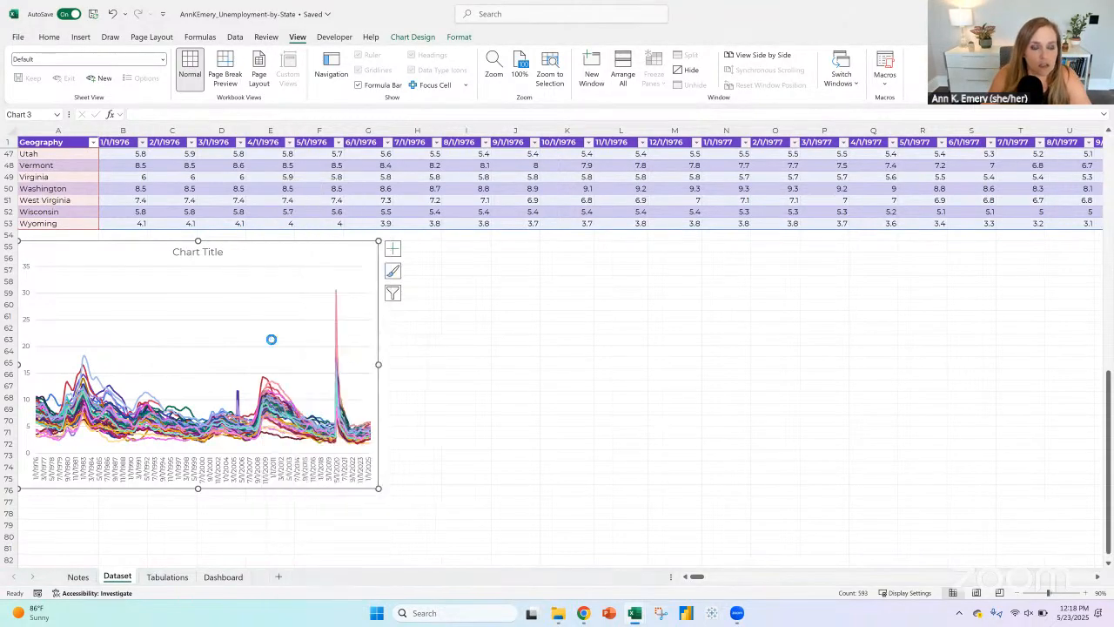
click(232, 576)
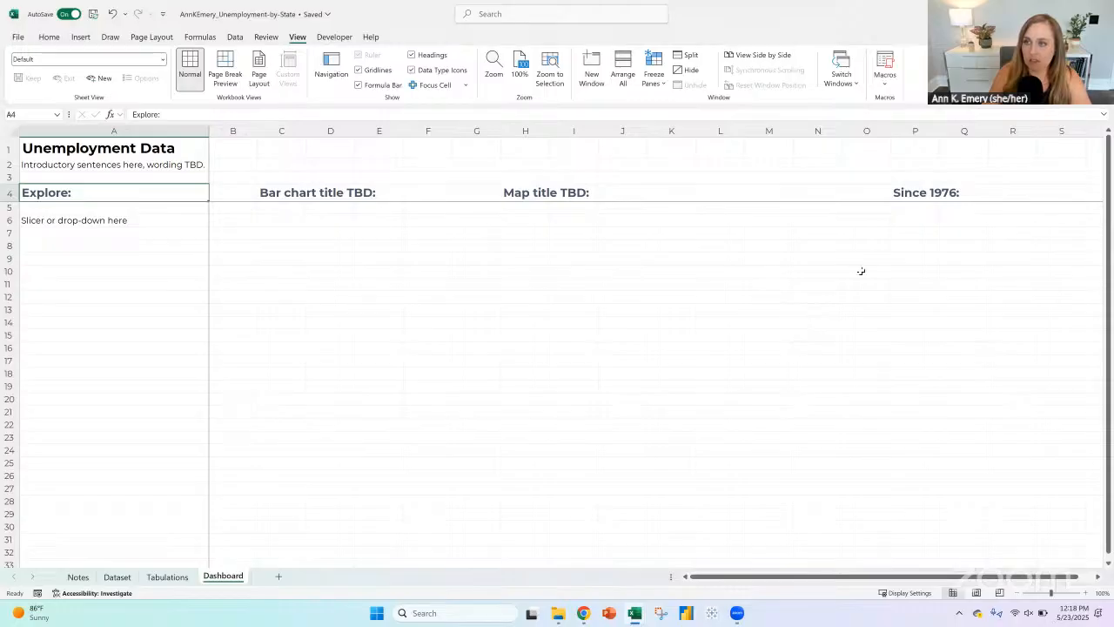
click(899, 220)
key(ctrl+v)
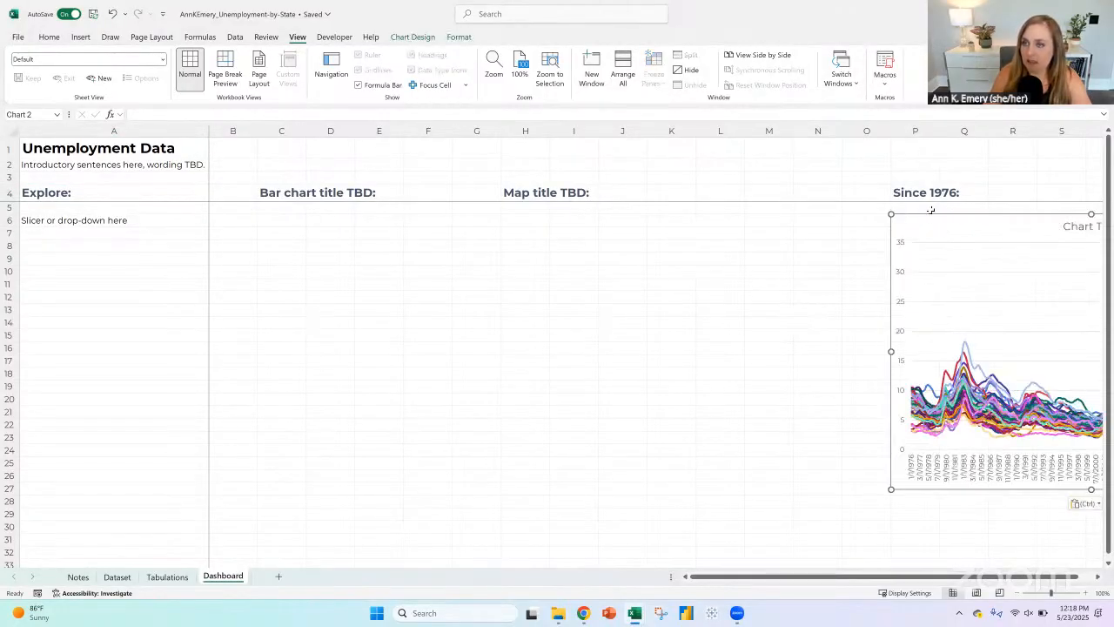
drag(928, 211, 925, 236)
Step: Enter the note "1 state + US + maybe min and max TBD" in cell P6 above the line chart
click(920, 228)
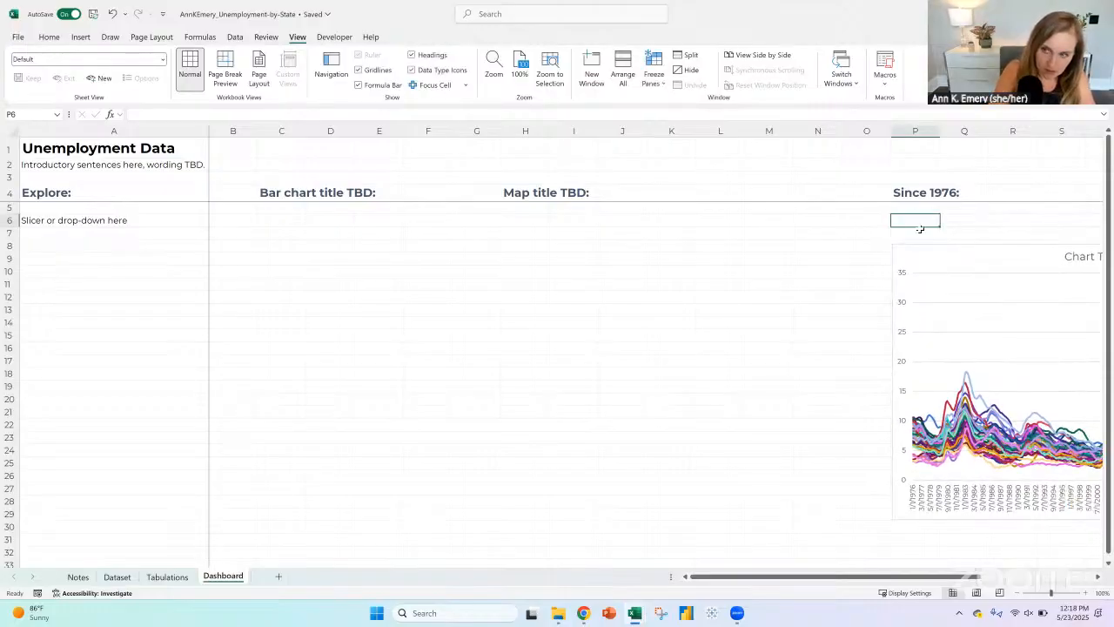
text(1 state)
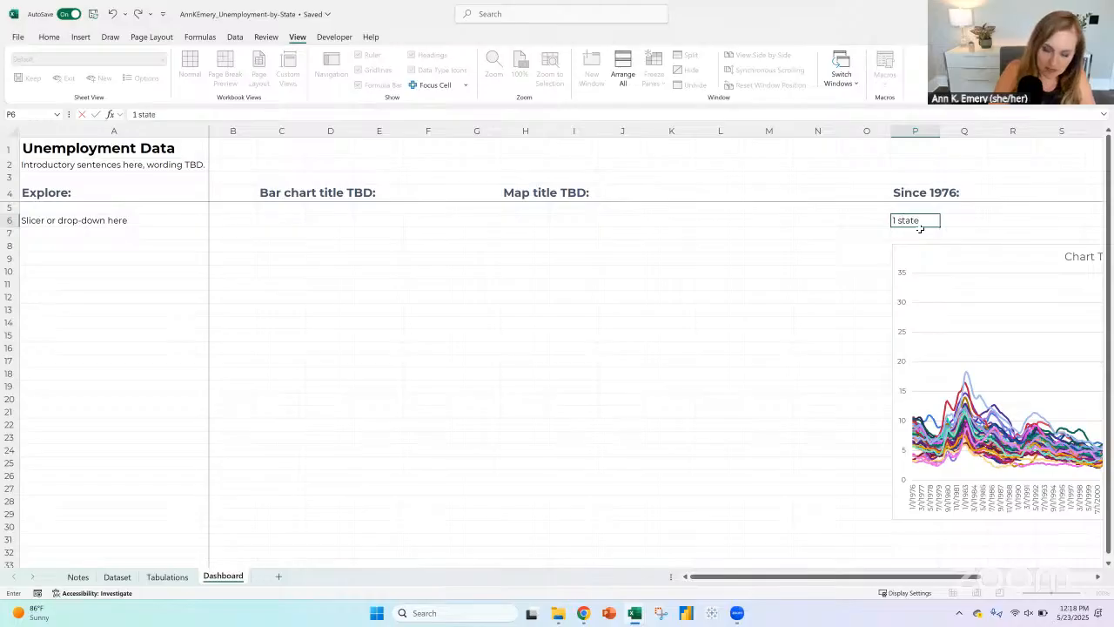
text( + US)
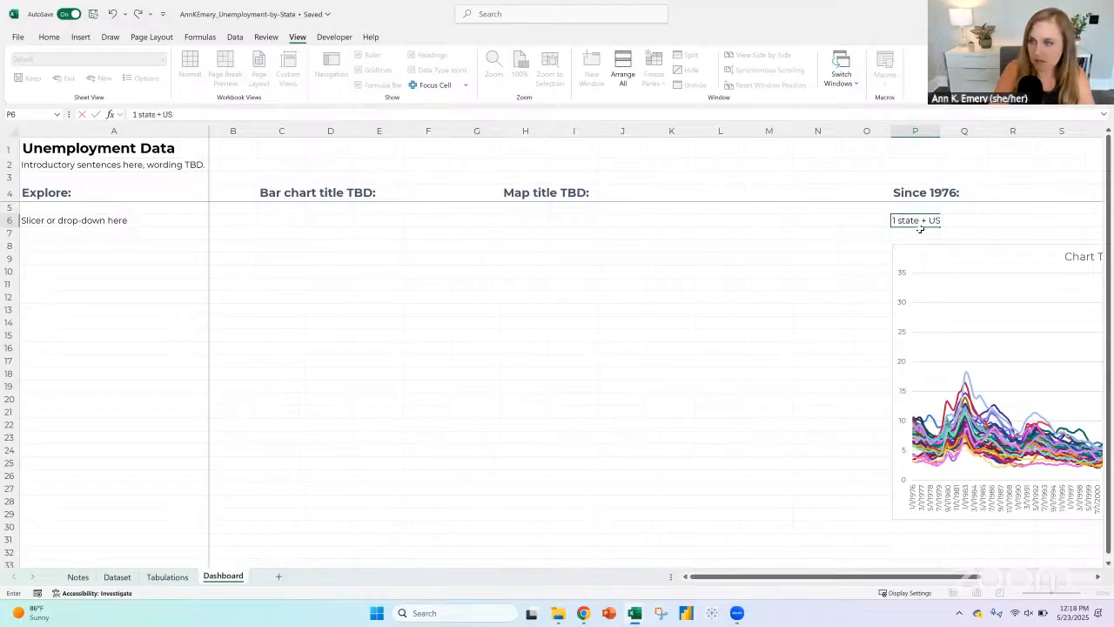
text( + maybe m)
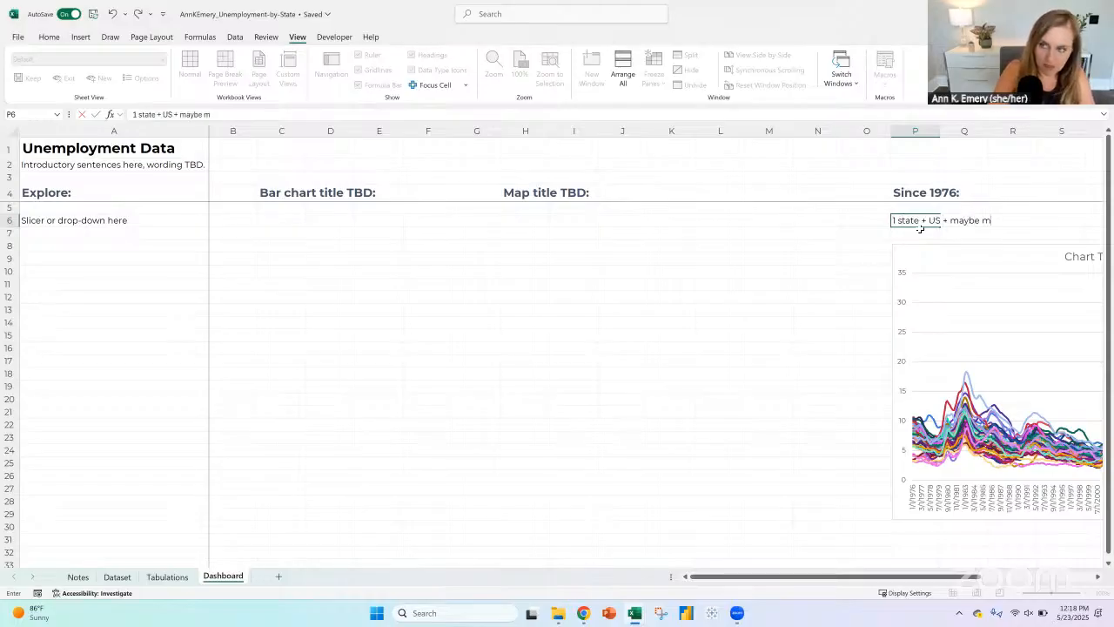
text(in and max T)
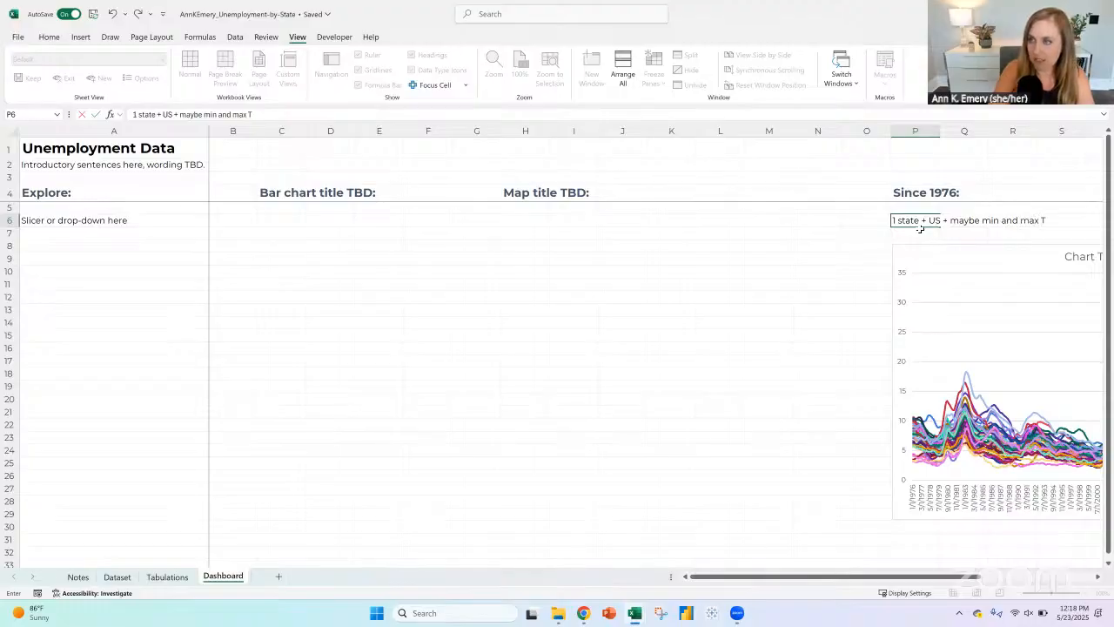
text(BD)
key(Return)
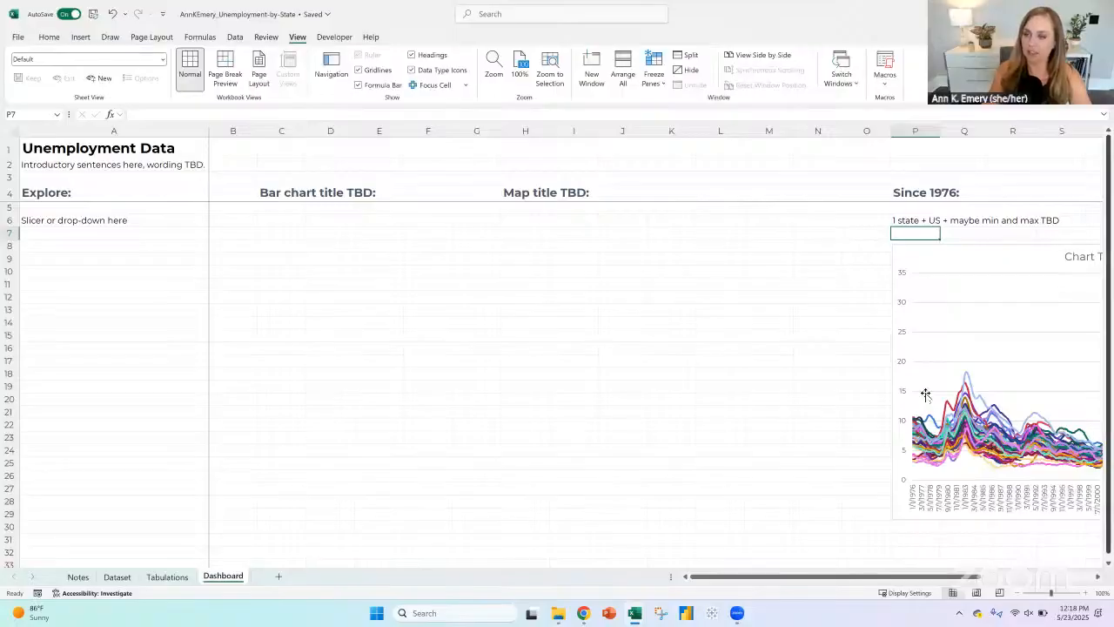
drag(36, 248, 146, 473)
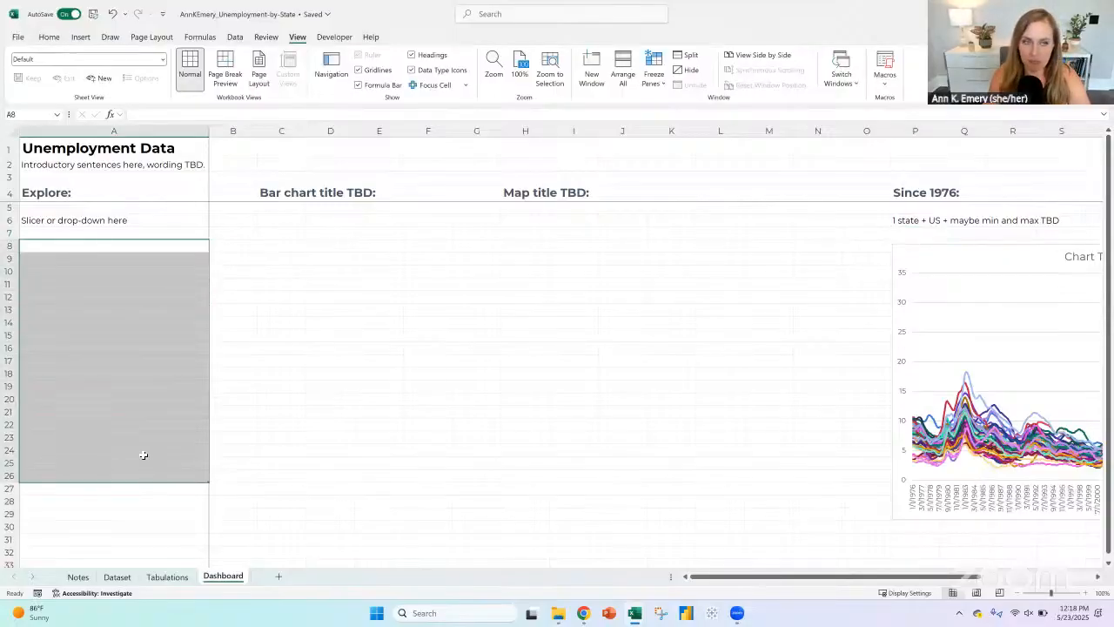
click(927, 249)
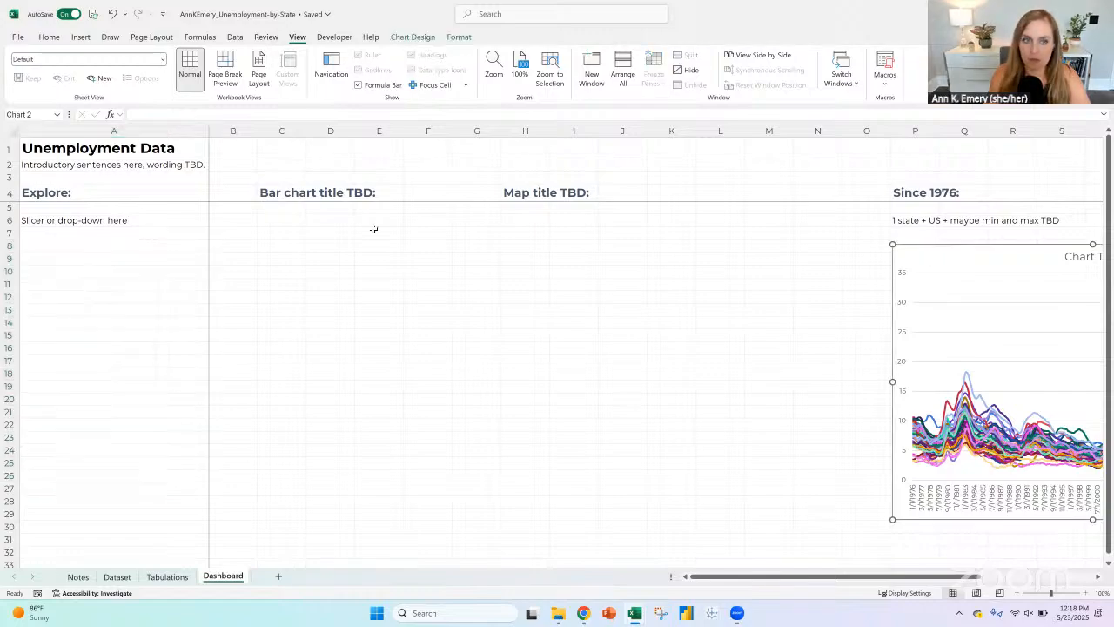
click(294, 238)
click(516, 236)
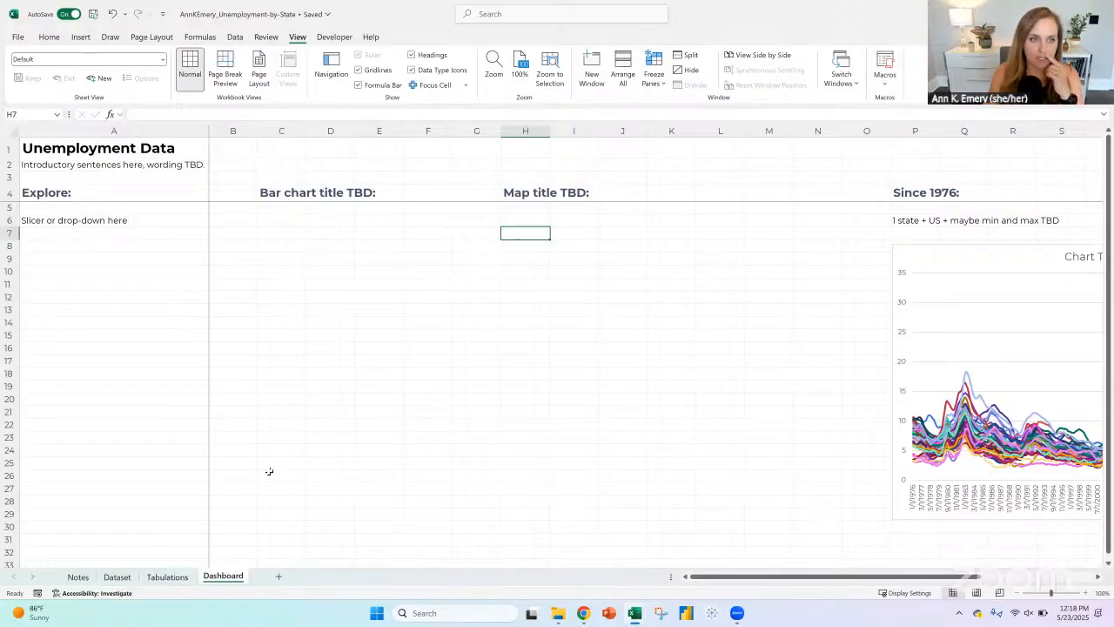
Step: Insert a slicer for the Geography field from the table on the Dataset sheet
click(928, 248)
click(80, 36)
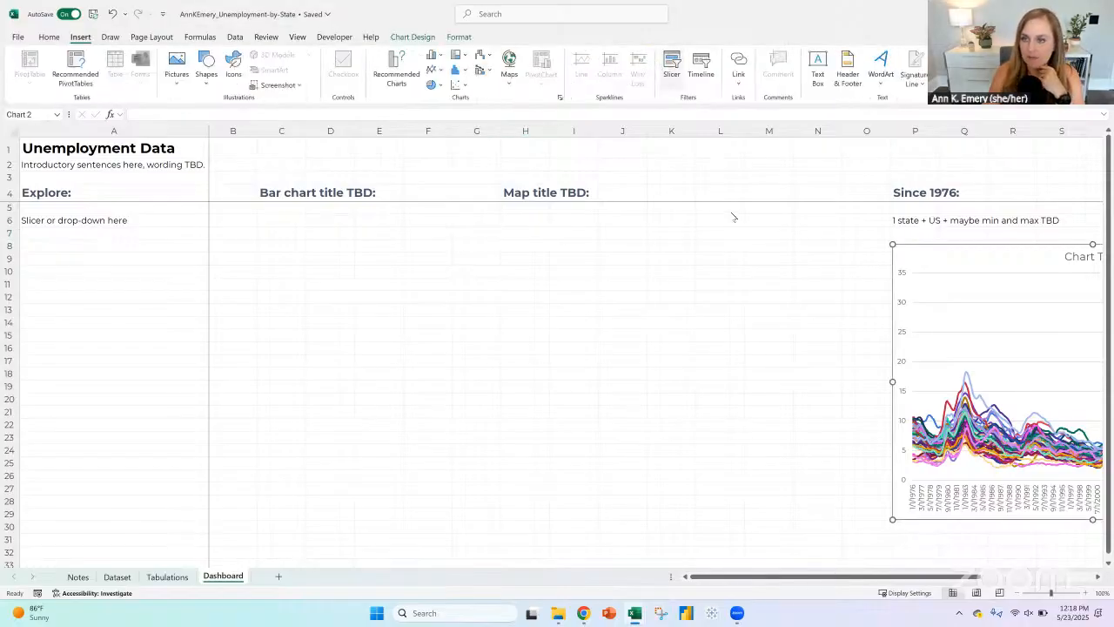
click(685, 164)
click(117, 576)
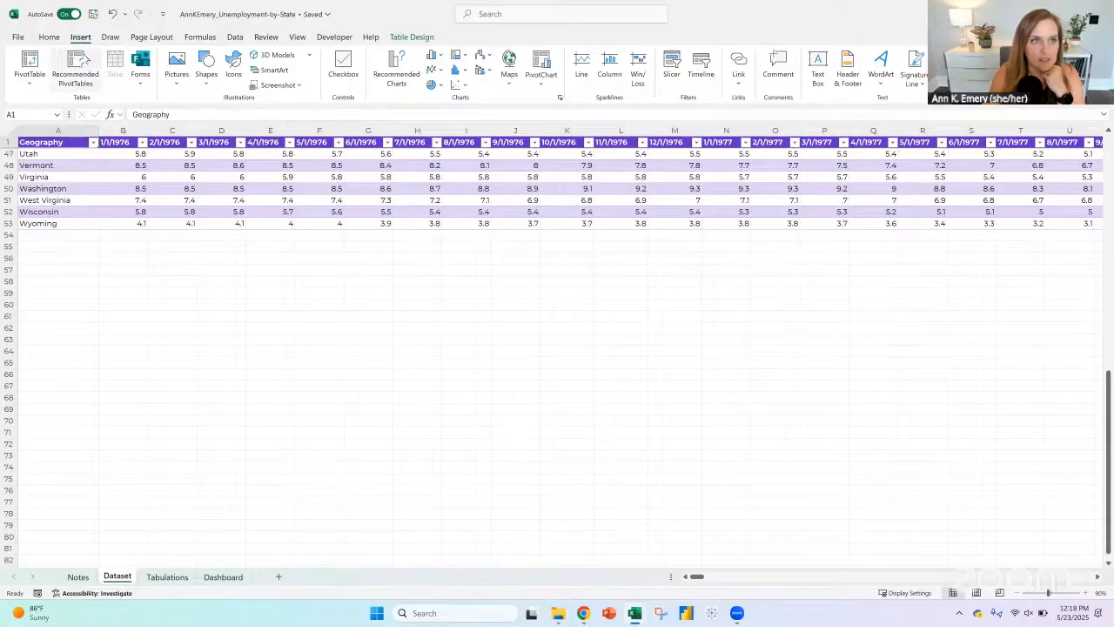
click(674, 58)
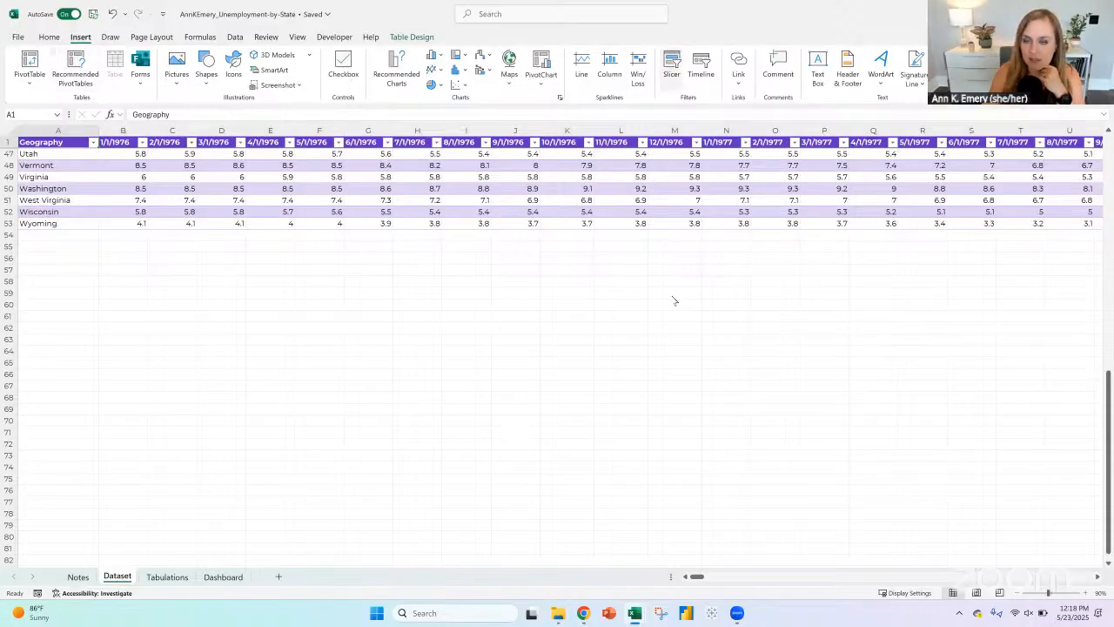
click(222, 84)
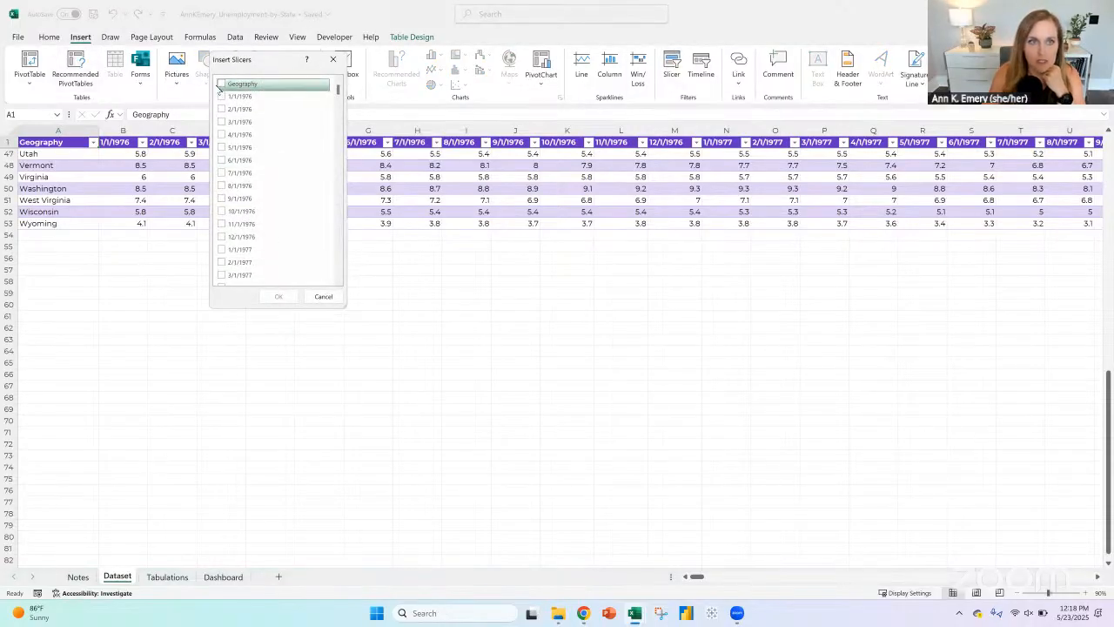
click(287, 297)
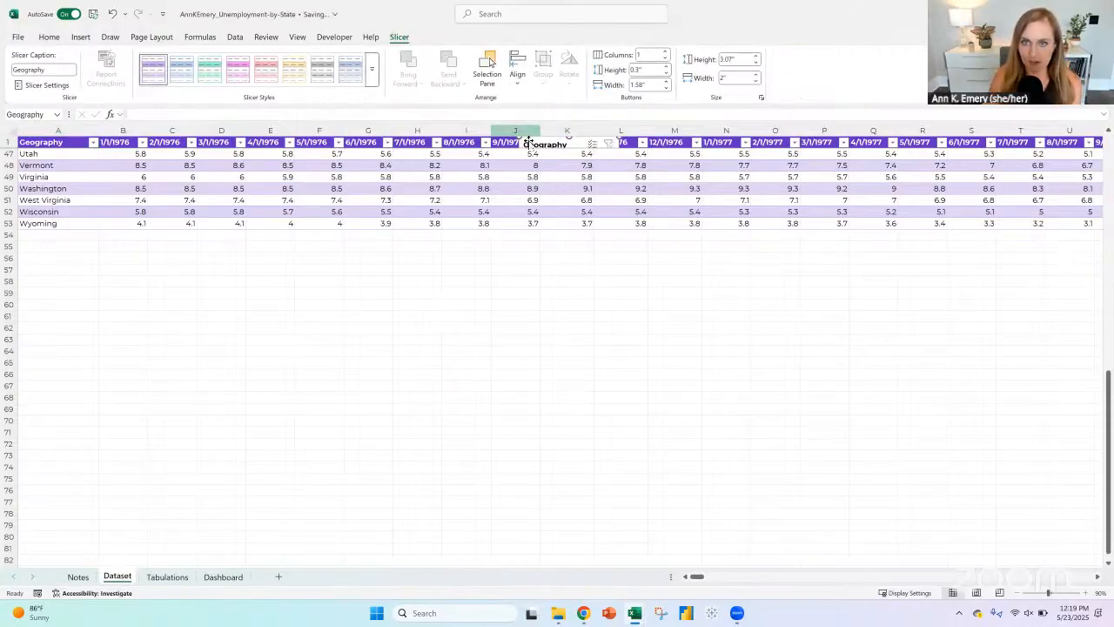
Step: Transfer the Geography slicer from the Dataset sheet to cell A8 of the Dashboard, under "Slicer or drop-down here"
drag(530, 142, 504, 299)
right_click(504, 300)
click(531, 284)
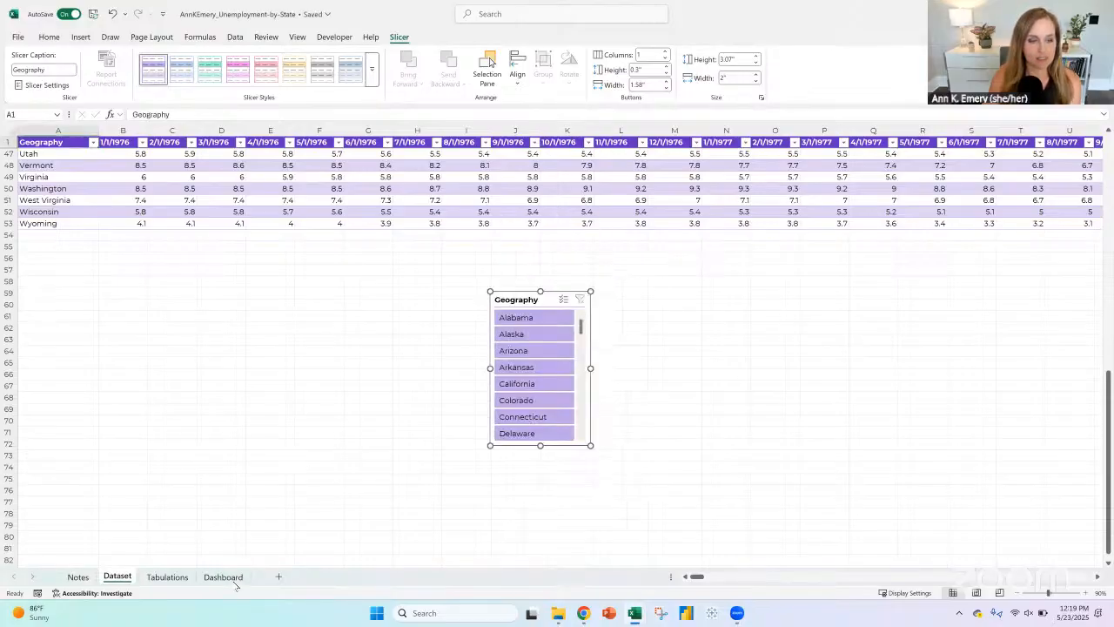
click(231, 578)
click(64, 241)
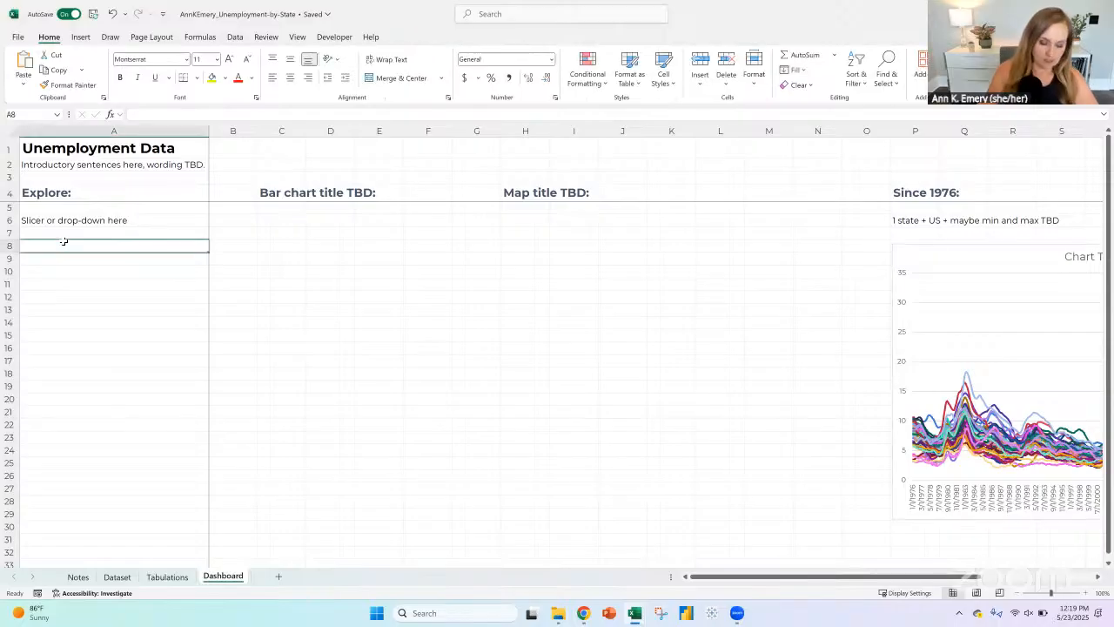
key(ctrl+v)
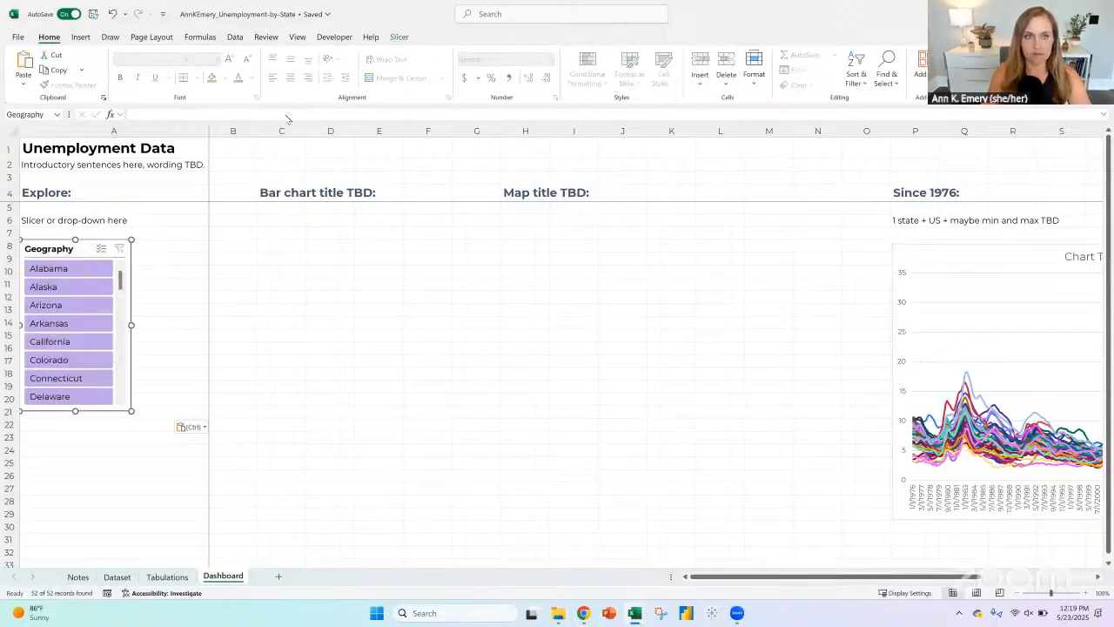
Step: Narrow Dashboard columns C through N, and filter the line chart with the slicer to Alabama, followed by Alaska
drag(281, 131, 766, 131)
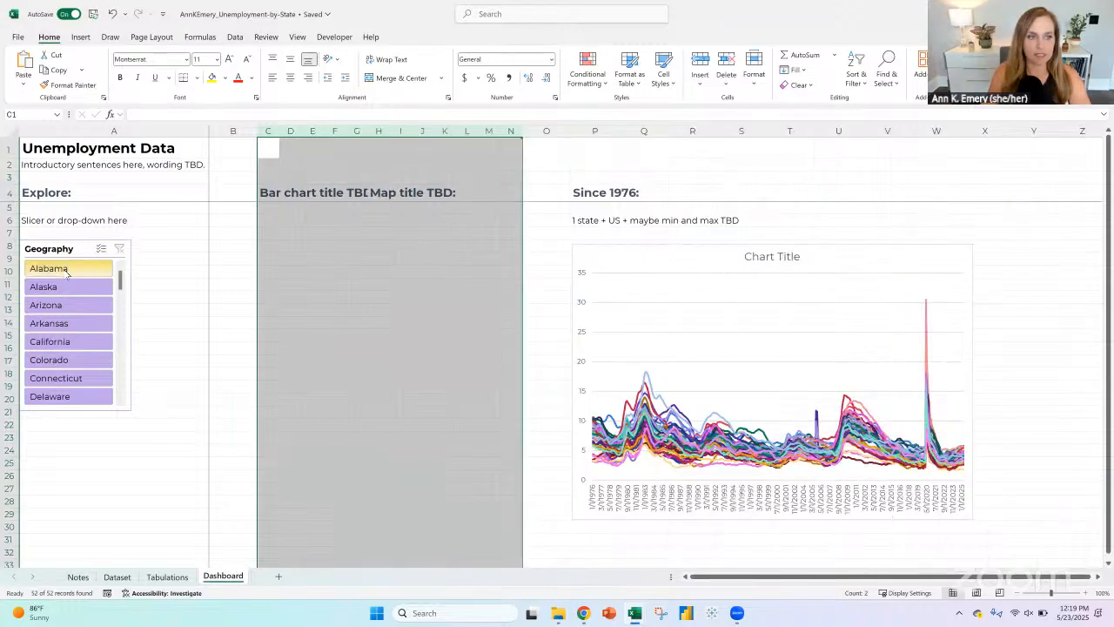
click(67, 270)
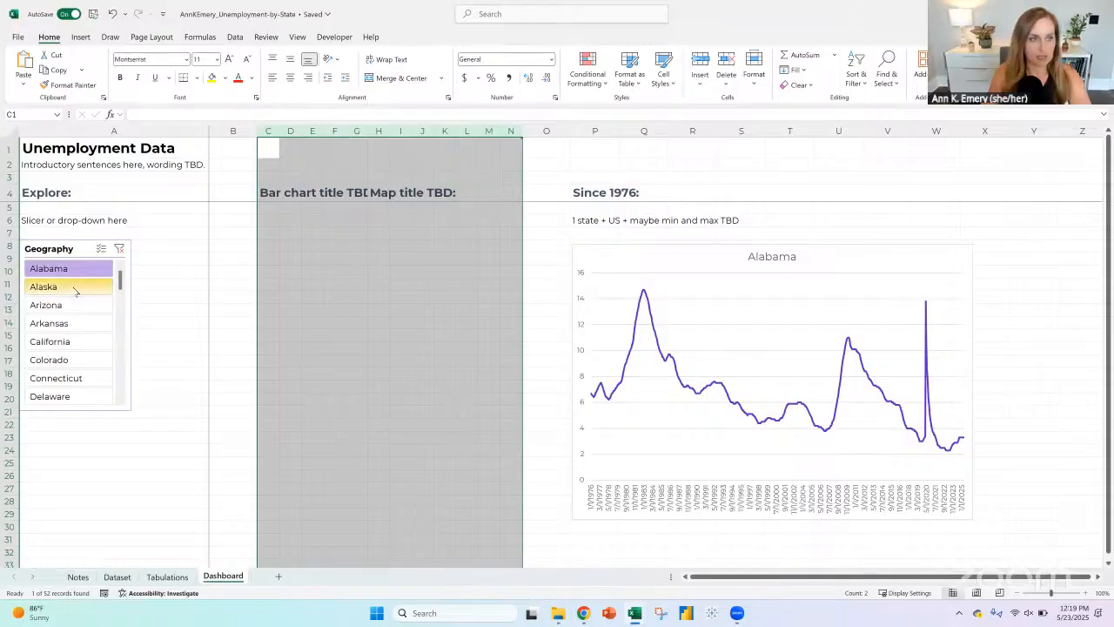
click(75, 290)
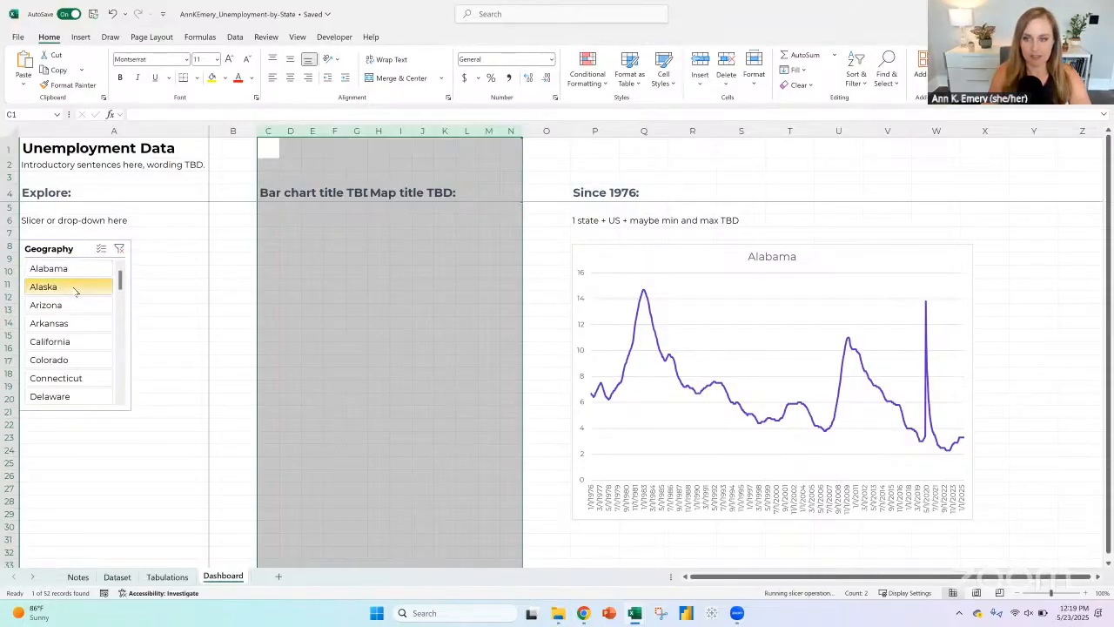
Step: Lengthen the Geography slicer down to about row 33 and enable multi-select to add United States alongside Alaska
click(75, 410)
drag(75, 409, 50, 564)
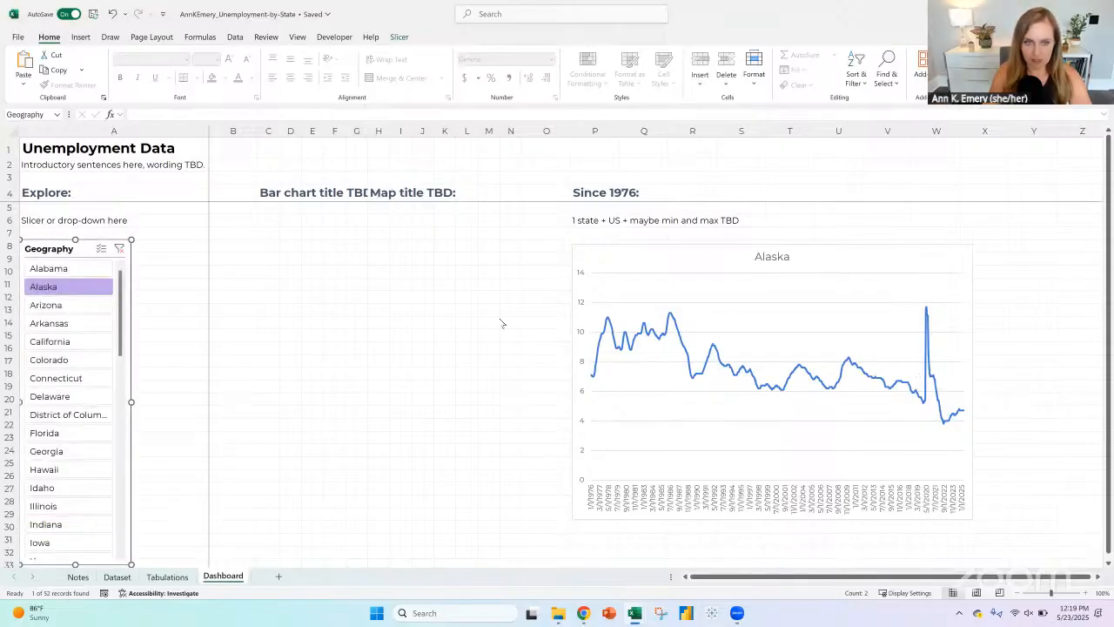
click(101, 248)
scroll(109, 487, down, 9)
scroll(109, 487, down, 3)
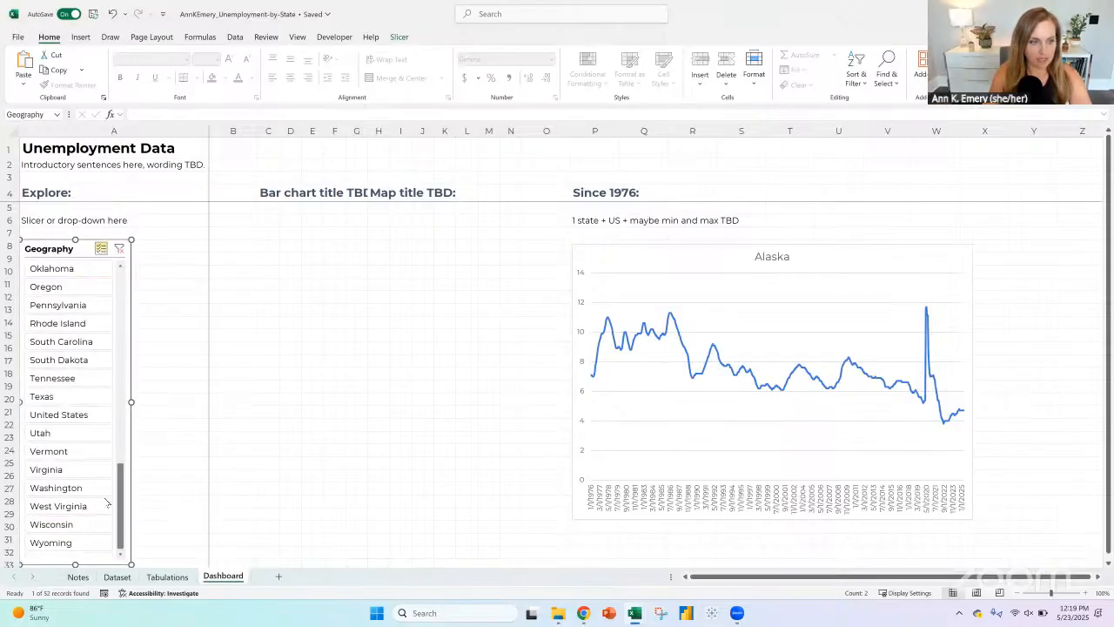
click(58, 415)
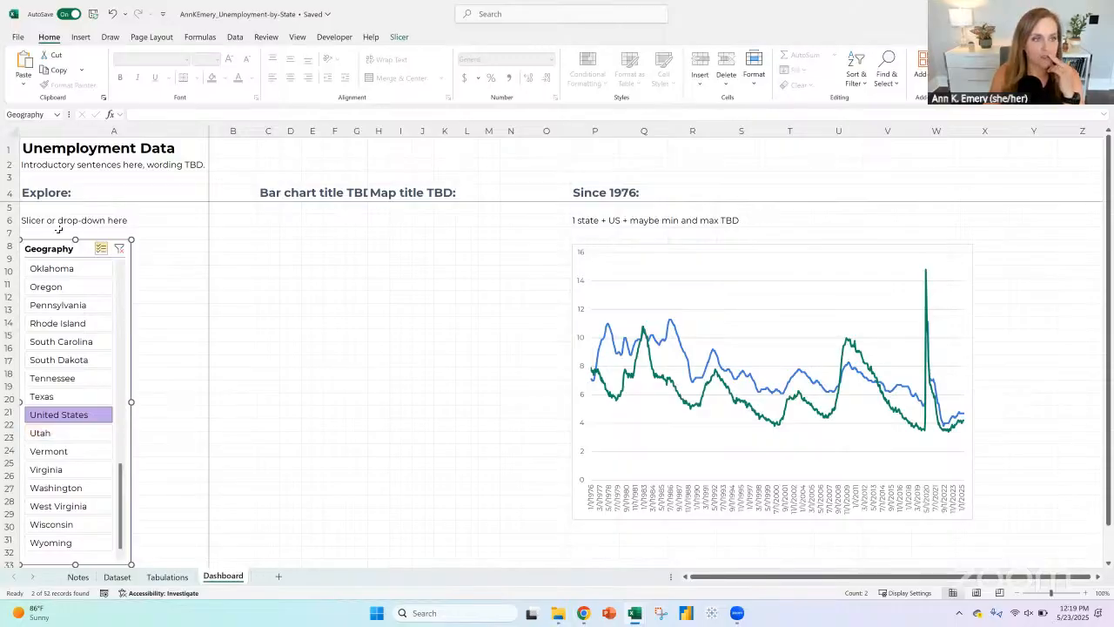
Step: Try adding Oregon, Pennsylvania, Rhode Island, South Dakota and South Carolina to the slicer selection
drag(65, 290, 67, 331)
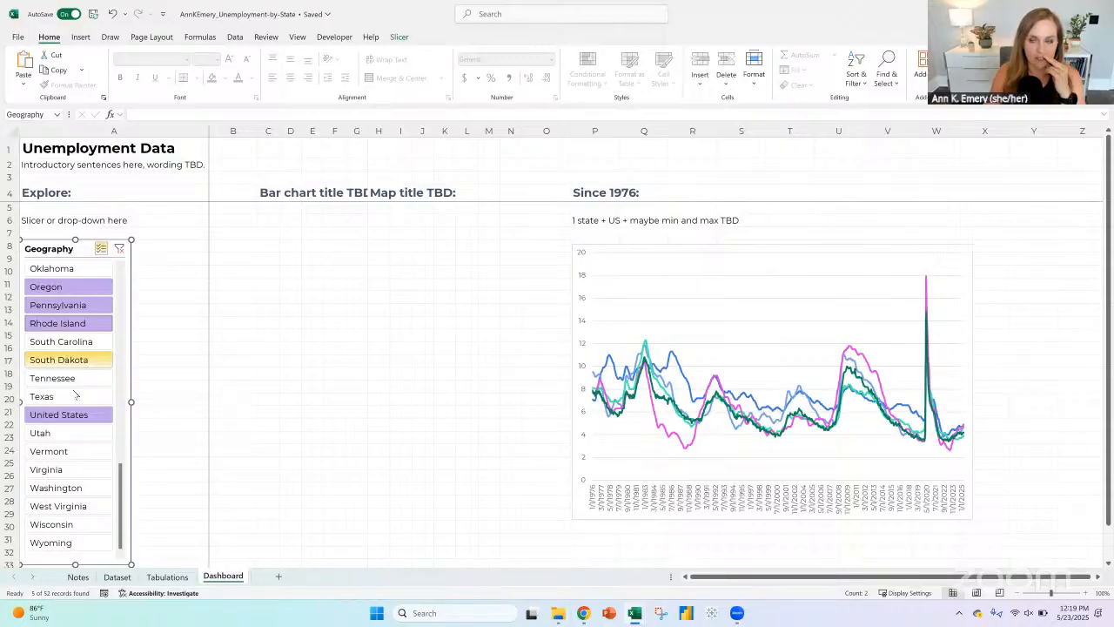
click(63, 359)
click(59, 346)
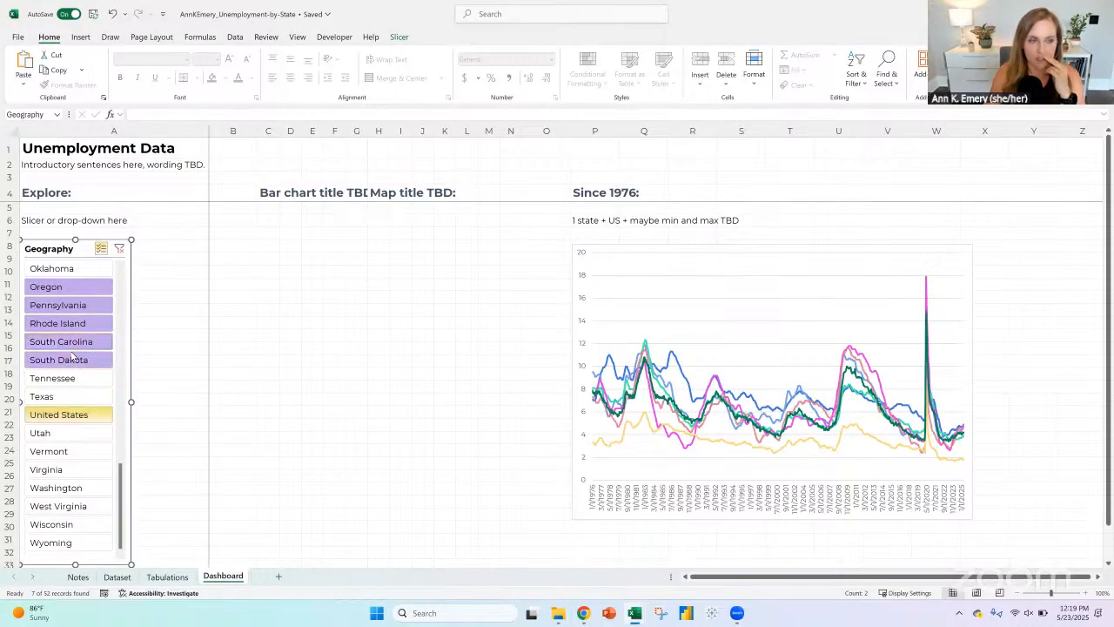
Step: Deselect Oregon, Pennsylvania, Rhode Island, South Carolina and South Dakota in the slicer, leaving Alaska and United States
click(64, 292)
click(61, 309)
click(61, 326)
click(62, 342)
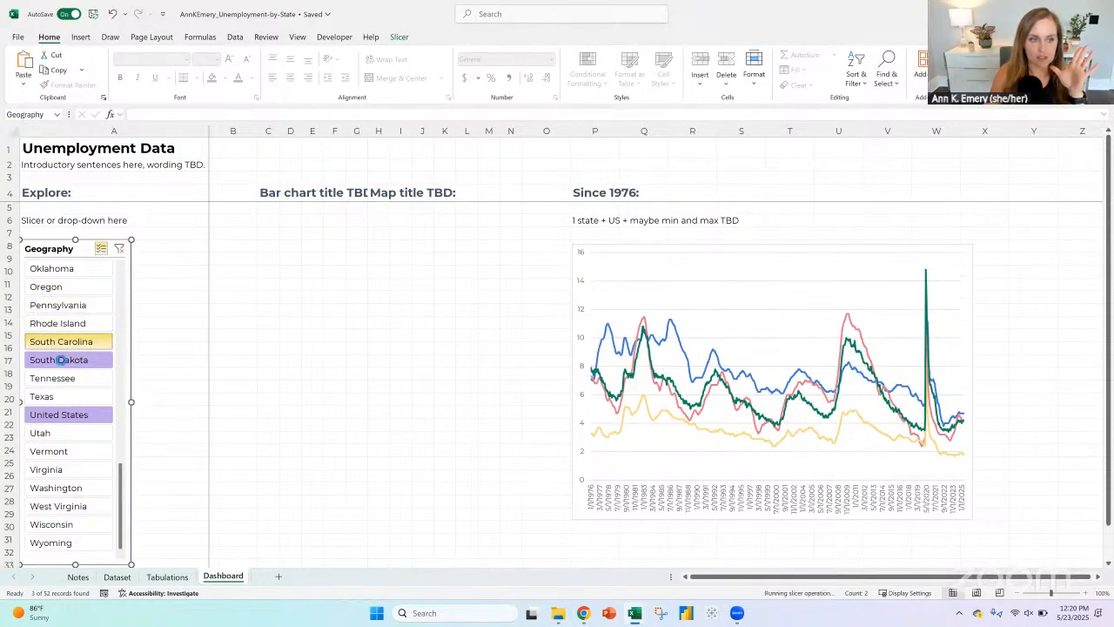
click(61, 359)
scroll(86, 366, up, 5)
scroll(85, 366, up, 6)
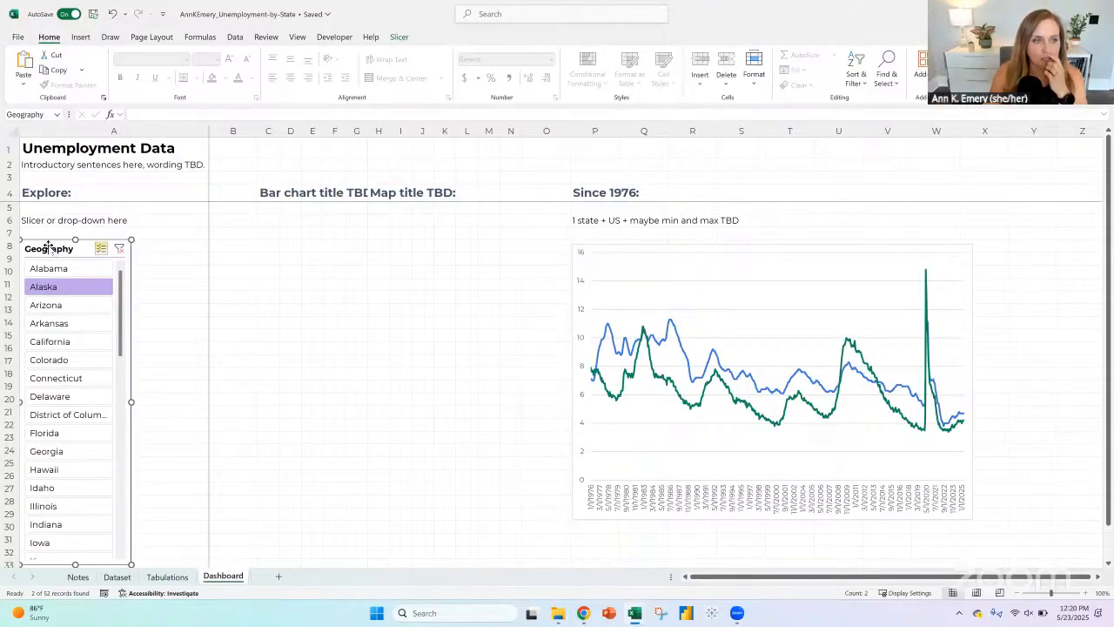
Step: Widen Dashboard columns C through N under the bar chart and map titles, and select cell C8
click(264, 247)
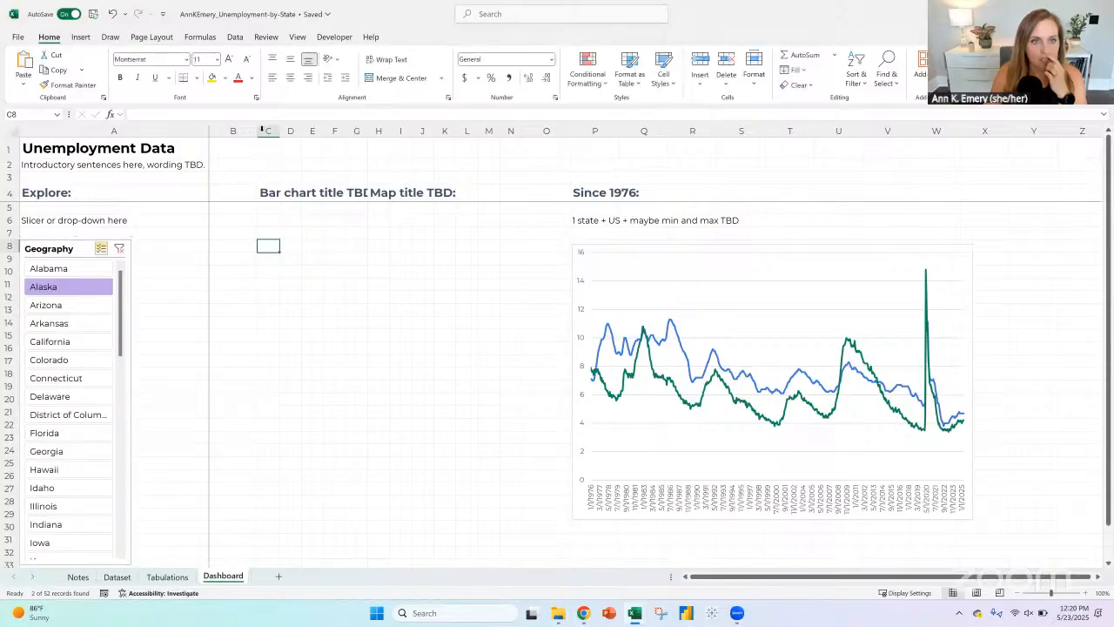
drag(270, 131, 558, 128)
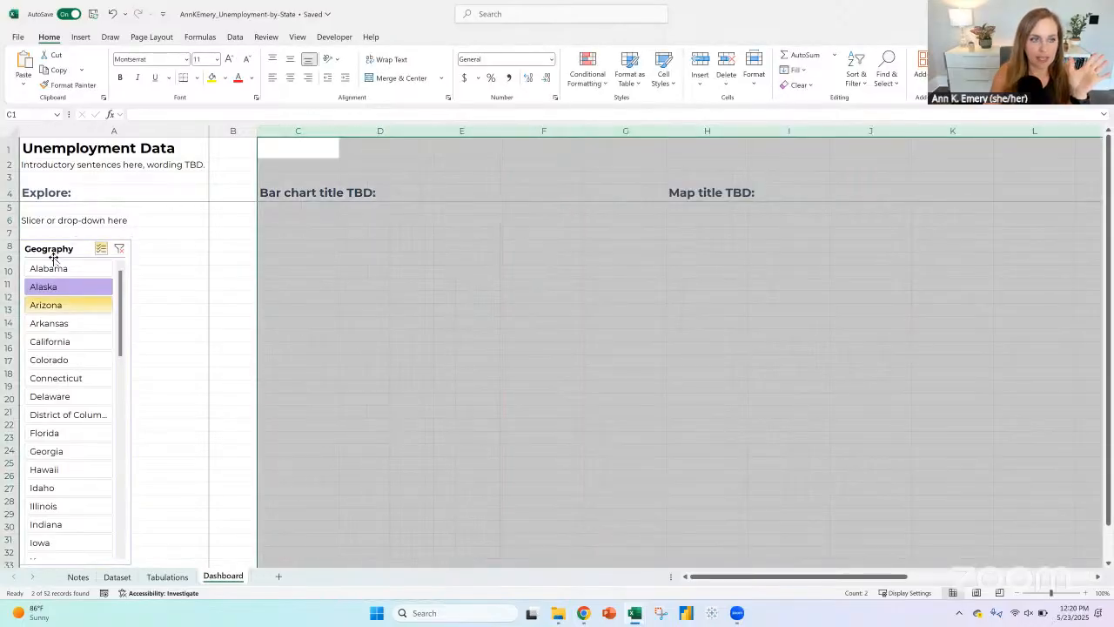
click(284, 246)
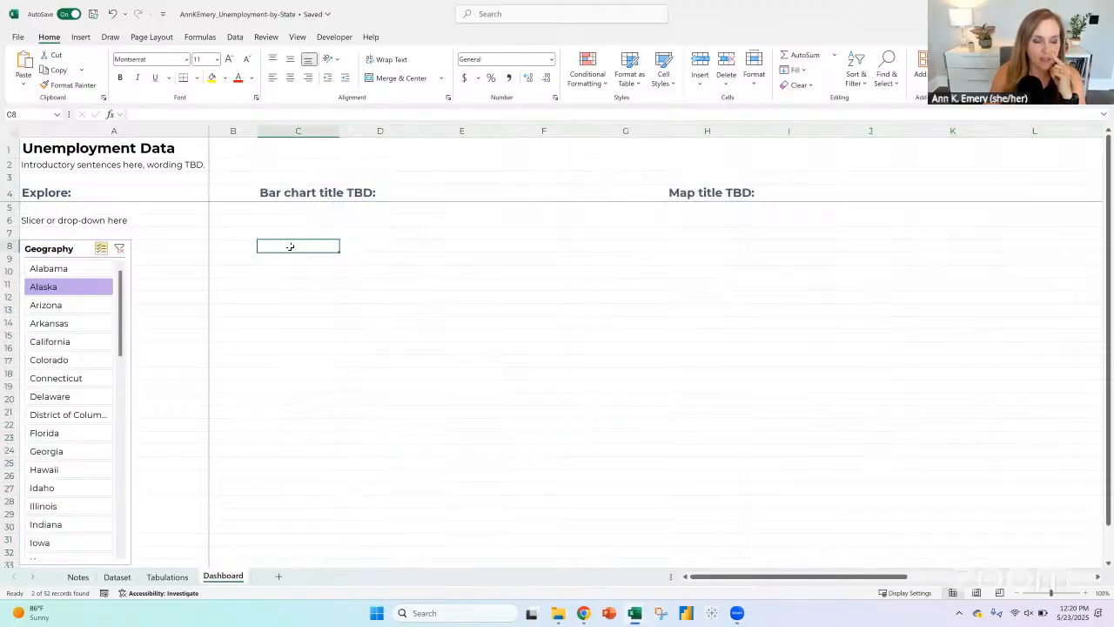
Step: Examine the filtered Dataset rows behind the slicer's Alaska and United States selections at 170% zoom
click(76, 295)
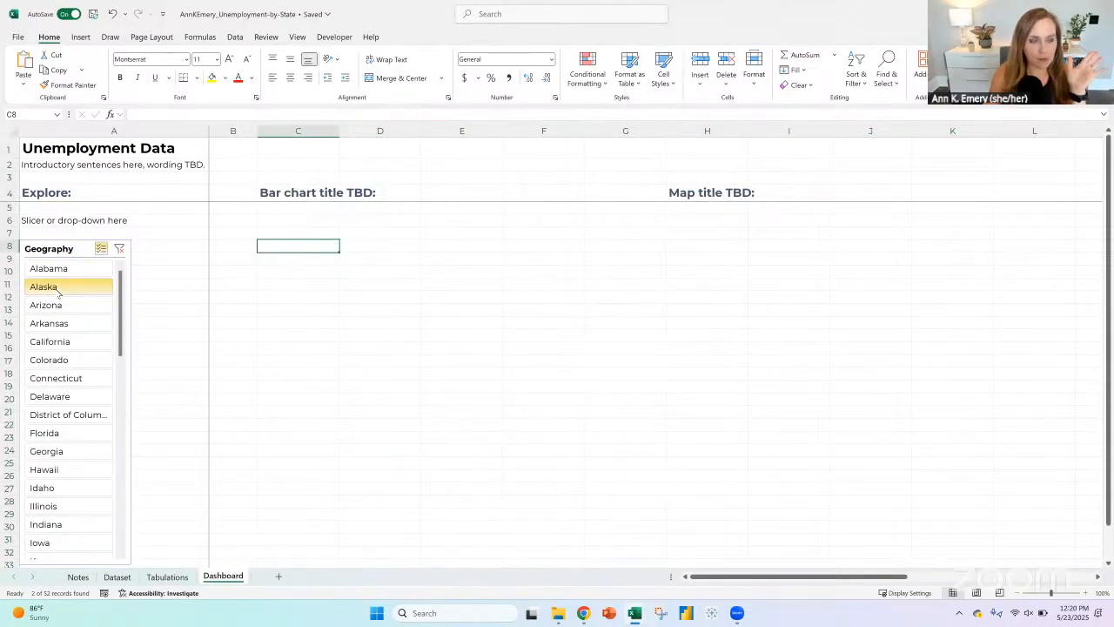
scroll(65, 348, down, 12)
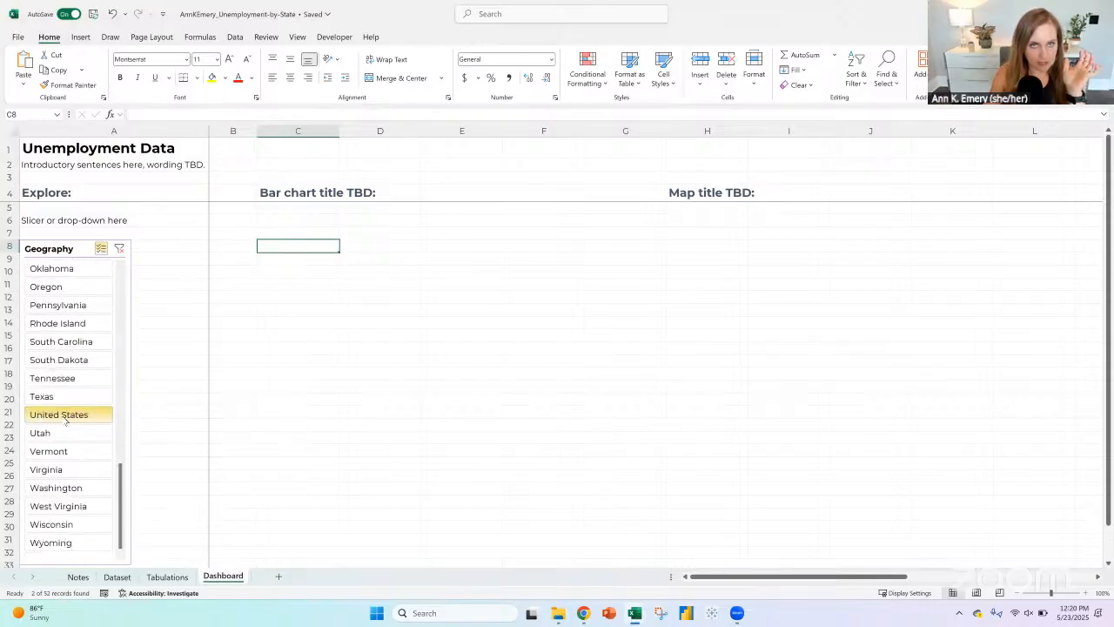
click(116, 578)
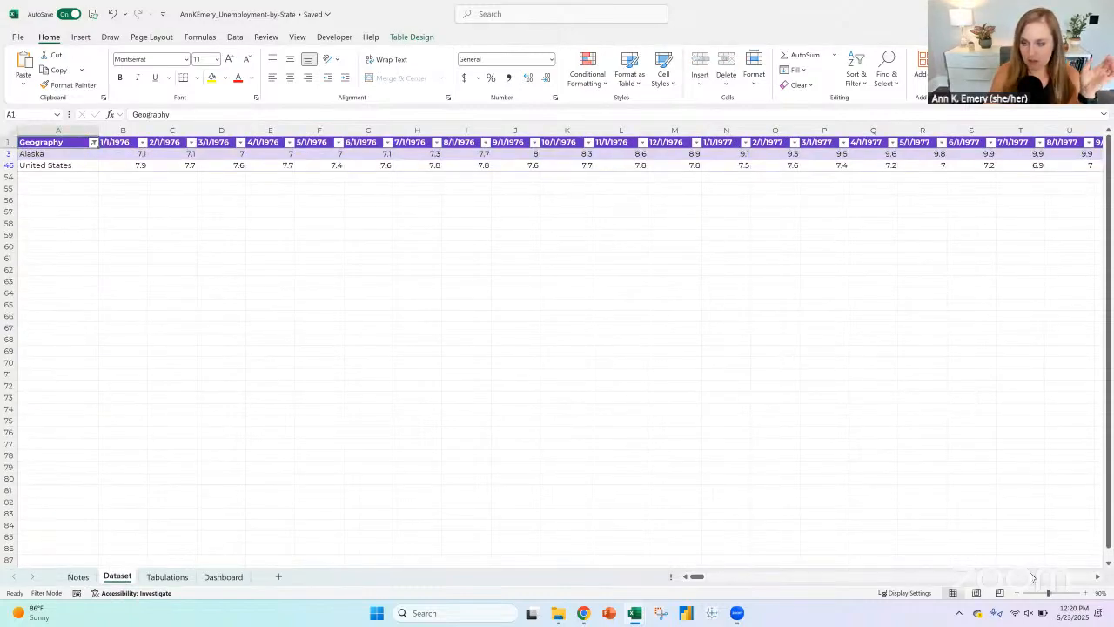
click(1085, 592)
click(1084, 593)
click(1085, 593)
click(1084, 592)
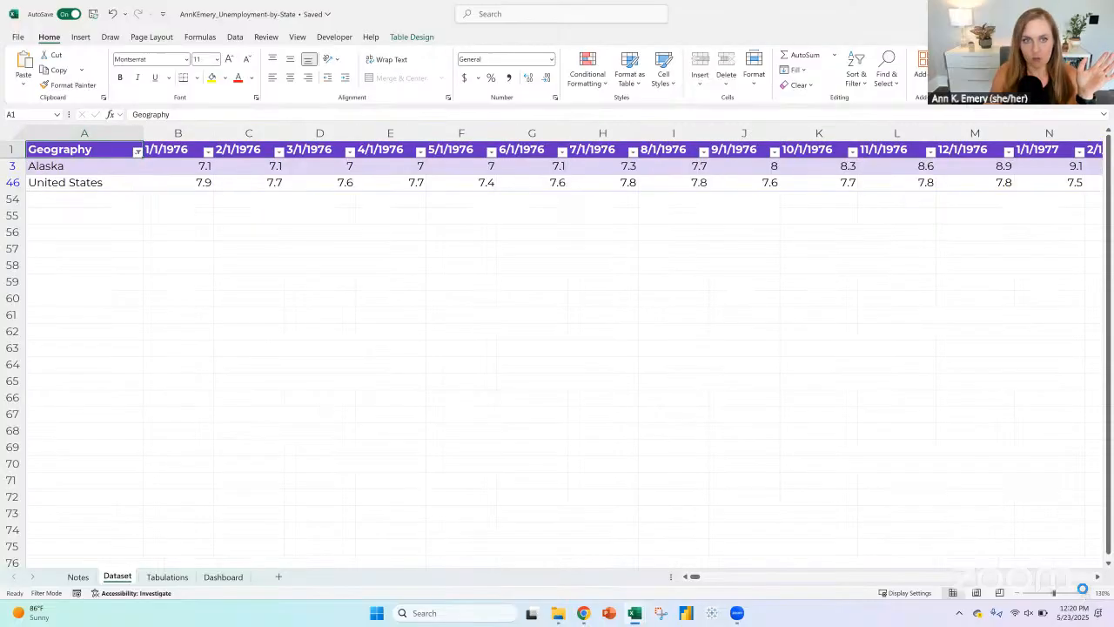
click(1084, 593)
click(1084, 593)
click(1084, 592)
click(1084, 593)
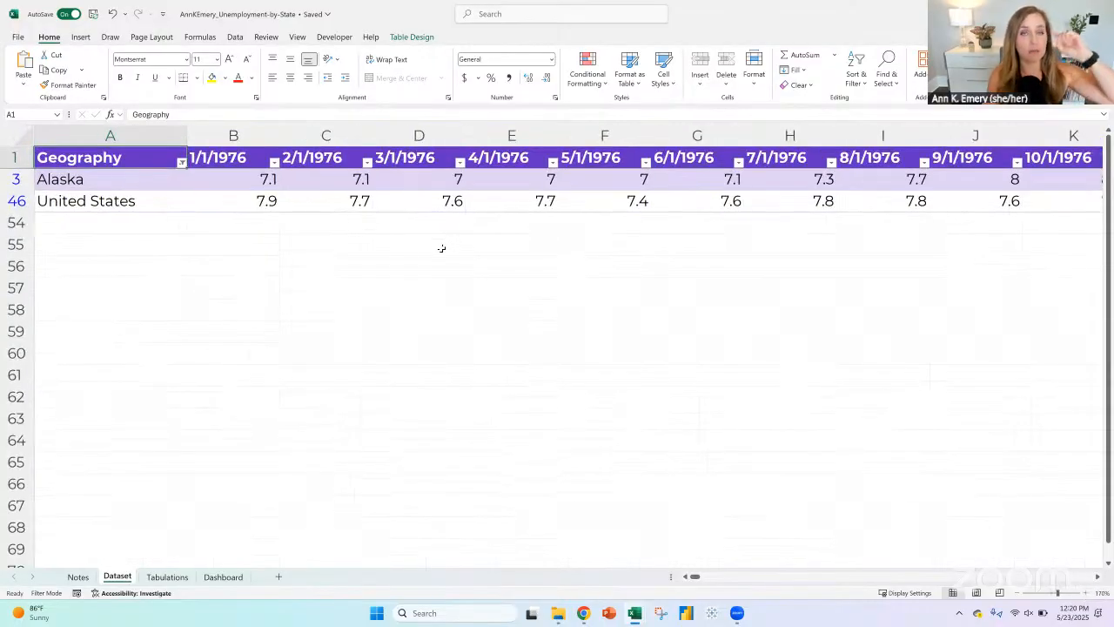
drag(92, 183, 322, 199)
click(131, 199)
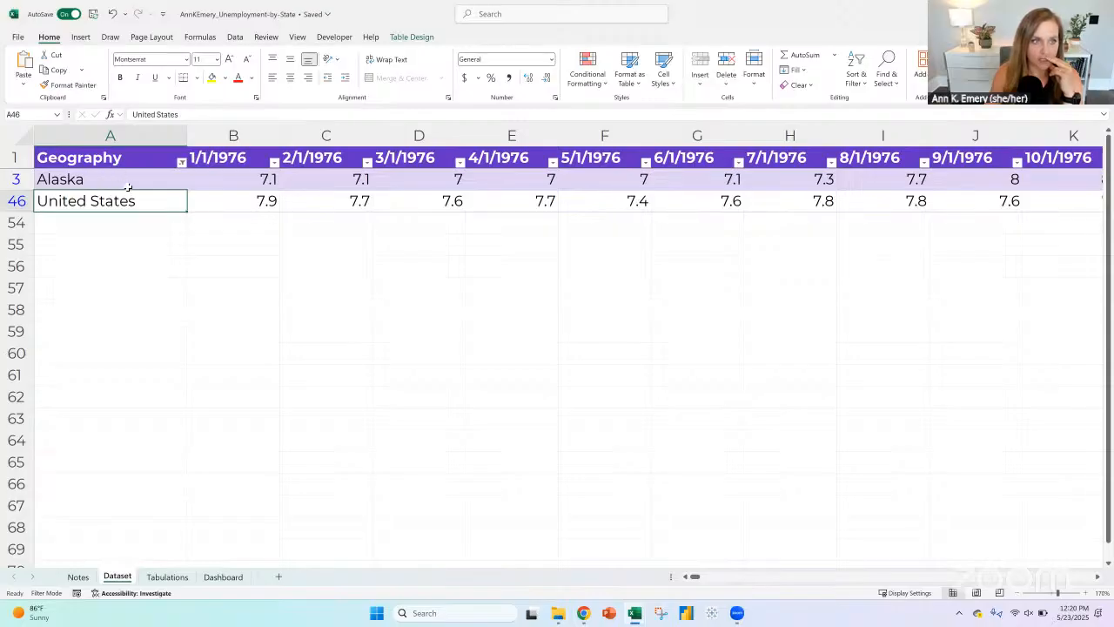
mouse_move(109, 179)
mouse_down()
mouse_move(101, 201)
mouse_move(112, 211)
mouse_move(110, 190)
mouse_up()
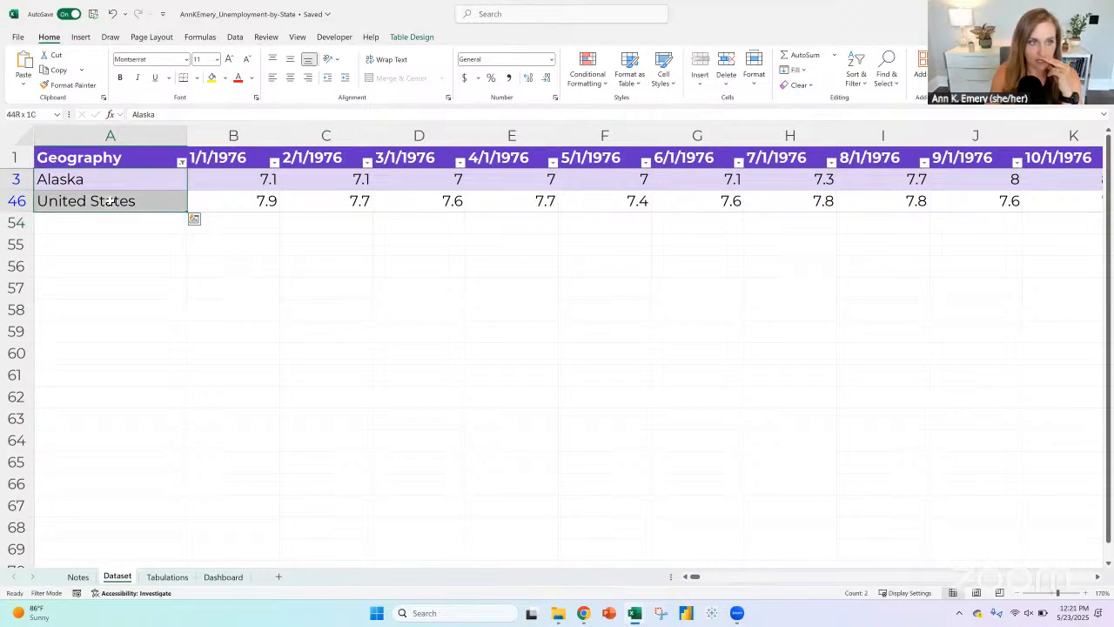
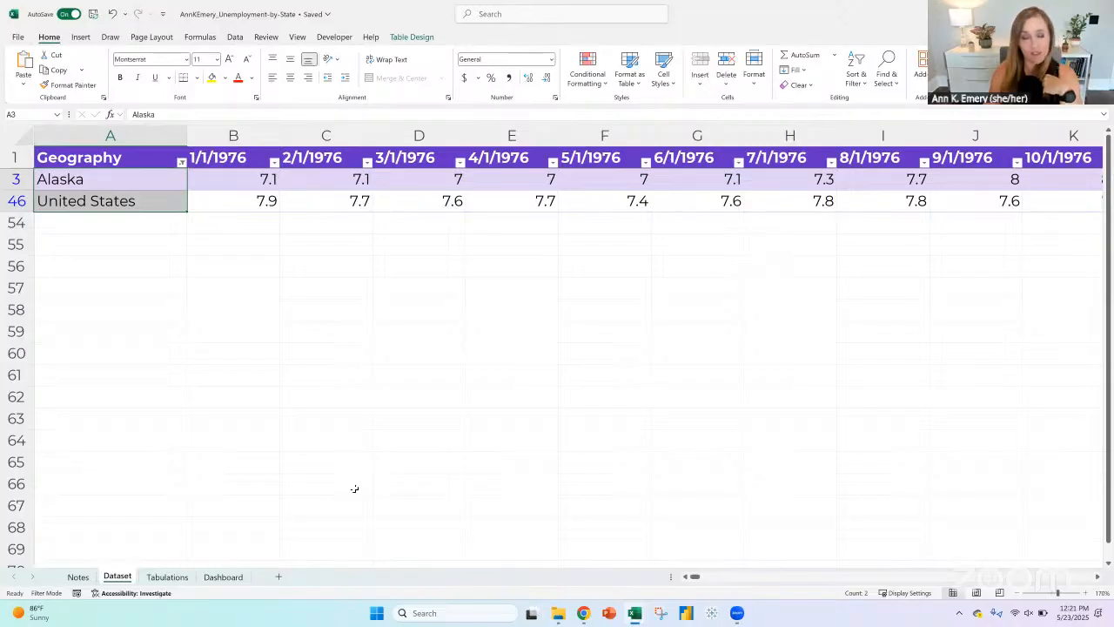
click(223, 577)
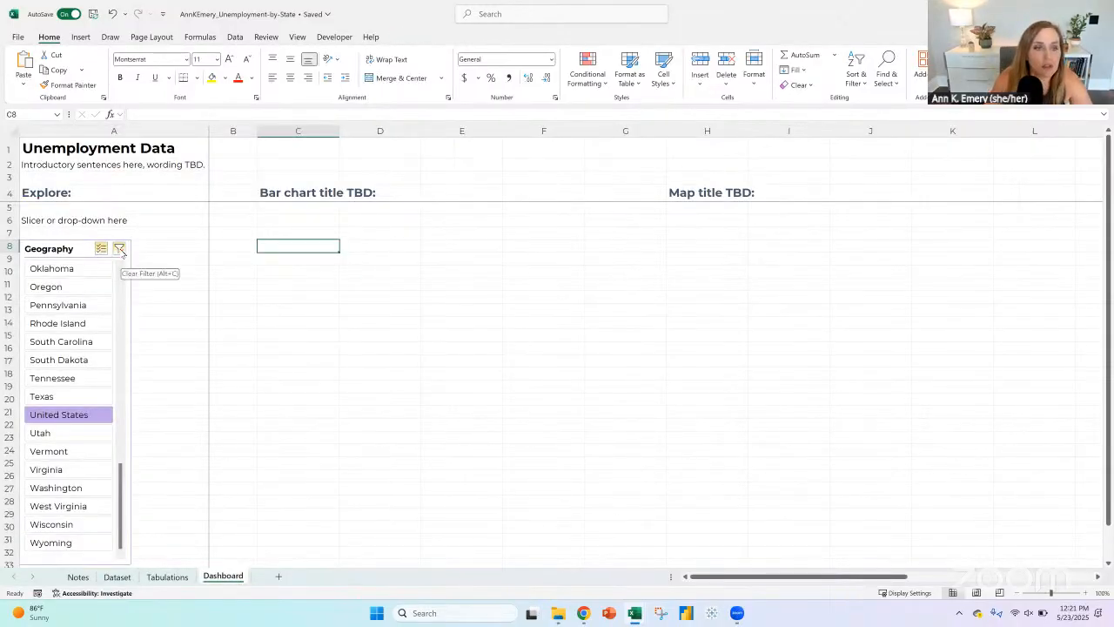
click(60, 247)
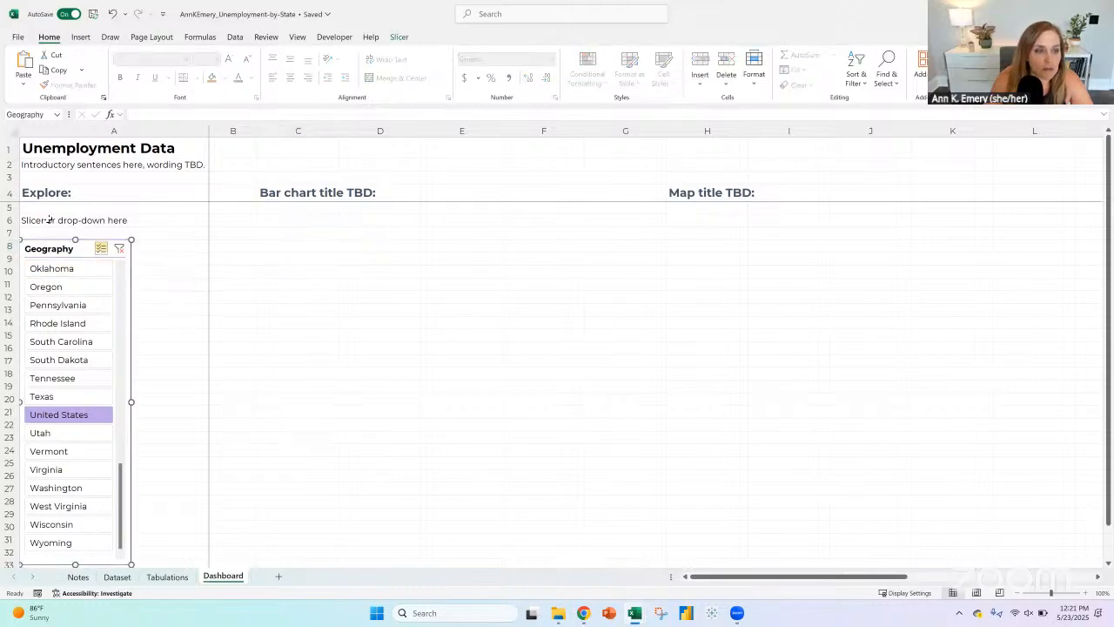
click(48, 220)
click(61, 249)
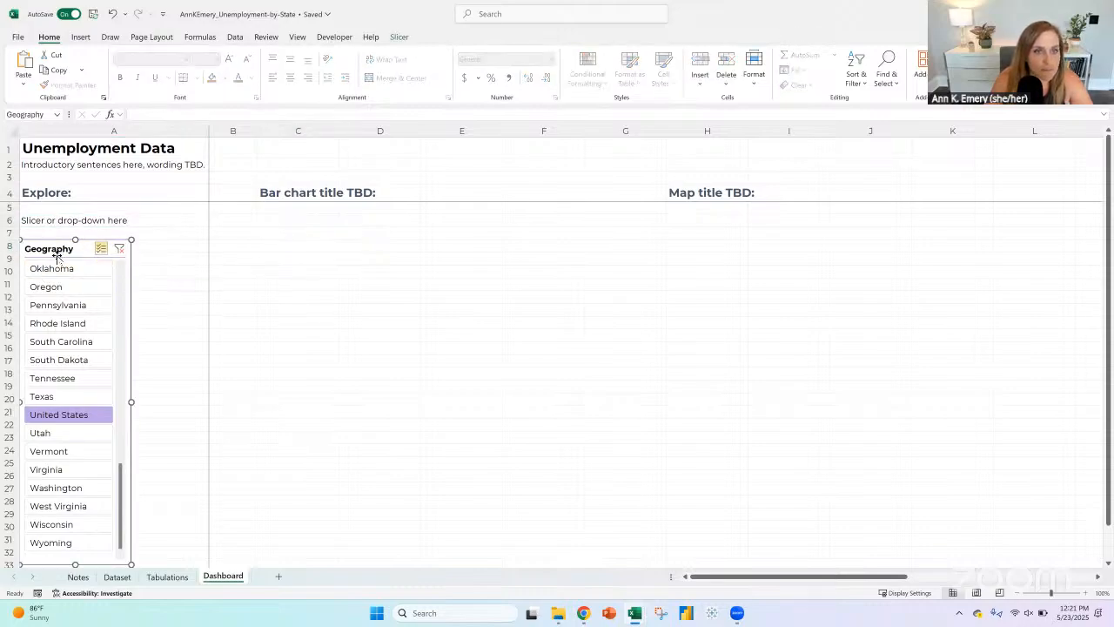
click(298, 246)
drag(293, 314, 288, 507)
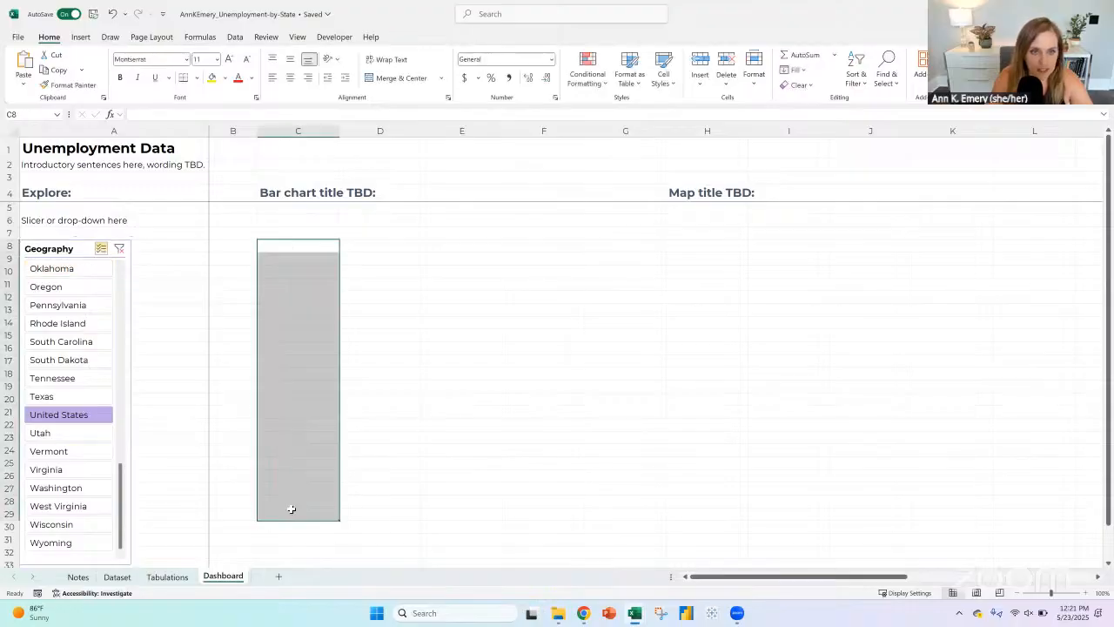
drag(308, 248, 276, 553)
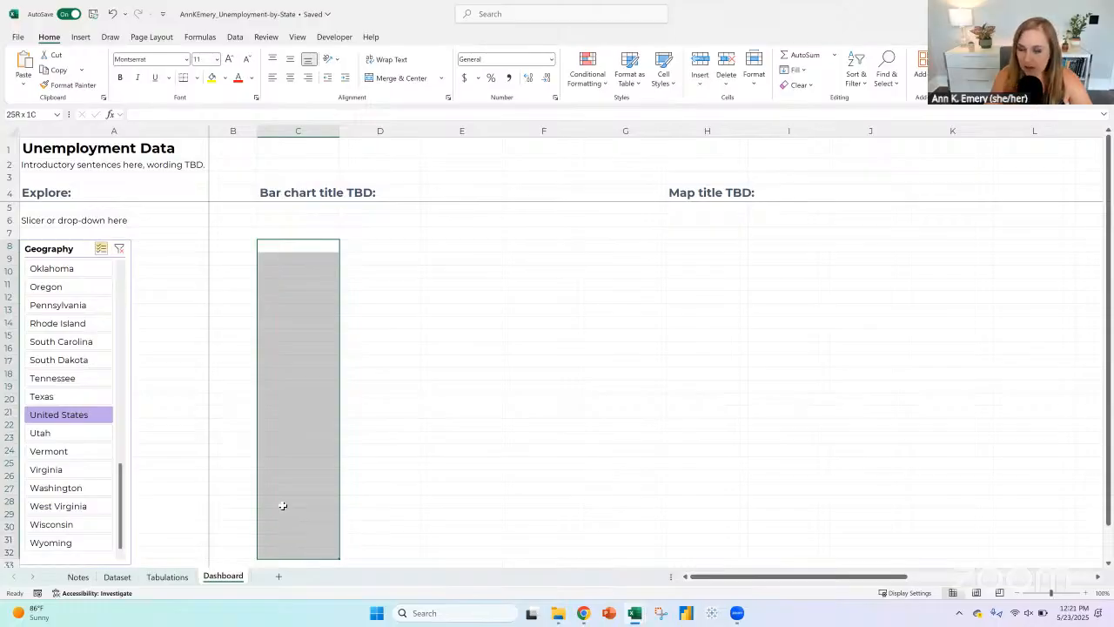
drag(305, 241, 281, 530)
drag(461, 248, 439, 531)
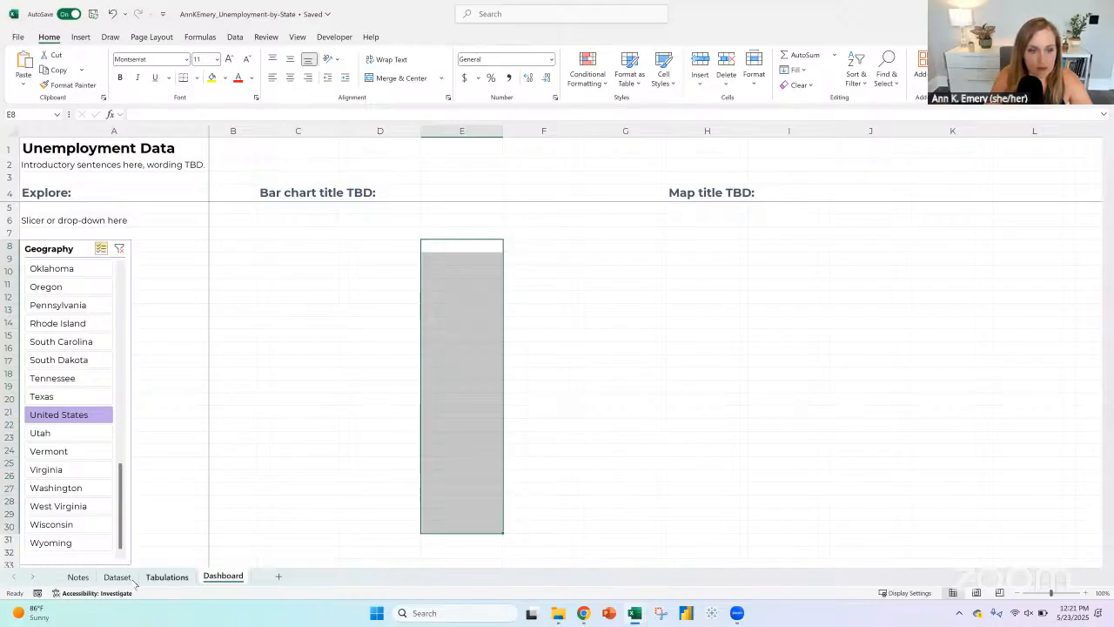
Step: Clear the Geography slicer's filter on the Dashboard sheet so that all states are included
click(166, 576)
click(117, 576)
click(215, 576)
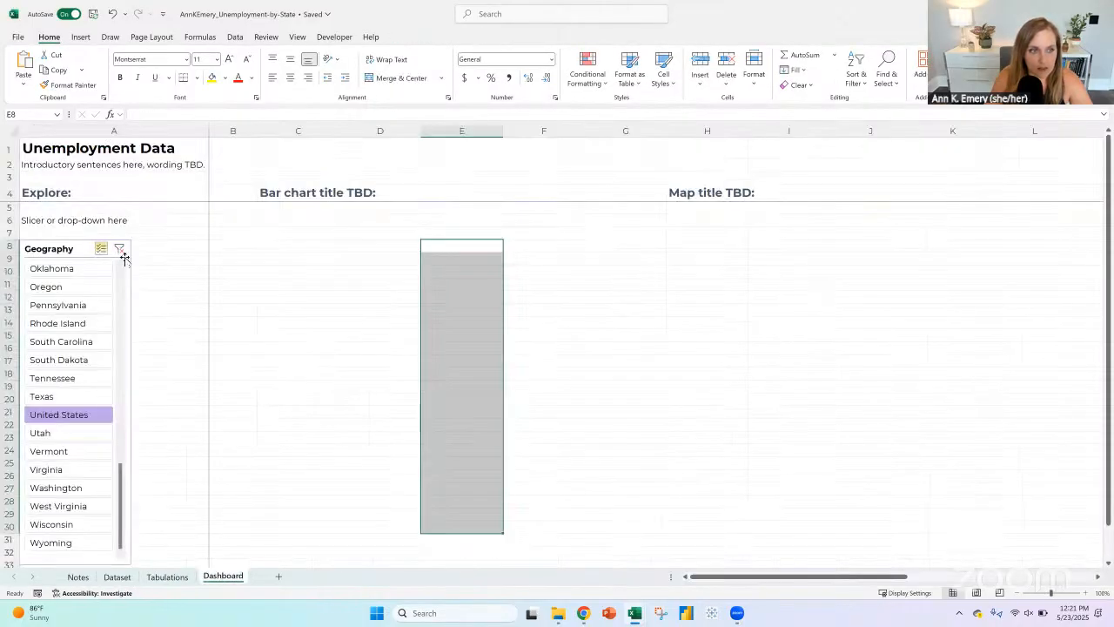
click(119, 249)
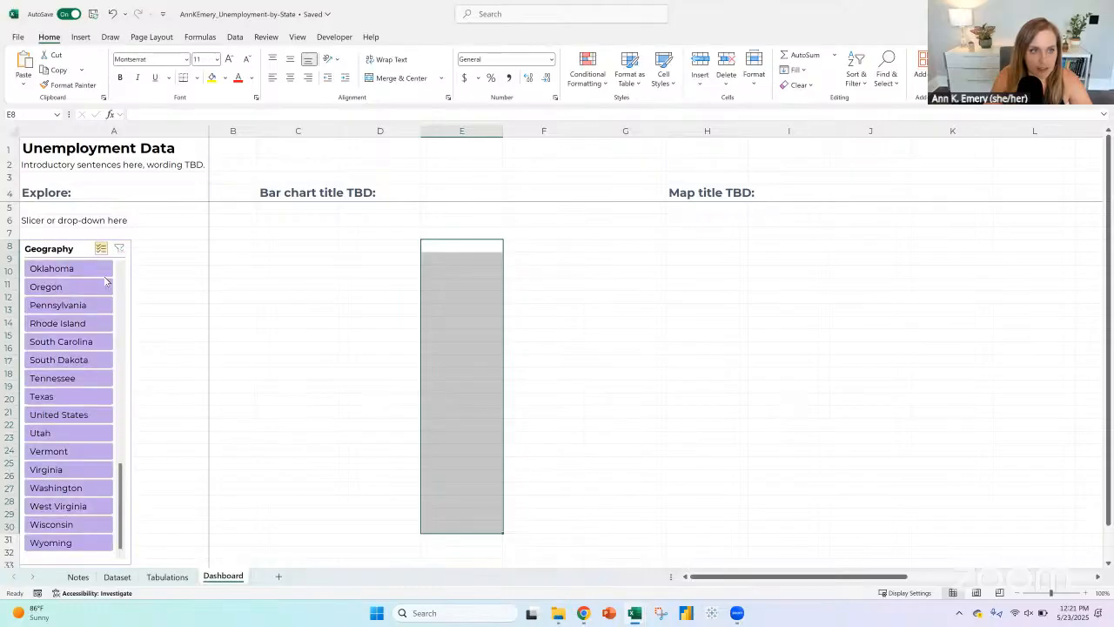
Step: Sort the Dataset table by Geography from A to Z
click(120, 577)
scroll(114, 301, up, 1)
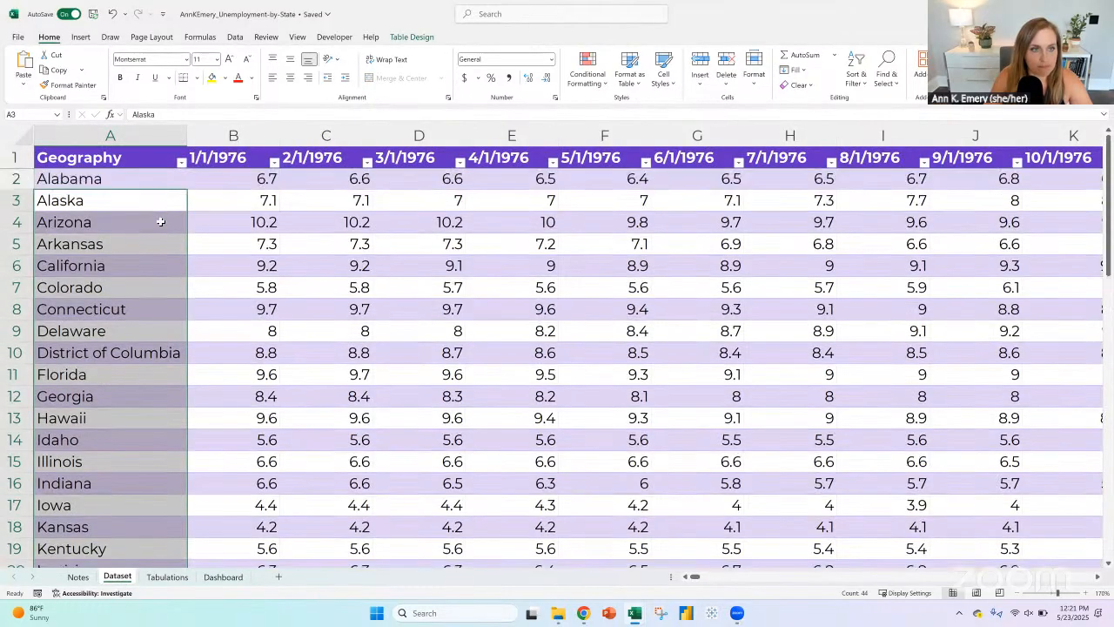
click(181, 163)
click(116, 177)
Step: Copy the full list of geography names from Dataset, starting at A2, into the Dashboard sheet from cell C6 down
click(116, 178)
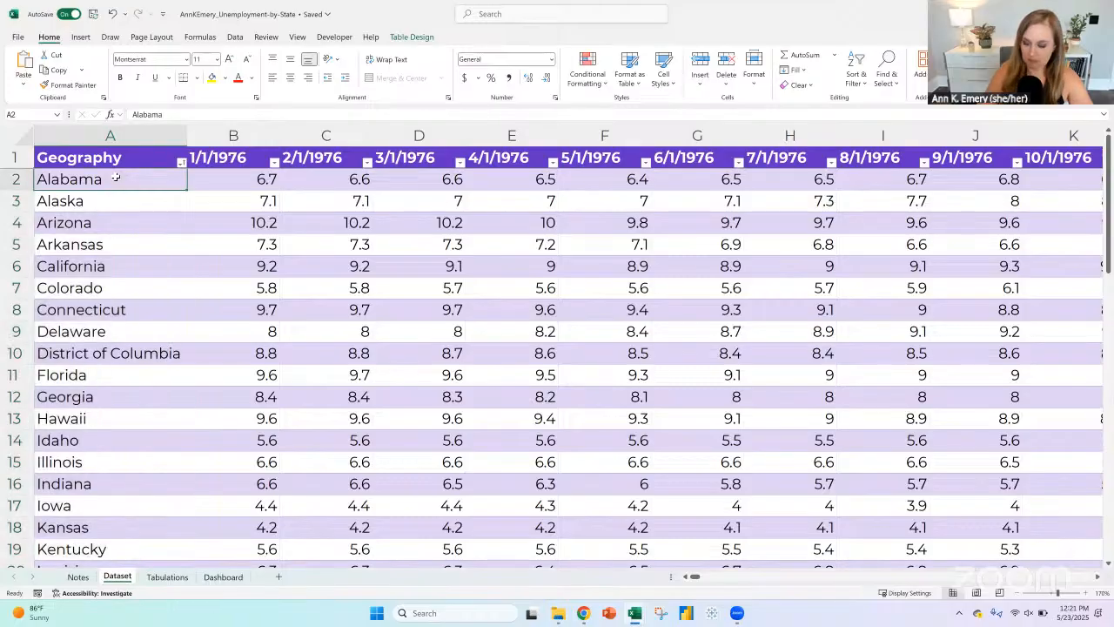
key(ctrl+shift+Down)
key(ctrl+c)
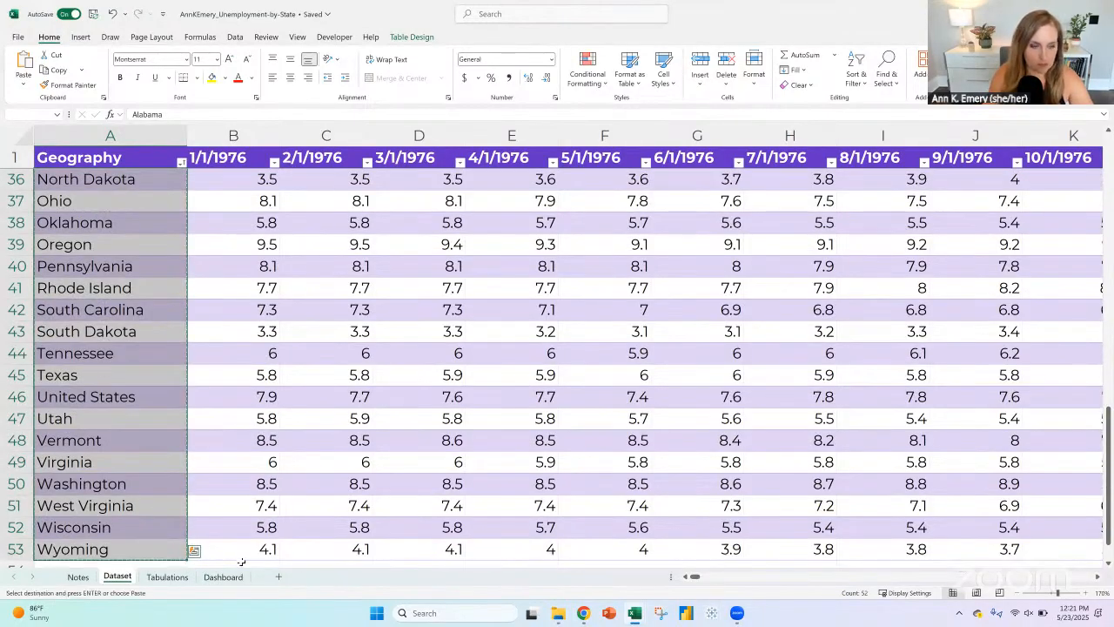
click(220, 577)
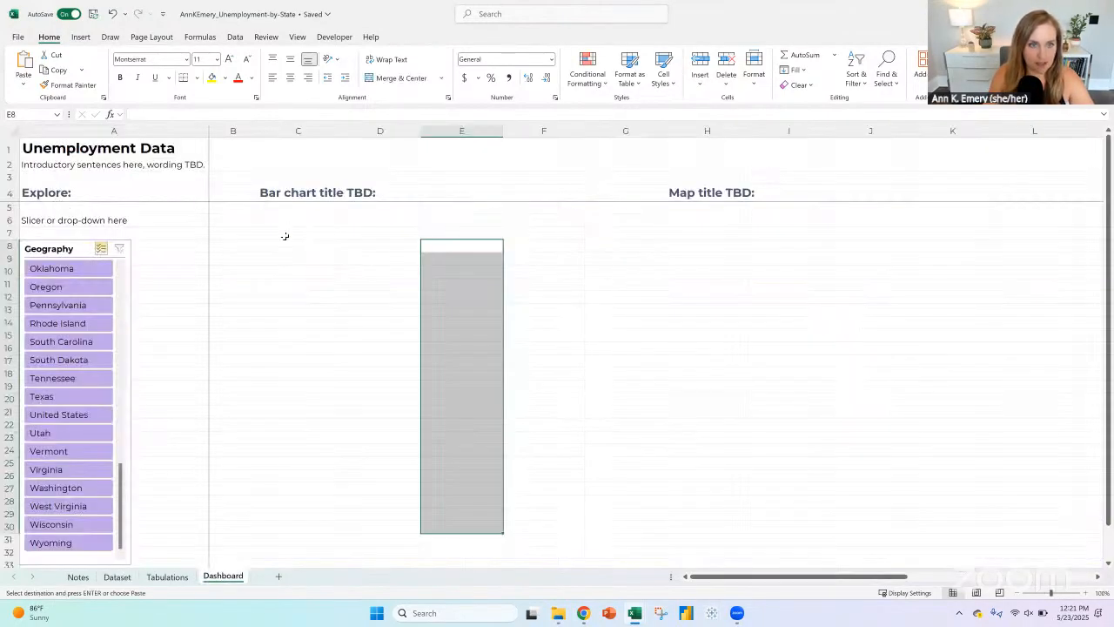
click(283, 221)
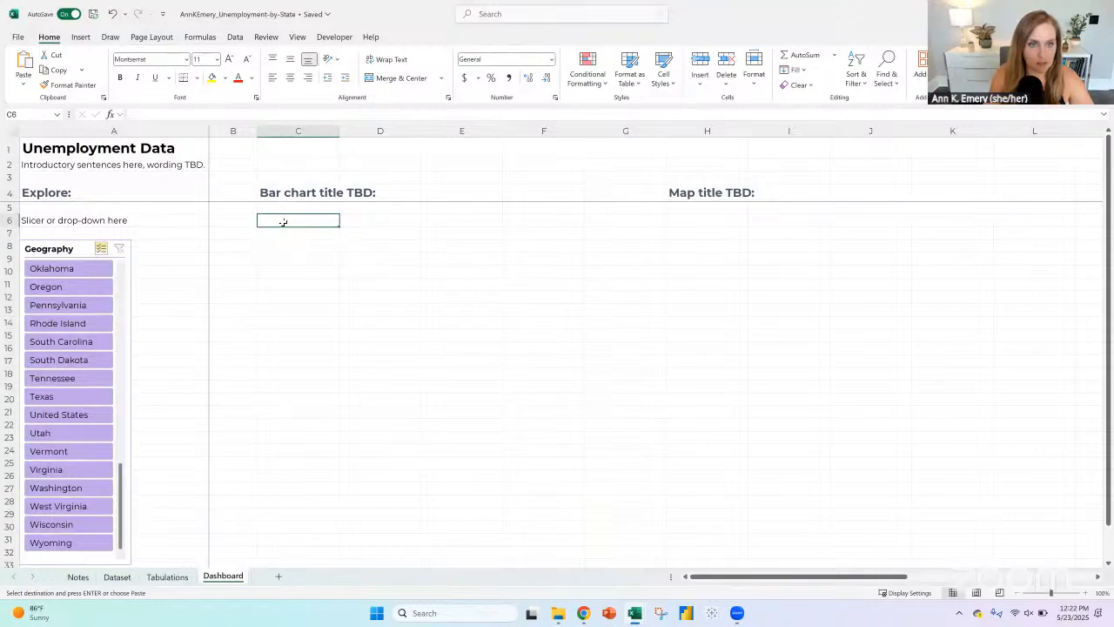
key(ctrl+v)
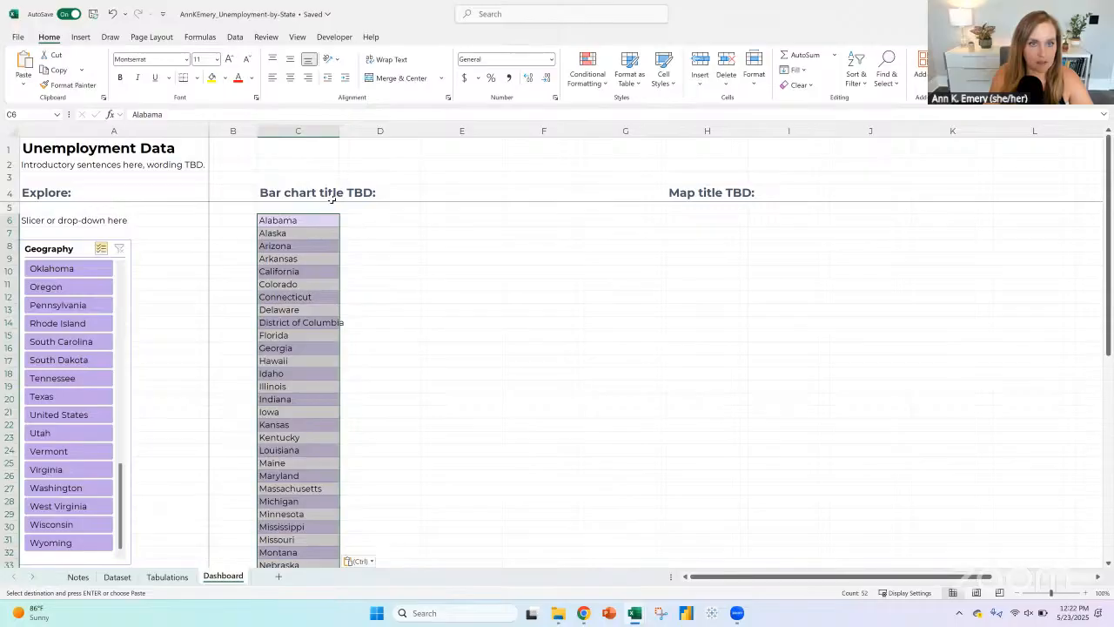
Step: Strip the table formatting from Dashboard column C by copying the plain format of empty cell D6 onto it
click(381, 221)
click(73, 84)
click(298, 131)
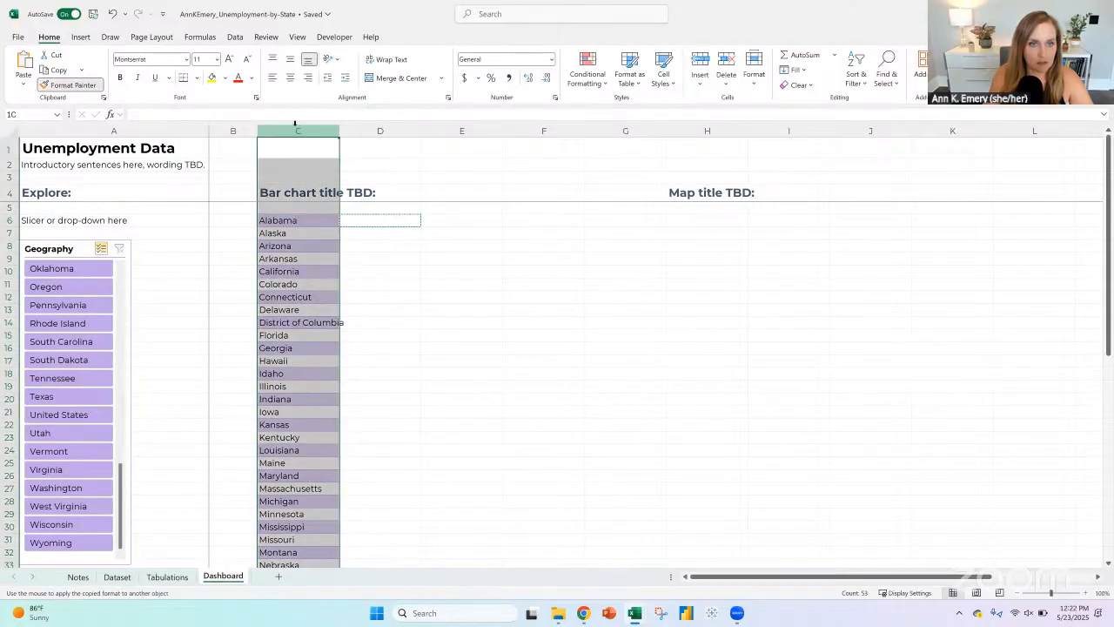
Step: Restore the heading style of the bar chart title in C4 by copying the format of the map title in H4
click(712, 192)
click(73, 85)
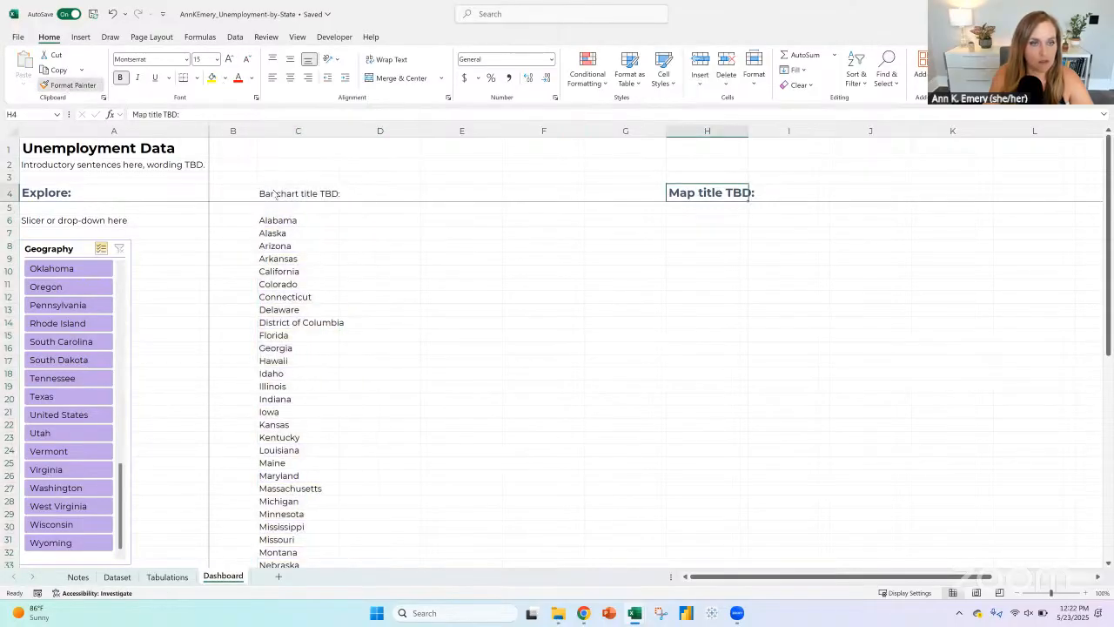
click(301, 192)
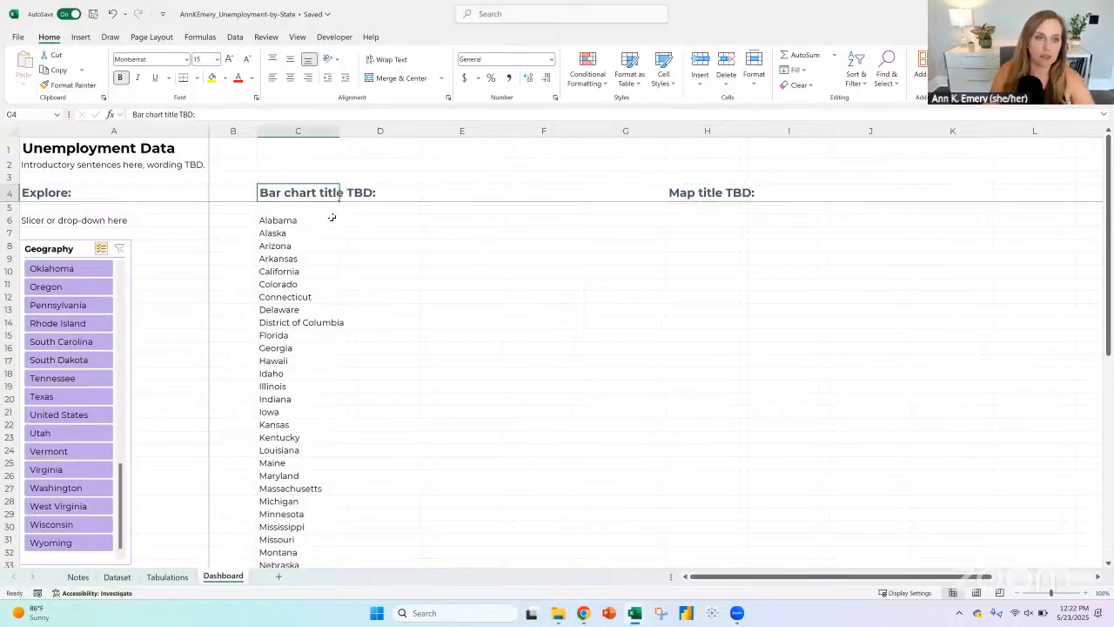
click(244, 220)
key(Down)
key(Down)
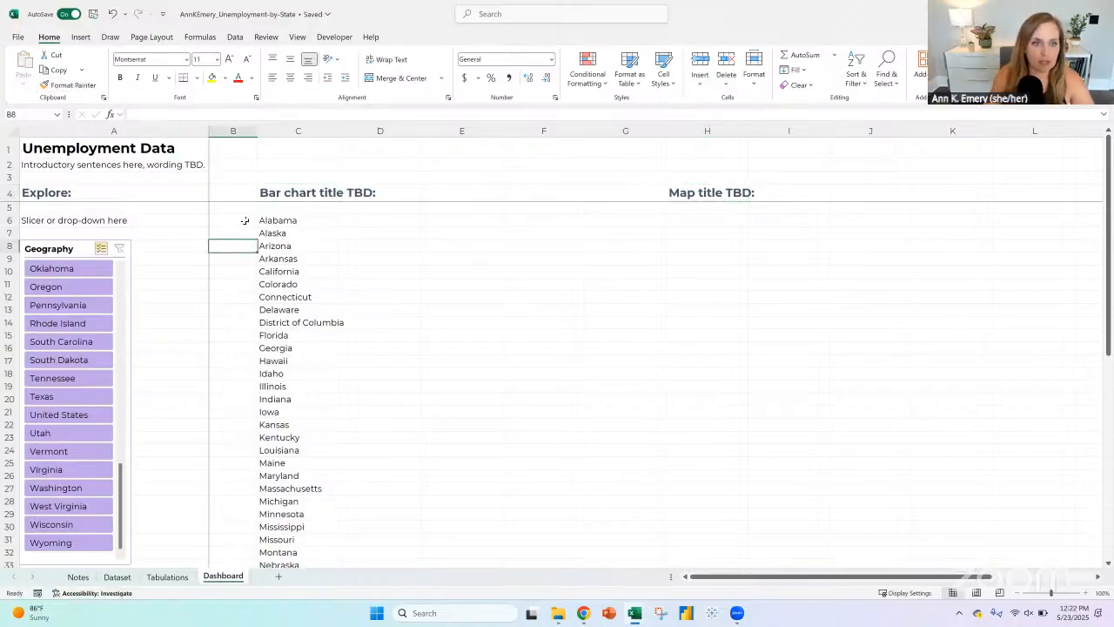
click(244, 220)
click(242, 244)
click(245, 284)
click(242, 335)
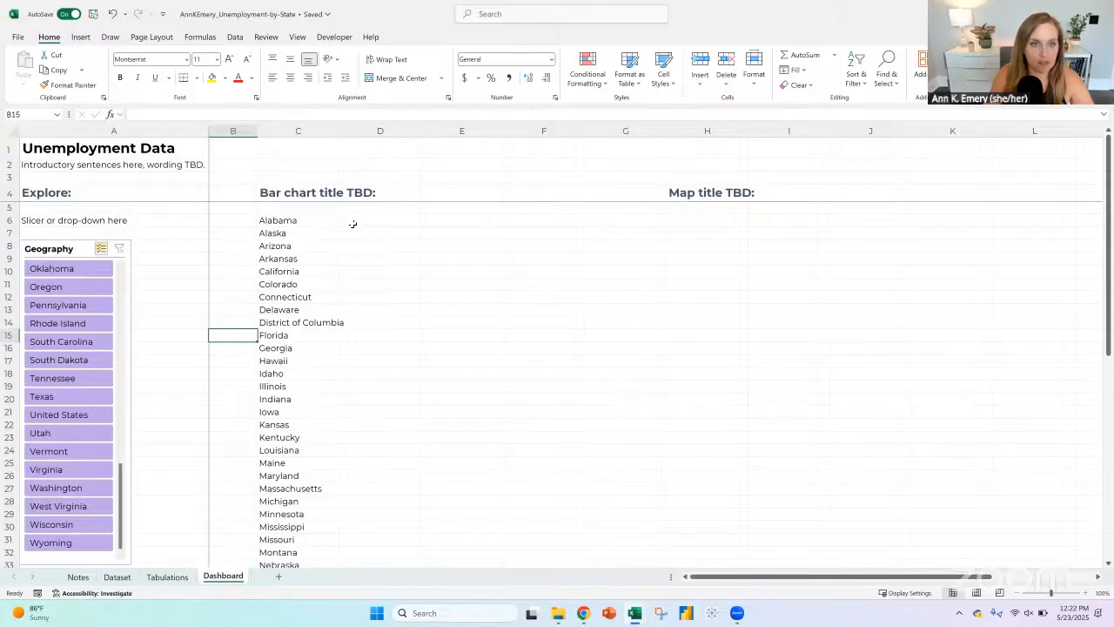
Step: Start an XLOOKUP formula in Dashboard cell D6 with C6 as lookup value and Table1[Geography] as lookup array
click(351, 223)
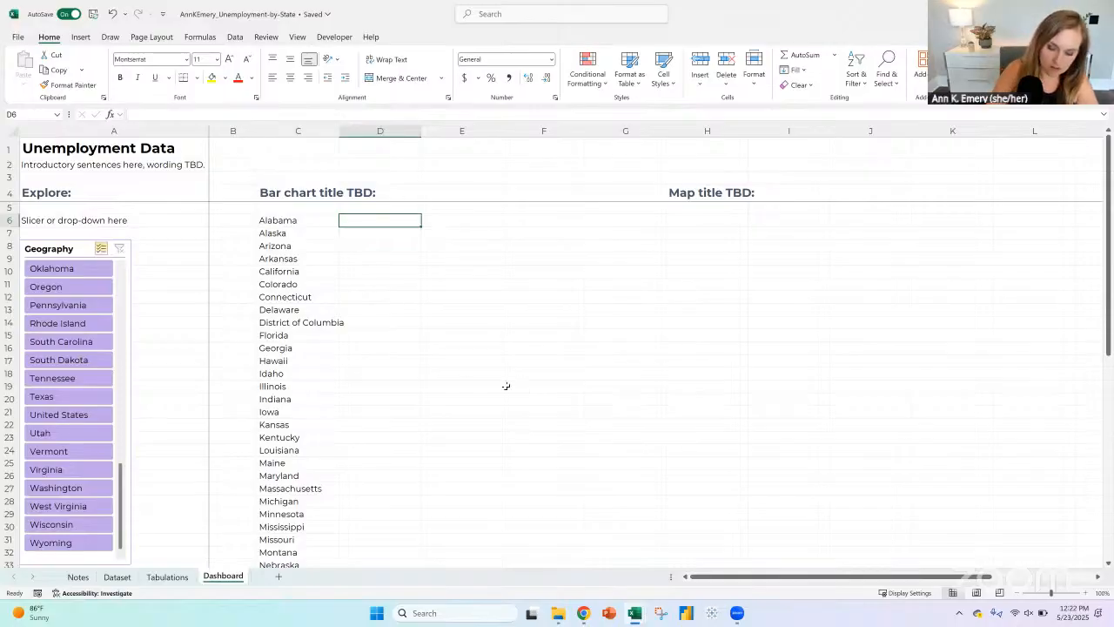
text(=)
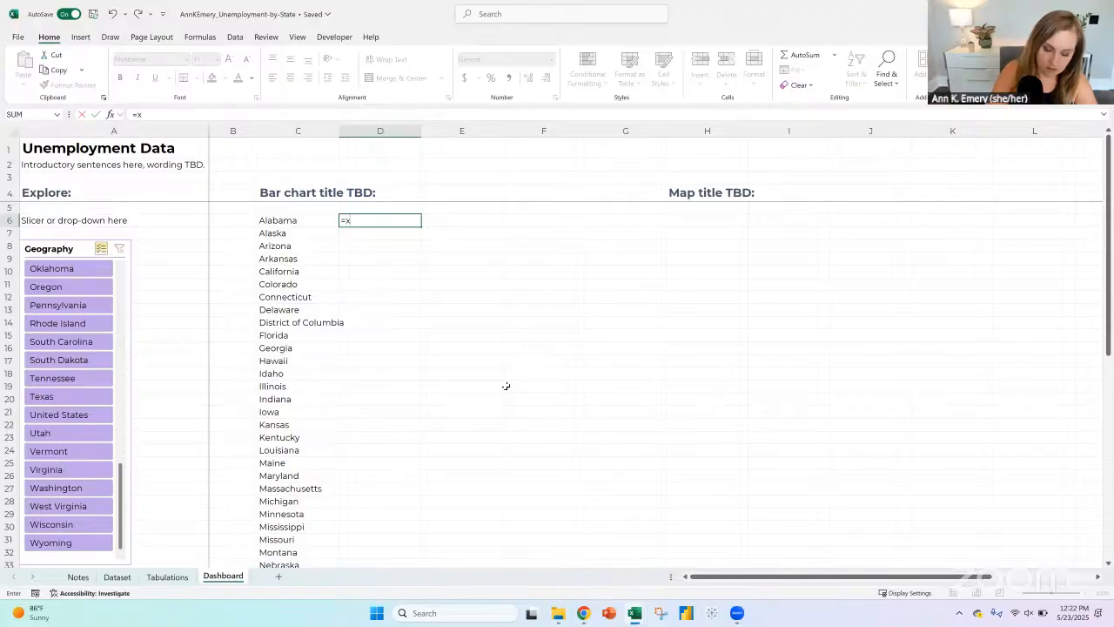
text(xlookup()
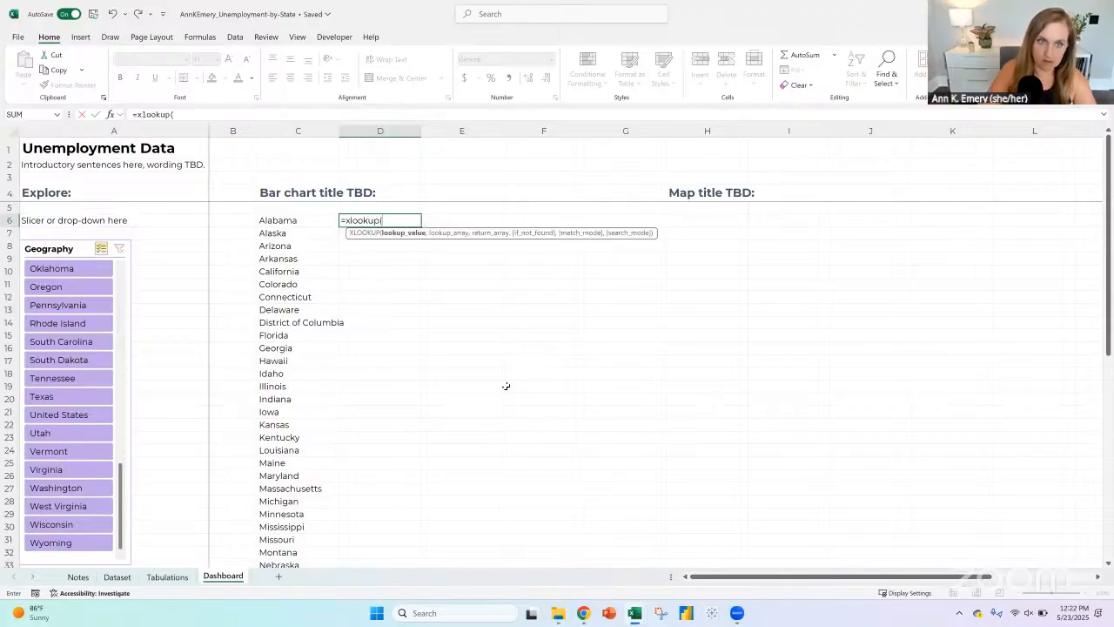
key(Left)
text(,)
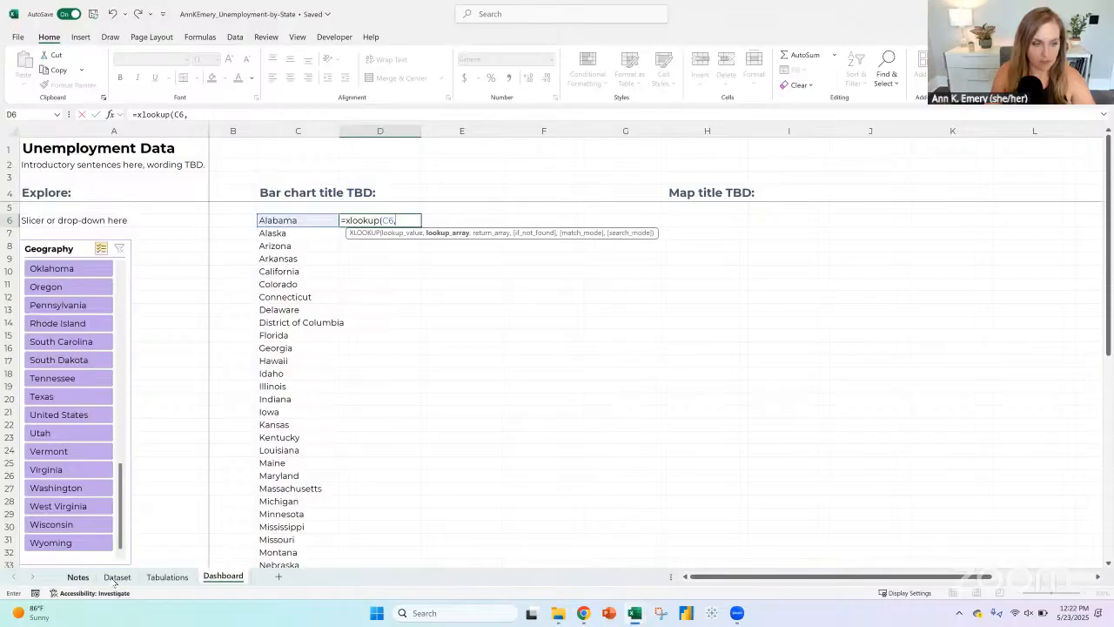
click(117, 576)
scroll(106, 168, up, 11)
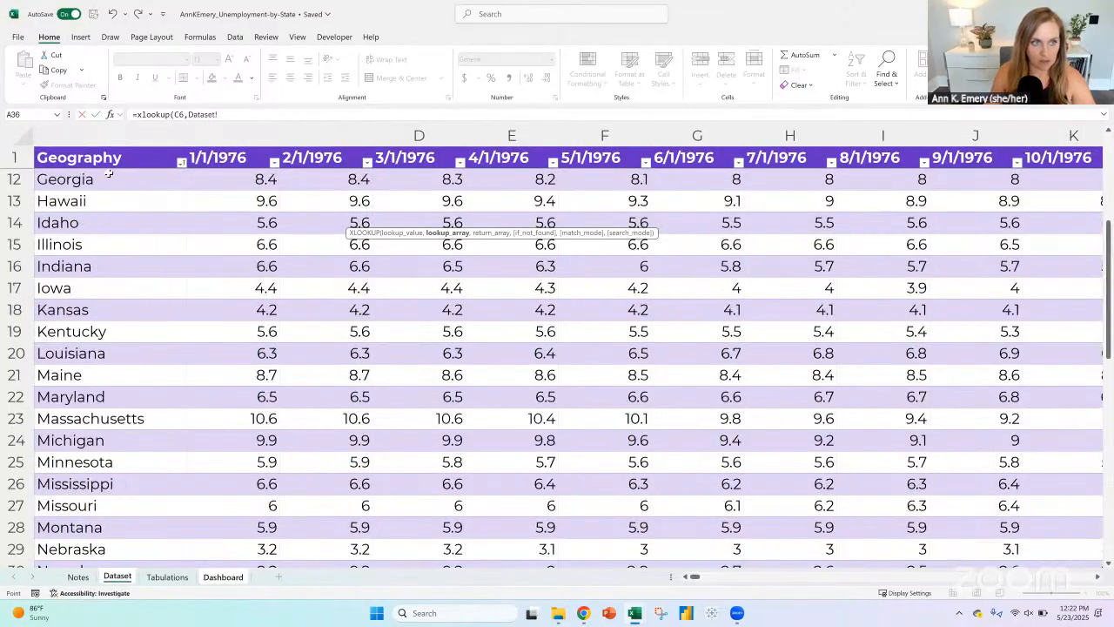
click(107, 179)
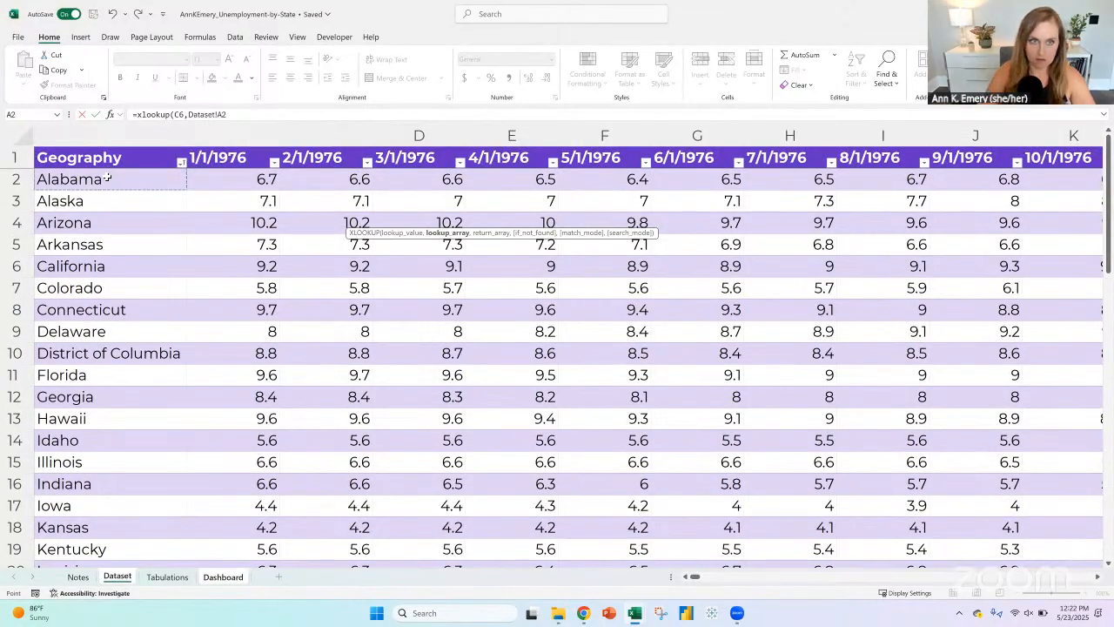
key(ctrl+shift+Down)
text(,)
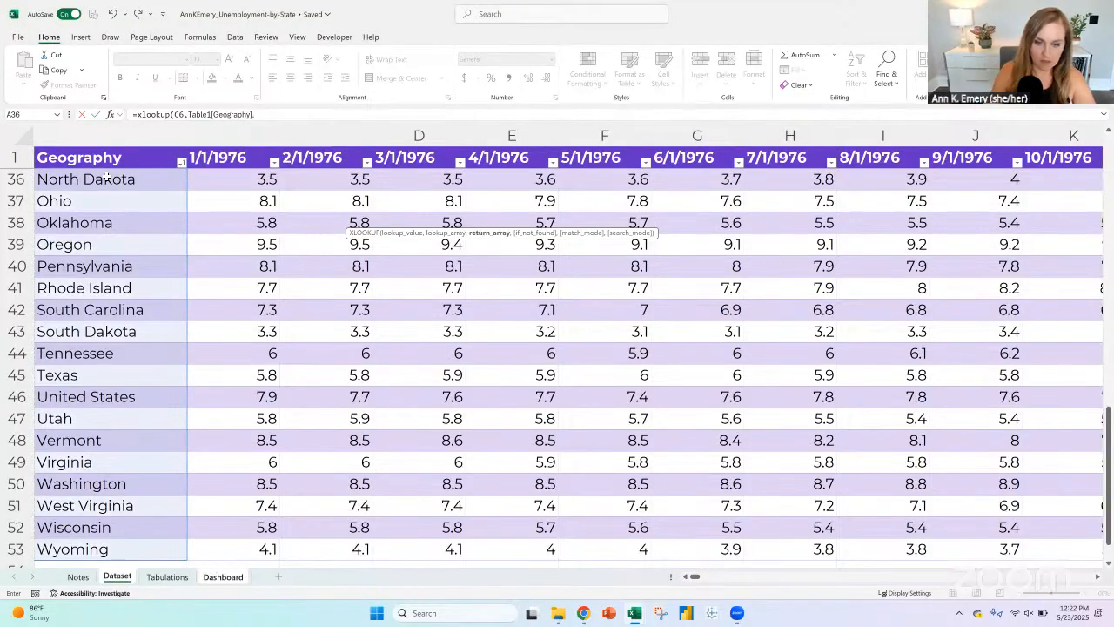
Step: Complete the XLOOKUP formula with the Dataset table's 4/1/2025 column, Table1[4/1/2025], as return array
drag(697, 578, 1062, 570)
click(1005, 550)
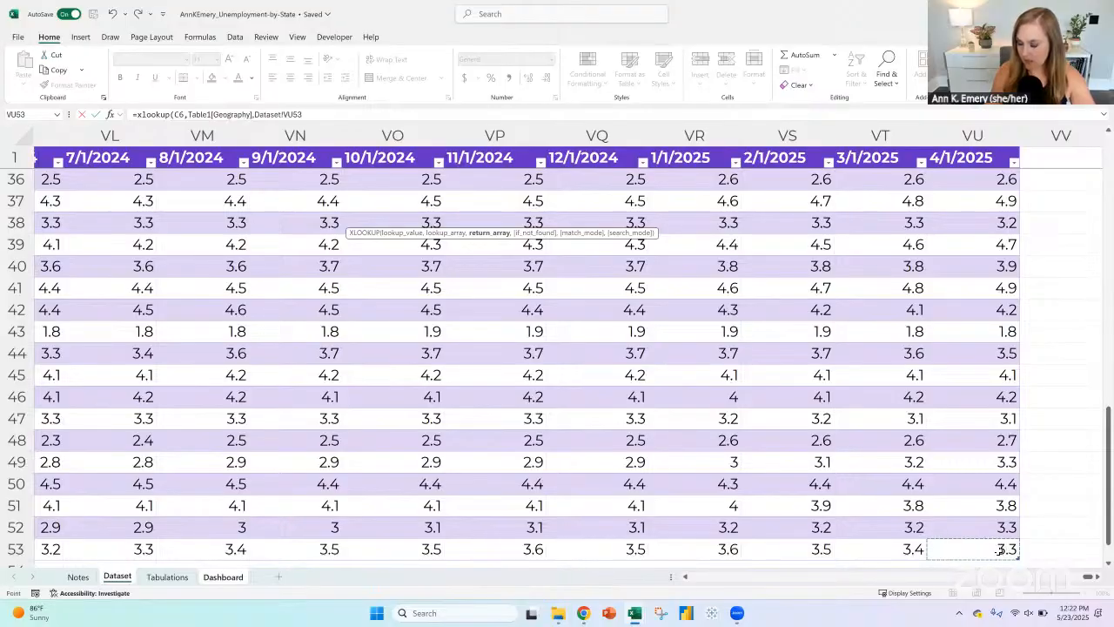
key(ctrl+shift+Up)
key(shift+Down)
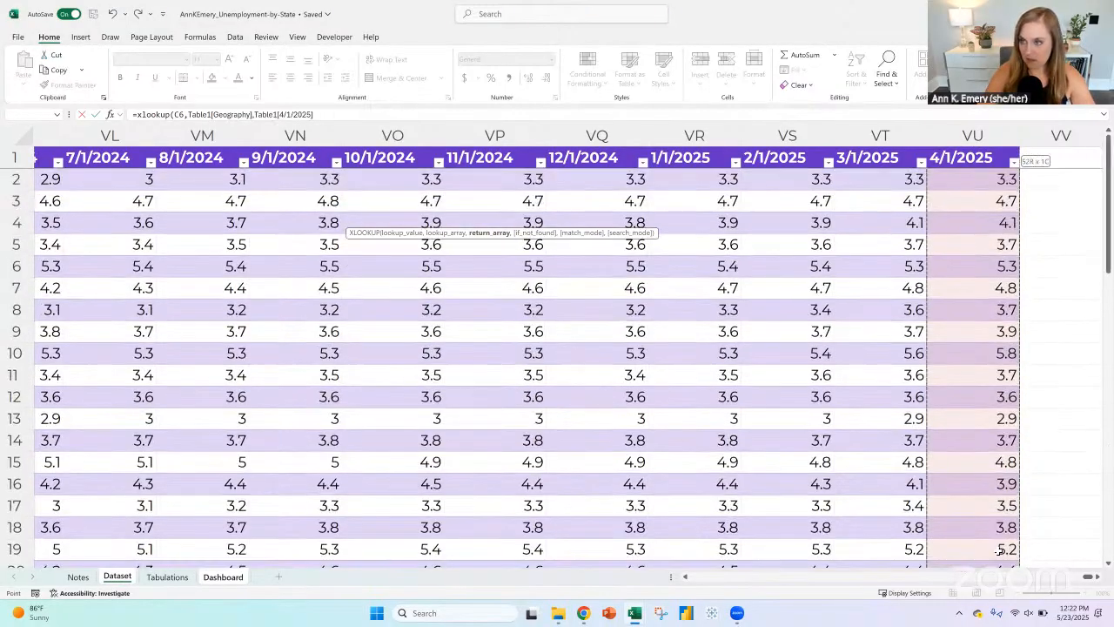
text())
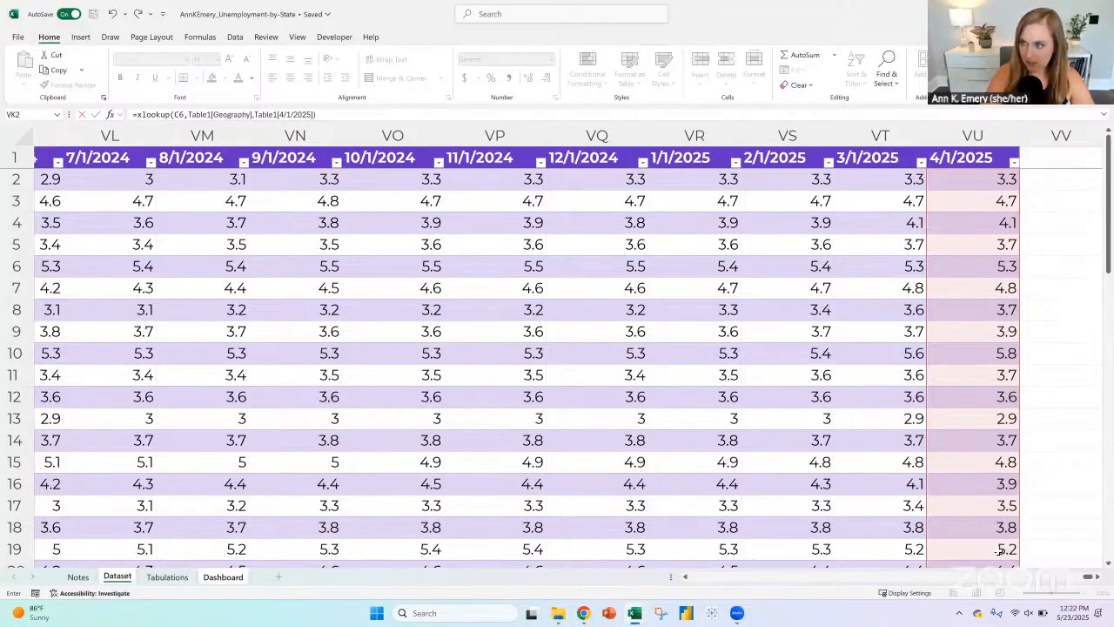
key(Return)
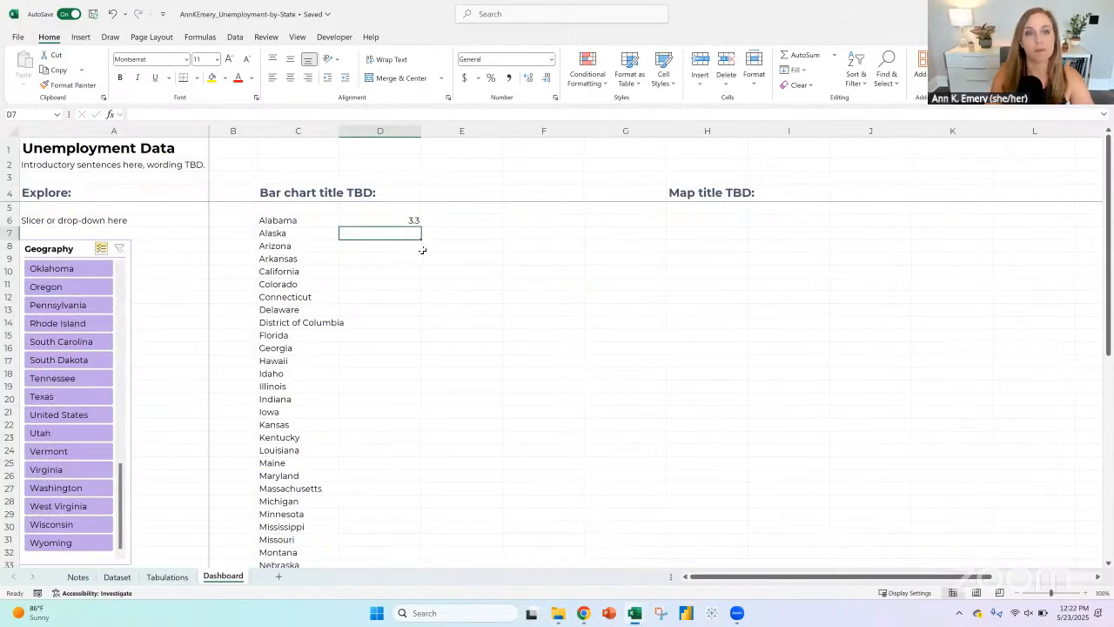
Step: Turn D6 into a one-decimal percentage by dividing its XLOOKUP result by 100, and fill the formula down beside all listed states
click(406, 221)
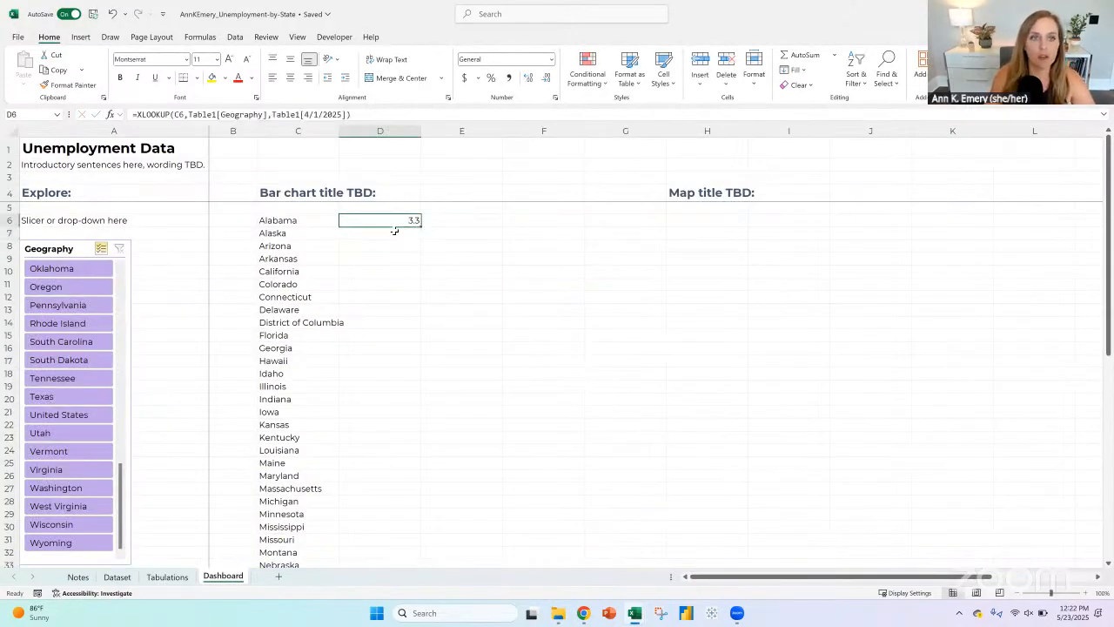
click(491, 77)
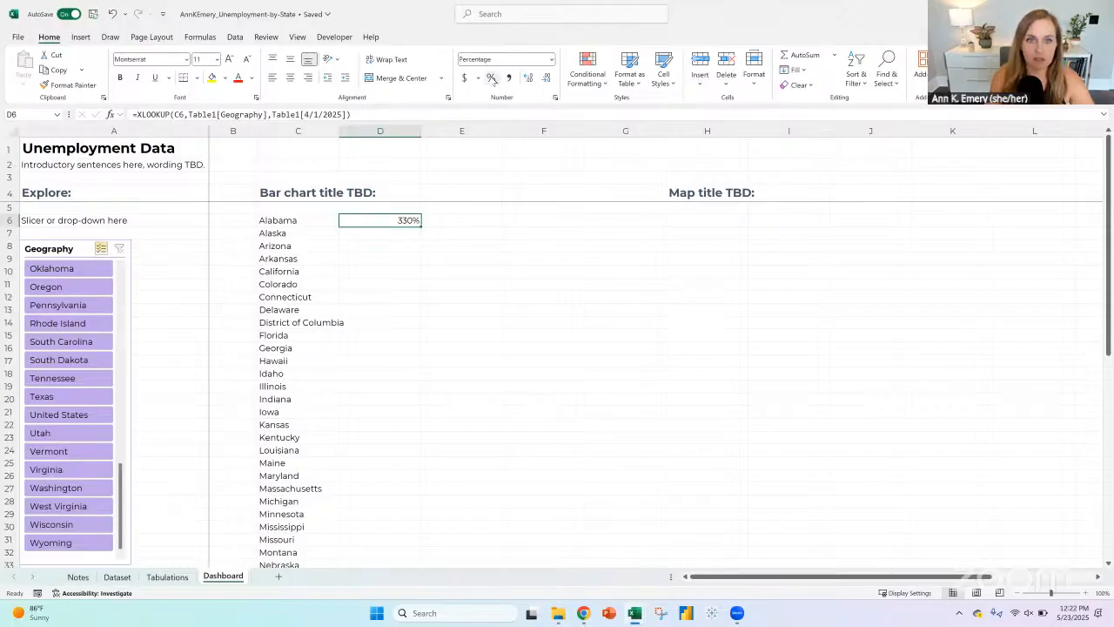
click(404, 114)
text(/)
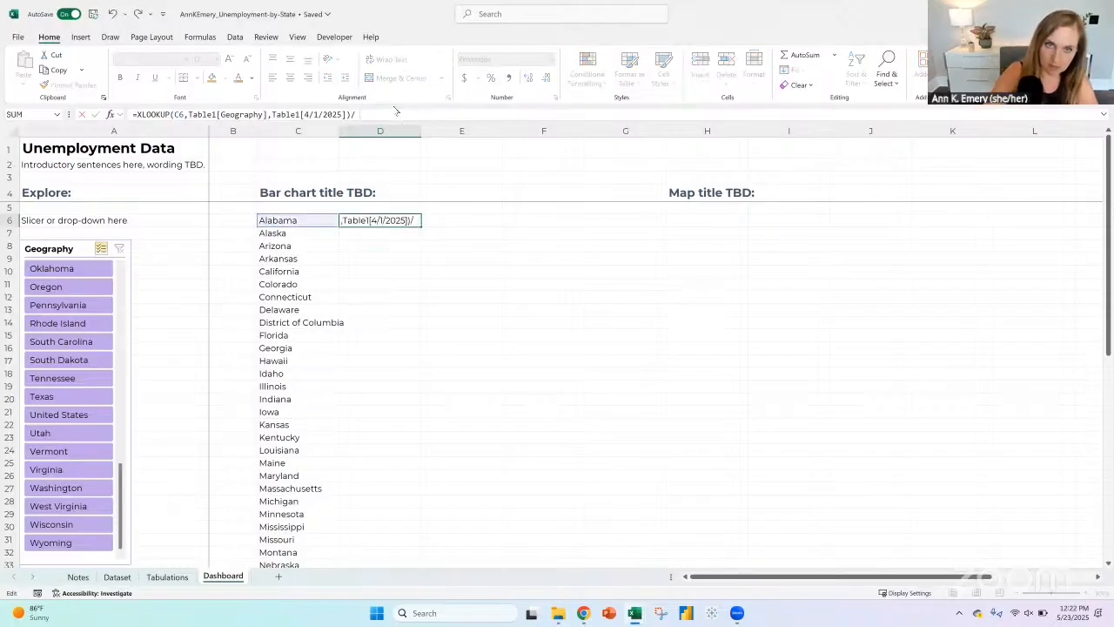
text(100)
key(Return)
key(Up)
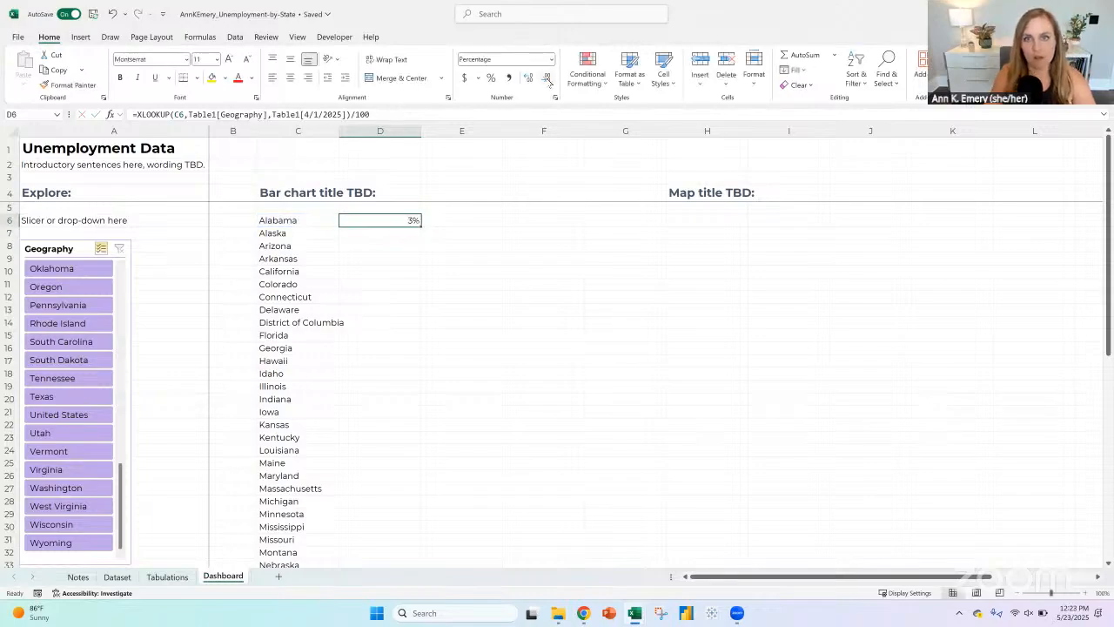
double_click(420, 226)
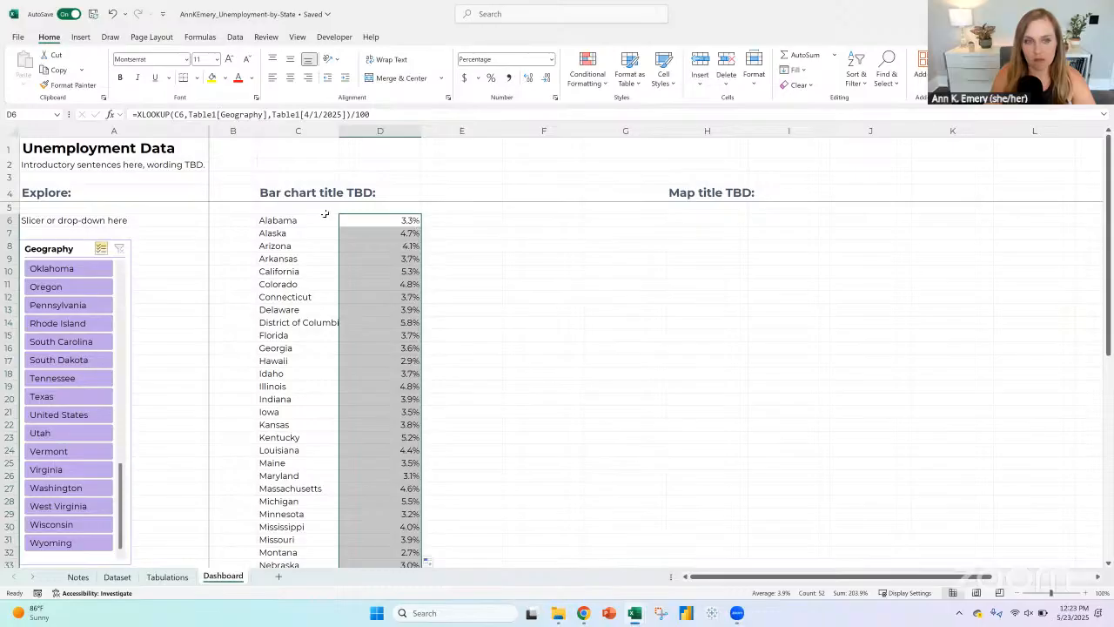
Step: Cut the second half of the state list with its rates, Montana through Wyoming (C32:D57)
drag(287, 220, 302, 544)
scroll(309, 391, down, 6)
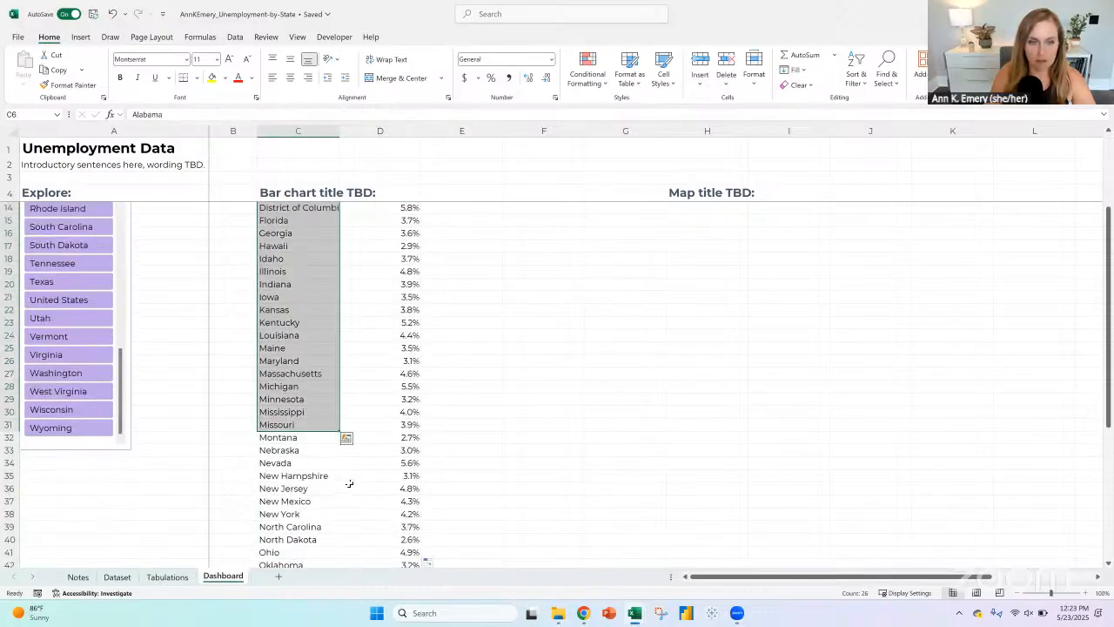
drag(296, 322, 368, 529)
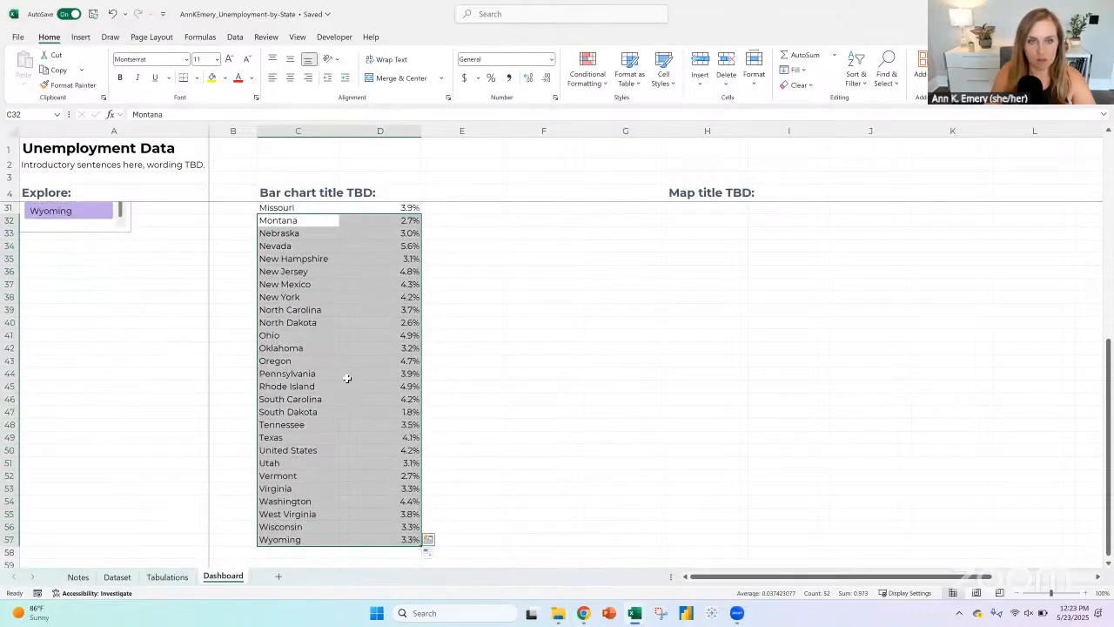
scroll(315, 450, up, 6)
right_click(316, 450)
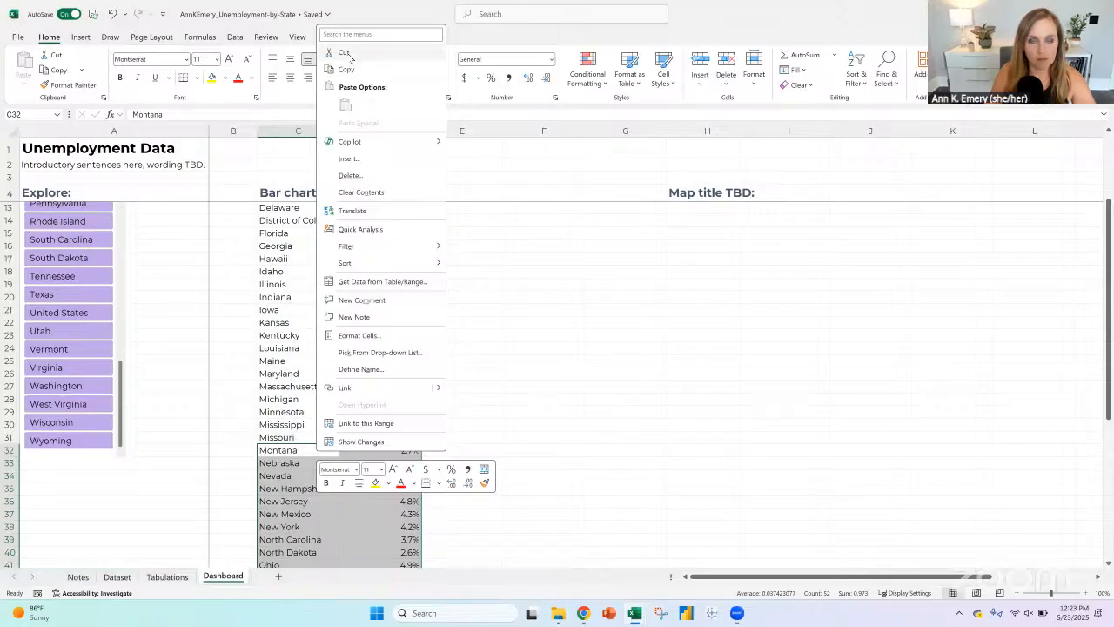
click(343, 55)
scroll(493, 258, up, 2)
scroll(494, 258, down, 1)
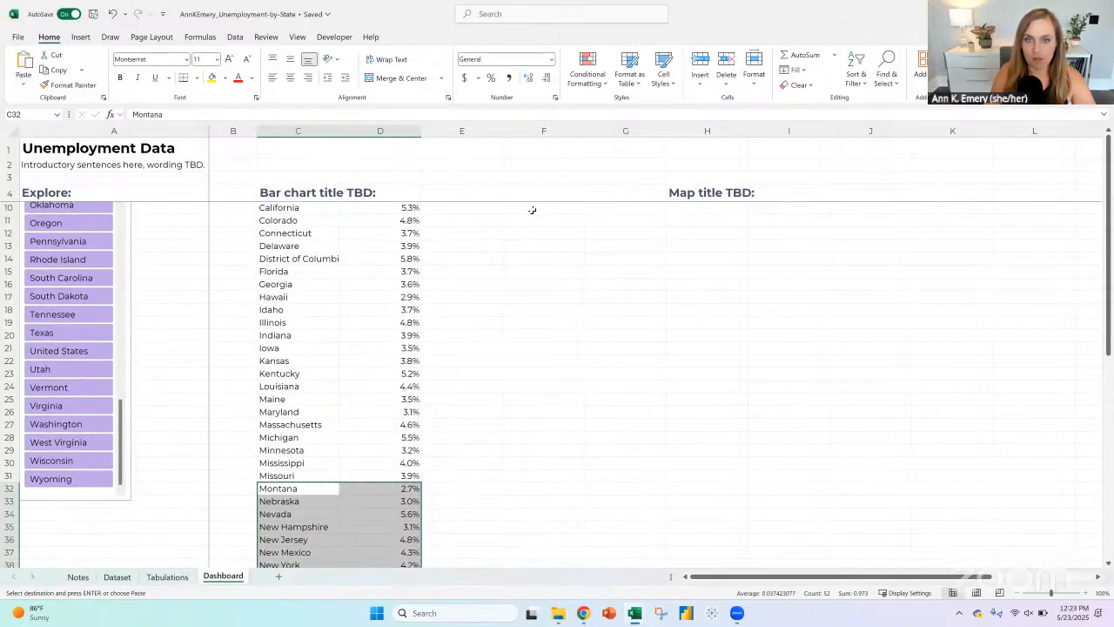
Step: Insert the cut states and rates at F6, shifting the existing cells down, to form a second block beside the first
click(532, 209)
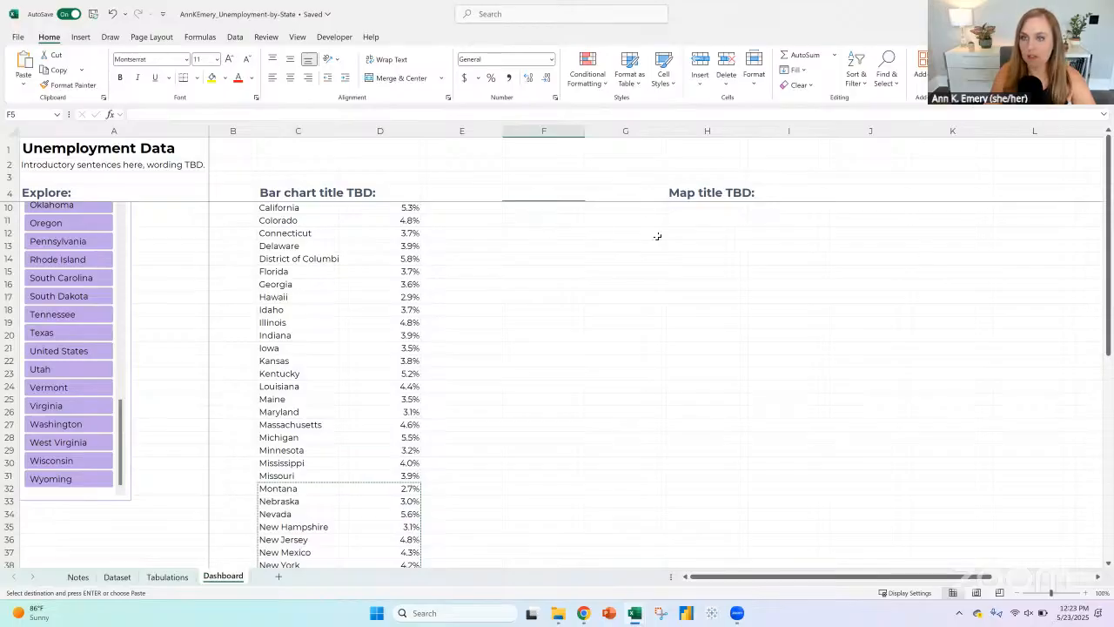
key(Up)
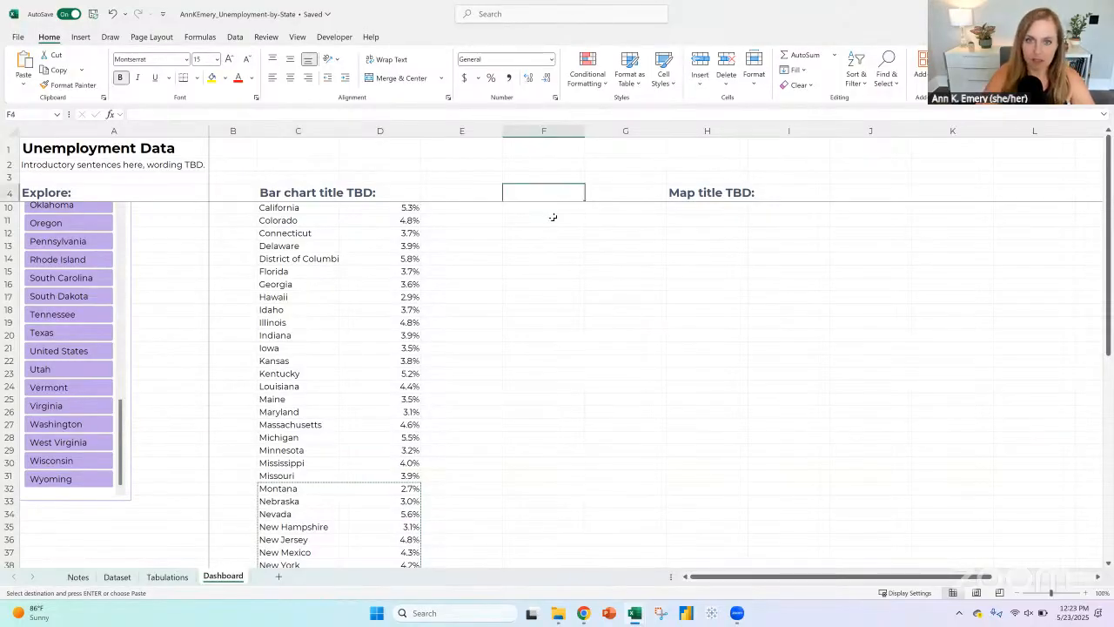
key(Down)
key(Down)
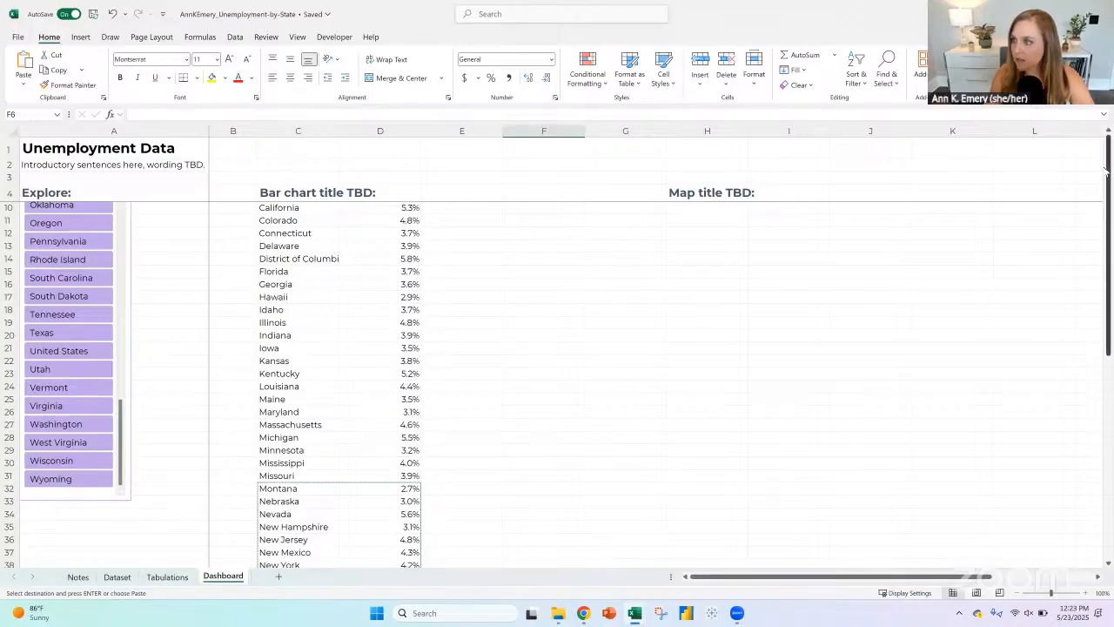
drag(1109, 176, 1107, 129)
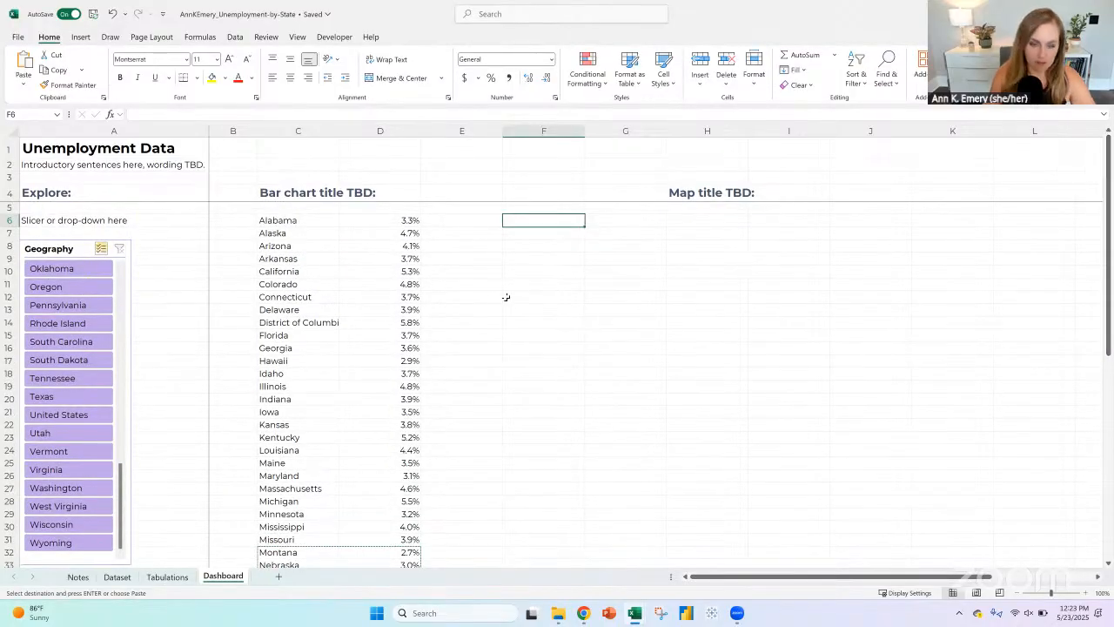
right_click(532, 221)
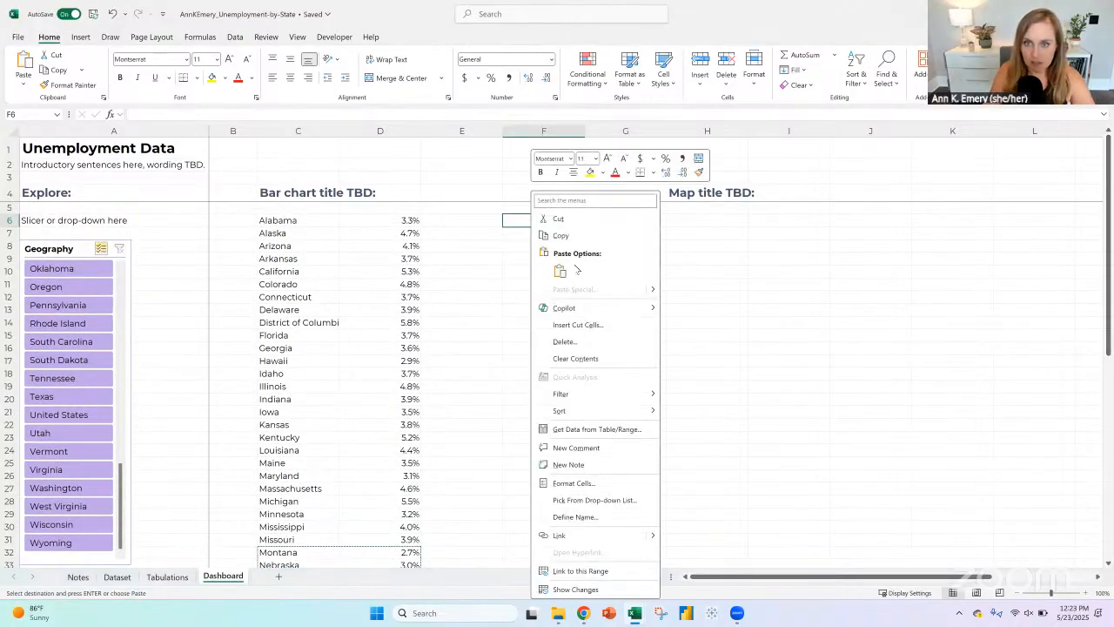
click(578, 324)
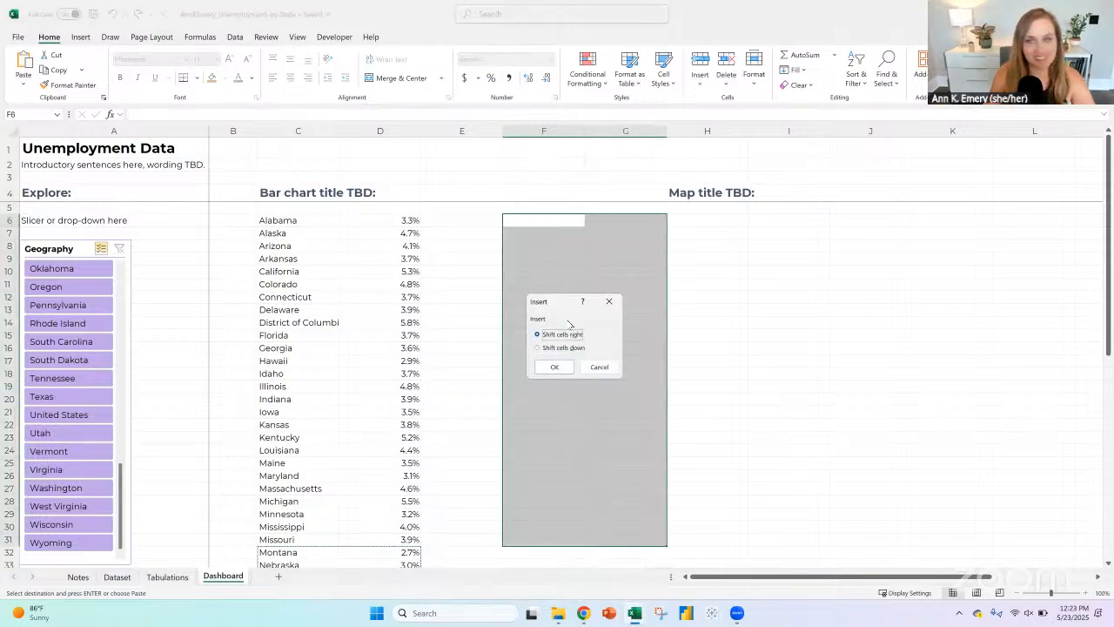
click(566, 348)
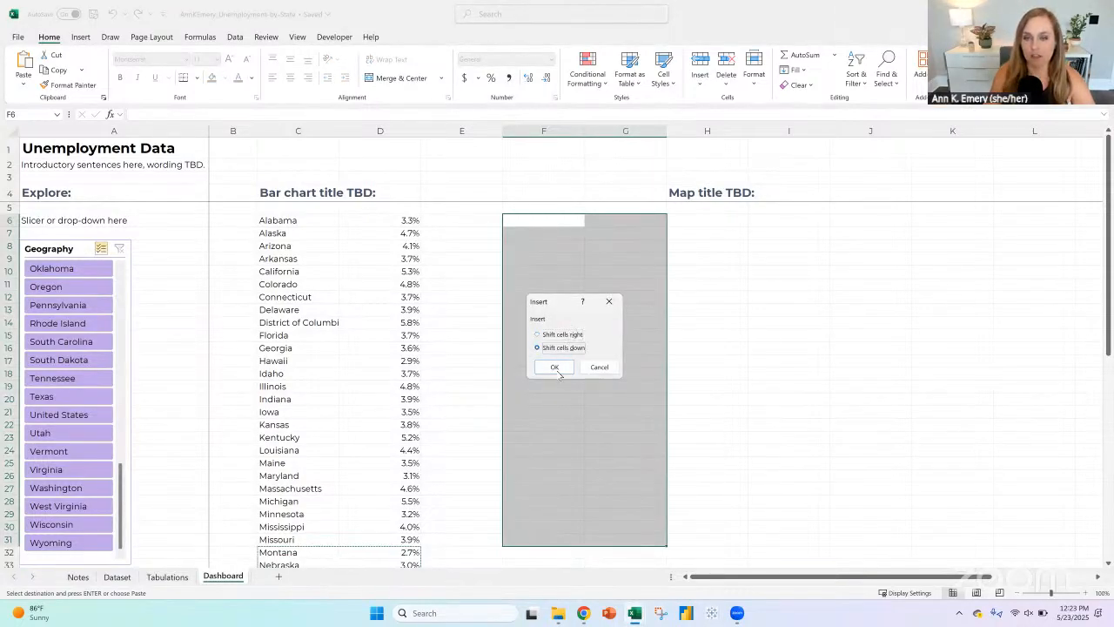
click(555, 366)
scroll(476, 320, down, 3)
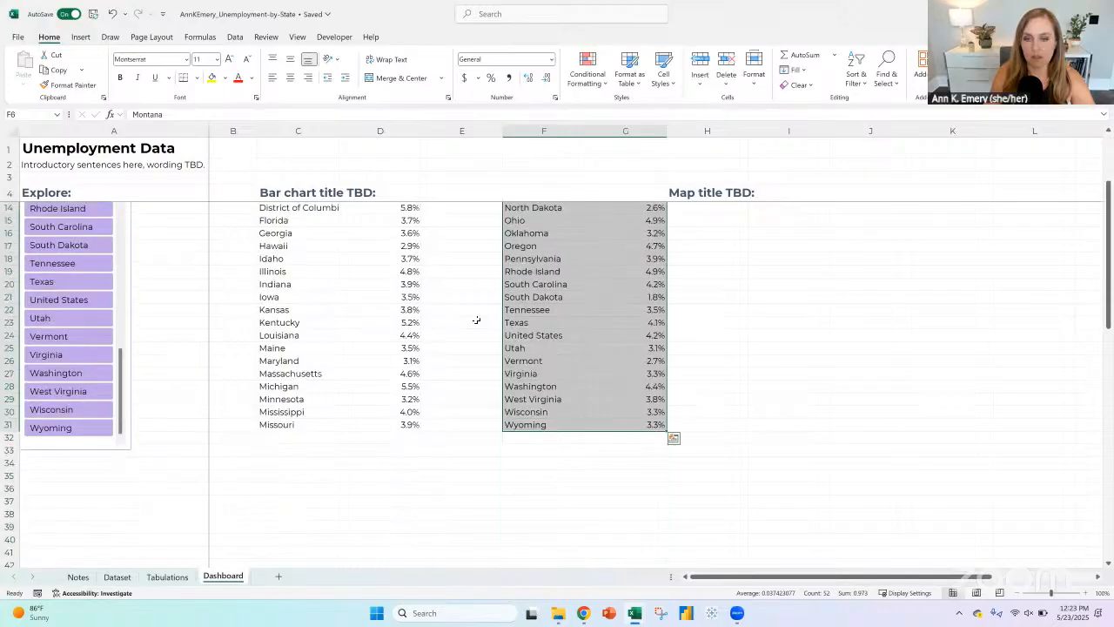
scroll(474, 313, up, 1)
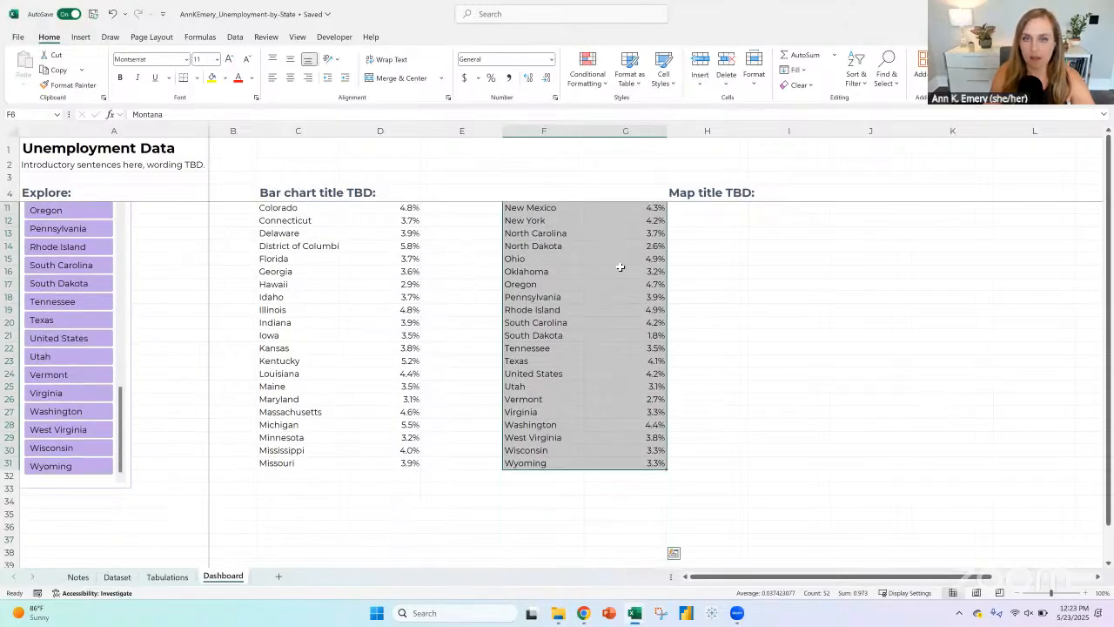
click(470, 258)
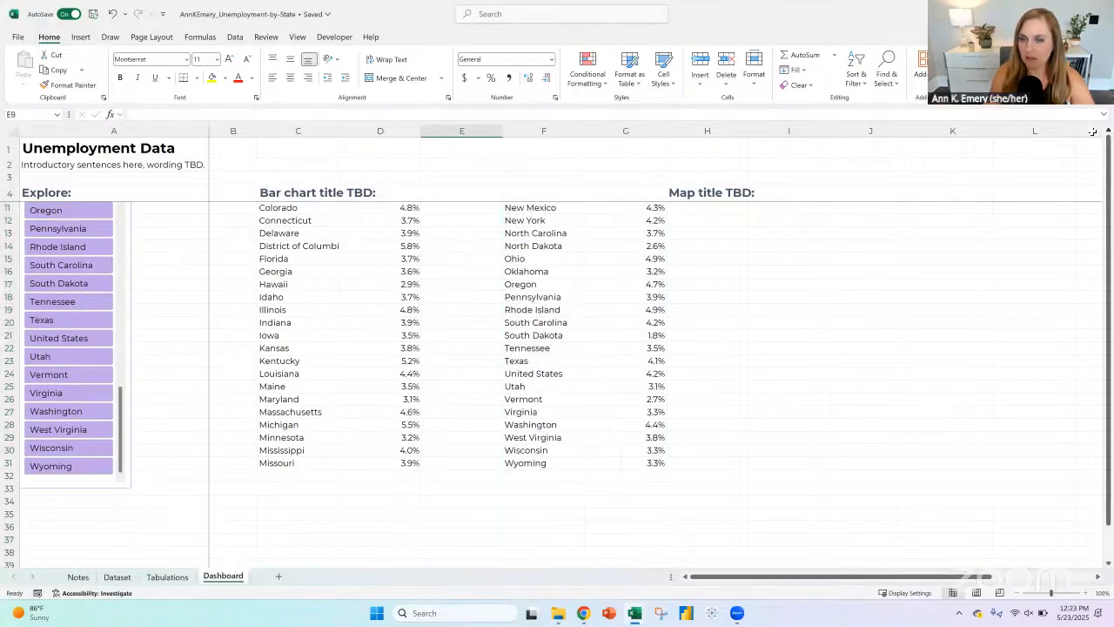
click(707, 272)
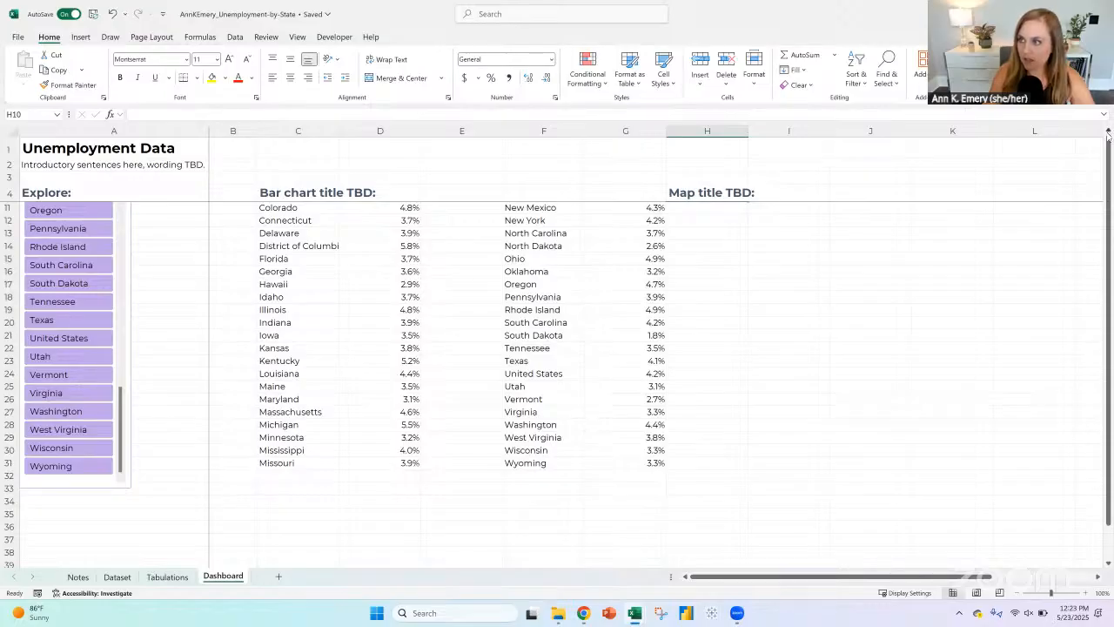
drag(1108, 142, 1108, 118)
click(1034, 259)
click(851, 332)
click(806, 314)
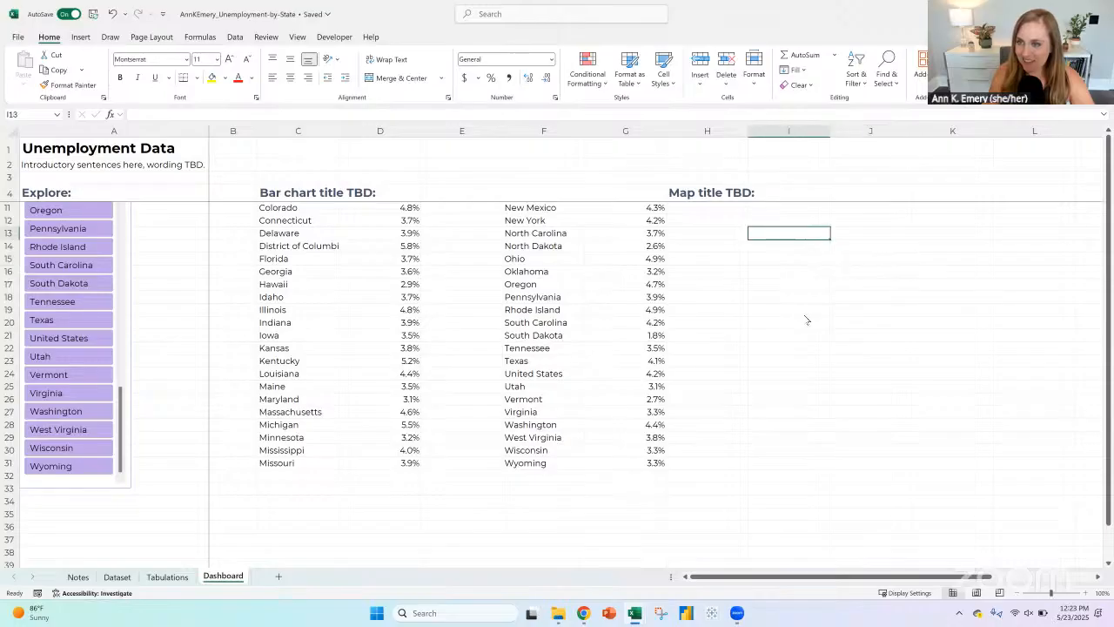
click(805, 327)
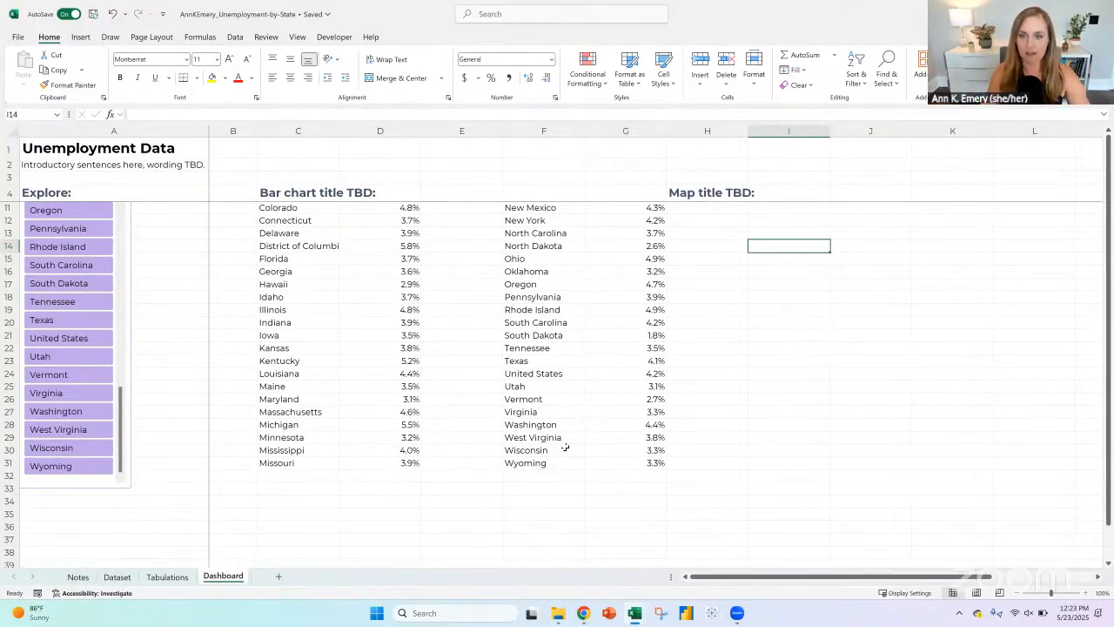
scroll(561, 456, down, 1)
scroll(584, 411, up, 3)
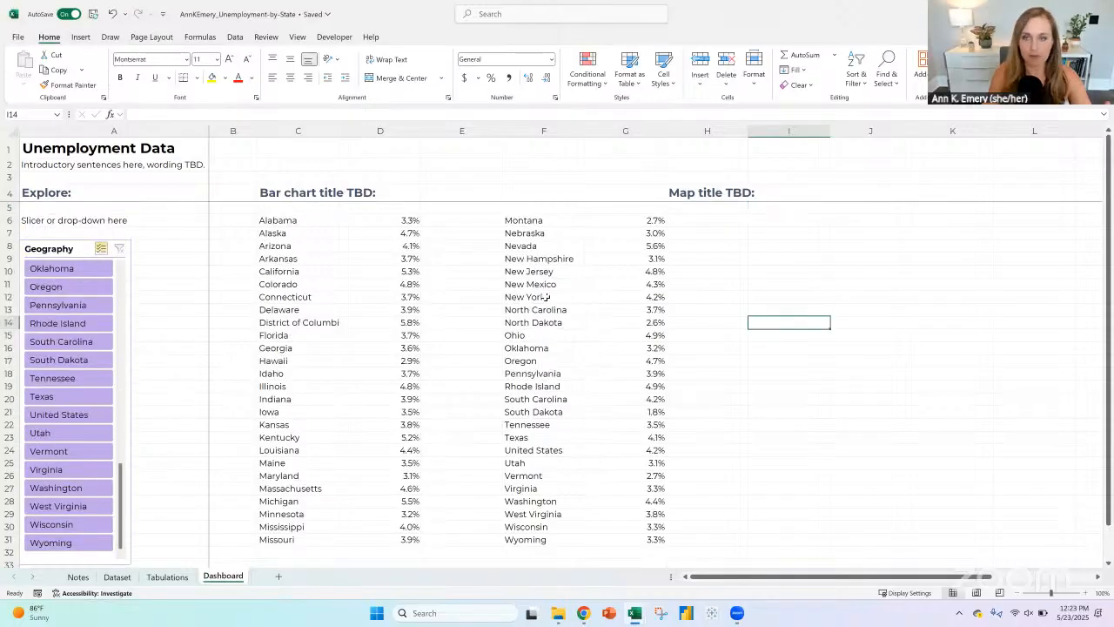
Step: Enter the formula =D6 in E6 to repeat Alabama's rate in the neighbouring column
click(546, 221)
click(450, 221)
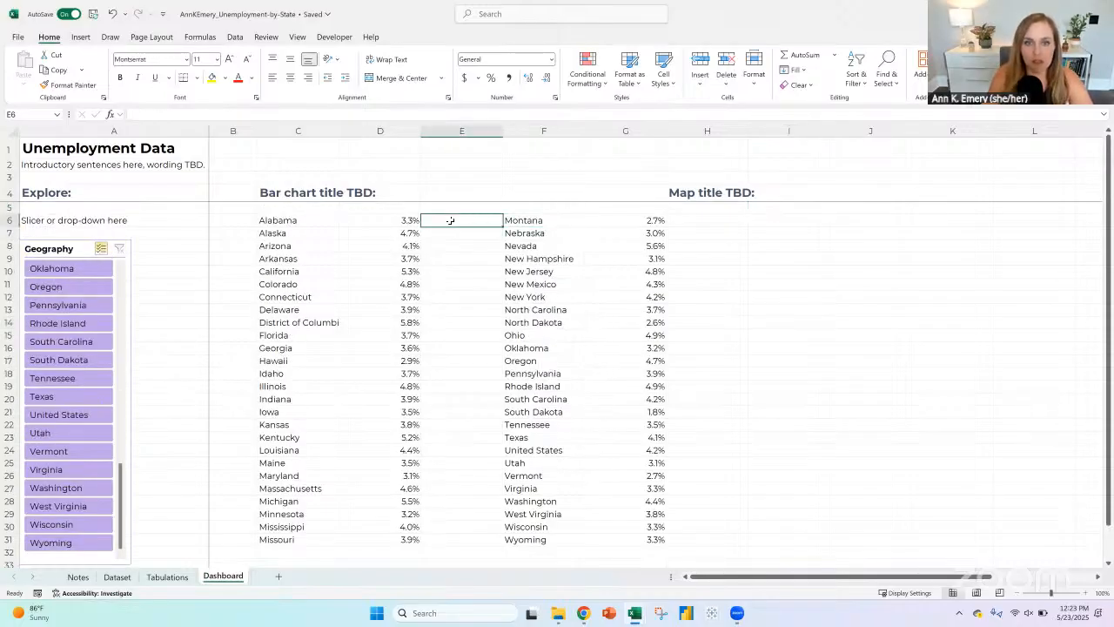
text(=)
key(Left)
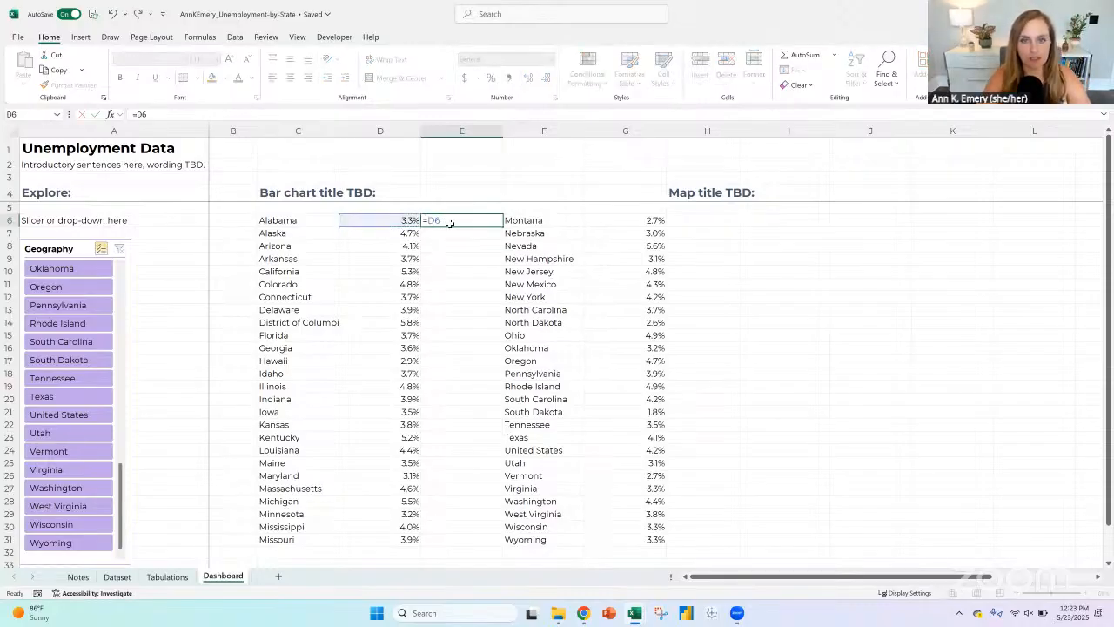
key(ctrl+Return)
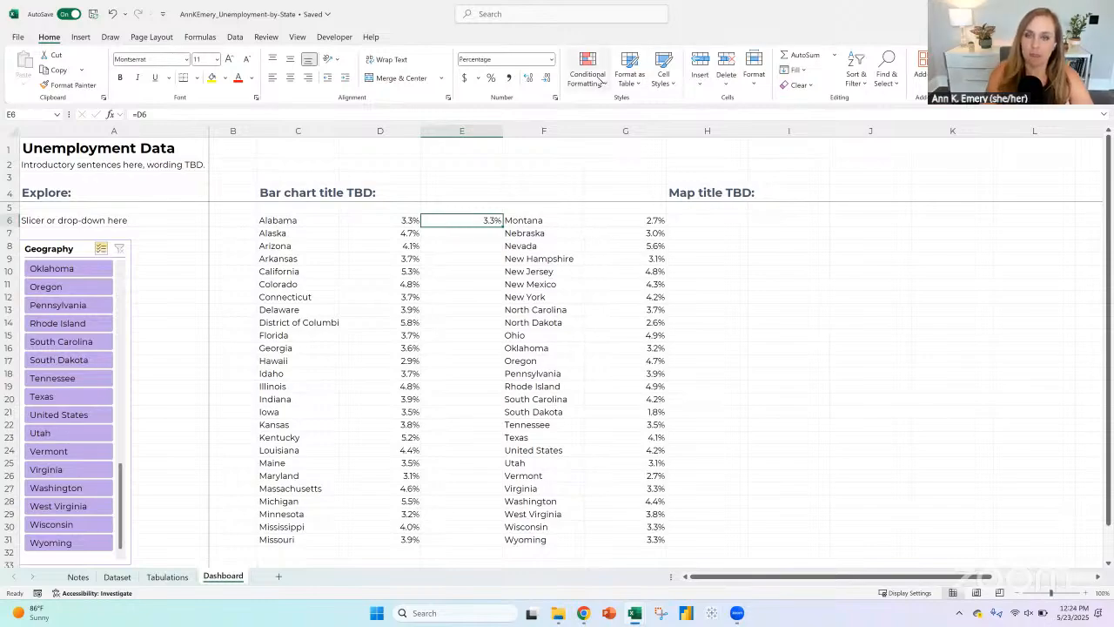
Step: Apply blue solid-fill data bars to E6 and fill the cell down to E31 beside the first block of states
click(601, 81)
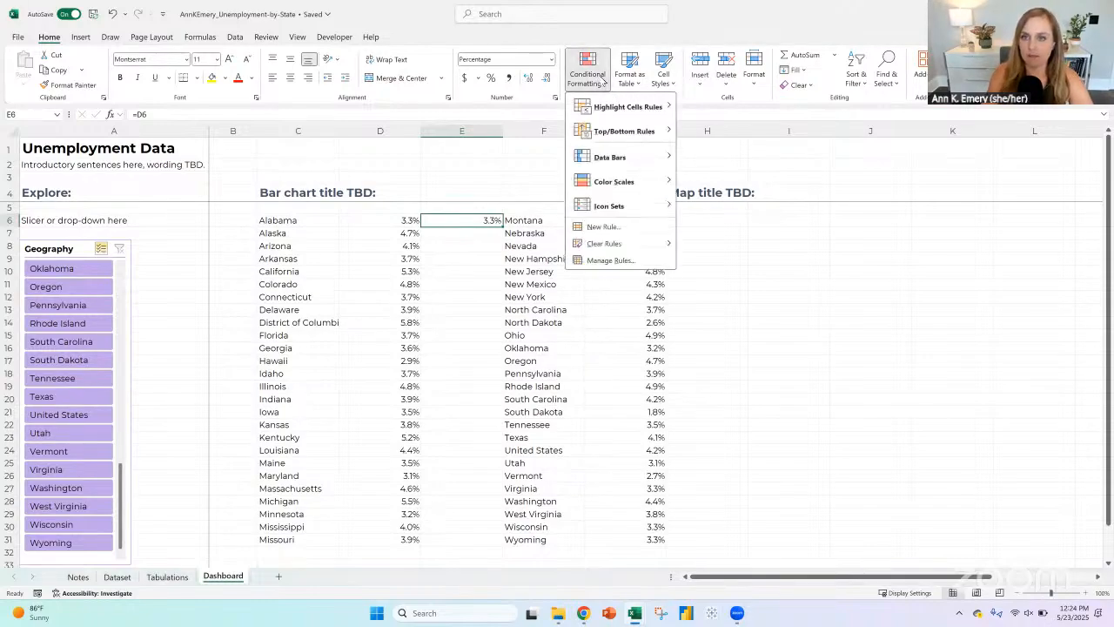
mouse_move(624, 161)
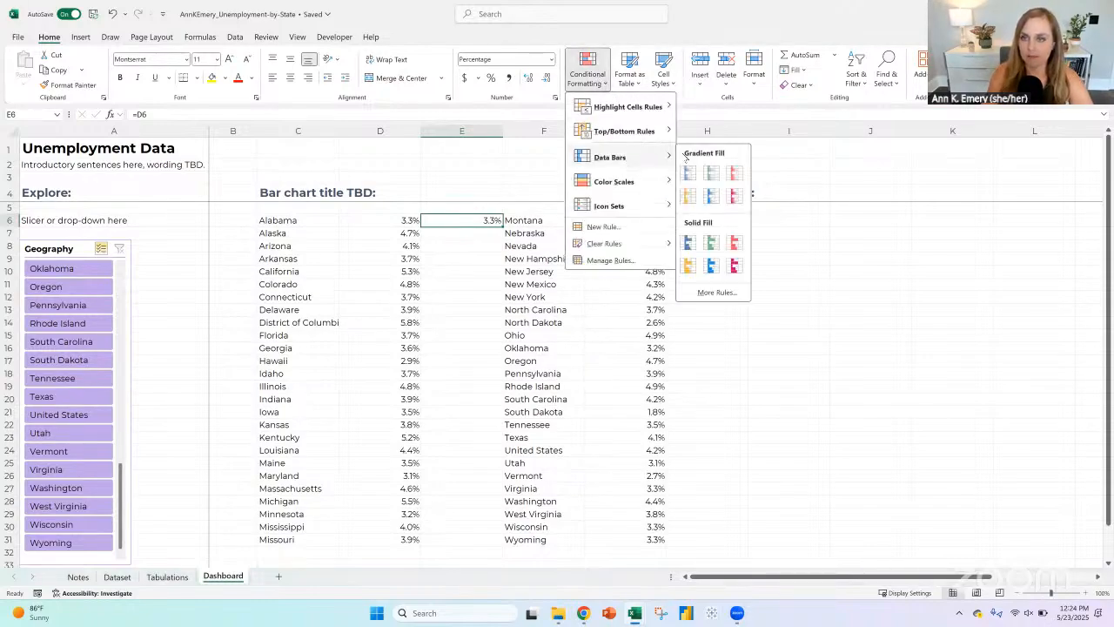
click(690, 247)
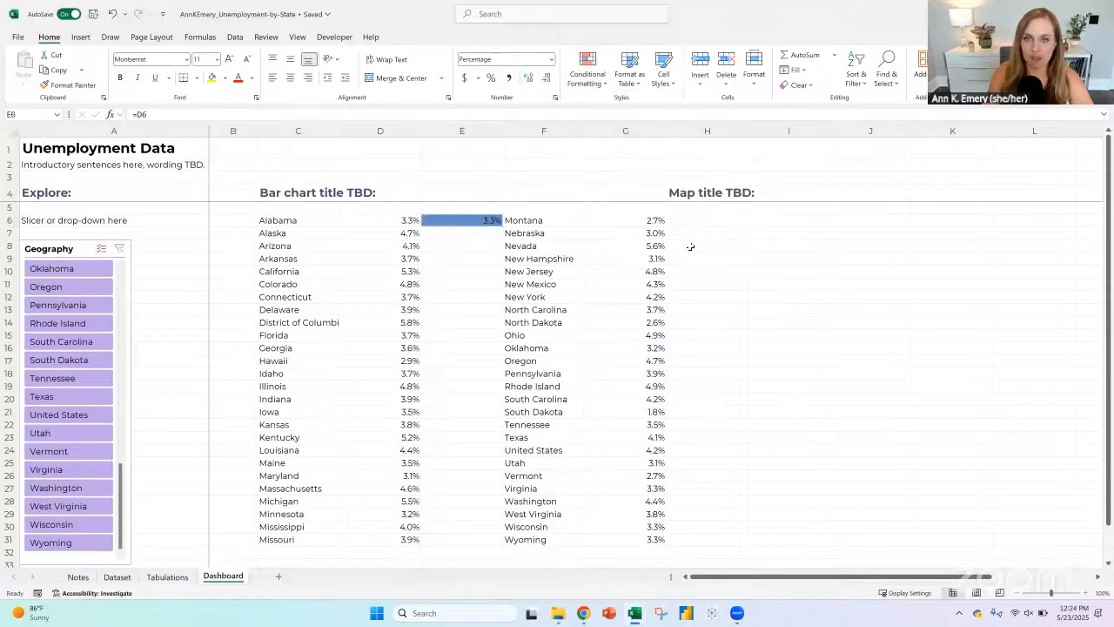
double_click(503, 225)
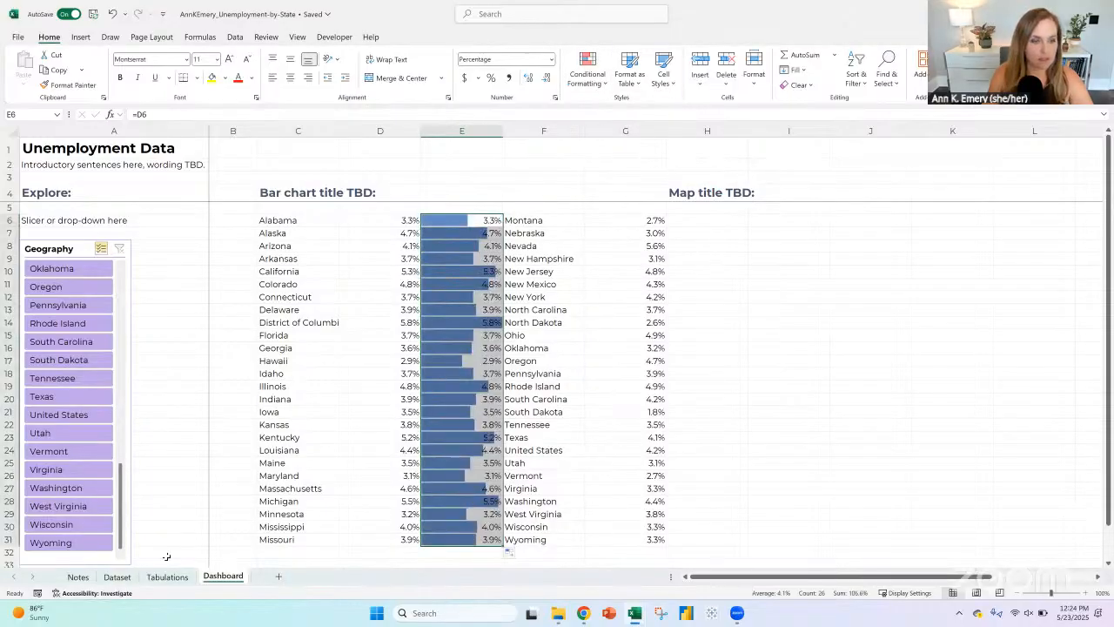
Step: Sort the Dataset sheet's table by the 4/1/2025 column from smallest to largest and check its lowest and highest rates
click(116, 577)
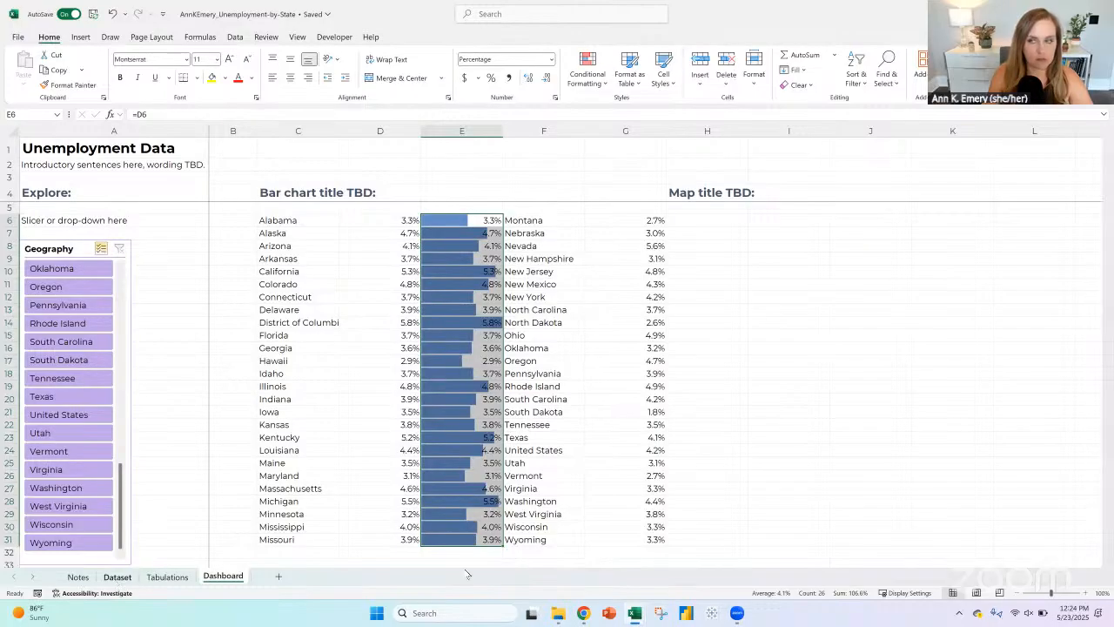
click(1013, 164)
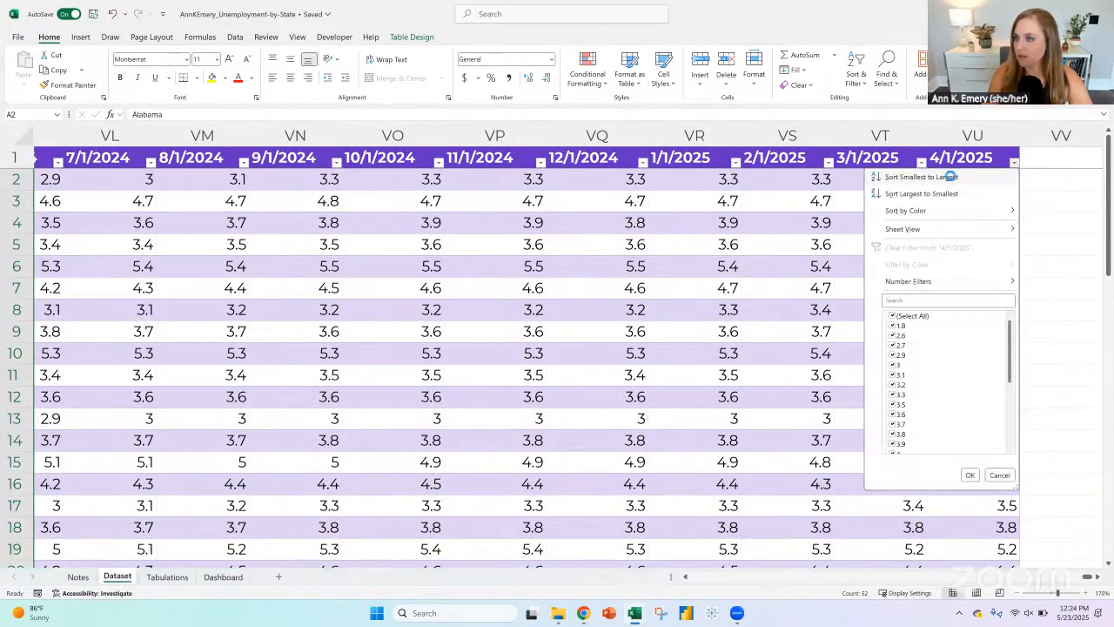
click(931, 176)
drag(1108, 164, 1108, 143)
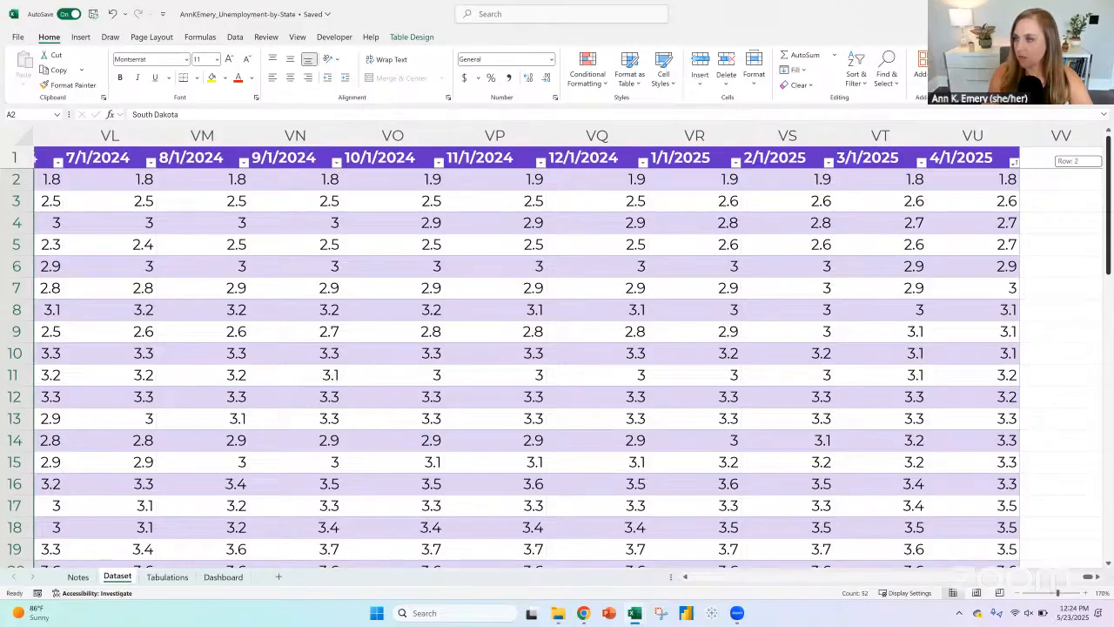
drag(1107, 192, 1108, 494)
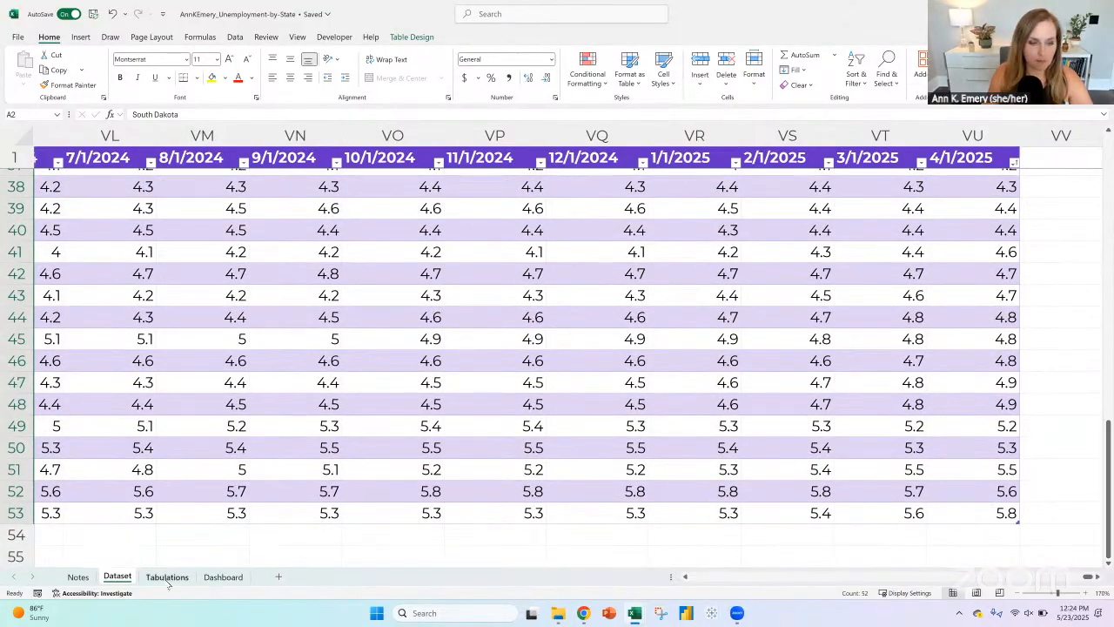
Step: Open the Dashboard's data bar rule for E6:E31 for editing and set it to show the bar only
click(221, 577)
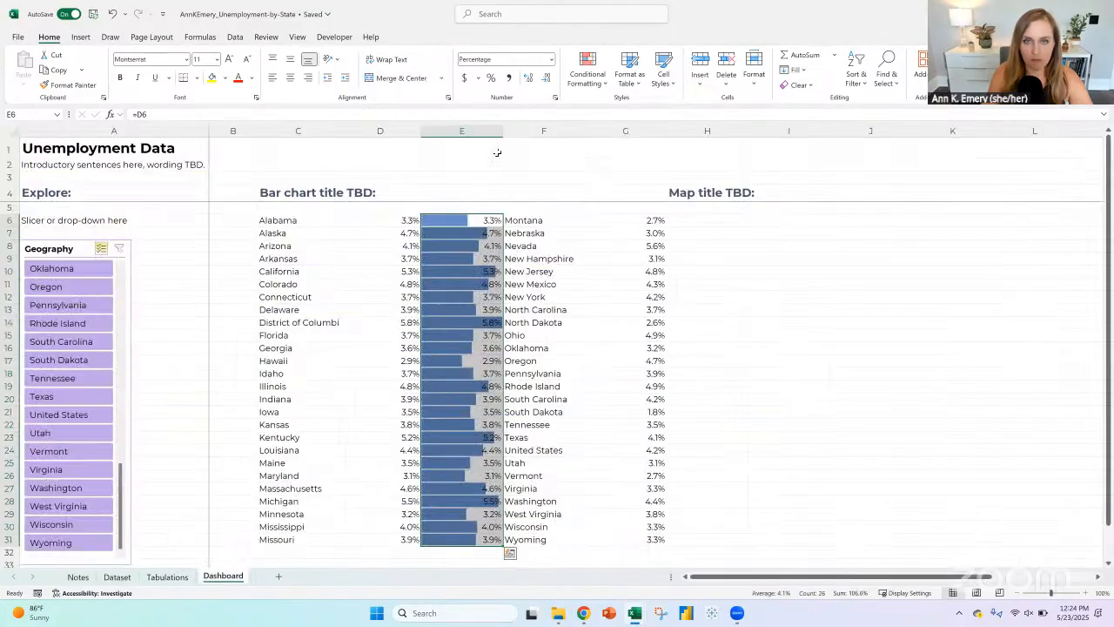
click(588, 78)
click(612, 264)
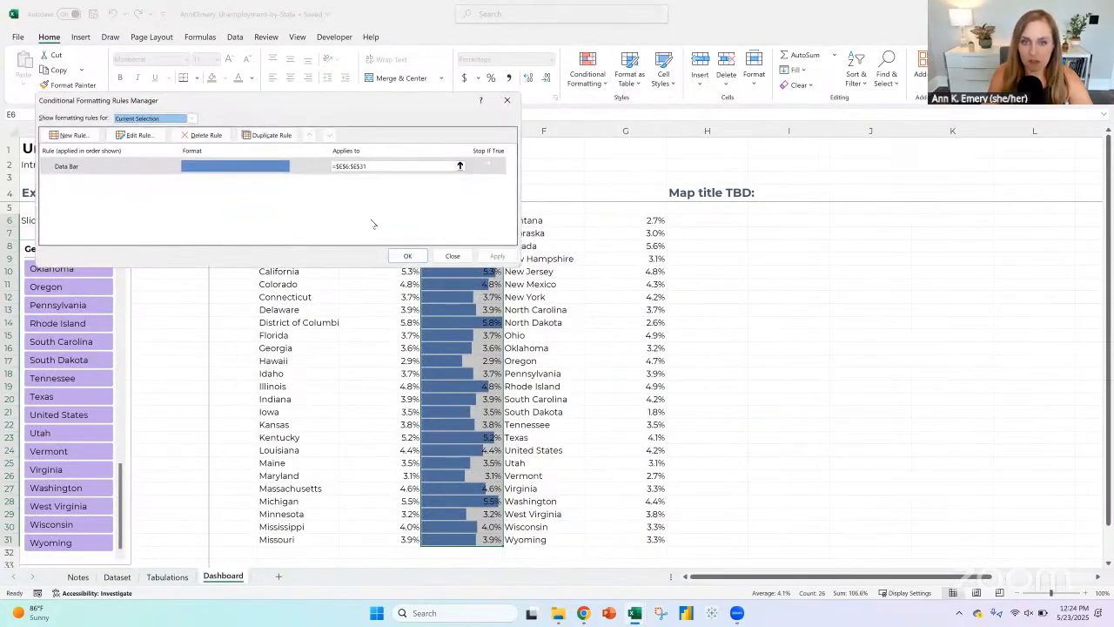
click(199, 171)
click(139, 135)
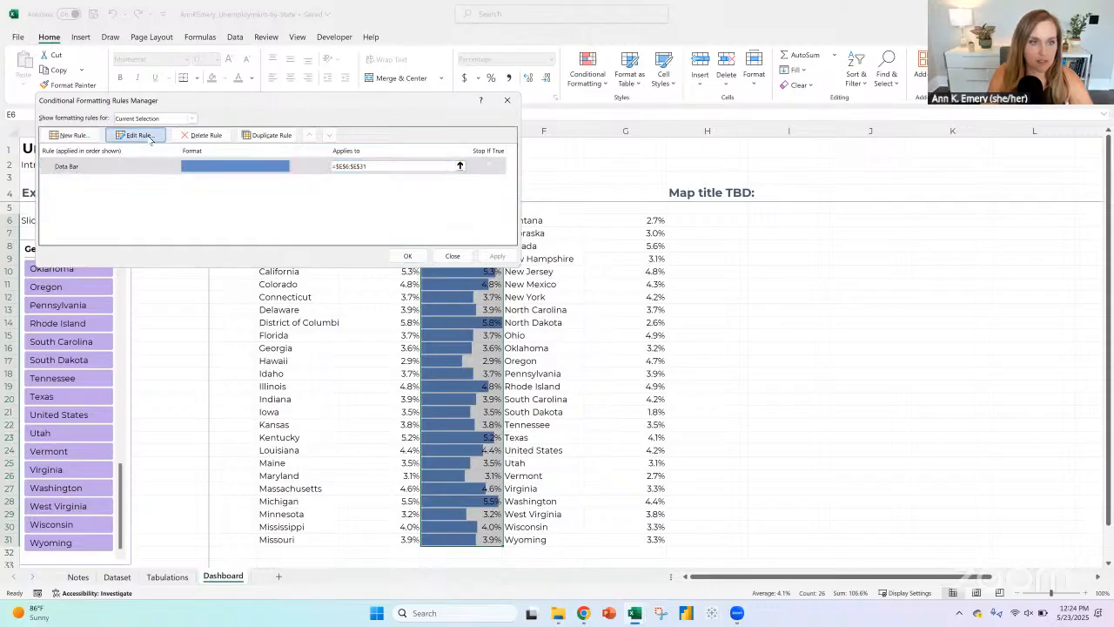
click(258, 190)
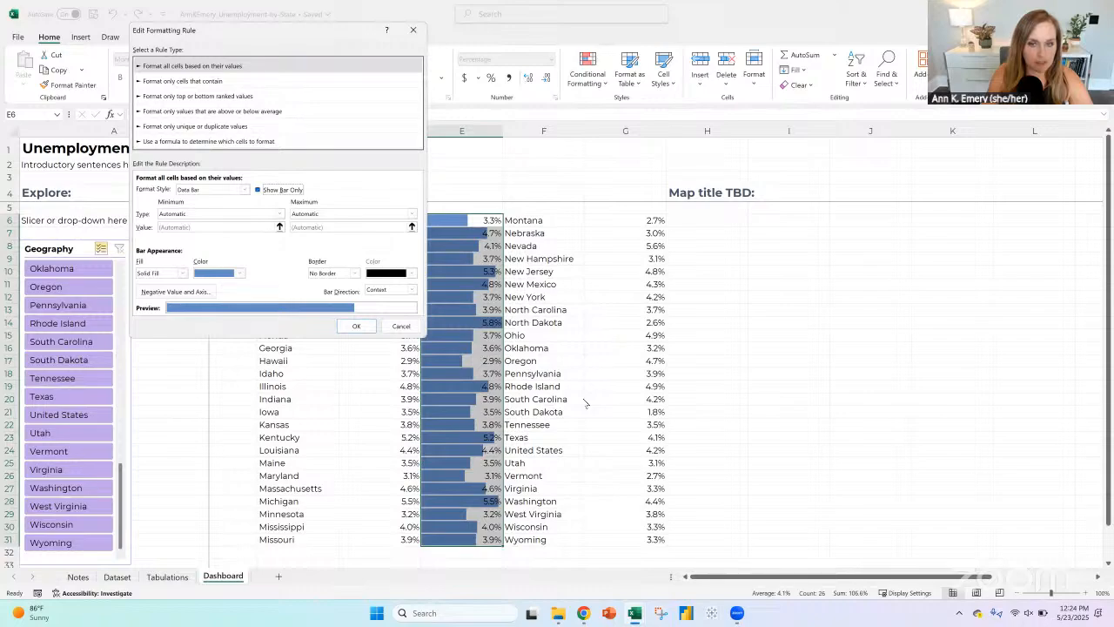
Step: Set the E6:E31 data bar rule's minimum to the number 0 and its maximum to the number .6
click(239, 273)
click(240, 274)
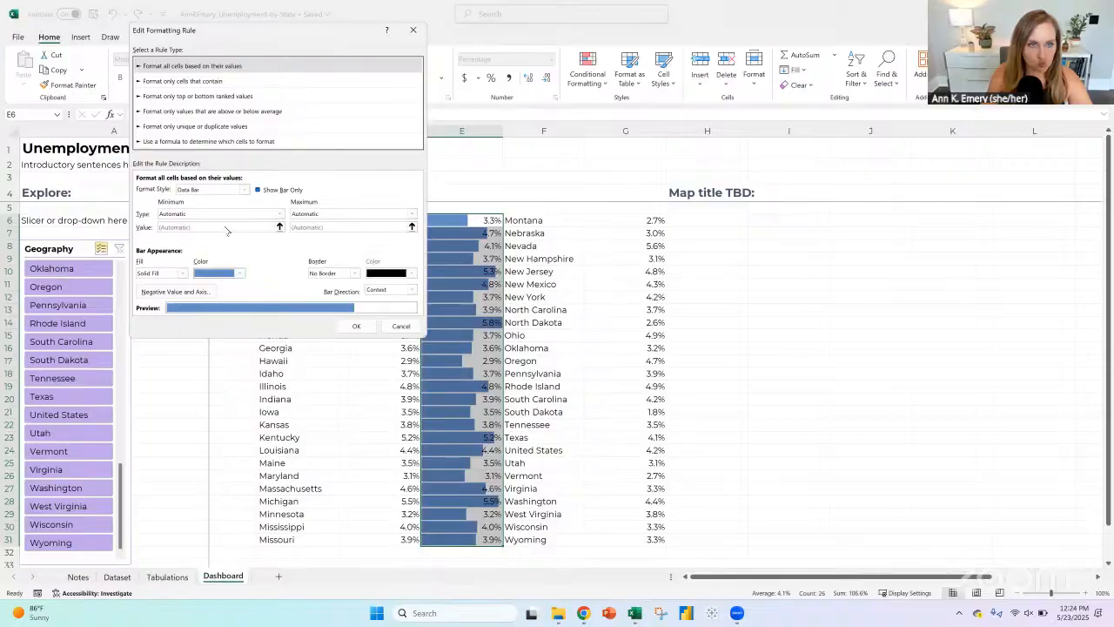
click(240, 214)
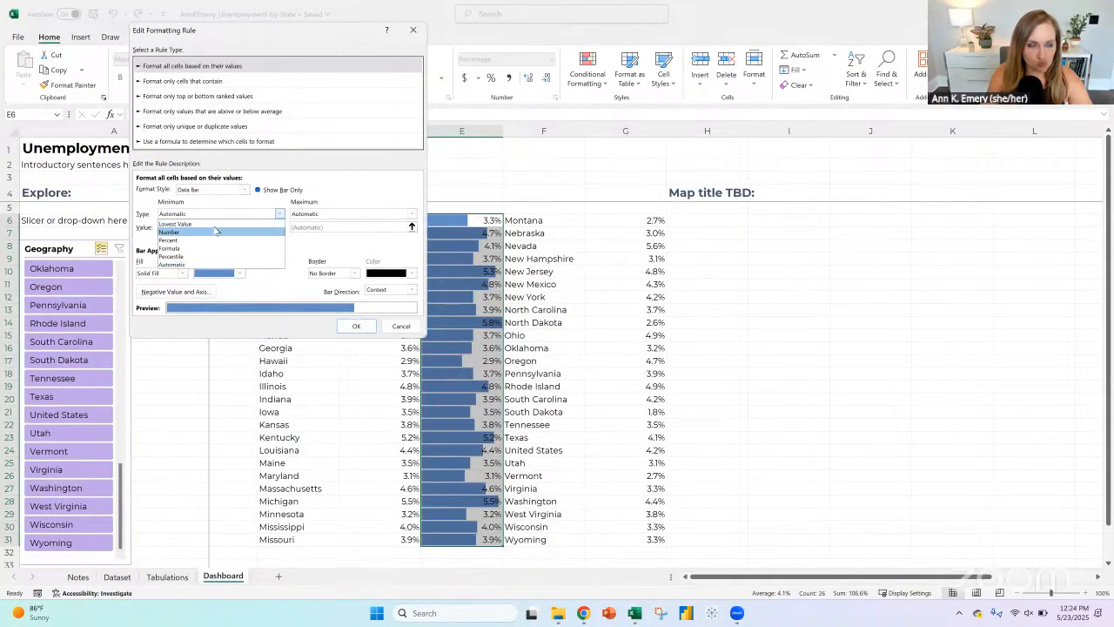
click(176, 238)
click(315, 215)
click(311, 230)
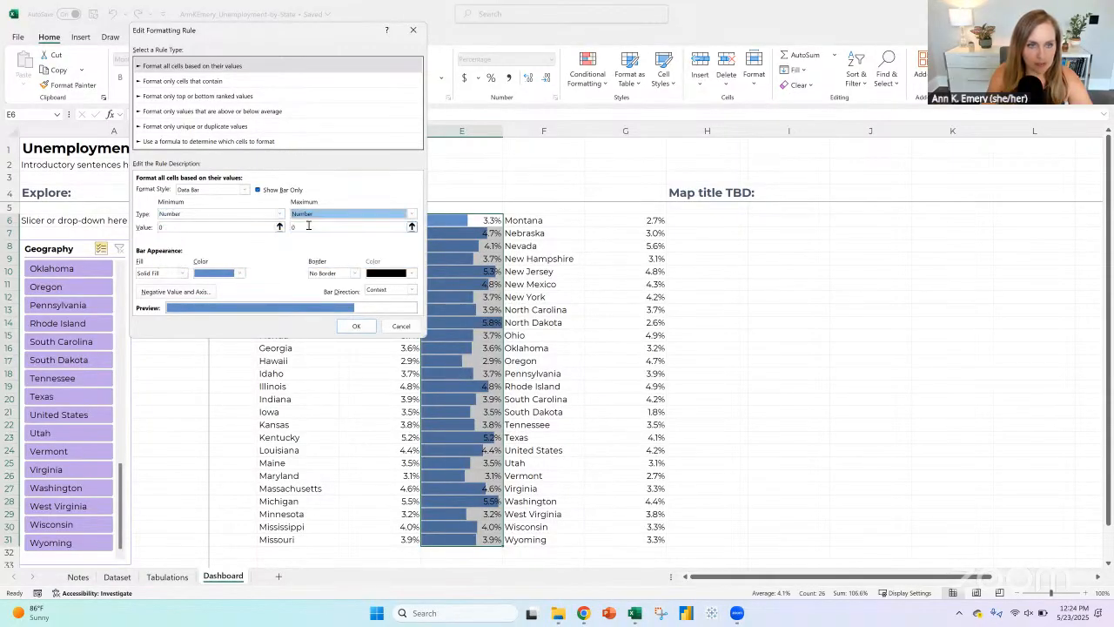
click(308, 226)
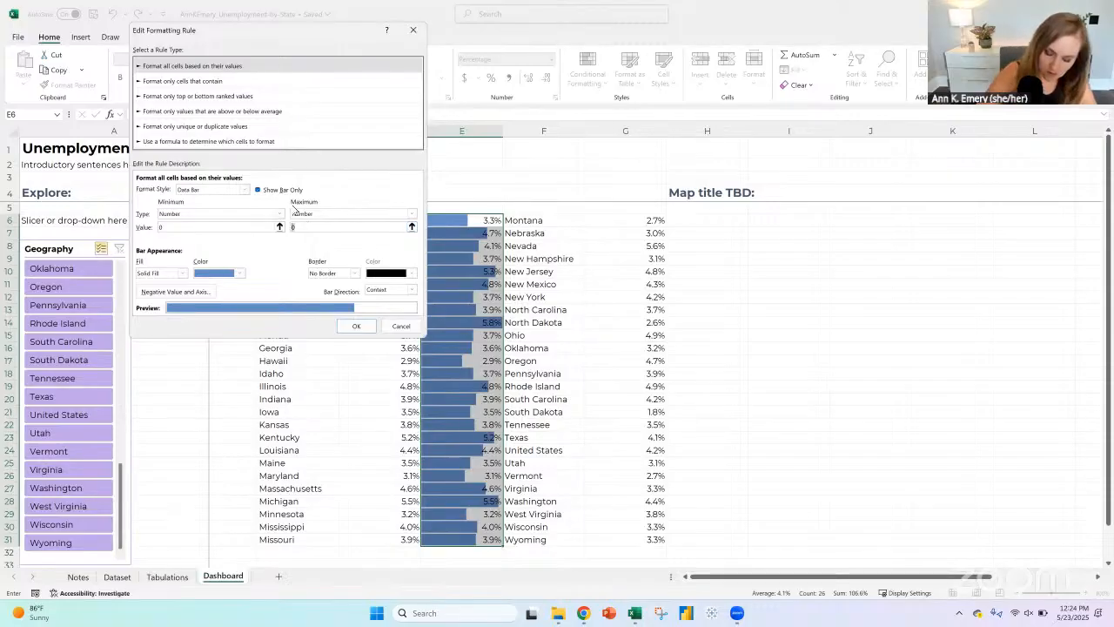
key(BackSpace)
text(6)
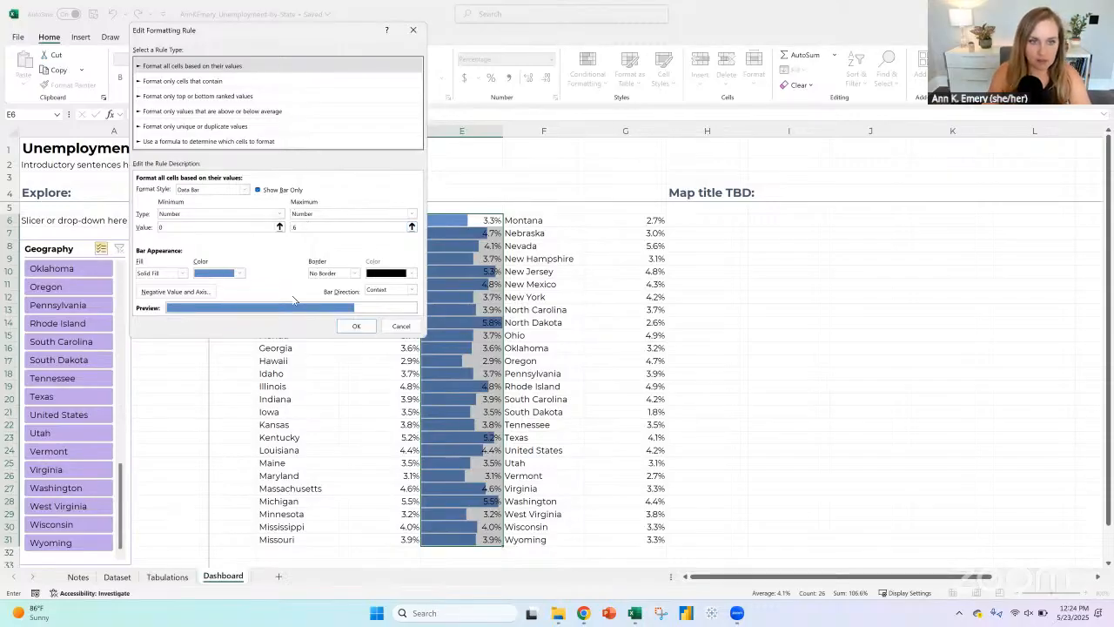
Step: Change the data bar fill colour to purple and apply the edited rule to E6:E31
click(224, 277)
click(352, 419)
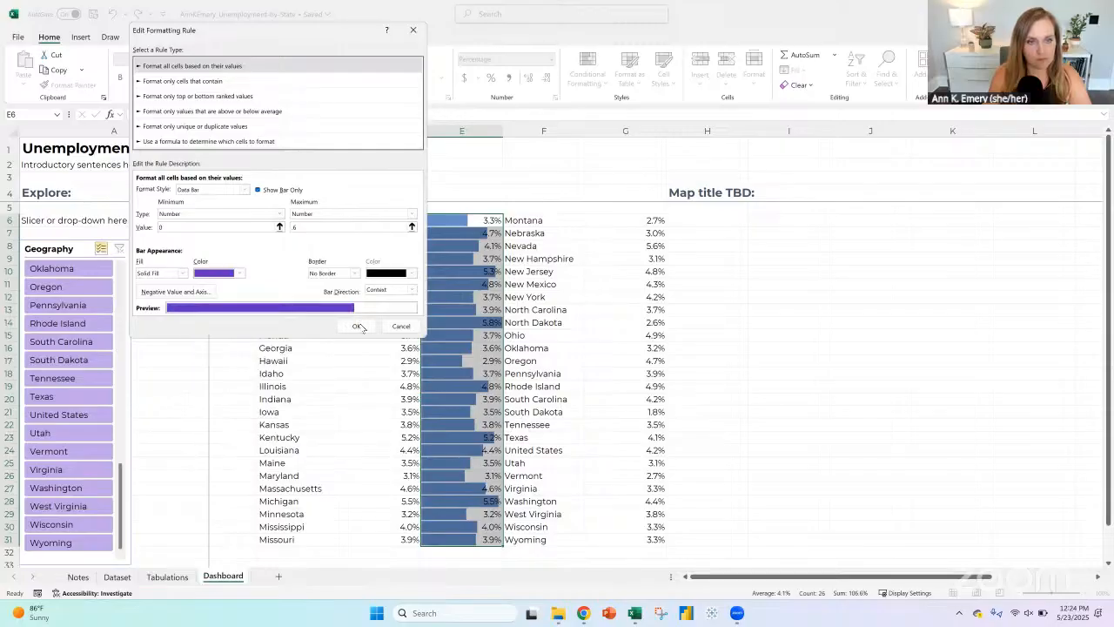
click(357, 327)
click(405, 254)
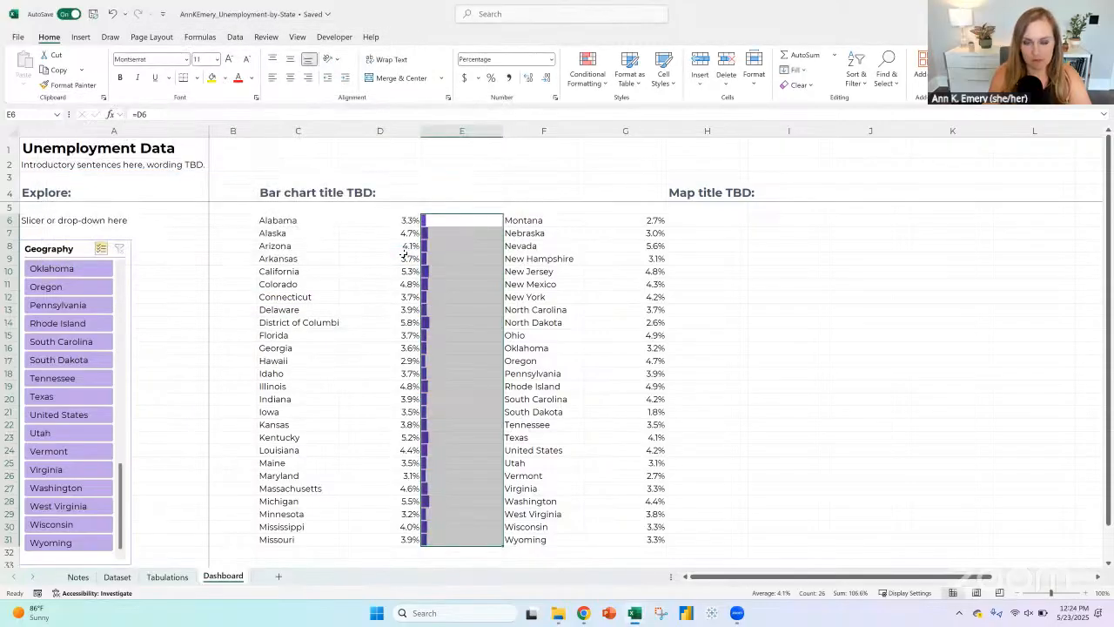
Step: Reopen the E6:E31 data bar rule, set its maximum to 6 and apply it
click(597, 78)
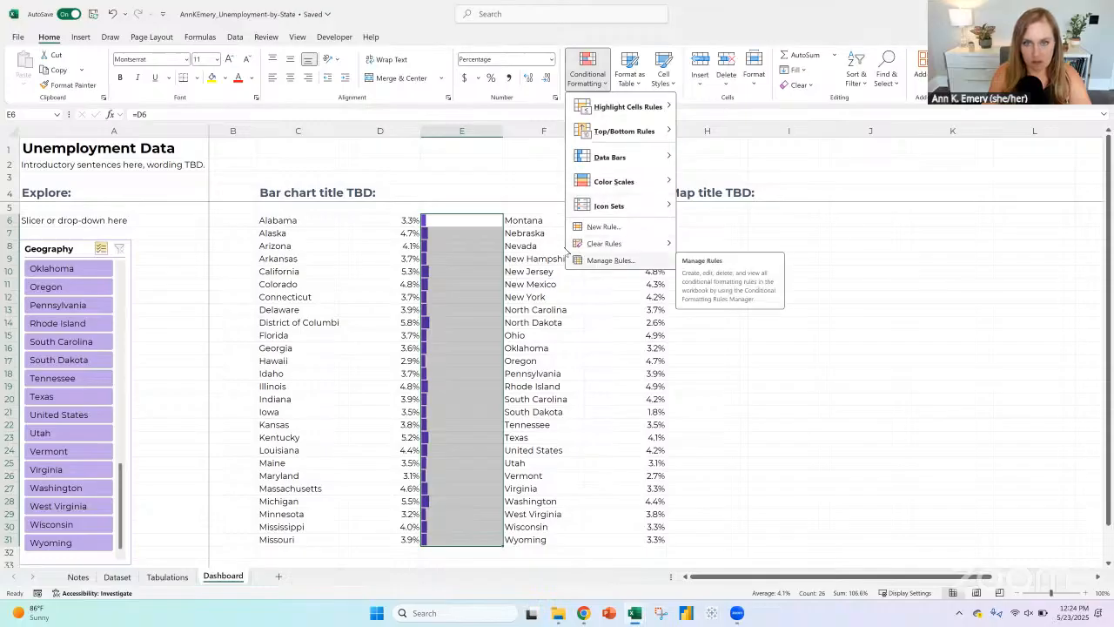
click(609, 261)
click(185, 165)
click(135, 135)
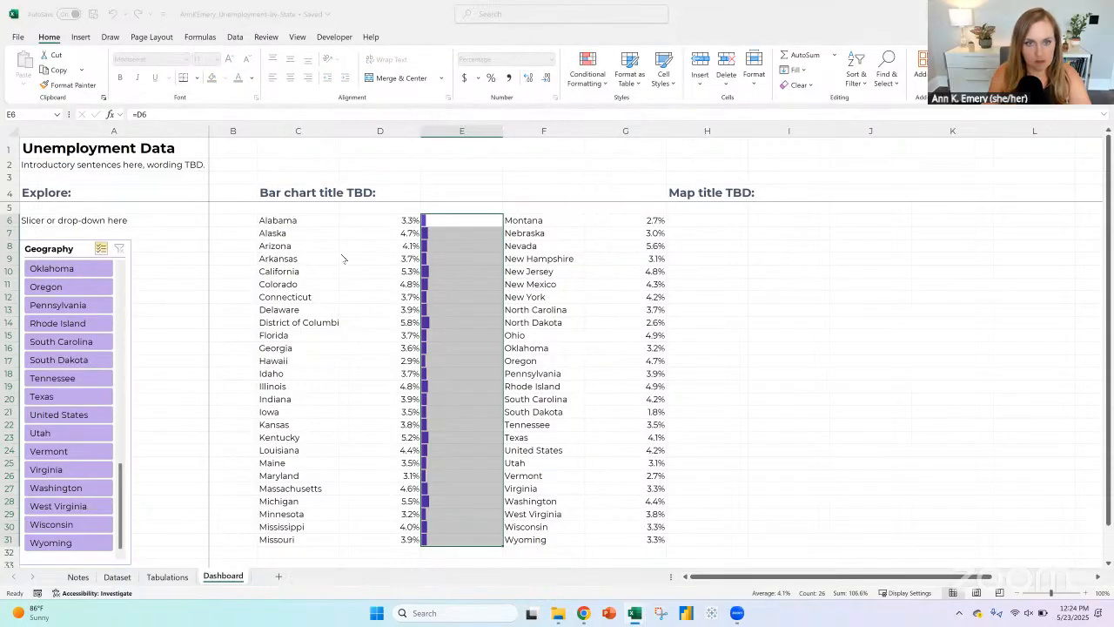
drag(297, 226, 280, 227)
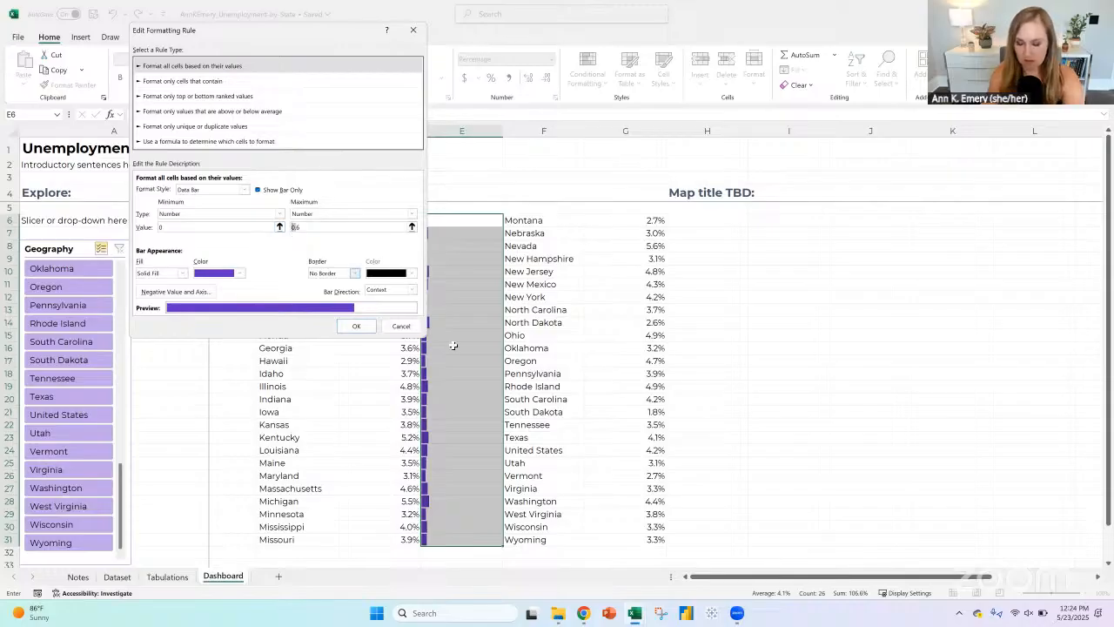
key(BackSpace)
key(Return)
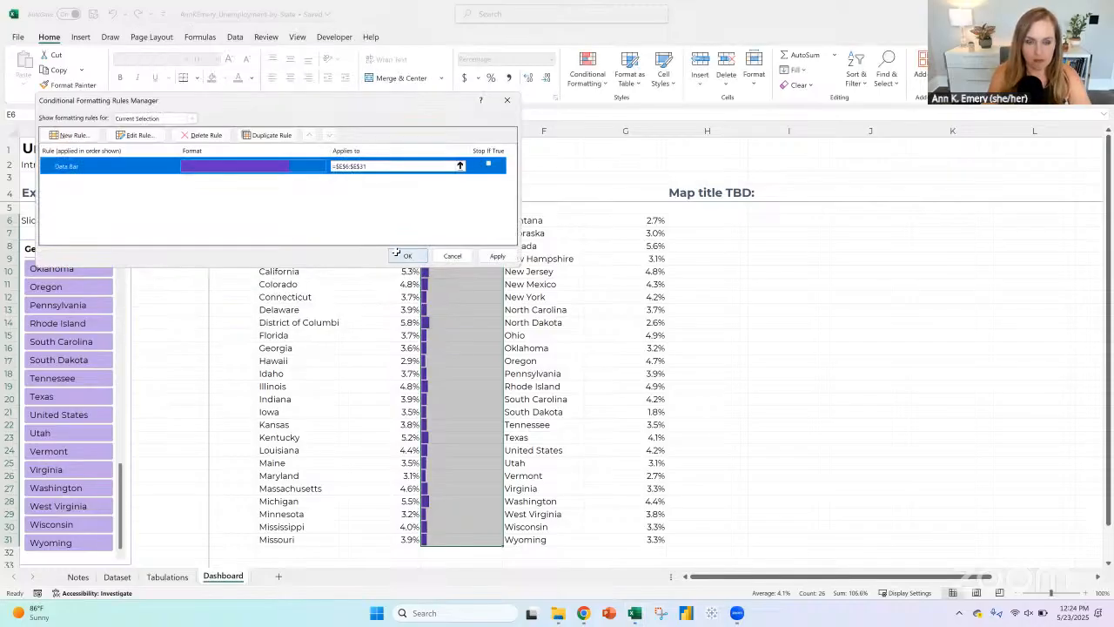
click(400, 254)
Step: Edit the E6:E31 data bar rule again, set its maximum to 60 and apply it
click(589, 78)
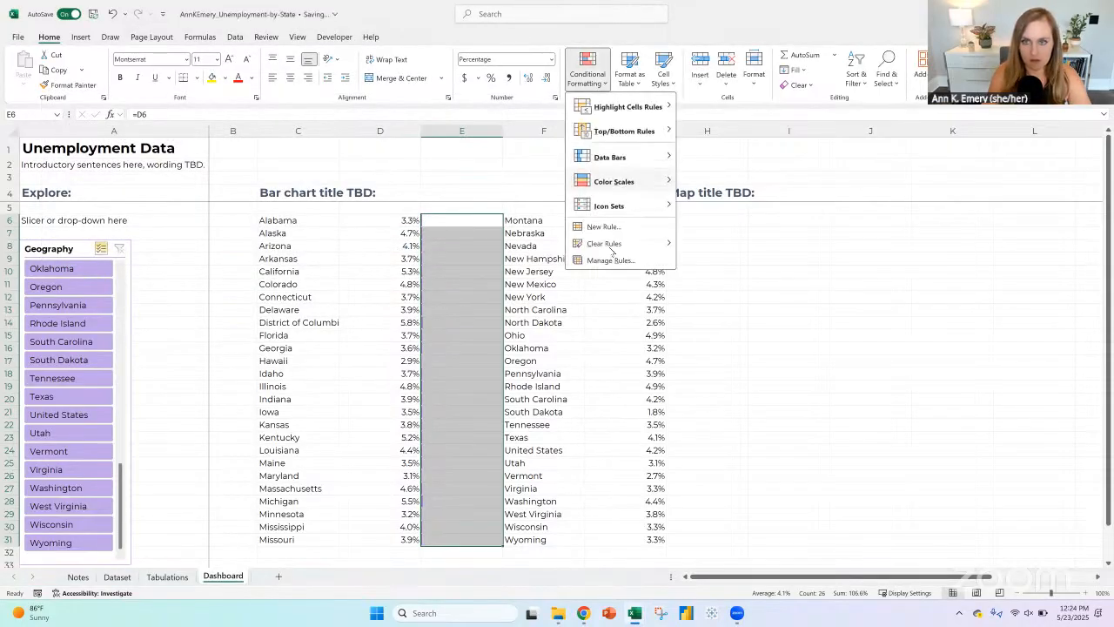
click(613, 263)
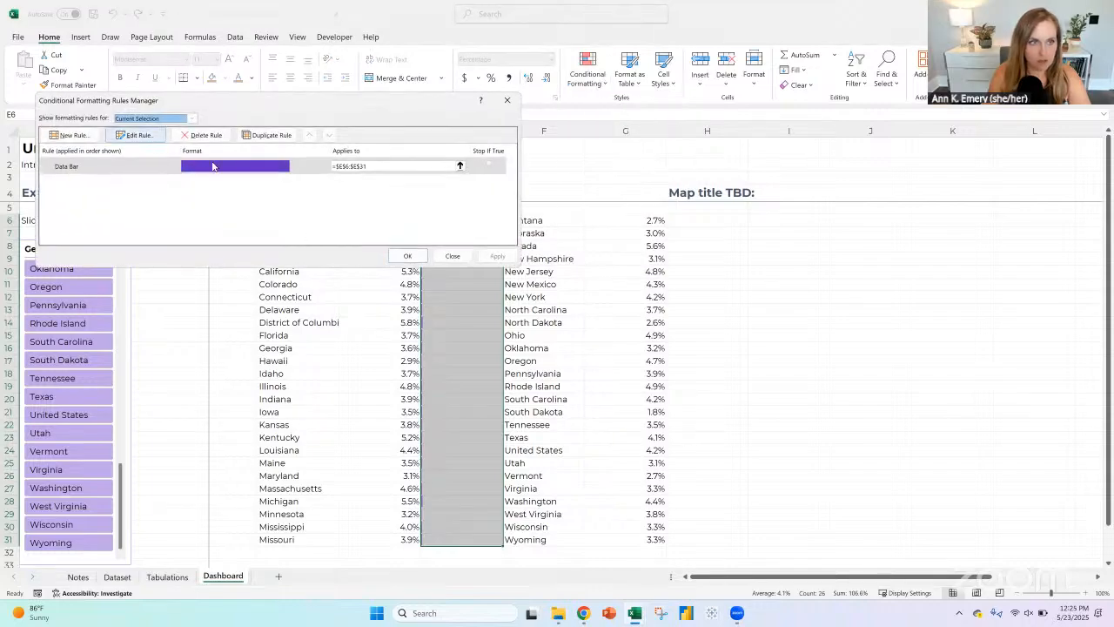
click(153, 137)
click(296, 227)
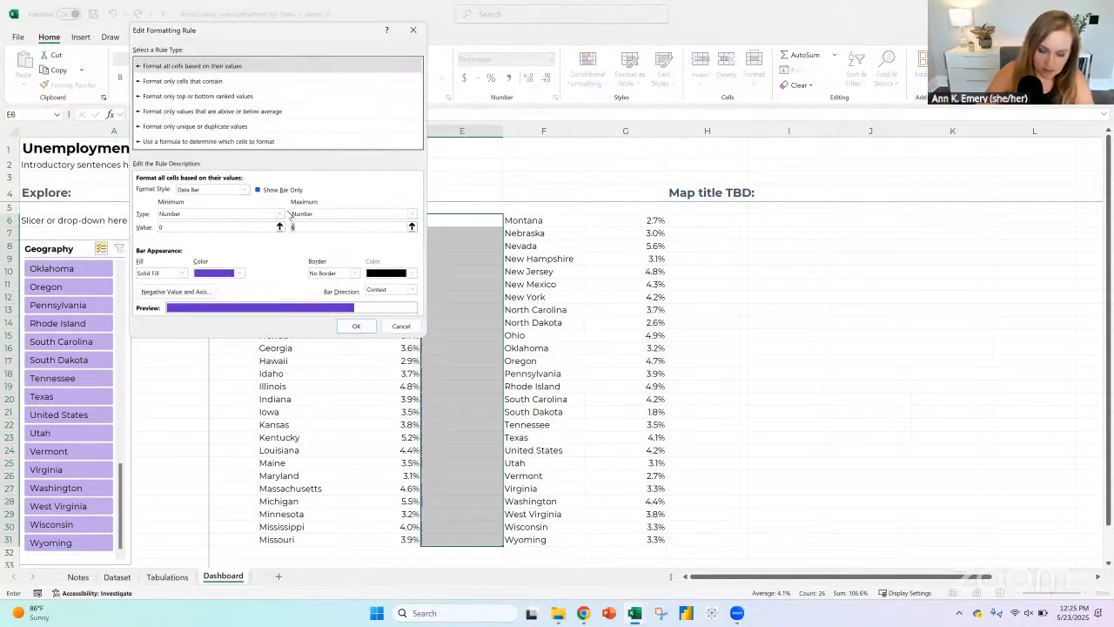
text(0)
click(357, 328)
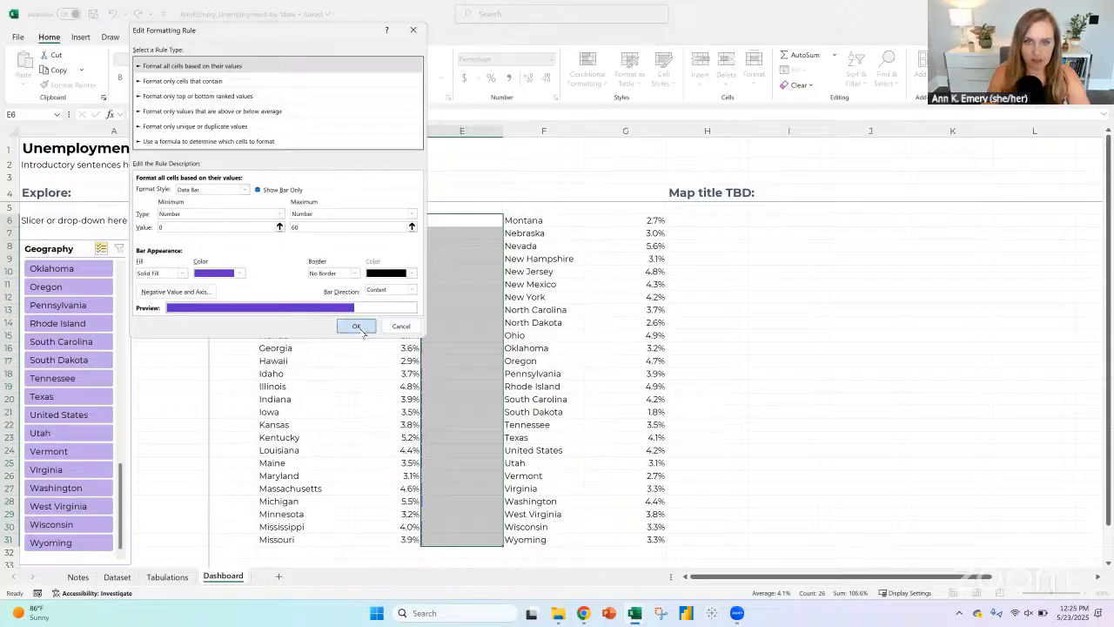
click(407, 259)
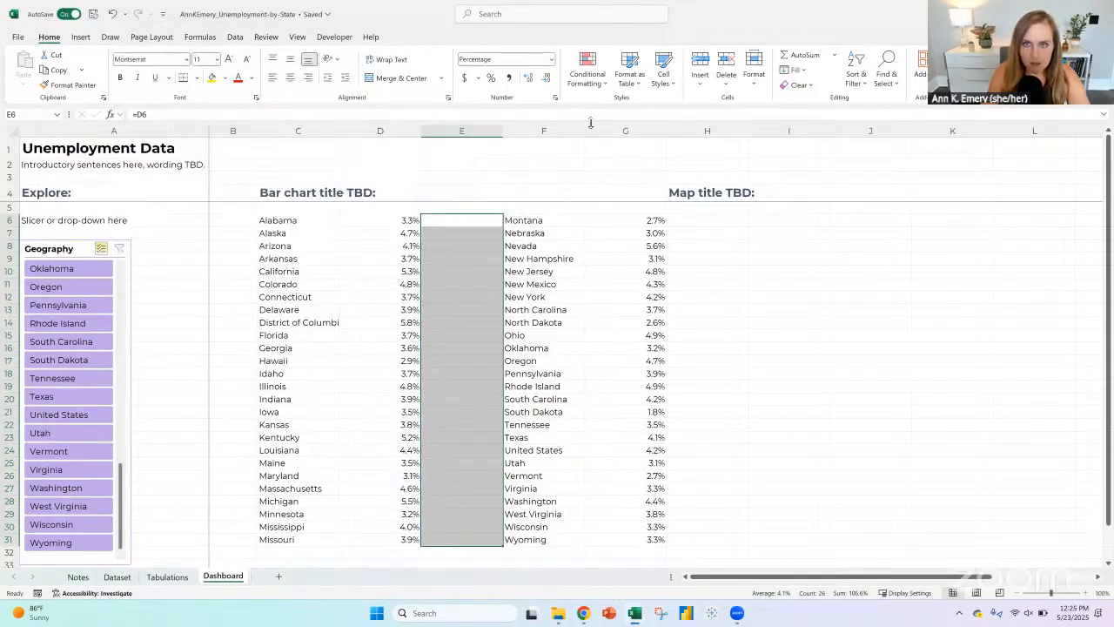
Step: Set the E6:E31 data bar rule's maximum to .06, apply it and check the District of Columbia row's bar
click(600, 80)
click(613, 260)
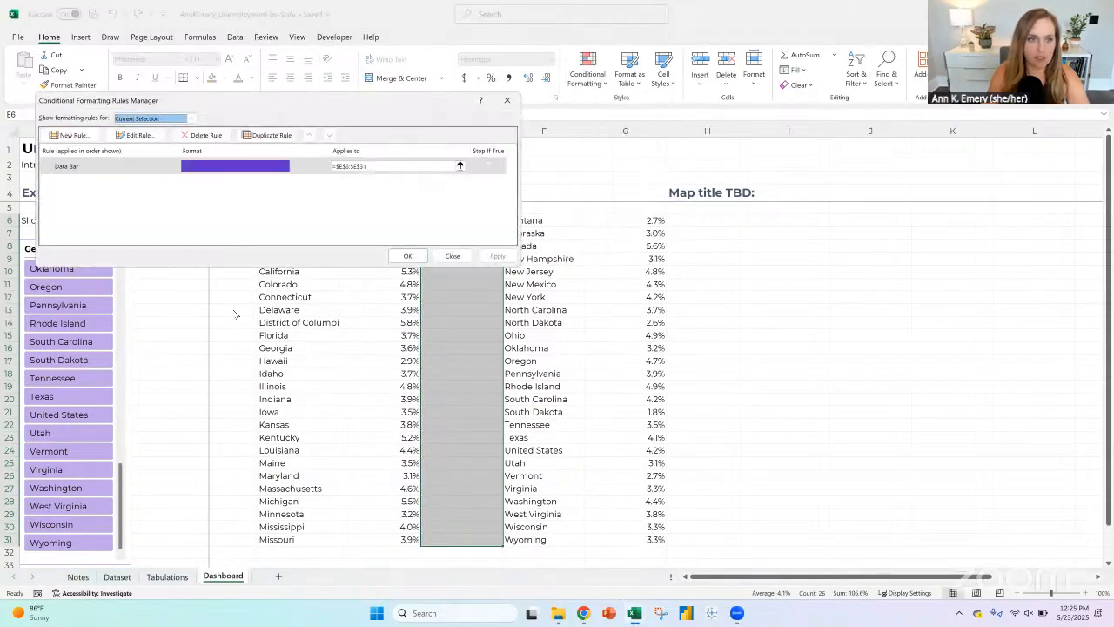
click(216, 166)
click(136, 135)
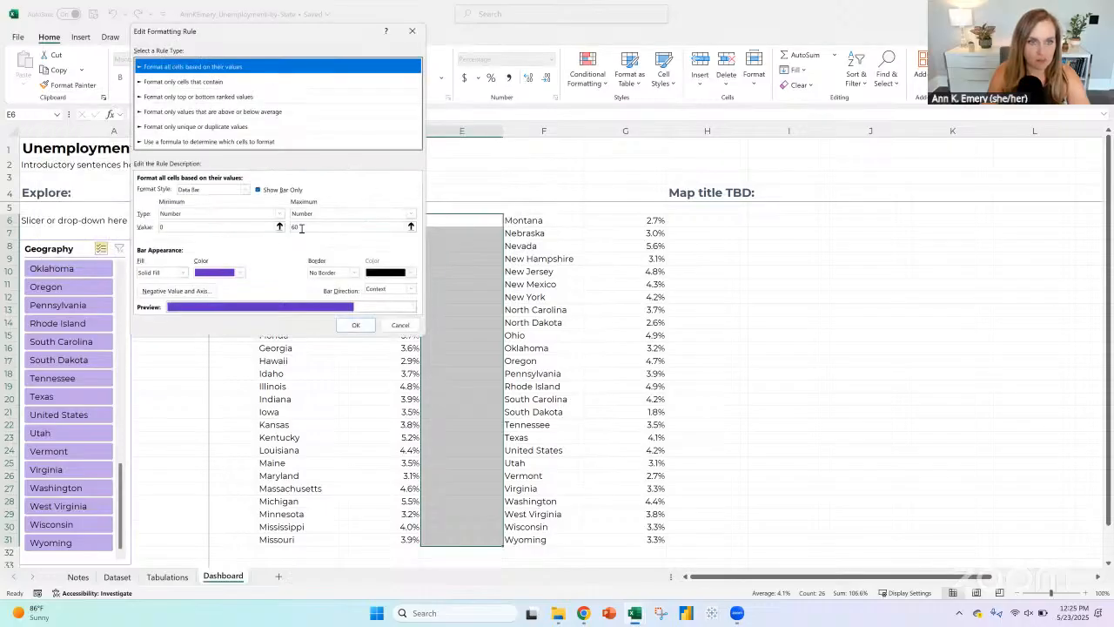
text(.06)
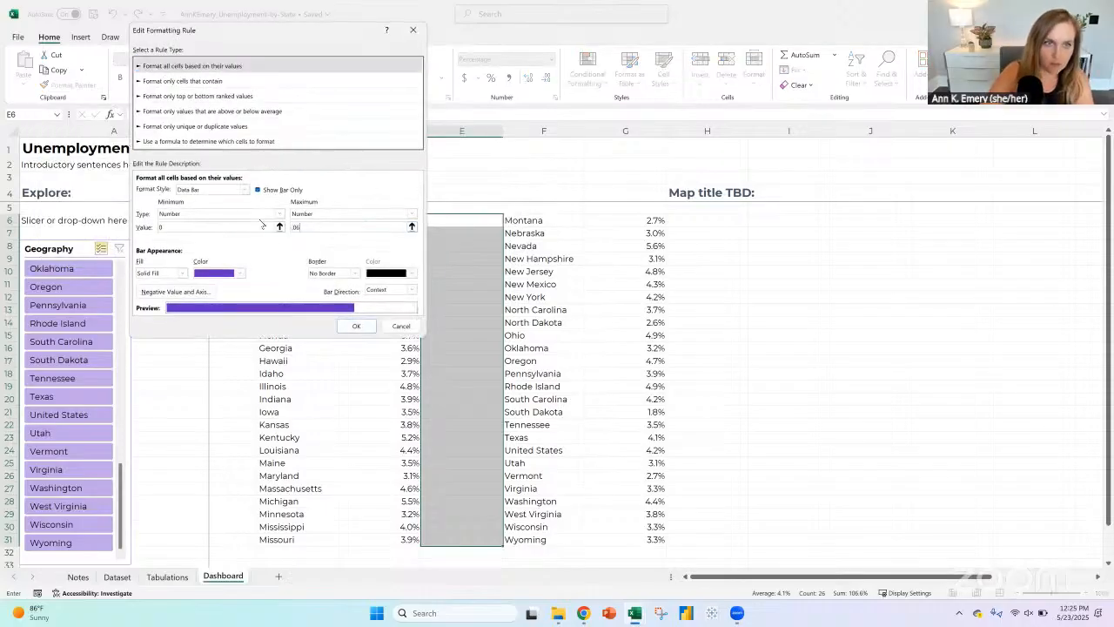
key(Return)
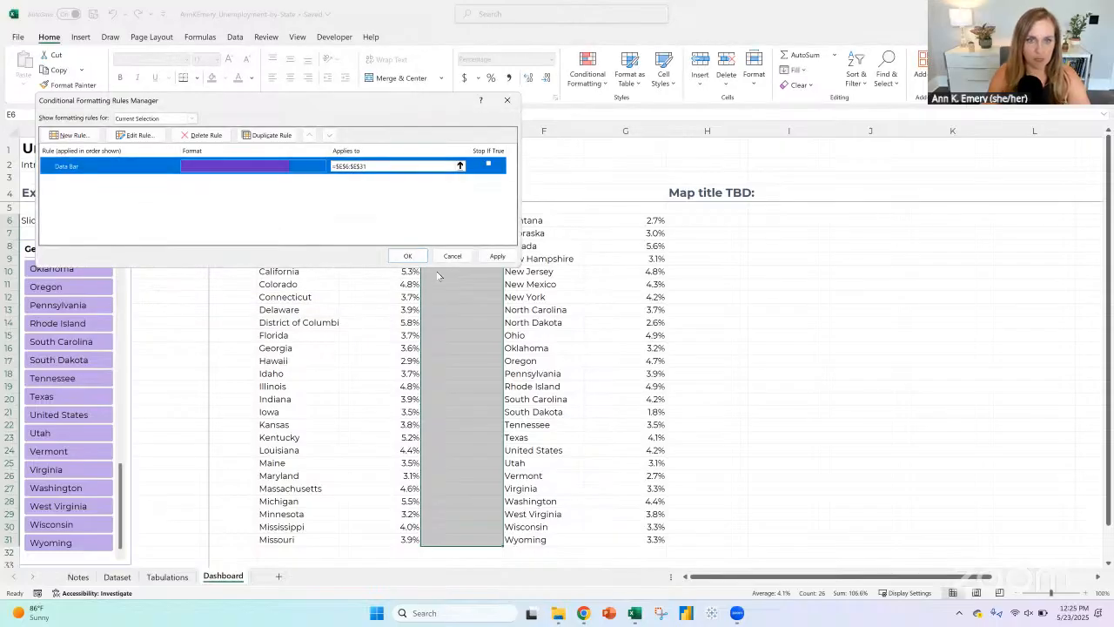
click(403, 255)
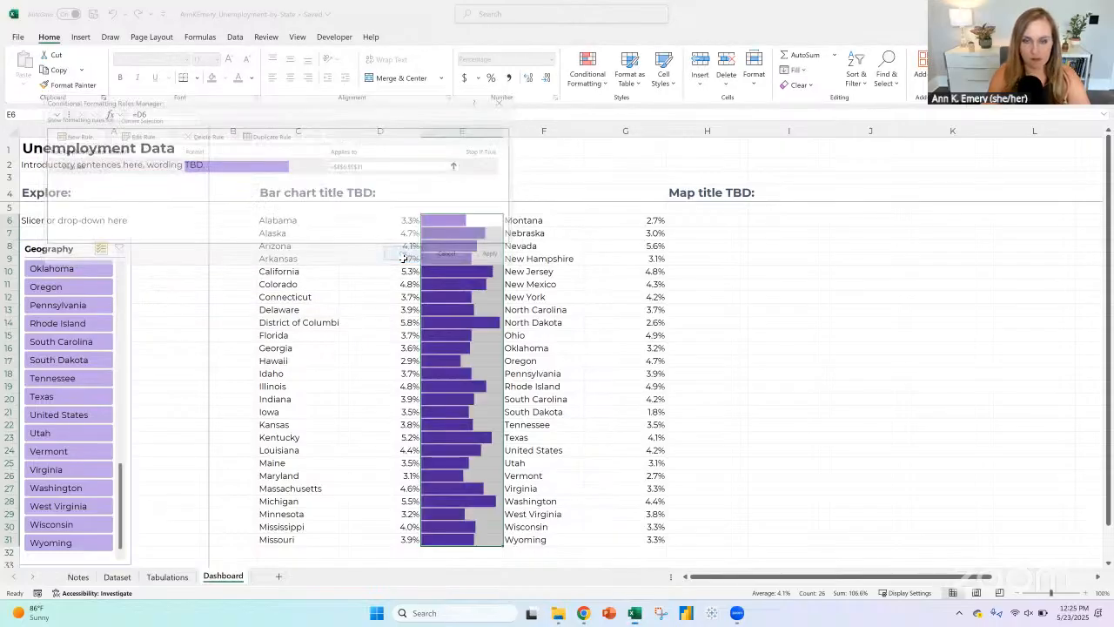
click(440, 327)
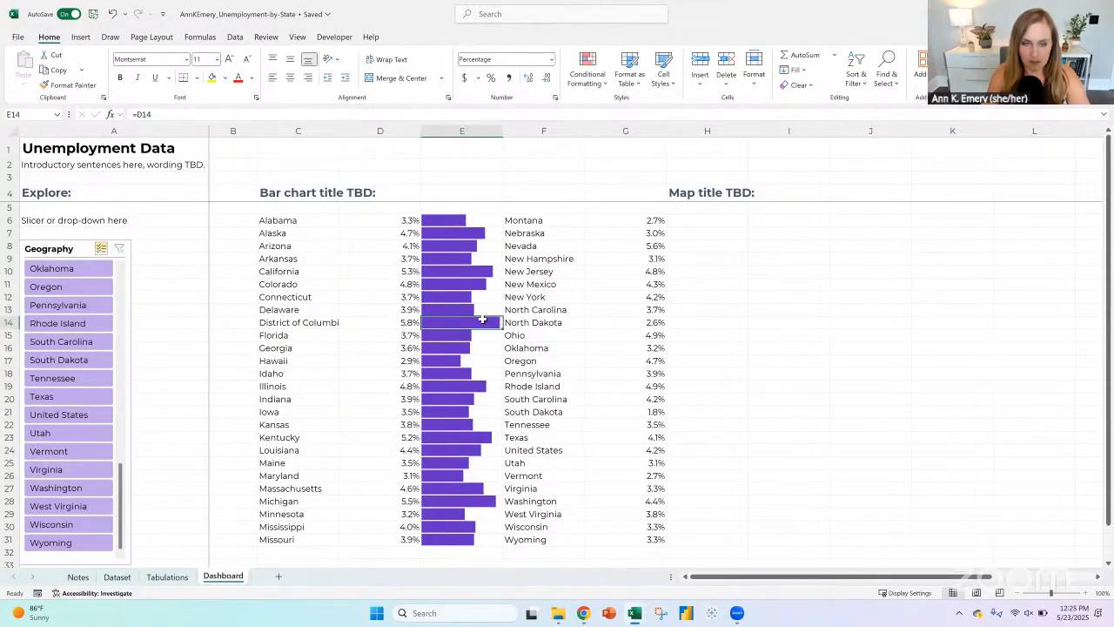
click(286, 323)
drag(419, 321, 475, 320)
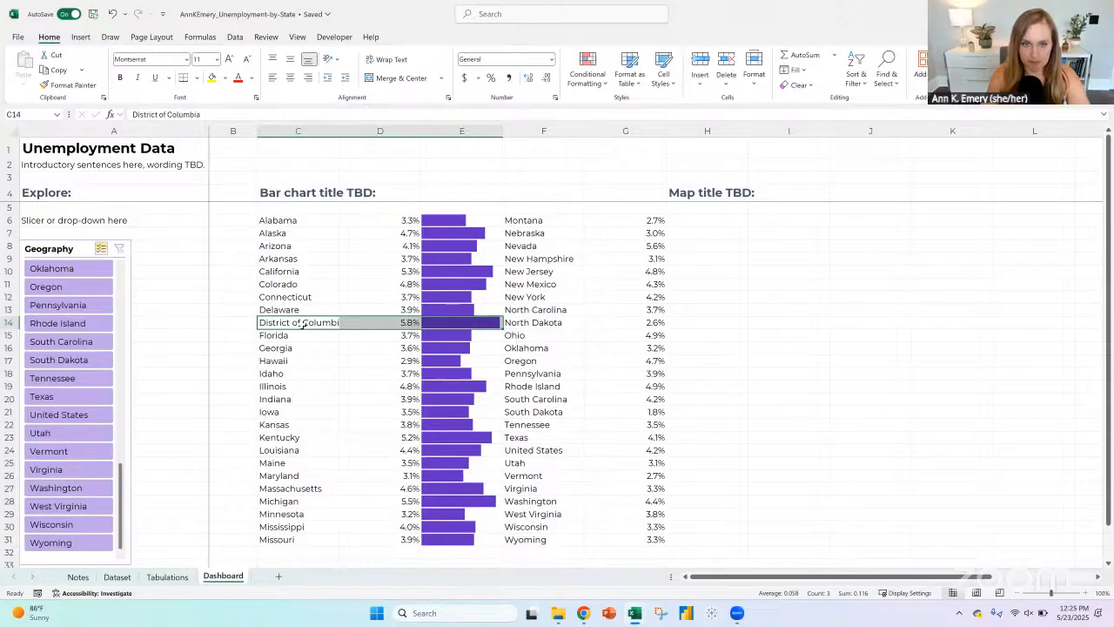
drag(310, 322, 497, 329)
Step: Copy the data bar cells E6:E31 to H6 beside the second block of states
drag(457, 220, 475, 541)
key(ctrl+c)
click(703, 221)
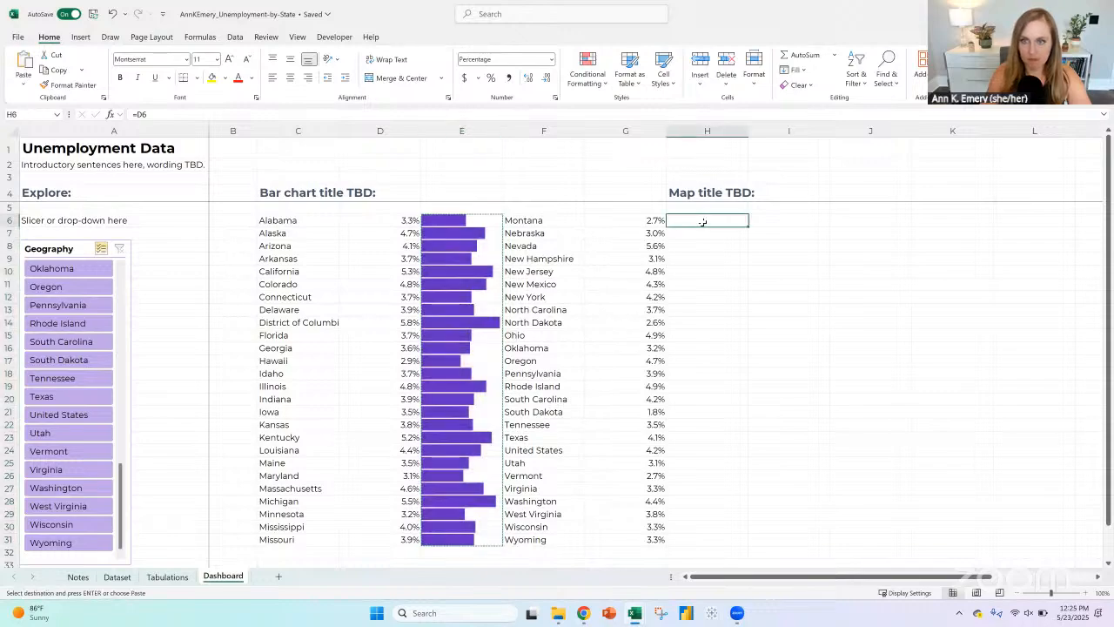
key(ctrl+v)
Step: Copy the "Map title TBD:" heading from H4 to J4 and clear H4
click(706, 191)
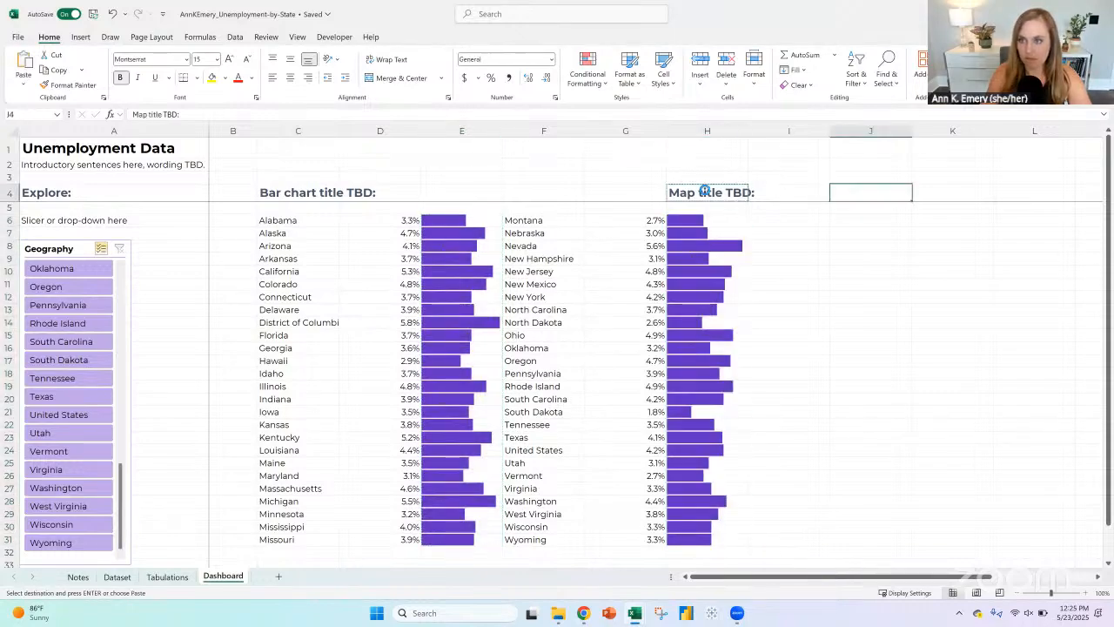
key(ctrl+v)
click(705, 191)
key(Delete)
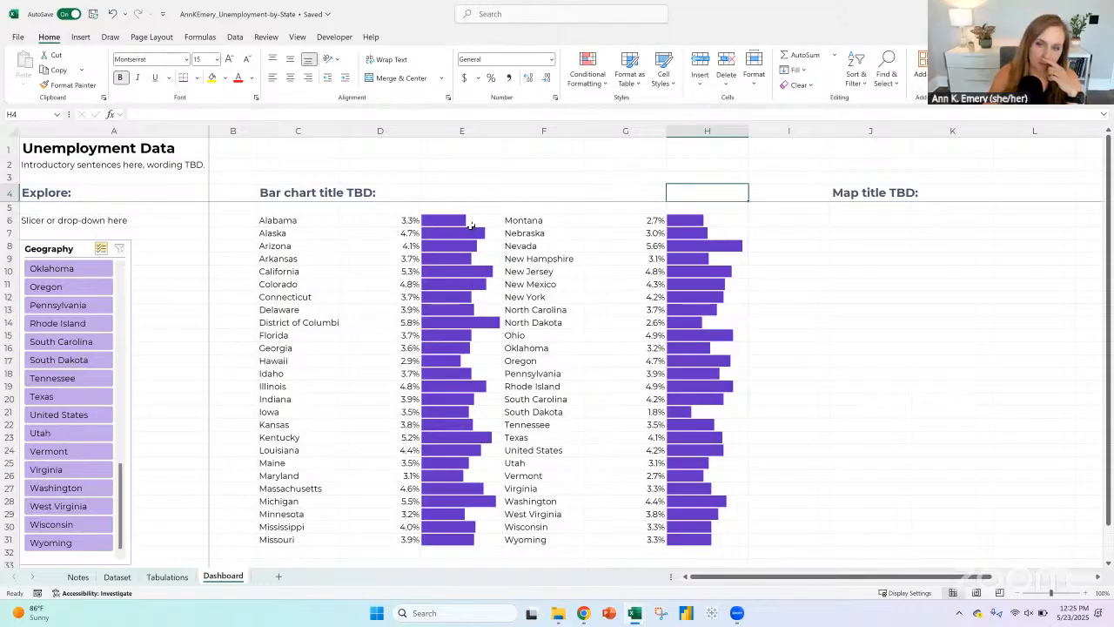
drag(468, 219, 503, 539)
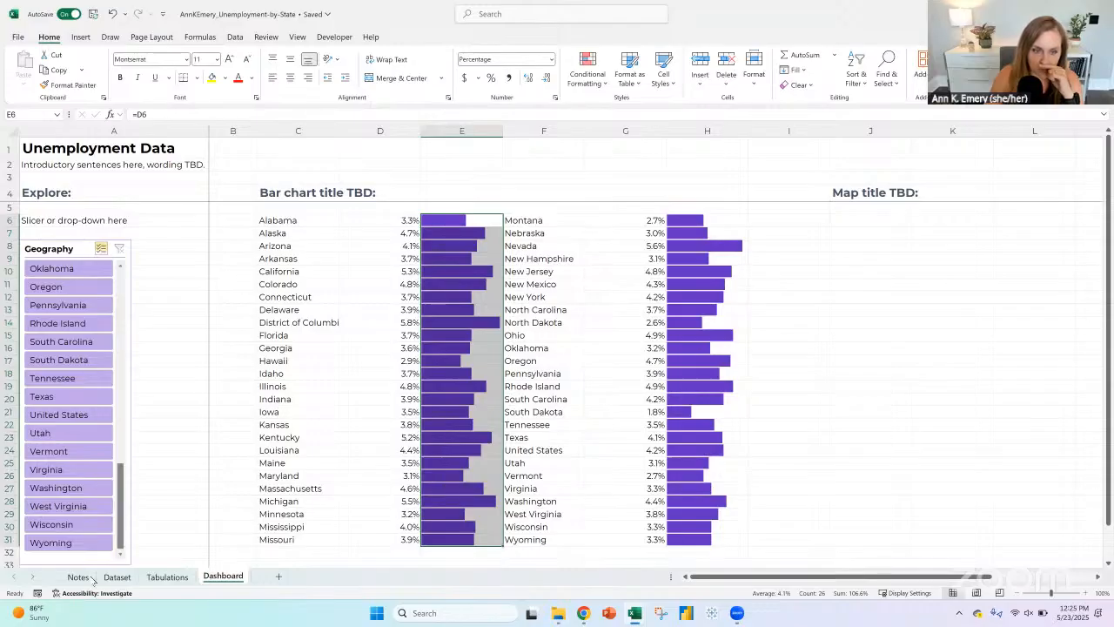
drag(290, 221, 287, 456)
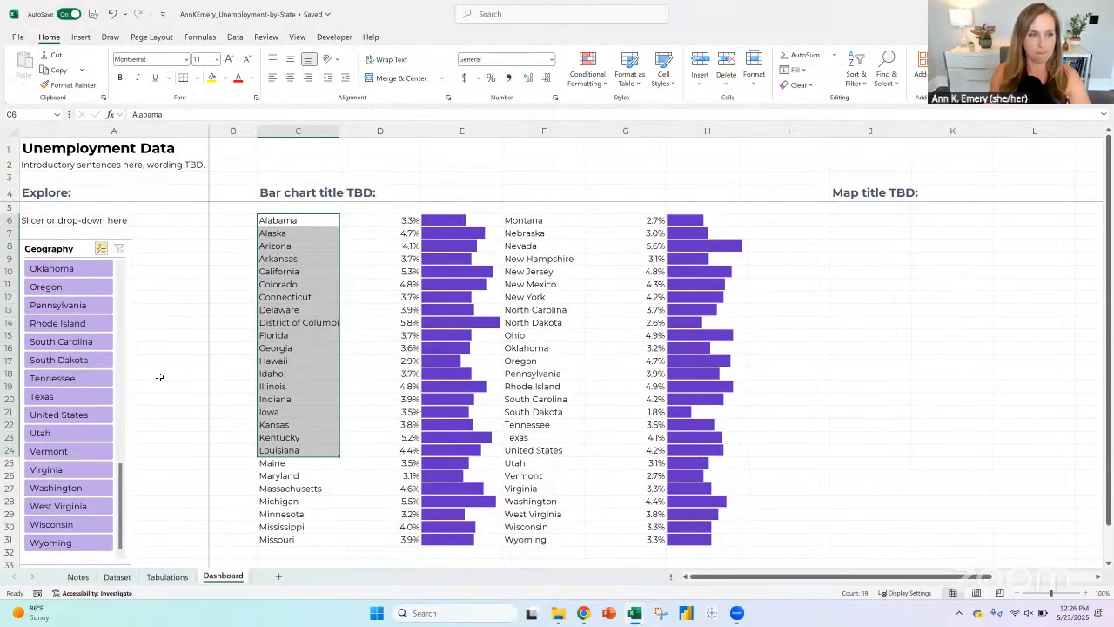
key(alt+Tab)
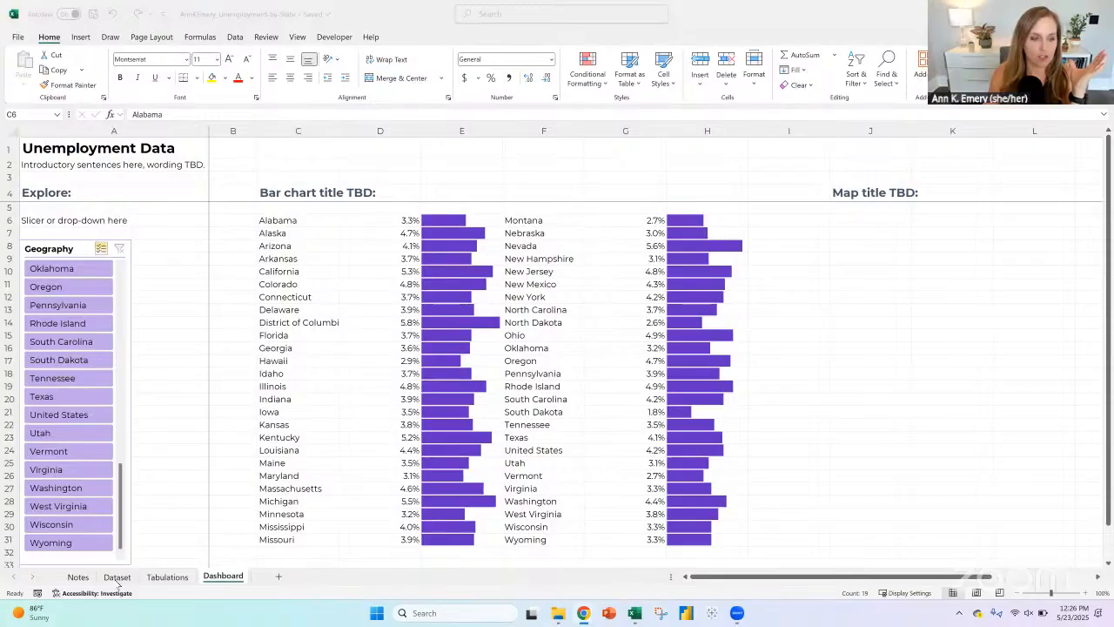
Step: Delete the bar chart beside the pivot table on the Tabulations sheet
click(117, 581)
click(118, 577)
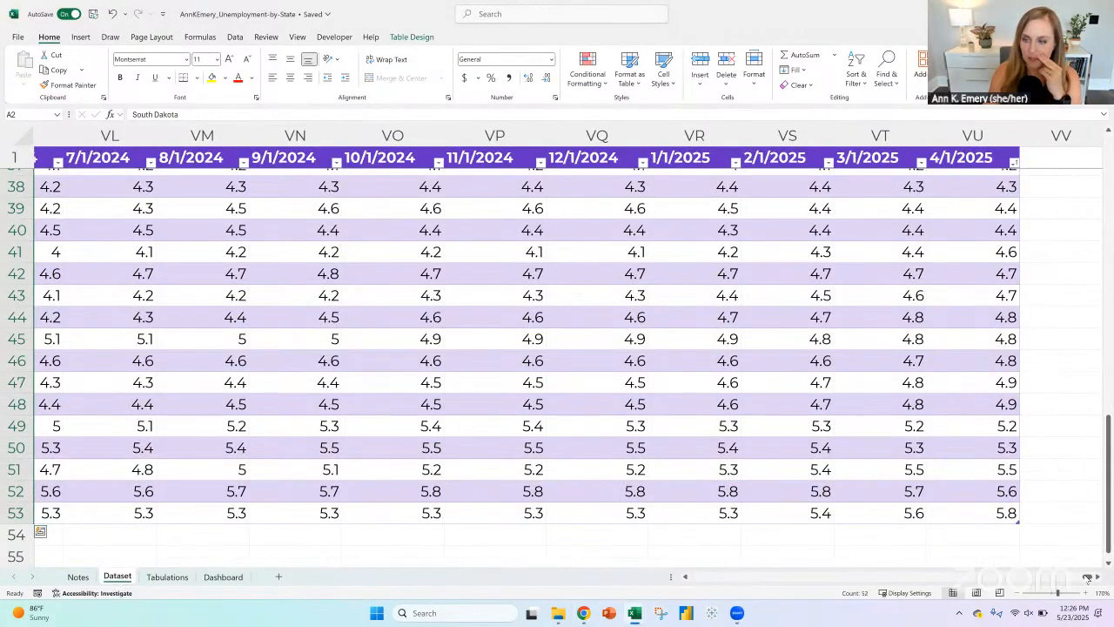
click(166, 577)
click(213, 249)
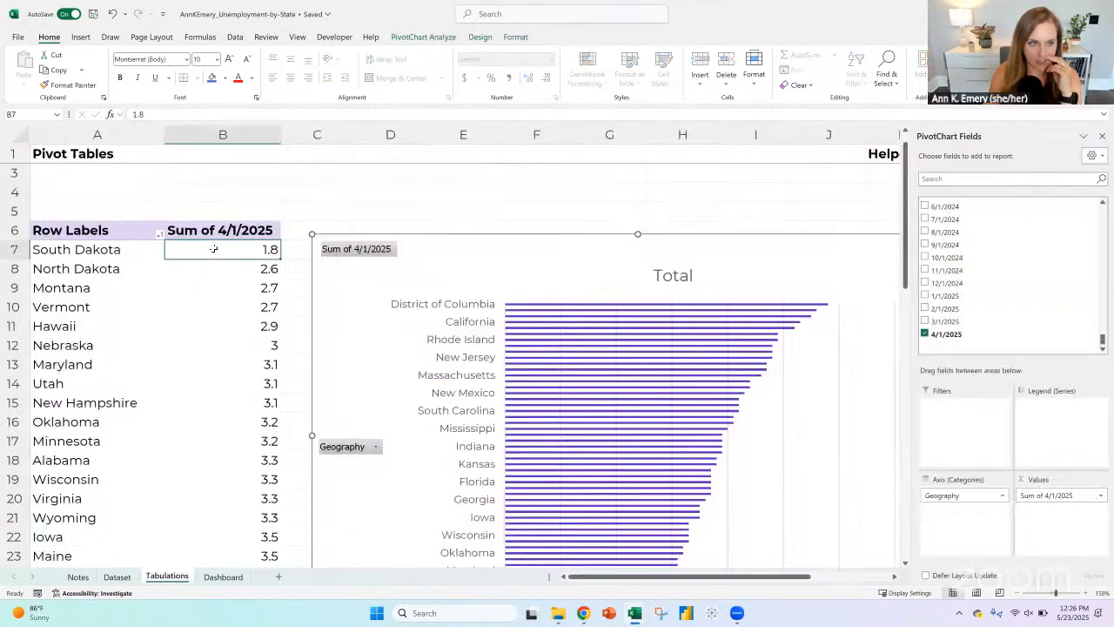
click(448, 238)
key(Delete)
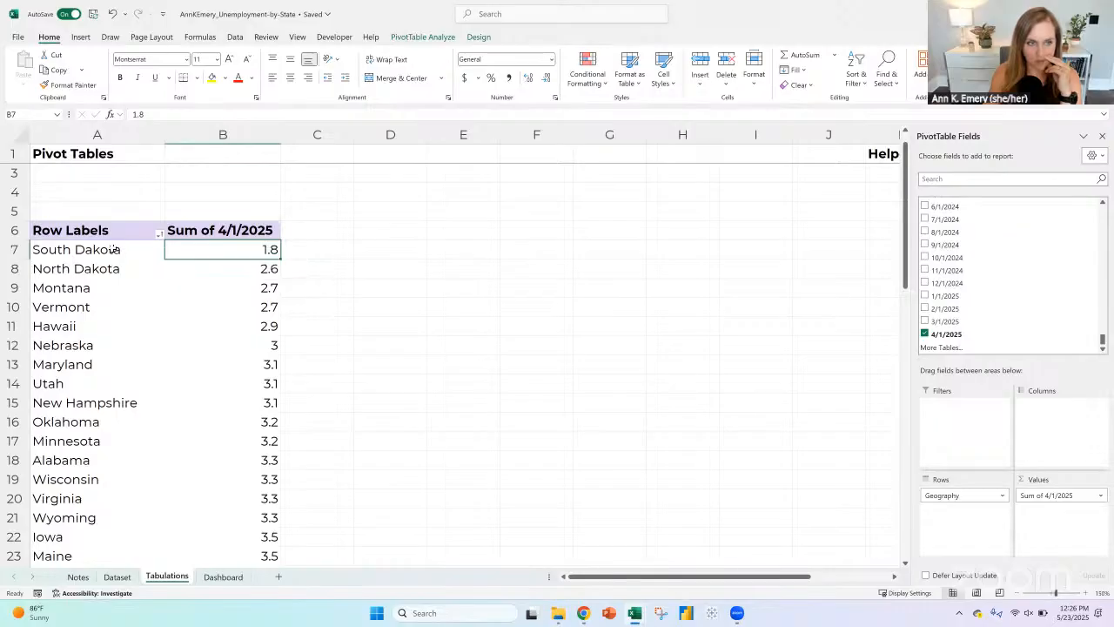
Step: Copy the pivot table's states and 4/1/2025 rates, without headers or grand total, and paste them at E7 on the Tabulations sheet
drag(114, 249, 218, 249)
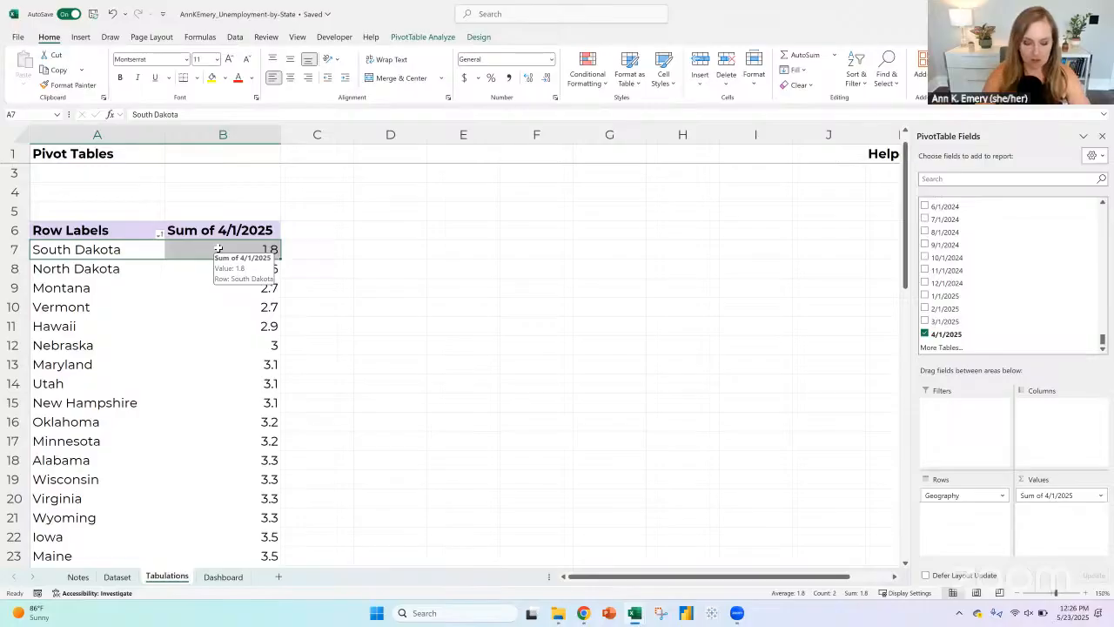
key(ctrl+shift+Down)
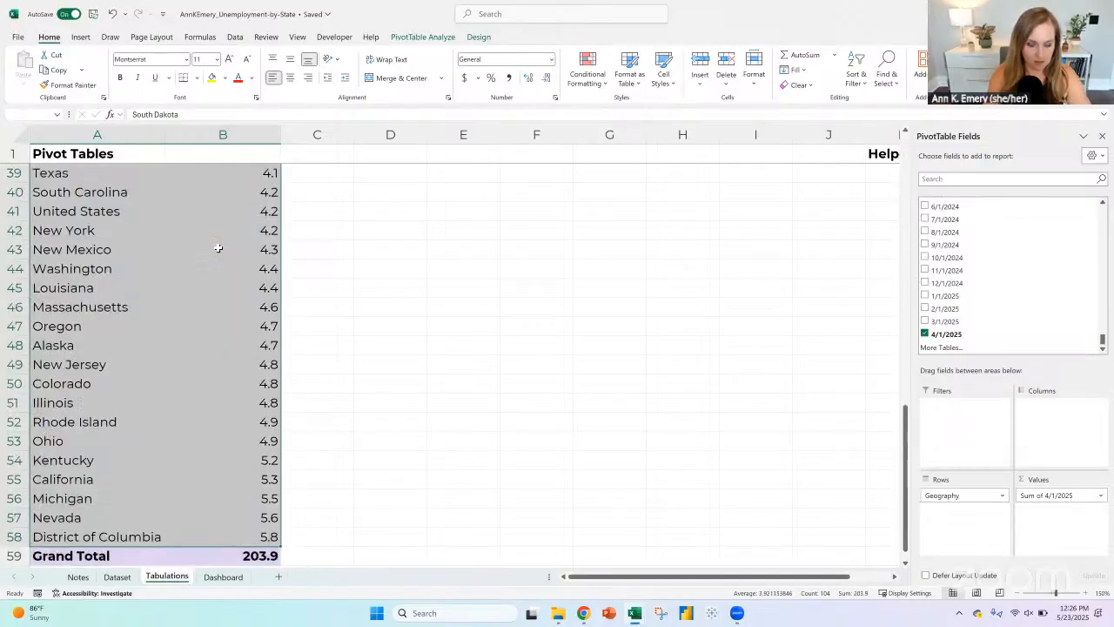
key(ctrl+c)
drag(909, 417, 908, 144)
drag(462, 262, 537, 393)
key(ctrl+v)
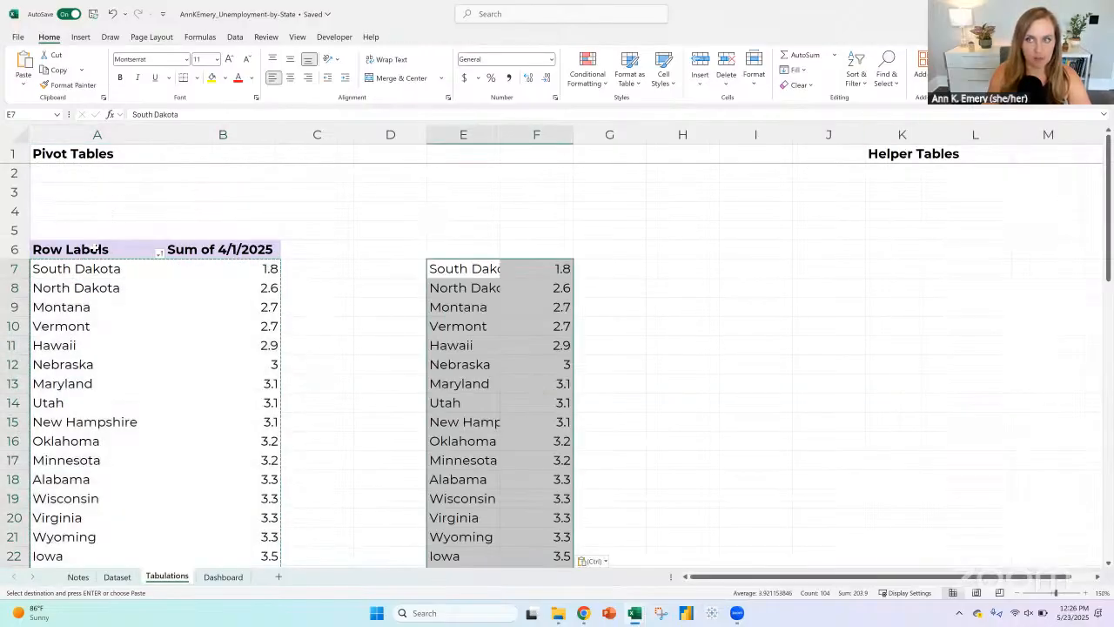
Step: Move the "Helper Tables" heading from K1 to E1 and widen column E to fit the state names
click(880, 156)
key(ctrl+c)
click(492, 156)
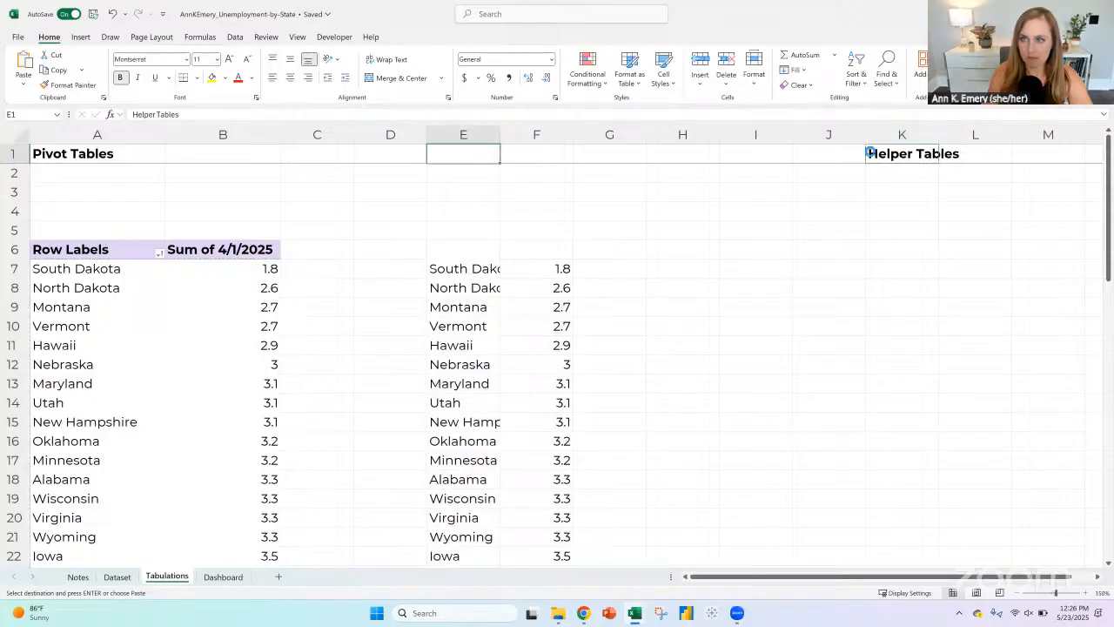
key(ctrl+v)
click(873, 153)
key(Delete)
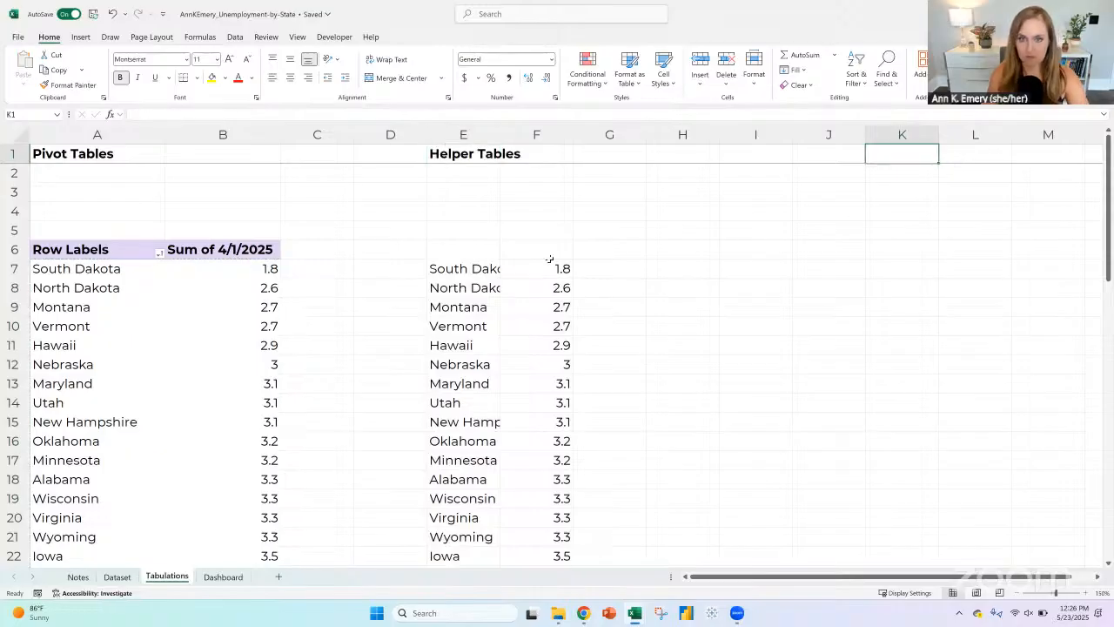
double_click(497, 133)
Step: In F7, start a VLOOKUP formula that looks up E7 in the pivot table range A7:B59
click(592, 263)
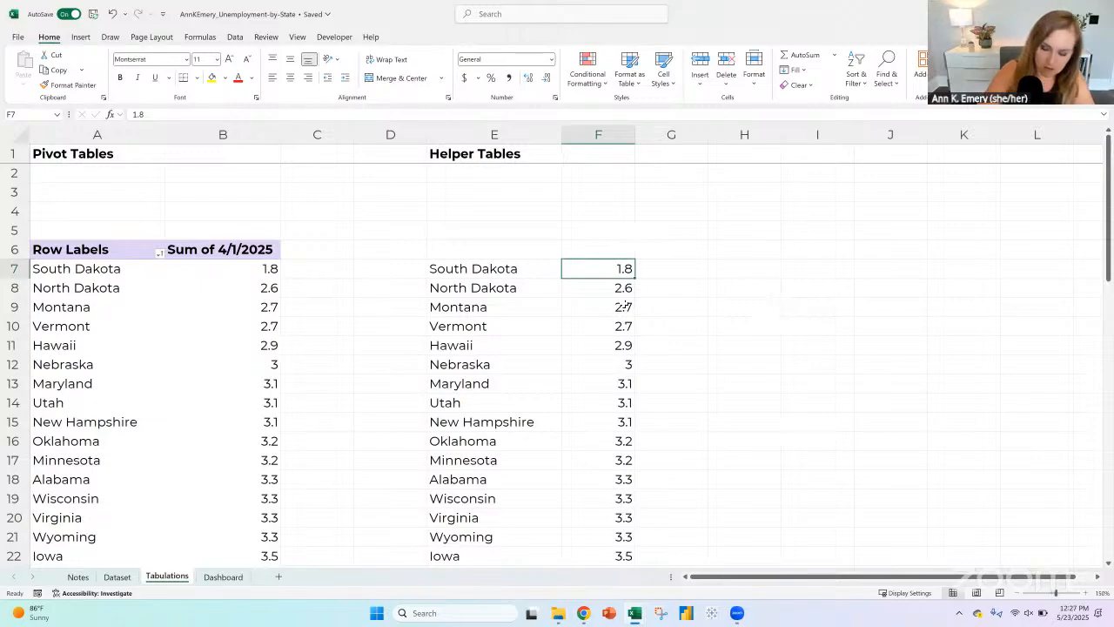
text(=vlookup)
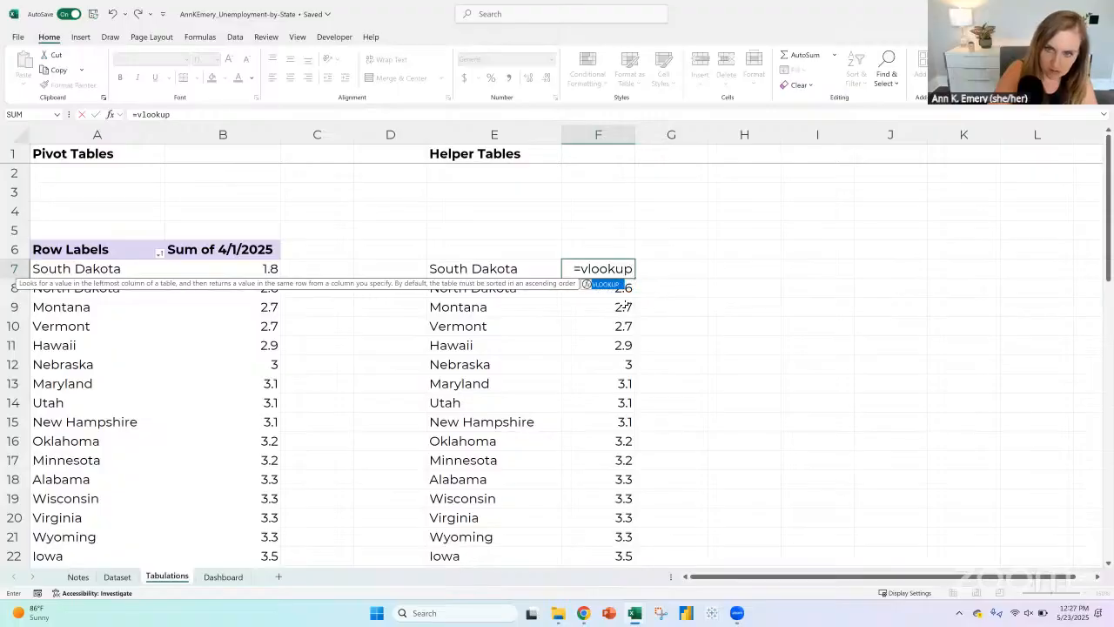
text((E7,)
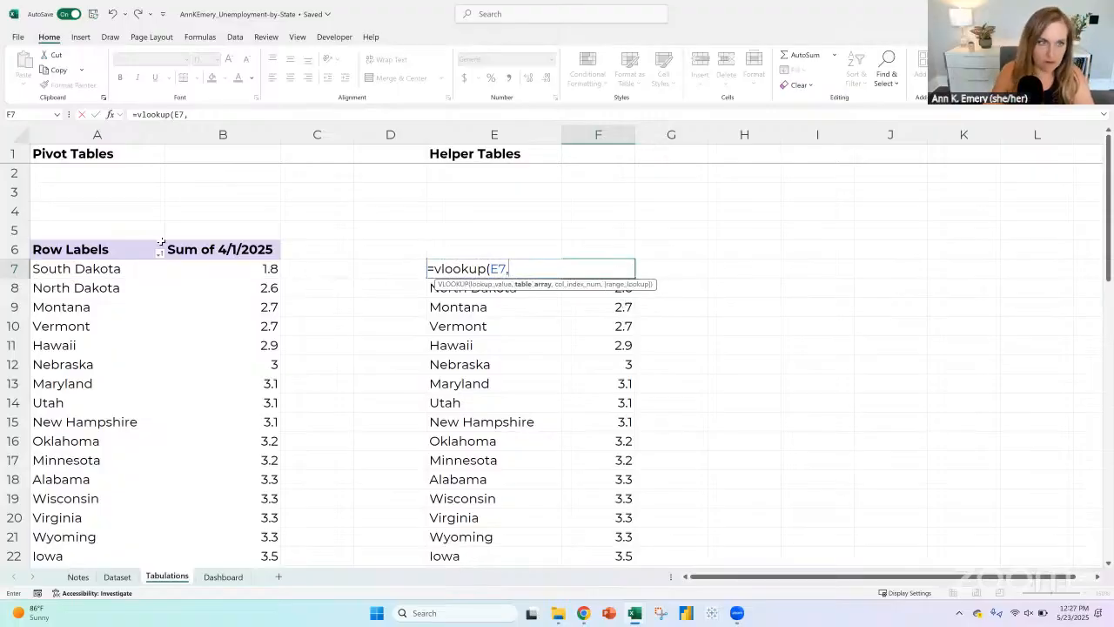
click(91, 271)
key(ctrl+shift+Right)
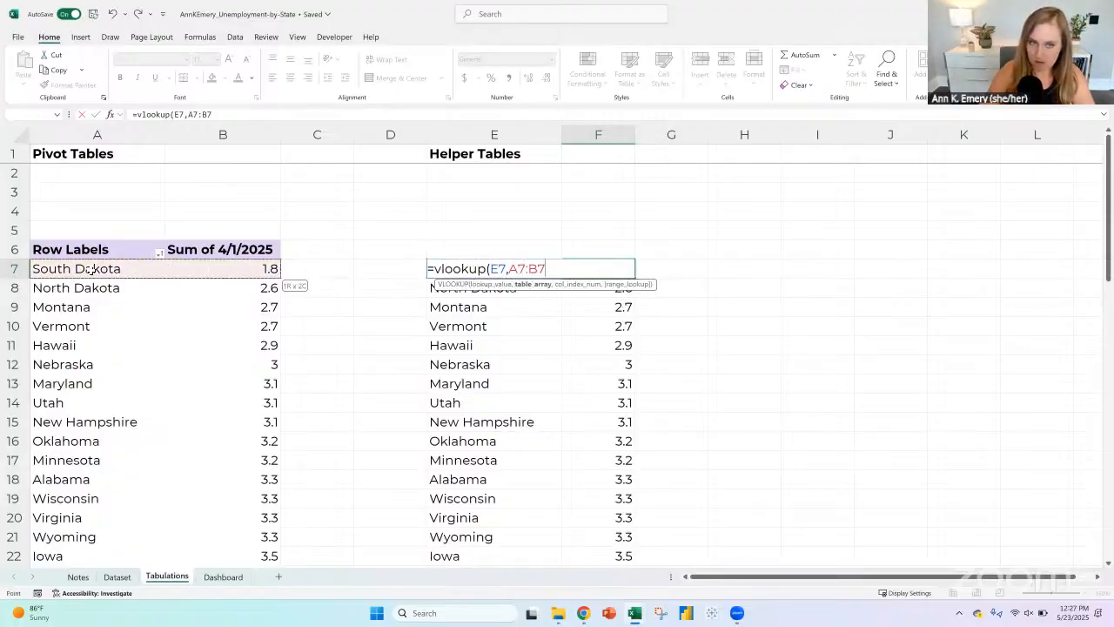
key(ctrl+shift+Down)
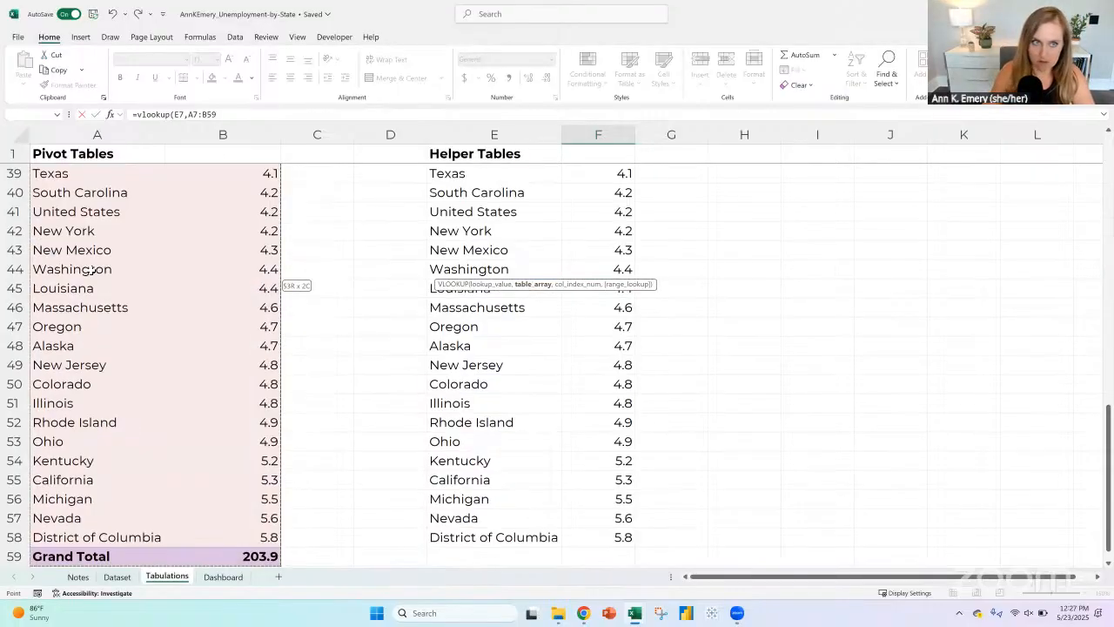
Step: Make the table range in the F7 formula absolute as $A$7:$B$59
click(187, 114)
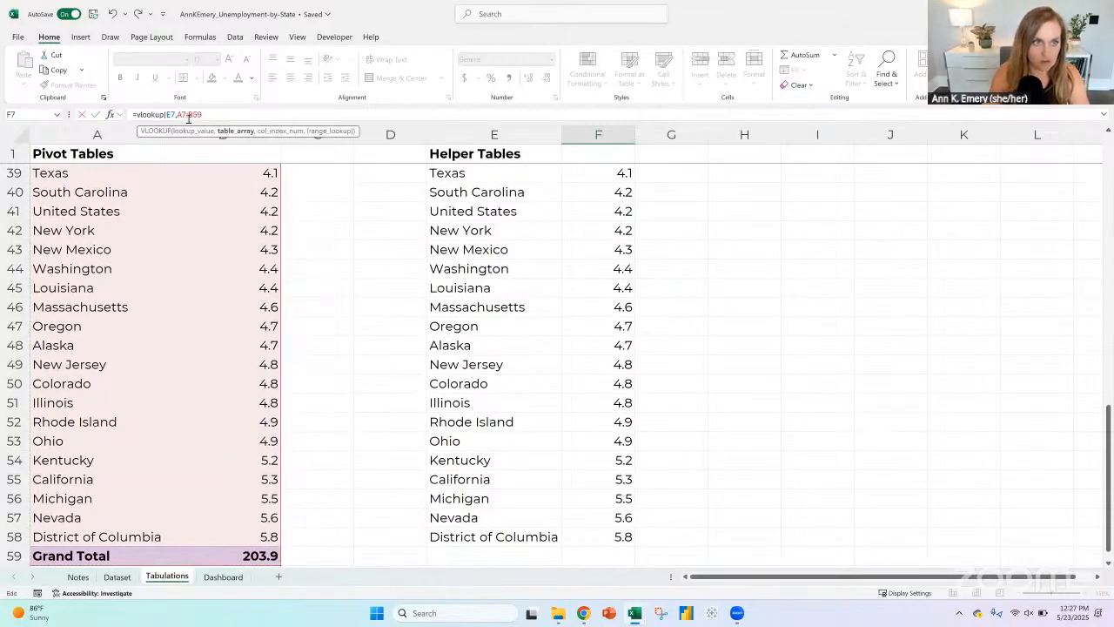
key(F4)
click(197, 115)
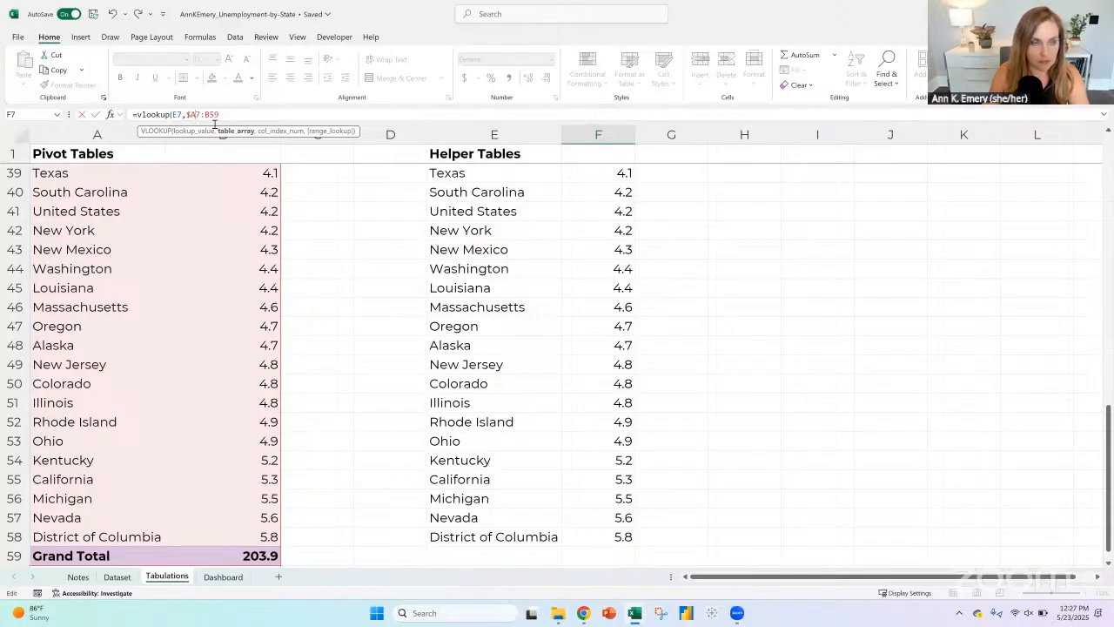
text($A$)
click(218, 113)
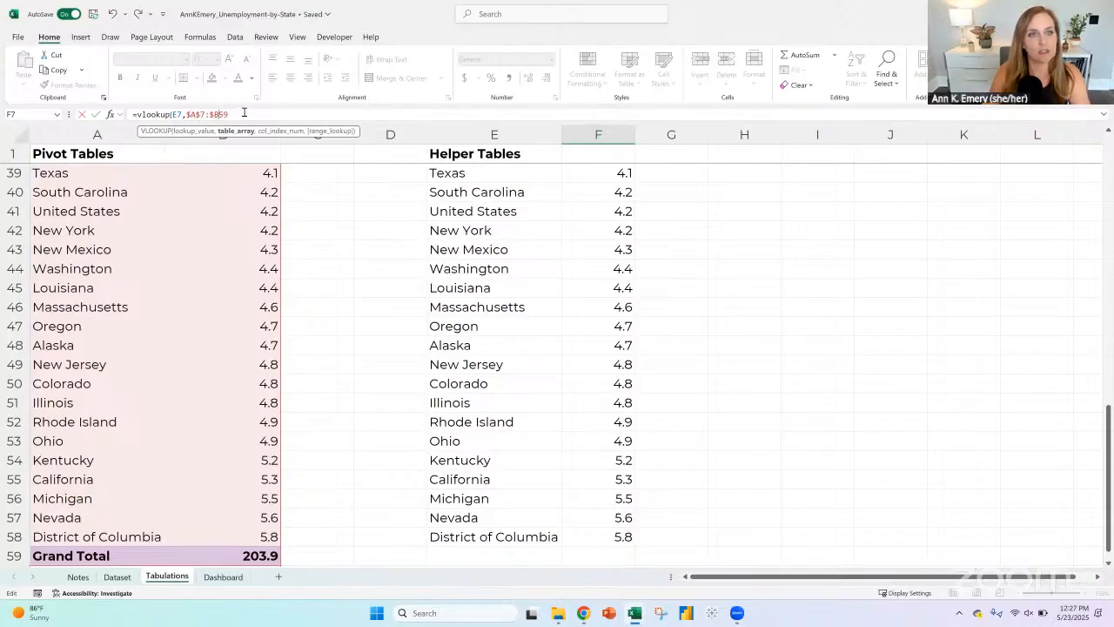
text($)
Step: Complete the F7 VLOOKUP with column index 2 and exact match FALSE, and fill it down beside all the states
click(243, 113)
text(,2)
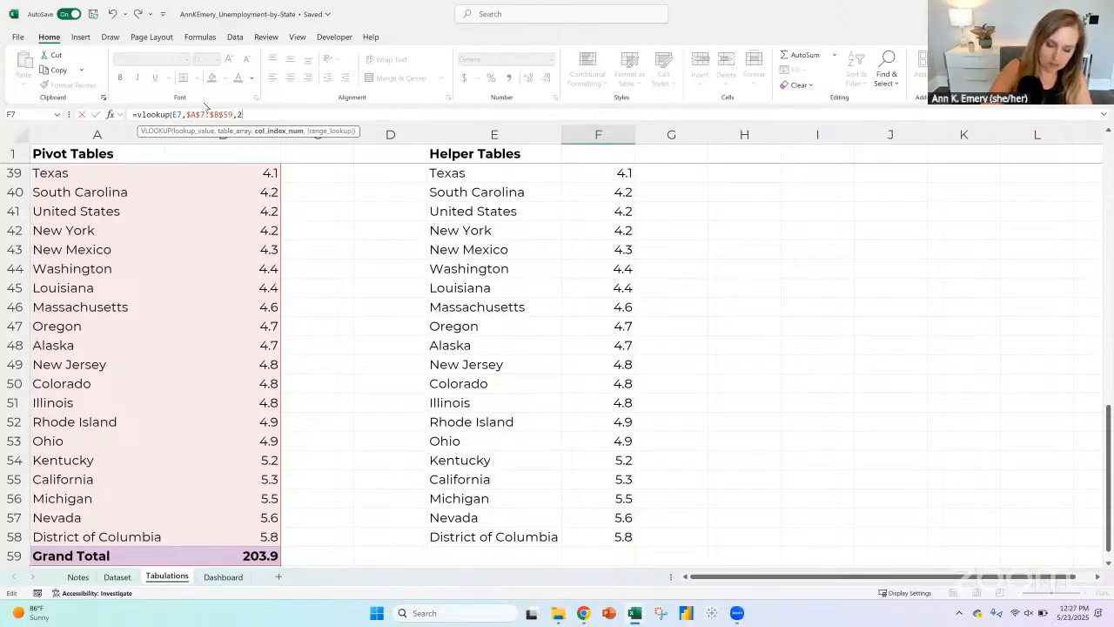
text(,false))
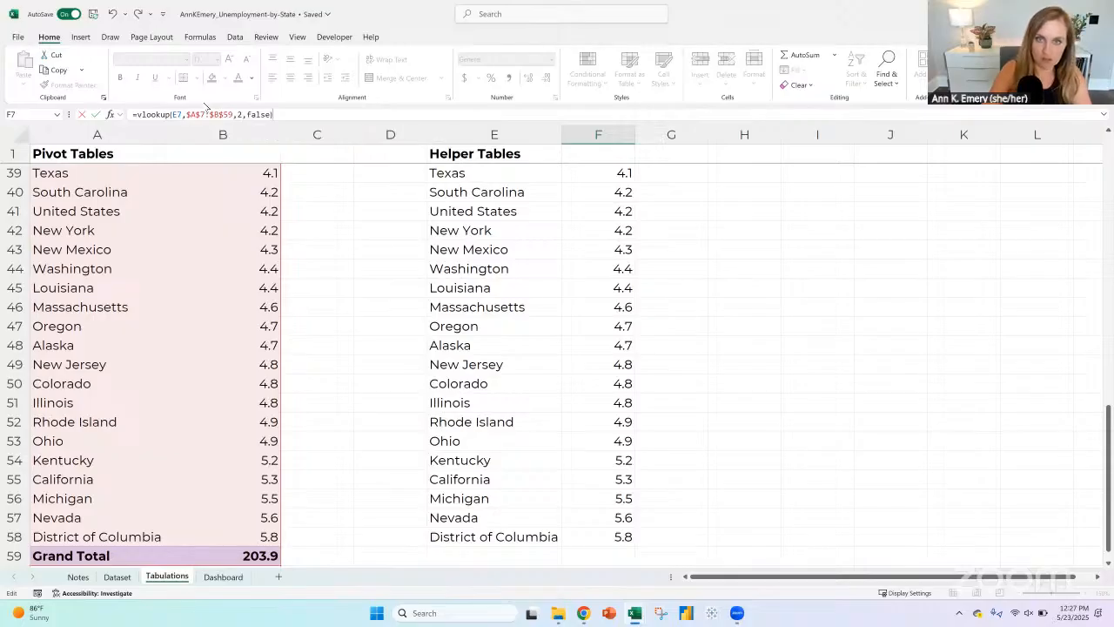
key(Return)
scroll(597, 236, up, 2)
click(625, 270)
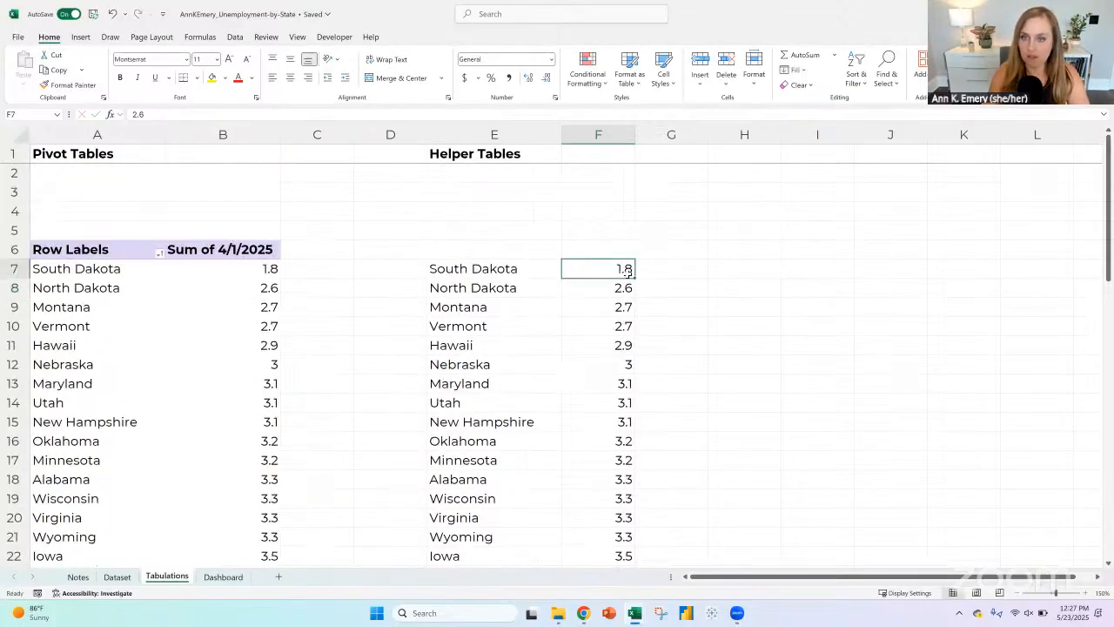
double_click(634, 277)
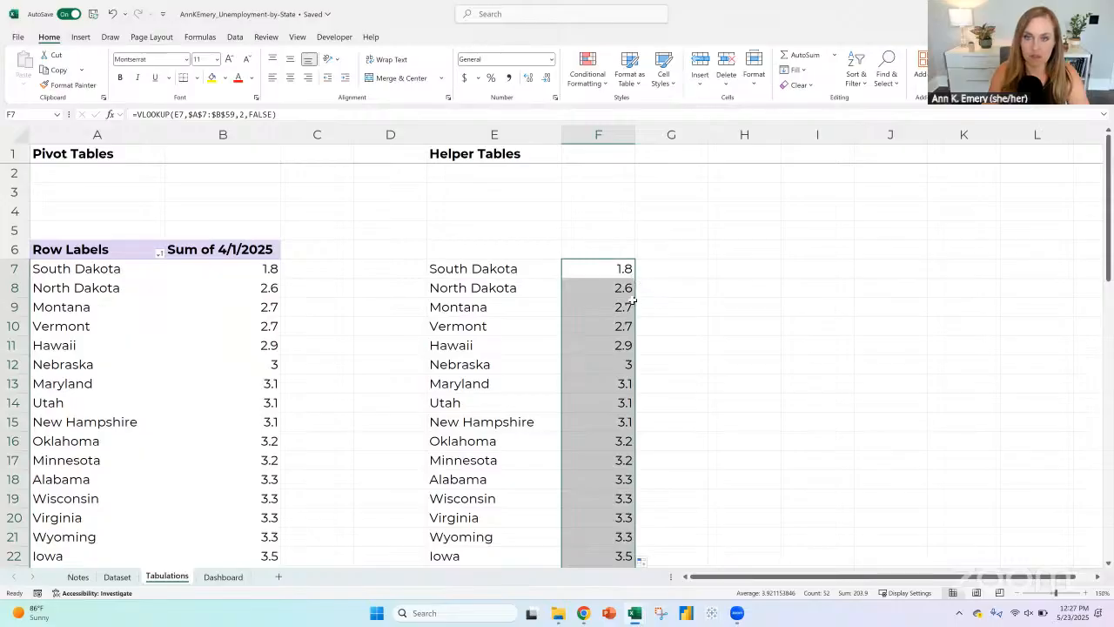
Step: Sort the pivot table by its 4/1/2025 rates from largest to smallest
click(485, 270)
click(610, 268)
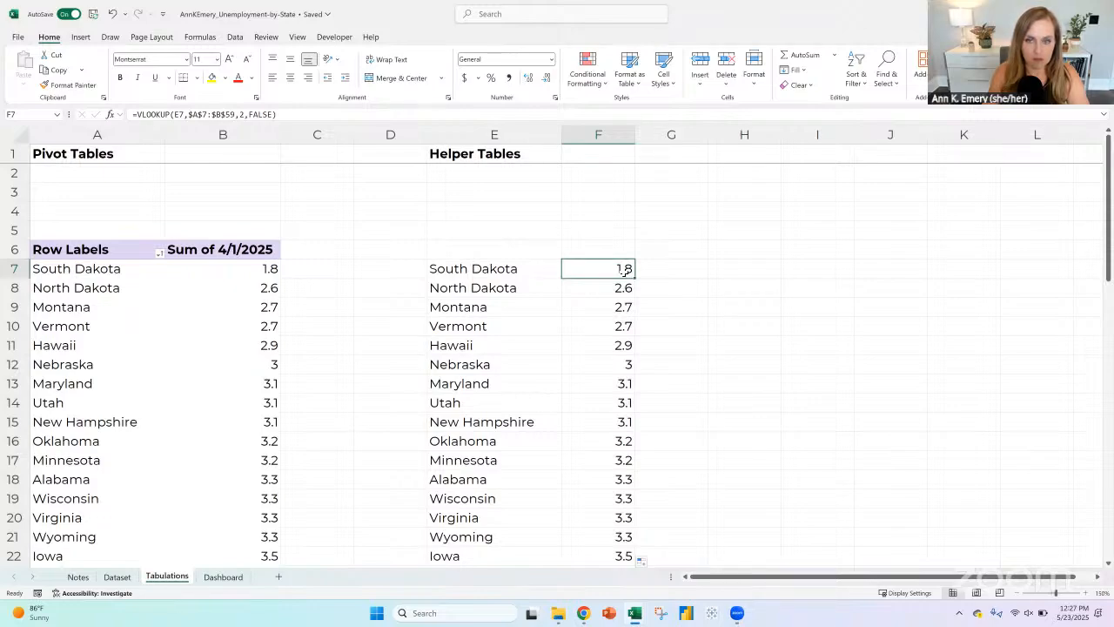
click(270, 271)
right_click(269, 271)
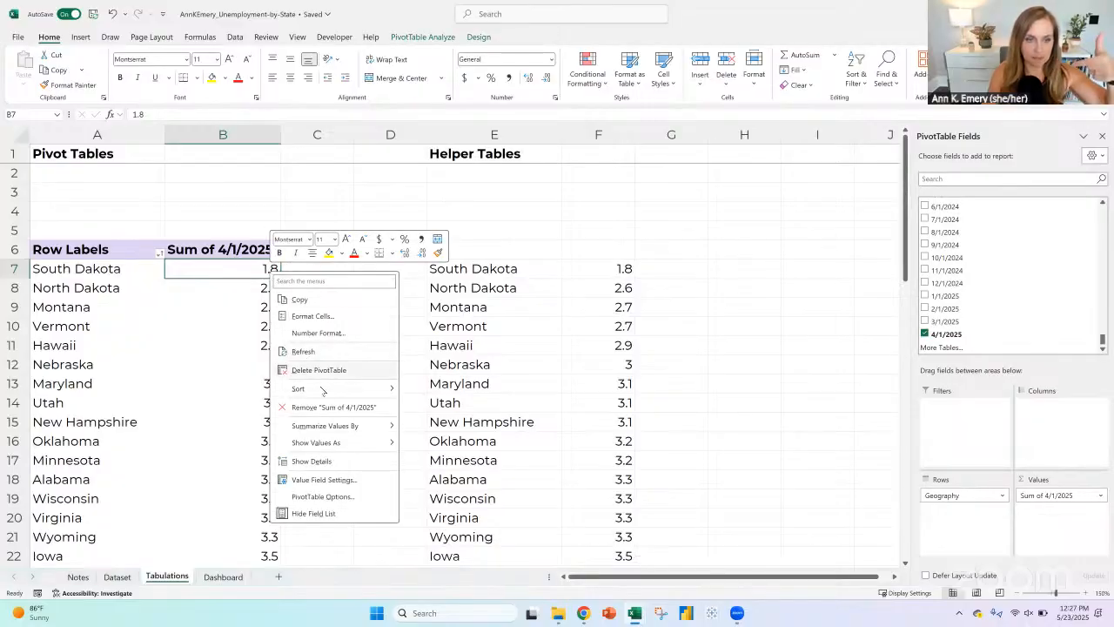
mouse_move(320, 390)
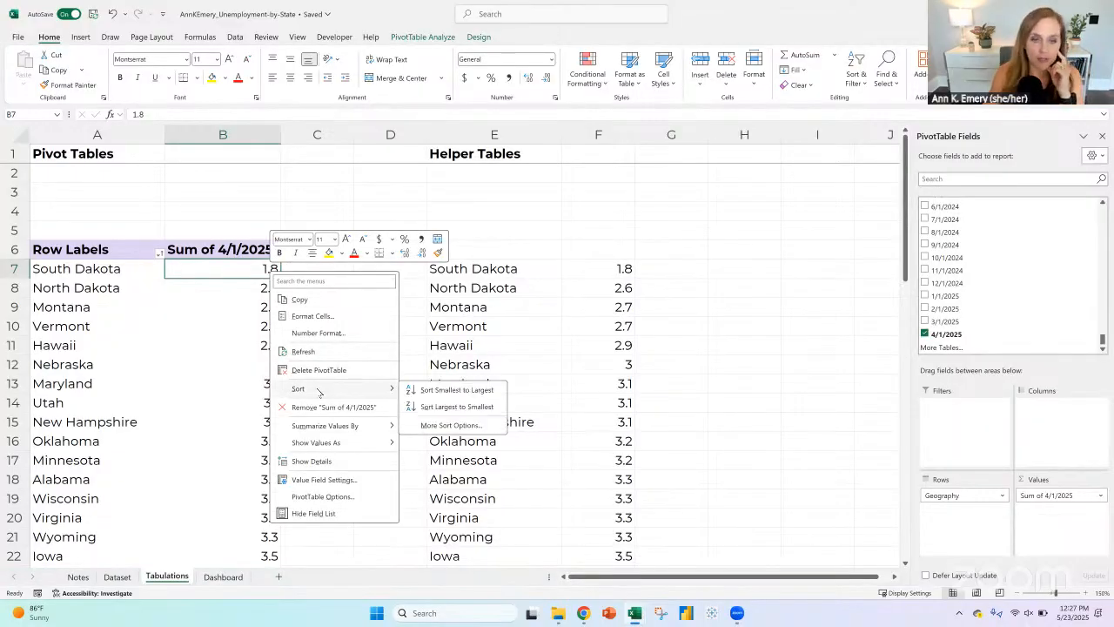
click(441, 406)
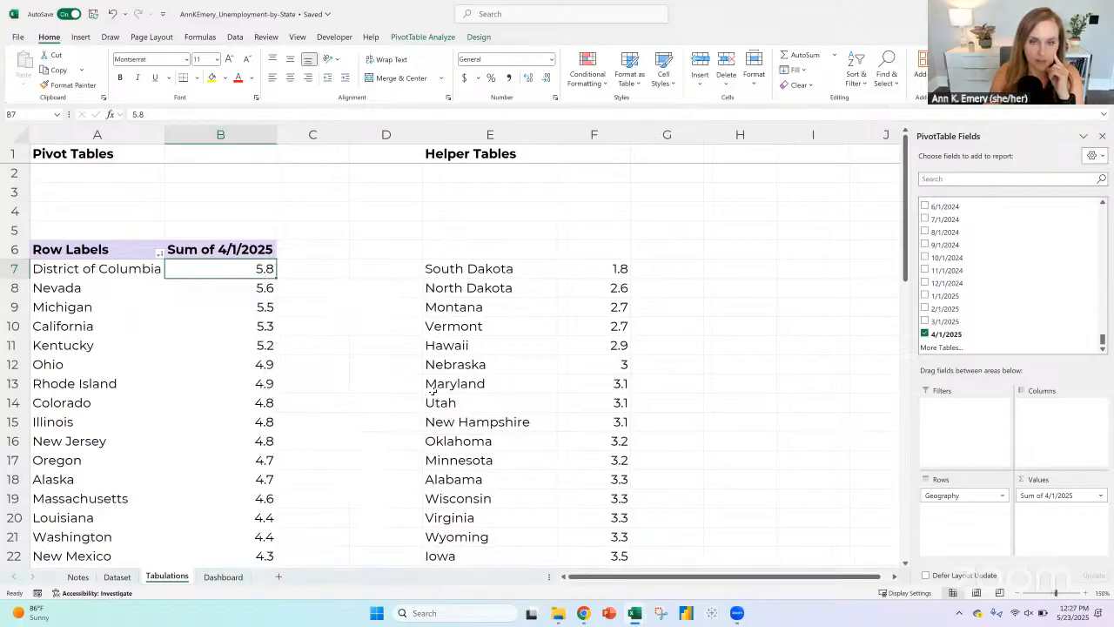
Step: Copy the sorted state names from the pivot table, without the grand total, and paste them over the helper table's states at E7
click(104, 274)
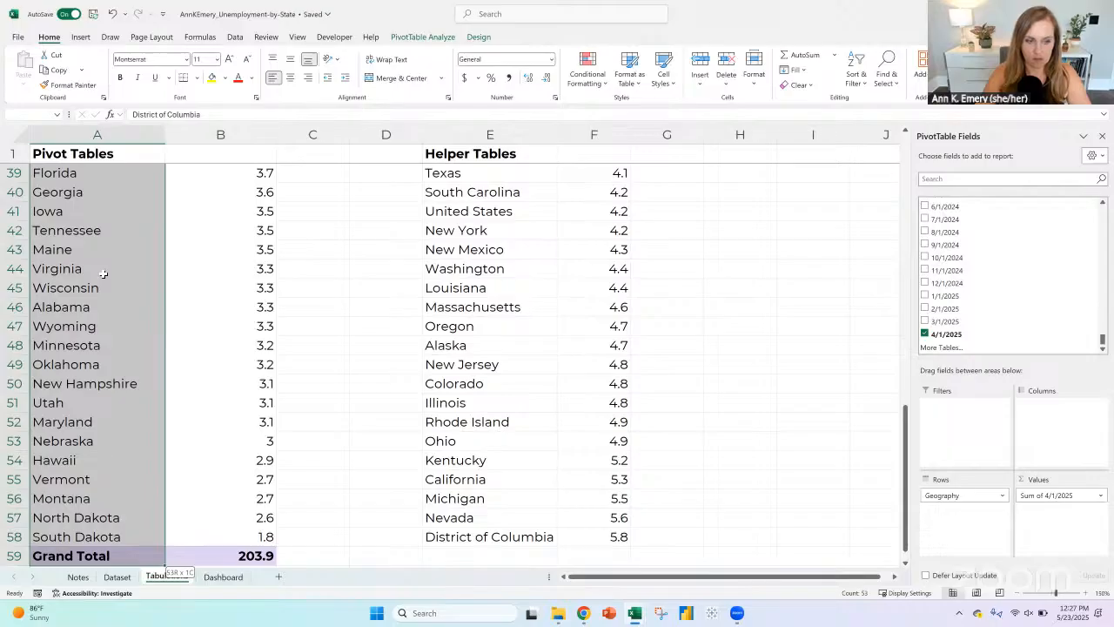
key(ctrl+c)
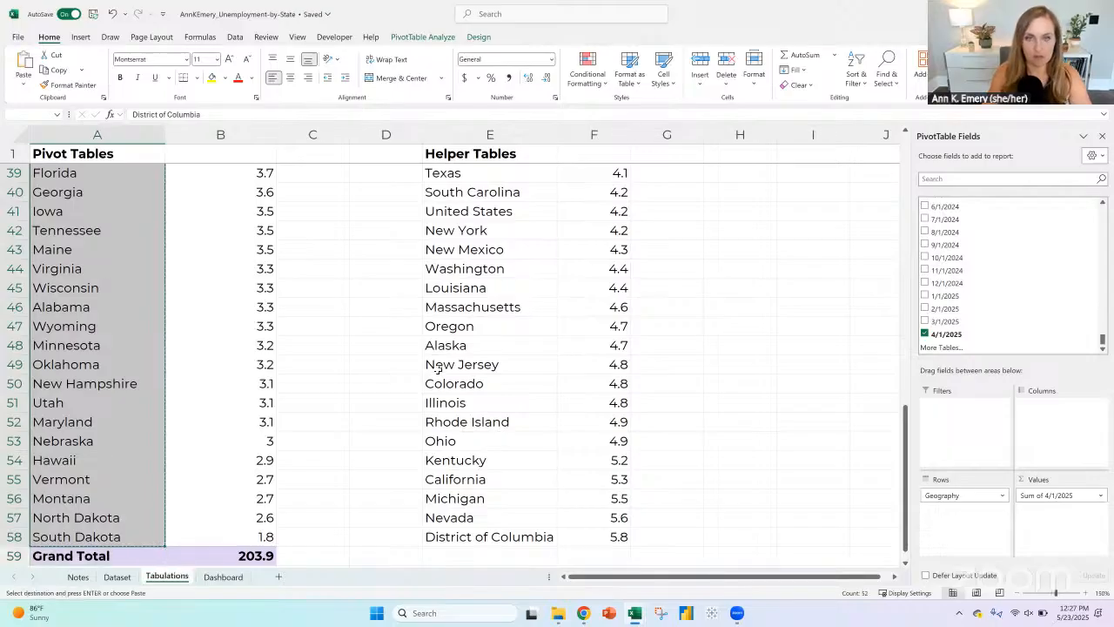
scroll(435, 372, up, 12)
click(462, 269)
key(ctrl+v)
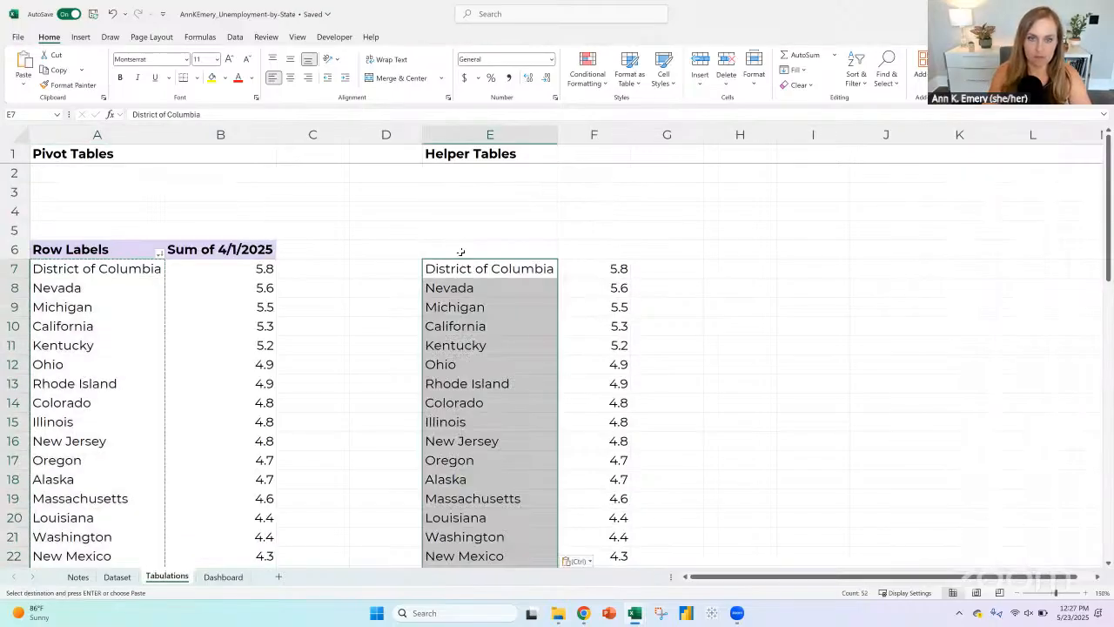
Step: Add the bold headers "State" in E6 and "April 2025:" in F6 above the helper table
click(427, 252)
text(State)
key(Tab)
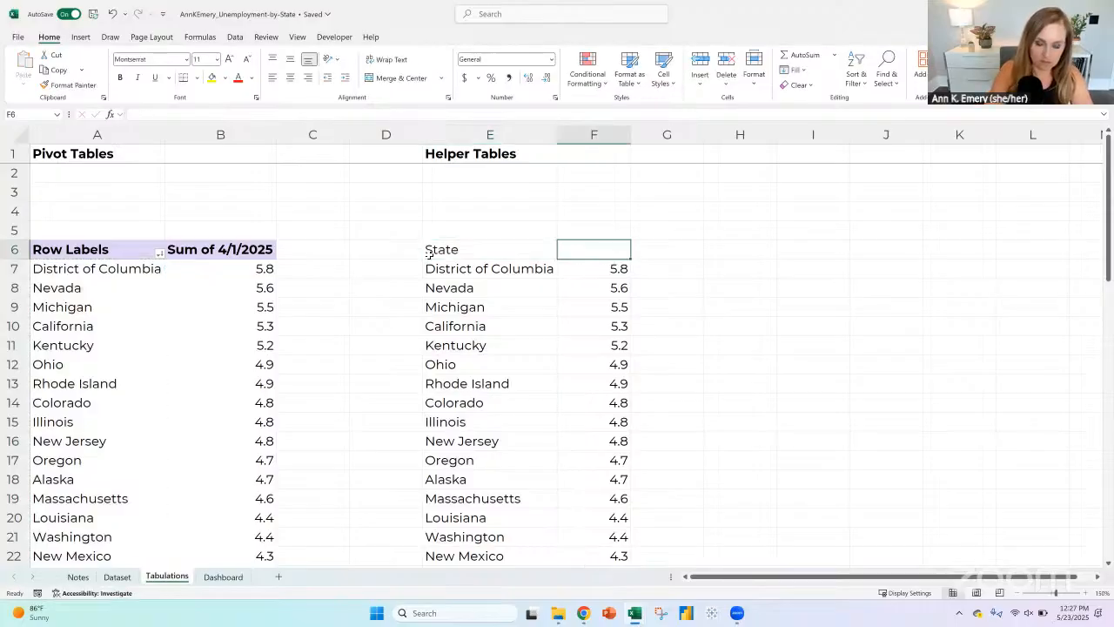
text(April 2025:)
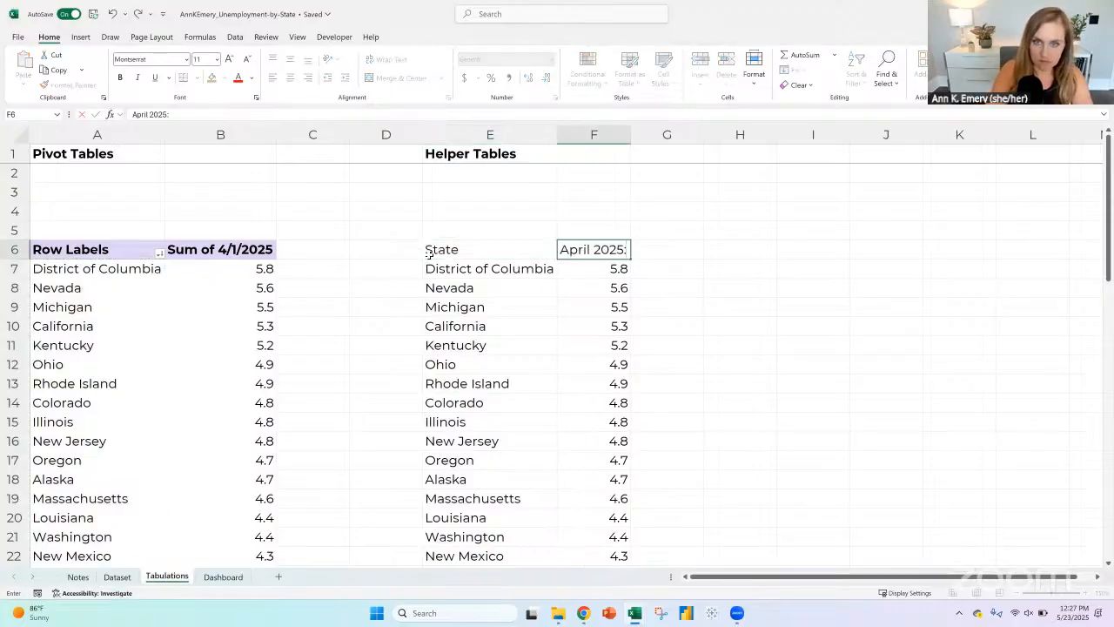
key(Return)
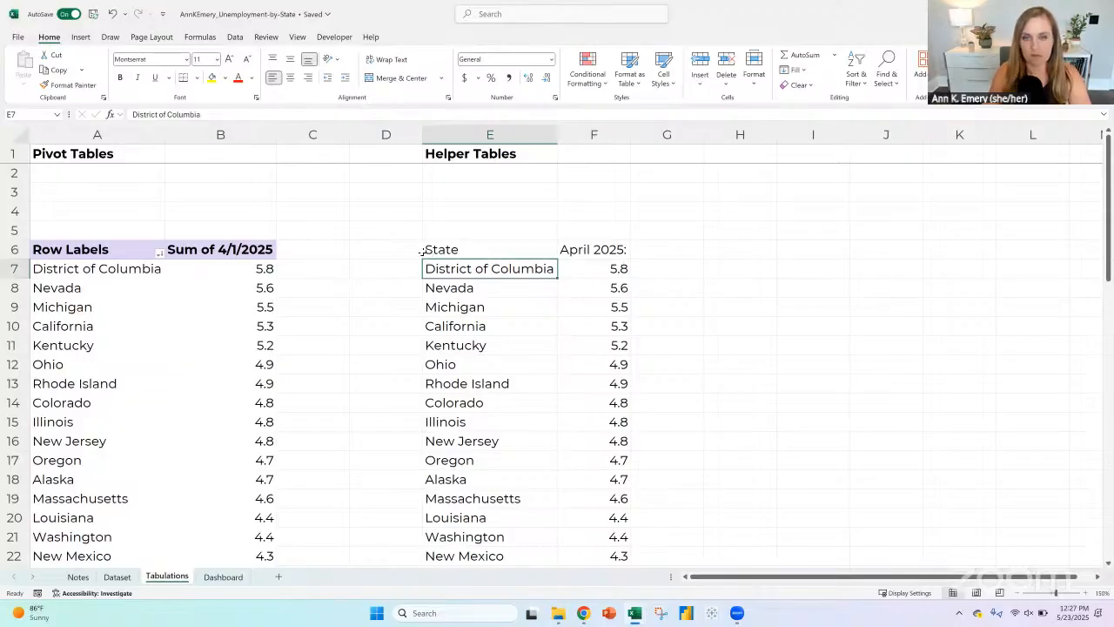
drag(424, 252, 600, 251)
key(ctrl+b)
click(608, 268)
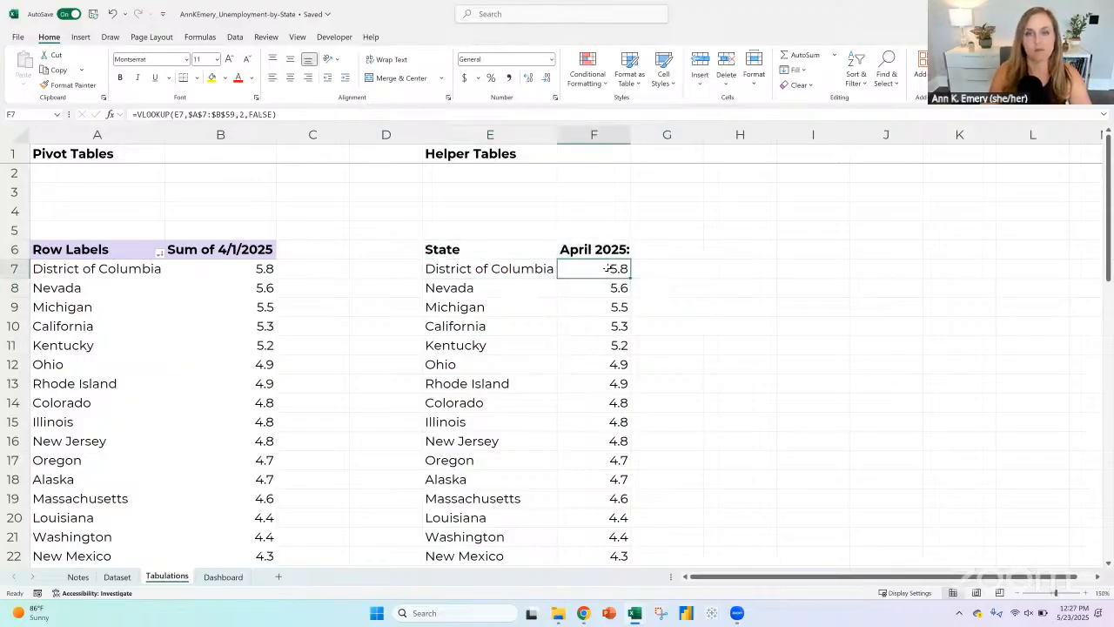
click(514, 269)
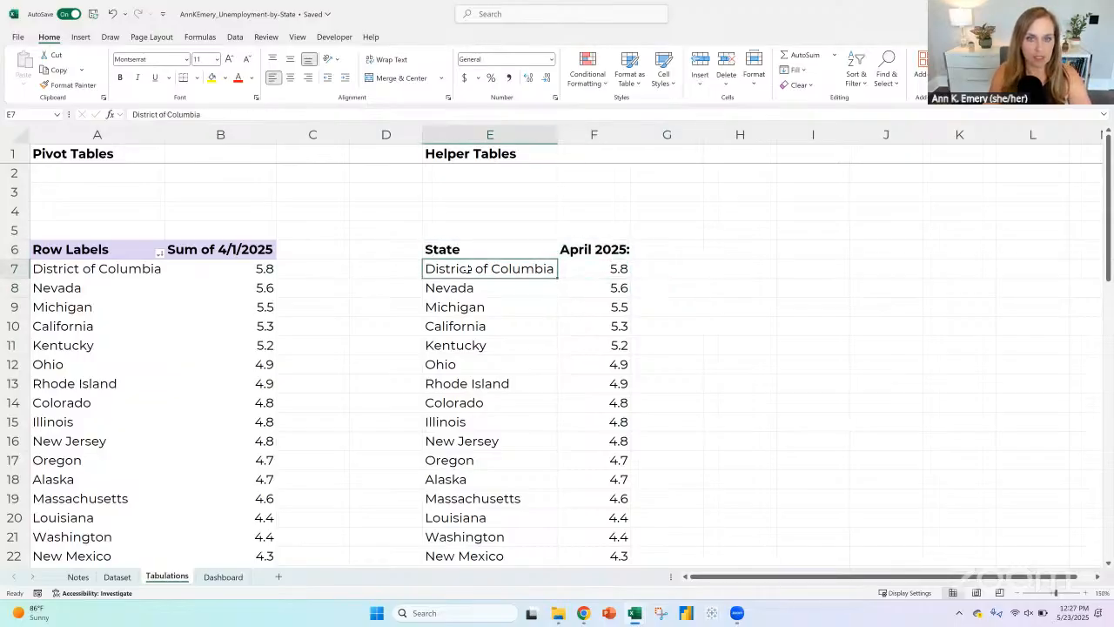
click(474, 304)
click(477, 272)
key(Down)
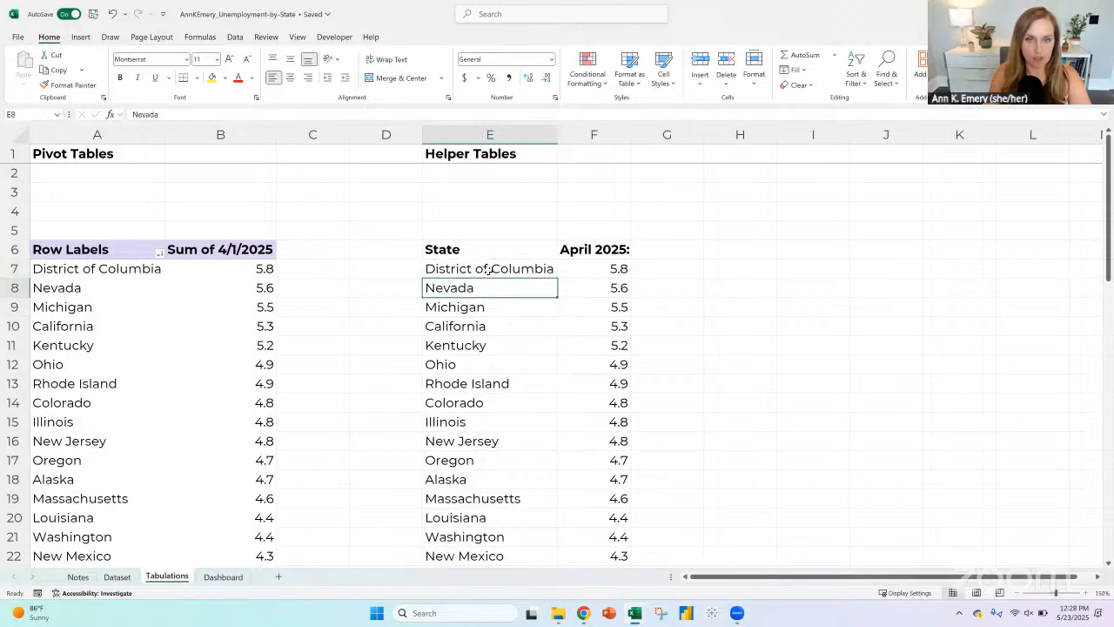
click(488, 271)
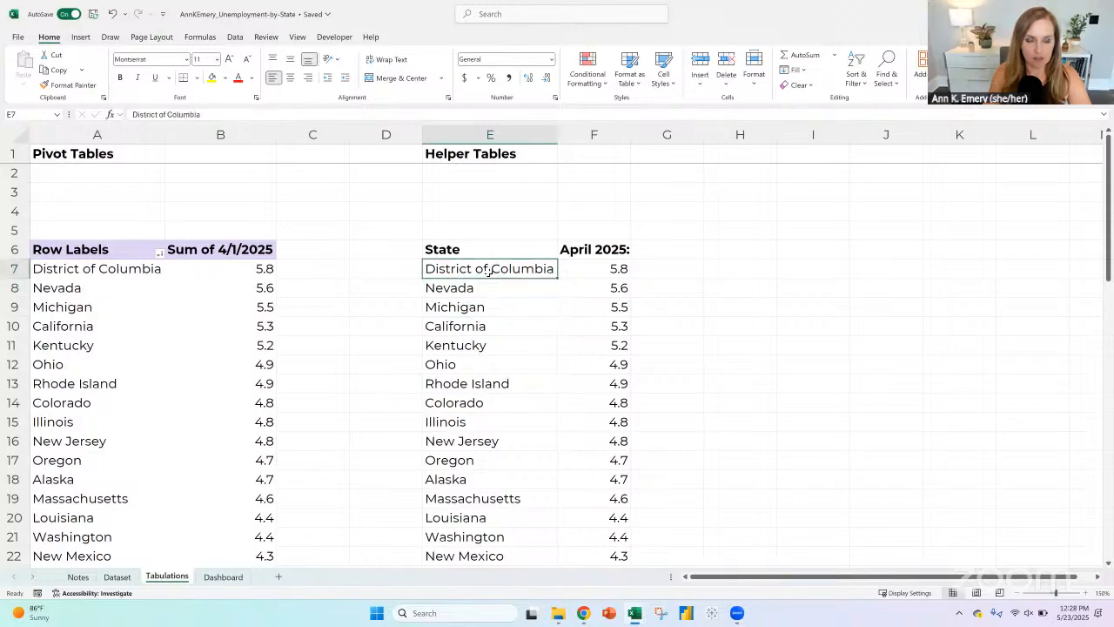
Step: Replace the F7 formula with a GETPIVOTDATA reference to pivot cell B7 and fill it down the helper table
click(622, 271)
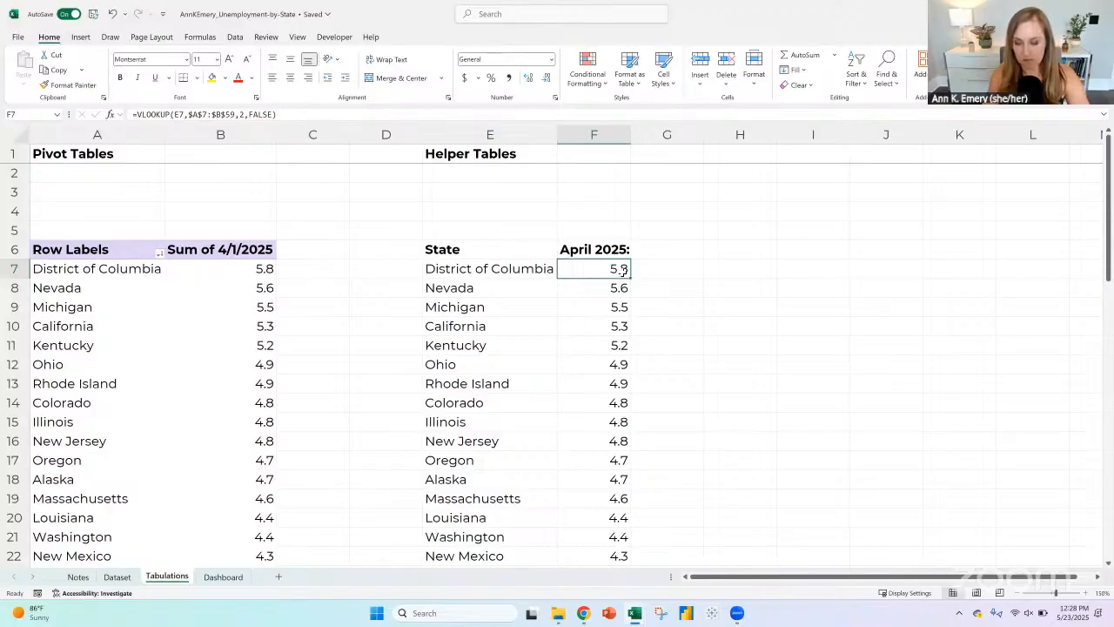
text(=)
click(257, 269)
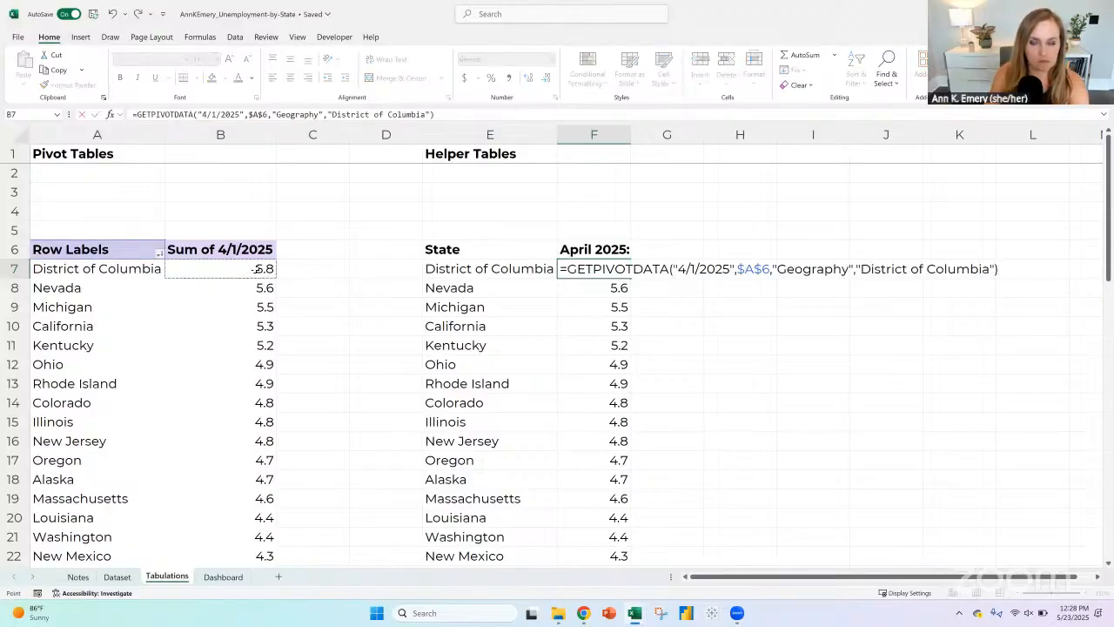
key(Return)
click(623, 271)
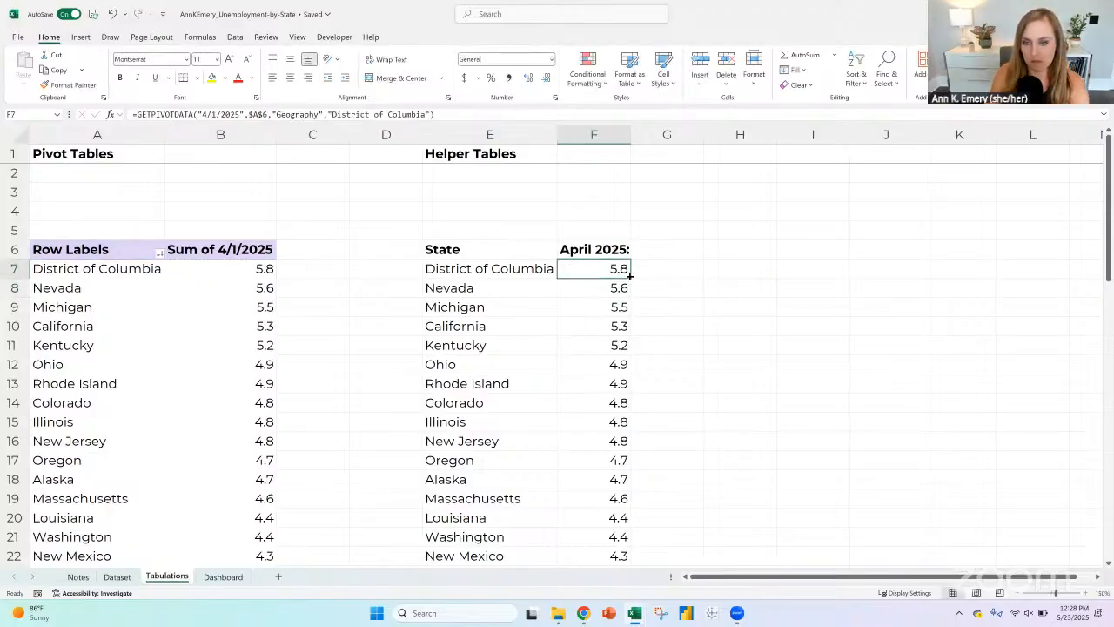
double_click(629, 276)
click(627, 275)
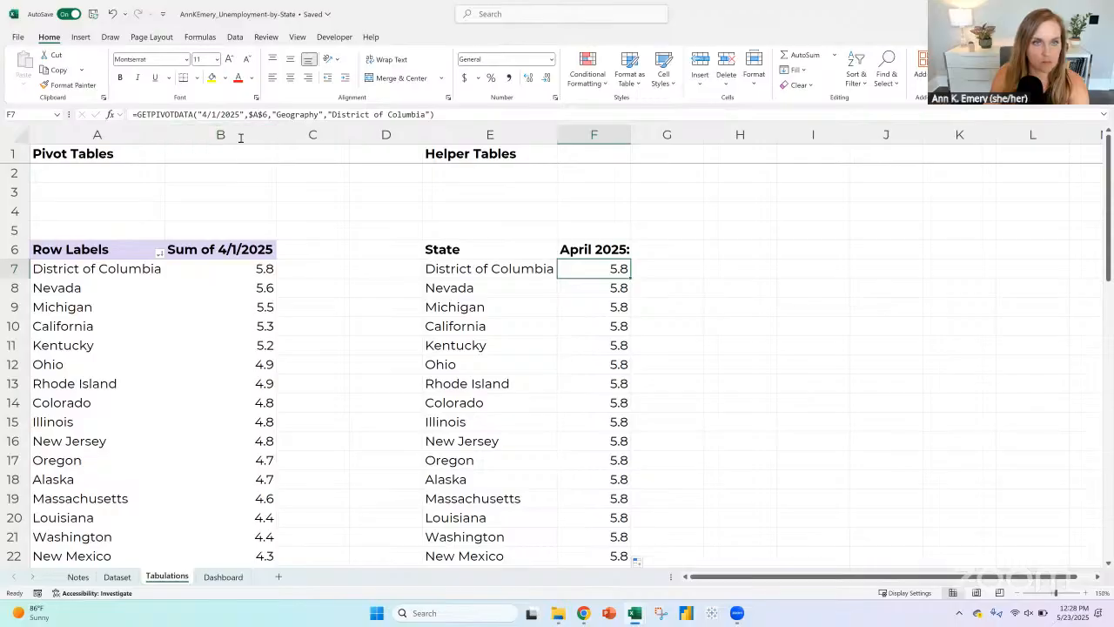
Step: Remove the "District of Columbia" item from the GETPIVOTDATA formula in F7
drag(430, 114, 329, 114)
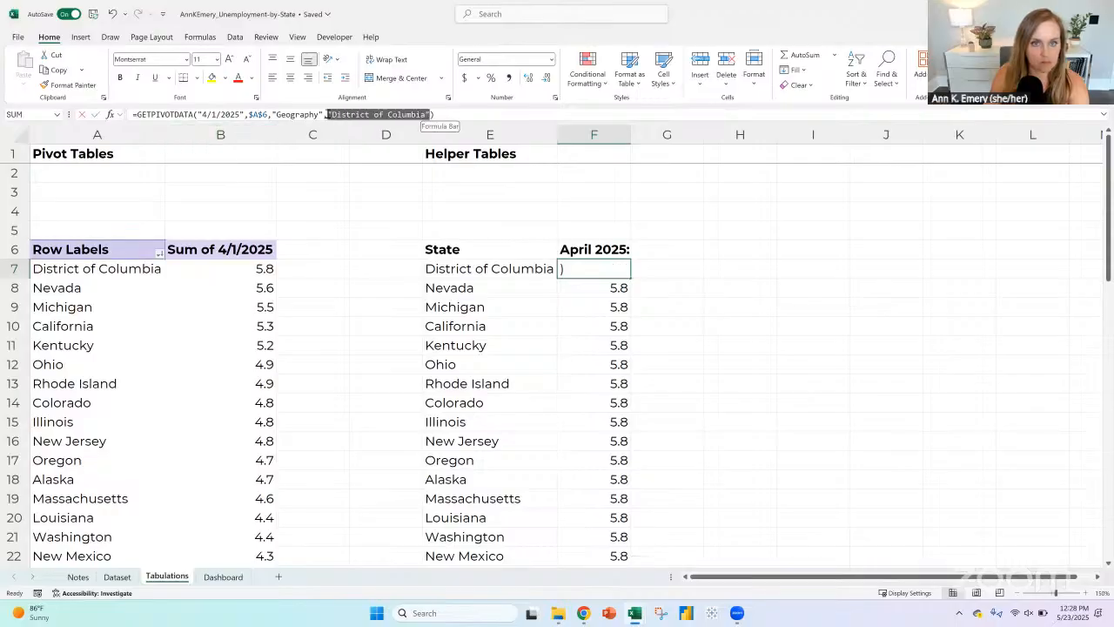
key(BackSpace)
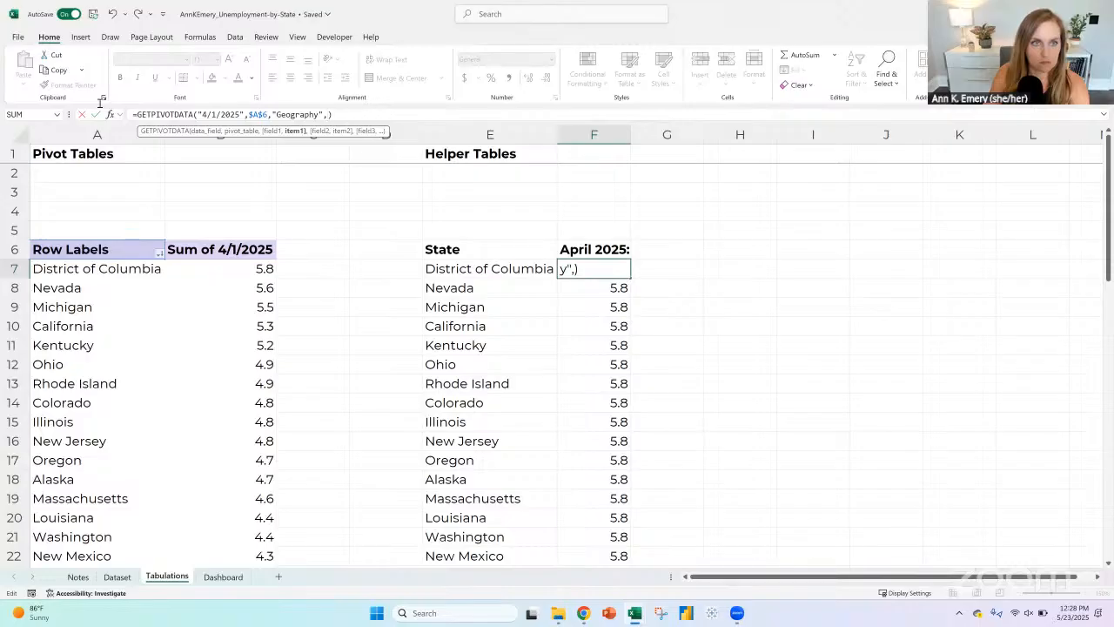
key(Return)
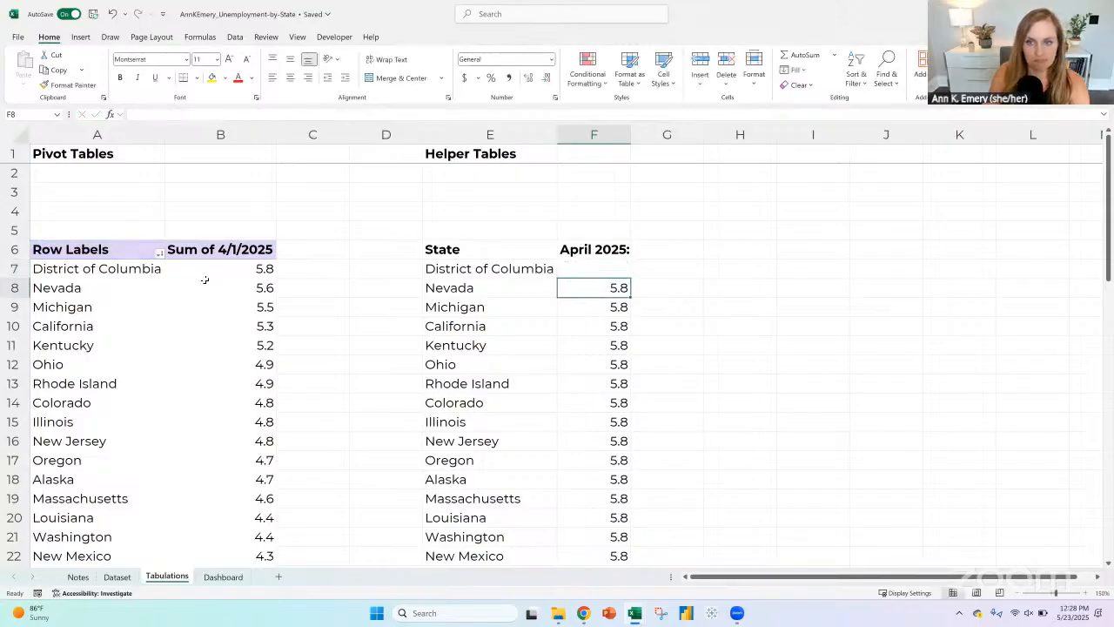
Step: Undo the GETPIVOTDATA edits to restore the VLOOKUP formulas in the helper table's April 2025 column
click(114, 14)
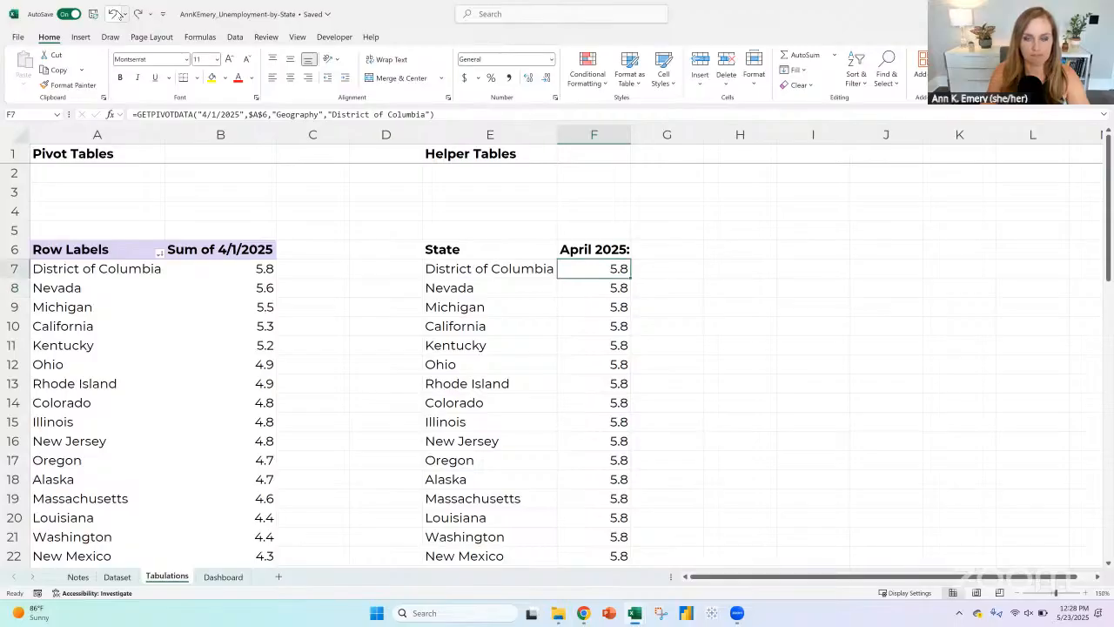
click(118, 14)
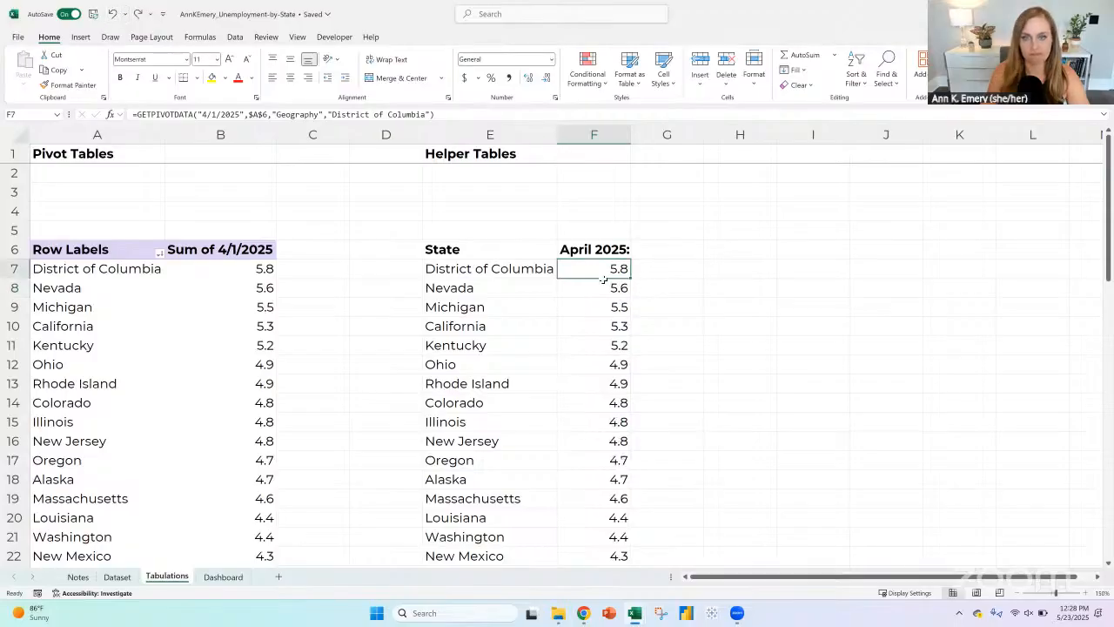
click(113, 14)
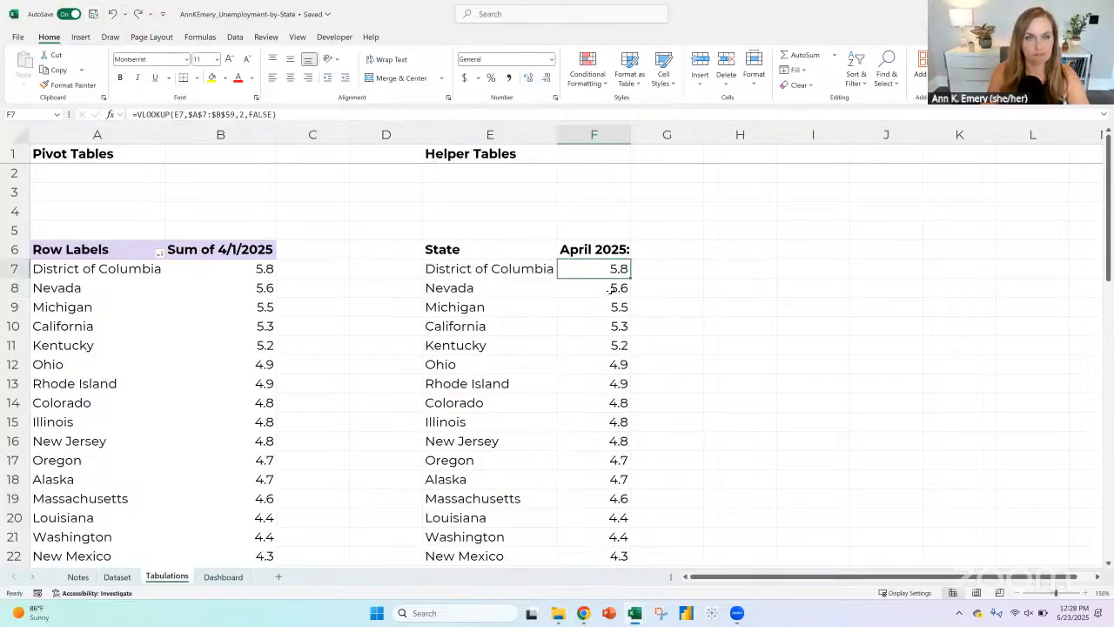
key(Down)
key(Down)
key(Up)
key(Up)
click(529, 267)
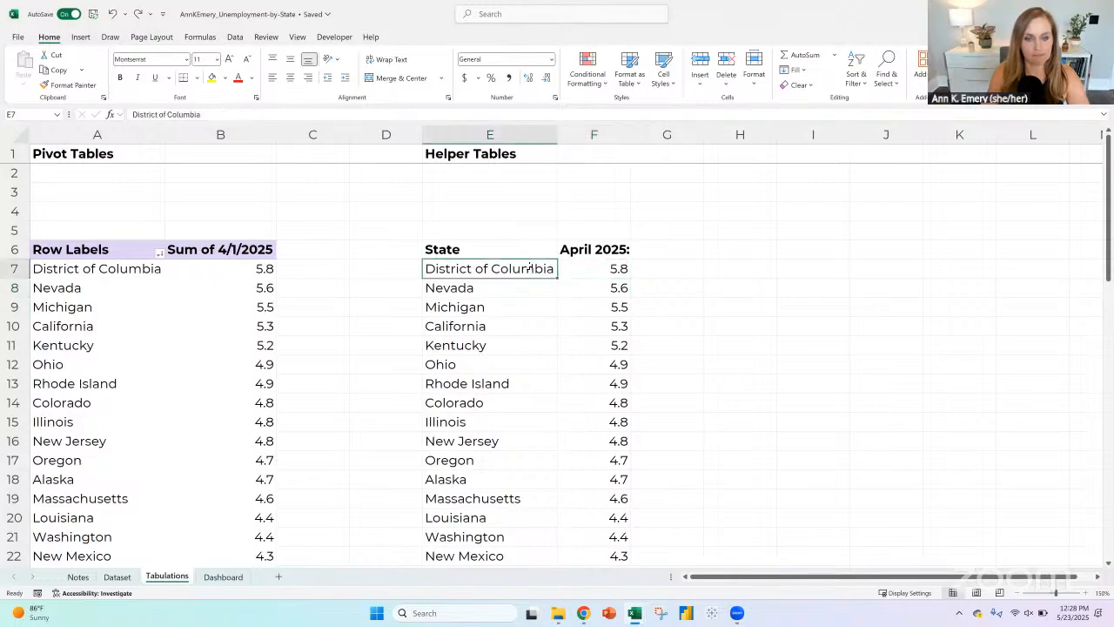
Step: Enter the label "For Data Bars:" in A3 above the pivot table
click(122, 271)
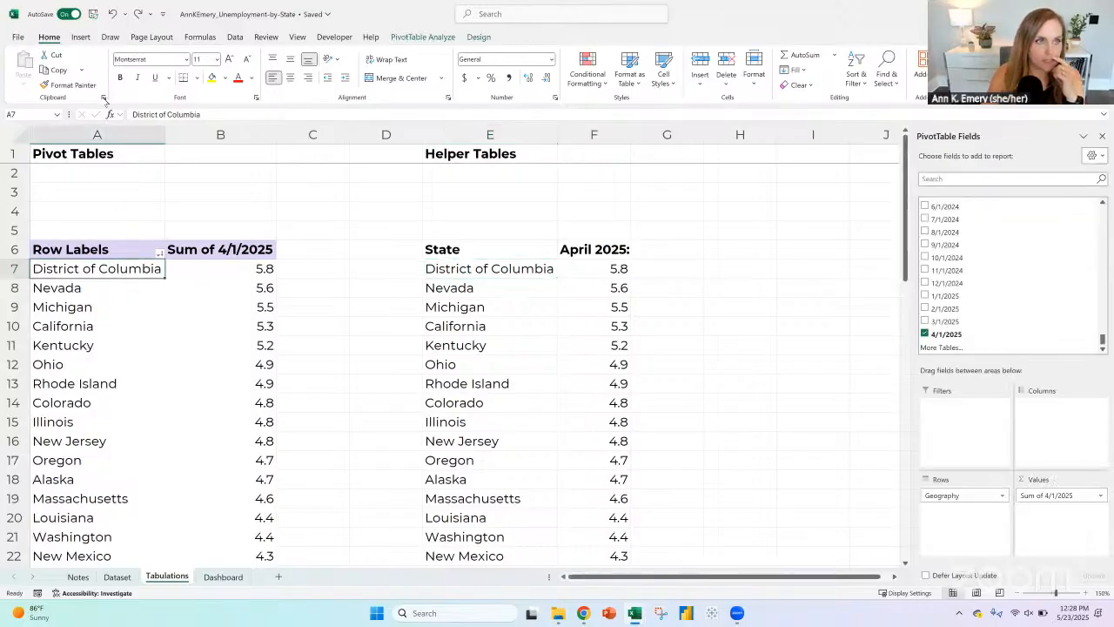
click(80, 37)
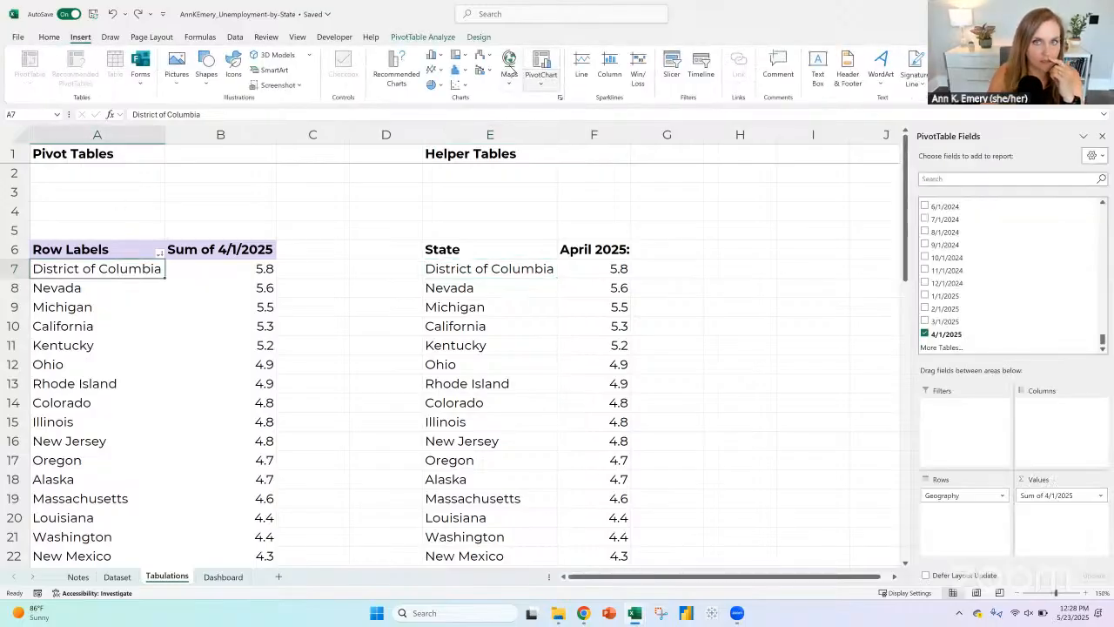
click(82, 196)
text(For Data )
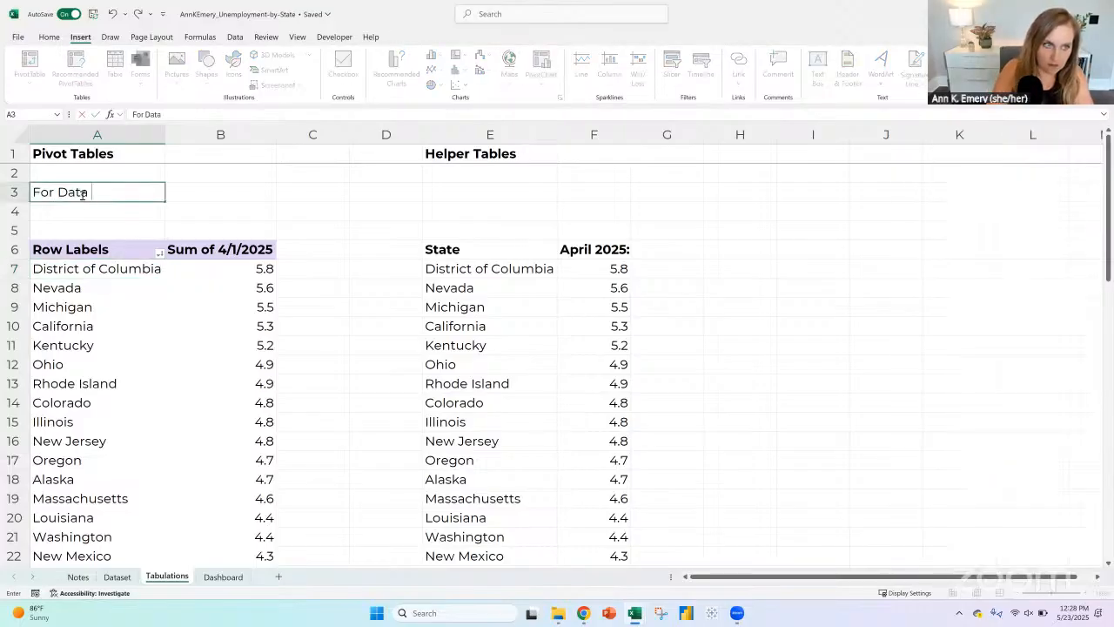
text(Bars:)
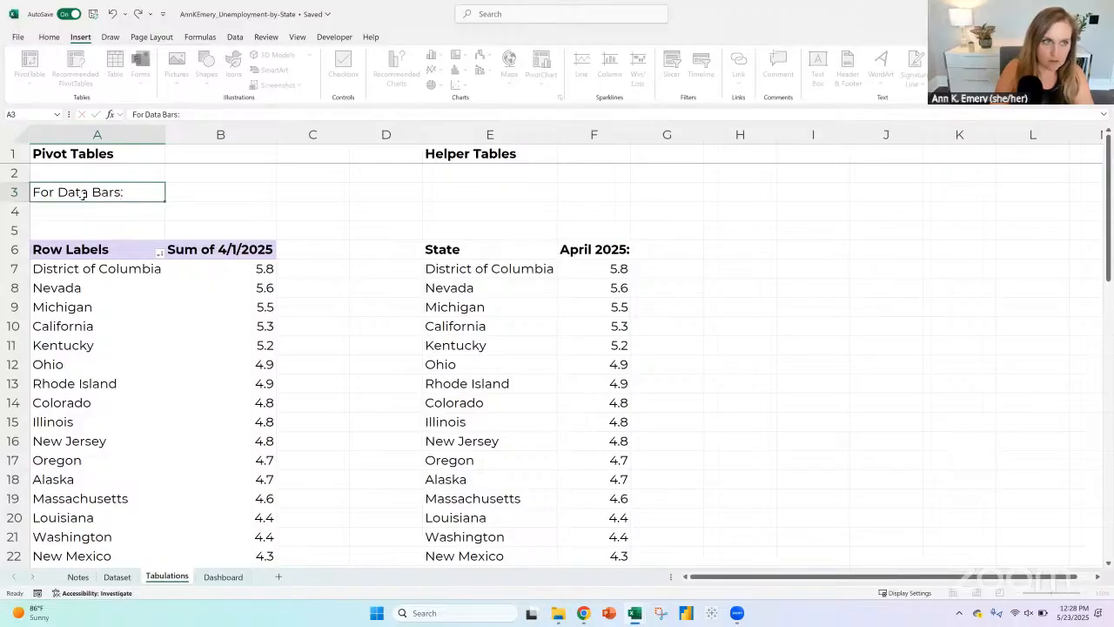
key(Return)
key(Up)
Step: Apply the Heading 1 cell style to the whole of row 3
key(shift+space)
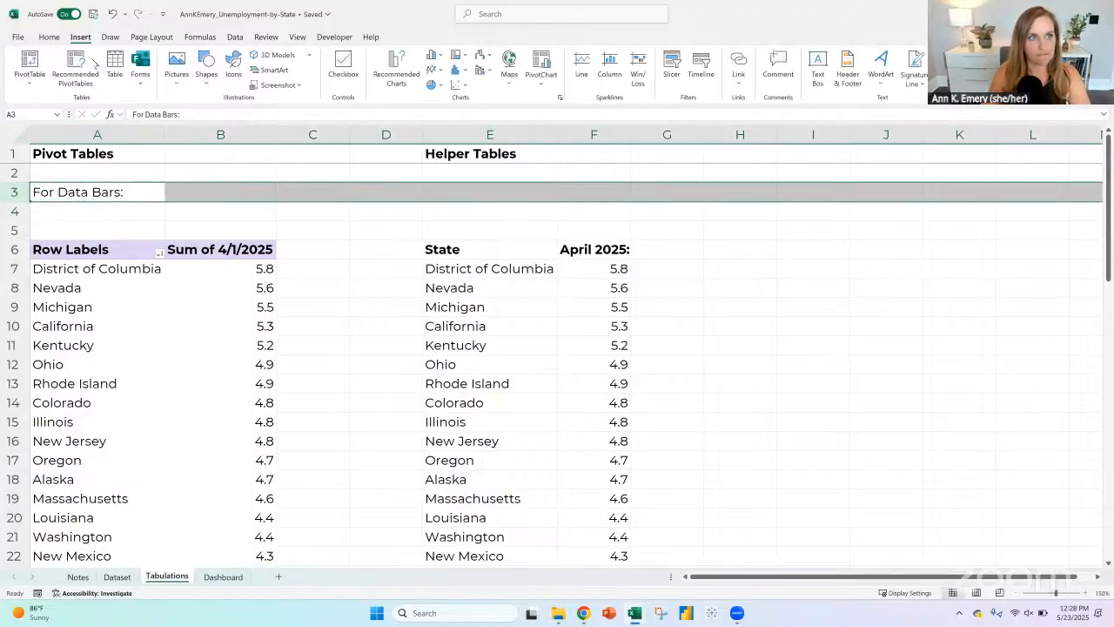
click(49, 37)
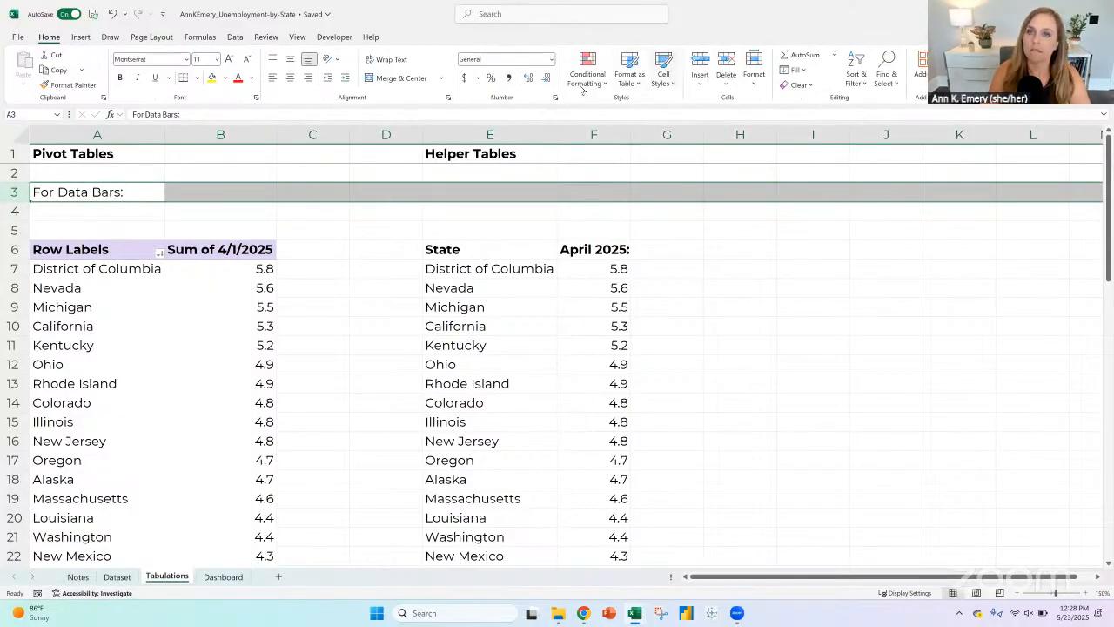
click(663, 79)
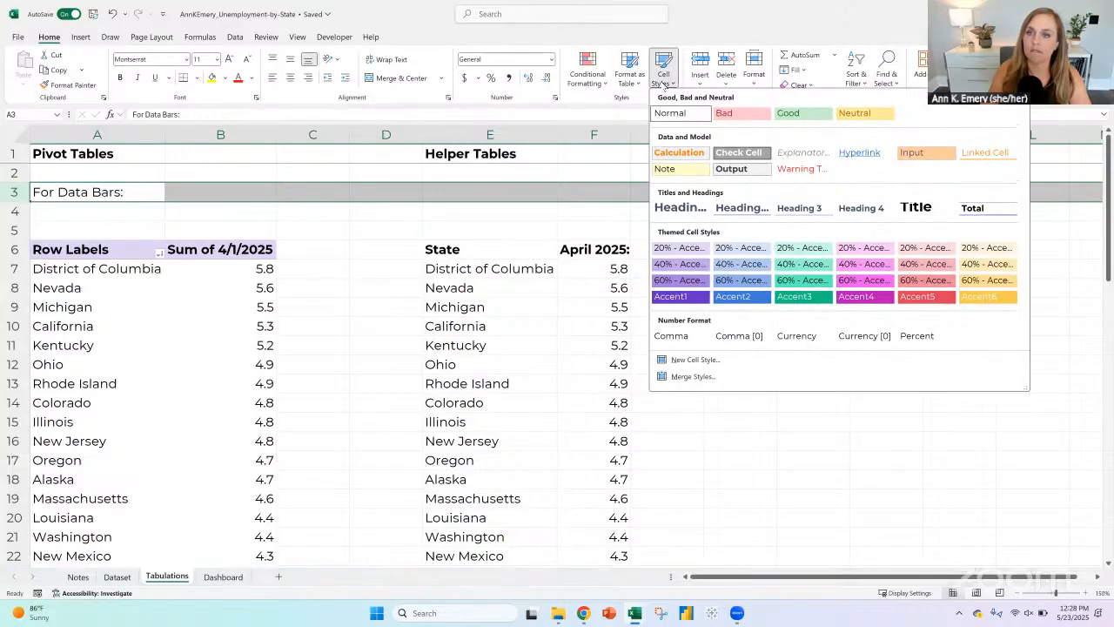
click(682, 209)
click(88, 196)
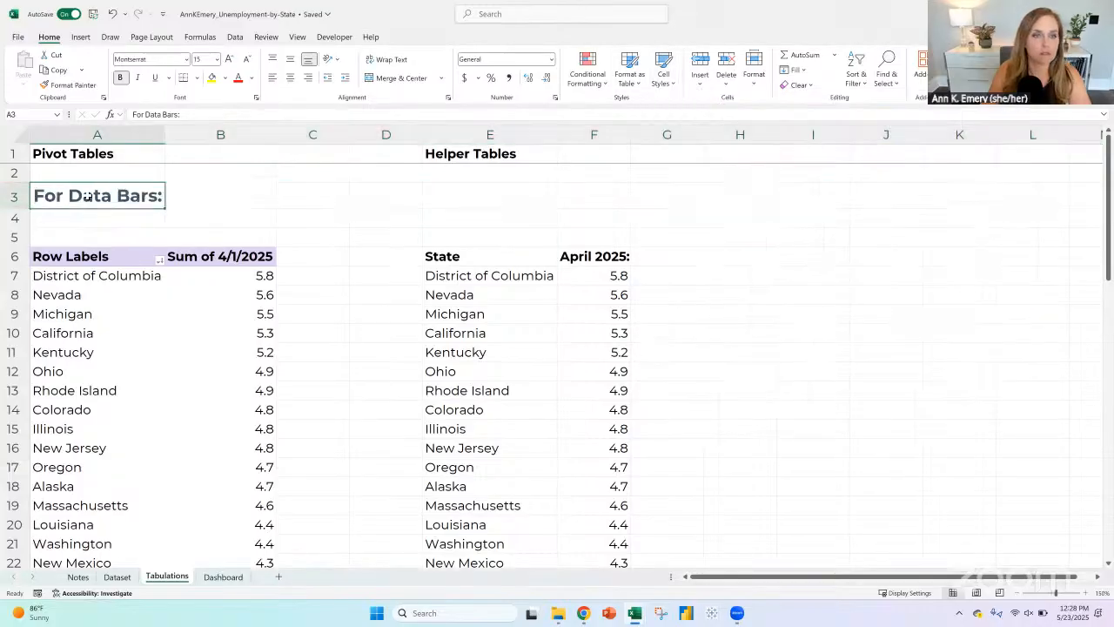
Step: Copy rows 3 to 59 with the pivot and helper tables and paste them below, starting at A63
drag(18, 197, 15, 519)
key(ctrl+c)
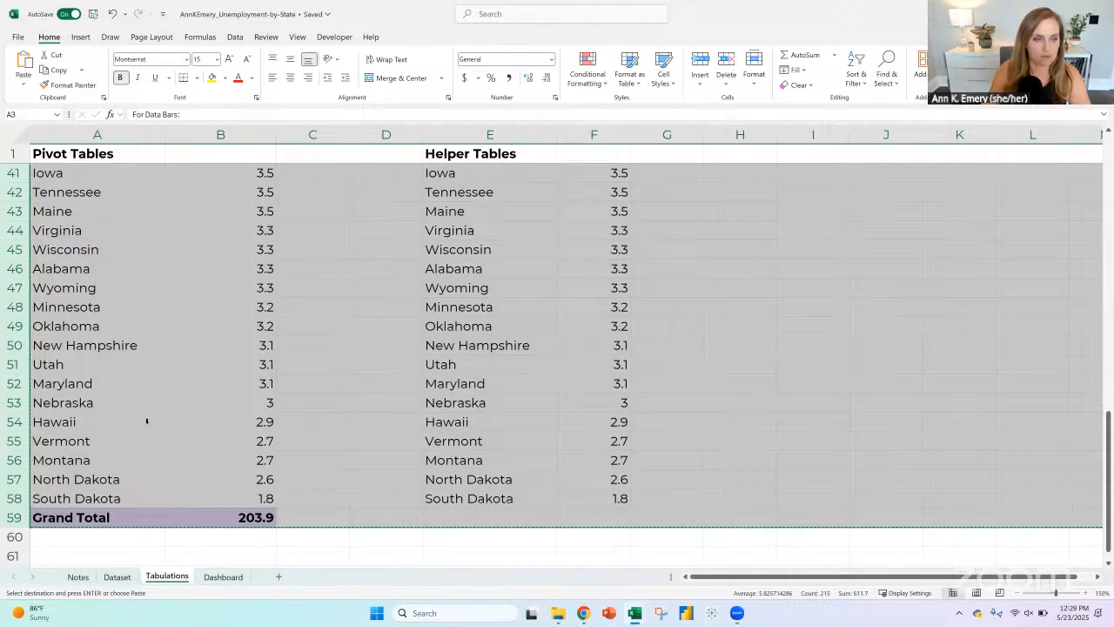
scroll(147, 423, down, 2)
click(115, 473)
key(ctrl+v)
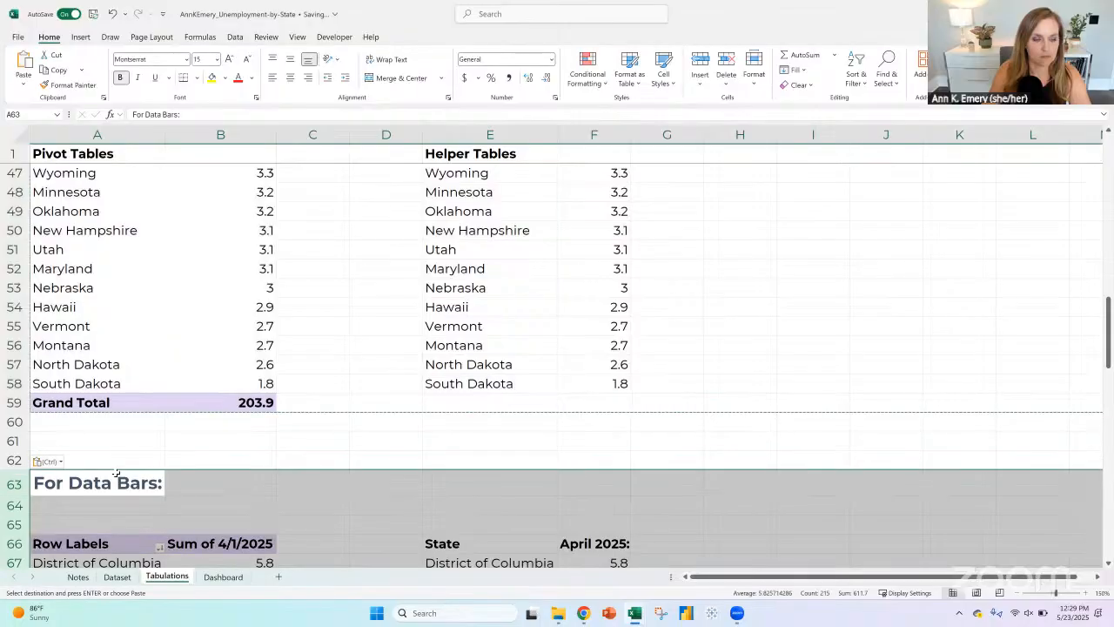
Step: Add a new worksheet named "Lookups" and place it between the Notes and Dataset sheets
click(278, 576)
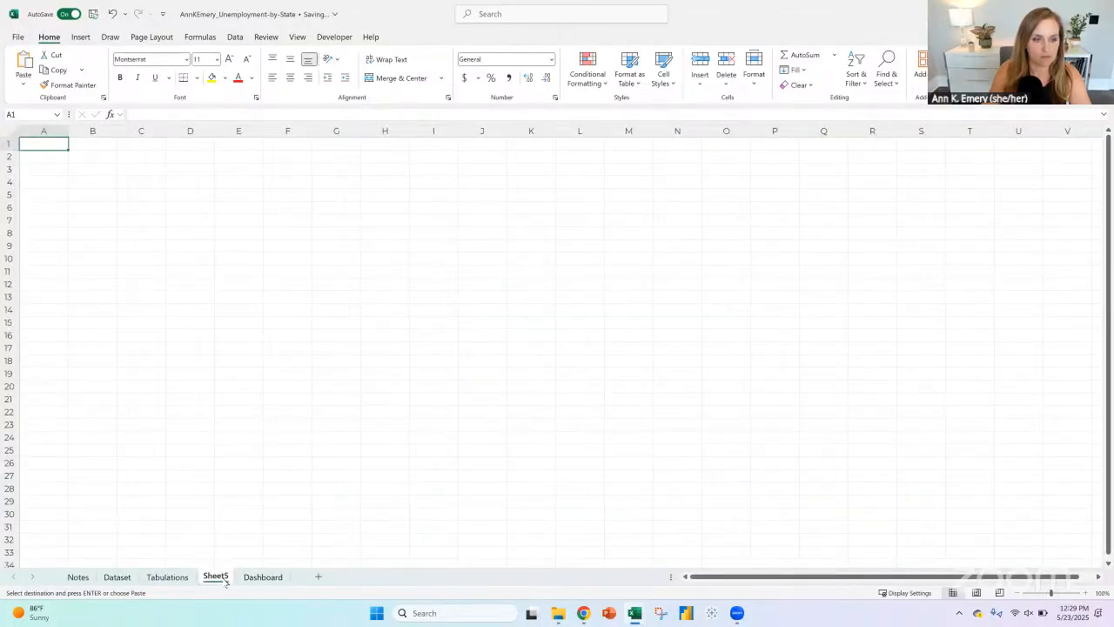
mouse_move(226, 582)
mouse_down()
mouse_move(291, 578)
mouse_move(223, 583)
mouse_up()
right_click(223, 581)
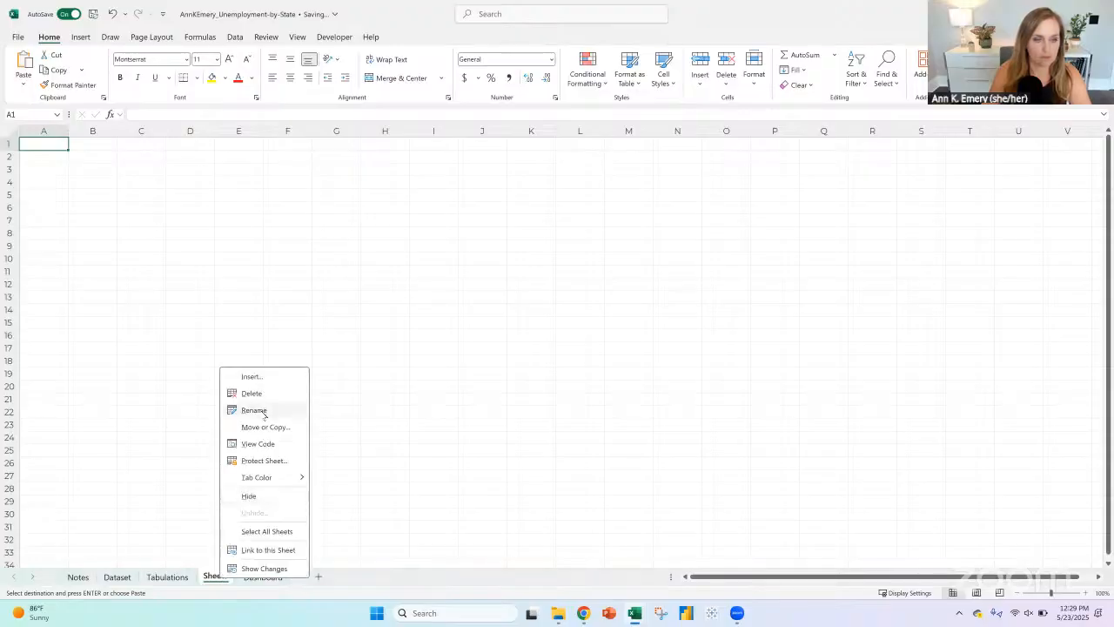
click(252, 409)
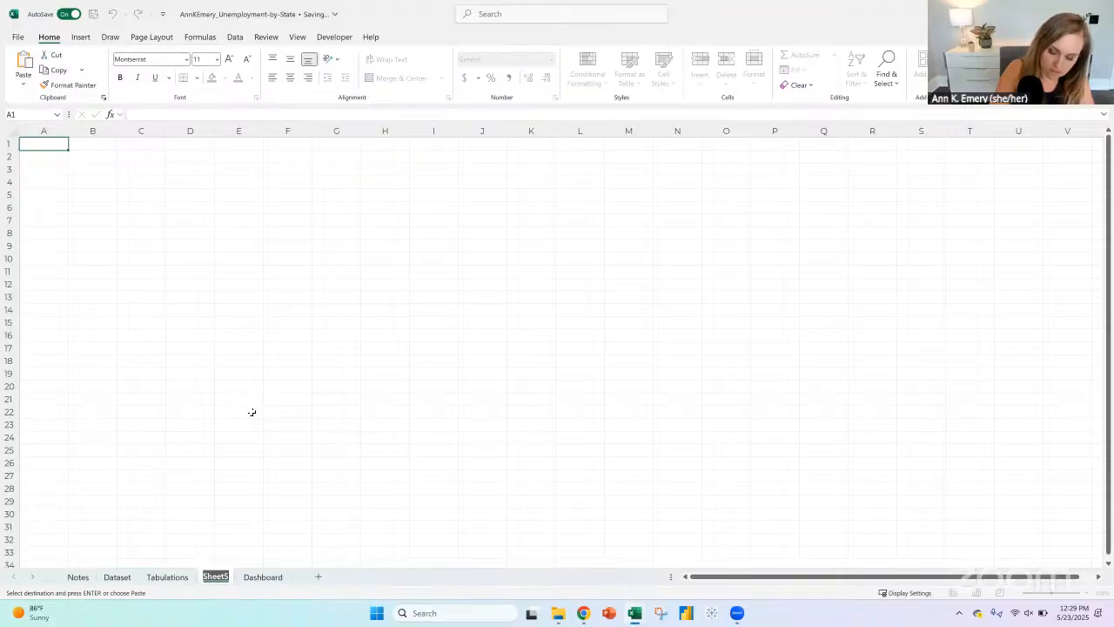
text(Lookups)
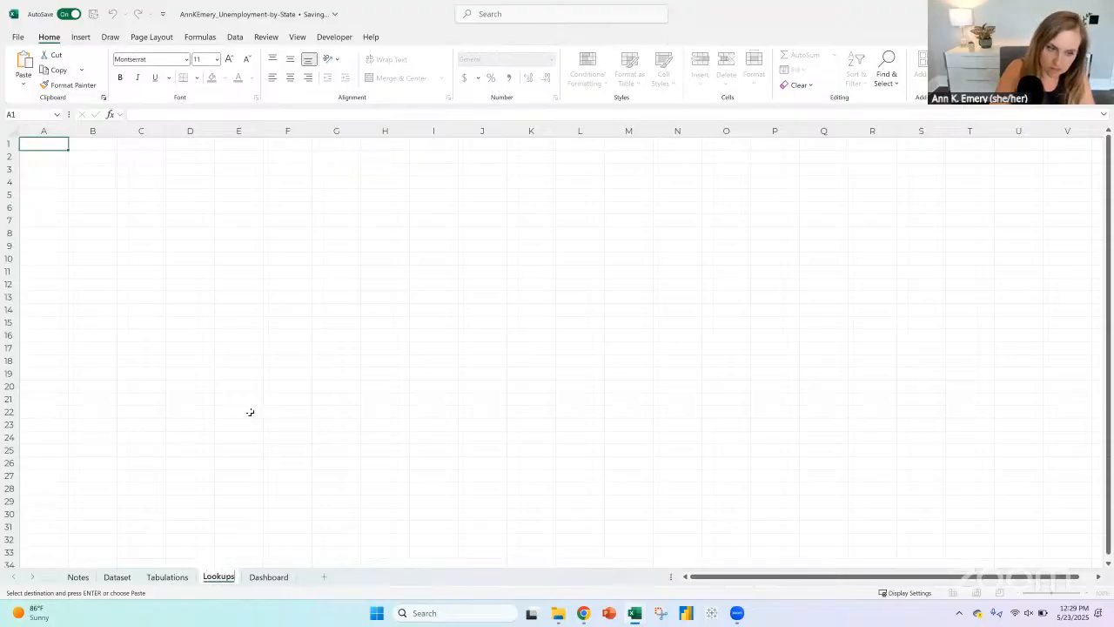
key(Return)
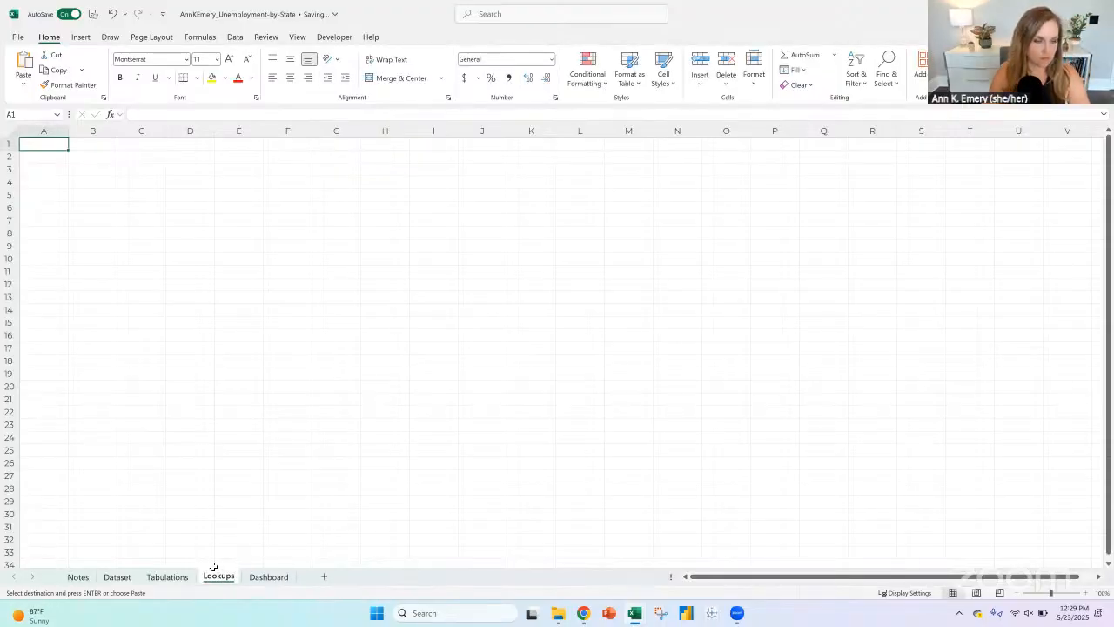
drag(112, 581, 111, 580)
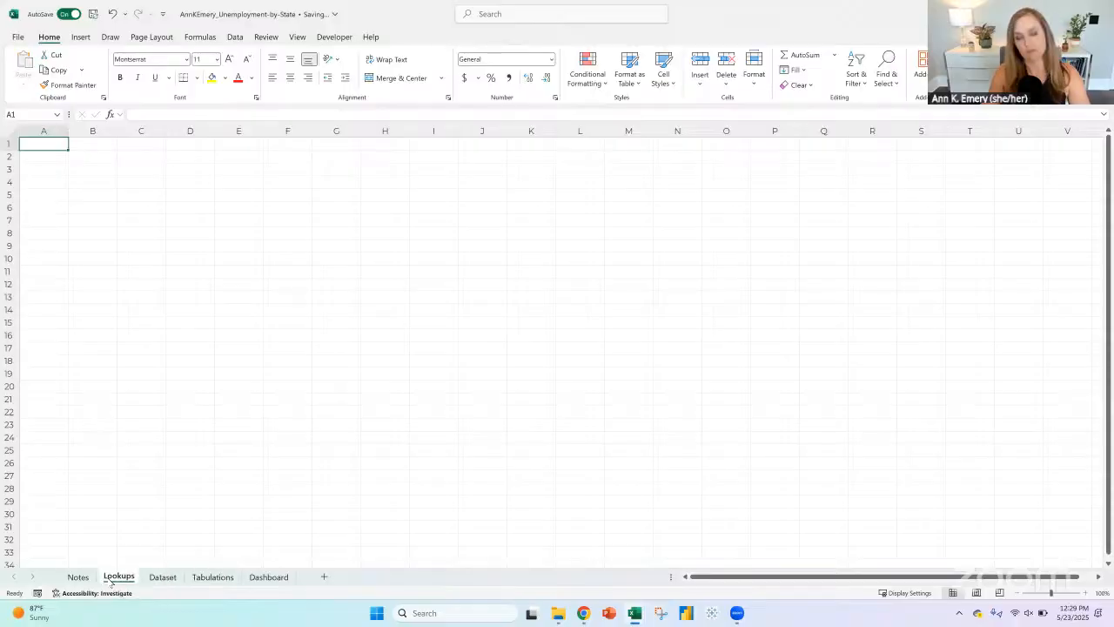
Step: Change the heading of the duplicated tables in A63 on the Tabulations sheet to "For Map:"
click(162, 577)
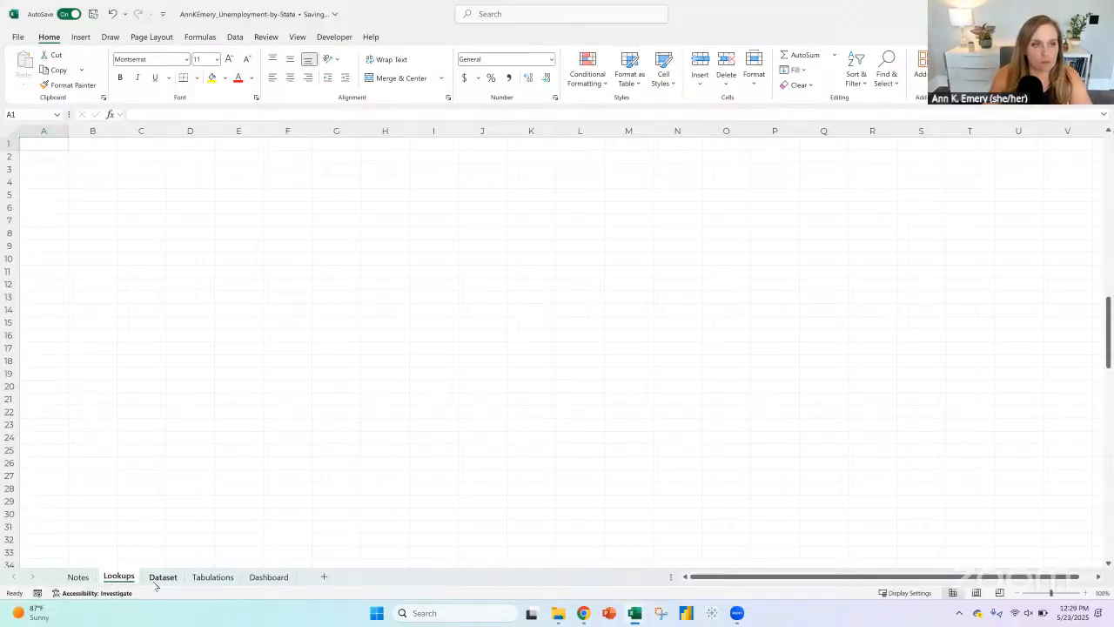
click(209, 577)
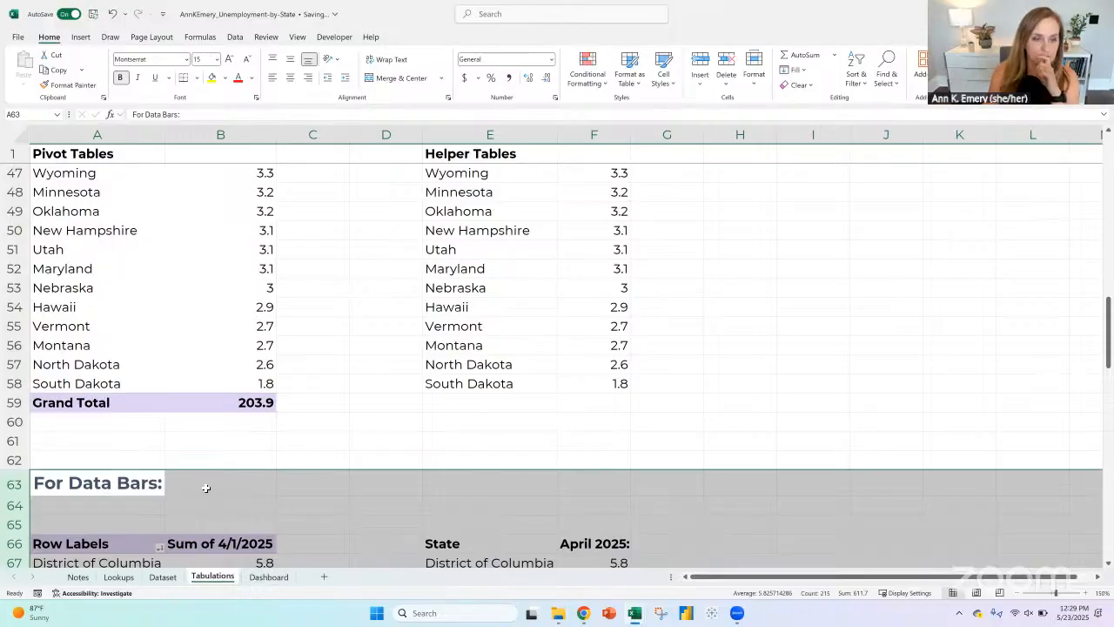
scroll(152, 407, down, 2)
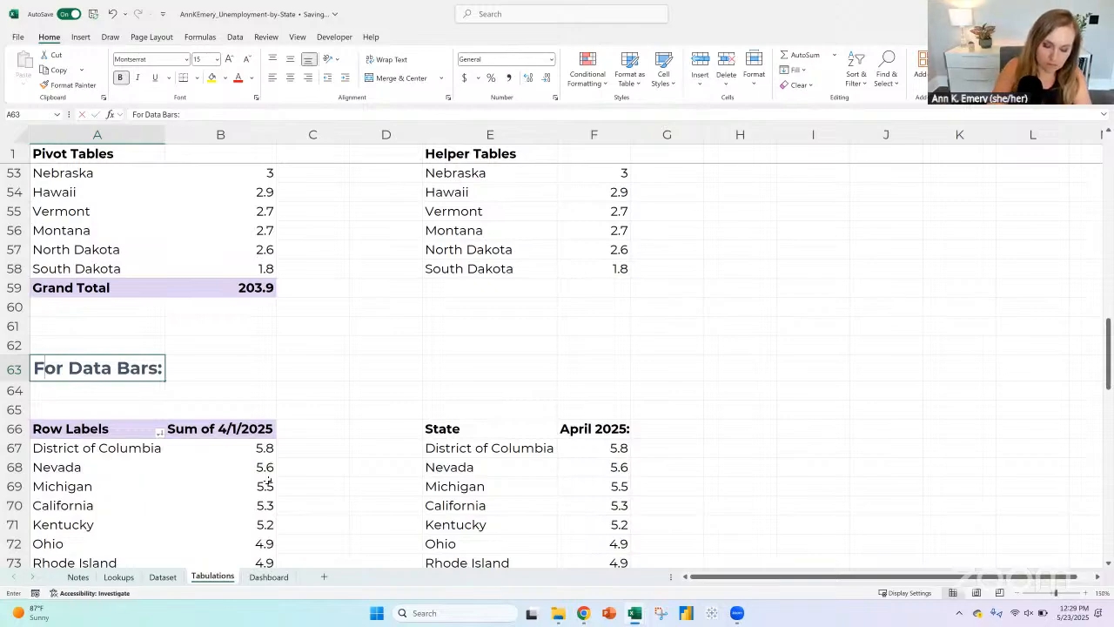
text(For Map:)
key(Return)
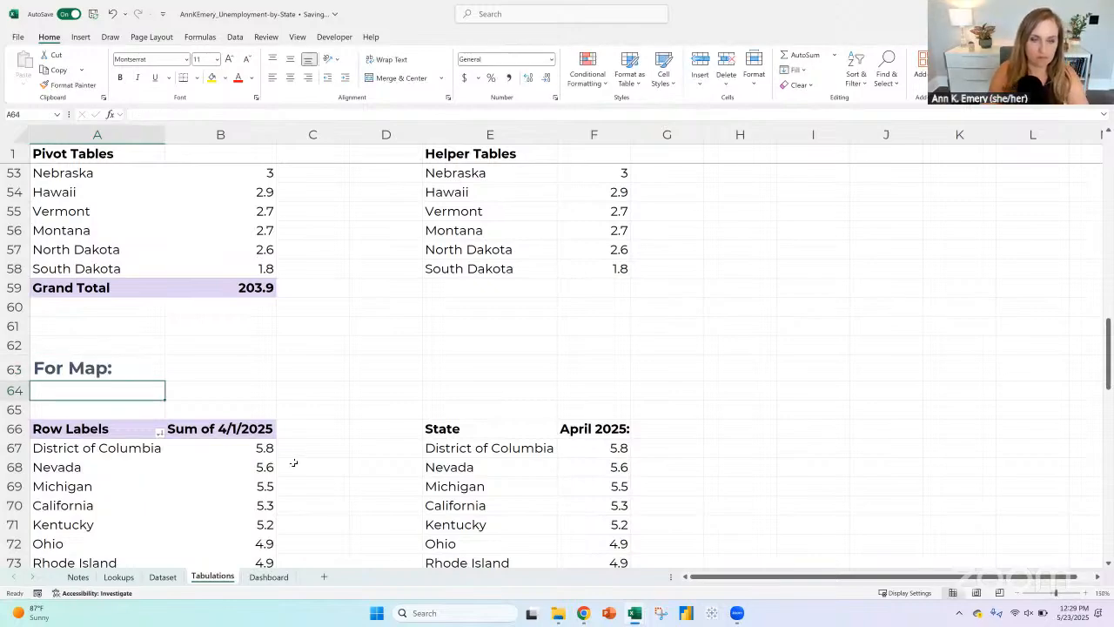
scroll(293, 462, down, 2)
click(91, 333)
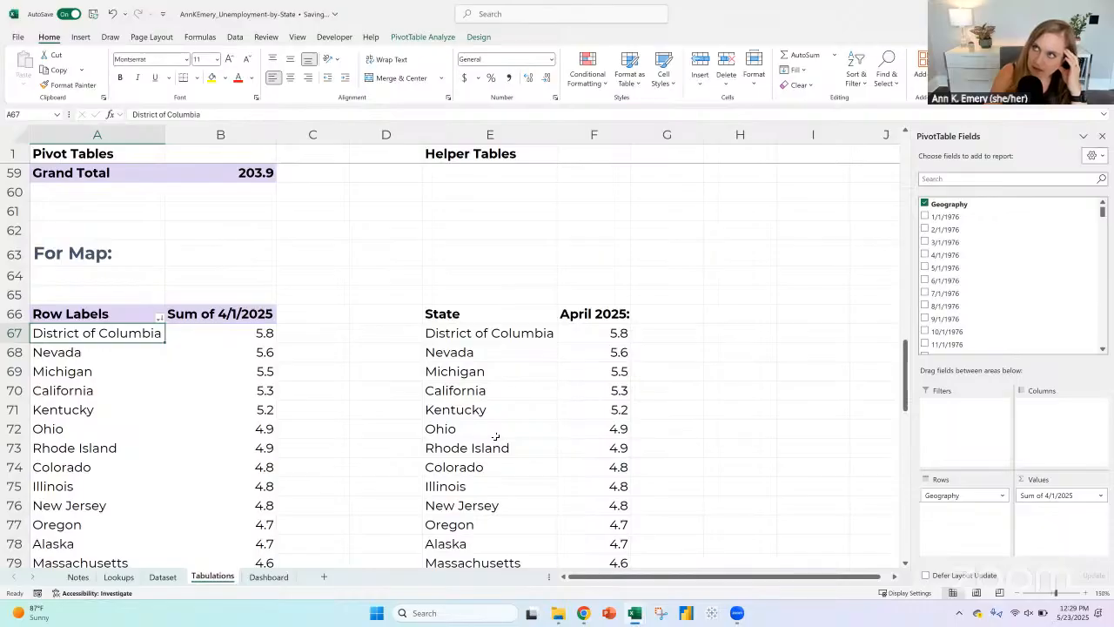
Step: Insert a blank row below "Heat map" in the map section of the Notes sheet
click(77, 577)
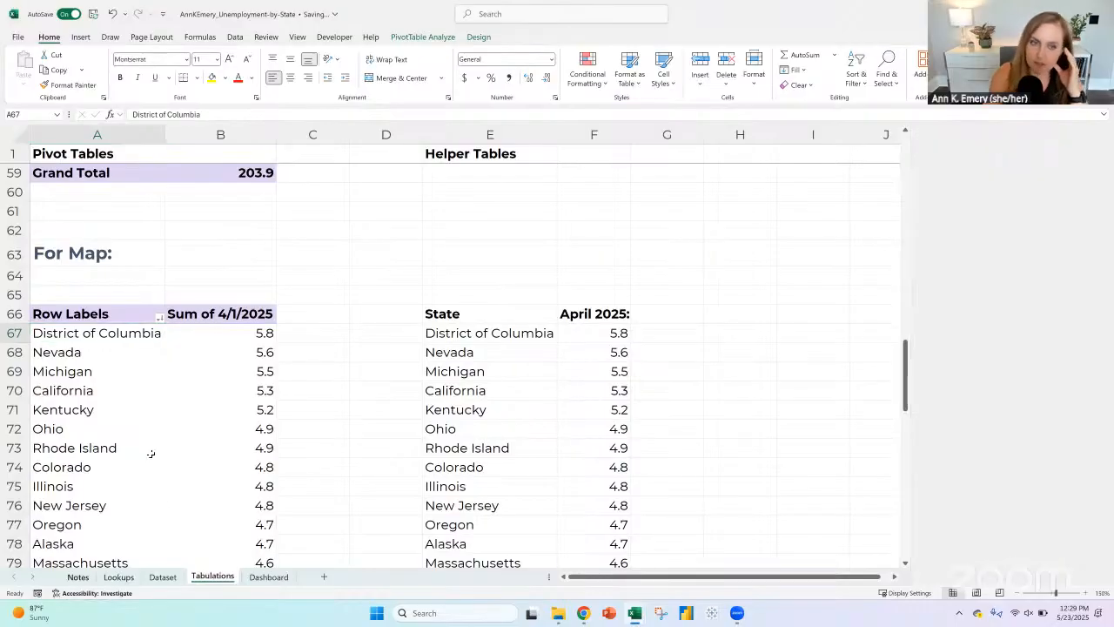
scroll(294, 377, down, 7)
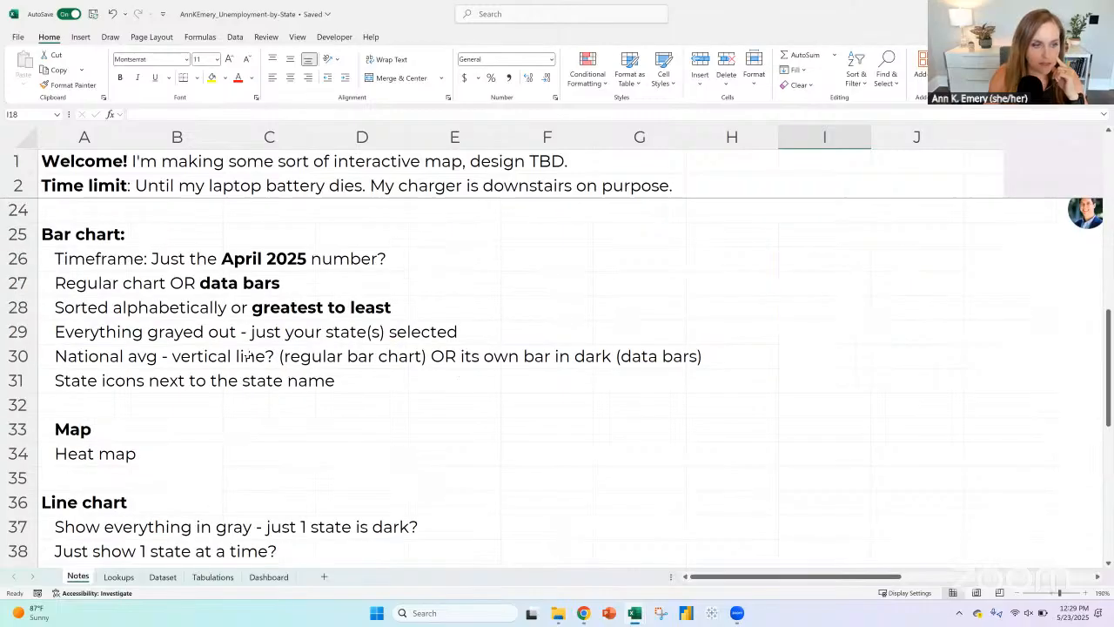
click(75, 305)
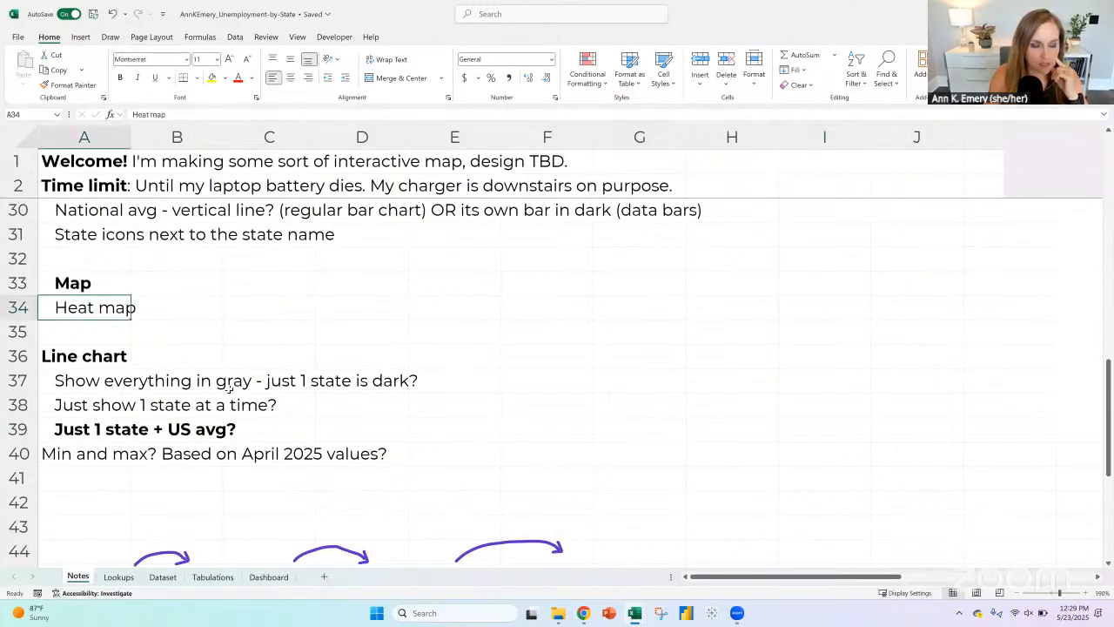
click(26, 331)
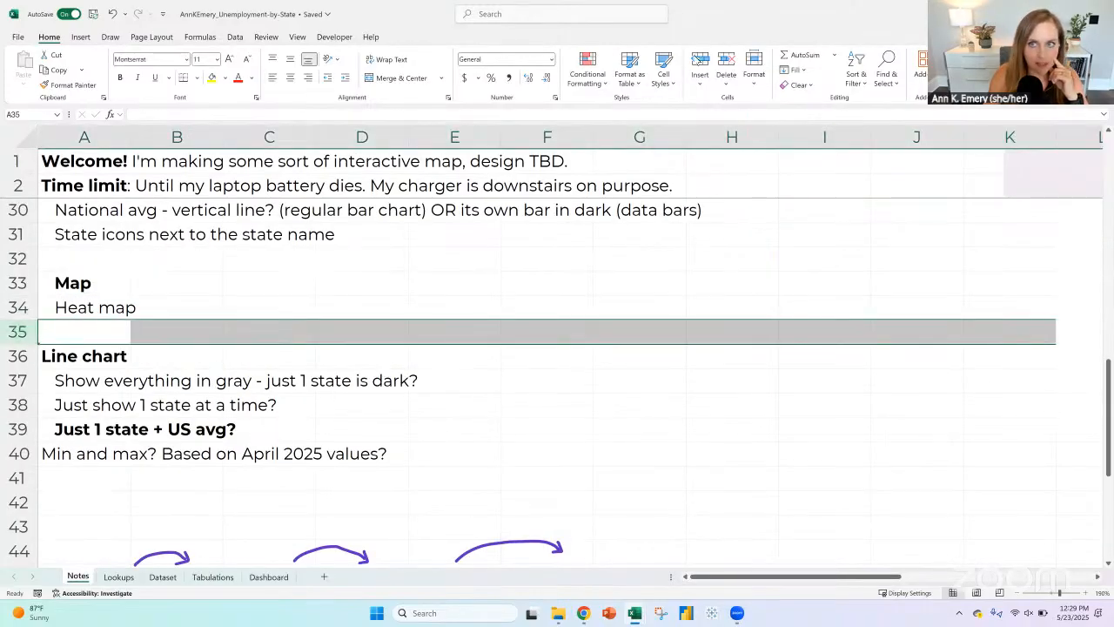
click(93, 338)
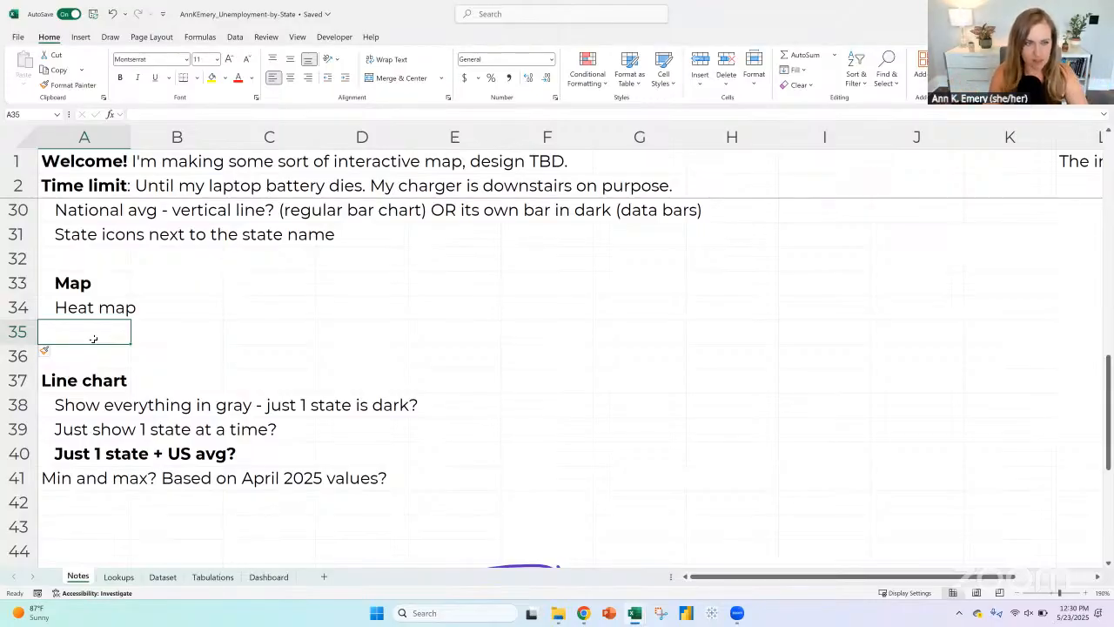
text(A)
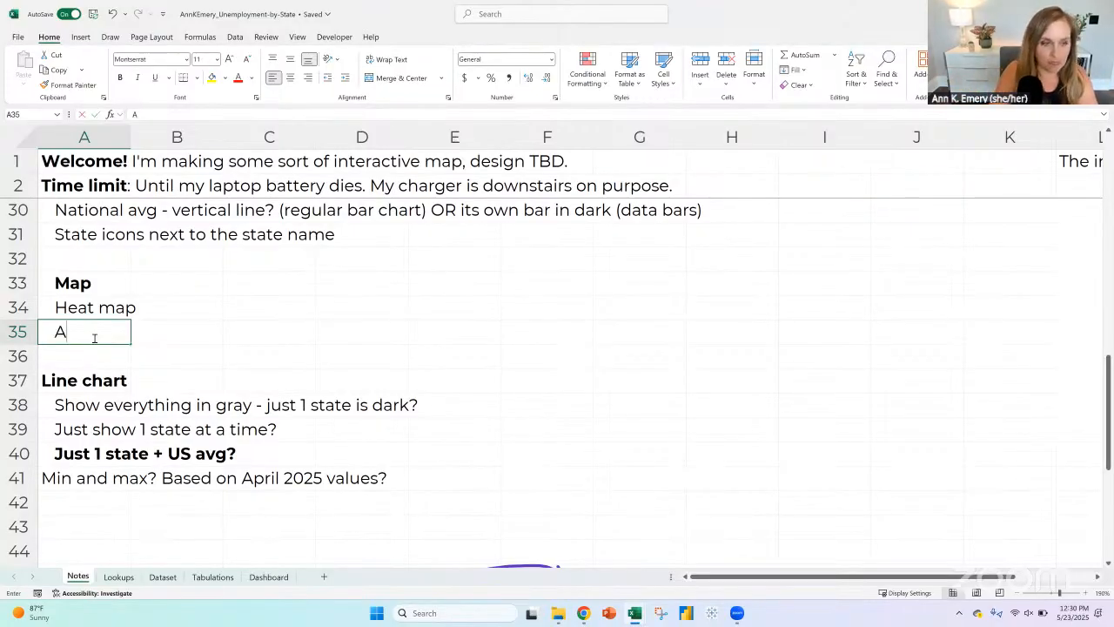
key(BackSpace)
key(Return)
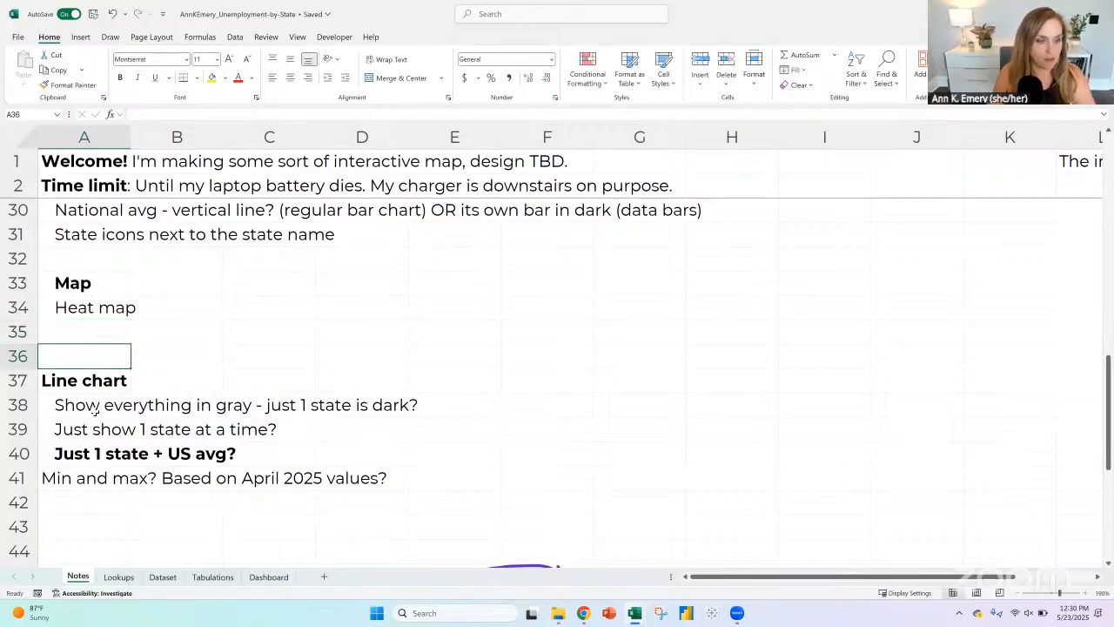
Step: Try copying the line chart note "Show everything in gray - just 1 state is dark?" into A35, and delete that row
click(92, 406)
key(ctrl+c)
click(87, 331)
key(ctrl+v)
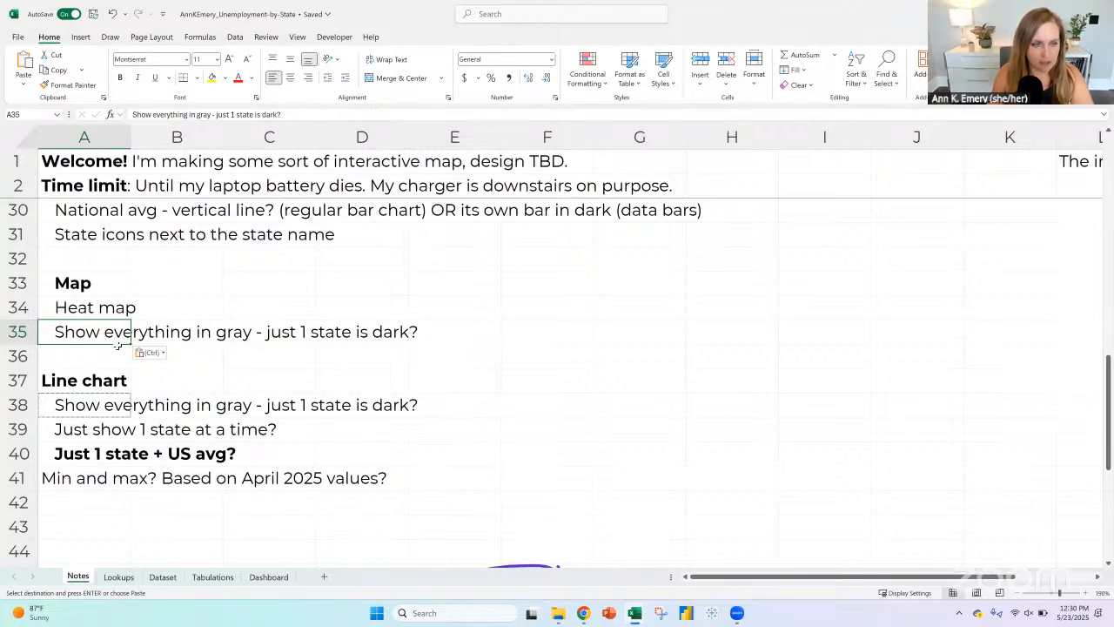
click(19, 331)
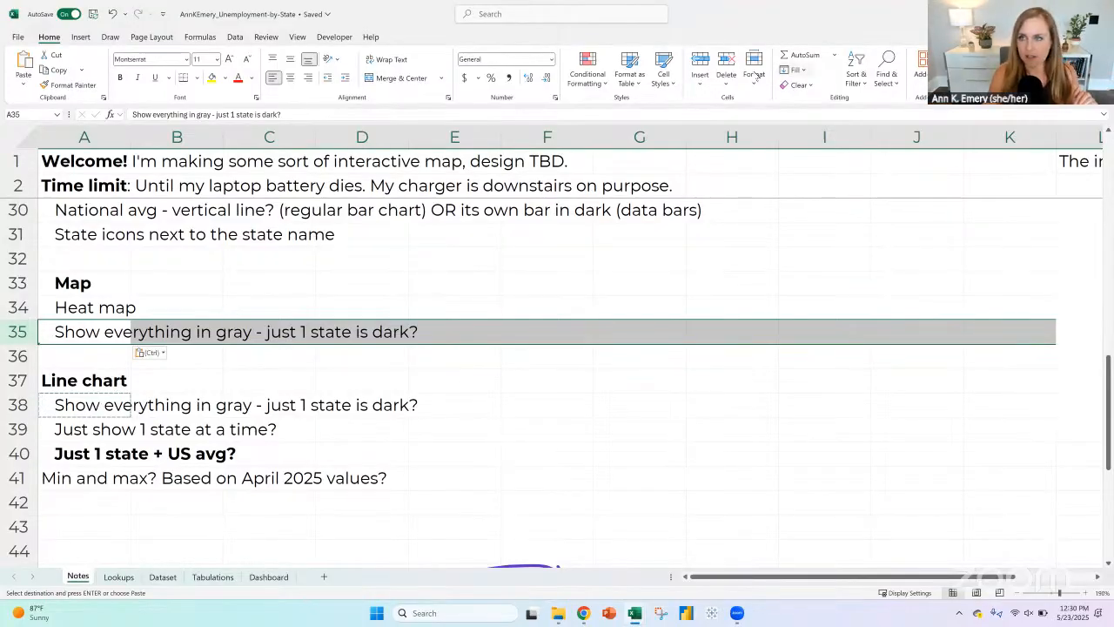
click(721, 61)
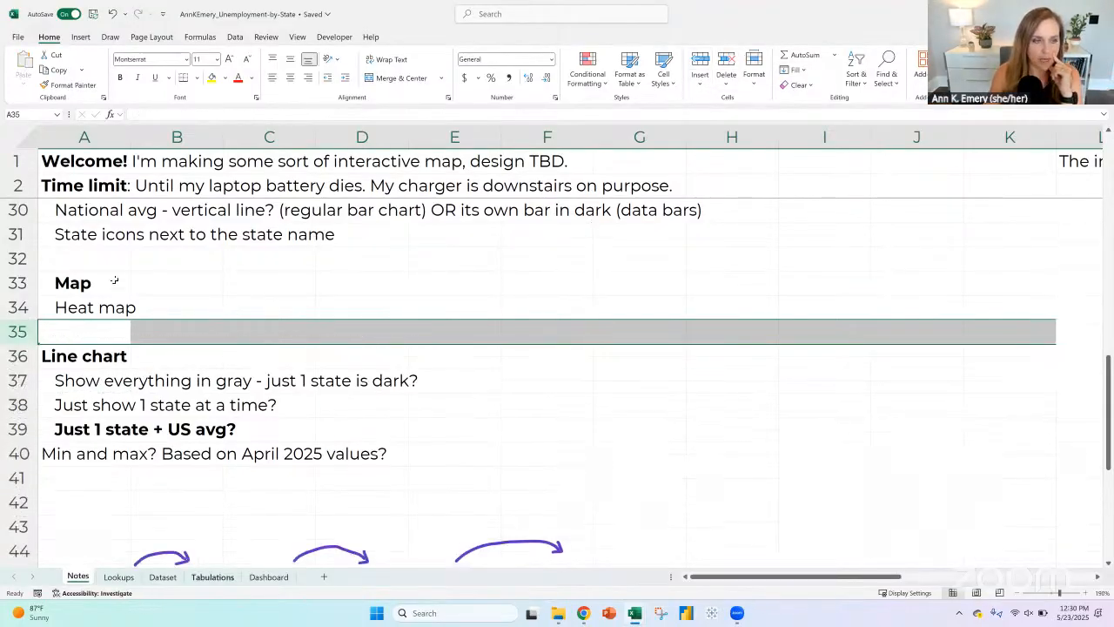
Step: Insert another blank row below "Heat map" in the map section of the Notes sheet
click(83, 310)
click(81, 329)
drag(87, 287, 103, 314)
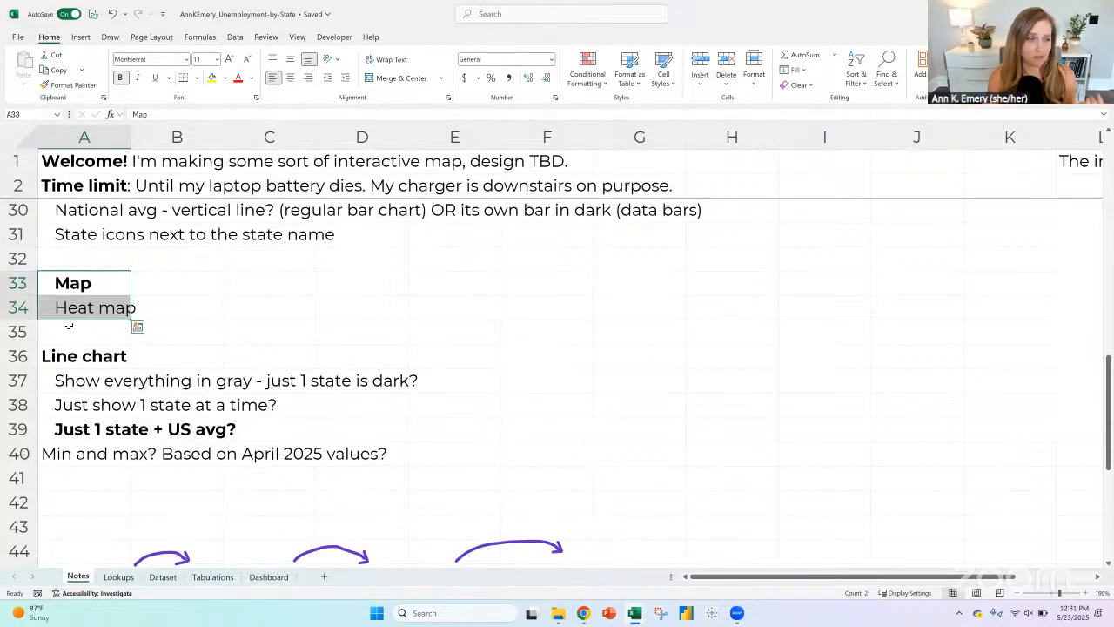
click(17, 331)
click(689, 54)
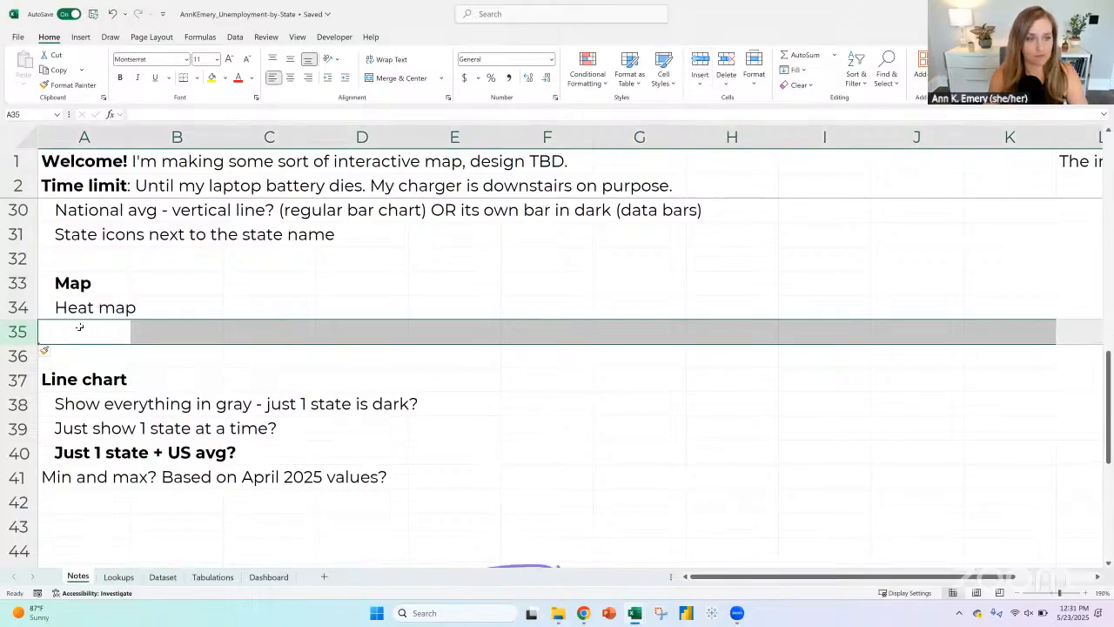
Step: Enter the note "Add border when state is selected?? Wish list. Swoon." in A35 of the Notes sheet
click(78, 333)
text(Add b)
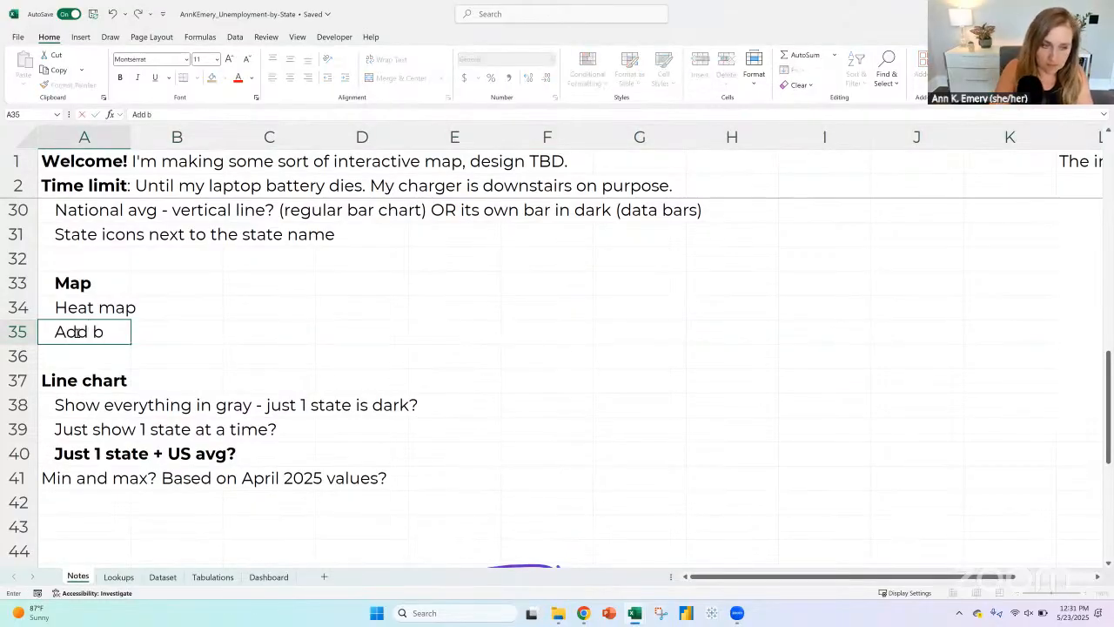
text(order when state)
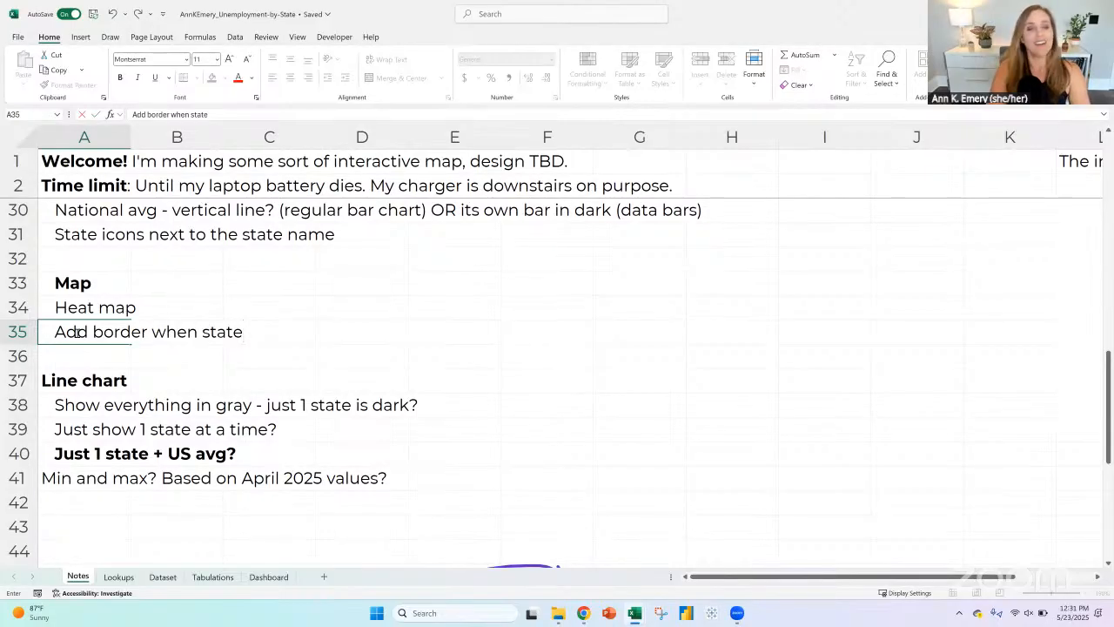
text( is selected?)
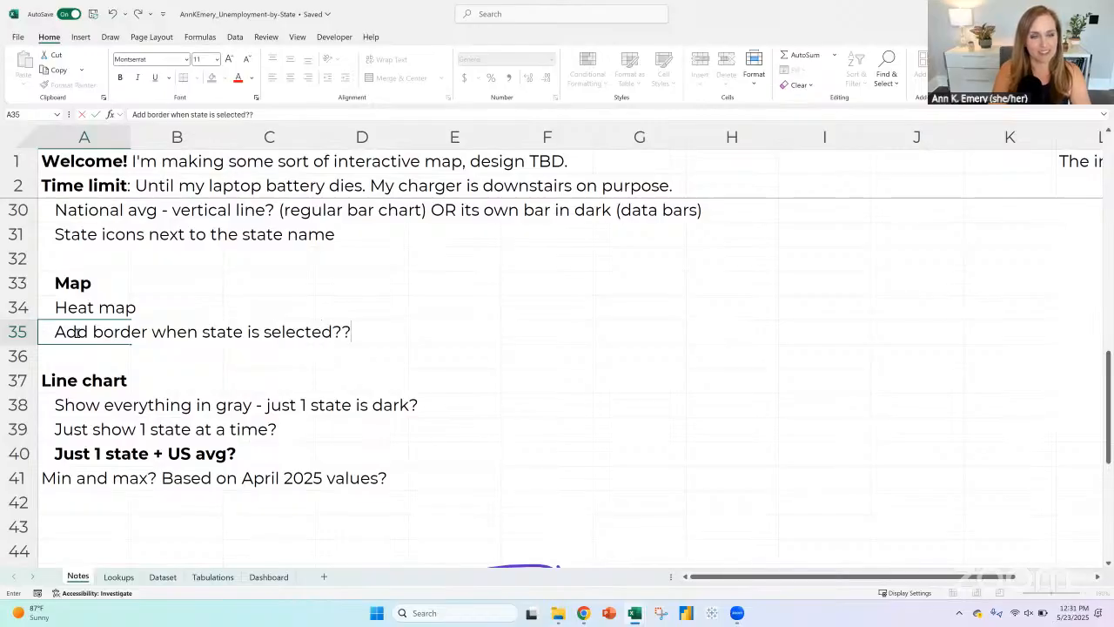
text(? Wish list)
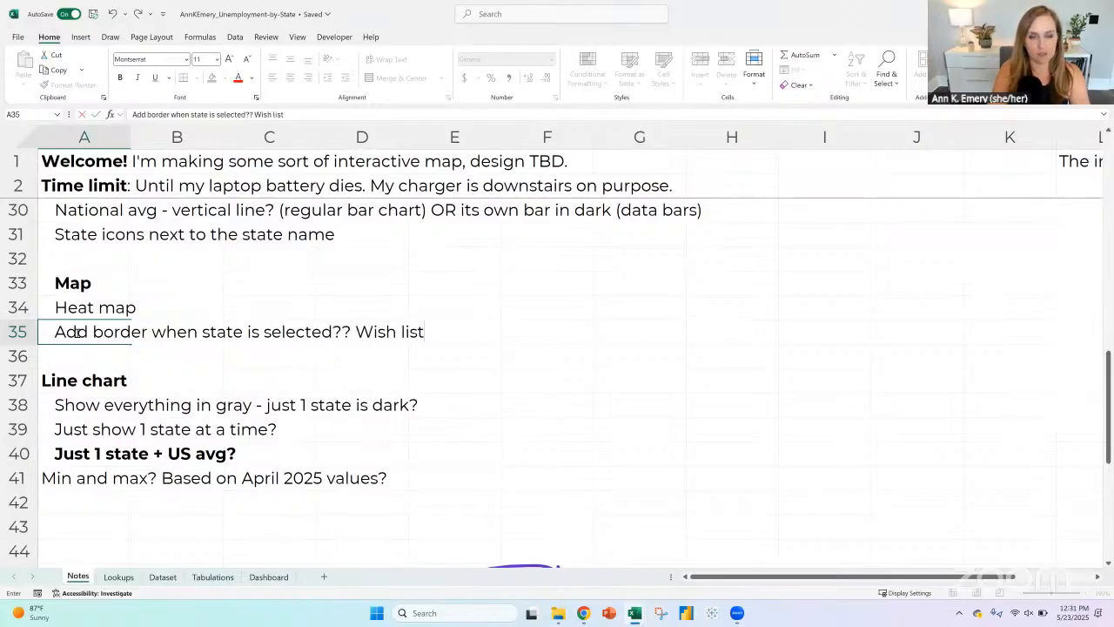
text(. swoon.)
key(Return)
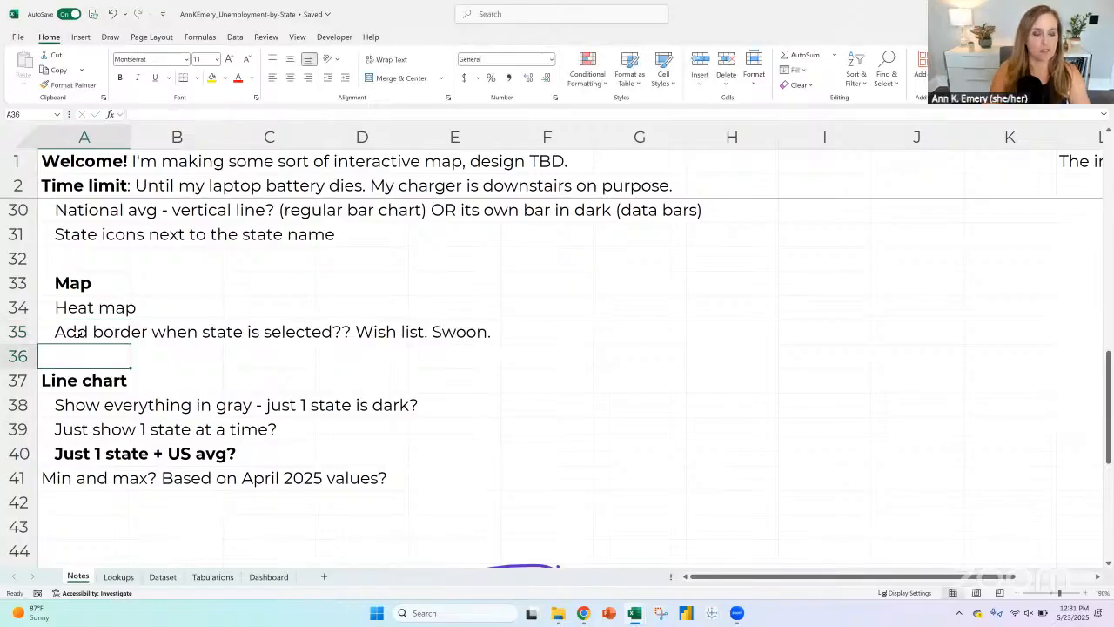
Step: Examine the Dashboard layout at 70% zoom and the State and April 2025 helper table for the map on the Tabulations sheet
click(269, 577)
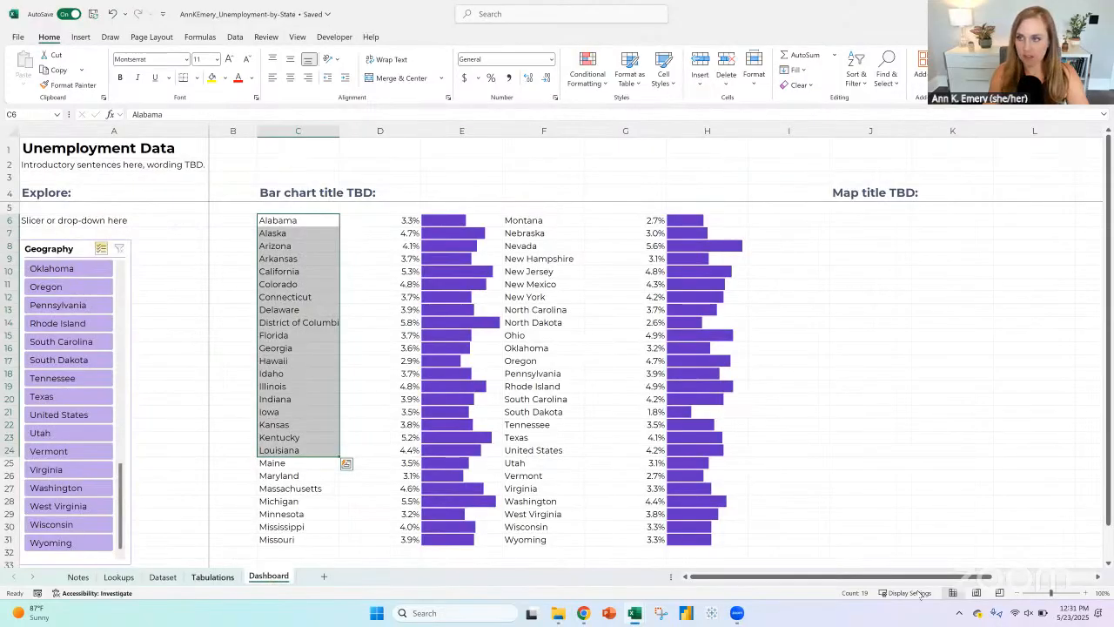
click(1018, 593)
click(1018, 593)
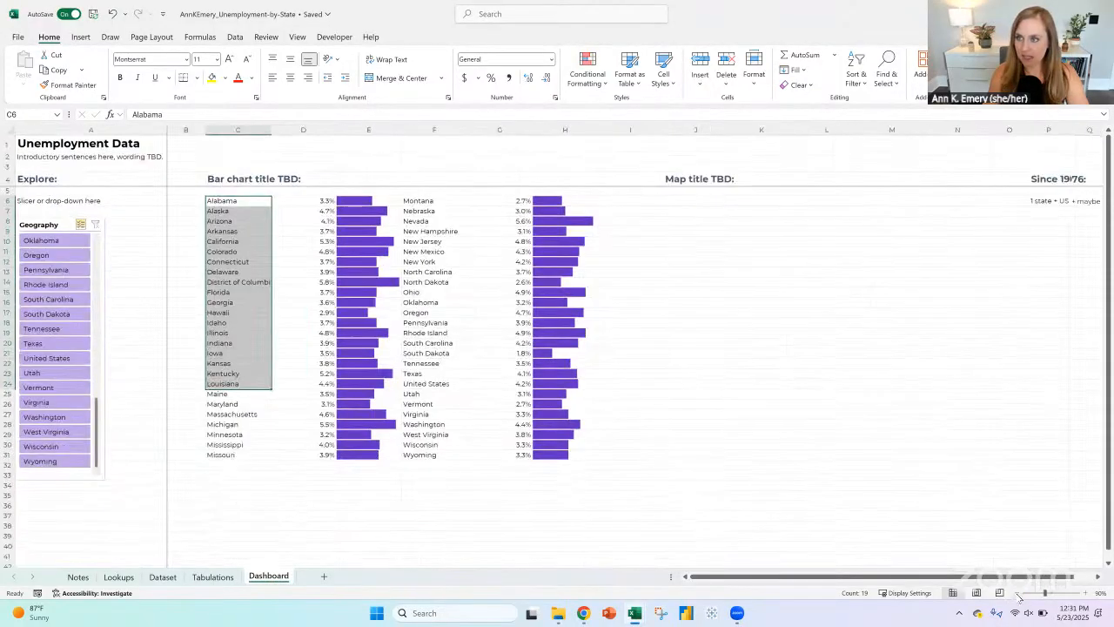
click(1018, 592)
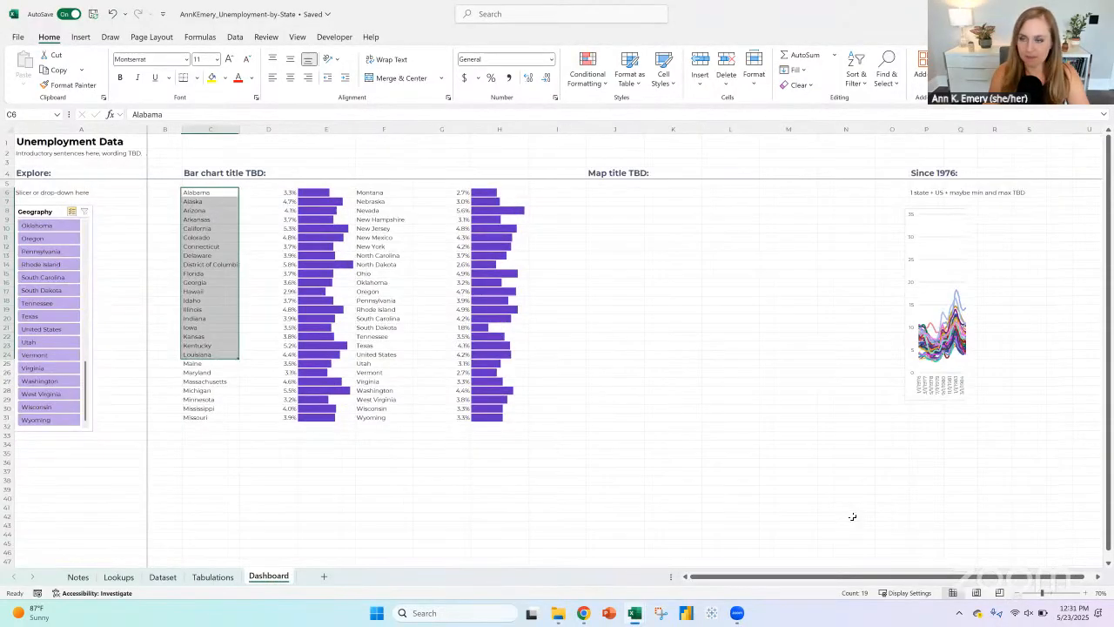
click(219, 247)
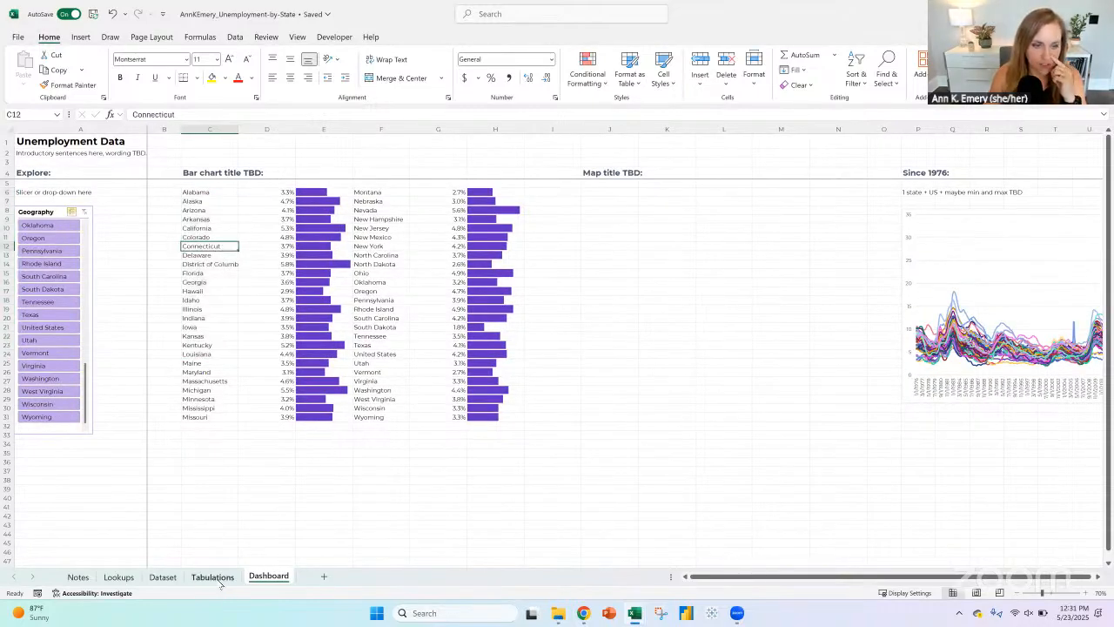
click(213, 577)
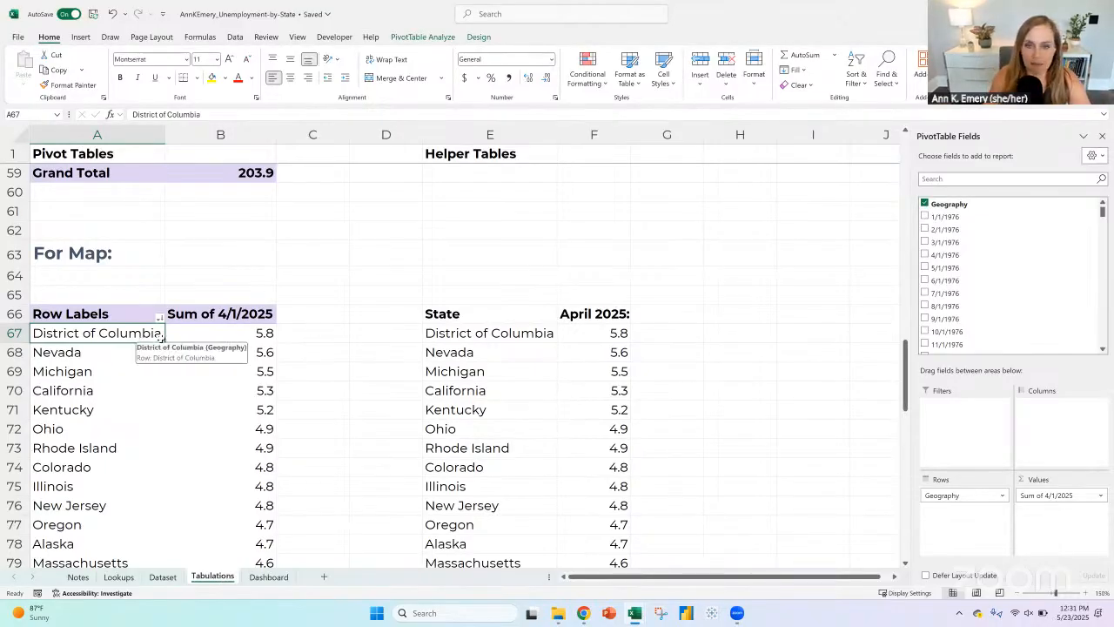
click(483, 332)
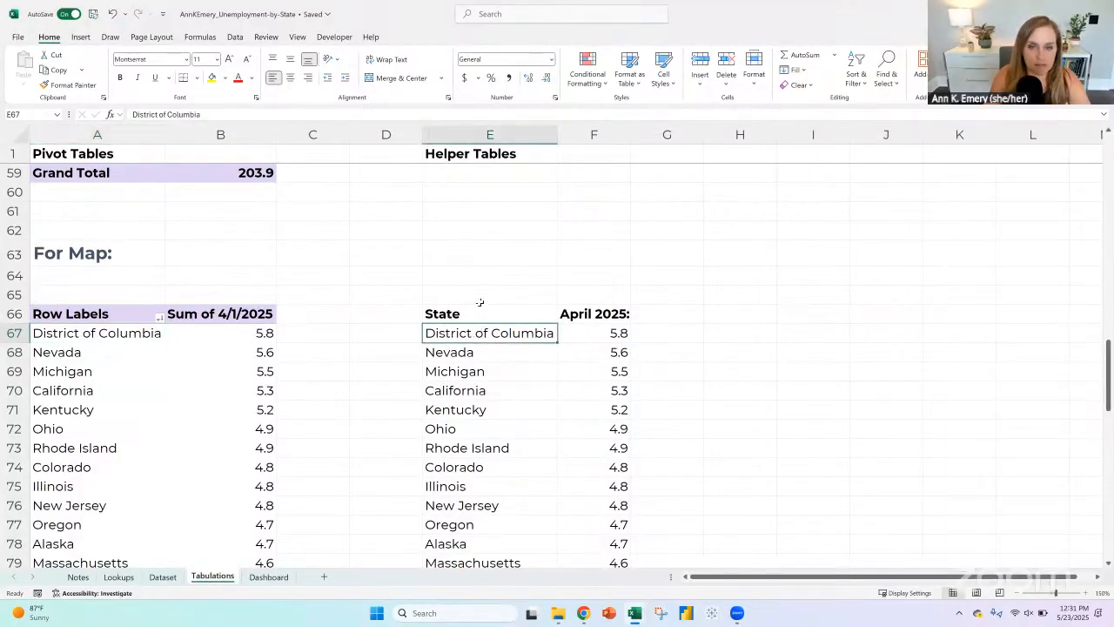
click(467, 308)
key(shift+Right)
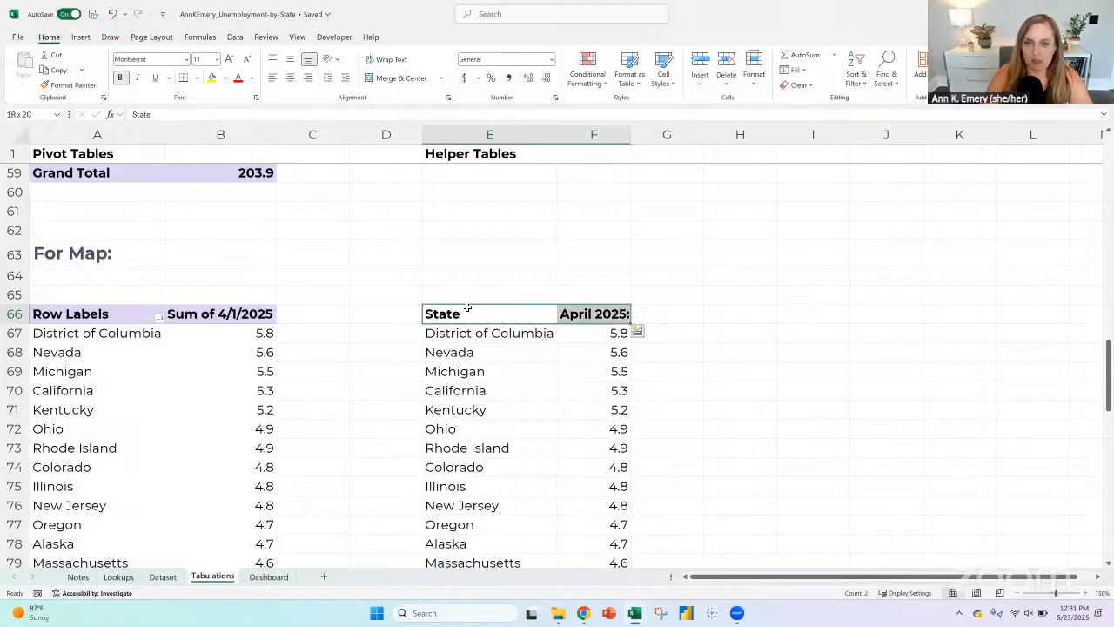
key(ctrl+shift+Down)
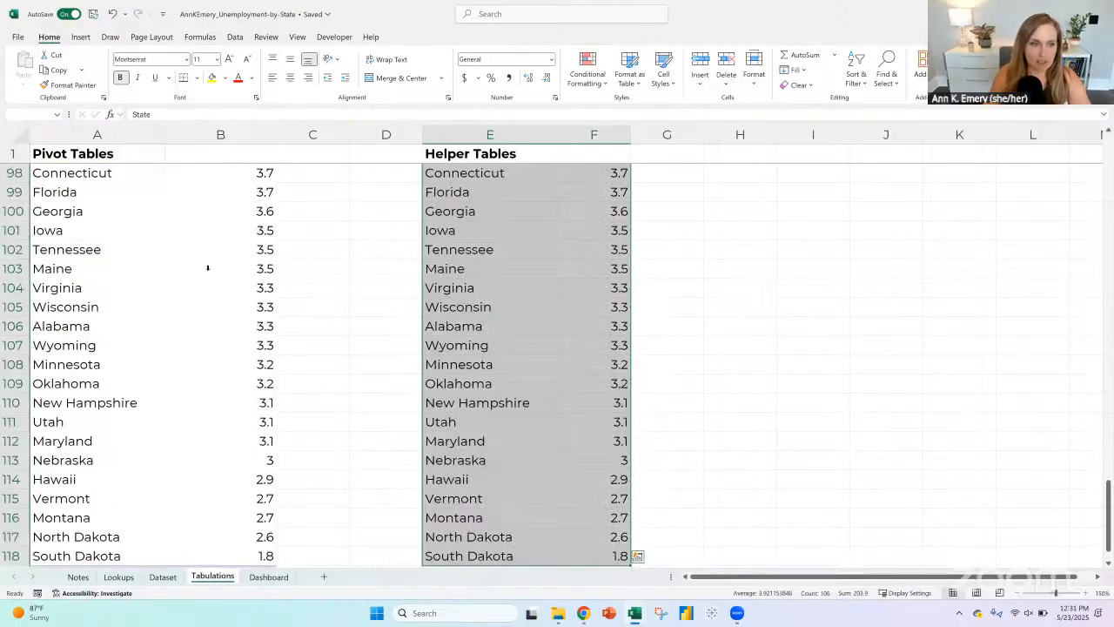
scroll(183, 346, up, 17)
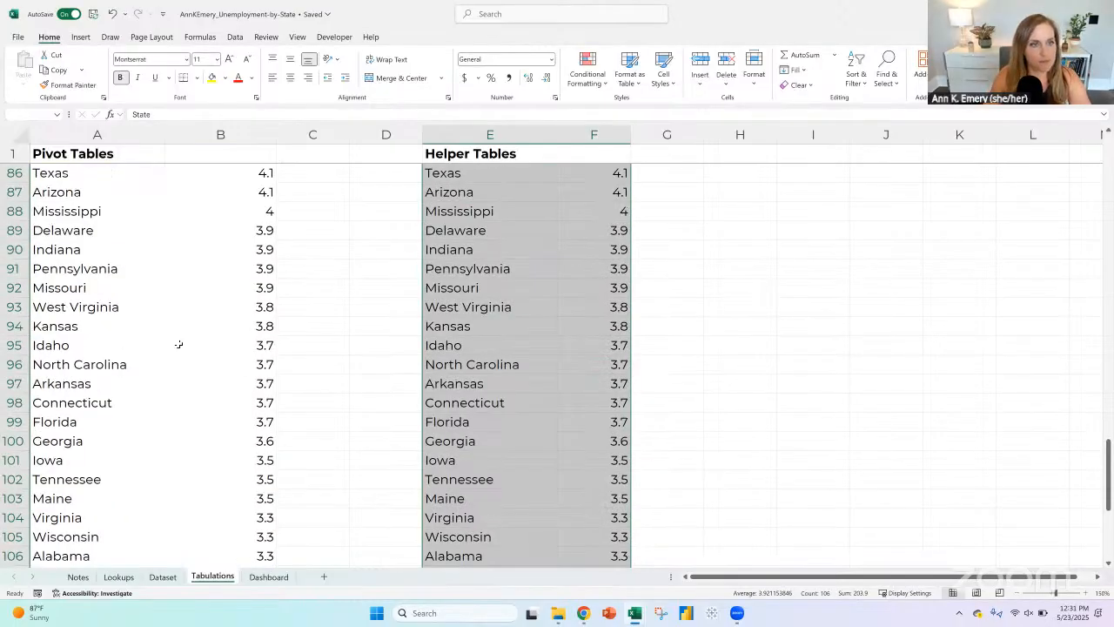
scroll(100, 497, down, 3)
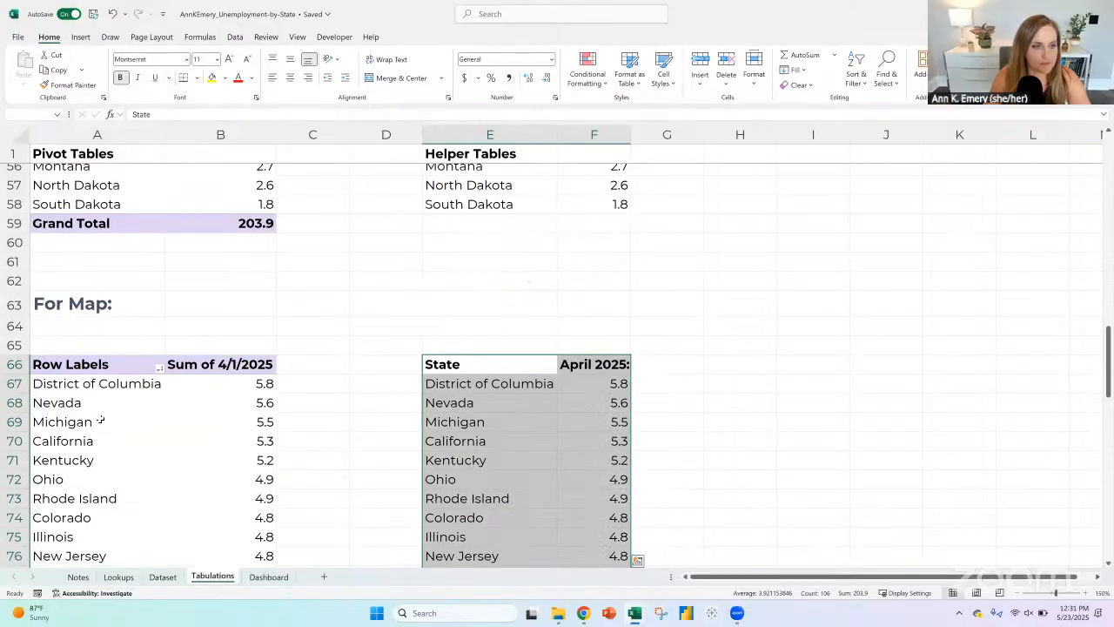
Step: Try to insert a filled map chart directly from the "For Map:" pivot table at A66 on the Tabulations sheet
click(100, 372)
click(80, 36)
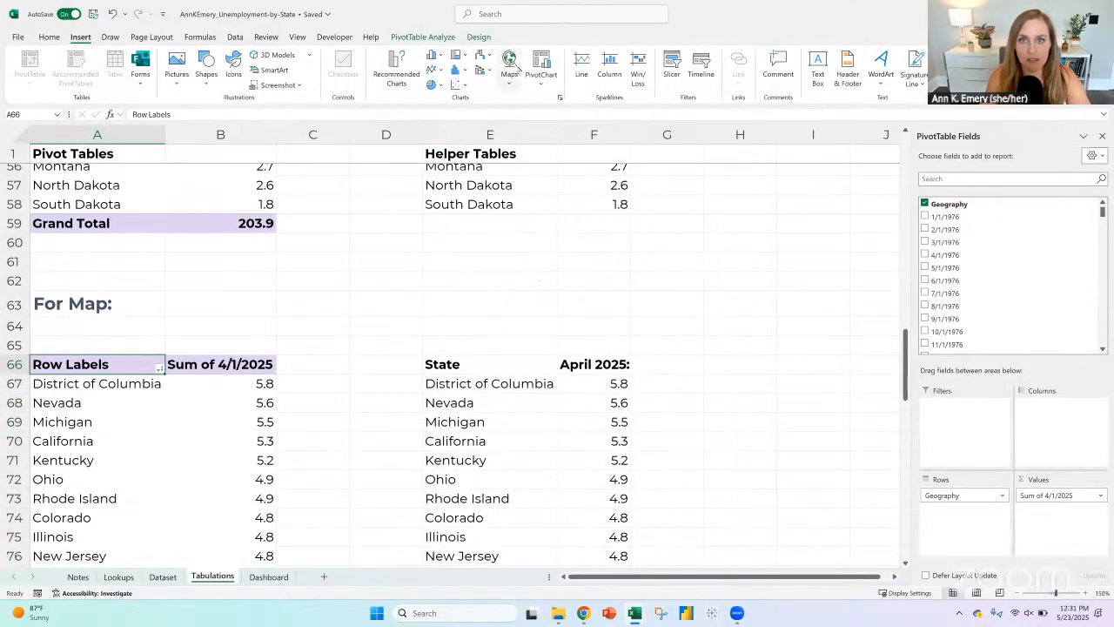
click(509, 61)
click(515, 131)
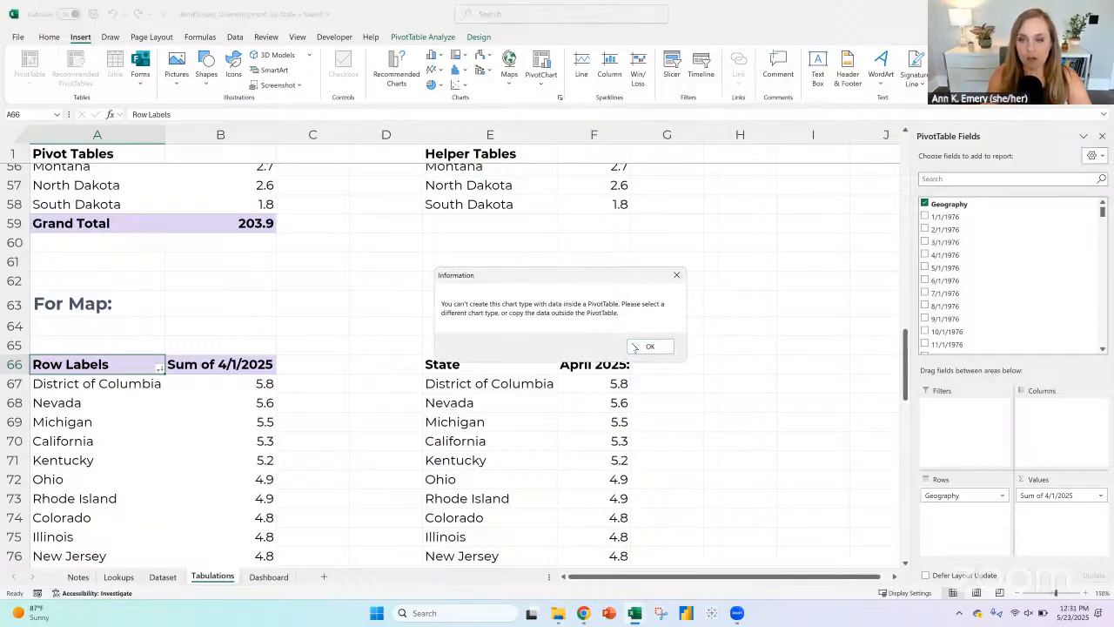
click(649, 346)
Step: Insert a filled map chart from the State and April 2025 helper table in E66:F118
drag(522, 363, 594, 360)
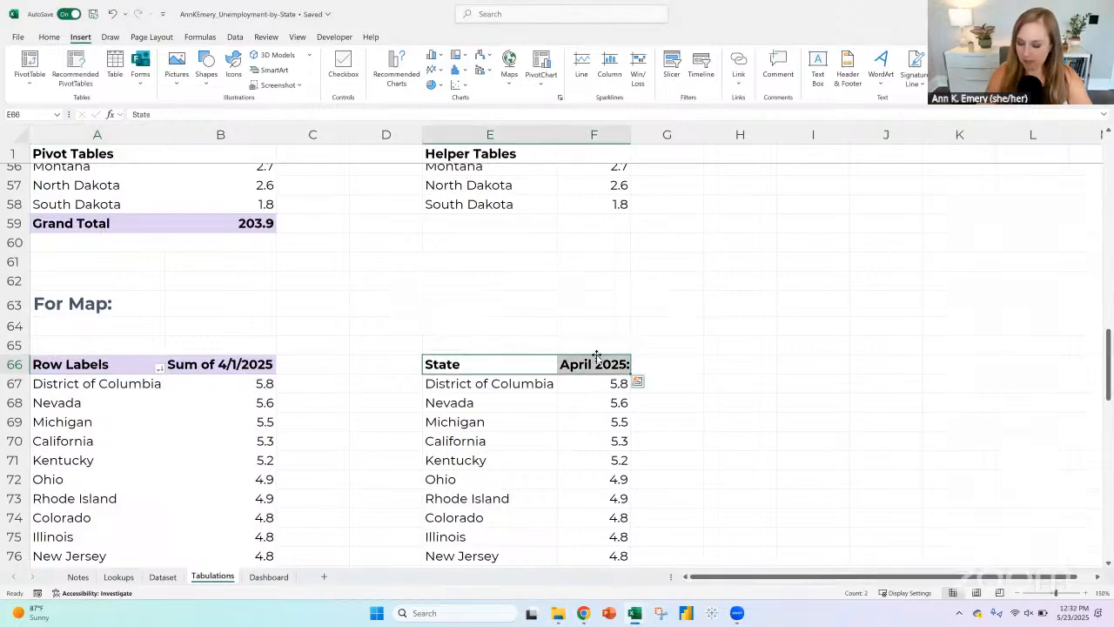
key(ctrl+shift+Down)
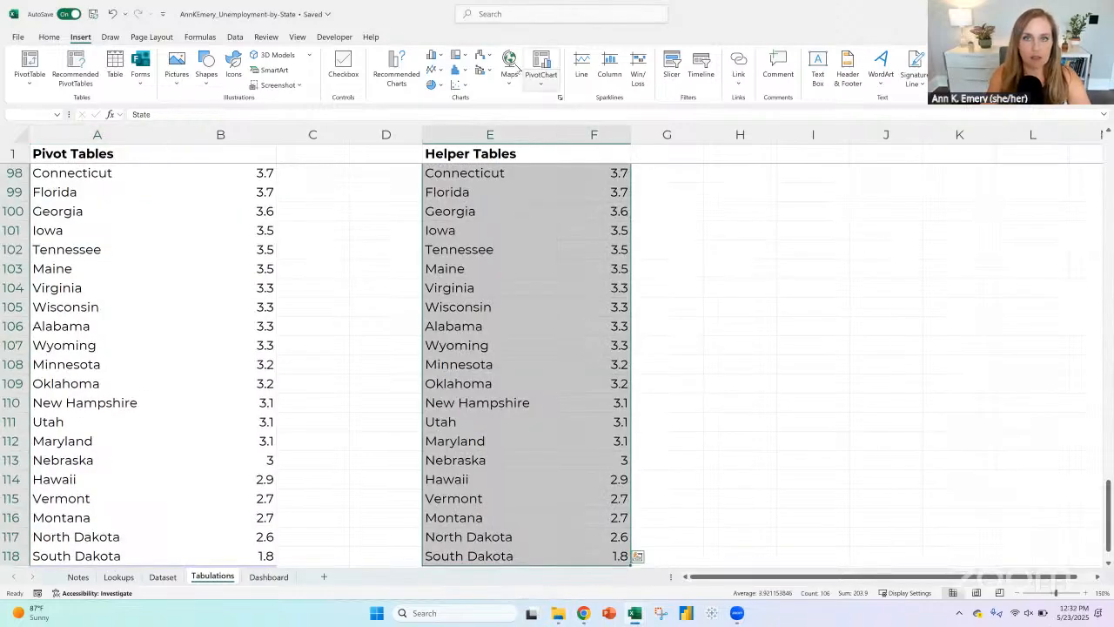
click(513, 63)
click(516, 126)
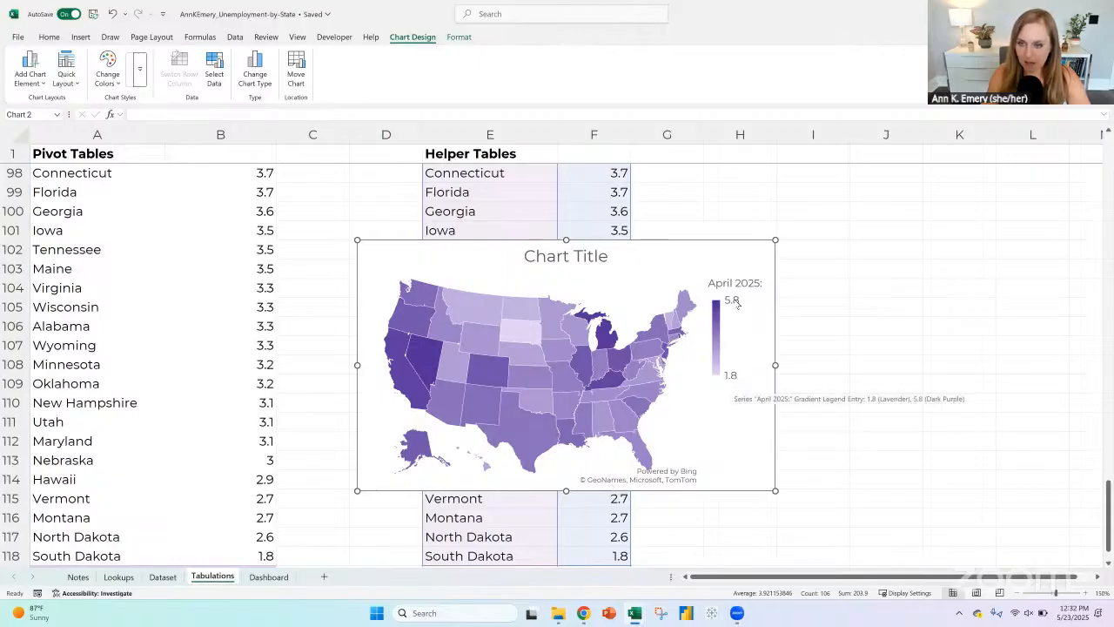
Step: Place the map chart on the Dashboard sheet, directly below the "Map title TBD:" heading
mouse_move(420, 244)
mouse_down()
mouse_move(609, 252)
mouse_move(429, 263)
mouse_up()
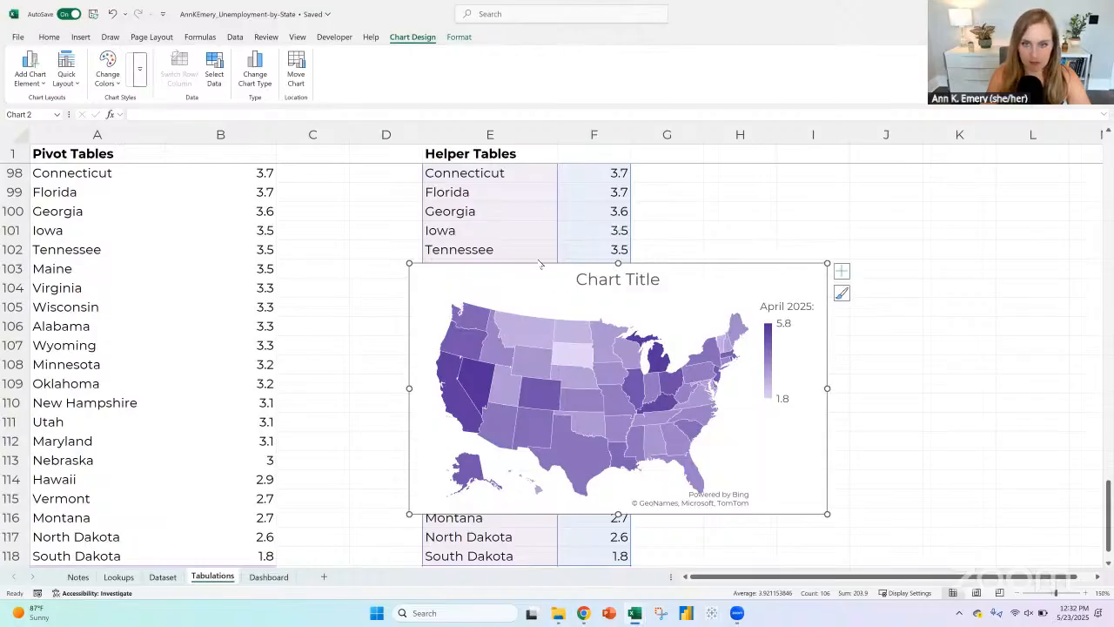
right_click(512, 265)
click(548, 251)
key(ctrl+Page_Down)
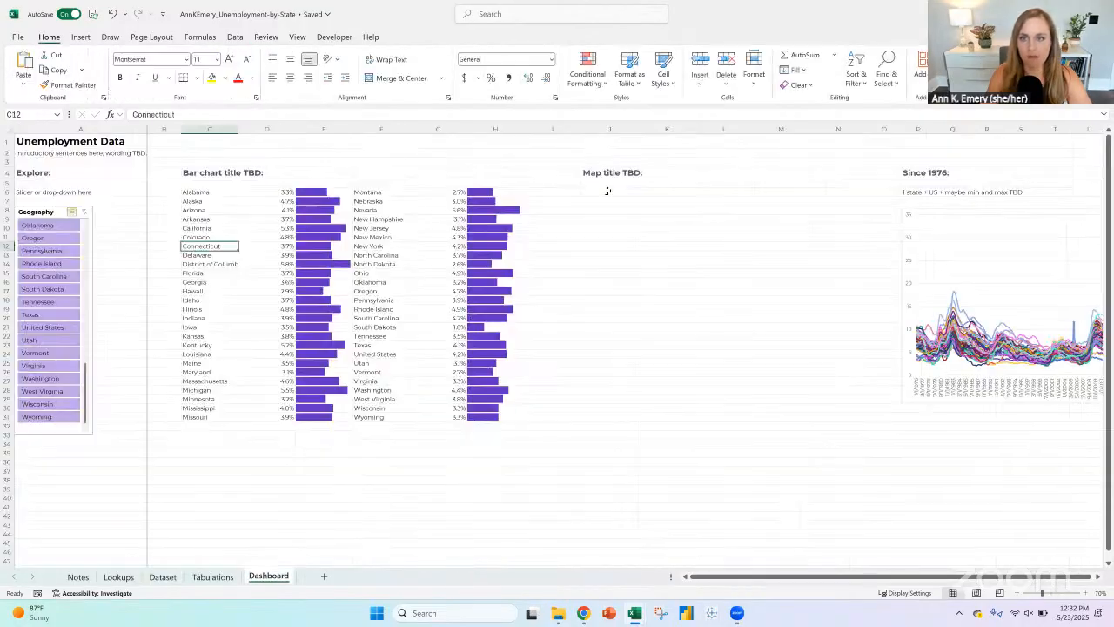
click(609, 201)
key(ctrl+v)
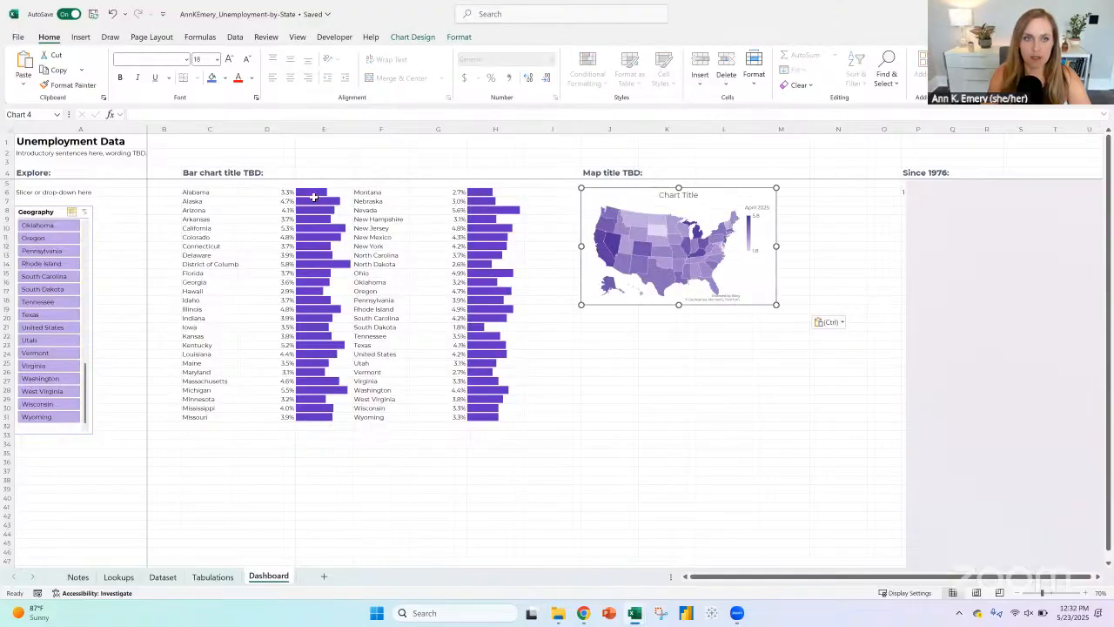
click(315, 199)
click(489, 207)
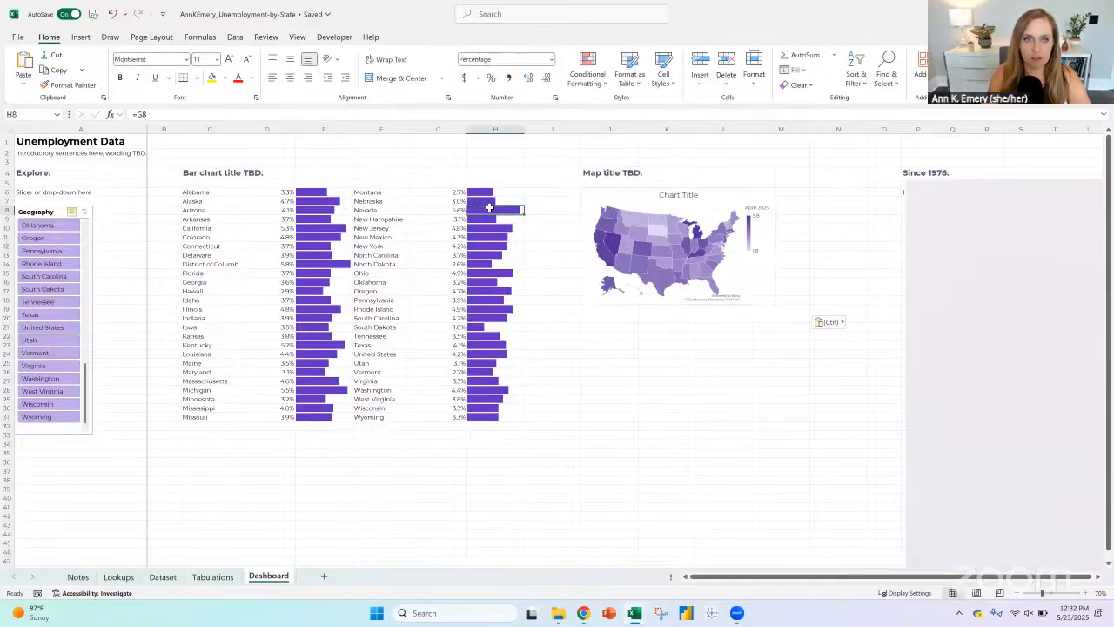
click(633, 194)
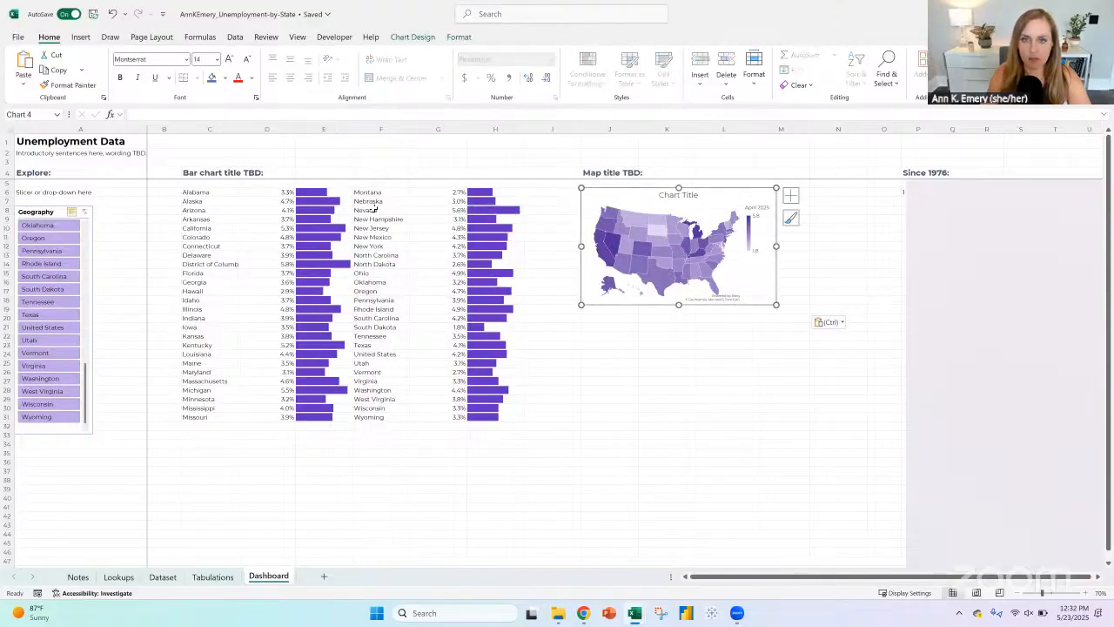
right_click(630, 239)
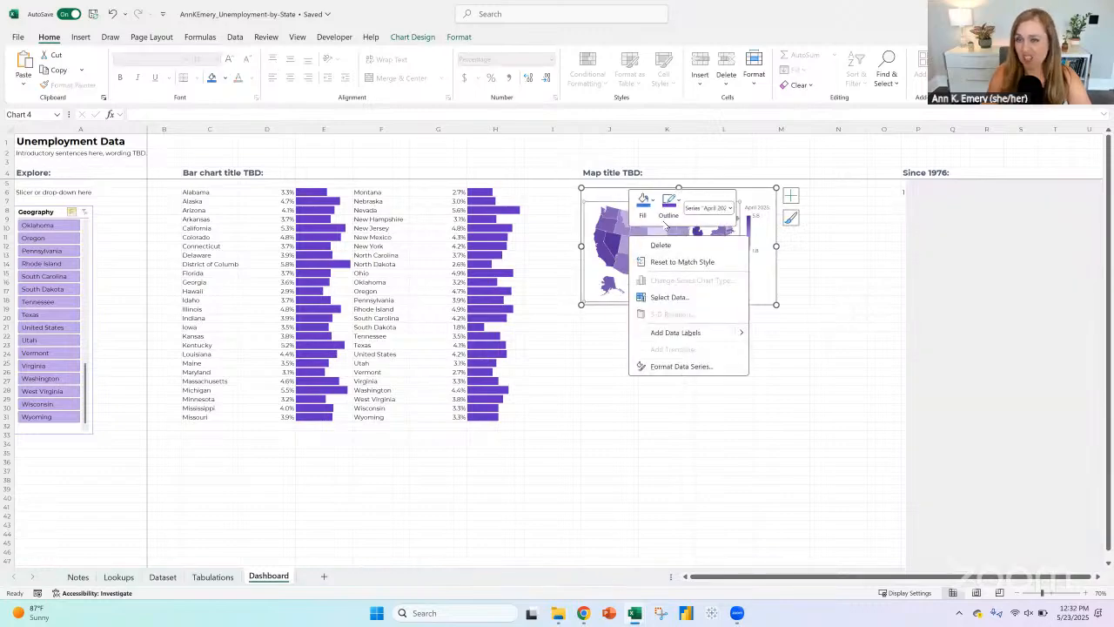
click(652, 200)
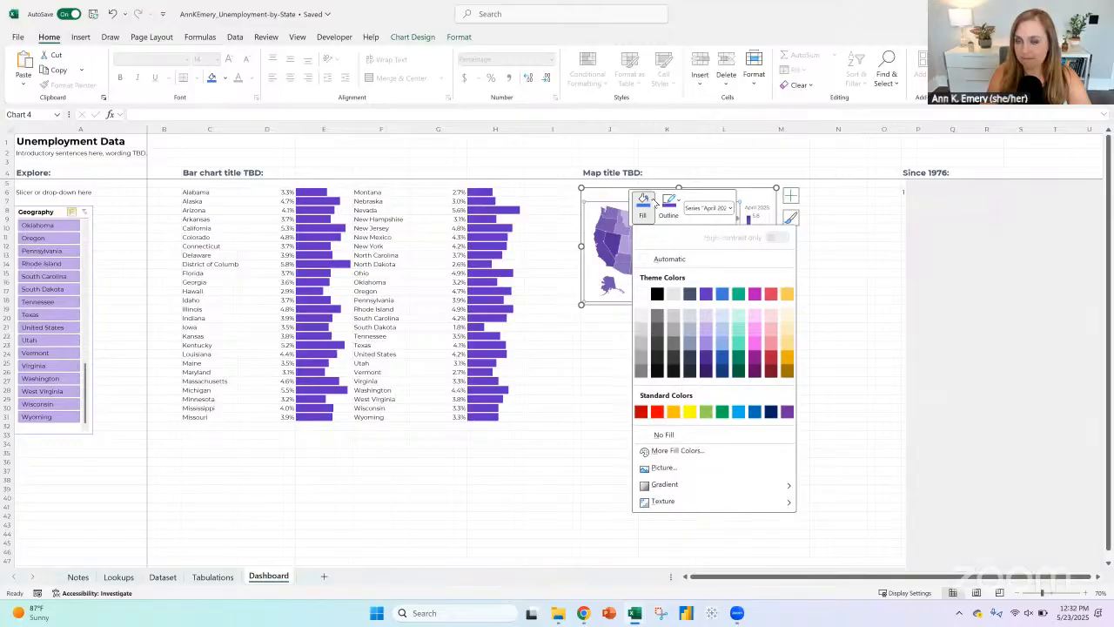
key(Escape)
Step: Recolor the Dashboard map series with a two-color gradient, from the lightest theme blue for the lowest value to the darkest for the highest
right_click(623, 267)
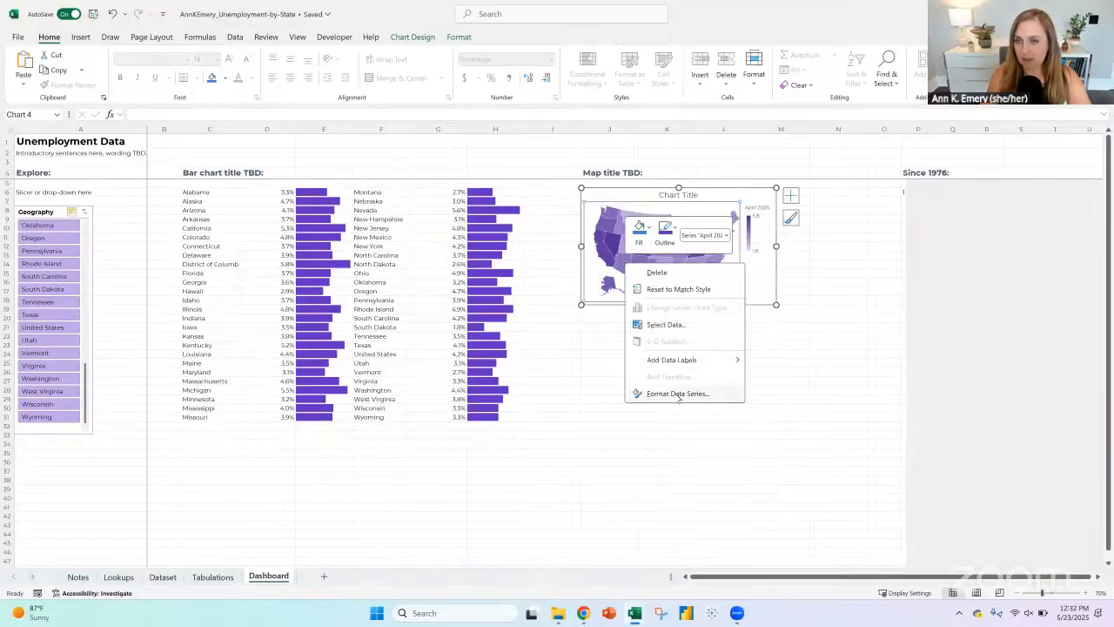
click(722, 391)
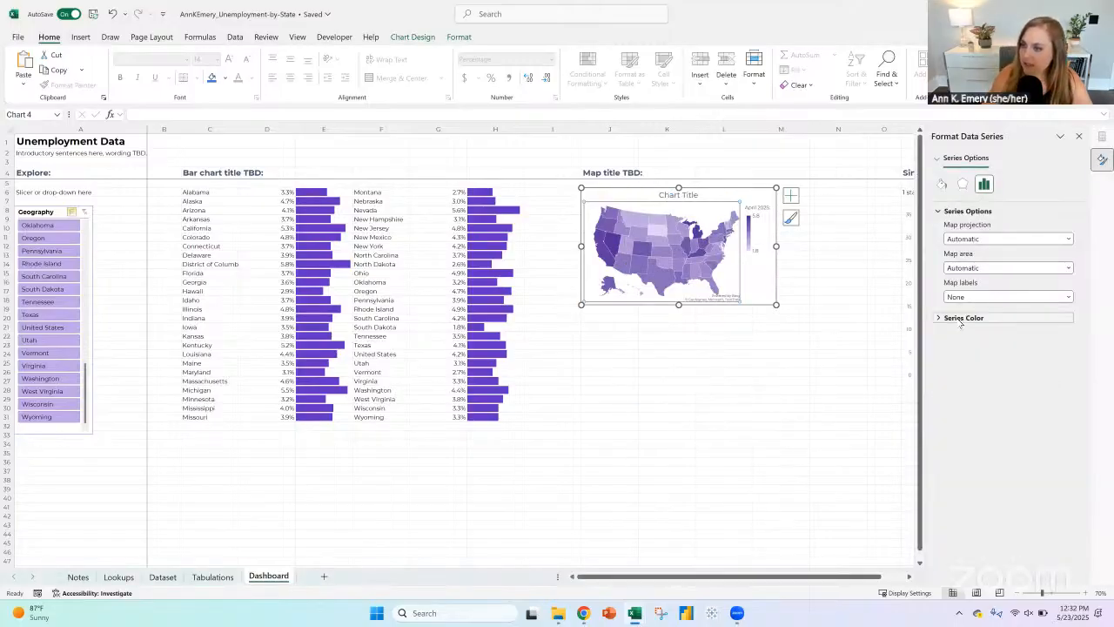
click(961, 317)
click(1065, 373)
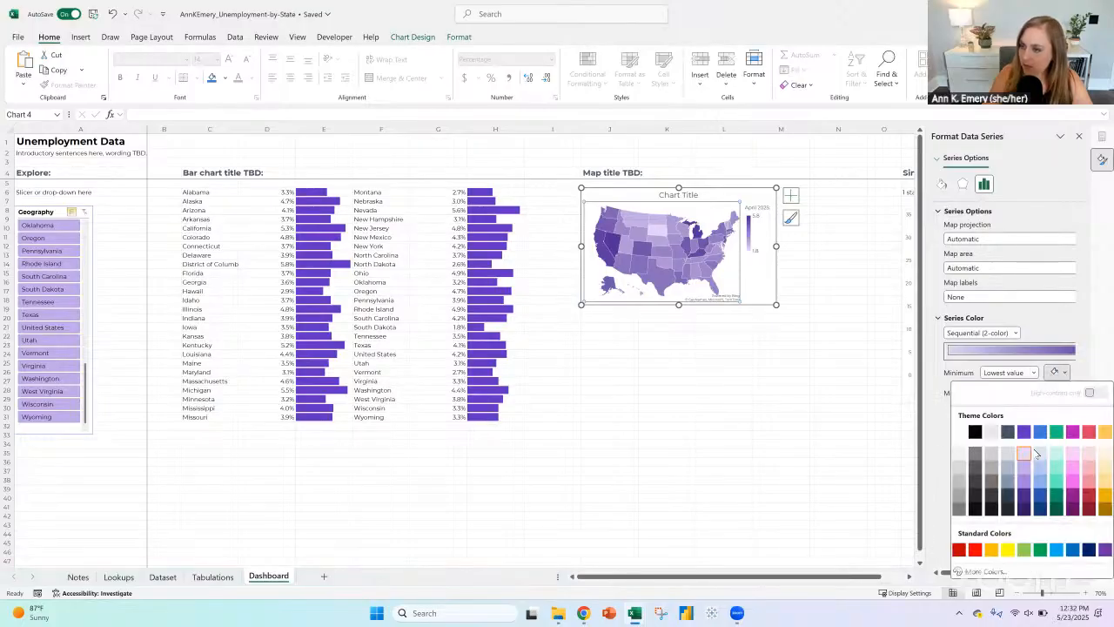
click(1044, 454)
click(1064, 392)
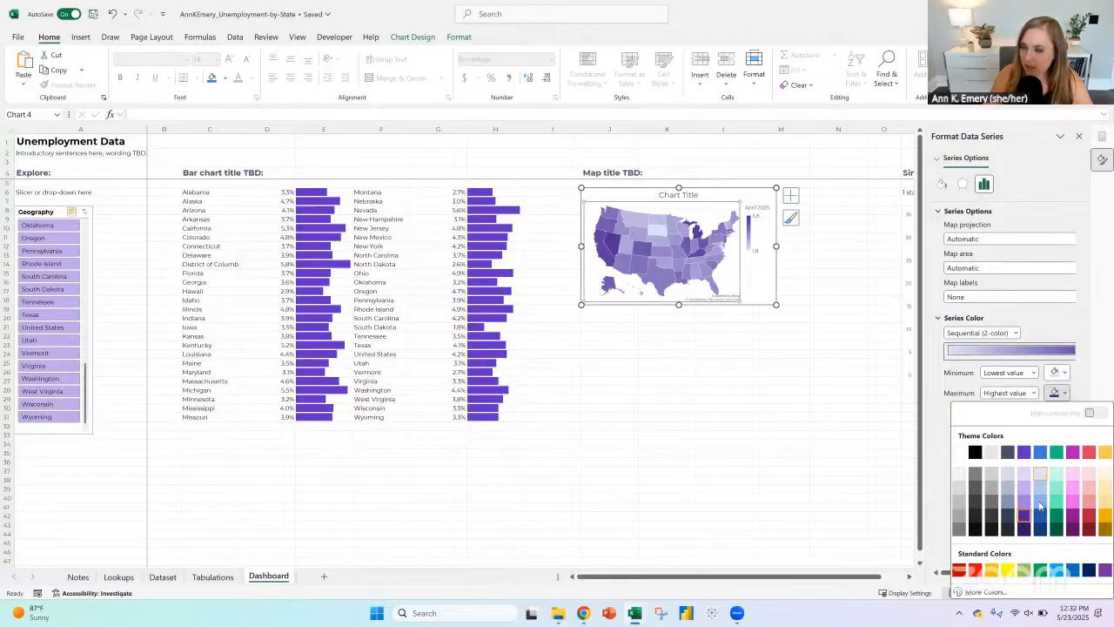
click(1040, 528)
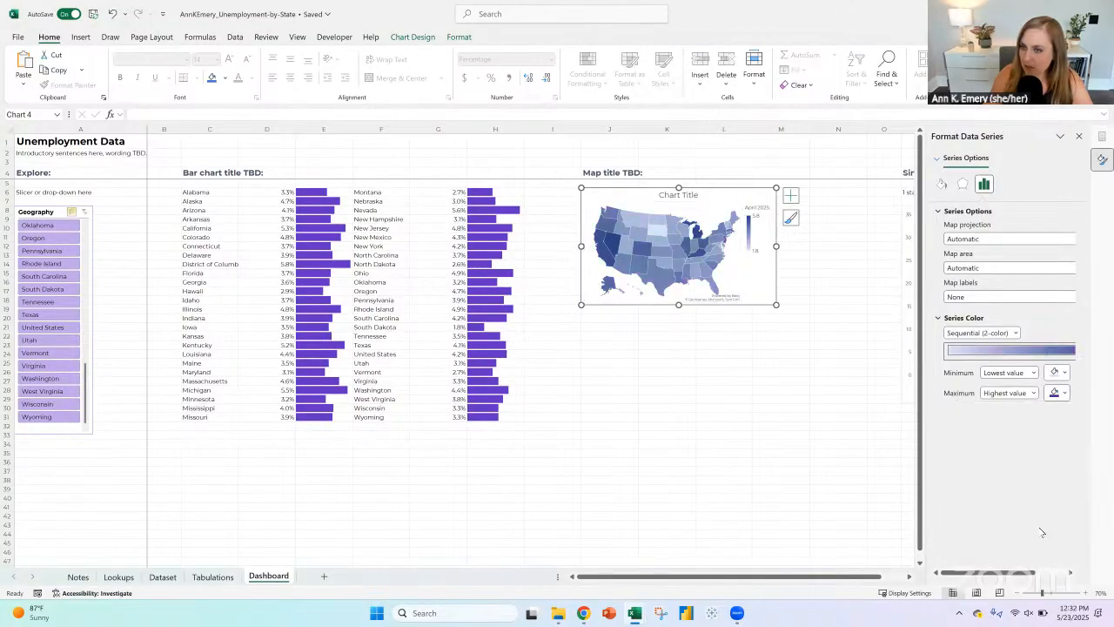
click(783, 337)
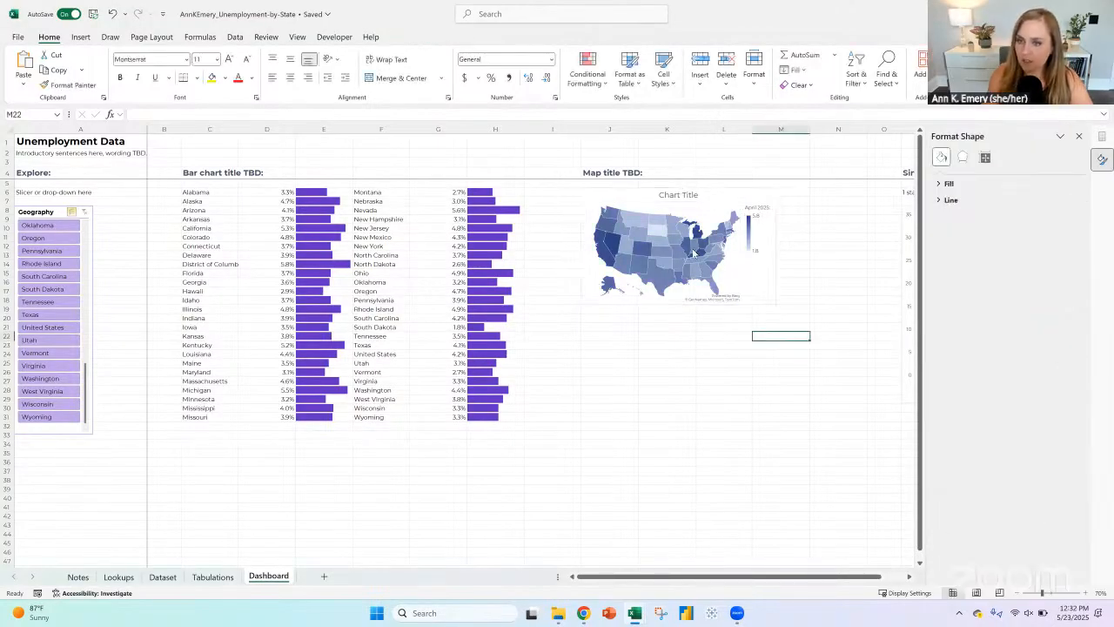
Step: Delete the placeholder chart title from the Dashboard map and close the formatting options
right_click(694, 254)
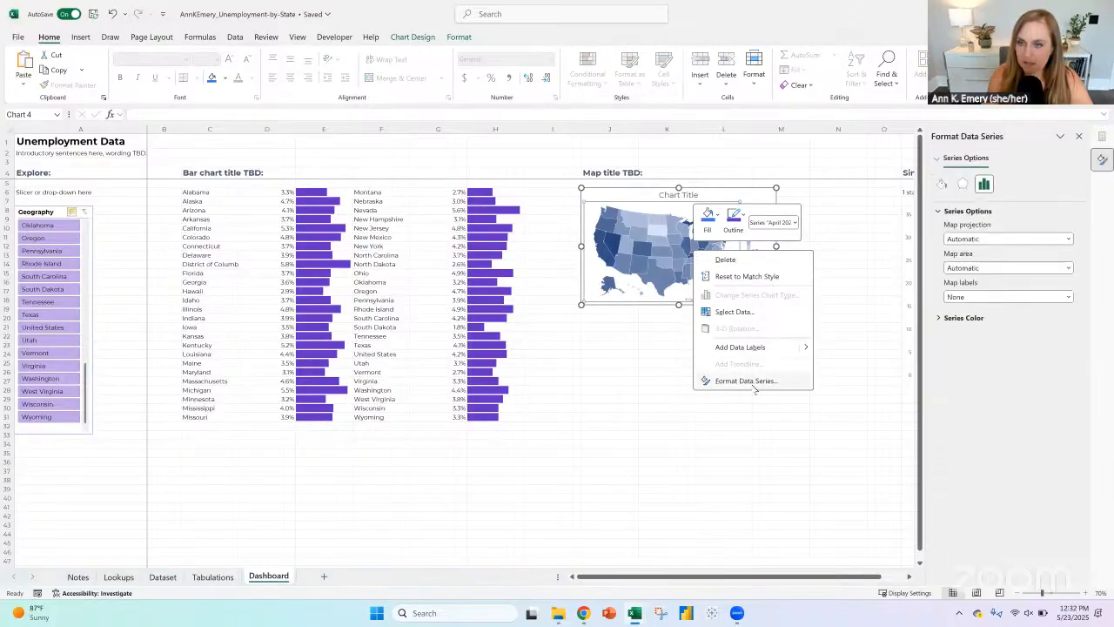
click(740, 378)
click(680, 197)
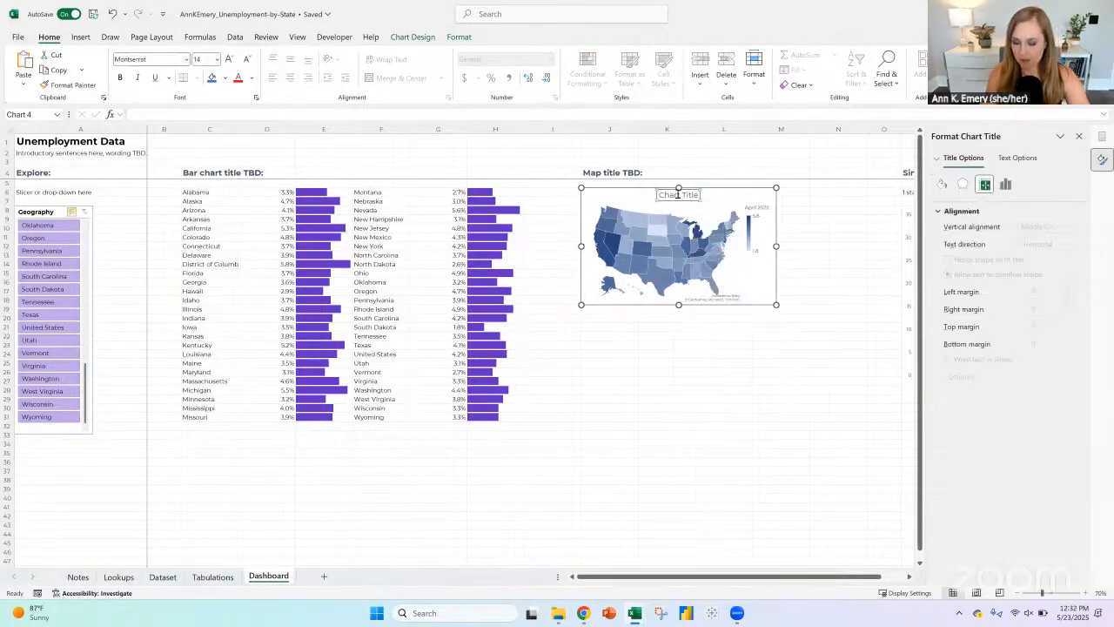
key(Delete)
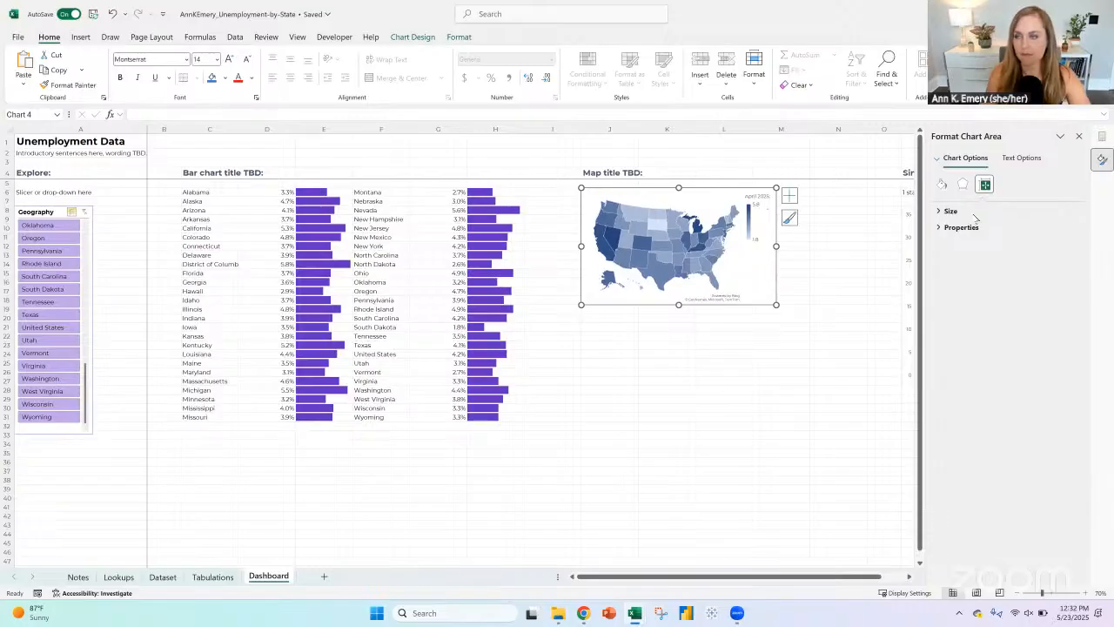
click(1078, 136)
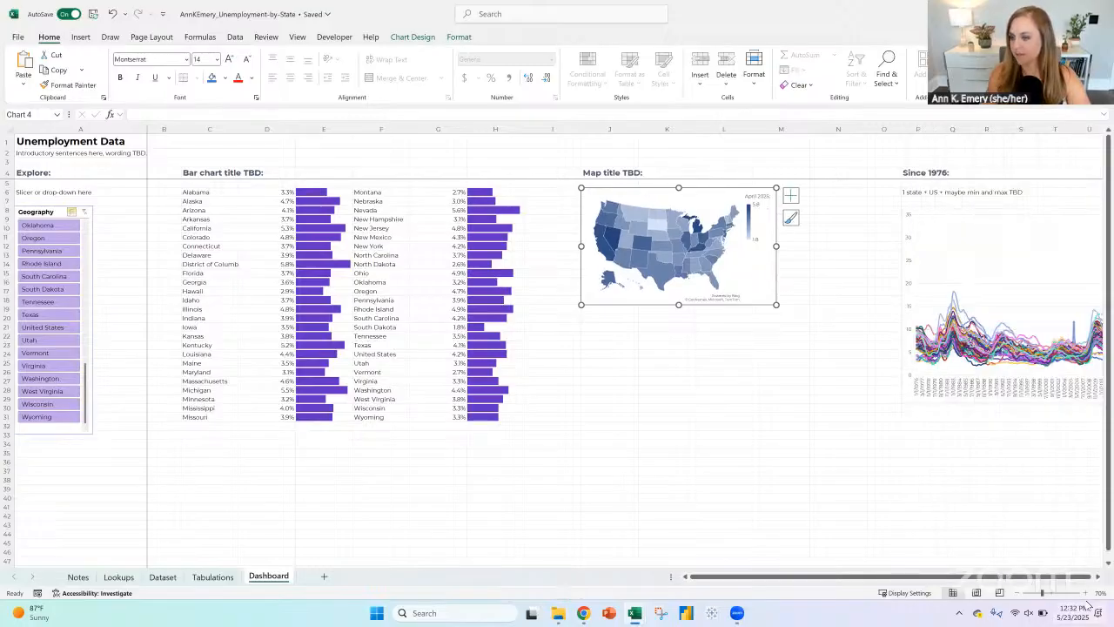
Step: Remove the outline around the Dashboard map chart
click(1084, 592)
click(1084, 592)
click(1084, 592)
click(1084, 593)
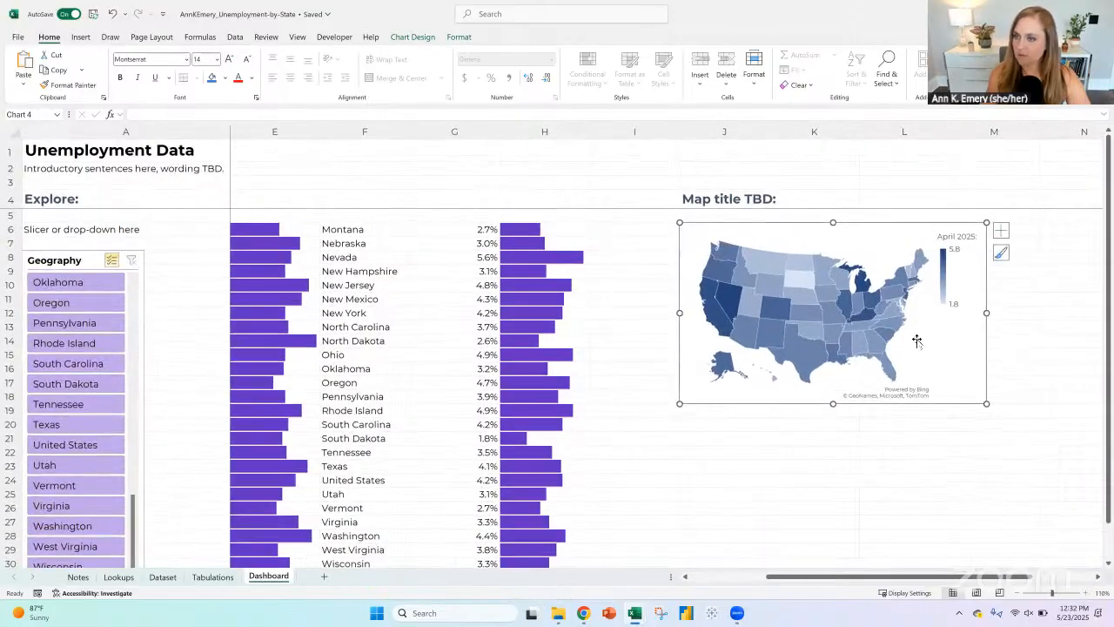
click(719, 227)
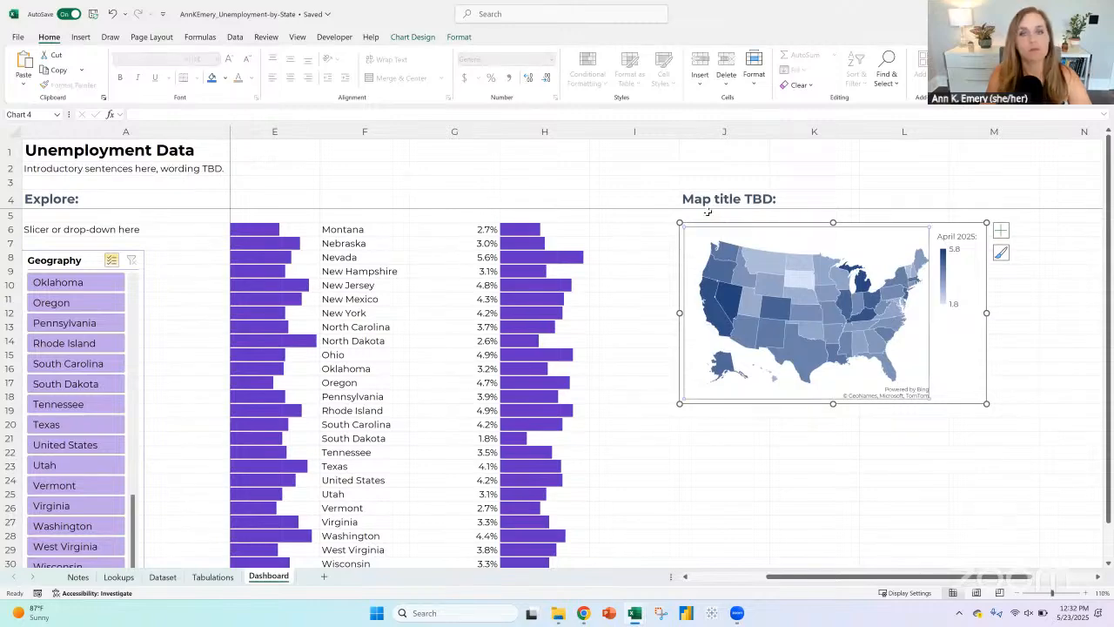
click(459, 36)
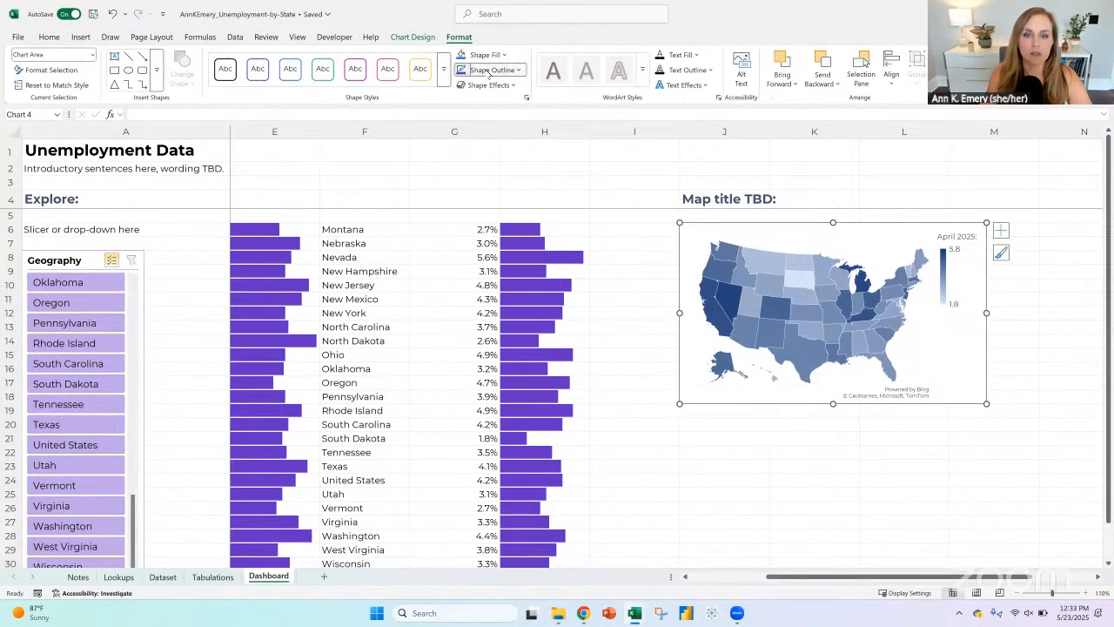
click(490, 70)
click(517, 285)
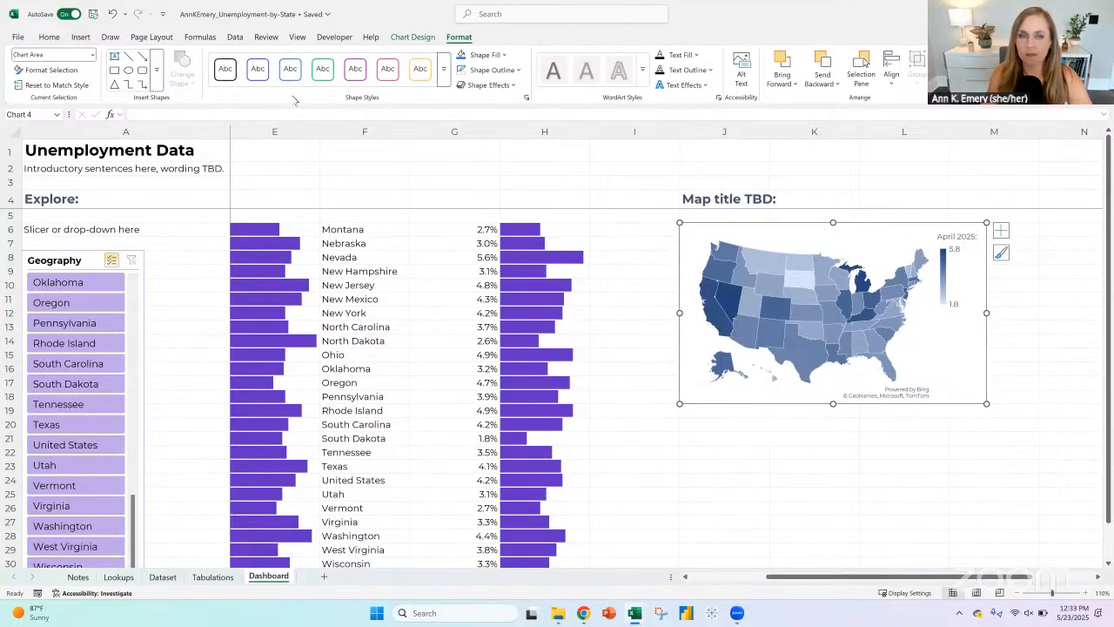
Step: Set the map legend's text to 11 pt and color it black
click(197, 60)
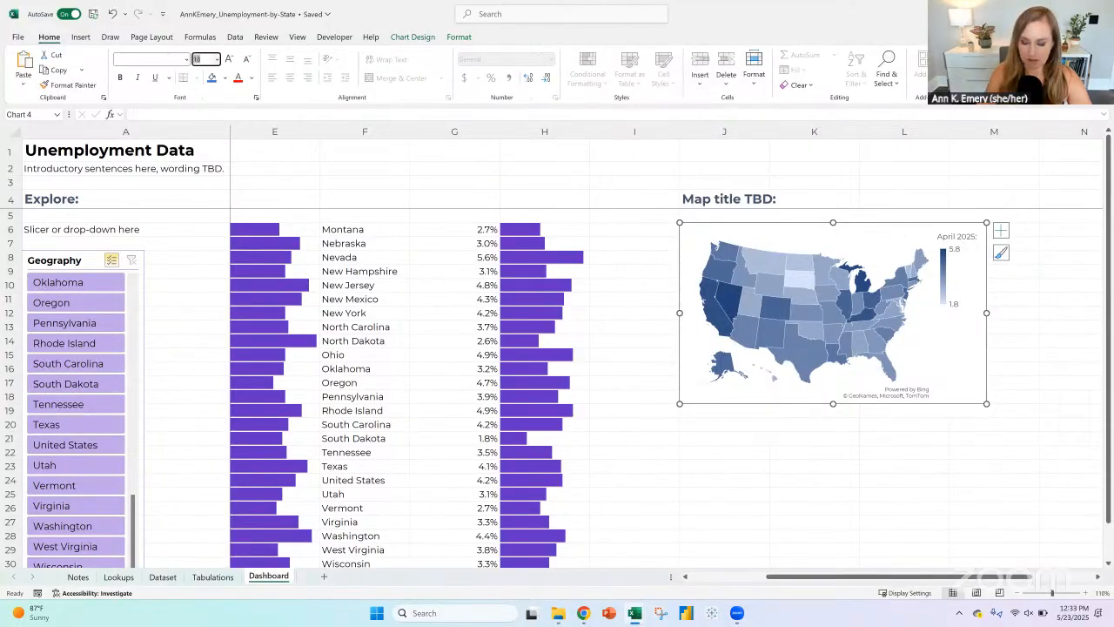
text(11)
key(Return)
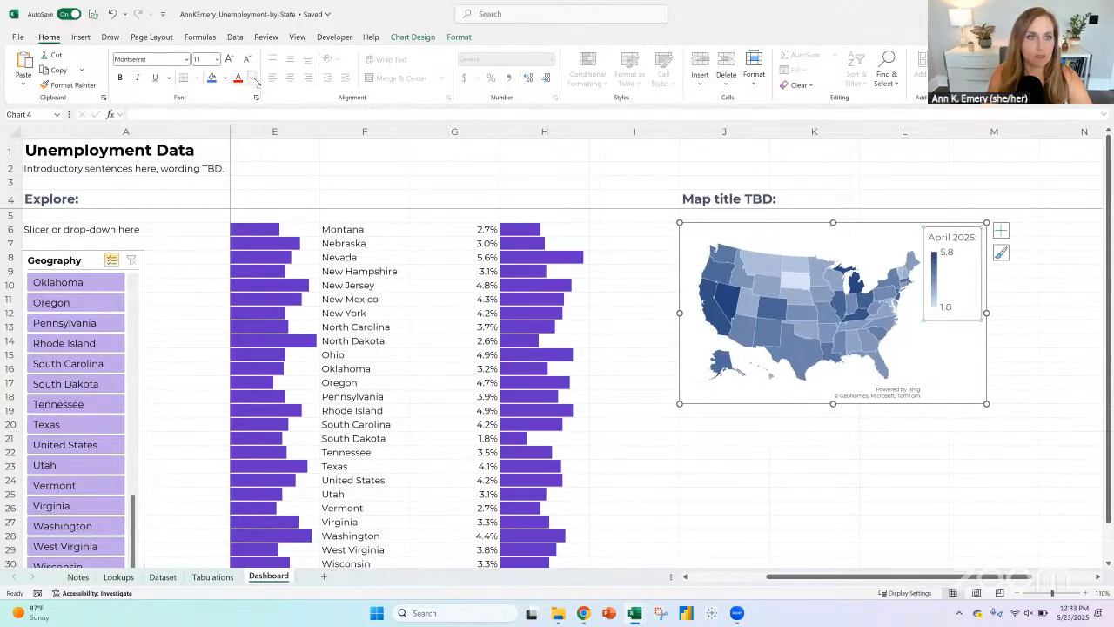
click(251, 77)
click(257, 155)
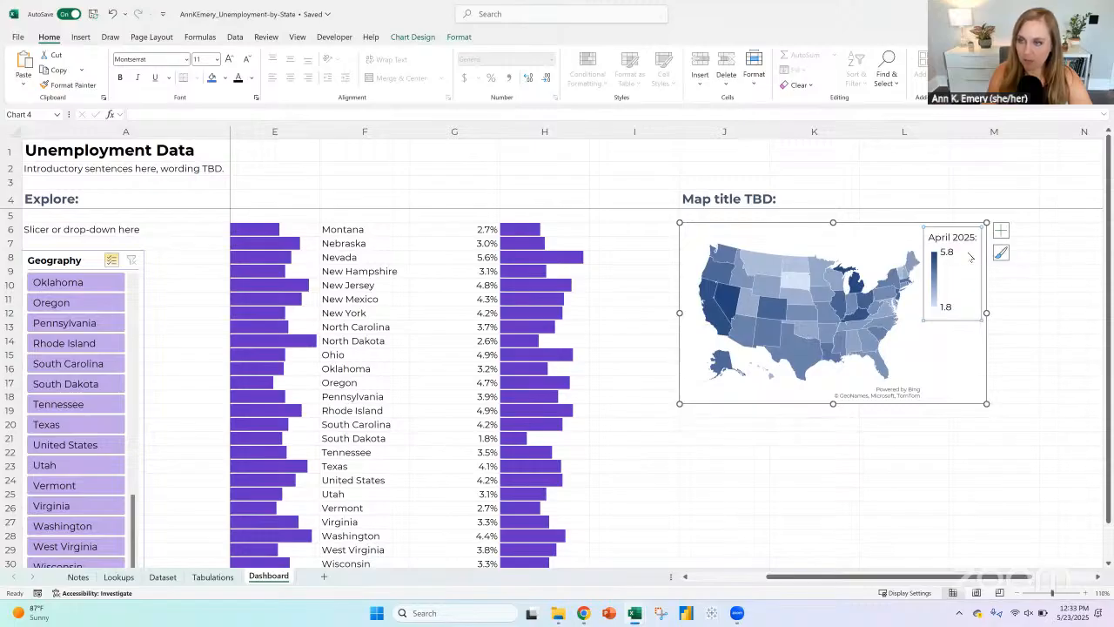
Step: Format the April 2025 helper values in F67:F118 on the Tabulations sheet as percentages
click(212, 576)
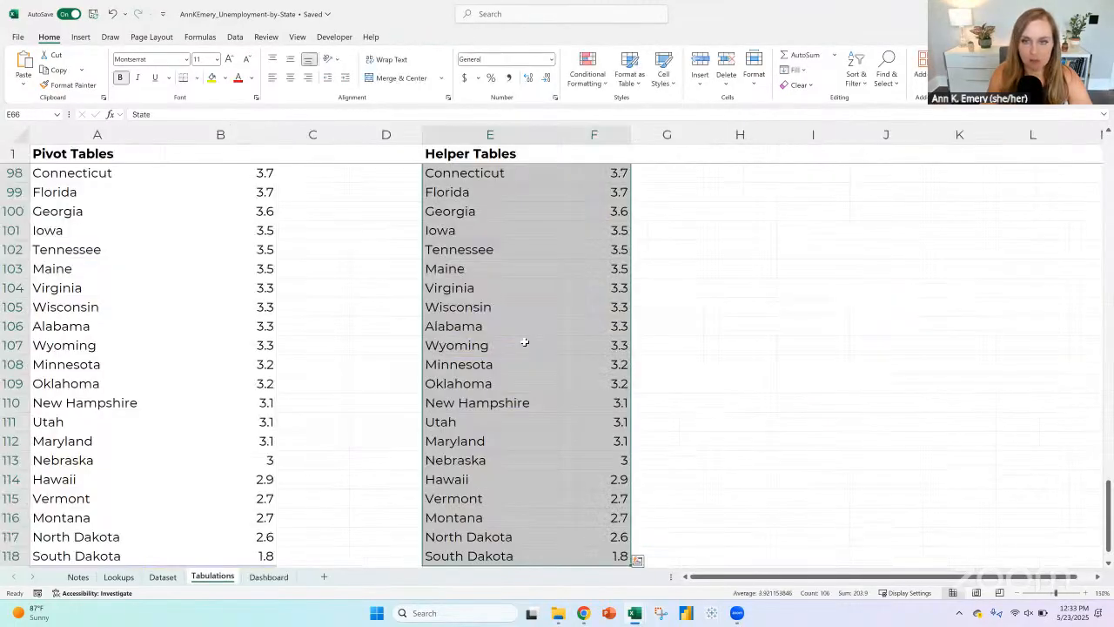
scroll(524, 343, up, 6)
scroll(528, 343, up, 5)
click(593, 210)
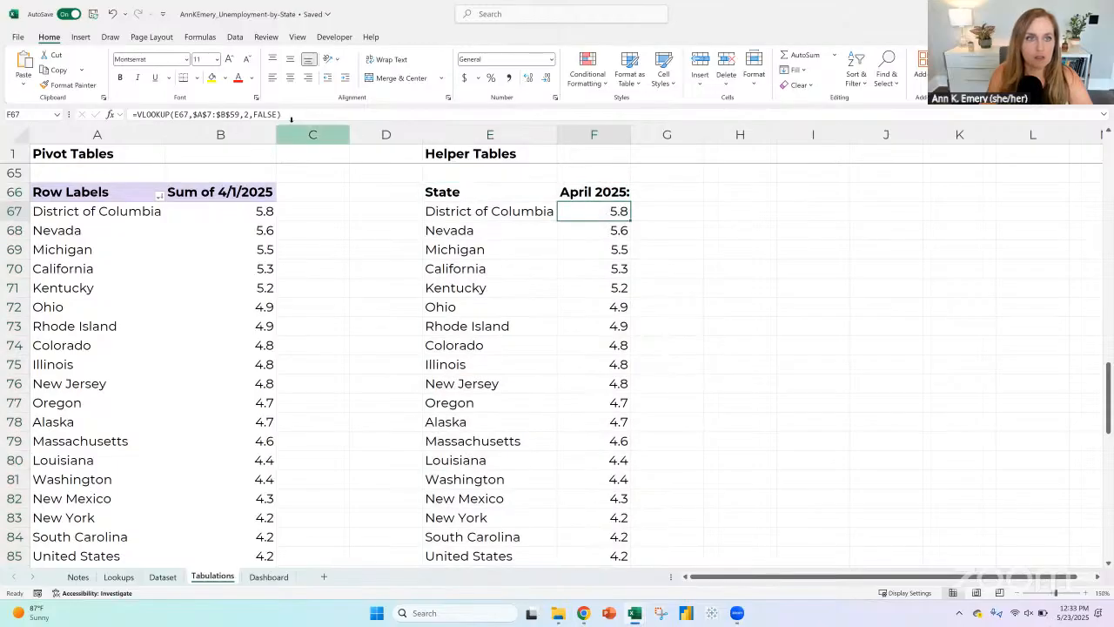
click(317, 117)
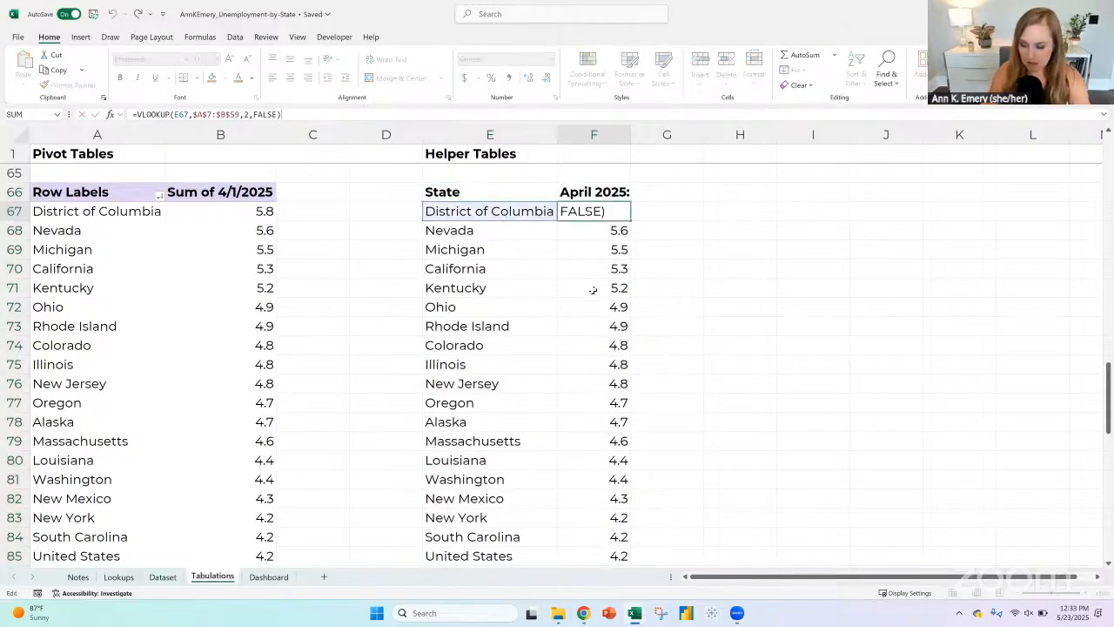
key(Return)
click(585, 211)
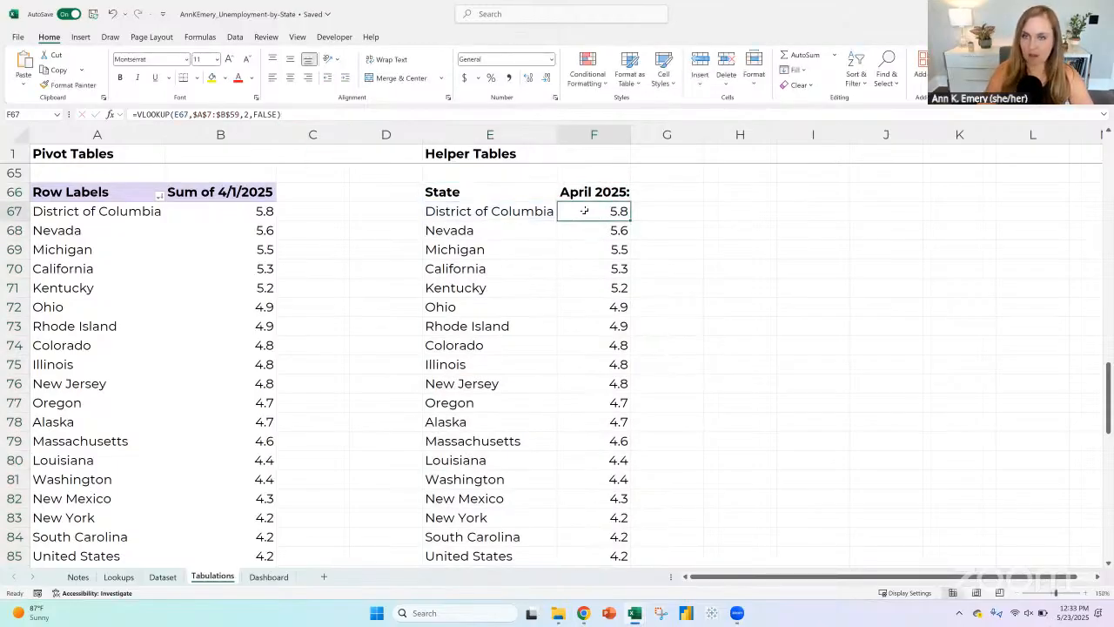
key(ctrl+shift+Down)
click(490, 78)
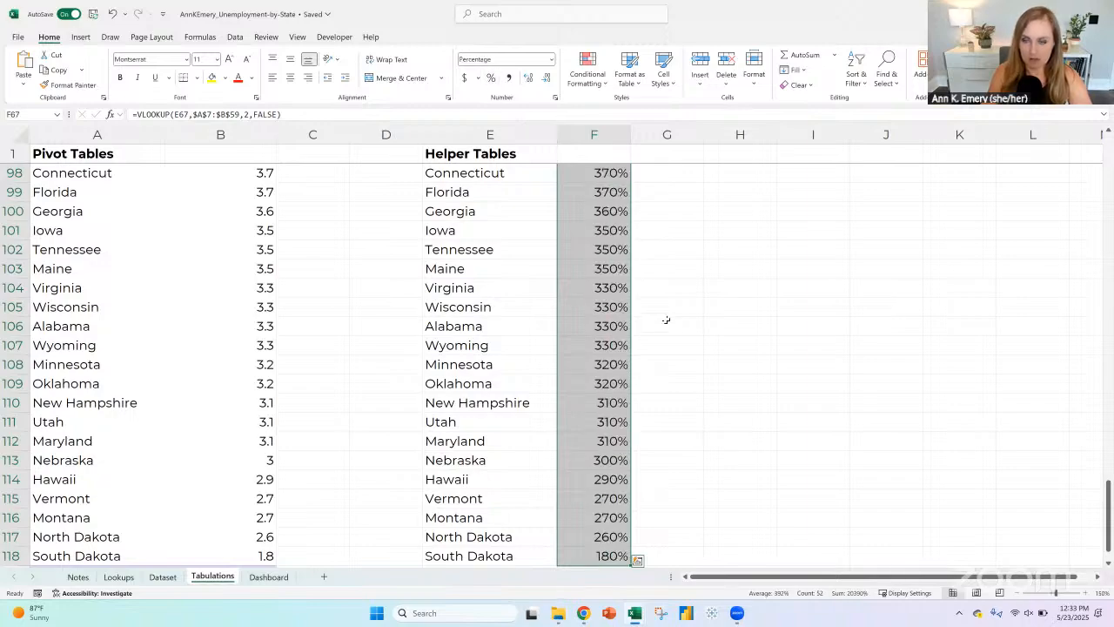
scroll(667, 318, up, 20)
scroll(661, 323, down, 7)
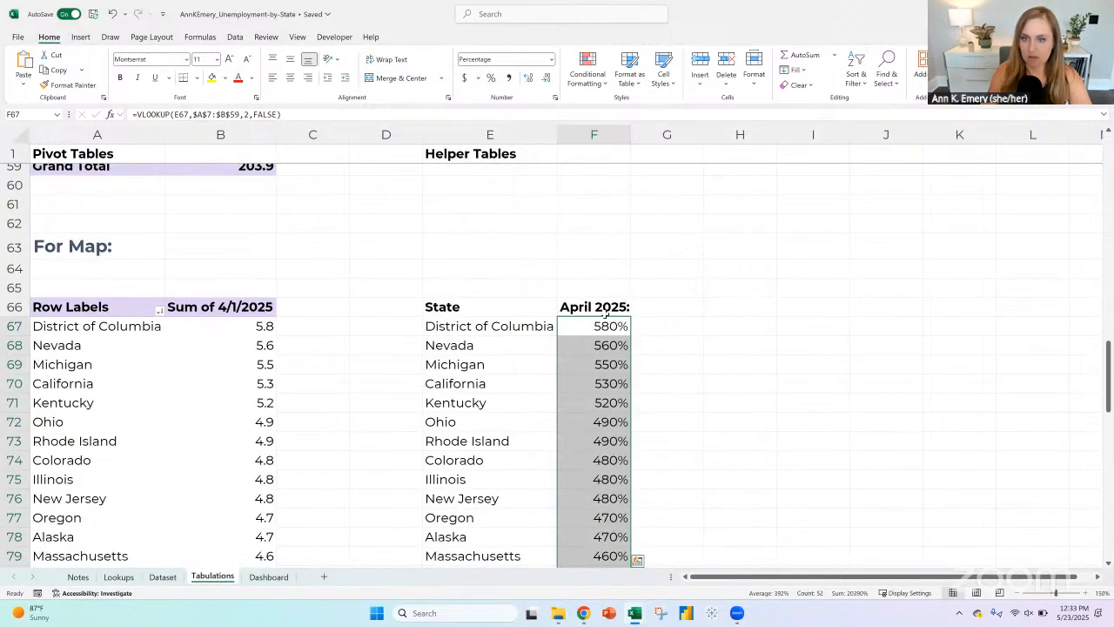
Step: Append /100 to the VLOOKUP formula in F67, show one decimal place, and fill it down the helper column
click(602, 323)
click(292, 116)
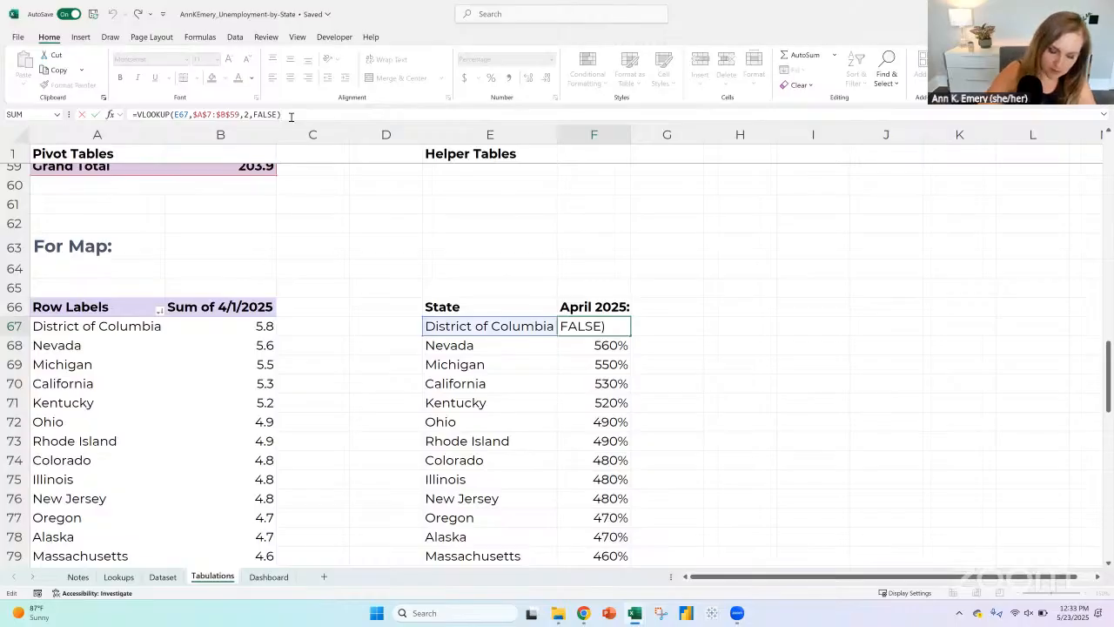
text(/100)
key(Return)
key(Up)
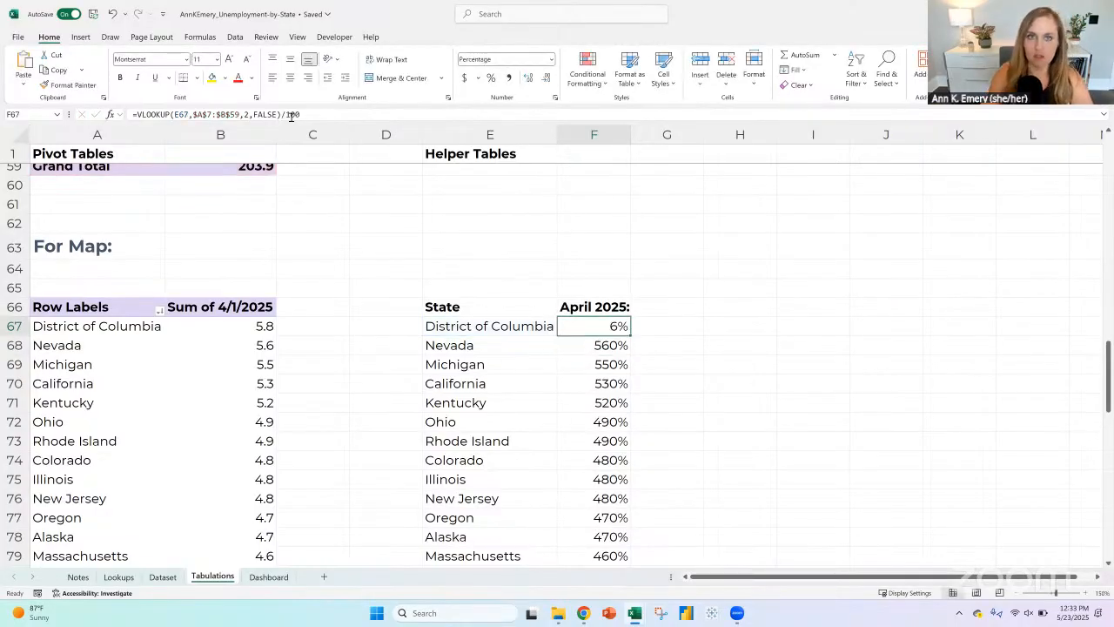
click(530, 78)
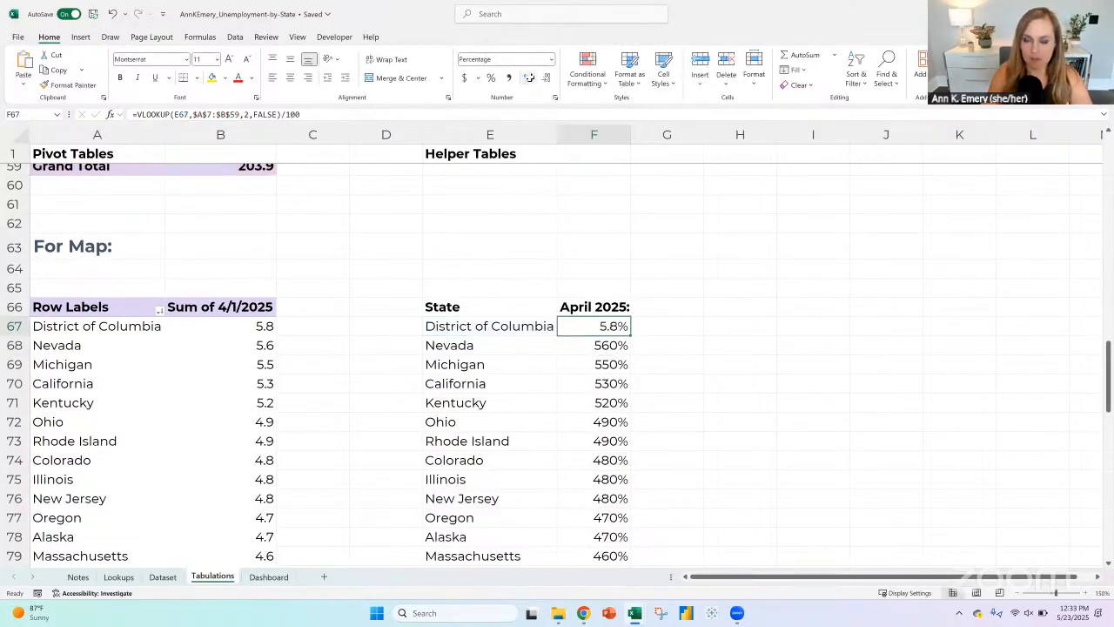
double_click(631, 334)
Step: Rename the helper table header in F66 to "Unemployment rate:" and fit column F to its width
click(628, 307)
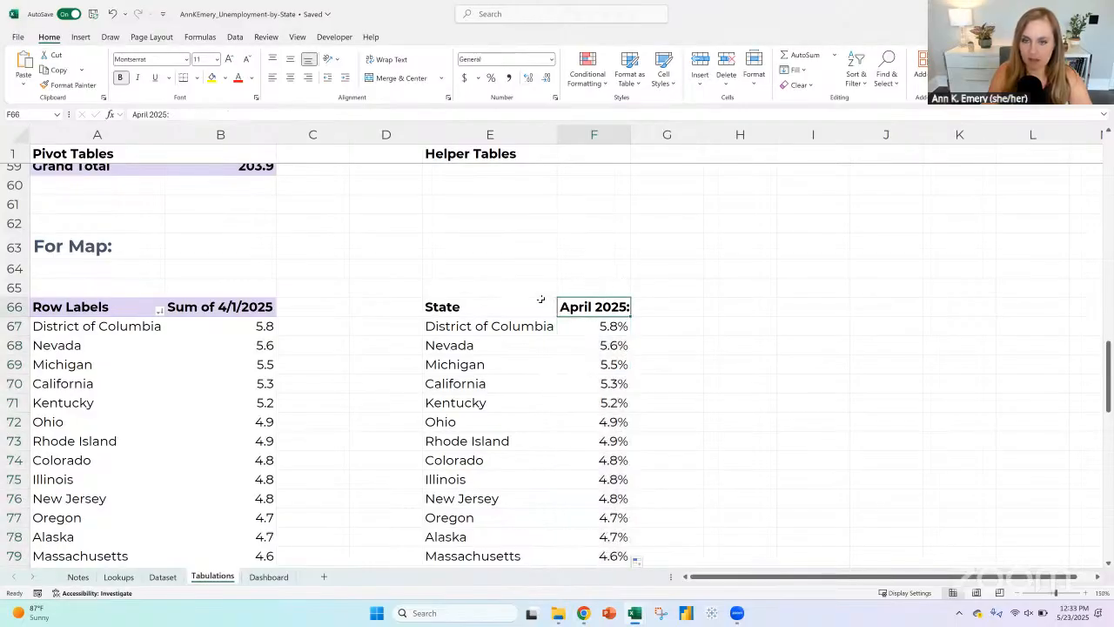
text(Unem)
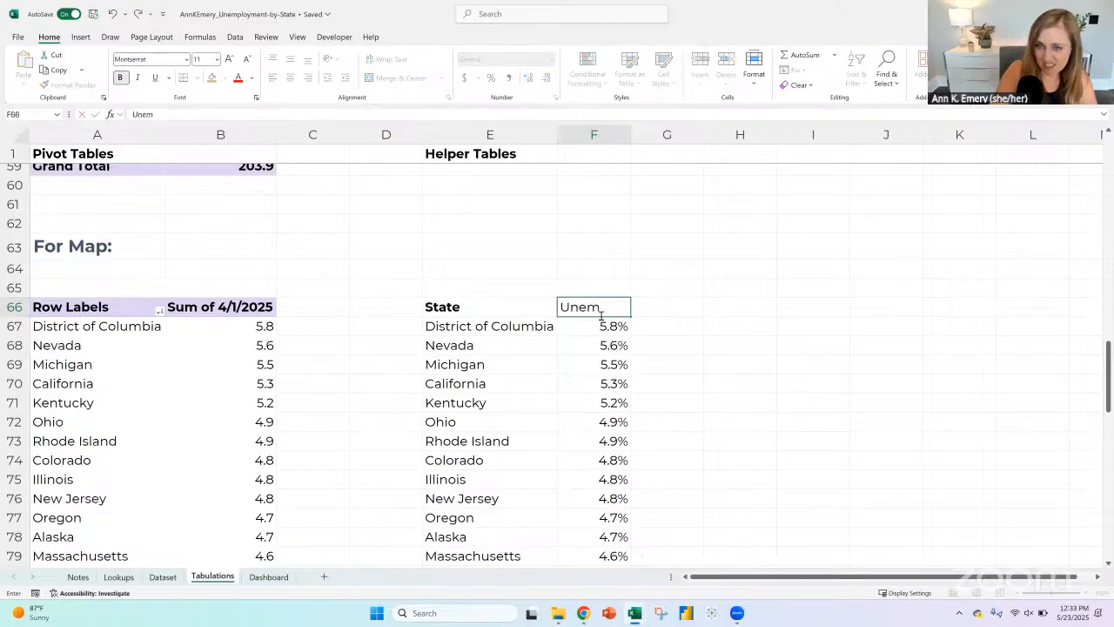
text(ployment ra)
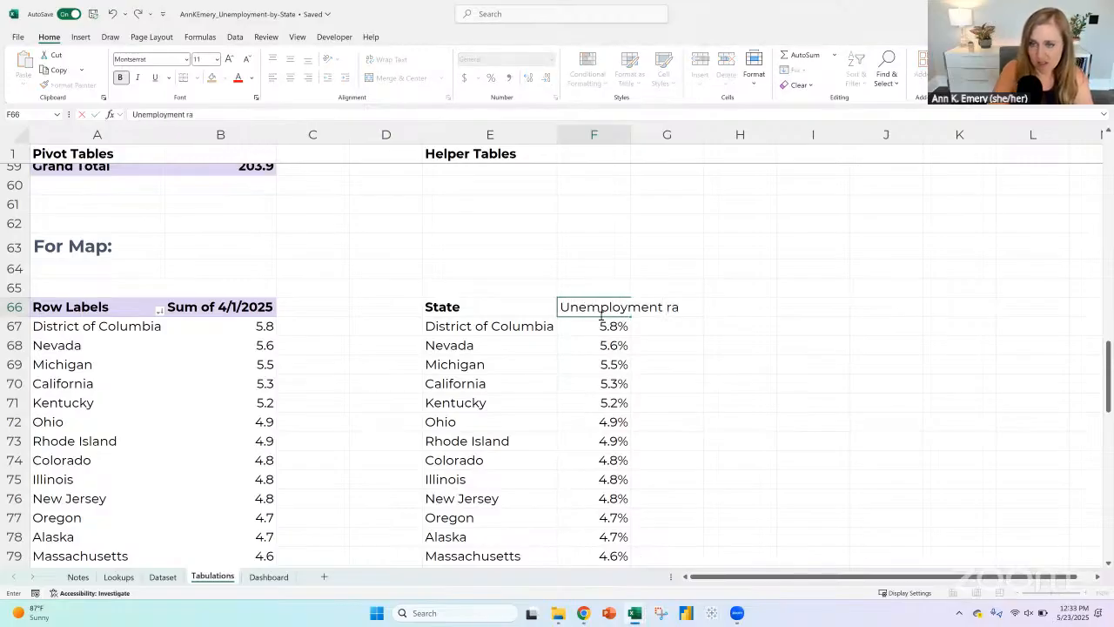
text(te:)
key(Return)
click(596, 310)
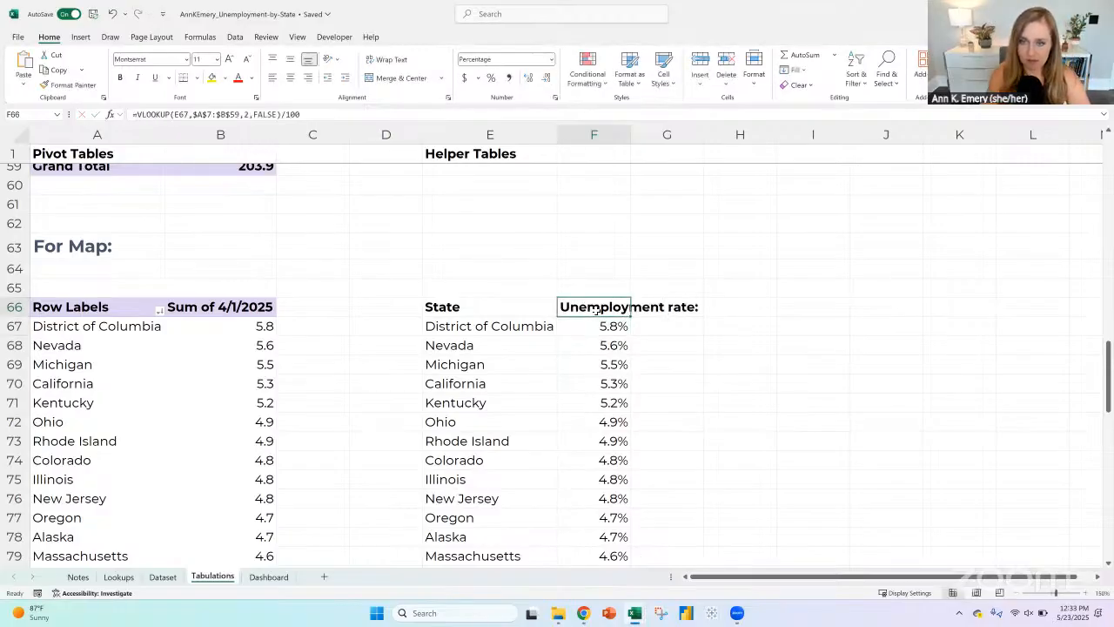
double_click(631, 132)
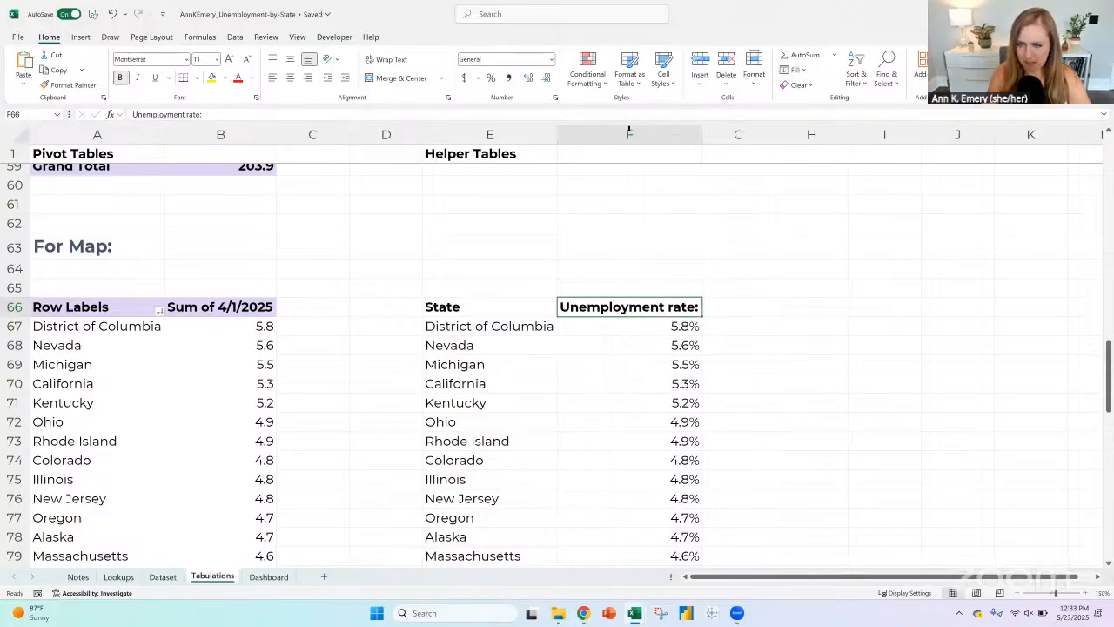
Step: Check the map legend on the Dashboard, then clear the helper header in F66 on Tabulations and narrow column F
click(269, 576)
click(978, 268)
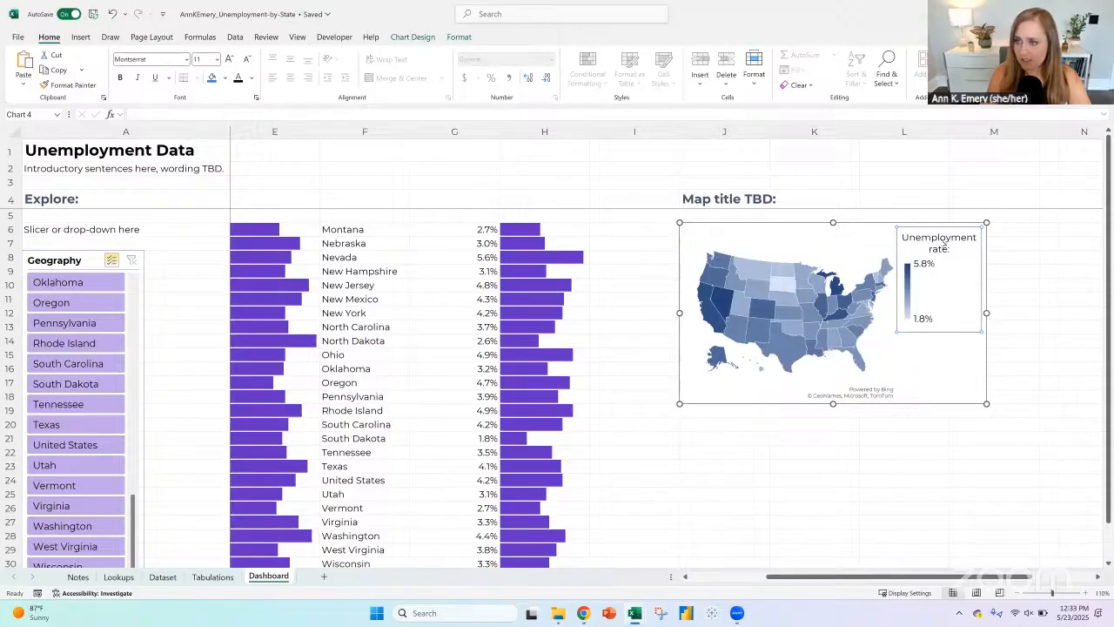
click(944, 244)
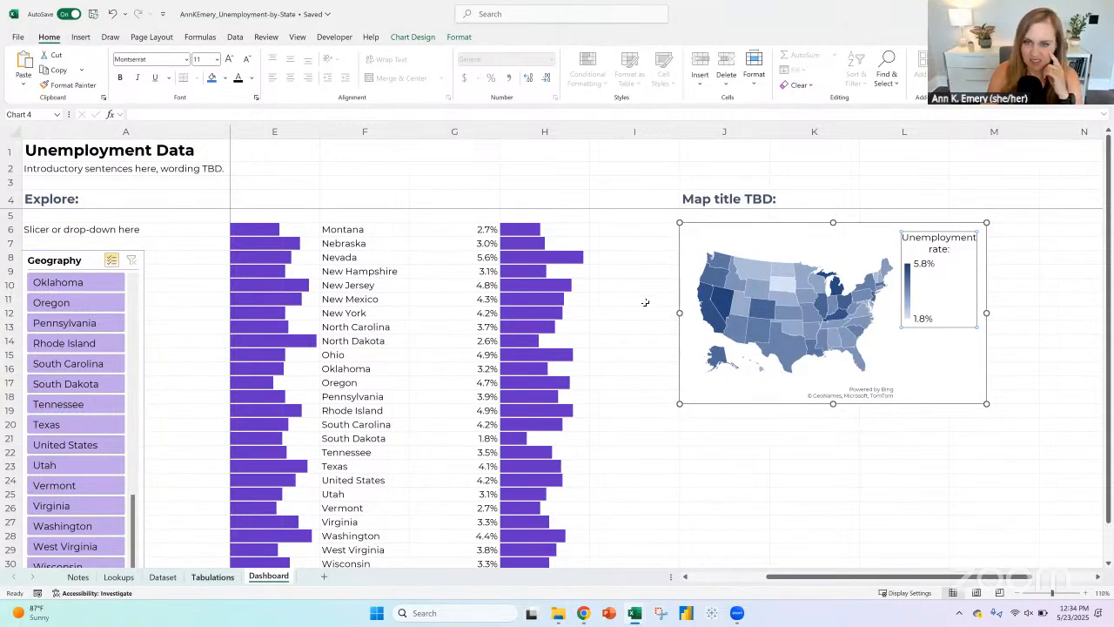
key(Delete)
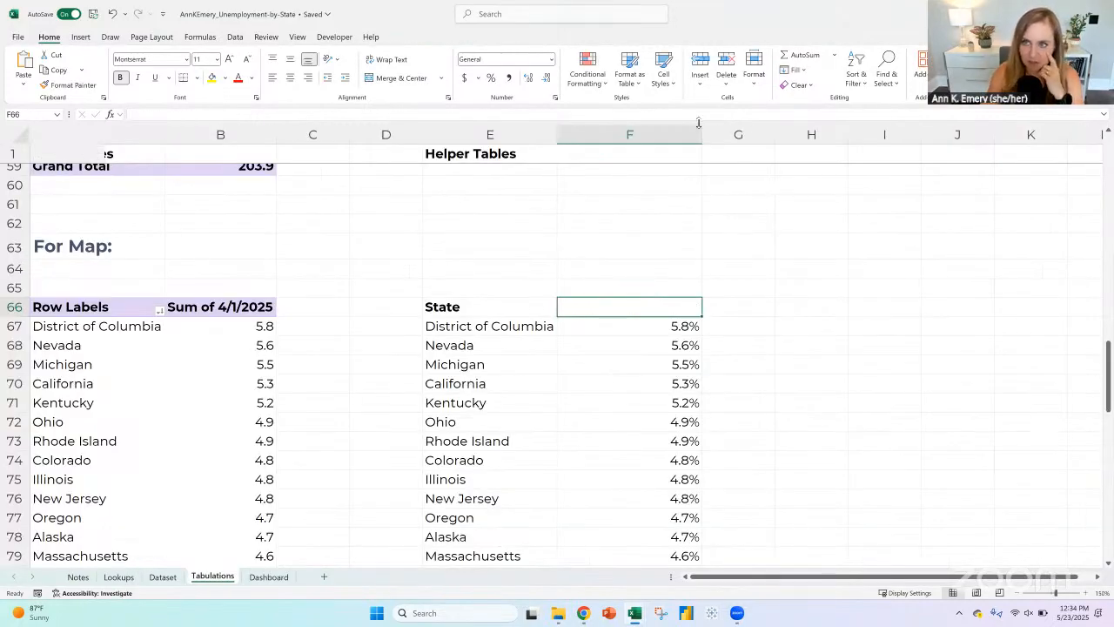
drag(701, 131, 634, 130)
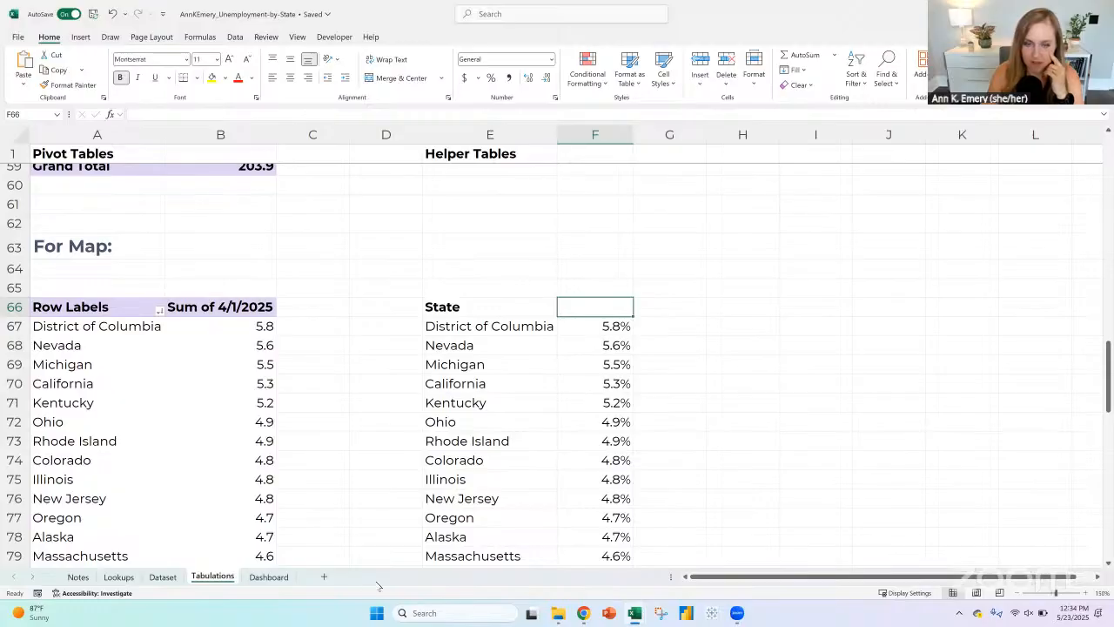
click(268, 576)
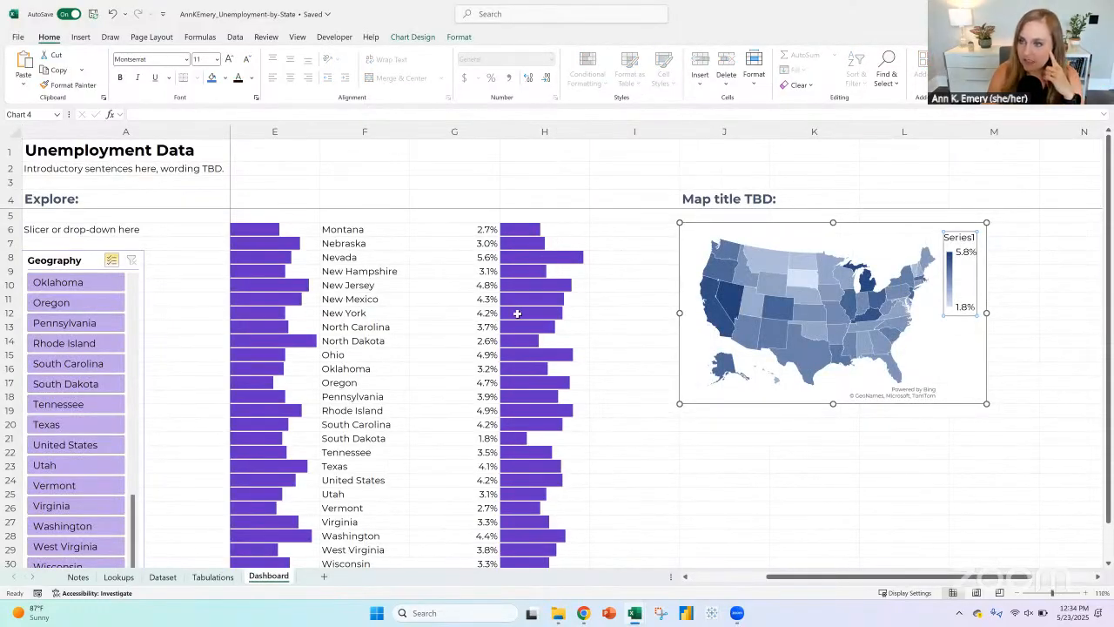
Step: Enter a single space as the helper header in F66 to blank the Dashboard map's legend title
click(212, 576)
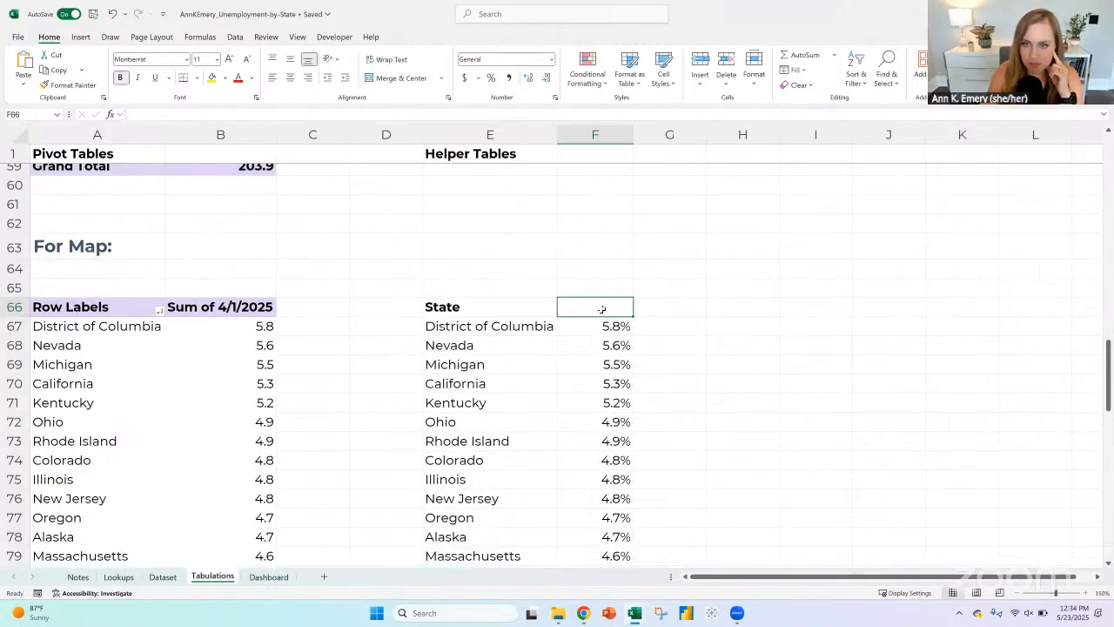
double_click(599, 306)
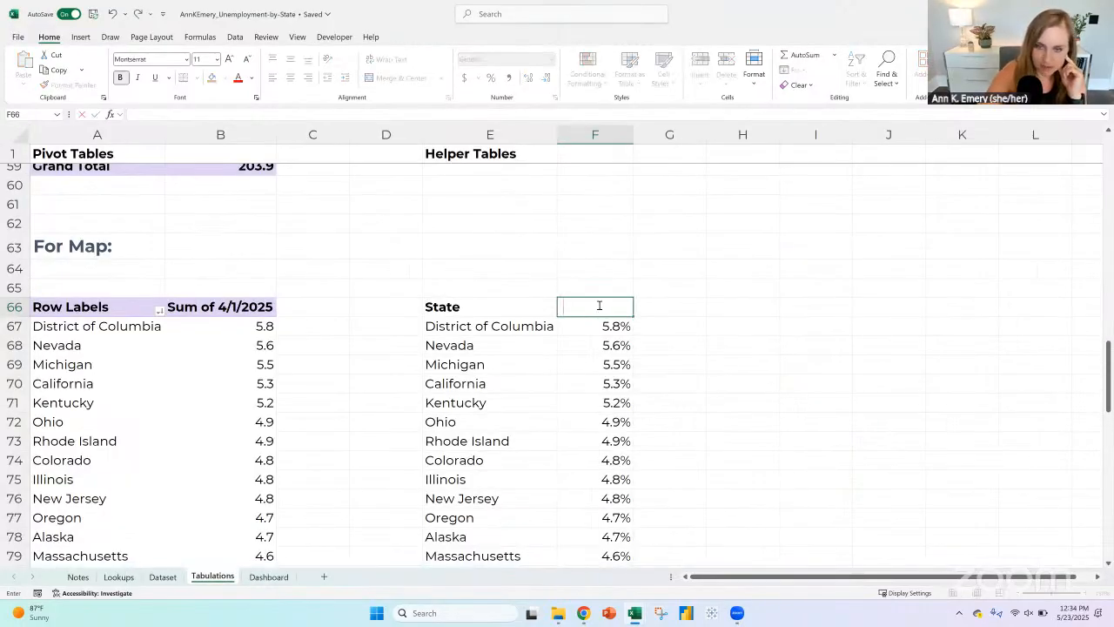
key(Return)
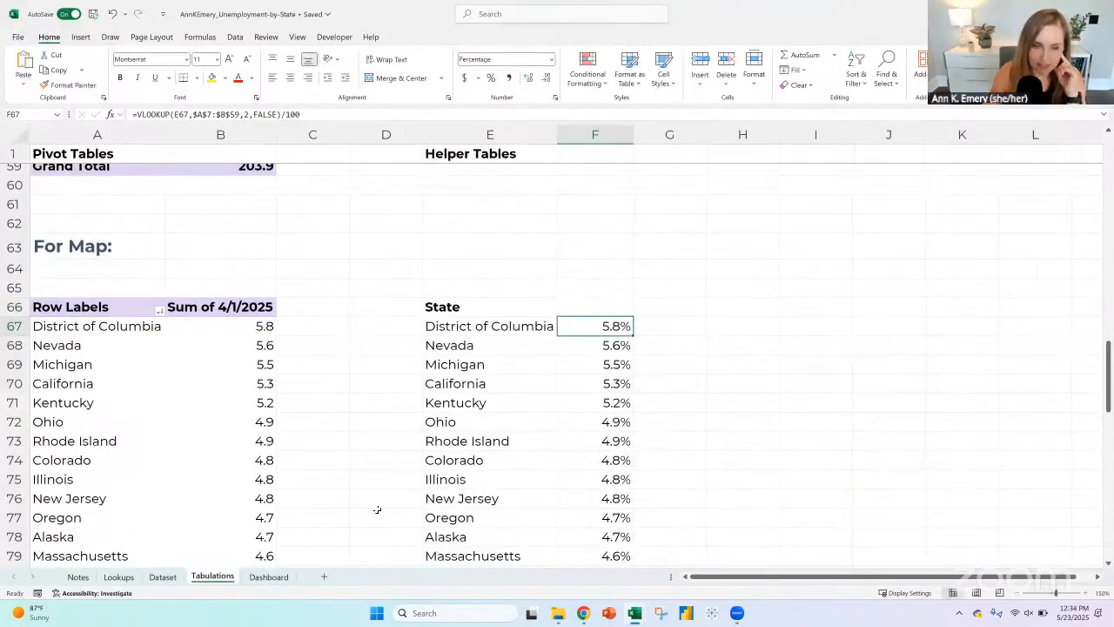
click(275, 578)
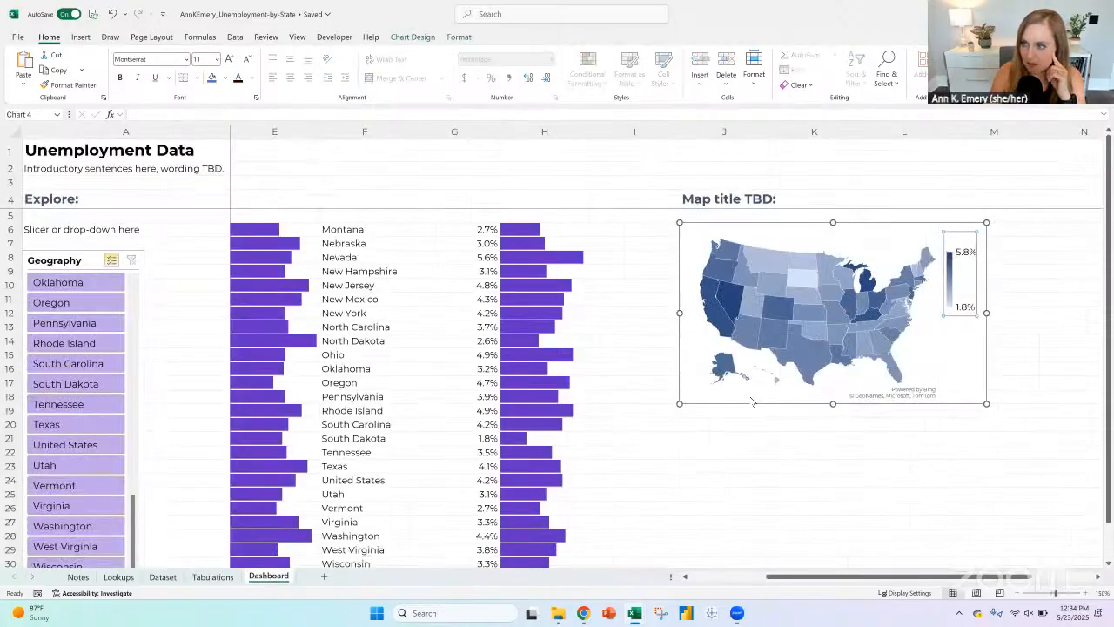
click(929, 225)
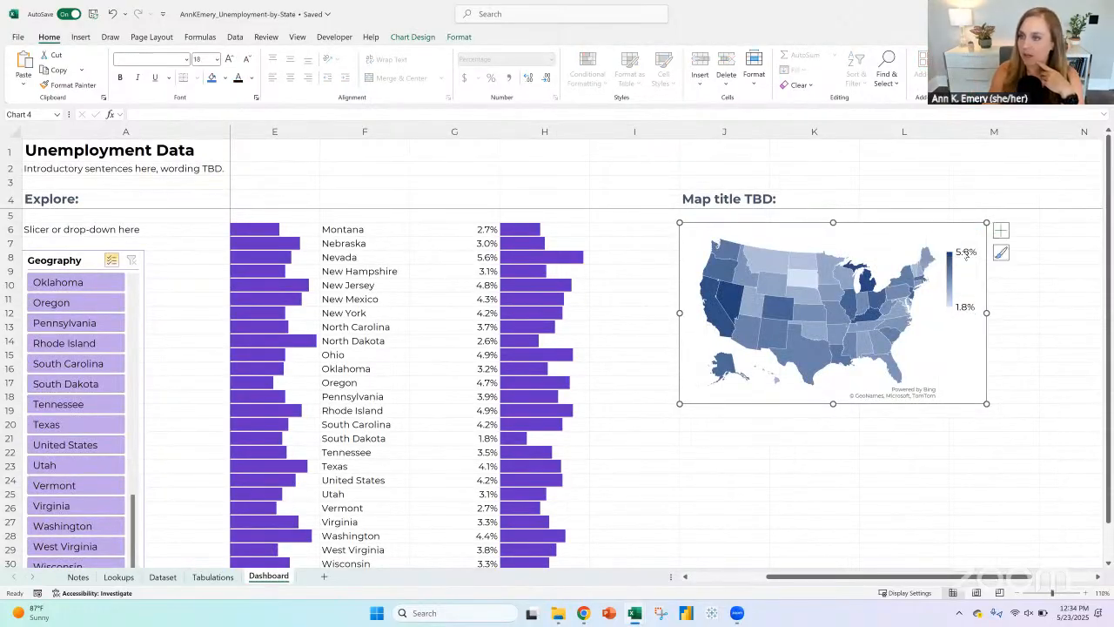
Step: Inspect the Dashboard map's percentage legend and the lookup formula behind the Montana rate in G6
click(966, 254)
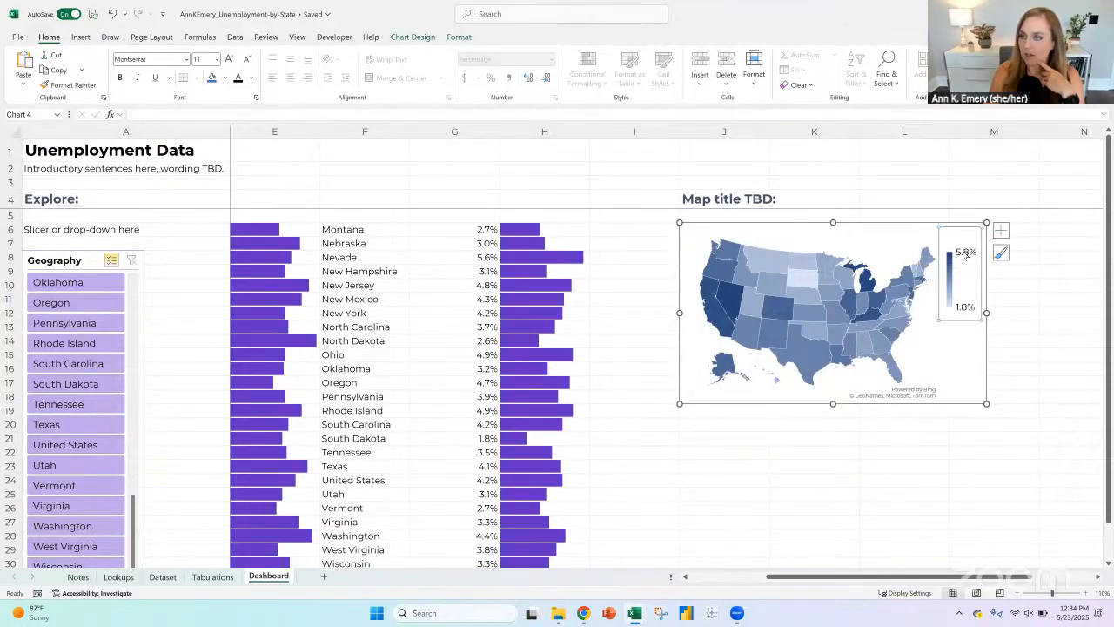
click(905, 383)
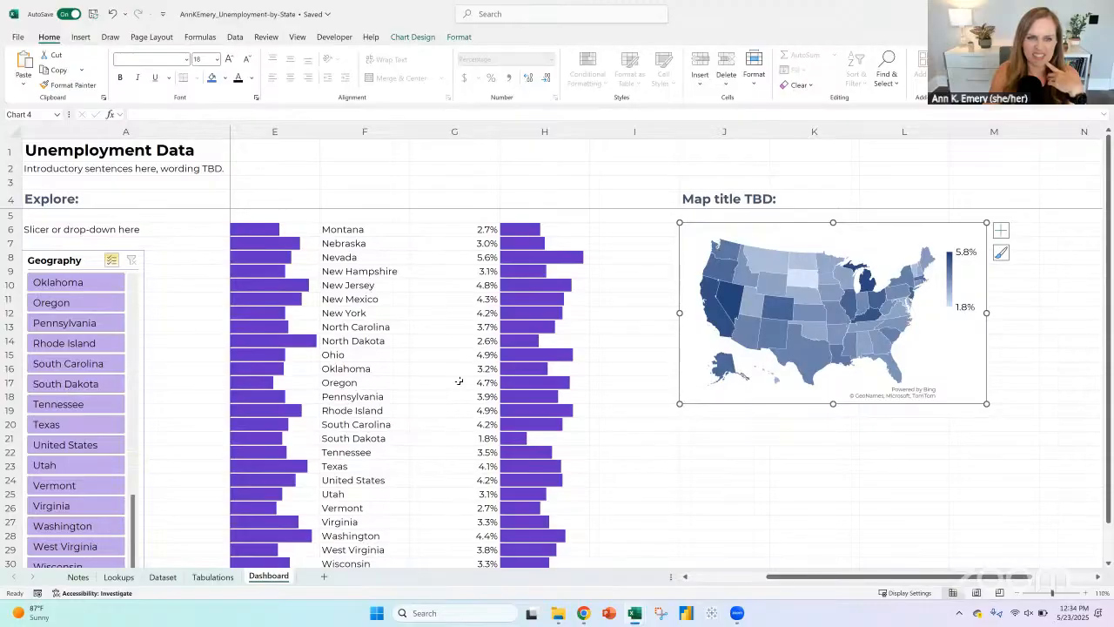
click(461, 229)
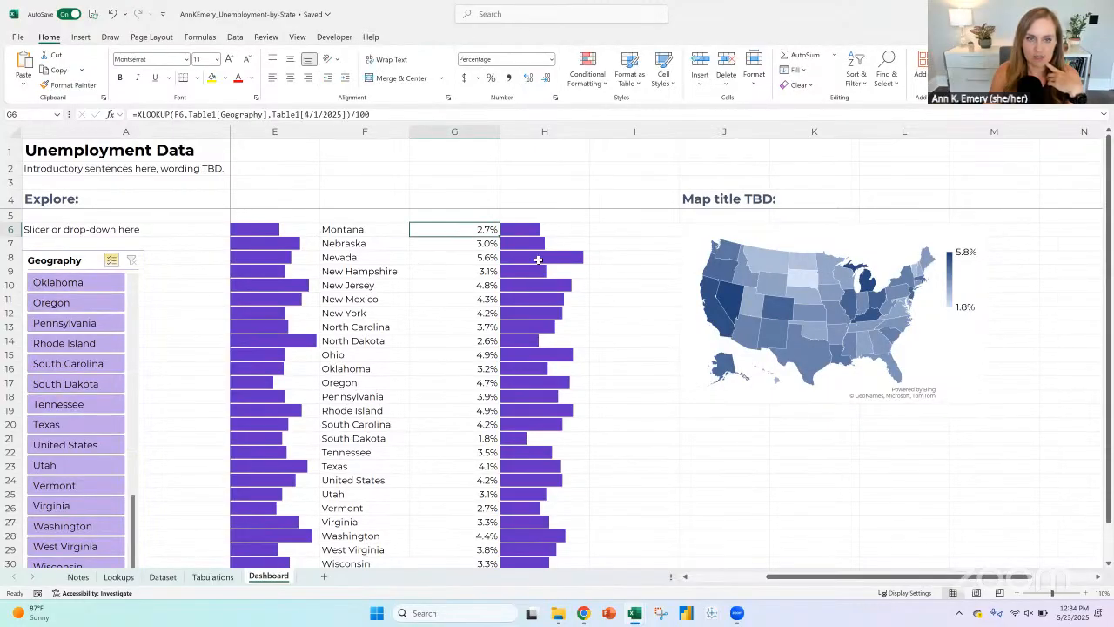
drag(859, 581, 781, 580)
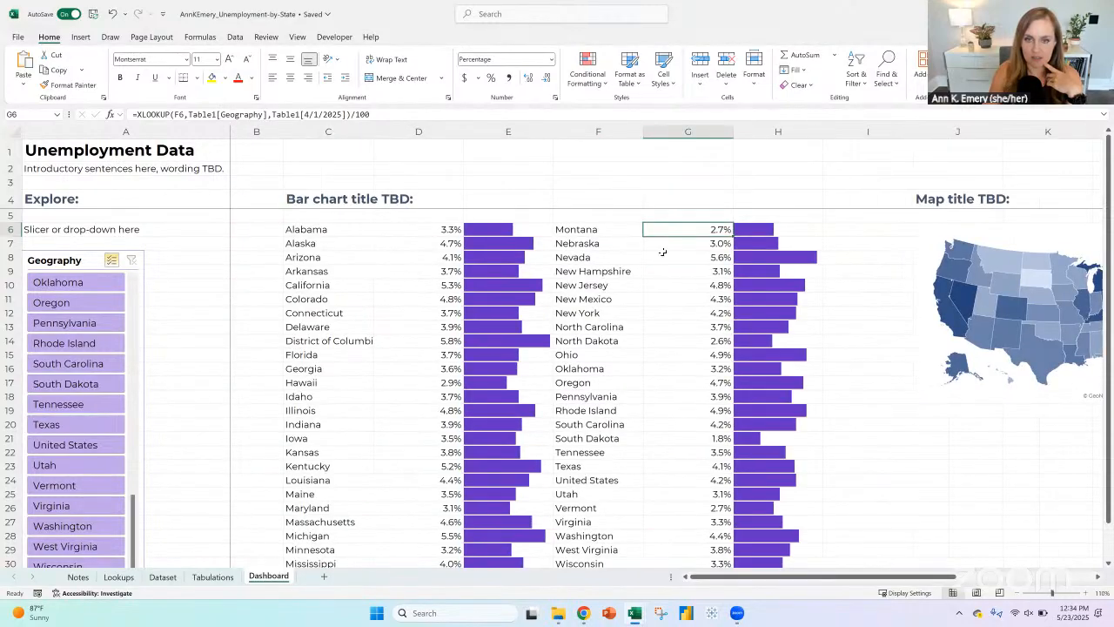
Step: Review the data-bar helper table on Tabulations, comparing the state entry in E7 with the lookup formula in F7
click(212, 576)
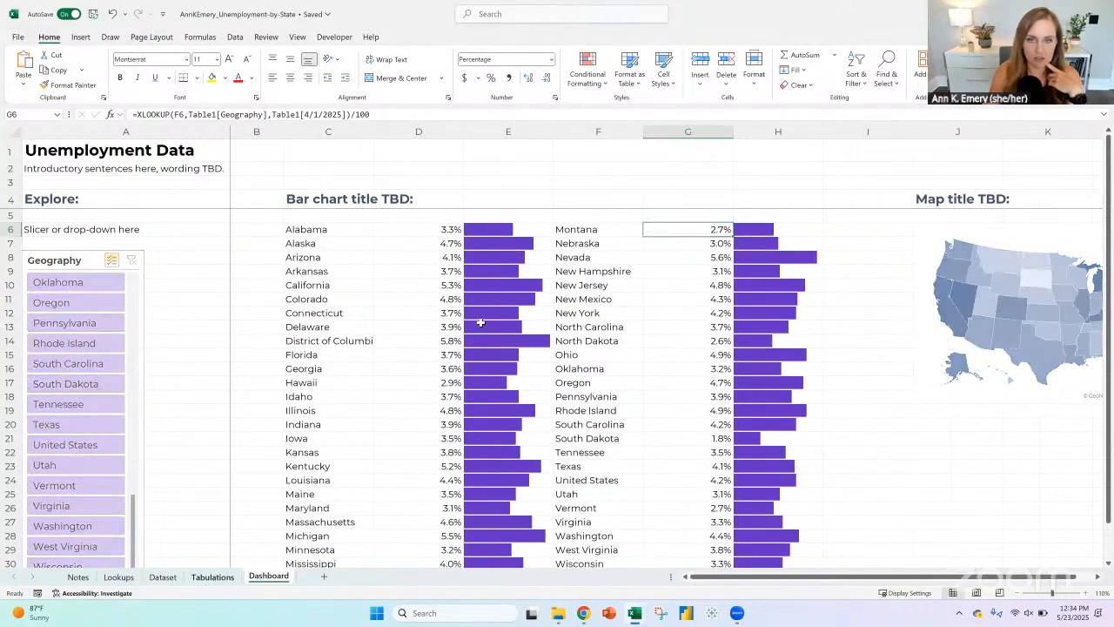
scroll(479, 323, up, 19)
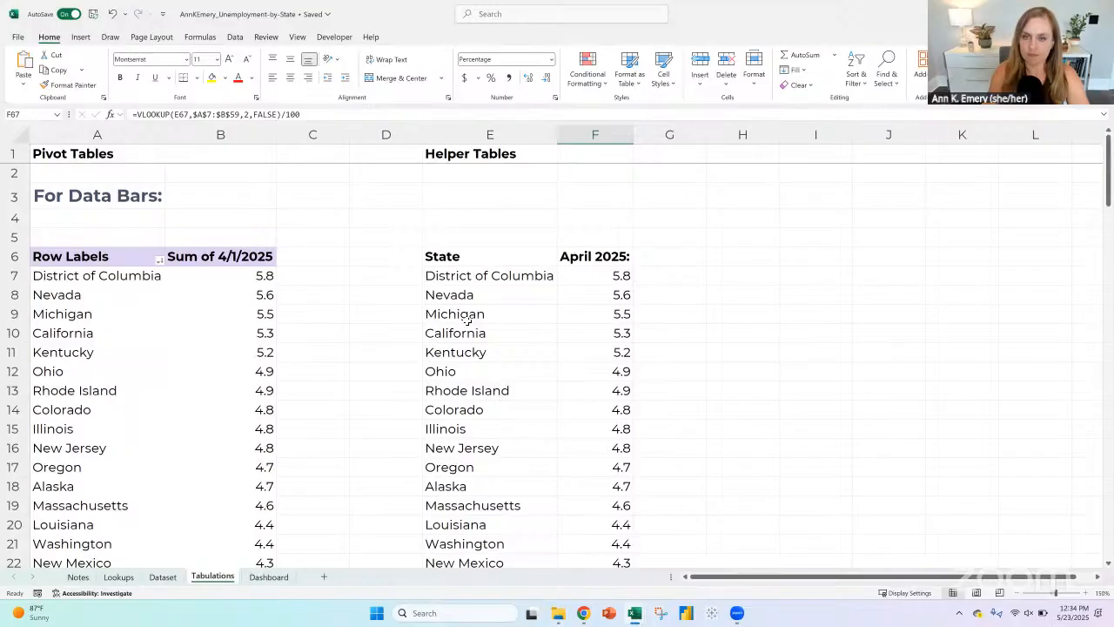
scroll(477, 330, down, 2)
scroll(478, 331, up, 2)
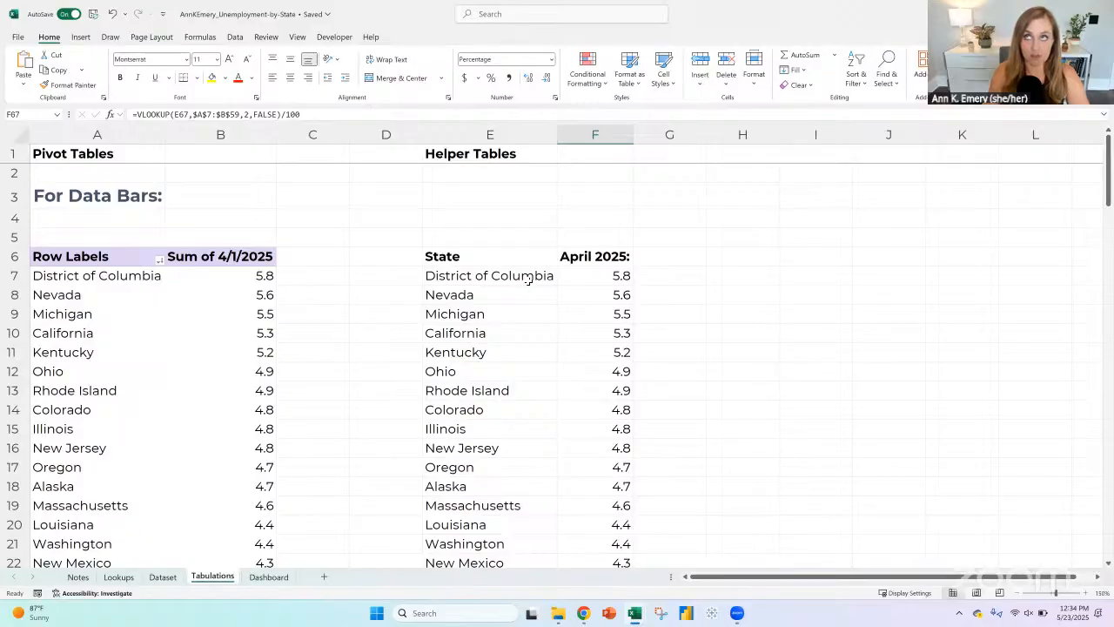
click(527, 276)
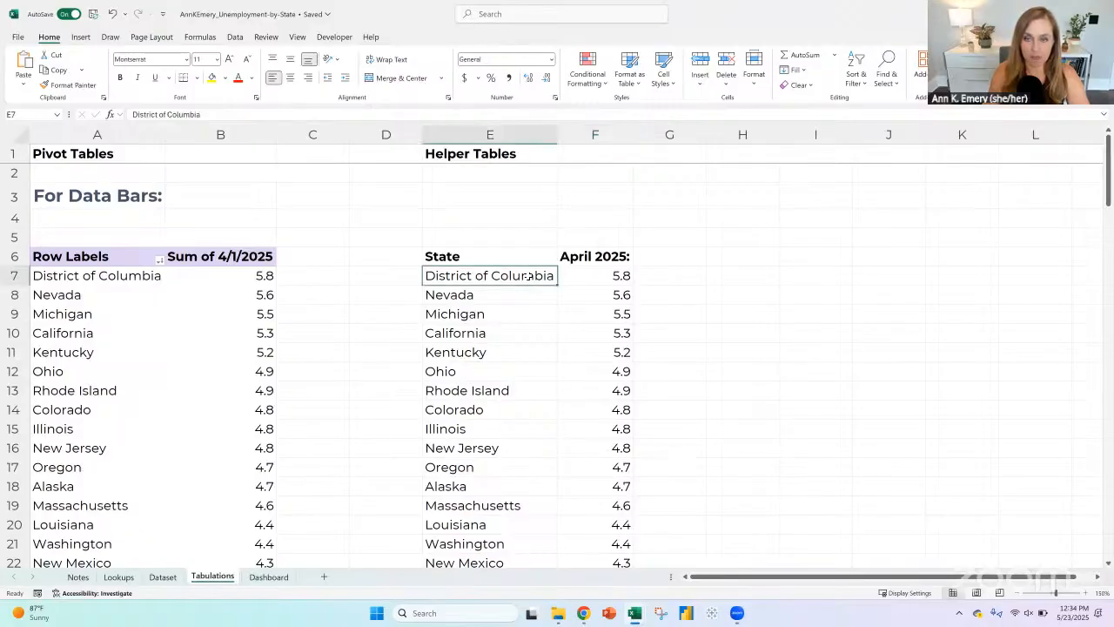
click(607, 276)
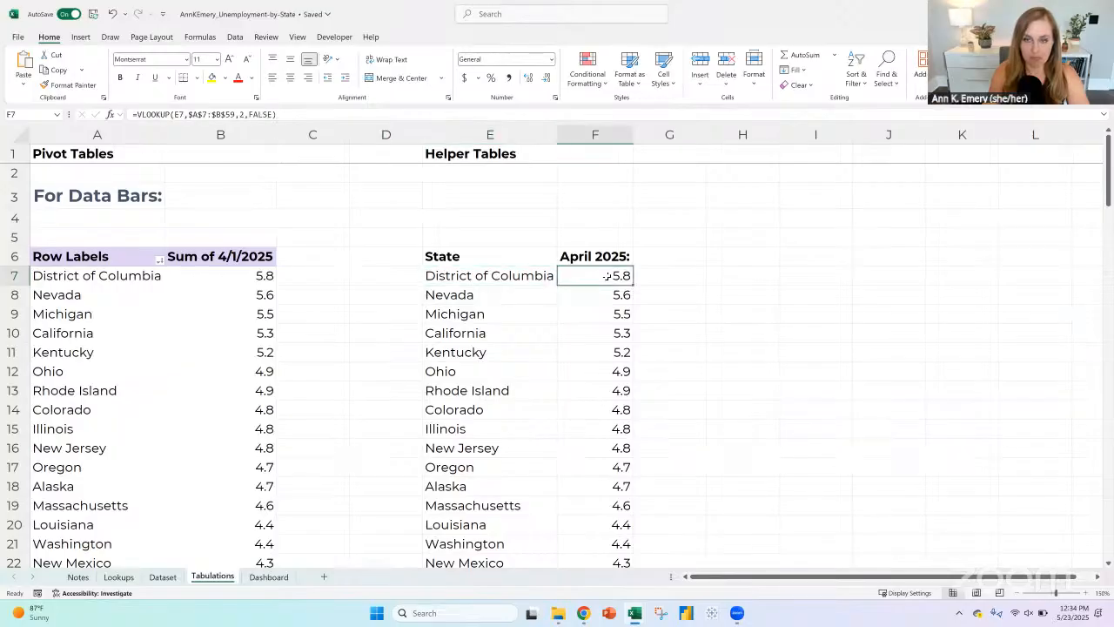
click(522, 280)
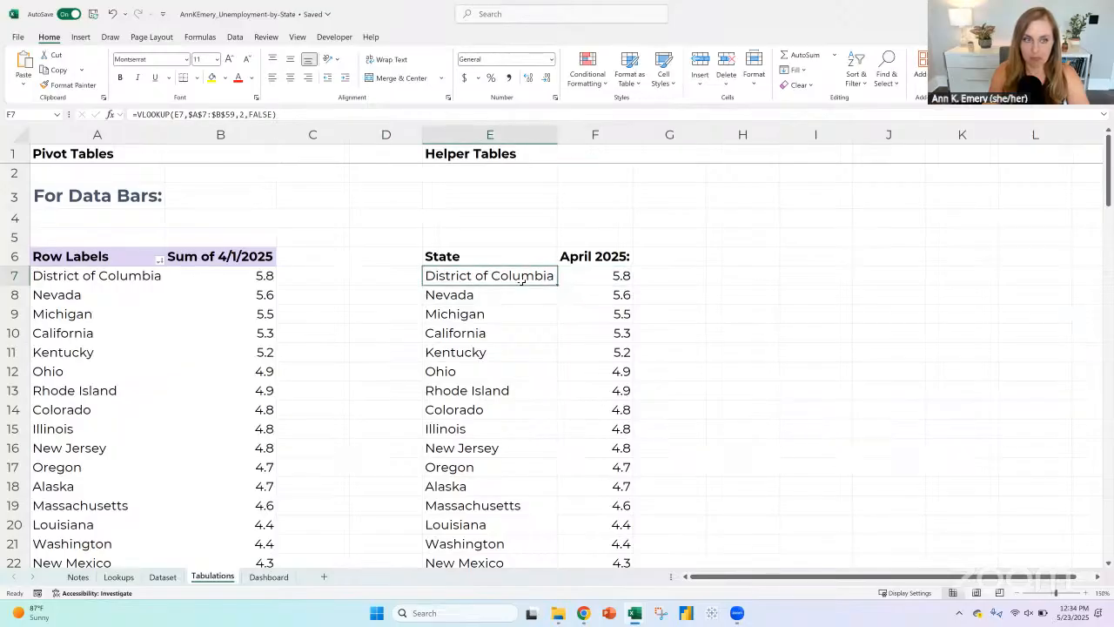
click(595, 274)
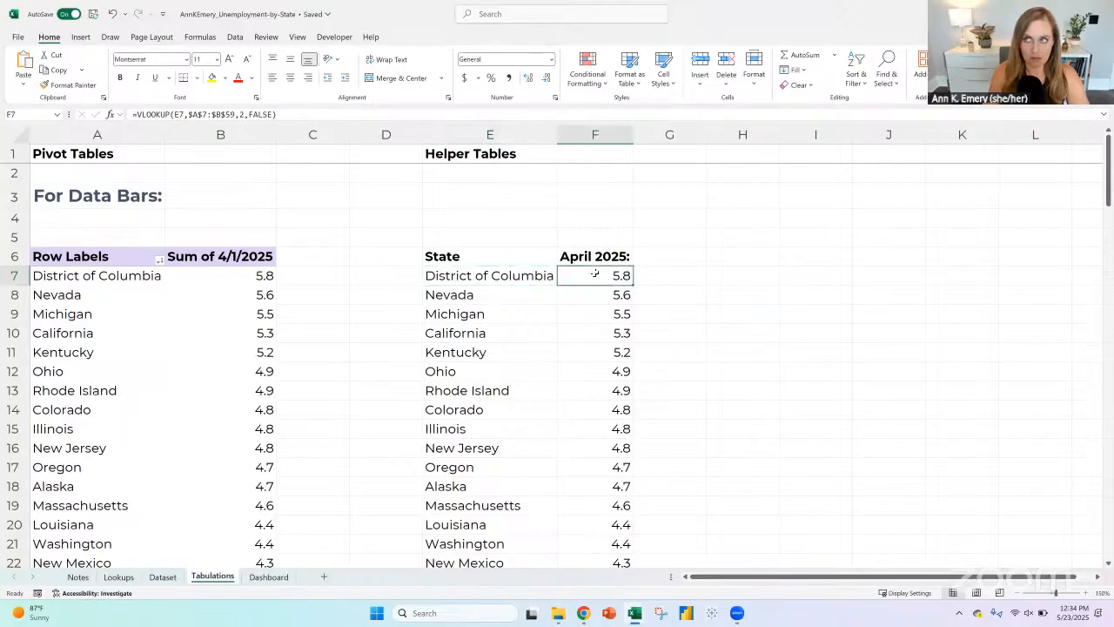
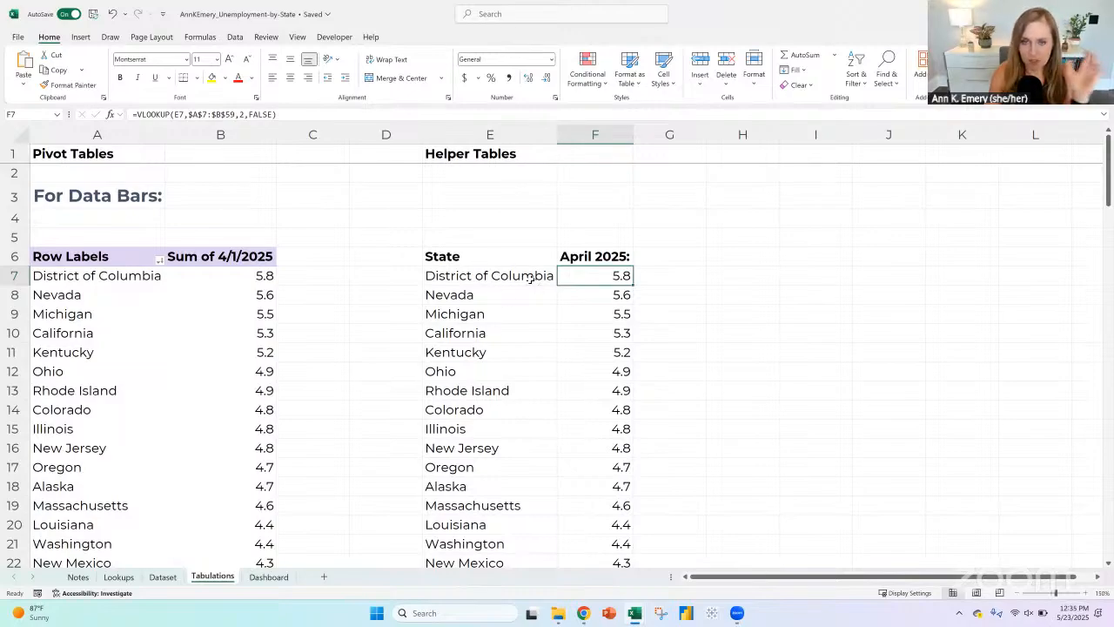
Step: Divide the VLOOKUP result in the helper table's District of Columbia cell F7 by 100
click(282, 114)
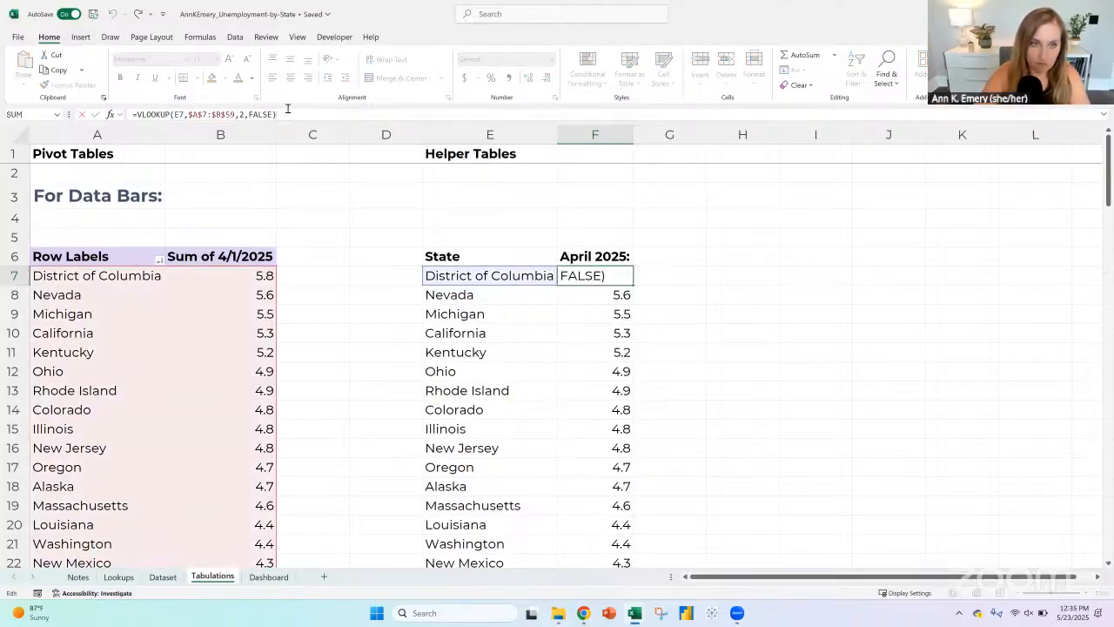
text(/100)
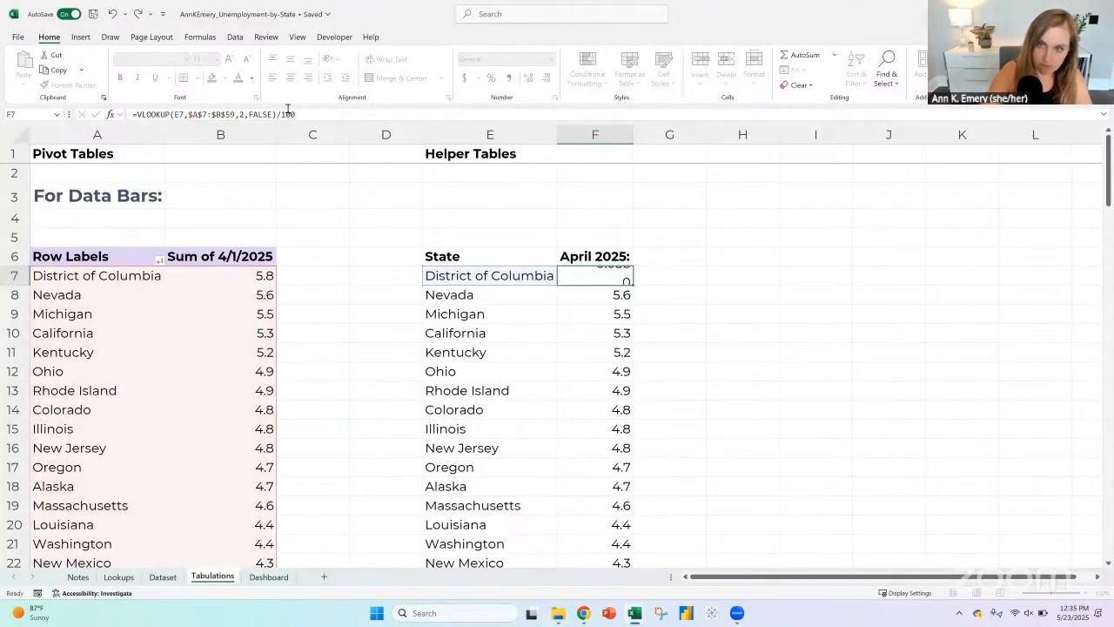
key(Return)
key(Up)
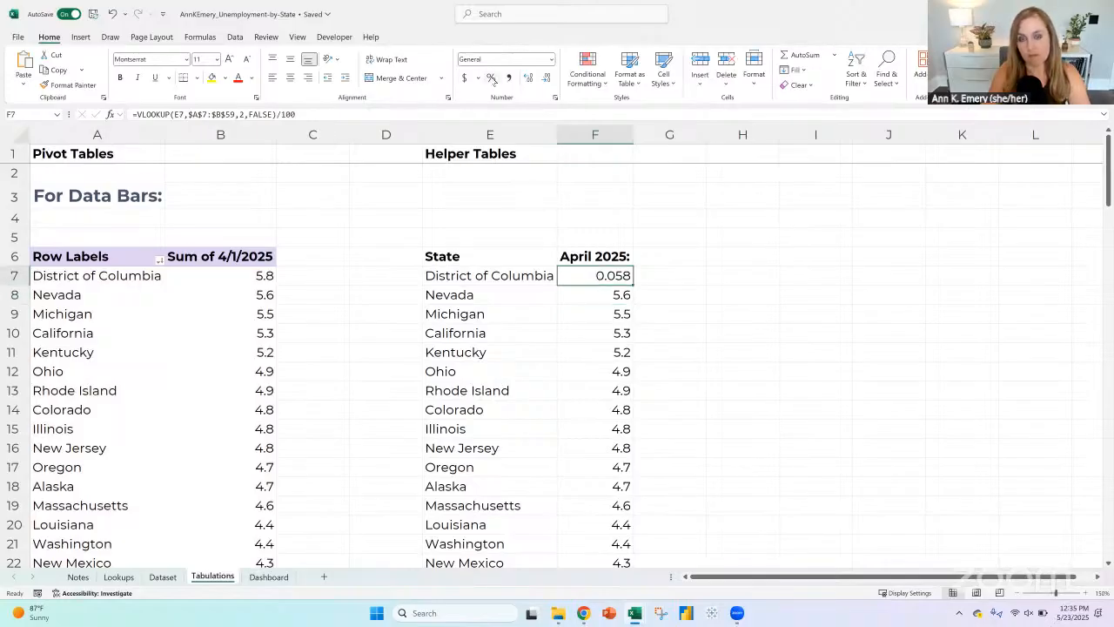
Step: Format F7 as a percentage with one decimal place and fill it down the helper table's April 2025 column
click(492, 77)
click(532, 80)
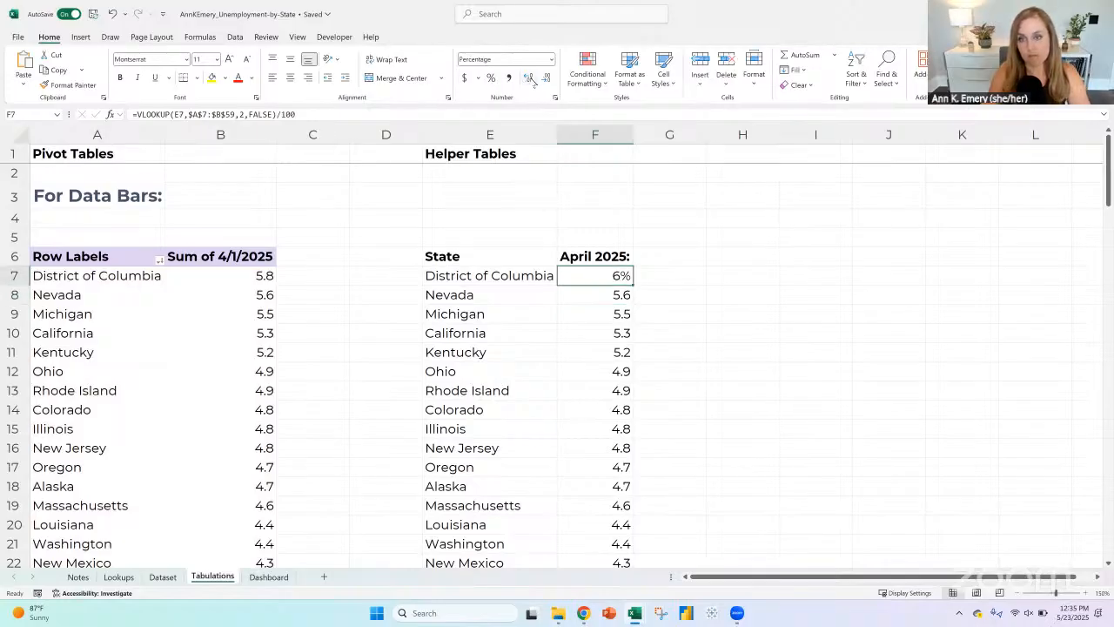
double_click(631, 285)
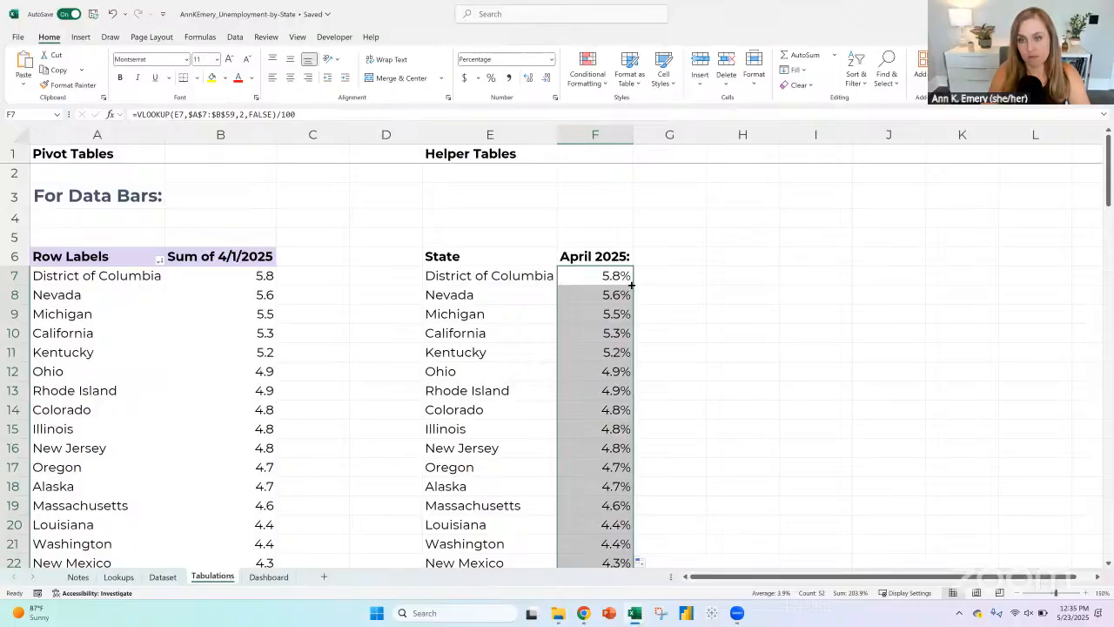
Step: Copy the helper table rows from District of Columbia through Missouri (E7:F32) and paste them at C6 on the Dashboard sheet
click(495, 275)
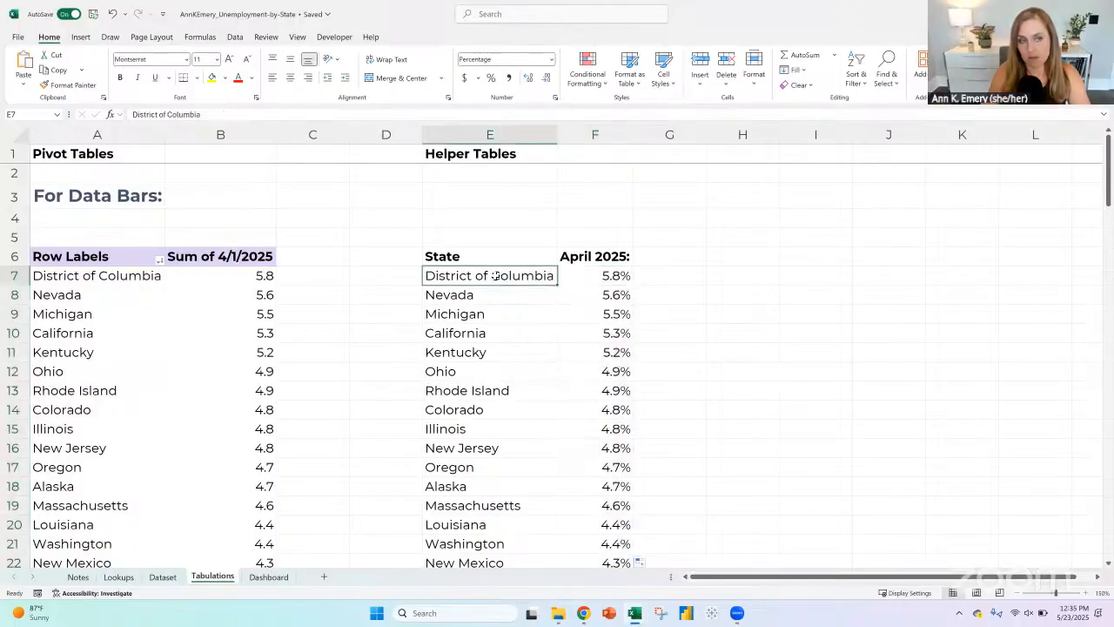
drag(494, 275, 602, 503)
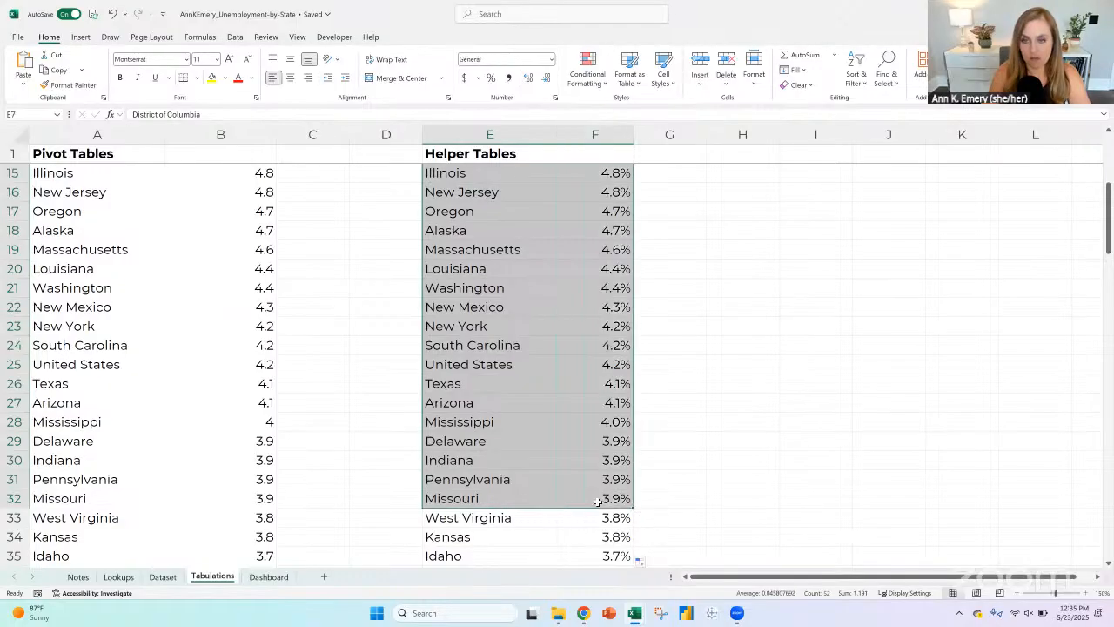
key(ctrl+c)
click(283, 577)
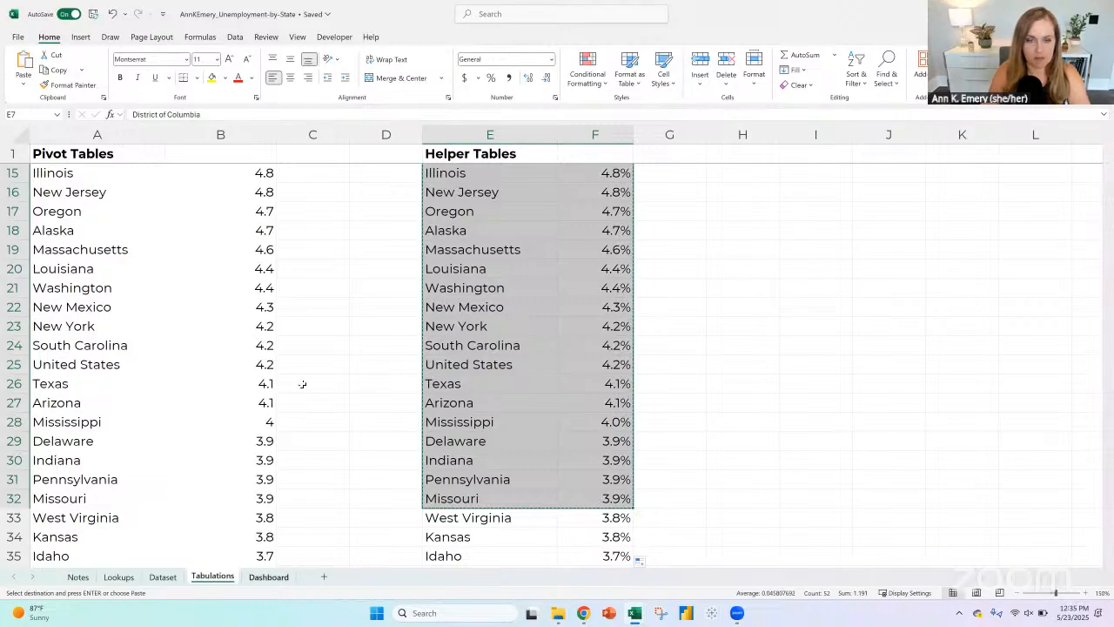
click(333, 229)
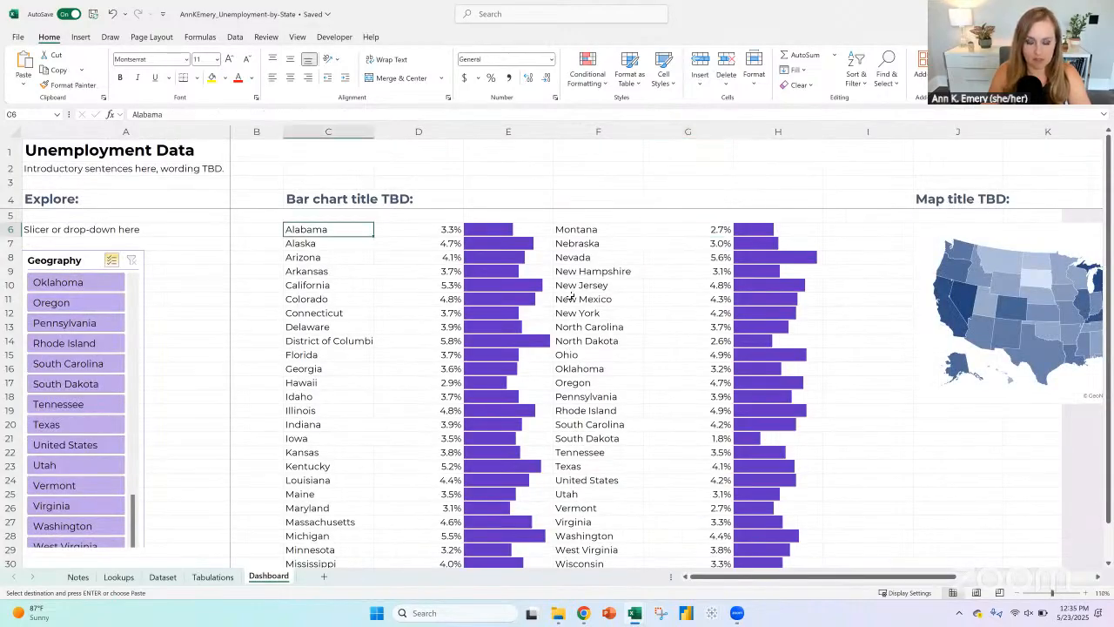
key(ctrl+v)
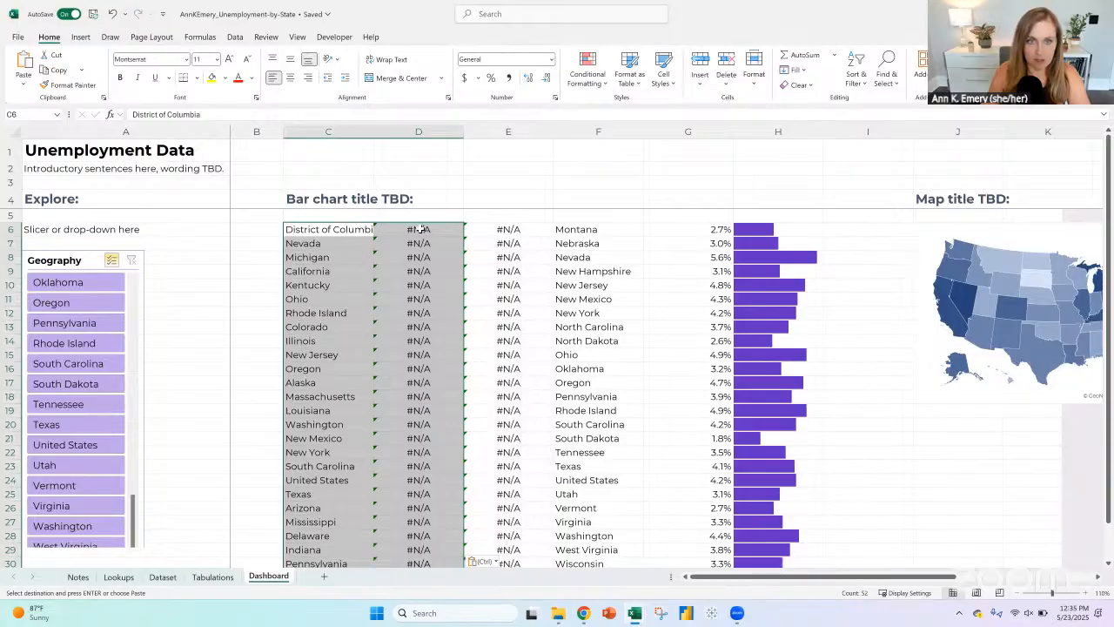
Step: Try linking Dashboard cell D6 directly to cell F7 on the Tabulations sheet, and undo the link
click(420, 231)
click(327, 114)
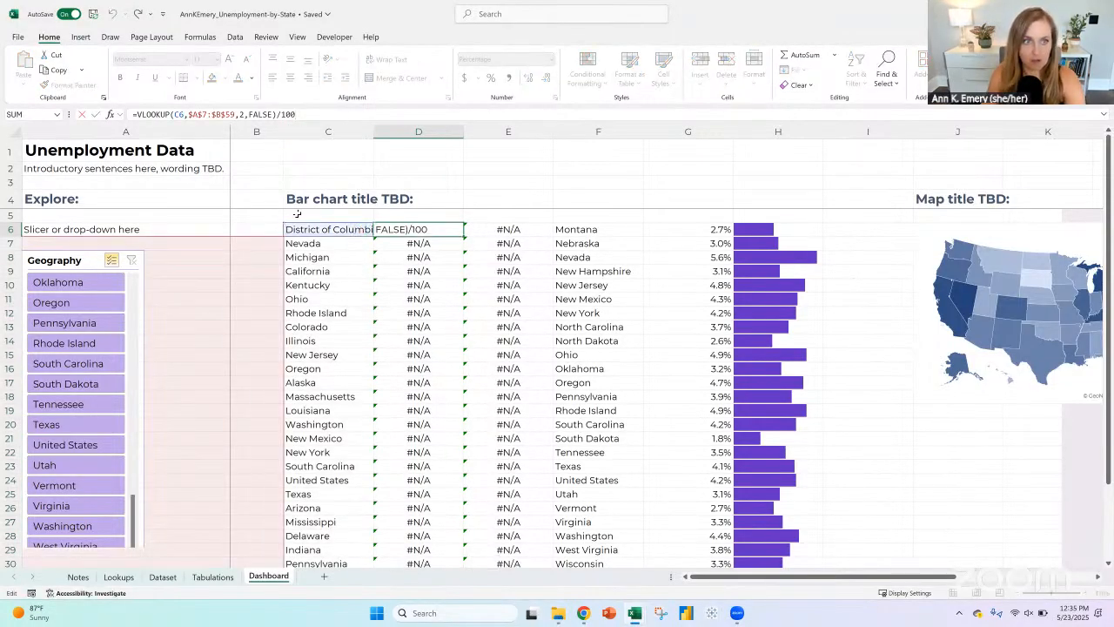
key(Return)
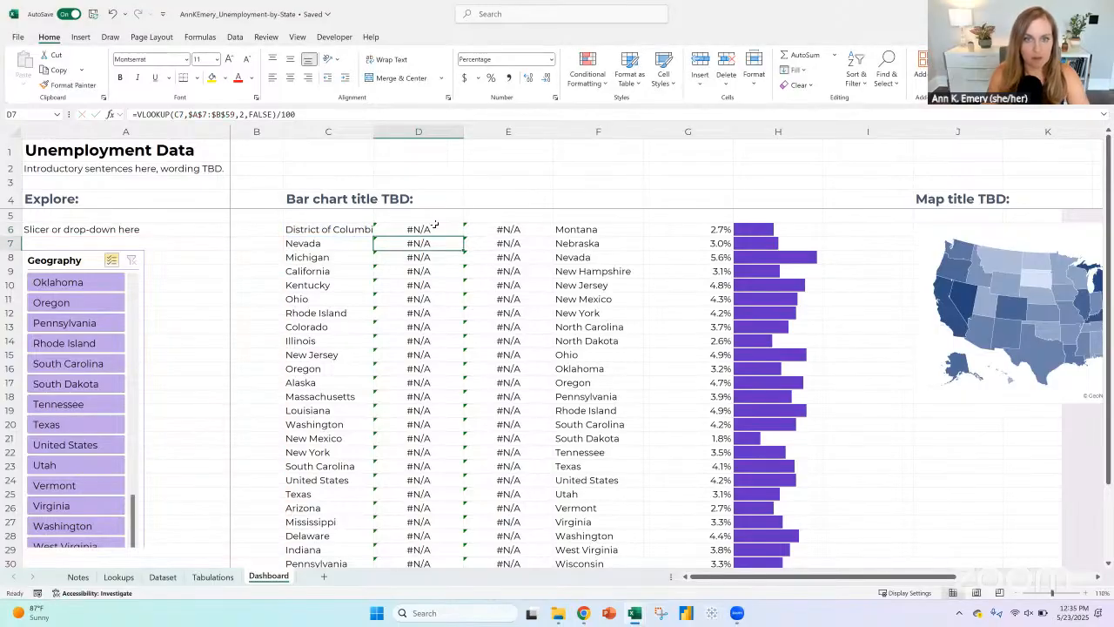
click(438, 226)
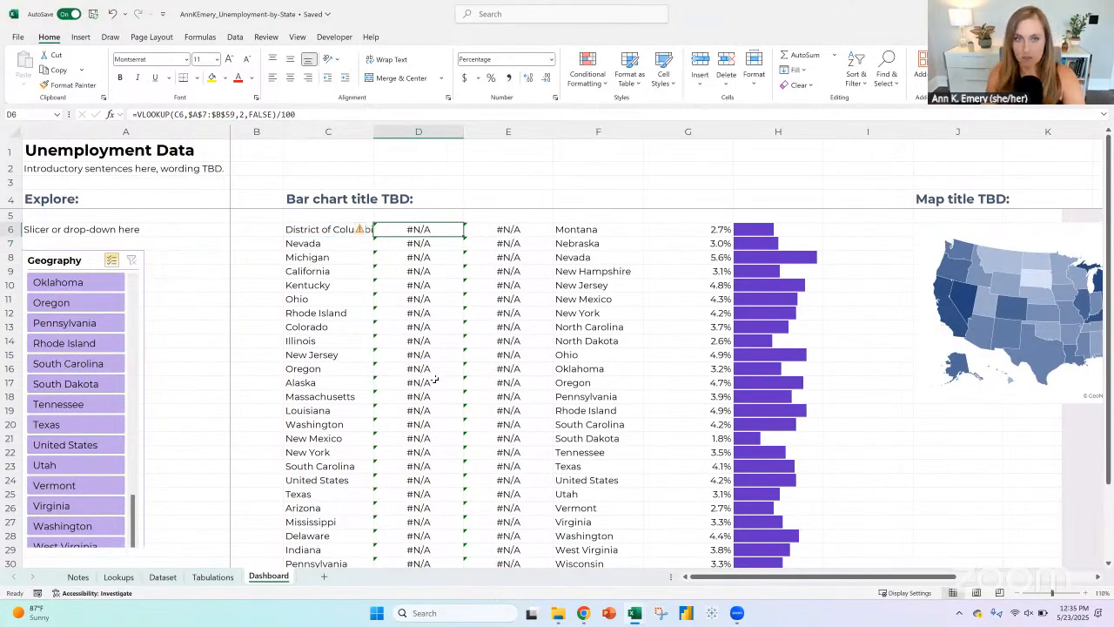
text(=)
click(222, 578)
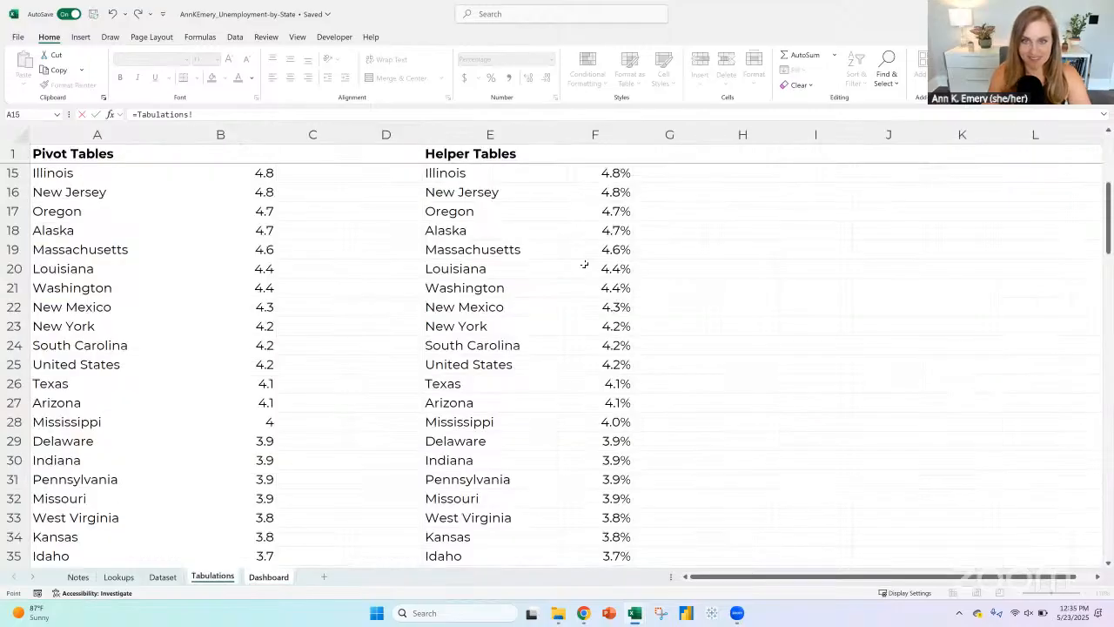
scroll(586, 265, up, 4)
click(589, 250)
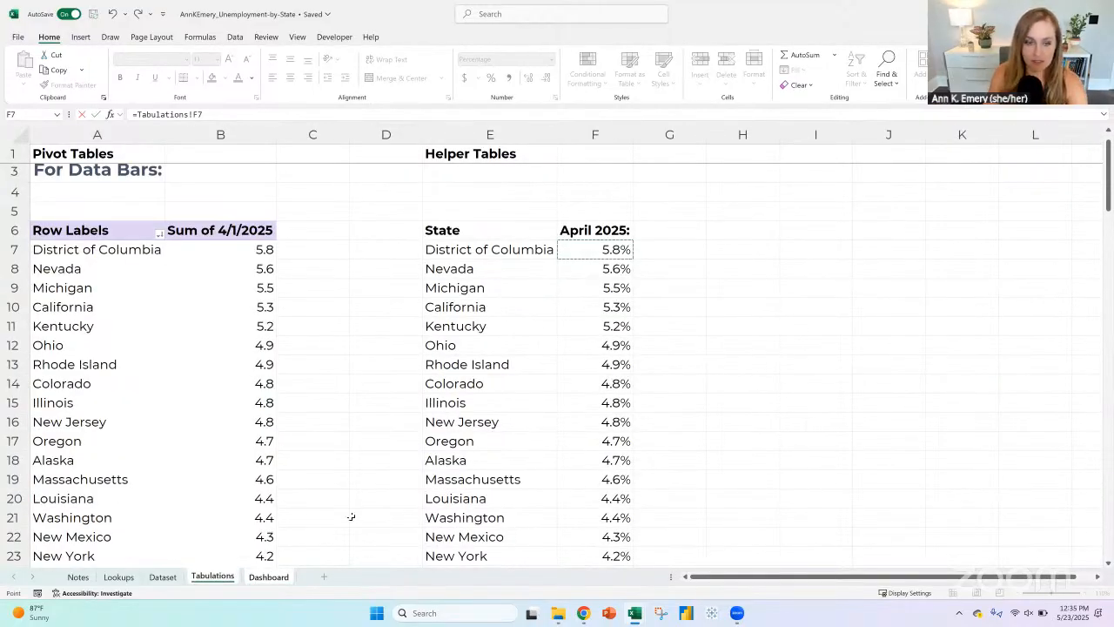
key(Return)
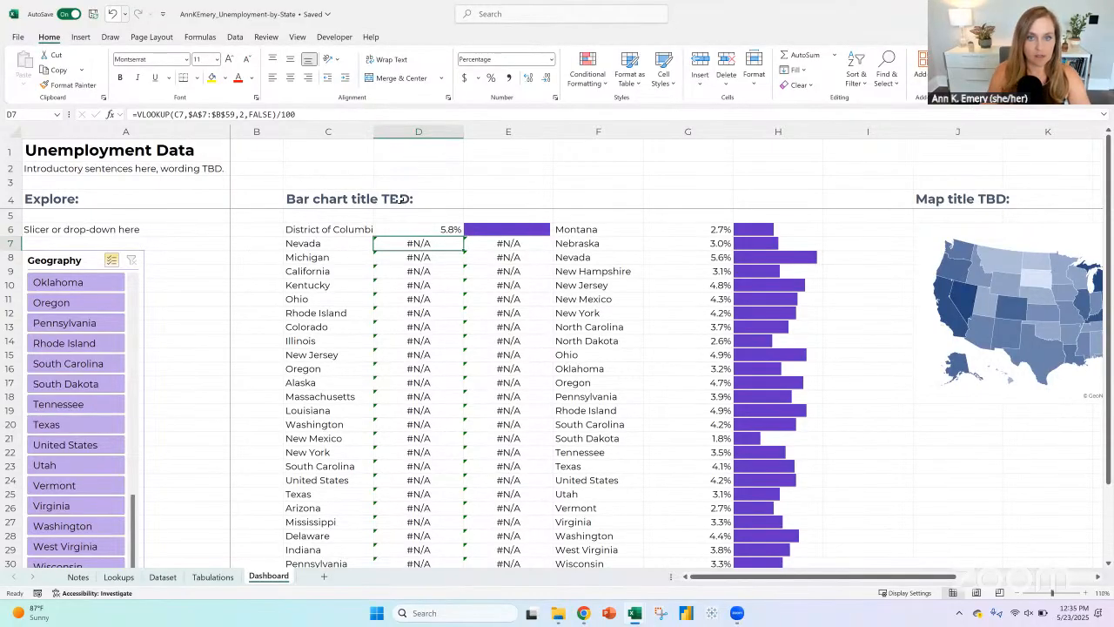
click(112, 14)
Step: Replace the table range in D6's VLOOKUP with the pivot table range A7:B59 on the Tabulations sheet
click(185, 116)
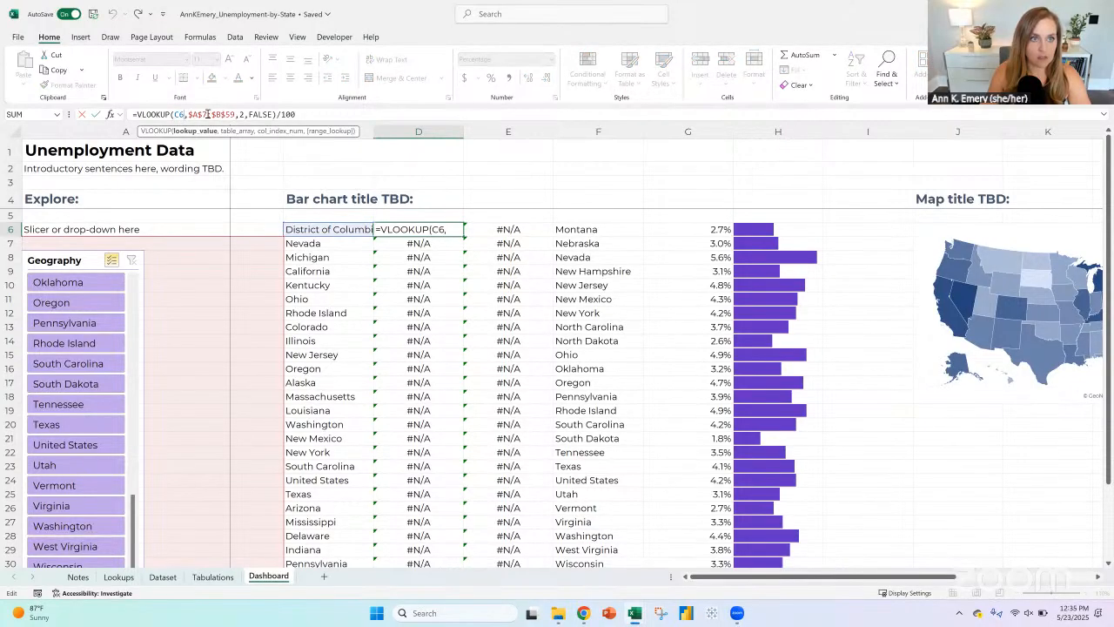
drag(188, 114, 235, 114)
key(BackSpace)
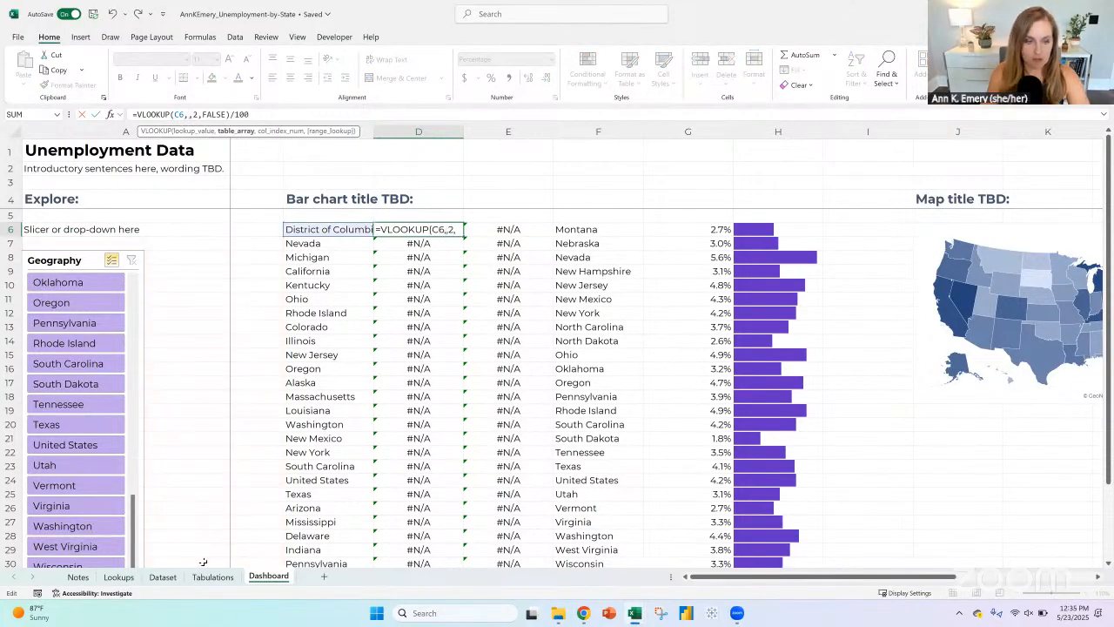
click(212, 576)
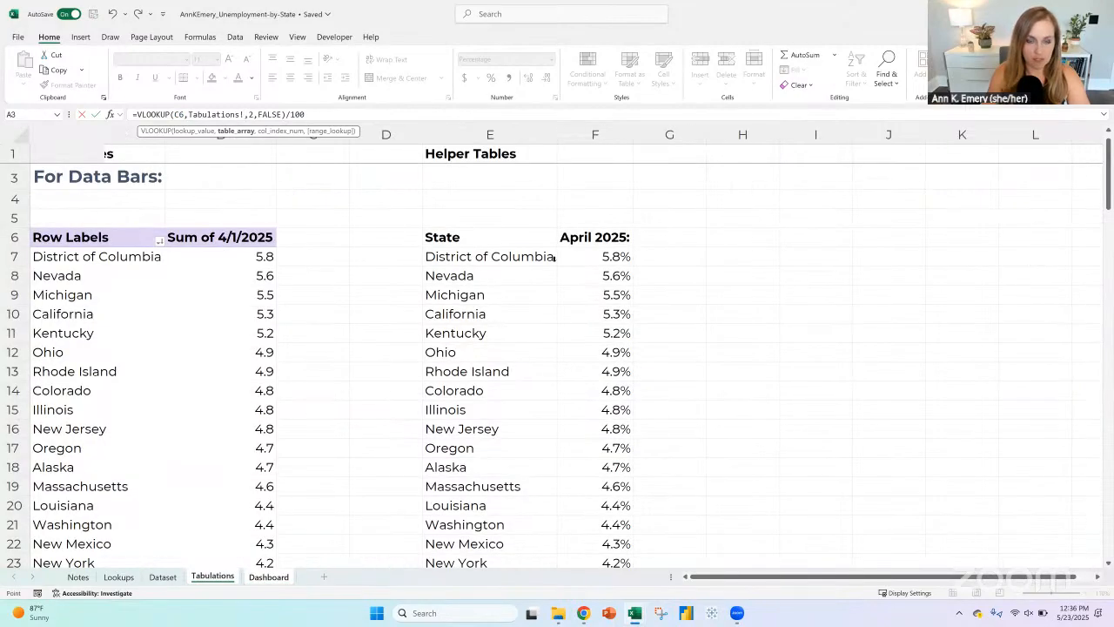
click(114, 256)
key(ctrl+shift+Right)
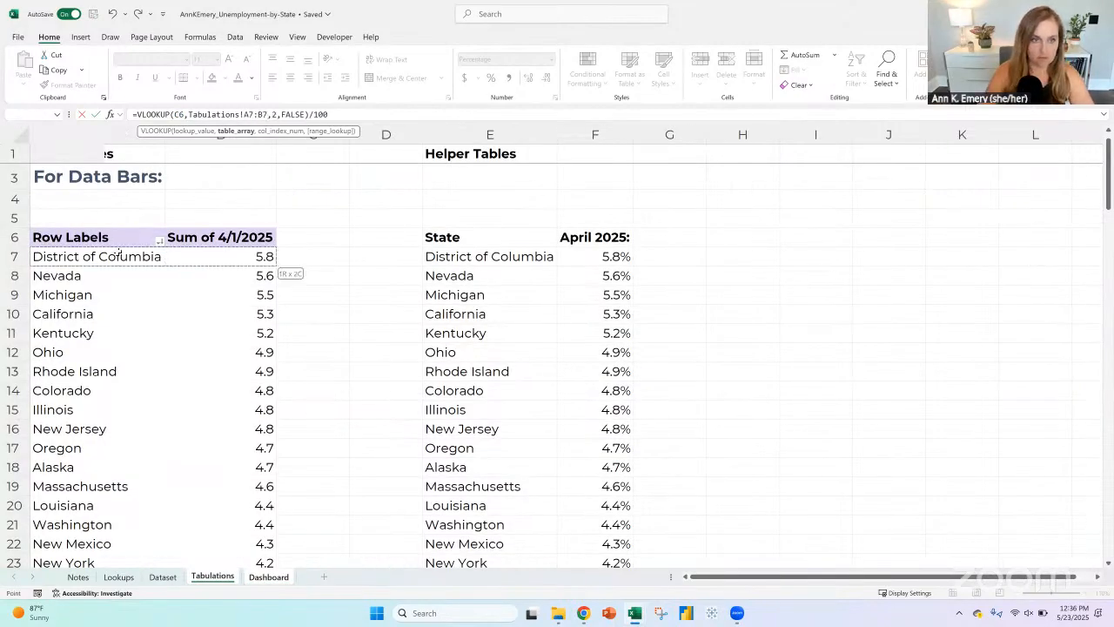
key(ctrl+shift+Down)
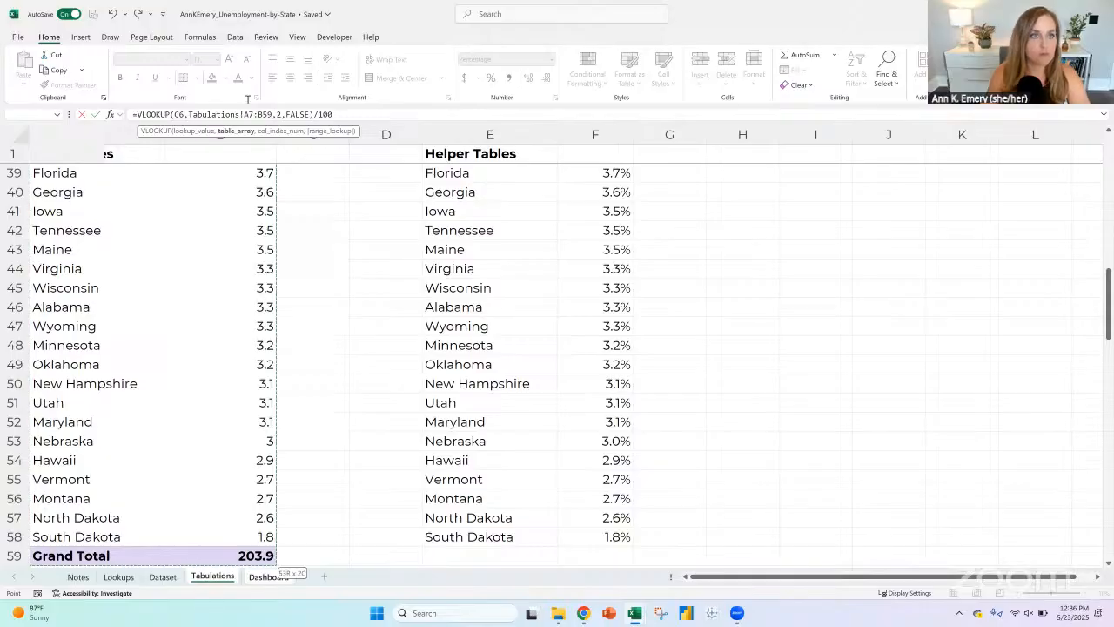
Step: Make D6's lookup range absolute as Tabulations!$A$7:$B$59 and fill the formula down the first percentage column
click(246, 114)
text($A)
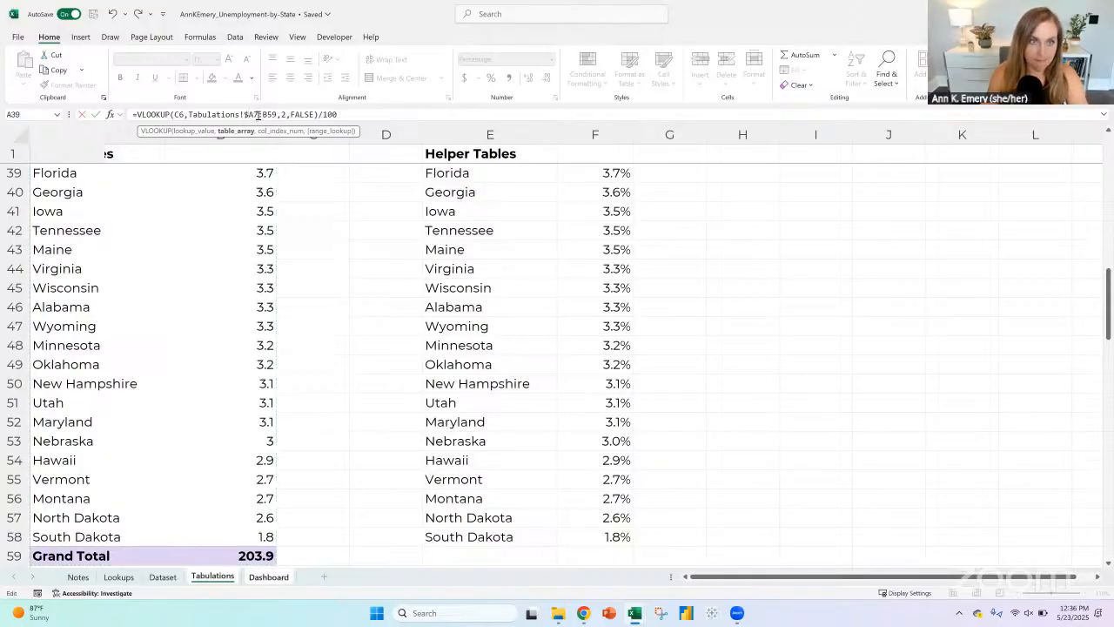
text($7:)
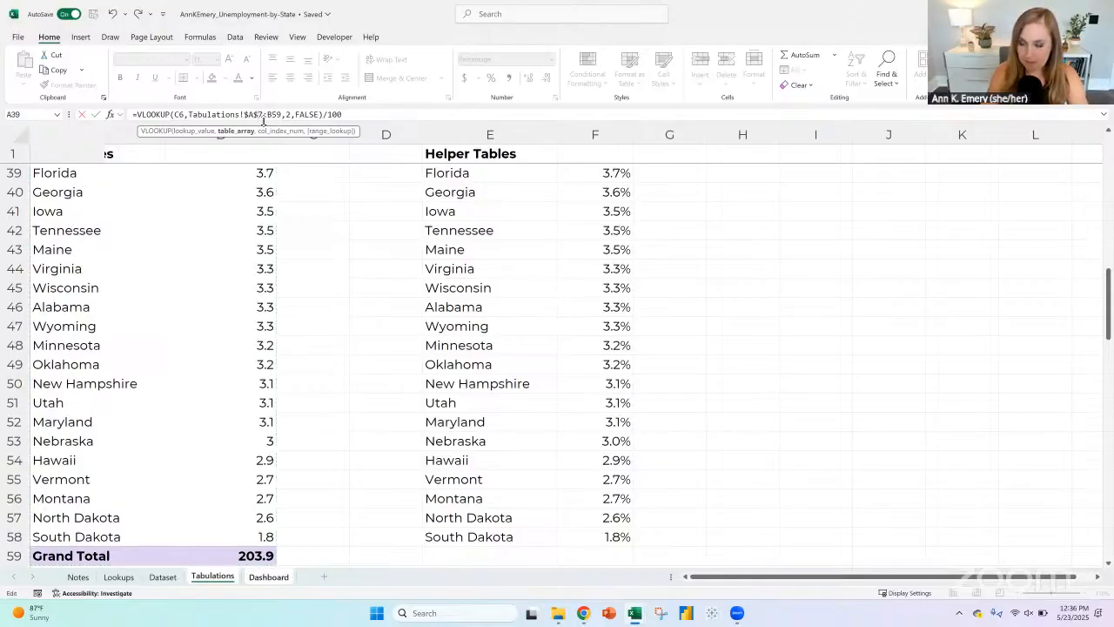
text($)
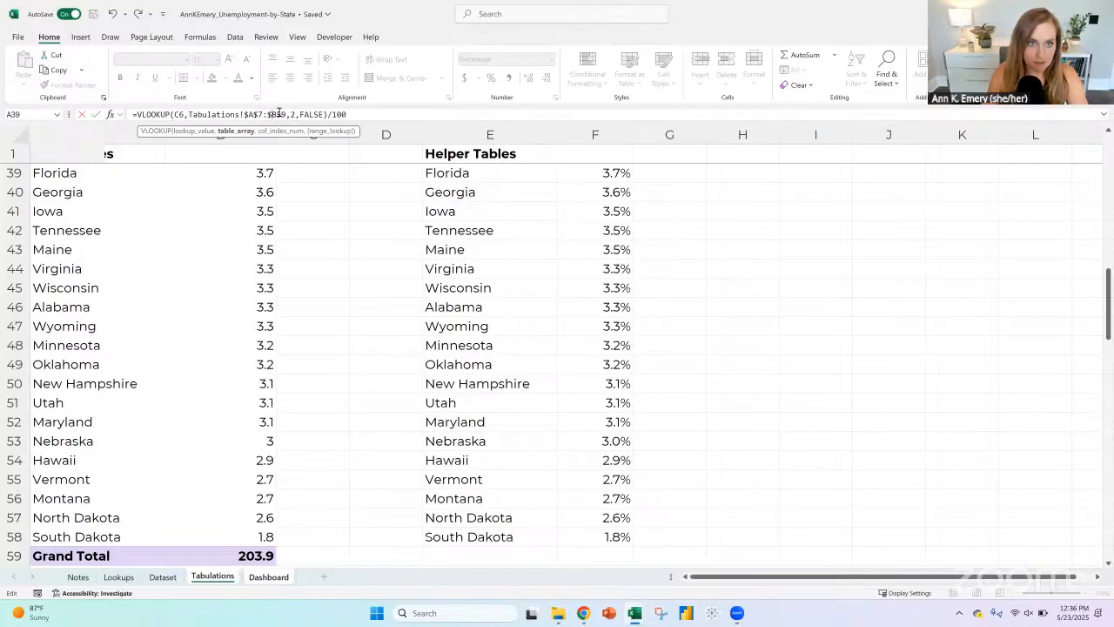
click(275, 114)
text($)
key(Return)
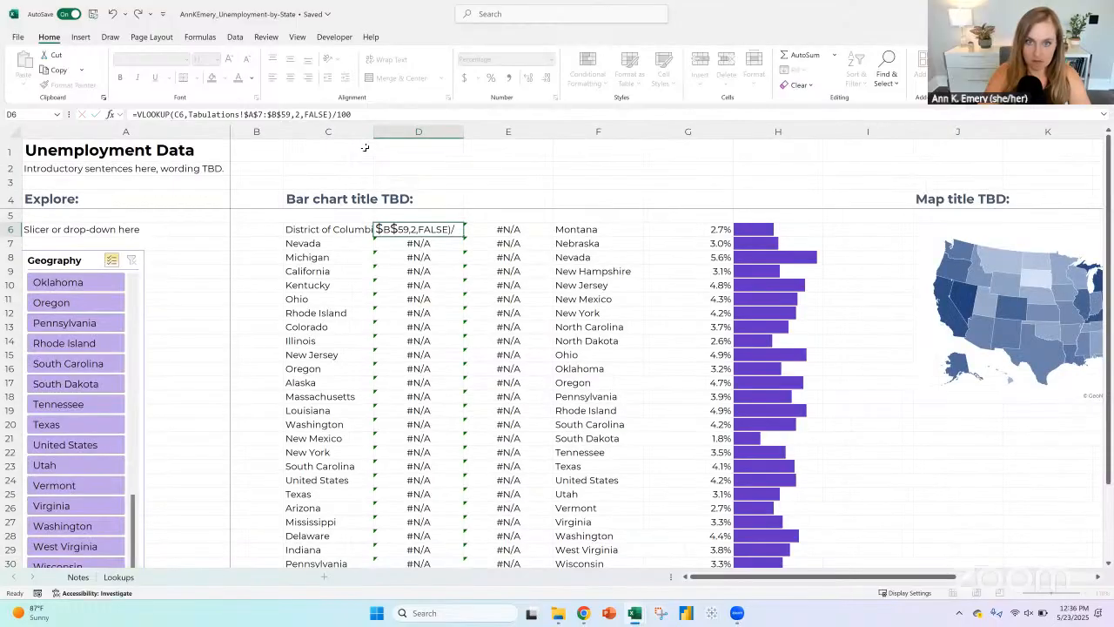
click(453, 229)
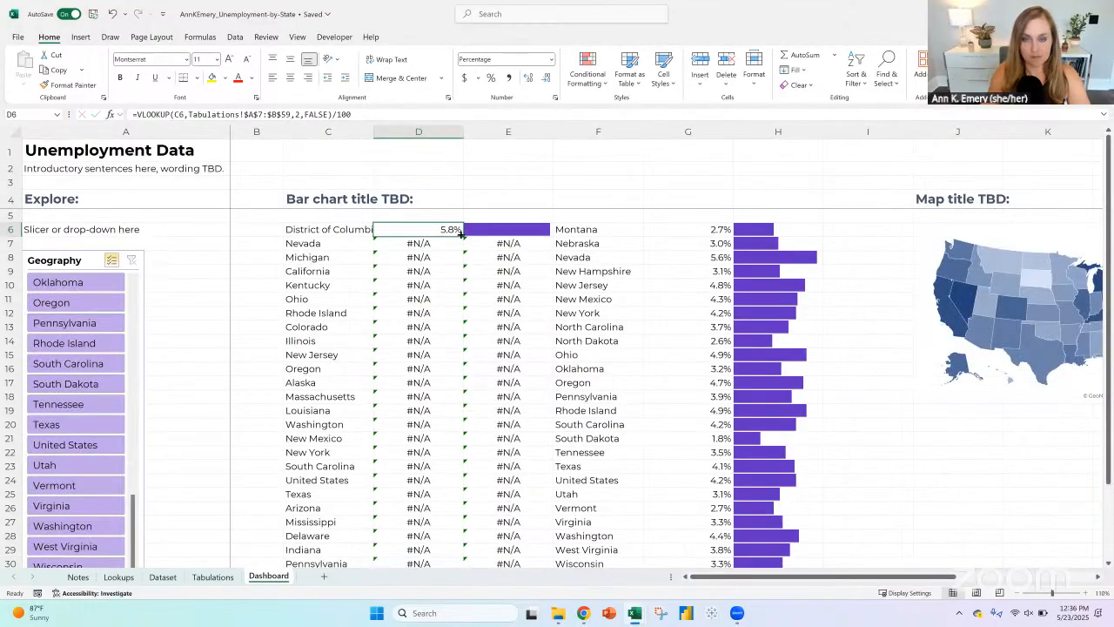
double_click(462, 233)
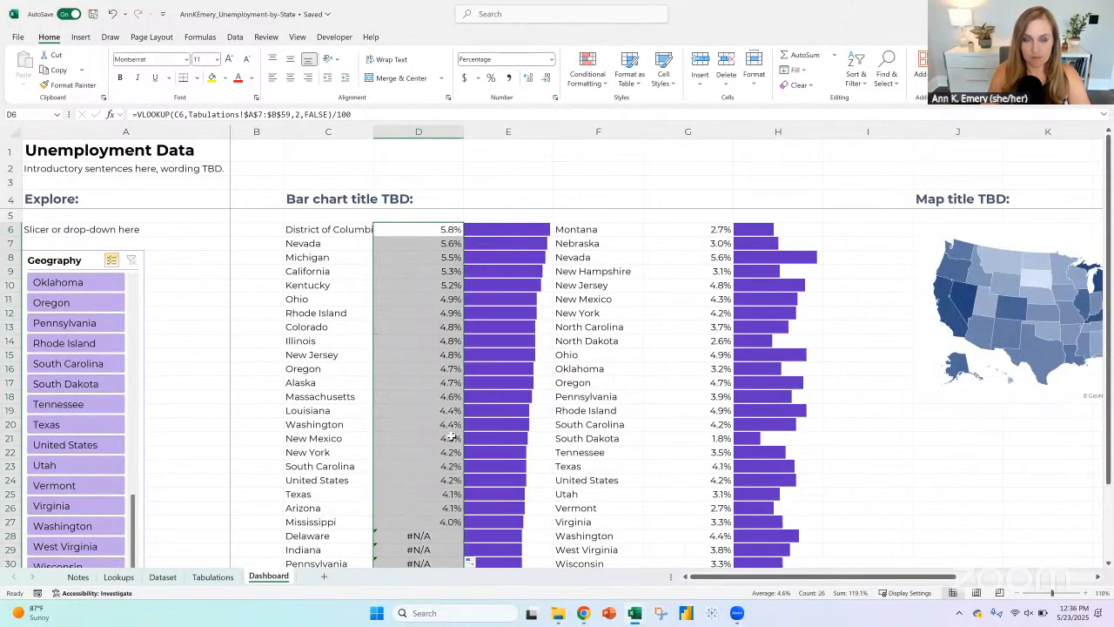
Step: Copy the helper table's state names from West Virginia through South Dakota (E33:E58) and paste them at F6 on the Dashboard sheet
click(230, 579)
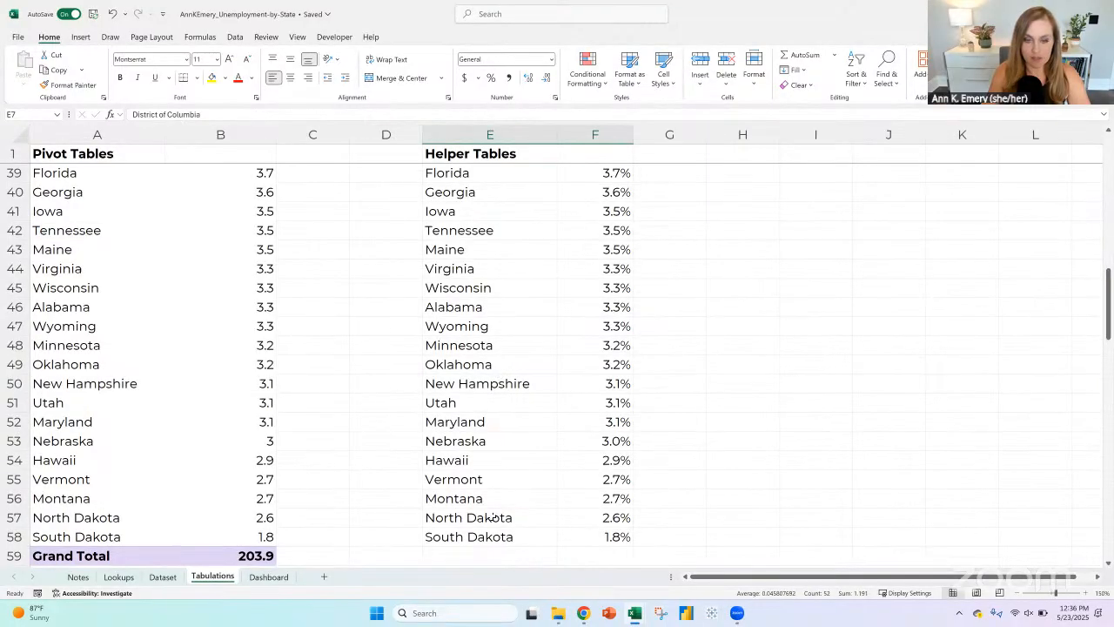
drag(492, 534, 502, 180)
key(ctrl+c)
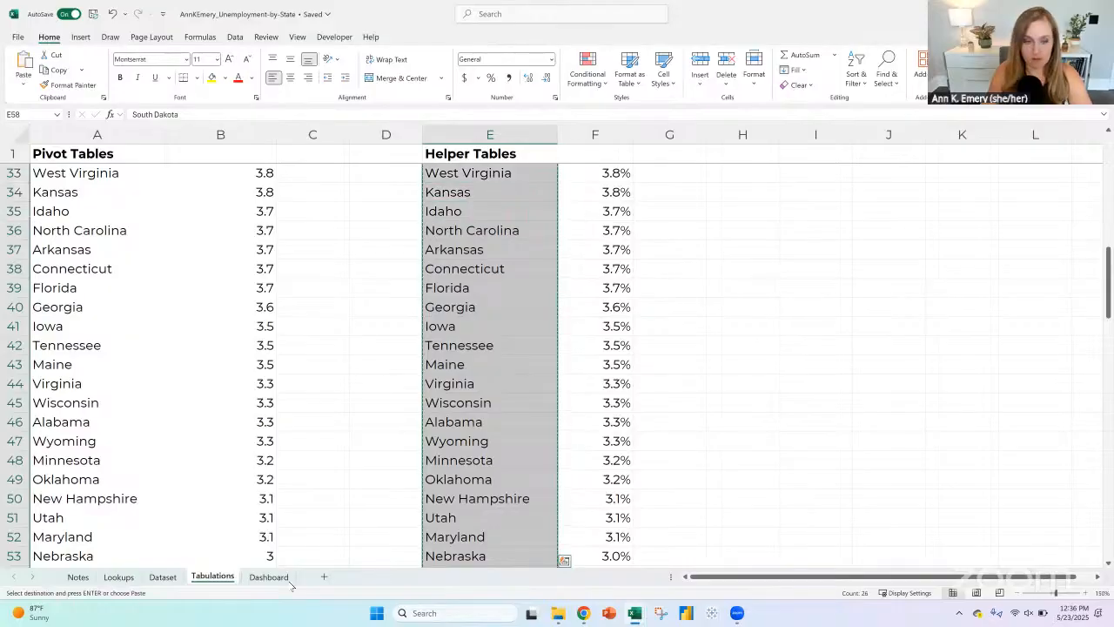
click(271, 578)
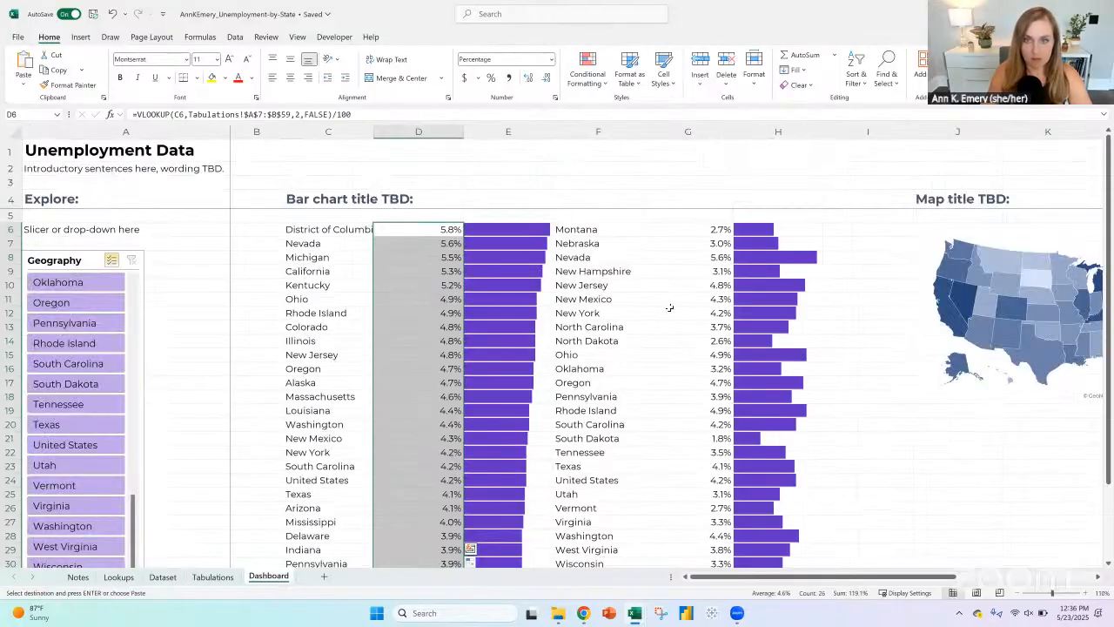
click(596, 233)
key(ctrl+v)
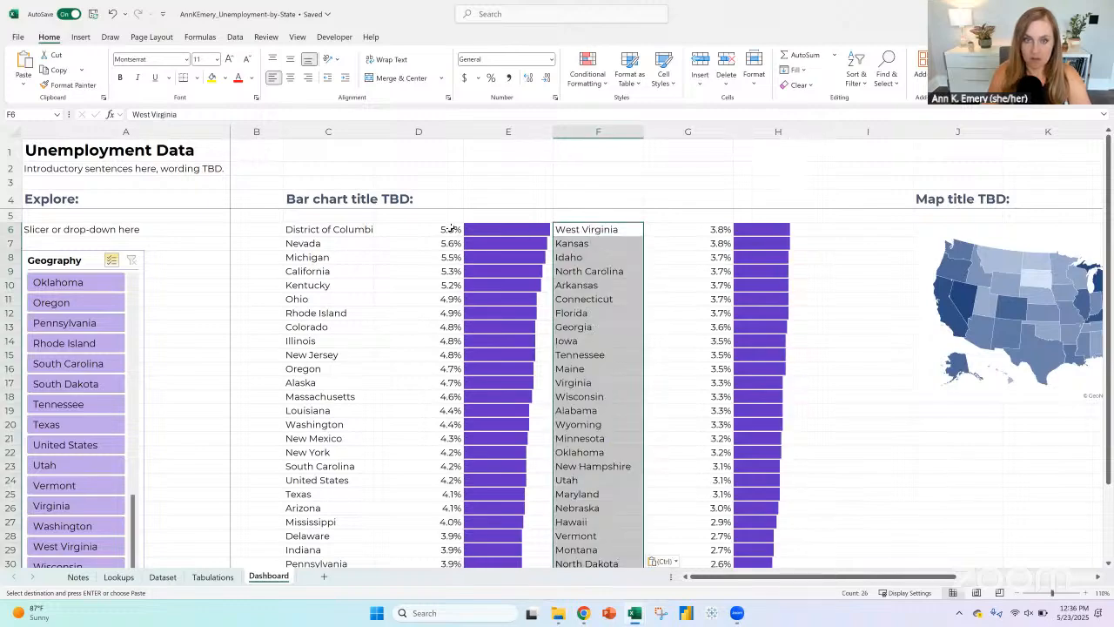
Step: Copy D6's lookup formula to G6 and fill it down the second percentage column through South Dakota in row 31
click(446, 229)
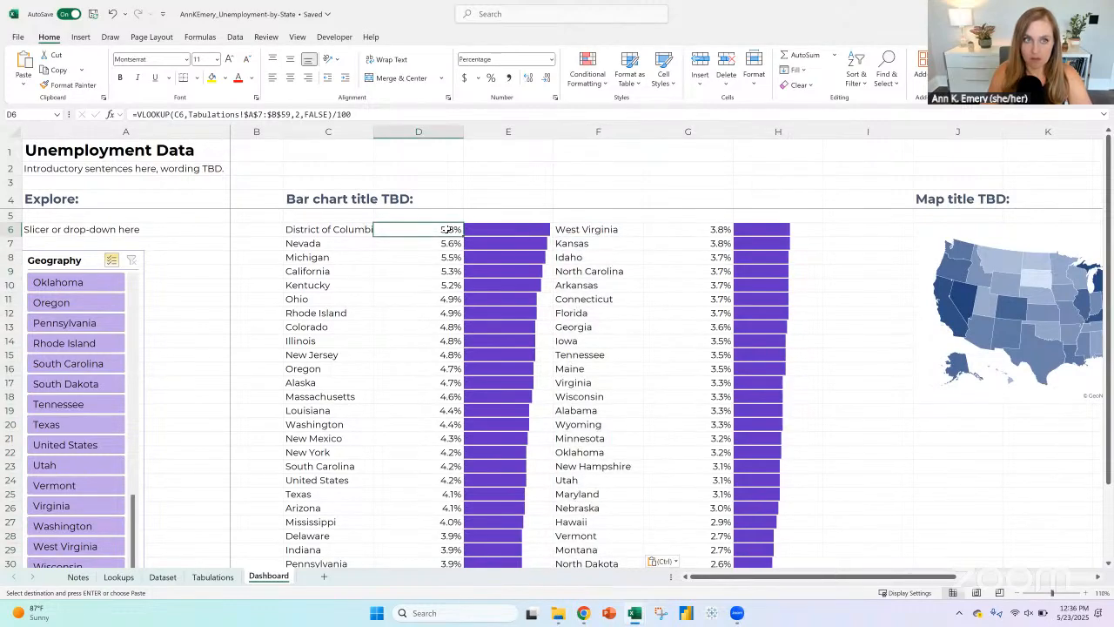
click(682, 231)
key(ctrl+v)
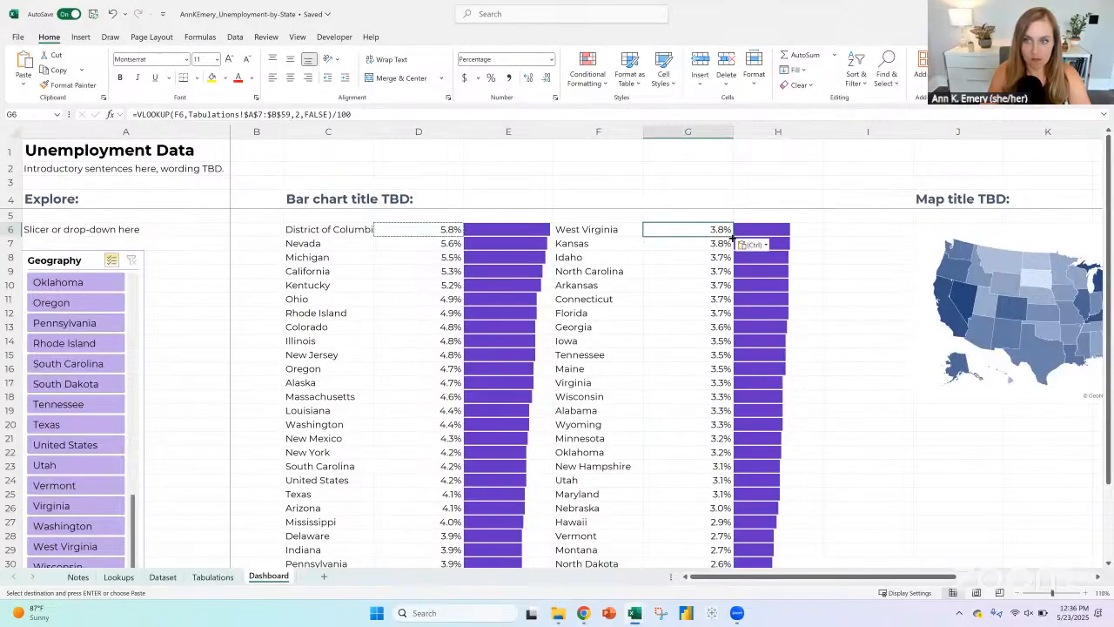
double_click(733, 235)
scroll(688, 317, down, 3)
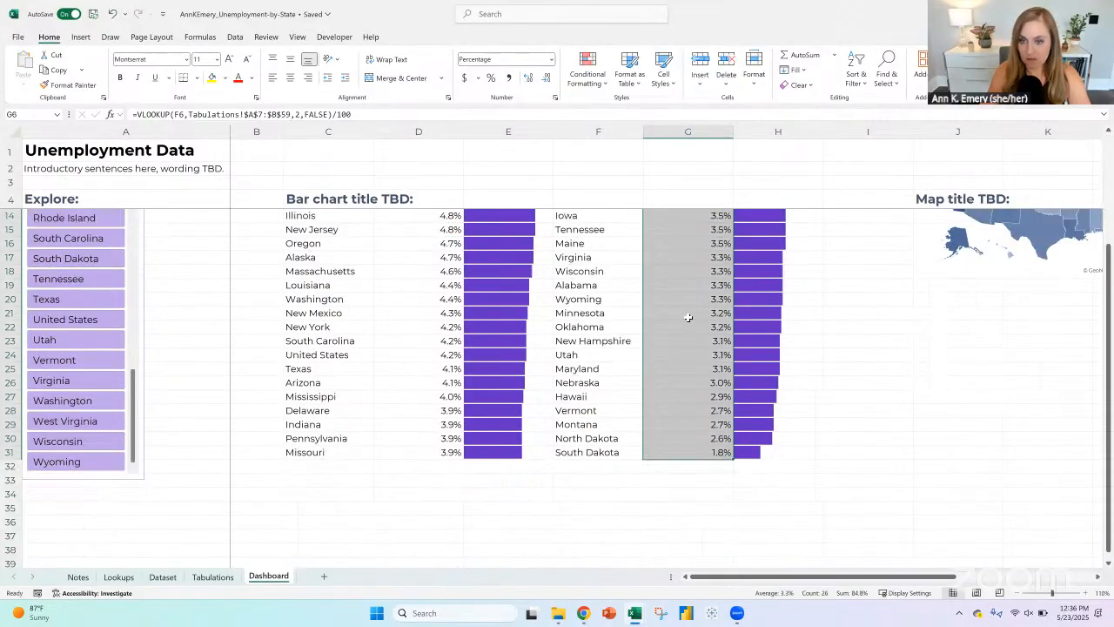
click(418, 452)
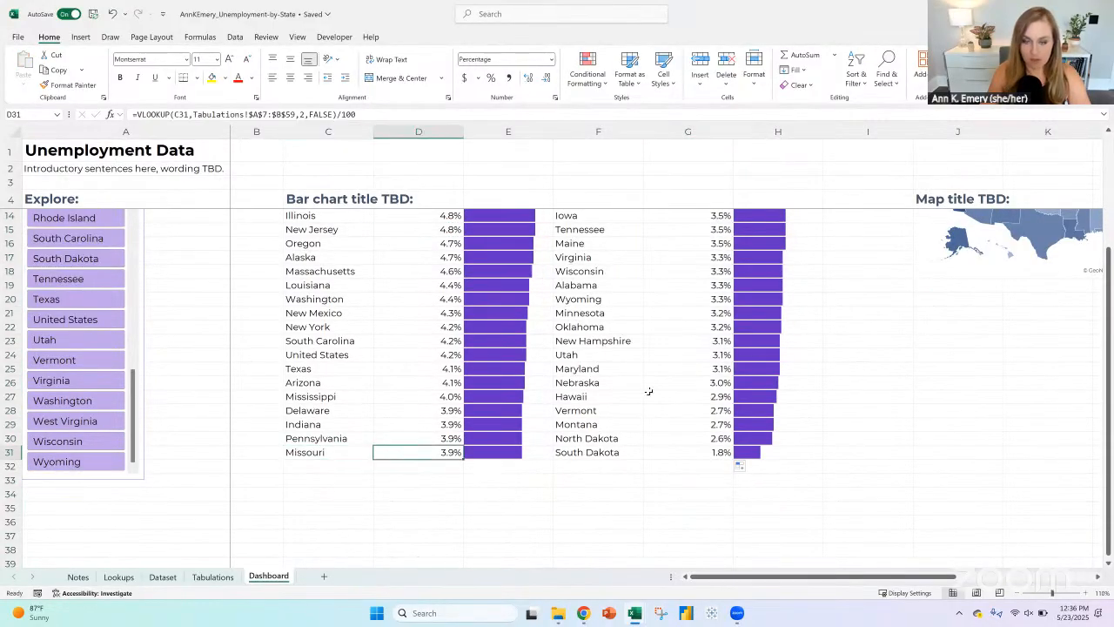
Step: Show two decimal places for the first percentage column's values, from District of Columbia in D6 to Missouri in D31
scroll(652, 390, up, 3)
click(449, 230)
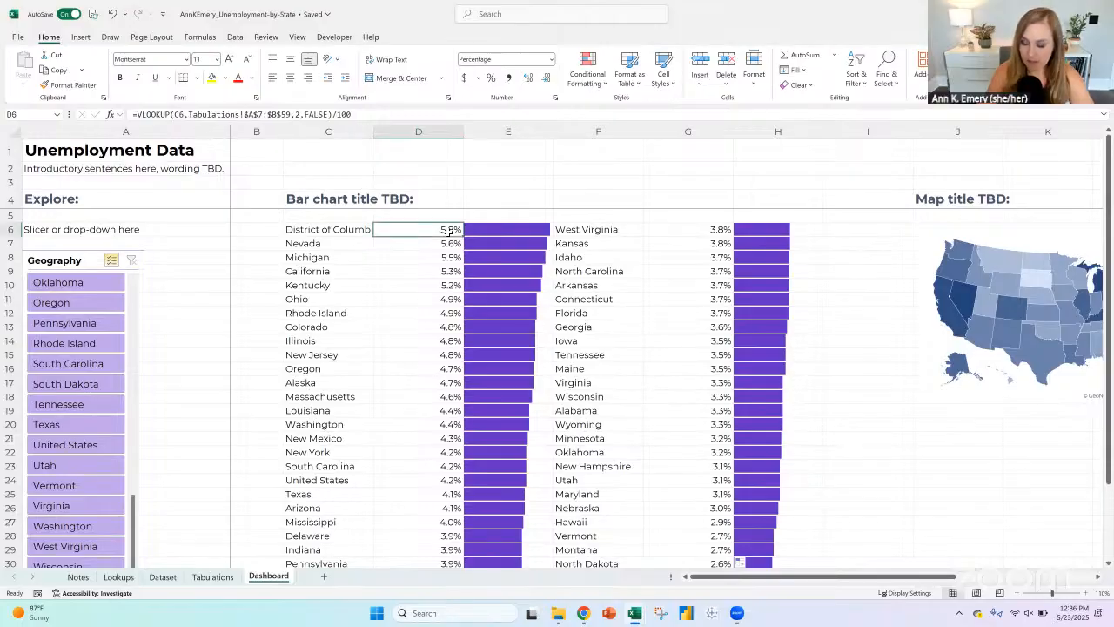
double_click(463, 236)
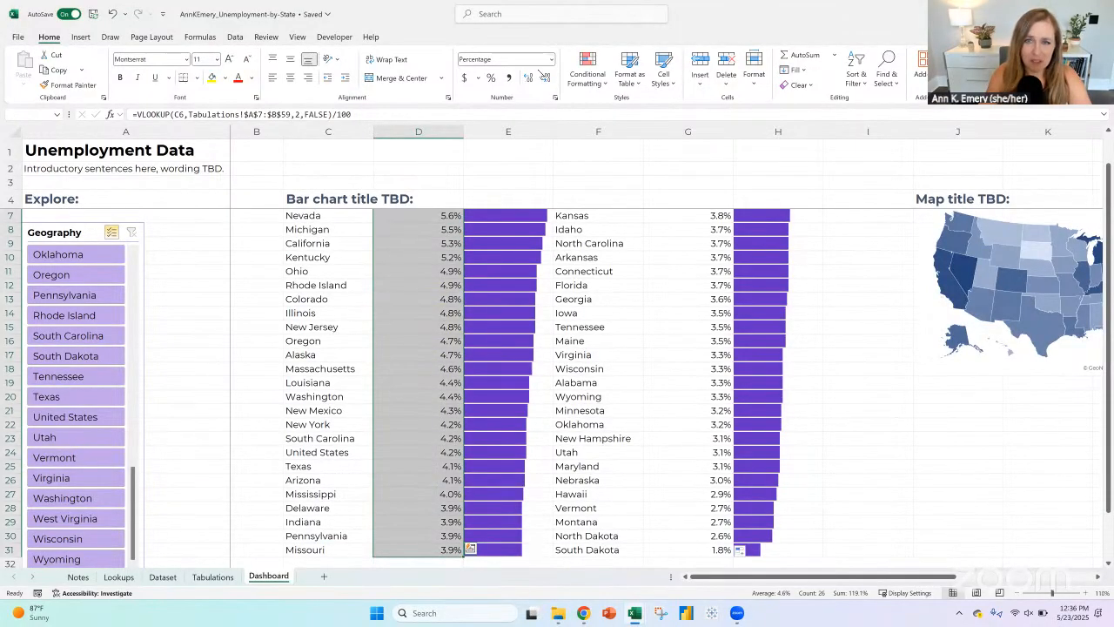
click(528, 76)
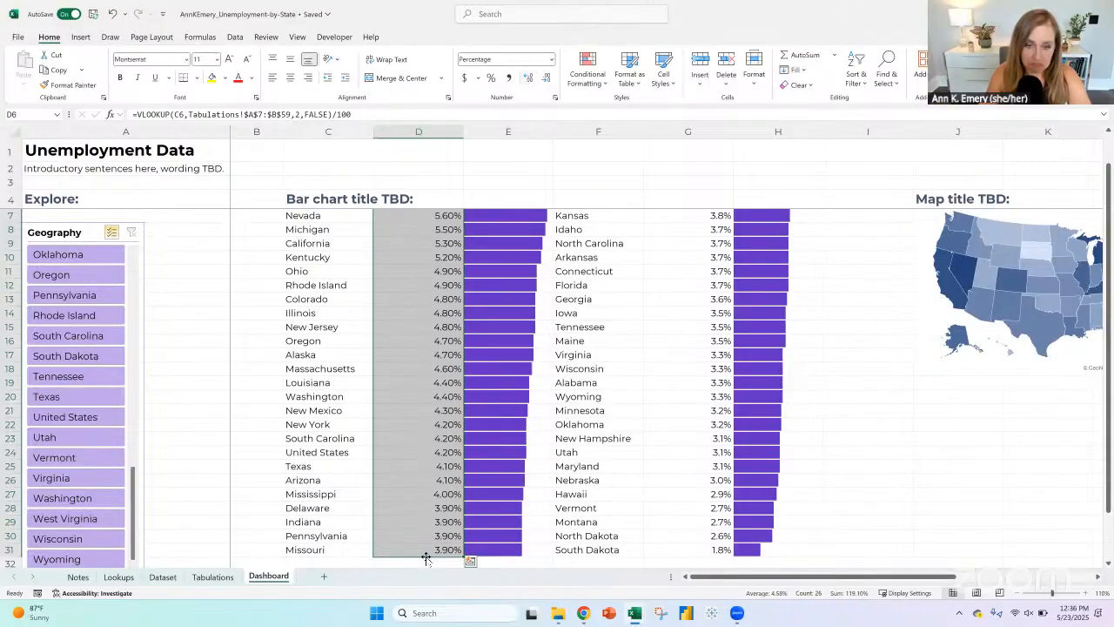
click(447, 508)
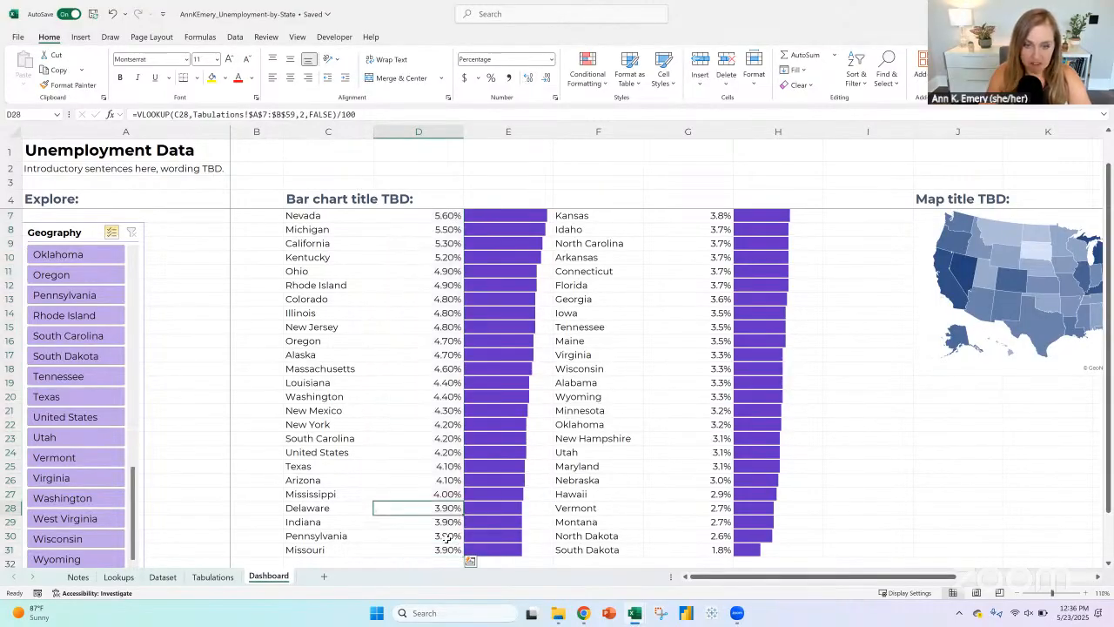
drag(446, 537, 448, 550)
Step: Show two decimal places in the second percentage column, G6:G31, and insert a blank column before the second list of state names
click(704, 544)
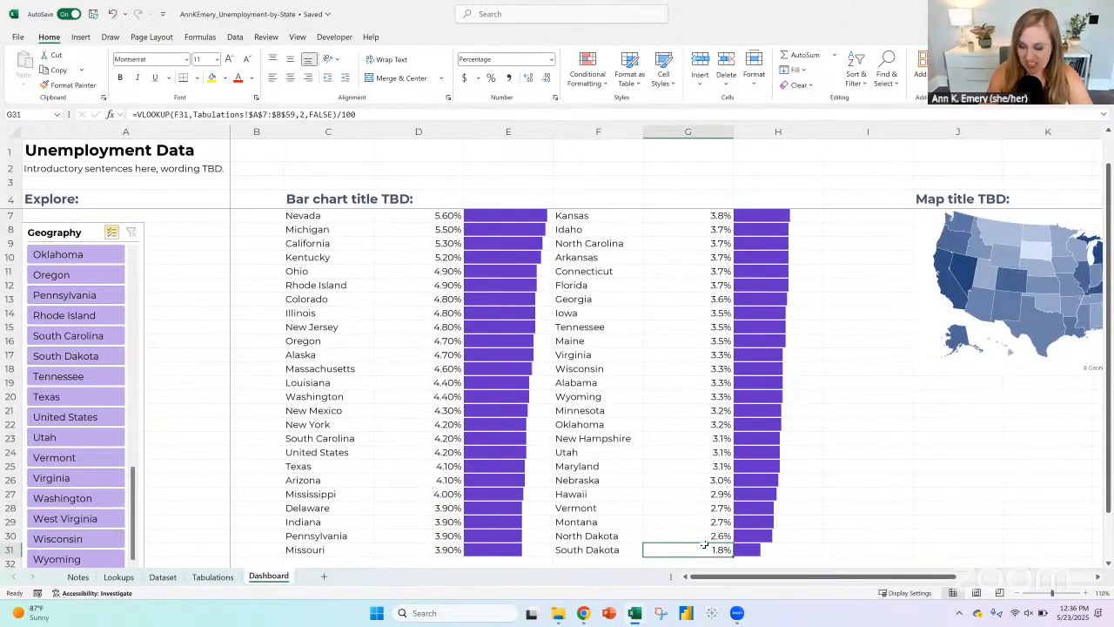
key(ctrl+shift+Up)
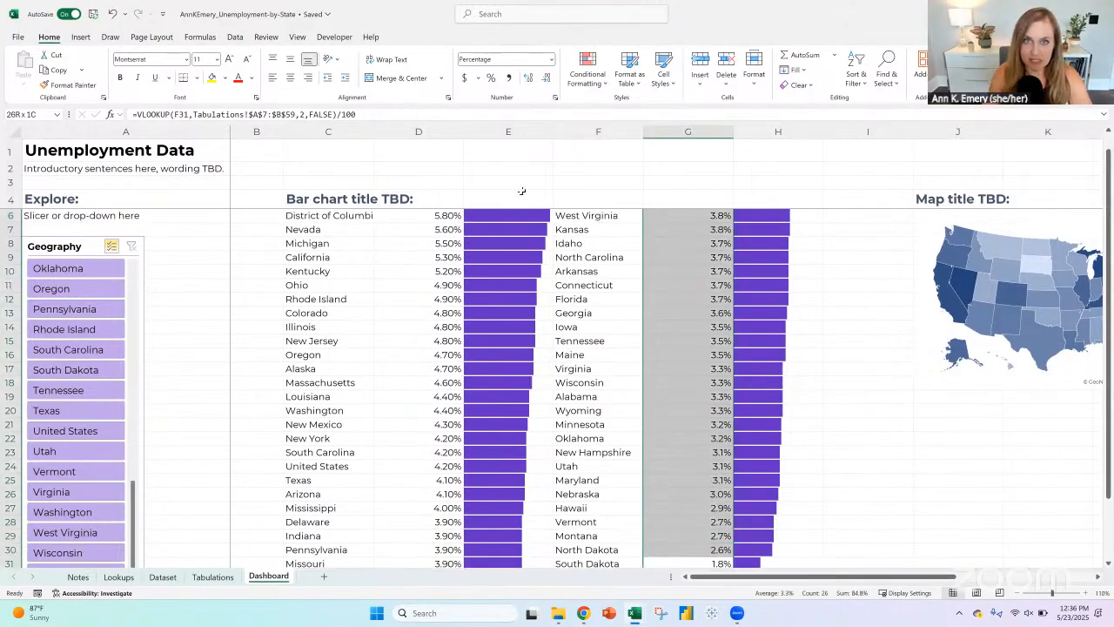
click(528, 77)
scroll(590, 329, up, 1)
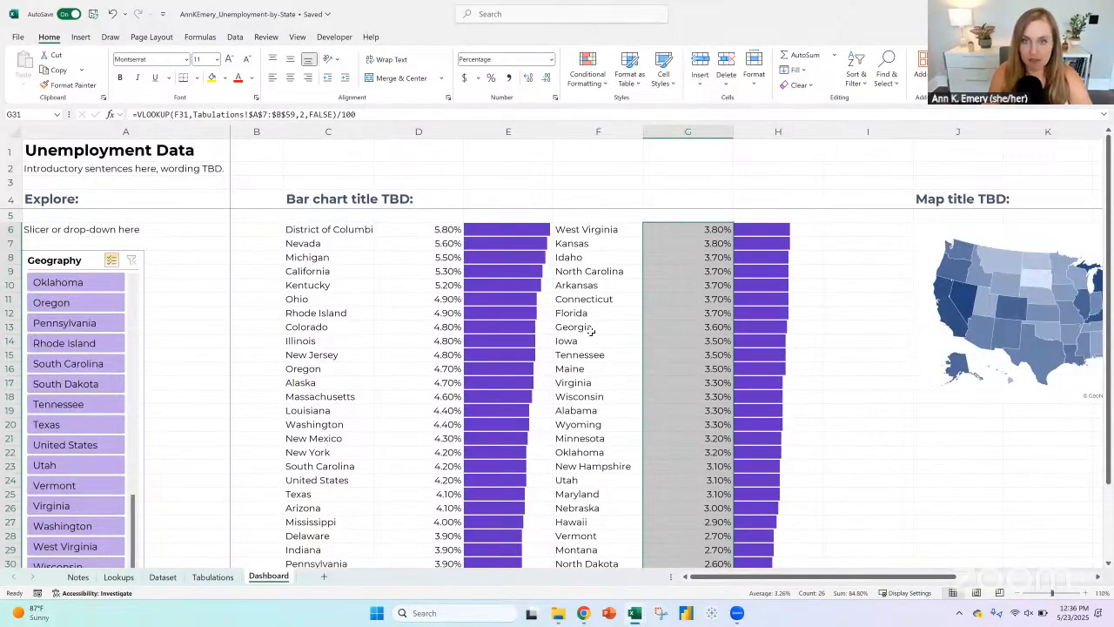
click(564, 132)
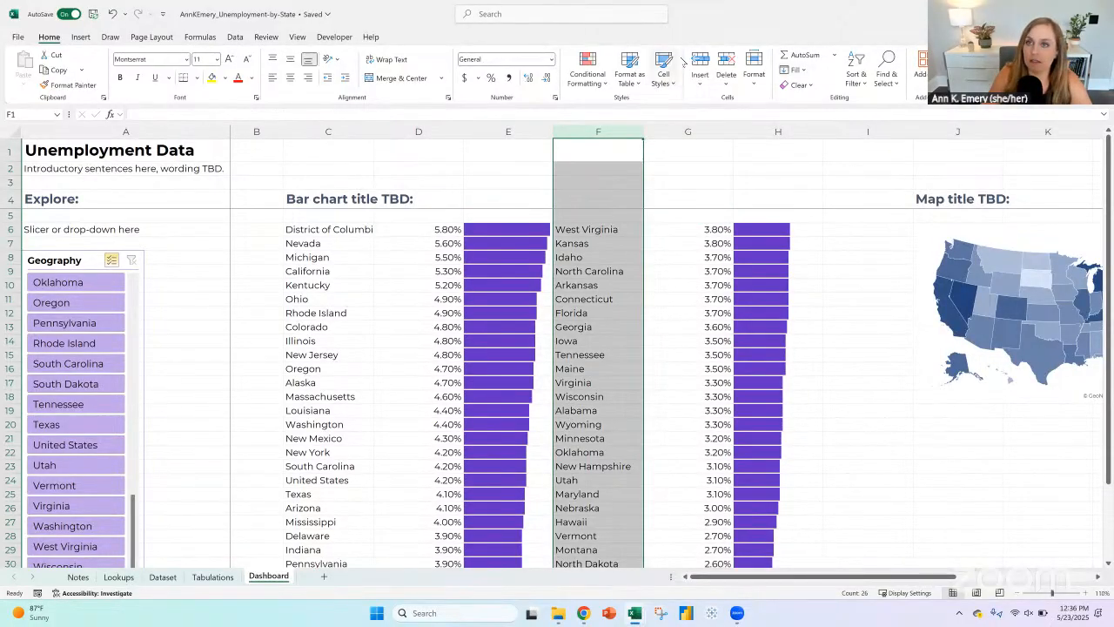
Step: In File Explorer, open the State-Snapshots_AFTER workbook from the Training, COURSE 4 - DASHBOARD DESIGN, Interactive Dashboards, State Snapshots folder
click(558, 612)
click(52, 293)
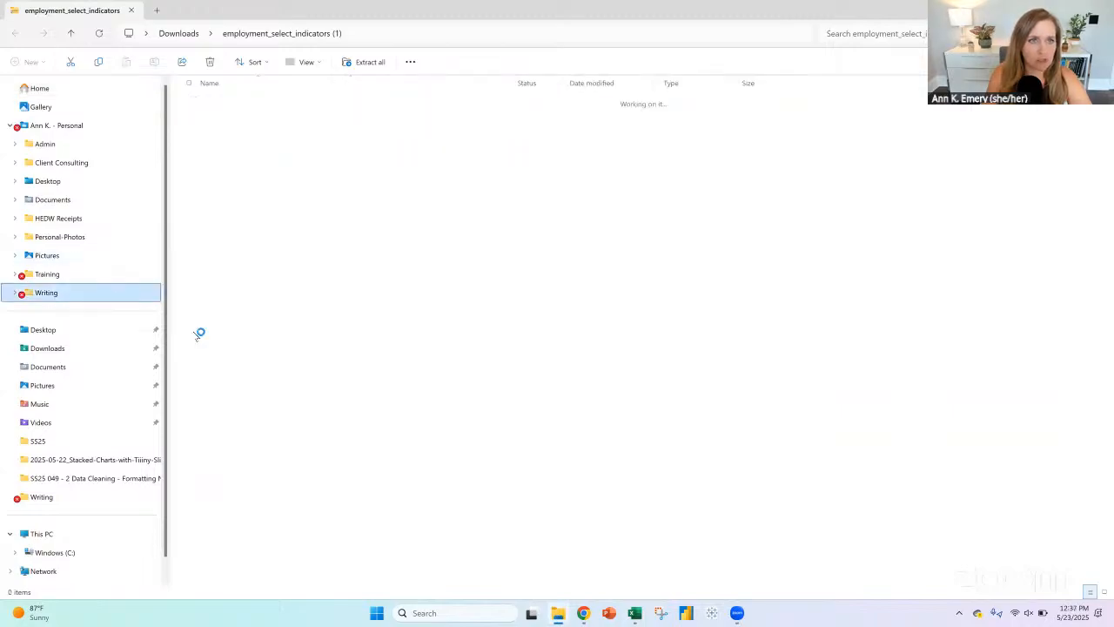
scroll(251, 341, down, 1)
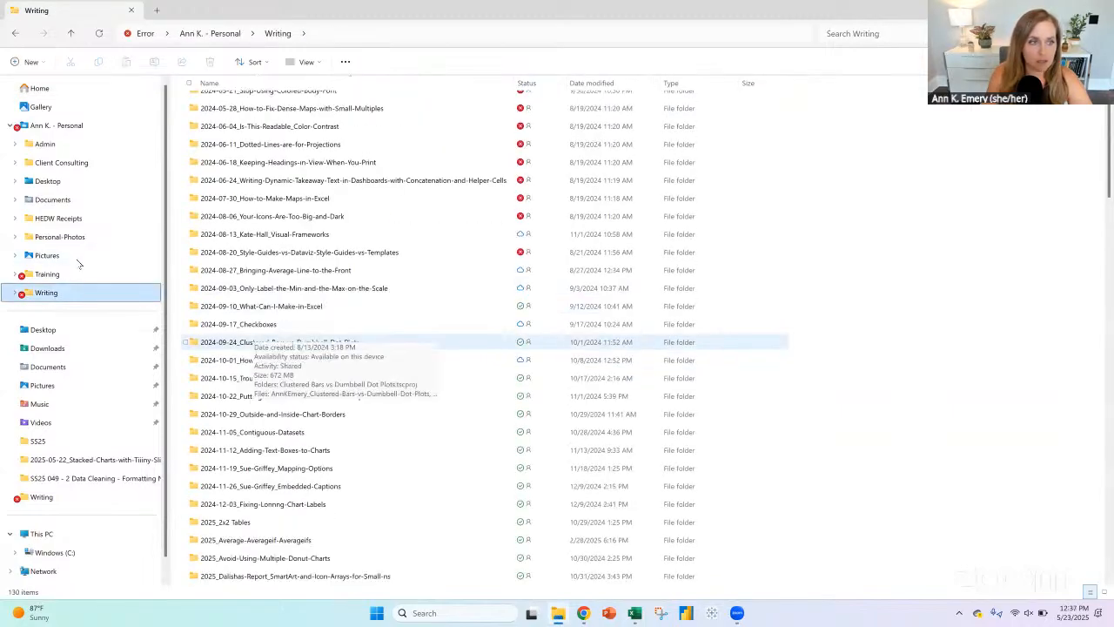
click(48, 275)
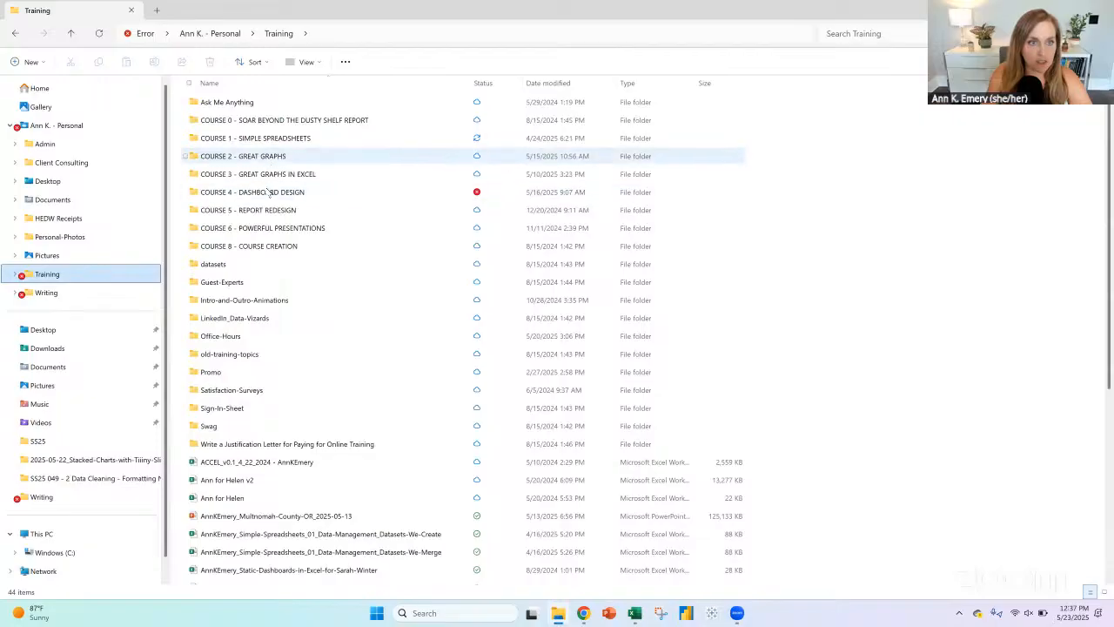
click(268, 192)
double_click(268, 192)
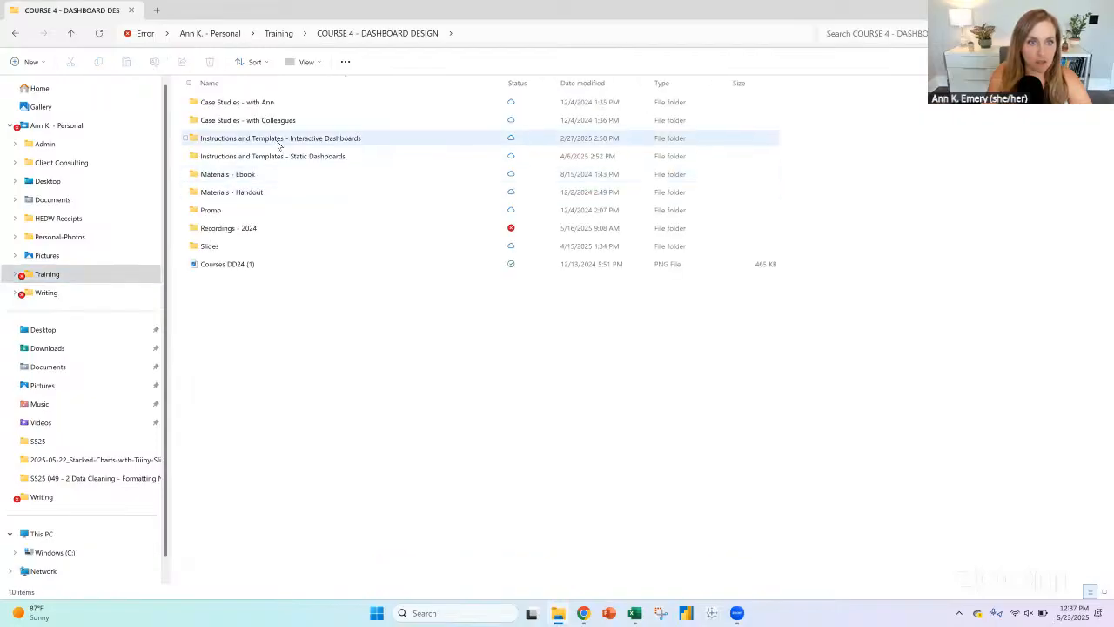
click(280, 140)
double_click(280, 141)
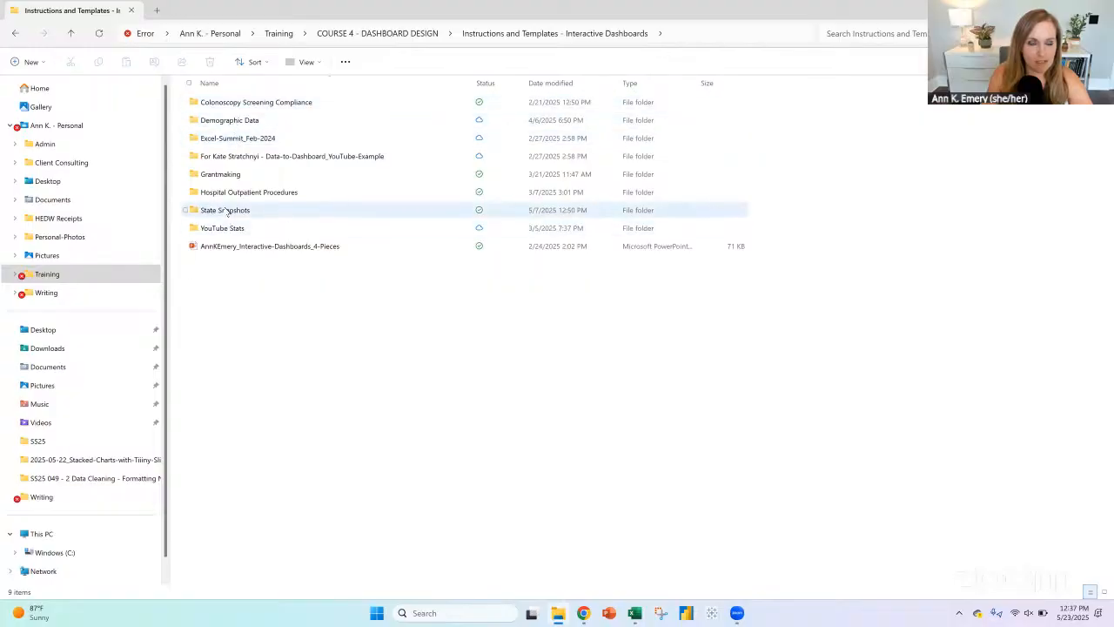
double_click(226, 211)
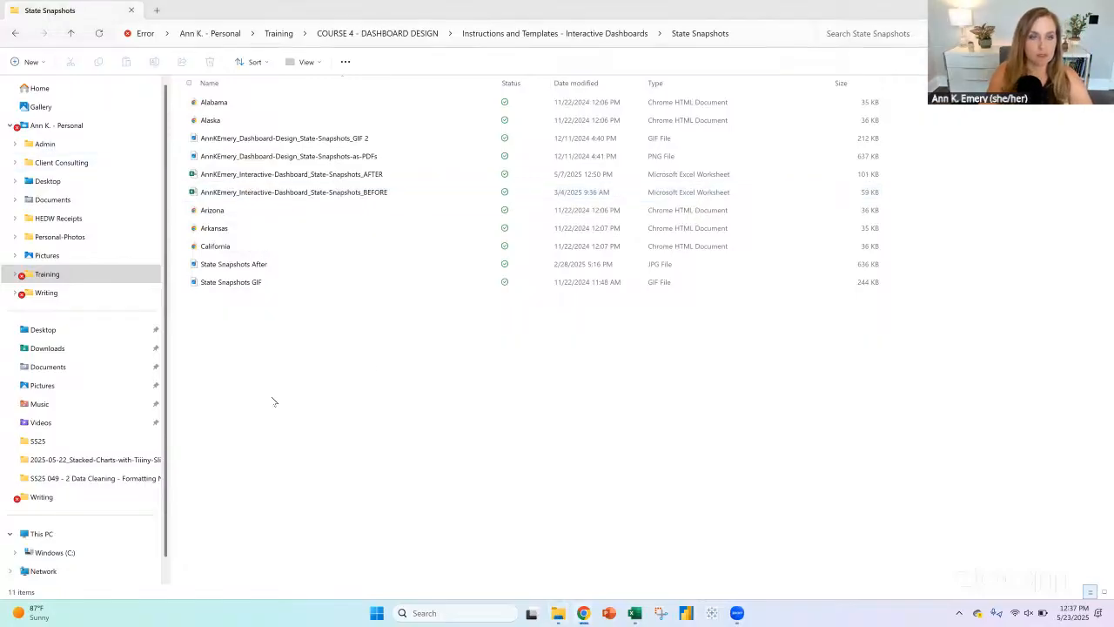
double_click(355, 174)
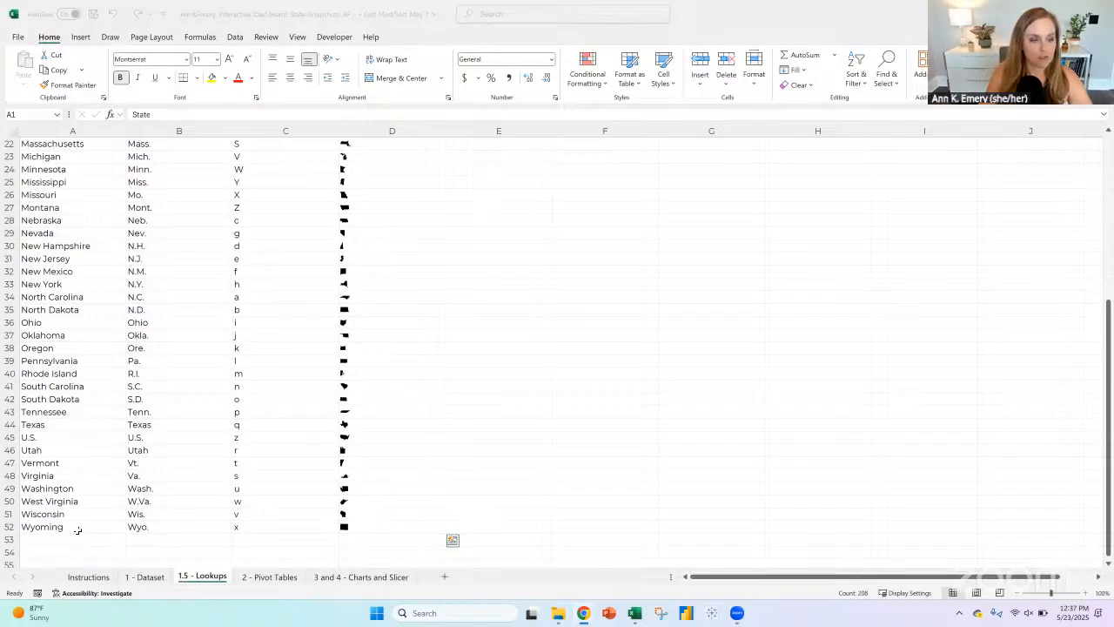
Step: Copy the state, abbreviation and icon table (A1:D52) from 1.5 - Lookups and paste it at A1 on the unemployment workbook's Lookups sheet
key(ctrl+c)
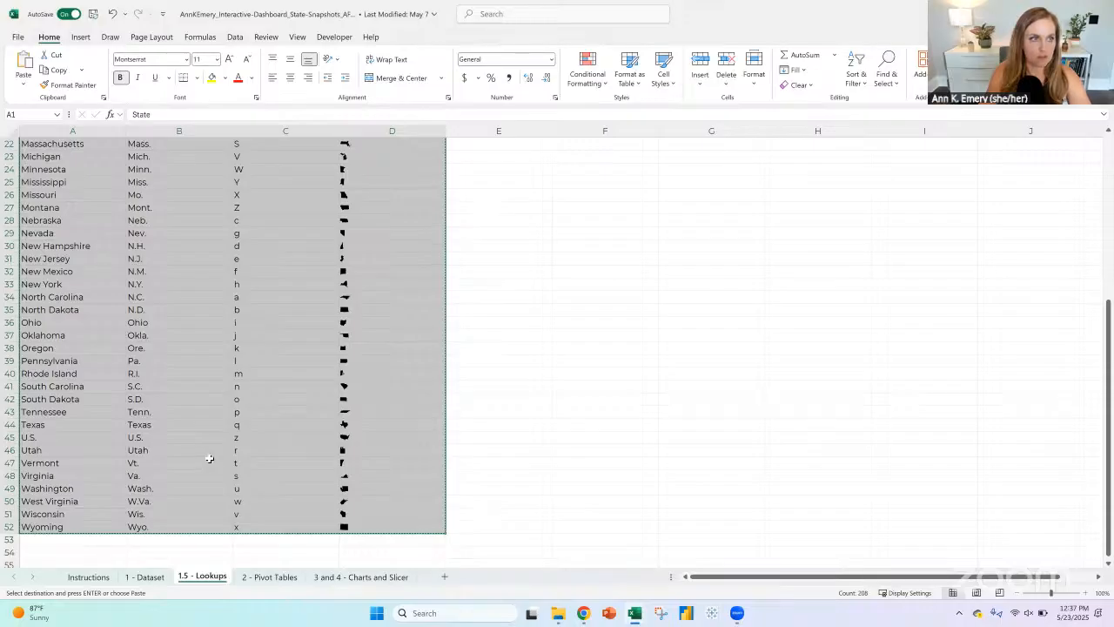
key(alt+Tab)
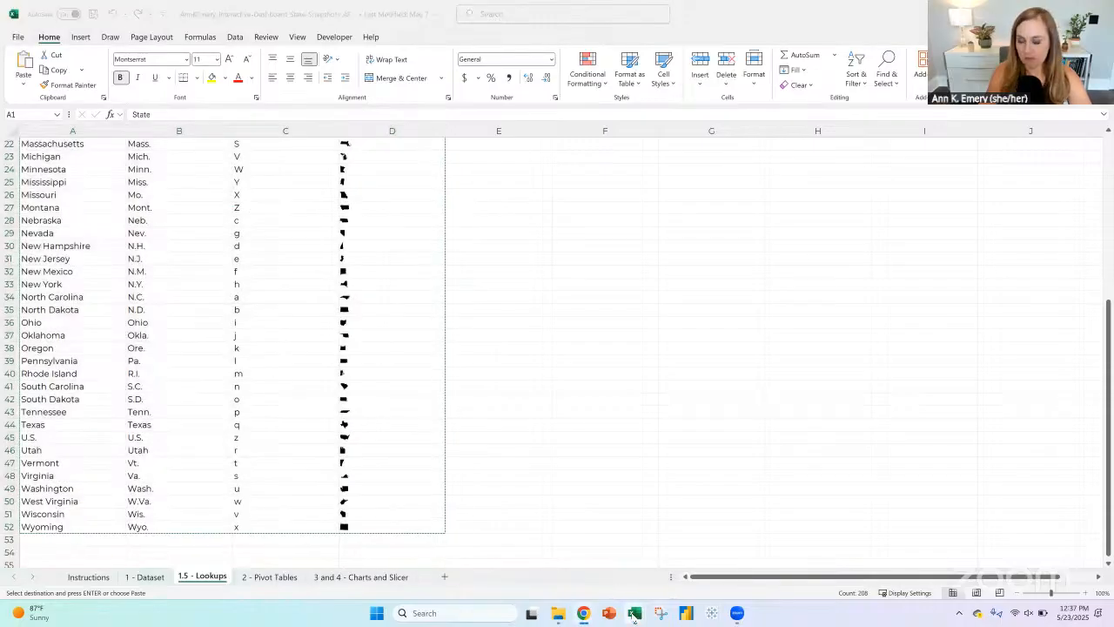
mouse_move(634, 616)
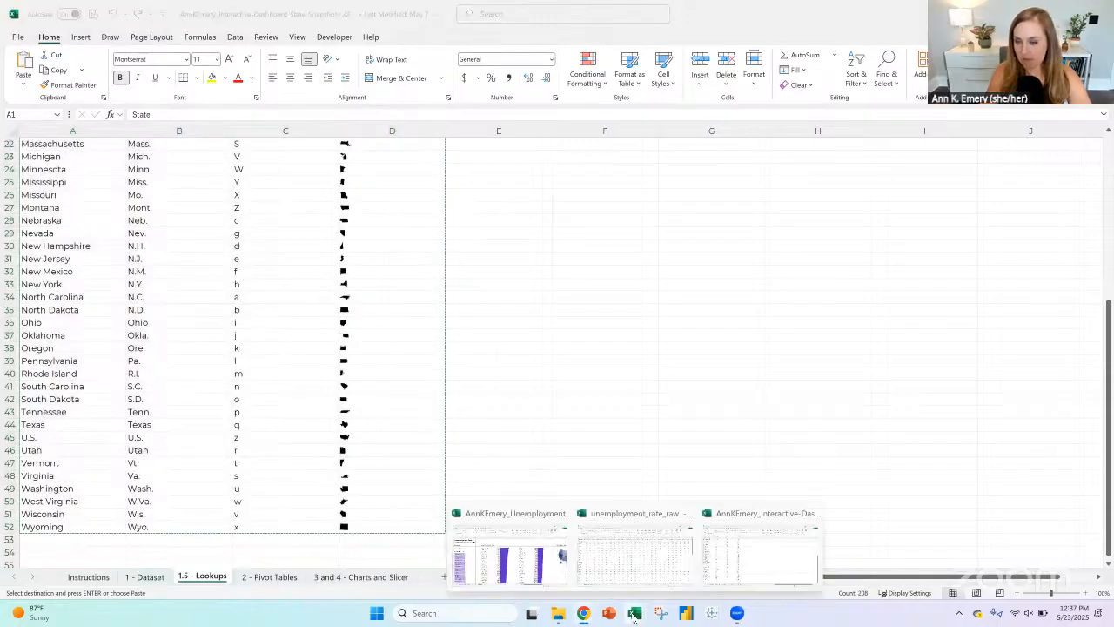
click(731, 560)
mouse_move(634, 612)
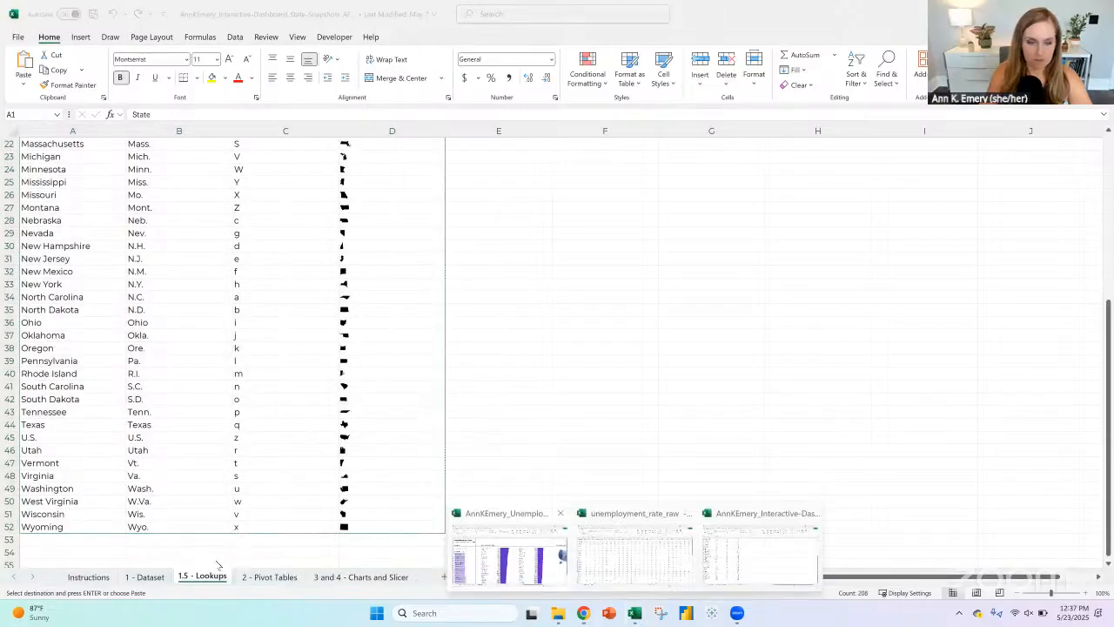
click(635, 544)
click(119, 576)
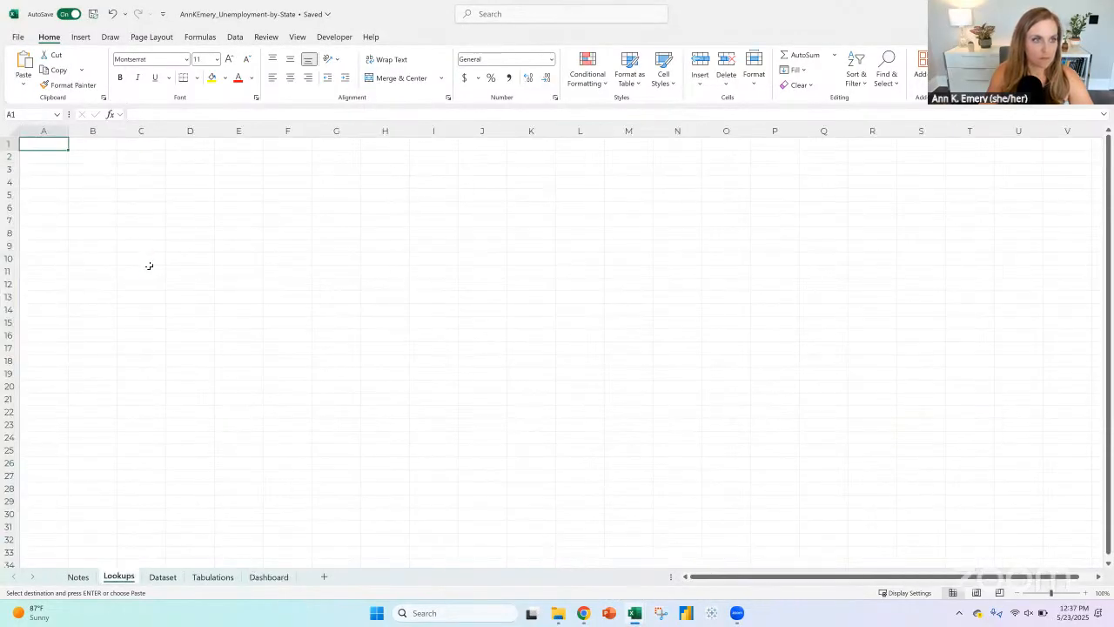
key(ctrl+v)
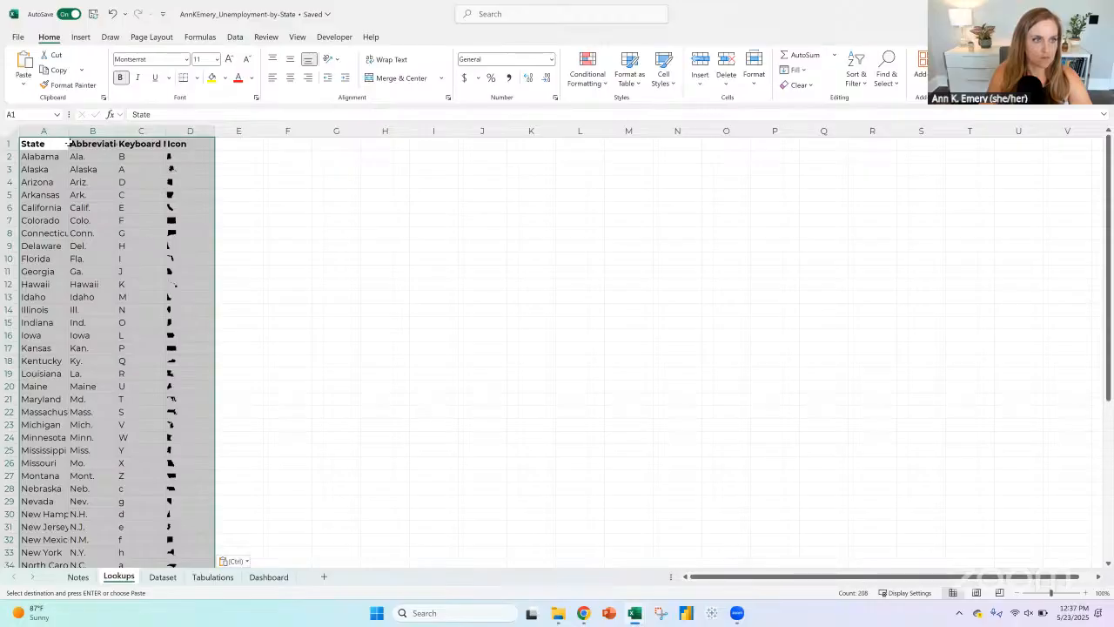
click(46, 156)
click(129, 155)
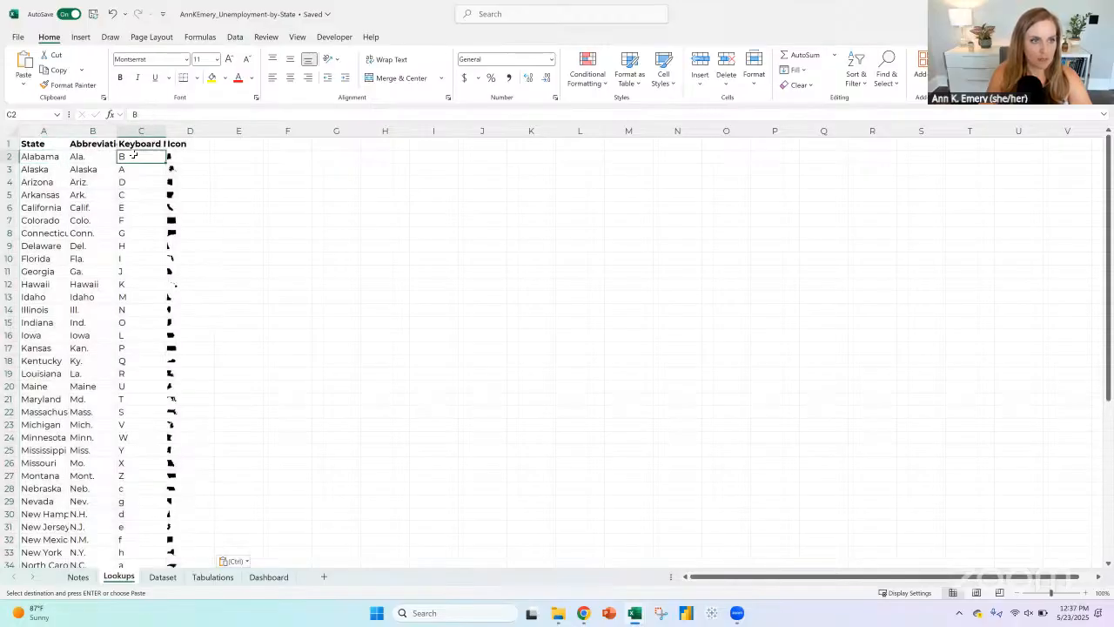
Step: Insert a narrow column before the first state list on the Dashboard sheet and move the "Bar chart title TBD:" heading from D4 to C4
click(266, 574)
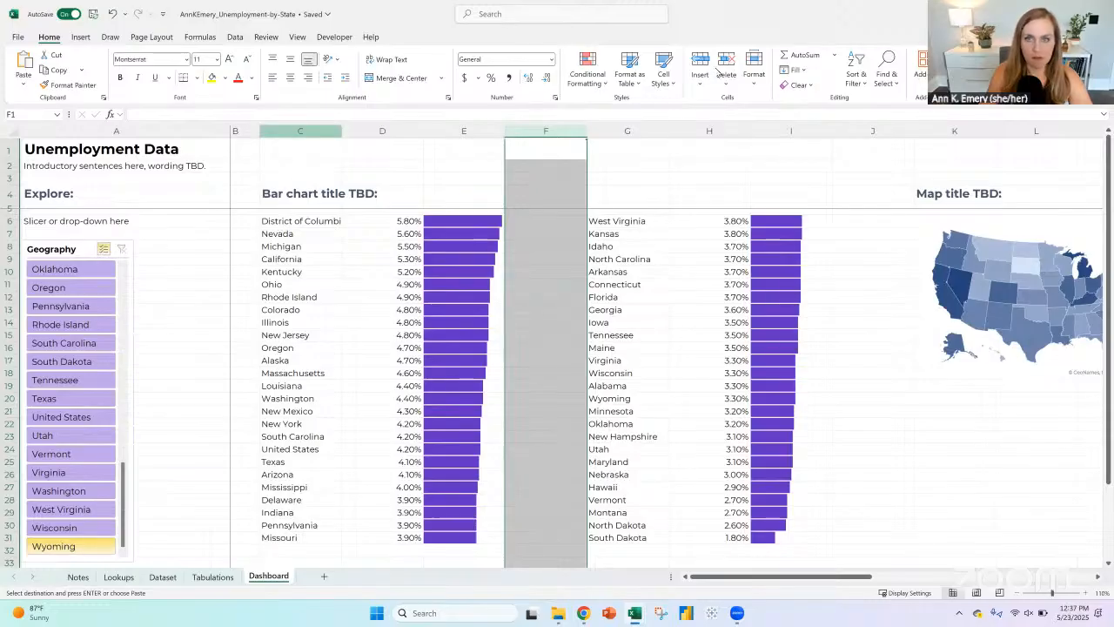
click(298, 130)
click(701, 63)
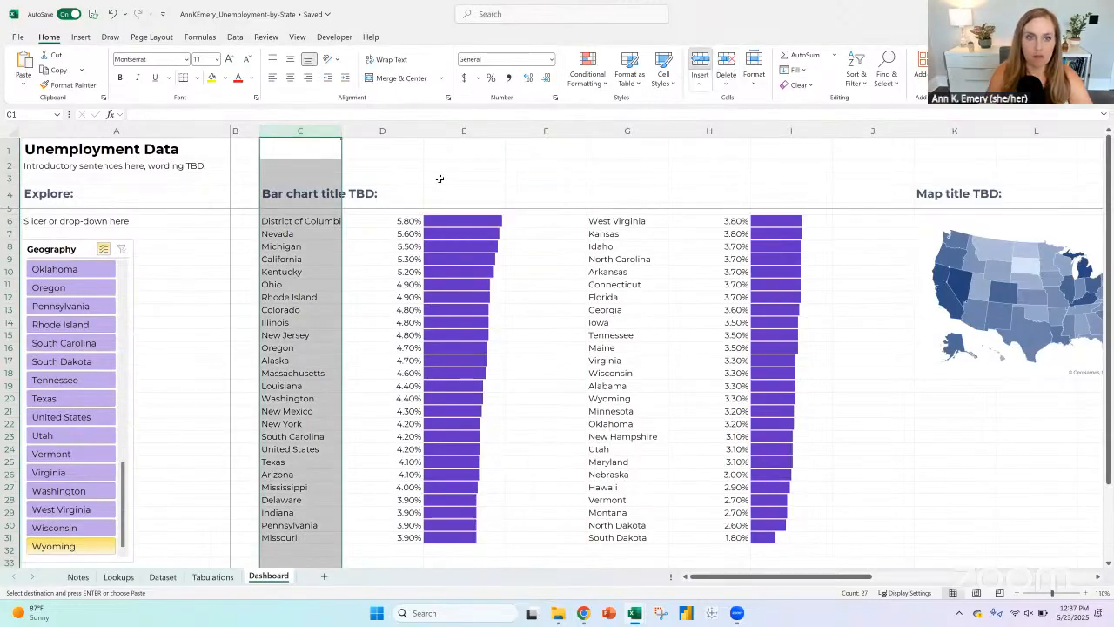
click(321, 200)
key(ctrl+v)
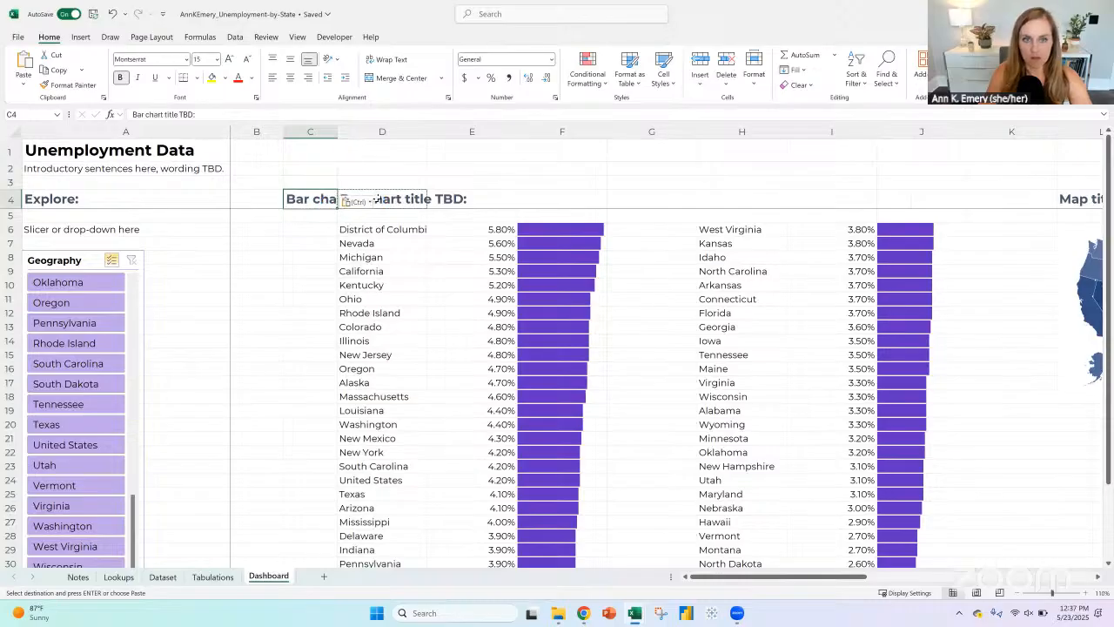
click(377, 199)
key(Delete)
Step: Begin an XLOOKUP formula in C6 with D6 as the lookup value and Lookups!A2:A52 as the lookup array
click(311, 230)
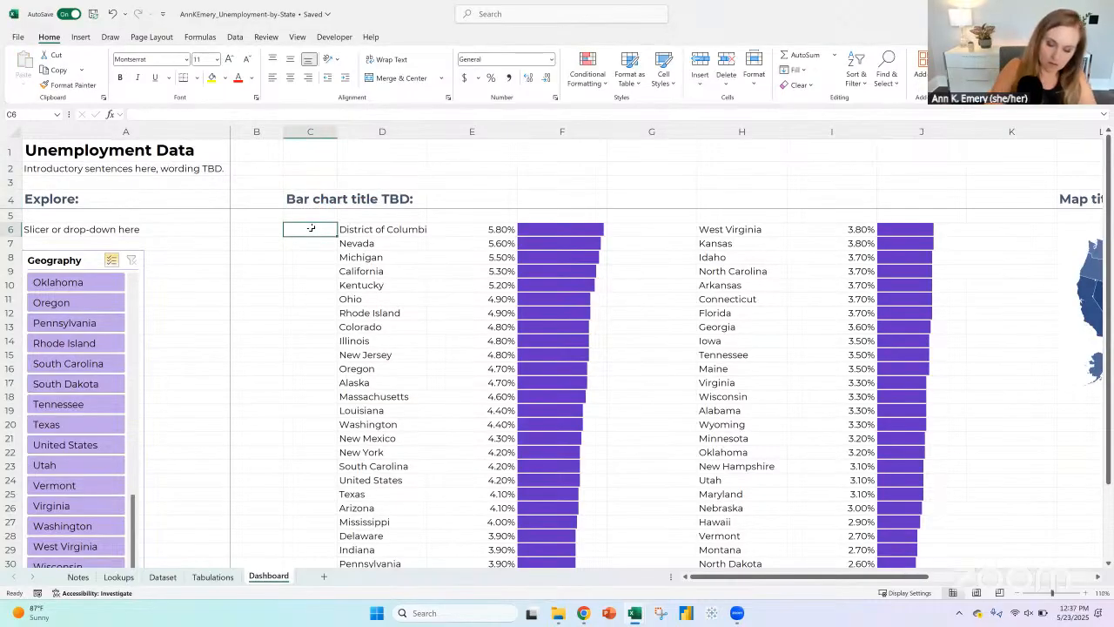
text(=xlookup()
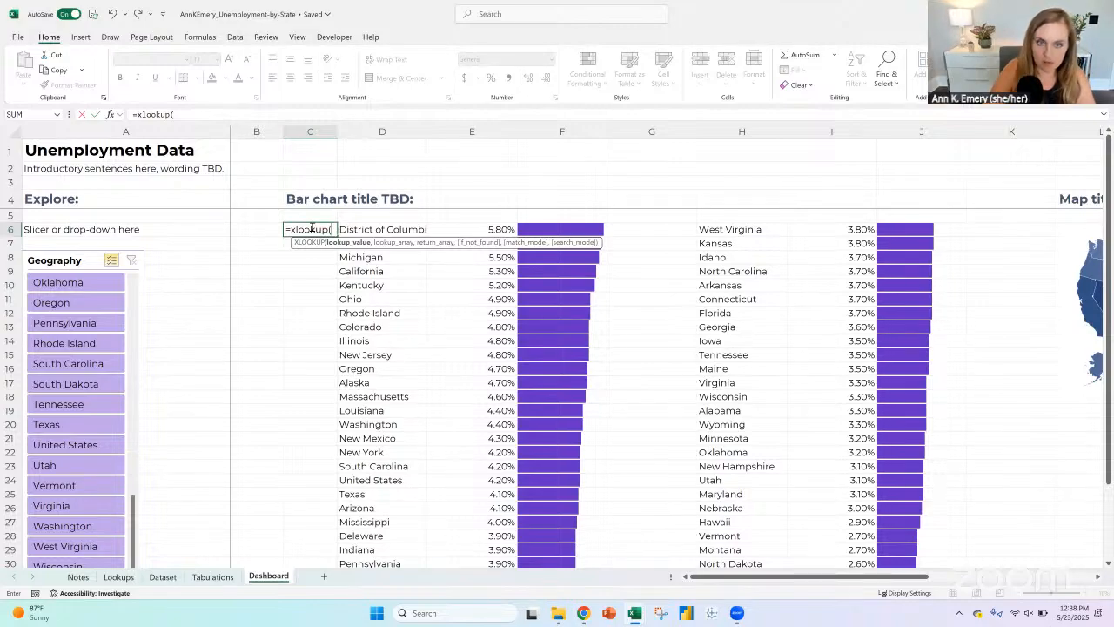
key(Right)
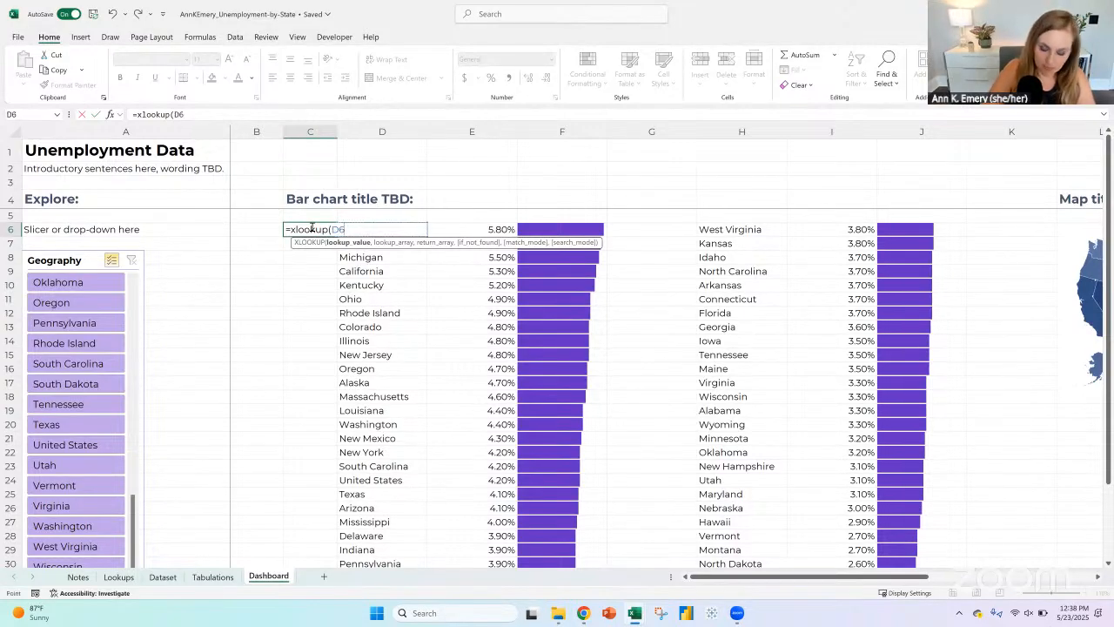
text(,)
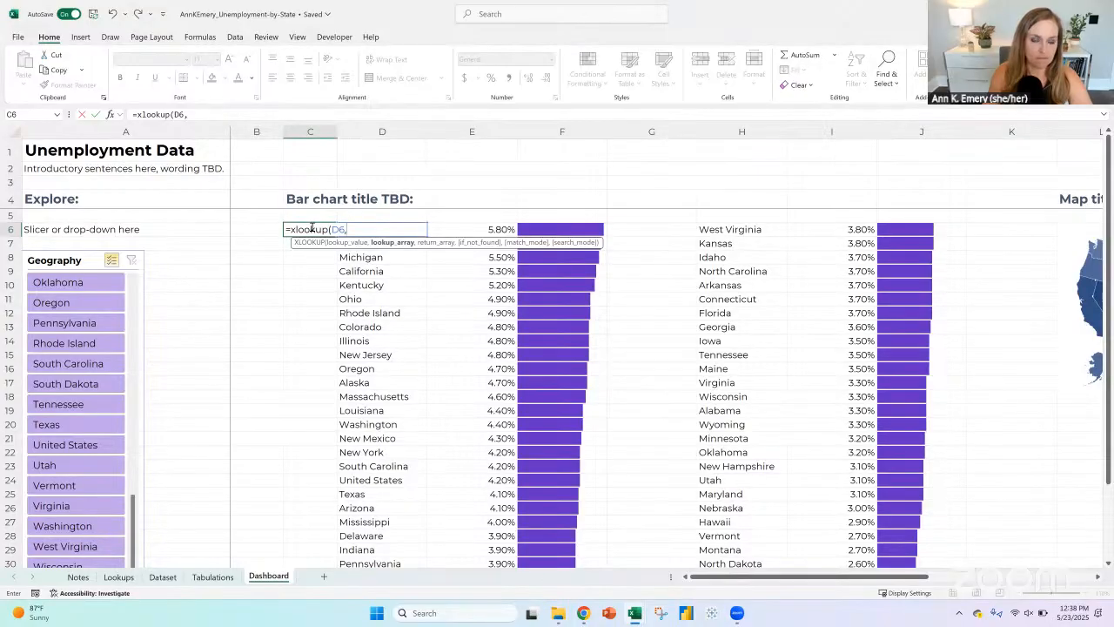
click(118, 577)
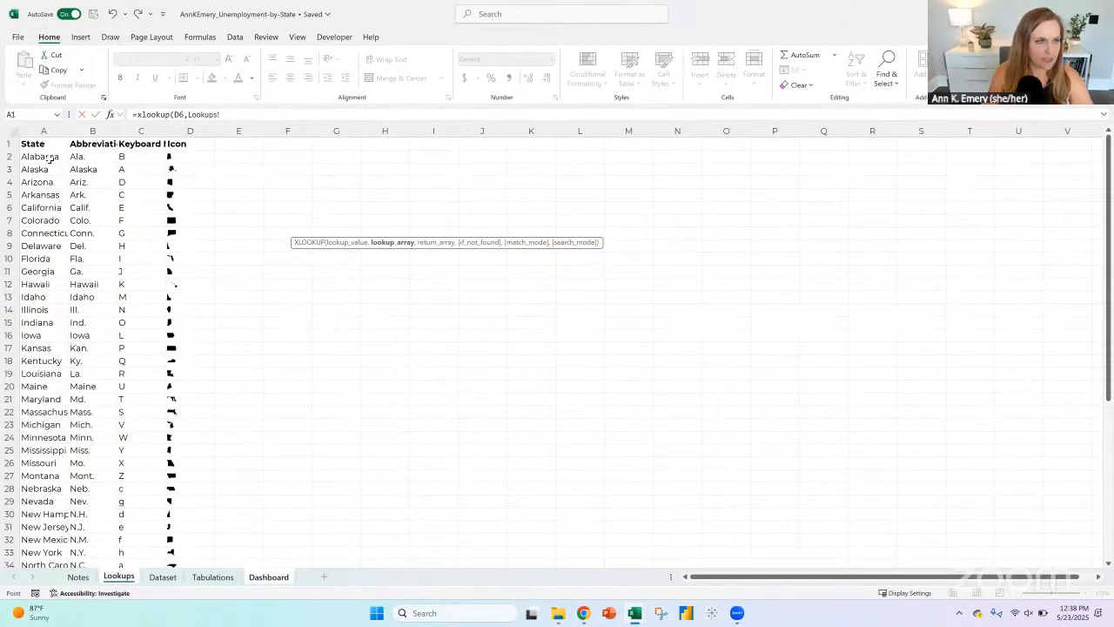
click(54, 157)
key(ctrl+shift+Down)
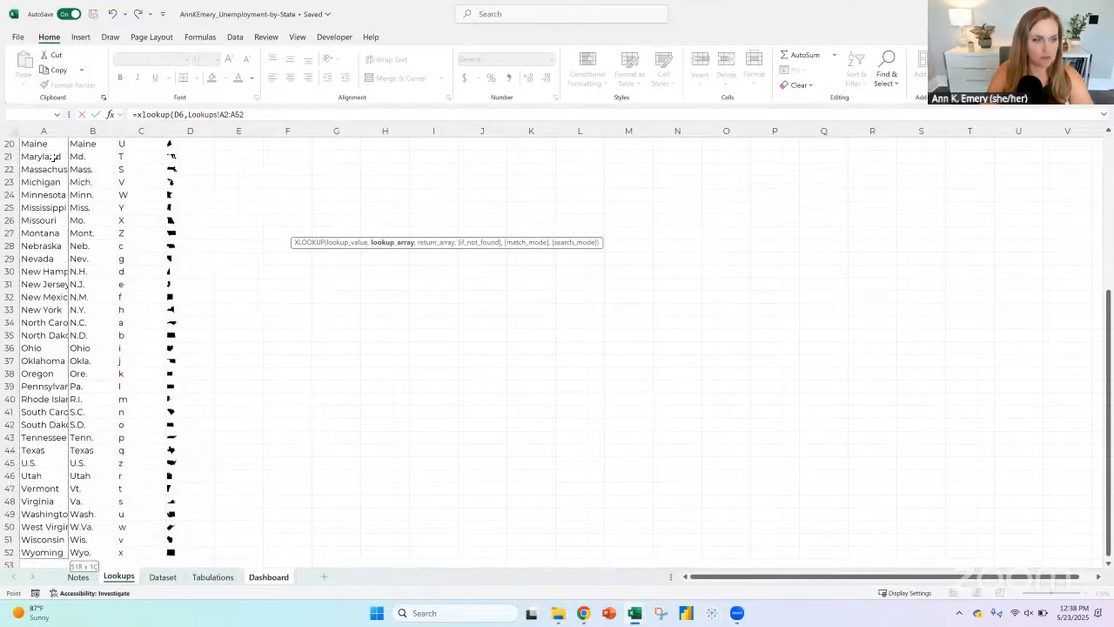
text(,)
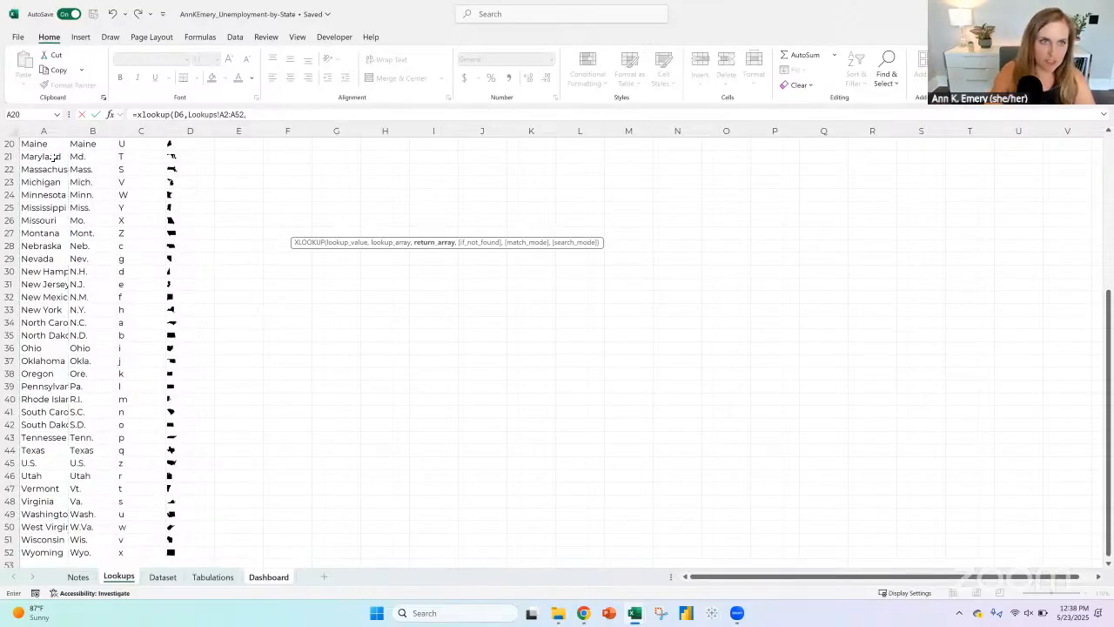
Step: Make the XLOOKUP lookup array an absolute reference, Lookups!$A$2:$A$52
click(220, 116)
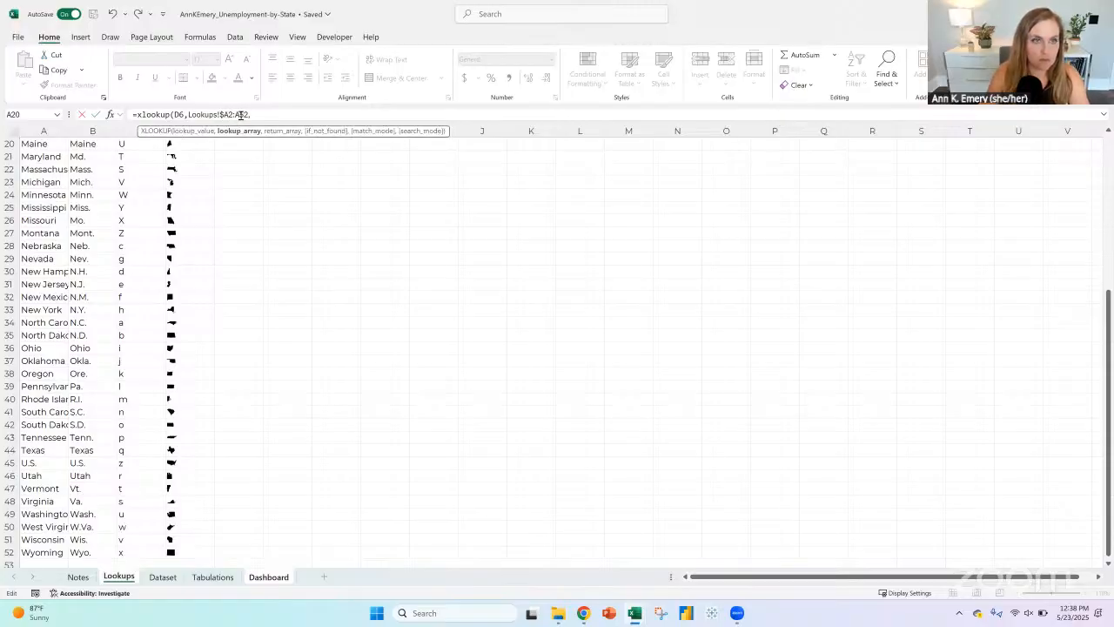
text($)
click(241, 115)
text($A$)
click(273, 114)
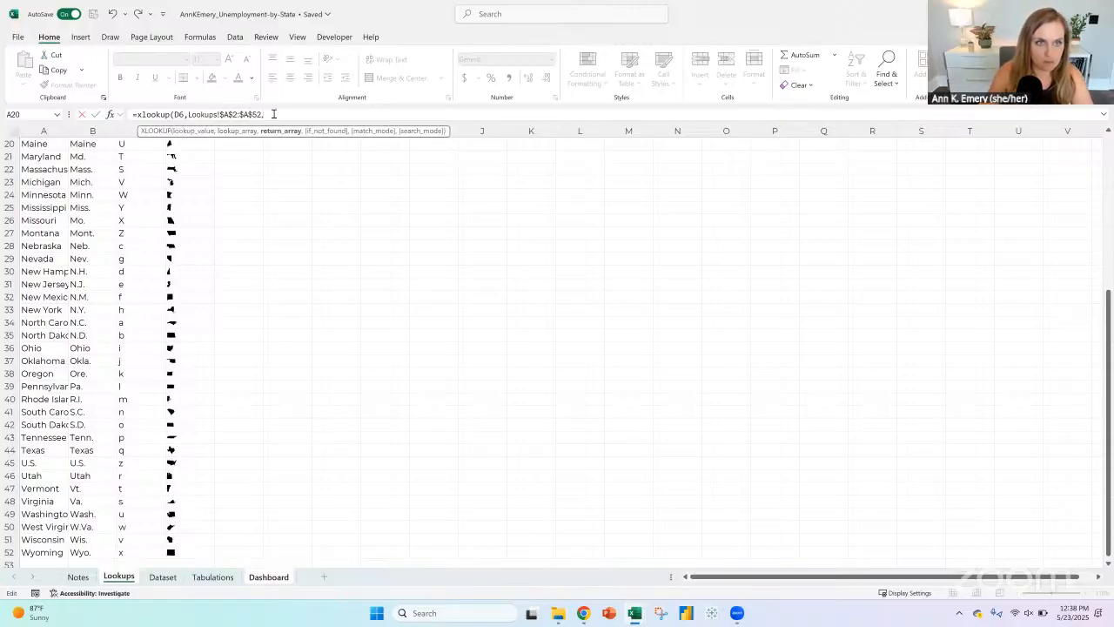
Step: Add the absolute range Lookups!$C$2:$C$52 as the XLOOKUP return array and enter the completed formula in C6
click(138, 552)
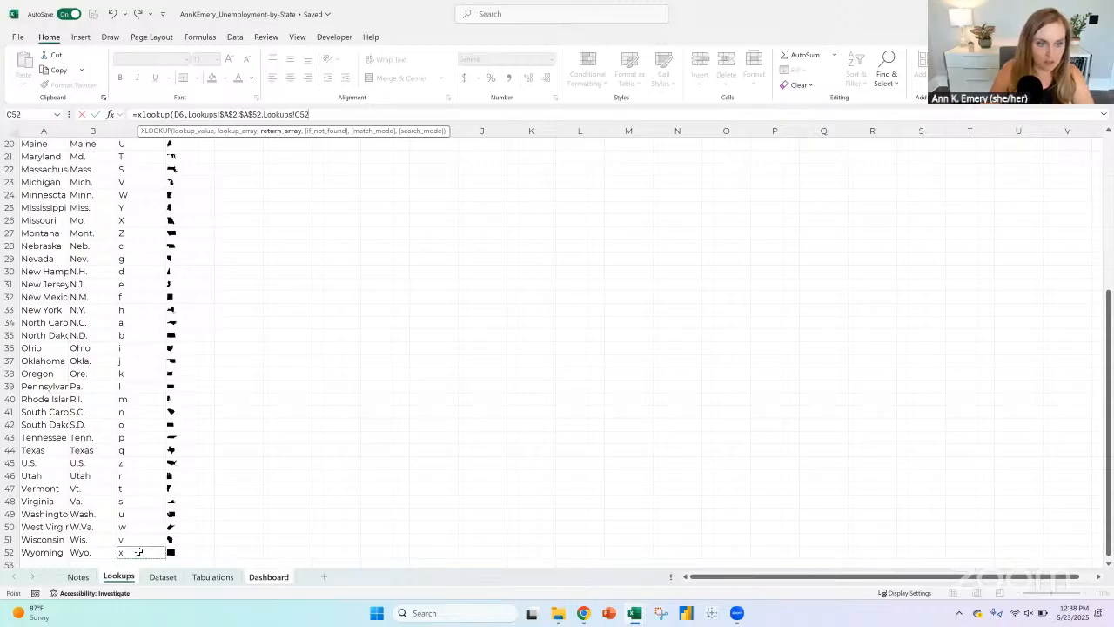
key(ctrl+shift+Up)
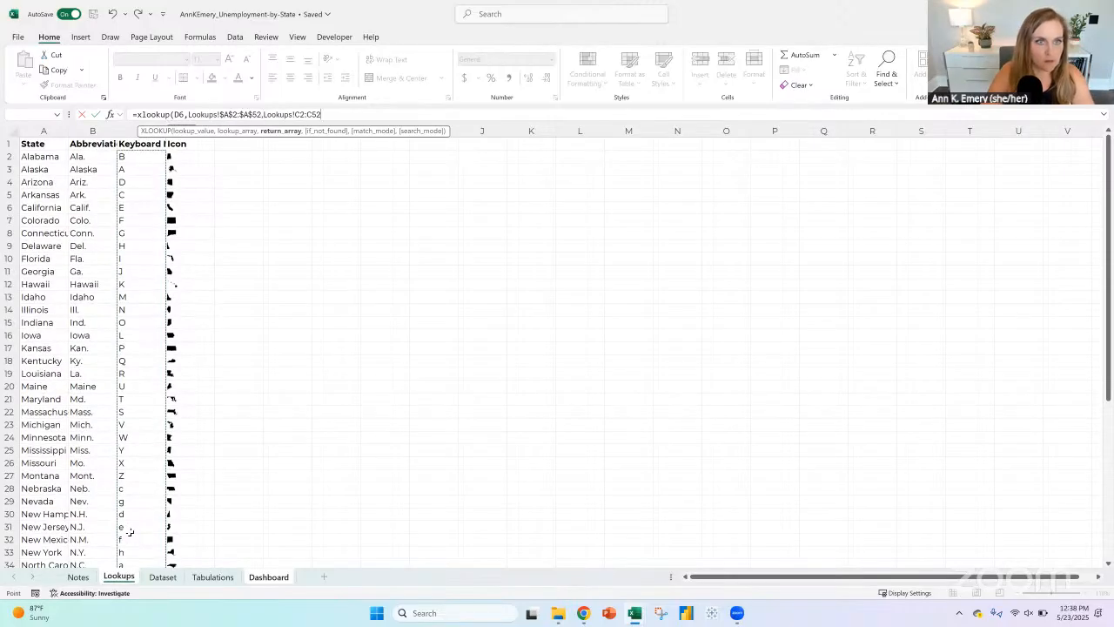
click(296, 114)
text($)
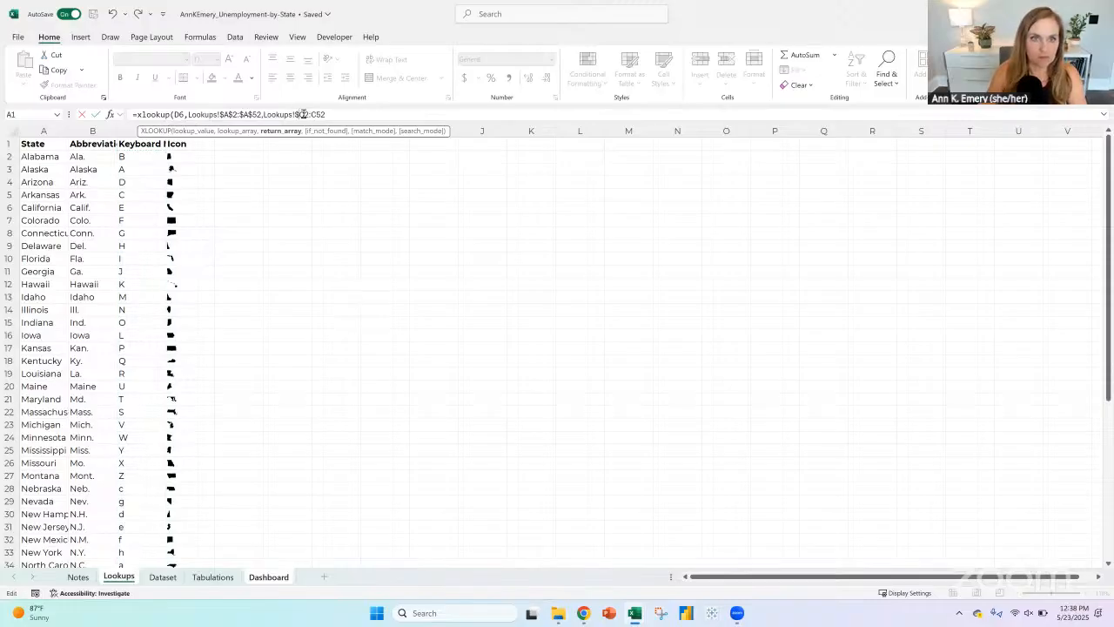
click(305, 114)
text($)
click(318, 114)
text($)
click(329, 114)
text($)
click(335, 114)
text())
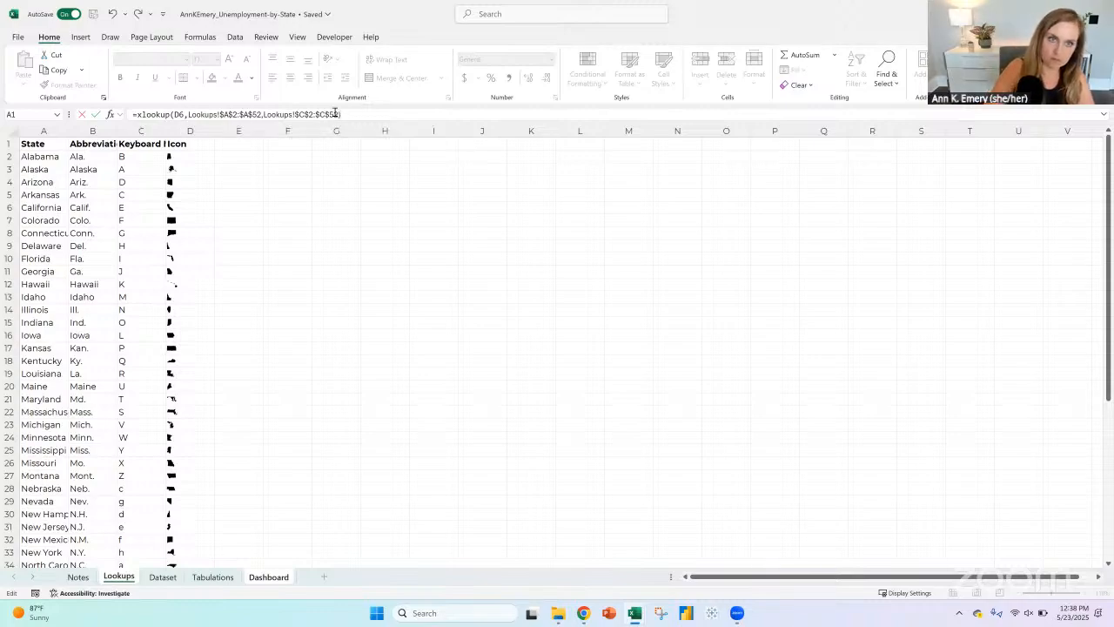
key(Return)
key(Up)
key(Up)
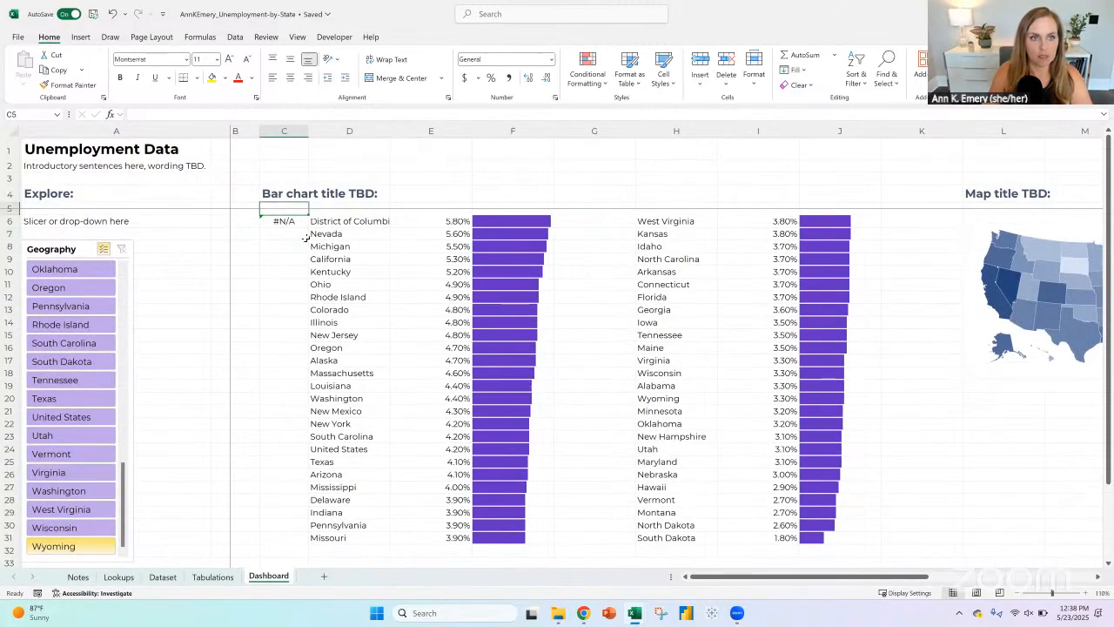
key(Down)
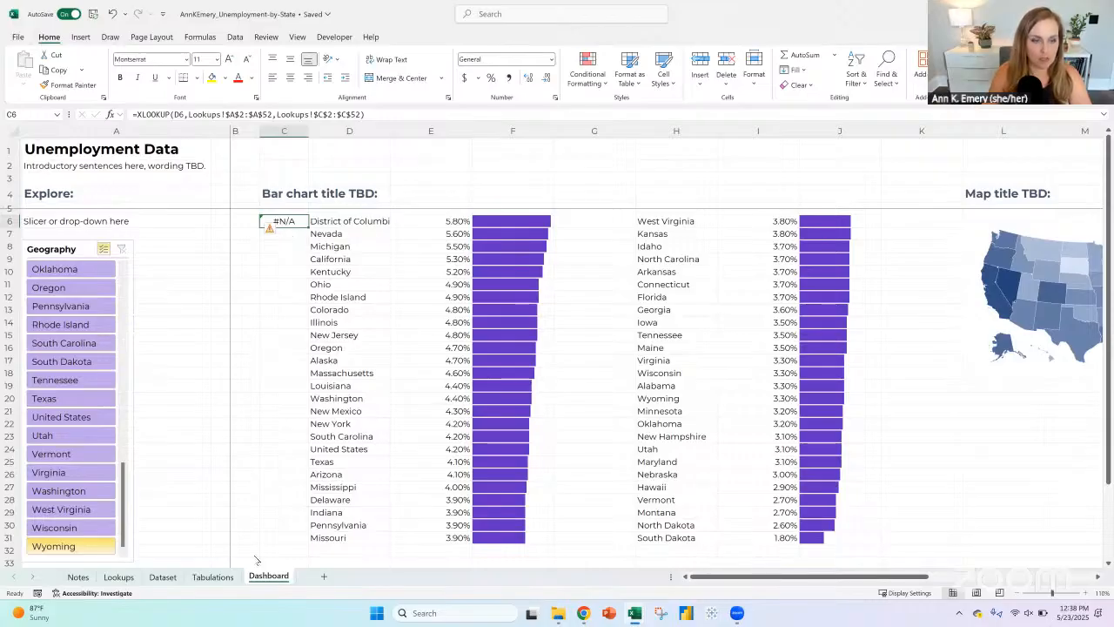
Step: On the Lookups sheet, replace the state name U.S. in A45 with United States
click(119, 577)
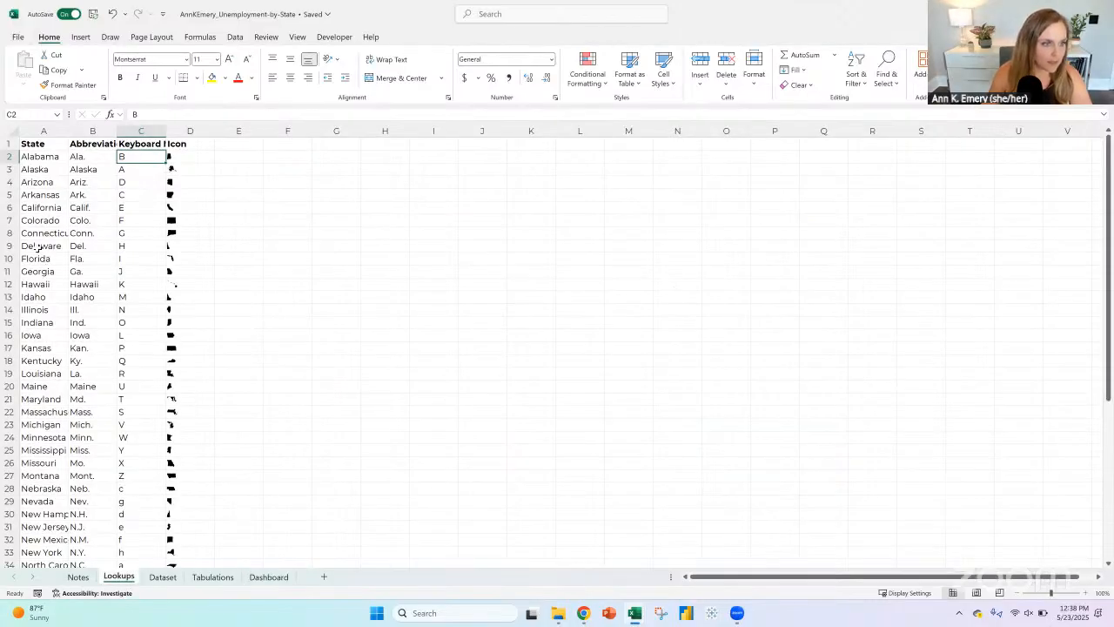
click(39, 233)
click(39, 259)
click(39, 297)
scroll(40, 289, down, 1)
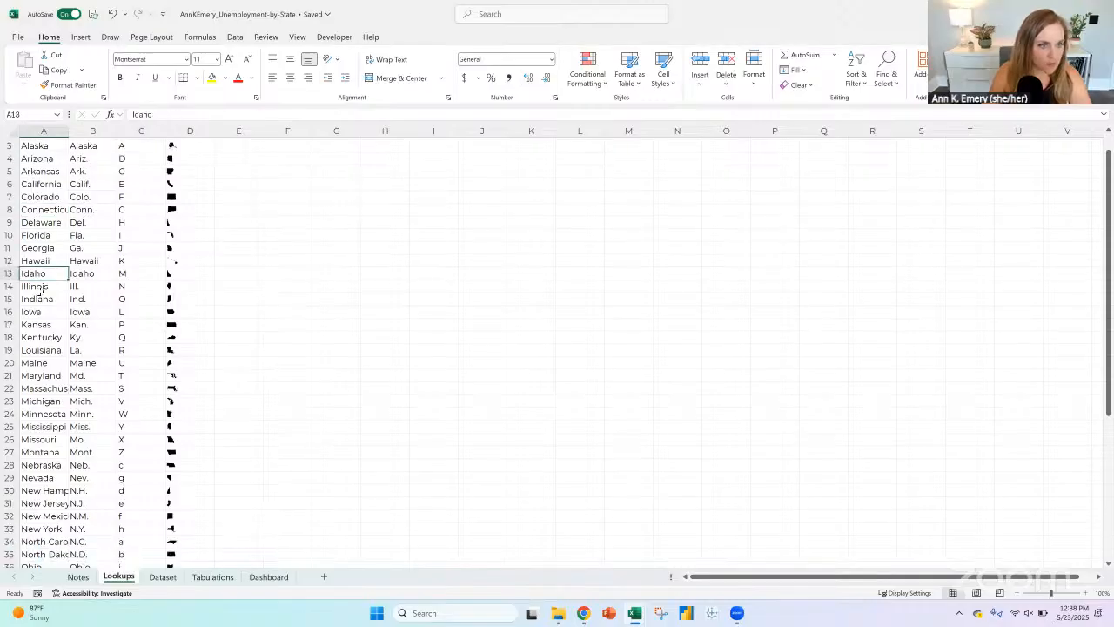
scroll(39, 289, down, 8)
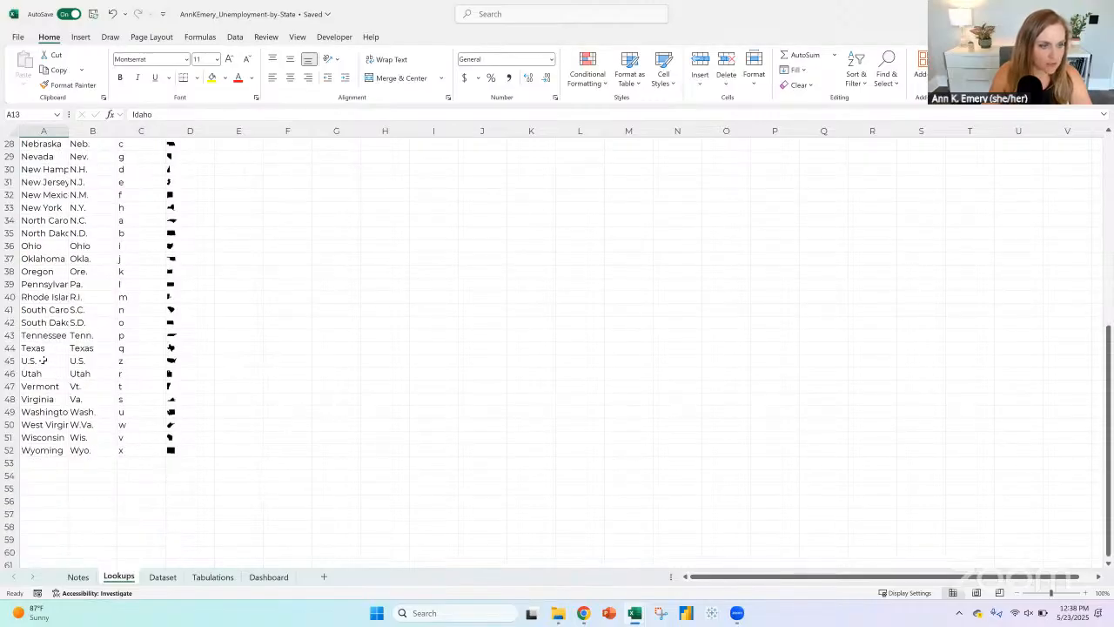
click(43, 360)
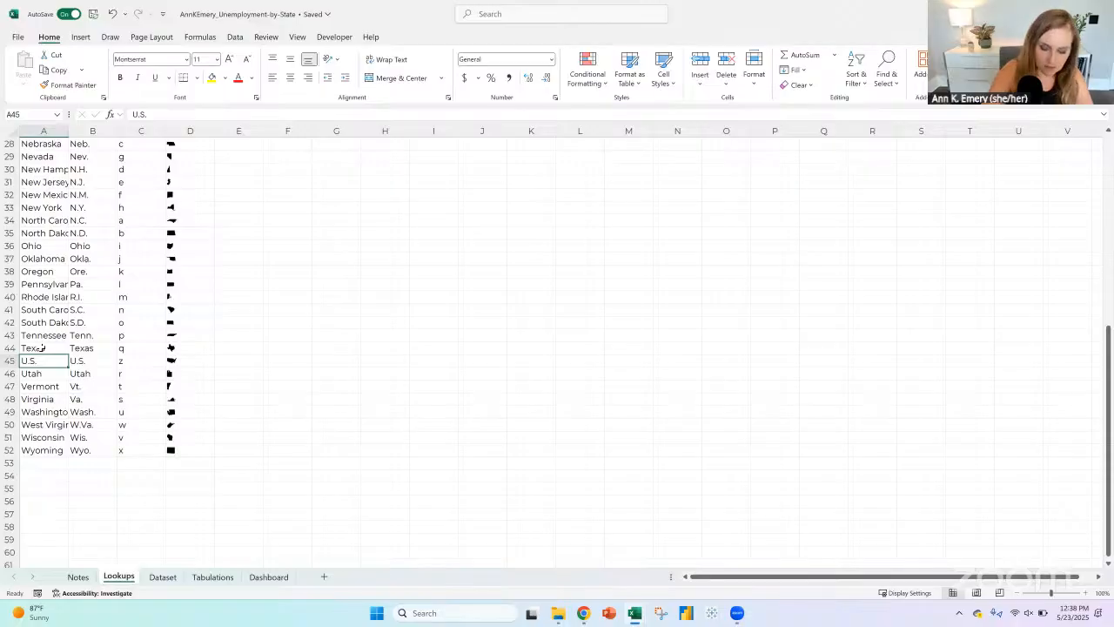
text(United States)
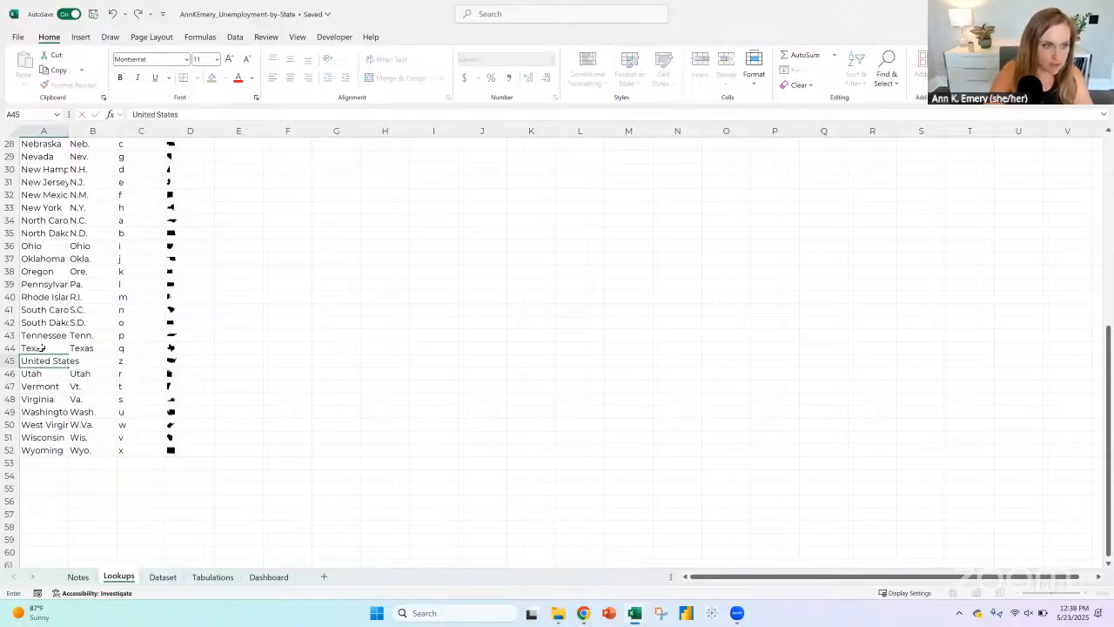
key(Return)
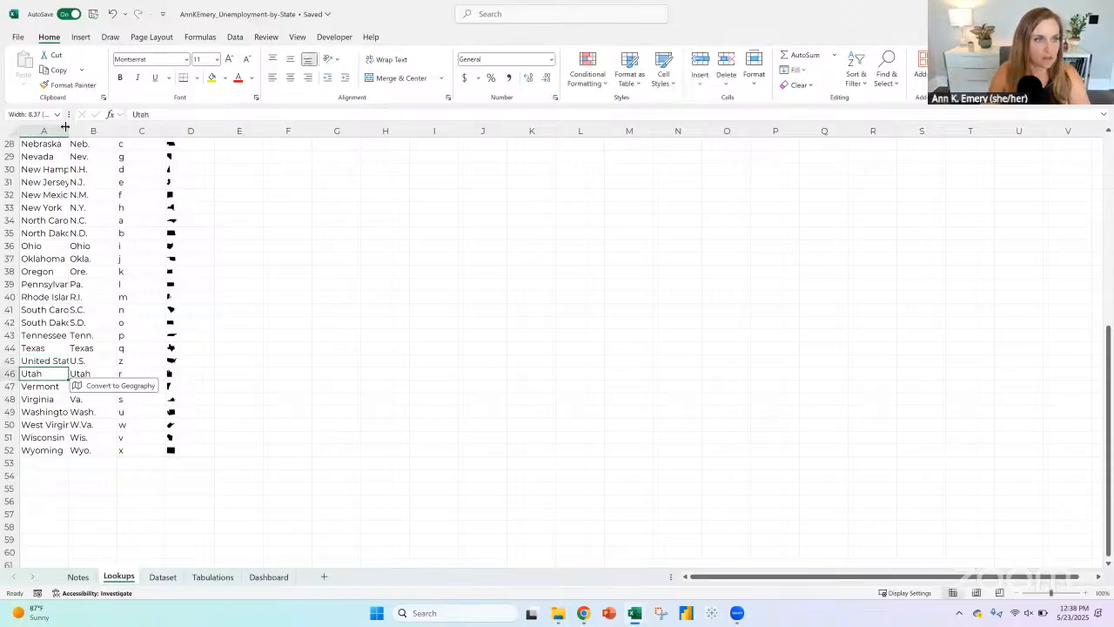
Step: Widen column A of the Lookups sheet to fit the full state names and freeze the top row
drag(118, 131, 93, 131)
scroll(71, 143, up, 5)
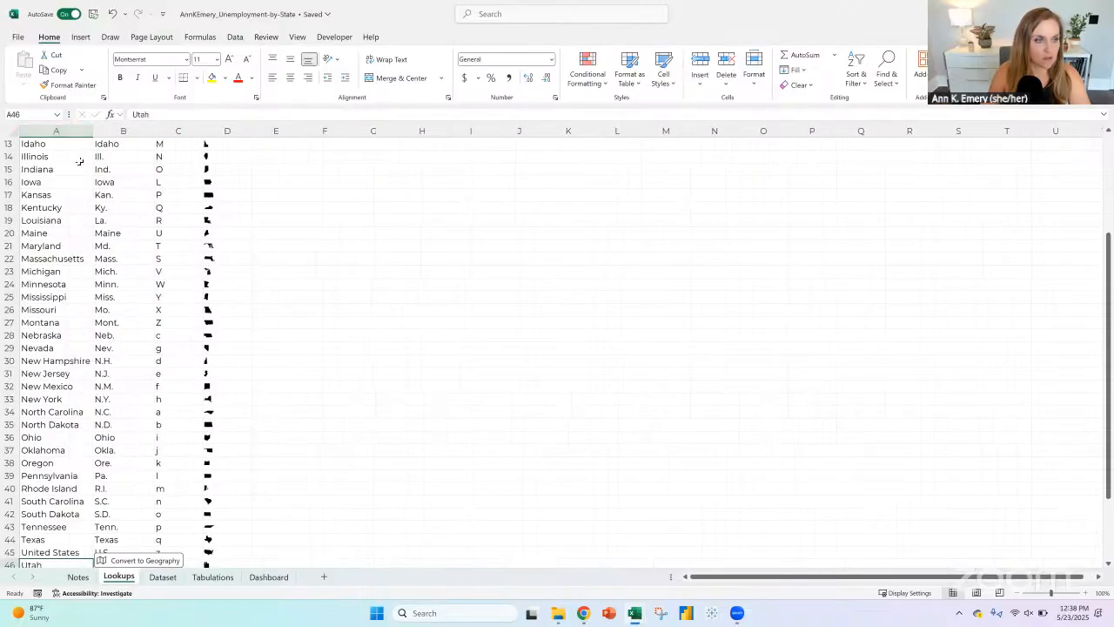
scroll(45, 148, up, 4)
click(8, 144)
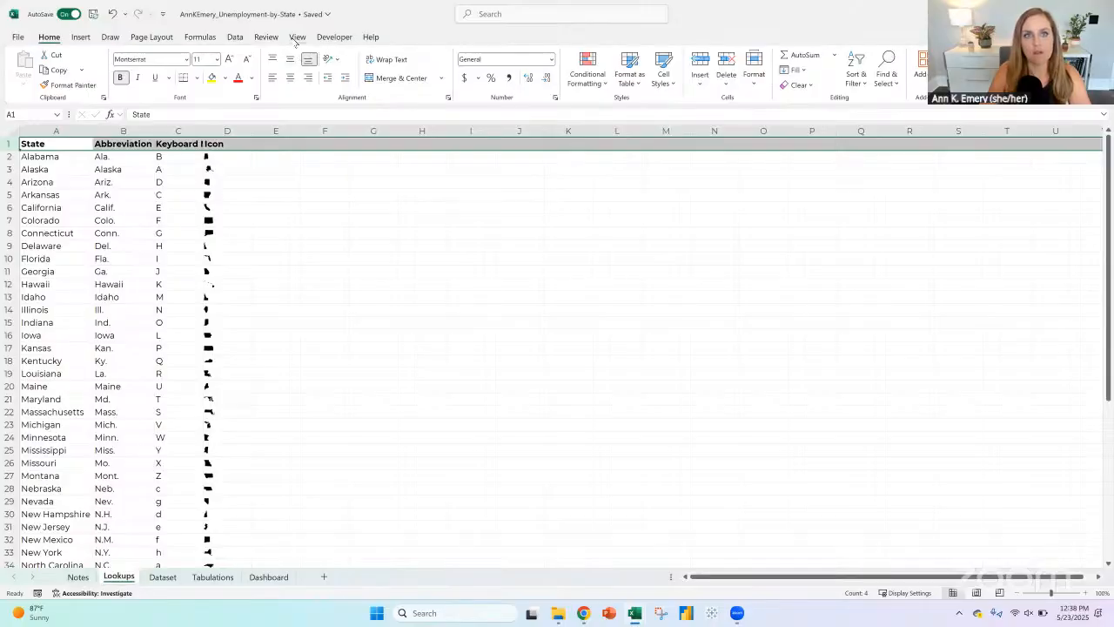
click(296, 37)
click(652, 84)
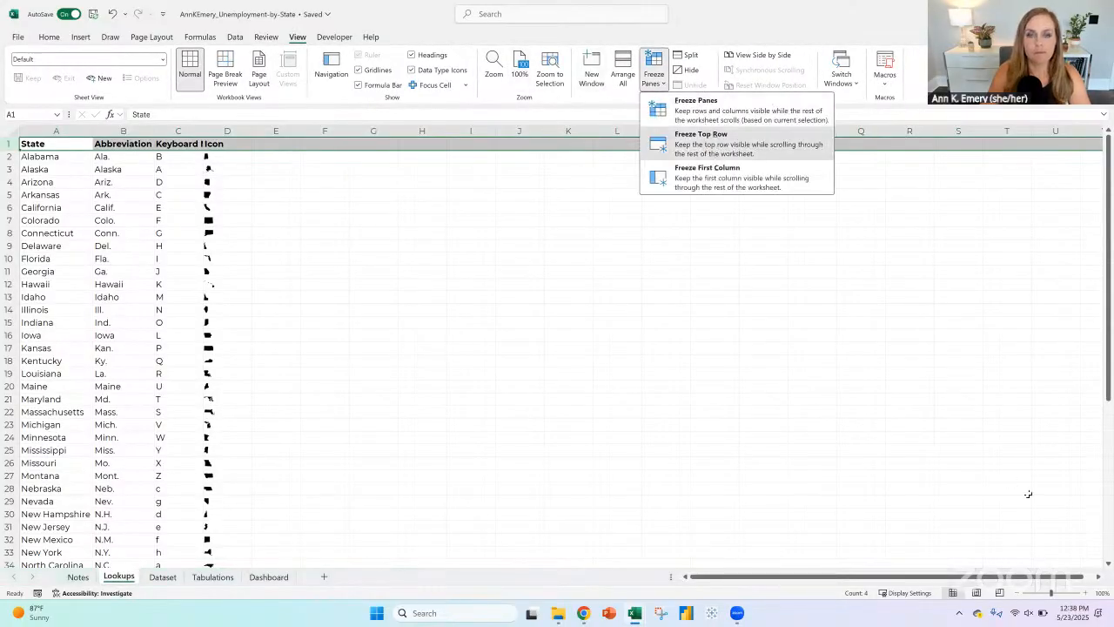
click(712, 149)
click(1085, 594)
click(1086, 594)
click(1086, 594)
click(1086, 594)
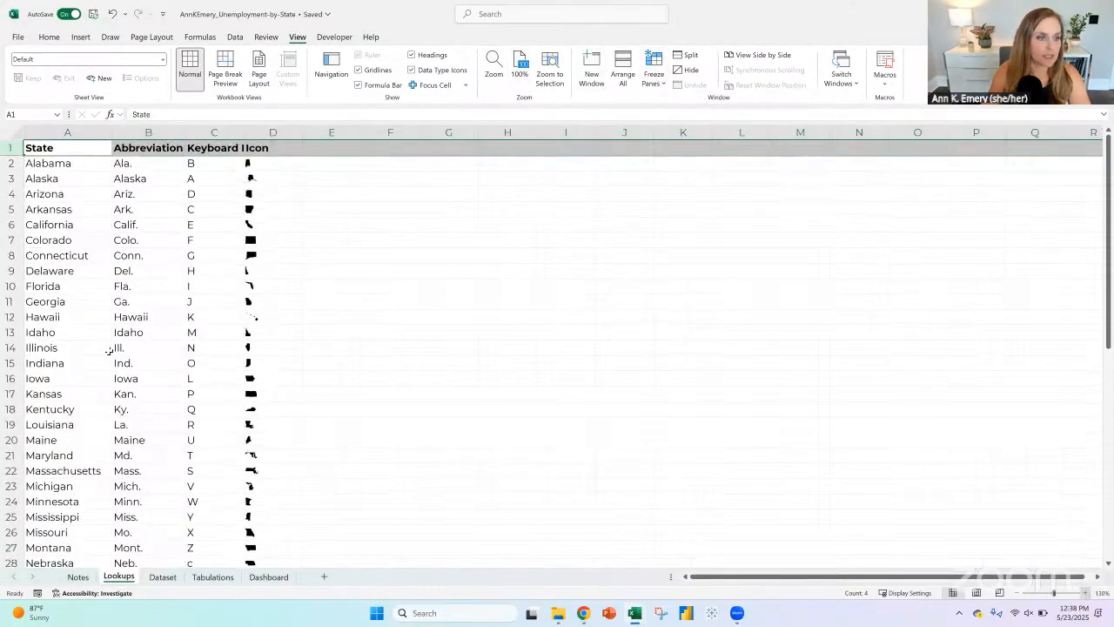
Step: Below the state table, enter Washington DC in A55 and the value 1 in B55
click(68, 348)
scroll(83, 393, down, 5)
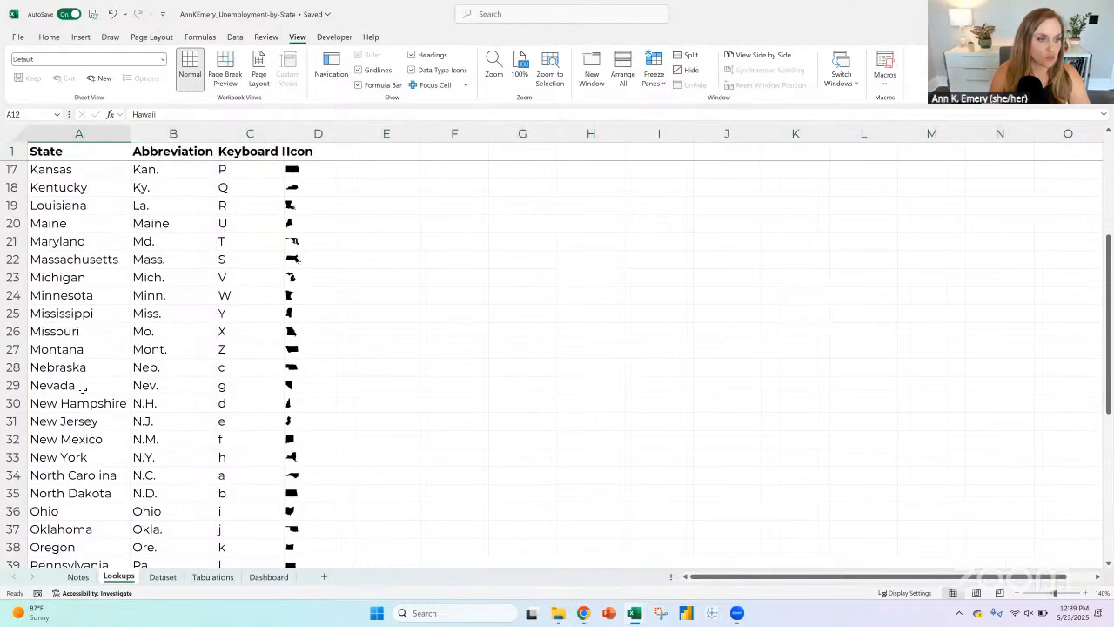
scroll(83, 388, down, 7)
click(81, 426)
key(Up)
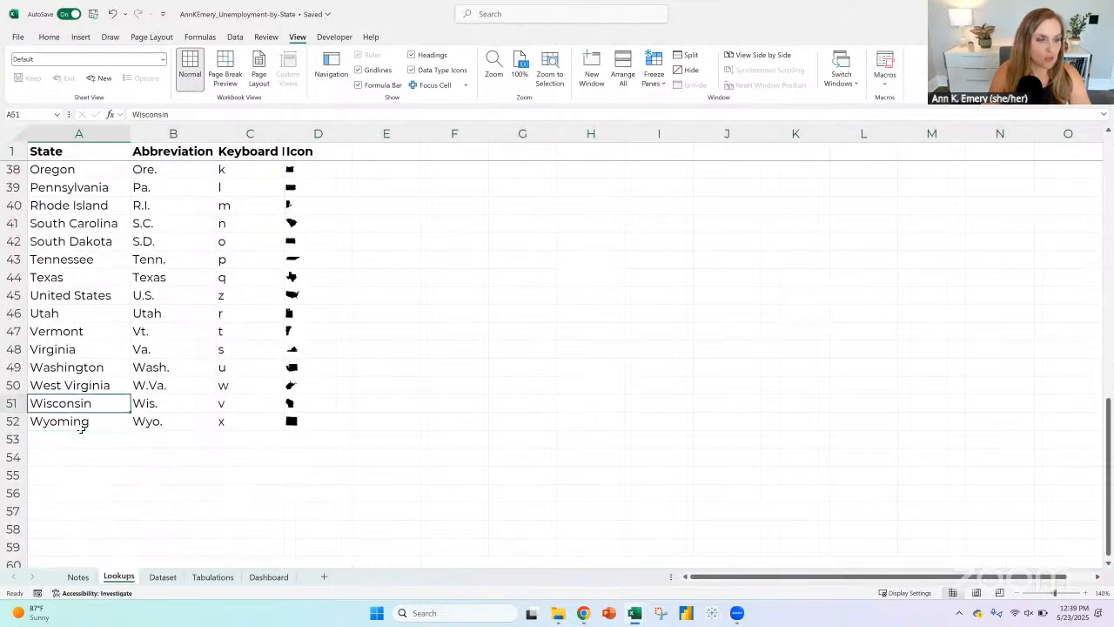
click(86, 438)
click(89, 472)
scroll(527, 360, down, 1)
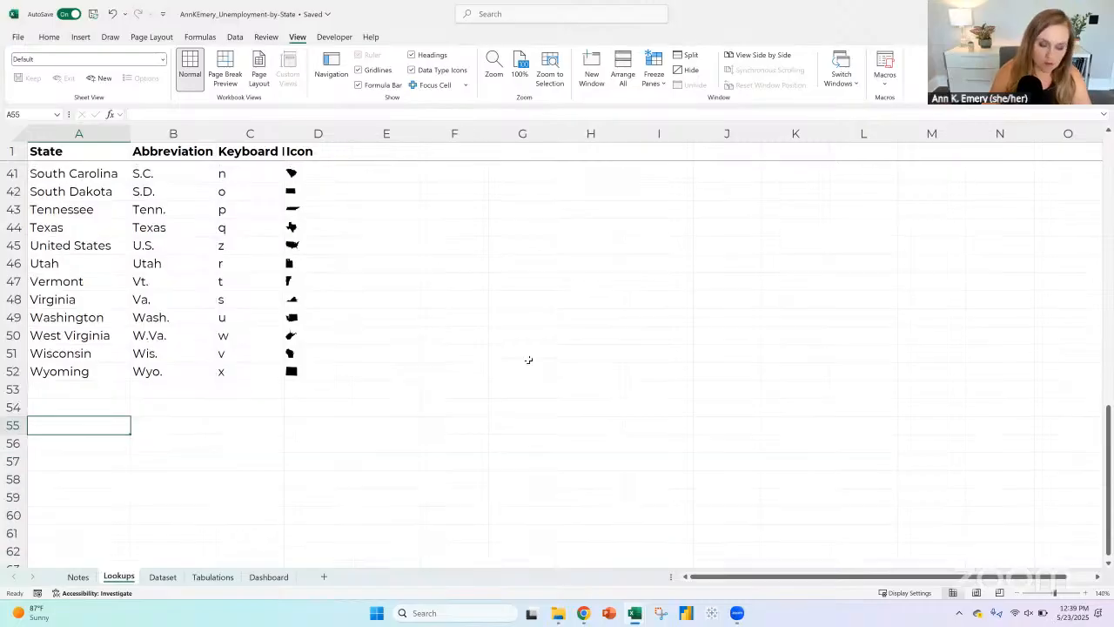
text(Washington DC)
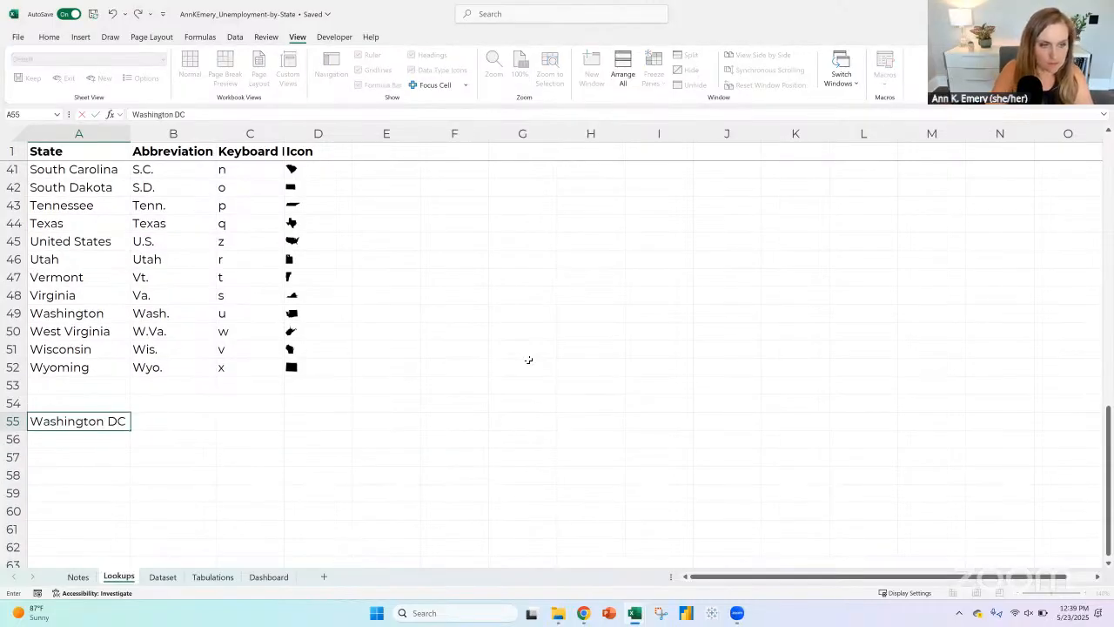
key(Tab)
text(1)
key(Return)
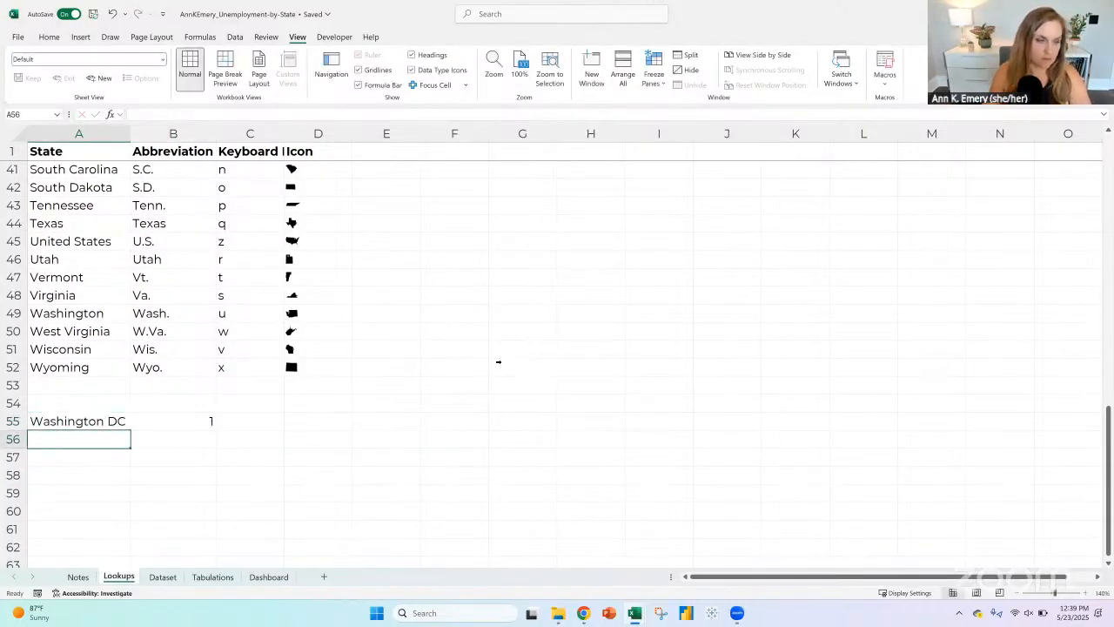
Step: Insert a filled map chart based on A55:B55
drag(100, 416, 177, 421)
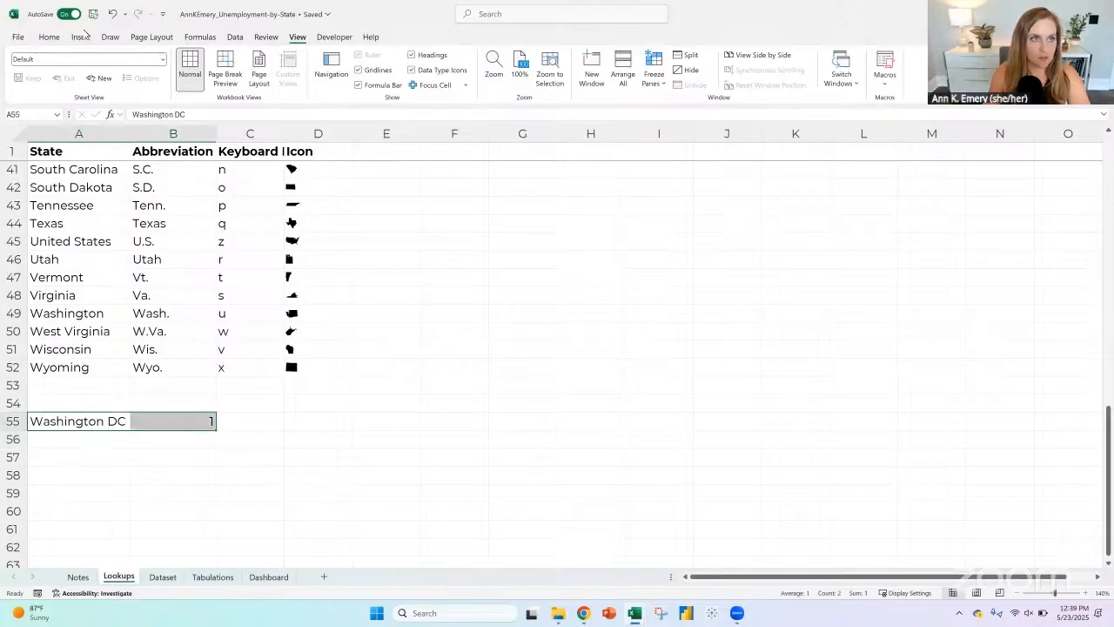
click(81, 37)
click(513, 61)
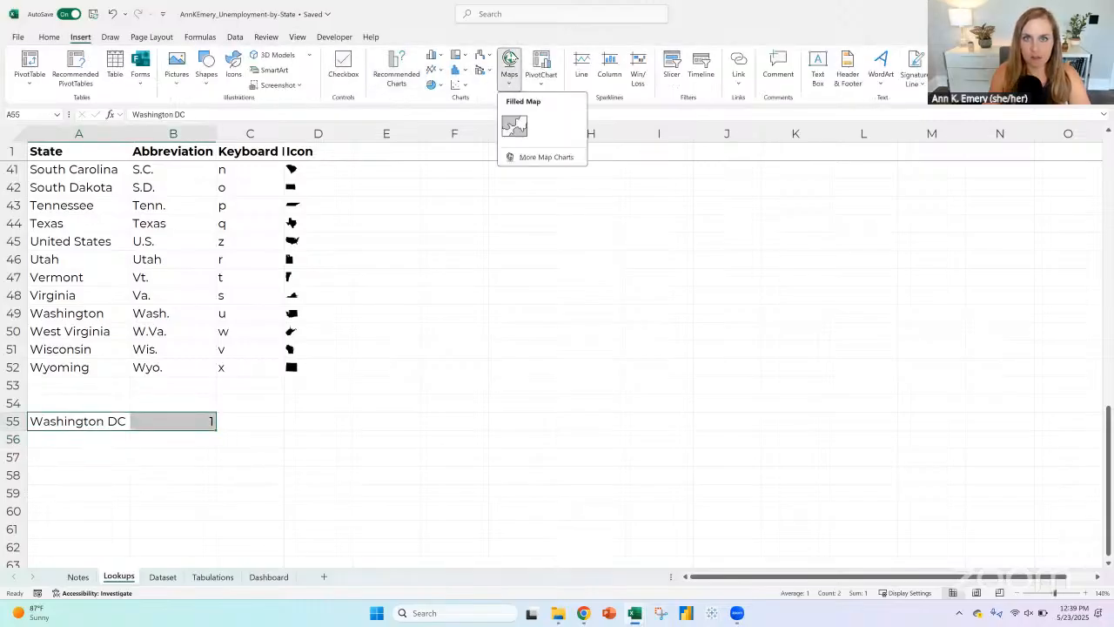
click(514, 127)
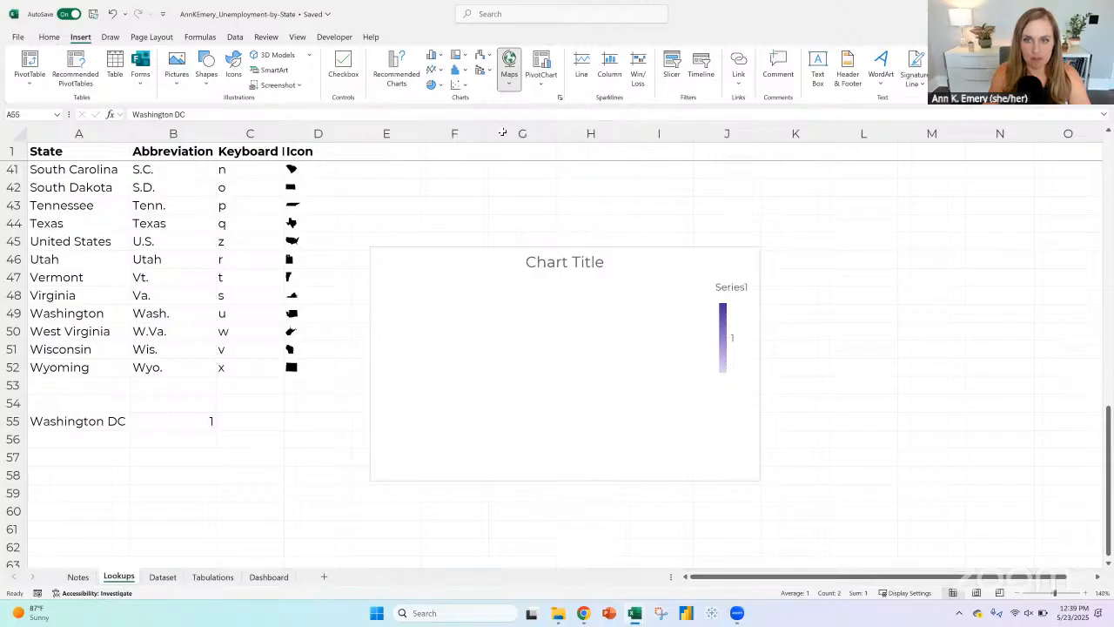
Step: Convert the Washington DC cell A55 to the Geography data type
click(85, 427)
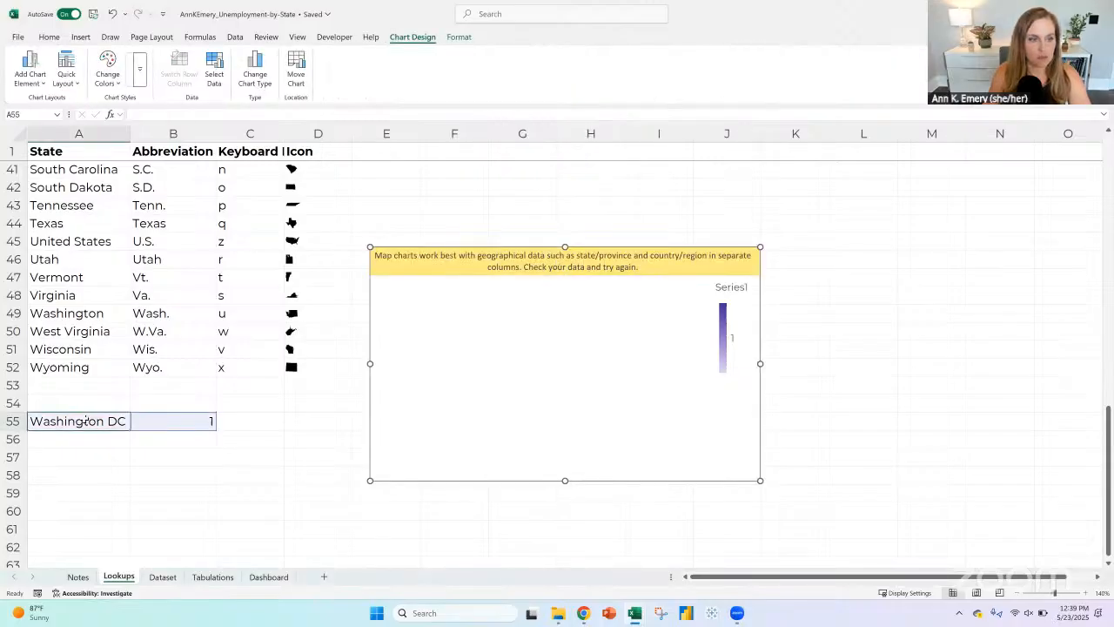
click(235, 37)
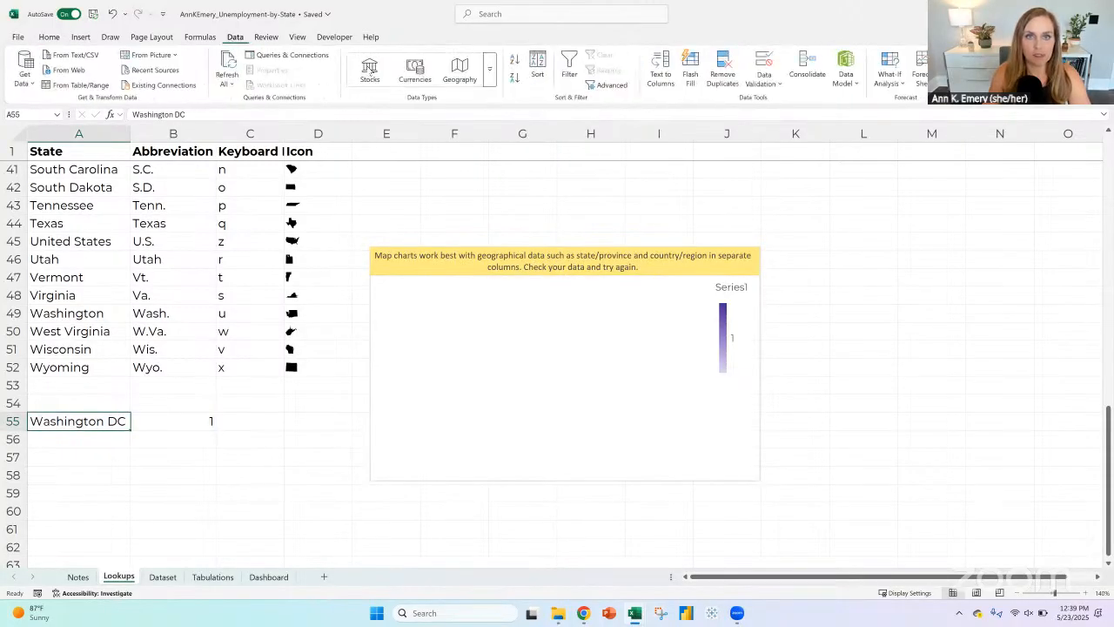
click(459, 69)
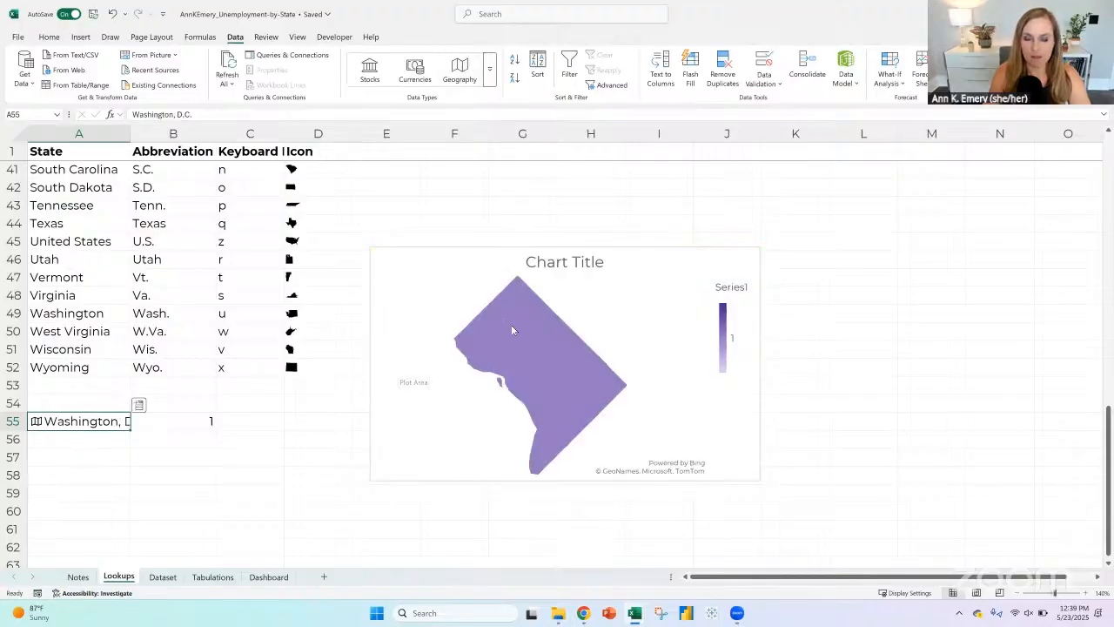
Step: Set both the minimum and maximum colors of the Washington, D.C. map series to the same gray
mouse_move(511, 324)
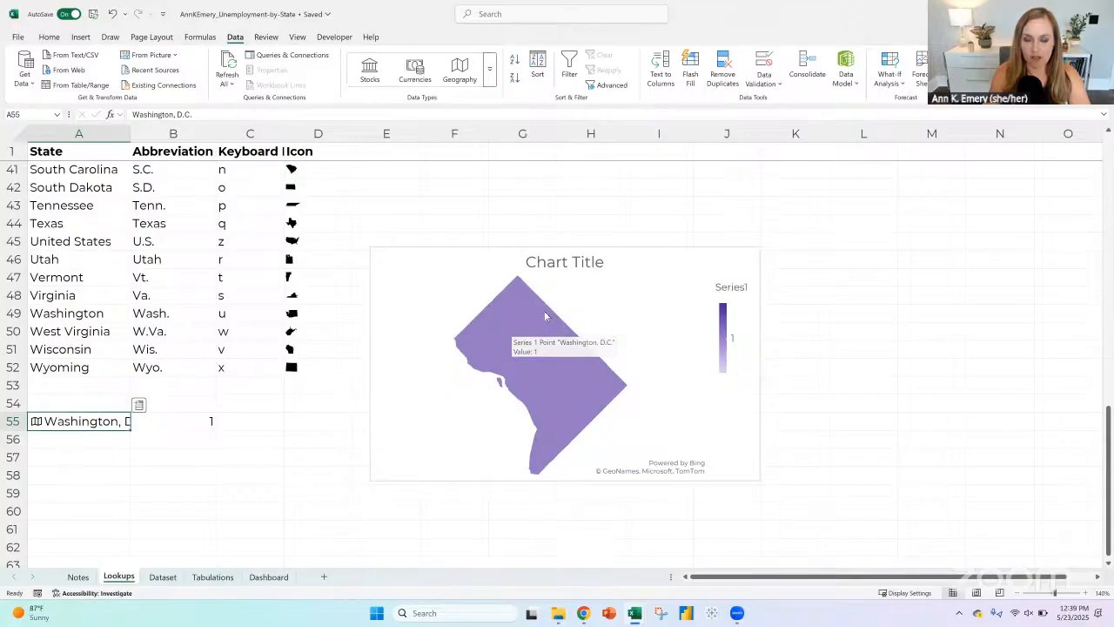
click(515, 324)
right_click(515, 324)
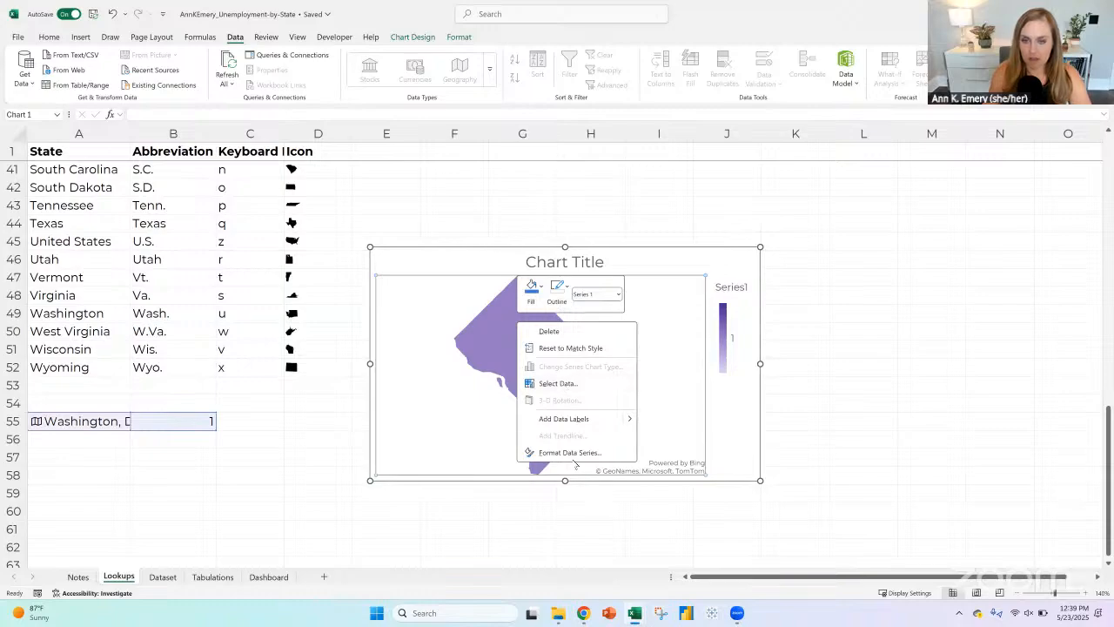
click(568, 452)
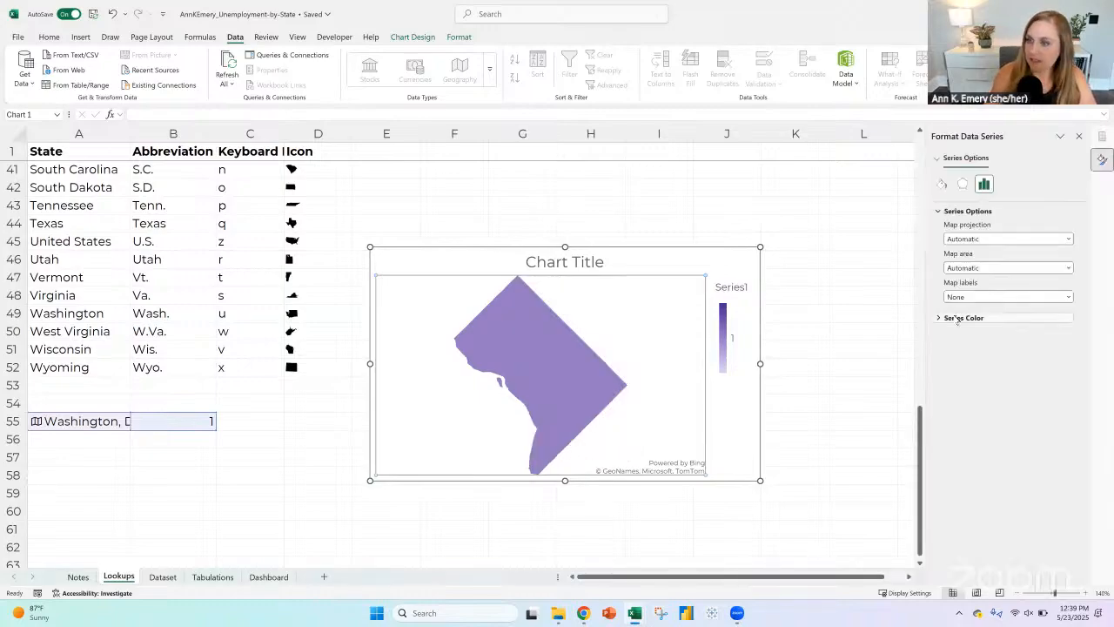
click(956, 319)
click(1066, 373)
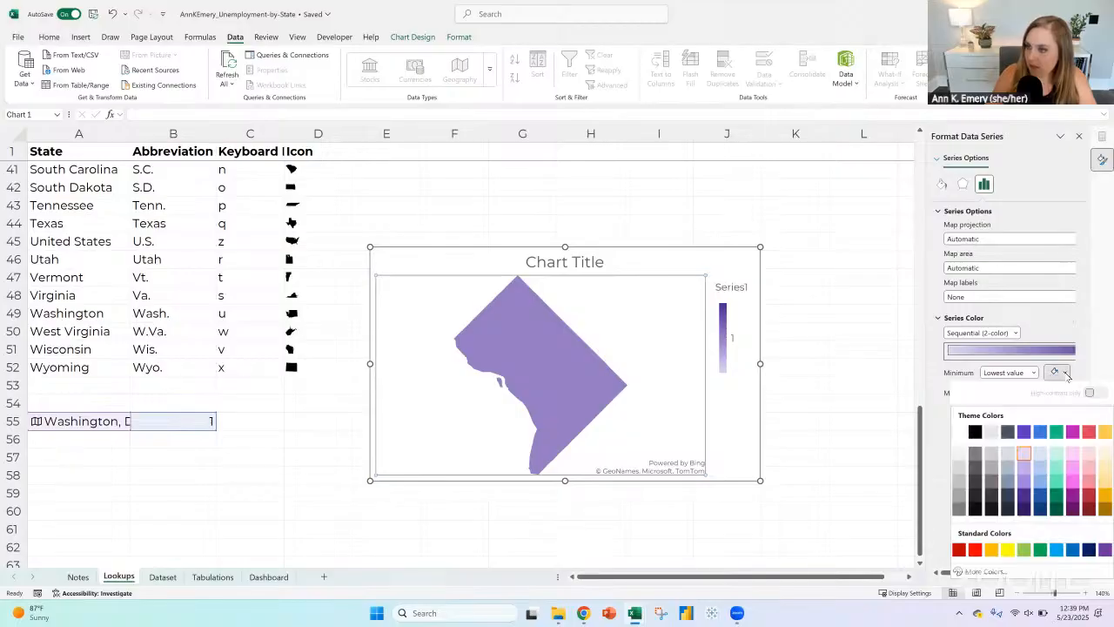
click(962, 483)
click(1065, 393)
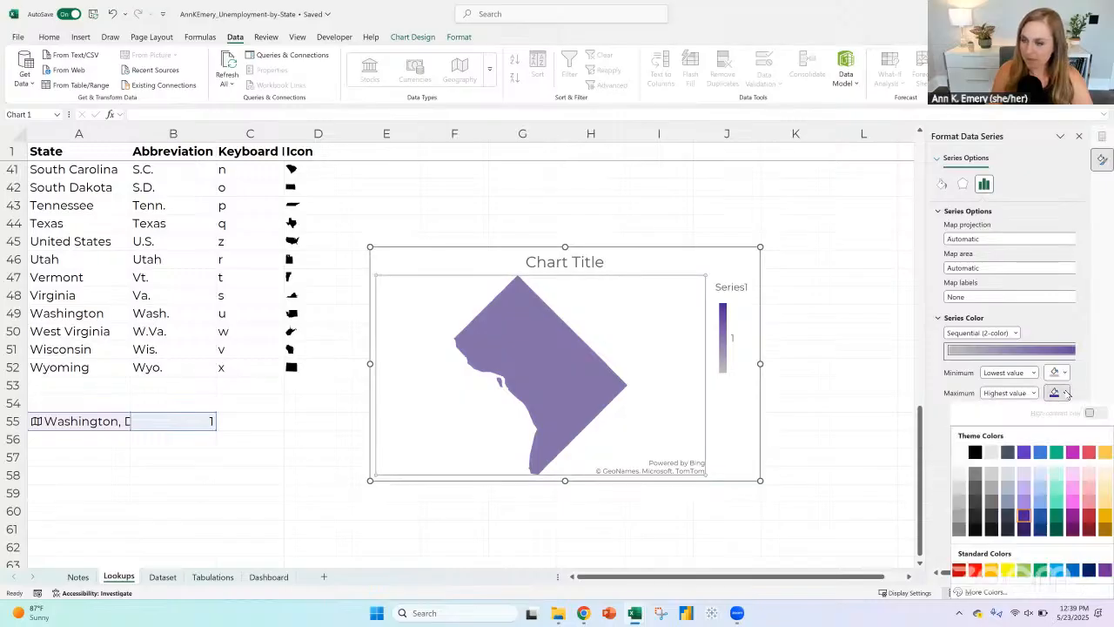
click(958, 505)
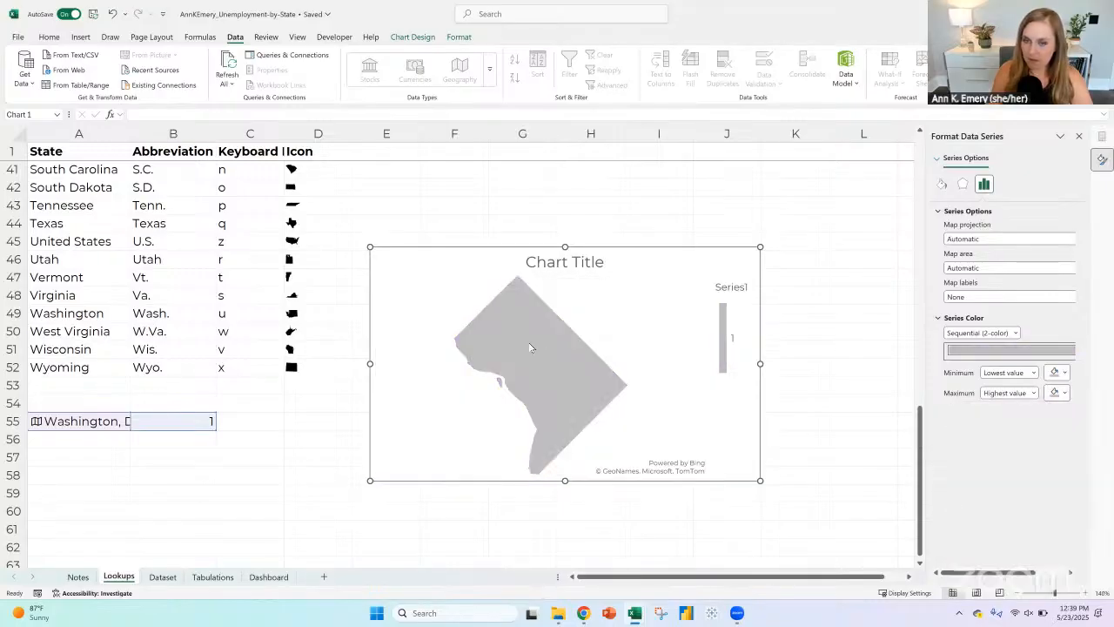
Step: Delete the title and legend from the Washington, D.C. map chart and make its width equal to its height
click(578, 264)
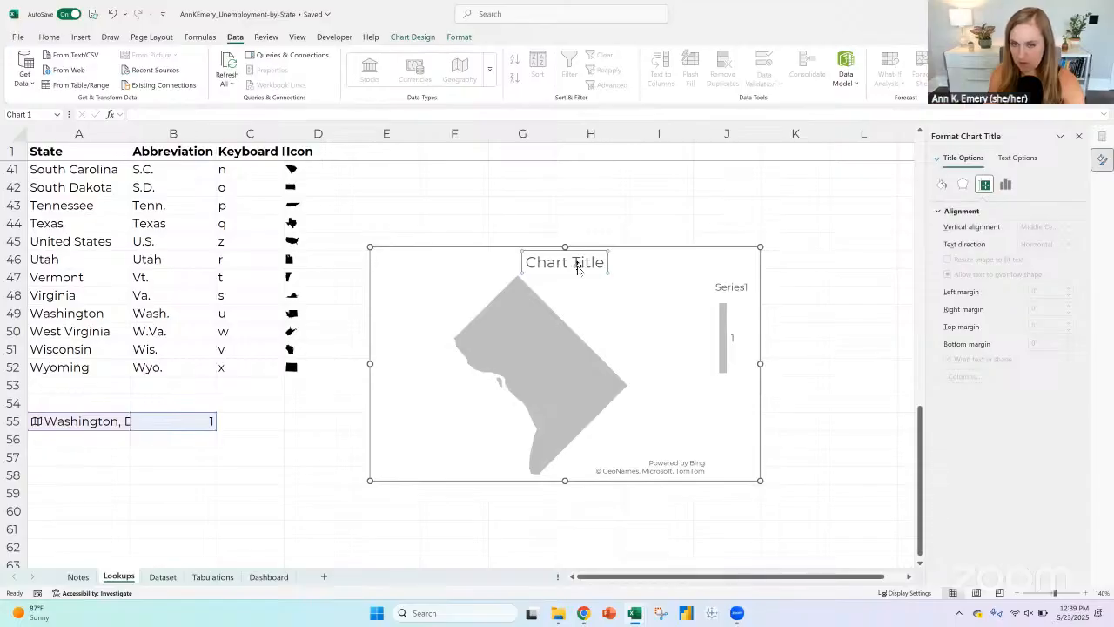
key(Delete)
click(733, 297)
key(Delete)
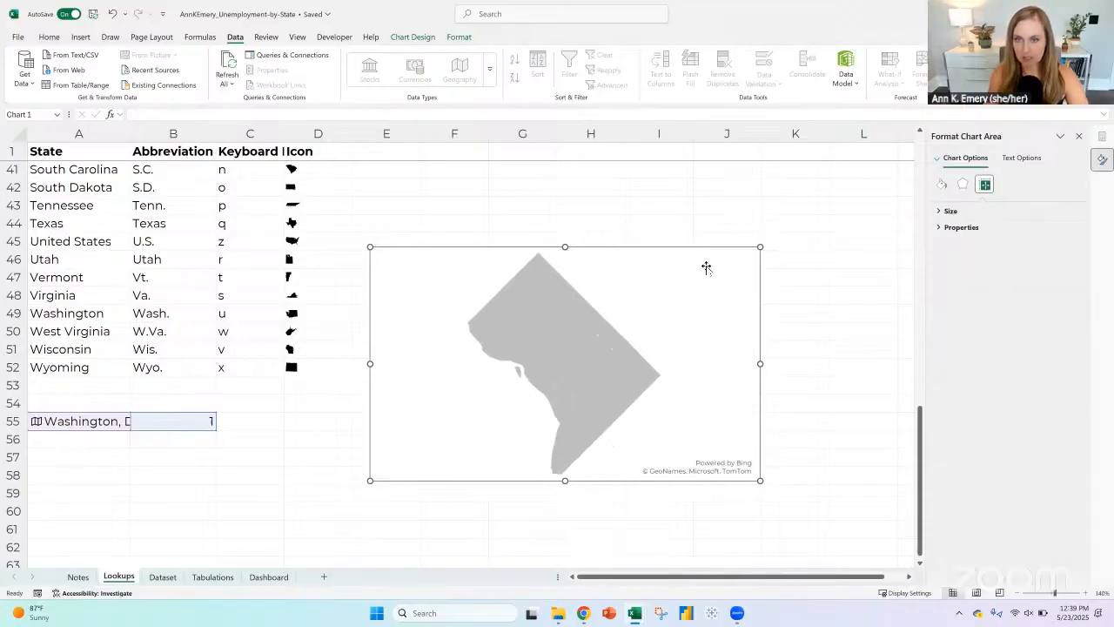
click(458, 38)
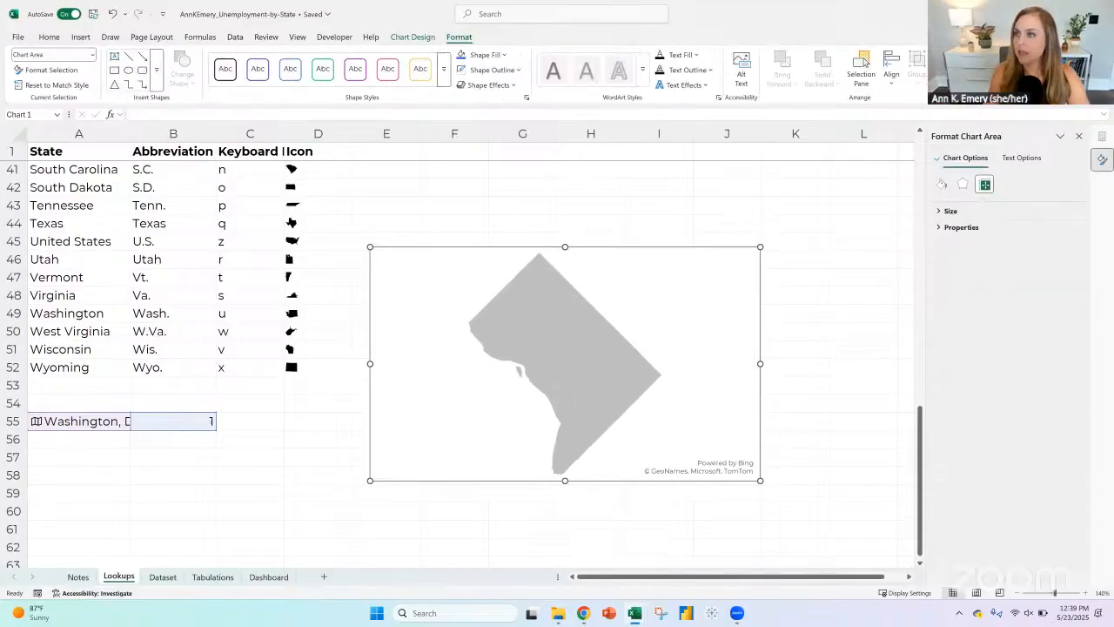
key(Return)
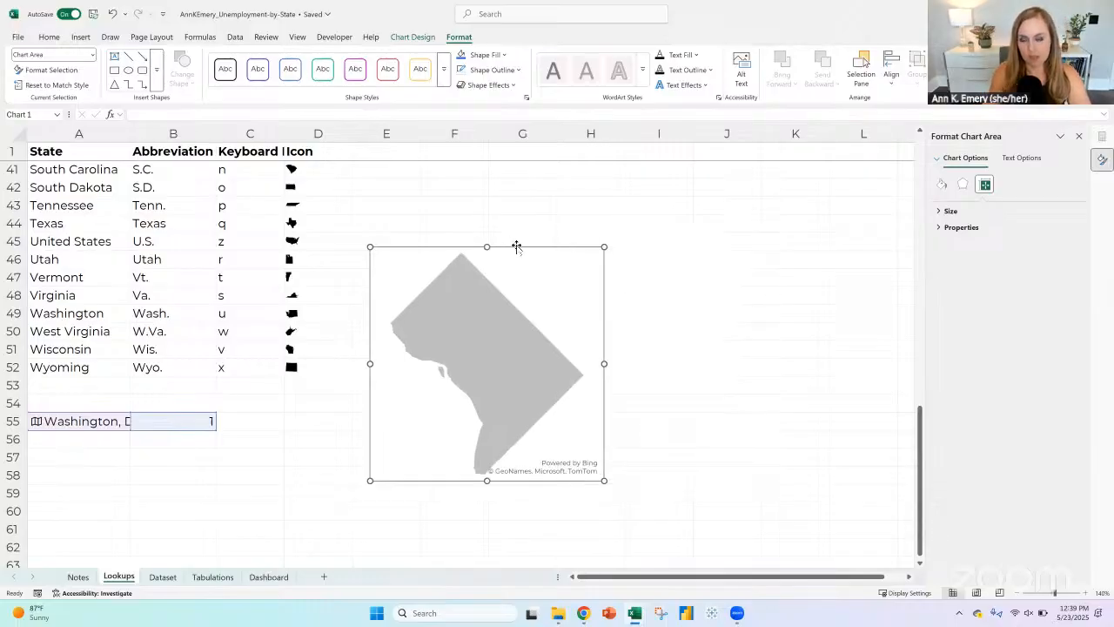
click(723, 259)
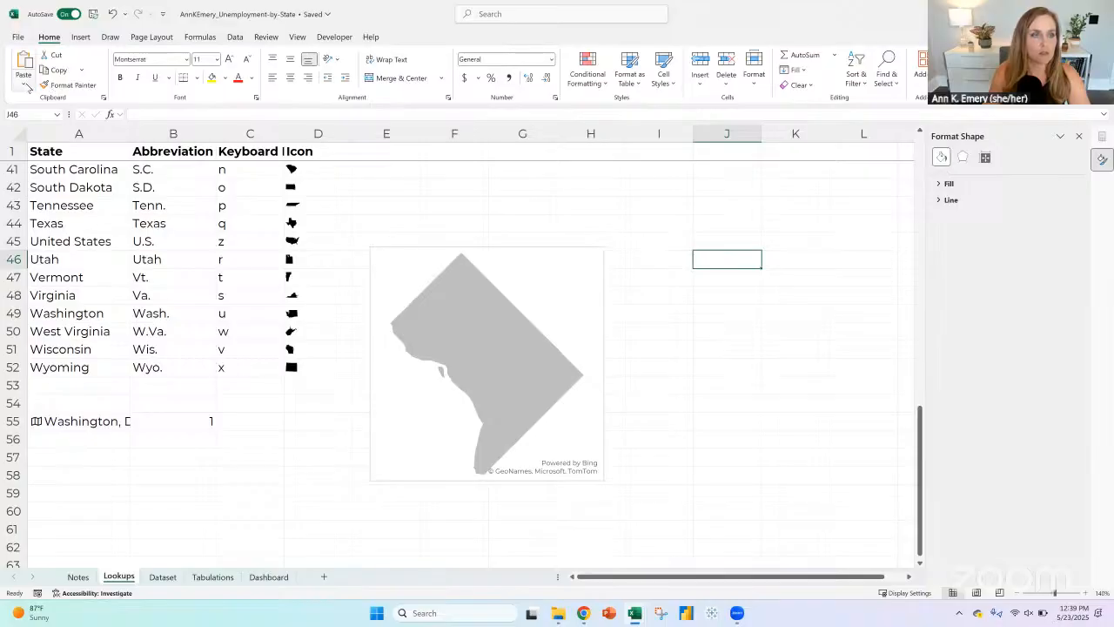
click(26, 85)
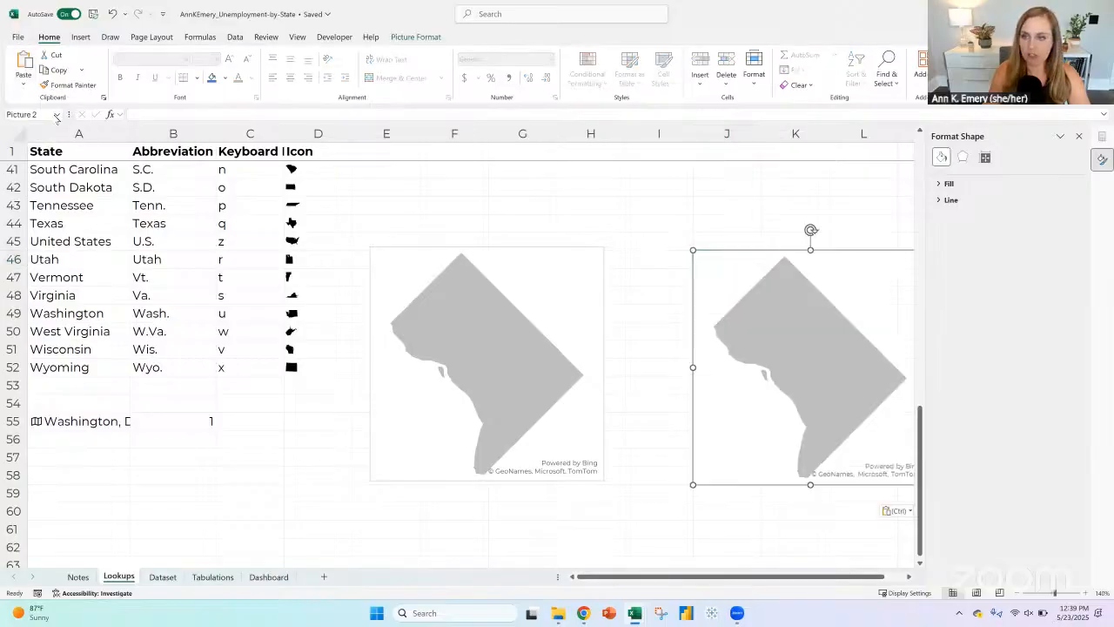
click(57, 119)
click(696, 223)
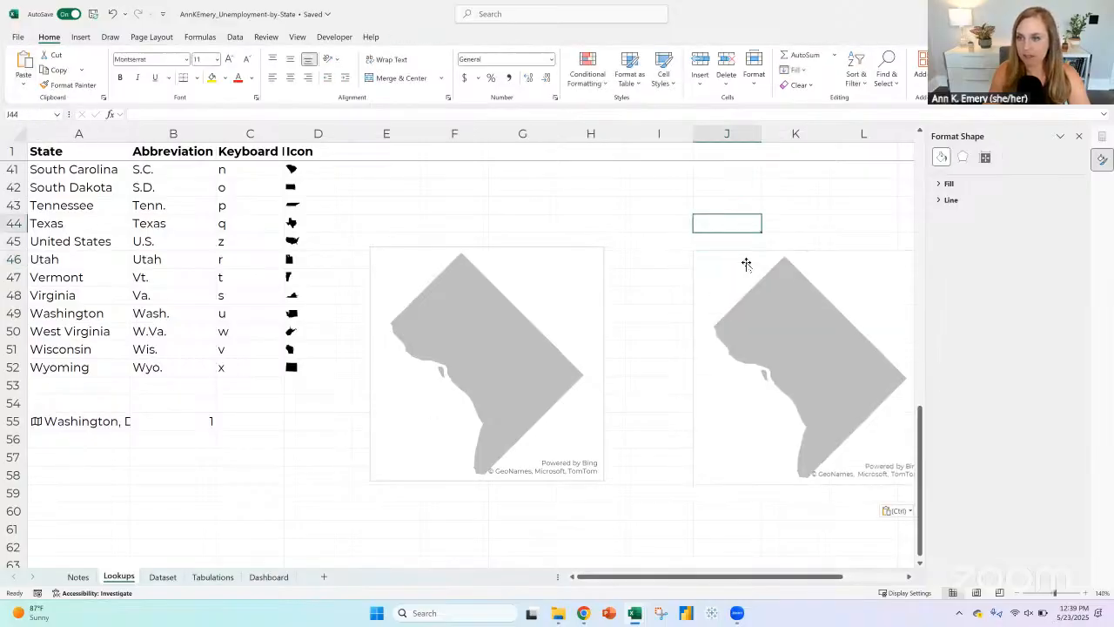
click(739, 256)
key(Delete)
Step: Remove the outline of the Washington, D.C. map chart and paste a copy of it as a picture at J46
click(425, 249)
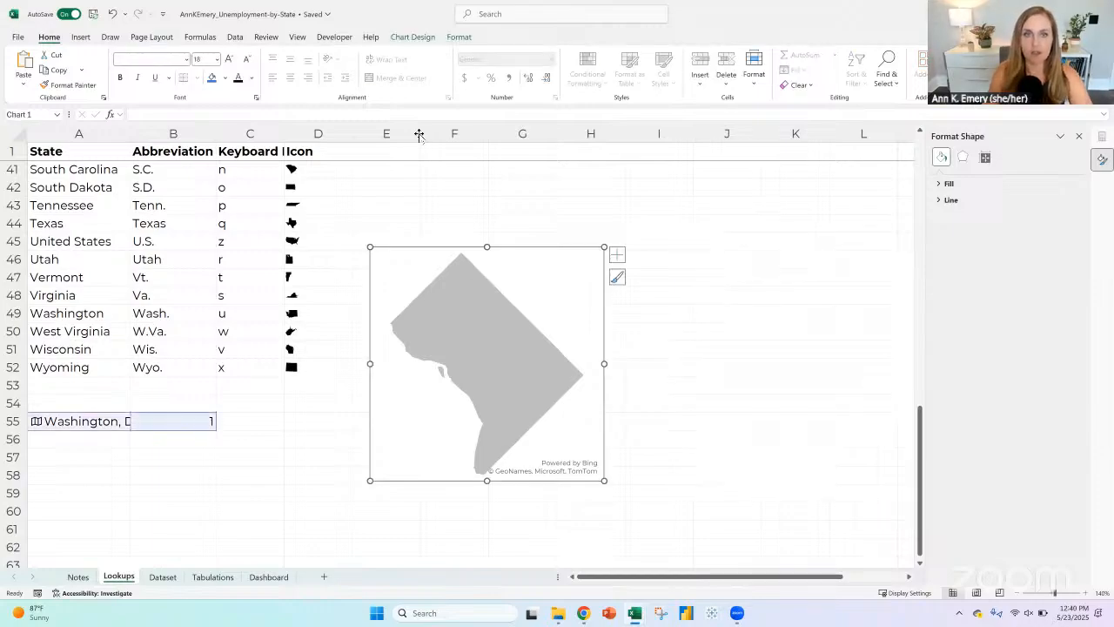
click(459, 36)
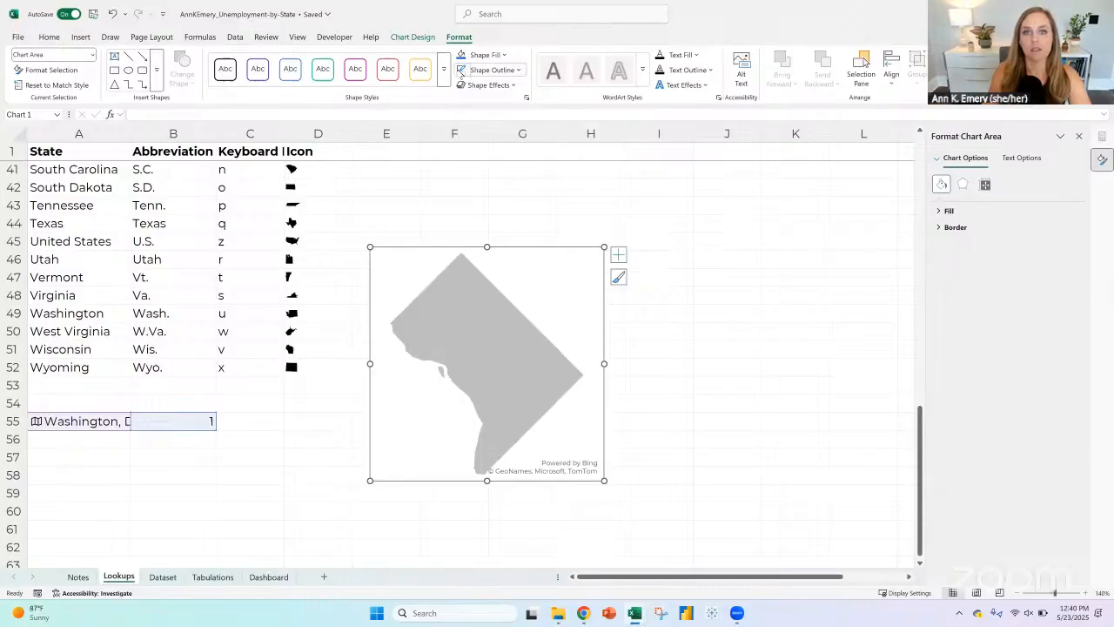
click(704, 253)
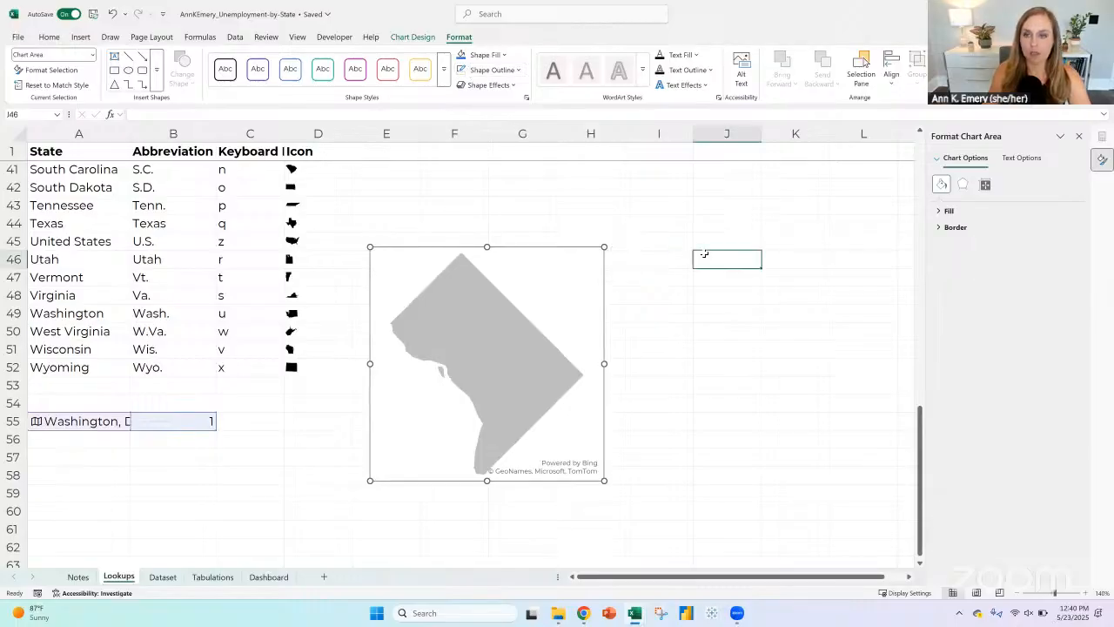
click(24, 83)
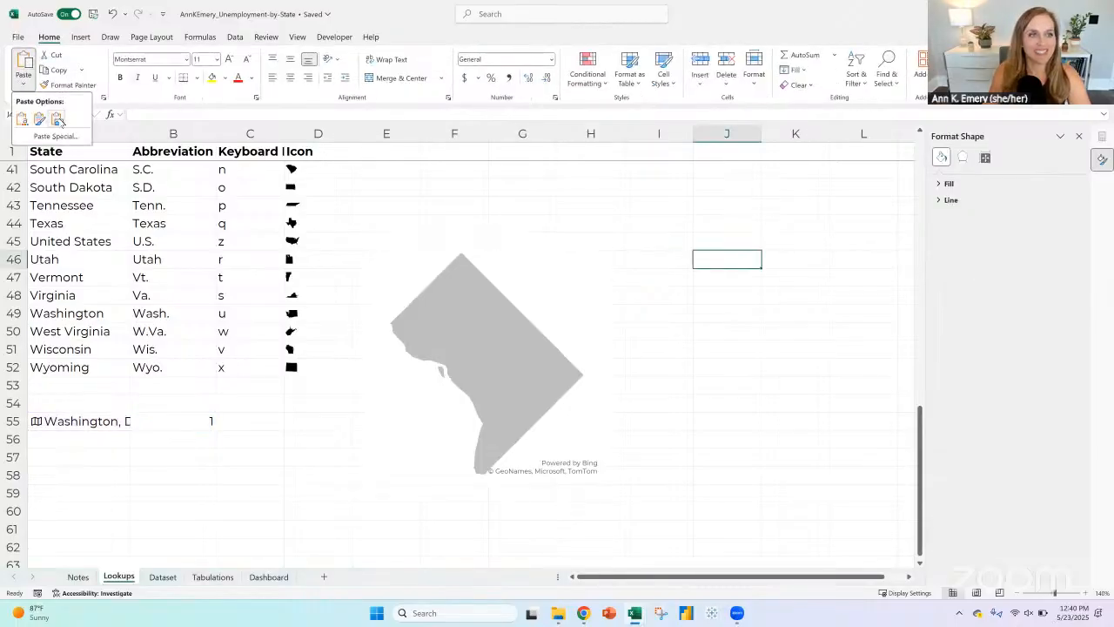
click(58, 120)
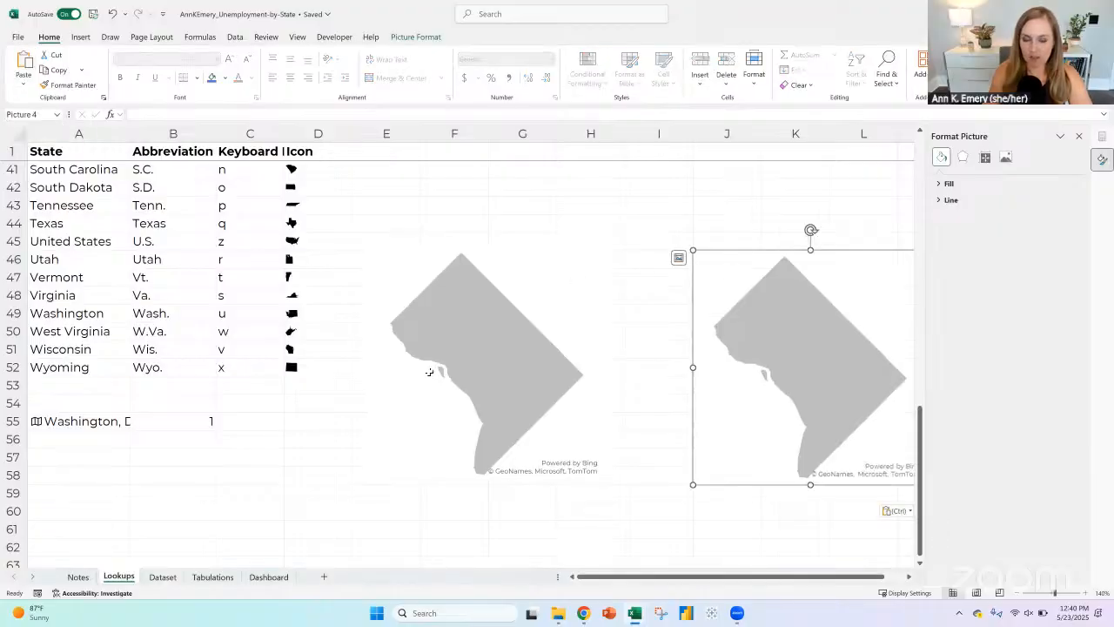
Step: On the Dashboard sheet, fill the C6 XLOOKUP down to C31 and replace C6 with the Washington, D.C. map picture placed in the cell
click(269, 577)
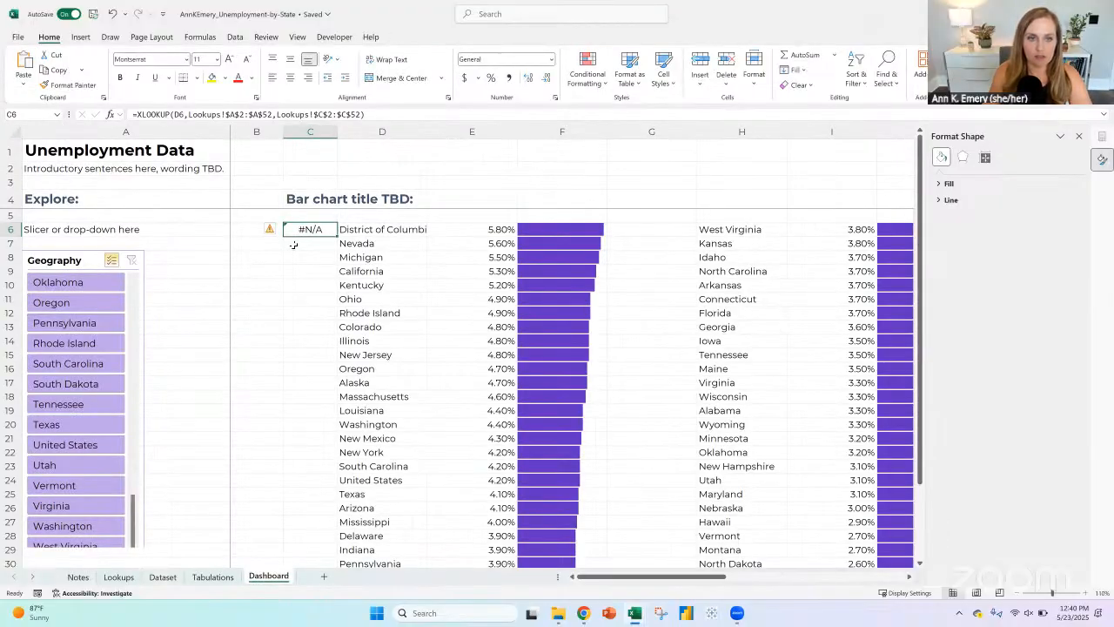
double_click(335, 234)
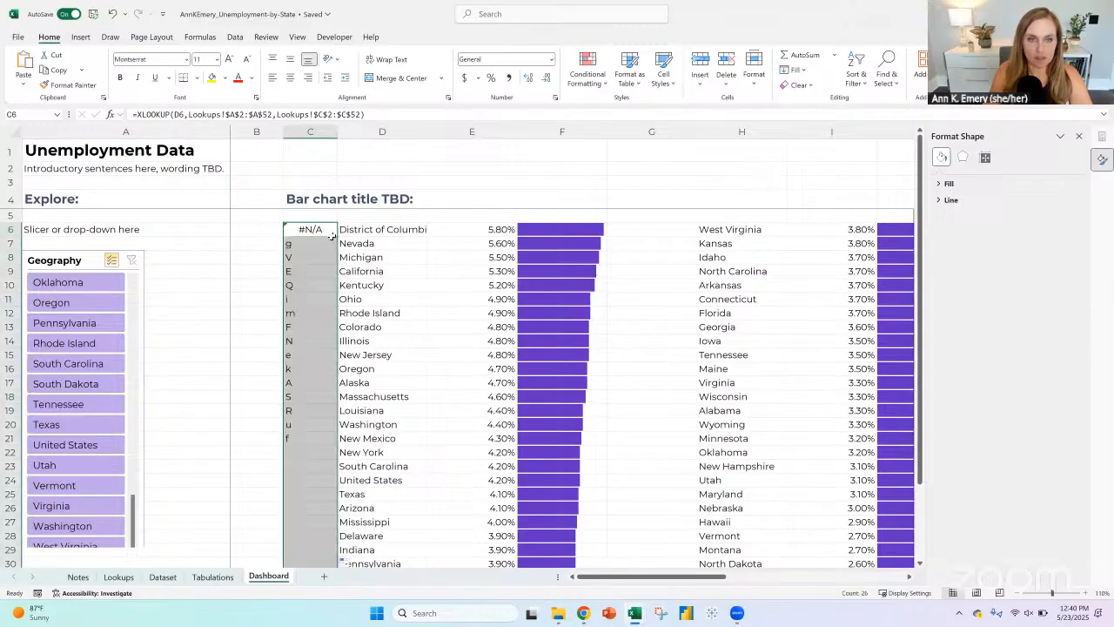
click(317, 230)
key(Delete)
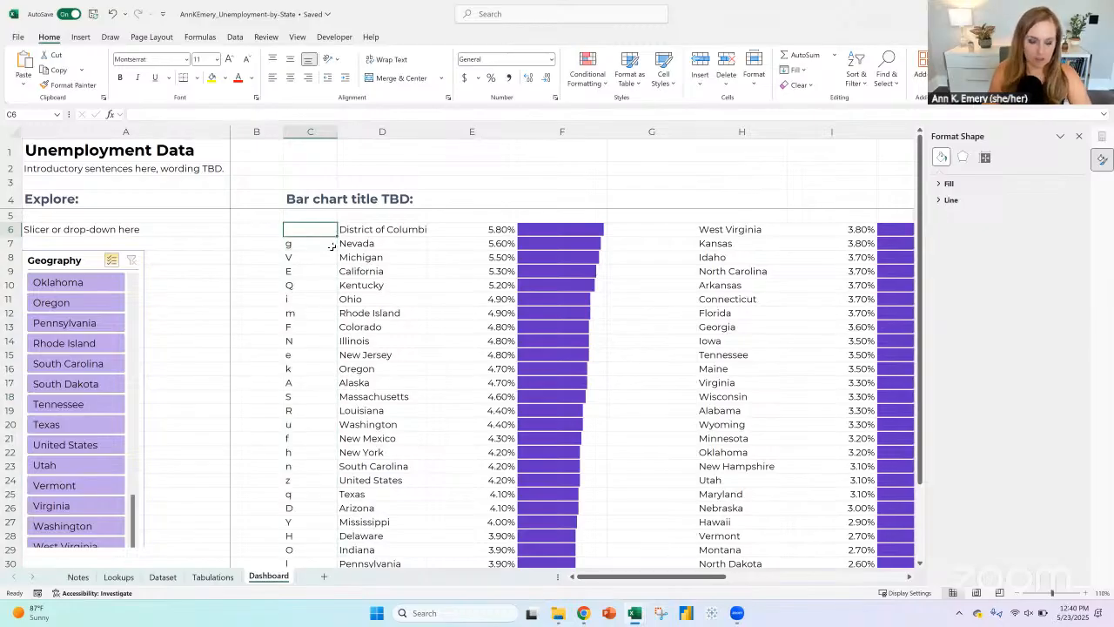
key(ctrl+v)
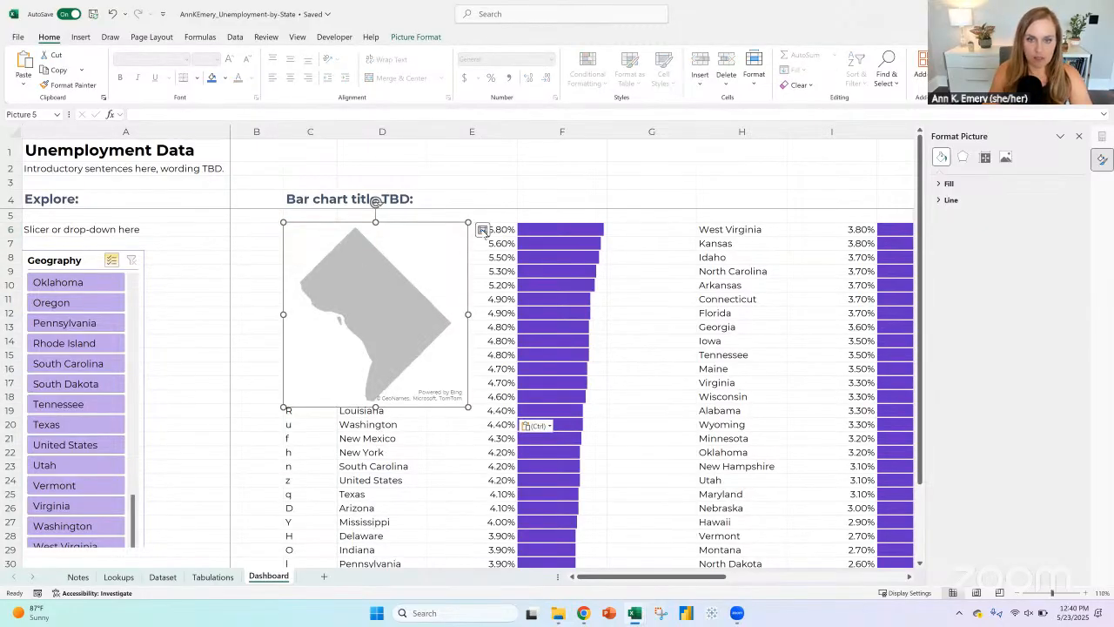
click(482, 230)
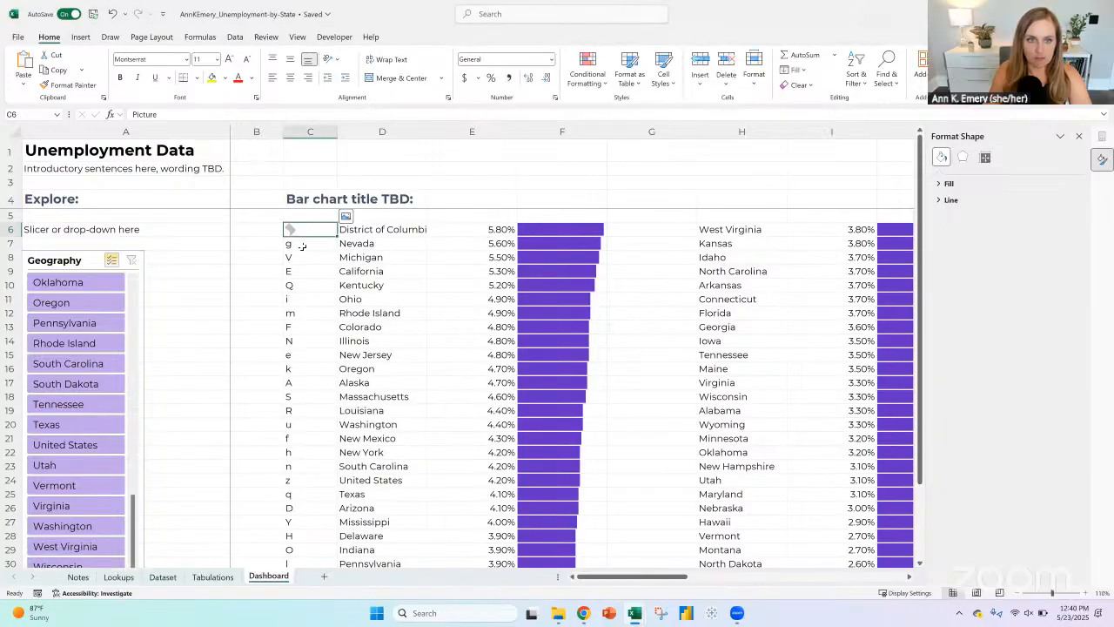
Step: Format the lookup letters in C7:C31 with the StateFace font and a medium gray font color
click(311, 245)
key(ctrl+shift+Down)
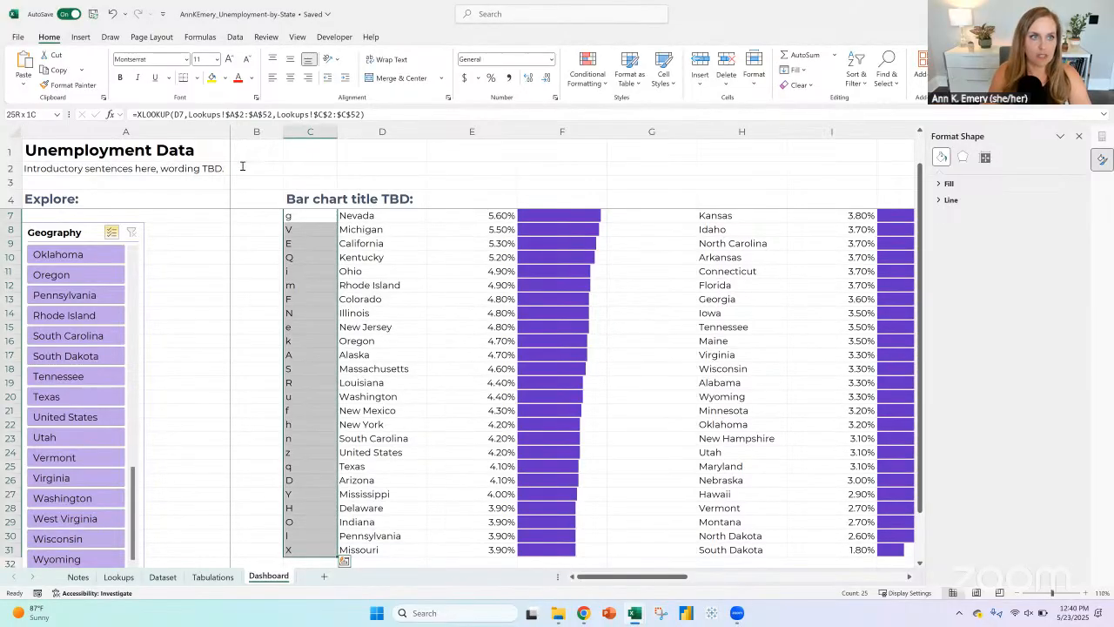
click(148, 60)
key(Return)
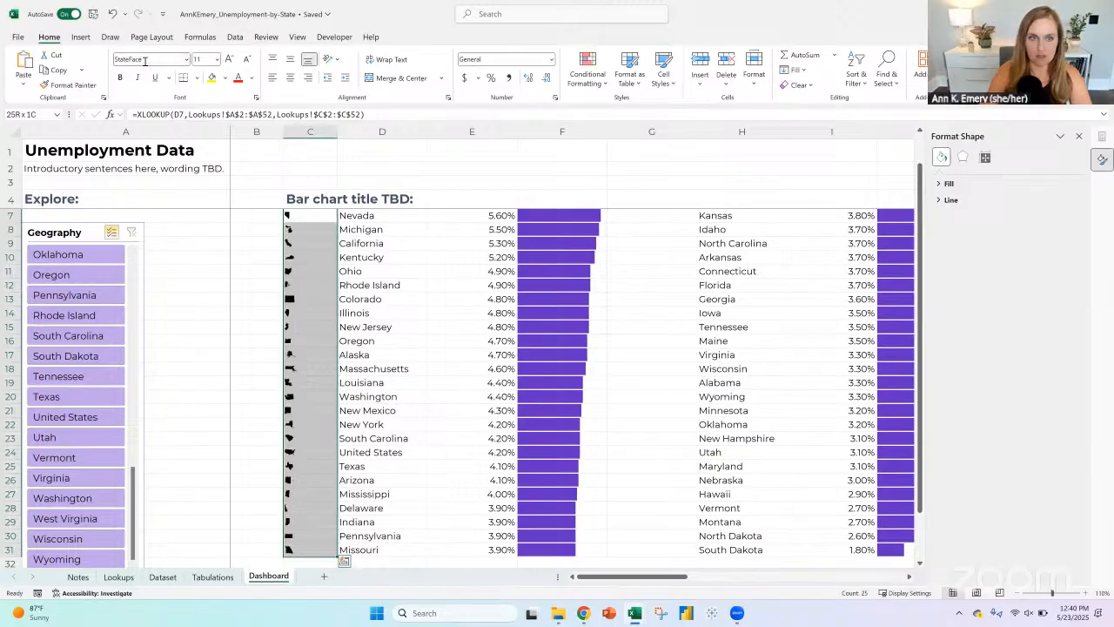
click(254, 79)
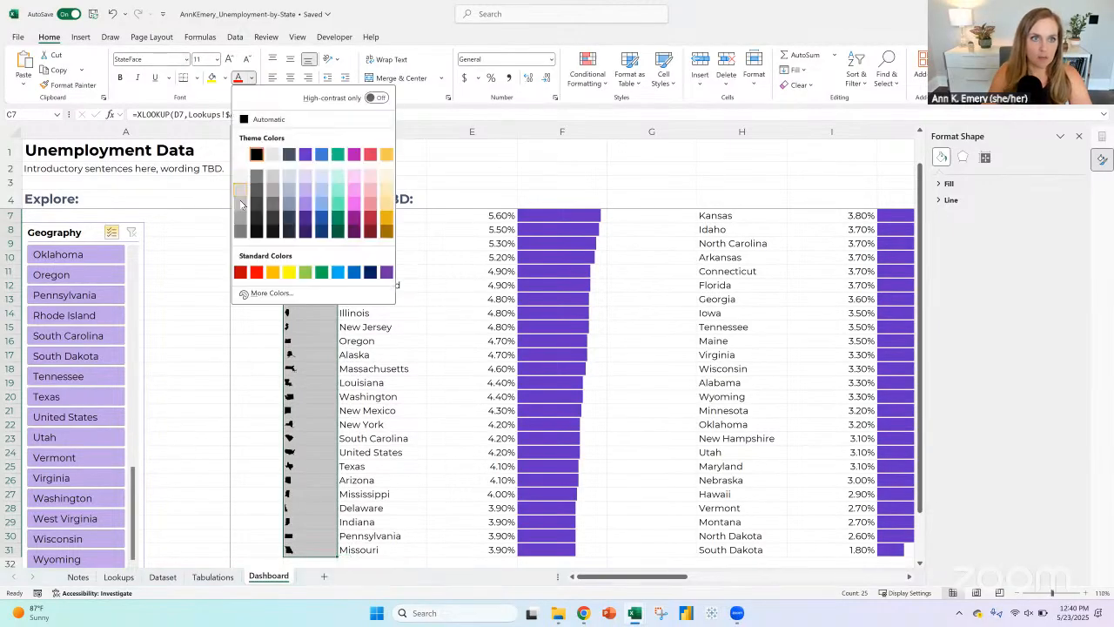
click(241, 203)
scroll(403, 359, up, 1)
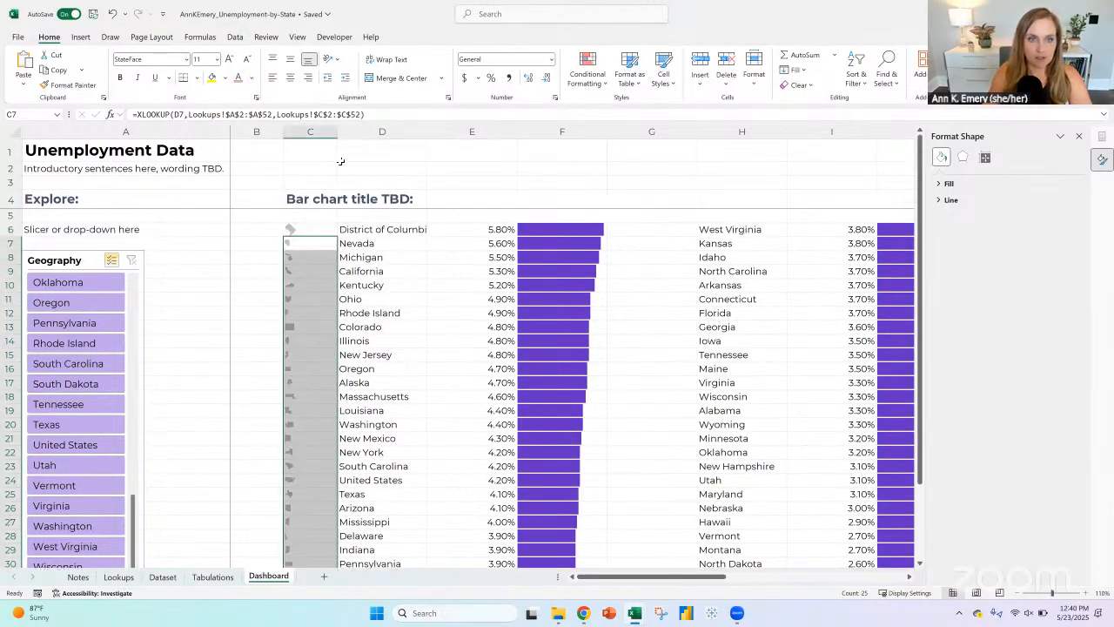
Step: Copy the state icon formula from C7 to G6 and fill it down to G31 for the second list of states
click(306, 244)
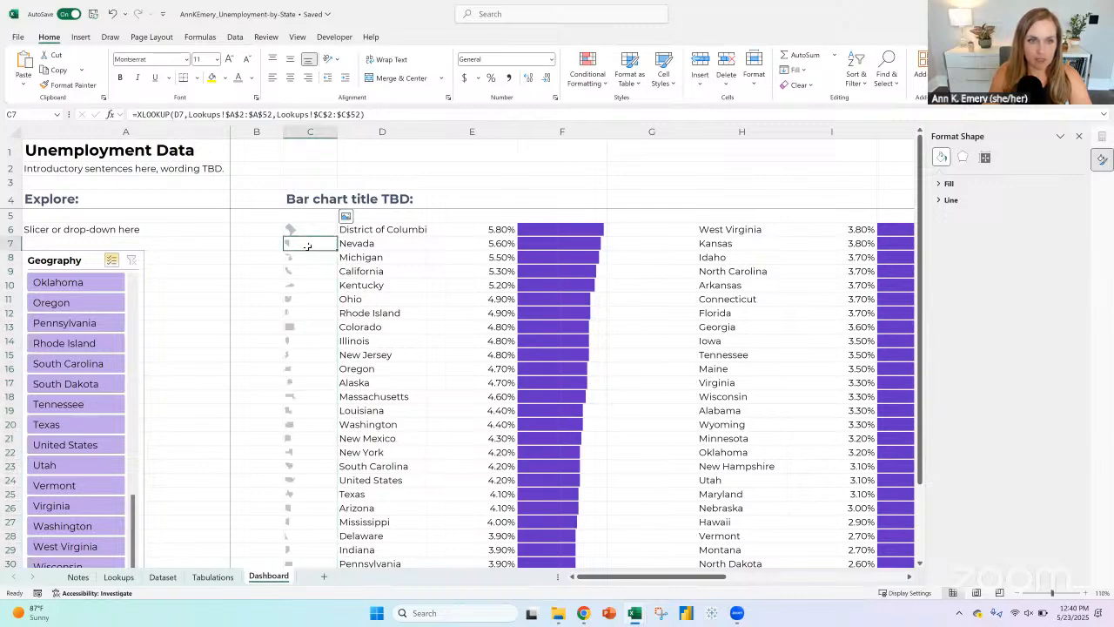
click(304, 229)
click(305, 245)
click(304, 230)
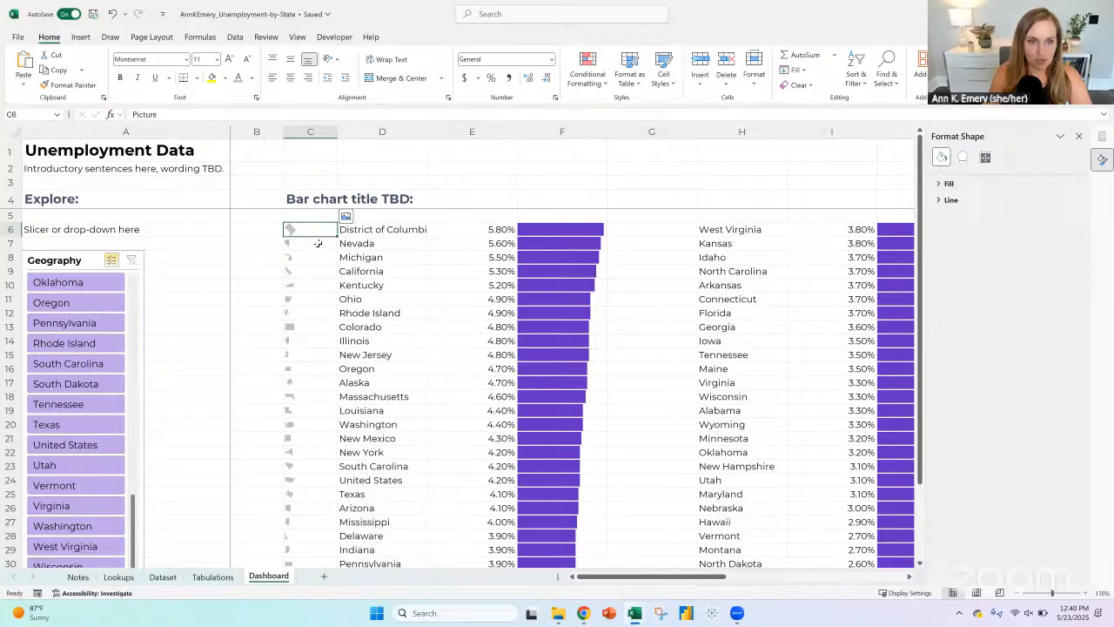
click(309, 244)
key(ctrl+c)
click(650, 229)
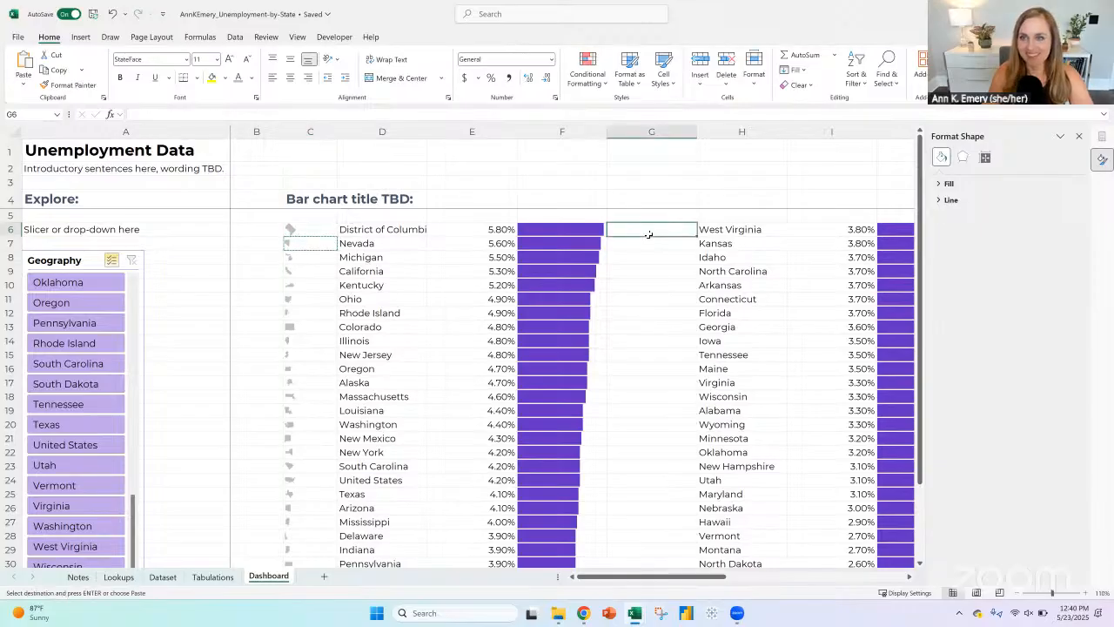
key(ctrl+v)
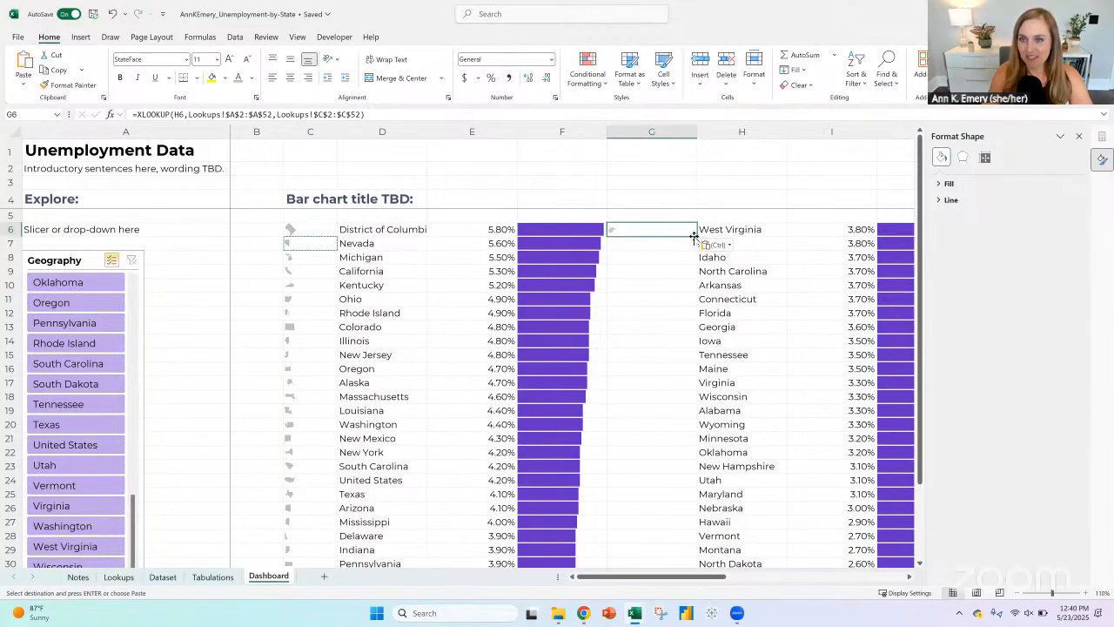
double_click(694, 236)
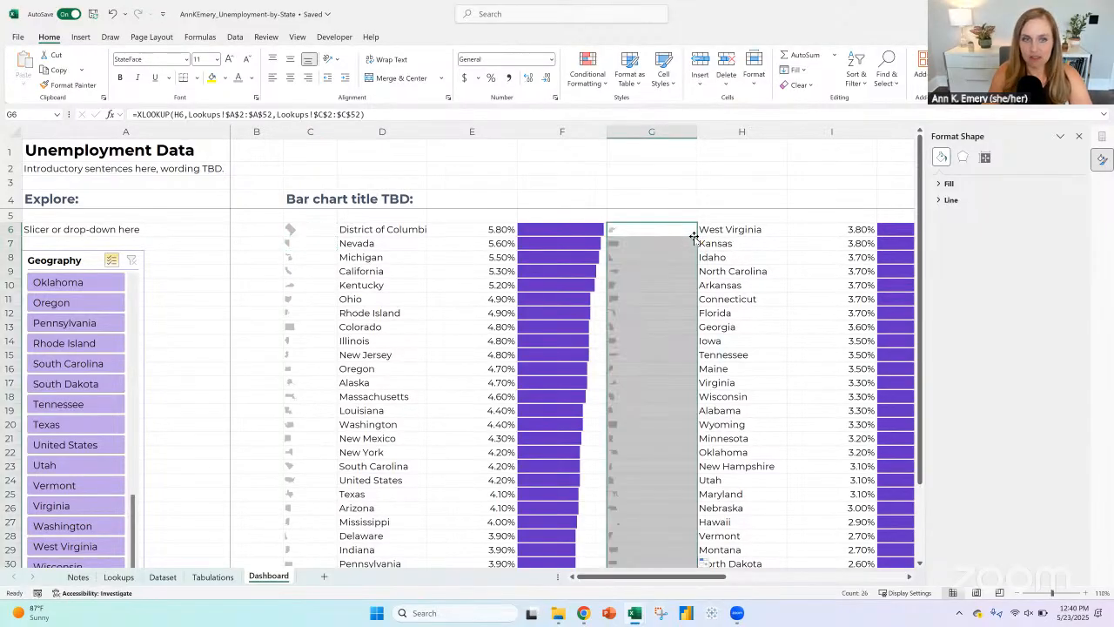
Step: Increase the font size of the state icons in G6:G31 and C7:C31 to 12
click(229, 59)
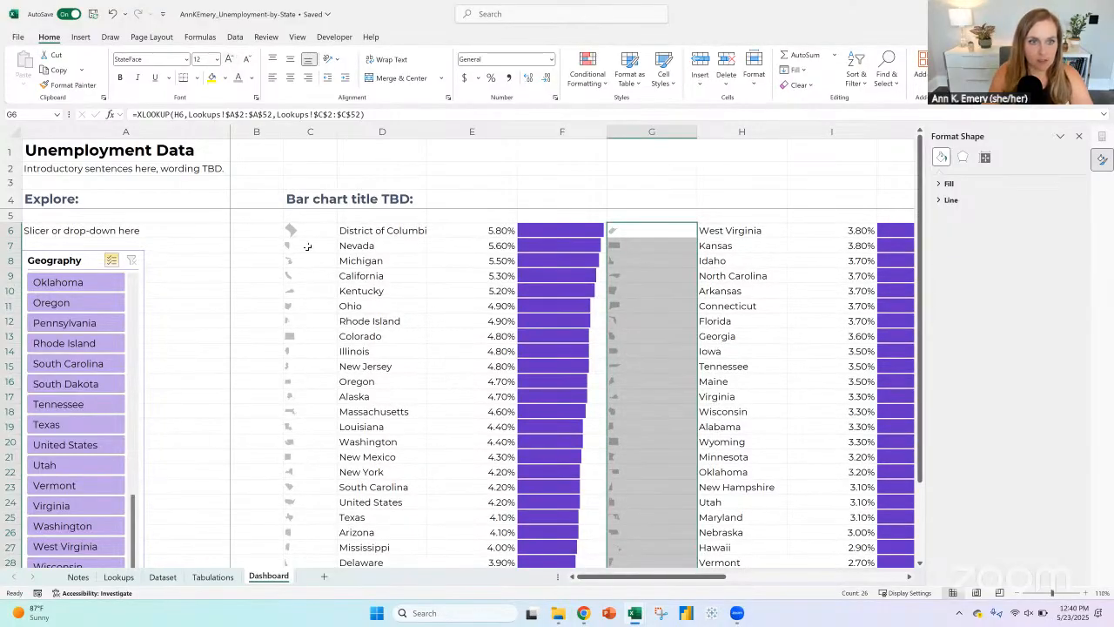
drag(307, 247, 310, 557)
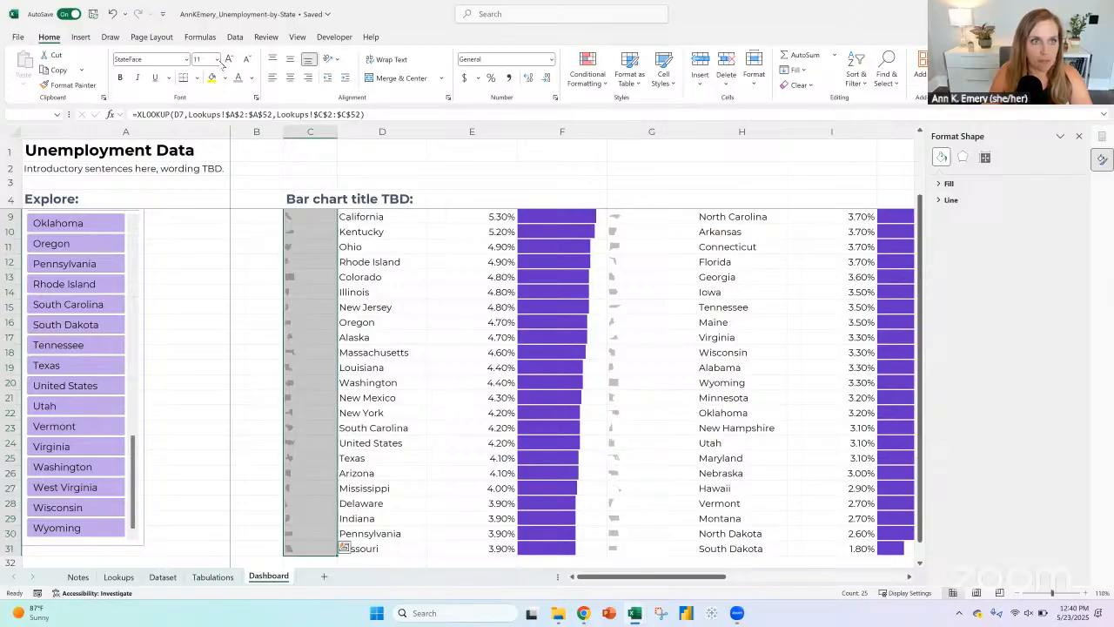
click(360, 277)
scroll(361, 256, up, 1)
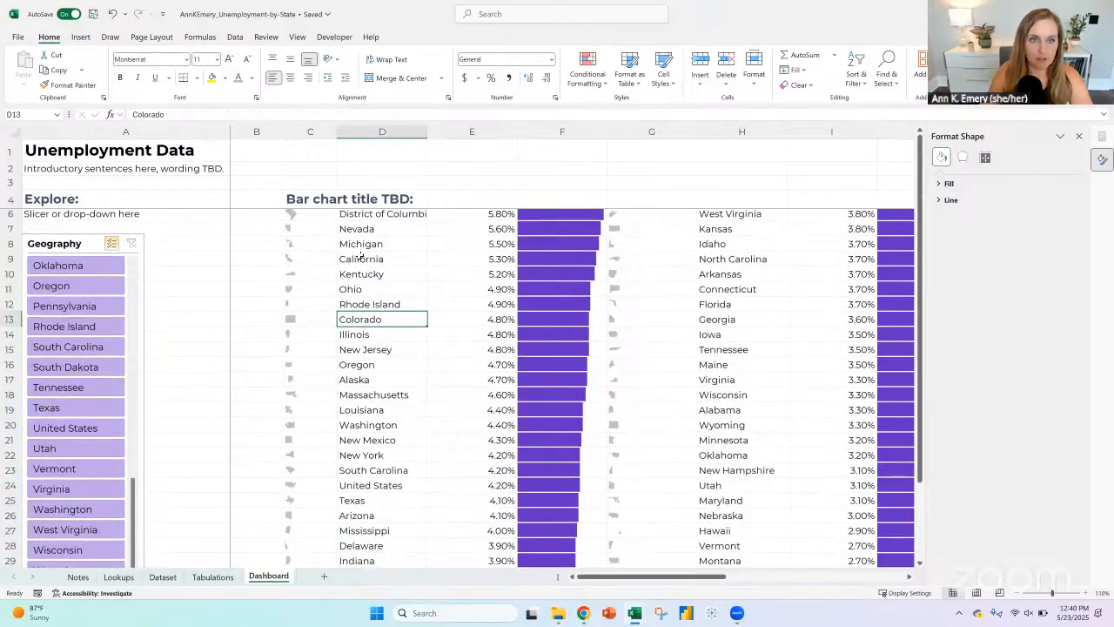
click(288, 259)
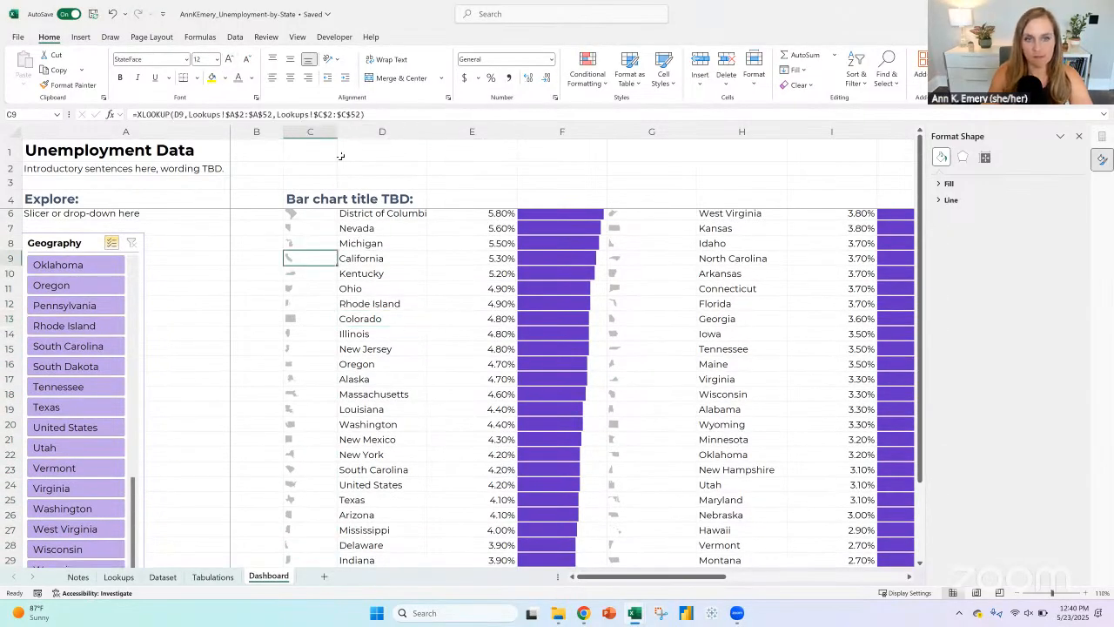
Step: Narrow the first icon column, column C, to a width of 2
drag(336, 128, 304, 129)
click(297, 131)
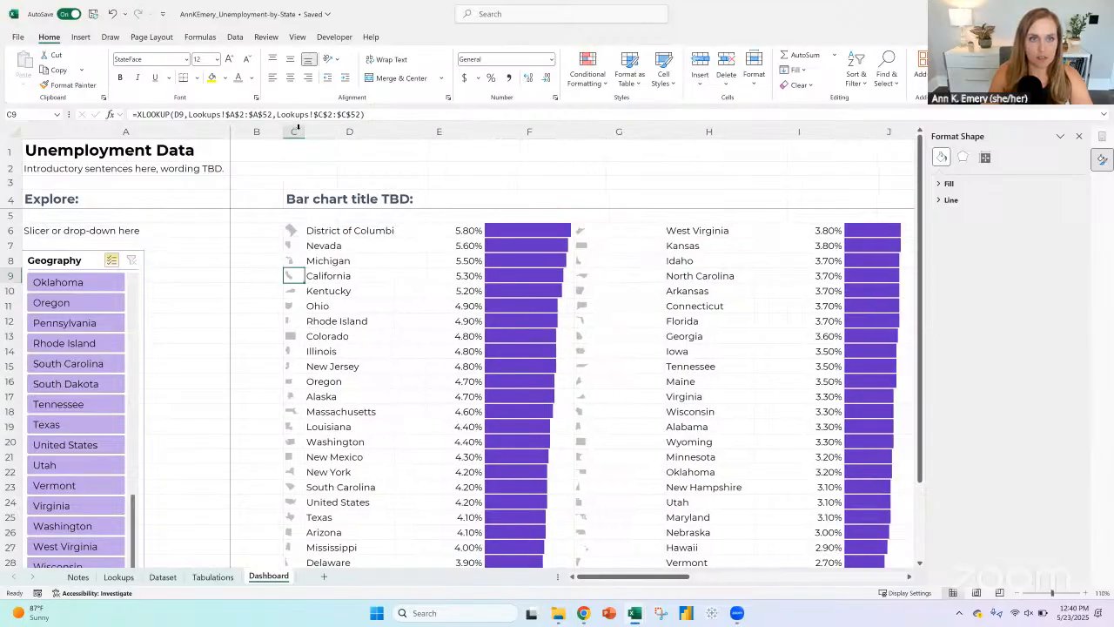
right_click(297, 129)
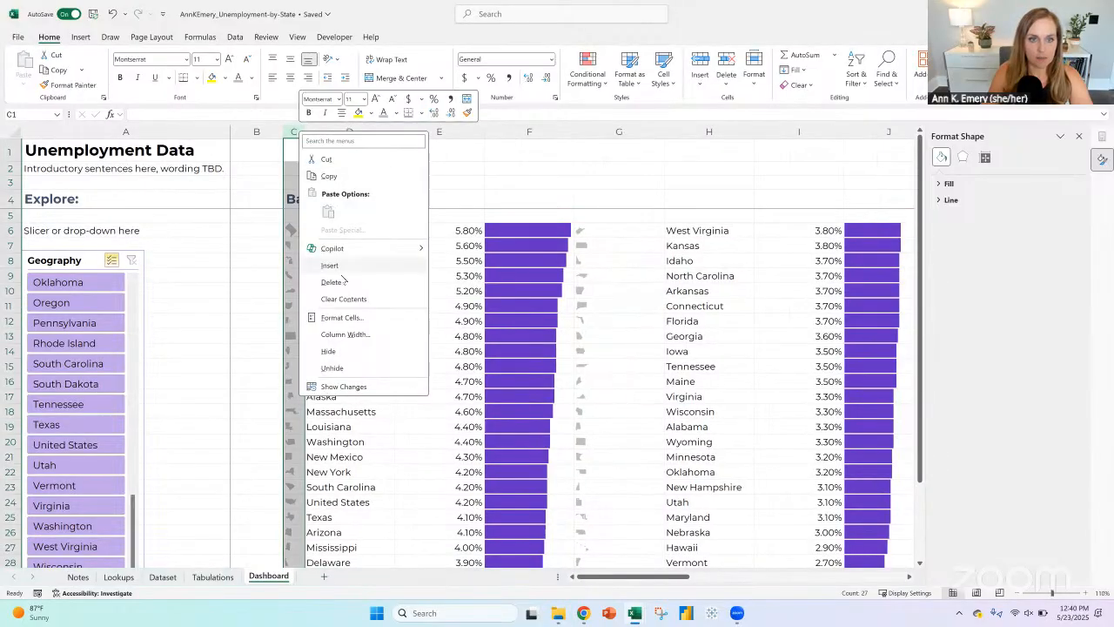
click(345, 334)
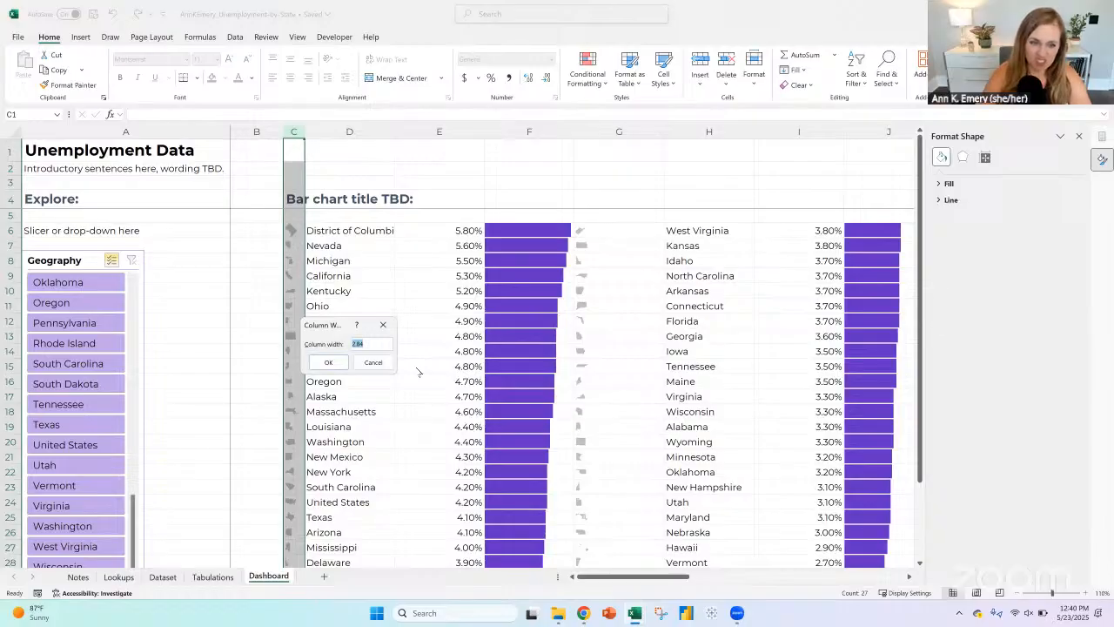
text(2)
key(Return)
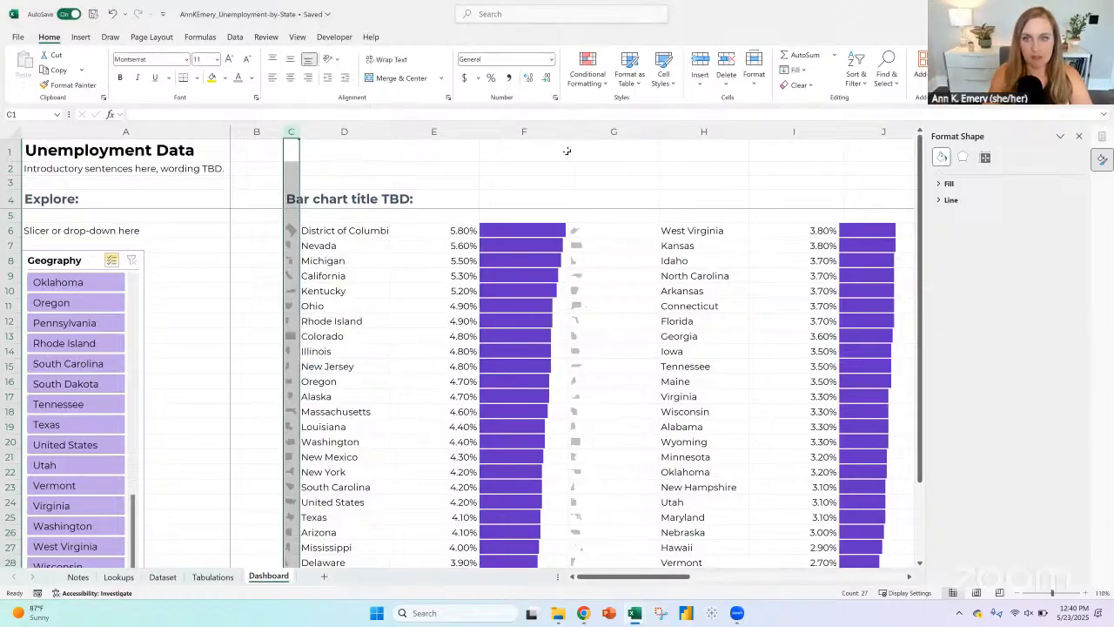
Step: Insert a blank column before the second icon column and set that icon column, now column H, to a width of 2
click(614, 132)
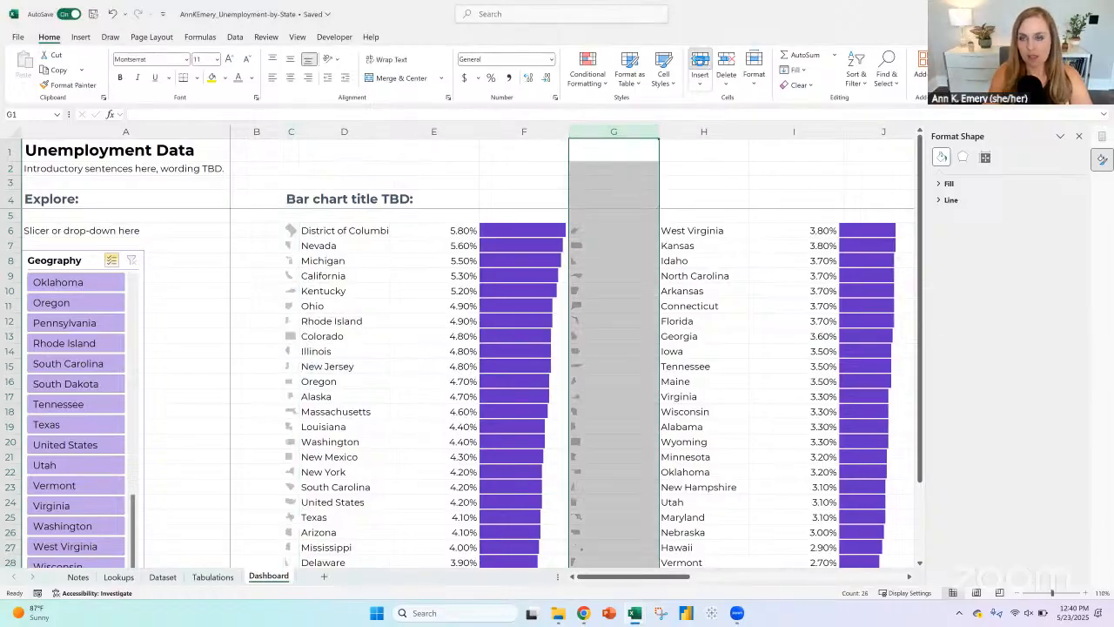
click(700, 63)
right_click(686, 131)
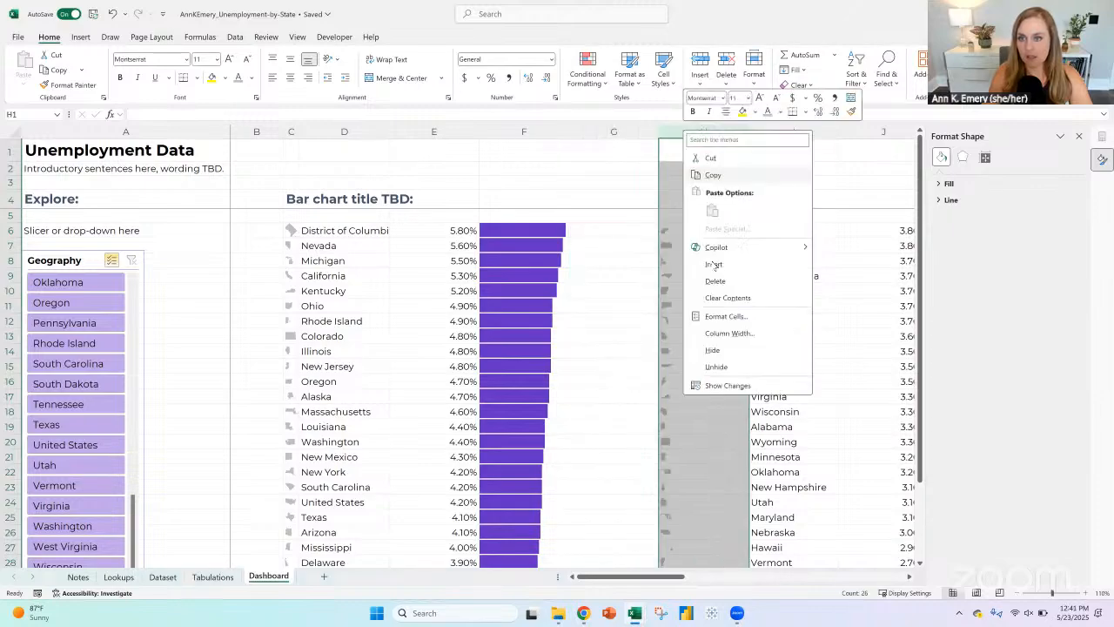
click(710, 334)
text(2)
key(Return)
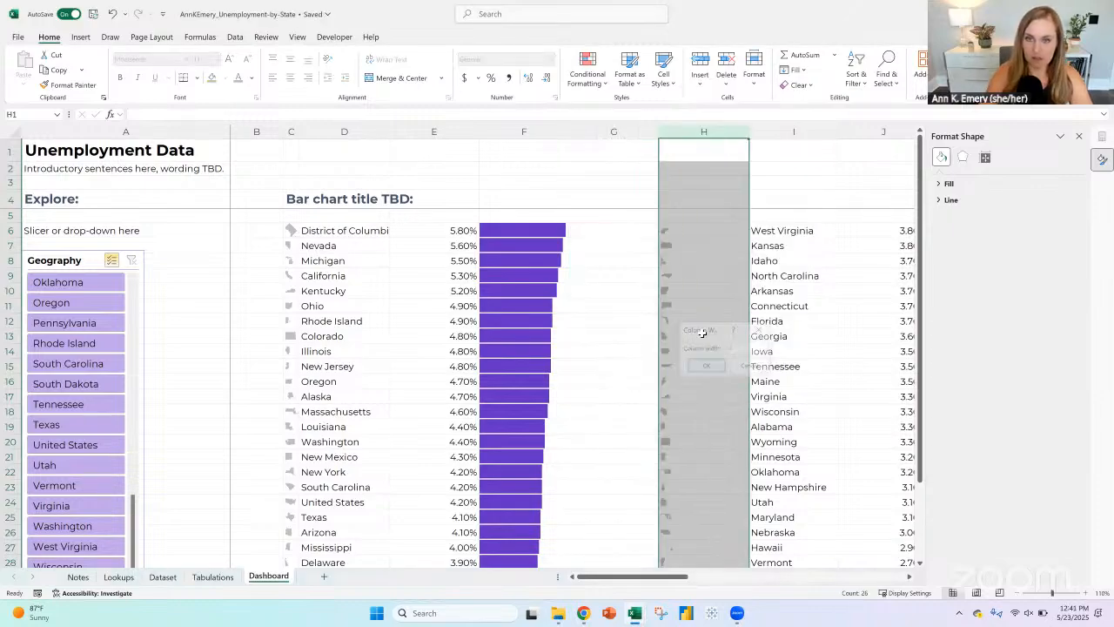
Step: AutoFit the percentage columns E and J and the state name column D to their contents
click(464, 131)
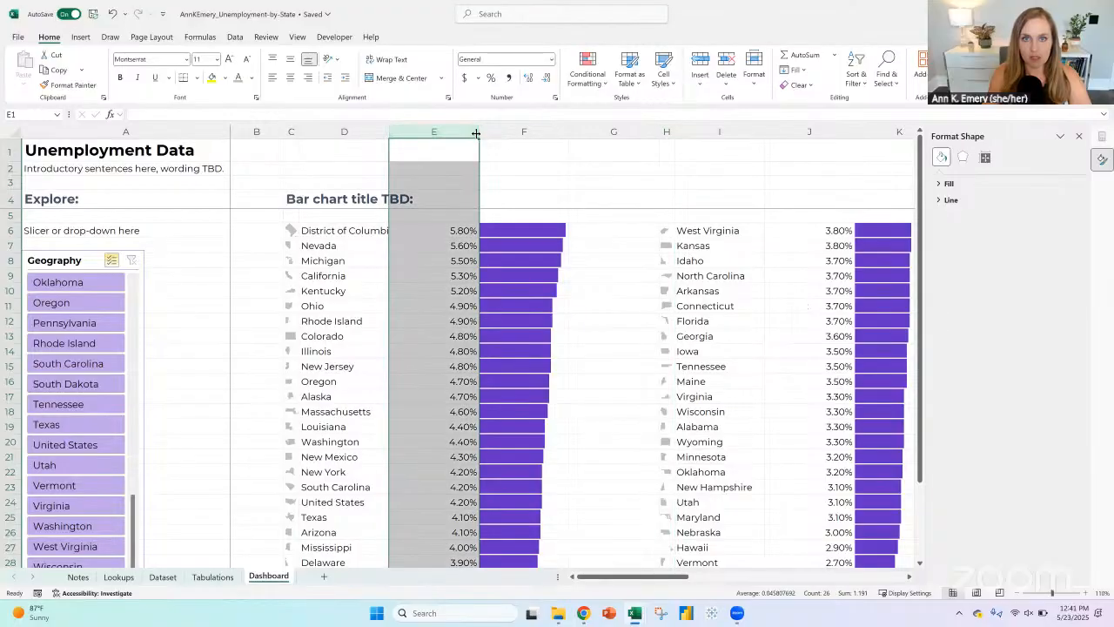
key(alt+h)
key(o)
key(i)
click(755, 132)
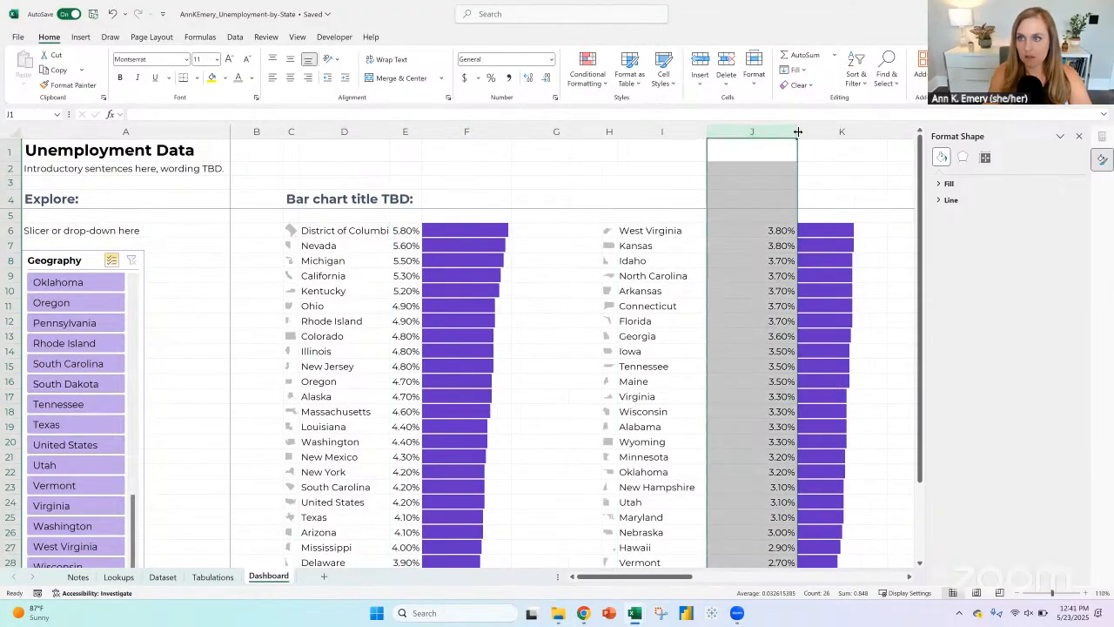
double_click(797, 131)
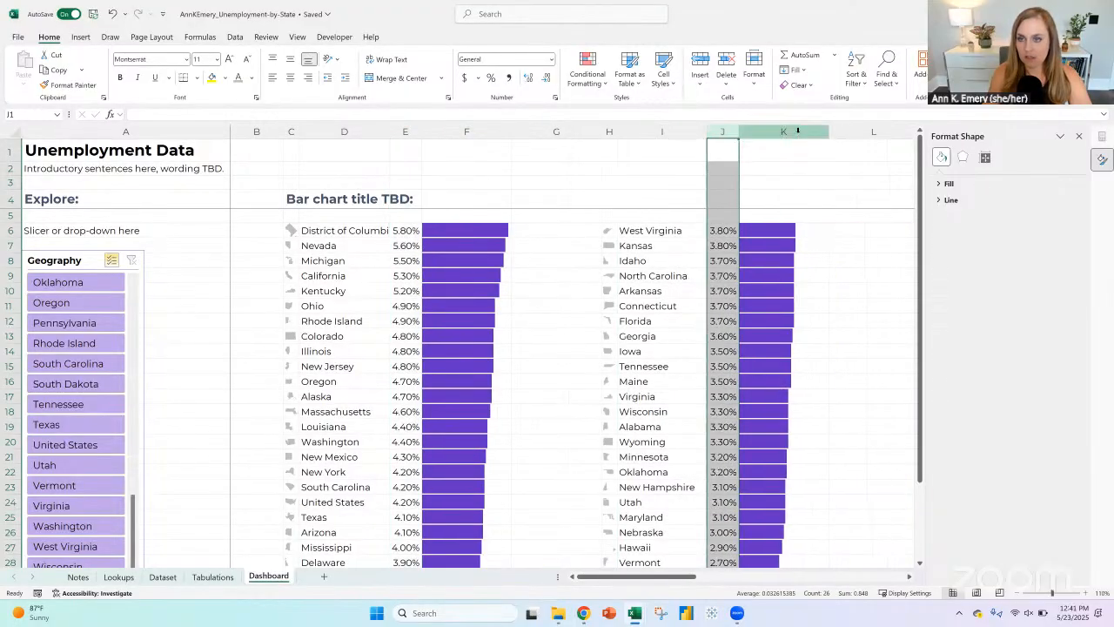
click(387, 129)
double_click(387, 129)
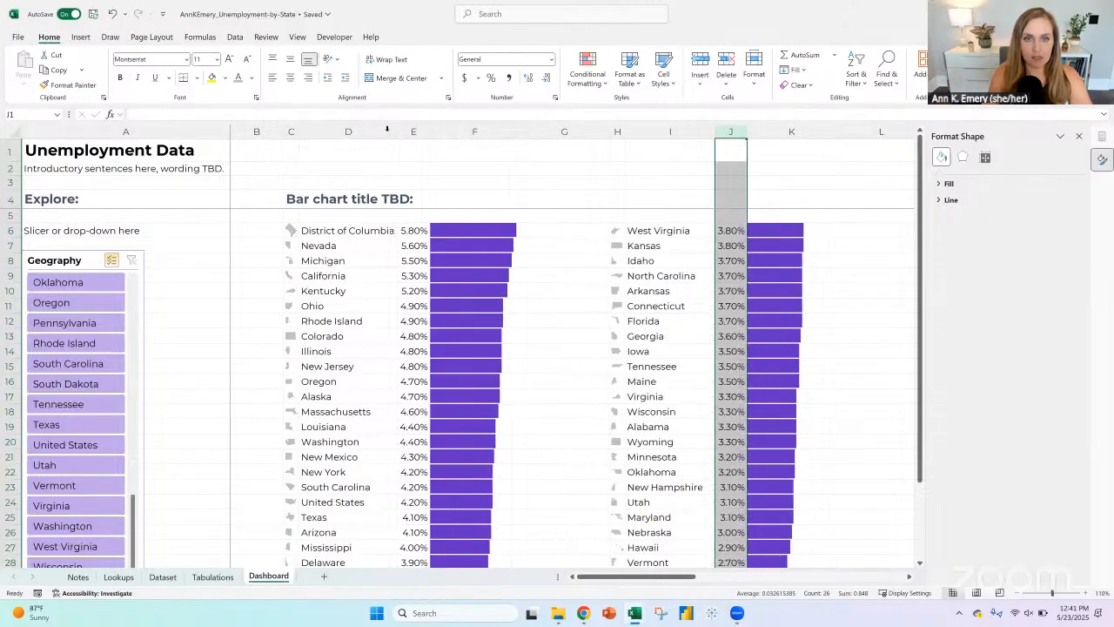
Step: Close the Format Shape pane and hide the Dashboard sheet's gridlines
click(1079, 137)
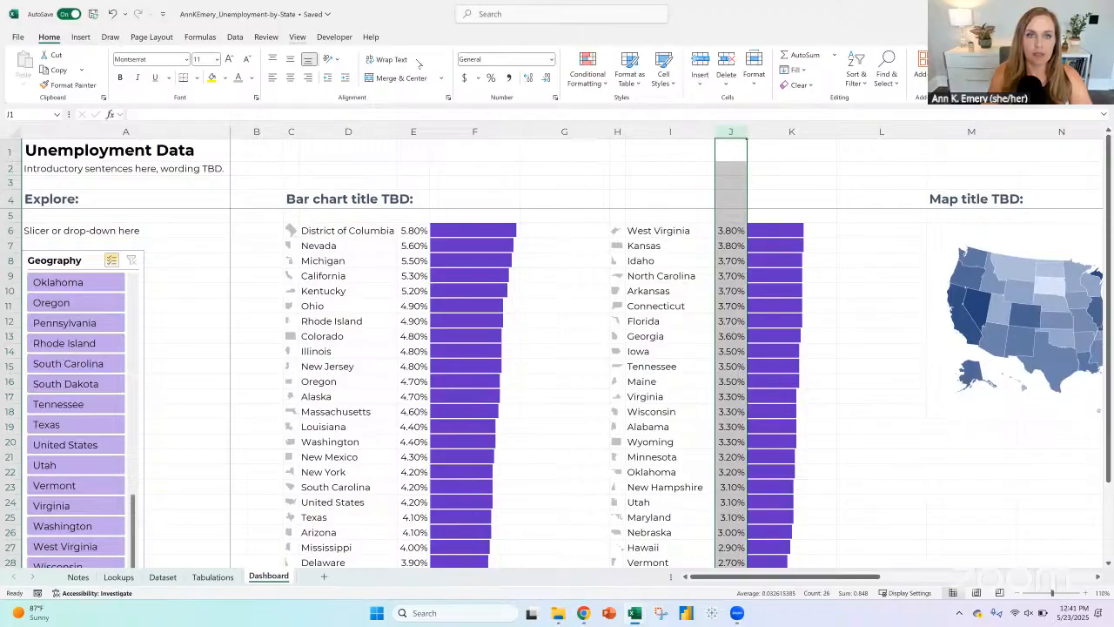
click(296, 37)
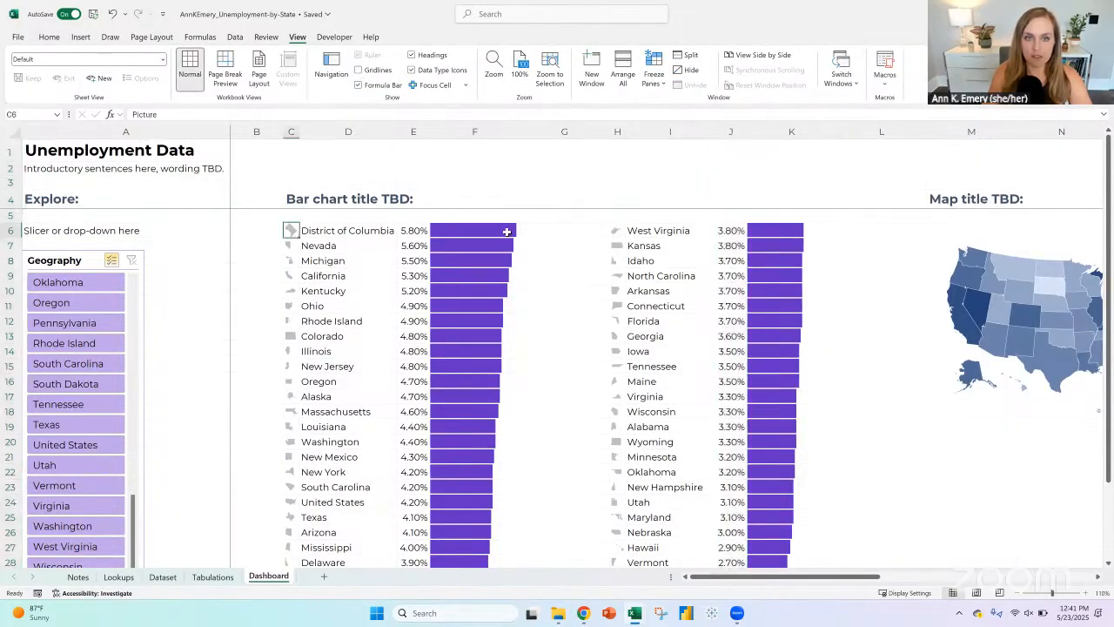
Step: Try automatic-color horizontal borders between the rows of C6:F31, and clear all borders from the range
drag(294, 230, 513, 548)
drag(488, 617, 482, 537)
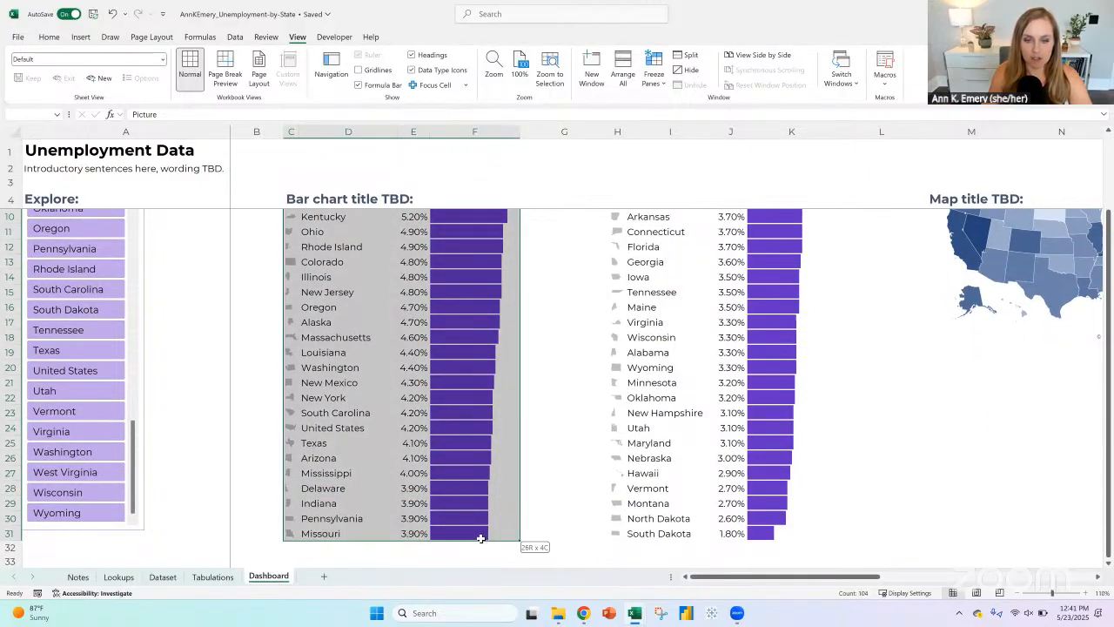
click(49, 36)
click(193, 78)
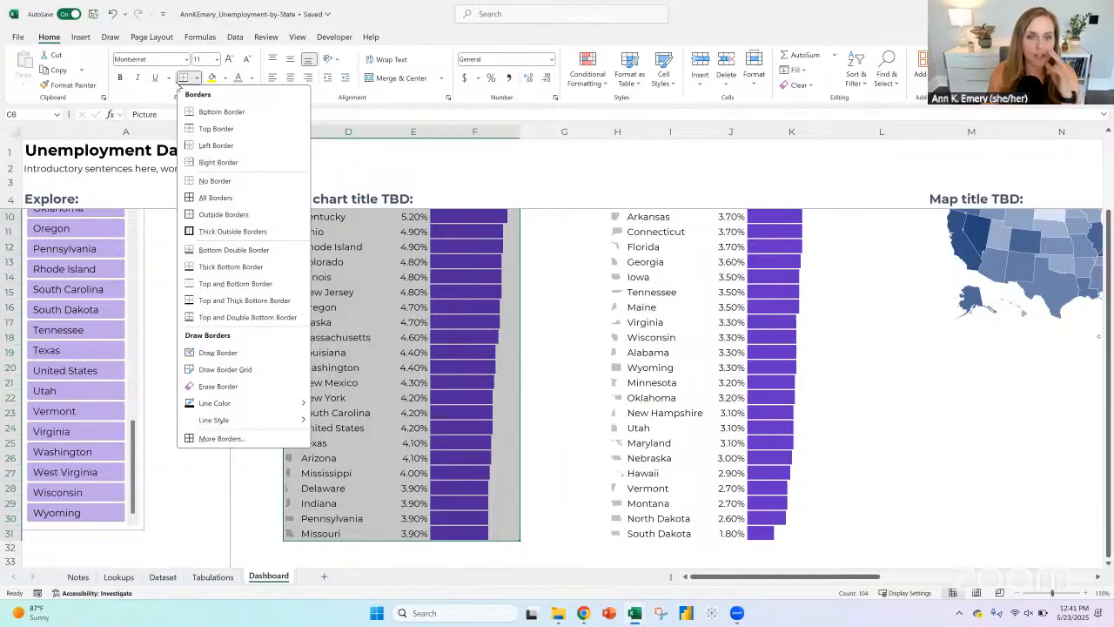
click(221, 439)
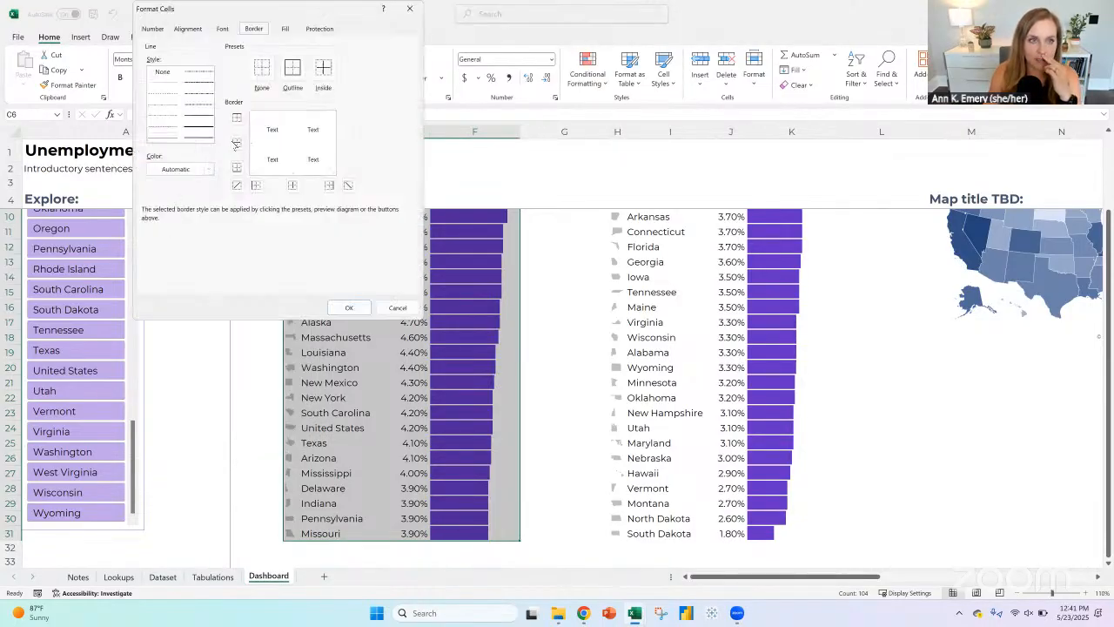
click(236, 143)
click(208, 169)
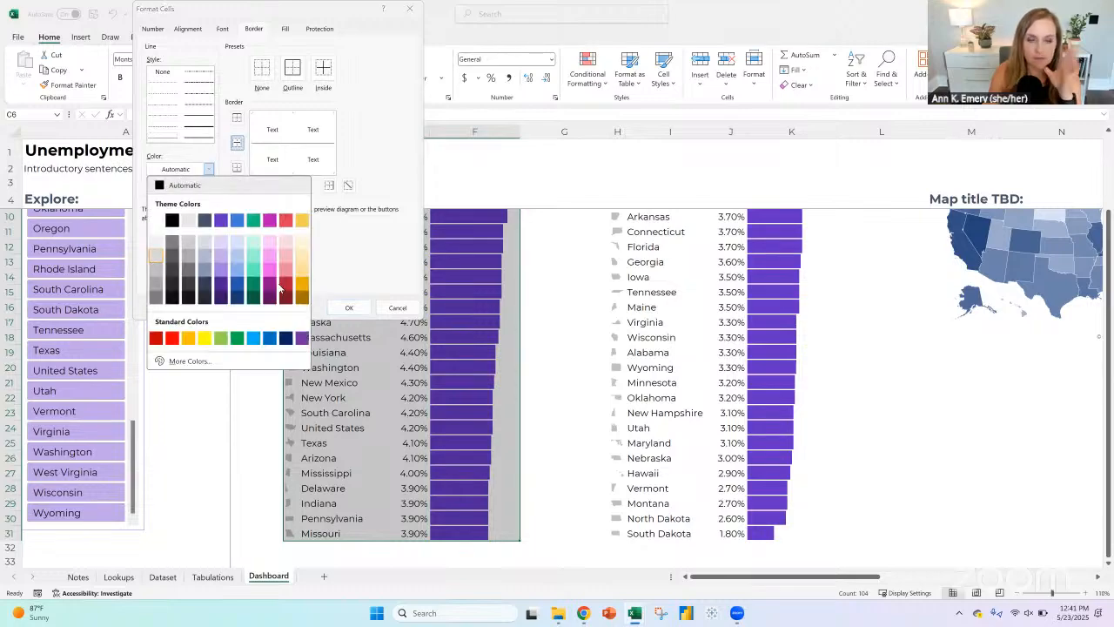
click(279, 288)
click(349, 308)
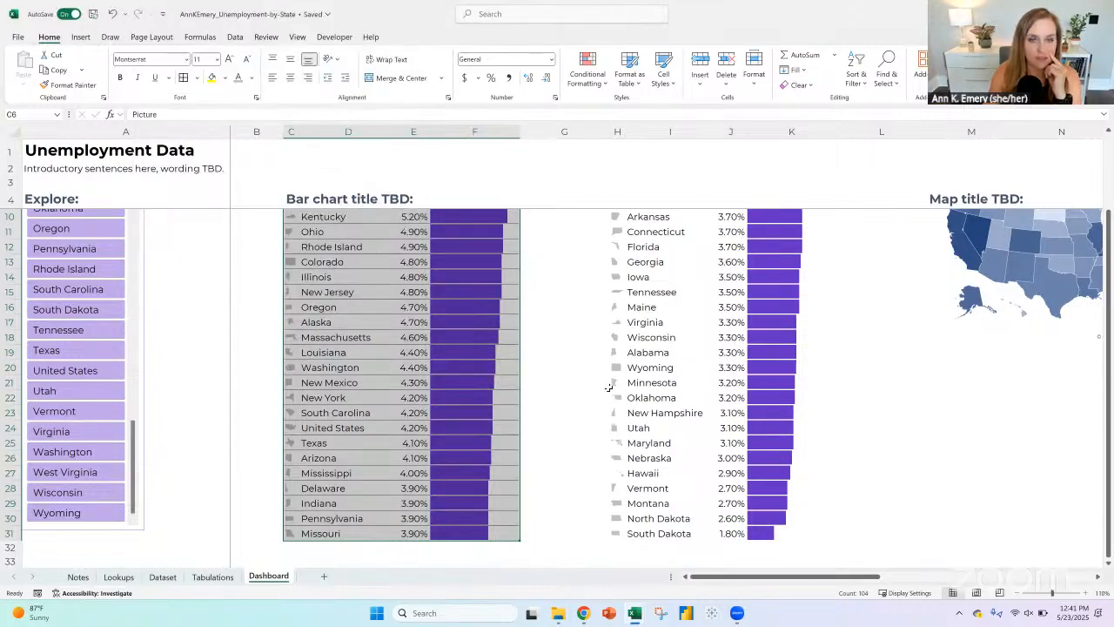
click(197, 78)
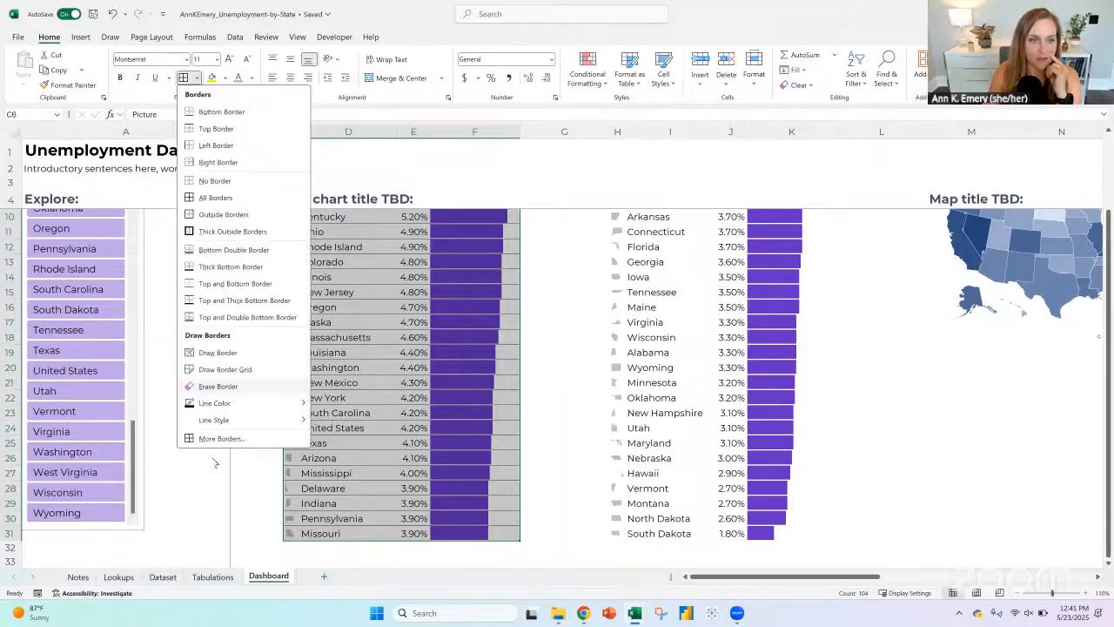
click(215, 181)
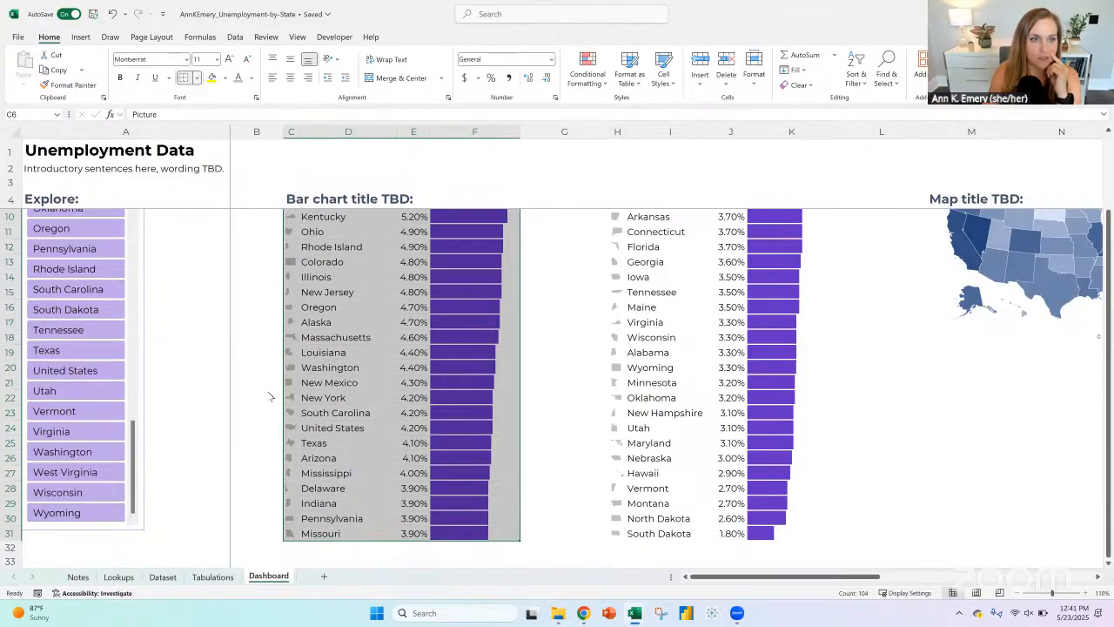
Step: Add light gray inside horizontal borders between the rows of the first state list, C6:F31
click(197, 77)
click(248, 437)
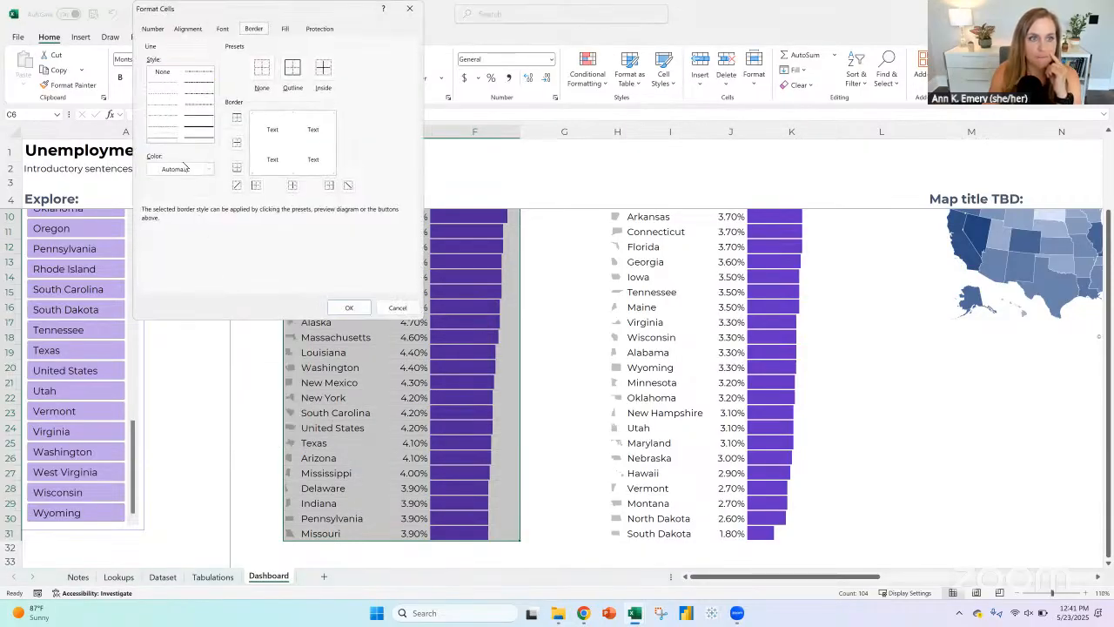
click(209, 169)
click(156, 261)
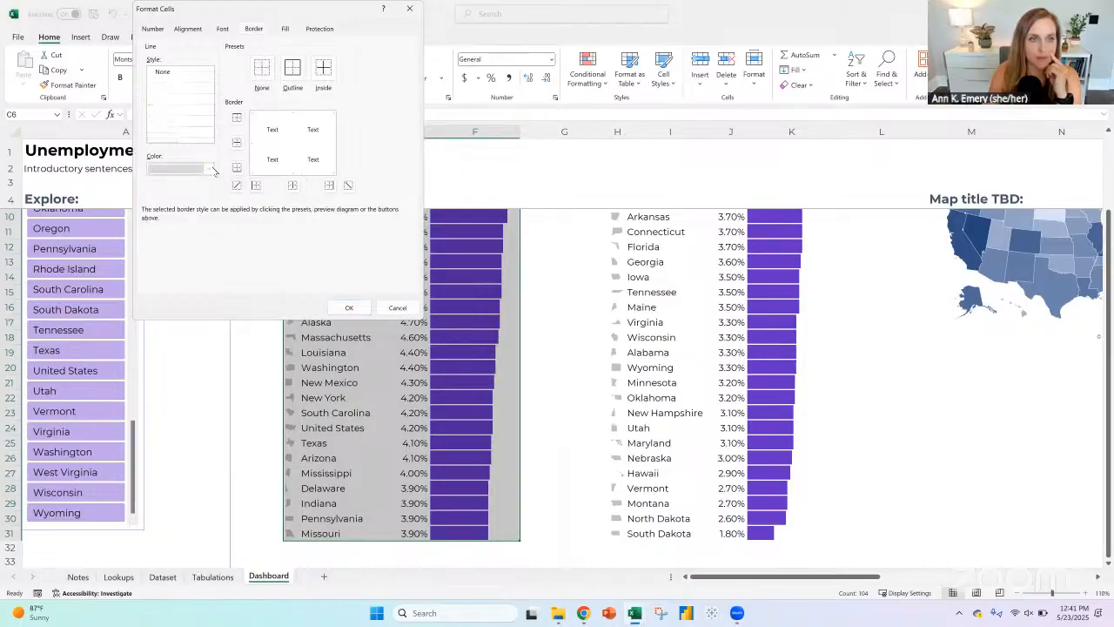
click(348, 307)
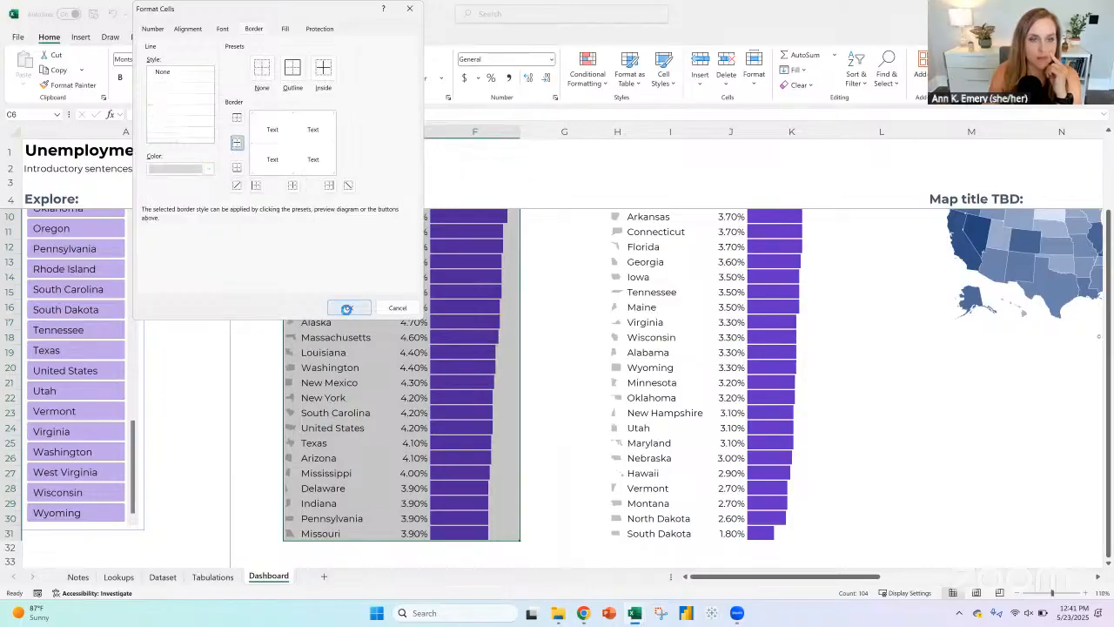
scroll(417, 357, up, 2)
scroll(418, 357, down, 1)
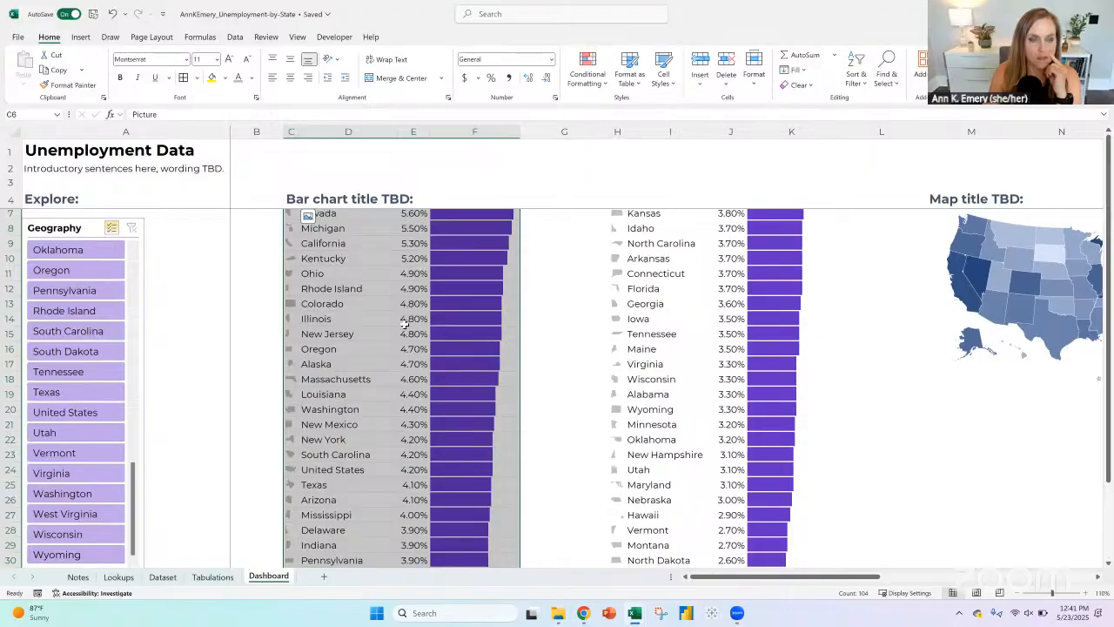
Step: Copy the formatting of C6:F31 to the second state list in H6:K31 with Format Painter
click(70, 85)
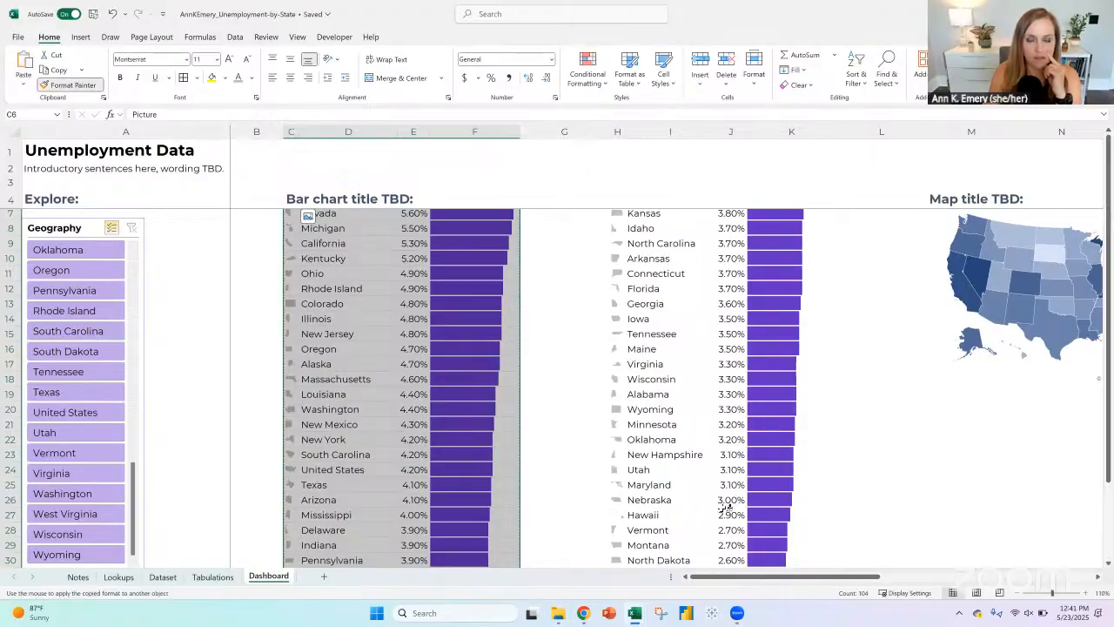
scroll(714, 467, down, 3)
click(779, 440)
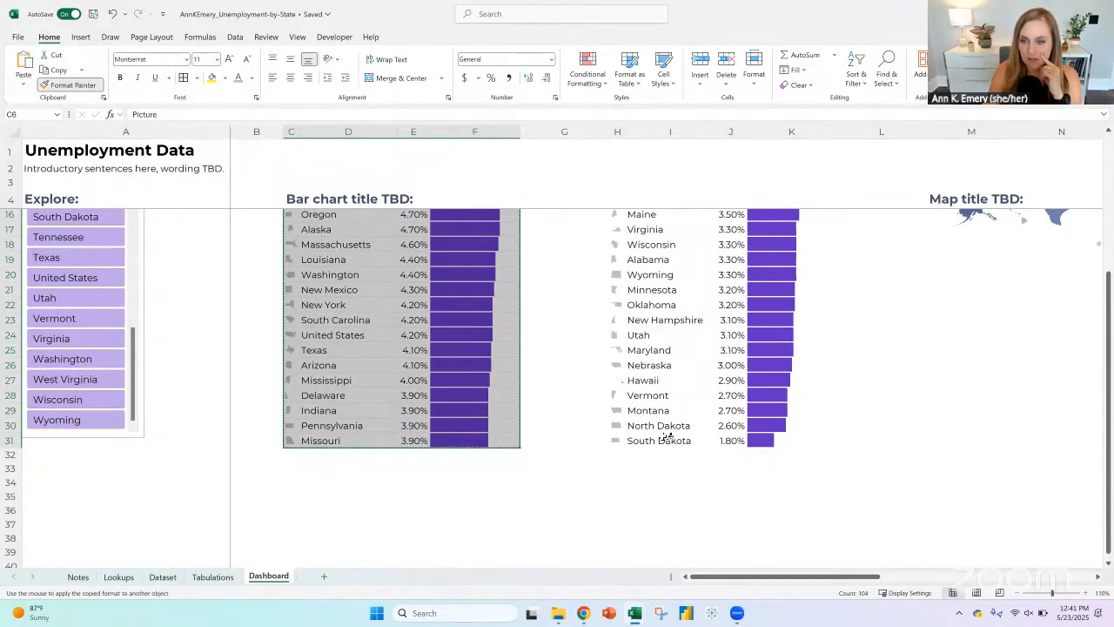
mouse_move(620, 430)
mouse_down()
mouse_move(570, 202)
mouse_move(612, 197)
mouse_move(611, 229)
mouse_up()
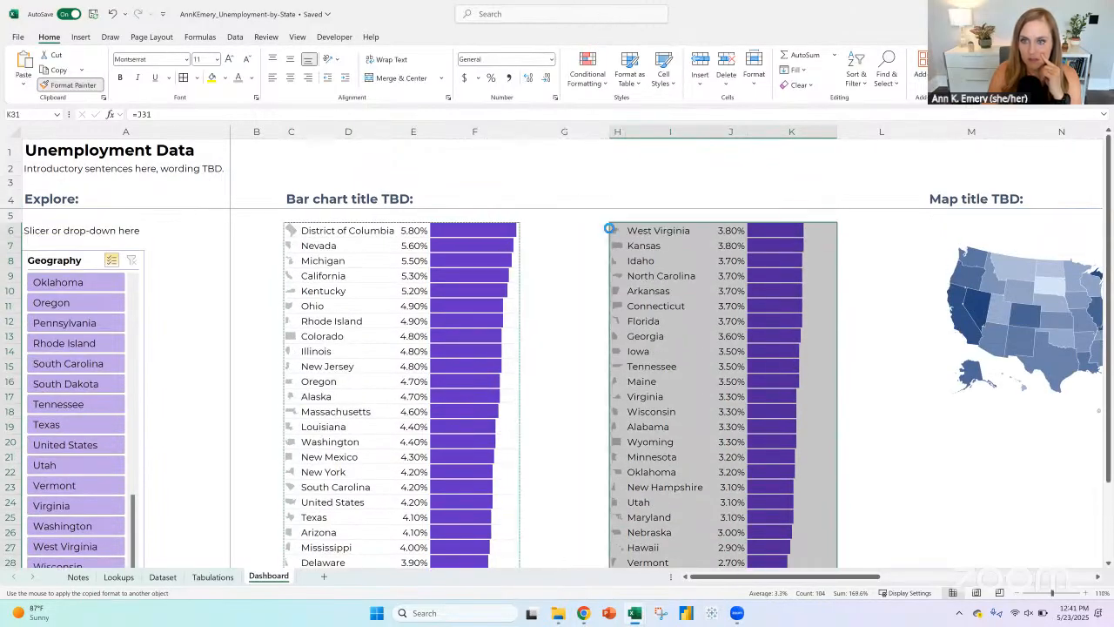
click(594, 231)
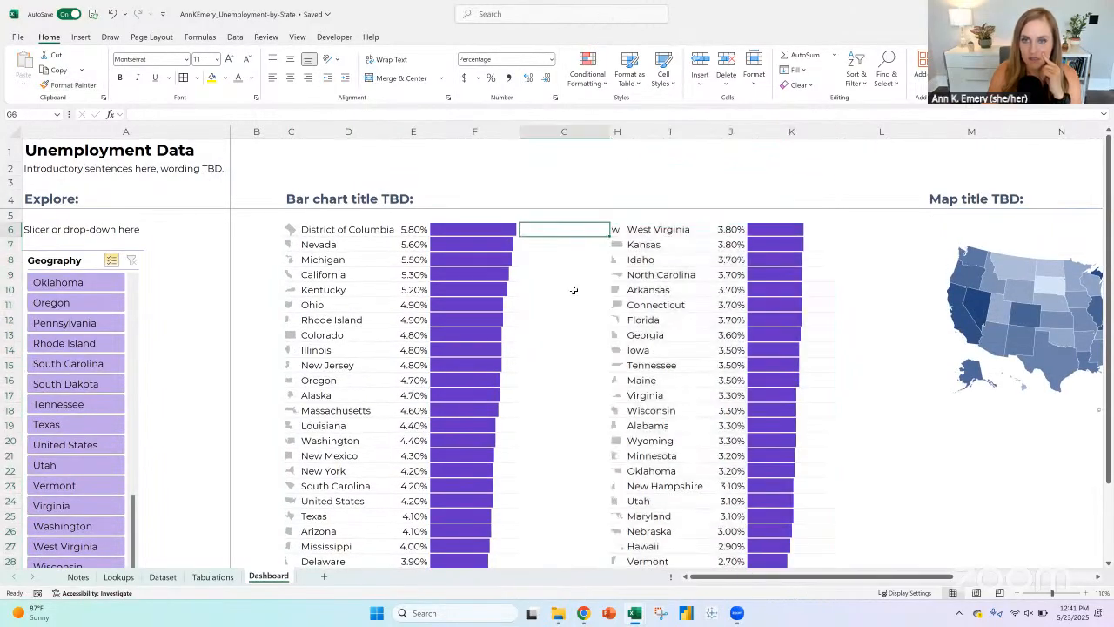
Step: Copy the state icon cell H7 into H6 to restore the StateFace icon for West Virginia
click(614, 244)
key(ctrl+c)
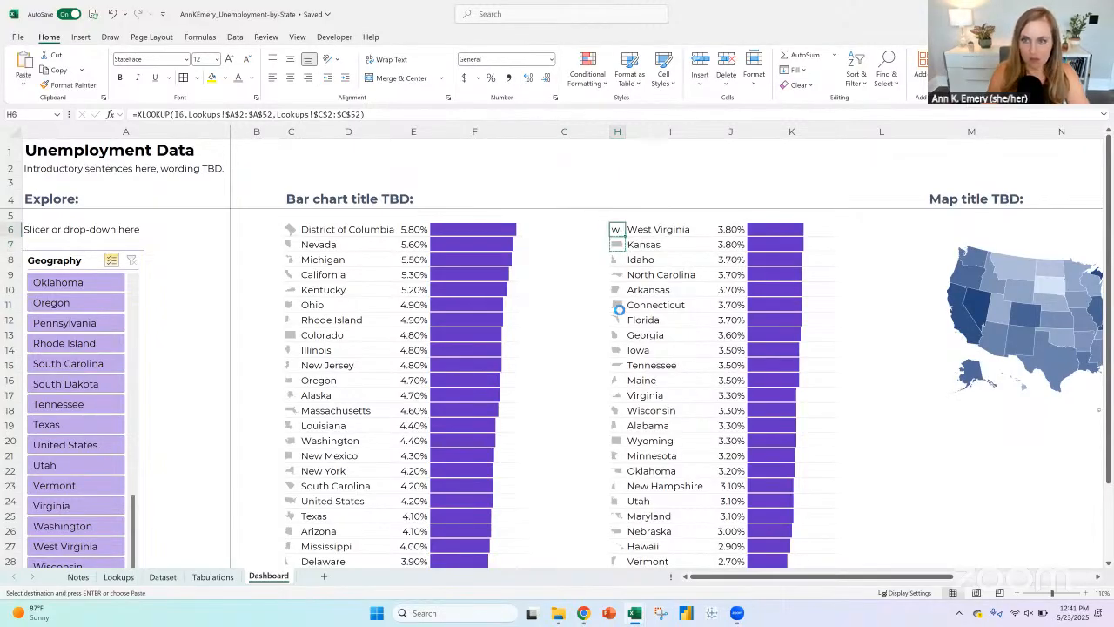
key(ctrl+v)
click(580, 245)
click(575, 302)
key(Escape)
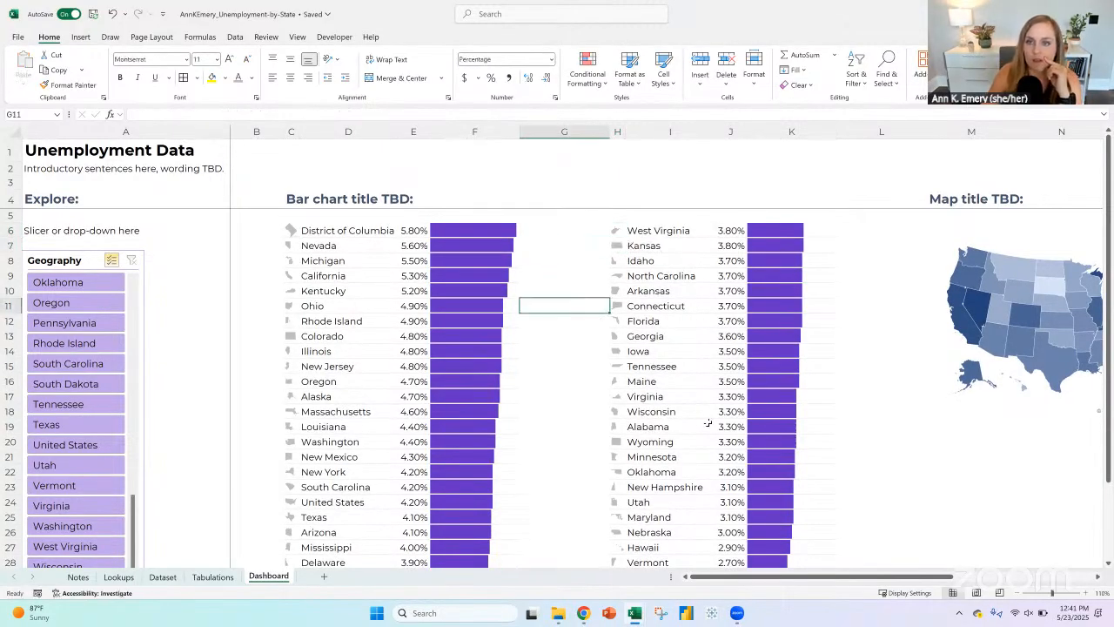
Step: Remove the borders from cell H5 above the second list's icons
click(615, 217)
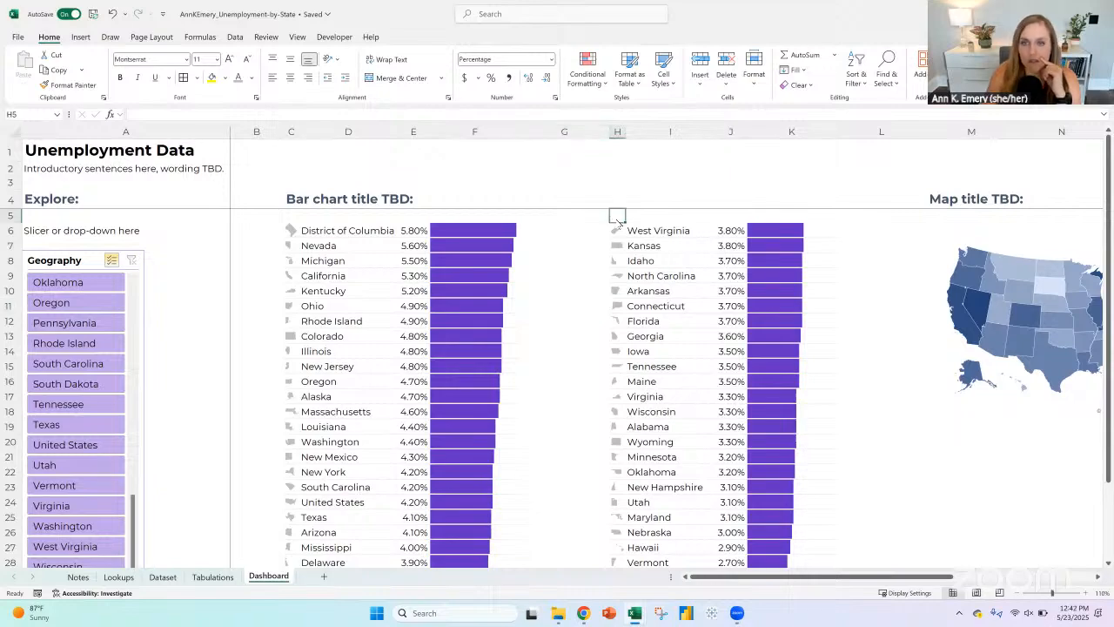
click(196, 77)
click(209, 181)
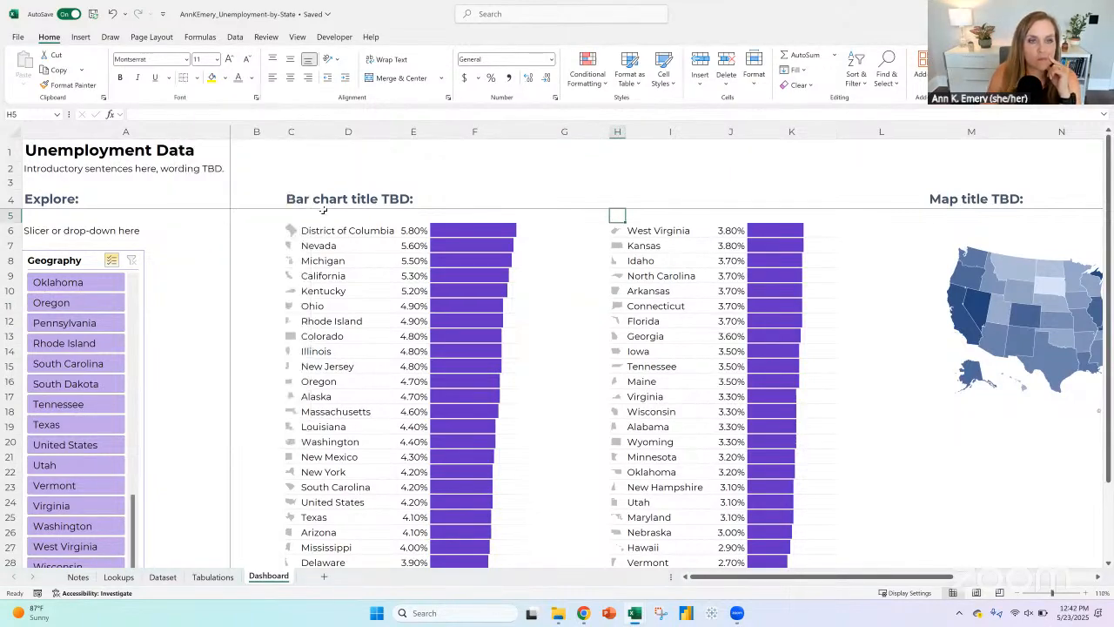
Step: Narrow the blank column G between the two state lists to the same width as icon column H
click(296, 198)
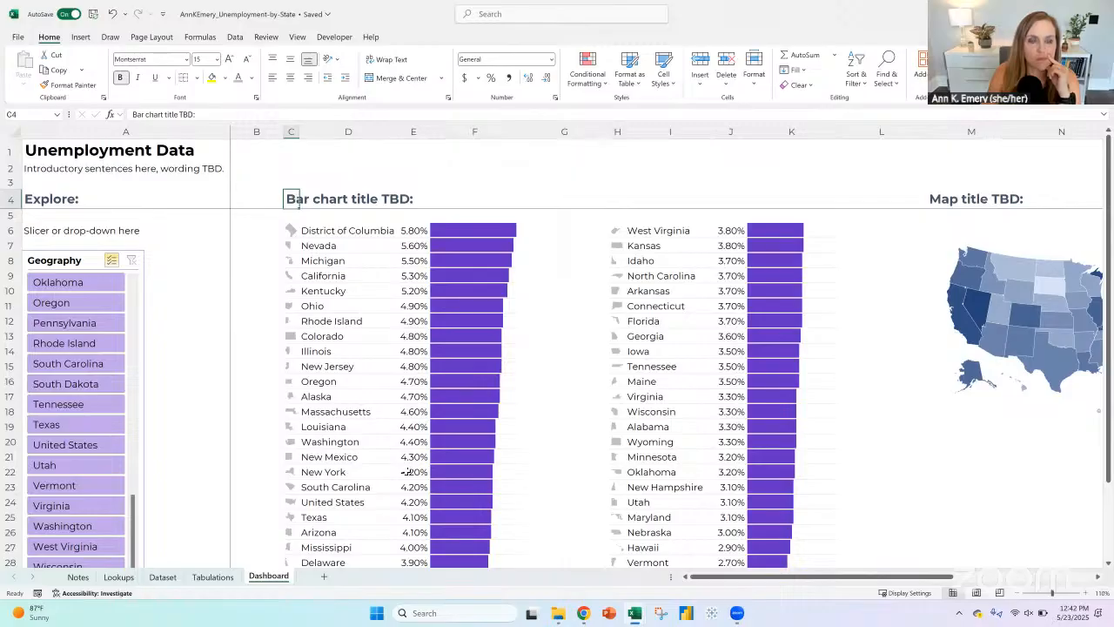
click(564, 132)
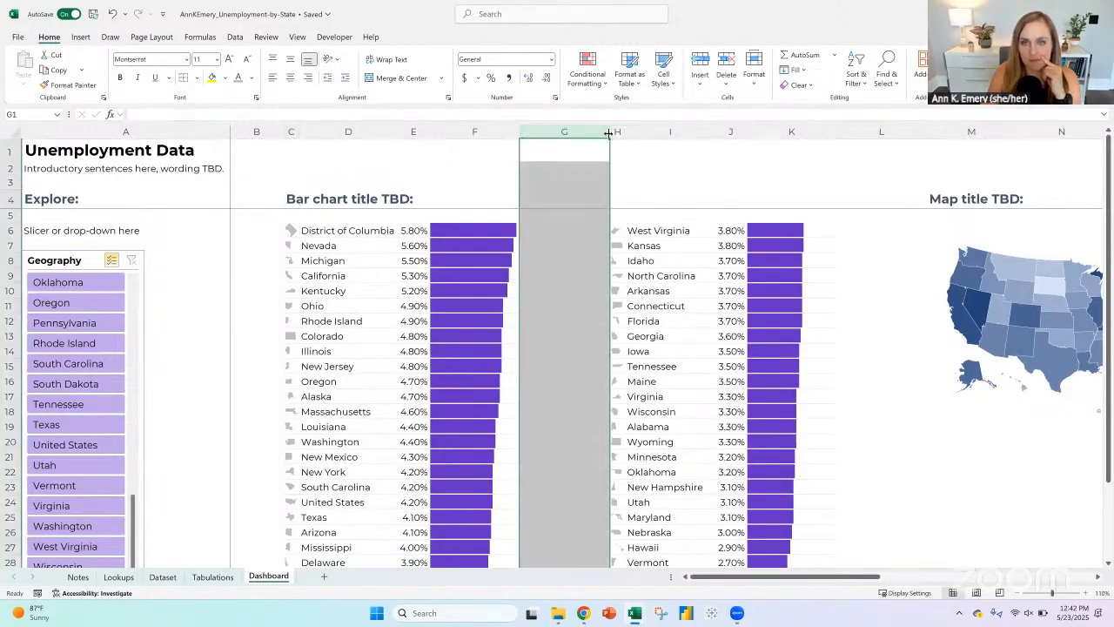
right_click(567, 134)
click(612, 336)
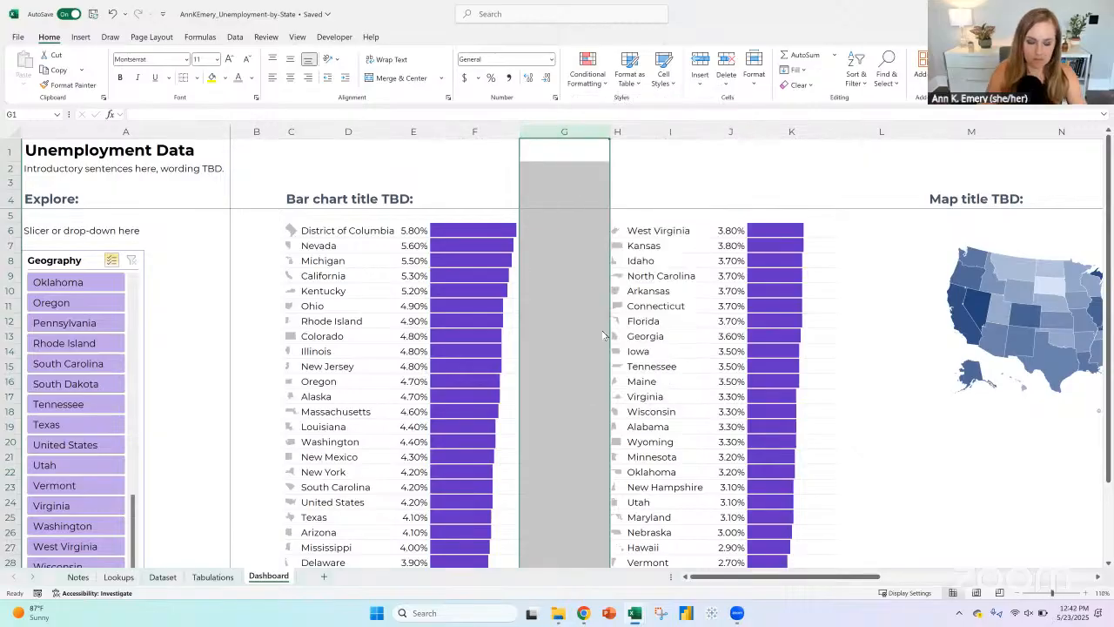
text(14.29)
key(Return)
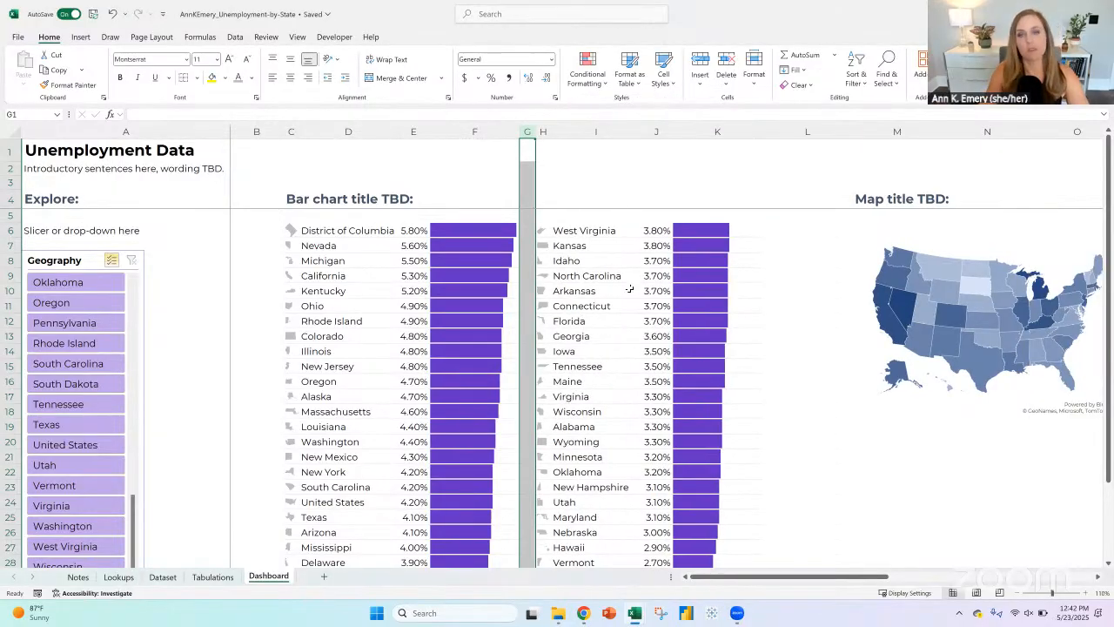
Step: Reduce the unemployment percentages in E6:E31 and J6:J31 to one decimal place
click(486, 231)
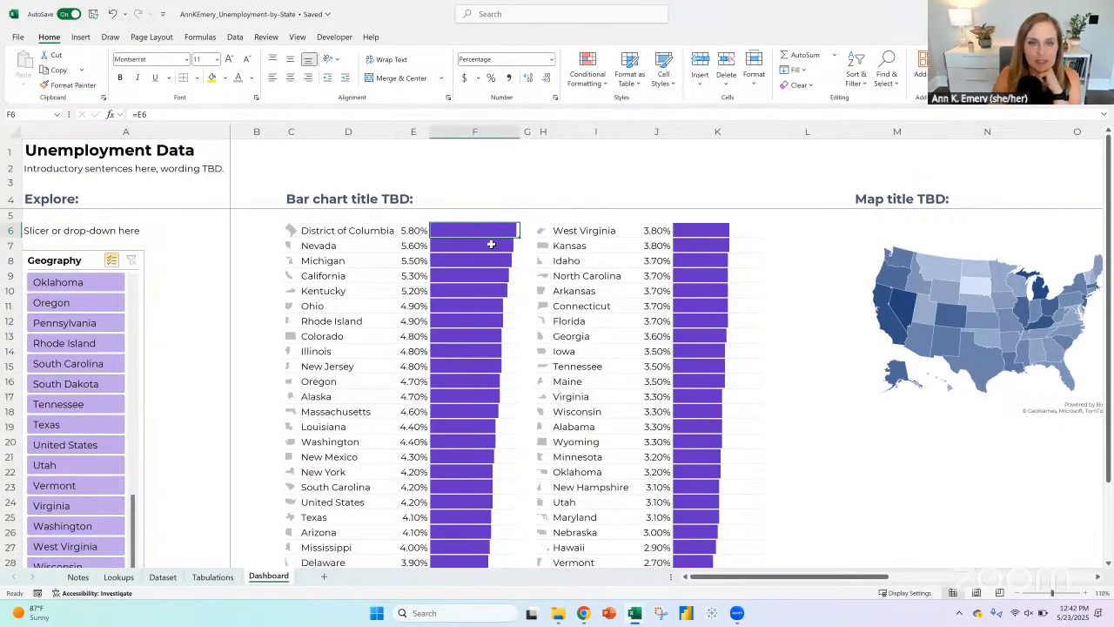
click(416, 230)
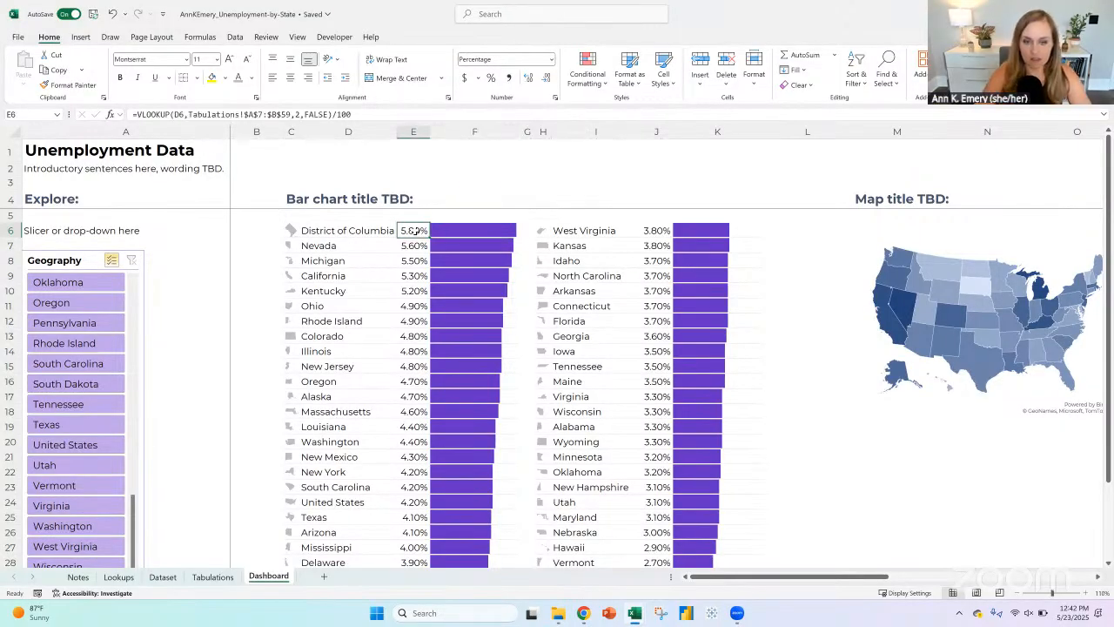
key(ctrl+shift+Down)
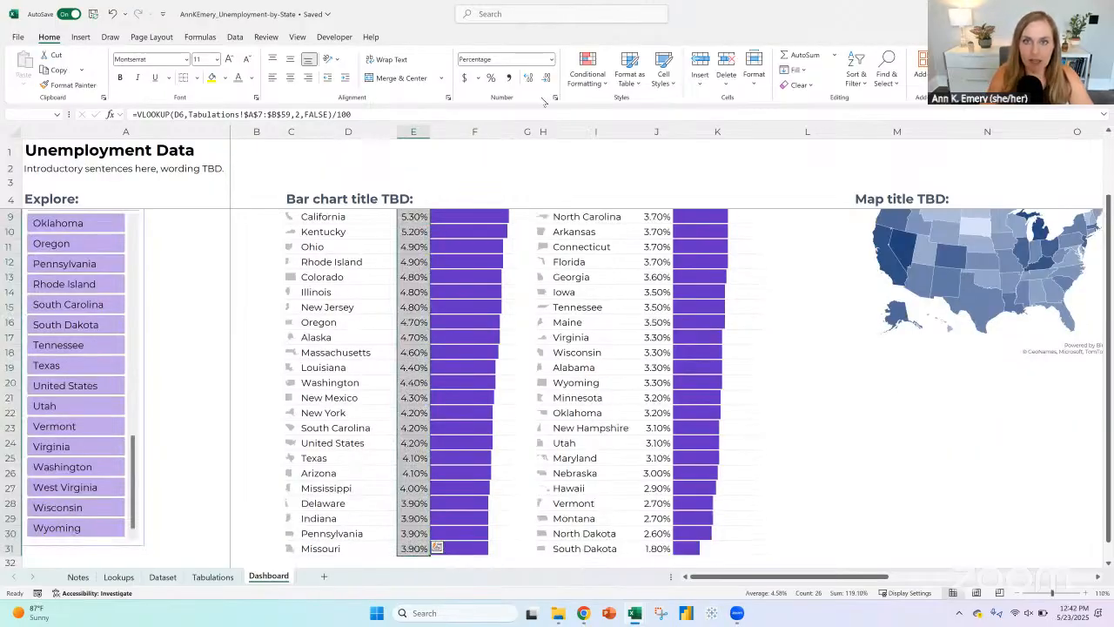
click(547, 78)
click(647, 547)
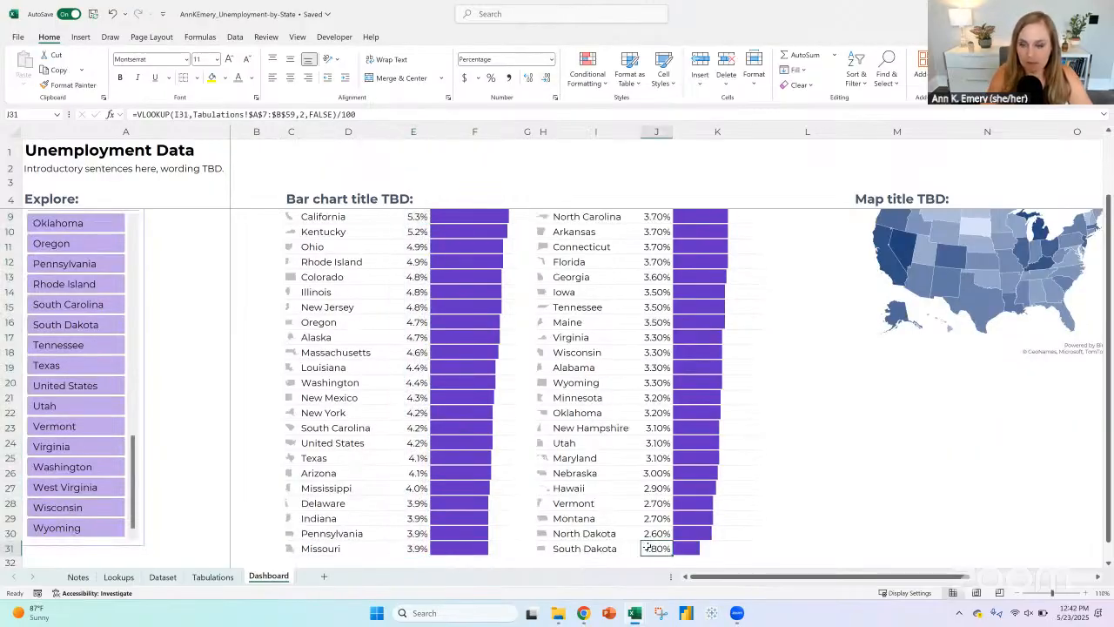
key(ctrl+shift+Up)
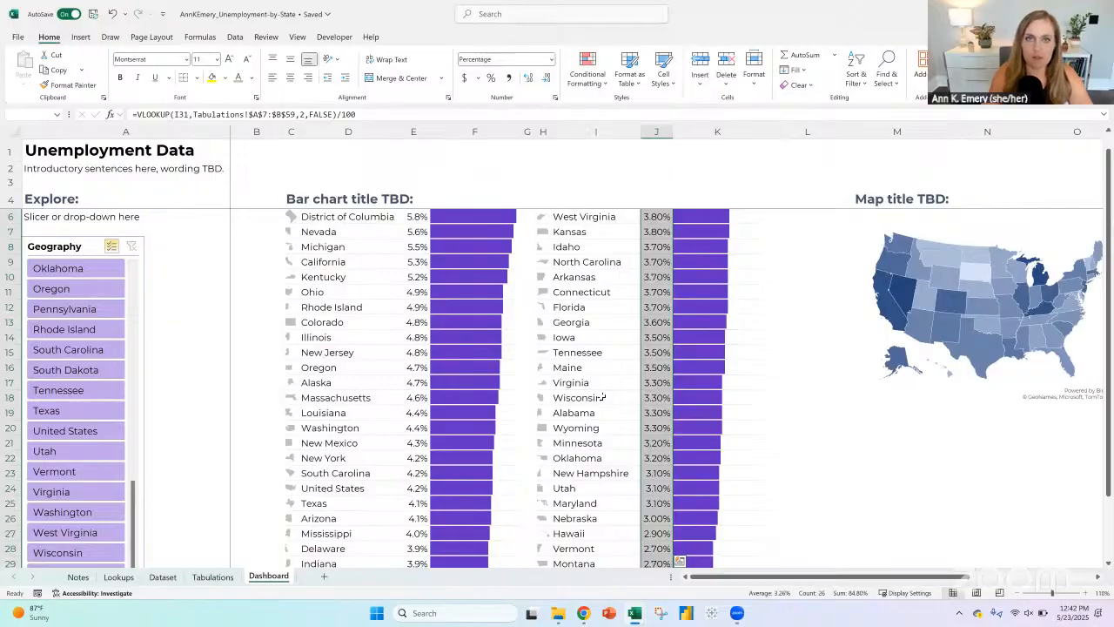
click(546, 78)
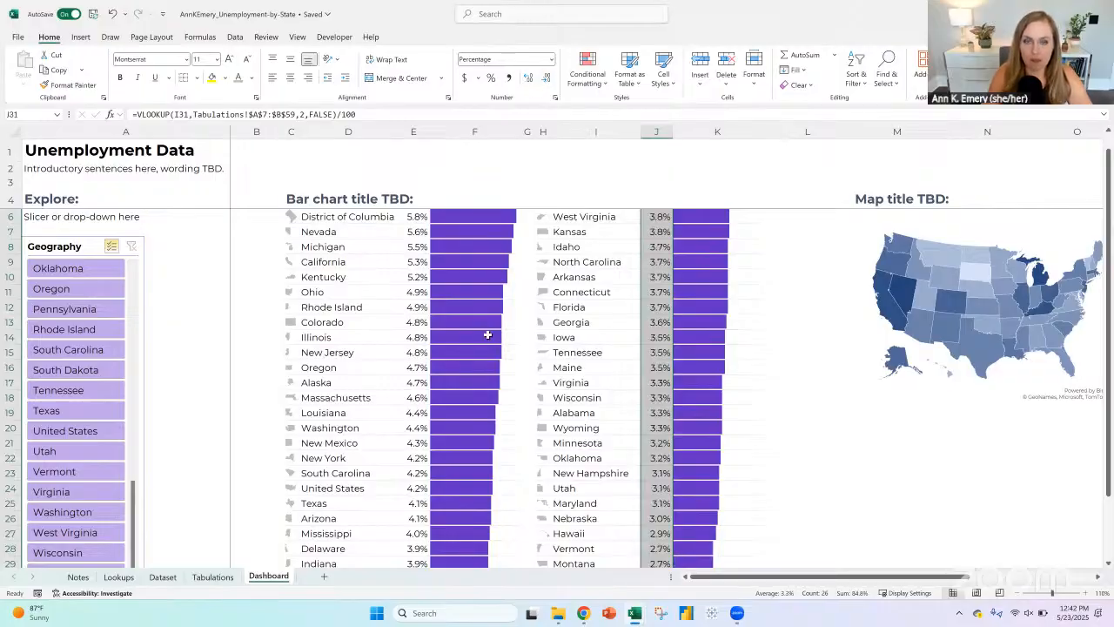
click(613, 292)
scroll(433, 311, up, 1)
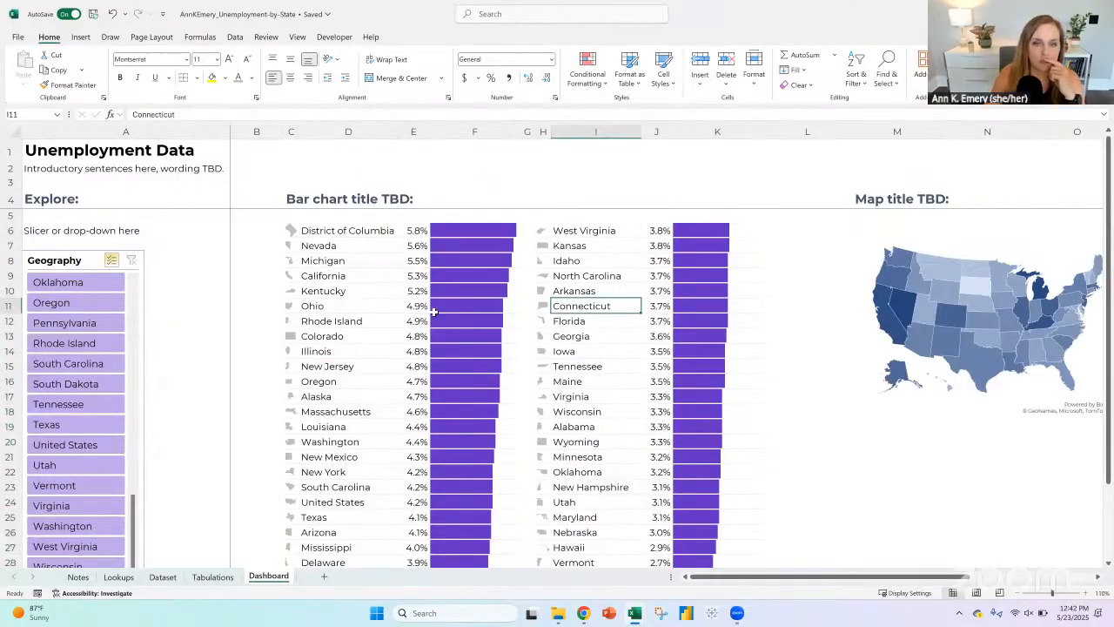
Step: Edit the first list's data bar rule in column F to give the bars a light gray solid fill
click(456, 233)
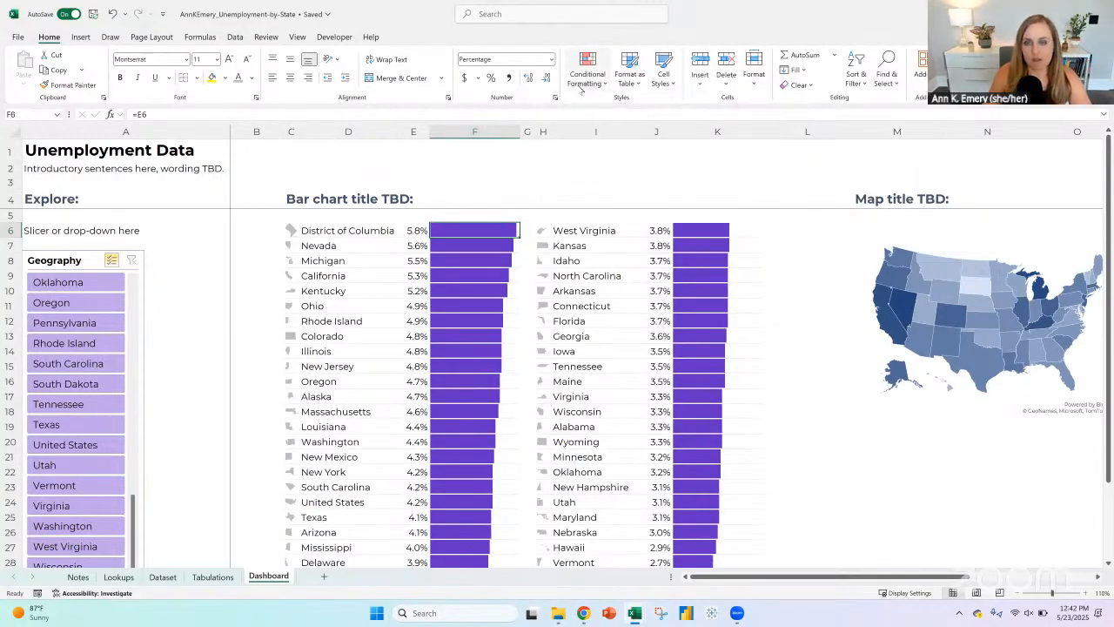
click(603, 77)
click(613, 260)
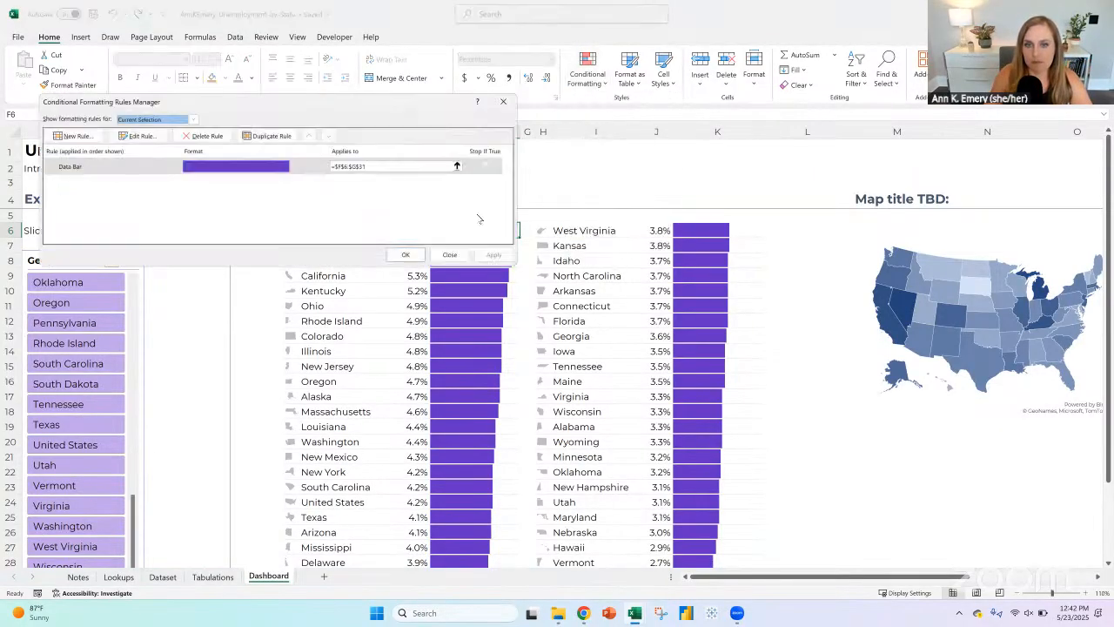
click(259, 168)
click(147, 138)
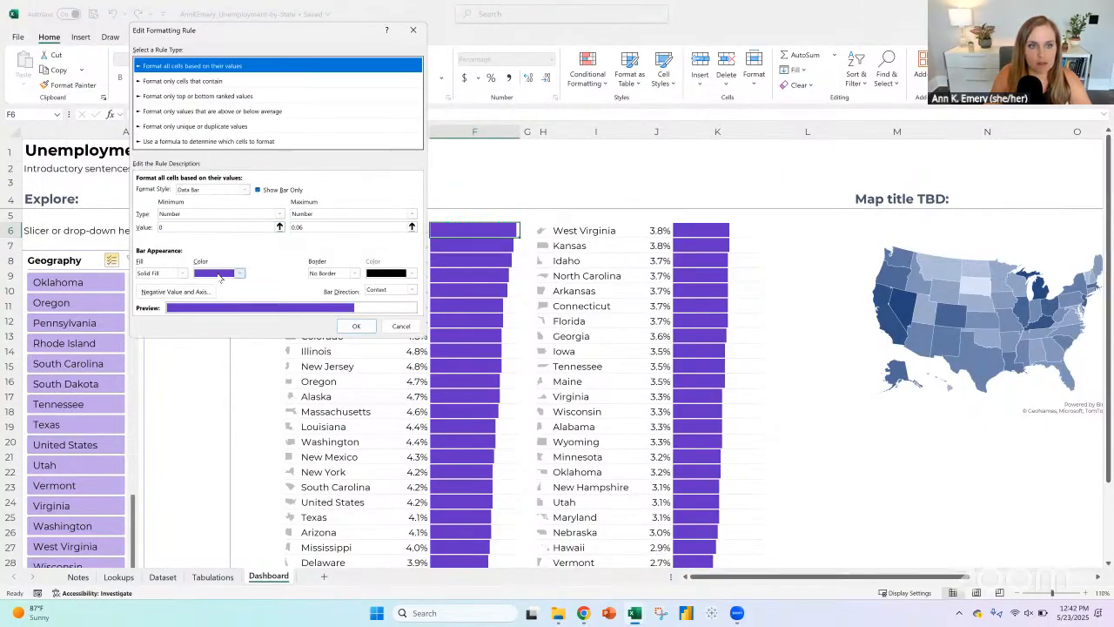
click(239, 273)
click(352, 337)
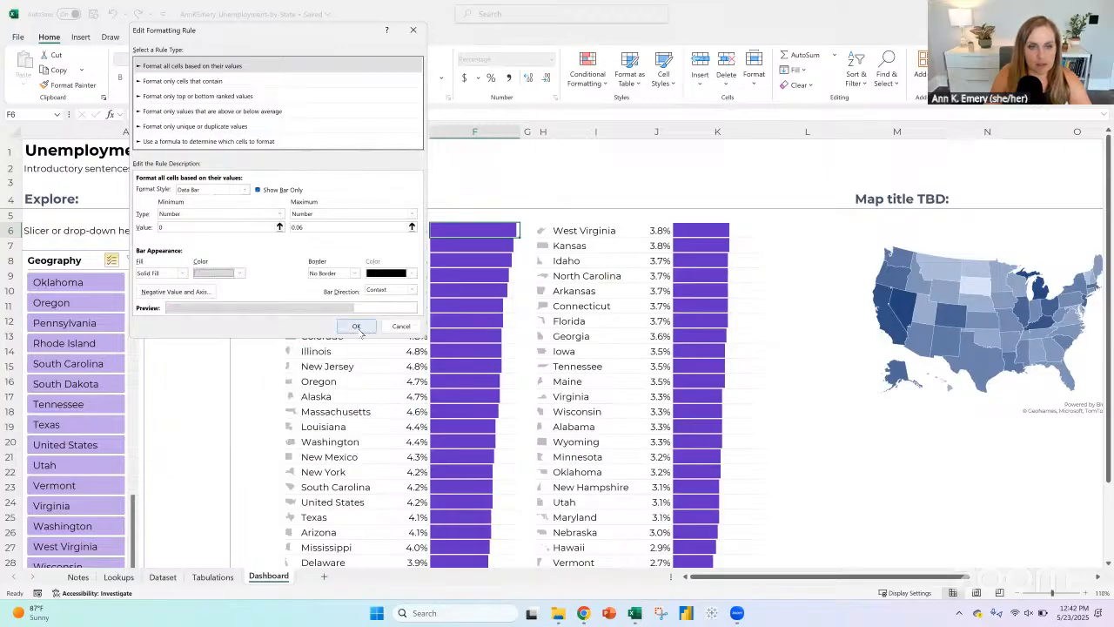
click(357, 327)
click(405, 253)
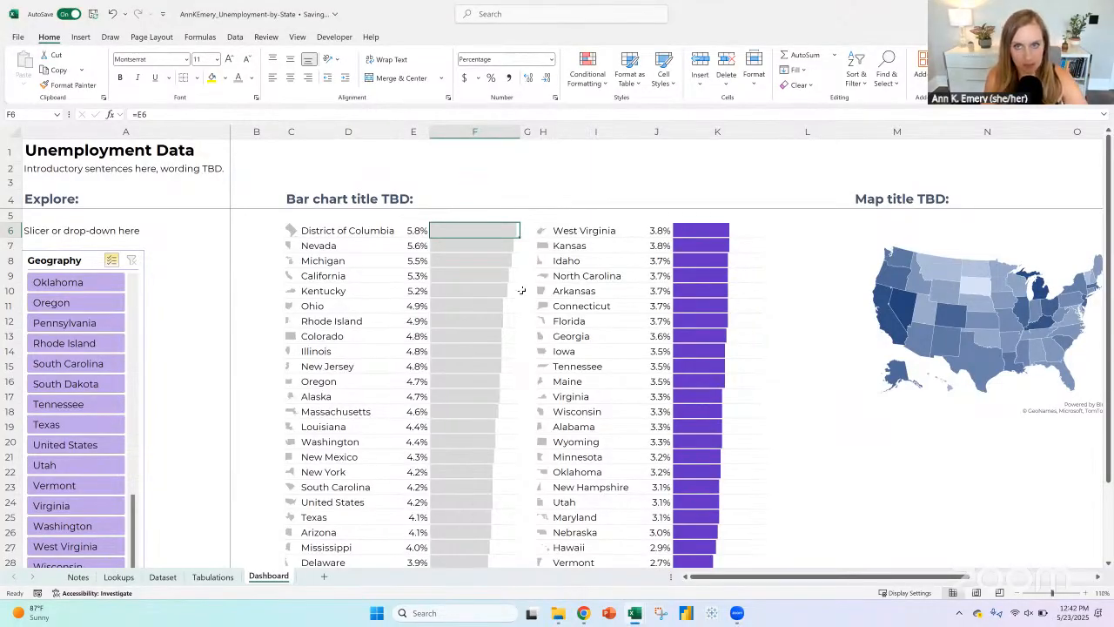
Step: Dismiss the save warning and undo the last data bar color change
click(587, 71)
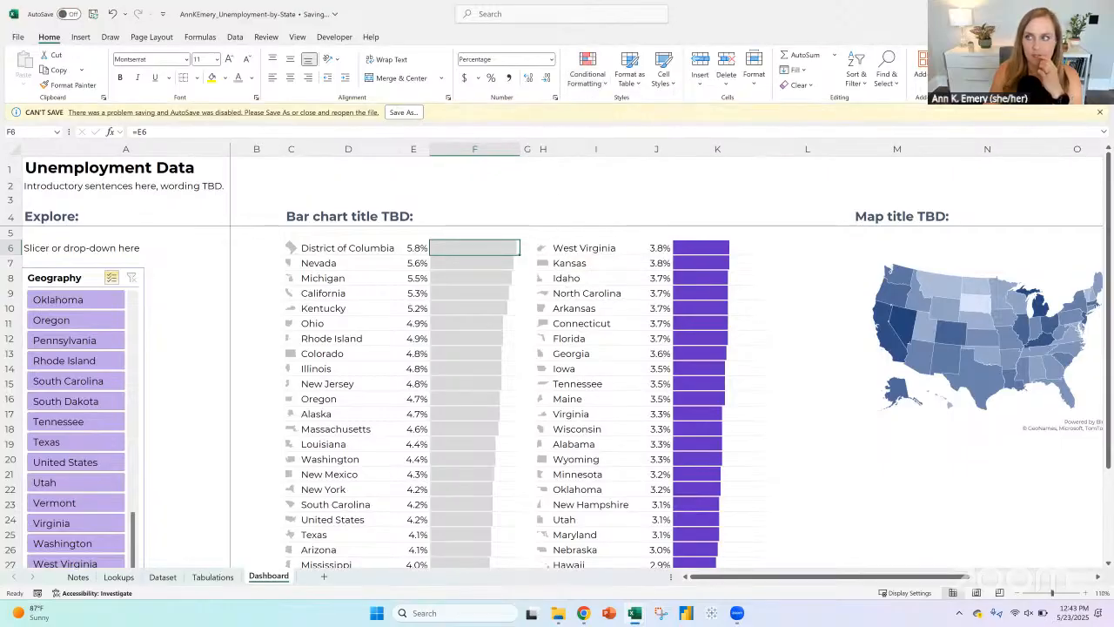
click(1100, 113)
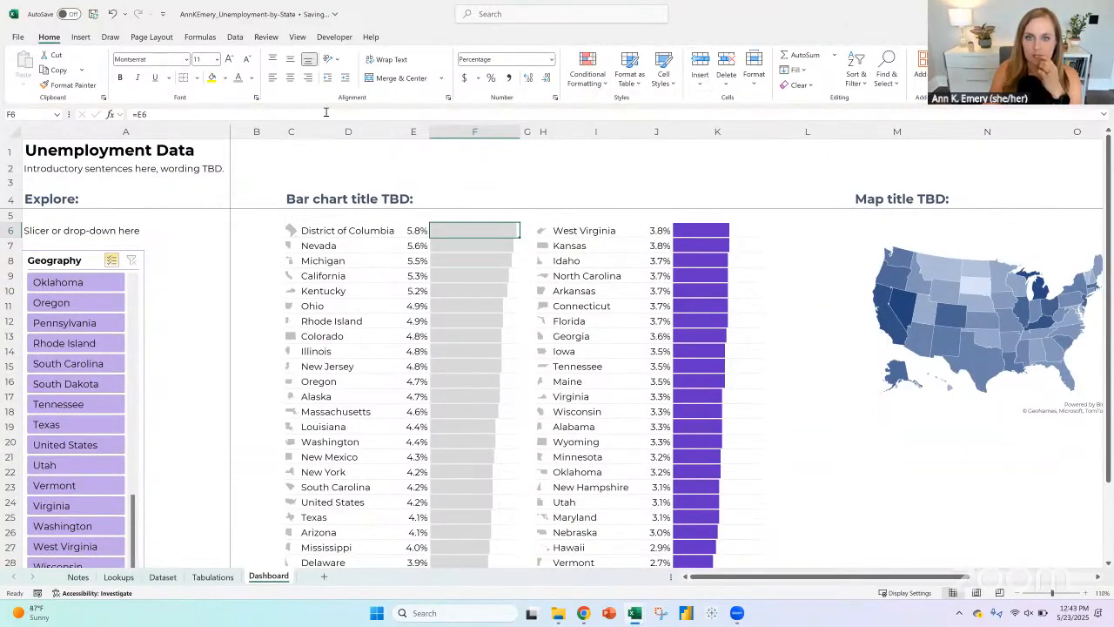
click(113, 15)
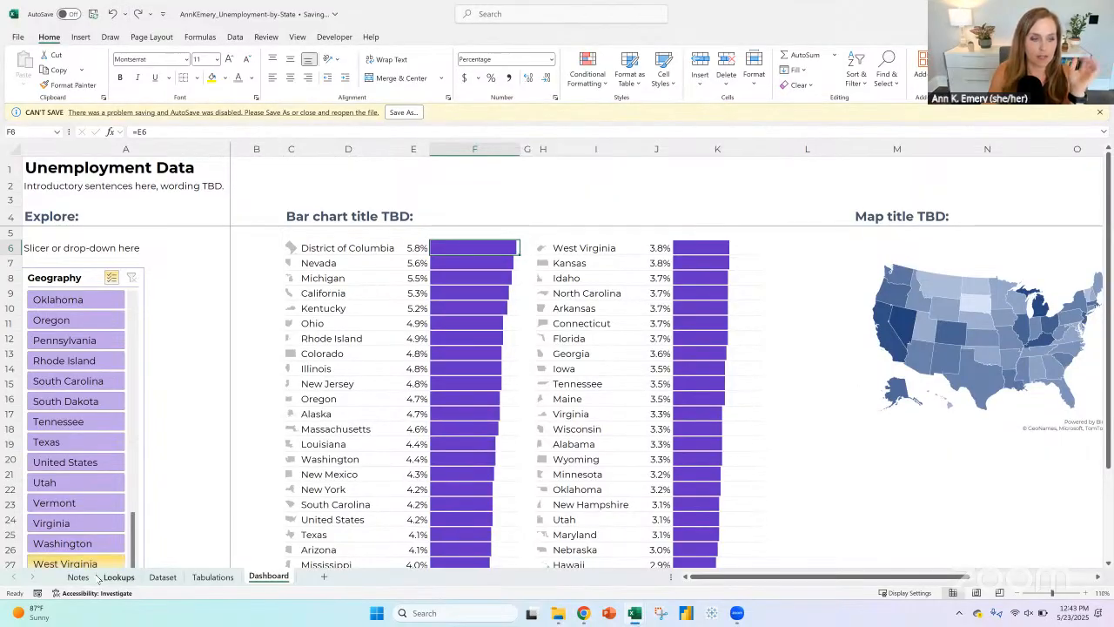
Step: On the Notes sheet, highlight row 29, "Everything grayed out - just your state(s) selected", in yellow
click(78, 577)
scroll(98, 366, down, 1)
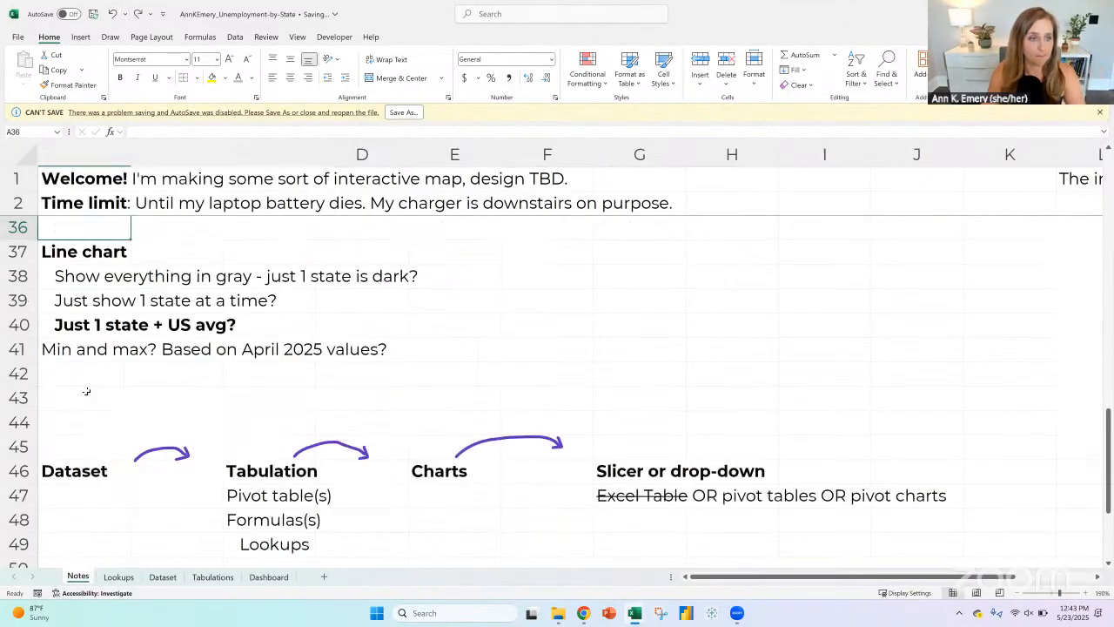
scroll(101, 372, up, 5)
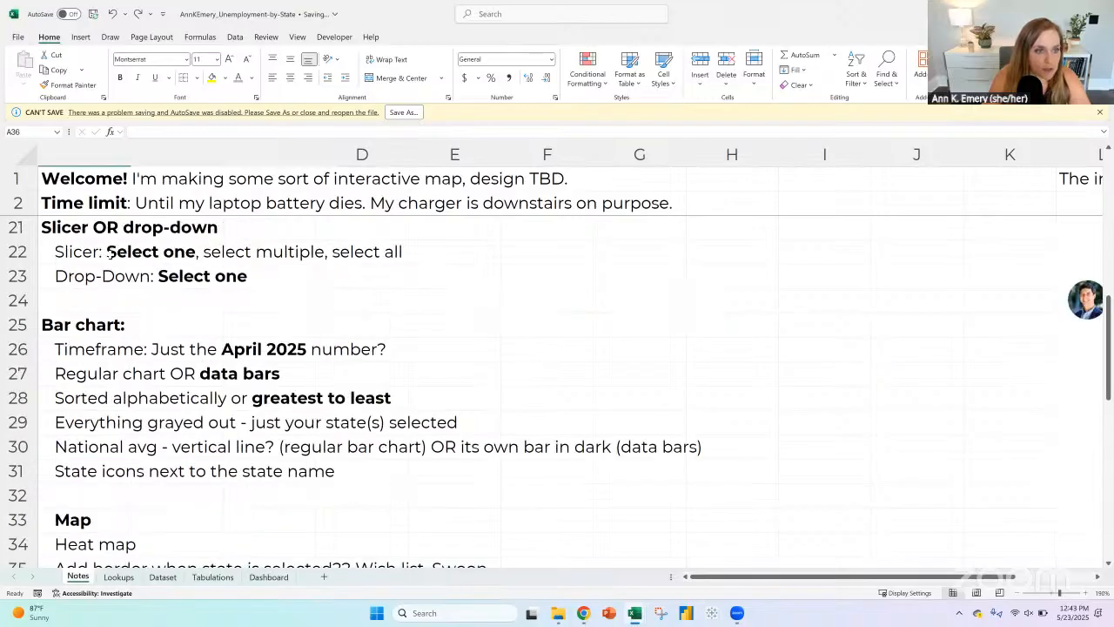
click(91, 327)
click(101, 349)
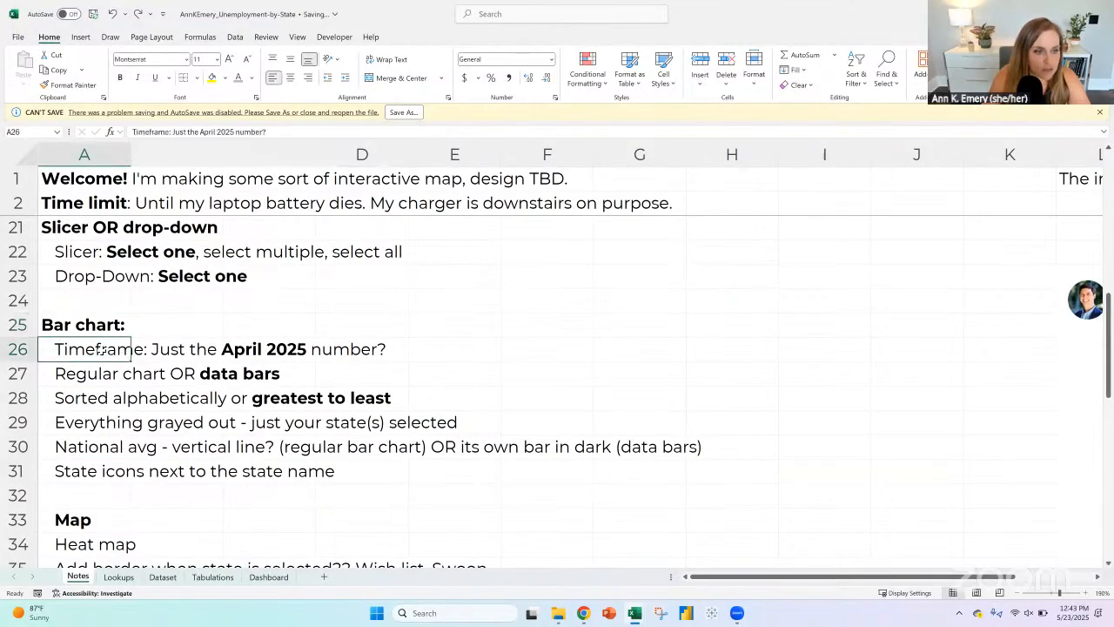
drag(20, 348, 29, 418)
click(69, 419)
click(24, 422)
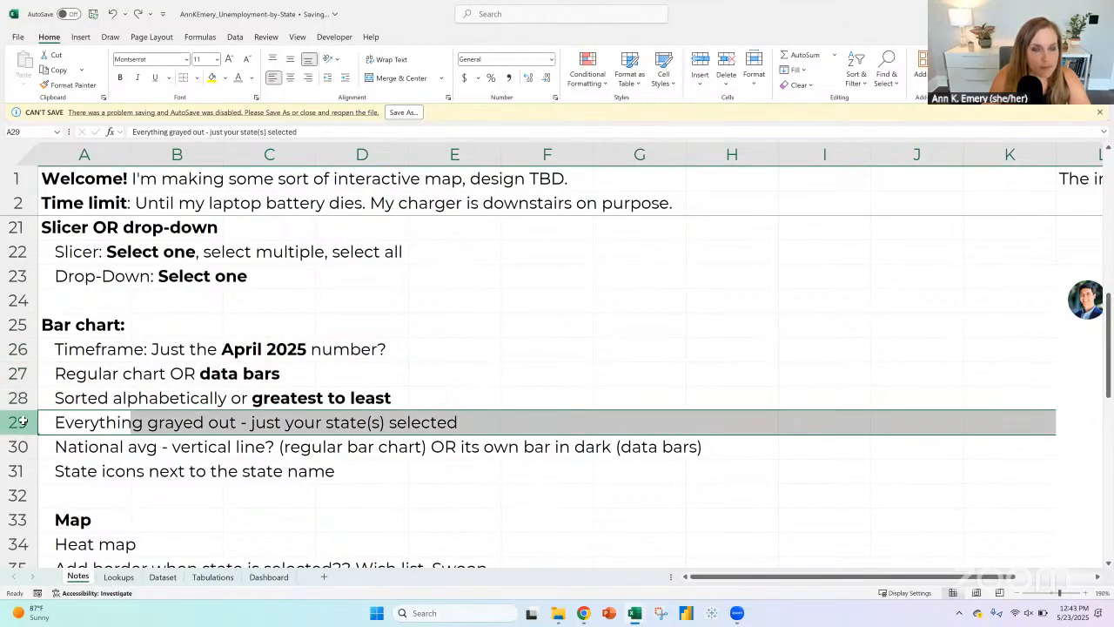
click(213, 77)
click(92, 448)
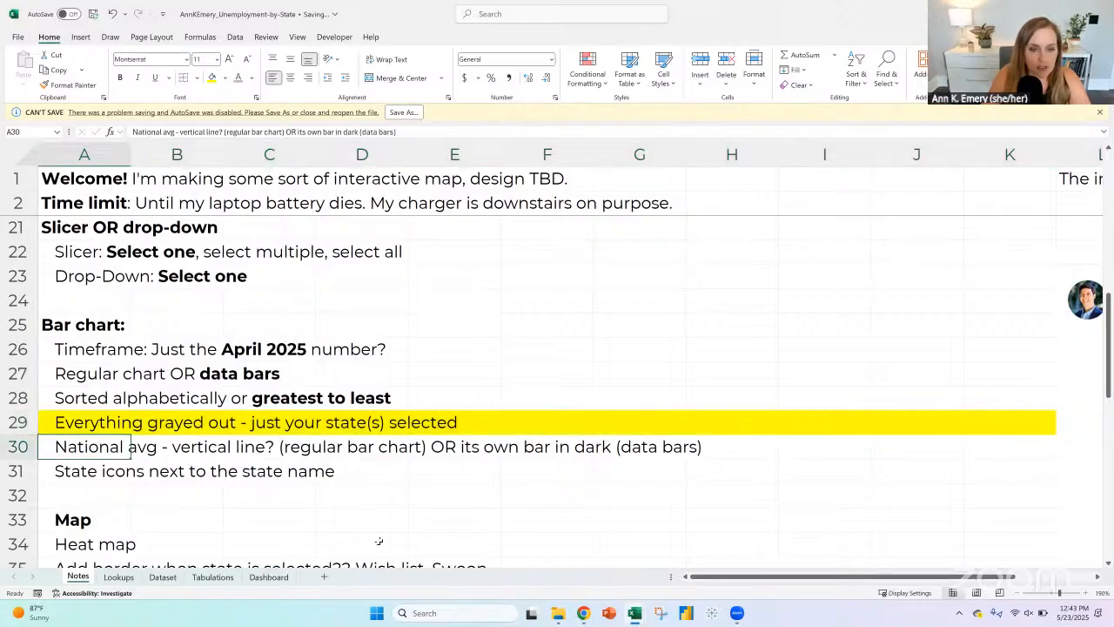
Step: Examine the first list's data bars and the United States row on the Dashboard sheet
click(268, 577)
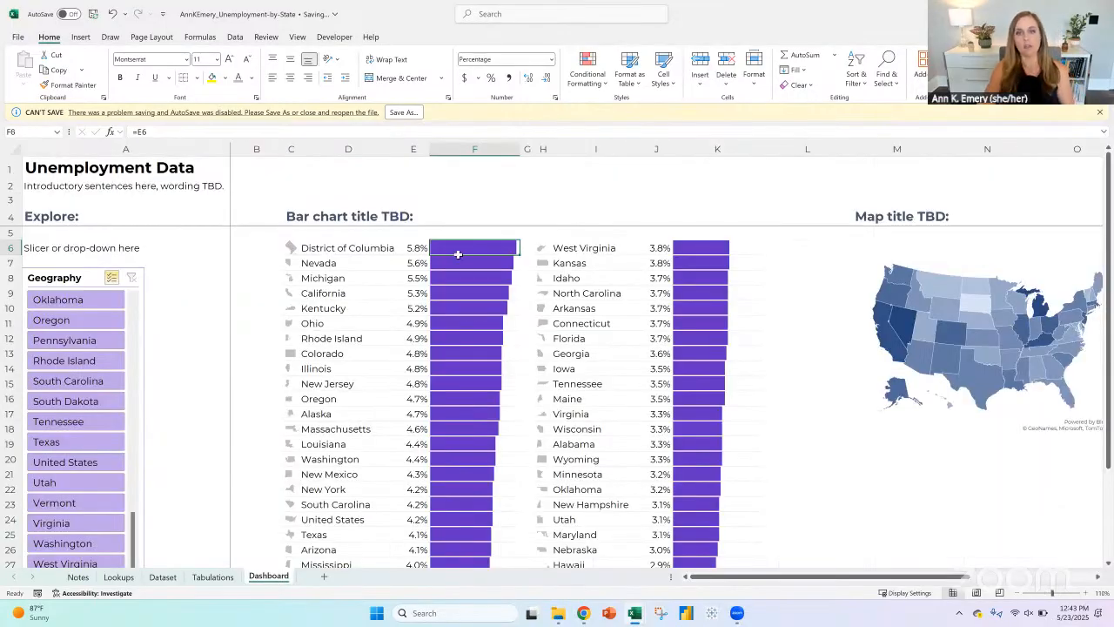
drag(458, 254, 437, 408)
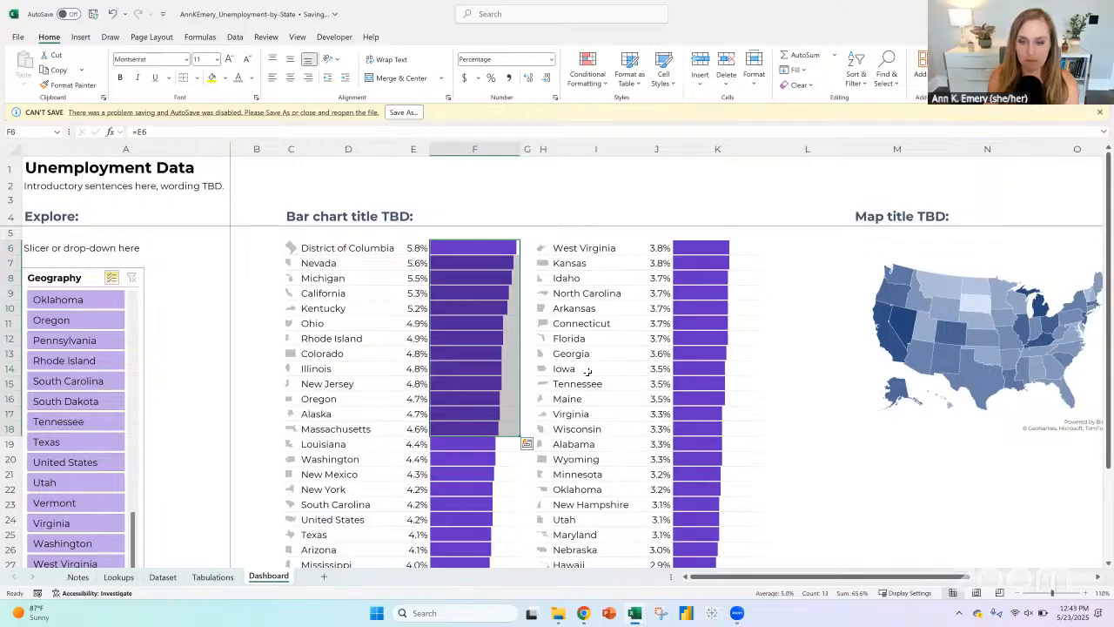
scroll(588, 372, down, 2)
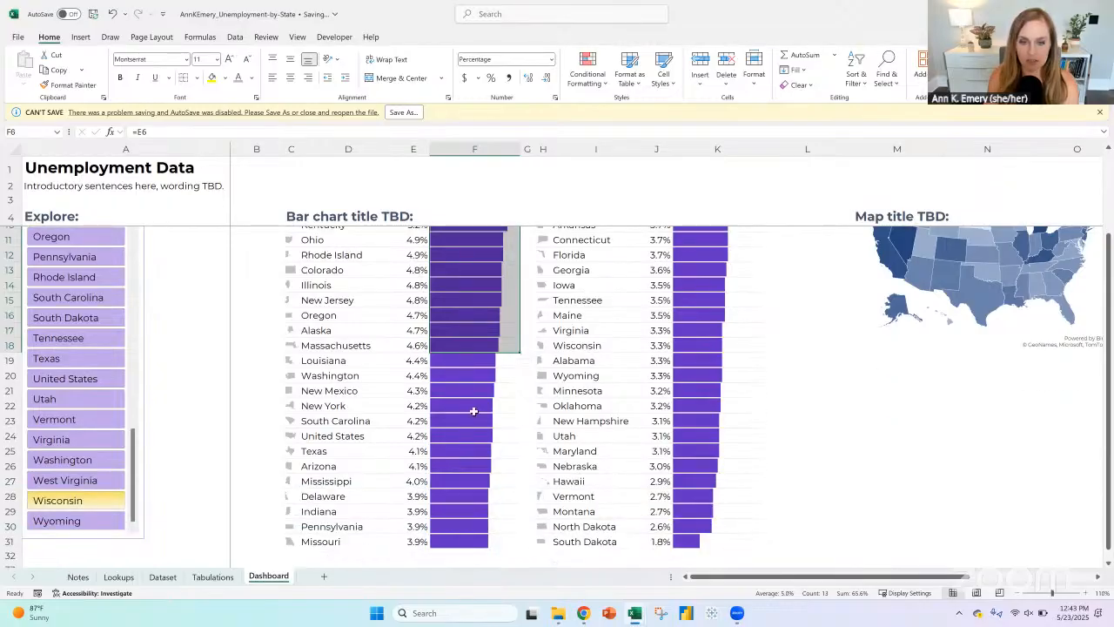
scroll(366, 402, up, 2)
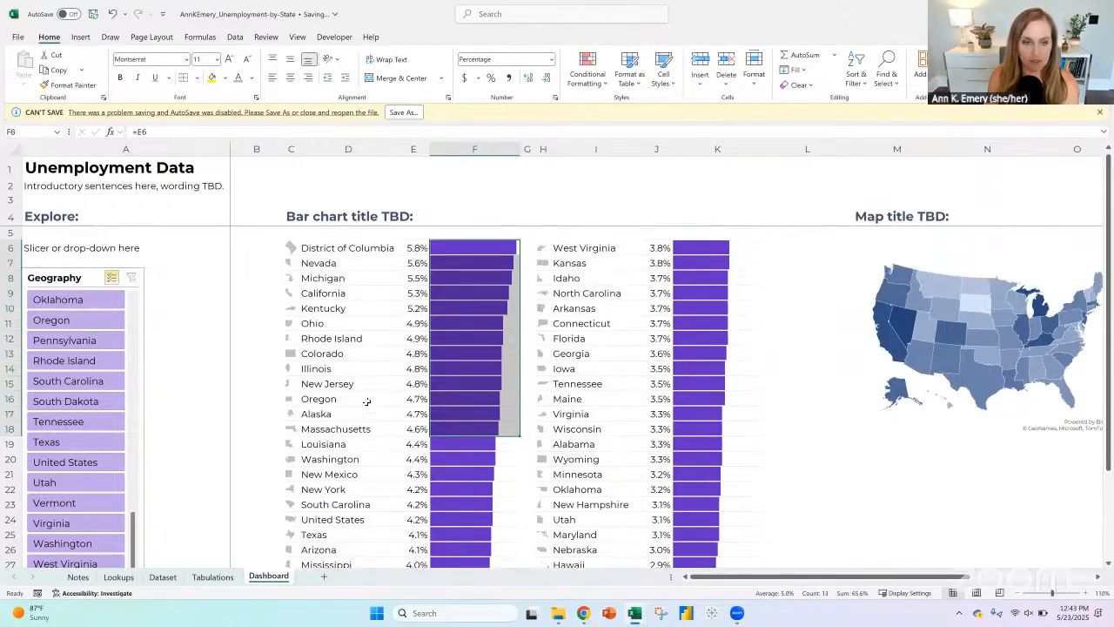
click(340, 522)
drag(298, 518, 498, 519)
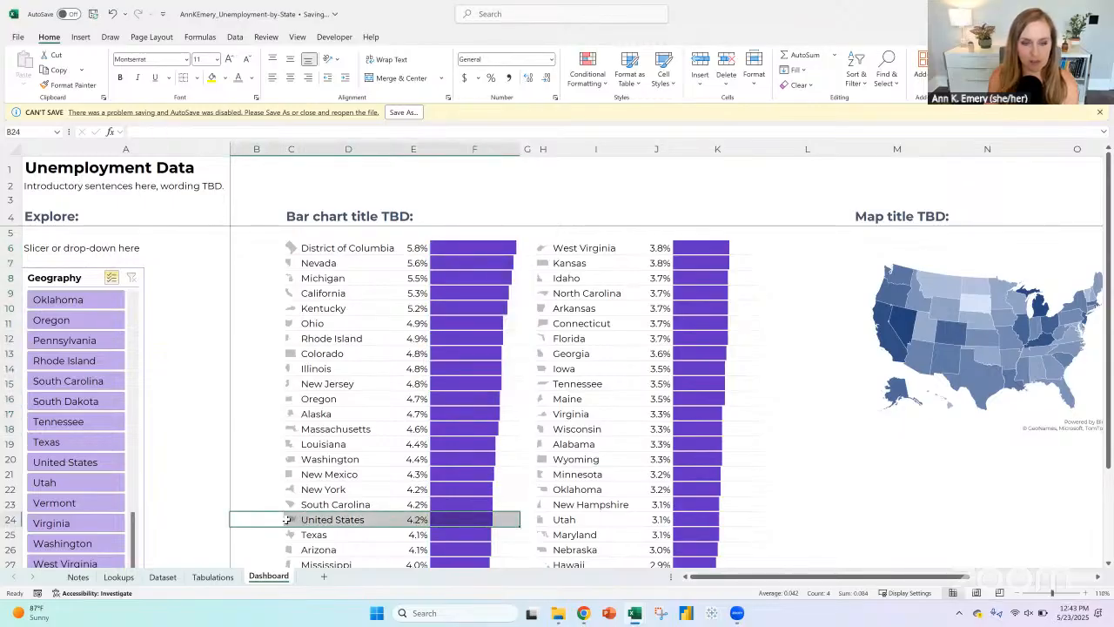
drag(301, 519, 451, 521)
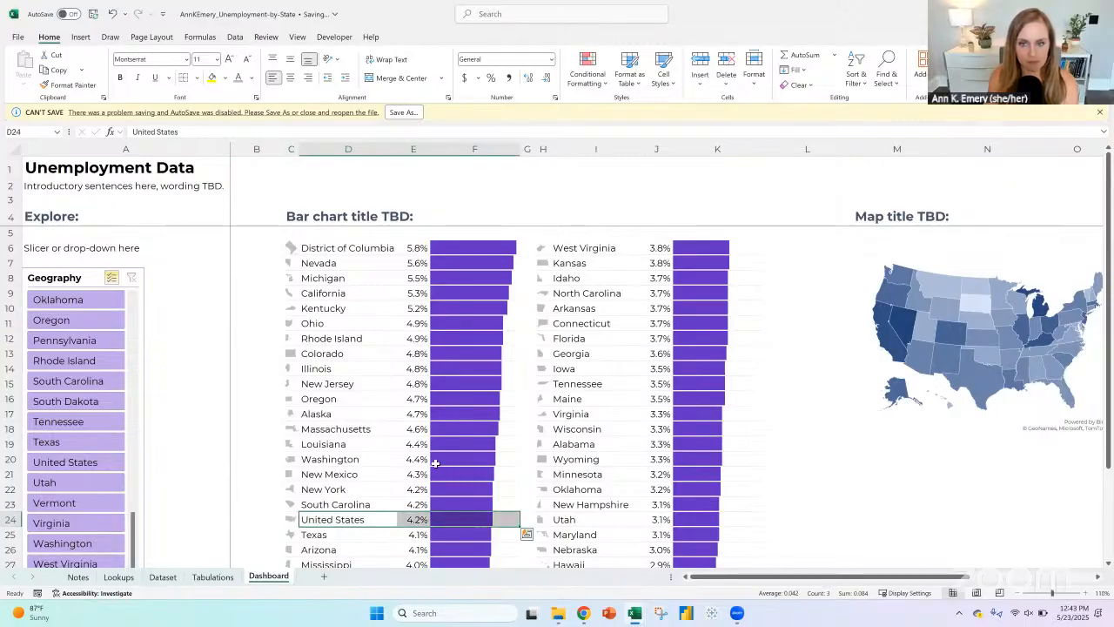
scroll(436, 463, down, 1)
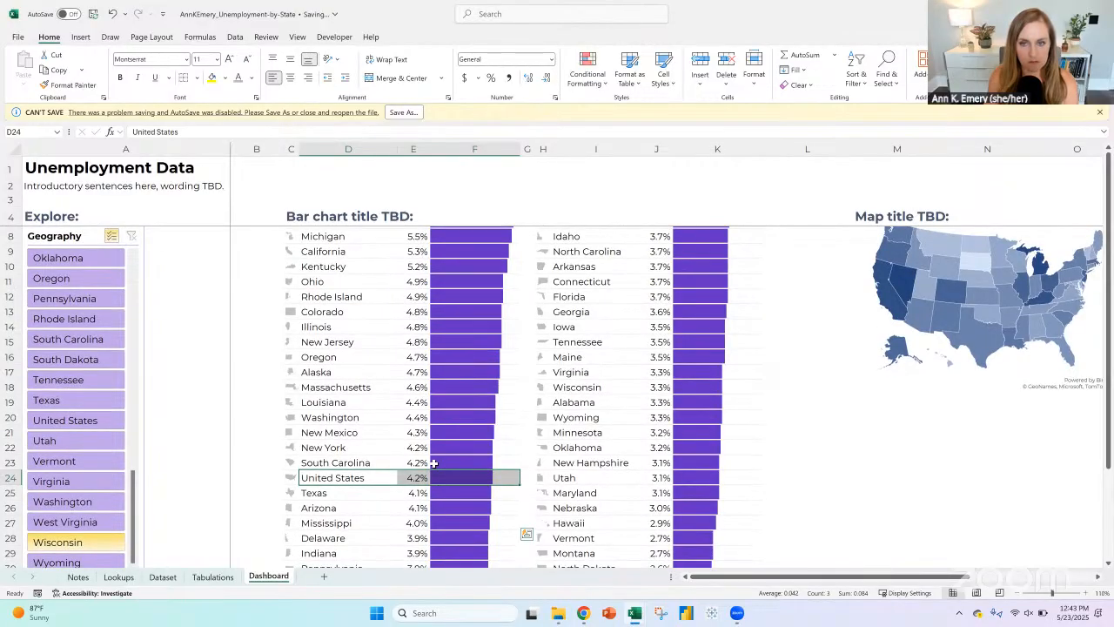
click(487, 326)
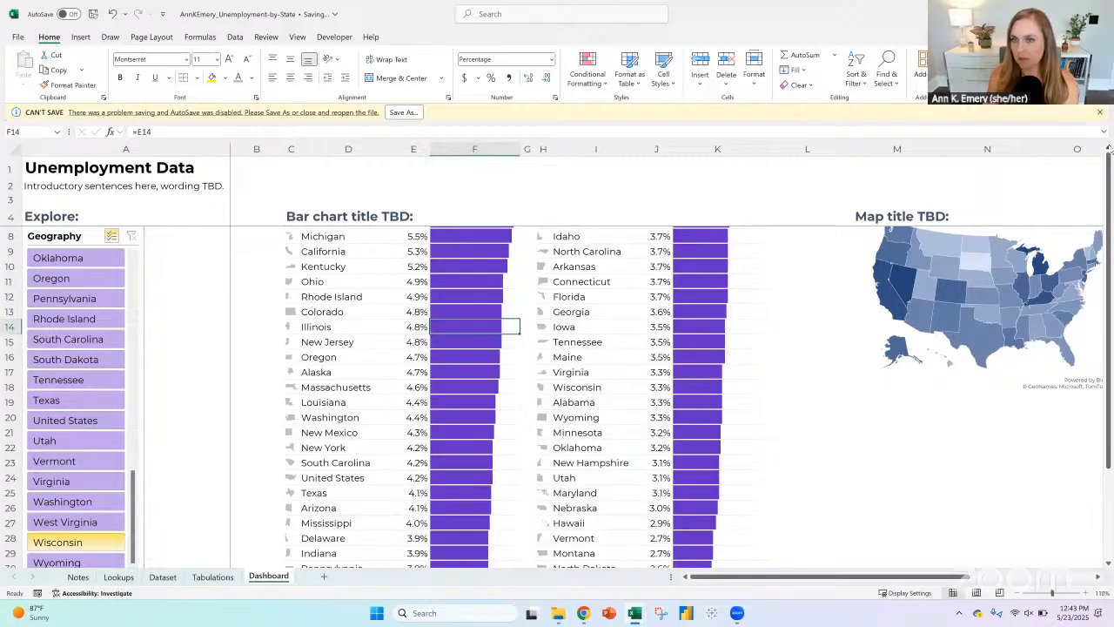
click(805, 342)
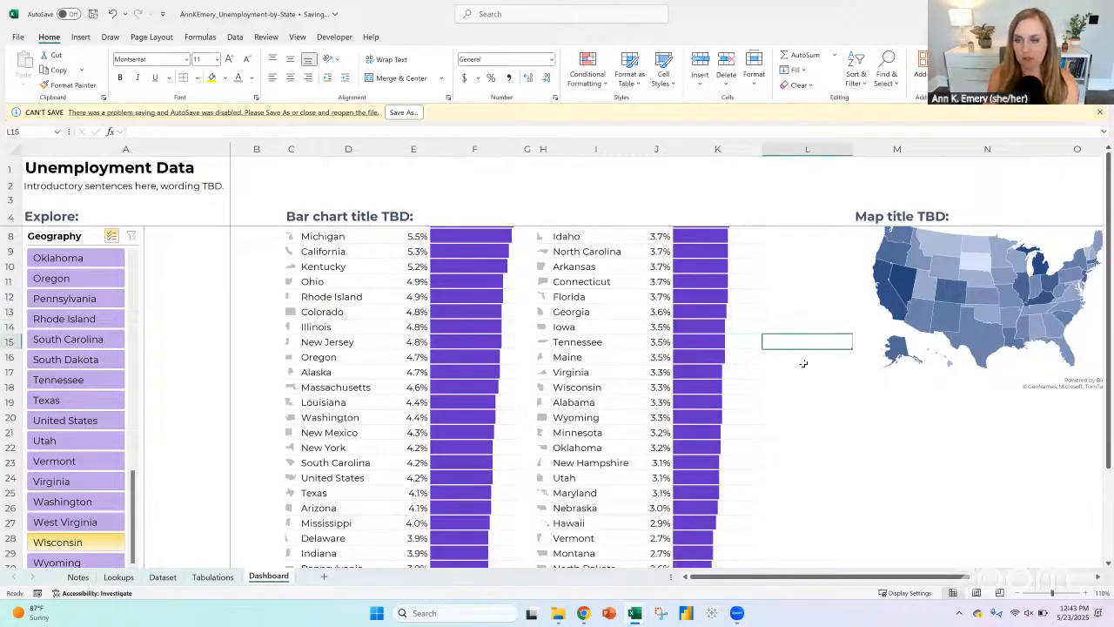
Step: Start saving a copy of the workbook and choose the 2025-05-23_Unemployment-by-State folder inside the OneDrive Writing folder
click(404, 112)
click(206, 116)
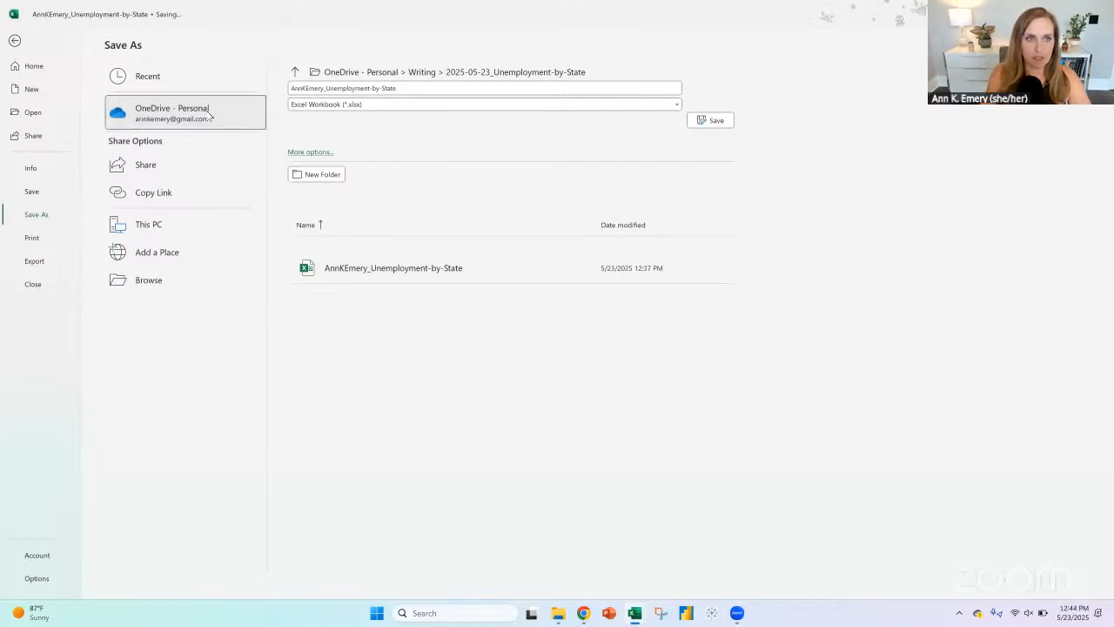
click(211, 127)
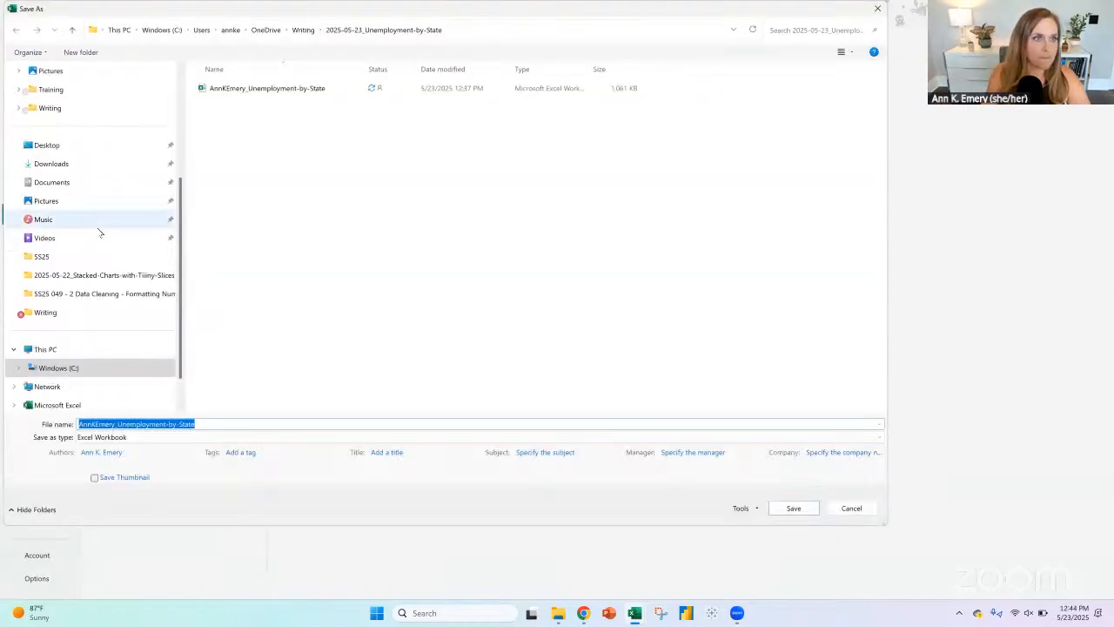
click(60, 108)
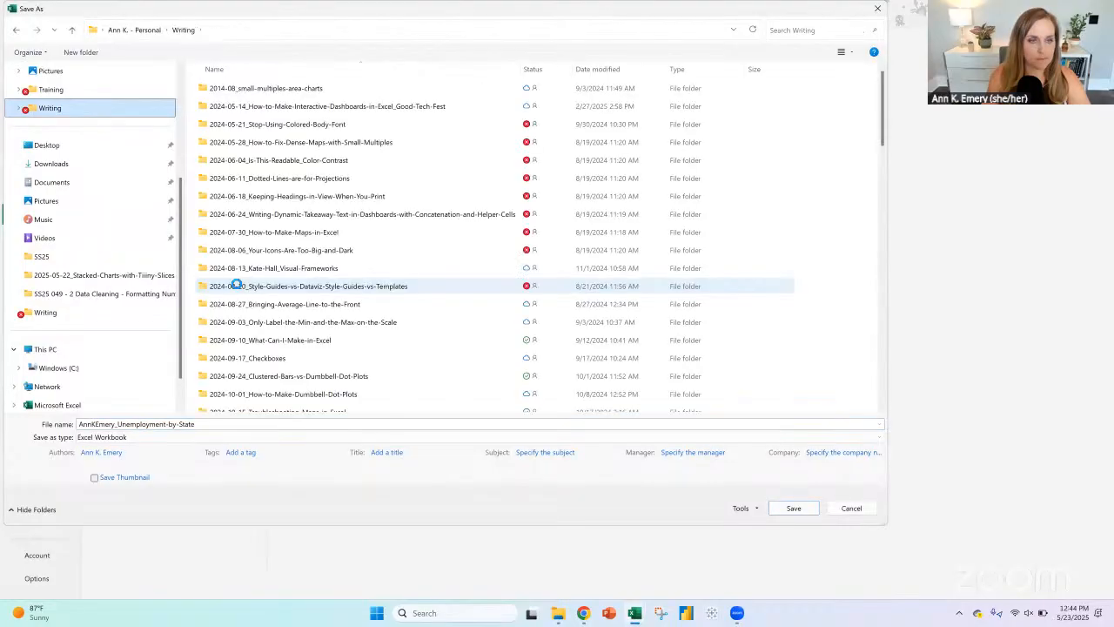
scroll(226, 287, down, 15)
scroll(259, 375, down, 6)
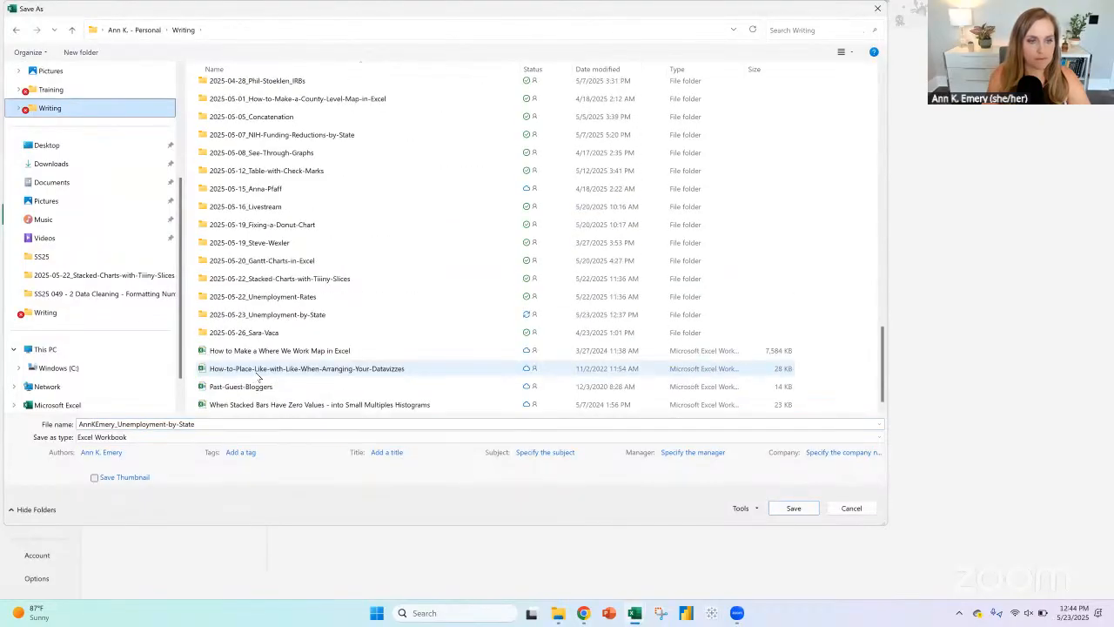
click(268, 317)
double_click(267, 318)
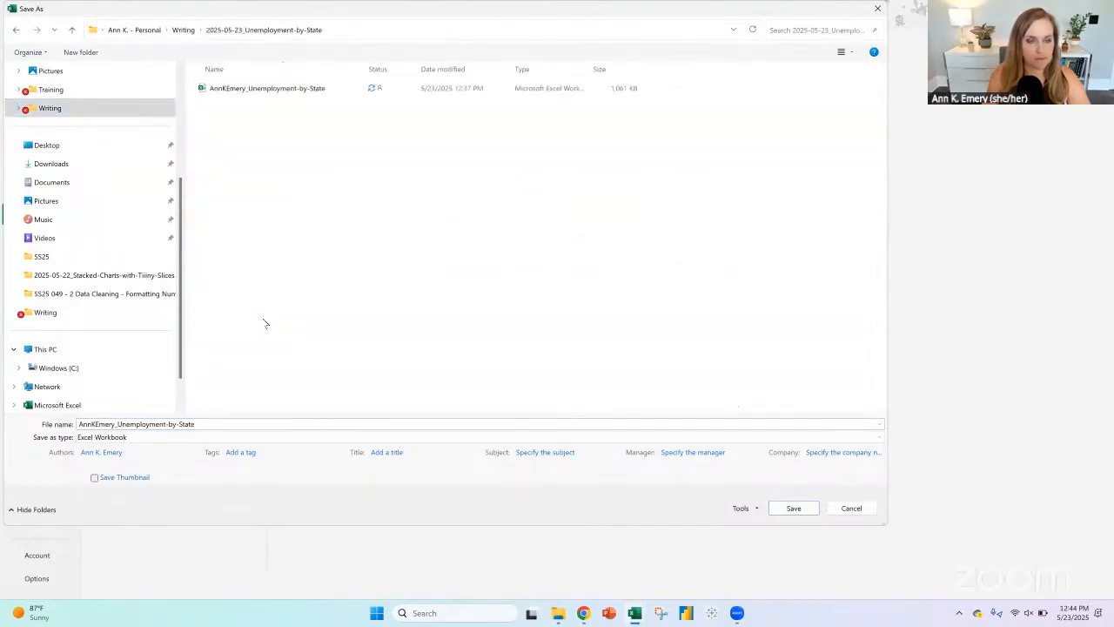
Step: Append "v2" to the workbook's file name, save the copy, and dismiss the save warning
click(259, 423)
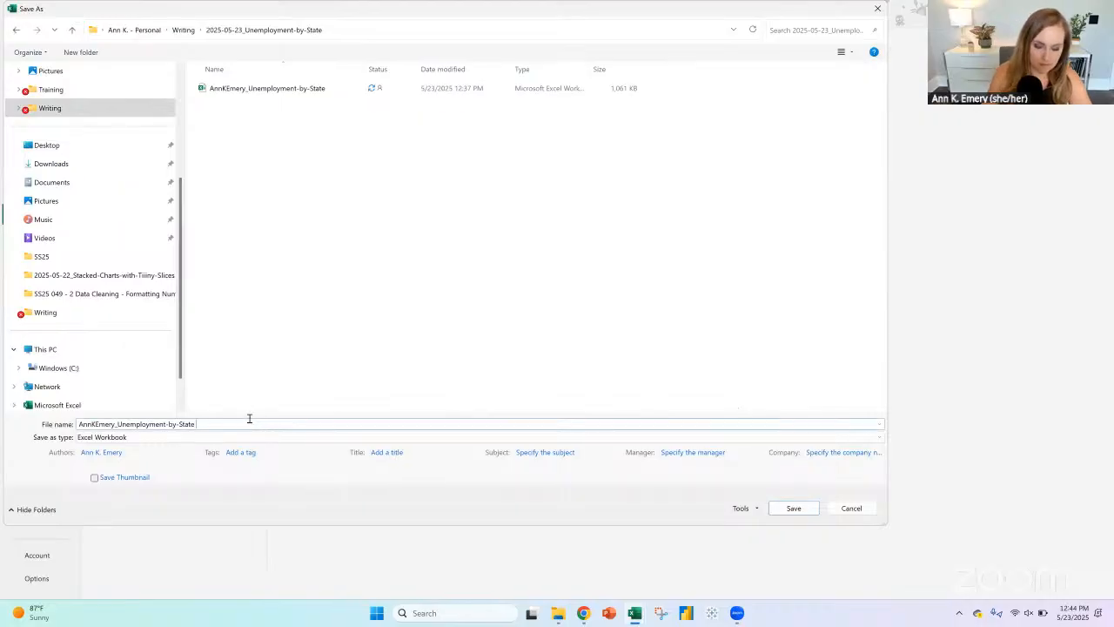
text(v2)
key(Return)
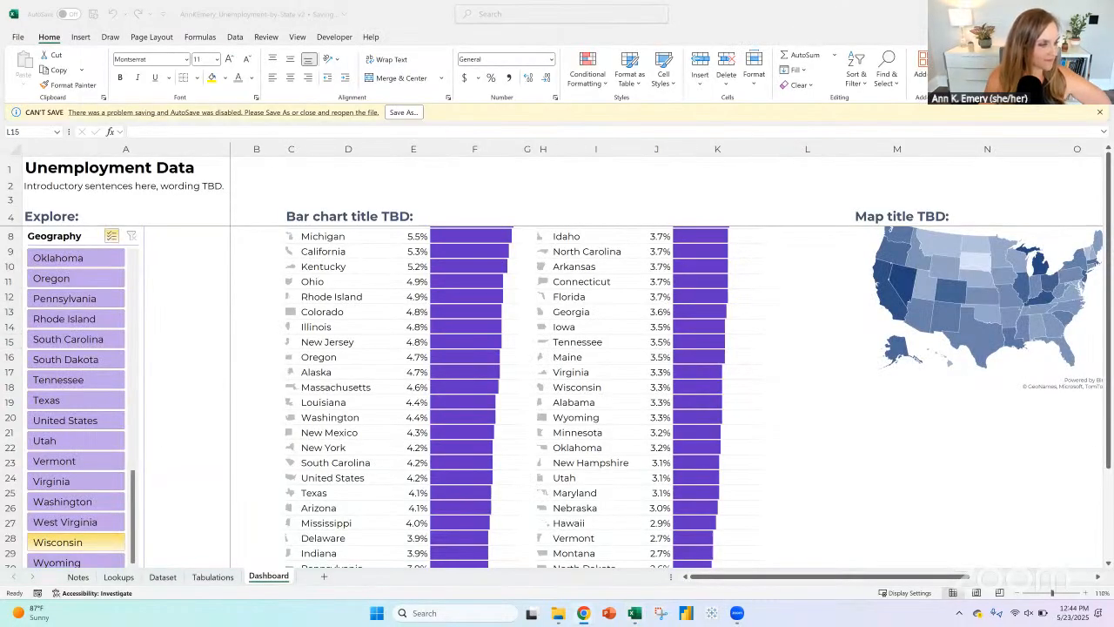
click(1100, 112)
Step: Try inserting a blank row above row 5 of the Dashboard sheet and undo the insertion
scroll(557, 392, up, 1)
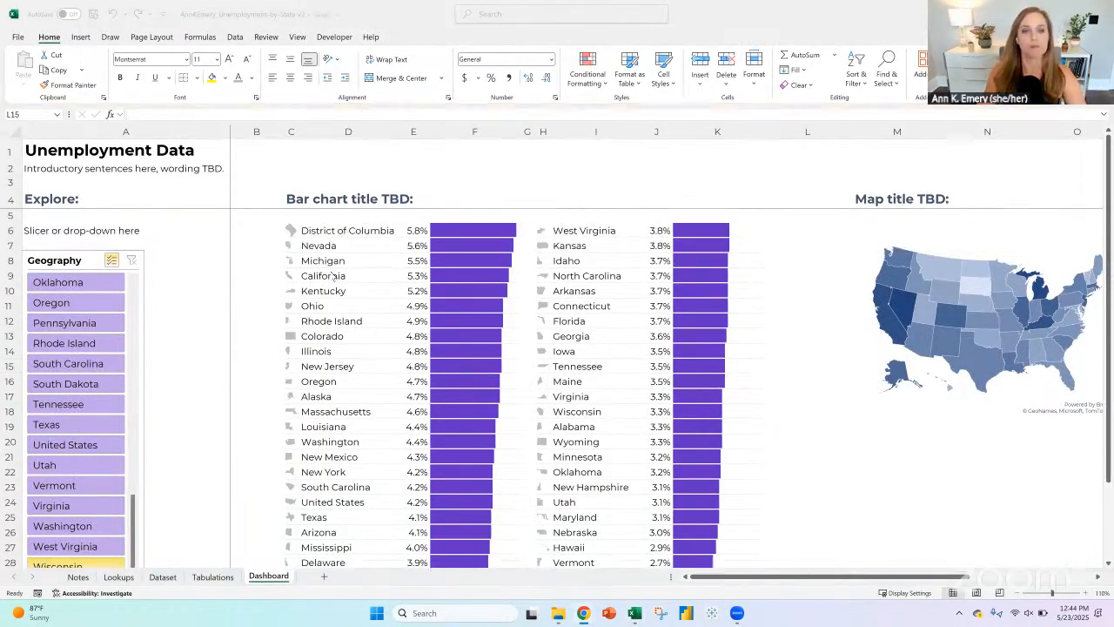
click(339, 230)
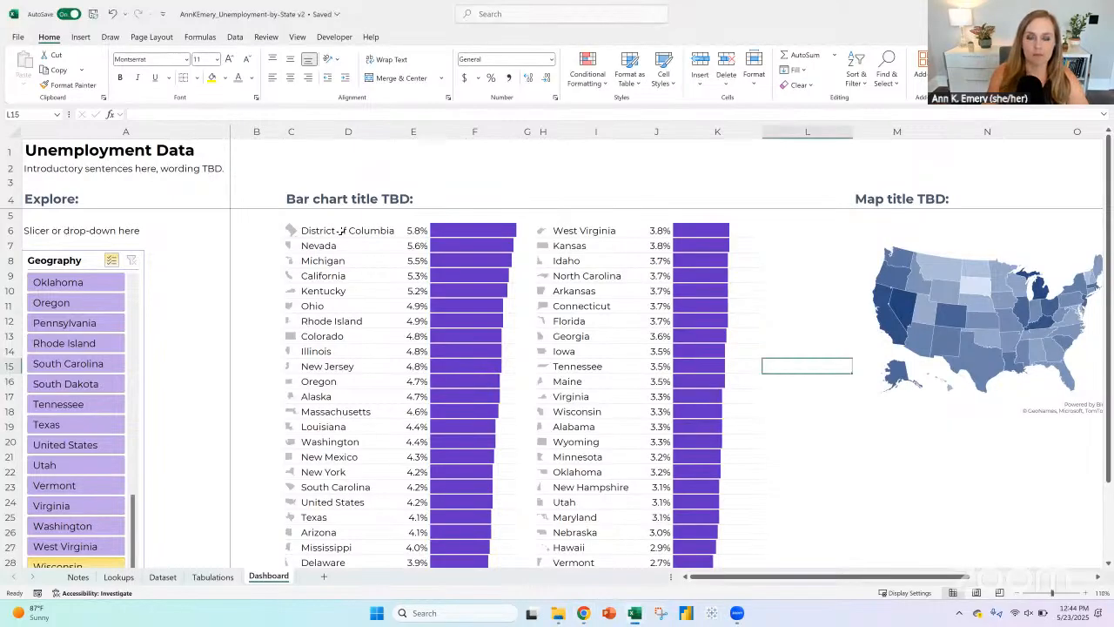
click(289, 199)
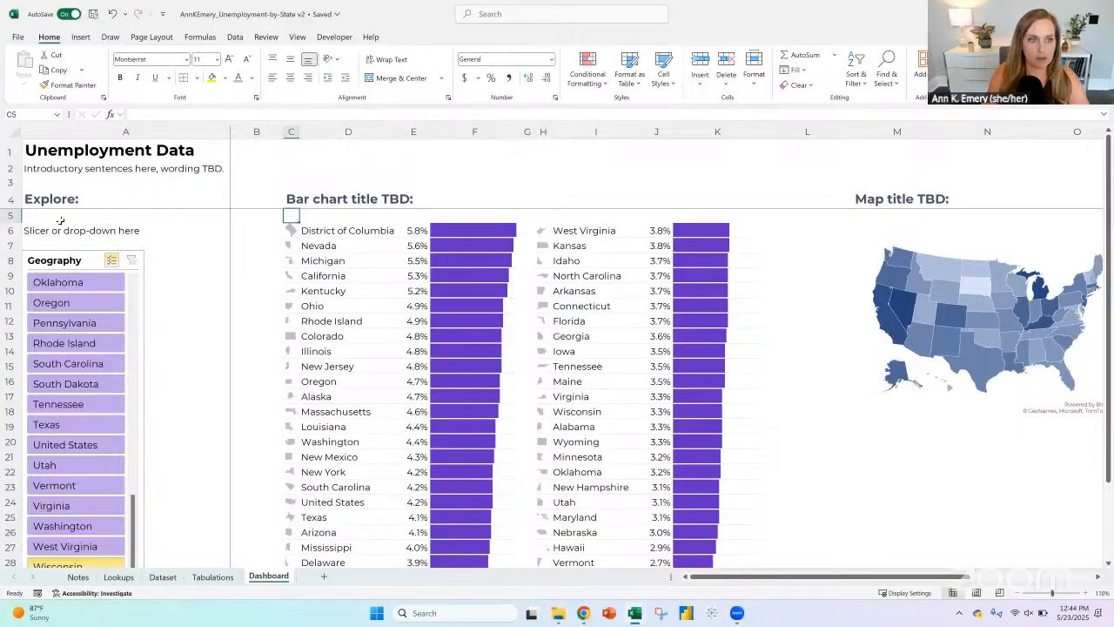
click(12, 215)
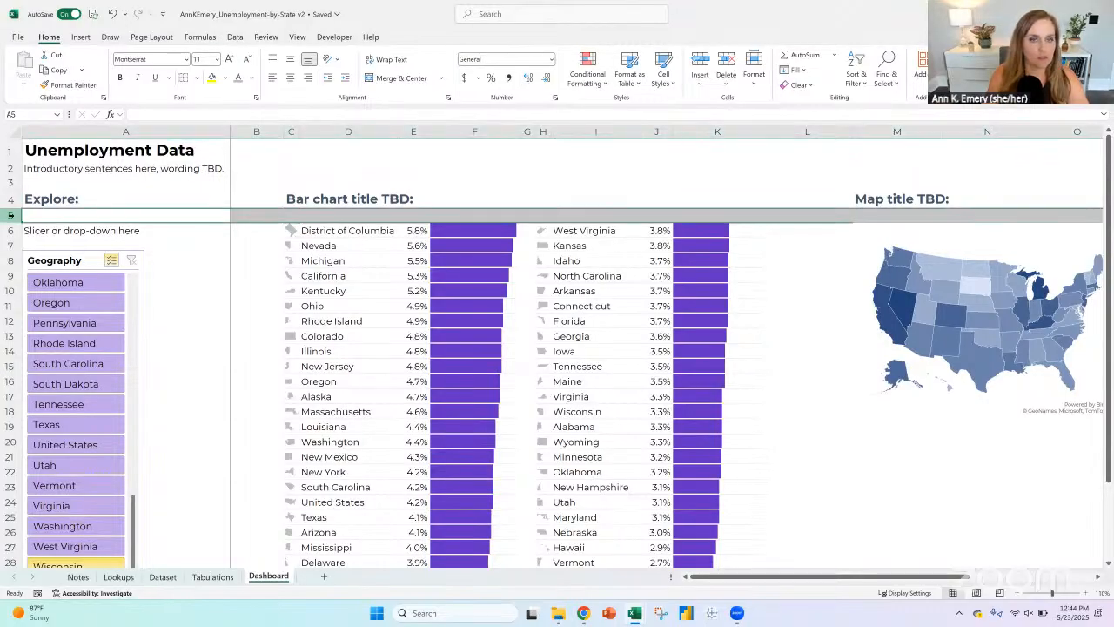
click(703, 59)
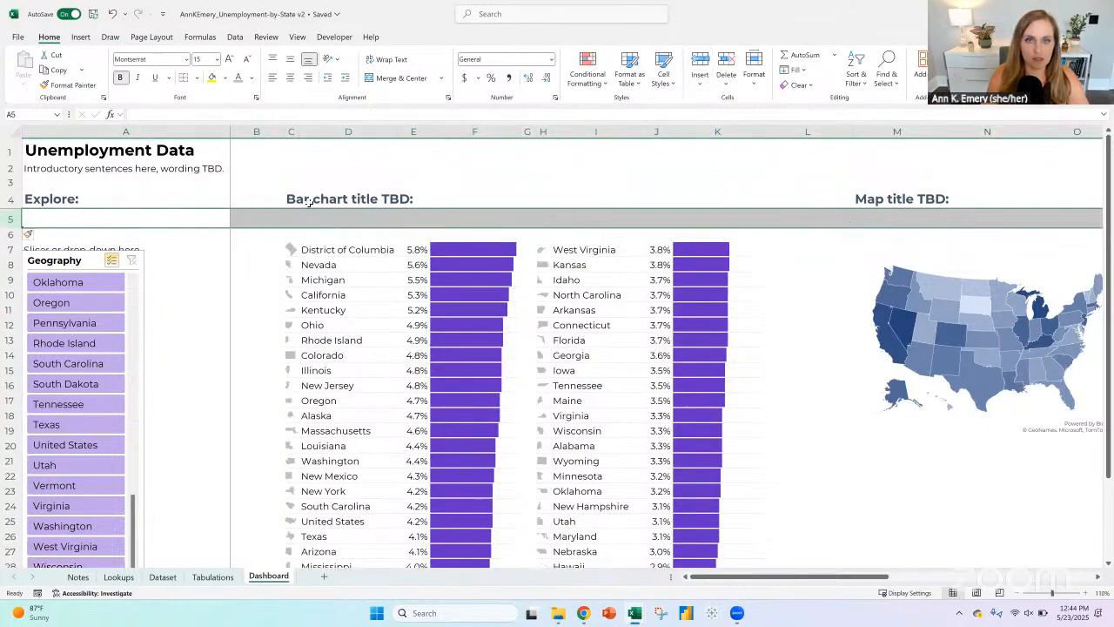
click(111, 13)
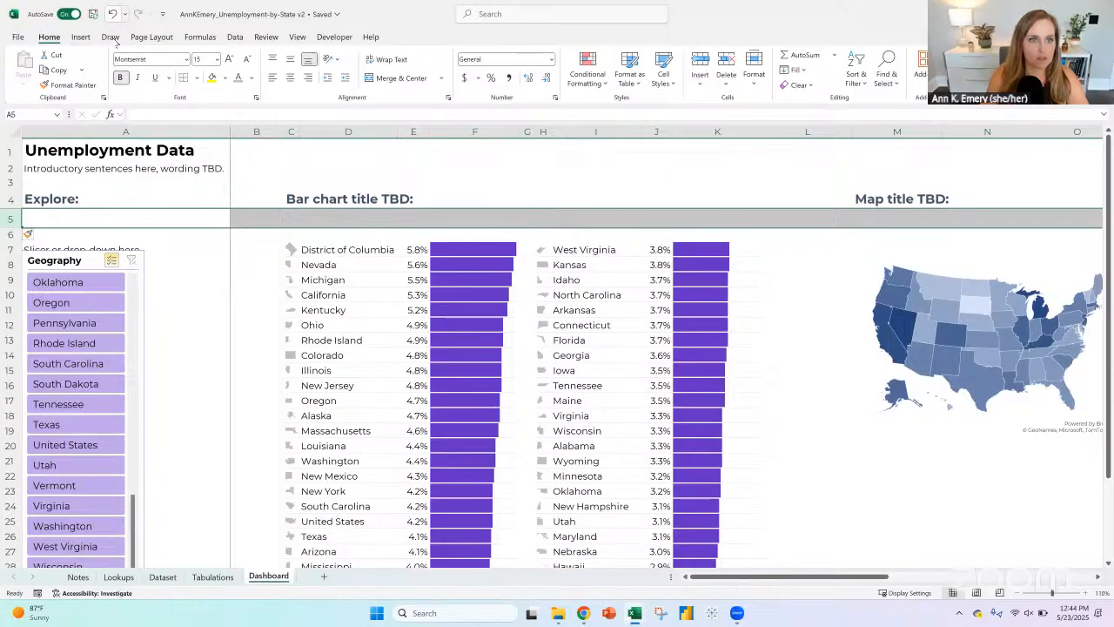
Step: Insert a row above the section headings in row 4 and move "Bar chart title TBD:" up to C4, clearing C5
click(10, 198)
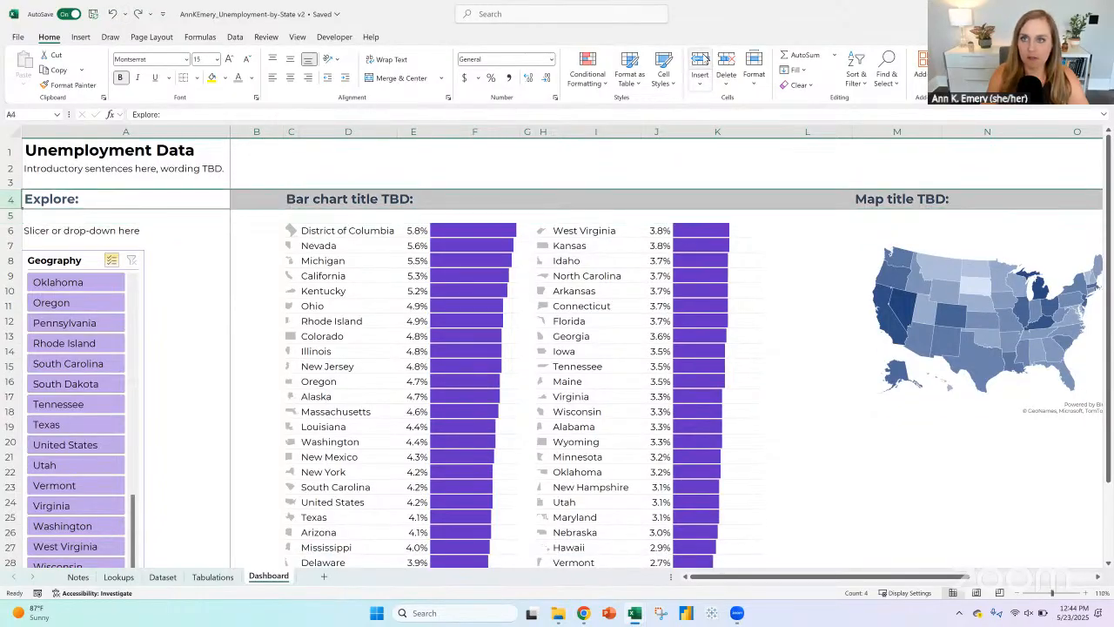
key(ctrl+shift+plus)
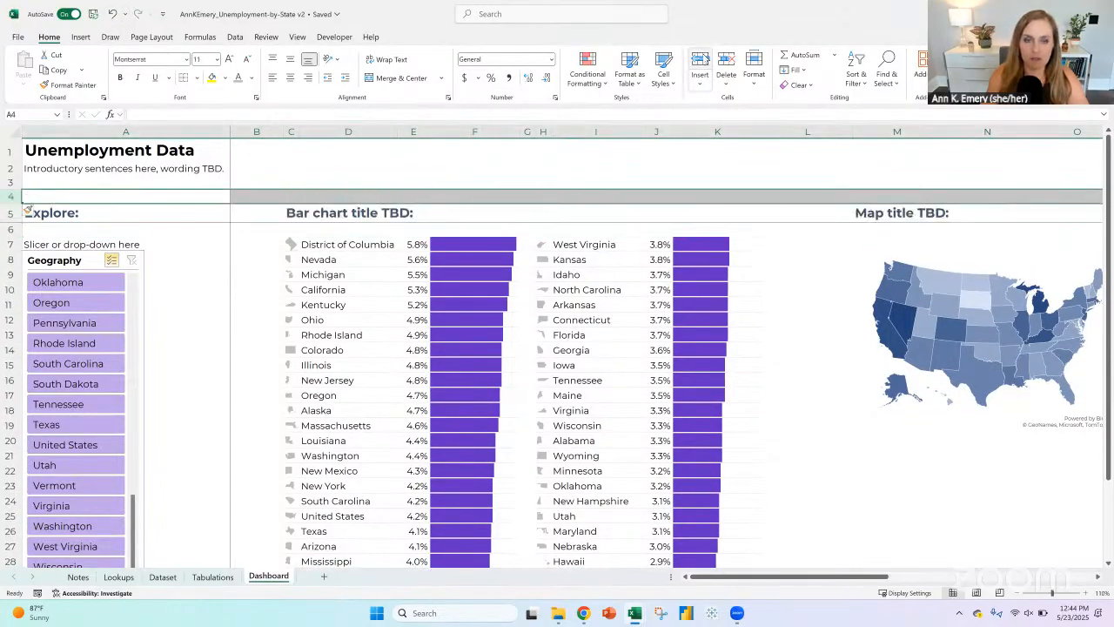
click(298, 212)
key(ctrl+c)
click(295, 193)
key(ctrl+v)
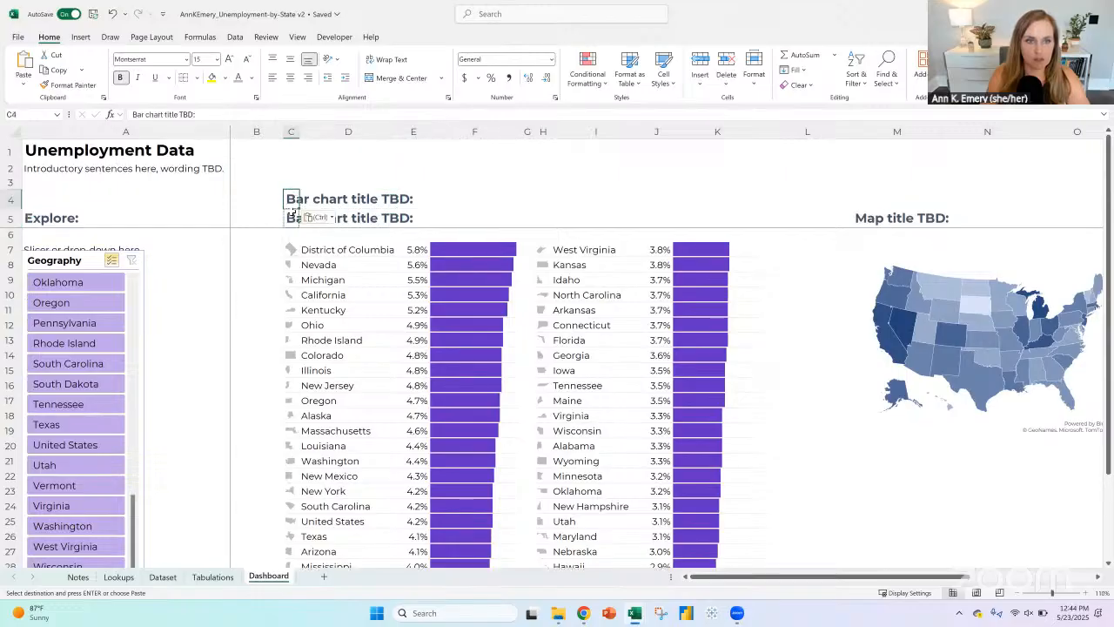
click(294, 214)
key(Delete)
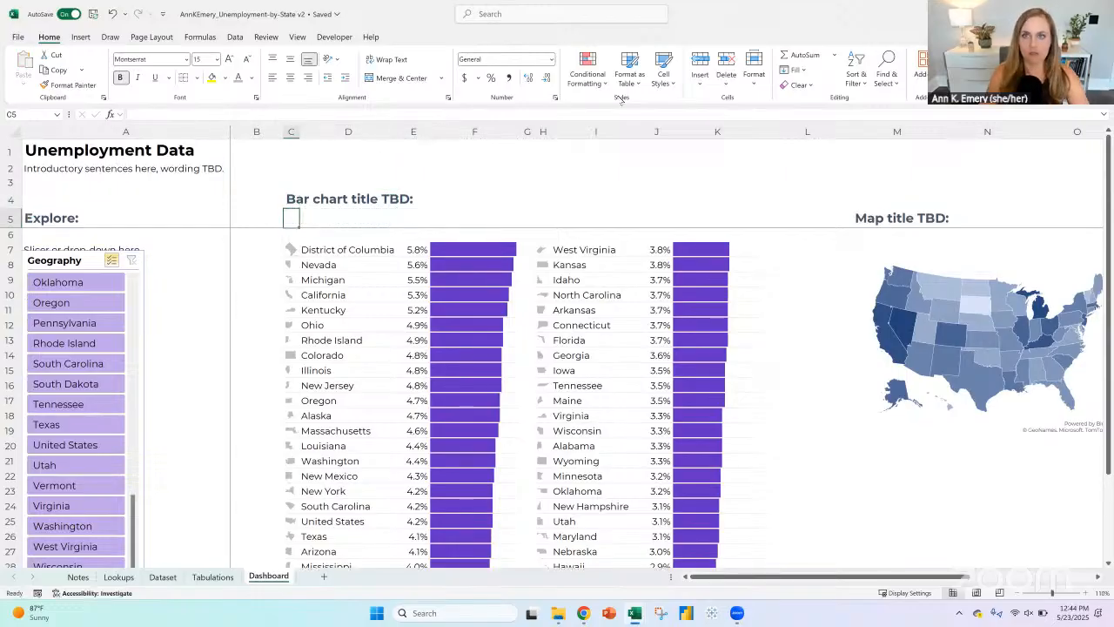
Step: Reset C5 to the Normal cell style and apply the Heading 2 style to C5:F5
click(663, 69)
click(674, 116)
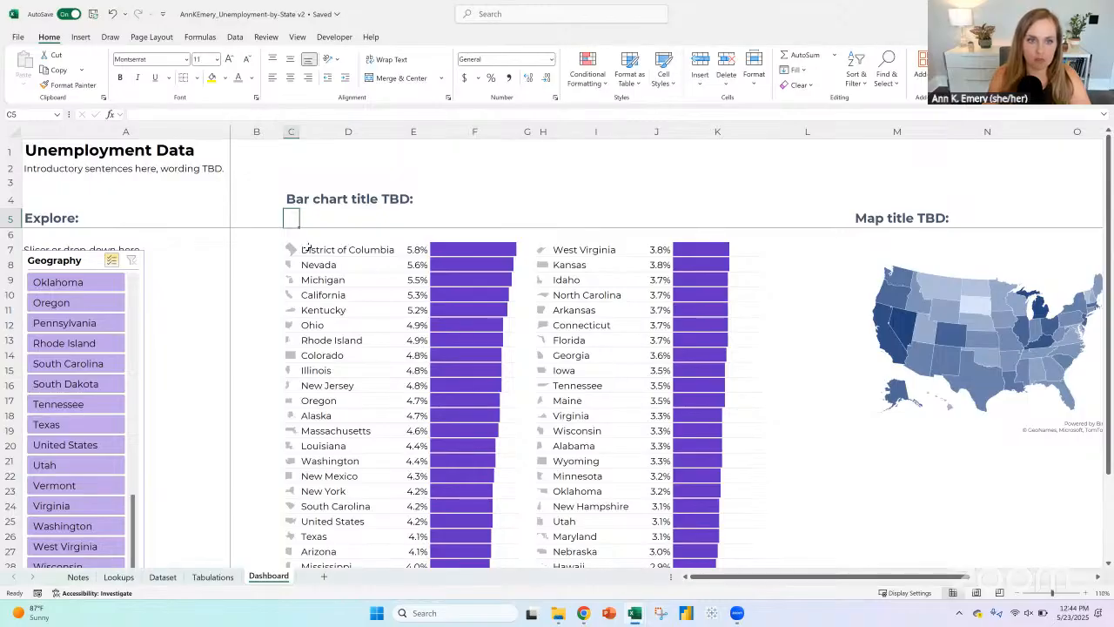
drag(290, 216, 494, 213)
click(663, 87)
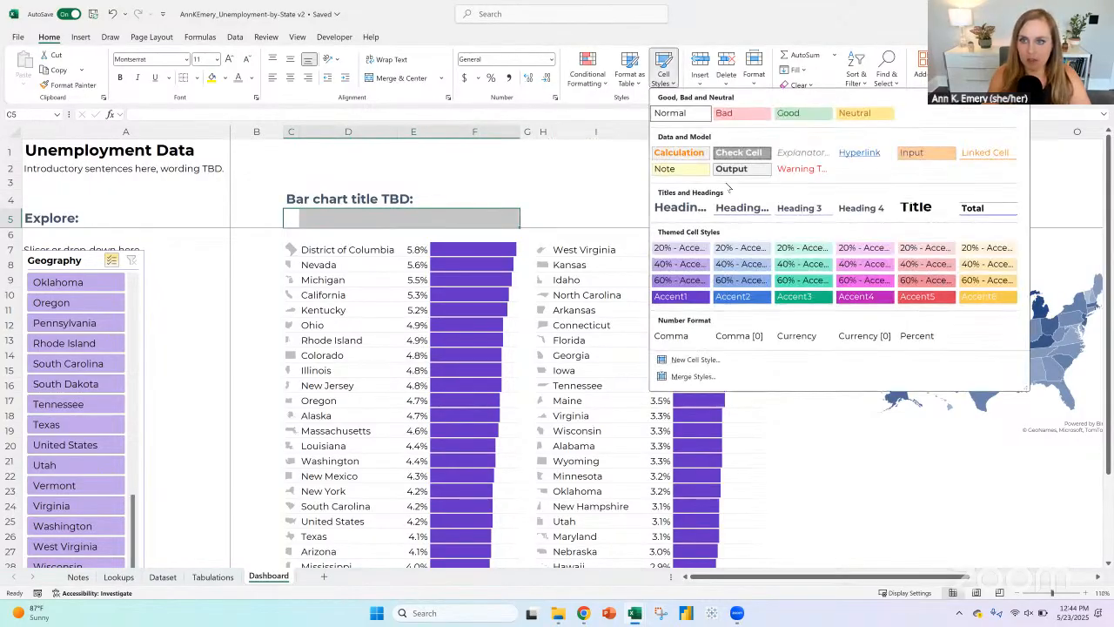
click(738, 209)
Step: Open the Heading 2 cell style for modification and remove its borders
right_click(665, 84)
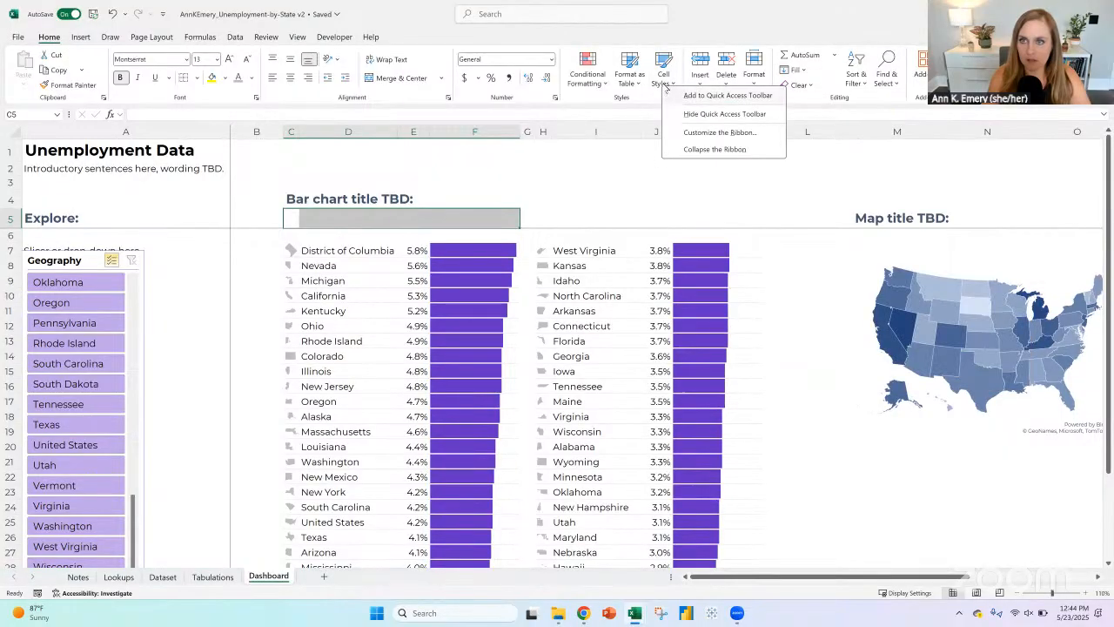
click(666, 84)
click(667, 86)
click(667, 87)
click(668, 86)
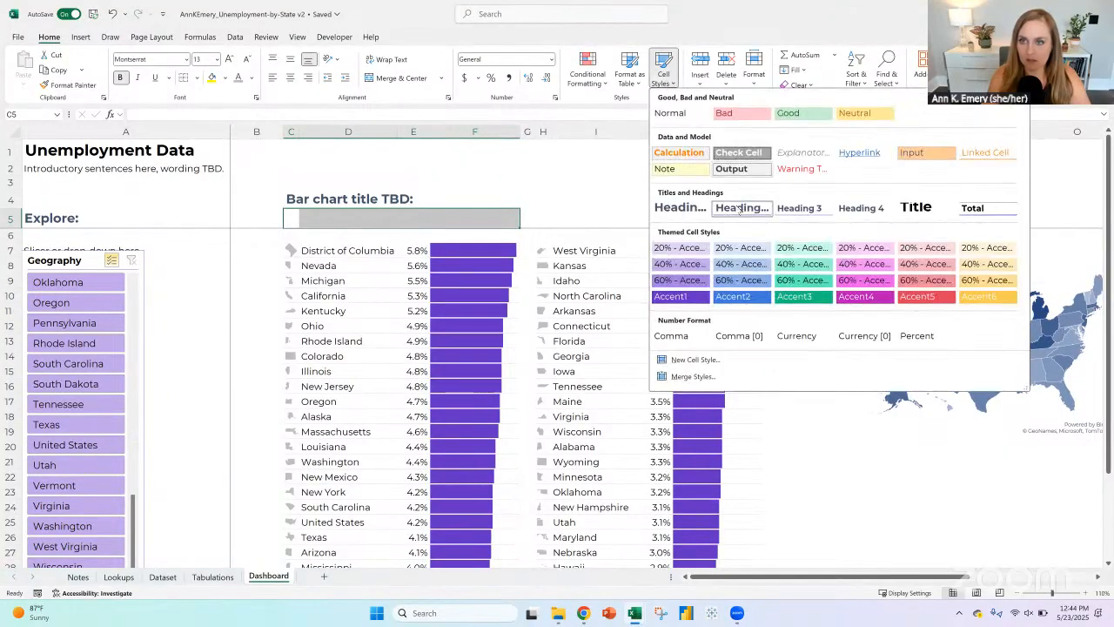
right_click(752, 209)
click(755, 234)
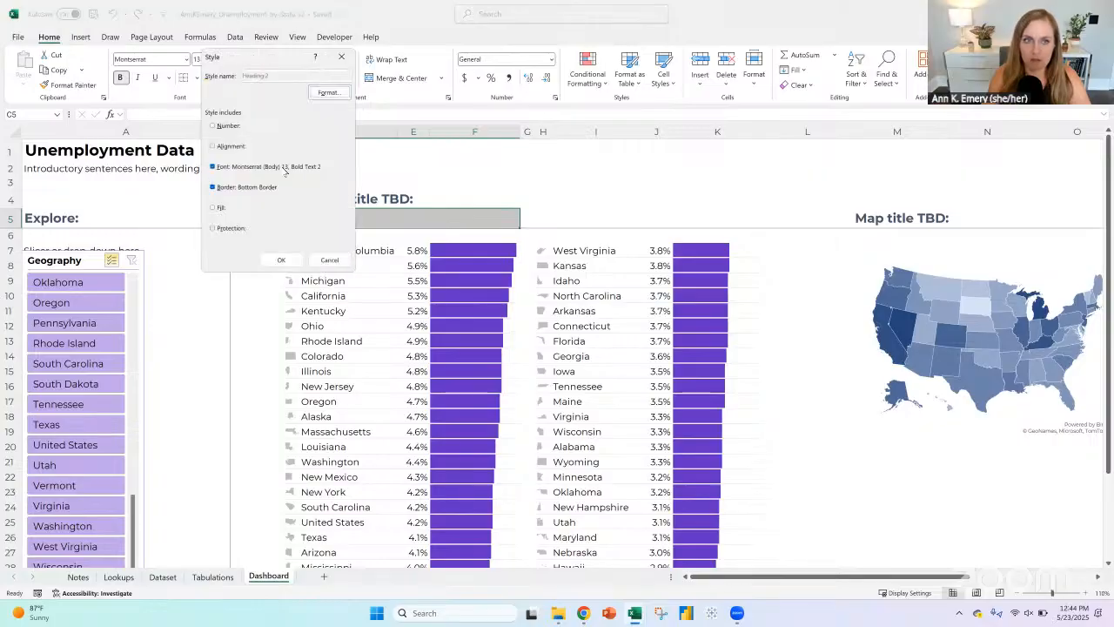
click(329, 91)
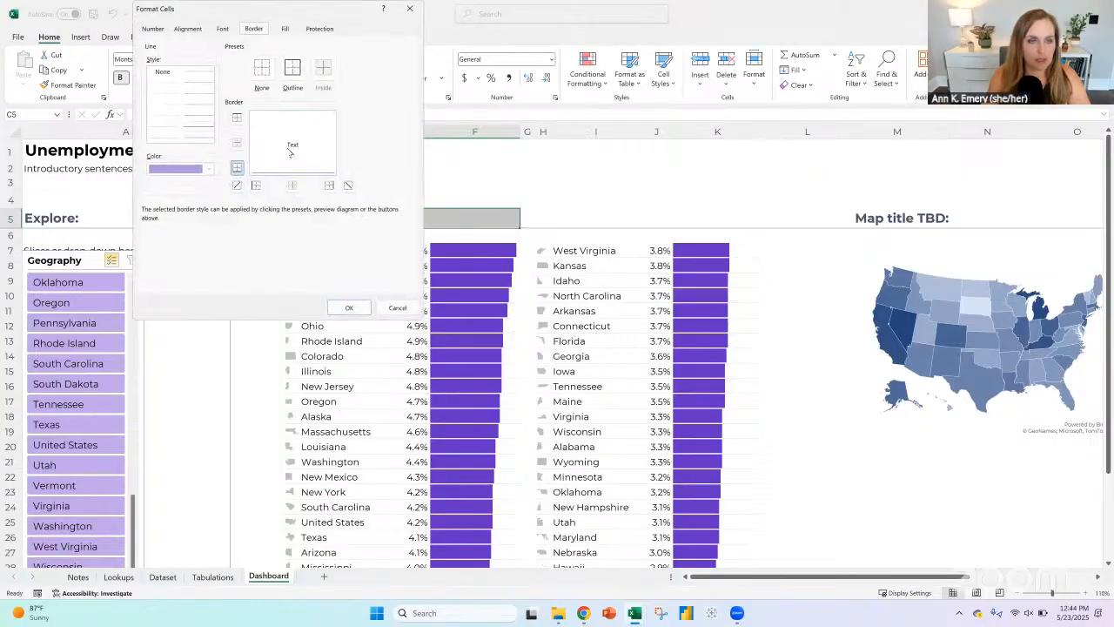
click(260, 75)
Step: Set the Heading 2 style's font to black at size 12 and save the modified style
click(223, 28)
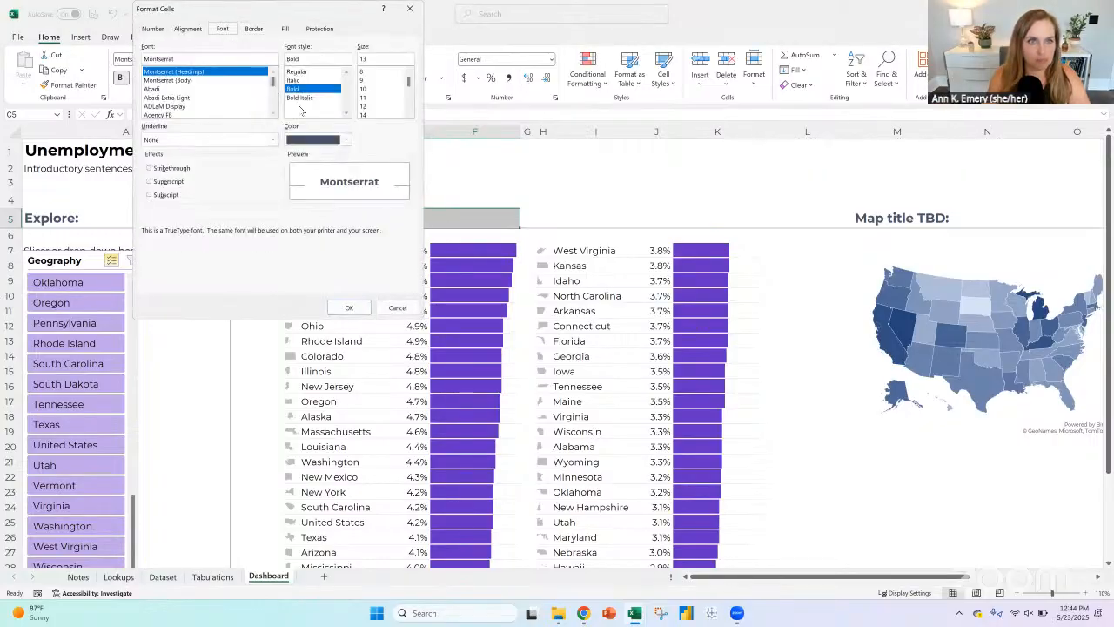
click(346, 139)
click(311, 191)
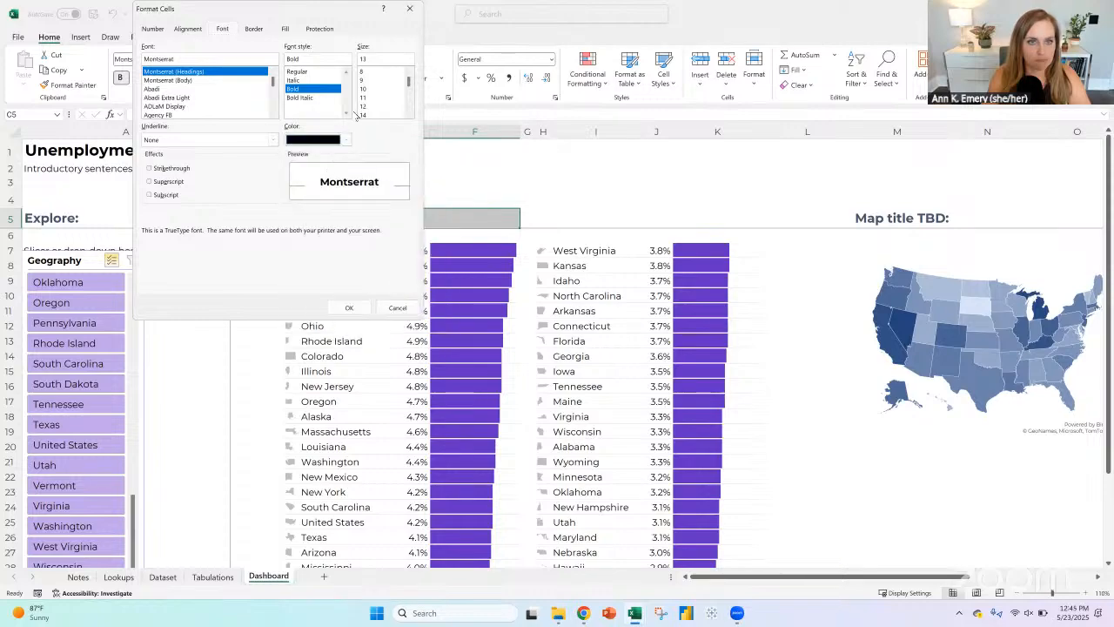
click(363, 106)
click(349, 308)
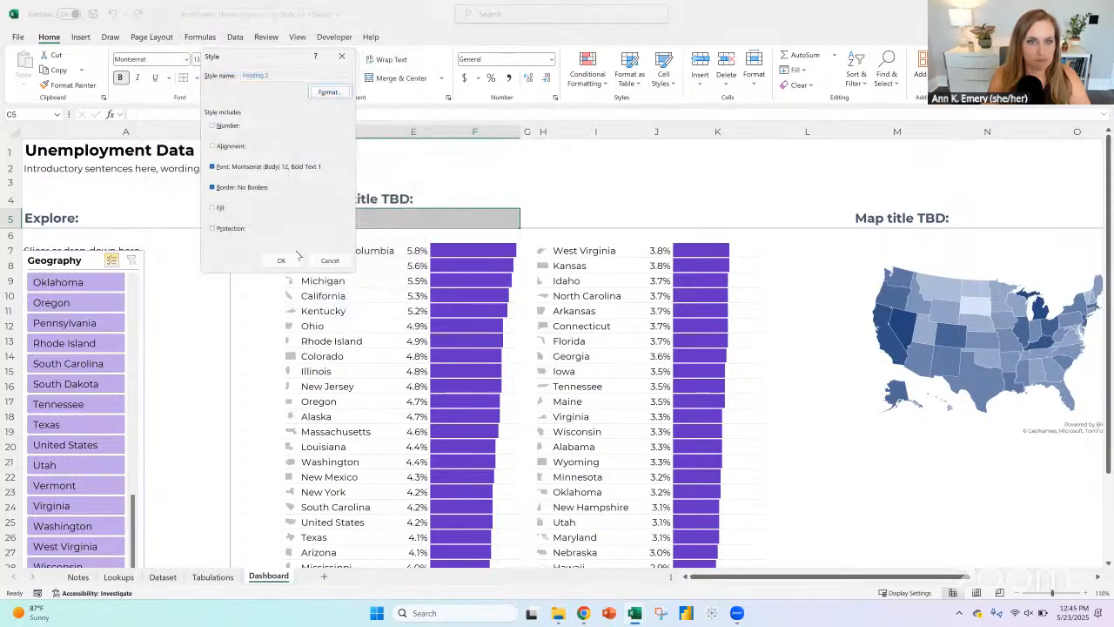
click(287, 260)
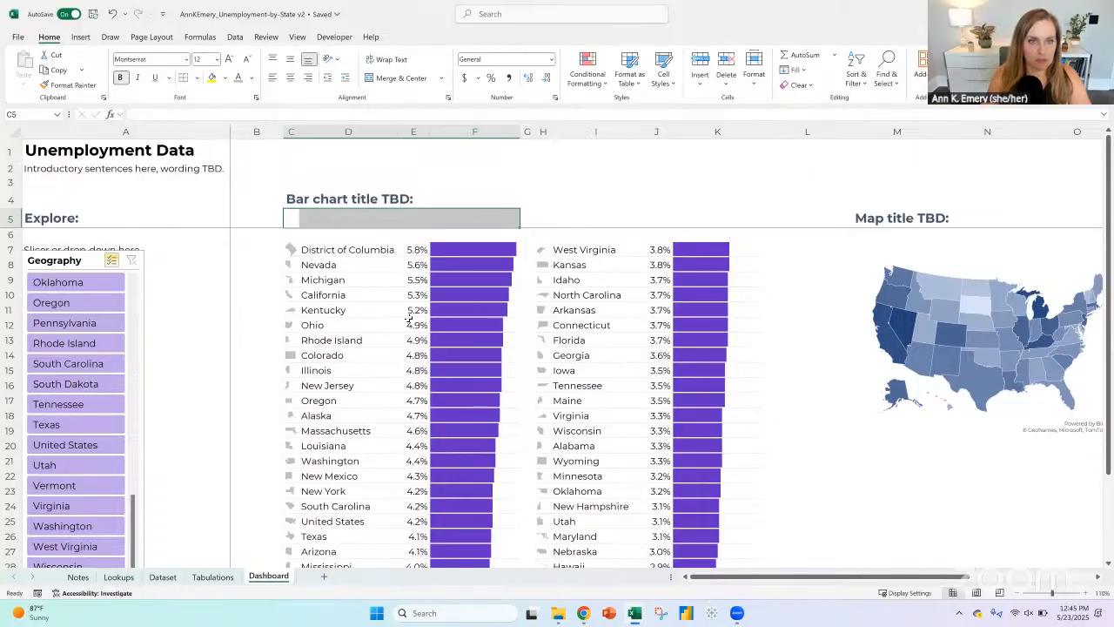
Step: Enter "Worst" in C5 as the first list's subheading, and try "Best" in H5 before clearing it
click(292, 218)
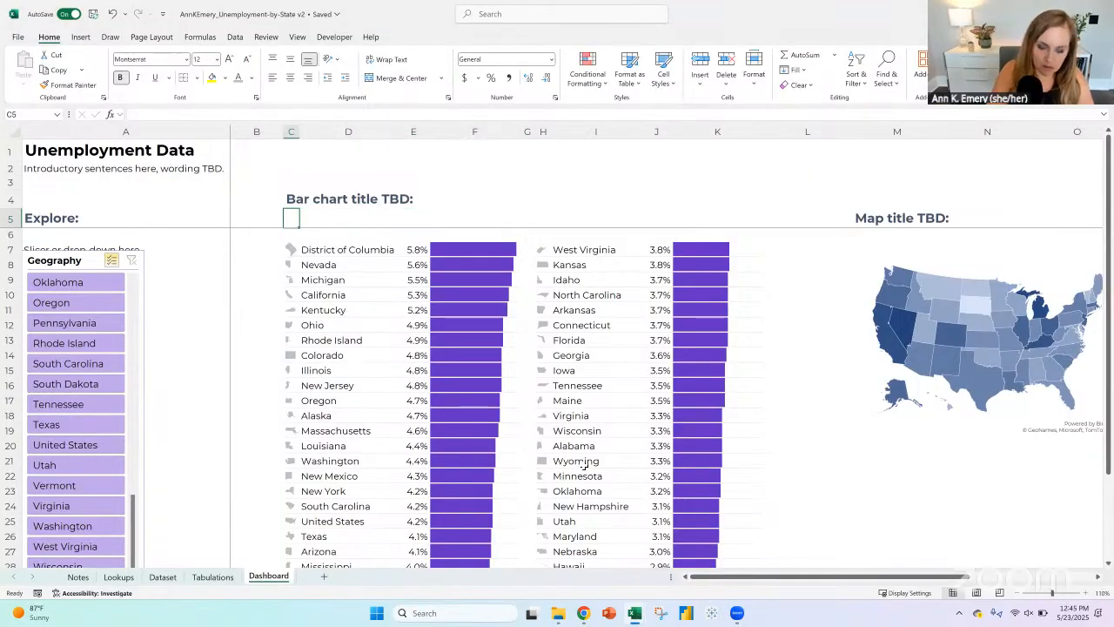
text(W)
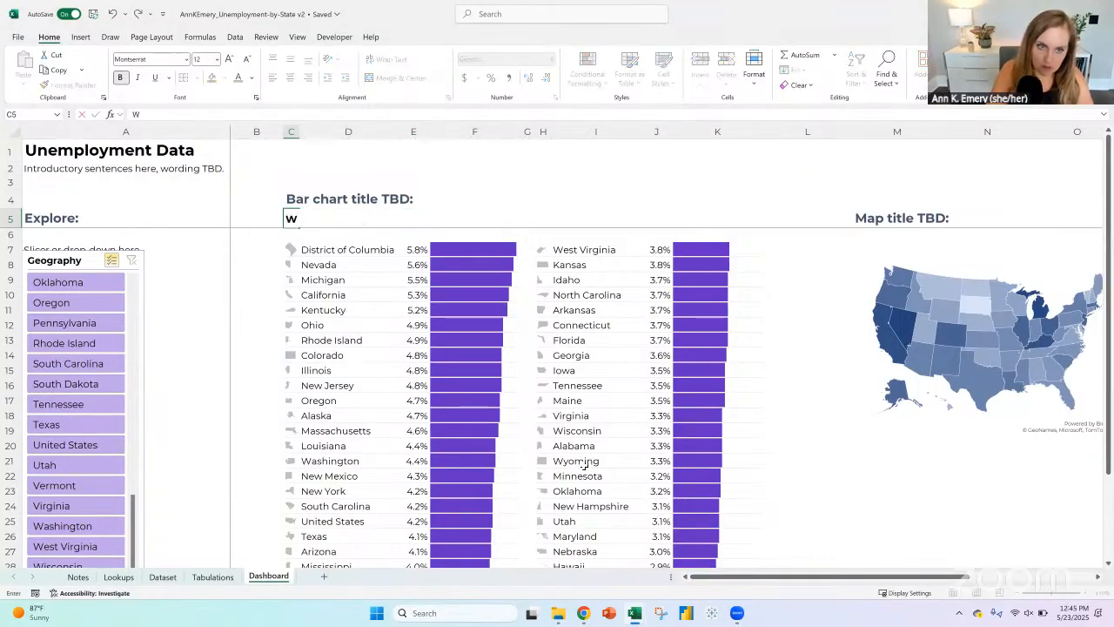
key(BackSpace)
text(Worst)
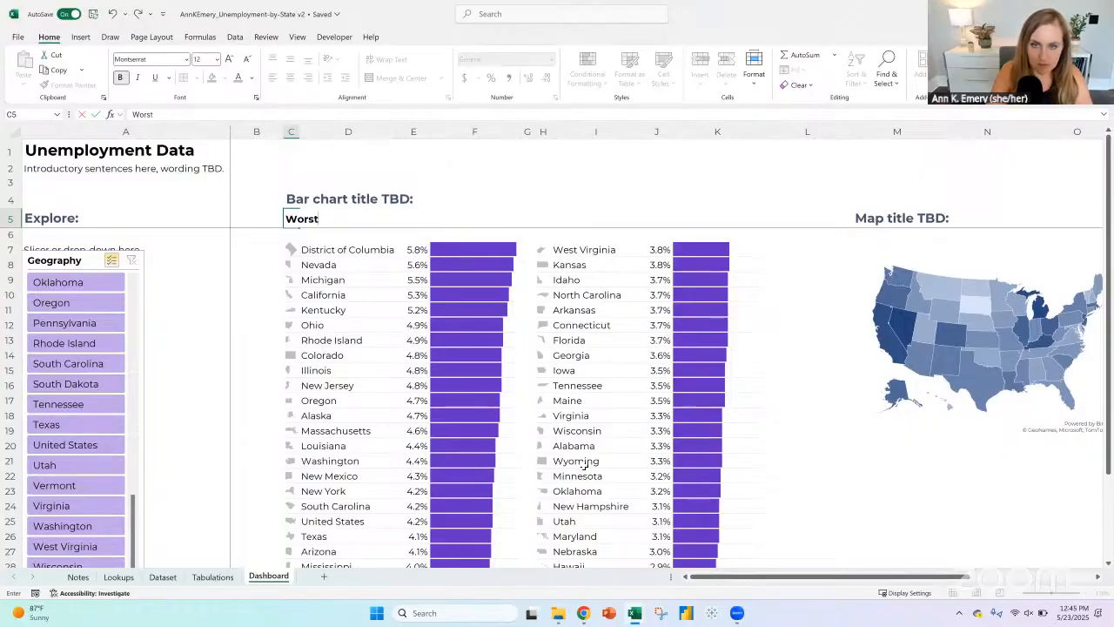
key(Tab)
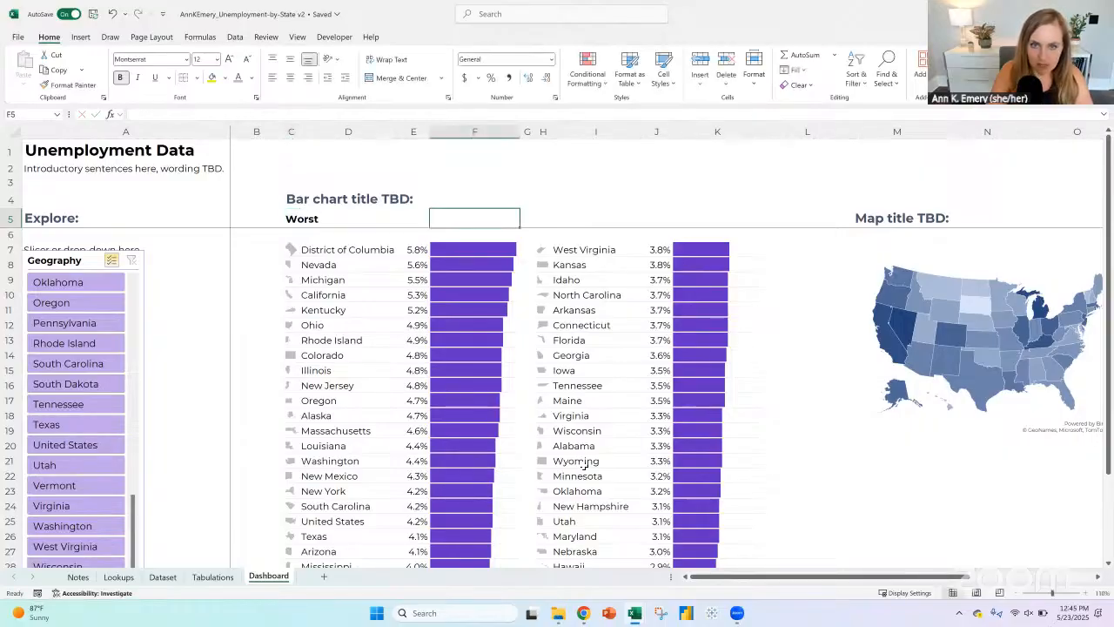
key(Tab)
text(Best)
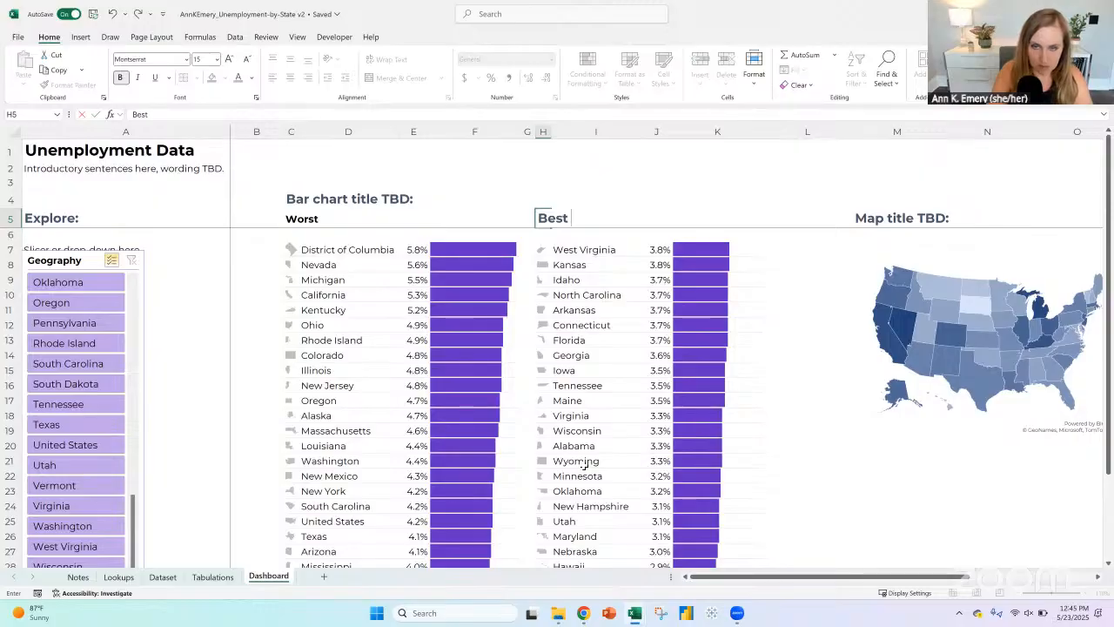
key(BackSpace)
key(BackSpace)
key(BackSpace)
key(BackSpace)
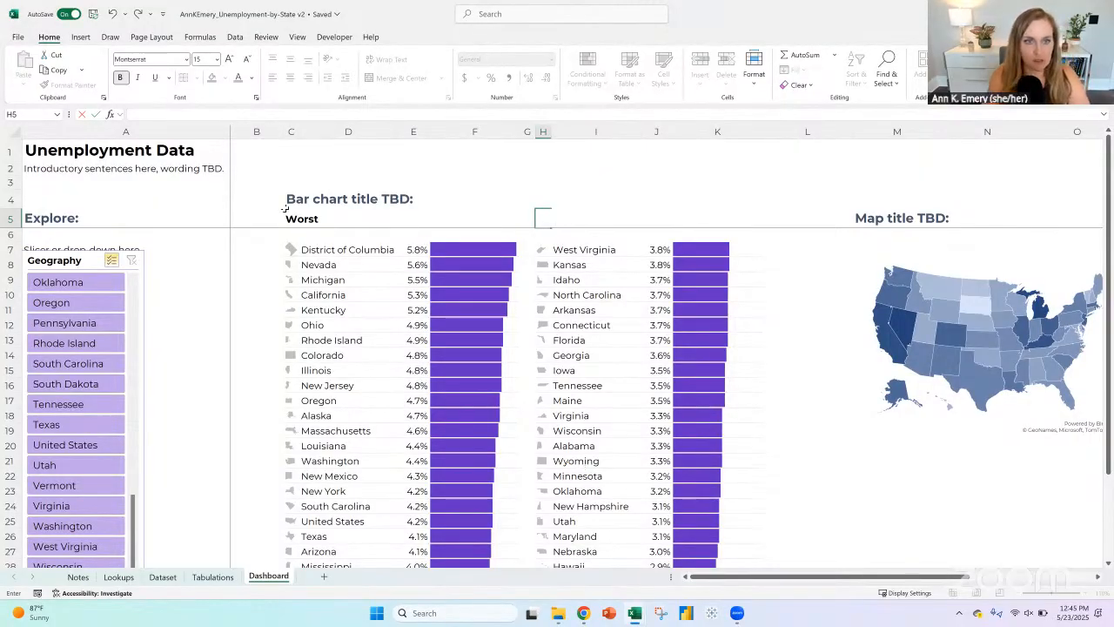
Step: Replace the first list's subheading in C5 with "Highest unemployment"
click(292, 218)
text(Hig)
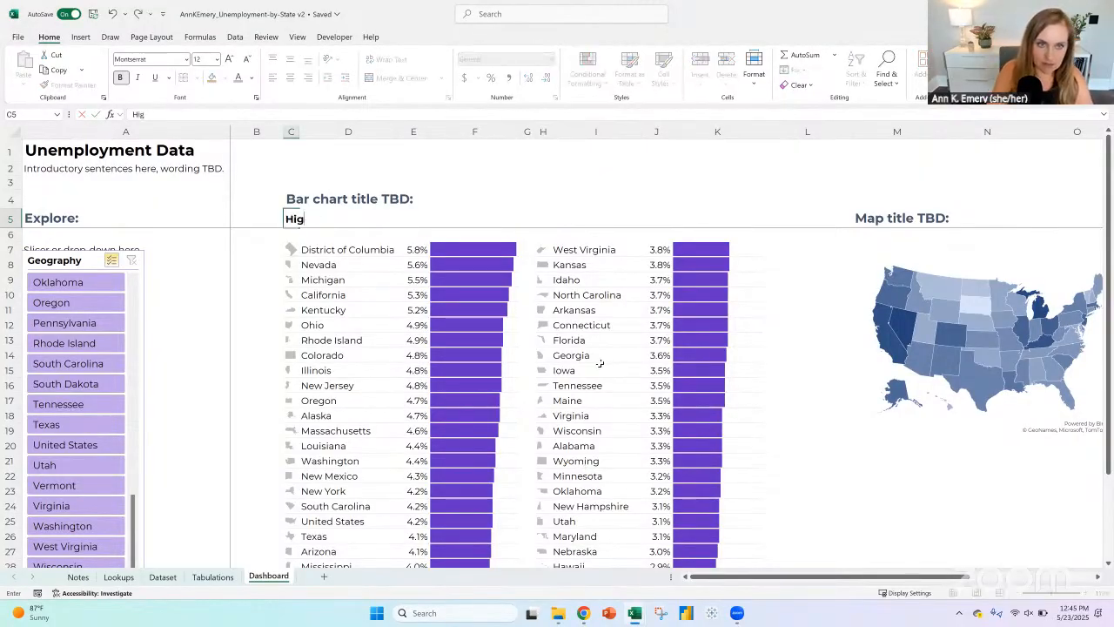
text(hest unempl)
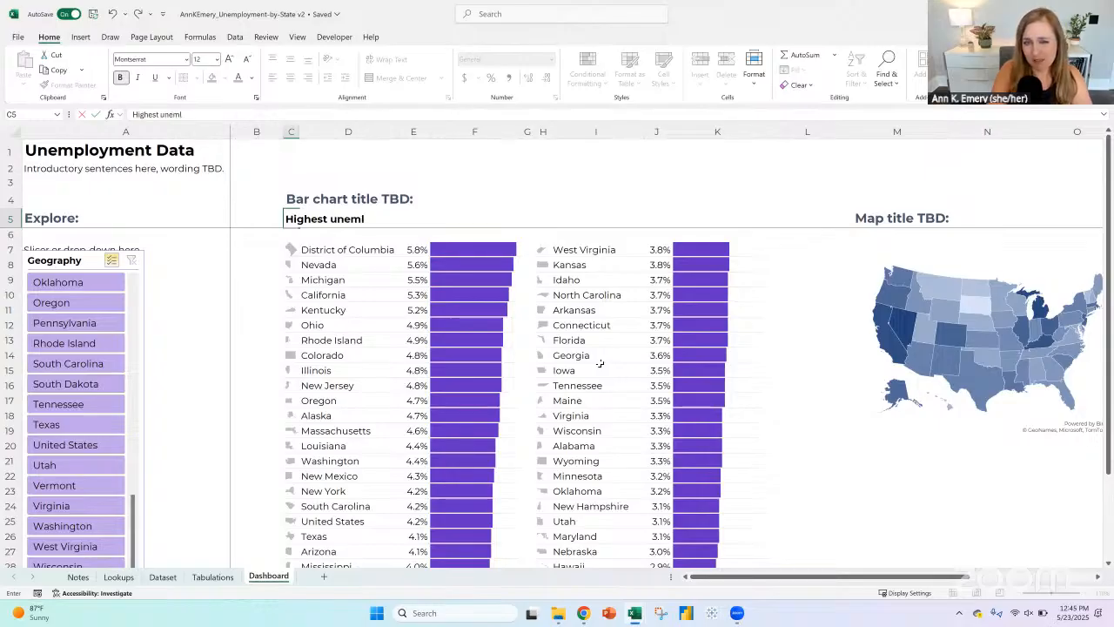
text(oyment)
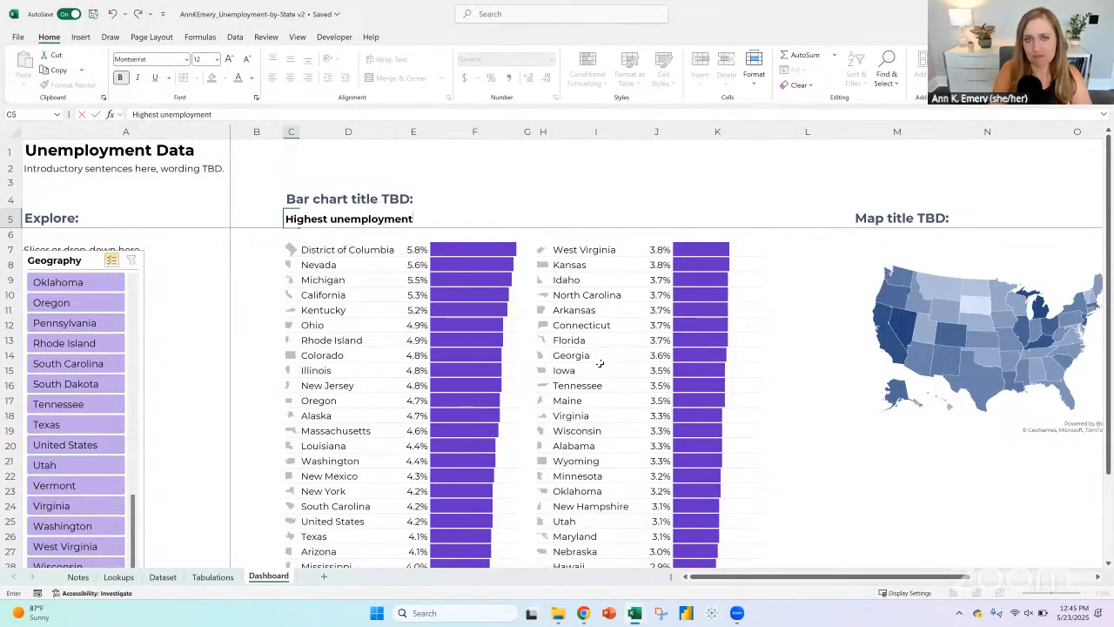
key(Return)
Step: Enter "Lowest unemployment" in H5 as the second list's subheading
click(547, 223)
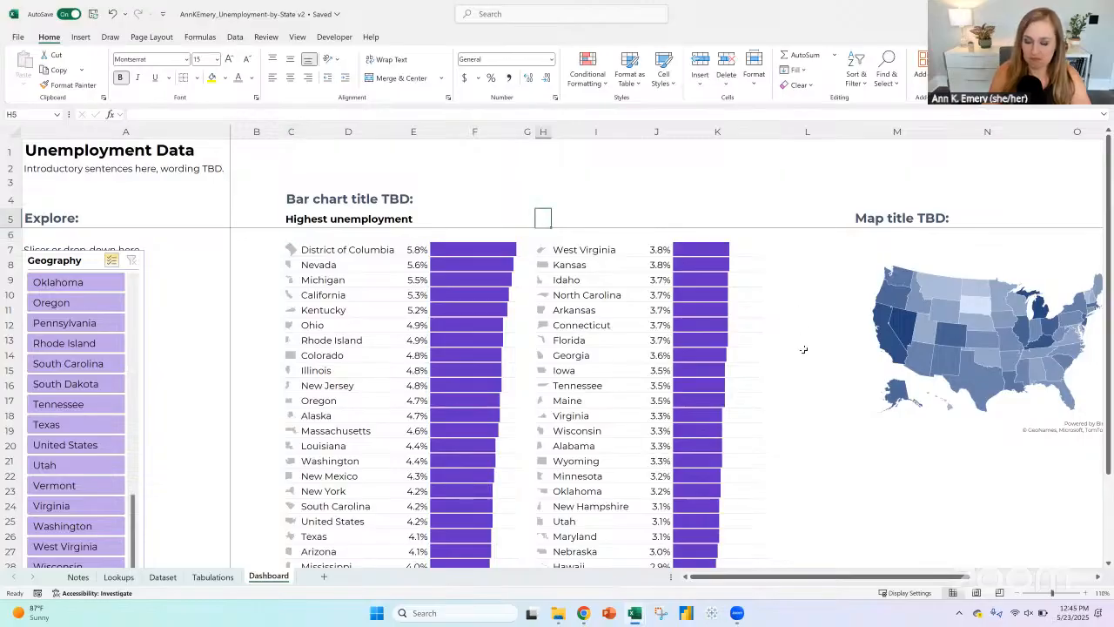
text(Lowest)
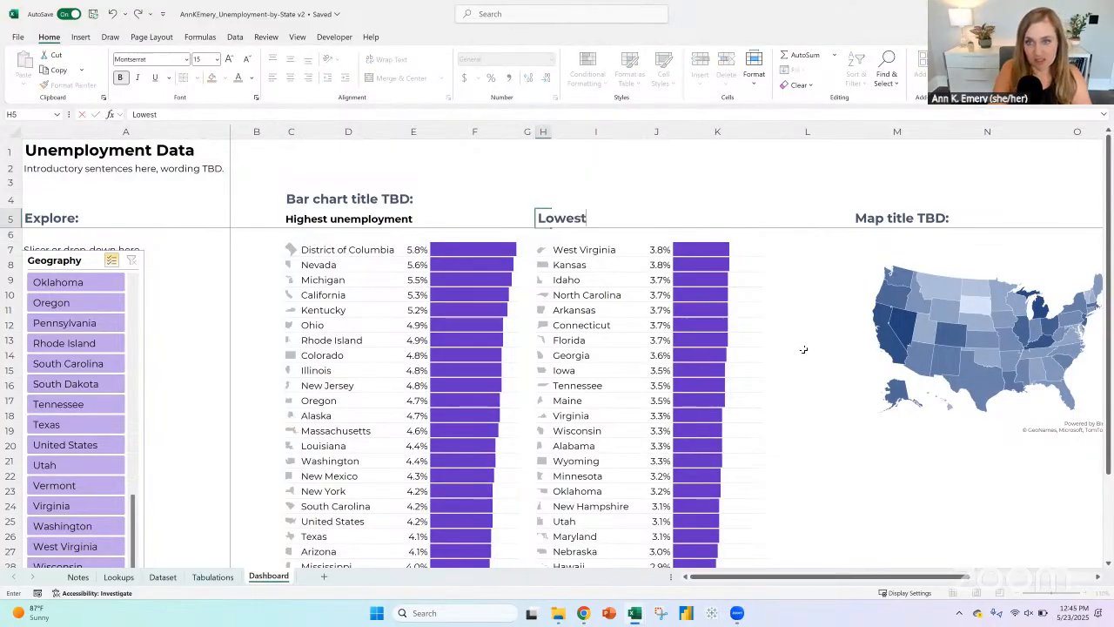
text( unempl)
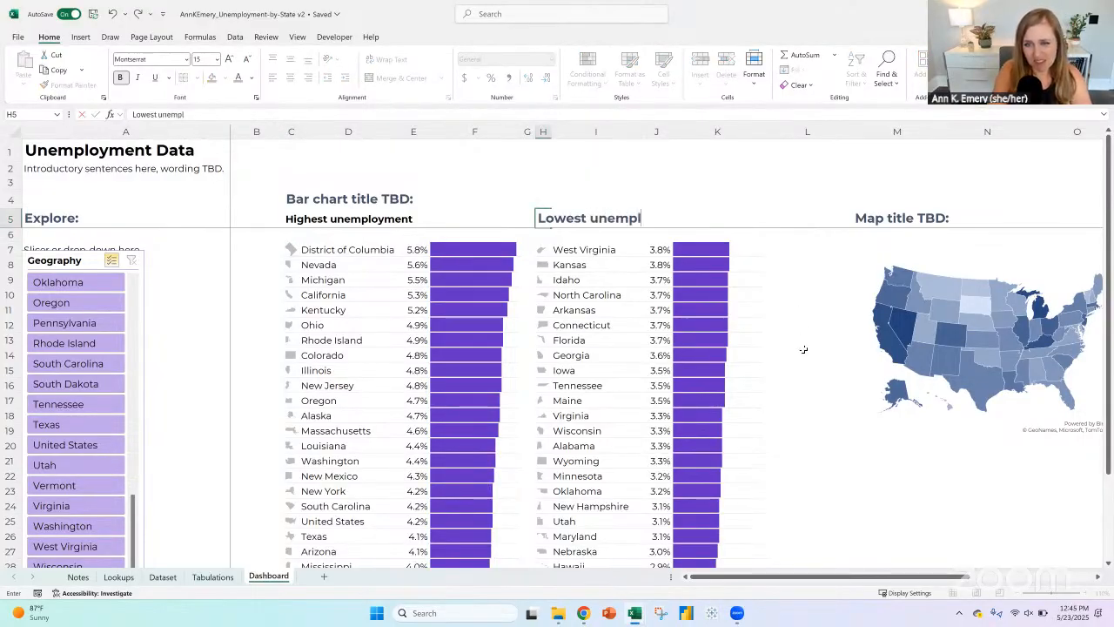
text(oyment)
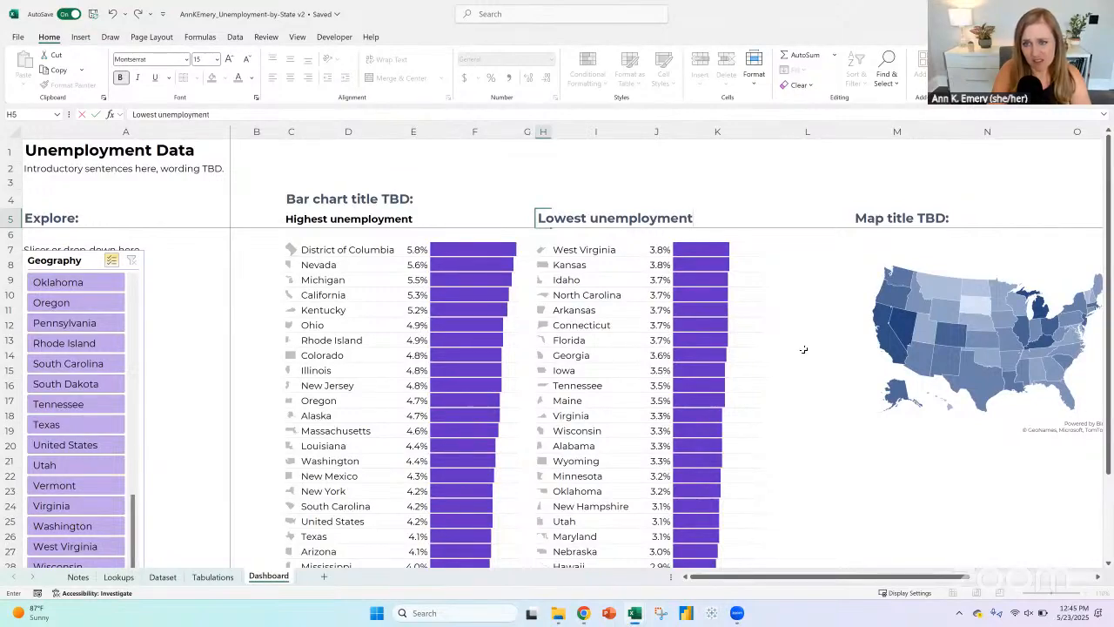
key(Return)
Step: Insert a blank row above row 5, between the bar chart title and the subheadings
click(11, 216)
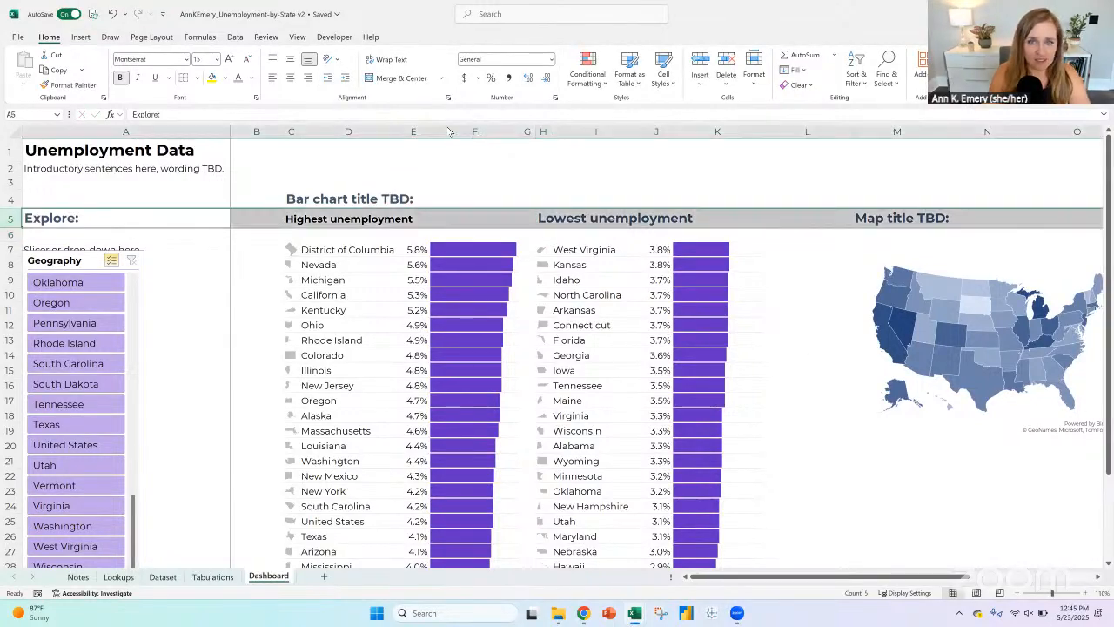
click(699, 68)
click(298, 200)
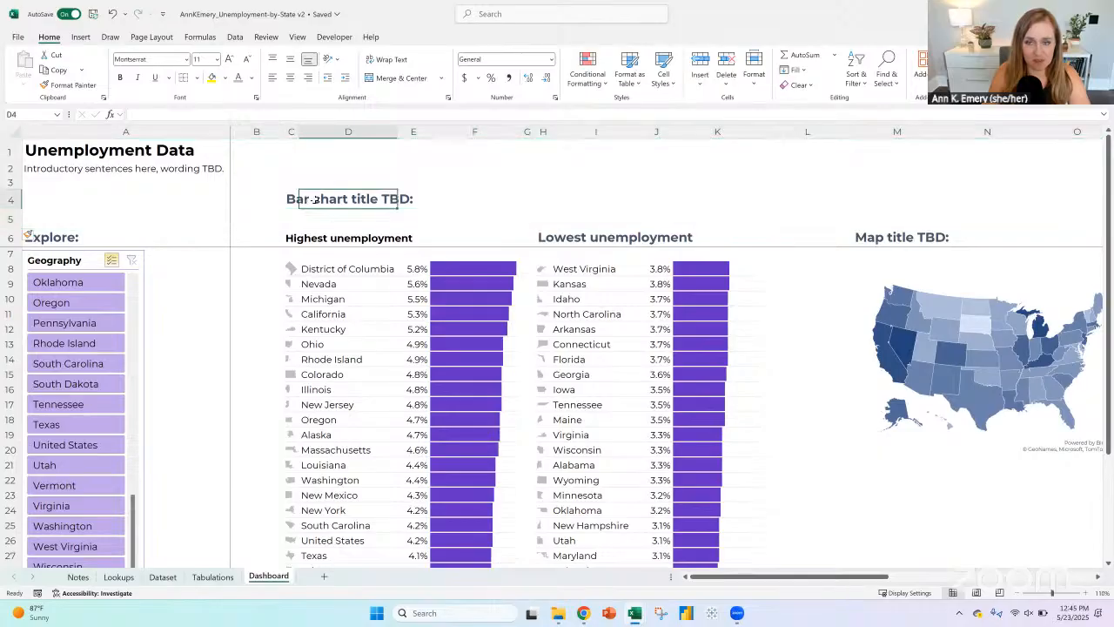
click(598, 237)
click(660, 268)
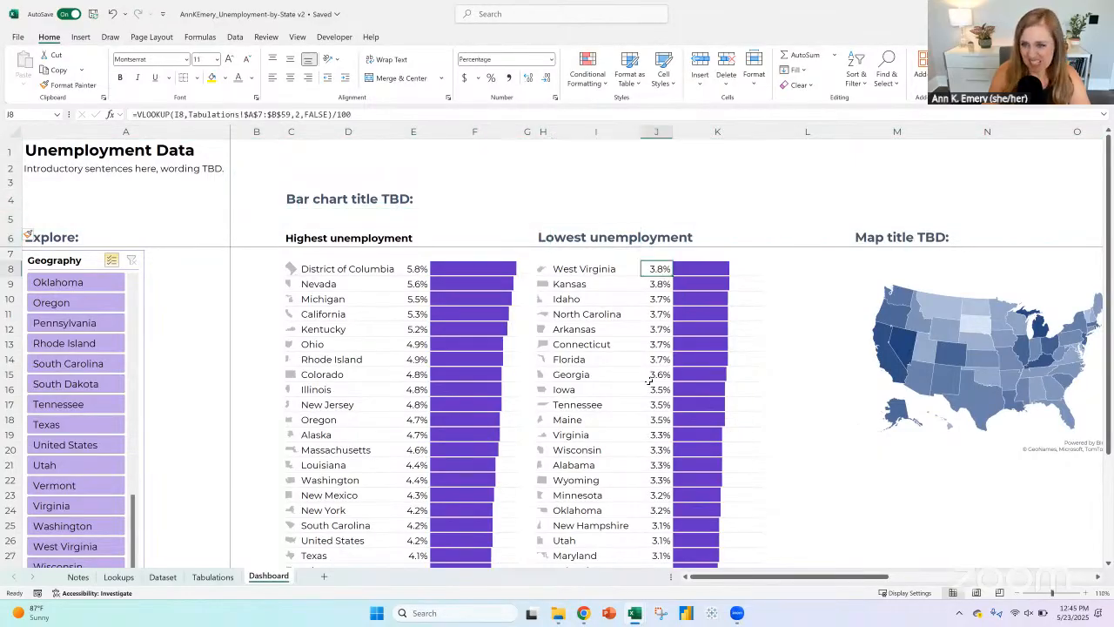
scroll(649, 380, down, 5)
click(415, 437)
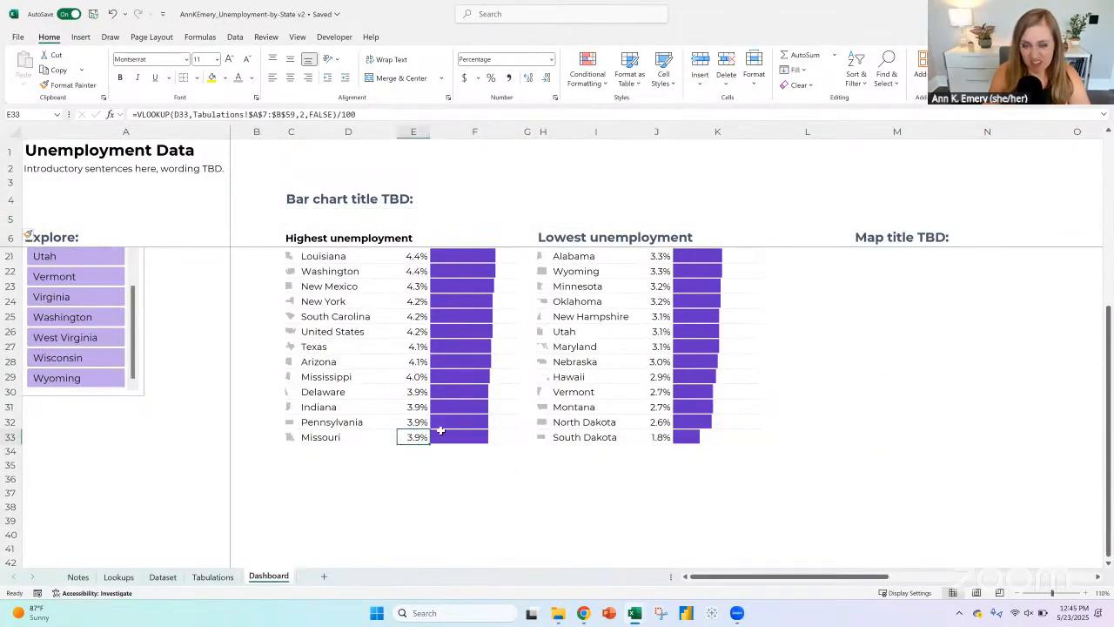
scroll(423, 416, up, 5)
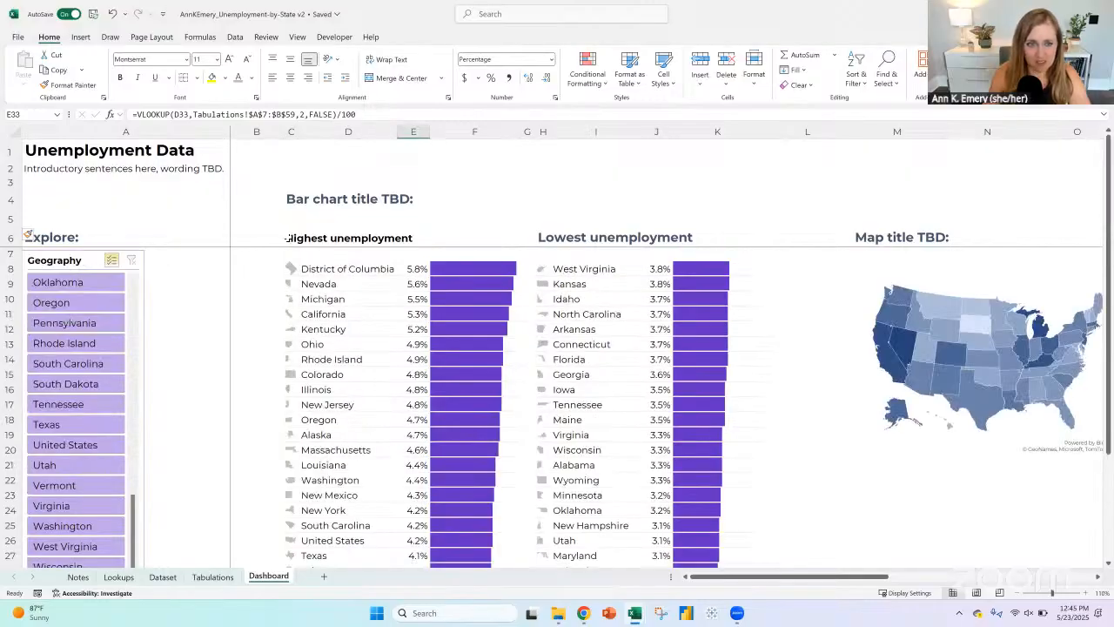
Step: Move the "Highest unemployment" subheading from C6 to D6 so it lines up with the state names
click(298, 238)
key(ctrl+c)
click(295, 237)
key(ctrl+v)
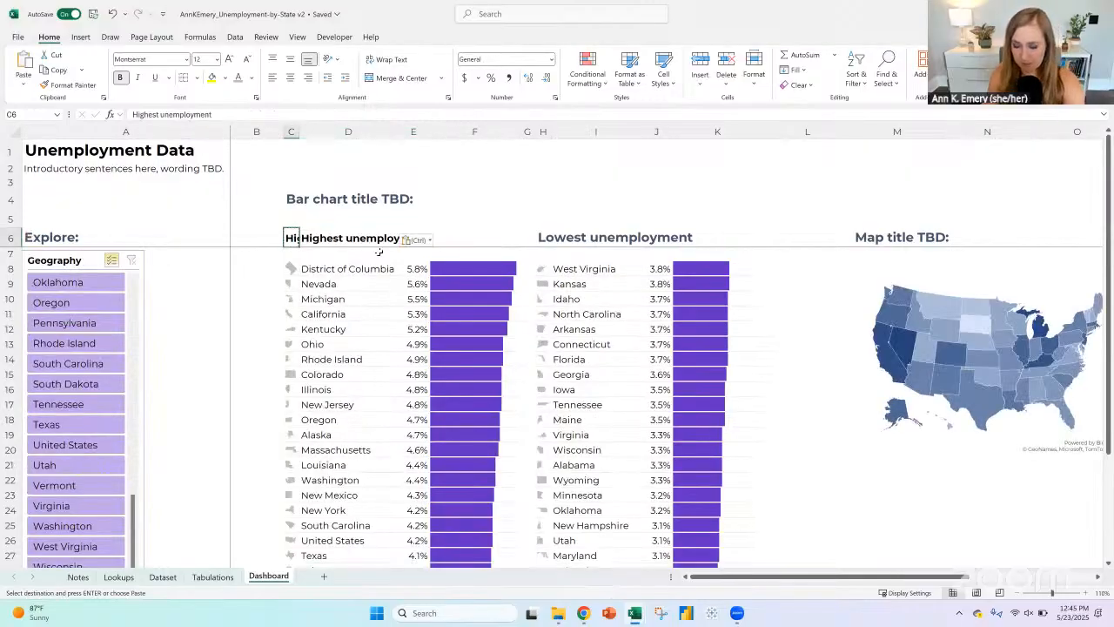
key(ctrl+z)
Step: Copy the formatting of D6 onto the "Lowest unemployment" subheading and move that subheading from H6 to I6
click(317, 239)
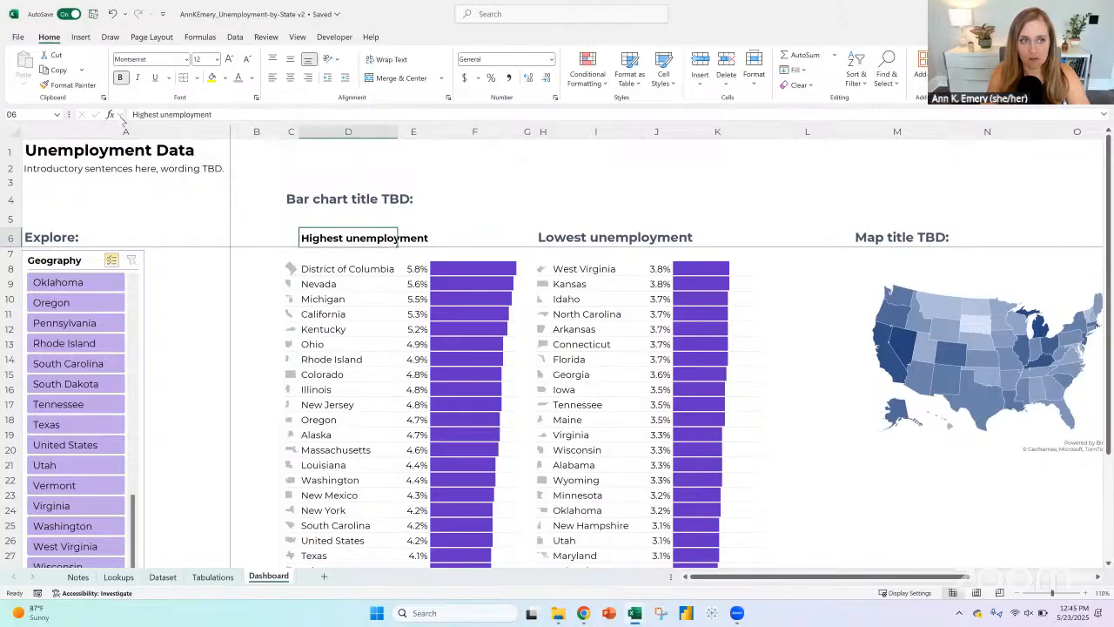
click(73, 84)
click(562, 235)
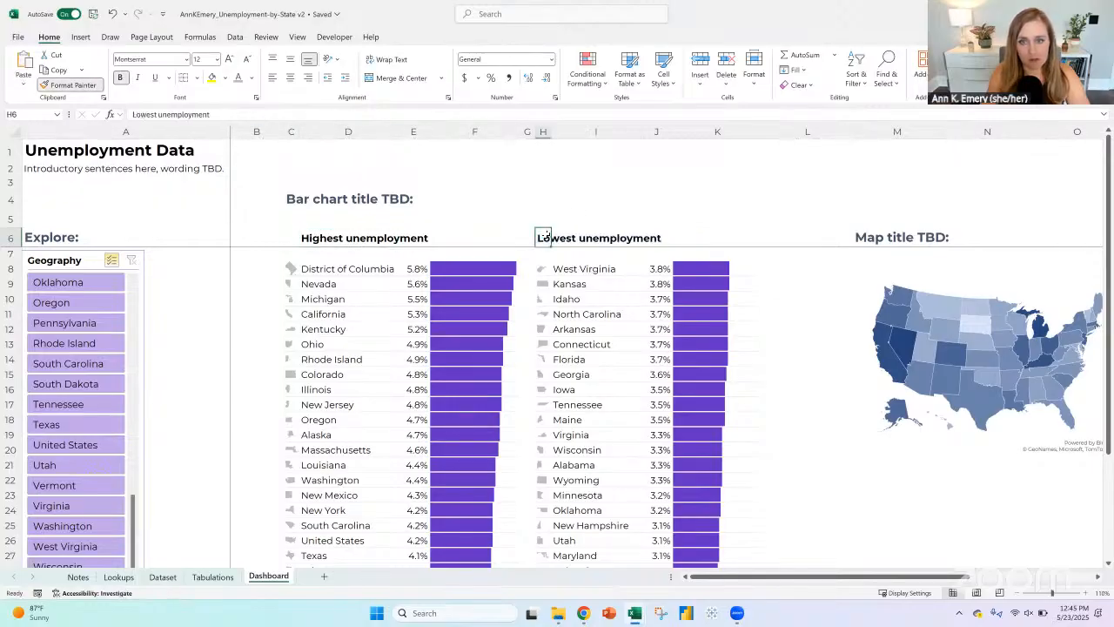
key(ctrl+c)
click(564, 237)
key(ctrl+v)
click(544, 237)
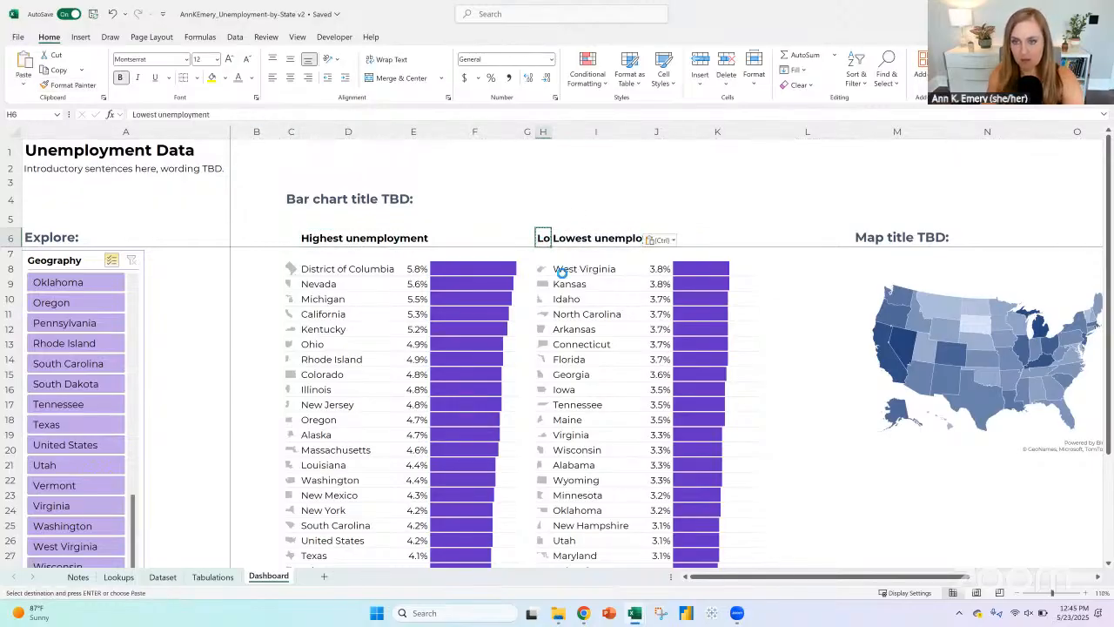
key(Delete)
click(290, 238)
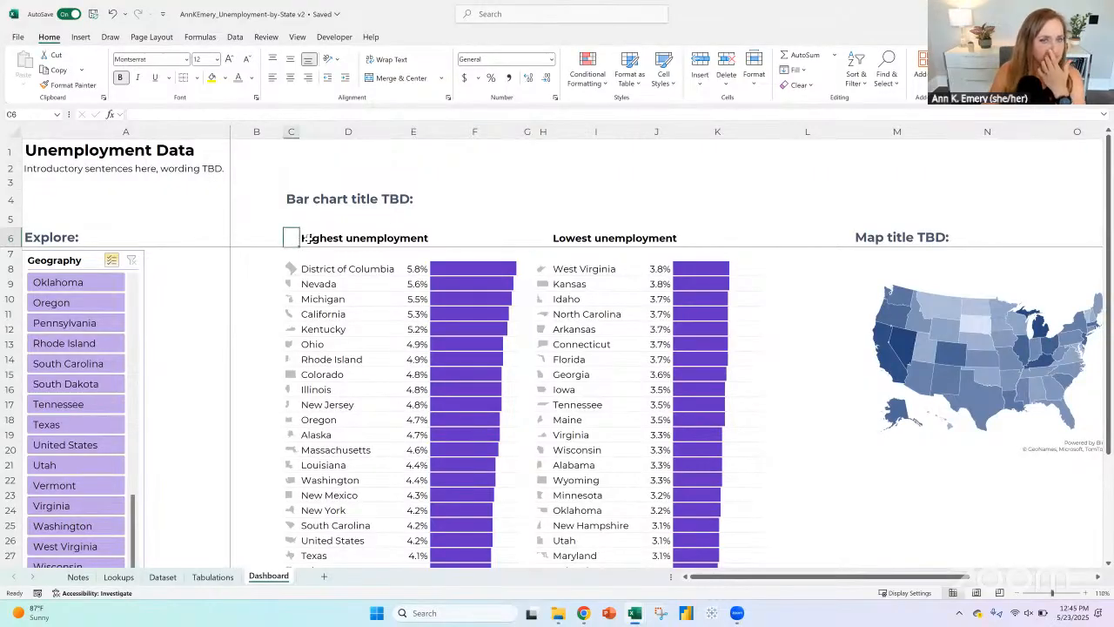
Step: Remove the bold from the word "unemployment" in the D6 and I6 subheadings, keeping "Highest" and "Lowest" bold
click(307, 240)
drag(161, 114, 213, 114)
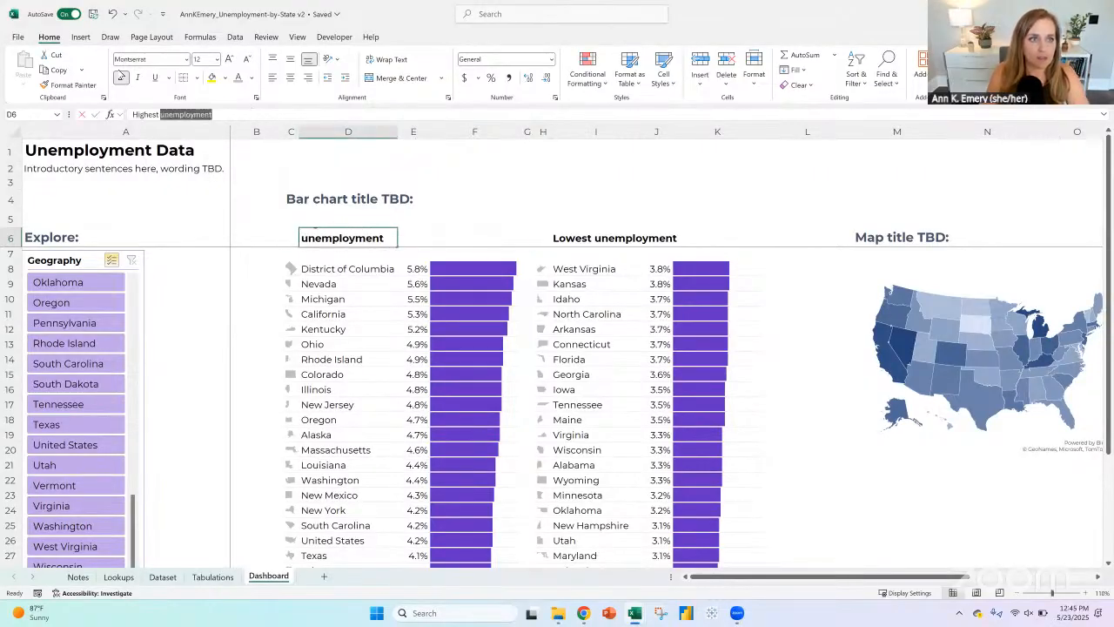
click(639, 240)
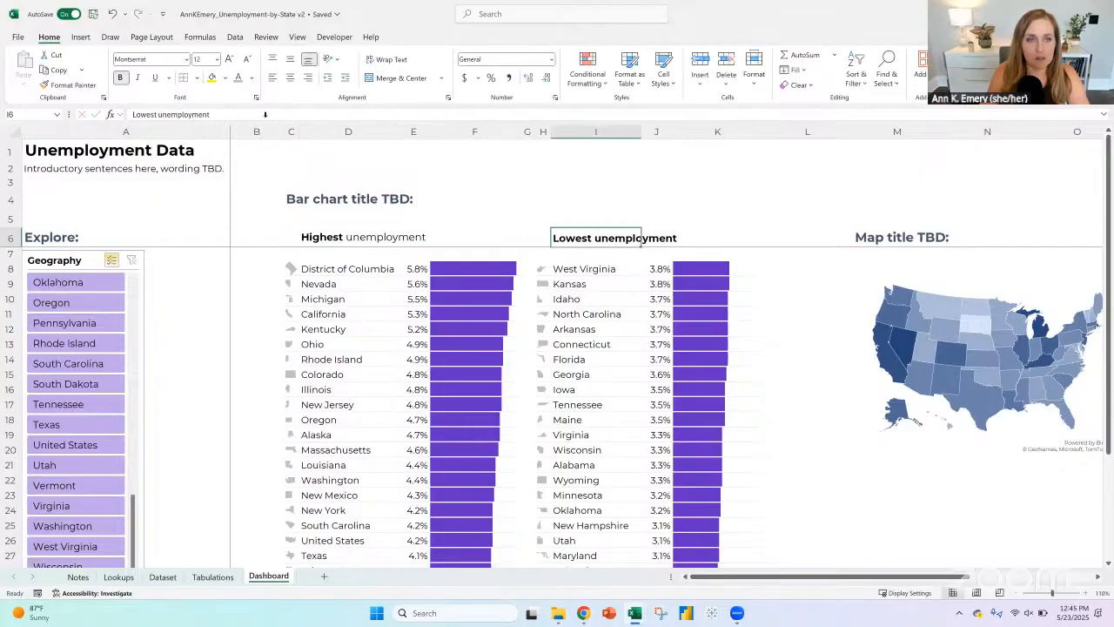
drag(159, 114, 210, 114)
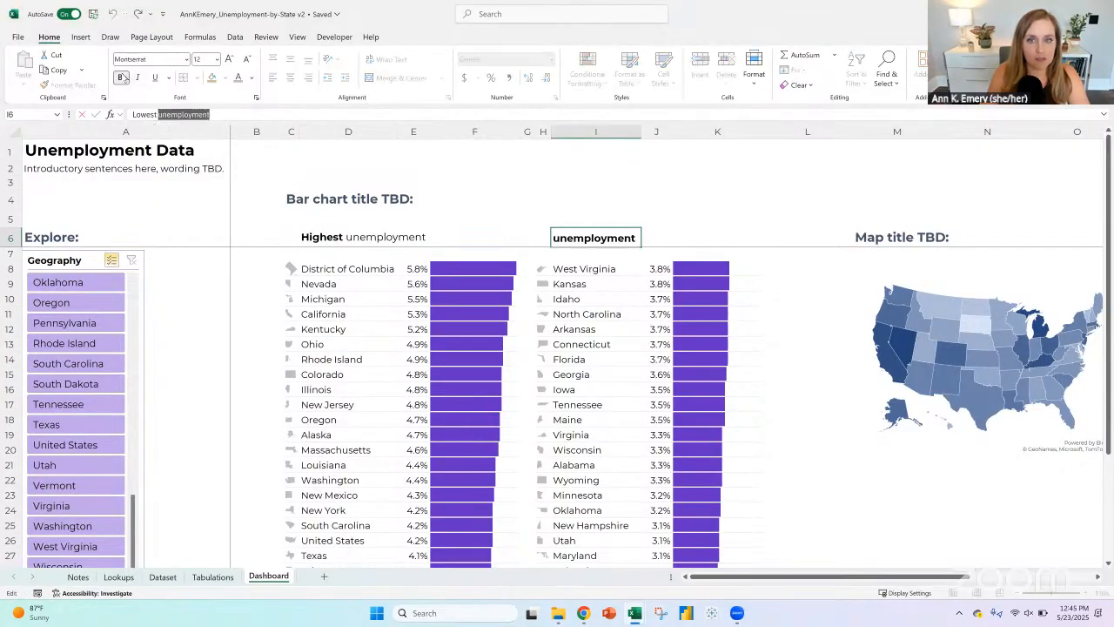
click(121, 78)
Step: Search the stock icons for "arrow" and insert the circled left-pointing arrow at C6
click(288, 237)
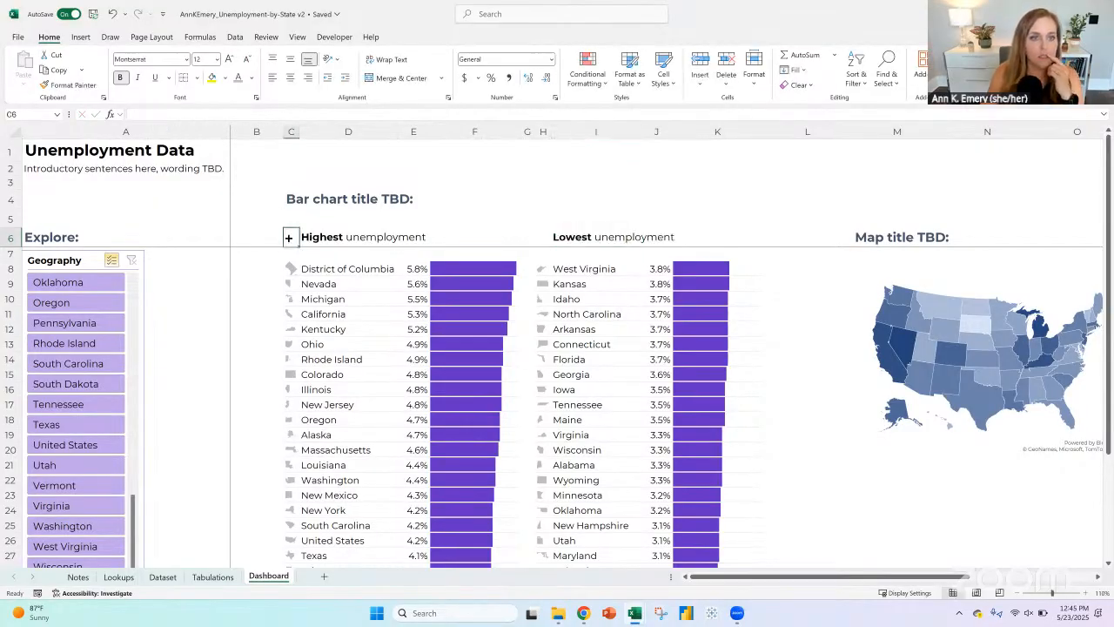
click(80, 36)
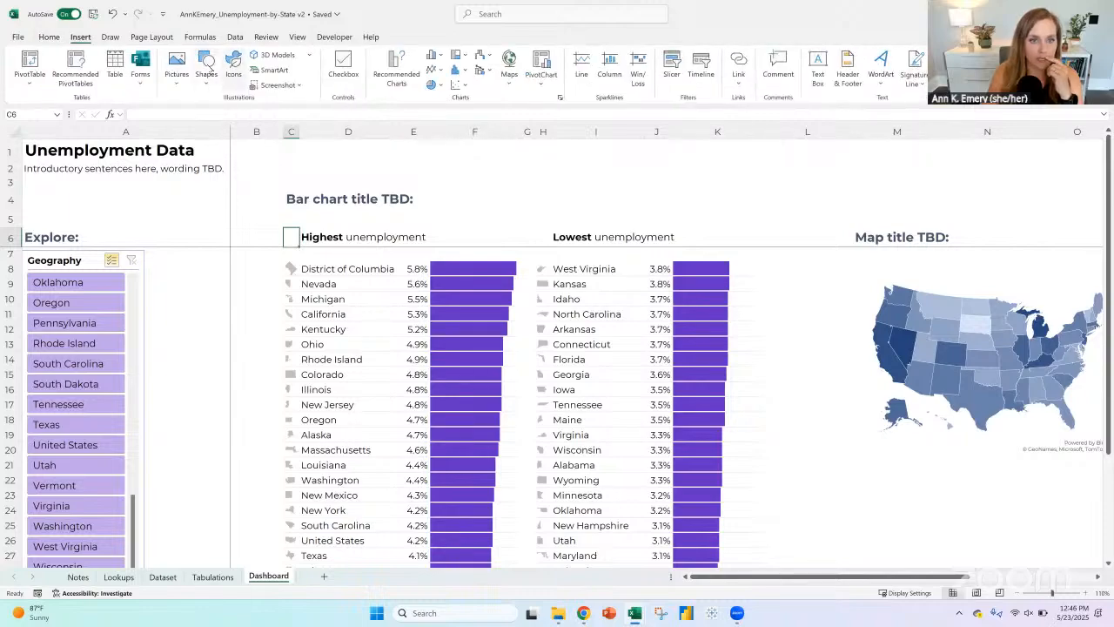
click(208, 68)
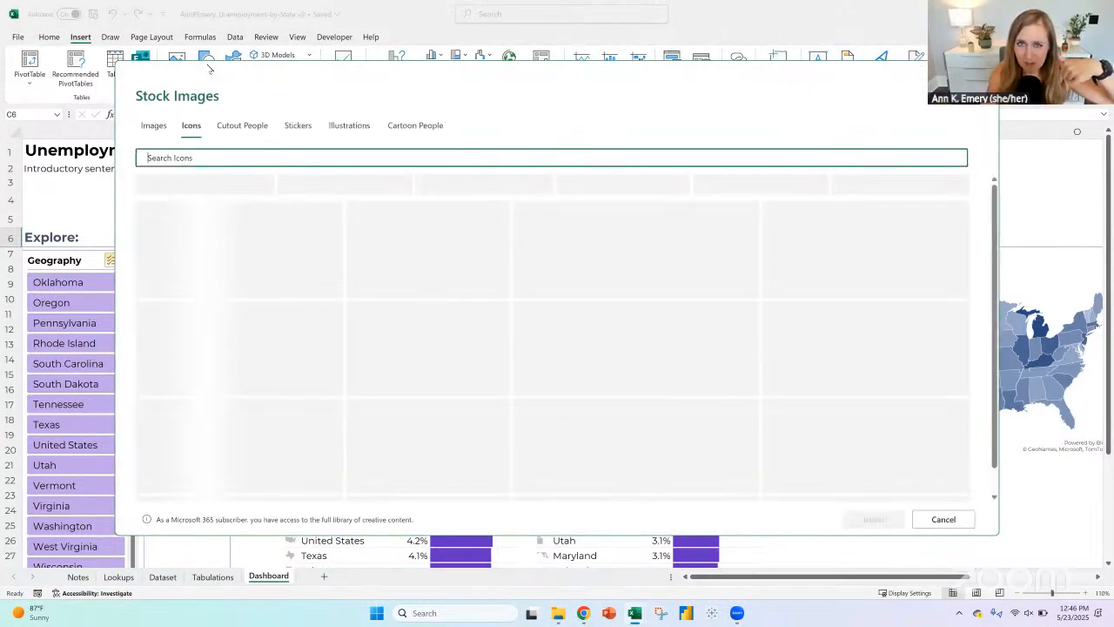
scroll(623, 323, down, 1)
scroll(623, 325, down, 6)
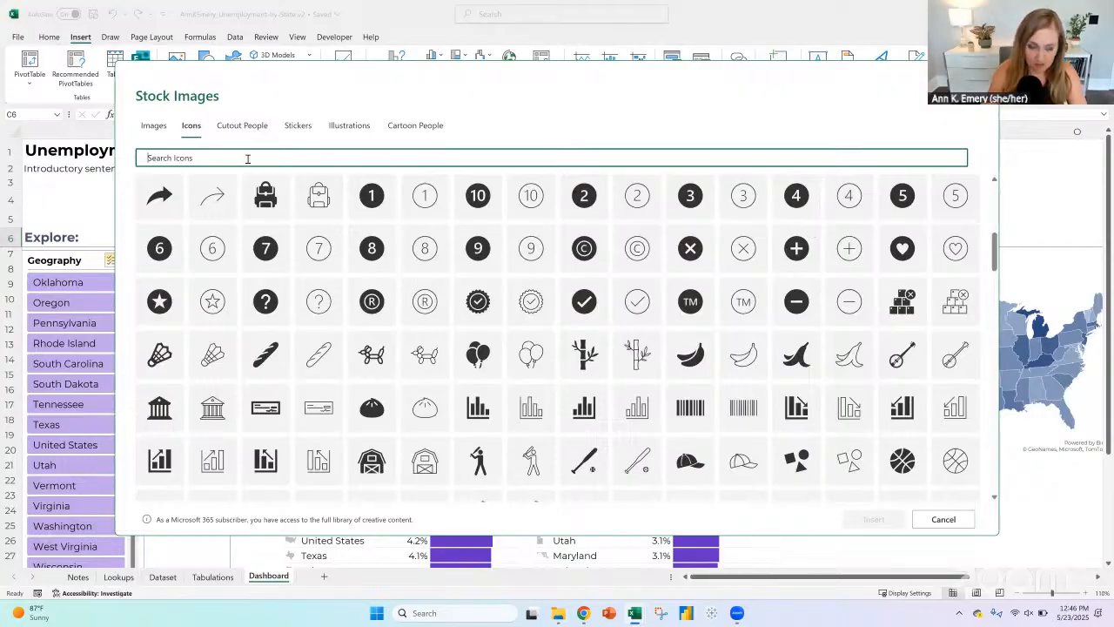
text(arrow)
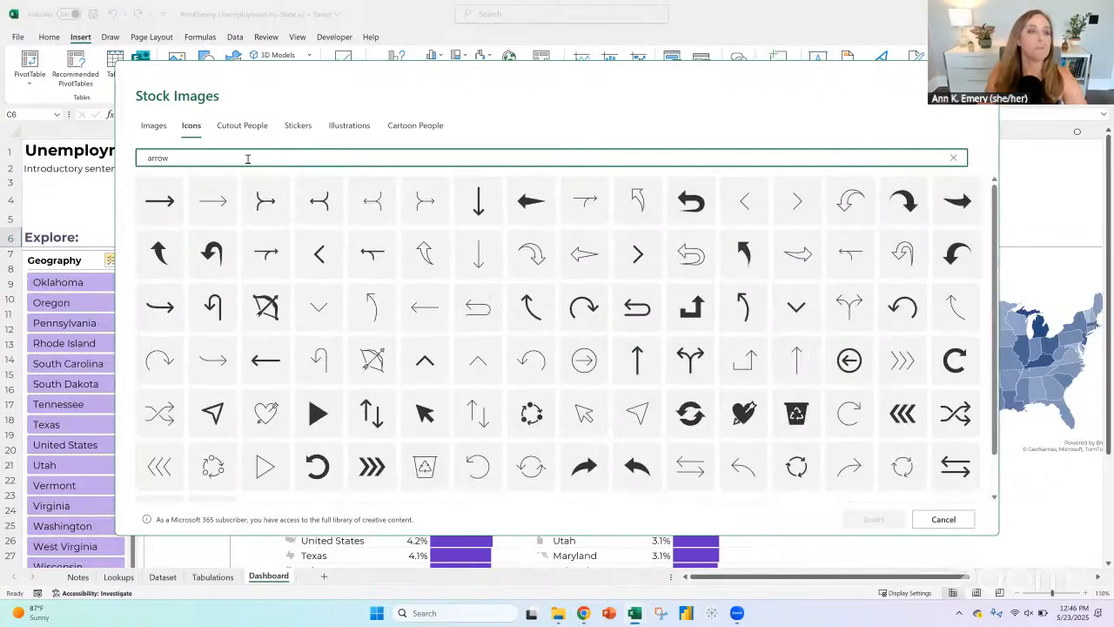
scroll(701, 296, down, 1)
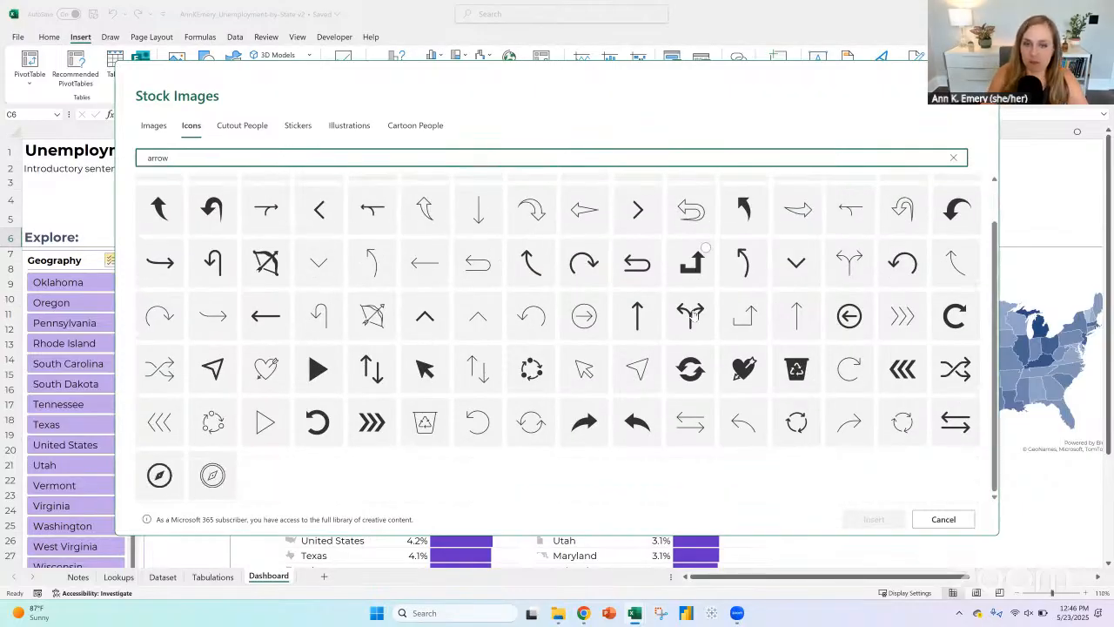
scroll(696, 300, up, 1)
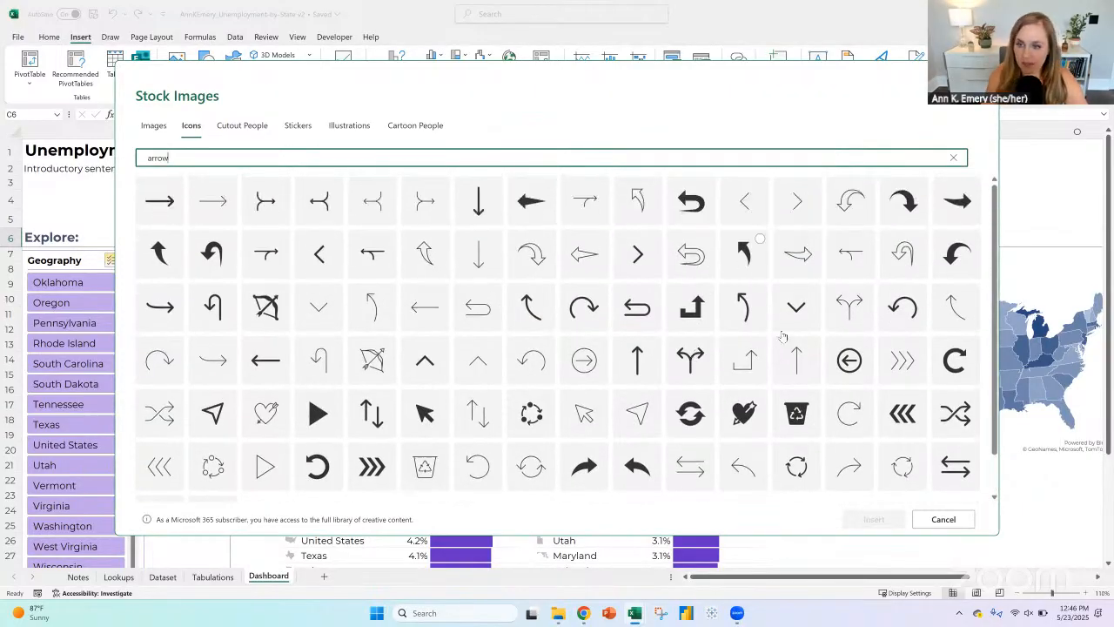
scroll(553, 324, down, 1)
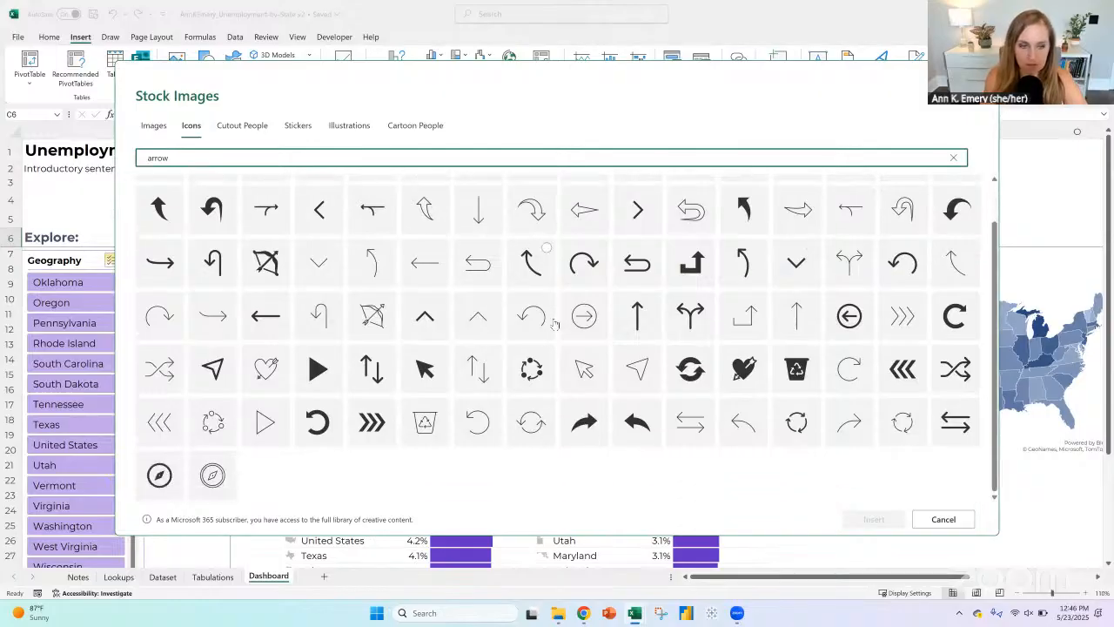
scroll(554, 324, up, 1)
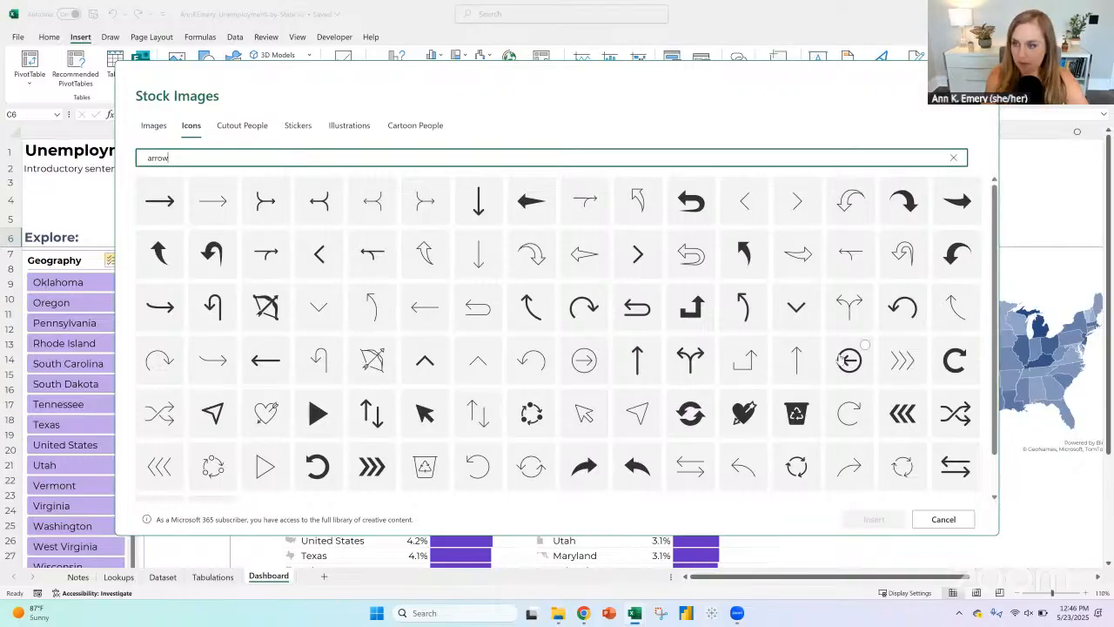
click(867, 350)
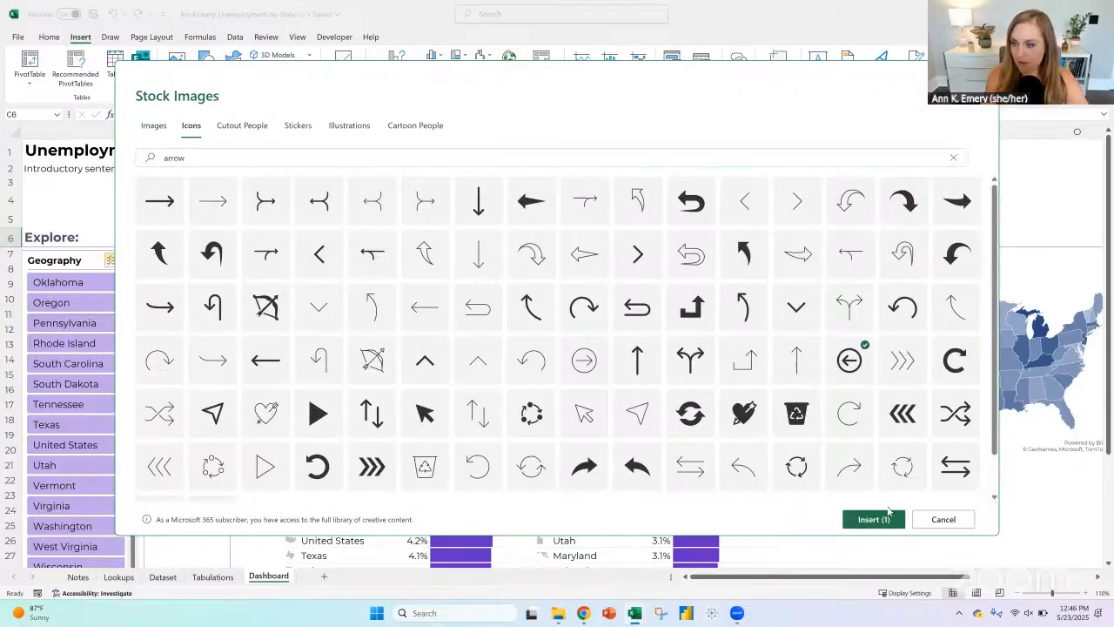
click(871, 519)
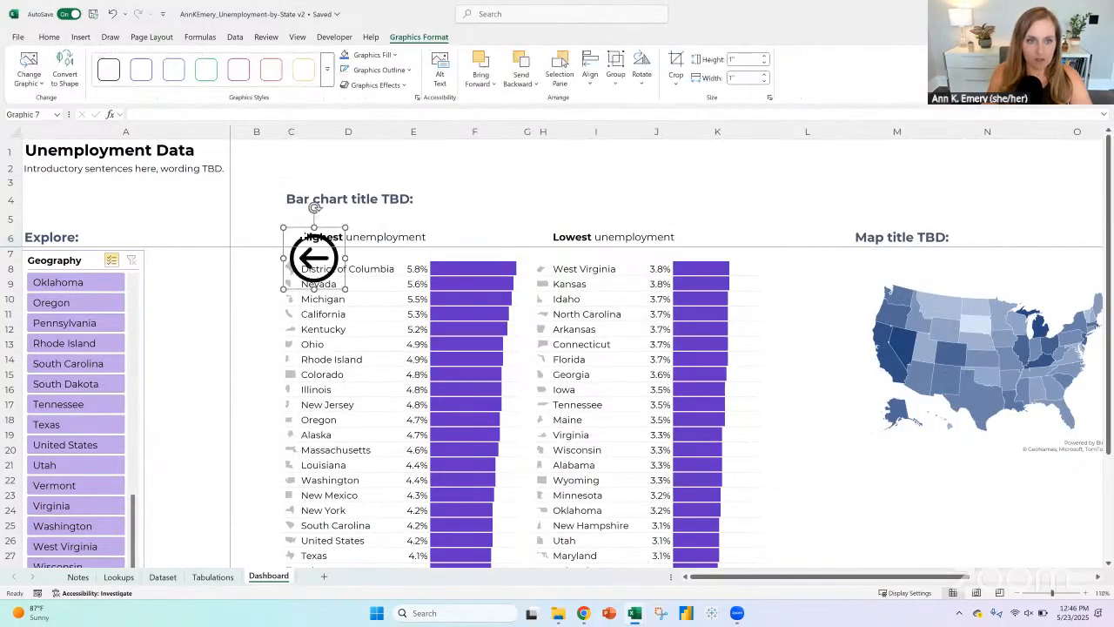
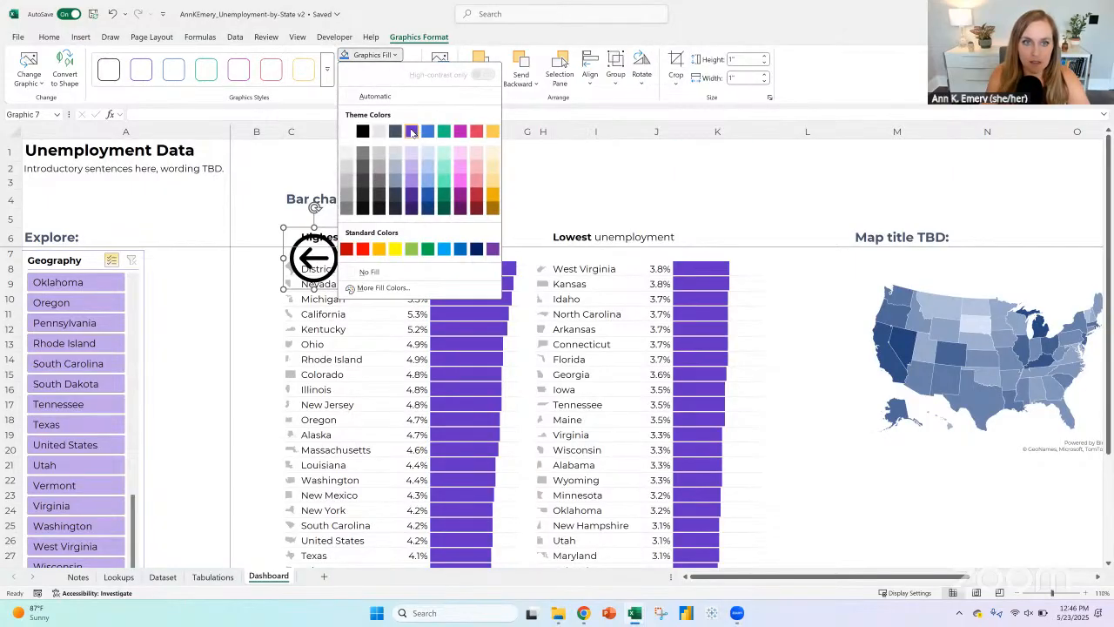
Step: Fill the circled arrow near C6 with the theme purple and rotate it right 90° so it points up
click(413, 126)
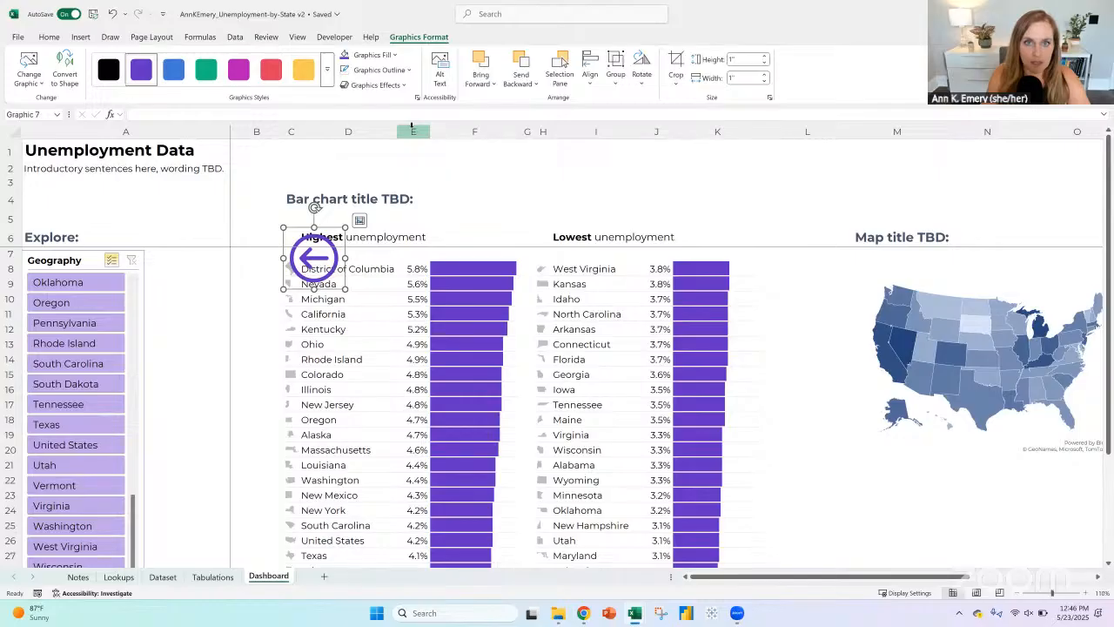
click(653, 81)
click(670, 101)
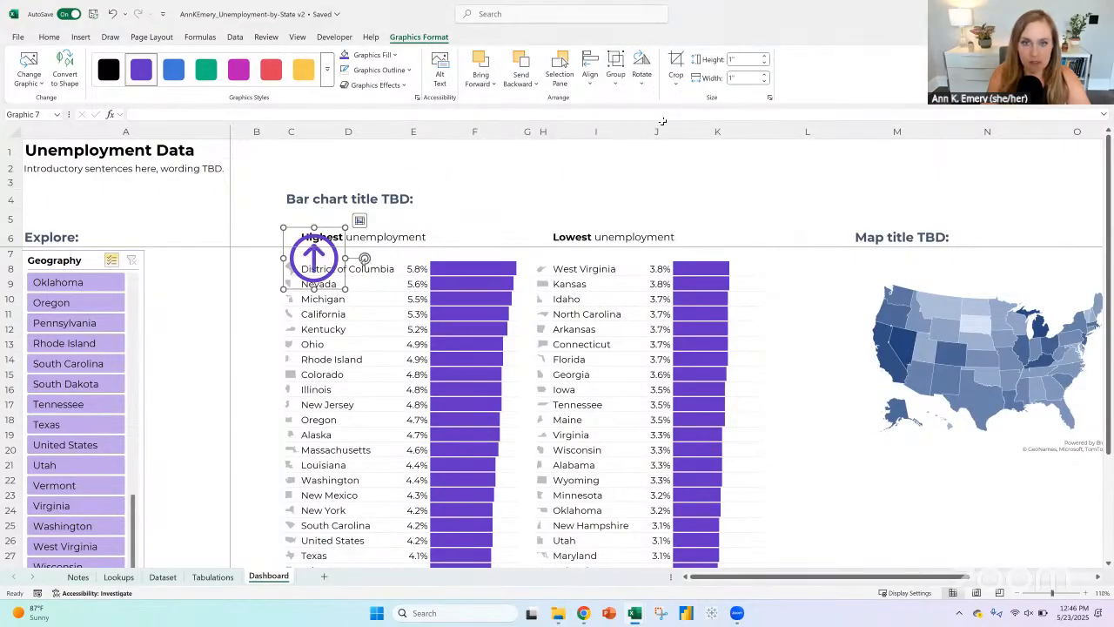
Step: Copy the purple arrow over to the "Lowest unemployment" subheading and flip the copy vertically so it points down
key(ctrl+c)
click(557, 242)
key(ctrl+v)
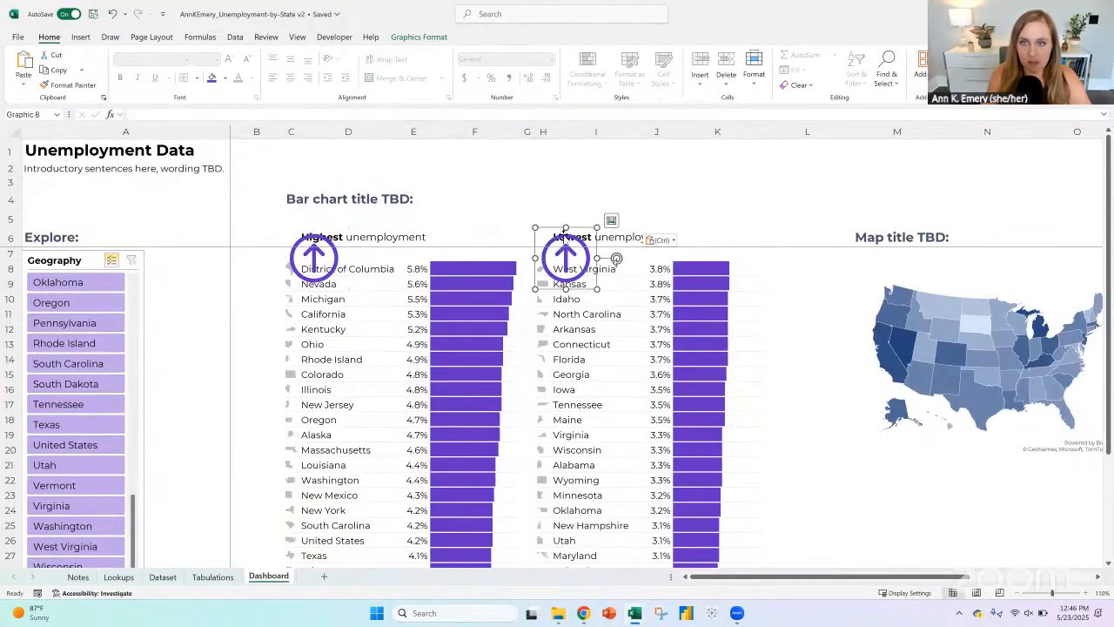
click(420, 38)
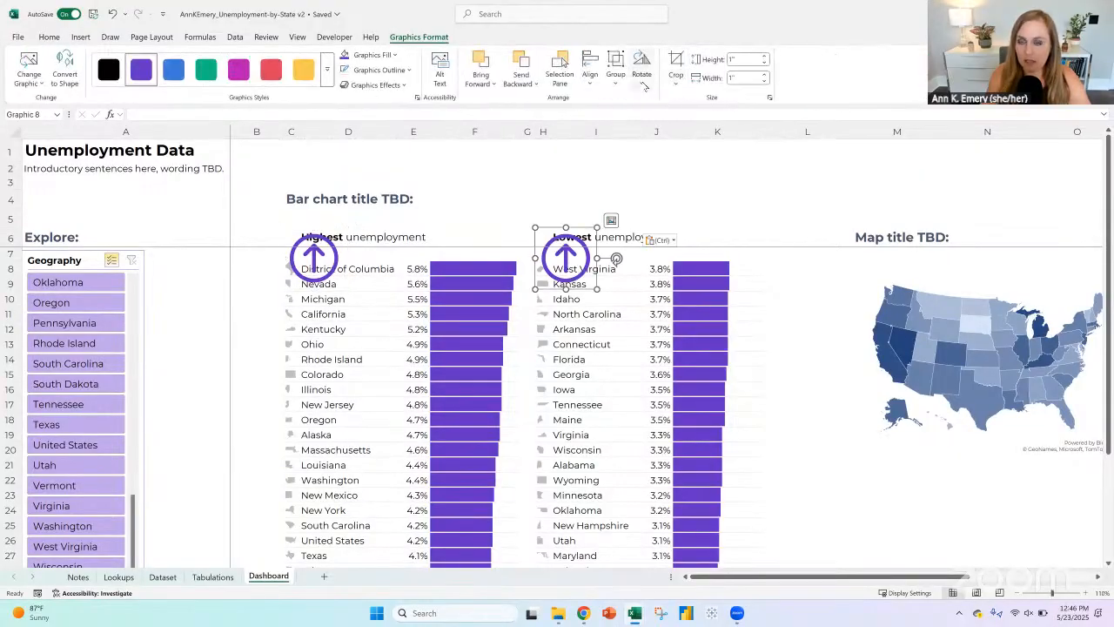
click(643, 80)
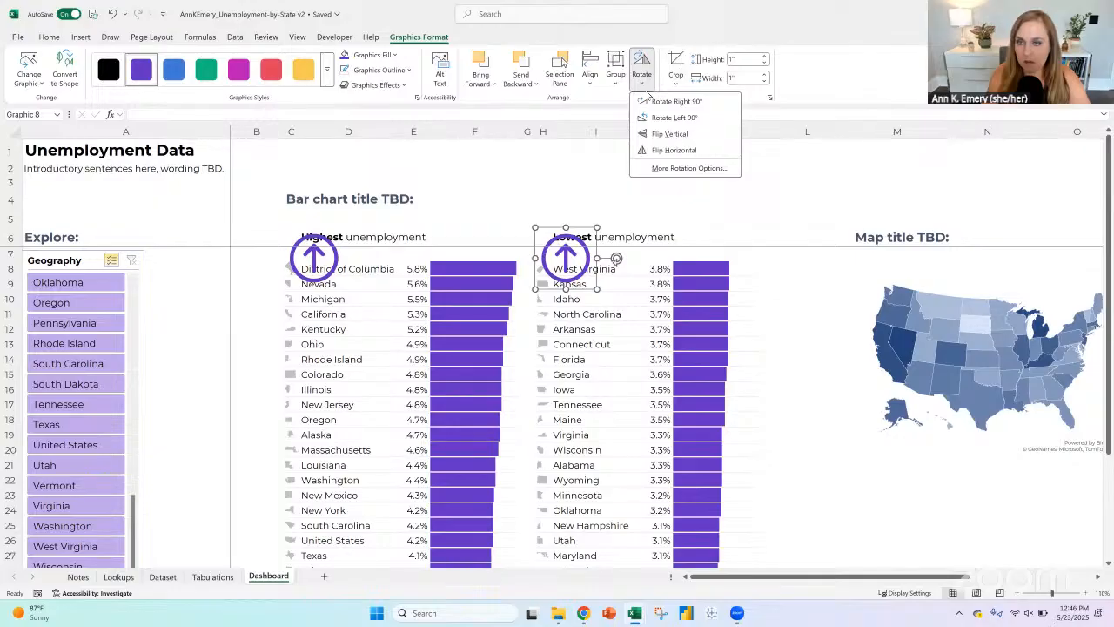
click(652, 133)
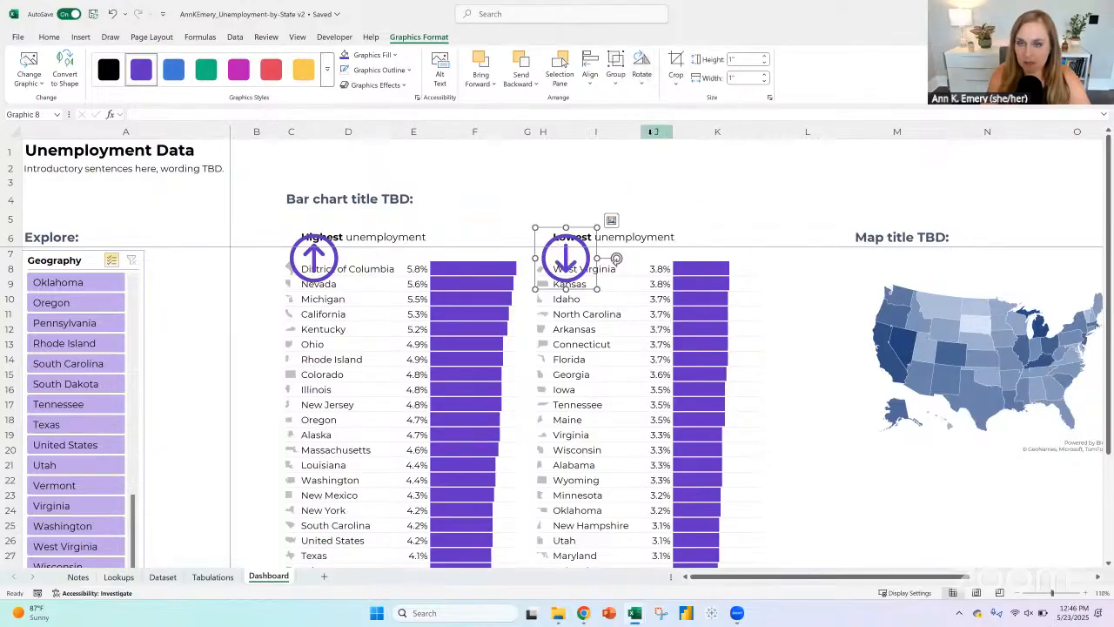
Step: Place the down arrow inside cell H6 and the up arrow inside cell C6
click(612, 221)
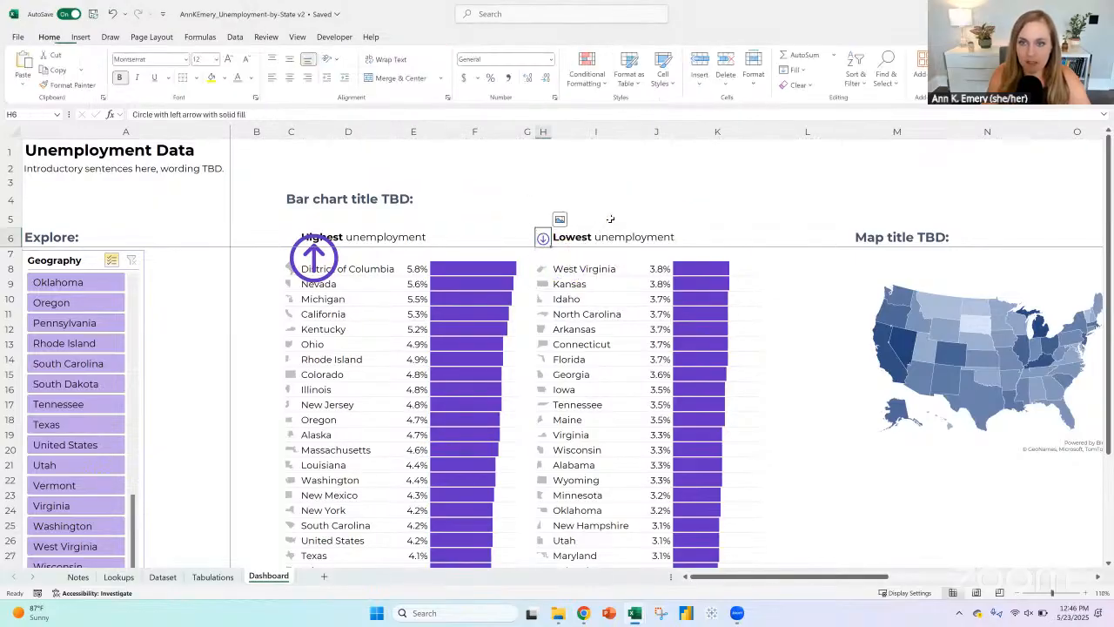
click(325, 252)
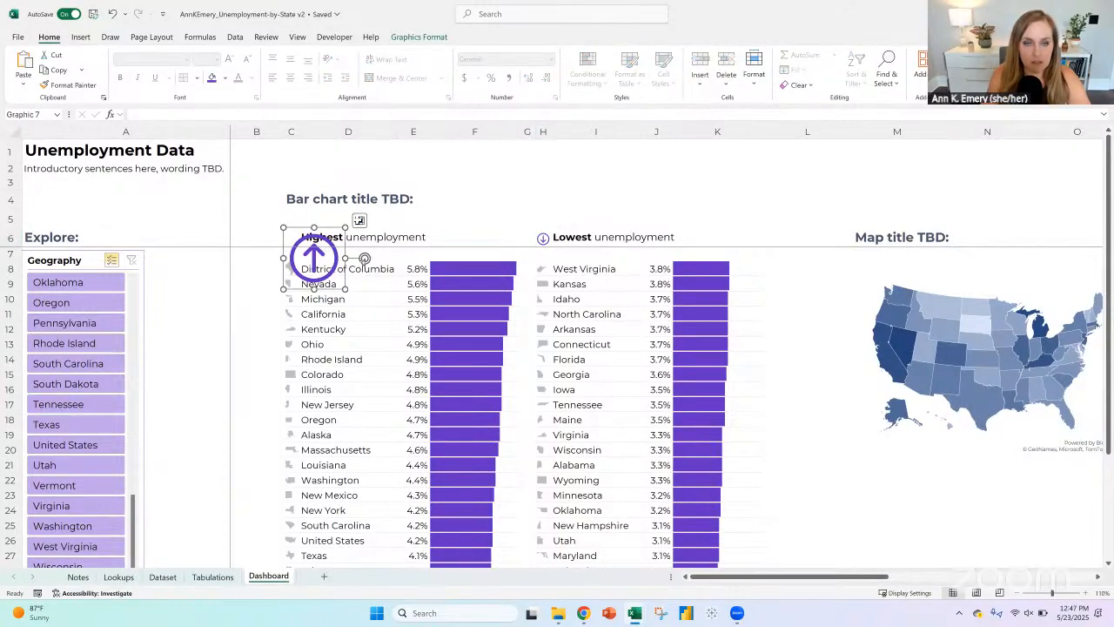
click(358, 220)
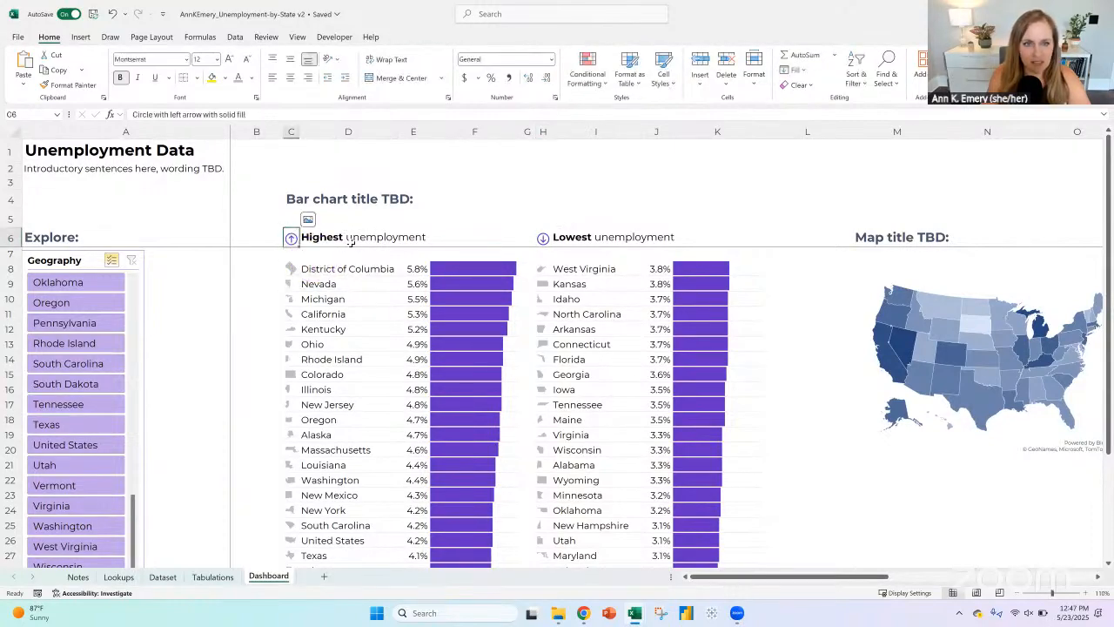
Step: Middle-align the arrow icons vertically in cells C6 and H6
click(330, 238)
click(292, 237)
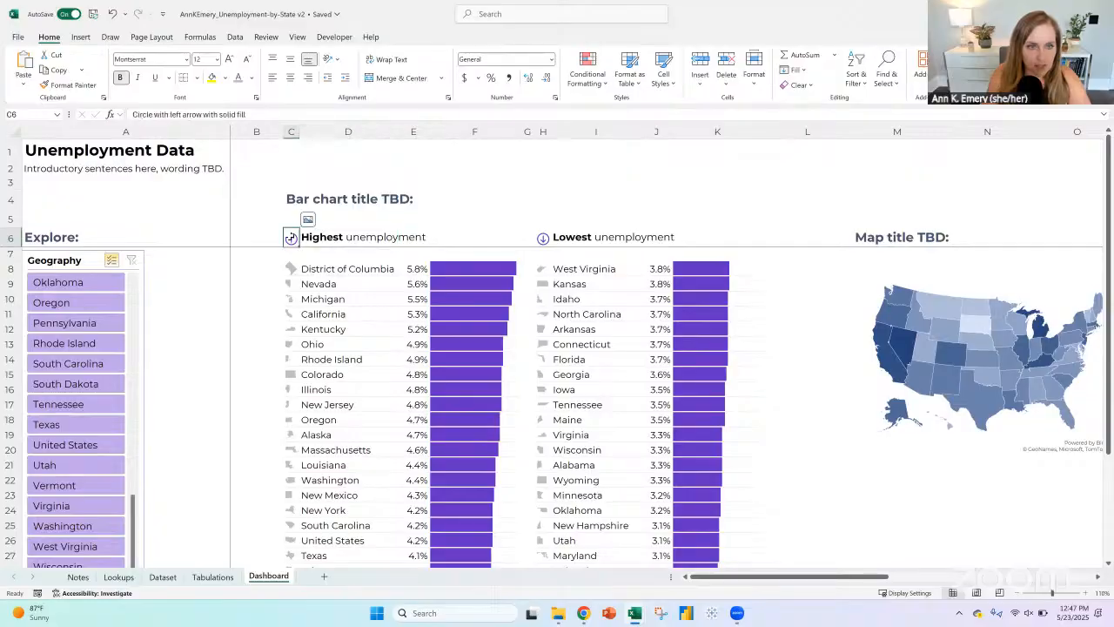
click(275, 61)
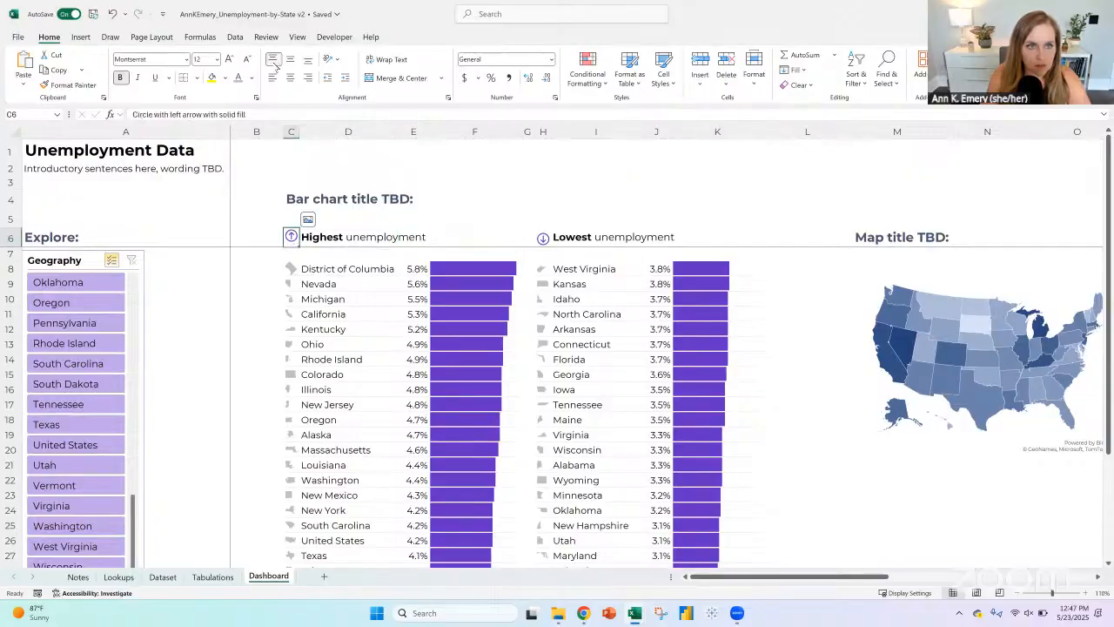
click(291, 62)
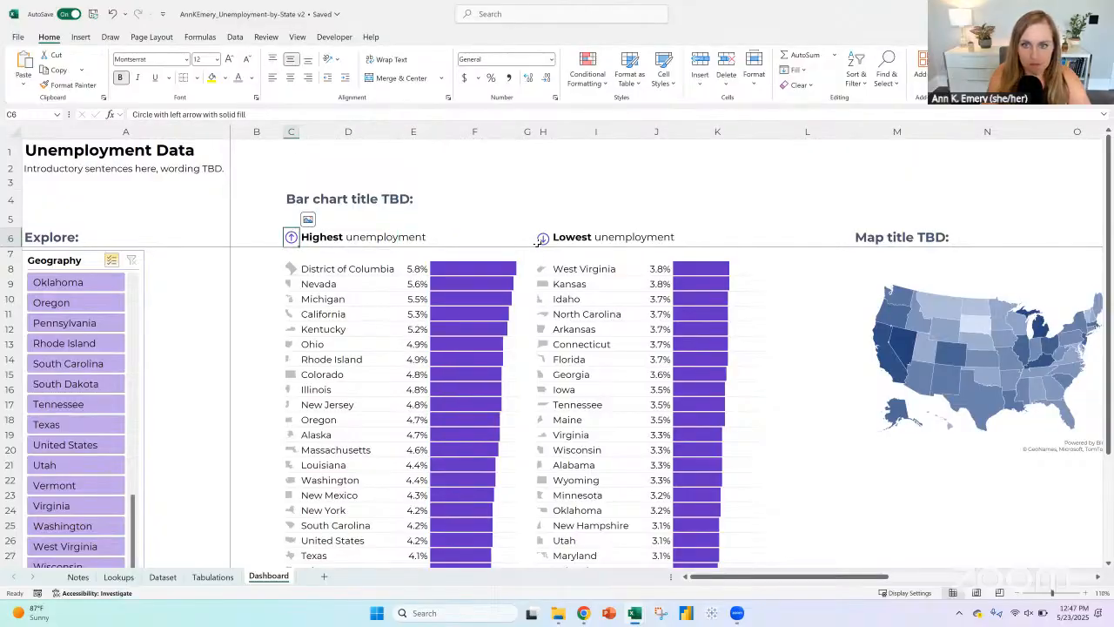
click(541, 238)
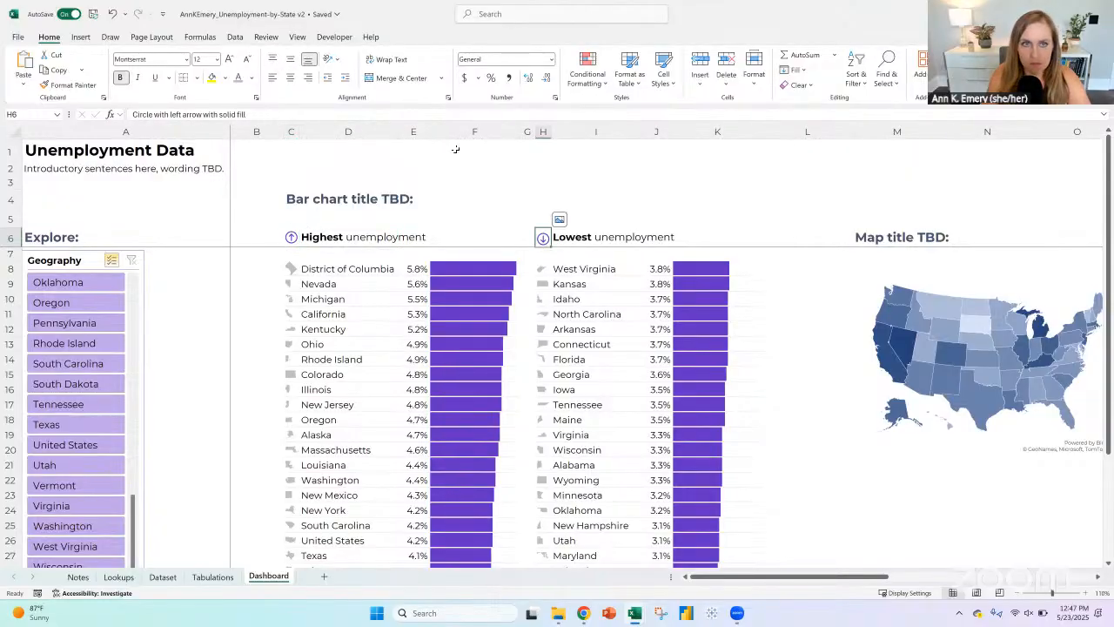
click(291, 62)
drag(290, 237, 398, 237)
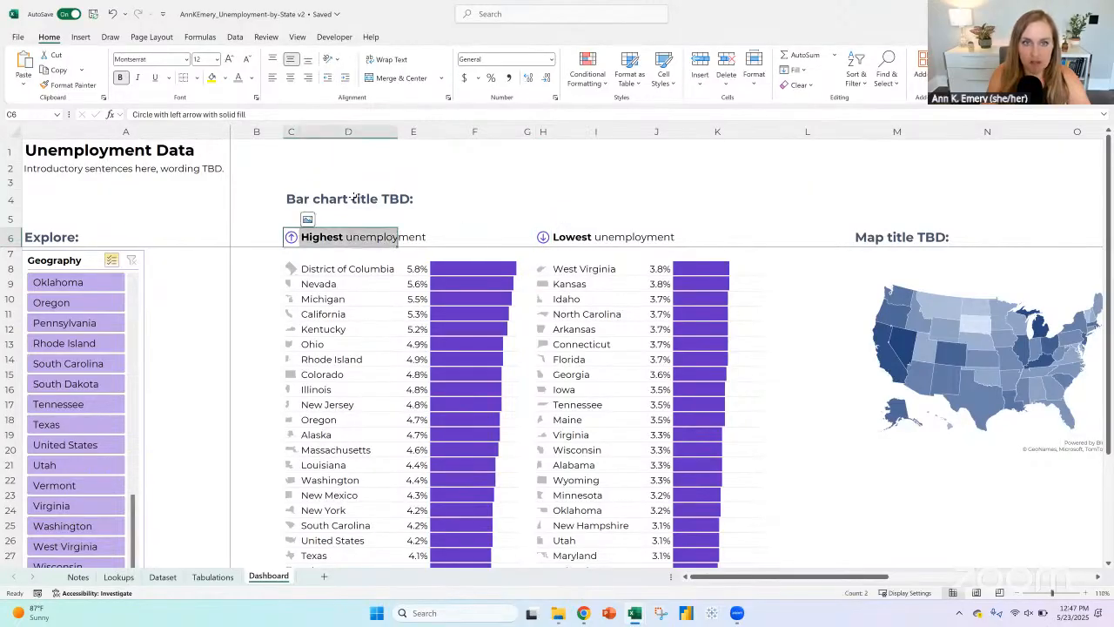
Step: Color the bar chart title in C4 theme purple and reword it as "Title about April 2025 details by state:"
click(295, 199)
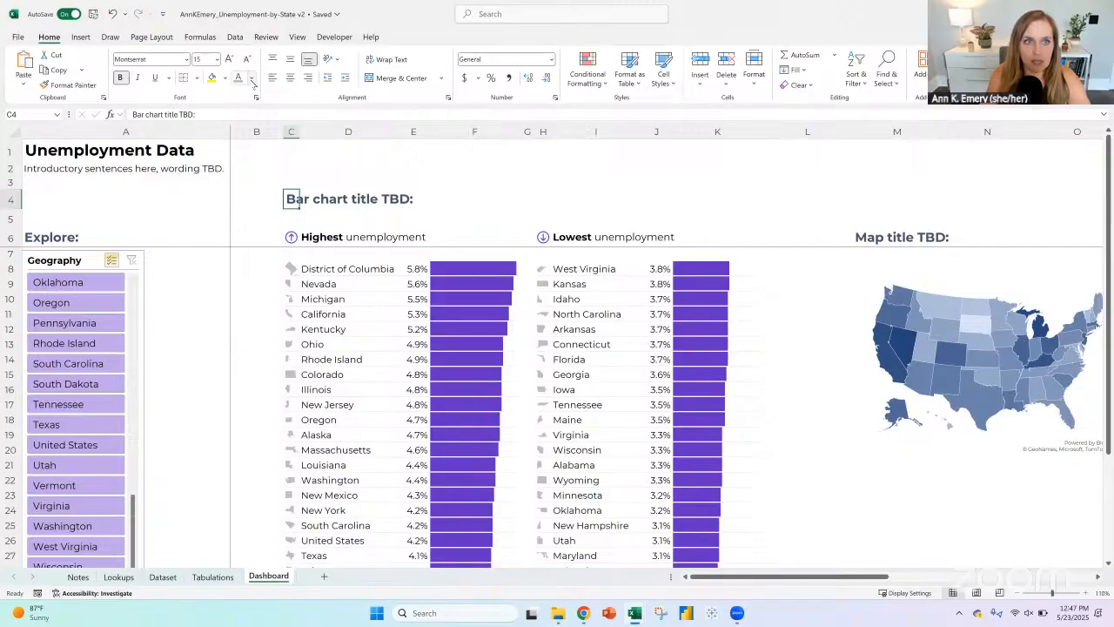
click(250, 78)
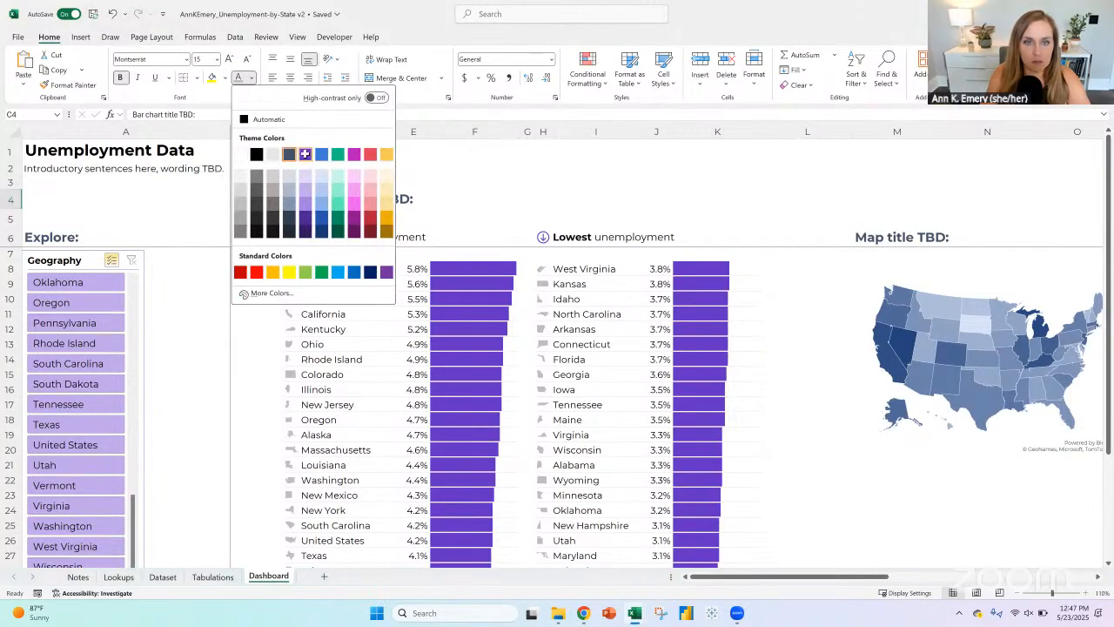
click(304, 154)
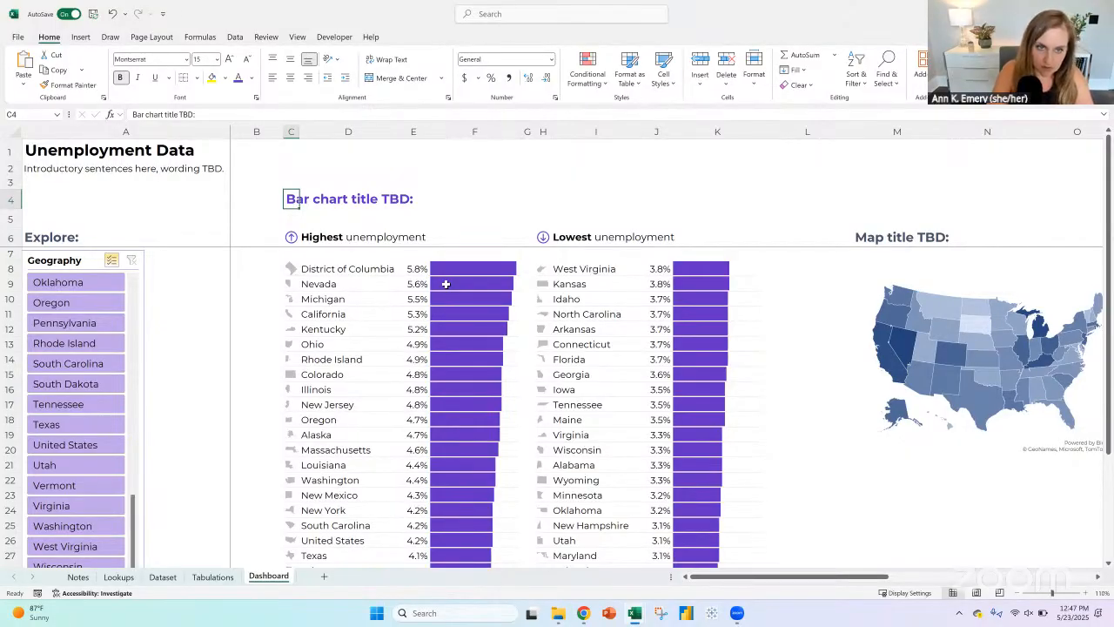
text(Title ab)
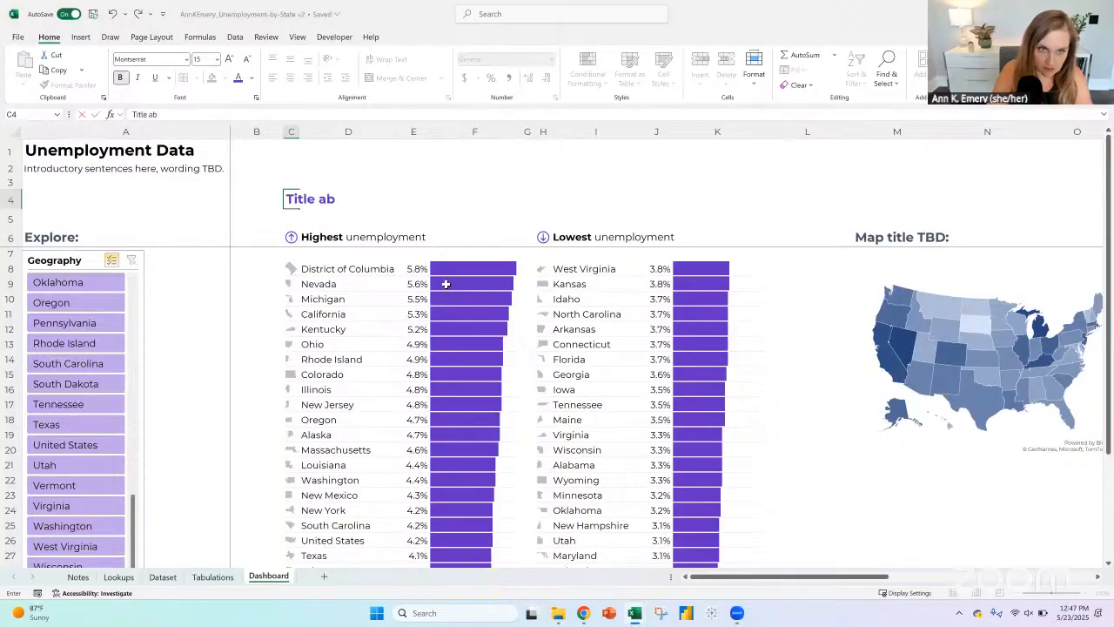
text(out April 2025 det)
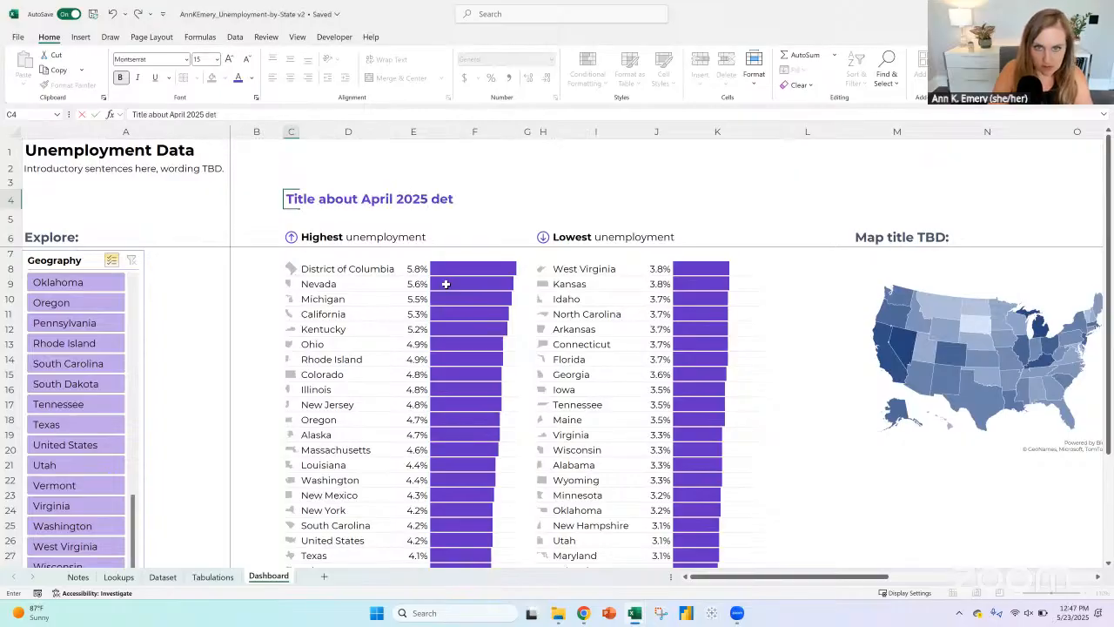
text(ails by state:)
key(Return)
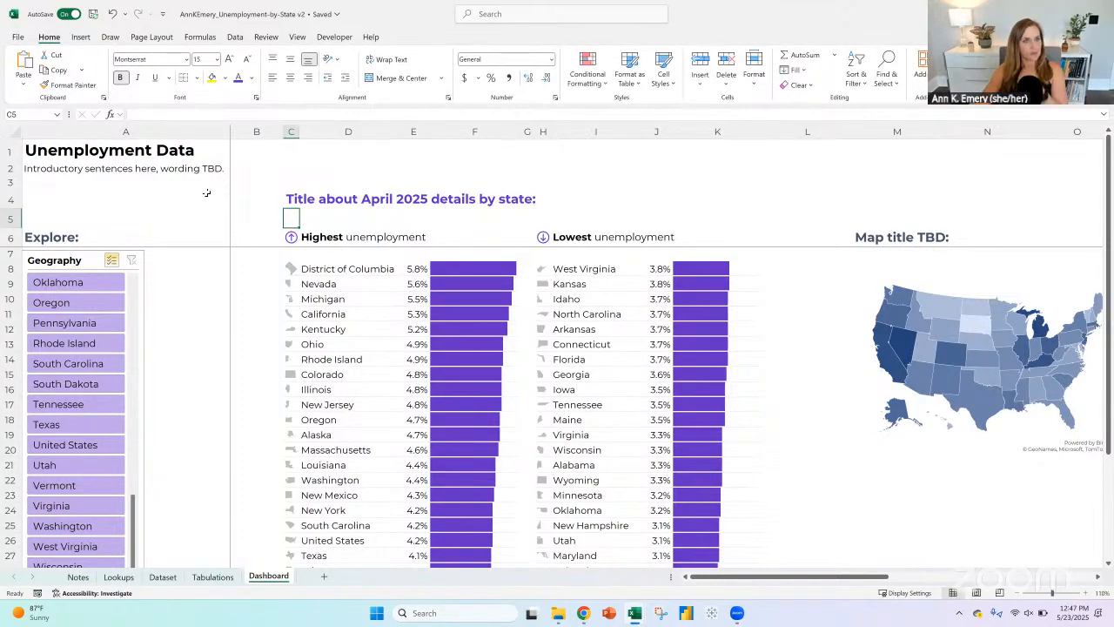
Step: Reset the formatting of the blank row 5 below the chart title with a cell style
click(11, 218)
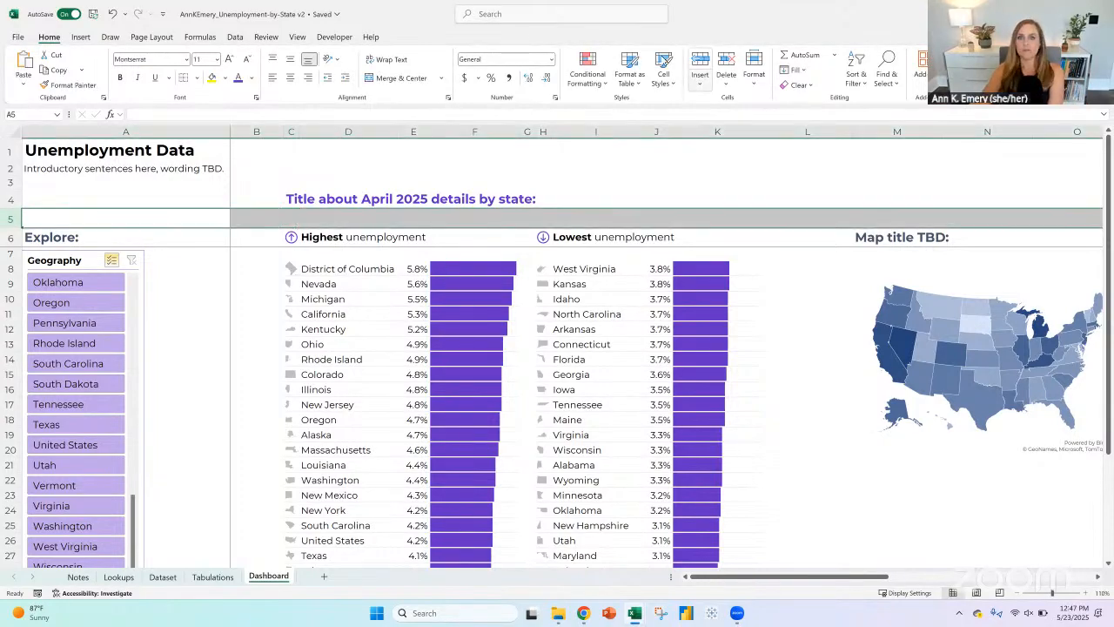
click(663, 83)
click(670, 110)
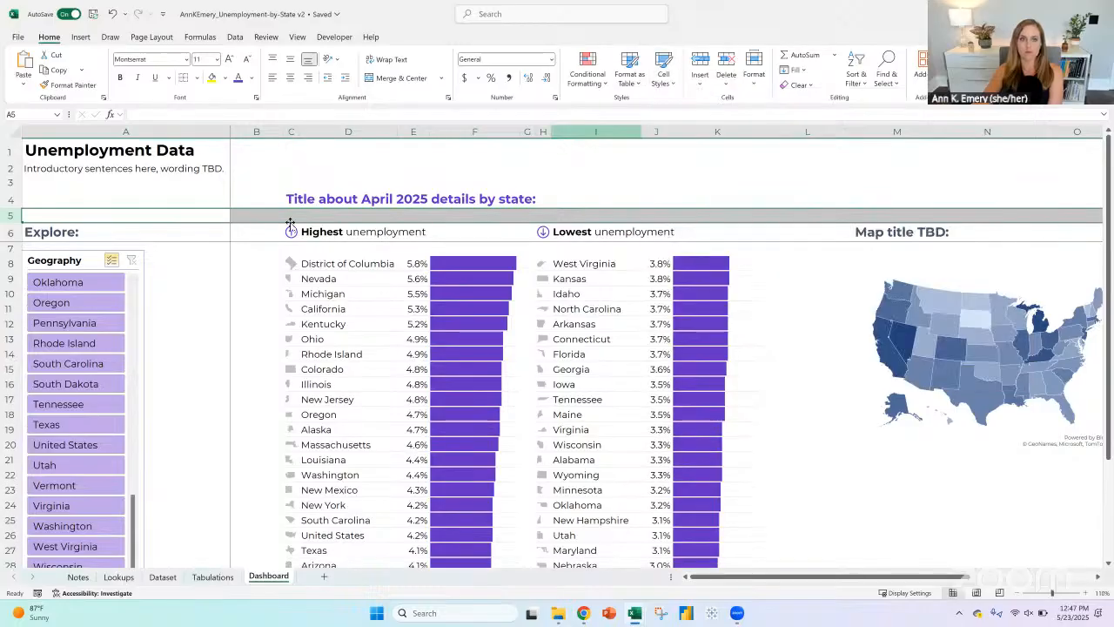
click(283, 215)
scroll(414, 358, down, 10)
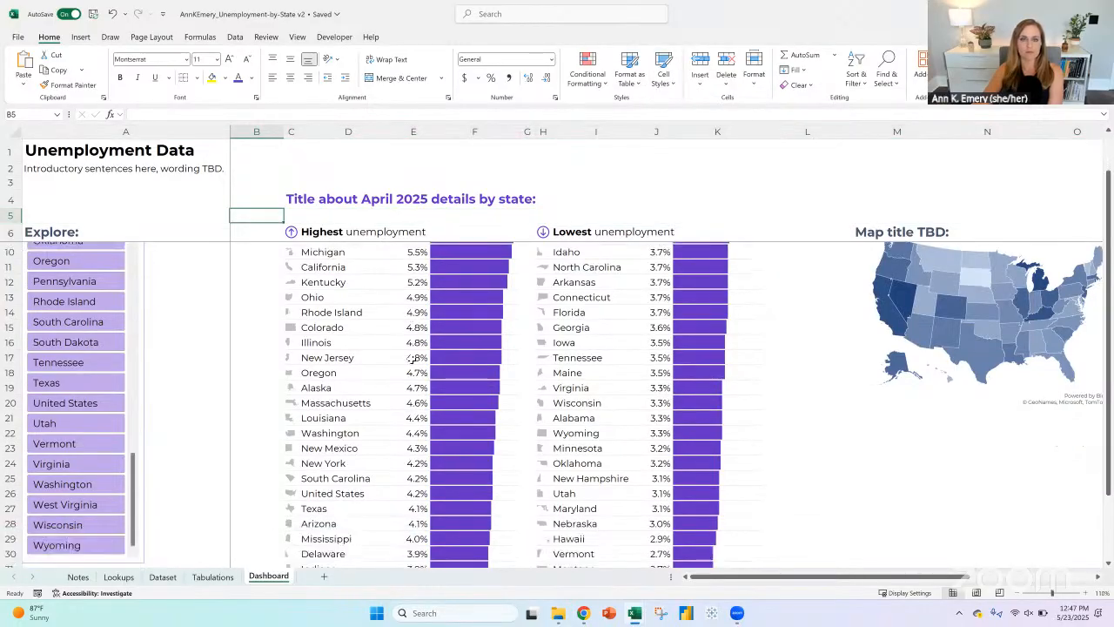
scroll(413, 358, up, 10)
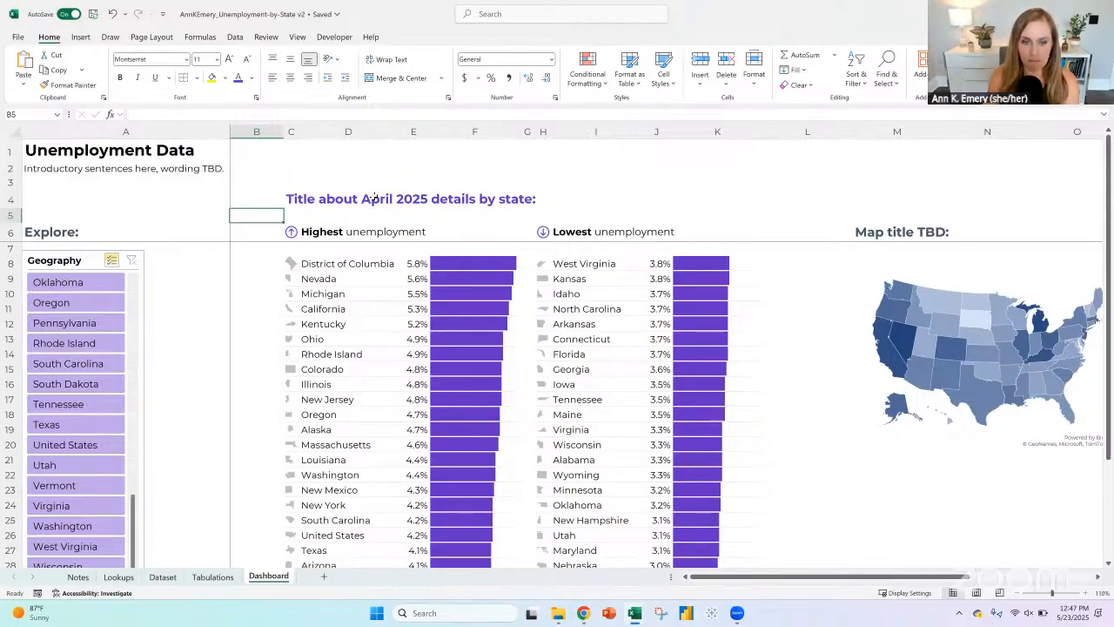
Step: Narrow column A to slightly more than the width of the Geography slicer
mouse_move(193, 128)
mouse_down()
mouse_move(257, 130)
mouse_move(160, 142)
mouse_up()
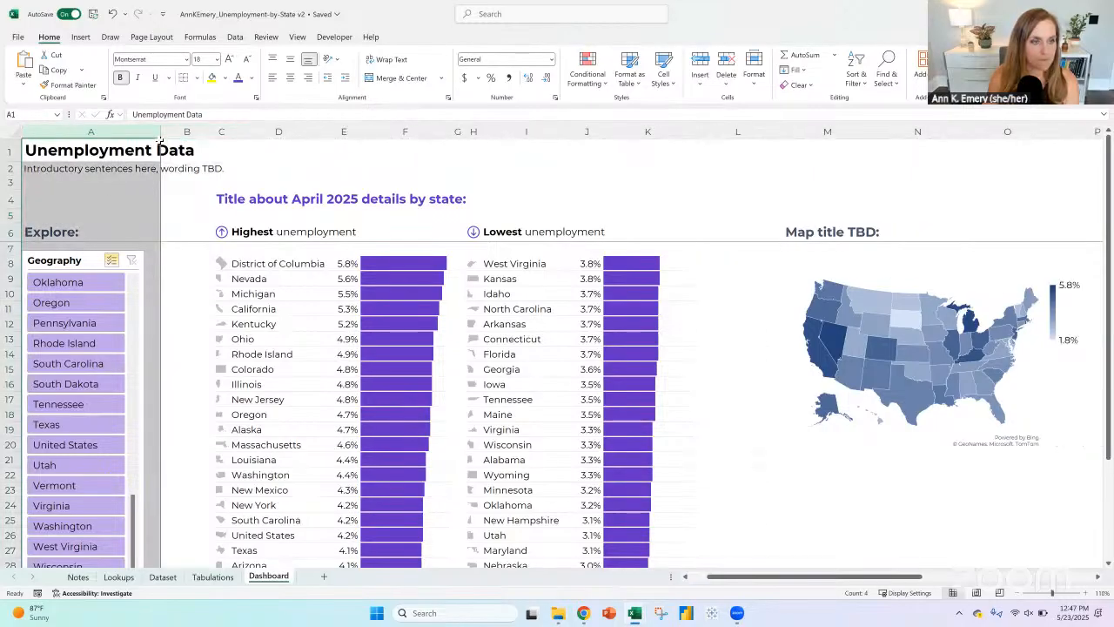
click(64, 259)
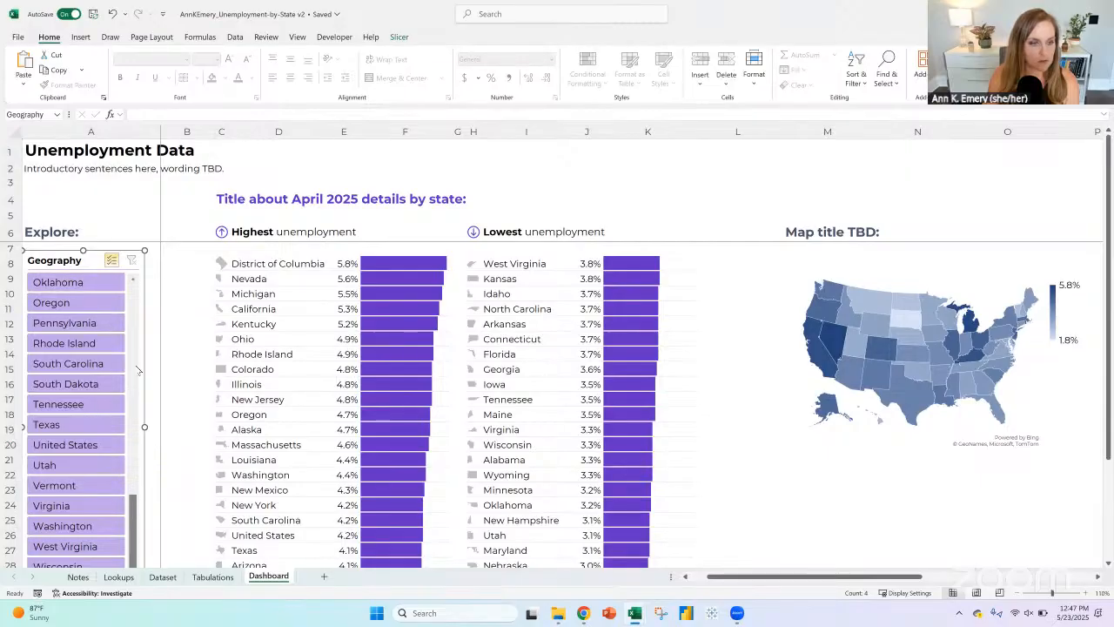
scroll(140, 270, up, 10)
scroll(135, 279, up, 2)
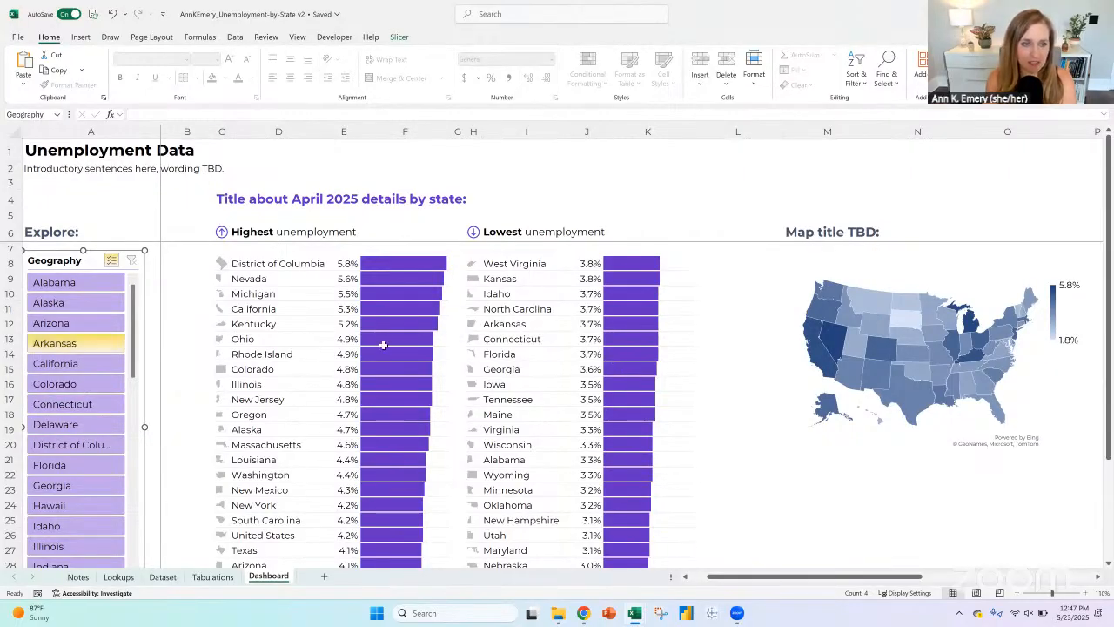
click(347, 263)
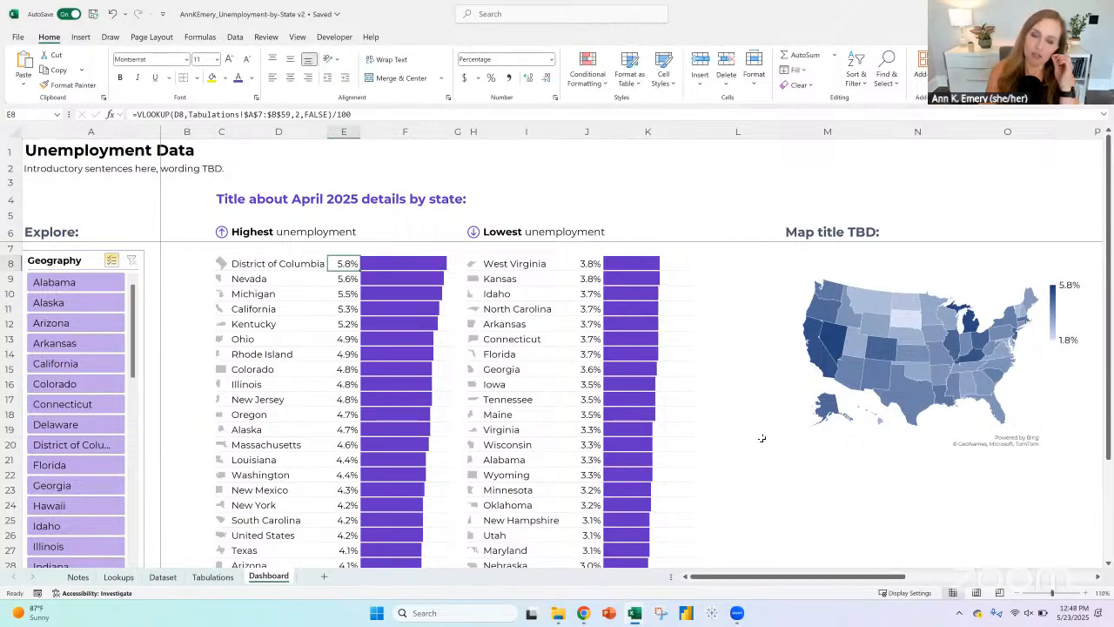
Step: Change the font color of the "Map title TBD:" heading in M6 to a darker shade of the theme blue
drag(888, 577, 983, 579)
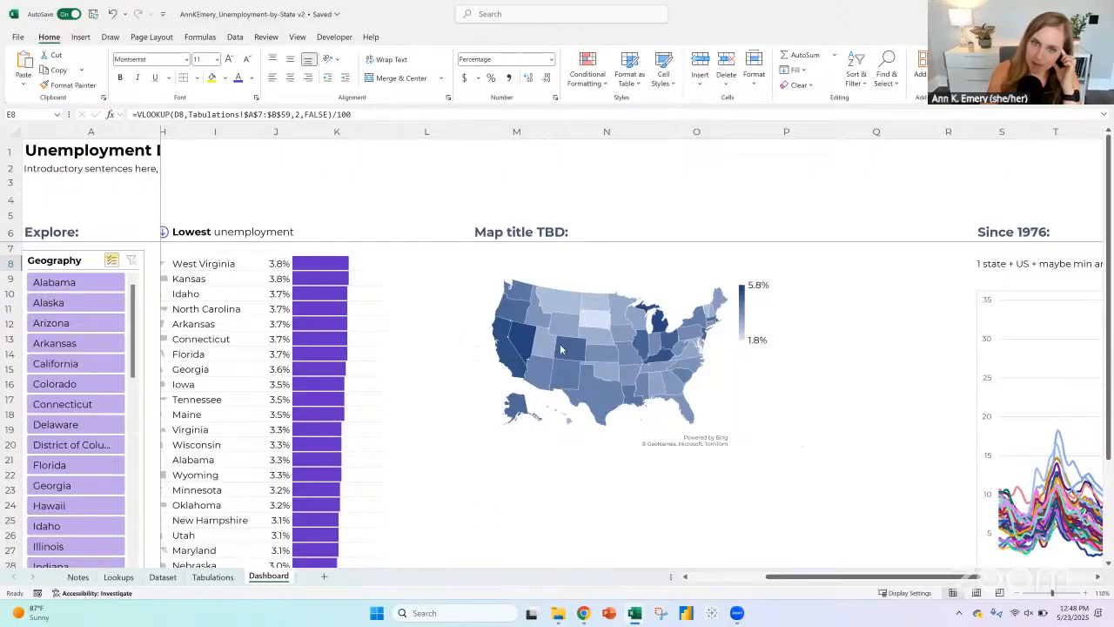
click(488, 234)
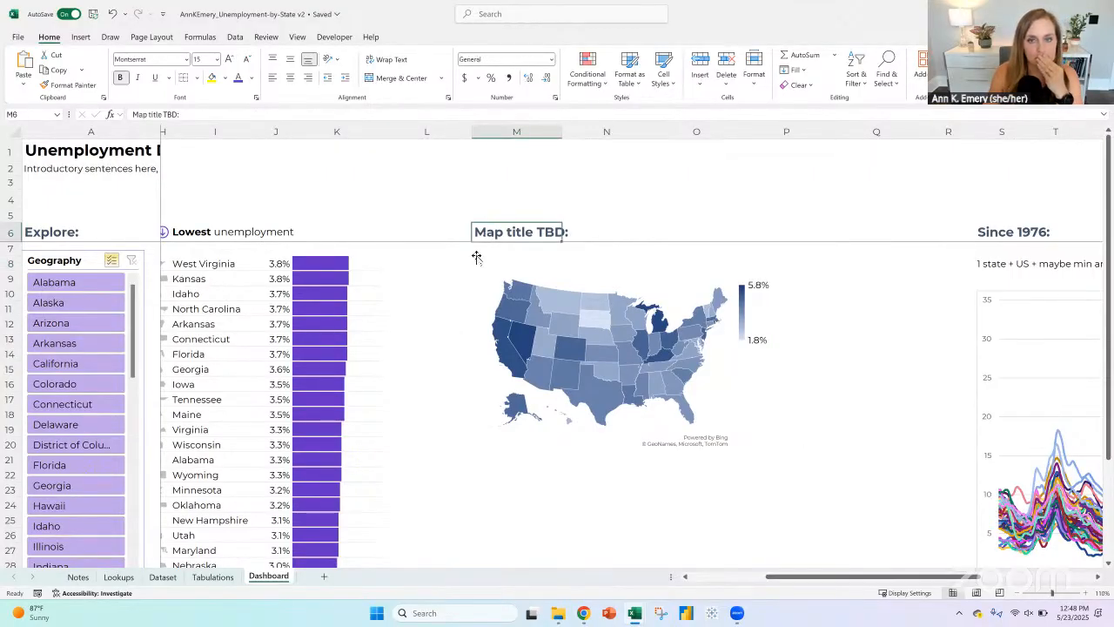
click(251, 79)
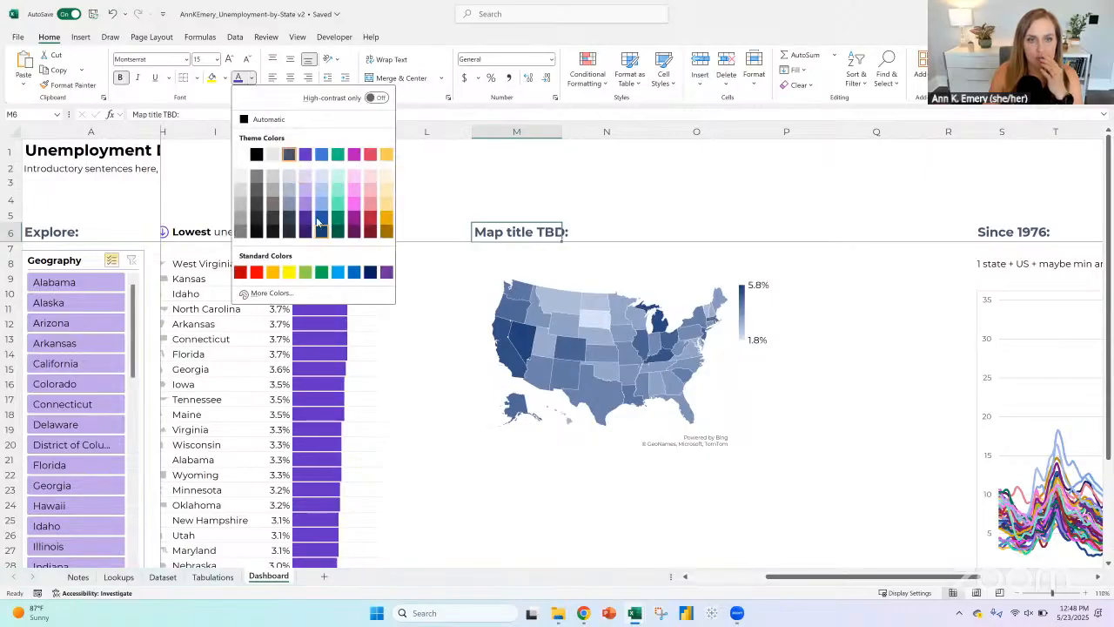
click(319, 218)
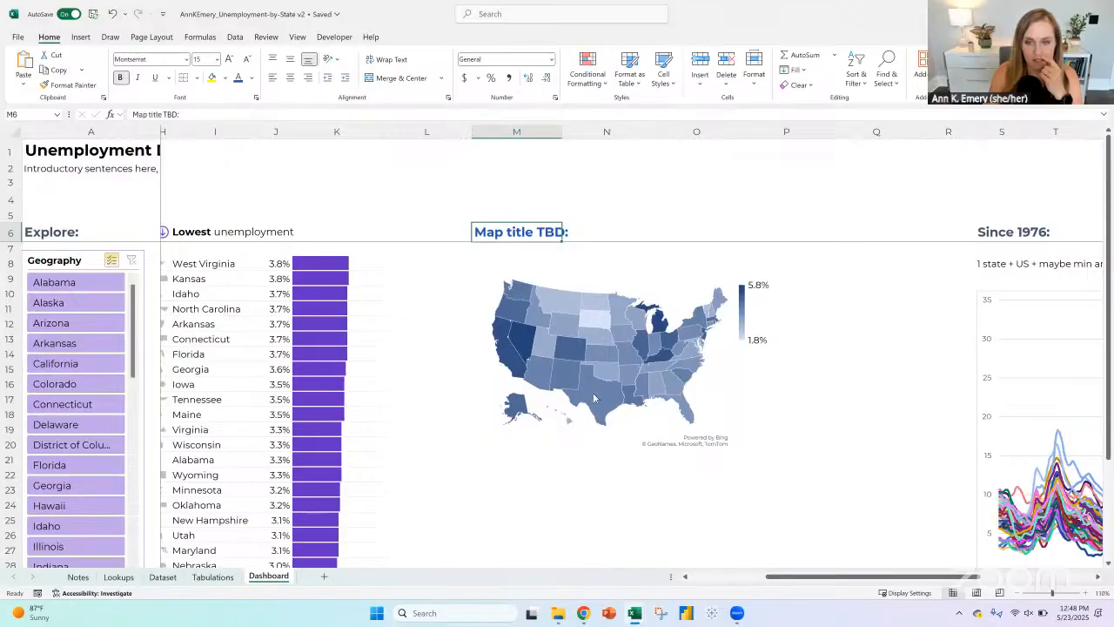
Step: Exclude California in the Geography slicer to test how the map responds, and clear the slicer filter
click(61, 364)
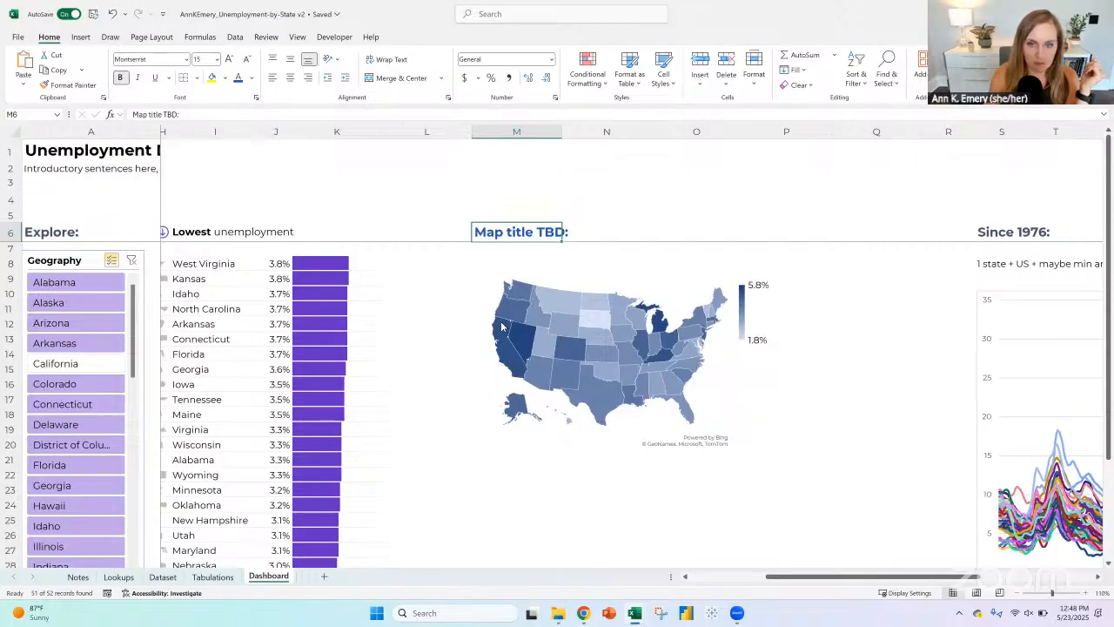
mouse_move(512, 371)
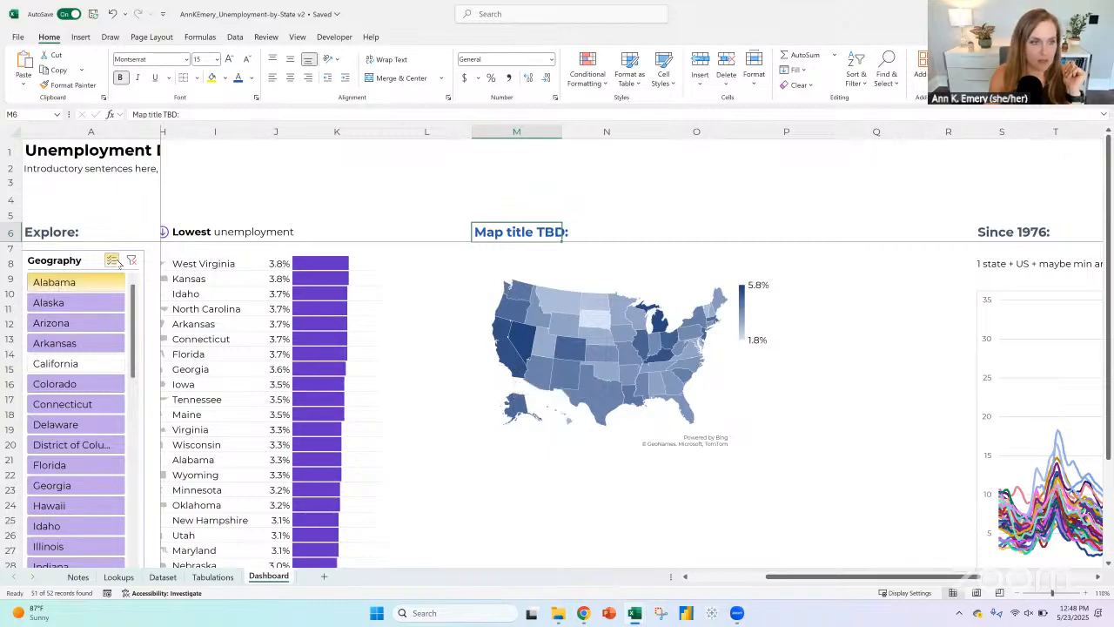
click(132, 260)
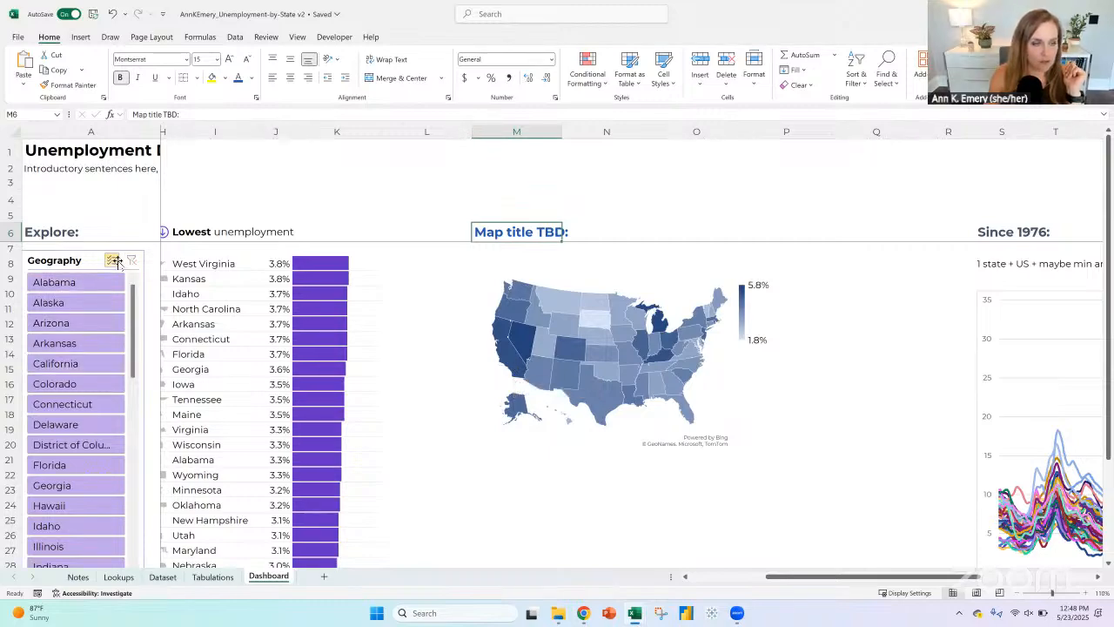
Step: Exclude California and Arizona in the Geography slicer
click(80, 366)
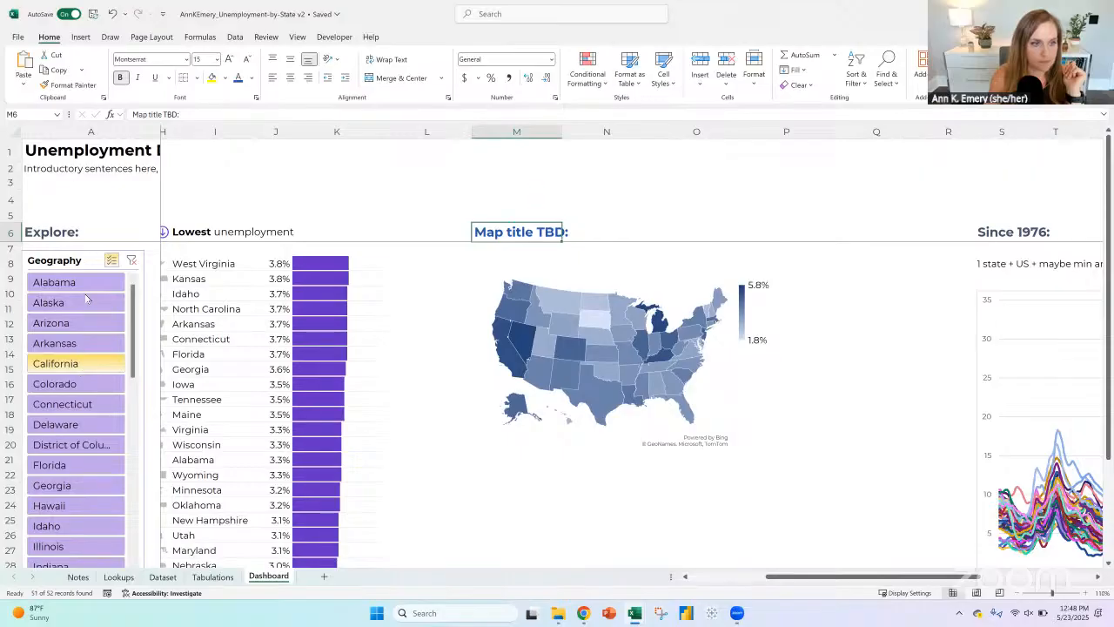
Step: Make all text in the line chart under "Since 1976:" black and set its font size to 11
drag(881, 579, 994, 577)
click(528, 263)
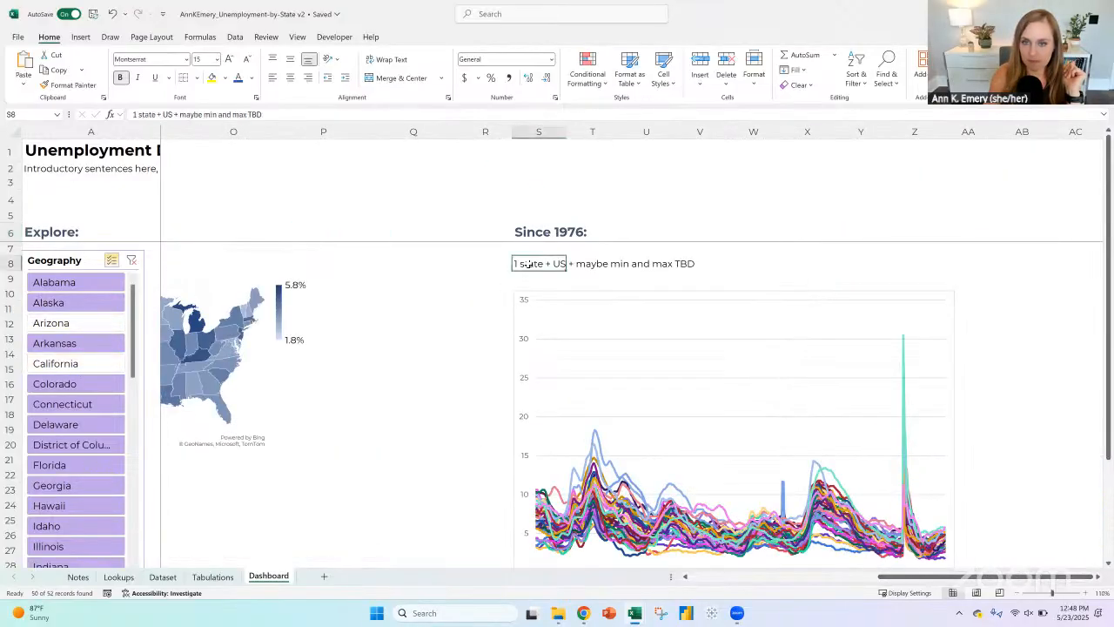
scroll(806, 306, down, 2)
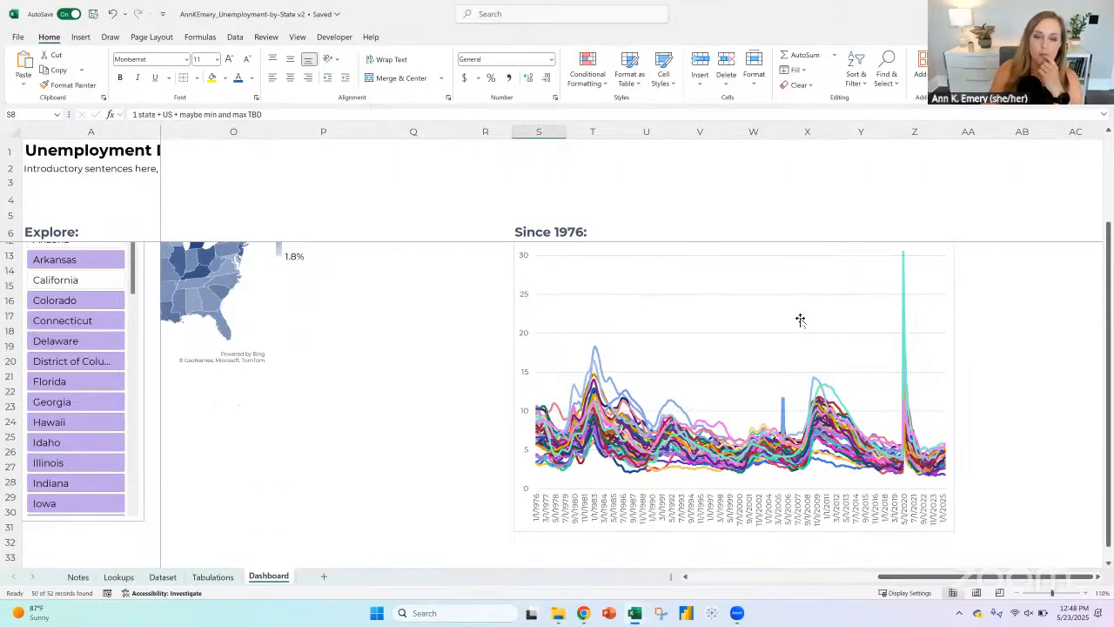
click(563, 249)
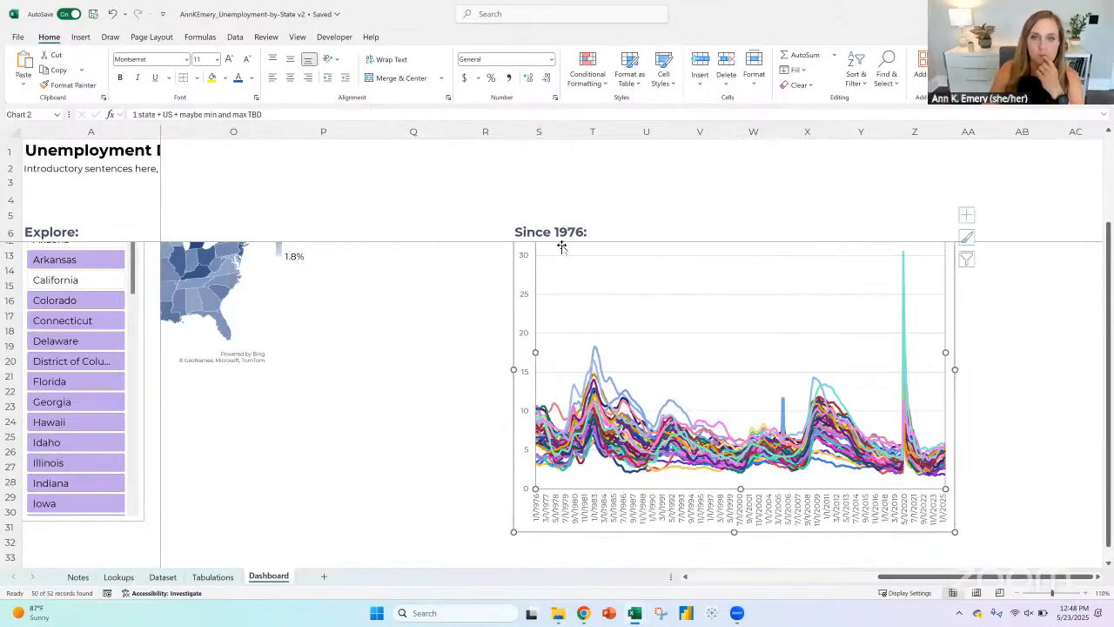
click(515, 255)
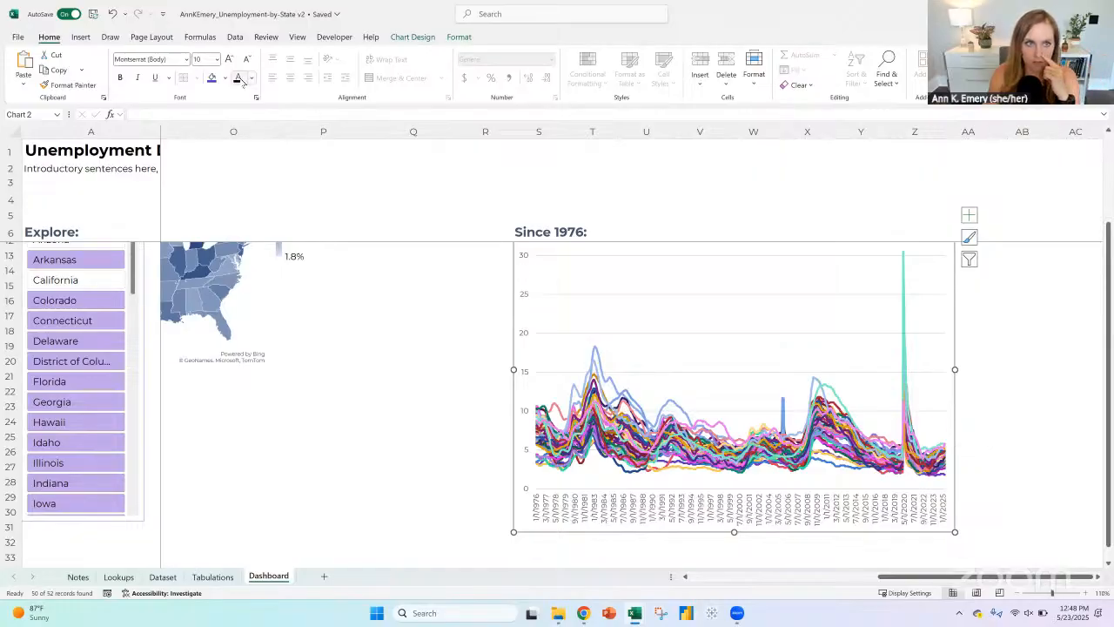
click(207, 58)
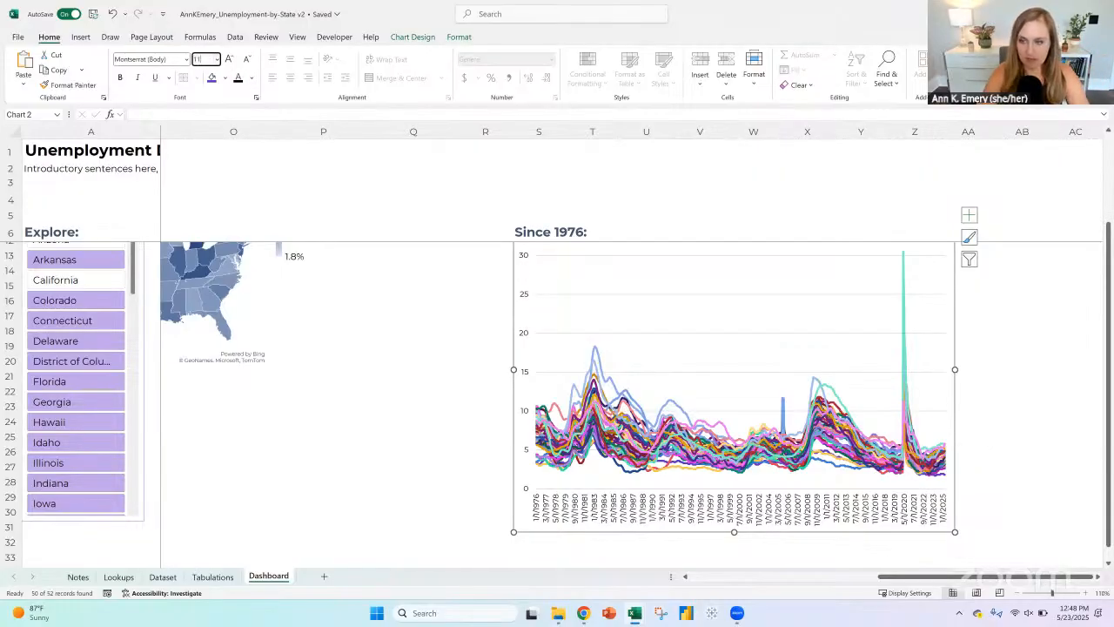
text(11)
key(Return)
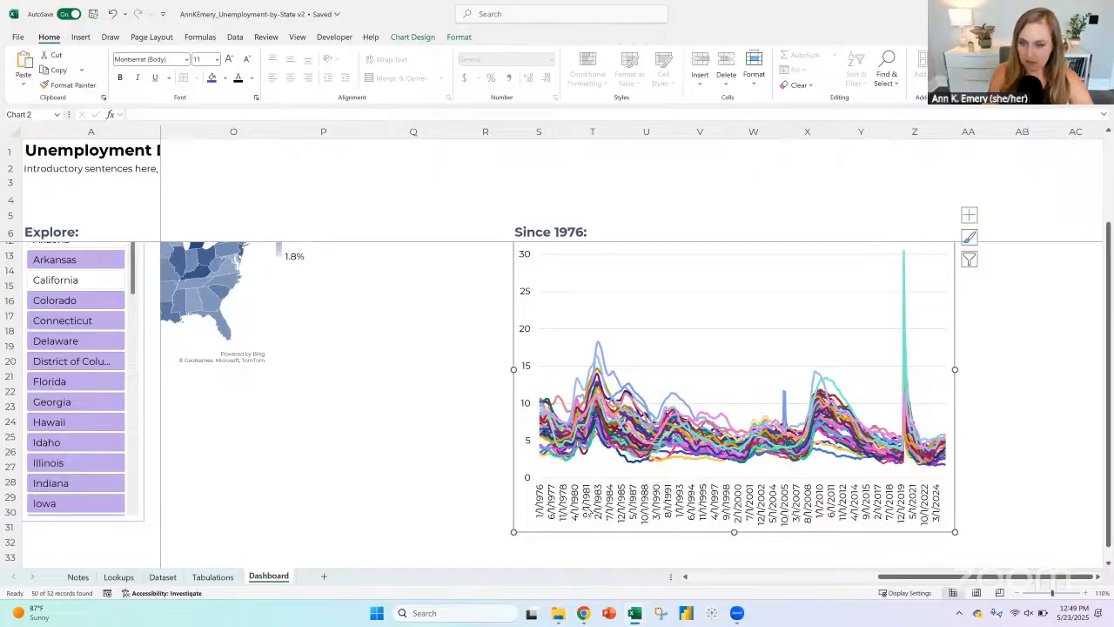
Step: Specify an interval unit of 12 between the labels on the line chart's horizontal date axis
right_click(636, 500)
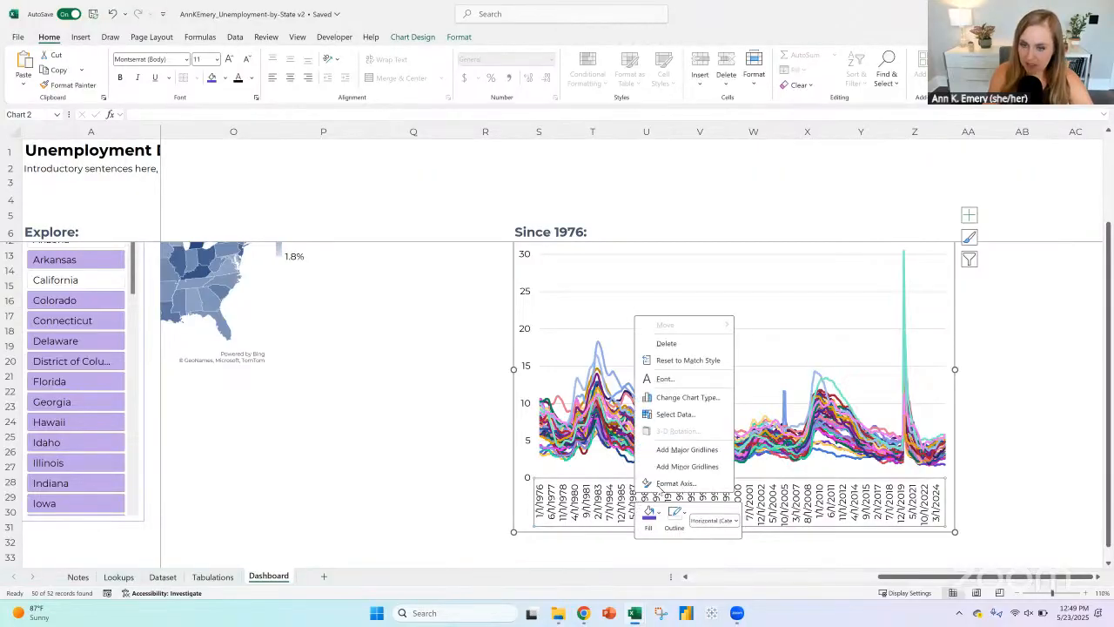
click(673, 483)
drag(847, 577, 919, 578)
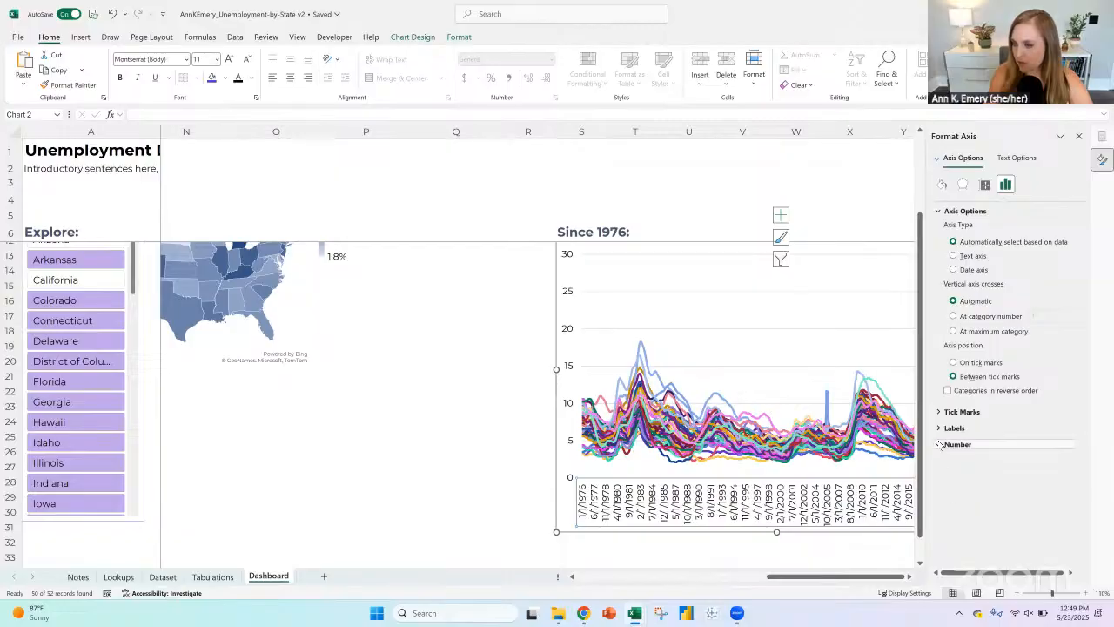
click(940, 444)
click(940, 428)
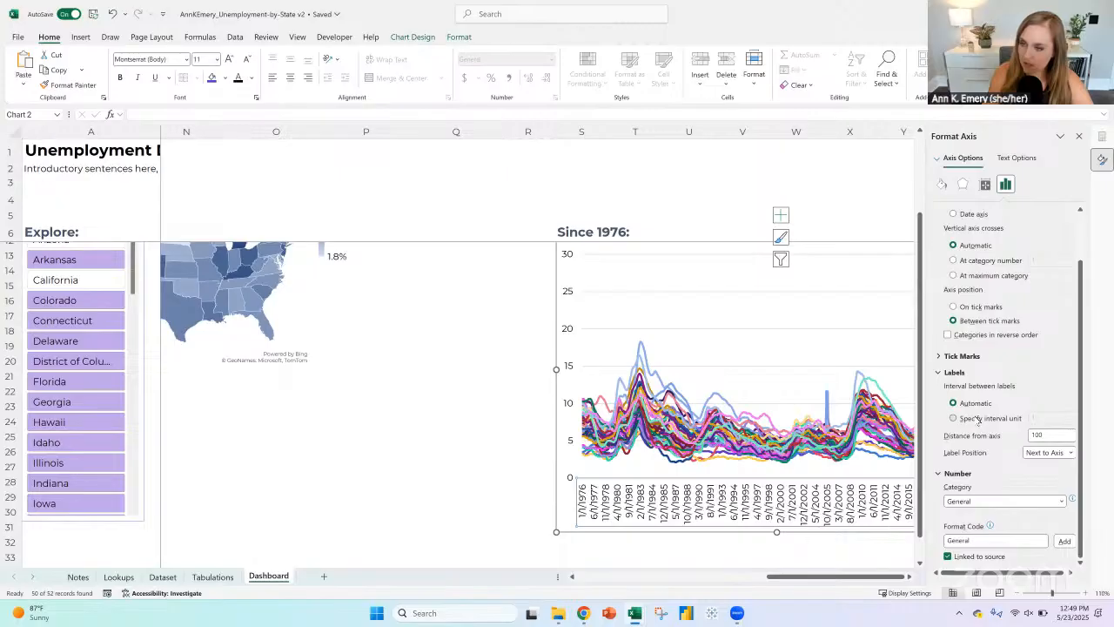
click(978, 419)
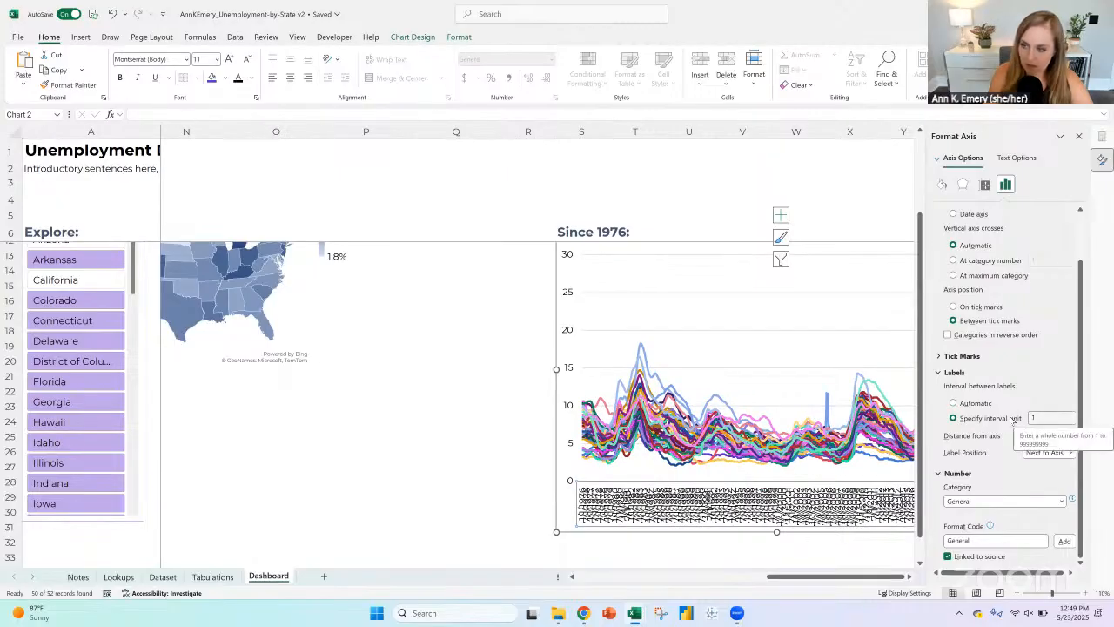
drag(1049, 418, 1011, 418)
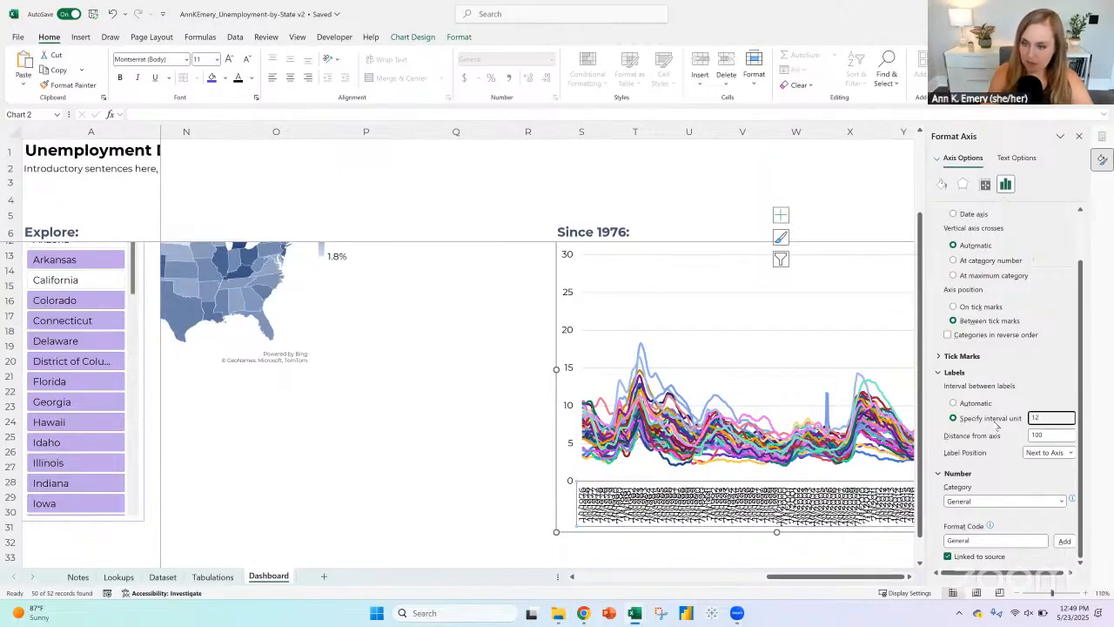
text(12)
key(Return)
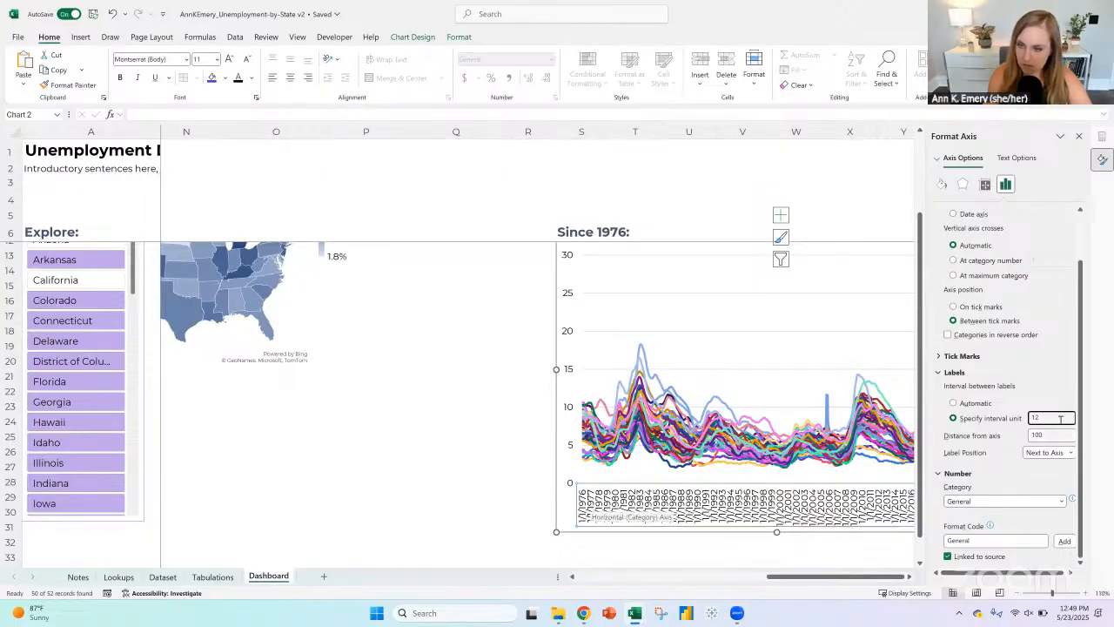
Step: Increase the interval unit between the date axis labels to 120
drag(1060, 419, 1003, 416)
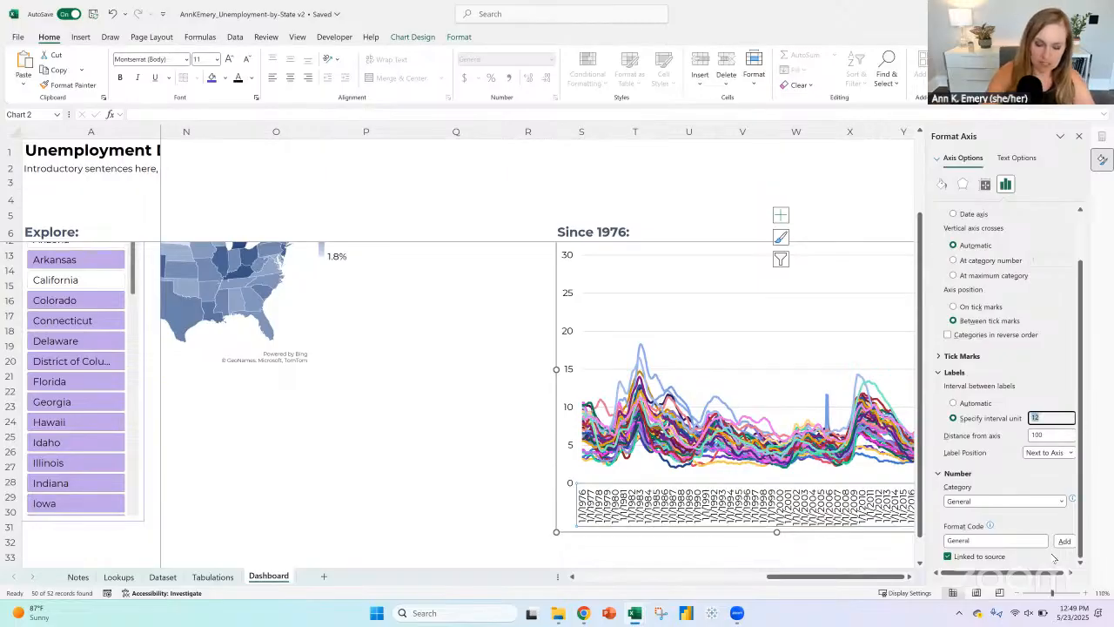
text(120)
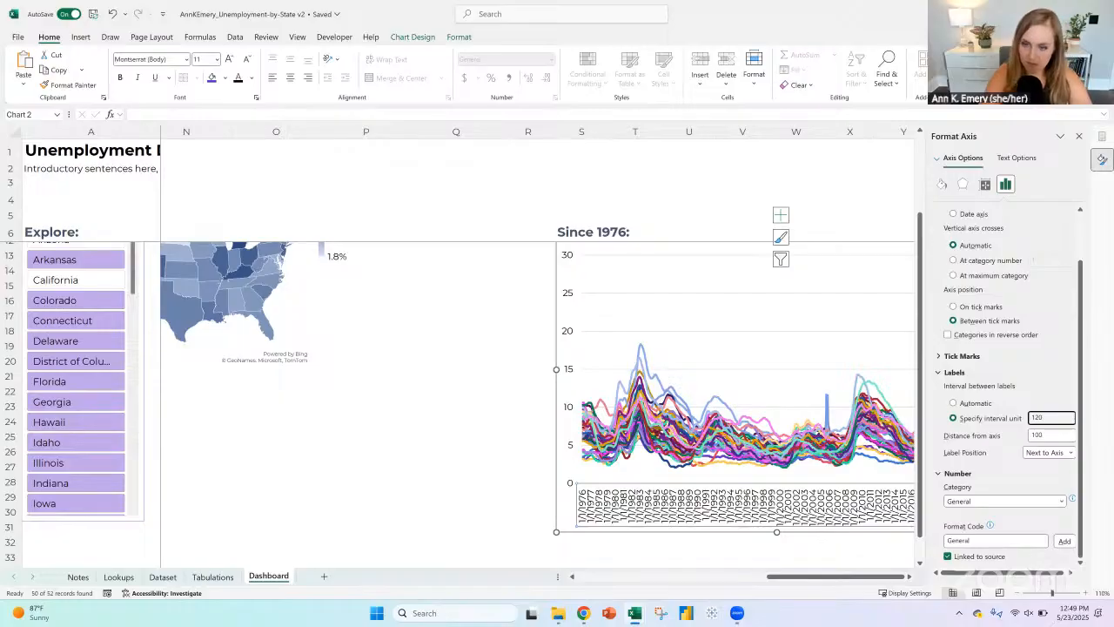
key(Return)
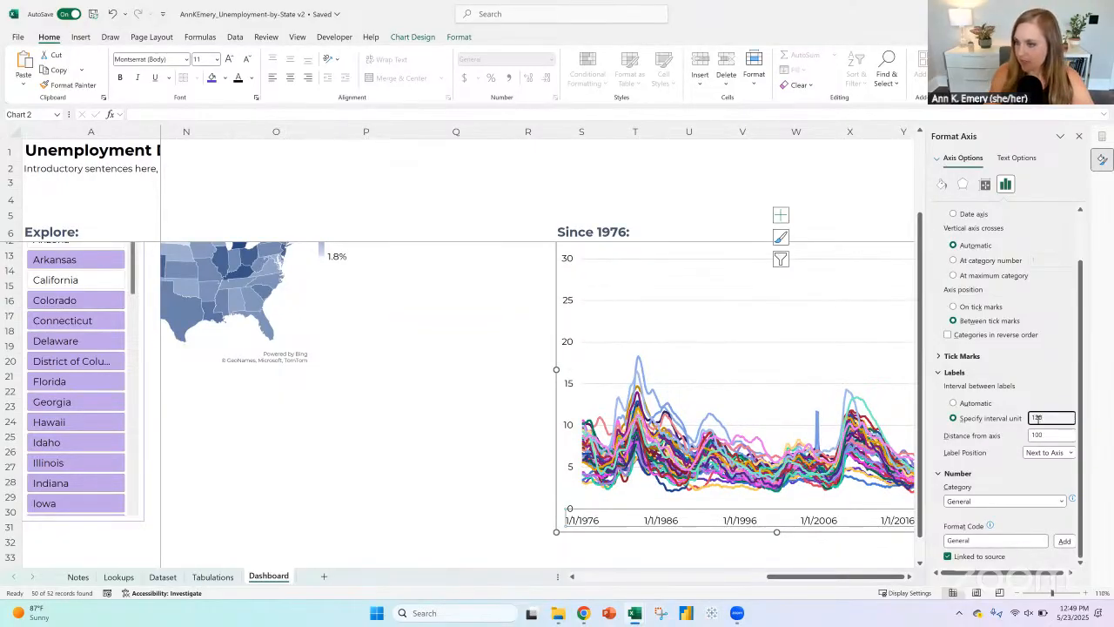
Step: Set the interval unit between the date axis labels to 60
drag(1043, 417, 1004, 424)
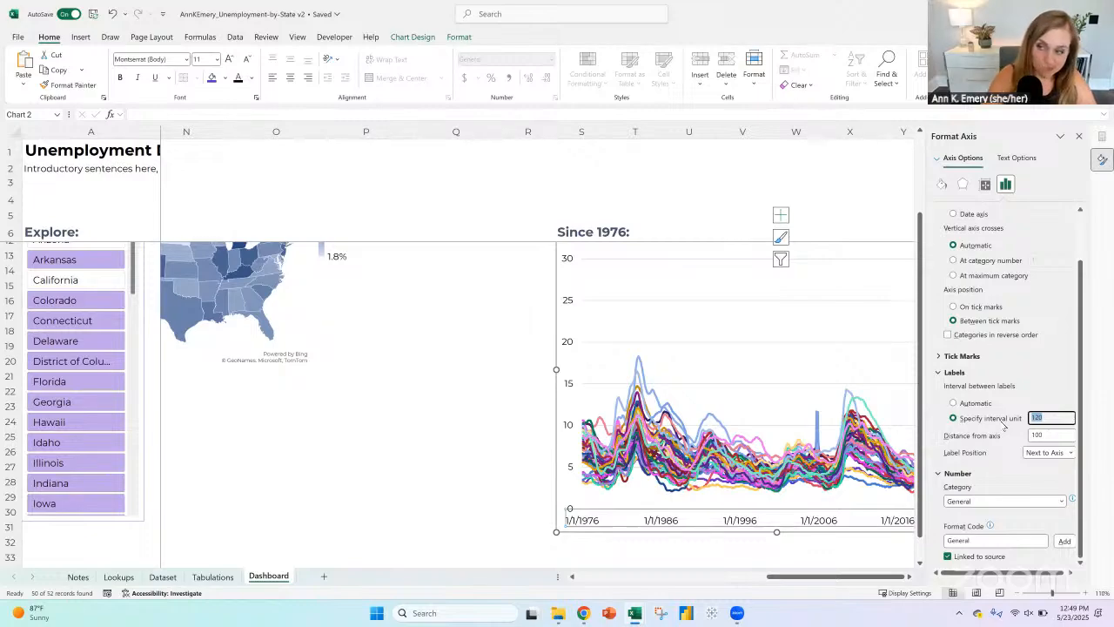
text(6)
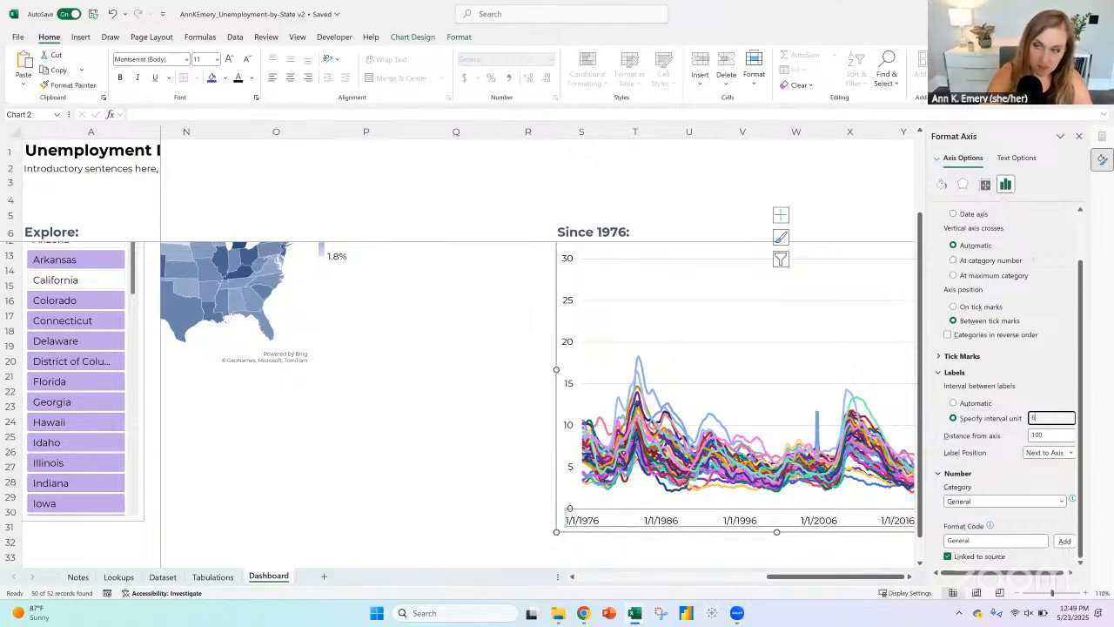
text(0)
key(Return)
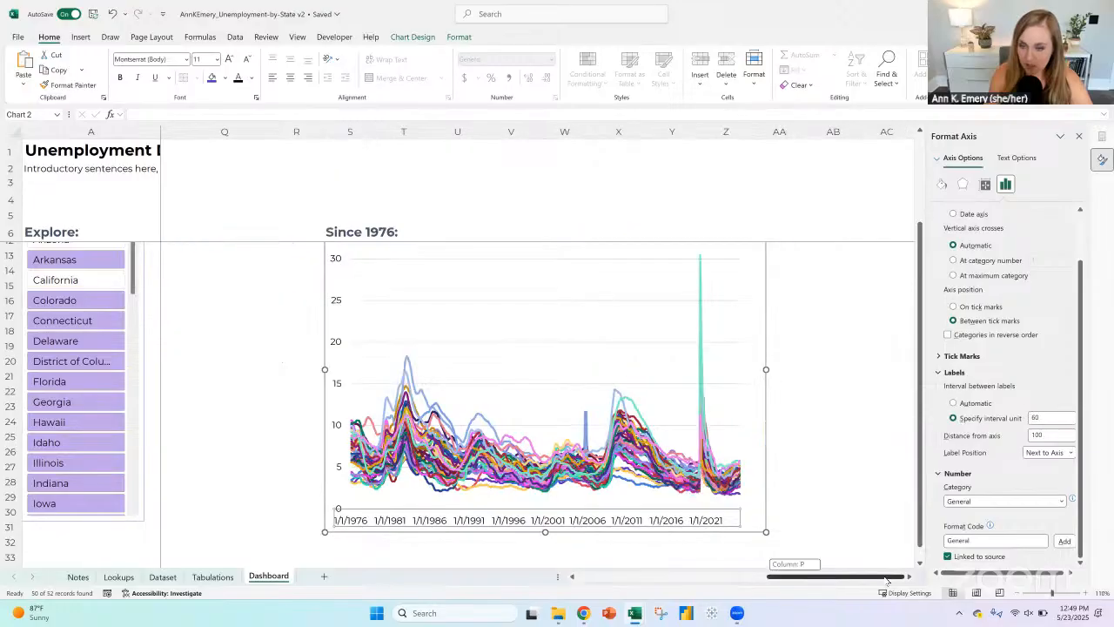
scroll(522, 526, right, 3)
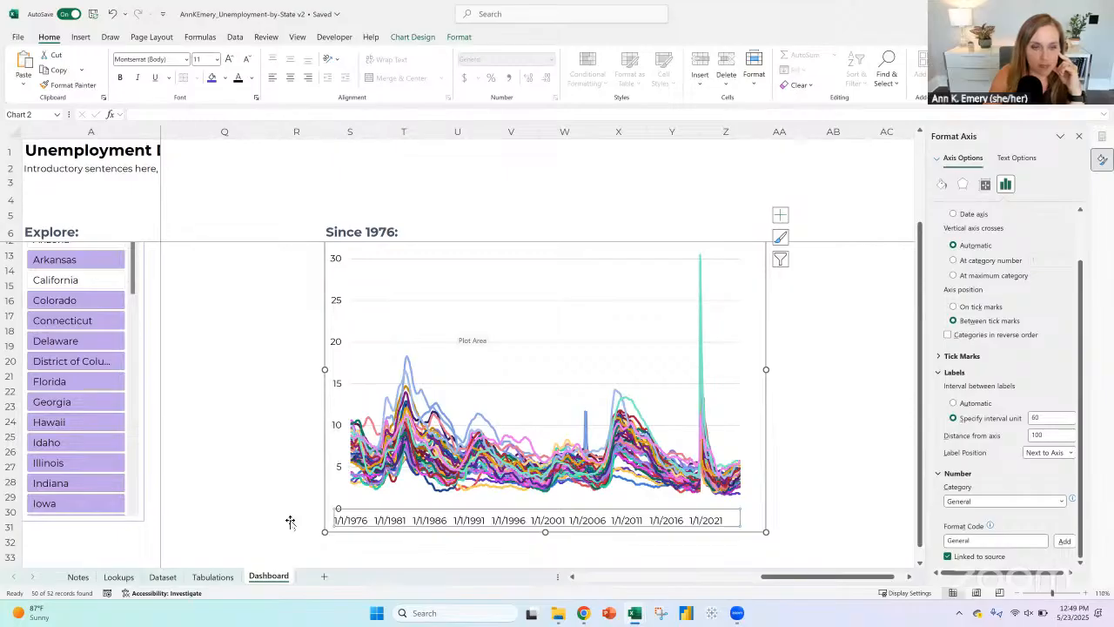
Step: Check the most recent date columns on the Dataset sheet and return to the Dashboard sheet
right_click(476, 328)
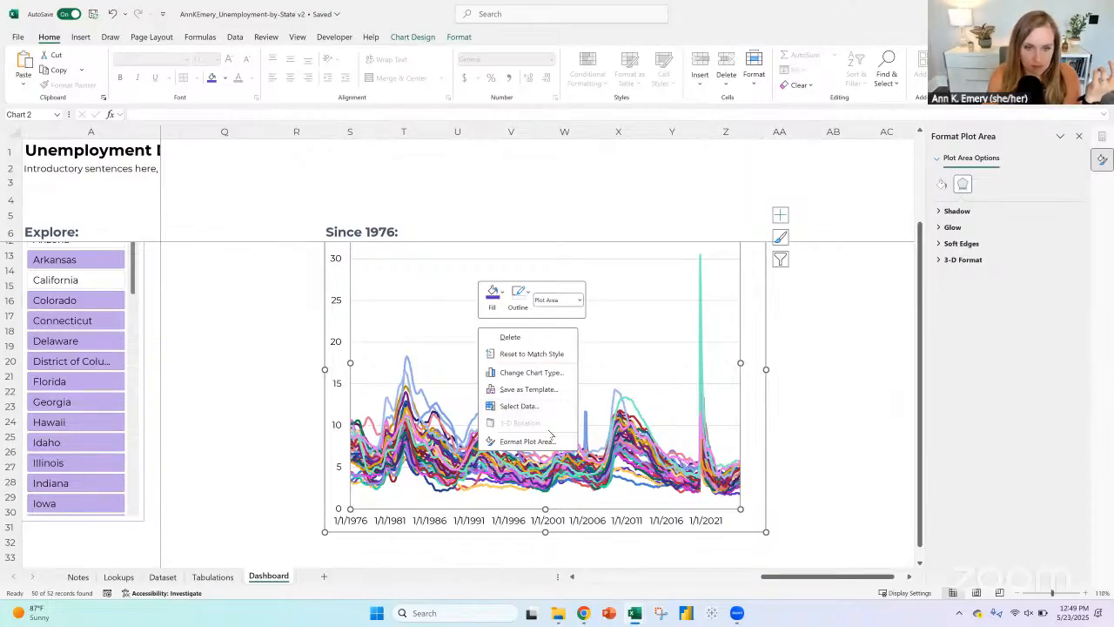
click(163, 580)
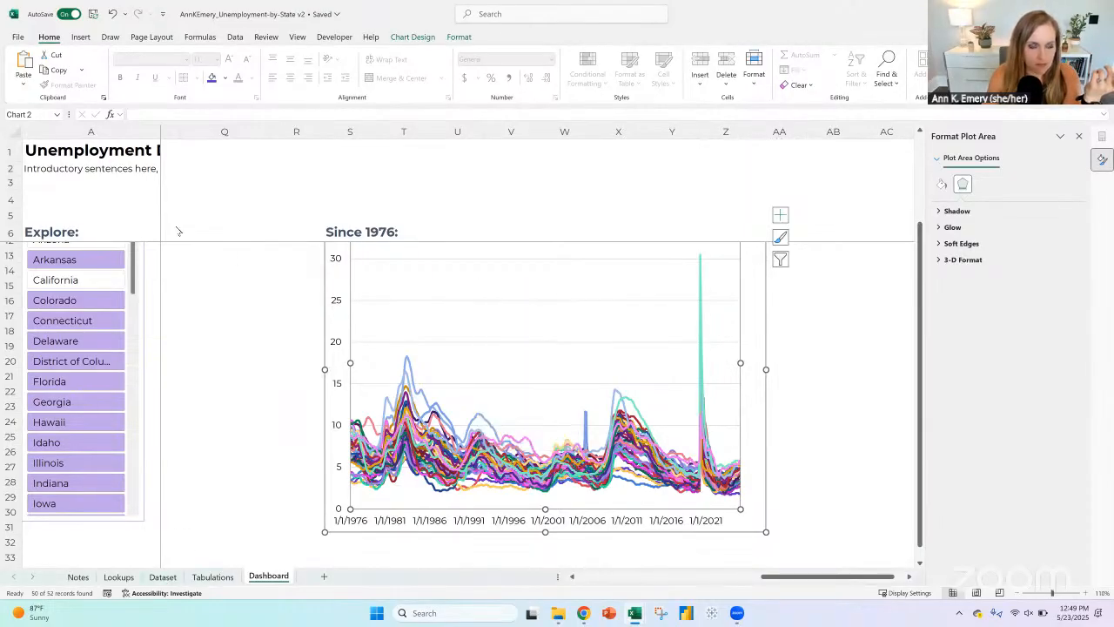
click(162, 577)
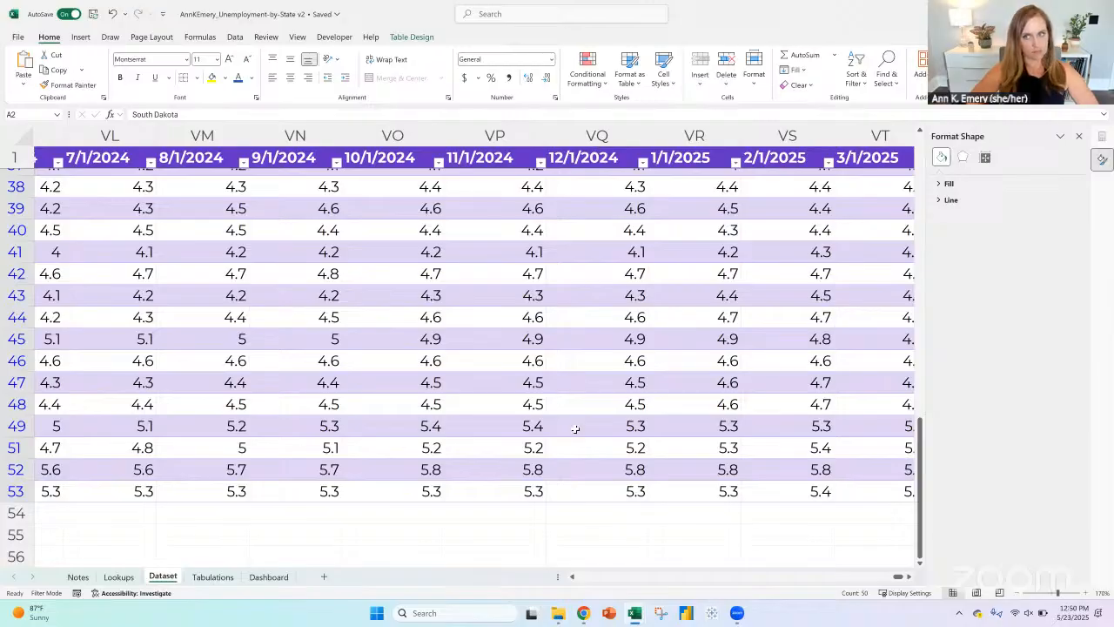
click(269, 576)
Step: Set the label interval unit of the line chart's horizontal date axis to 120
click(526, 360)
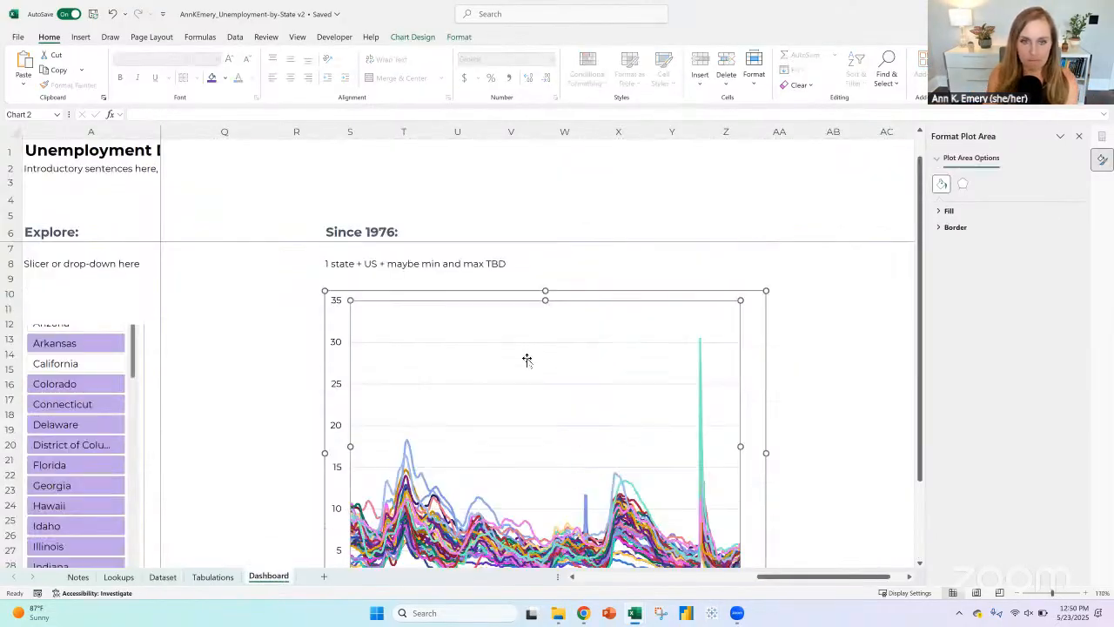
scroll(524, 361, down, 2)
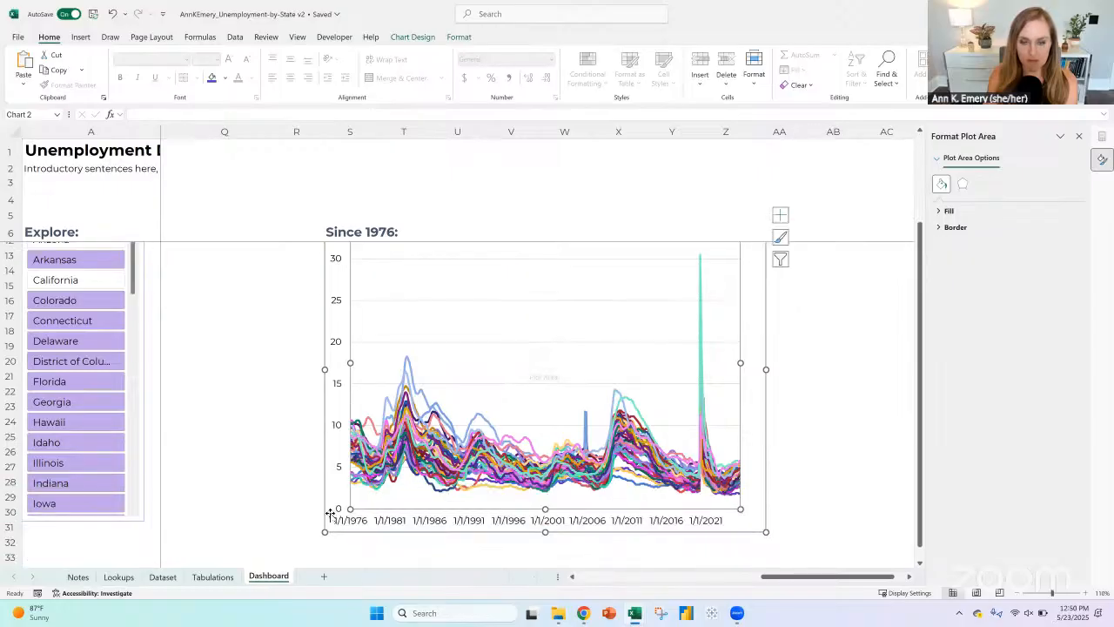
click(721, 525)
right_click(720, 524)
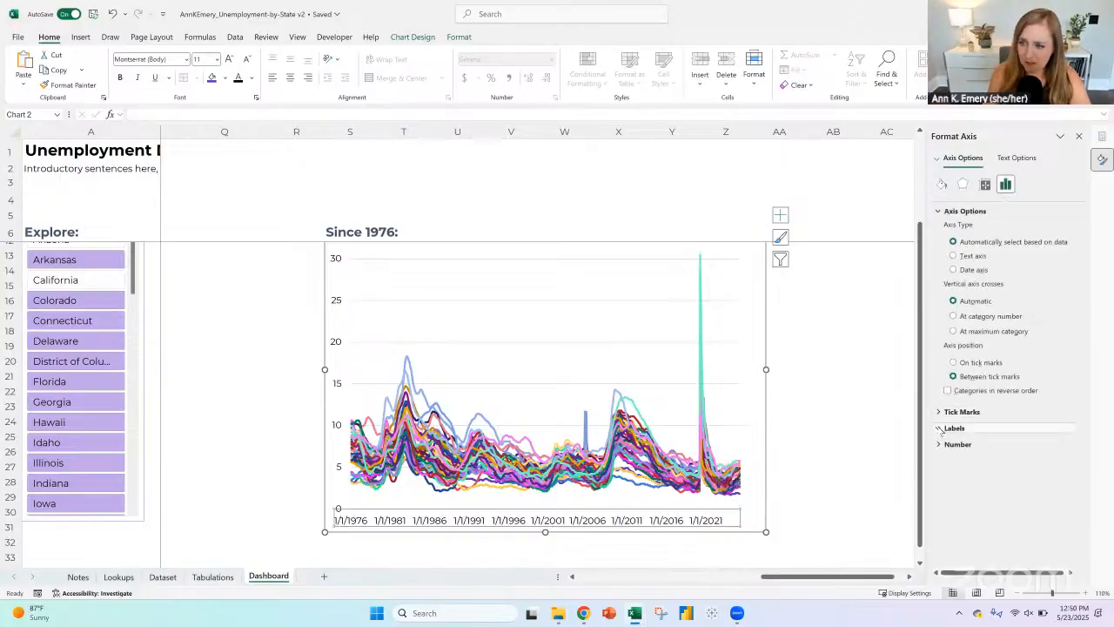
click(941, 429)
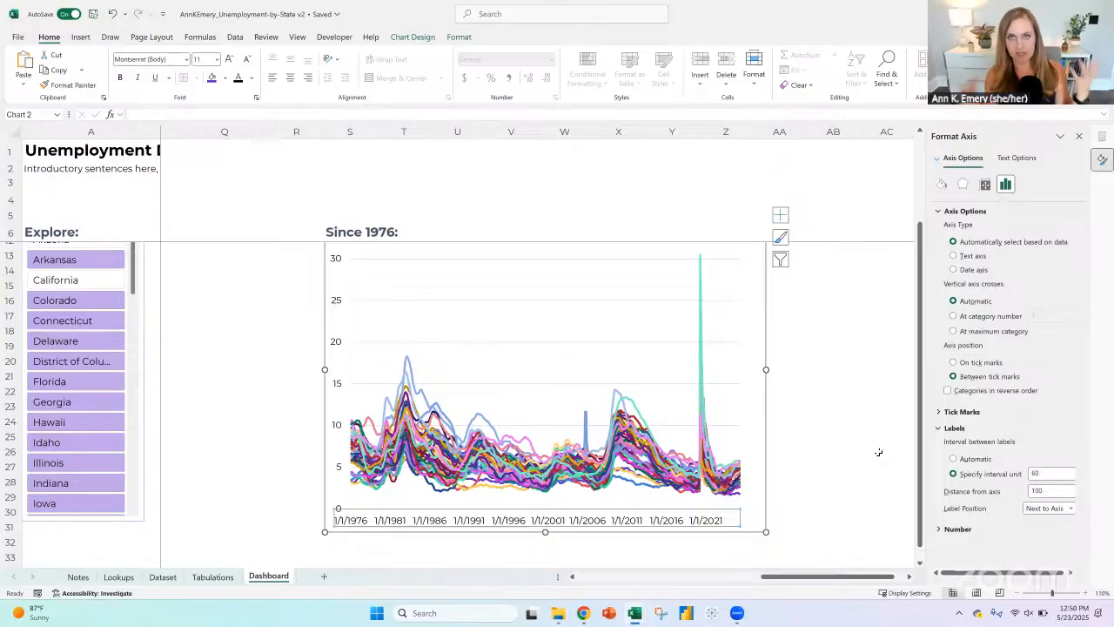
double_click(1049, 472)
text(120)
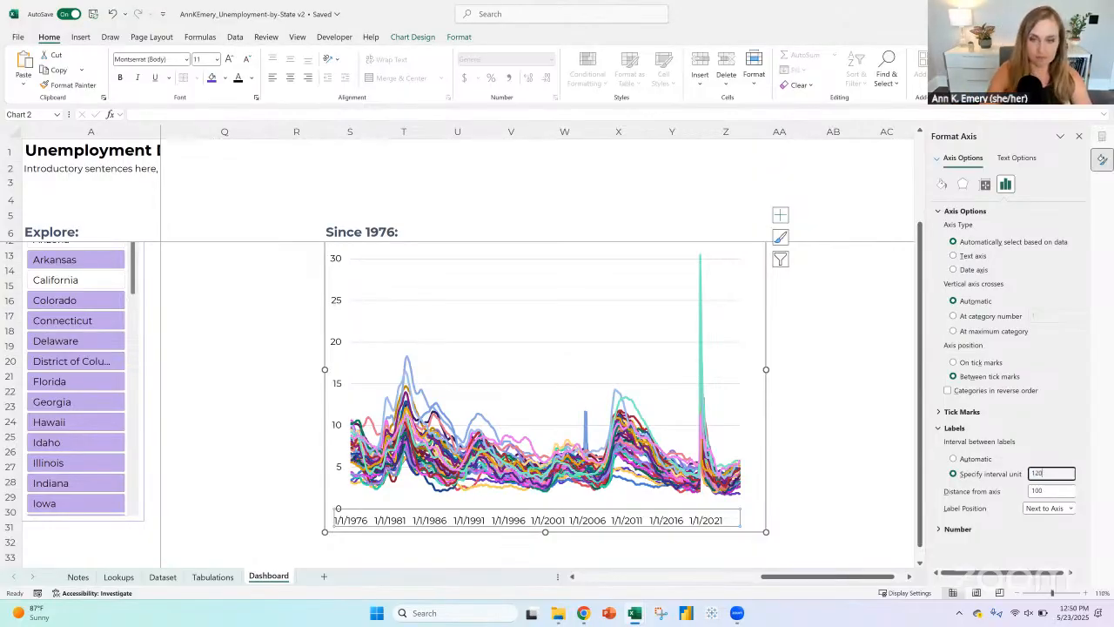
key(Return)
click(808, 393)
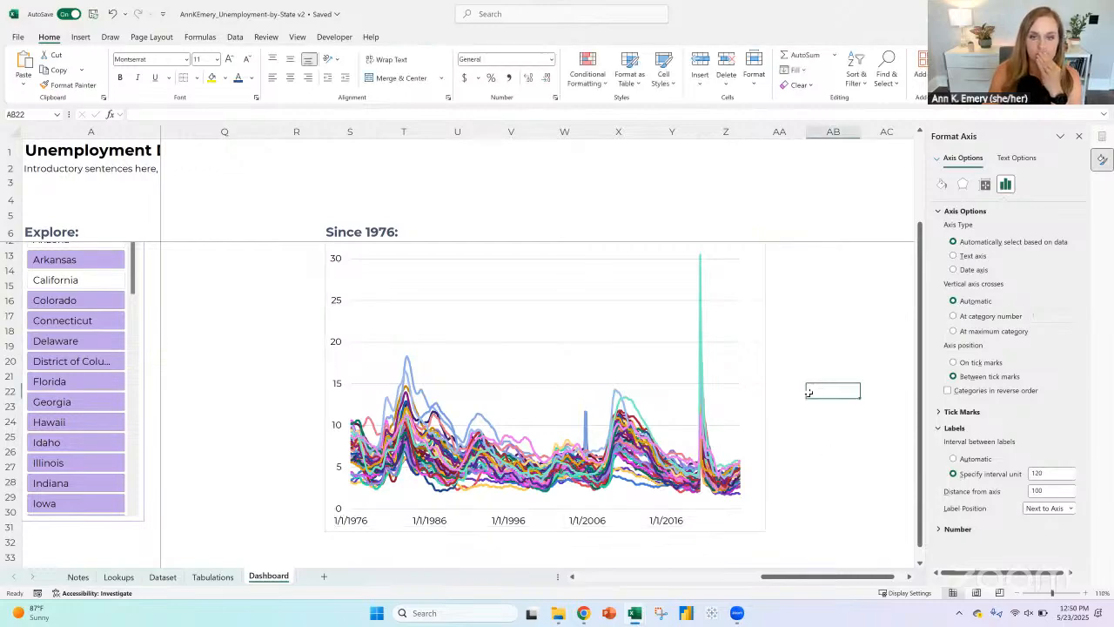
Step: Remove the line chart's outline and move the chart up to sit just below the note in row 8
scroll(809, 392, up, 2)
click(338, 293)
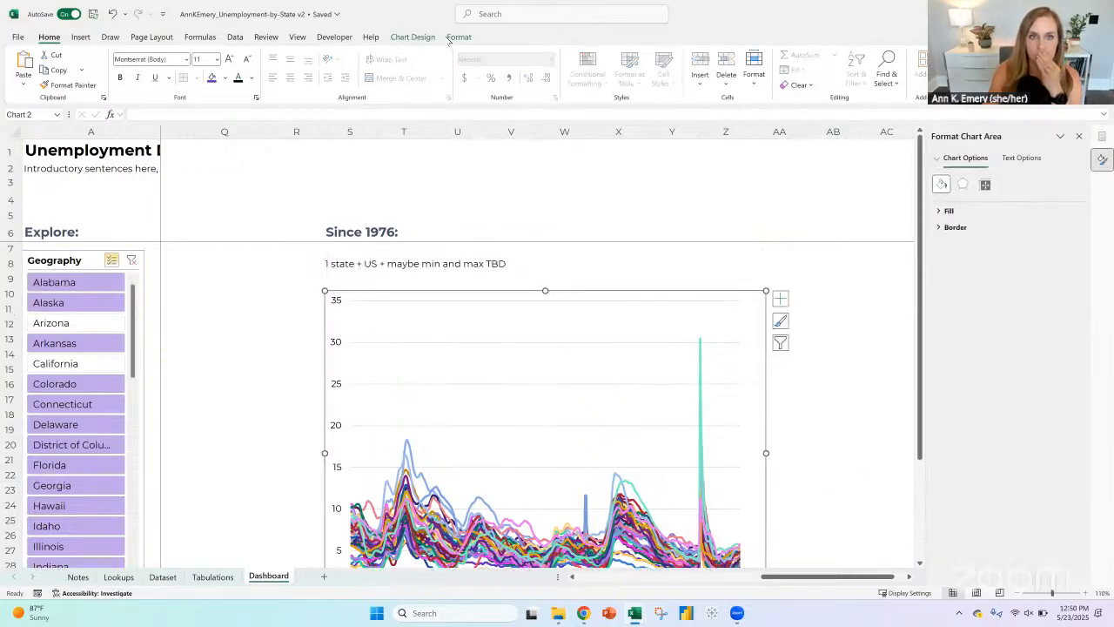
click(457, 38)
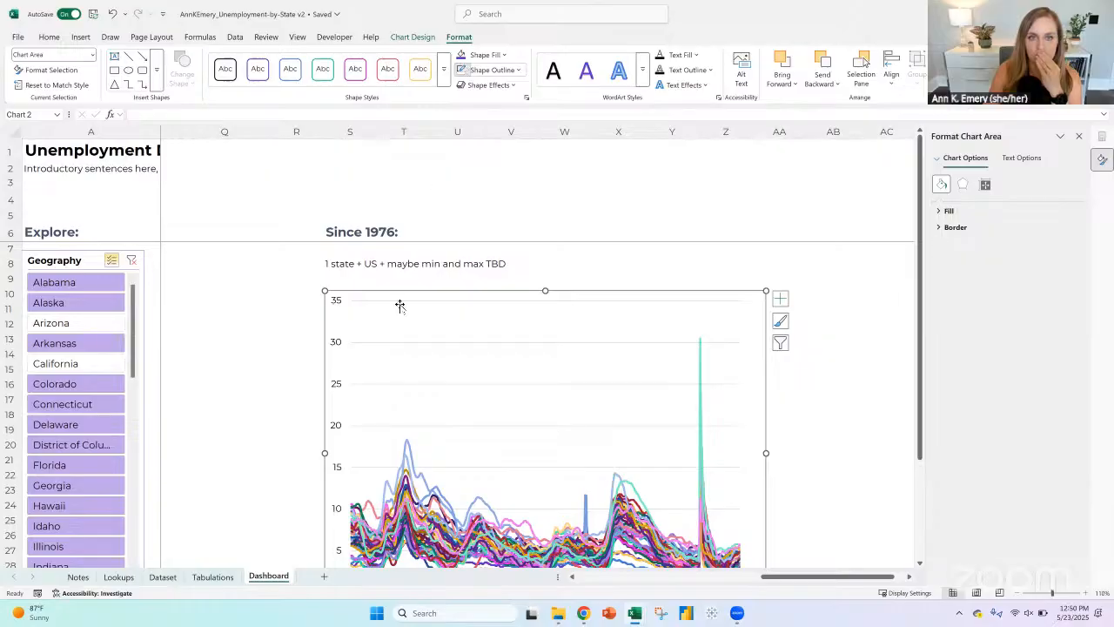
drag(373, 288, 369, 275)
Step: Replace the line chart's heading in S6 with "Title TBD"
click(353, 231)
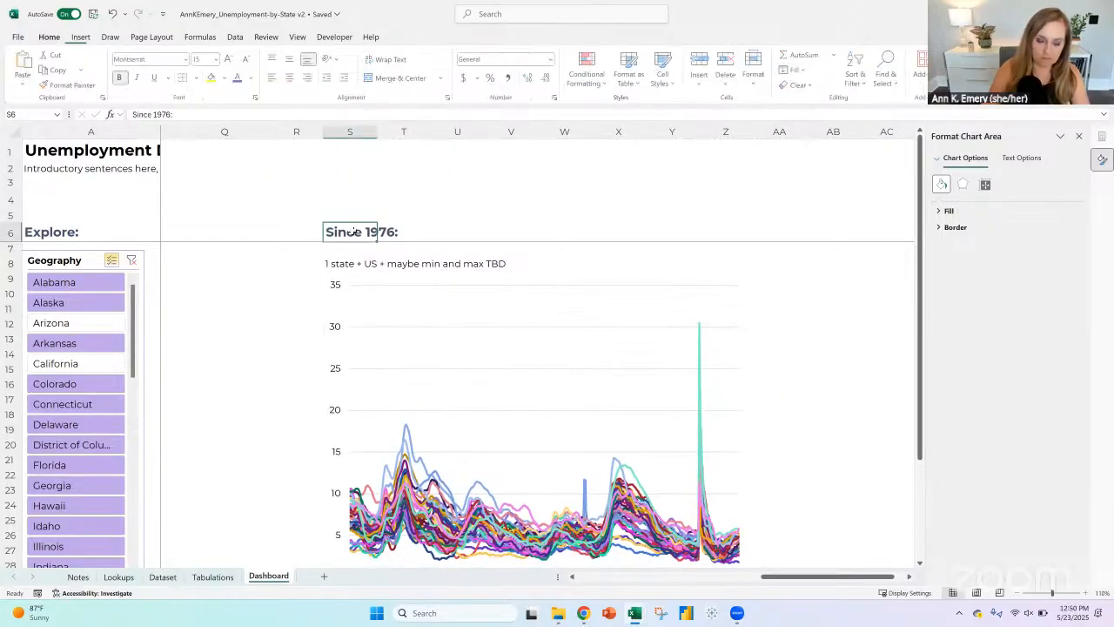
text(Title)
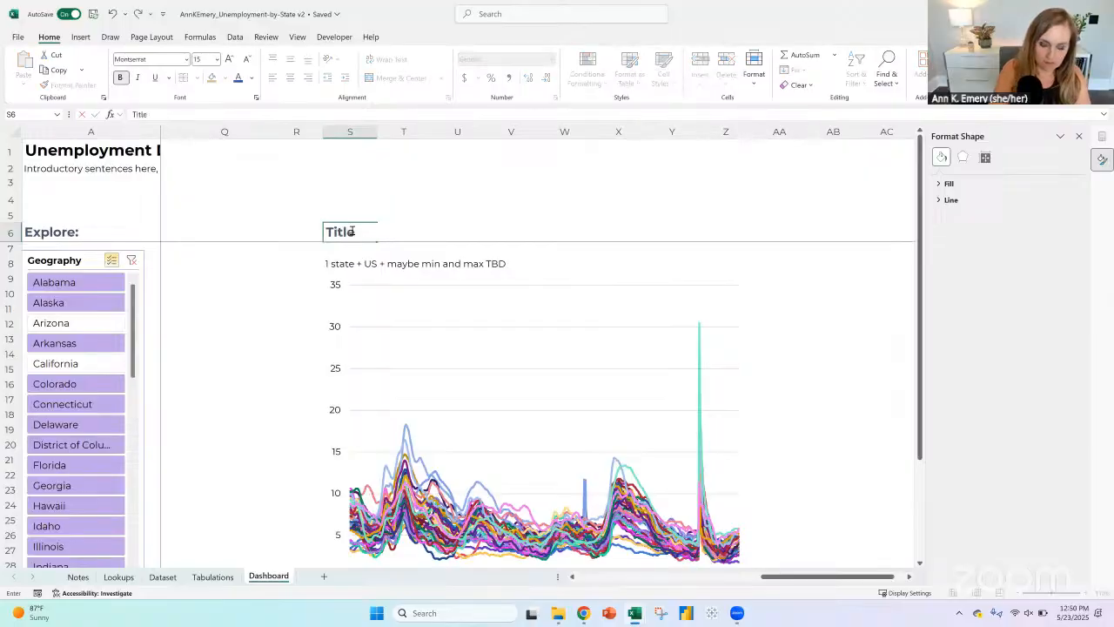
text( TBD)
key(ctrl+Return)
Step: Copy the "Title TBD" heading from S6 to S4 and set the copy's font color to green
key(ctrl+c)
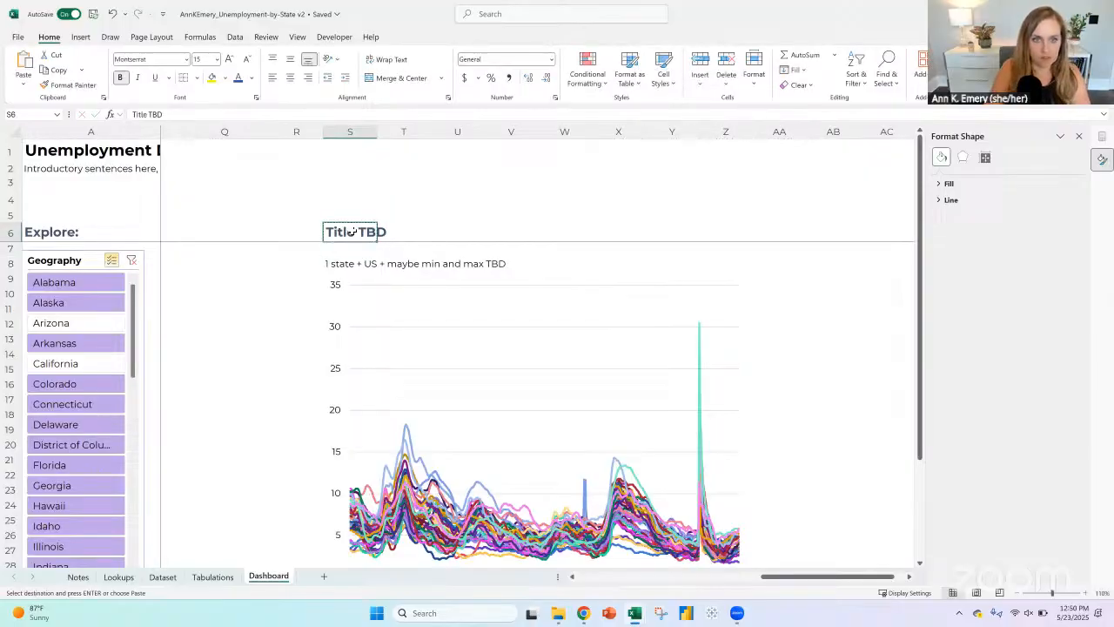
key(Up)
key(Up)
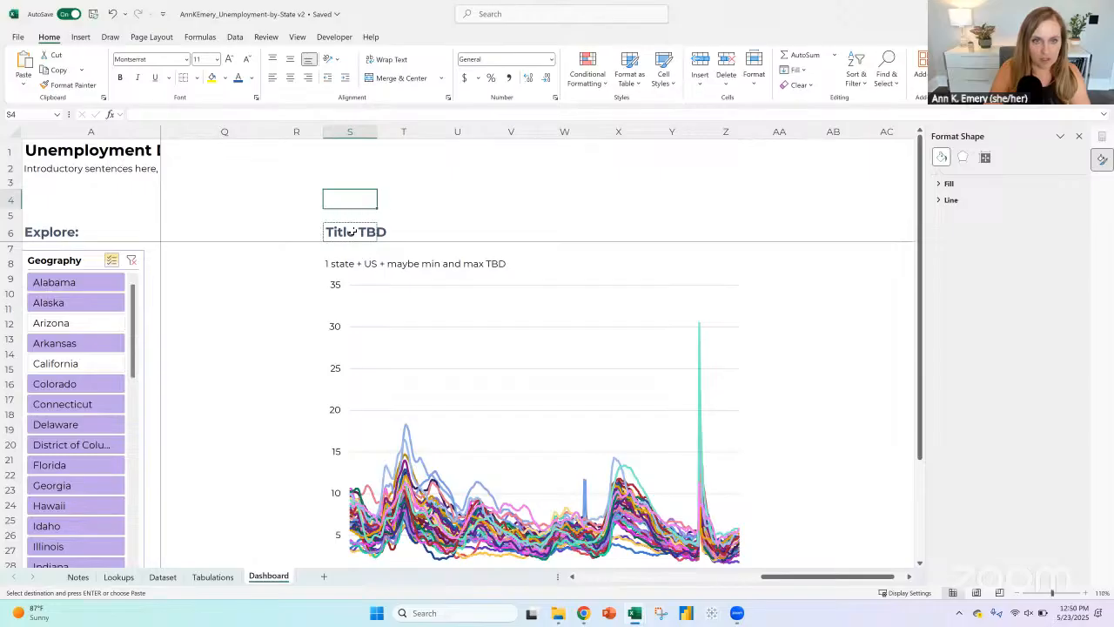
key(ctrl+v)
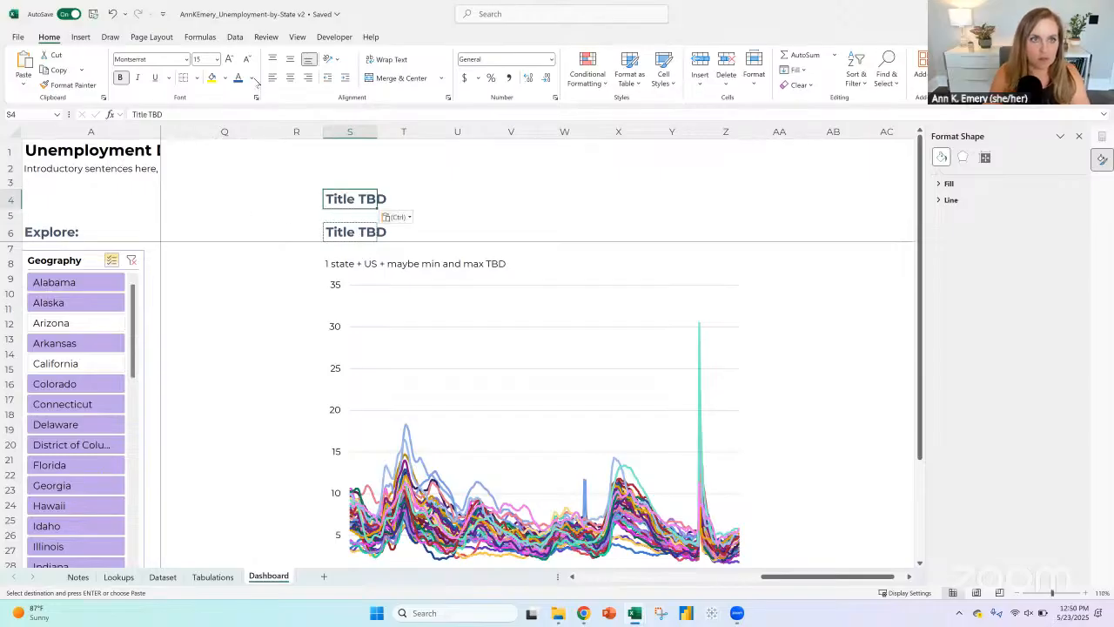
click(253, 78)
click(338, 225)
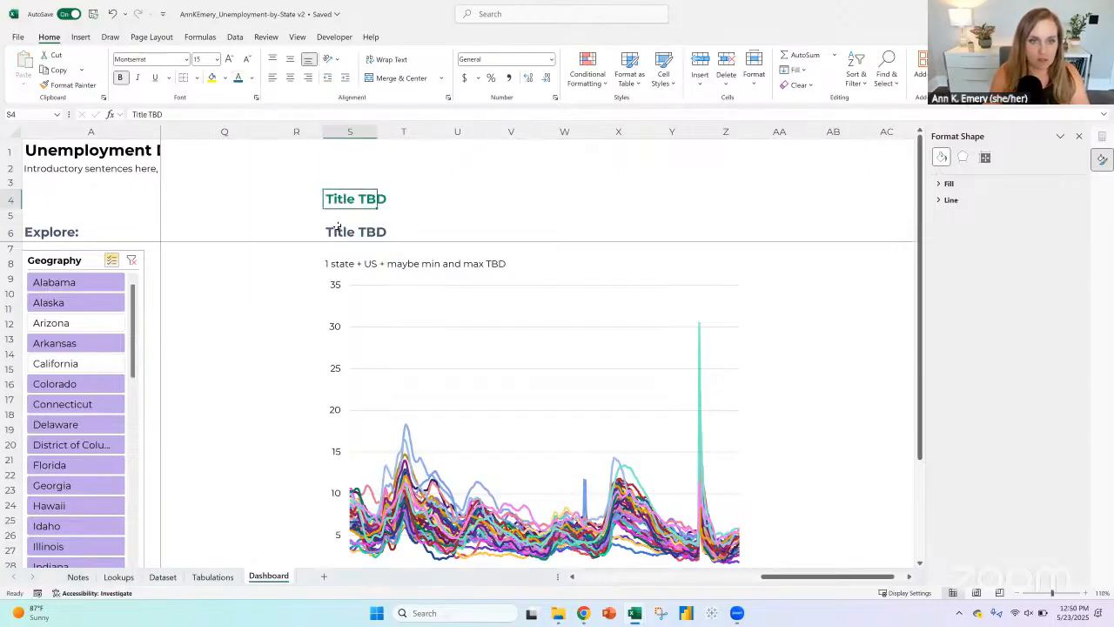
Step: Replace the heading in S6 with "Unemployment rates from 1976 to present" and apply the Normal cell style to it
click(338, 226)
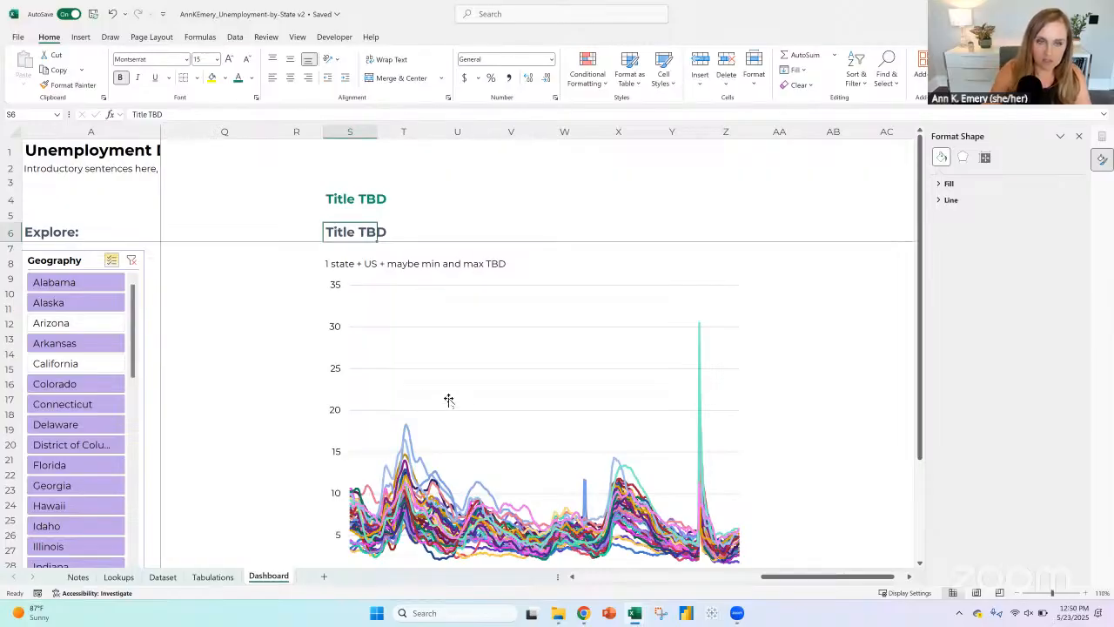
text(Une)
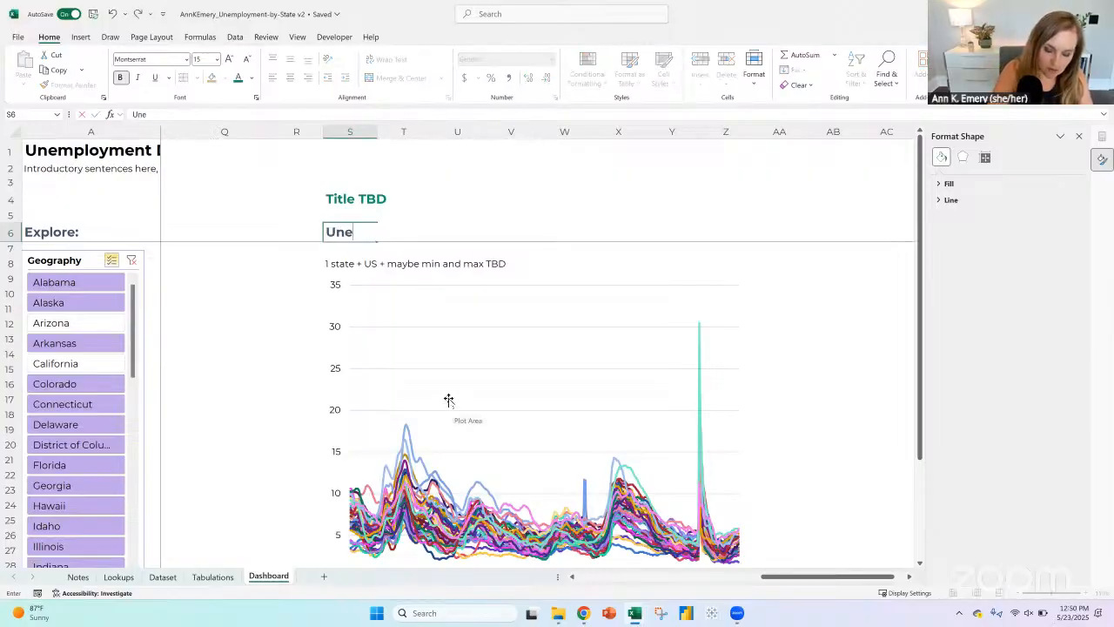
text(mployment )
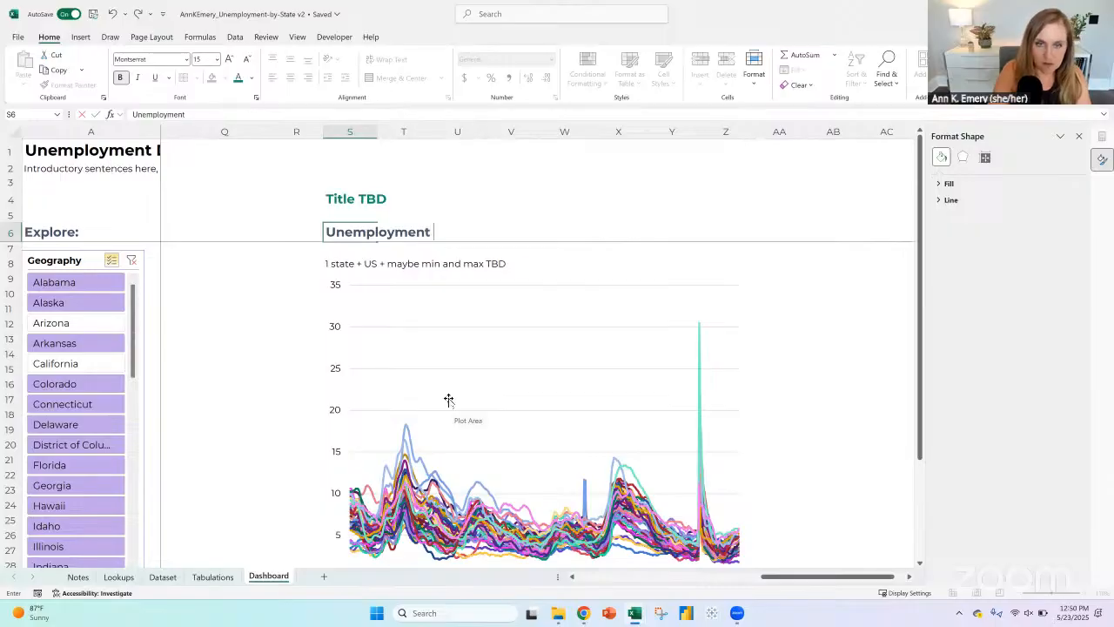
text(rates from )
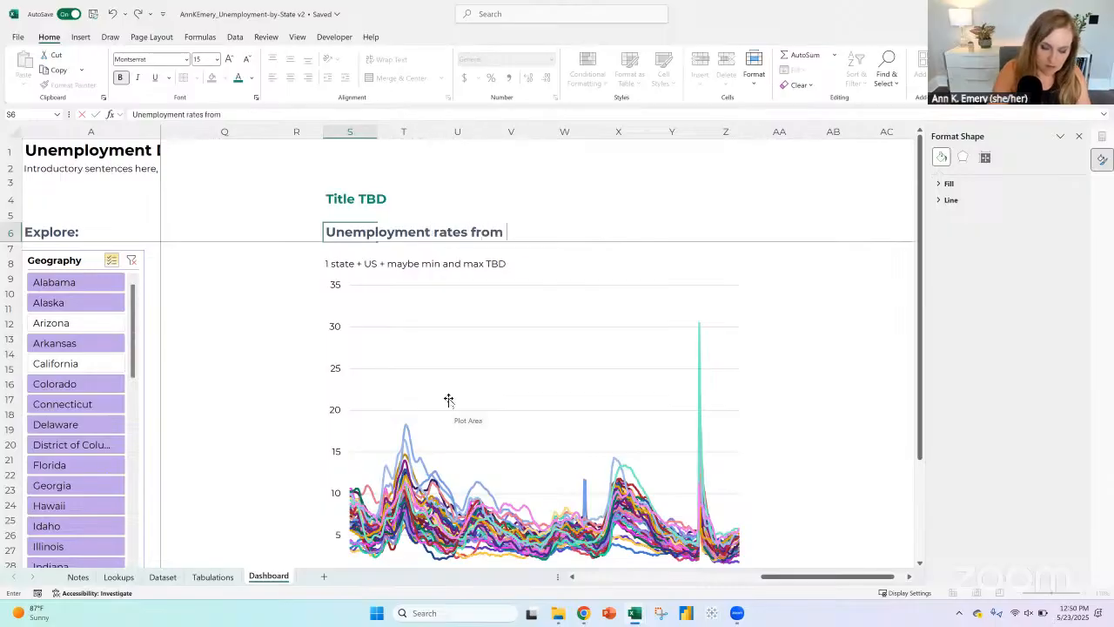
text(19)
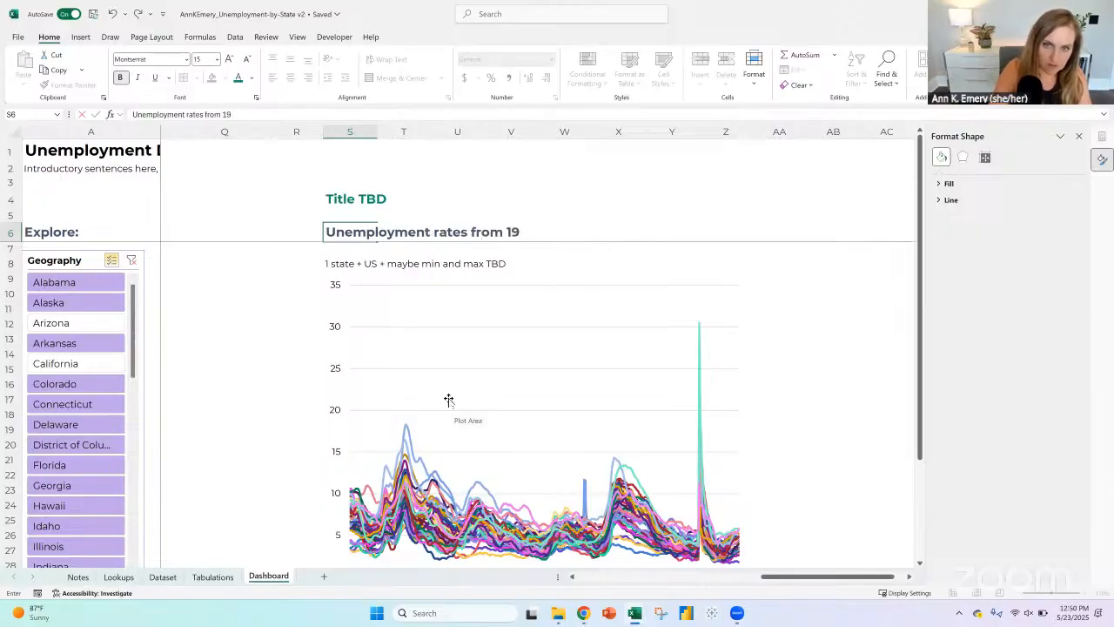
text(76 to present)
key(Return)
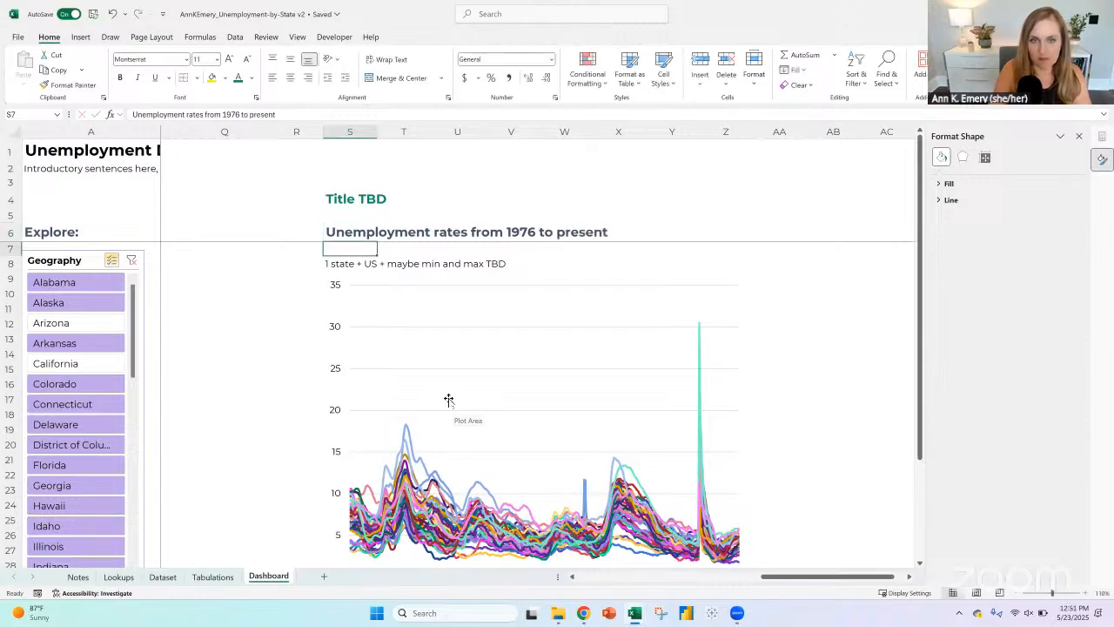
click(352, 235)
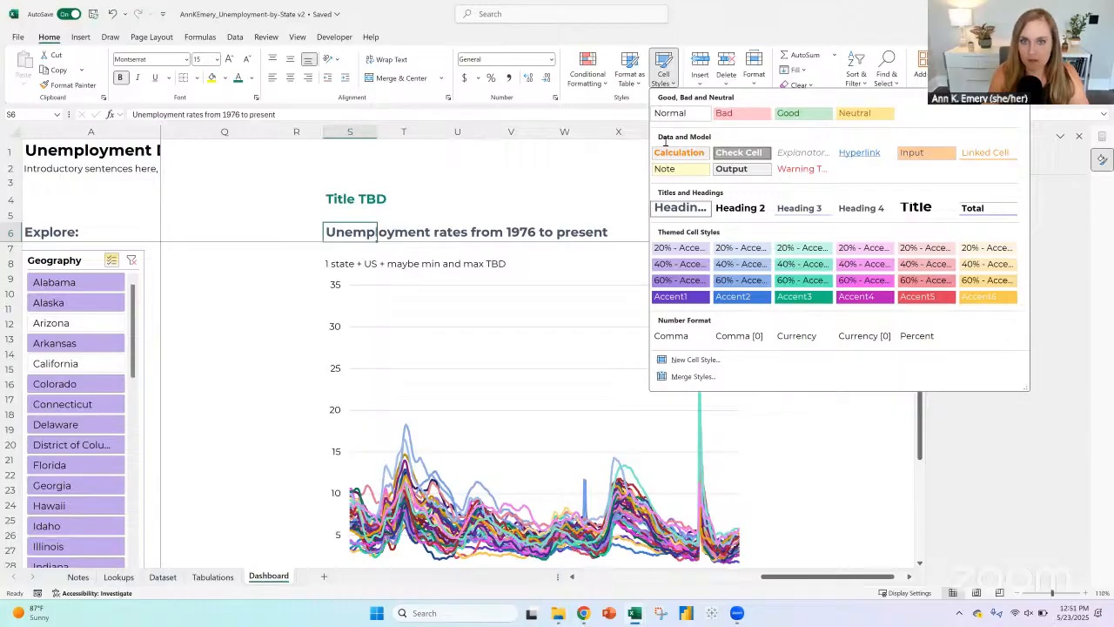
click(661, 115)
Step: Delete the note in S8, move the line chart up to sit just below the subtitle in row 6, and close the formatting pane
click(329, 263)
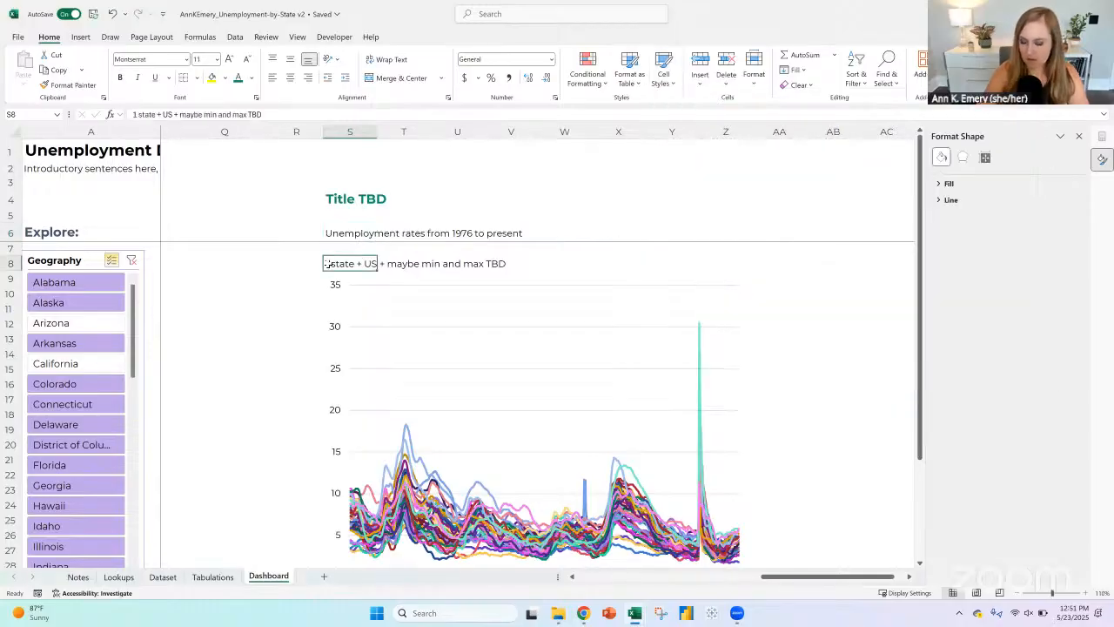
key(Delete)
click(372, 275)
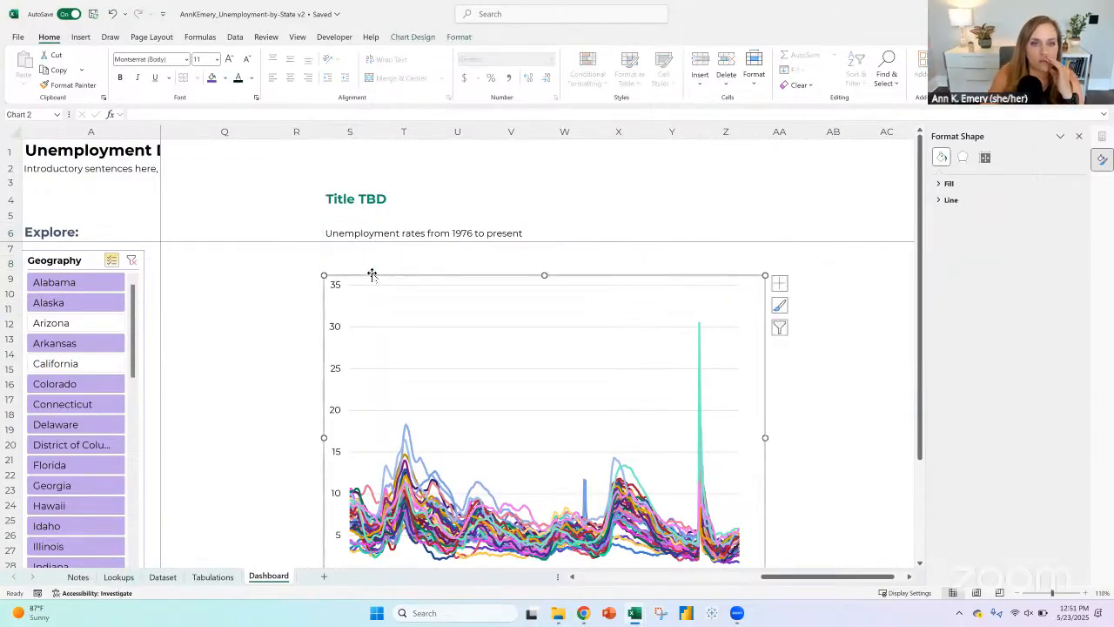
drag(372, 275, 367, 249)
click(1079, 137)
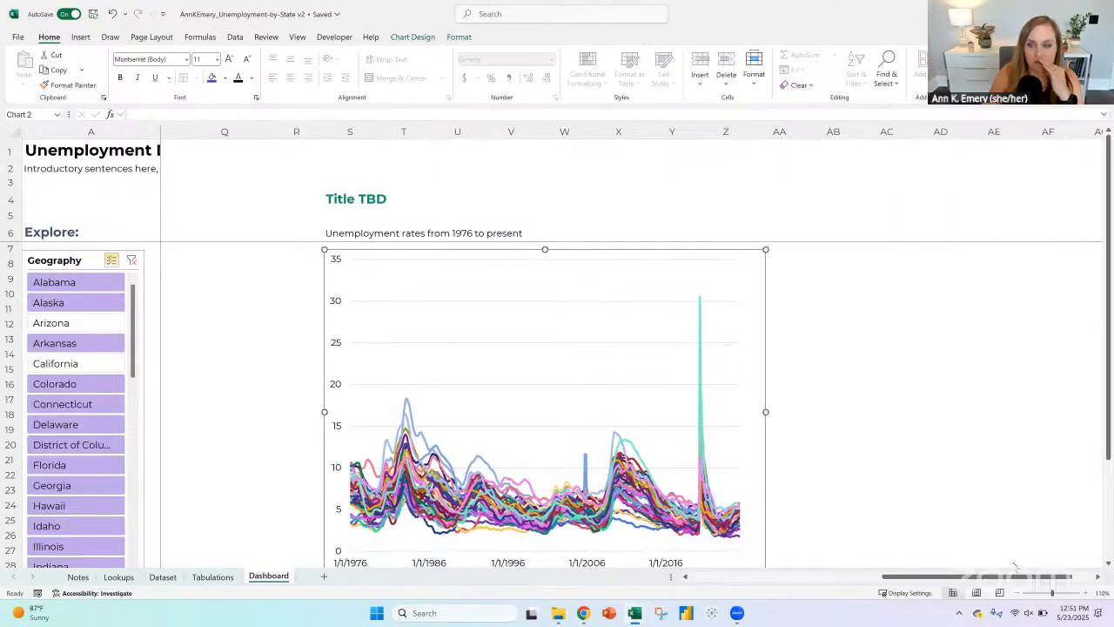
Step: Zoom out to 100% and examine the line chart next to the map, including the chart's highest spike
mouse_move(1020, 579)
mouse_down()
mouse_move(880, 582)
mouse_move(1010, 582)
mouse_move(1023, 595)
mouse_up()
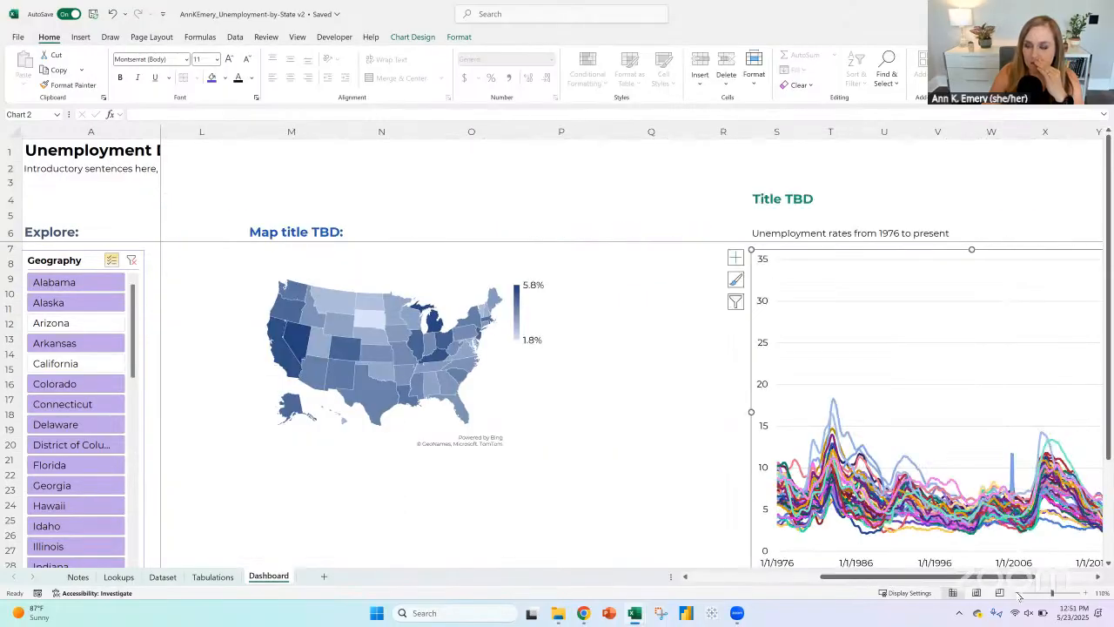
click(1025, 593)
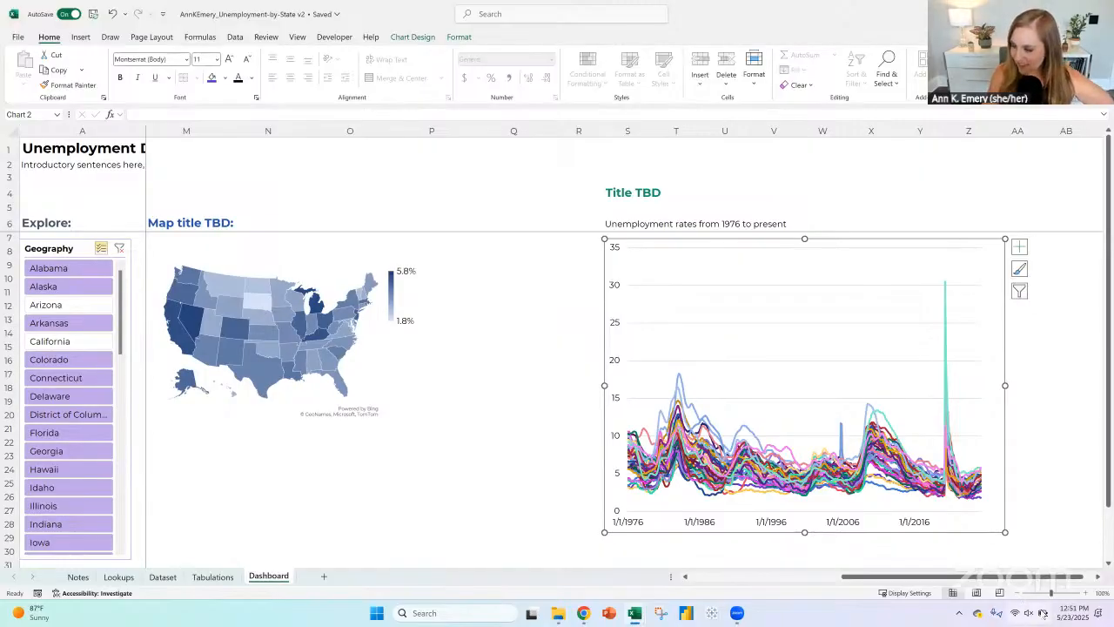
click(1042, 613)
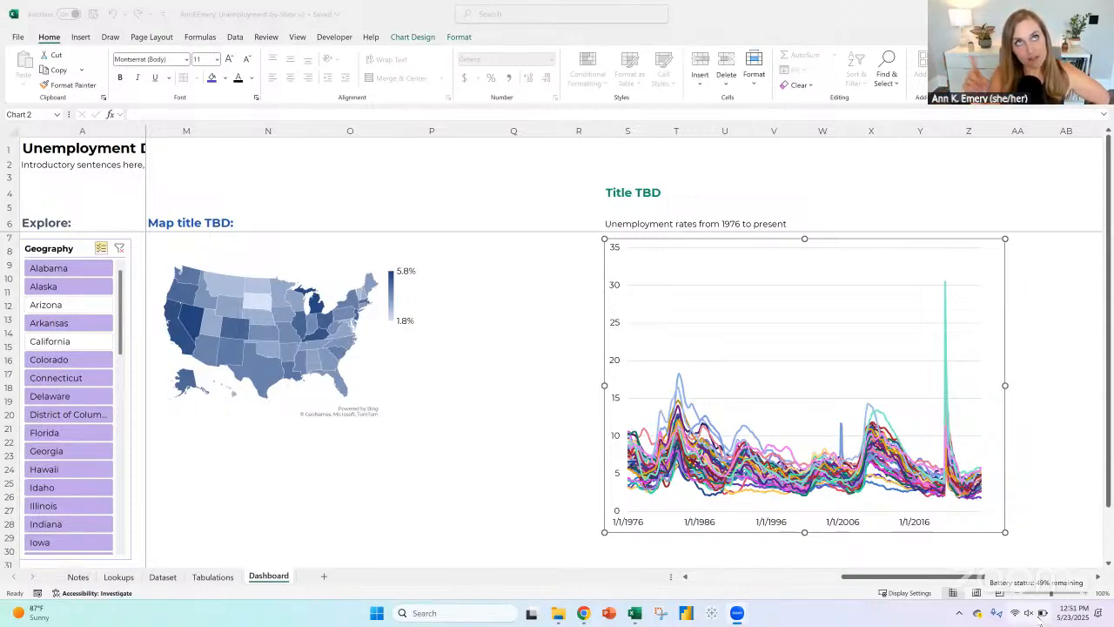
click(412, 518)
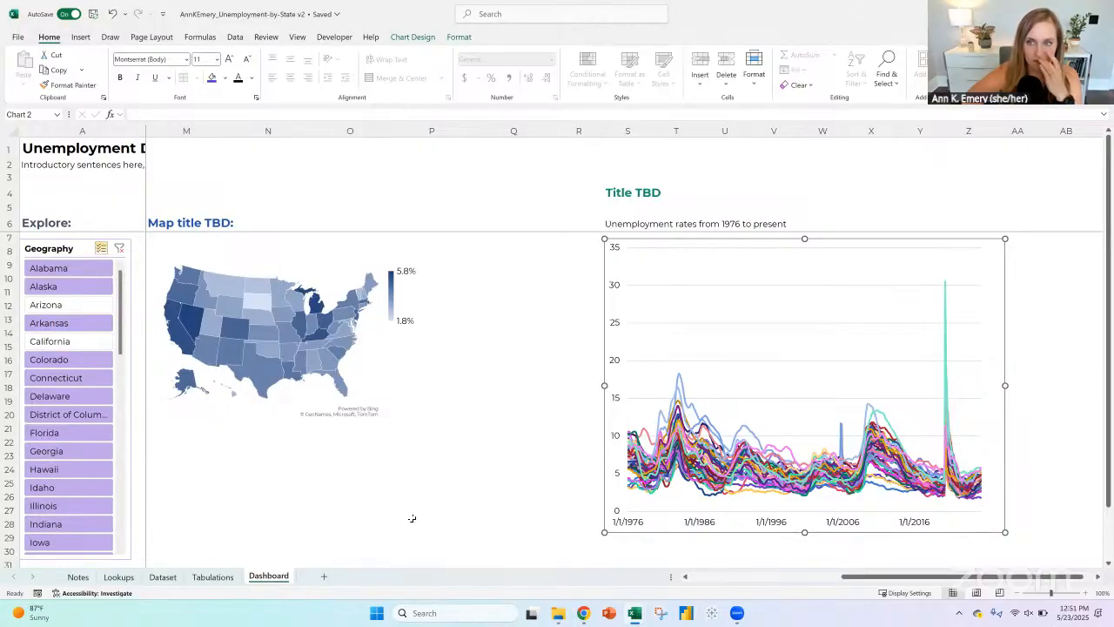
click(528, 285)
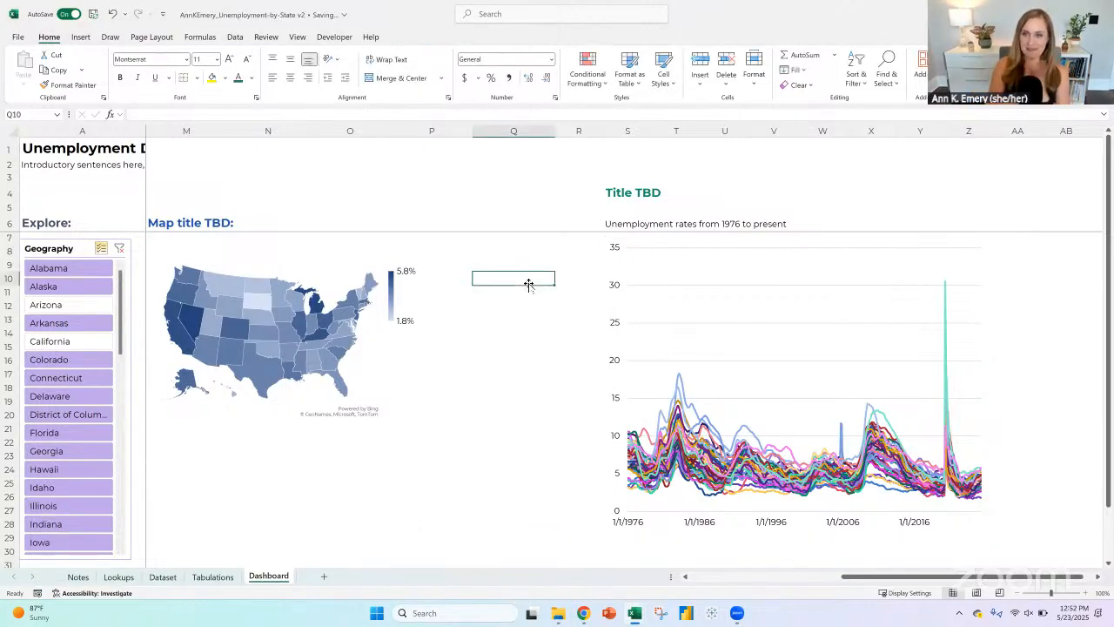
click(616, 249)
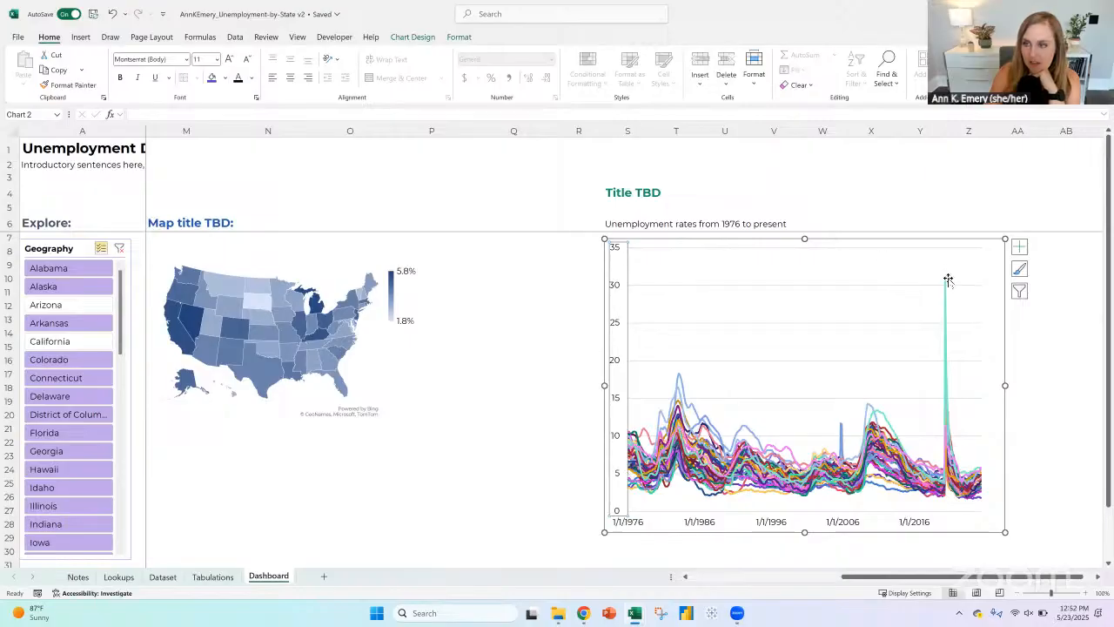
mouse_move(948, 288)
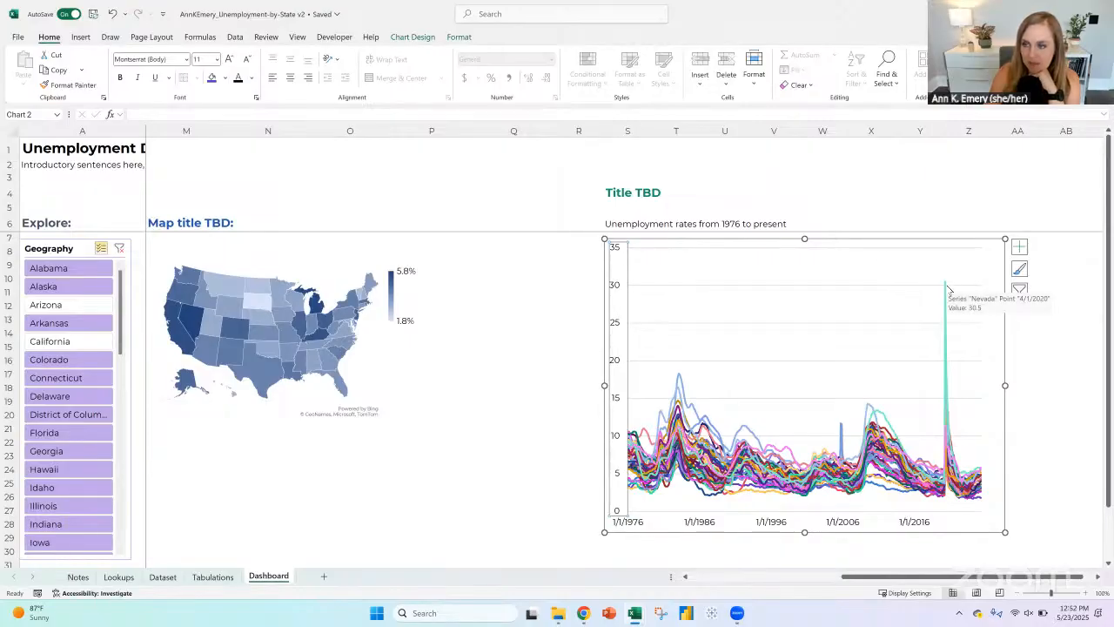
Step: Change the West Virginia line in the line chart to a green outline color, accepting the complex formatting, and deselect the chart
click(747, 430)
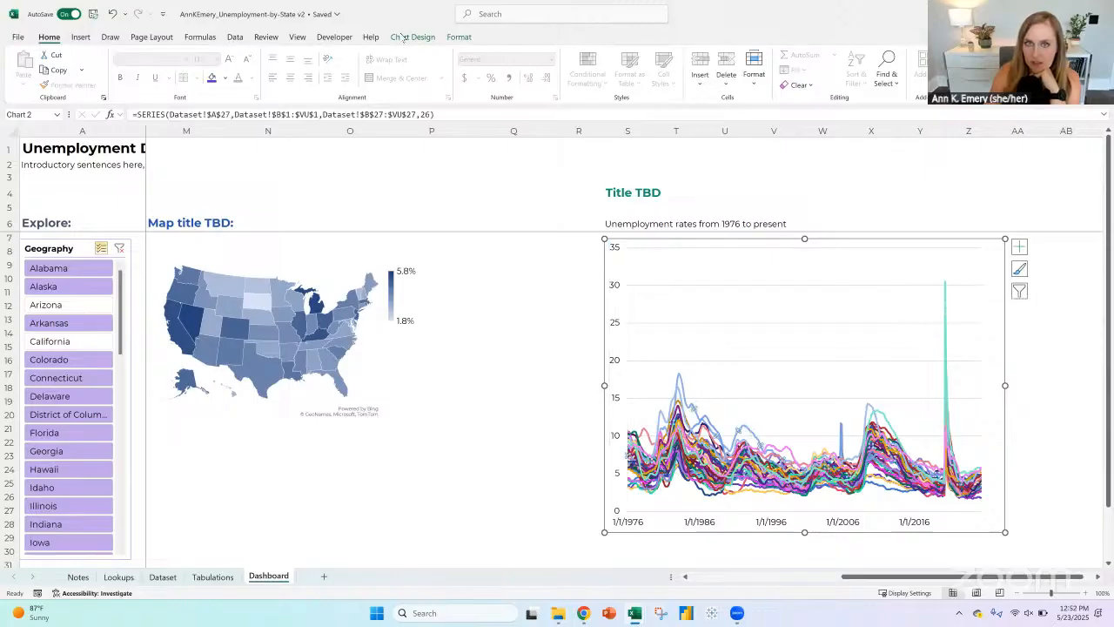
click(458, 37)
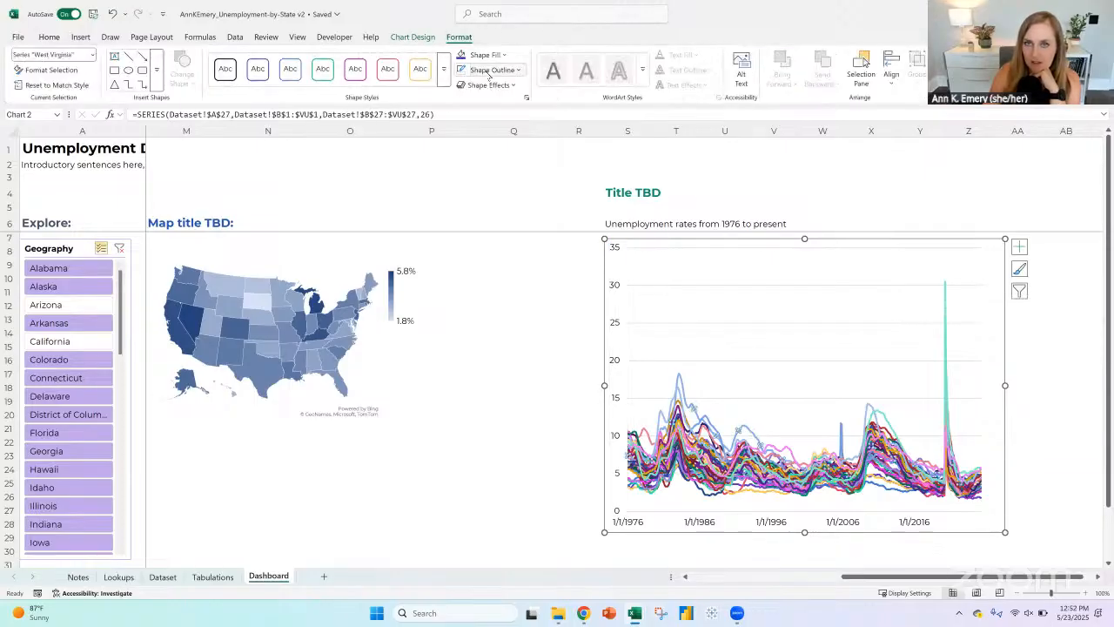
click(490, 71)
click(561, 150)
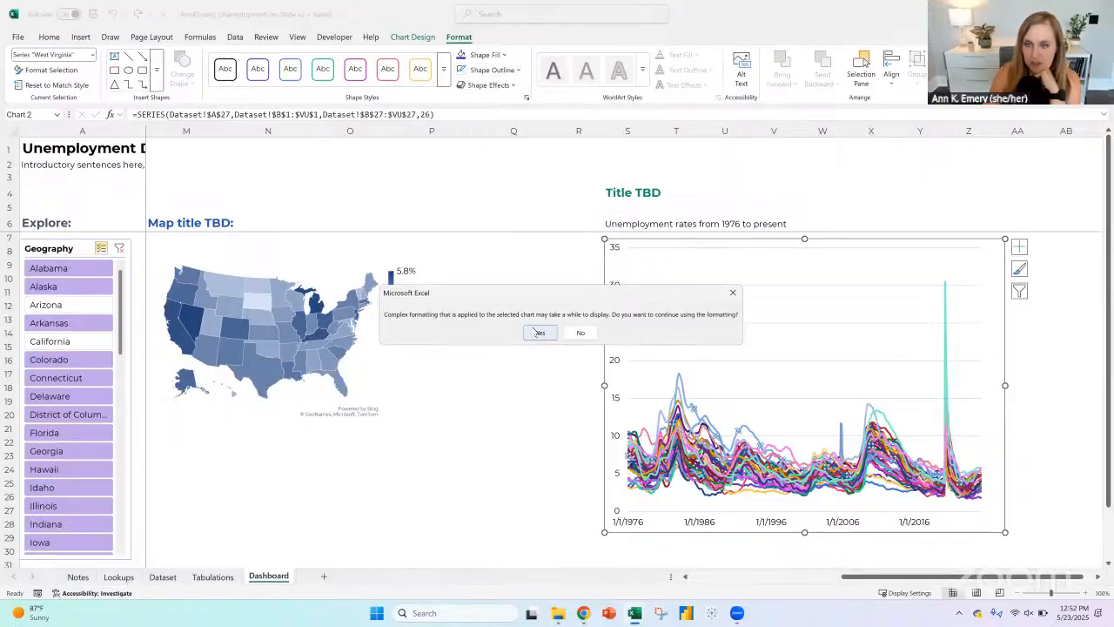
click(539, 334)
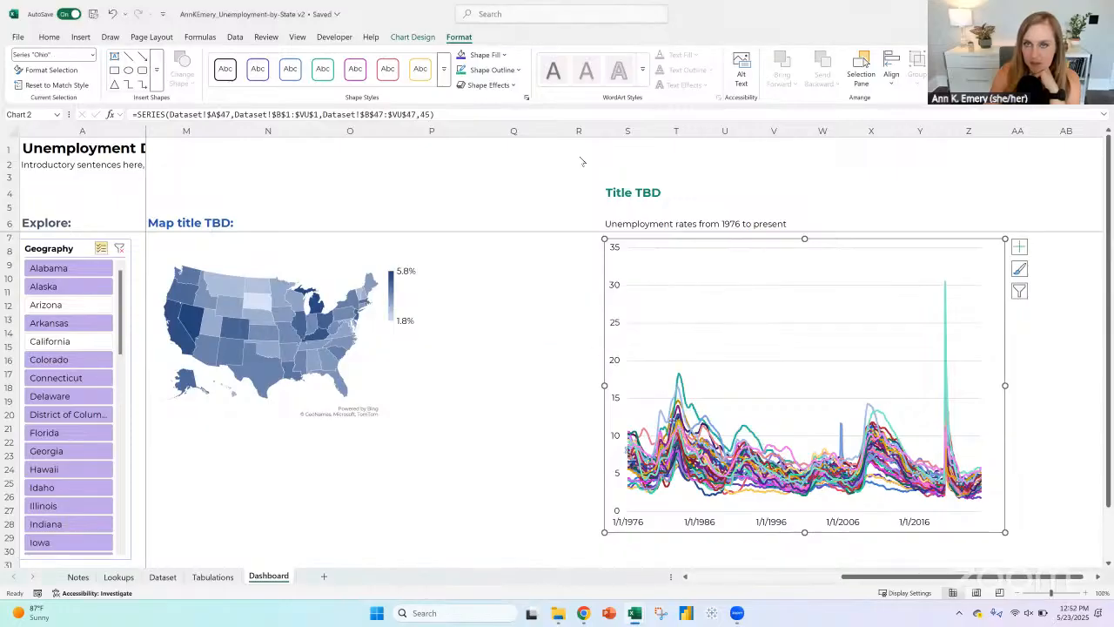
click(720, 455)
click(696, 470)
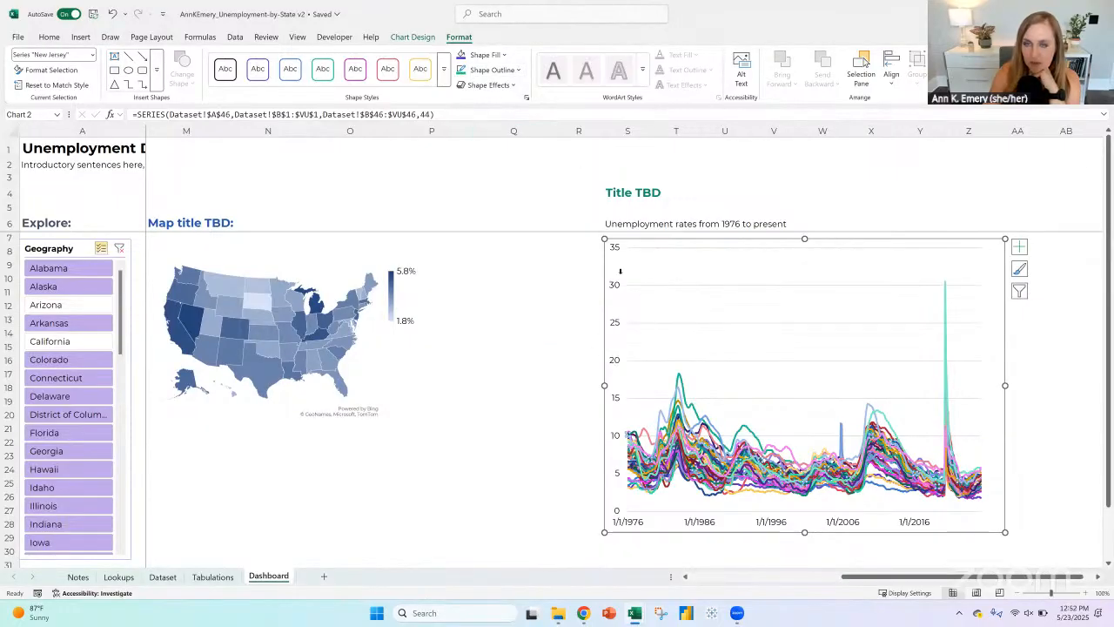
click(574, 338)
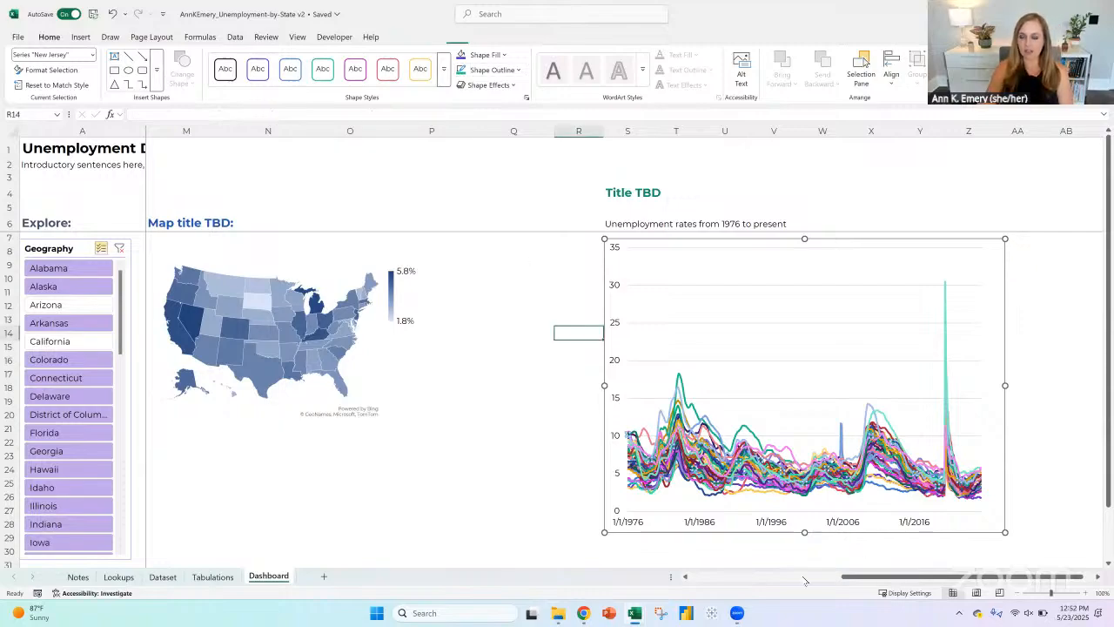
Step: Clear the Geography slicer's filter so every state is included, and select the slicer
scroll(705, 577, left, 5)
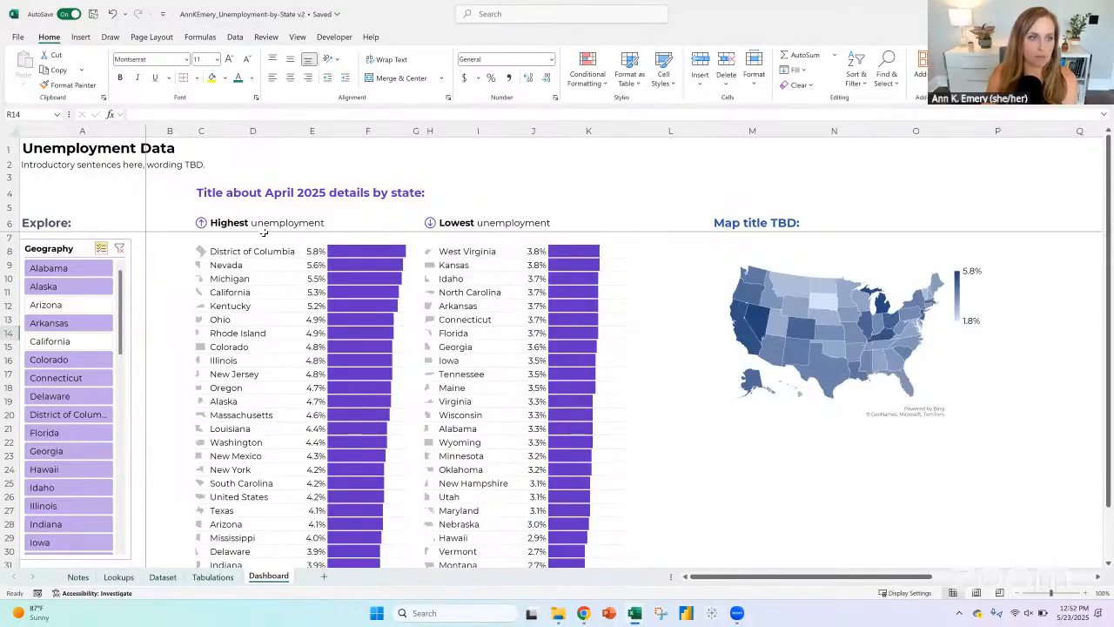
click(119, 250)
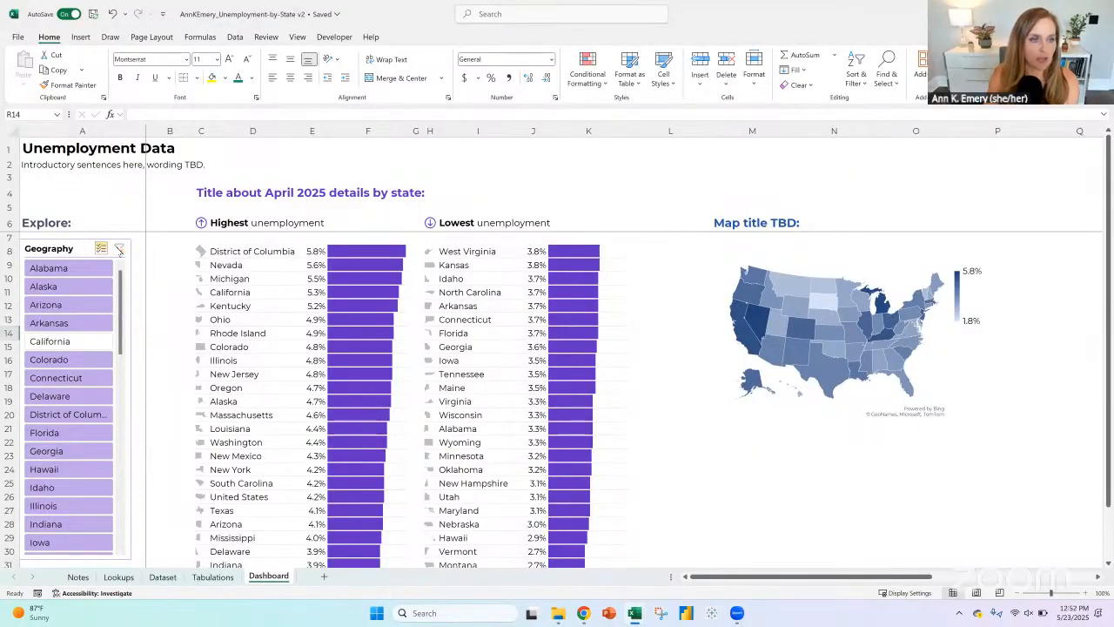
click(52, 241)
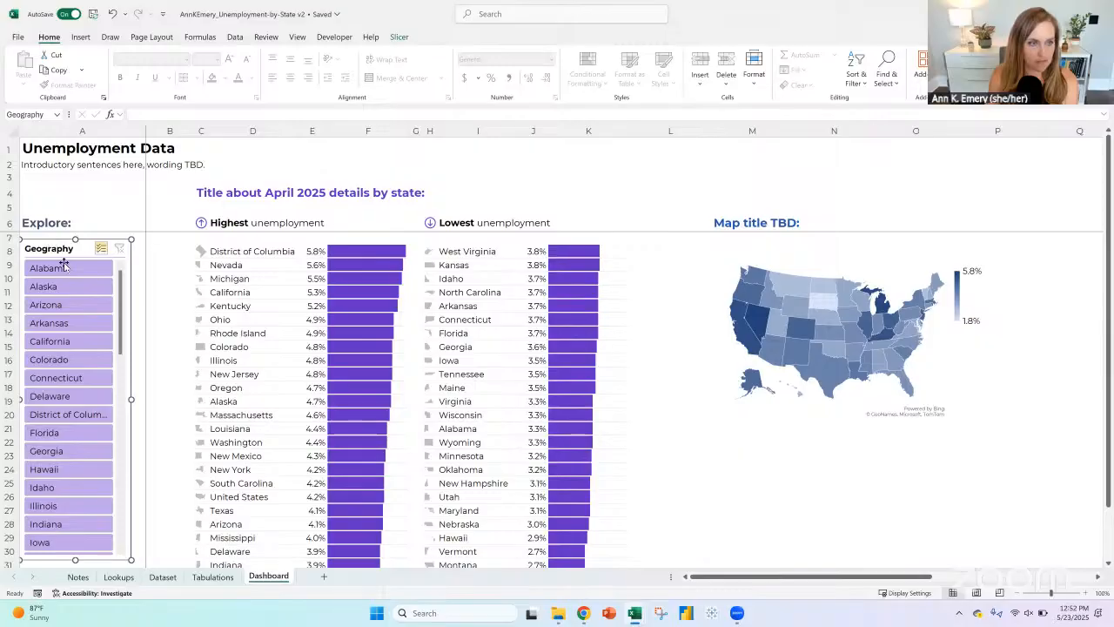
Step: Review the full list of states in A2:A52 on the Lookups sheet
click(126, 582)
click(87, 368)
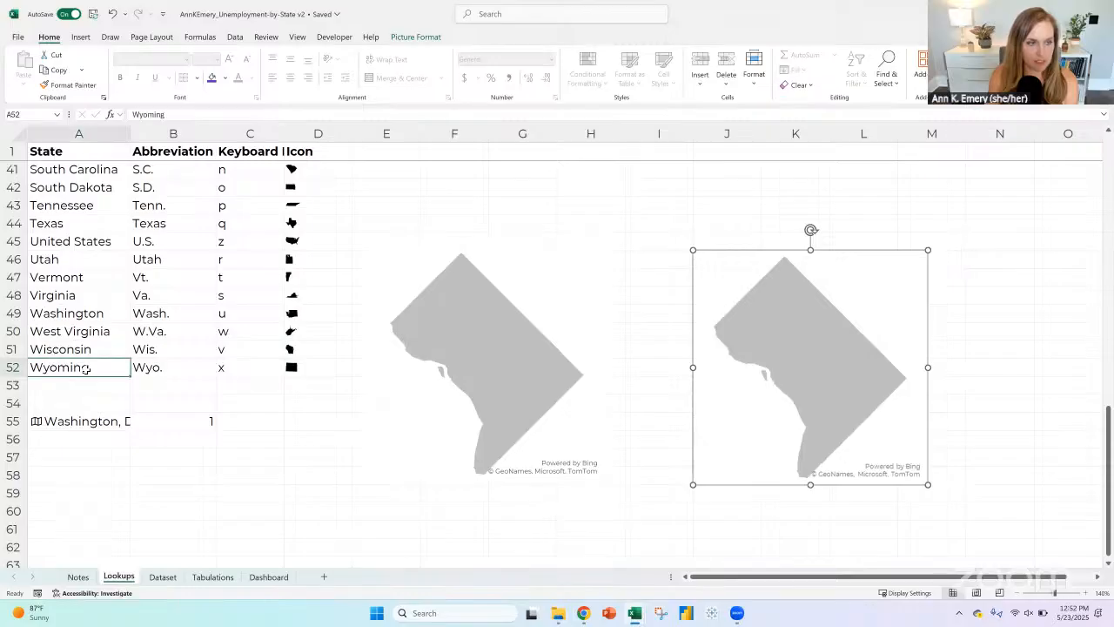
drag(87, 369, 87, 167)
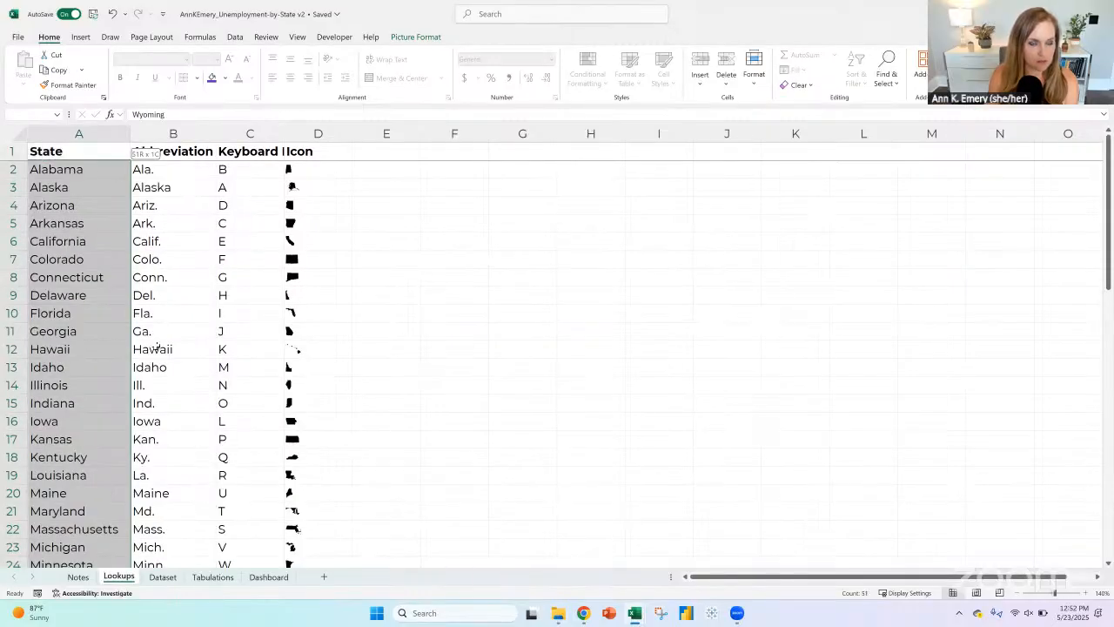
scroll(155, 348, down, 13)
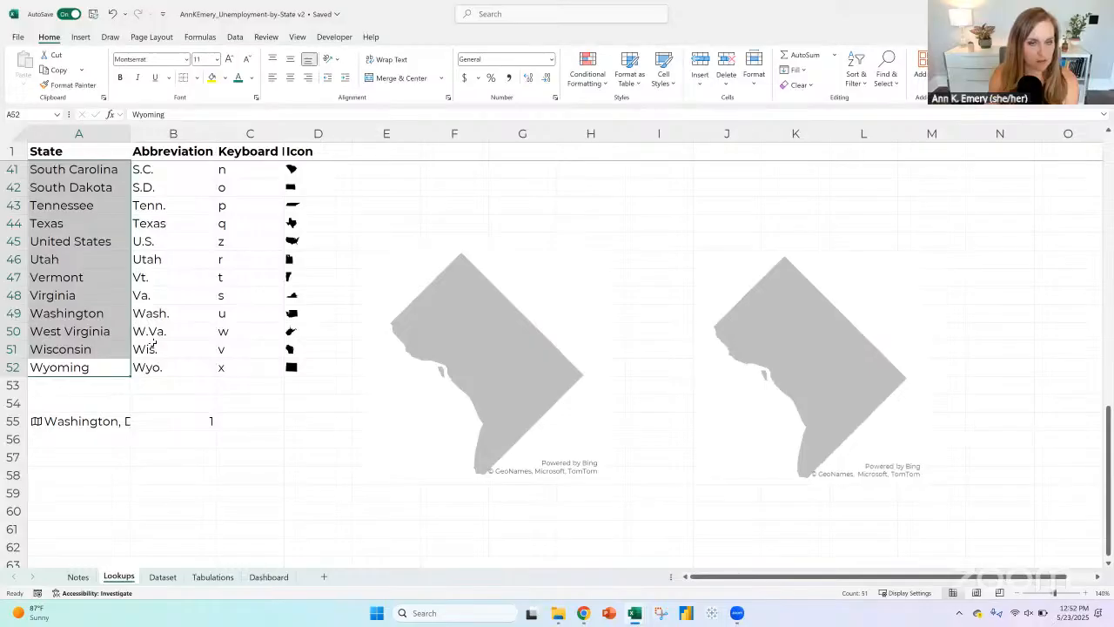
scroll(153, 346, down, 1)
Step: Insert three blank rows at row 53, below Wyoming on the Lookups sheet
click(69, 331)
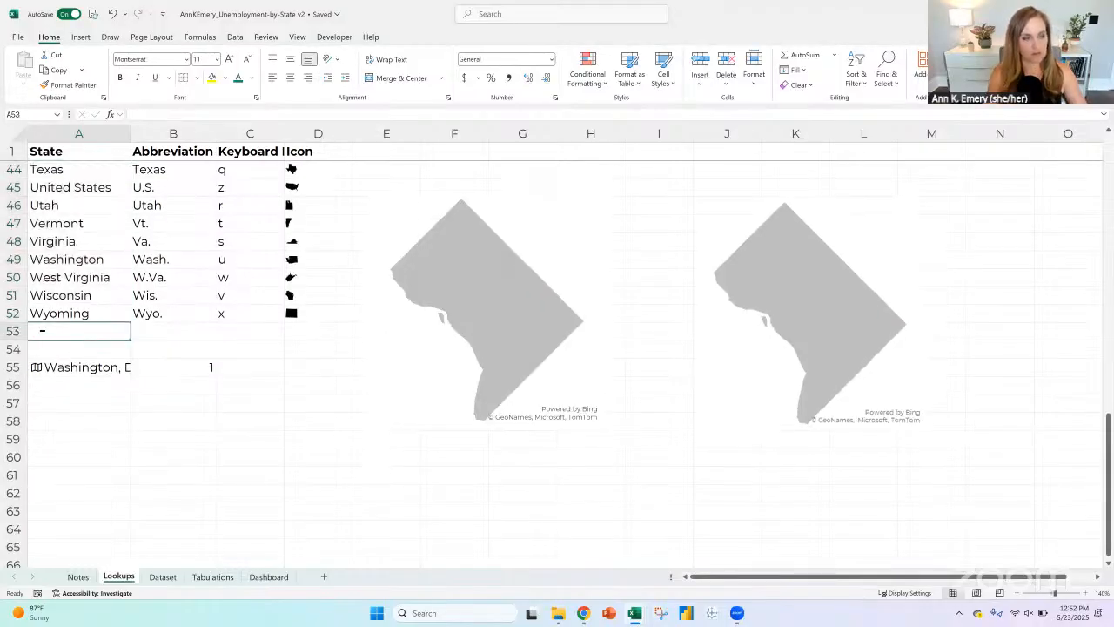
click(42, 331)
click(696, 57)
click(696, 57)
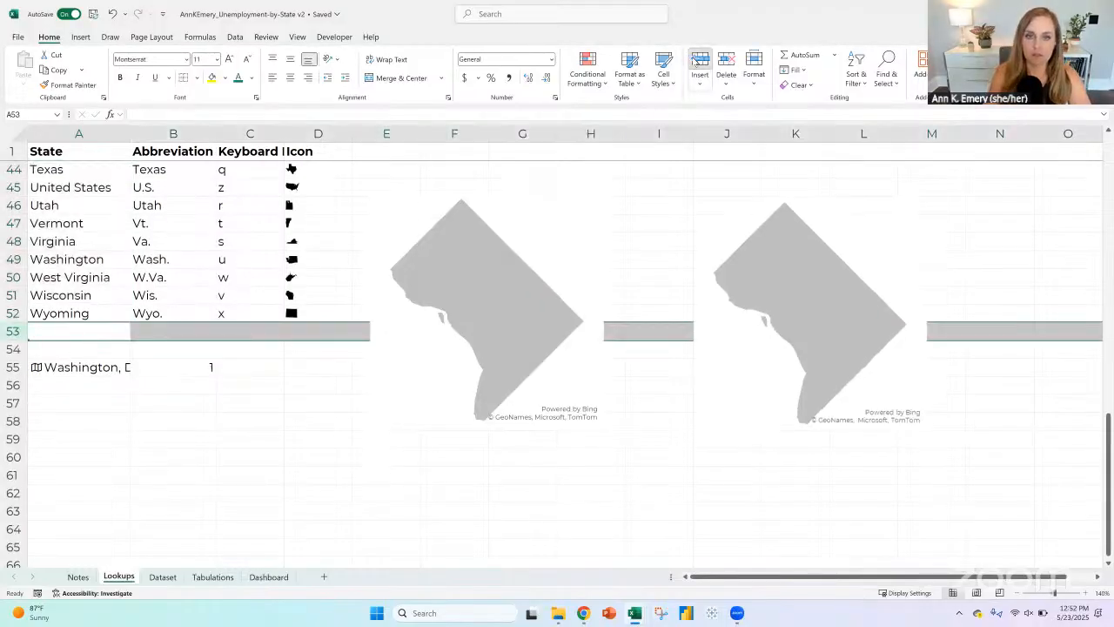
click(696, 59)
Step: Select both District of Columbia map graphics and move them down to about row 61, below the lookup table, leaving them deselected
click(549, 217)
ctrl+click(716, 211)
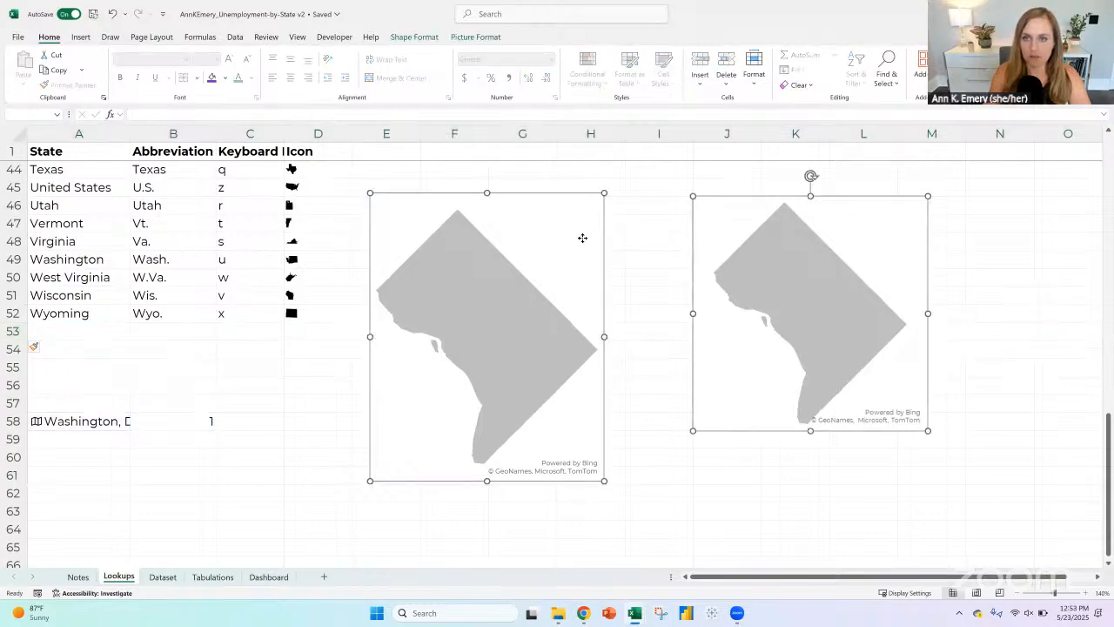
drag(582, 238, 498, 512)
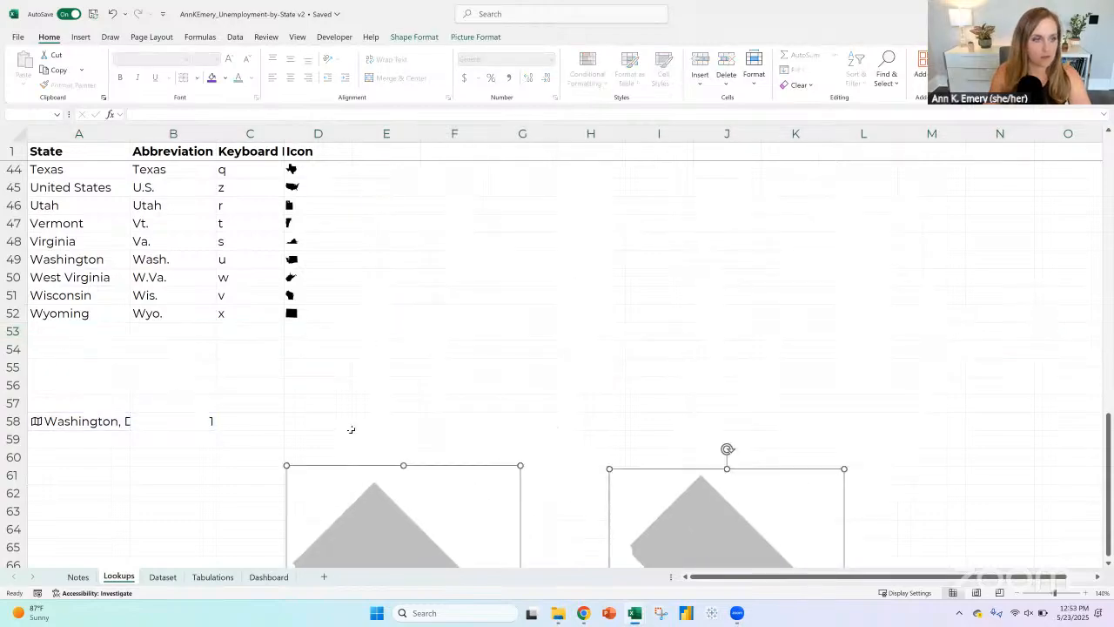
key(Escape)
Step: Enter "Washington, D.C." in cell A53 of the State column
text(Washington,)
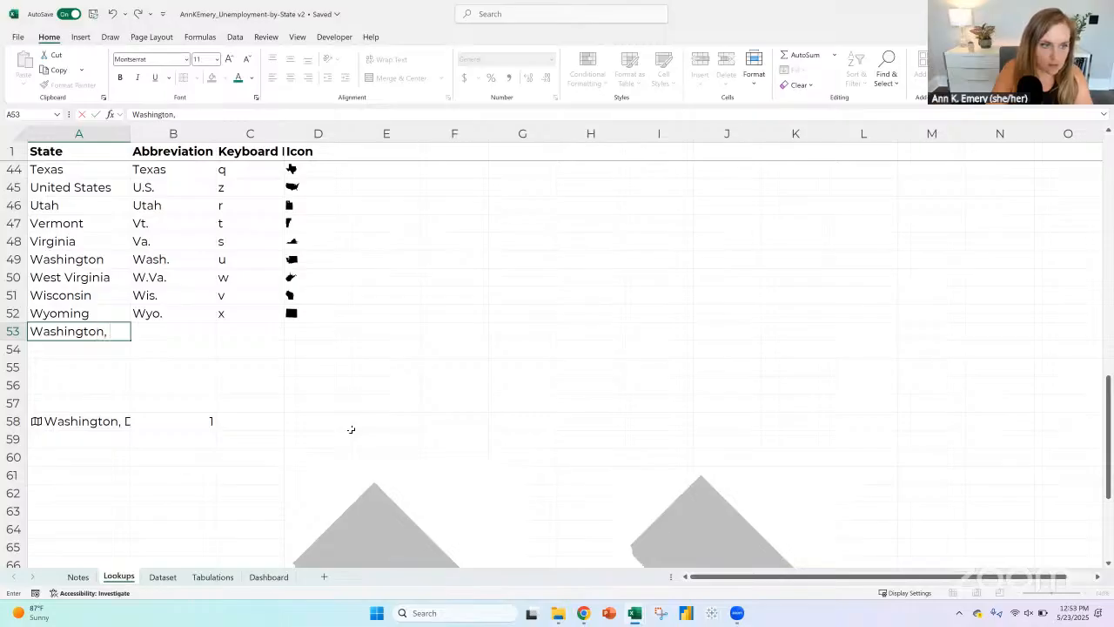
text( D.C.)
key(Return)
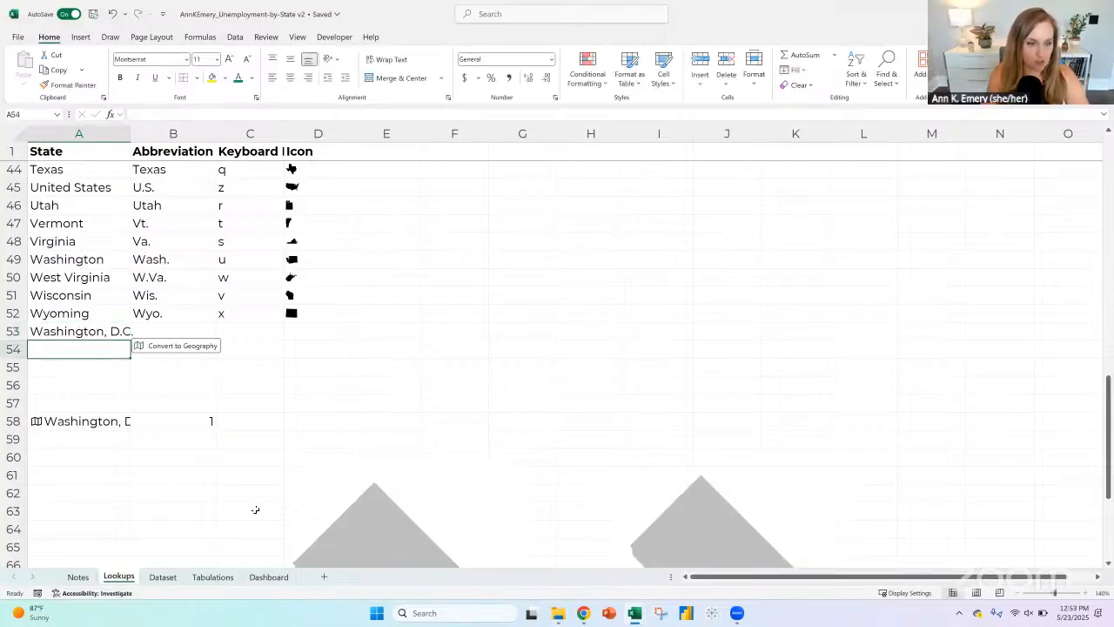
Step: Check how D.C. is named on the Dashboard sheet, and enter "District of Columbia" in A53 on the Lookups sheet
click(268, 577)
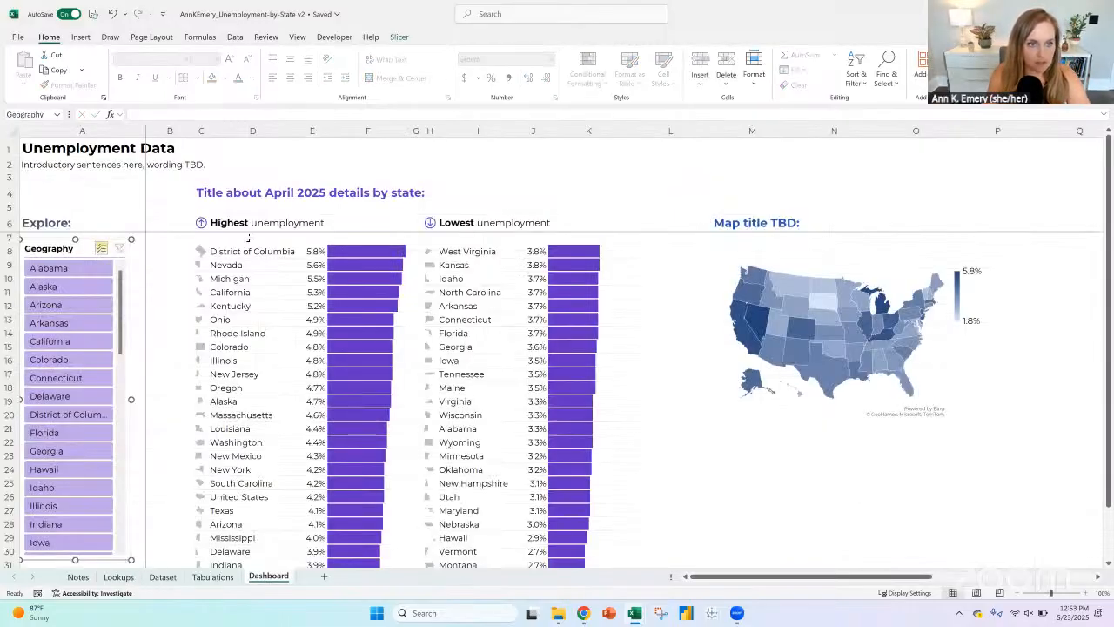
click(130, 578)
click(64, 332)
text(Distr)
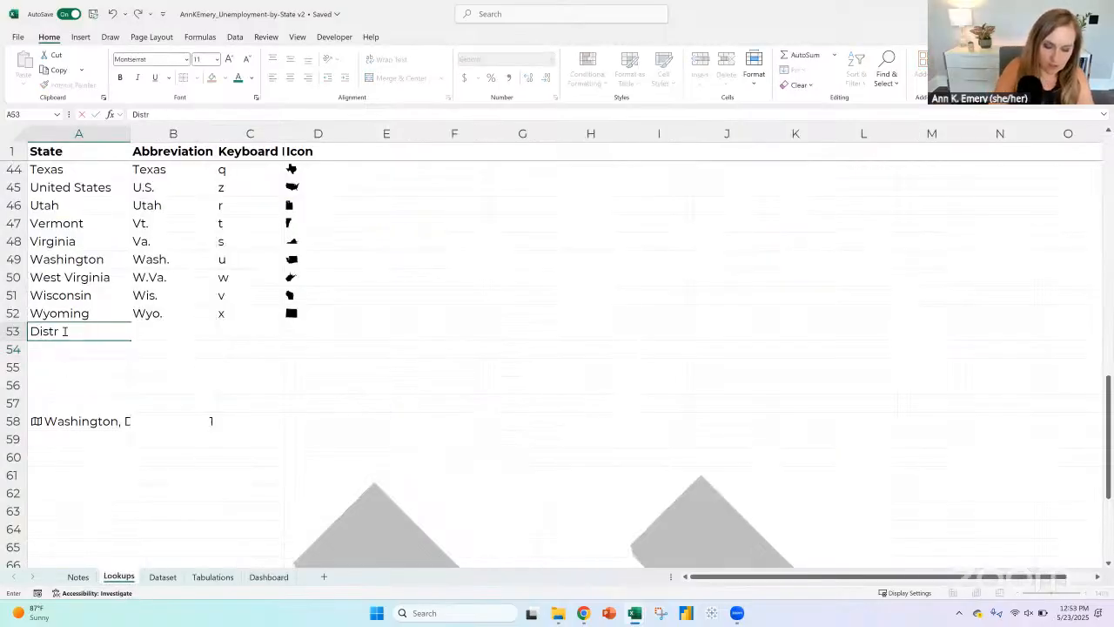
text(ibt of Col)
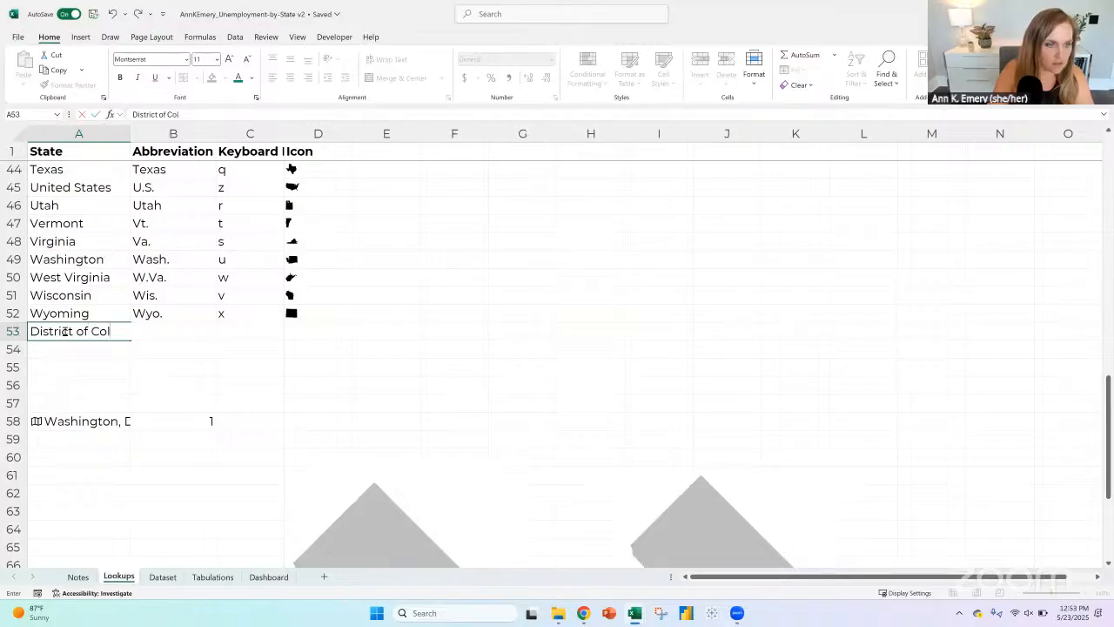
text(umbia)
key(Return)
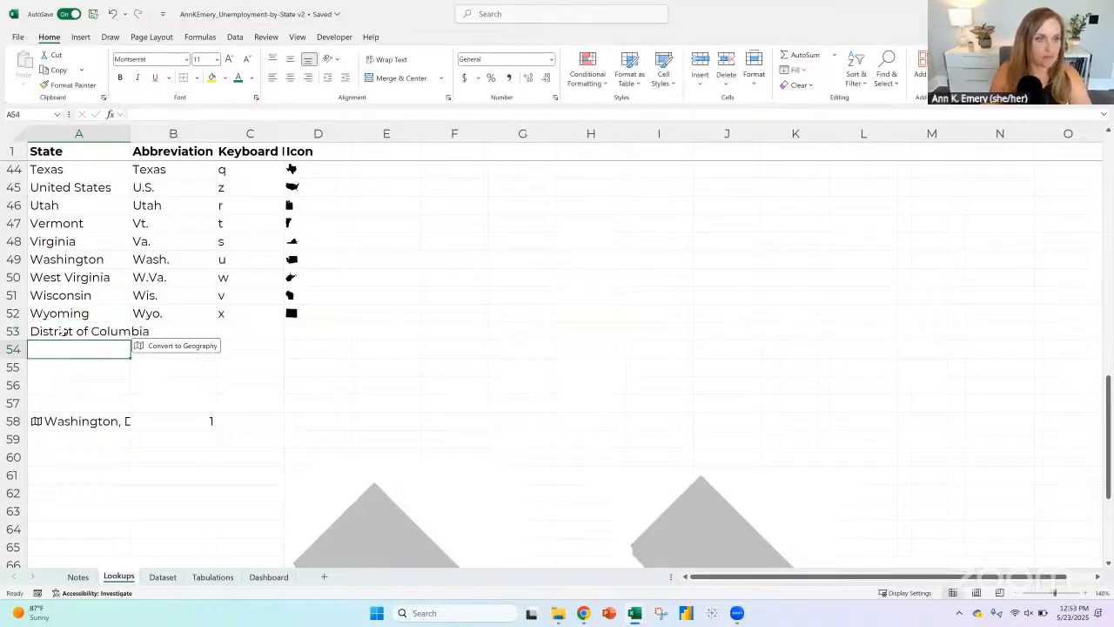
Step: Enter the abbreviation "D.C." in B53 and fit the width of column A to its longest entry
click(156, 328)
text(D)
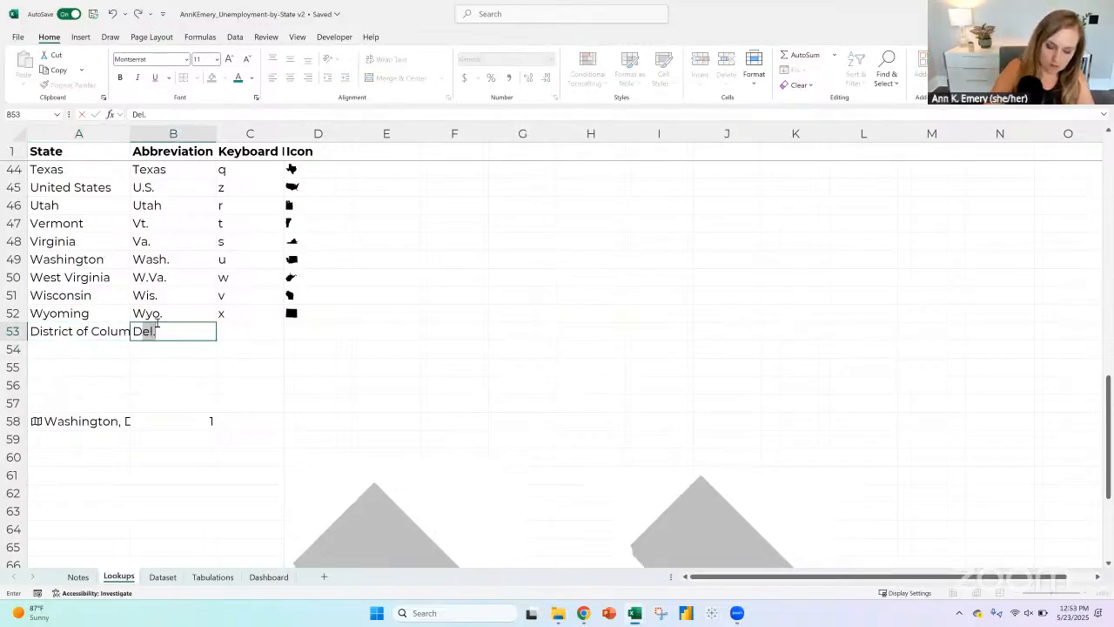
text(.C.C)
key(Tab)
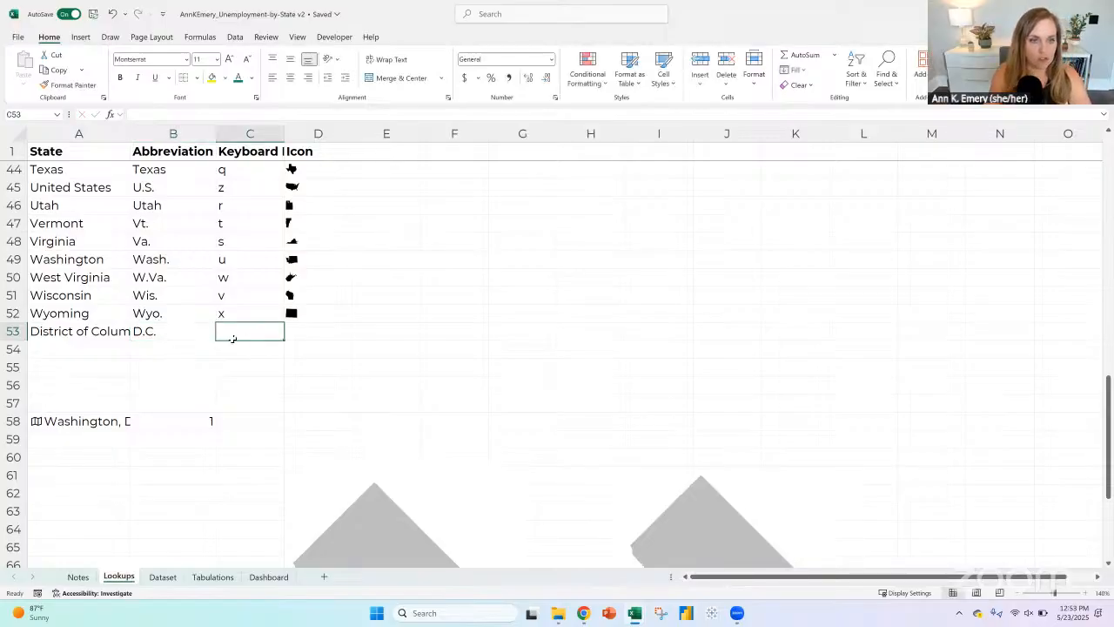
key(shift+Right)
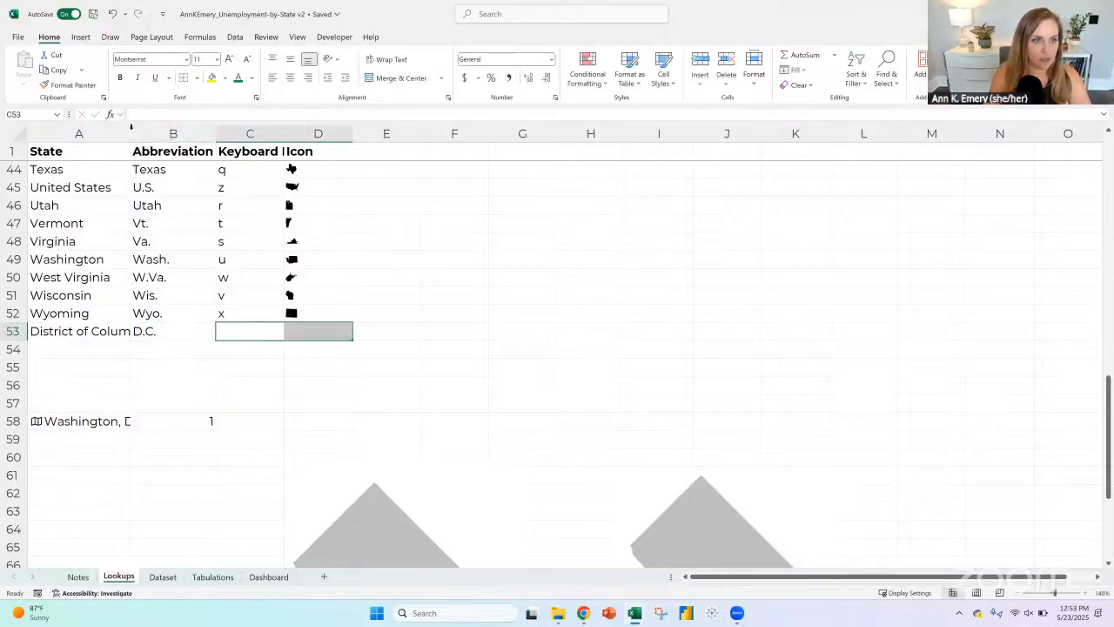
double_click(131, 131)
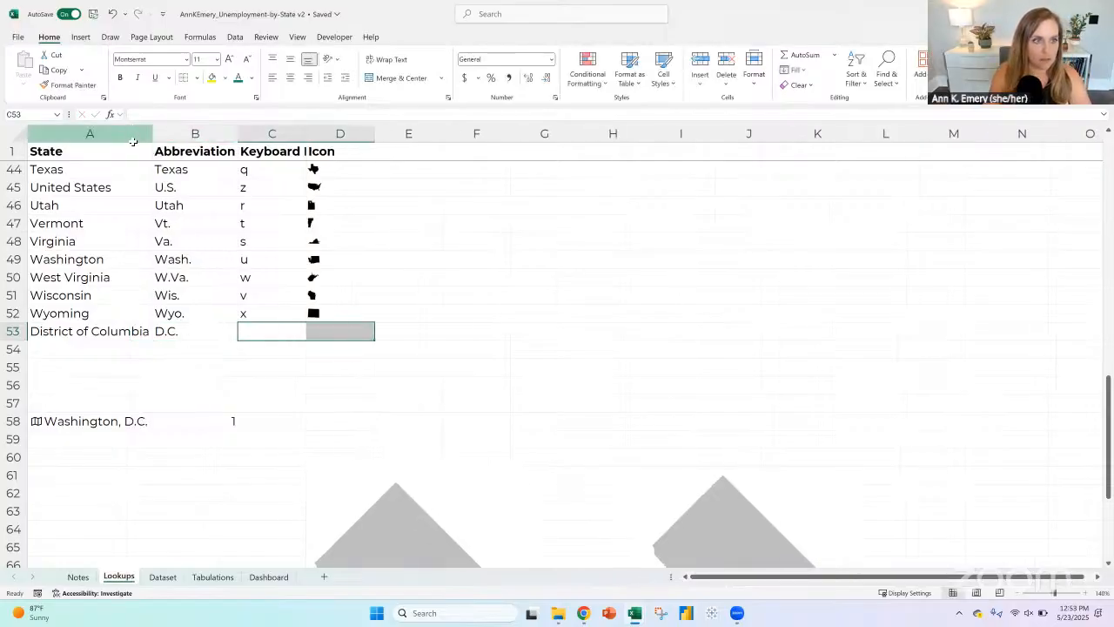
Step: Add filters to the header row of the Lookups sheet and sort the State column from A to Z
click(15, 150)
click(856, 74)
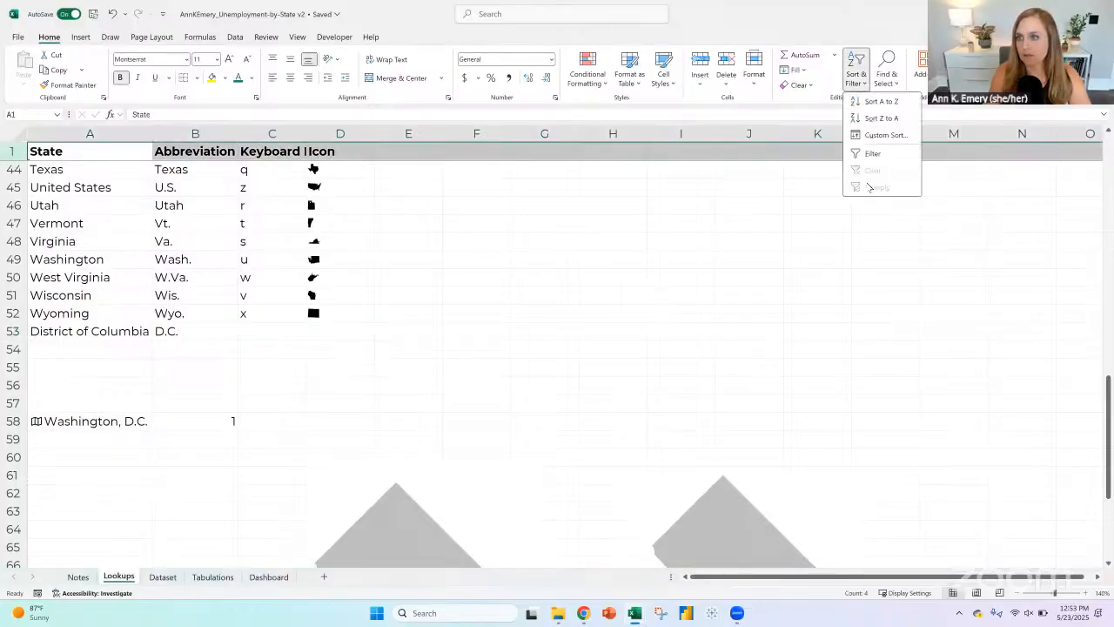
click(873, 154)
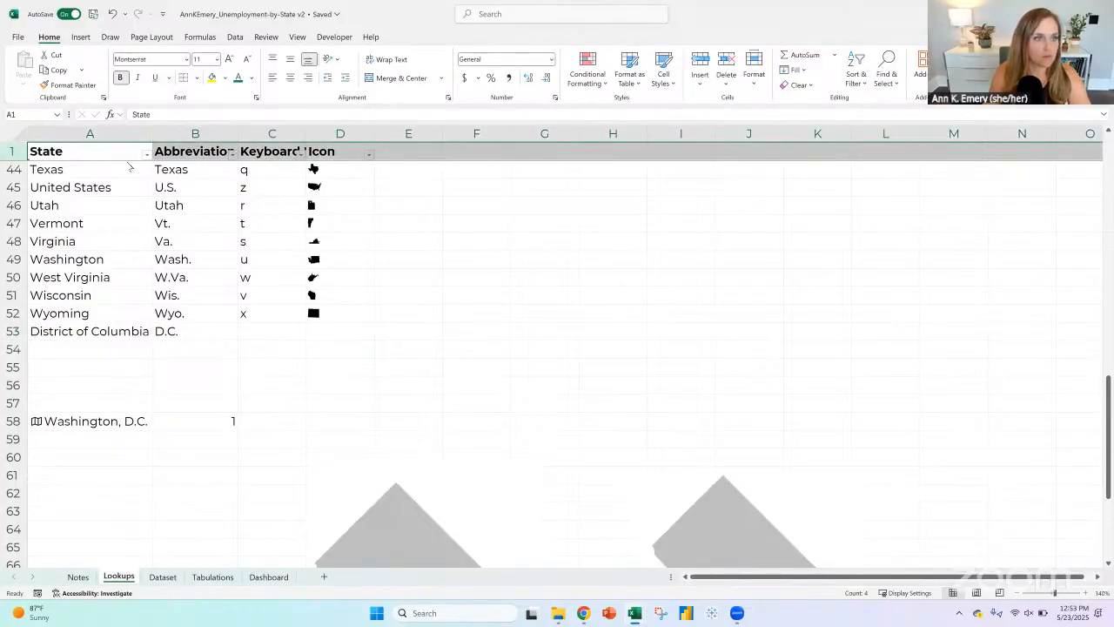
click(146, 154)
click(126, 164)
click(103, 170)
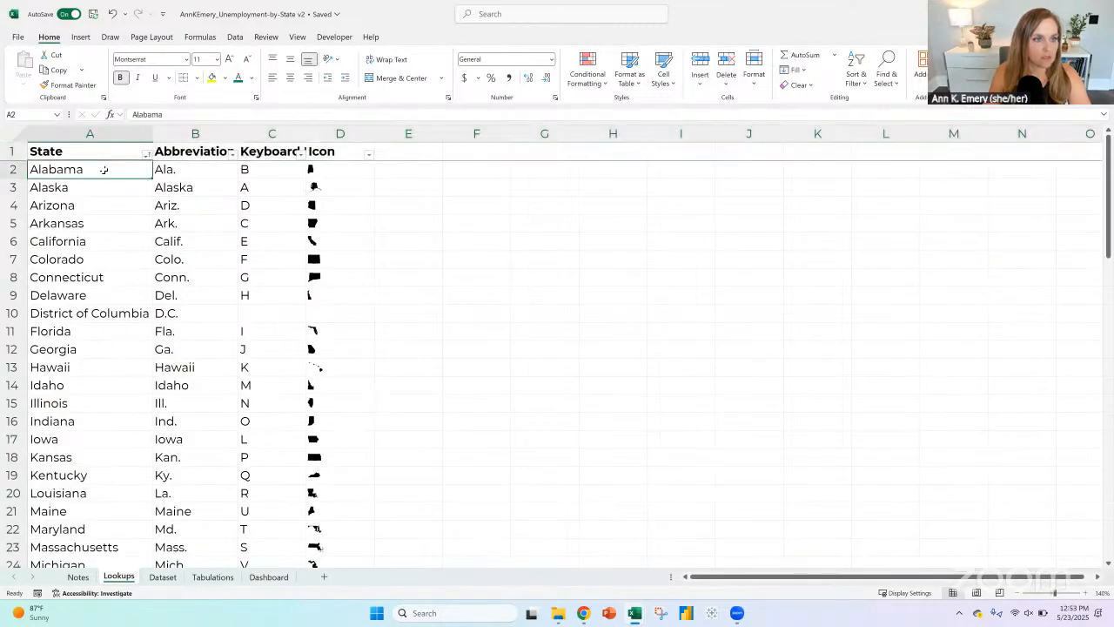
Step: Review the sorted State list from Alabama to Wyoming, including the District of Columbia entry in A10
click(114, 315)
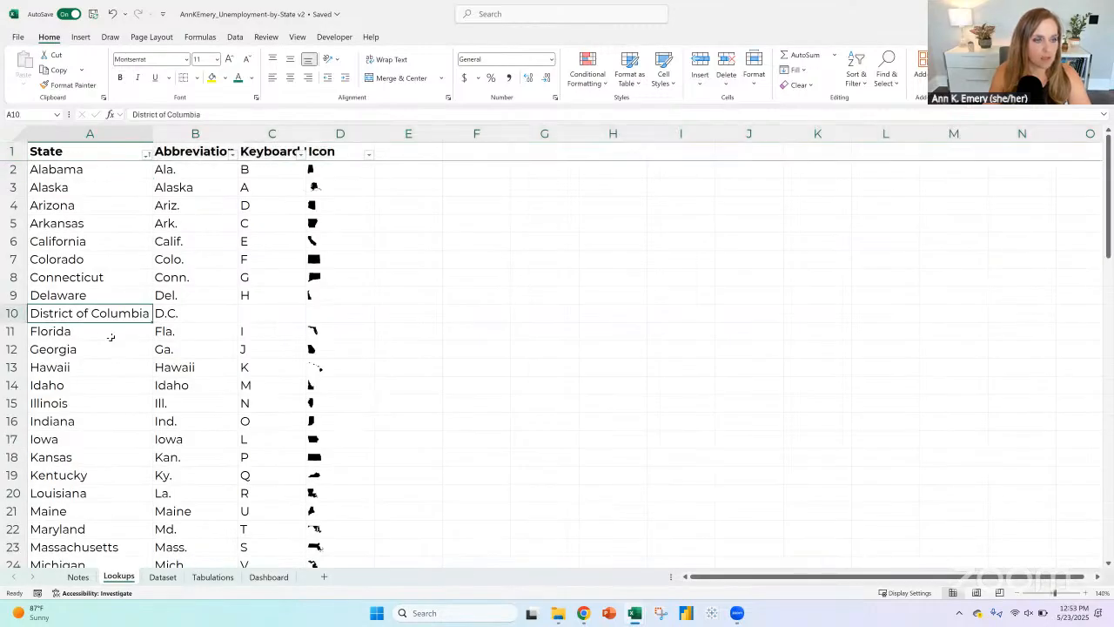
click(107, 331)
scroll(101, 299, down, 12)
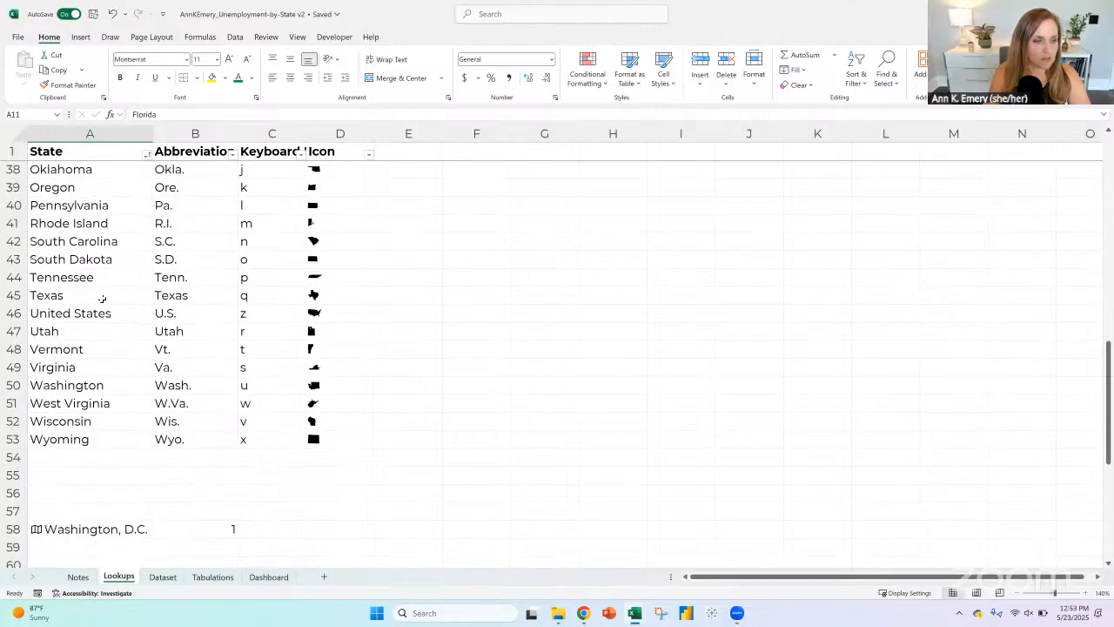
scroll(102, 300, up, 12)
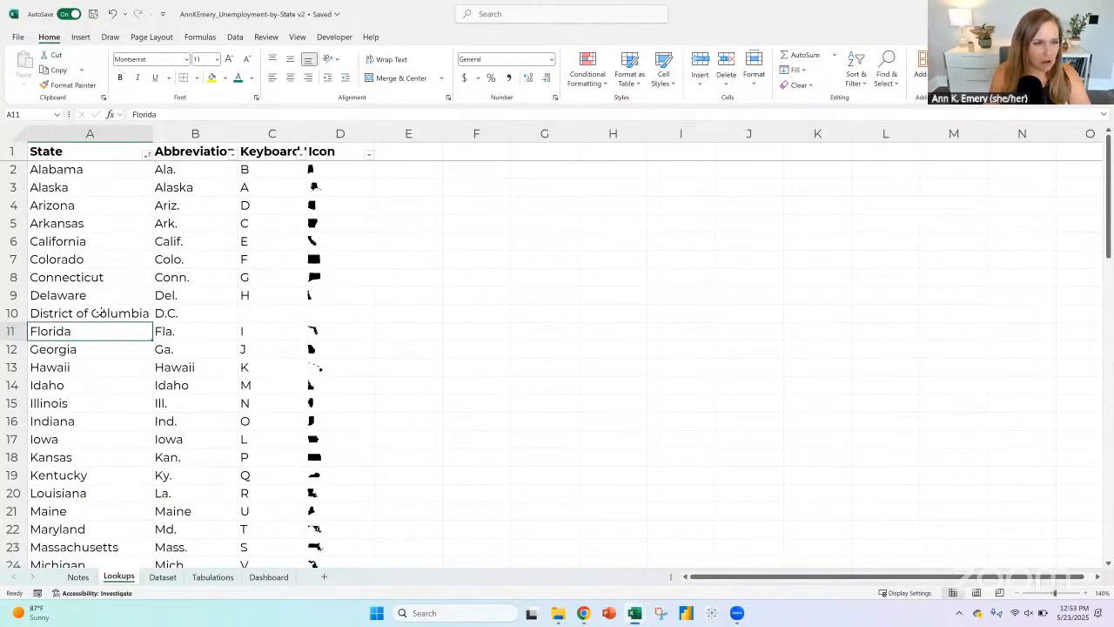
click(107, 315)
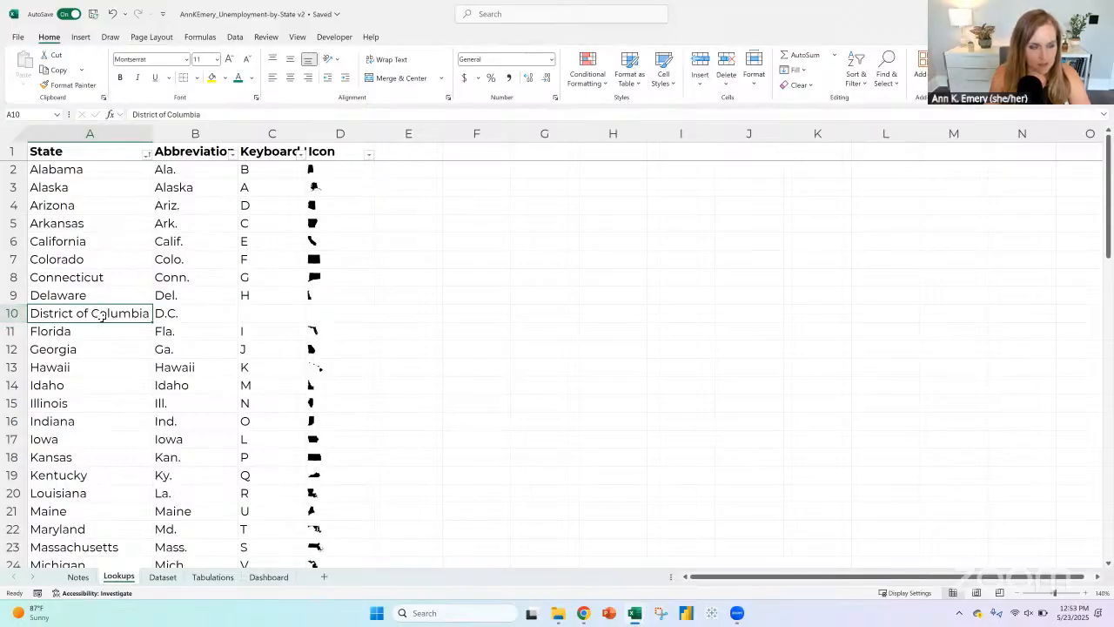
click(78, 296)
click(78, 314)
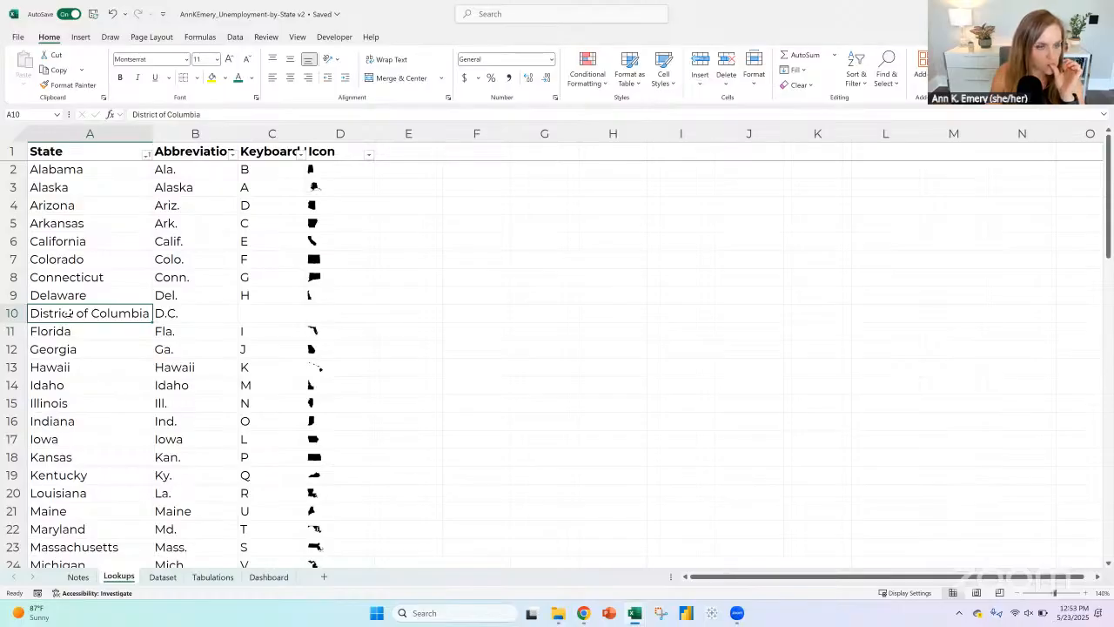
click(69, 296)
click(67, 313)
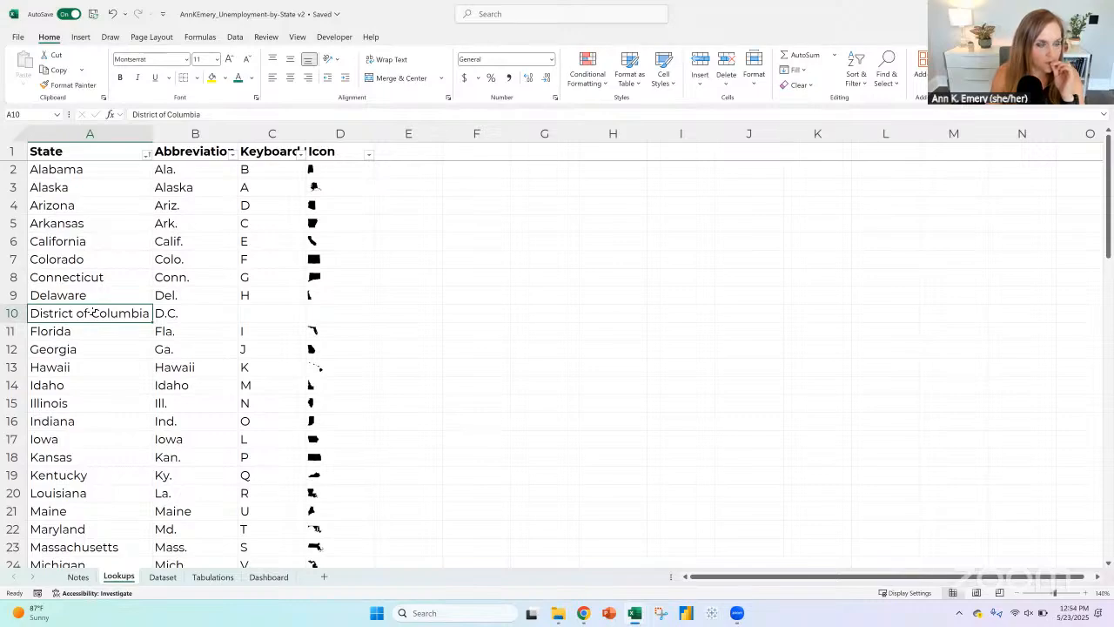
click(86, 171)
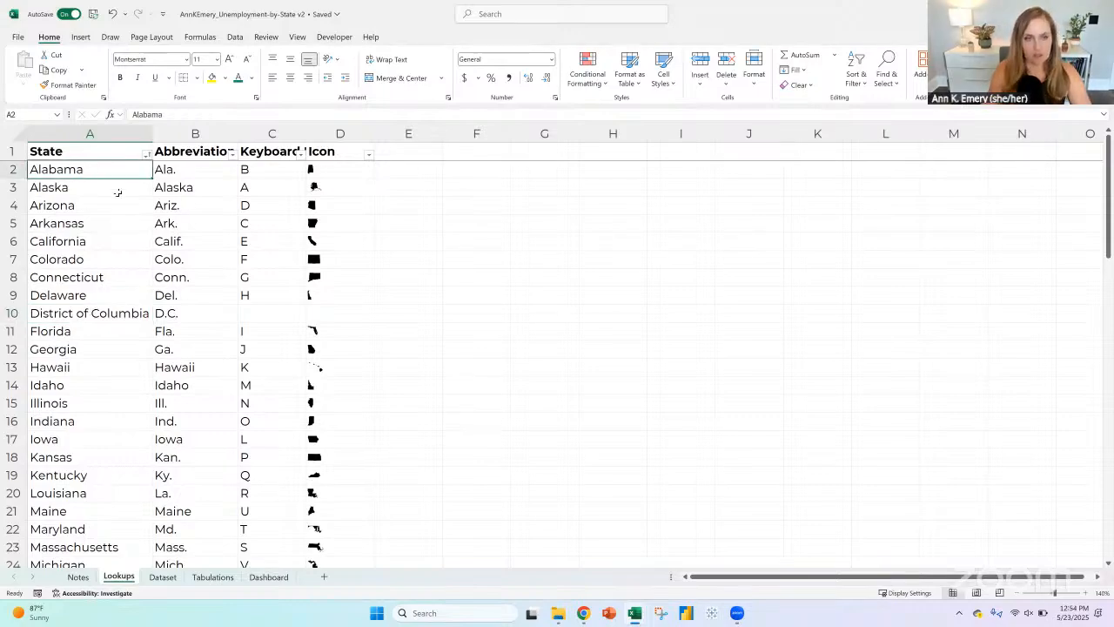
Step: Enter the label "Drop-down:" in cell G4 of the Lookups sheet
click(527, 206)
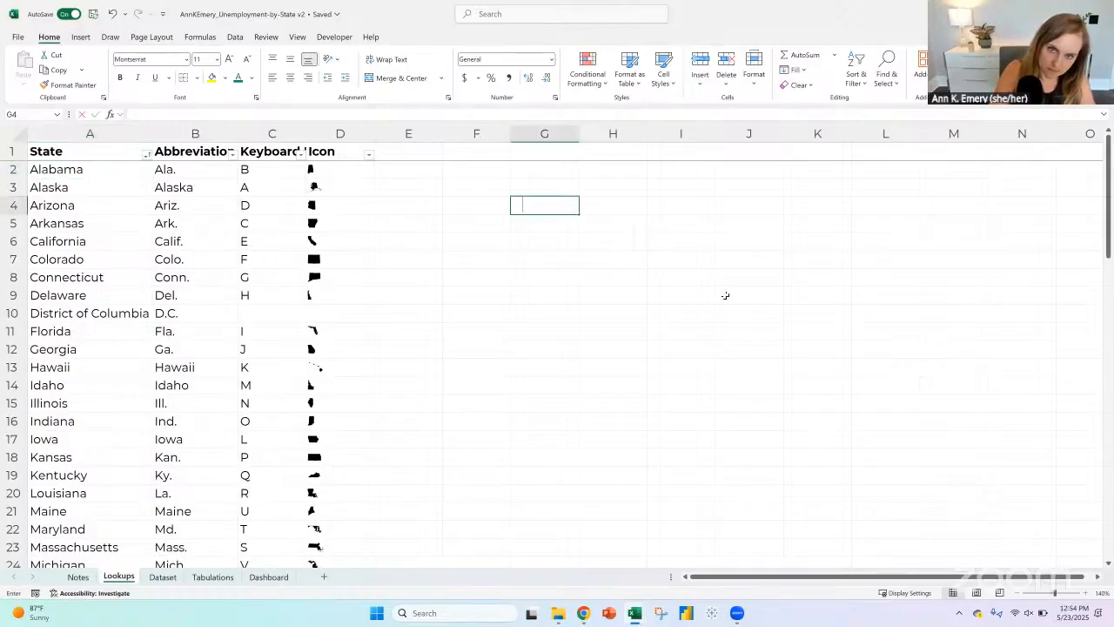
text(Drop-down)
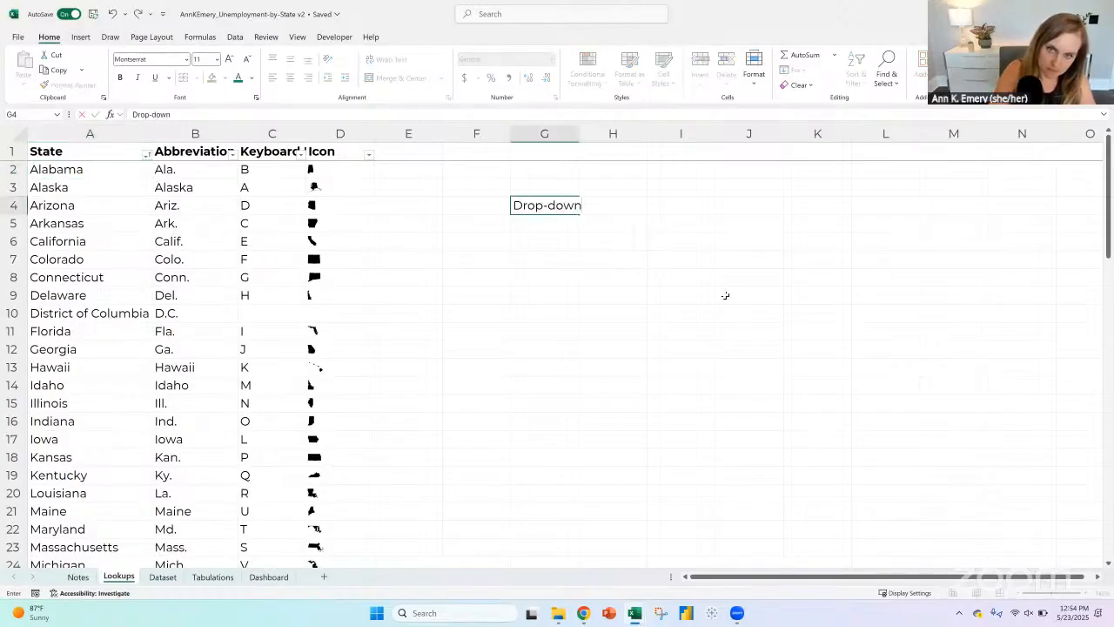
text(:)
key(Tab)
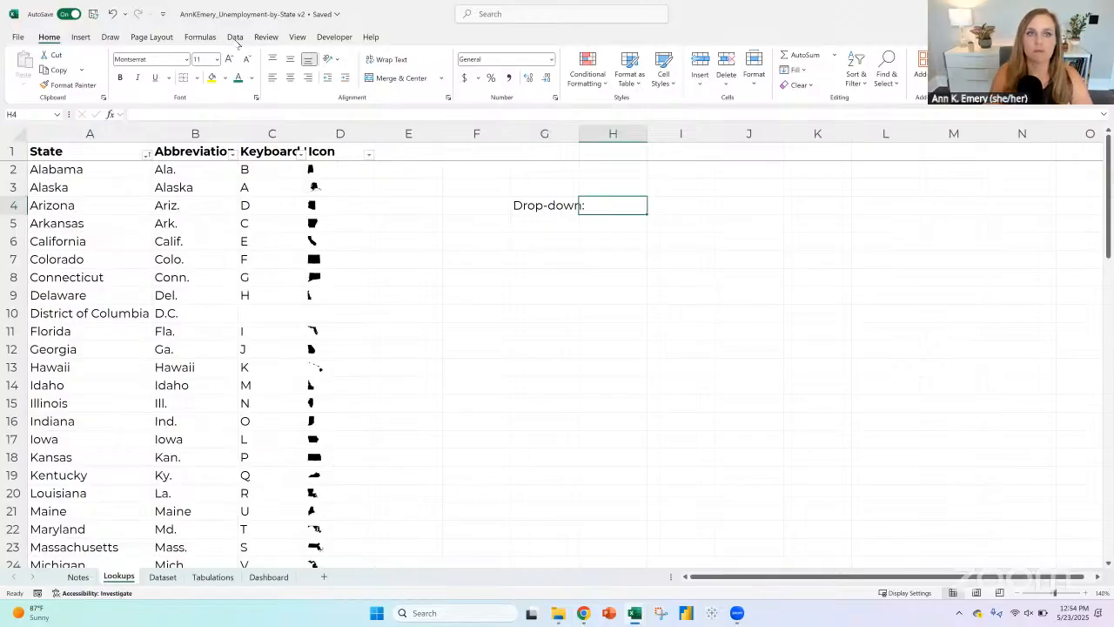
Step: Add List data validation to H4 with the states in A2:A53 as its source
click(235, 37)
click(764, 80)
click(773, 103)
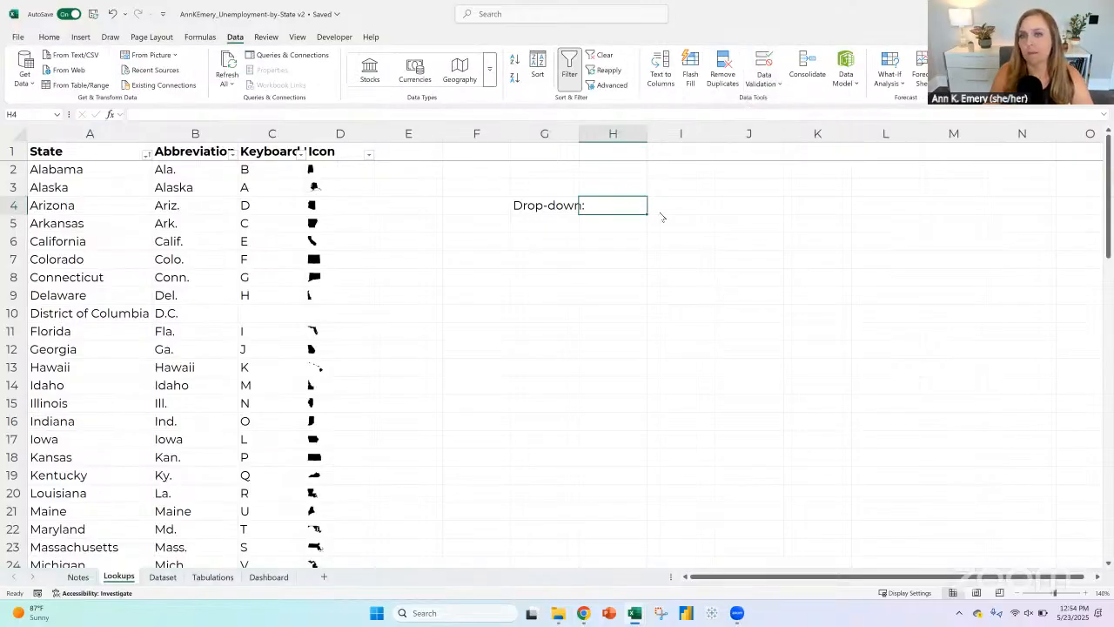
click(202, 128)
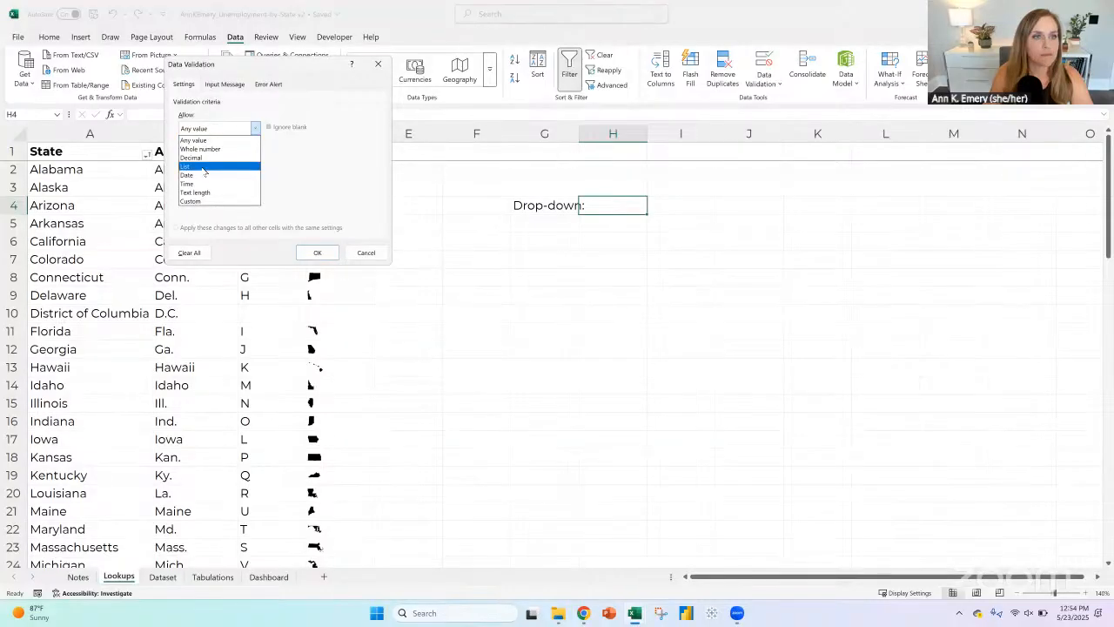
click(204, 166)
click(244, 183)
click(81, 167)
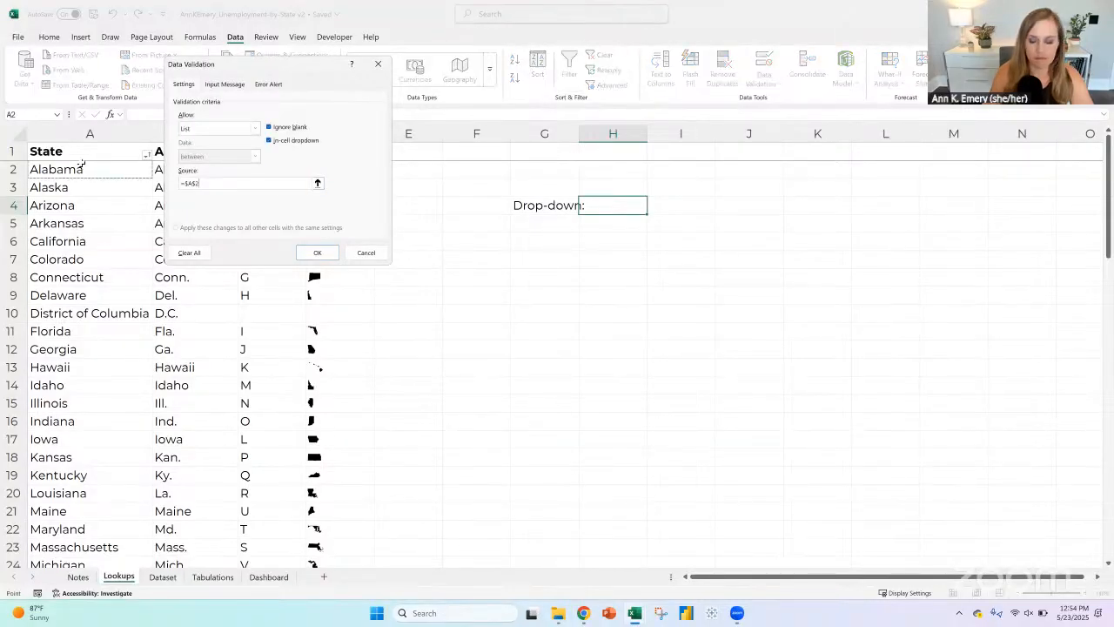
key(ctrl+shift+Down)
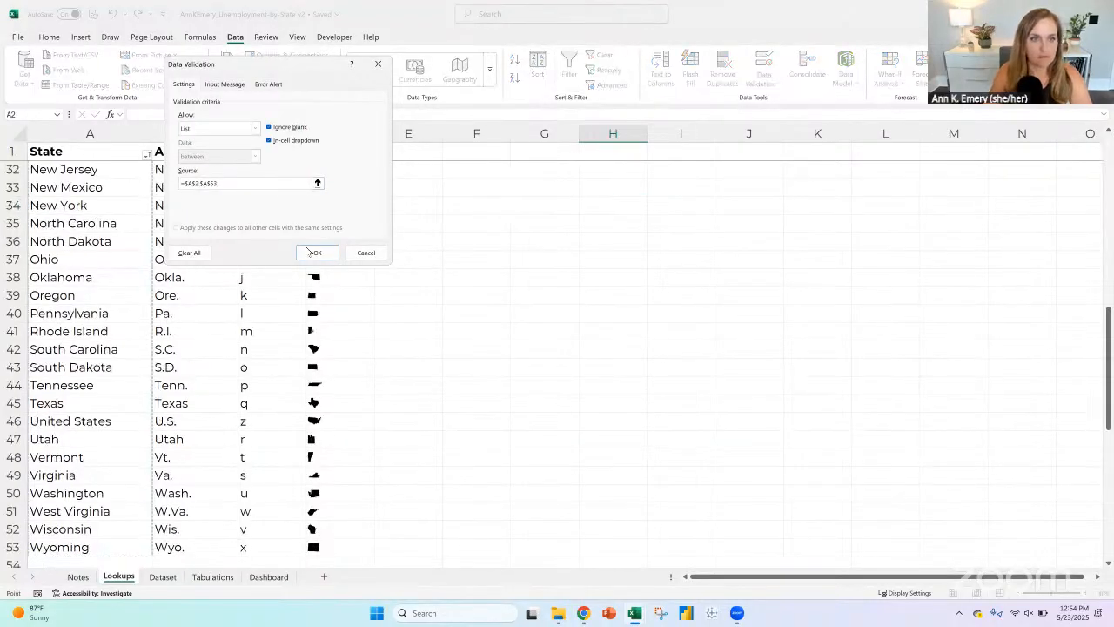
click(313, 253)
scroll(576, 325, up, 10)
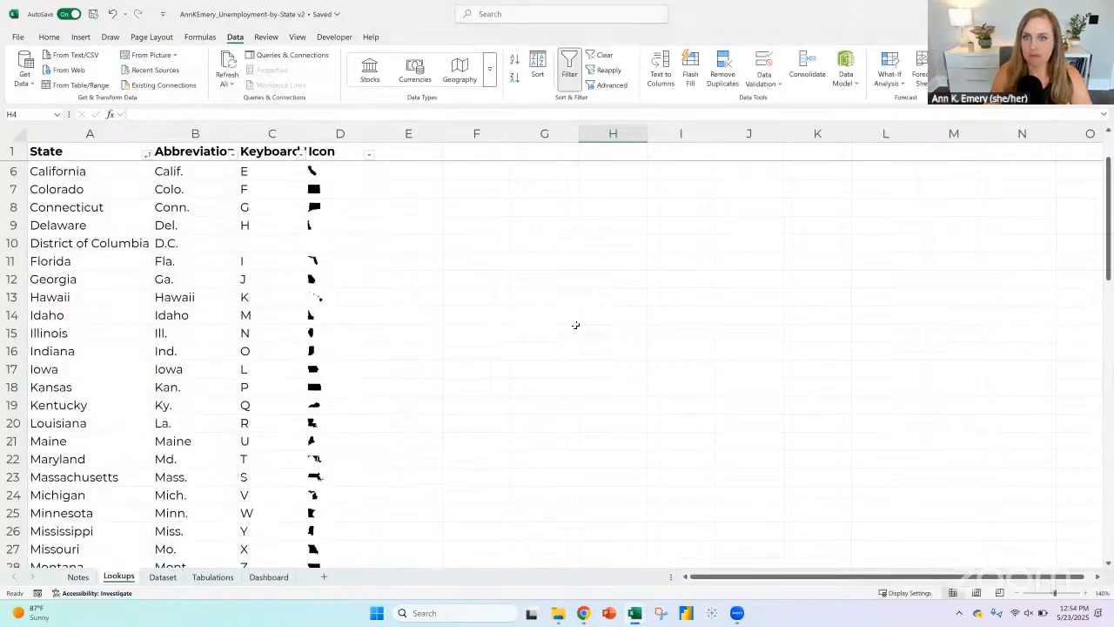
Step: Delete the Geography slicer from the Dashboard sheet and clear the "Slicer or drop-down here" placeholder in A8
click(269, 578)
key(Delete)
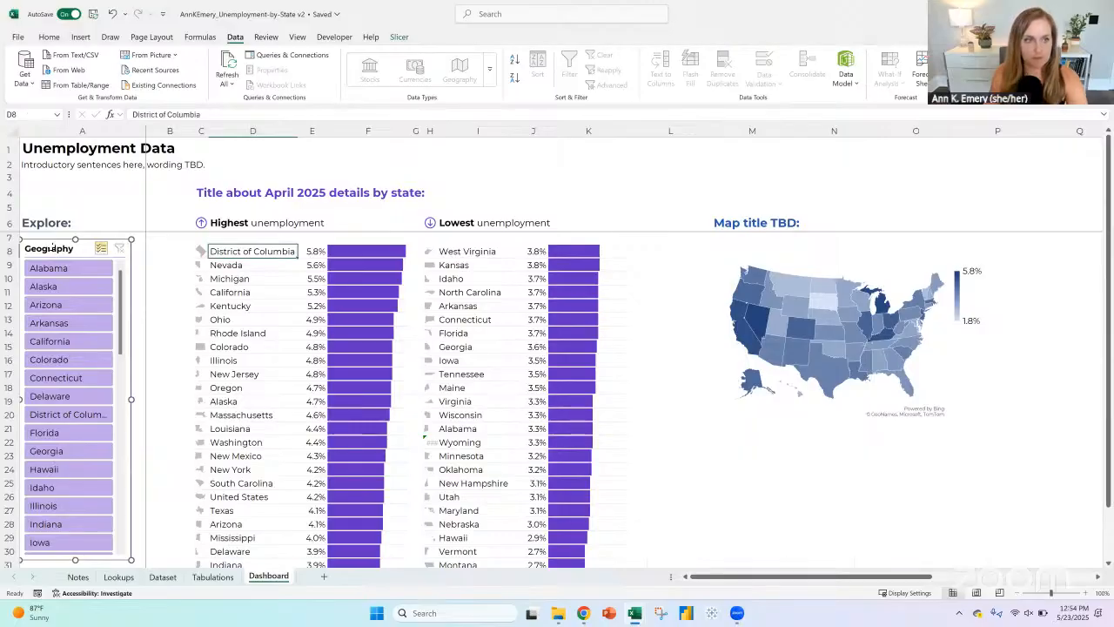
click(14, 251)
click(38, 251)
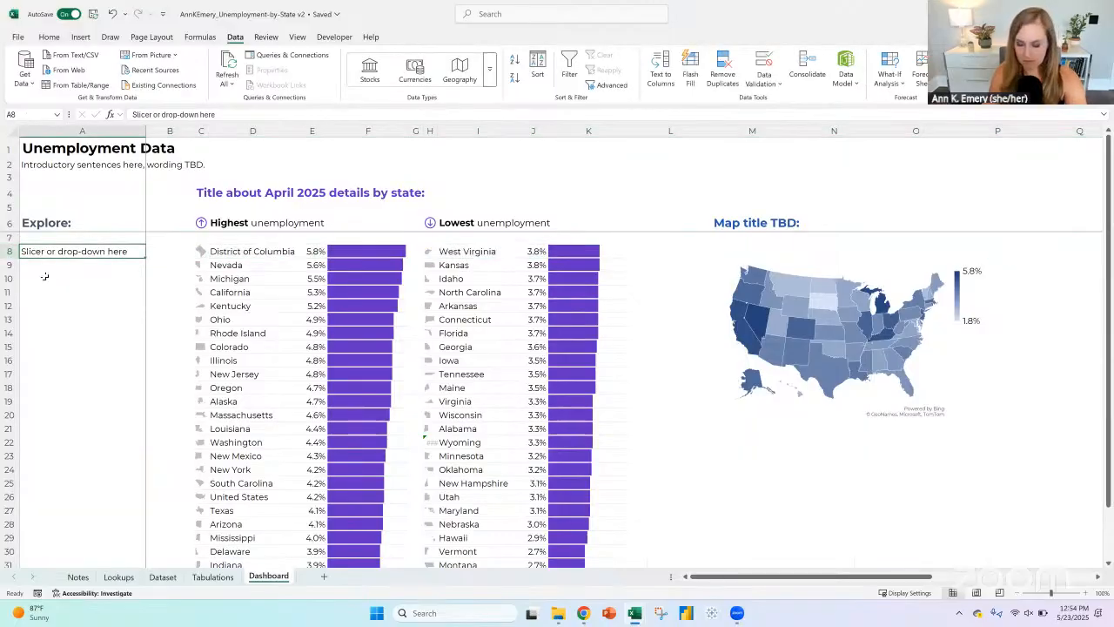
click(32, 225)
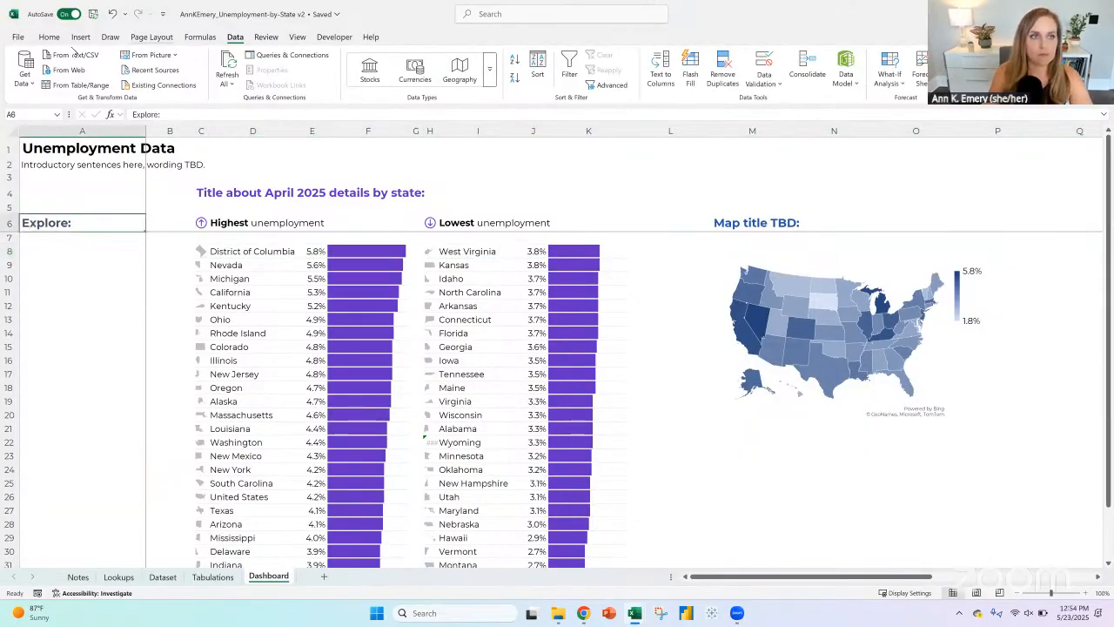
Step: Set the font color of A6 on the Dashboard sheet to Automatic and change its label to "Select state:"
click(49, 36)
click(252, 77)
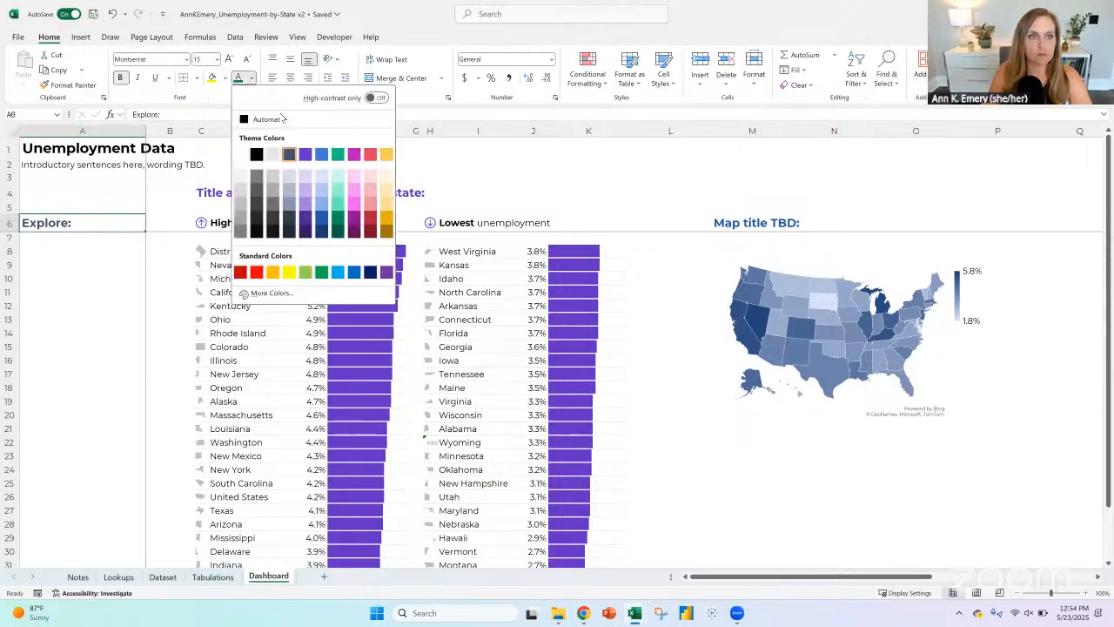
click(261, 120)
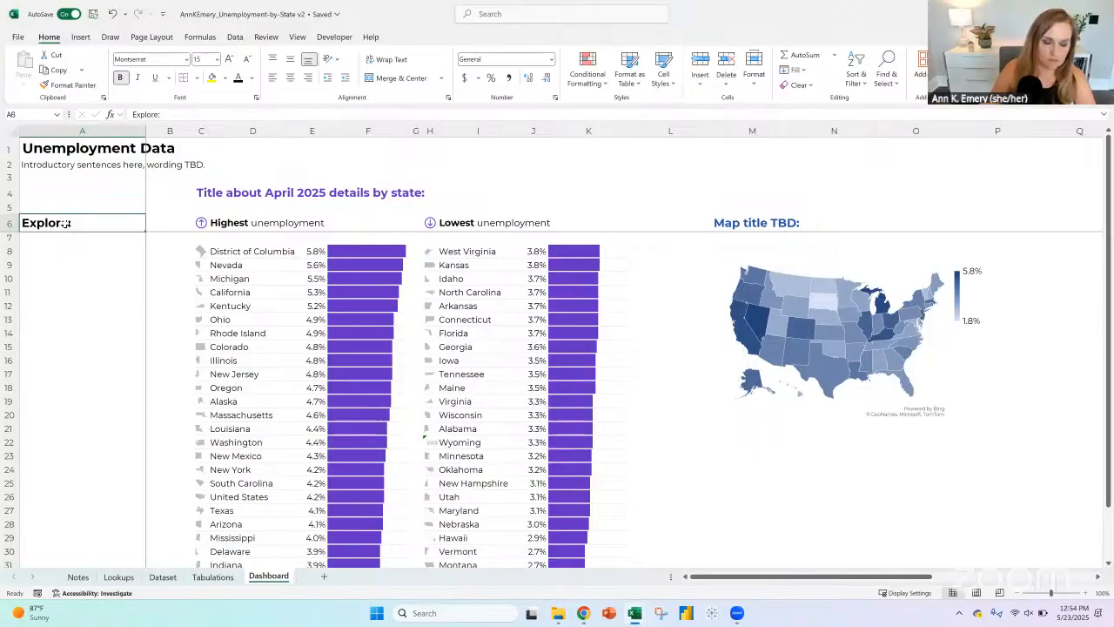
text(Select state:)
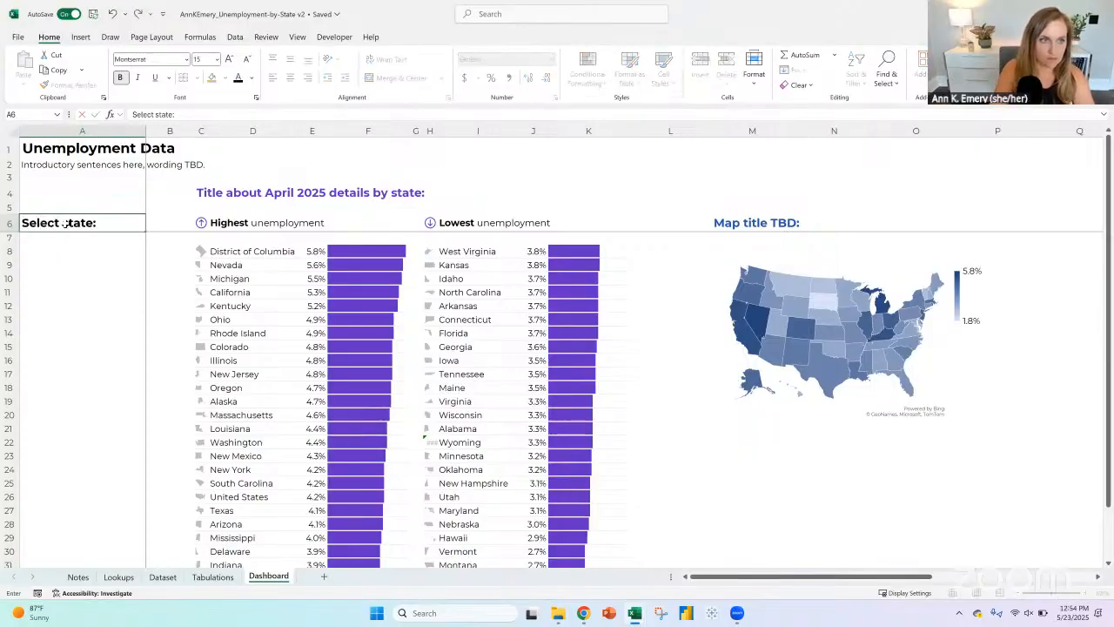
key(Return)
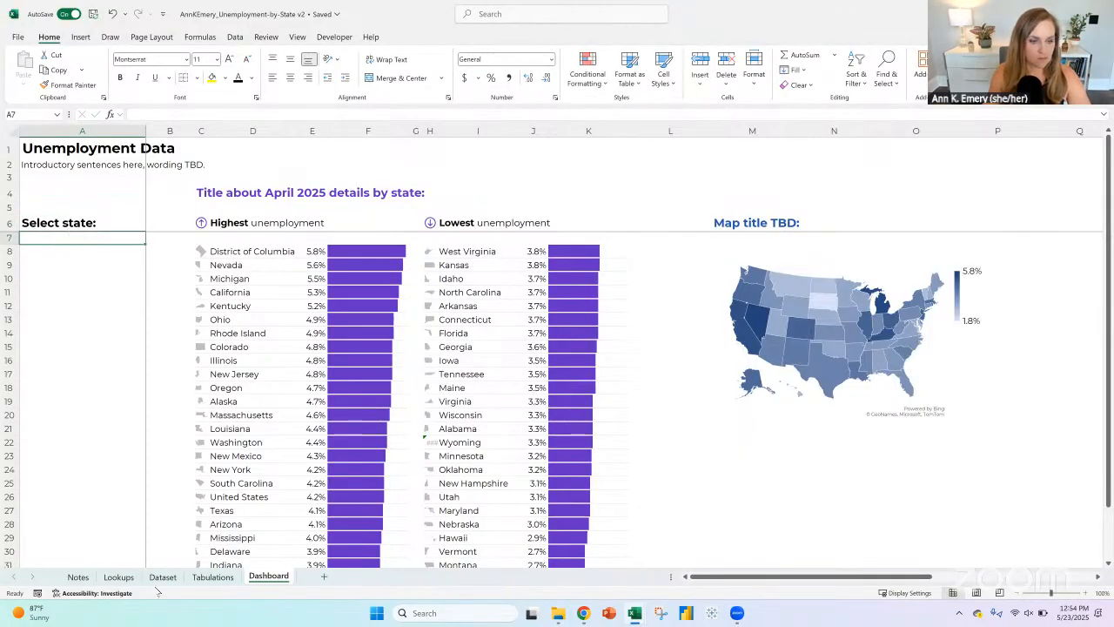
Step: Move the state drop-down from H4 of the Lookups sheet to A8 of the Dashboard sheet
click(208, 577)
click(120, 577)
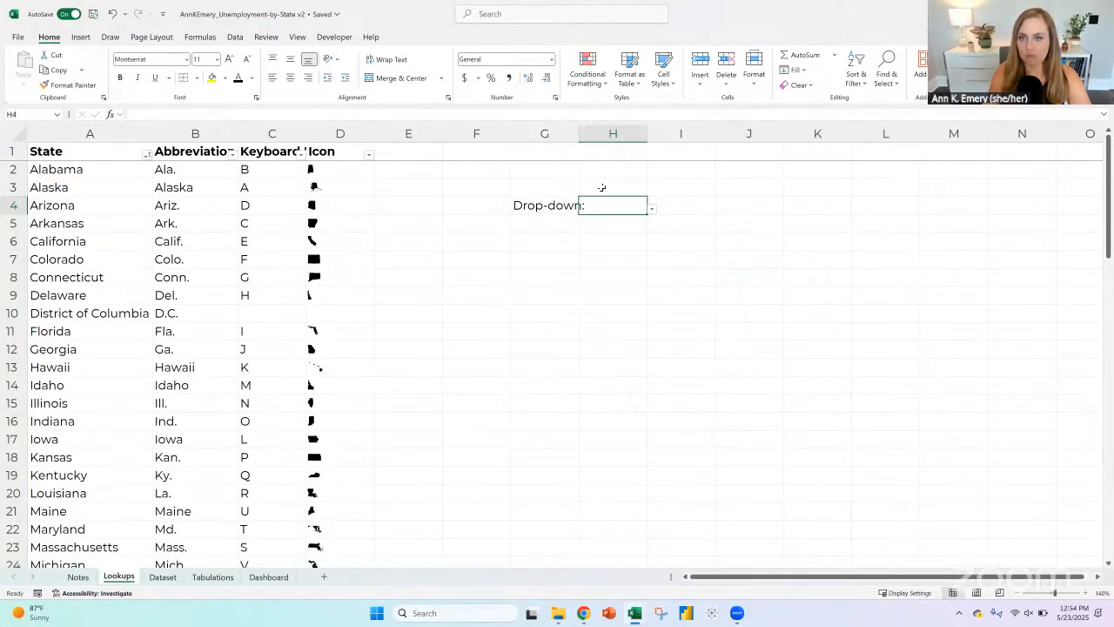
right_click(609, 200)
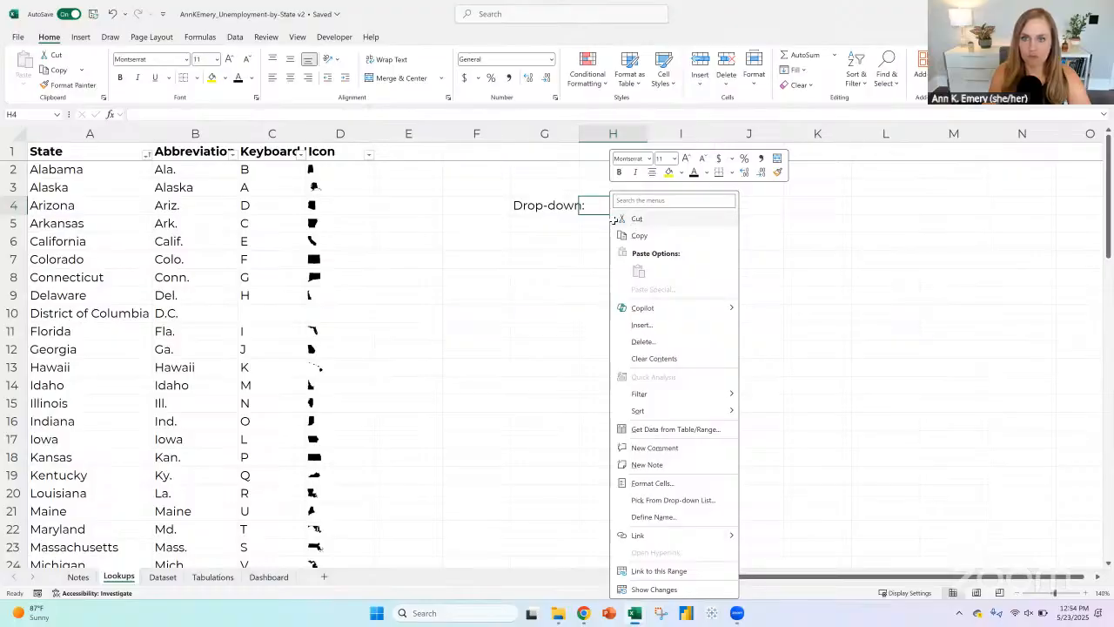
click(628, 219)
click(269, 576)
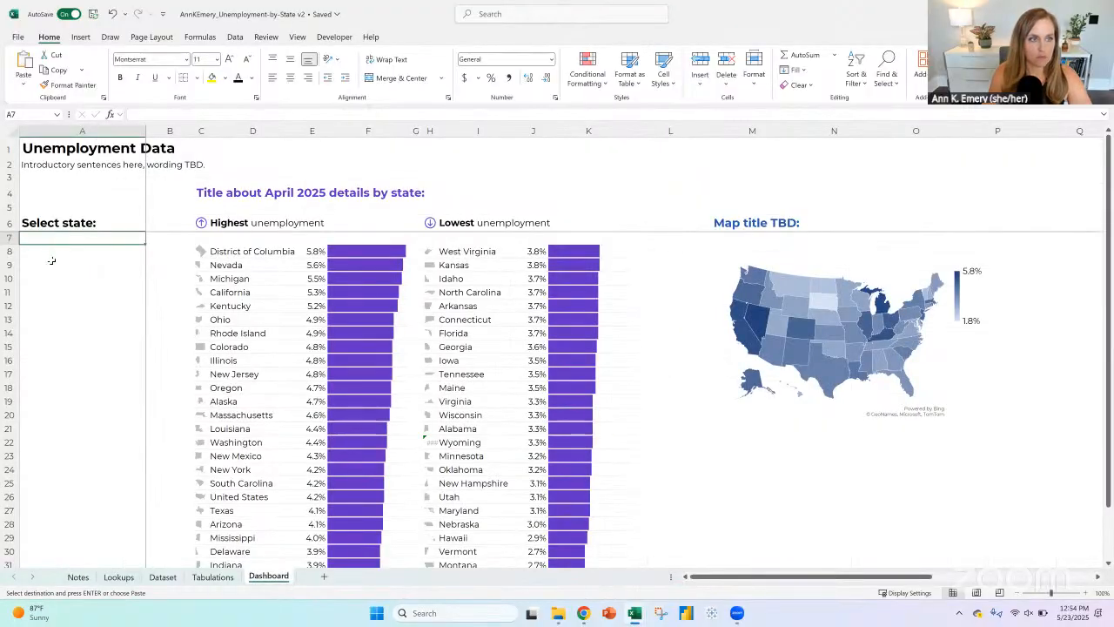
click(44, 250)
key(ctrl+v)
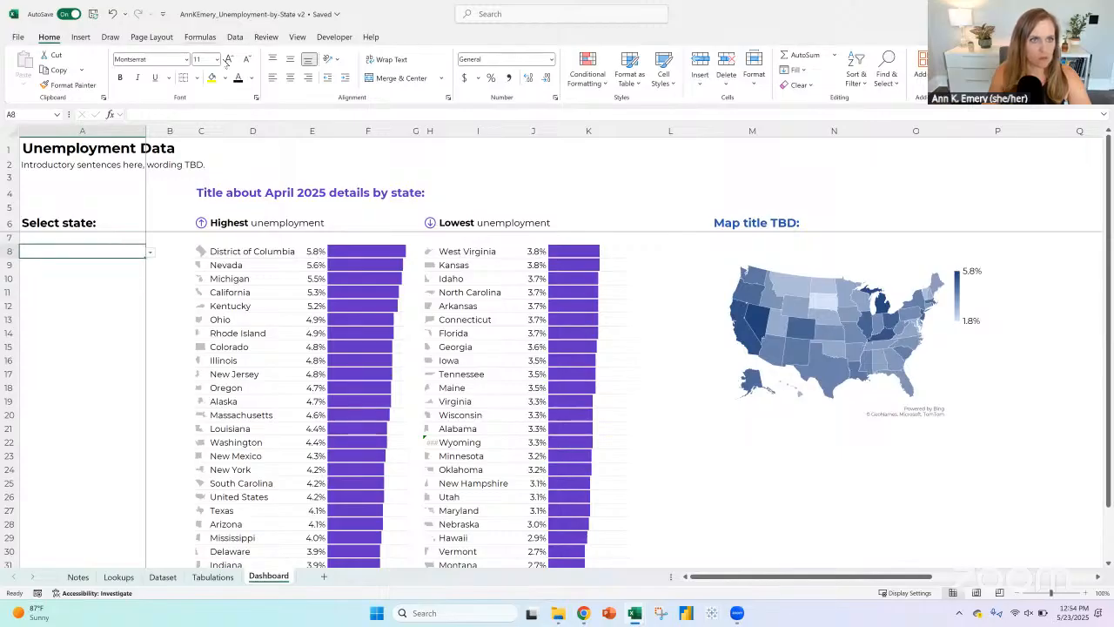
Step: Fill the drop-down cell A8 on the Dashboard with standard yellow
drag(120, 234, 120, 267)
click(125, 251)
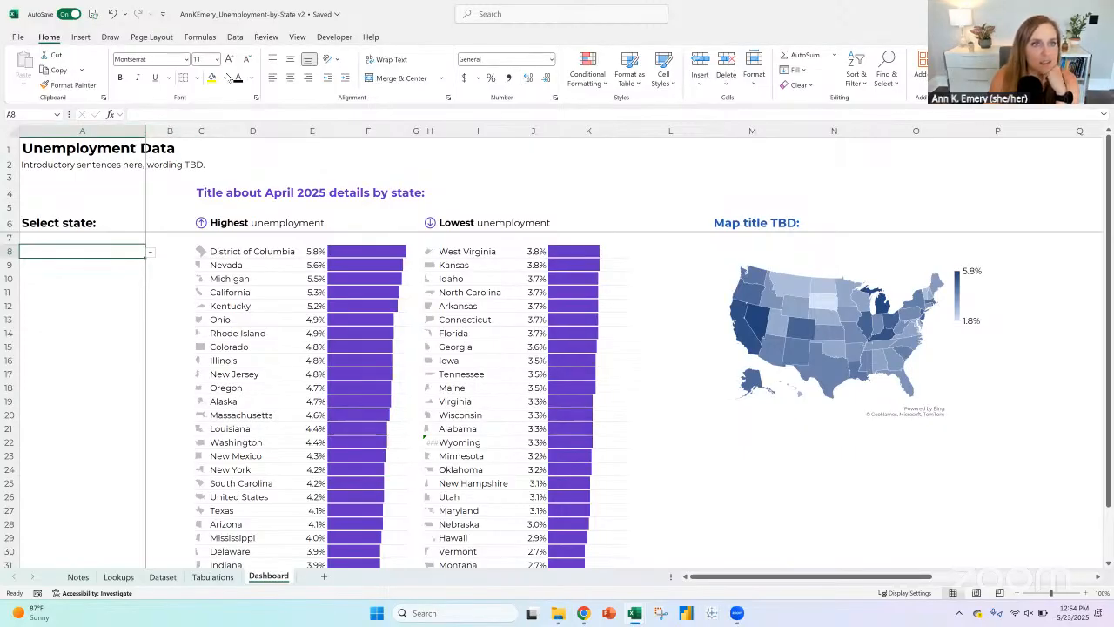
click(226, 79)
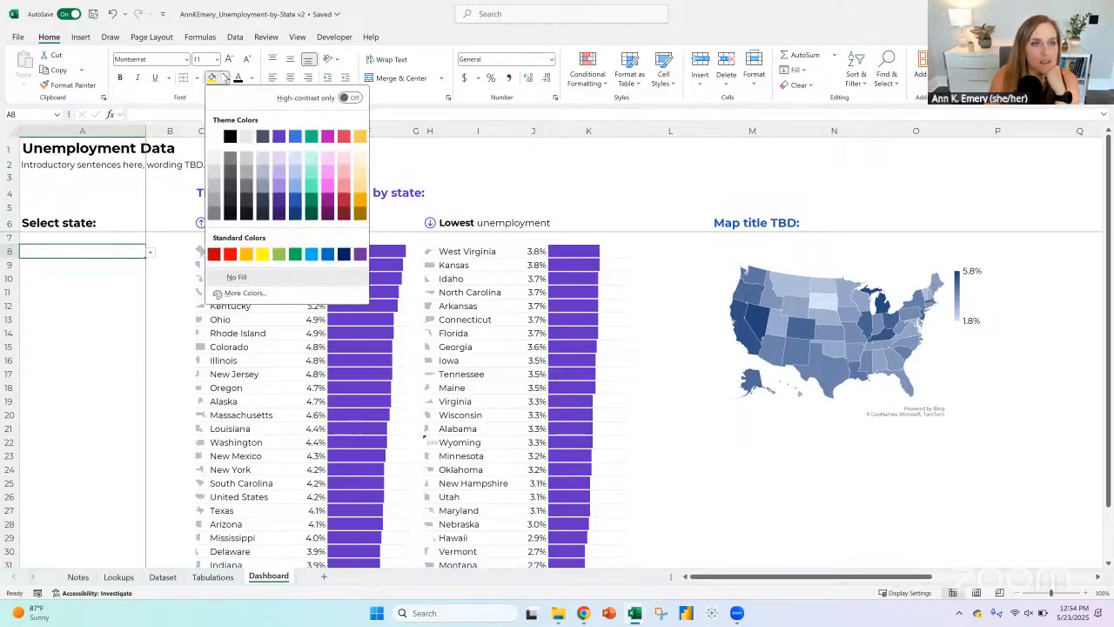
click(262, 254)
Step: Check the choices in A8's drop-down and change its data validation source to A2:A53 of the Lookups sheet
click(150, 254)
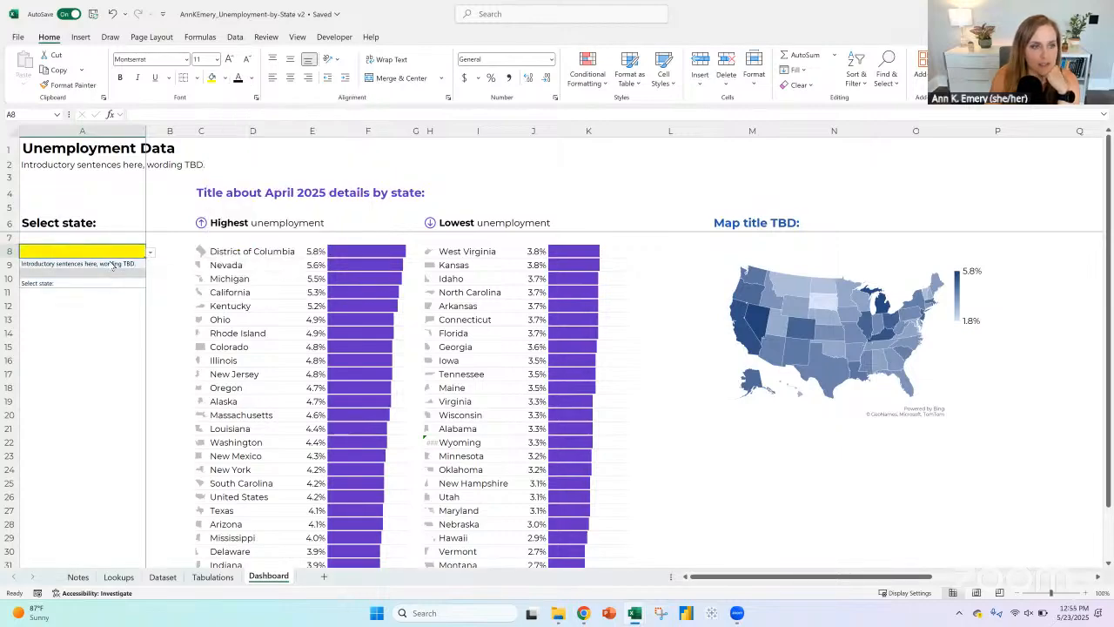
click(106, 249)
click(235, 38)
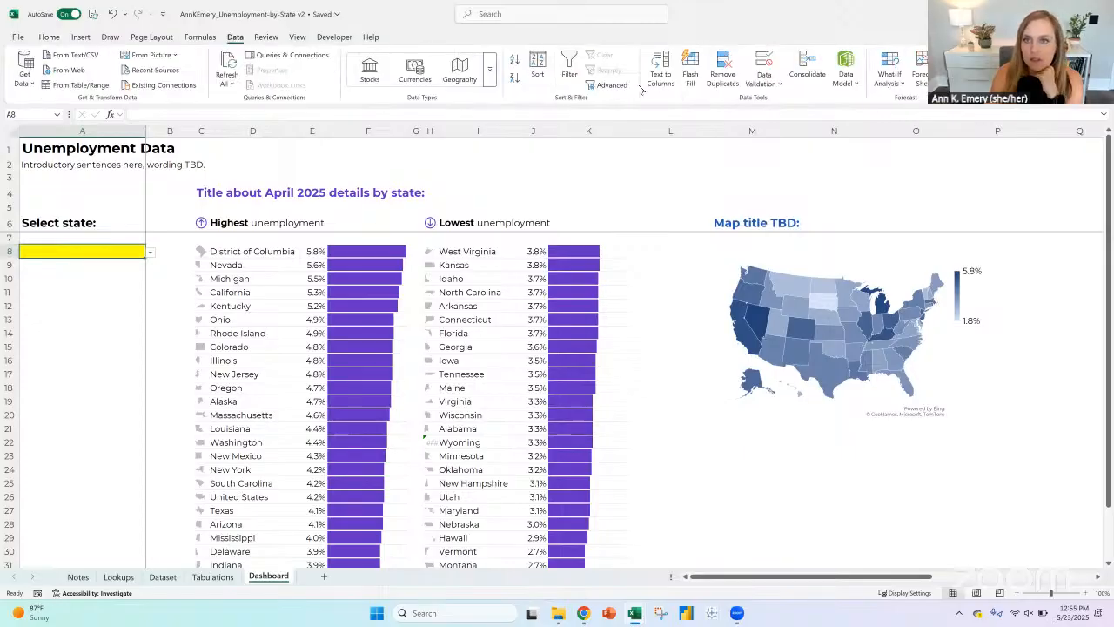
click(762, 84)
click(788, 102)
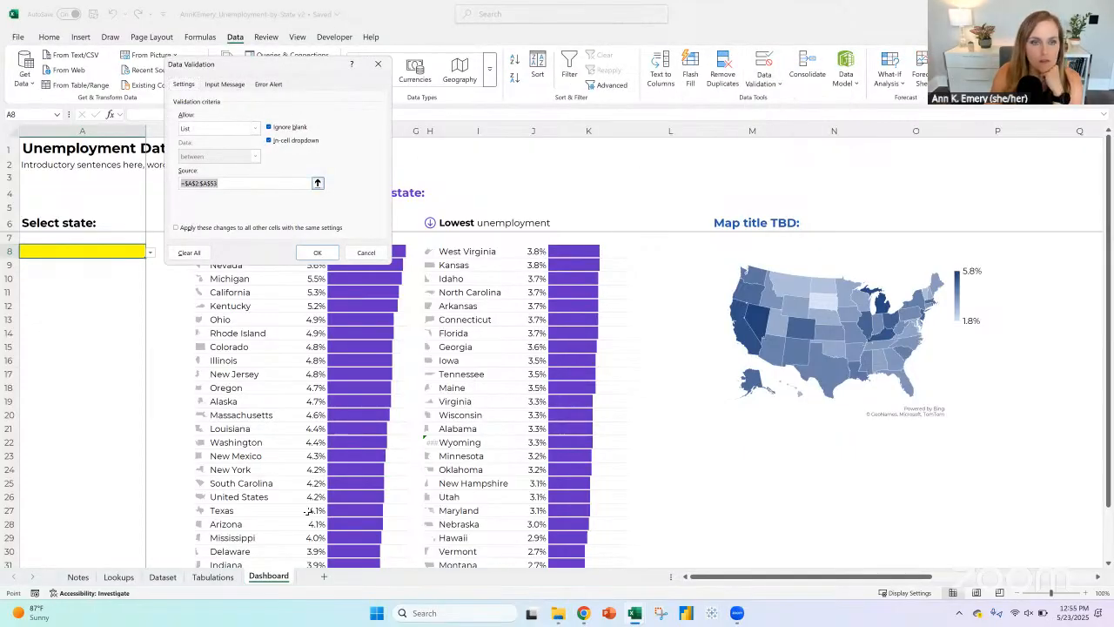
click(317, 185)
click(131, 579)
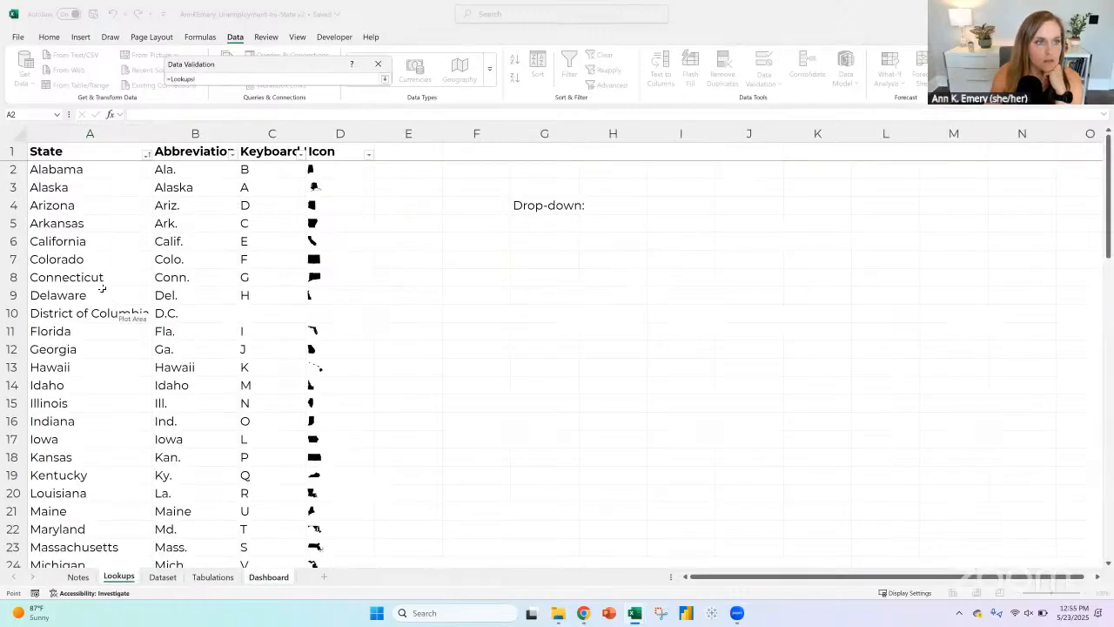
click(86, 169)
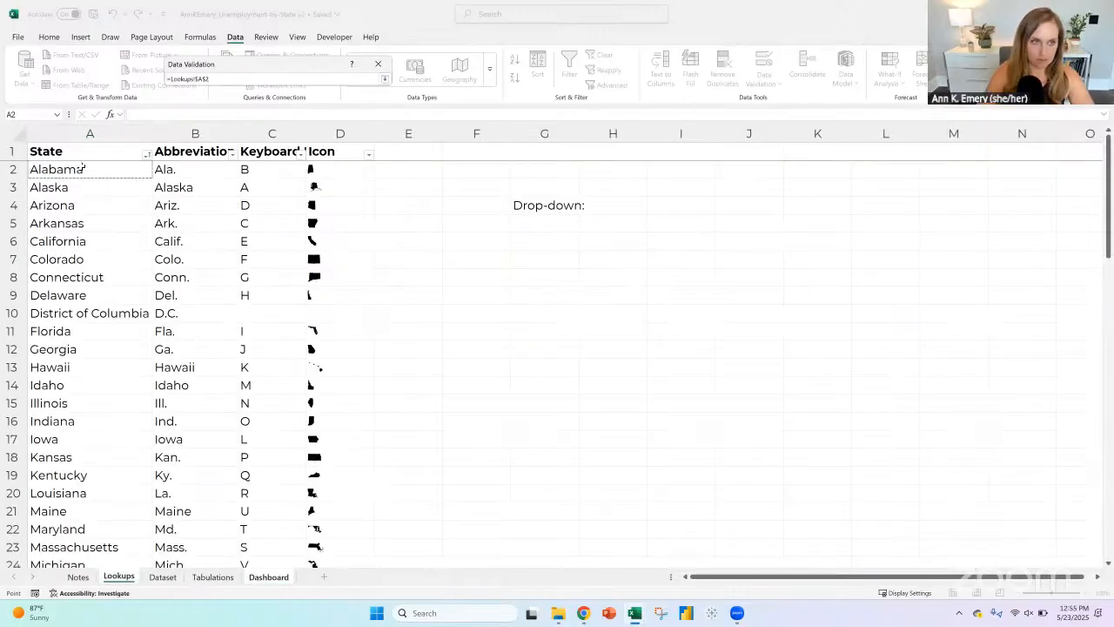
key(ctrl+shift+Down)
key(Return)
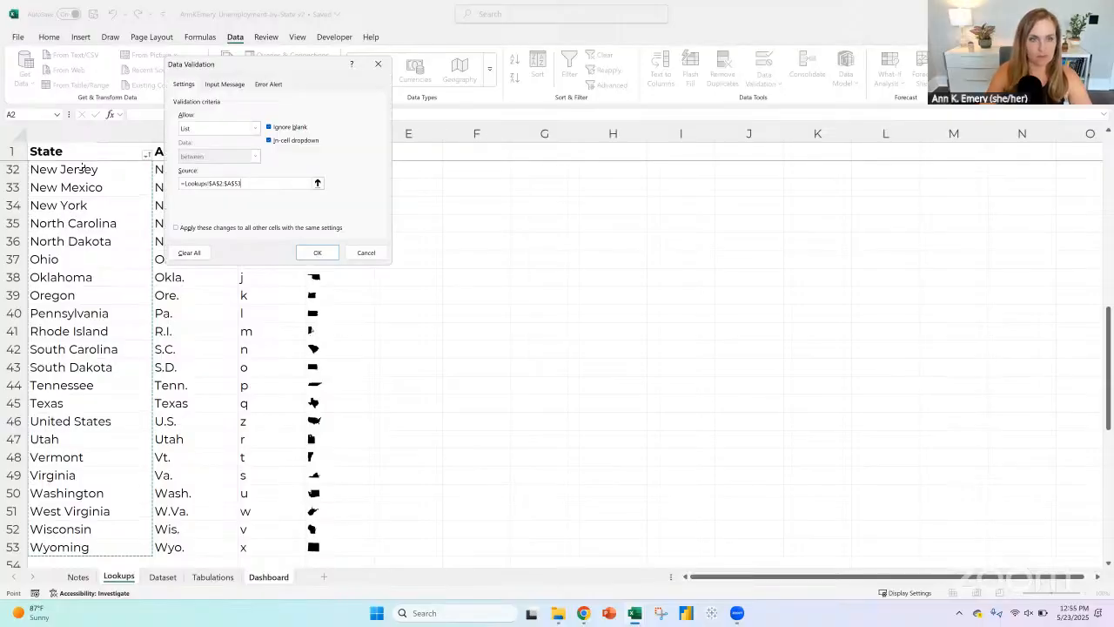
click(316, 253)
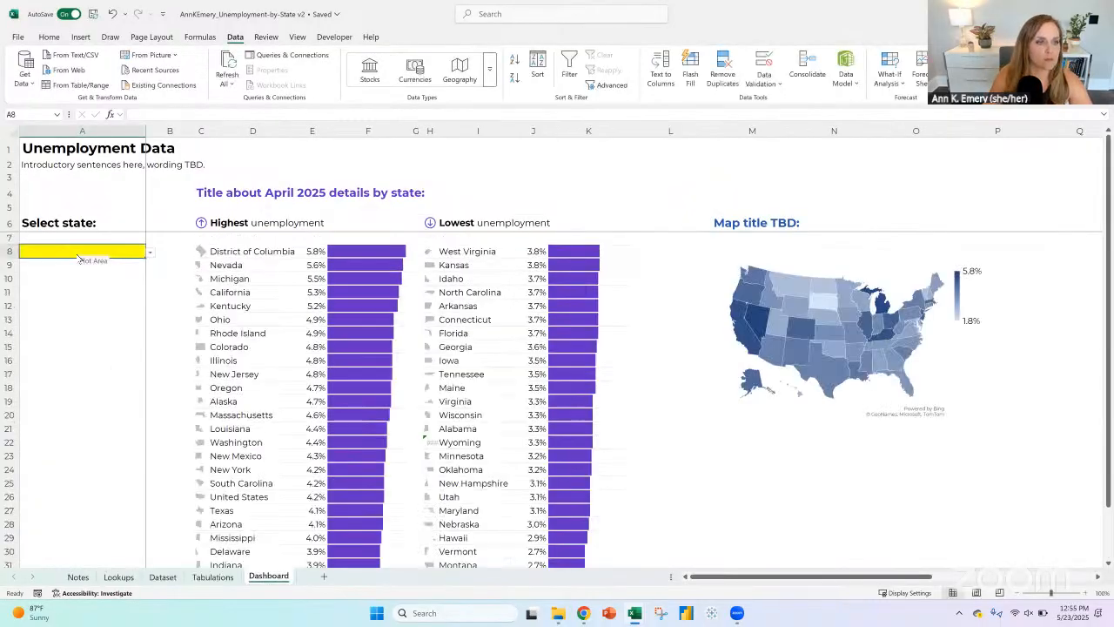
Step: Look through the state list in the A8 drop-down and choose Florida
click(151, 252)
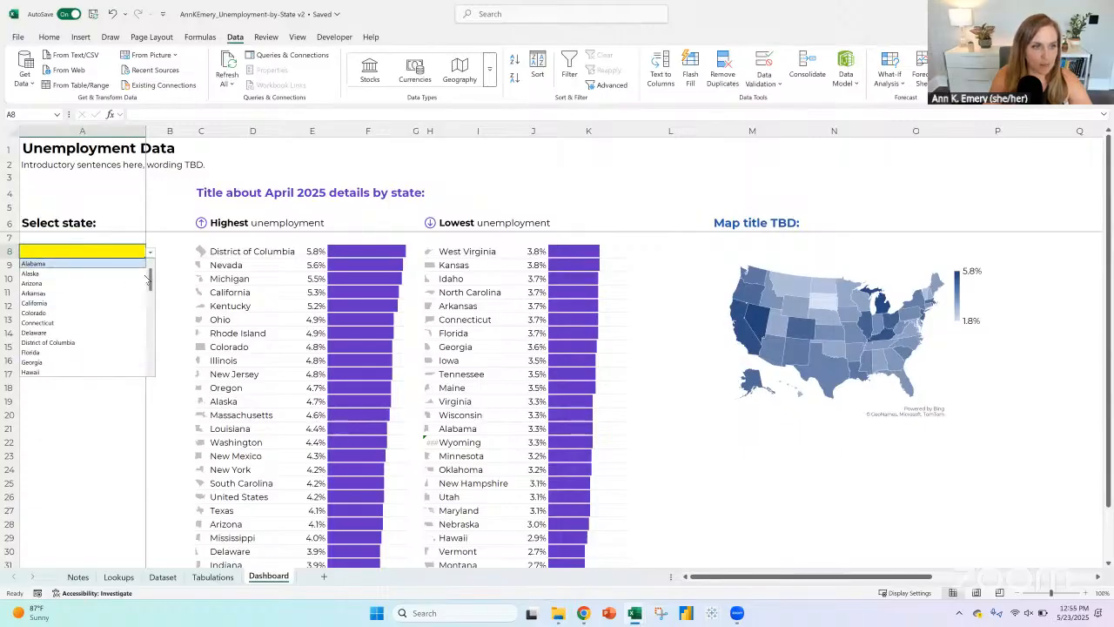
mouse_move(152, 281)
mouse_down()
mouse_move(156, 294)
mouse_move(158, 262)
mouse_up()
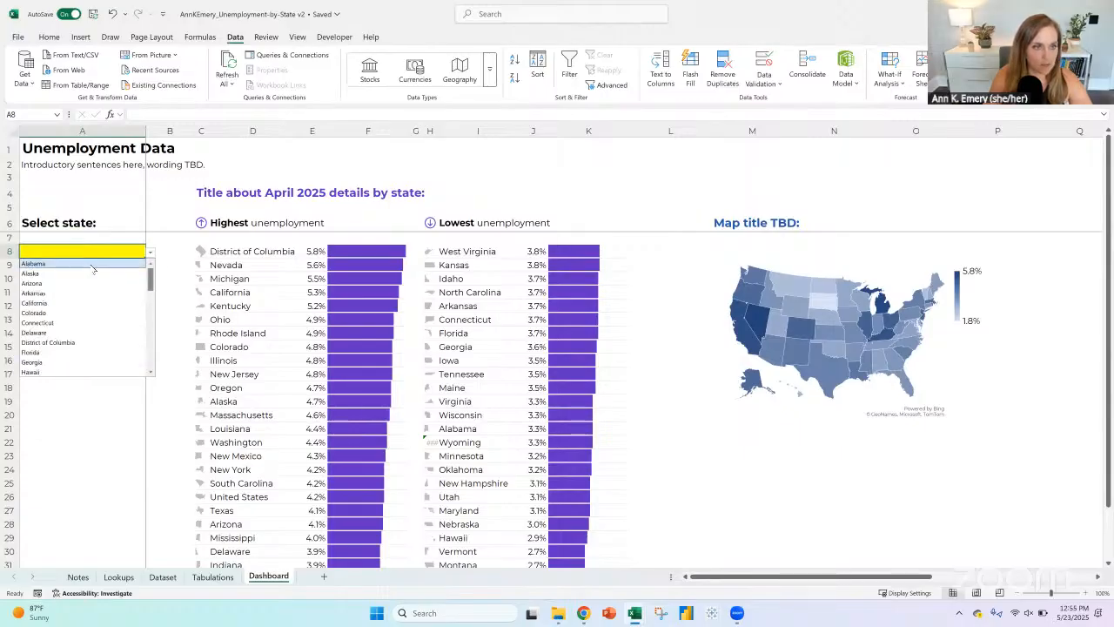
click(50, 352)
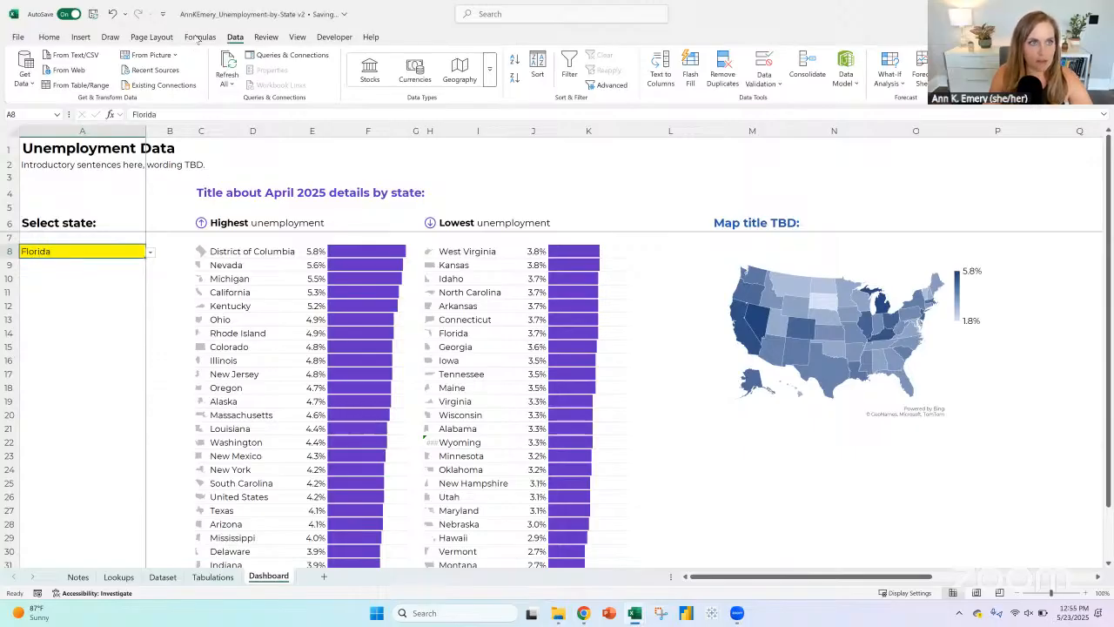
Step: Draw purple pen arrows from the state drop-down to the April 2025 details title and to the map title
click(112, 36)
click(193, 65)
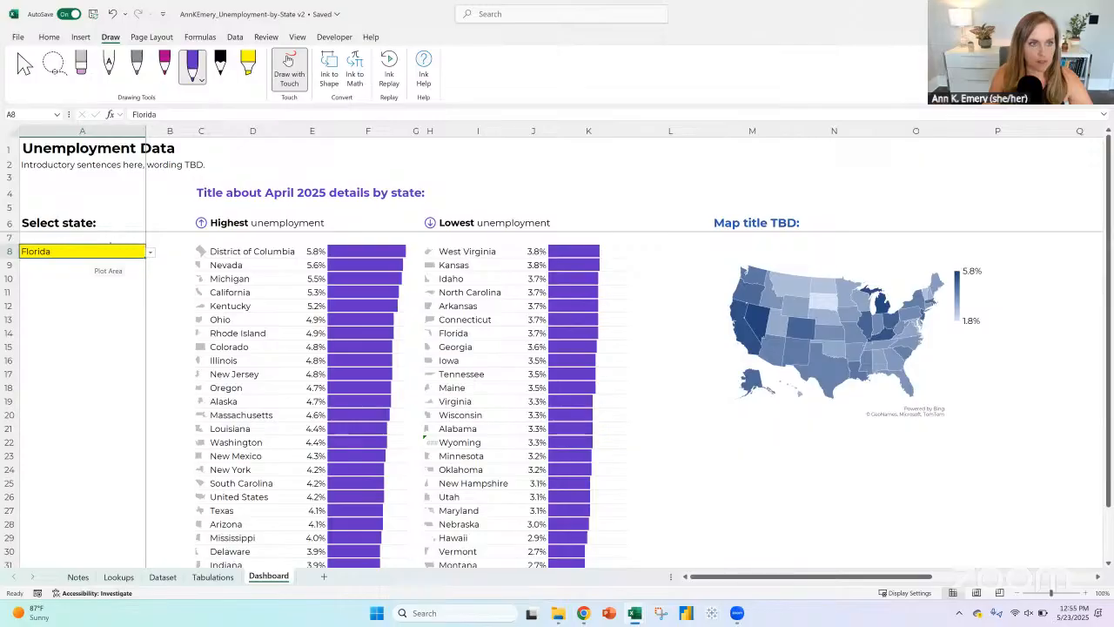
drag(110, 237, 270, 176)
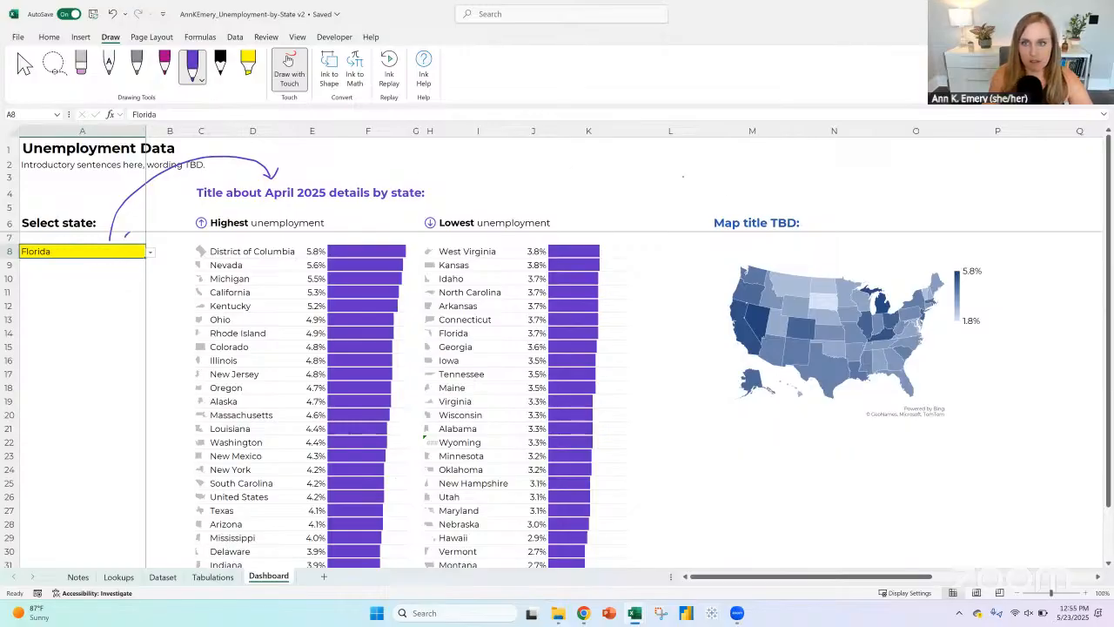
drag(126, 235, 734, 199)
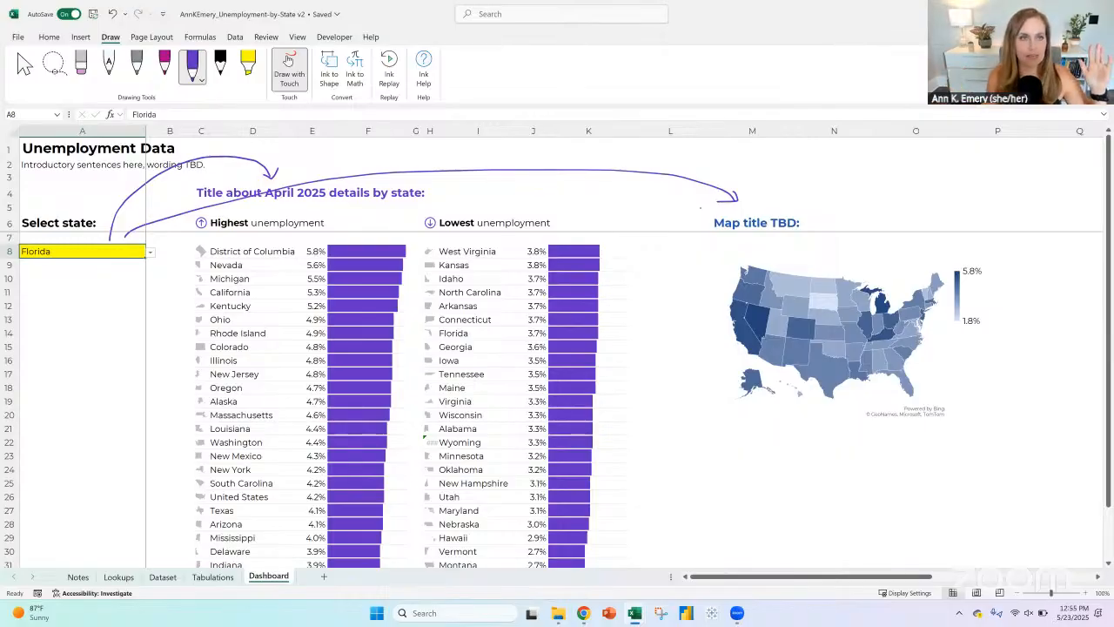
key(Escape)
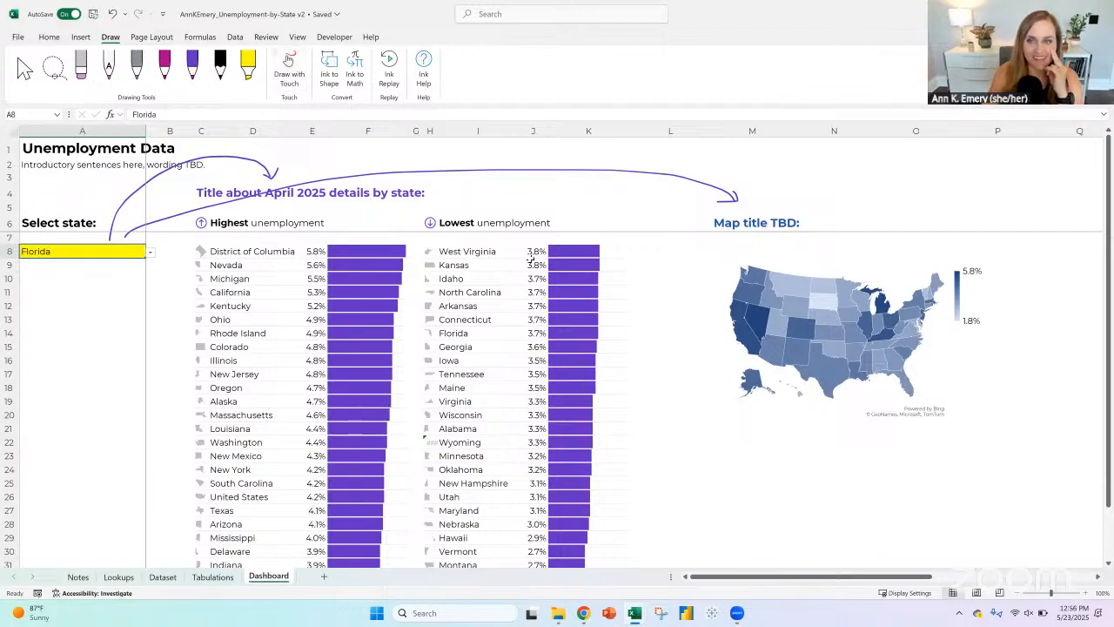
Step: Leave ink drawing and delete the empty column Q between the map and the line chart
click(192, 66)
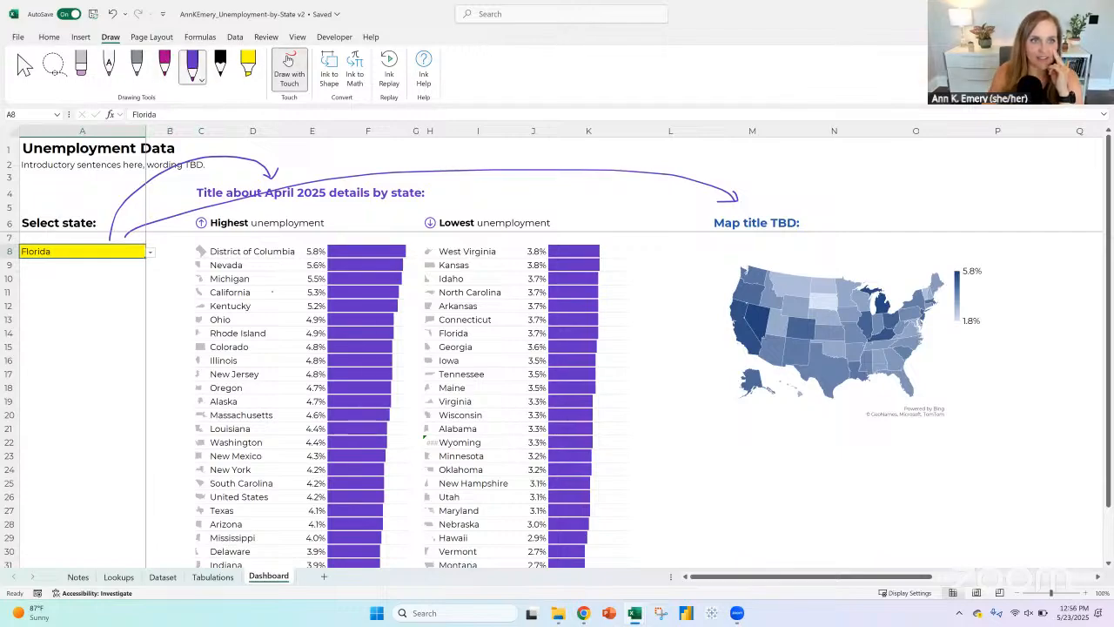
click(1018, 593)
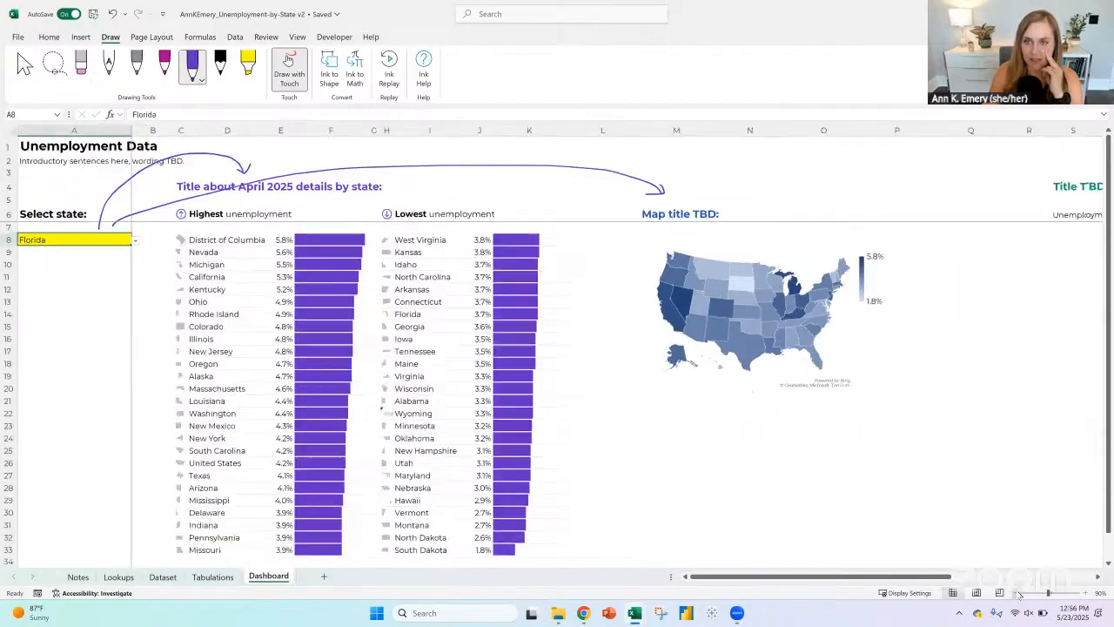
click(1018, 593)
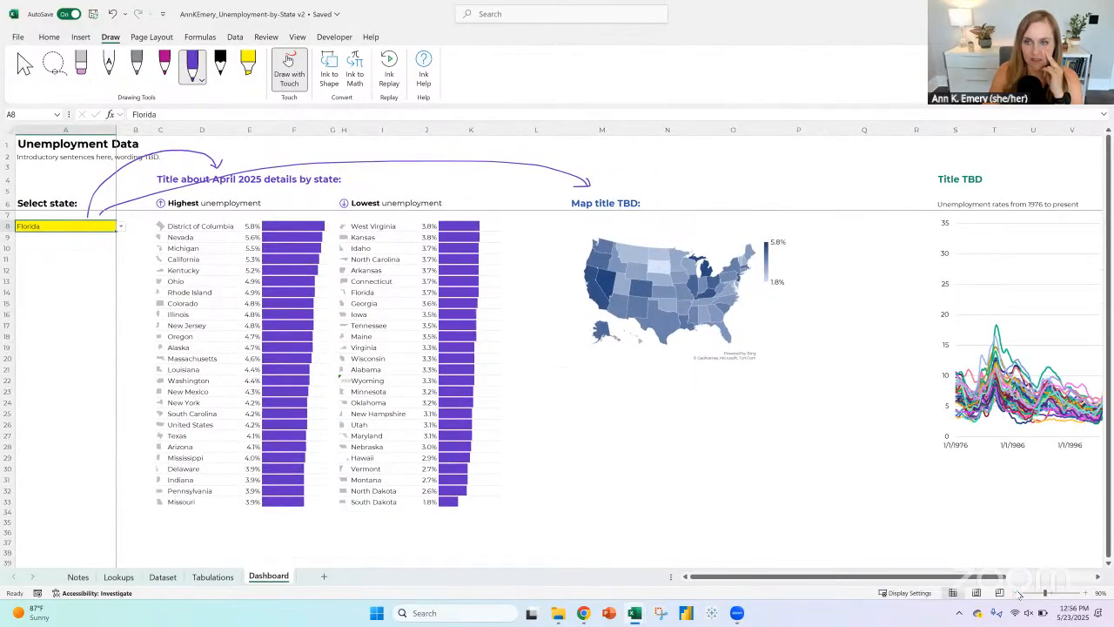
click(289, 70)
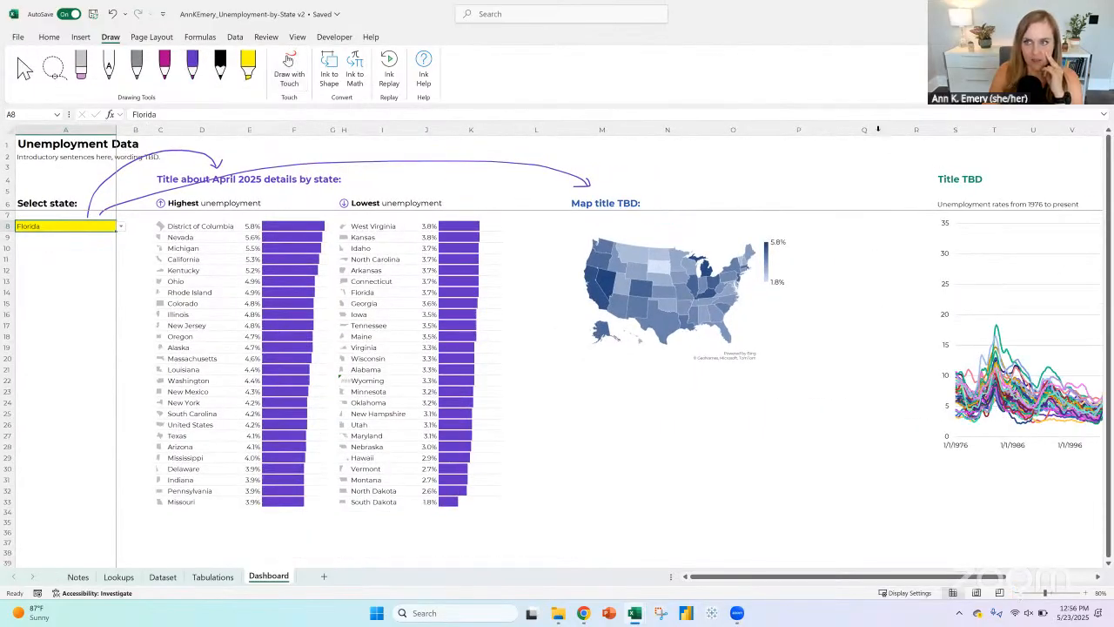
click(877, 129)
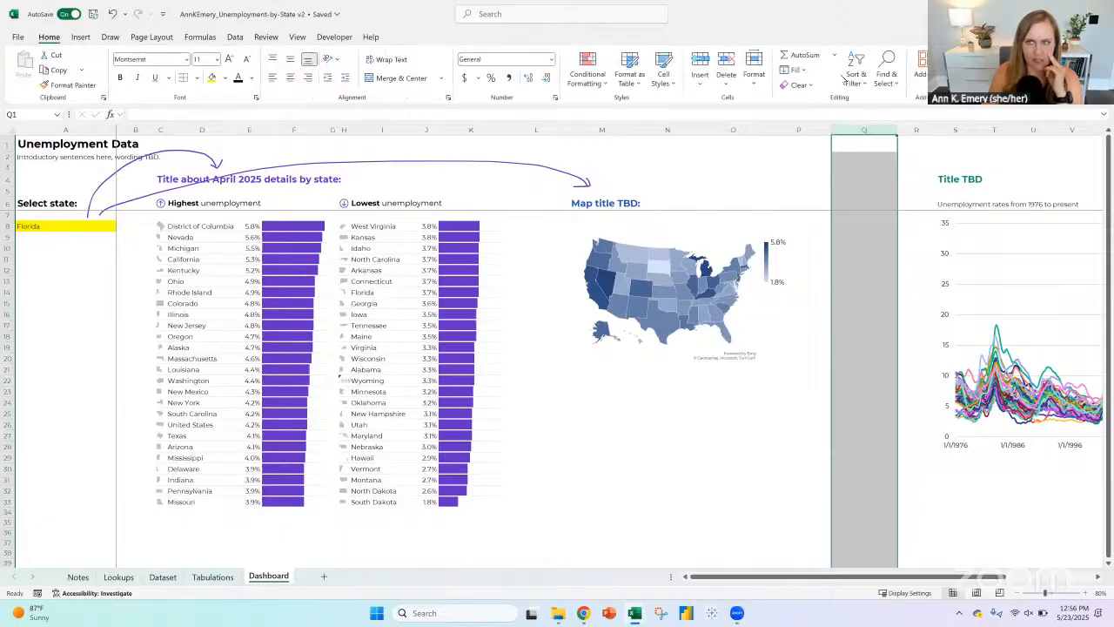
click(727, 61)
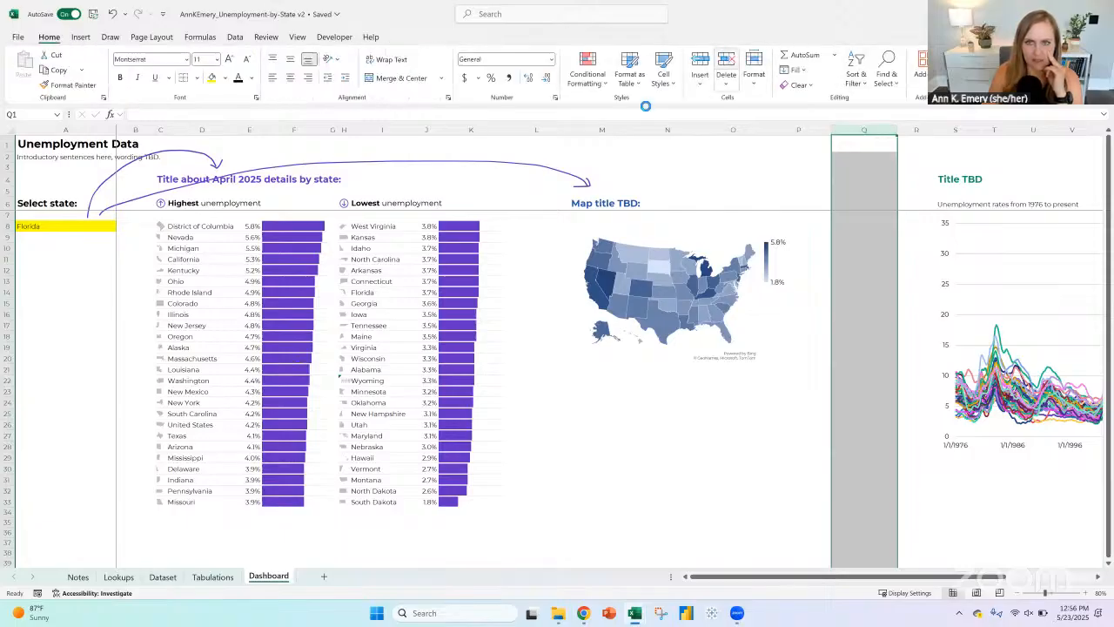
Step: Narrow columns L through Q together to bring the map and line chart closer to the state rankings
click(552, 129)
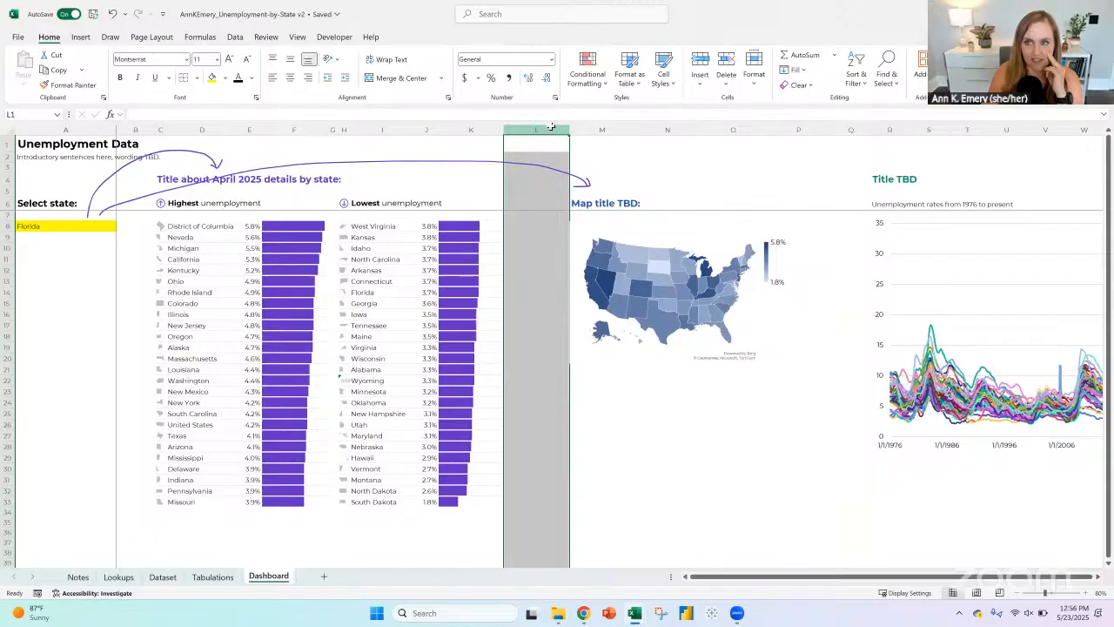
drag(550, 127, 850, 131)
right_click(850, 130)
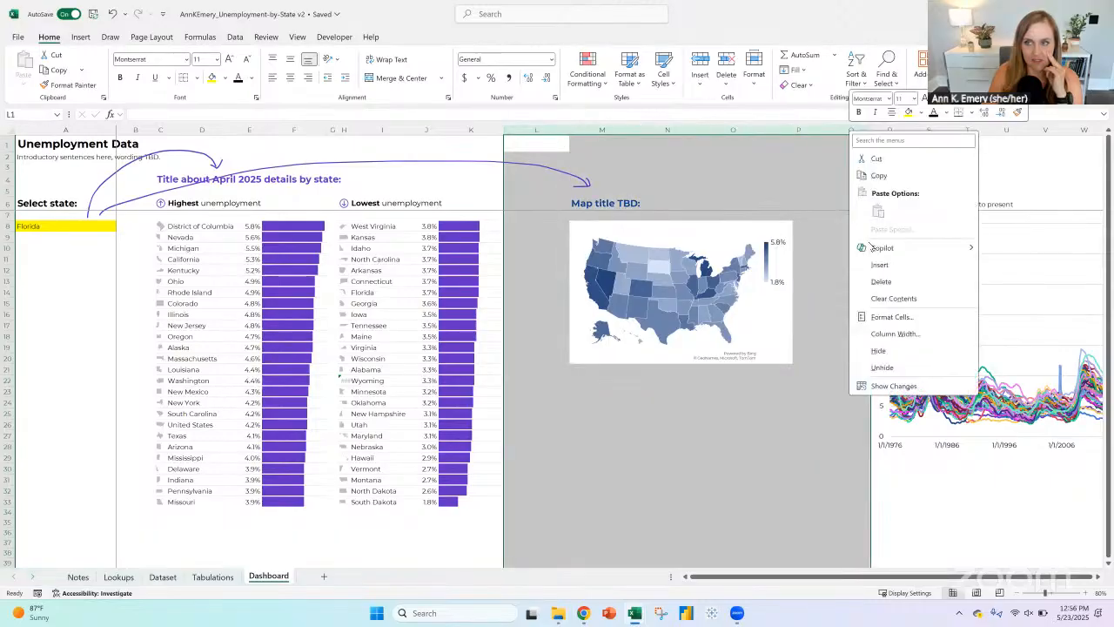
mouse_move(874, 247)
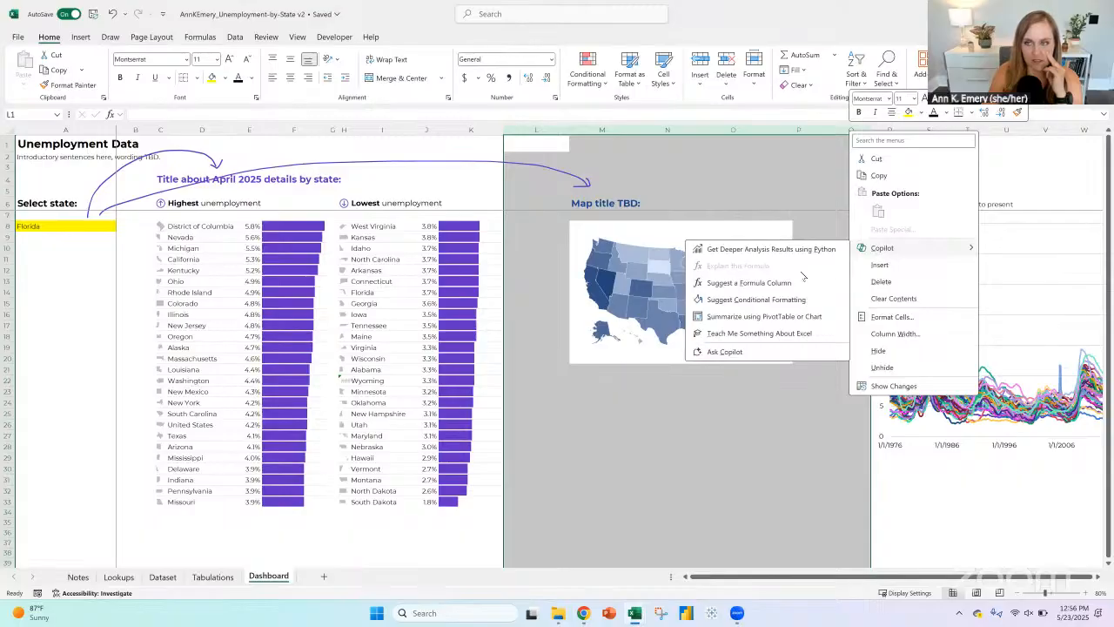
click(794, 133)
drag(798, 128, 801, 129)
click(608, 226)
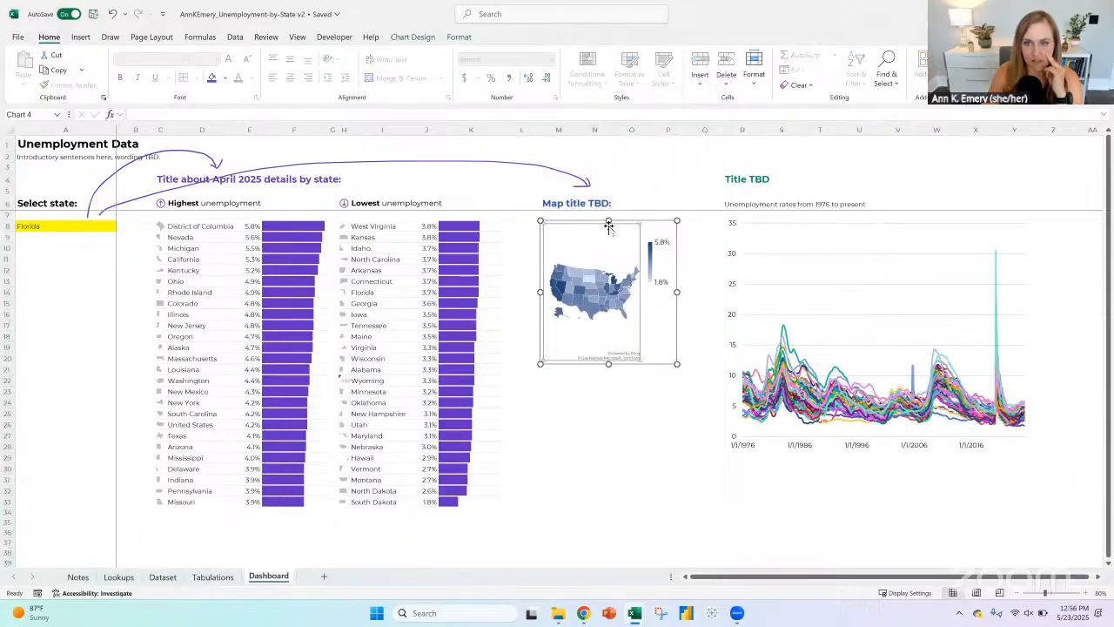
click(70, 224)
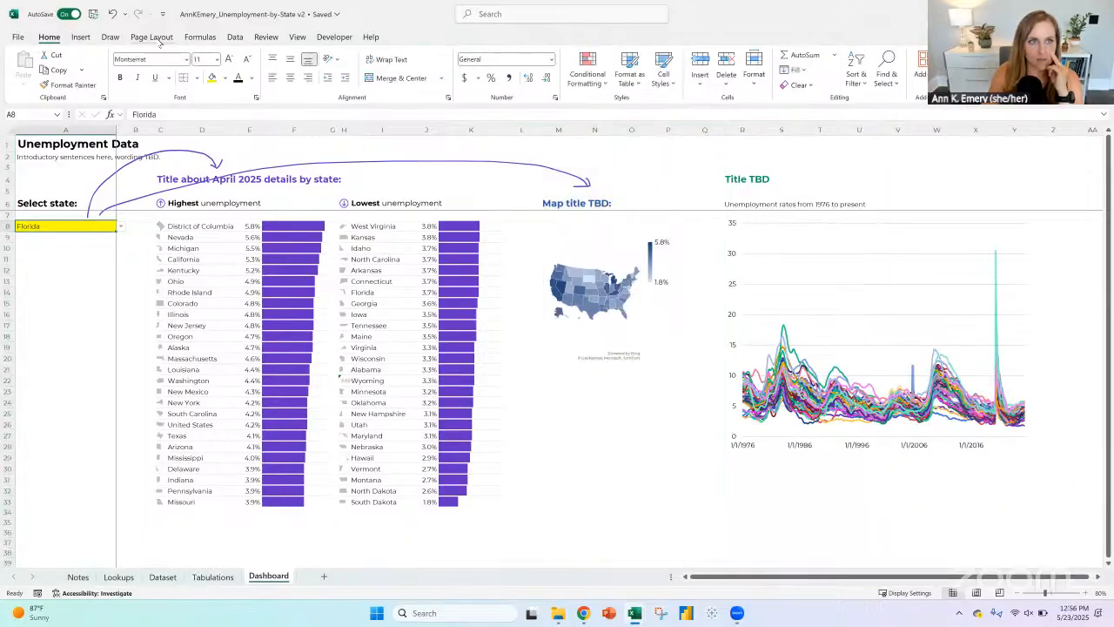
Step: Draw a third purple pen arrow from the state drop-down to the line chart's title, and leave ink drawing
click(110, 37)
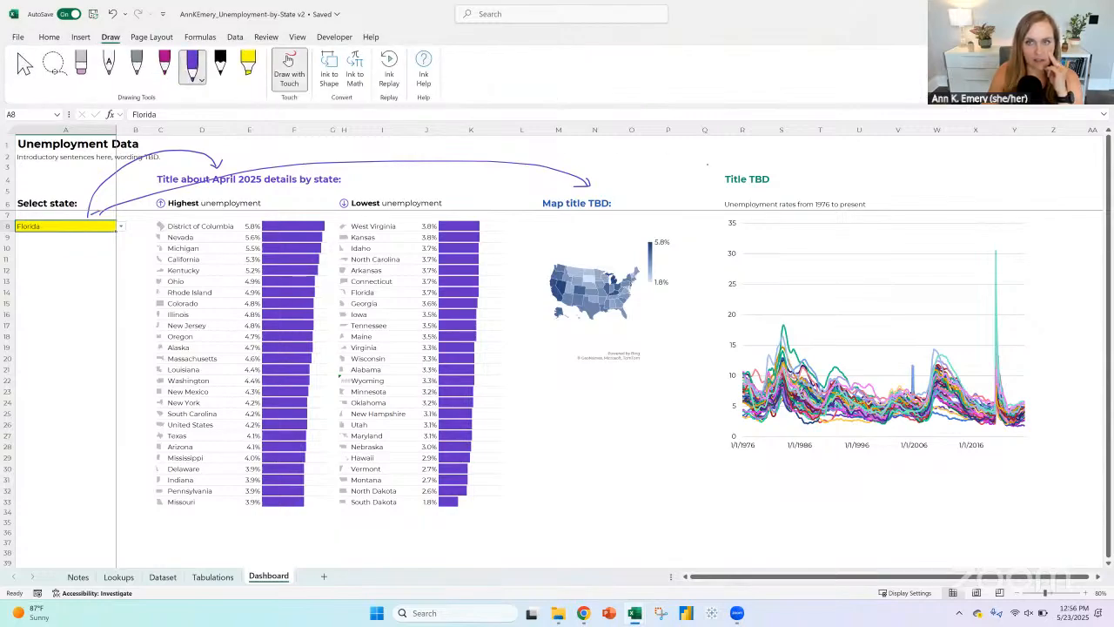
drag(717, 171, 721, 177)
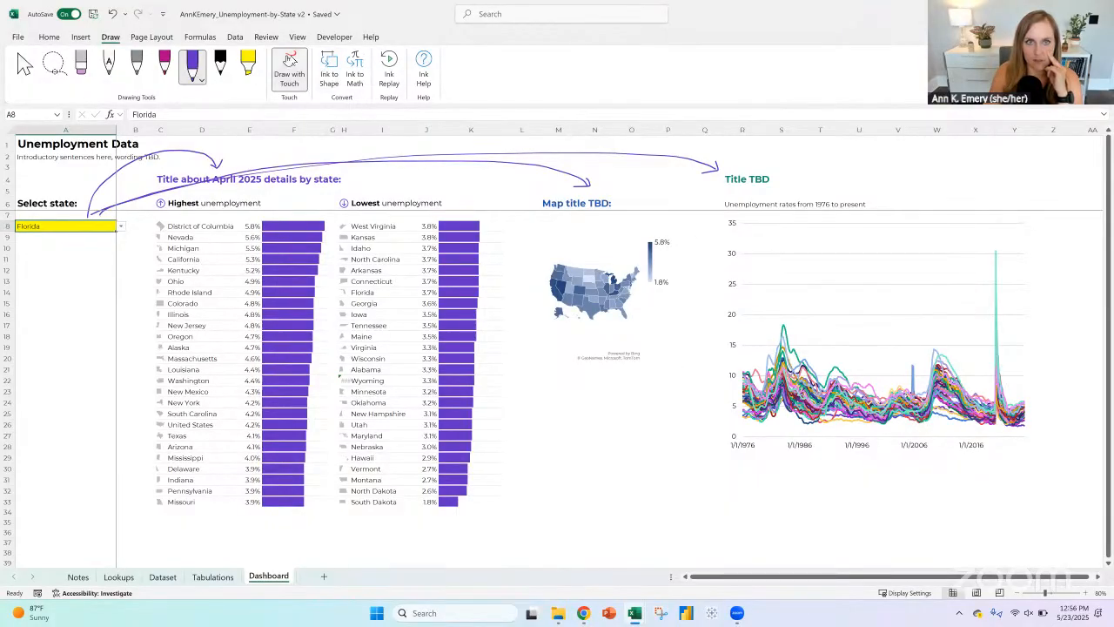
click(290, 61)
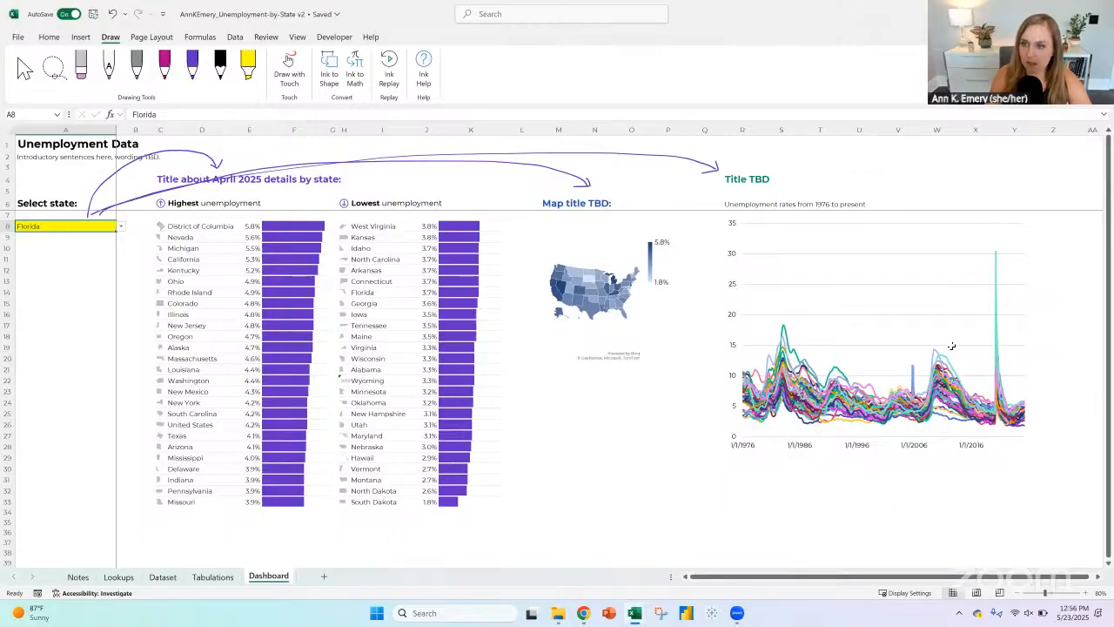
Step: On the Tabulations sheet, enter the section title "For line chart:" in A126, below the map's pivot table
click(183, 578)
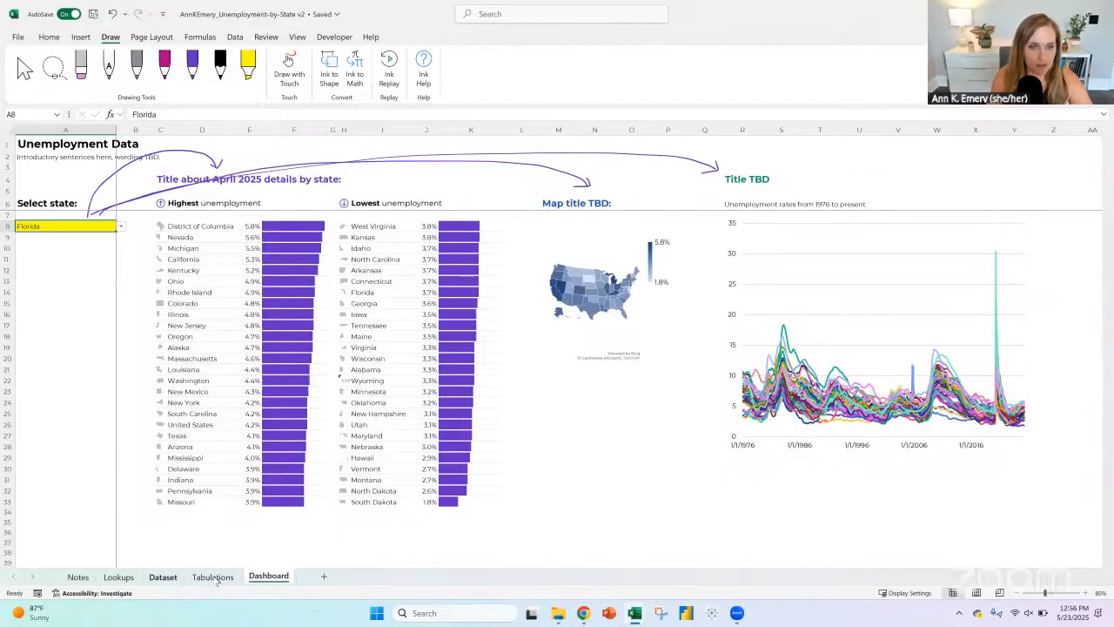
click(212, 577)
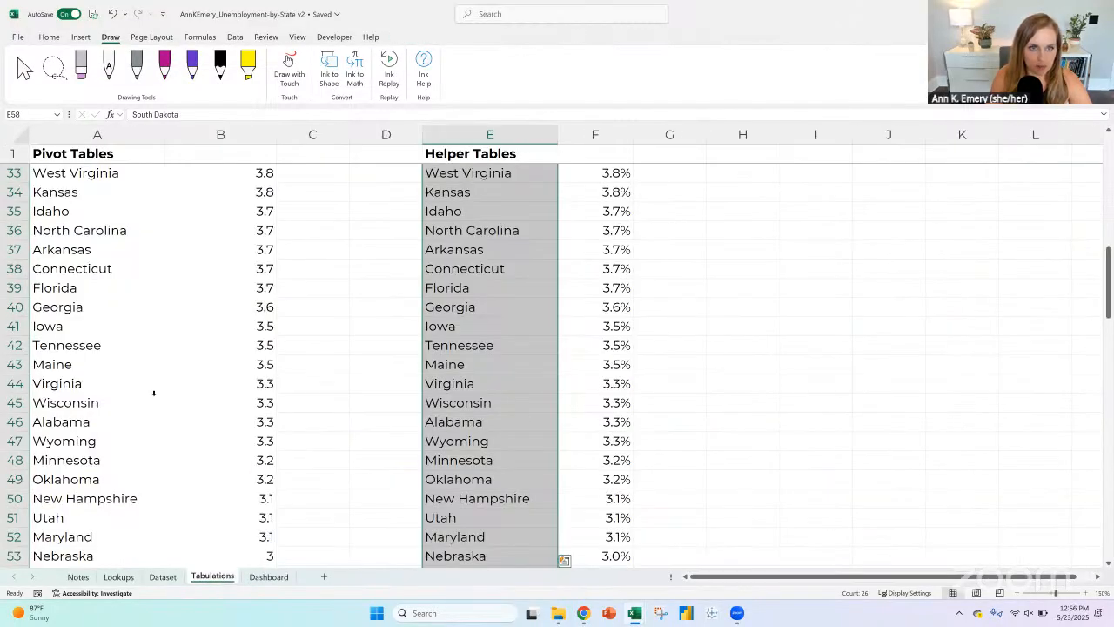
scroll(153, 393, up, 11)
click(66, 202)
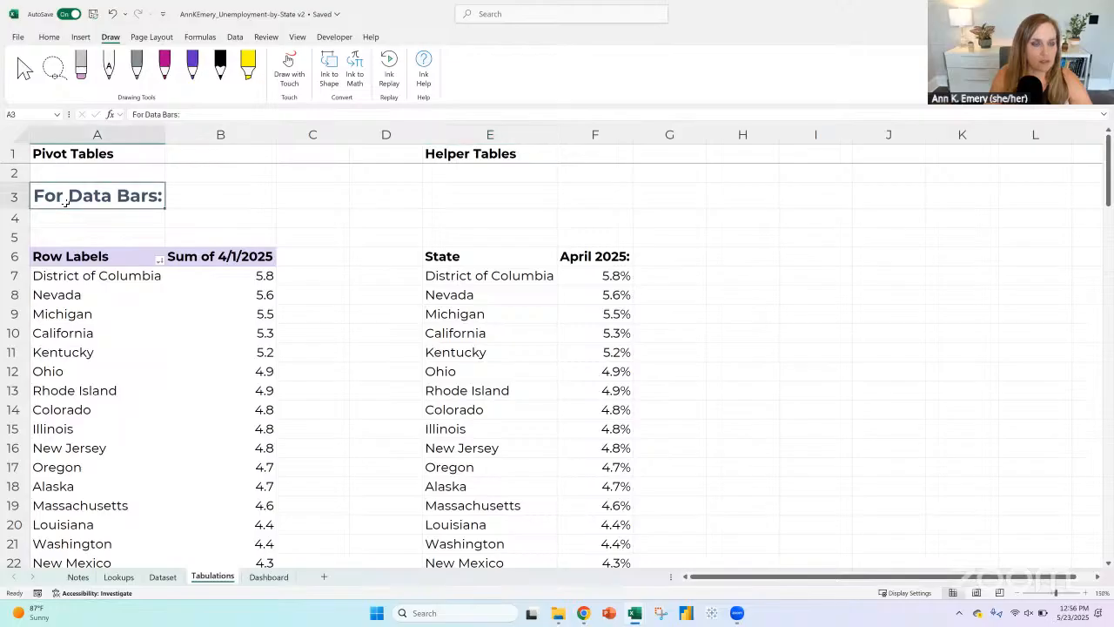
scroll(195, 411, down, 19)
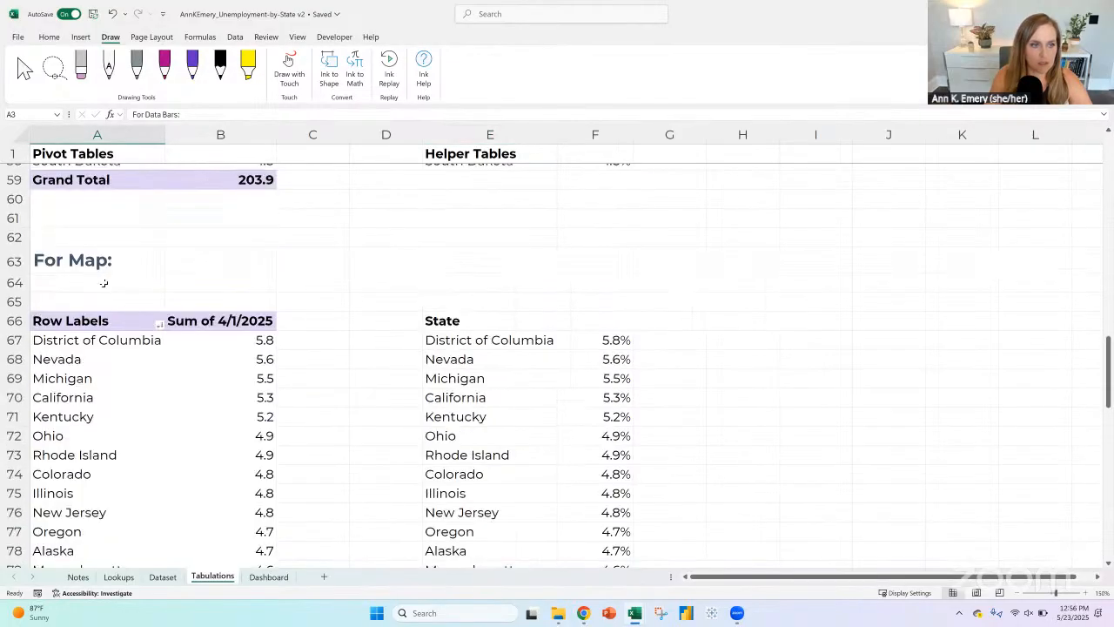
click(101, 272)
scroll(194, 428, down, 20)
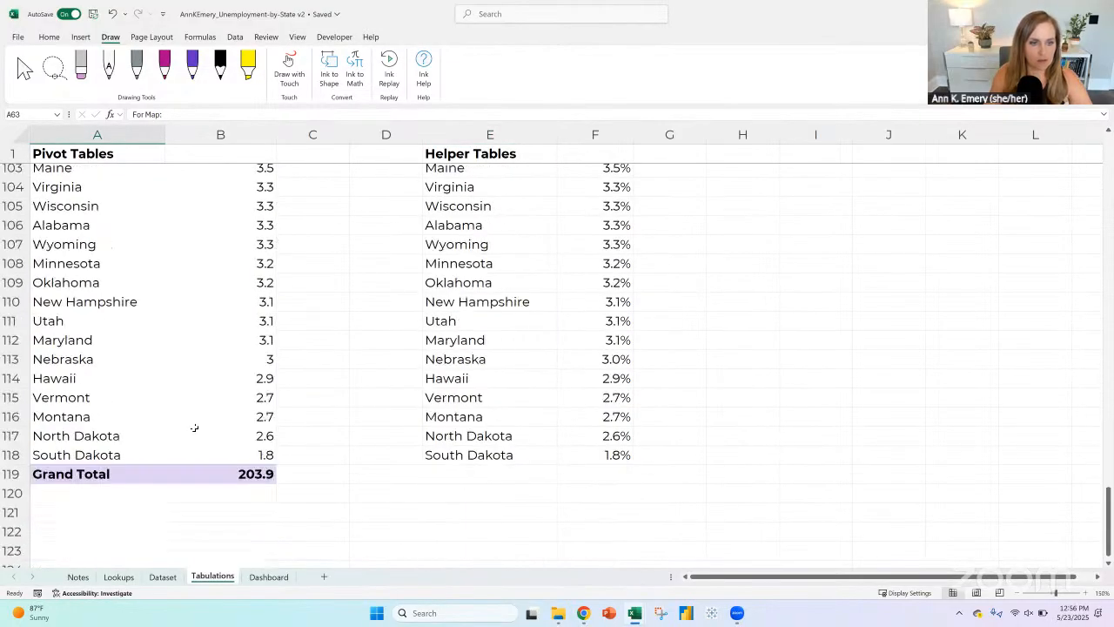
click(107, 325)
text(For)
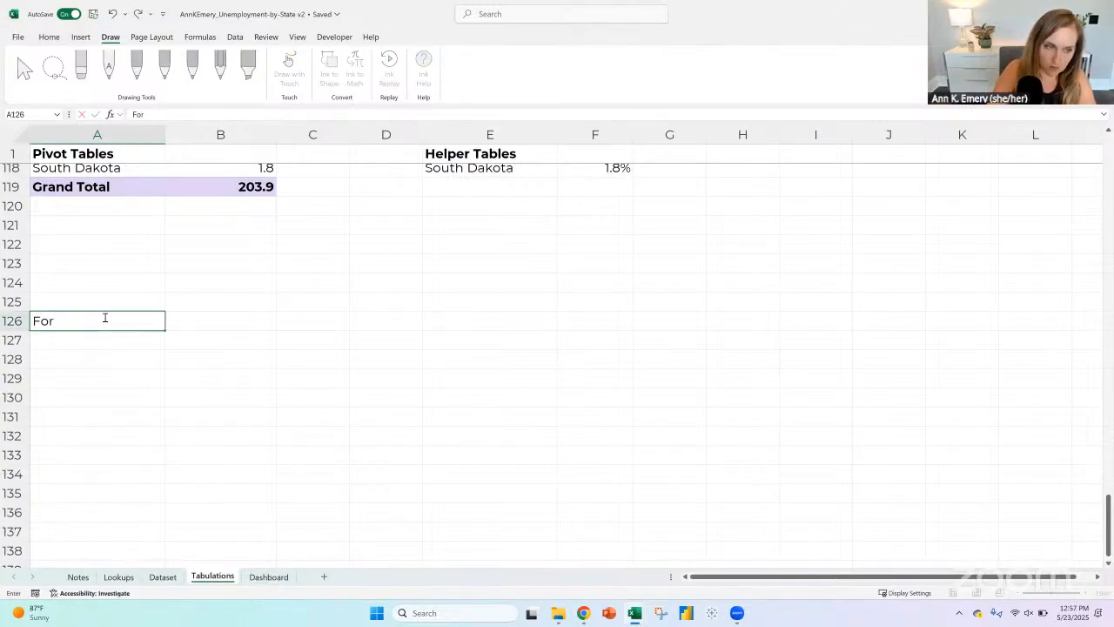
text( line chart:)
key(Return)
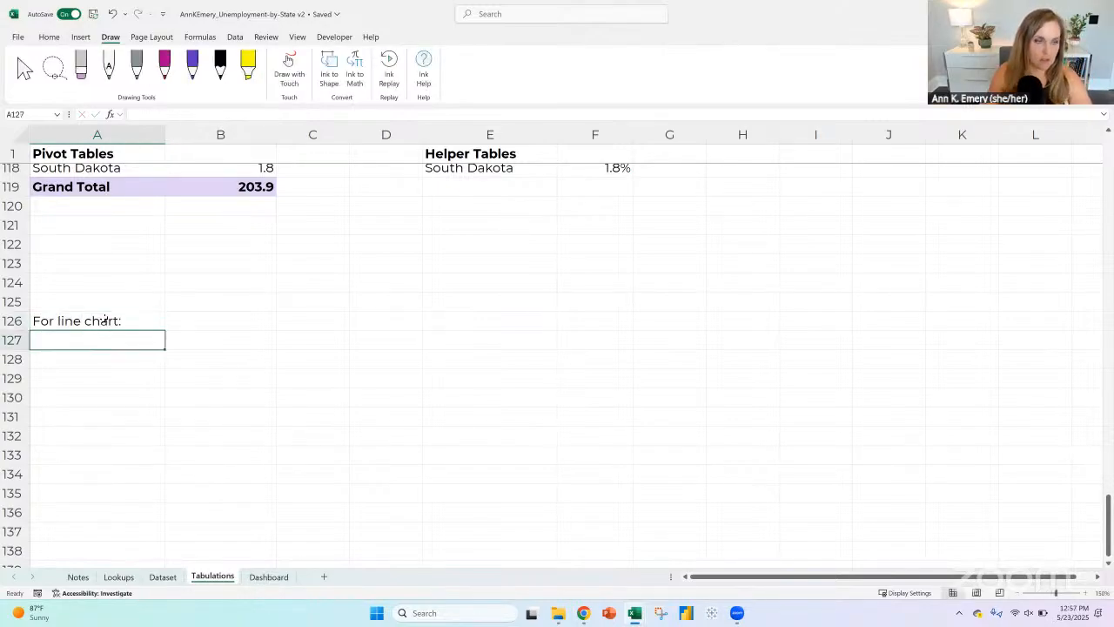
drag(98, 335, 98, 316)
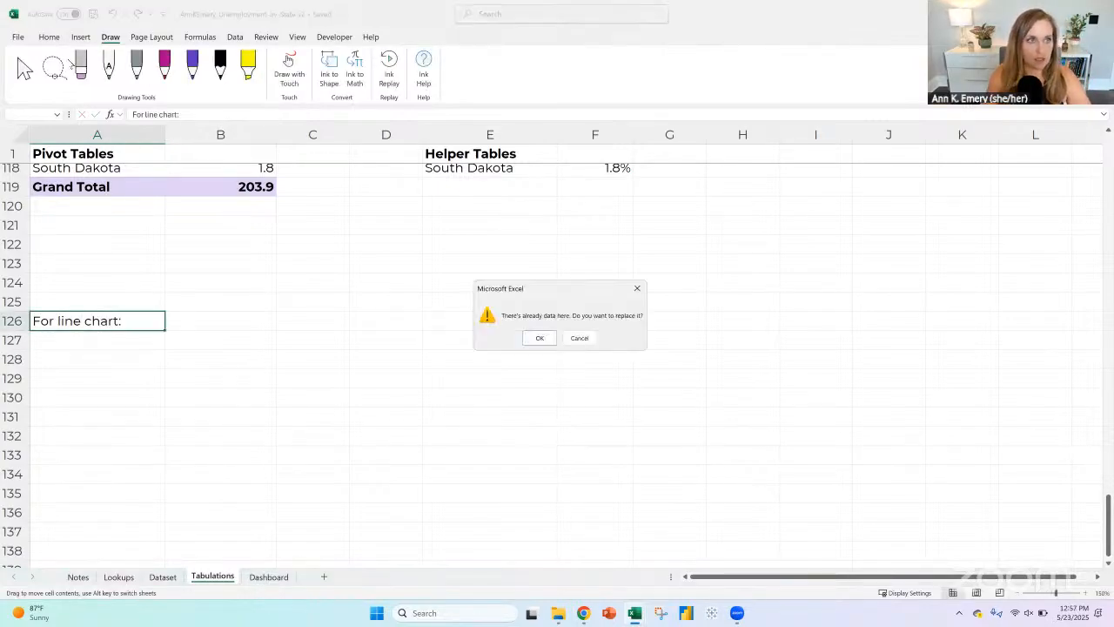
click(637, 290)
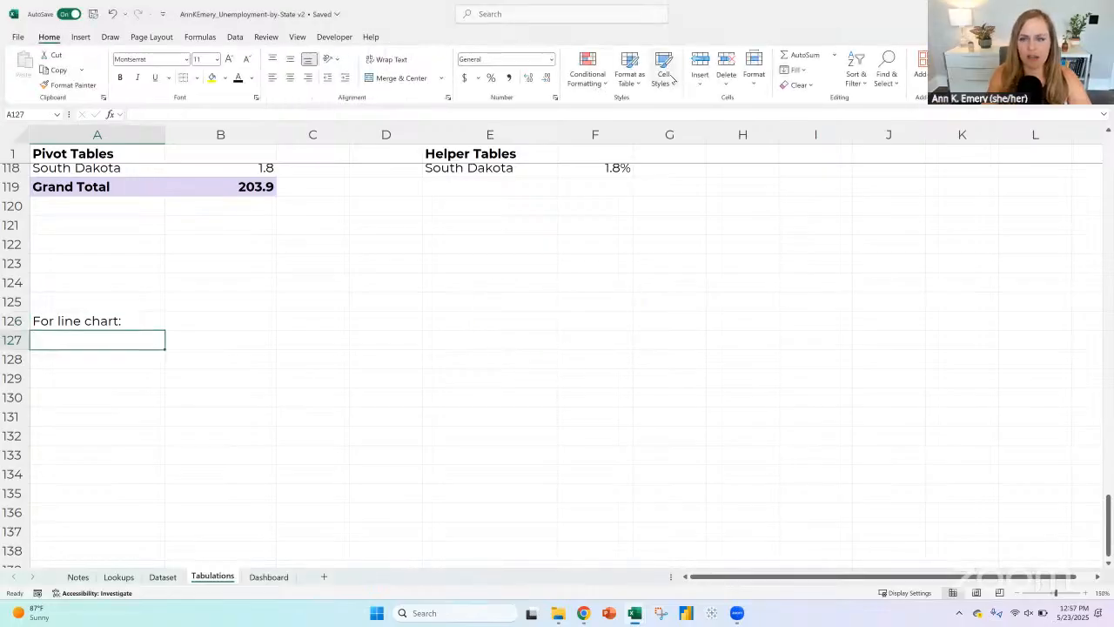
click(665, 77)
click(676, 207)
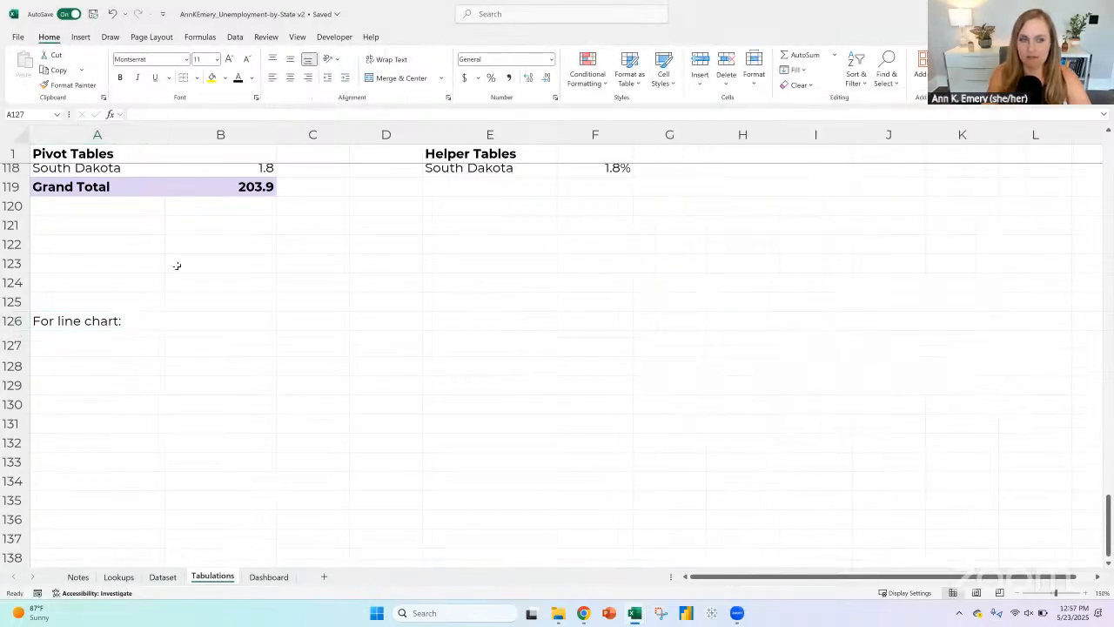
click(137, 316)
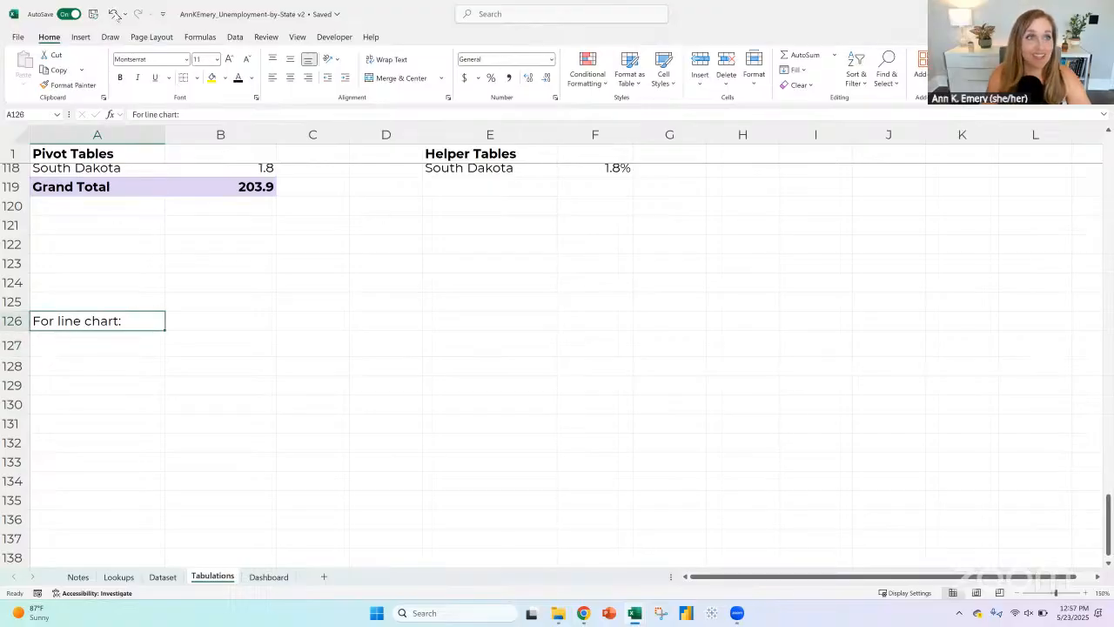
key(ctrl+z)
Step: Apply the heading cell style of the other section titles to "For line chart:" in A126
key(Up)
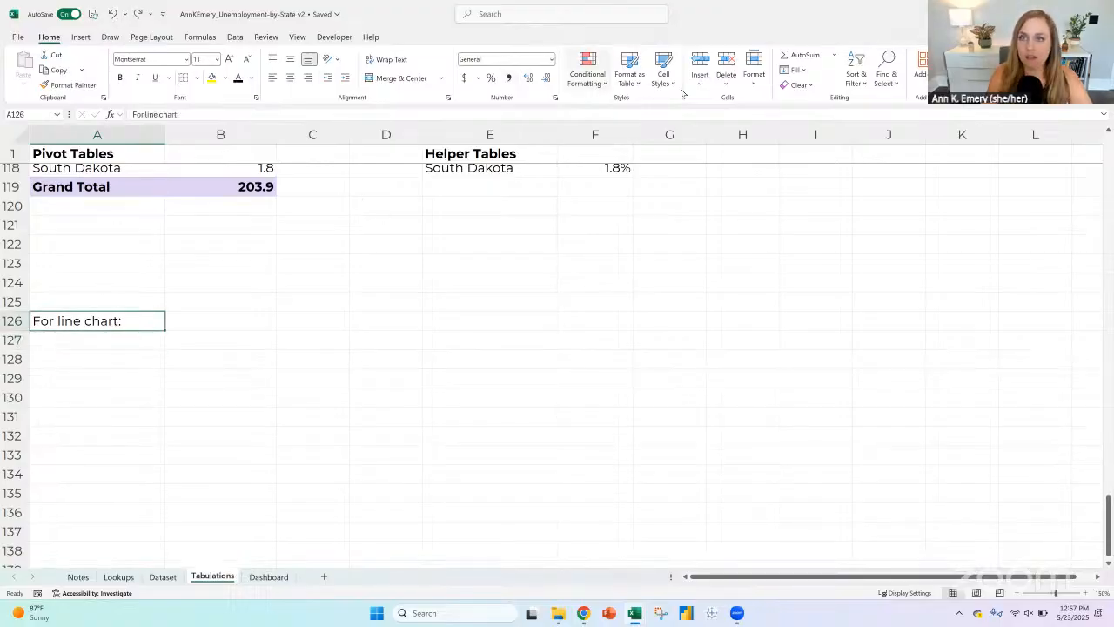
click(663, 74)
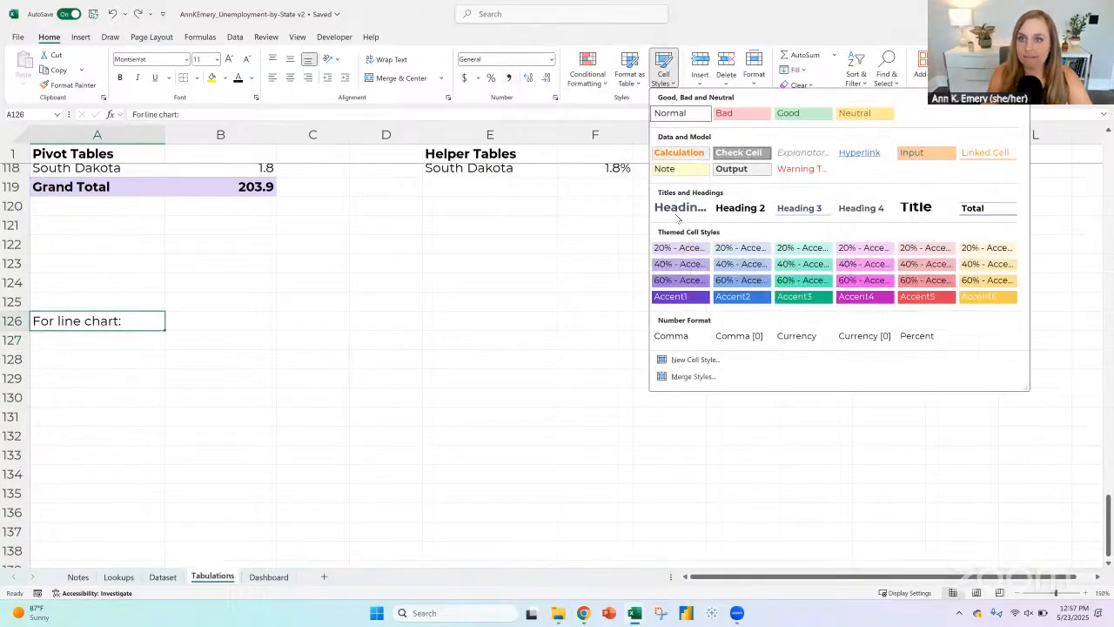
Step: Enter the column headers "Month", "Selected state:" and "United States" in A128:C128 and make them bold
click(114, 366)
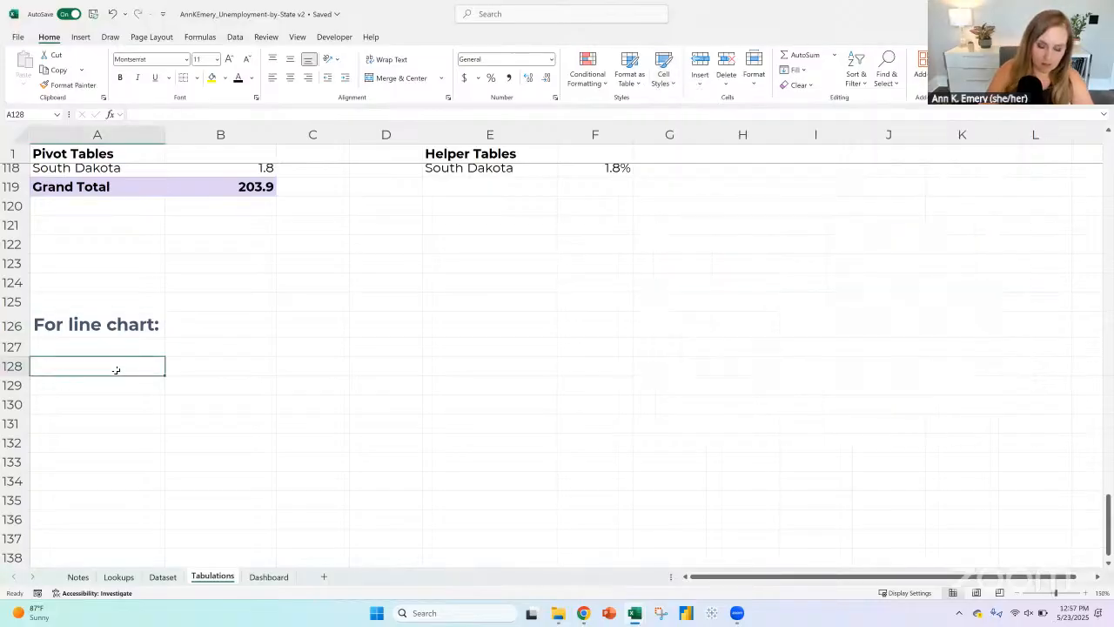
text(Month)
key(Tab)
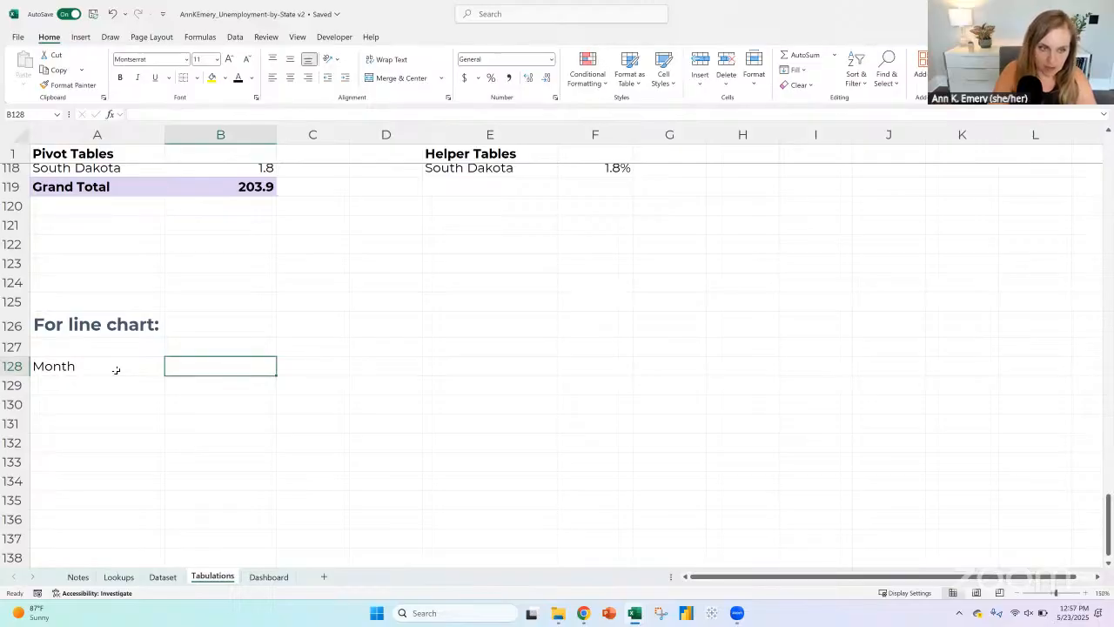
text(Slecte)
key(BackSpace)
key(BackSpace)
key(BackSpace)
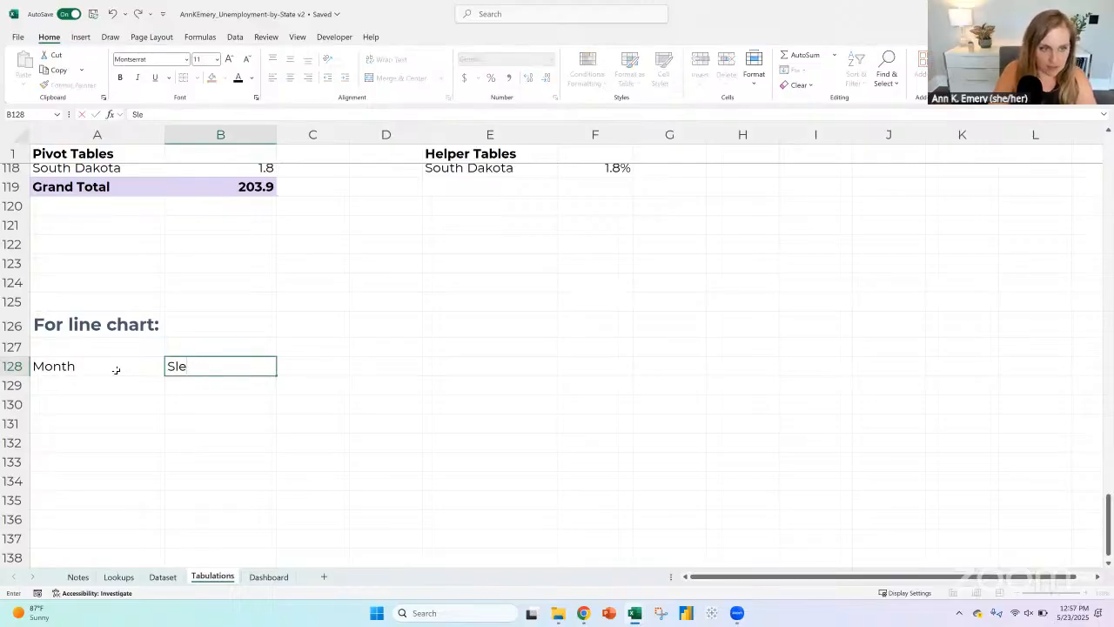
text(cted s)
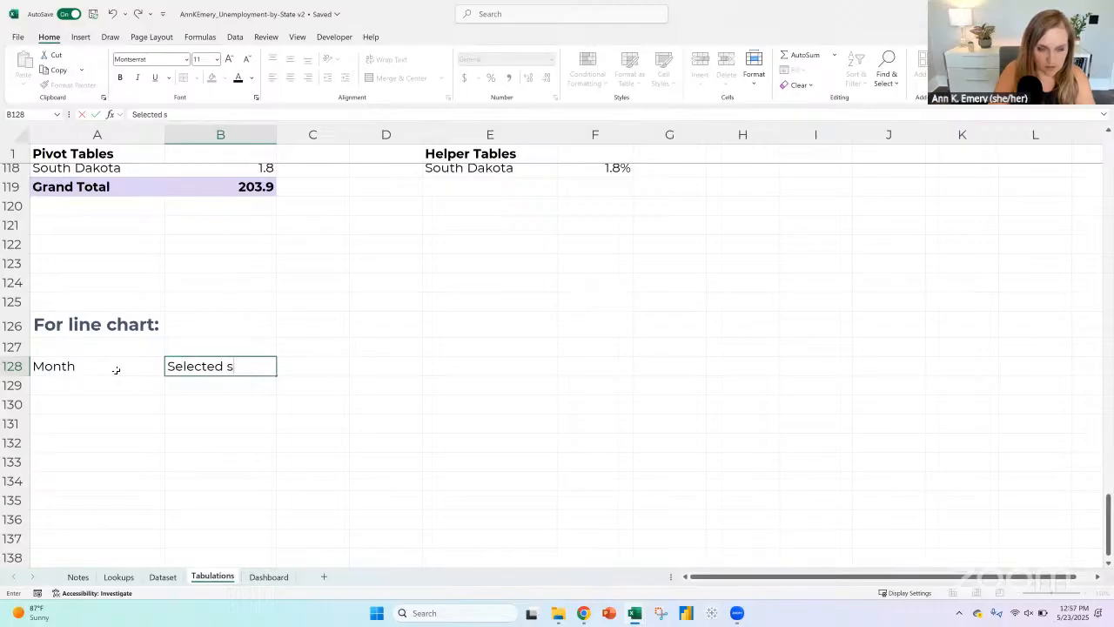
text(tate:)
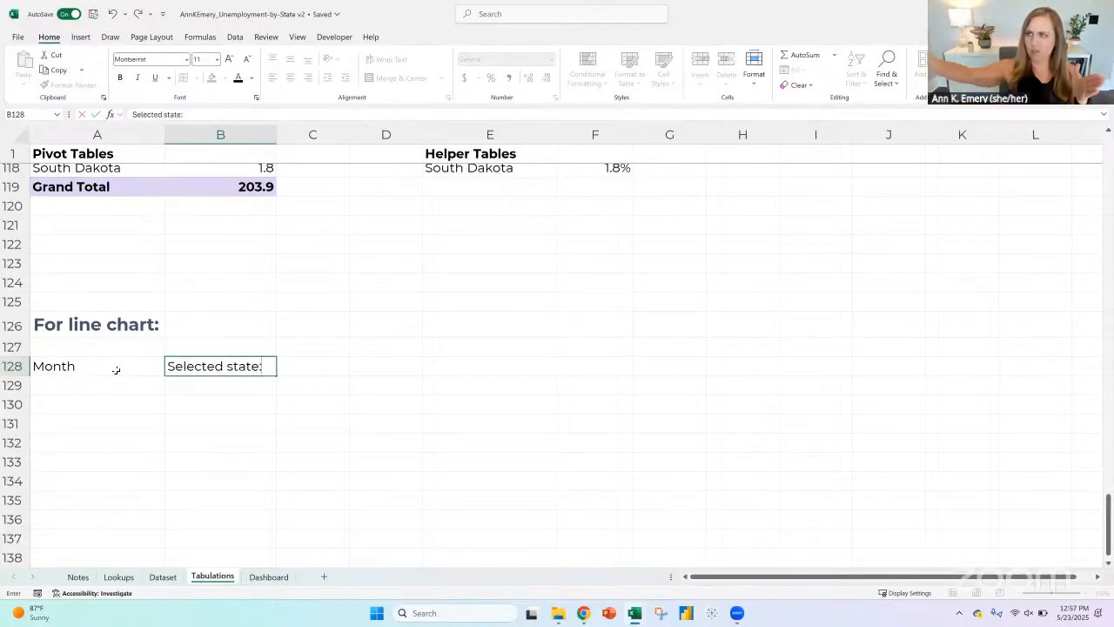
key(Tab)
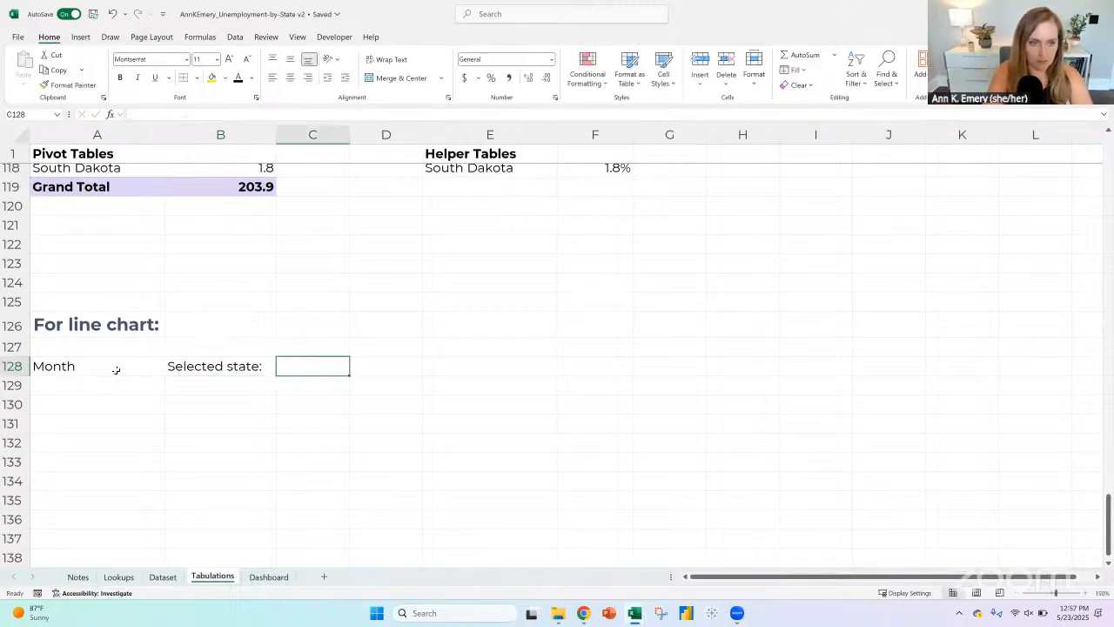
text(U)
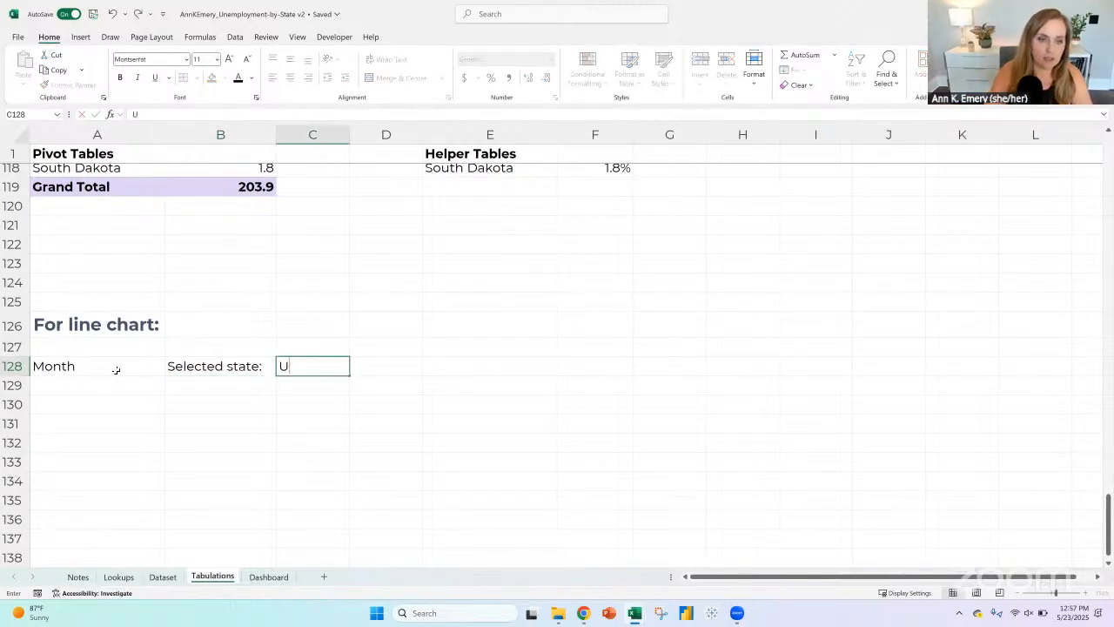
text(nited States)
key(Return)
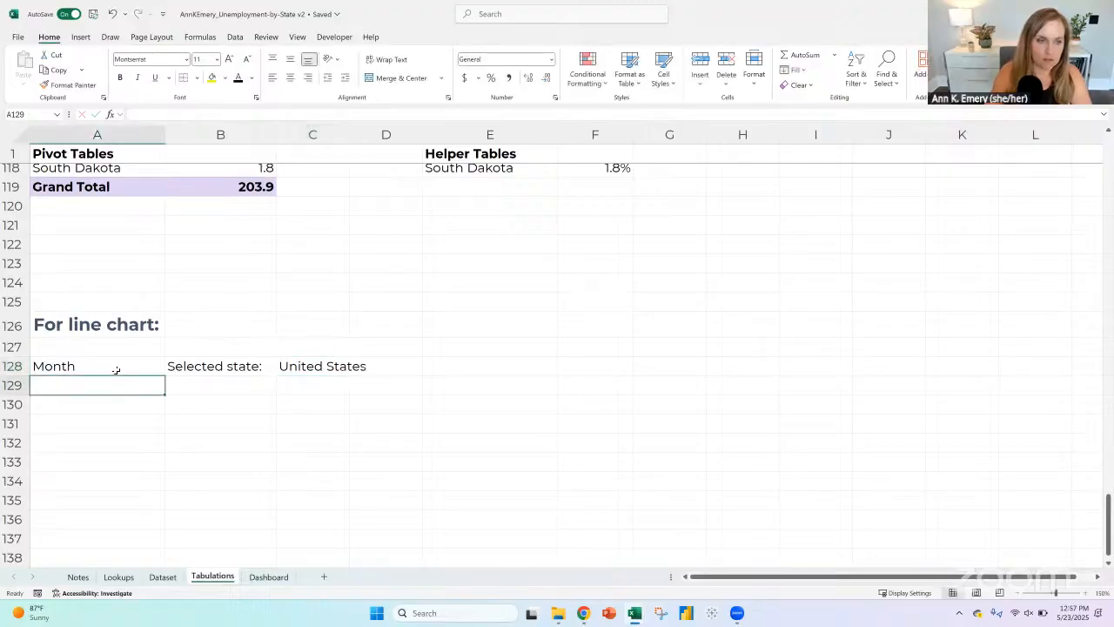
drag(125, 366, 340, 365)
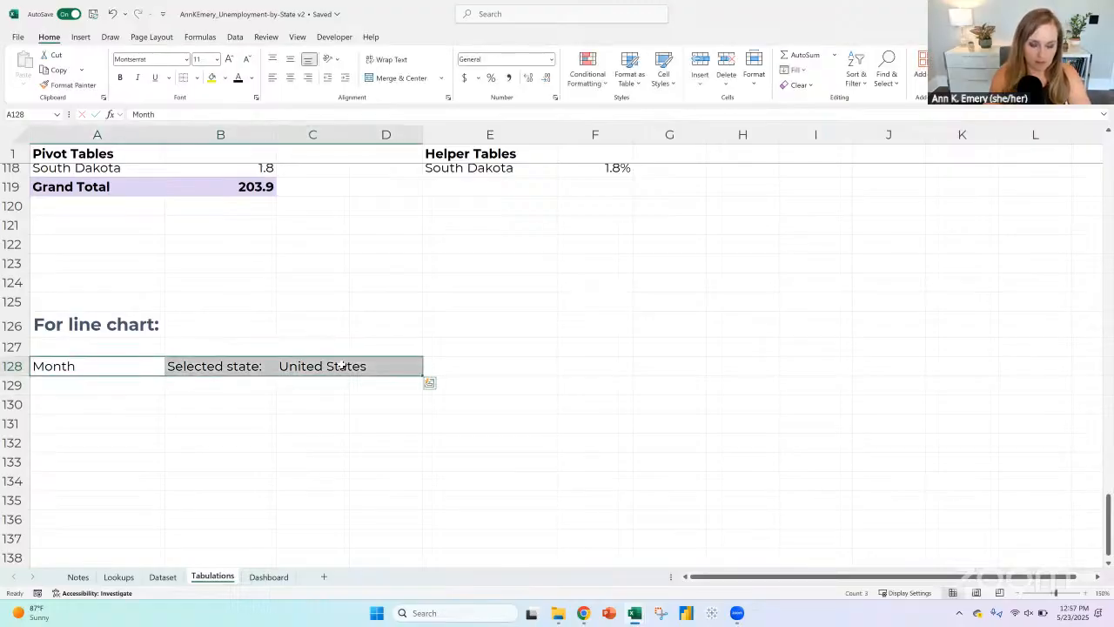
key(ctrl+b)
Step: Replace the header in B128 with the formula =Dashboard!A8 to link it to the selected state
click(205, 365)
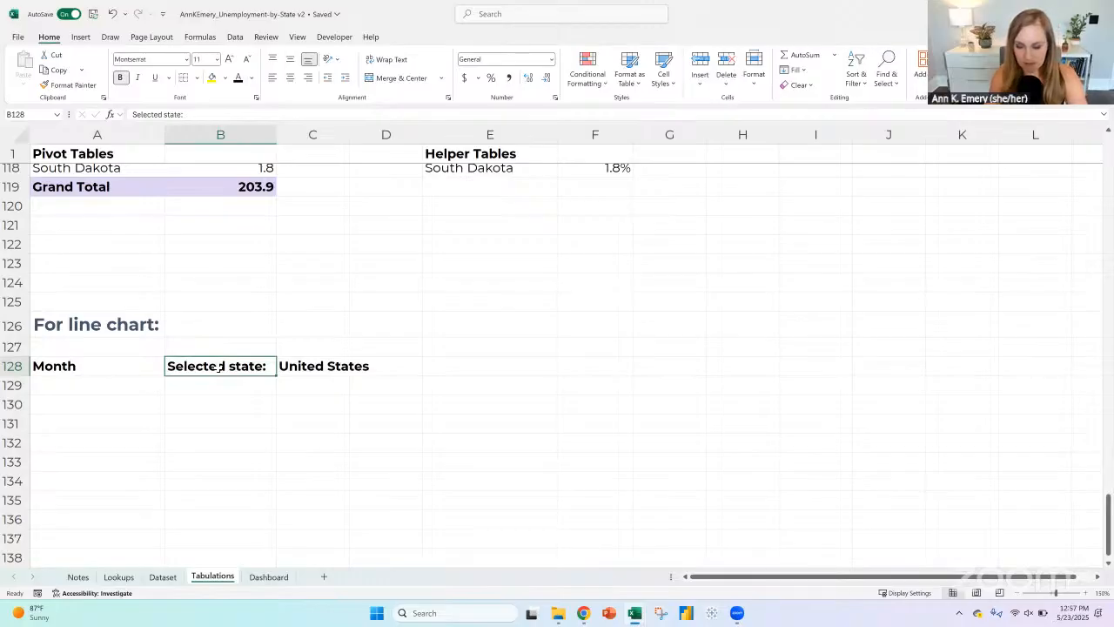
text(=)
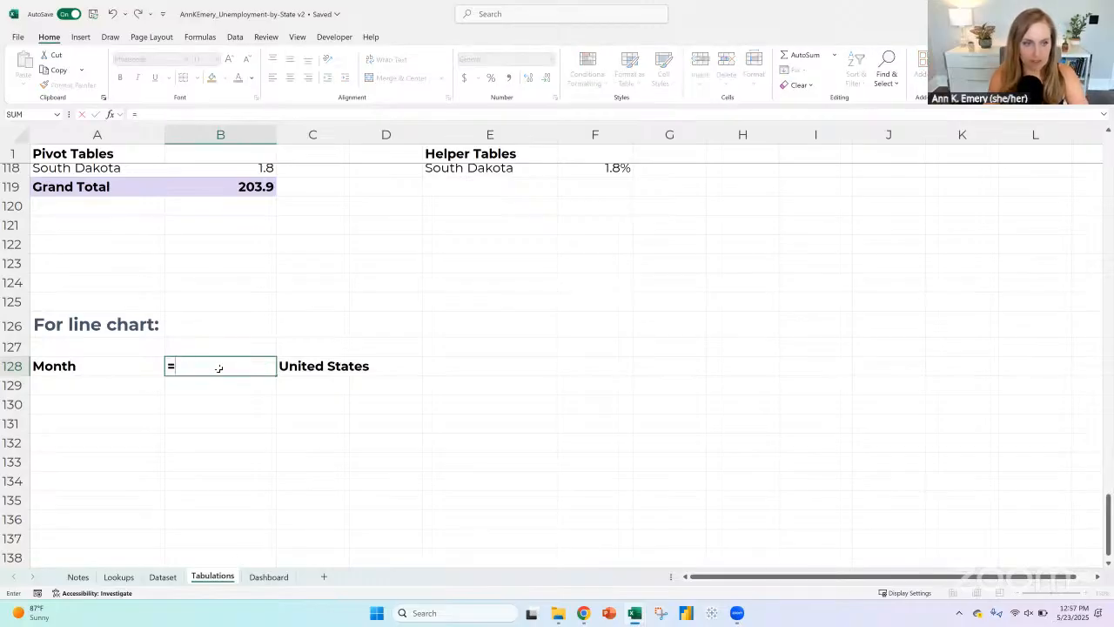
click(268, 576)
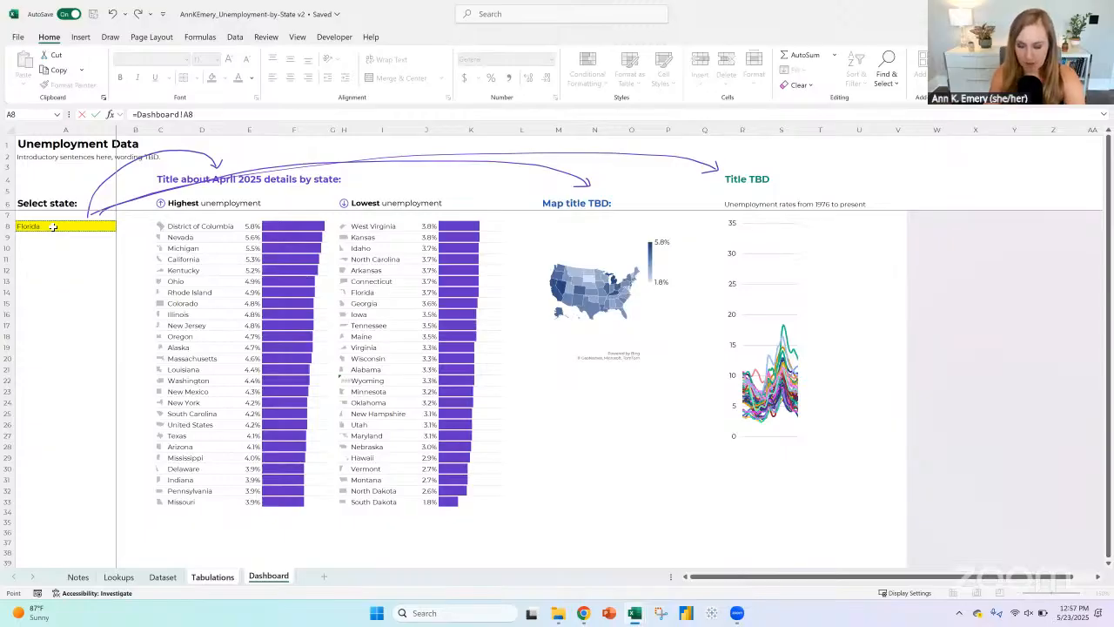
key(ctrl+Page_Up)
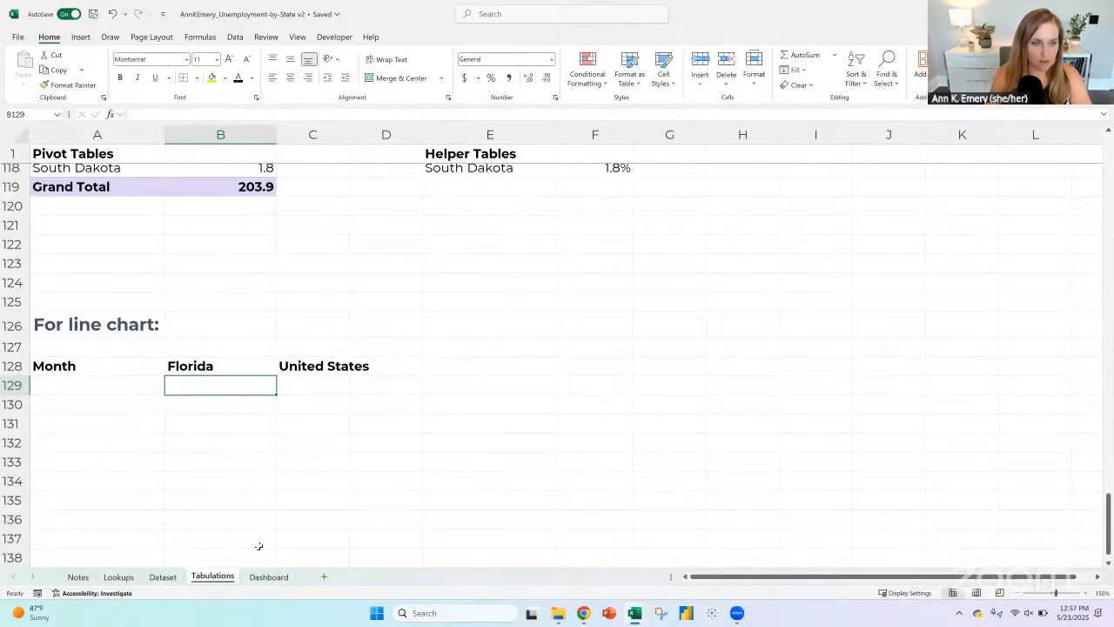
Step: Copy the month headers 1/1/1976 through 4/1/2025 from the Dataset sheet and paste them transposed below "Month" on Tabulations, starting in A129
click(96, 368)
click(97, 388)
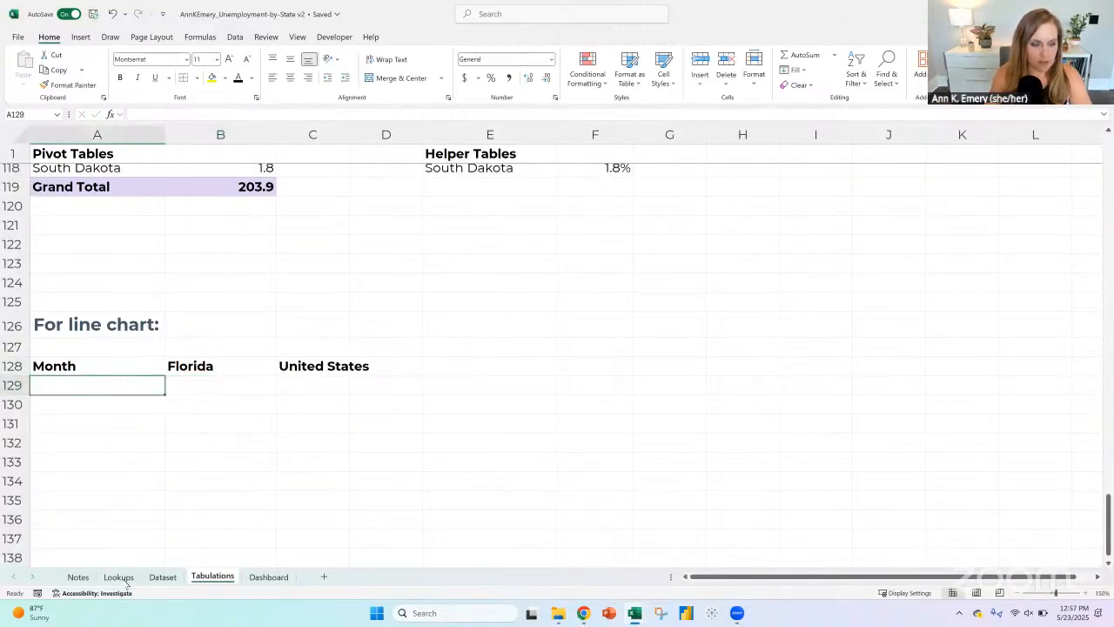
click(174, 579)
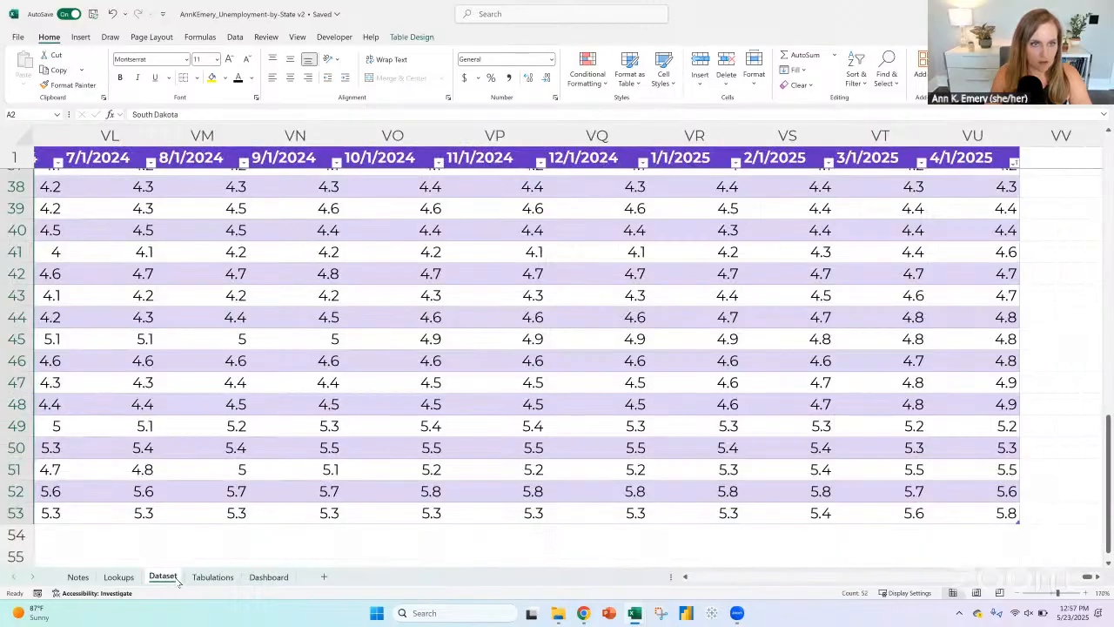
click(987, 157)
key(ctrl+shift+Left)
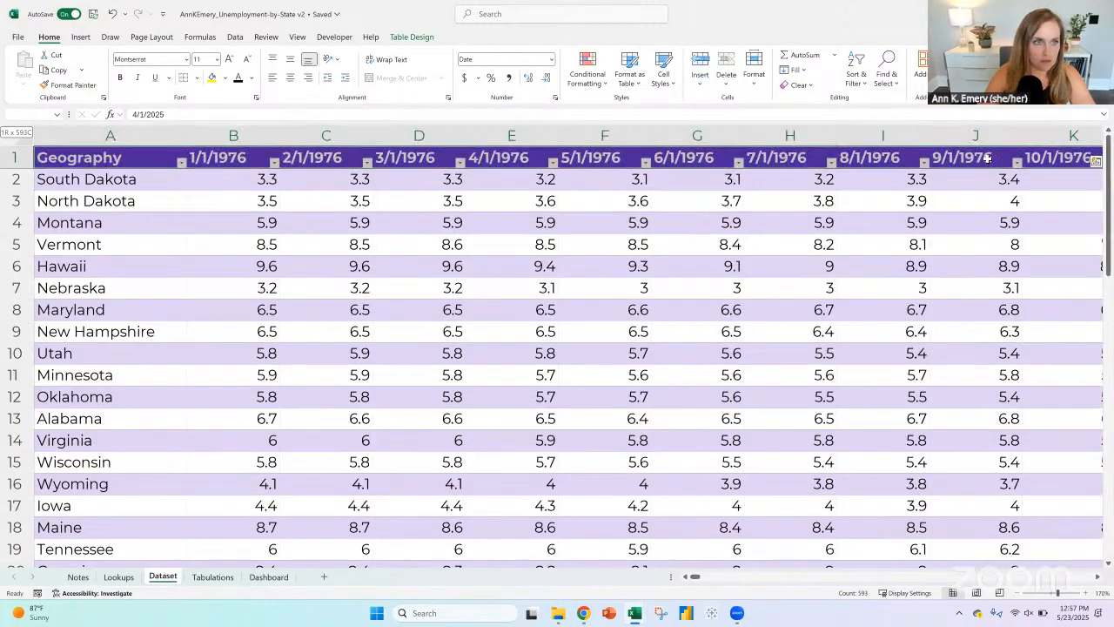
key(shift+Right)
key(ctrl+c)
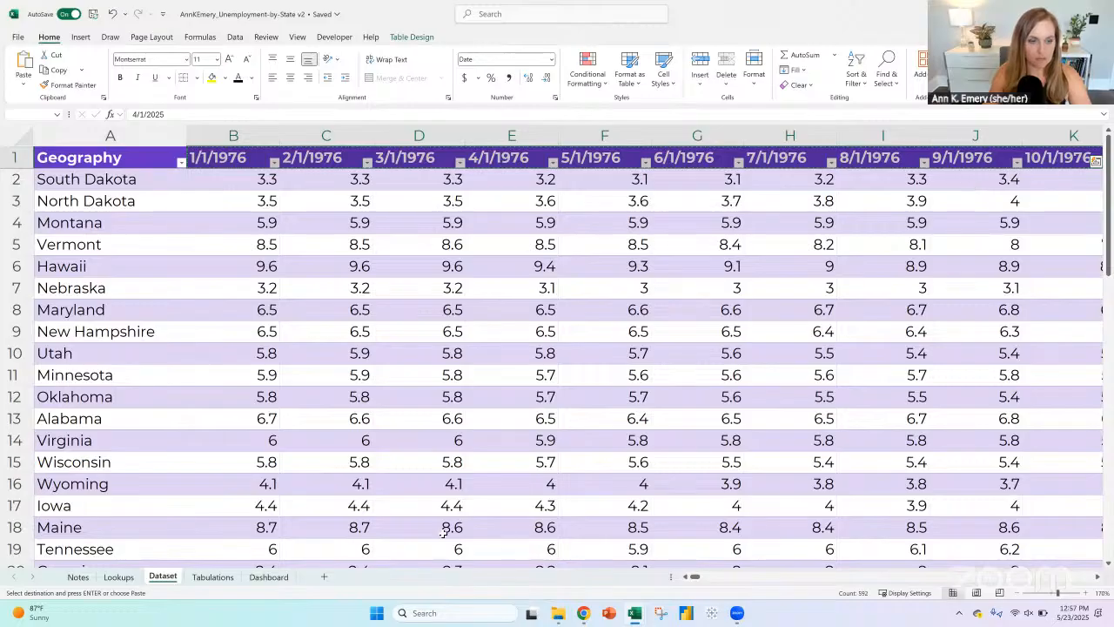
click(218, 577)
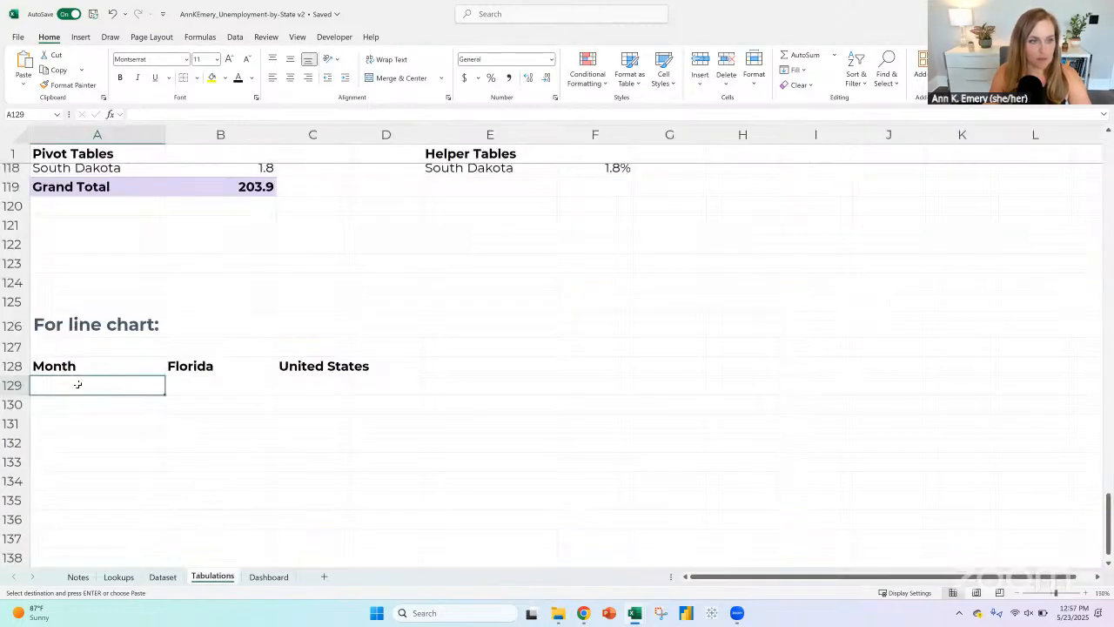
click(26, 83)
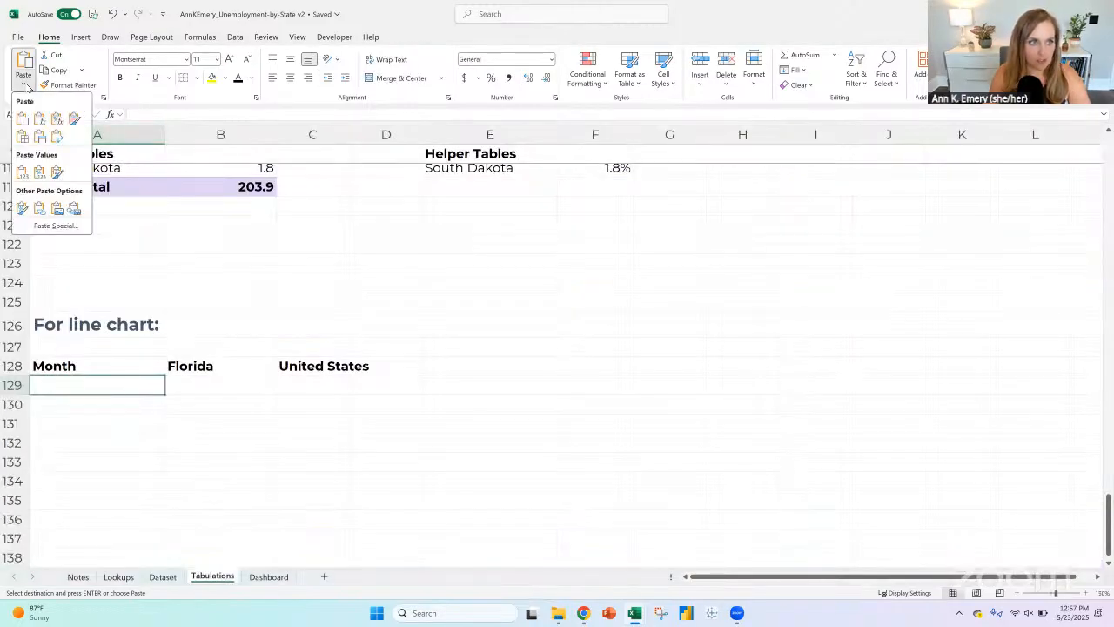
click(55, 136)
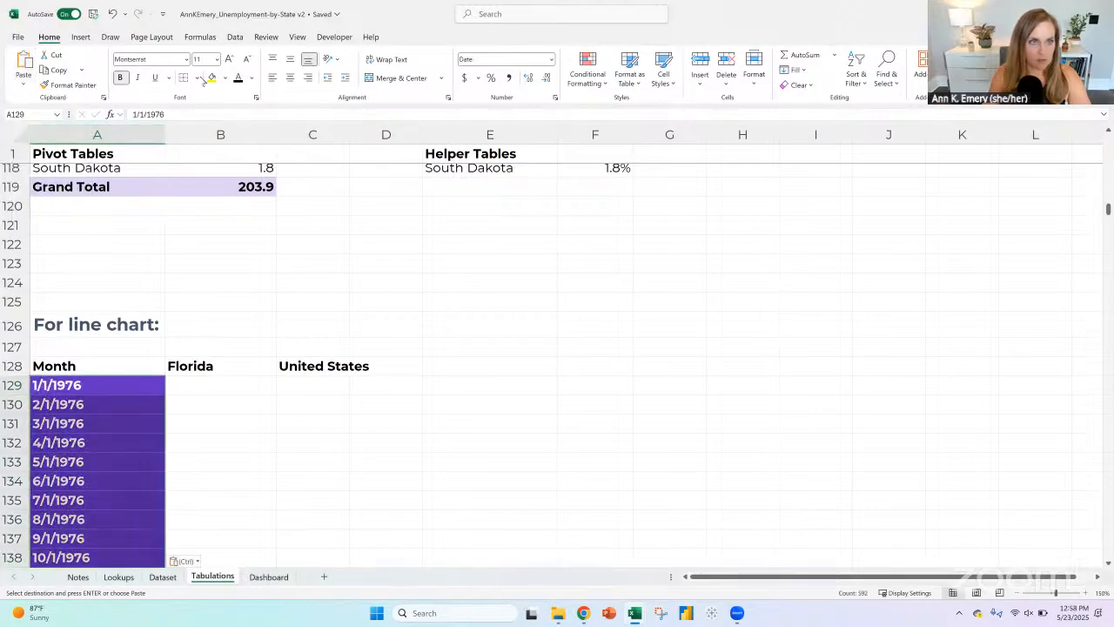
Step: Copy the plain formatting of blank cell A122 onto the whole pasted month list in A129:A720
click(114, 246)
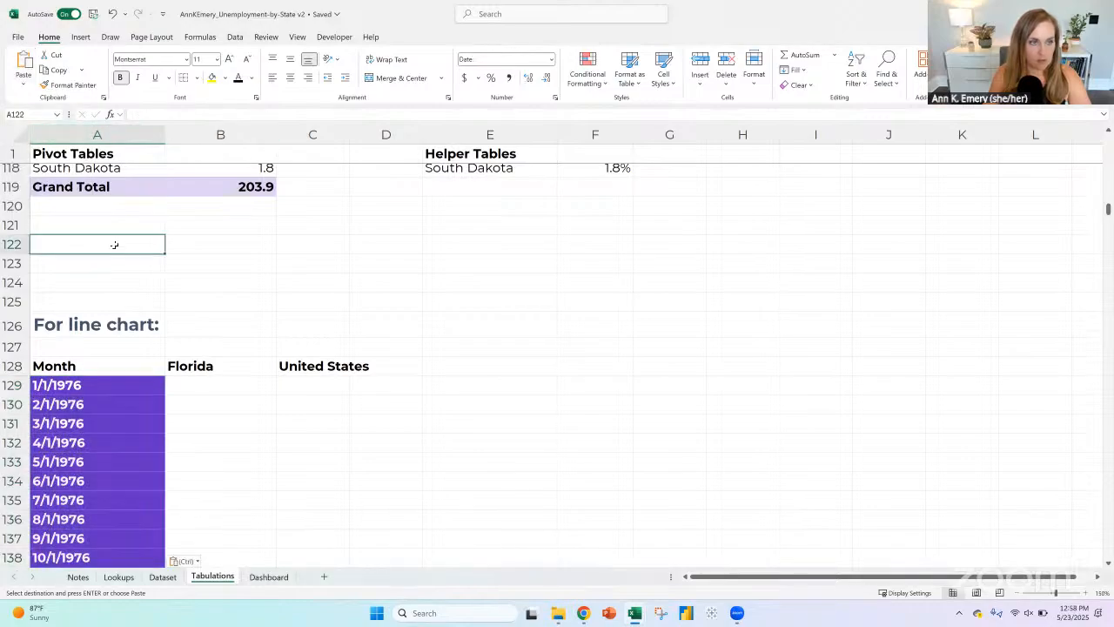
click(69, 85)
mouse_move(89, 383)
mouse_down()
mouse_move(91, 459)
mouse_move(89, 439)
mouse_move(104, 460)
mouse_move(90, 623)
mouse_move(103, 531)
mouse_up()
click(102, 385)
click(59, 84)
drag(1108, 553, 1108, 139)
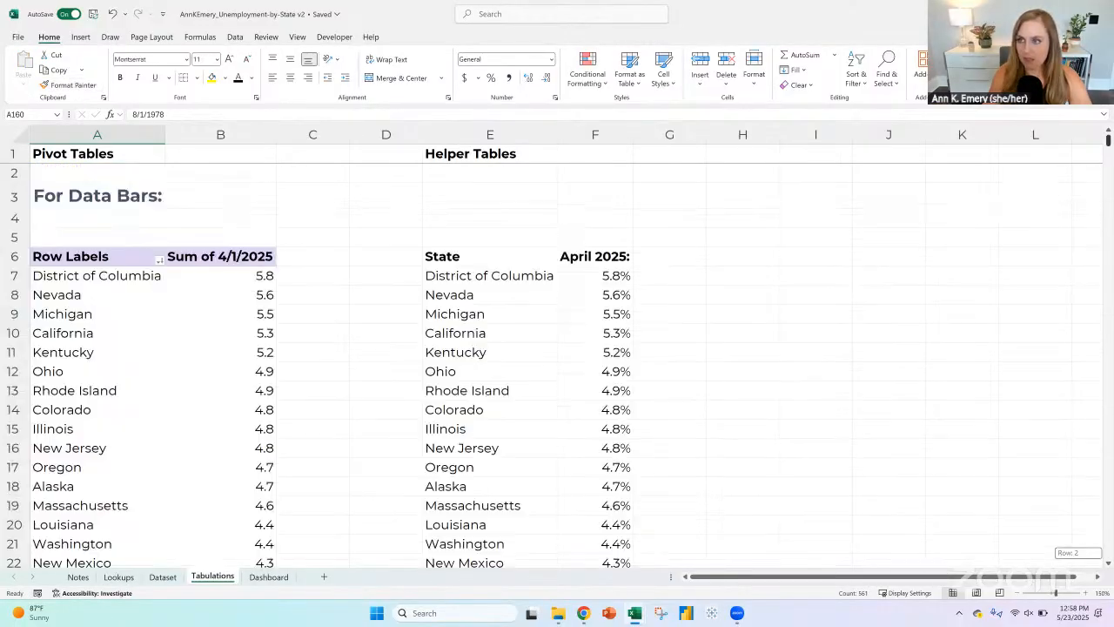
scroll(358, 305, down, 20)
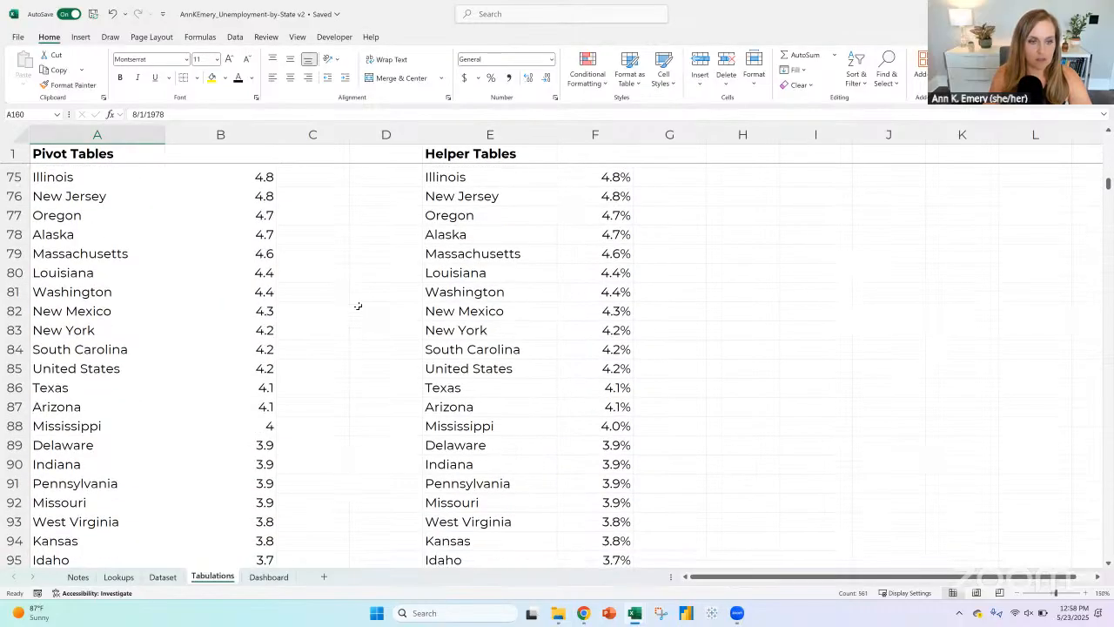
scroll(357, 306, up, 1)
scroll(358, 305, up, 2)
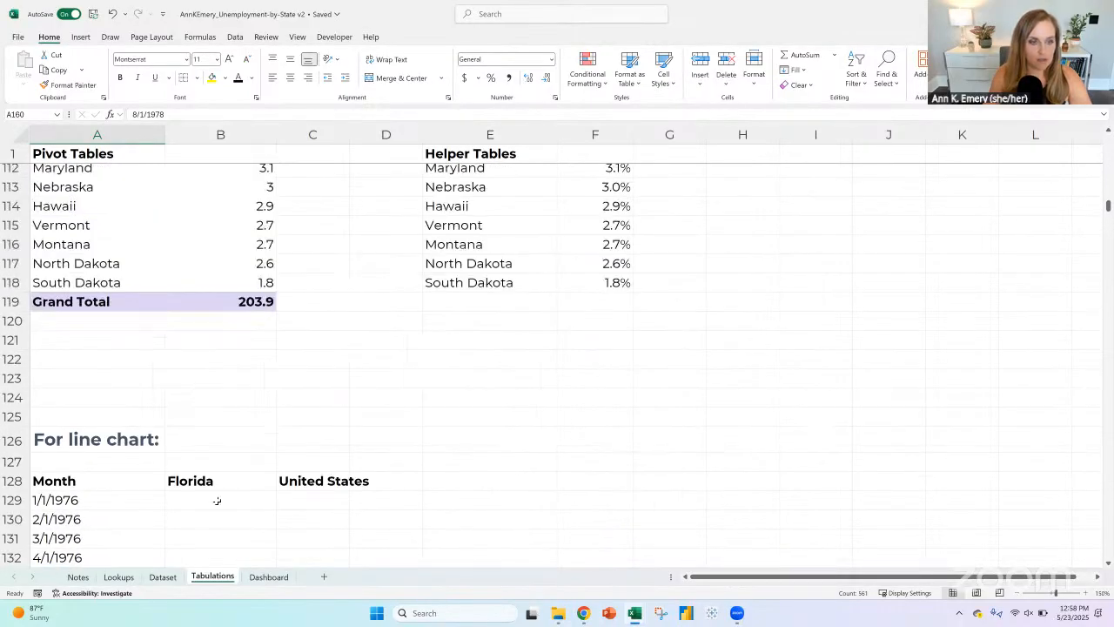
click(217, 499)
scroll(187, 465, down, 3)
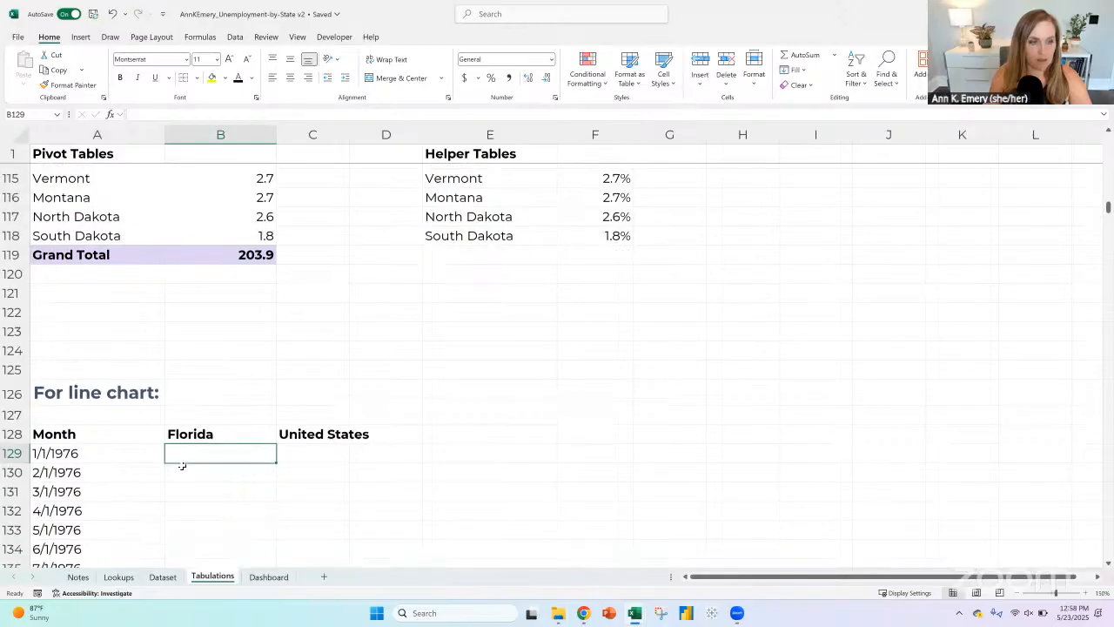
drag(99, 329, 116, 400)
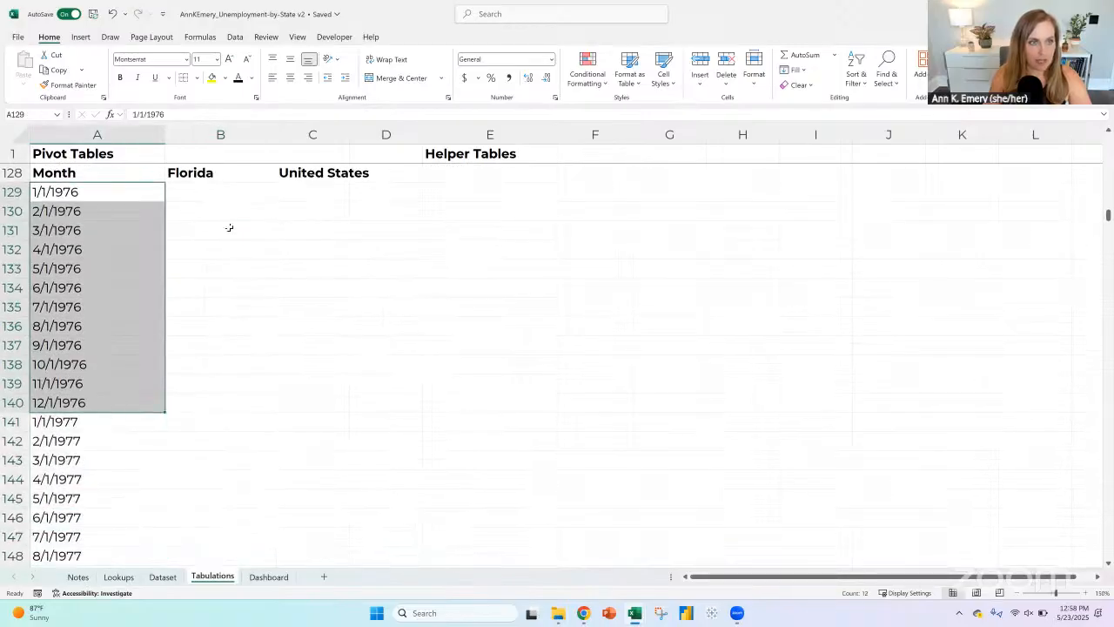
key(Right)
text(=)
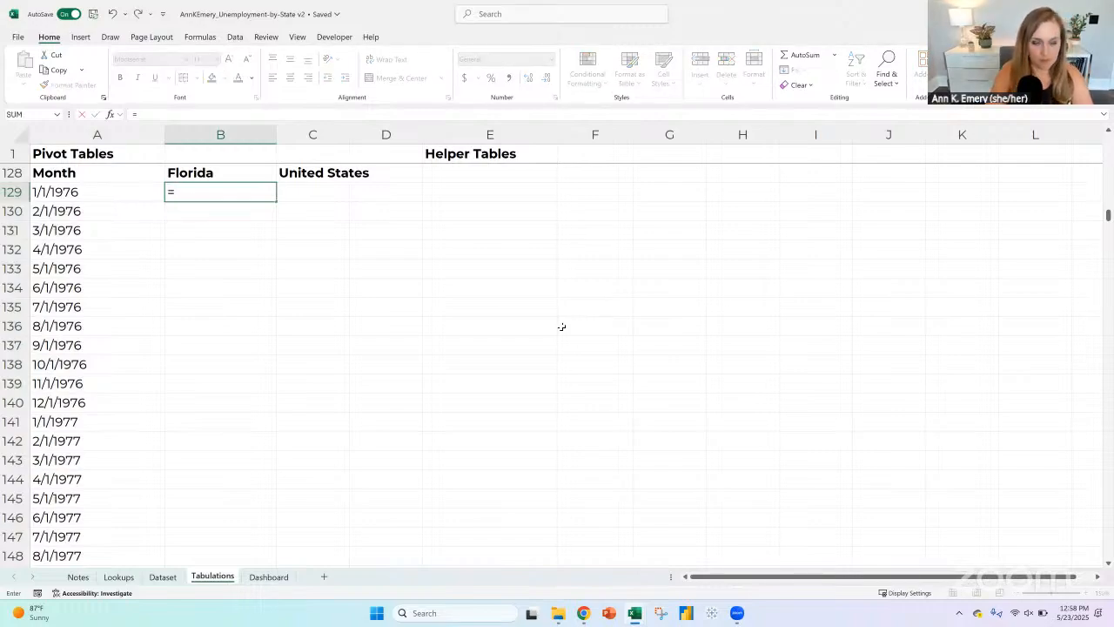
text(xlook)
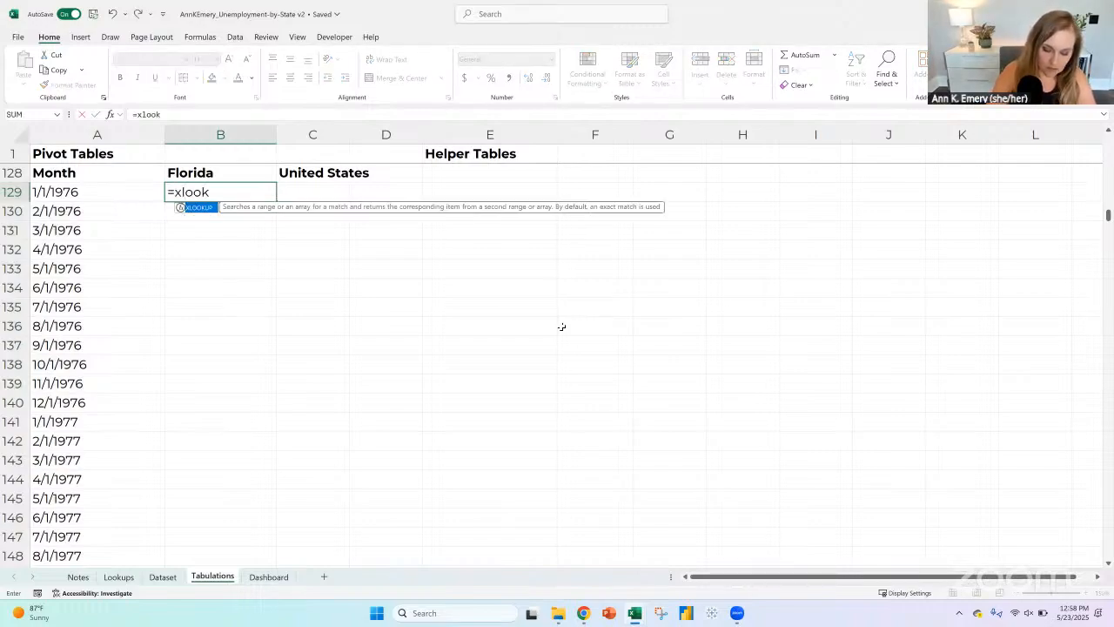
text(up()
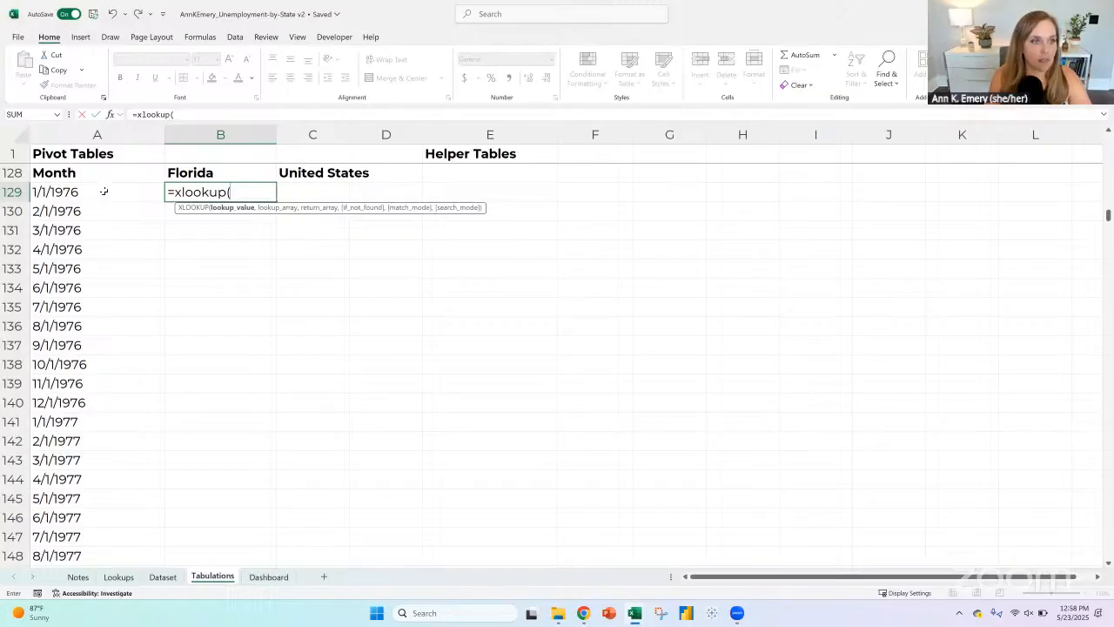
click(104, 191)
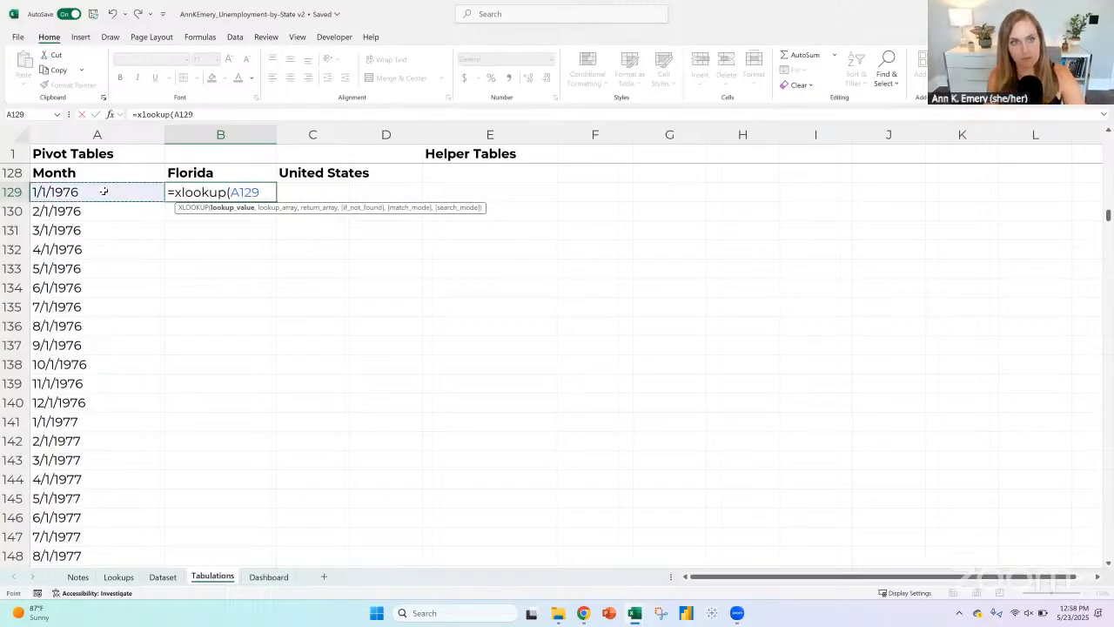
click(171, 114)
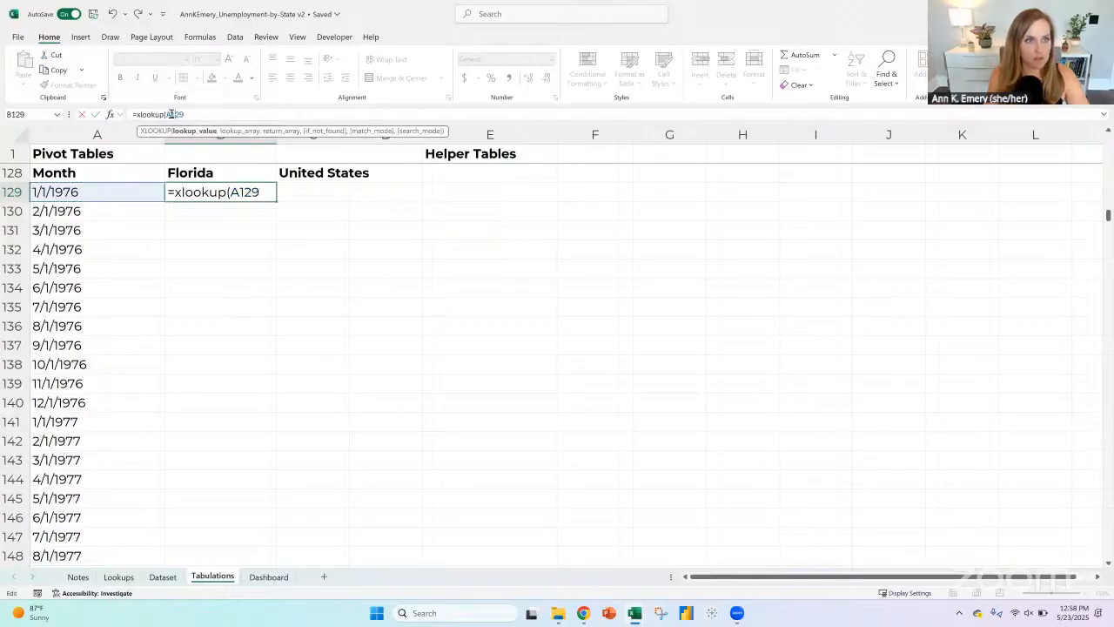
text($A129)
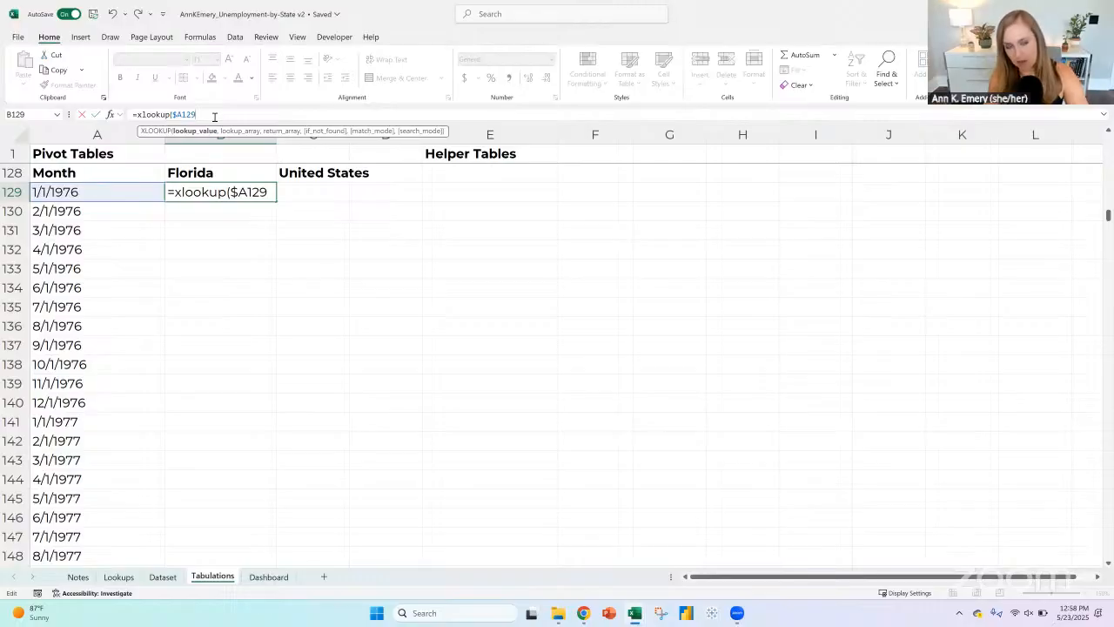
text(,)
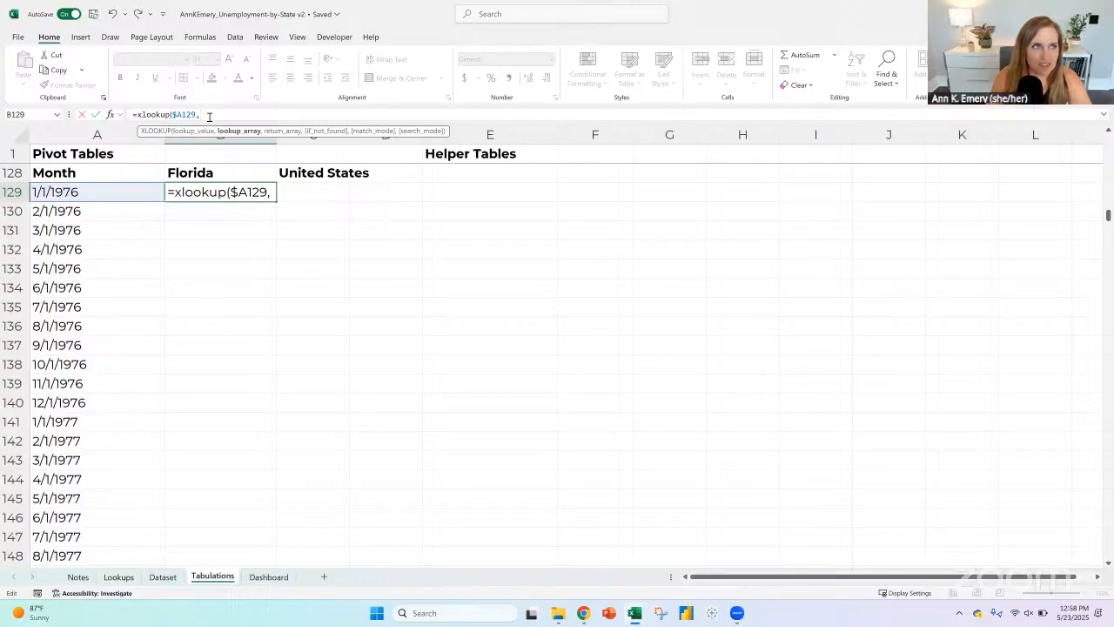
drag(200, 114, 128, 113)
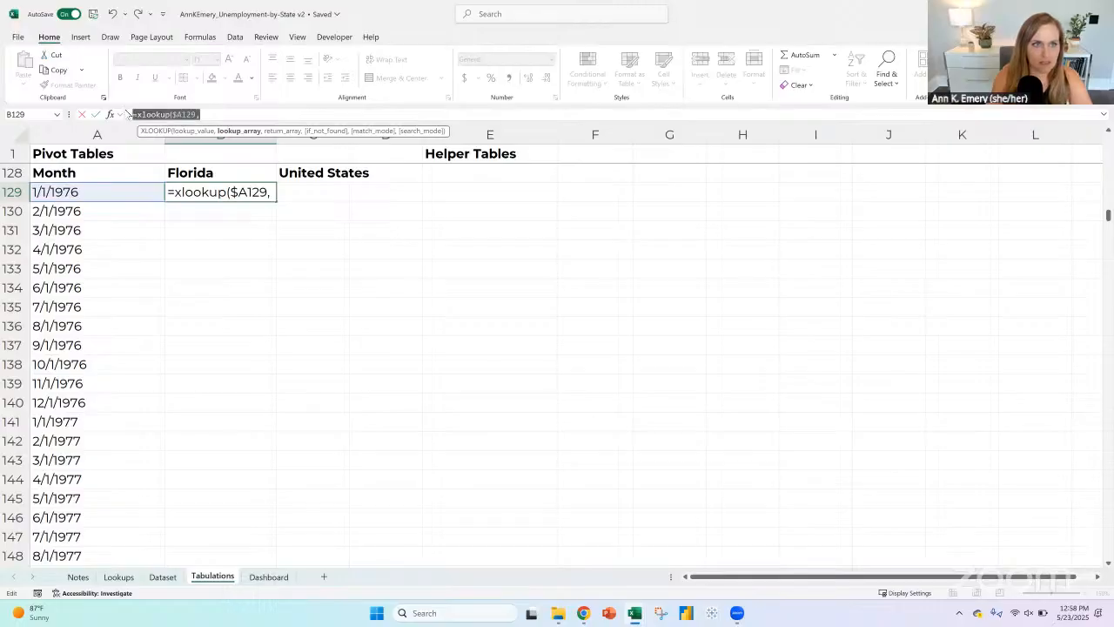
key(ctrl+x)
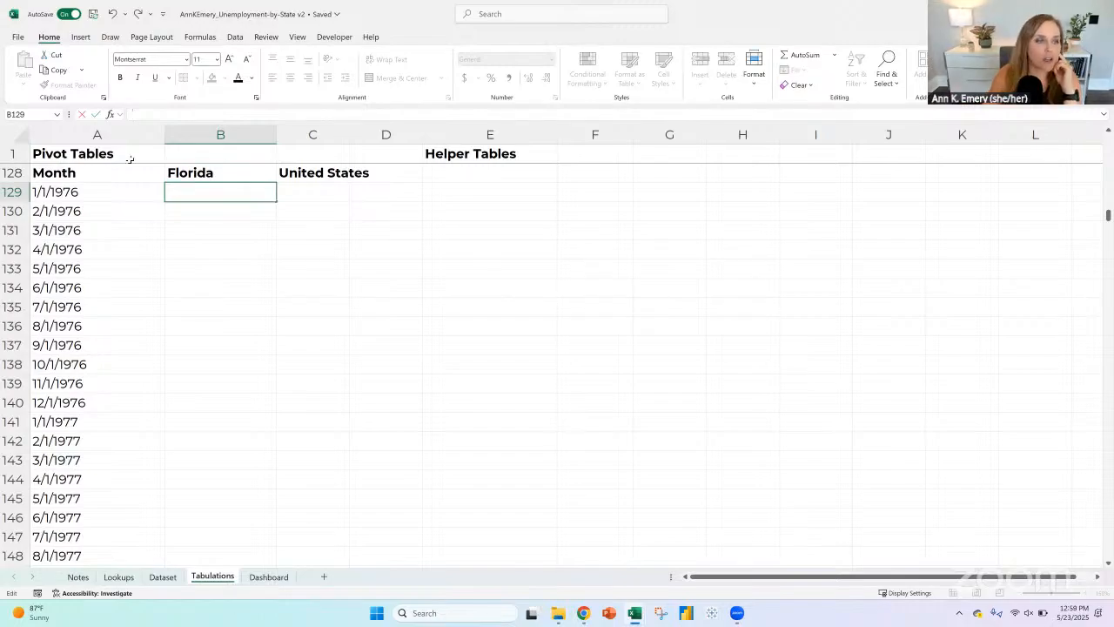
Step: Copy the line chart table A128:C720 and paste it transposed below the month list, starting in A723
click(102, 176)
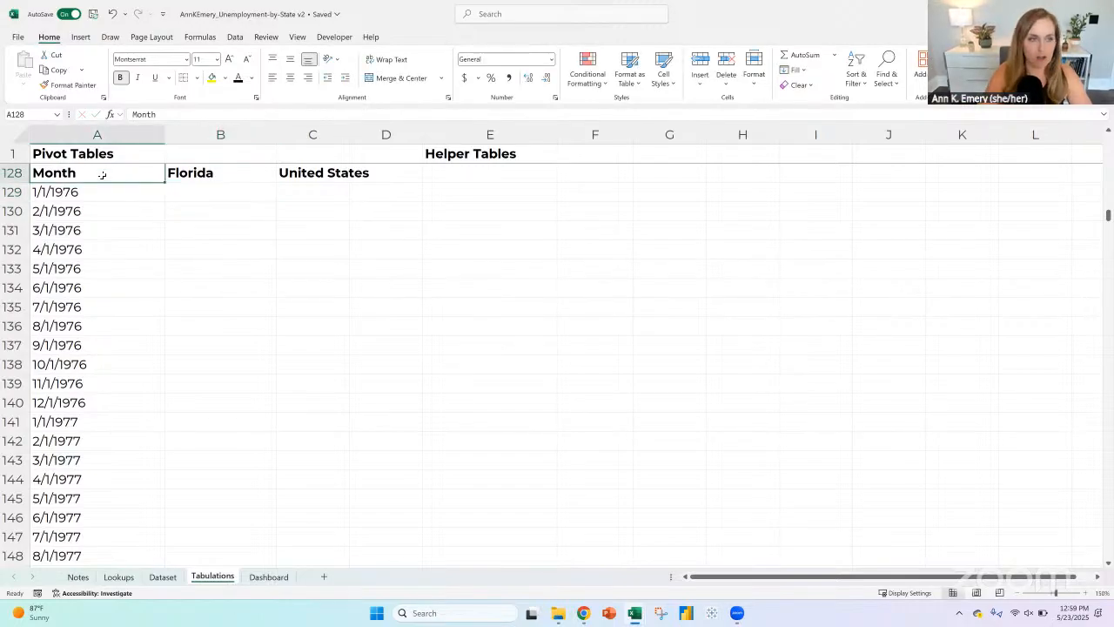
key(shift+Right)
key(shift+Right)
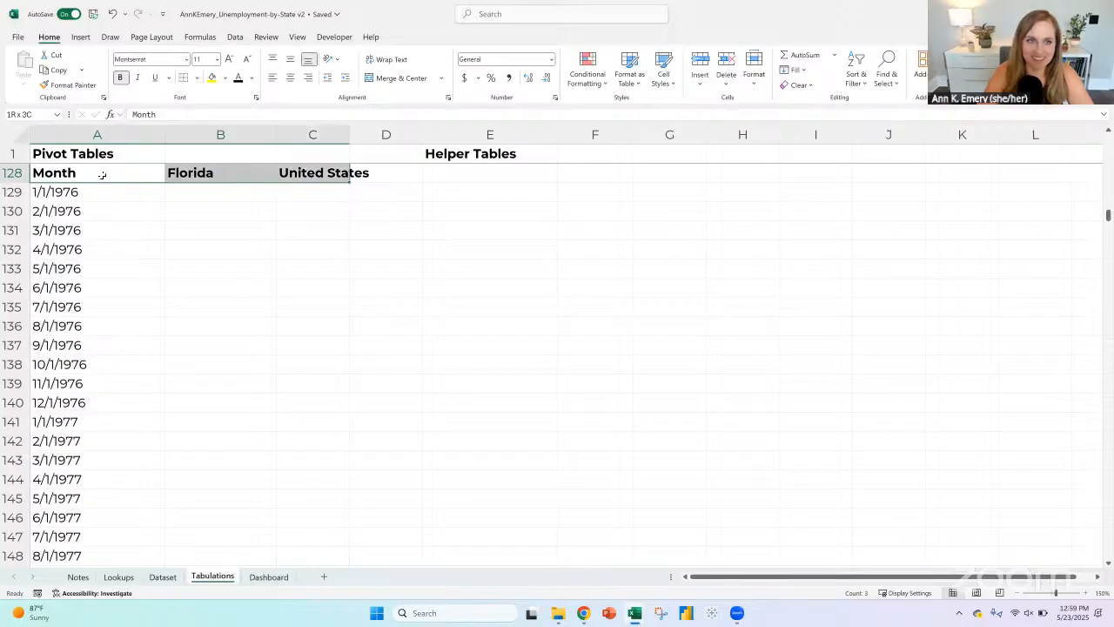
key(ctrl+shift+Down)
key(ctrl+c)
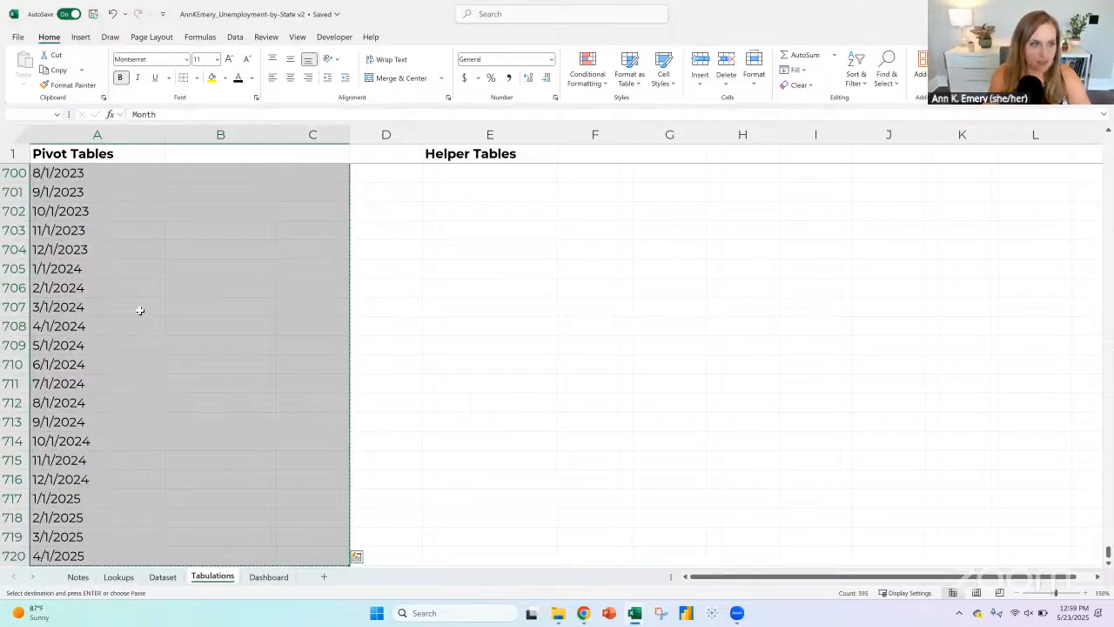
scroll(144, 296, down, 4)
click(91, 387)
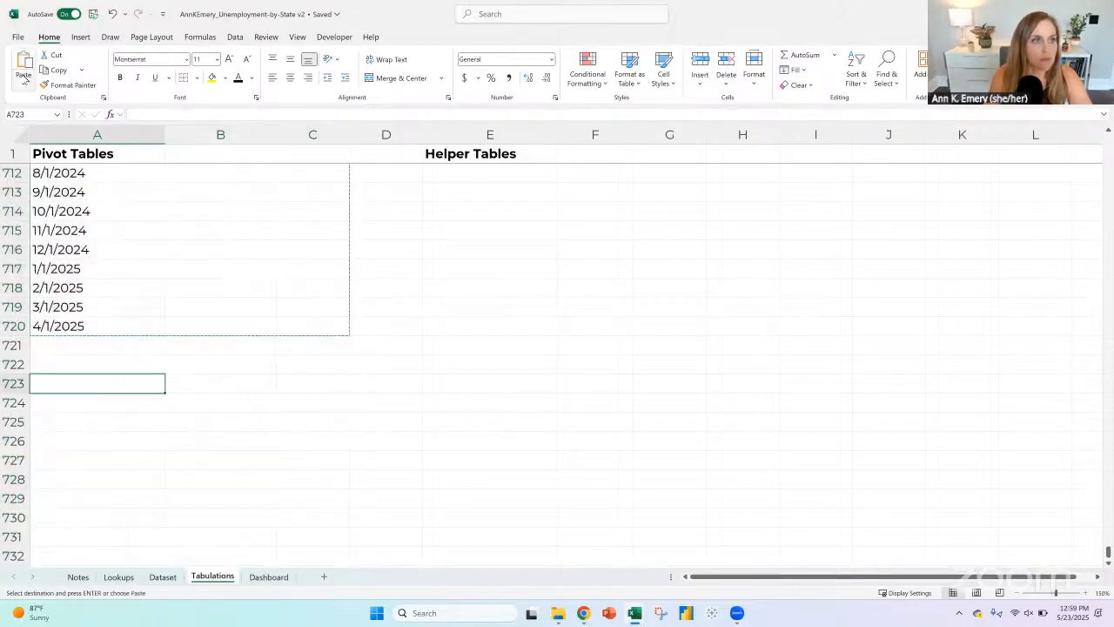
click(23, 83)
click(57, 137)
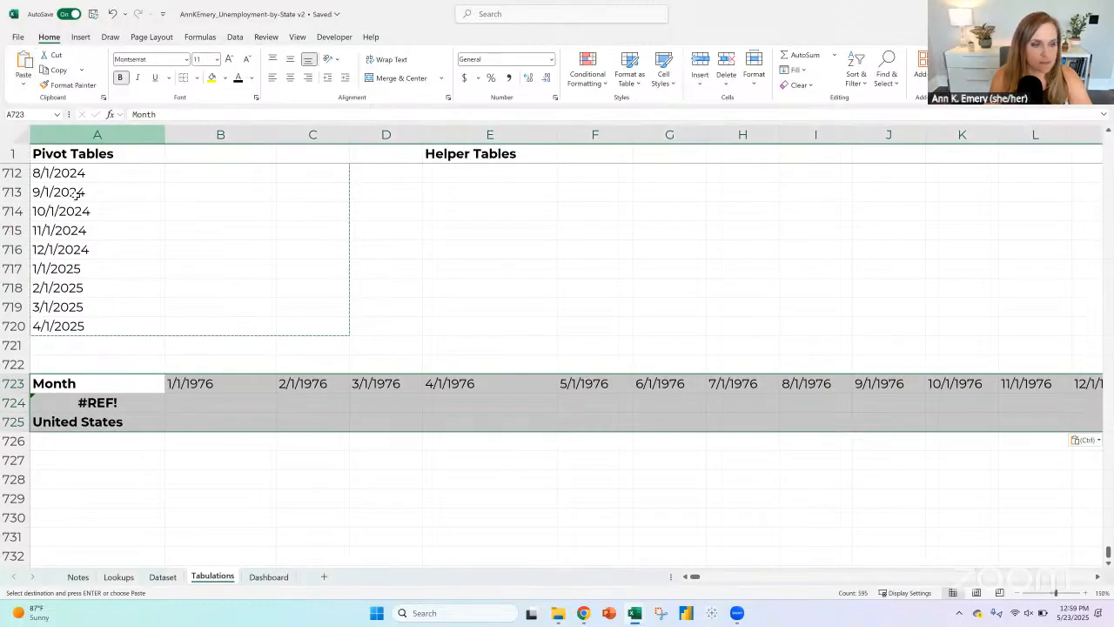
drag(204, 383, 409, 388)
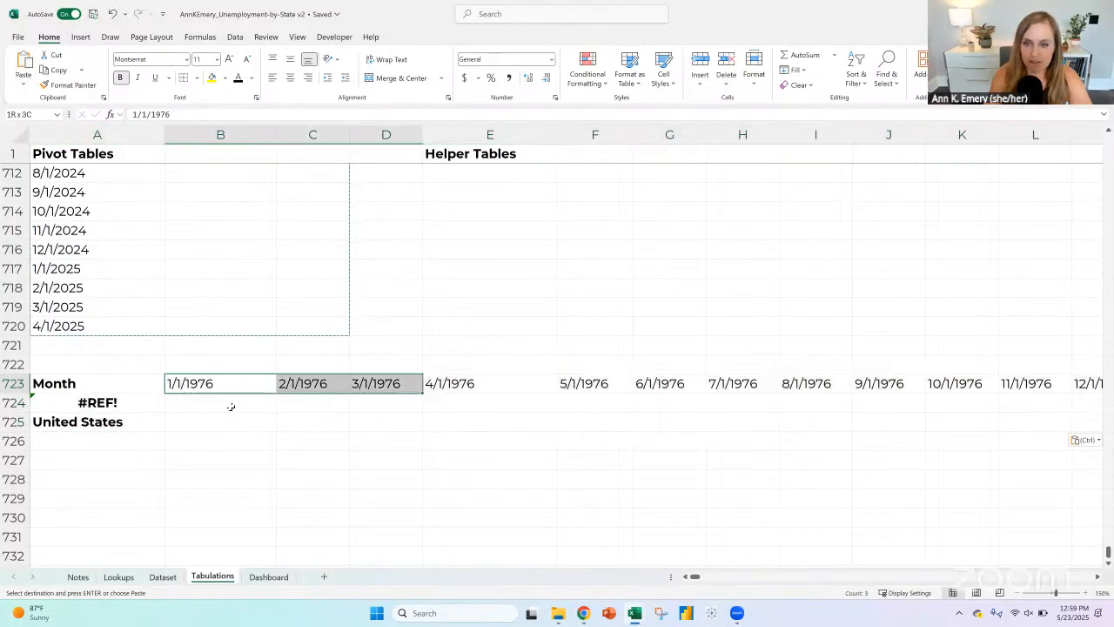
Step: Replace the broken reference in A724 with the formula =Dashboard!A8 to link the row label to the selected state
double_click(118, 400)
key(Escape)
text(=)
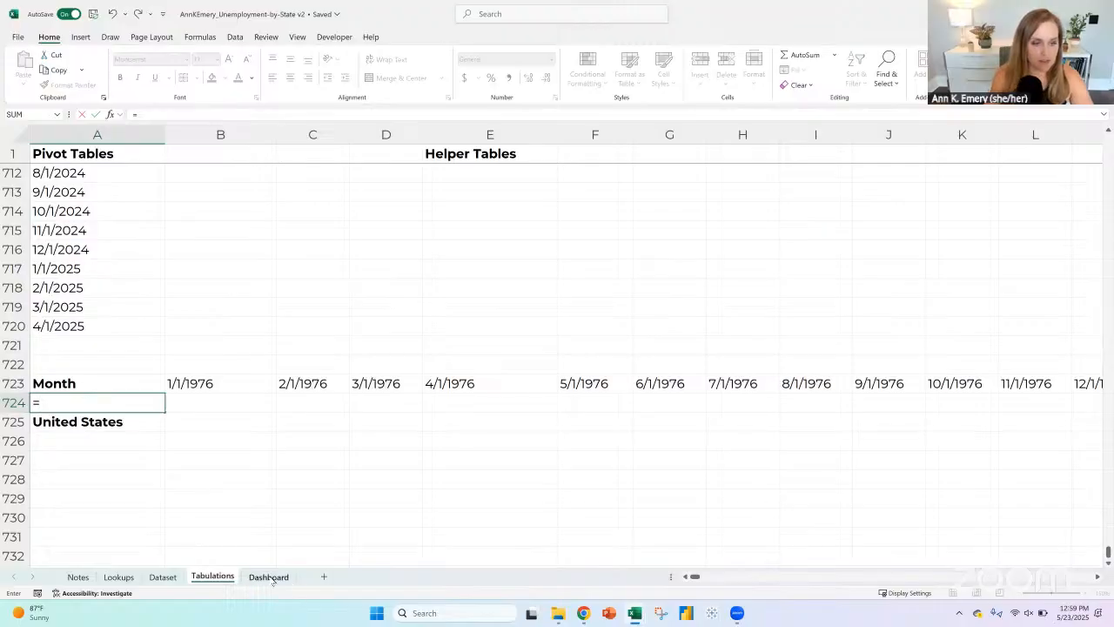
click(268, 576)
click(53, 226)
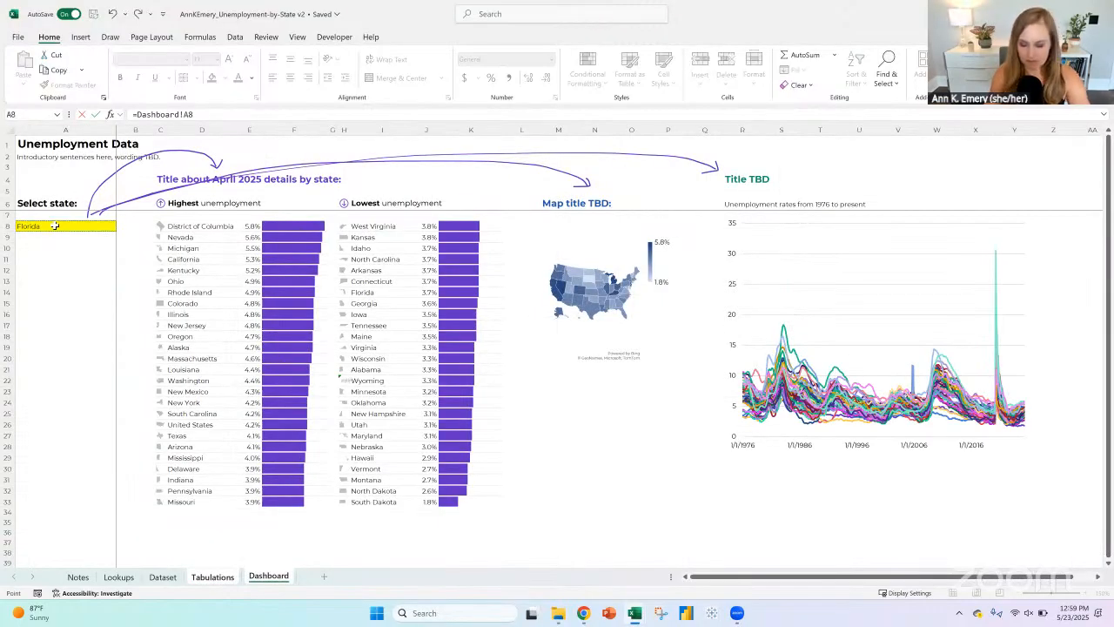
key(Return)
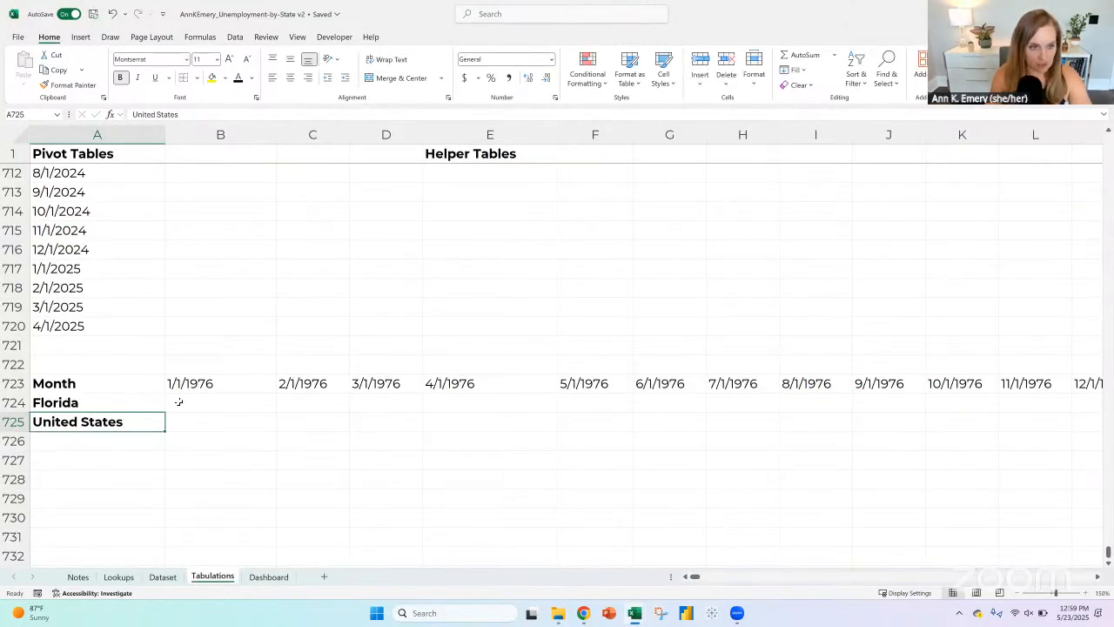
click(208, 407)
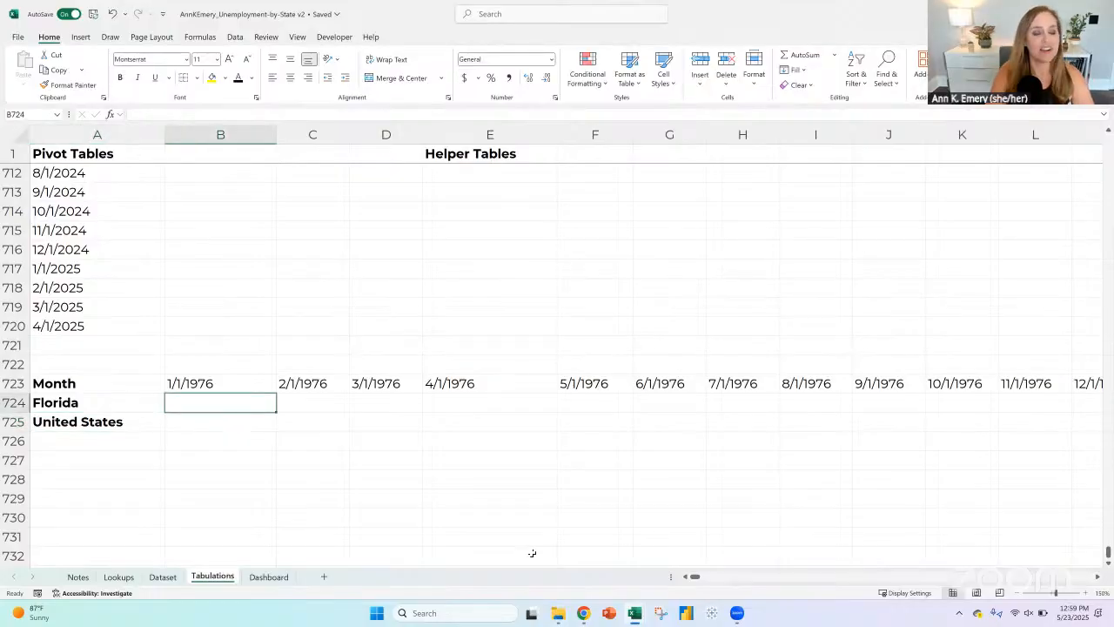
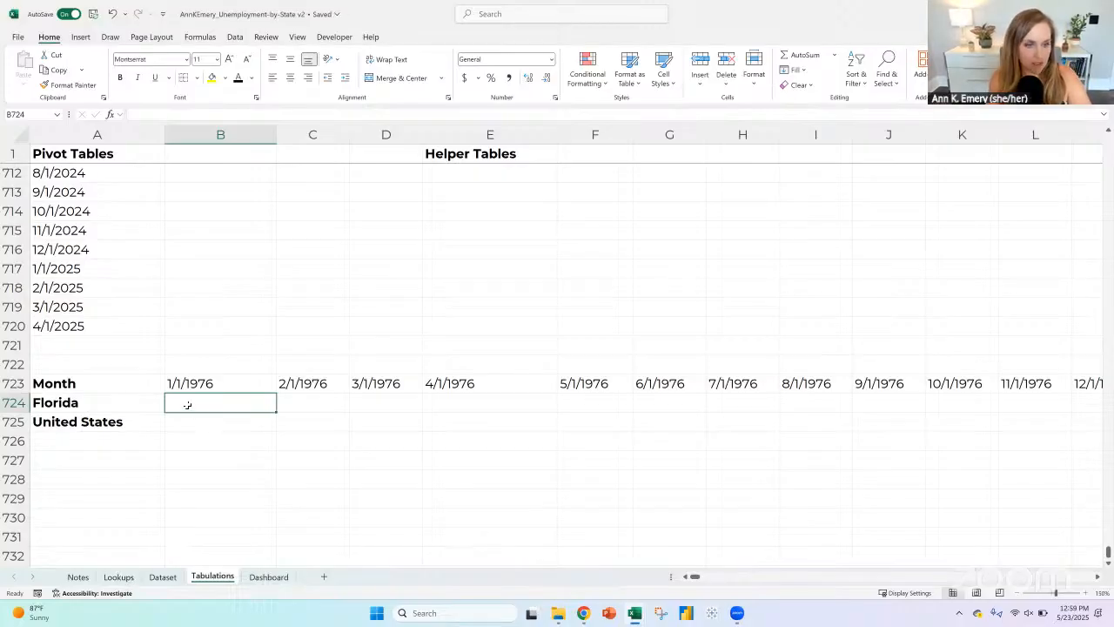
Step: Start an XLOOKUP formula in B724 with $A724 as the lookup value, locking only its column
text(=)
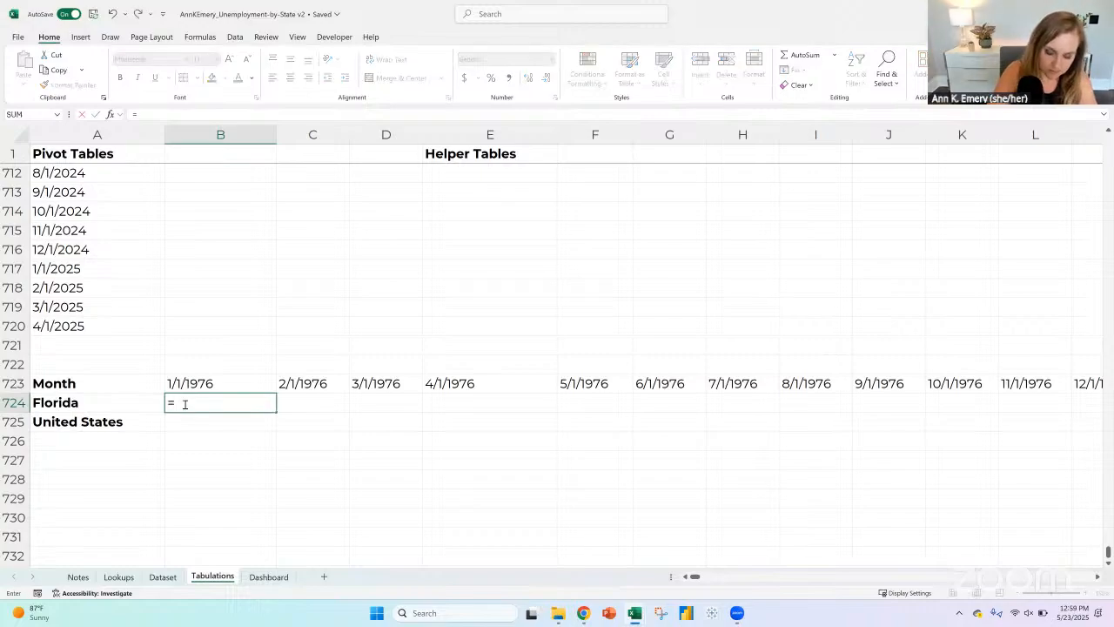
text(xlookup()
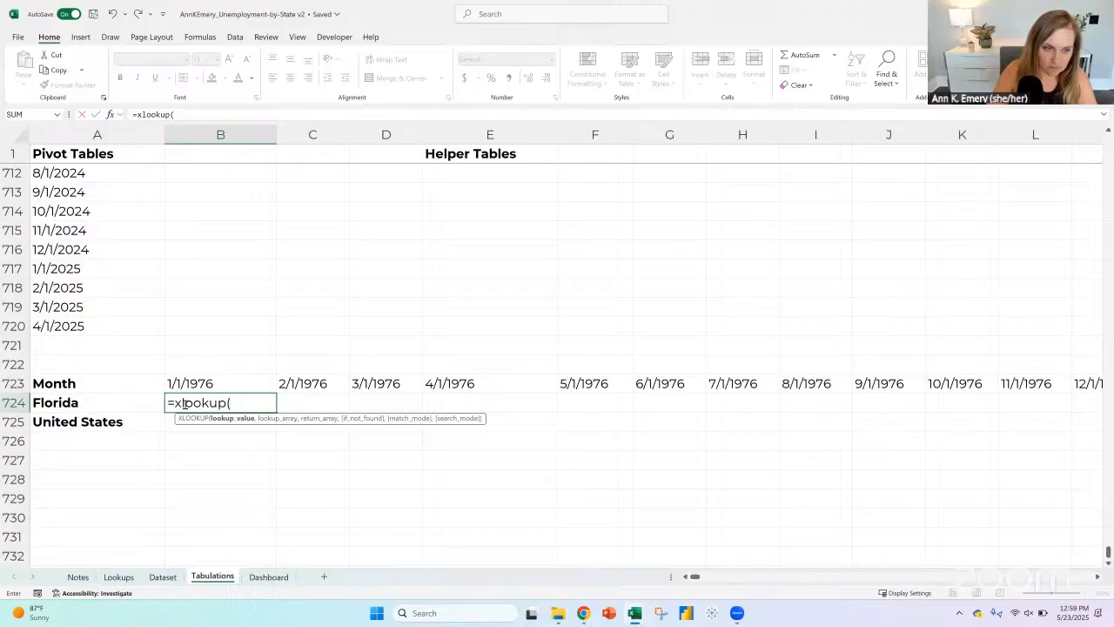
key(Left)
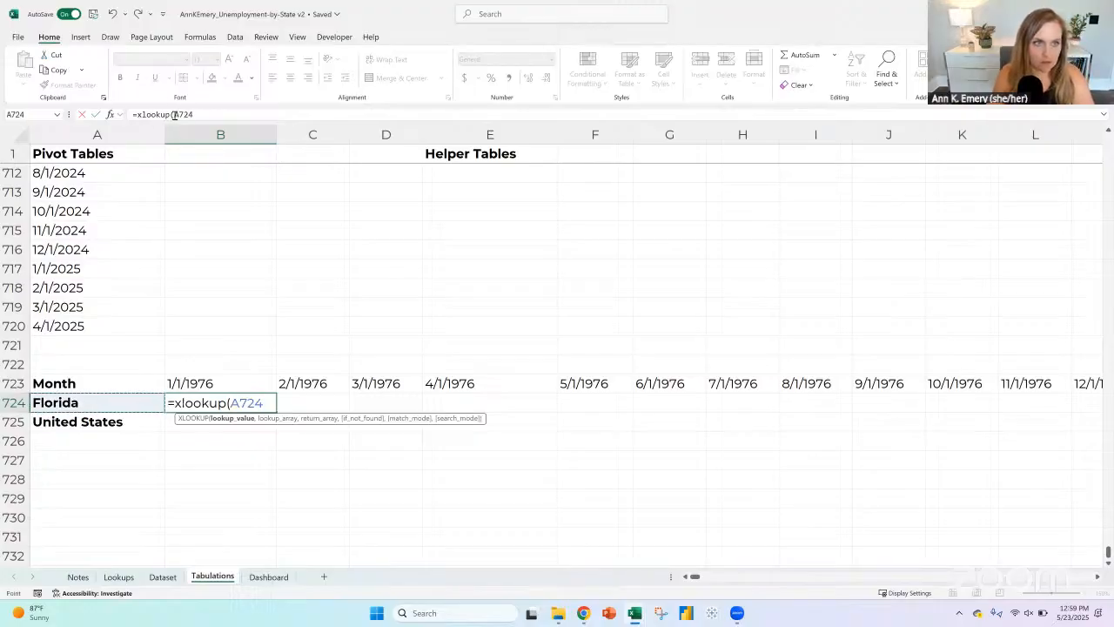
click(169, 114)
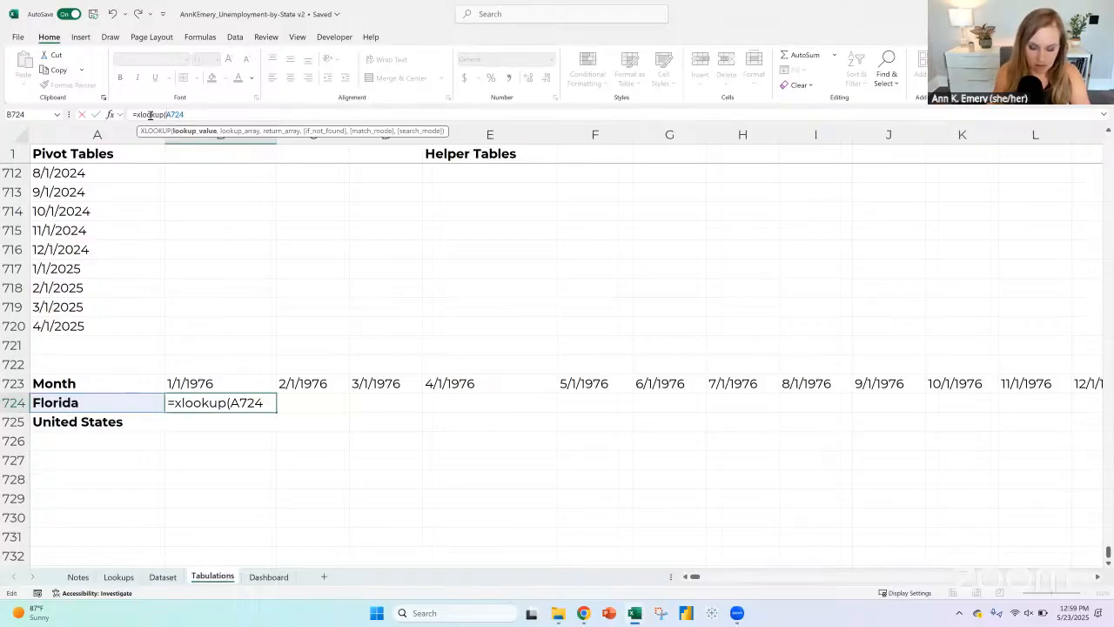
text($)
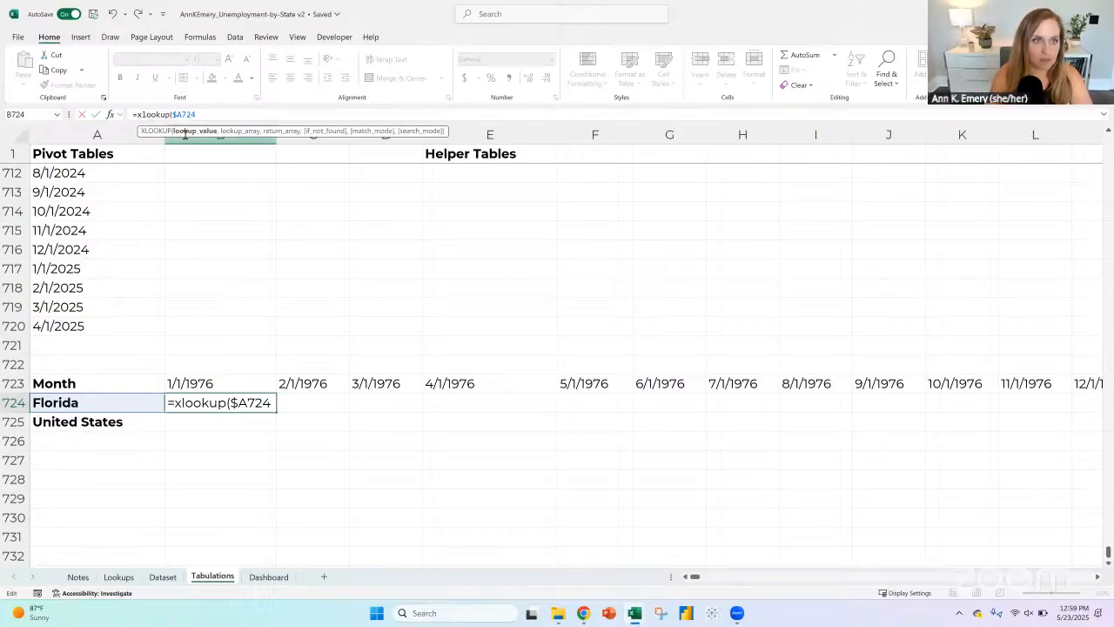
text(,)
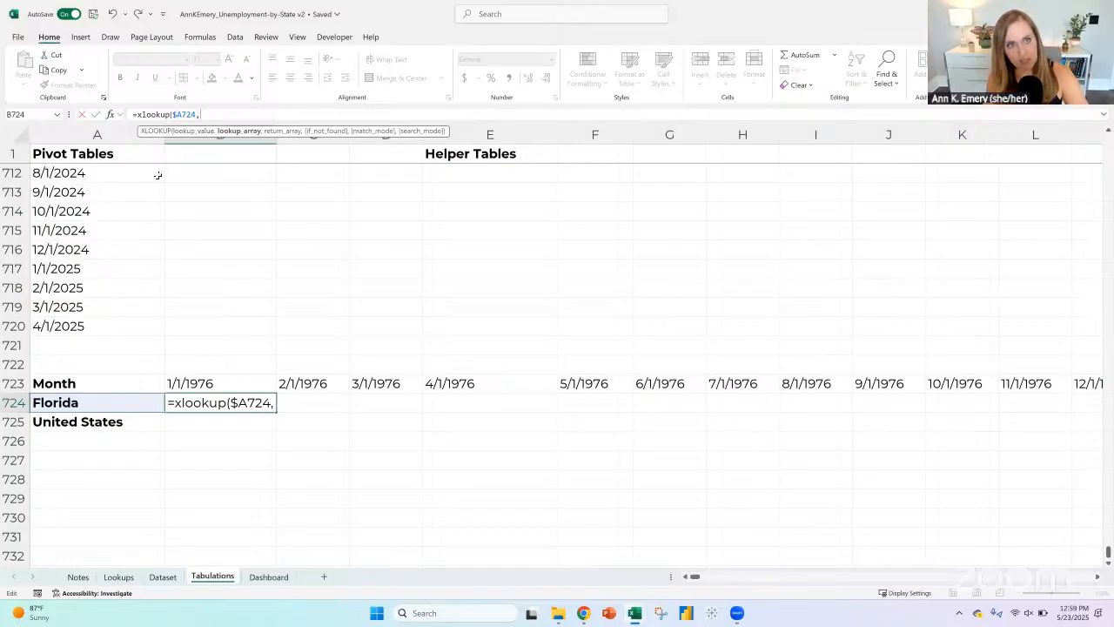
Step: Complete the XLOOKUP with the Dataset table's Geography column as lookup array and its 1/1/1976 column, excluding the header, as return array
click(118, 577)
click(162, 577)
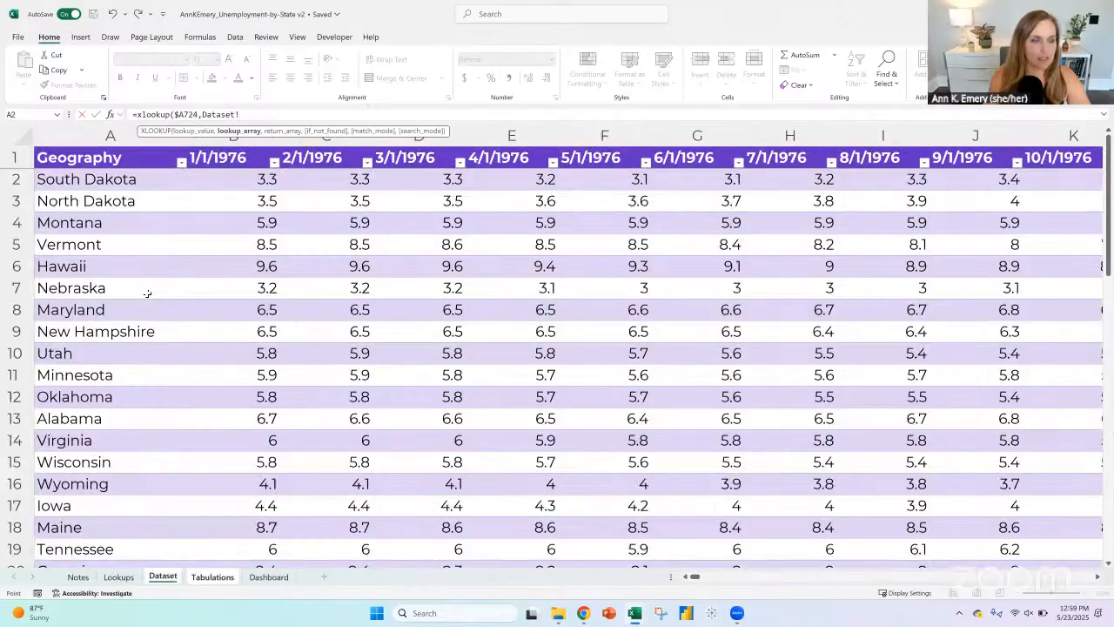
click(103, 182)
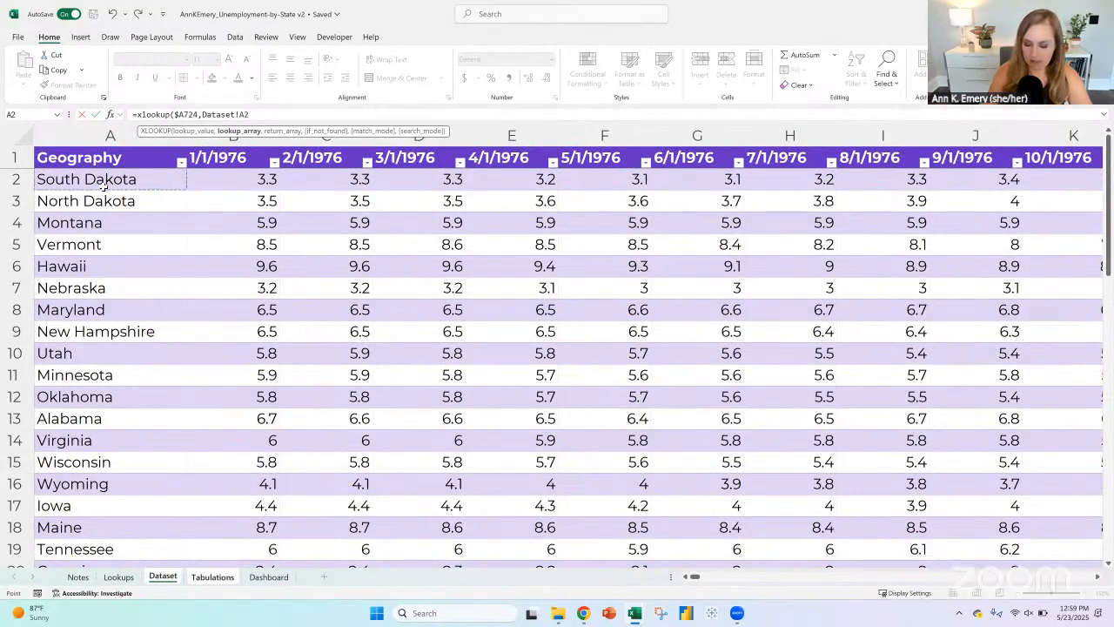
key(ctrl+shift+Down)
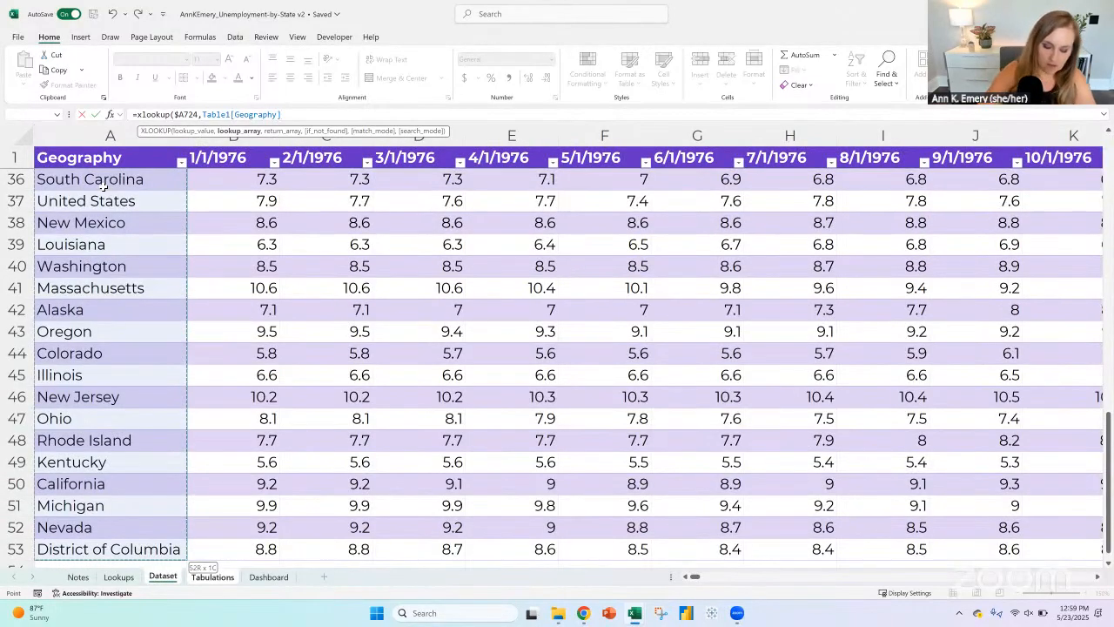
text(,)
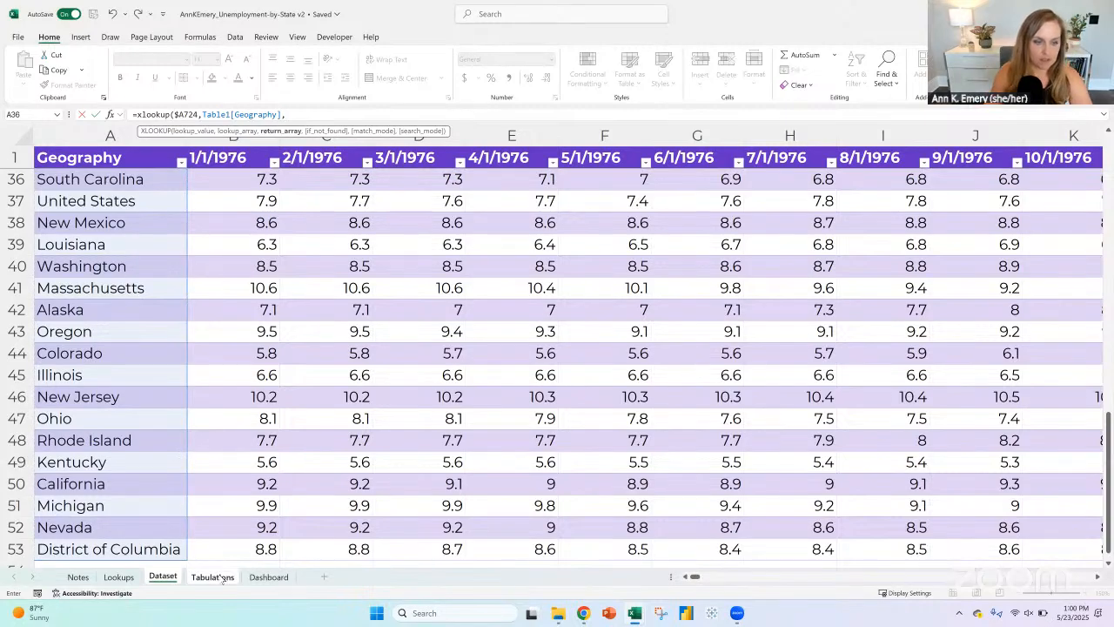
click(217, 546)
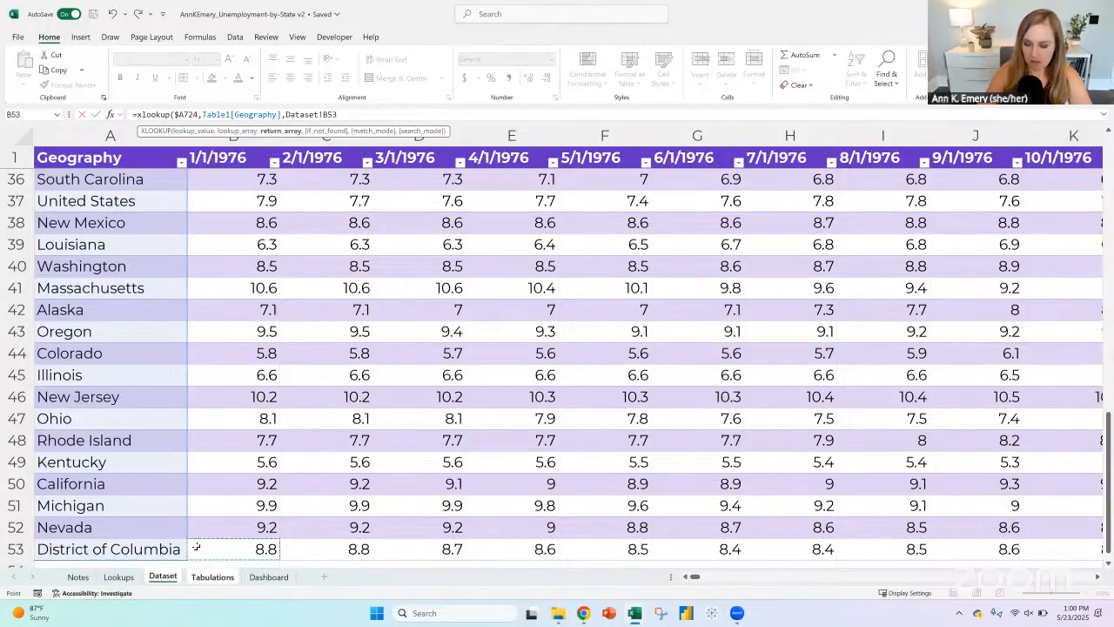
key(ctrl+shift+Up)
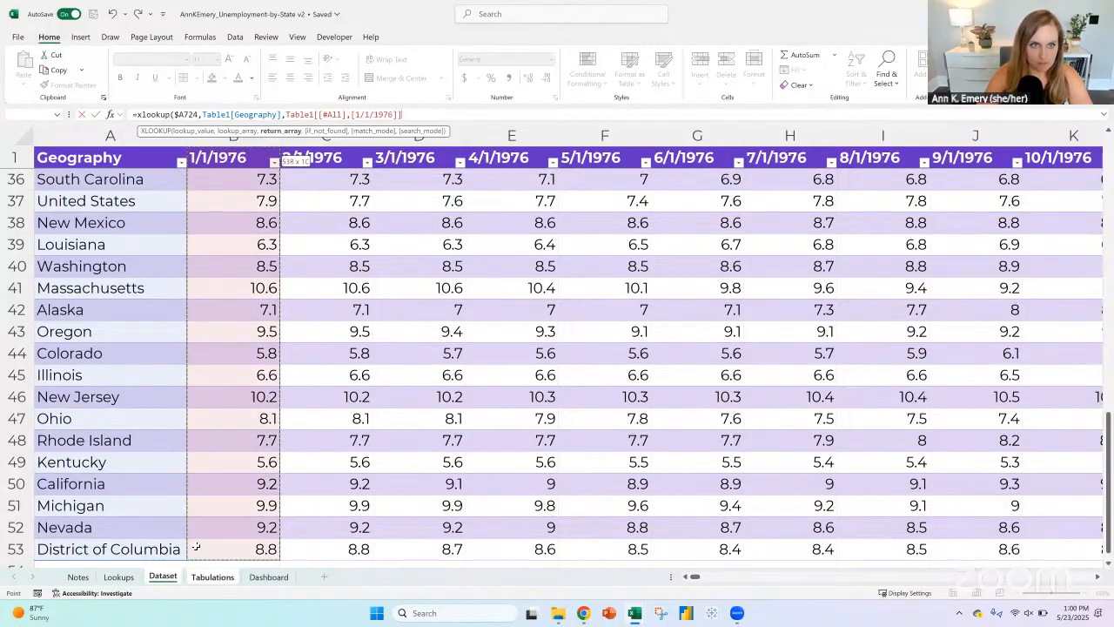
key(shift+Down)
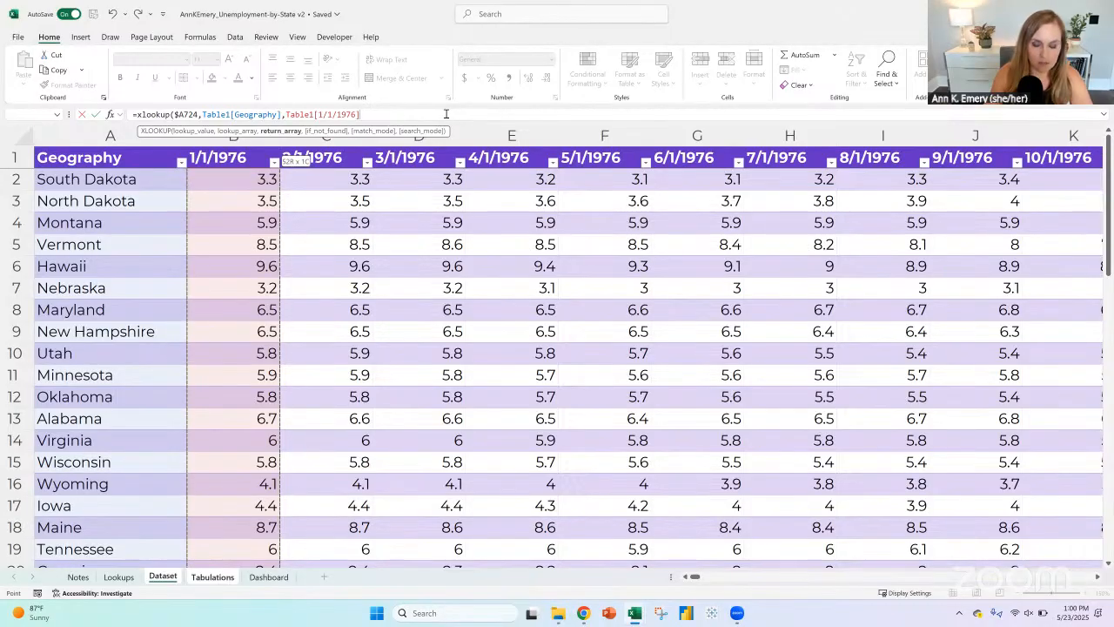
text())
key(Return)
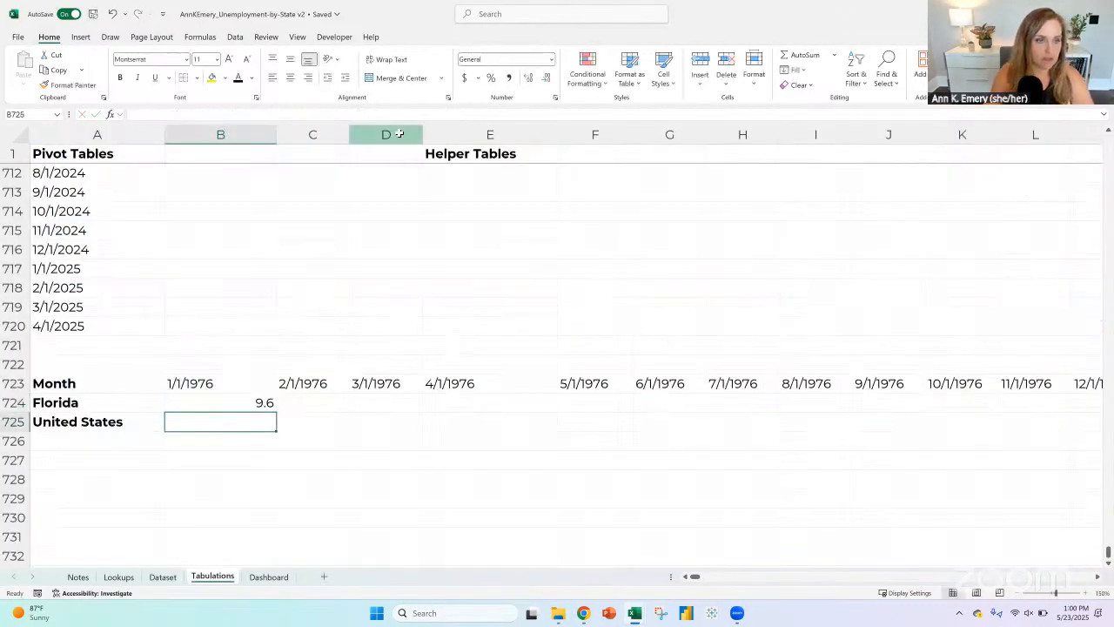
Step: Convert the table on the Dataset sheet to a normal range
click(163, 576)
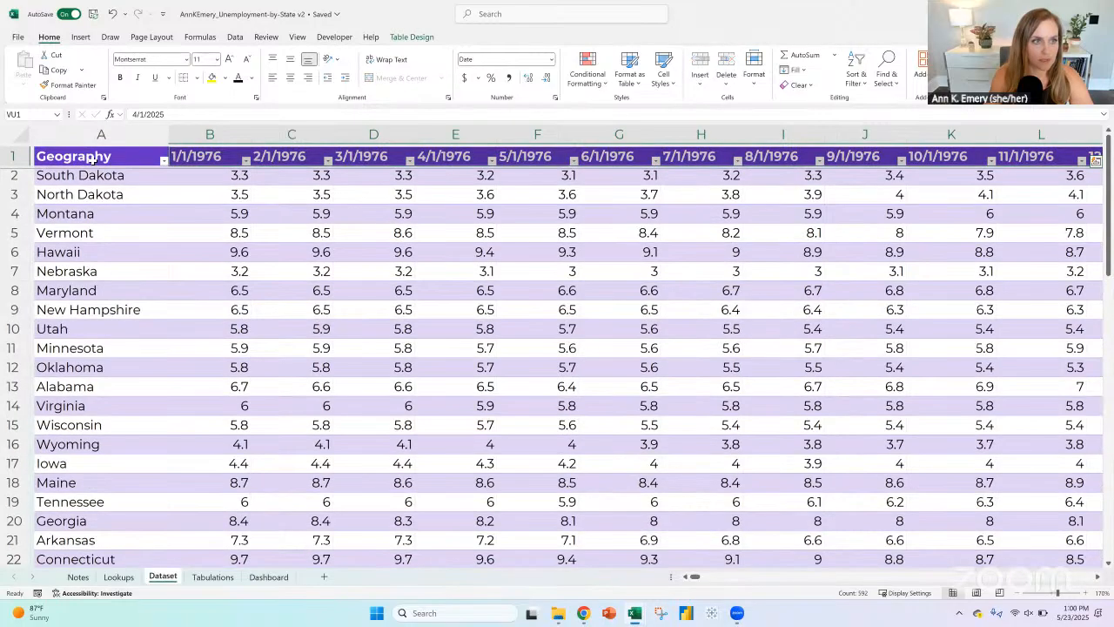
click(91, 159)
click(411, 37)
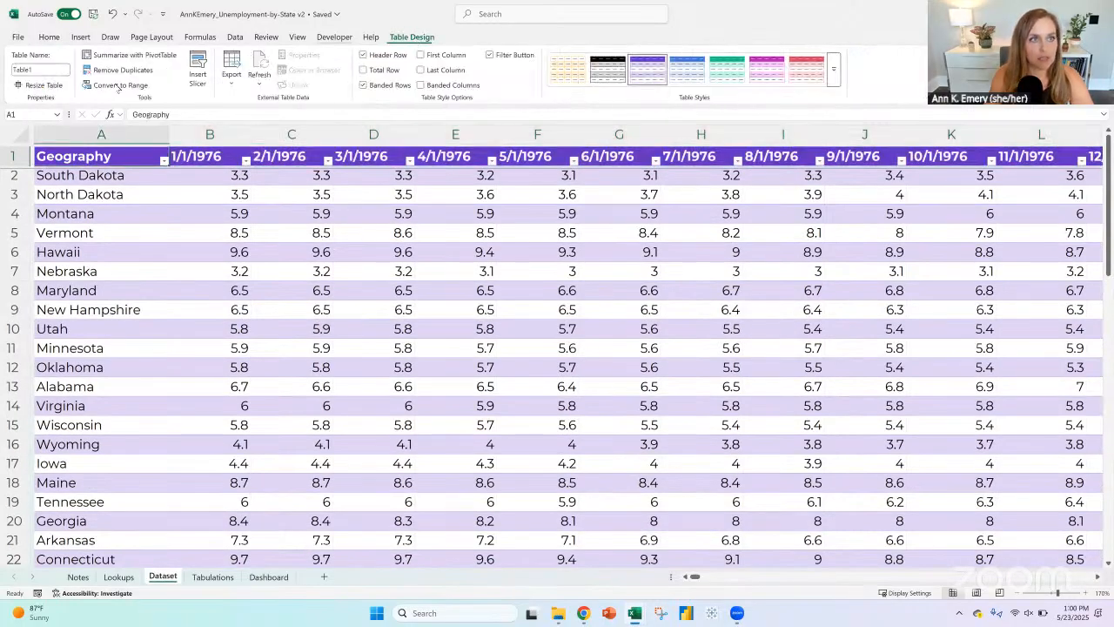
click(119, 85)
click(543, 338)
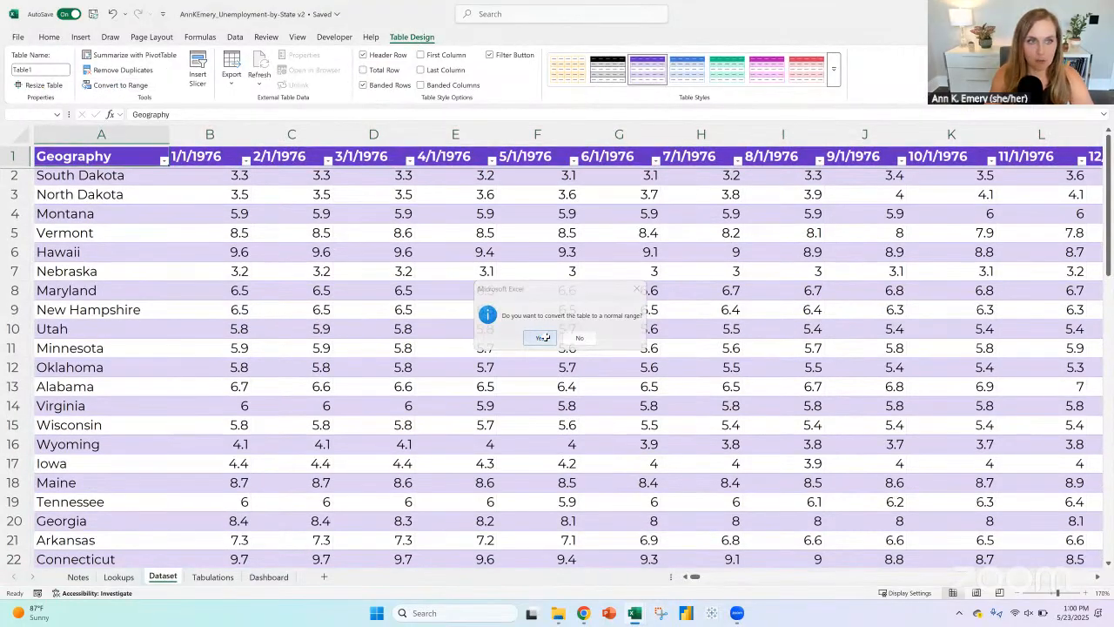
Step: Unlock the columns of the return array in the B724 formula on Tabulations so it reads Dataset!B$2:B$53
click(212, 576)
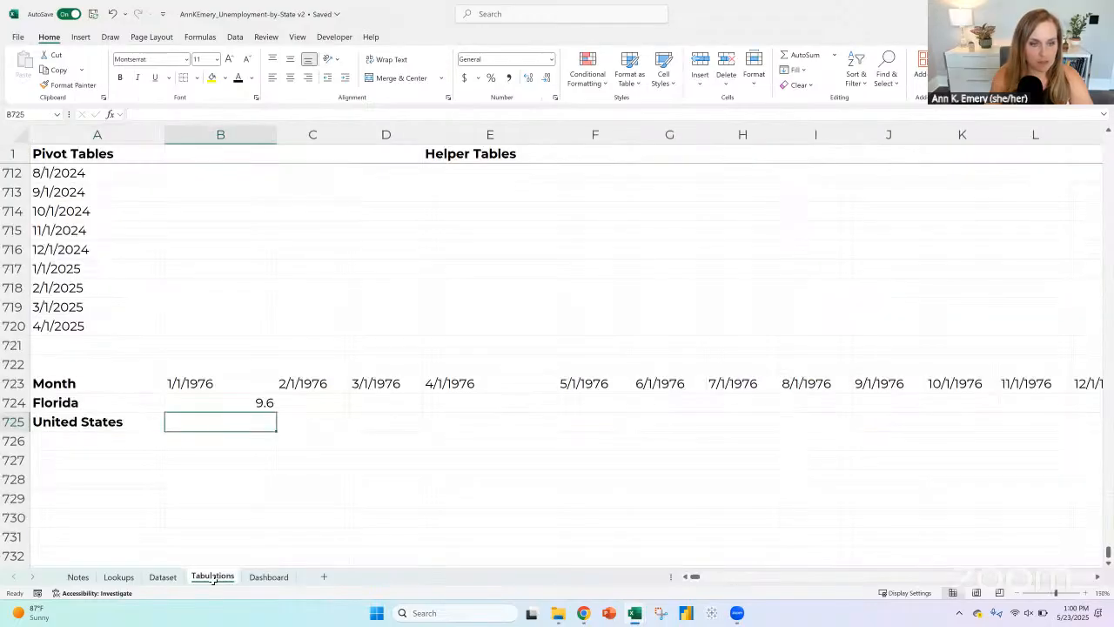
click(245, 398)
click(390, 114)
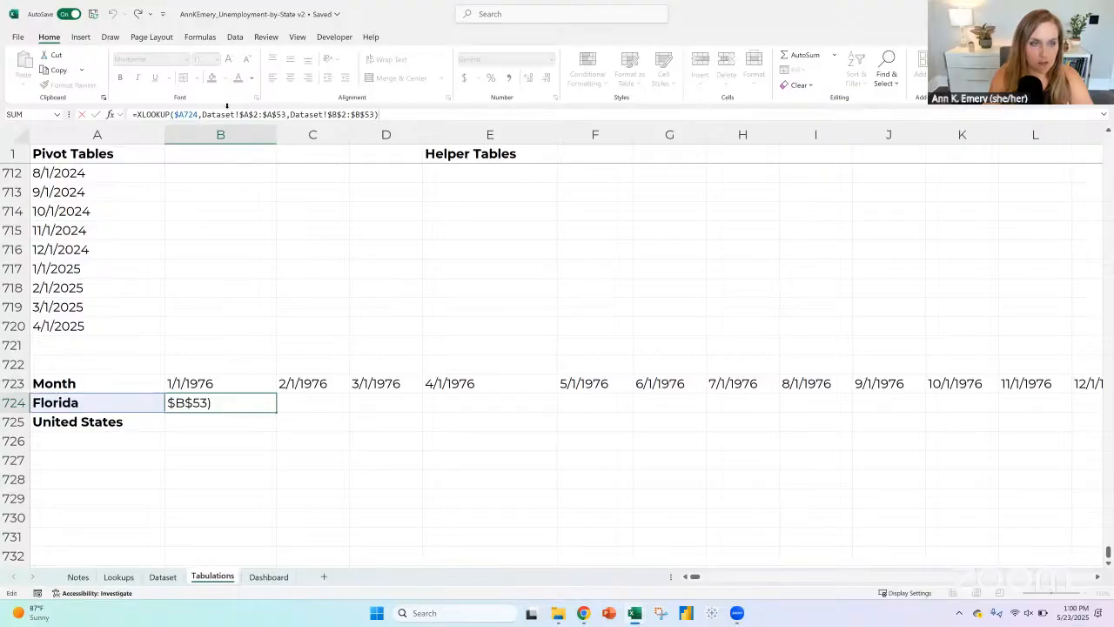
click(333, 114)
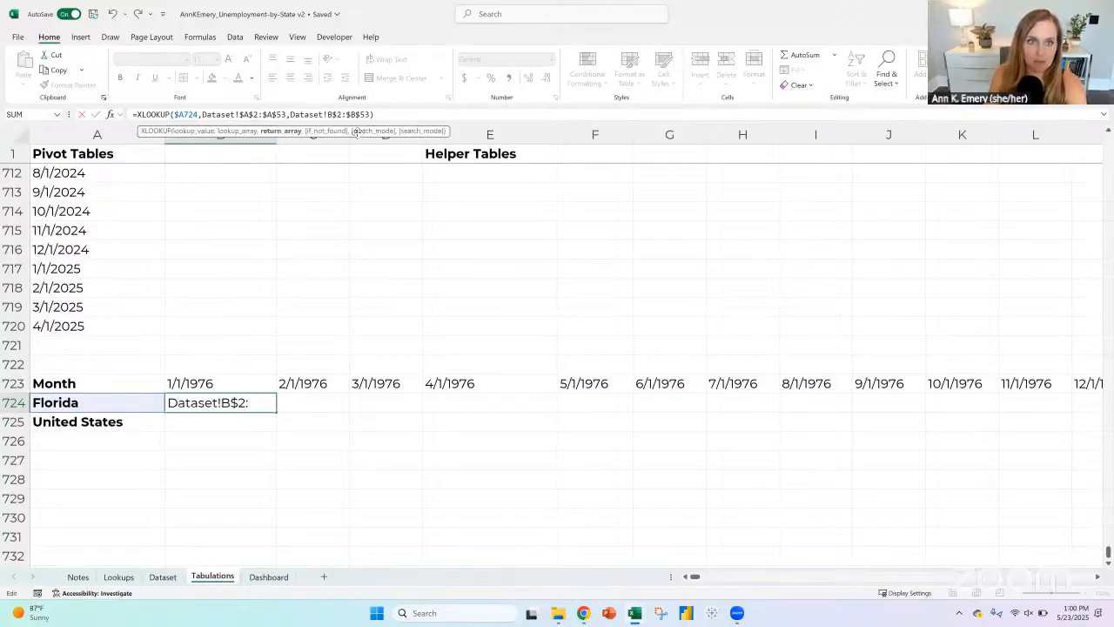
key(F4)
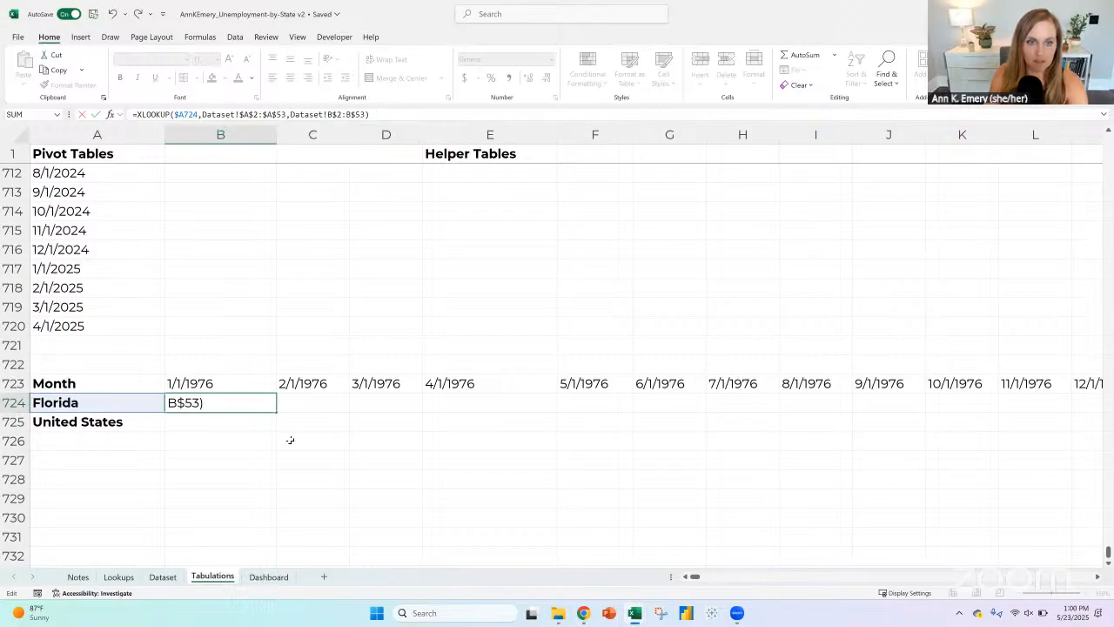
key(Return)
Step: Divide the B724 XLOOKUP by 100 and format the cell as a percentage with one decimal place
click(264, 402)
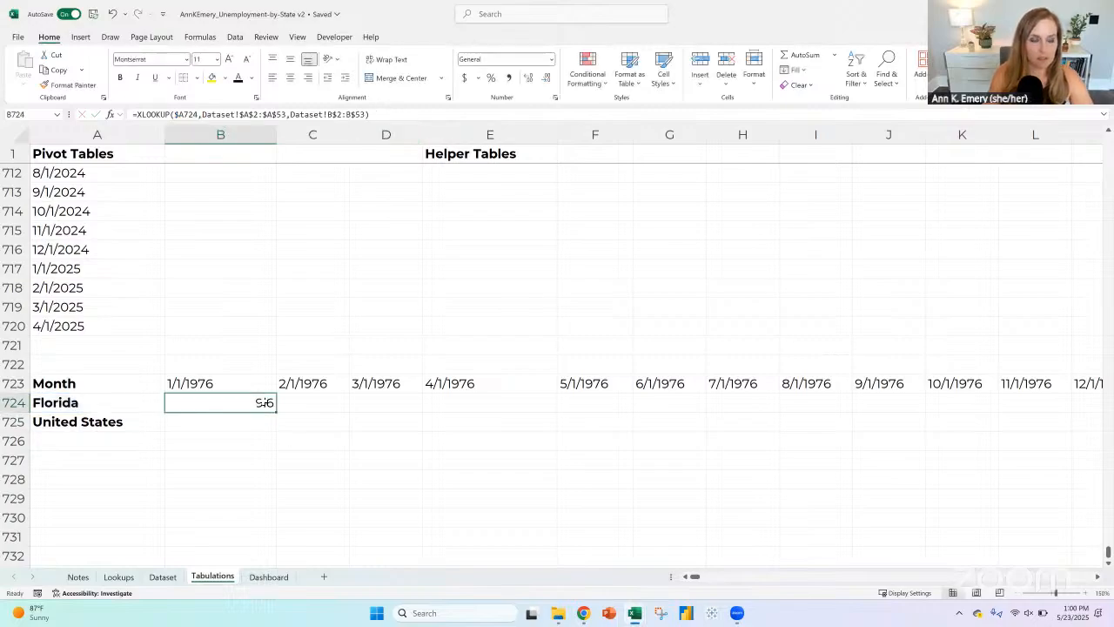
click(384, 111)
text(/100)
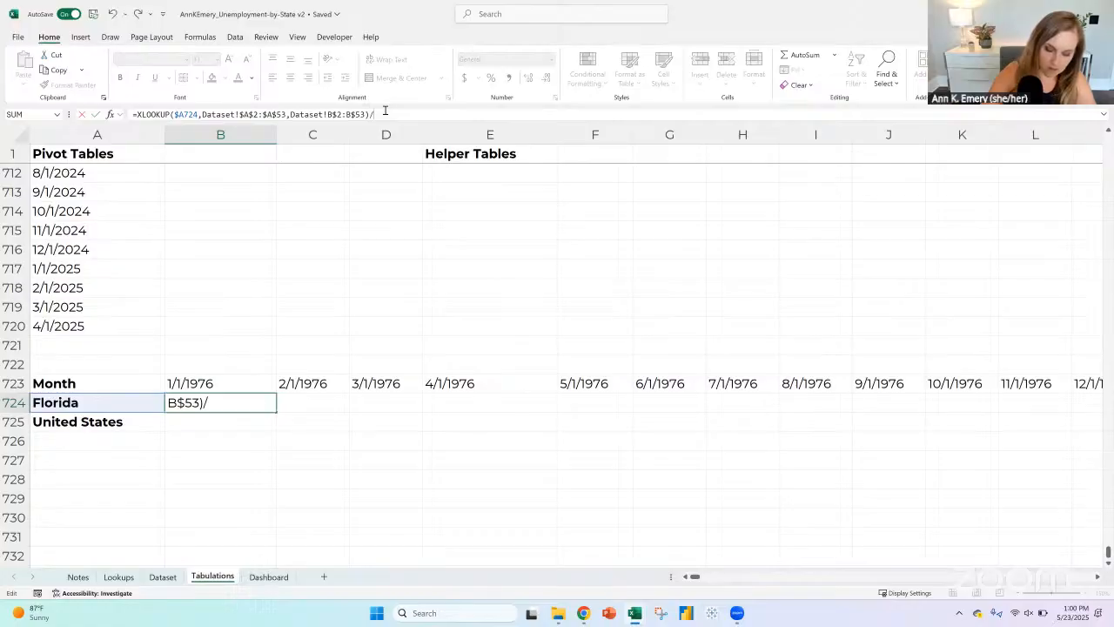
key(Return)
key(Up)
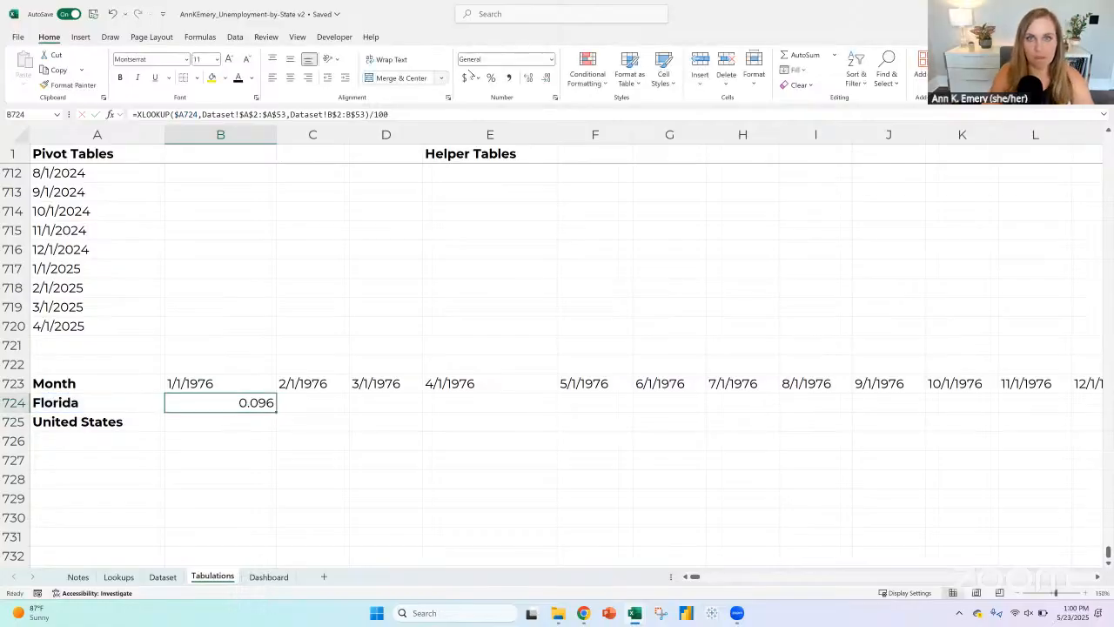
click(491, 78)
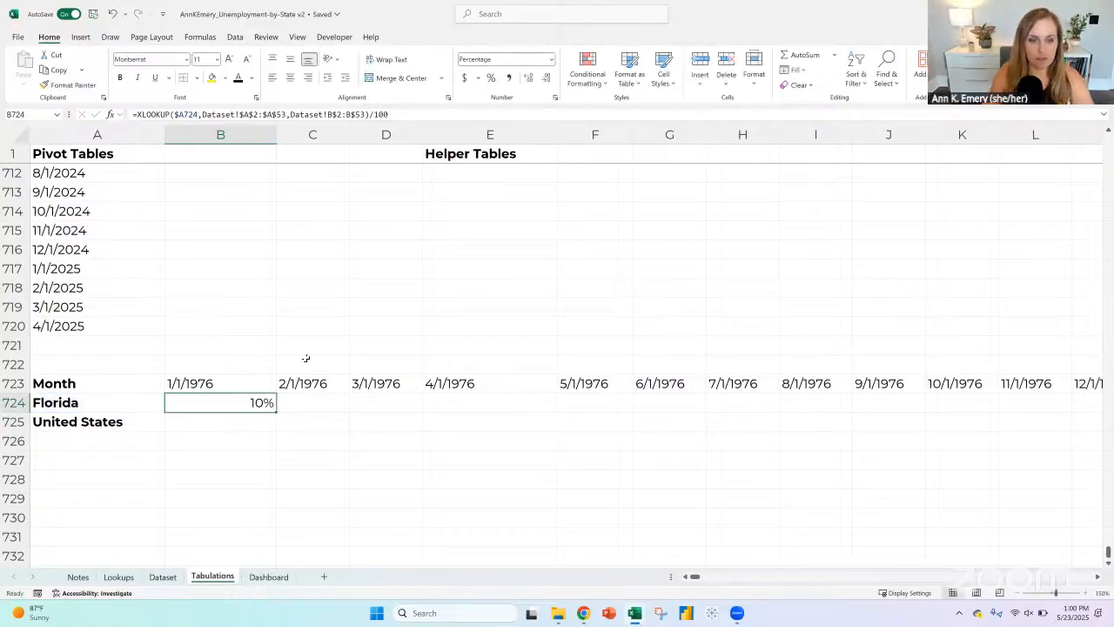
click(527, 78)
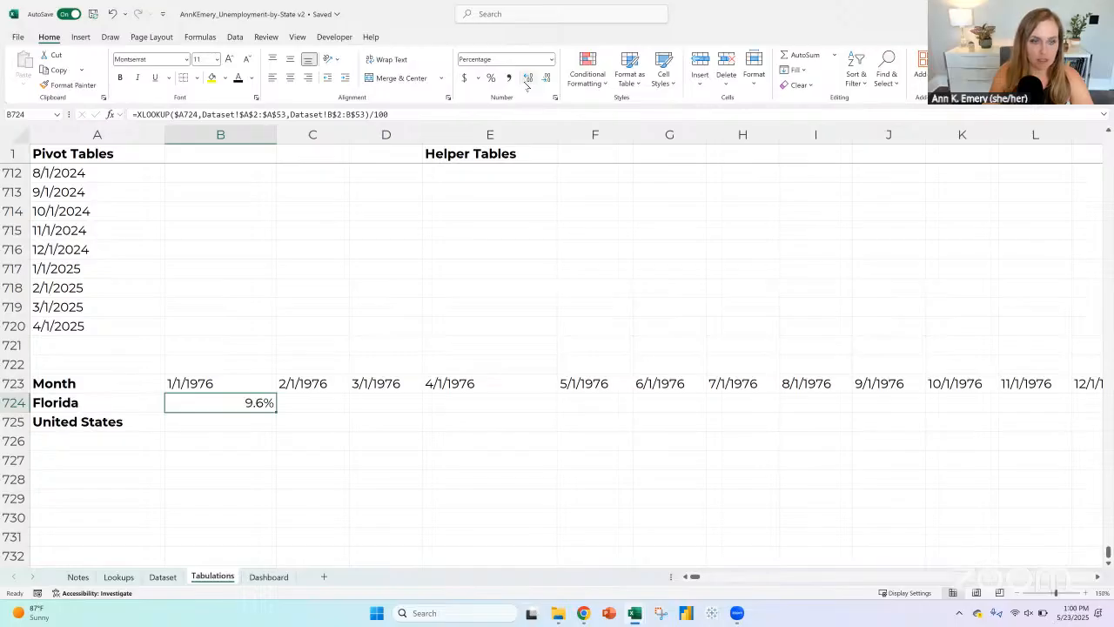
Step: Add filters to the header row of the Dataset sheet
click(239, 387)
drag(237, 408, 266, 418)
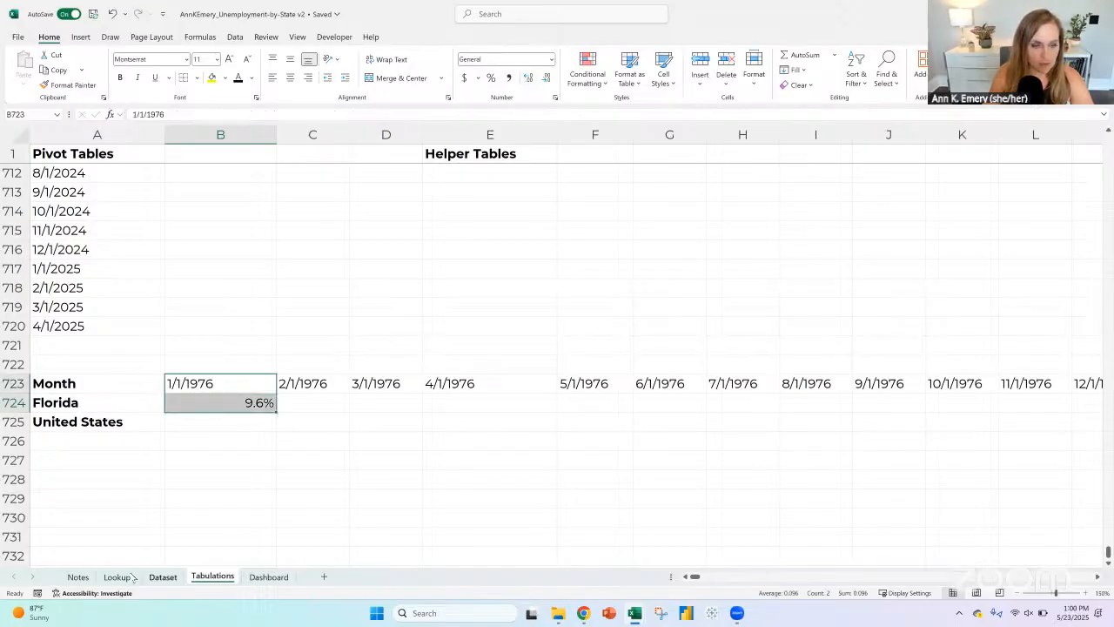
key(ctrl+Page_Up)
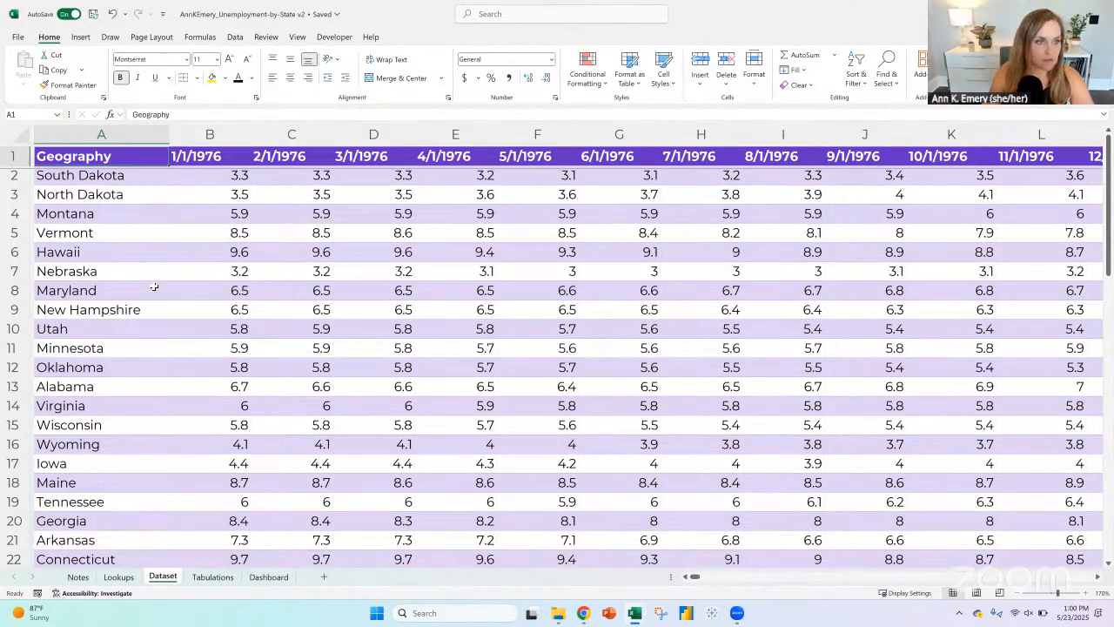
click(24, 155)
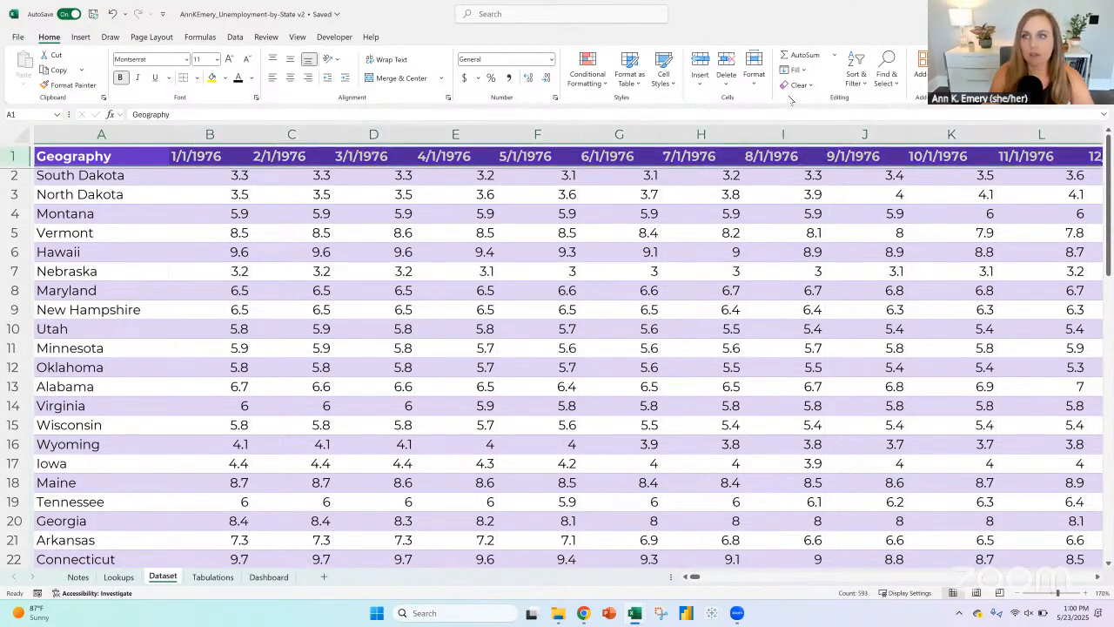
click(855, 79)
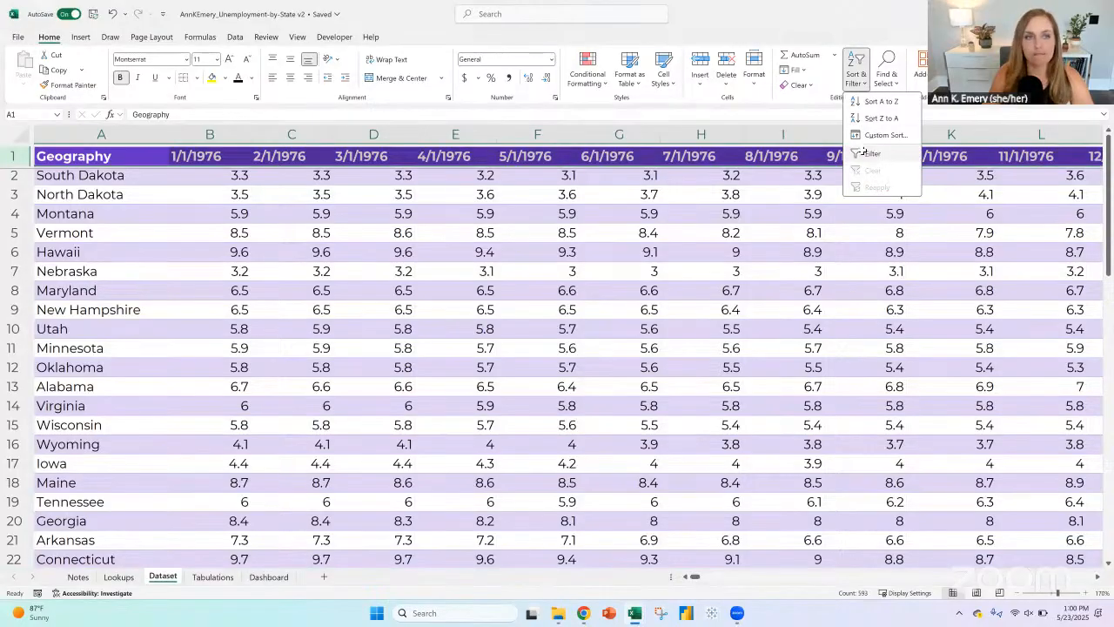
click(871, 155)
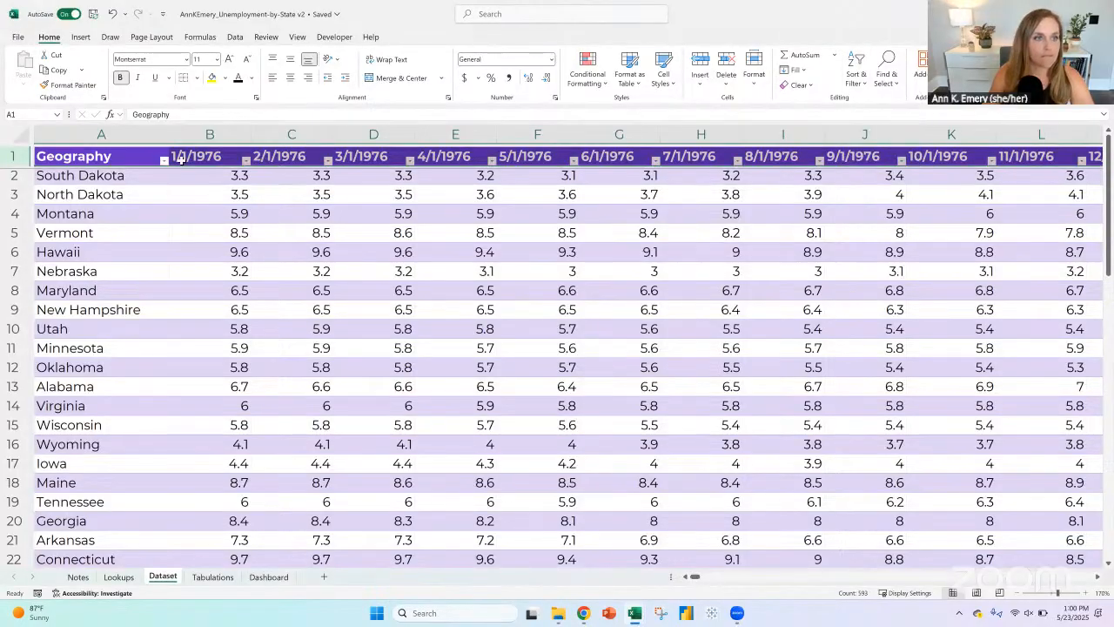
Step: Sort the Dataset rows by Geography from A to Z and select Florida in the list
click(144, 235)
scroll(139, 224, down, 7)
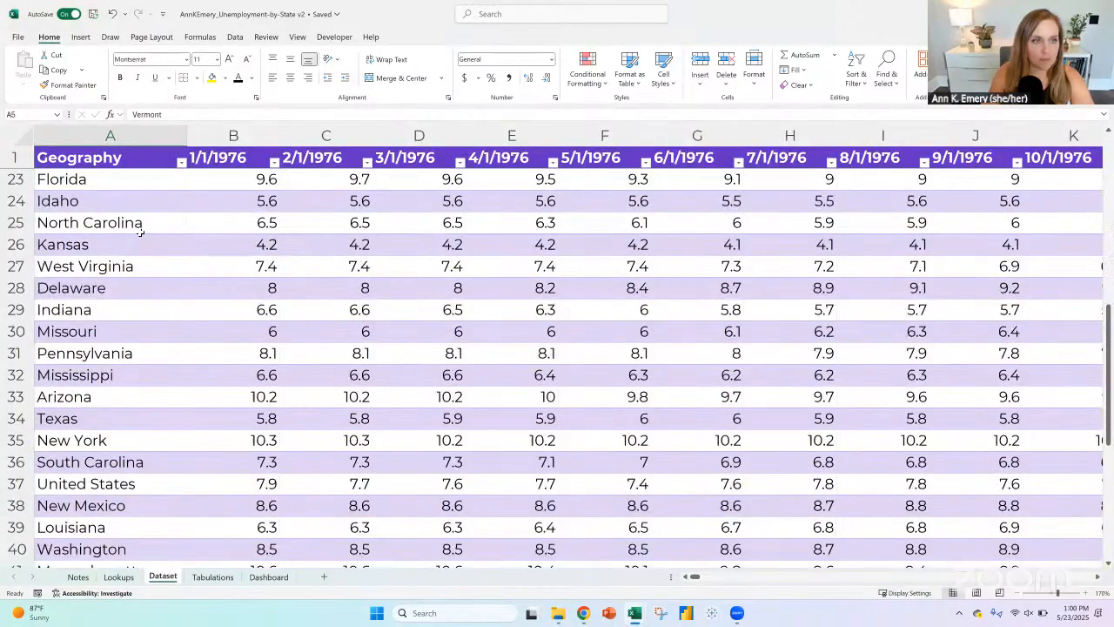
scroll(139, 224, up, 7)
ctrl+scroll(131, 230, up, 1)
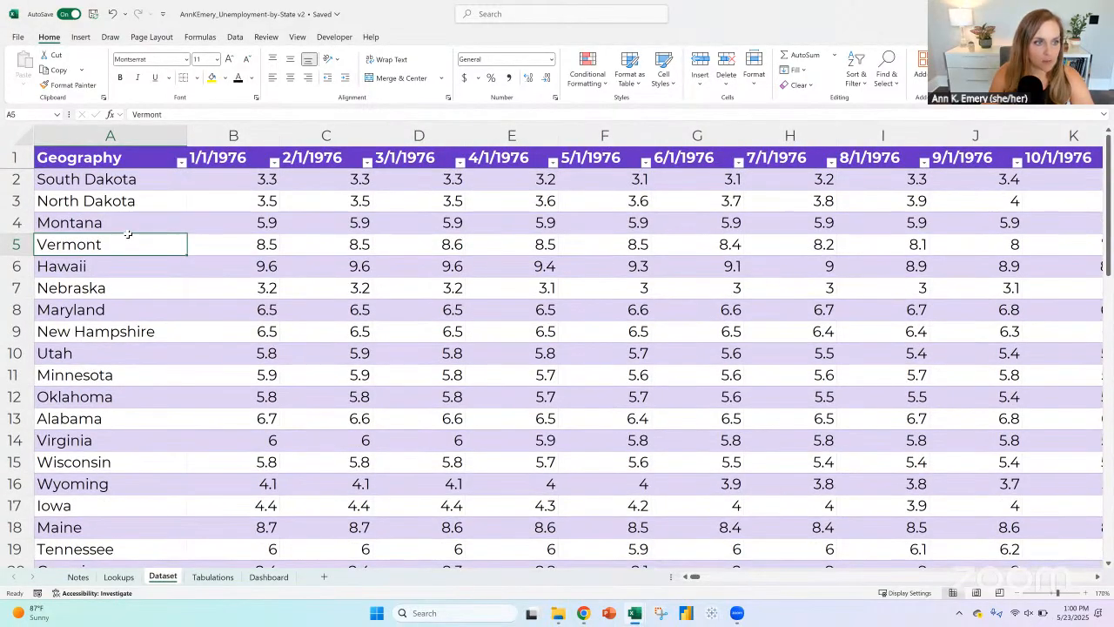
click(181, 163)
click(170, 178)
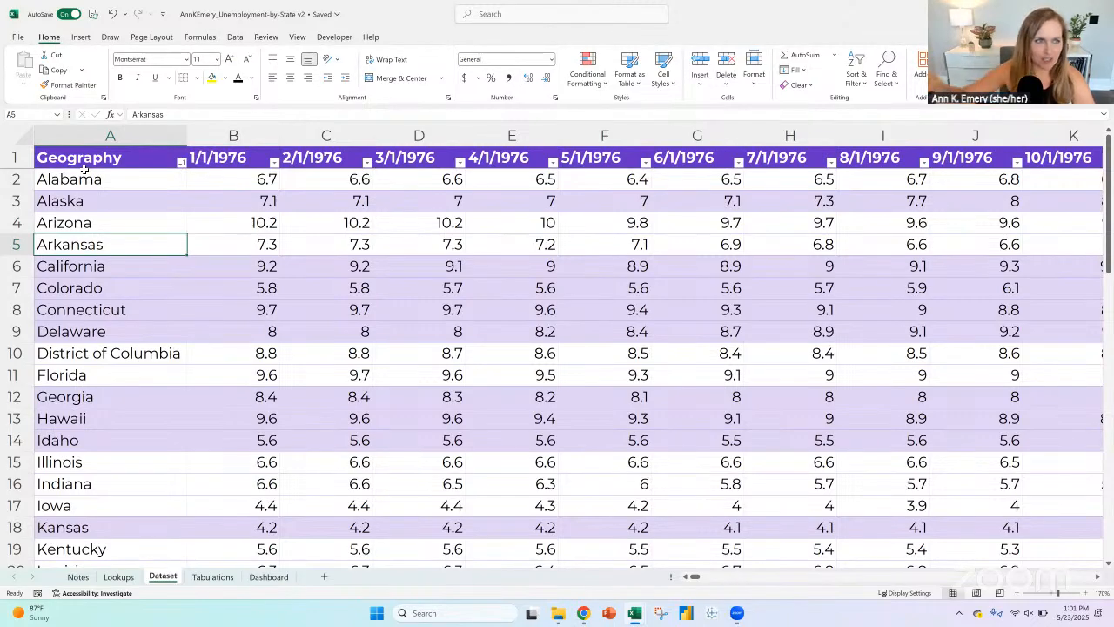
click(110, 373)
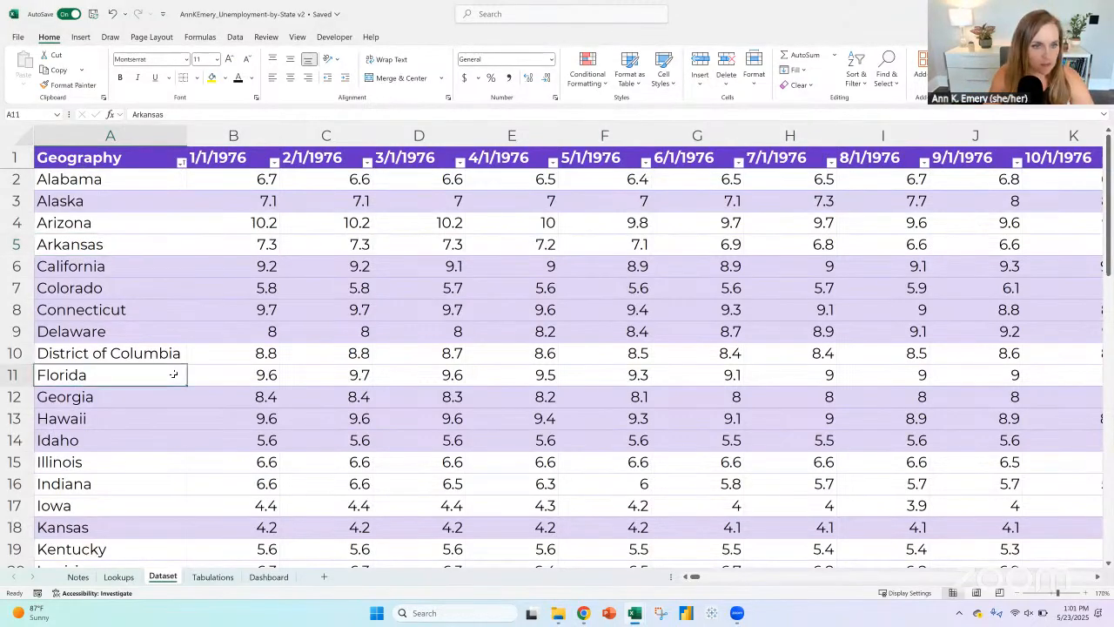
Step: Check Florida's 1/1/1976 value on Dataset and fill the B724 formula on Tabulations down to the United States row
click(242, 374)
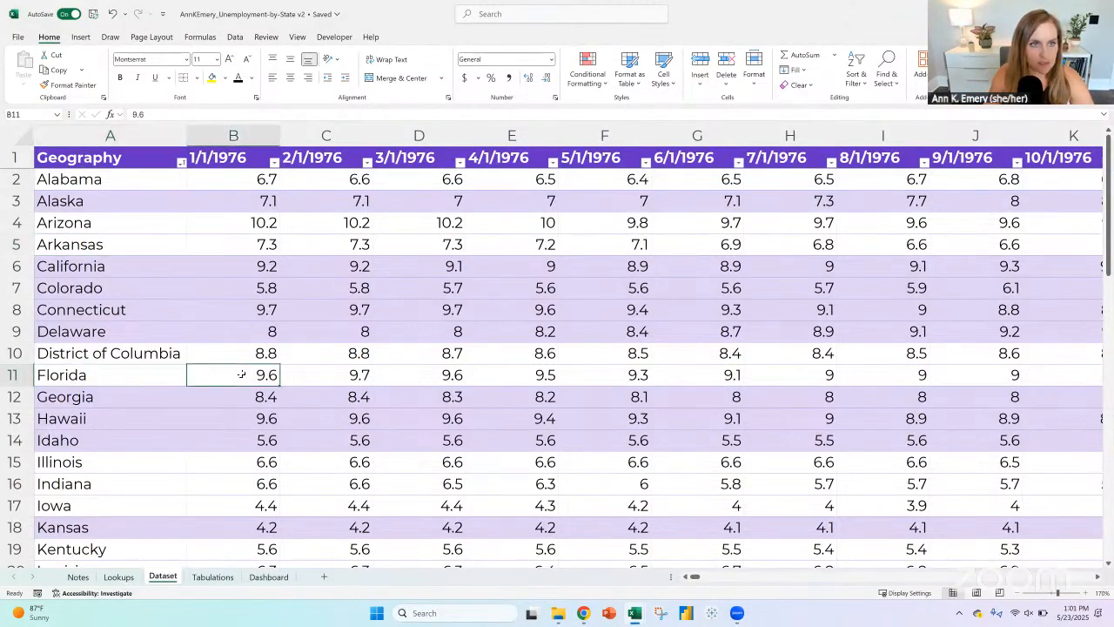
click(212, 576)
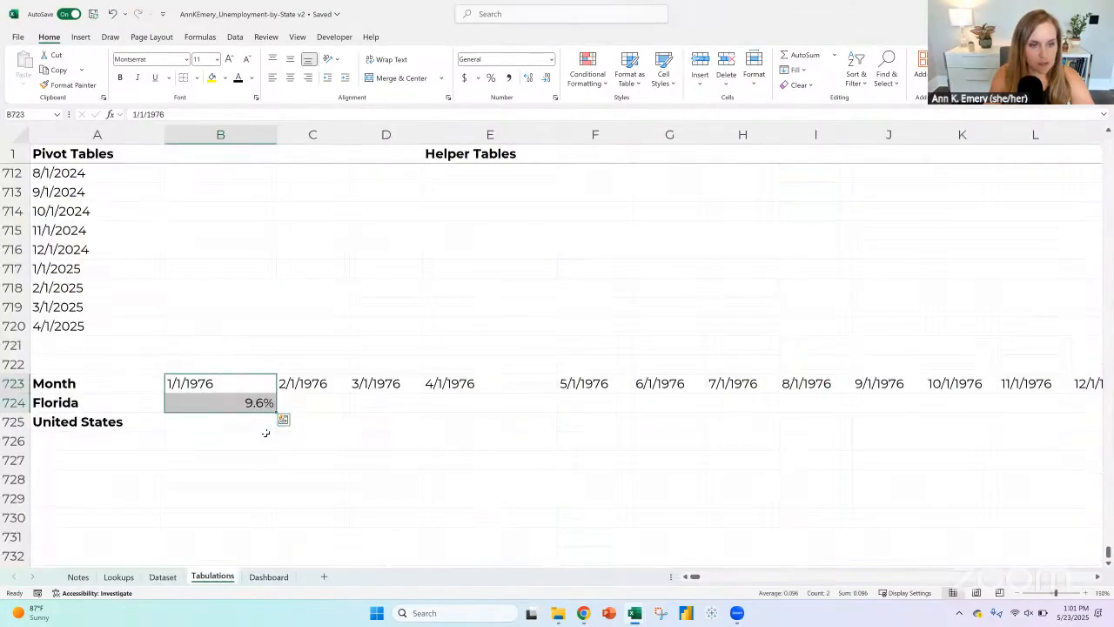
click(266, 405)
drag(275, 412, 282, 436)
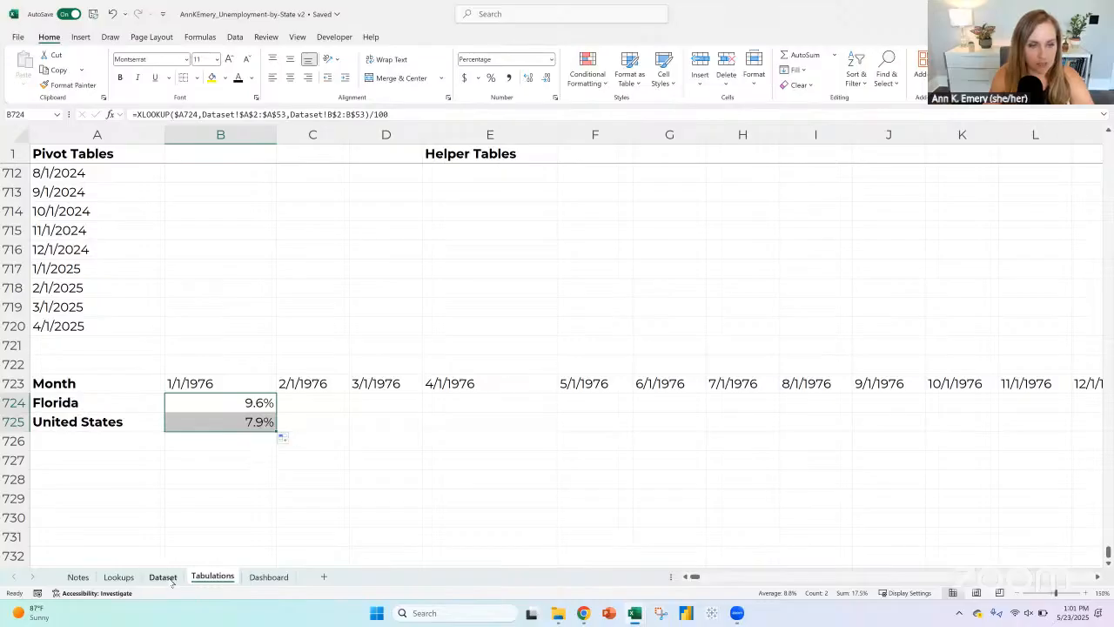
Step: Check the United States value for 1/1/1976 on the Dataset sheet and return to Tabulations
click(163, 576)
scroll(228, 363, down, 10)
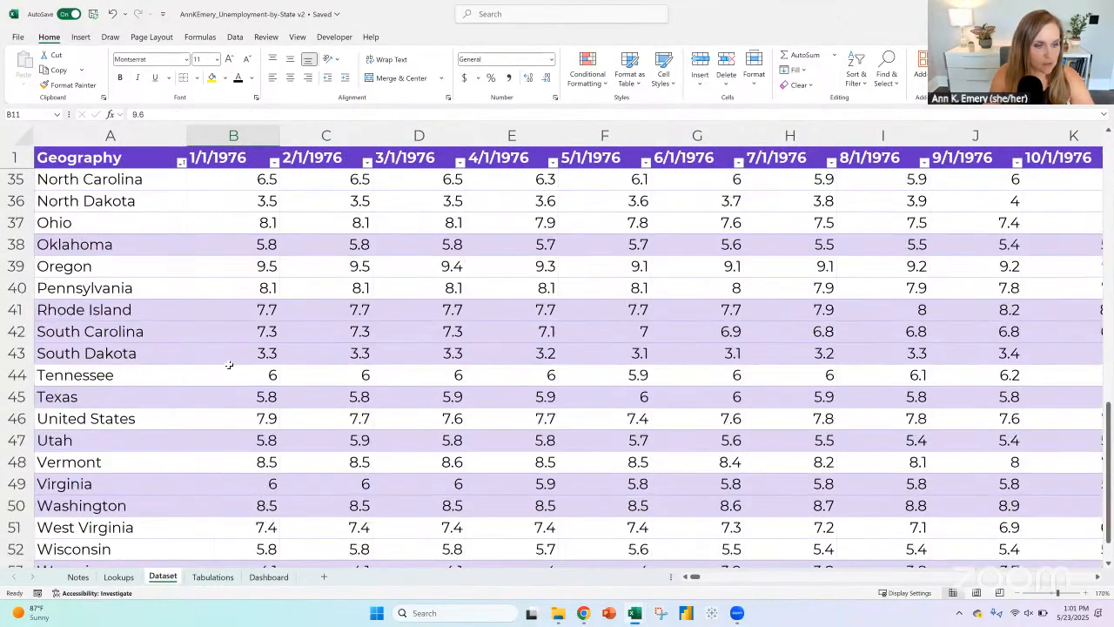
scroll(229, 364, down, 5)
scroll(217, 388, up, 5)
click(231, 419)
click(212, 576)
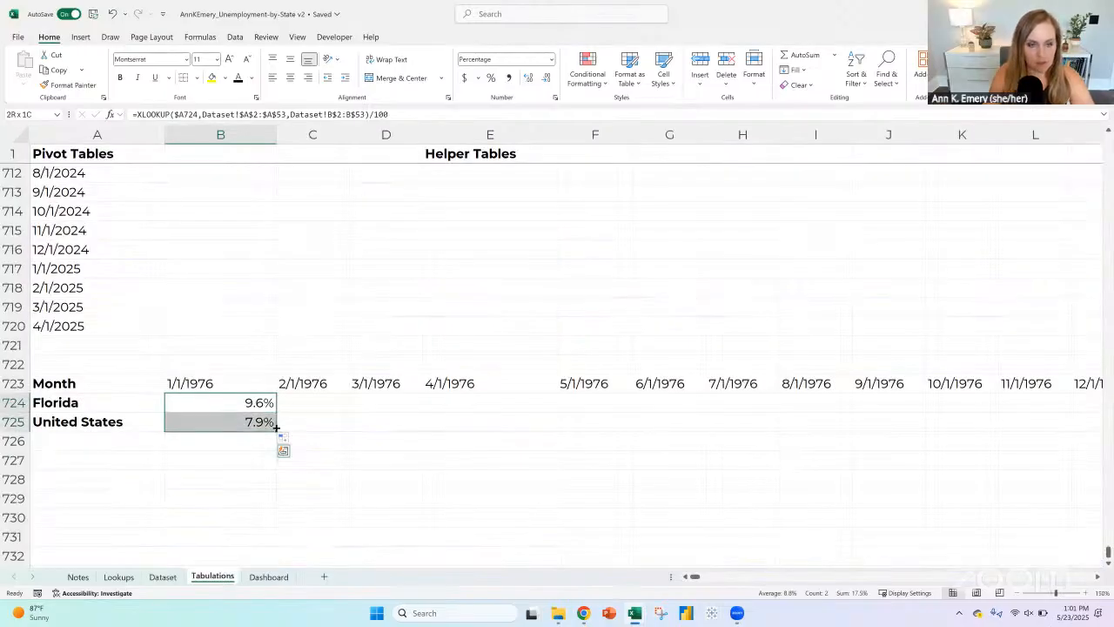
key(ctrl+c)
click(302, 389)
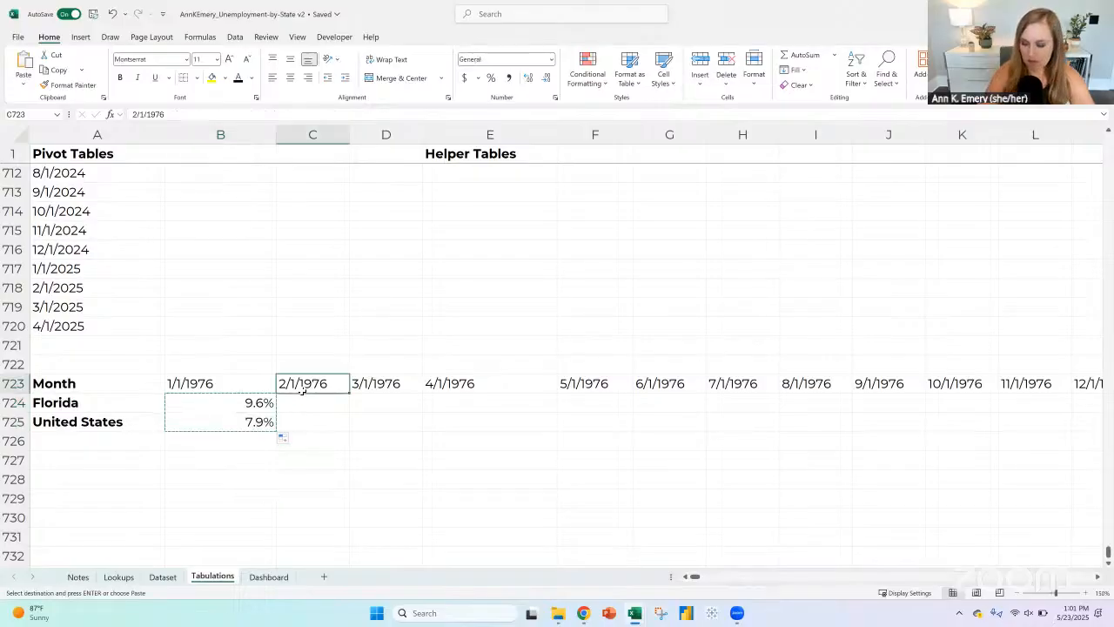
key(ctrl+shift+Right)
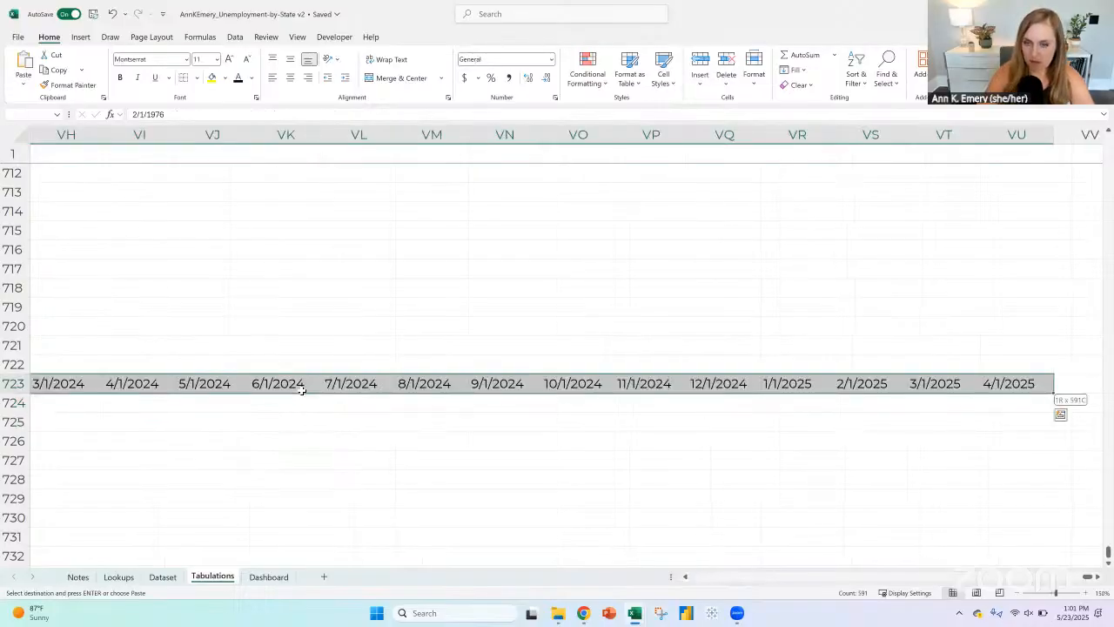
key(ctrl+q)
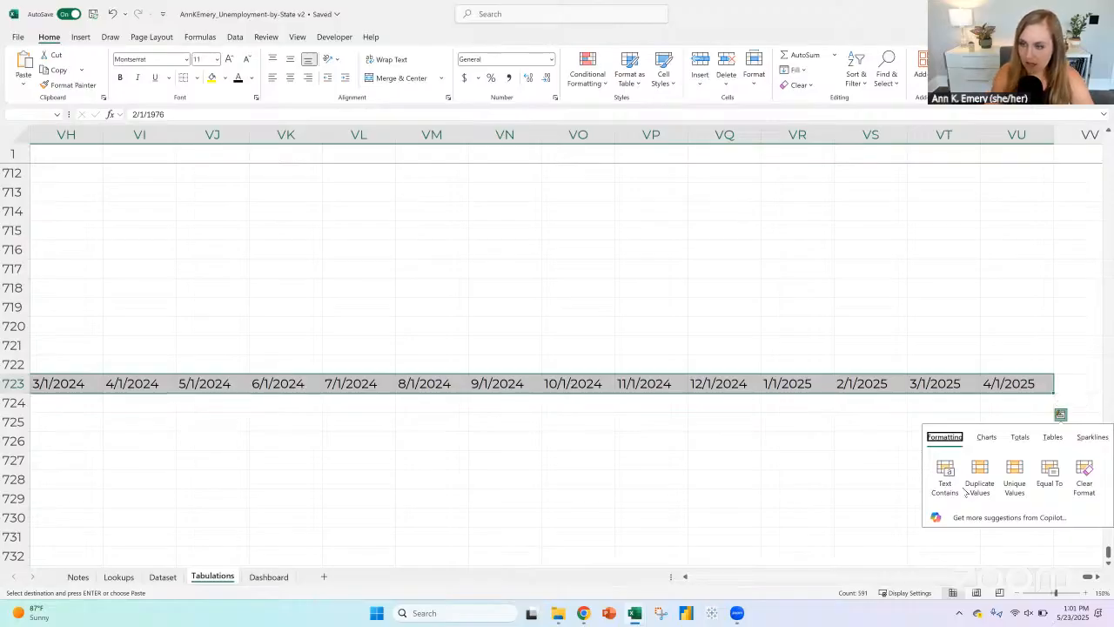
click(988, 403)
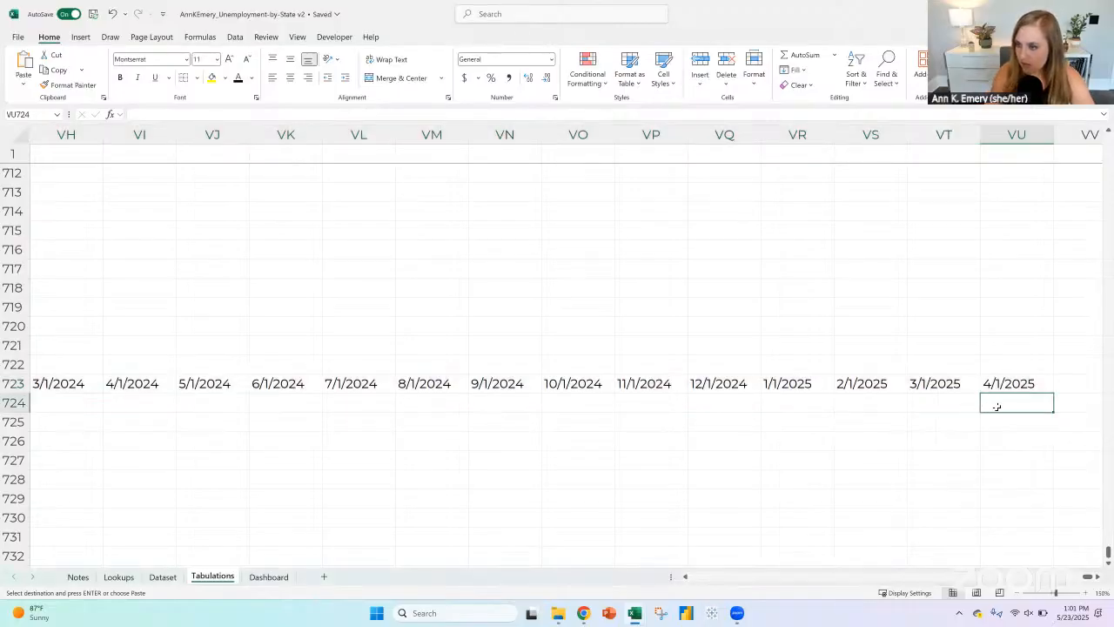
drag(996, 406, 997, 420)
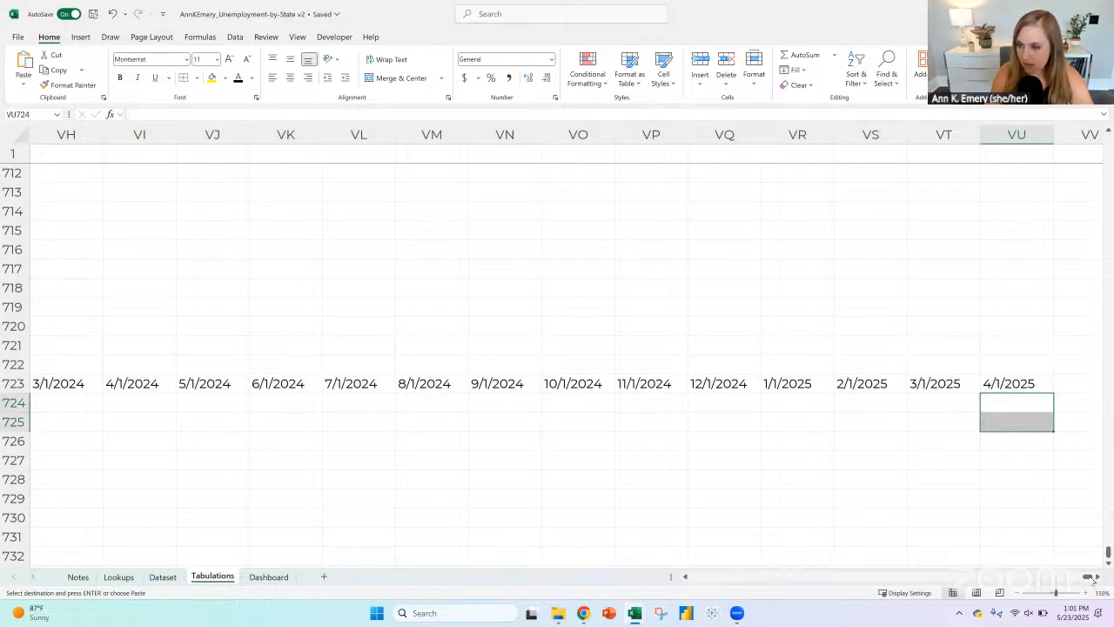
drag(1093, 581, 694, 576)
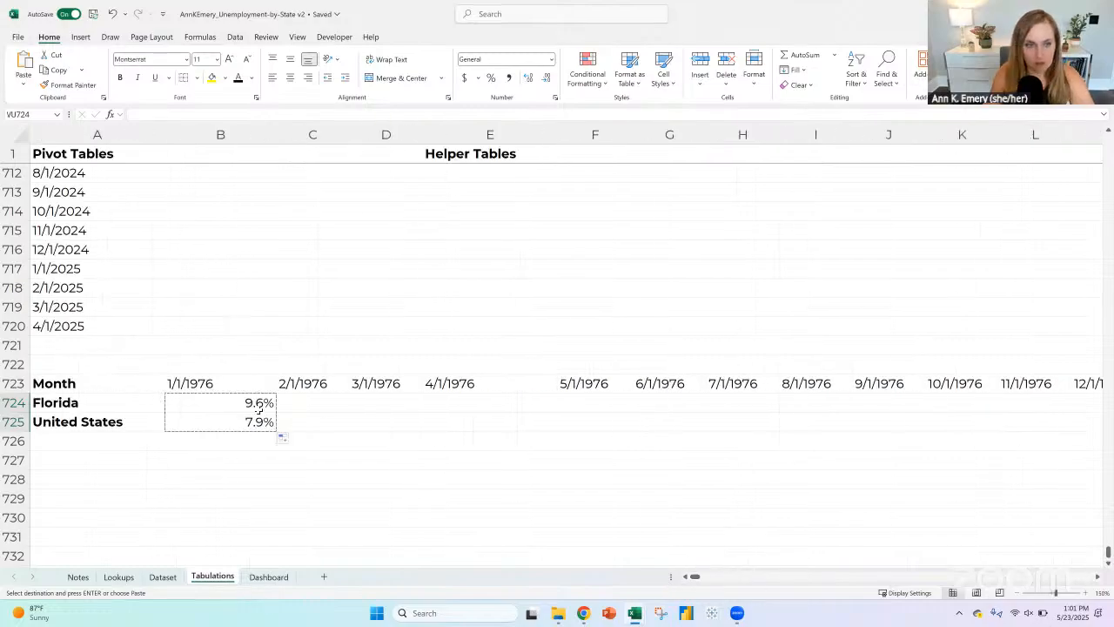
Step: Try filling the B724:B725 formulas across to the 7/1/1976 column and undo that fill
drag(260, 405, 753, 433)
drag(269, 403, 267, 422)
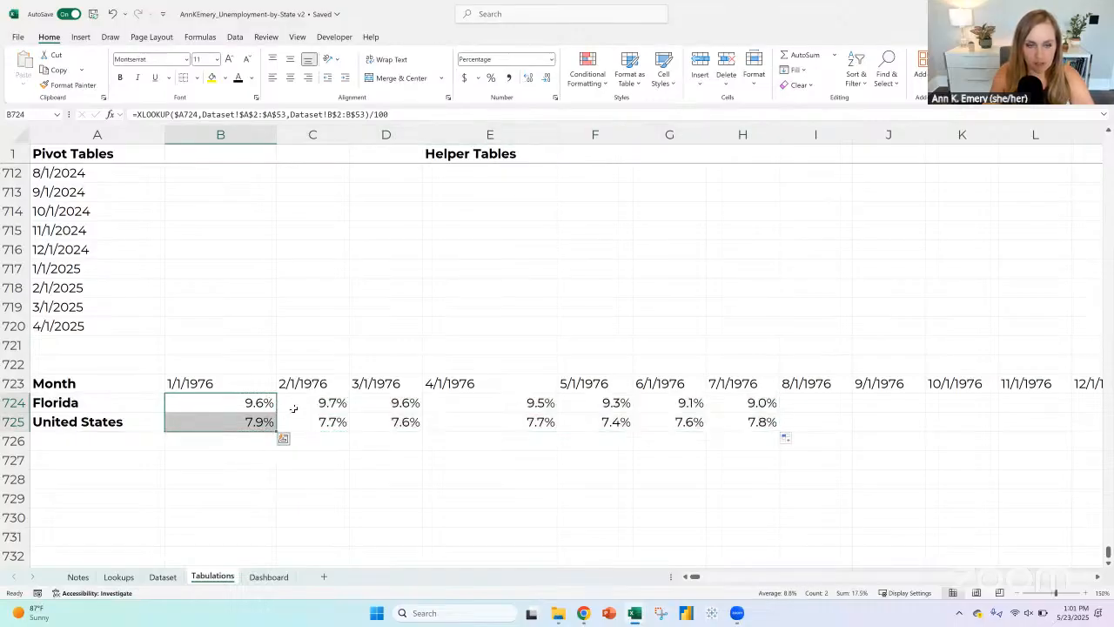
key(ctrl+c)
click(287, 402)
key(ctrl+shift+Right)
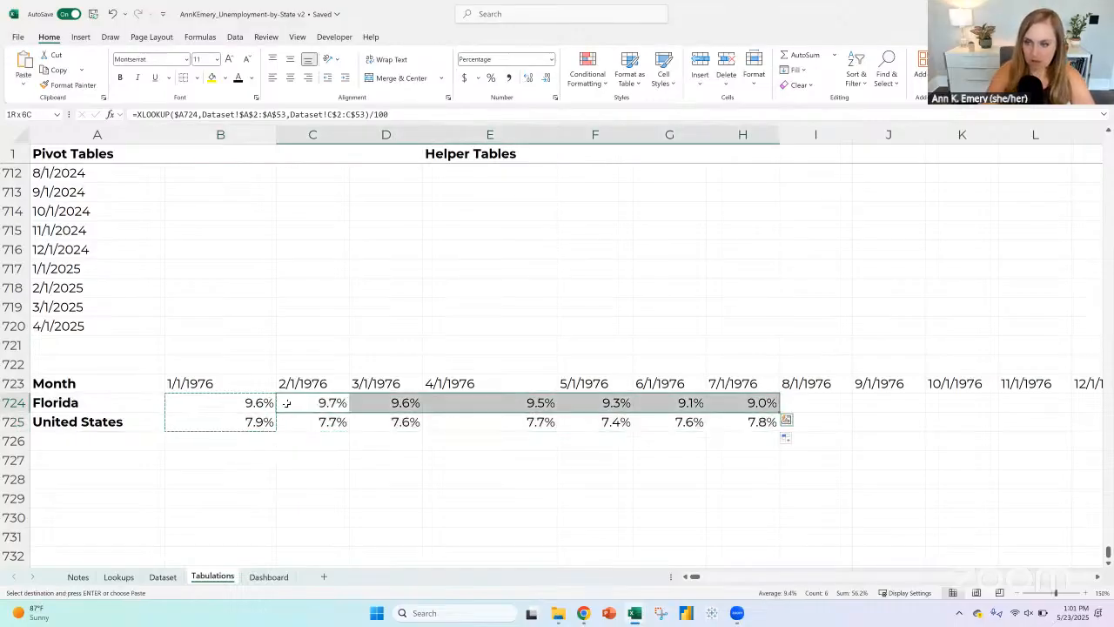
key(shift+Right)
key(ctrl+shift+Right)
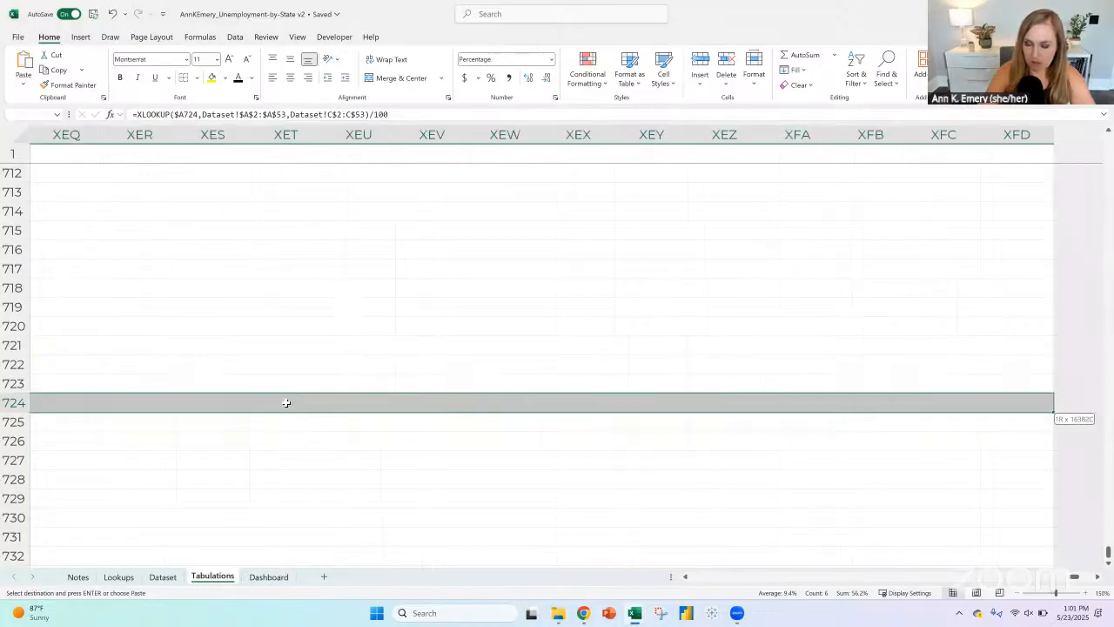
key(ctrl+shift+Left)
key(shift+Up)
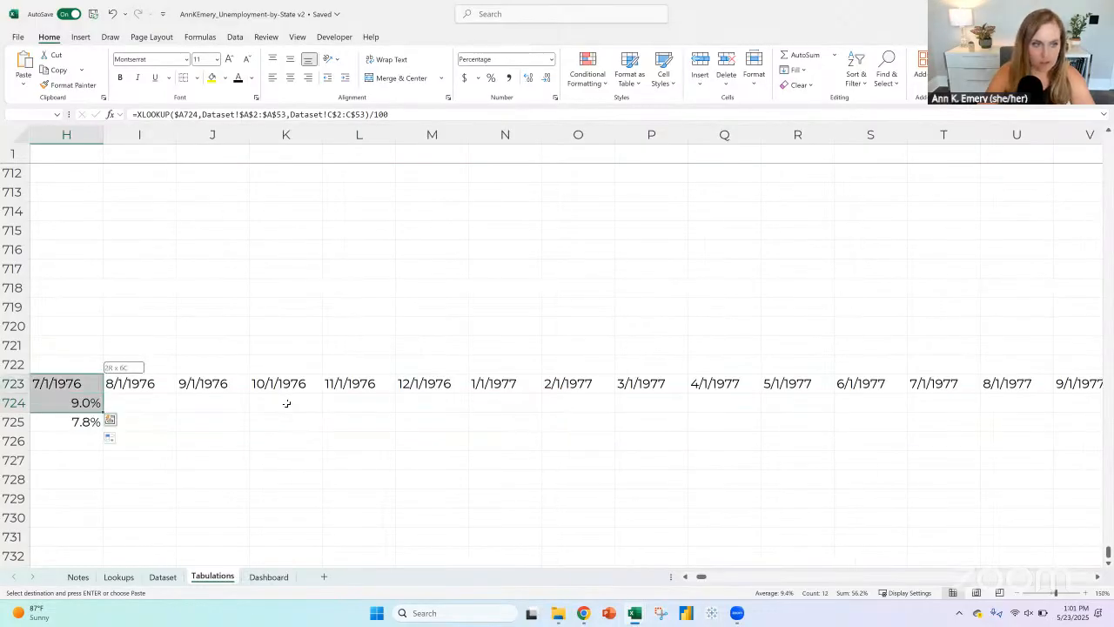
key(shift+Right)
key(shift+Left)
key(shift+Up)
key(shift+Down)
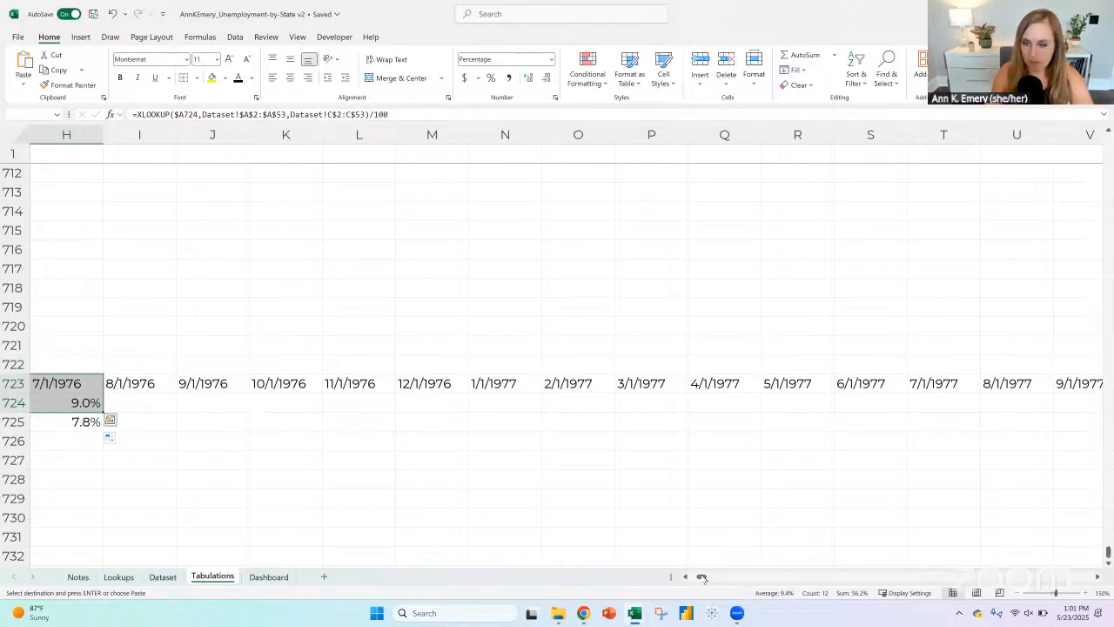
drag(702, 577, 694, 576)
key(shift+Down)
key(shift+Down)
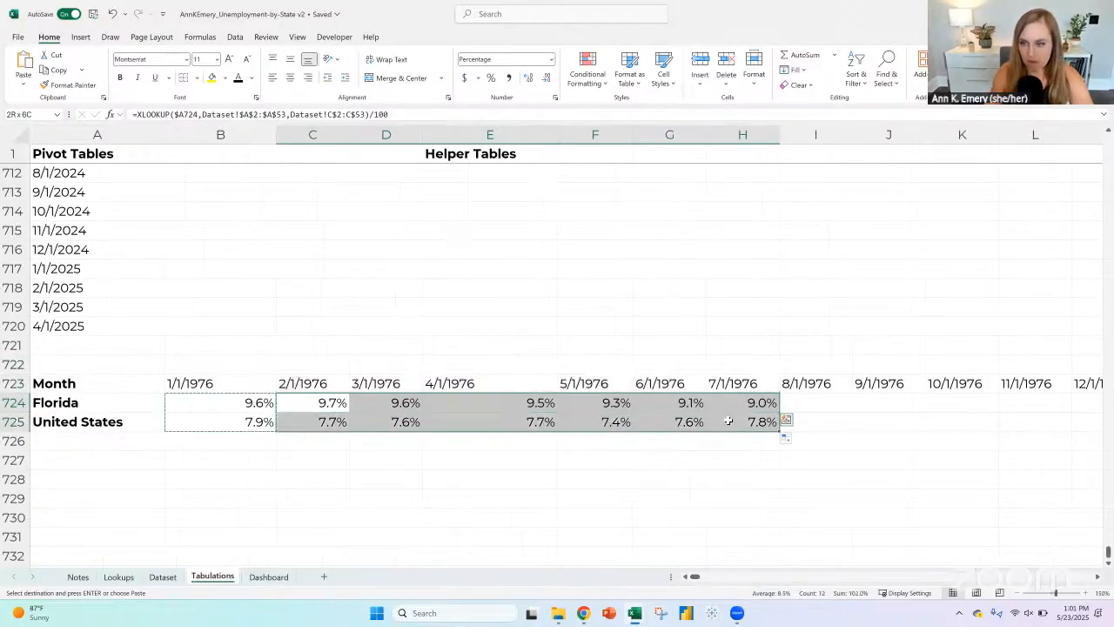
key(ctrl+z)
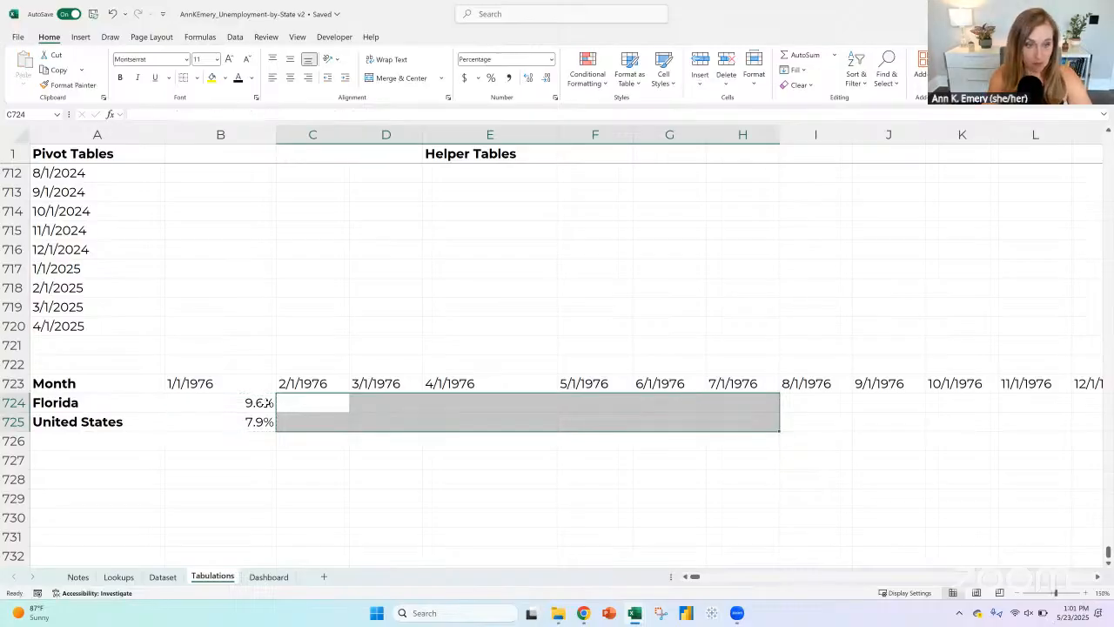
Step: Copy the formulas in B724:B725 and select the month headers in row 723 from 2/1/1976 through 4/1/2025
click(251, 404)
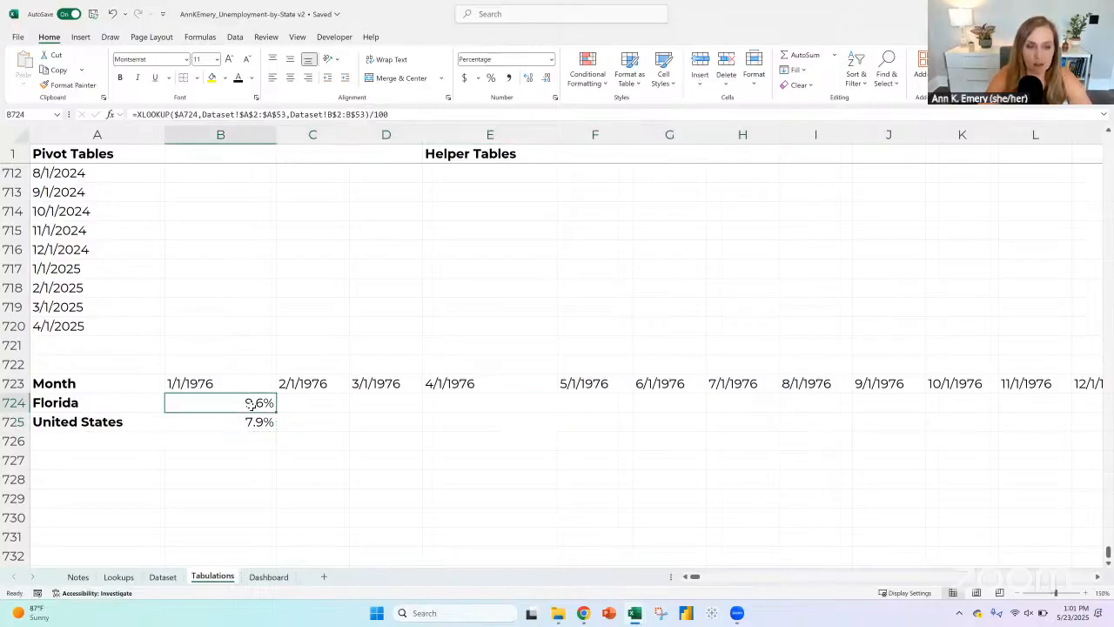
key(shift+Down)
key(ctrl+c)
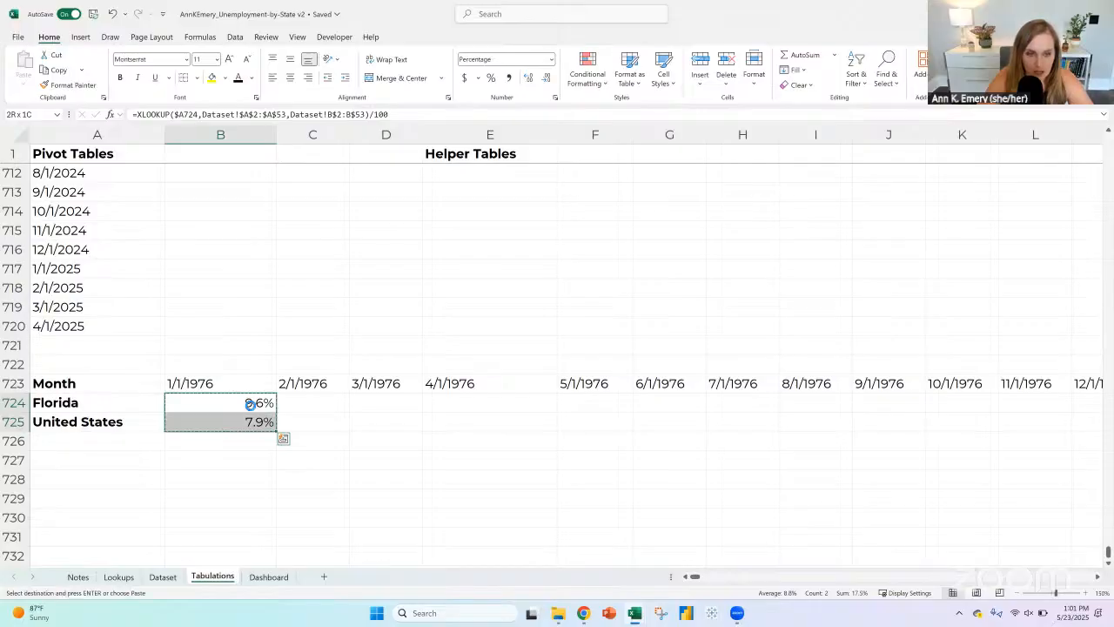
key(Up)
key(Down)
key(Right)
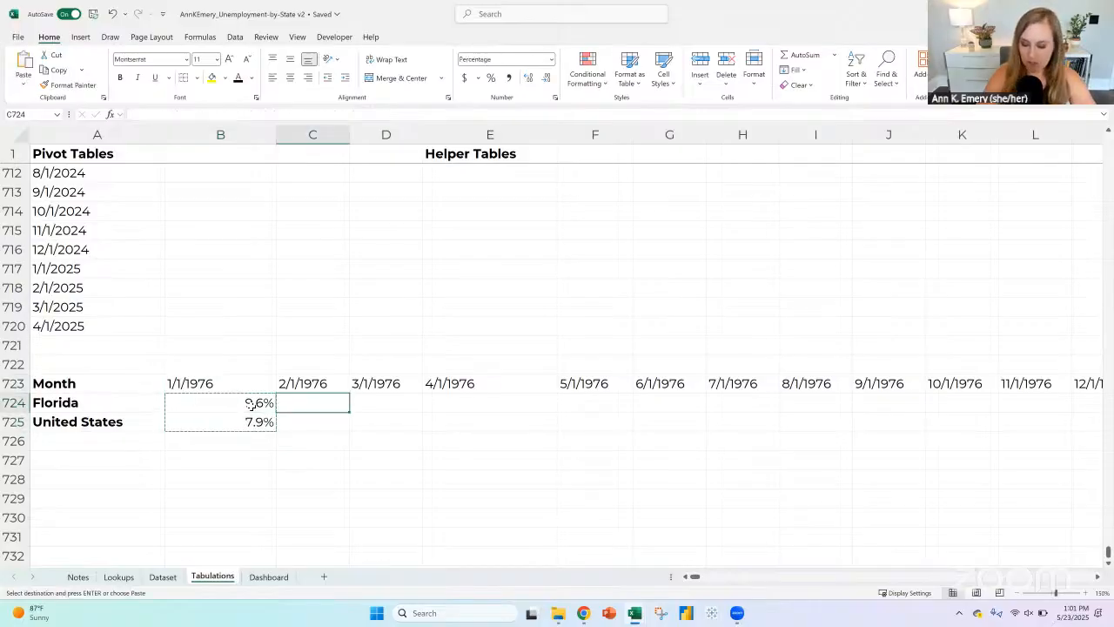
key(ctrl+shift+Right)
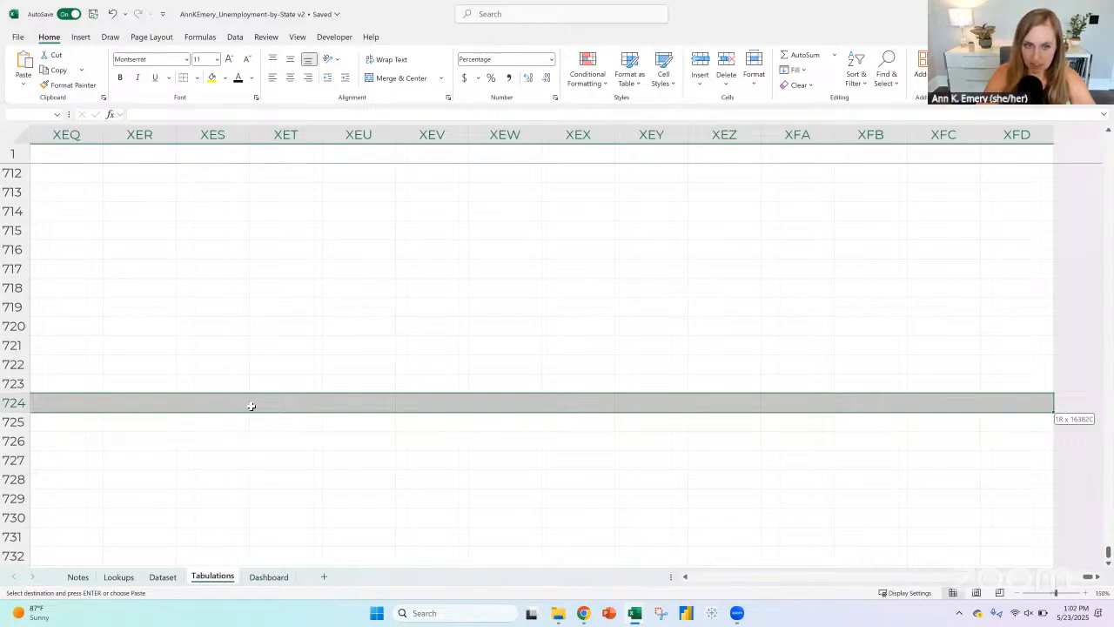
key(ctrl+shift+Left)
key(Up)
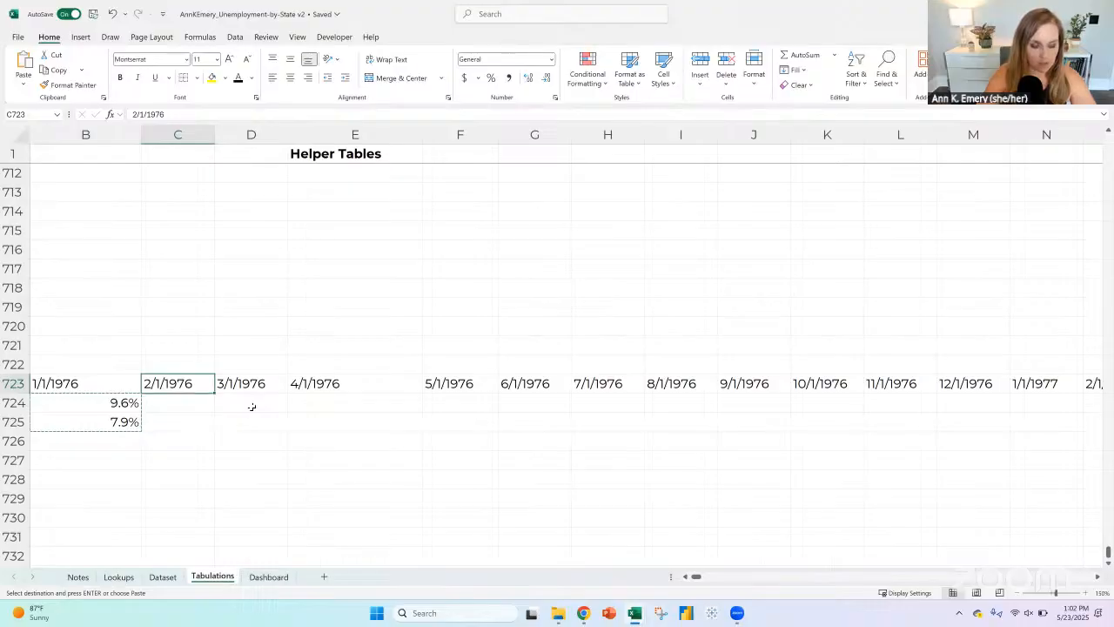
key(ctrl+shift+Right)
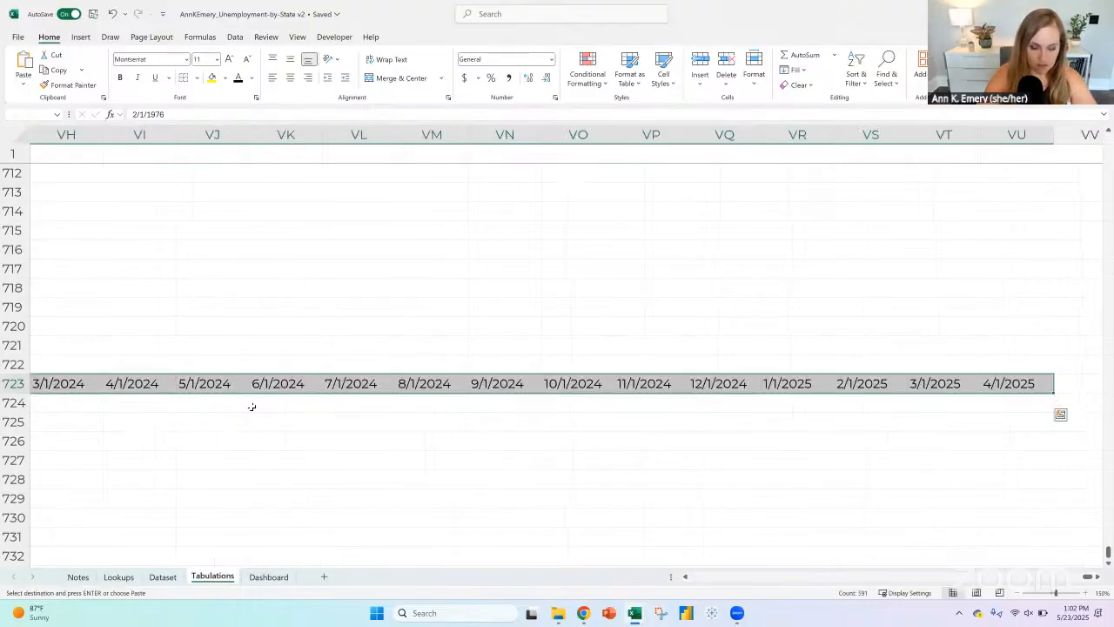
Step: Try to extend the selected month headers down through row 725 and paste the copied formulas
key(shift+Down)
key(shift+Down)
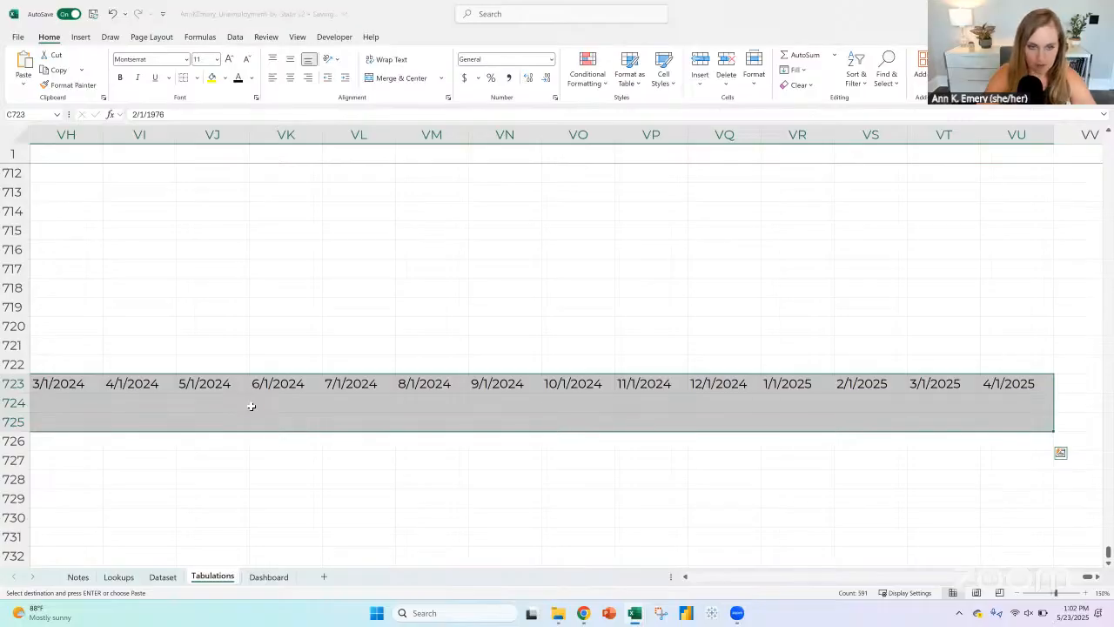
key(shift+Down)
key(shift+Up)
key(shift+Up)
key(shift+Up)
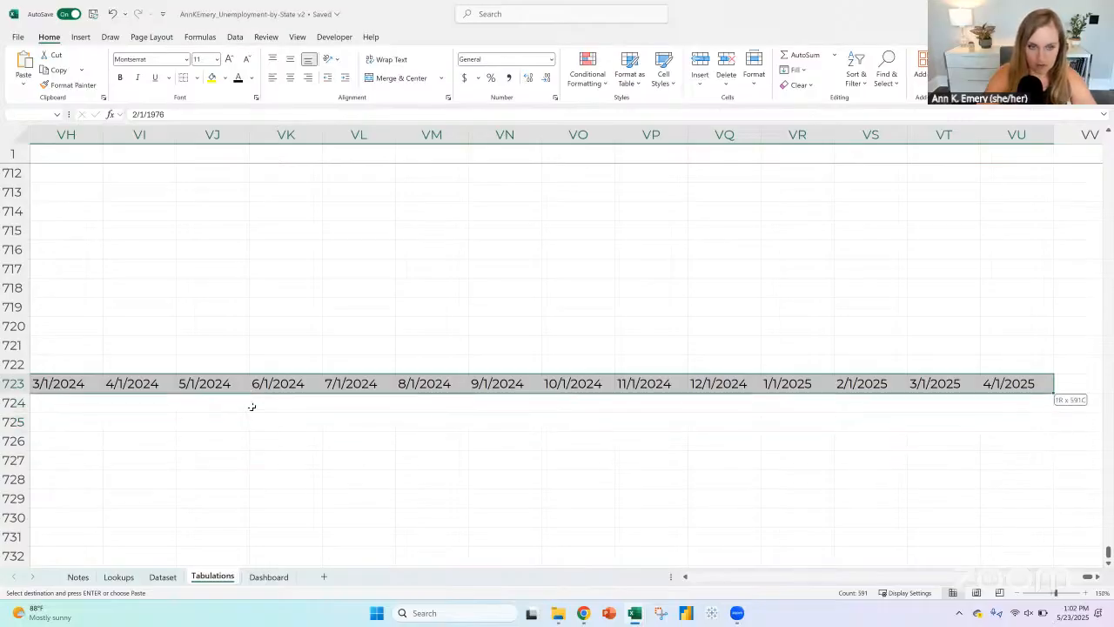
key(shift+Down)
key(shift+Down)
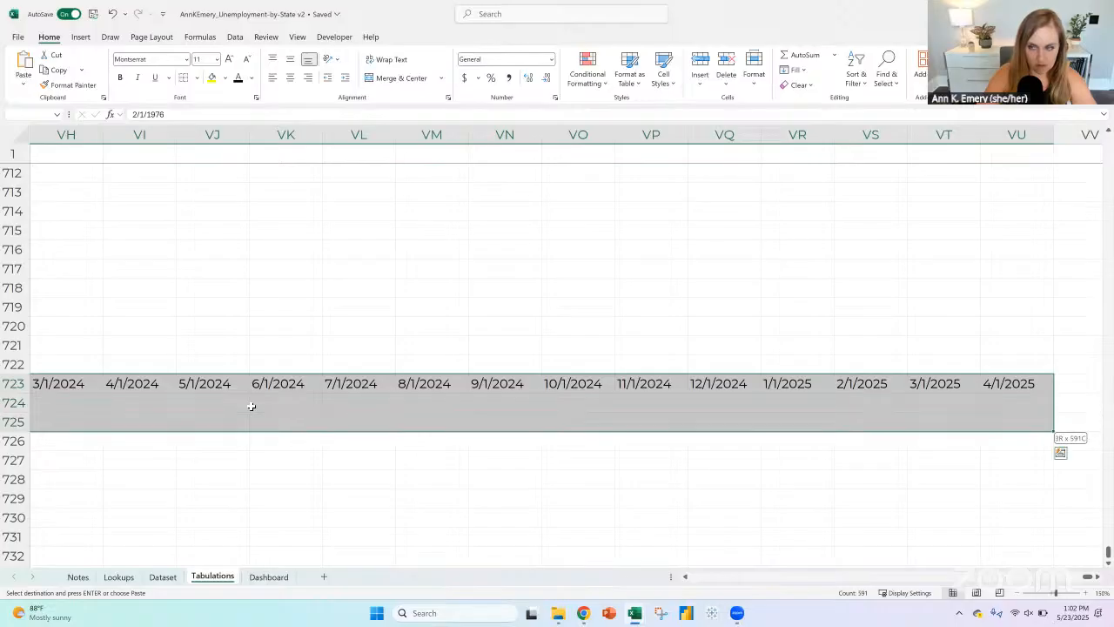
key(shift+Up)
key(shift+Up)
key(ctrl+shift+Down)
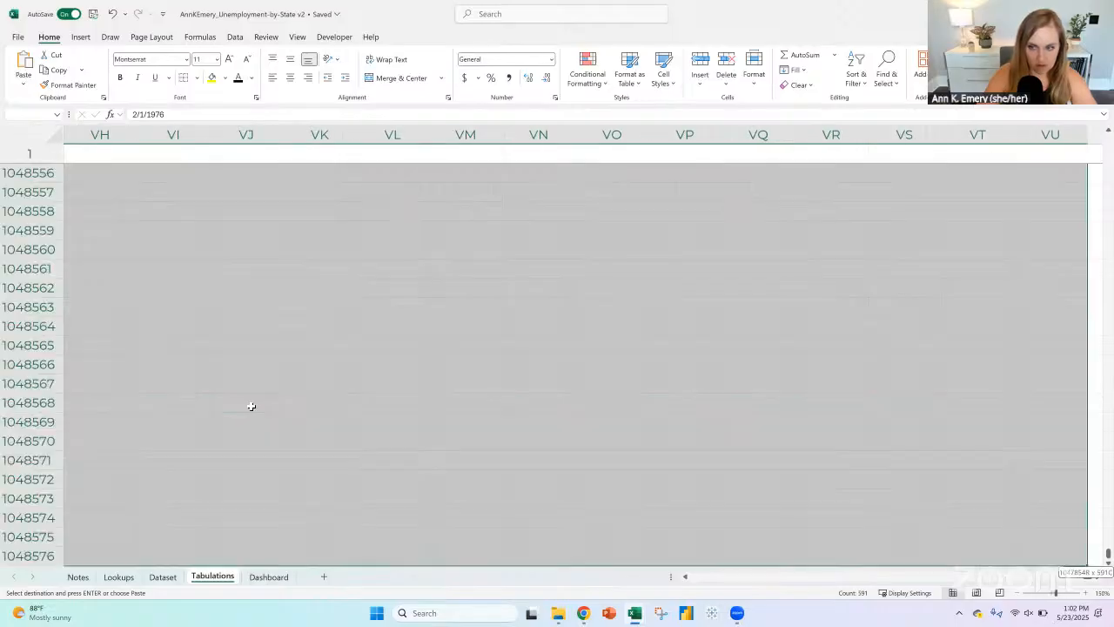
key(ctrl+shift+Up)
key(ctrl+shift+Down)
key(ctrl+shift+Up)
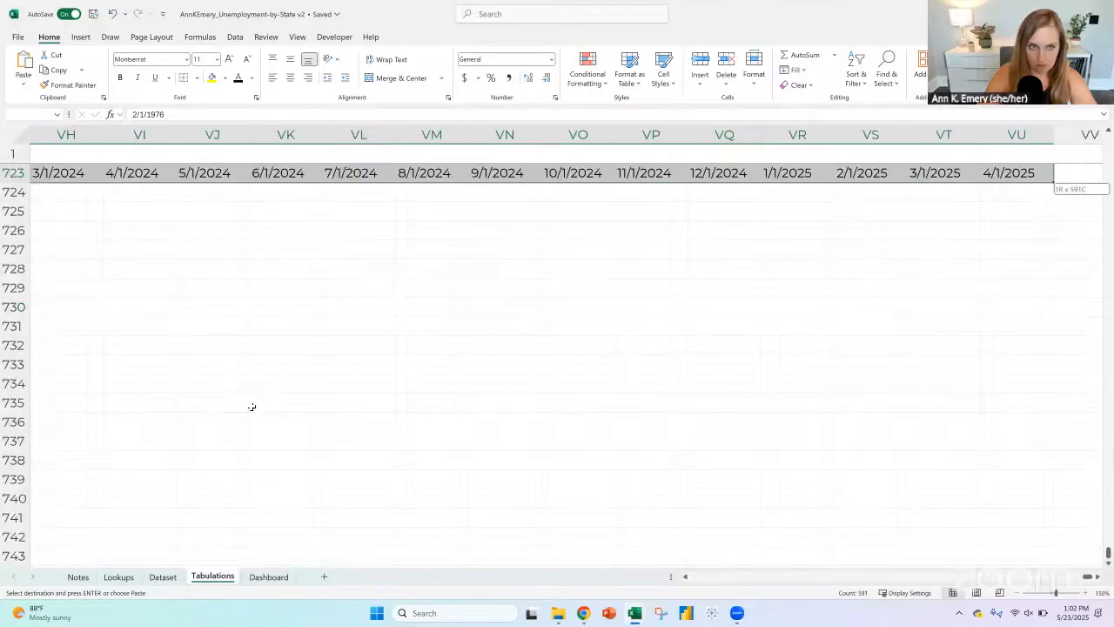
key(shift+Down)
key(shift+Down)
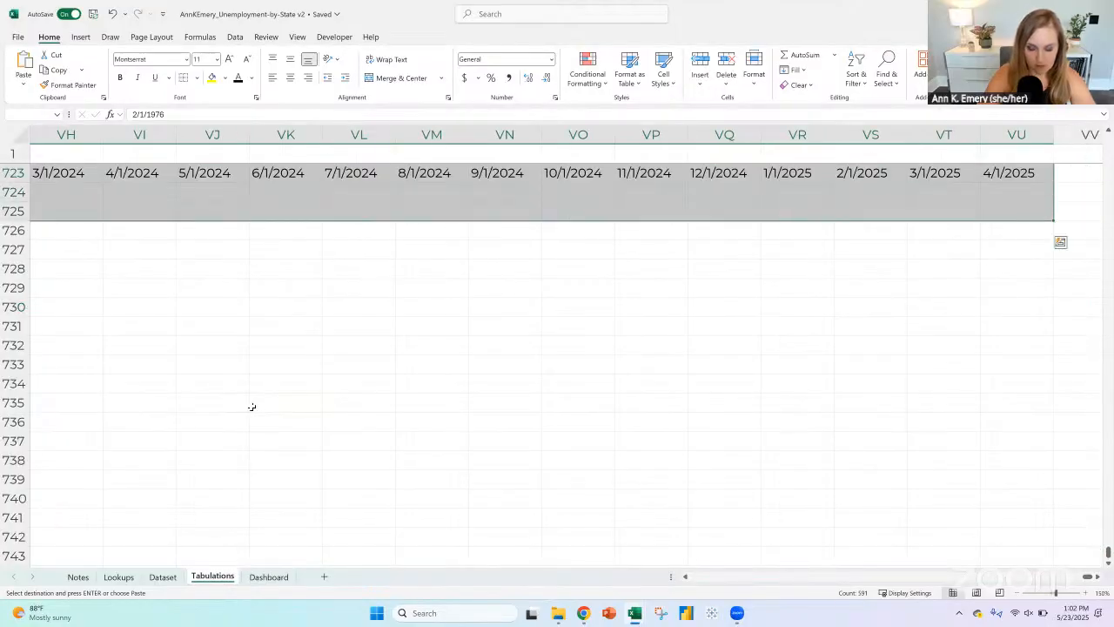
key(ctrl+v)
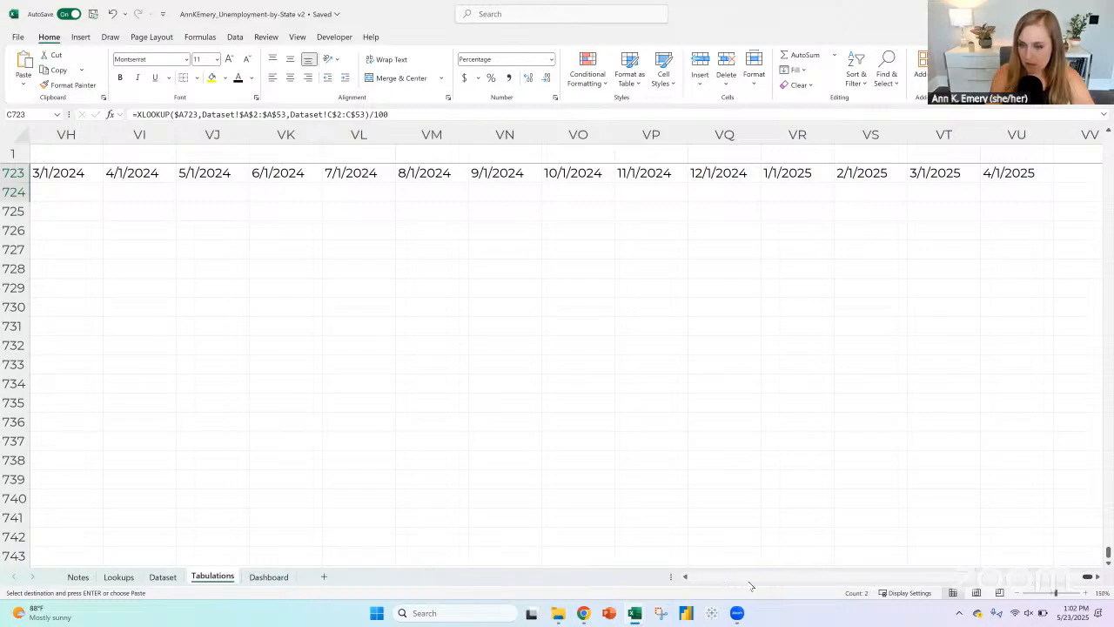
Step: Undo the paste over the 2/1/1976 header and the Florida cell below it
drag(750, 585, 663, 576)
scroll(539, 430, up, 5)
scroll(318, 417, down, 2)
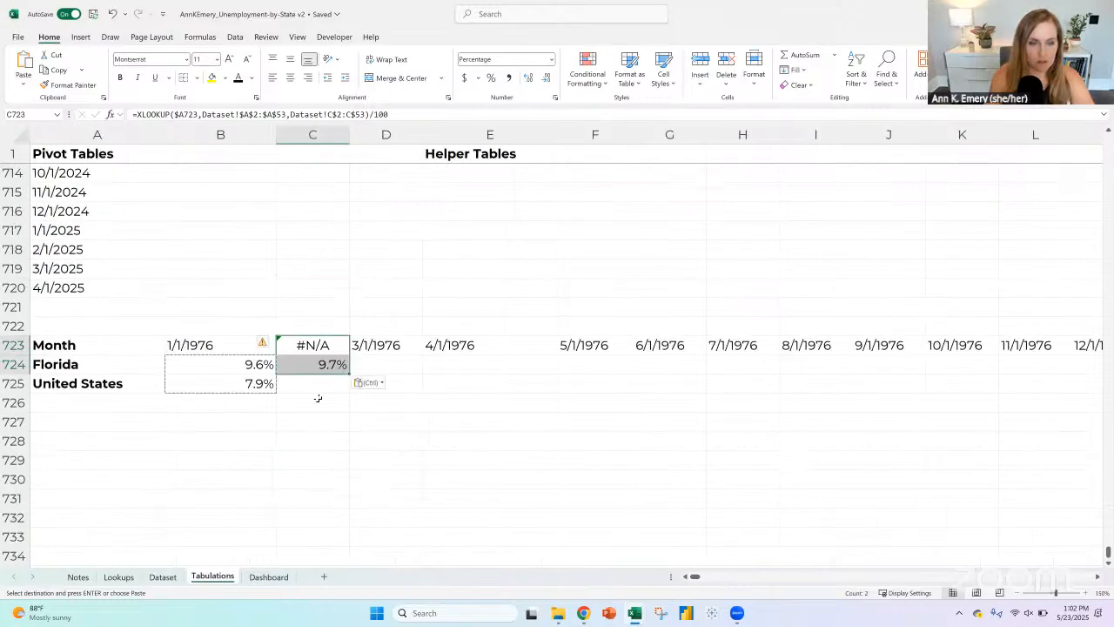
key(ctrl+z)
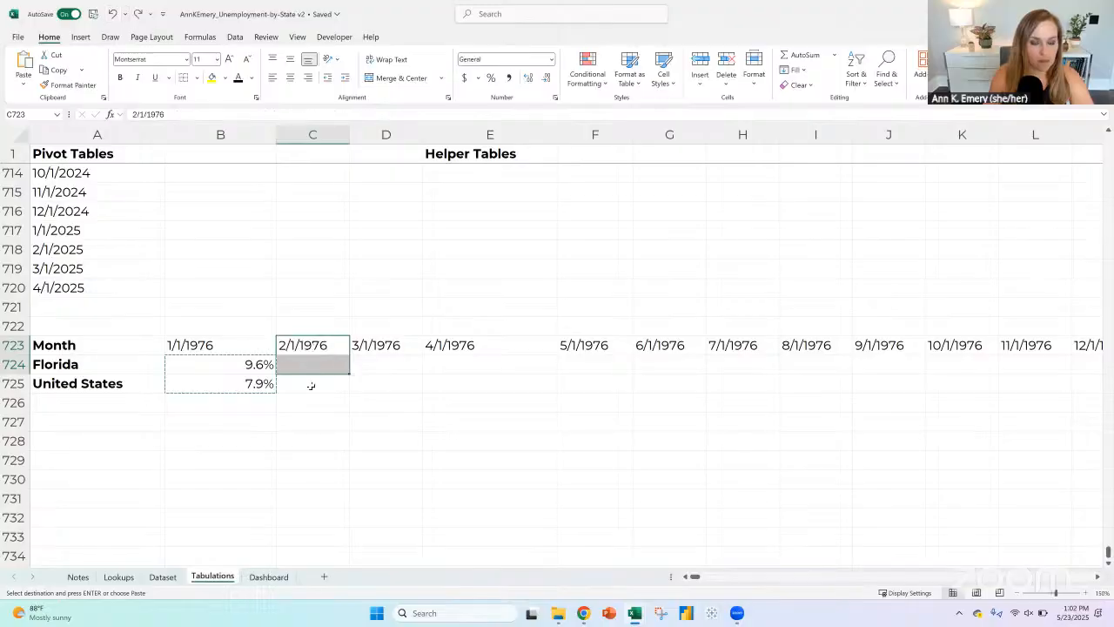
Step: Fill the B724:B725 formulas across all months through 4/1/2025 in column VU and select the Month header in A723
drag(255, 368, 968, 370)
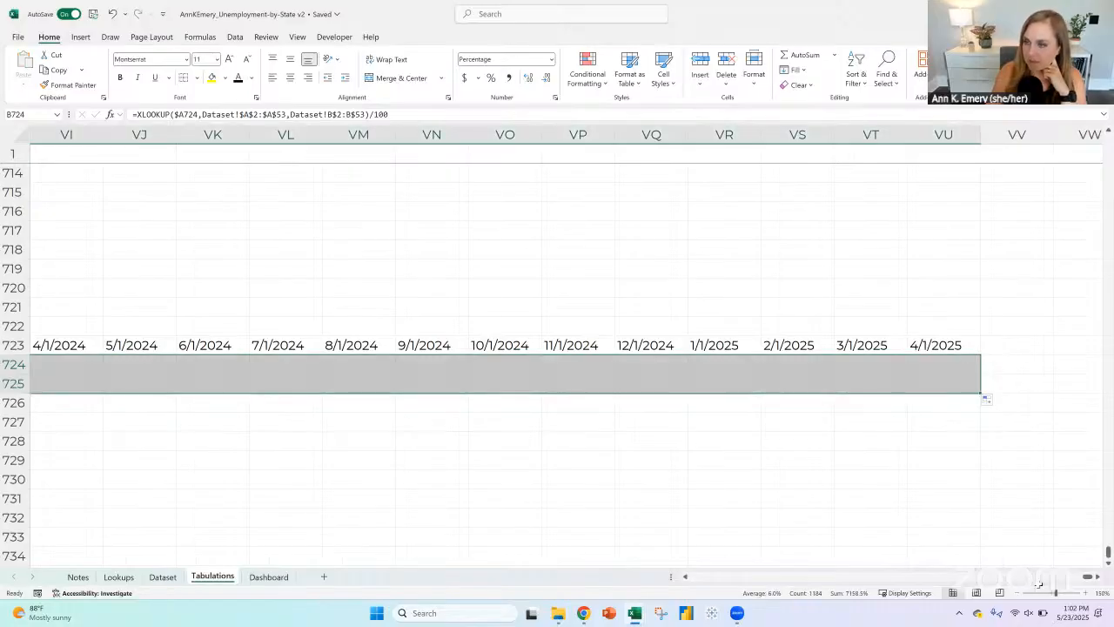
drag(1087, 577, 680, 582)
click(107, 343)
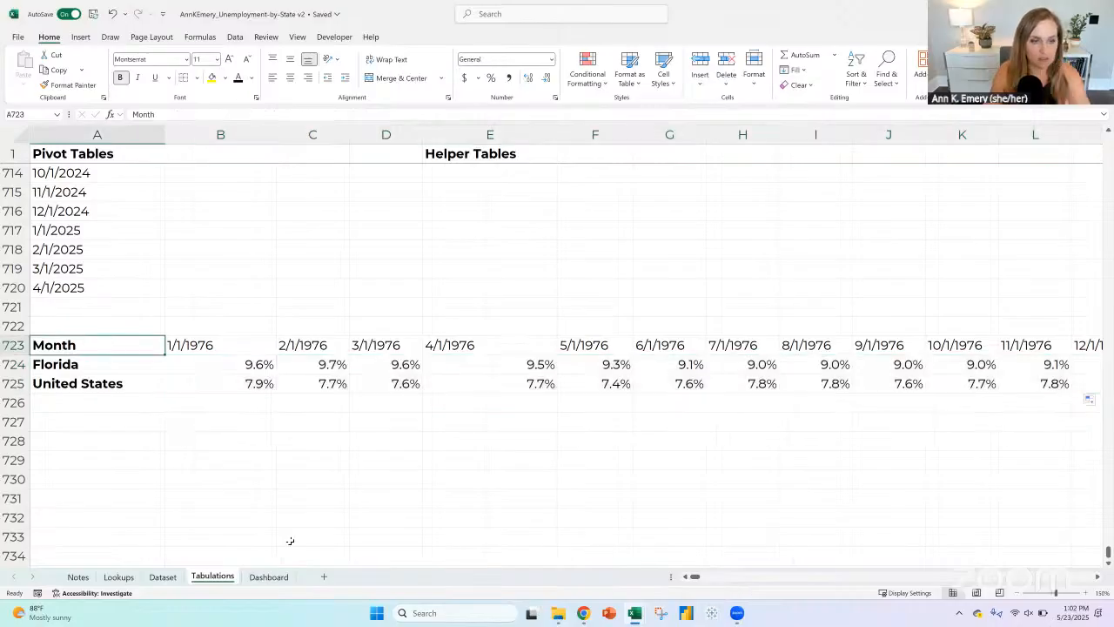
Step: Delete the multi-state line chart under the 1976 to present subtitle on the Dashboard sheet
click(268, 576)
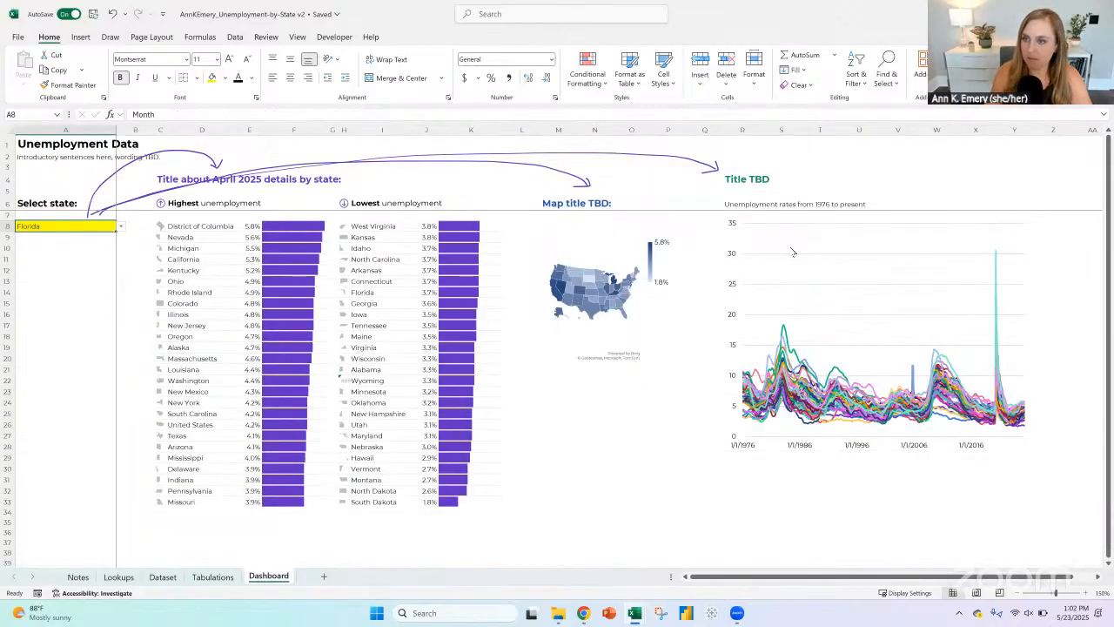
click(749, 216)
click(749, 217)
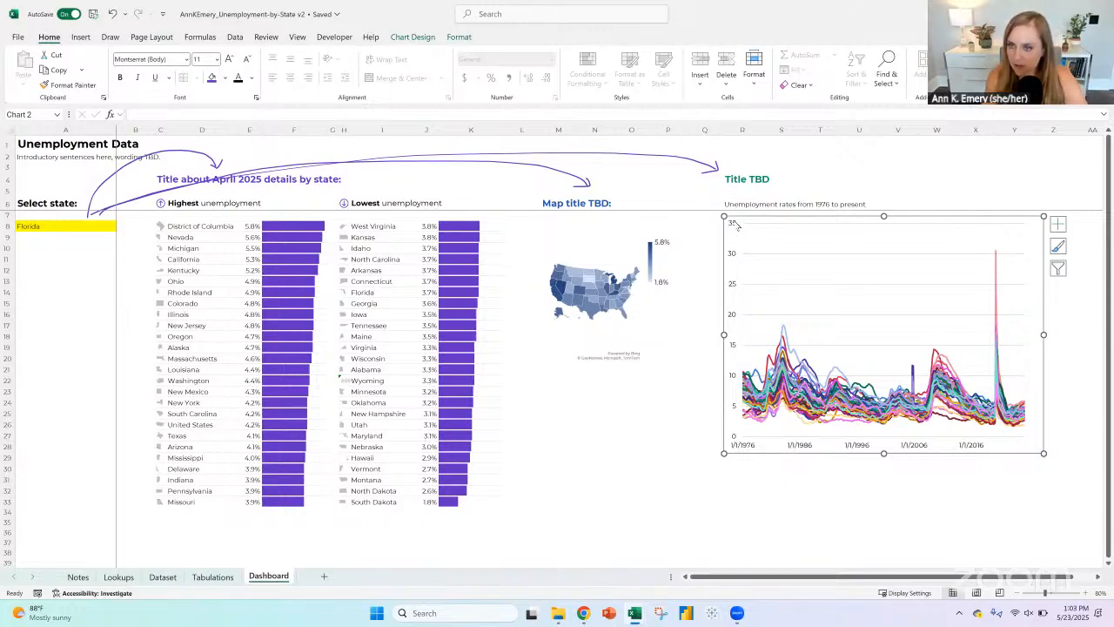
key(Delete)
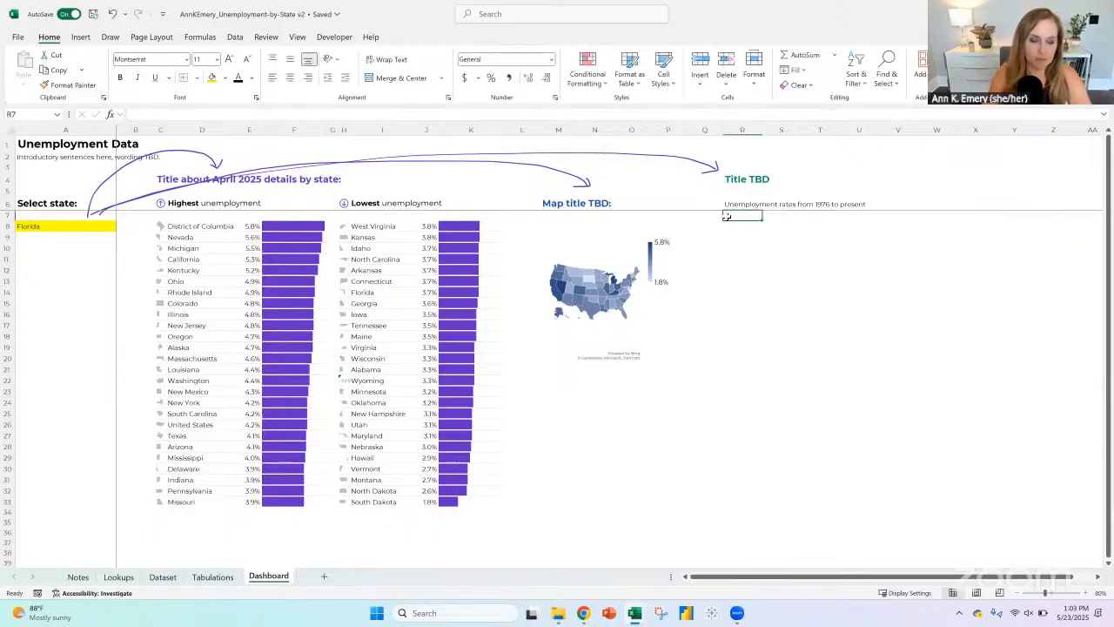
Step: On the Tabulations sheet, select the whole Florida and United States table from the Month header through 4/1/2025
click(218, 578)
key(ctrl+shift+Down)
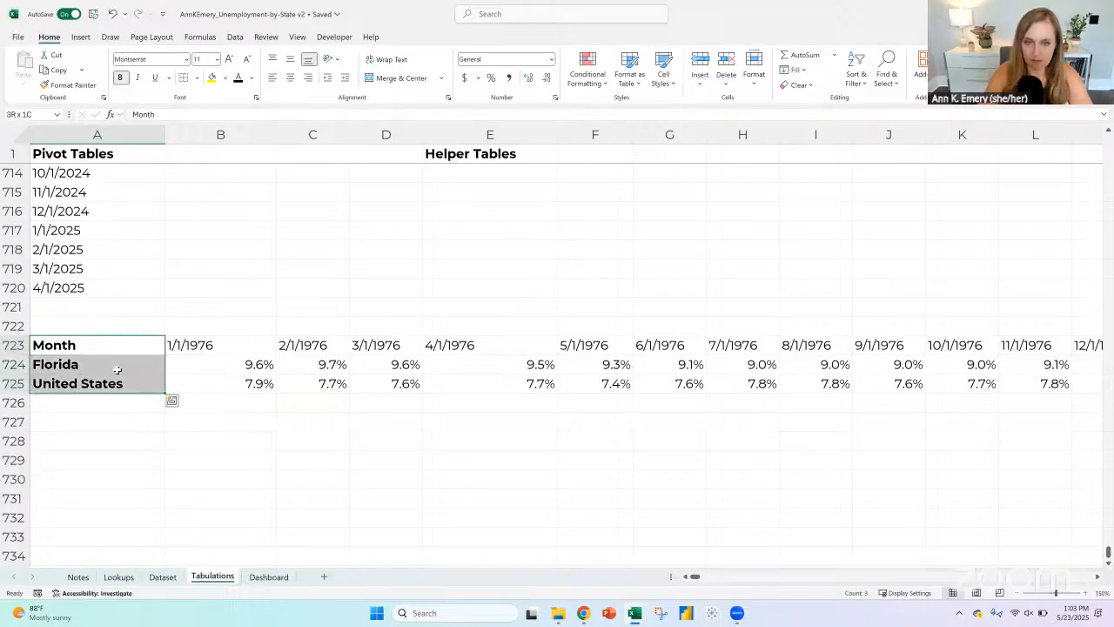
key(ctrl+shift+Right)
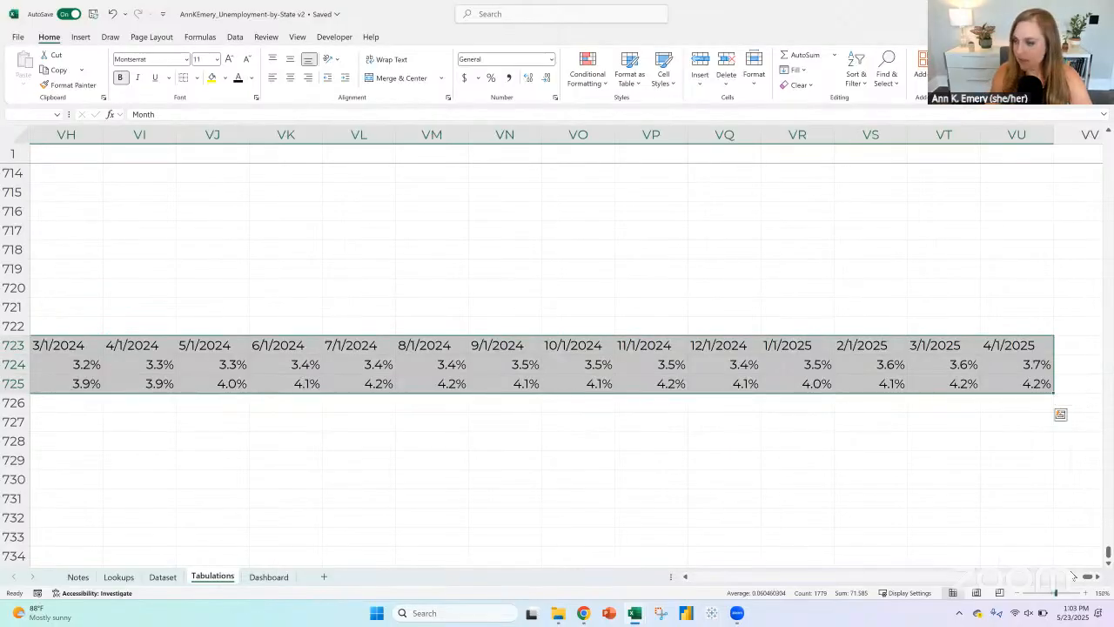
drag(1085, 576, 644, 578)
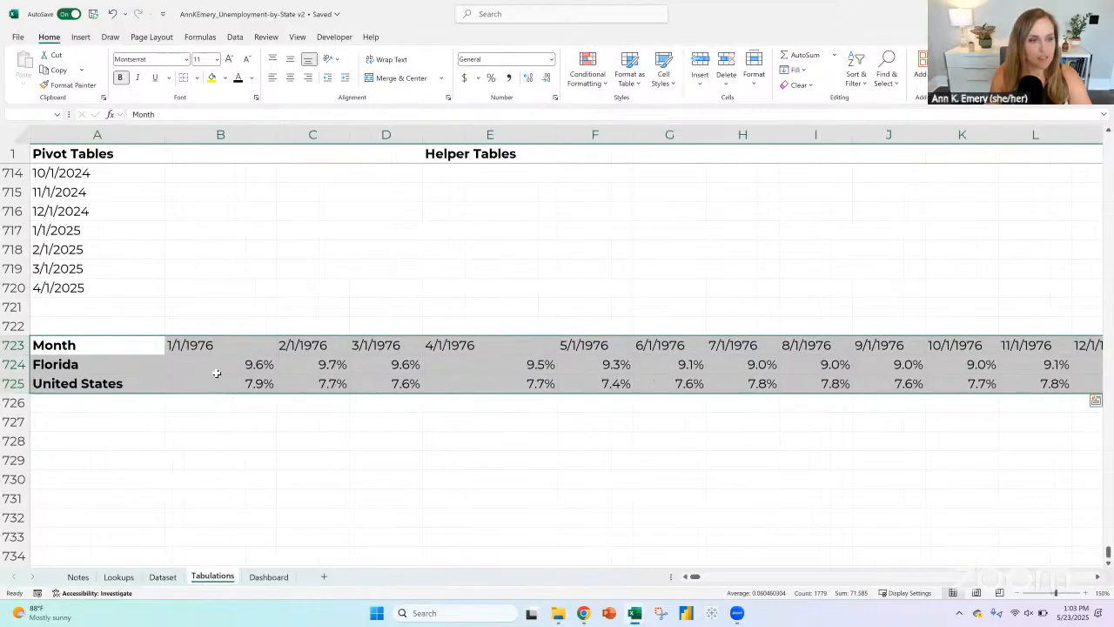
Step: Insert three blank rows above the Month header row of the Florida and United States table
click(83, 345)
key(ctrl+shift+Right)
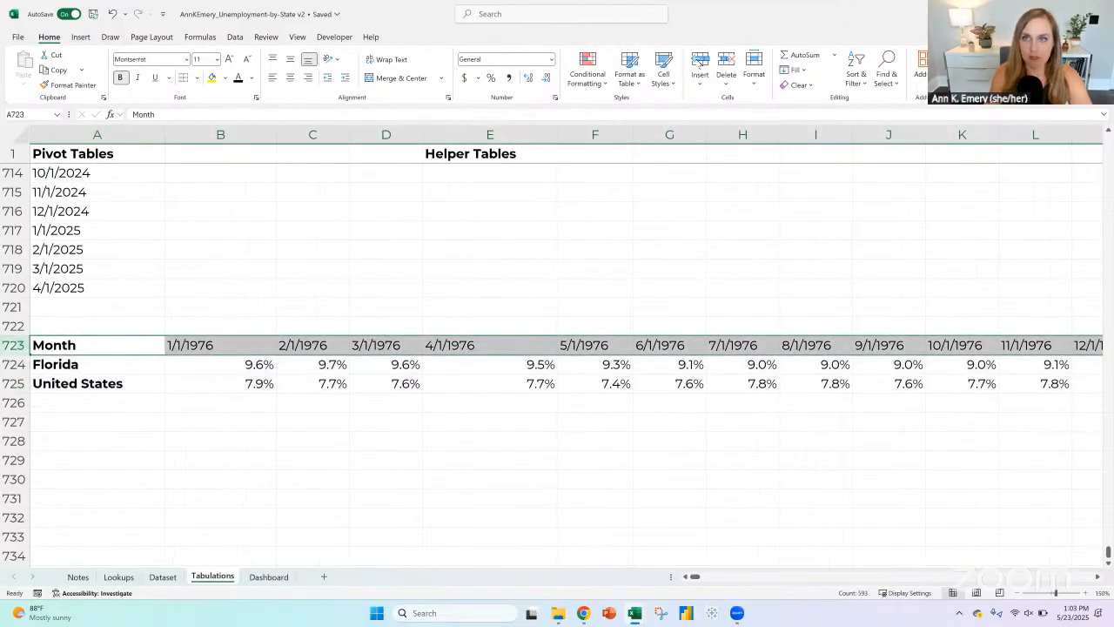
click(700, 62)
click(700, 63)
click(700, 63)
click(225, 402)
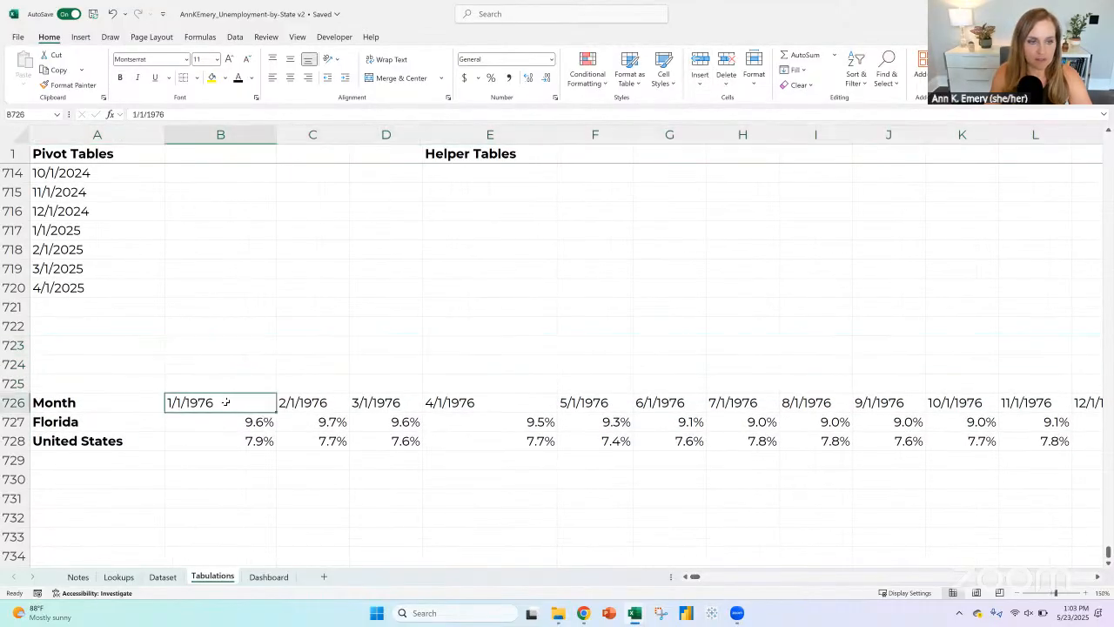
Step: Label cell A724 Month and cell A725 Year above the date header row
click(90, 361)
text(Month)
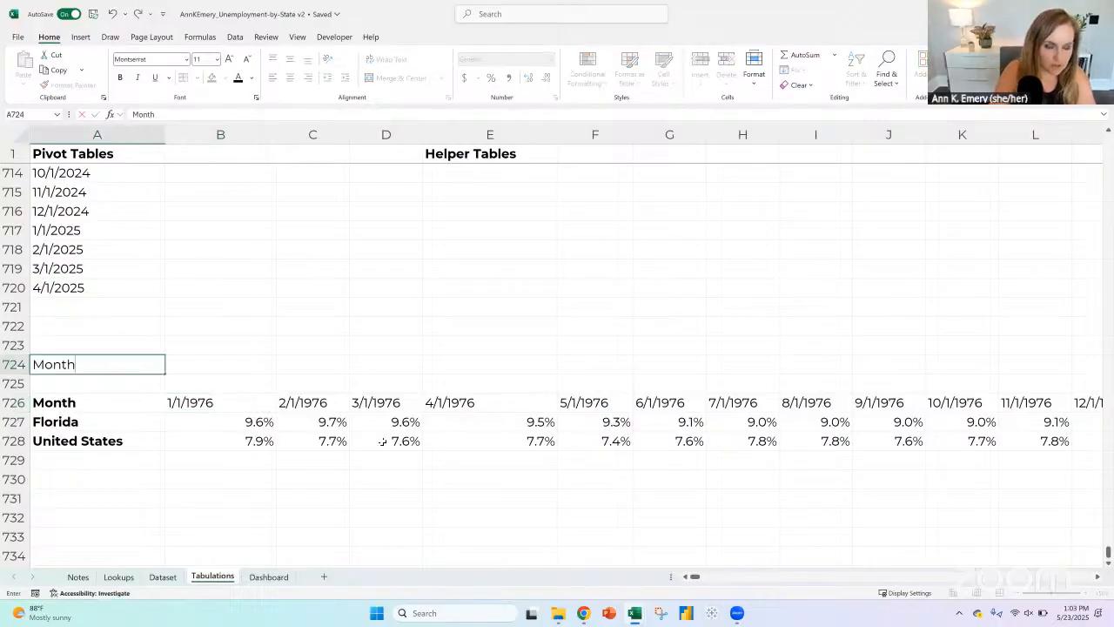
key(Return)
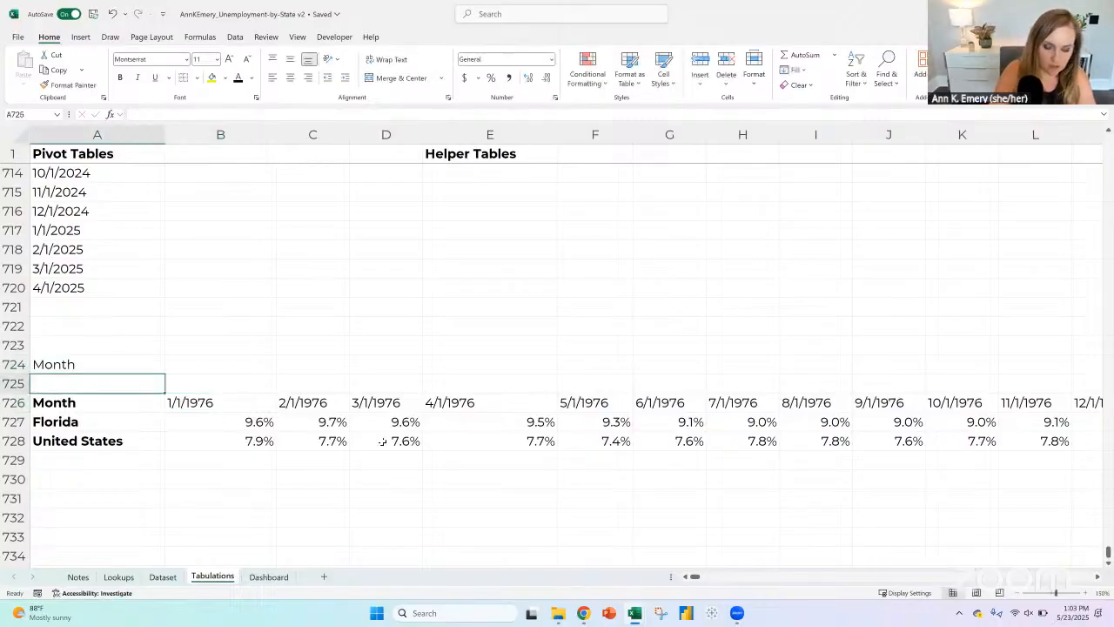
text(Year)
key(Return)
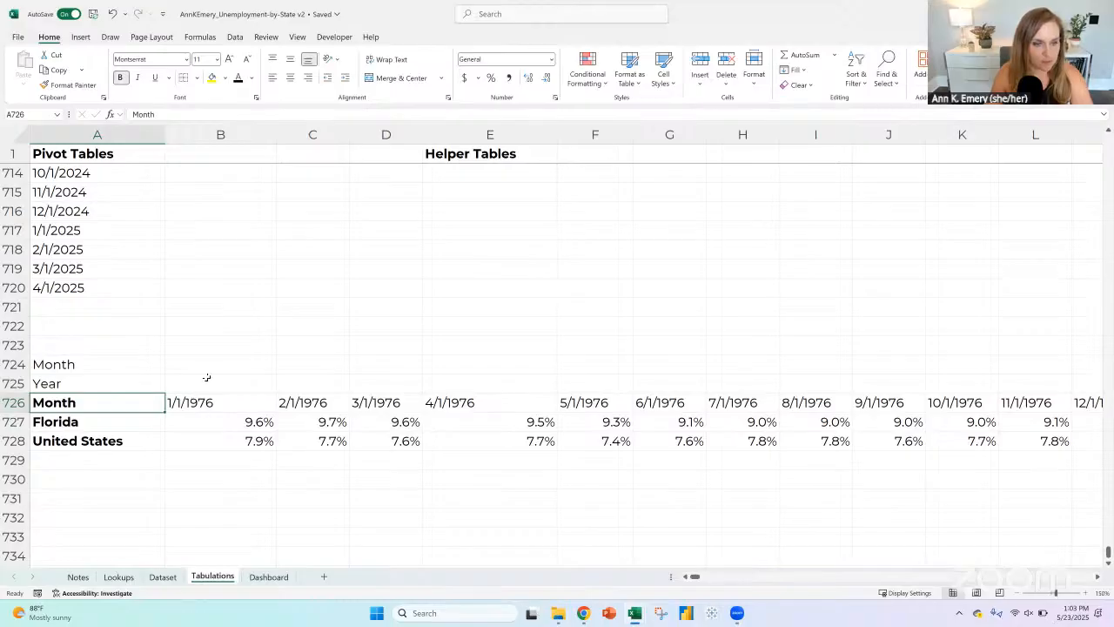
Step: Enter =MONTH(B726) in B724 to extract the month number from the 1/1/1976 header
click(203, 372)
text(=)
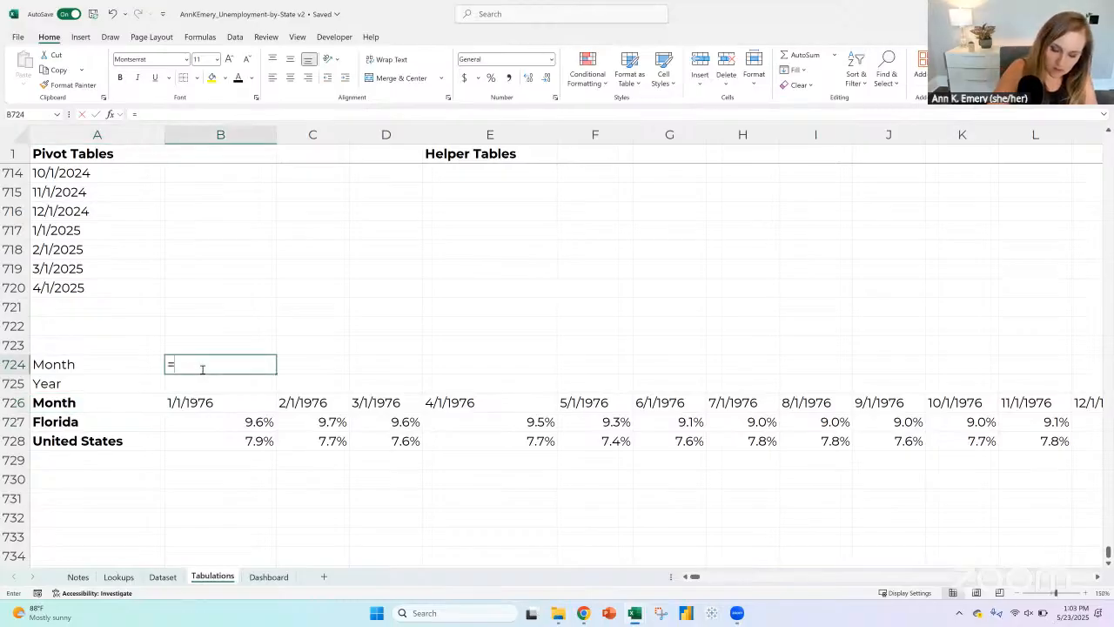
text(month()
key(Down)
key(Down)
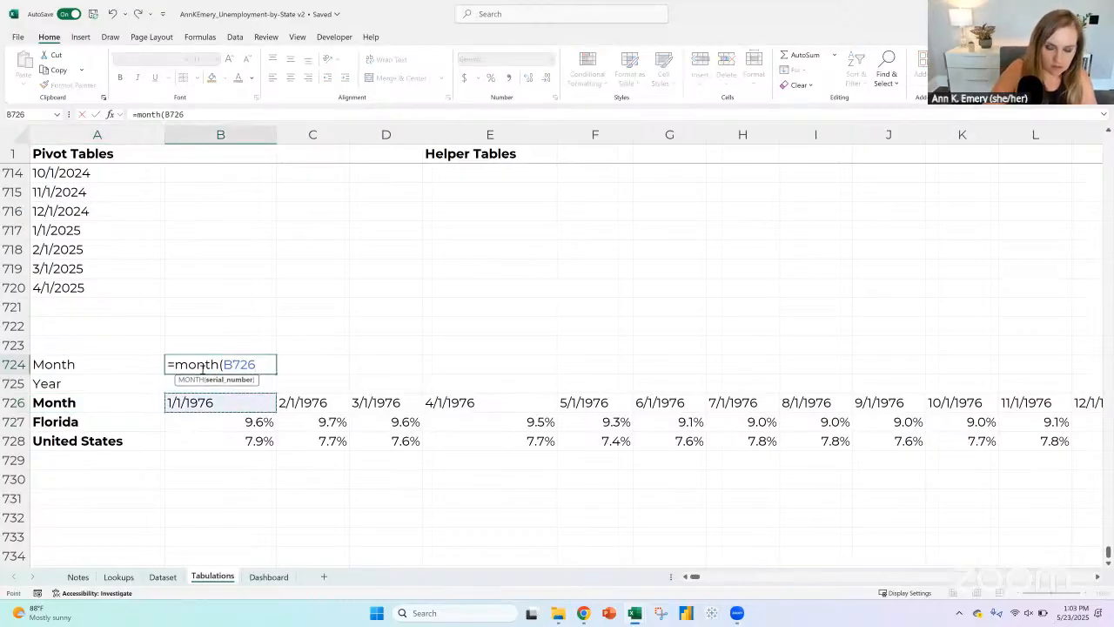
text())
key(Return)
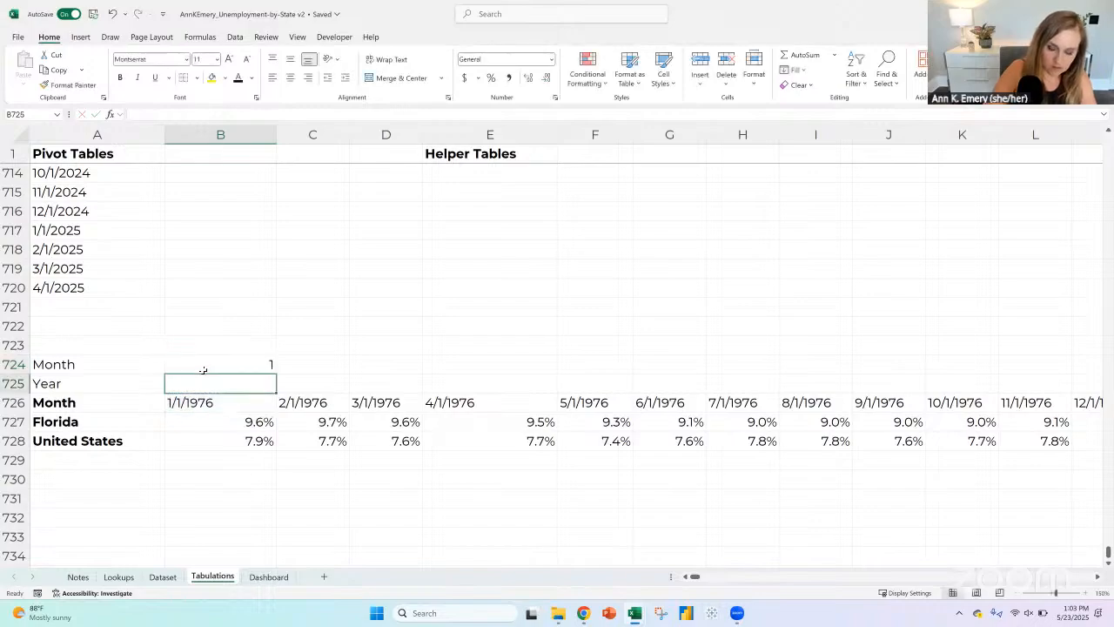
Step: Enter =YEAR(B726) in B725 to extract the year from the 1/1/1976 header
text(=year)
text(()
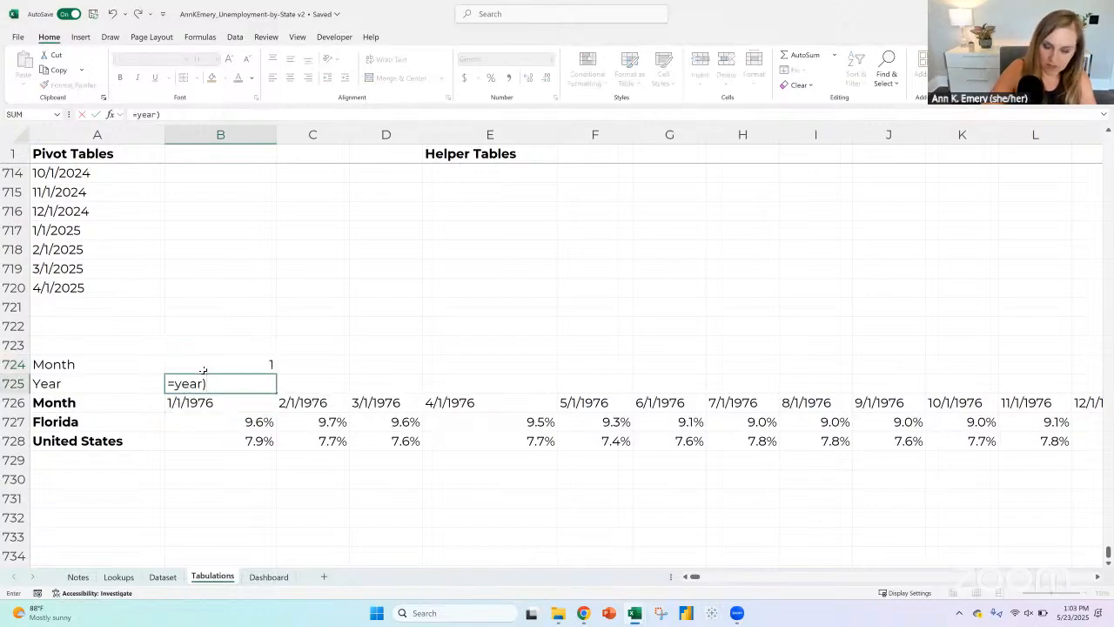
key(BackSpace)
text(()
key(Down)
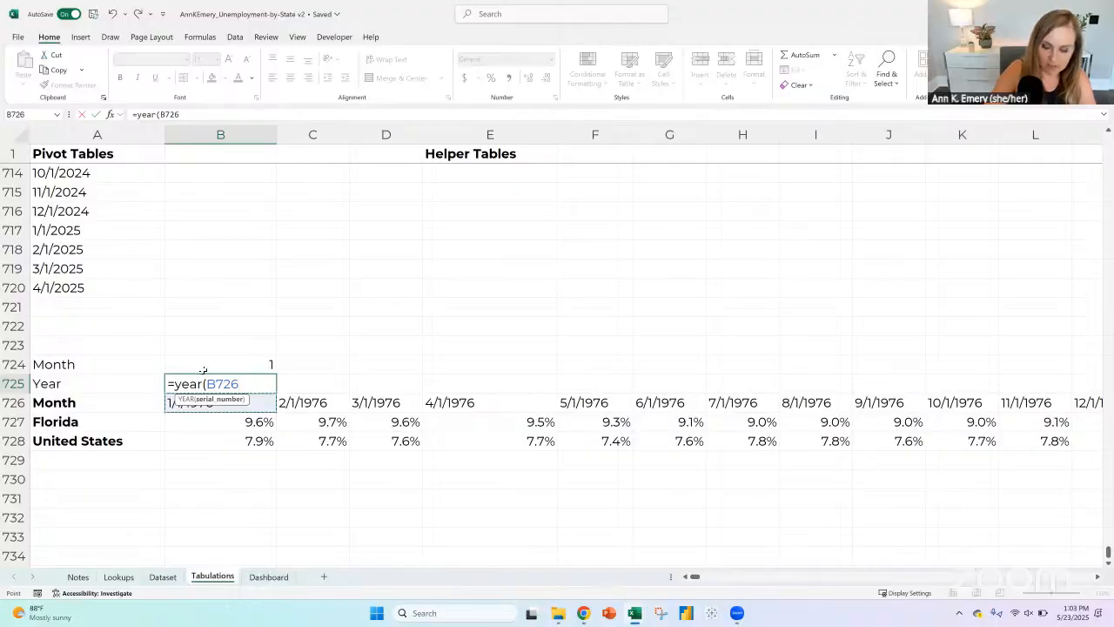
text())
key(Return)
Step: Bold the new Month and Year labels in A724:A725 and right-align rows 724 through 728
drag(232, 372, 232, 383)
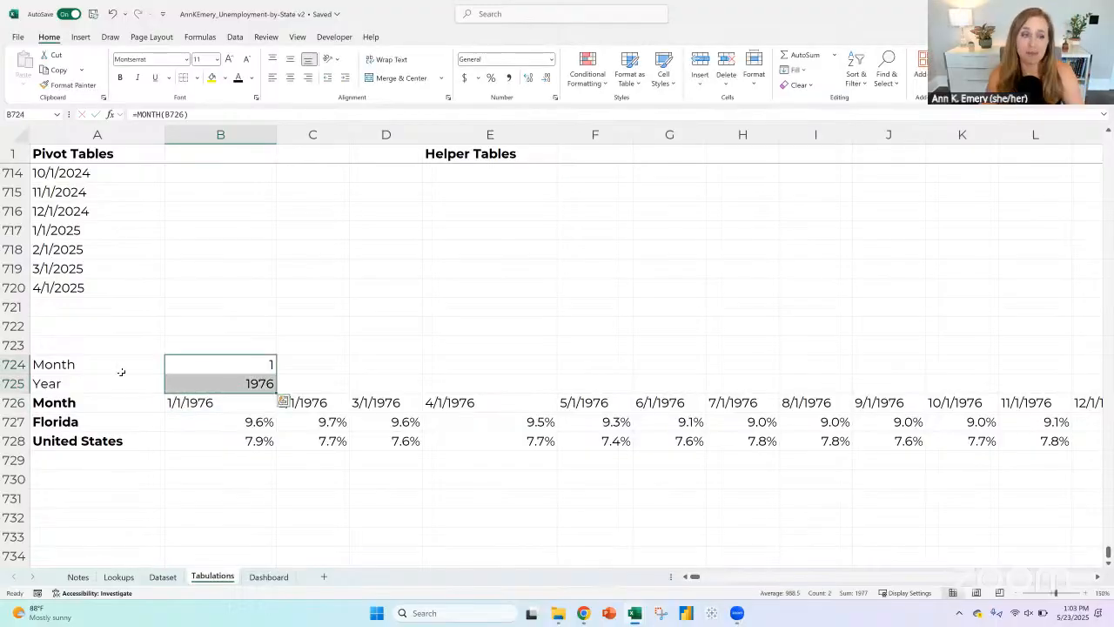
drag(119, 369, 116, 383)
key(ctrl+b)
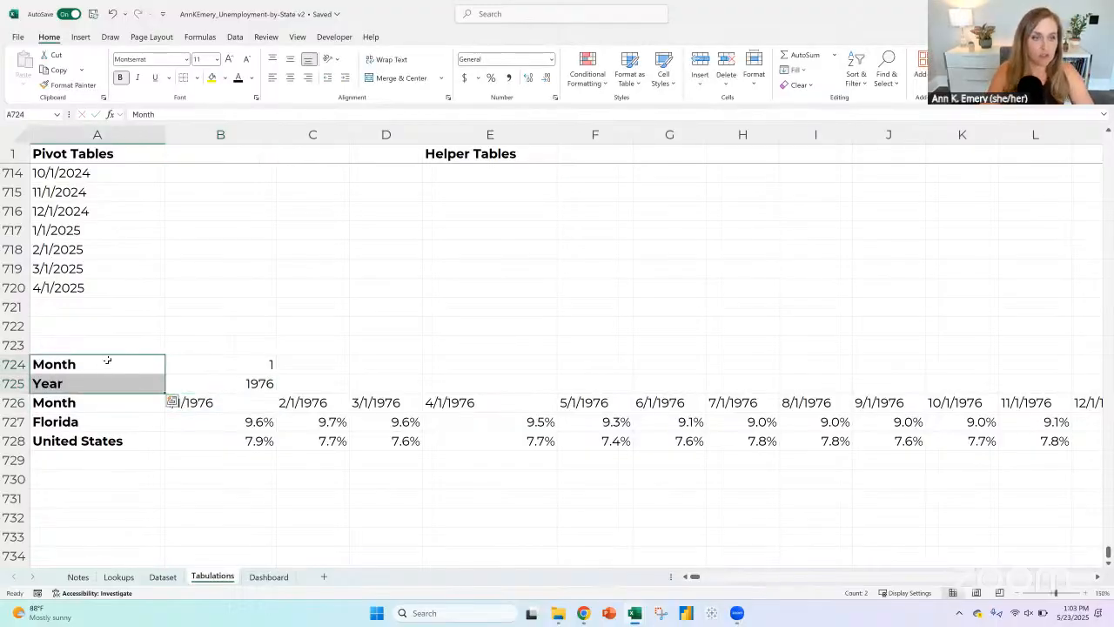
drag(13, 363, 13, 440)
click(309, 77)
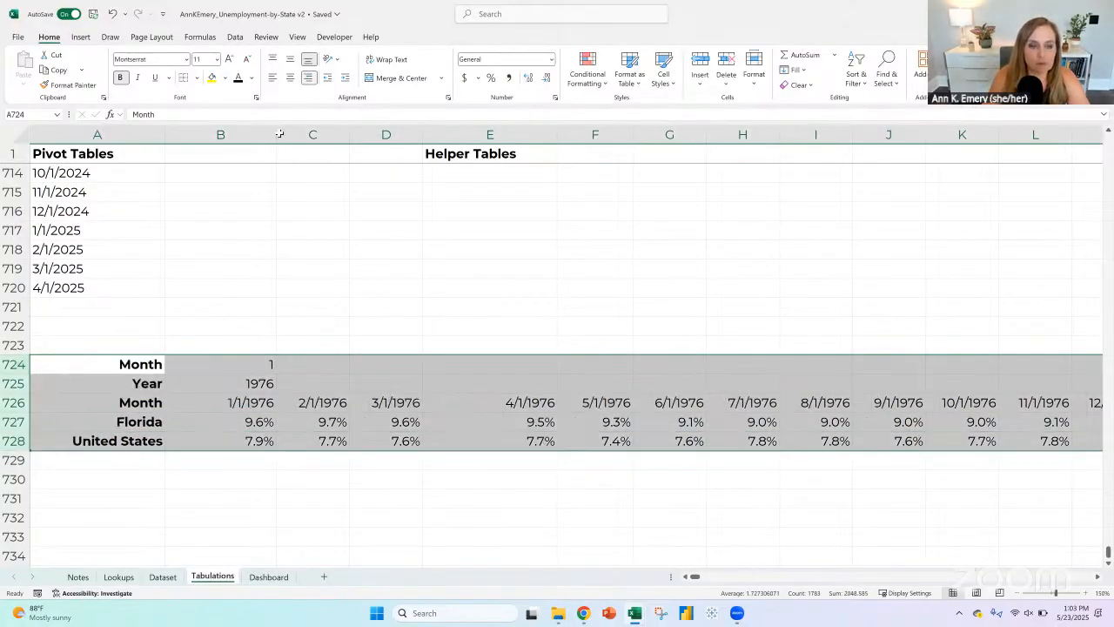
Step: Insert a row above the date header row and label its cell A726 Graph labels
click(256, 365)
click(255, 383)
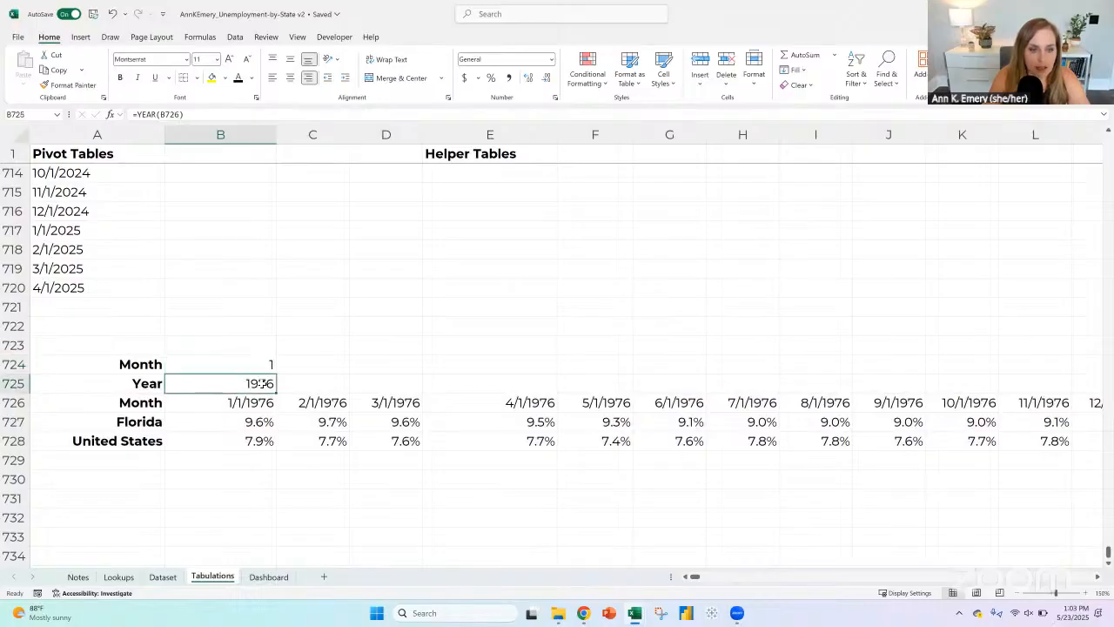
click(307, 367)
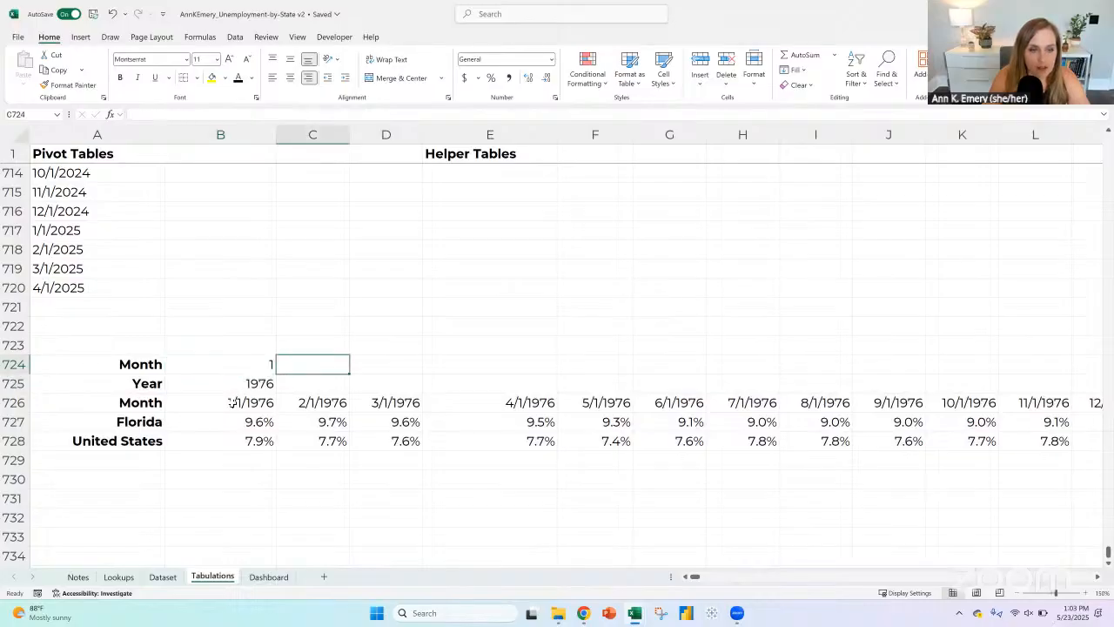
click(15, 402)
click(699, 63)
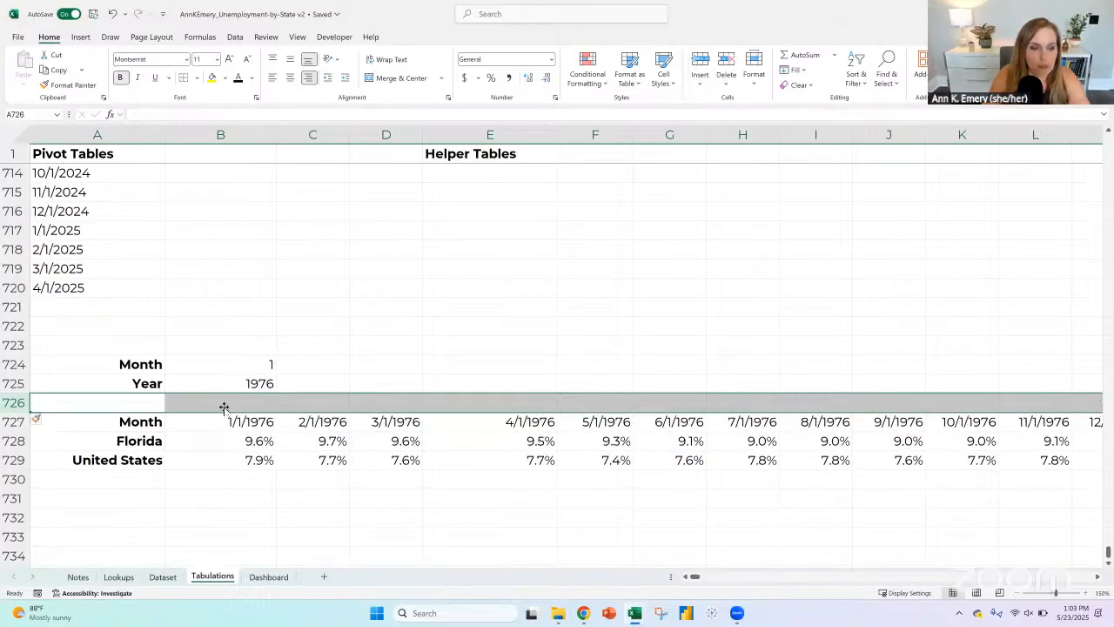
click(150, 396)
text(Gra)
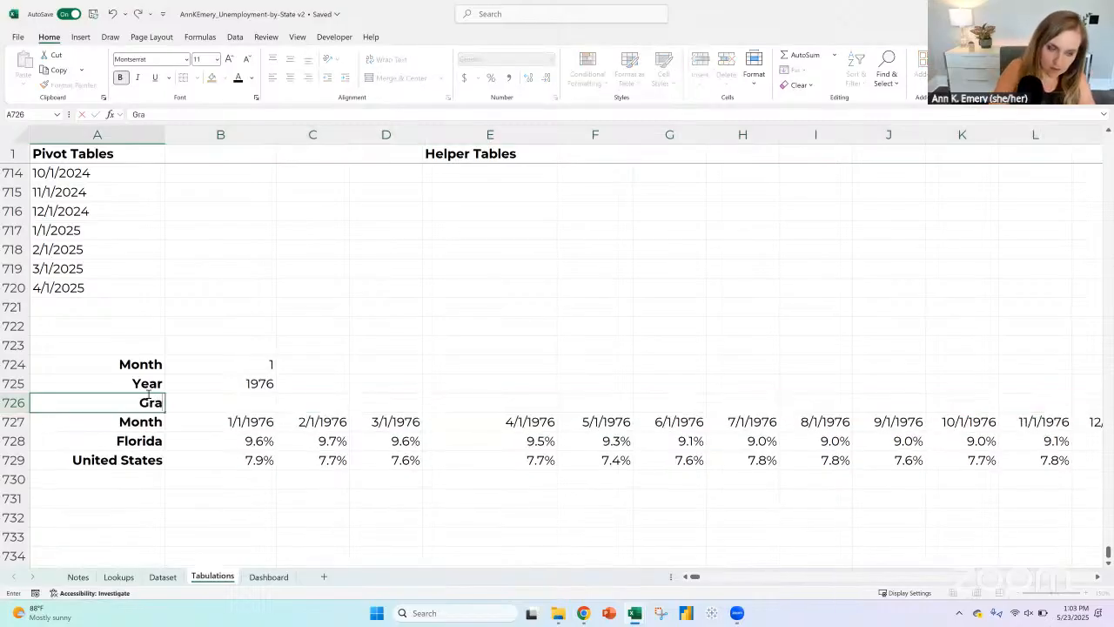
text(ph labels)
key(Tab)
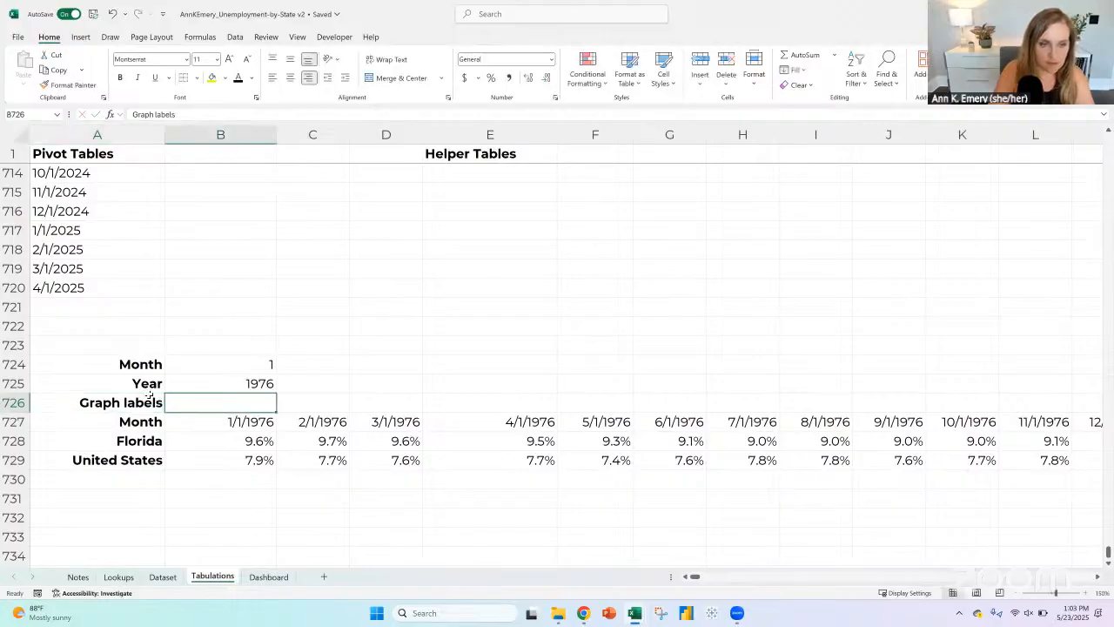
Step: Try to copy the year formula from B725 into the Graph labels cell B726
key(Up)
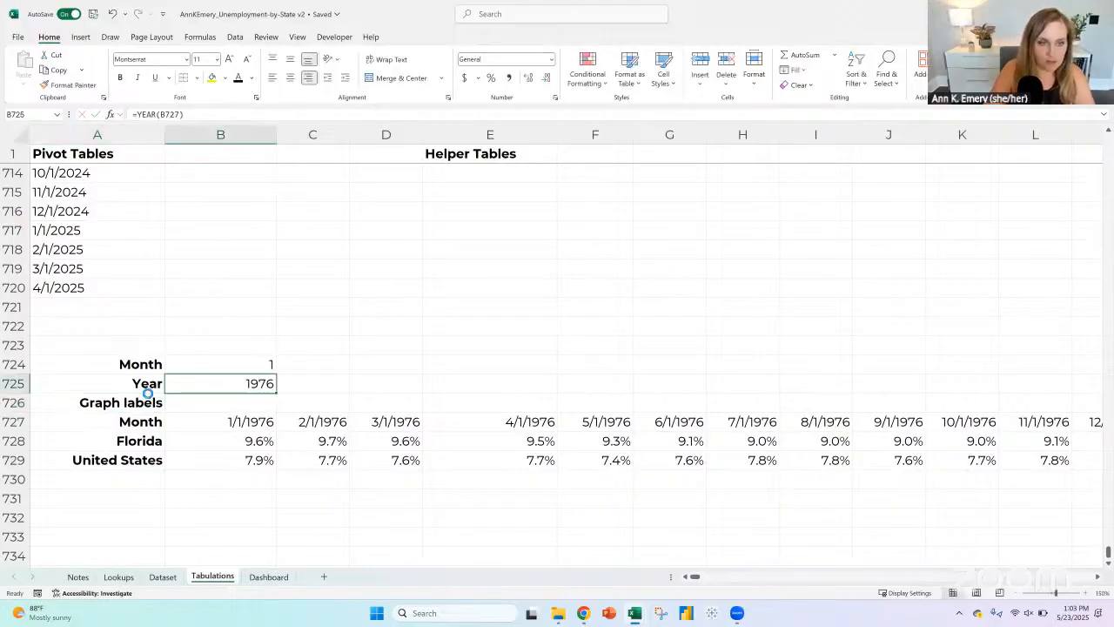
key(ctrl+c)
key(Down)
key(ctrl+v)
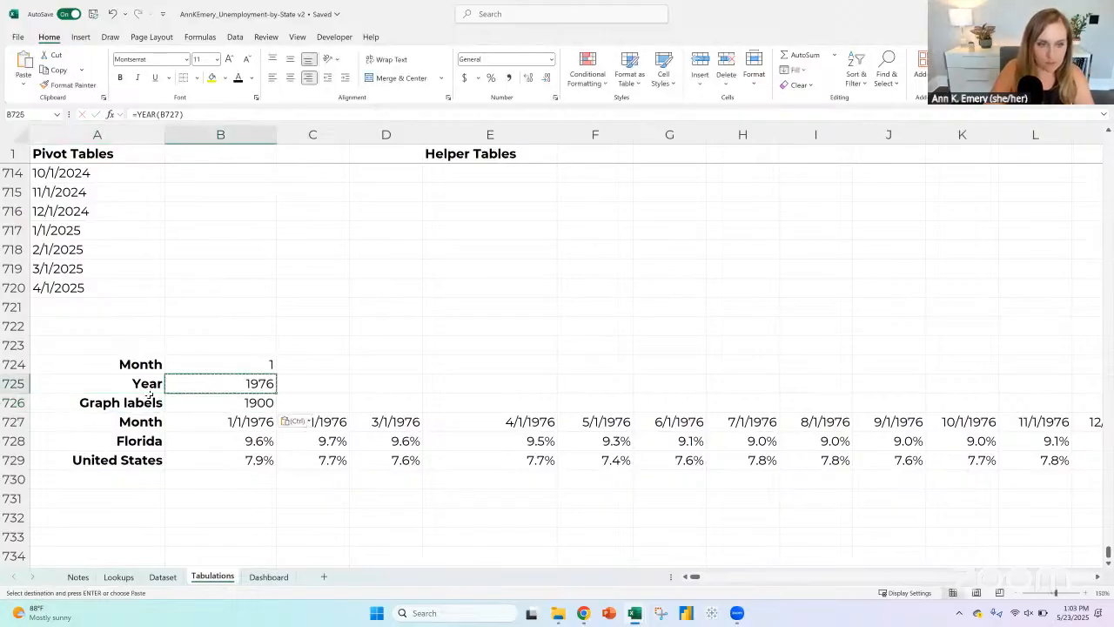
Step: Enter =YEAR(B727) in B726 as the first graph label
text(=year()
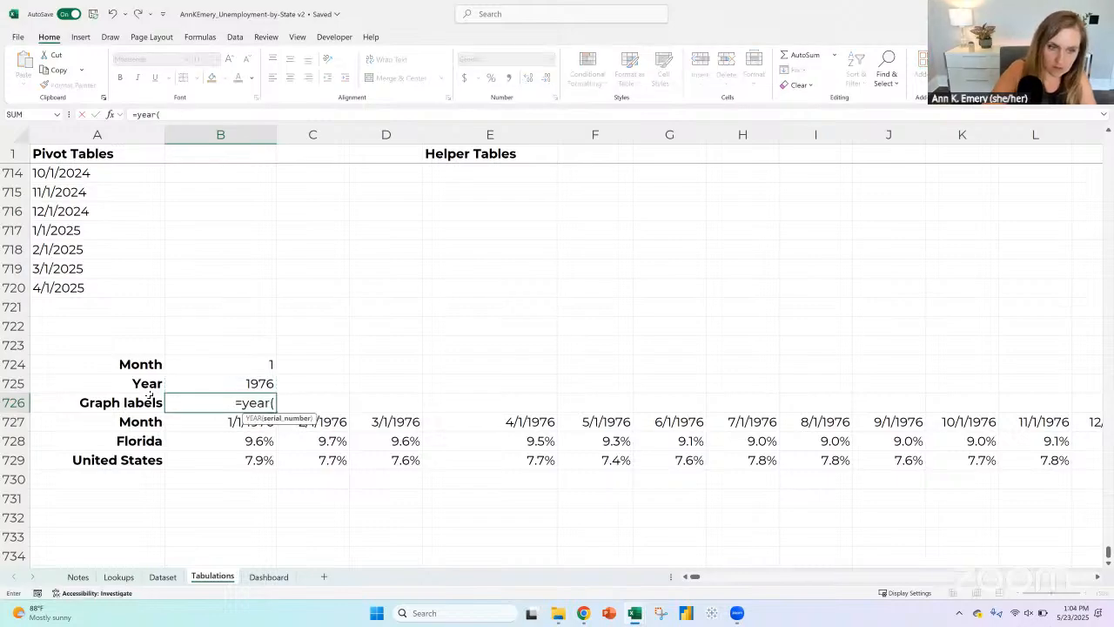
key(Down)
text())
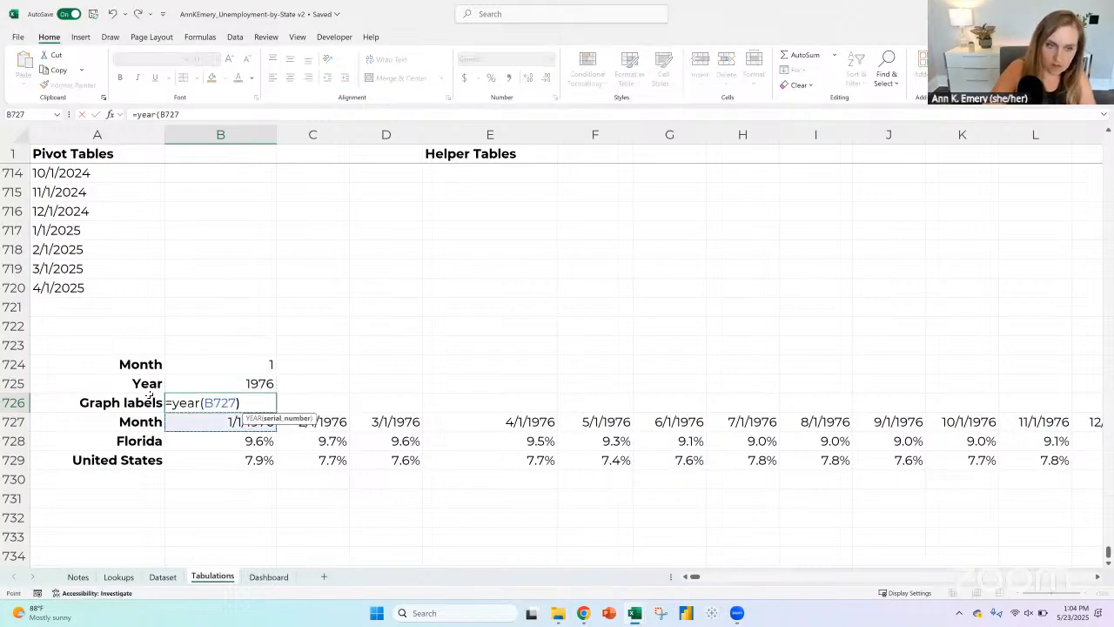
key(ctrl+Return)
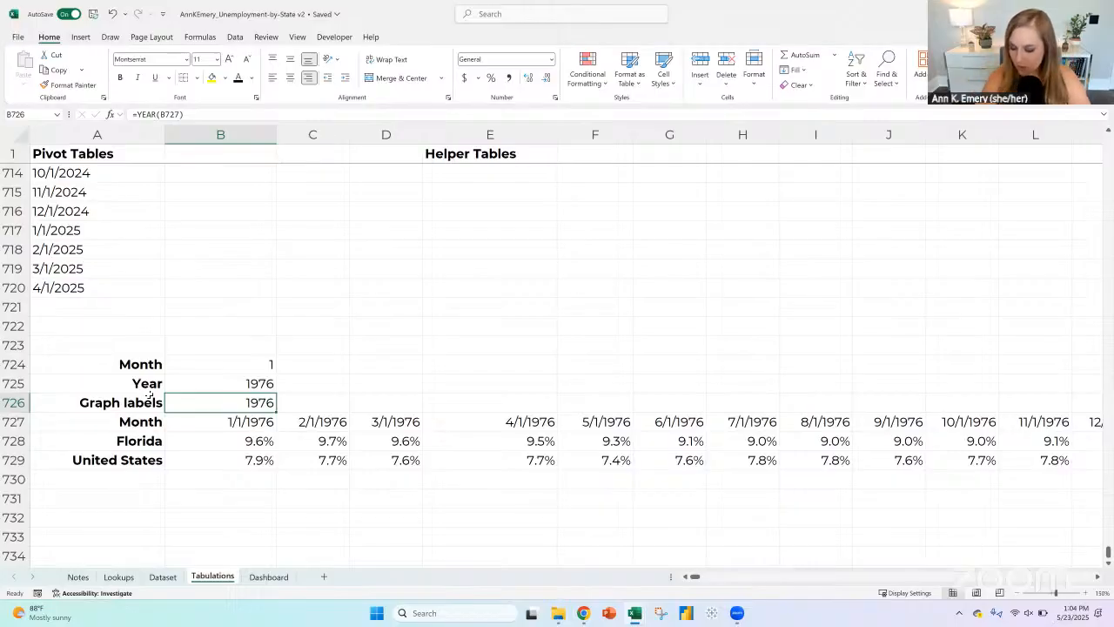
Step: Try '77 as an abbreviated year label in C726, and clear the cell
key(Right)
text(')
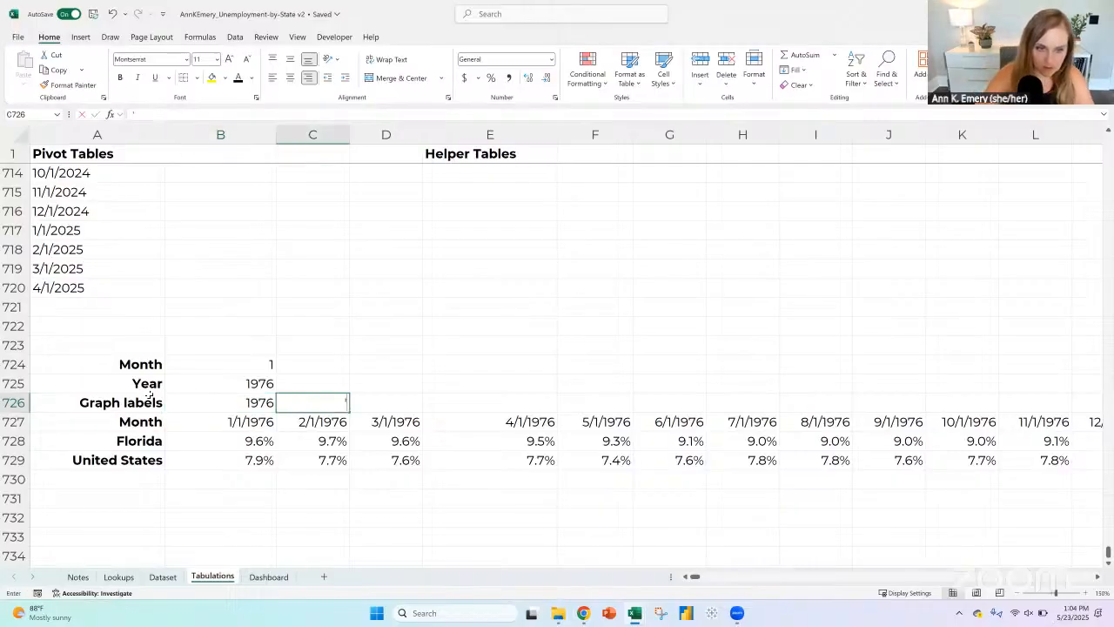
text(77)
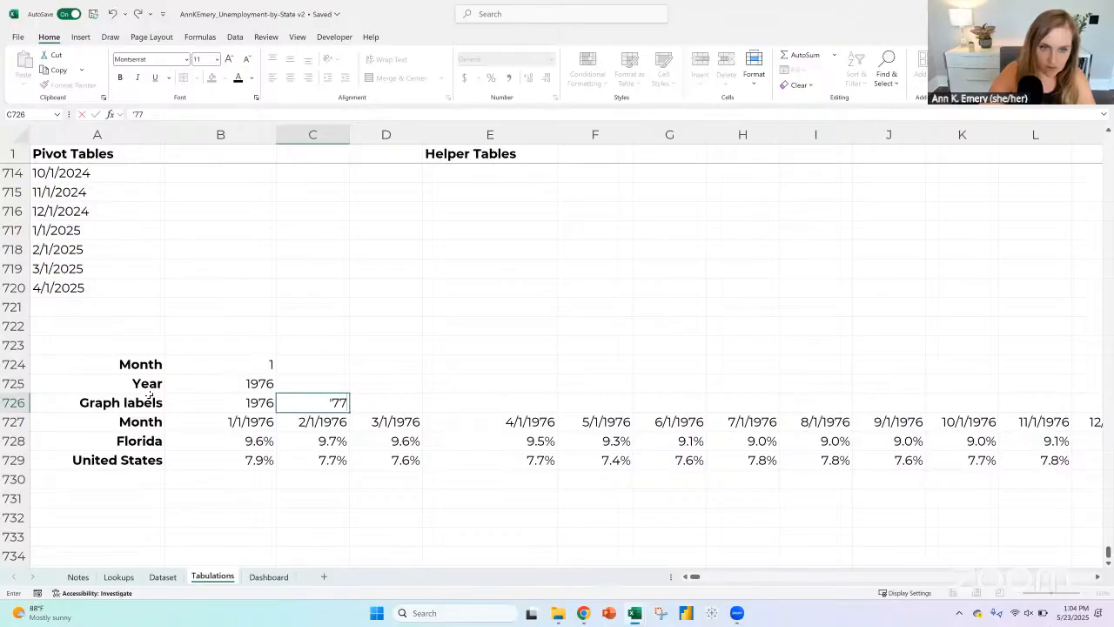
key(Return)
key(Left)
key(Up)
key(Right)
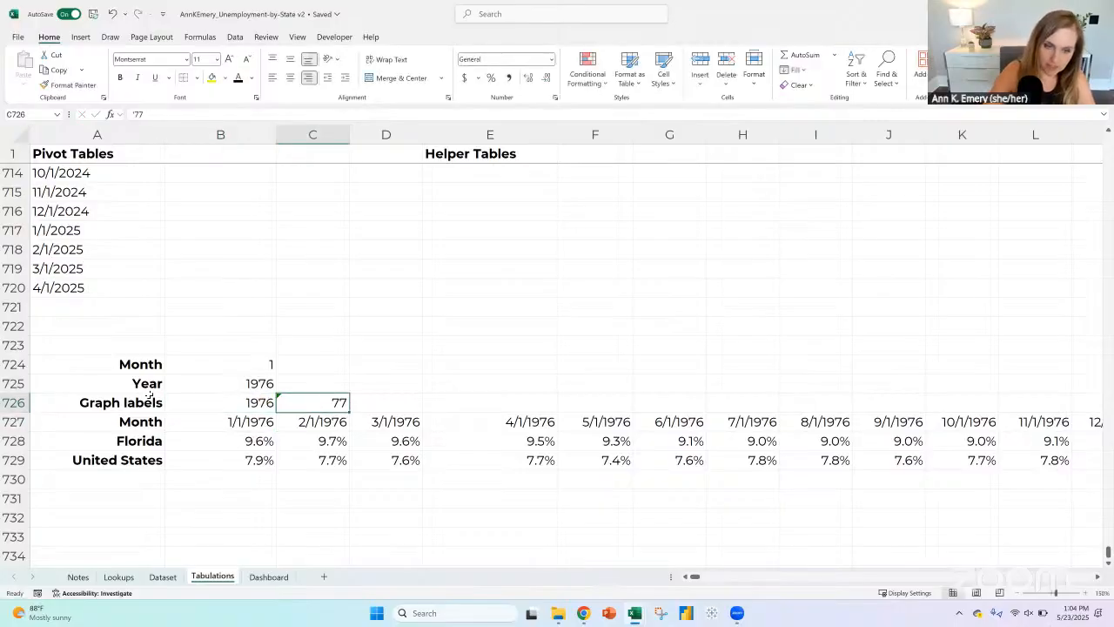
key(Delete)
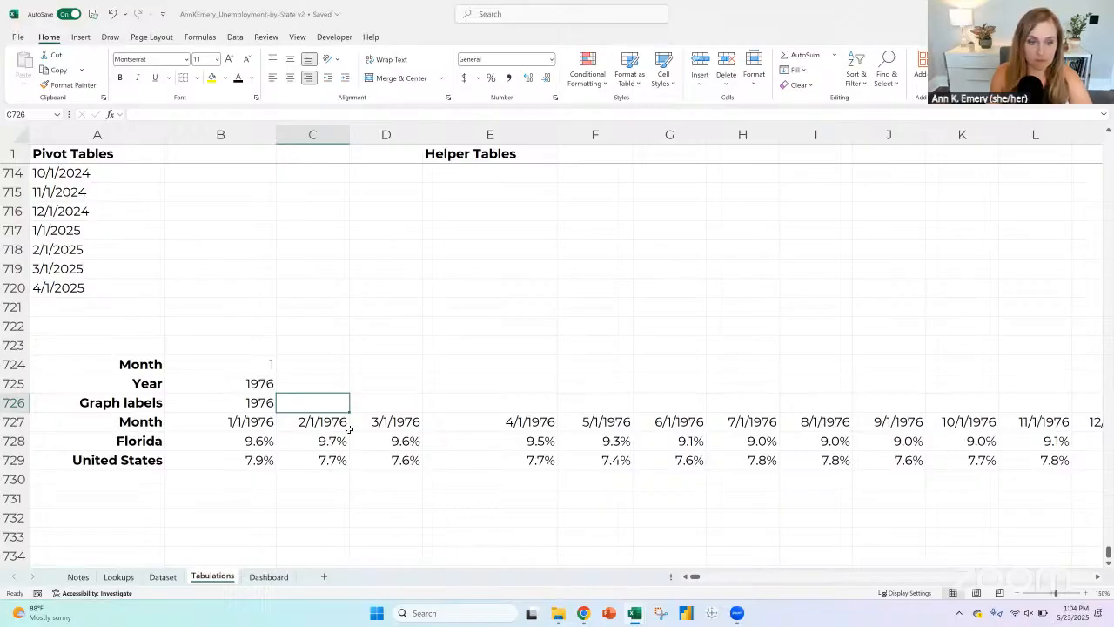
Step: Review the Month, Year and Graph labels formulas in B724:B726
click(240, 383)
click(248, 401)
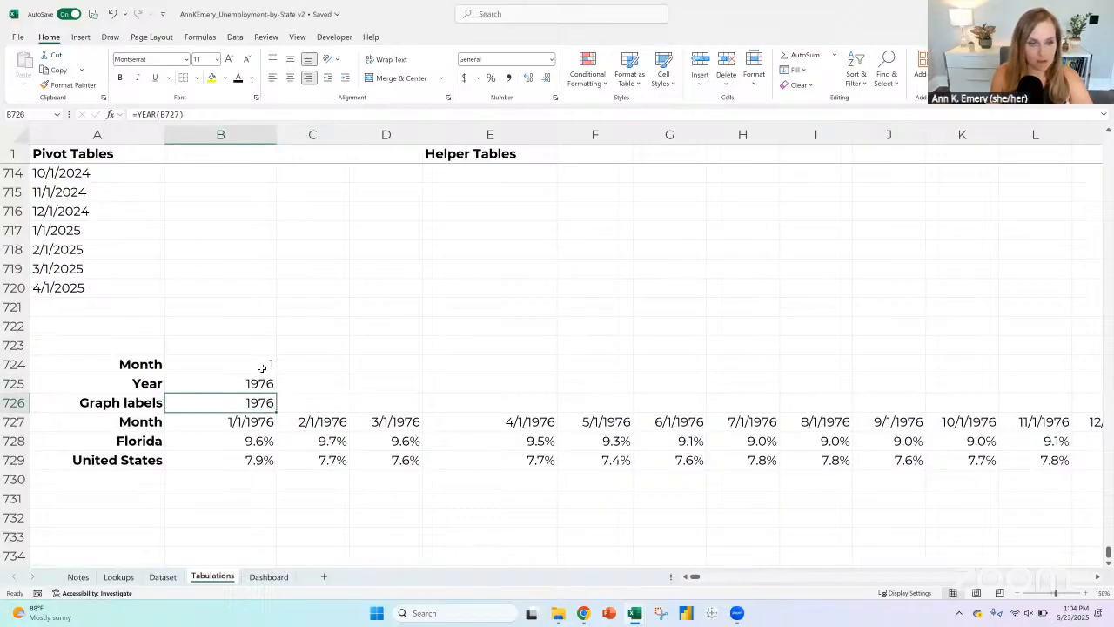
click(262, 366)
click(311, 388)
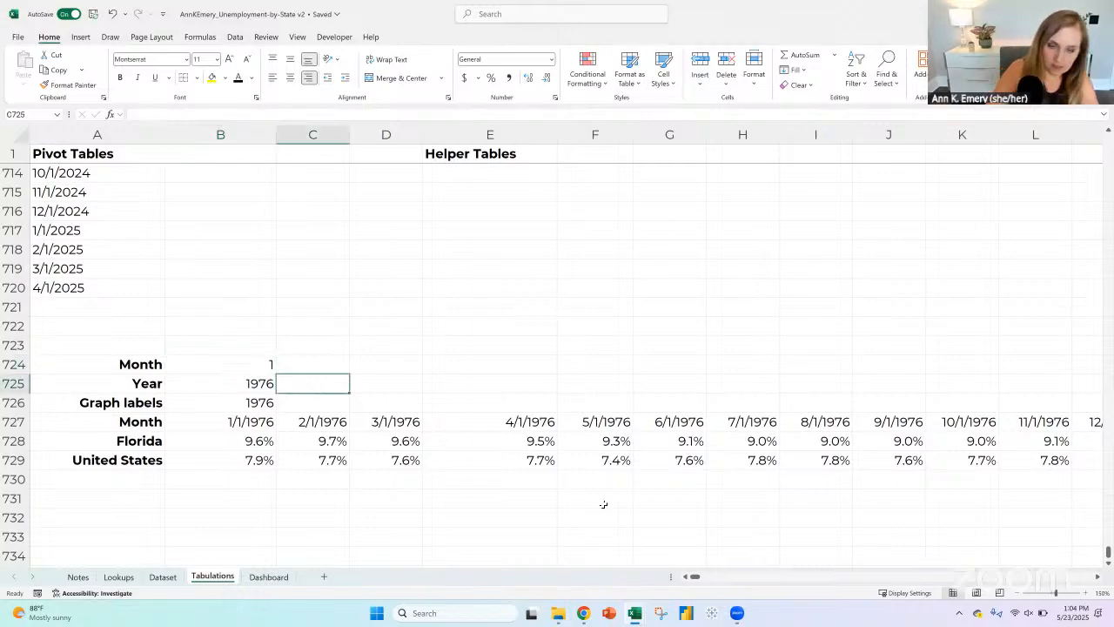
Step: Enter =IF(C724=1,C725,"") in C726 so the graph label shows the year only in January
key(Down)
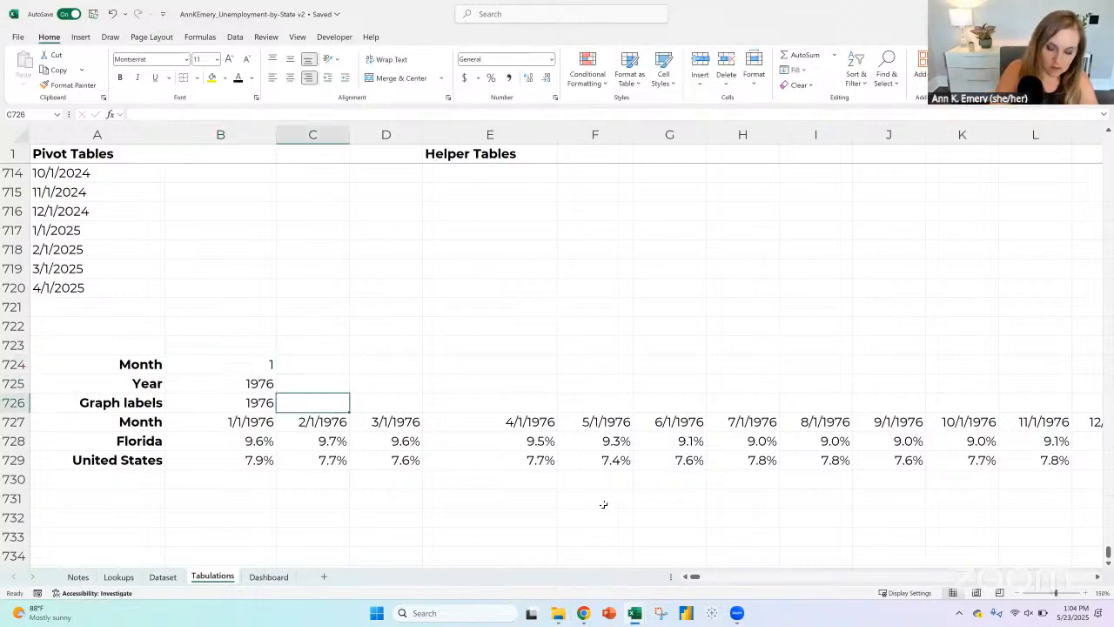
text(=if()
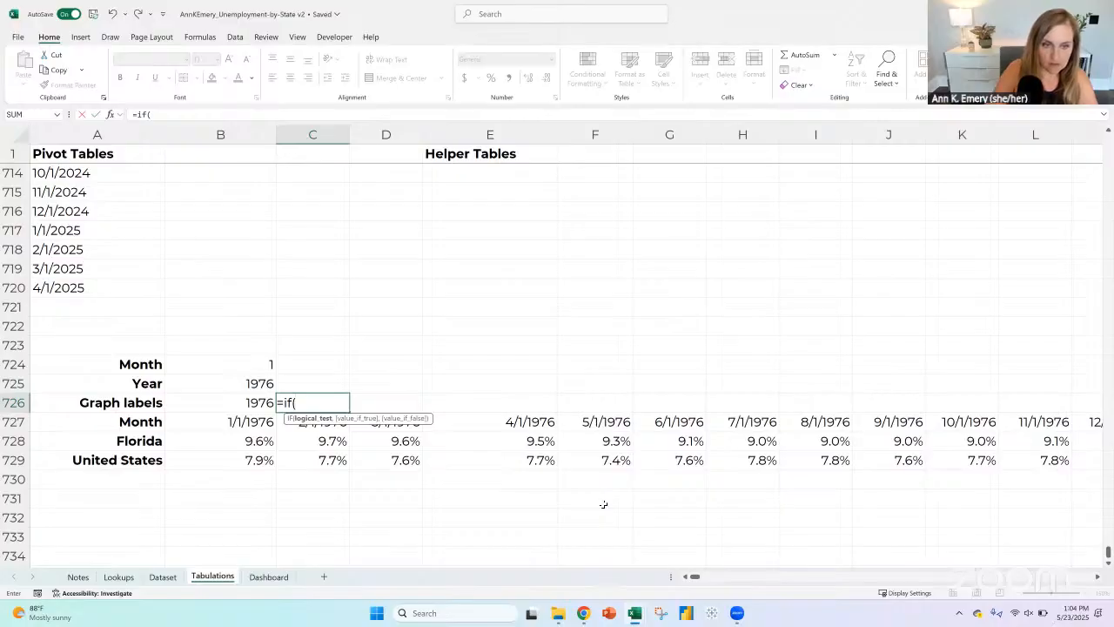
key(Up)
key(Up)
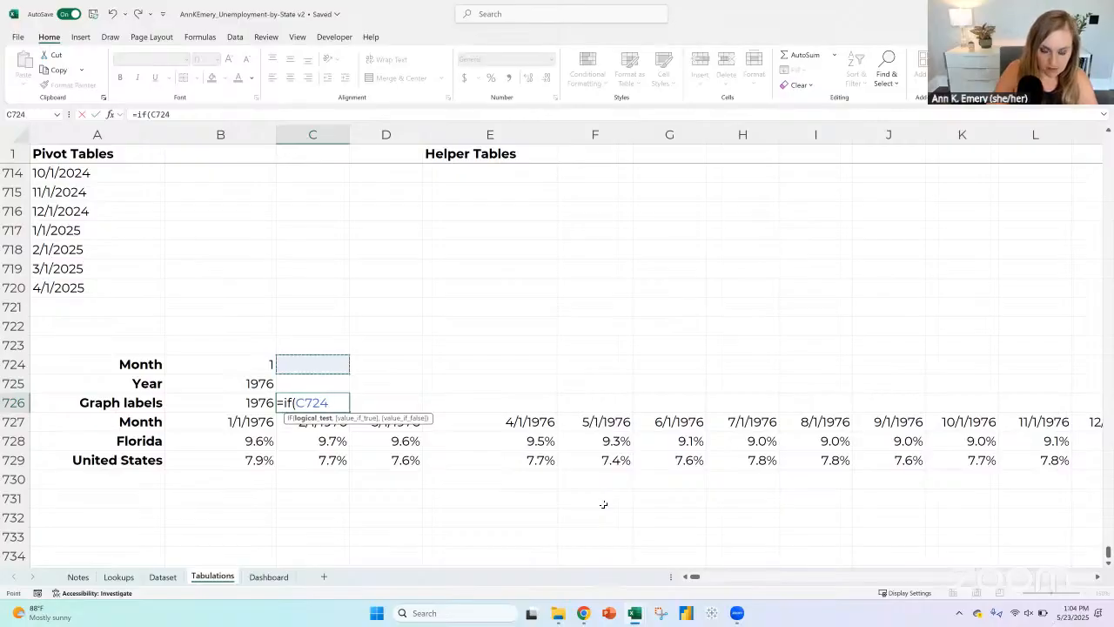
text(=)
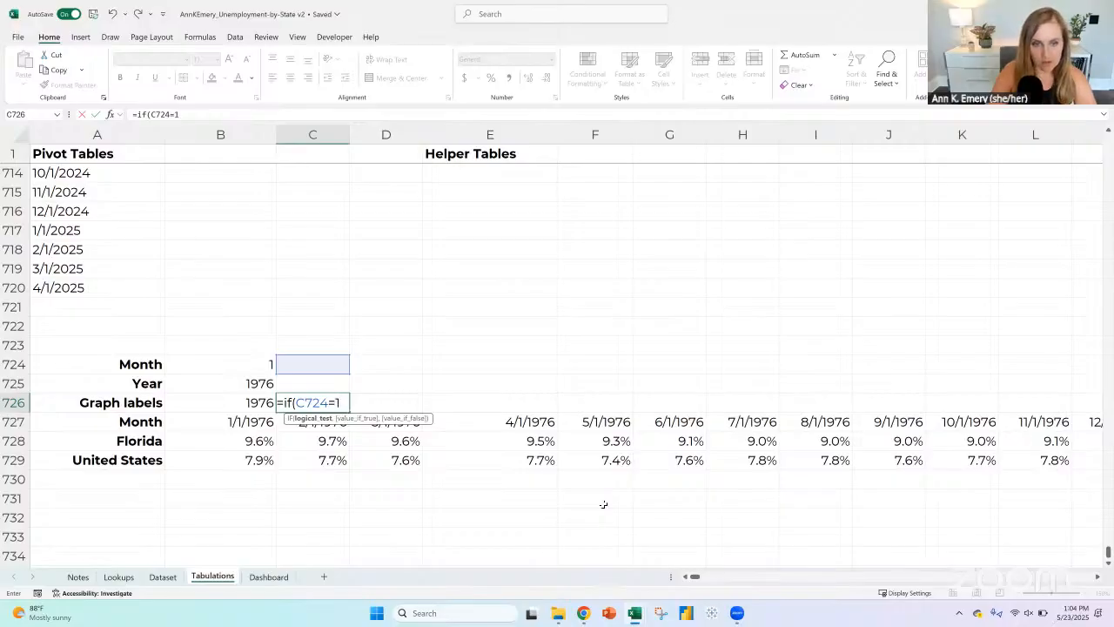
text(1,)
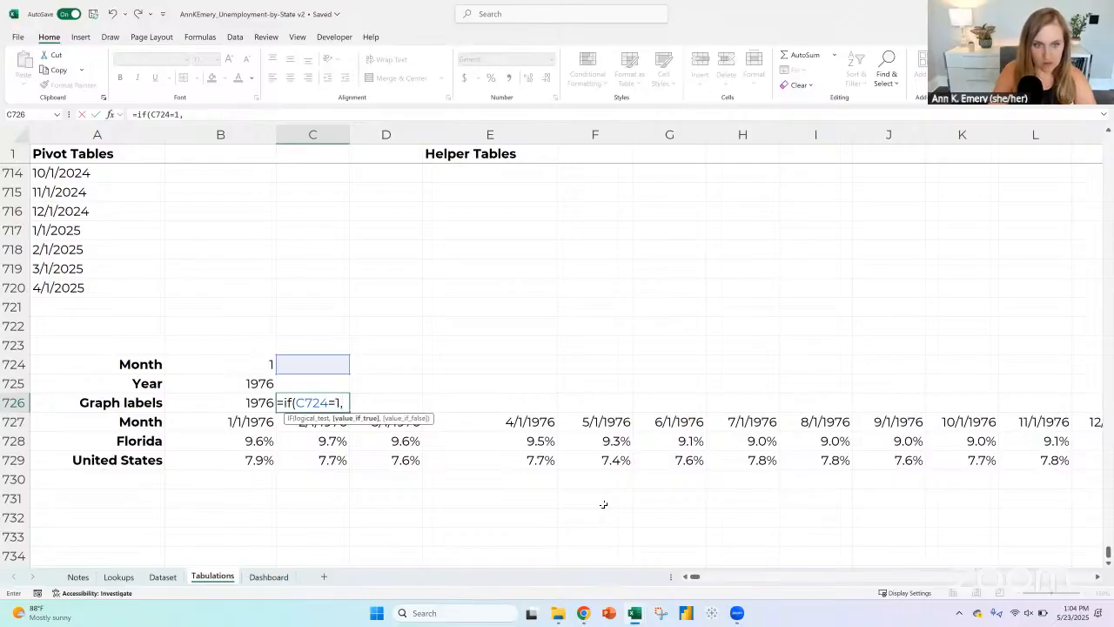
key(Up)
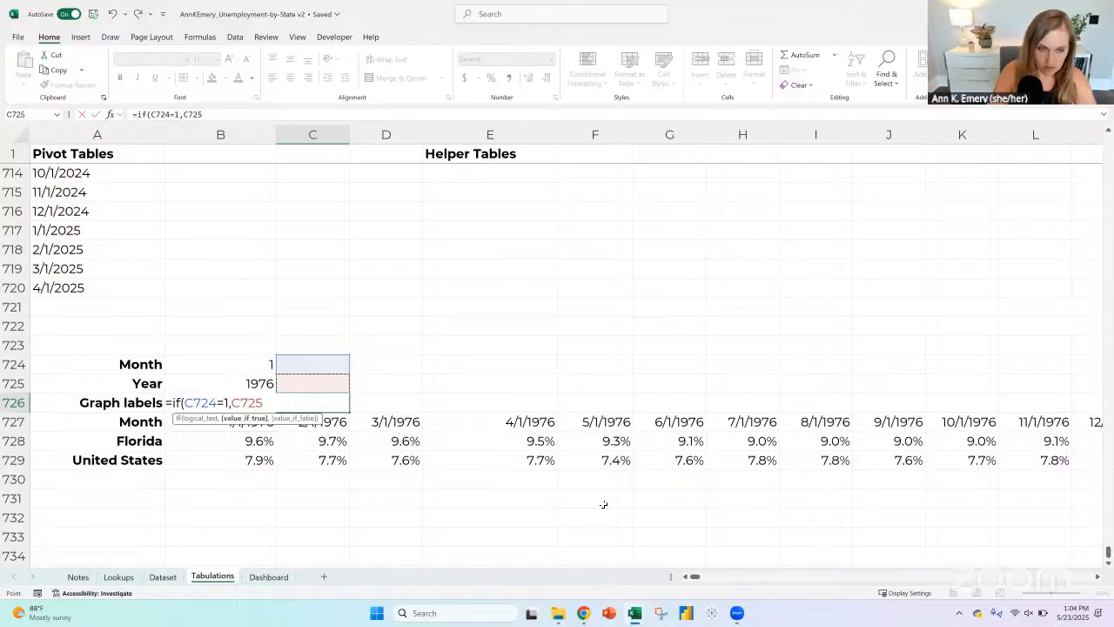
text(,"")
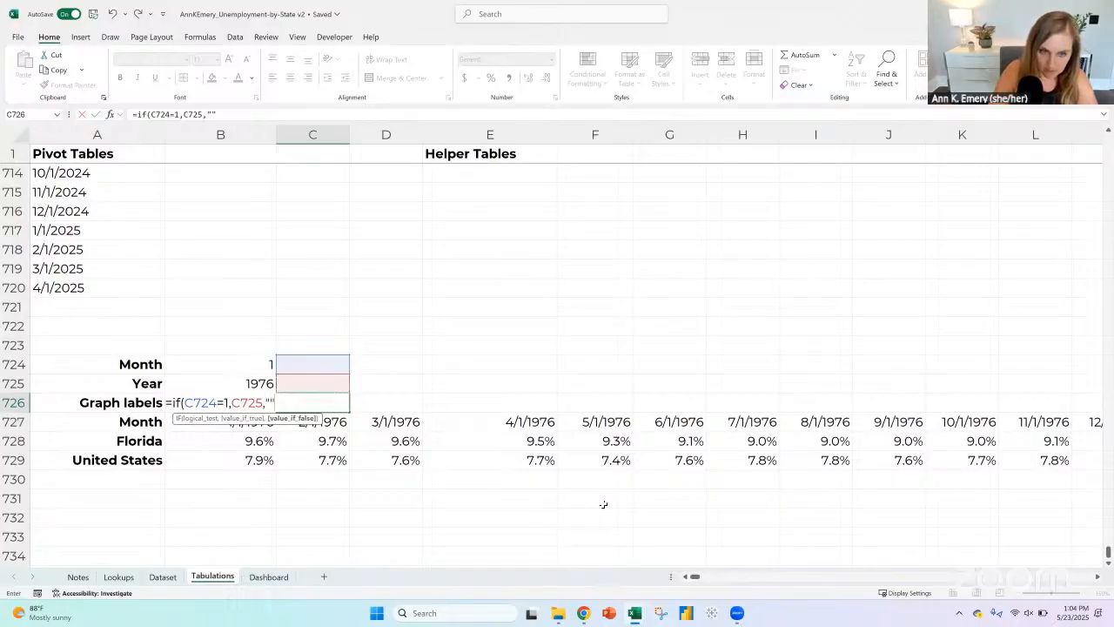
text())
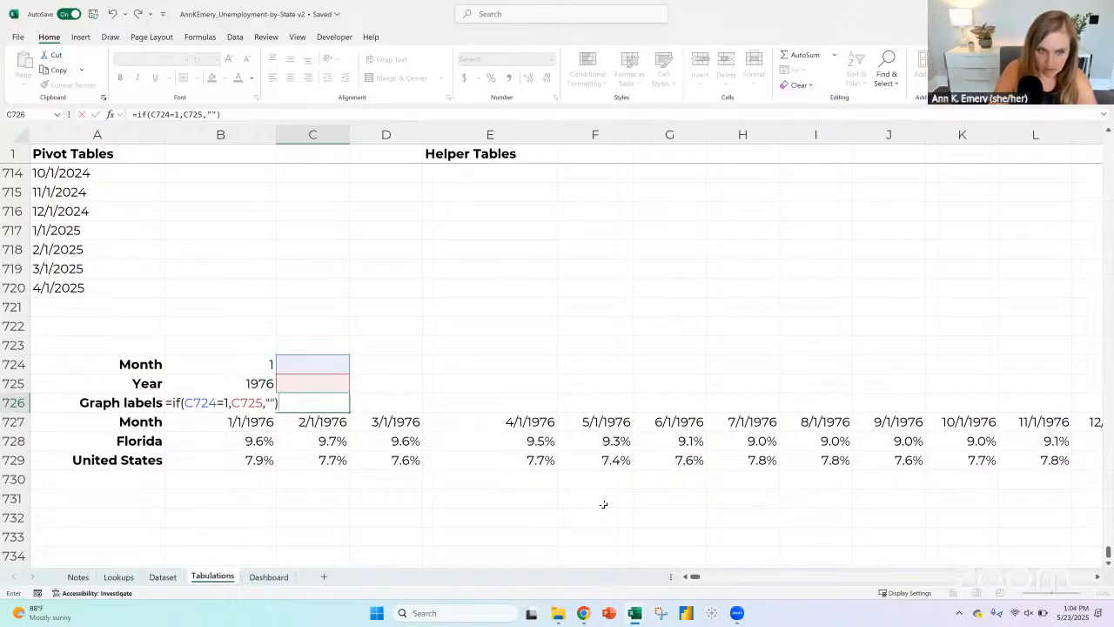
key(Return)
key(Up)
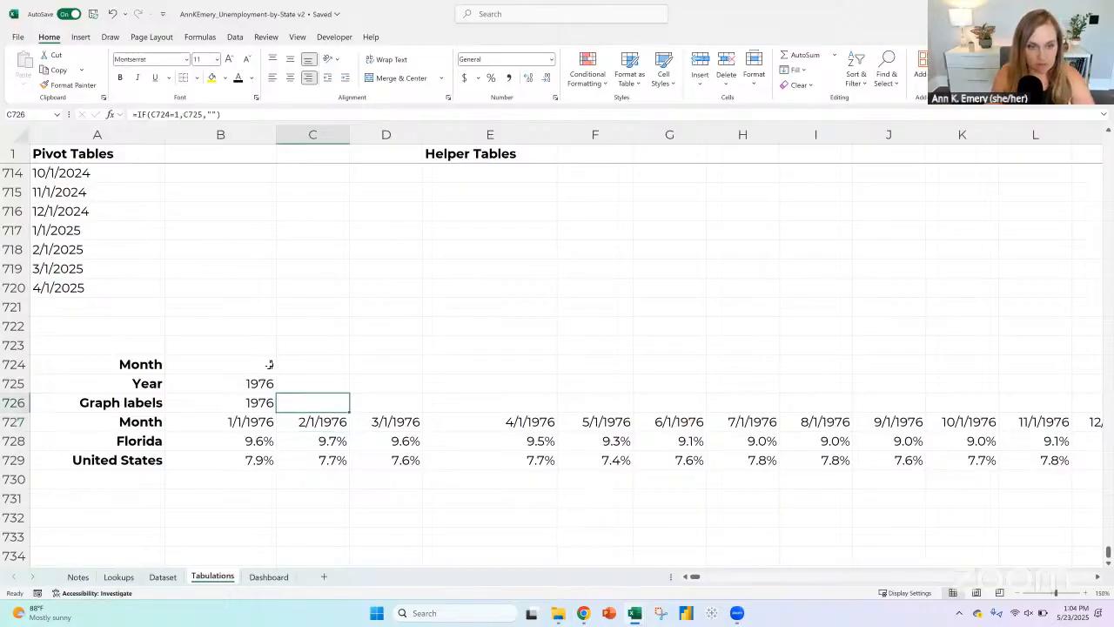
Step: Fill the Month and Year formulas in B724:B725 across to column T
drag(269, 364, 982, 387)
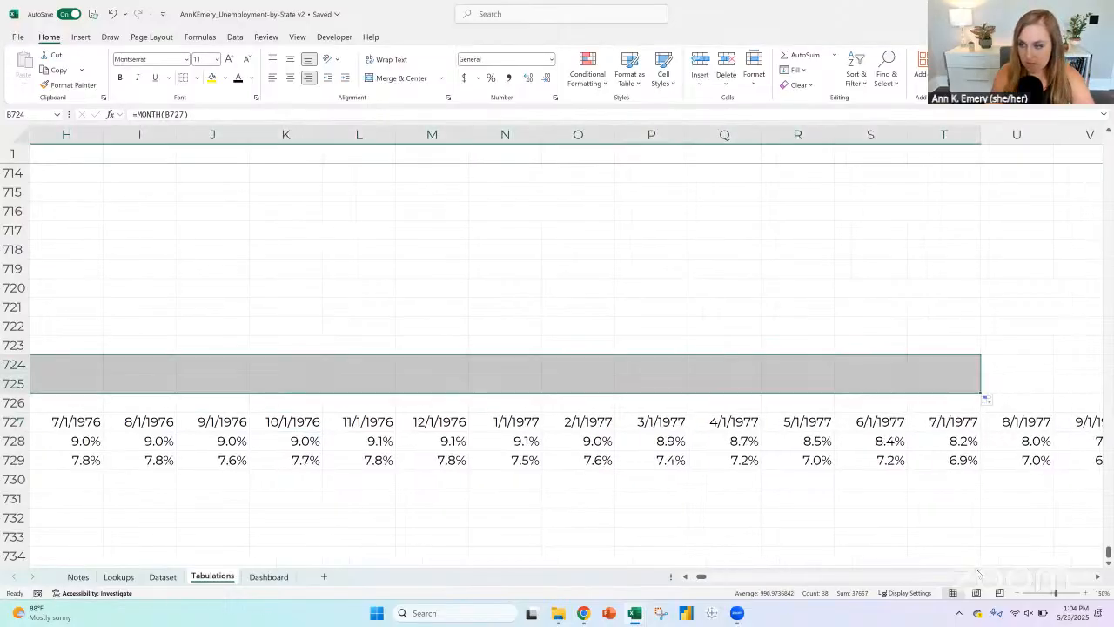
click(1023, 592)
click(1023, 592)
scroll(246, 351, left, 5)
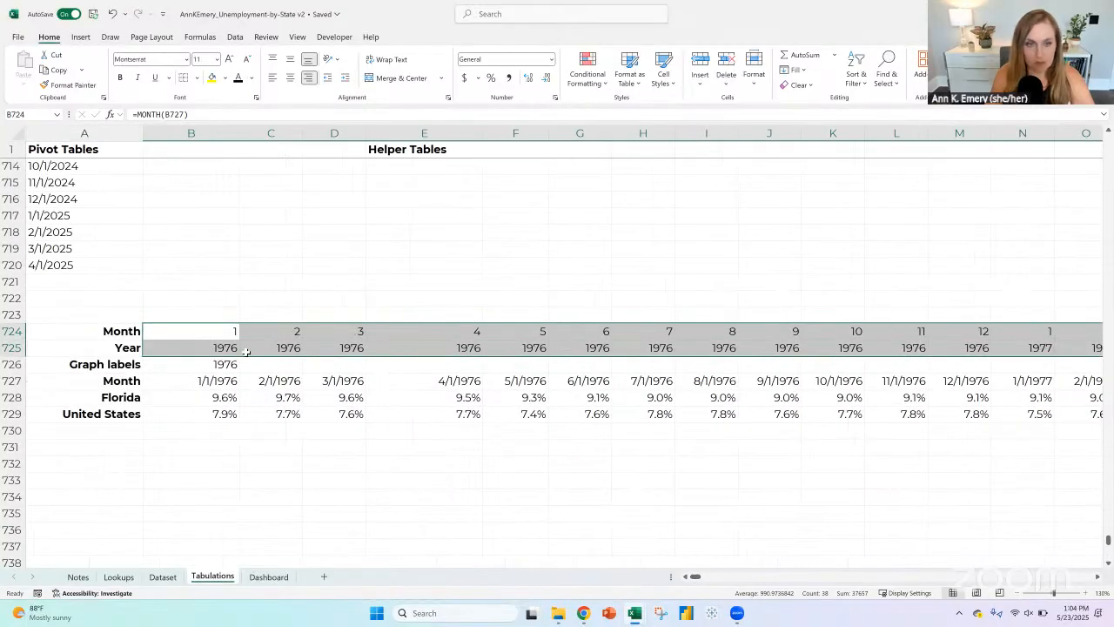
Step: Examine which Graph labels cells in row 726 should stay blank and which should show a year, comparing February 1976 through January 1977
click(206, 347)
click(277, 348)
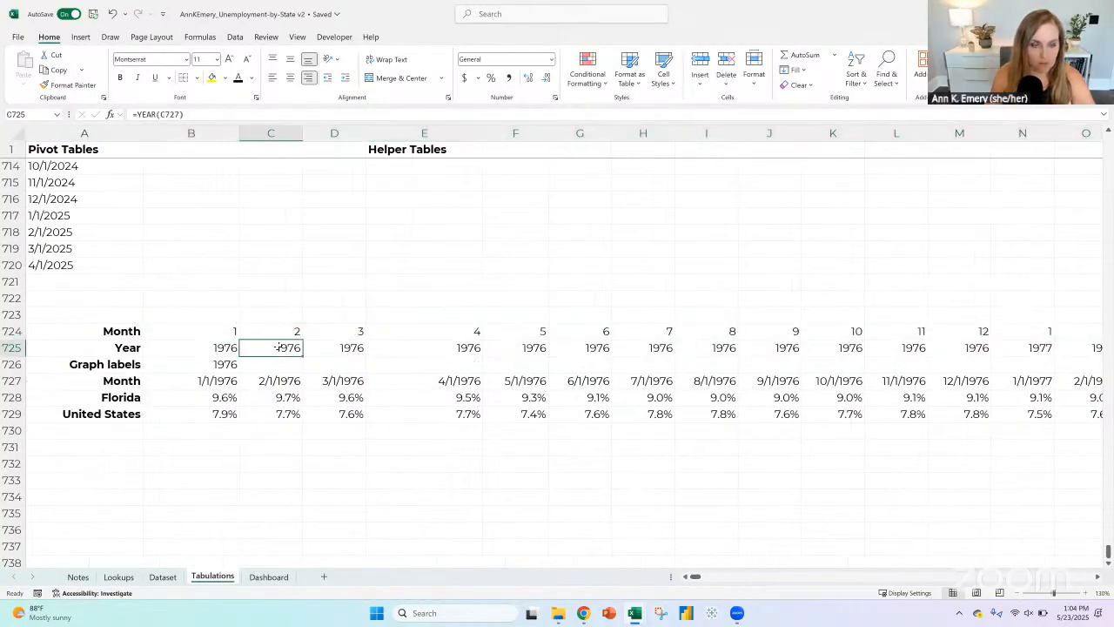
click(278, 364)
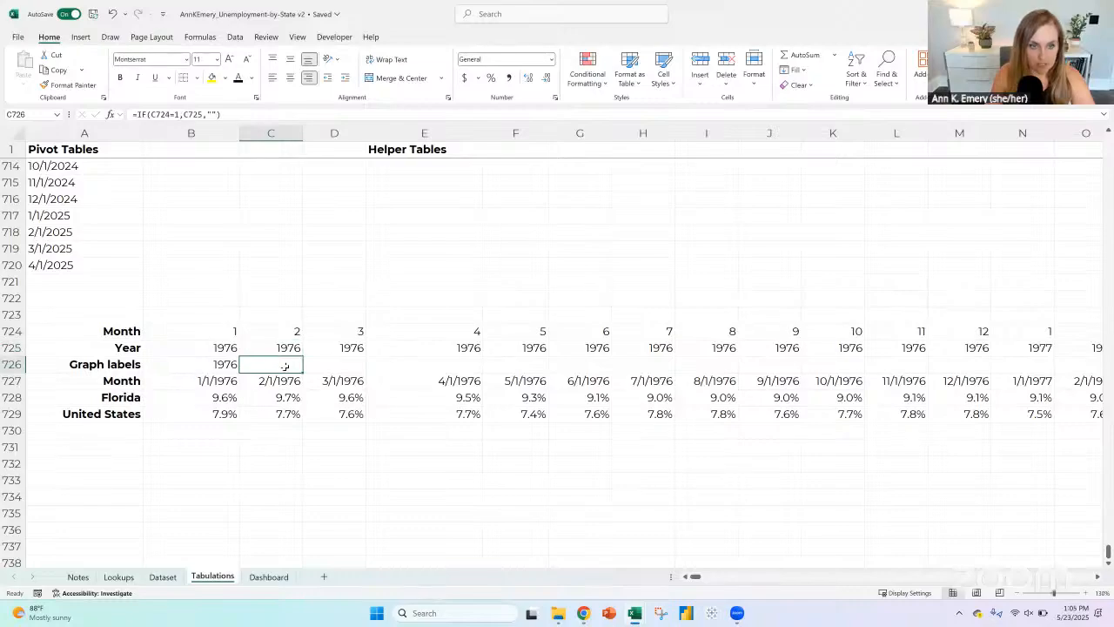
click(1045, 362)
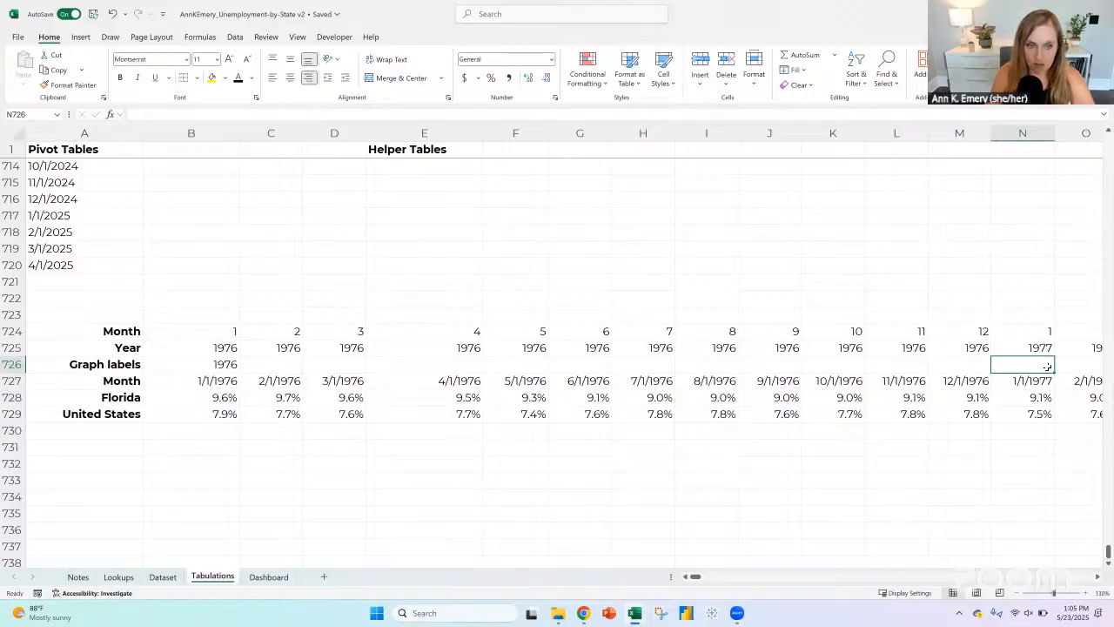
click(833, 364)
click(769, 364)
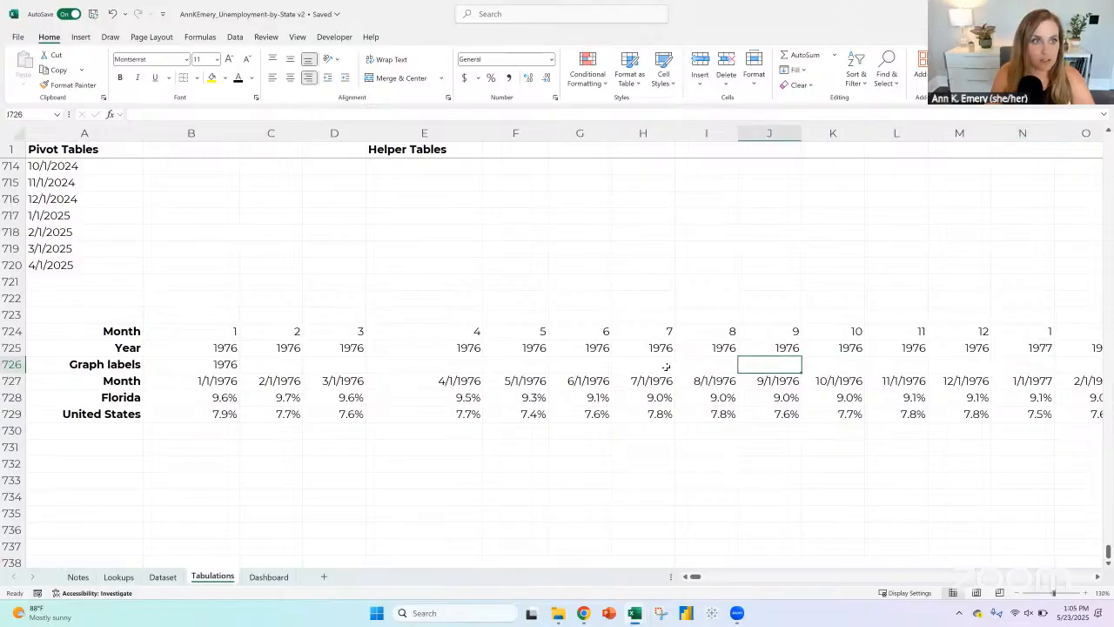
click(643, 363)
click(585, 365)
click(522, 364)
click(462, 364)
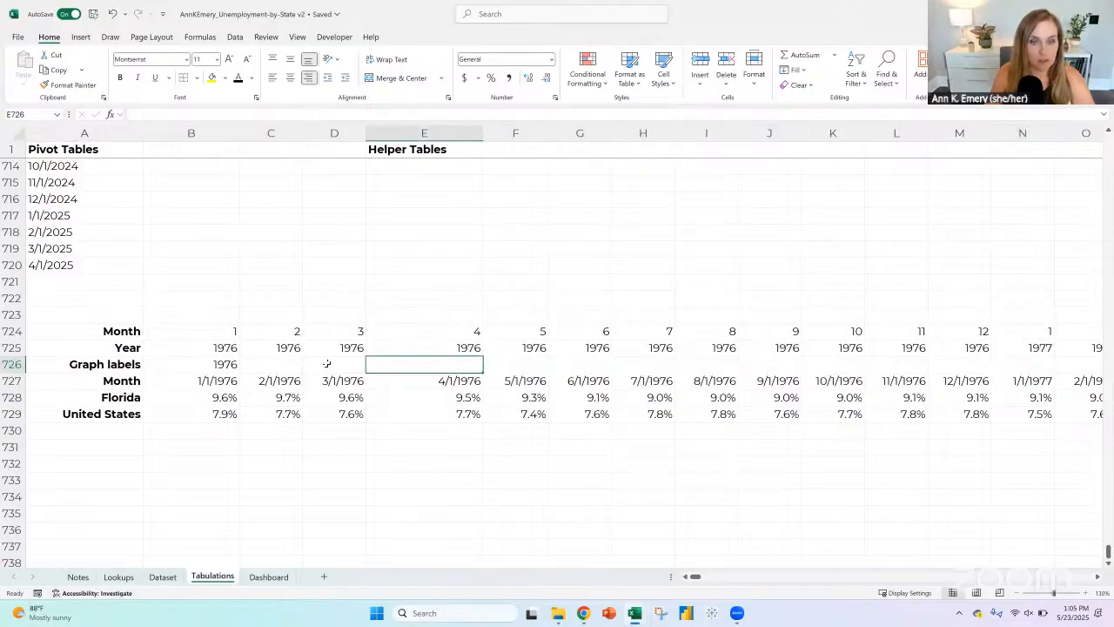
click(325, 364)
Step: Fill the C726 label formula across to N726 and check the January 1977 label
click(277, 364)
drag(294, 371, 1051, 365)
click(1013, 364)
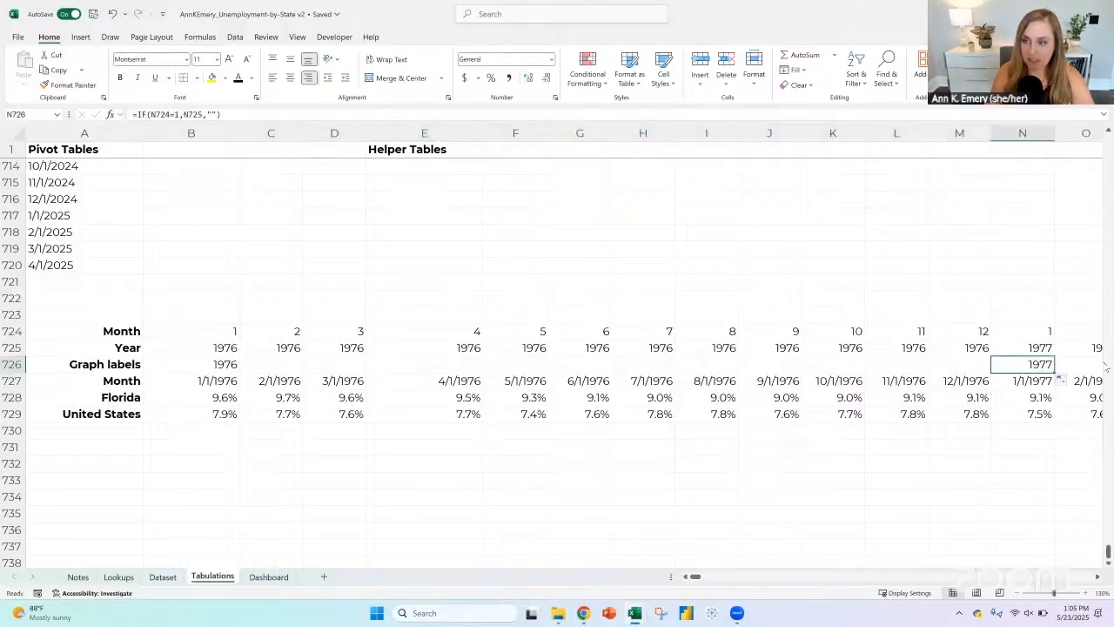
Step: Change the C726 formula to =IF(C724=1,RIGHT(C725,2),"") for two-digit years, and fill it across to N726
click(253, 365)
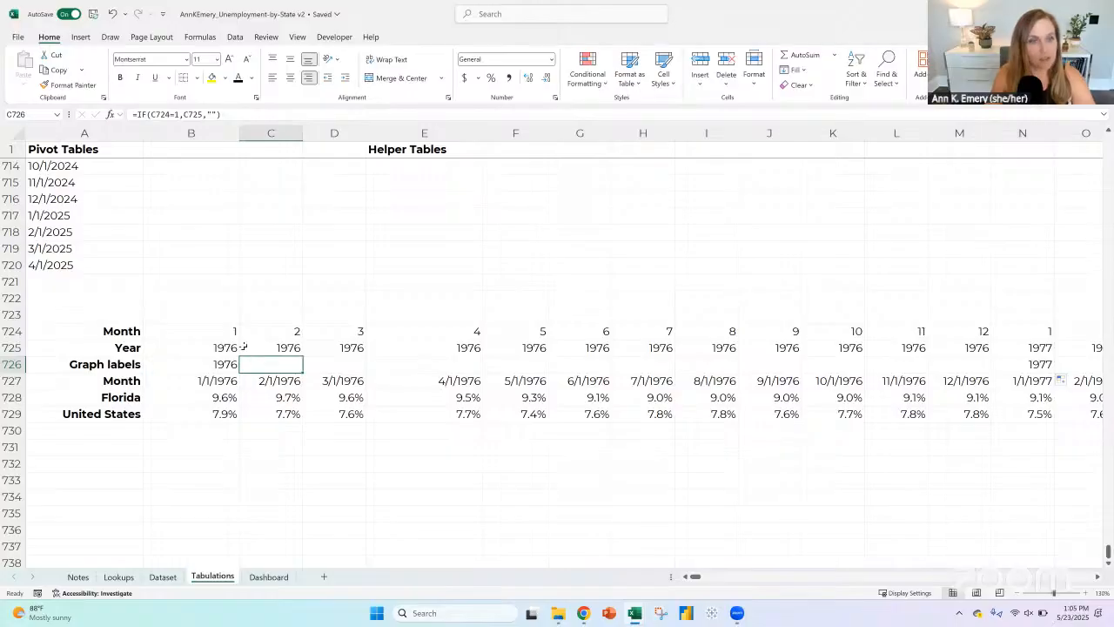
double_click(269, 359)
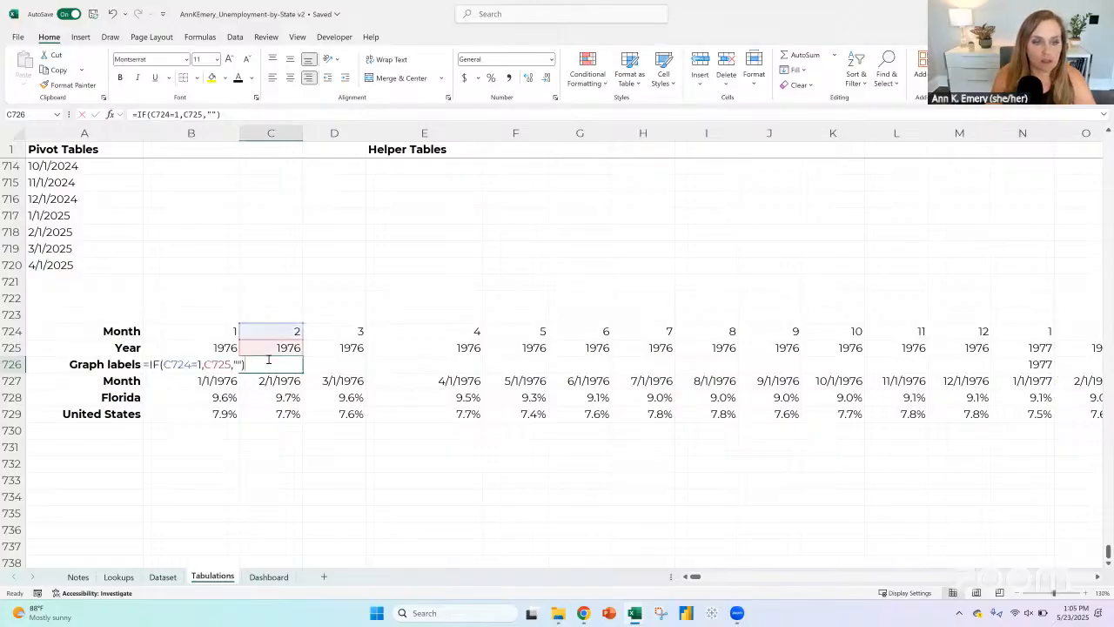
click(203, 365)
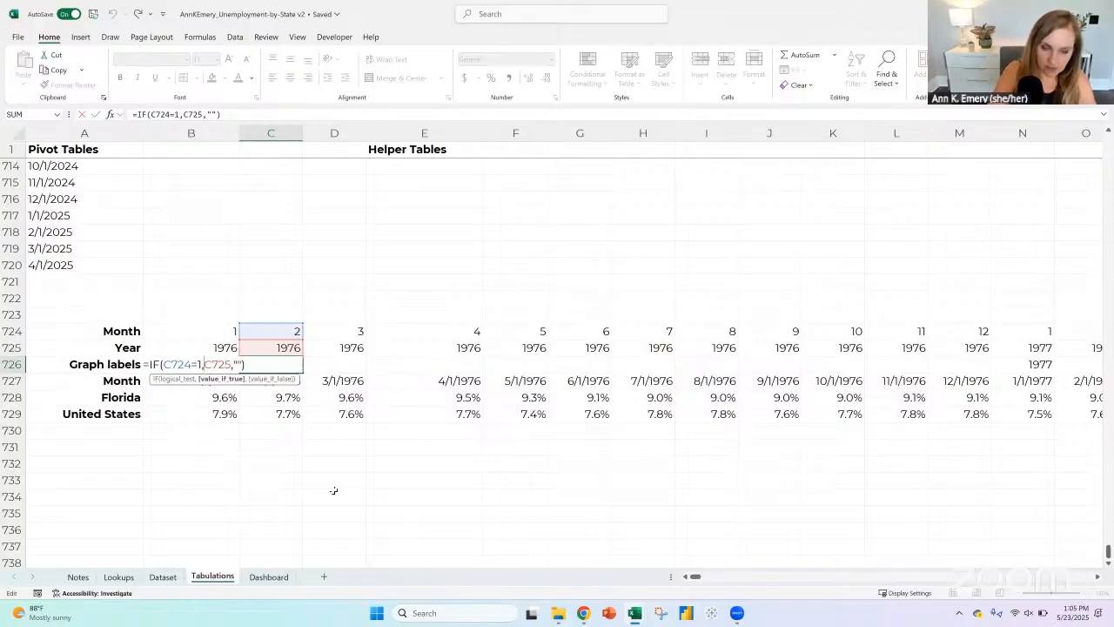
text(right()
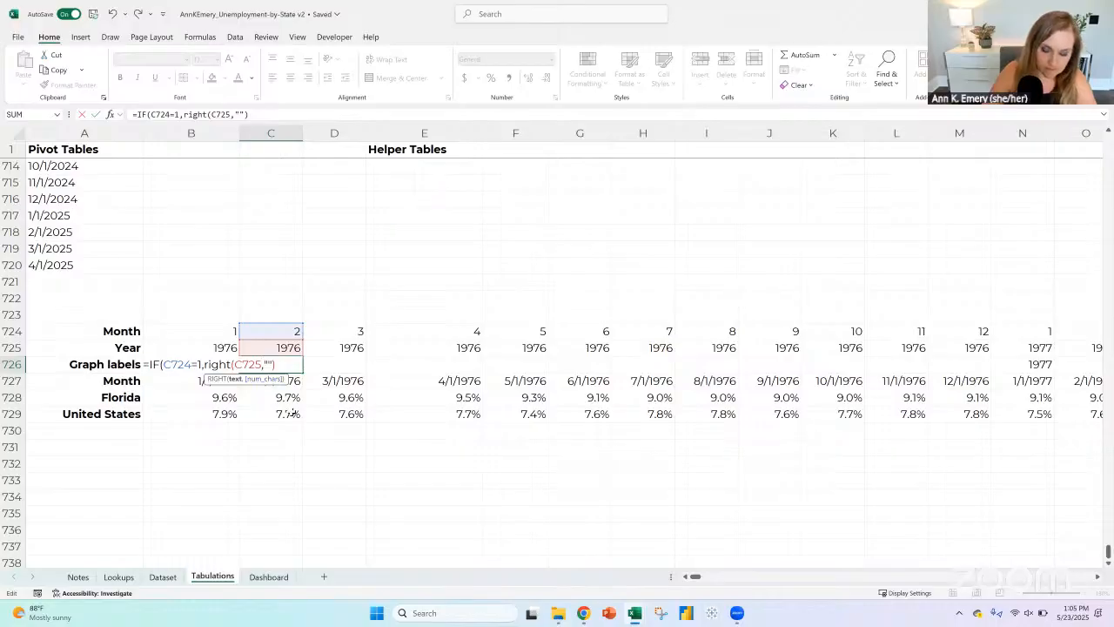
text(,)
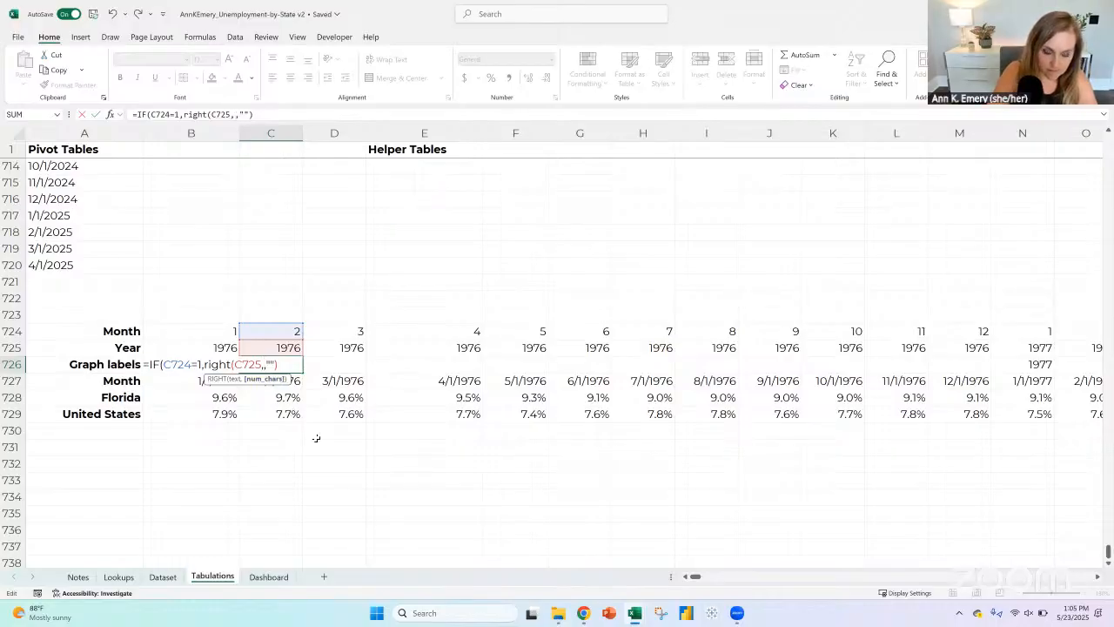
text(4))
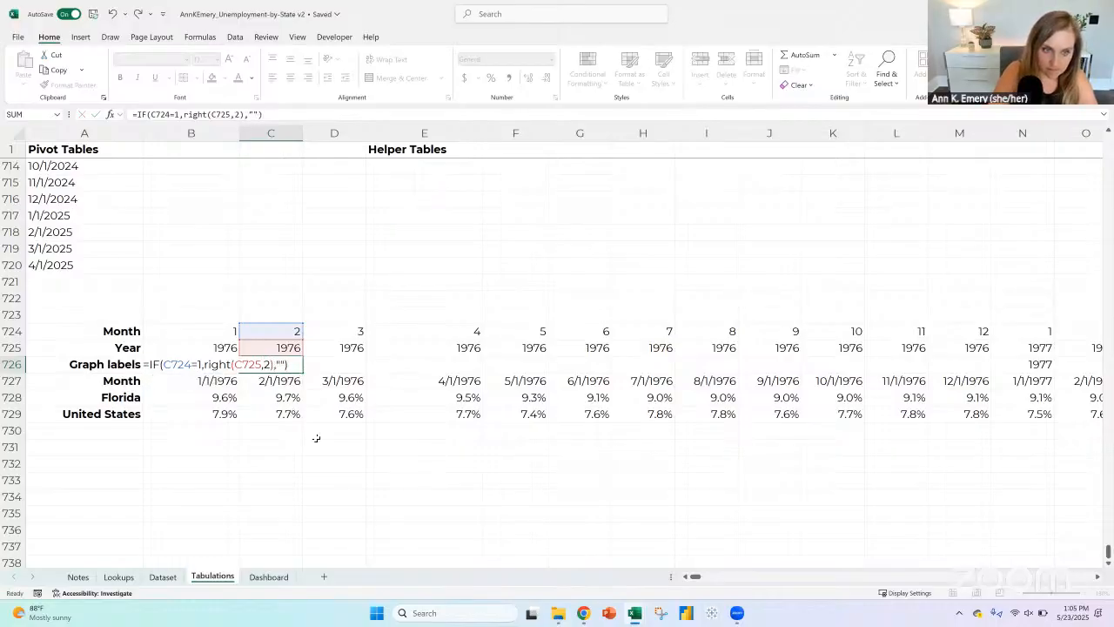
key(Return)
key(Up)
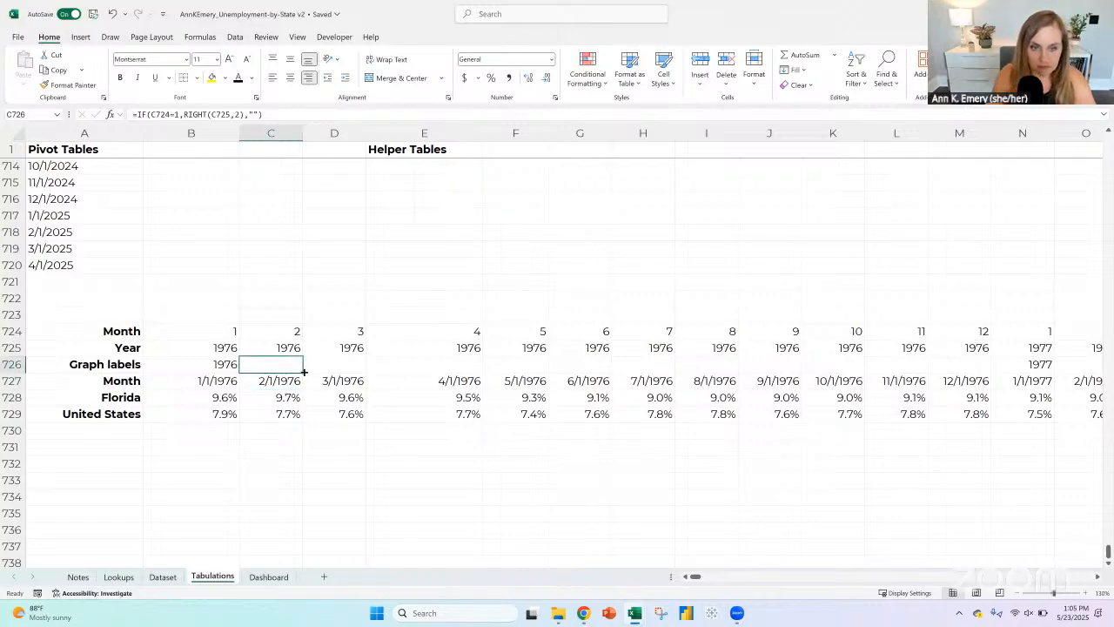
drag(302, 372, 1052, 383)
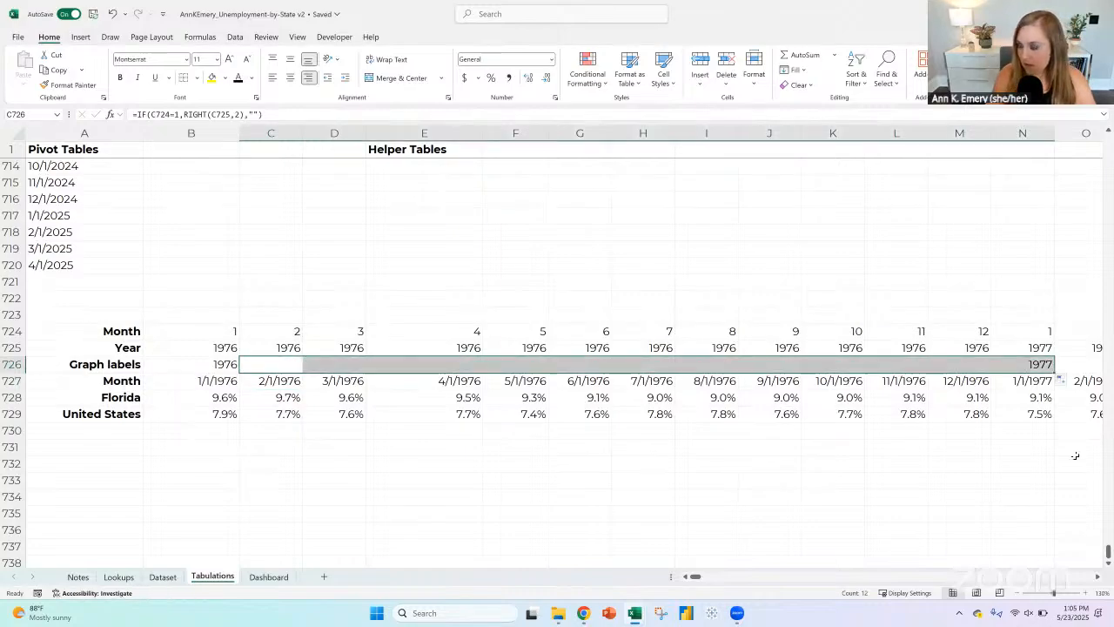
click(1042, 363)
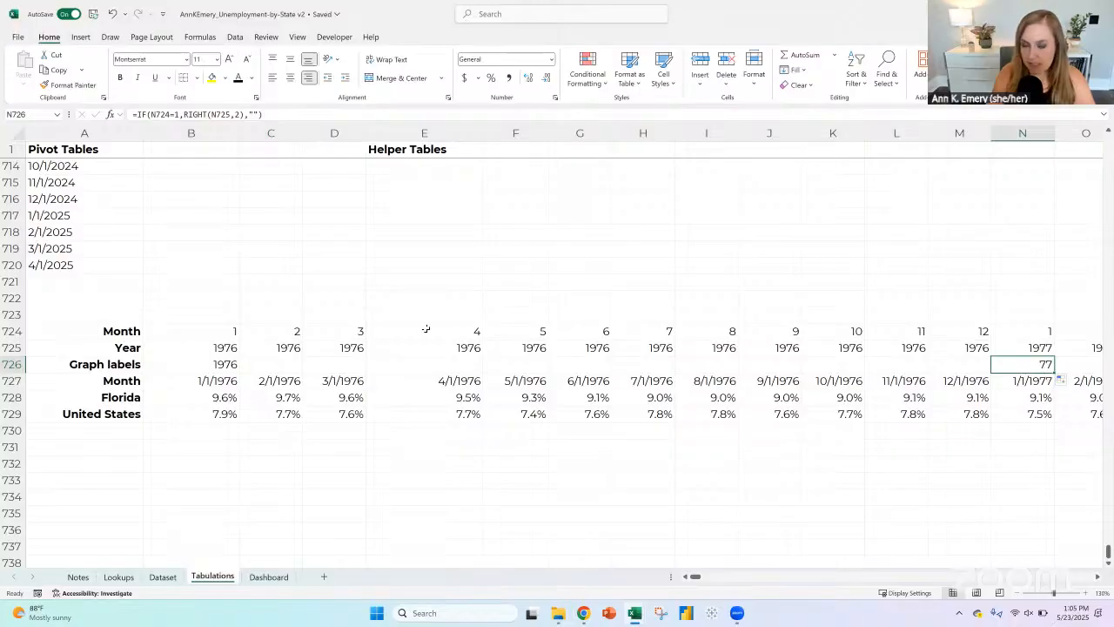
Step: Add a leading apostrophe to the C726 label with =IF(C724=1,"'"&RIGHT(C725,2),""), and fill the formula across to AC726
click(277, 365)
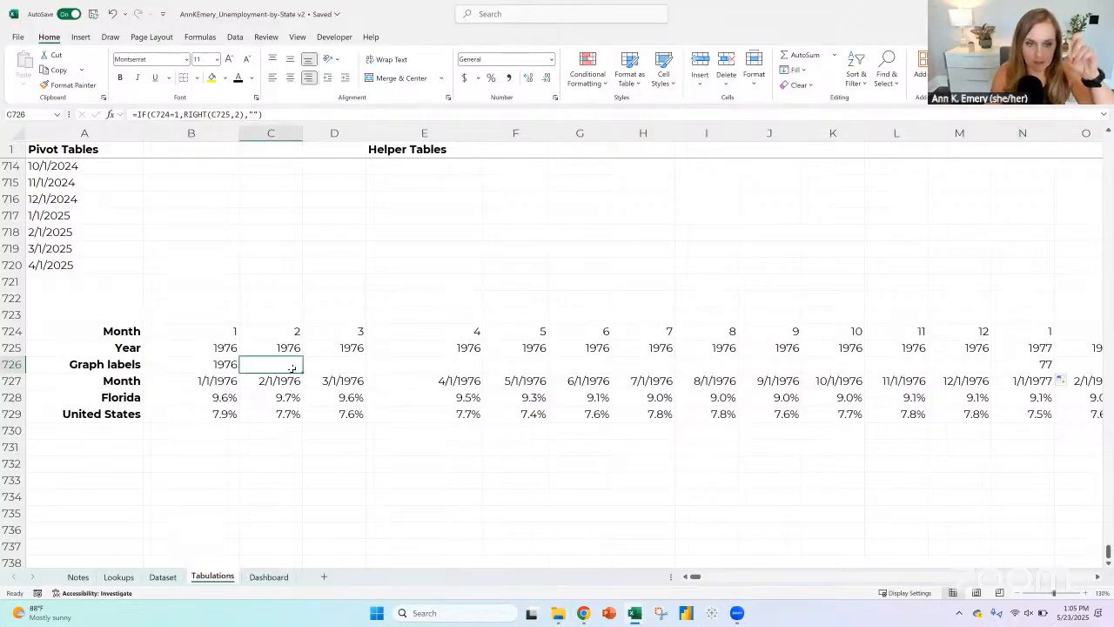
double_click(291, 366)
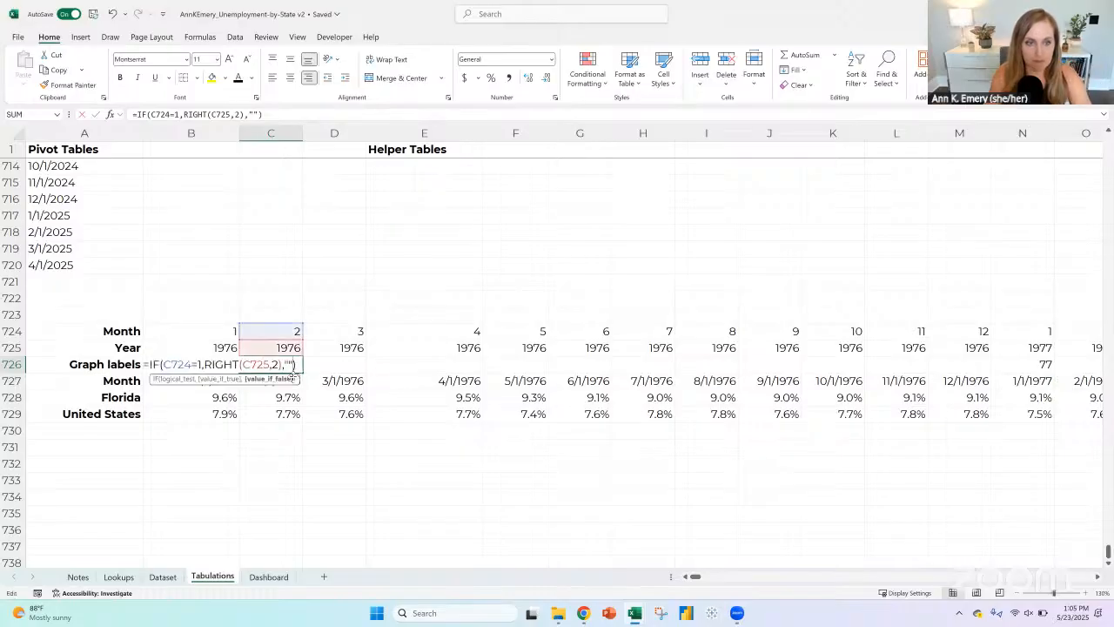
click(202, 365)
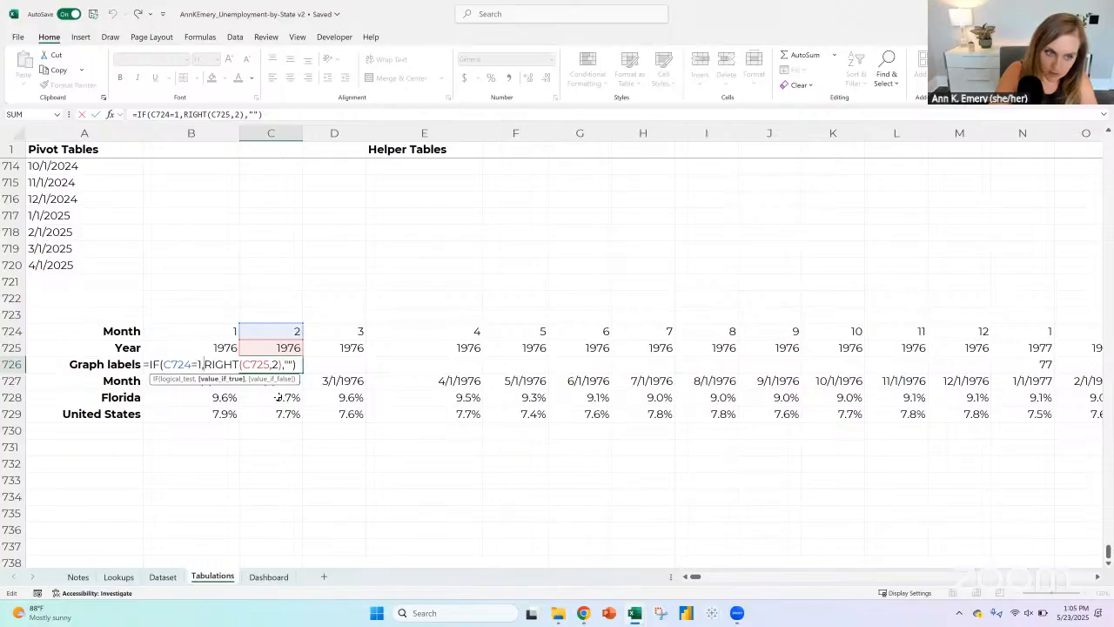
text(")
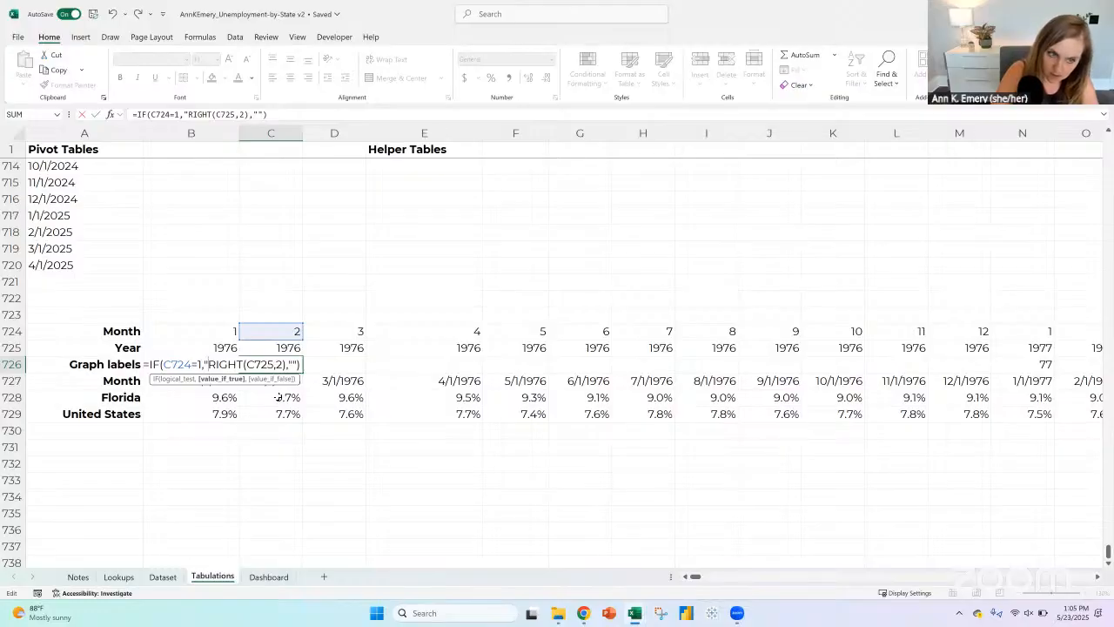
text(')
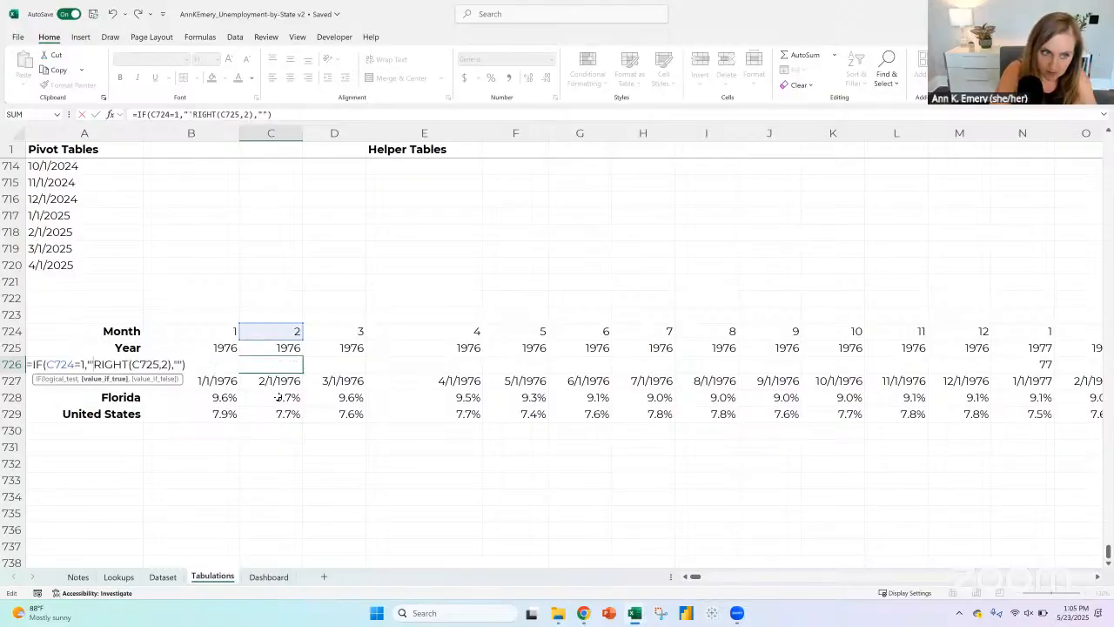
text(")
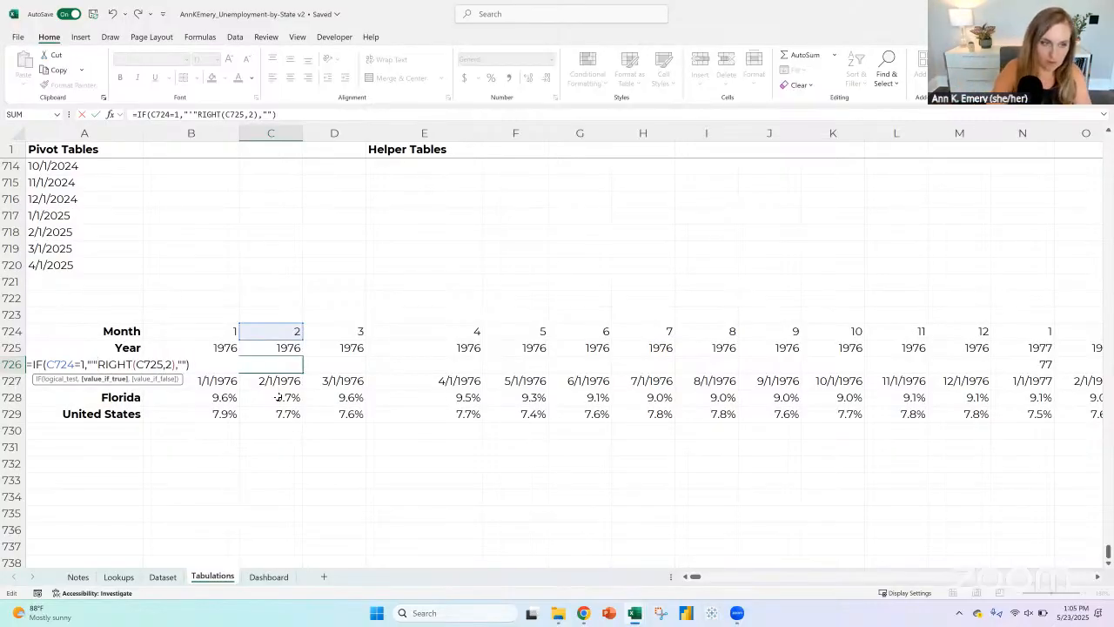
text(&)
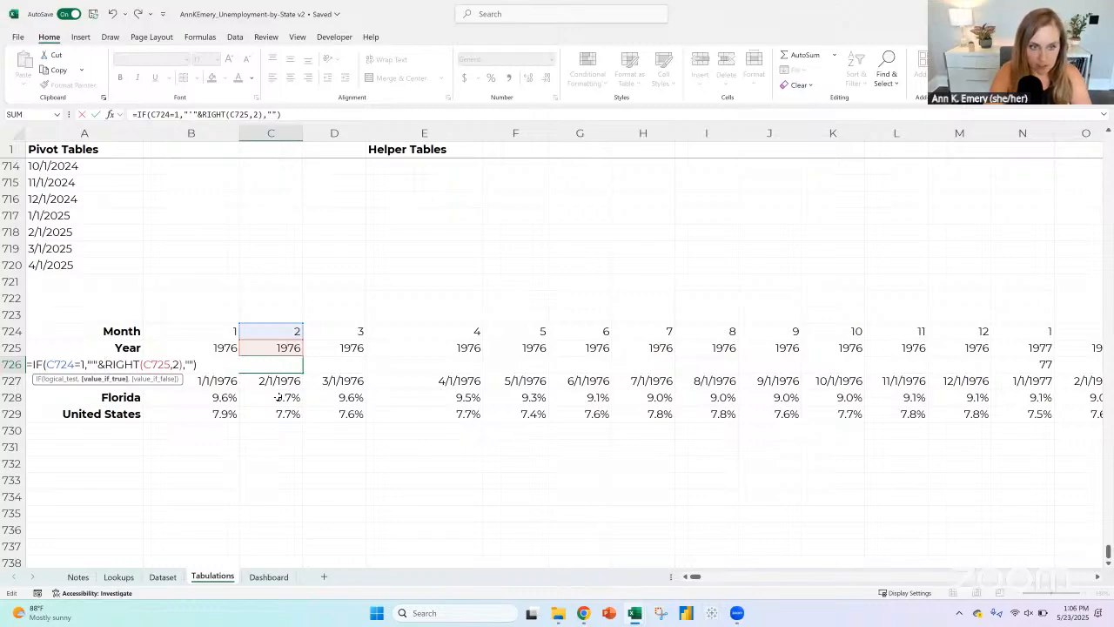
key(ctrl+Return)
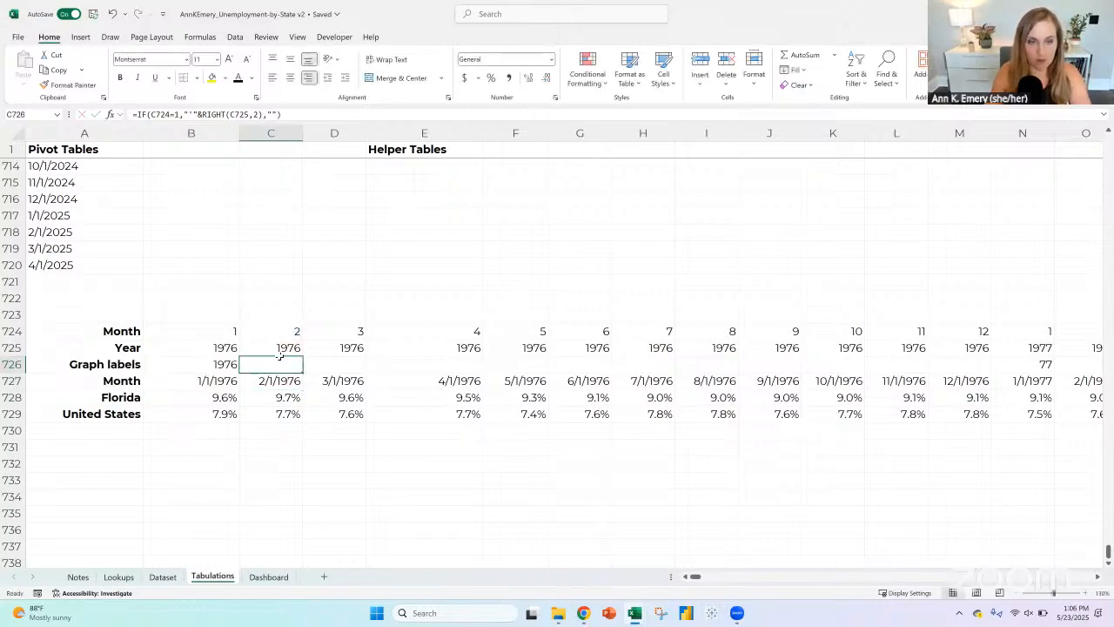
drag(301, 373, 641, 410)
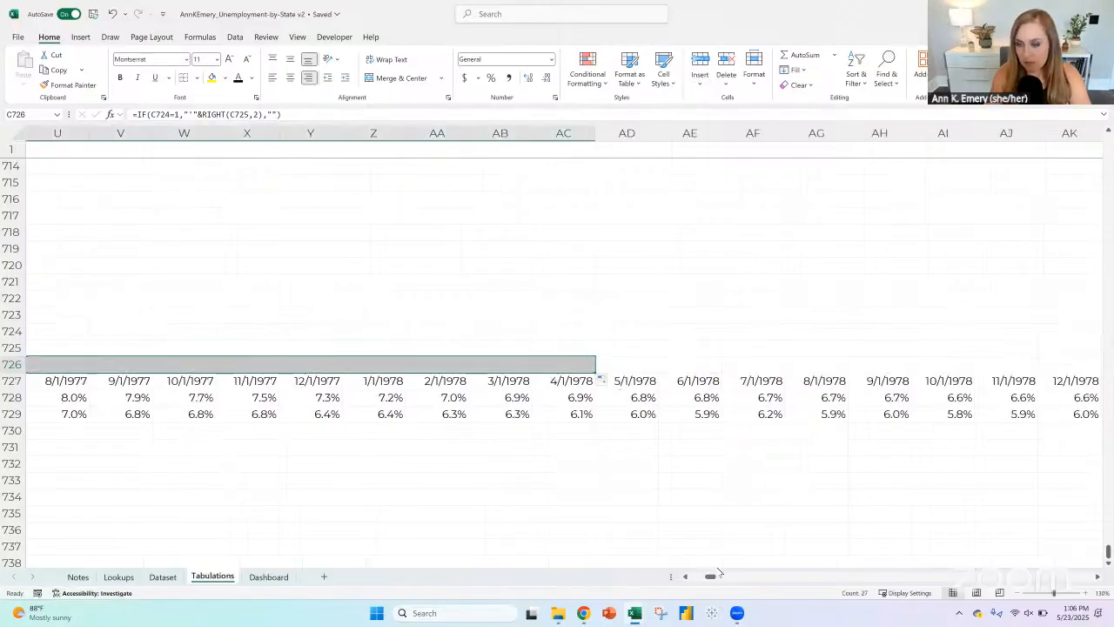
Step: Fill the month, year and graph label formulas from N724:N726 across to column VU, the April 2025 column
mouse_move(709, 576)
mouse_down()
mouse_move(681, 580)
mouse_move(715, 577)
mouse_move(706, 576)
mouse_up()
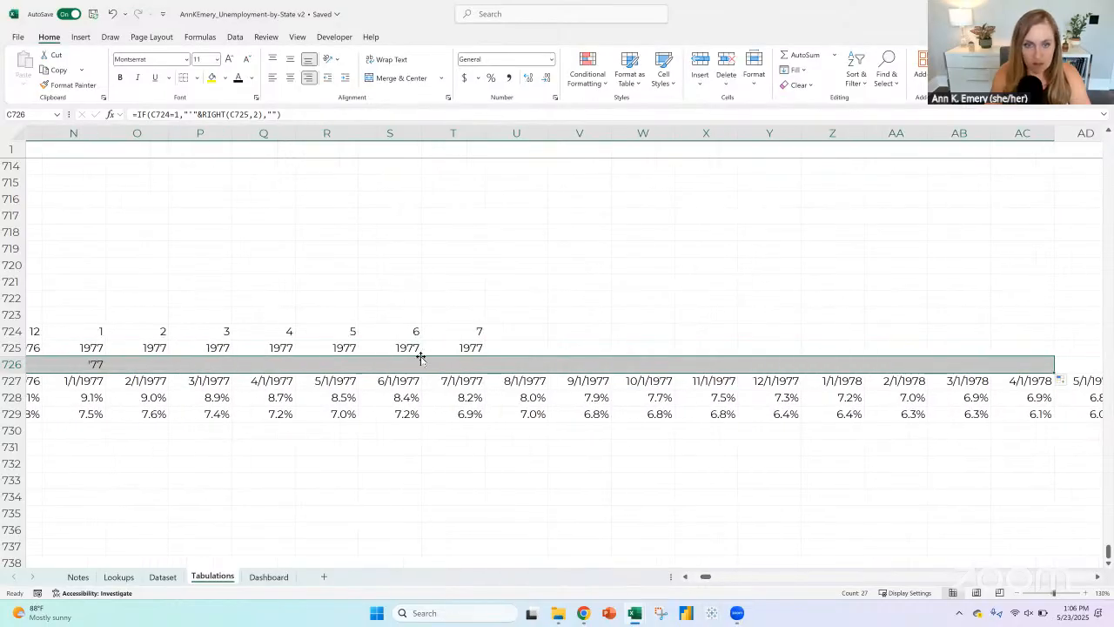
click(83, 366)
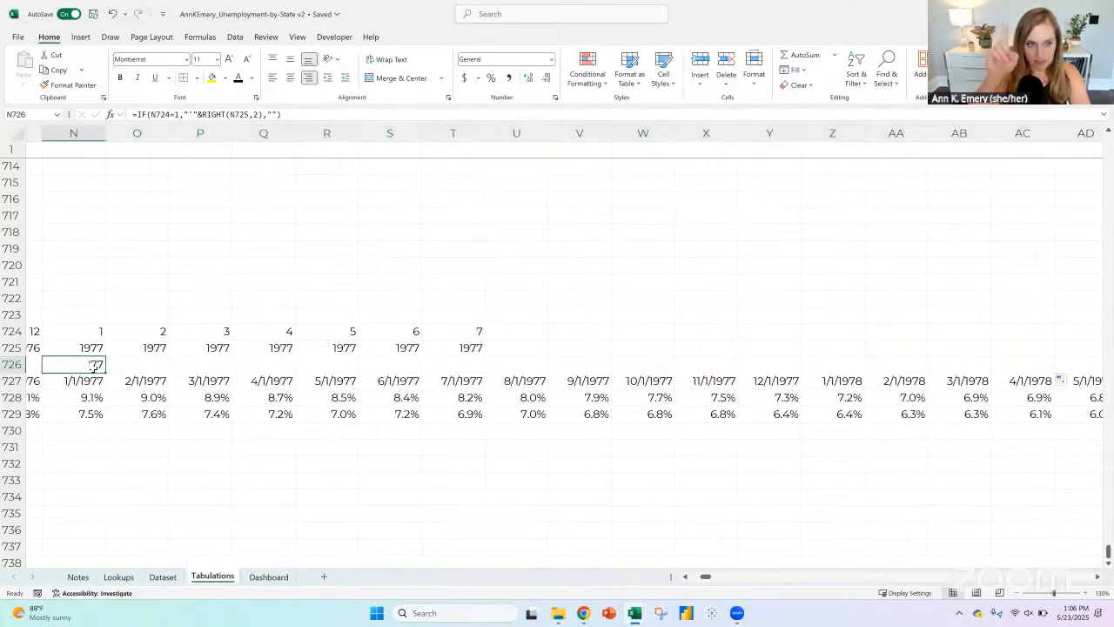
drag(100, 334, 98, 366)
mouse_move(1110, 331)
mouse_down()
mouse_move(1111, 342)
mouse_move(1017, 353)
mouse_up()
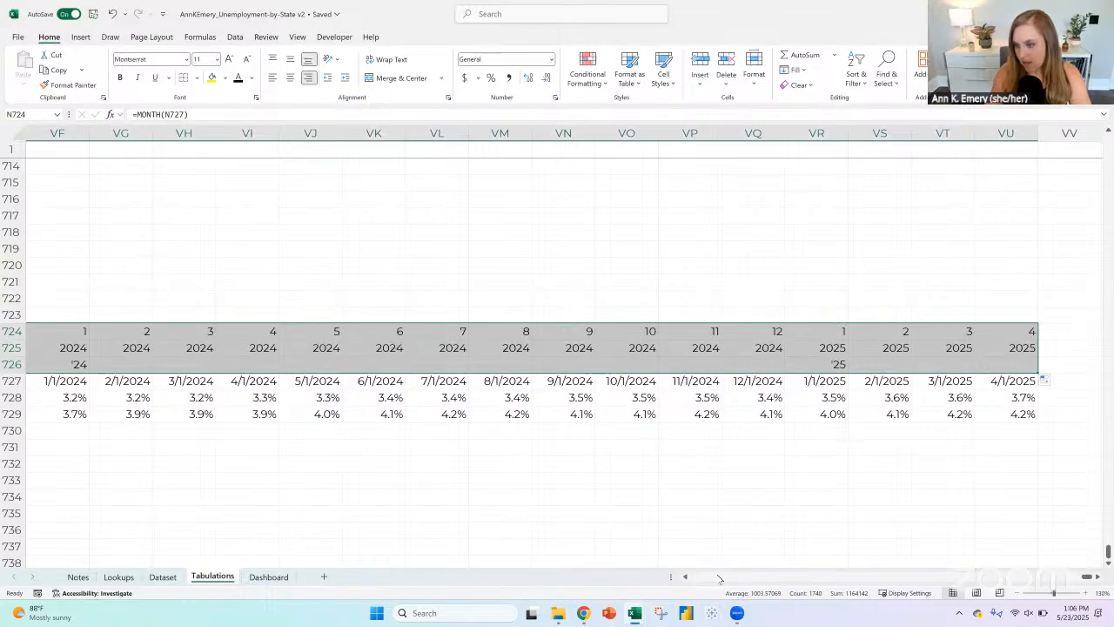
Step: Move the Month date row from row 727 to directly above the Graph labels row
drag(1087, 576, 694, 576)
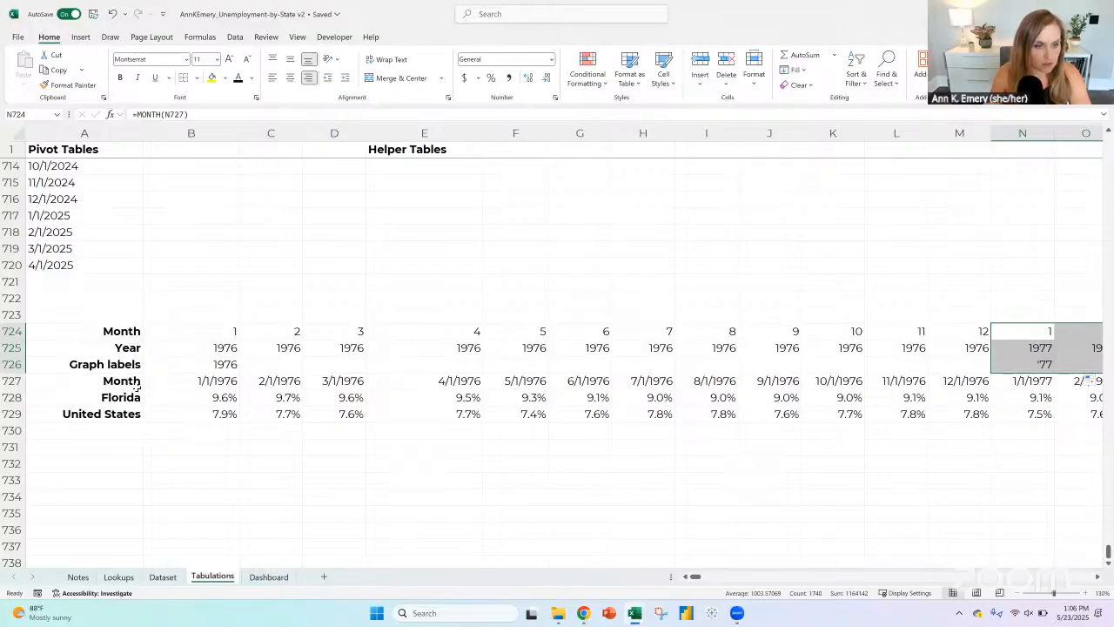
click(16, 380)
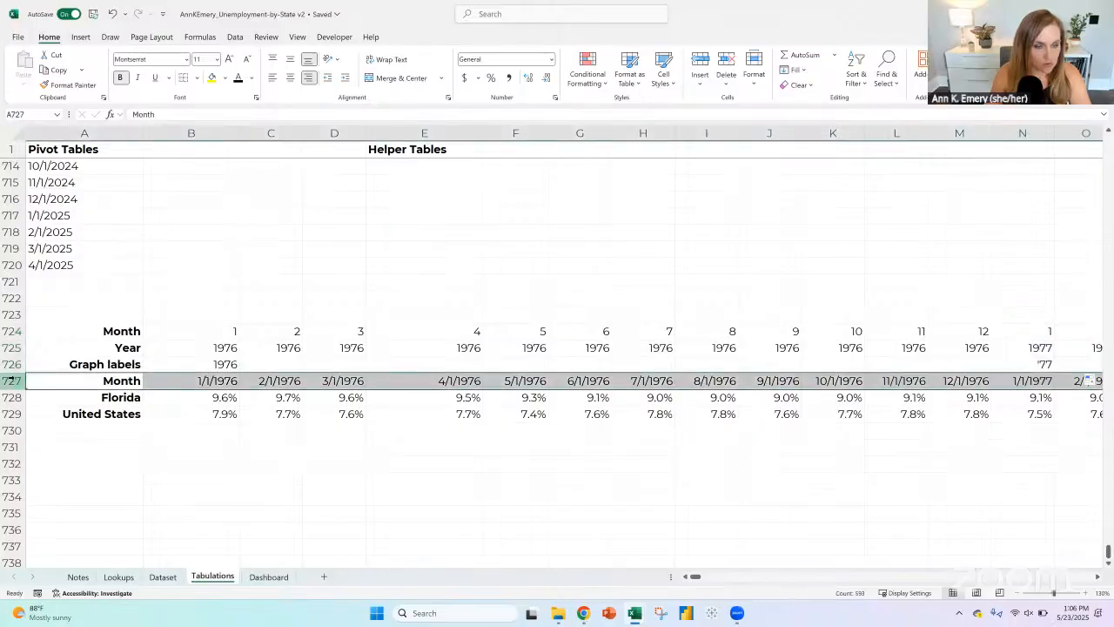
right_click(17, 381)
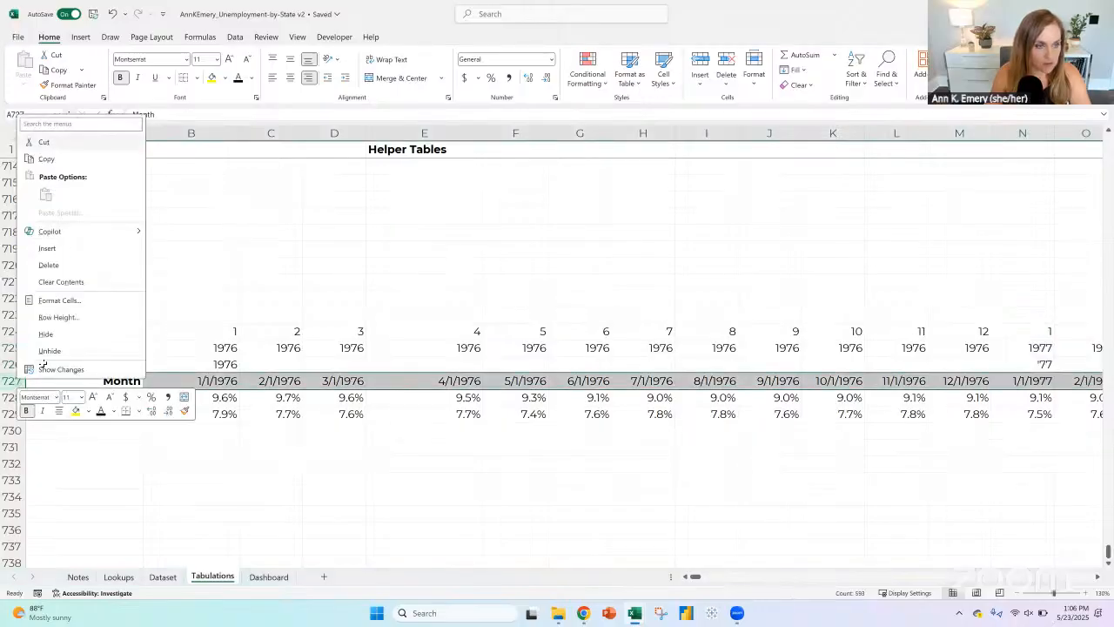
click(43, 141)
click(12, 364)
right_click(14, 364)
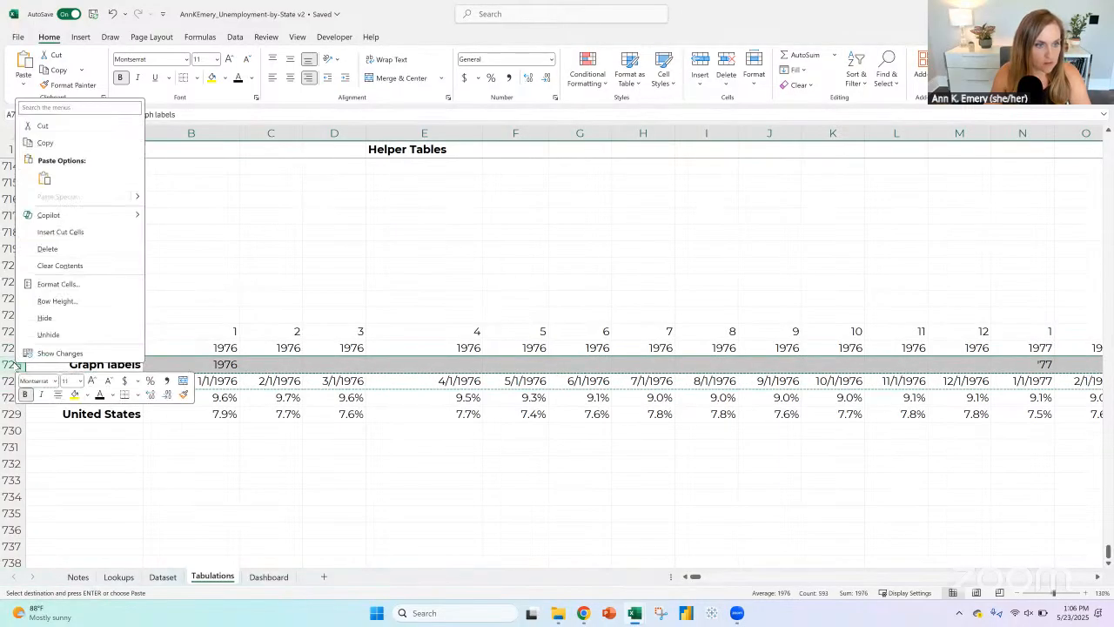
click(67, 233)
Step: Insert a line chart from the Graph labels, Florida and United States rows, A727:VU729
click(126, 381)
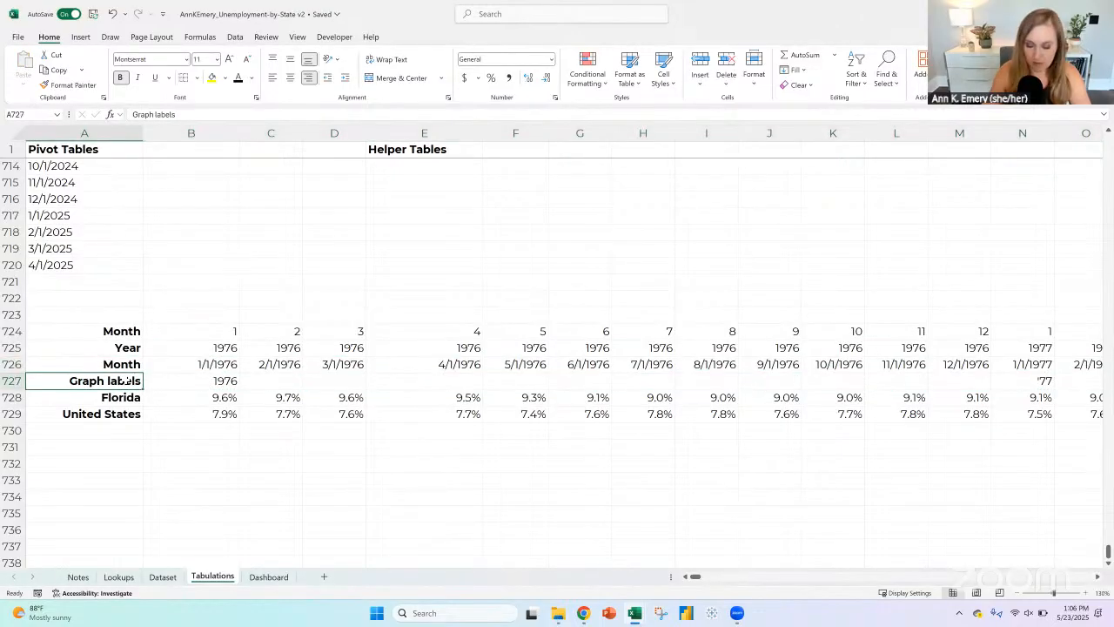
key(shift+Down)
key(shift+Down)
key(ctrl+shift+Right)
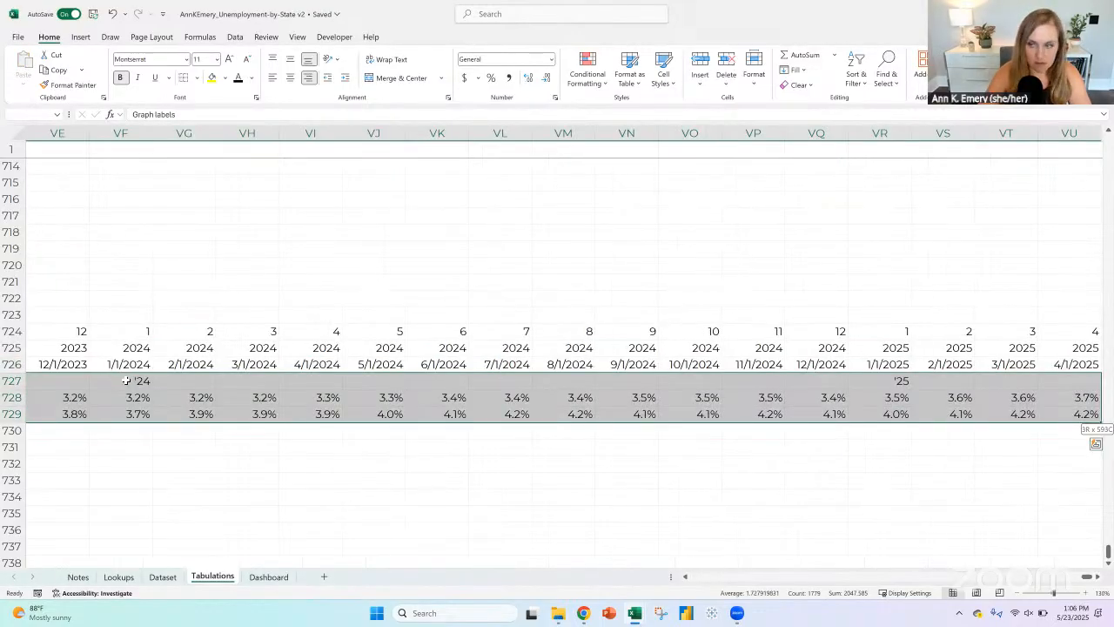
click(84, 38)
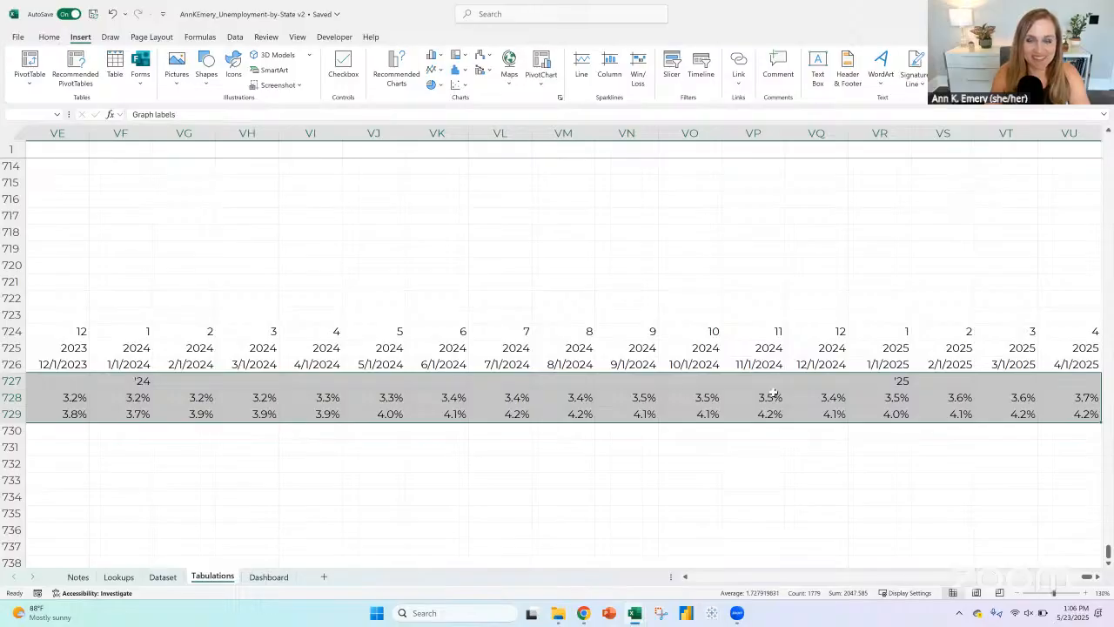
click(440, 69)
click(445, 112)
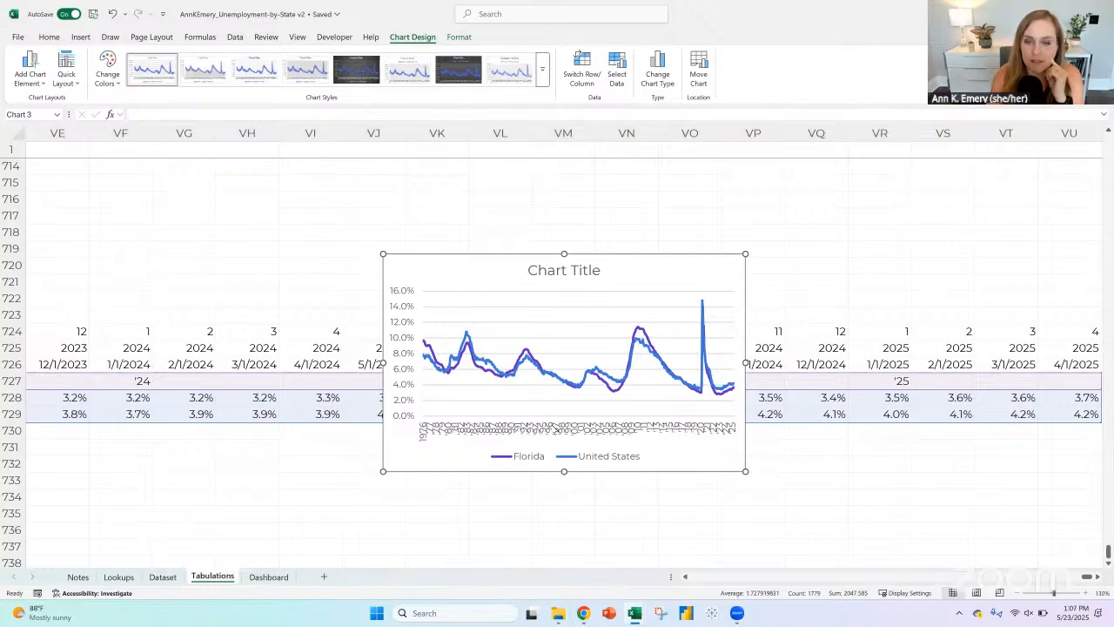
Step: Set the chart's horizontal axis label interval to 60 units
click(557, 435)
right_click(558, 435)
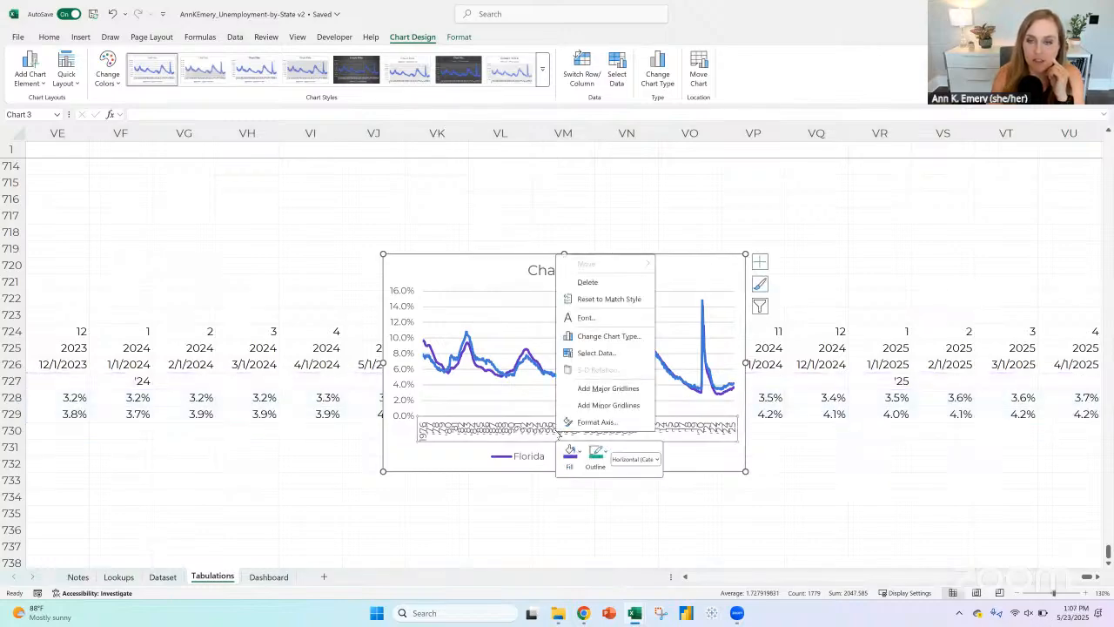
click(599, 422)
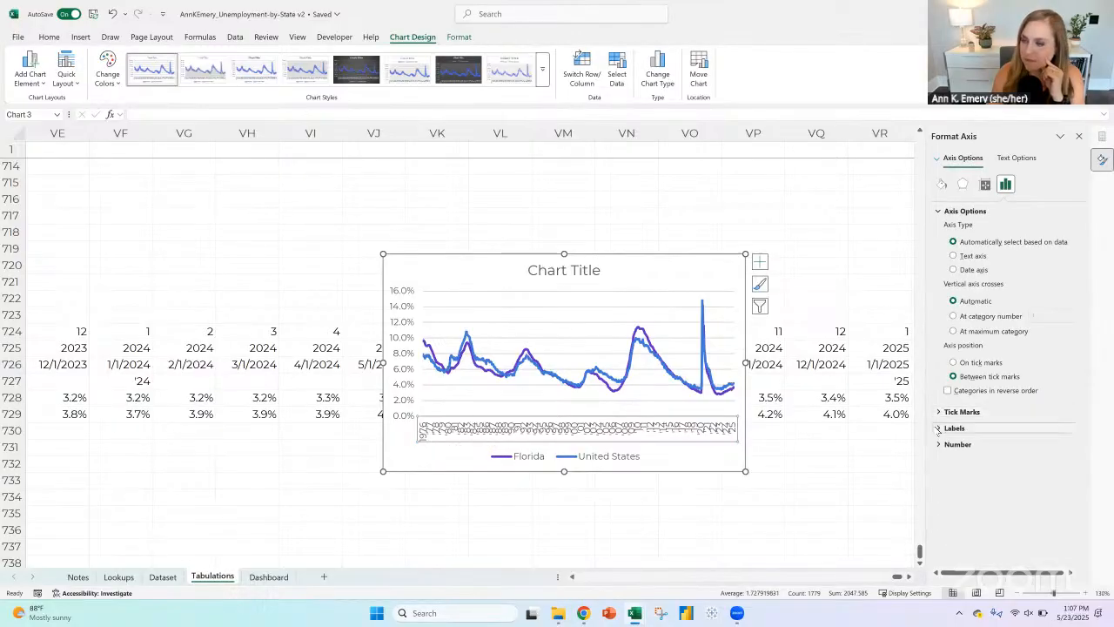
click(953, 427)
click(953, 473)
click(1056, 490)
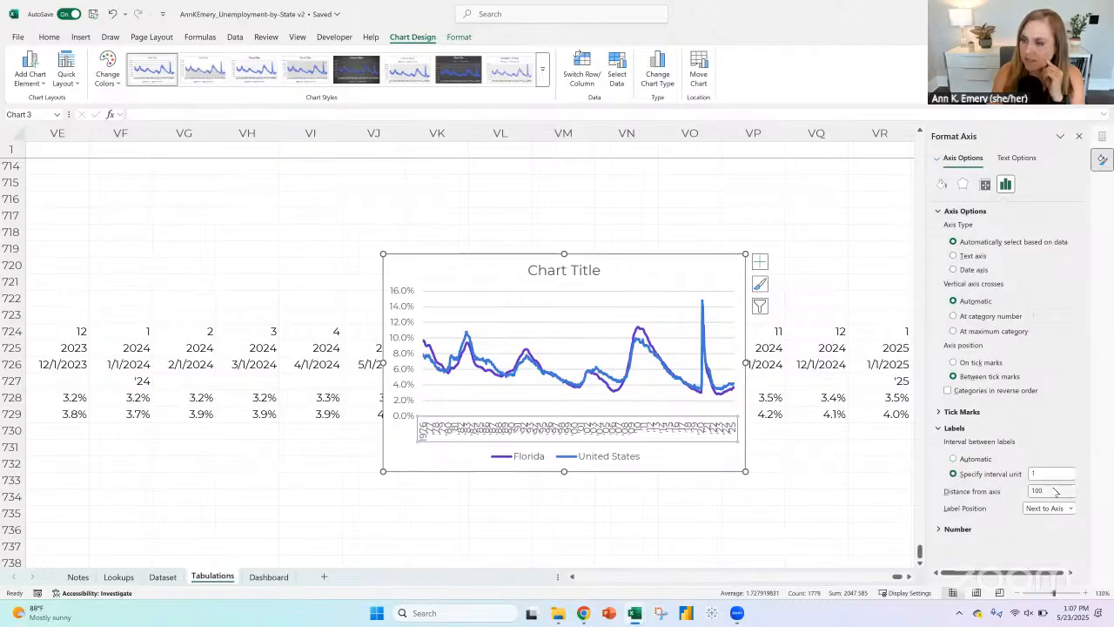
click(1052, 472)
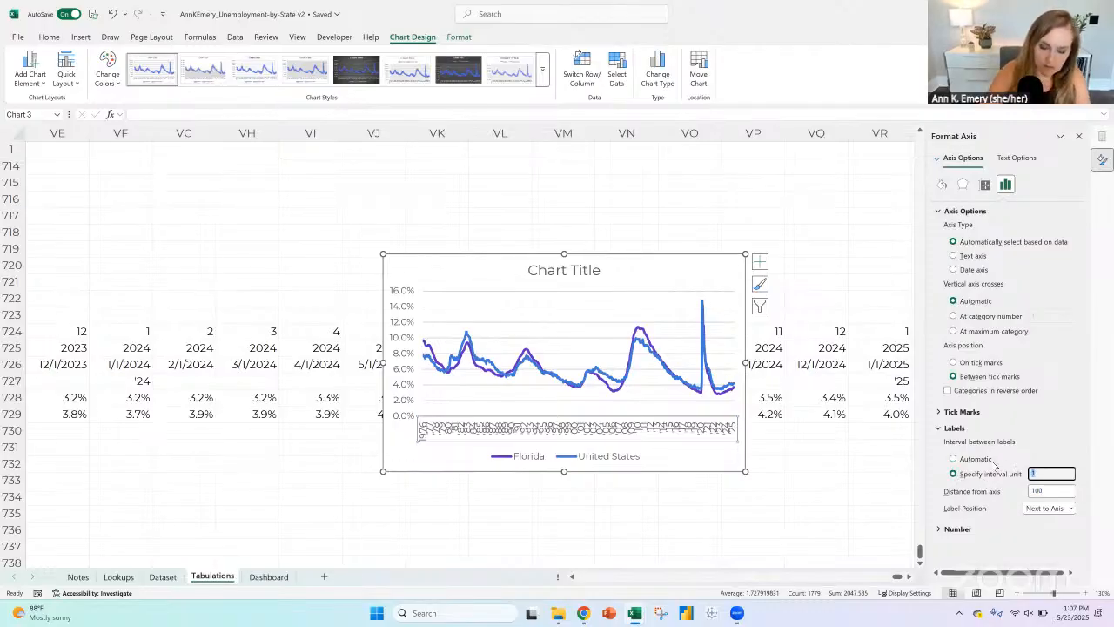
text(60)
key(Return)
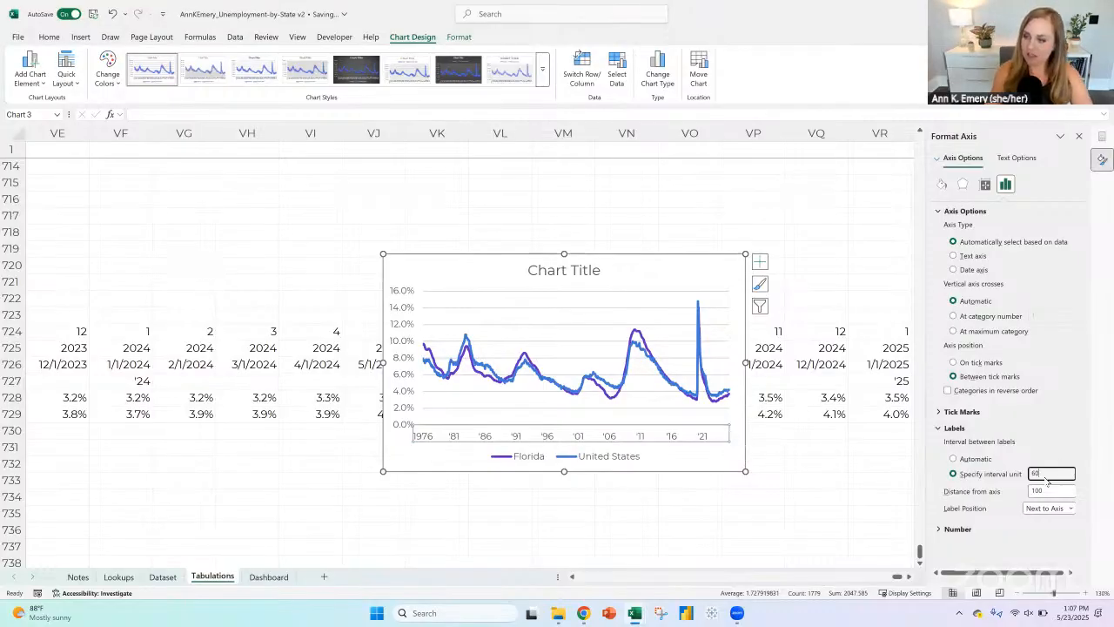
drag(1035, 473, 977, 474)
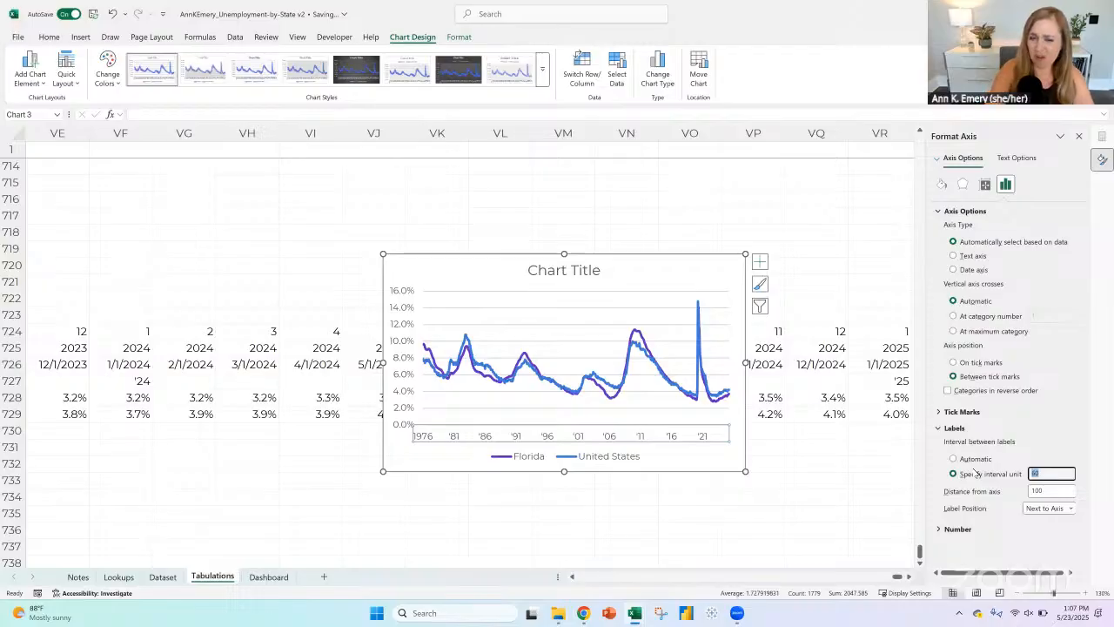
Step: Set all of the chart's text to font size 11 in black
click(465, 256)
key(alt+h)
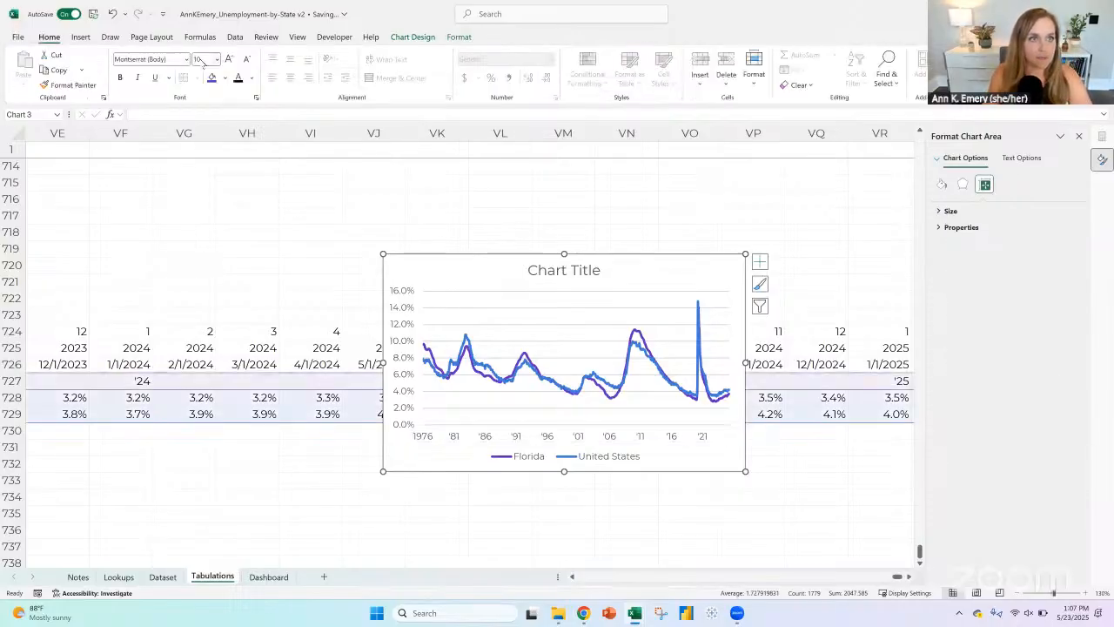
text(fs)
text(11)
key(Return)
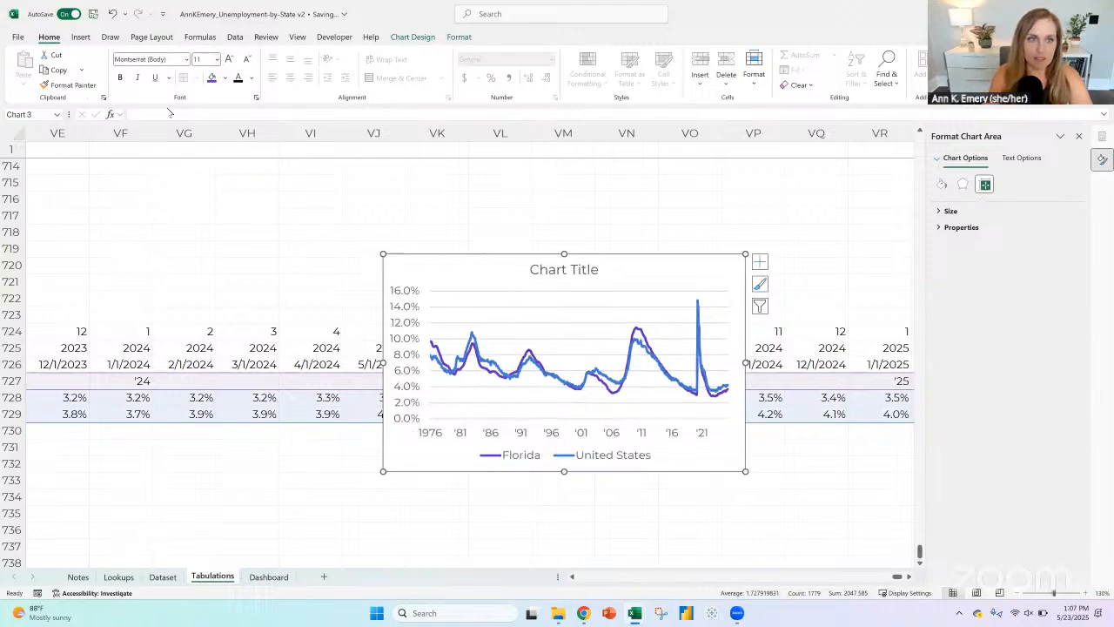
Step: Set the vertical axis maximum bound of the line chart to 0.35
click(408, 289)
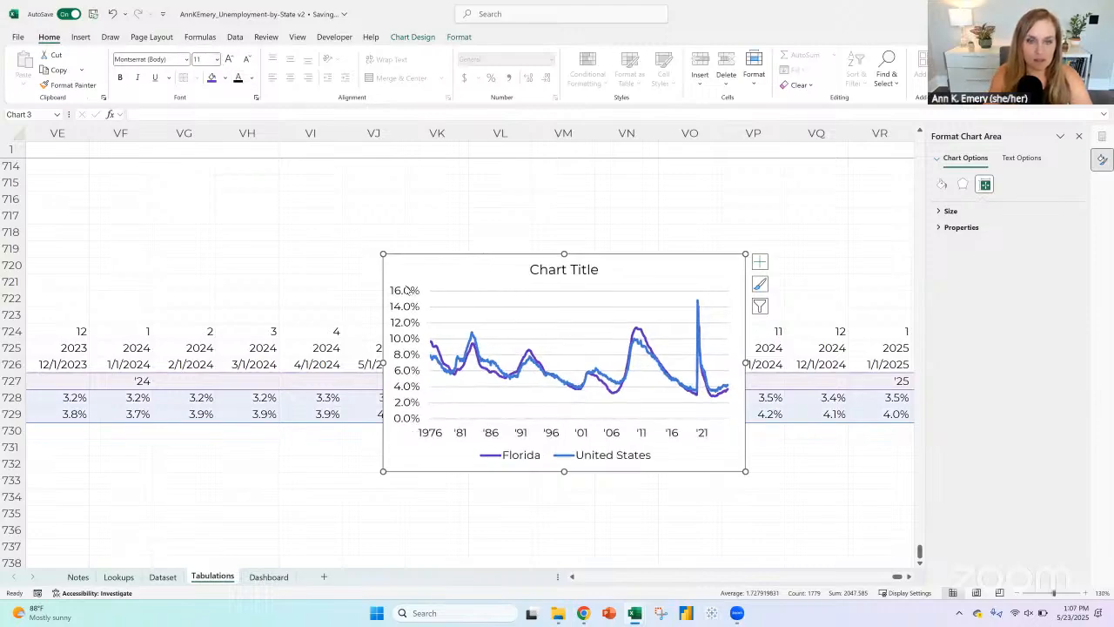
right_click(407, 290)
click(487, 436)
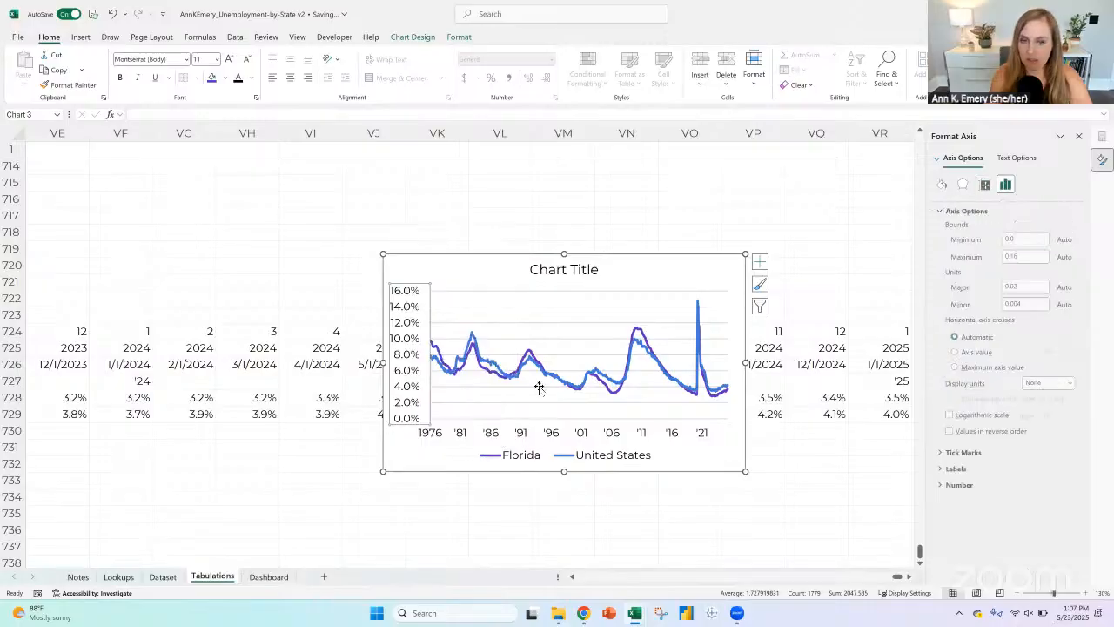
double_click(1023, 256)
text(0.1)
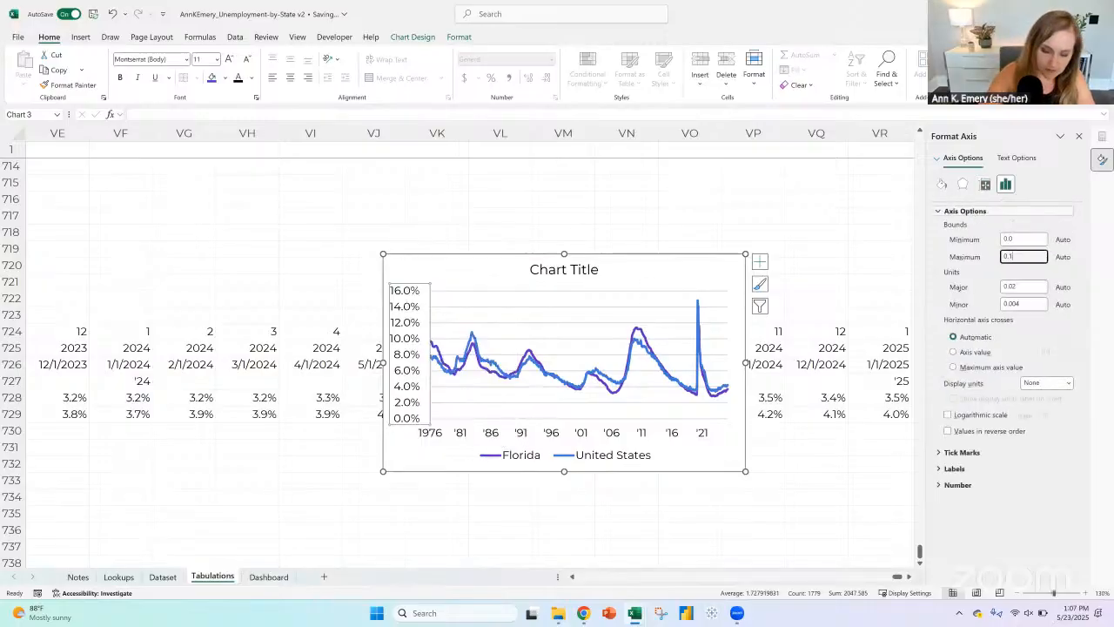
text(5)
key(Return)
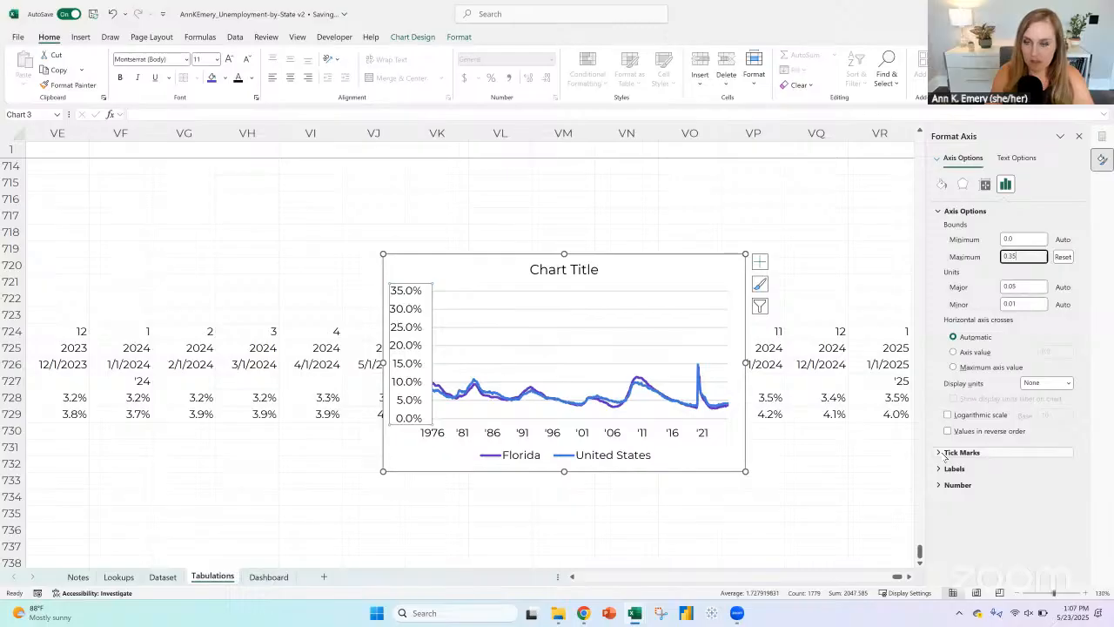
Step: Format the vertical axis labels as percentages with 0 decimal places
click(957, 484)
click(1018, 520)
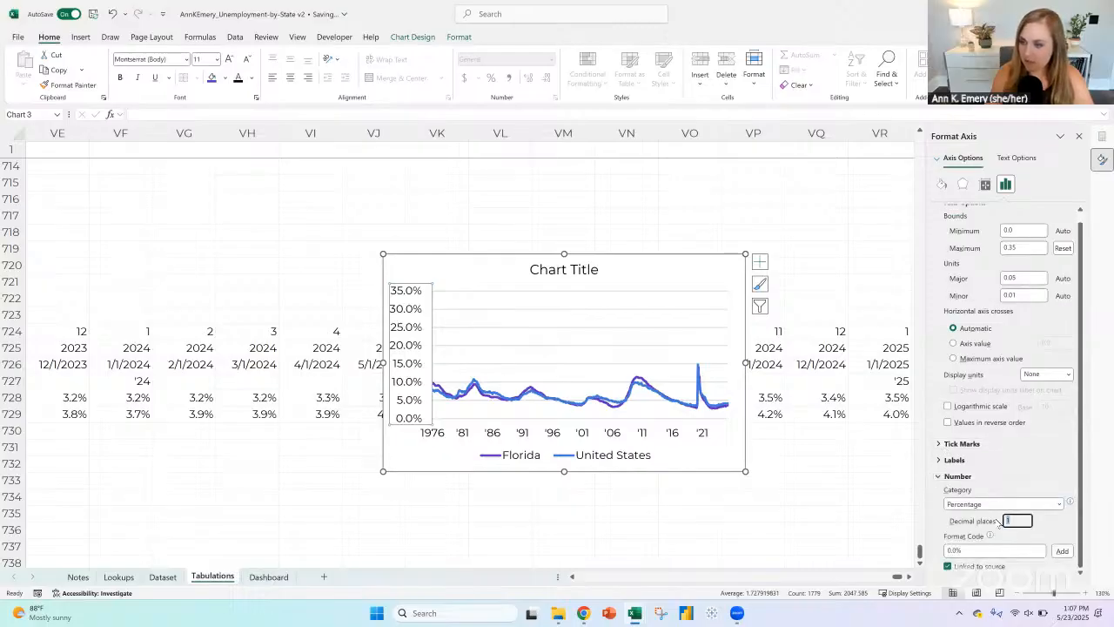
text(0)
key(Return)
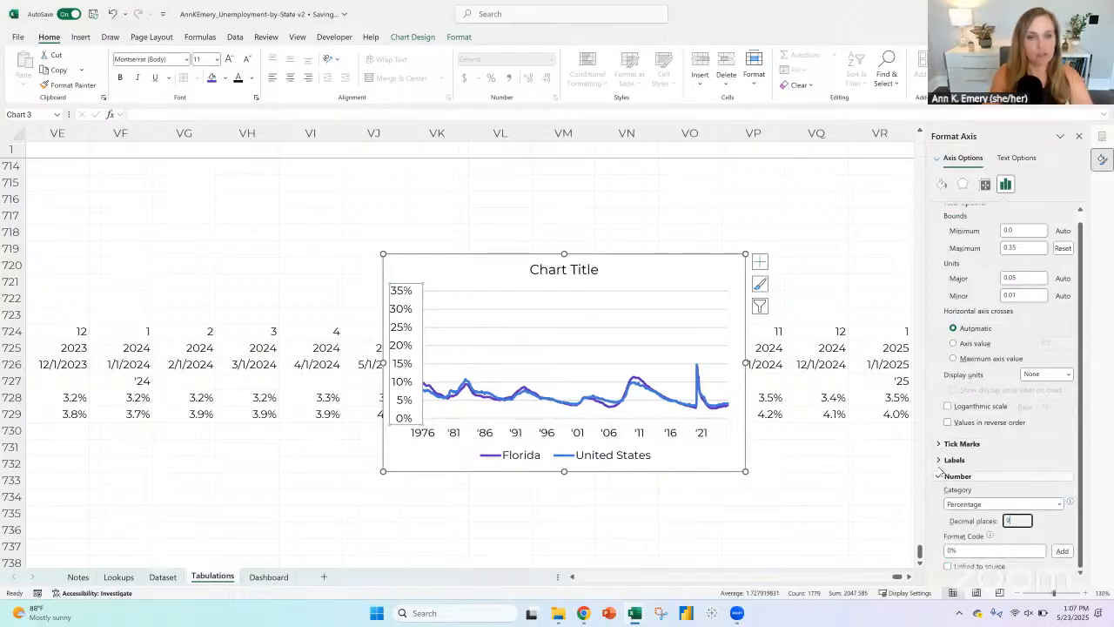
Step: Recolor the United States line in the chart to light gray
click(619, 461)
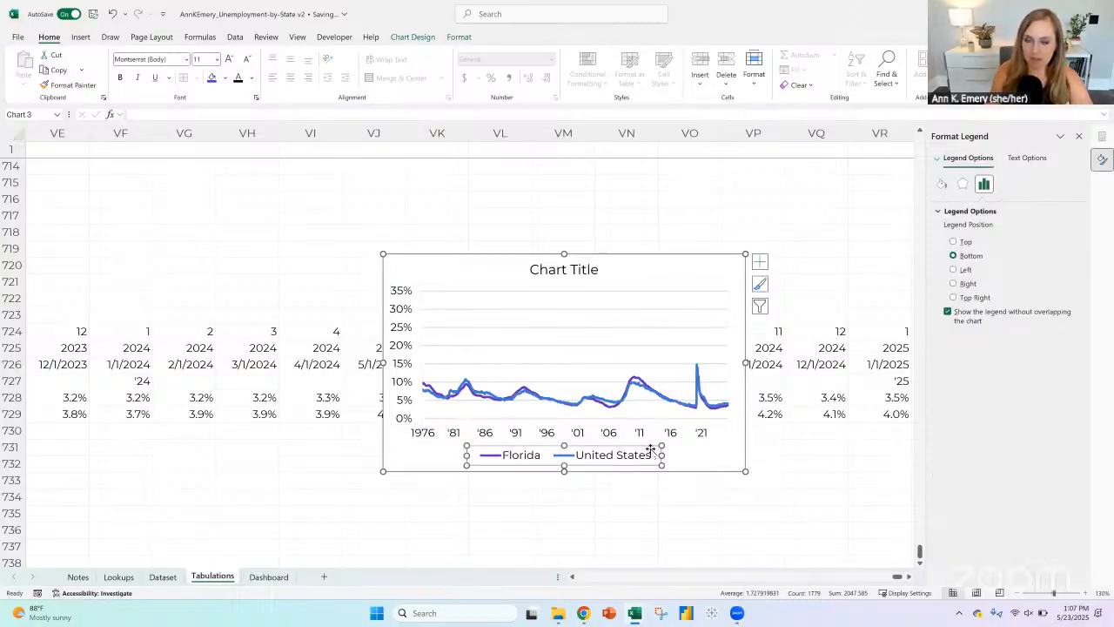
click(557, 399)
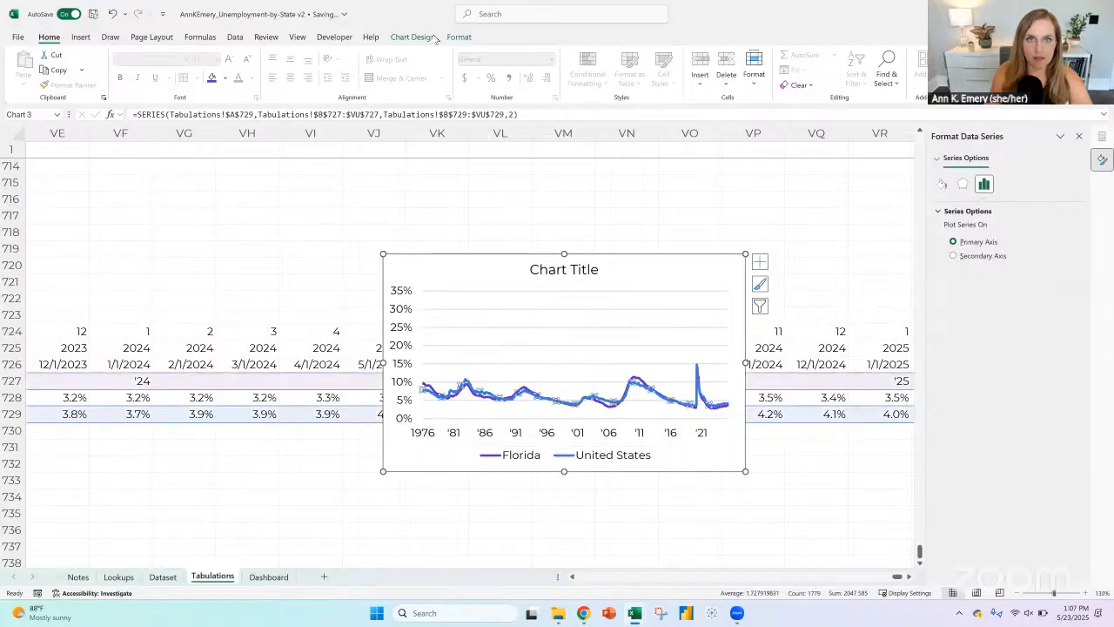
click(414, 37)
click(458, 37)
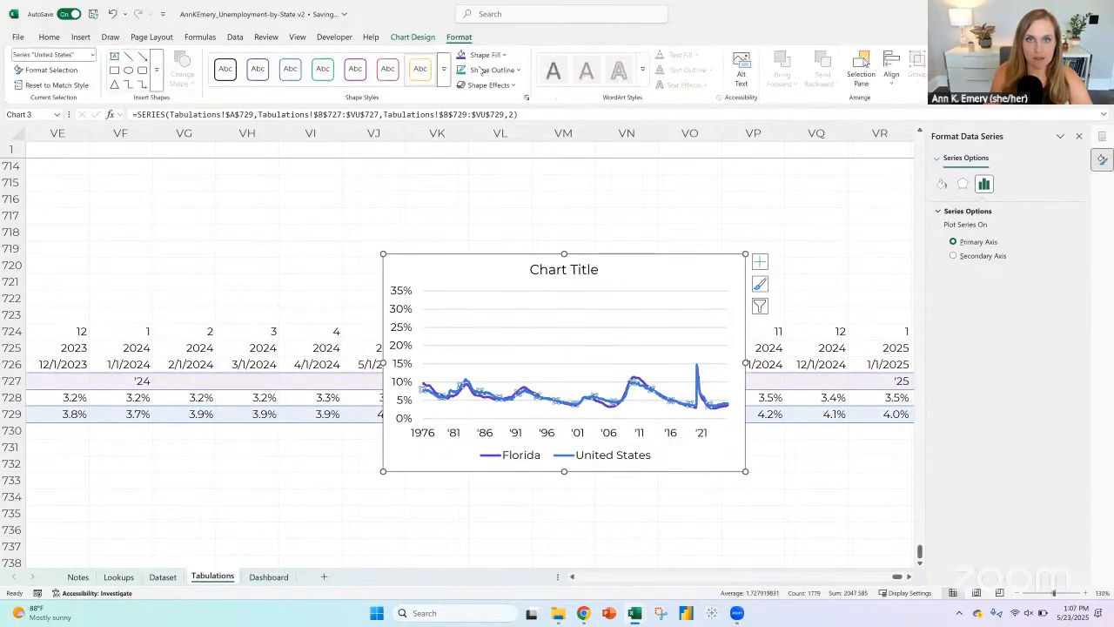
click(492, 69)
click(464, 188)
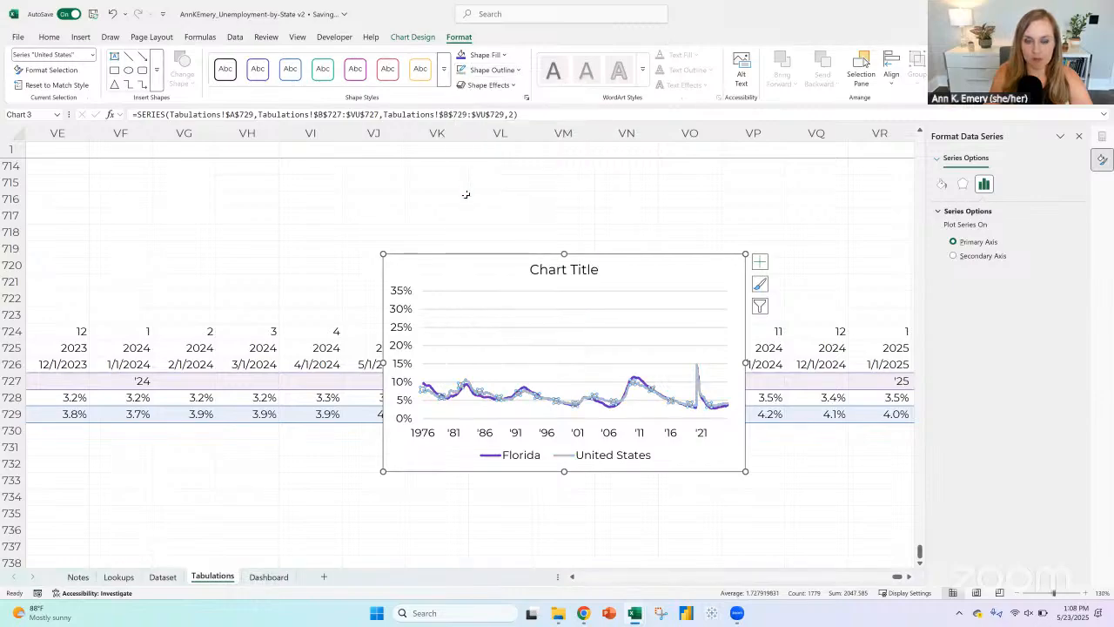
Step: Reorder the chart's data series so that Florida comes after United States
click(609, 351)
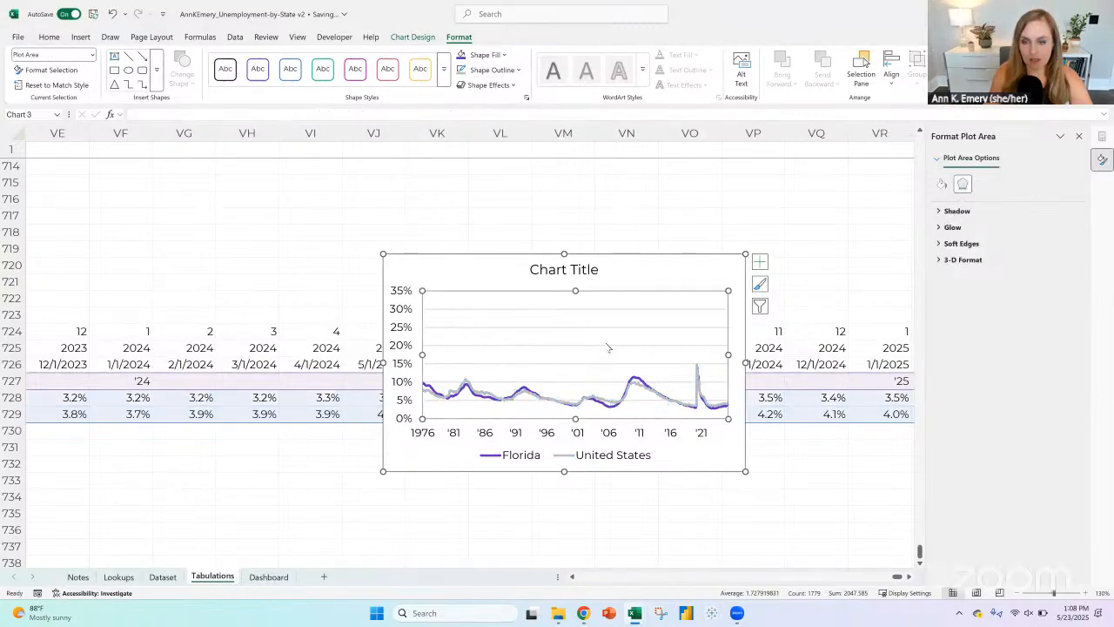
right_click(609, 349)
click(643, 422)
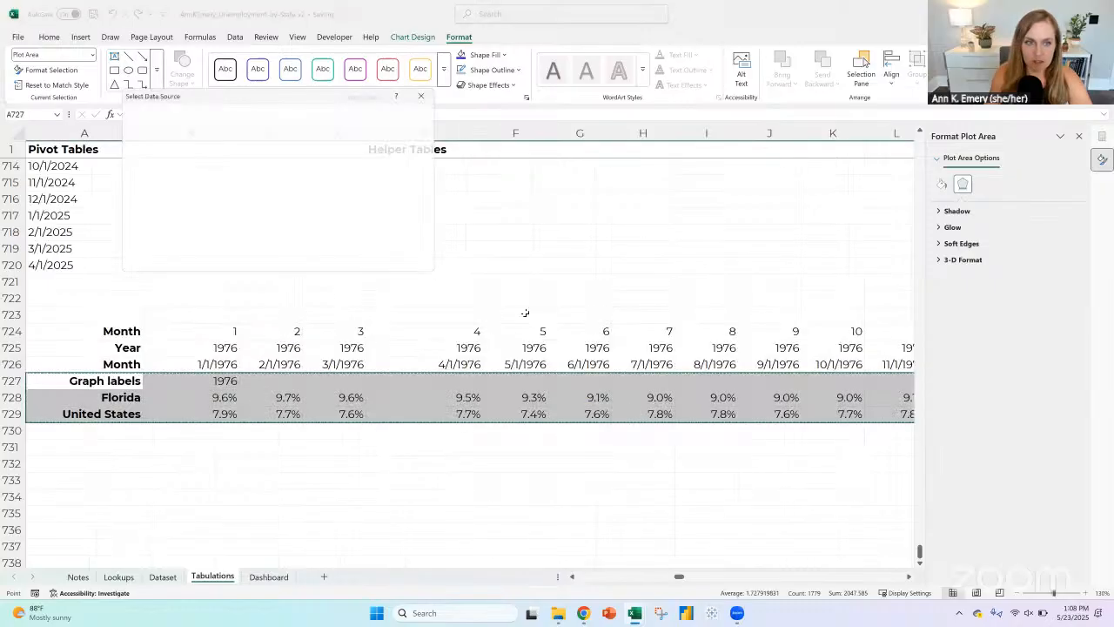
click(261, 177)
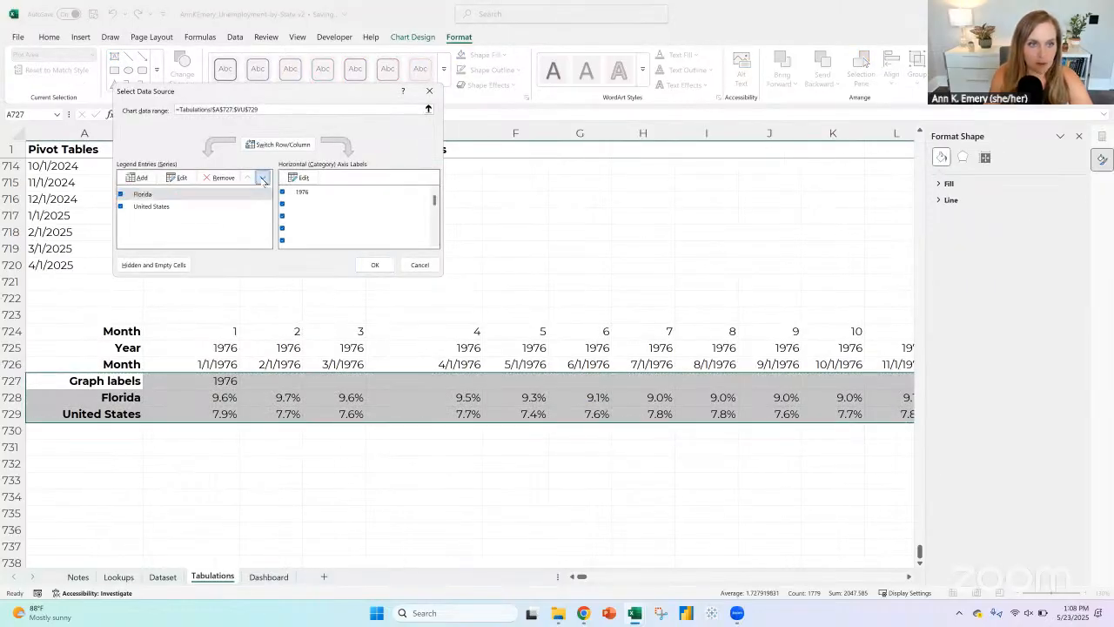
click(375, 266)
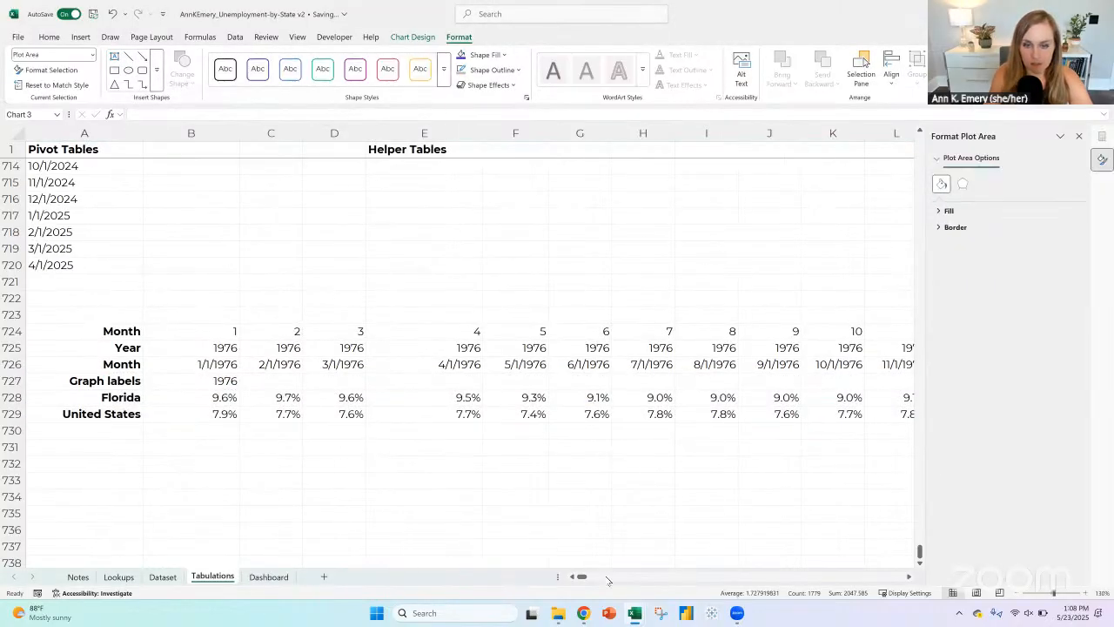
Step: Move the line chart from the Tabulations sheet to the Dashboard sheet, beneath "Unemployment rates from 1976 to present"
drag(617, 577, 900, 578)
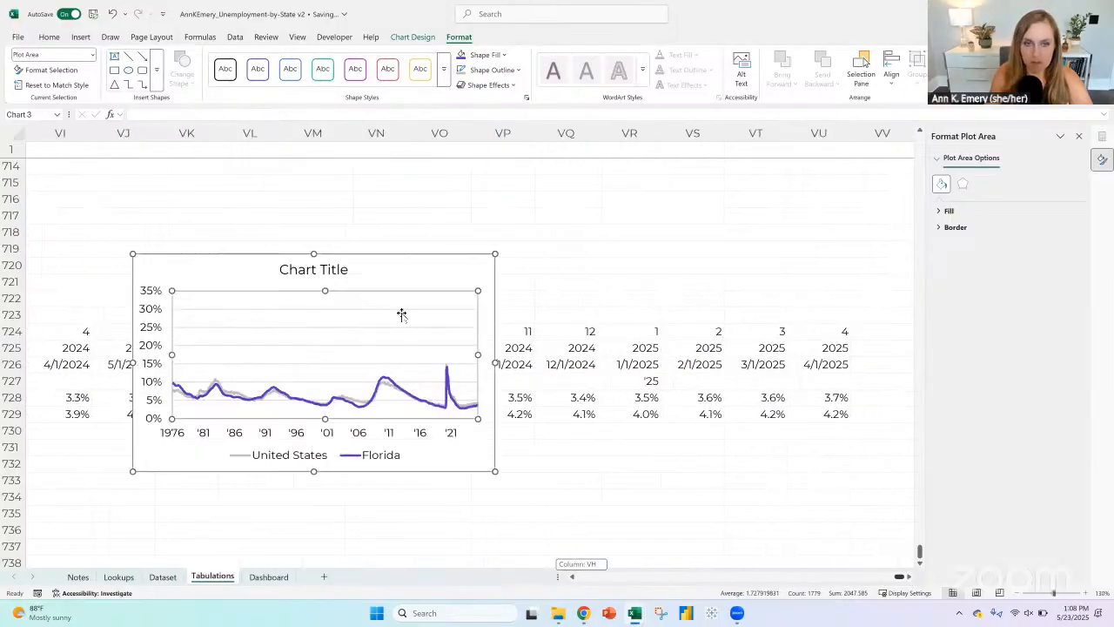
click(388, 261)
right_click(418, 257)
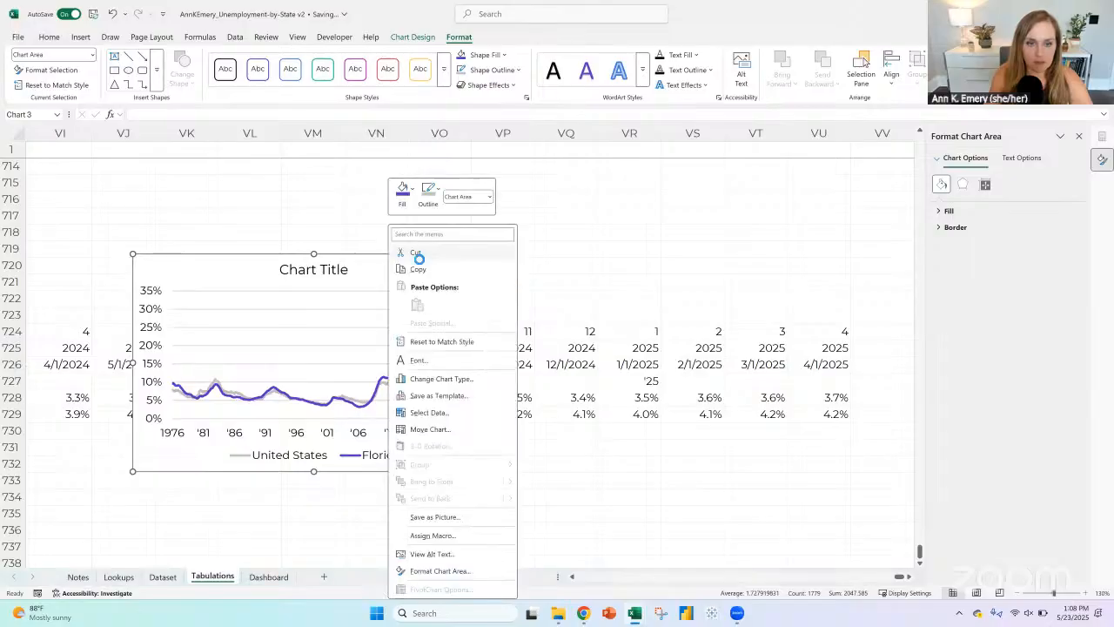
click(417, 254)
key(ctrl+Page_Down)
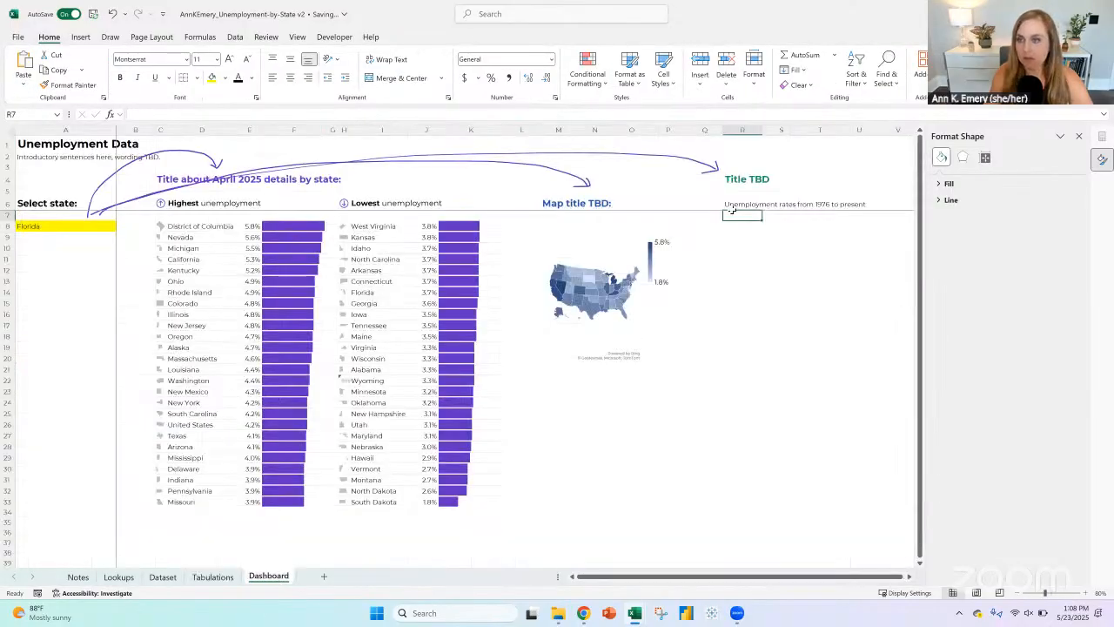
click(735, 225)
key(ctrl+v)
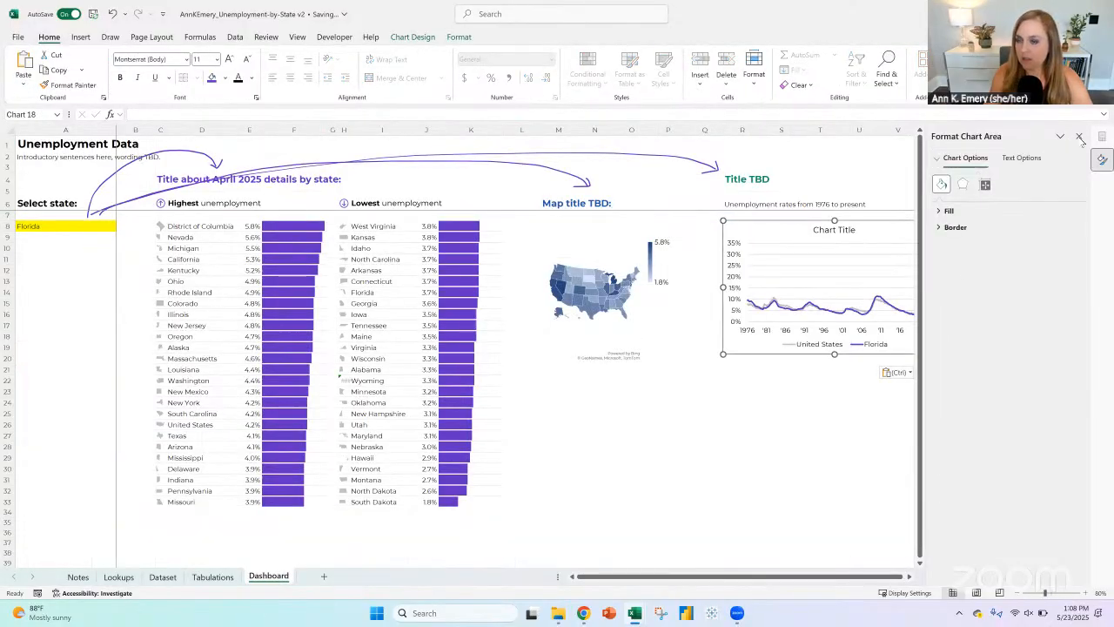
click(1079, 137)
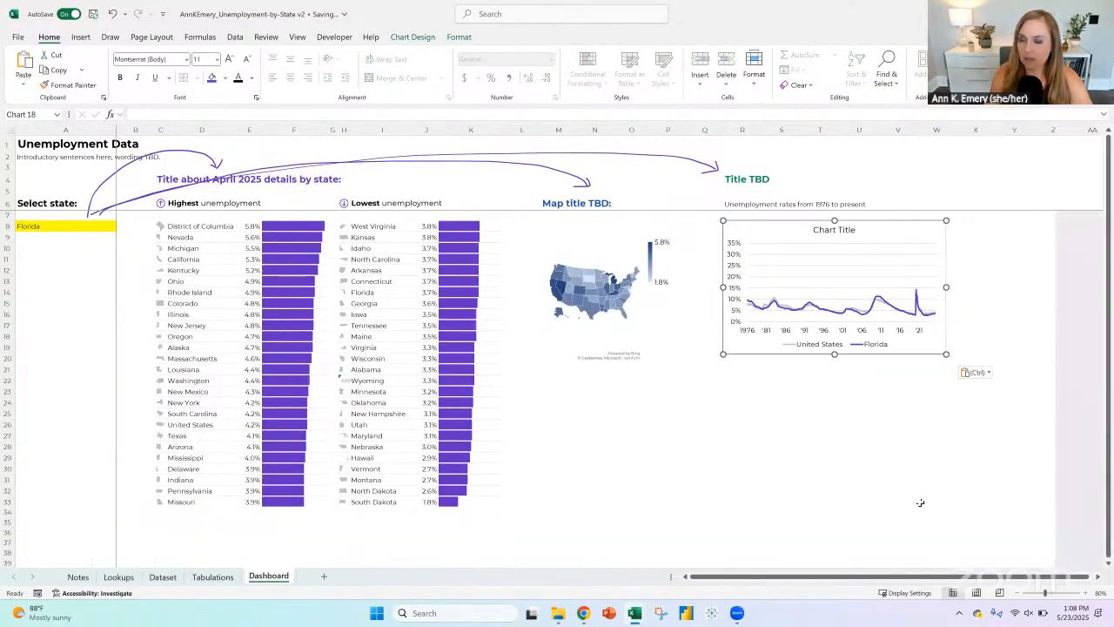
Step: Remove the line chart's title and place the chart below the map
click(824, 229)
key(Delete)
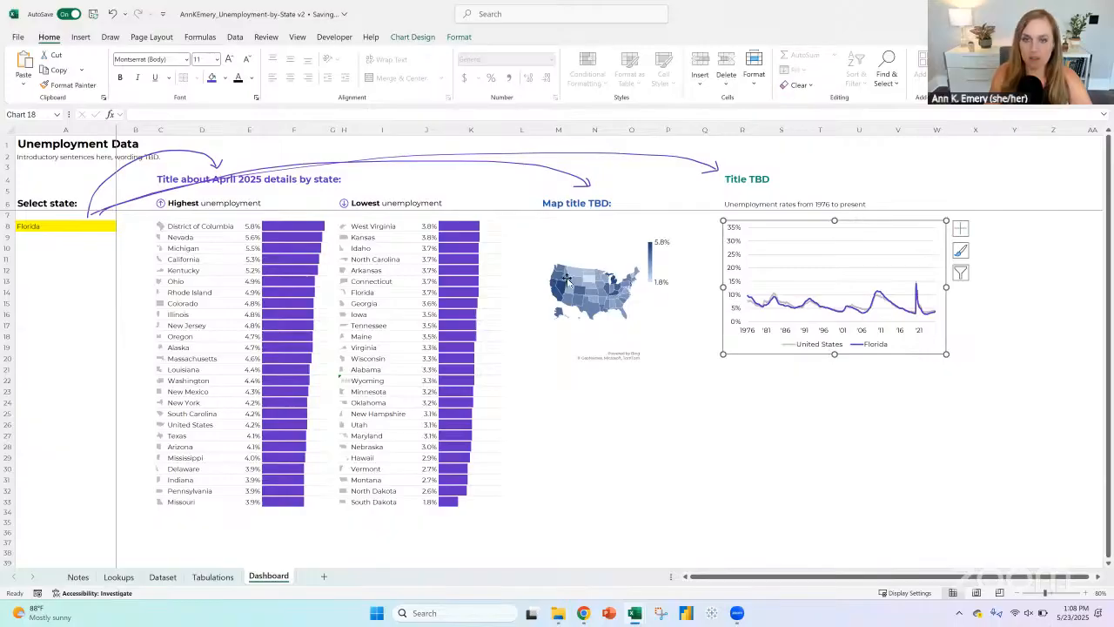
drag(755, 223, 553, 378)
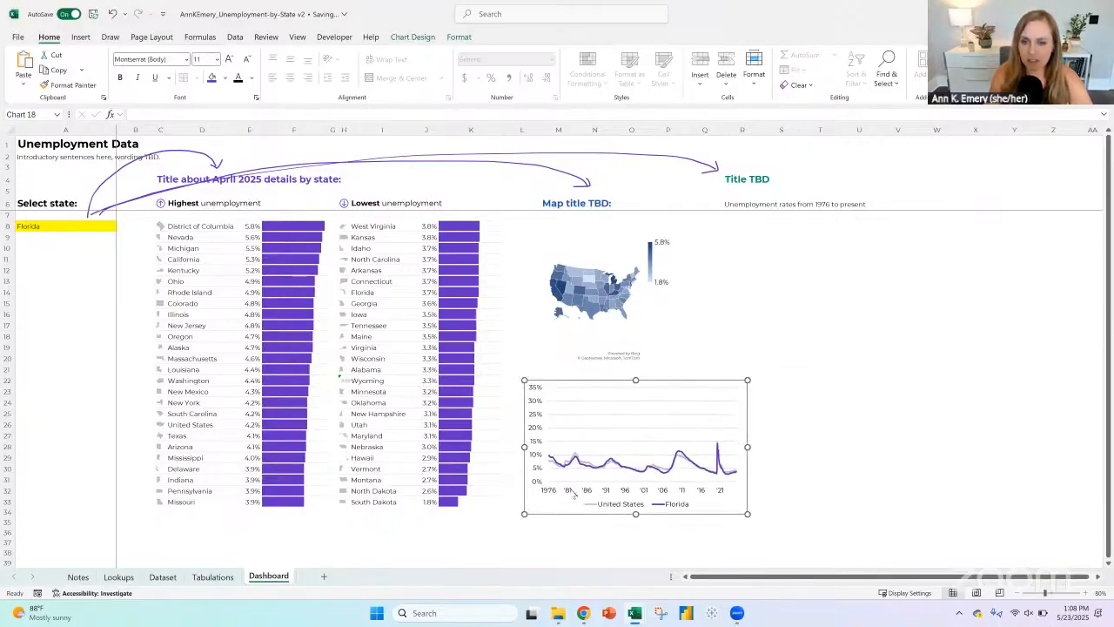
Step: Widen the map to about the line chart's width and align the line chart just beneath it
click(617, 234)
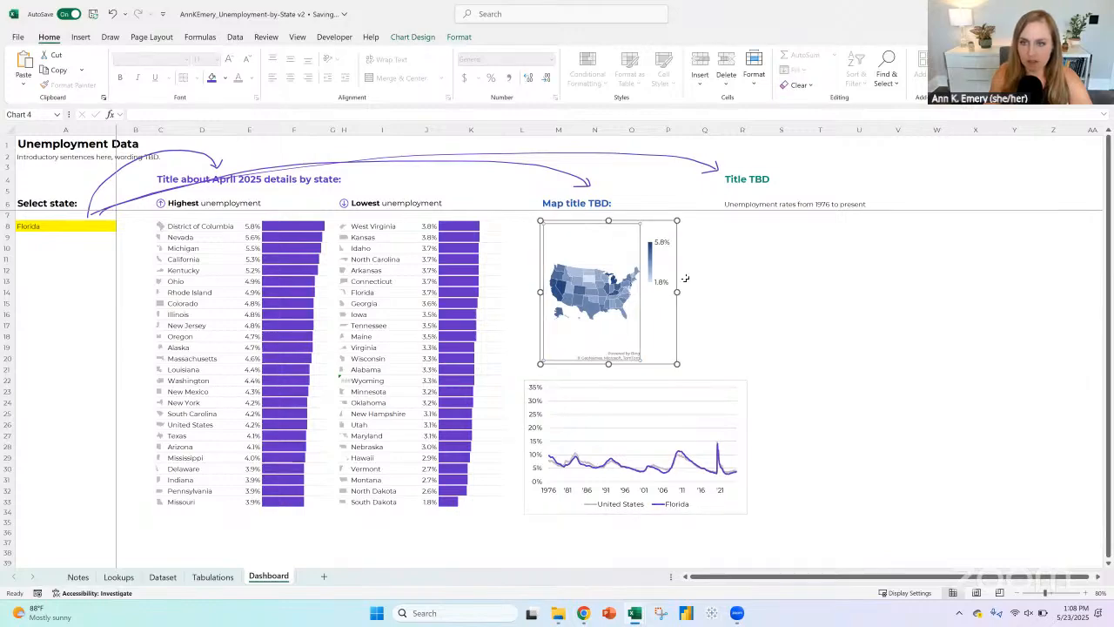
drag(677, 292, 755, 292)
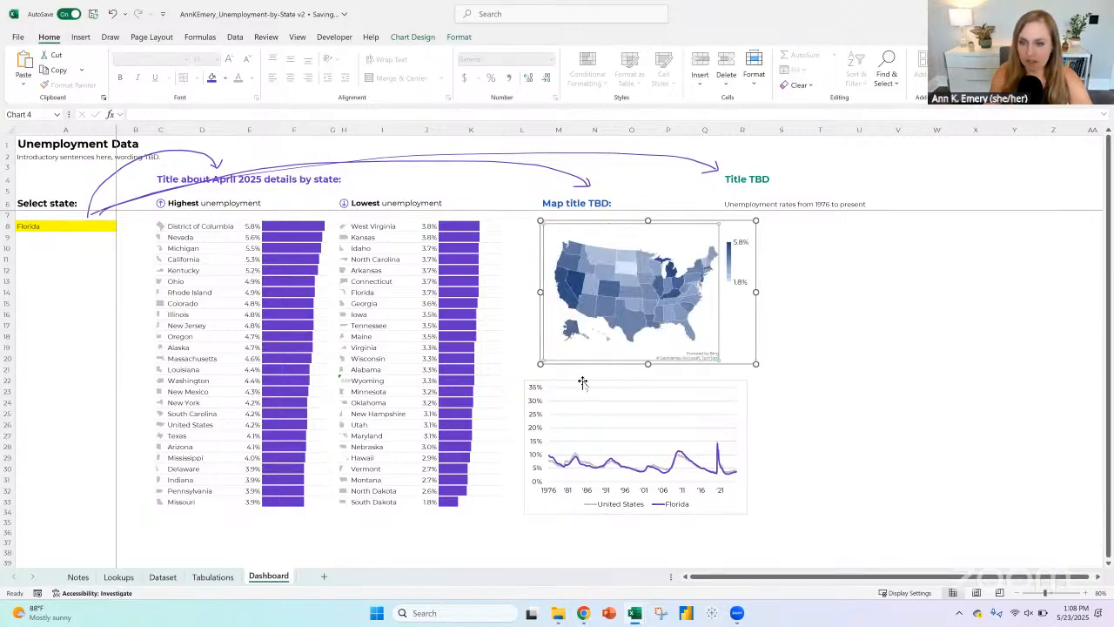
drag(610, 369, 633, 361)
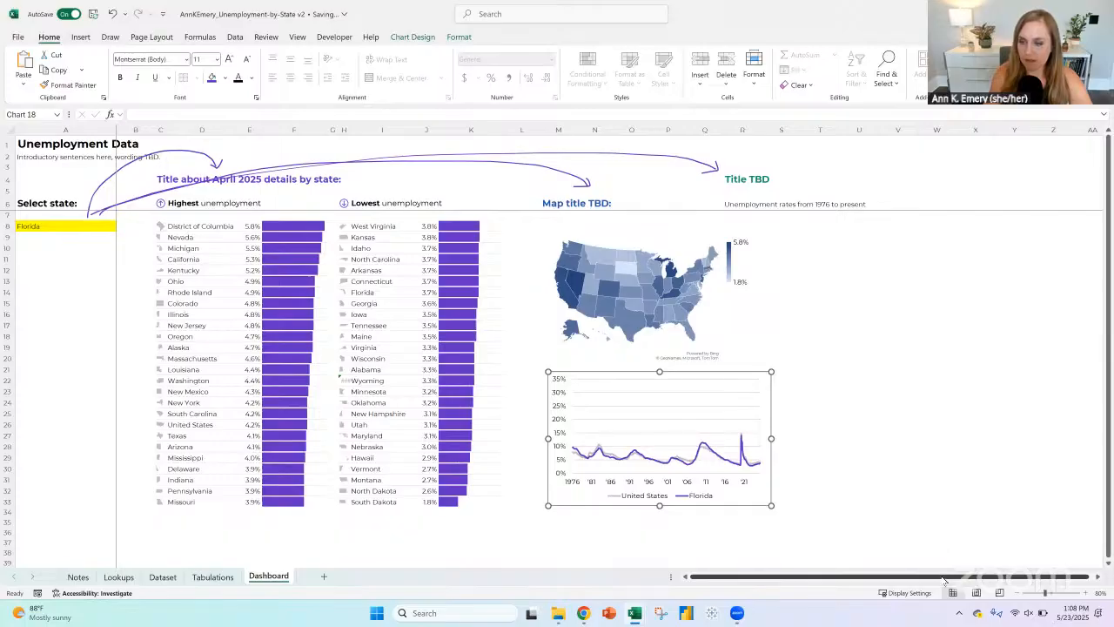
Step: Set the dashboard's state selection in A8 to Hawaii
click(1085, 592)
click(1085, 592)
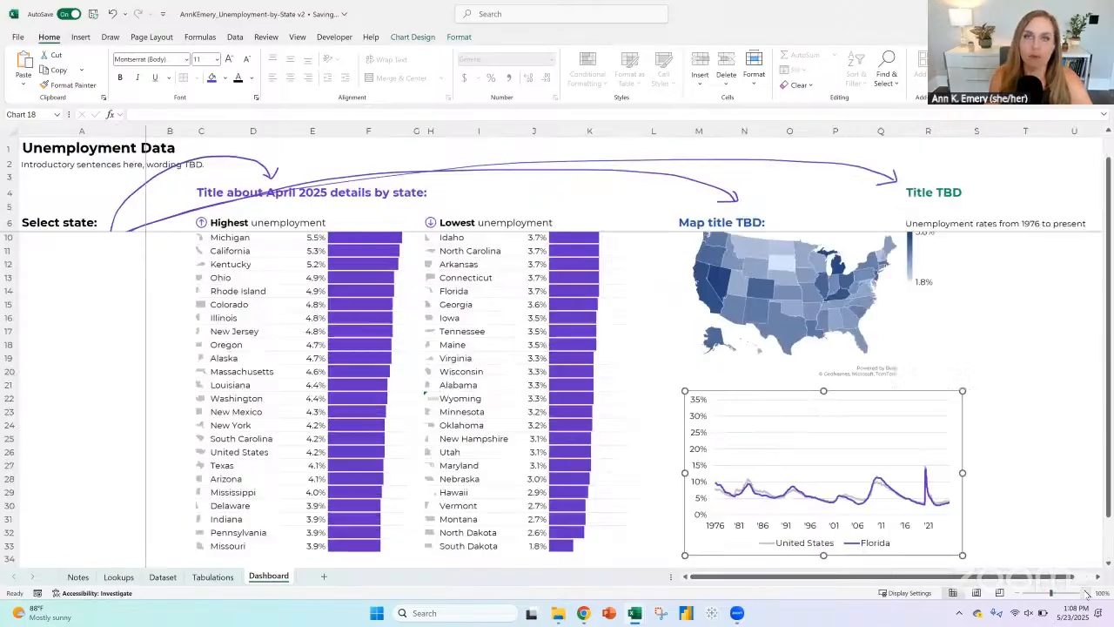
click(1085, 593)
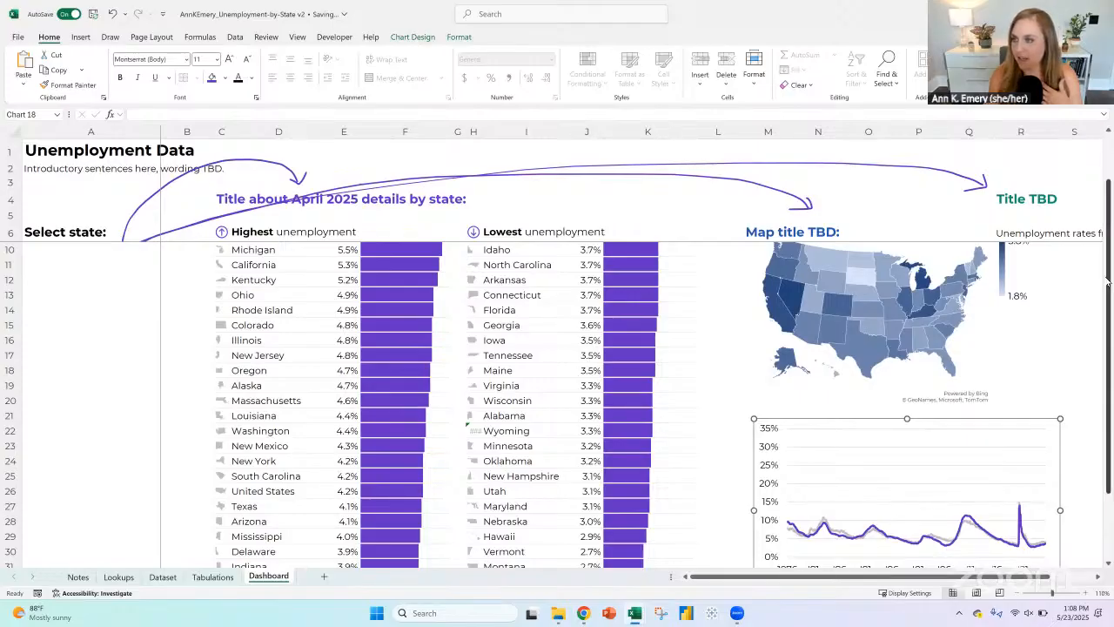
scroll(1107, 280, up, 1)
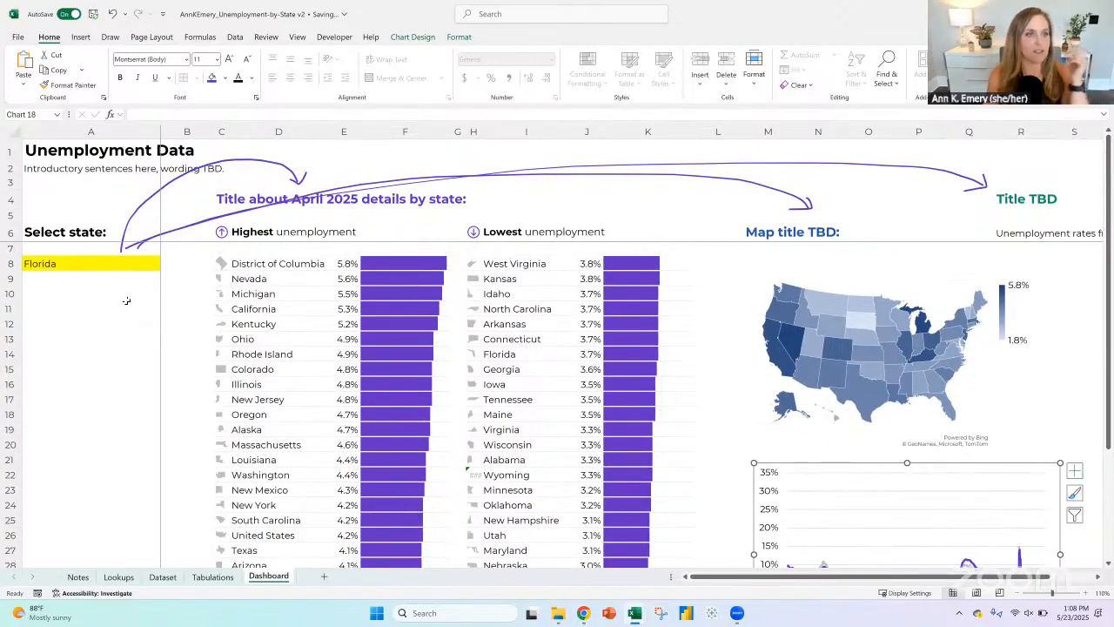
click(107, 261)
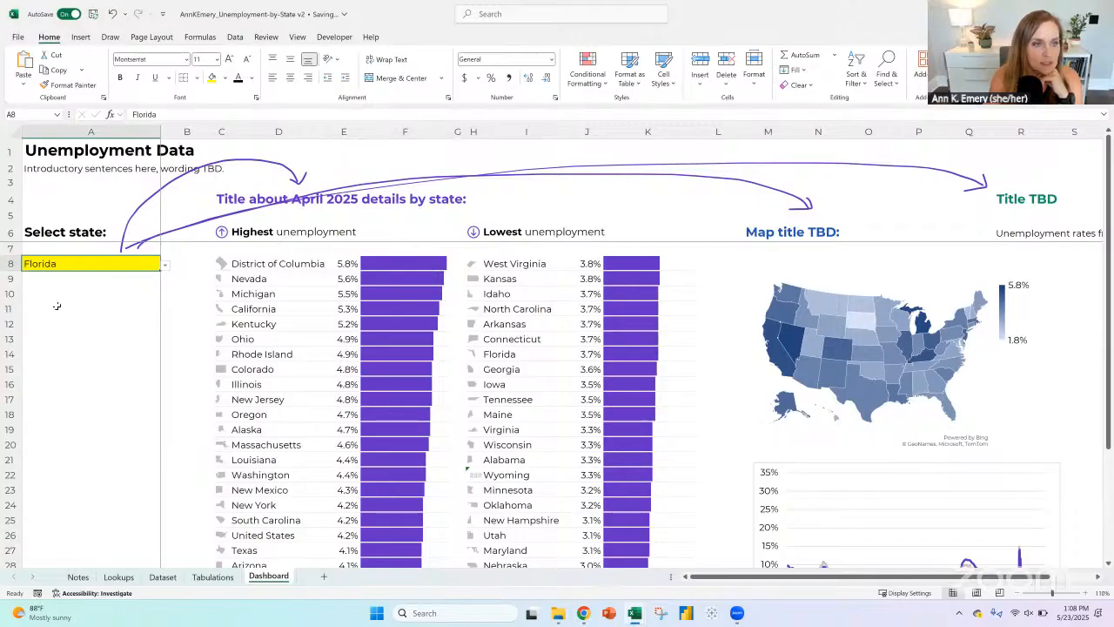
click(166, 265)
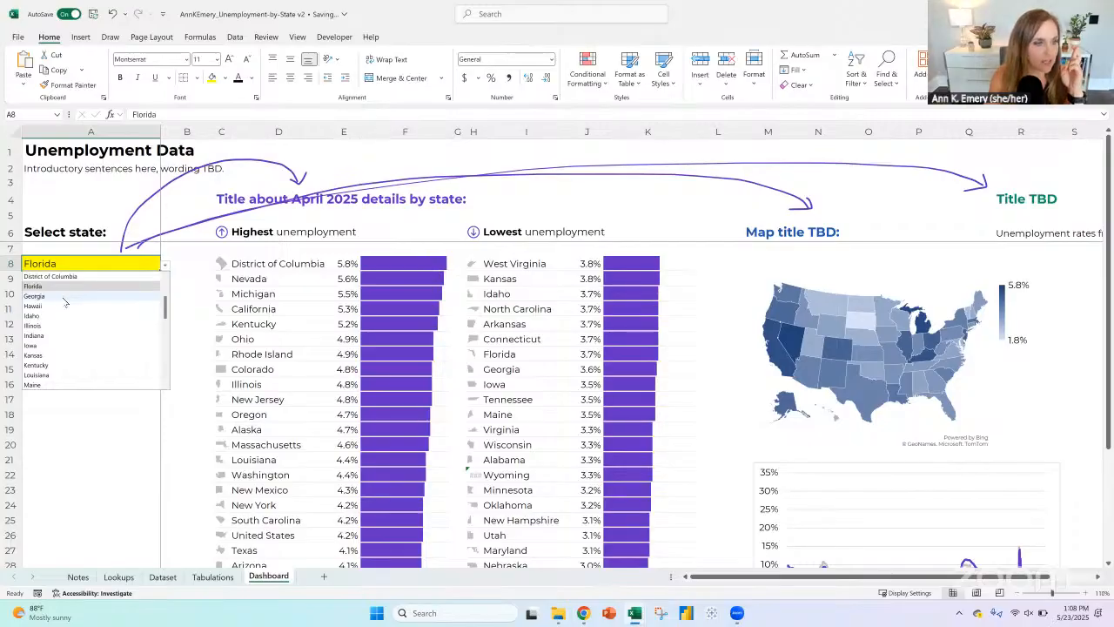
click(57, 306)
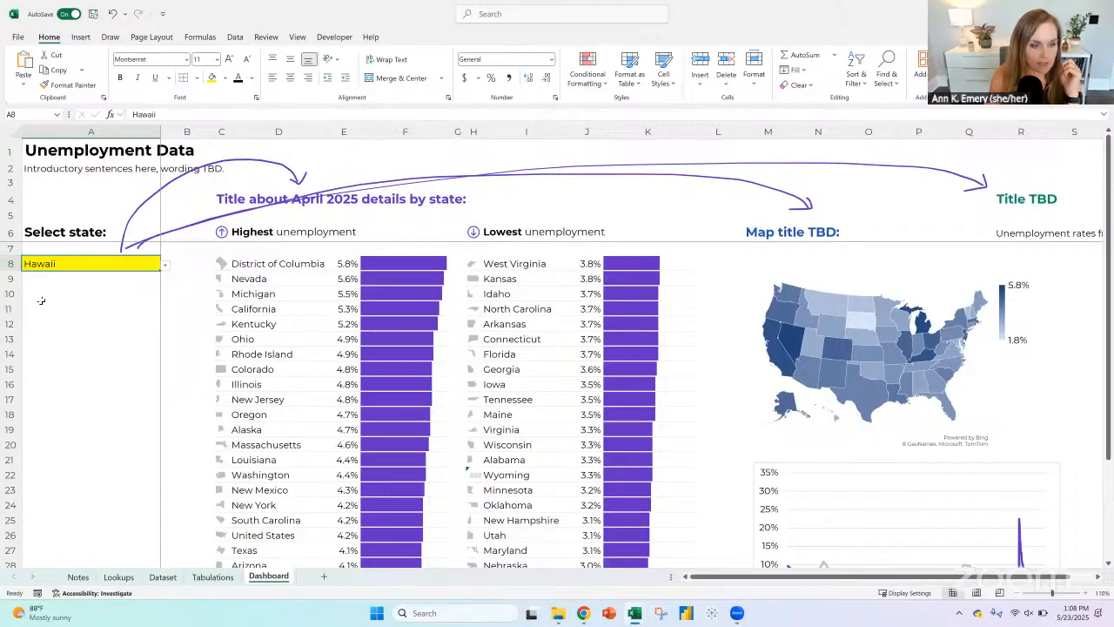
Step: Check the selected state's name and rate formulas in row 728 of Tabulations, and inspect the Dashboard line chart
click(212, 576)
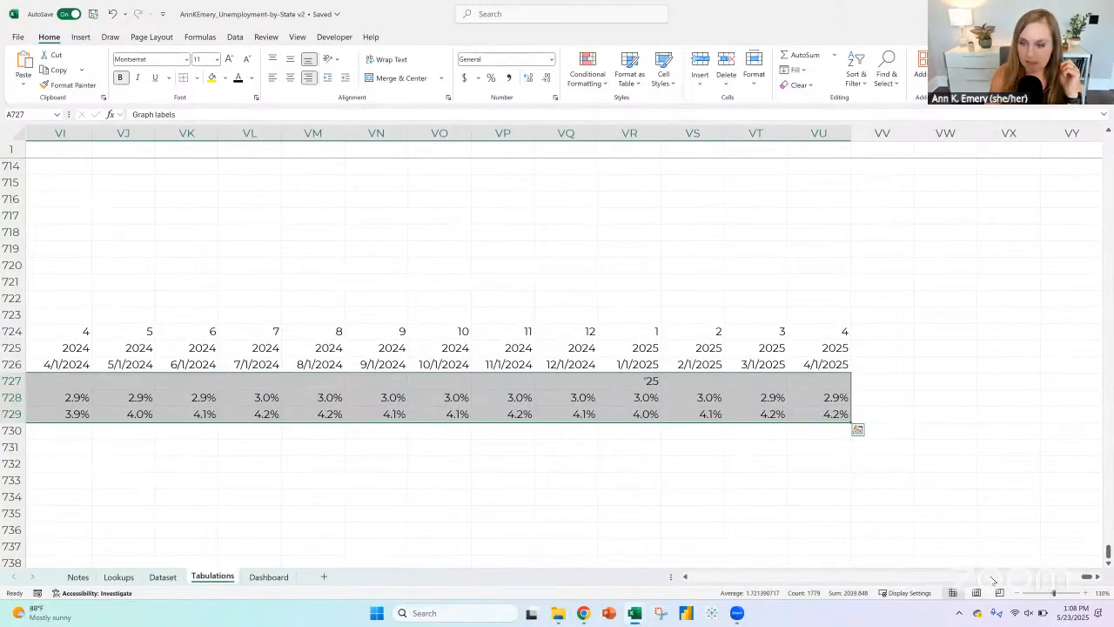
drag(1091, 580, 700, 580)
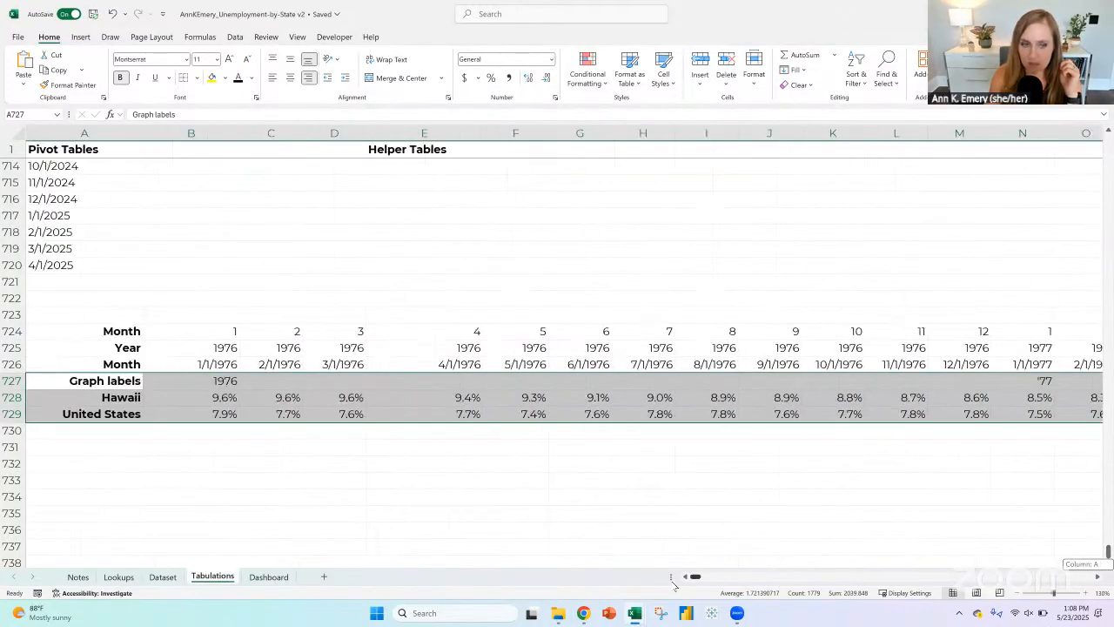
click(118, 398)
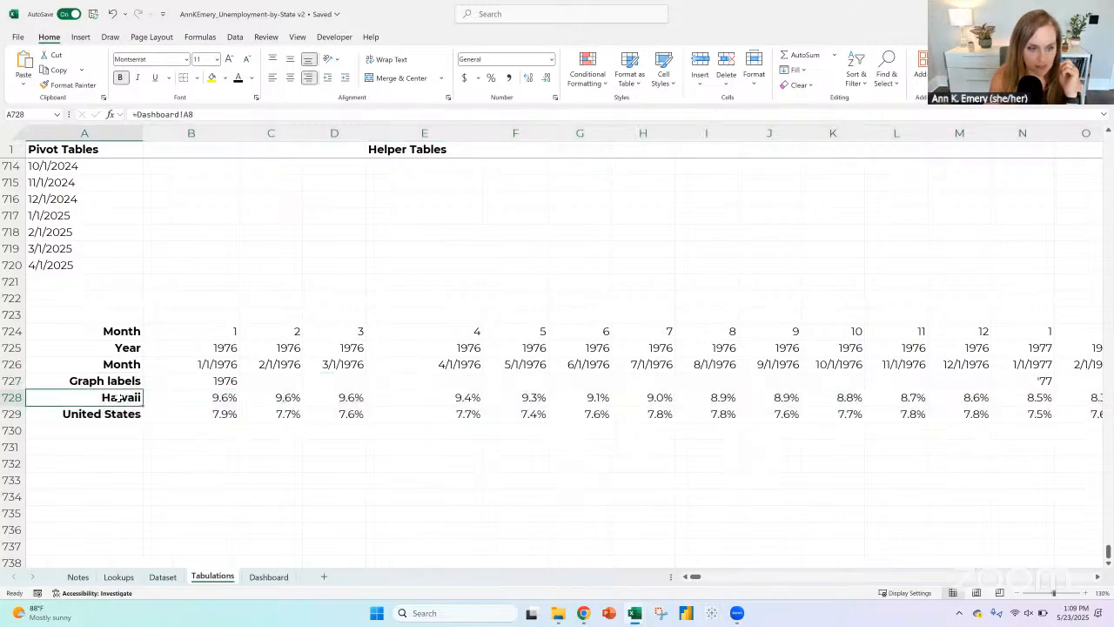
click(200, 397)
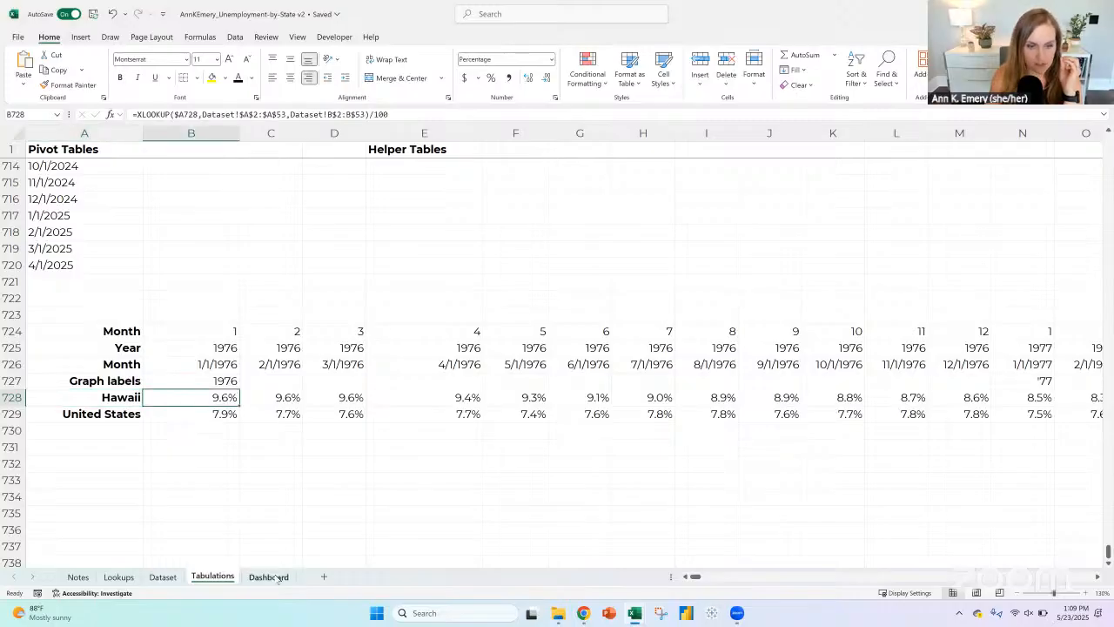
key(ctrl+Page_Down)
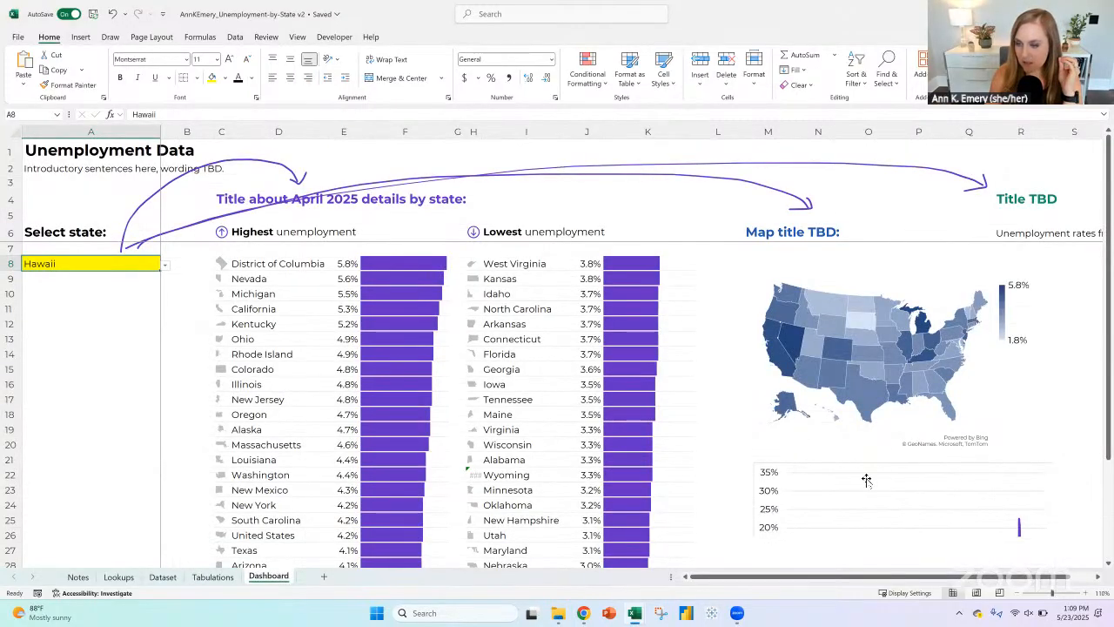
scroll(866, 479, down, 1)
scroll(866, 479, down, 4)
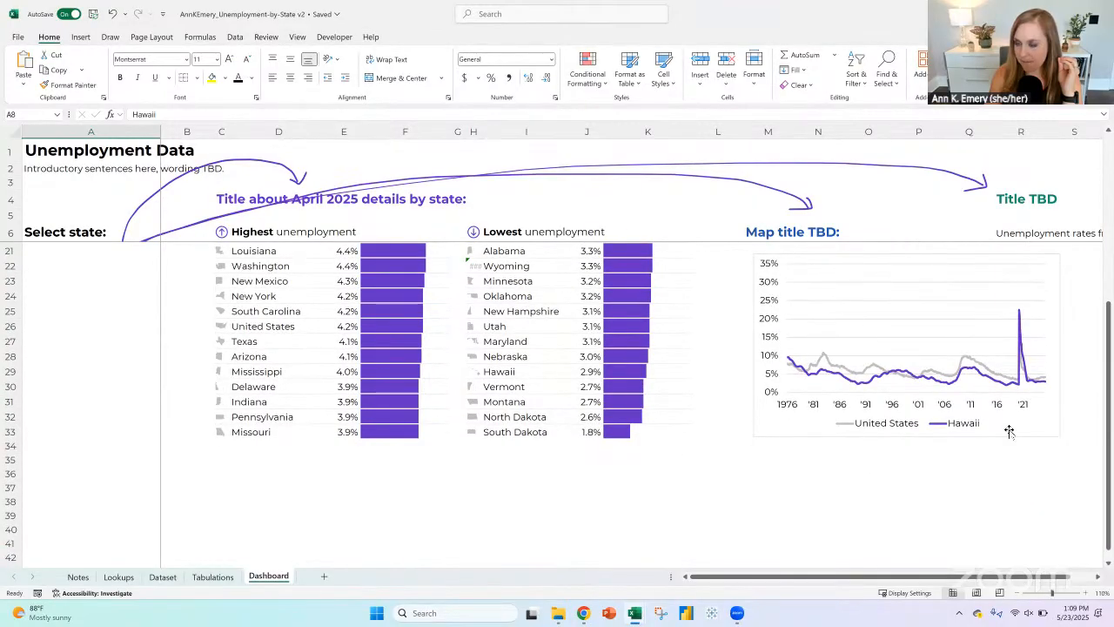
Step: Recolor the Hawaii line in the Dashboard line chart to dark green
scroll(957, 430, up, 1)
scroll(813, 422, up, 1)
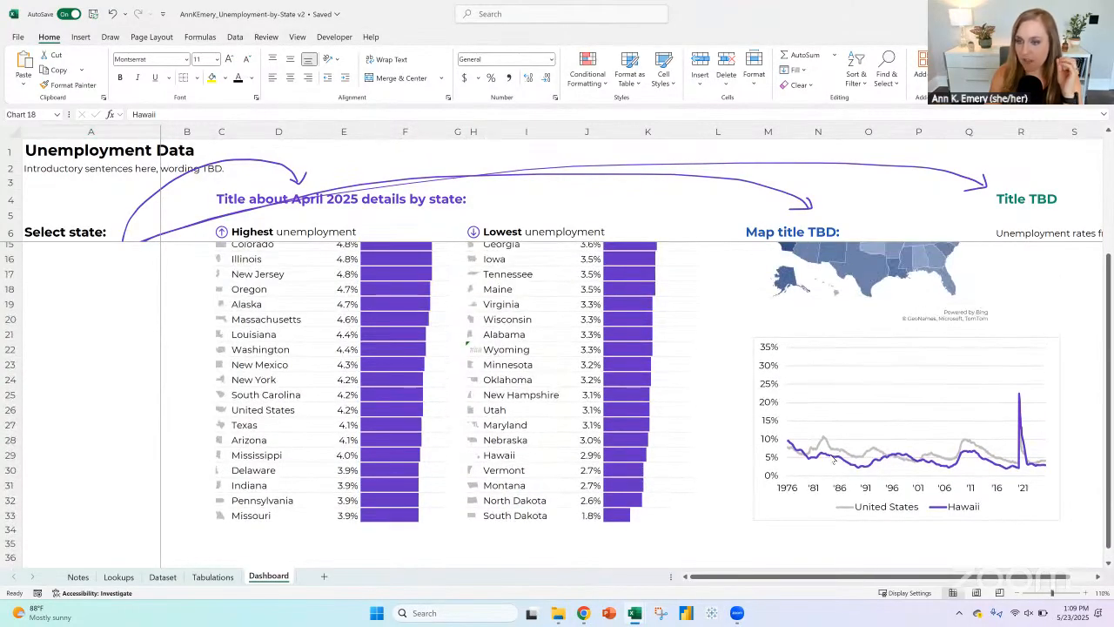
click(833, 457)
click(459, 37)
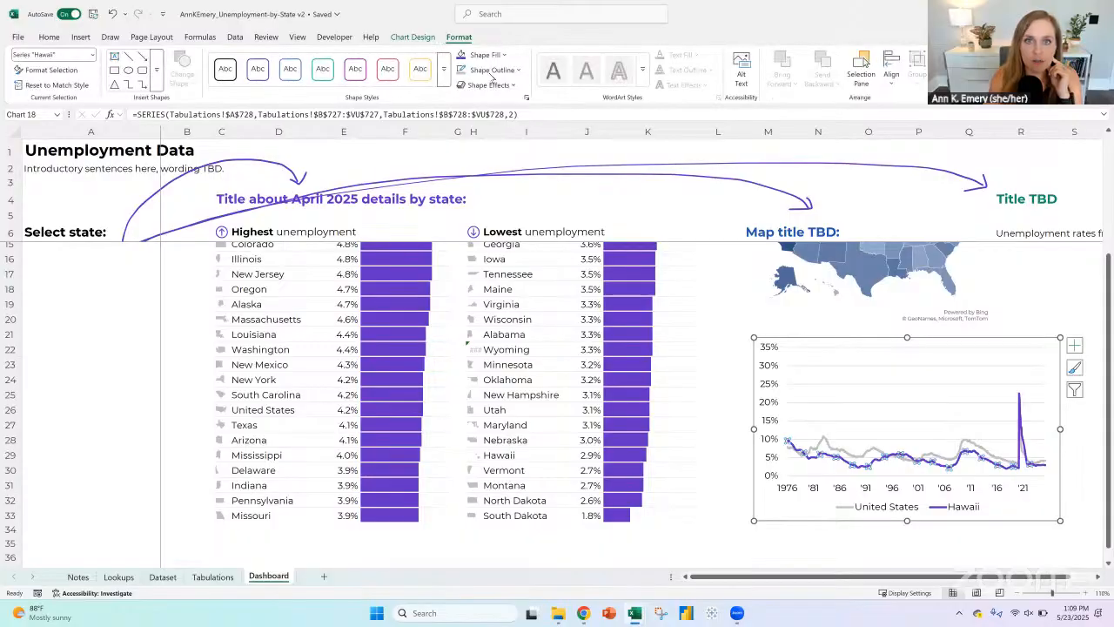
click(492, 69)
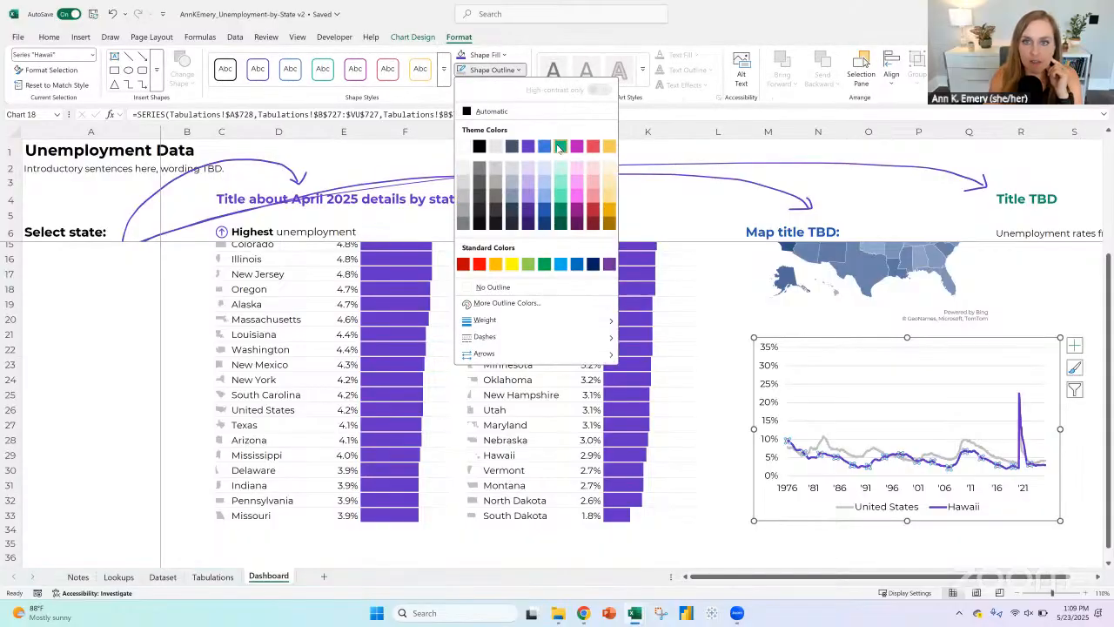
click(561, 210)
click(885, 340)
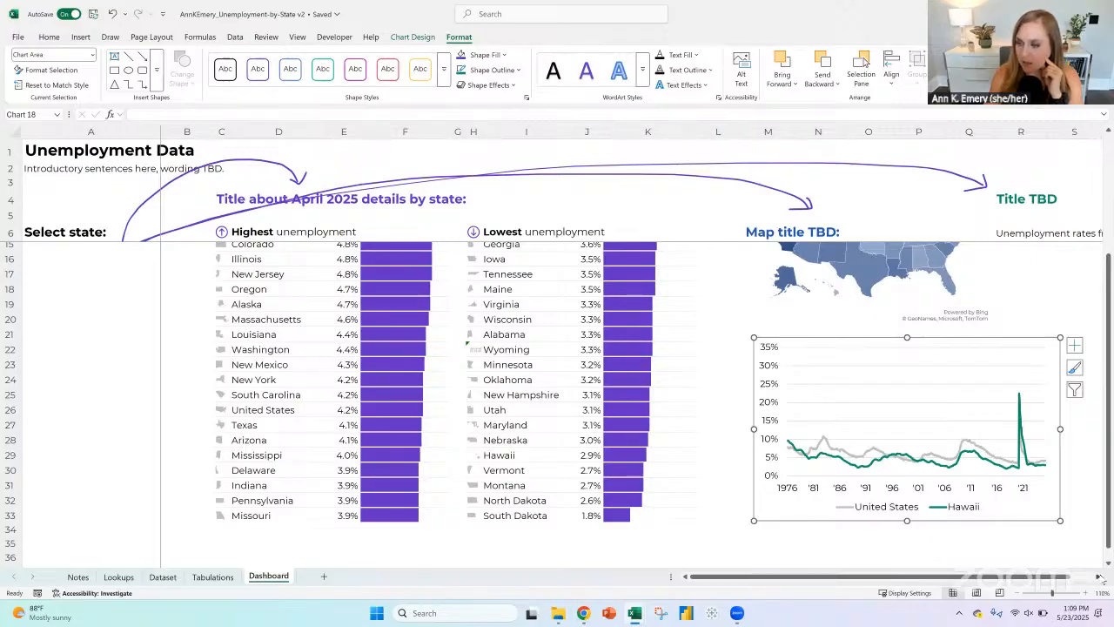
Step: Examine the line chart's legend and the latest data points at the end of the Hawaii line
click(1098, 577)
click(1098, 577)
click(1098, 577)
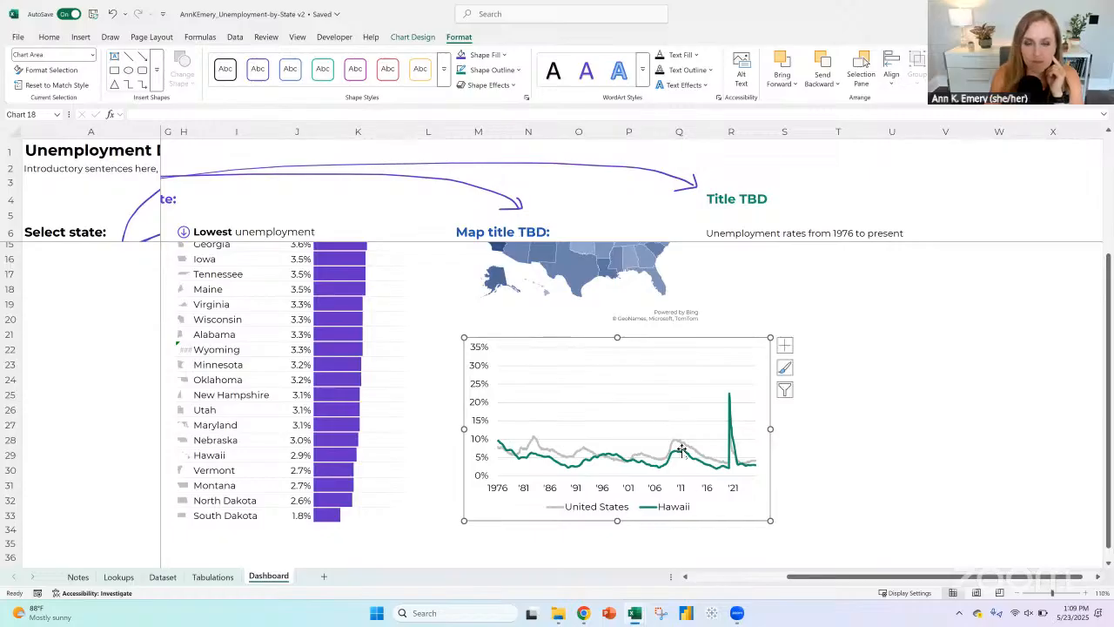
click(667, 509)
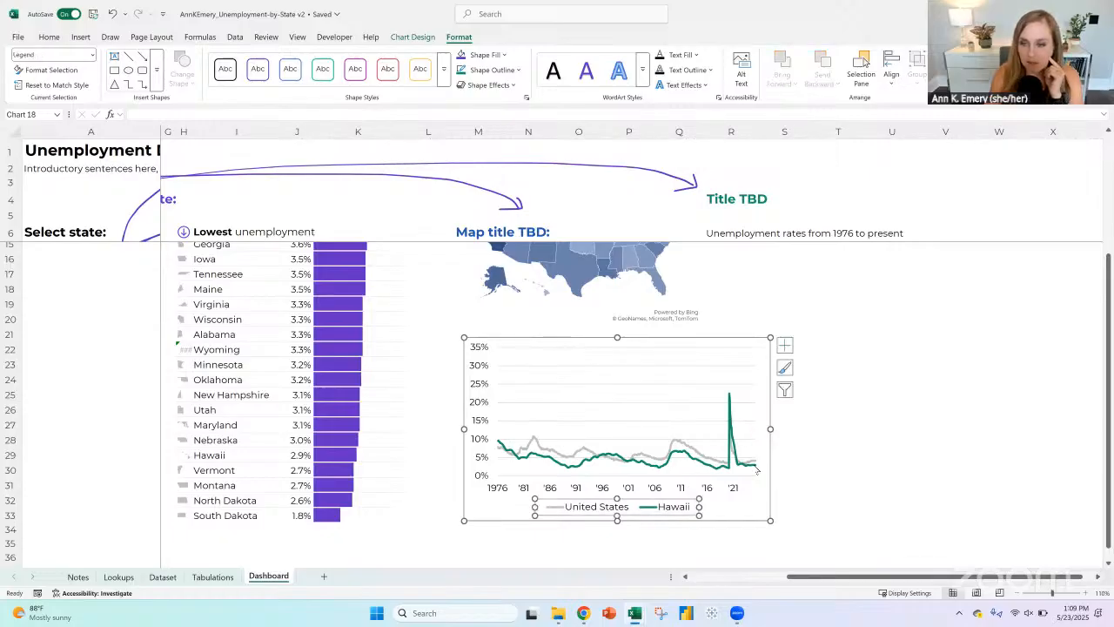
click(755, 464)
click(755, 465)
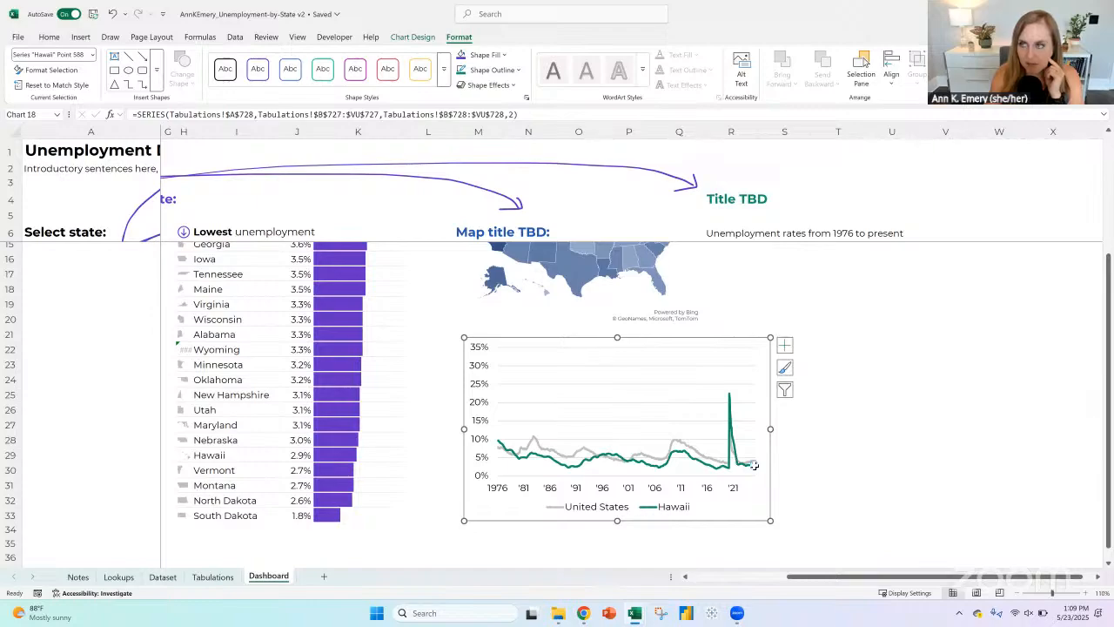
mouse_move(754, 465)
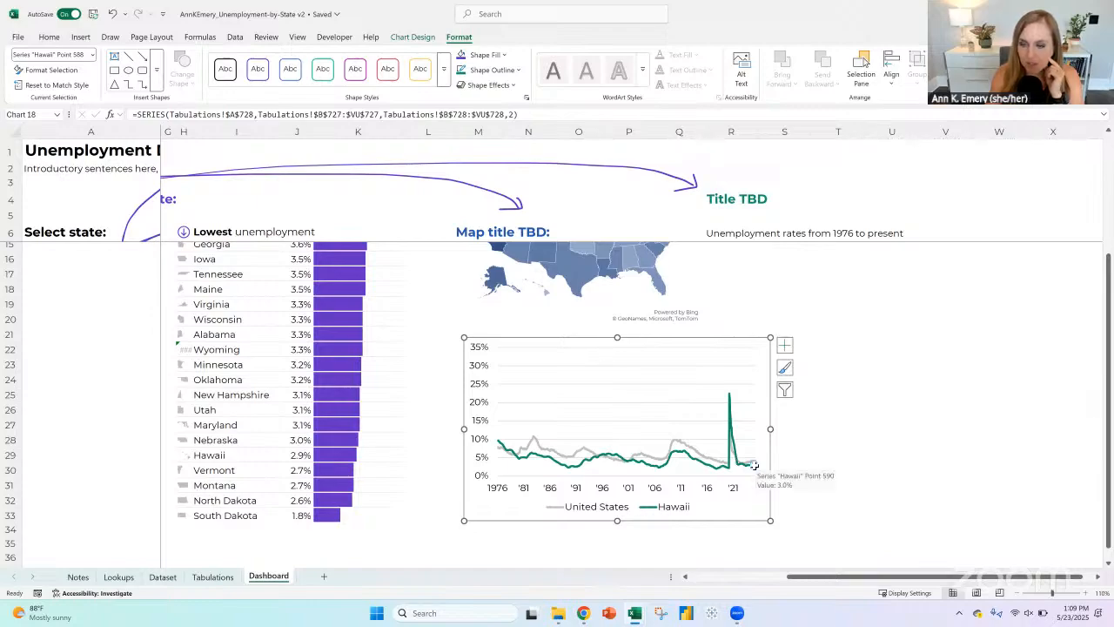
click(650, 509)
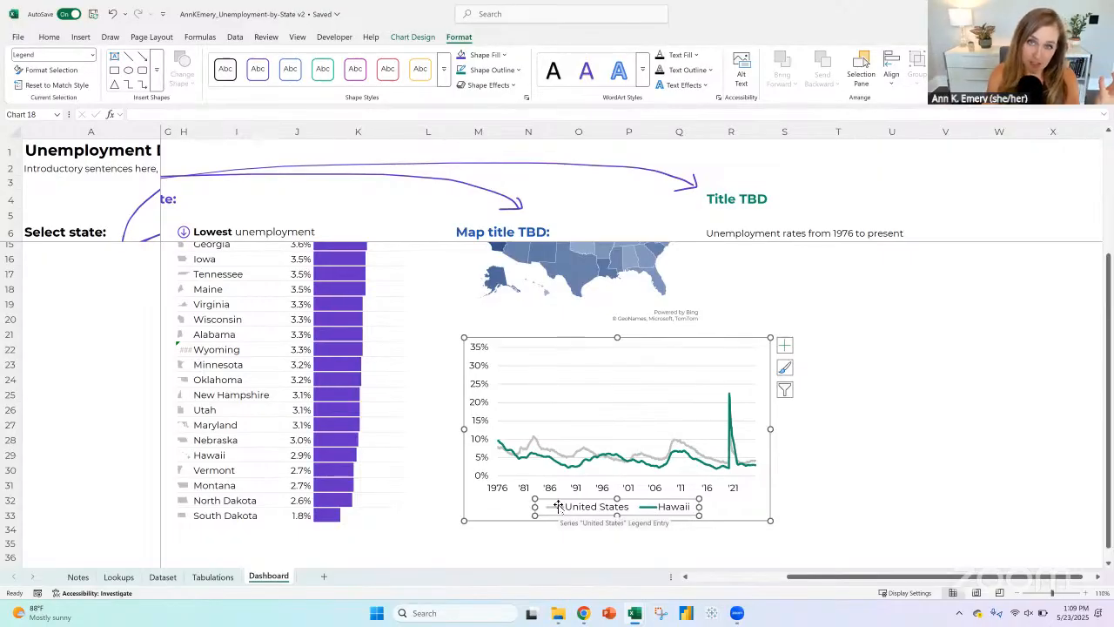
Step: Recolor the United States line in the Dashboard line chart to blue
click(560, 452)
click(500, 71)
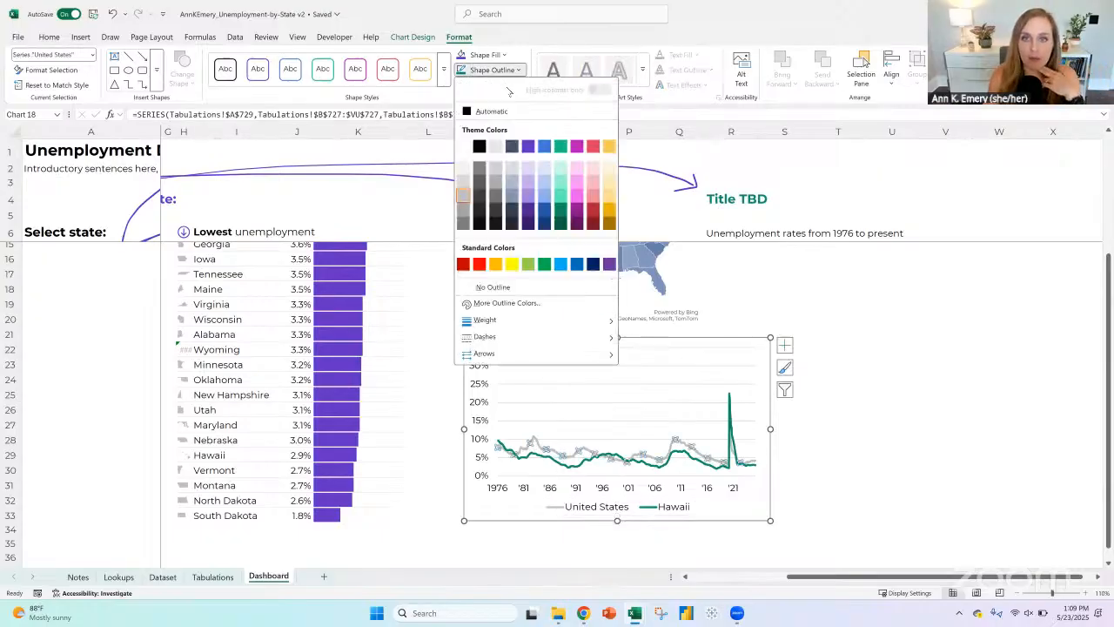
click(543, 145)
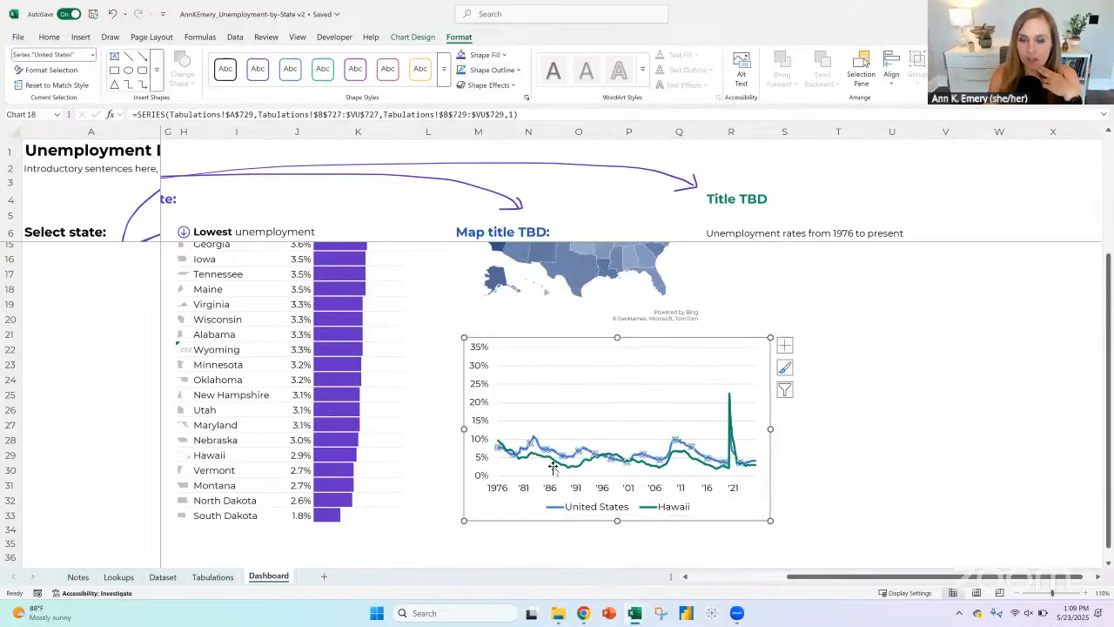
click(589, 334)
click(604, 341)
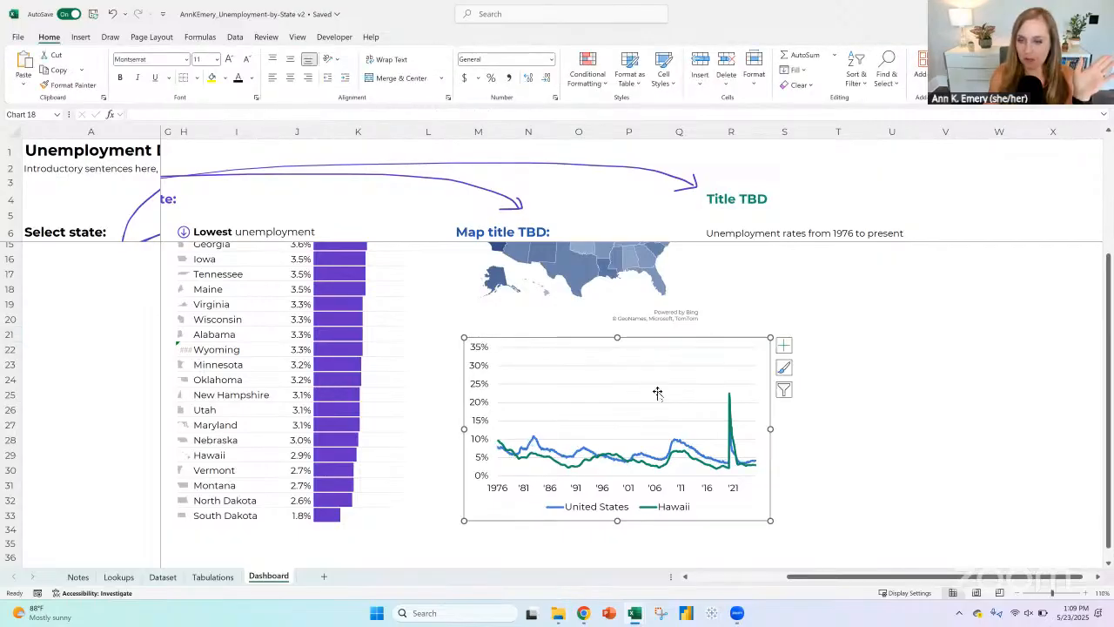
Step: Paste a picture copy of the Dashboard line chart at cell T22 and recolor that picture to grayscale
click(836, 346)
click(26, 84)
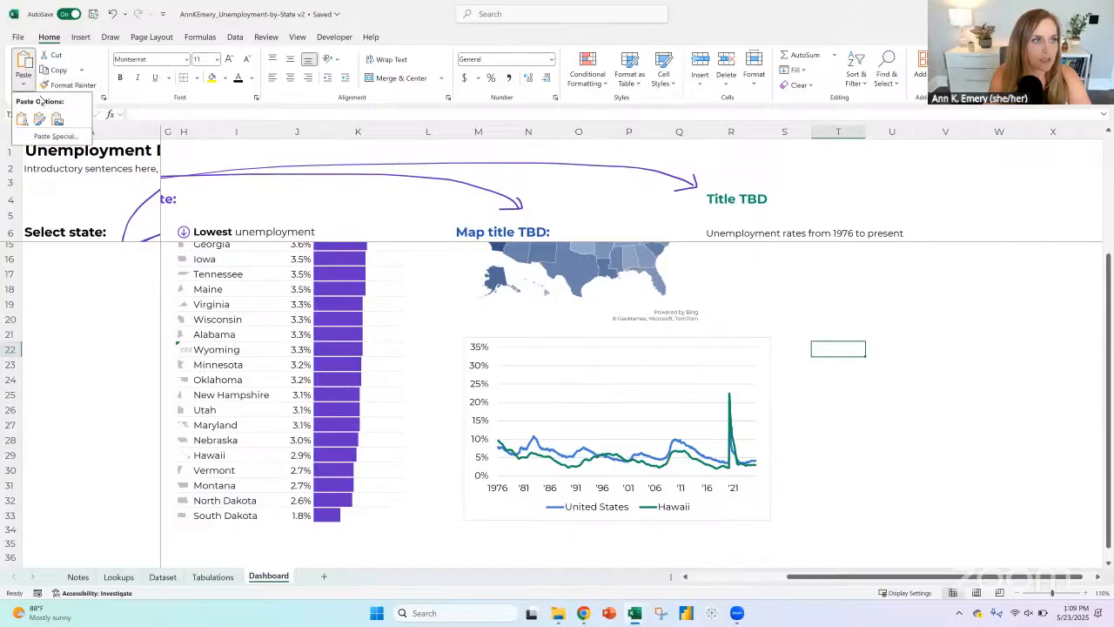
click(54, 113)
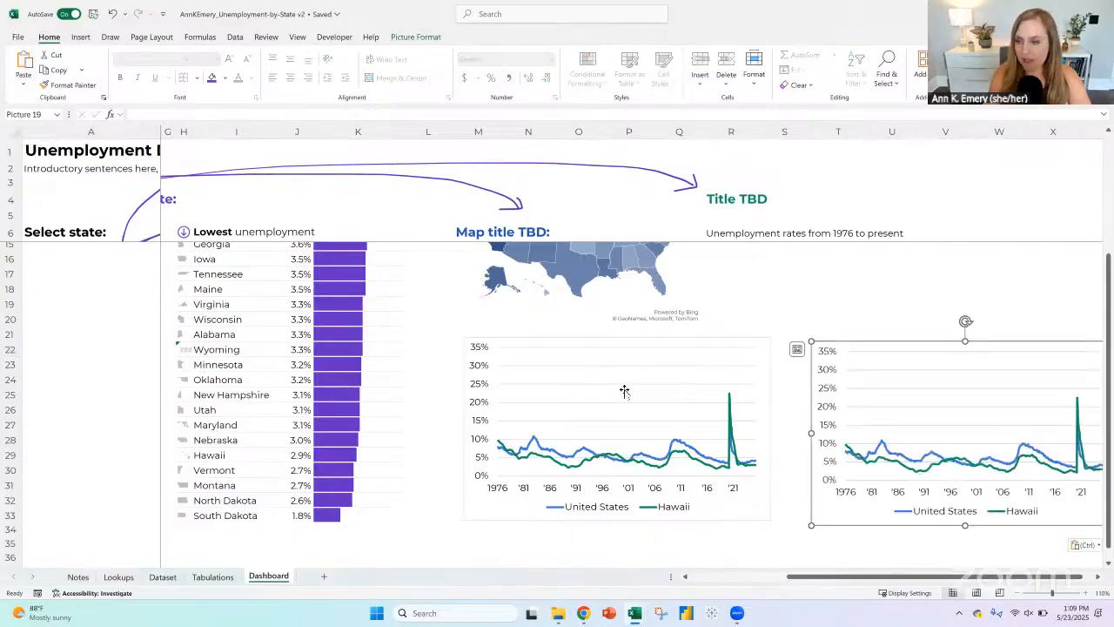
click(421, 39)
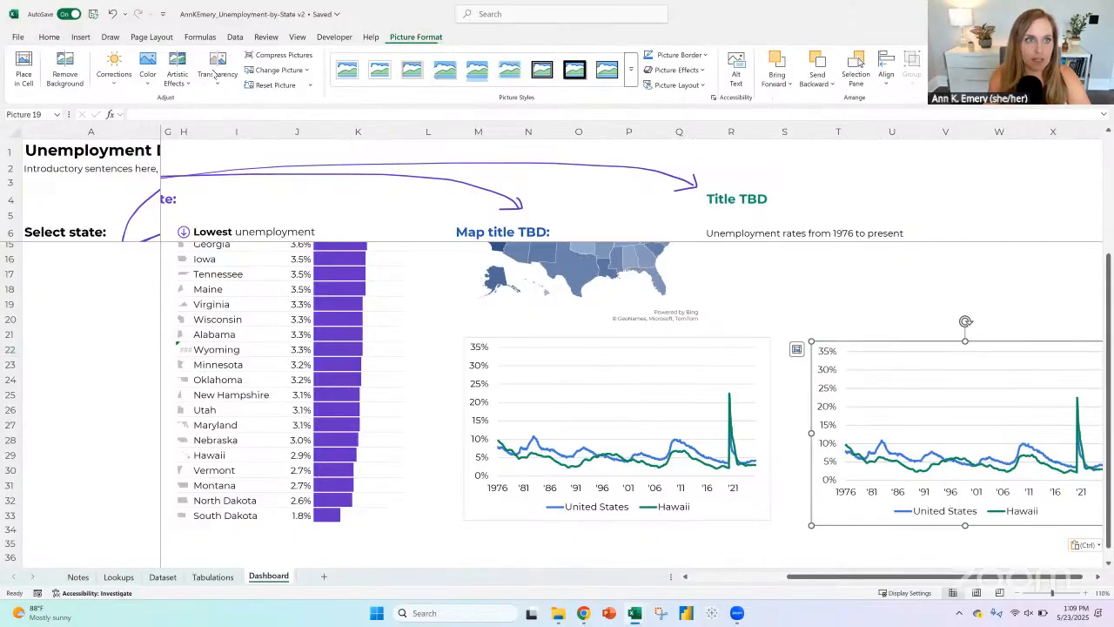
click(145, 80)
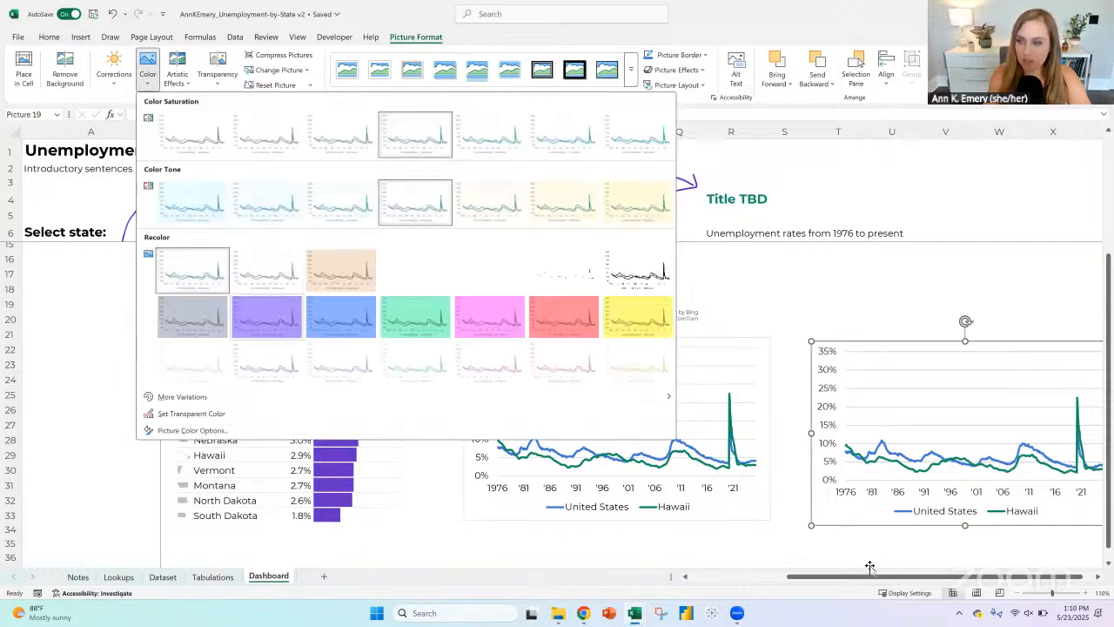
drag(971, 577, 973, 578)
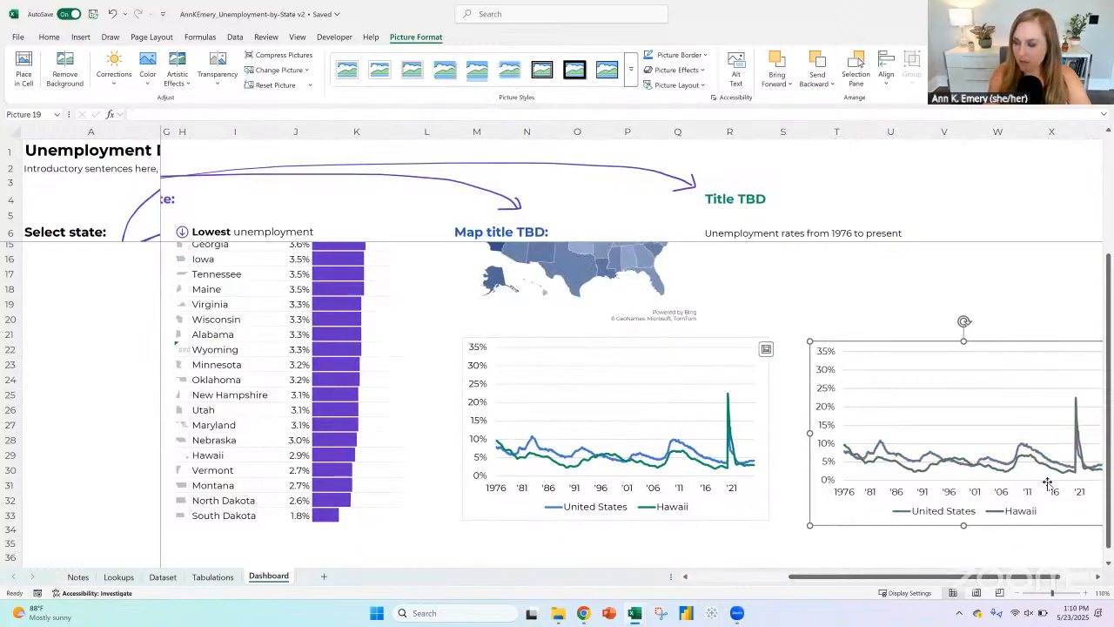
click(1098, 577)
click(1099, 577)
click(1098, 577)
click(1098, 577)
click(1098, 576)
Step: Paste a second picture copy of the line chart at cell T38, below the grayscale picture
click(516, 344)
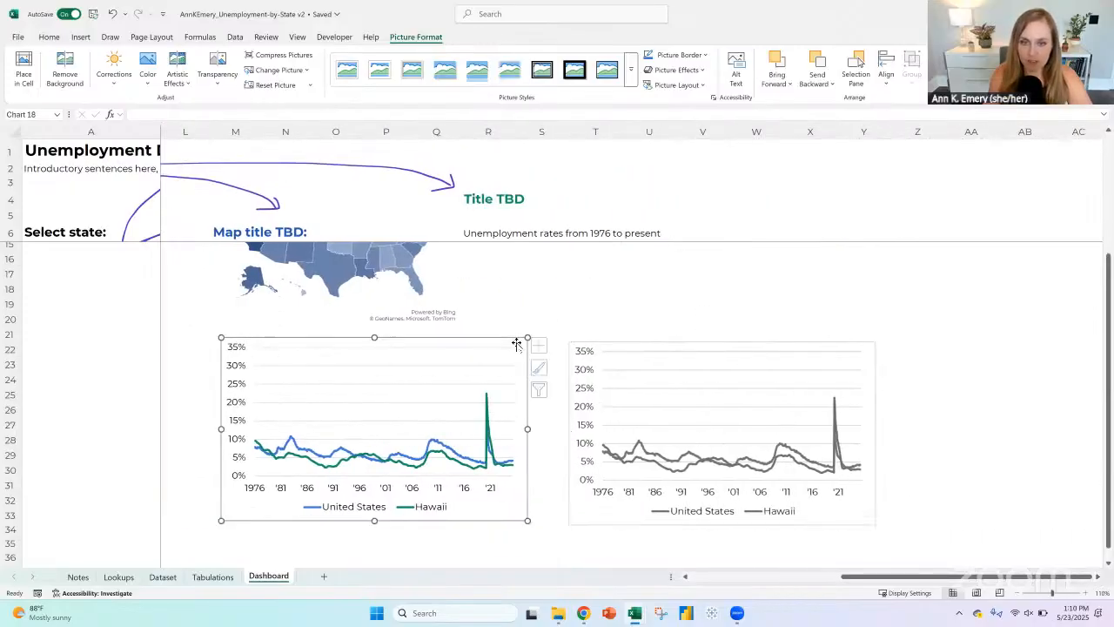
scroll(696, 365, down, 2)
click(586, 467)
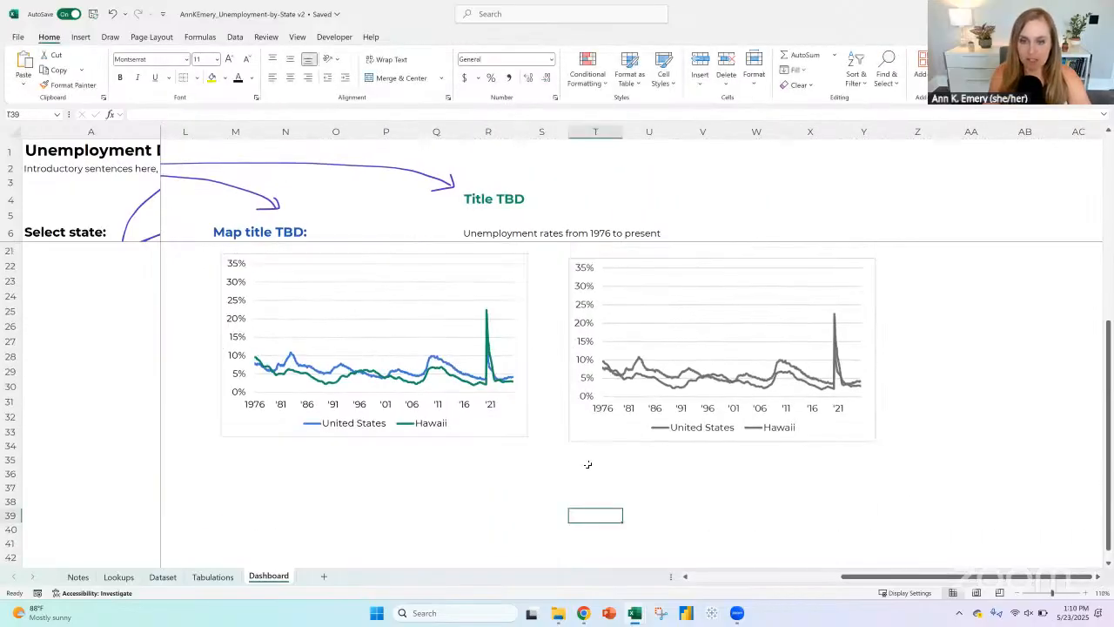
click(23, 85)
click(61, 125)
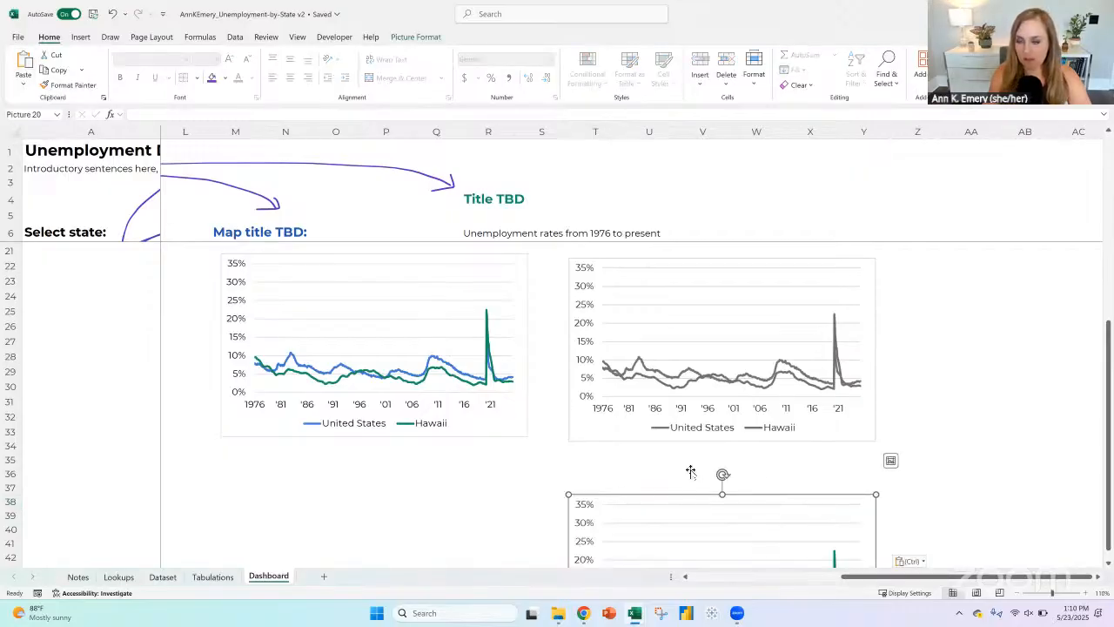
scroll(690, 471, down, 3)
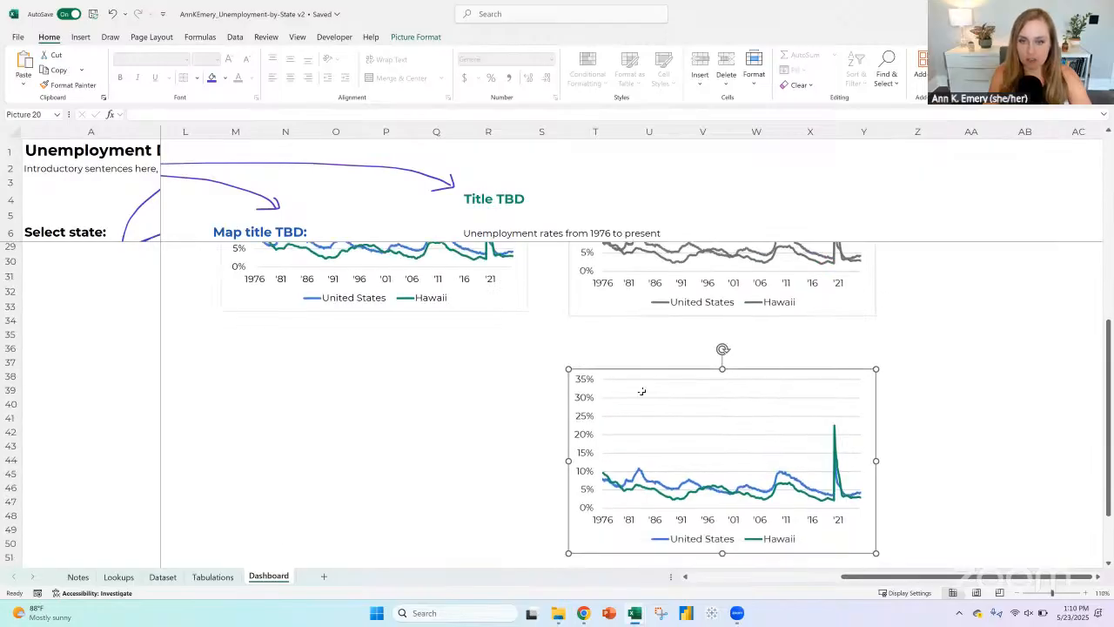
Step: Delete the colored chart picture placed below the grayscale picture
key(Escape)
scroll(636, 377, up, 5)
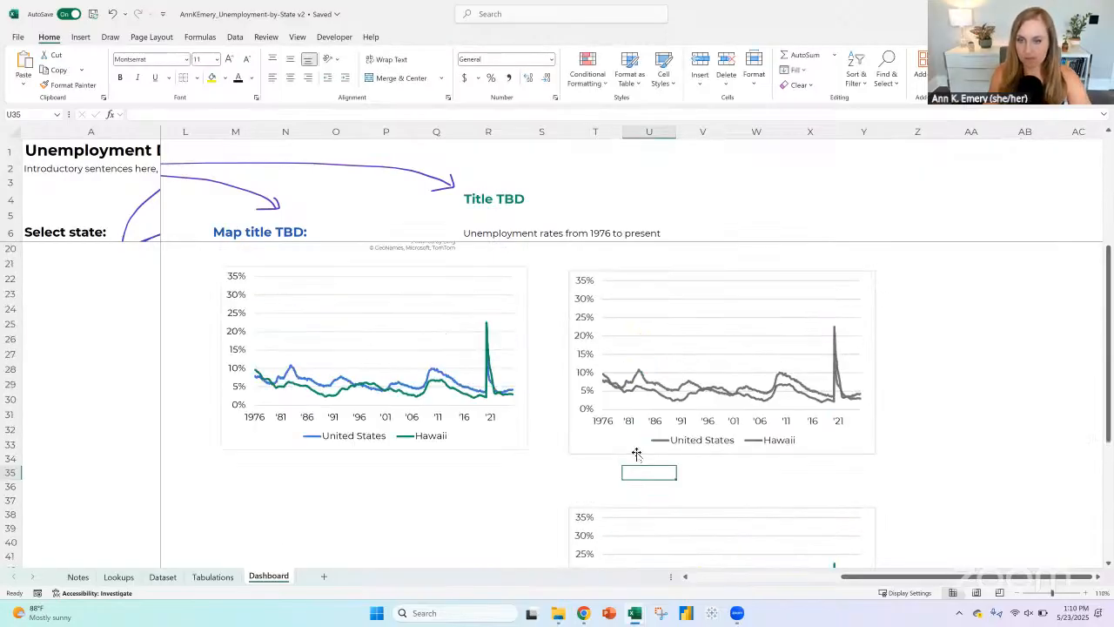
scroll(586, 414, down, 2)
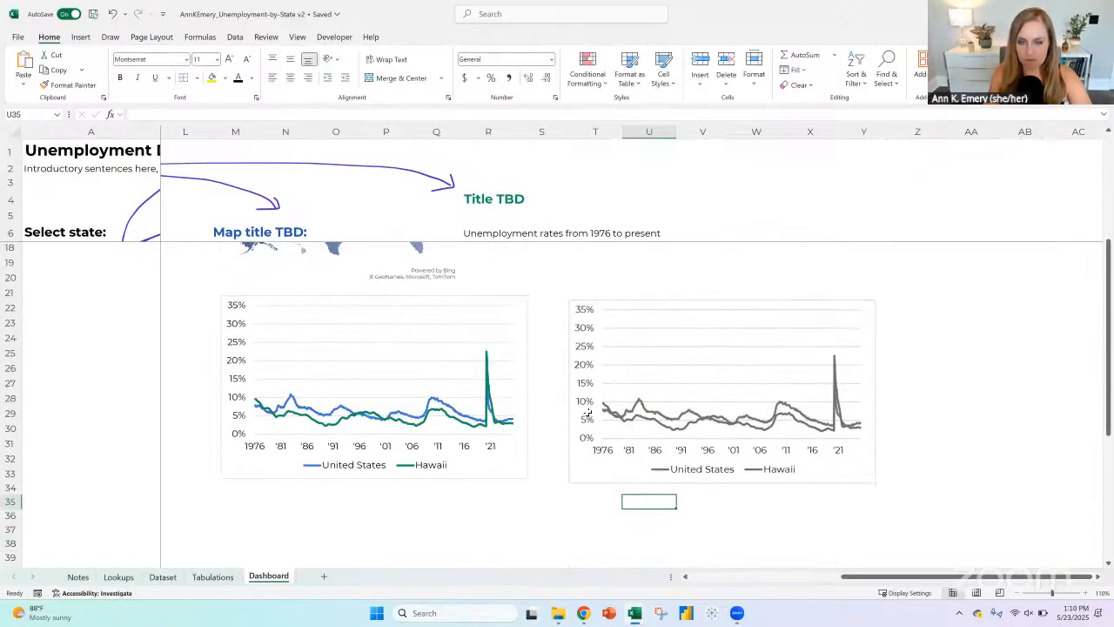
click(632, 498)
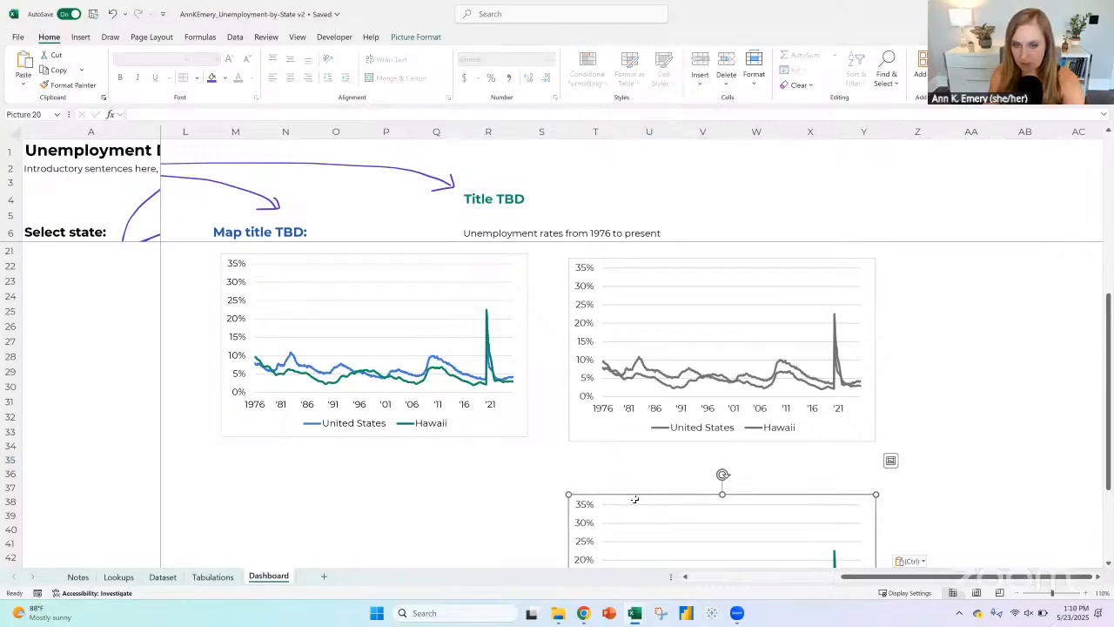
key(Delete)
Step: Recolor the United States line in the Dashboard line chart to light gray
click(431, 364)
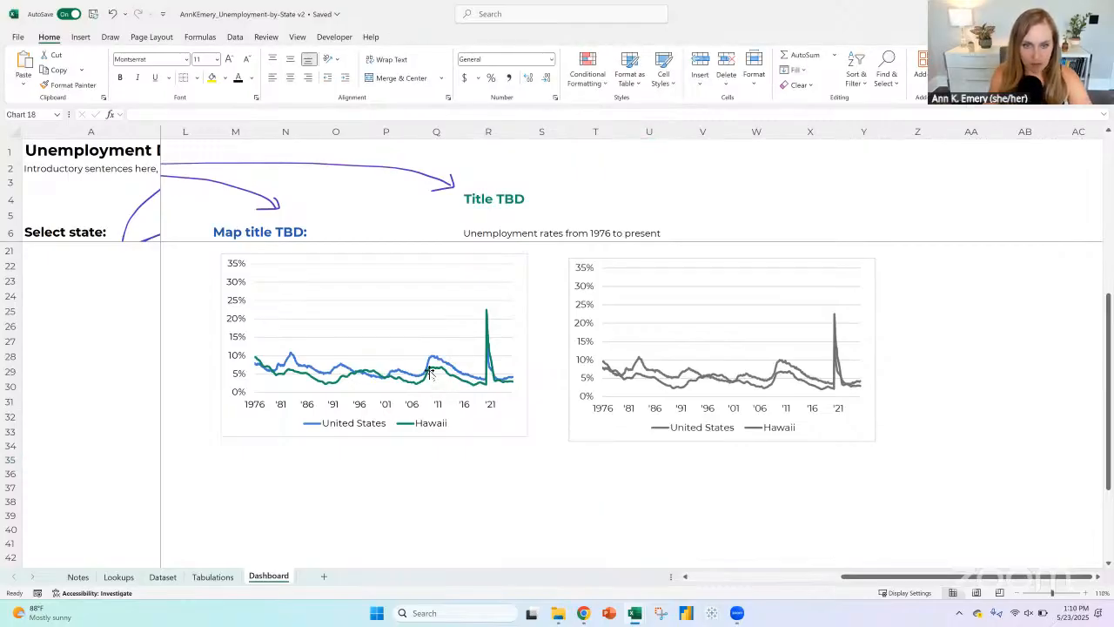
click(437, 367)
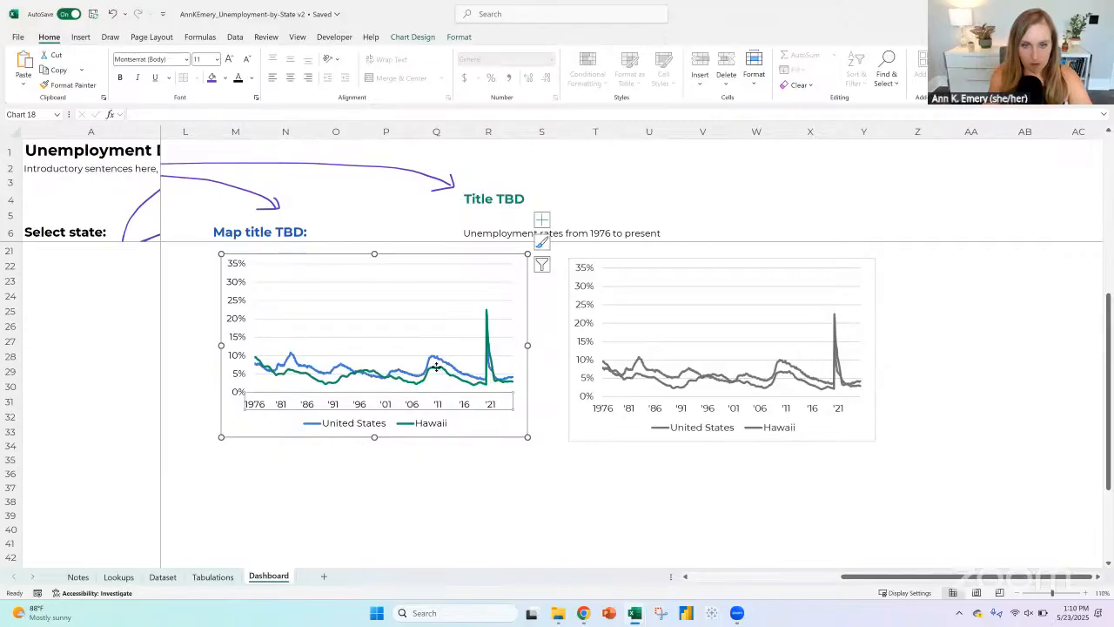
double_click(437, 366)
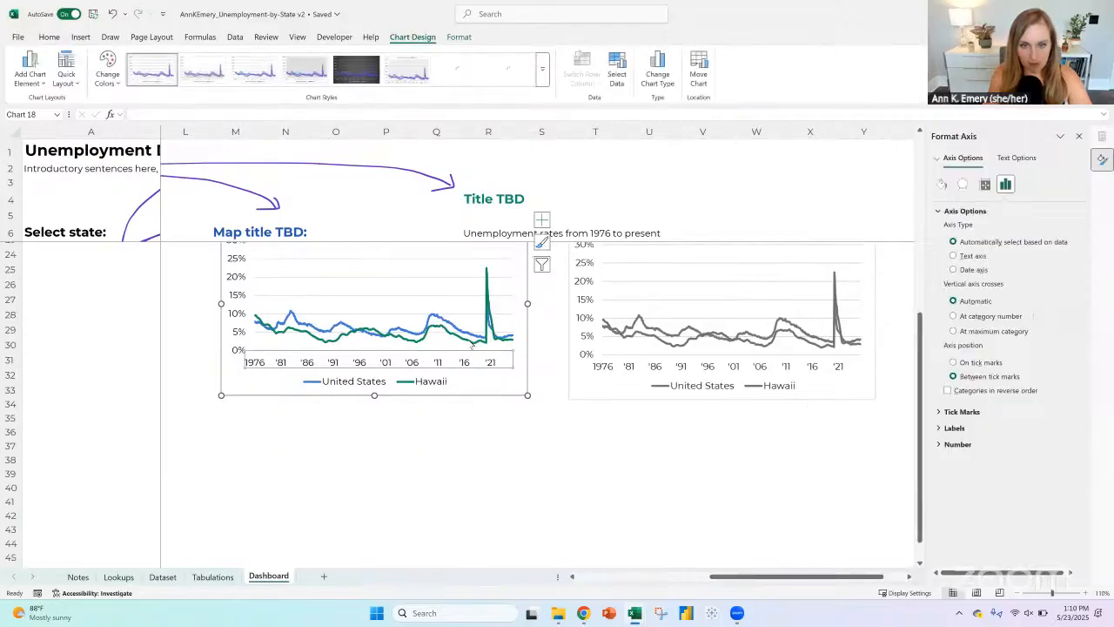
scroll(470, 344, down, 1)
click(447, 322)
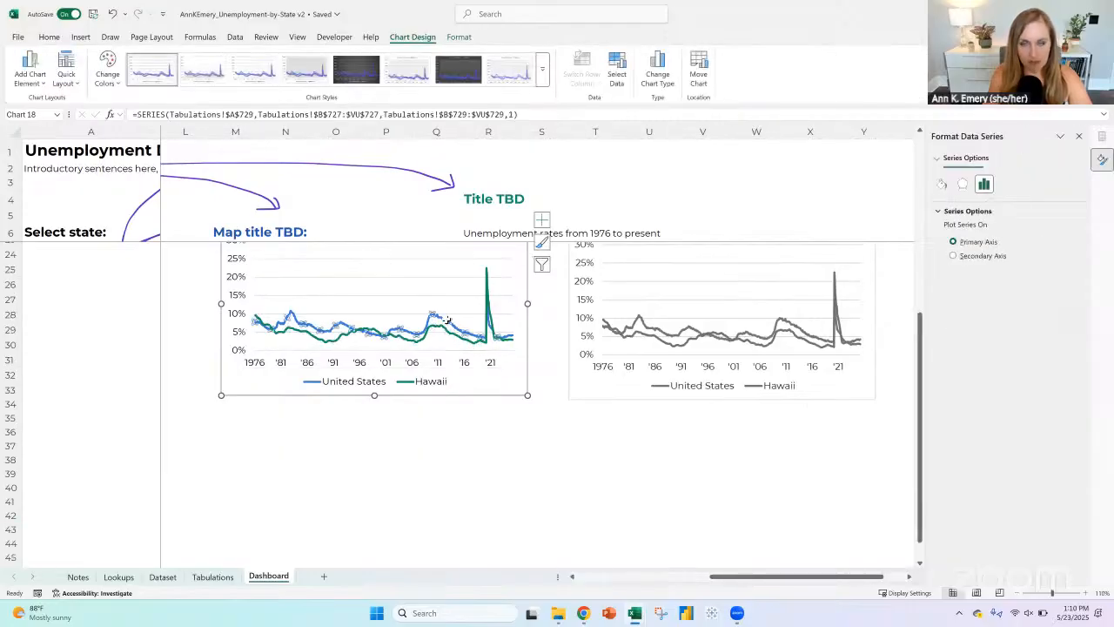
click(459, 37)
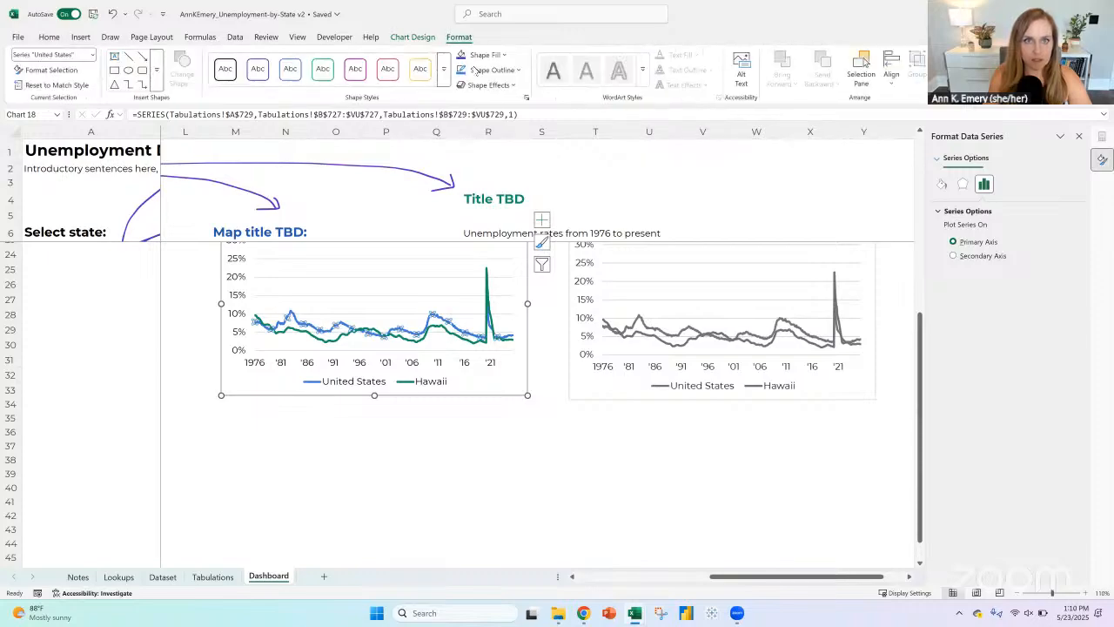
click(489, 70)
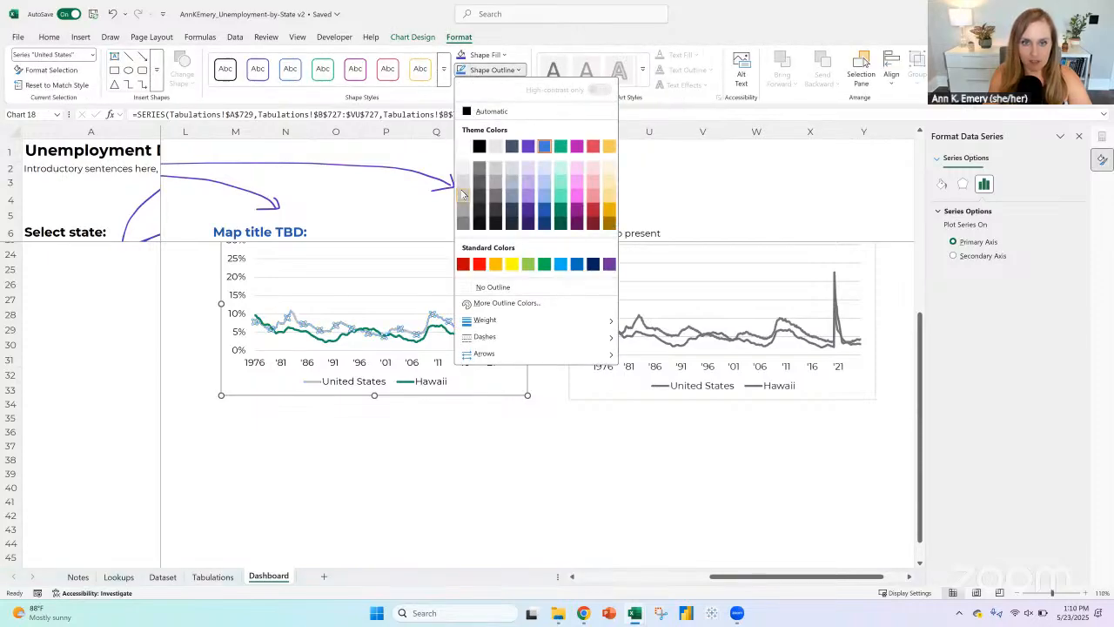
click(463, 193)
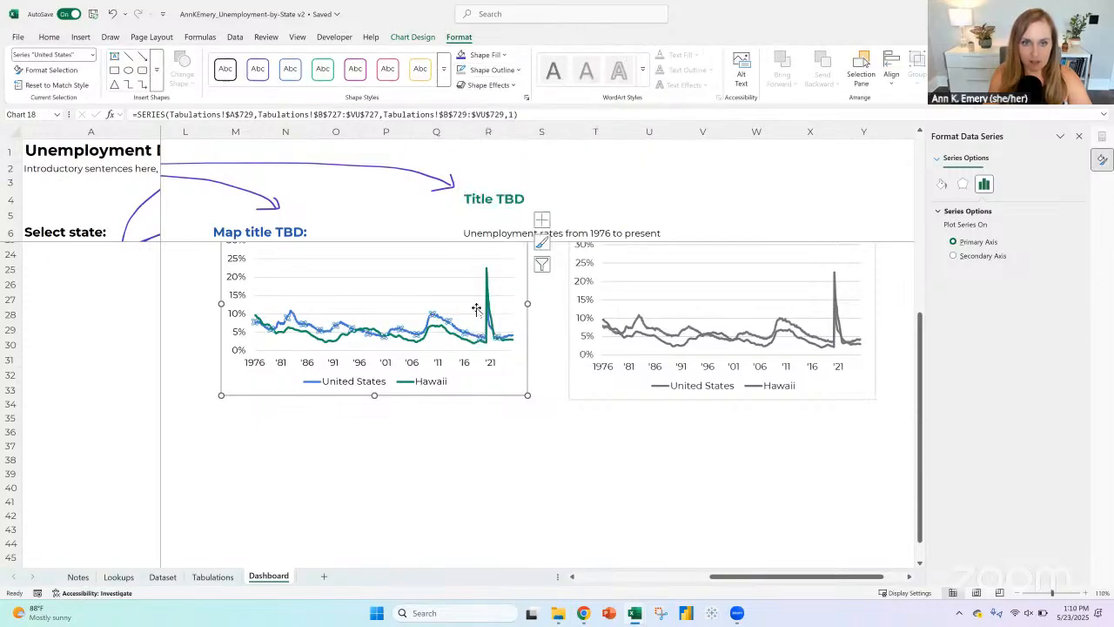
Step: Paste a picture of the line chart with the gray United States line at cell T36 and recolor it to grayscale
click(479, 372)
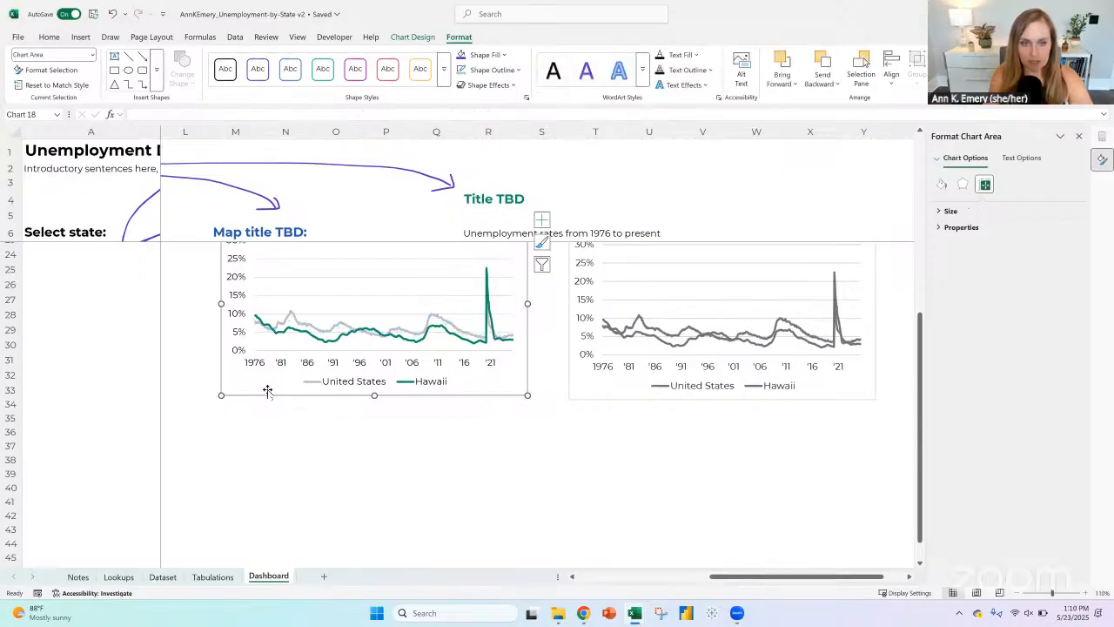
click(586, 427)
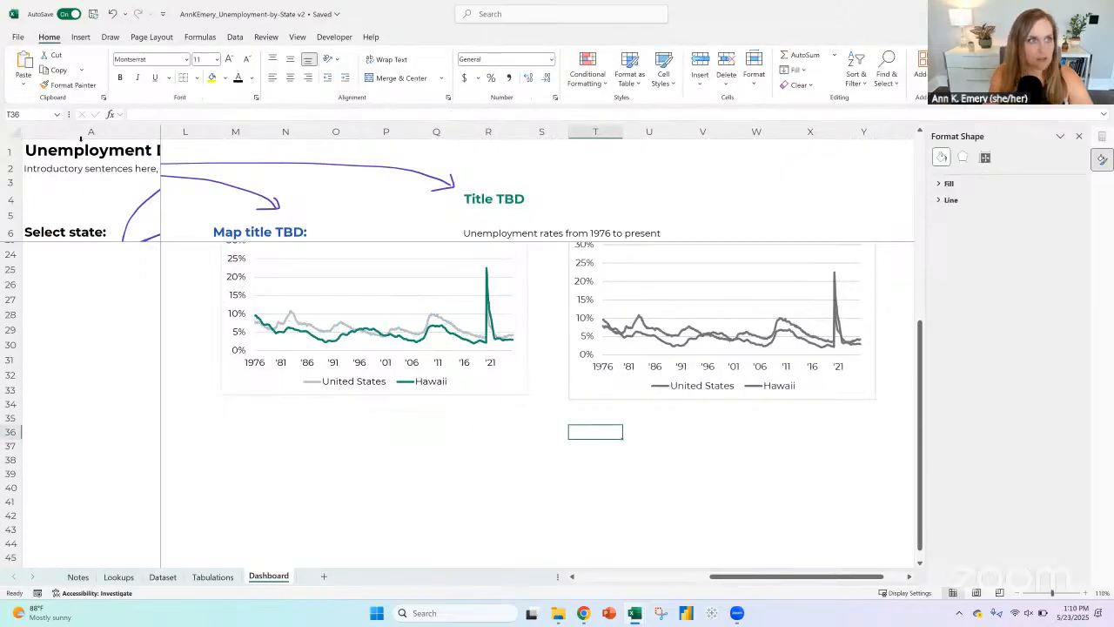
click(24, 84)
click(58, 119)
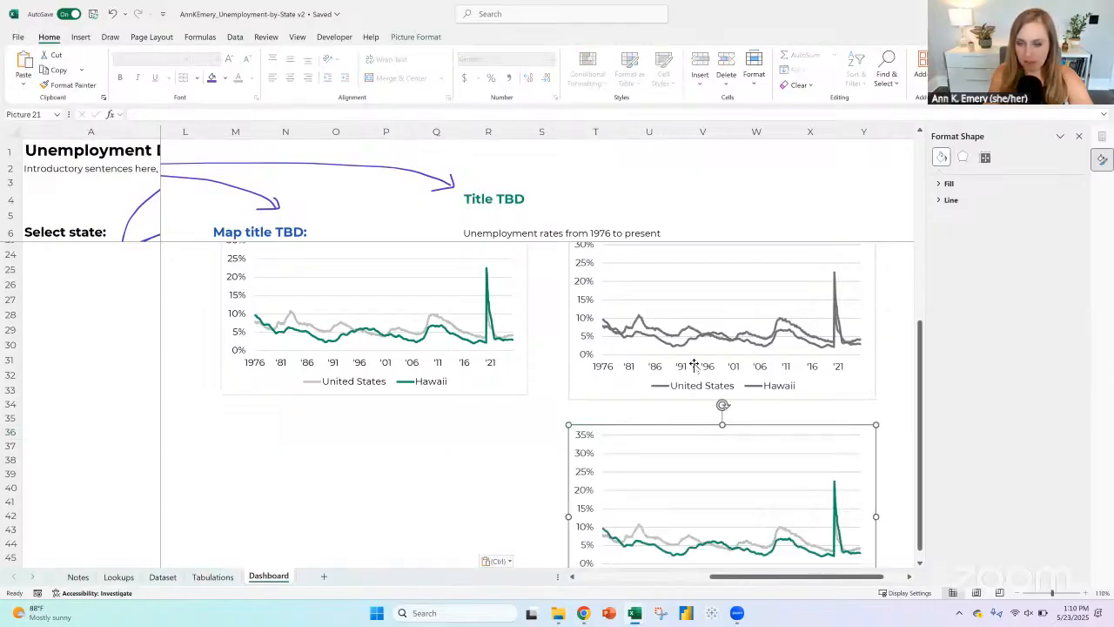
scroll(751, 410, down, 1)
scroll(751, 410, down, 2)
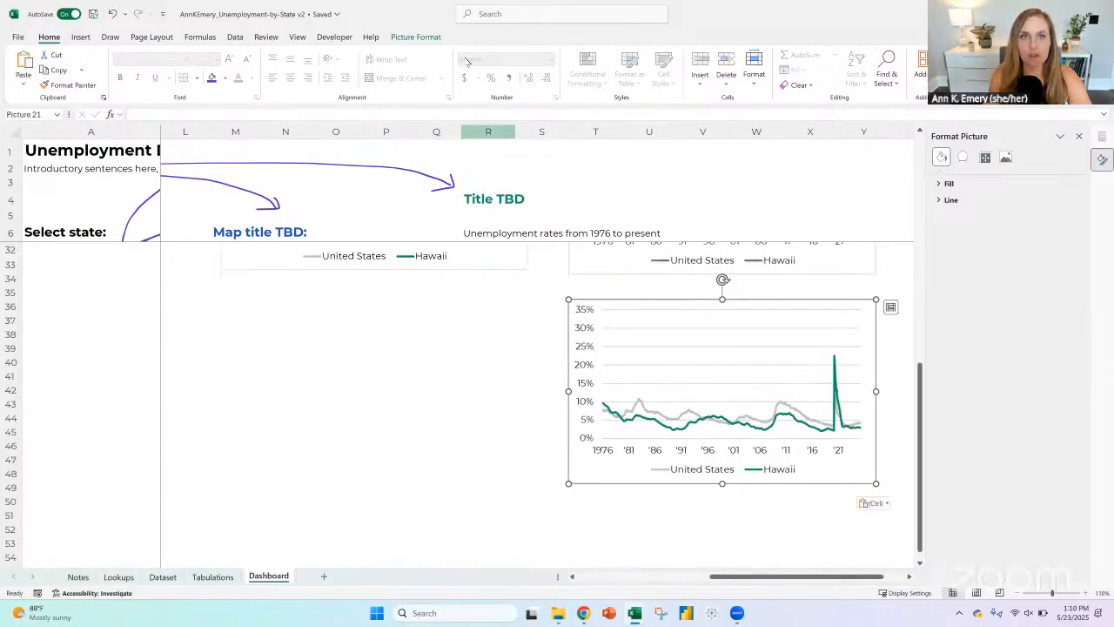
click(415, 37)
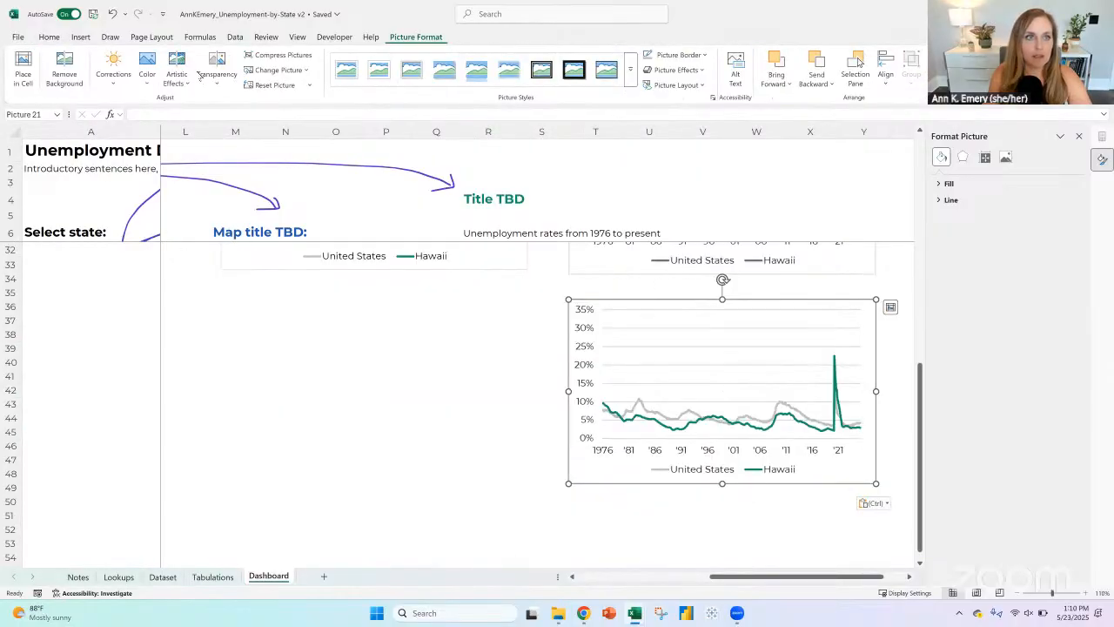
click(148, 76)
click(271, 283)
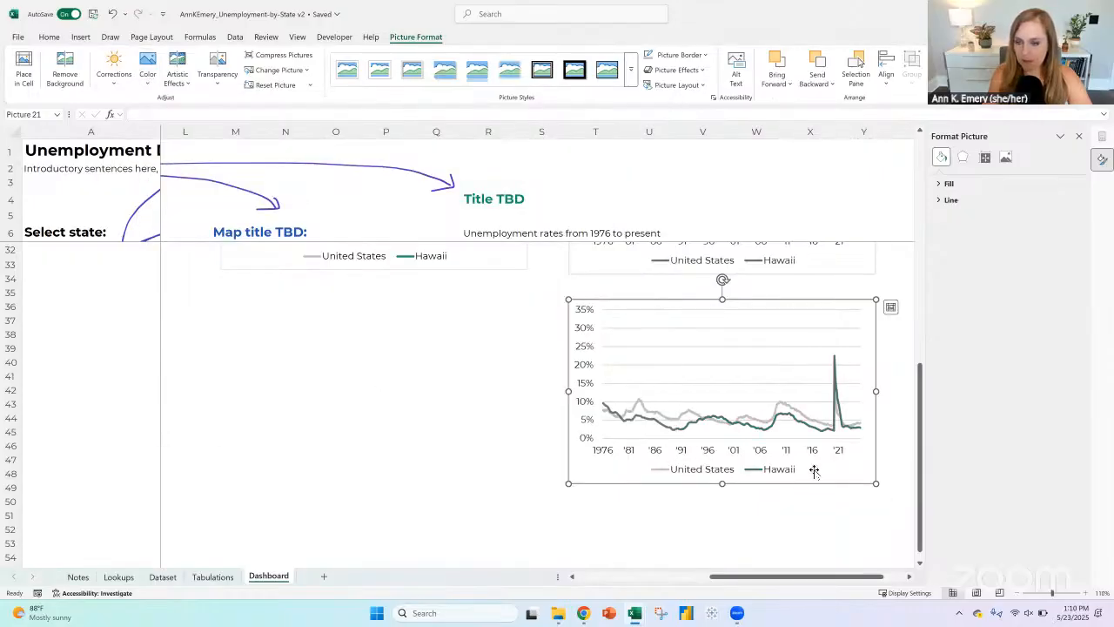
Step: Delete both grayscale chart pictures from the Dashboard
scroll(741, 273, up, 3)
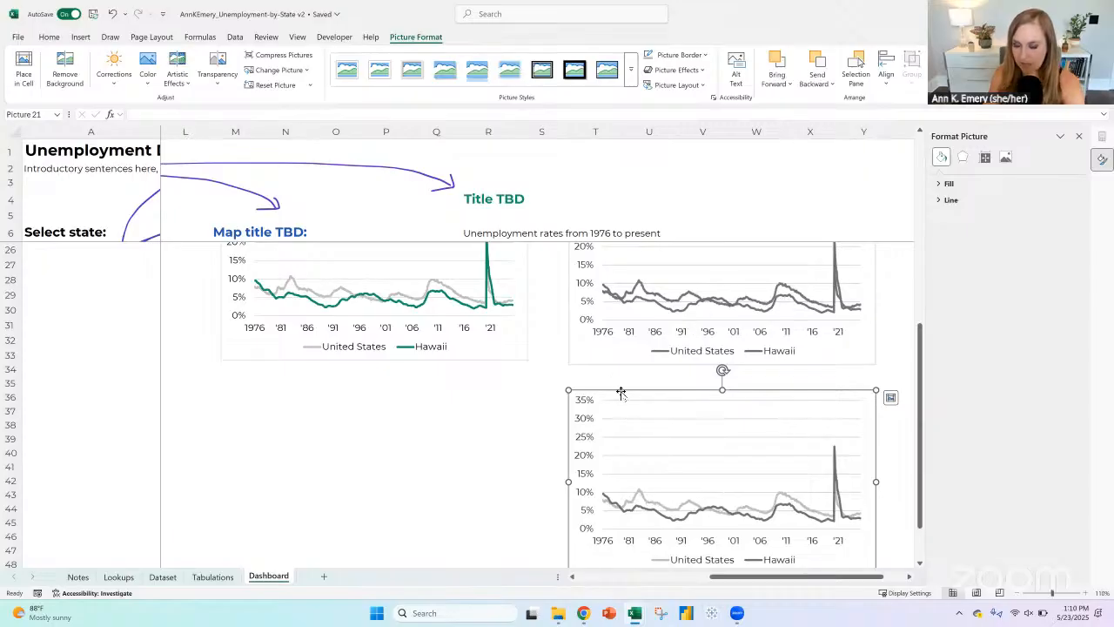
key(Delete)
click(608, 357)
key(Delete)
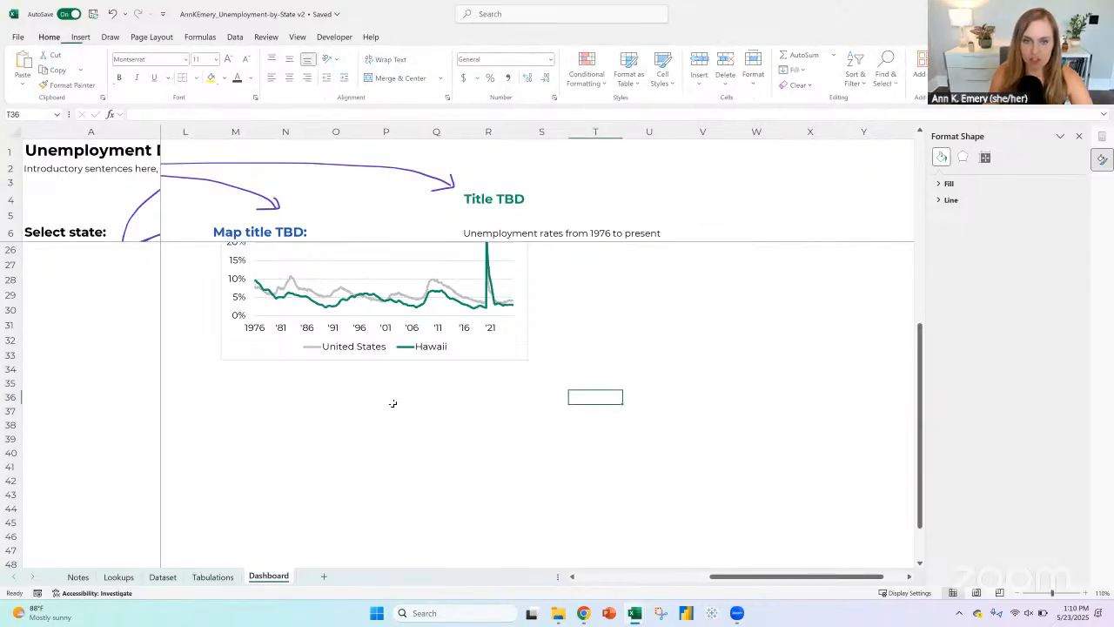
Step: Move the line chart's legend to the top of the chart and close the formatting options
scroll(393, 403, up, 2)
click(429, 432)
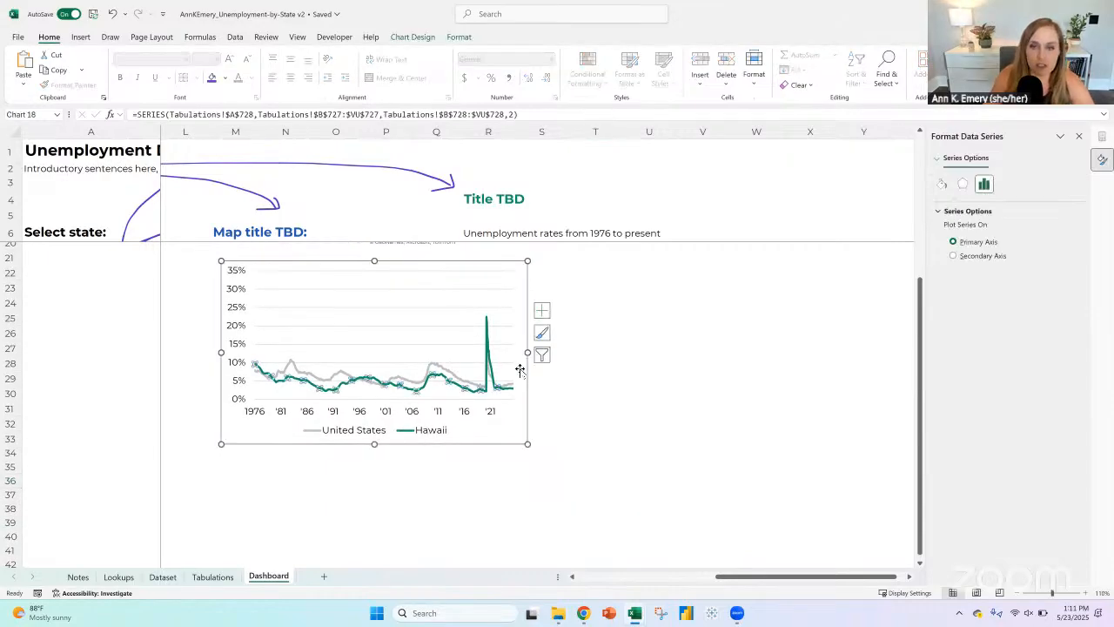
scroll(525, 437, up, 2)
click(454, 513)
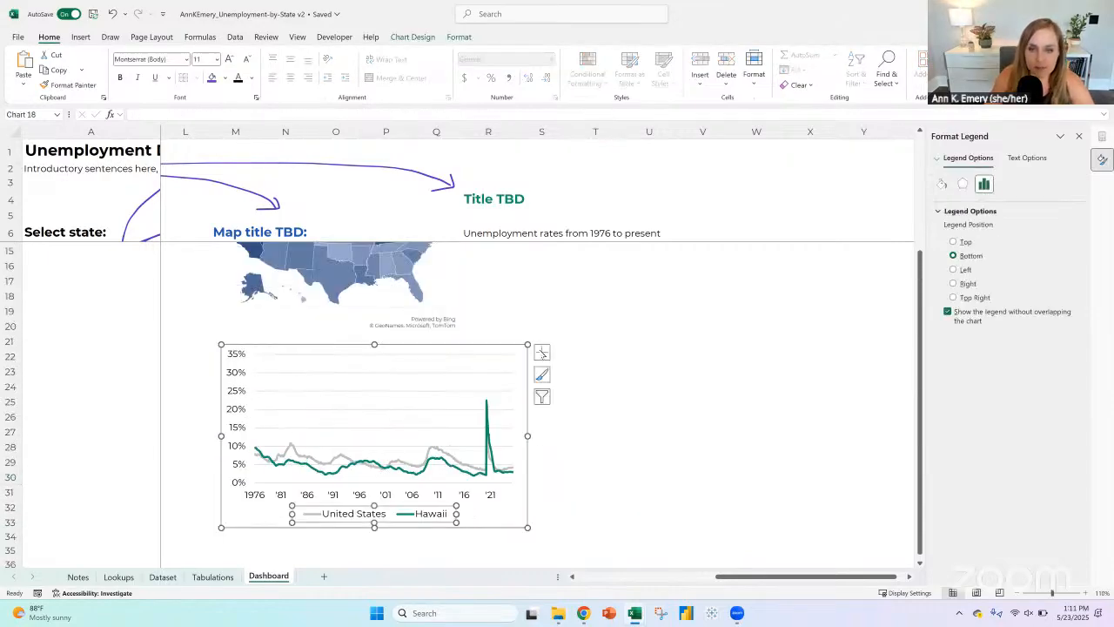
click(542, 352)
click(636, 452)
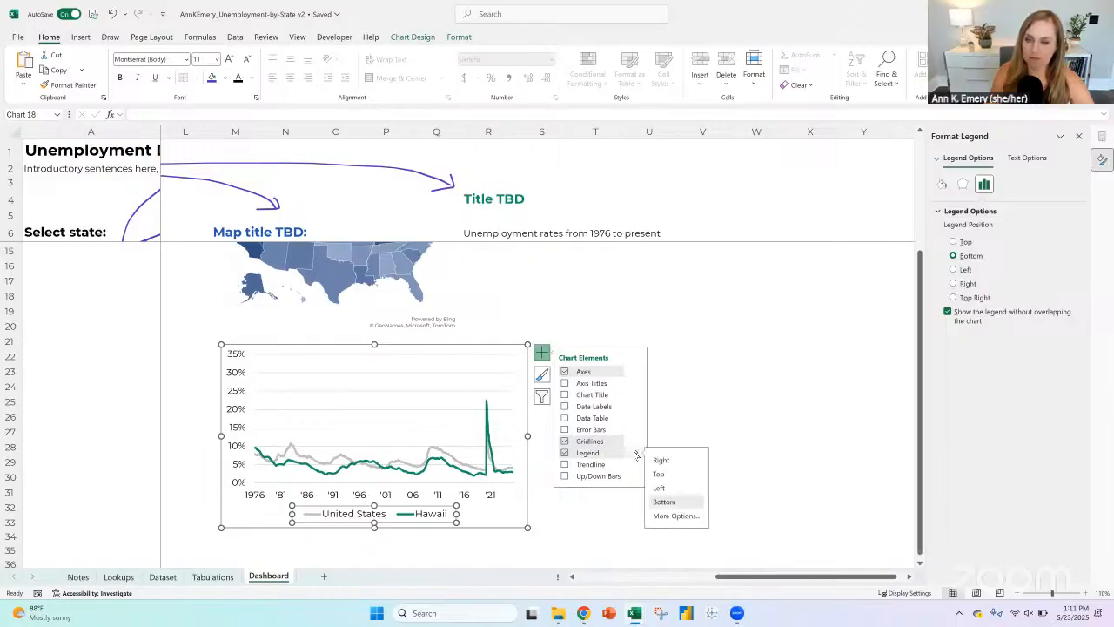
click(659, 473)
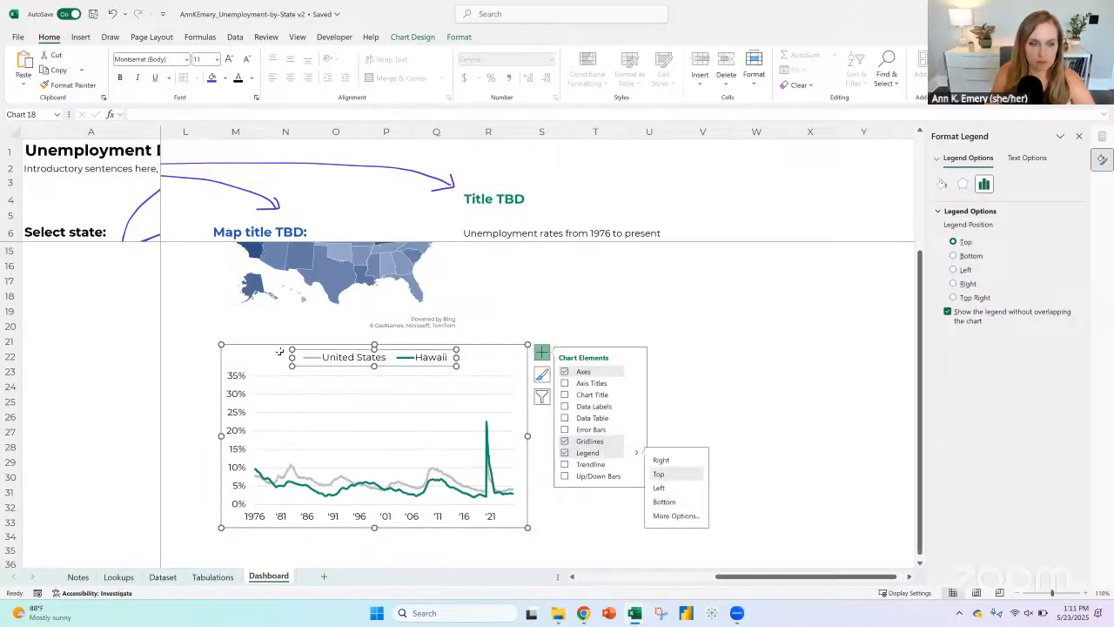
click(243, 345)
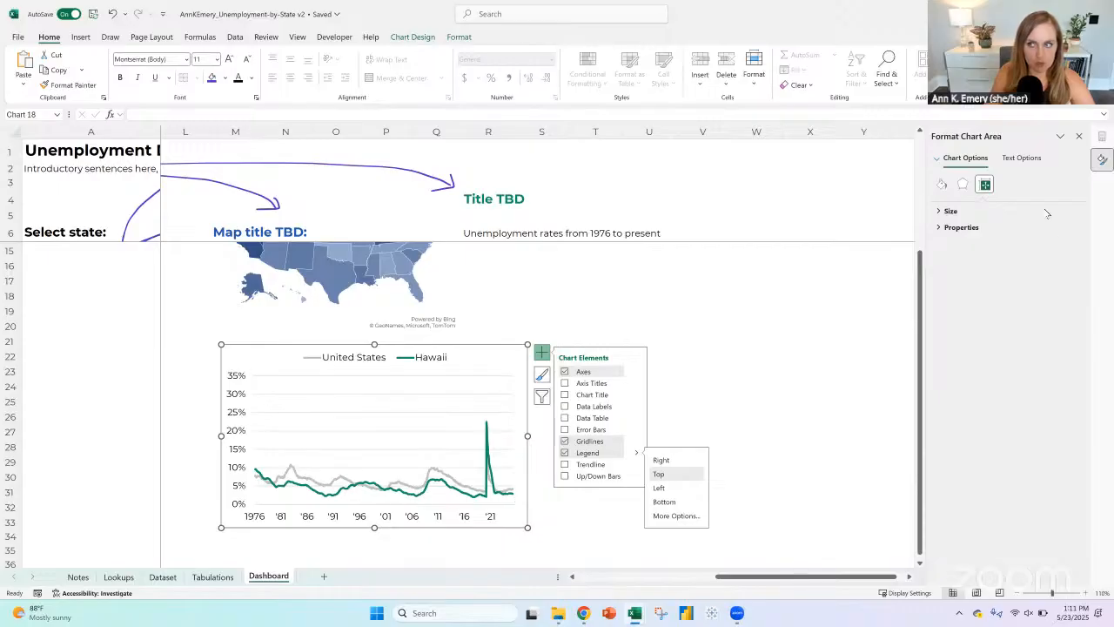
click(1078, 135)
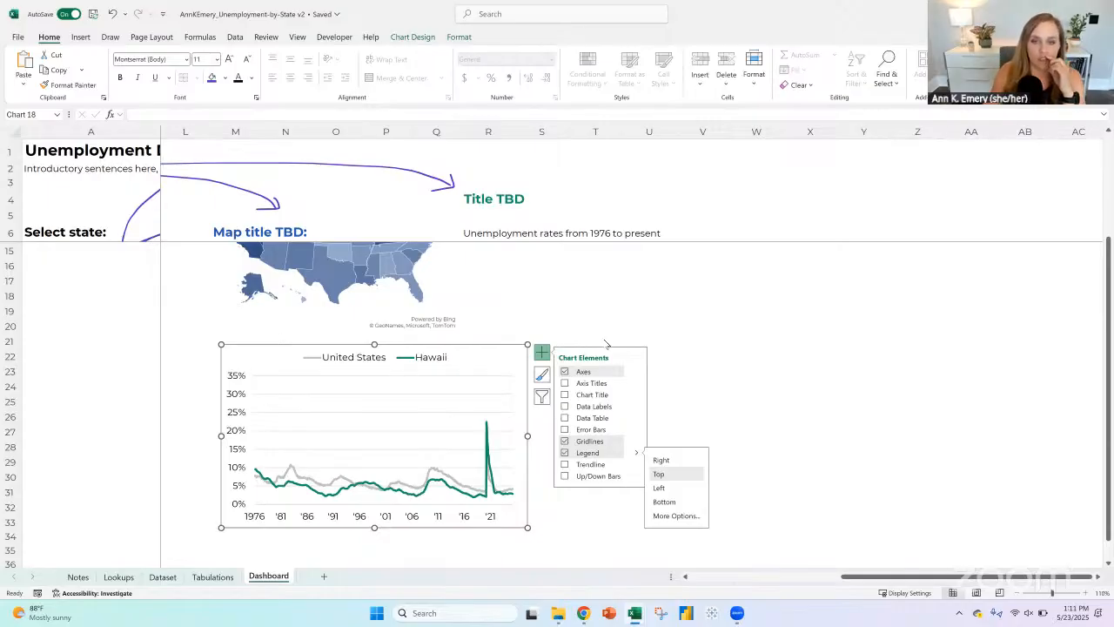
click(657, 351)
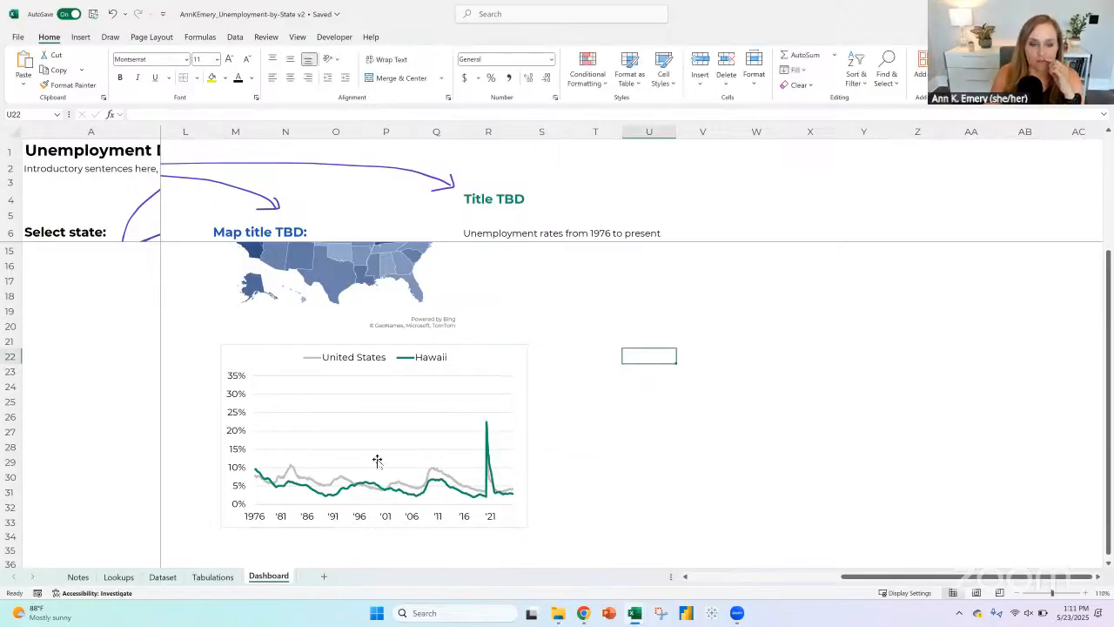
Step: Widen column H, which holds the state icons of the lowest-unemployment list, and select Wyoming's icon cell H22
click(255, 472)
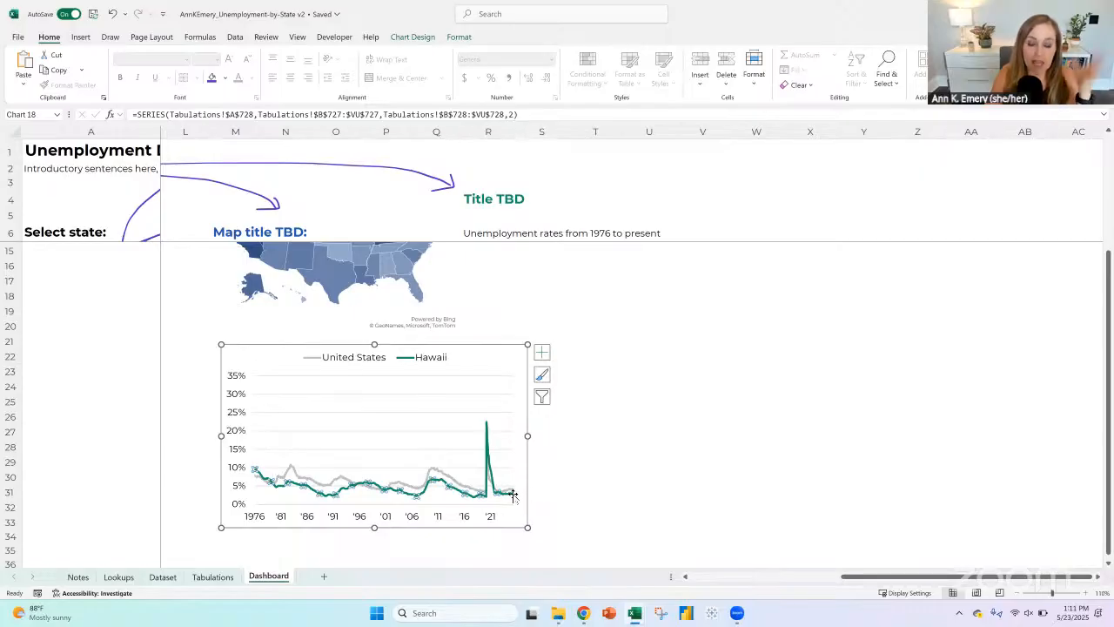
drag(834, 576, 731, 576)
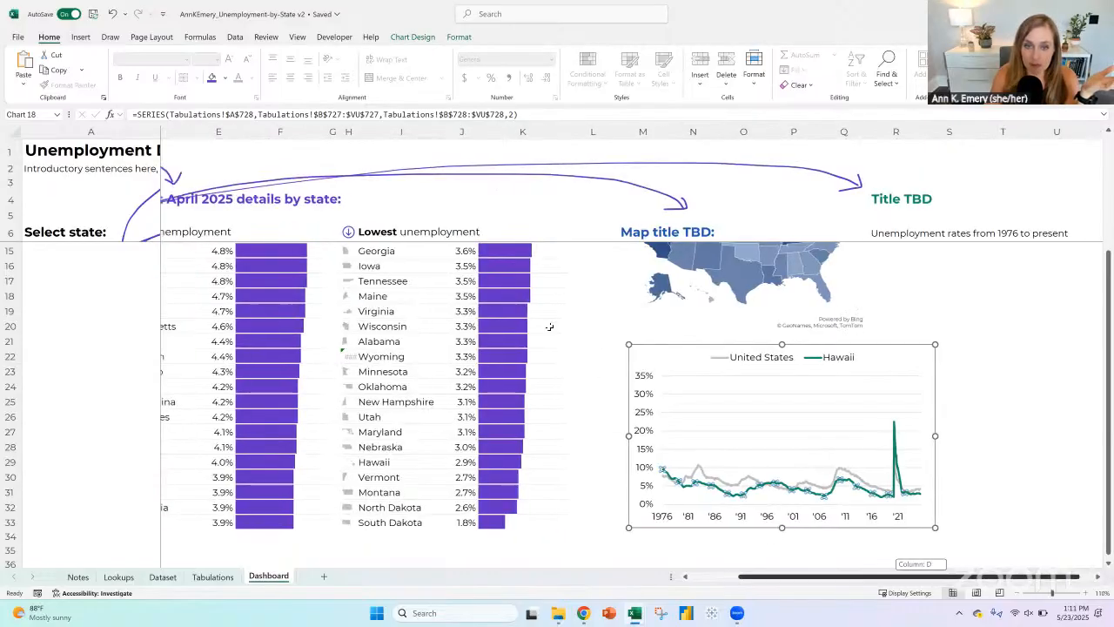
click(353, 132)
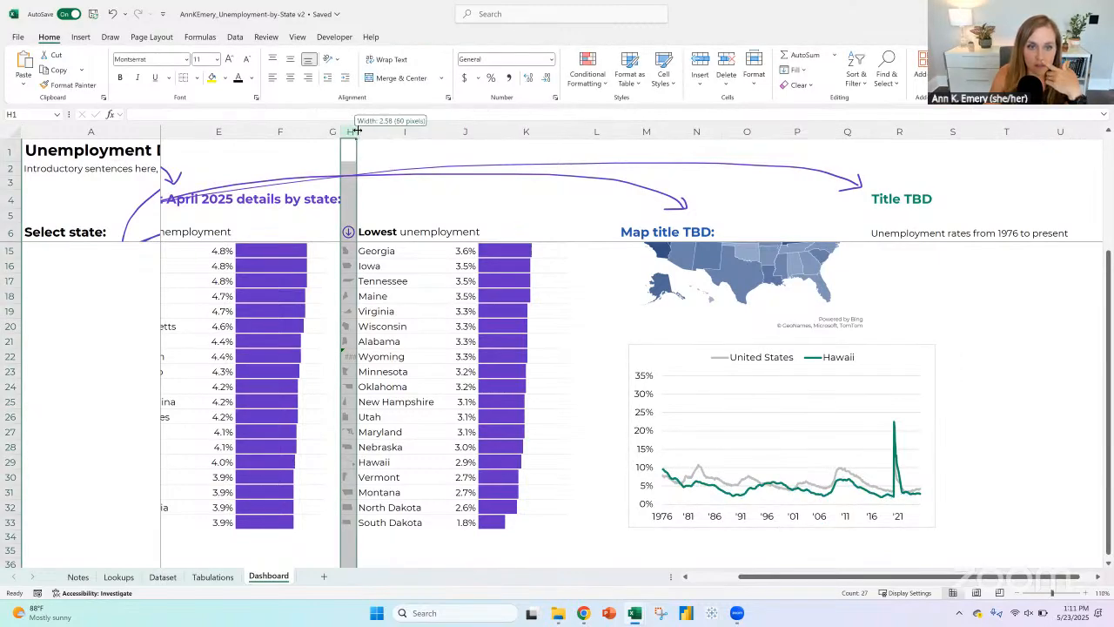
drag(355, 130, 368, 130)
click(351, 356)
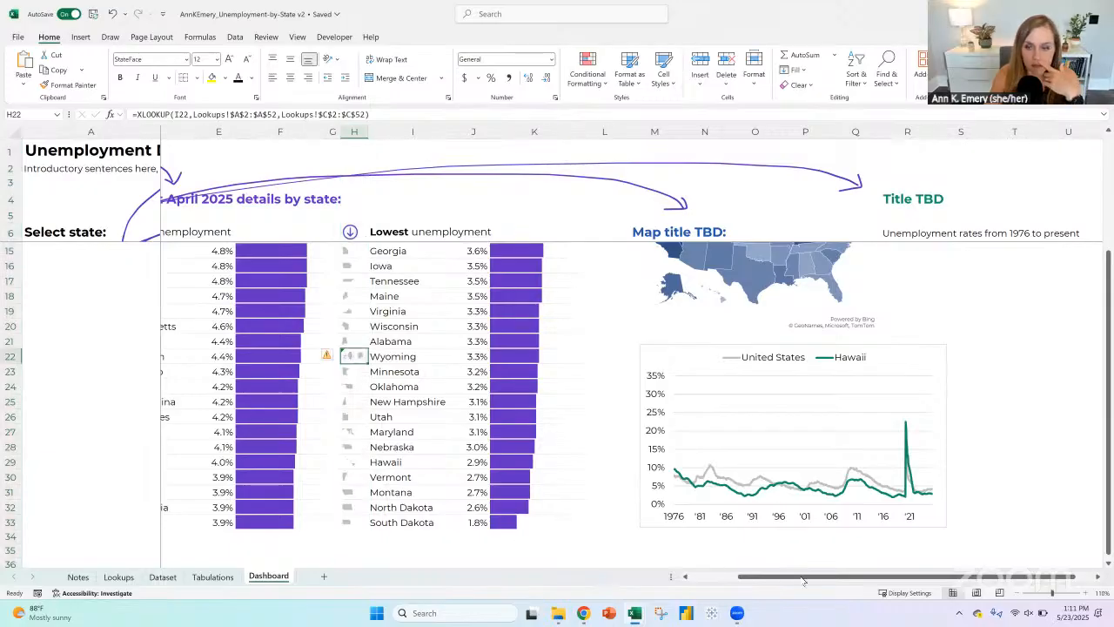
Step: Check Wyoming's row in the lowest-unemployment list against its state name and keyboard letter on the Lookups sheet
drag(802, 580, 753, 580)
scroll(513, 374, up, 3)
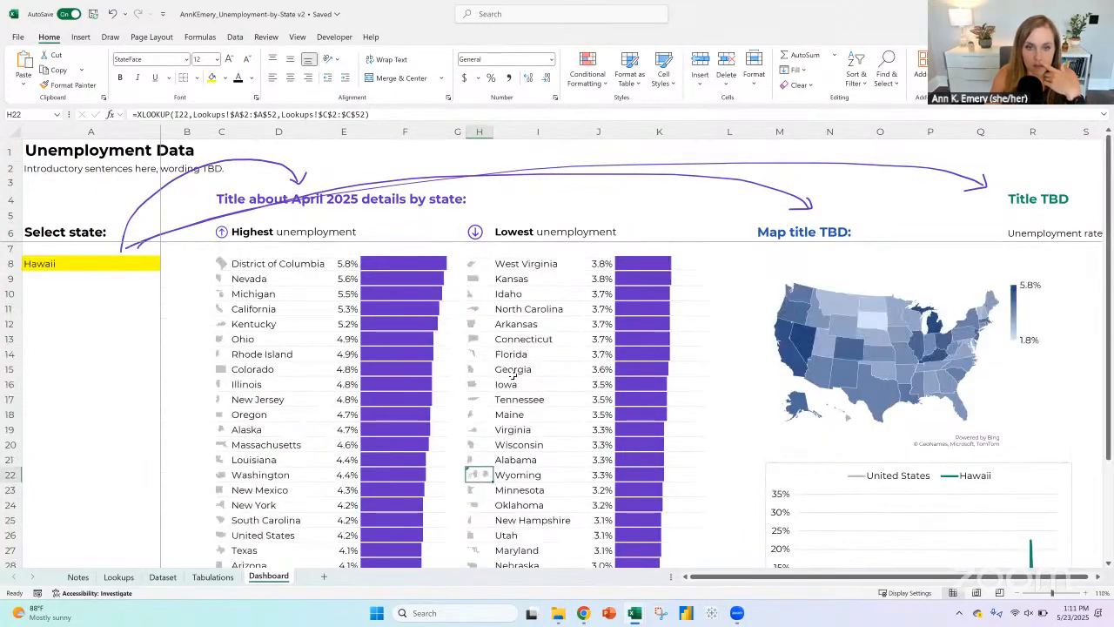
scroll(513, 374, down, 4)
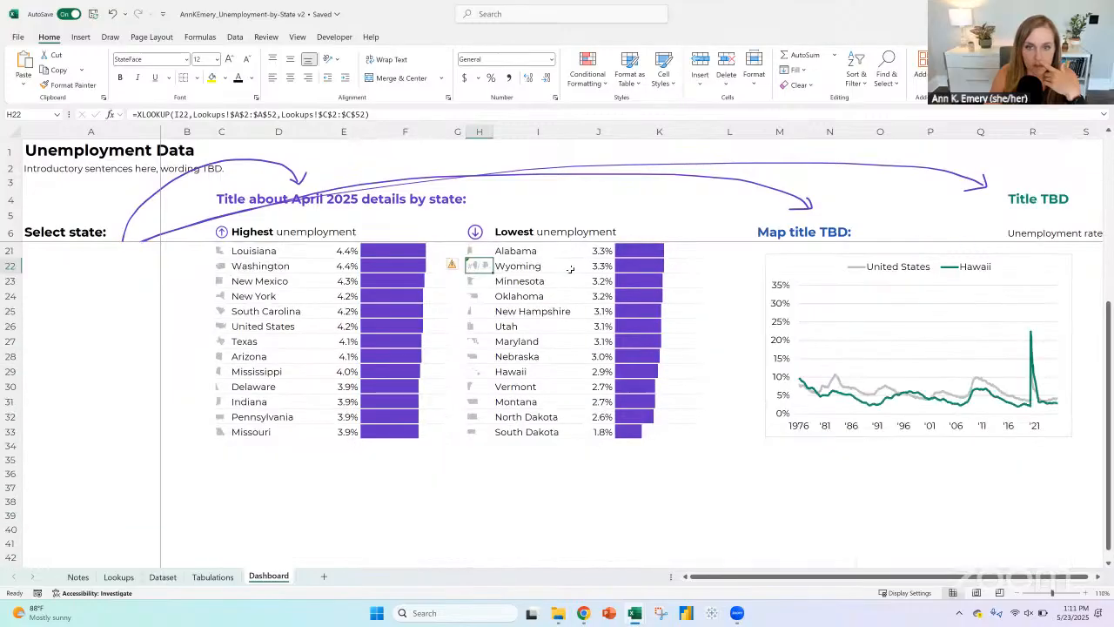
click(541, 264)
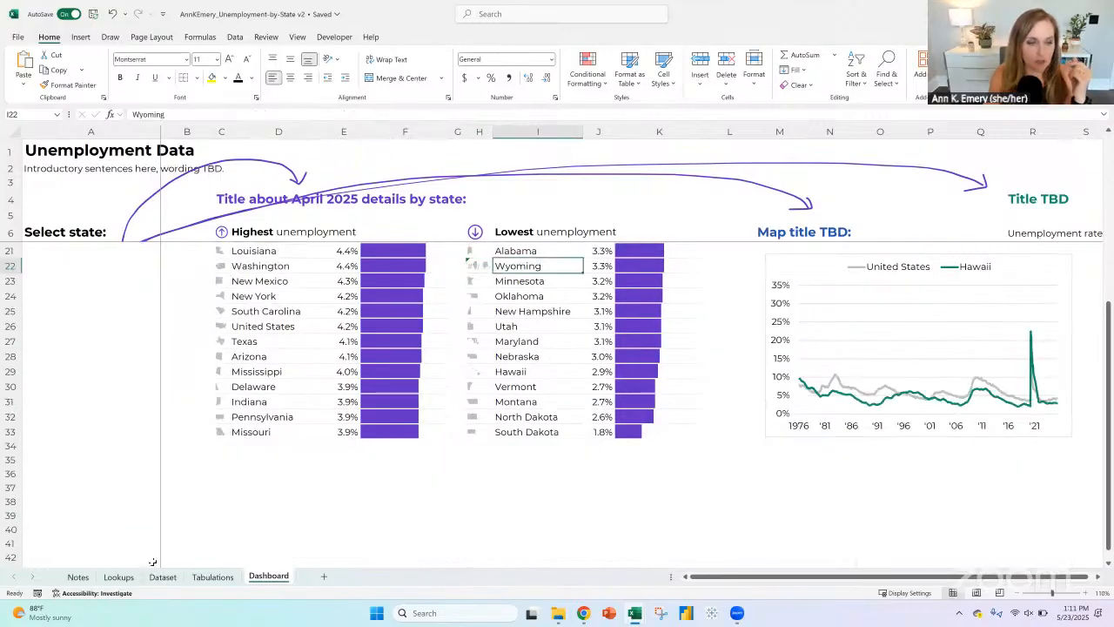
click(131, 577)
scroll(86, 424, down, 2)
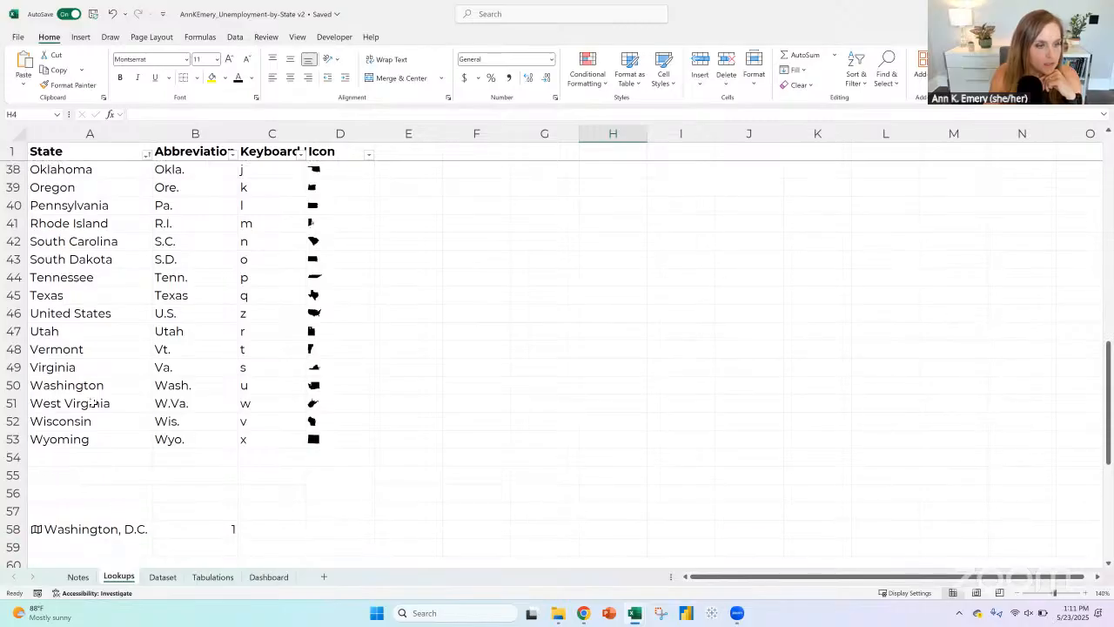
key(Down)
key(Down)
key(Right)
key(Right)
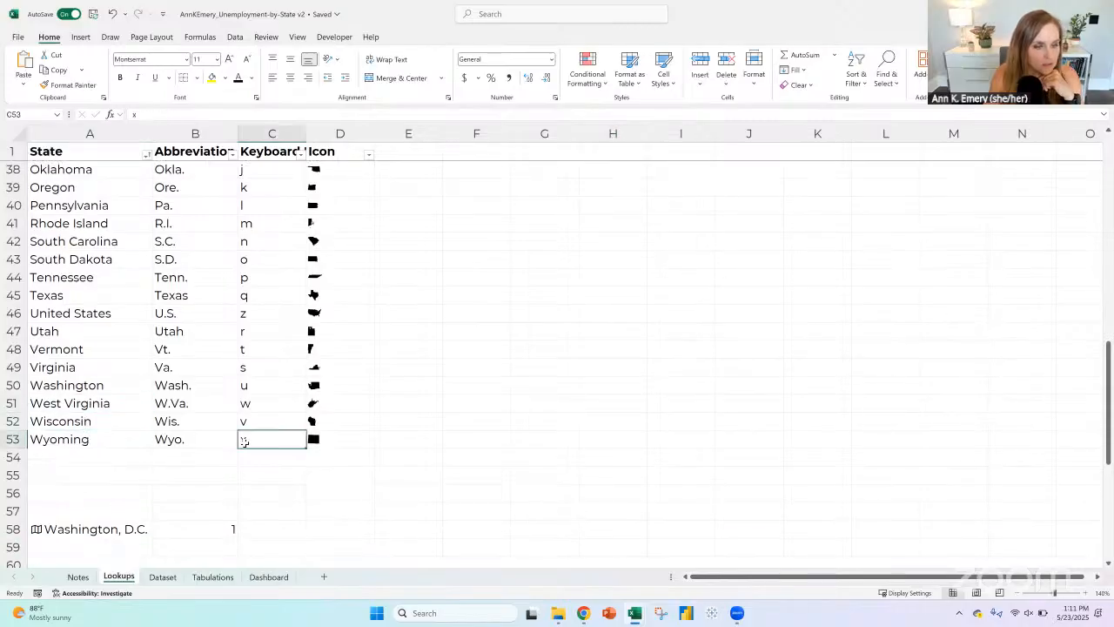
Step: Re-enter the state name Wyoming in cell A53 of the Lookups sheet and bring up the Tabulations sheet
double_click(125, 440)
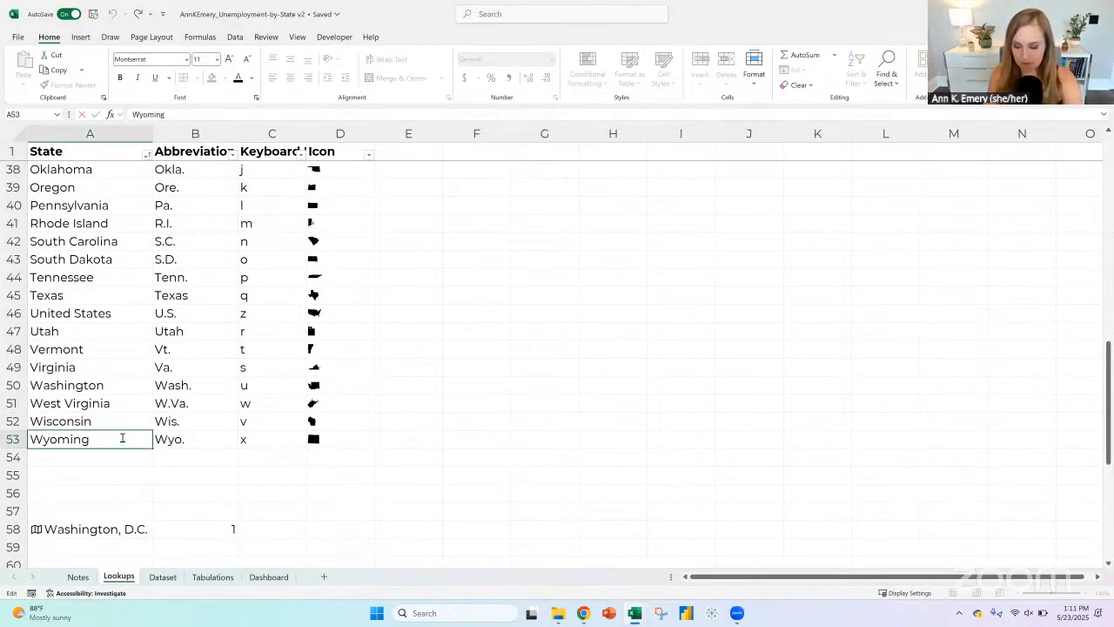
key(Return)
click(213, 576)
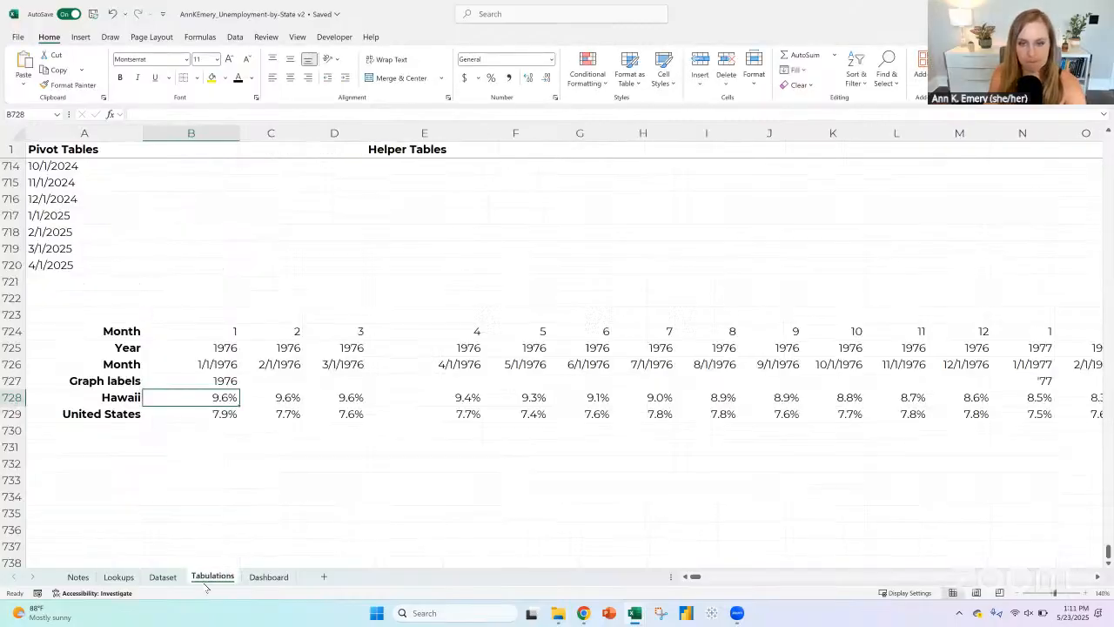
Step: Copy Minnesota's icon formula from H23 into H22 on the Dashboard and re-enter the state name in I22
click(271, 579)
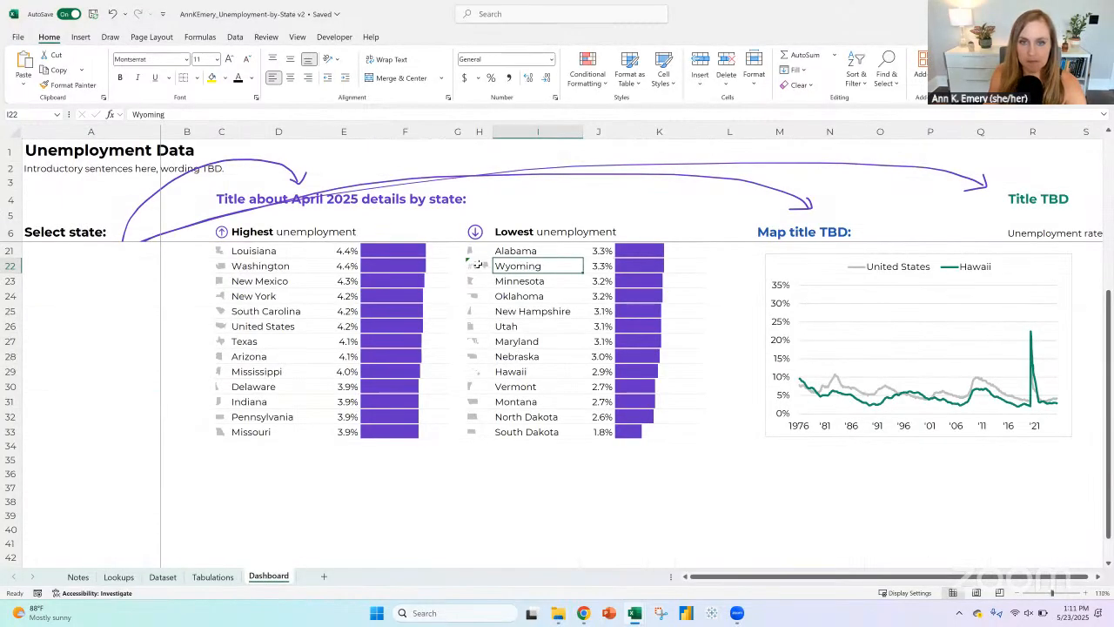
click(477, 270)
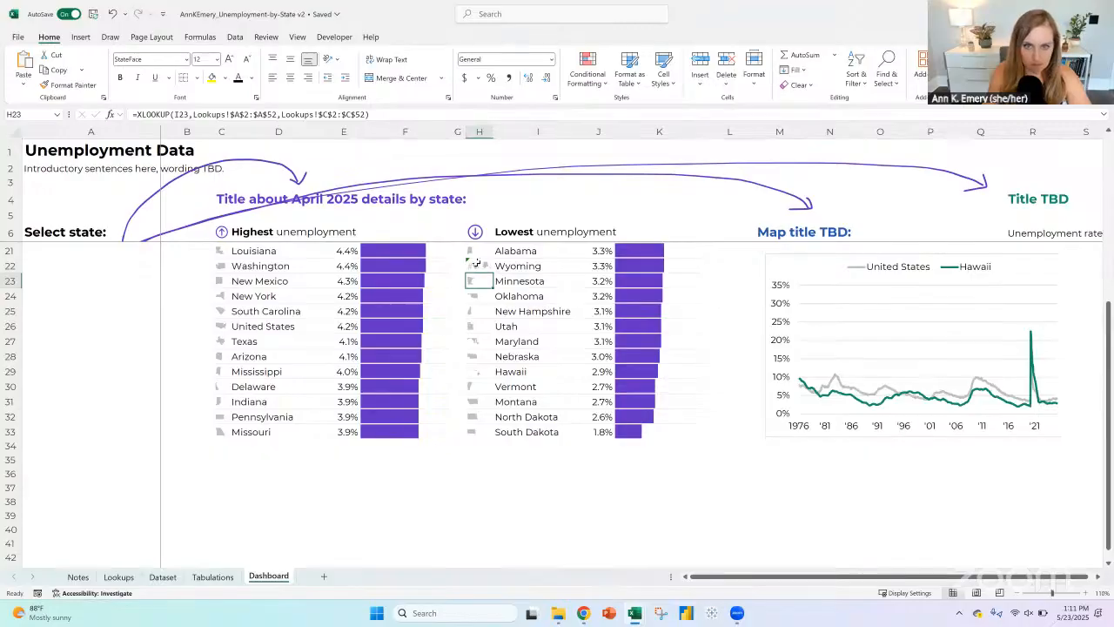
key(ctrl+c)
key(ctrl+v)
click(523, 265)
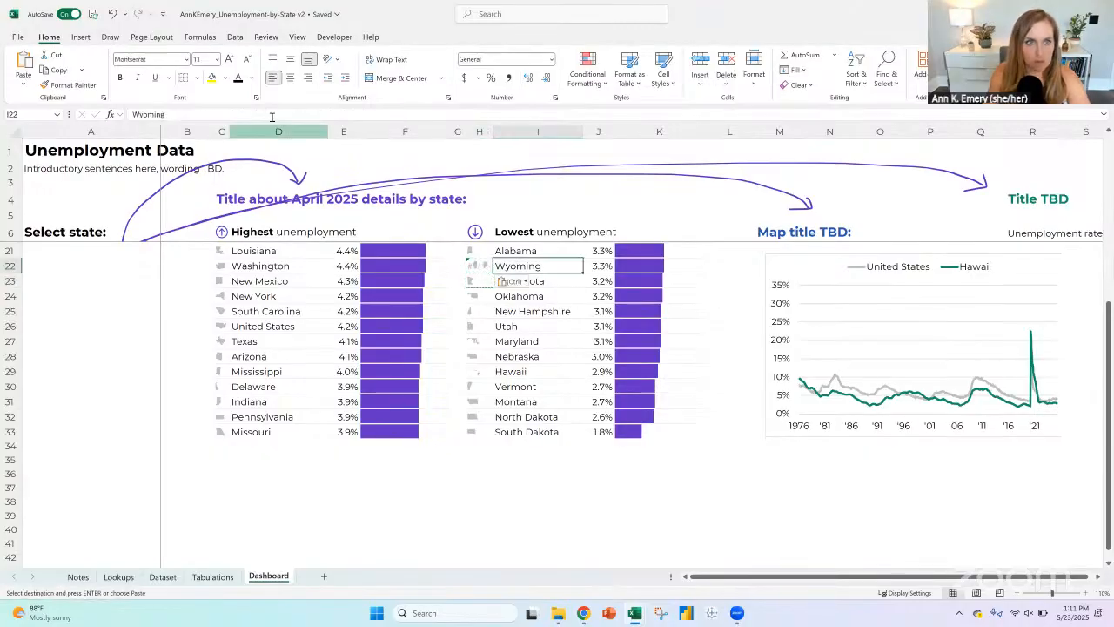
click(271, 114)
key(Return)
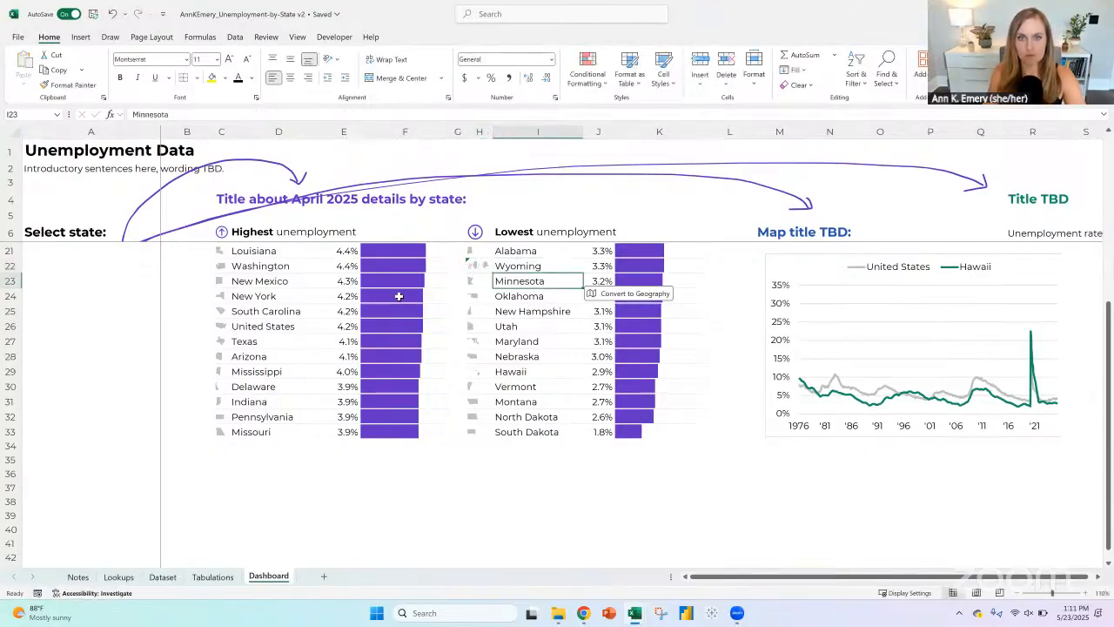
Step: Change the font of Wyoming's icon cell H22 to Arial to reveal its underlying value
click(479, 265)
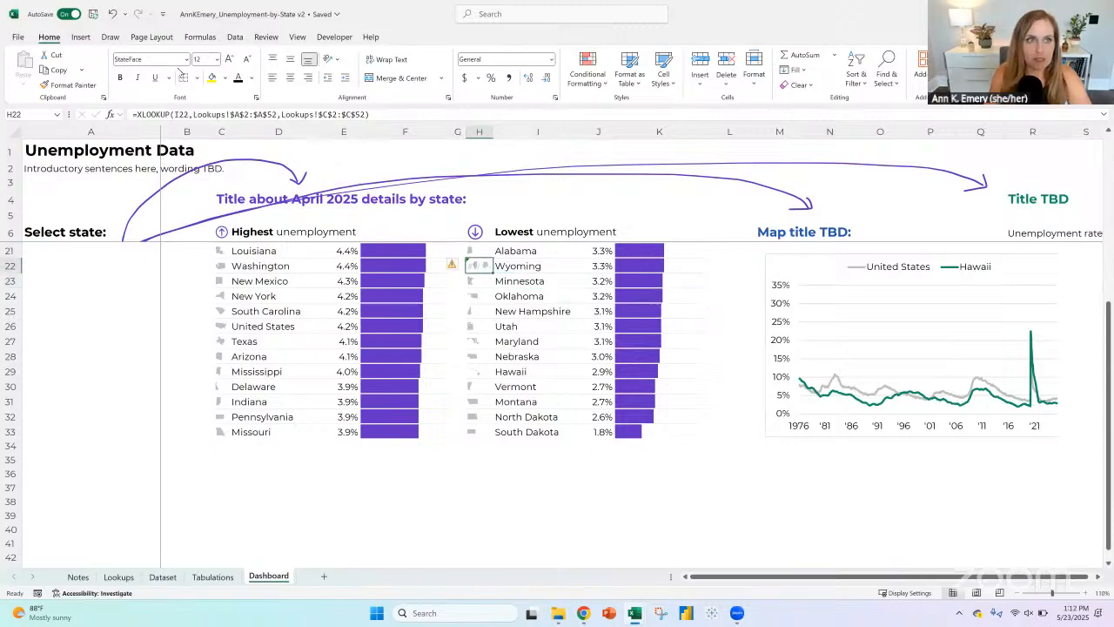
click(176, 59)
text(Arial)
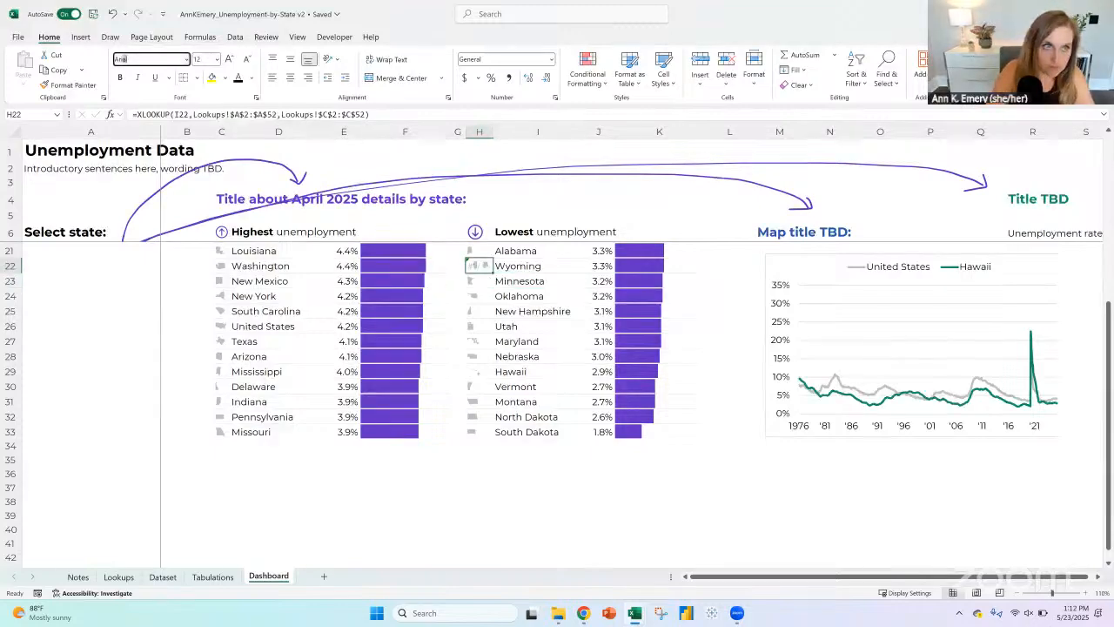
key(Return)
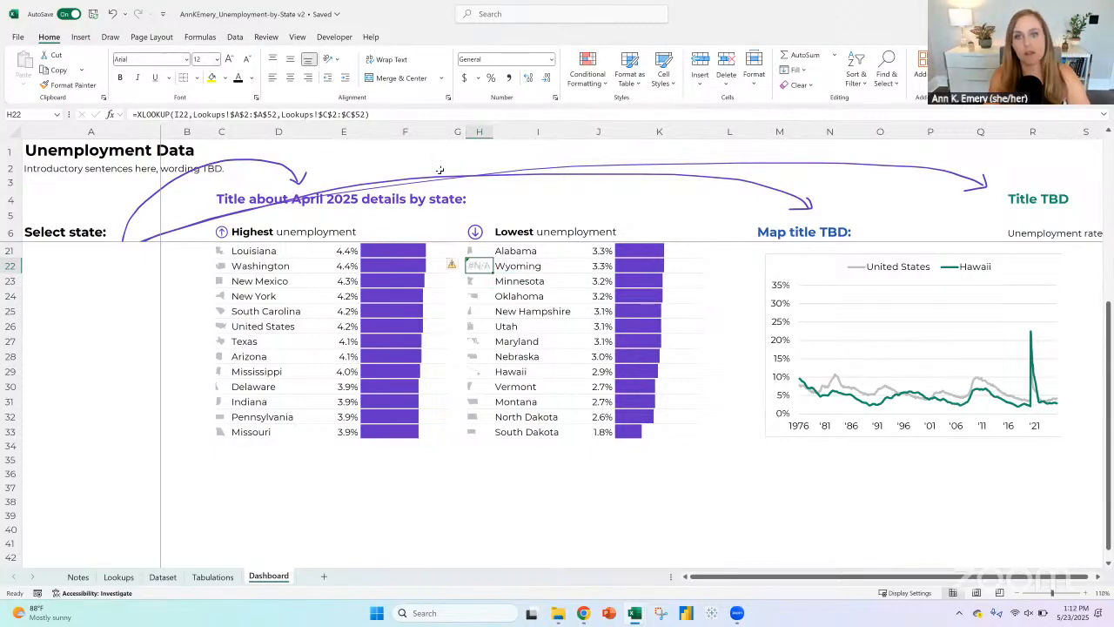
Step: Inspect the XLOOKUP ranges in H22 and compare them with Wyoming's row number on the Lookups sheet
click(508, 266)
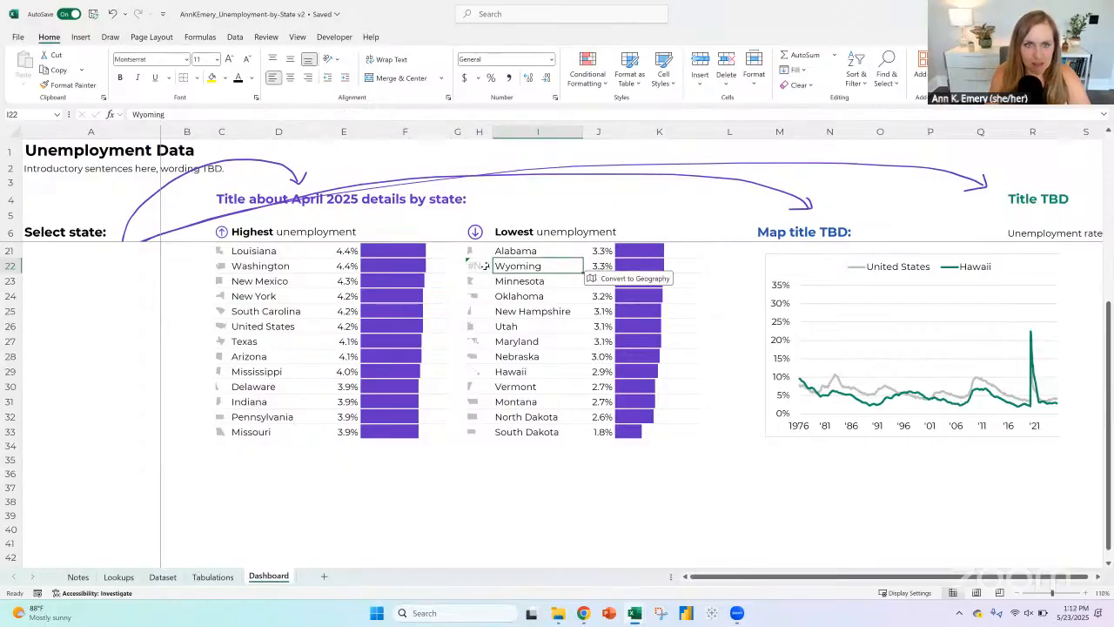
click(479, 266)
click(396, 118)
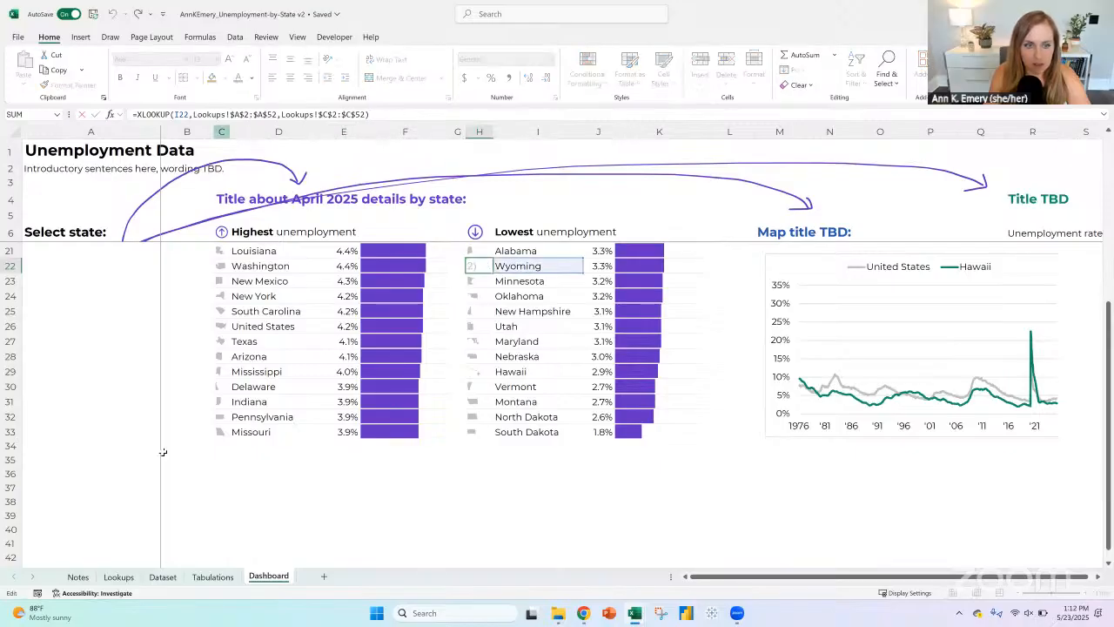
key(Escape)
click(119, 577)
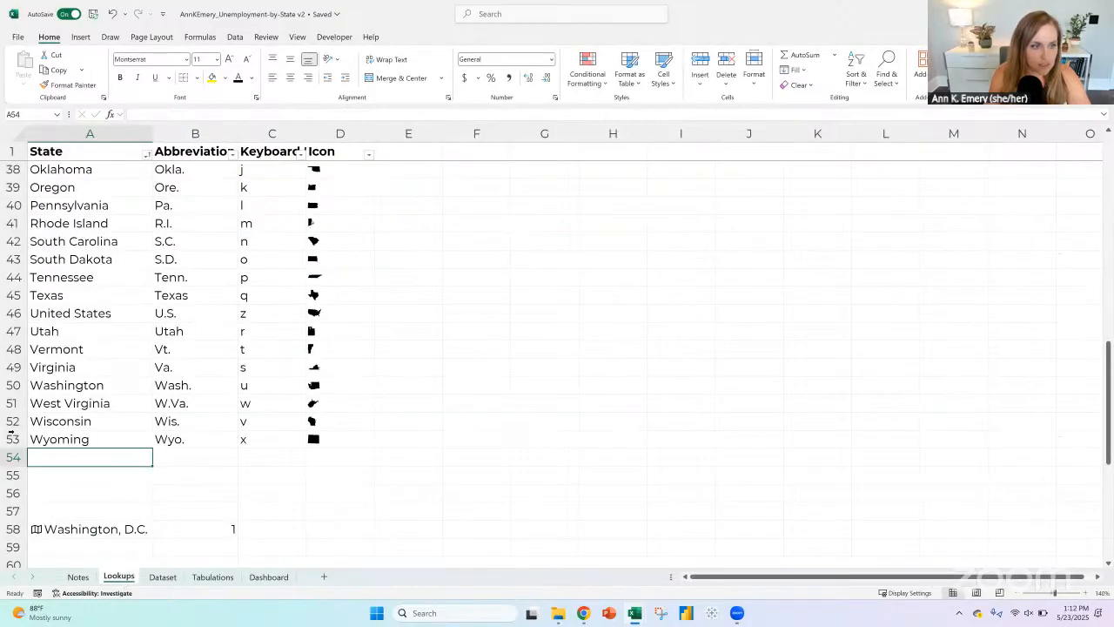
Step: Extend both Lookups ranges of Nevada's icon formula in Dashboard cell C9 to row 53, giving $A$2:$A$53 and $C$2:$C$53
click(268, 577)
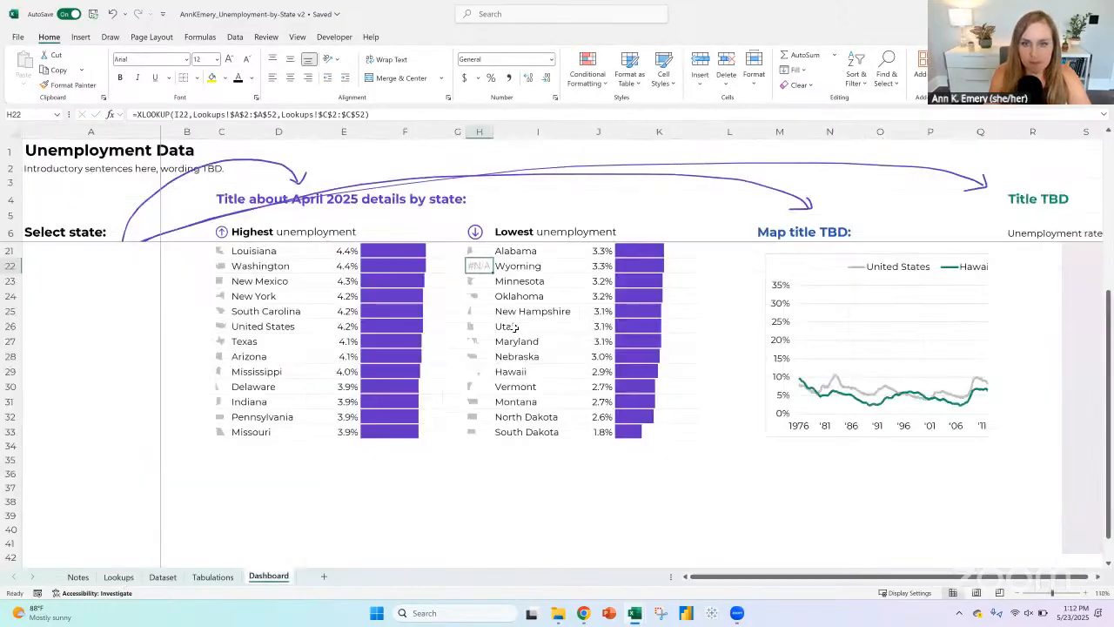
scroll(455, 320, up, 3)
click(212, 261)
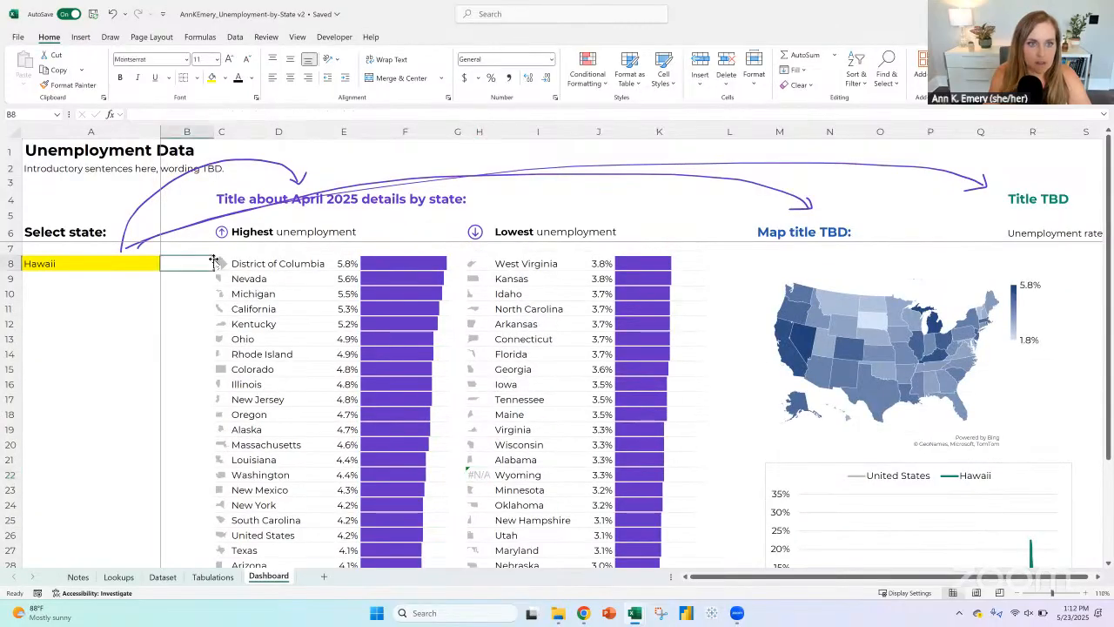
click(223, 288)
click(222, 279)
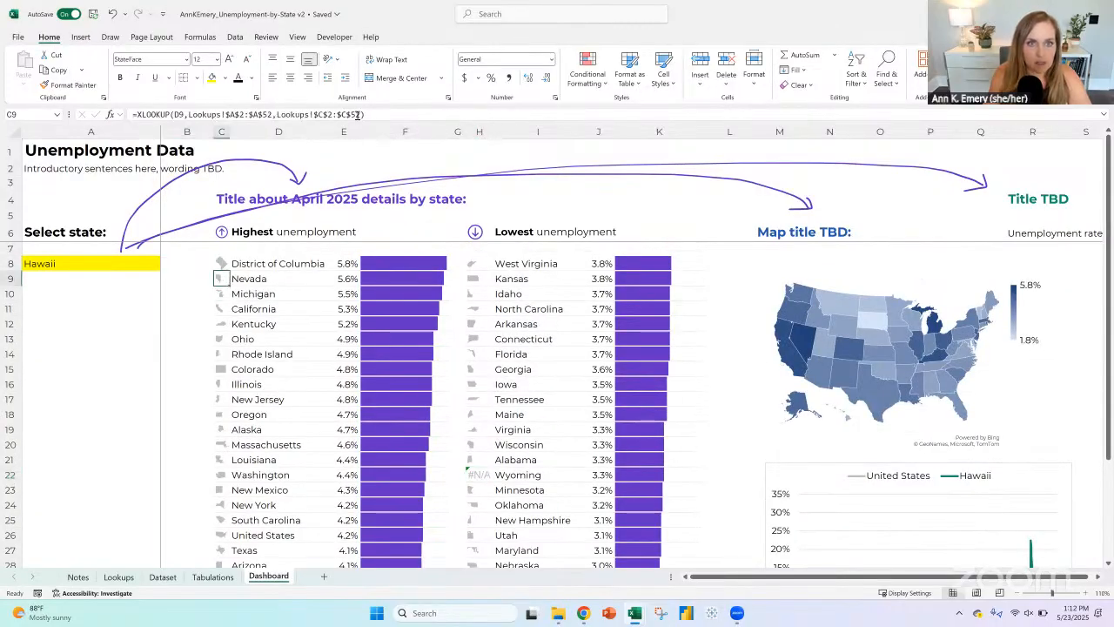
click(359, 115)
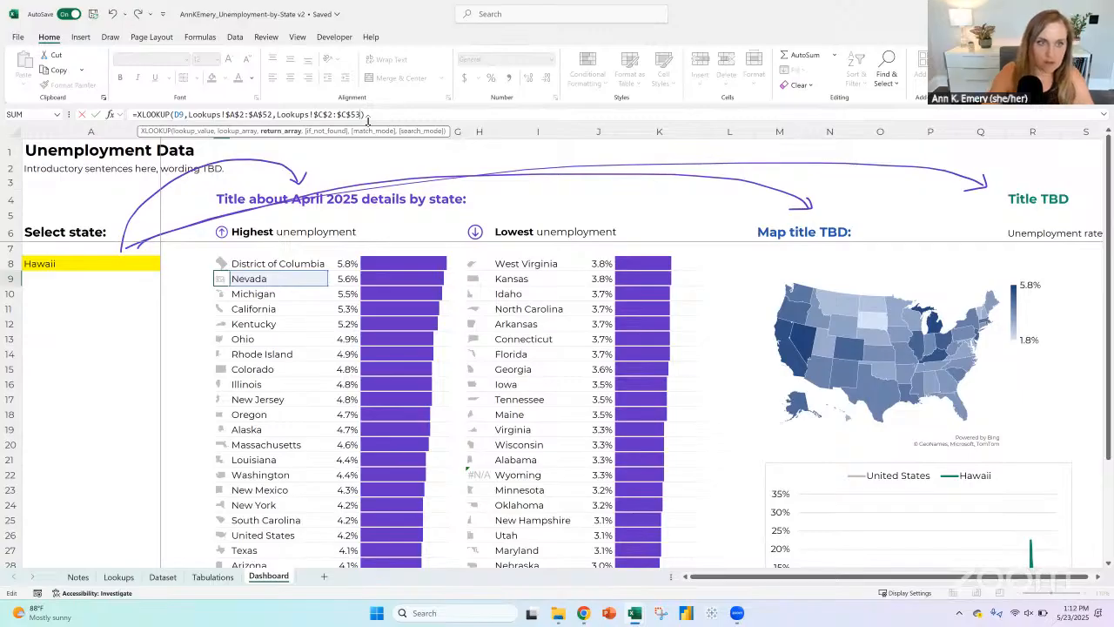
key(Escape)
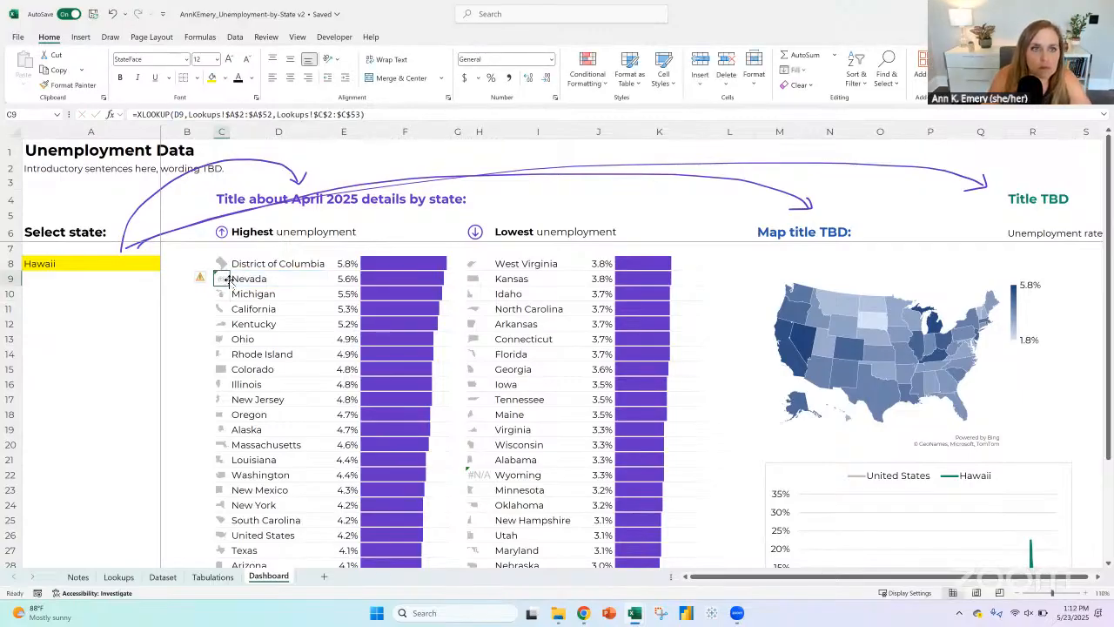
click(272, 115)
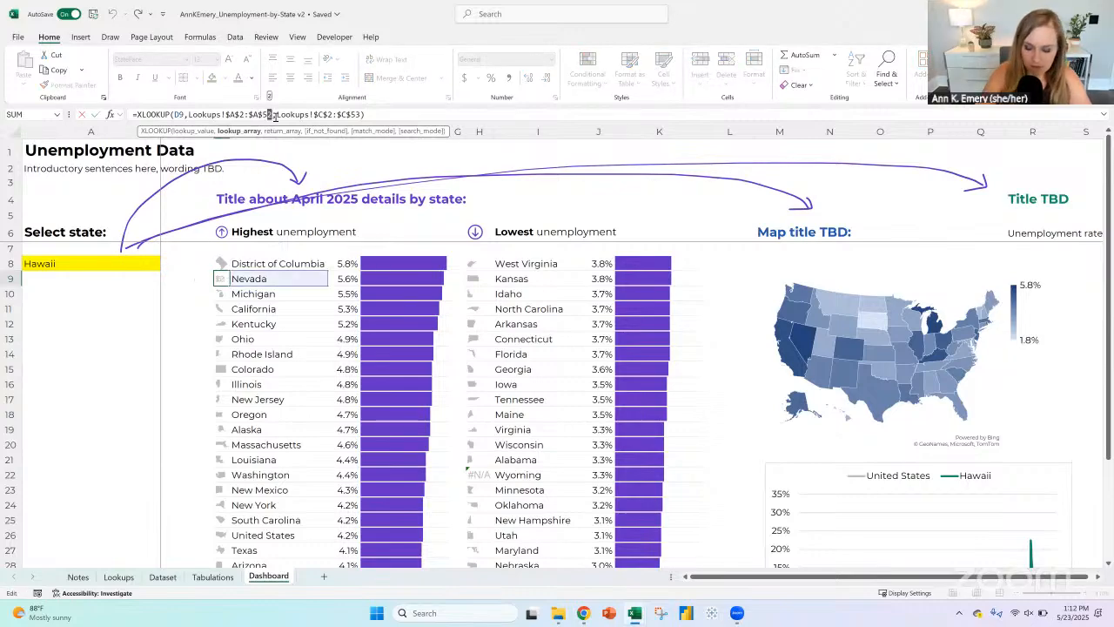
key(Return)
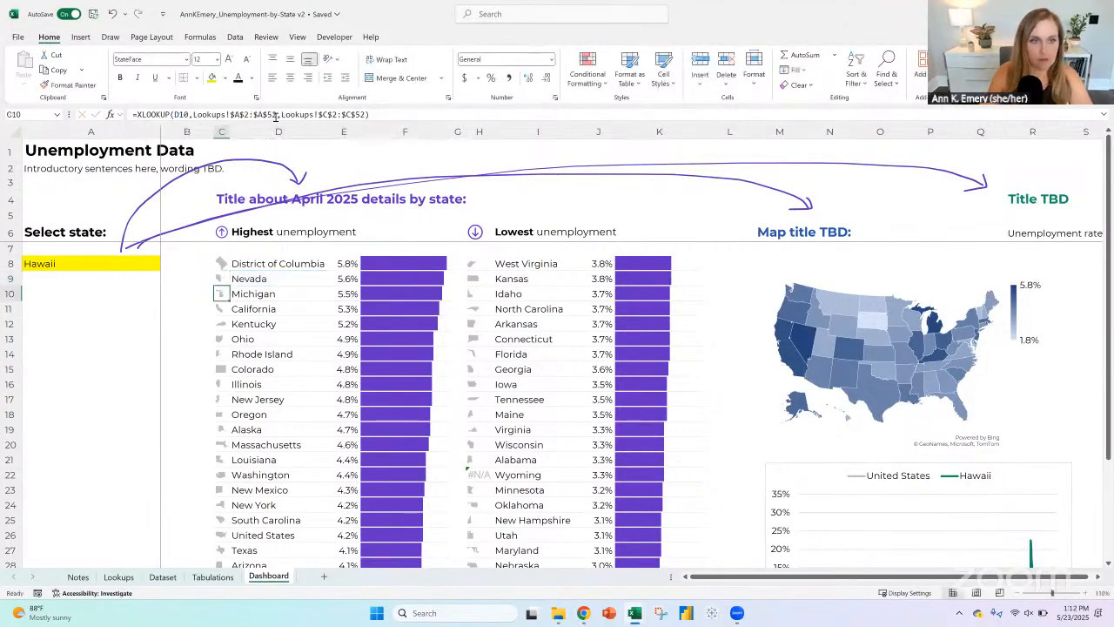
Step: Fill the corrected icon formula from C9 down its list, copy it to H8, and fill it down the lowest-unemployment list
click(222, 279)
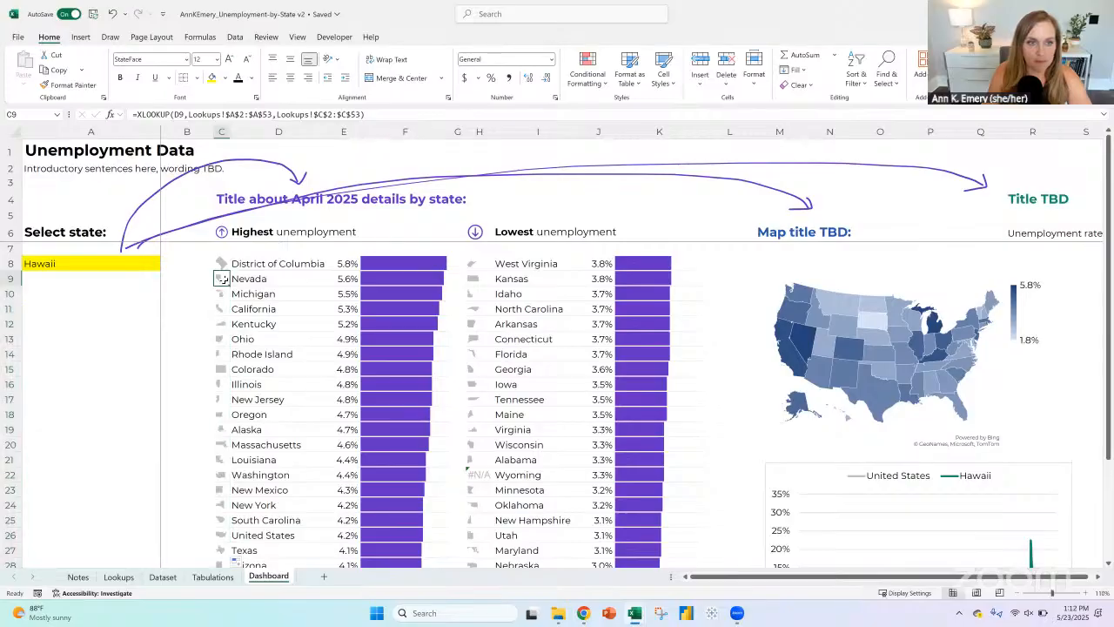
key(ctrl+c)
click(480, 263)
key(ctrl+v)
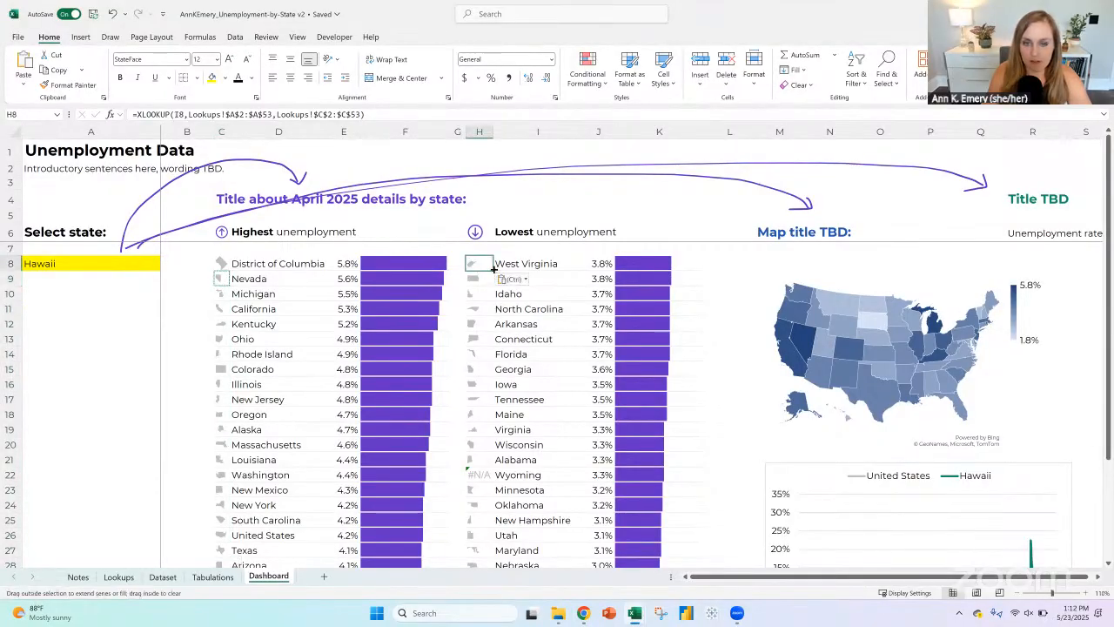
double_click(492, 271)
click(480, 251)
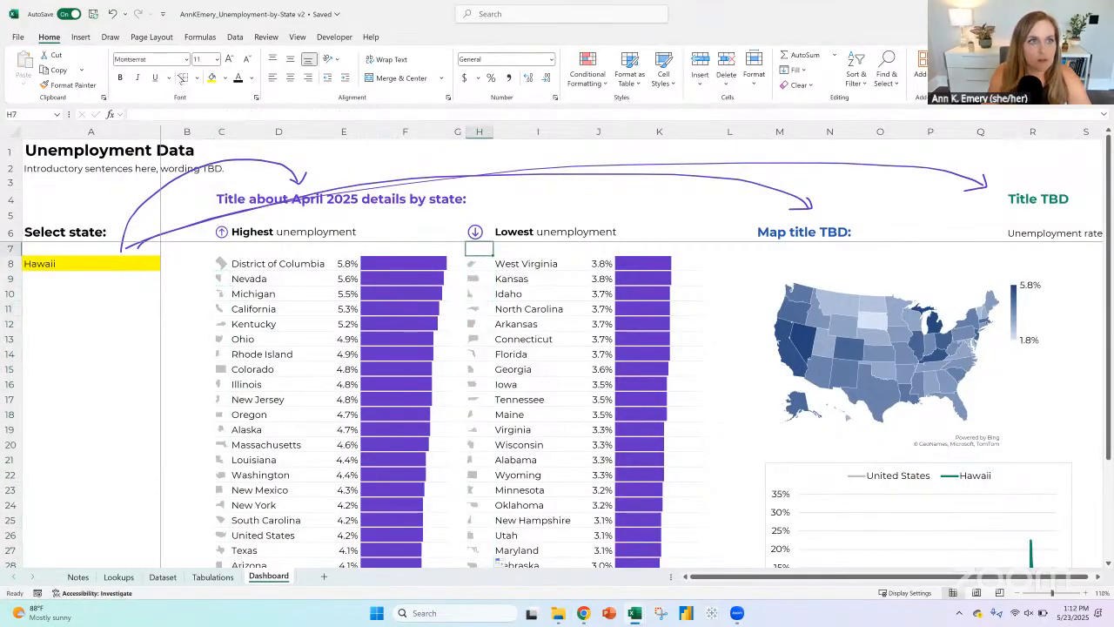
scroll(257, 460, down, 4)
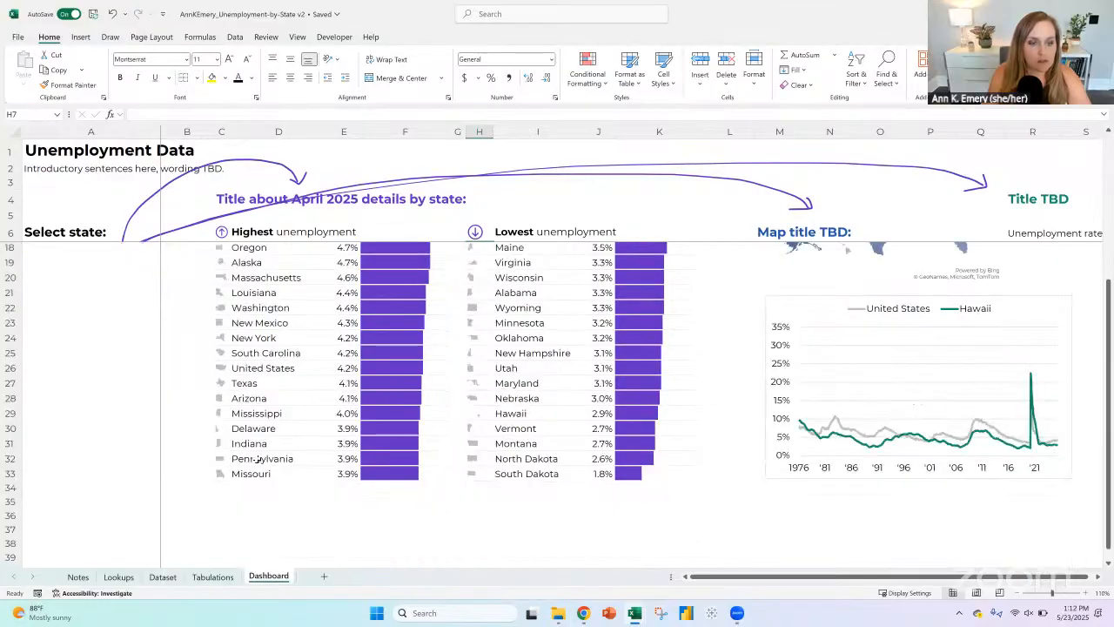
click(223, 485)
click(525, 501)
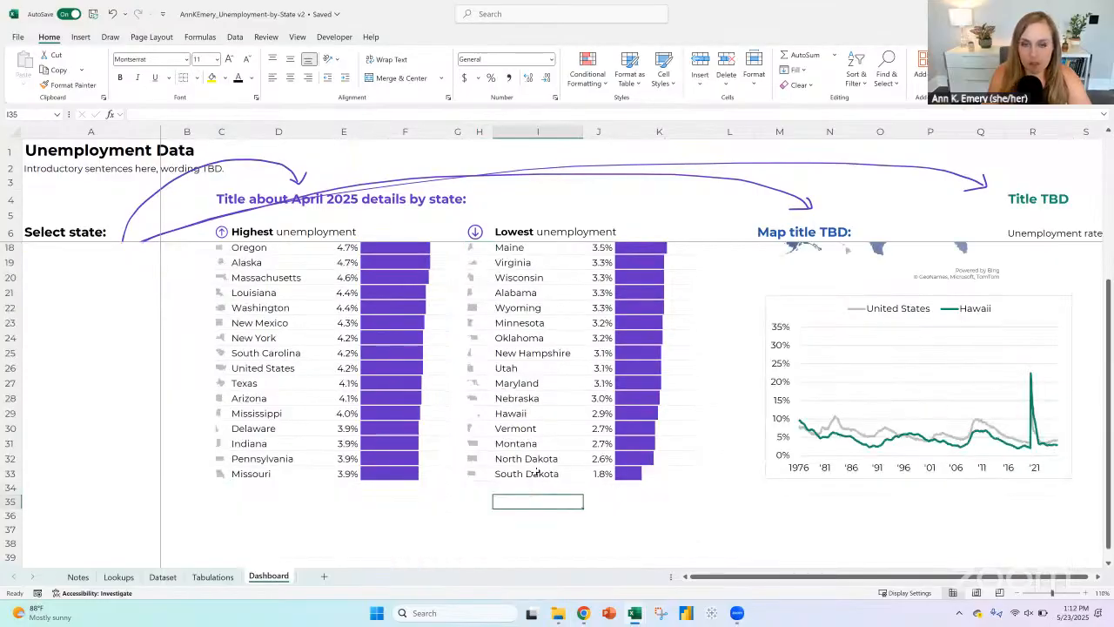
Step: Narrow icon column H so the icons sit close to the state names in the lowest-unemployment list
scroll(522, 487, up, 4)
click(482, 130)
drag(492, 132, 482, 131)
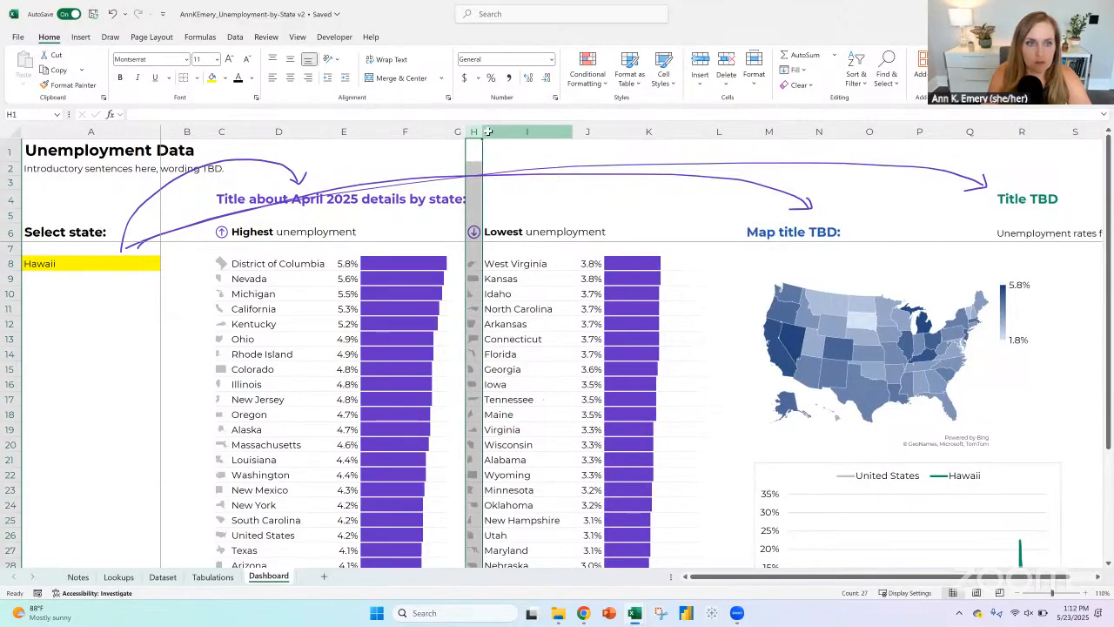
click(599, 231)
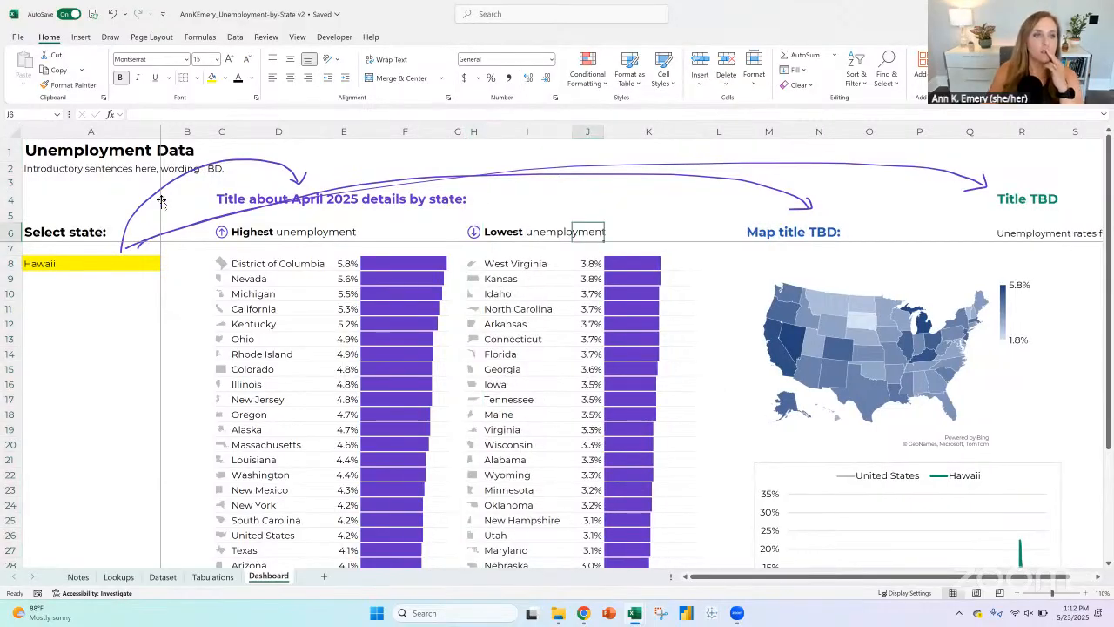
Step: Delete the three hand-drawn arrows leading from the state selector to the dashboard's section titles
click(161, 201)
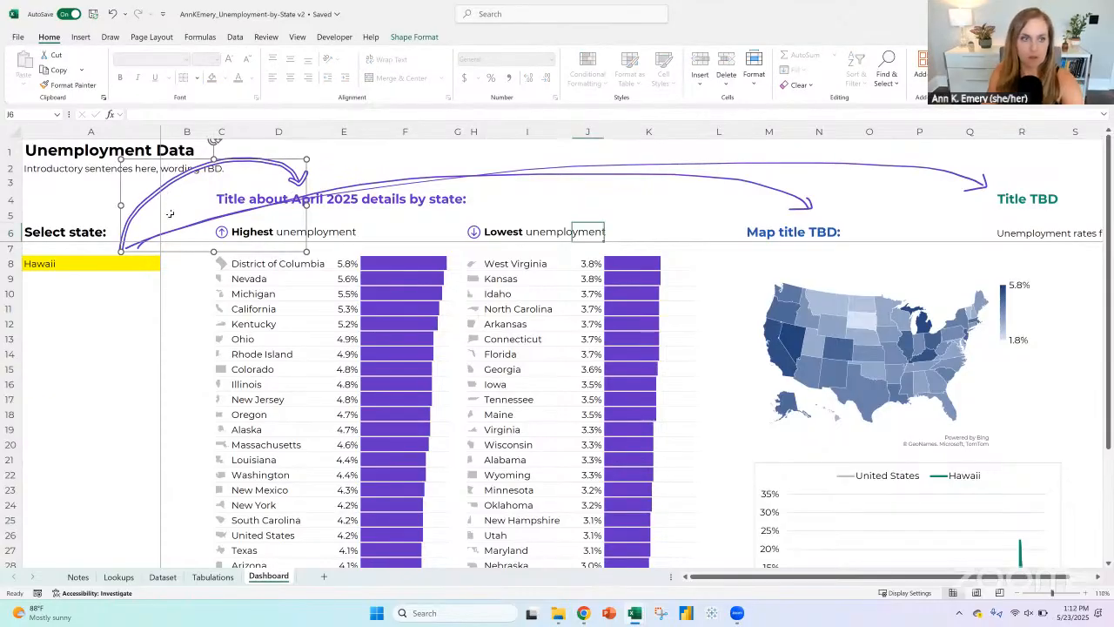
key(Delete)
click(617, 168)
key(Delete)
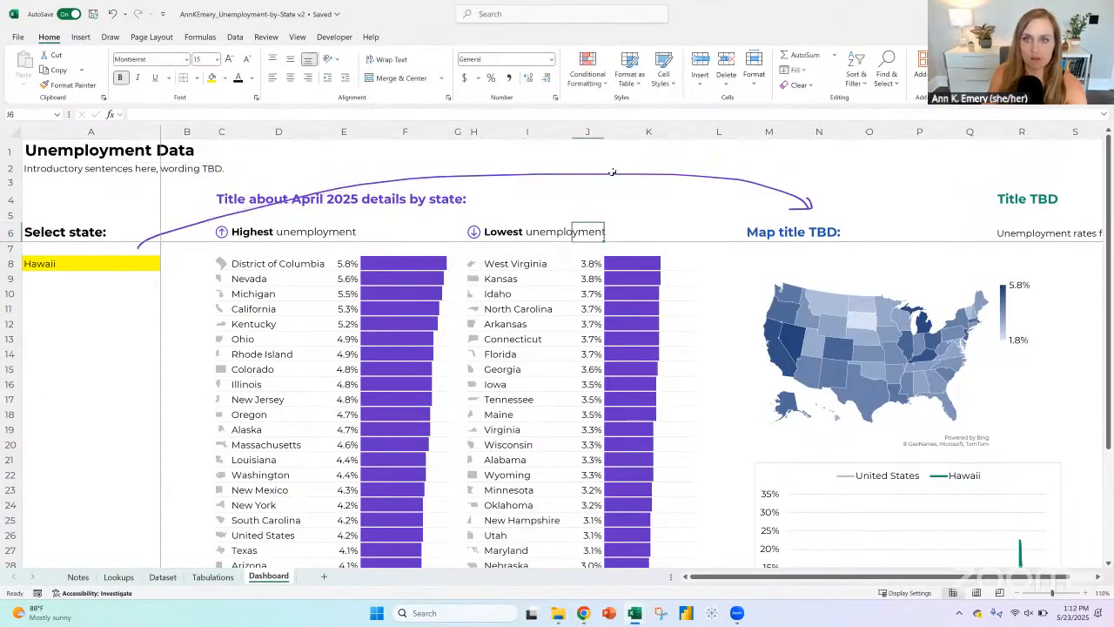
click(612, 171)
click(610, 173)
key(Delete)
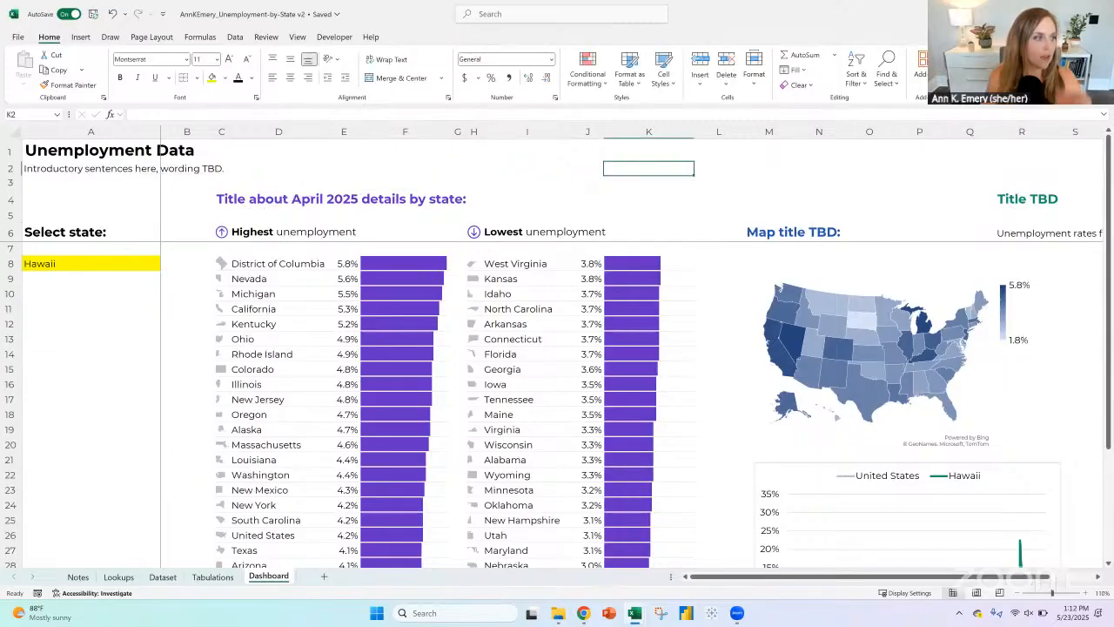
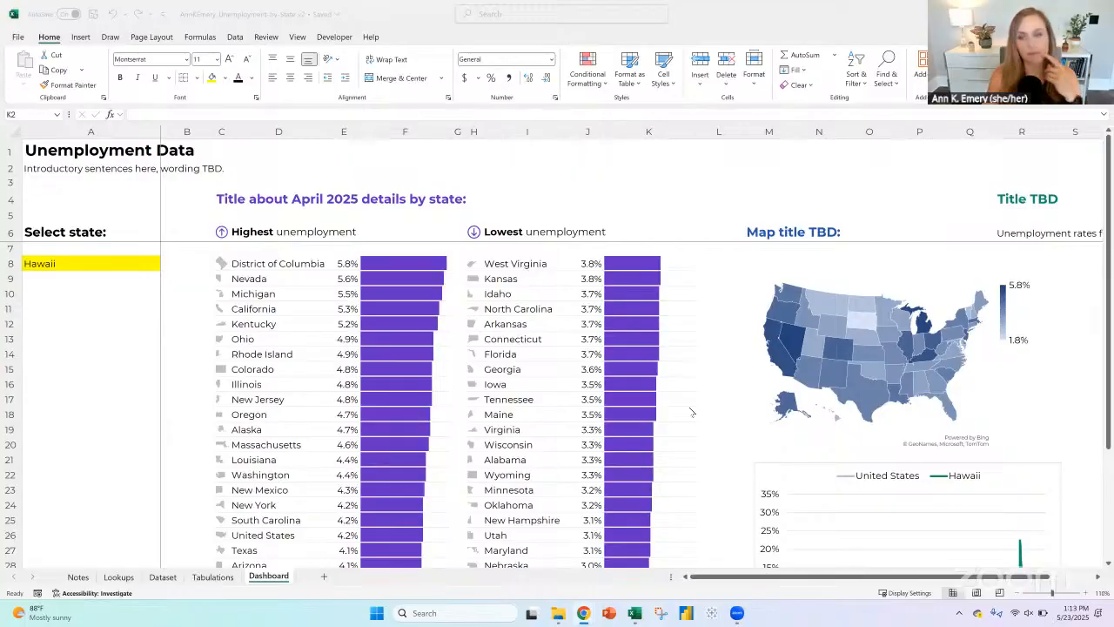
Step: Move the line chart from below the map to the area beside it and widen columns M through R
click(1016, 592)
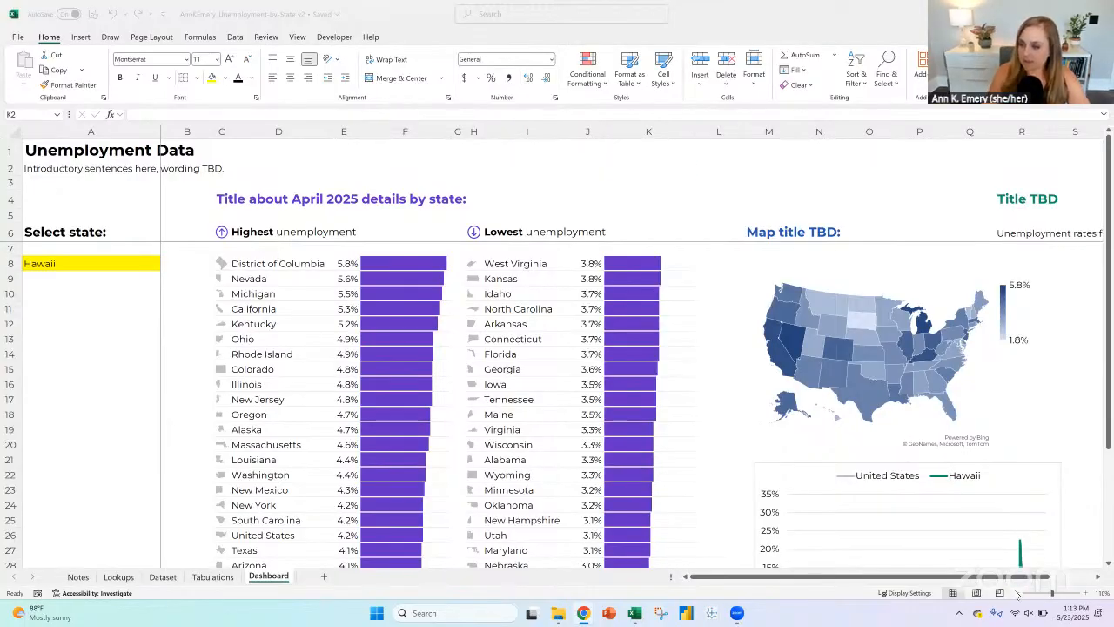
click(1016, 592)
click(1016, 593)
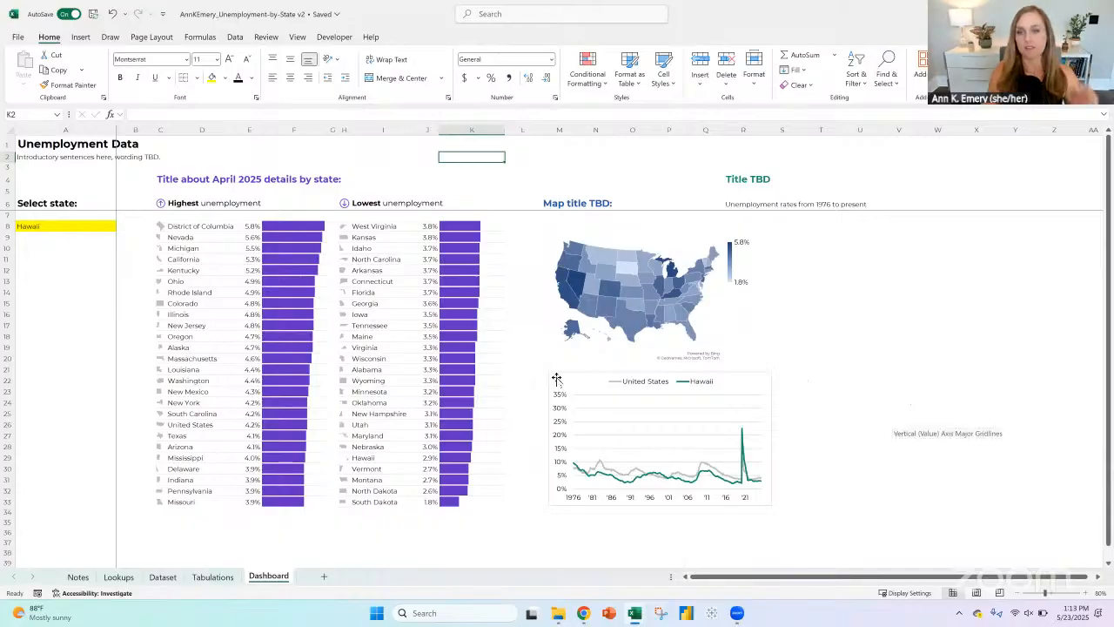
drag(549, 374, 774, 226)
drag(550, 130, 744, 129)
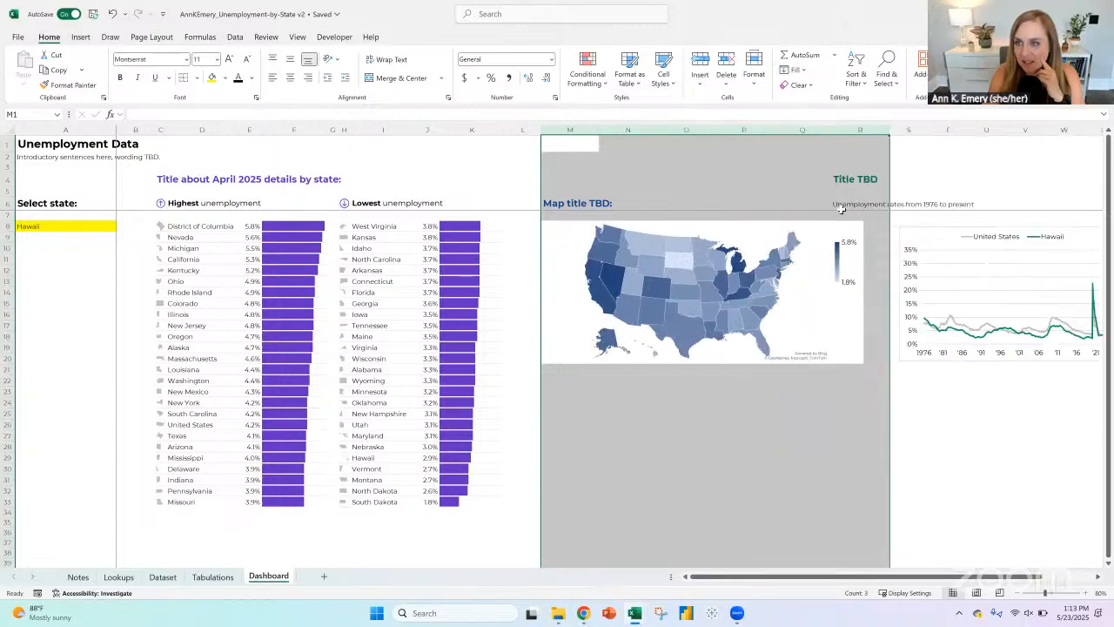
Step: Narrow the map so it ends before the Title TBD section and shift the line chart under that section's title
click(846, 225)
drag(862, 293, 807, 292)
drag(911, 229, 852, 229)
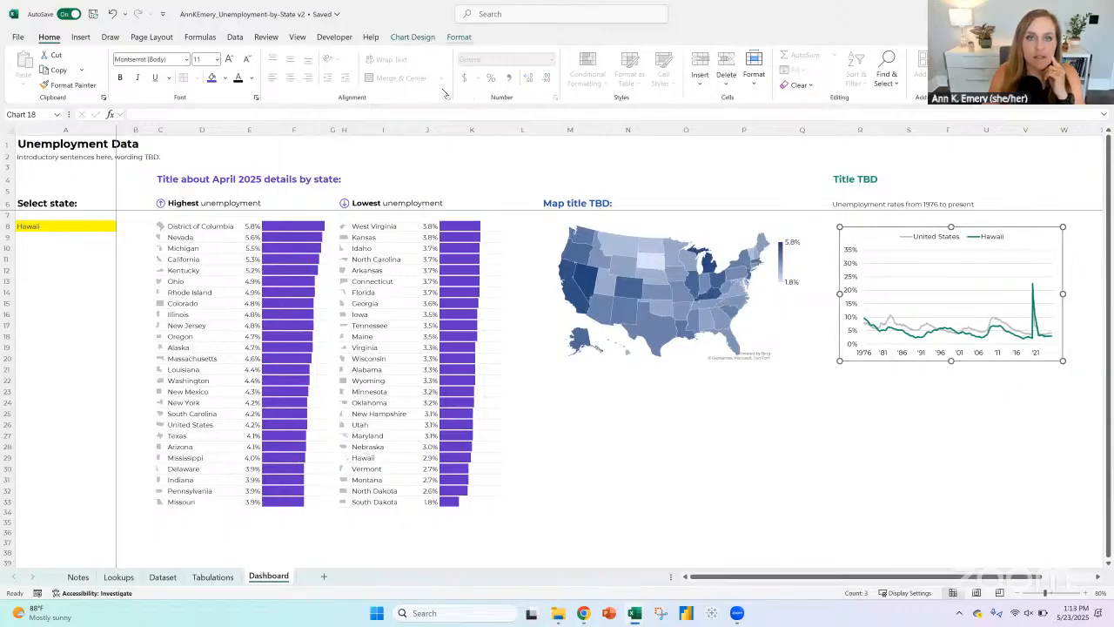
Step: Remove the outline around the line chart
click(459, 37)
click(488, 70)
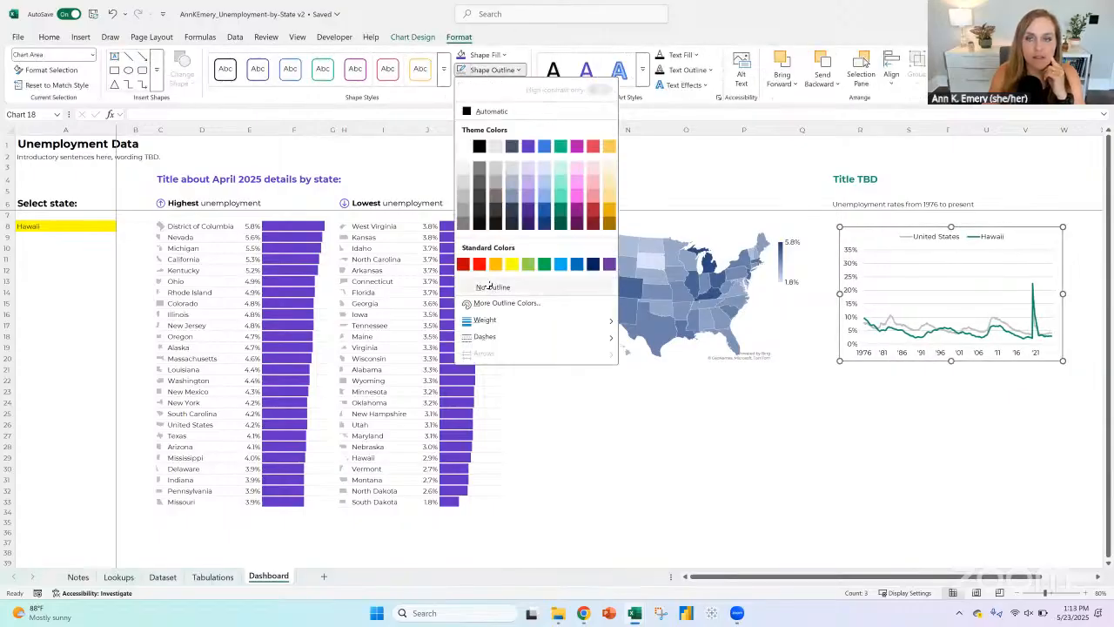
click(490, 286)
click(683, 480)
click(654, 277)
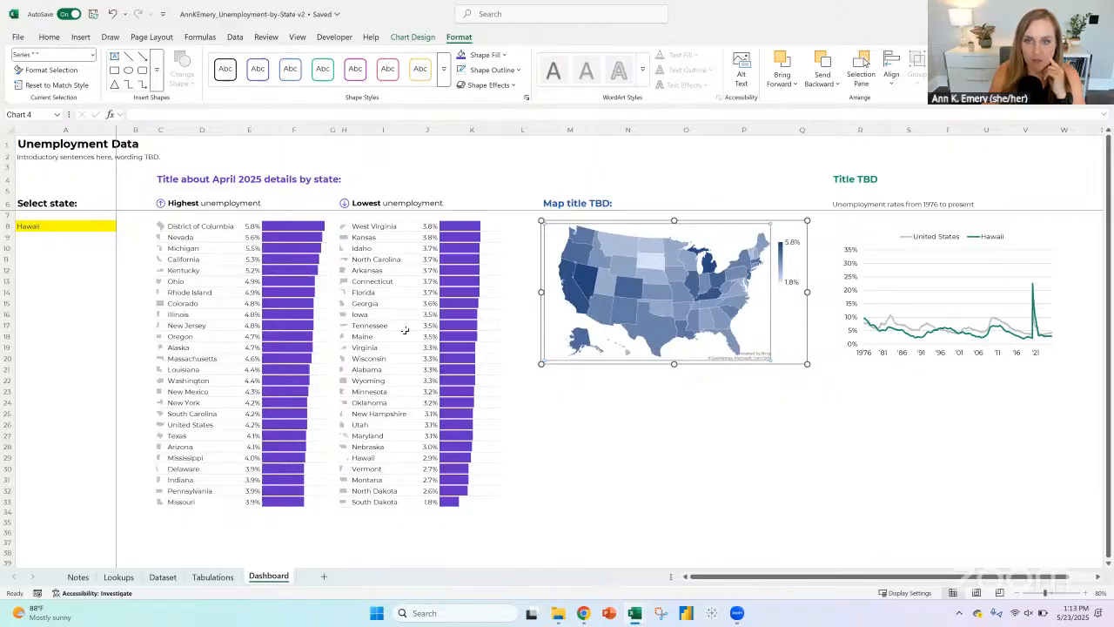
Step: Align the line chart with the start of column R and enlarge it down to row 25 and across column W
click(873, 230)
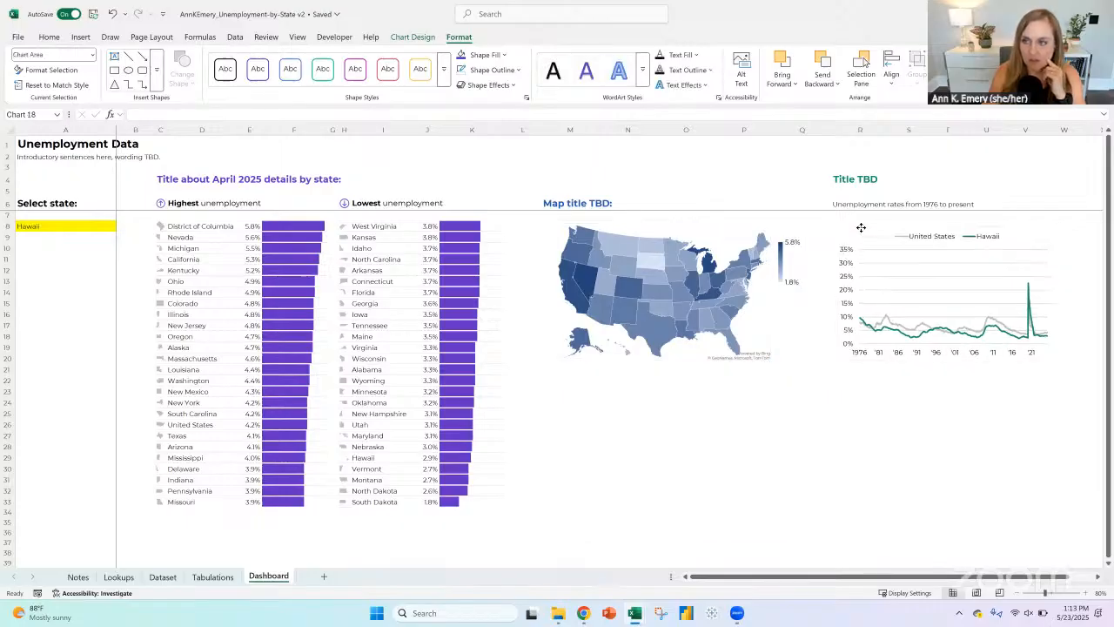
drag(946, 359, 945, 412)
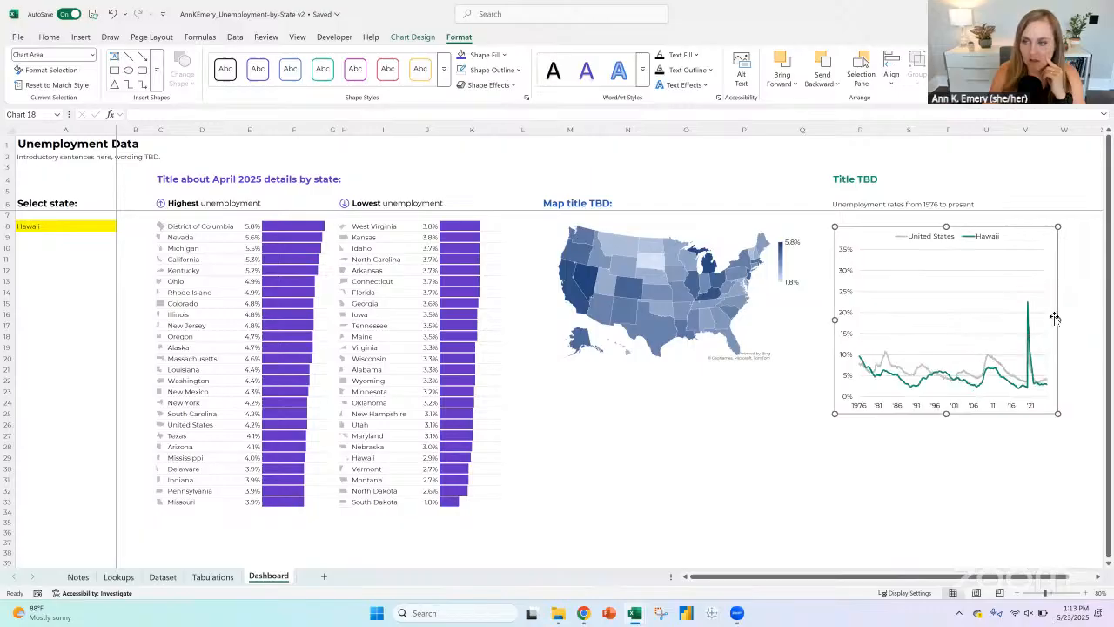
drag(1057, 319, 1079, 319)
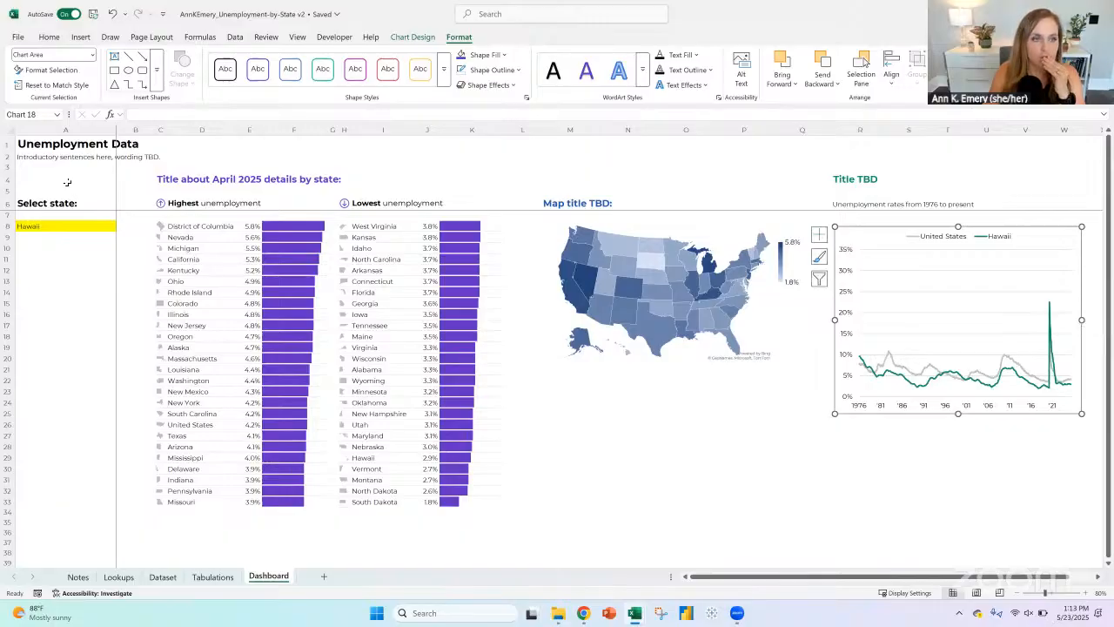
Step: Set the page orientation to landscape and define the dashboard range A1:W34 as the print area
click(40, 142)
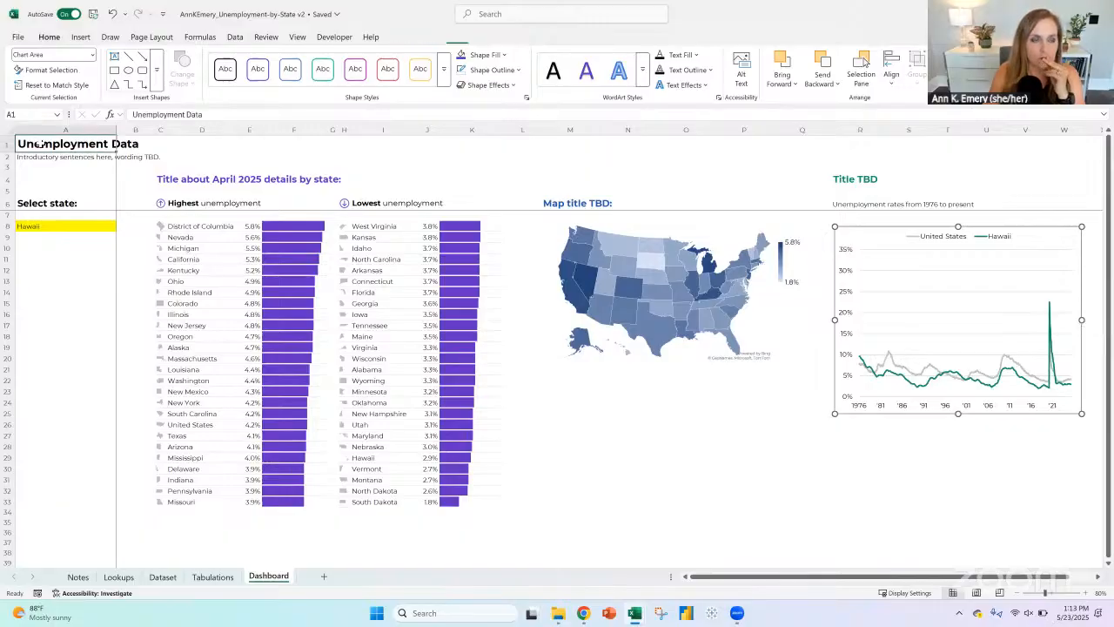
drag(606, 163, 1048, 513)
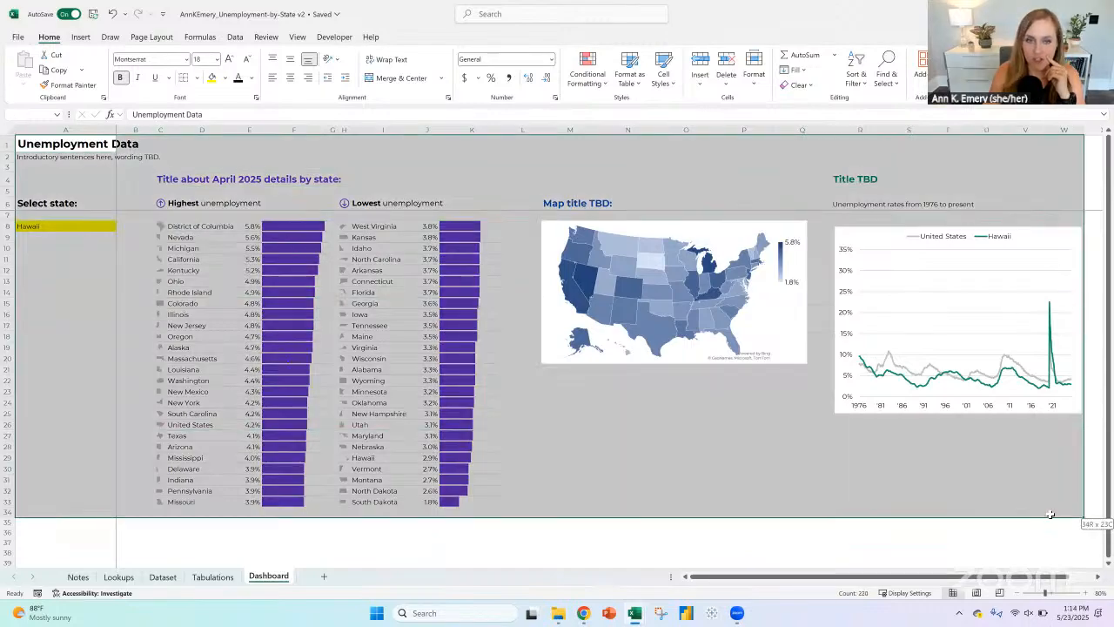
click(151, 38)
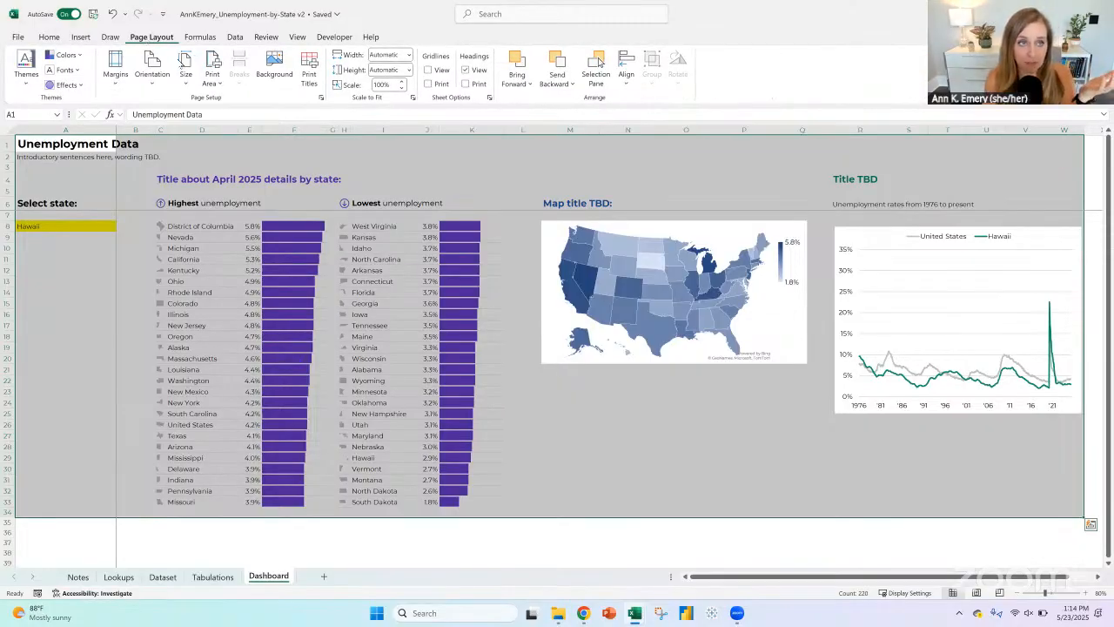
click(153, 68)
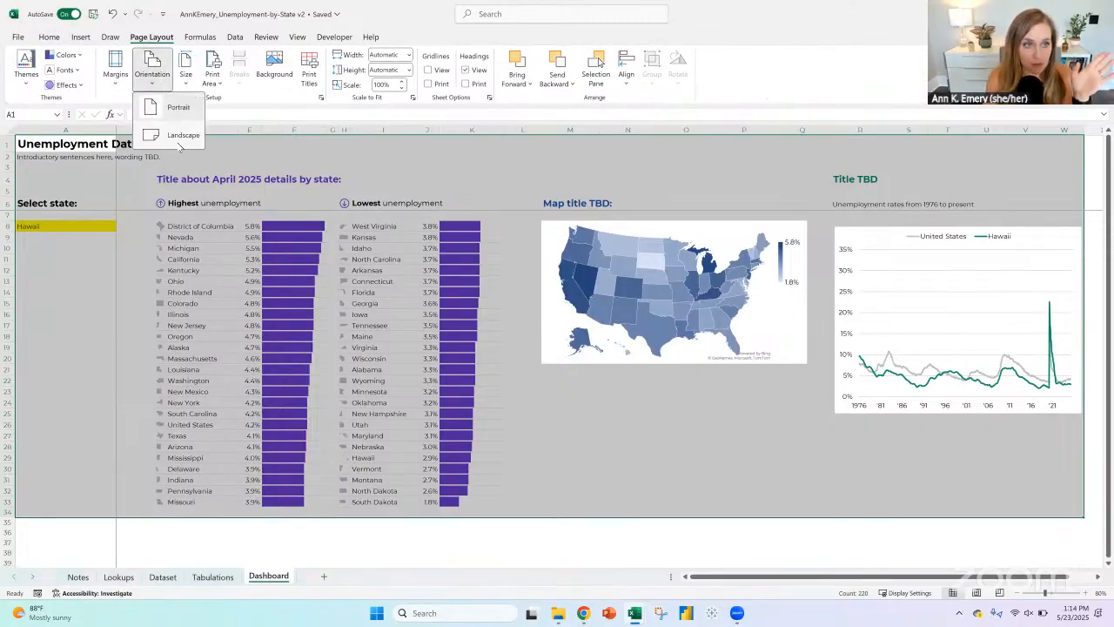
click(180, 138)
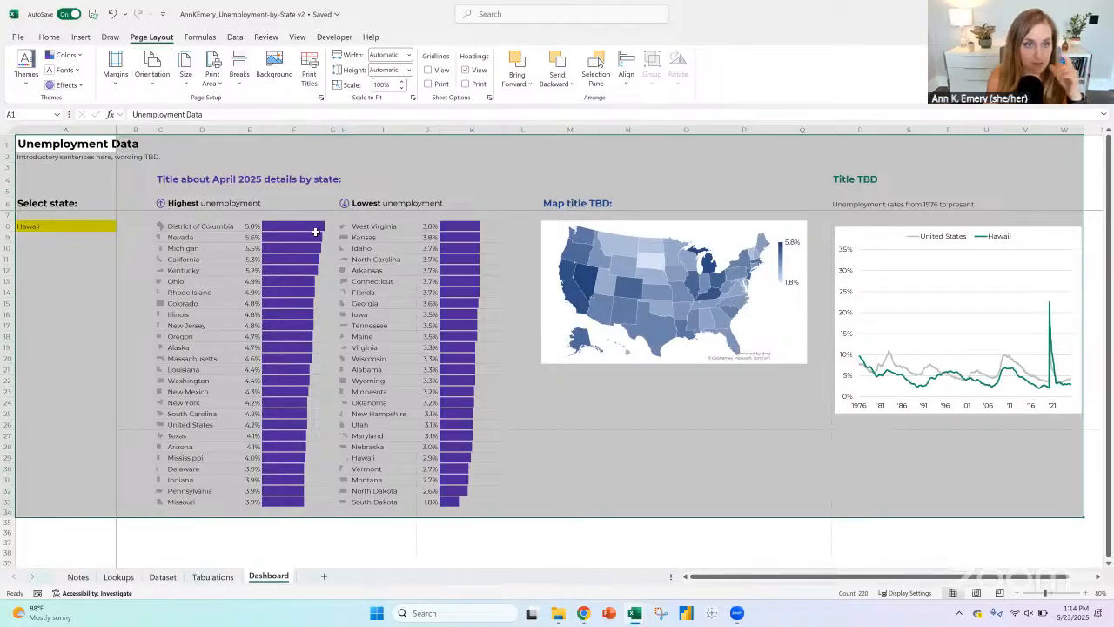
click(213, 77)
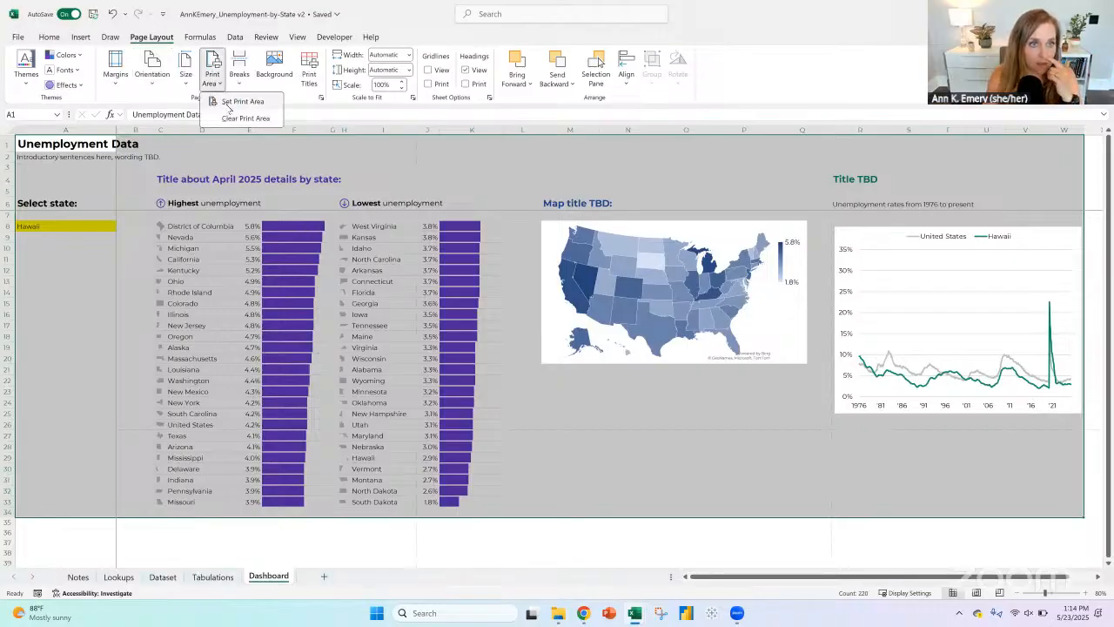
click(235, 102)
click(627, 512)
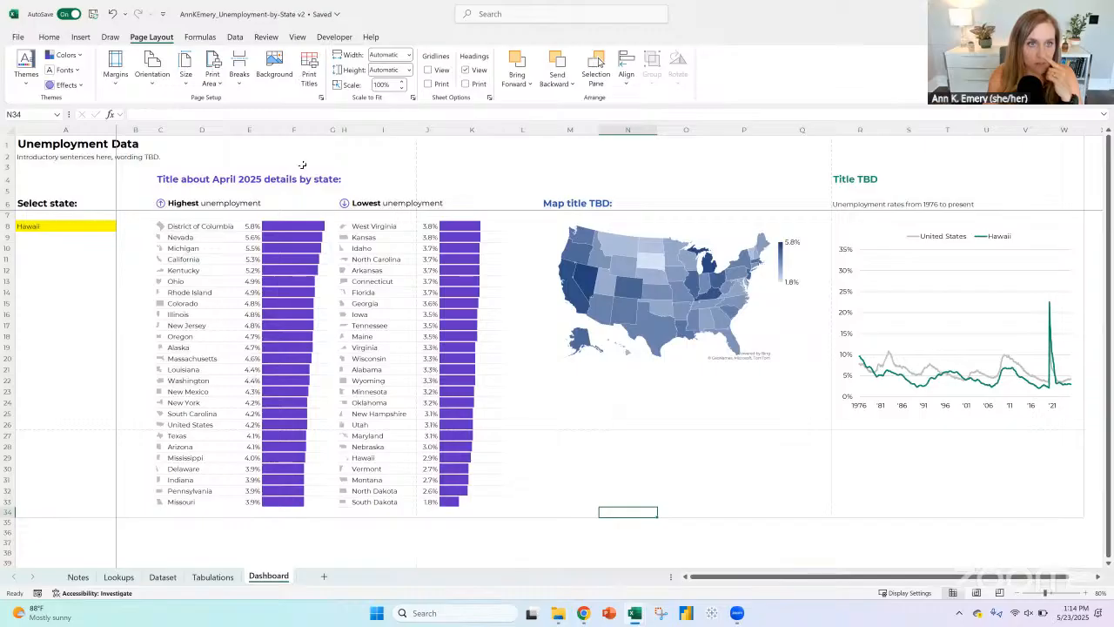
Step: Display the Dashboard sheet in Page Break Preview at 80% zoom
click(297, 37)
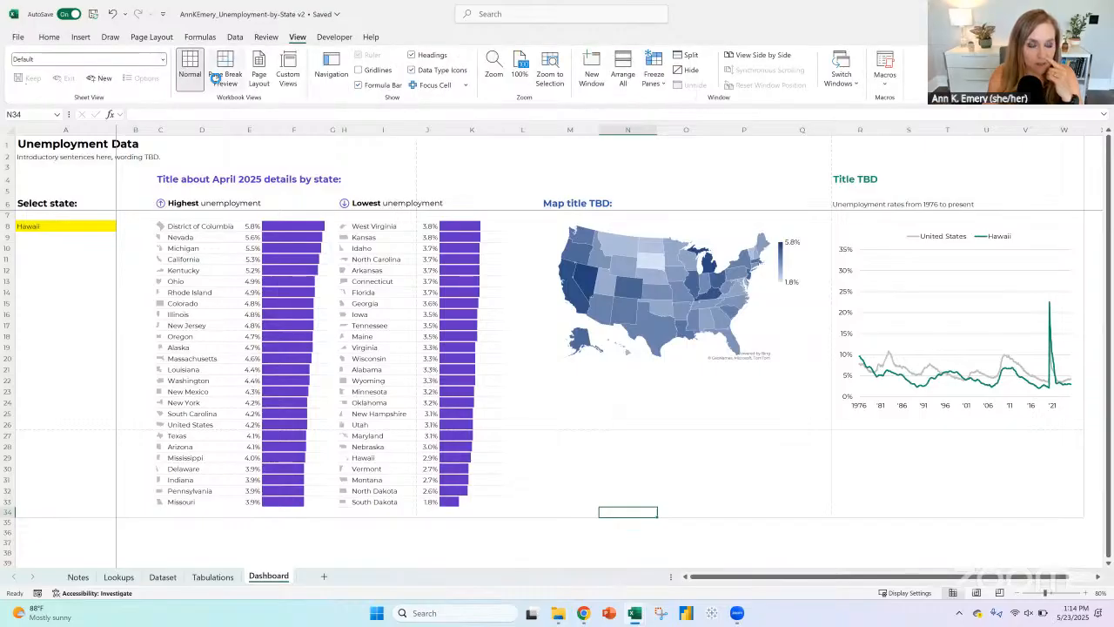
click(216, 77)
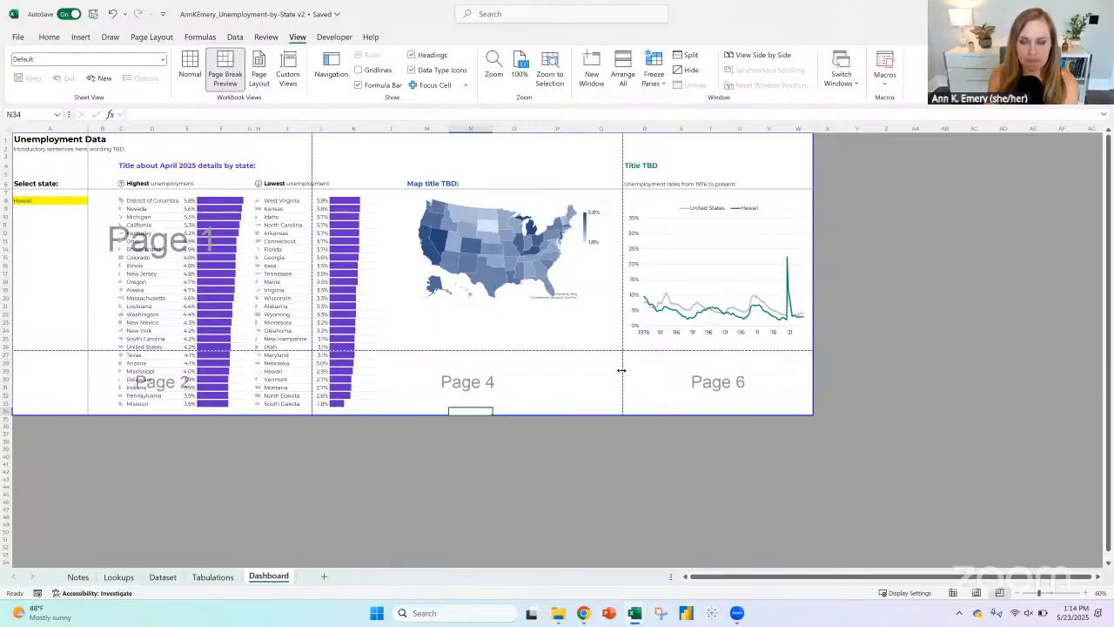
click(1085, 593)
click(1085, 593)
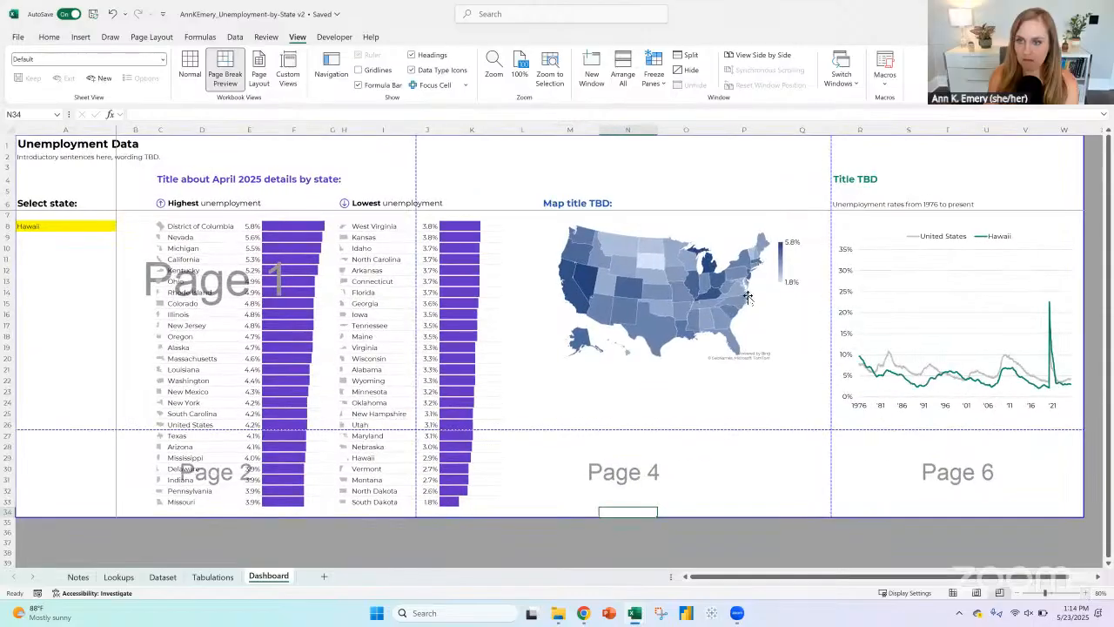
Step: Move the yellow state selector cell from A8 to C1 by inserting the cut cell with existing cells shifted right
click(277, 228)
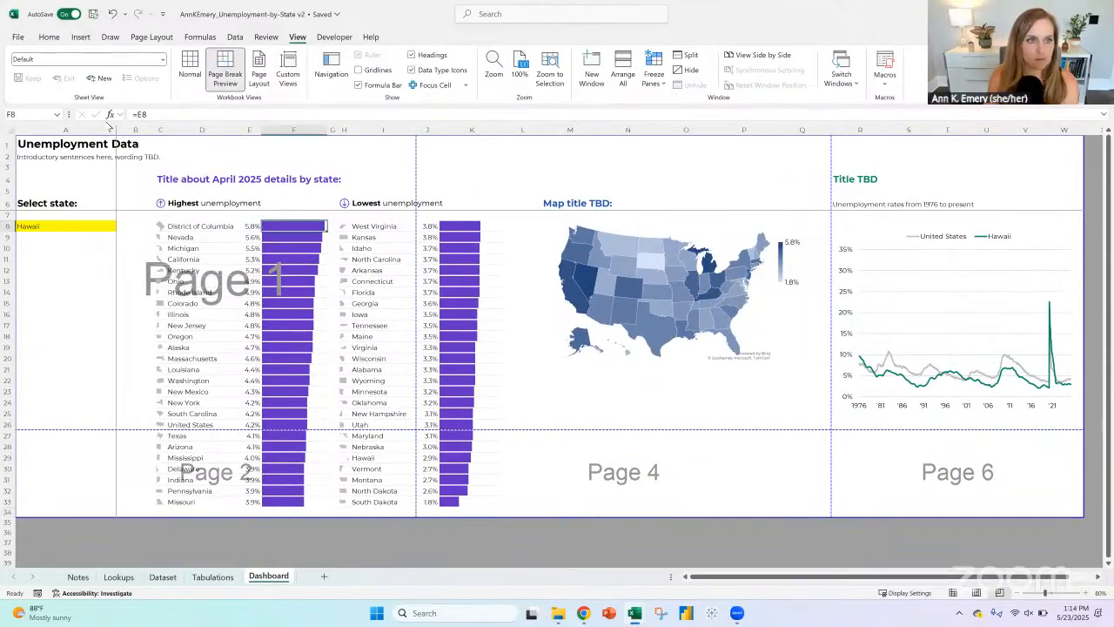
click(137, 129)
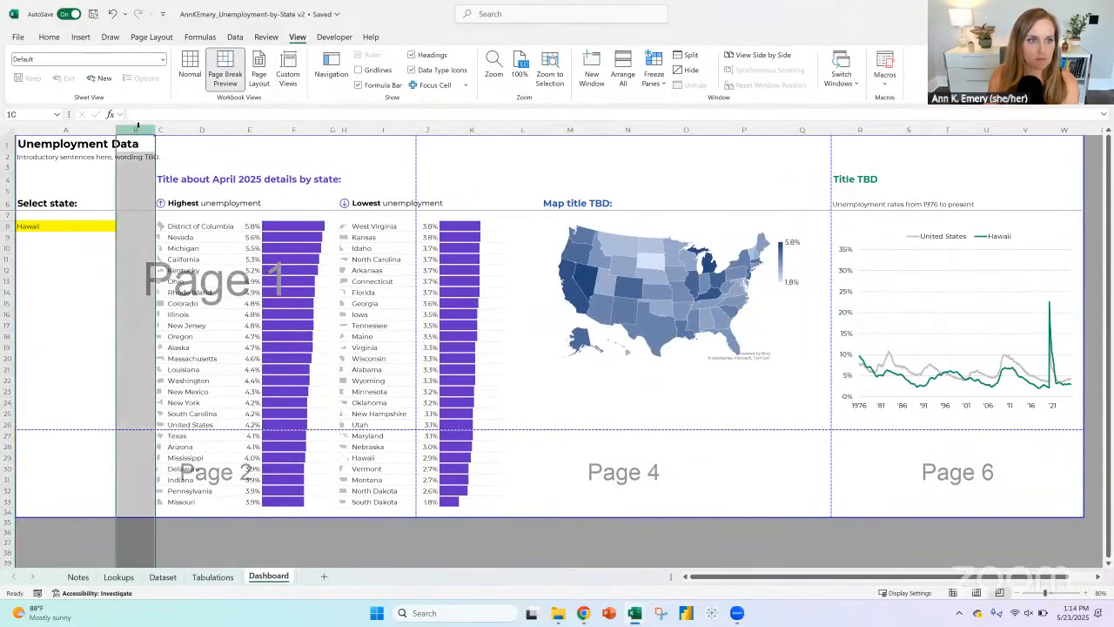
click(38, 225)
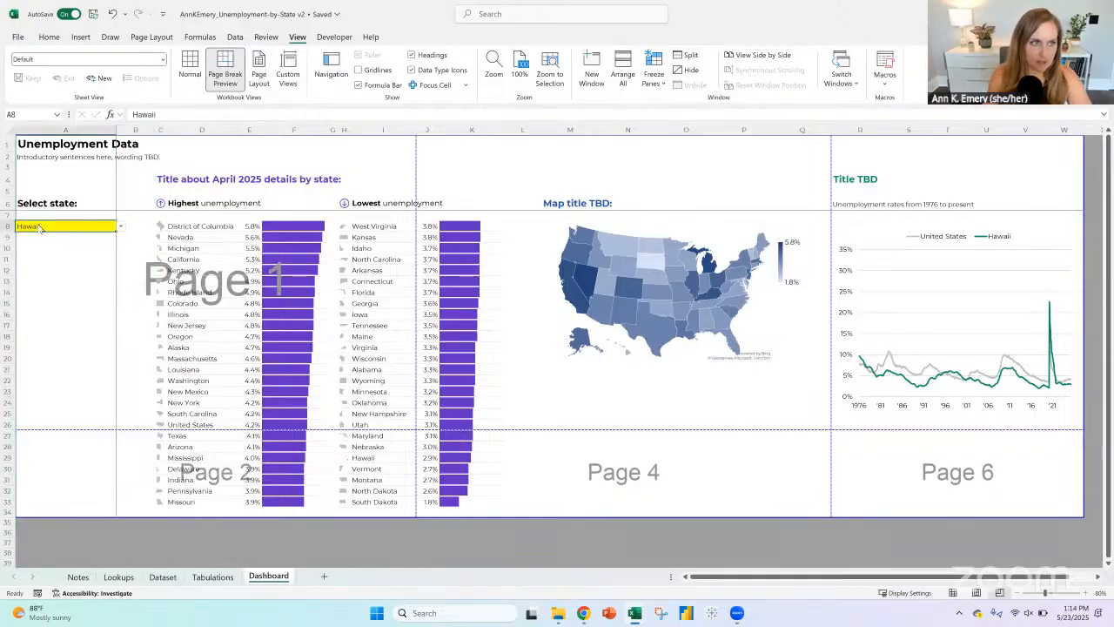
right_click(38, 225)
click(71, 257)
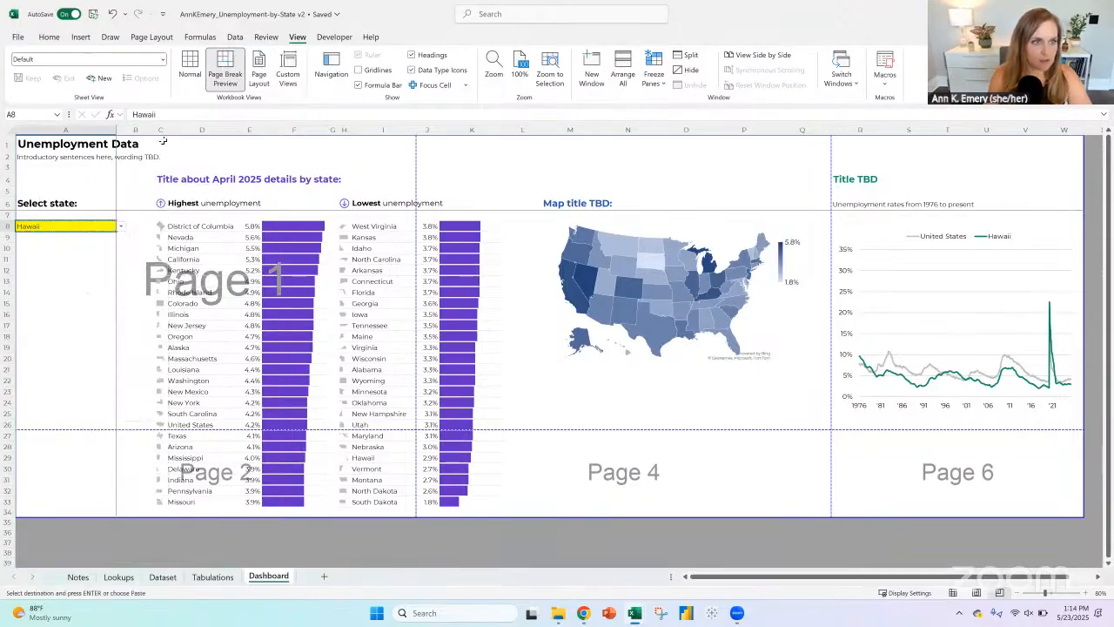
click(163, 140)
right_click(162, 142)
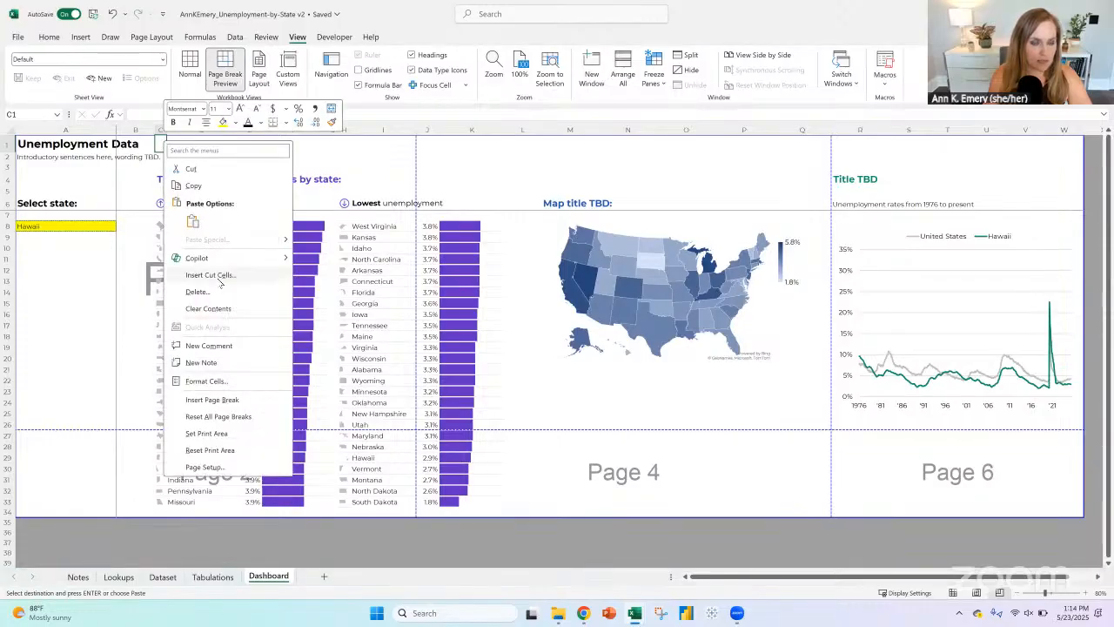
click(220, 276)
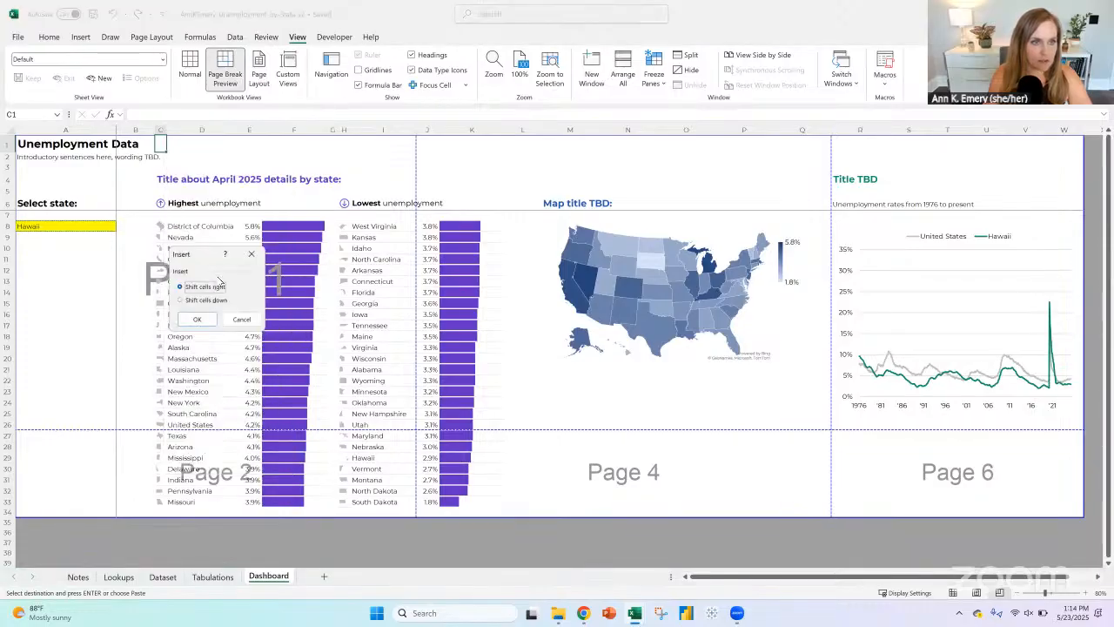
click(206, 320)
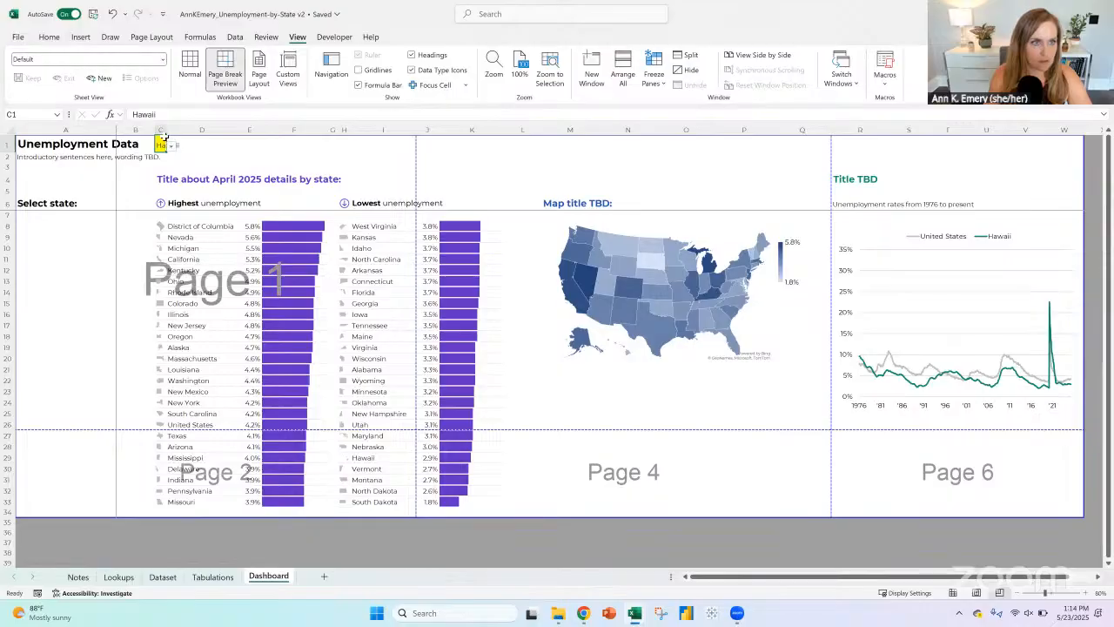
Step: Merge and center the state selector across C1:E1 and apply the Title cell style to it
drag(240, 141, 254, 144)
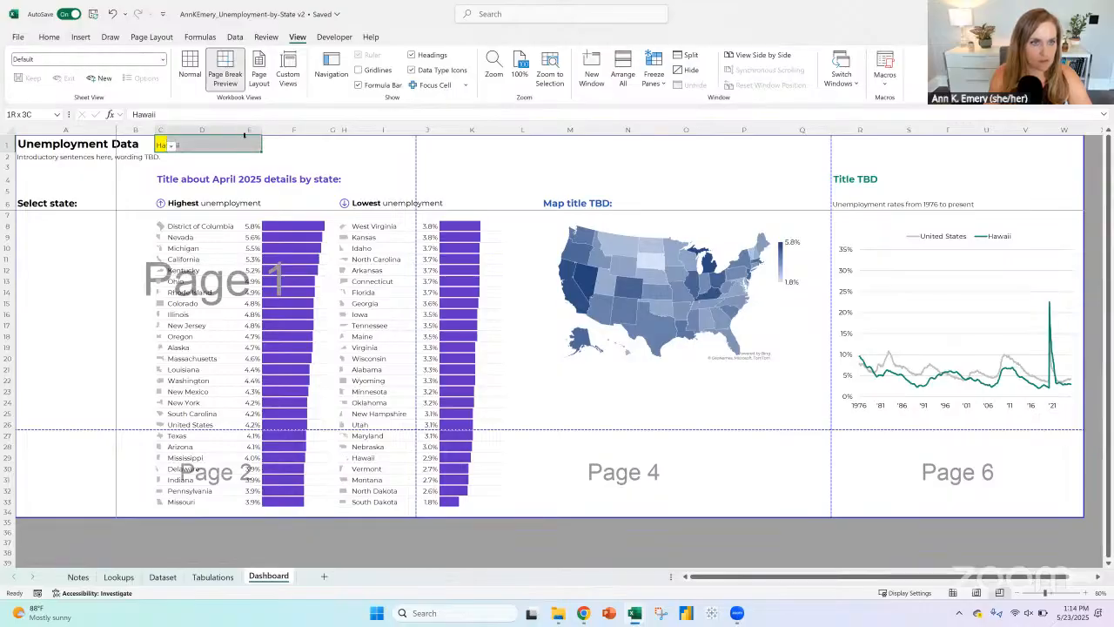
click(48, 36)
click(388, 79)
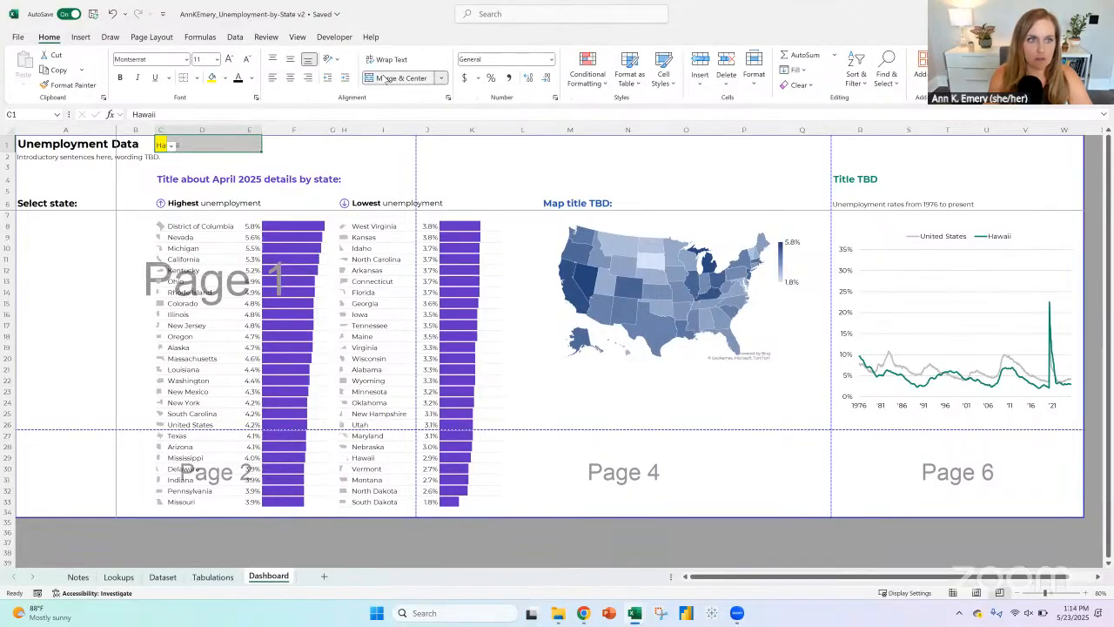
click(754, 78)
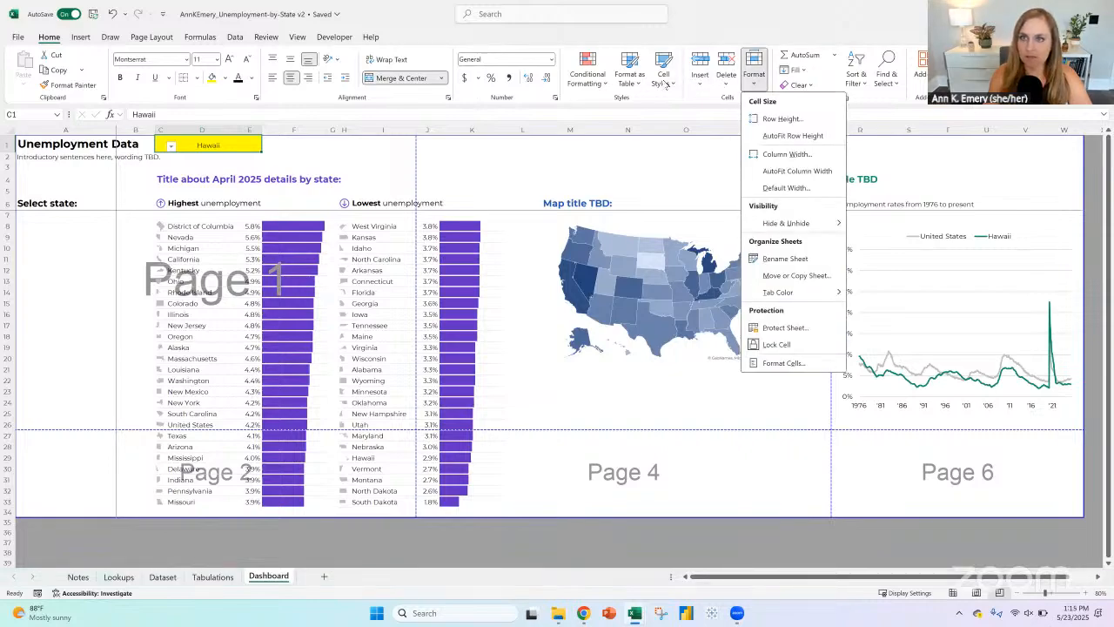
click(665, 82)
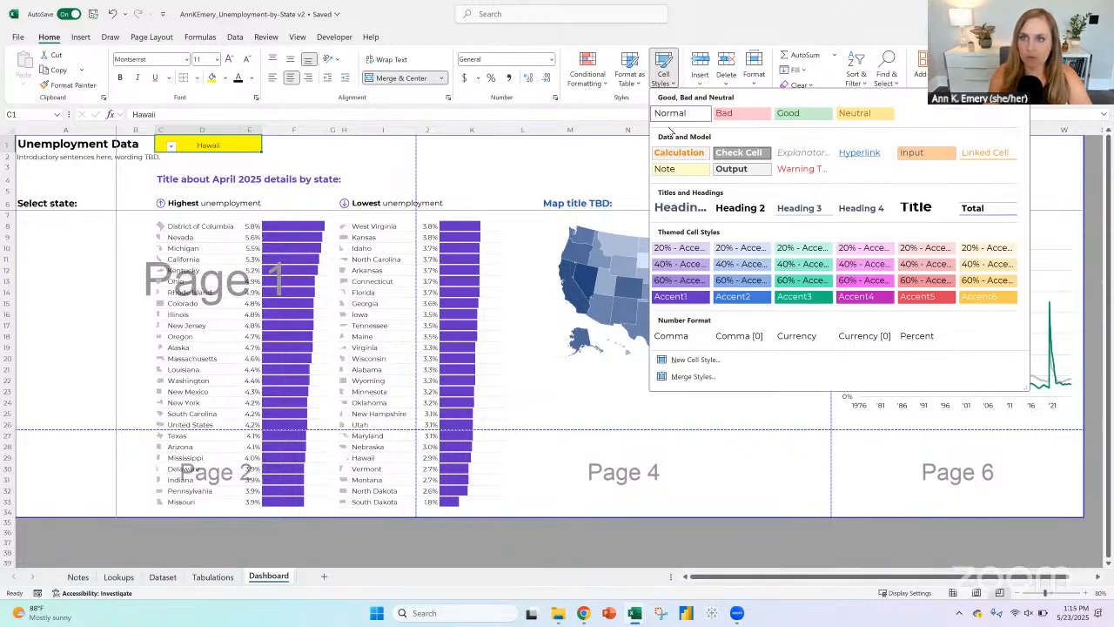
click(915, 207)
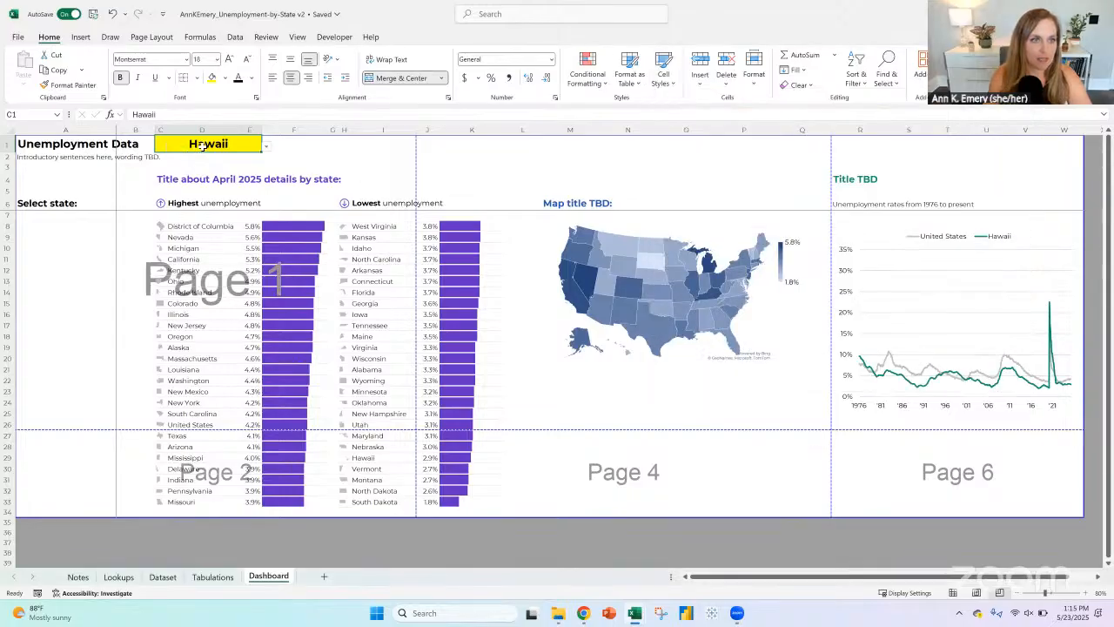
Step: Delete column A with the dashboard title and selector label, and move the print area's left edge to the start of column B
click(26, 156)
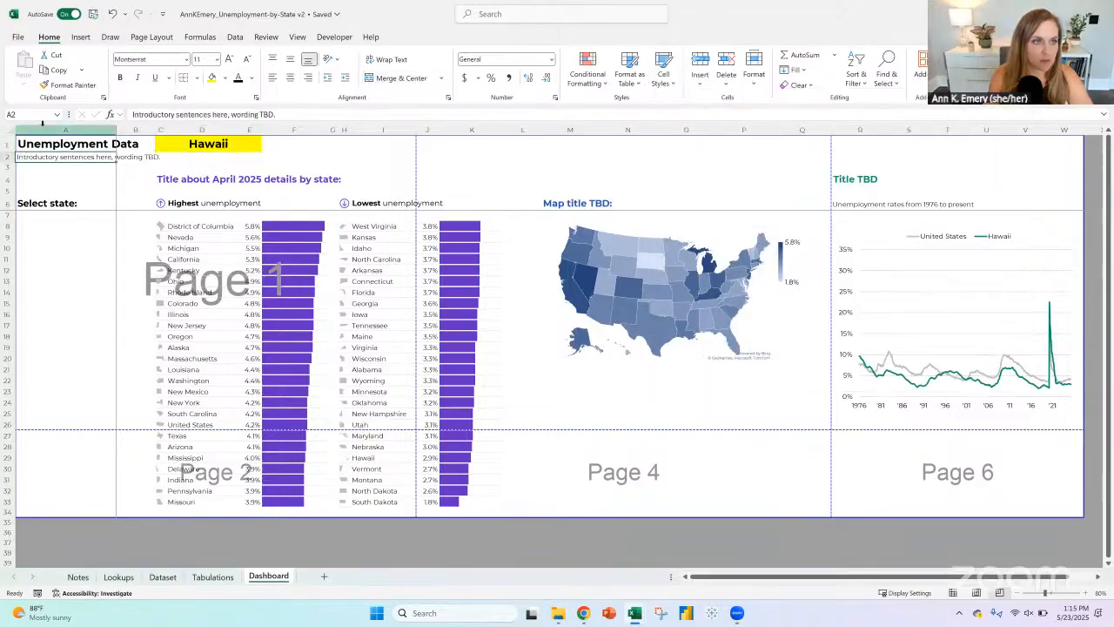
click(65, 129)
click(727, 62)
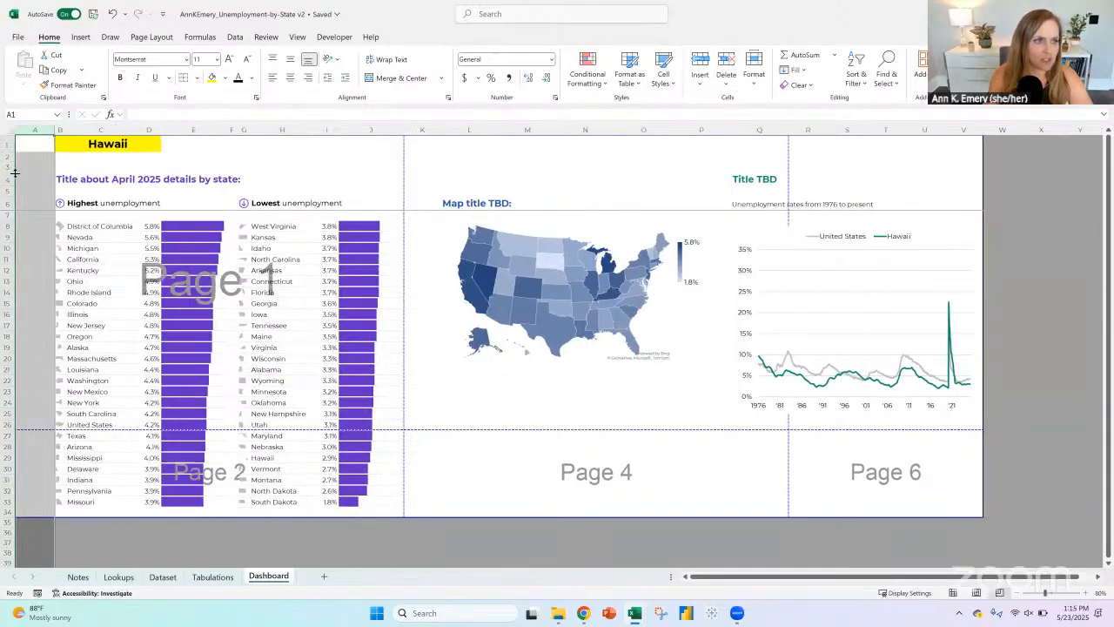
click(75, 164)
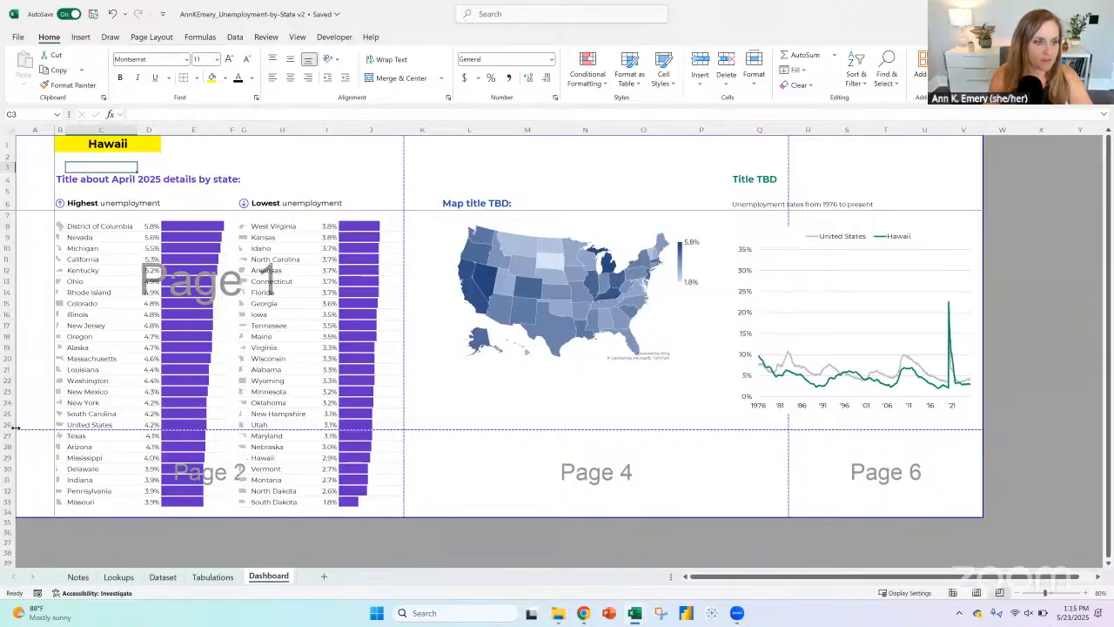
drag(20, 427, 55, 427)
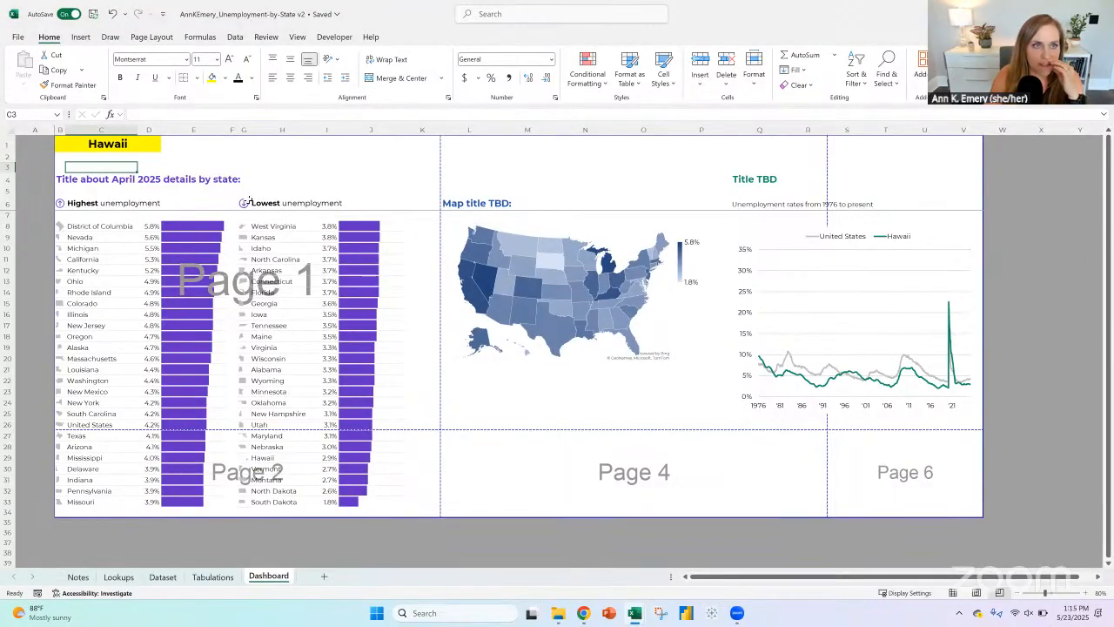
Step: Apply custom page margins to the Dashboard sheet, with 0.5" at the top and bottom
click(151, 37)
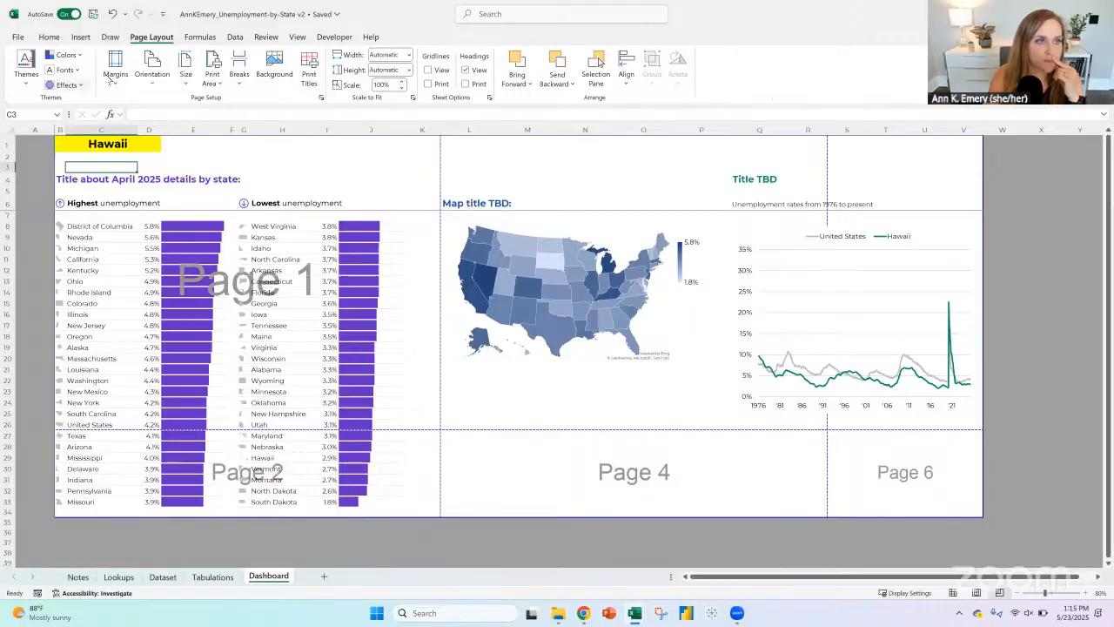
click(116, 80)
click(215, 276)
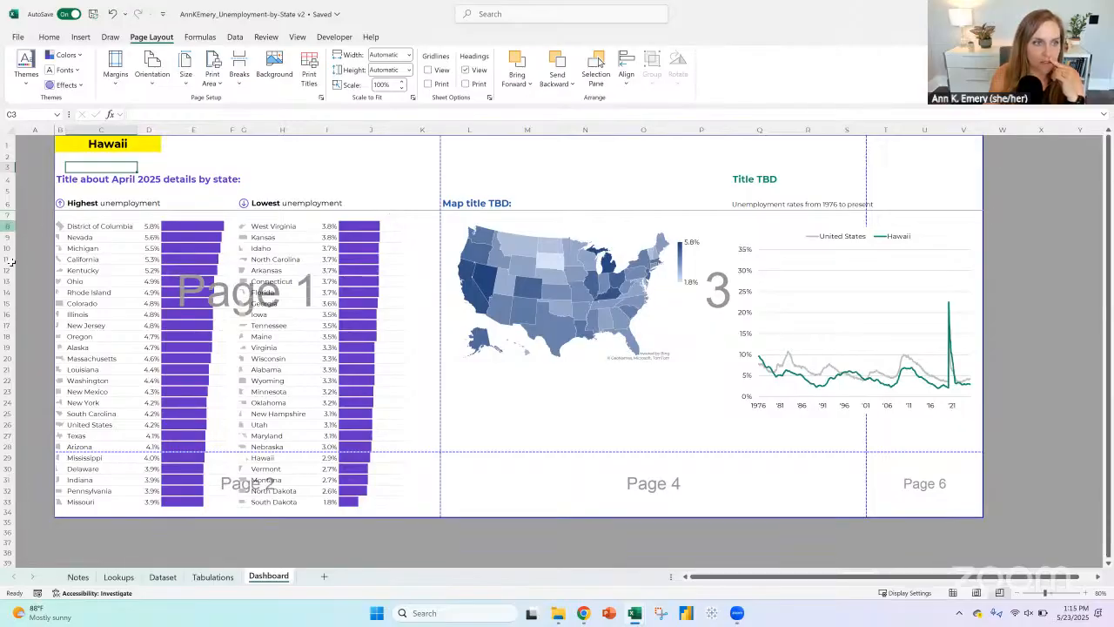
Step: Reduce the height of rows 8 to 33 and delete the blank rows directly above and below the Highest and Lowest unemployment headings
drag(9, 226, 8, 479)
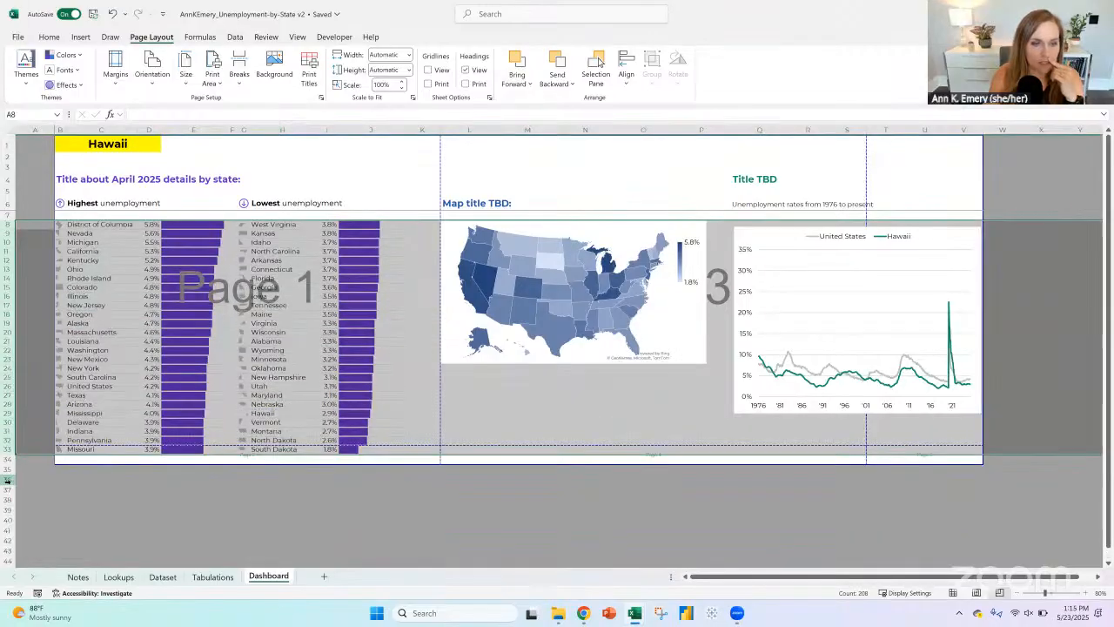
click(532, 478)
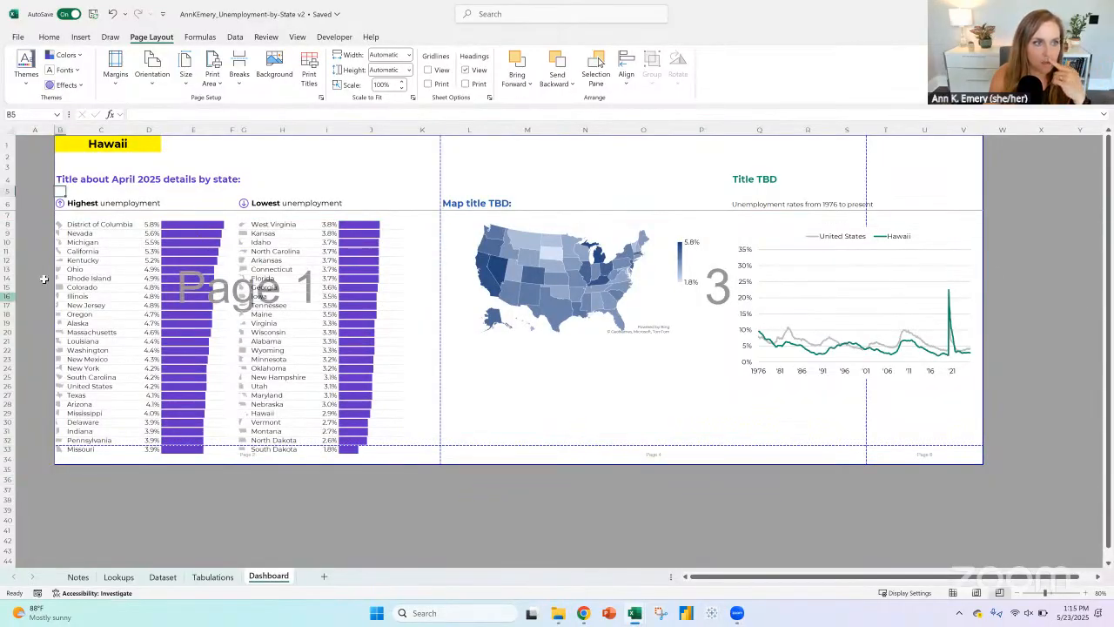
click(7, 190)
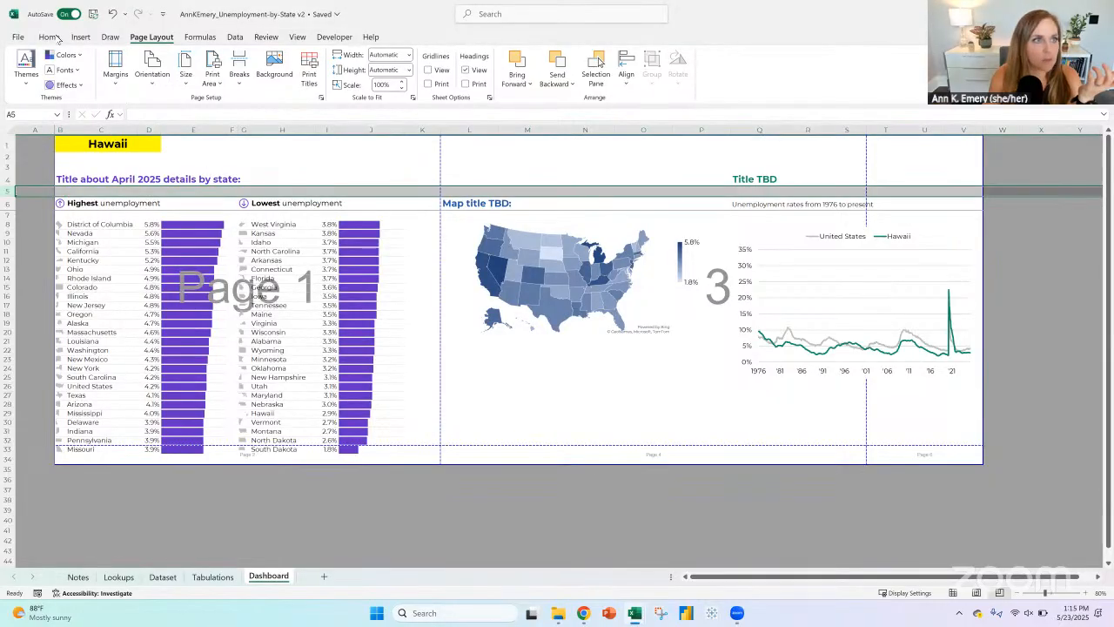
click(725, 68)
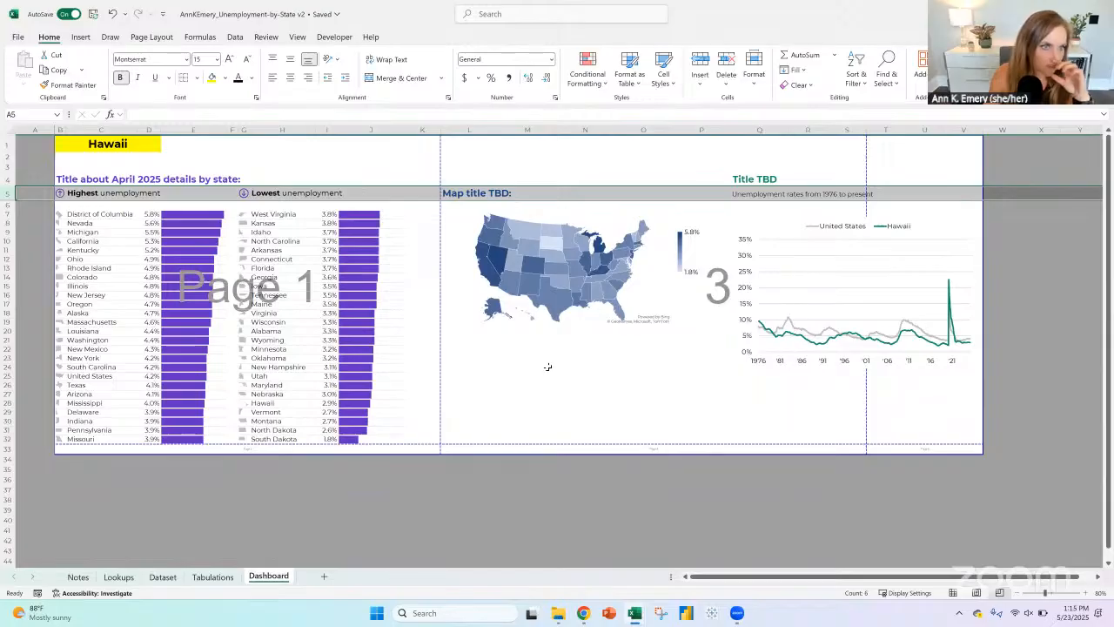
click(4, 203)
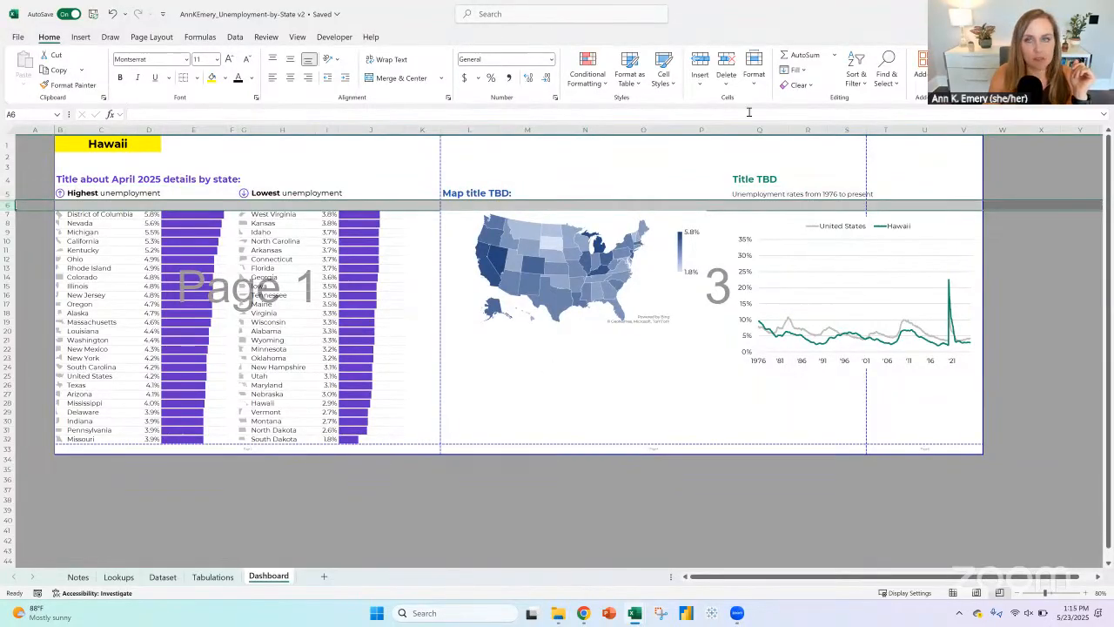
click(726, 68)
click(390, 503)
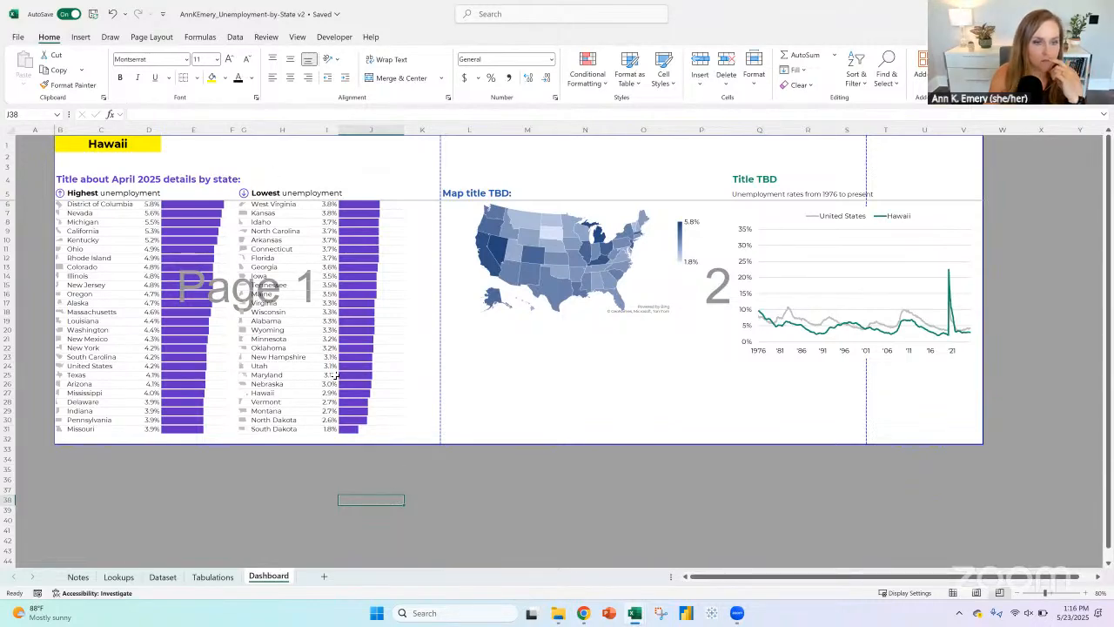
Step: Left-align the state selector and enter "Takeaway sentences about the selected state written with concatenation here." in B2
click(85, 142)
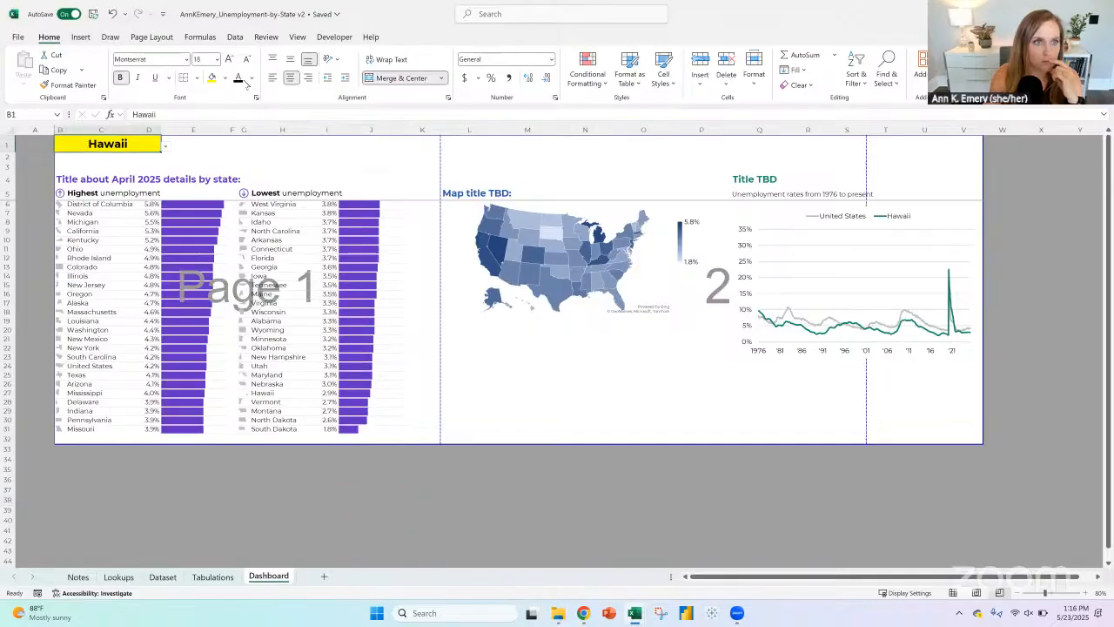
click(274, 78)
click(109, 160)
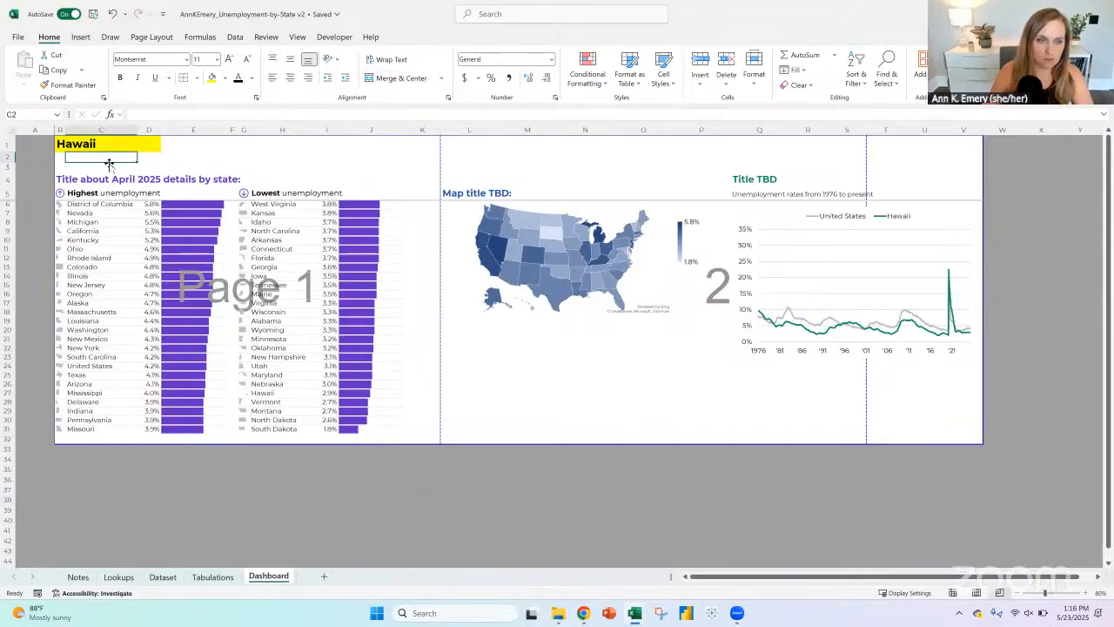
key(Left)
text(Tak)
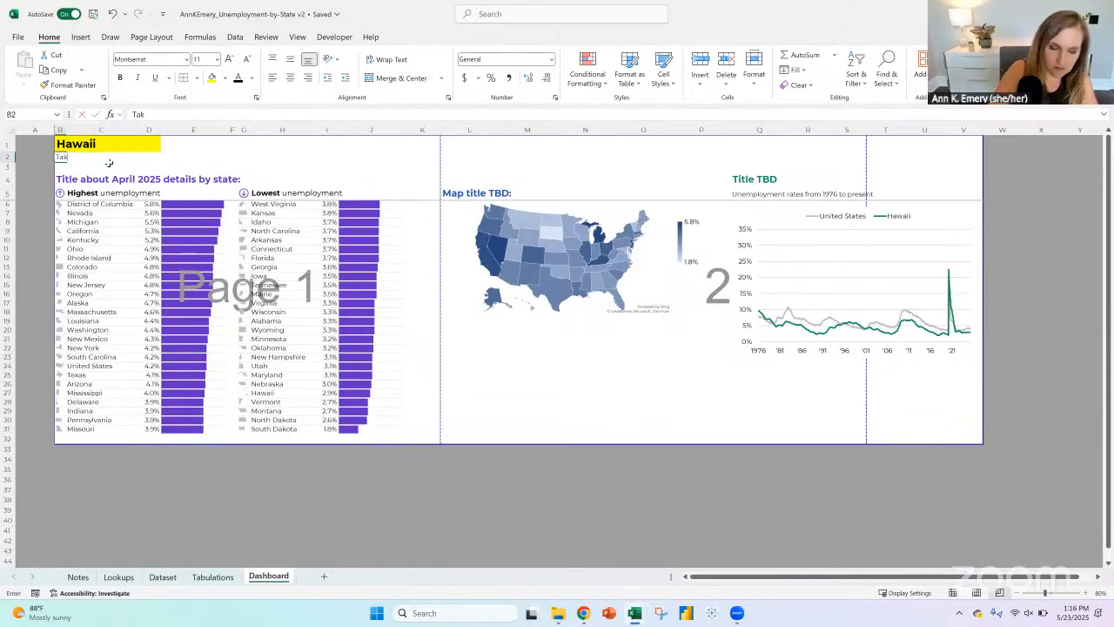
text(eaway senten)
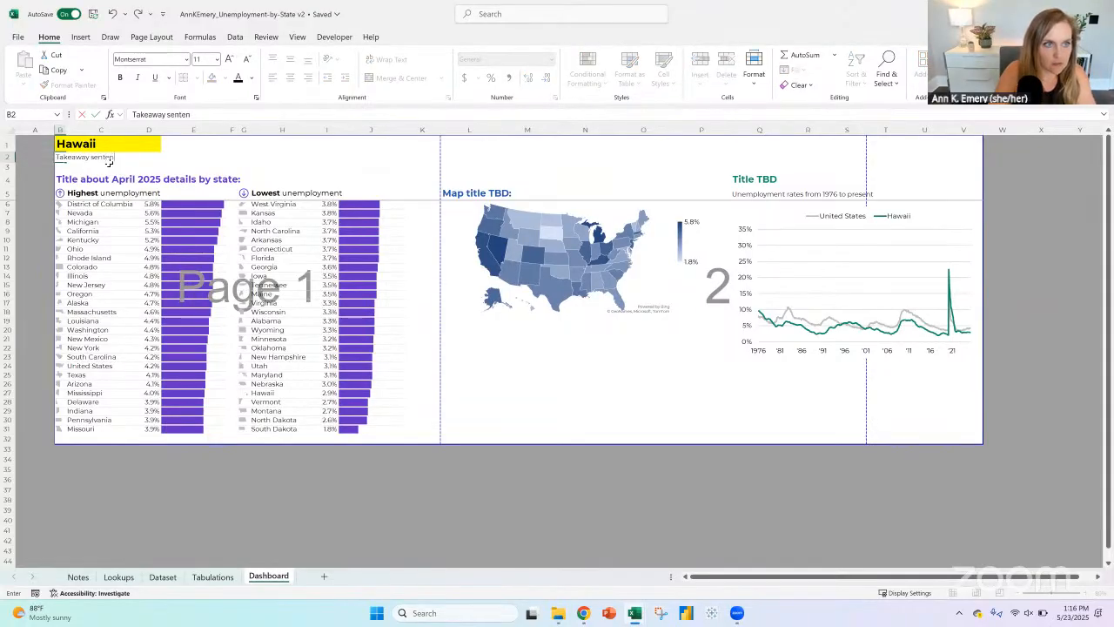
text(ces about )
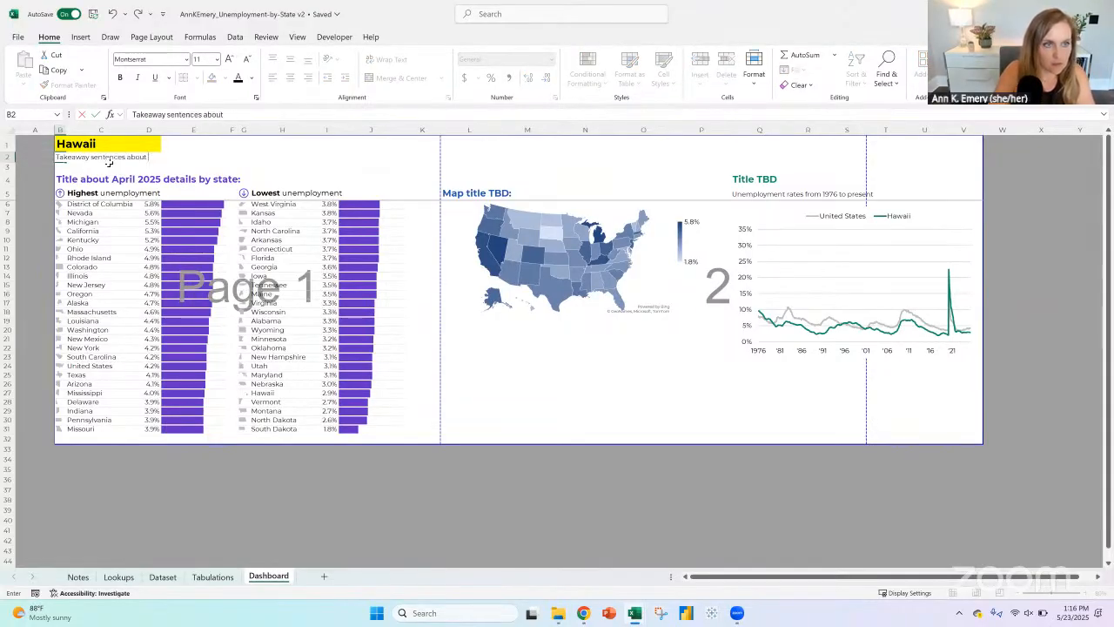
text(Hthe selected)
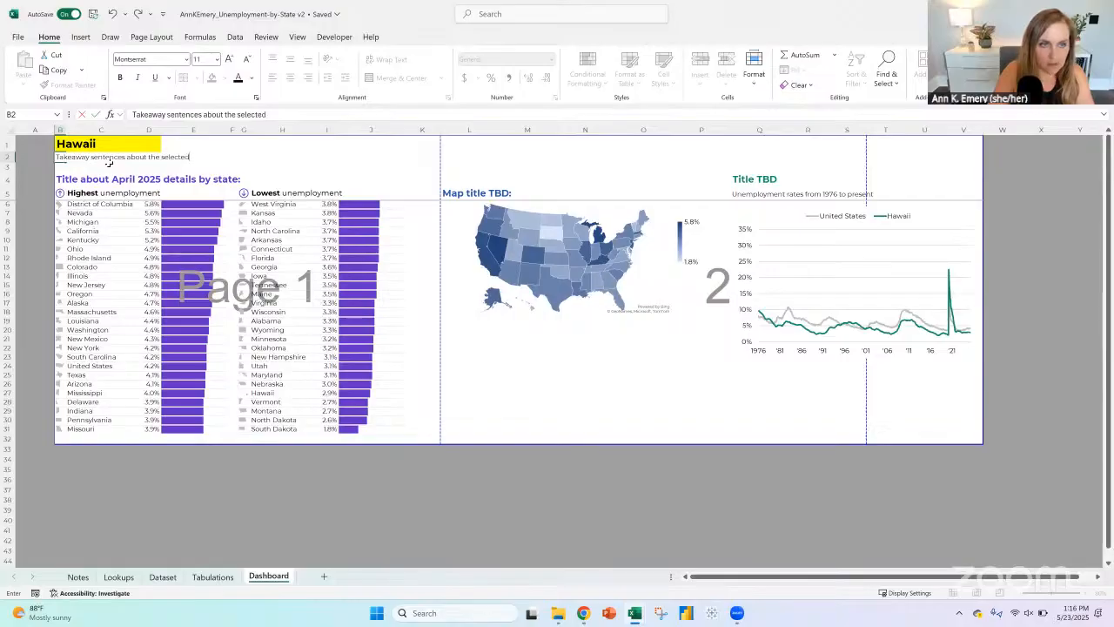
text( state written w)
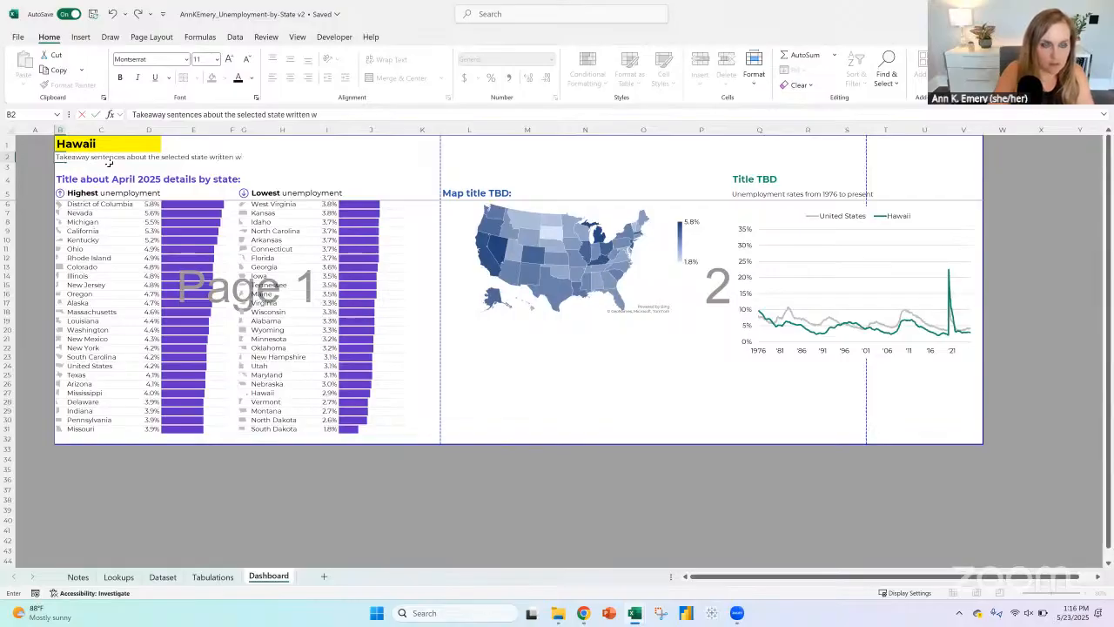
text(ith concatenation )
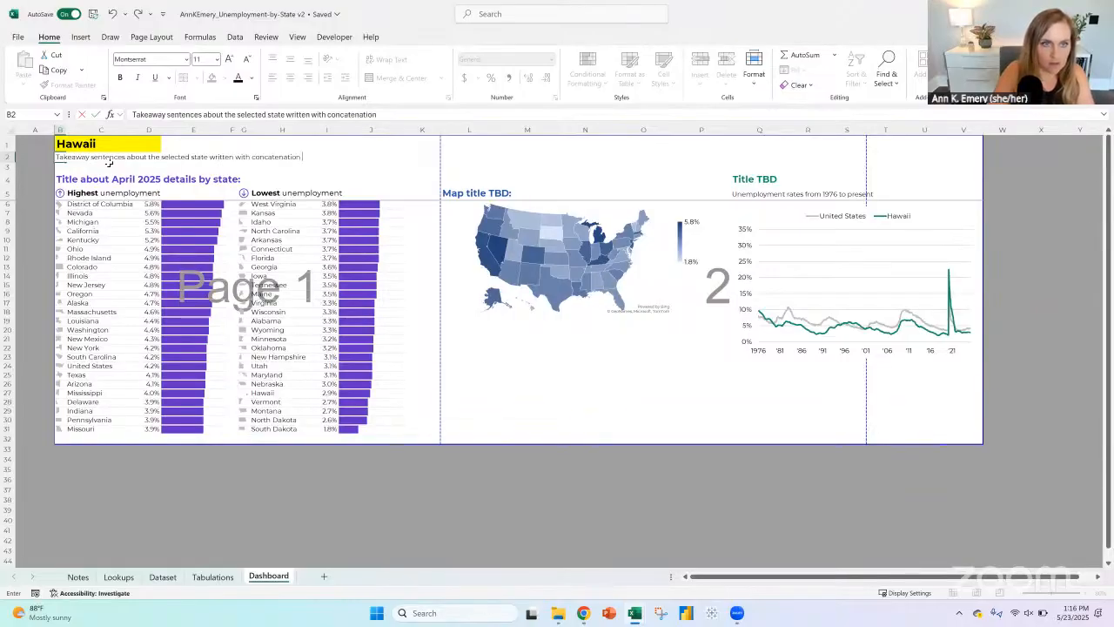
text(here.)
key(Return)
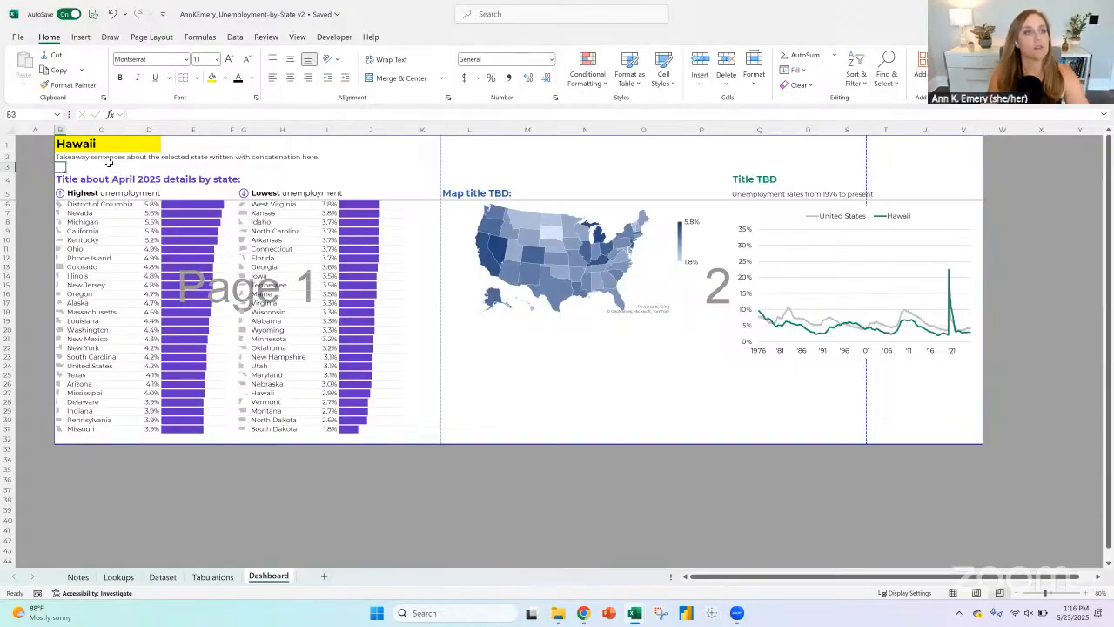
Step: Remove the yellow fill from the state selector cell
click(74, 144)
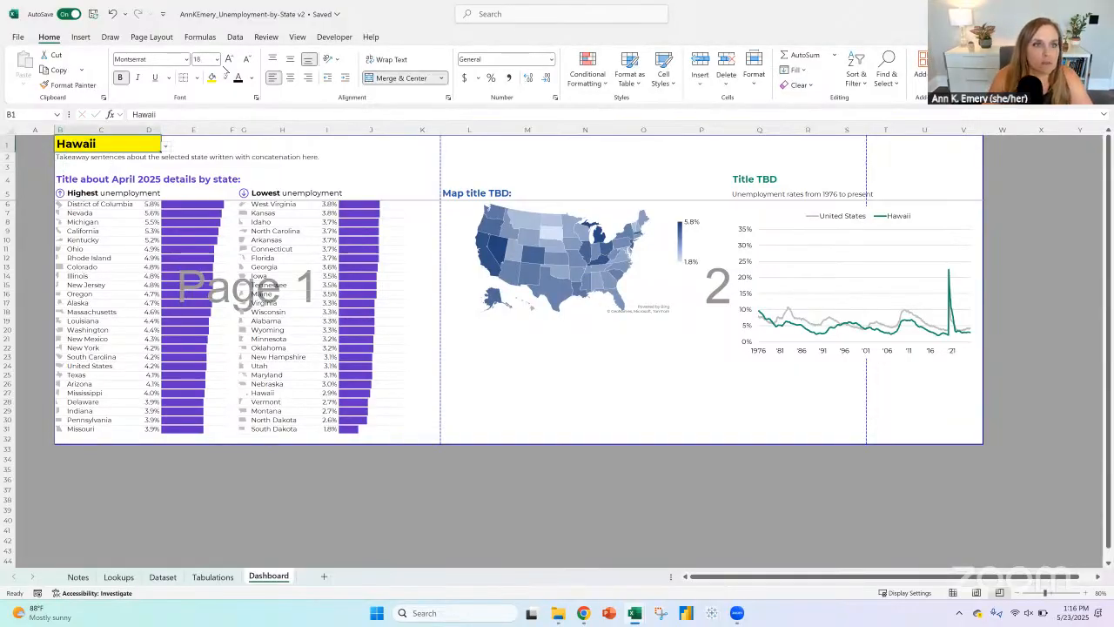
click(219, 77)
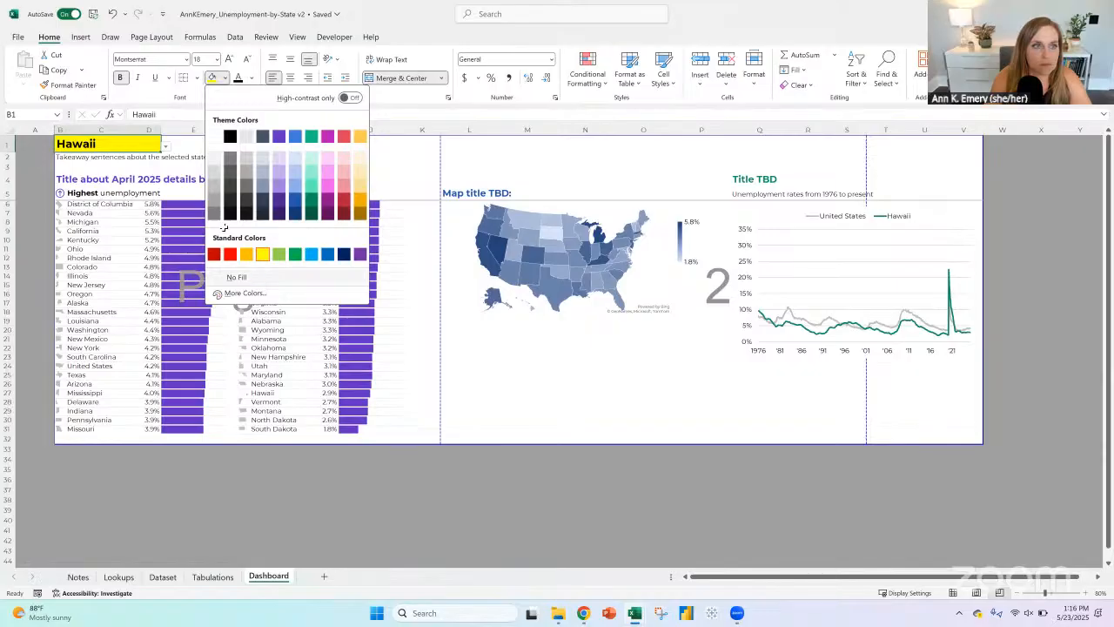
click(258, 277)
Step: Test the state selector with Georgia and Colorado, leaving it set to Colorado
click(165, 146)
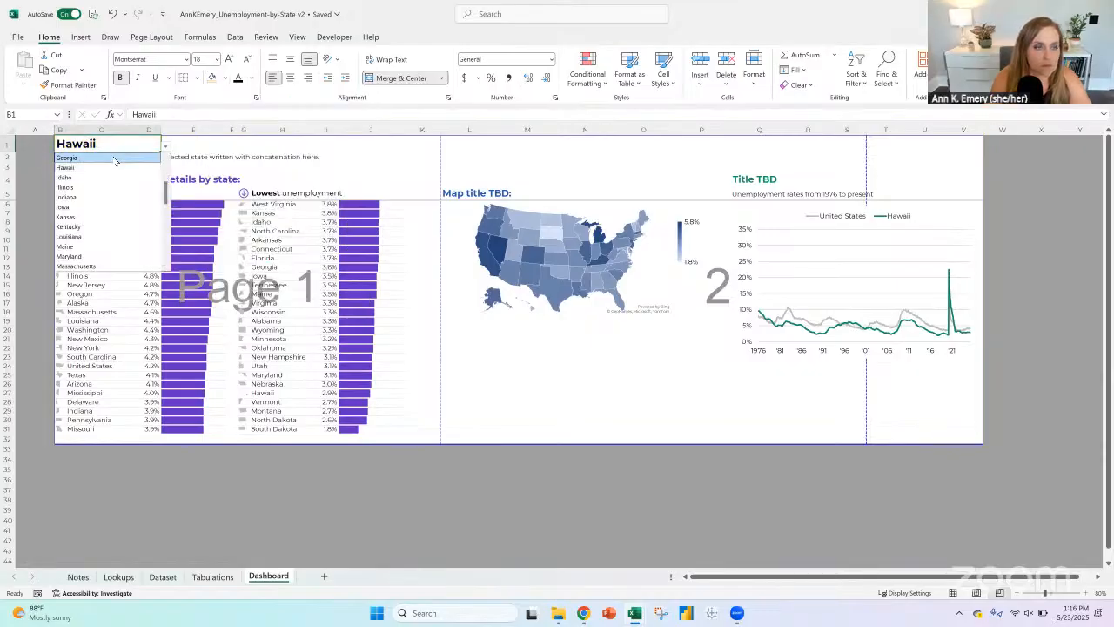
key(Return)
click(166, 146)
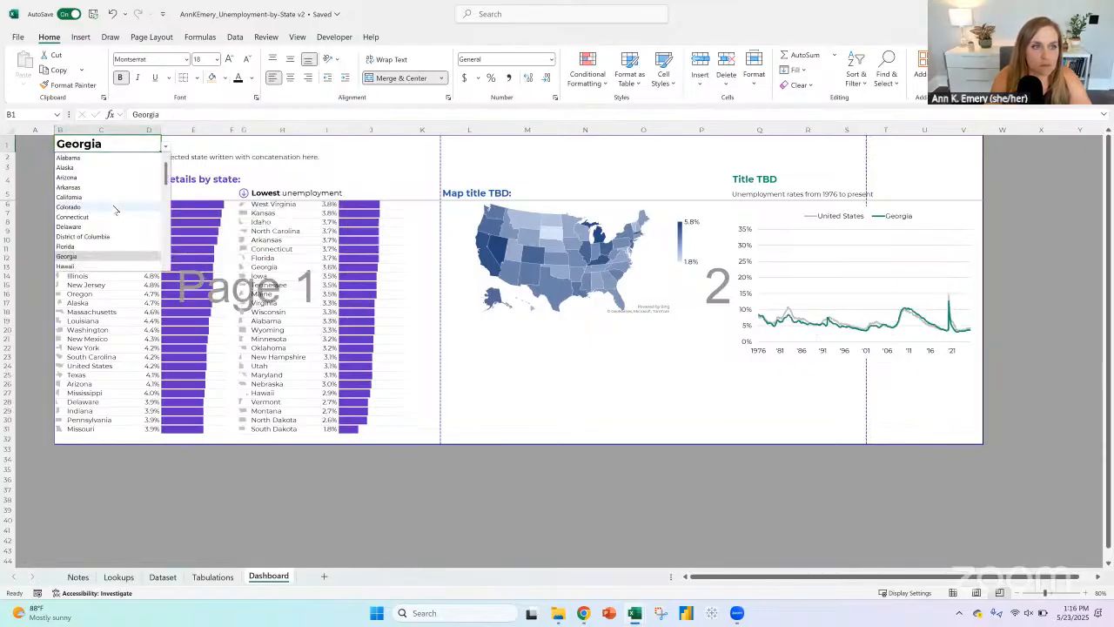
click(114, 207)
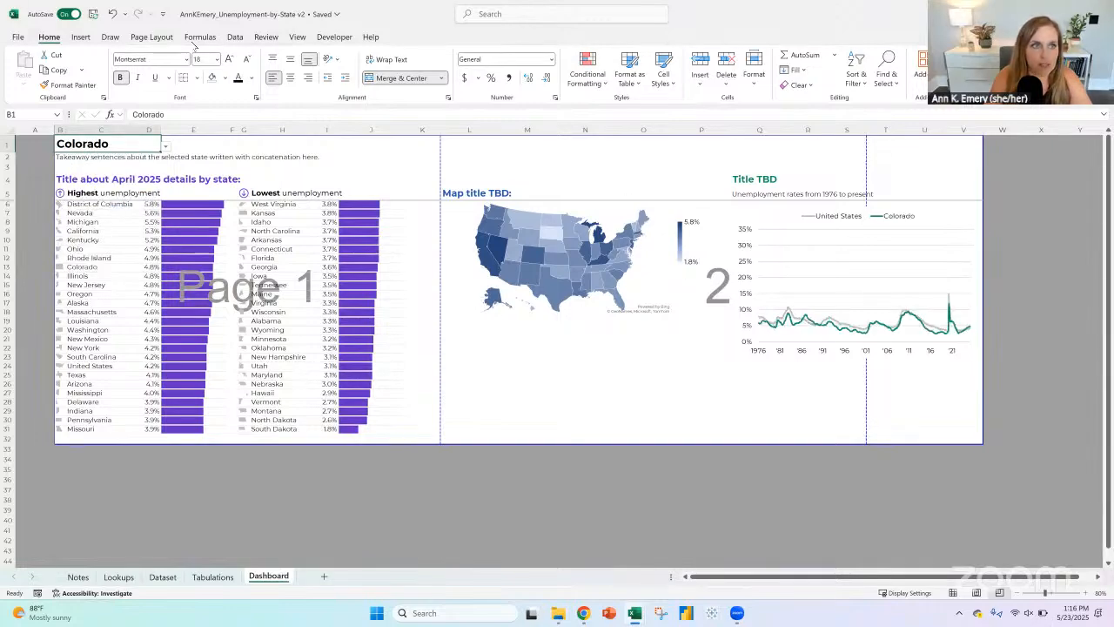
Step: Check the Dashboard sheet's page layout in the print preview and return to the sheet
click(19, 37)
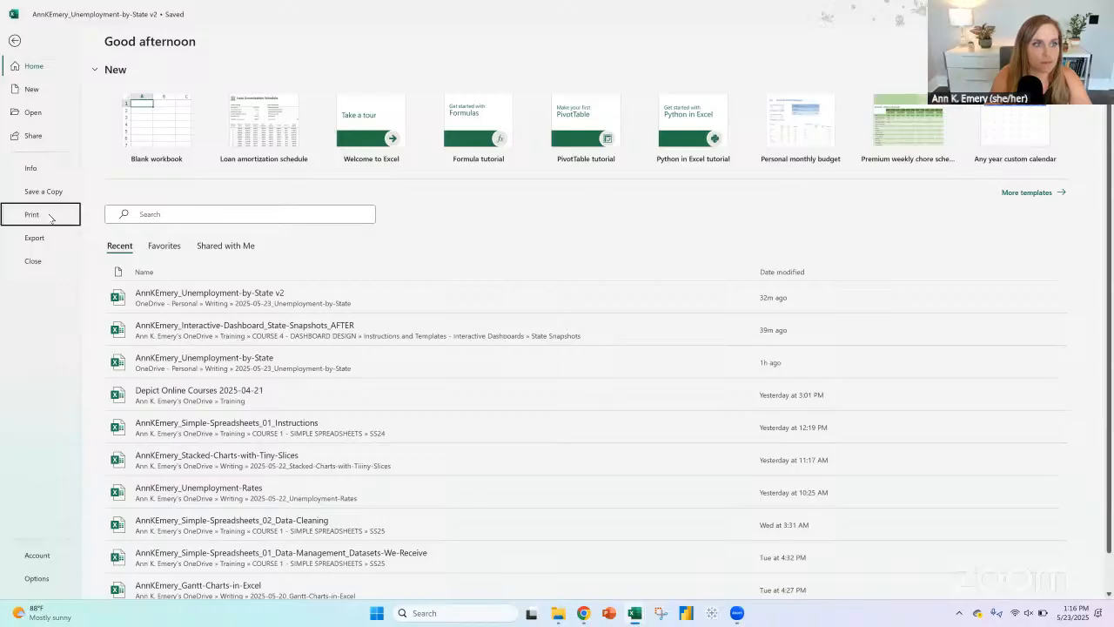
click(50, 215)
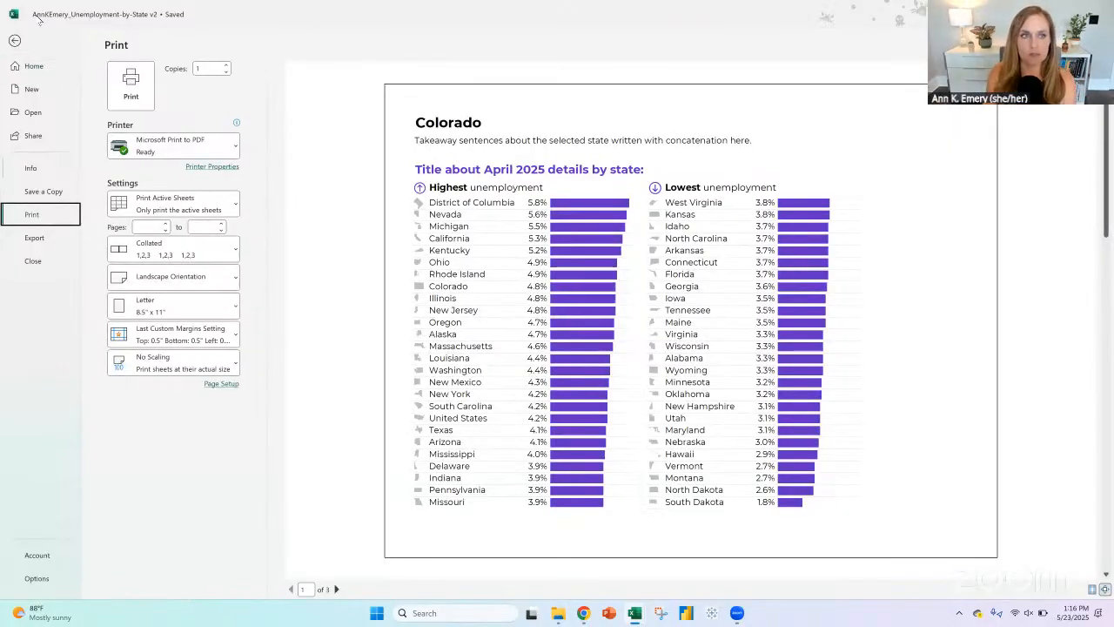
key(Escape)
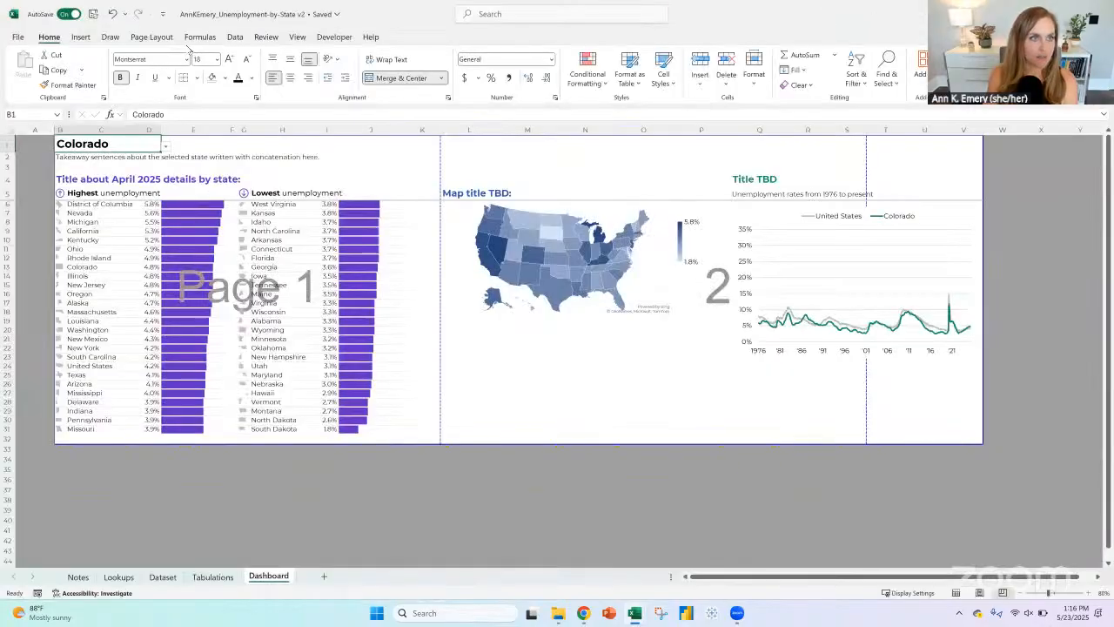
Step: Change the Dashboard sheet's page orientation to portrait
click(152, 37)
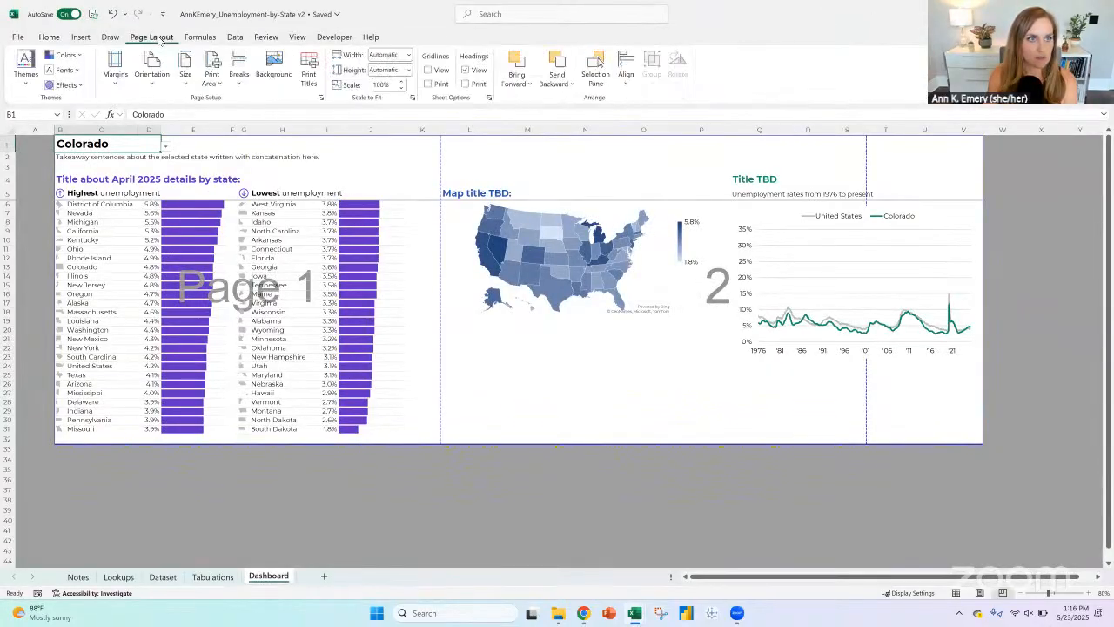
click(161, 80)
click(171, 106)
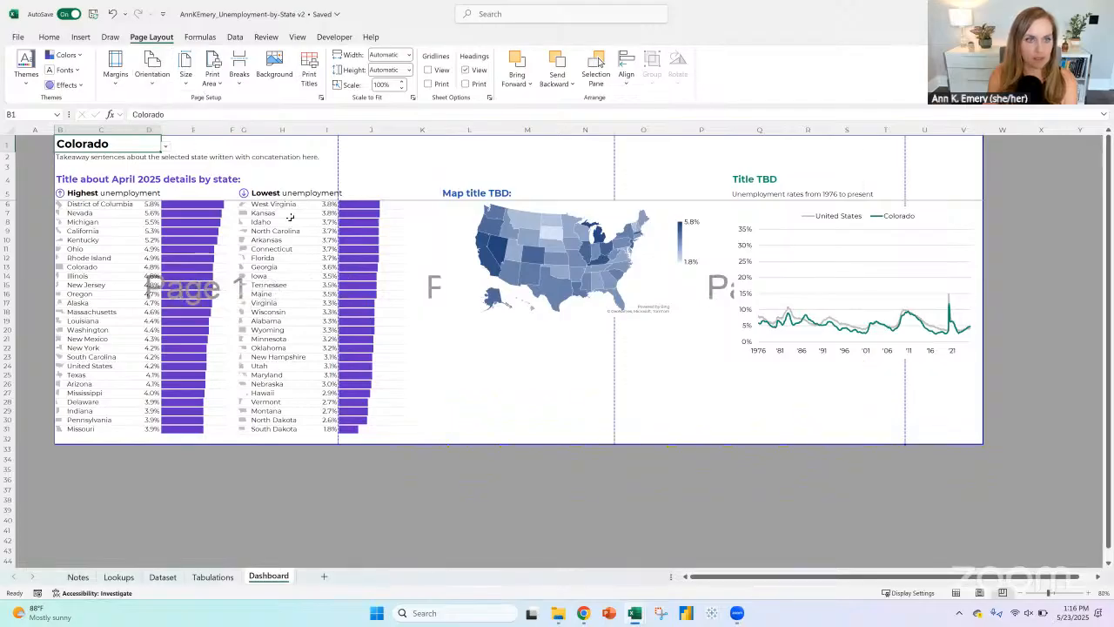
click(69, 179)
click(7, 179)
click(525, 213)
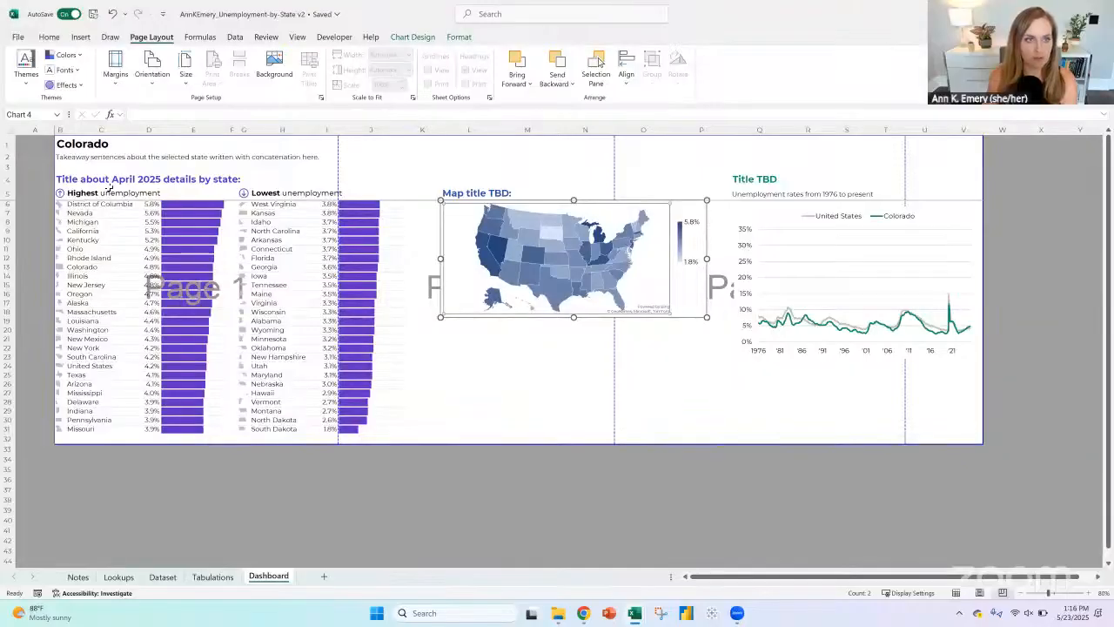
click(11, 174)
click(122, 168)
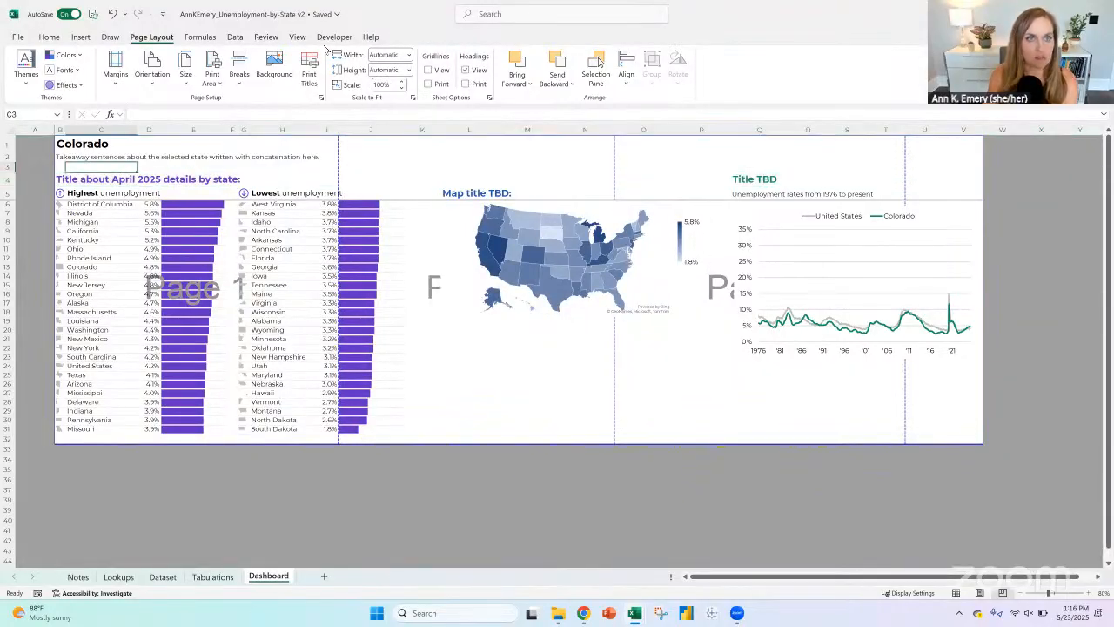
Step: Unfreeze the panes on the Dashboard sheet
click(299, 39)
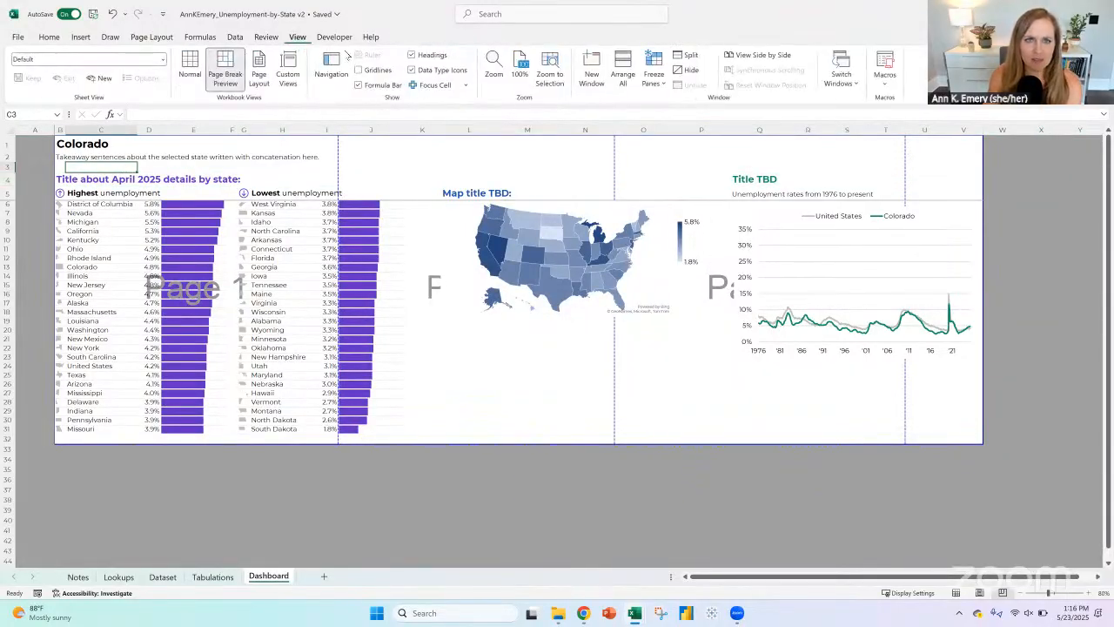
click(654, 74)
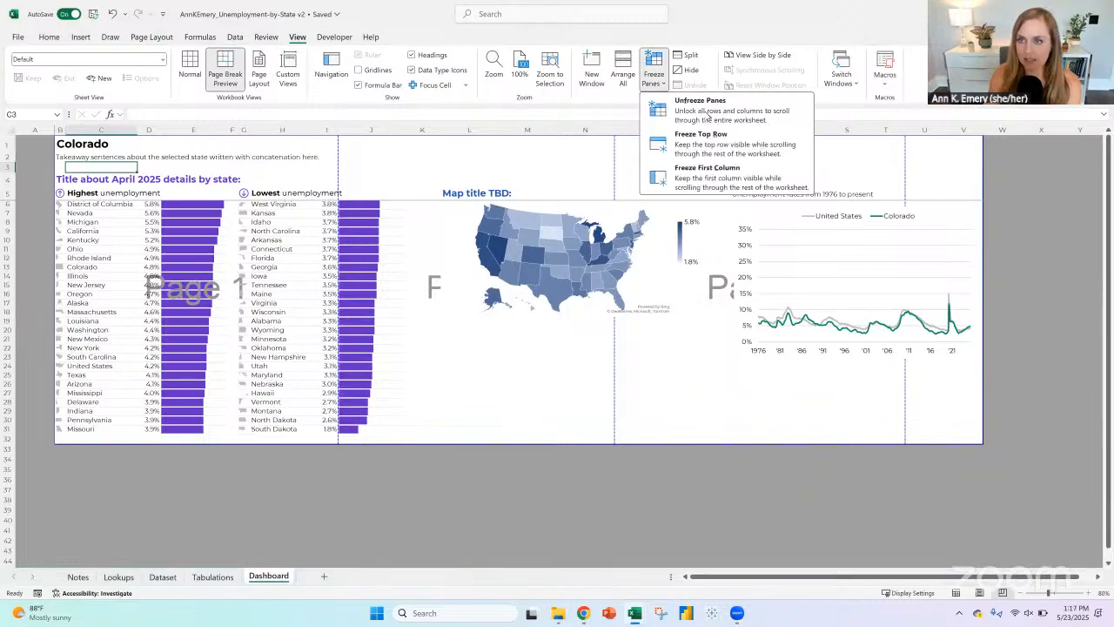
click(714, 114)
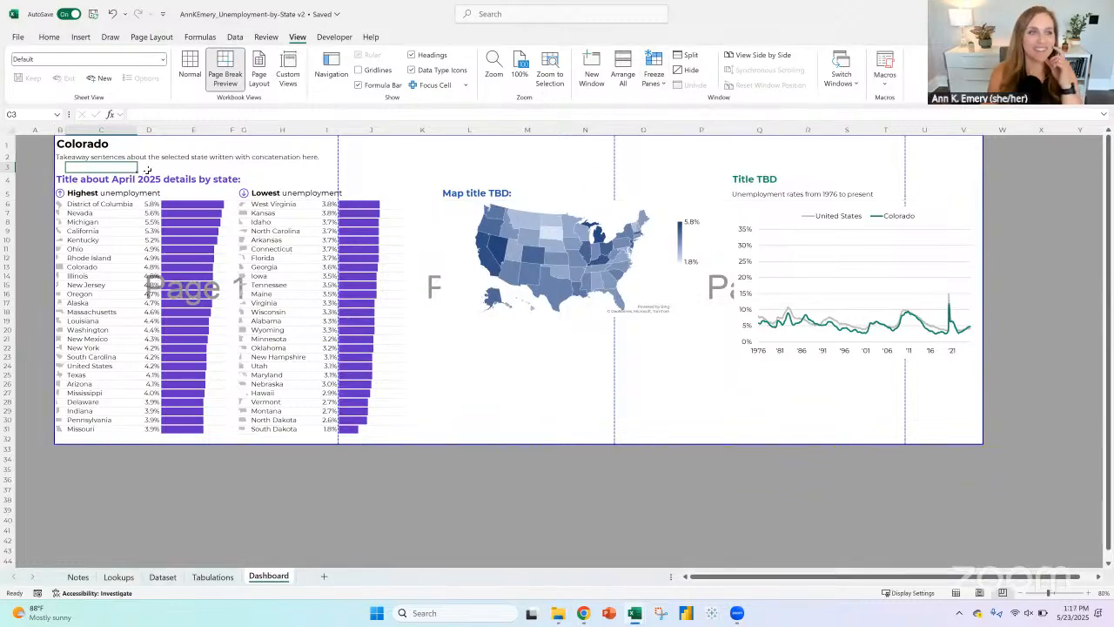
Step: Insert ten blank rows at row 3, between the takeaway sentence and the April 2025 details title
click(9, 167)
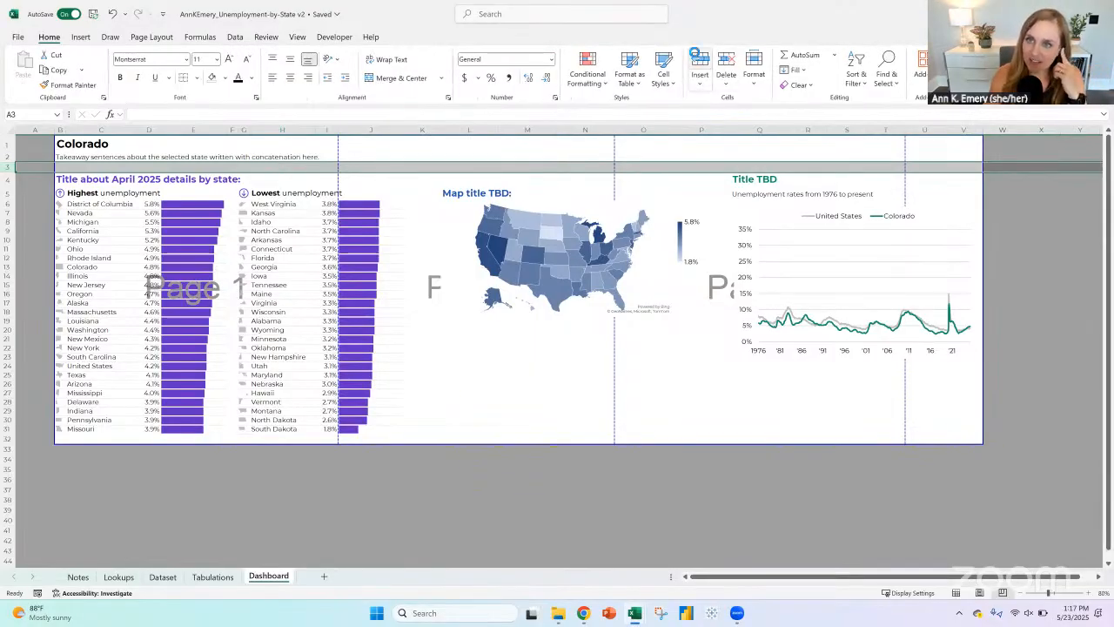
click(699, 53)
click(699, 54)
click(699, 54)
click(699, 54)
click(699, 54)
click(698, 54)
click(698, 54)
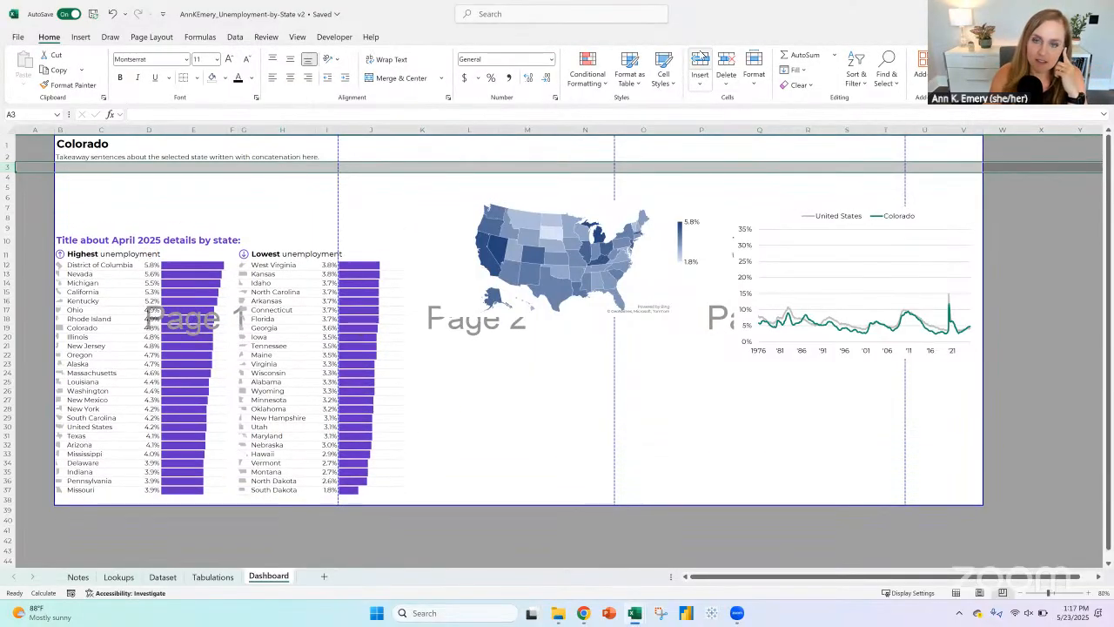
click(699, 54)
click(699, 54)
Step: Move the US map into the blank rows between the state name heading and the April 2025 details title
click(469, 218)
click(463, 313)
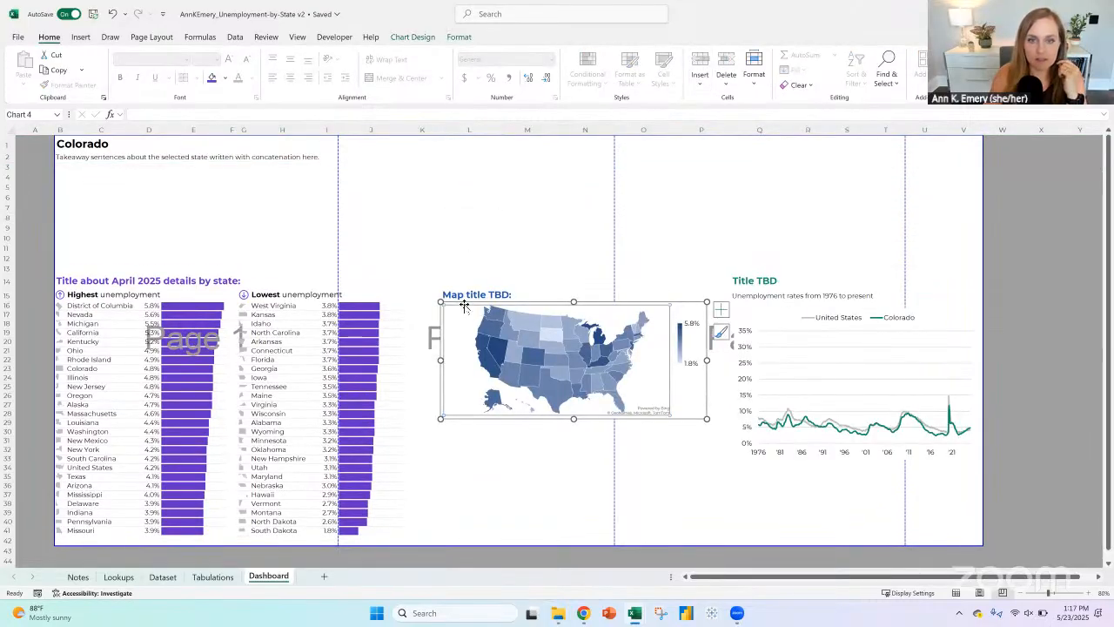
drag(464, 310, 76, 164)
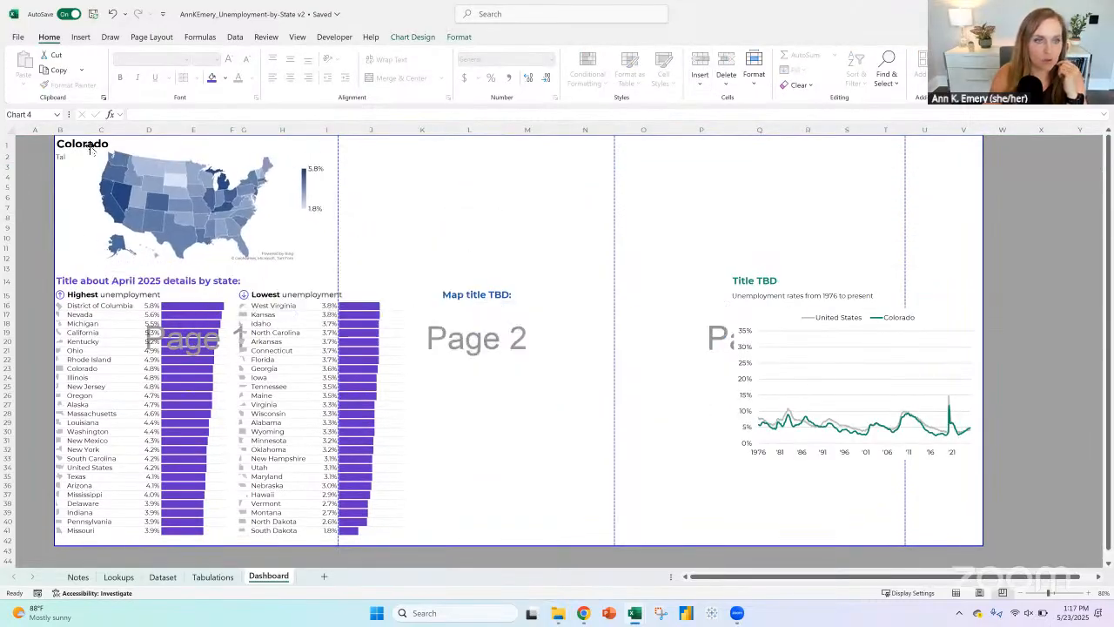
Step: Insert one blank row at row 14, directly above the April 2025 details title
click(74, 280)
click(7, 280)
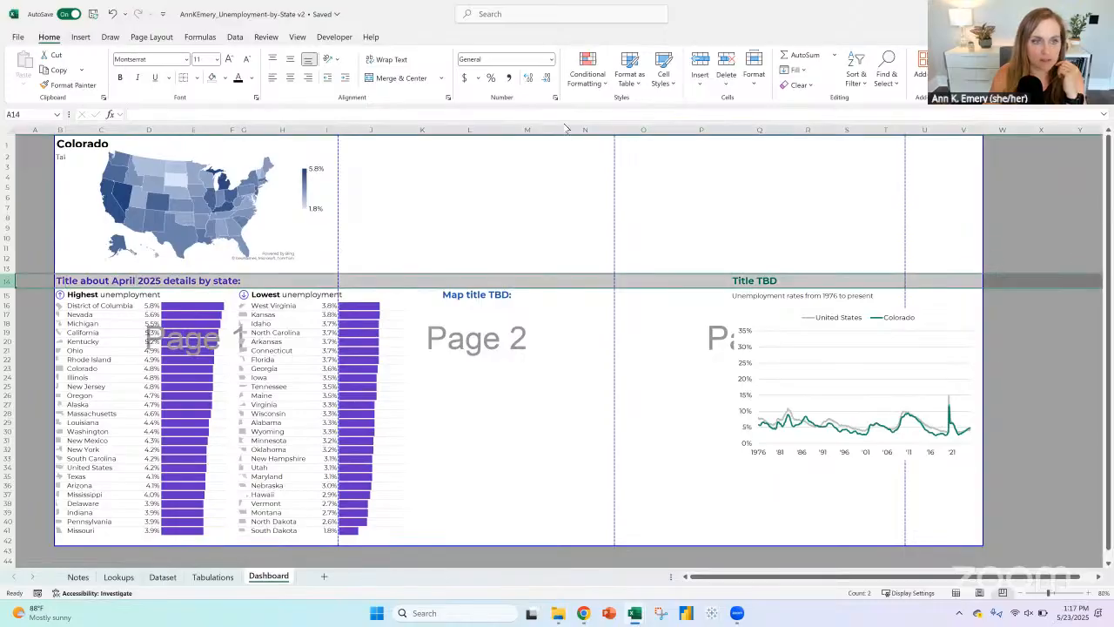
click(700, 59)
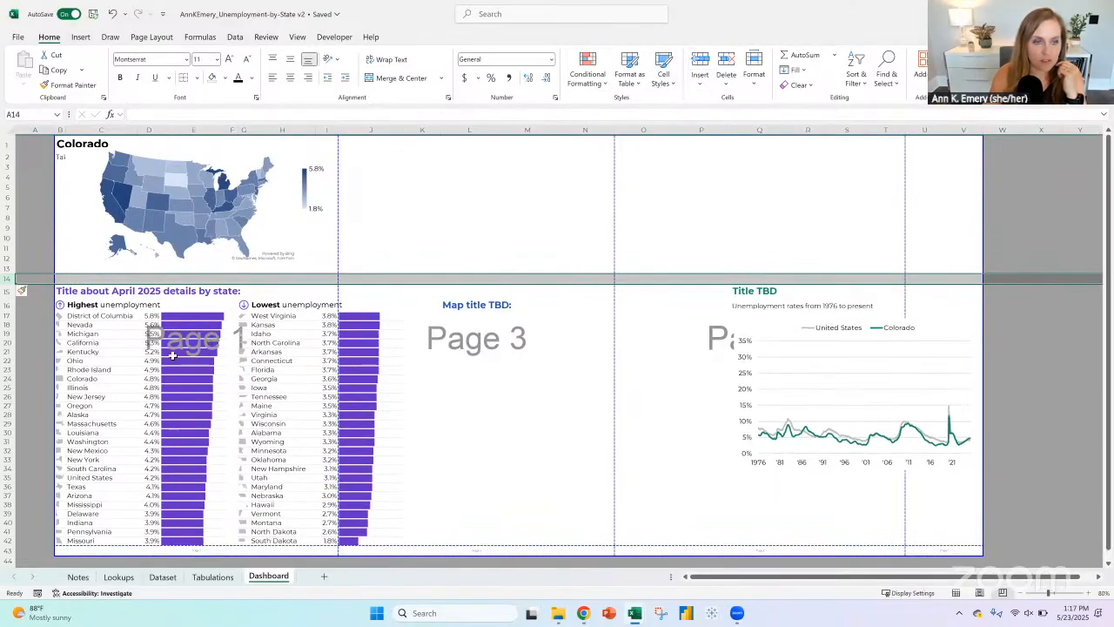
Step: Set the width of column E, which holds the highest-unemployment bars, to 10
click(173, 316)
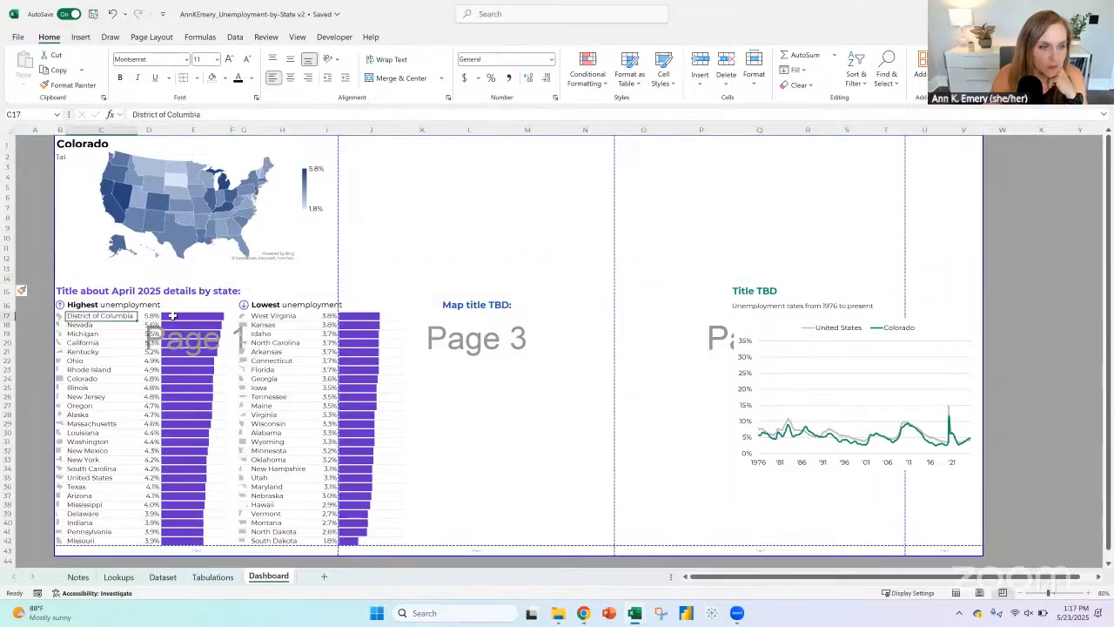
drag(97, 316, 93, 542)
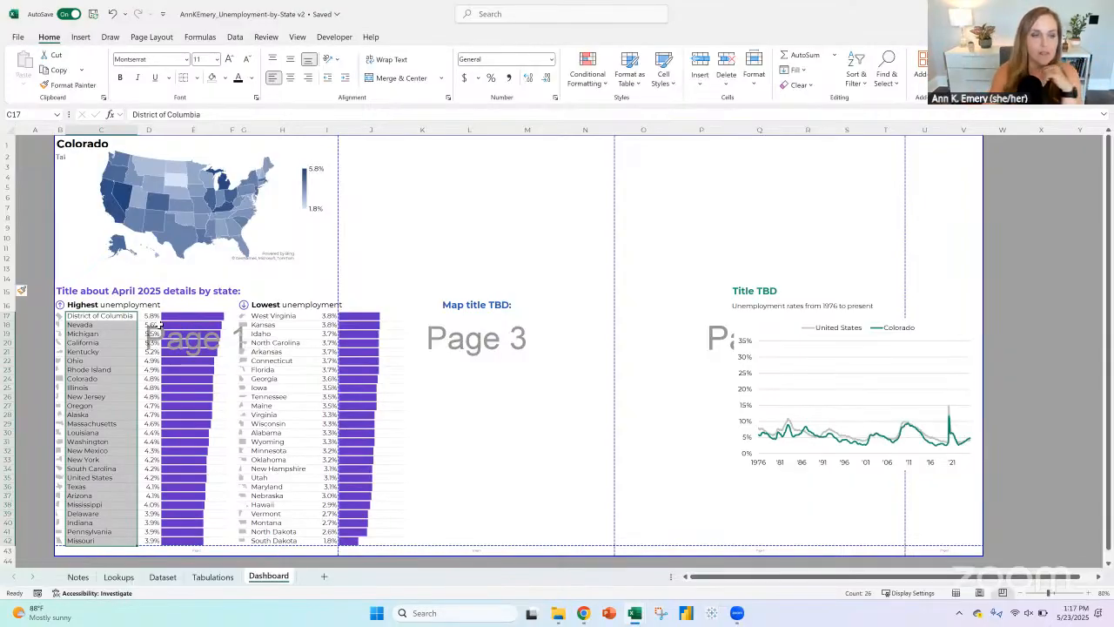
click(193, 129)
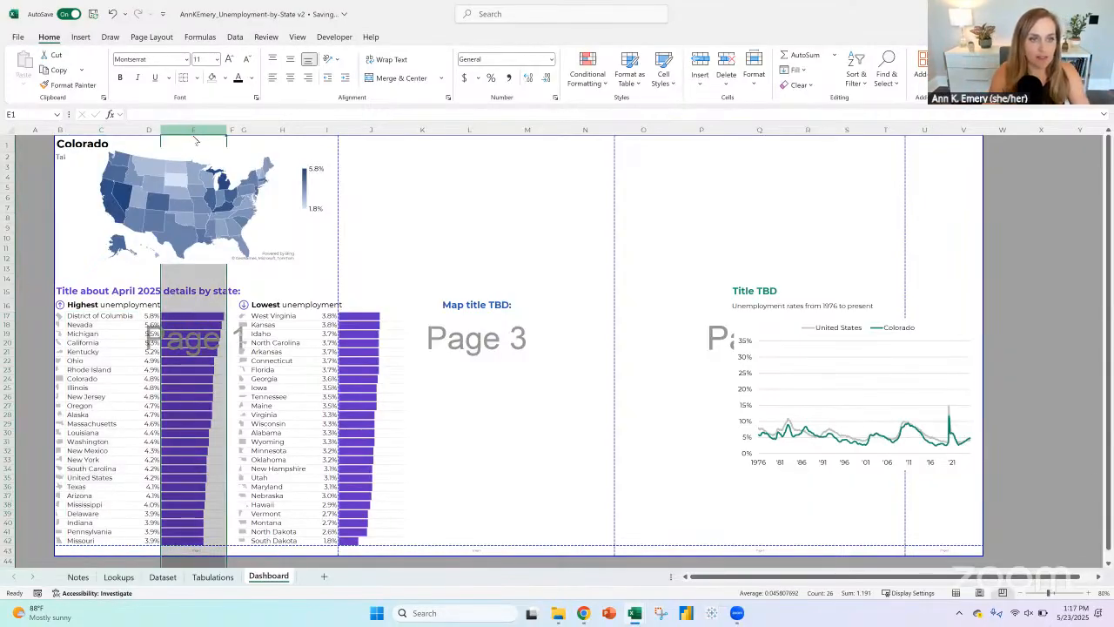
right_click(194, 132)
click(243, 317)
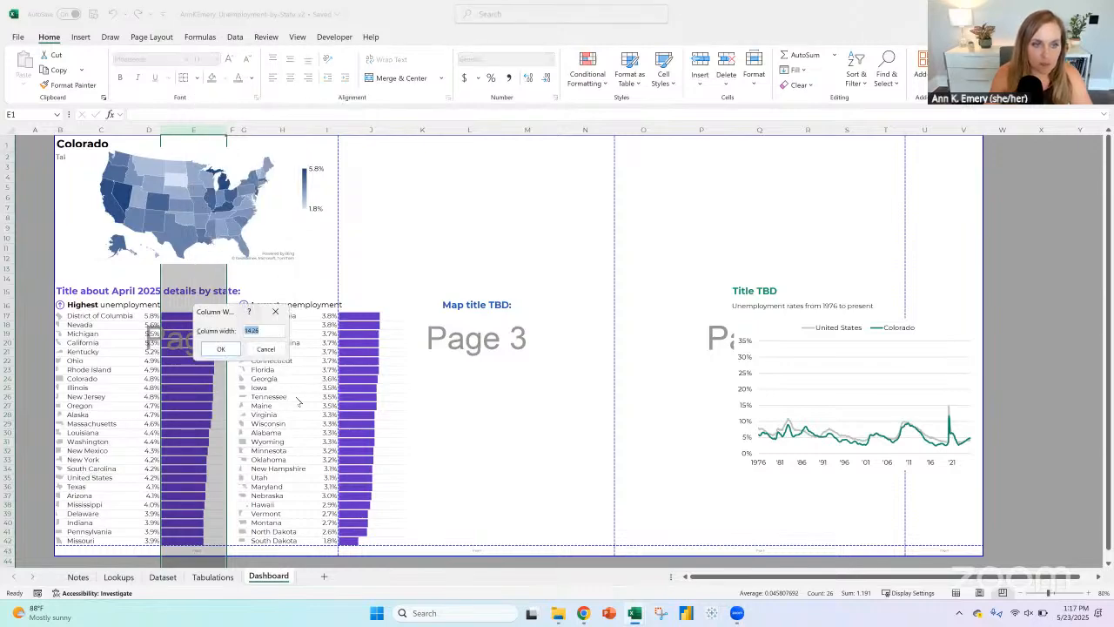
text(1)
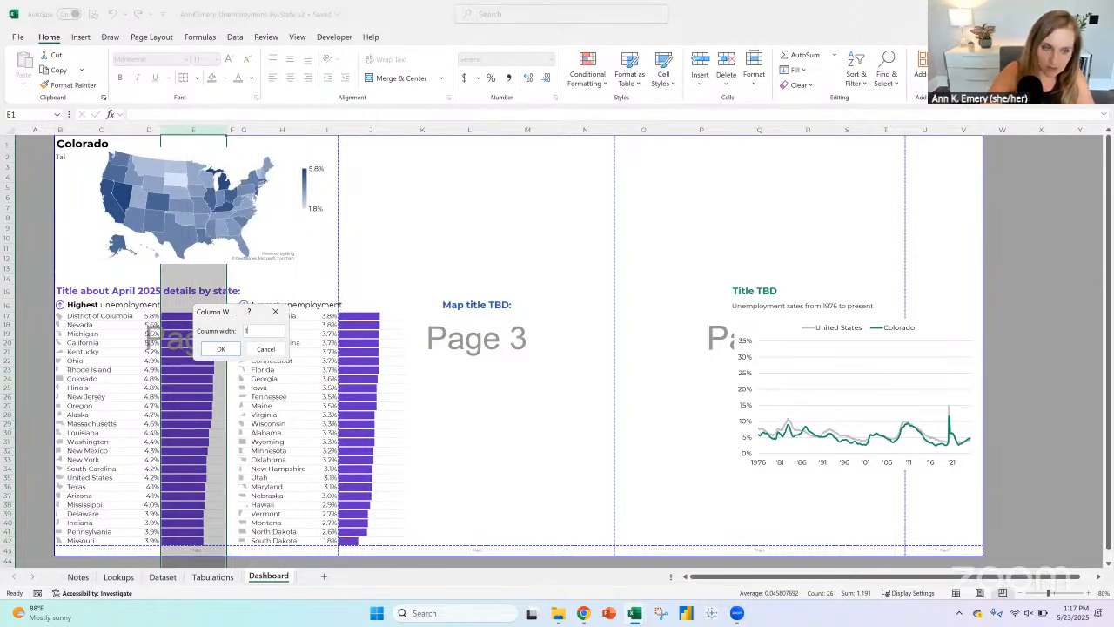
text(0)
key(Return)
Step: Set the width of column J, which holds the lowest-unemployment bars, to 10
click(353, 130)
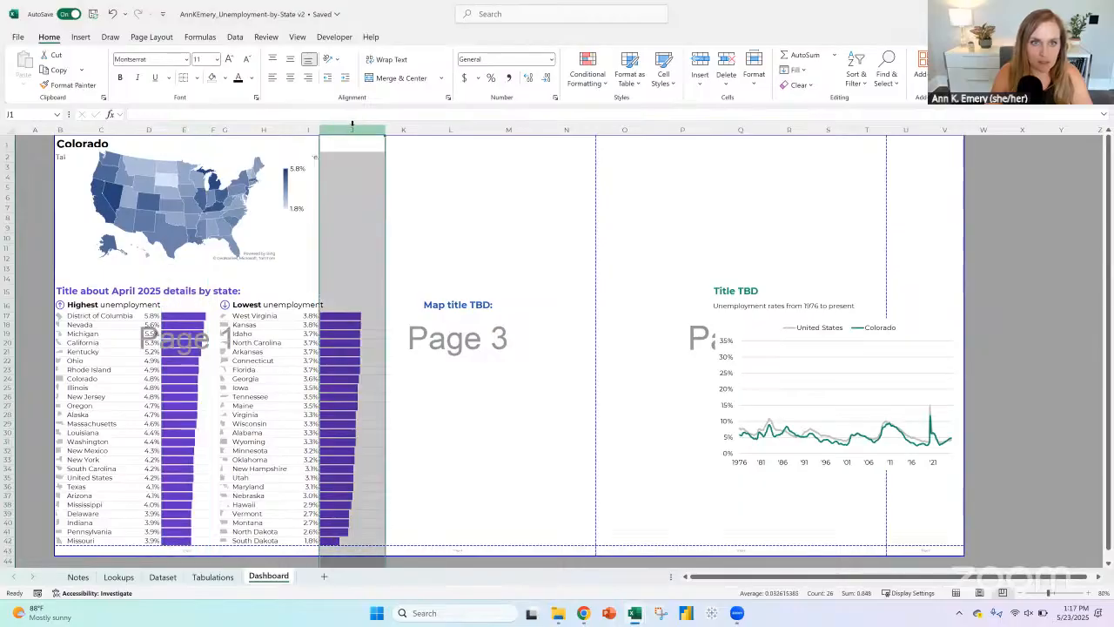
right_click(353, 131)
click(392, 312)
text(10)
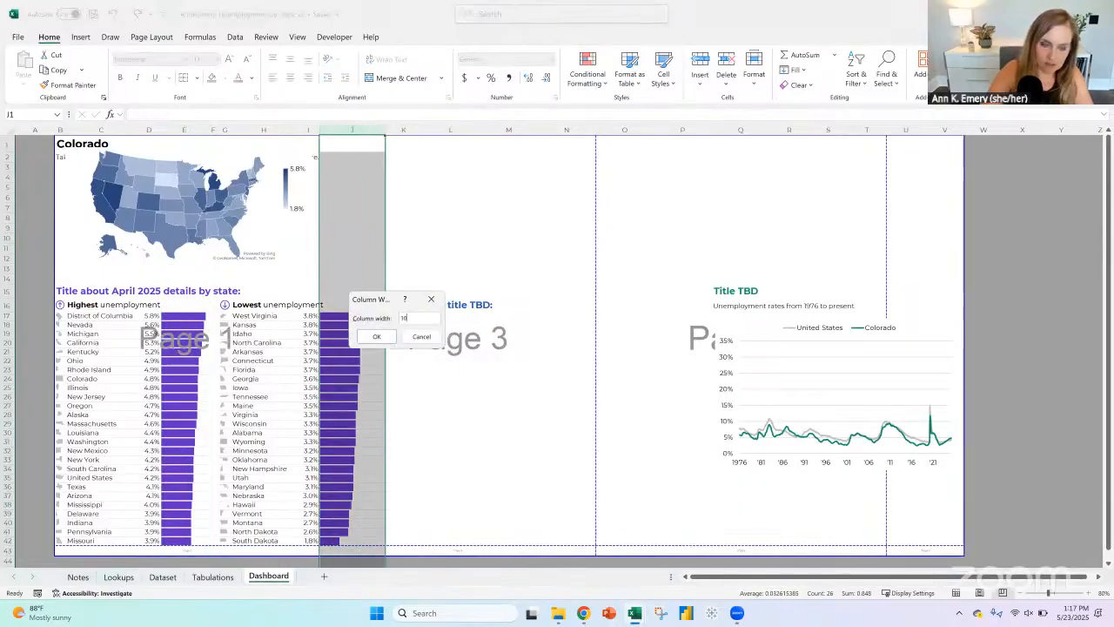
key(Return)
click(415, 417)
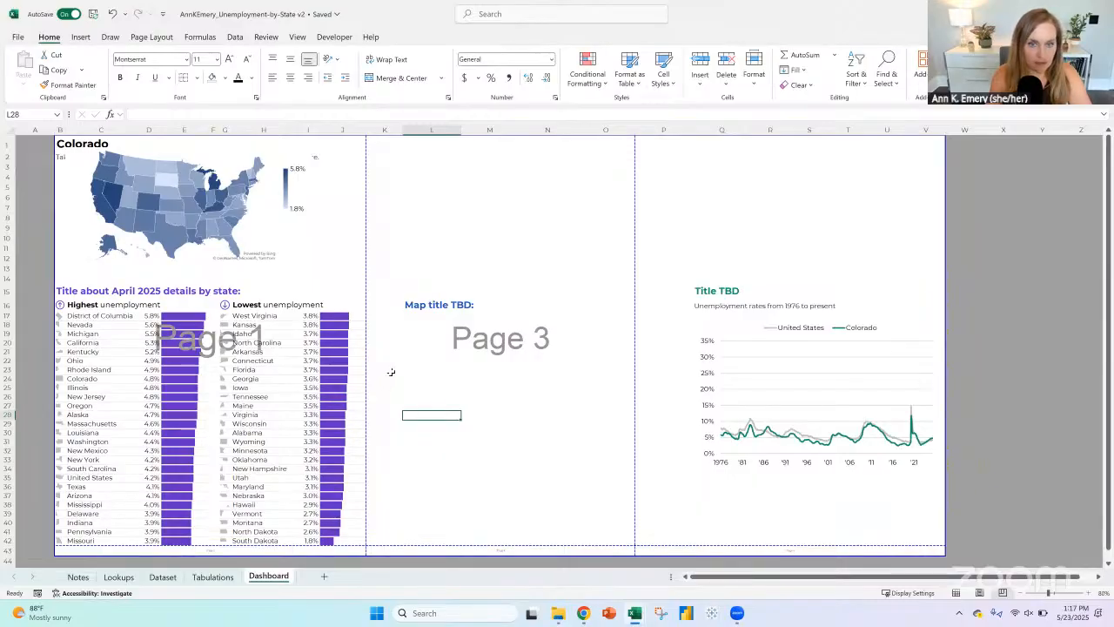
Step: Move the line chart section with its title and subtitle (Q15:V35) to K1 as inserted cut cells, shifting cells down
scroll(396, 370, down, 2)
click(702, 233)
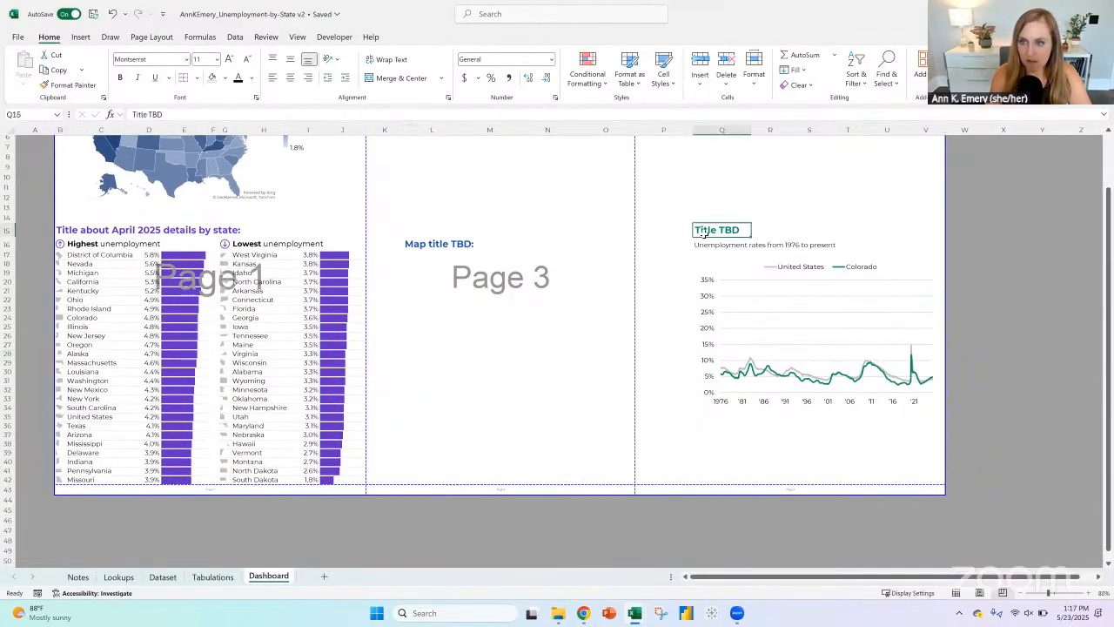
scroll(434, 286, up, 2)
click(406, 305)
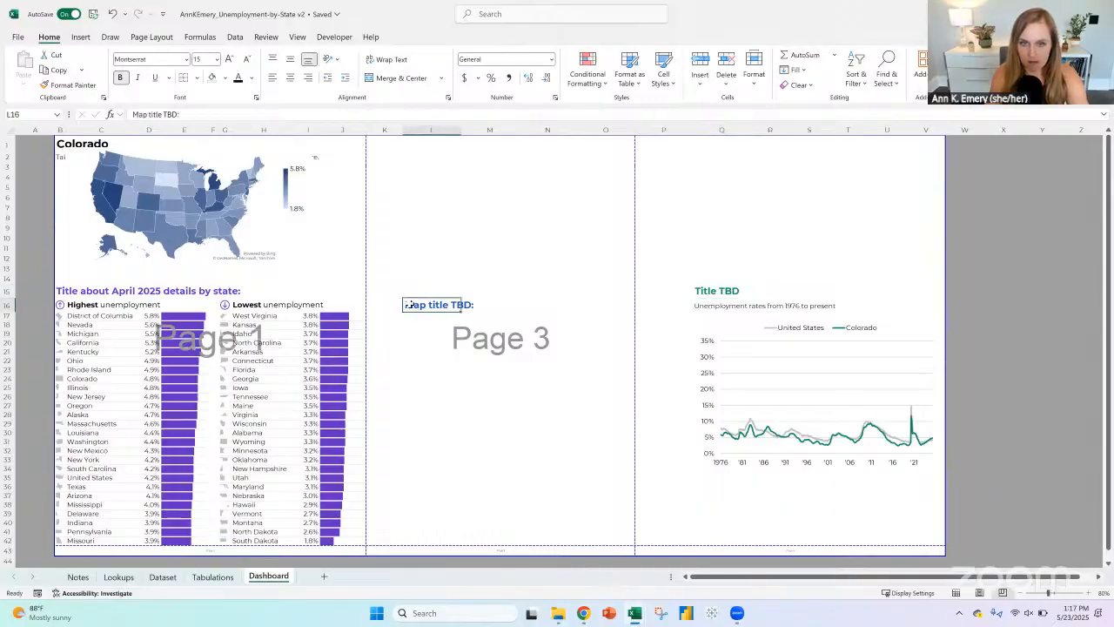
drag(712, 290, 943, 480)
right_click(736, 296)
click(748, 306)
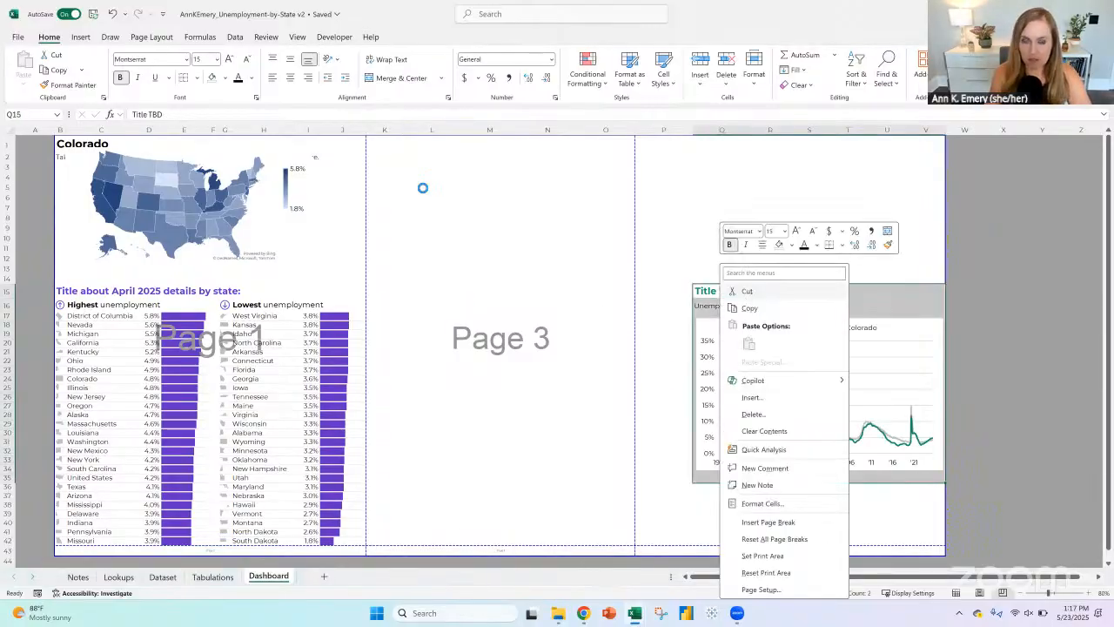
click(373, 140)
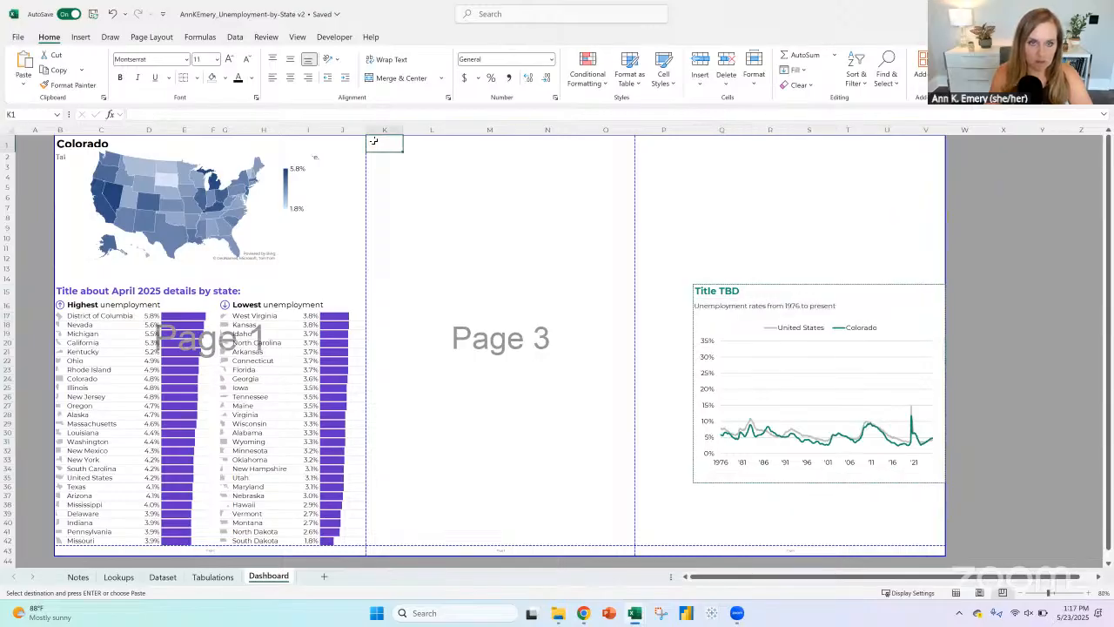
right_click(379, 140)
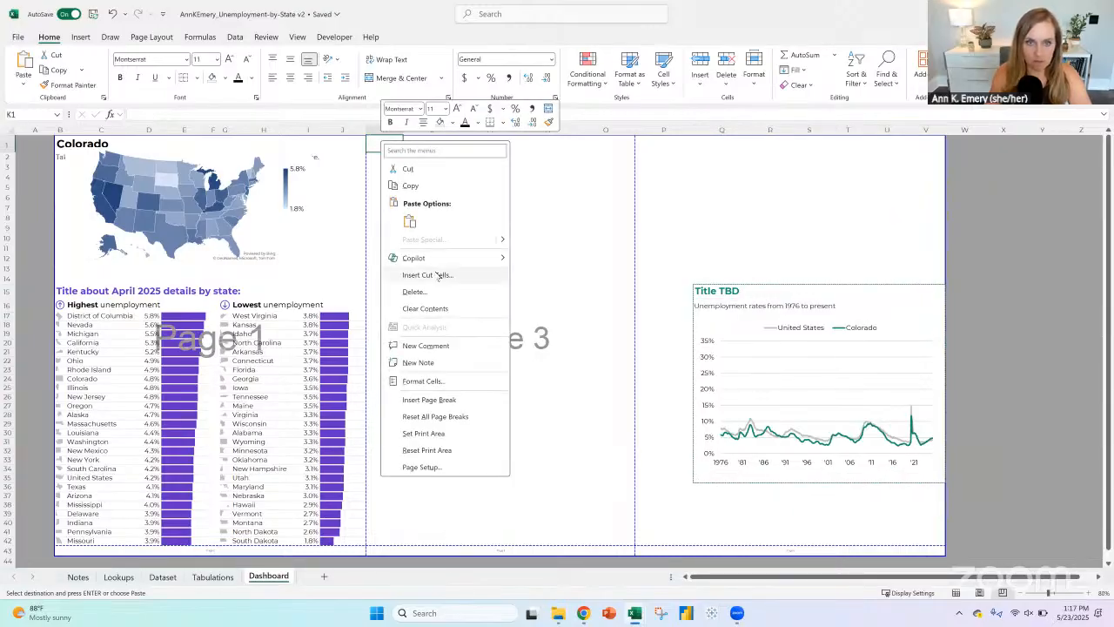
click(438, 275)
click(426, 294)
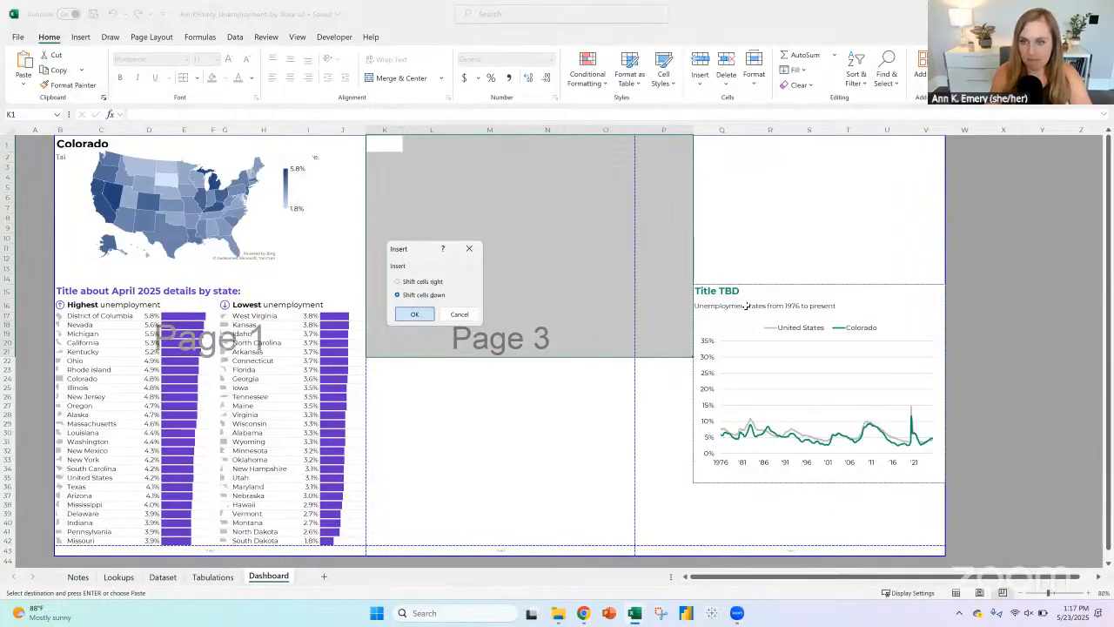
click(415, 314)
Step: Trim the print area to end at column O and row 42, and resize the line chart to fill that second page
drag(786, 278, 636, 278)
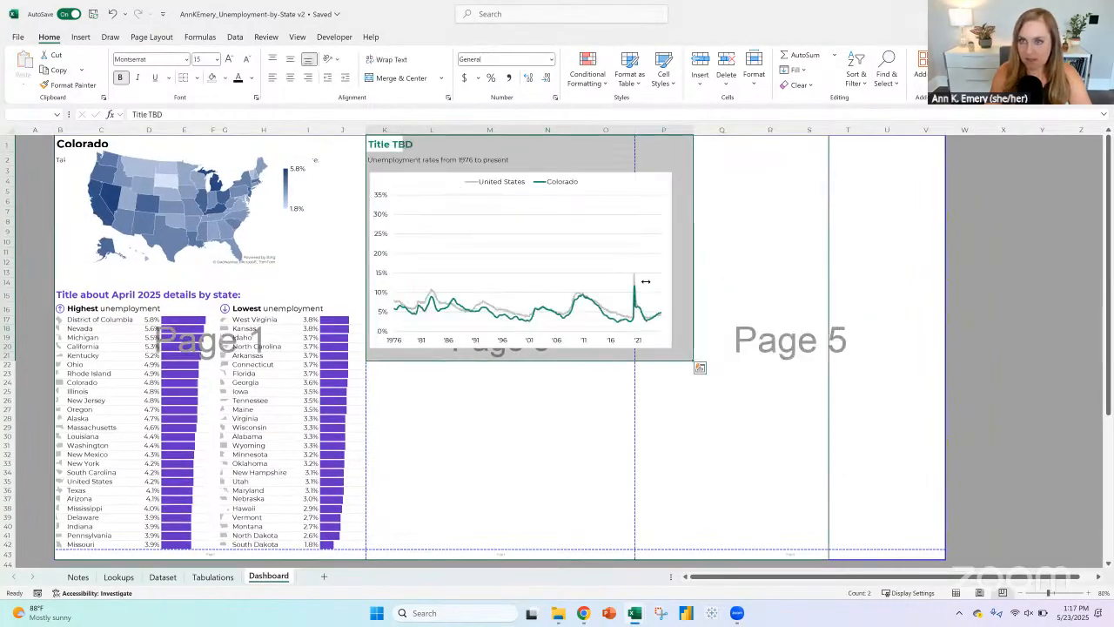
click(431, 174)
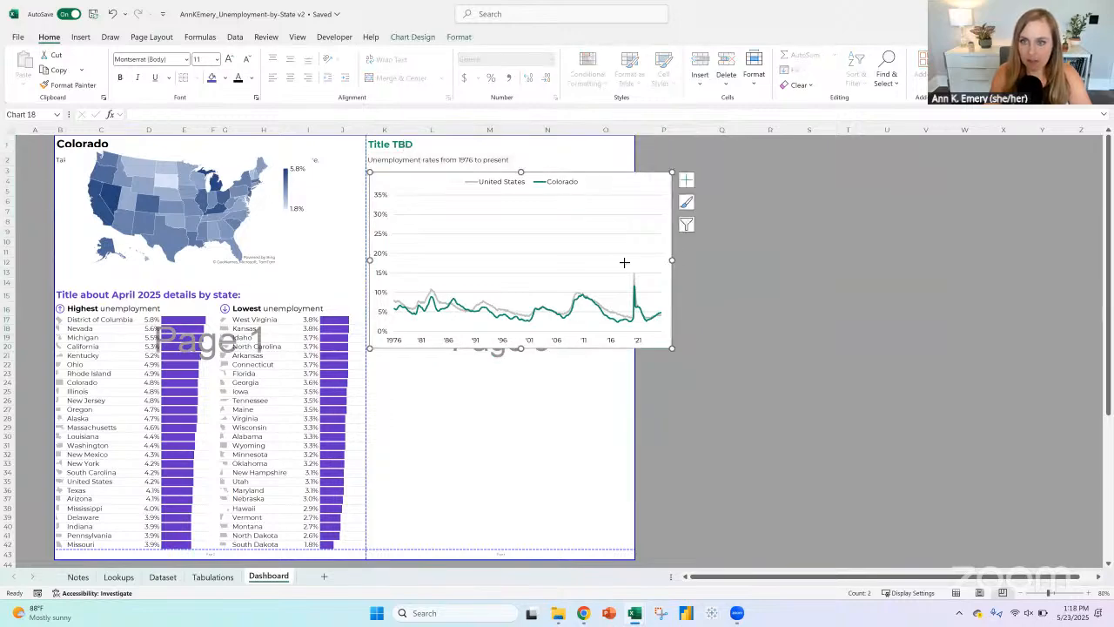
drag(624, 262, 634, 261)
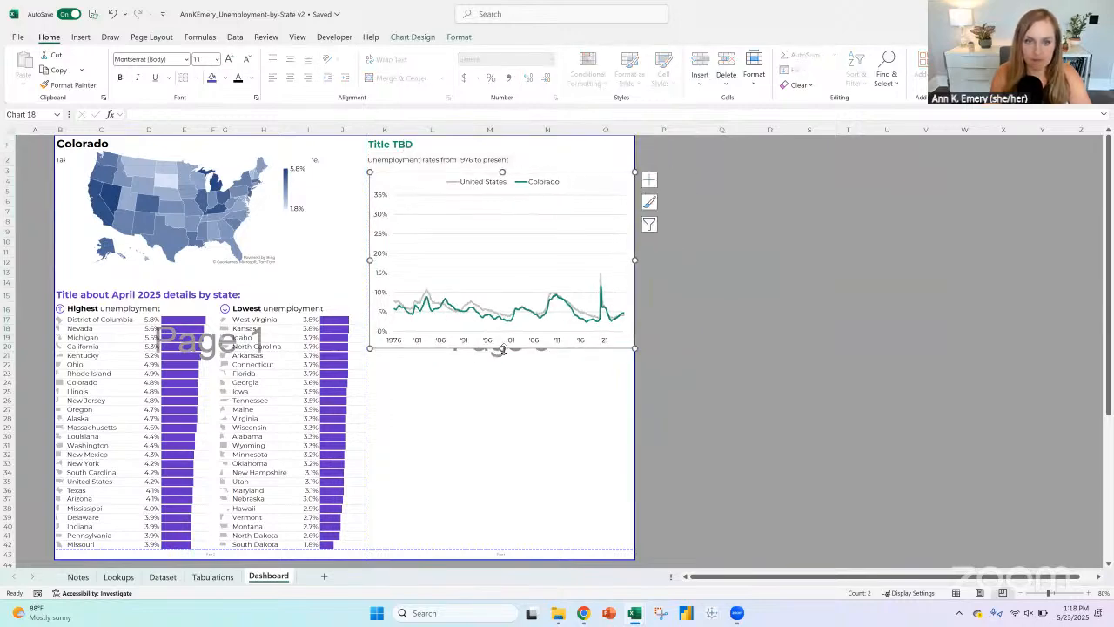
drag(502, 349, 500, 547)
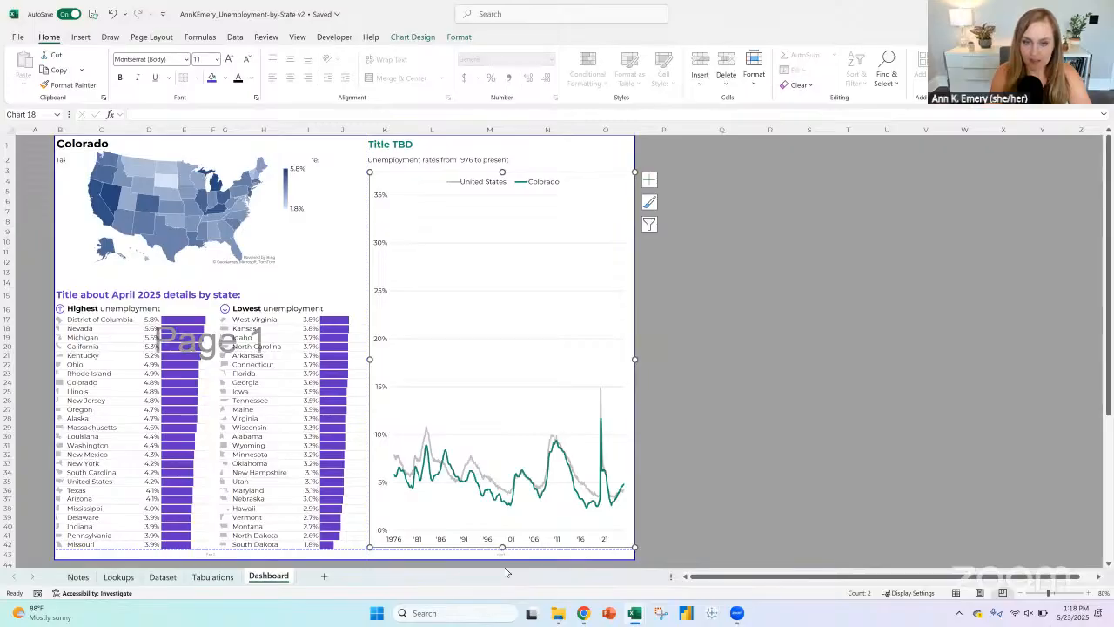
drag(354, 560, 290, 548)
click(766, 435)
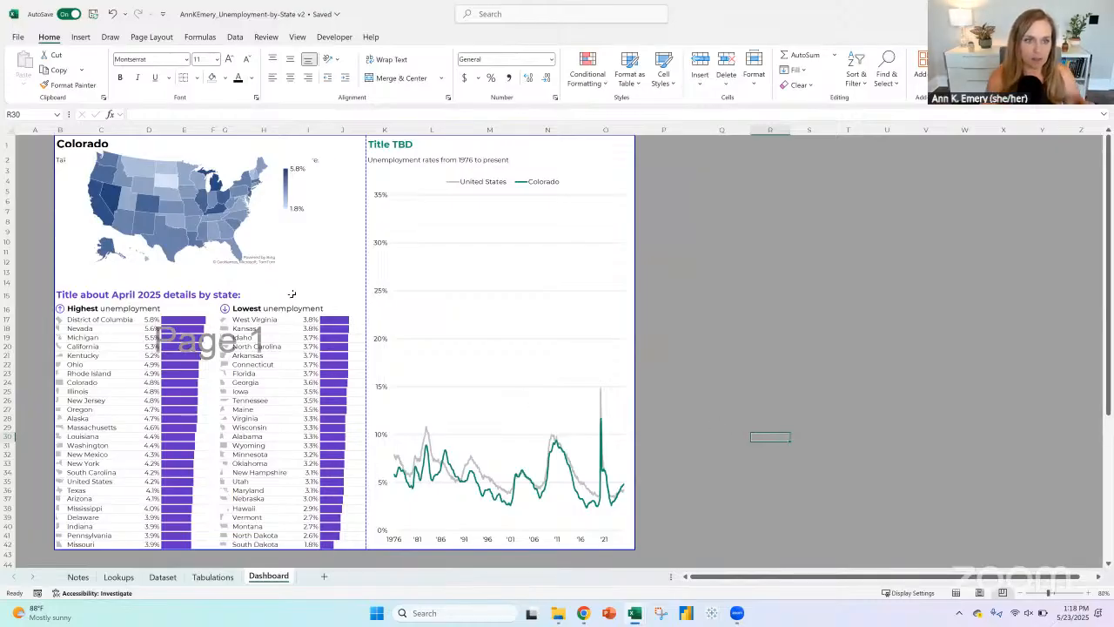
Step: Insert a blank row at row 16 between the April 2025 title and the ranking headings, and apply the Normal cell style to it
click(10, 308)
key(ctrl+plus)
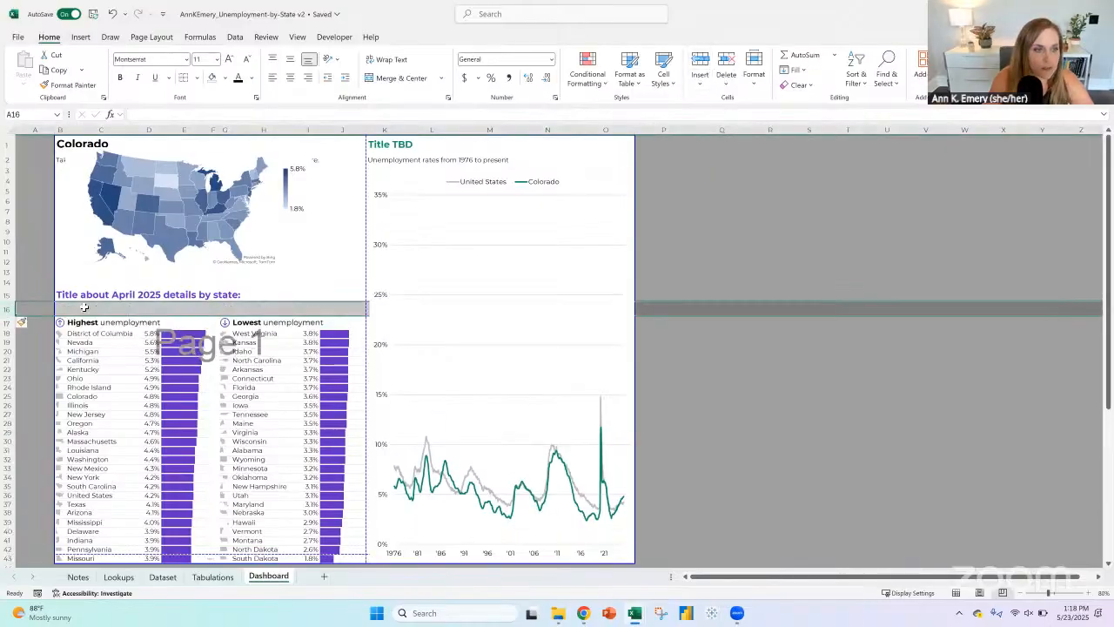
click(661, 83)
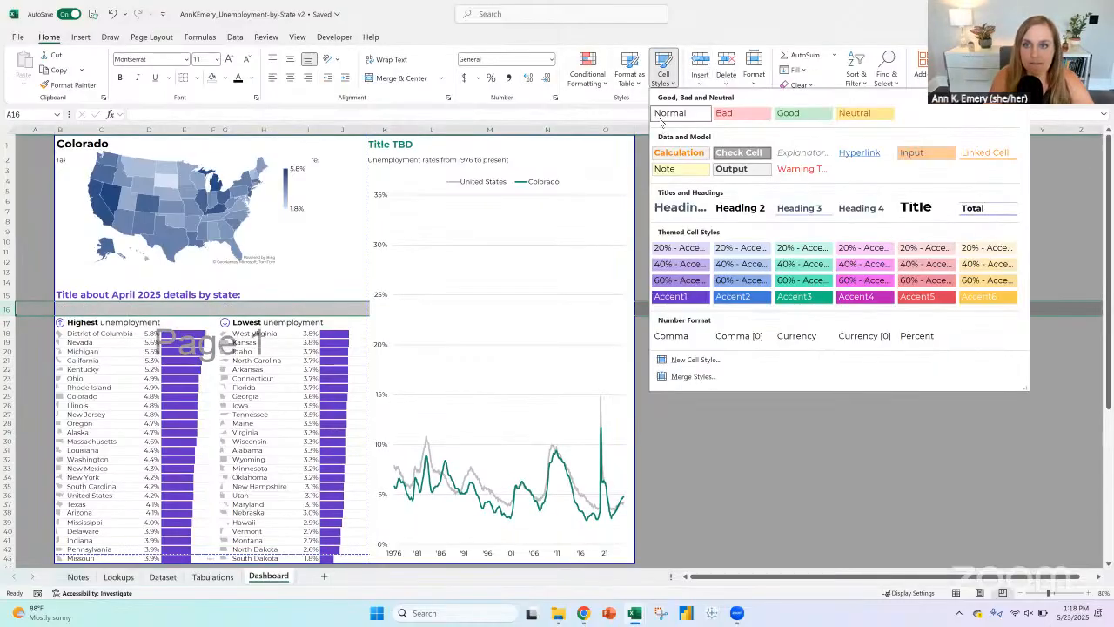
click(666, 114)
click(721, 411)
drag(186, 334, 183, 553)
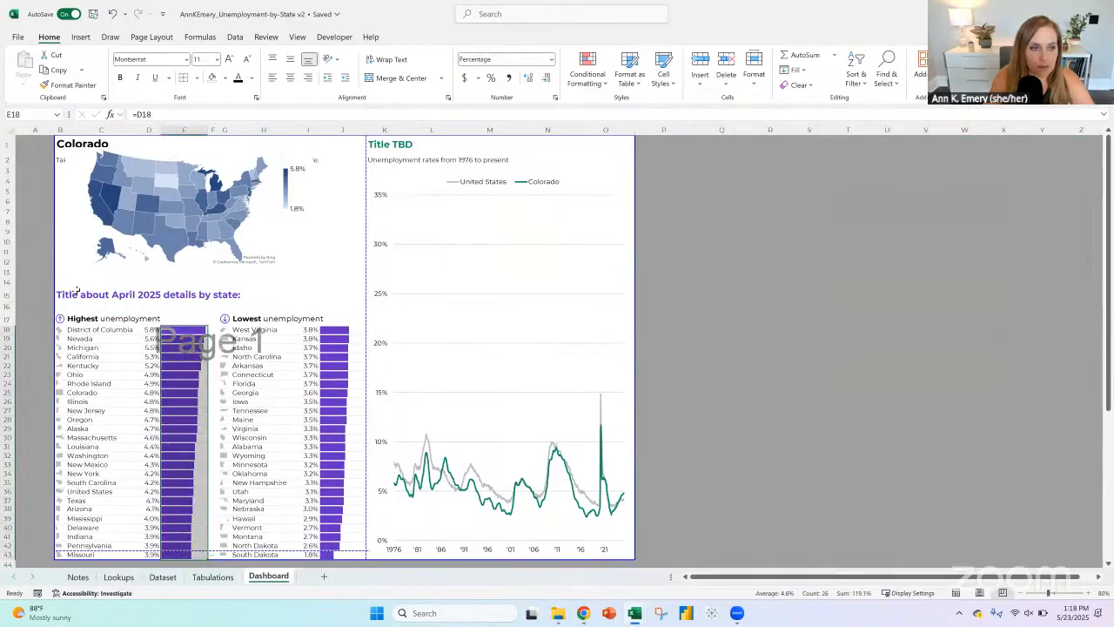
Step: Move the map below the takeaway sentence and resize it to span columns B to J, starting at row 4
click(96, 229)
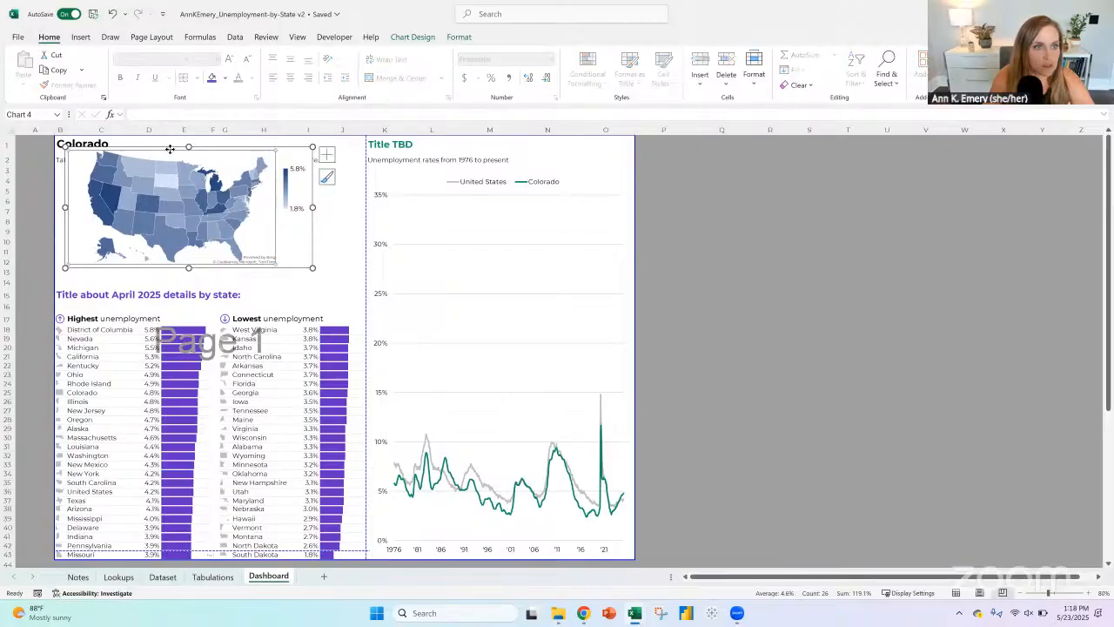
drag(170, 145, 159, 161)
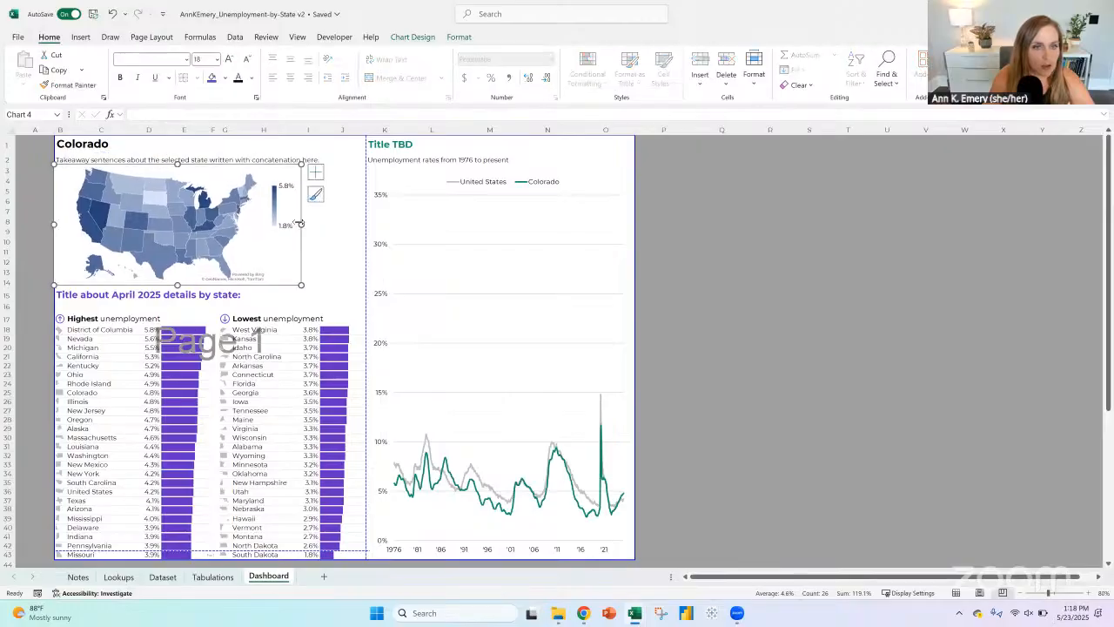
drag(301, 224, 360, 221)
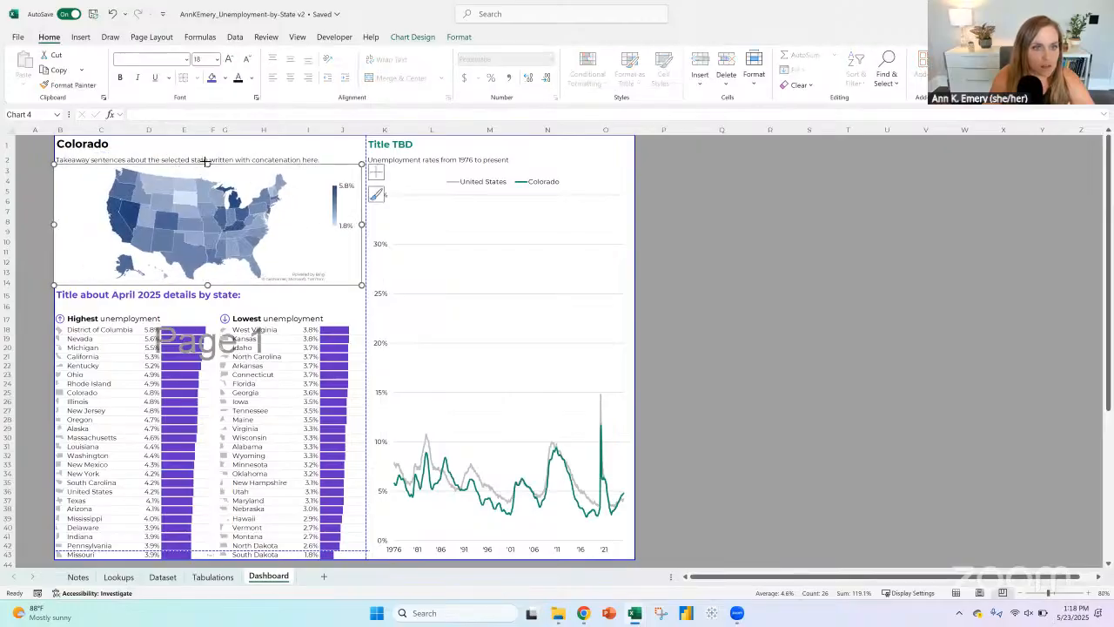
drag(205, 162, 206, 180)
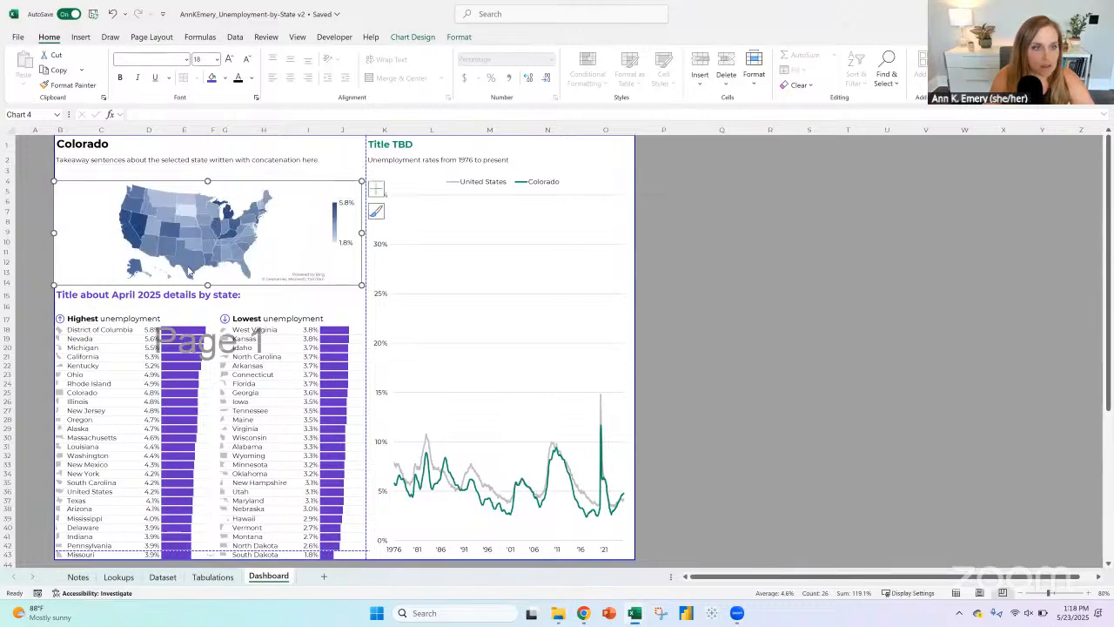
Step: Insert blank cells repeatedly at B15:J15 to push the April 2025 title and the rankings down until the title sits in row 43
click(160, 133)
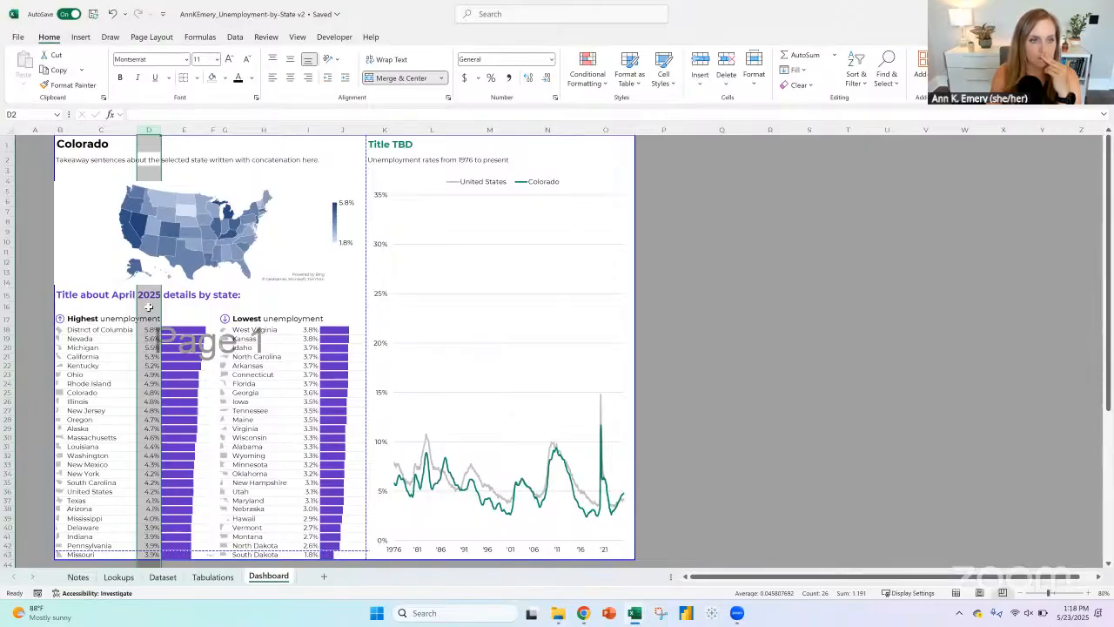
click(75, 294)
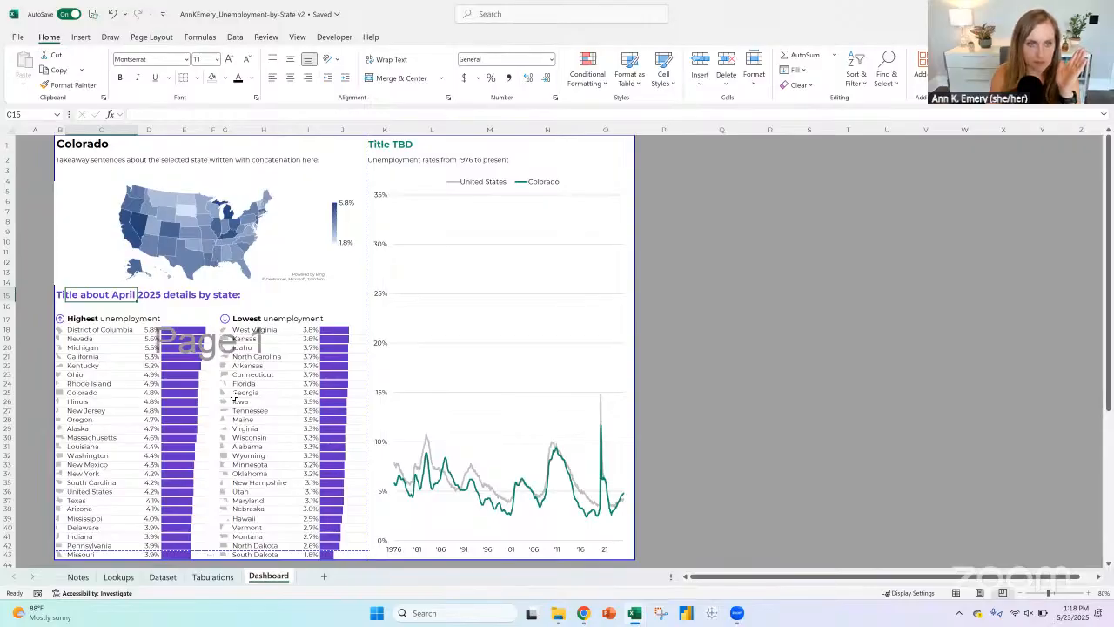
click(59, 296)
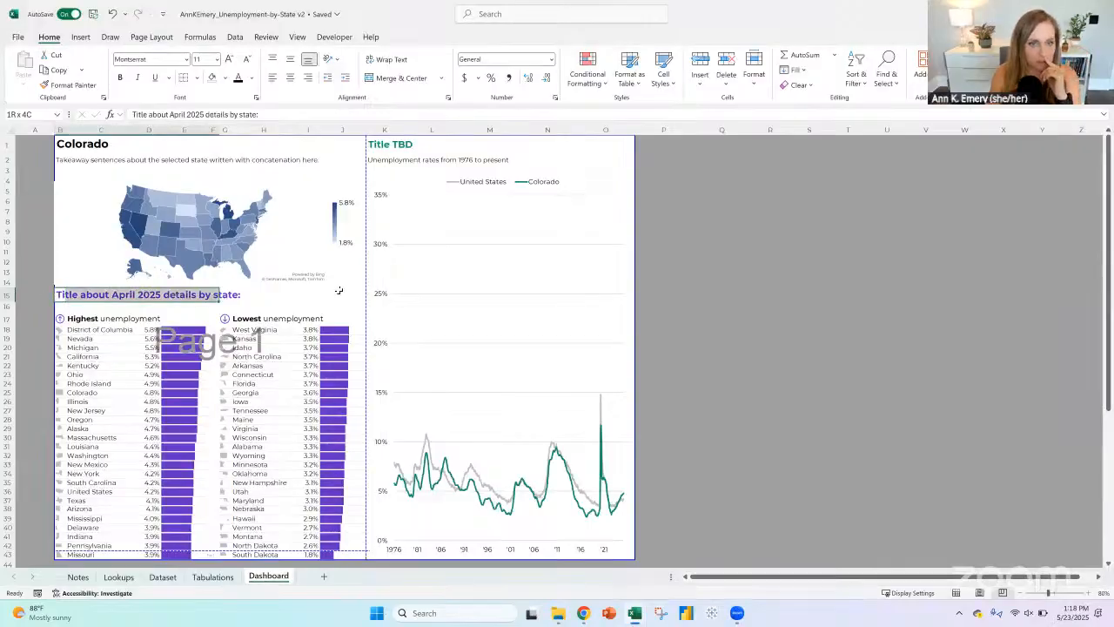
click(700, 58)
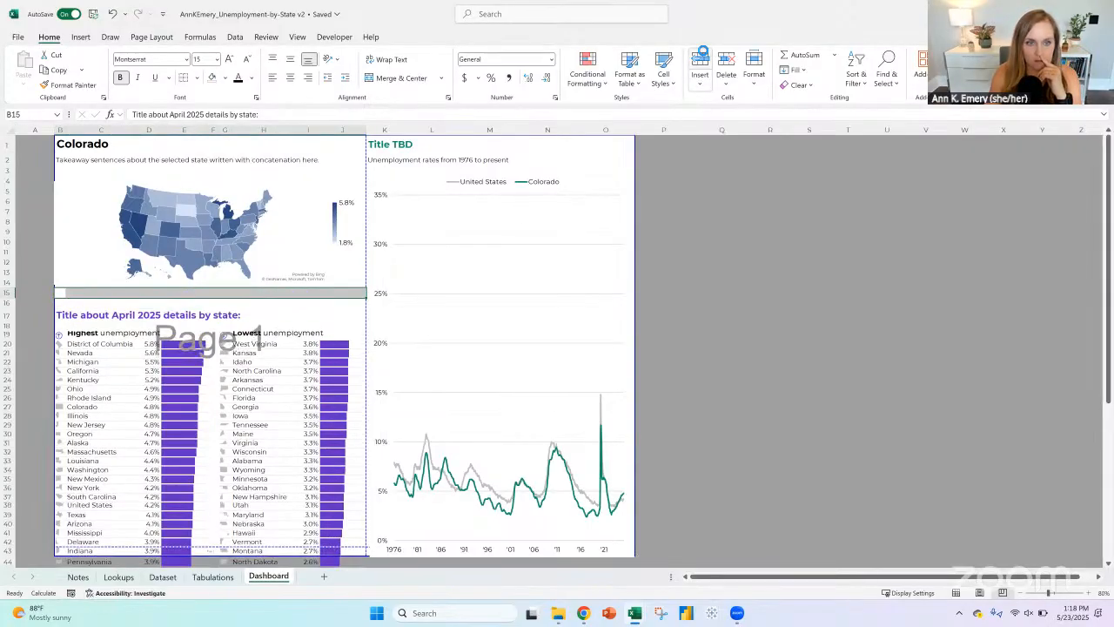
click(700, 57)
click(700, 57)
click(701, 57)
click(700, 58)
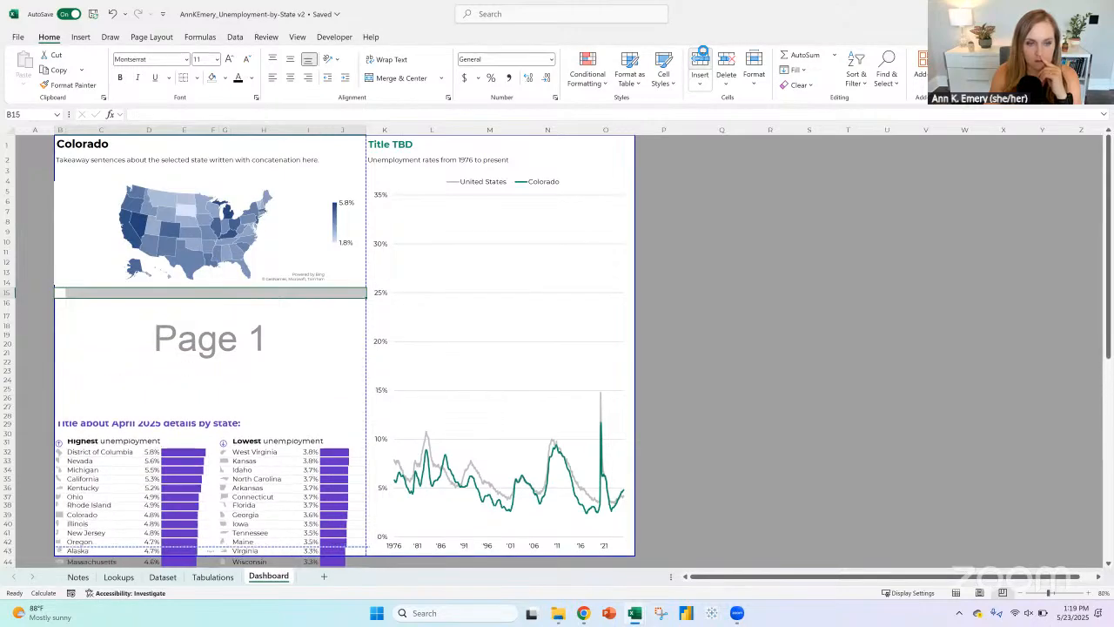
click(700, 58)
click(700, 57)
click(701, 58)
click(700, 58)
click(700, 58)
click(701, 57)
click(700, 57)
click(701, 57)
click(700, 58)
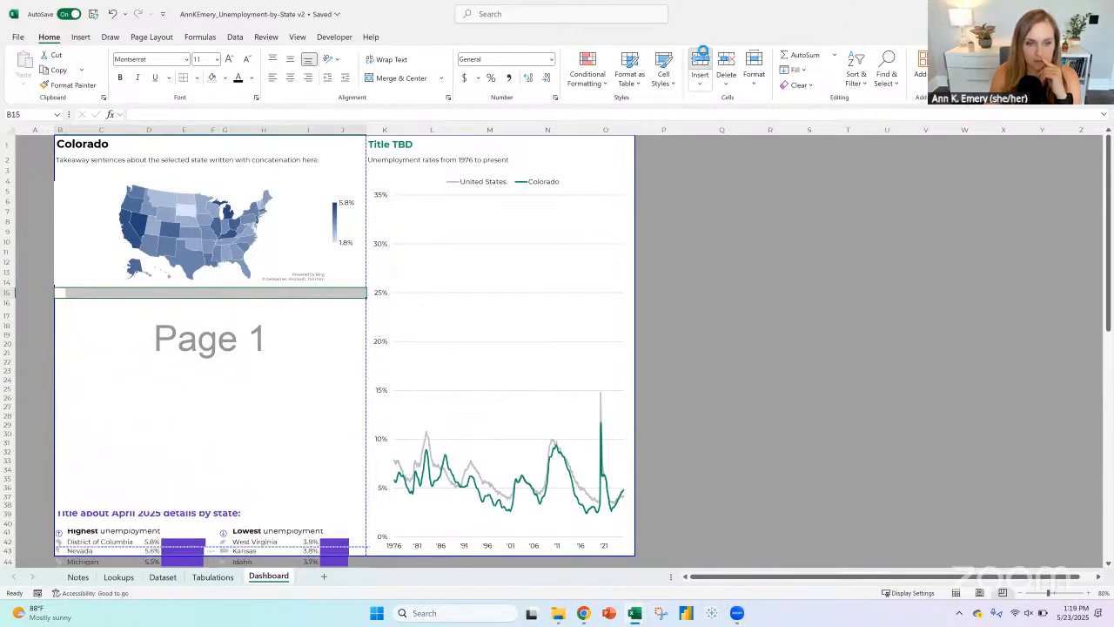
click(700, 57)
click(701, 57)
click(700, 57)
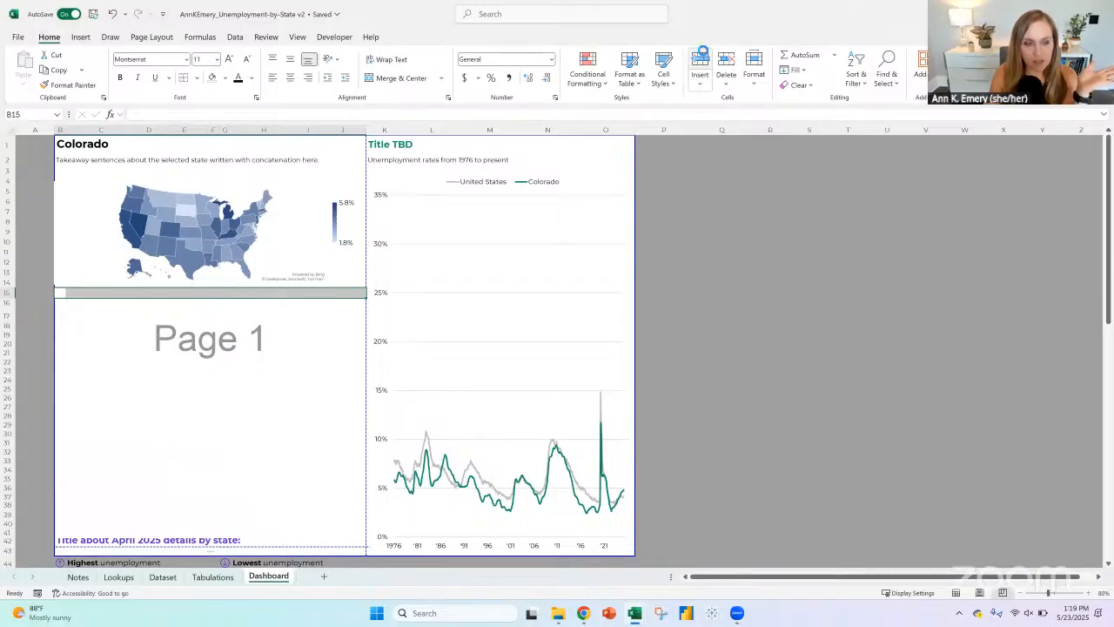
click(701, 57)
scroll(236, 427, down, 2)
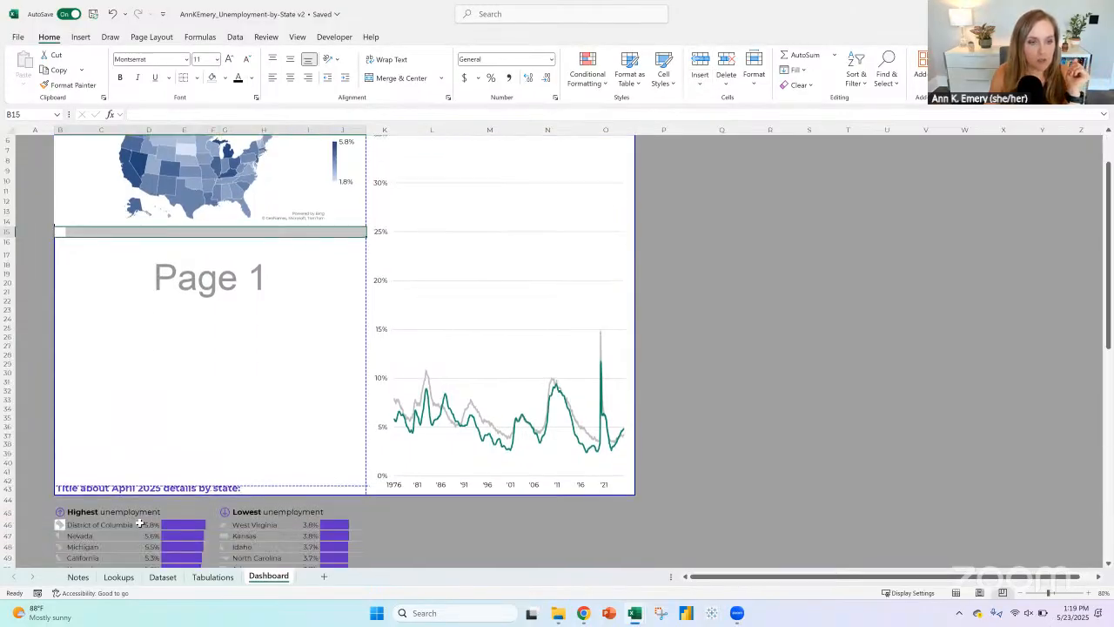
Step: Move the line chart onto the first page below the map and shorten it to fit above the April 2025 title
click(150, 525)
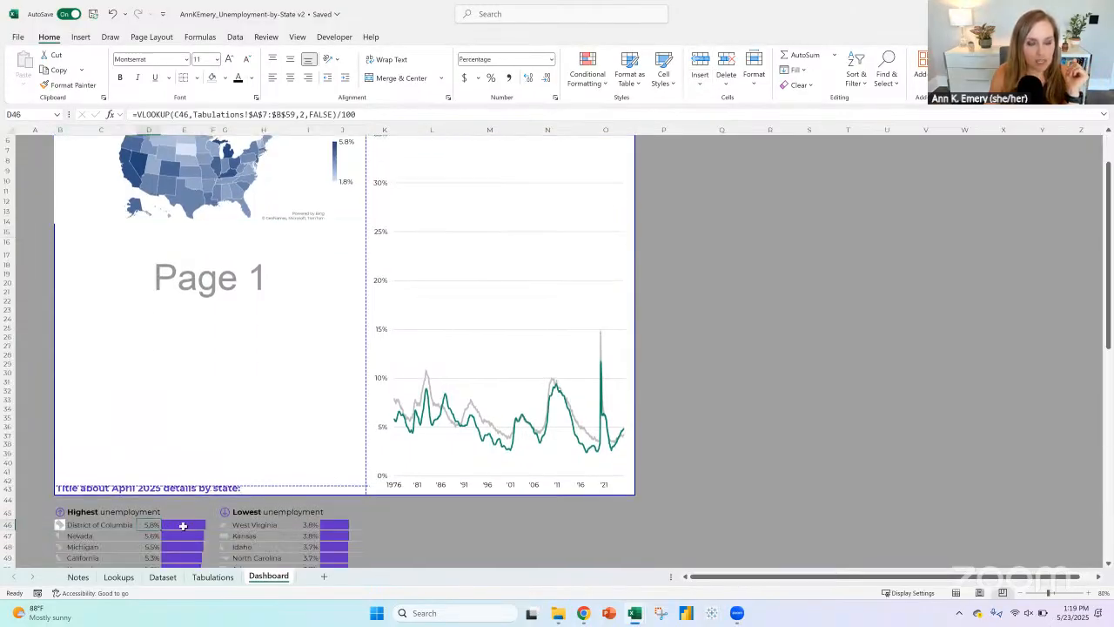
click(183, 526)
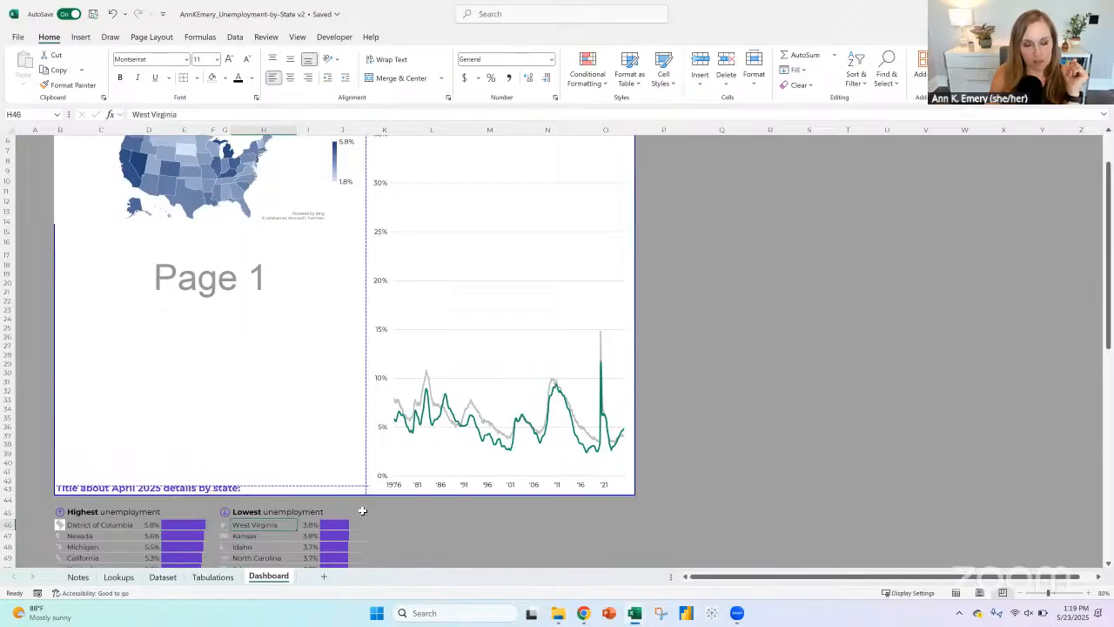
click(416, 309)
scroll(435, 261, up, 2)
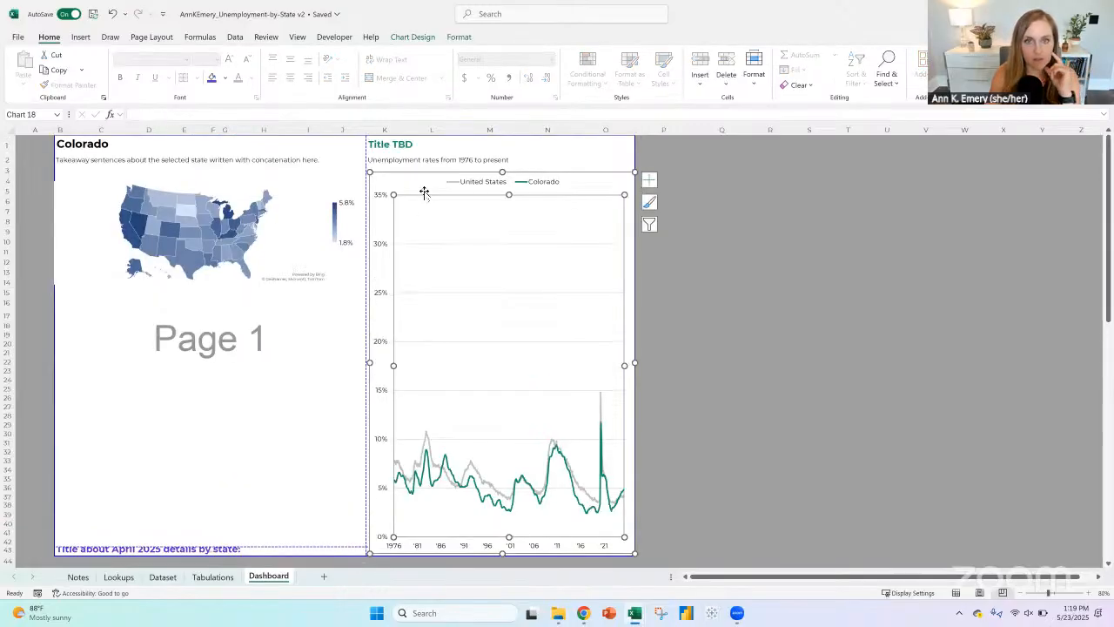
drag(422, 178, 191, 178)
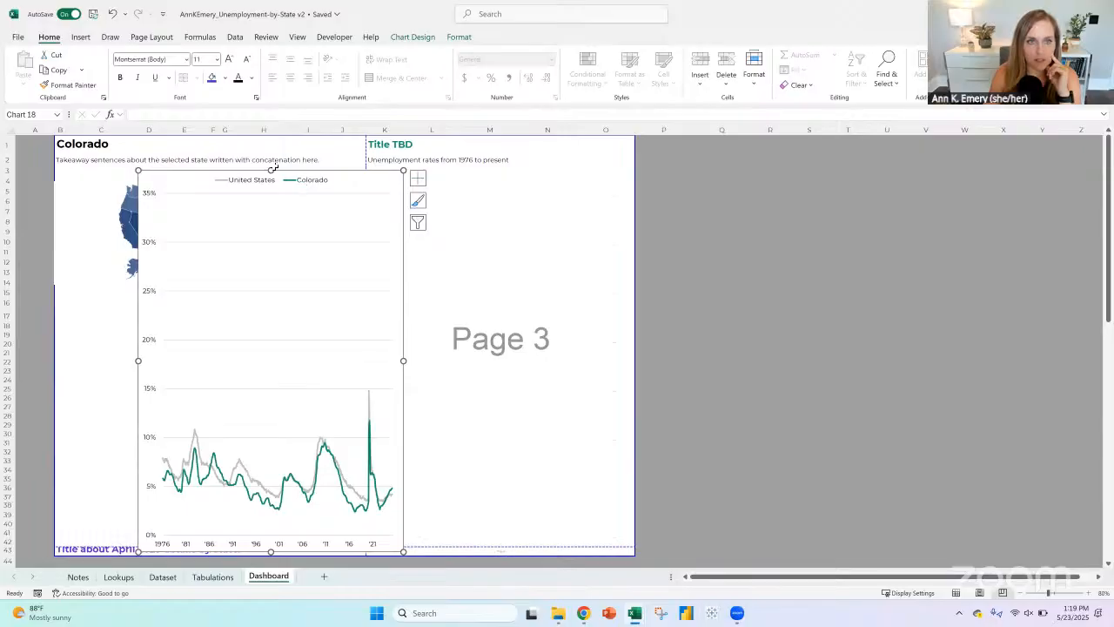
mouse_move(267, 252)
mouse_down()
mouse_move(266, 347)
mouse_move(123, 319)
mouse_move(153, 347)
mouse_up()
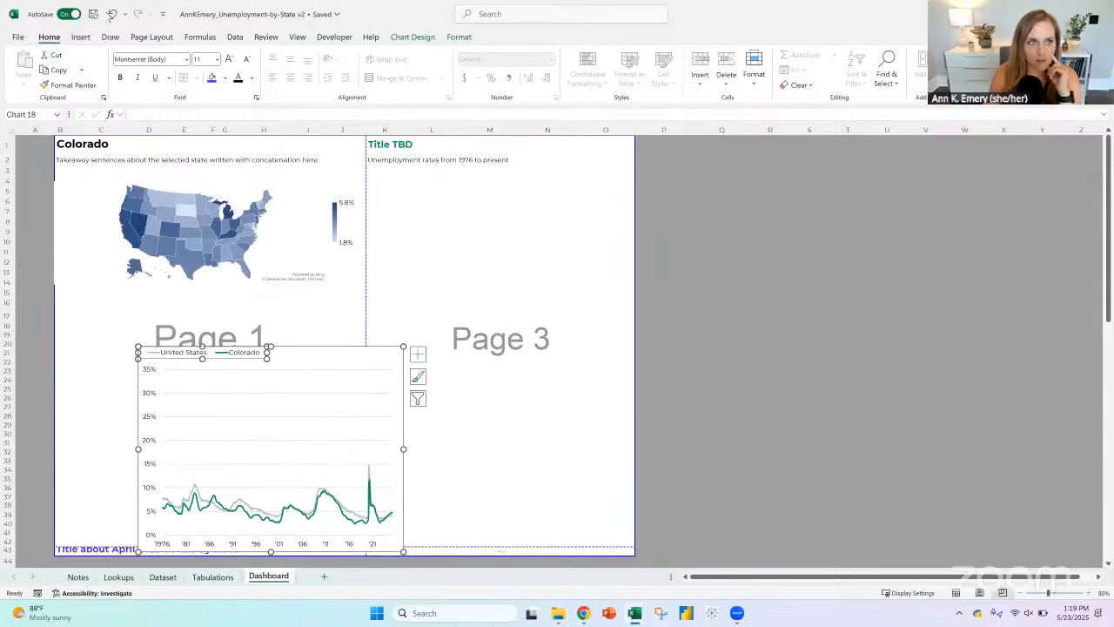
click(111, 14)
mouse_move(285, 322)
mouse_down()
mouse_move(284, 308)
mouse_move(296, 311)
mouse_up()
Step: Extend the print area down to row 71 to include all rankings, and trim its width to end at column J
scroll(357, 313, down, 5)
scroll(381, 326, down, 3)
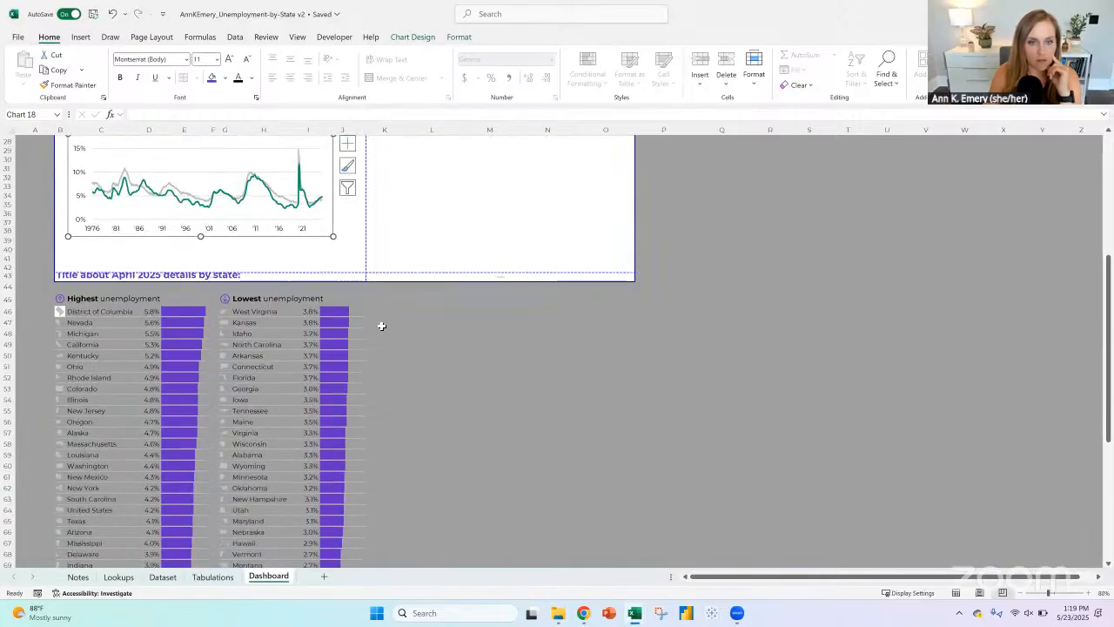
key(Escape)
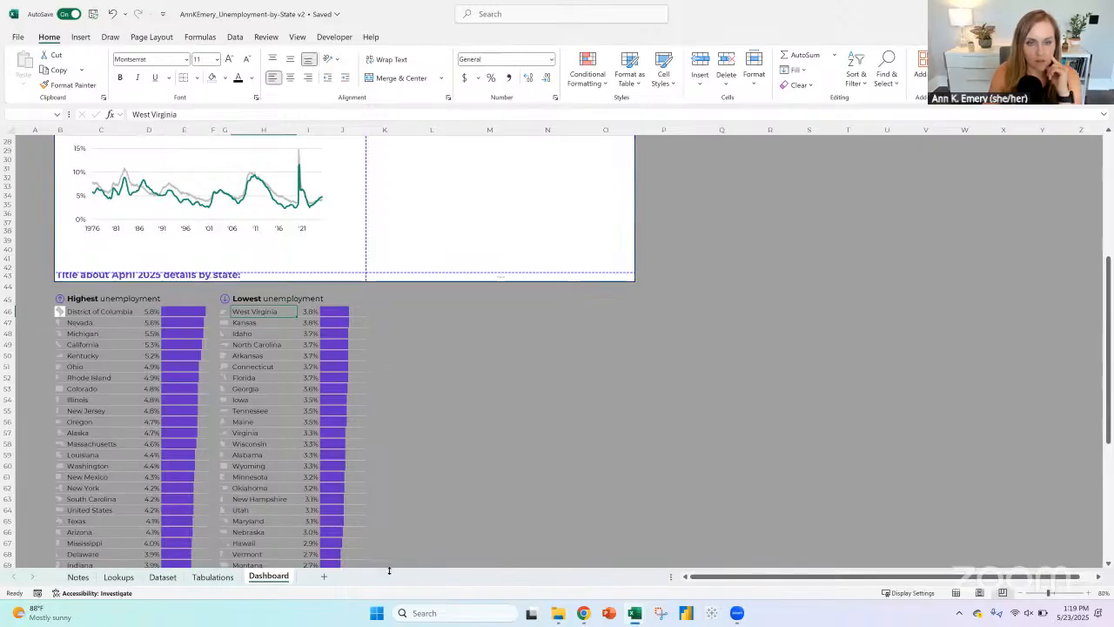
scroll(369, 541, down, 2)
scroll(367, 527, down, 1)
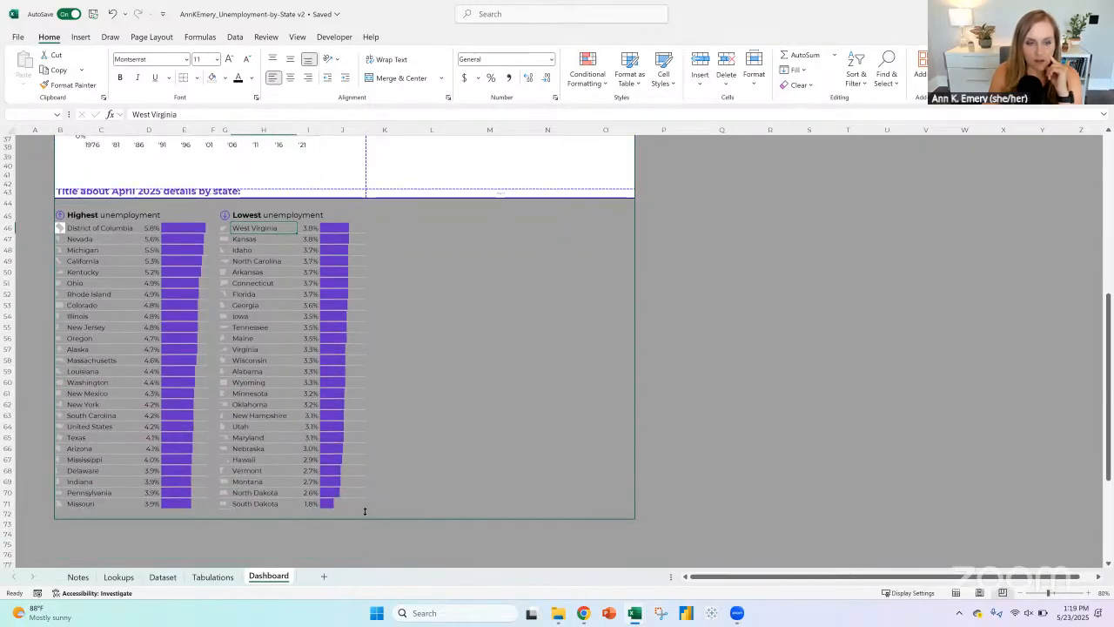
drag(365, 511, 361, 507)
key(Escape)
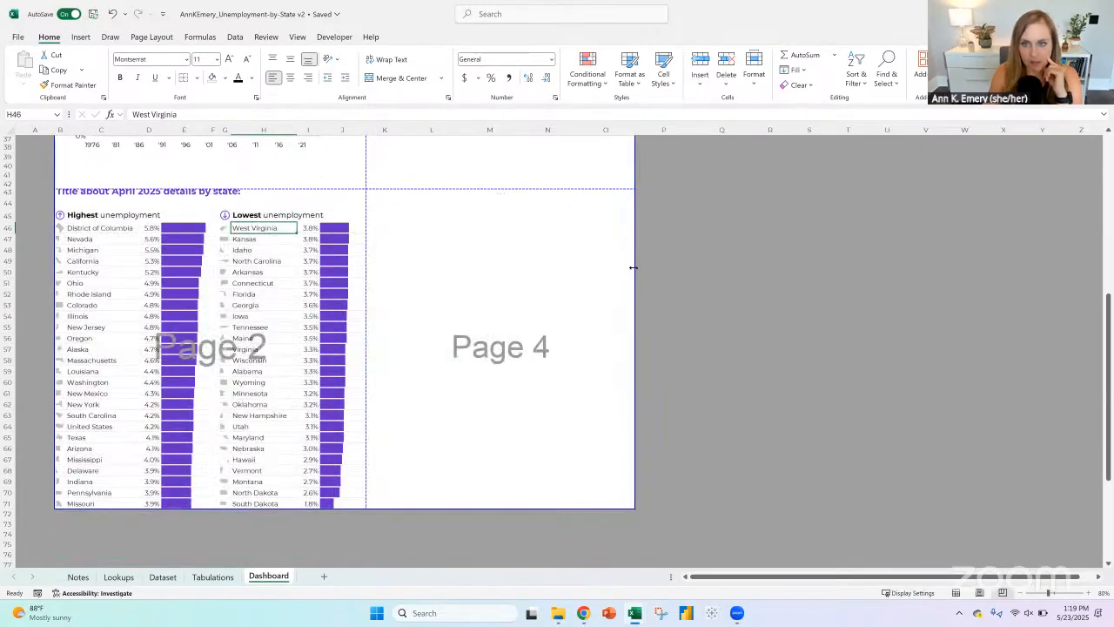
drag(633, 267, 351, 276)
Step: Copy the line chart's title and subtitle from K1:K2 to B15:B16, and move the chart just below them
scroll(497, 294, up, 12)
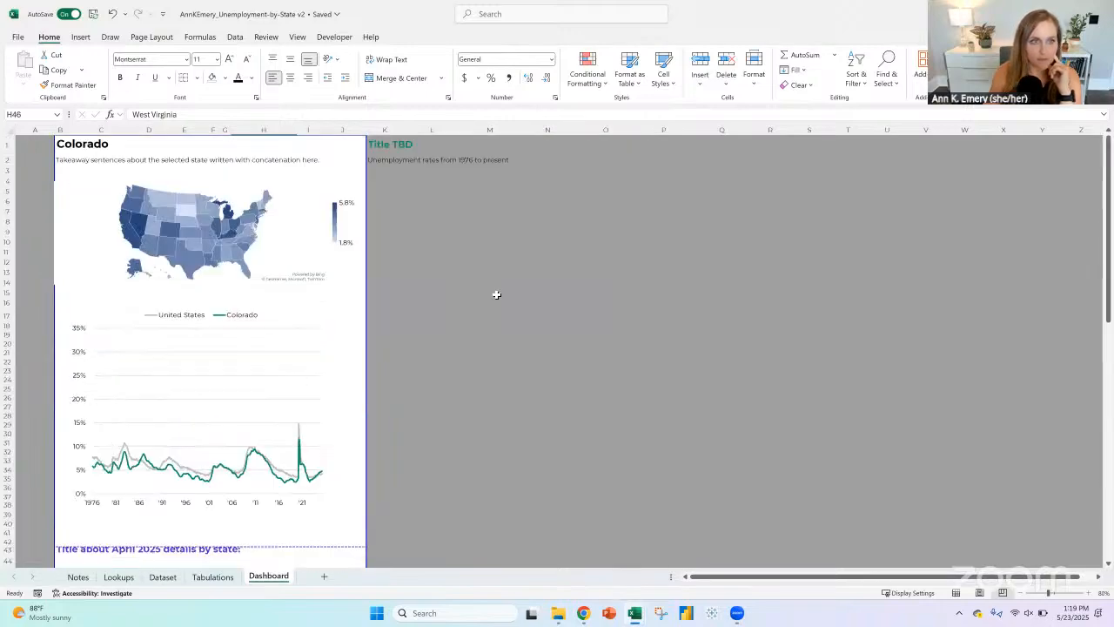
drag(381, 150, 383, 161)
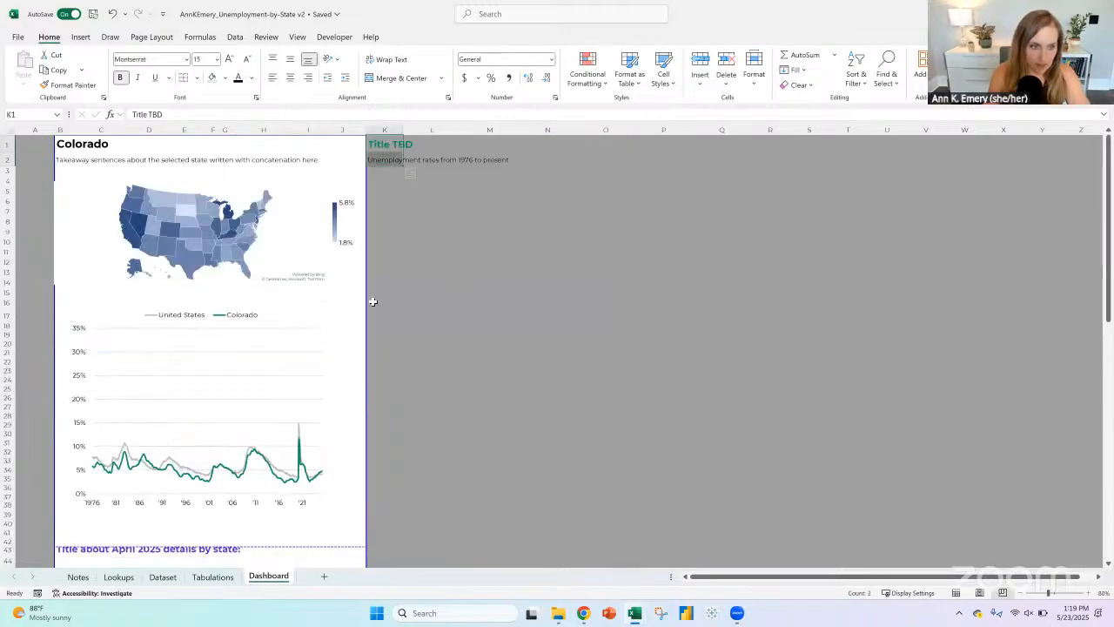
key(ctrl+c)
click(74, 310)
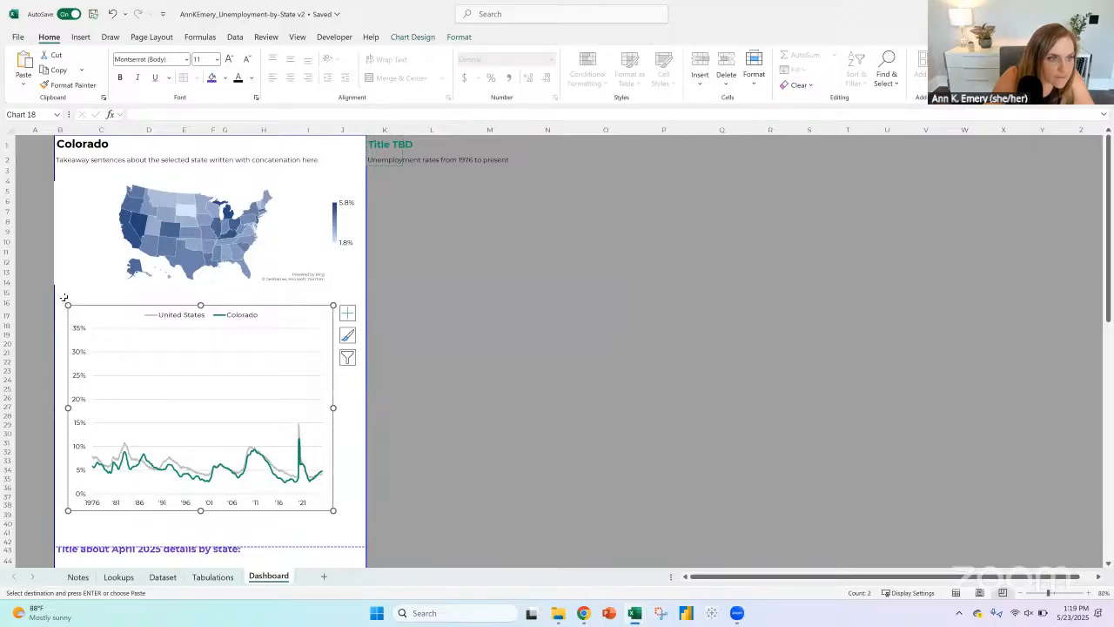
click(63, 295)
key(ctrl+v)
click(117, 318)
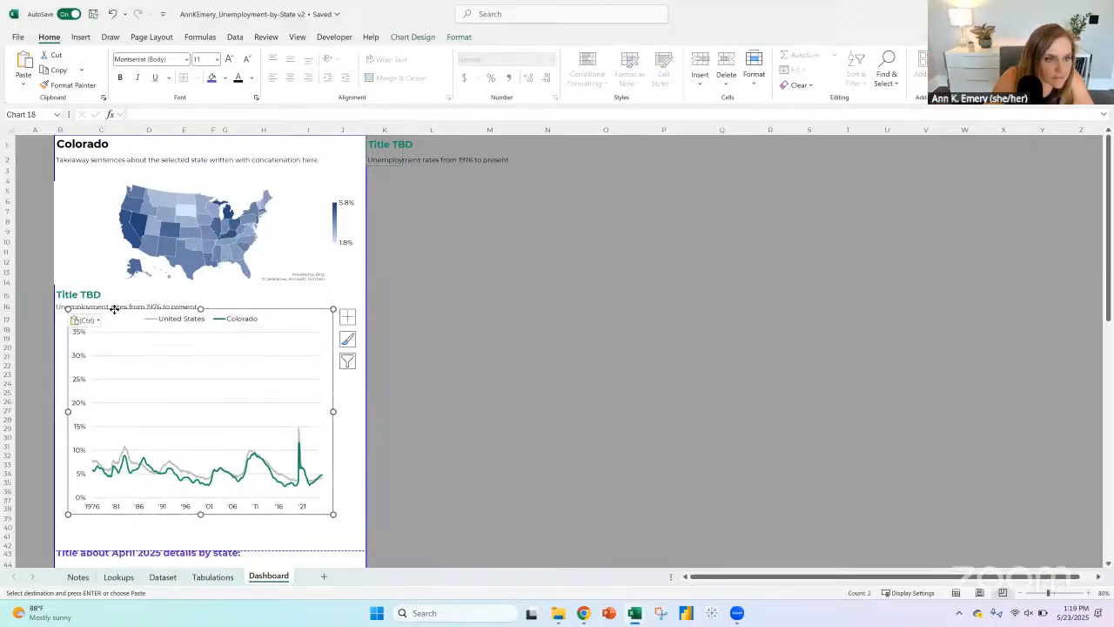
drag(118, 317, 114, 328)
Step: Fit the height of row 43 to the April 2025 title so the text is not cut off
scroll(114, 328, down, 3)
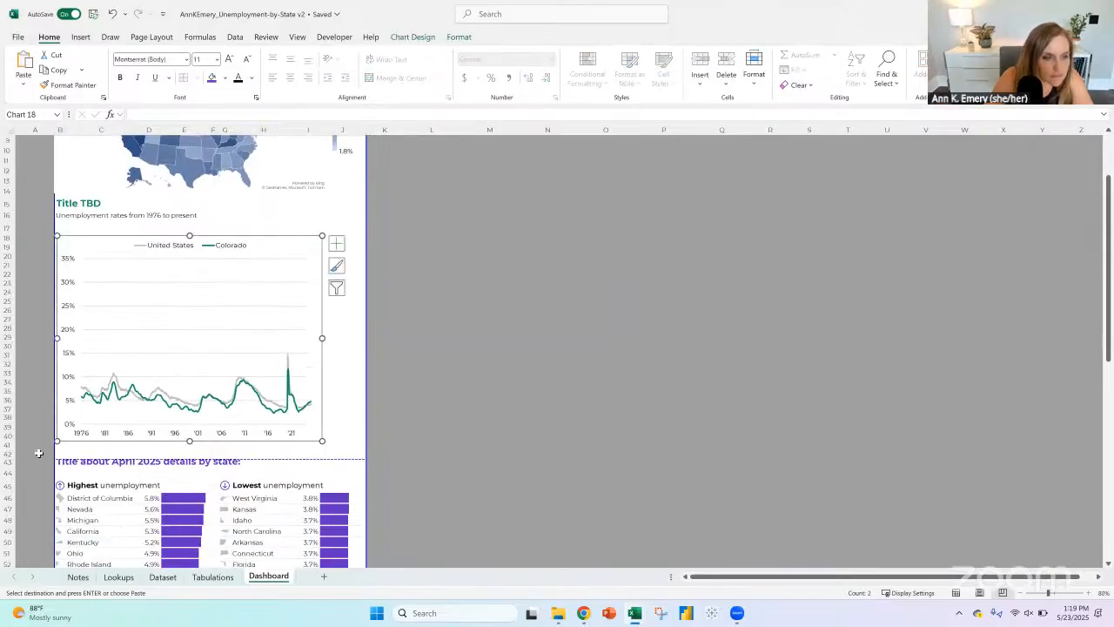
click(9, 468)
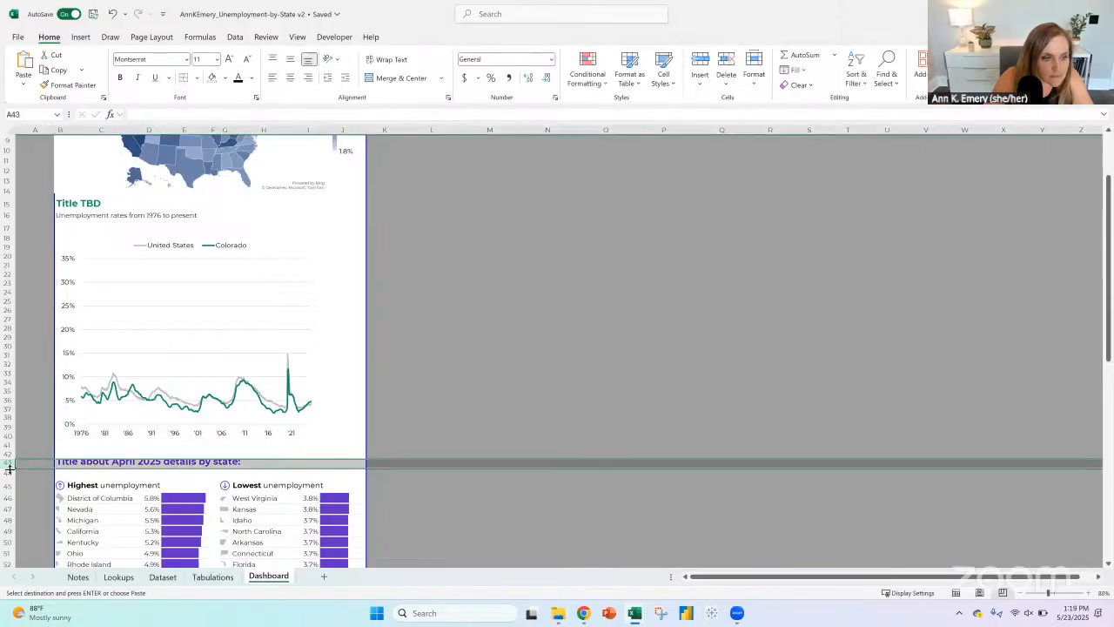
click(484, 416)
Step: Insert a blank row at row 46 between the Highest and Lowest unemployment headings and the state rankings
scroll(468, 396, down, 4)
scroll(467, 389, down, 5)
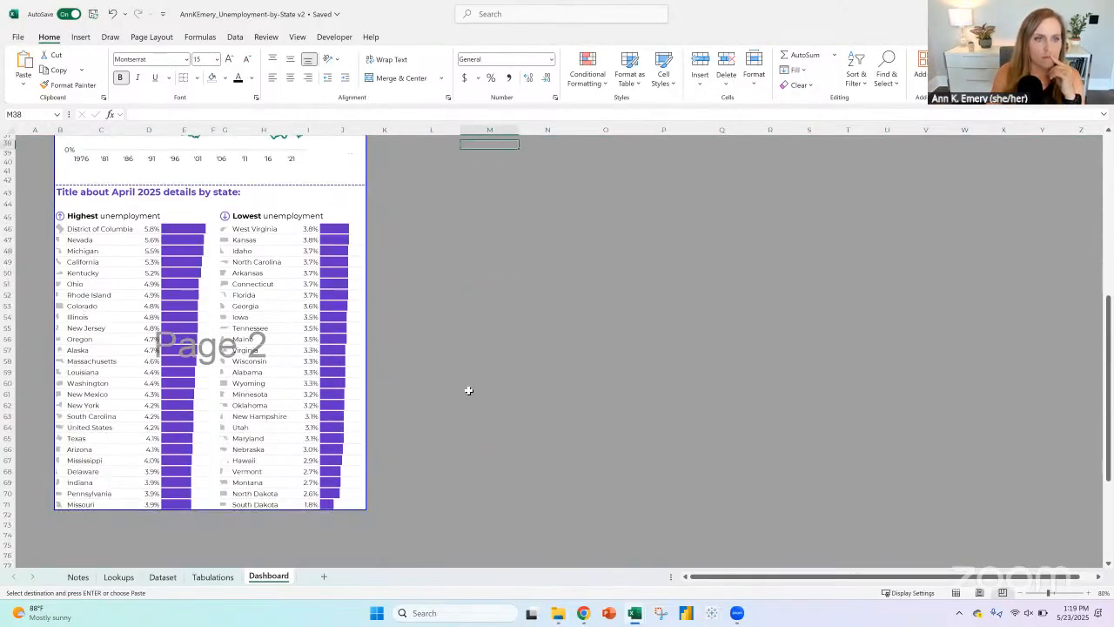
click(6, 228)
click(700, 63)
click(555, 435)
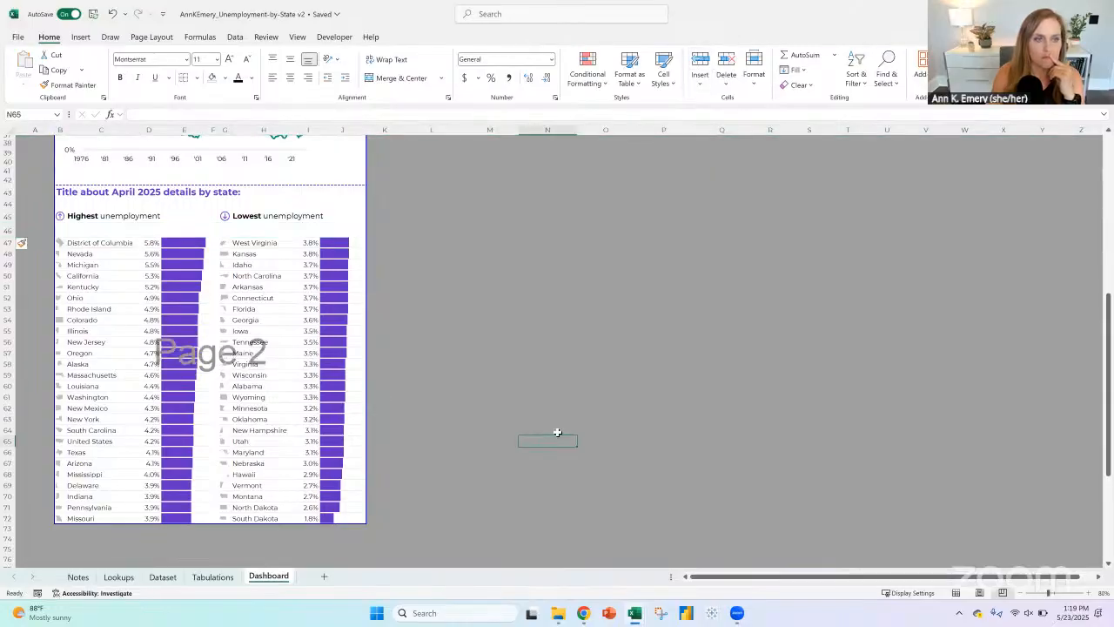
drag(13, 242, 19, 518)
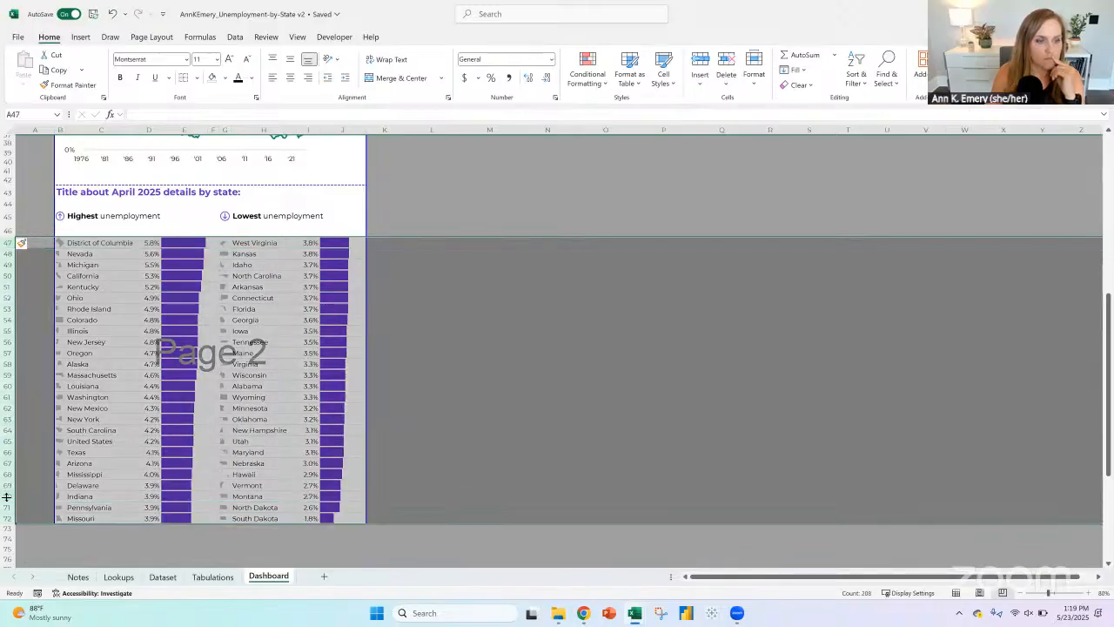
click(448, 462)
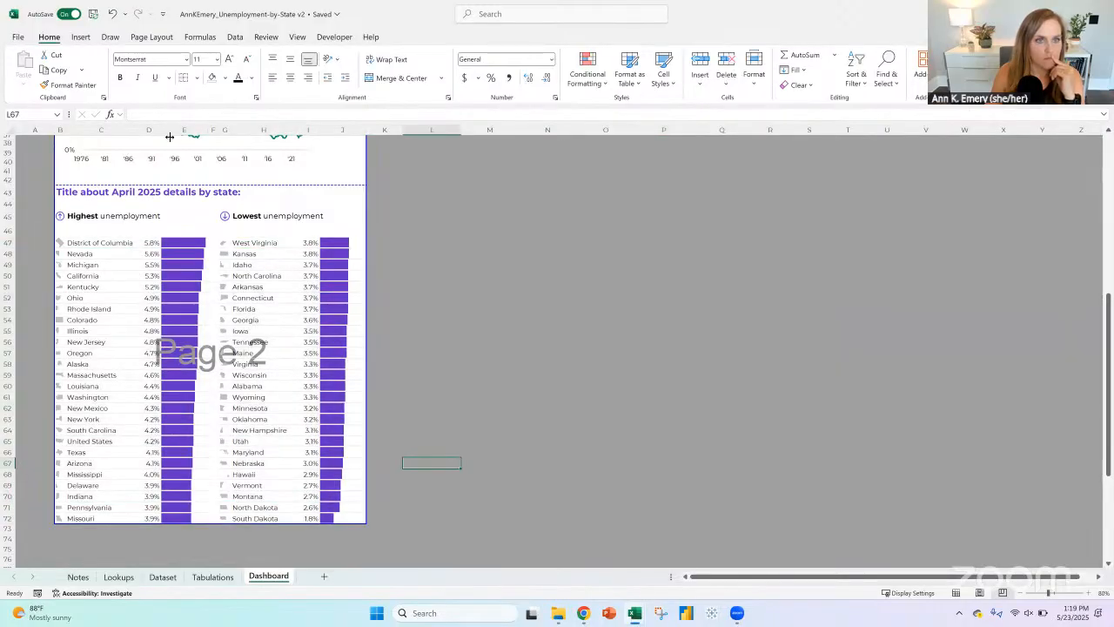
Step: Check the layout of both dashboard pages in the print preview and return to the worksheet
click(17, 38)
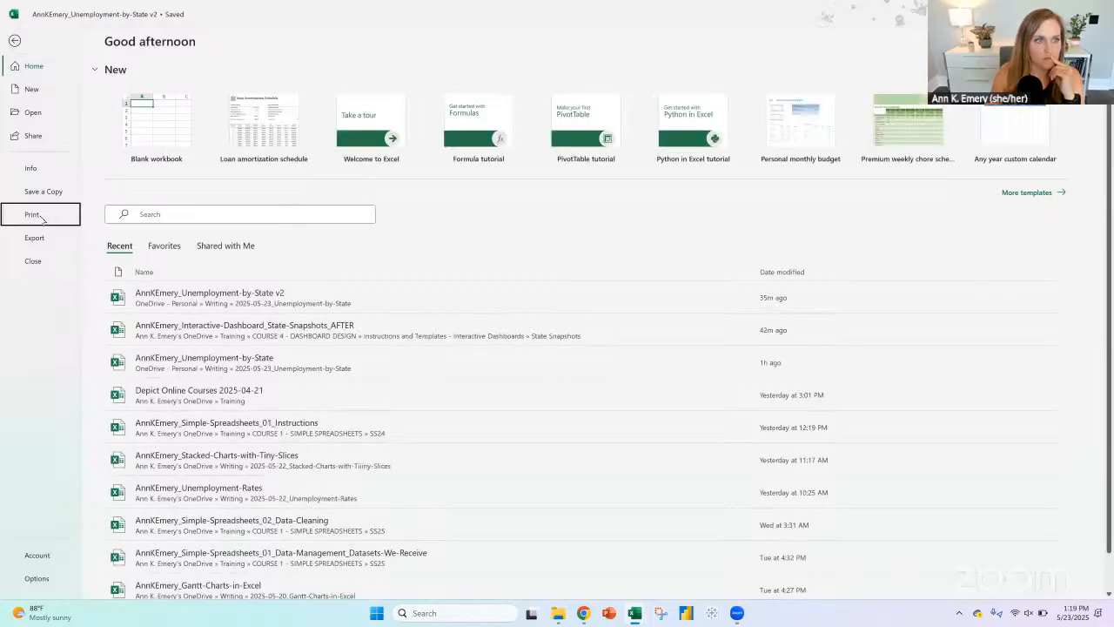
click(35, 214)
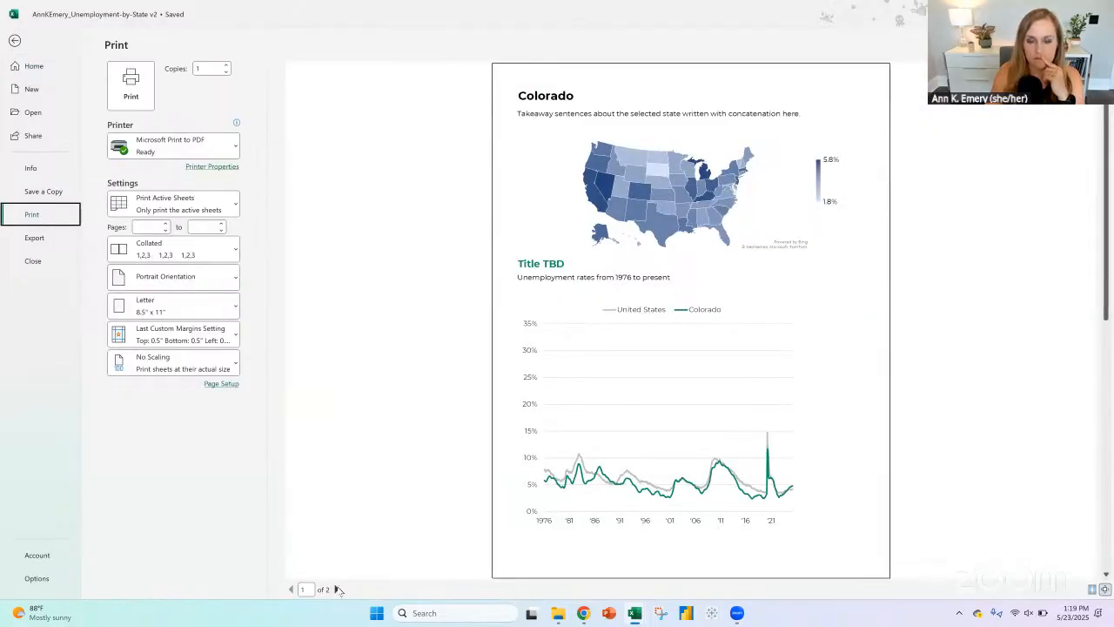
click(336, 589)
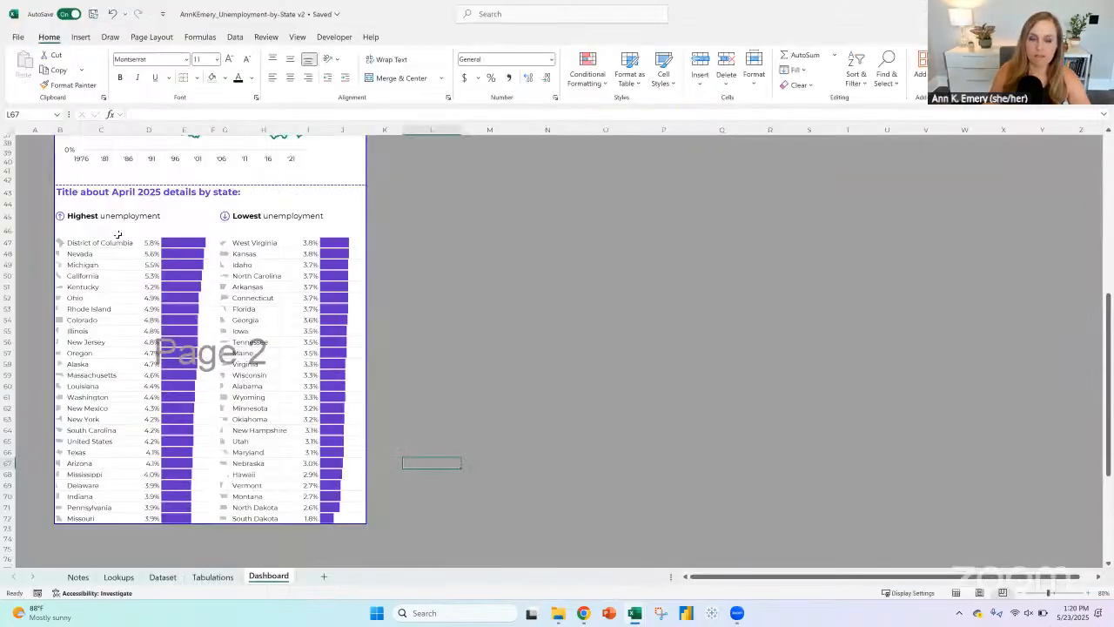
click(15, 40)
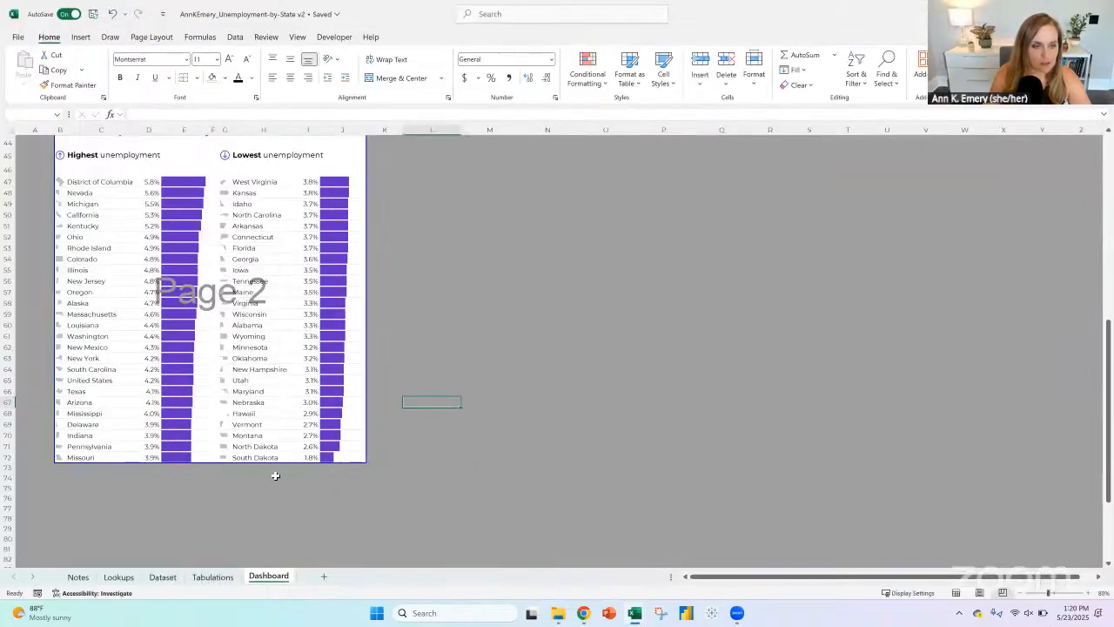
Step: Extend the print area below the rankings so that the second page ends at row 80
scroll(247, 390, down, 4)
drag(225, 418, 211, 473)
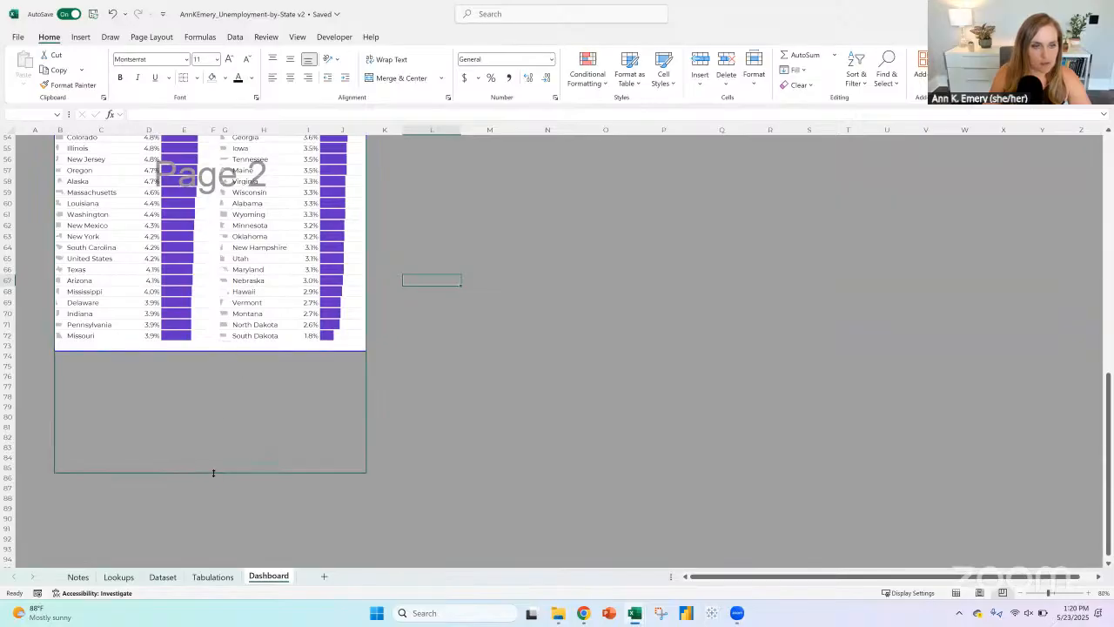
drag(213, 422, 213, 423)
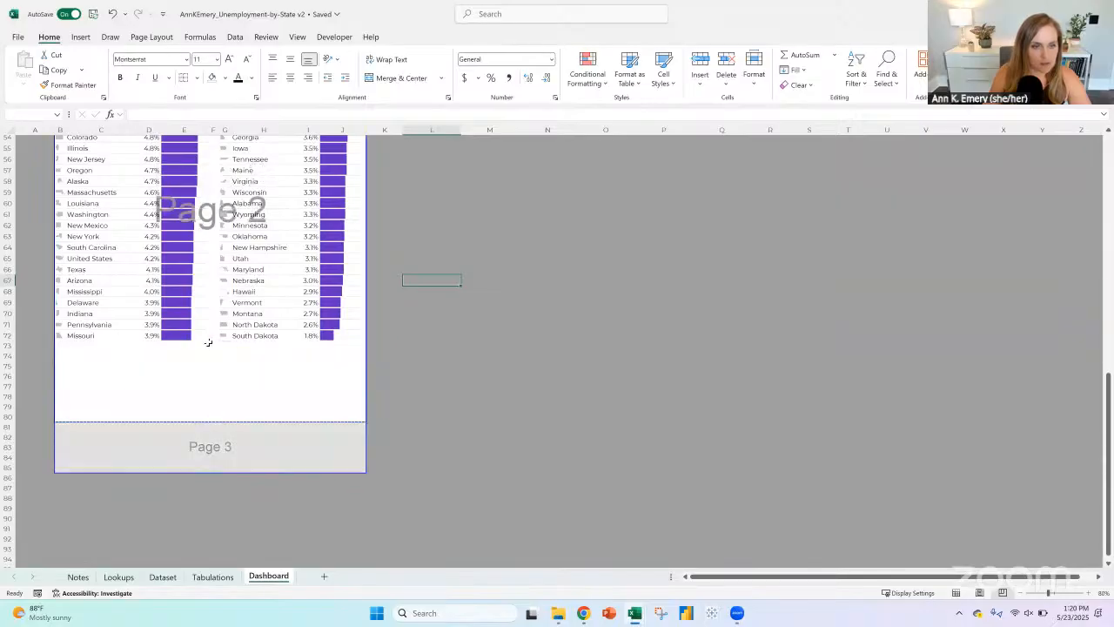
click(224, 344)
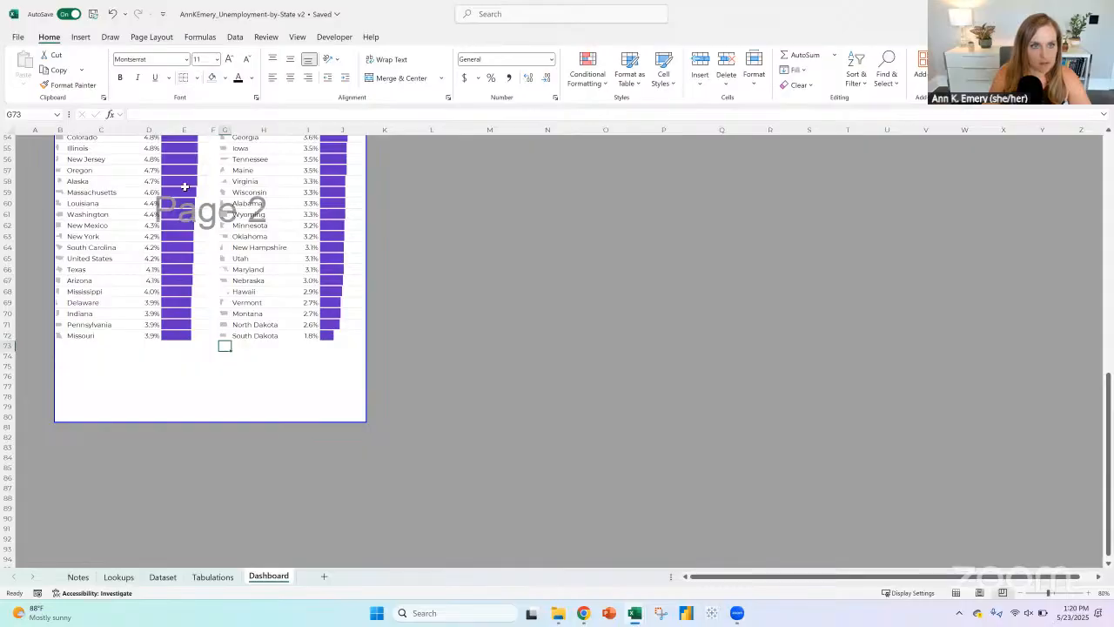
scroll(383, 318, up, 4)
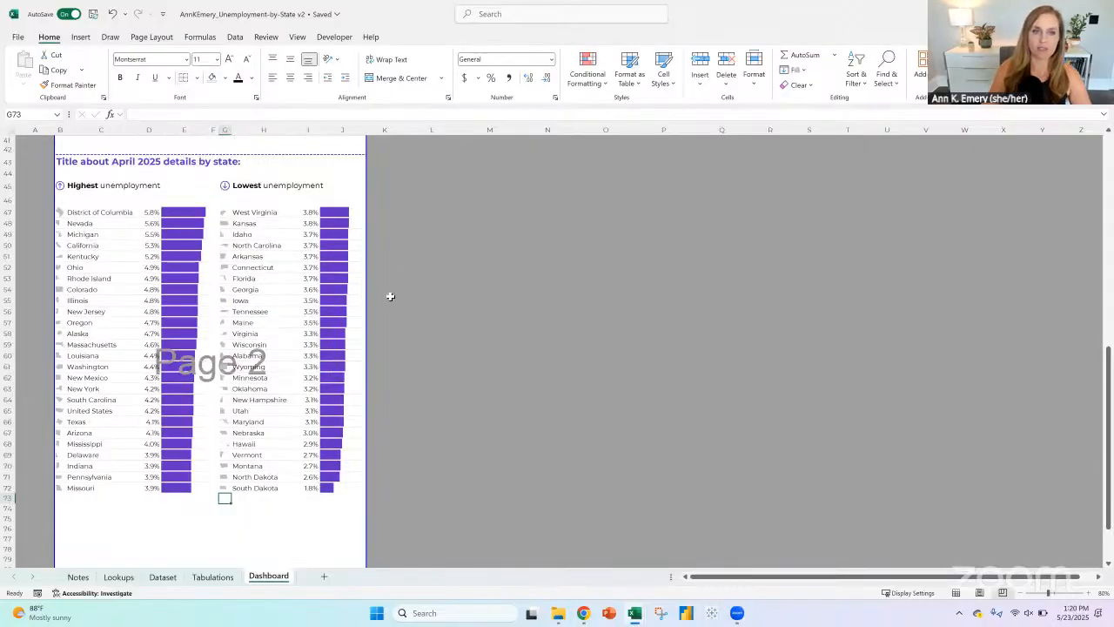
Step: Widen the line chart to the full width of page 1 and move it down slightly below its subtitle
scroll(389, 296, up, 5)
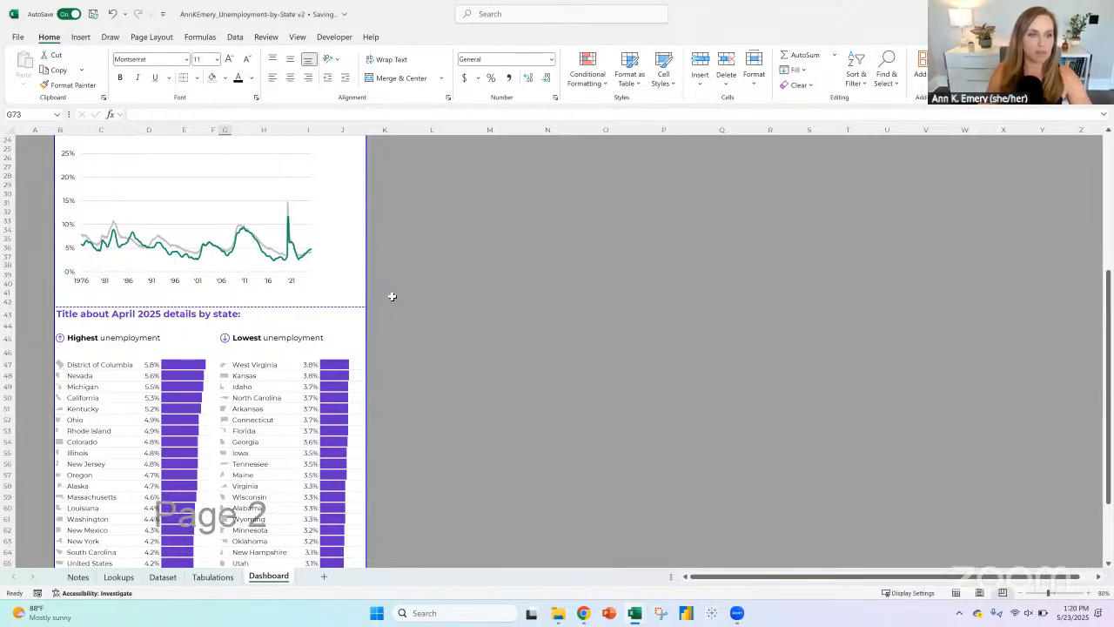
scroll(390, 296, up, 7)
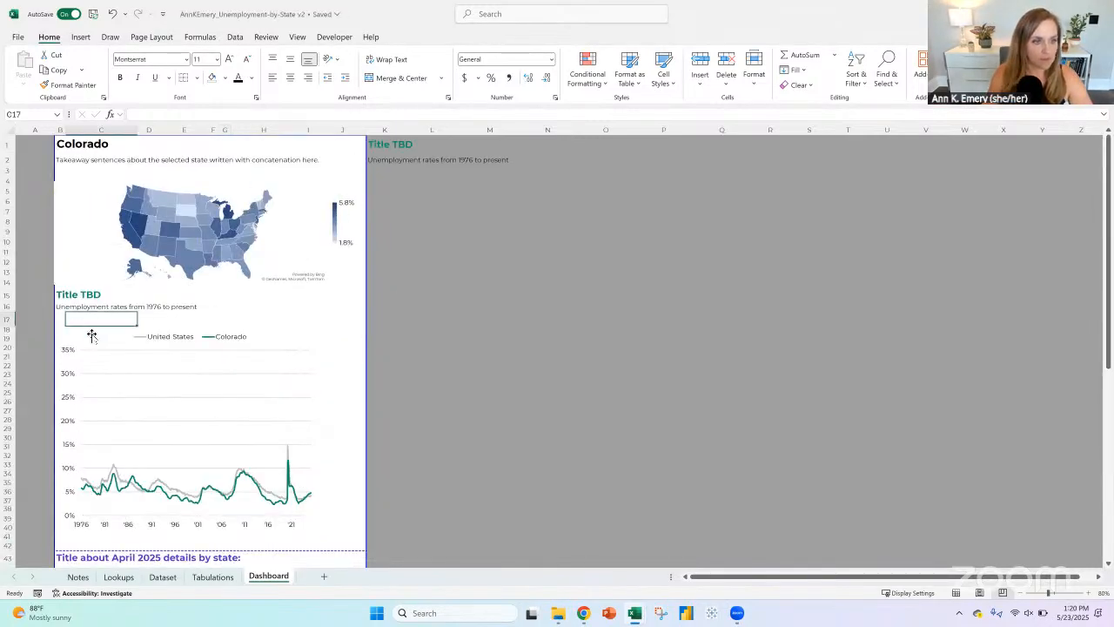
click(88, 322)
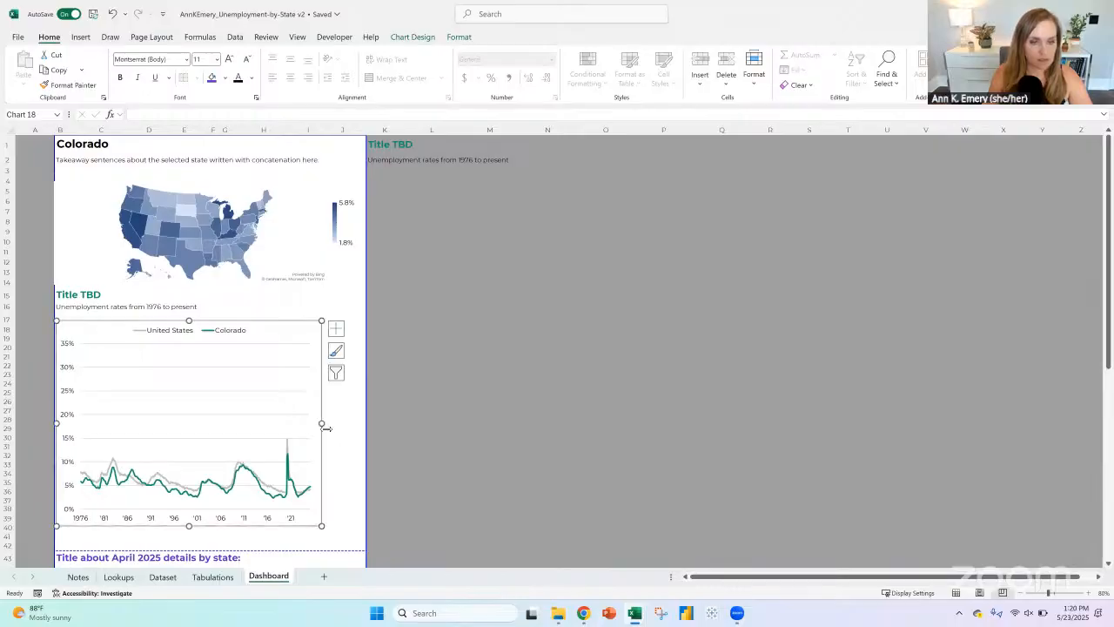
drag(322, 421, 363, 423)
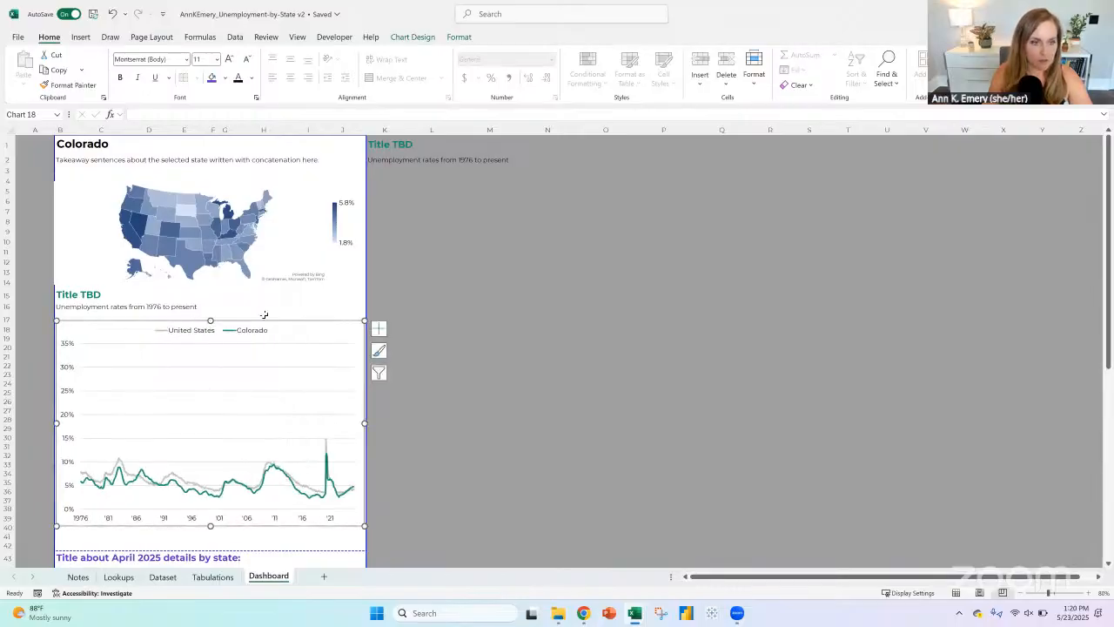
drag(264, 320, 261, 337)
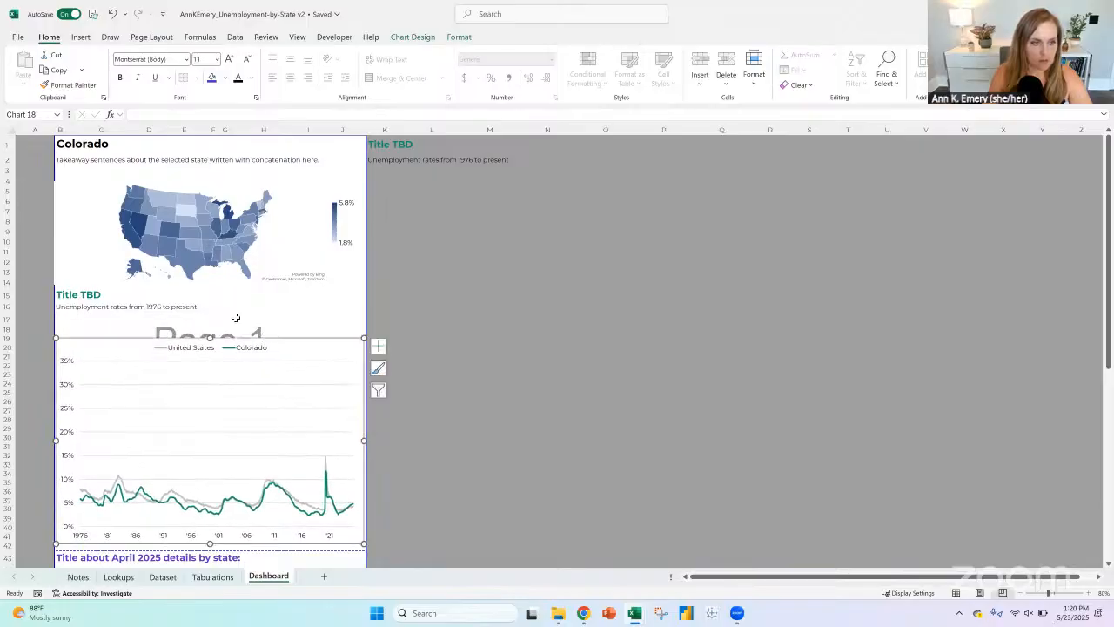
Step: Insert three blank rows of cells above the line chart's title in row 15 and delete rows 21 to 23 below its subtitle
click(82, 297)
drag(61, 295, 357, 294)
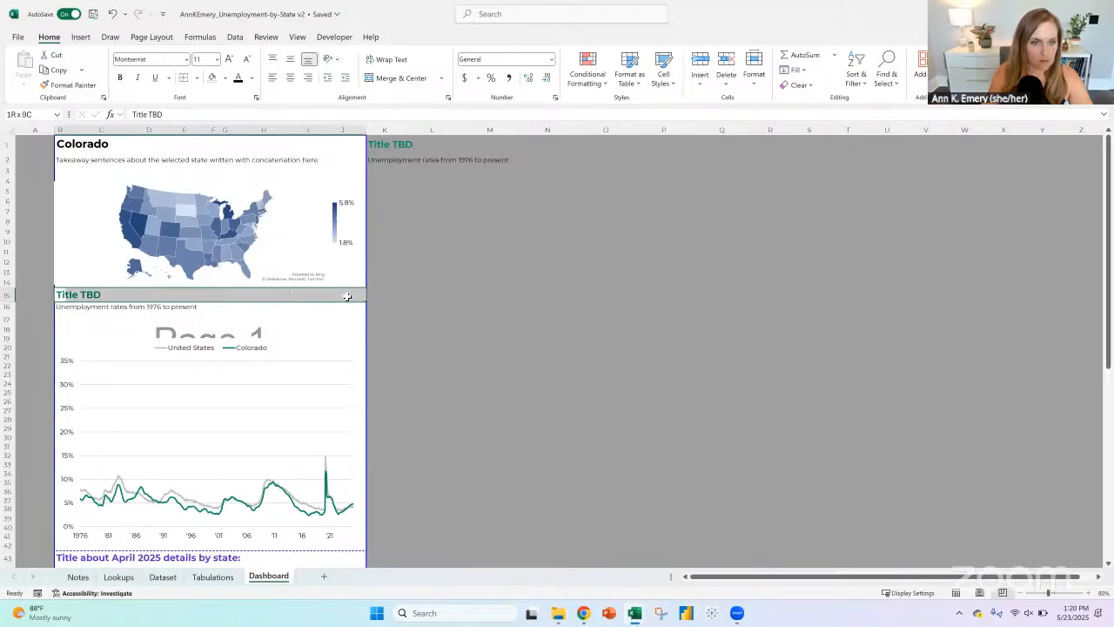
click(699, 61)
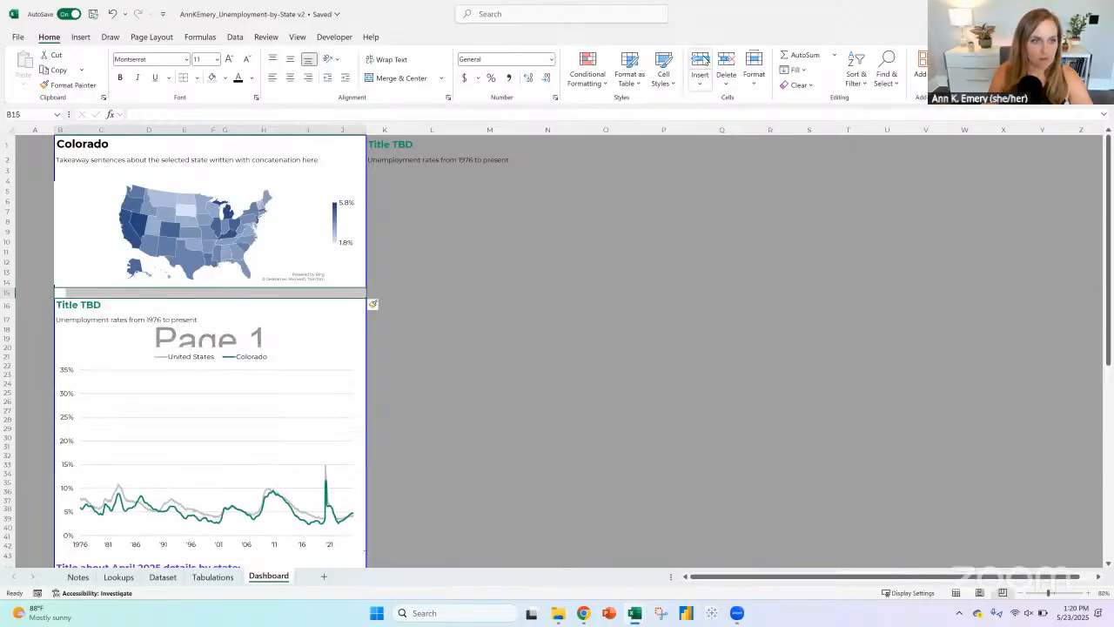
click(705, 61)
click(705, 60)
drag(7, 352, 7, 365)
key(ctrl+minus)
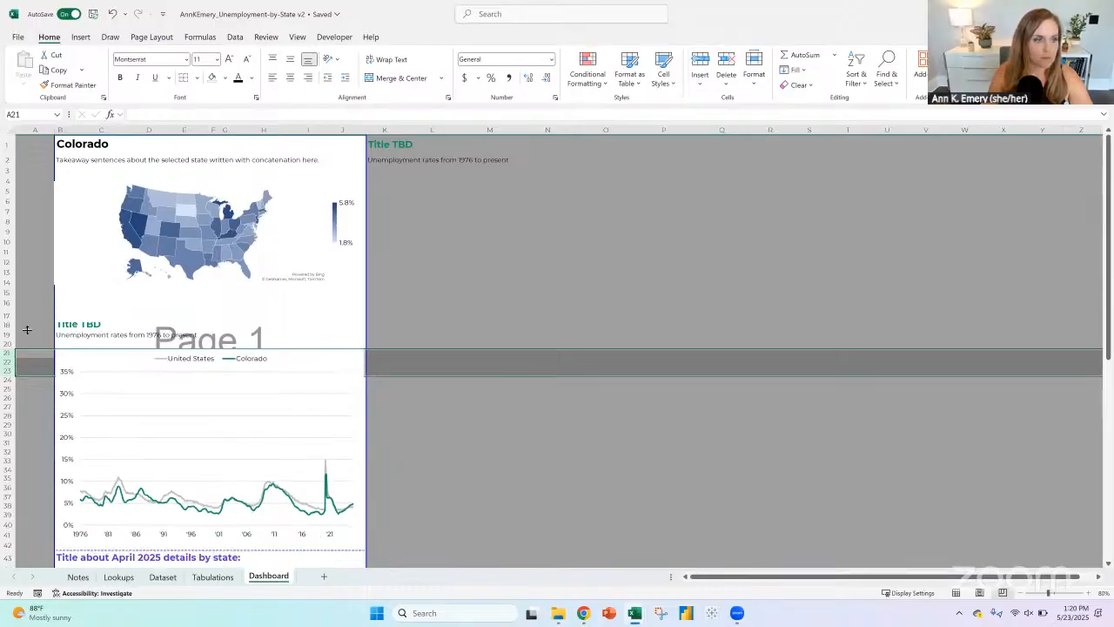
Step: Fit the height of row 18 to the line chart's title and reset blank row 17 to the Normal cell style
click(7, 325)
click(7, 334)
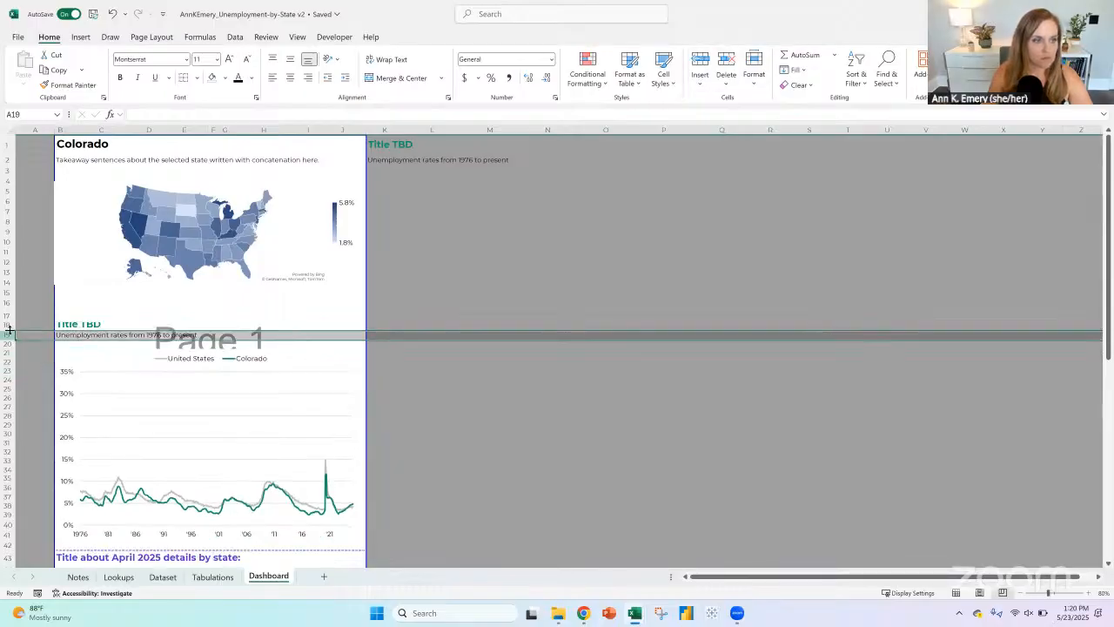
double_click(10, 331)
click(8, 317)
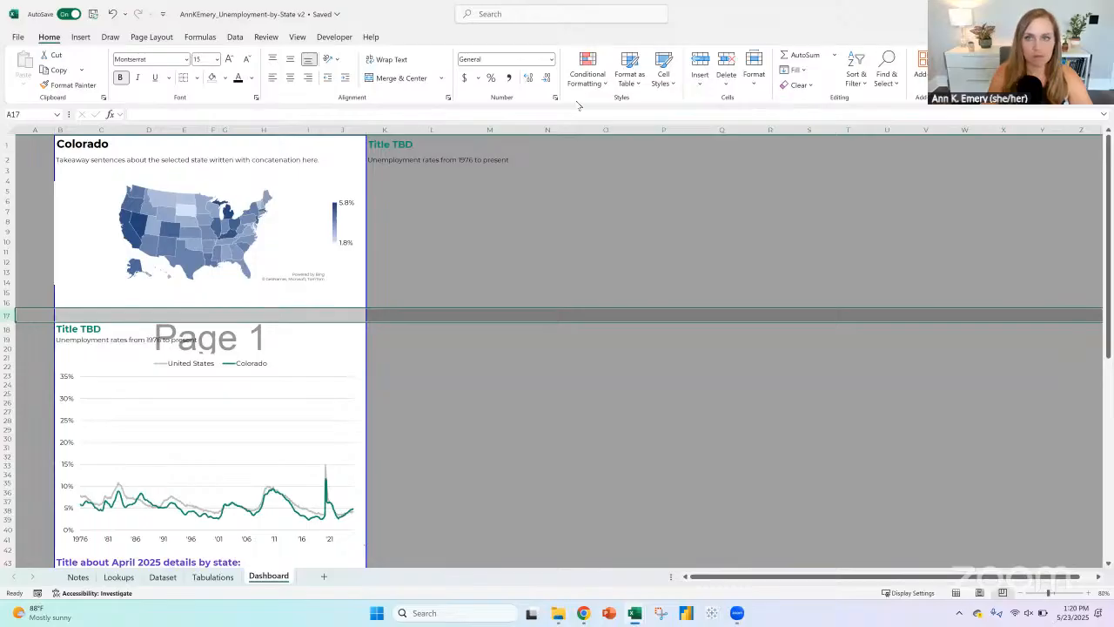
click(663, 76)
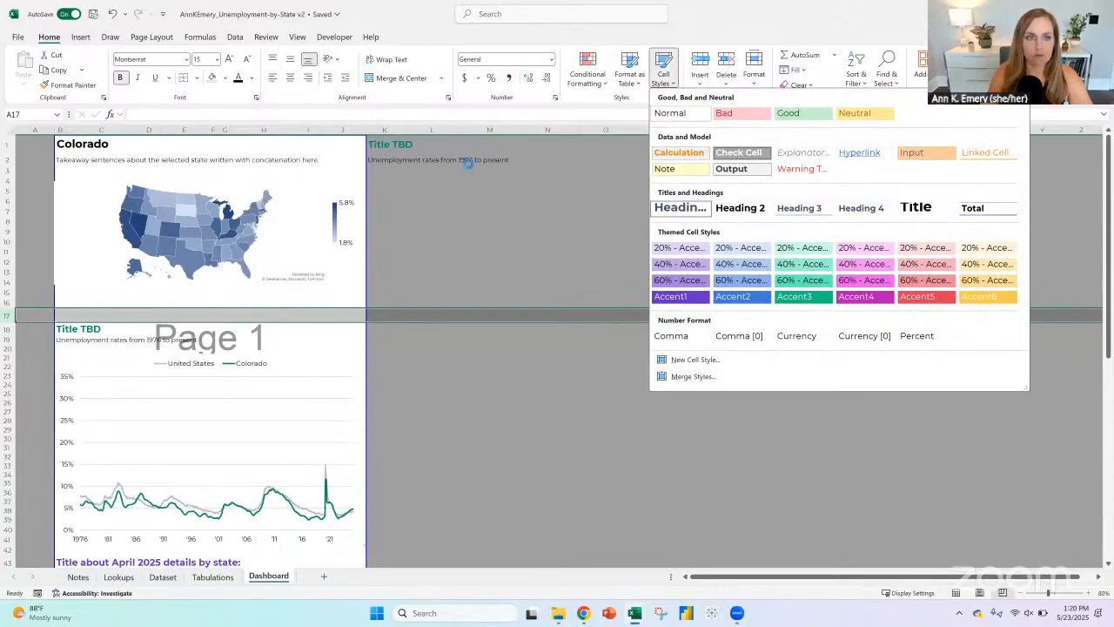
click(674, 114)
Step: Enlarge the map to span the page width down to the line chart's title, and delete column K with its leftover title and subtitle
click(130, 199)
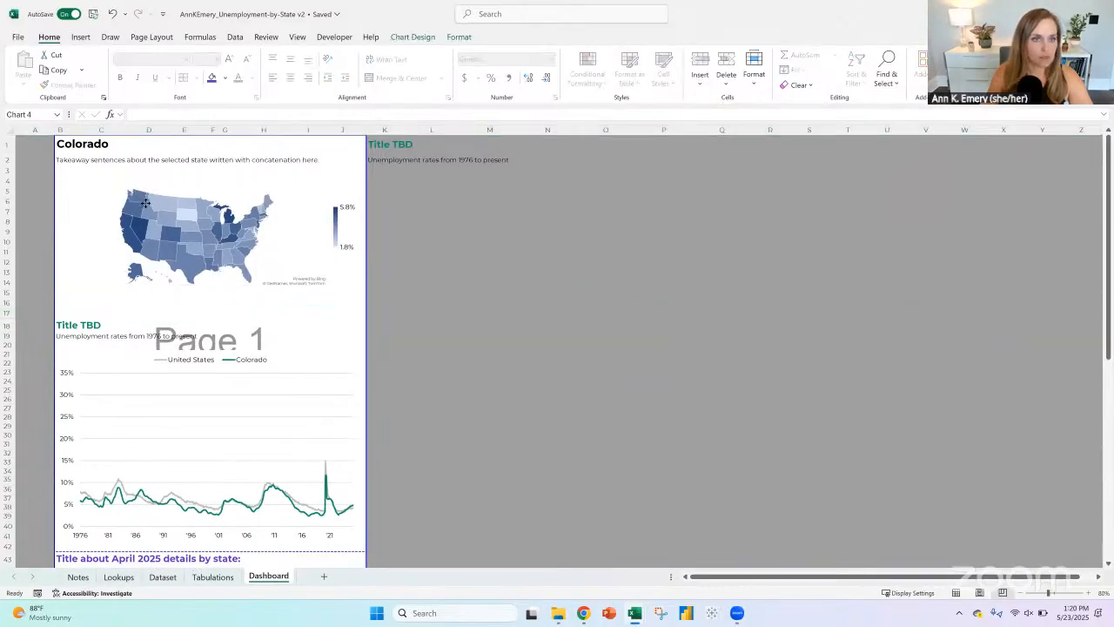
drag(208, 184, 207, 181)
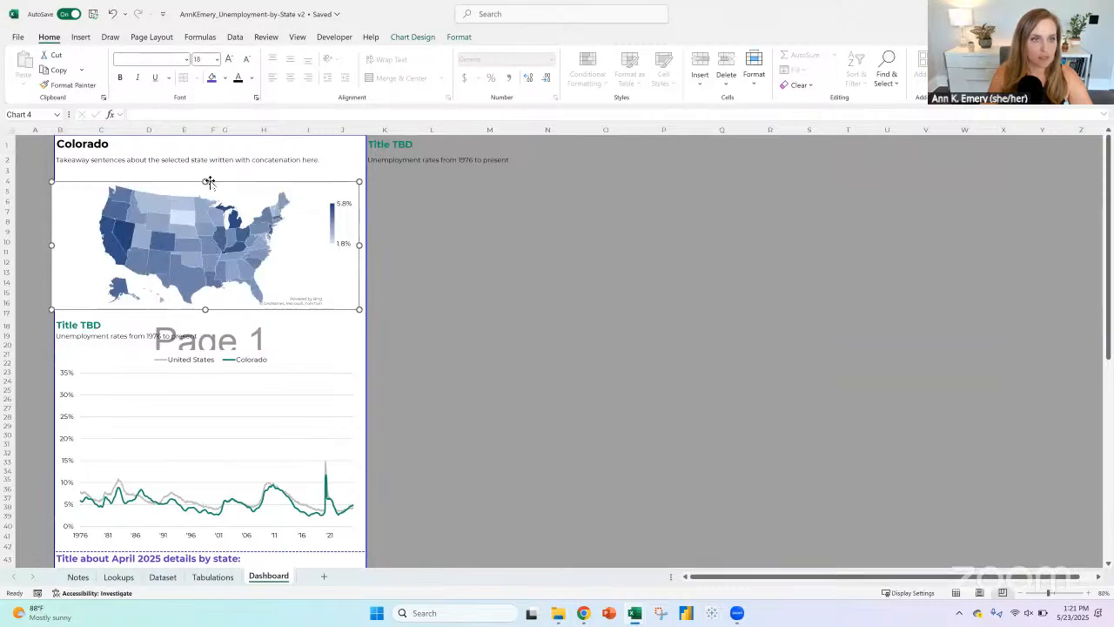
drag(371, 145, 373, 159)
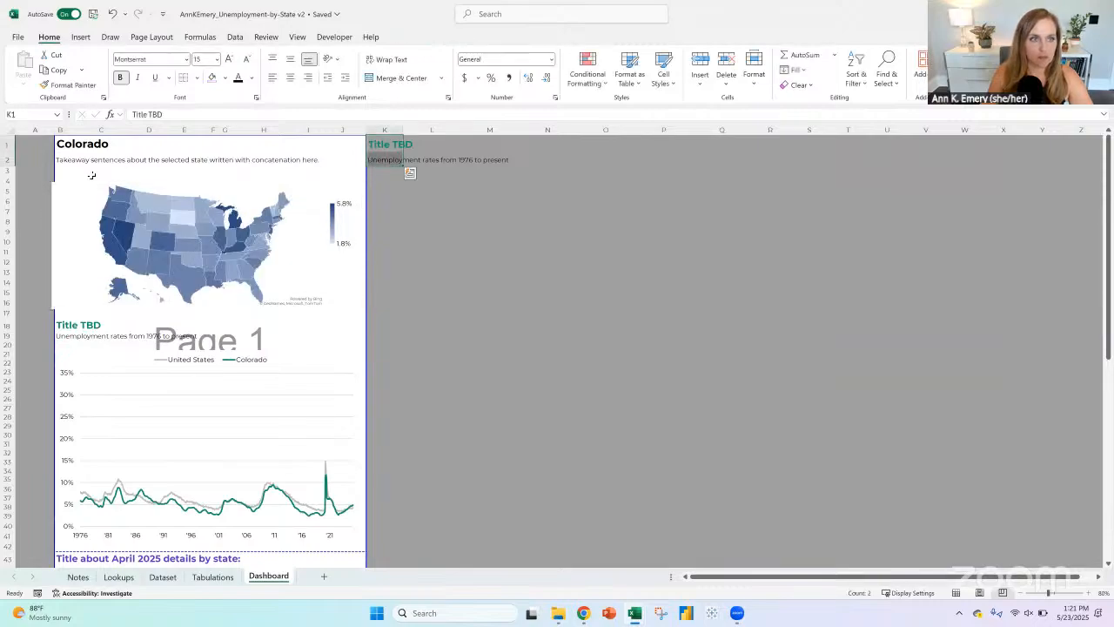
key(ctrl+q)
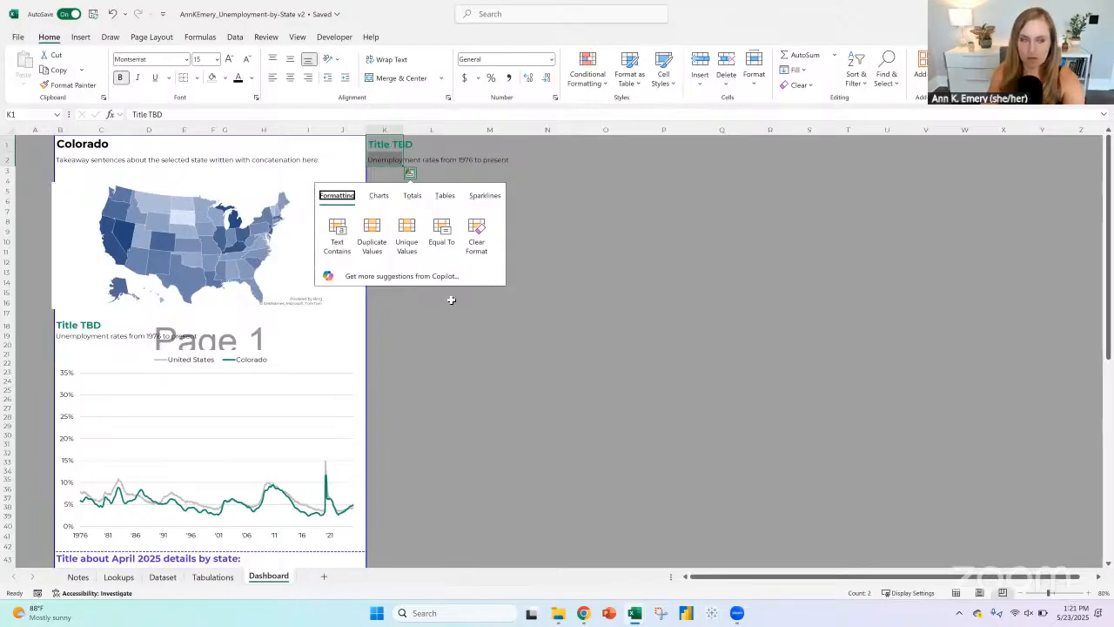
click(390, 132)
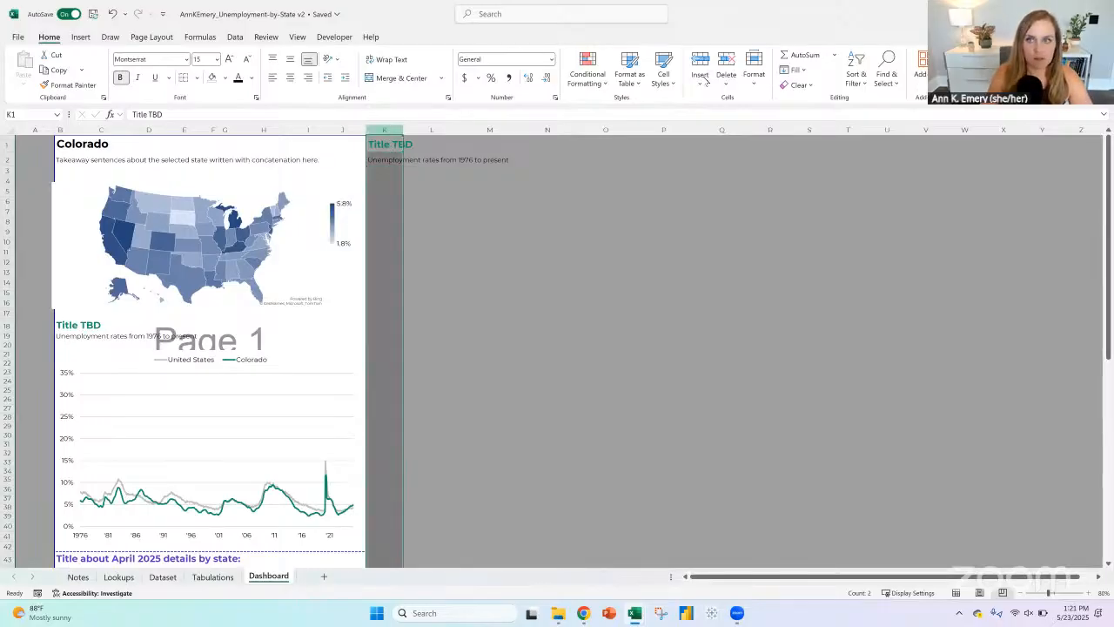
click(726, 62)
click(55, 222)
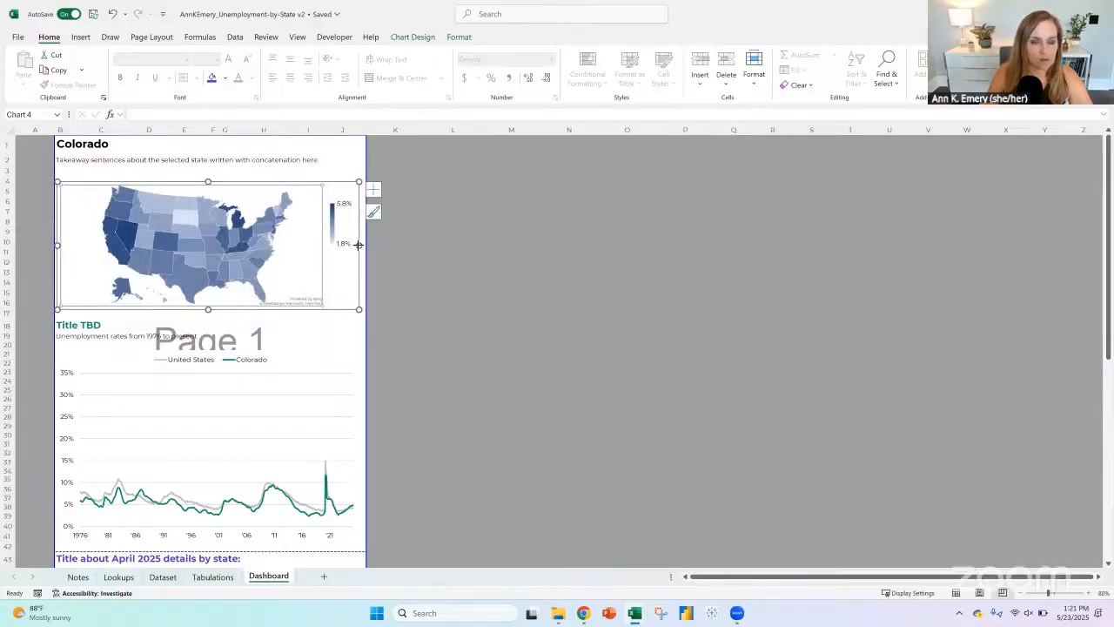
drag(358, 244, 364, 245)
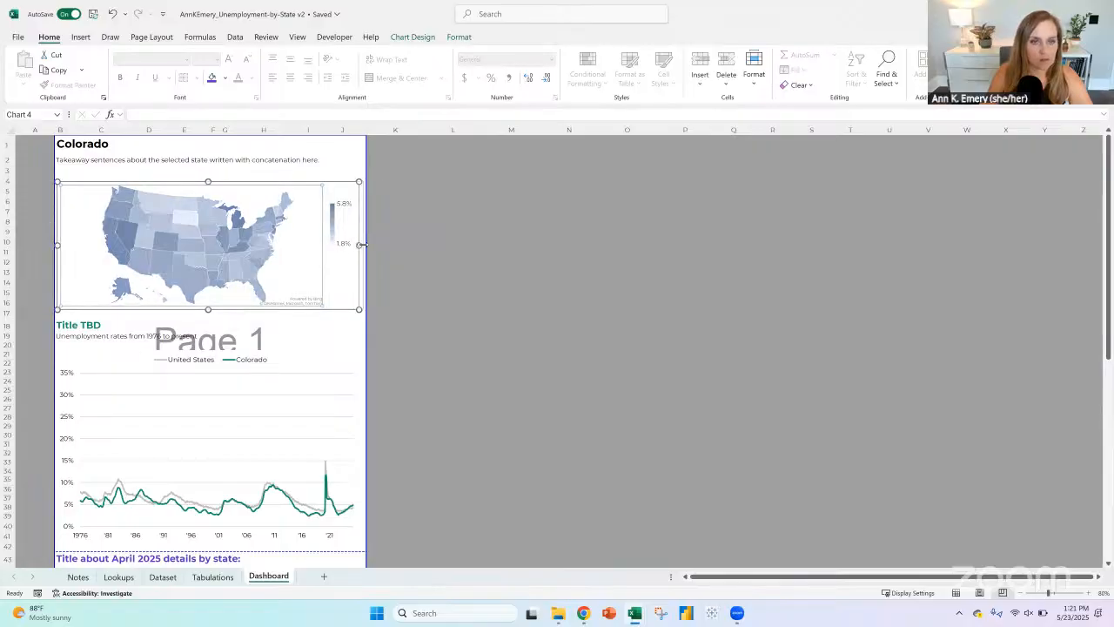
Step: Enter the placeholder "Title TBD" in cell B4 above the map
click(69, 178)
click(60, 178)
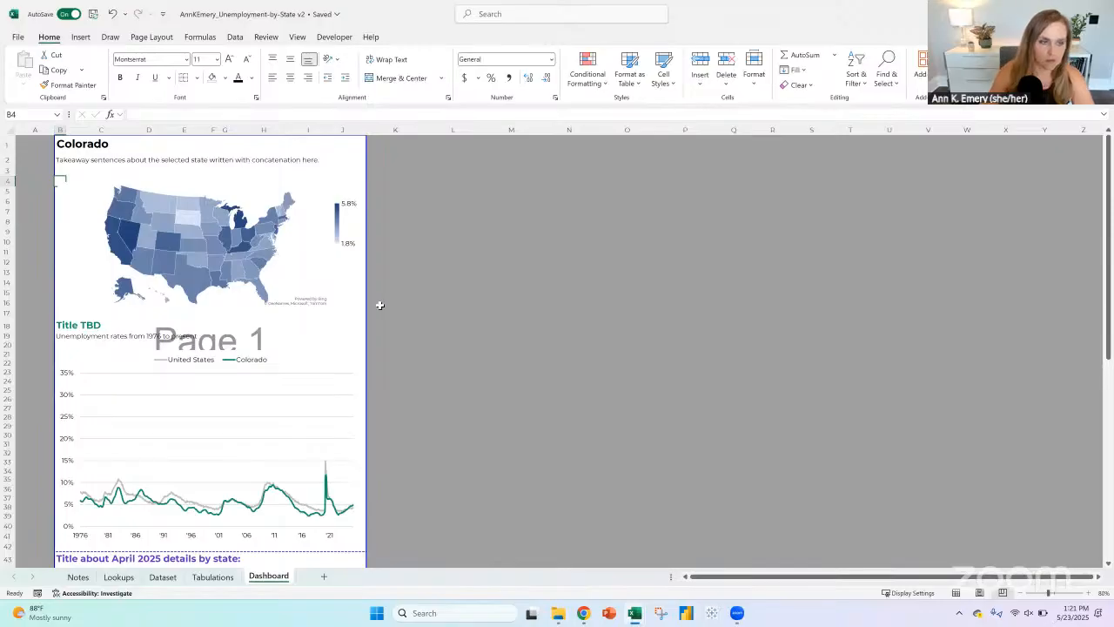
text(Title TBD)
key(ctrl+Return)
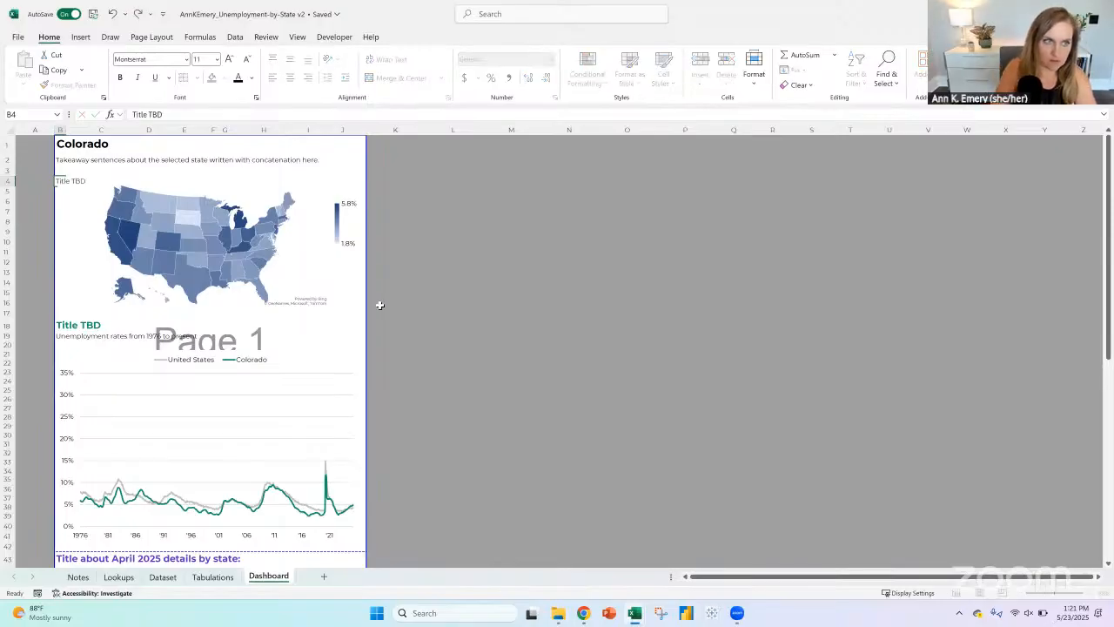
Step: Change the map series' colour for the highest value to a brighter theme blue
right_click(224, 256)
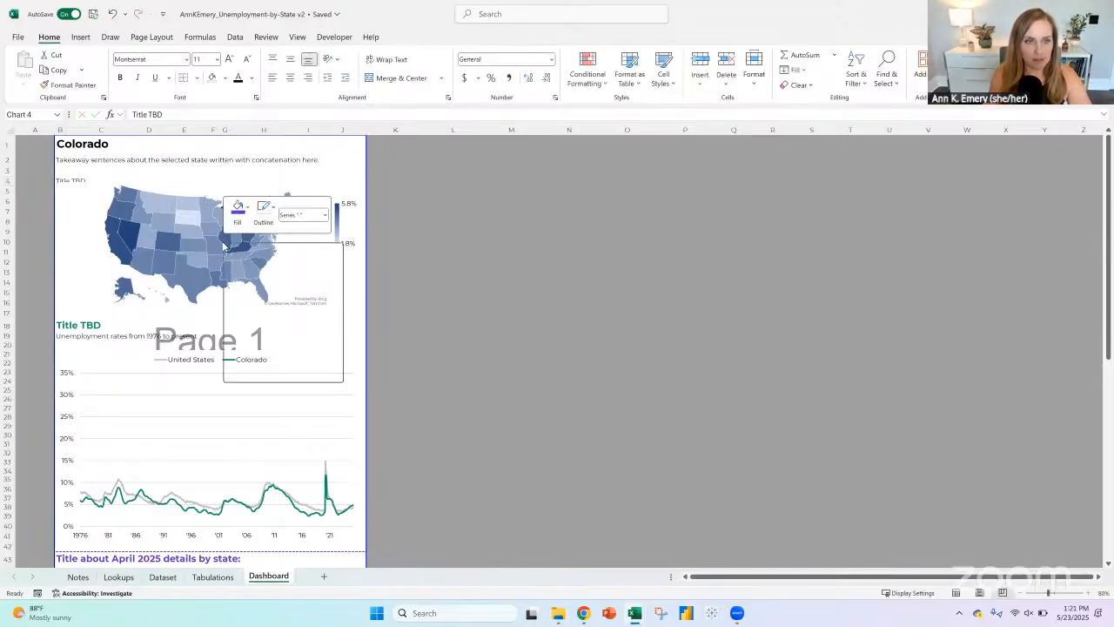
click(261, 373)
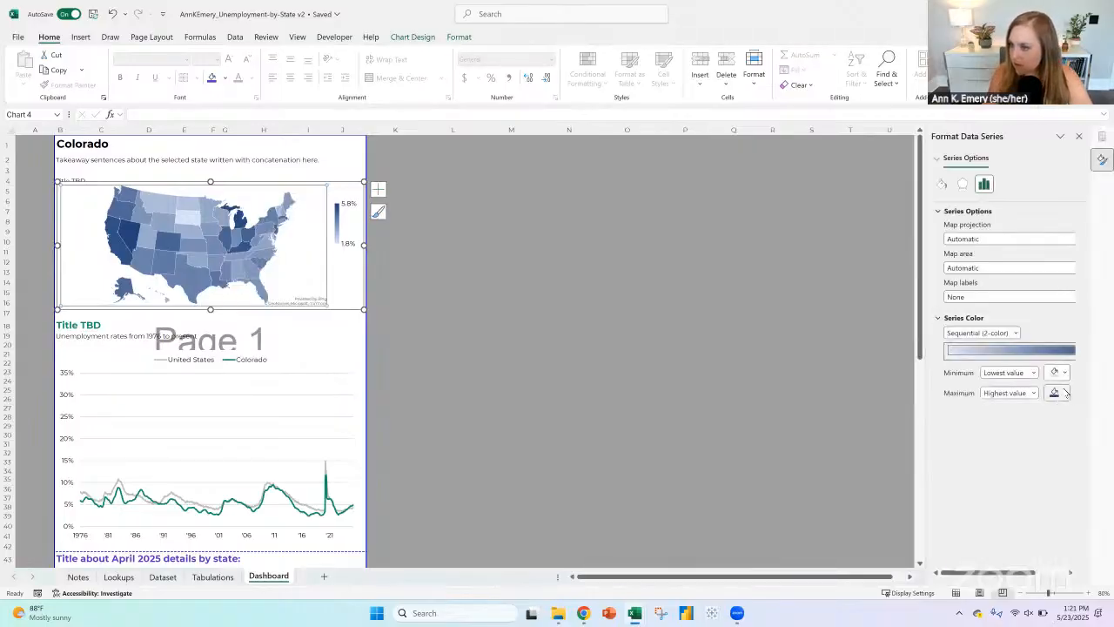
click(1065, 393)
click(1041, 519)
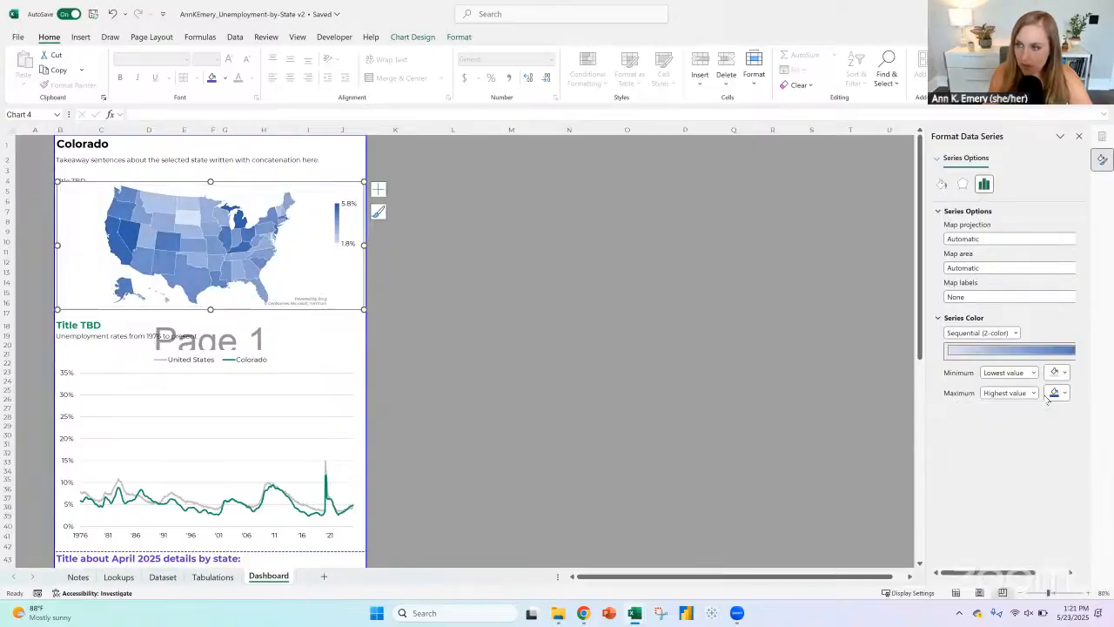
click(821, 283)
Step: Apply the Heading 1 style to the map's title in B4 and colour its text a darker shade of the theme blue
click(70, 177)
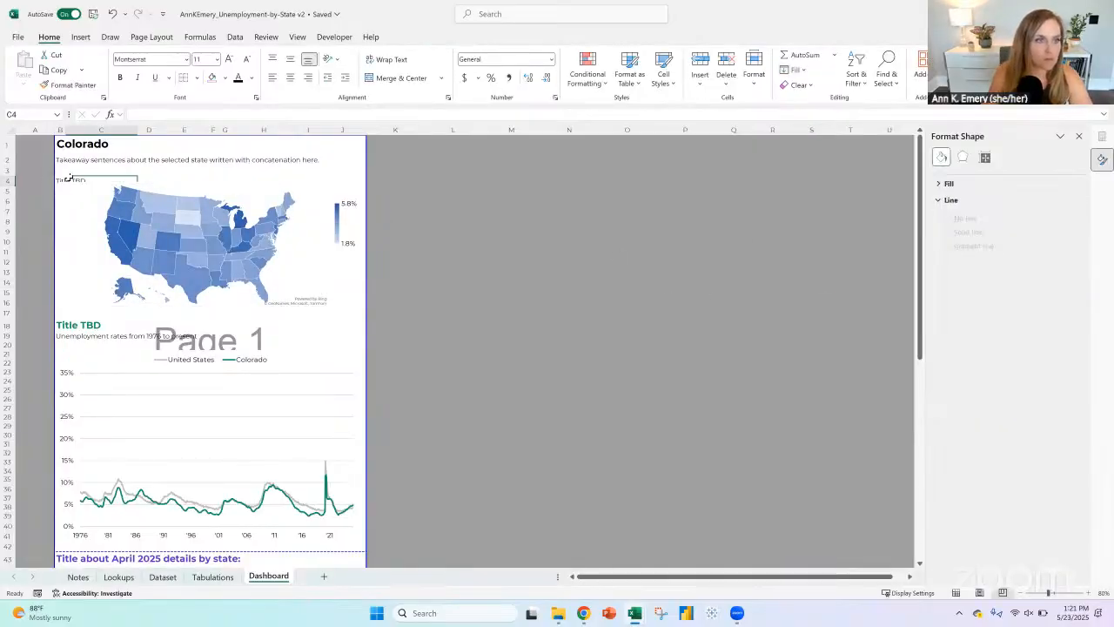
click(63, 178)
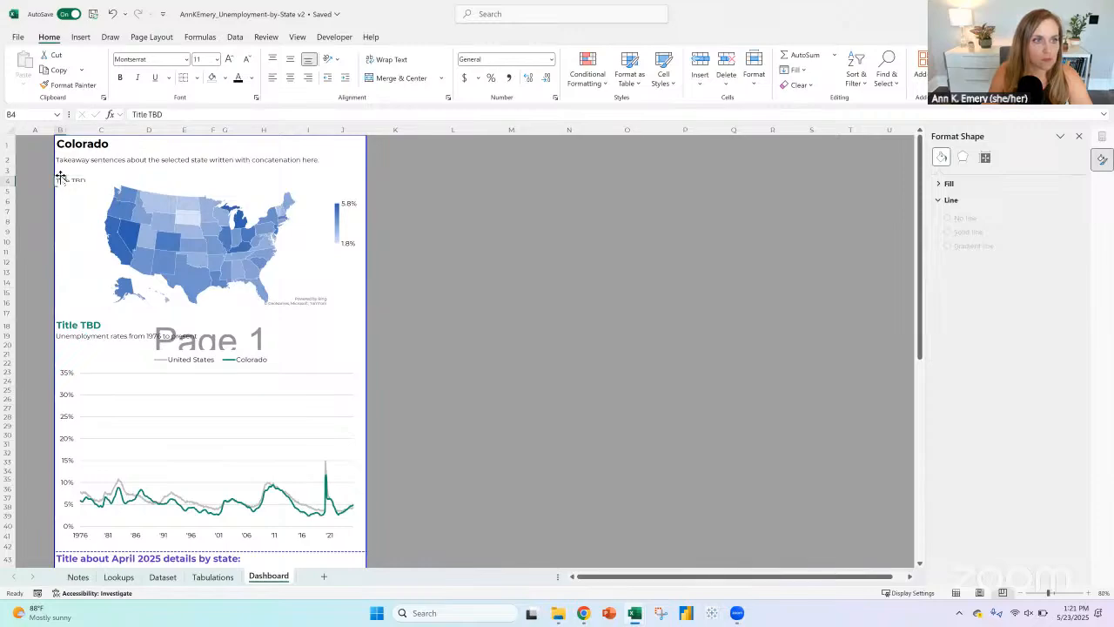
click(670, 82)
click(677, 211)
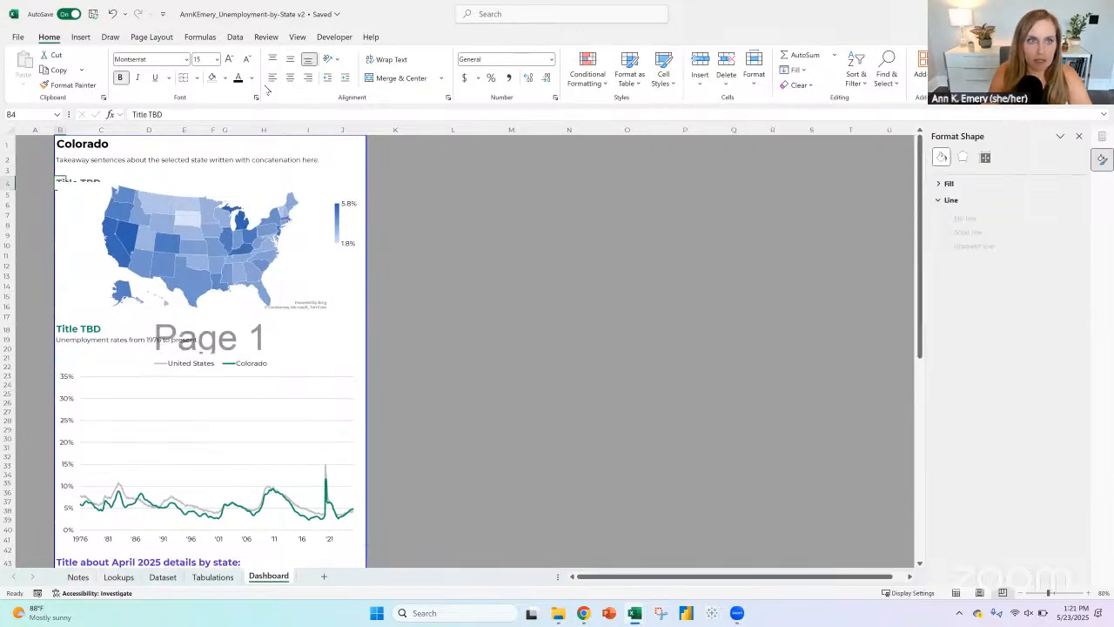
click(252, 78)
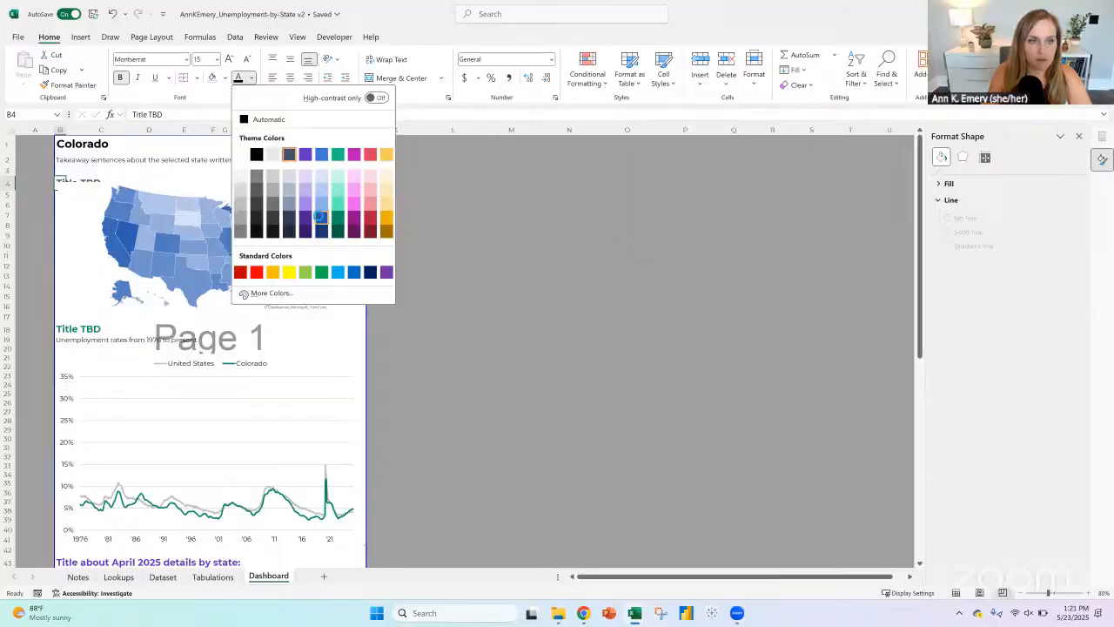
click(319, 219)
Step: Remove the map chart area's fill so it does not cover the title in row 4
click(82, 181)
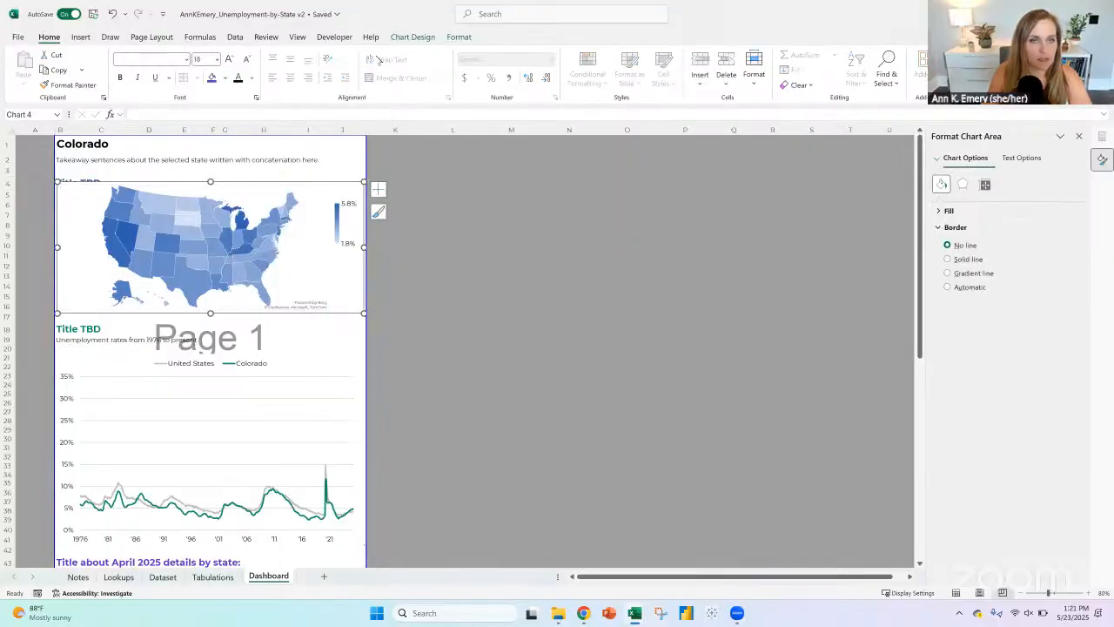
click(468, 38)
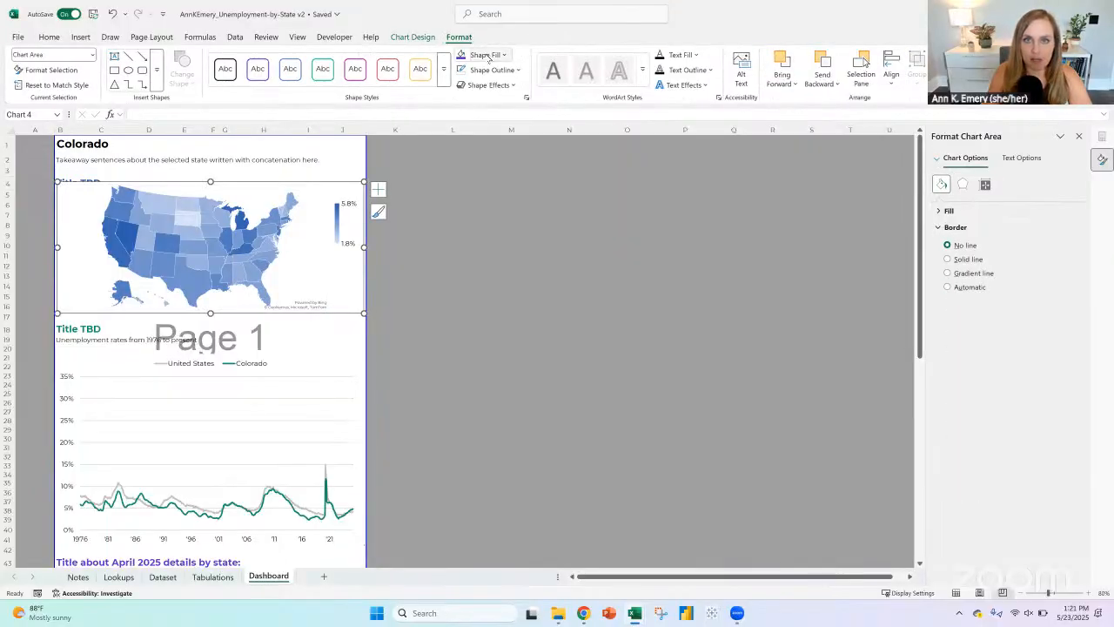
click(483, 55)
click(487, 272)
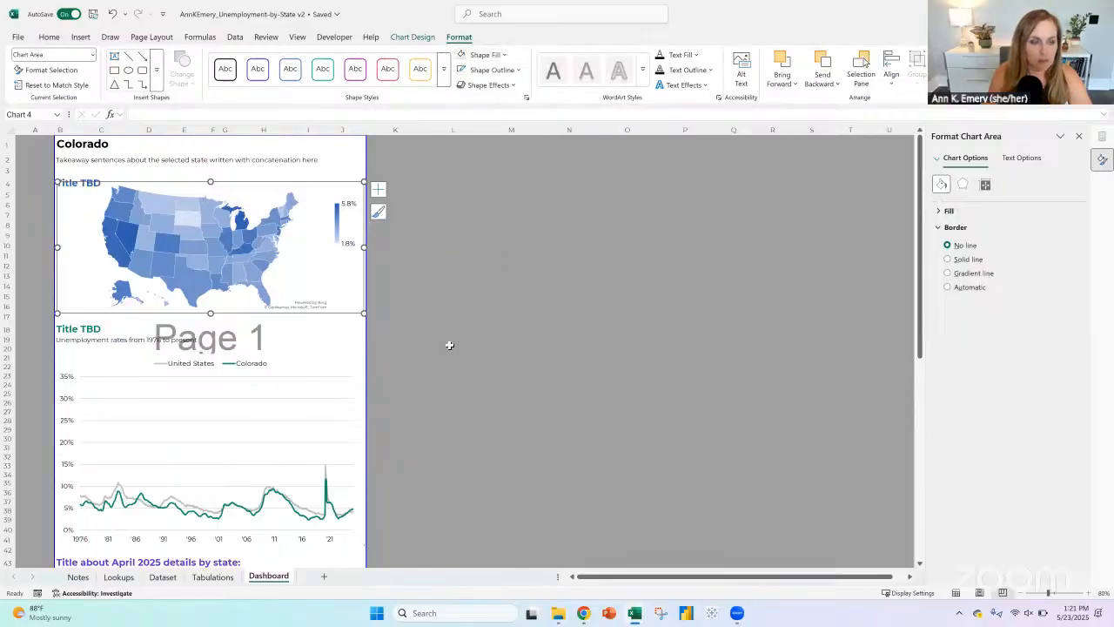
click(449, 345)
Step: Shorten the line chart from its upper edge so it starts at about row 23, leaving space below its subtitle
scroll(429, 313, down, 1)
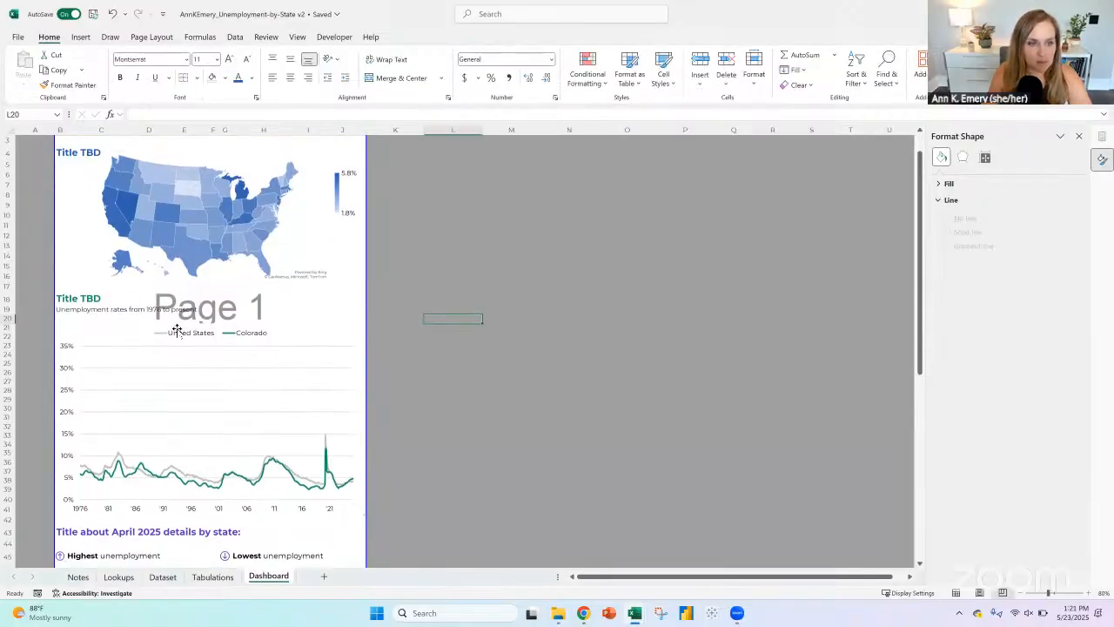
click(209, 321)
drag(208, 339, 209, 343)
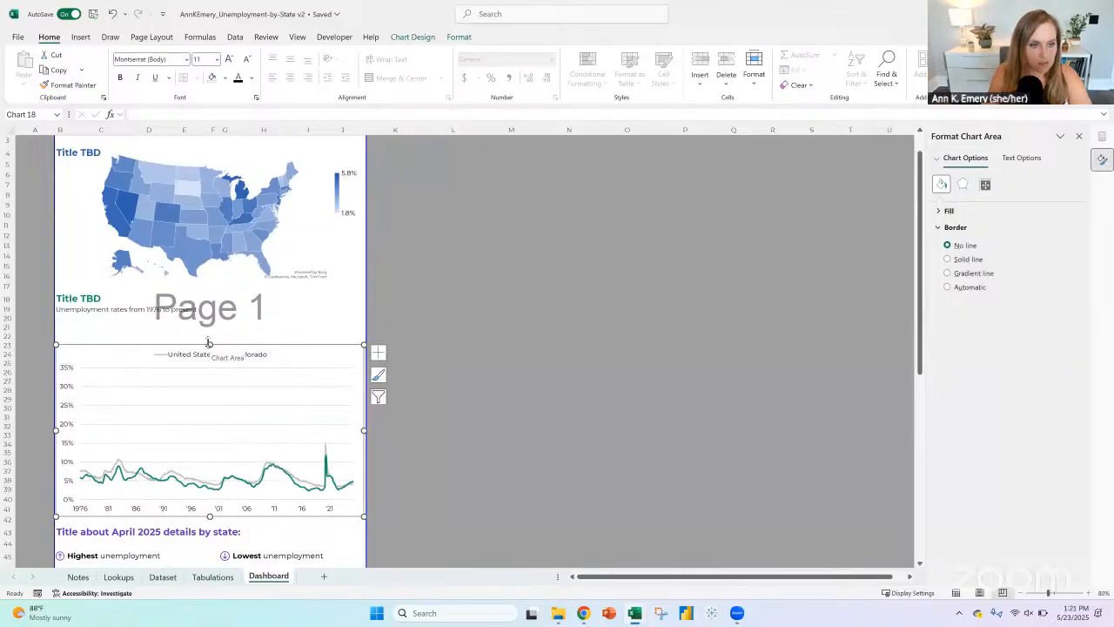
scroll(207, 334, up, 1)
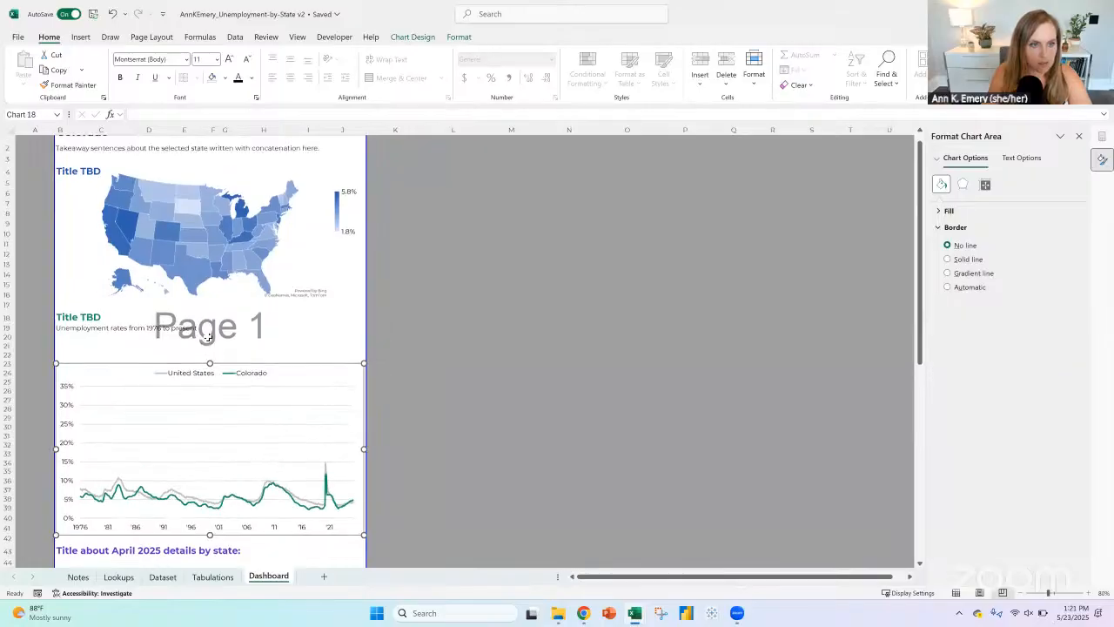
Step: Move the empty rows 21 to 23 above the line chart's title row 18
drag(69, 328, 288, 329)
click(60, 329)
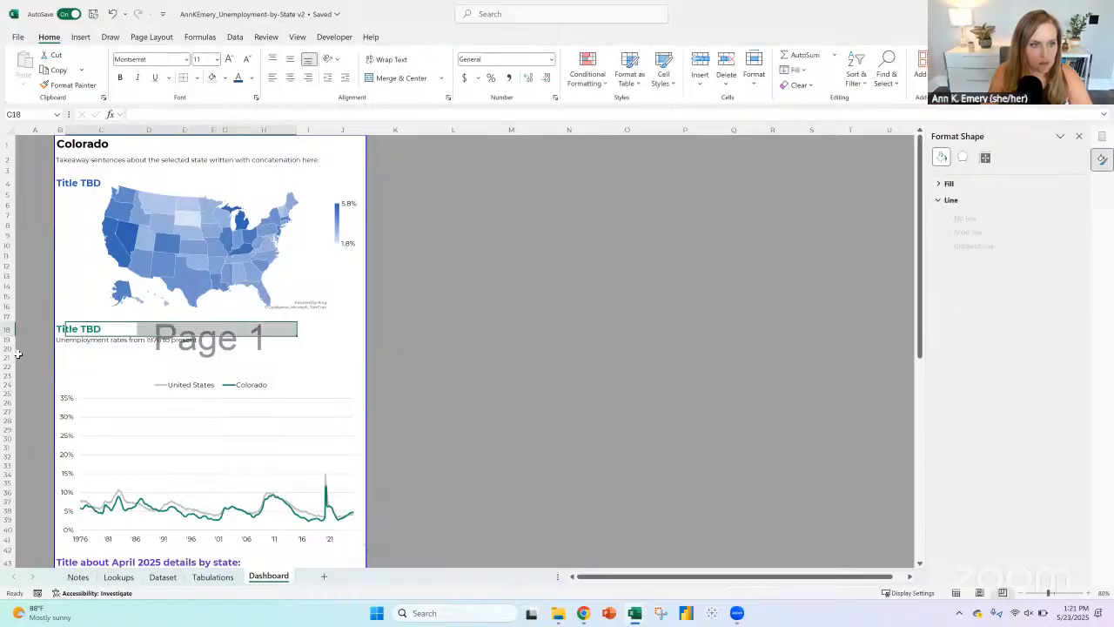
drag(7, 356, 9, 372)
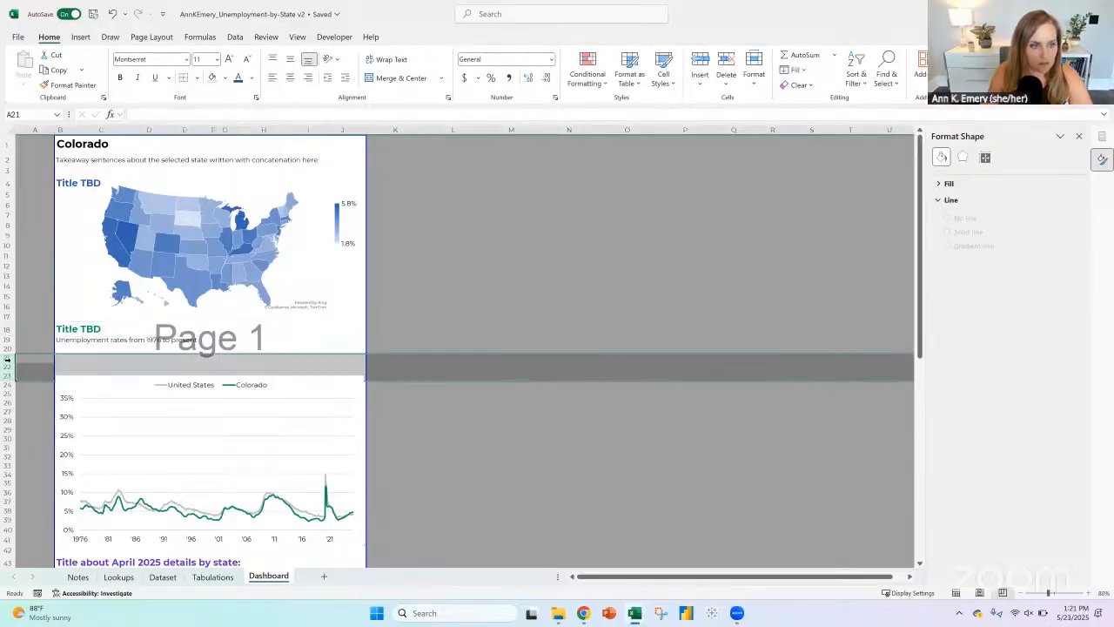
right_click(12, 364)
click(52, 57)
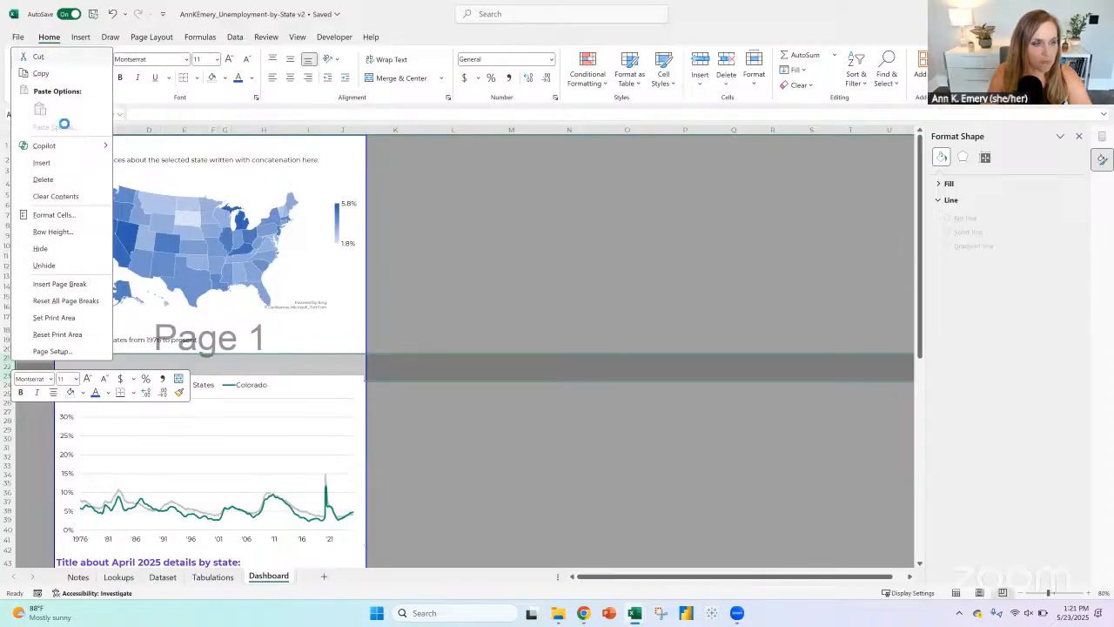
click(10, 331)
right_click(10, 331)
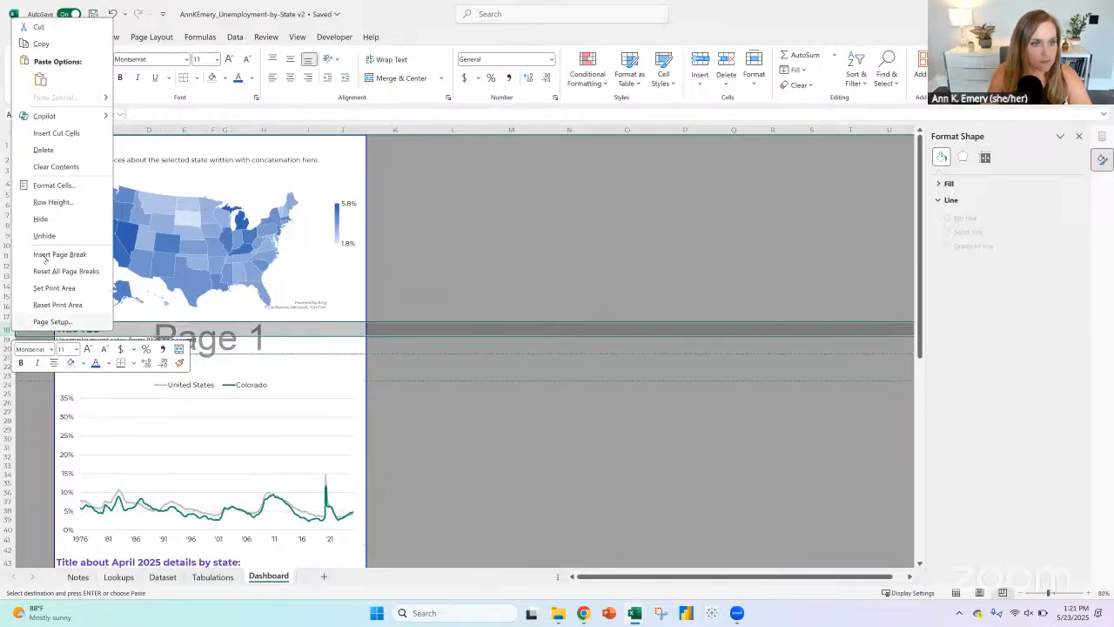
click(55, 133)
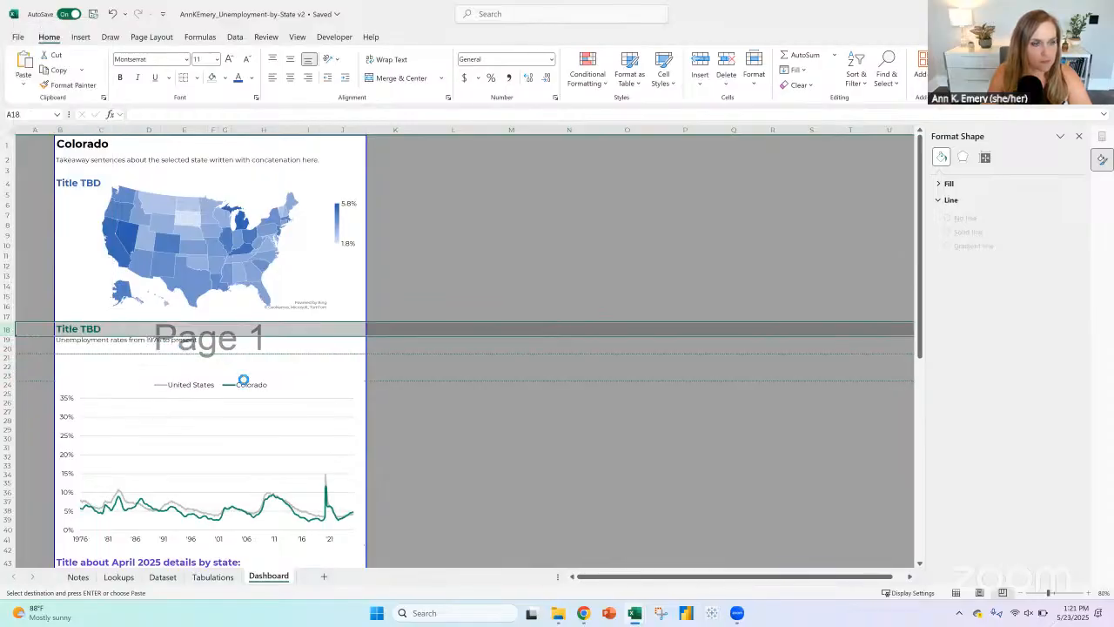
Step: Shorten the line chart slightly from its lower edge and delete the empty row above the April 2025 rankings title
scroll(471, 405, down, 3)
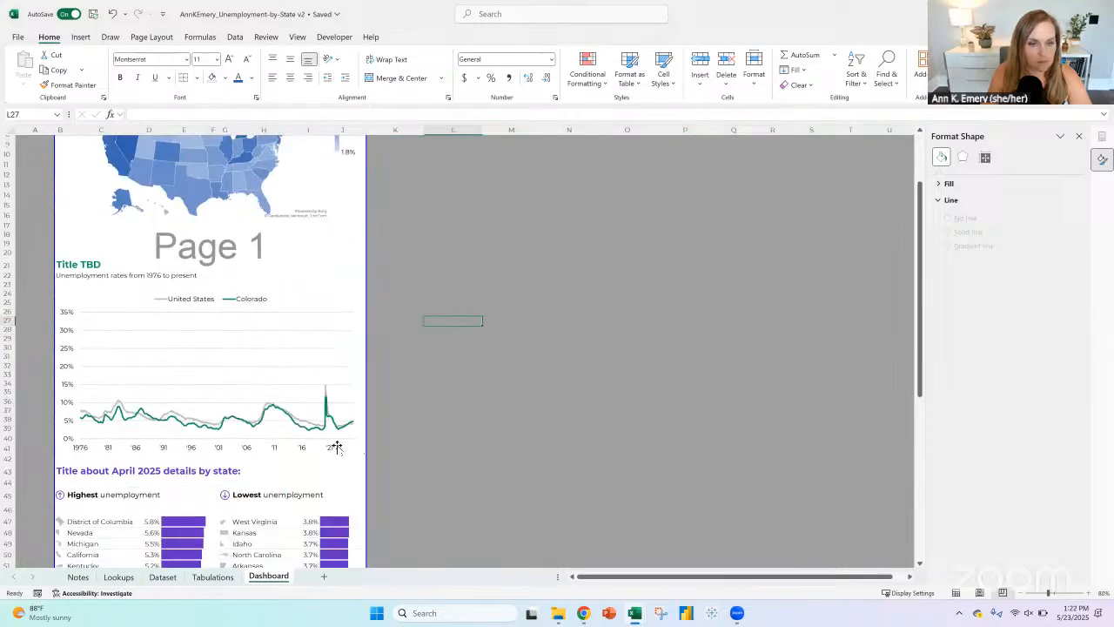
click(340, 457)
drag(209, 455, 209, 451)
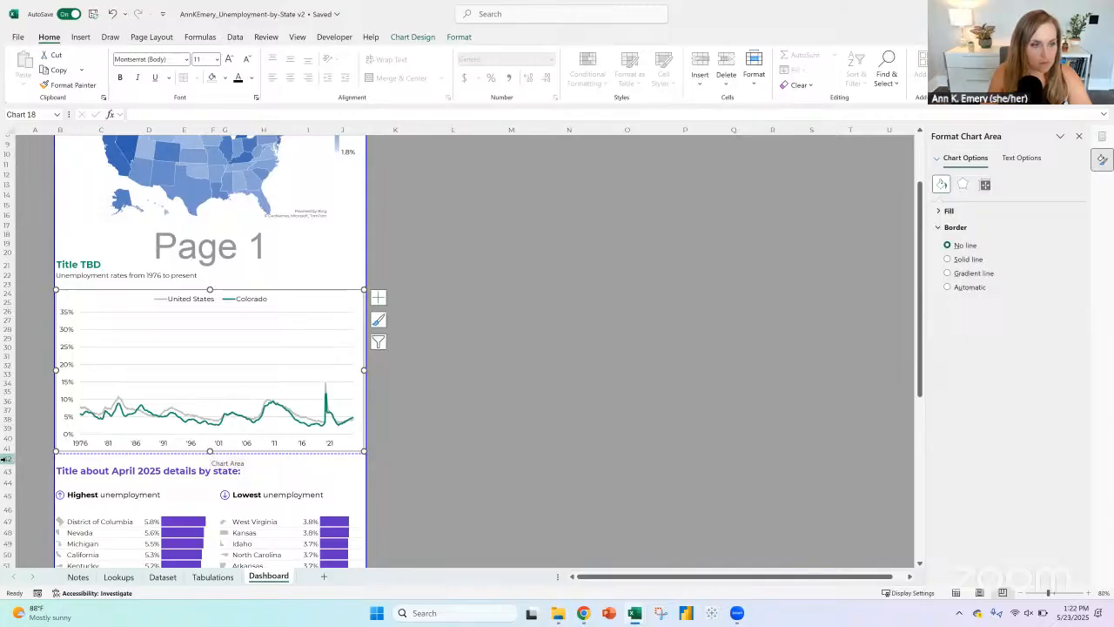
click(29, 469)
scroll(126, 286, up, 3)
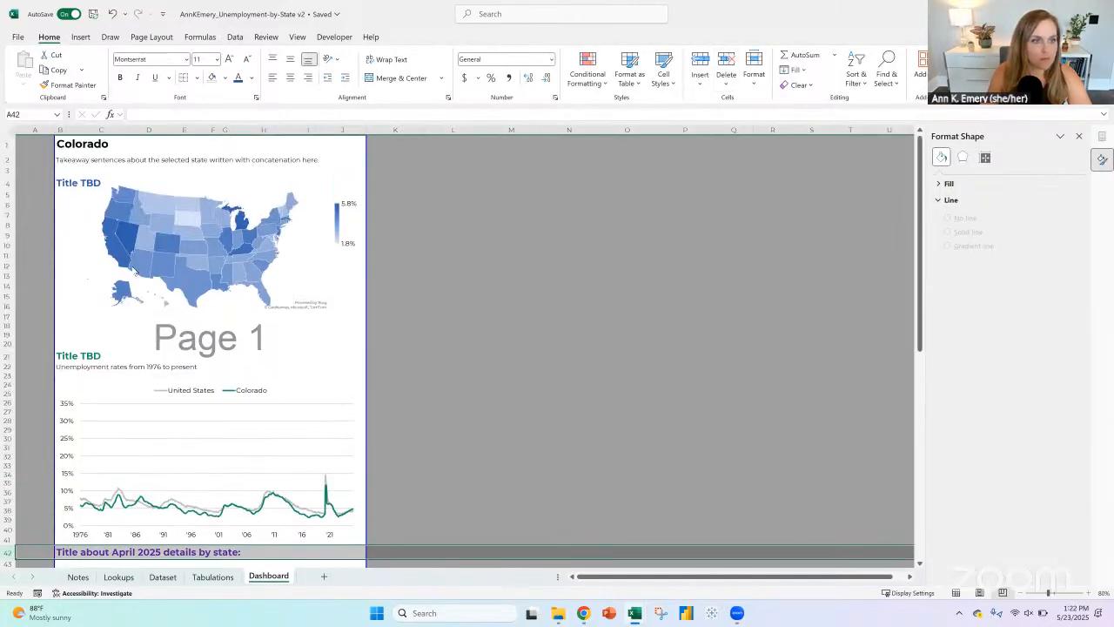
Step: Enlarge the map to fill rows 5 to 20, between its own title and the line chart's title
click(197, 188)
drag(198, 189, 197, 201)
click(205, 326)
drag(207, 325, 206, 344)
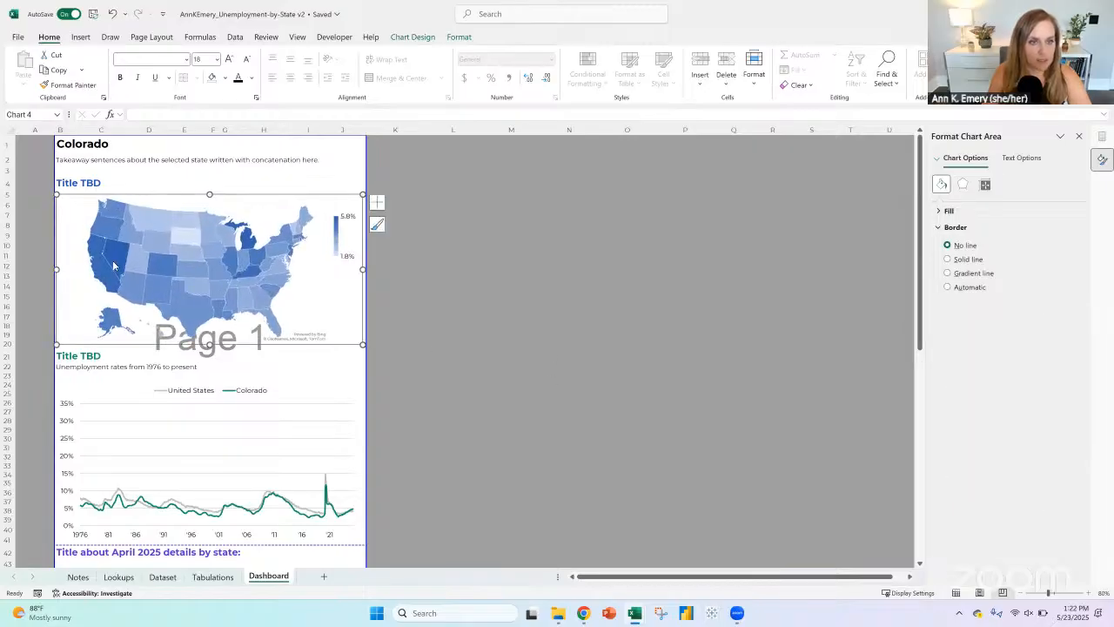
click(500, 306)
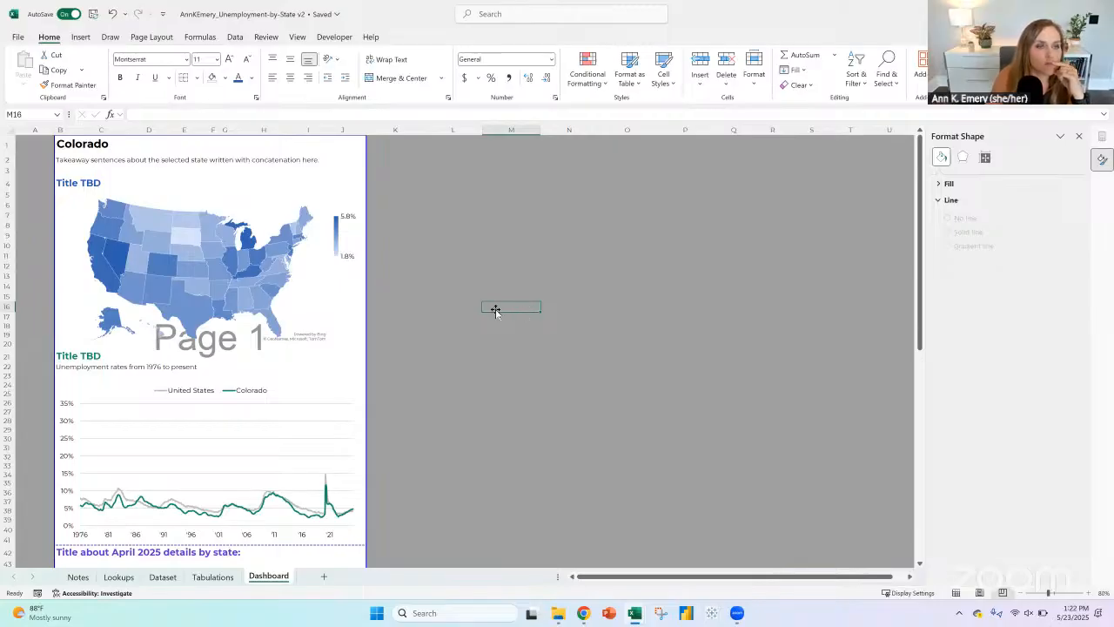
Step: Set the width of column J, which holds the lowest-unemployment bars, to 12
scroll(497, 306, down, 5)
scroll(497, 307, down, 9)
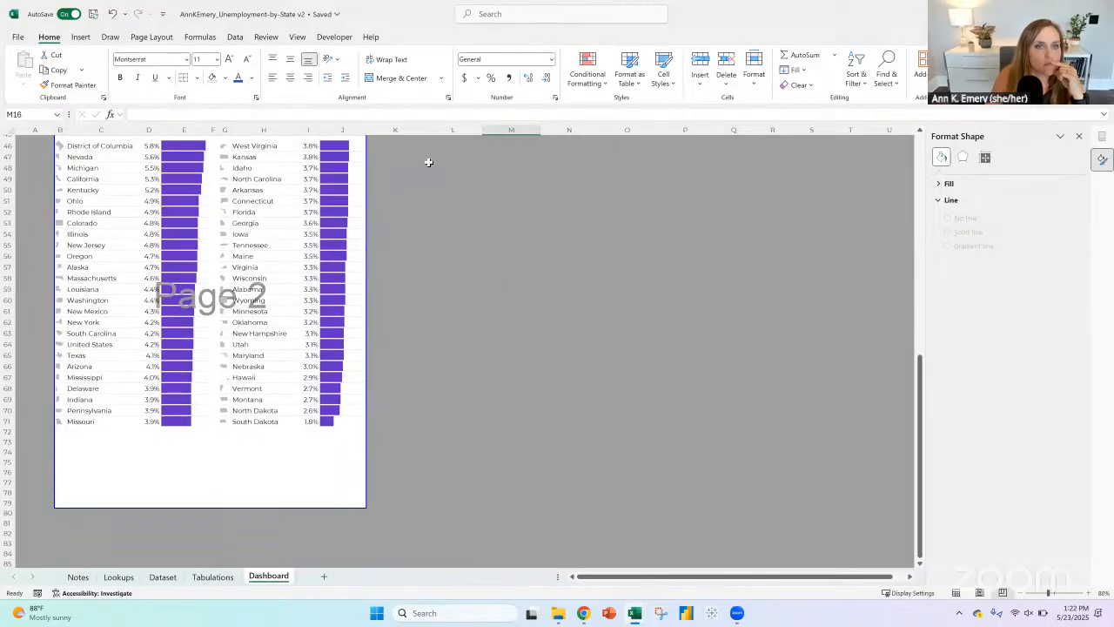
click(350, 129)
right_click(357, 130)
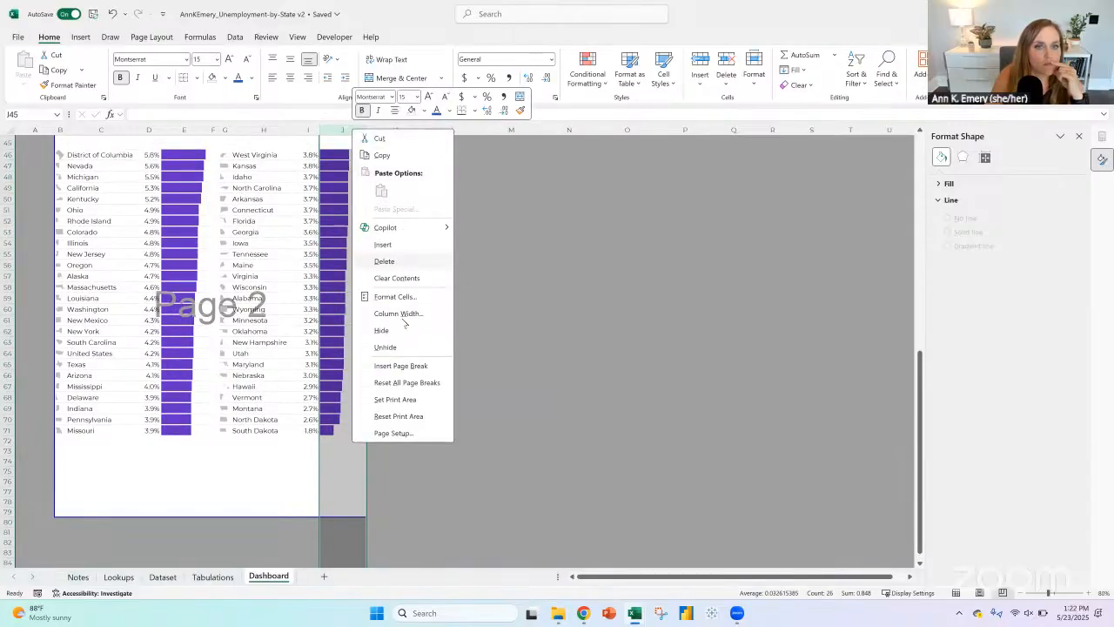
click(409, 310)
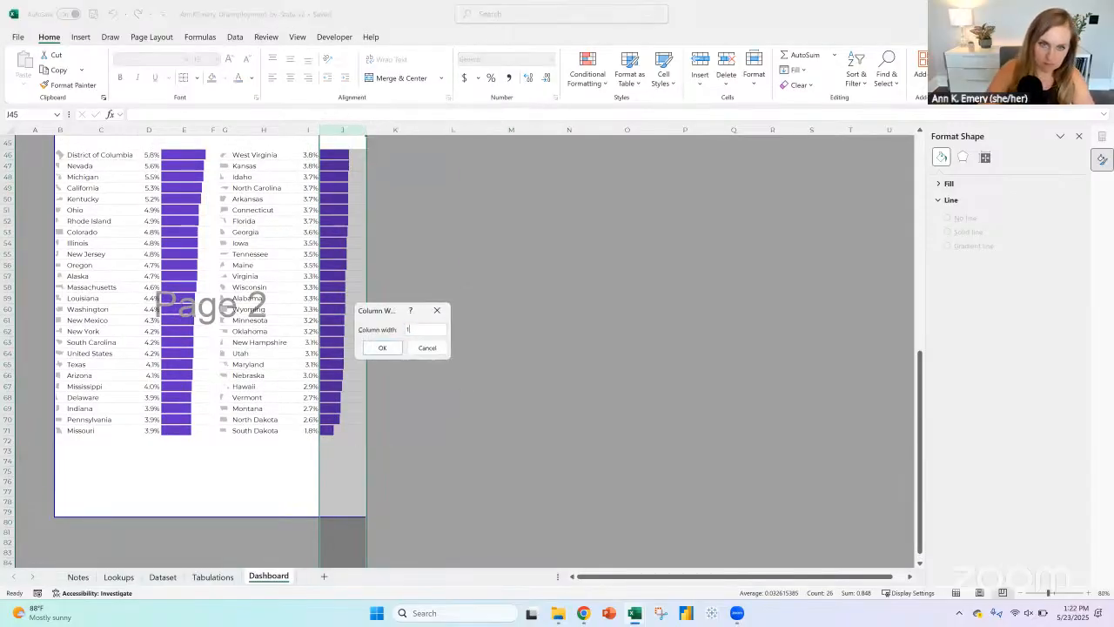
text(12)
key(Return)
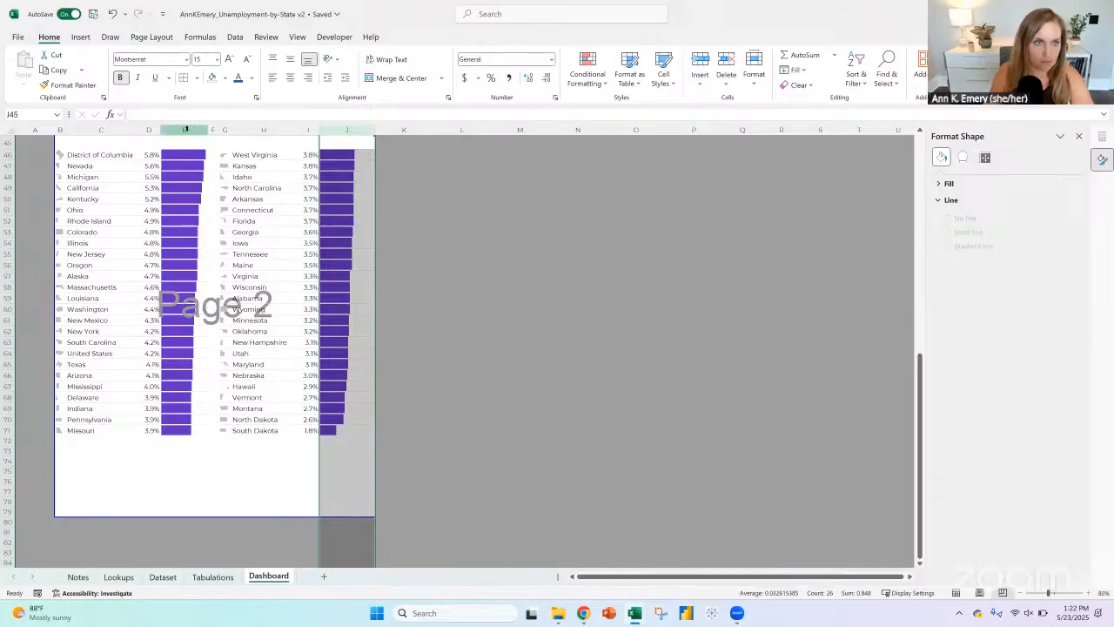
Step: Set the width of column E, which holds the highest-unemployment bars, to 12
click(186, 129)
right_click(185, 128)
click(224, 316)
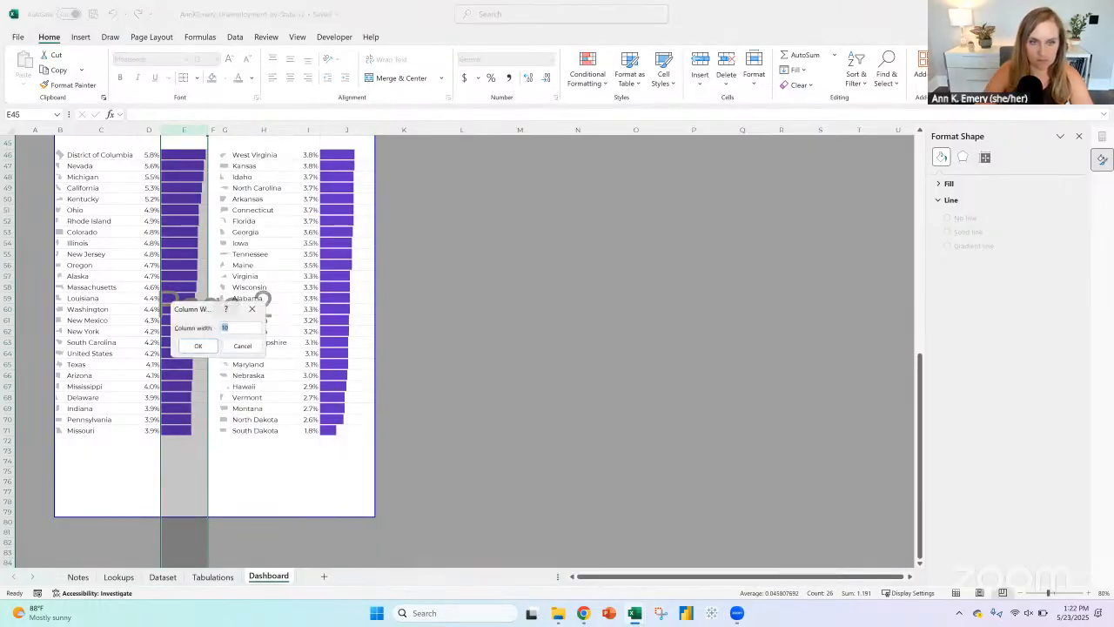
text(12)
key(Return)
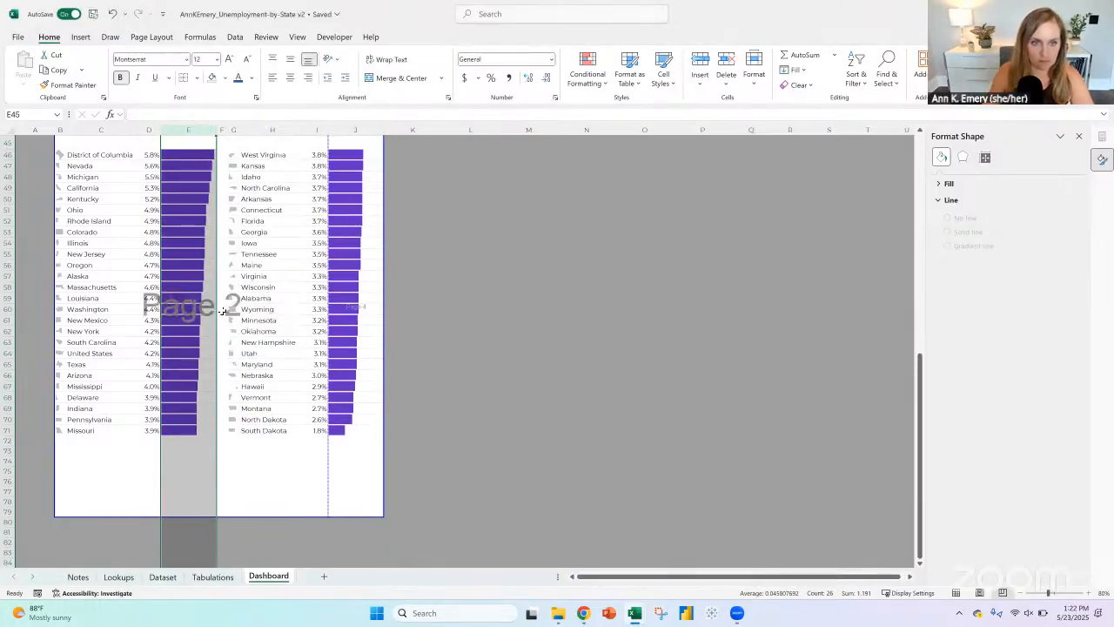
Step: Set the widths of both bar columns, E and J, to 11
right_click(176, 132)
click(216, 302)
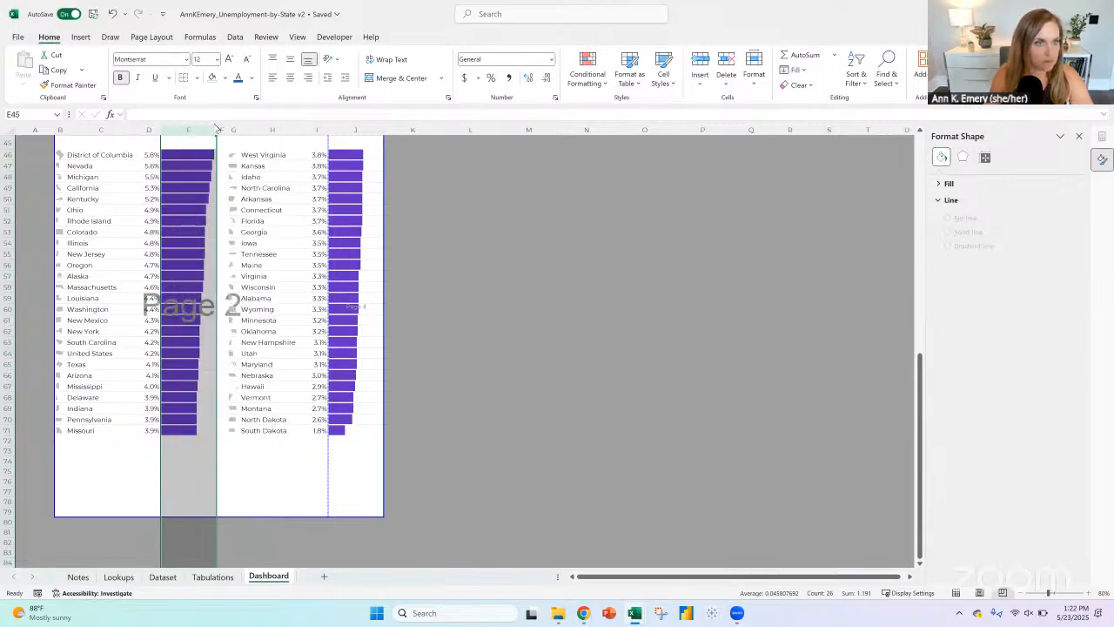
click(344, 140)
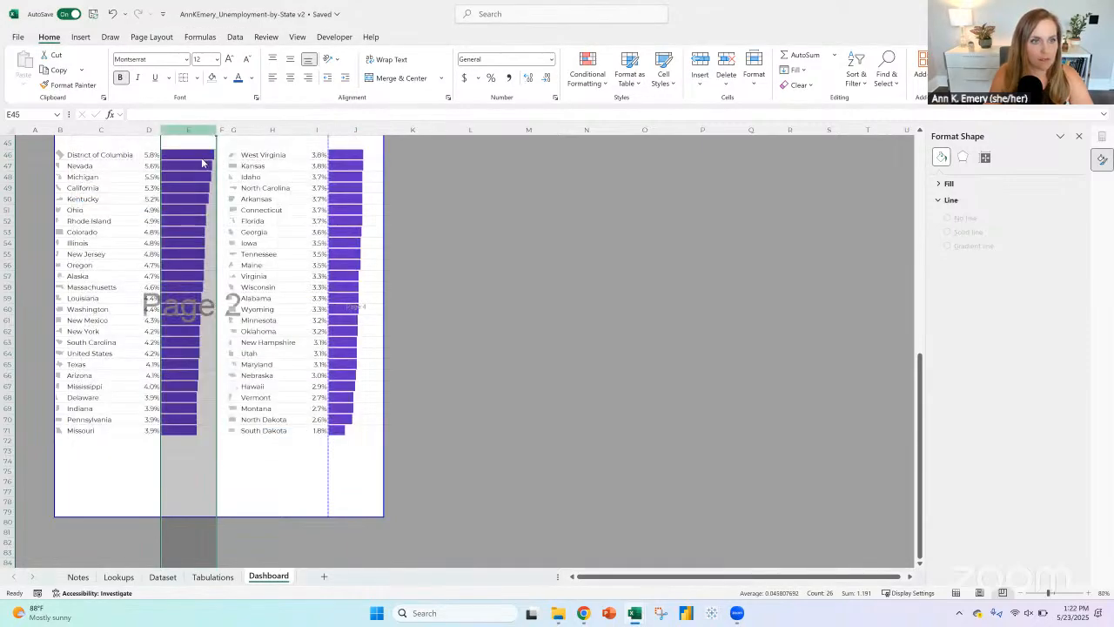
right_click(188, 132)
click(234, 316)
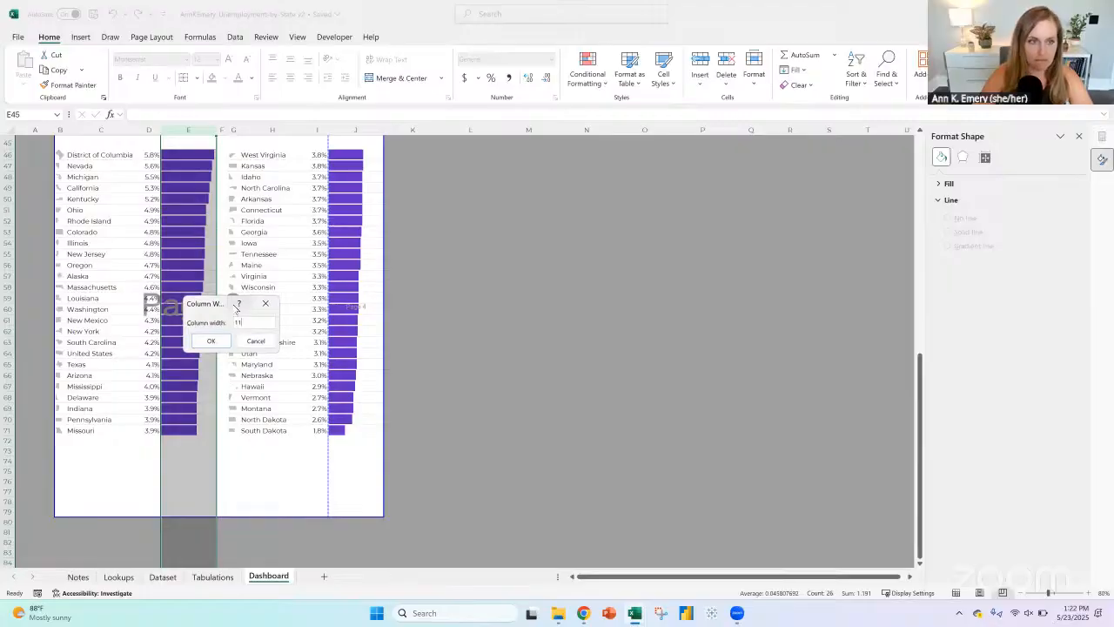
key(Return)
click(342, 129)
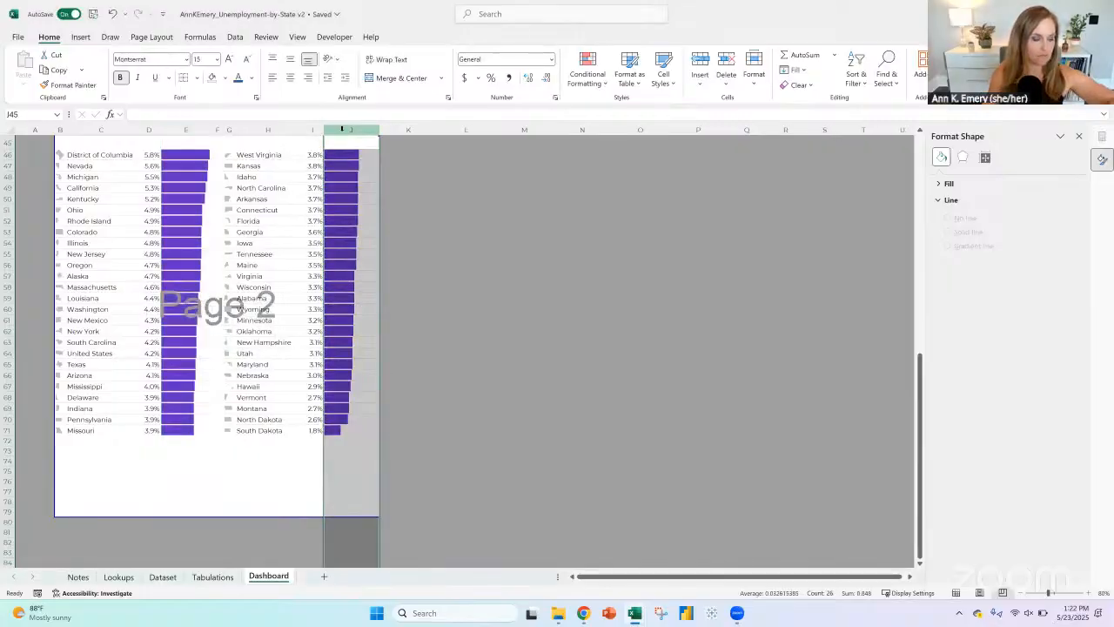
right_click(342, 129)
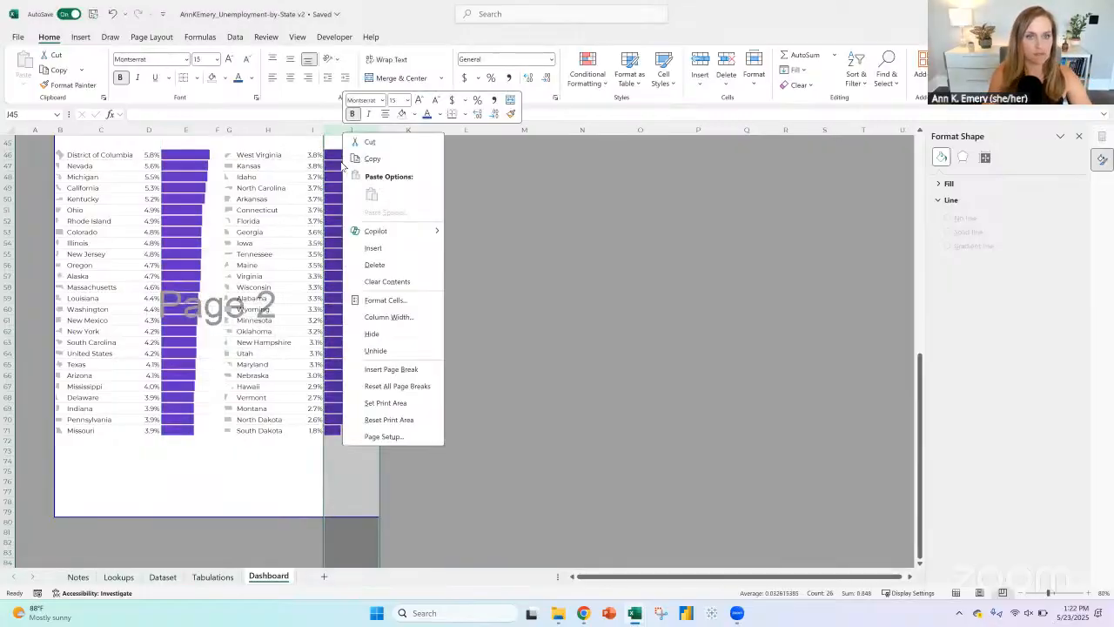
click(365, 316)
text(11)
key(Return)
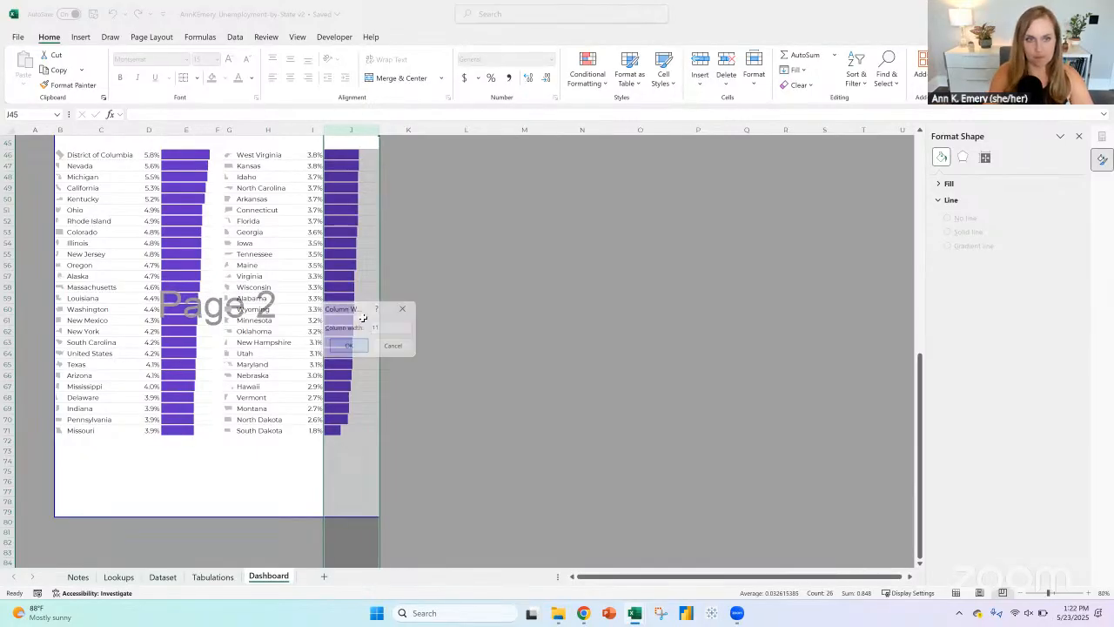
click(404, 345)
Step: Test the state selector in B1 with Arkansas and Delaware, and check the charts and rankings on both pages
scroll(404, 352, up, 4)
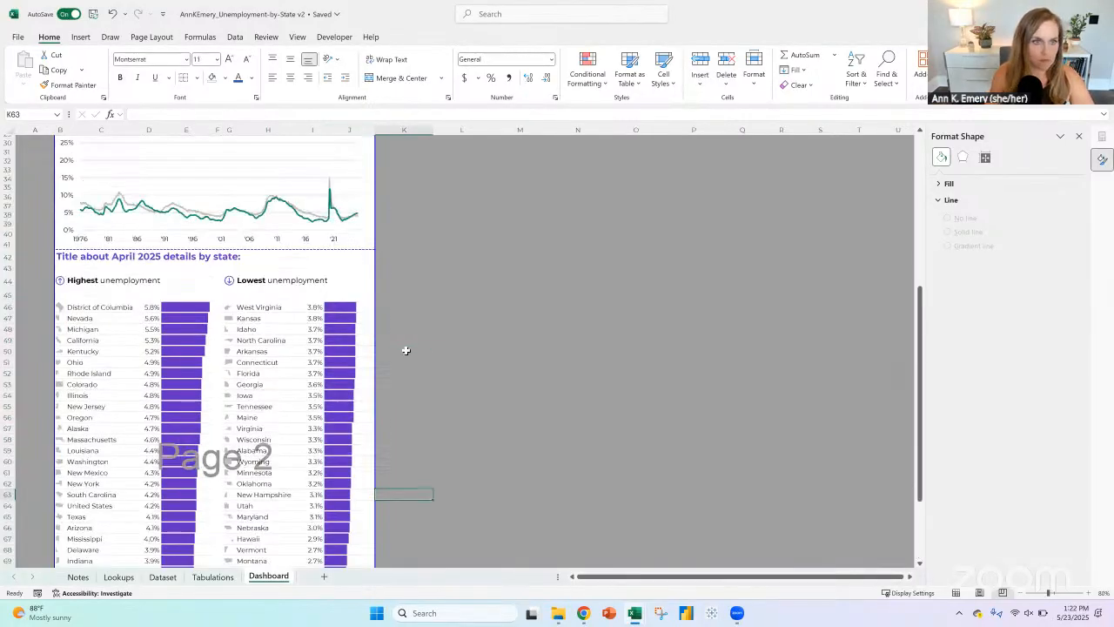
scroll(600, 322, up, 1)
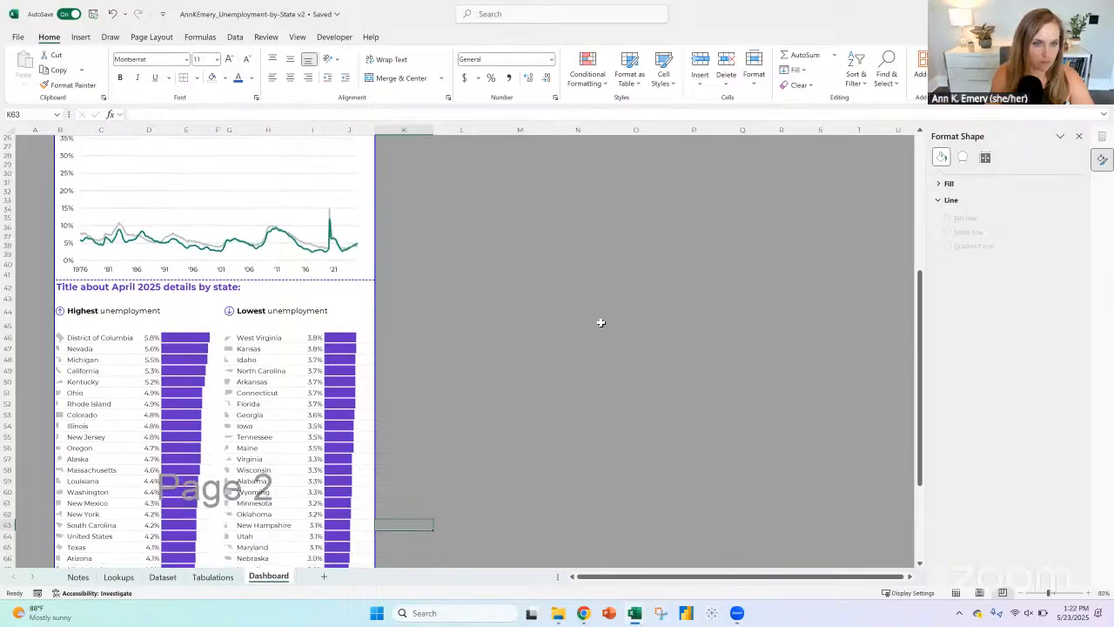
scroll(600, 322, up, 8)
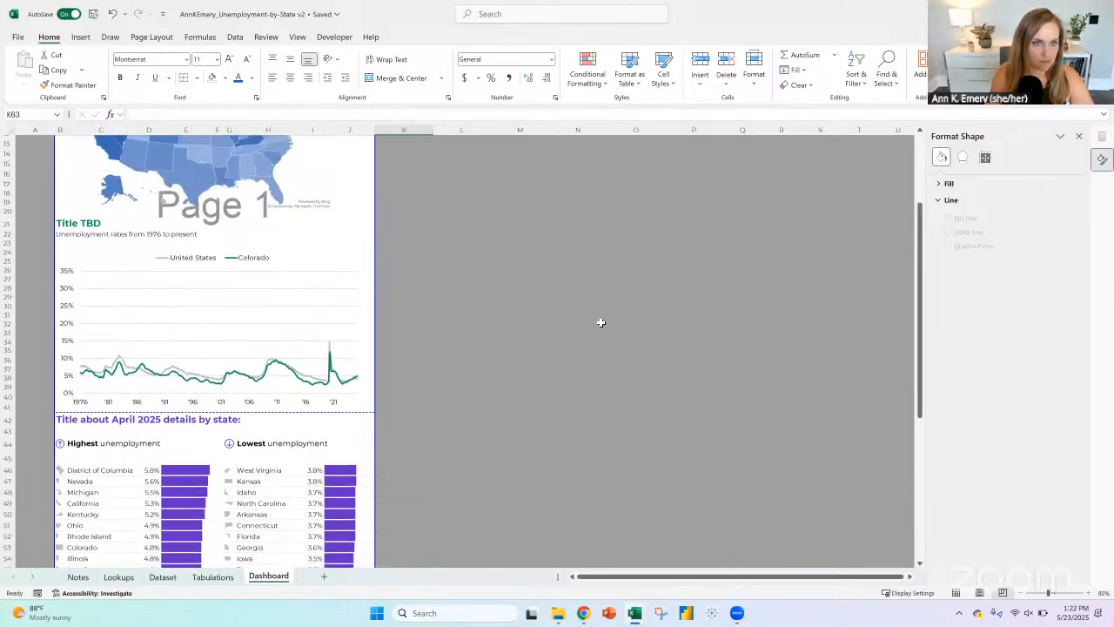
click(85, 143)
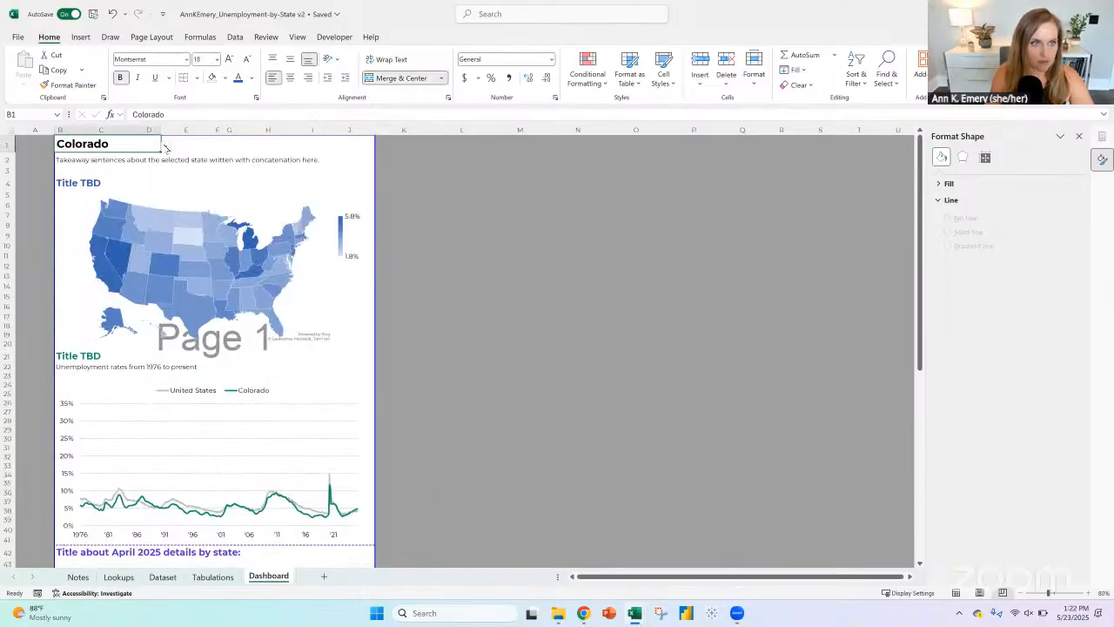
click(165, 147)
click(119, 186)
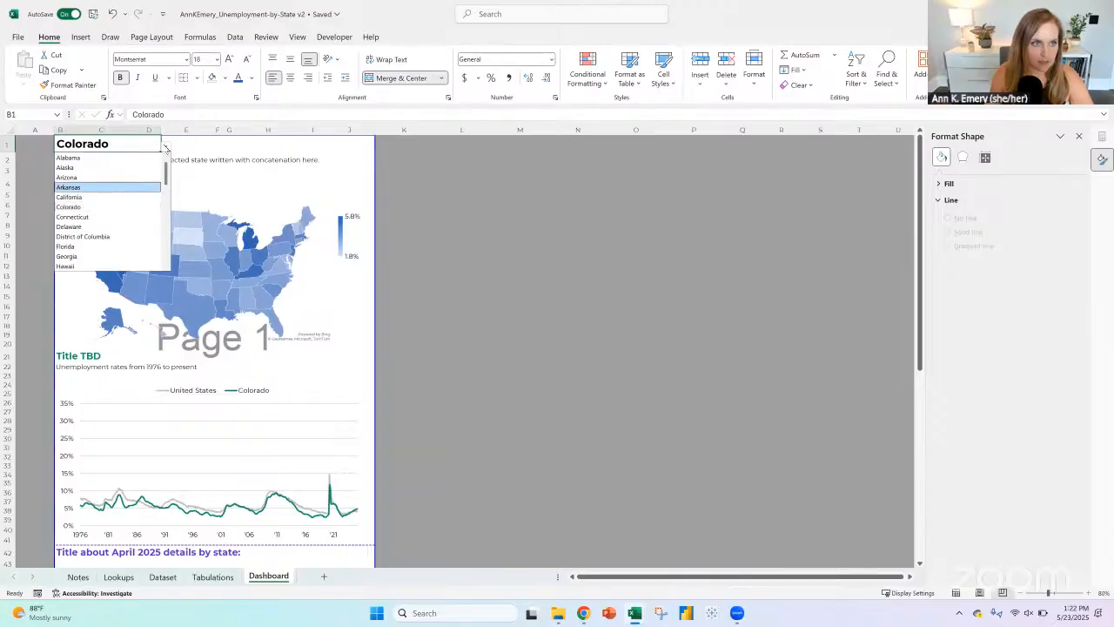
click(166, 148)
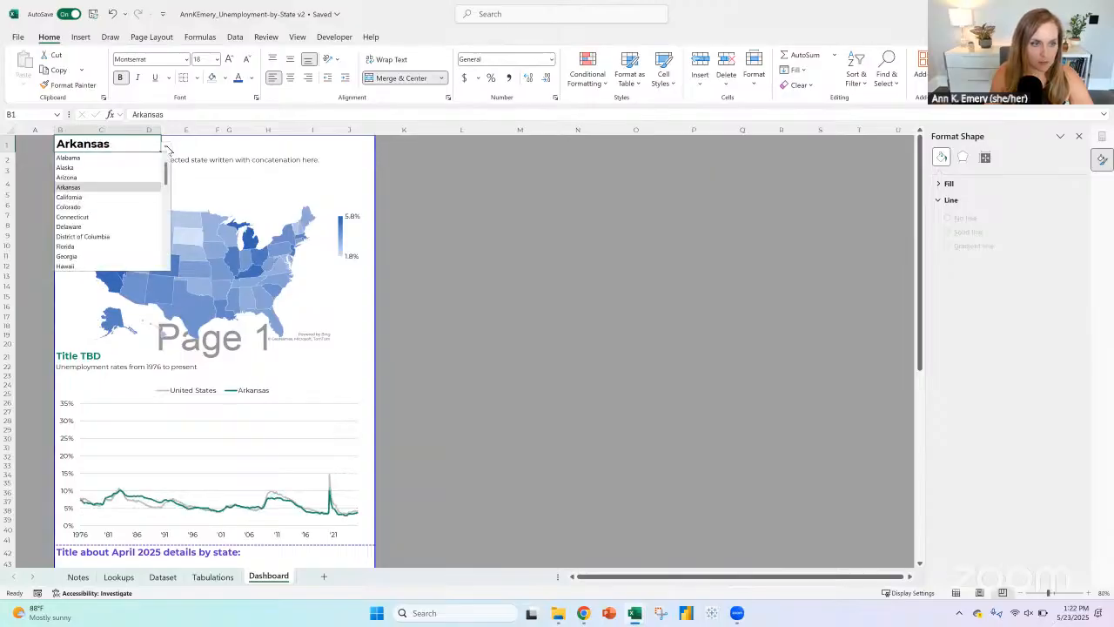
click(126, 227)
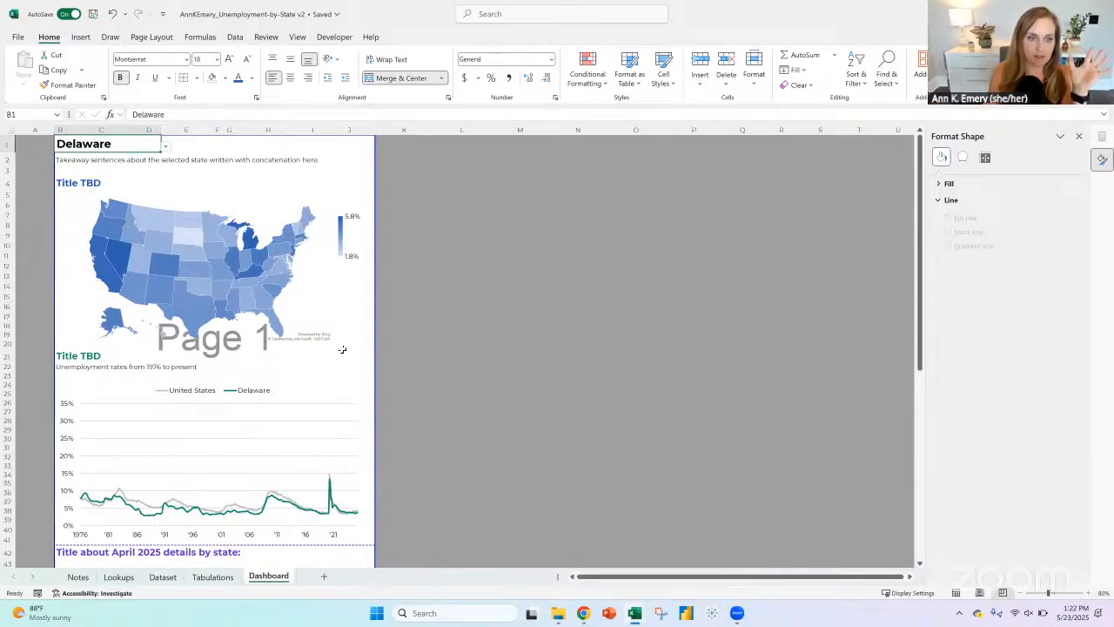
scroll(364, 323, down, 4)
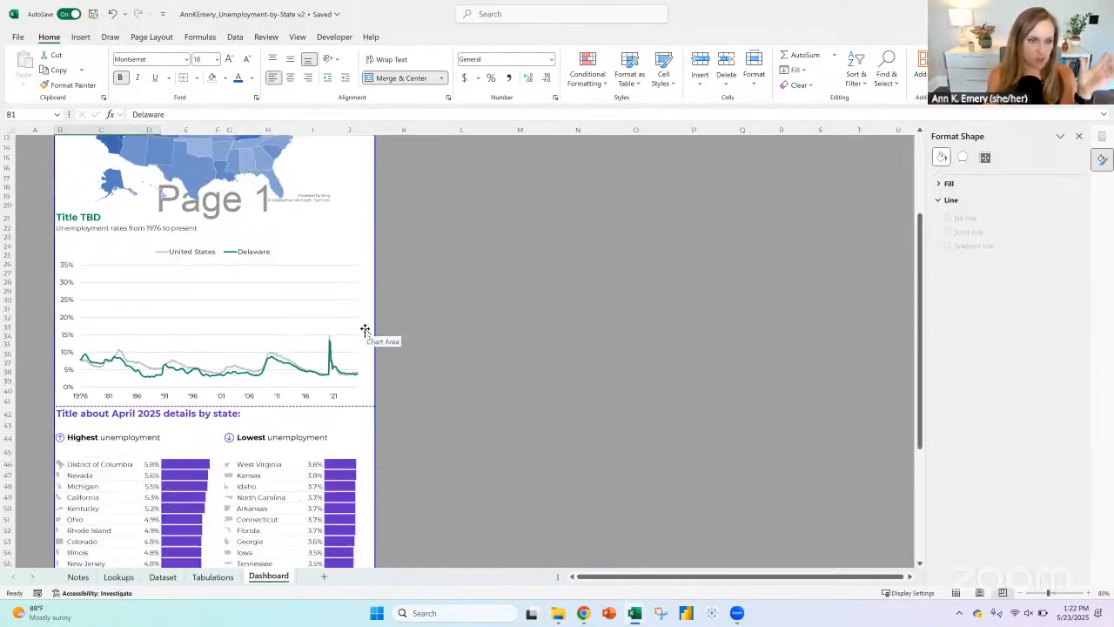
scroll(364, 326, down, 10)
scroll(363, 324, up, 14)
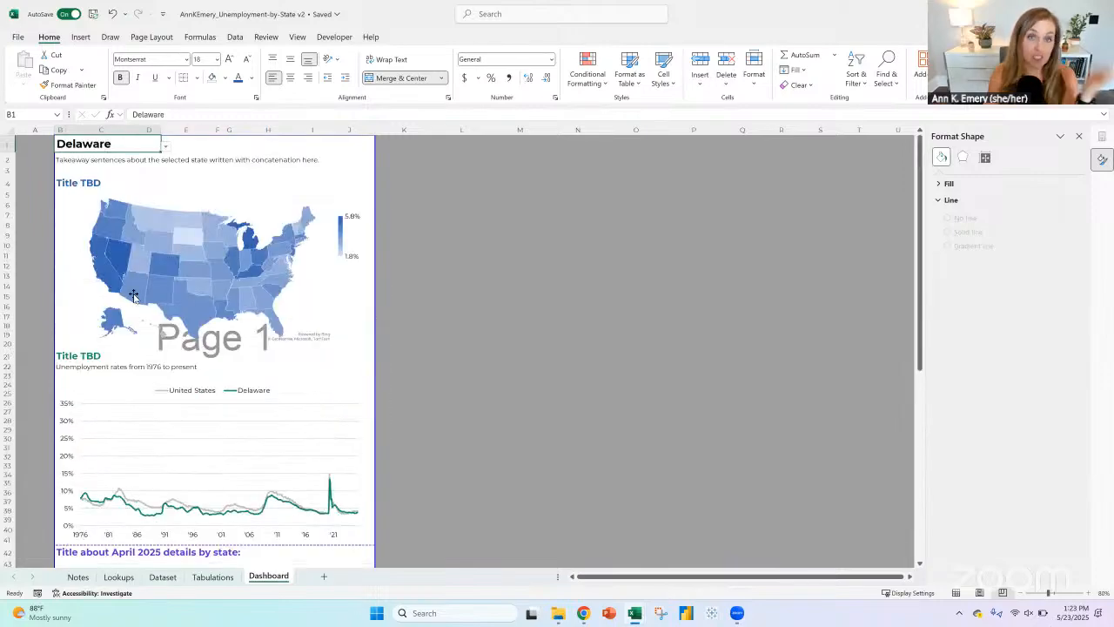
Step: Choose District of Columbia in the B1 state selector to check how a long name fits the heading
click(166, 147)
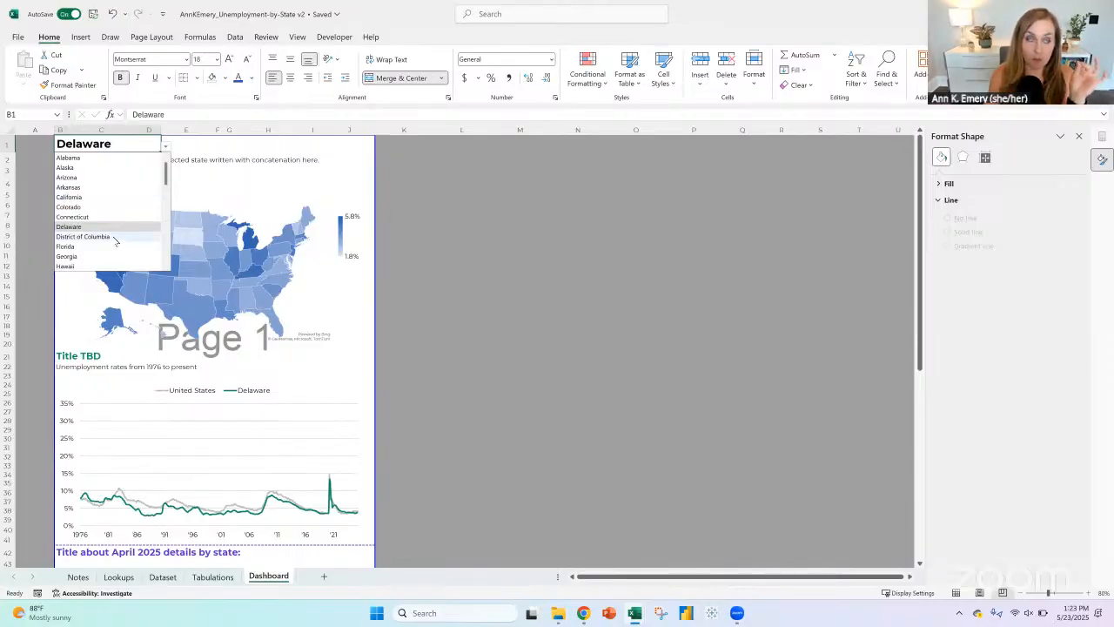
click(83, 236)
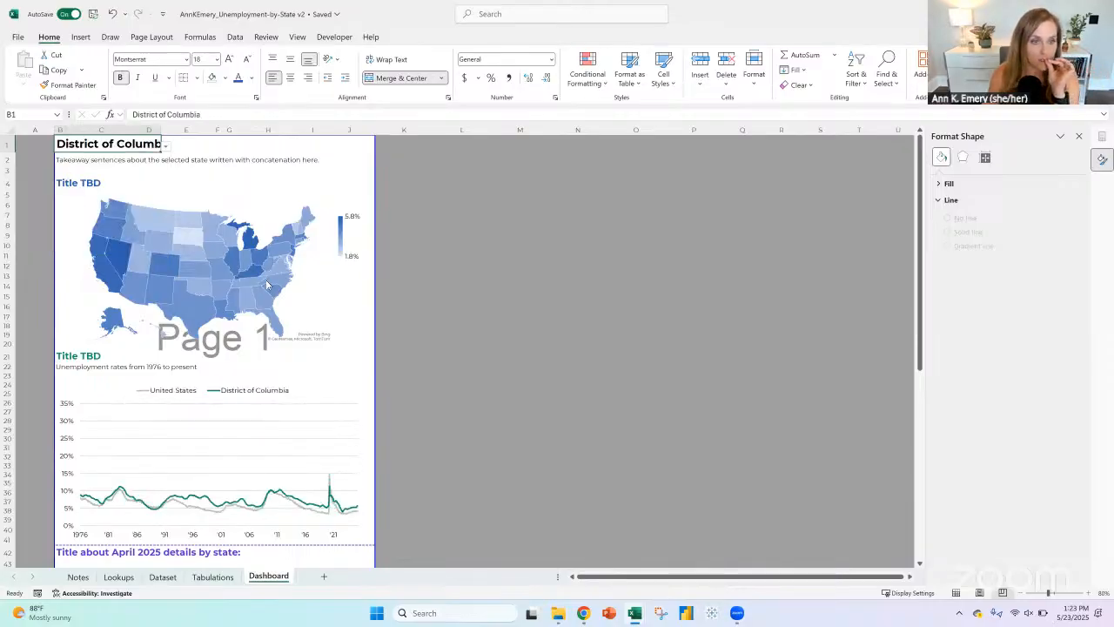
mouse_move(284, 259)
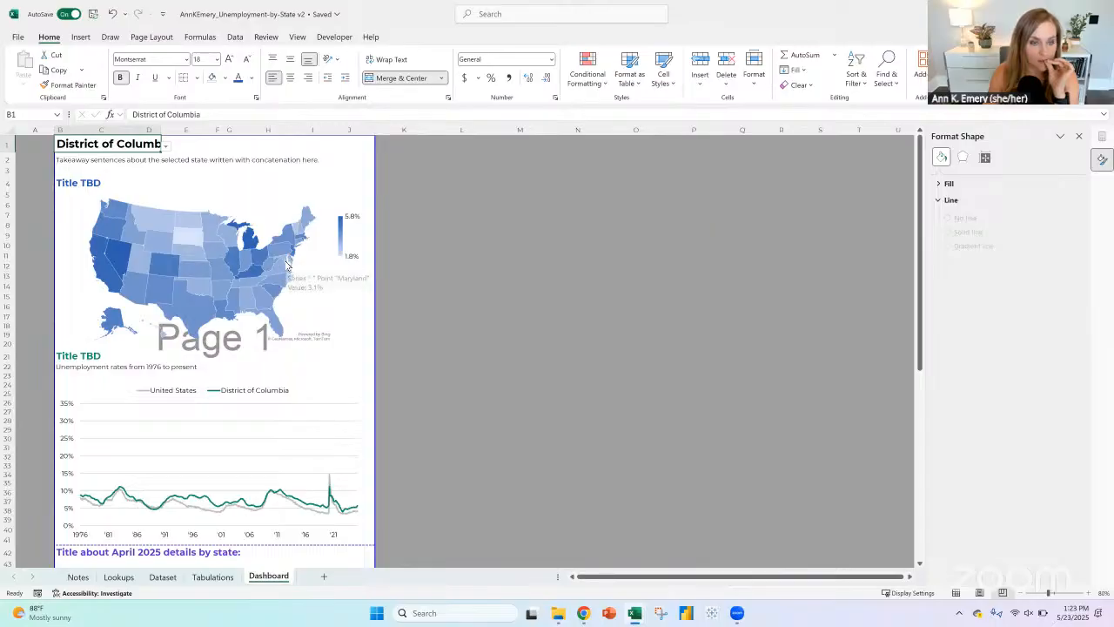
Step: Merge the state heading across B1:J1 instead of its narrower merged range, and left-align it
click(168, 148)
click(61, 146)
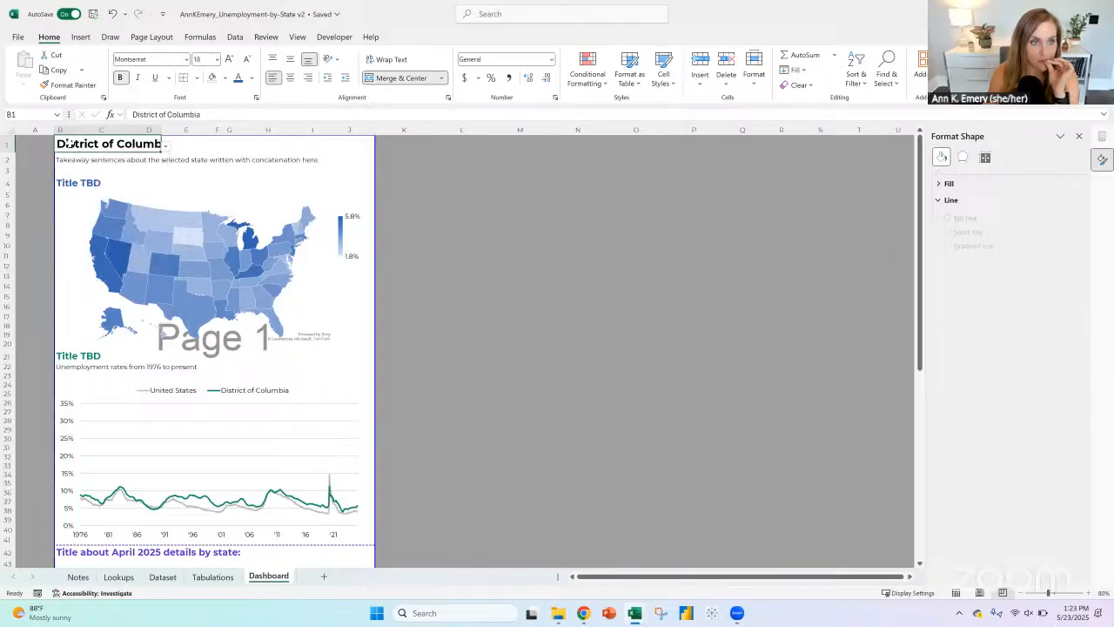
drag(288, 145, 351, 146)
click(405, 79)
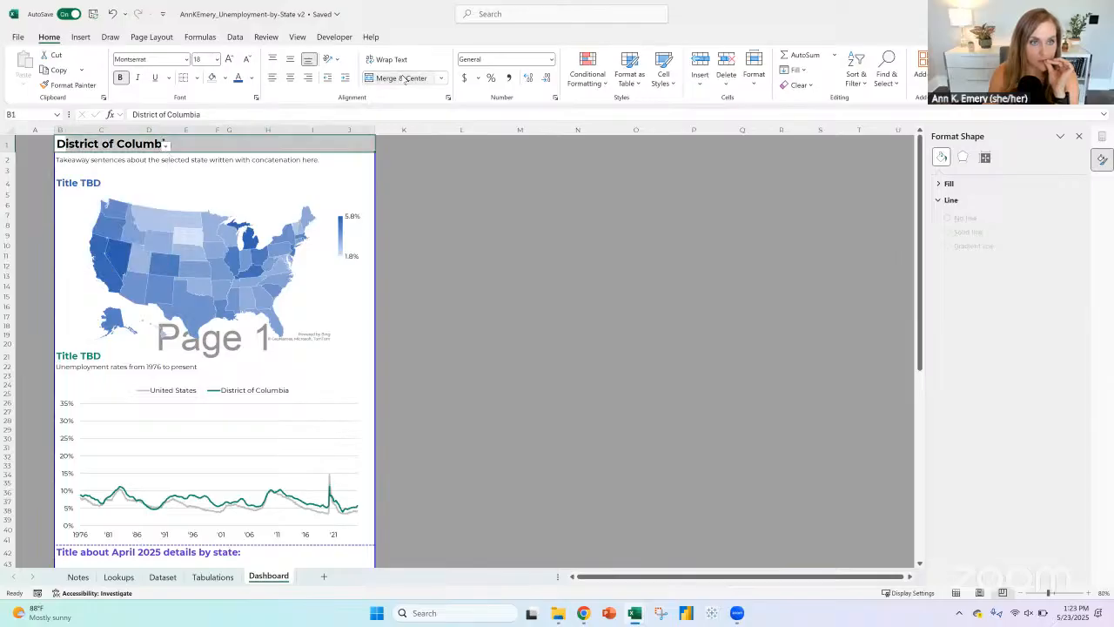
click(405, 79)
click(404, 79)
click(348, 143)
click(68, 144)
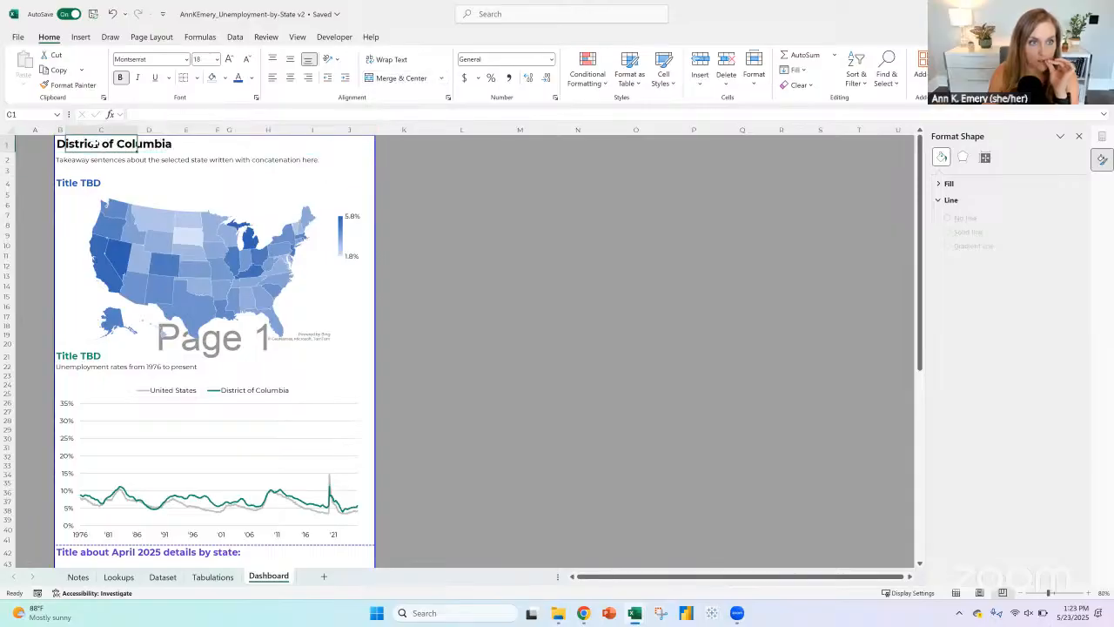
drag(64, 144, 351, 145)
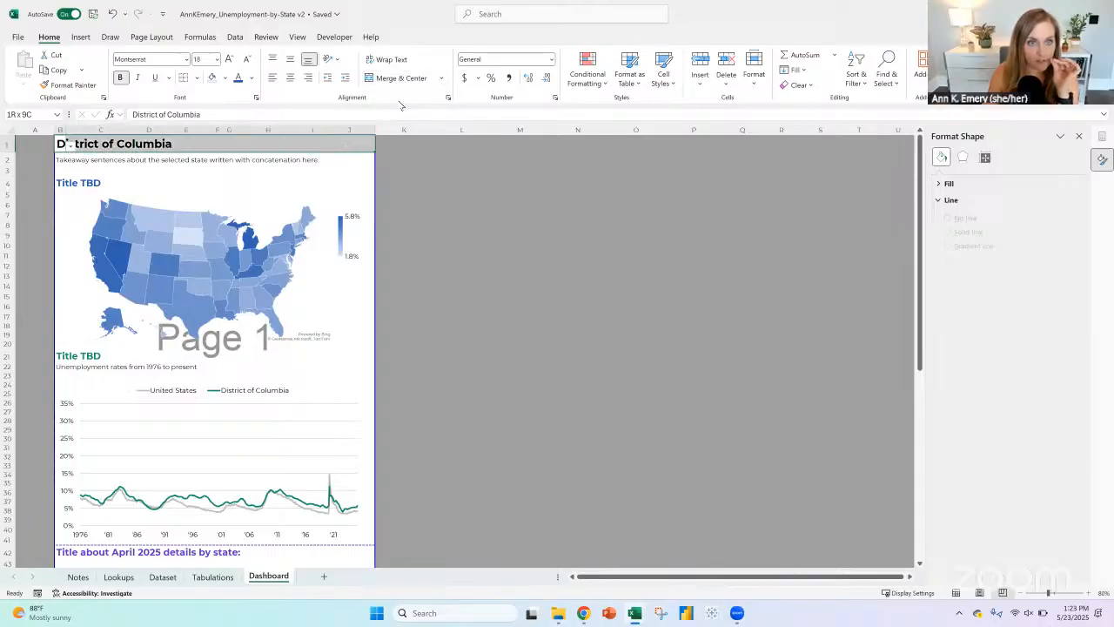
click(401, 80)
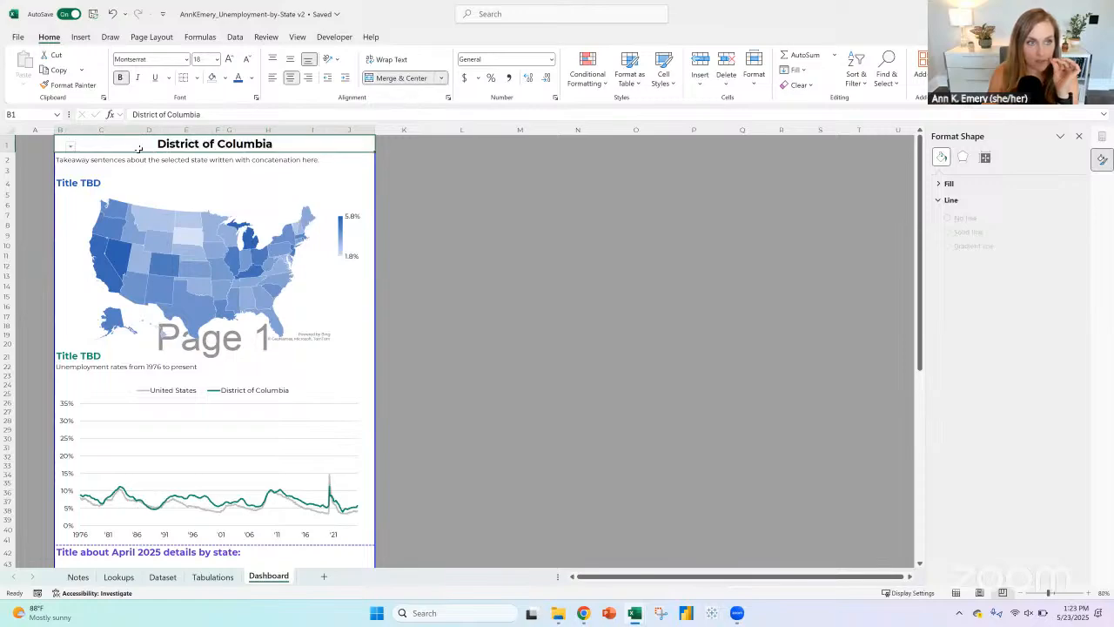
click(273, 77)
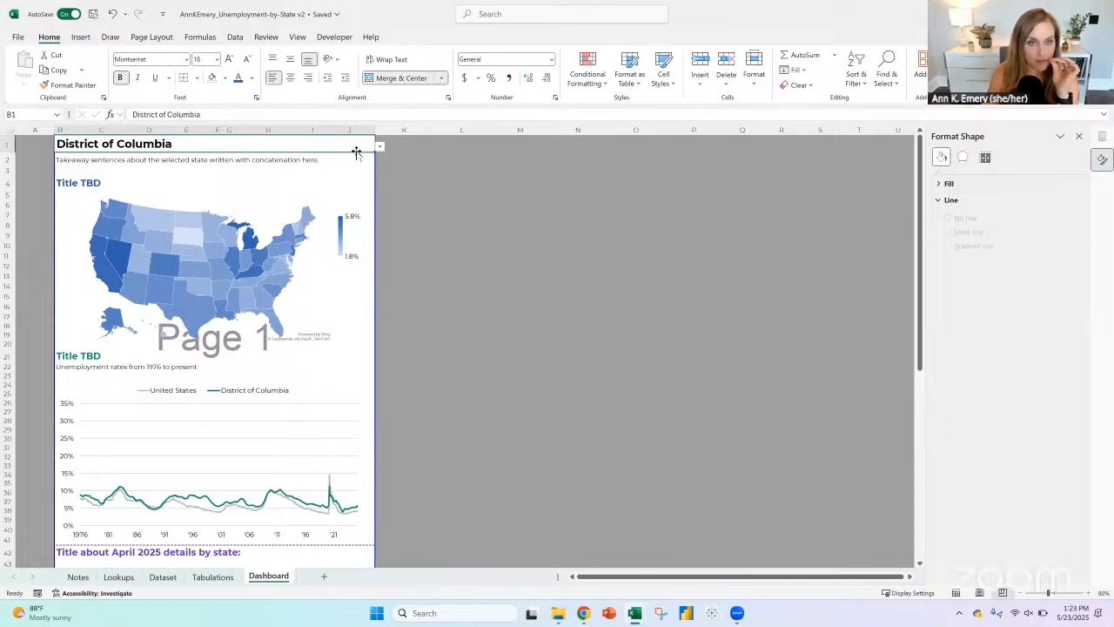
Step: Choose Alaska in the merged state selector in row 1, and check the charts and rankings on both pages
click(379, 146)
click(355, 167)
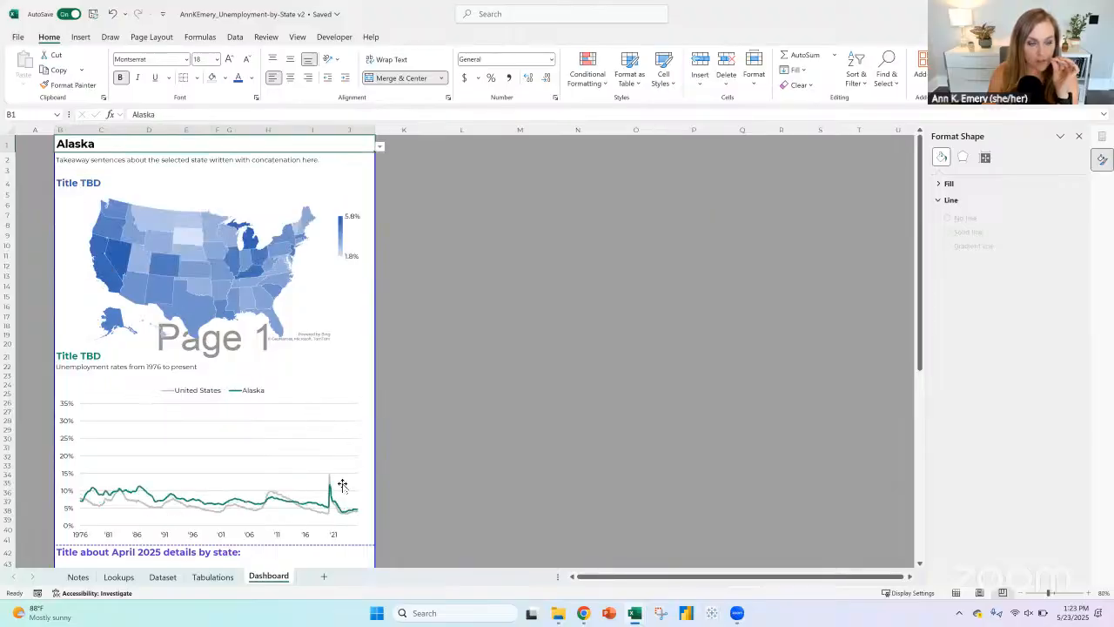
scroll(560, 386, down, 12)
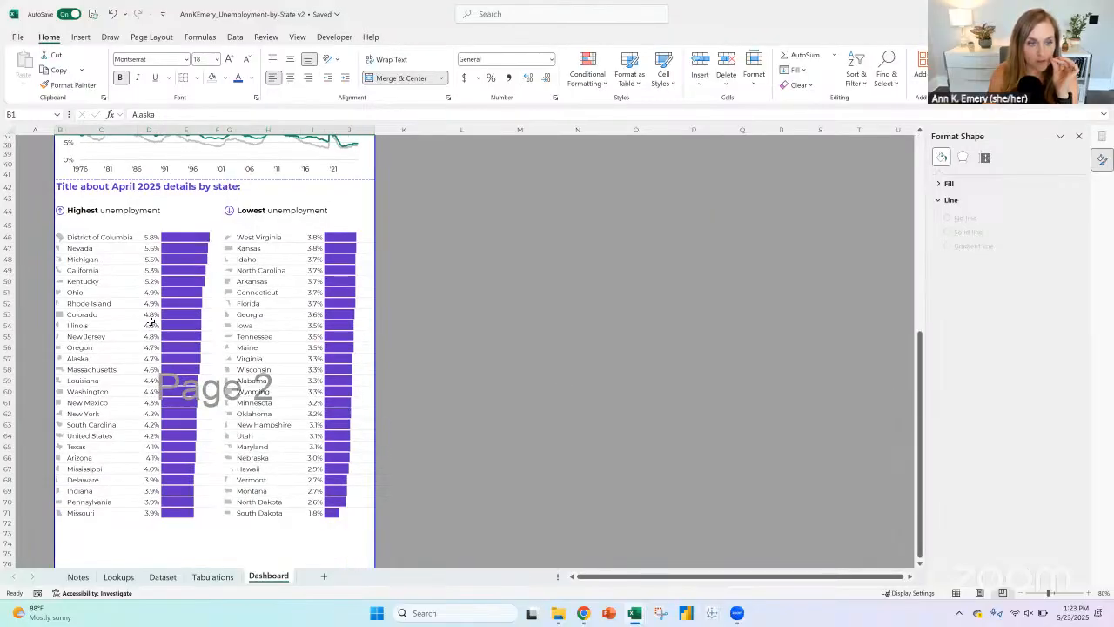
scroll(427, 400, up, 12)
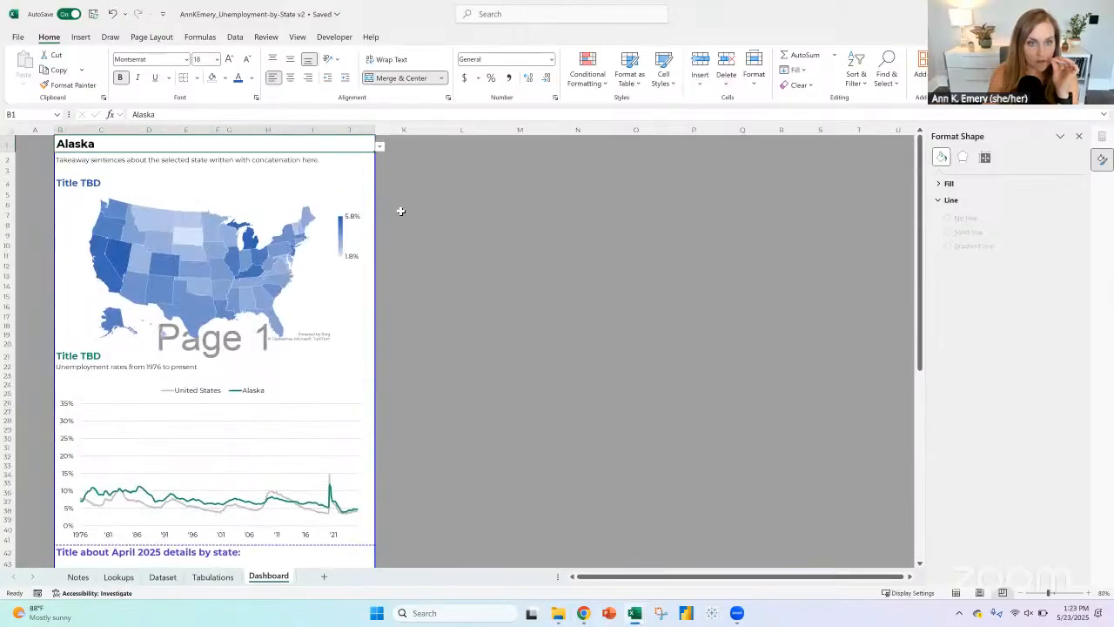
Step: Switch the Dashboard sheet from Page Break Preview to Normal view
click(401, 211)
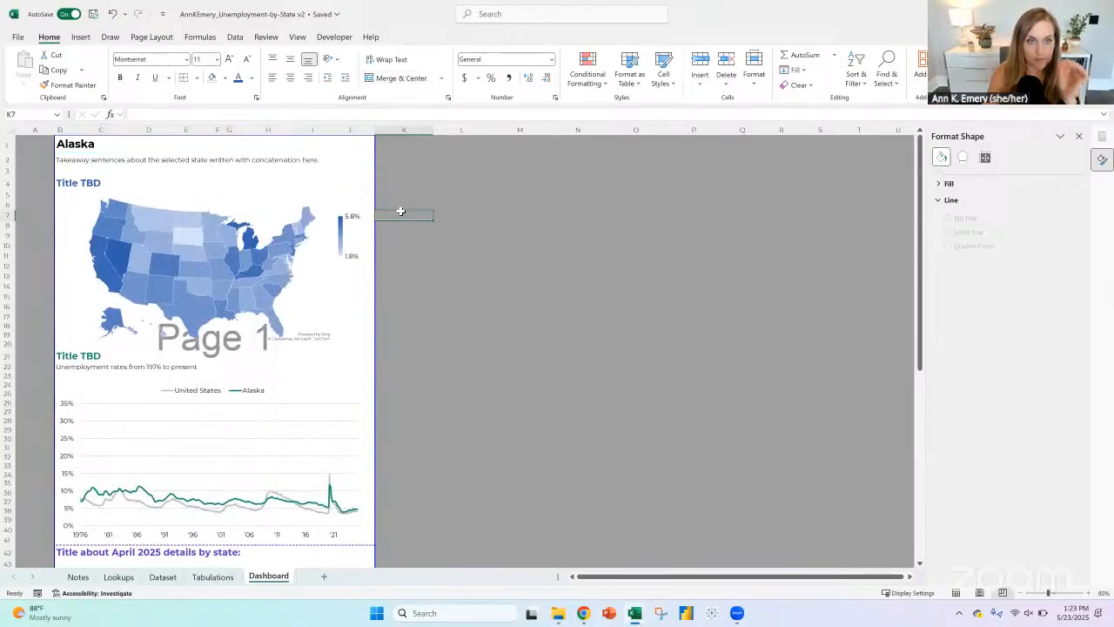
click(303, 37)
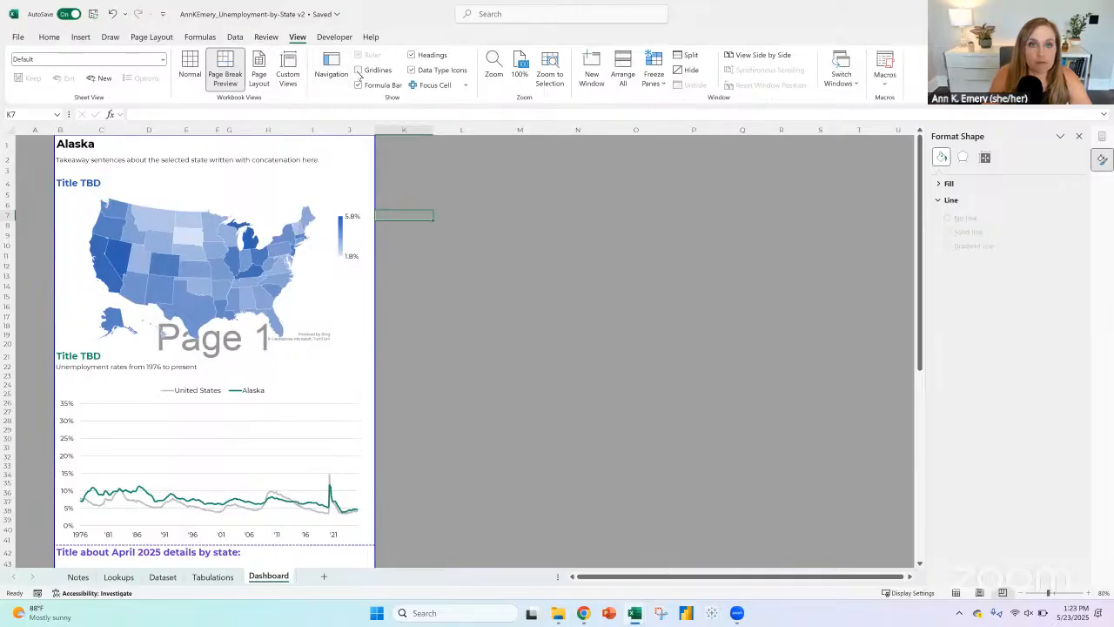
click(190, 68)
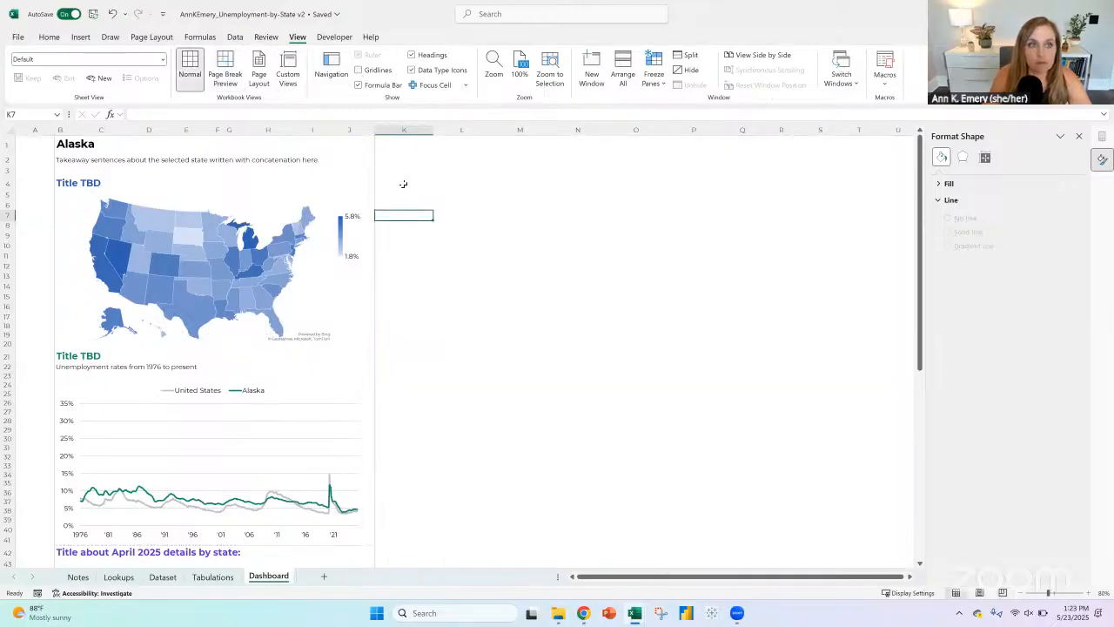
Step: Enter the note heading "For another work session:" in L4, beside the dashboard
click(405, 184)
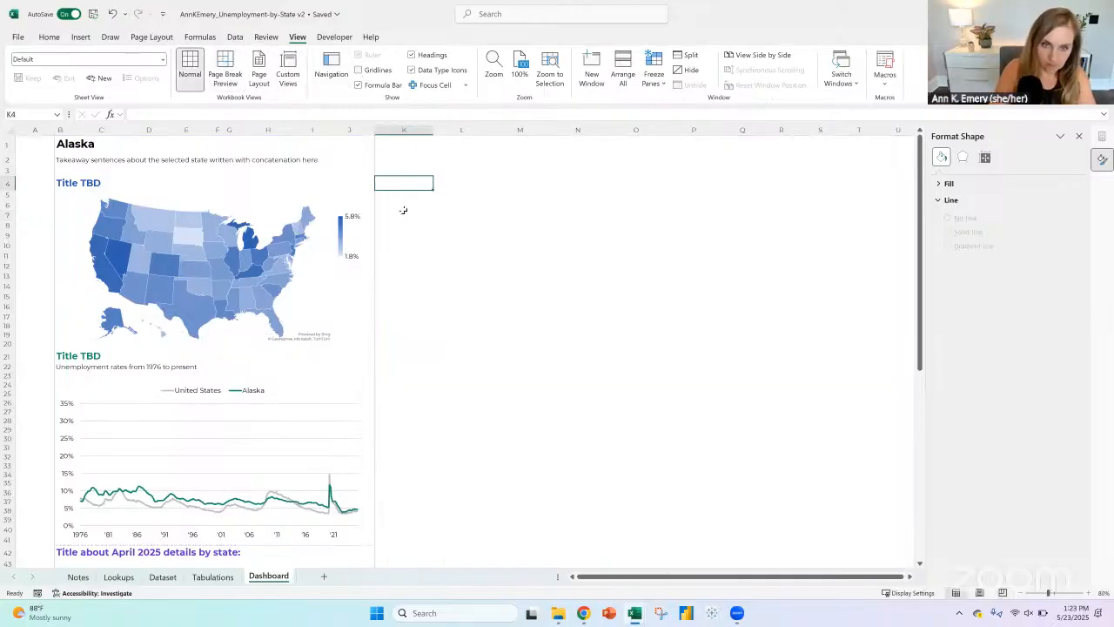
key(Right)
text(For another)
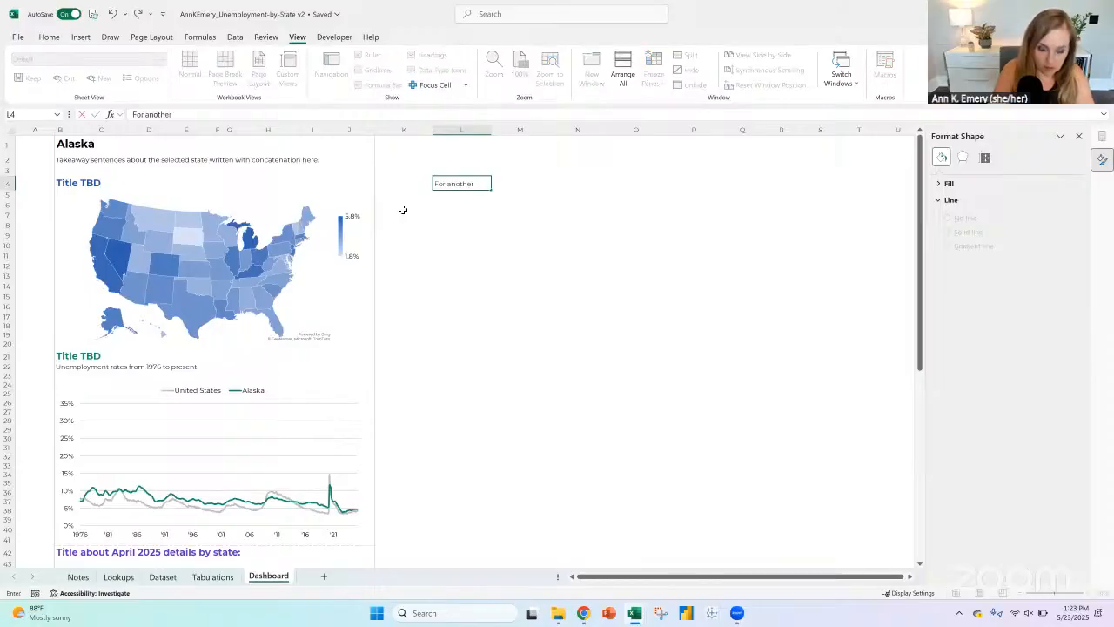
text( work sessio)
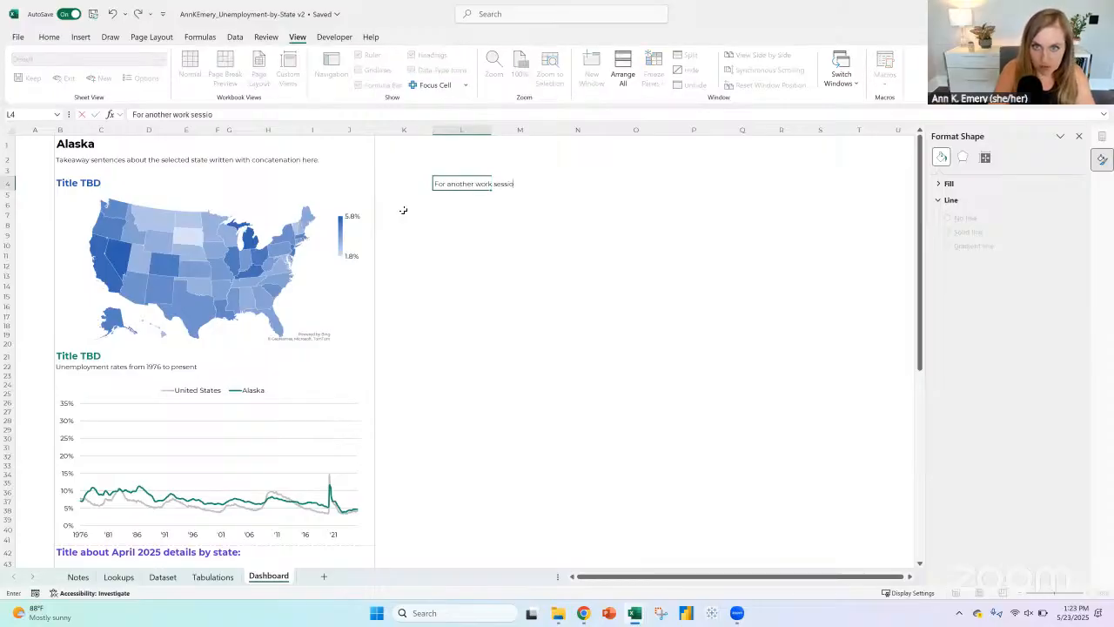
text(n:)
key(Return)
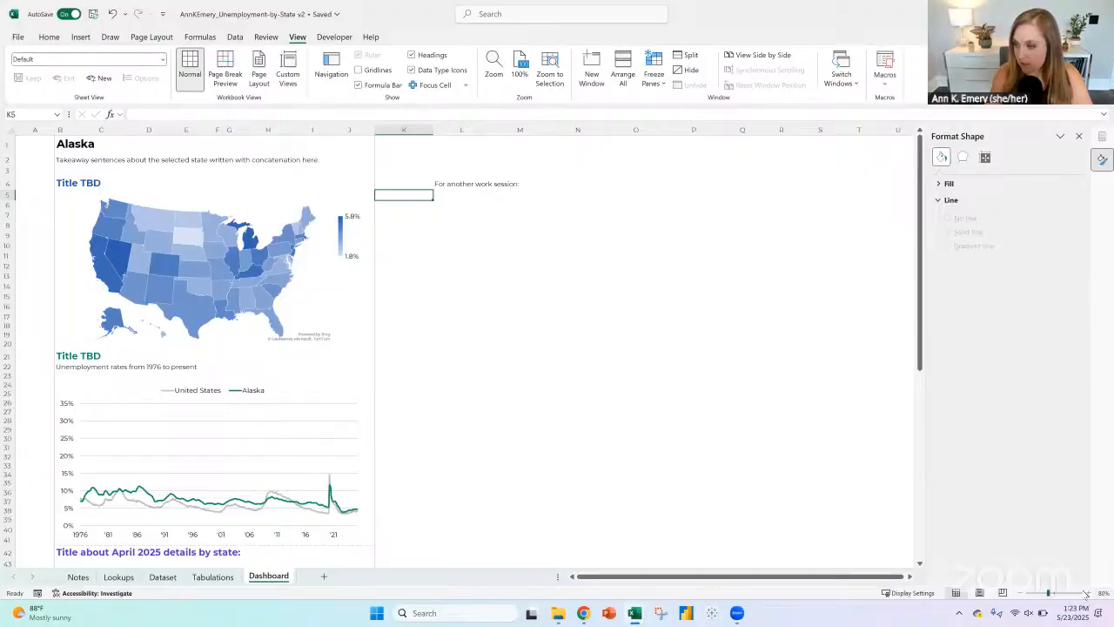
Step: Write a to-do note in L6, under the work session heading, beginning "Make the selected state"
click(1086, 593)
click(1086, 593)
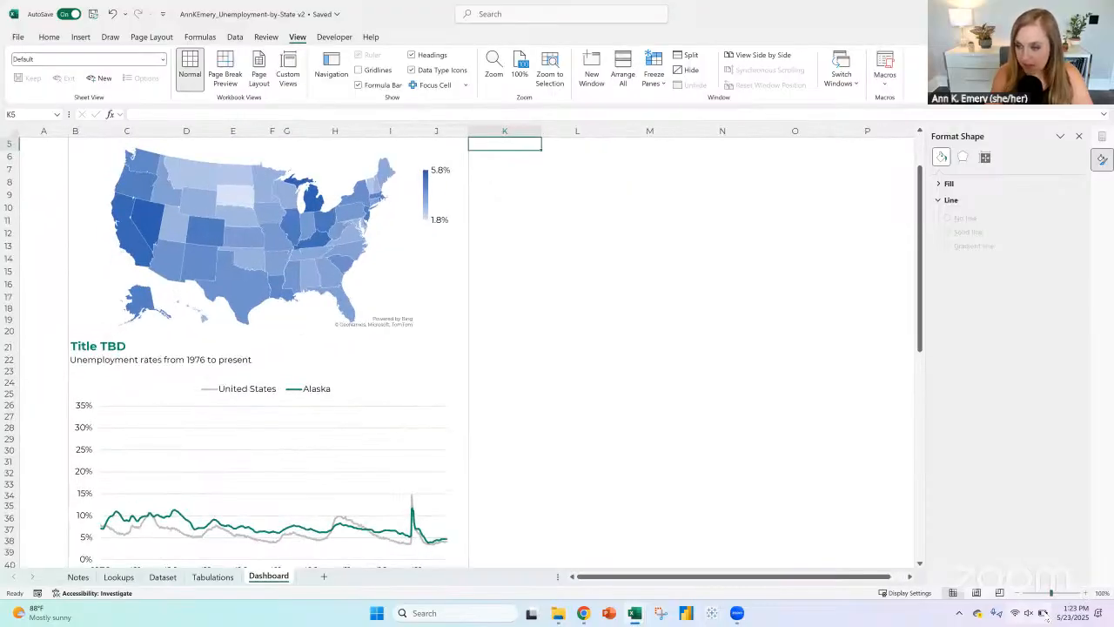
click(508, 221)
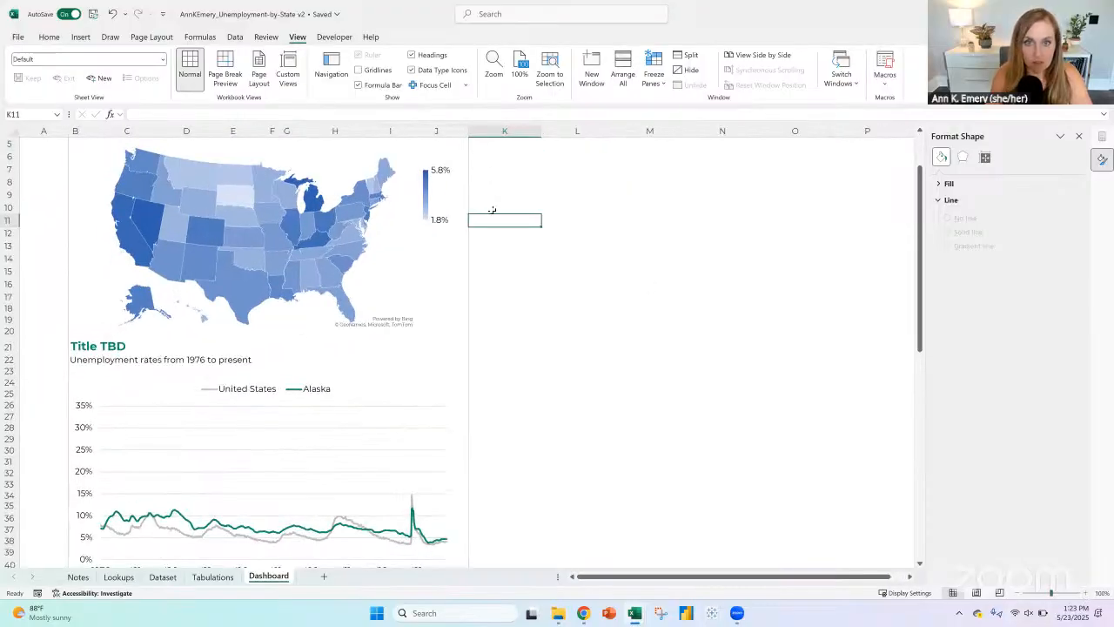
scroll(547, 213, up, 2)
click(551, 219)
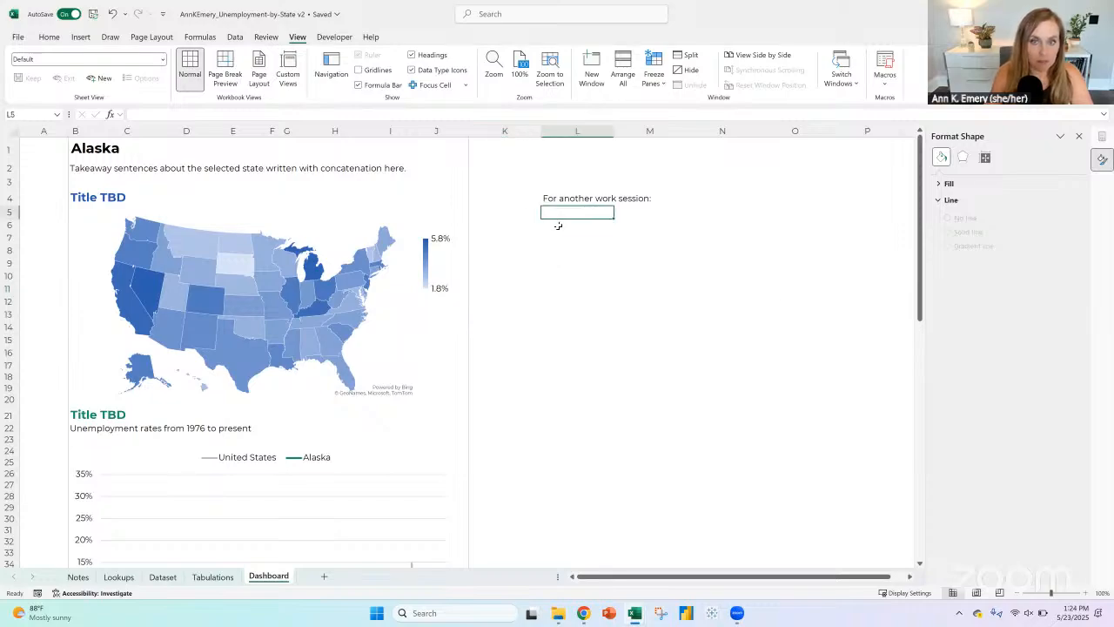
click(558, 225)
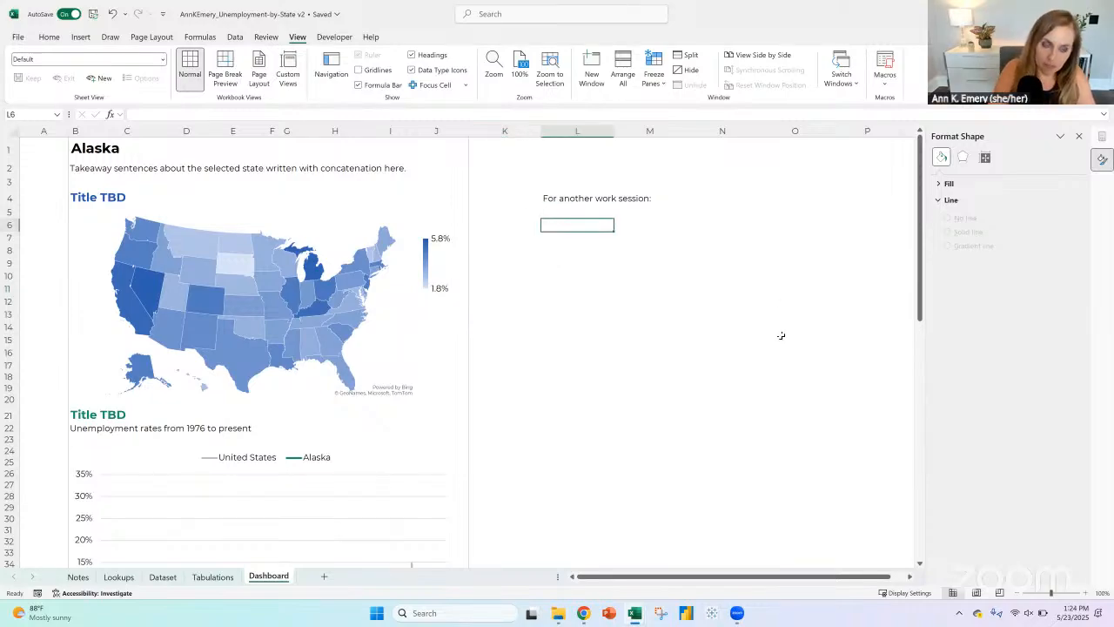
text(Make the se)
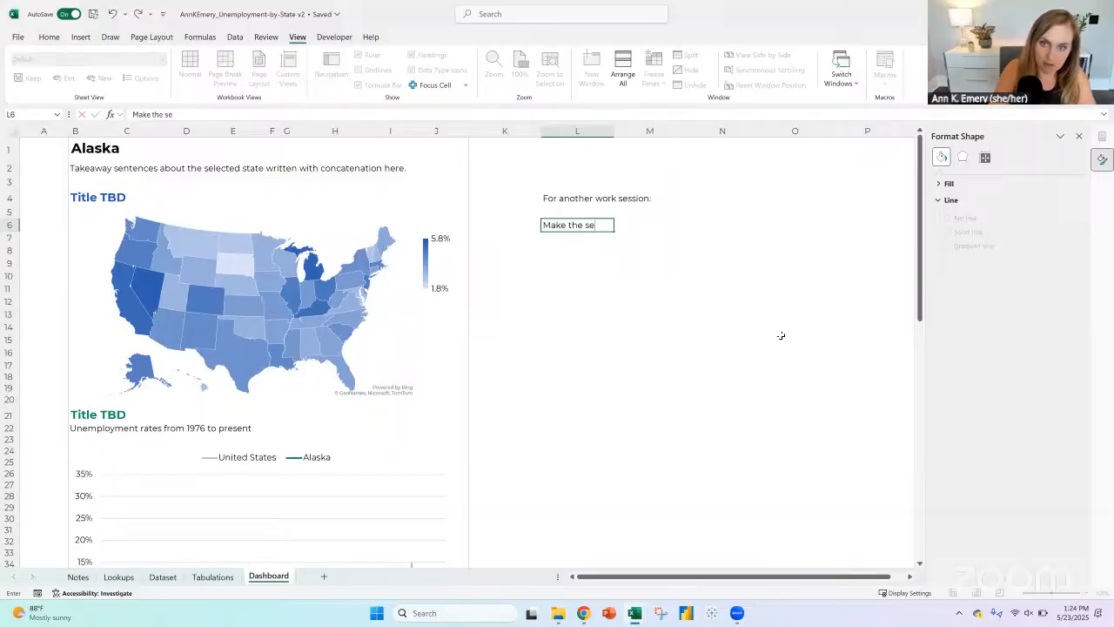
text(lected state ou)
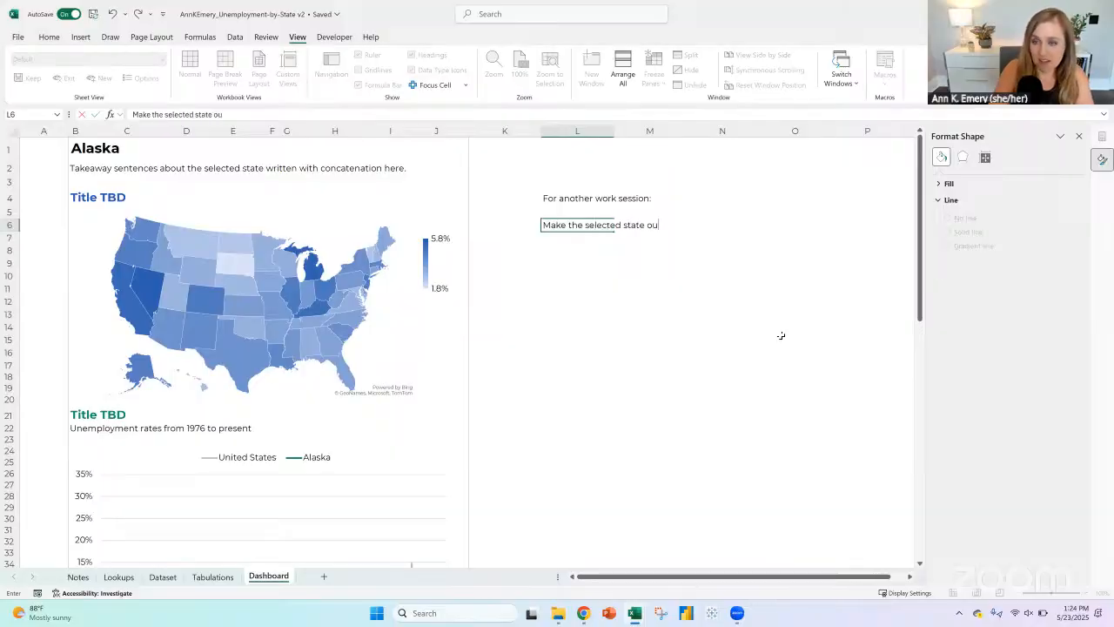
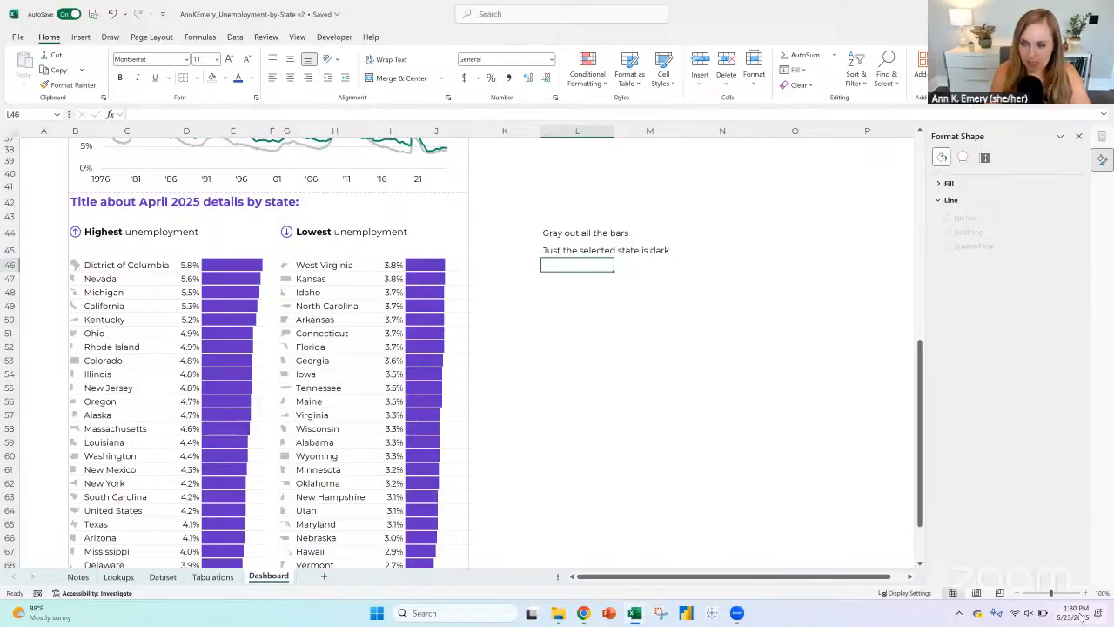
Step: Change the data bar fill of the Highest unemployment bars in E46:E71 to gray in their conditional formatting rule
click(240, 261)
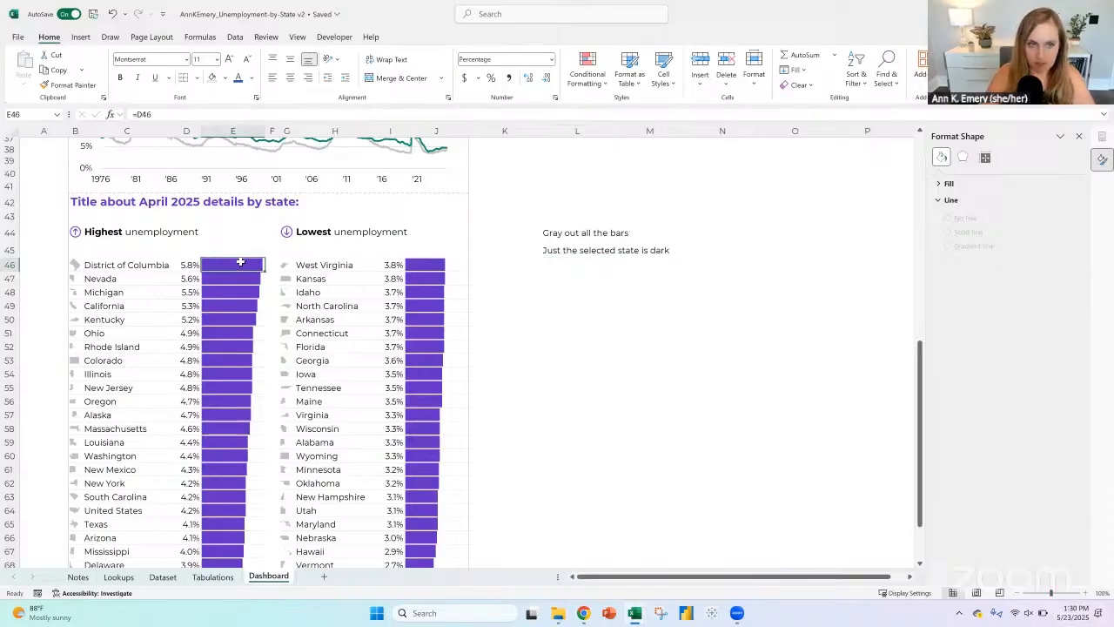
key(ctrl+shift+Down)
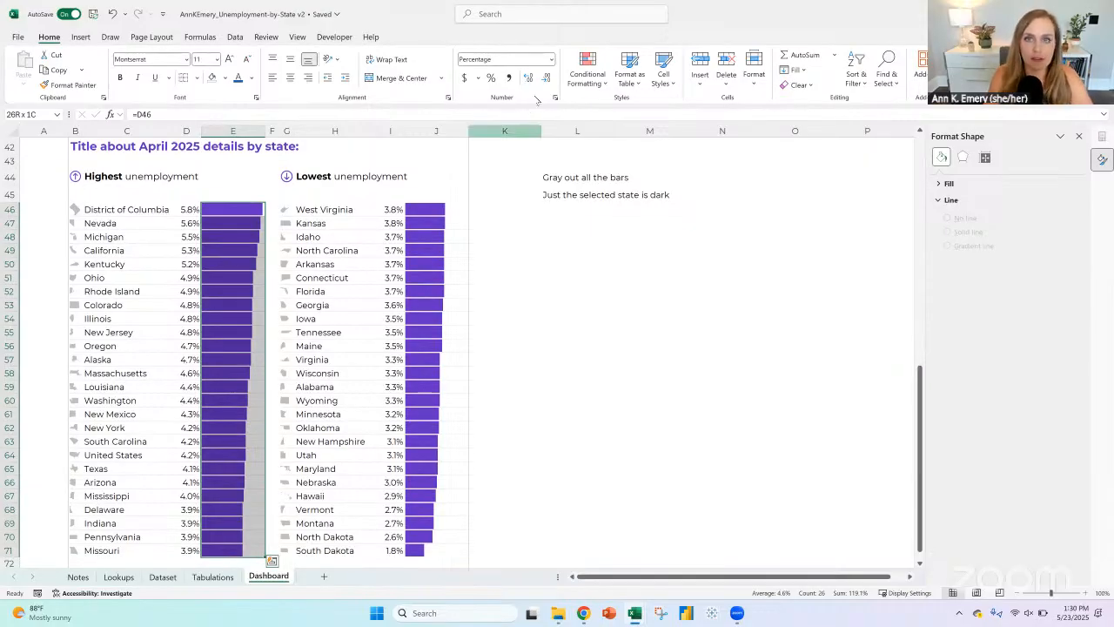
click(587, 70)
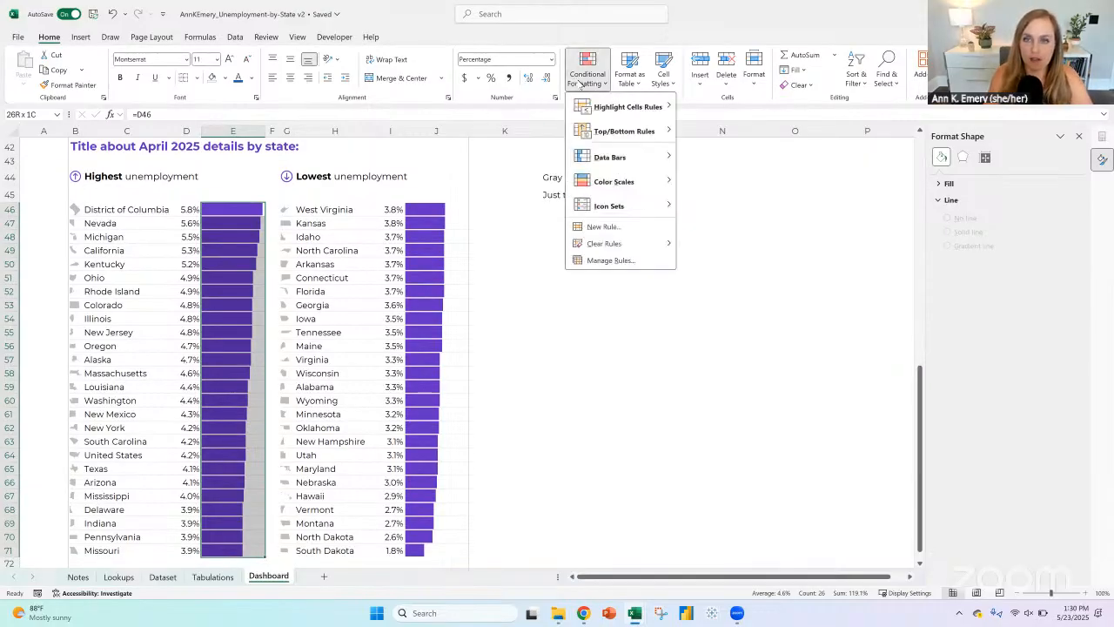
click(621, 259)
click(163, 171)
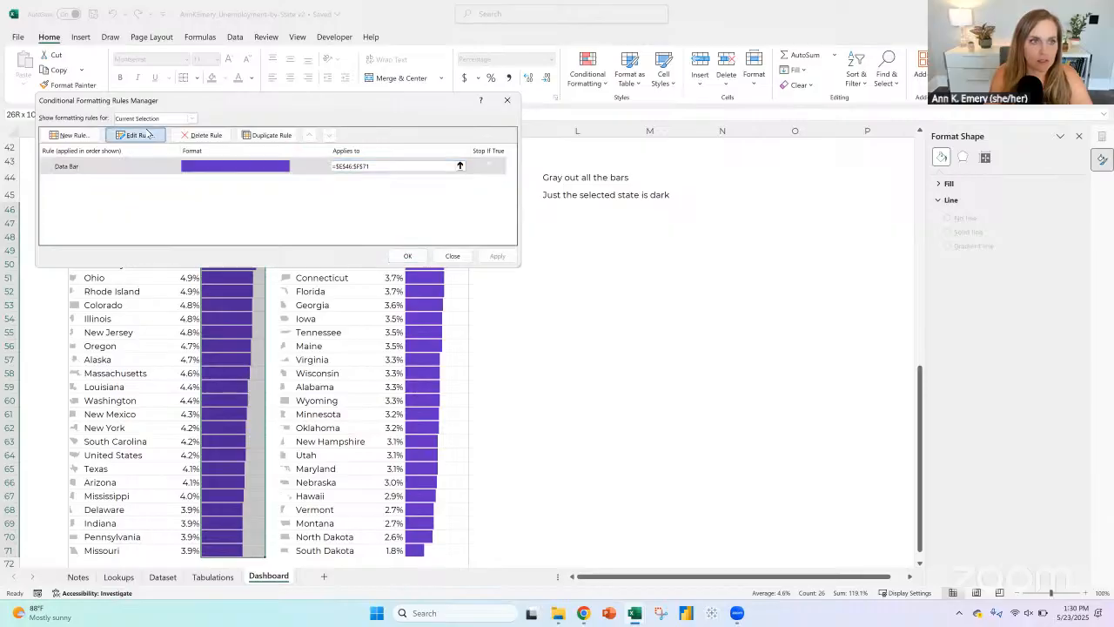
click(147, 133)
click(236, 273)
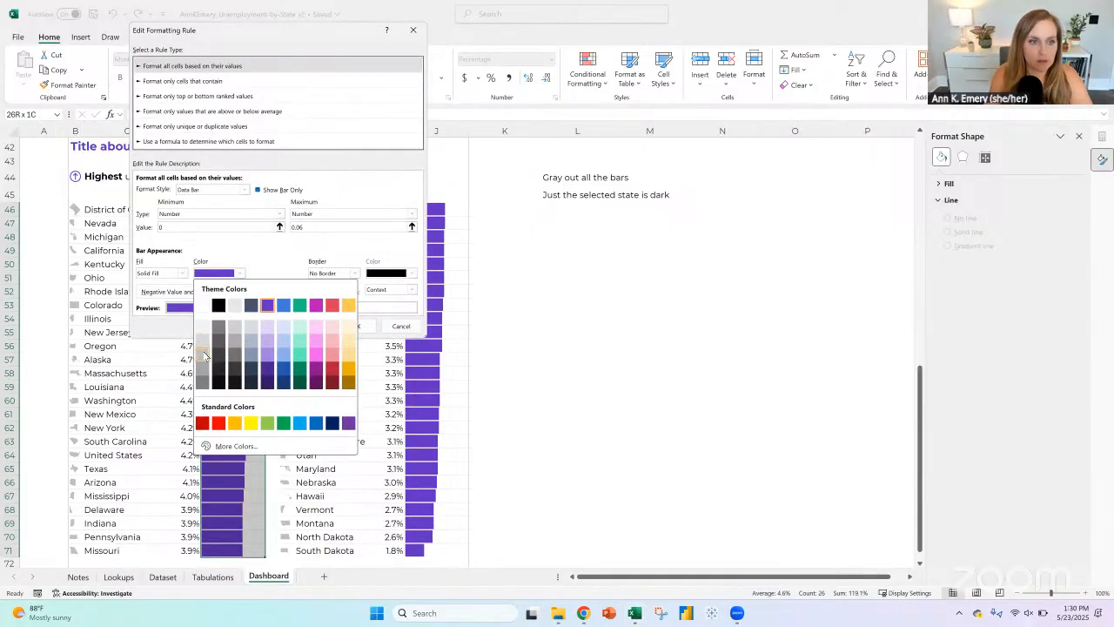
click(204, 354)
click(357, 326)
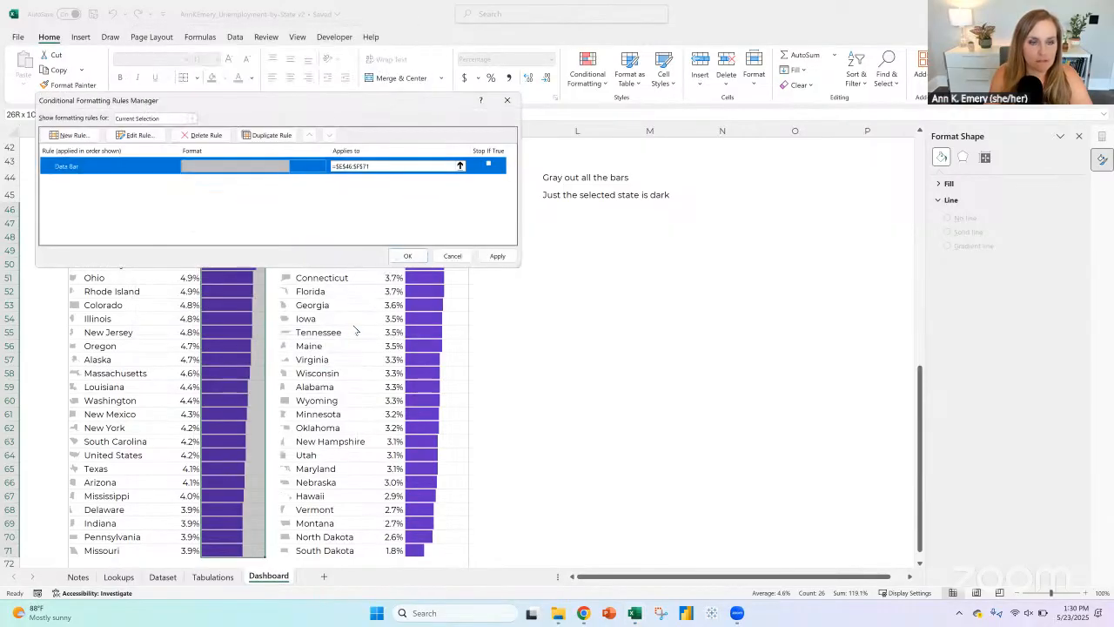
click(408, 256)
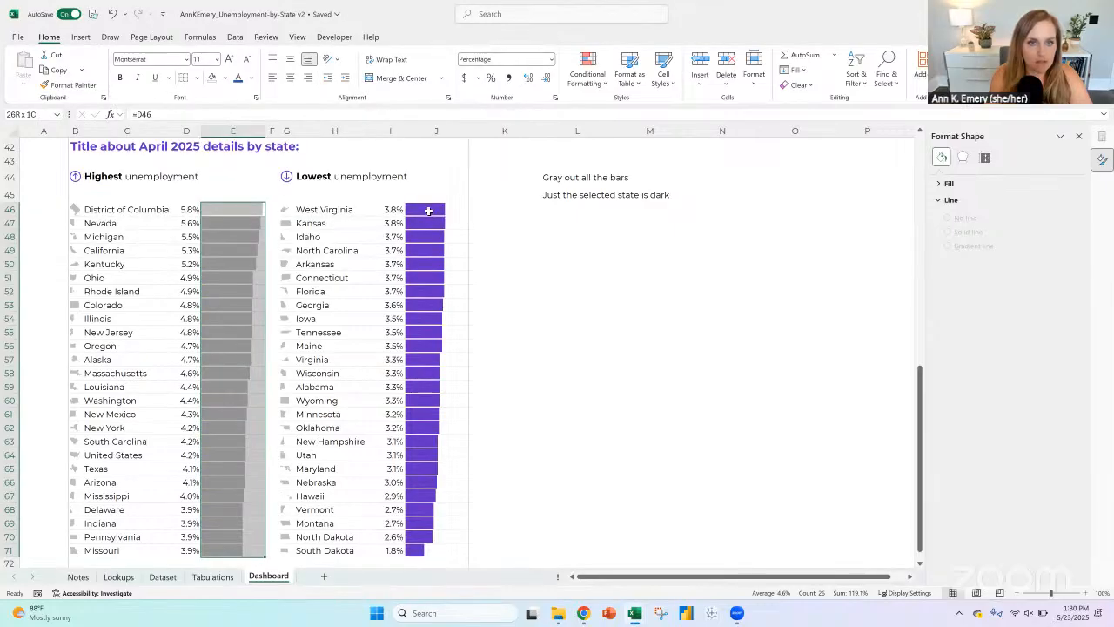
Step: Copy the gray data bars from the Highest unemployment list onto the Lowest unemployment bars starting at J46
key(ctrl+c)
click(428, 210)
key(ctrl+v)
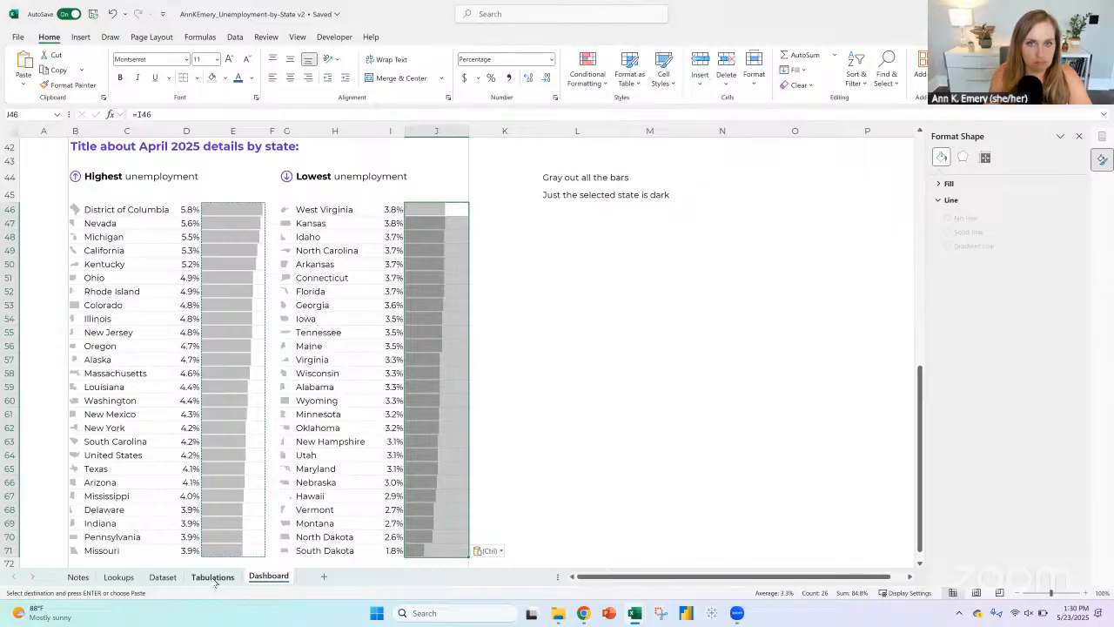
Step: Add the bold heading "Helper cells:" in cell L48
click(558, 235)
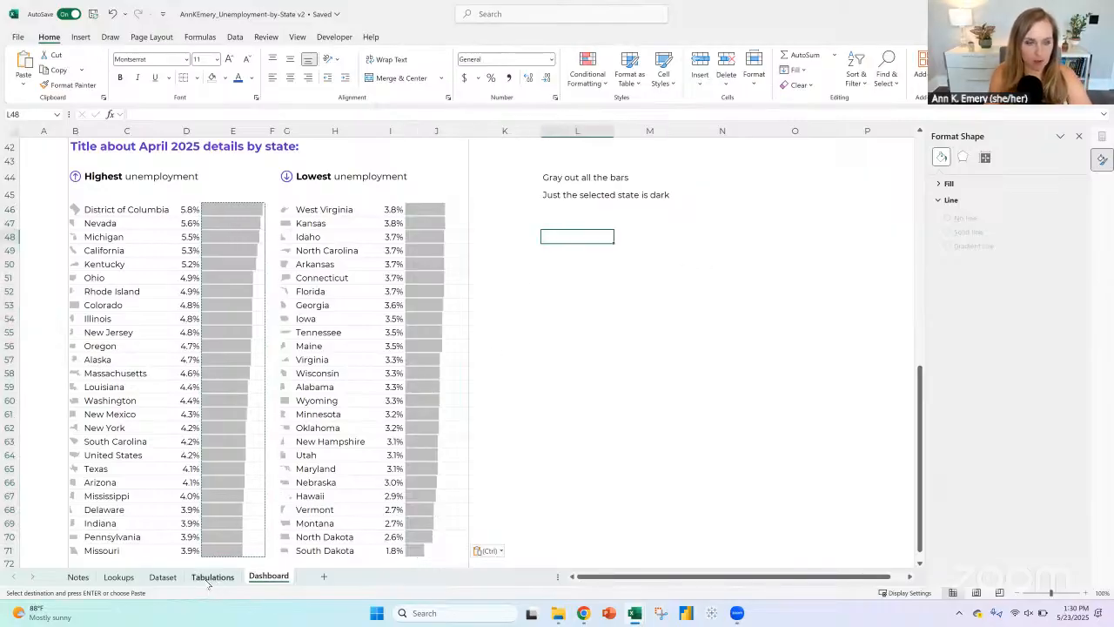
text(Herl)
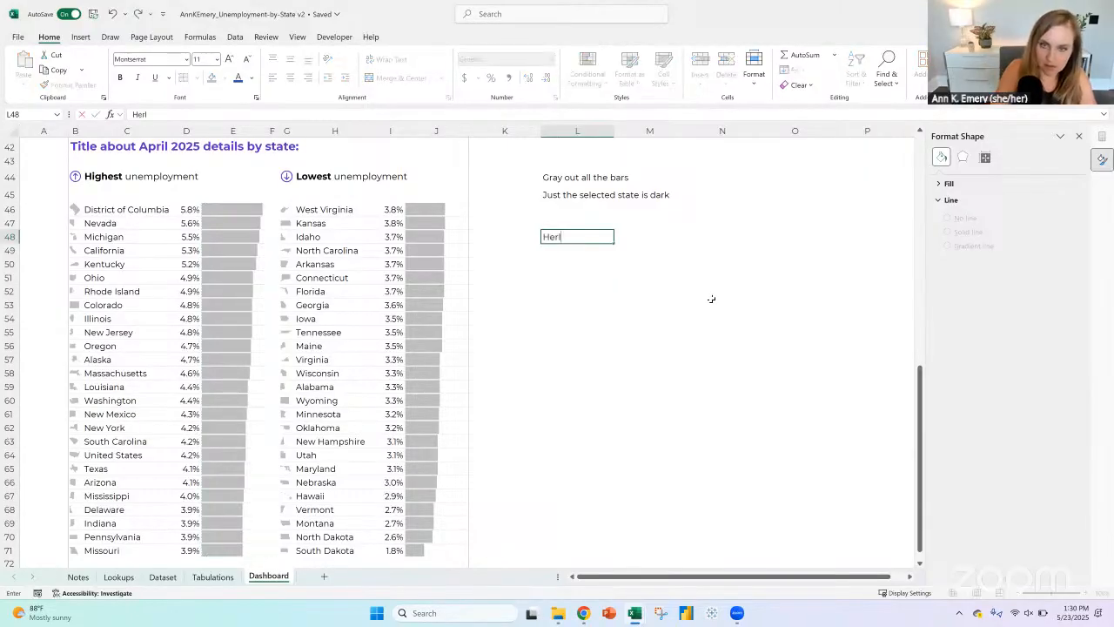
key(BackSpace)
text(lper cells)
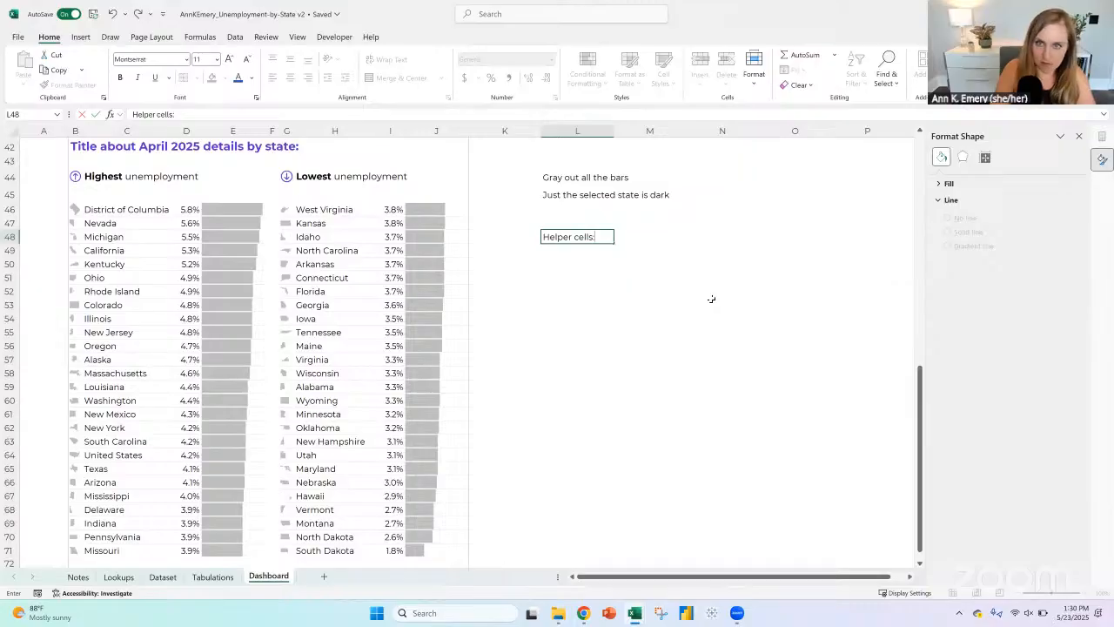
text(:)
key(Return)
key(Up)
key(ctrl+b)
Step: Enter a formula in L50 that links to the selected state name in B1
key(Down)
key(Down)
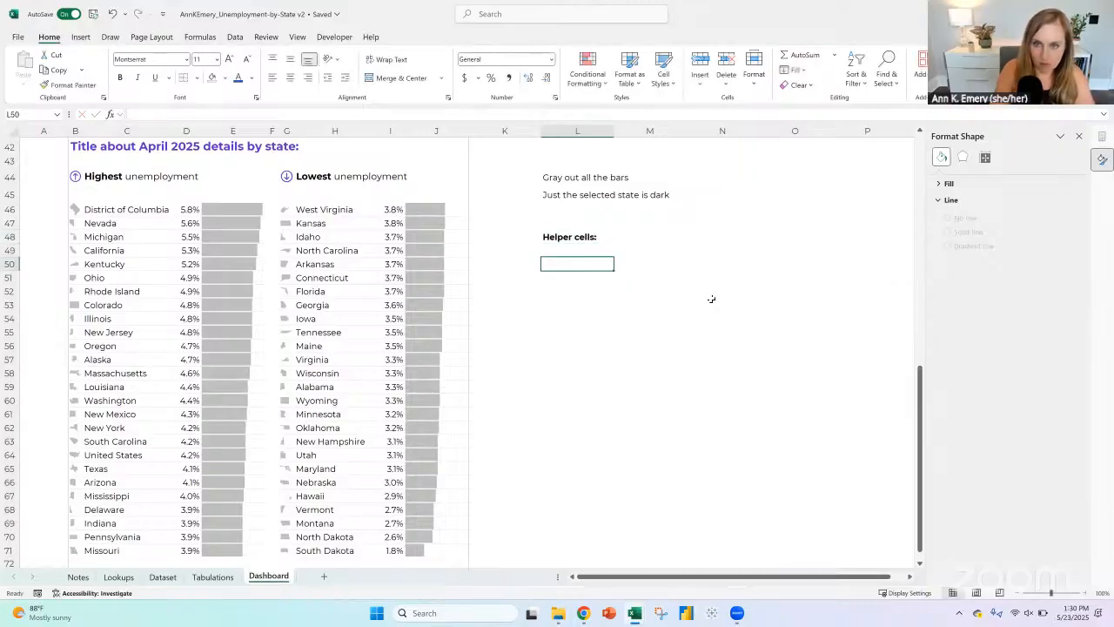
text(=)
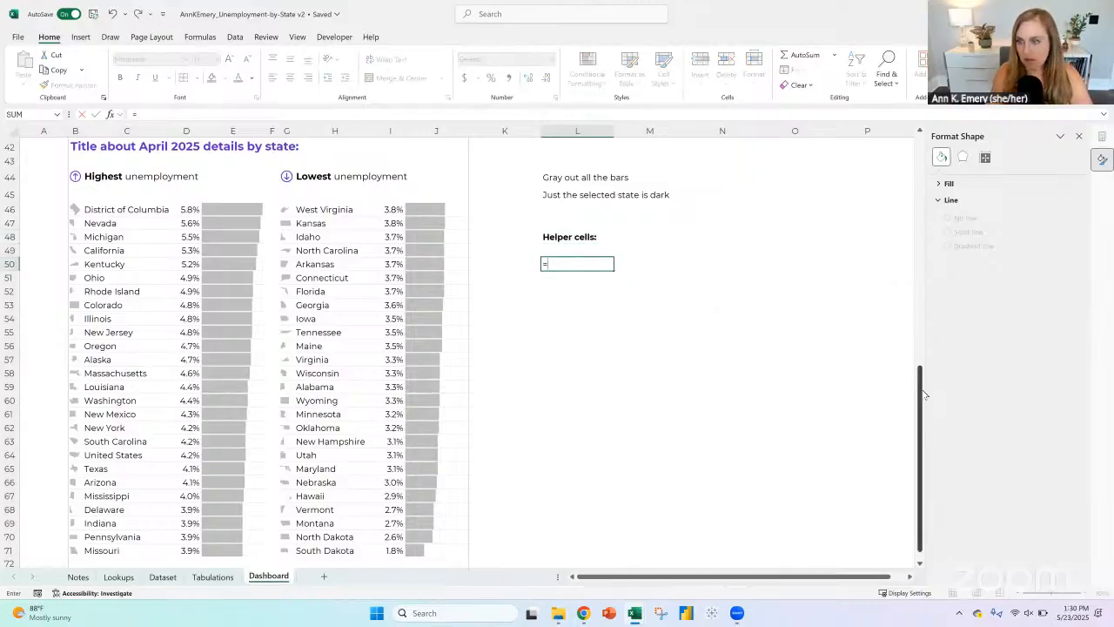
drag(921, 392, 924, 155)
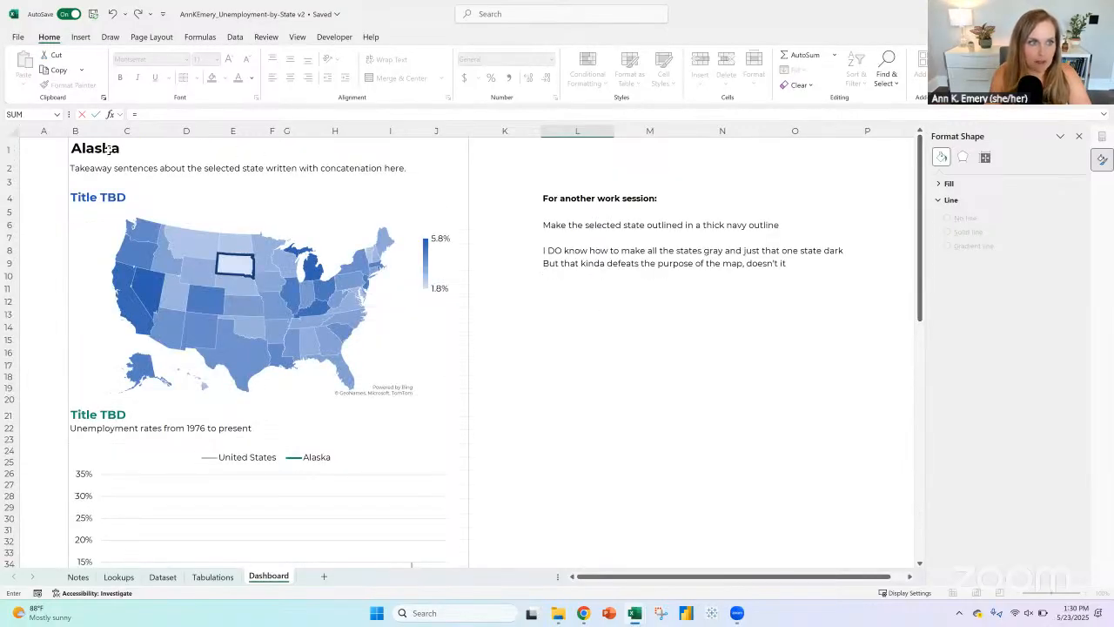
click(107, 150)
key(Return)
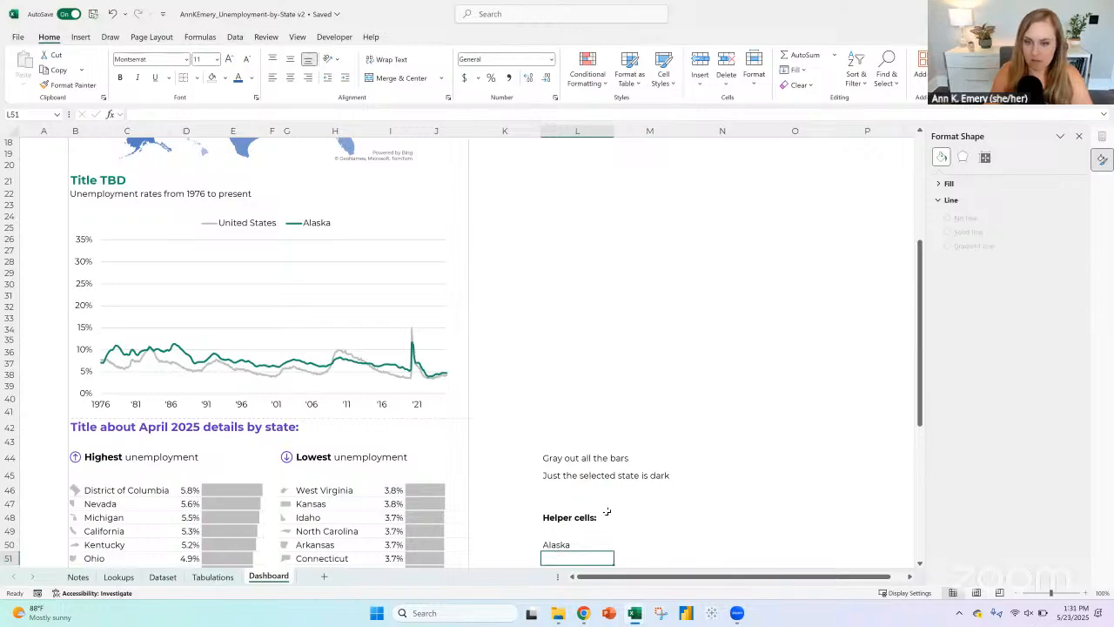
Step: Shift the linked state name down to L51 and add bold headers "State name:" in L50 and "Value:" in M50
scroll(609, 470, down, 3)
click(617, 430)
drag(557, 428, 652, 428)
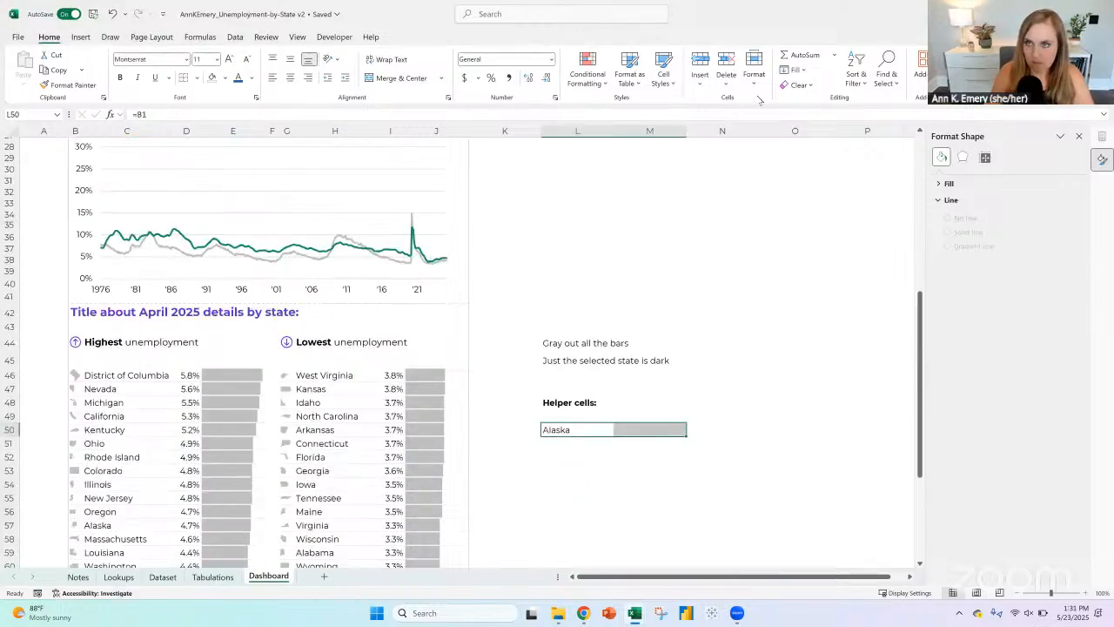
click(571, 428)
text(State)
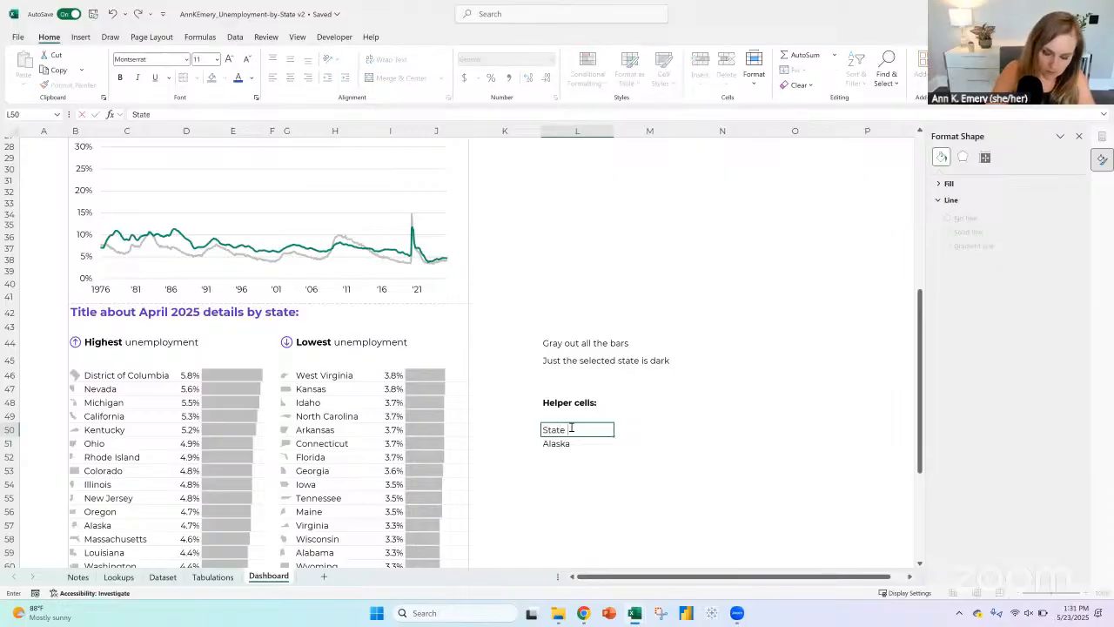
text( Name:)
key(Tab)
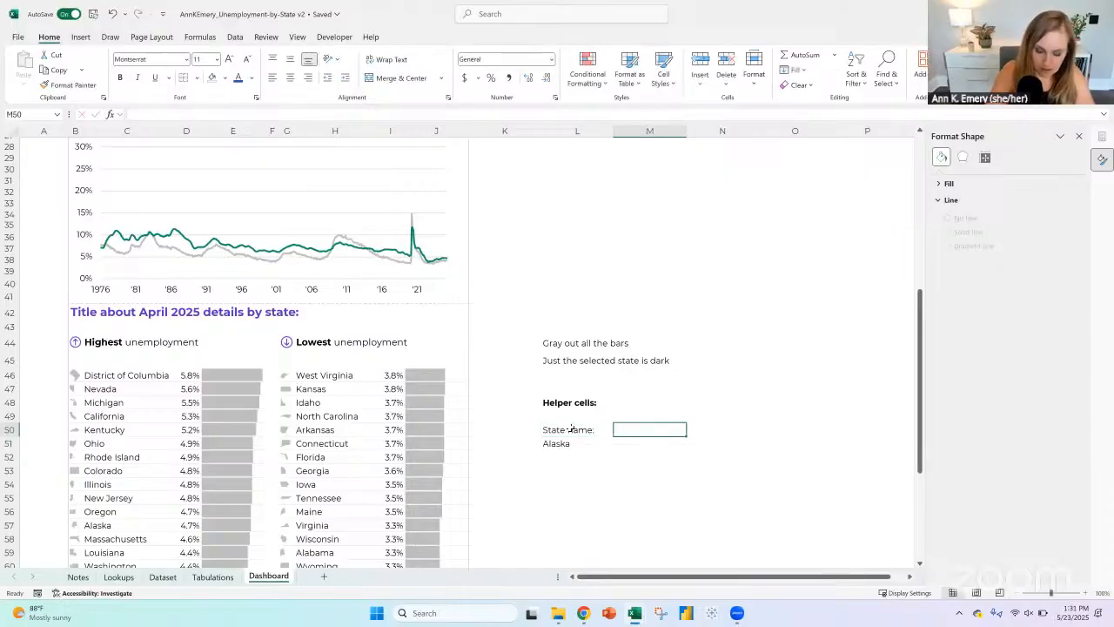
text(Value:)
key(Return)
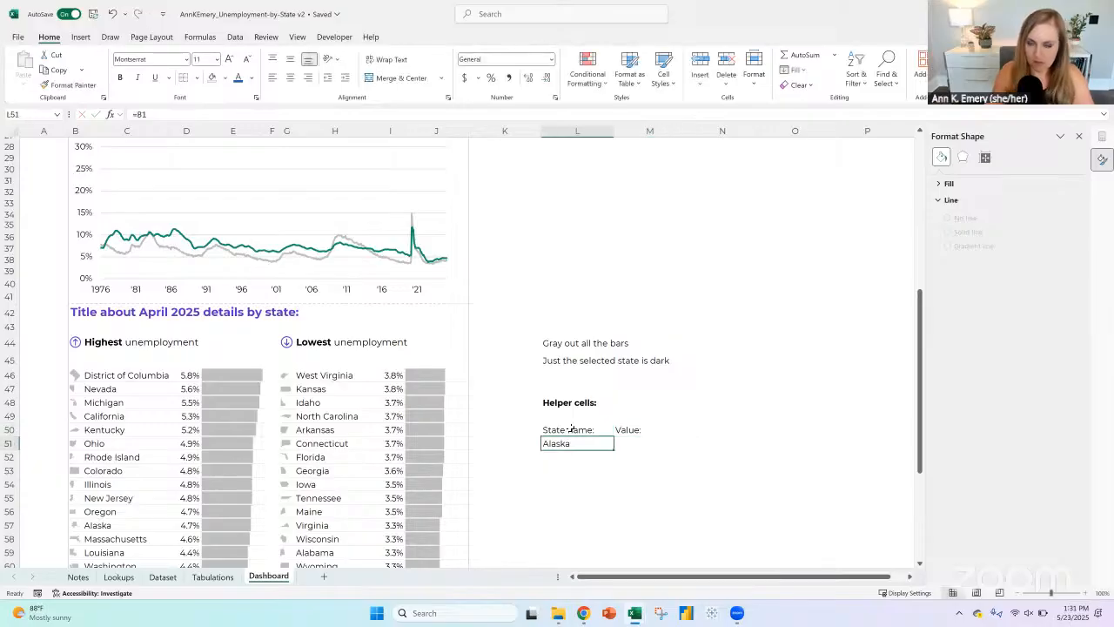
drag(571, 429, 644, 429)
key(ctrl+b)
click(629, 443)
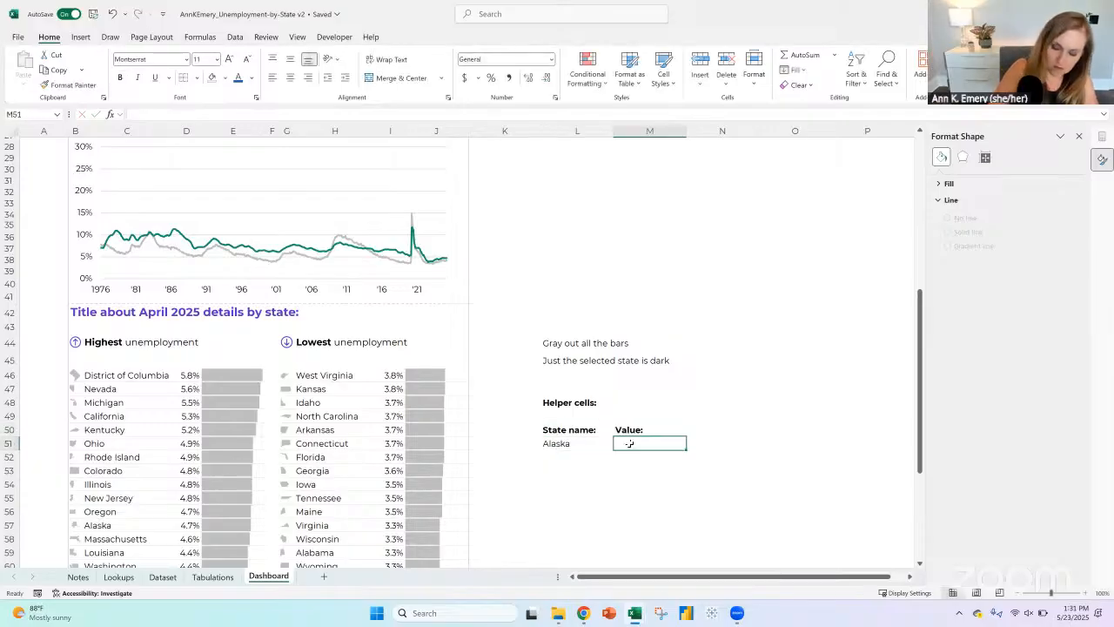
text(=)
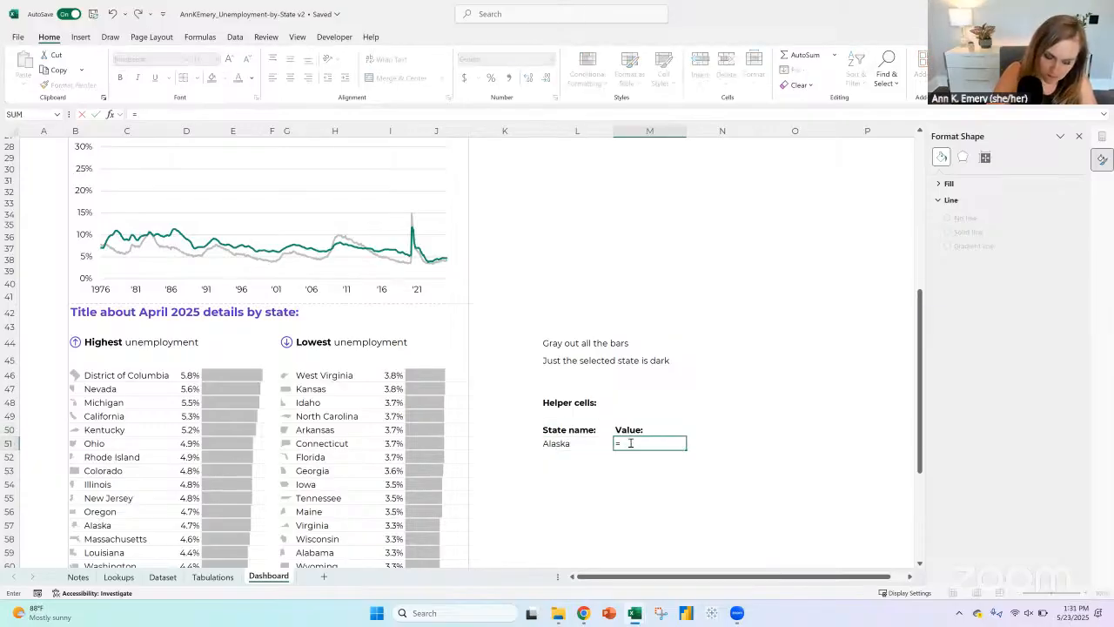
text(vlookup()
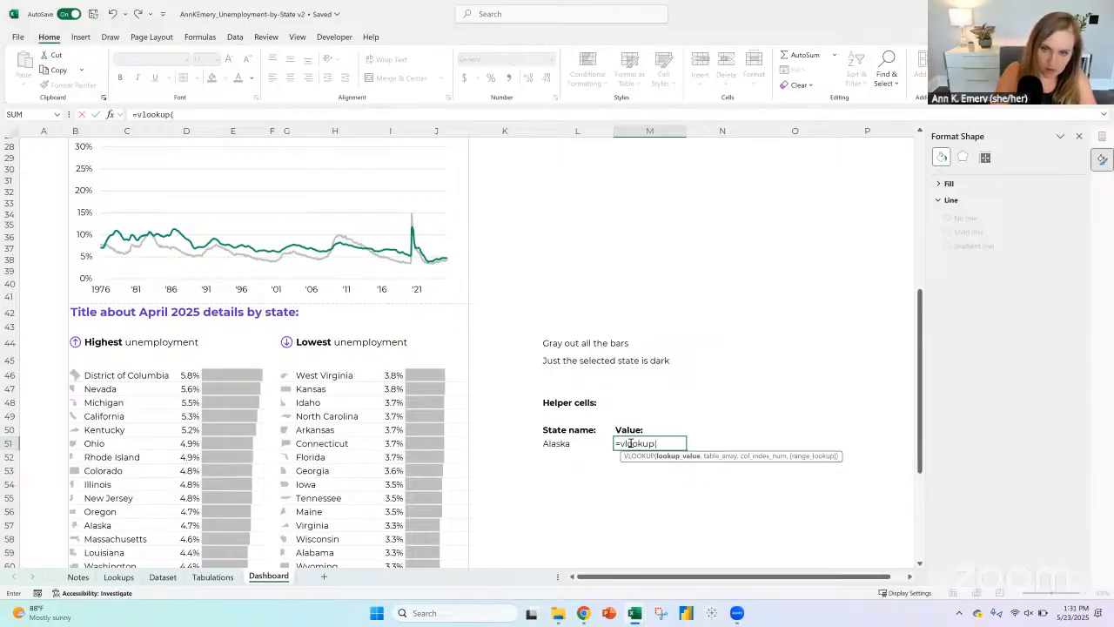
click(561, 443)
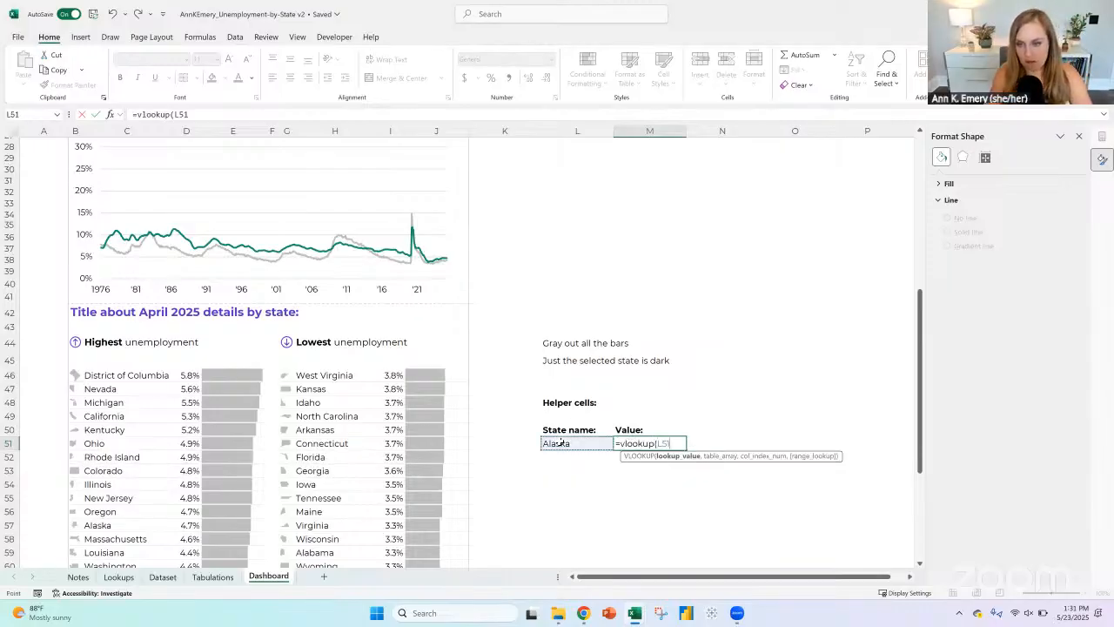
text(,)
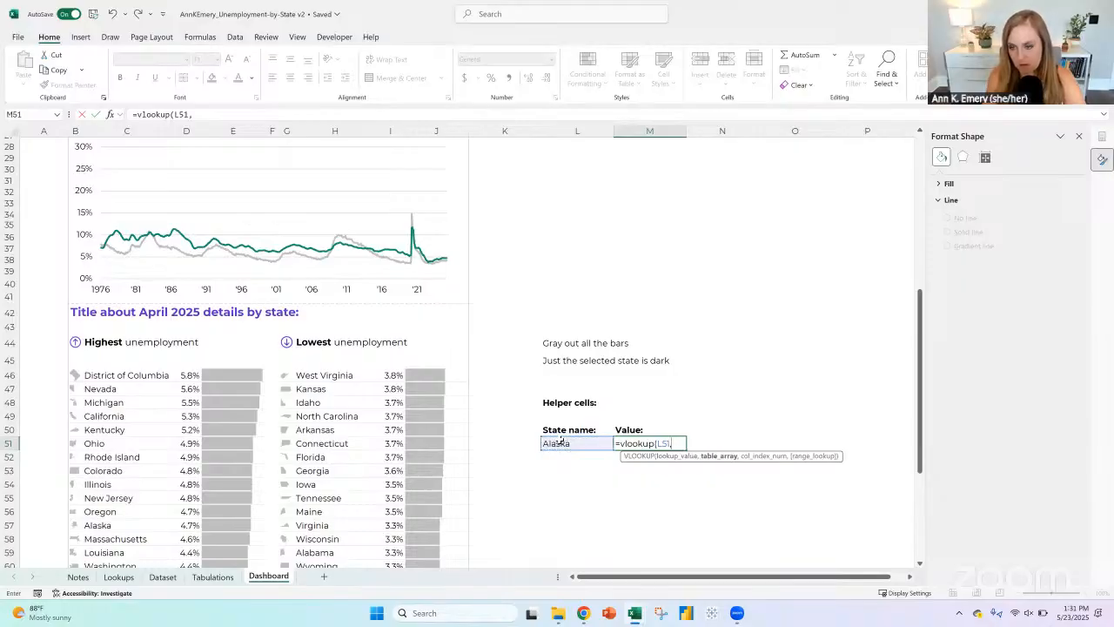
scroll(544, 431, down, 5)
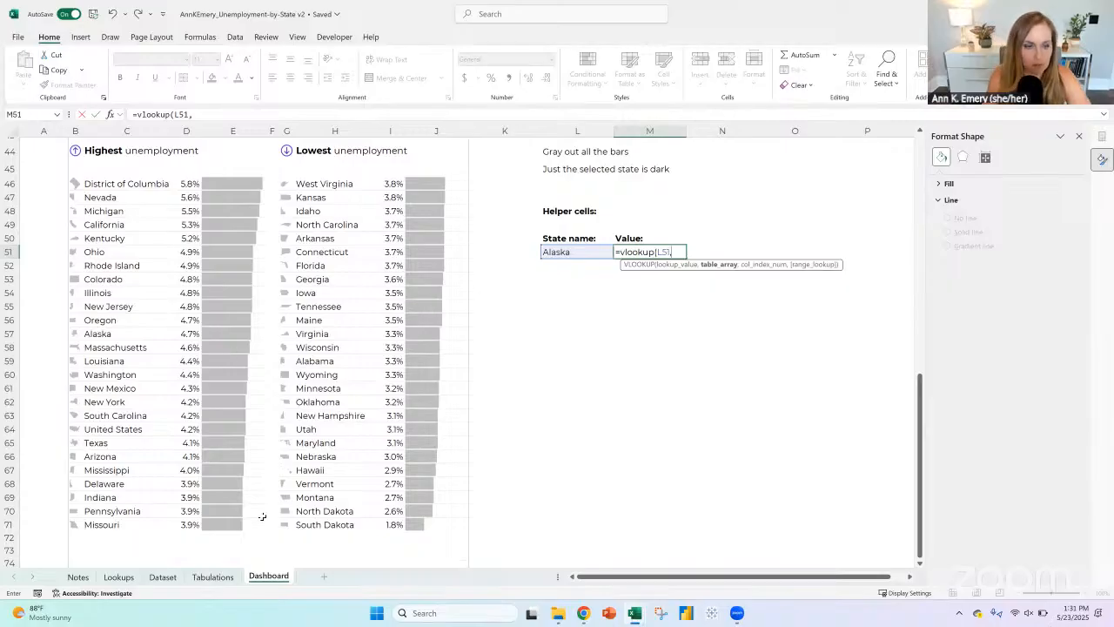
click(212, 577)
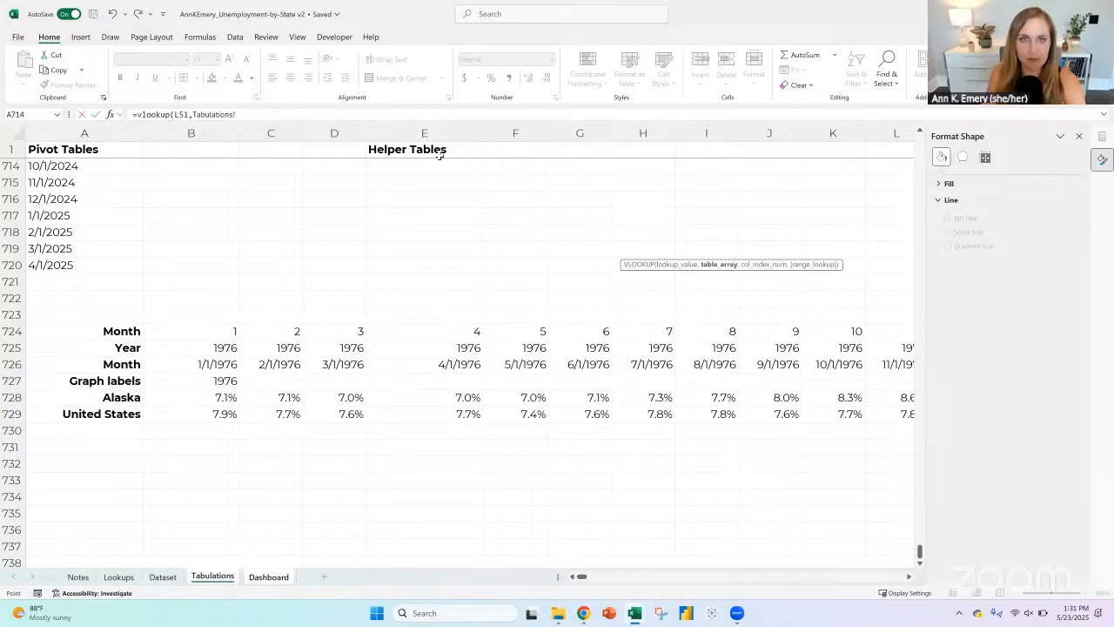
drag(237, 115, 105, 106)
key(Escape)
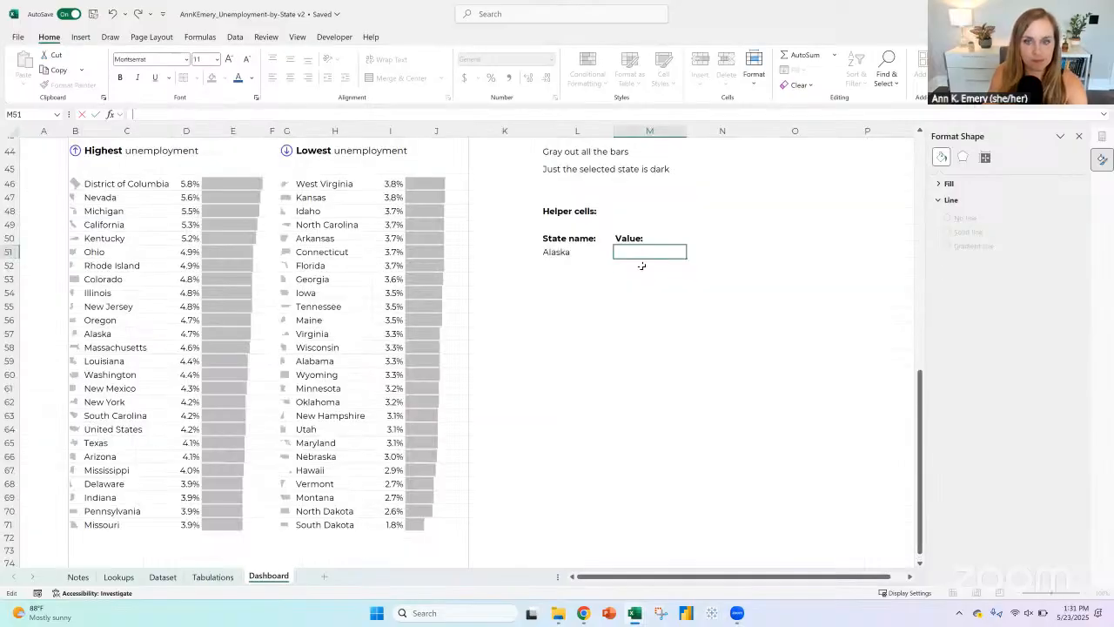
Step: Link M51 to the selected state's latest rate in Tabulations!VU728 and format it as a percentage with one decimal
click(626, 240)
click(627, 251)
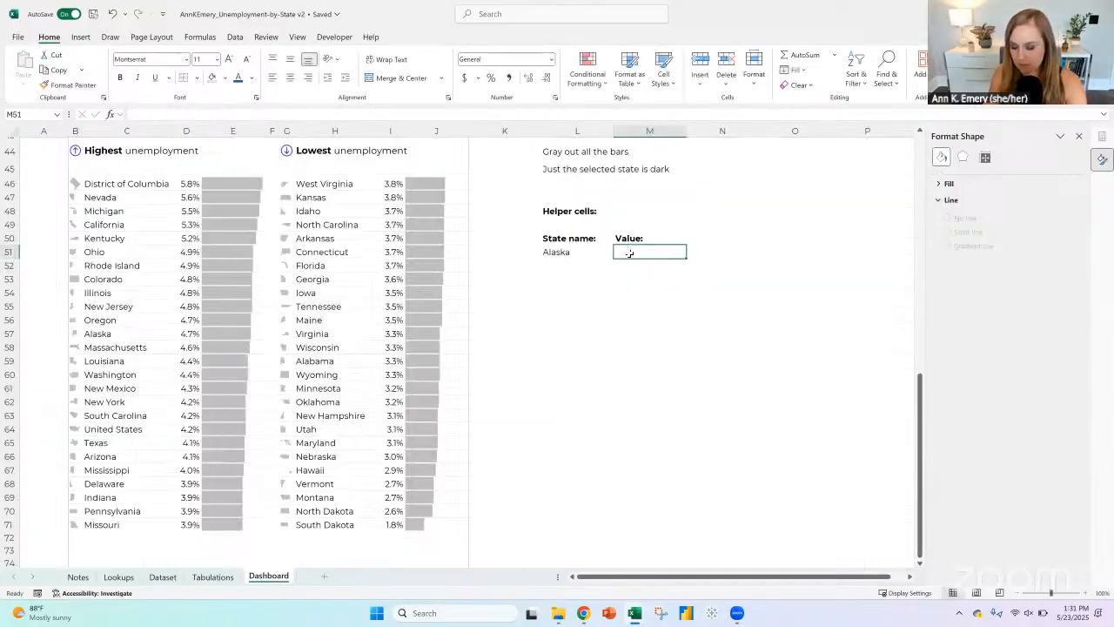
text(=)
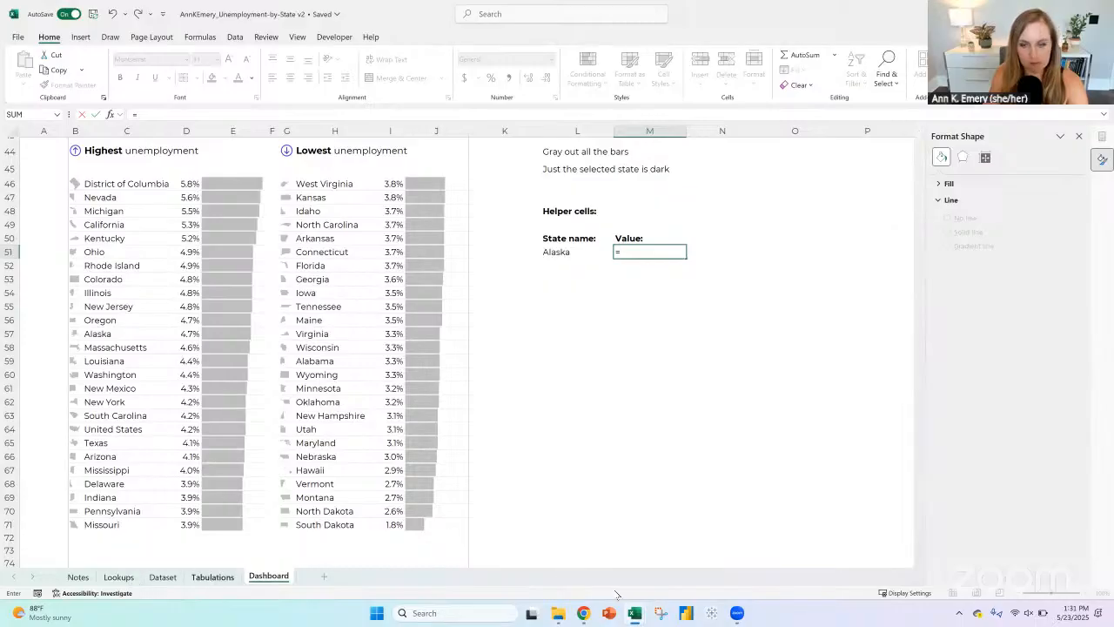
click(212, 576)
drag(910, 573, 540, 574)
click(844, 398)
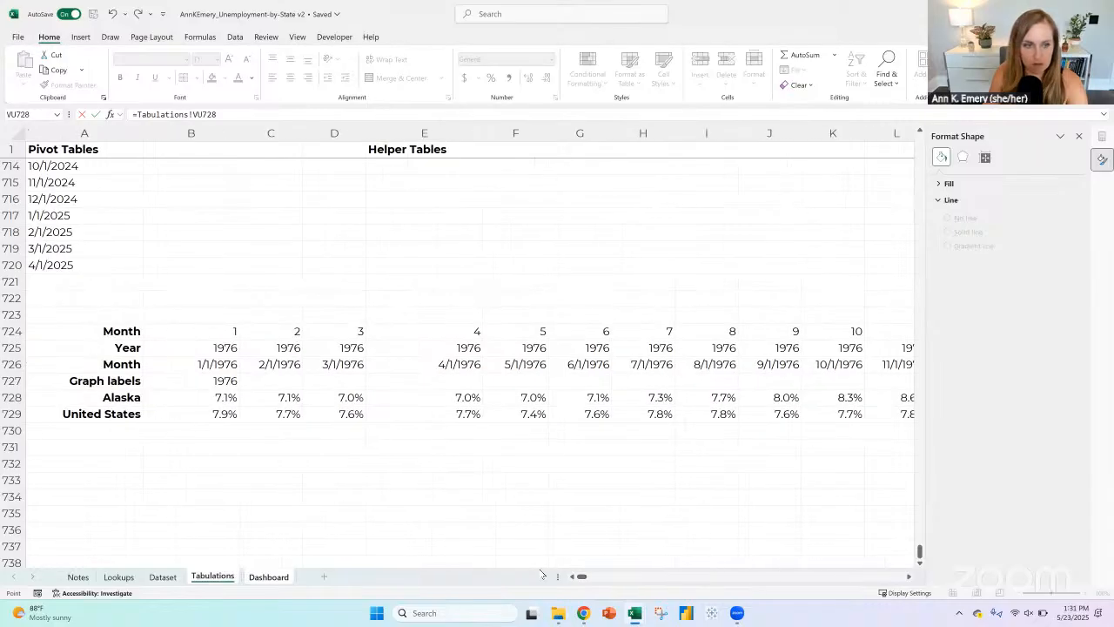
key(ctrl+Page_Down)
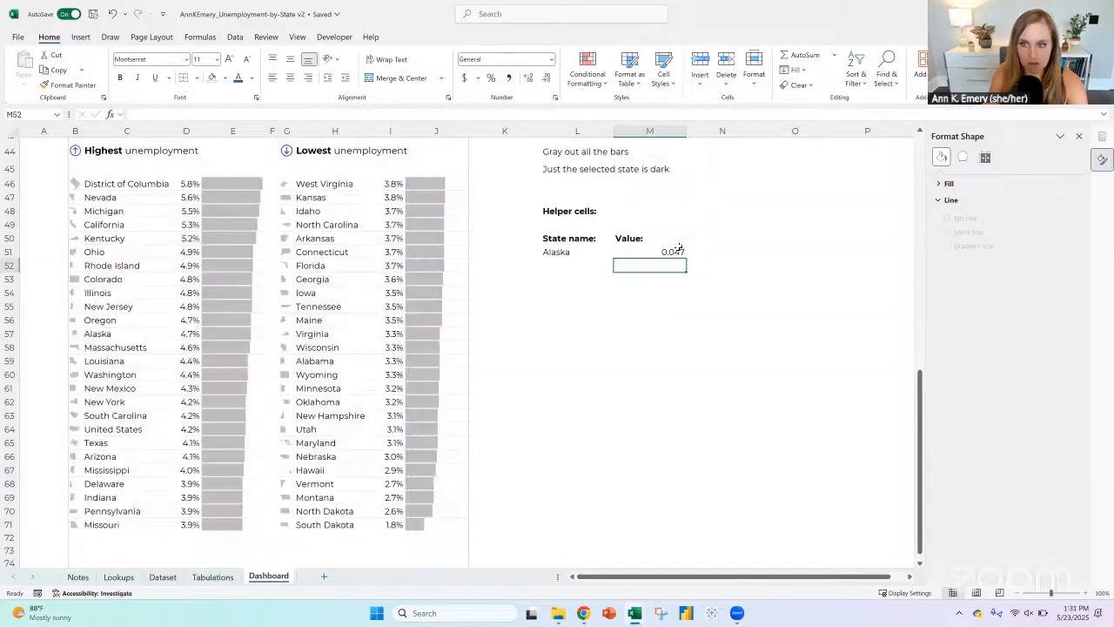
click(491, 77)
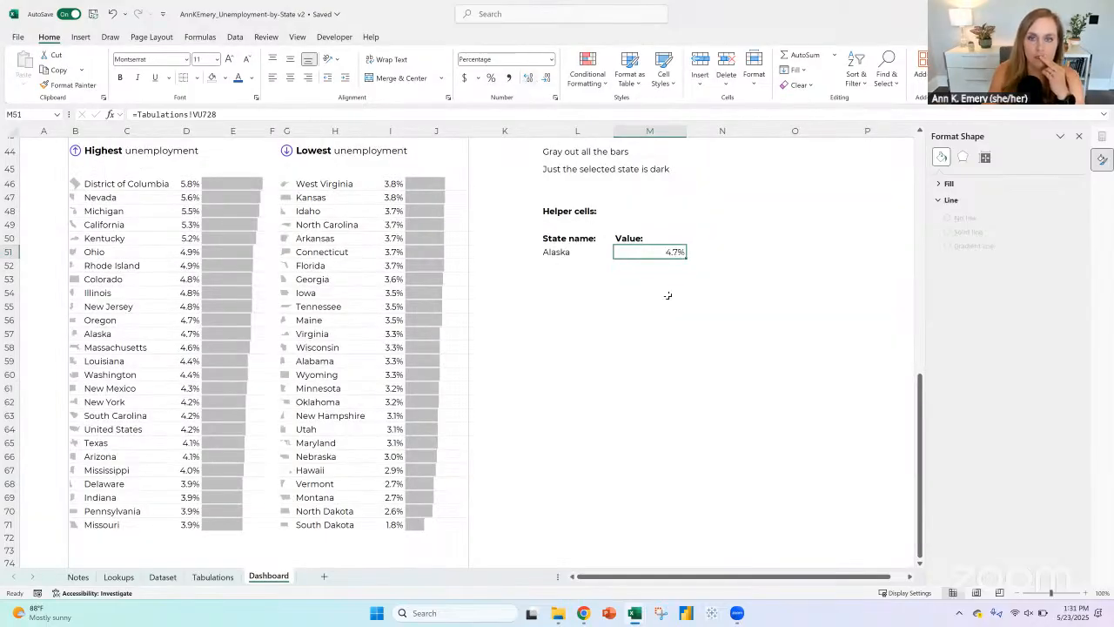
click(582, 252)
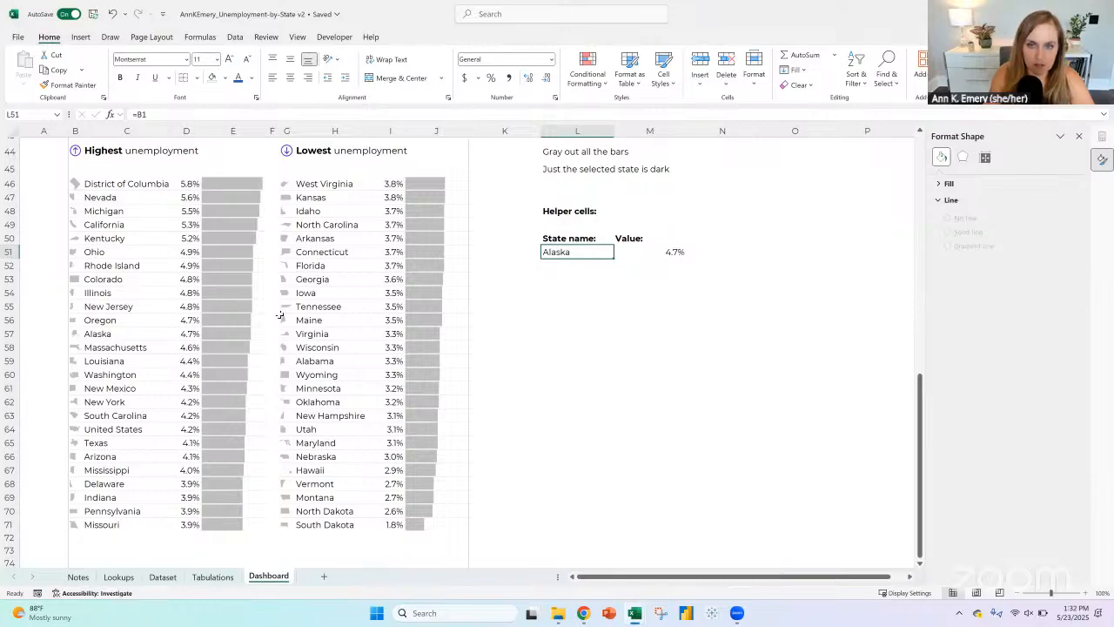
scroll(276, 314, up, 5)
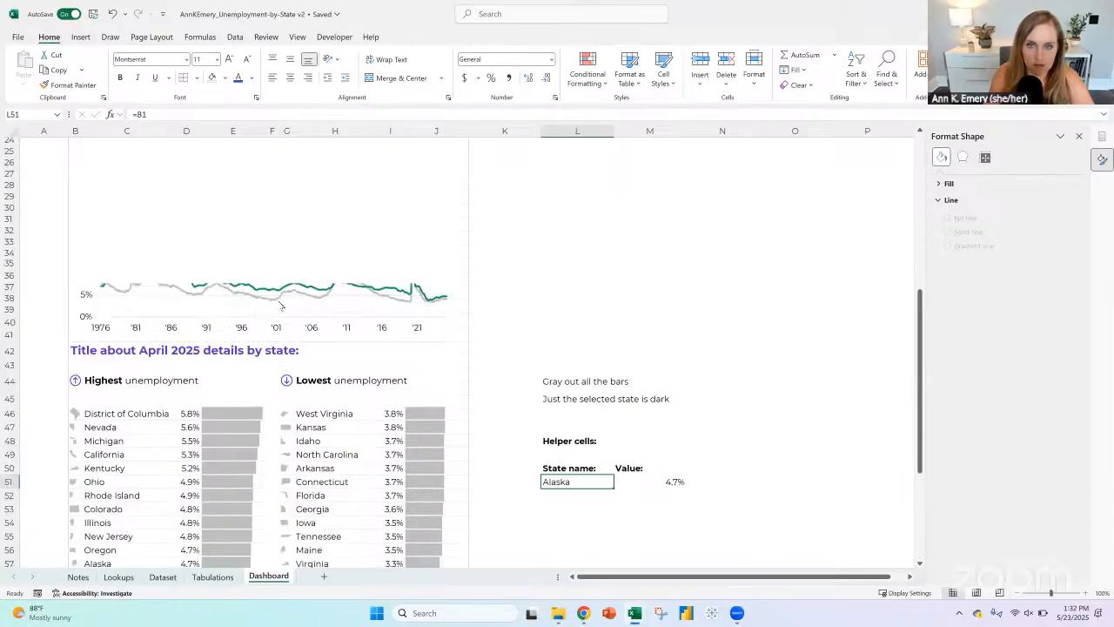
scroll(278, 297, down, 5)
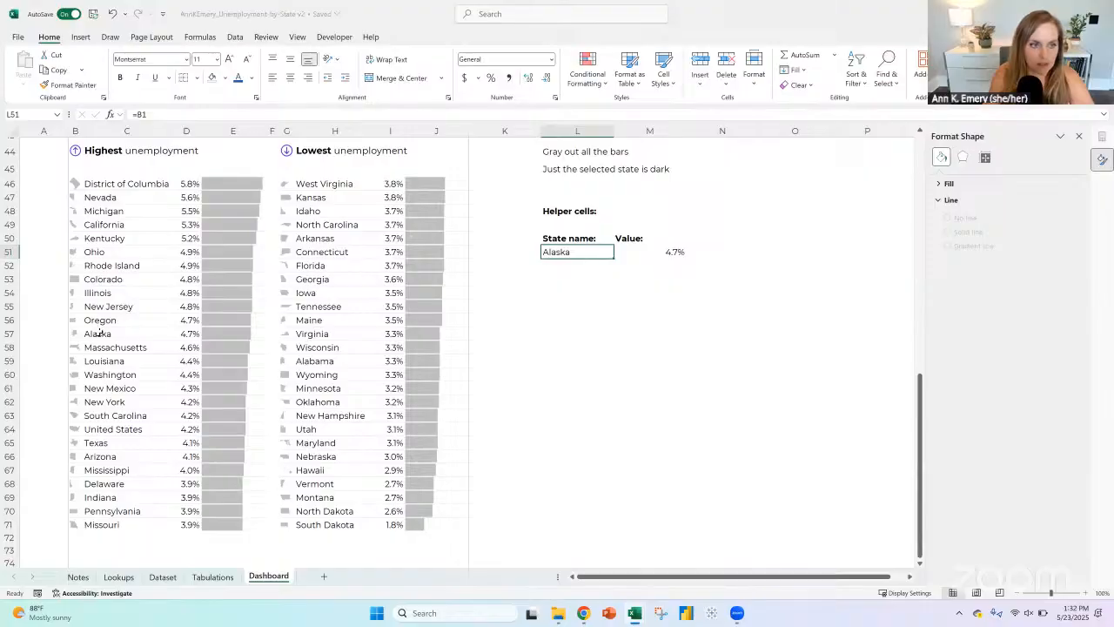
Step: Compare Alaska's name, rate and bar in the ranked lists with the state name and value in helper cells L51 and M51
click(99, 334)
click(556, 251)
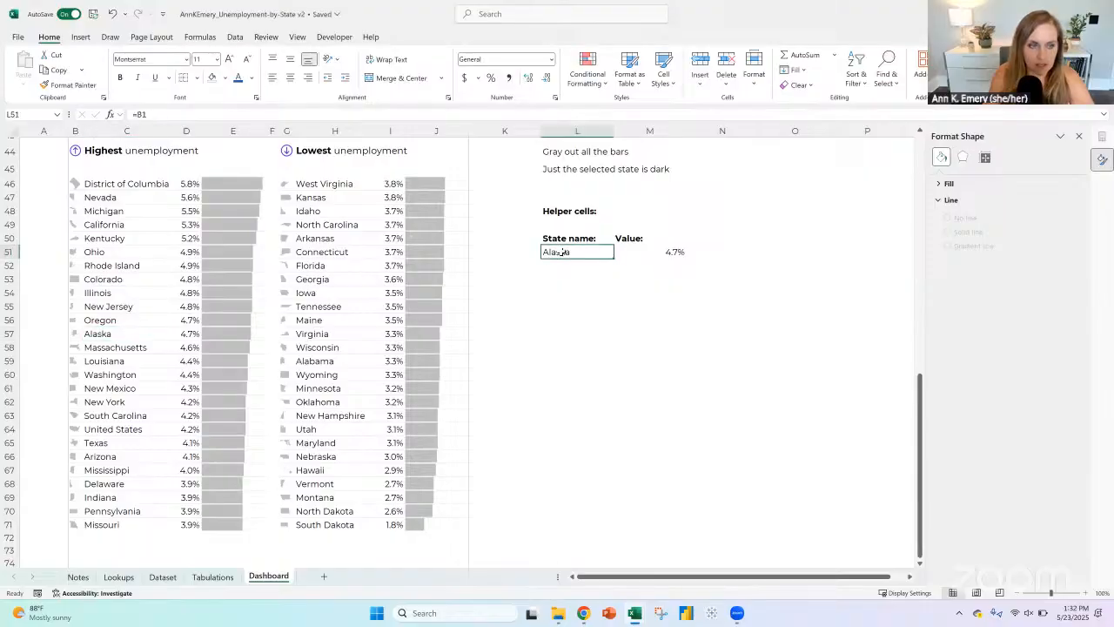
click(213, 331)
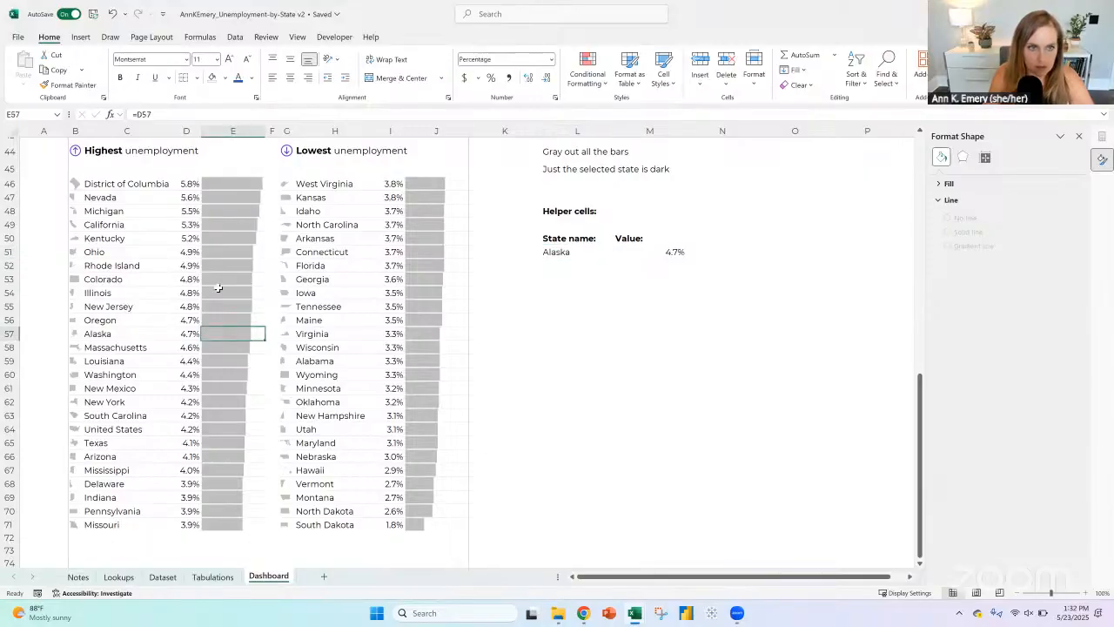
click(235, 182)
drag(432, 182, 459, 524)
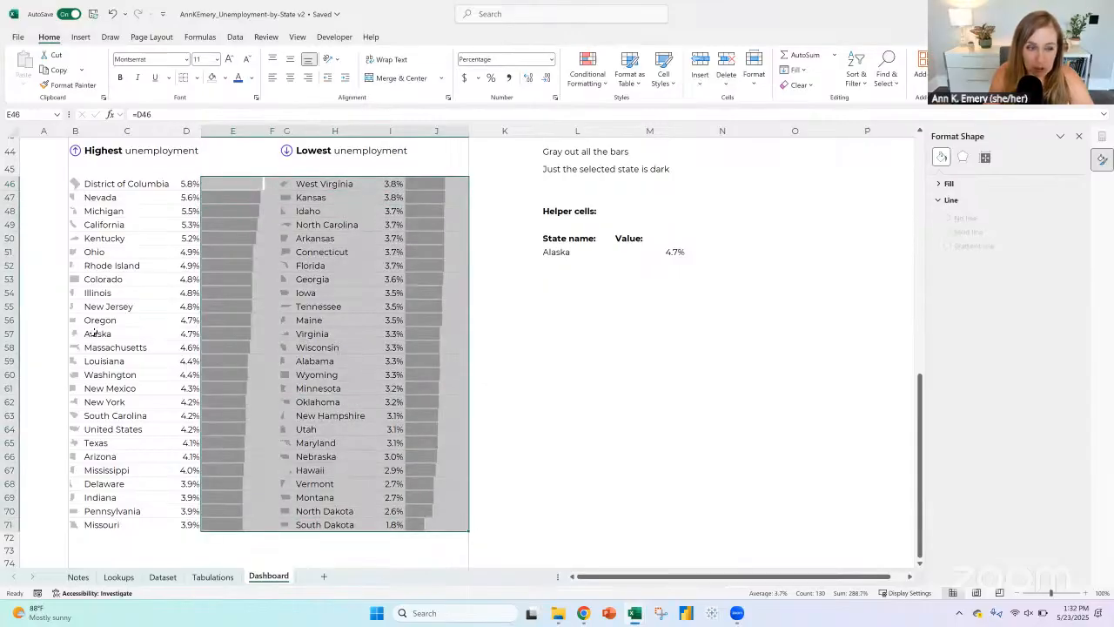
click(96, 334)
click(196, 334)
click(217, 333)
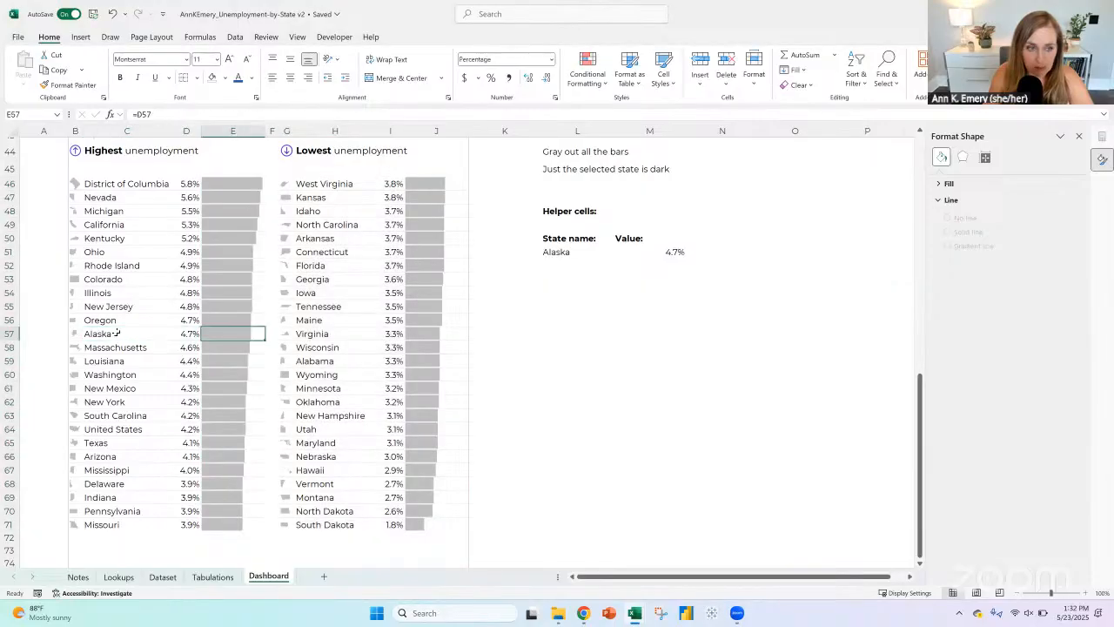
click(117, 332)
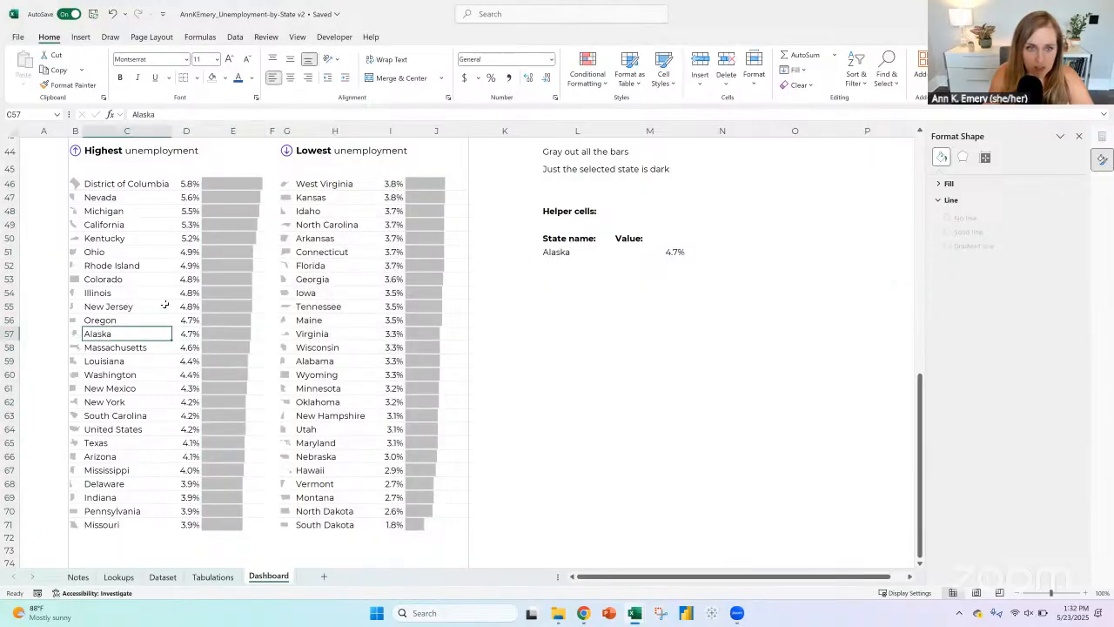
click(220, 334)
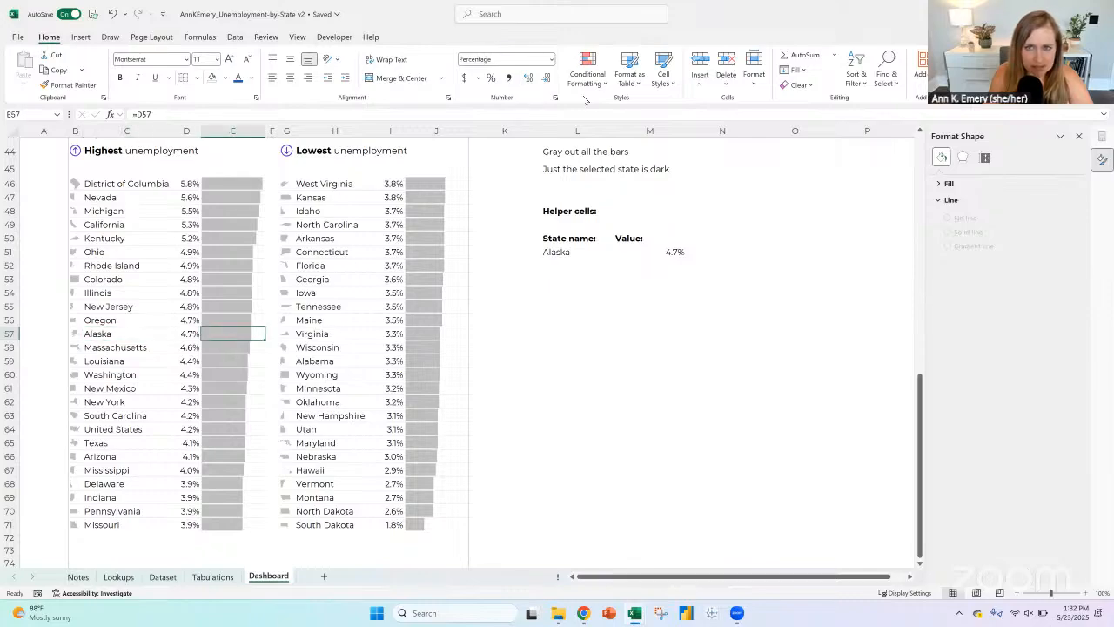
click(557, 281)
click(643, 250)
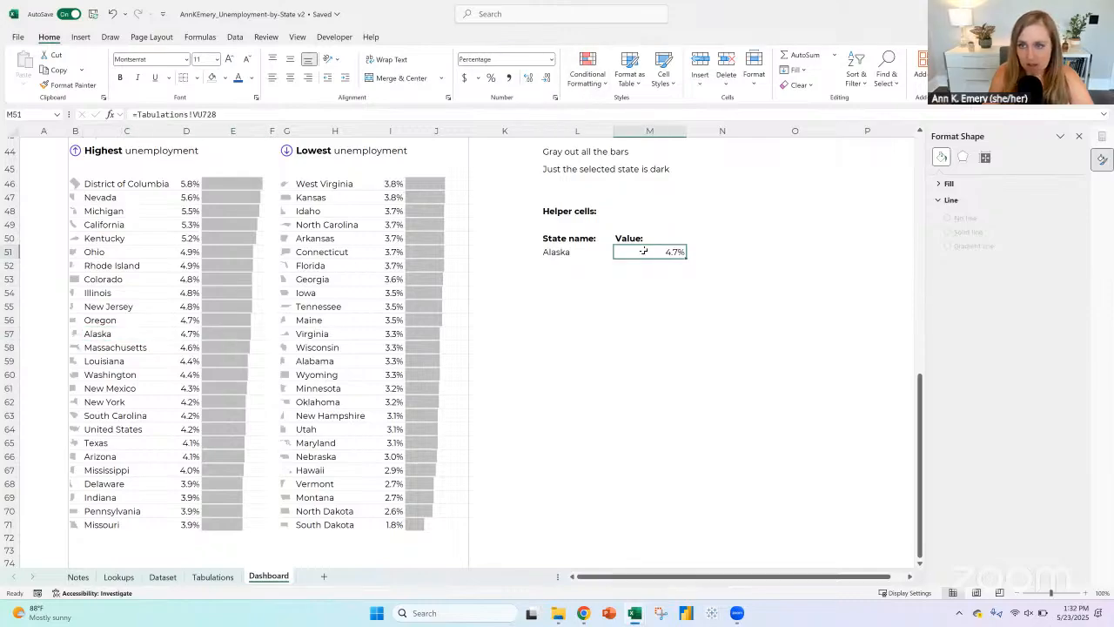
drag(128, 333, 226, 376)
key(ctrl+c)
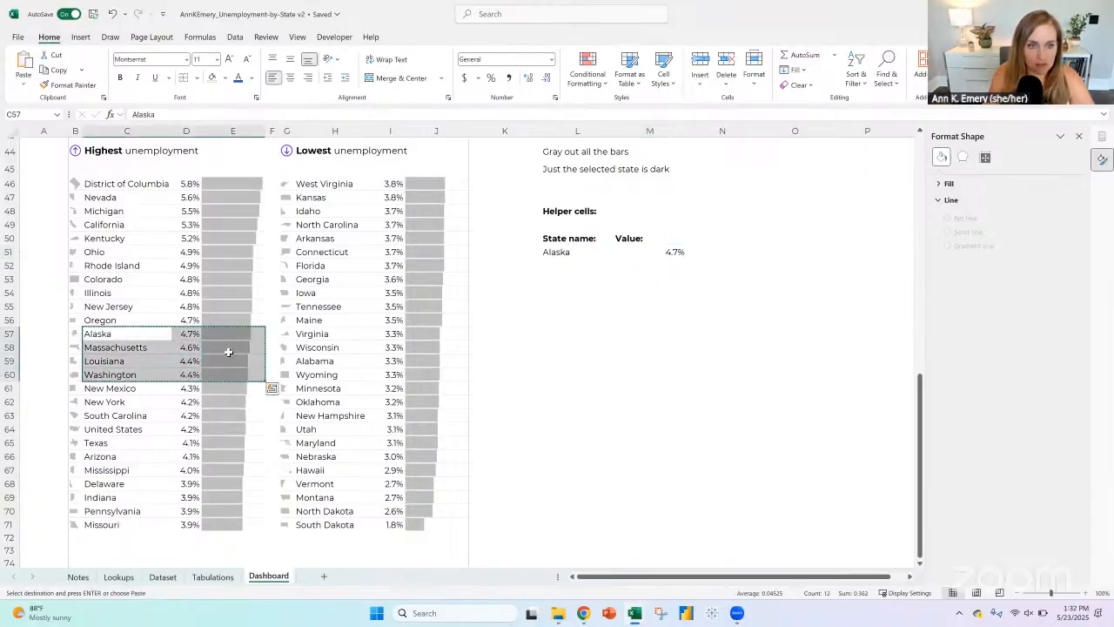
click(569, 336)
key(Escape)
click(236, 332)
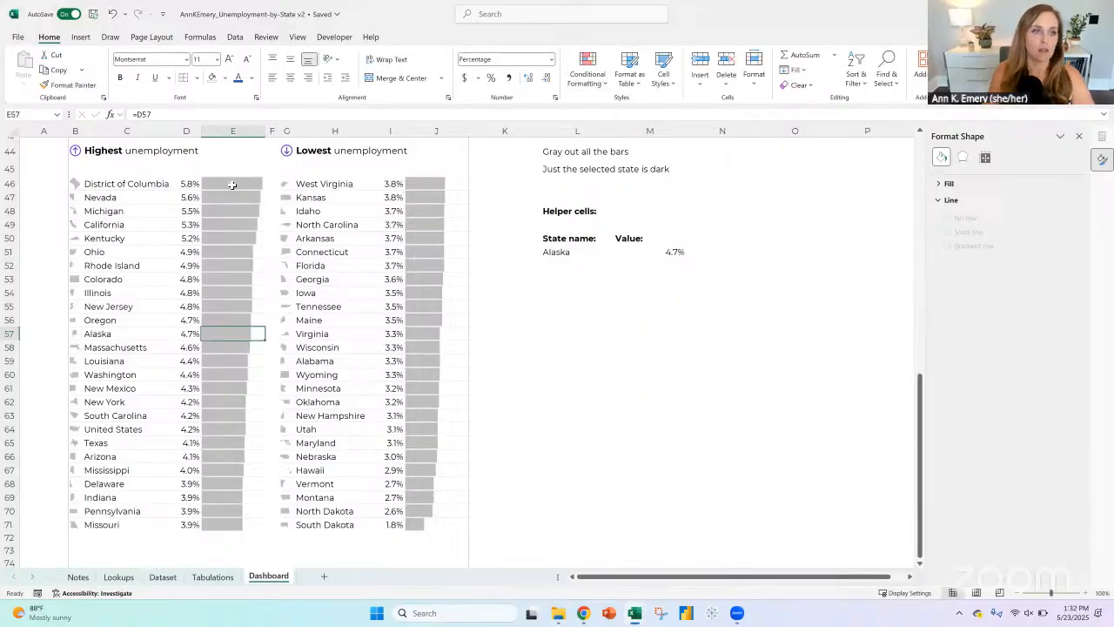
click(131, 183)
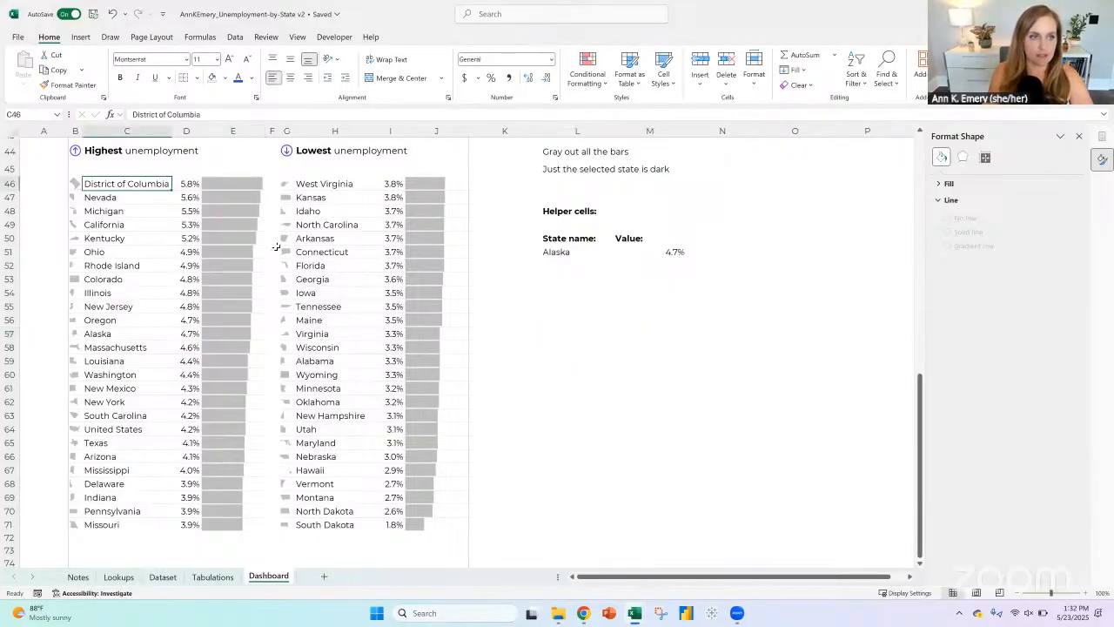
Step: Freeze the top row so the selected state's name stays visible while scrolling
scroll(272, 248, up, 10)
scroll(266, 239, up, 5)
click(11, 168)
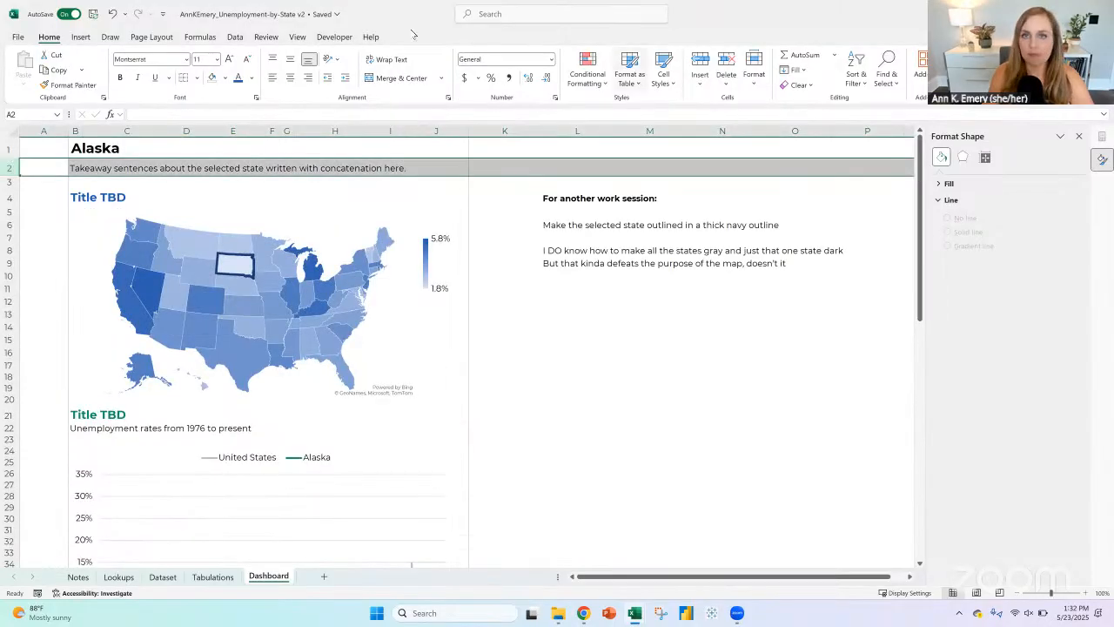
click(297, 37)
click(654, 74)
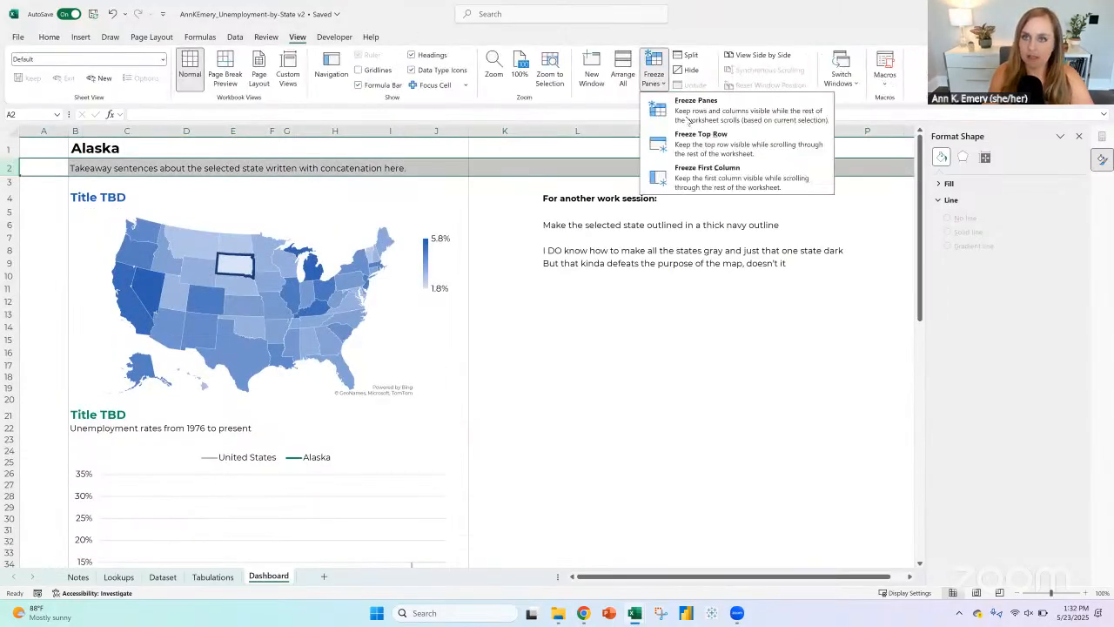
click(705, 146)
Step: Change the selected state in B1 to District of Columbia
scroll(370, 210, down, 14)
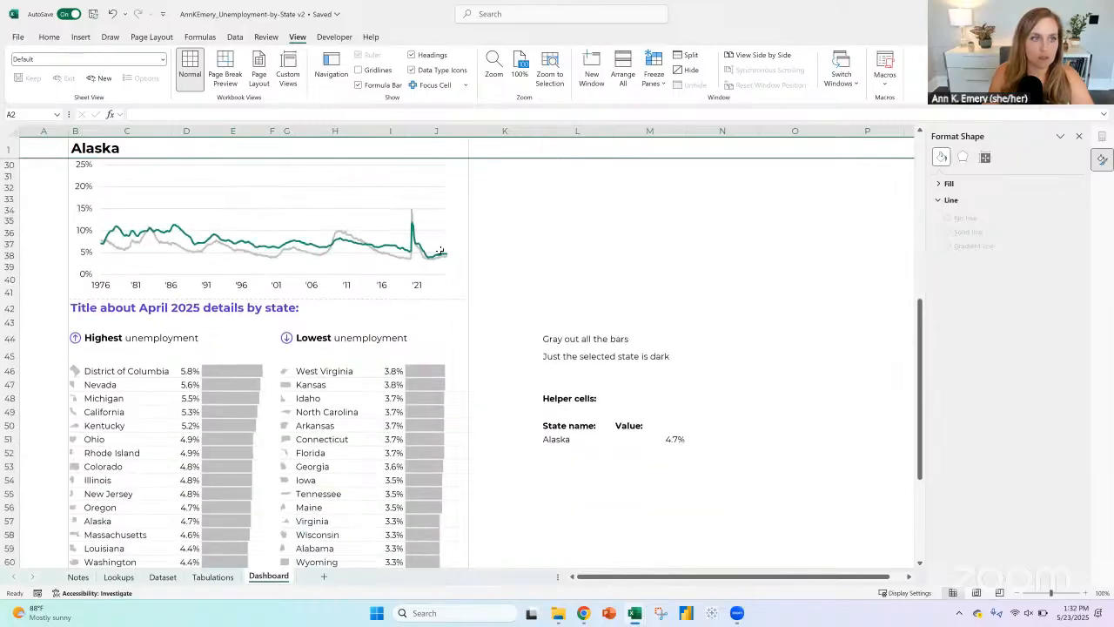
click(410, 148)
click(473, 153)
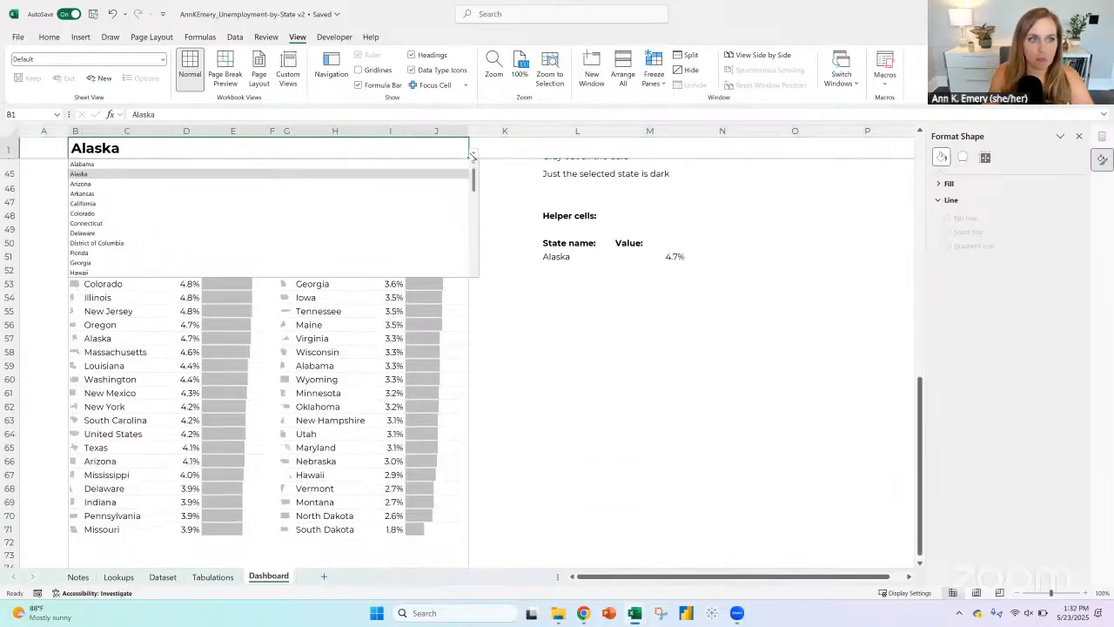
click(144, 248)
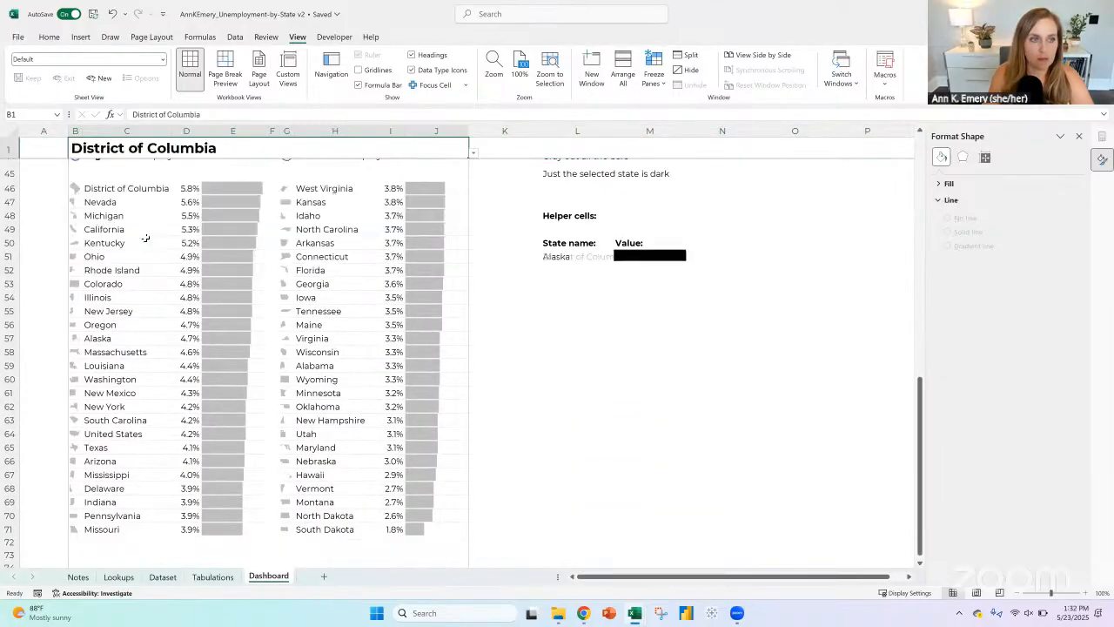
Step: Start a new conditional formatting rule for E46 that uses a formula to determine which cells to format
click(139, 188)
click(188, 188)
click(236, 186)
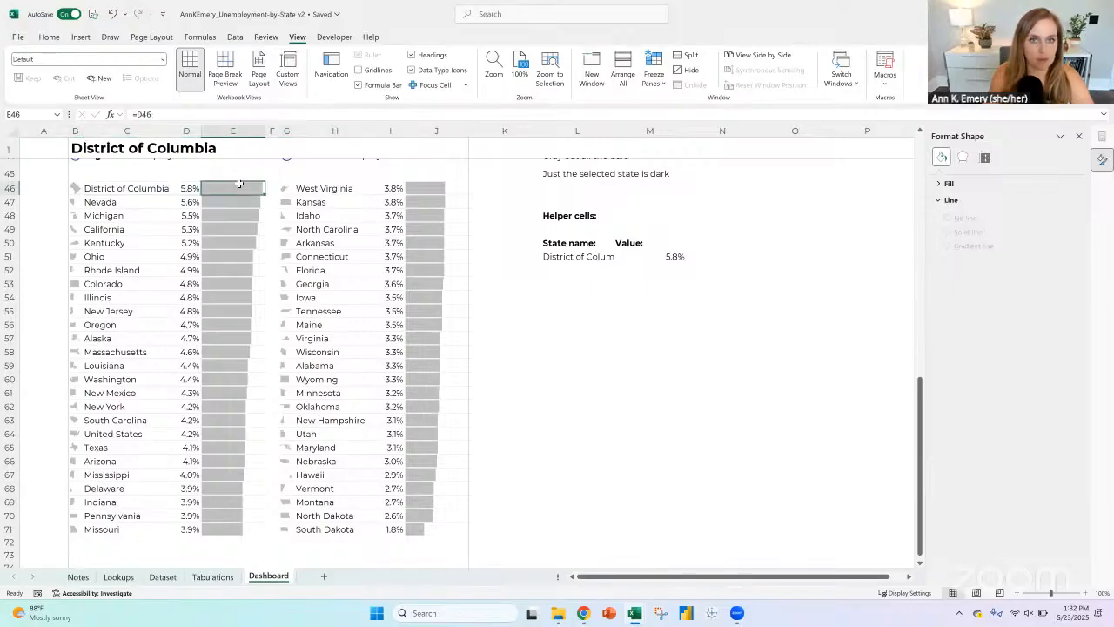
click(49, 37)
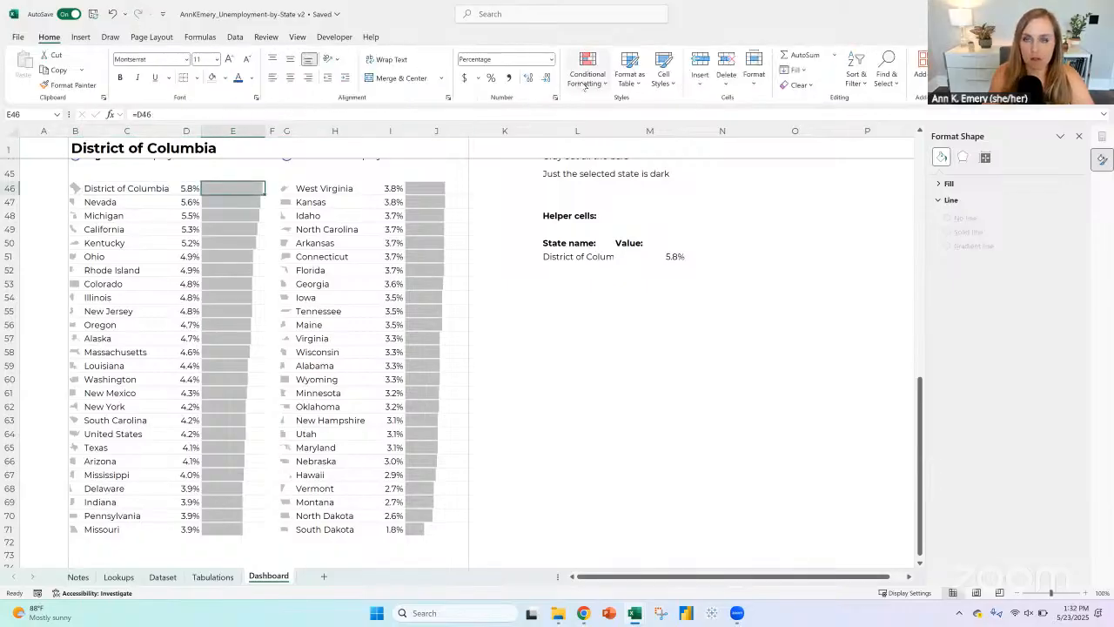
click(588, 74)
click(602, 260)
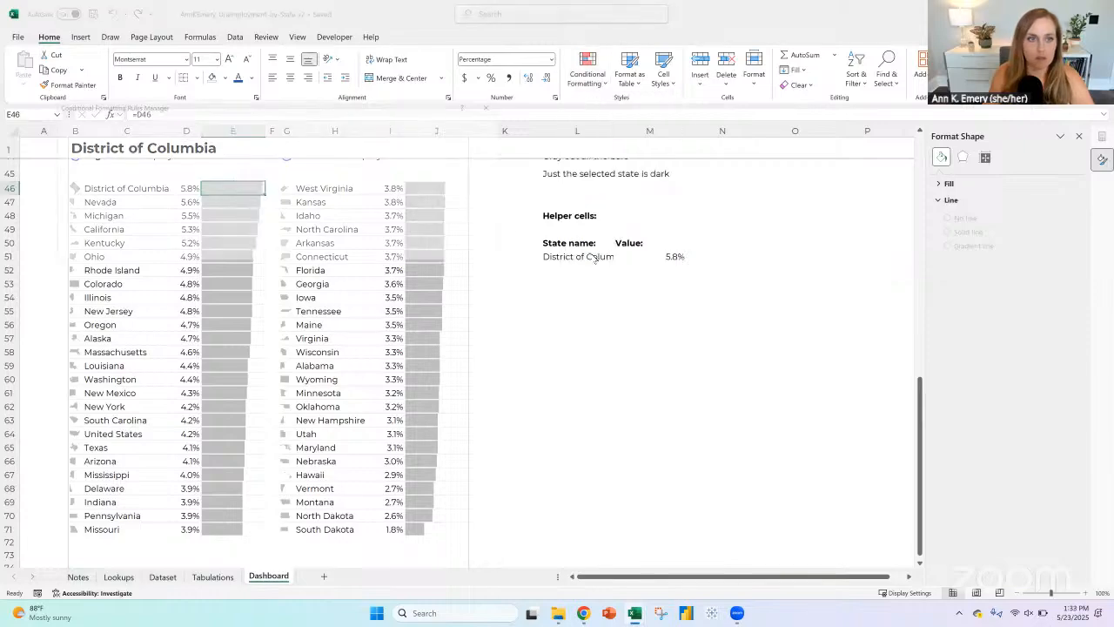
click(162, 171)
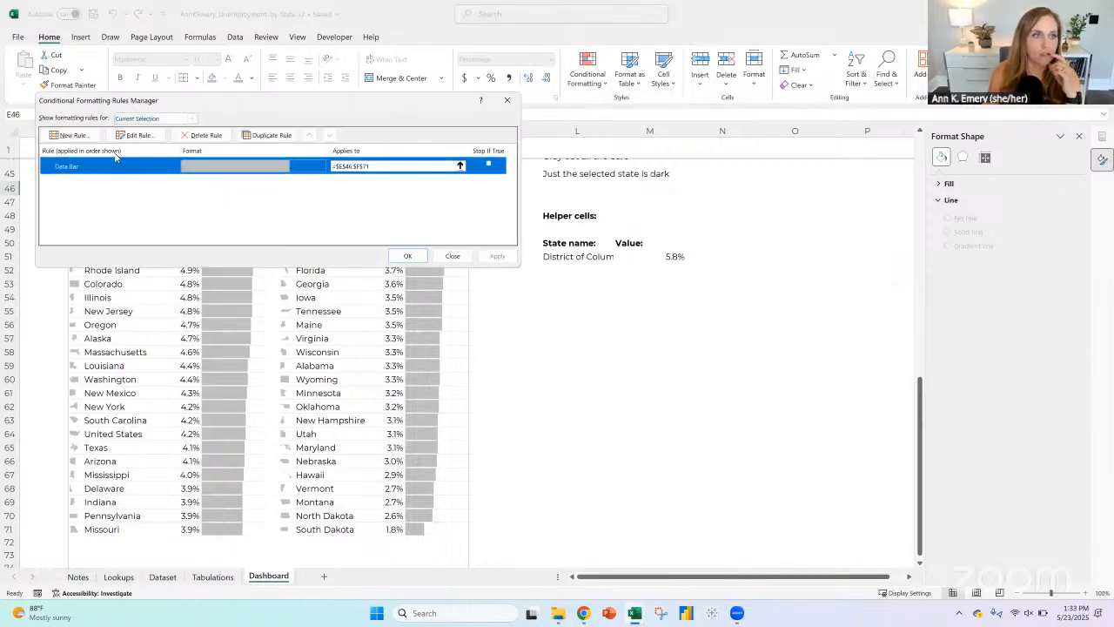
click(73, 136)
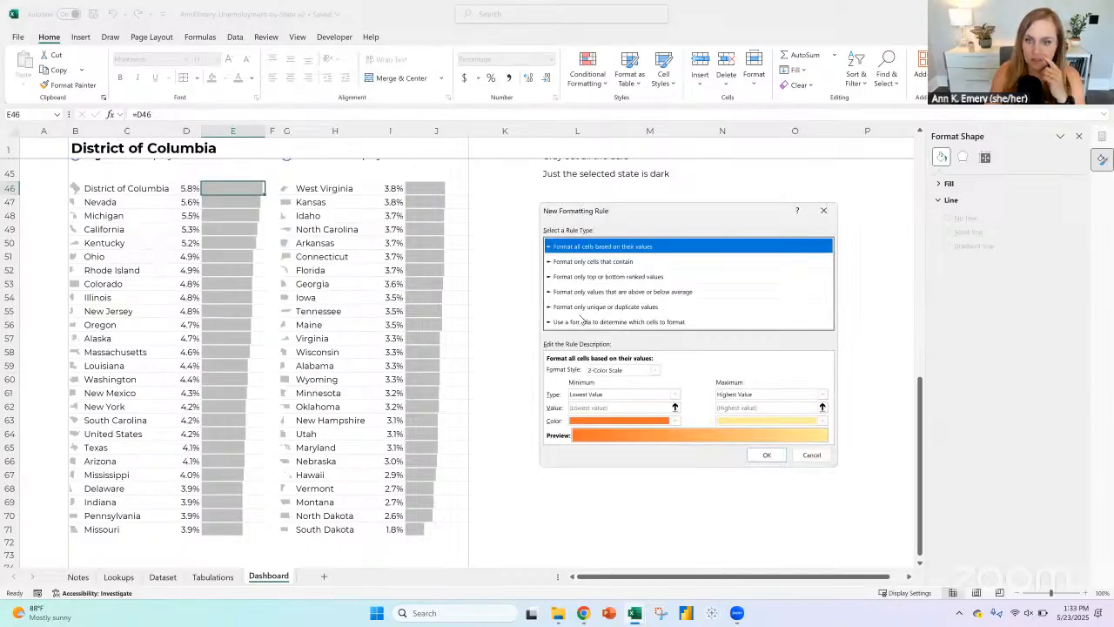
click(601, 322)
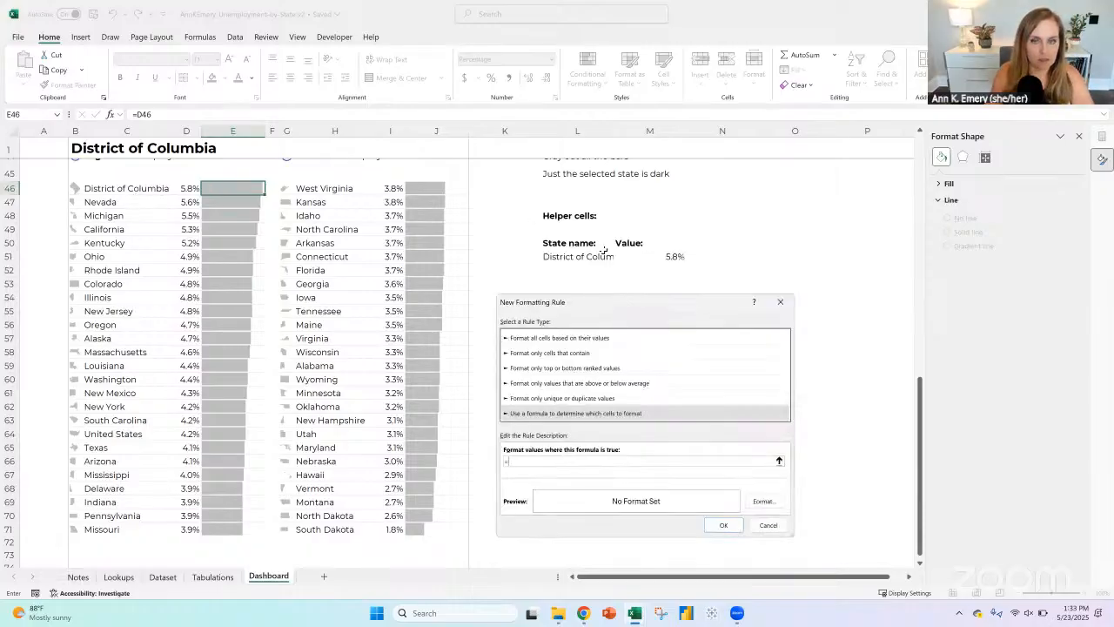
Step: Try =$C46=$B$1 as the rule's formula, and clear it again
click(93, 188)
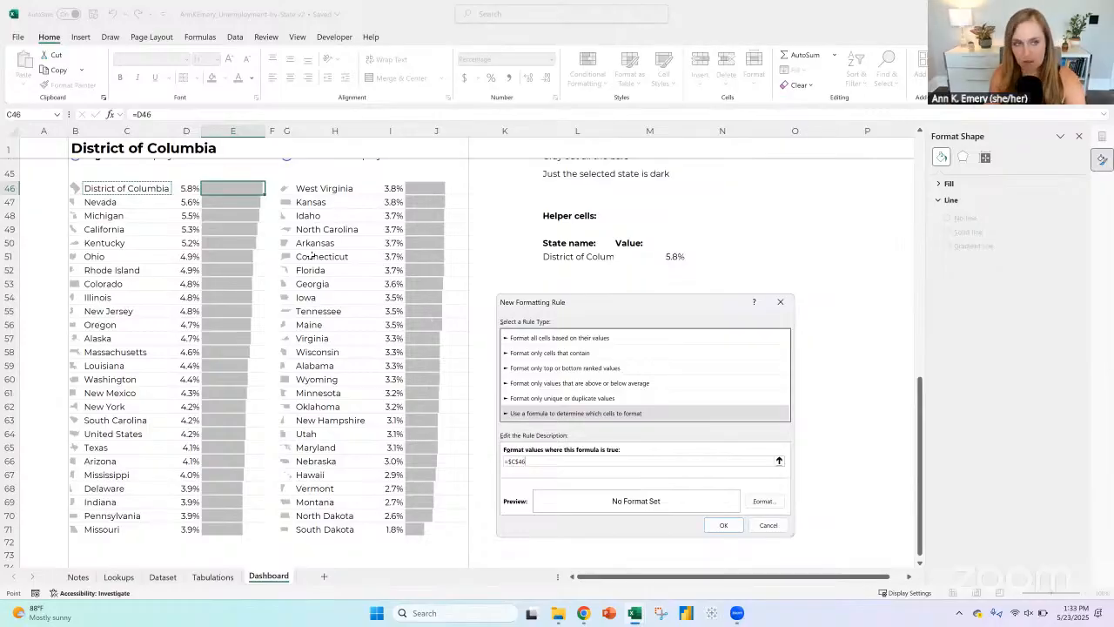
text(=)
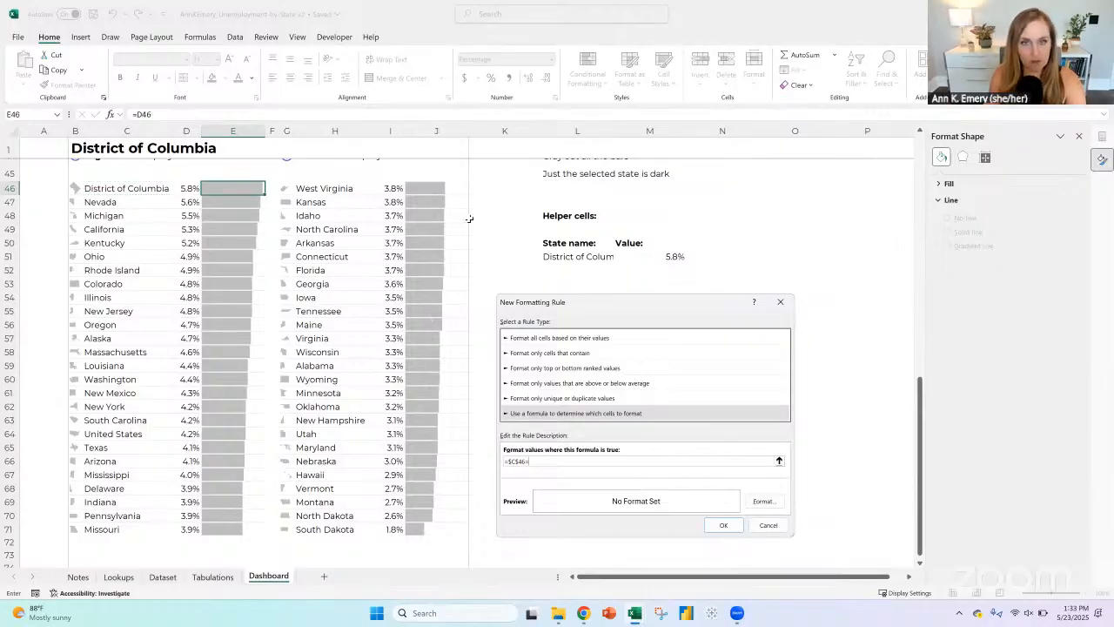
click(89, 150)
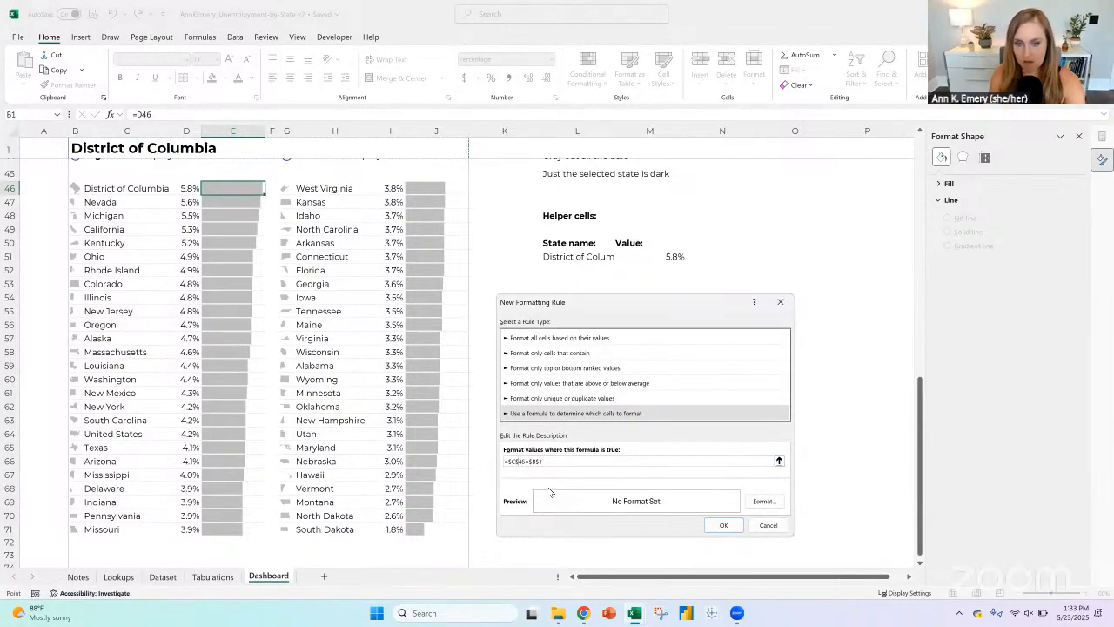
key(F4)
key(F4)
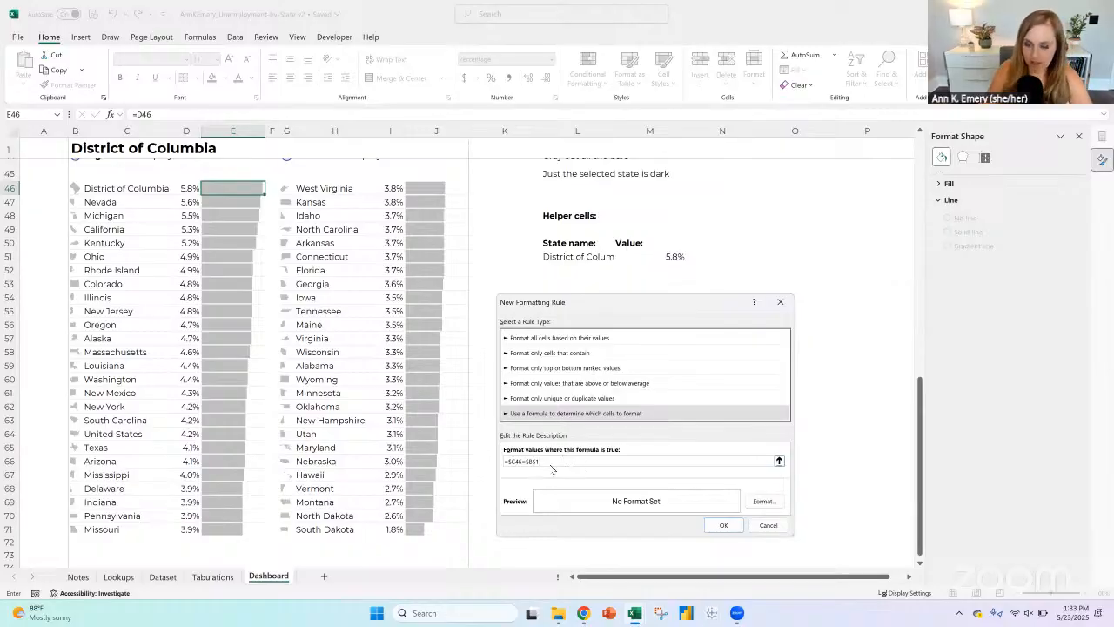
key(BackSpace)
key(BackSpace)
key(BackSpace)
key(BackSpace)
key(BackSpace)
key(BackSpace)
key(BackSpace)
key(BackSpace)
key(BackSpace)
key(BackSpace)
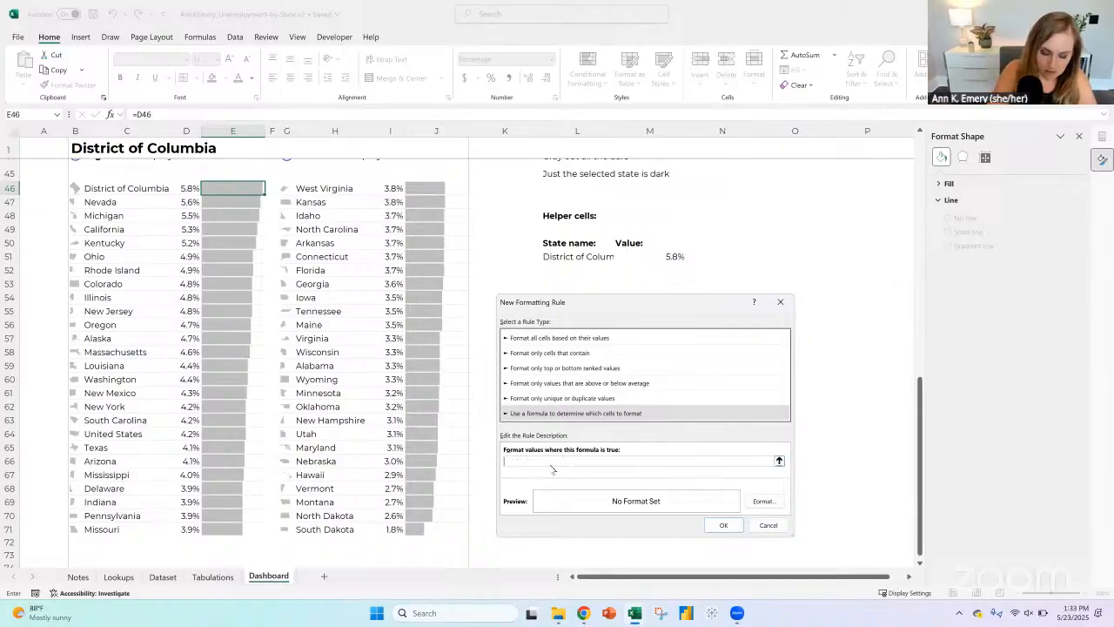
Step: Enter =c46=$B$1 as the rule's formula to match the row's state name with the selected state
text(=c46=)
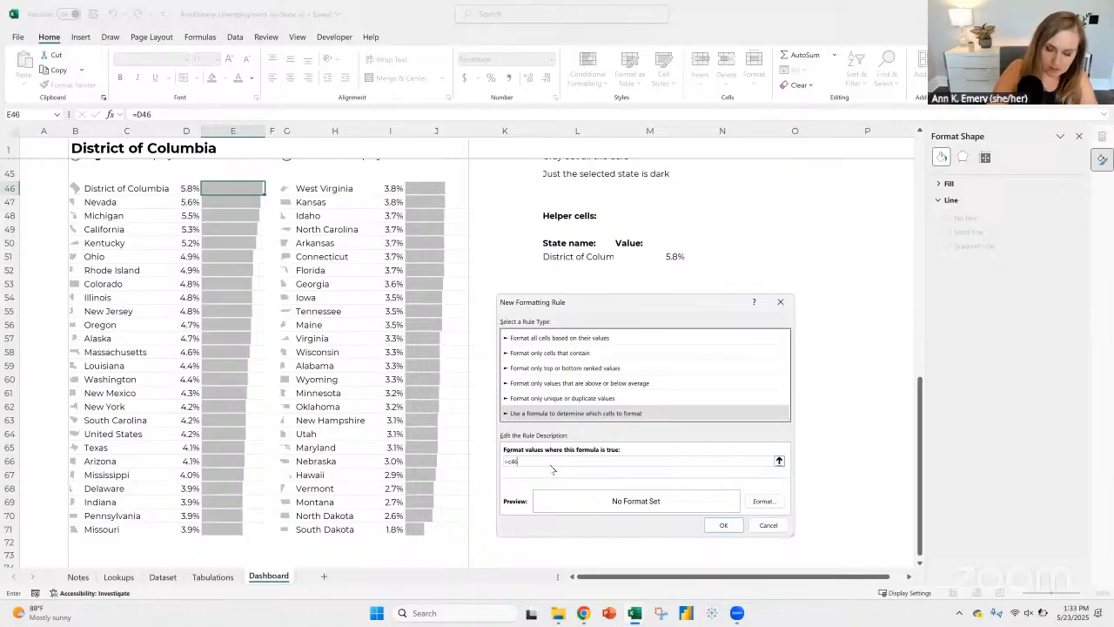
click(74, 145)
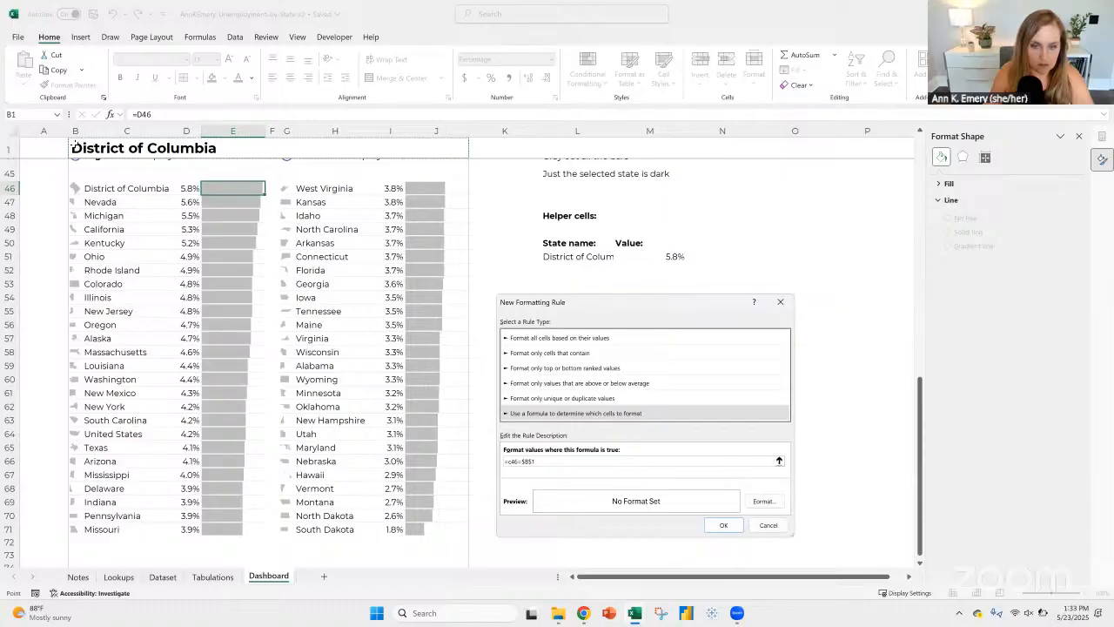
click(763, 502)
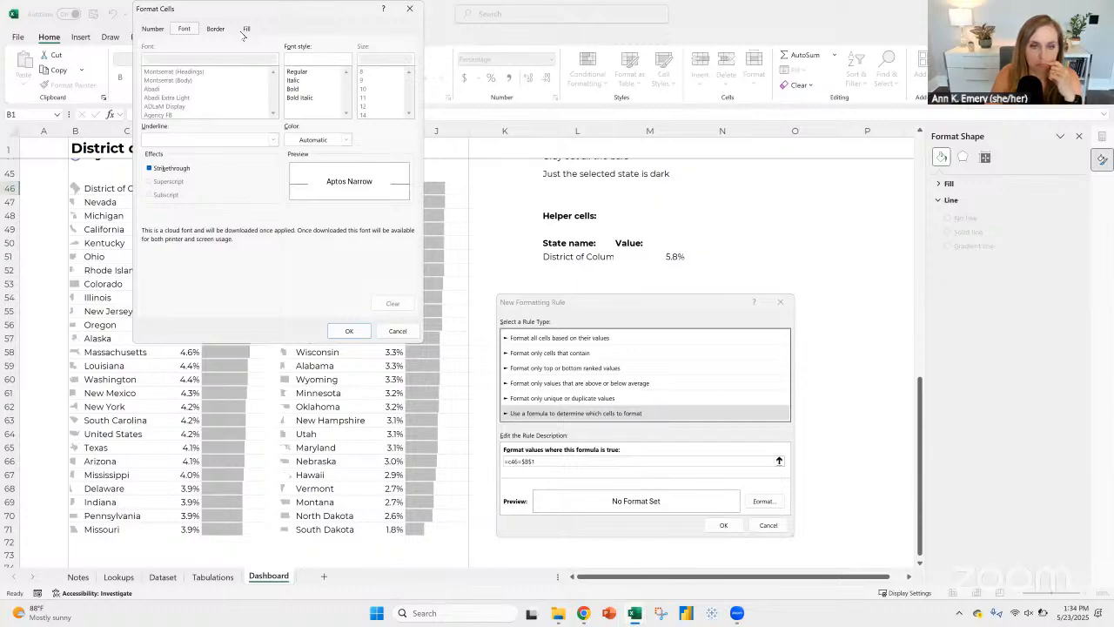
click(247, 30)
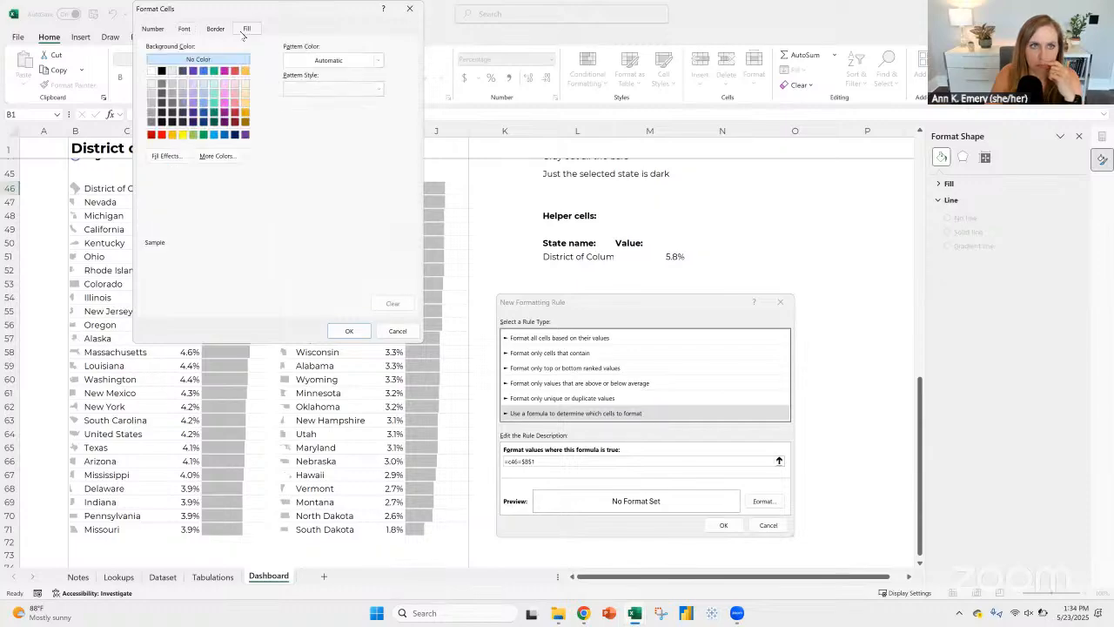
drag(280, 9, 909, 98)
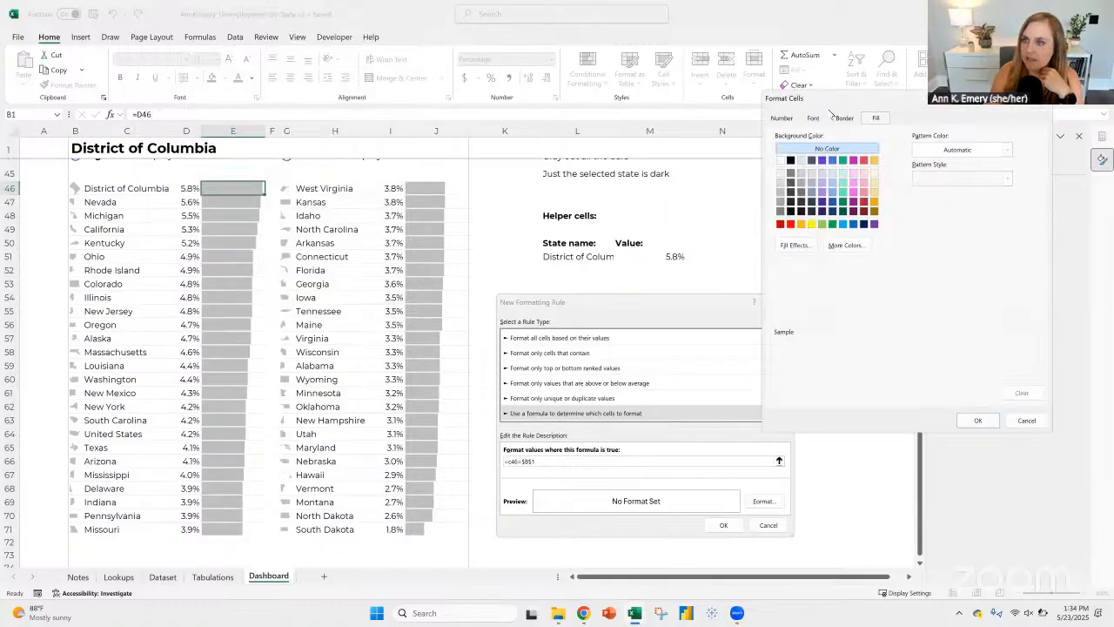
click(821, 119)
click(843, 119)
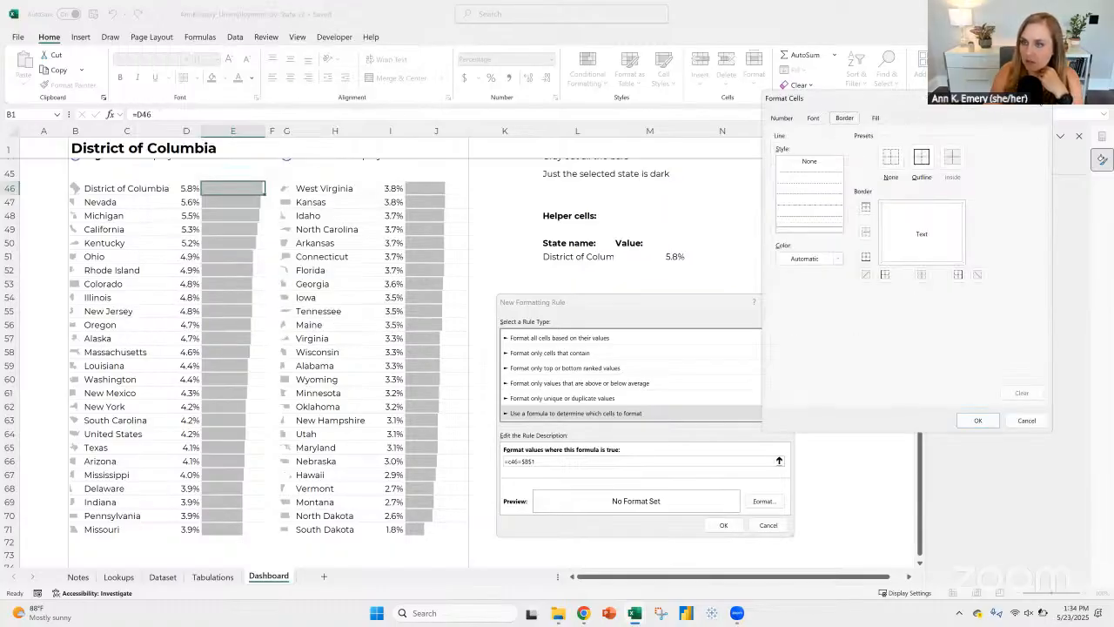
click(1039, 99)
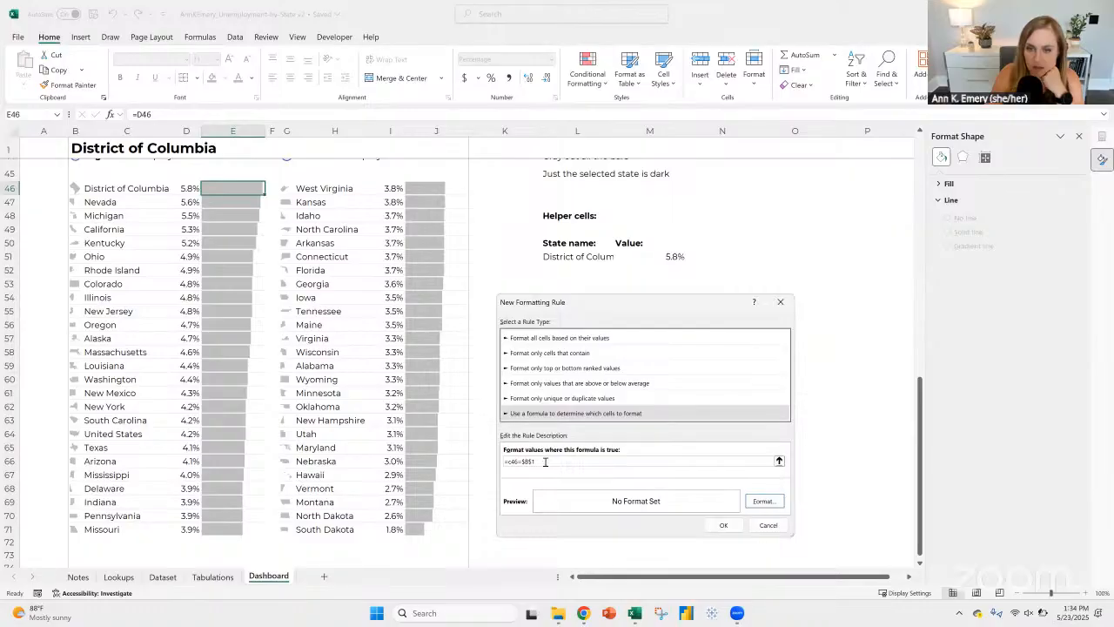
drag(544, 460, 455, 456)
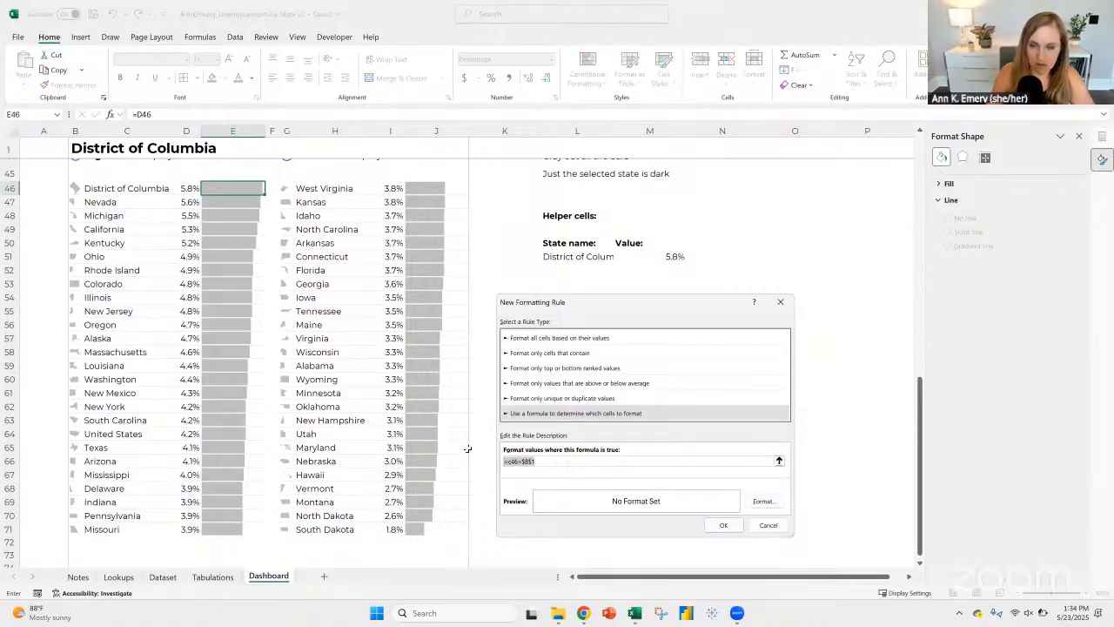
Step: Set a yellow background fill as the formula rule's format and apply the rule to E46
click(746, 503)
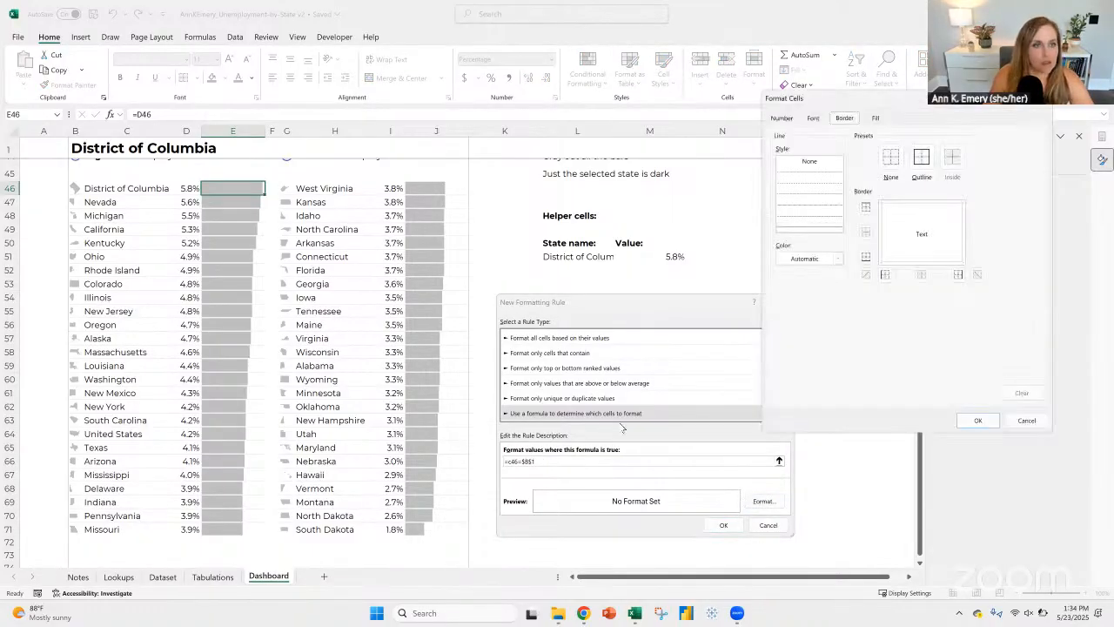
click(814, 118)
click(875, 118)
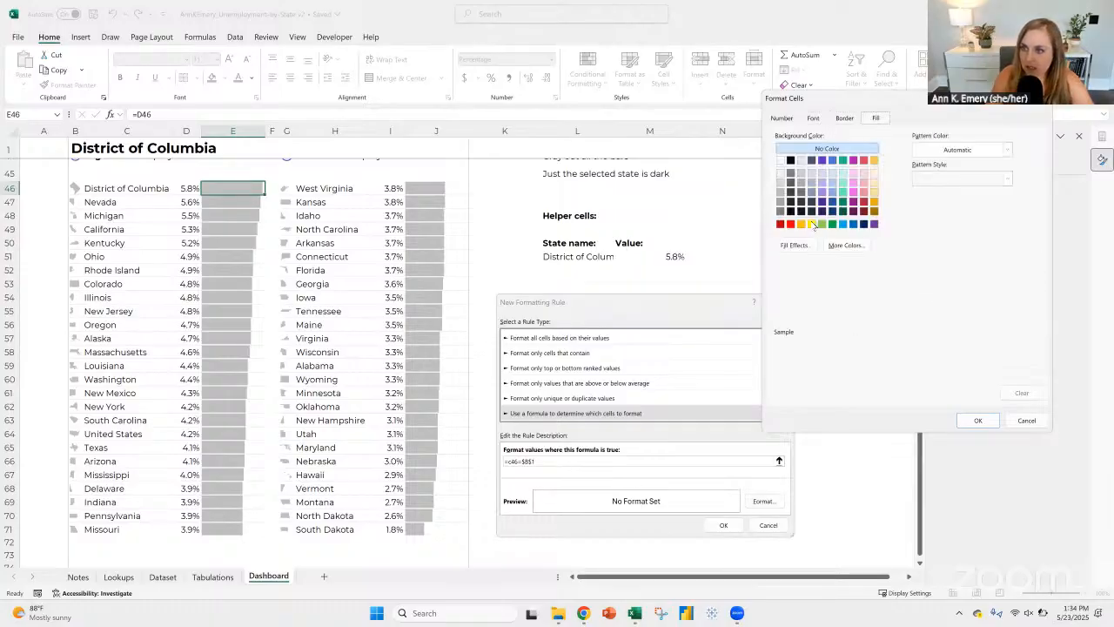
click(812, 224)
click(977, 421)
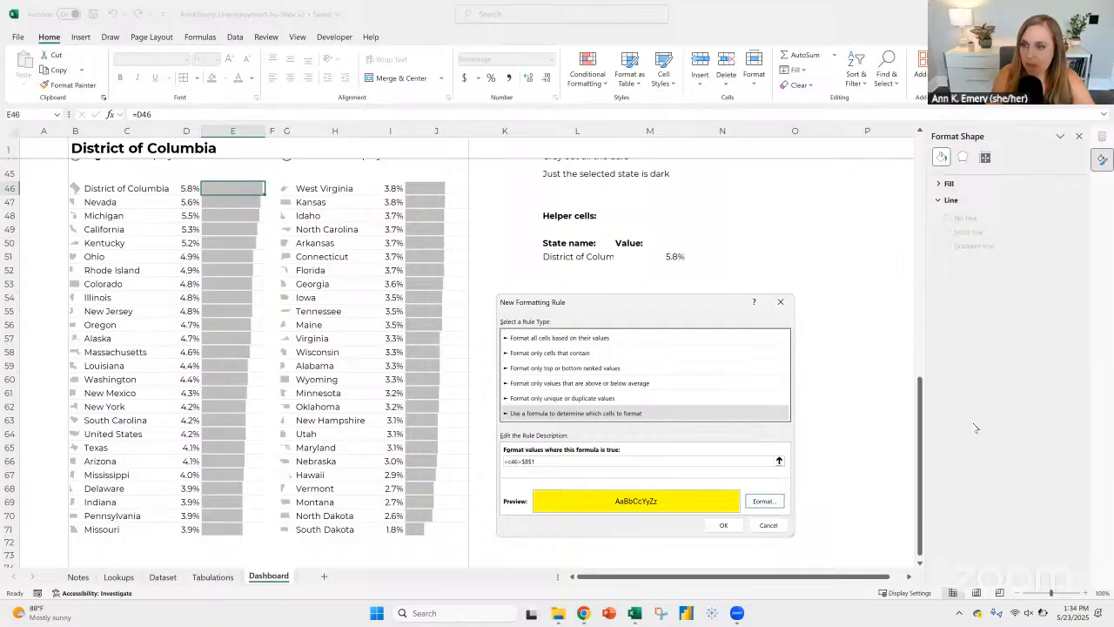
click(723, 524)
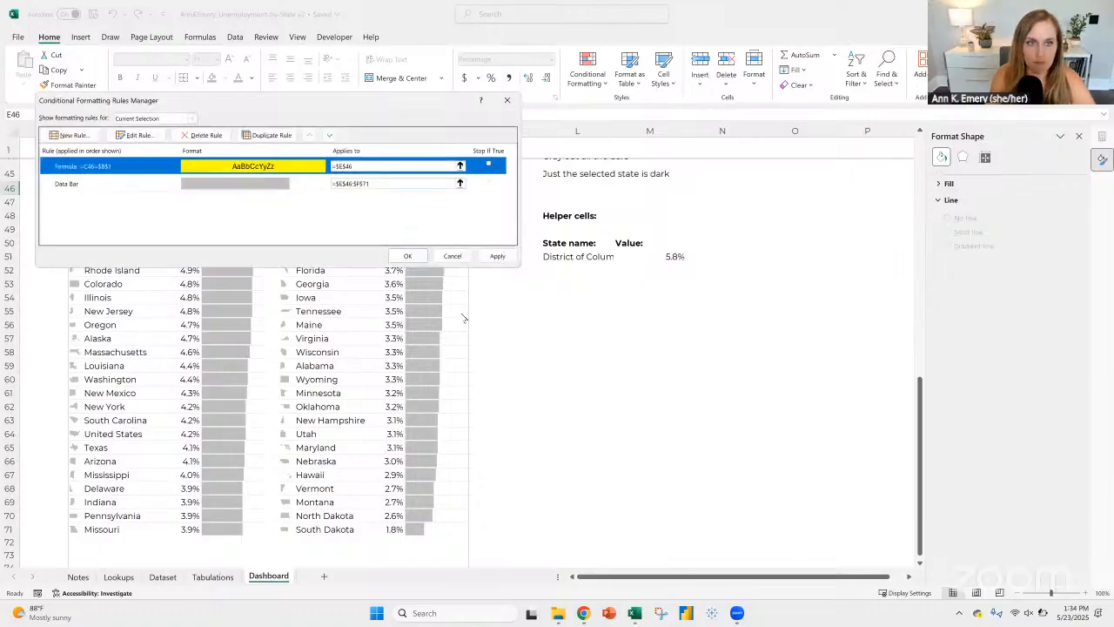
click(407, 256)
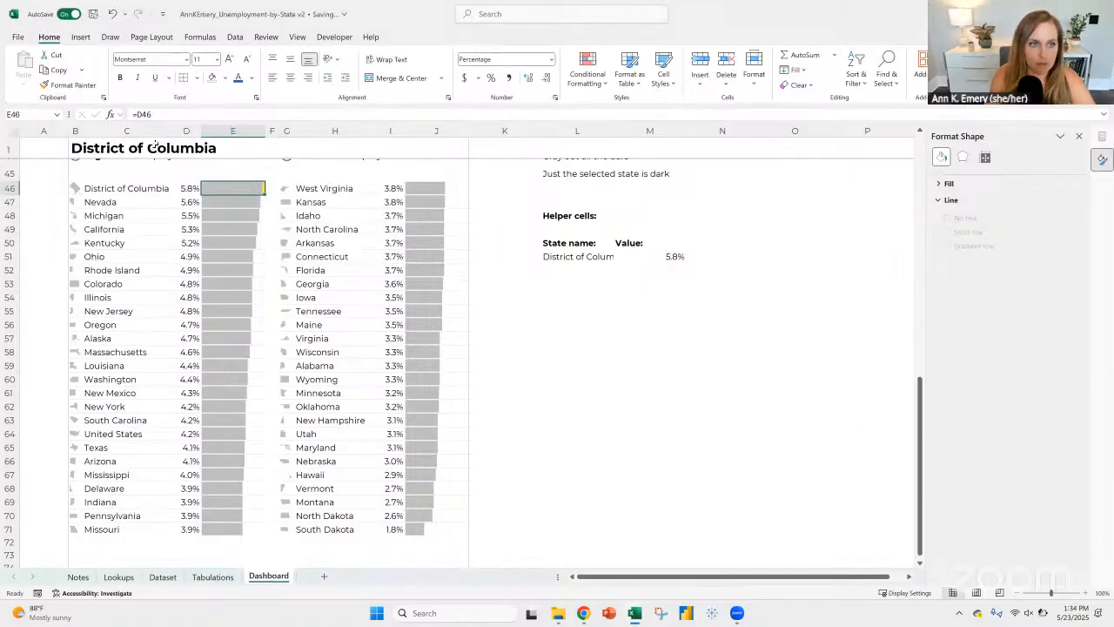
Step: Change the selected state in B1 to Arizona and check its row in the state list
click(408, 152)
click(472, 153)
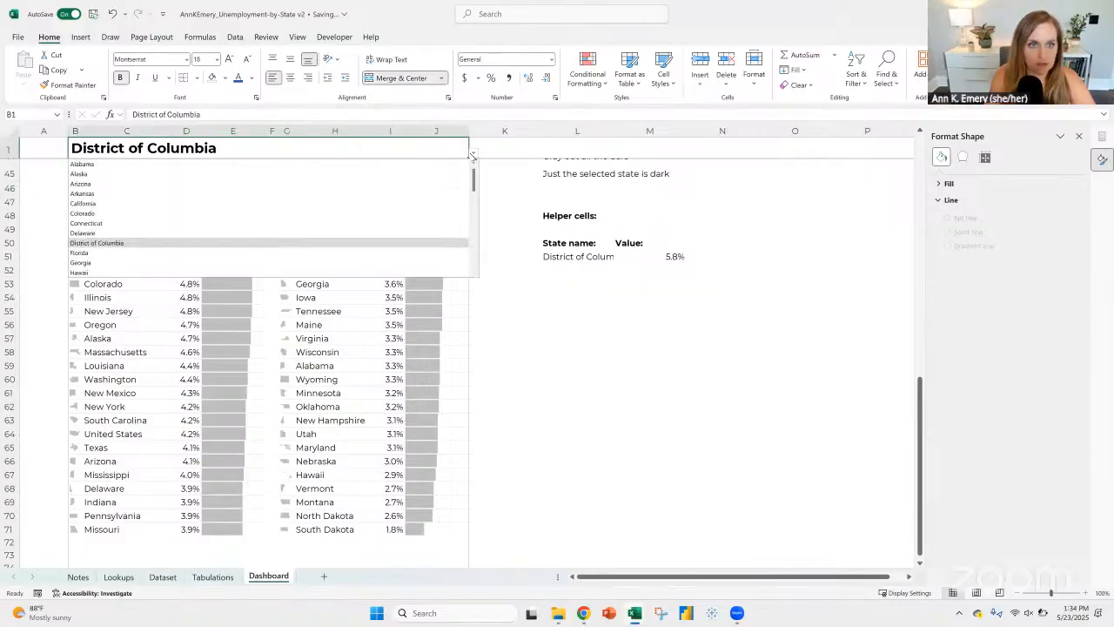
click(162, 183)
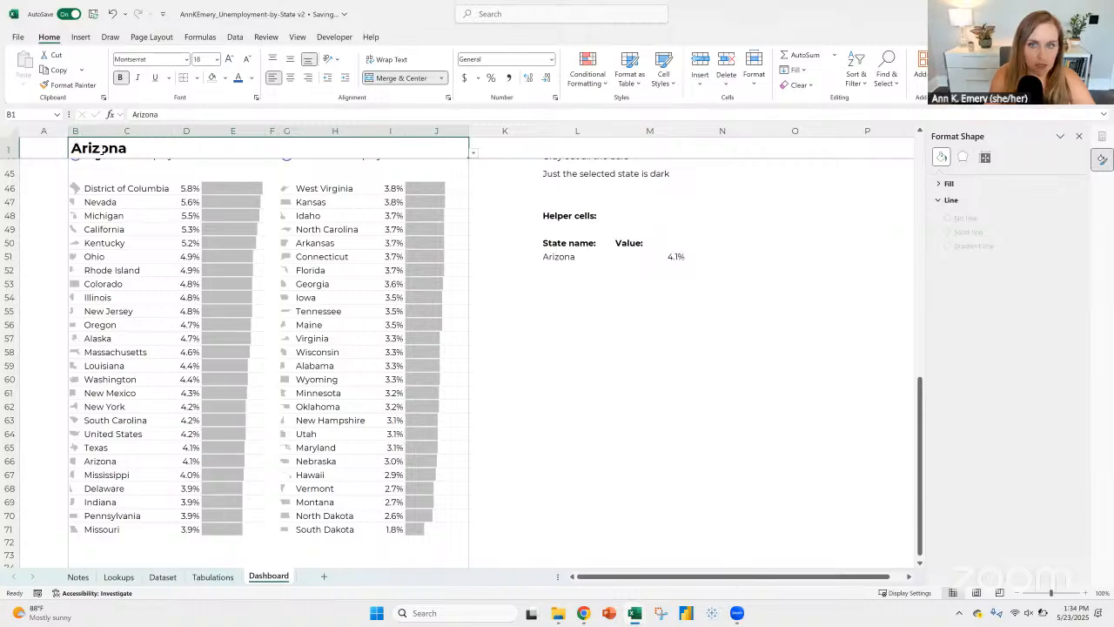
click(109, 451)
click(205, 461)
Step: Fill E46 down through E71 and paste the copied column into the second bar column starting at J46
click(253, 190)
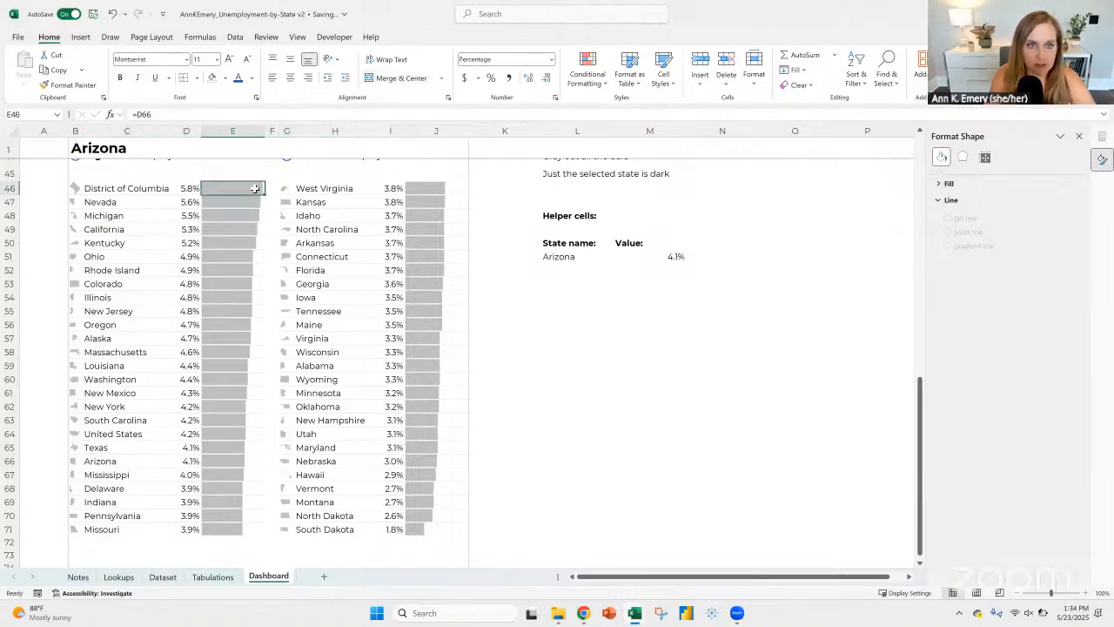
key(ctrl+shift+Down)
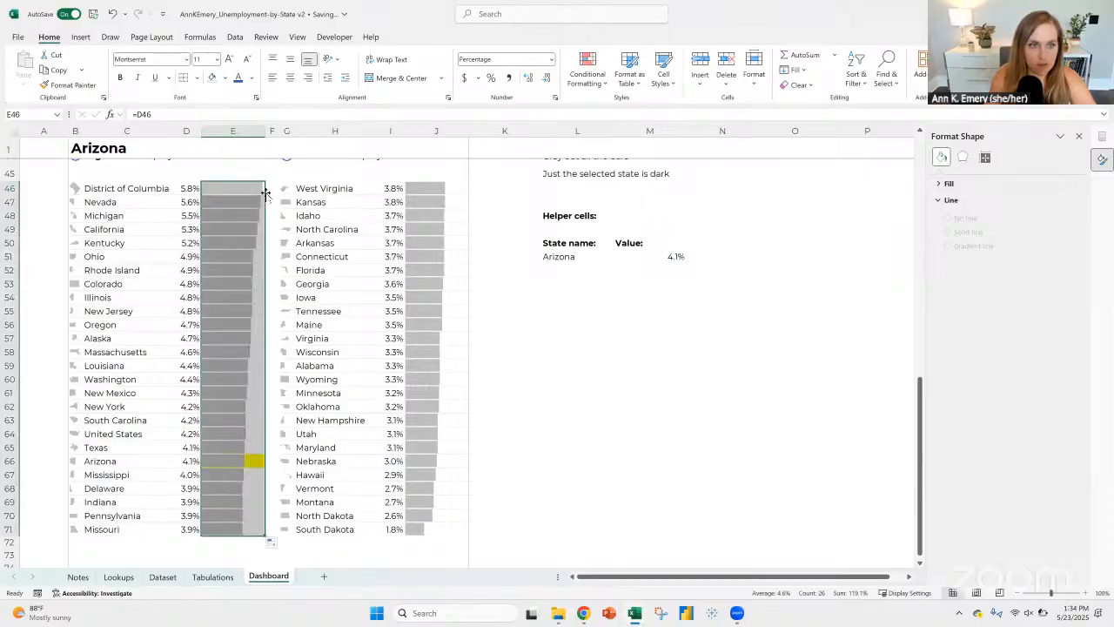
key(ctrl+c)
click(424, 190)
key(ctrl+v)
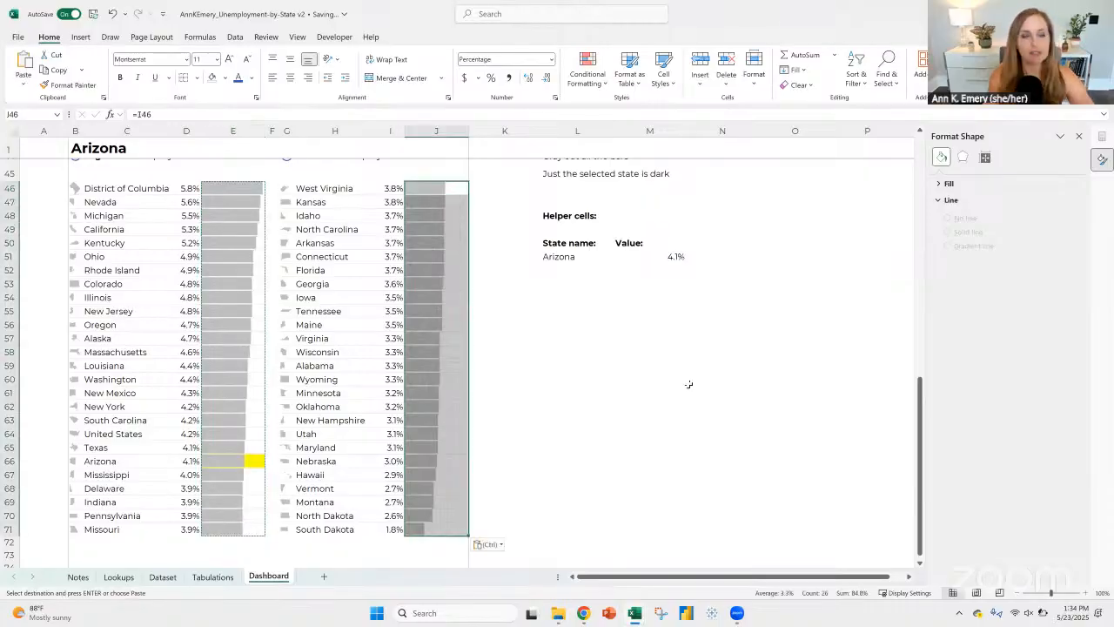
click(684, 431)
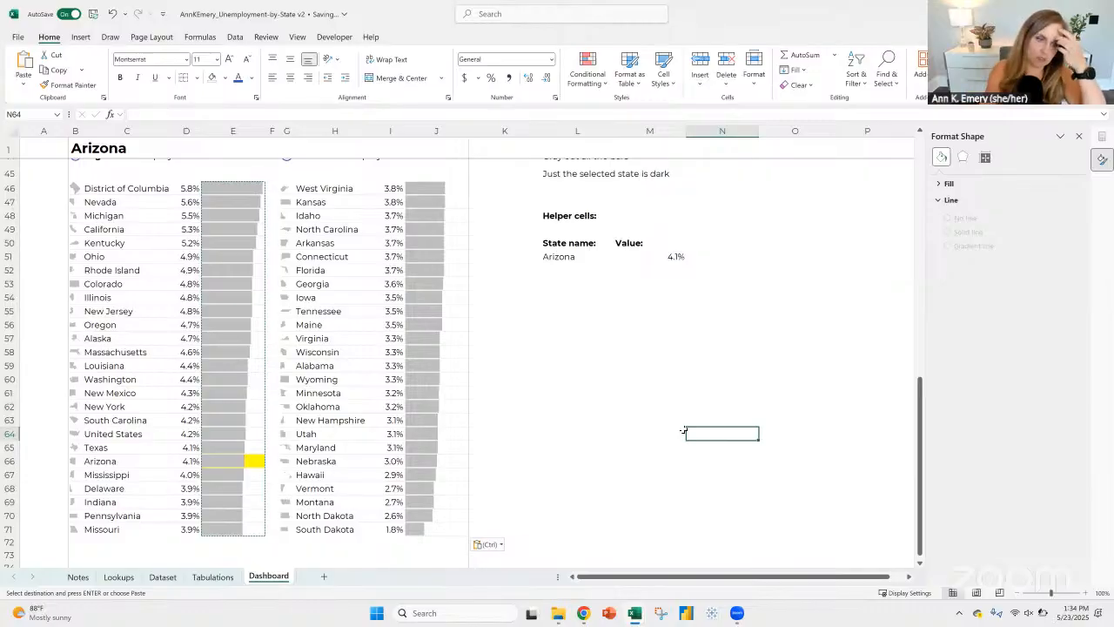
Step: Examine the icon, name and value cells of the Arizona row and the icon cell in B46
click(109, 462)
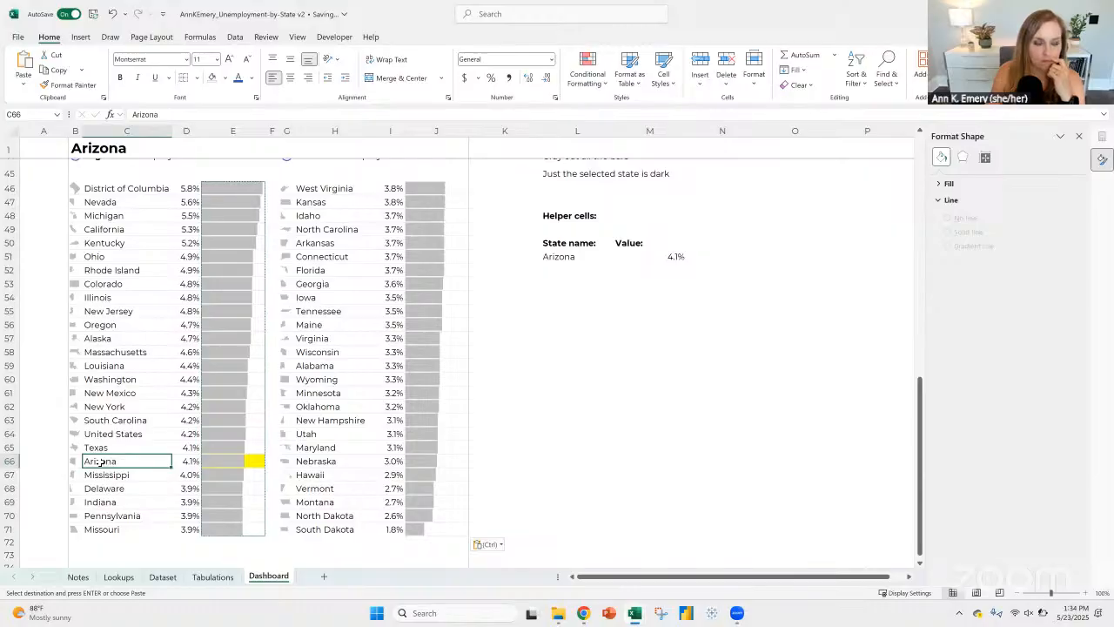
click(72, 462)
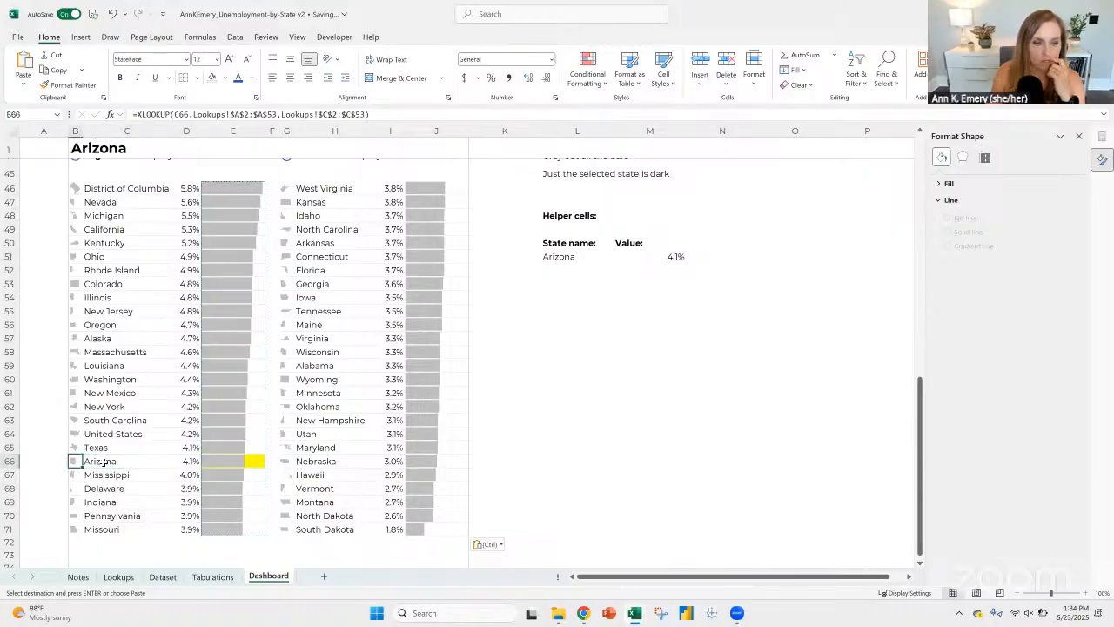
click(106, 462)
click(192, 462)
click(126, 463)
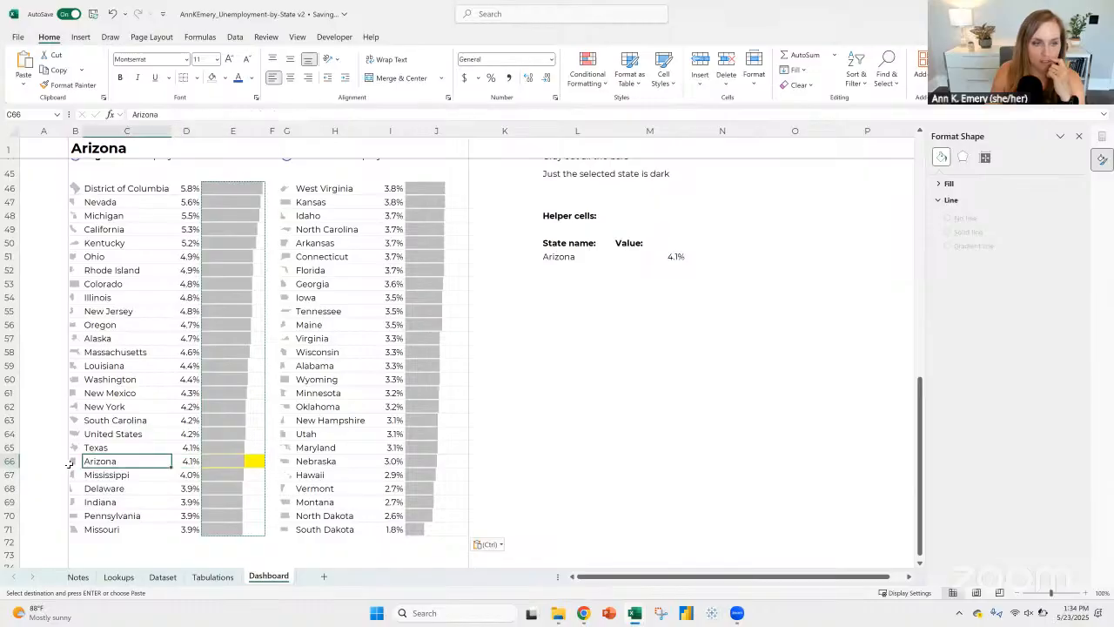
click(72, 463)
click(125, 463)
click(69, 462)
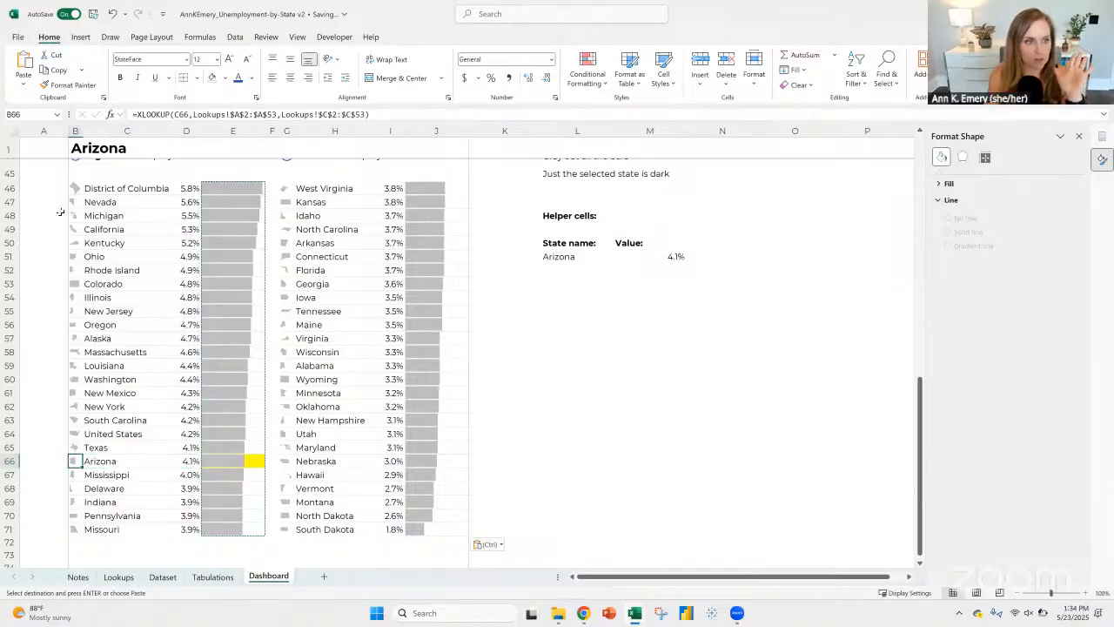
click(78, 188)
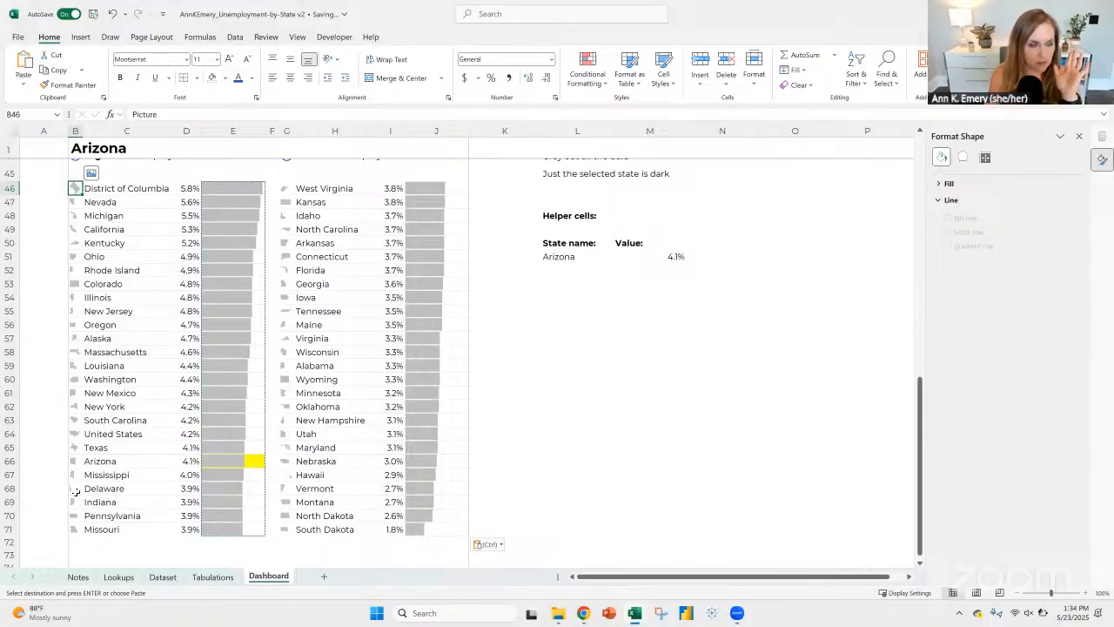
click(115, 488)
click(121, 463)
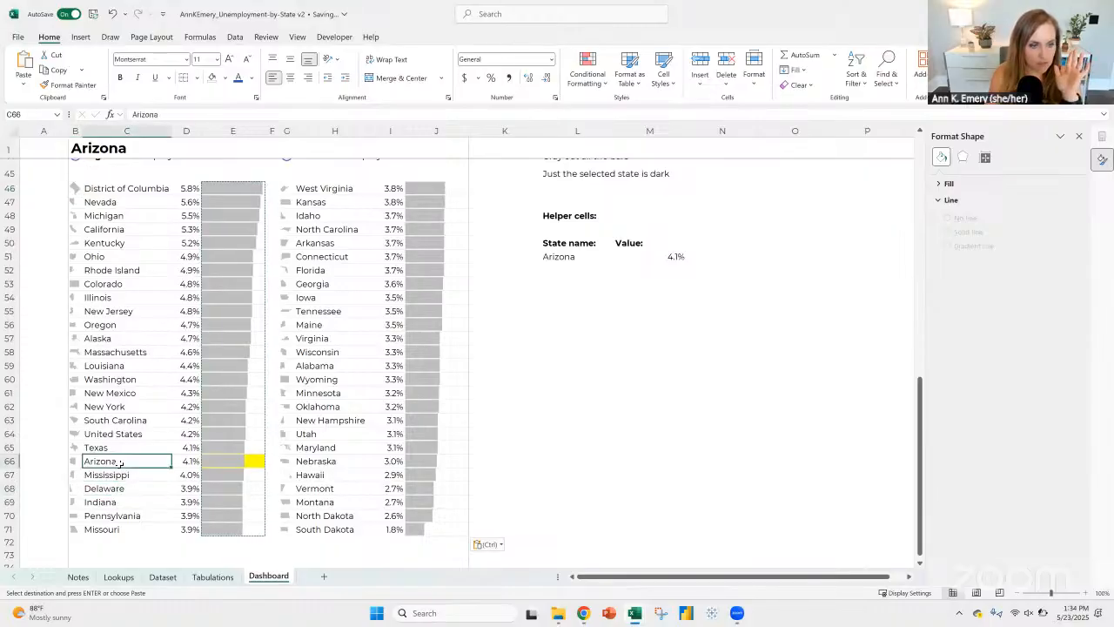
click(587, 73)
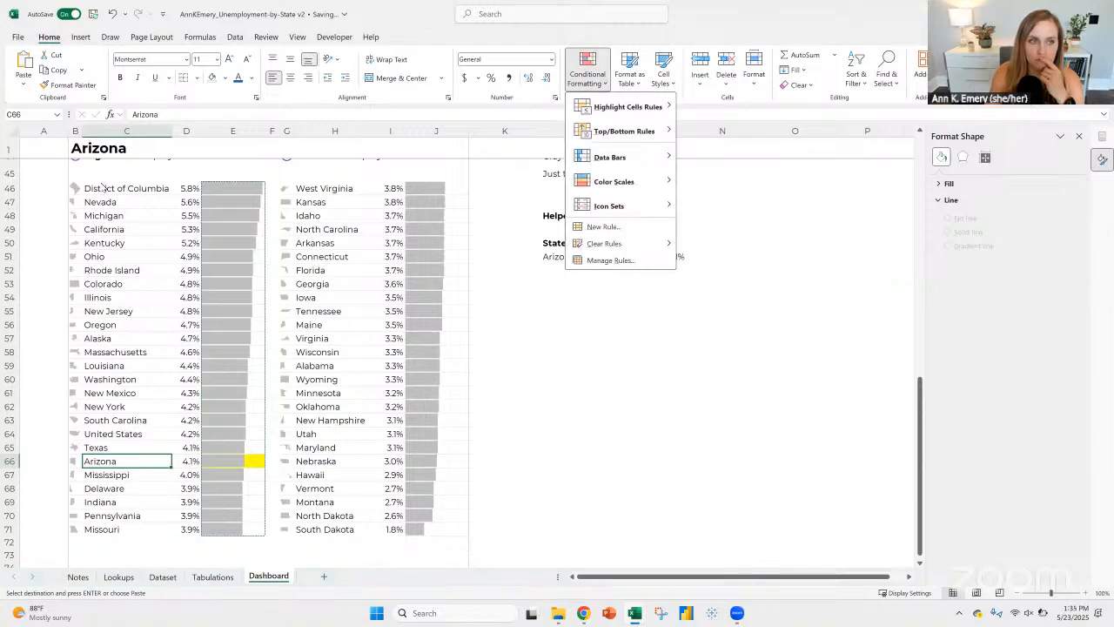
Step: Switch the selected state in B1 back to District of Columbia
click(369, 152)
click(474, 153)
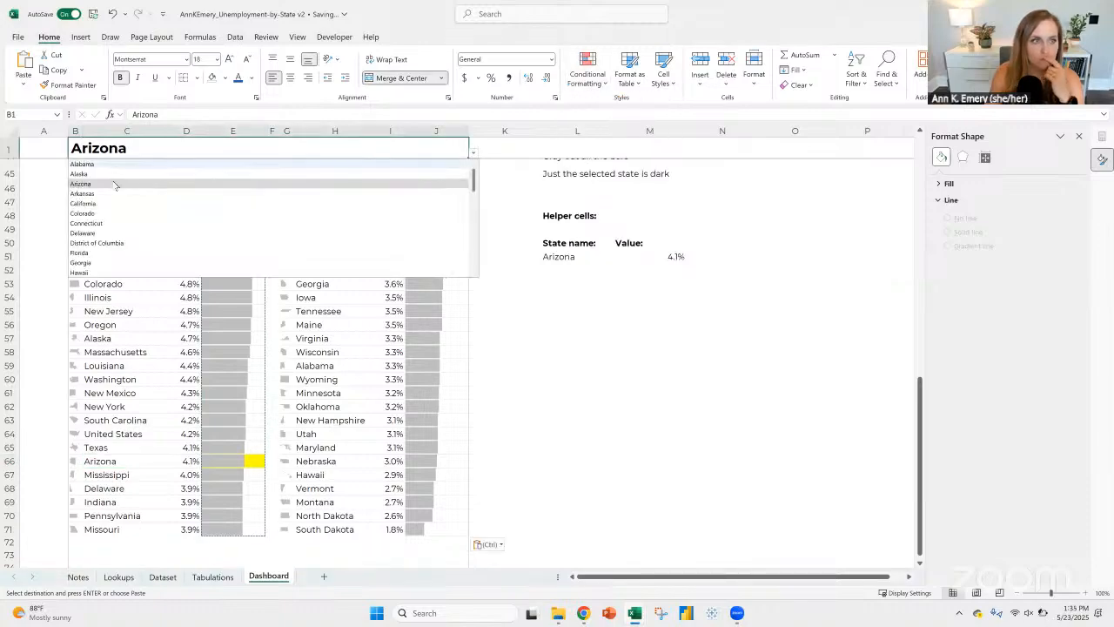
click(104, 243)
Step: Set up a formula-based conditional formatting rule for the state name in C46 with the formula =c46=$B$1
click(113, 190)
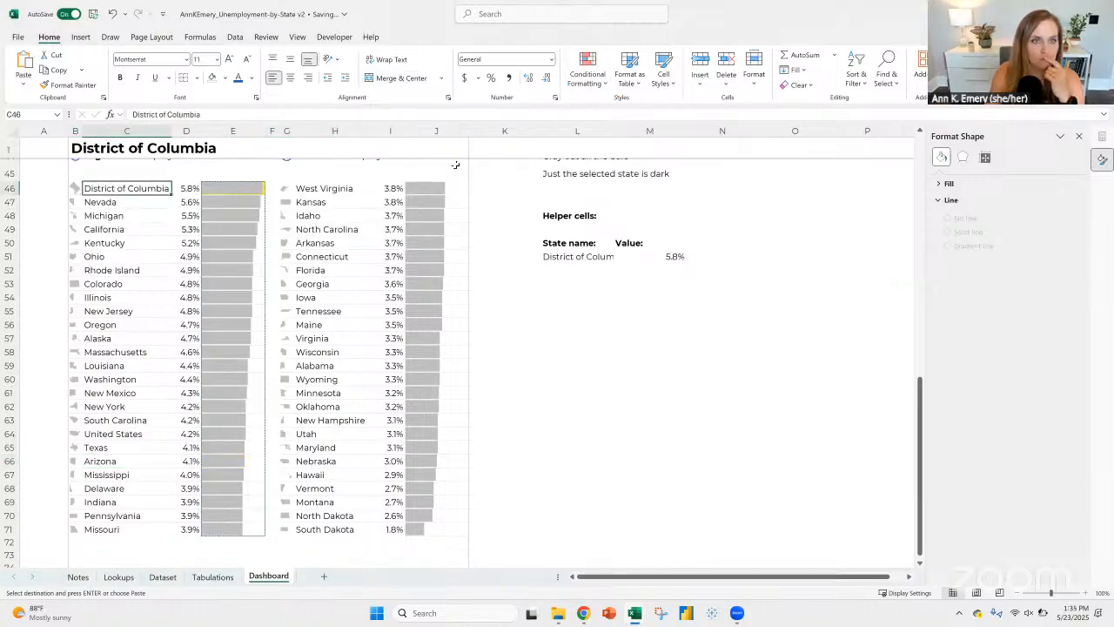
click(585, 80)
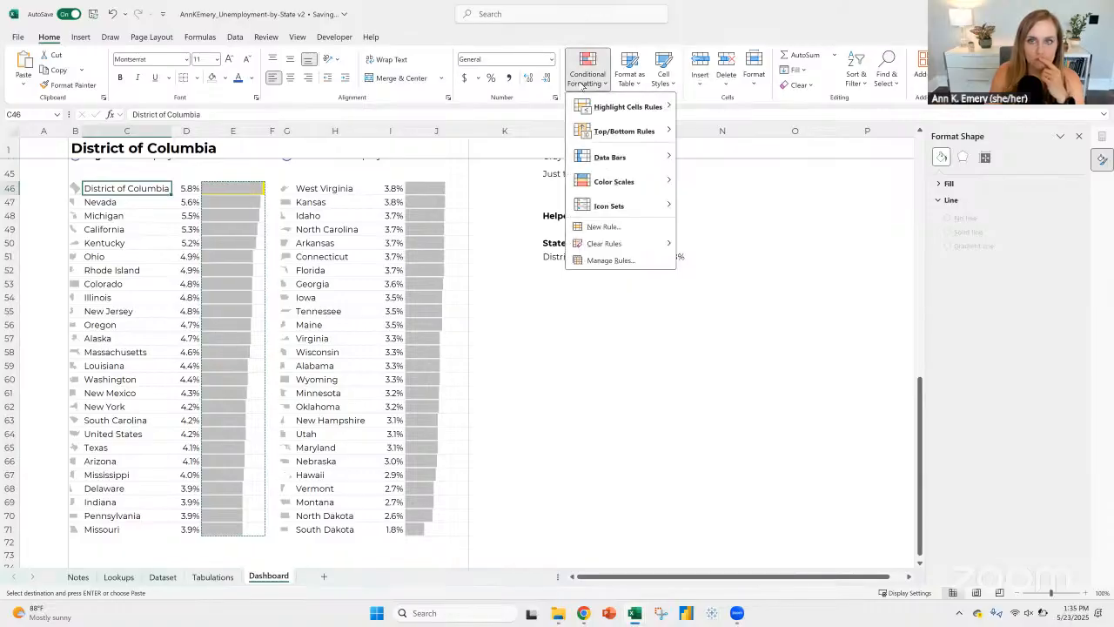
click(600, 227)
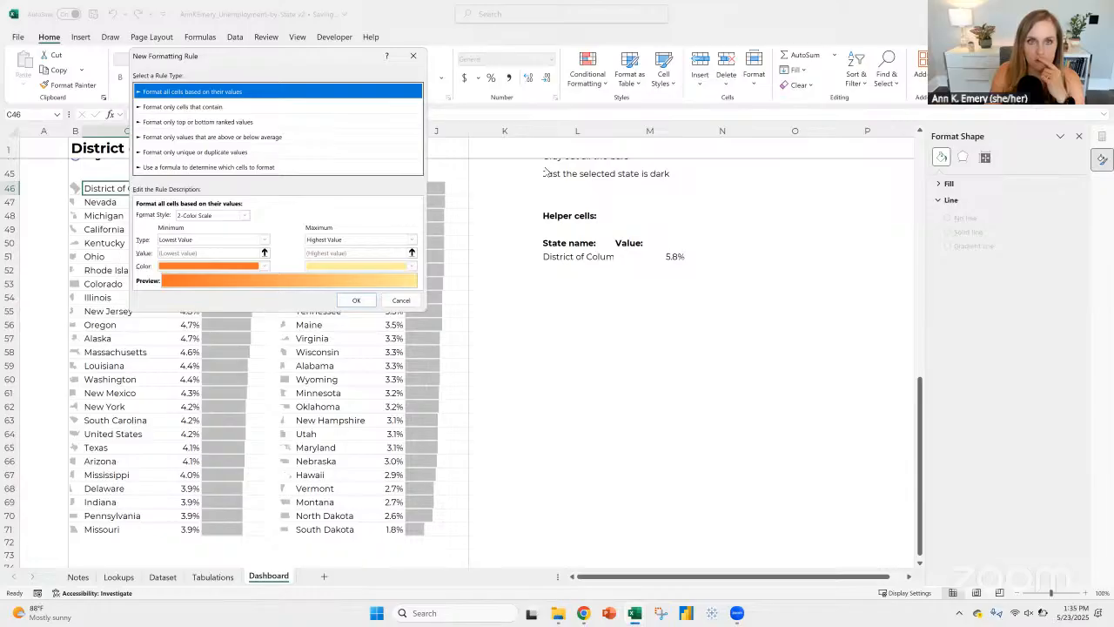
drag(209, 56, 603, 215)
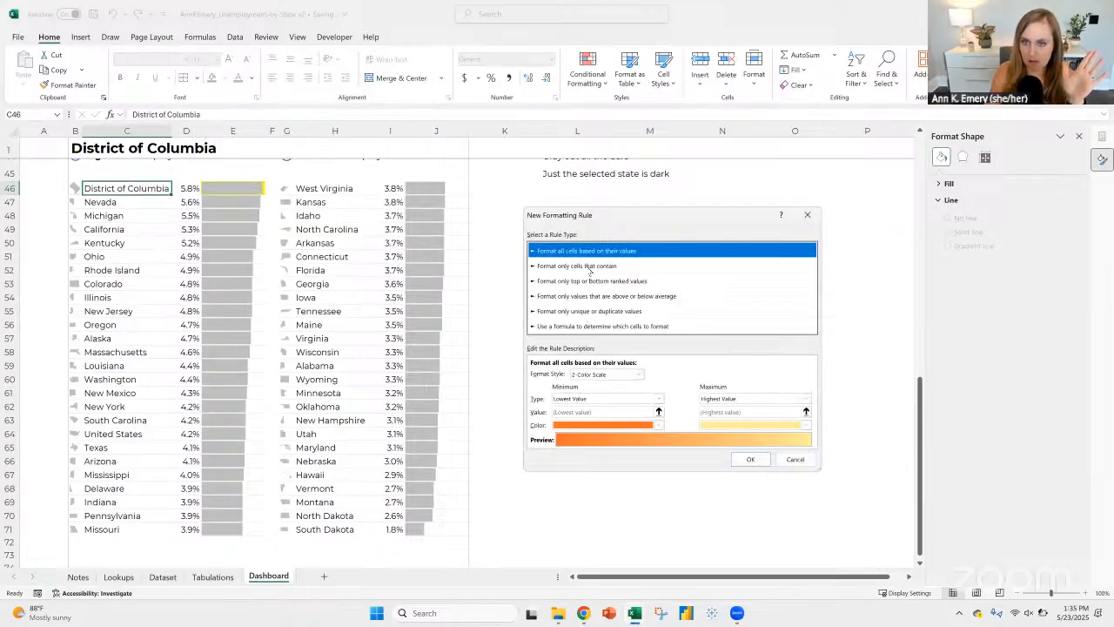
click(589, 268)
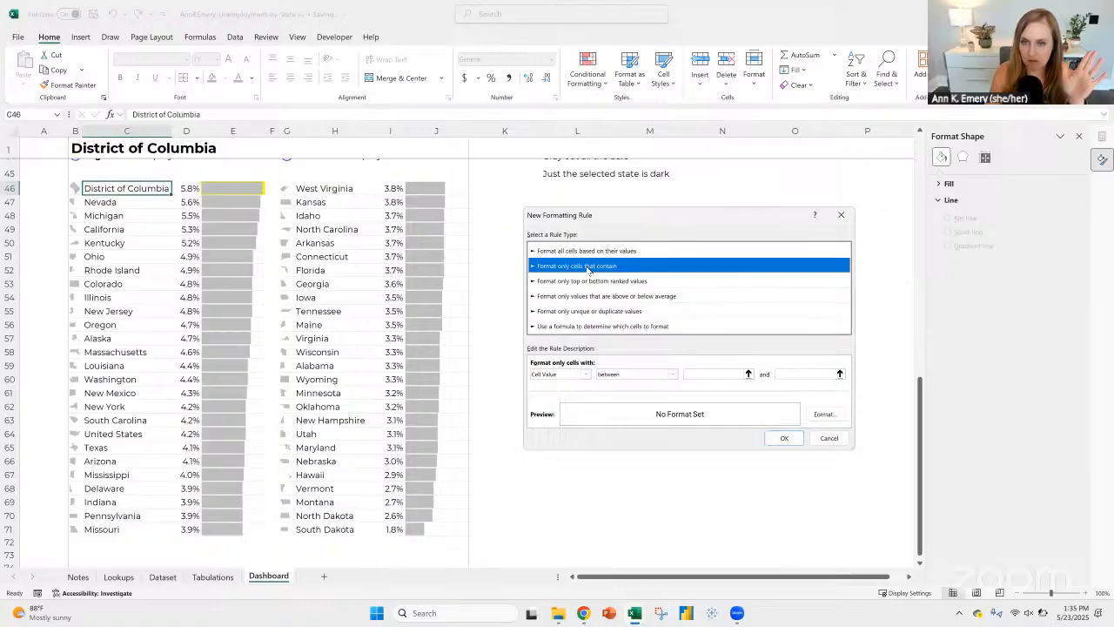
click(589, 325)
click(577, 372)
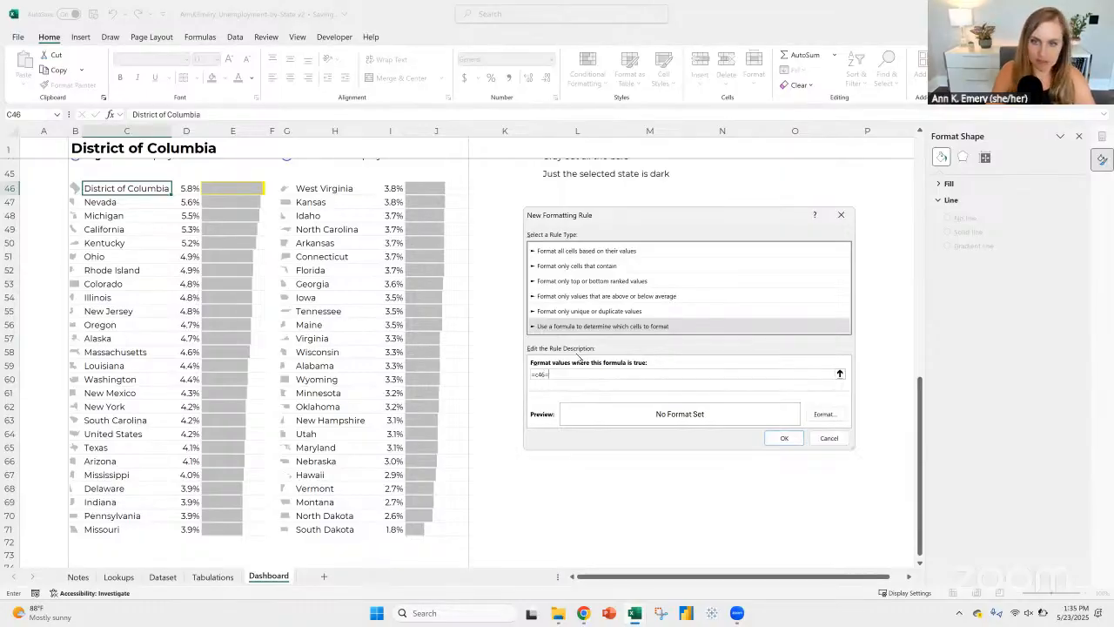
click(76, 148)
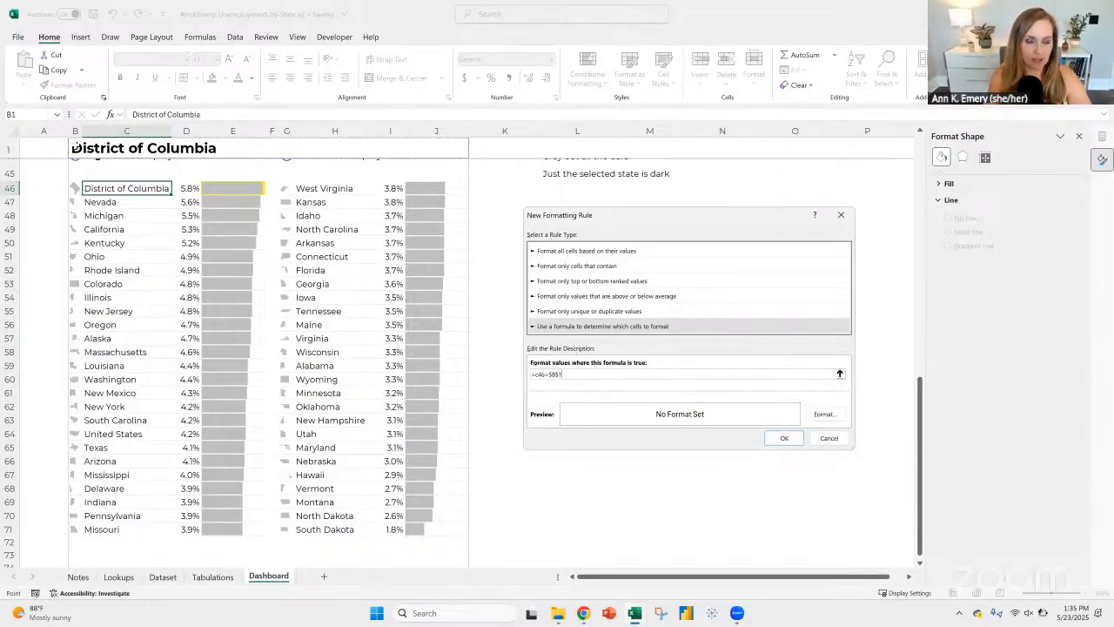
Step: Set the C46 rule's format to a bold, dark purple font and apply the rule
click(823, 414)
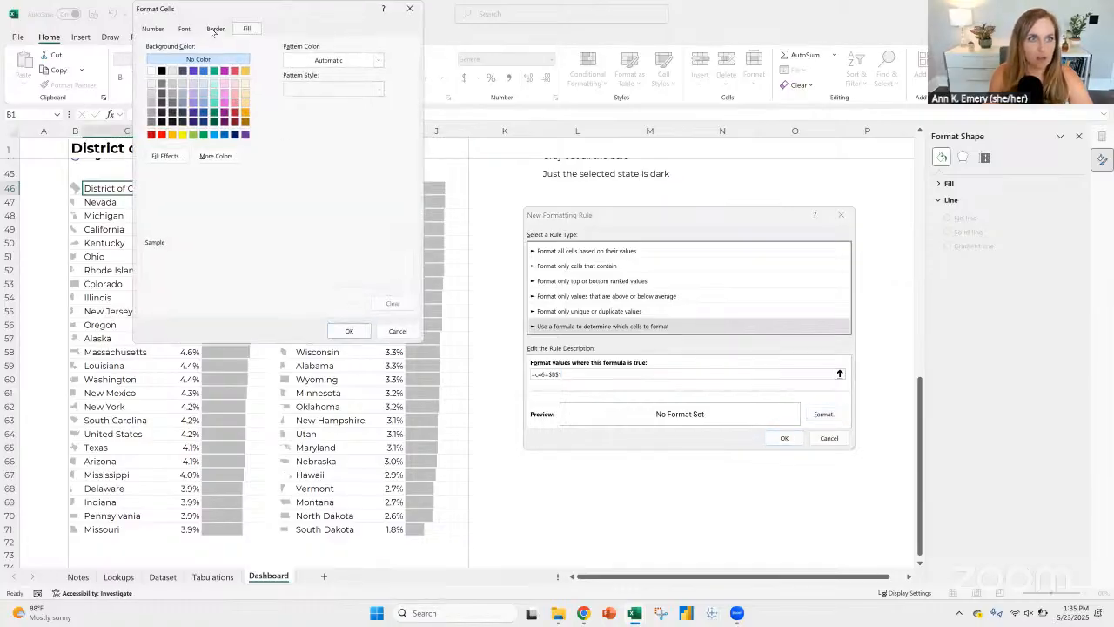
click(214, 29)
click(184, 29)
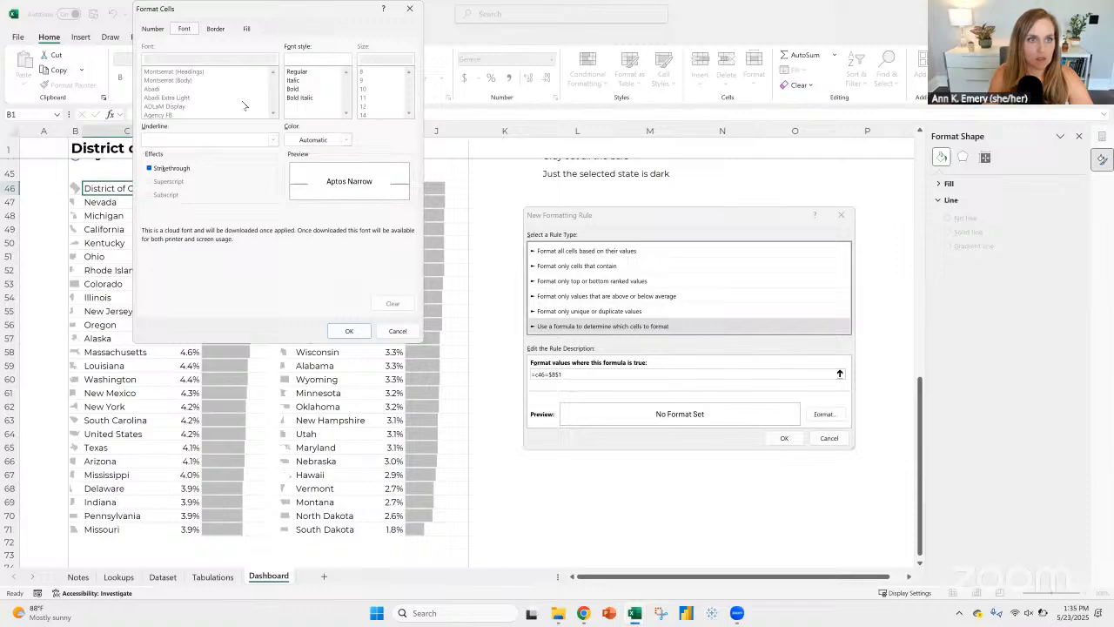
click(298, 90)
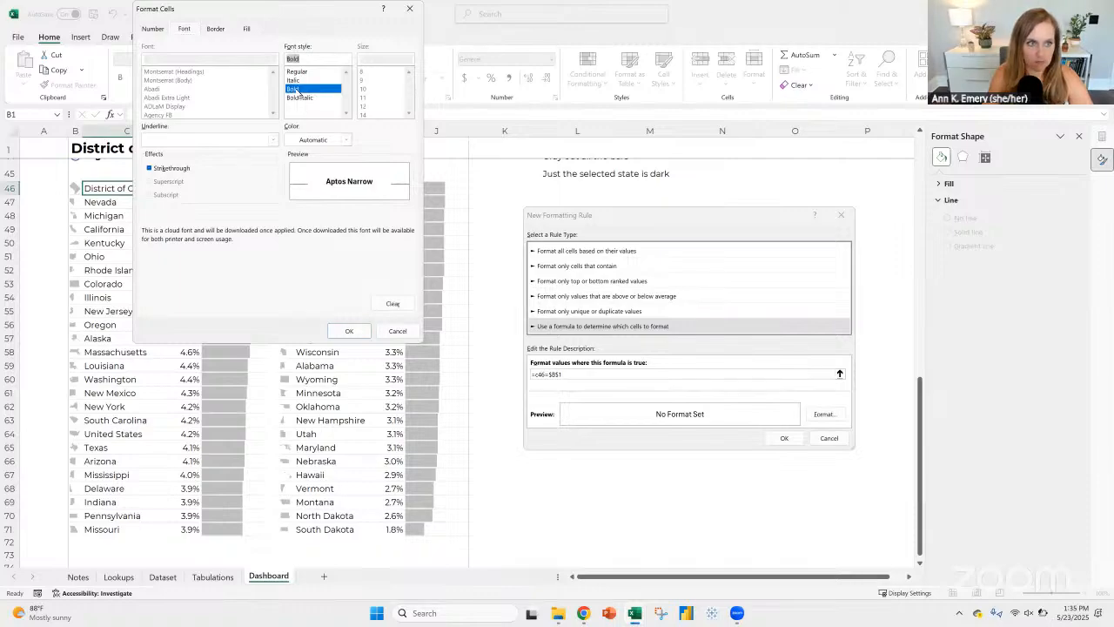
click(345, 139)
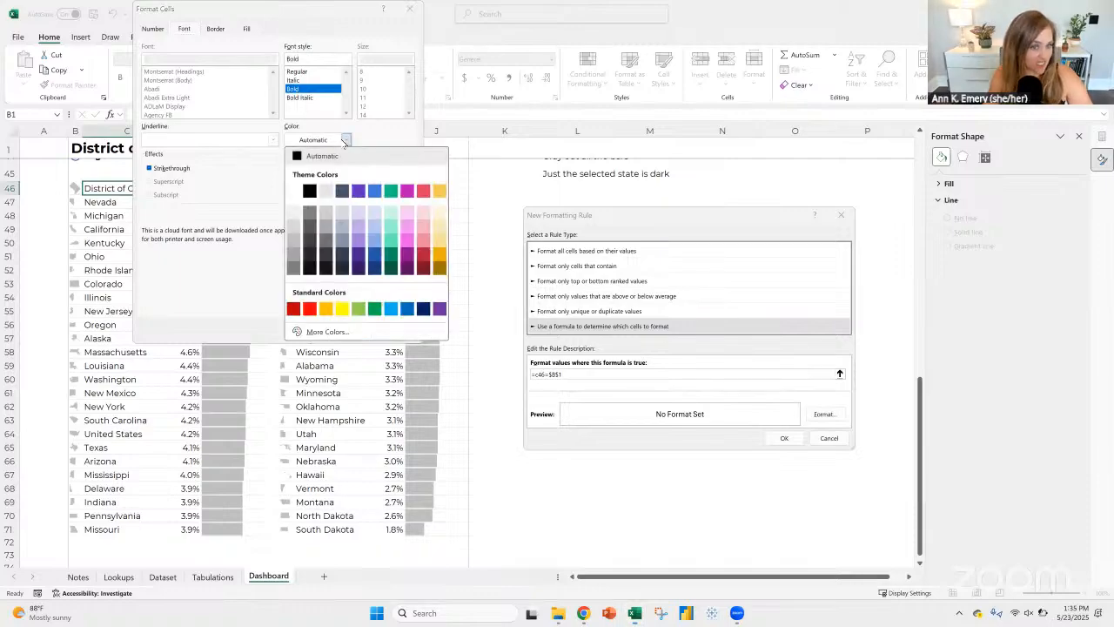
click(359, 255)
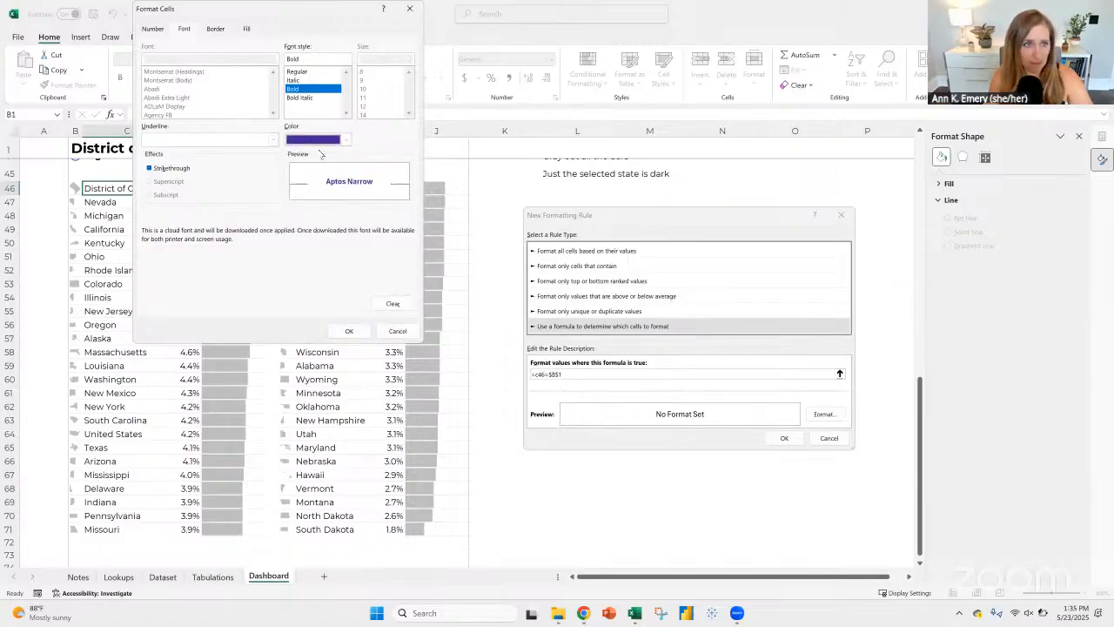
click(356, 330)
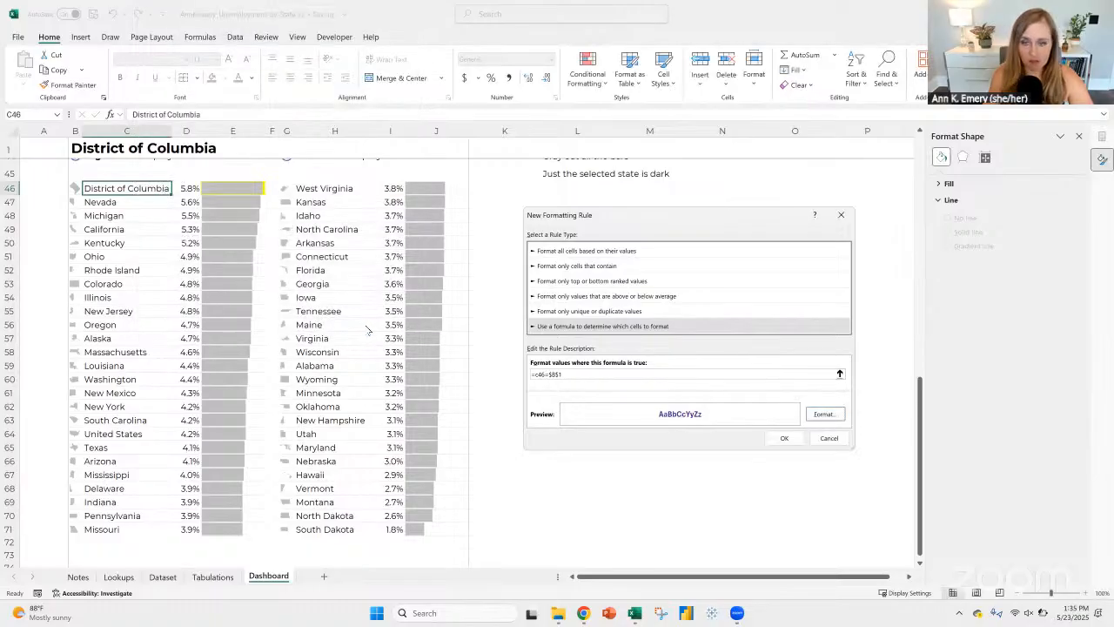
click(782, 438)
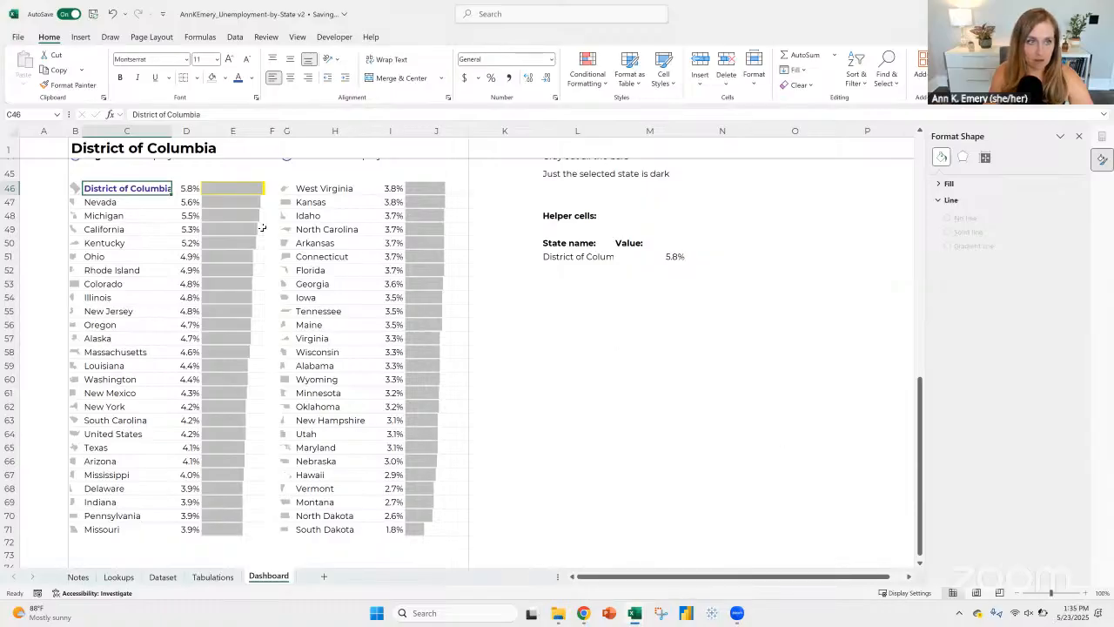
Step: Widen column C slightly so the bold state name in C46 fits, and check the value cell in D46
drag(171, 132, 175, 132)
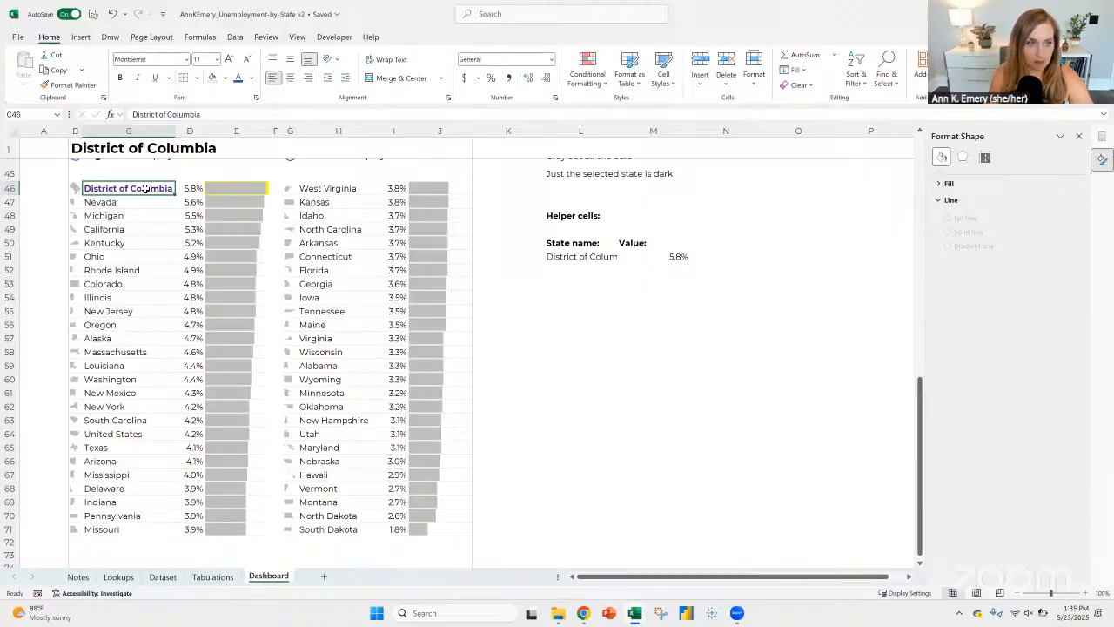
click(192, 187)
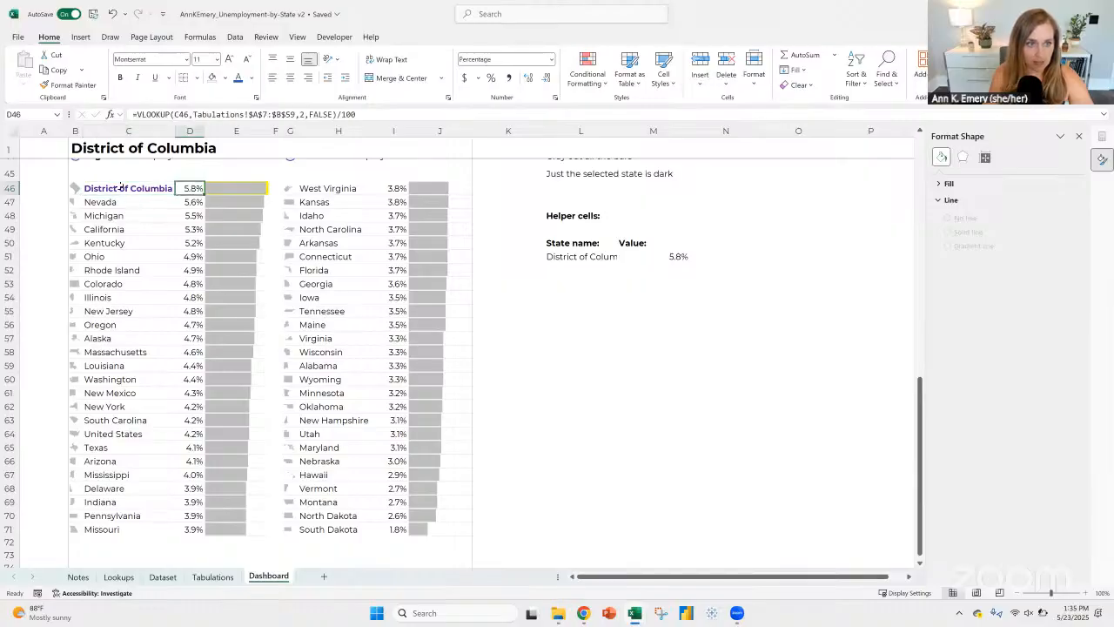
click(167, 188)
click(187, 187)
Step: Format the United States name and value in C64:D64 as bold, dark purple text
click(103, 432)
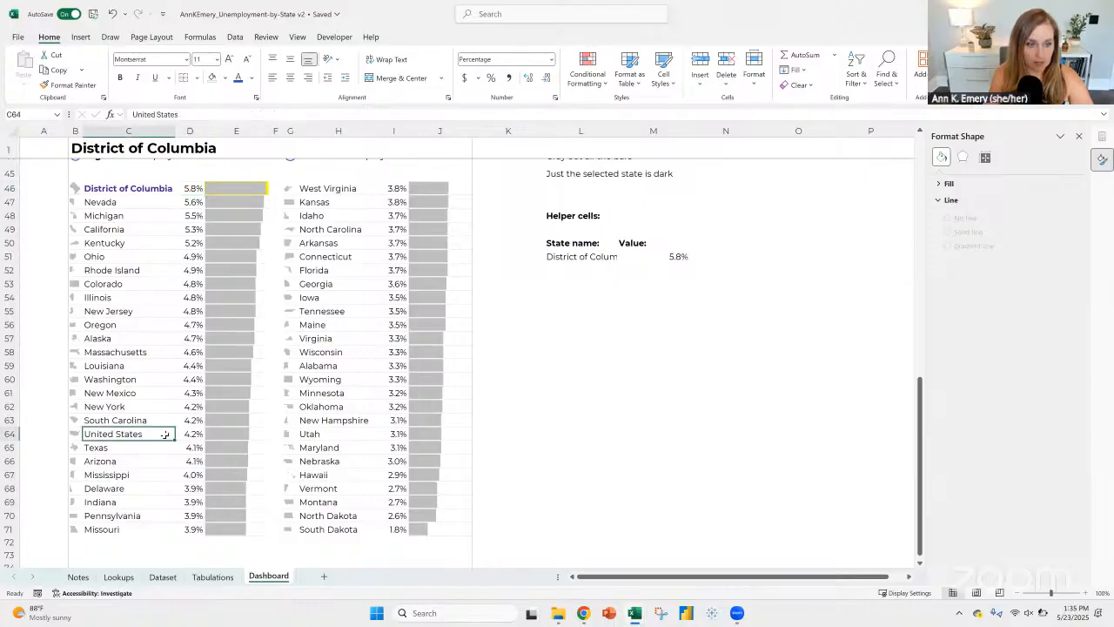
drag(164, 434, 191, 435)
click(252, 79)
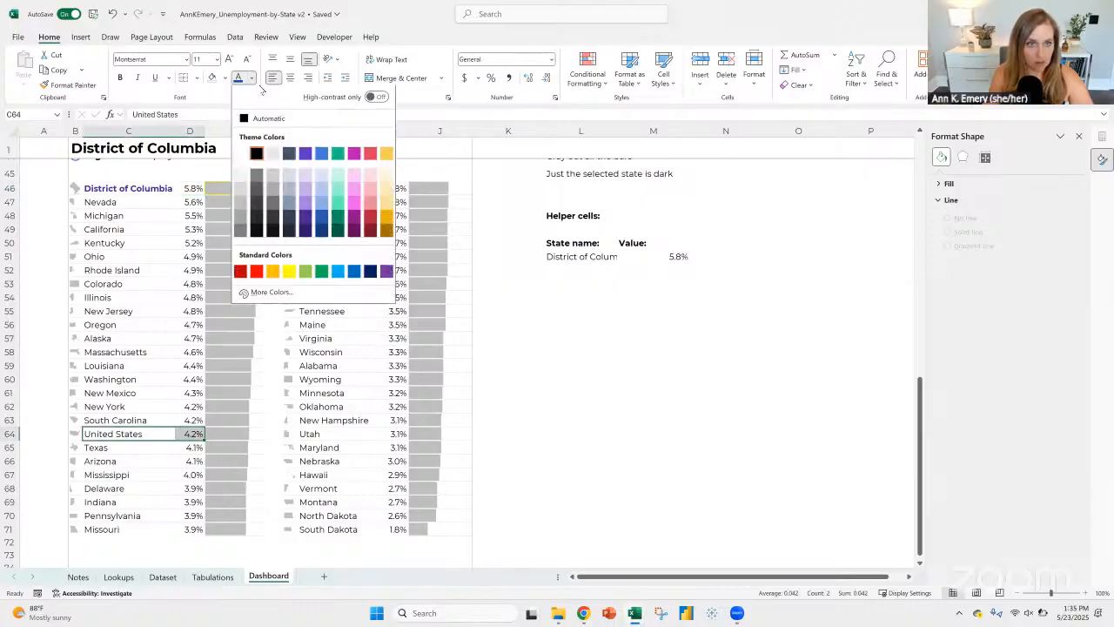
click(315, 230)
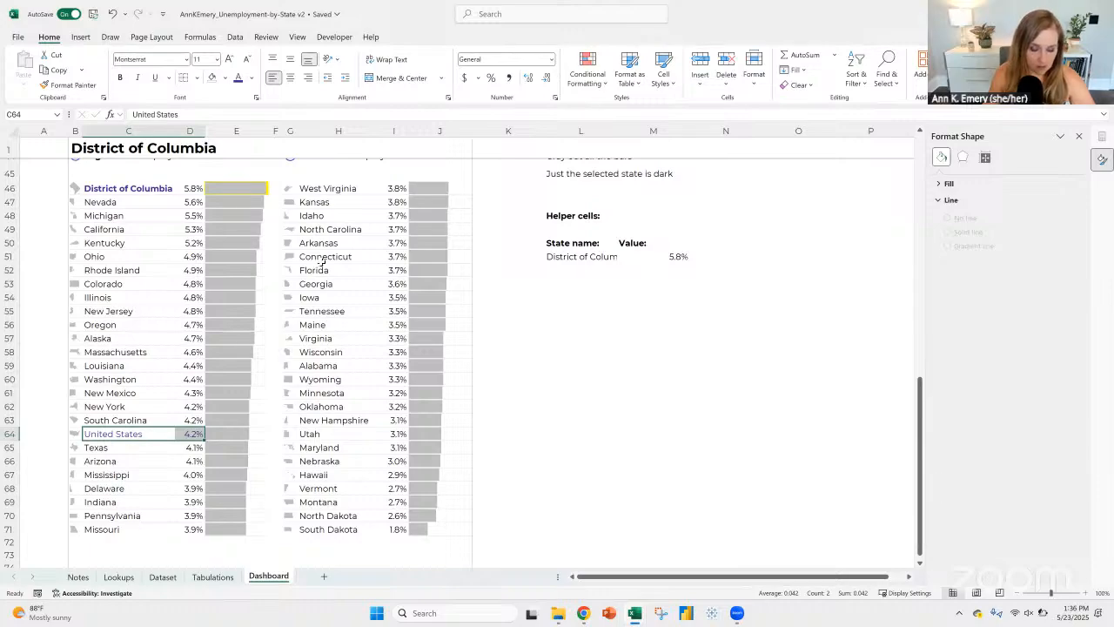
key(ctrl+b)
Step: Extend the range of the C46 conditional formatting rule to =$C$46:$D$46 so it also covers the value cell
click(133, 189)
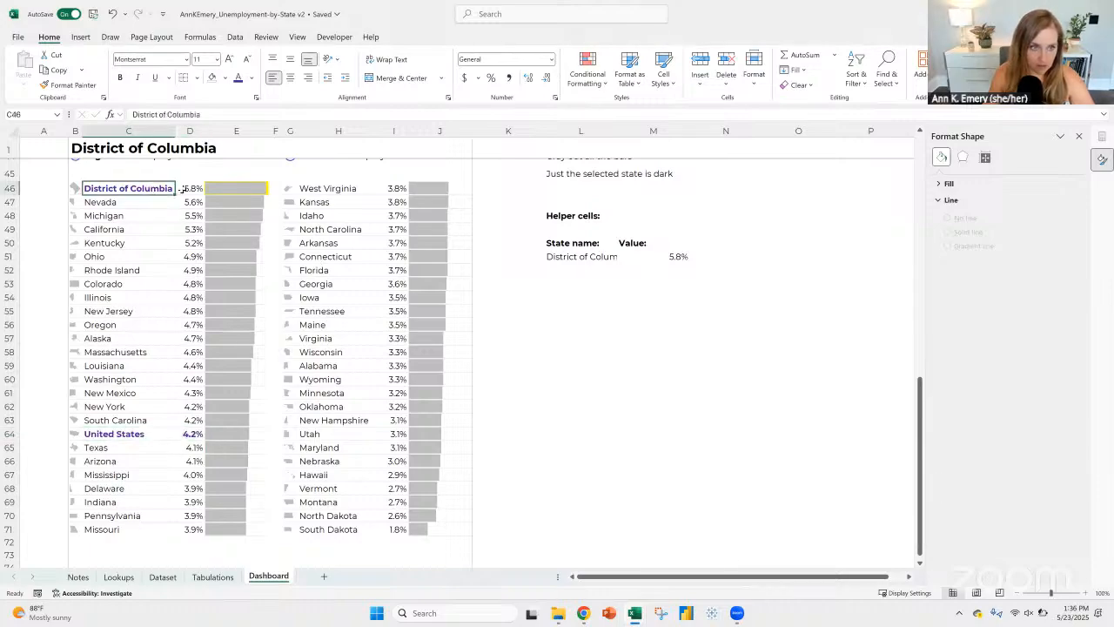
click(188, 189)
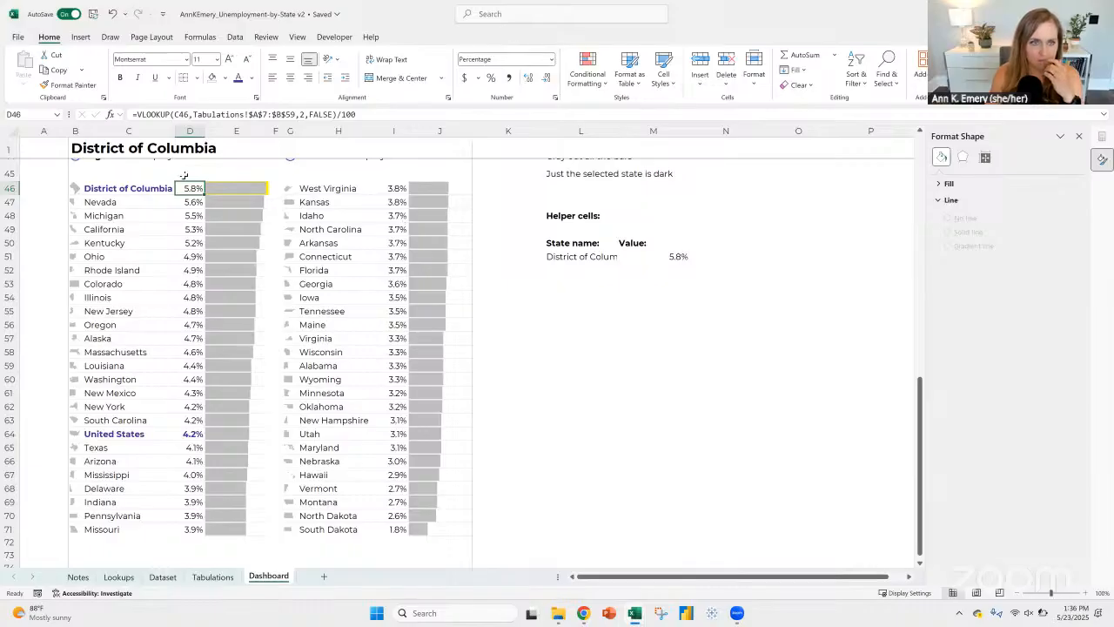
click(111, 186)
click(587, 74)
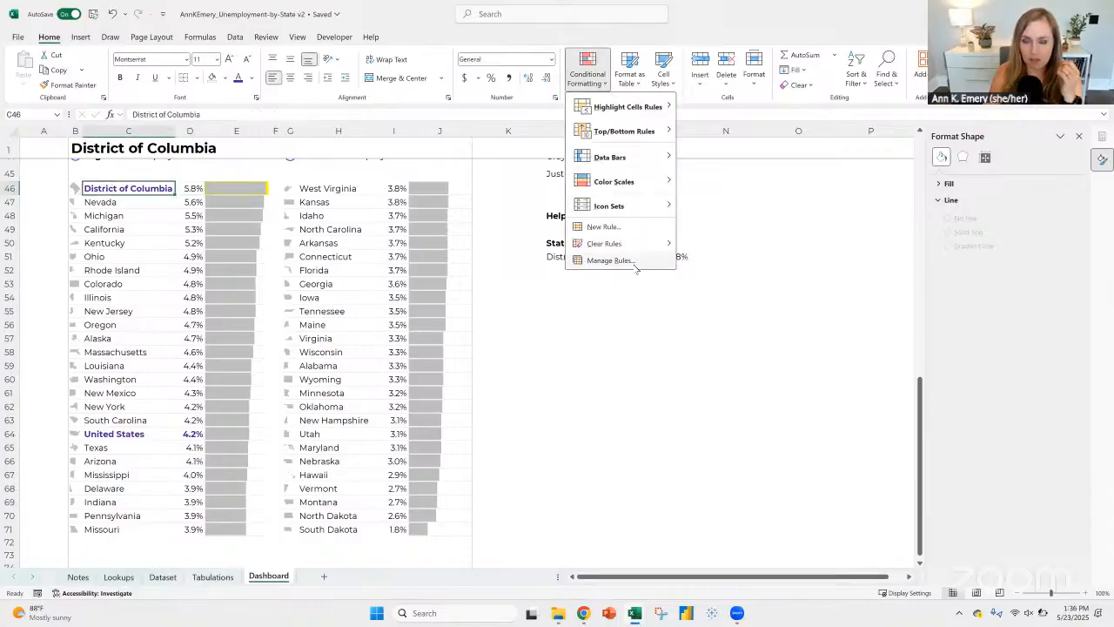
click(610, 260)
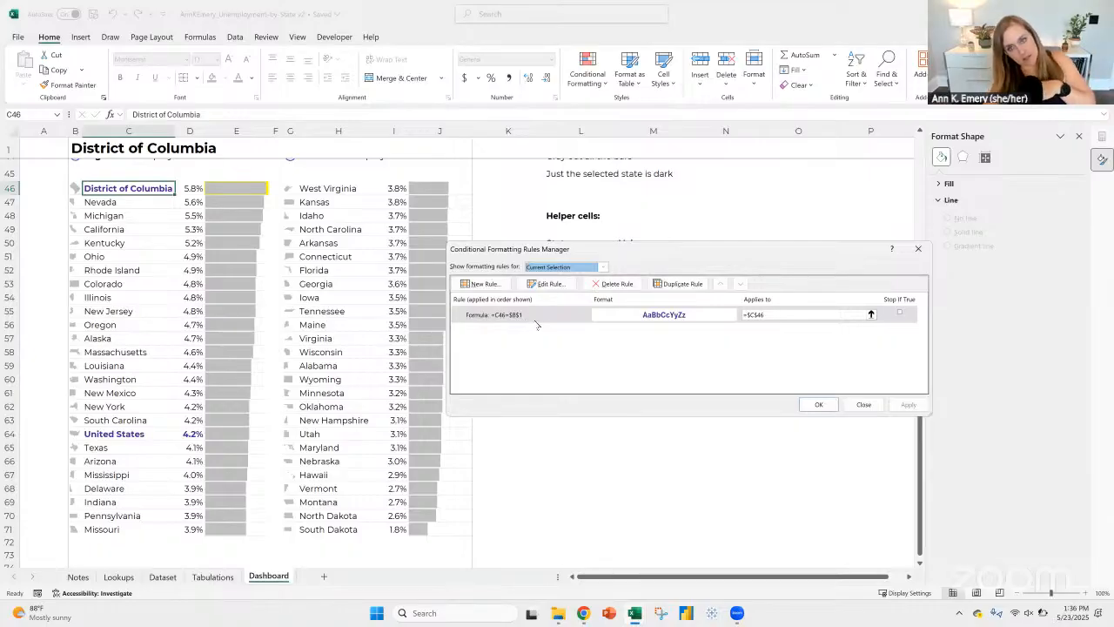
click(767, 315)
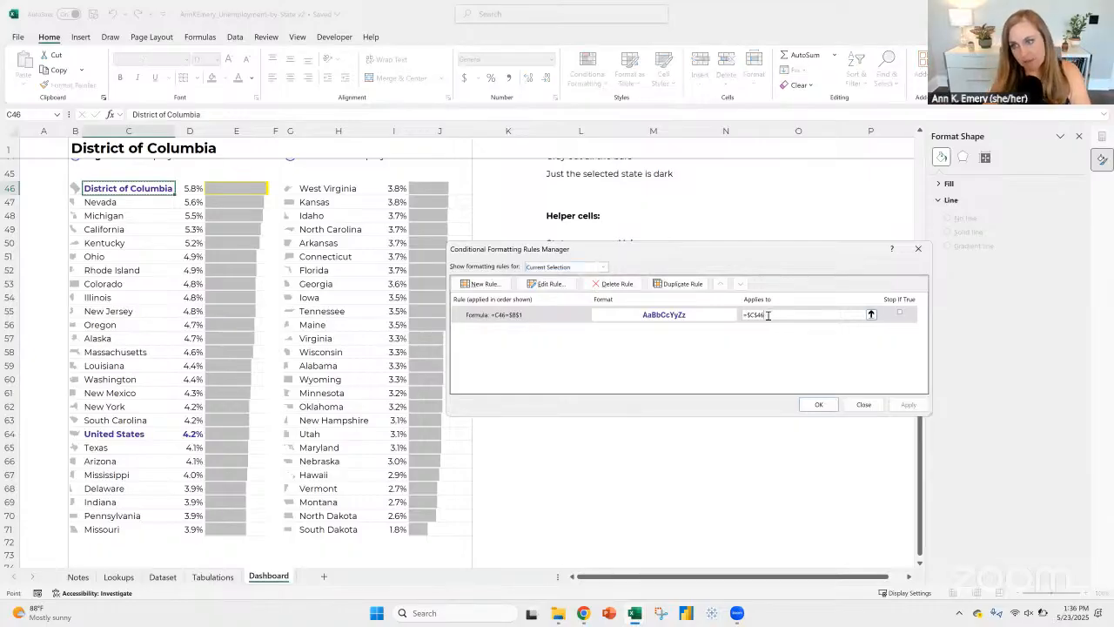
text(:)
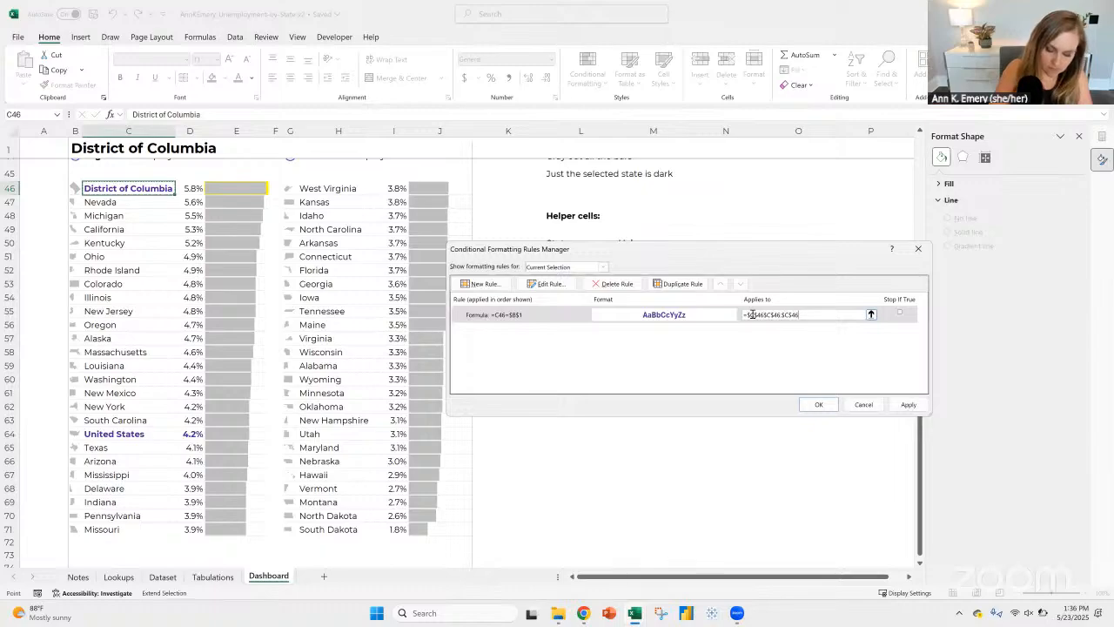
click(800, 316)
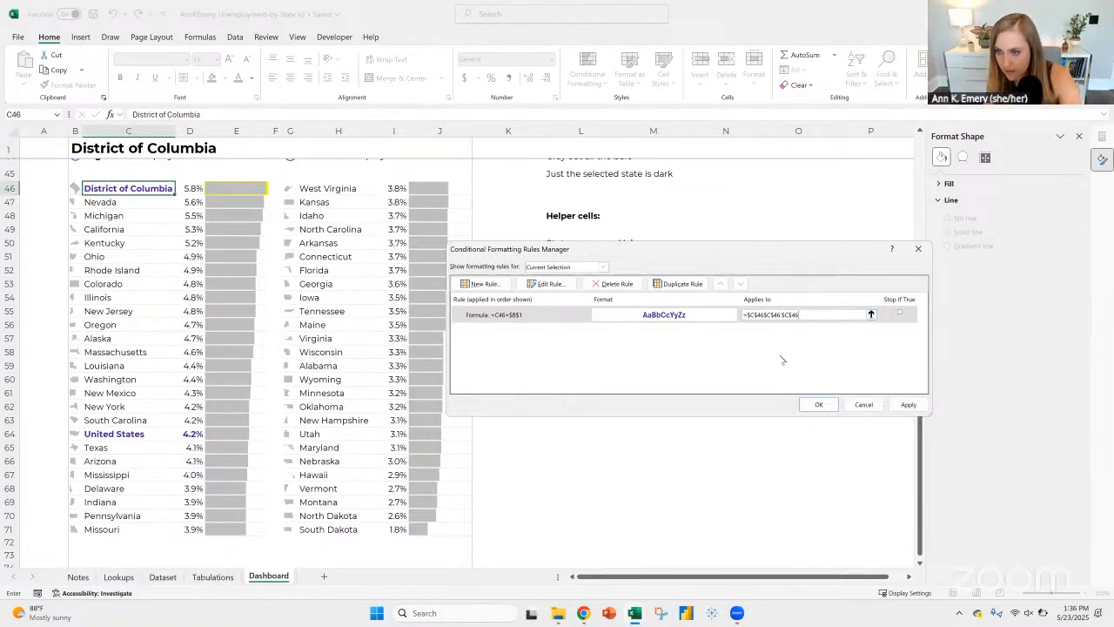
key(BackSpace)
key(BackSpace)
key(BackSpace)
key(BackSpace)
key(BackSpace)
key(BackSpace)
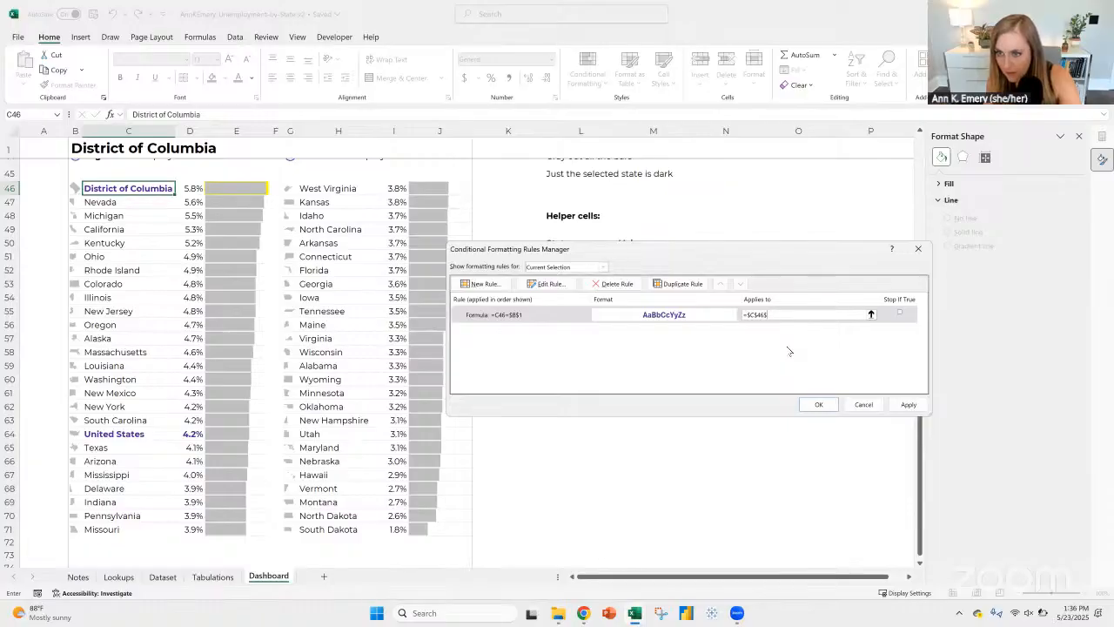
key(BackSpace)
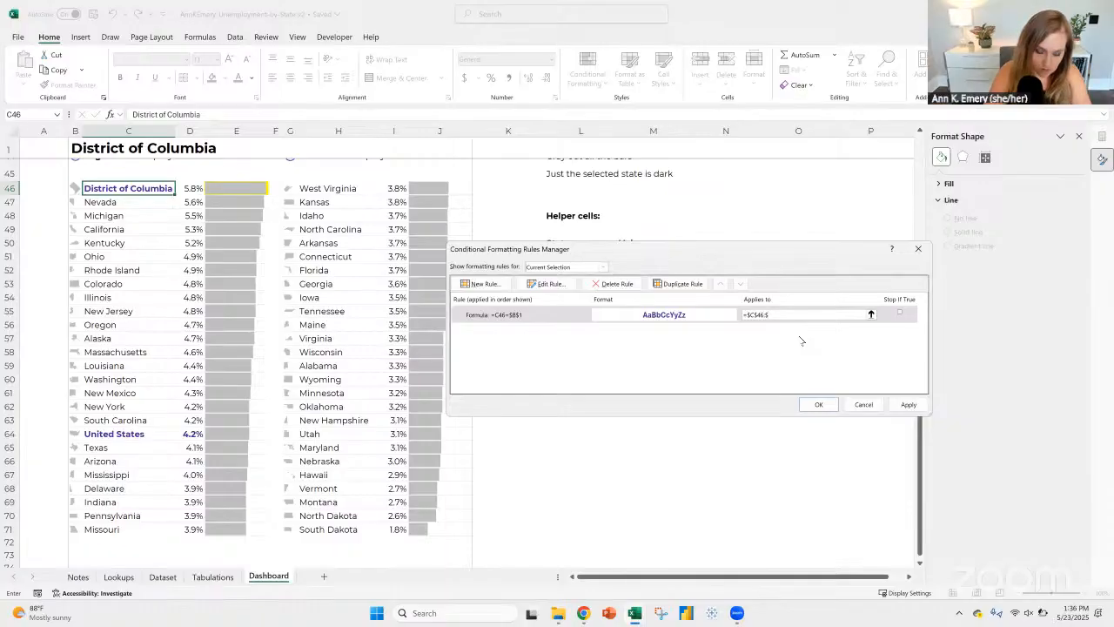
text(:$D$46)
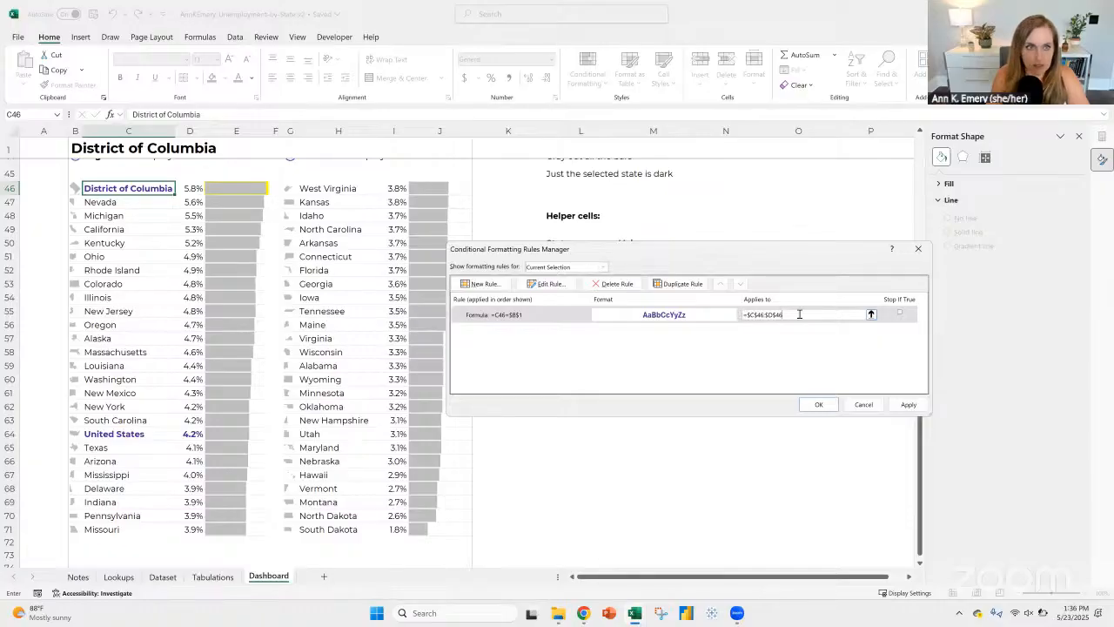
click(819, 404)
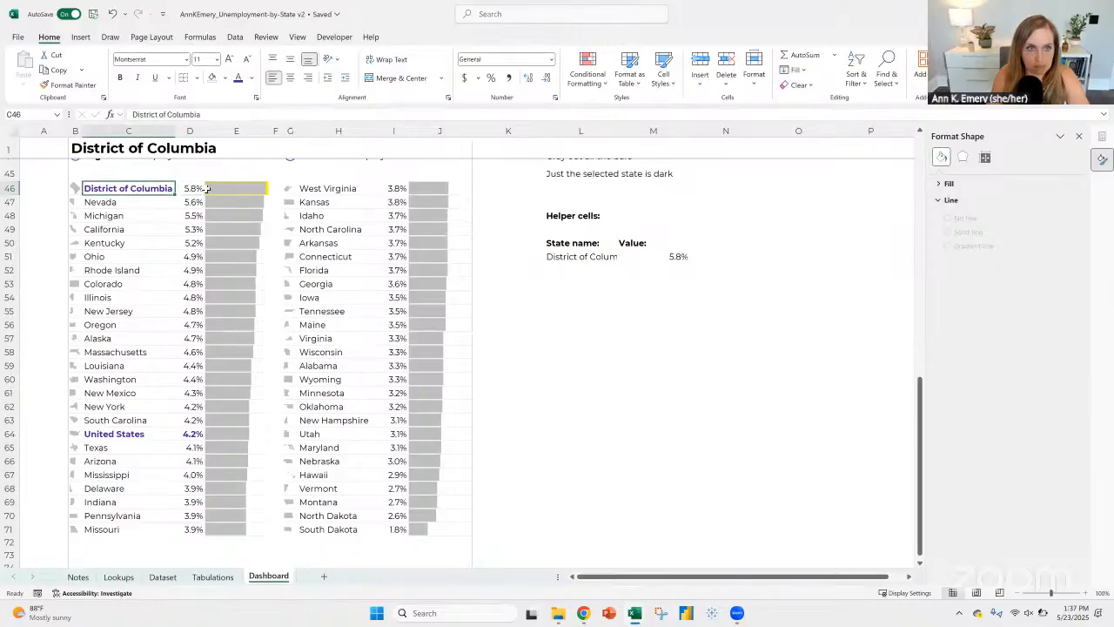
Step: Change the rule's formula to =$c46=$B$1, locking the column reference, and apply the edited rule
click(192, 188)
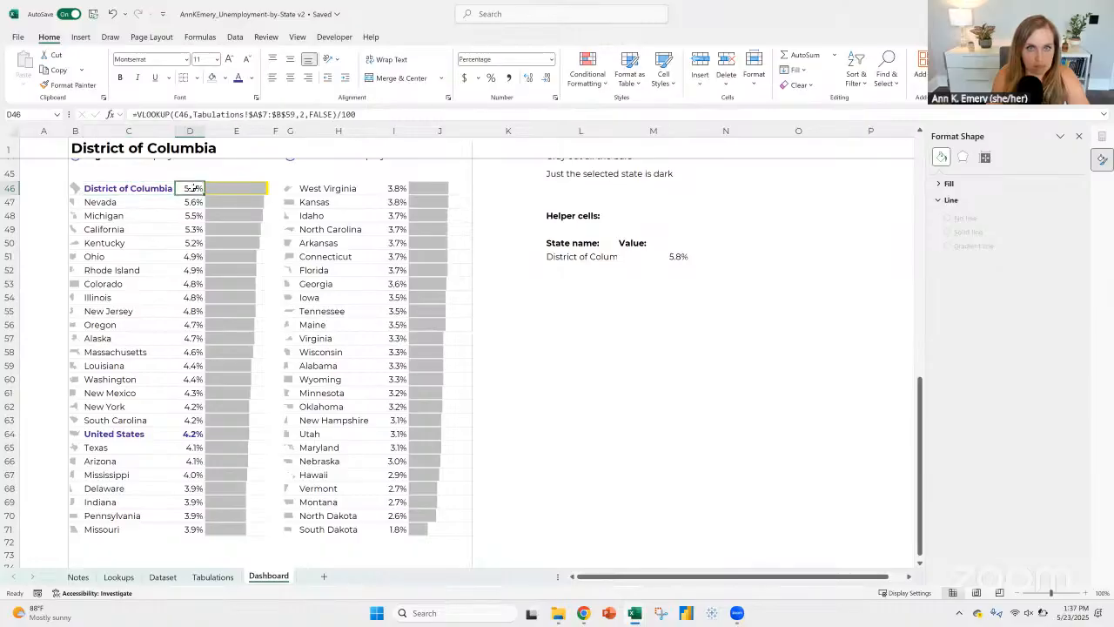
click(131, 188)
click(587, 72)
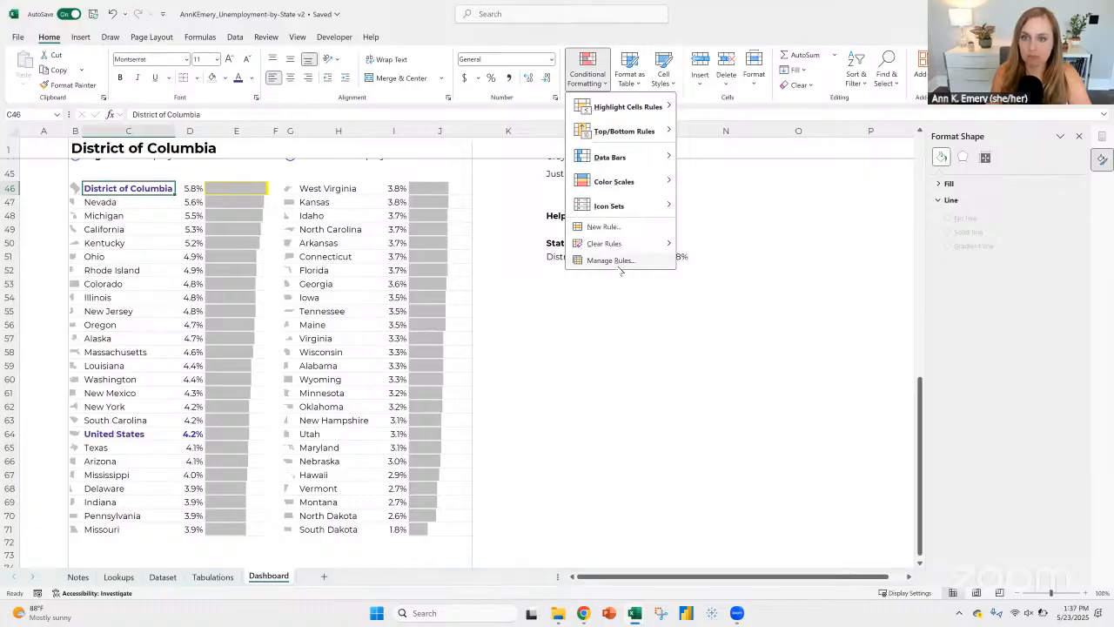
click(612, 261)
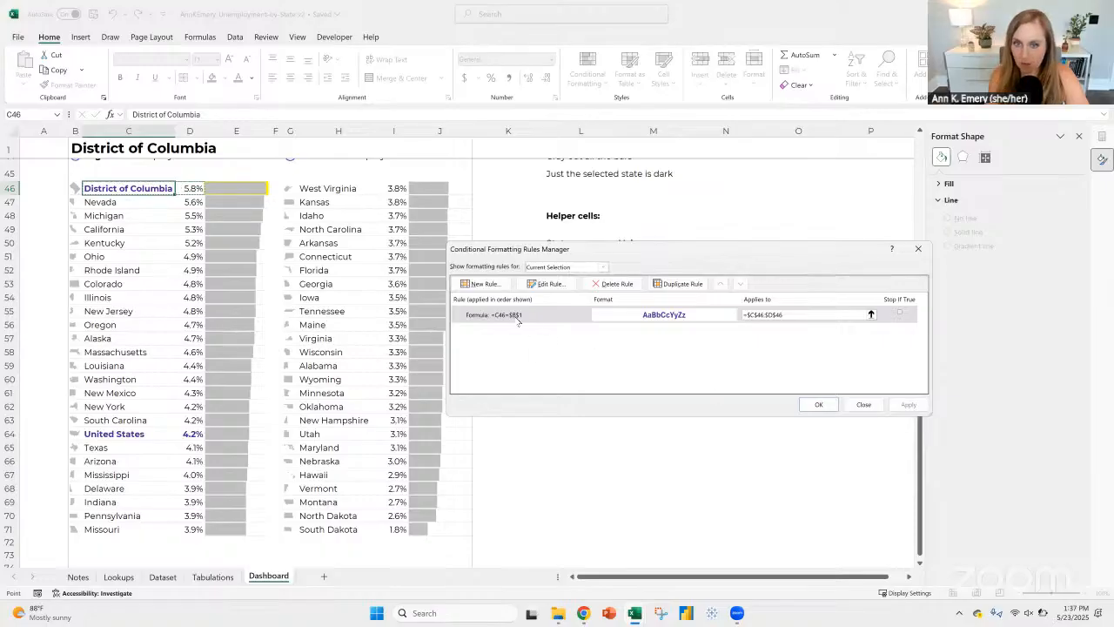
click(546, 317)
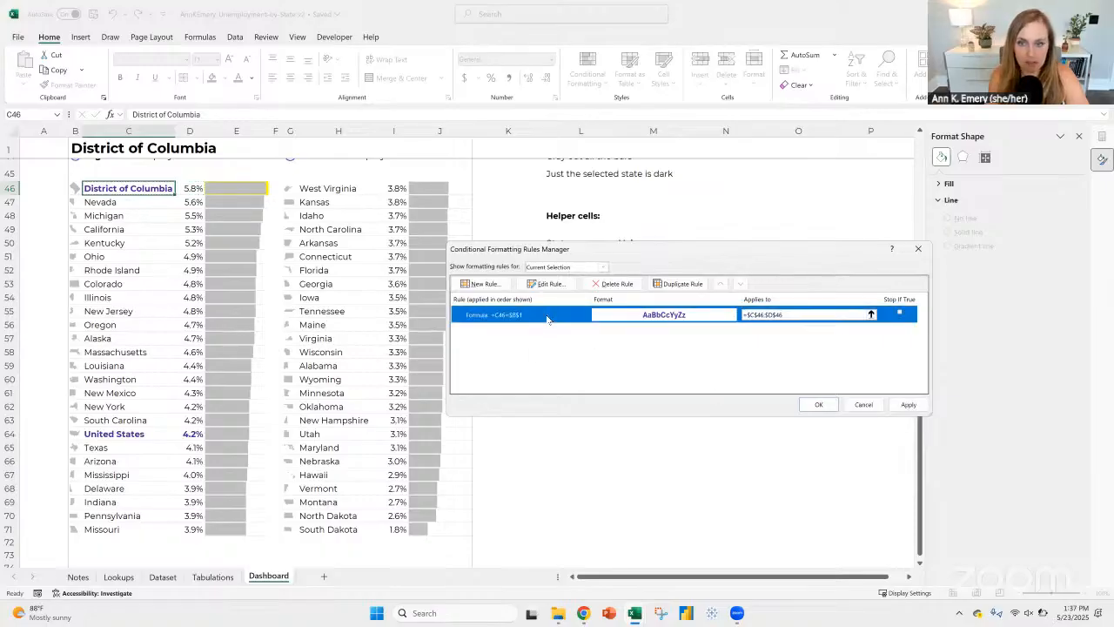
click(548, 284)
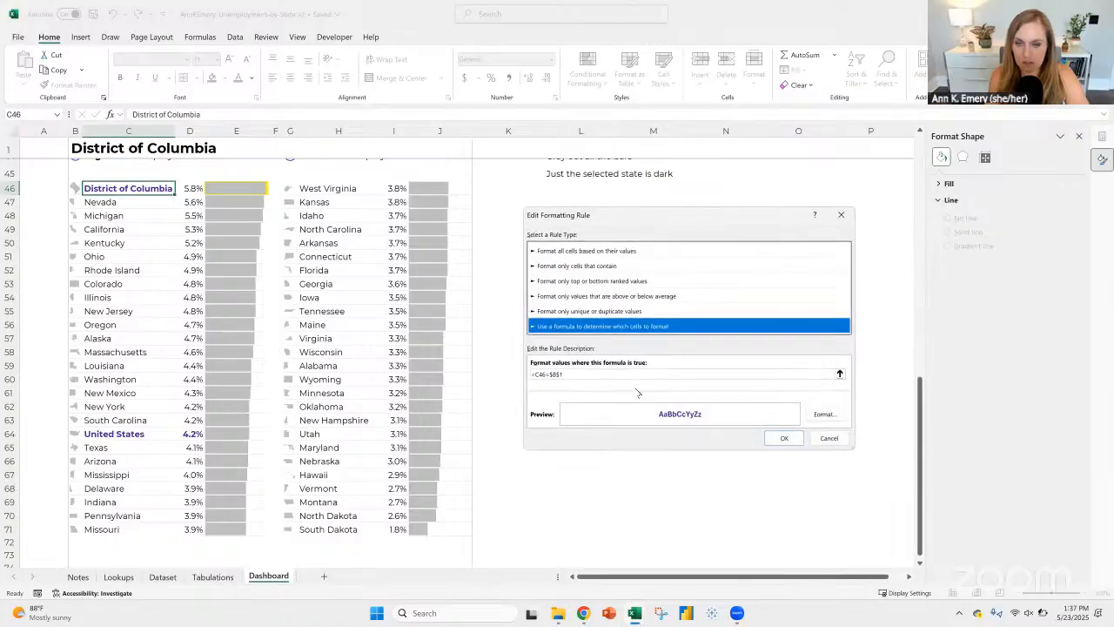
click(535, 373)
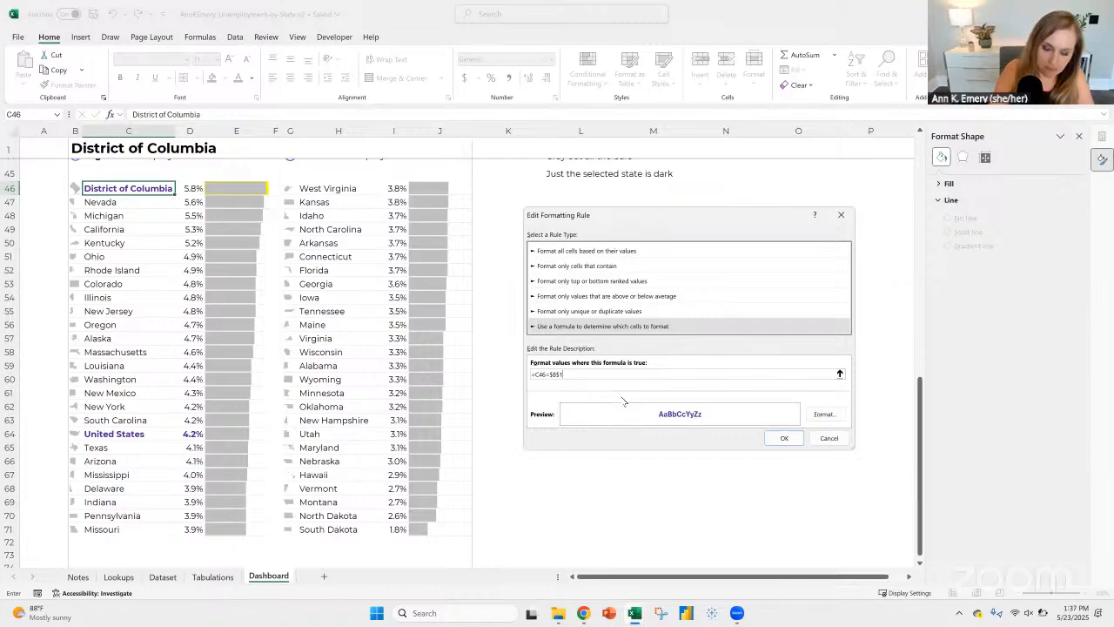
key(BackSpace)
key(BackSpace)
key(BackSpace)
key(BackSpace)
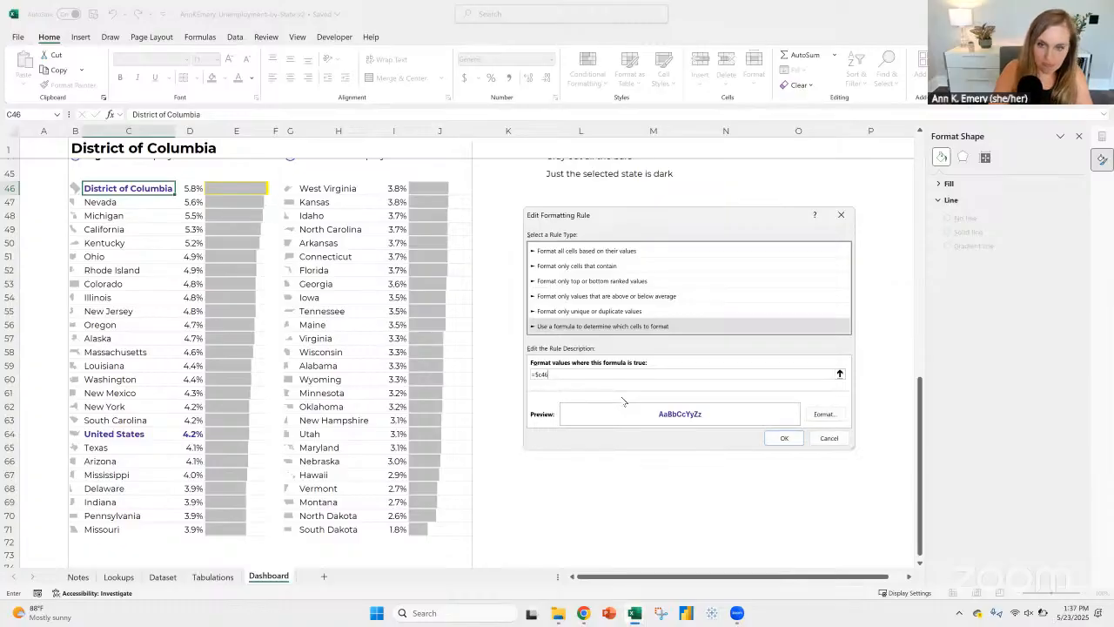
click(79, 146)
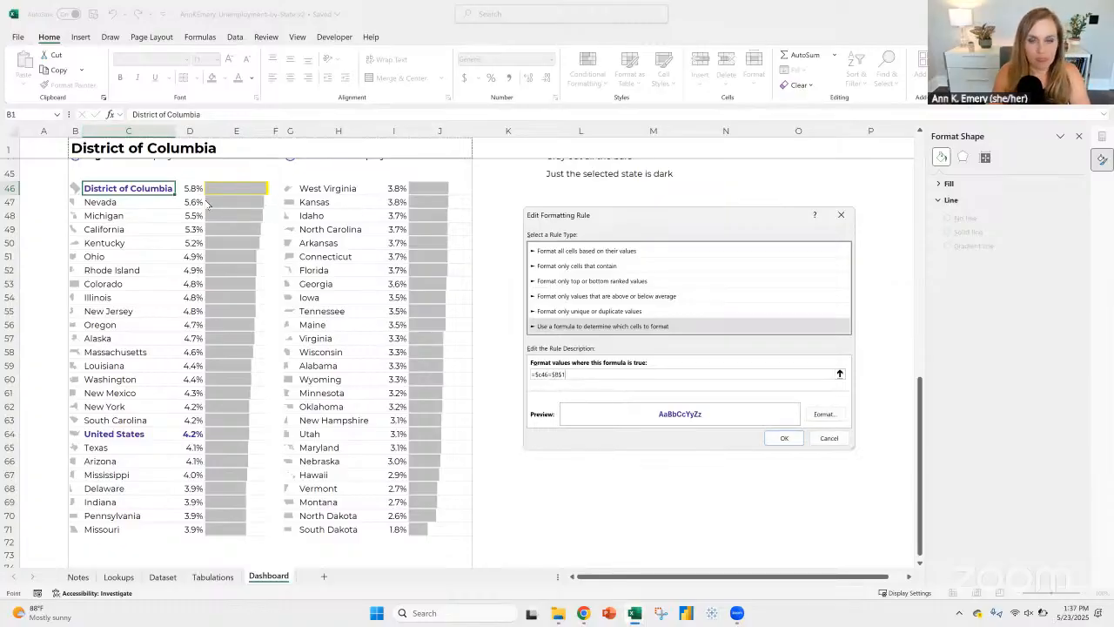
click(785, 438)
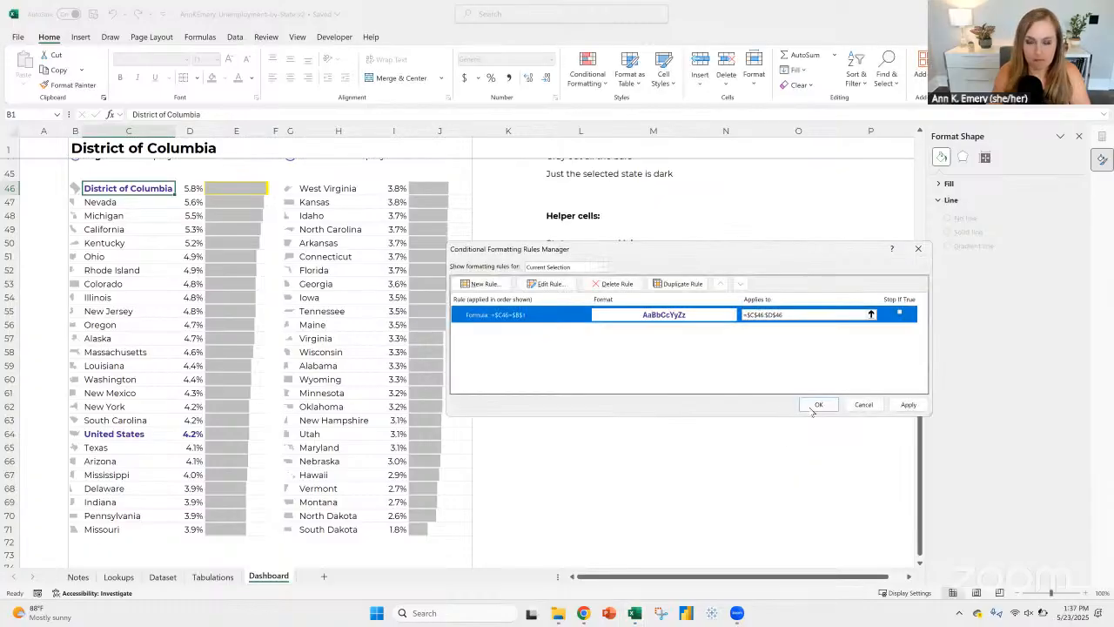
click(811, 406)
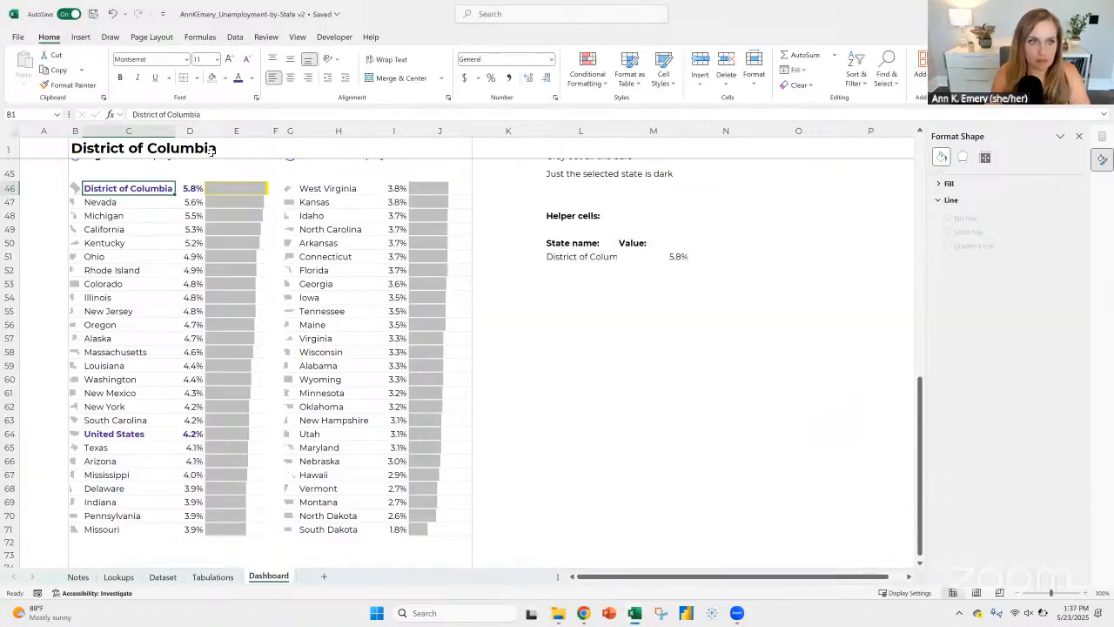
Step: Select Florida as the state in B1 and check its name cell in the second column of the ranking
click(426, 150)
click(477, 155)
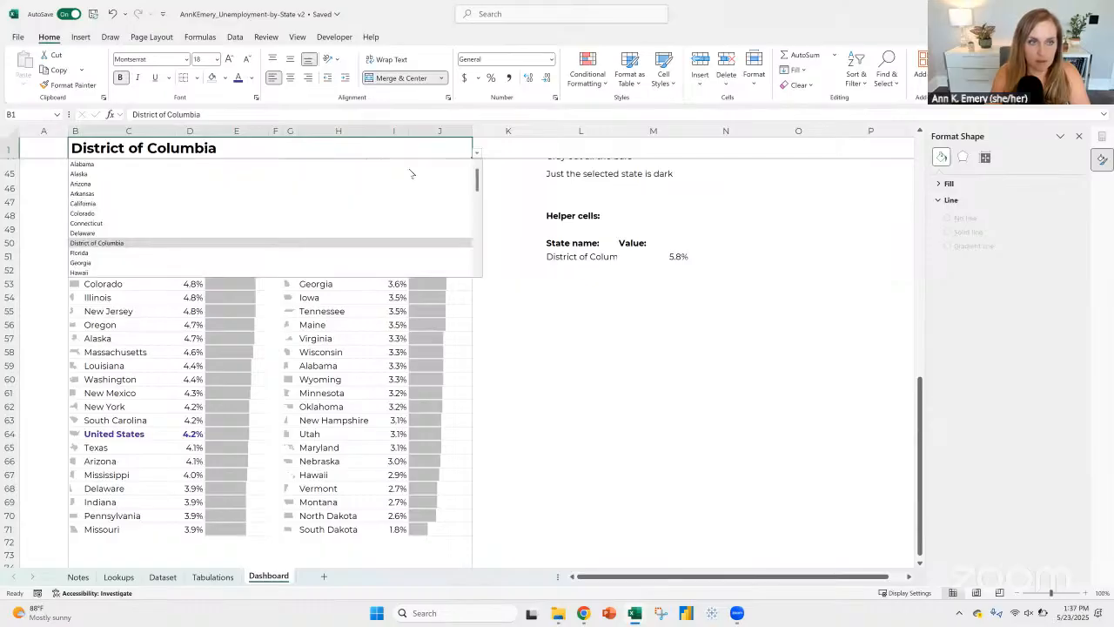
click(371, 251)
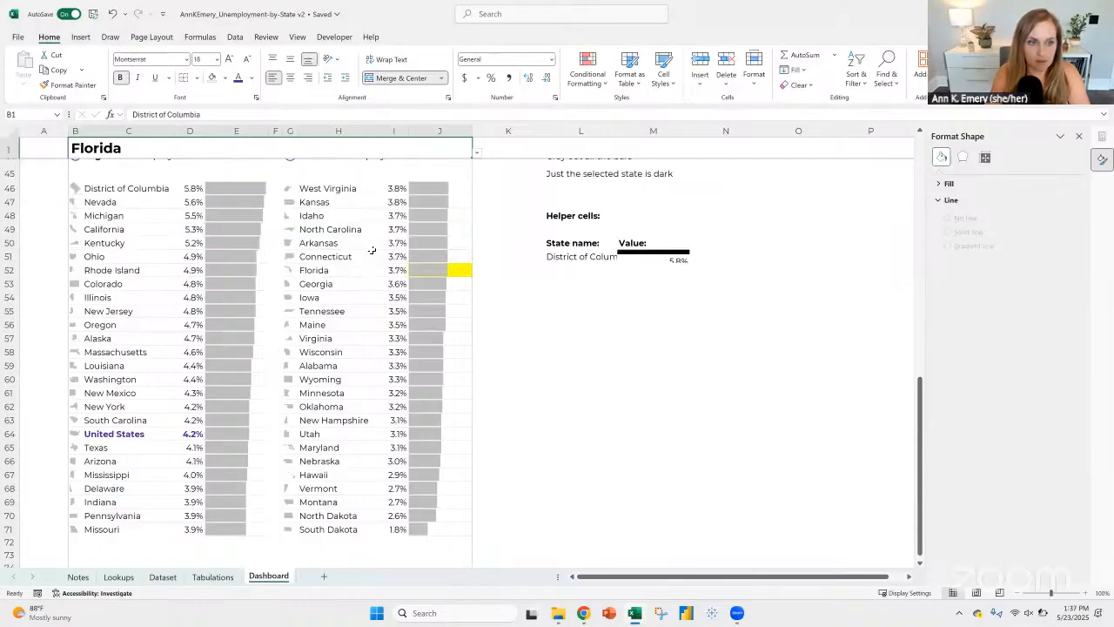
click(297, 273)
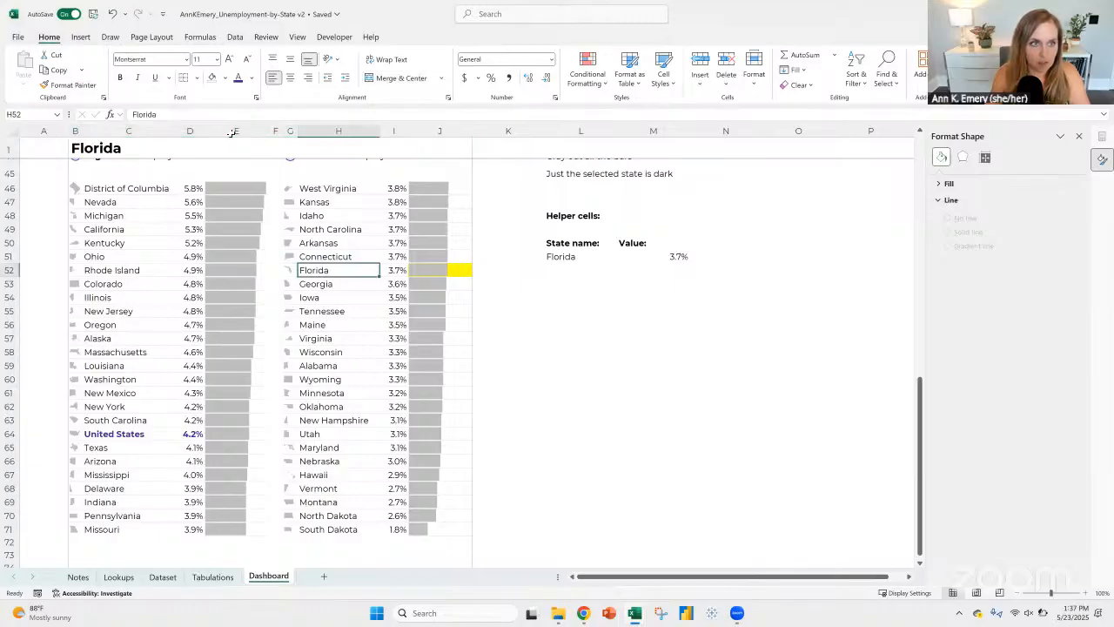
Step: Copy the formatting of C46:D46 onto H46:I71 with Format Painter and check Florida's name cell
drag(98, 189, 192, 186)
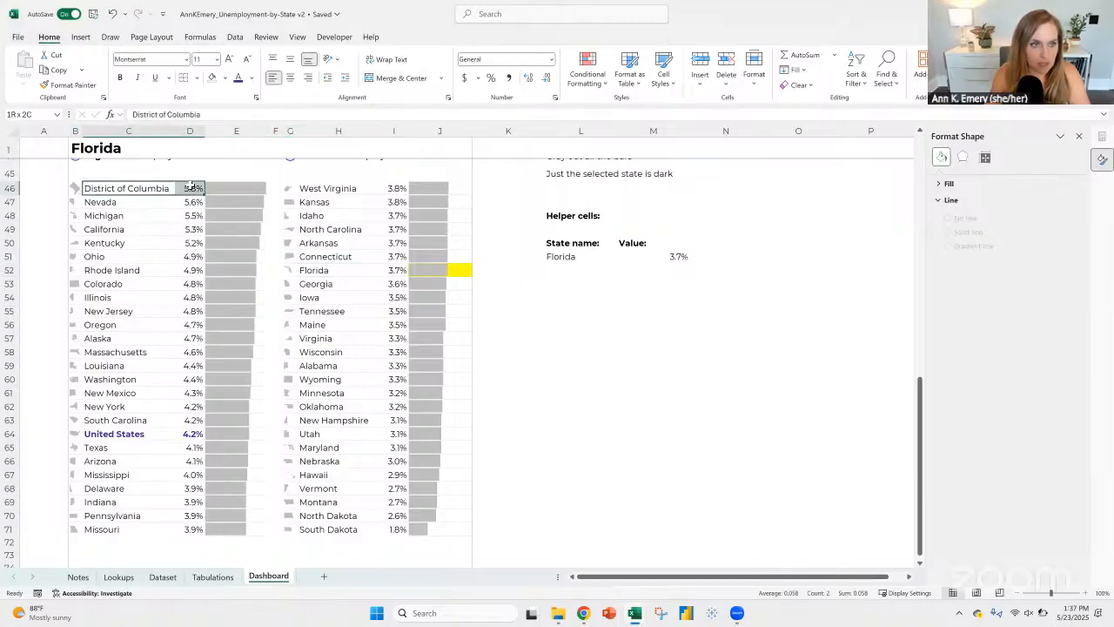
click(67, 84)
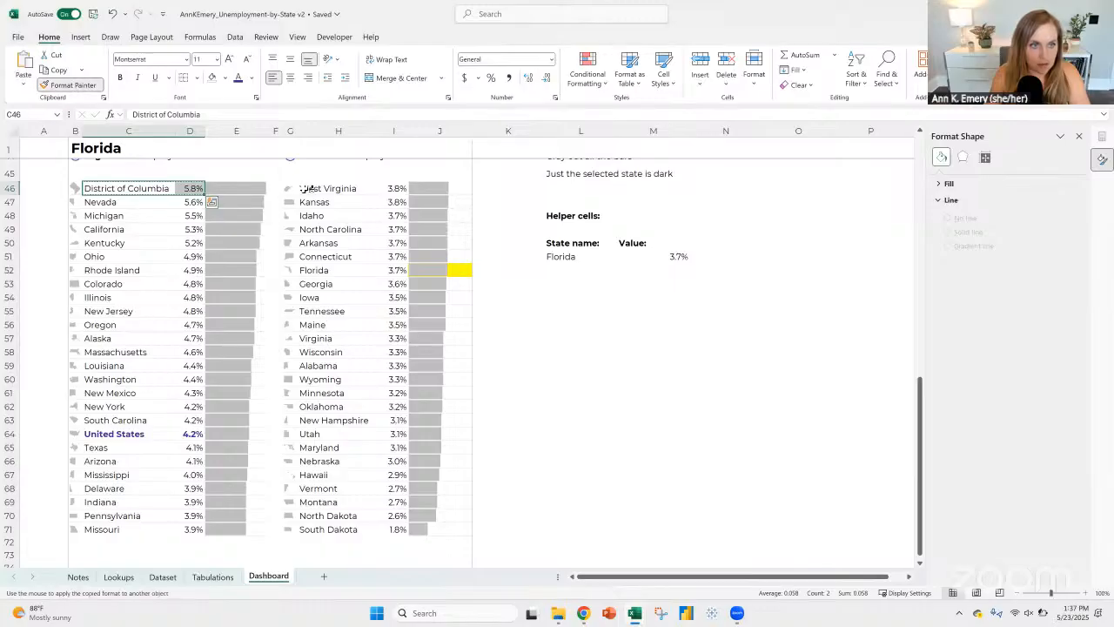
mouse_move(305, 188)
mouse_down()
mouse_move(388, 185)
mouse_move(398, 528)
mouse_up()
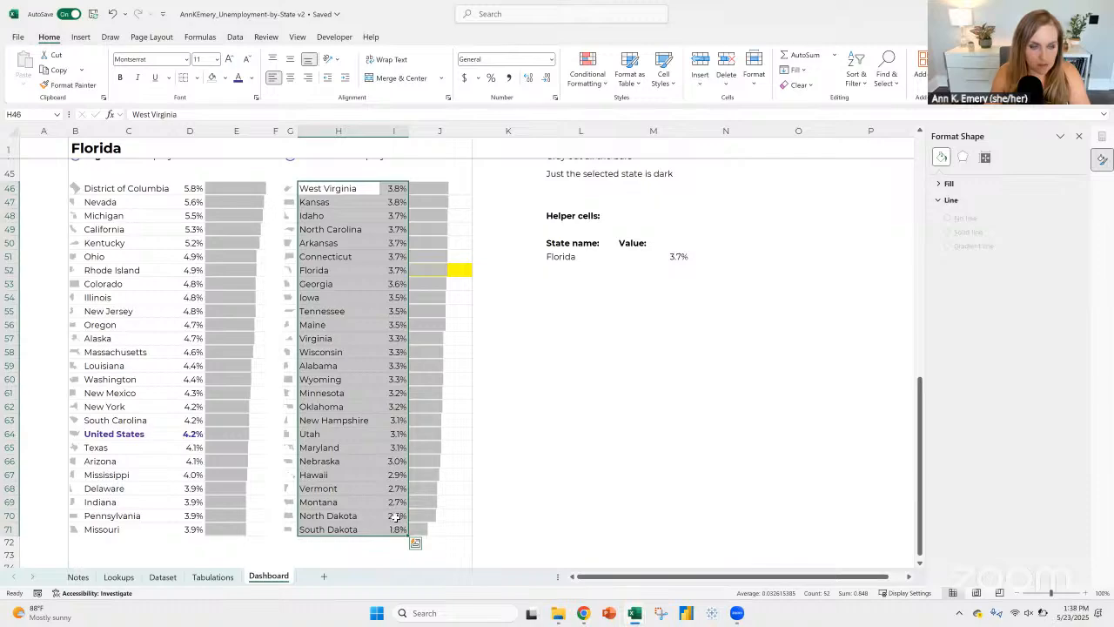
click(327, 273)
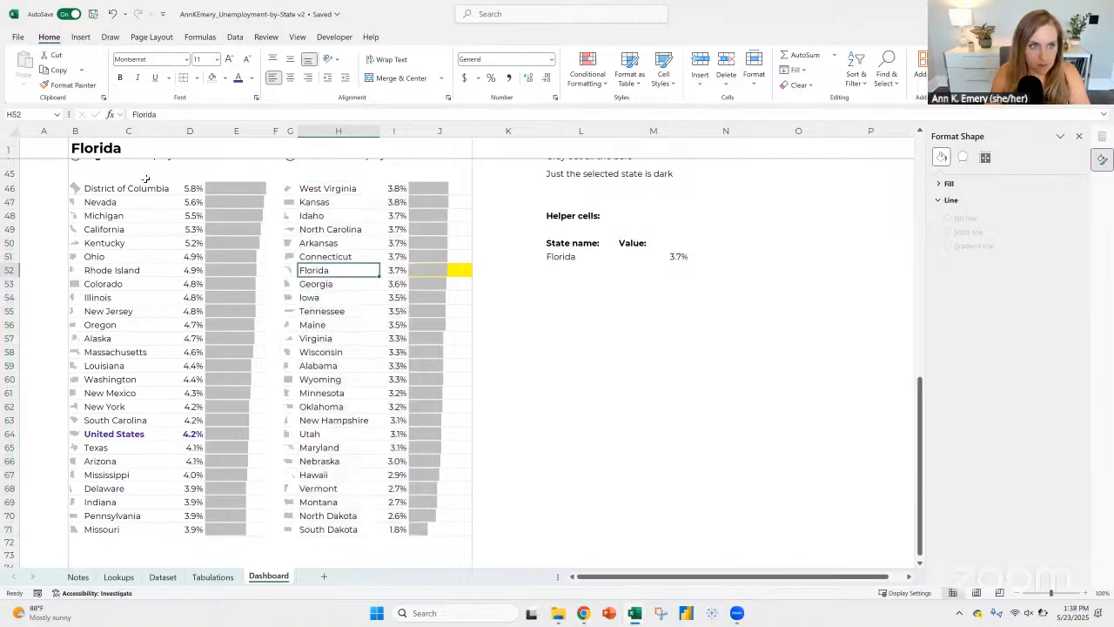
Step: Select Nevada as the state in B1 and compare the formatting of the name cells C47 and H47
click(130, 188)
click(412, 148)
click(476, 153)
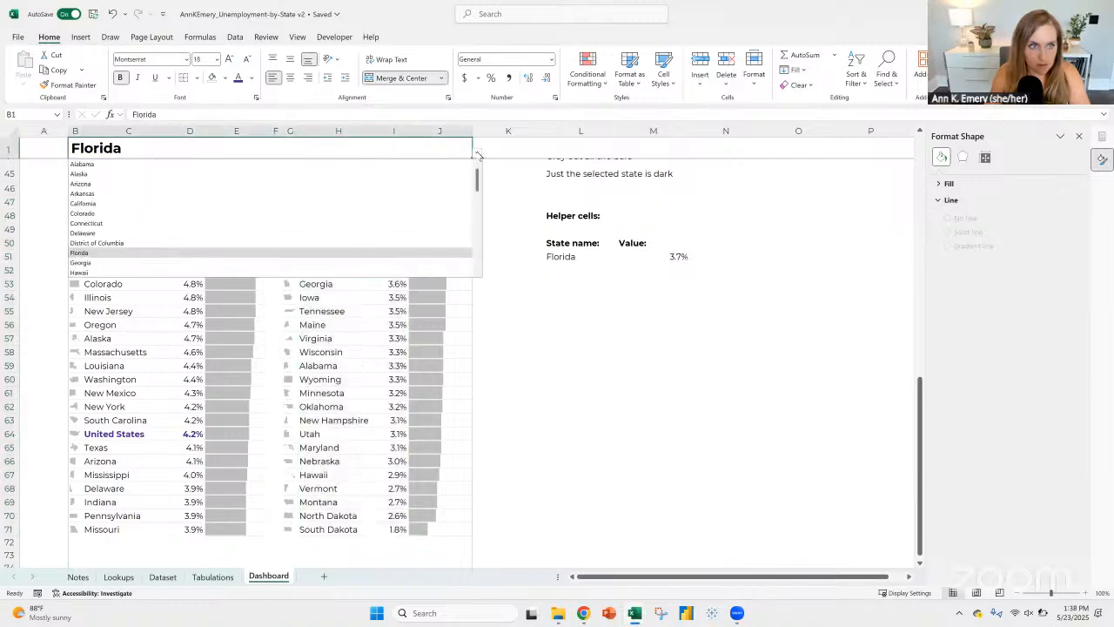
scroll(261, 189, down, 3)
scroll(114, 240, down, 1)
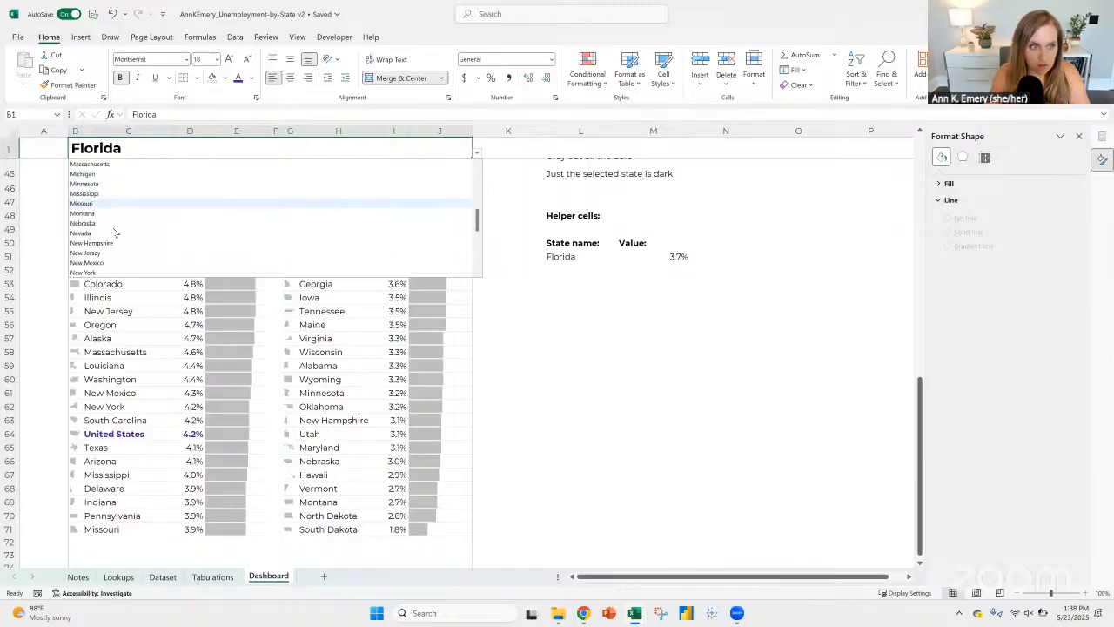
click(98, 234)
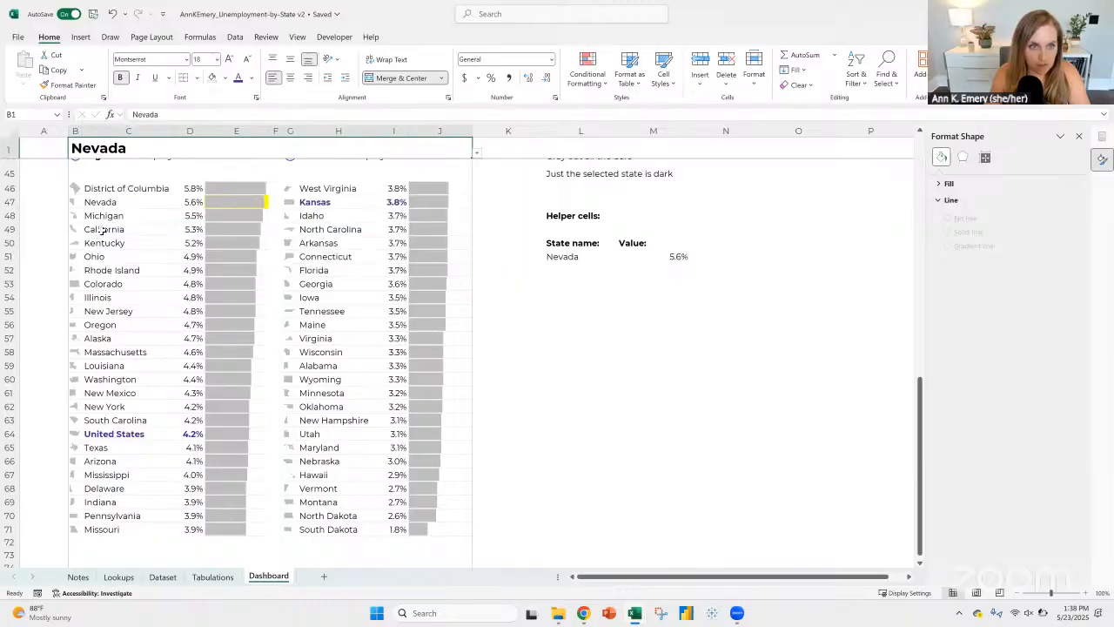
click(133, 201)
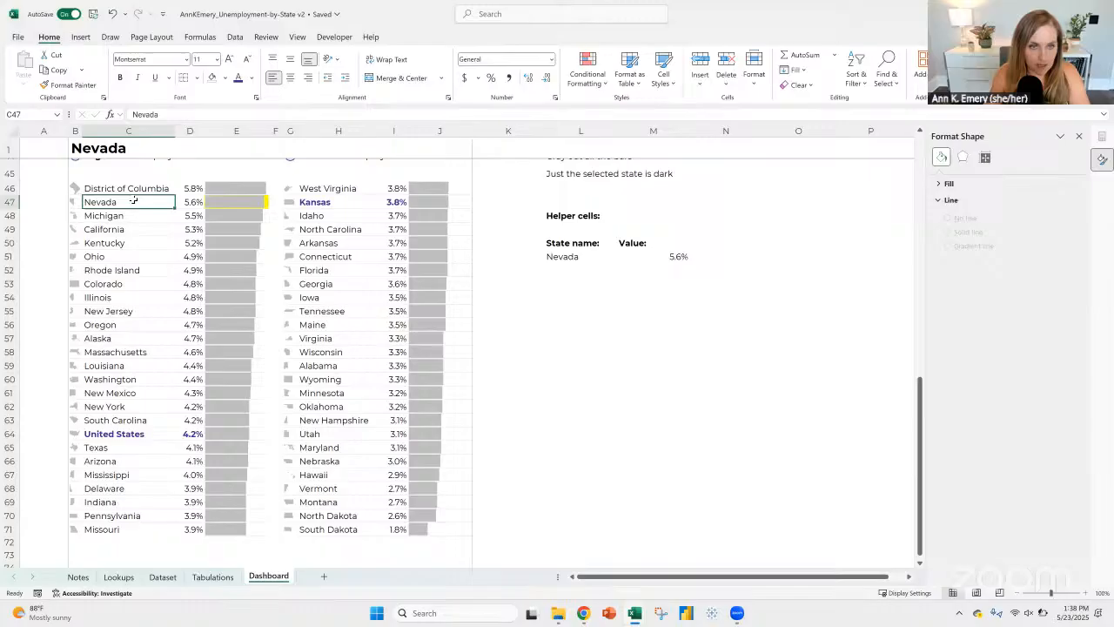
click(325, 201)
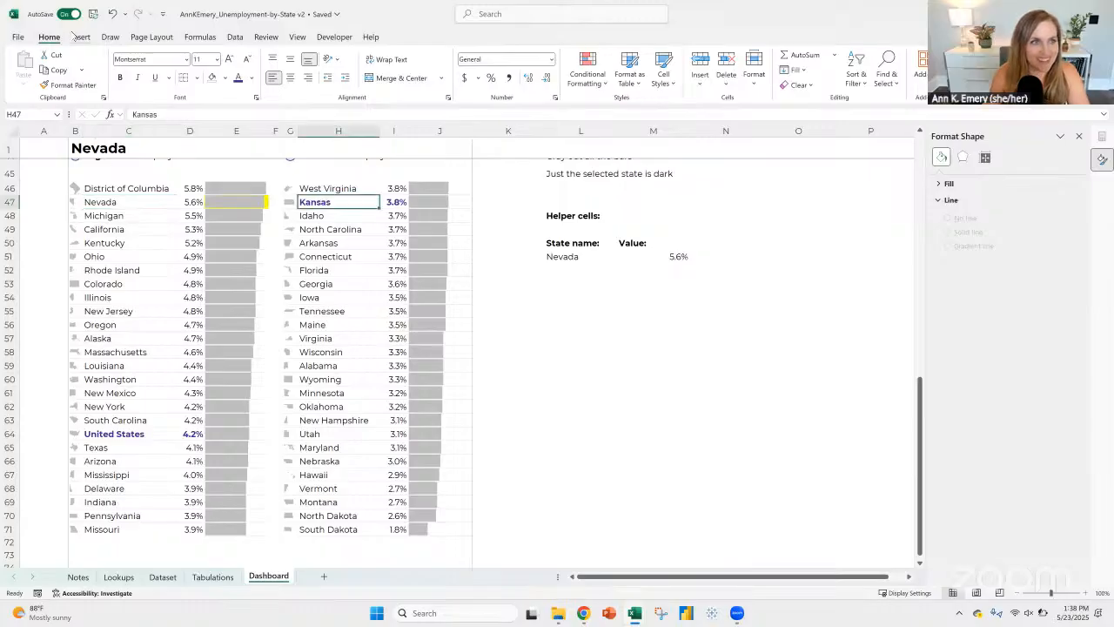
Step: Undo both state changes in B1 and the formatting copied onto H46:I71
click(113, 15)
click(113, 15)
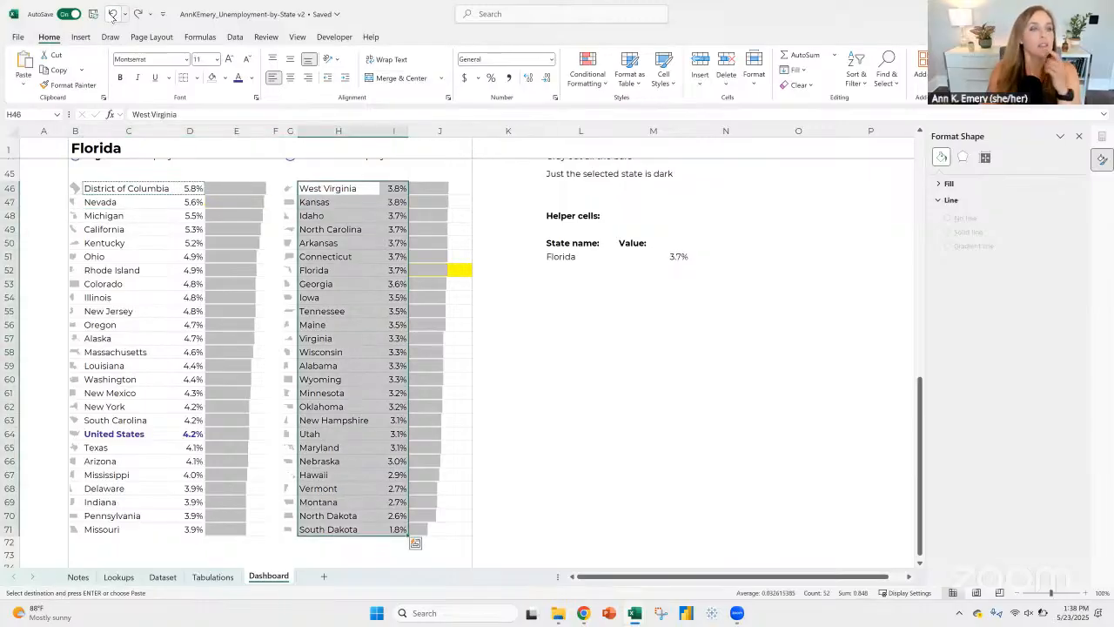
click(113, 14)
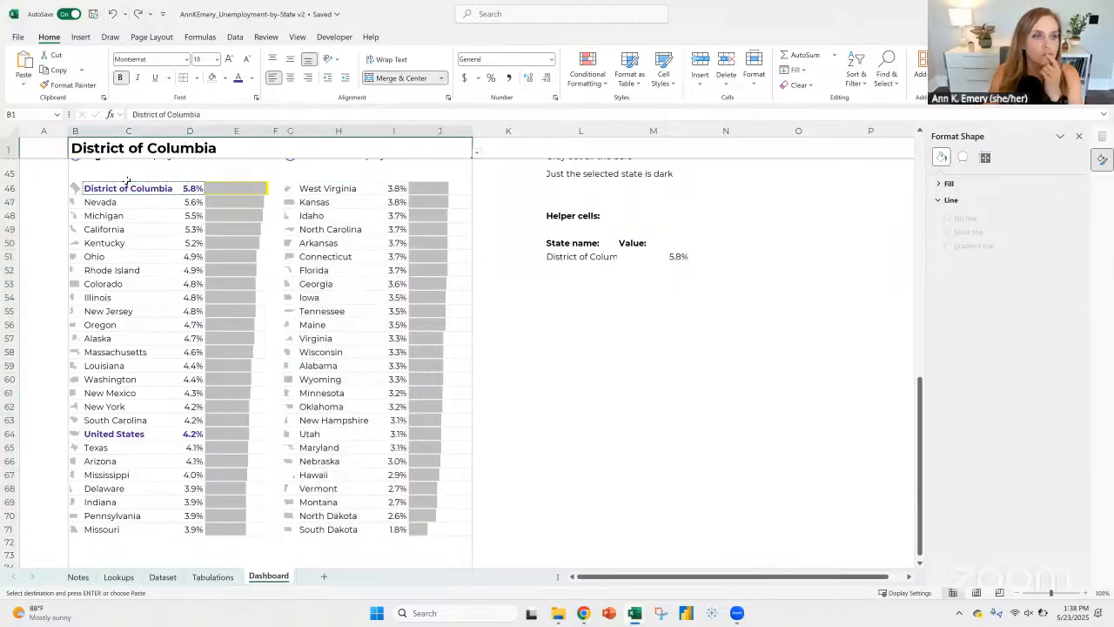
Step: Copy the formatting of C46:D46 down onto C47:D71 with Format Painter
mouse_move(127, 188)
mouse_down()
mouse_move(197, 187)
mouse_move(179, 207)
mouse_move(190, 529)
mouse_up()
click(80, 87)
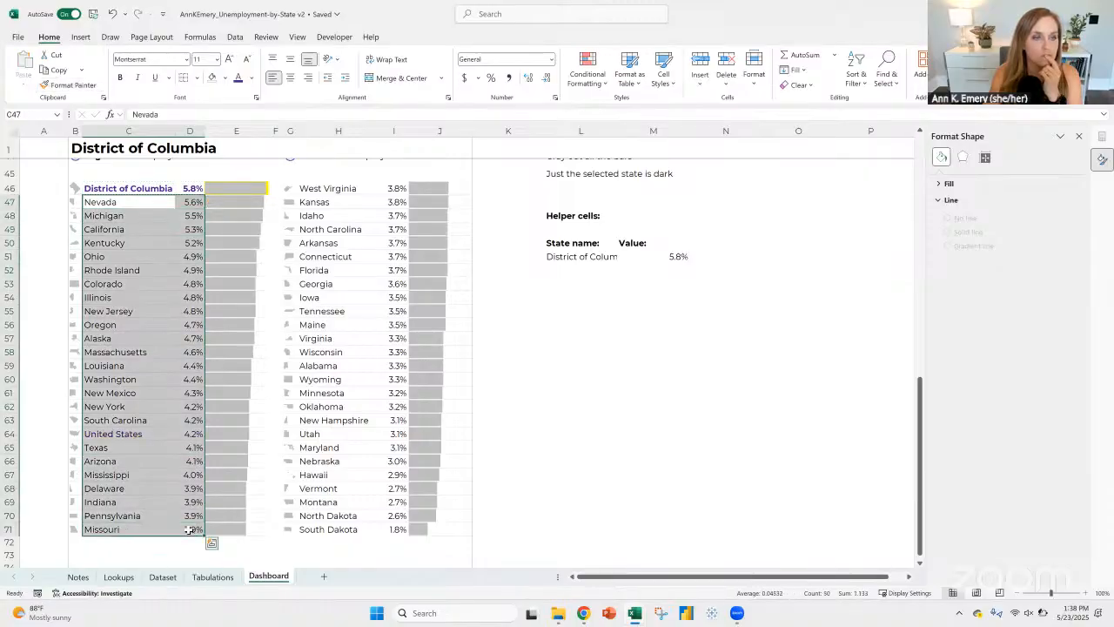
click(163, 190)
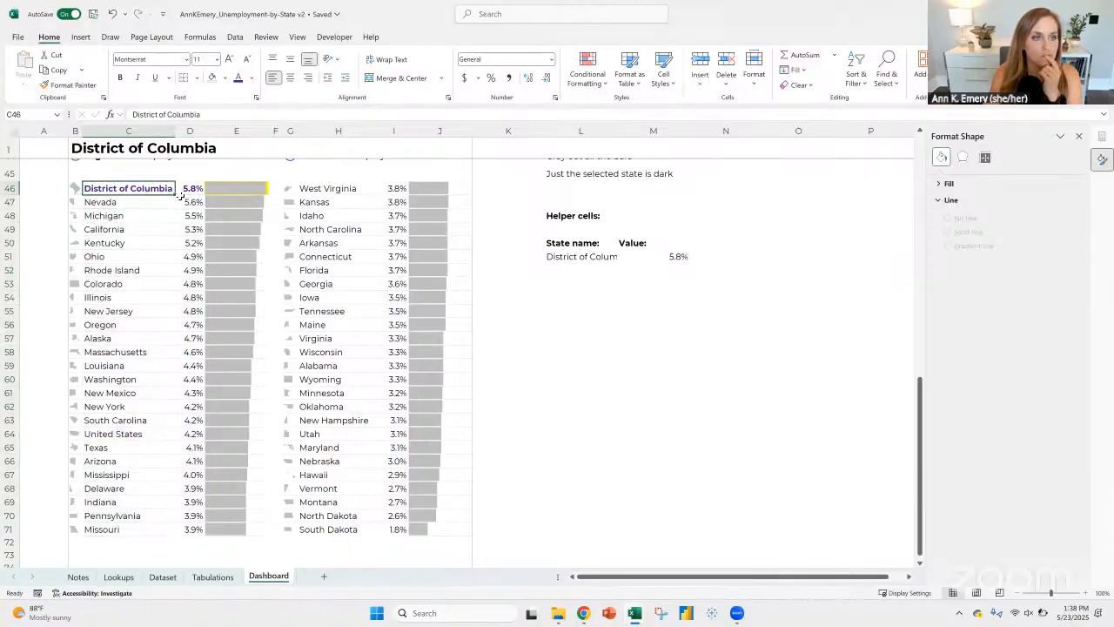
Step: Copy the formatting of C46:D71 onto H46:I71 with Format Painter
drag(180, 195, 189, 531)
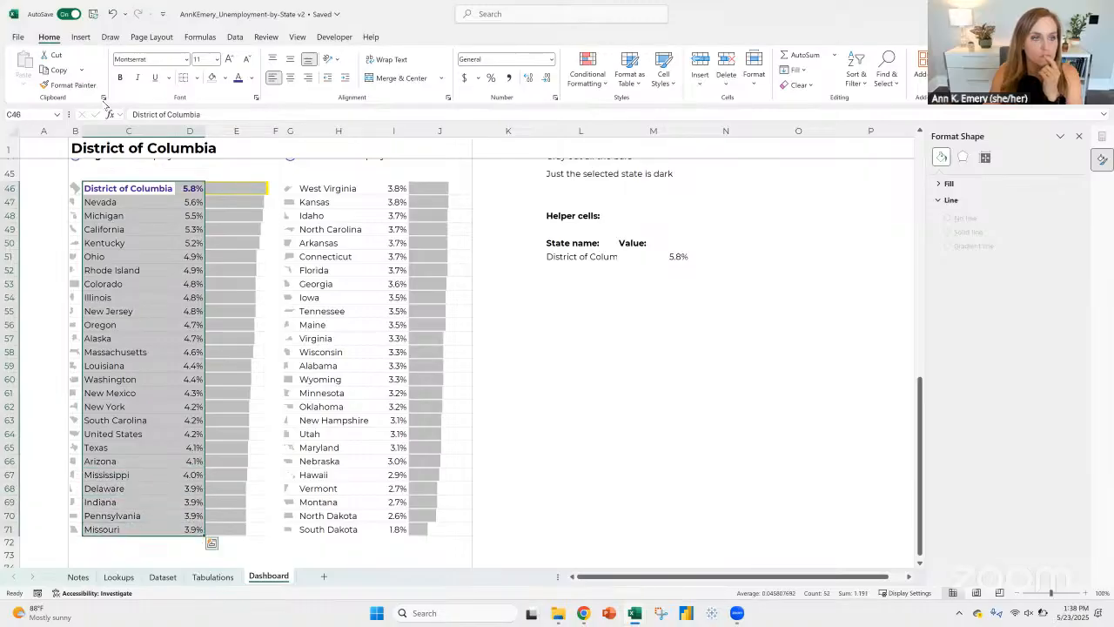
click(69, 84)
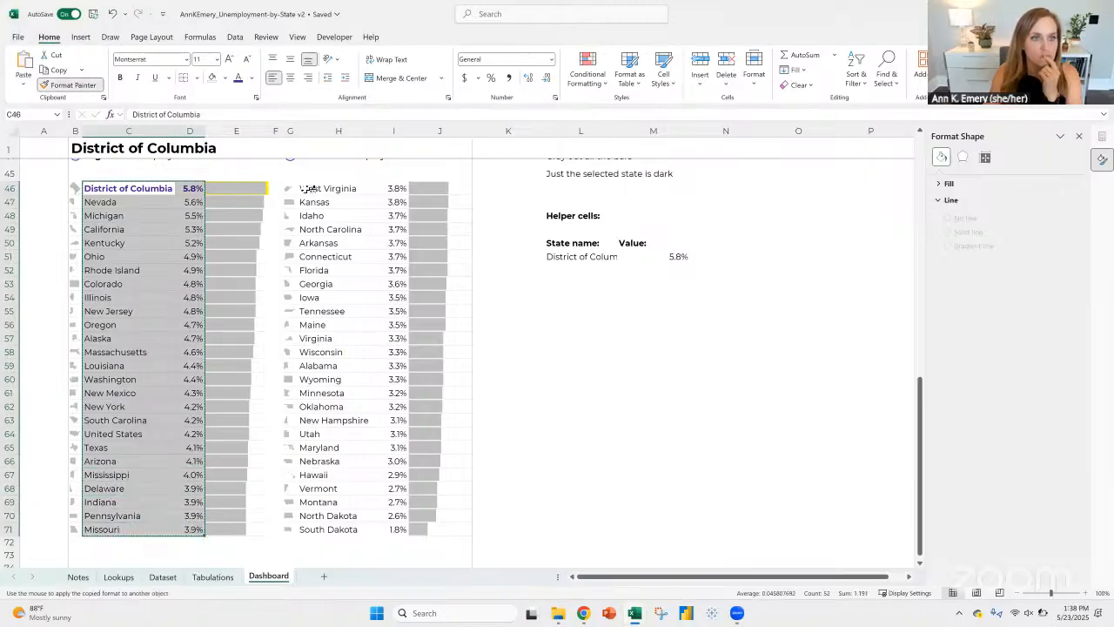
mouse_move(307, 188)
mouse_down()
mouse_move(385, 299)
mouse_move(386, 526)
mouse_up()
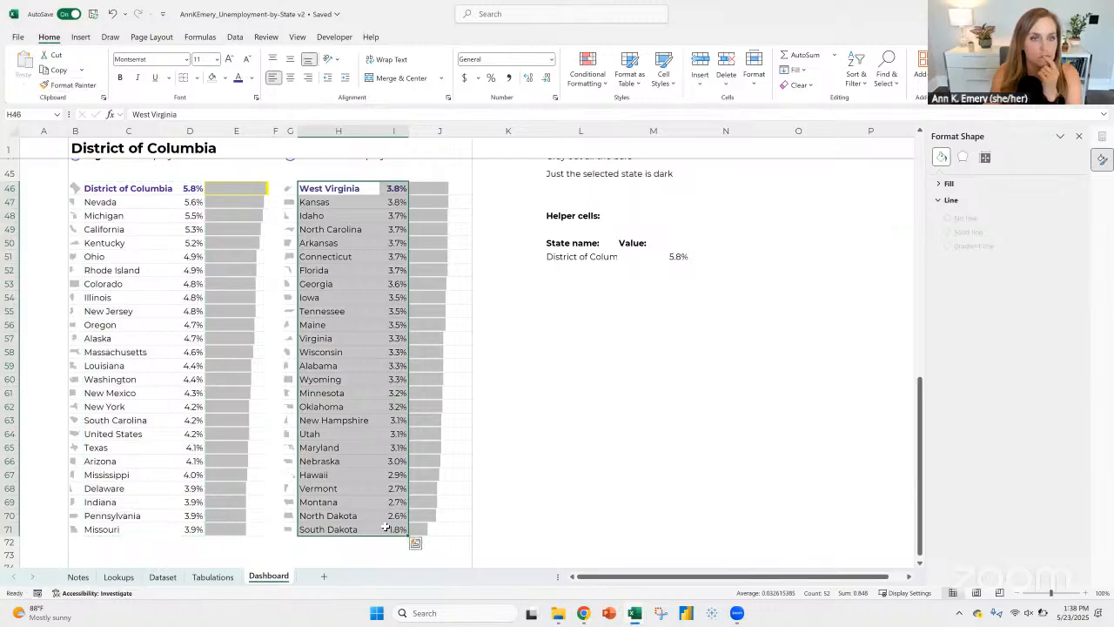
Step: Review the formula and range of the conditional formatting rule applied to C46
click(108, 186)
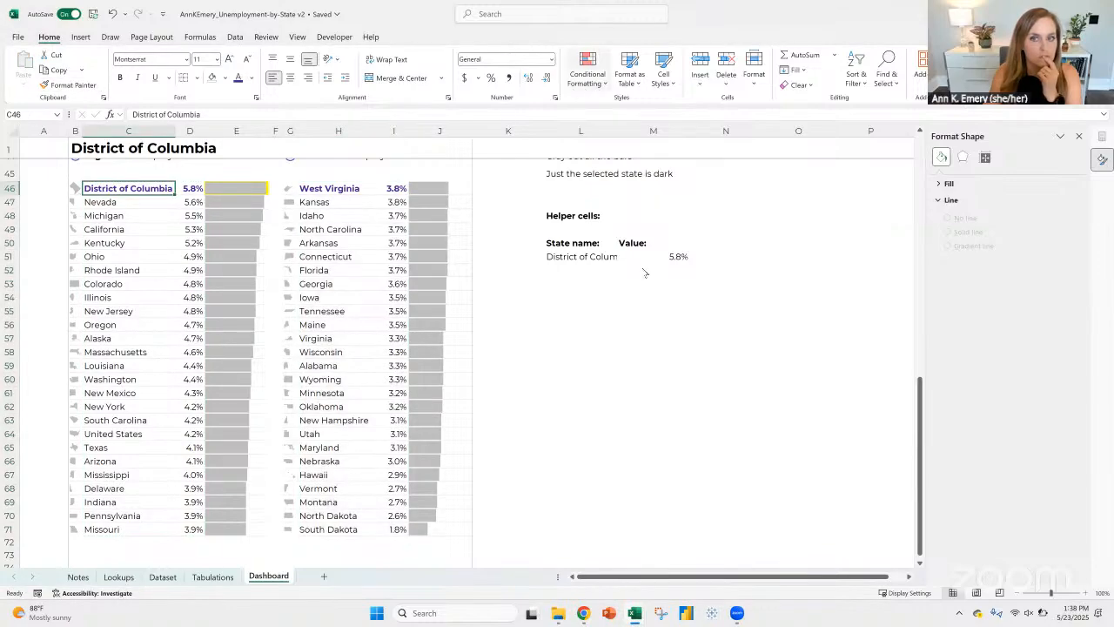
click(589, 87)
click(640, 260)
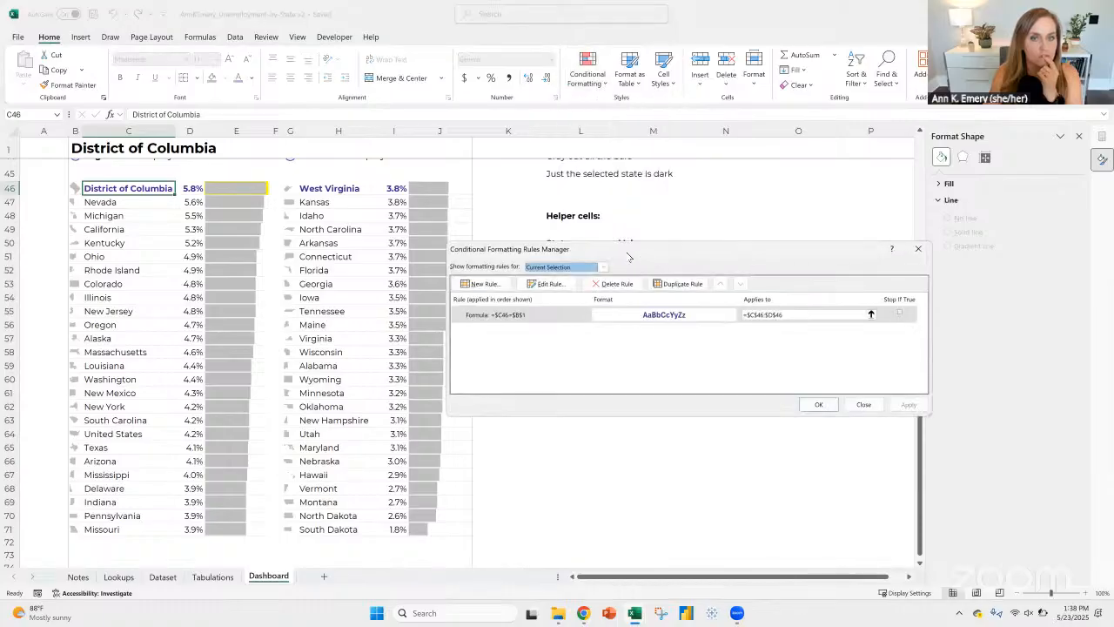
click(917, 250)
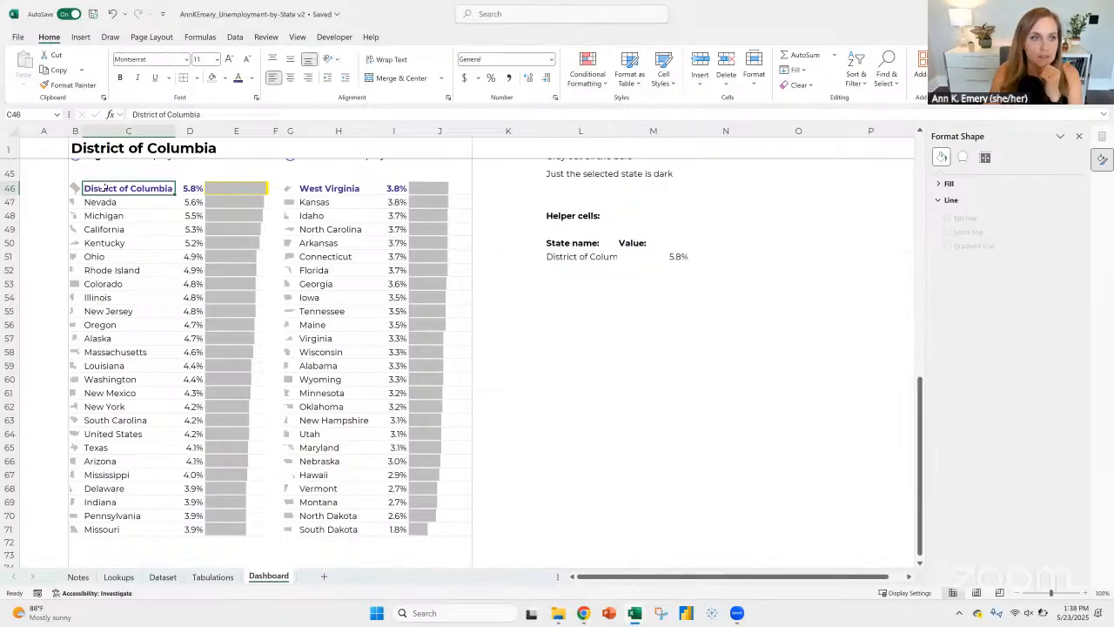
Step: Undo the formatting copied from C46:D71 onto H46:I71
click(317, 190)
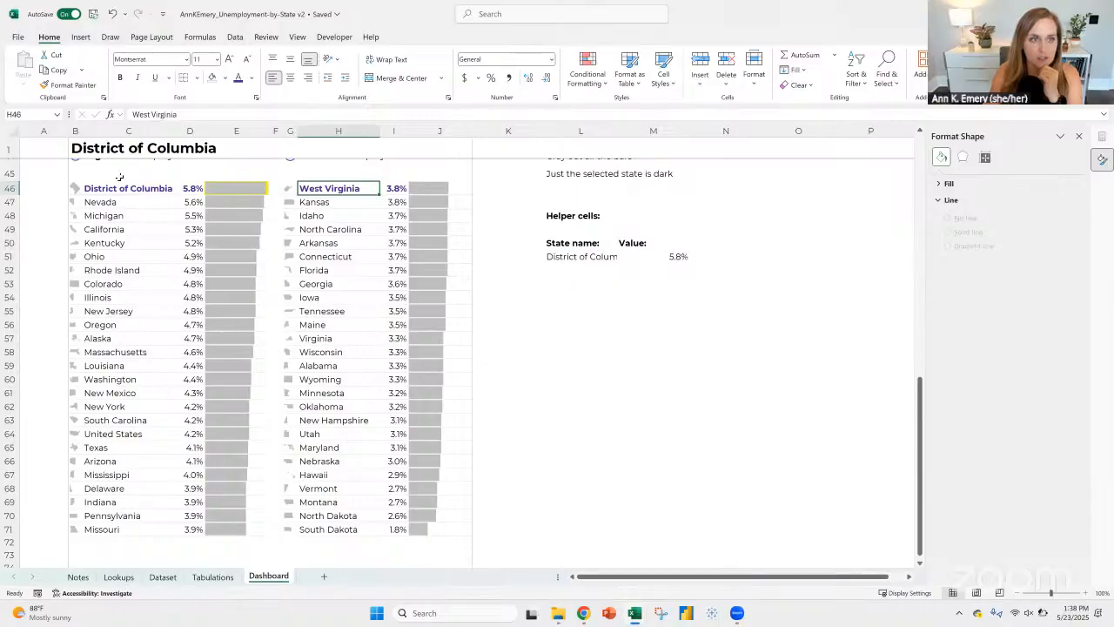
click(113, 15)
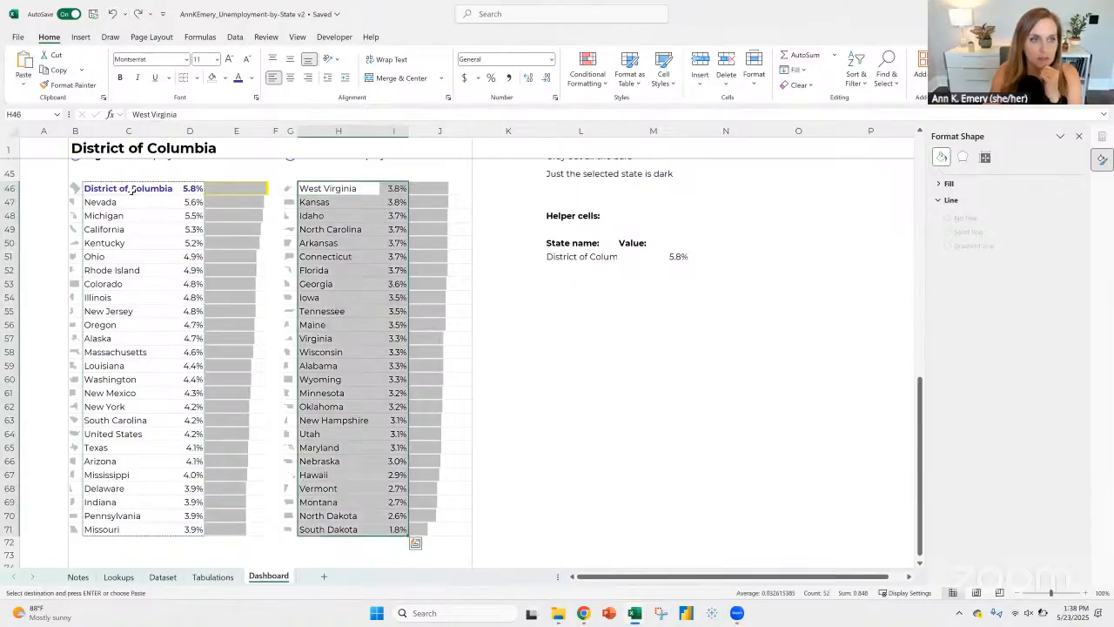
drag(128, 188, 192, 189)
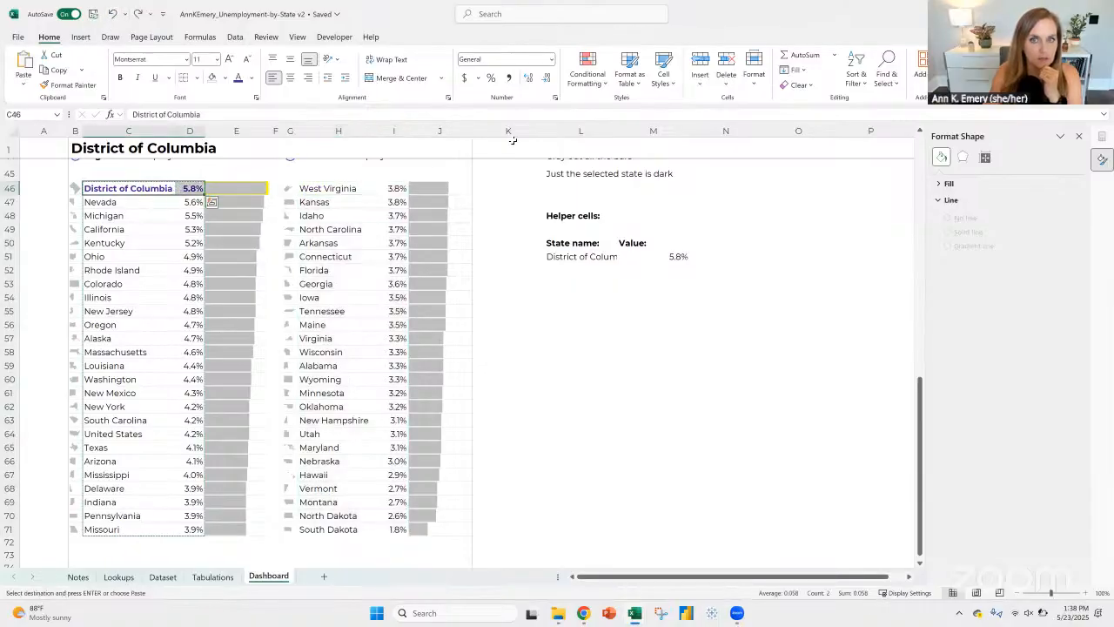
Step: Start a new formula-based conditional formatting rule for H46 with the formula =$H46=$B$1
click(322, 188)
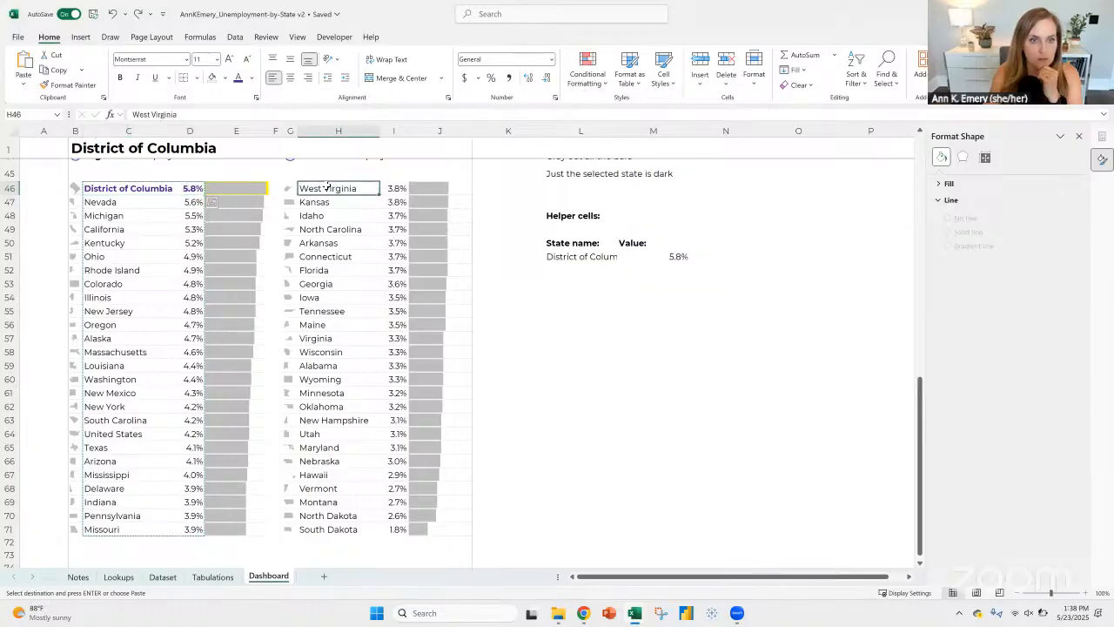
click(595, 78)
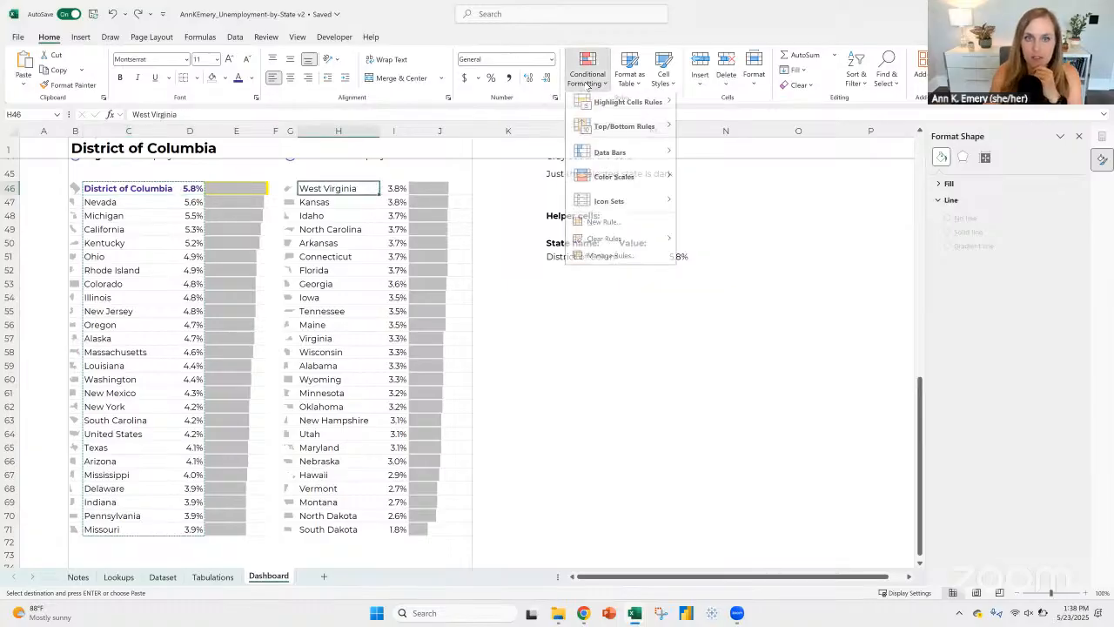
click(597, 261)
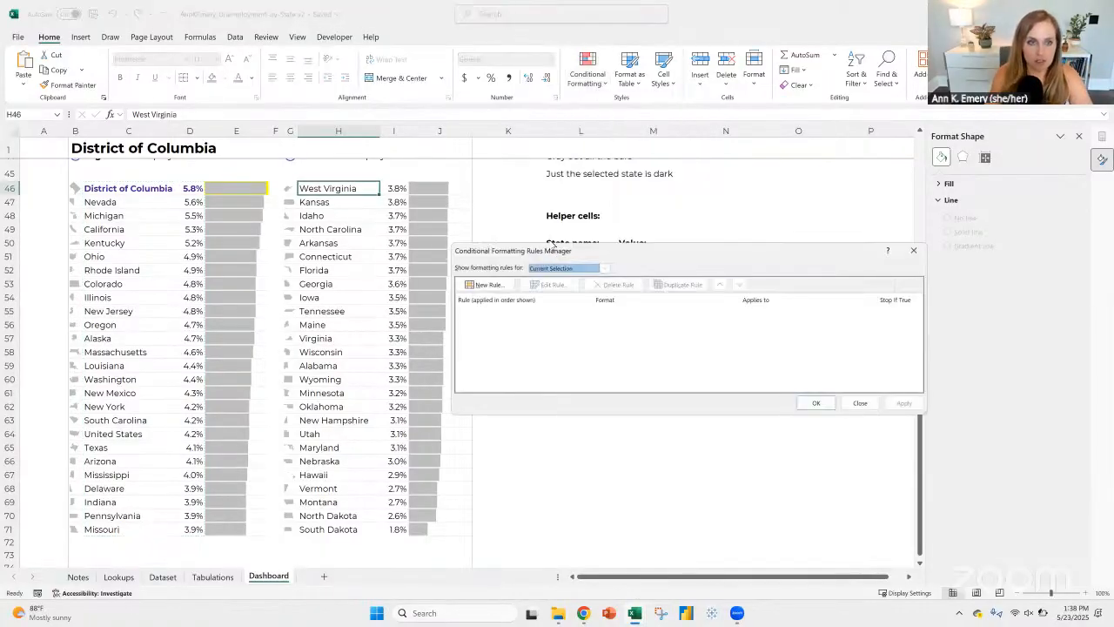
click(488, 286)
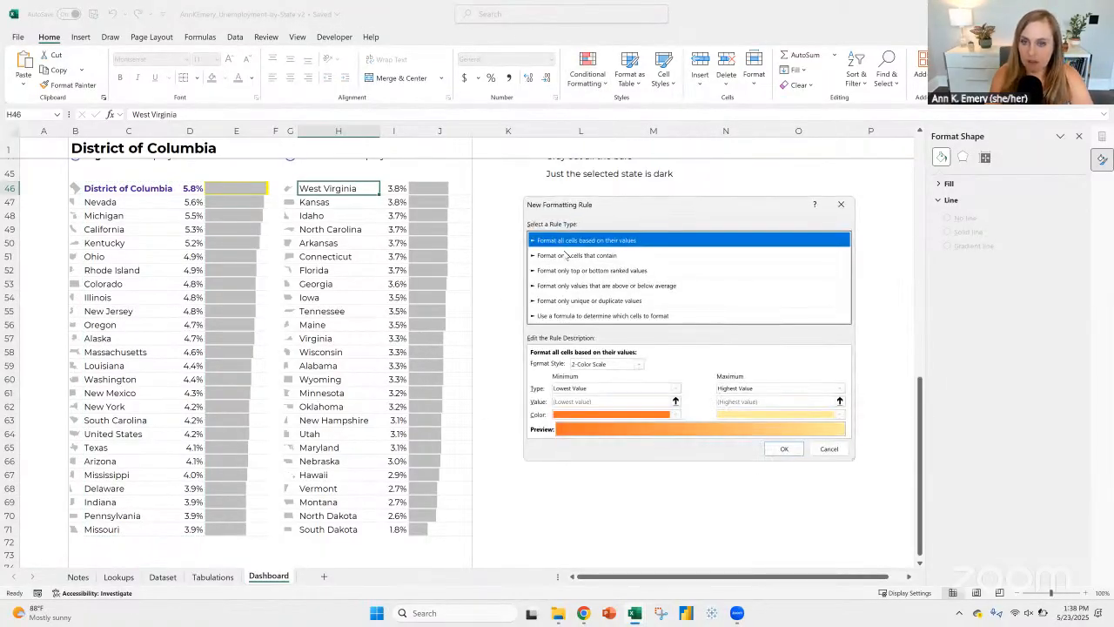
click(568, 317)
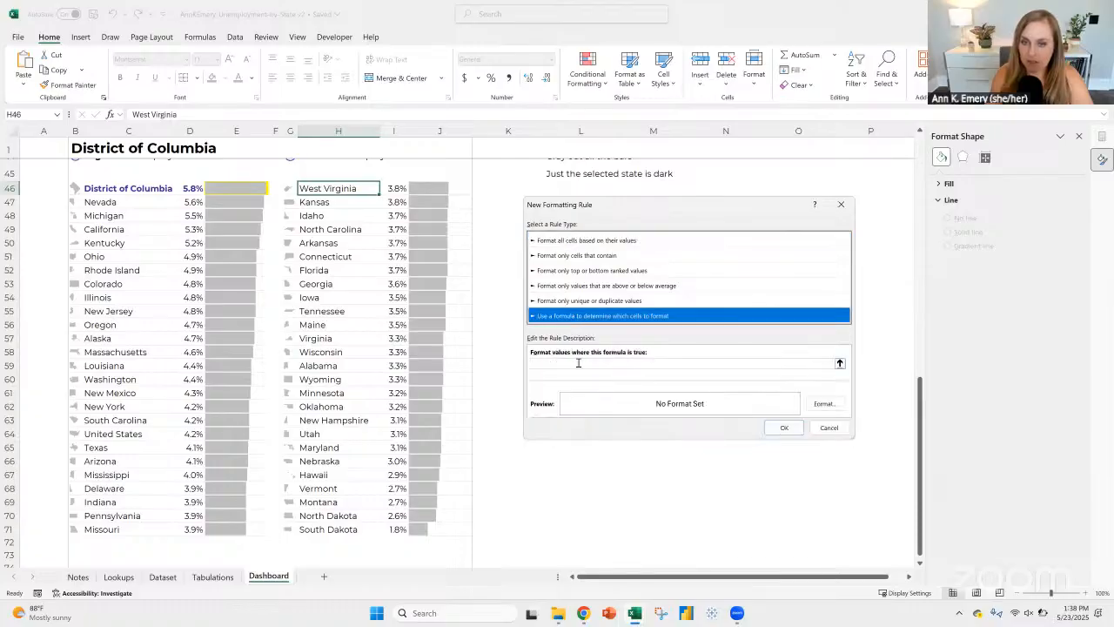
click(547, 354)
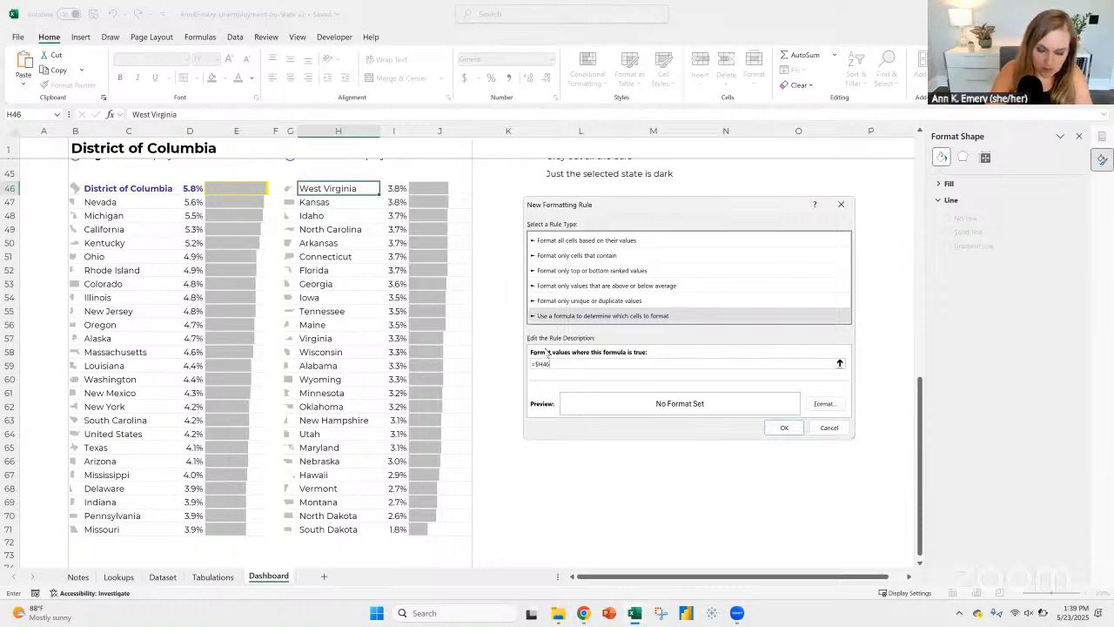
text(=$H46=)
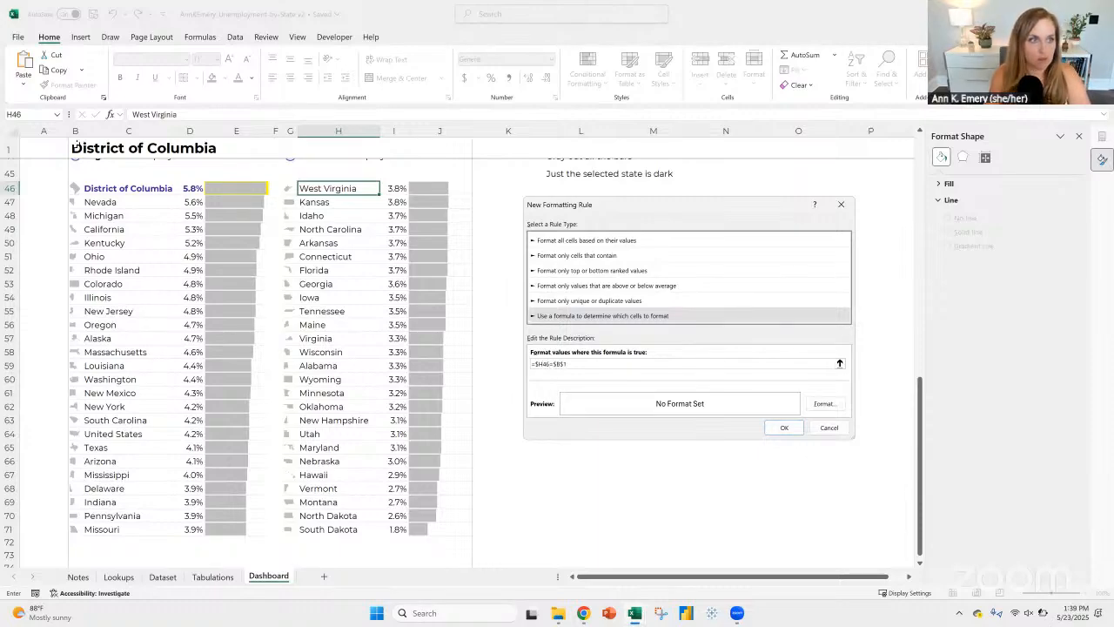
click(75, 145)
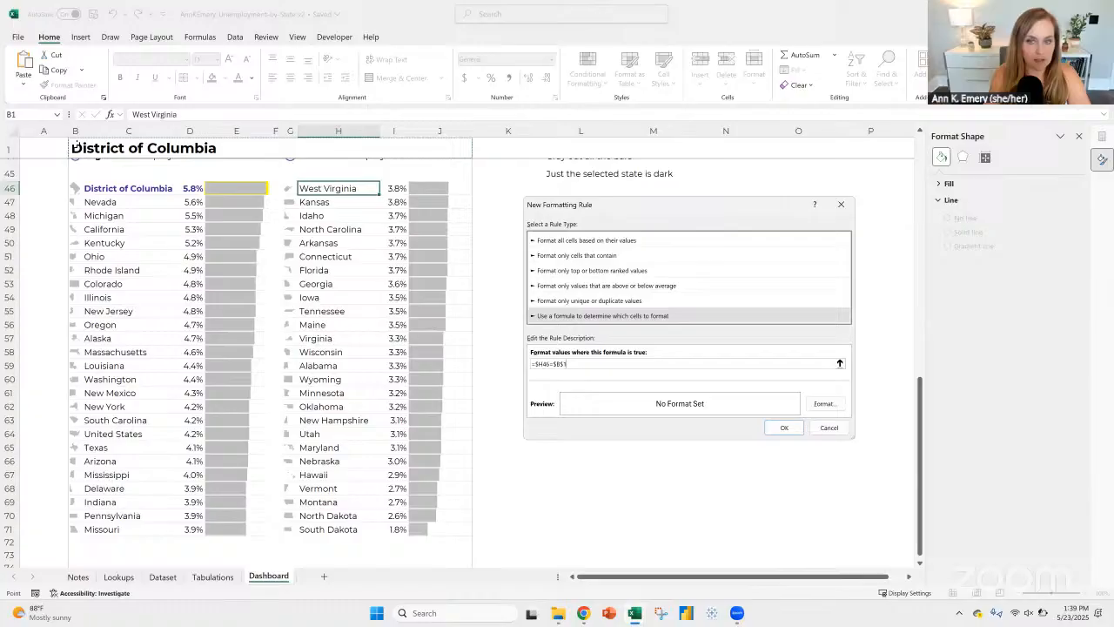
Step: Give the new H46 rule a bold, dark purple font format and save the rule
click(823, 404)
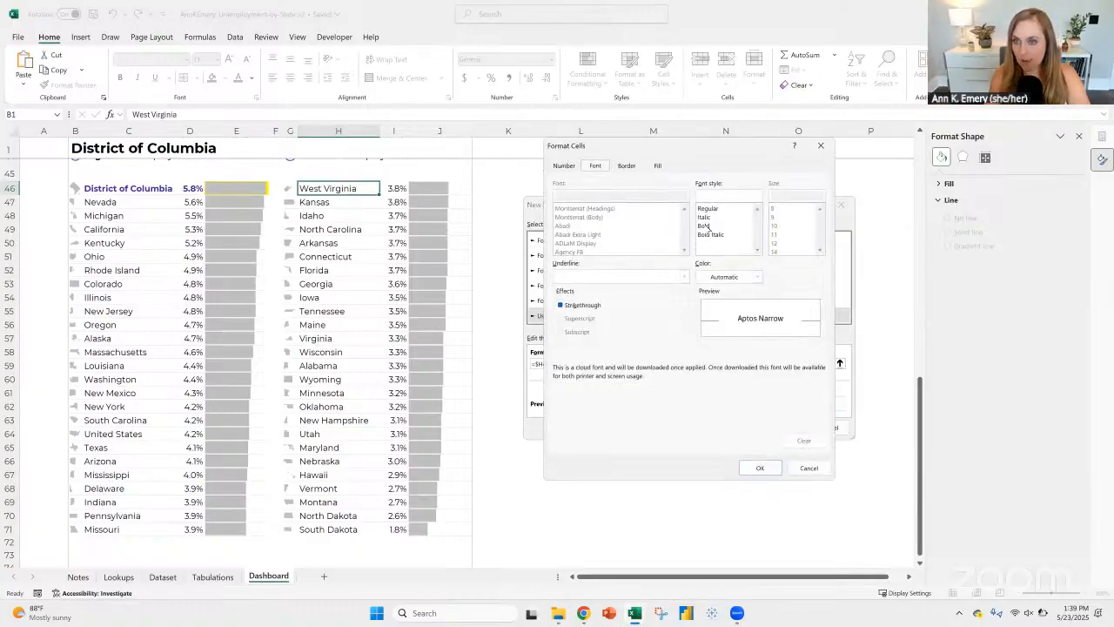
click(705, 225)
click(757, 276)
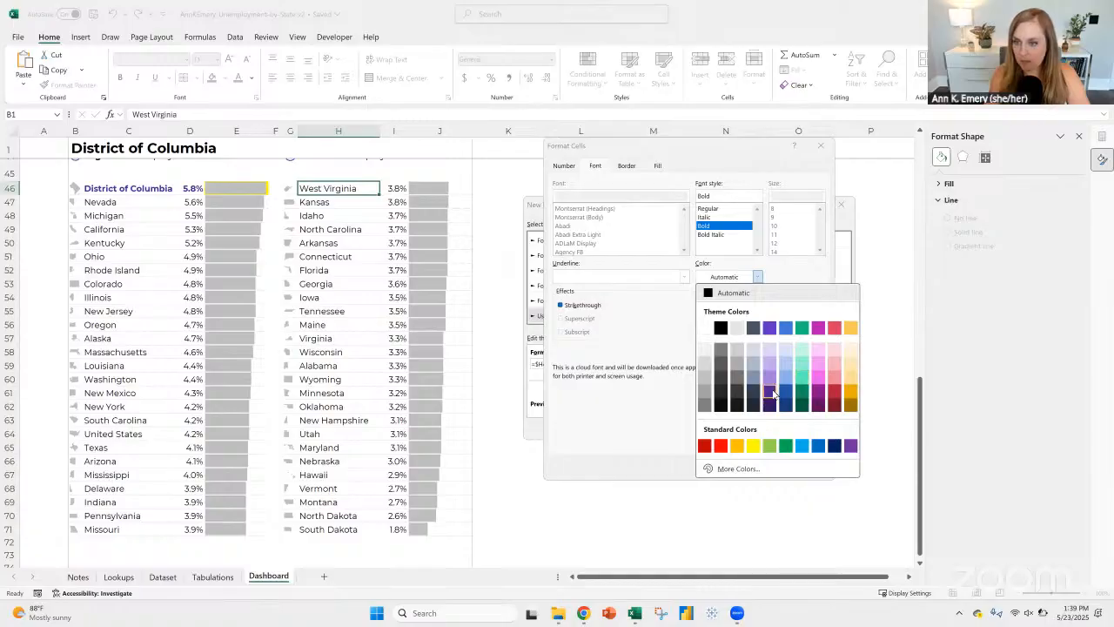
click(770, 392)
click(759, 467)
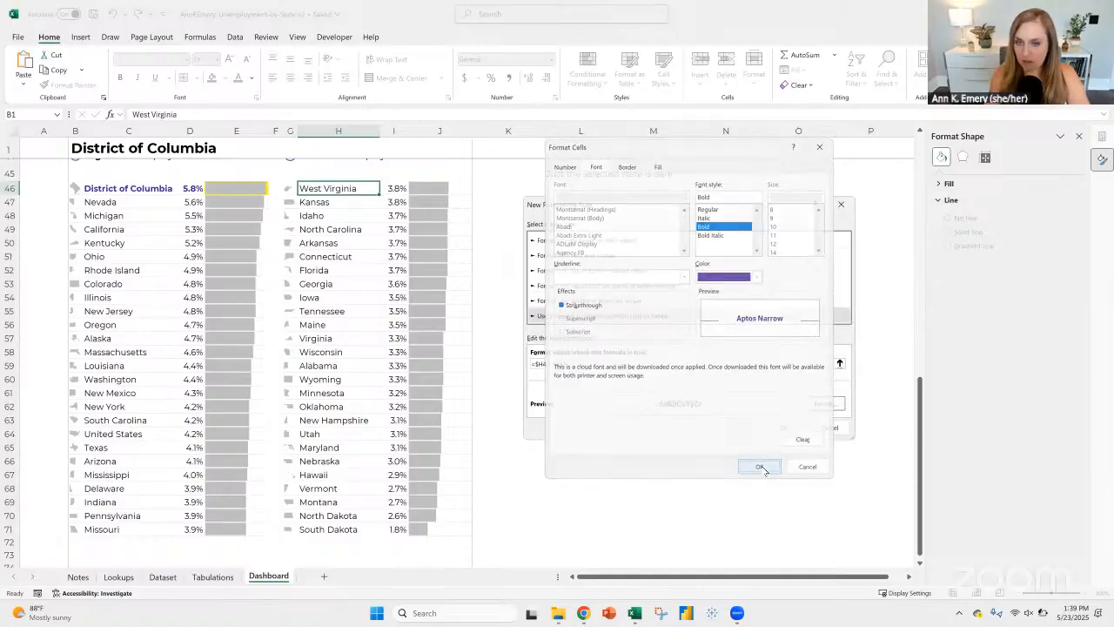
click(780, 424)
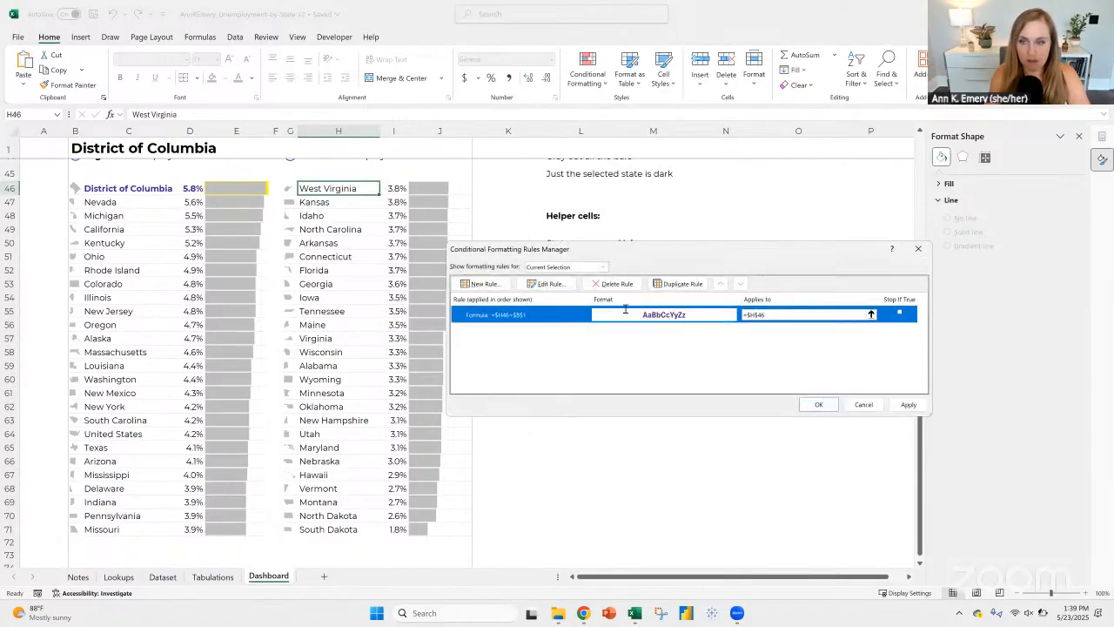
Step: Set the range the =$H46=$B$1 rule applies to as $H$46:$I$46 and save the change
click(790, 314)
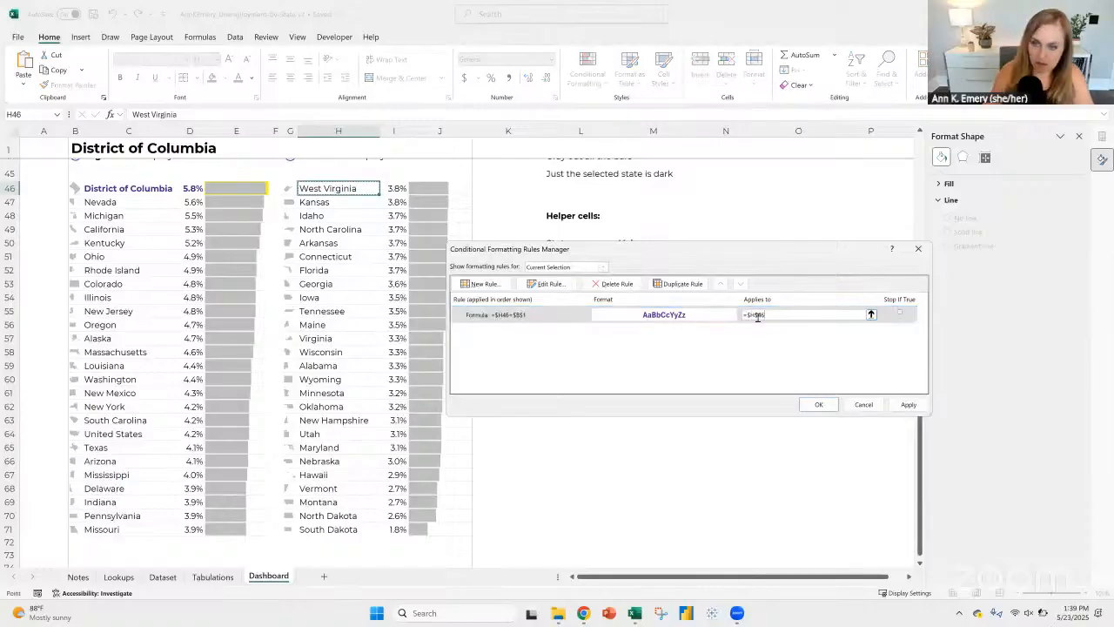
text(:)
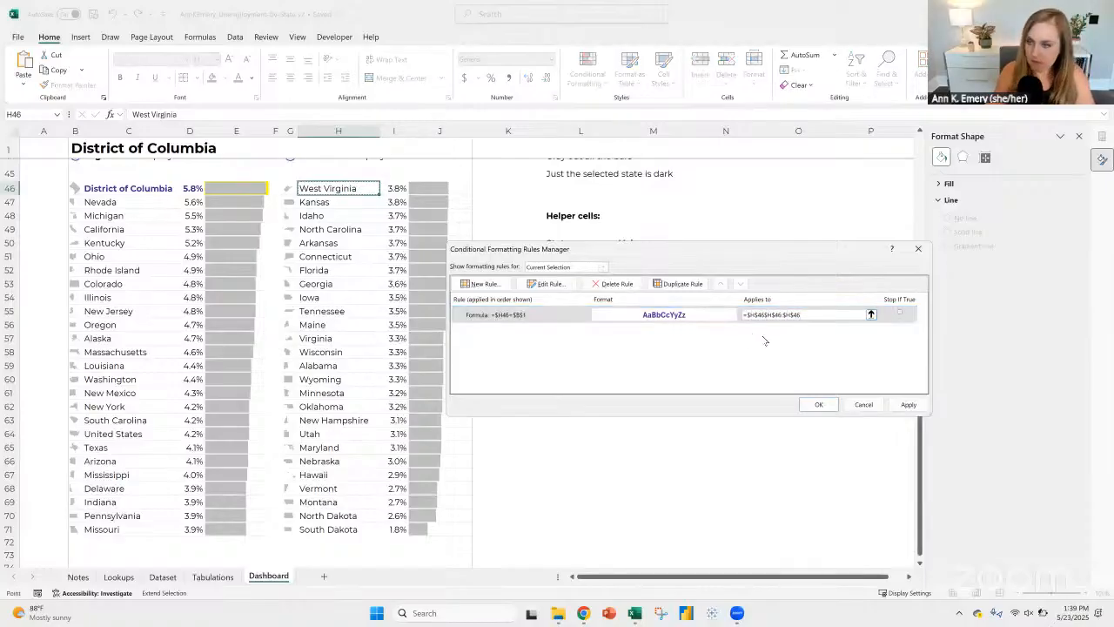
click(763, 315)
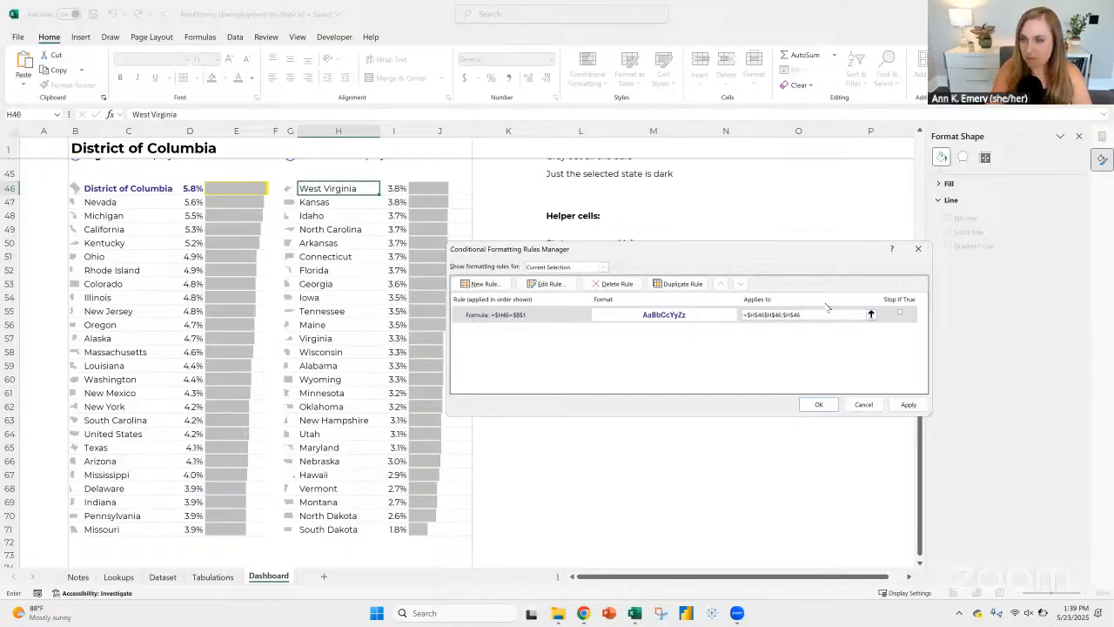
key(BackSpace)
key(BackSpace)
key(BackSpace)
key(BackSpace)
key(BackSpace)
key(BackSpace)
key(BackSpace)
key(BackSpace)
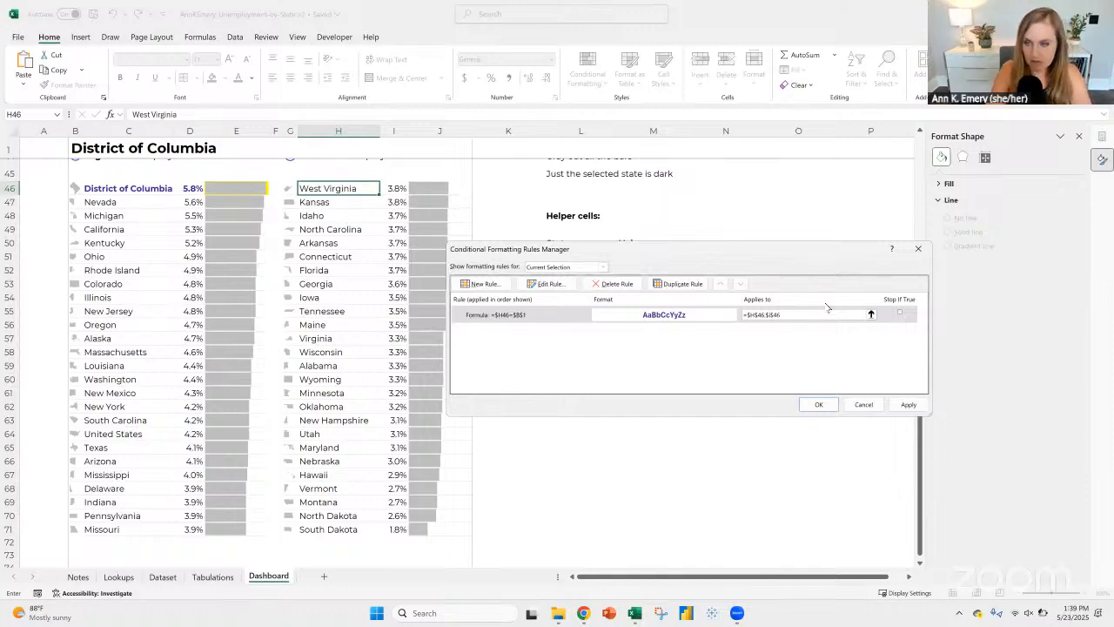
key(Return)
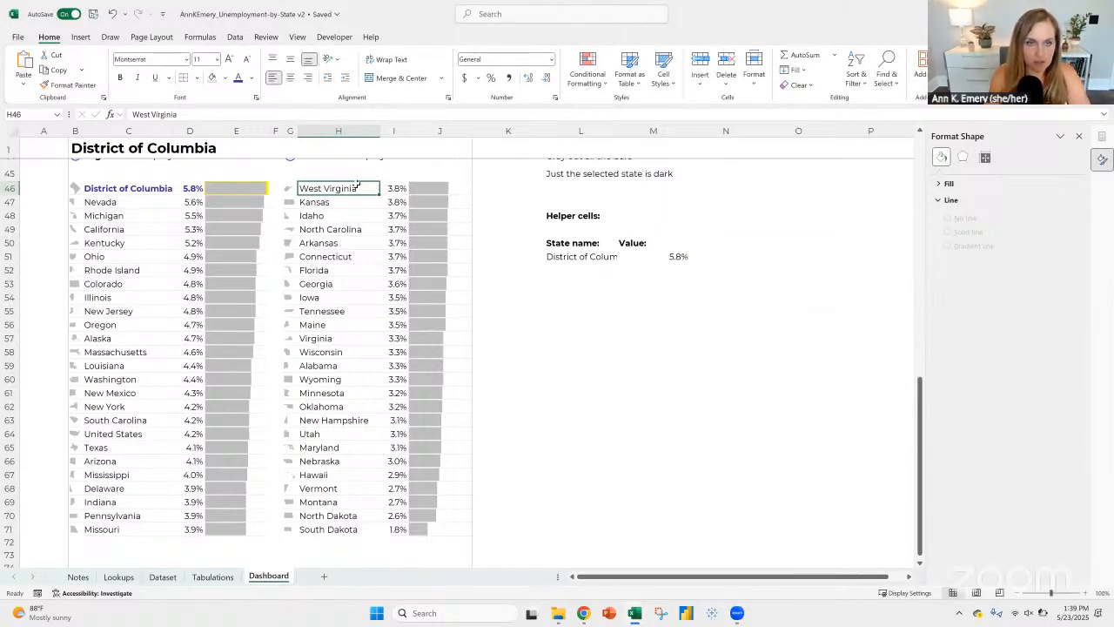
Step: Review the formula and applied range of the conditional formatting rule on C46
click(131, 188)
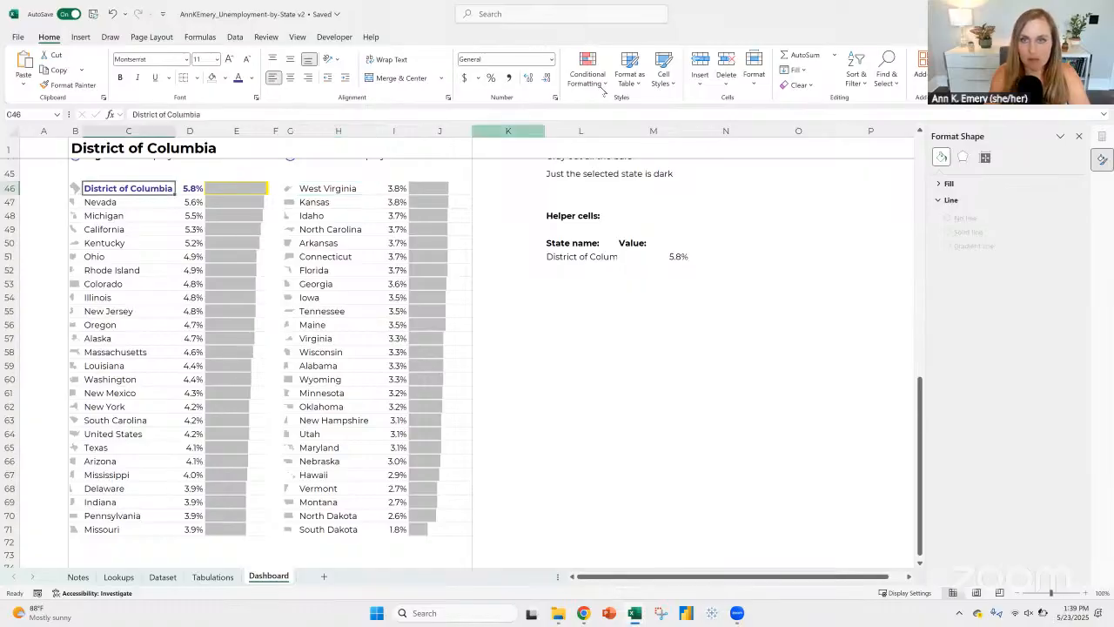
click(588, 74)
click(626, 261)
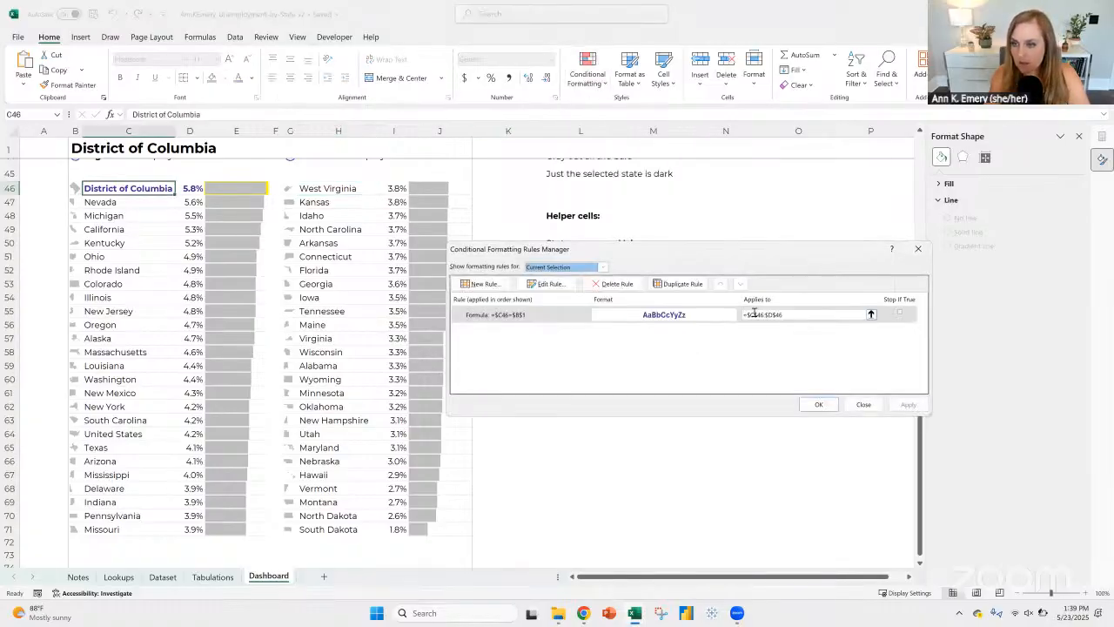
click(818, 403)
Step: Choose West Virginia as the selected state in B1 and check the formatting of H46, I46 and J46
click(87, 148)
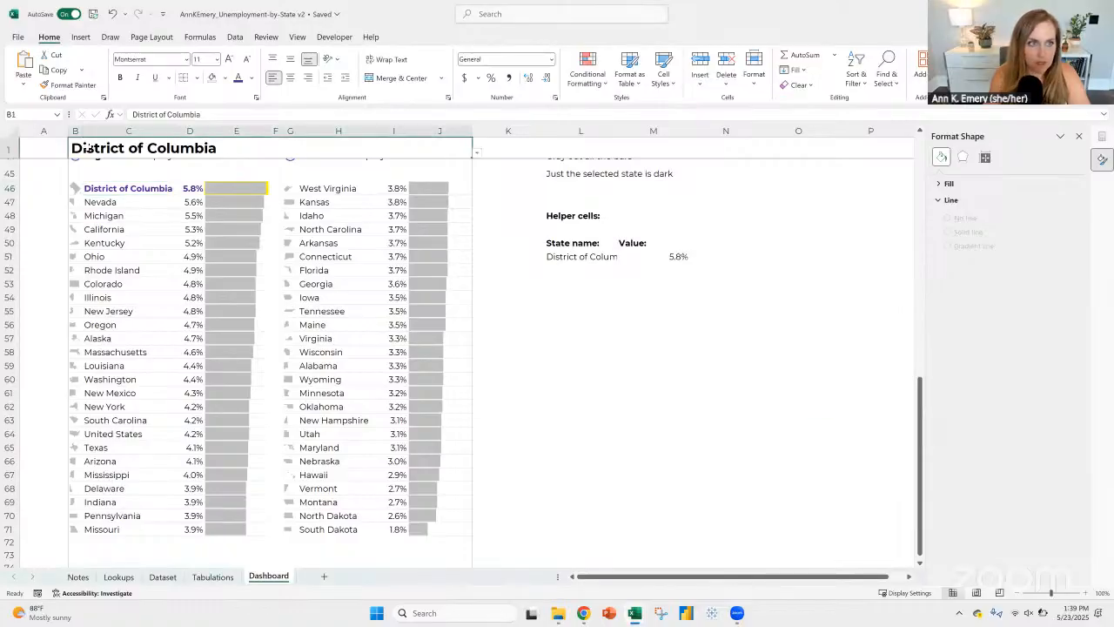
click(476, 153)
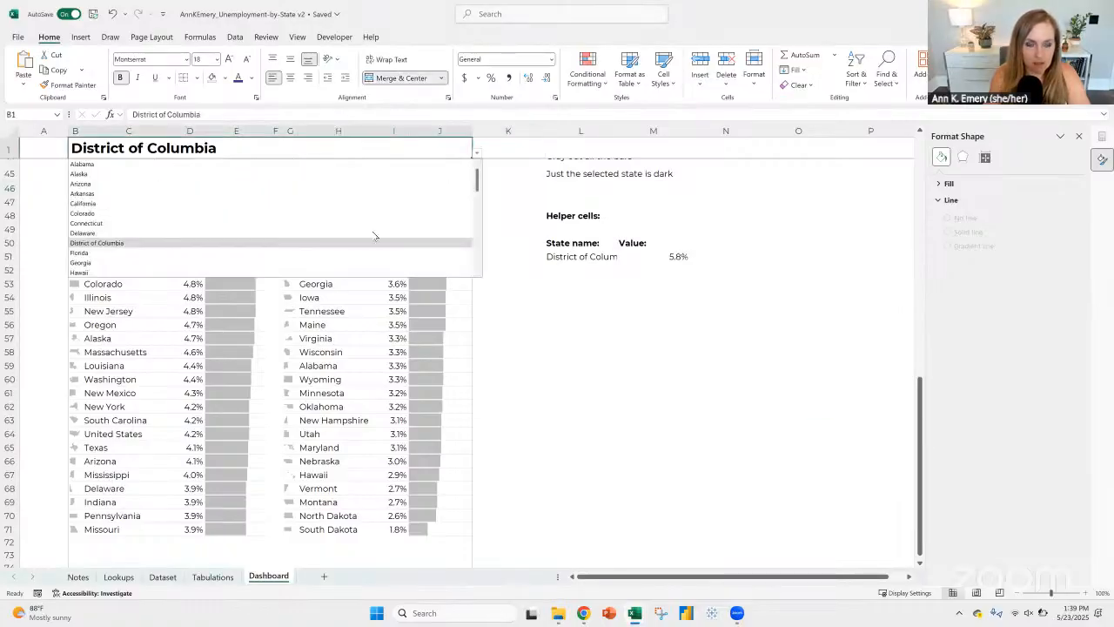
scroll(274, 201, down, 7)
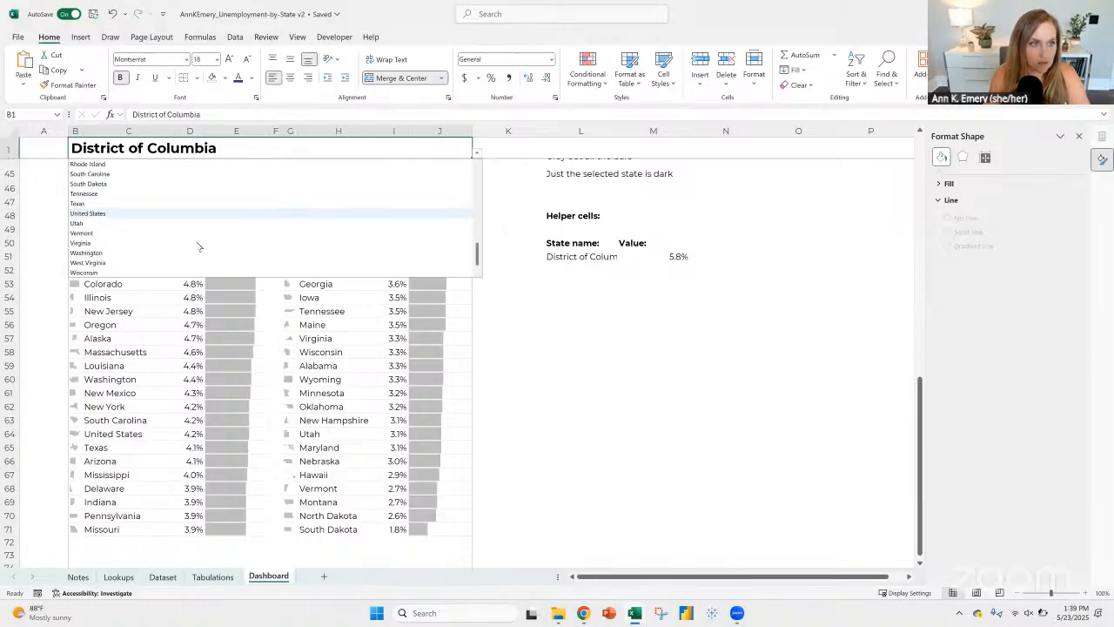
click(90, 262)
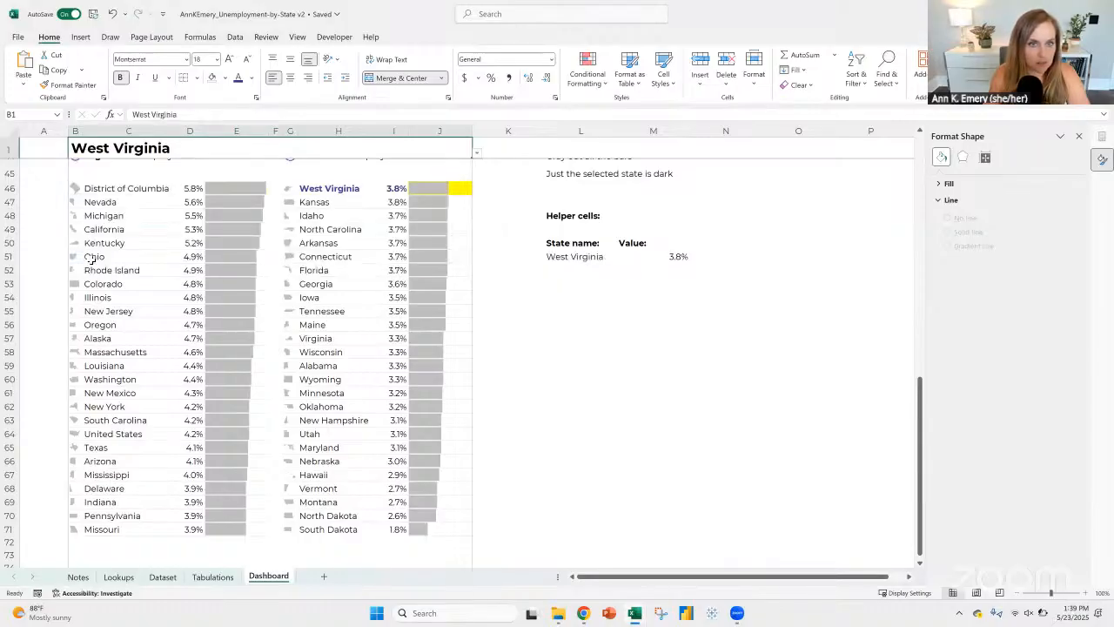
click(329, 189)
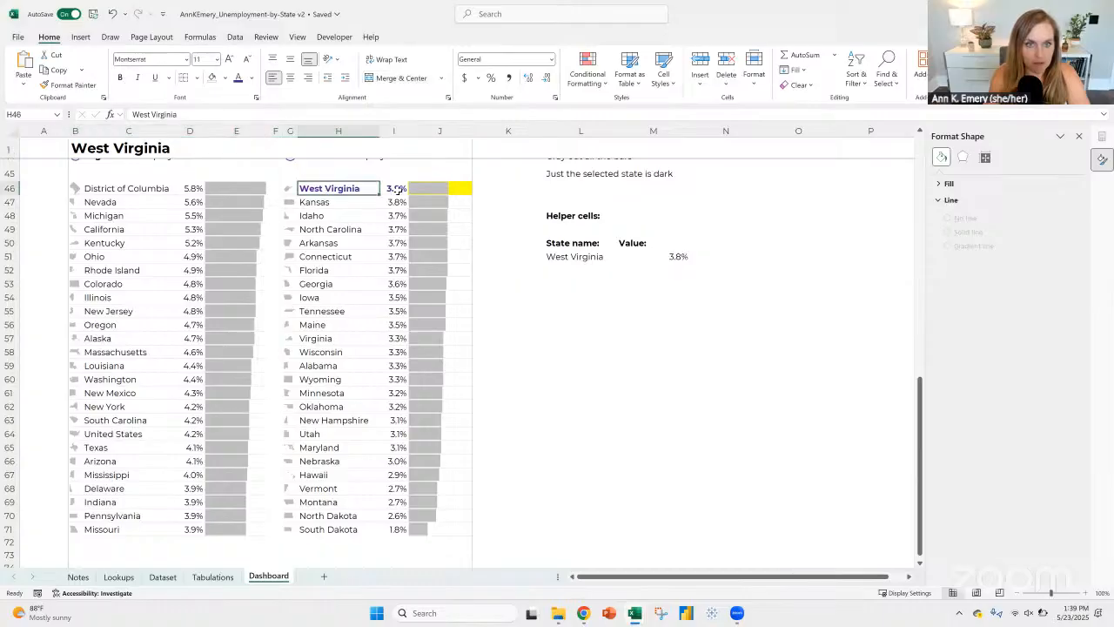
click(396, 189)
click(440, 189)
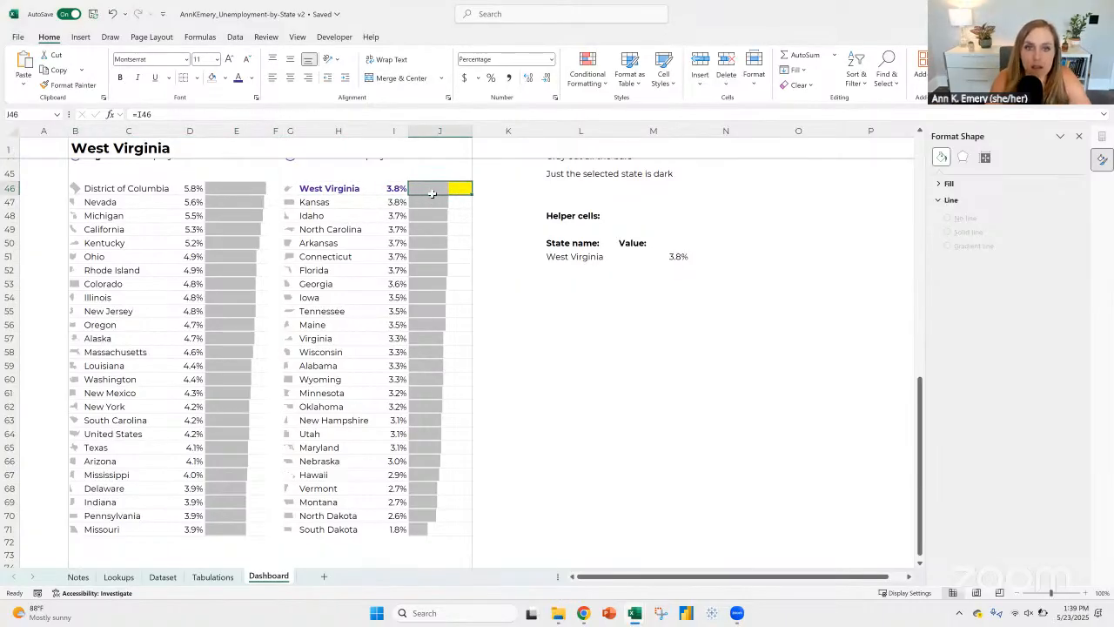
Step: Move the Data Bar rule for E46 above the =C46=$B$1 formula rule in the rule order
click(237, 188)
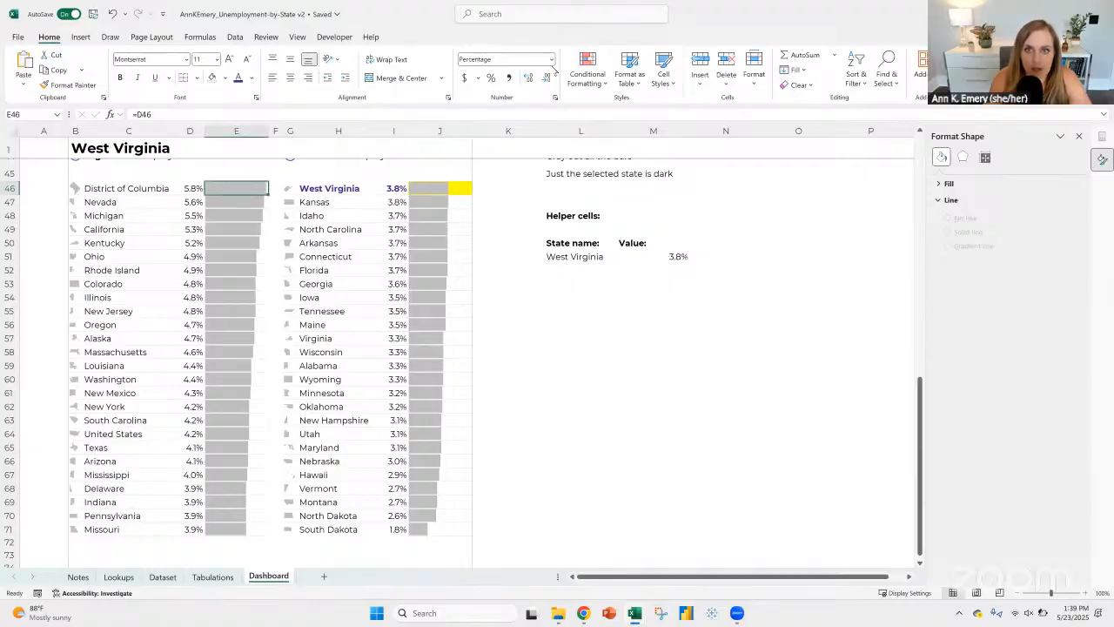
click(601, 78)
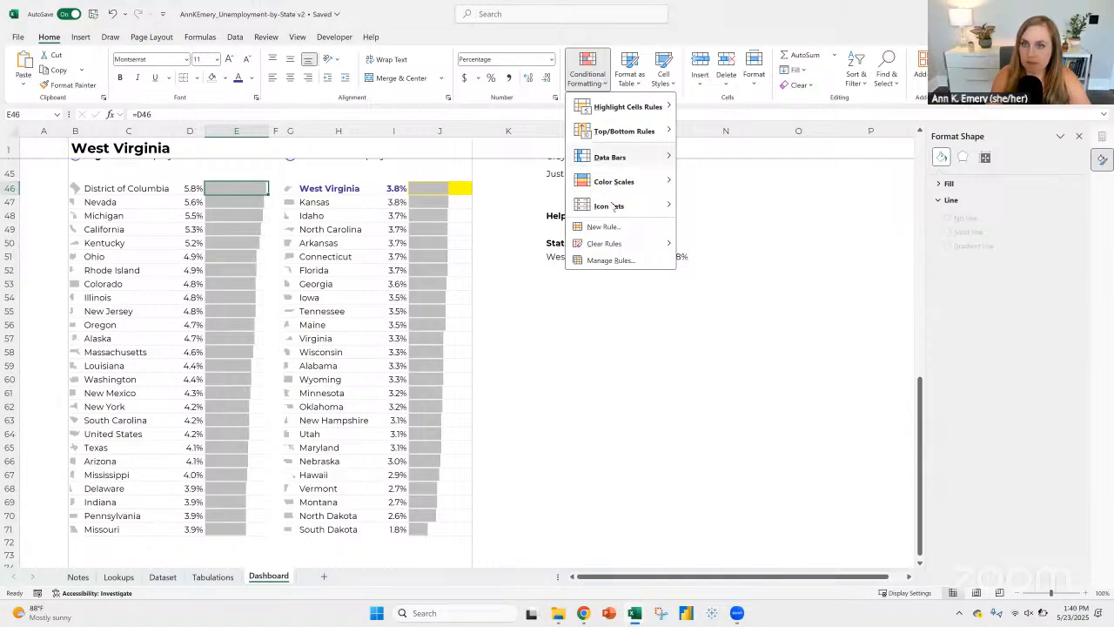
click(618, 259)
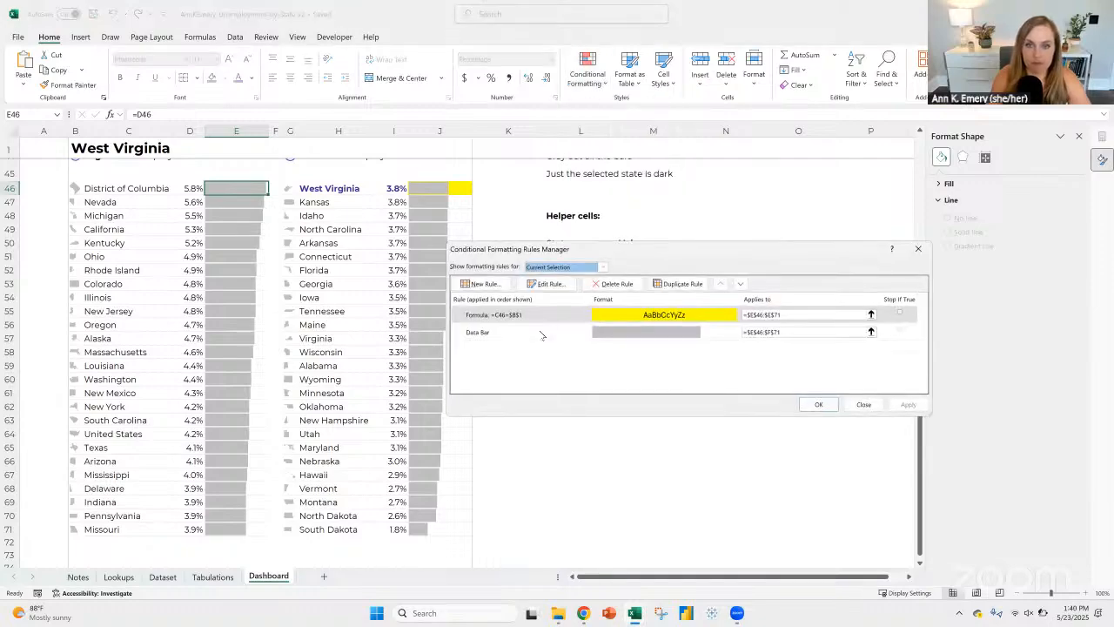
click(540, 333)
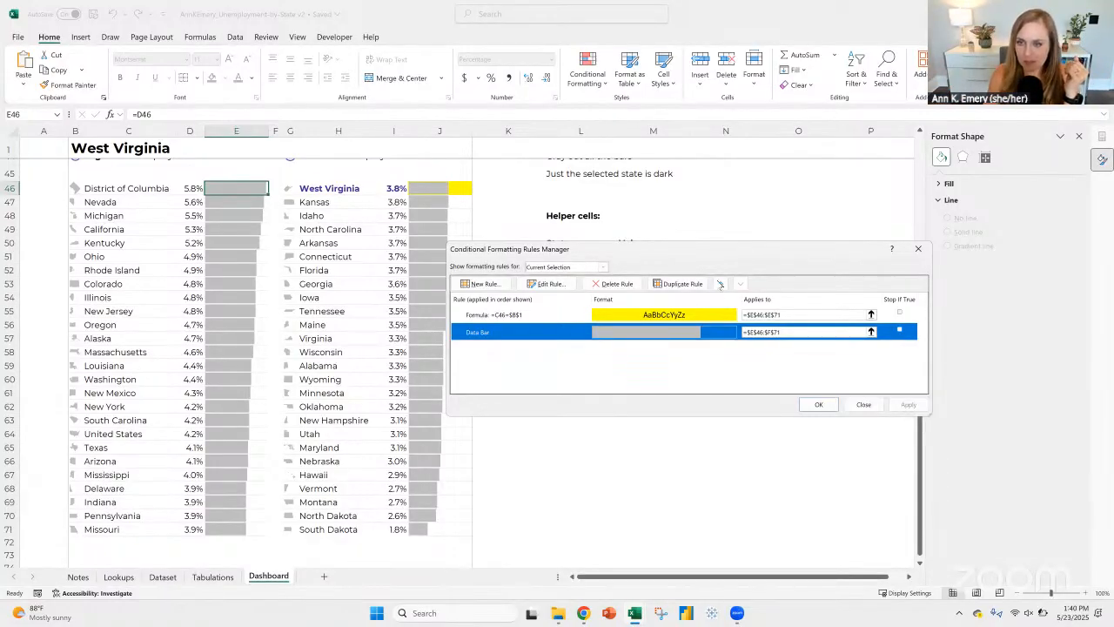
click(721, 285)
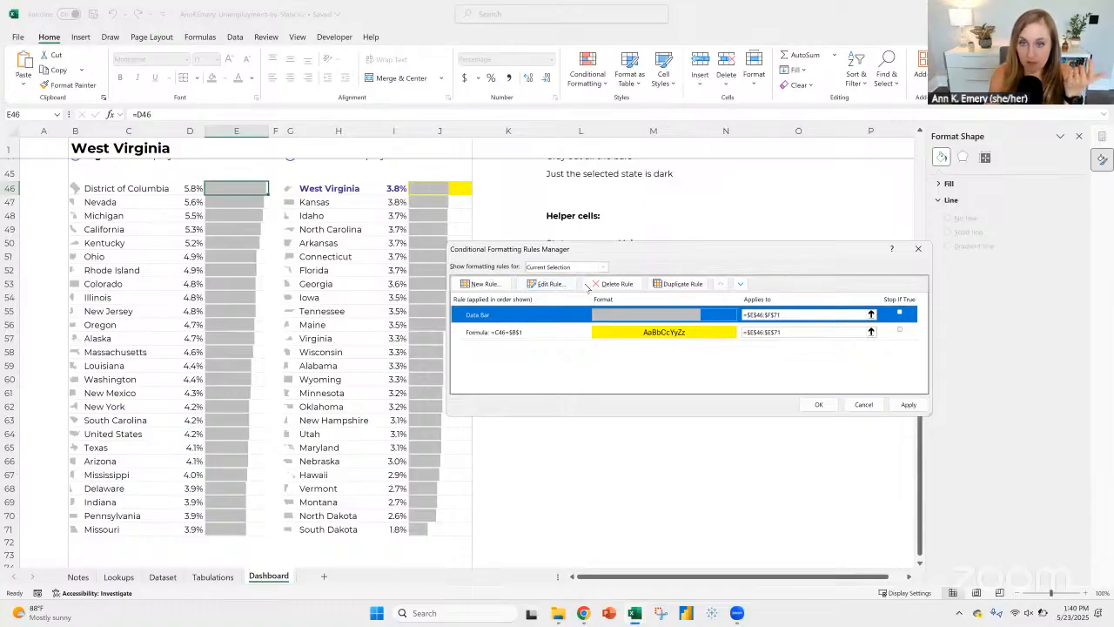
Step: Duplicate the Data Bar rule and look through the rule types for the copy, leaving its settings as they are
click(683, 284)
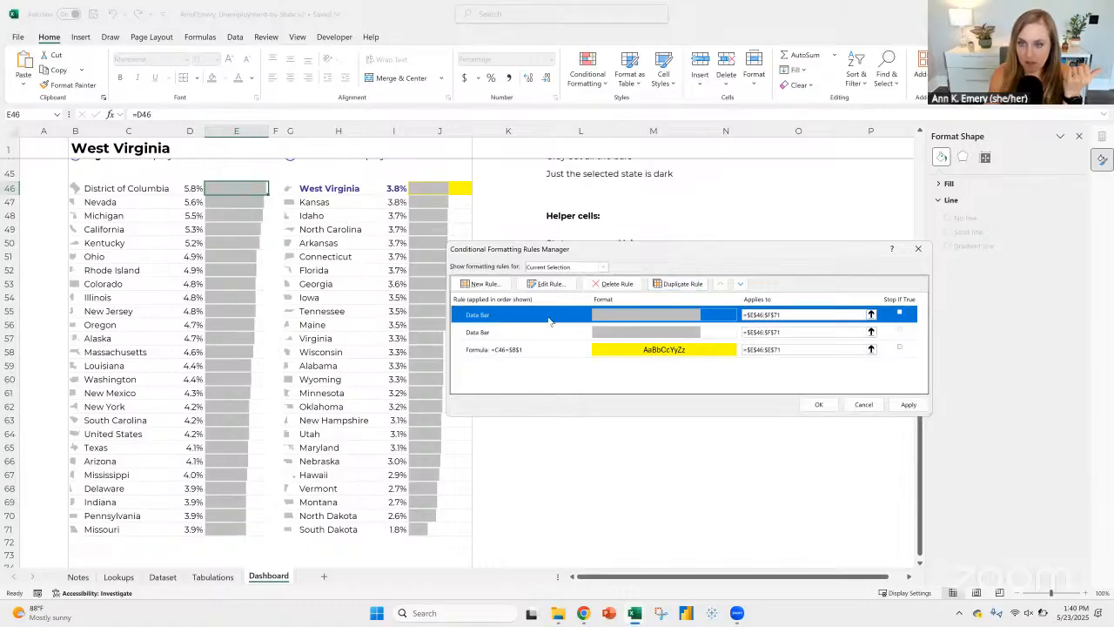
click(546, 284)
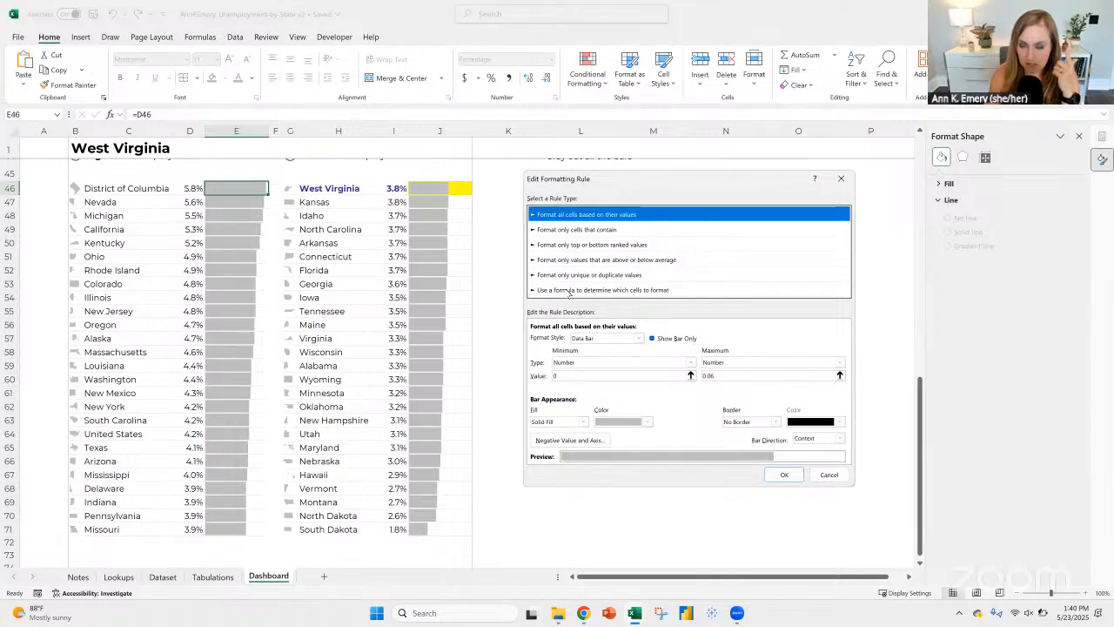
click(569, 290)
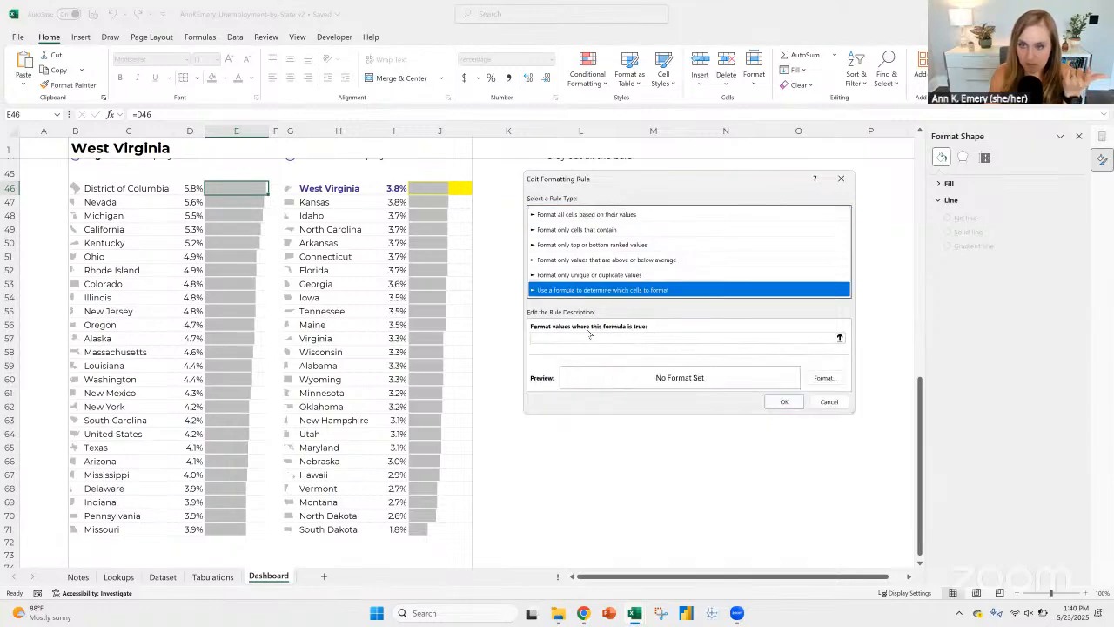
click(594, 215)
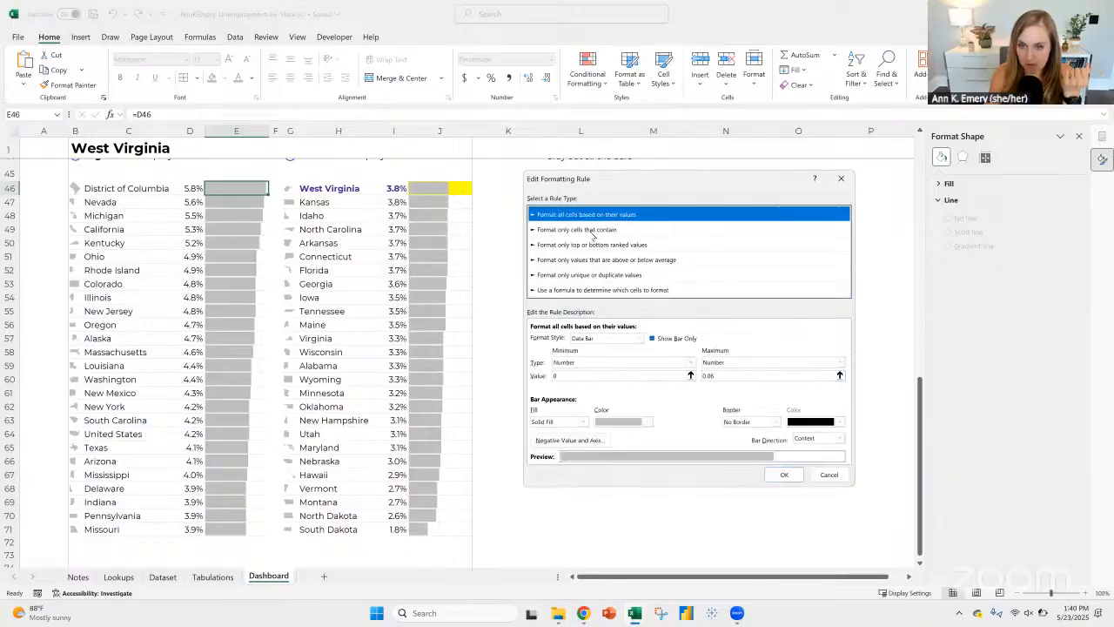
click(593, 231)
click(840, 179)
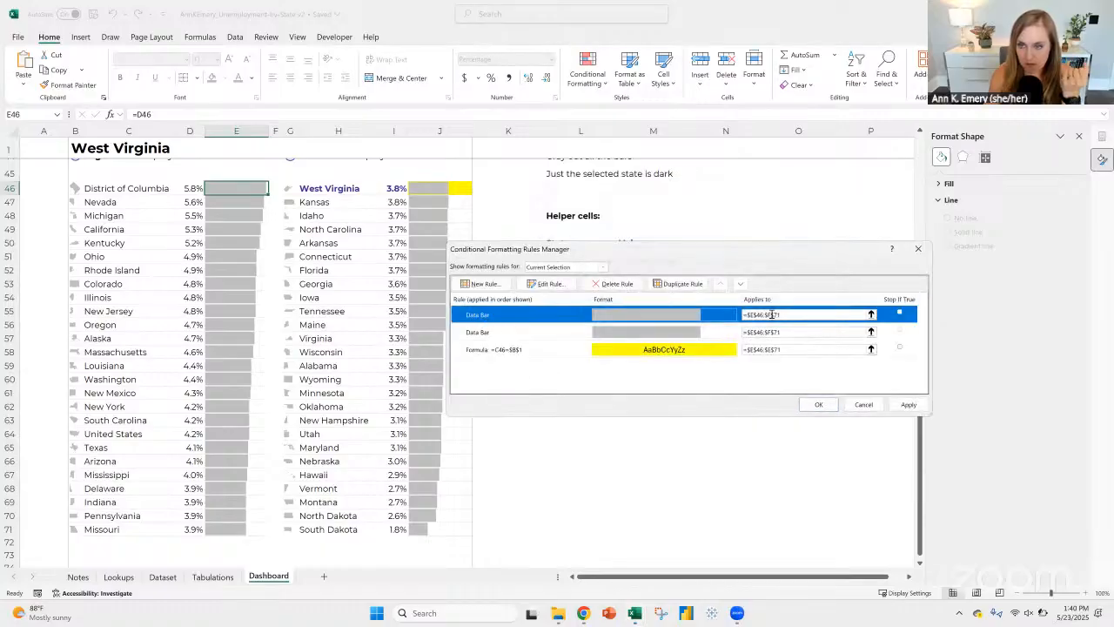
Step: Examine the applied ranges and Stop If True options of the two Data Bar rules
click(804, 315)
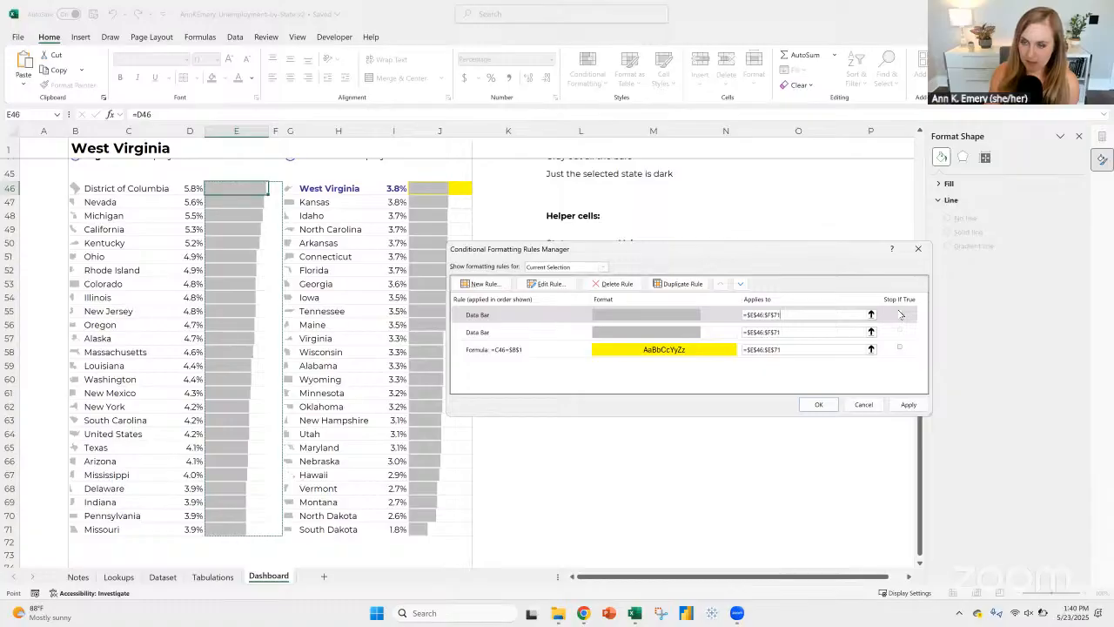
click(648, 317)
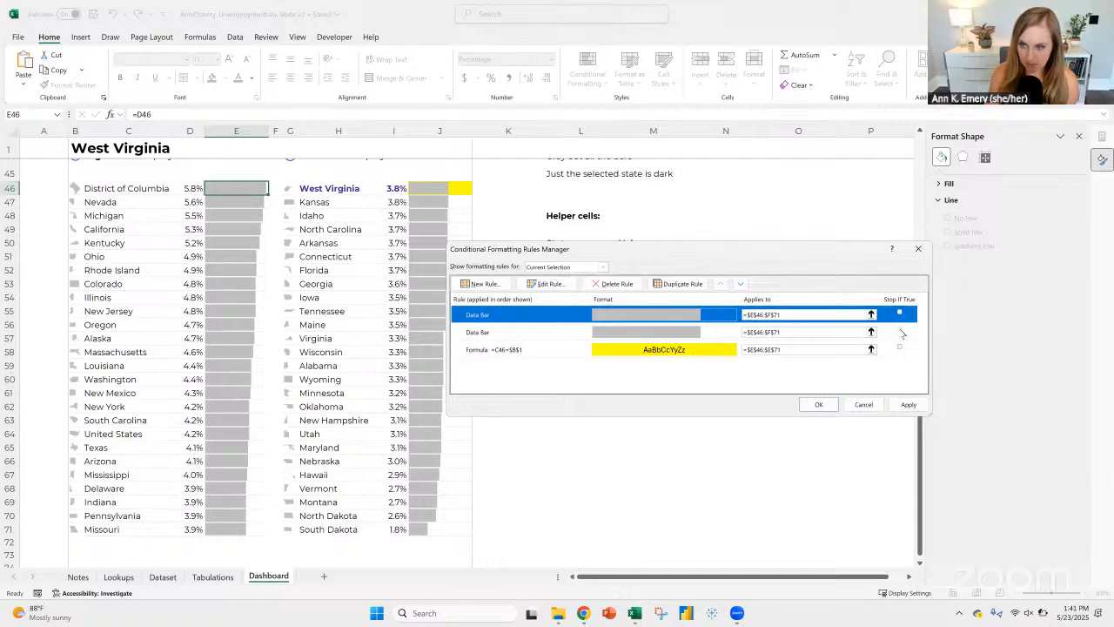
click(561, 336)
click(560, 314)
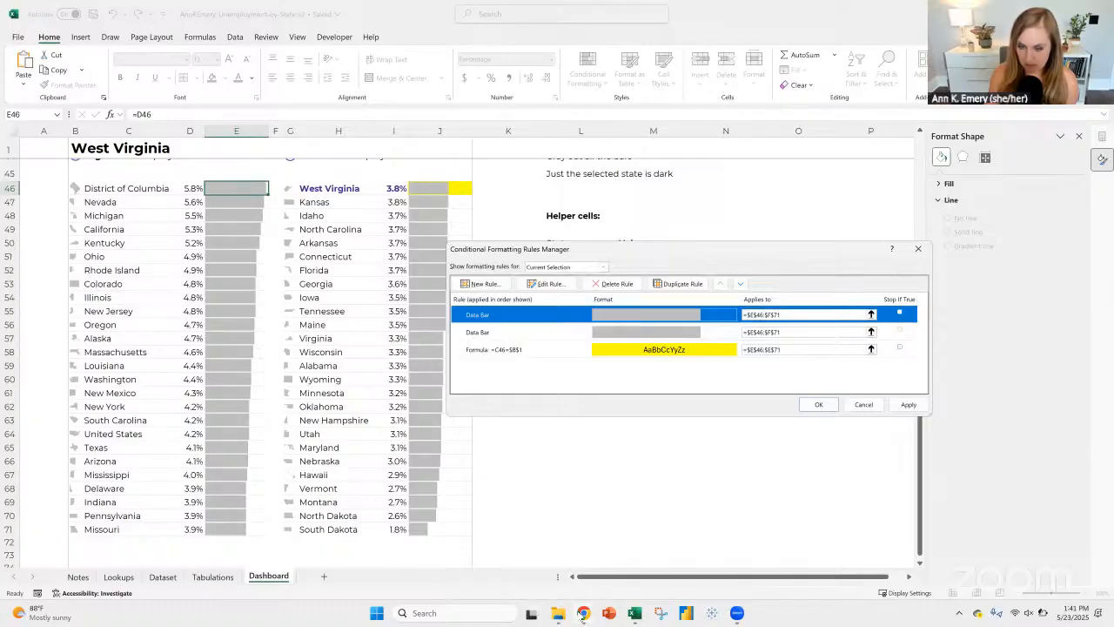
Step: Switch to Chrome and search the web for "excel conditional formatting data bars based on another cell"
mouse_move(584, 617)
click(626, 570)
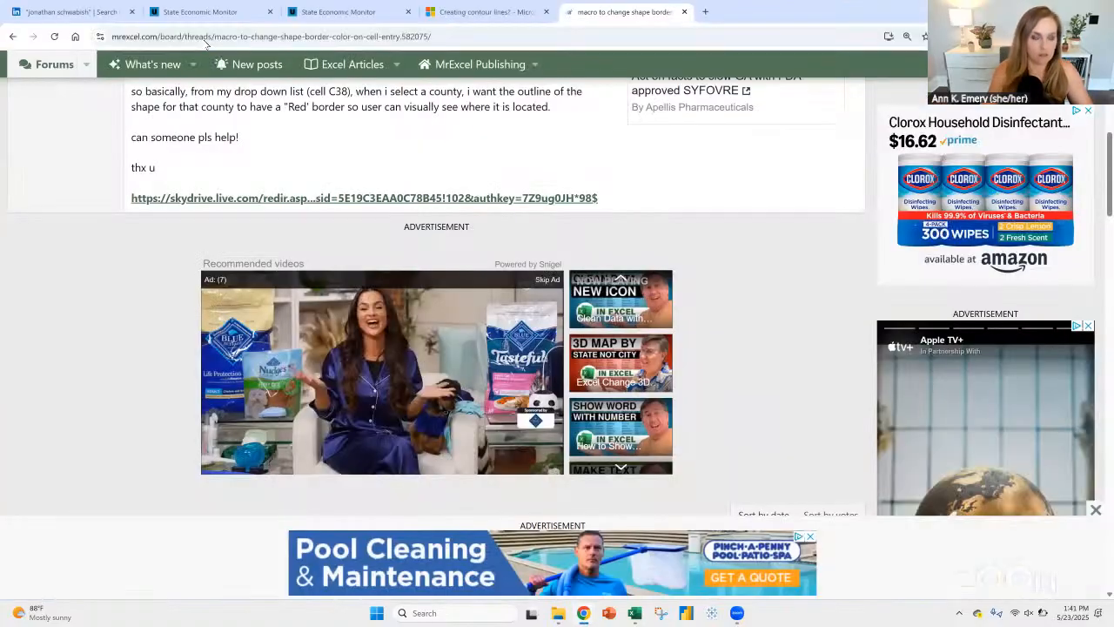
click(203, 39)
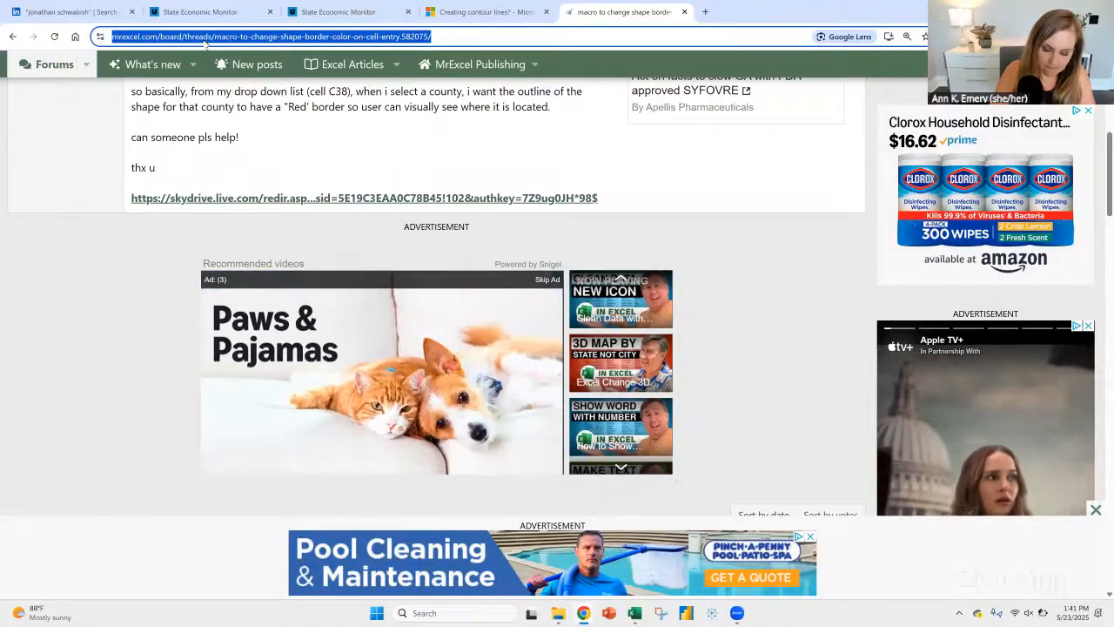
text(excel conditio)
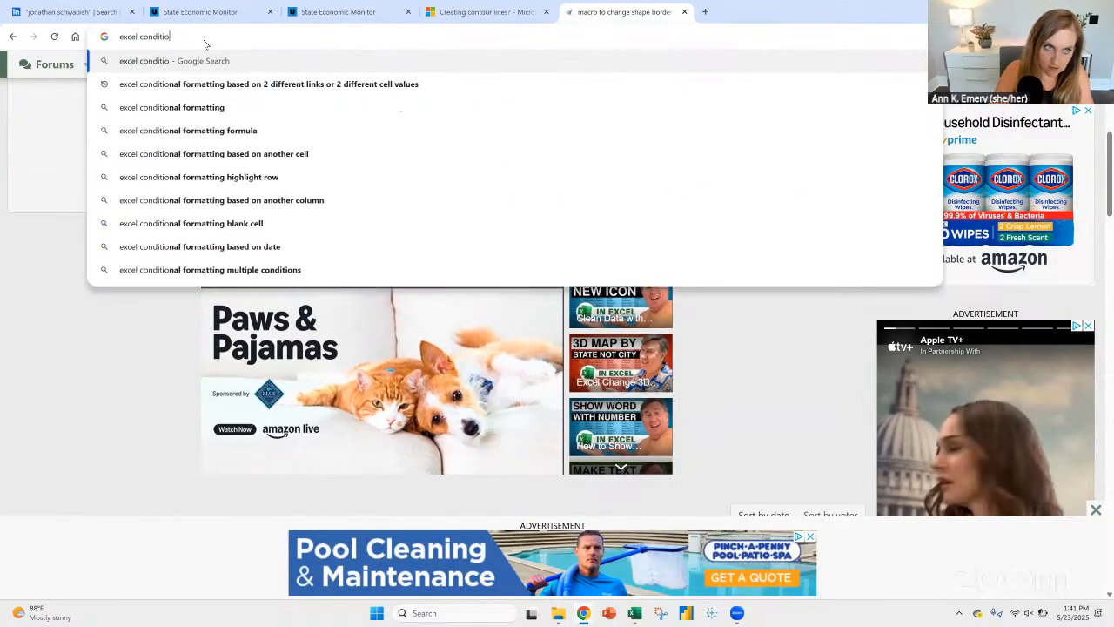
text(nal formatting data )
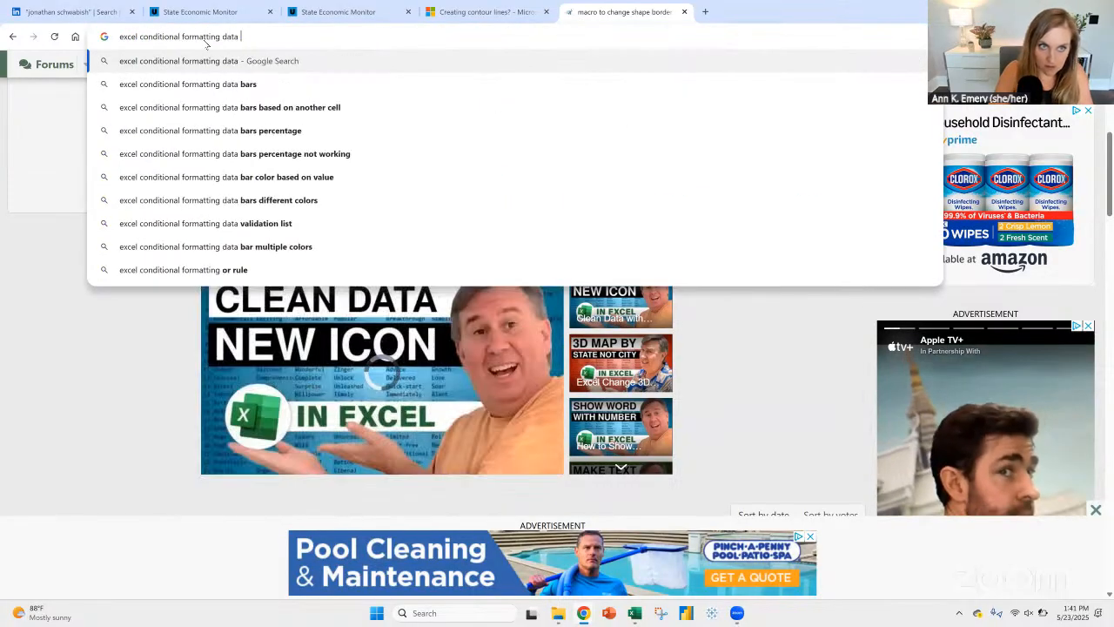
text(bars base)
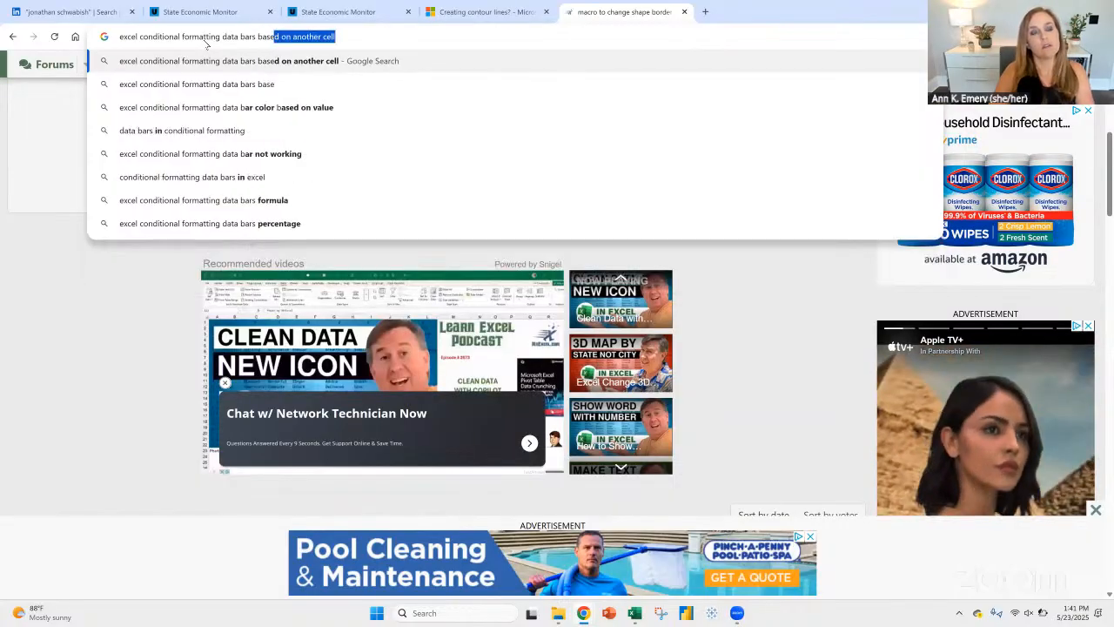
text(d on)
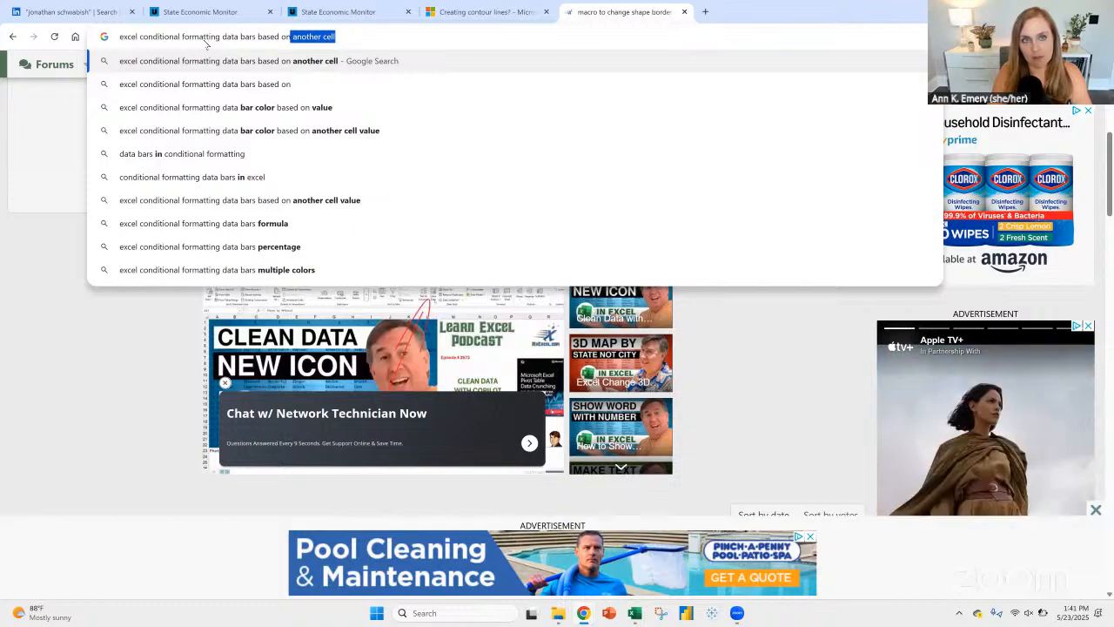
key(Return)
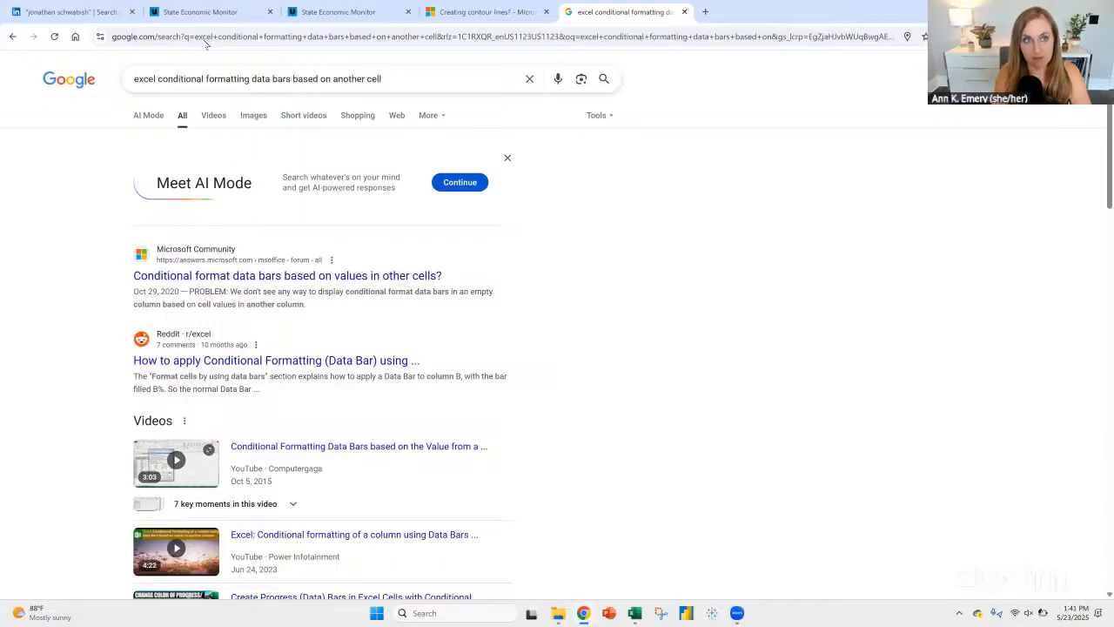
Step: Open the Microsoft Community thread on conditional format data bars based on values in other cells and read its answer and replies
click(177, 277)
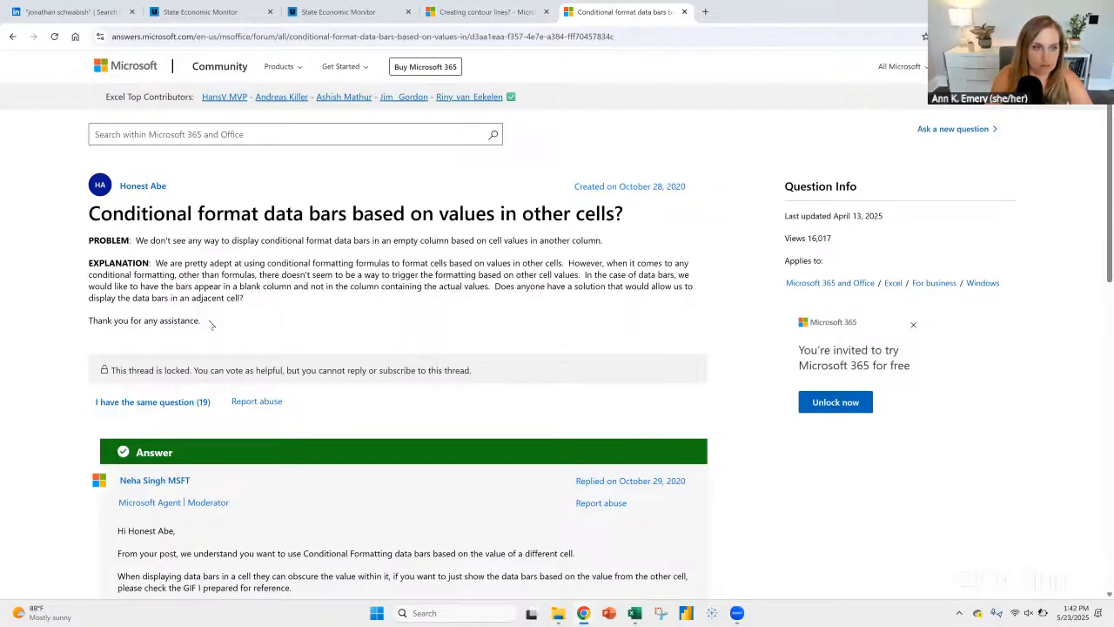
scroll(210, 324, down, 5)
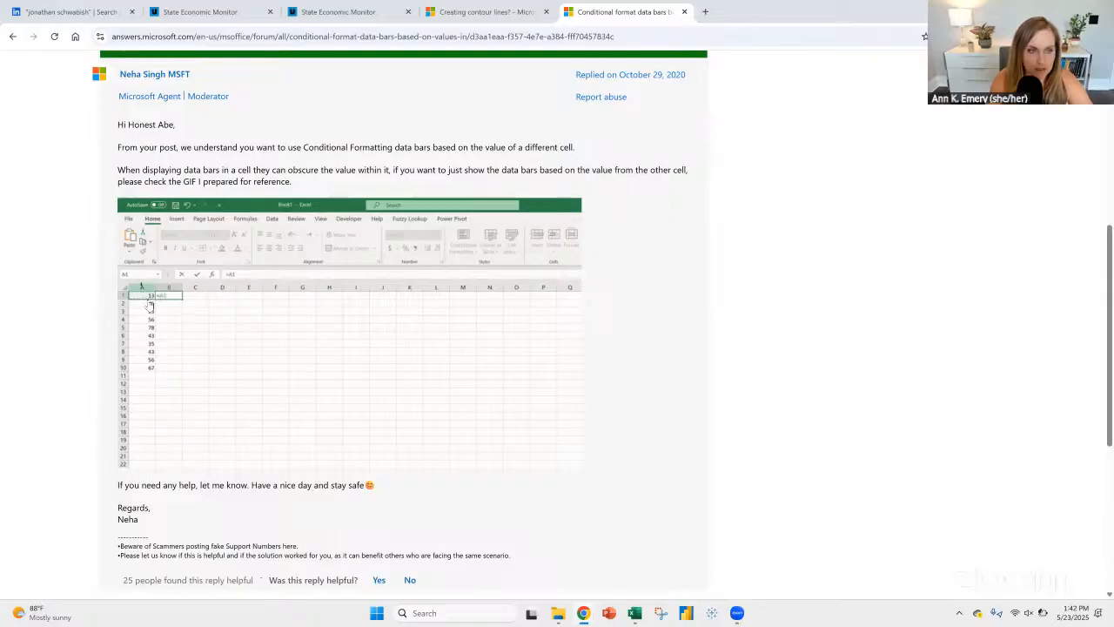
scroll(150, 296, down, 4)
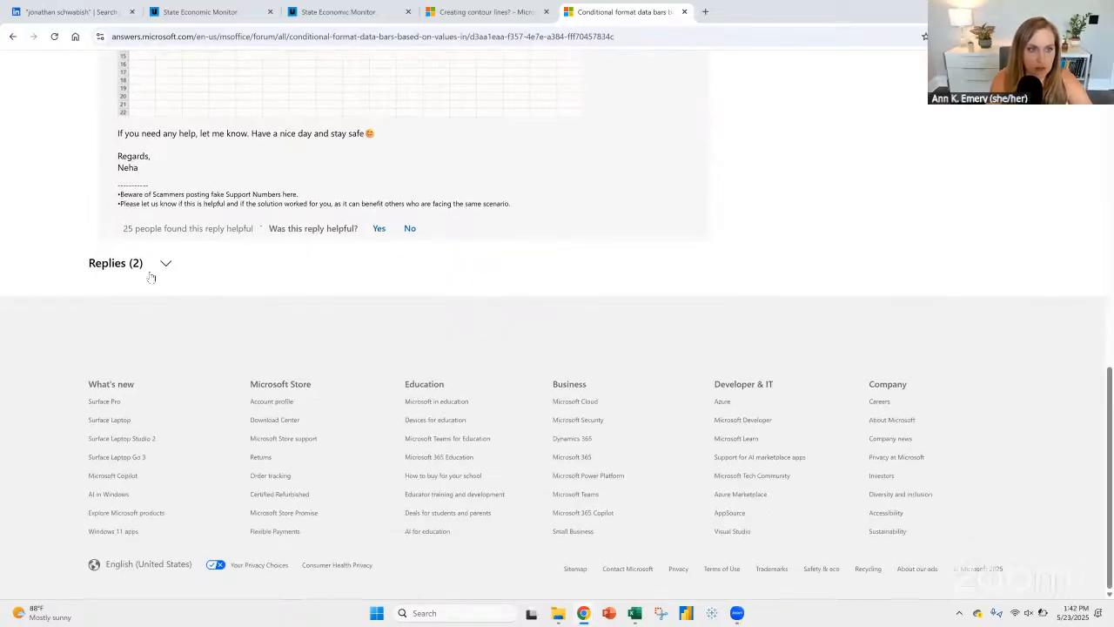
click(164, 263)
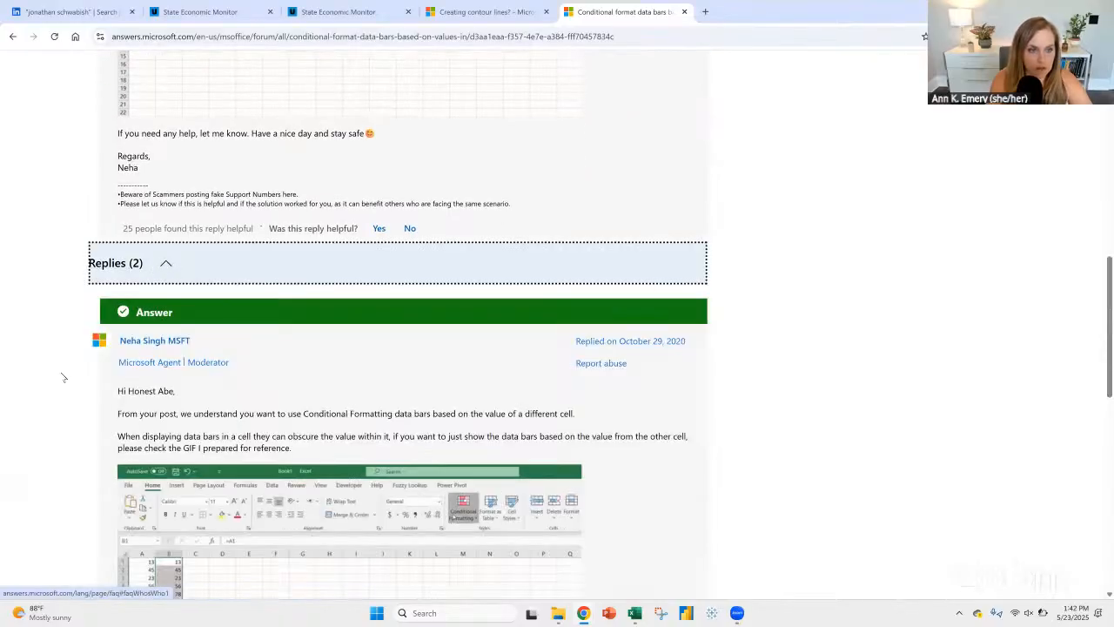
scroll(63, 377, down, 2)
scroll(63, 363, down, 4)
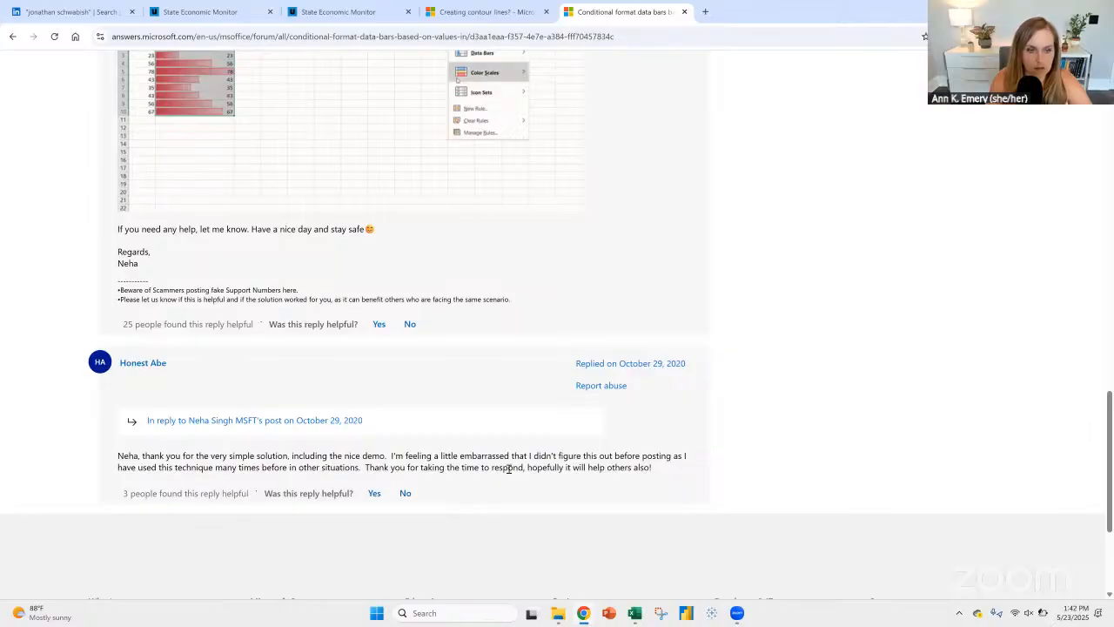
scroll(509, 469, up, 10)
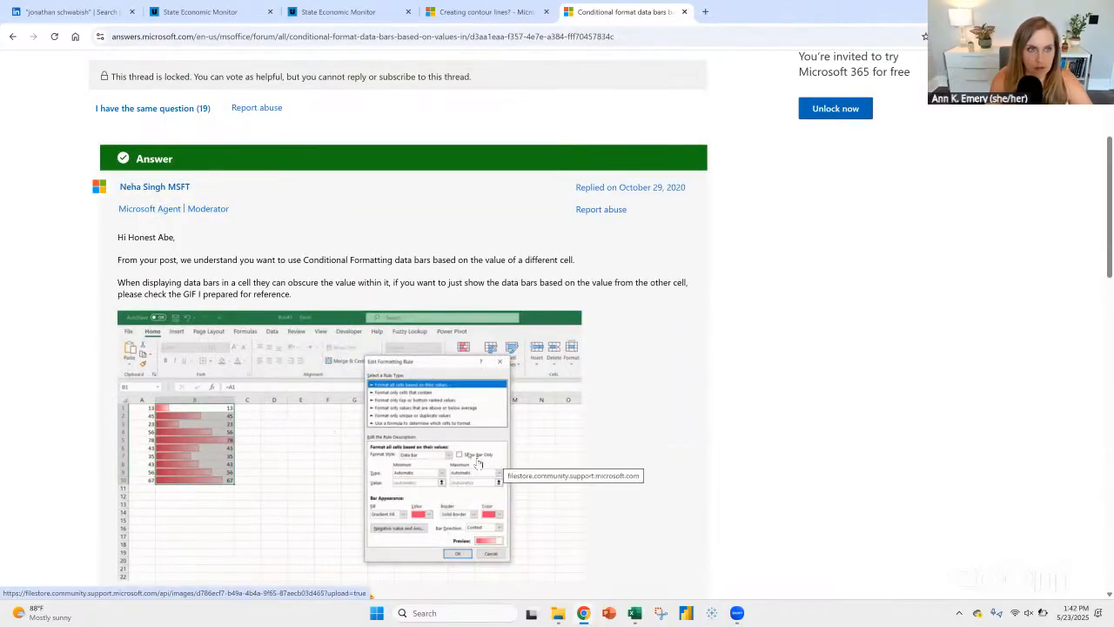
scroll(436, 399, up, 3)
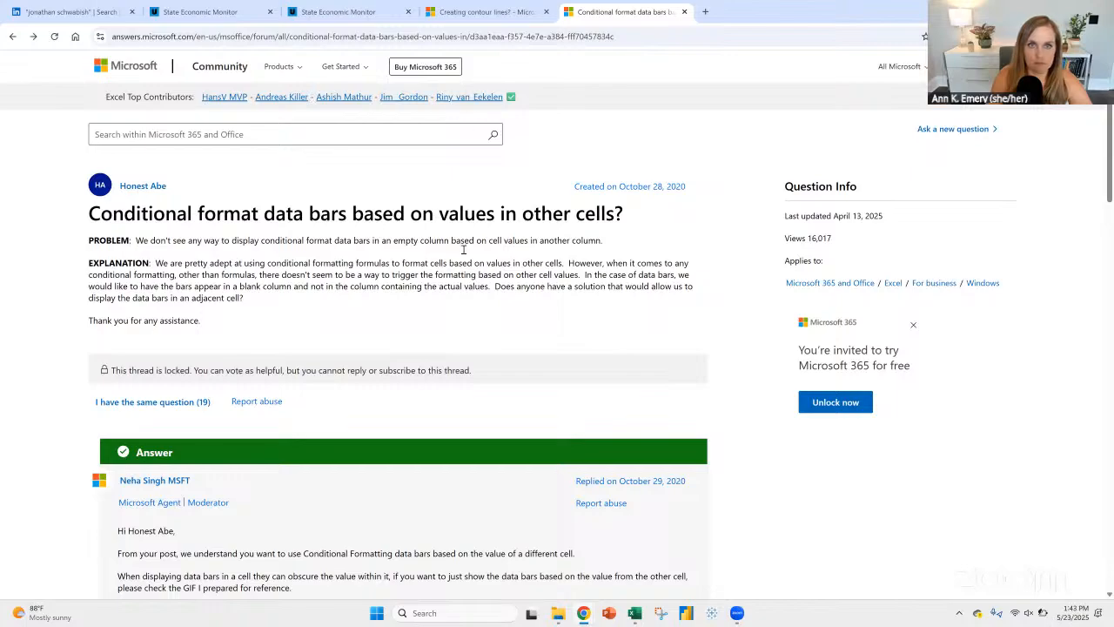
scroll(466, 248, down, 4)
scroll(467, 248, up, 4)
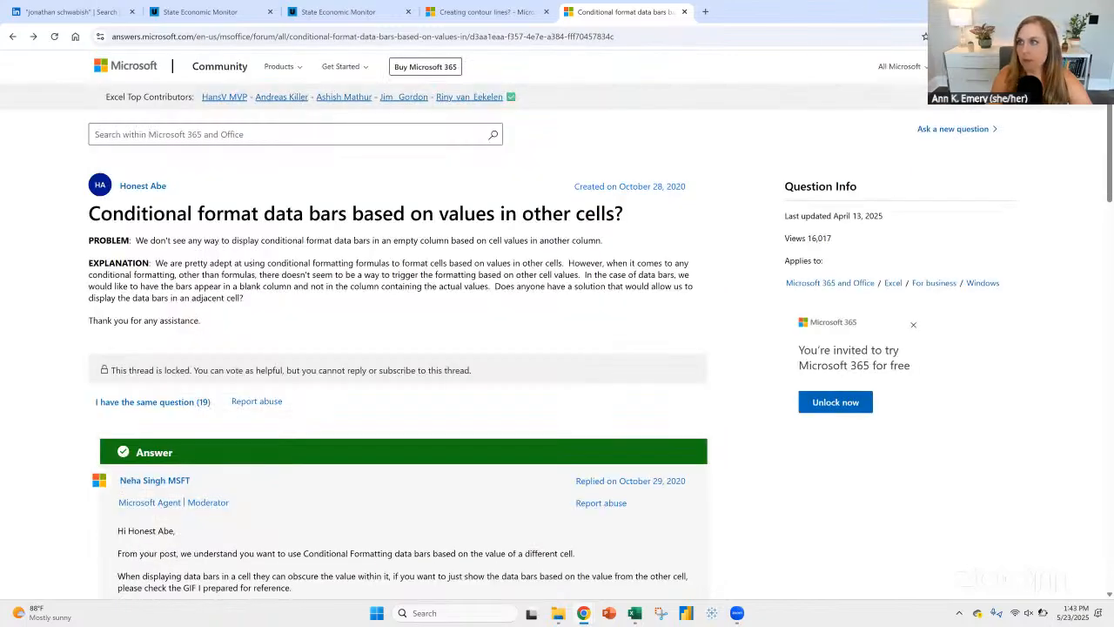
Step: Switch back to Excel and examine the options each rule type offers for the first Data Bar rule
key(alt+Tab)
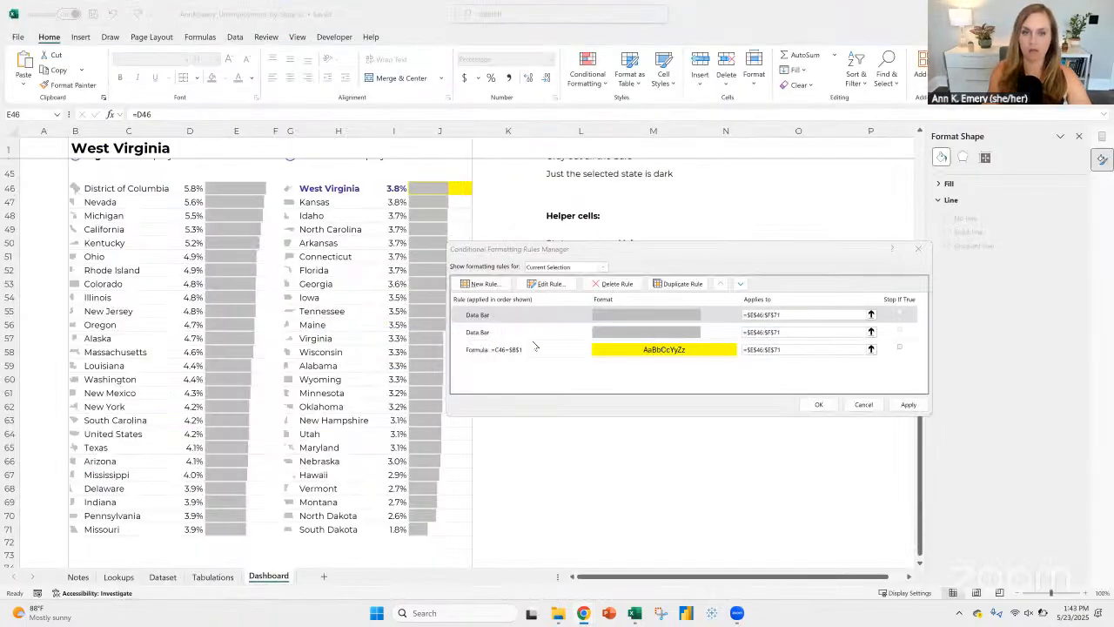
click(525, 315)
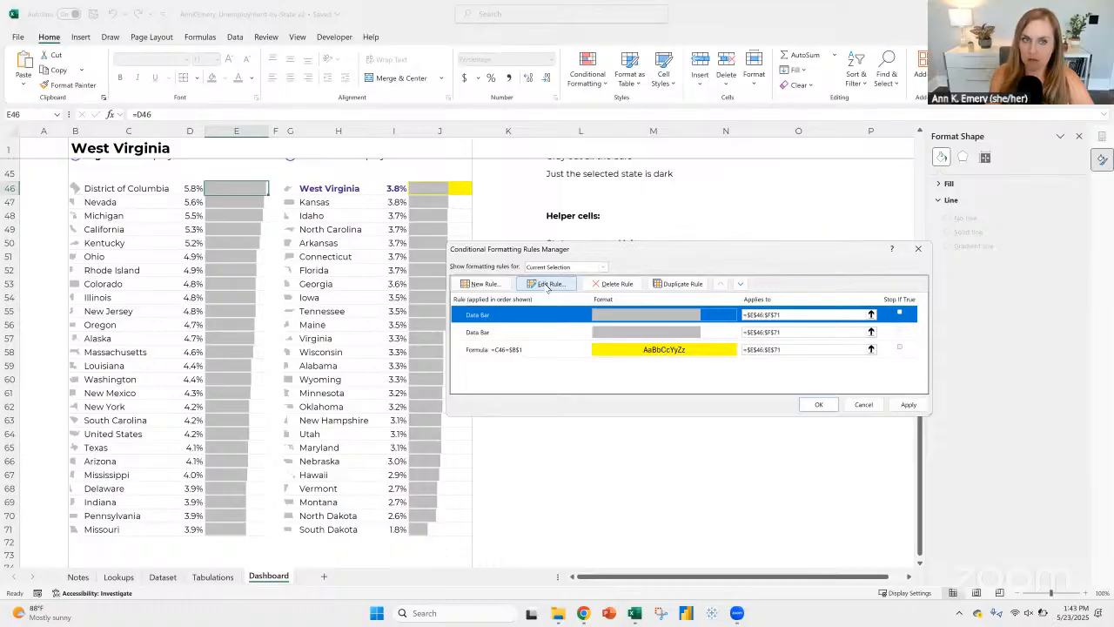
click(548, 284)
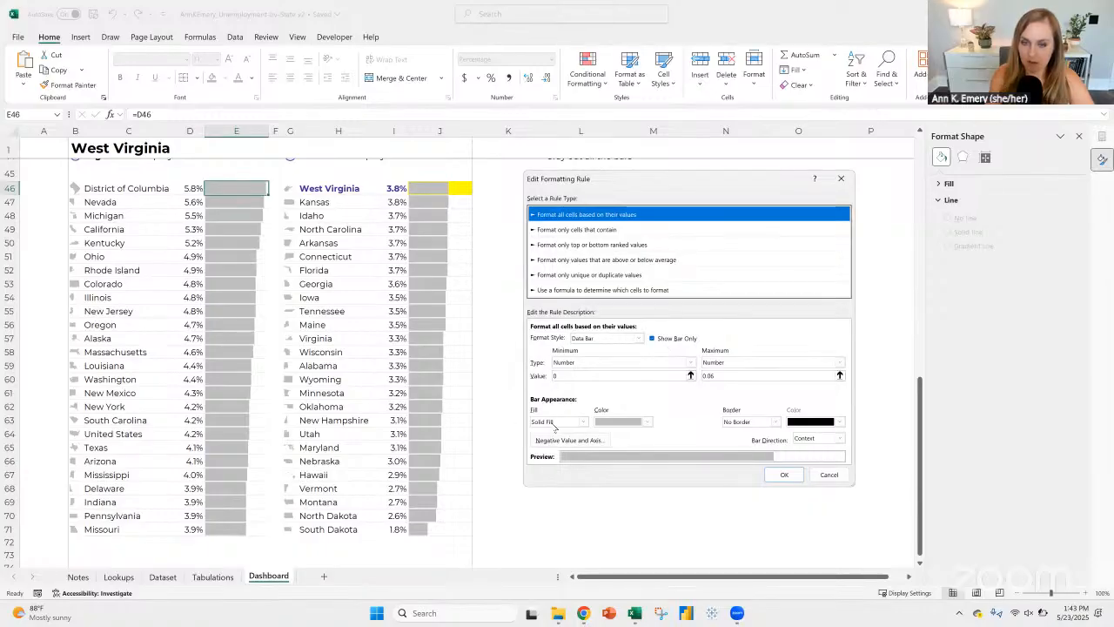
click(609, 230)
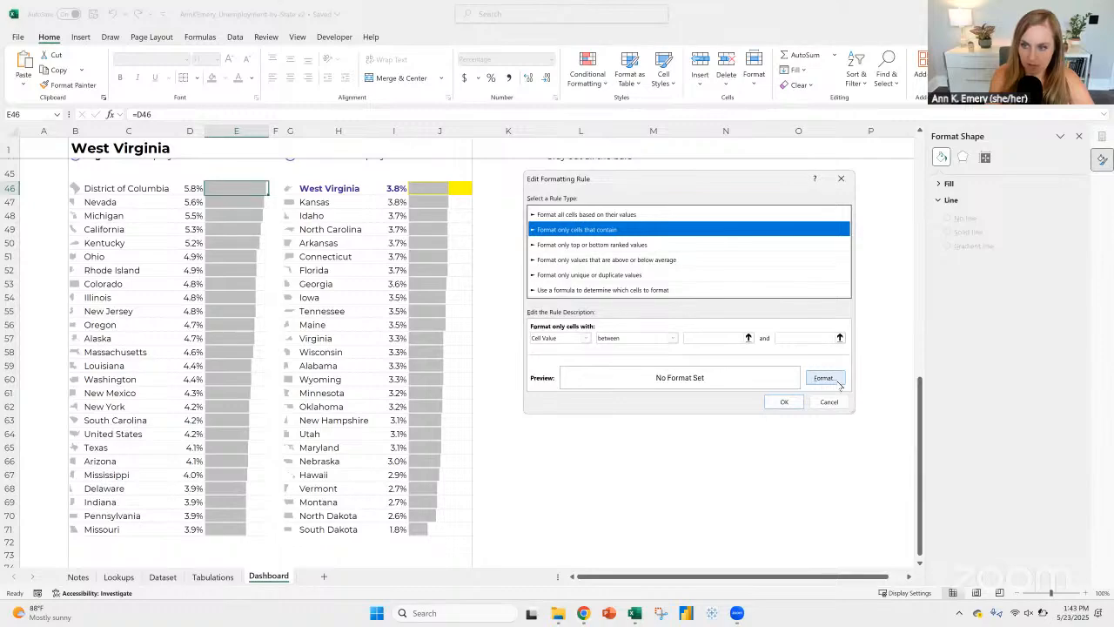
click(570, 246)
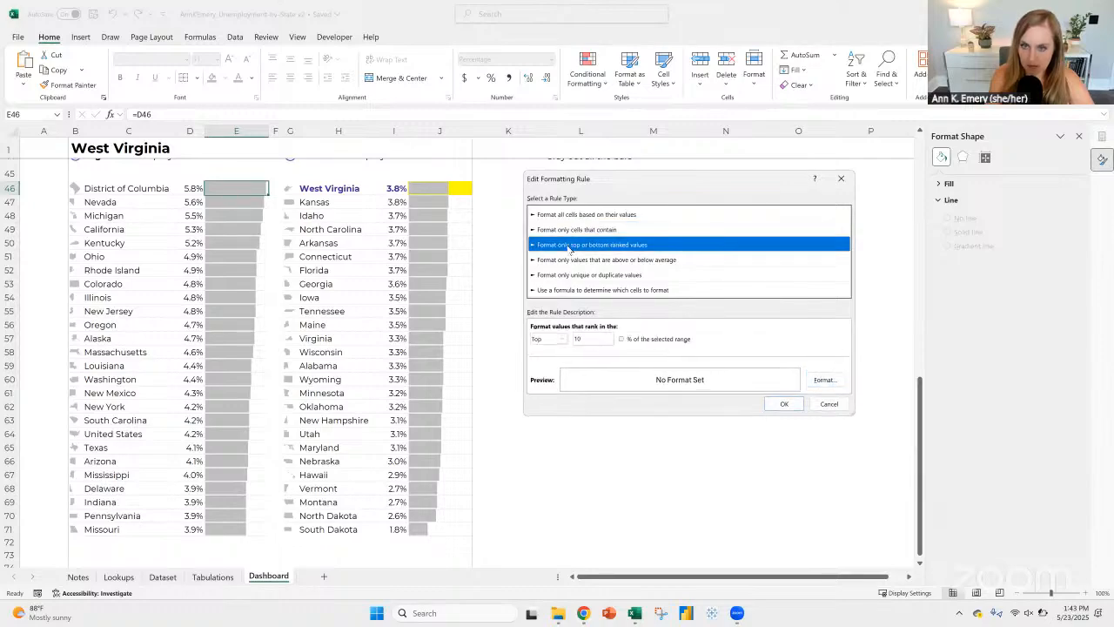
click(570, 260)
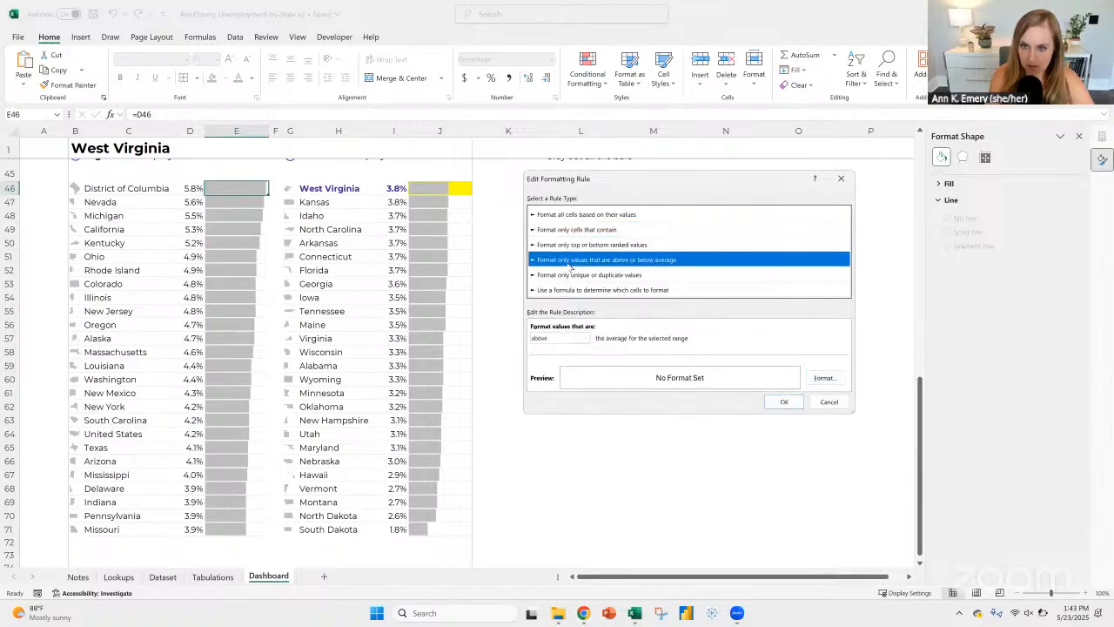
click(568, 275)
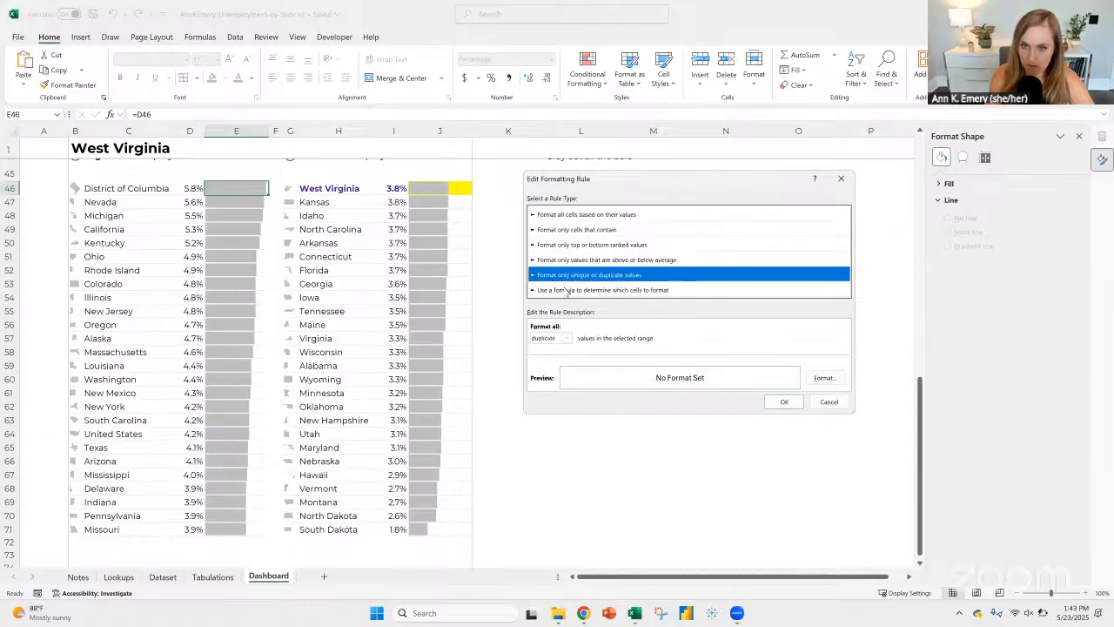
click(566, 290)
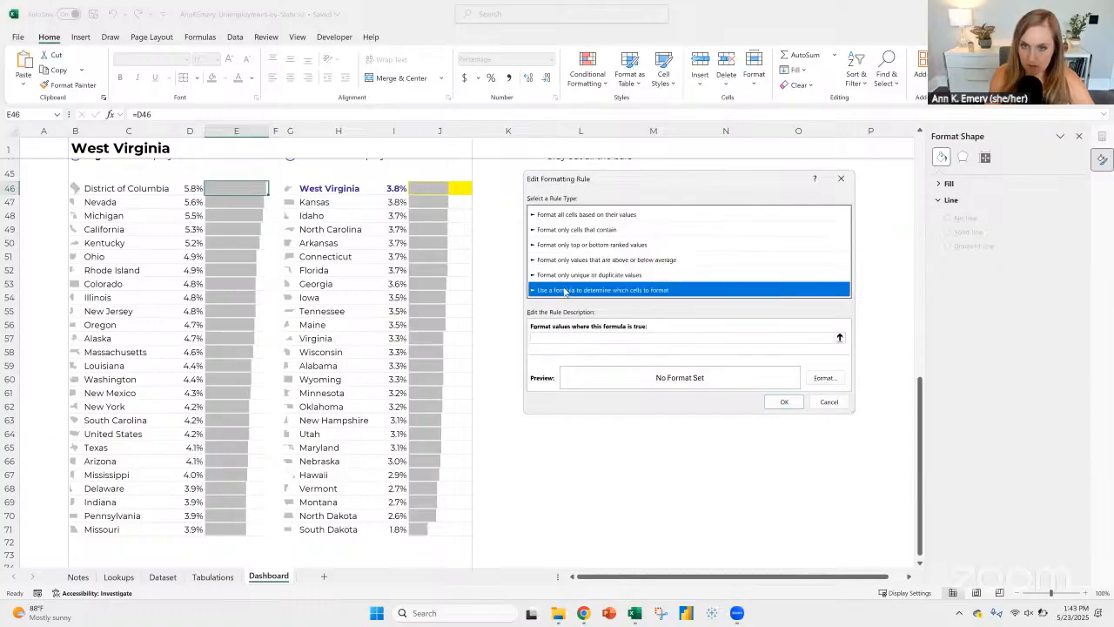
Step: Keep the first rule as a data bar based on cell values and set its bar fill color to the theme purple
click(565, 218)
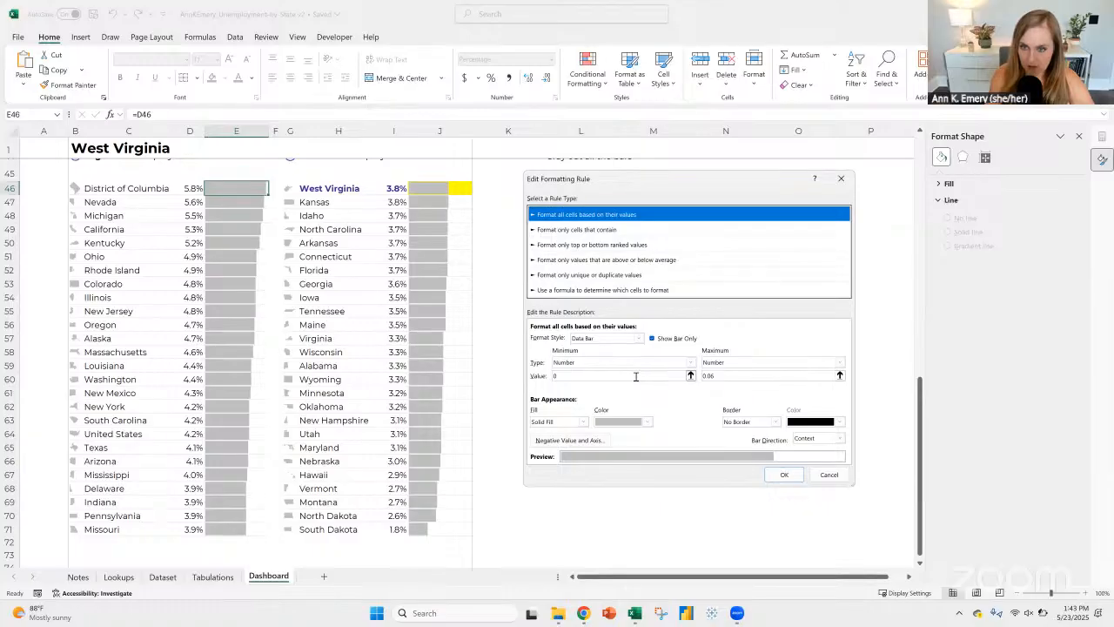
click(753, 375)
click(646, 421)
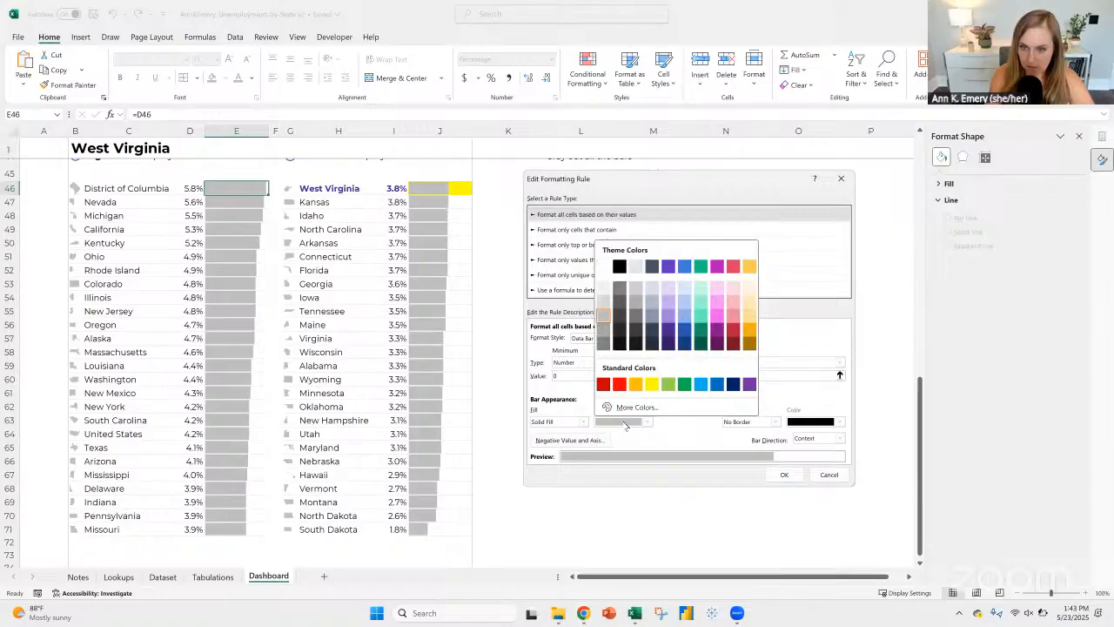
click(667, 265)
click(787, 476)
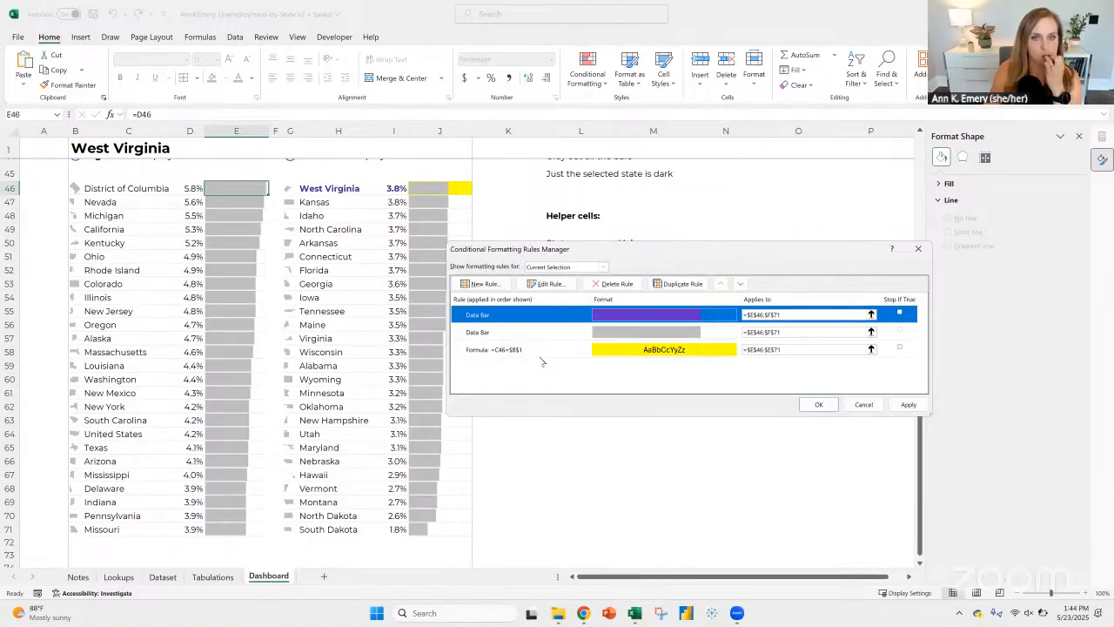
Step: Check which scopes the Rules Manager can show rules for, keeping Current Selection and the purple Data Bar rule selected
click(564, 267)
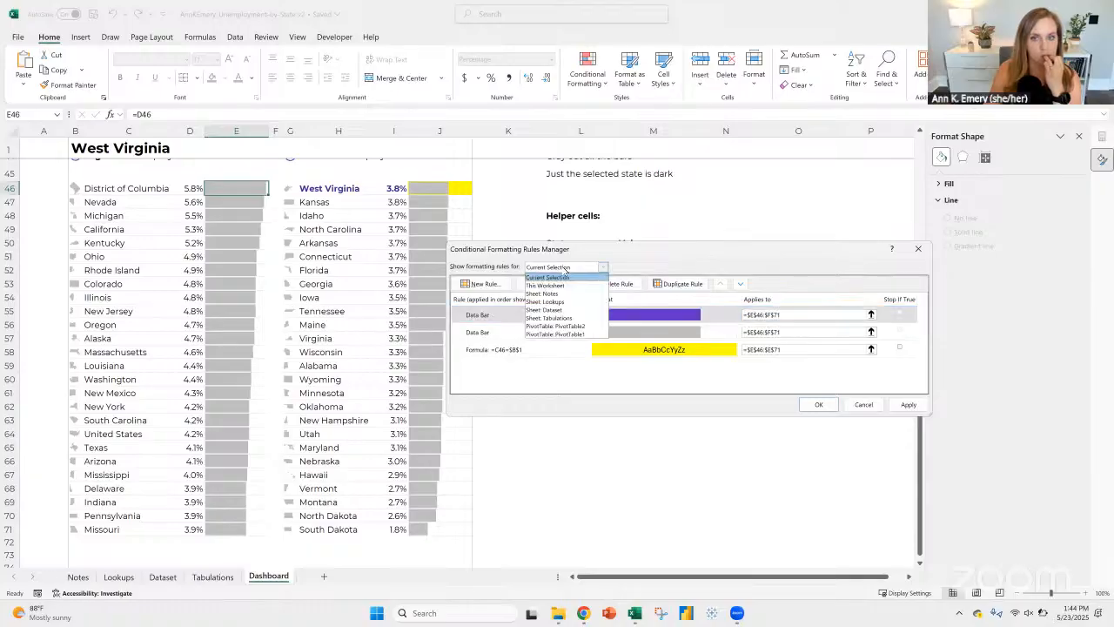
click(564, 268)
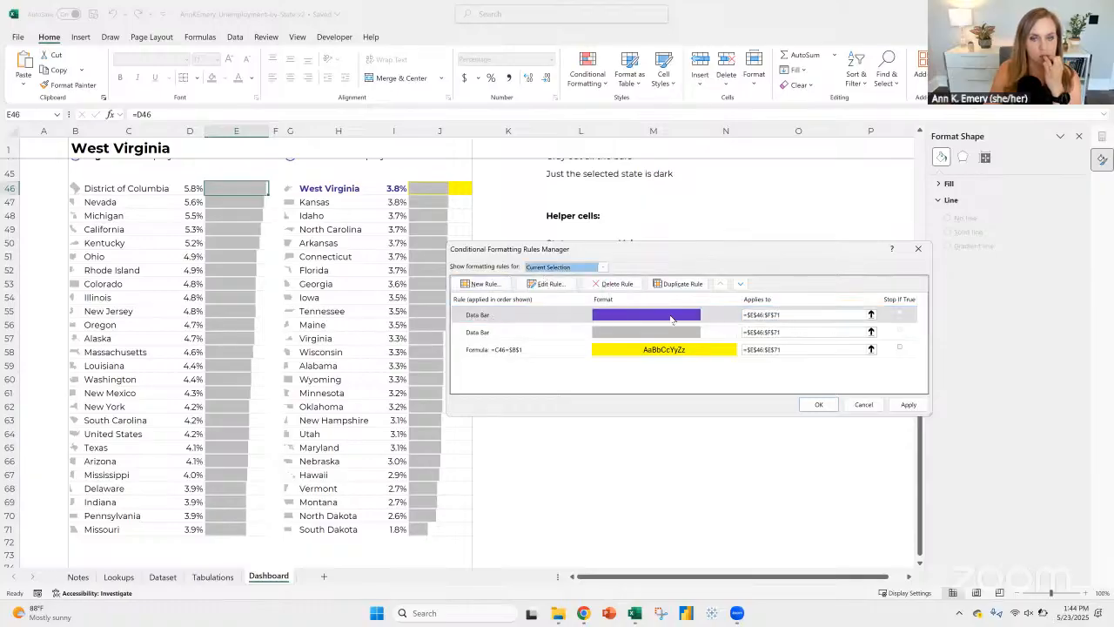
click(724, 318)
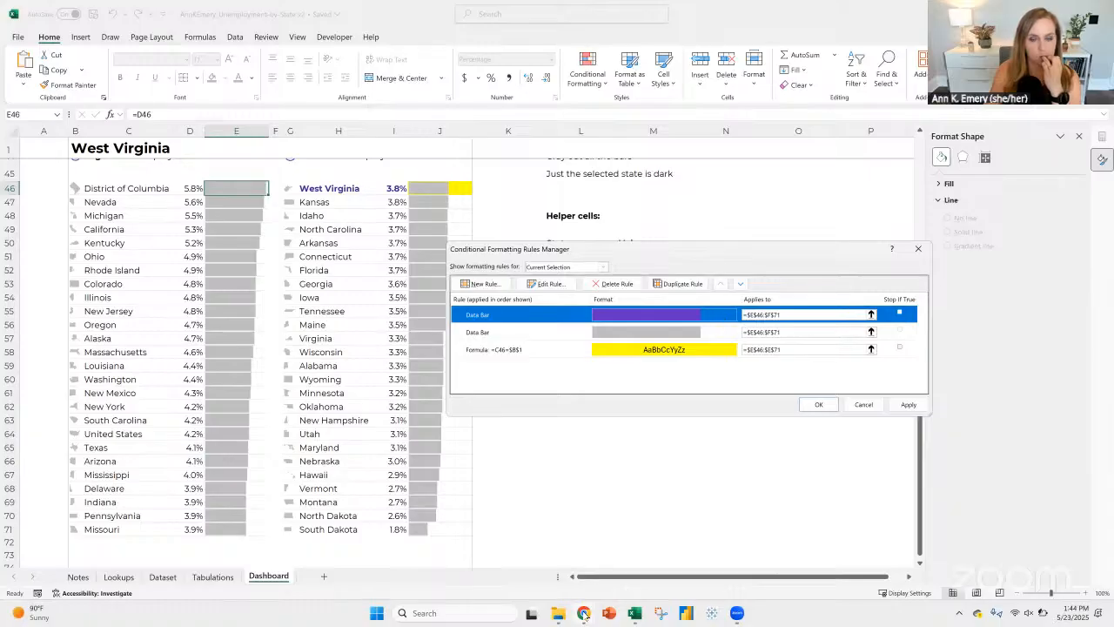
Step: Switch to Chrome and search Google for "excel conditional formatting data bars based on formula"
mouse_move(587, 611)
click(640, 552)
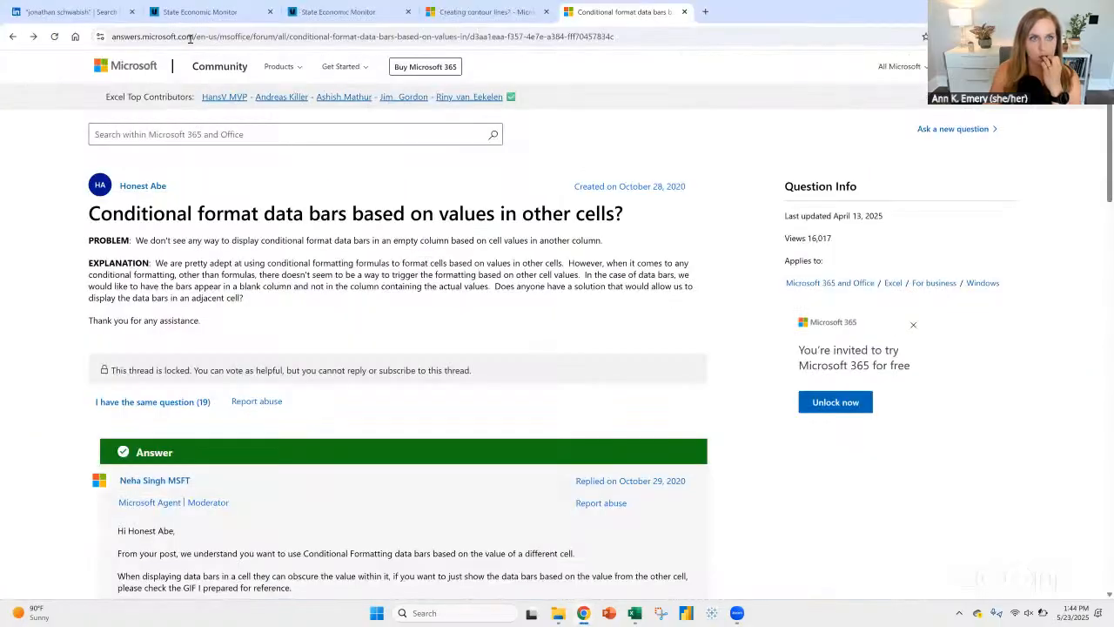
click(190, 38)
text(microso)
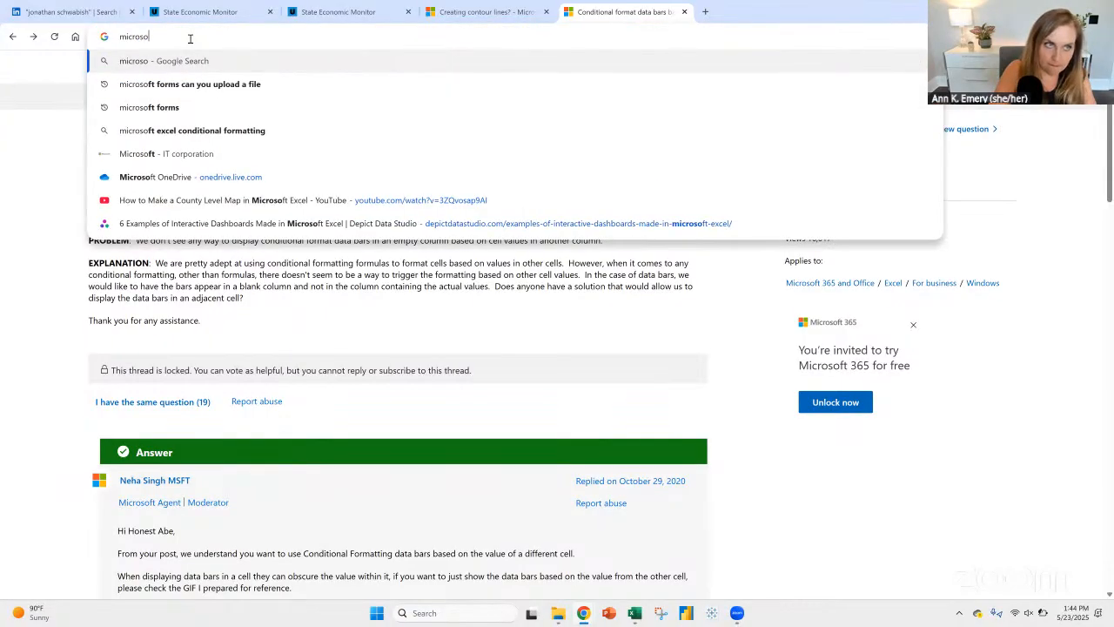
key(BackSpace)
key(BackSpace)
key(BackSpace)
key(BackSpace)
key(BackSpace)
key(BackSpace)
key(BackSpace)
text(excel conditi)
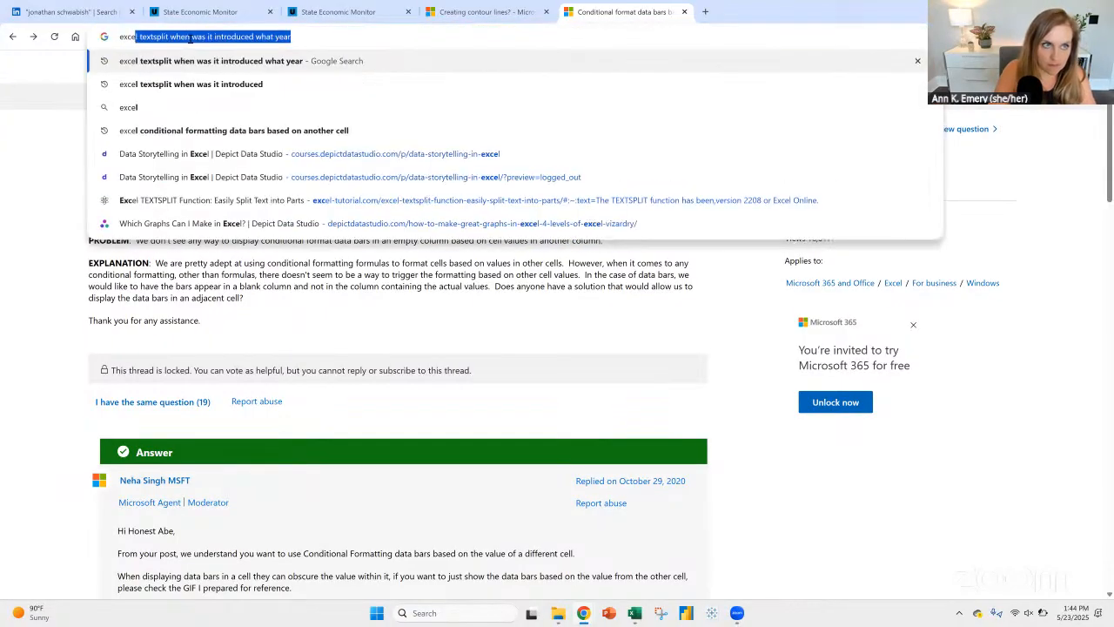
text(ona)
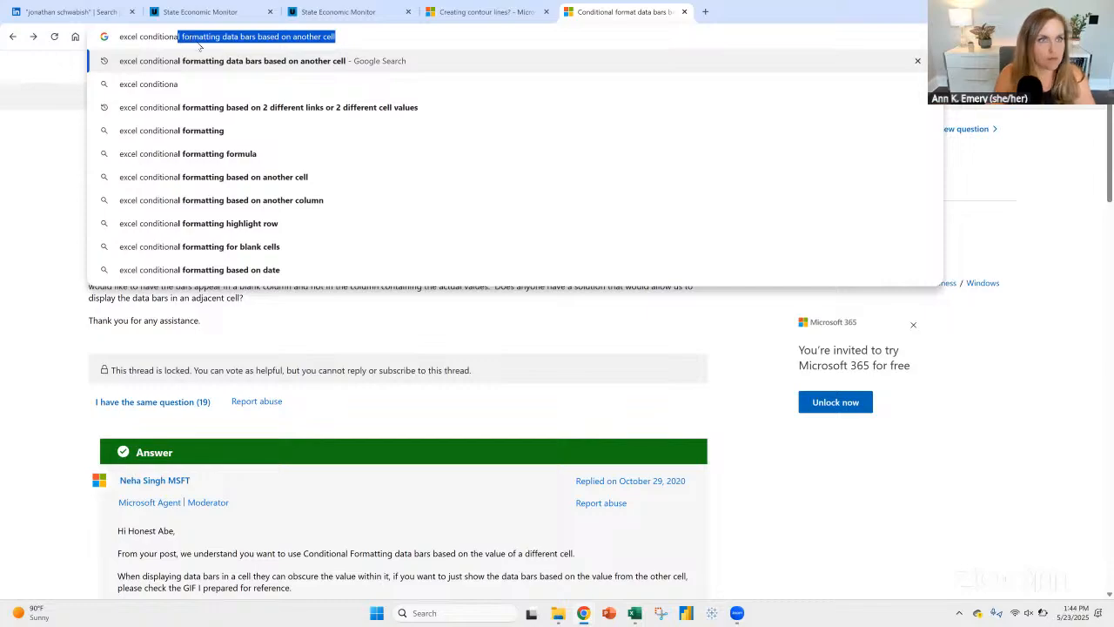
click(226, 35)
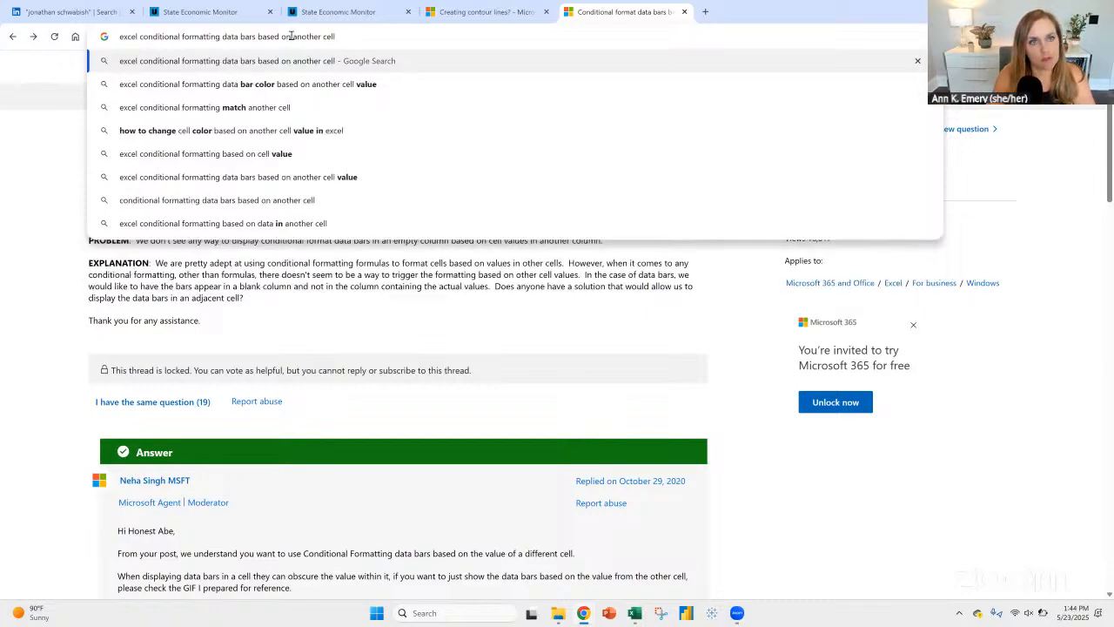
drag(293, 36, 431, 36)
text(fprm)
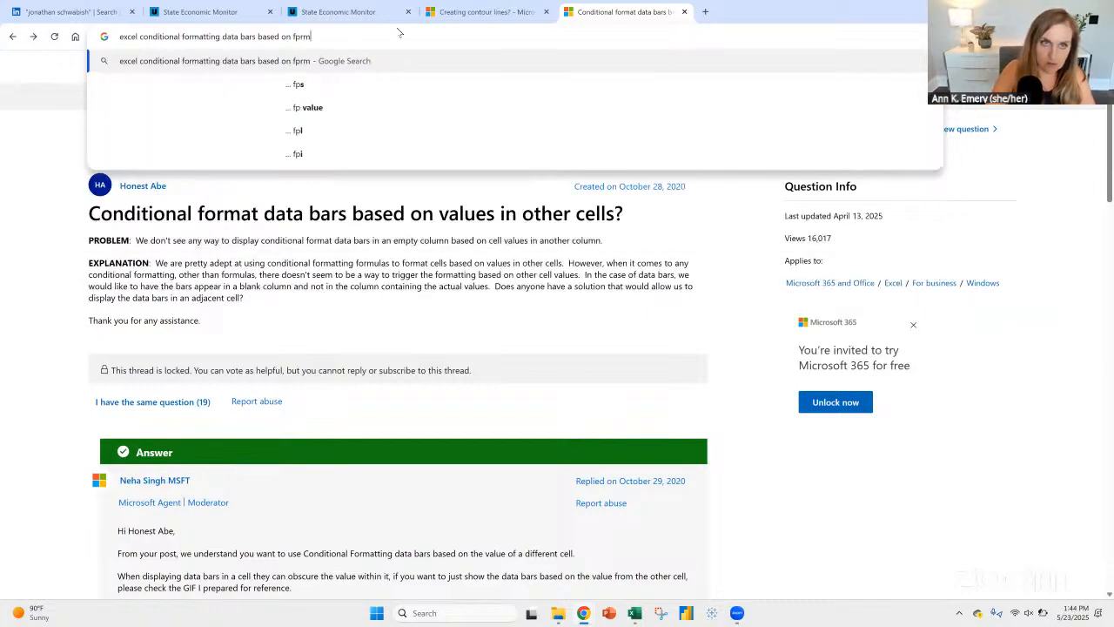
key(BackSpace)
key(BackSpace)
text(ormula)
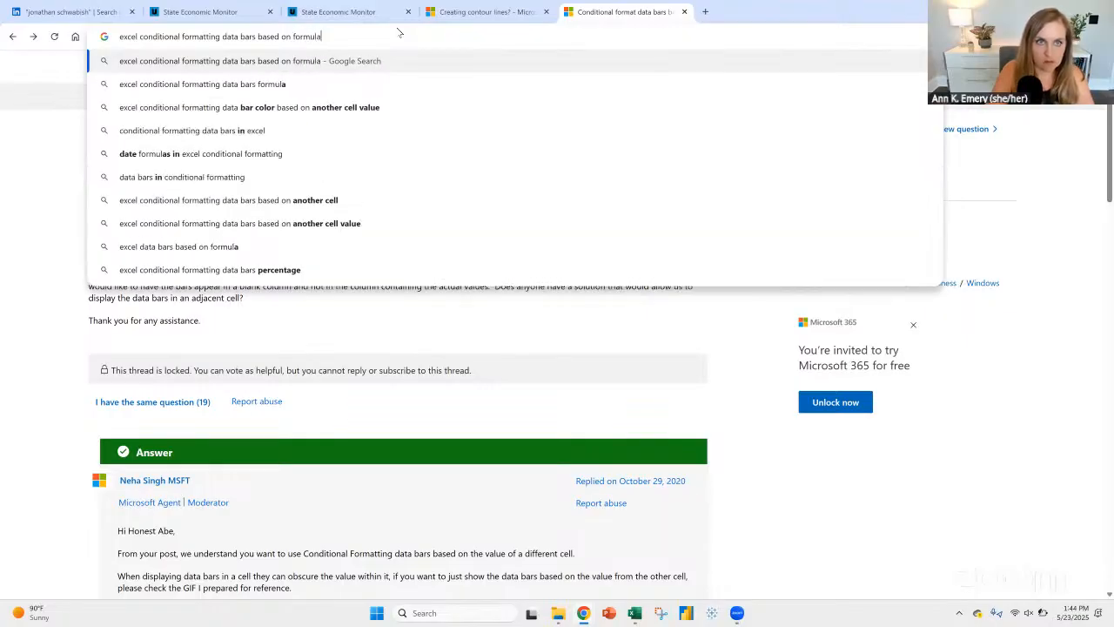
key(Return)
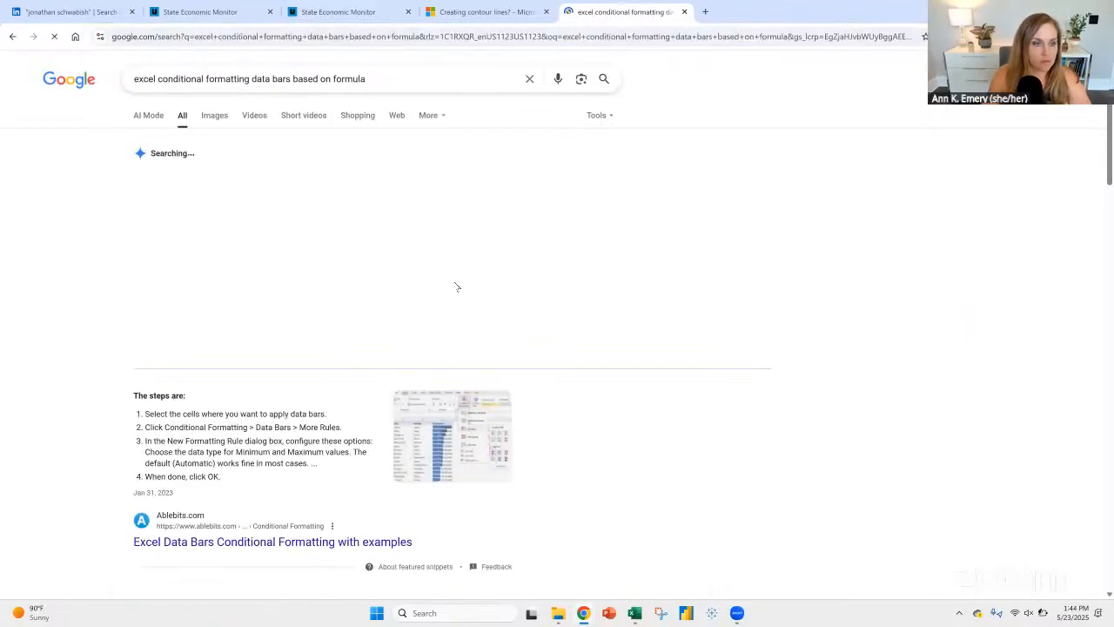
Step: Open the Ablebits article on Excel data bars from the results, skim its topics, and return to the results
scroll(378, 210, down, 3)
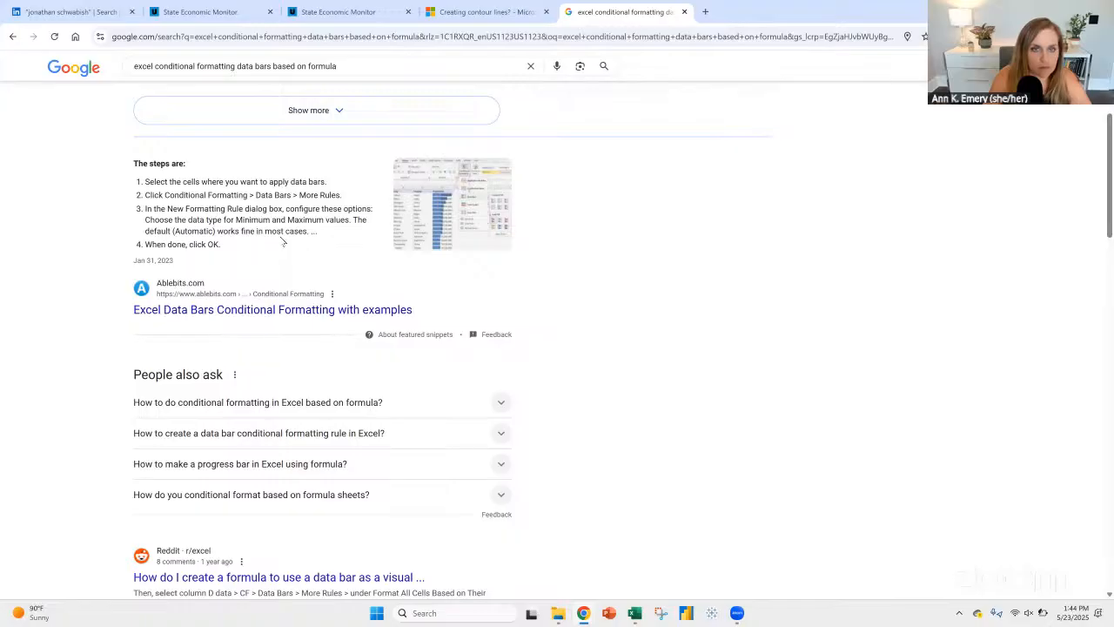
click(207, 312)
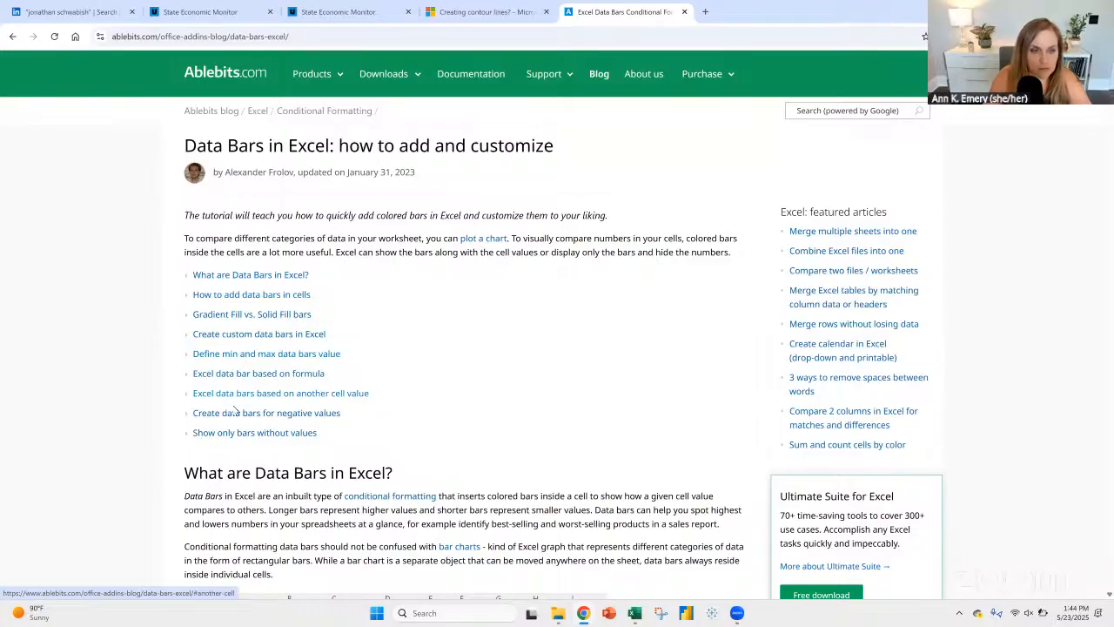
click(13, 37)
Step: Refine the search to "excel conditional formatting color the data bars based on formula"
click(243, 66)
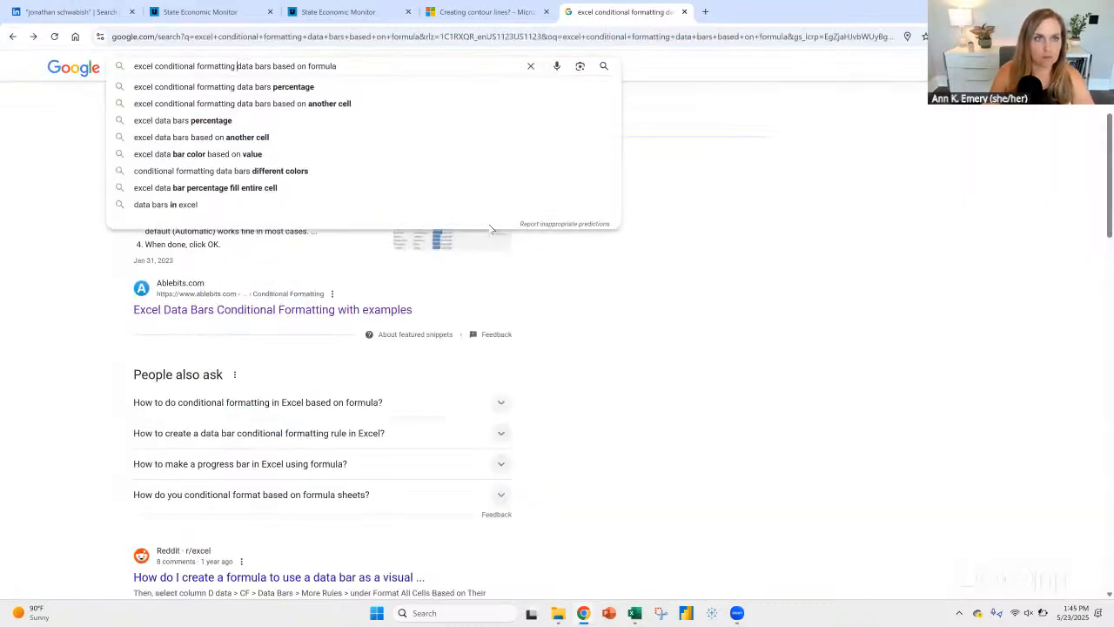
text(color the)
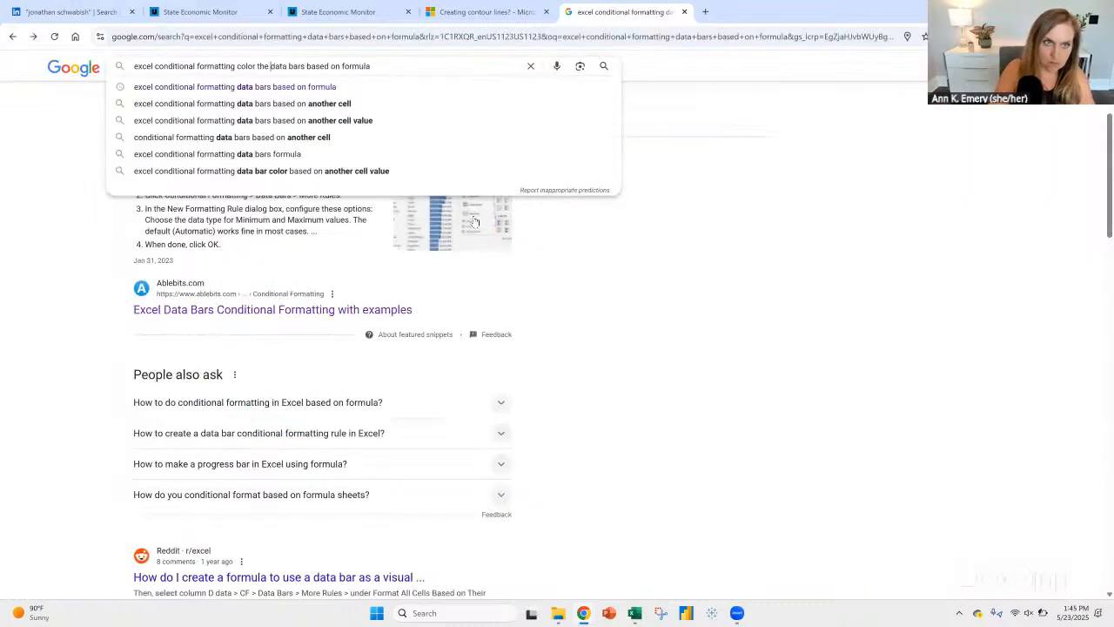
key(Escape)
key(Return)
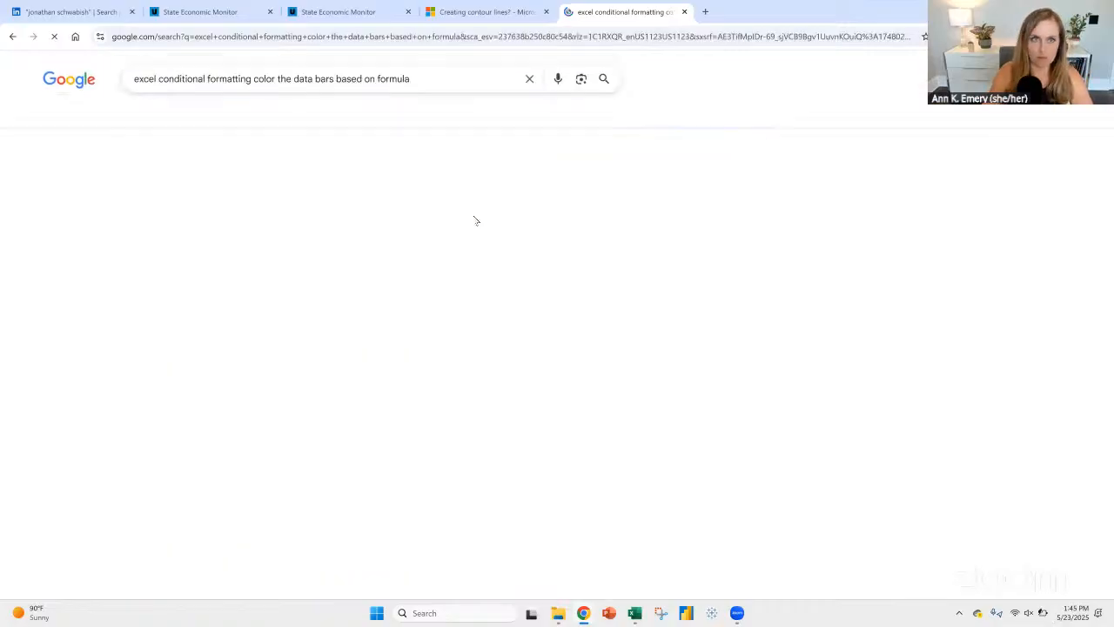
Step: Read the Microsoft Support article cited for changing data bar color based on value, and return to the results
scroll(571, 259, down, 3)
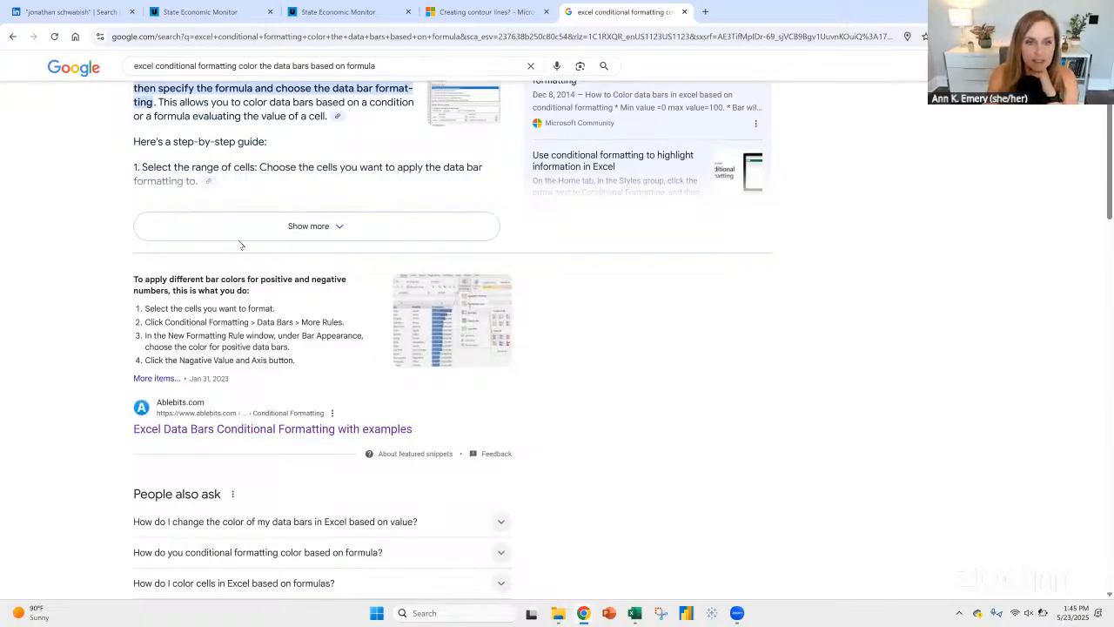
scroll(452, 322, down, 3)
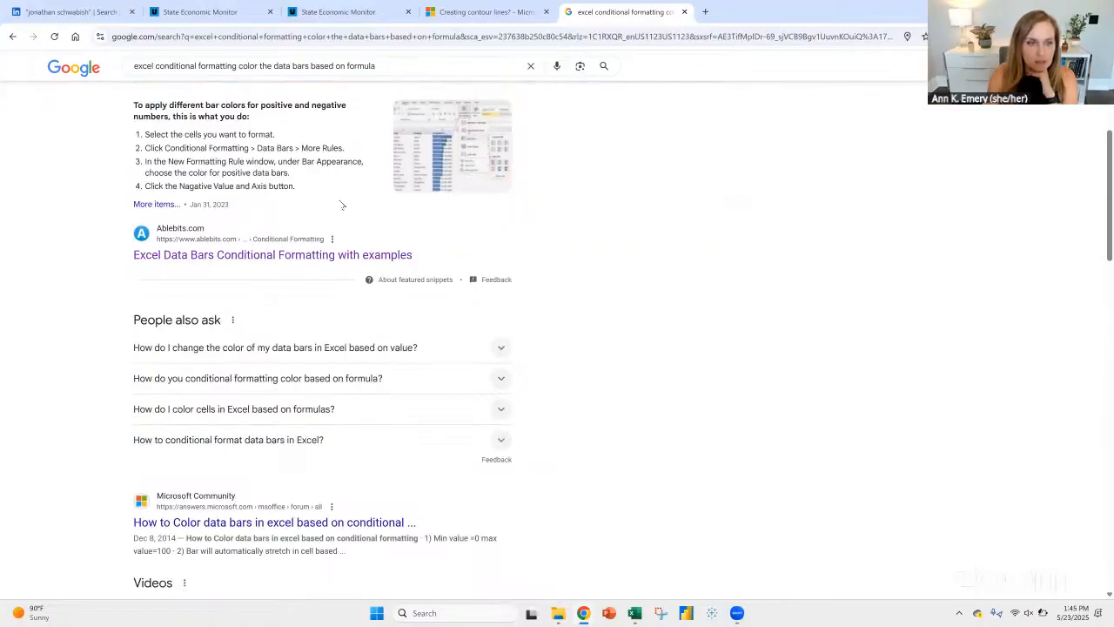
click(217, 346)
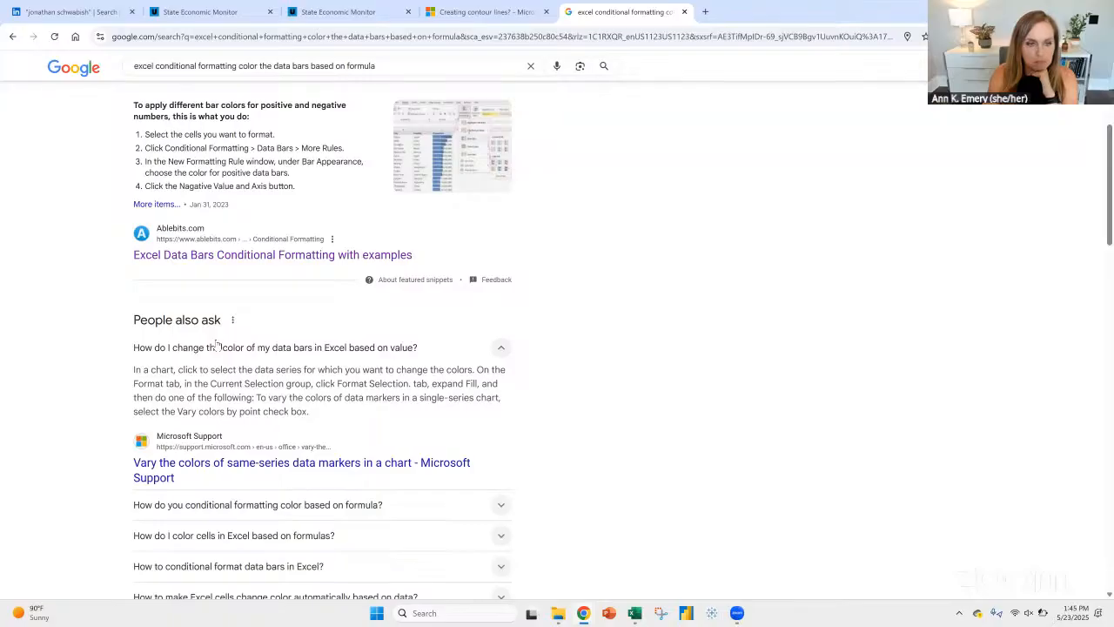
click(253, 463)
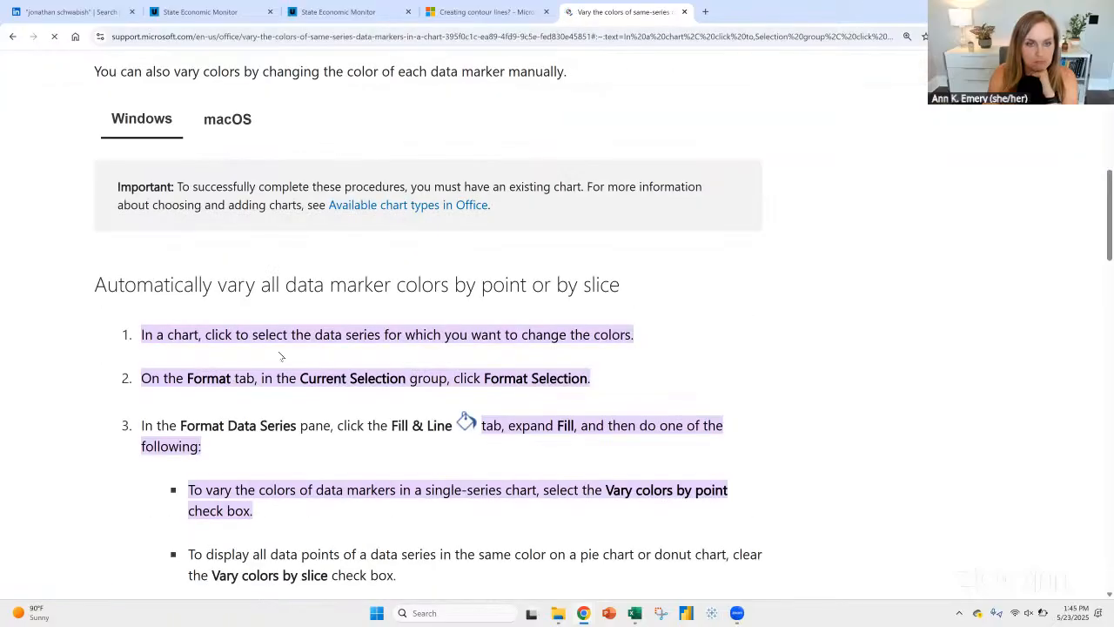
scroll(199, 129, up, 8)
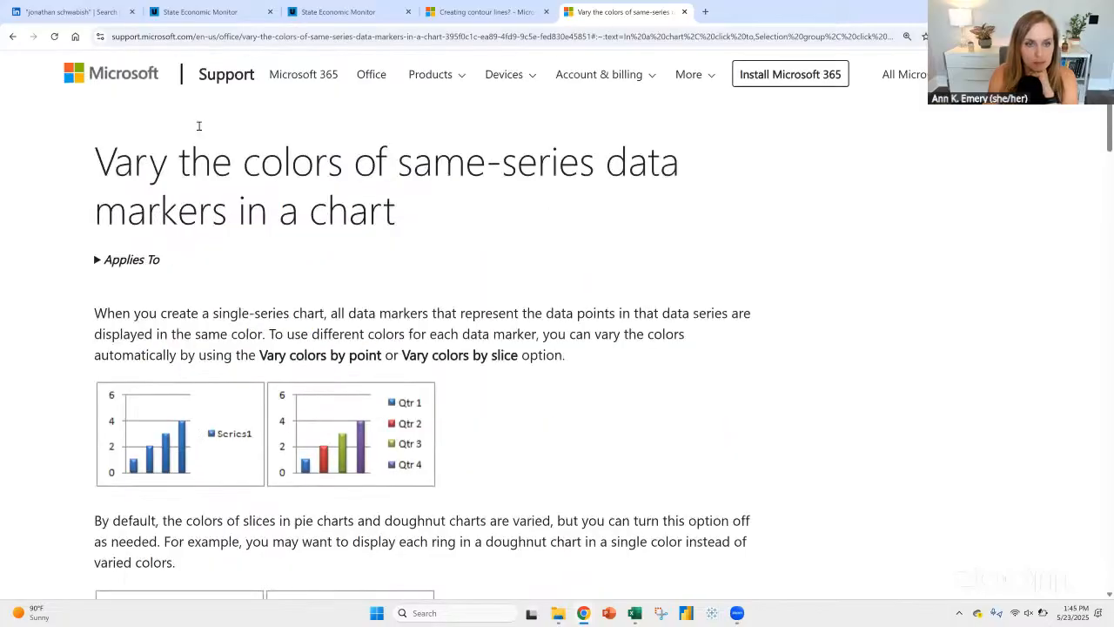
scroll(199, 125, down, 15)
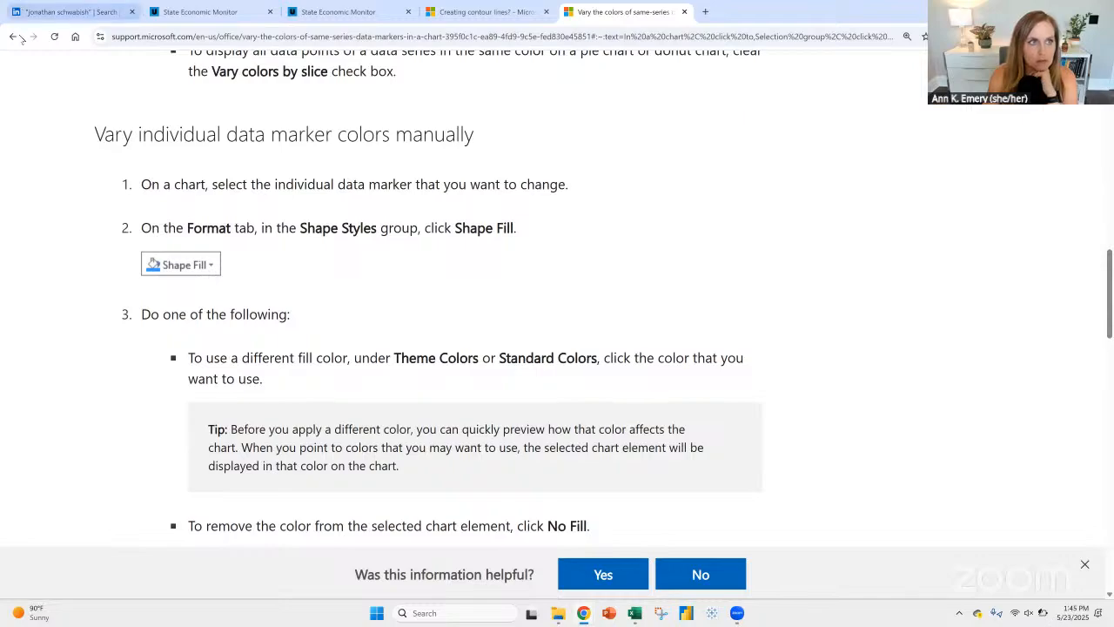
click(12, 36)
Step: Expand and read the related answers on formatting data bars, formula-based color, dynamic conditional formatting and automatic cell color changes
scroll(314, 257, down, 3)
scroll(314, 257, down, 1)
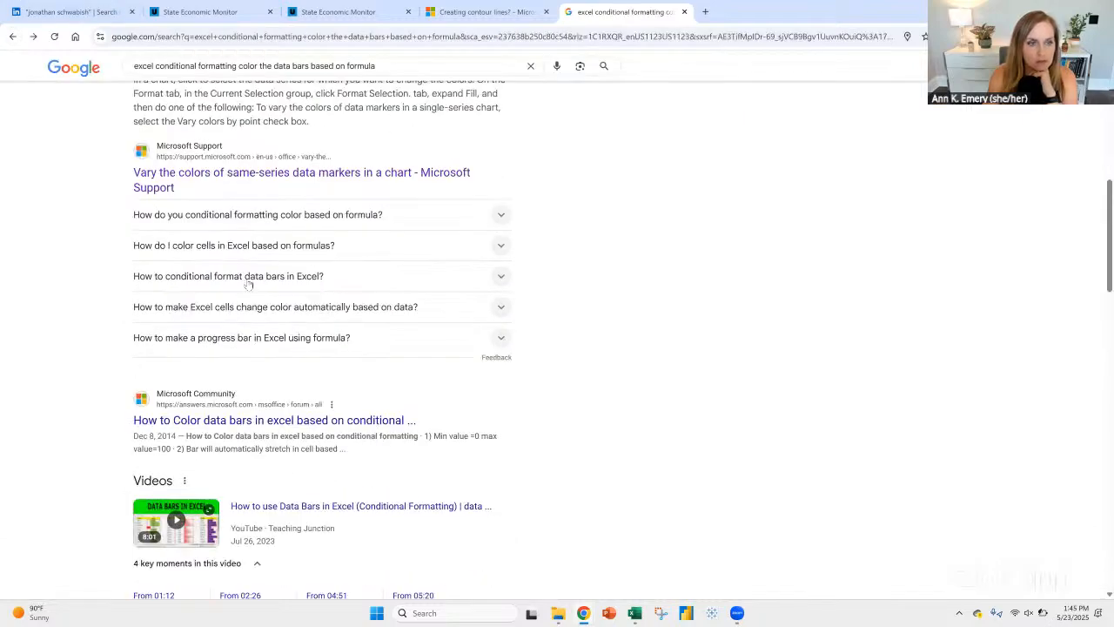
click(247, 283)
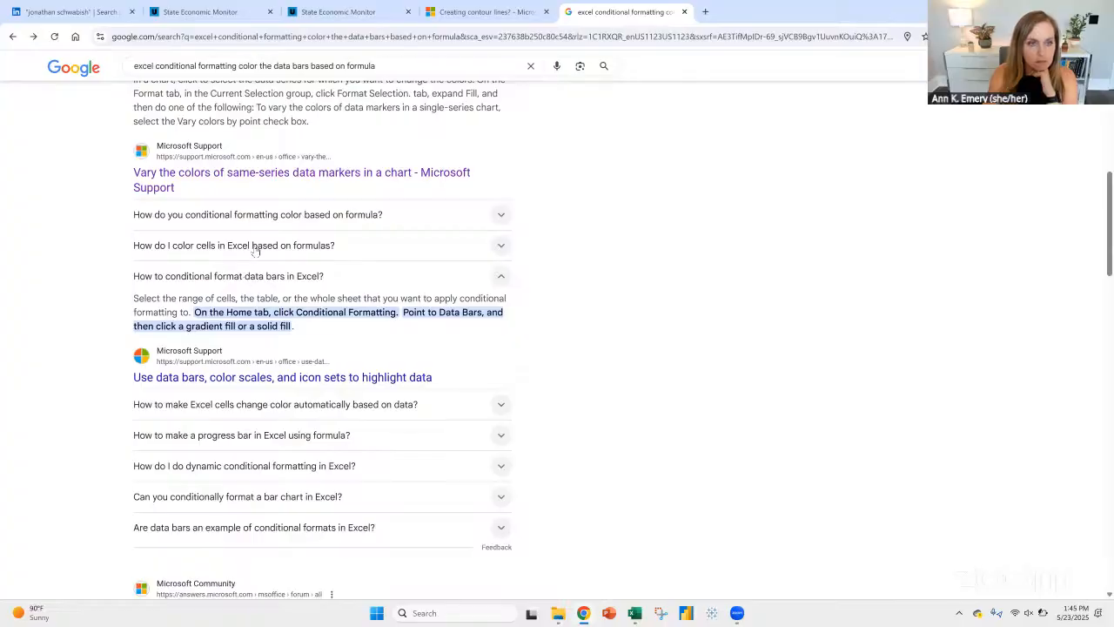
click(263, 216)
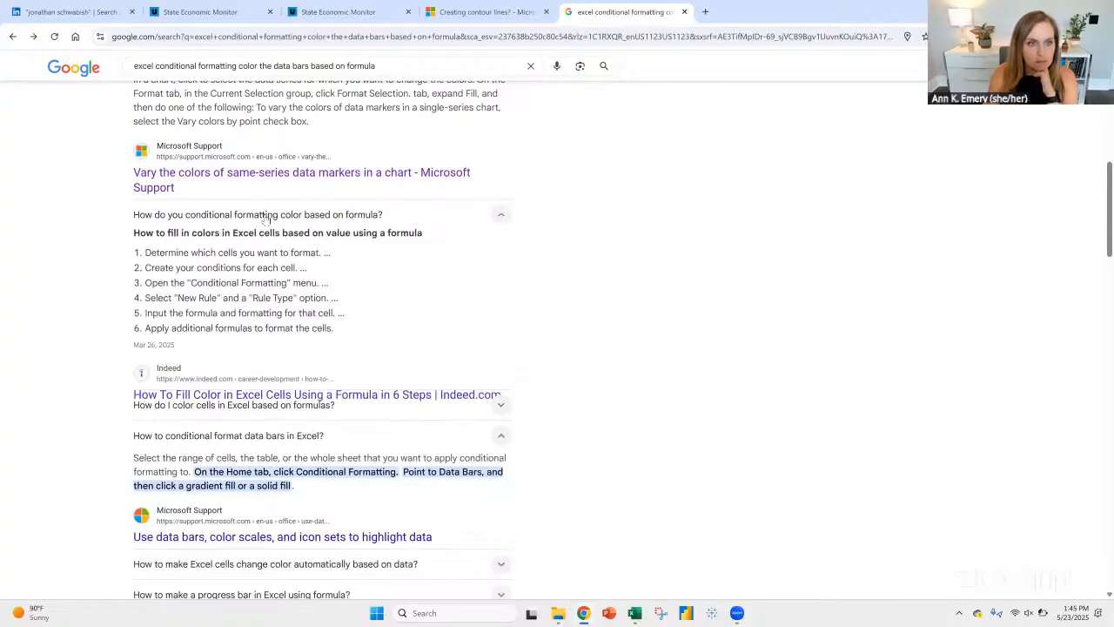
scroll(430, 299, down, 4)
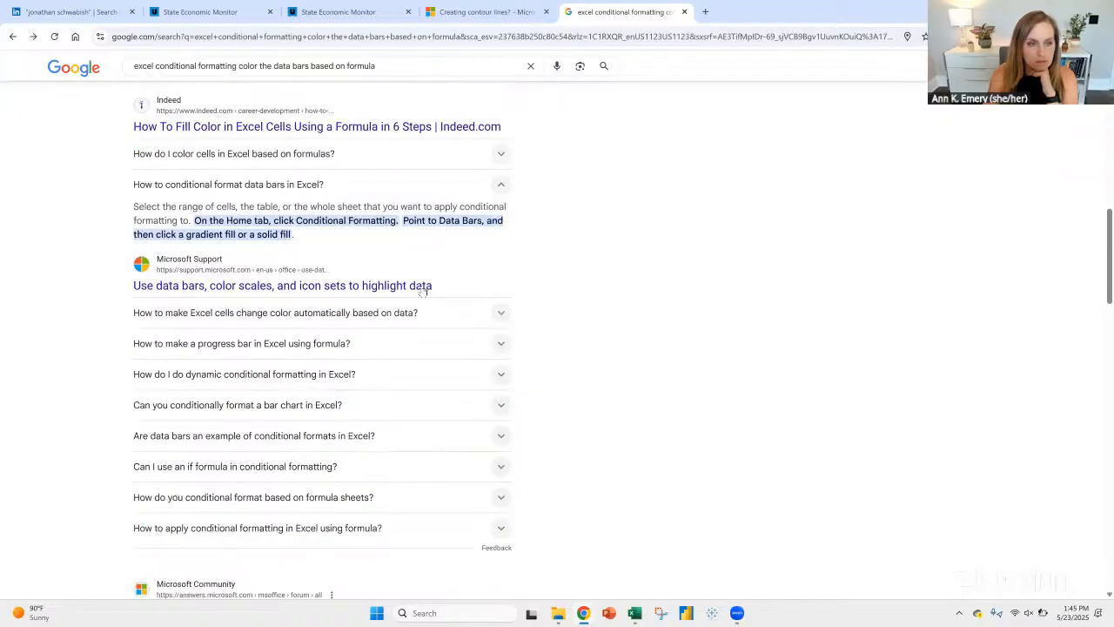
click(327, 301)
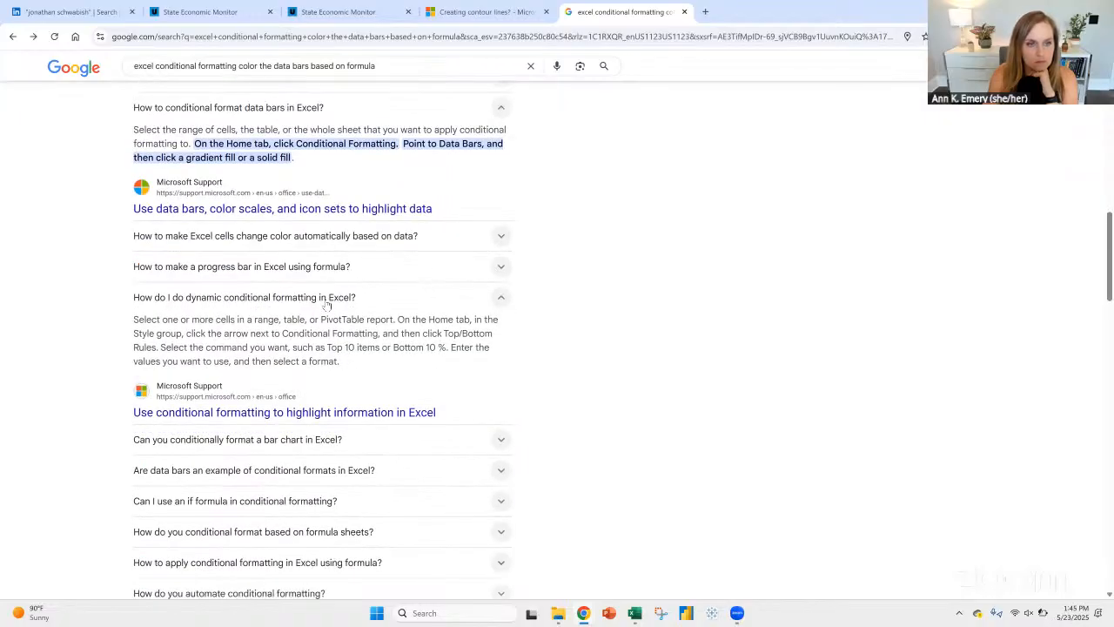
click(336, 236)
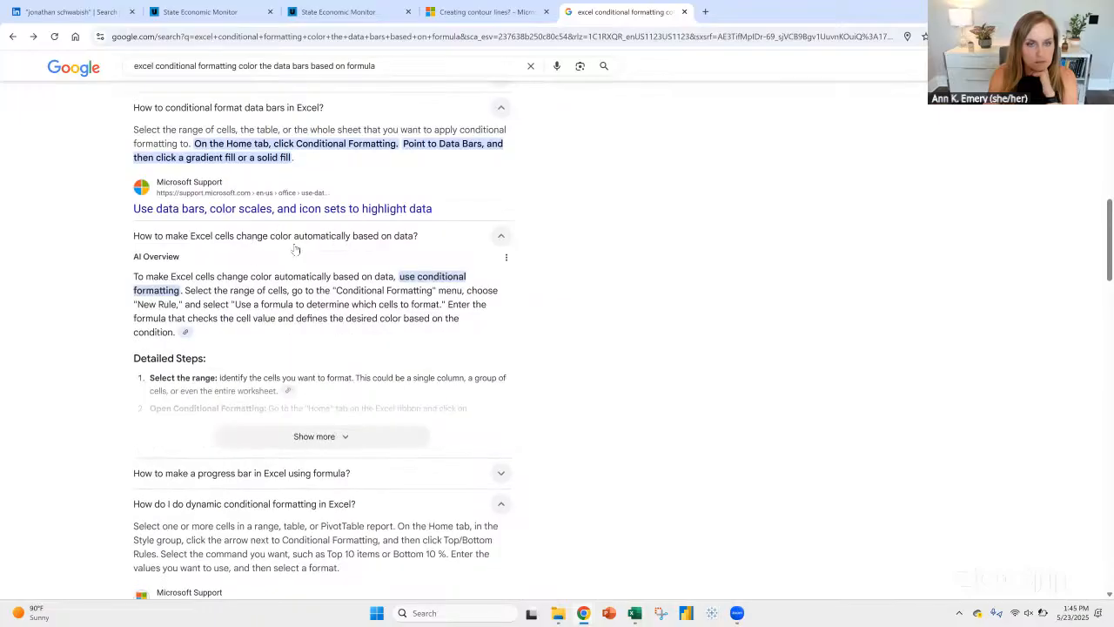
scroll(380, 305, down, 4)
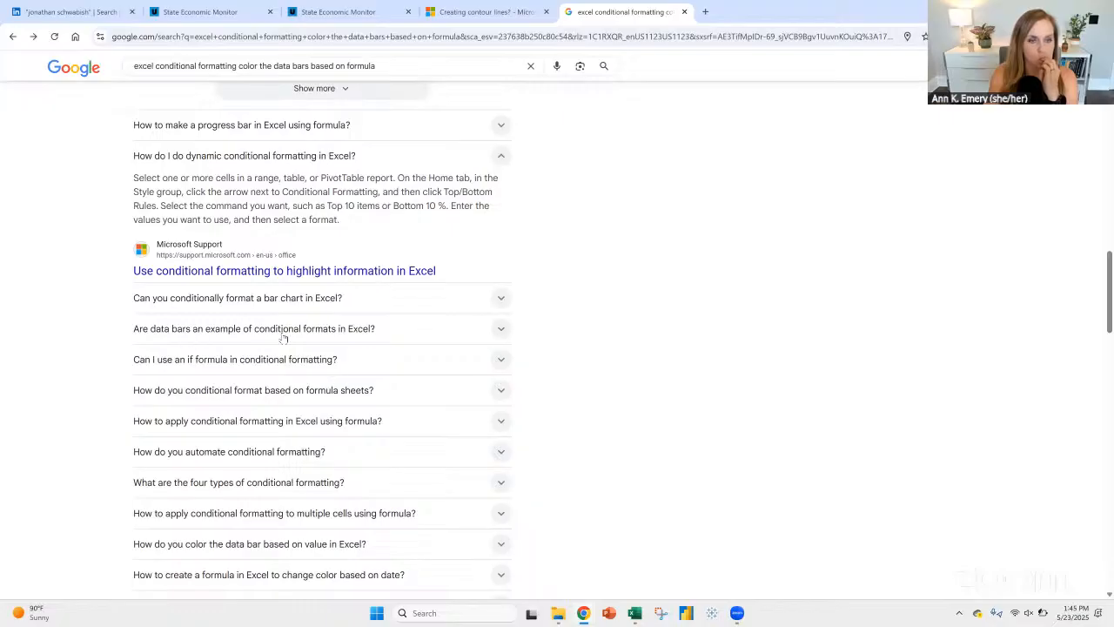
scroll(614, 332, down, 1)
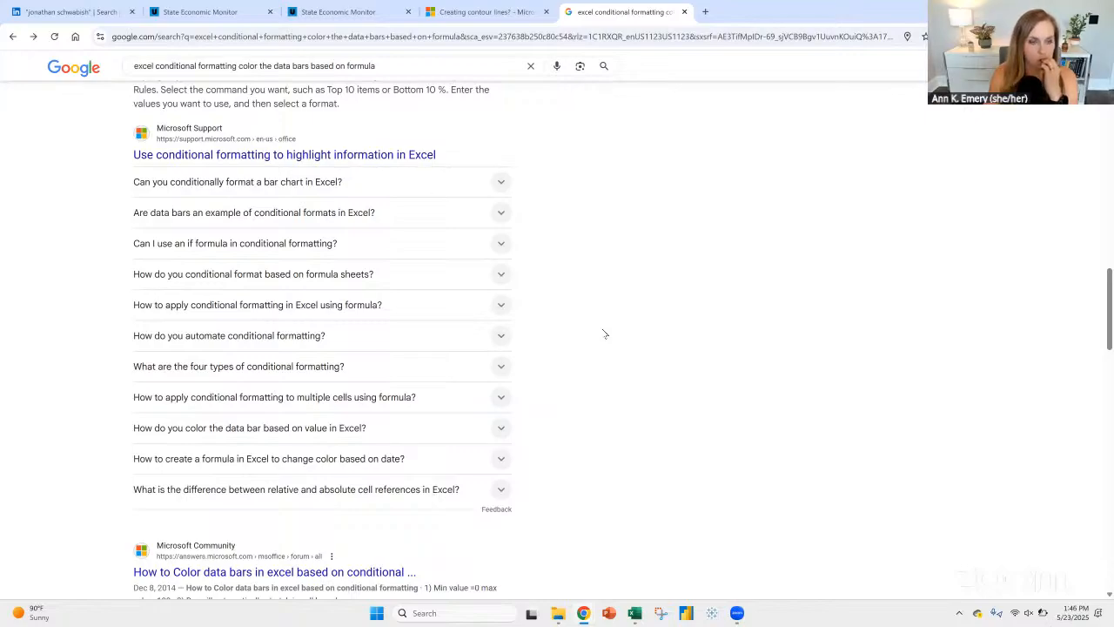
Step: Read the answer on coloring the data bar based on value and preview its Ablebits example image
click(299, 437)
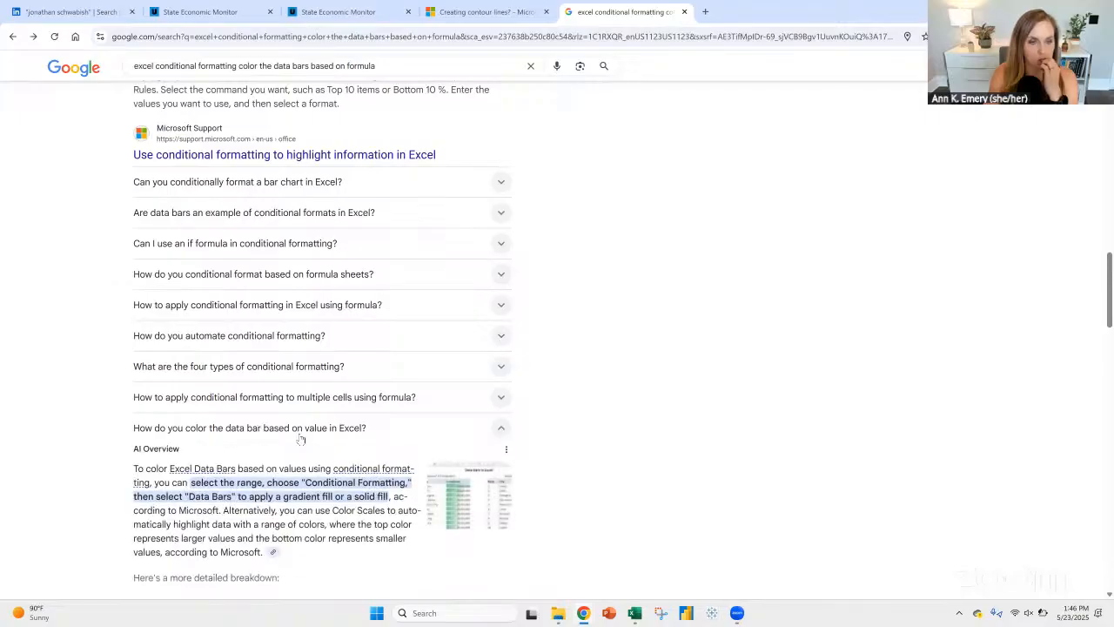
scroll(675, 377, down, 3)
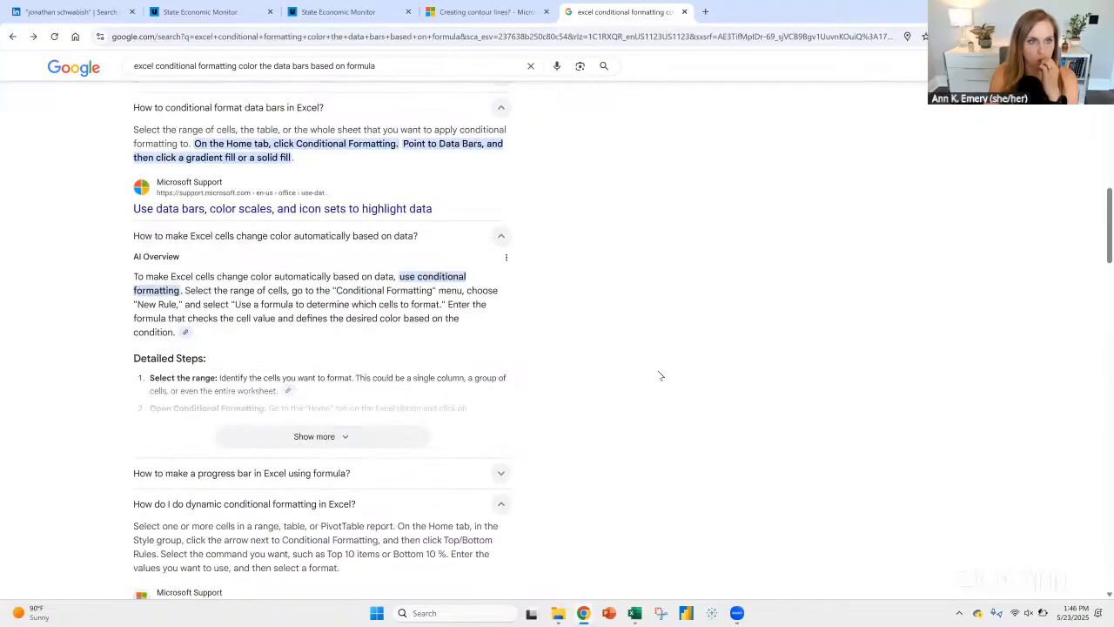
scroll(658, 375, down, 1)
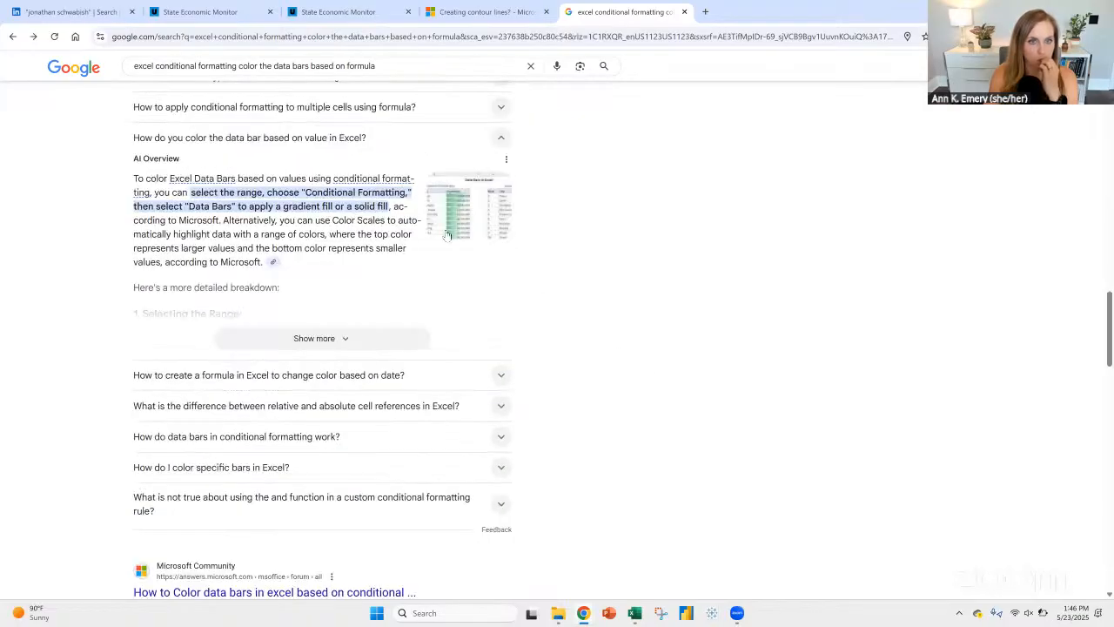
click(450, 223)
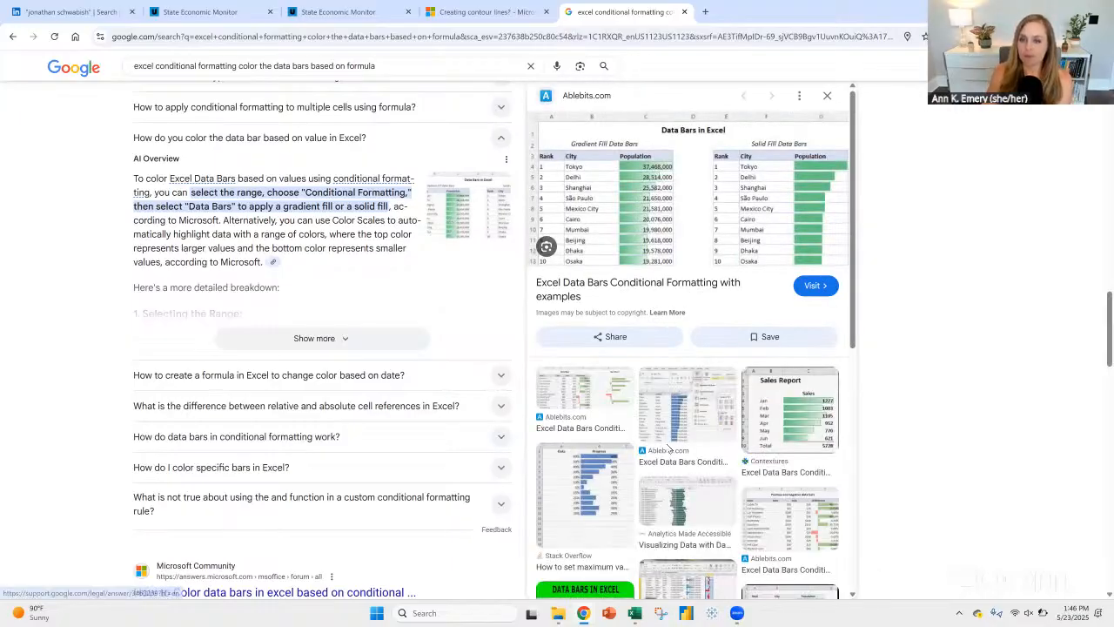
Step: Show image results for the search, open the WordPress article "Multicoloured Data Bars in Excel" and read its introduction
scroll(144, 148, up, 10)
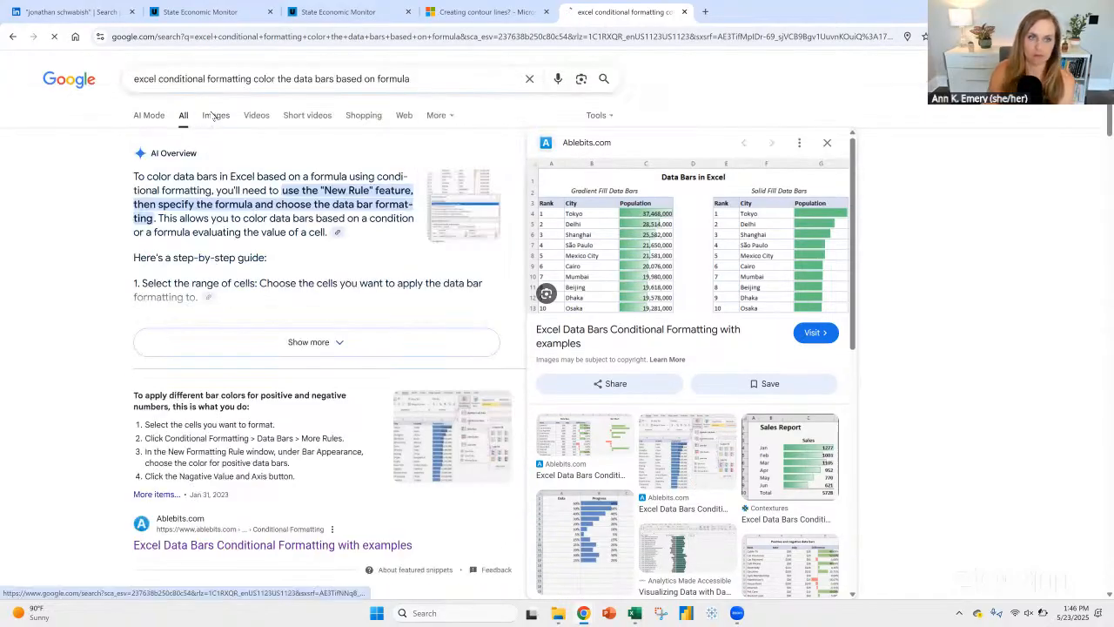
click(215, 115)
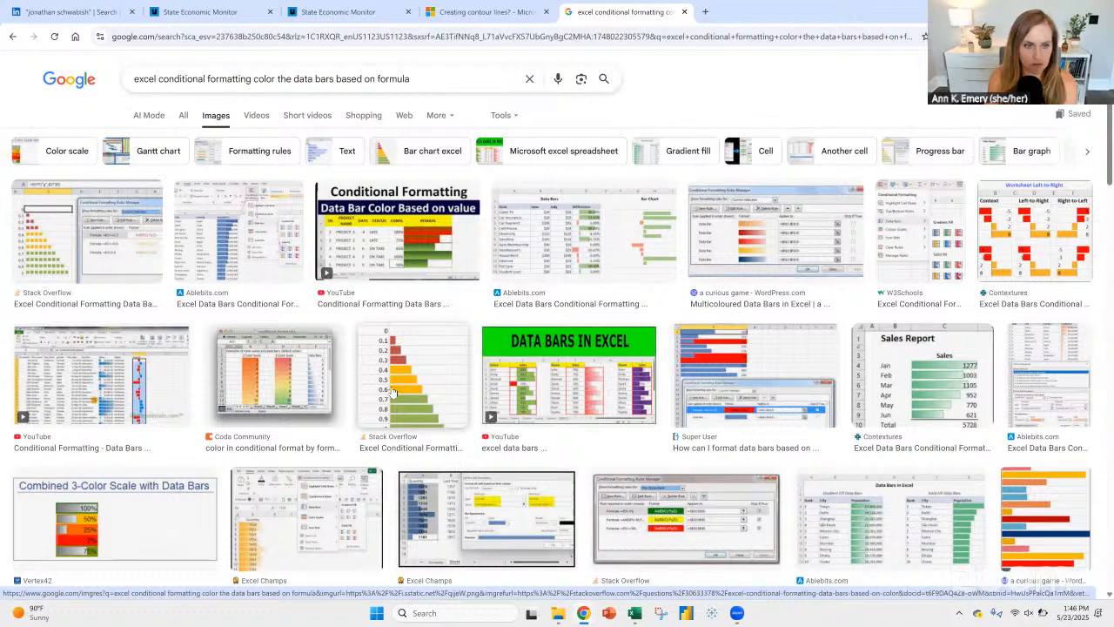
click(754, 235)
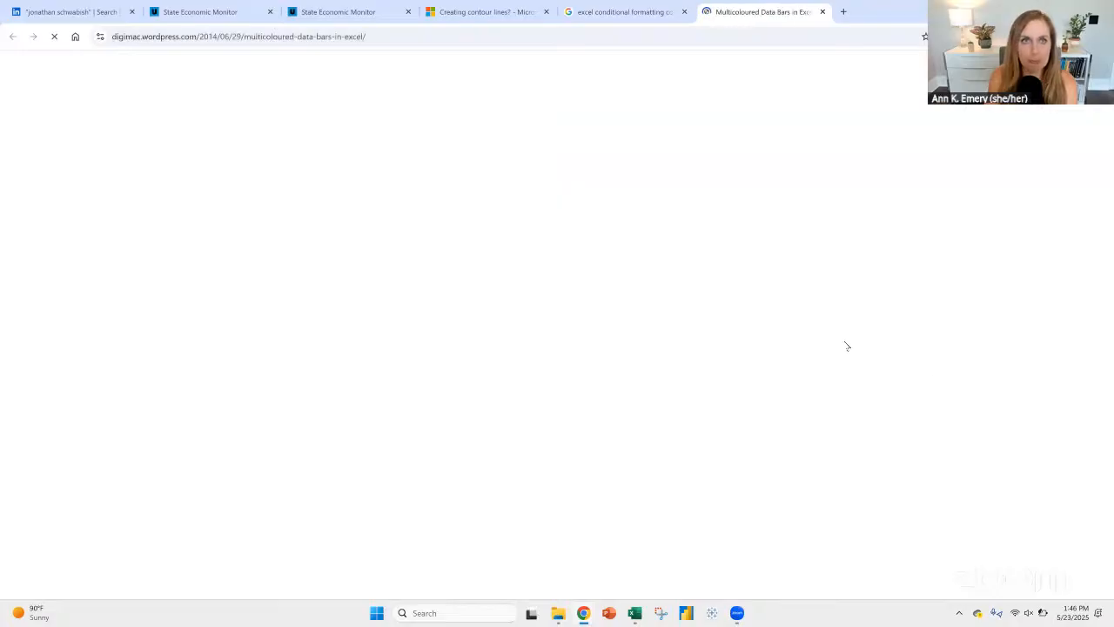
scroll(279, 309, down, 2)
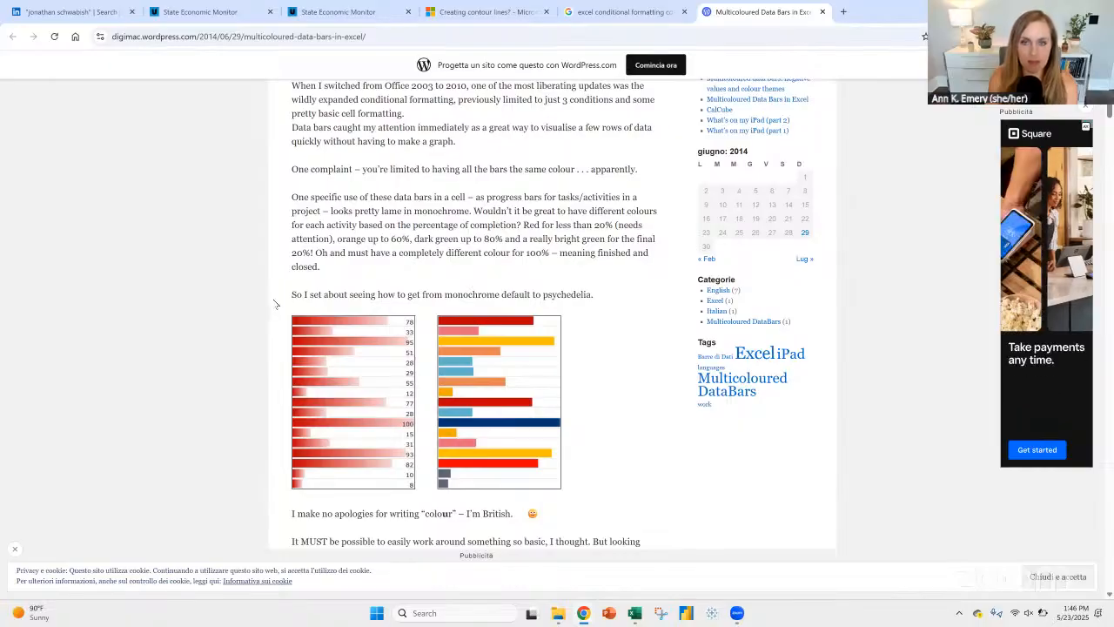
Step: Read the article's quoted VBA workaround for multiple data bar colors and highlight its selection.FormatConditions(1).formula line
scroll(268, 308, down, 5)
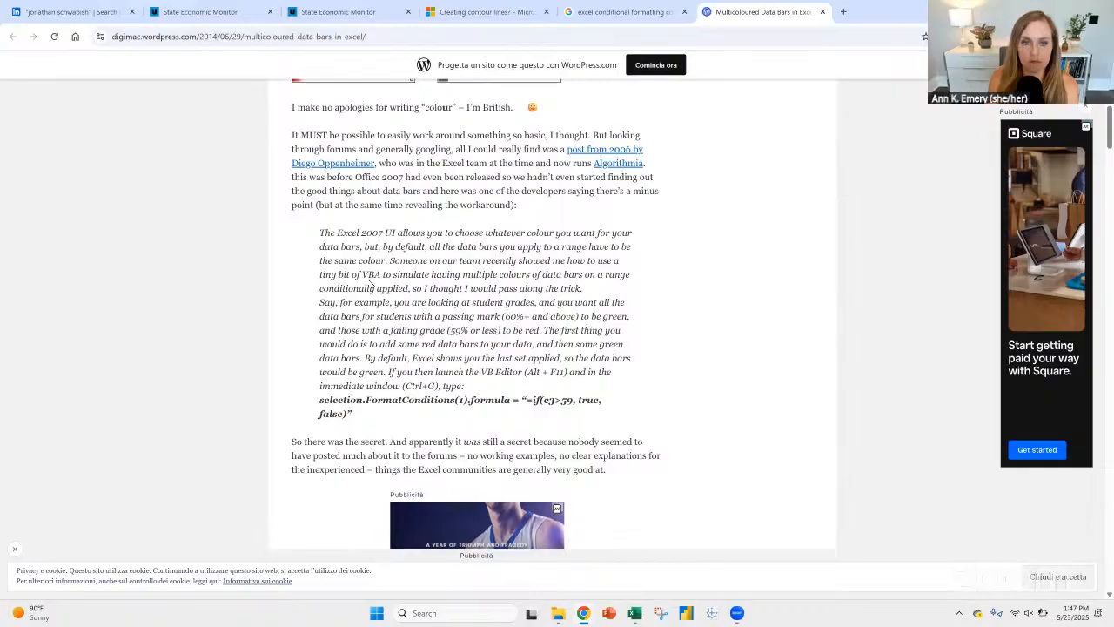
drag(362, 274, 415, 273)
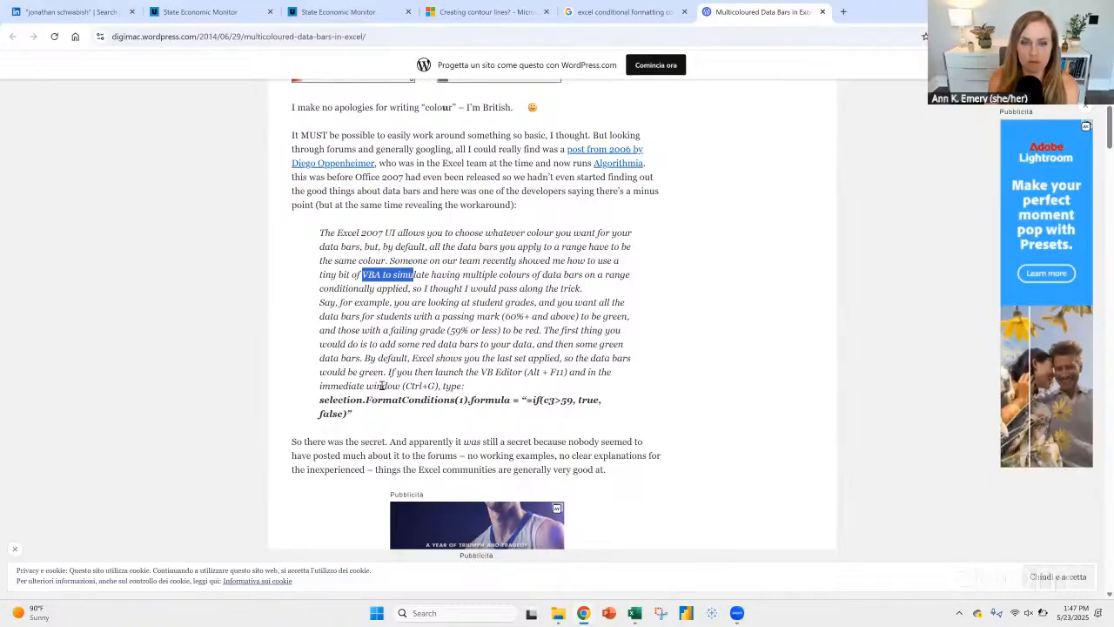
scroll(415, 385, down, 1)
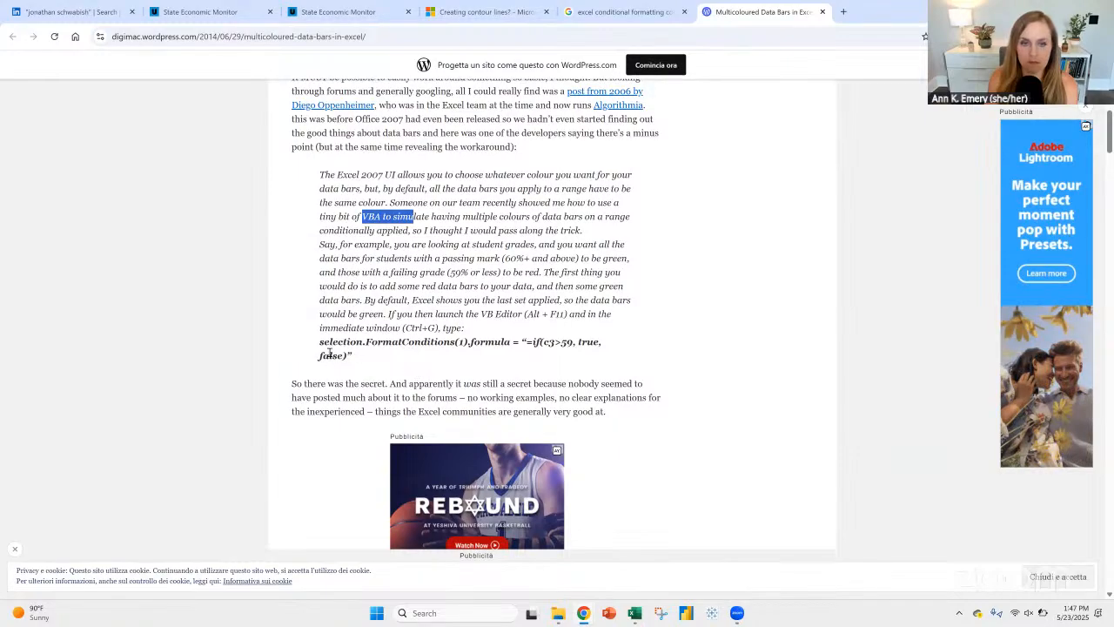
drag(347, 355, 309, 349)
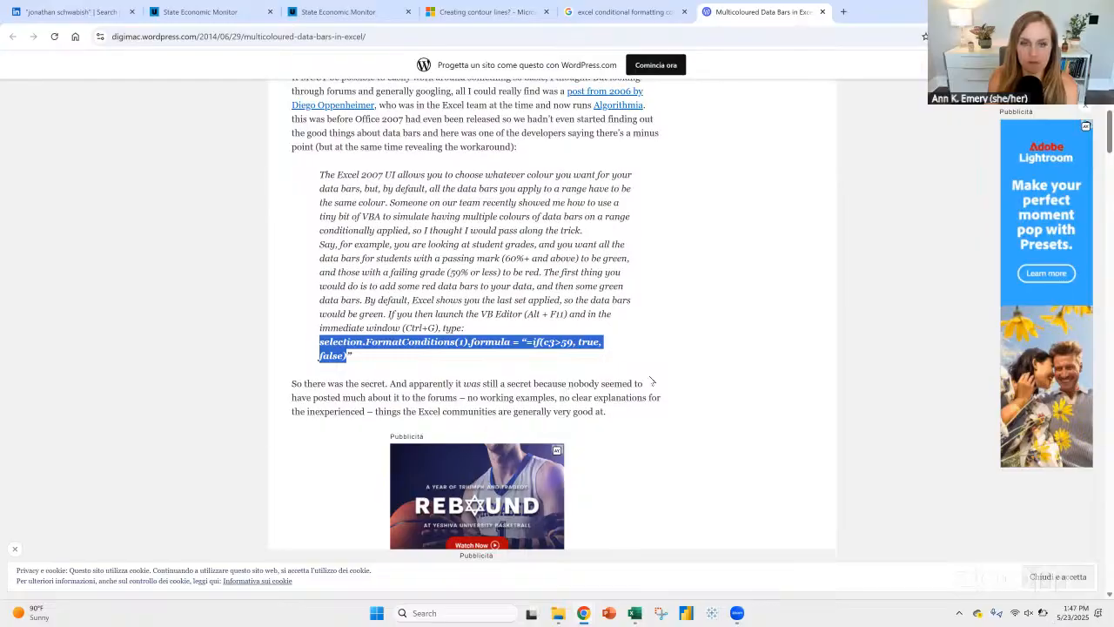
Step: Read the article's sections on the colored data bars userform, the order of formatting conditions and the preset colour themes
scroll(651, 381, down, 2)
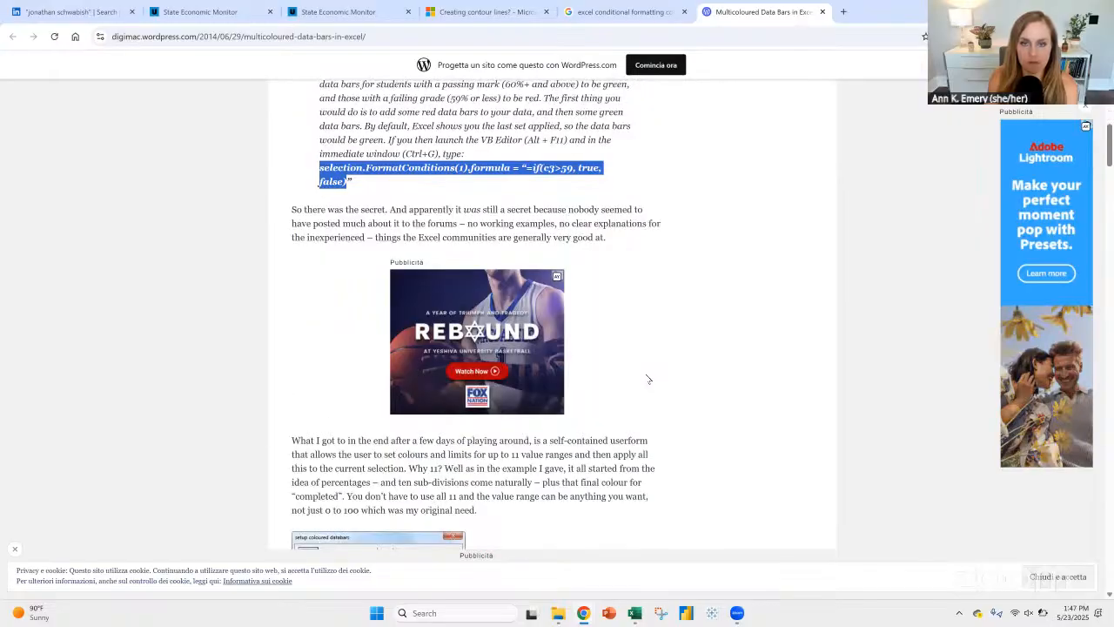
scroll(649, 379, down, 3)
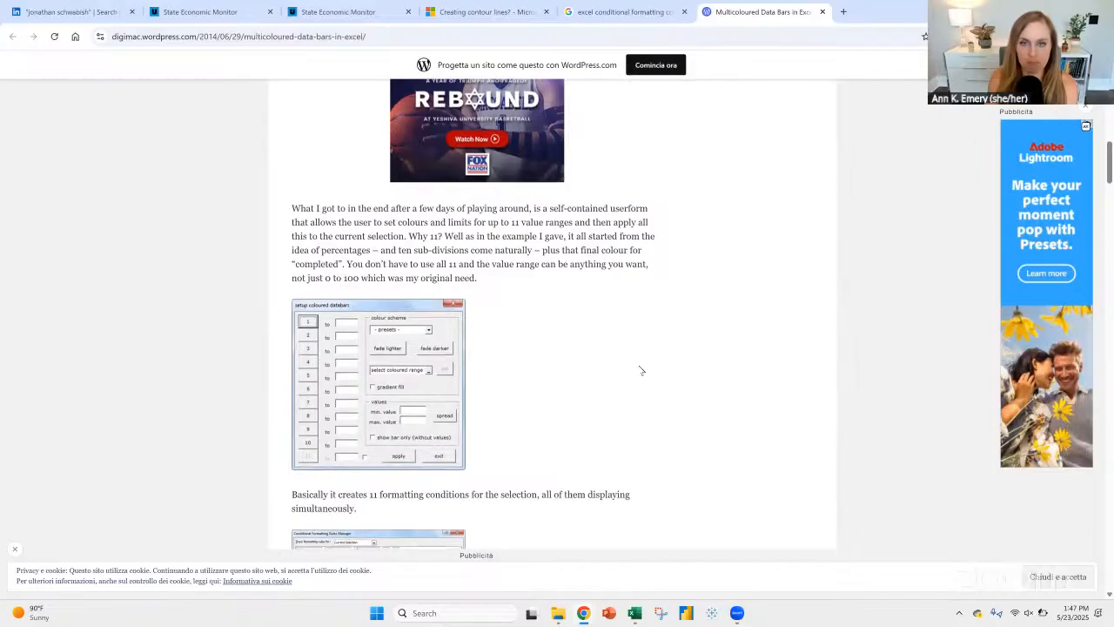
scroll(640, 368, down, 3)
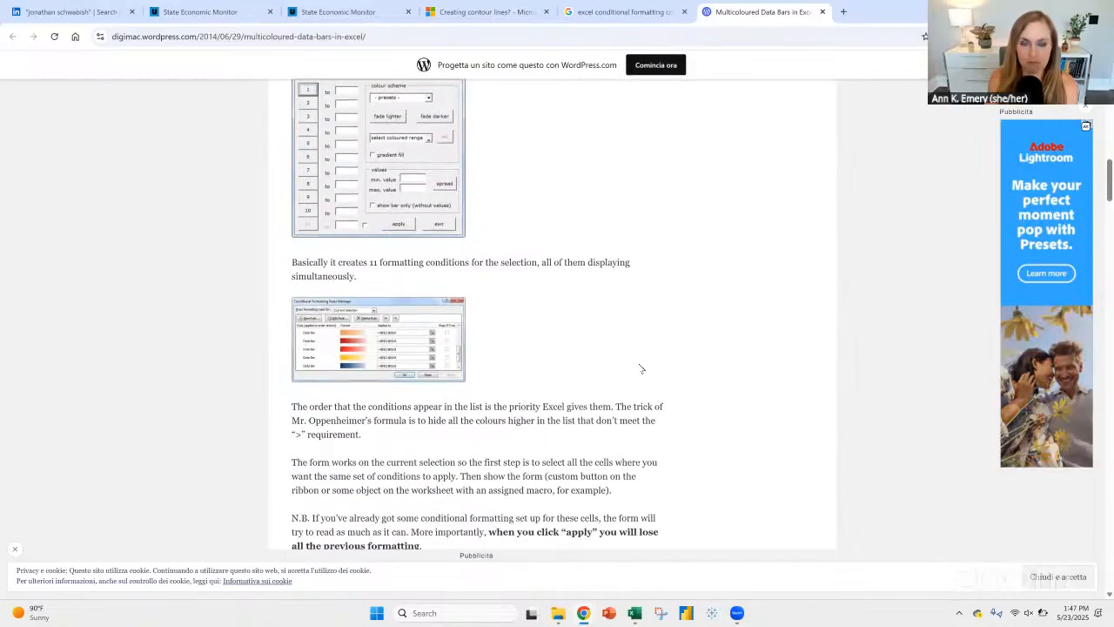
scroll(634, 377, down, 1)
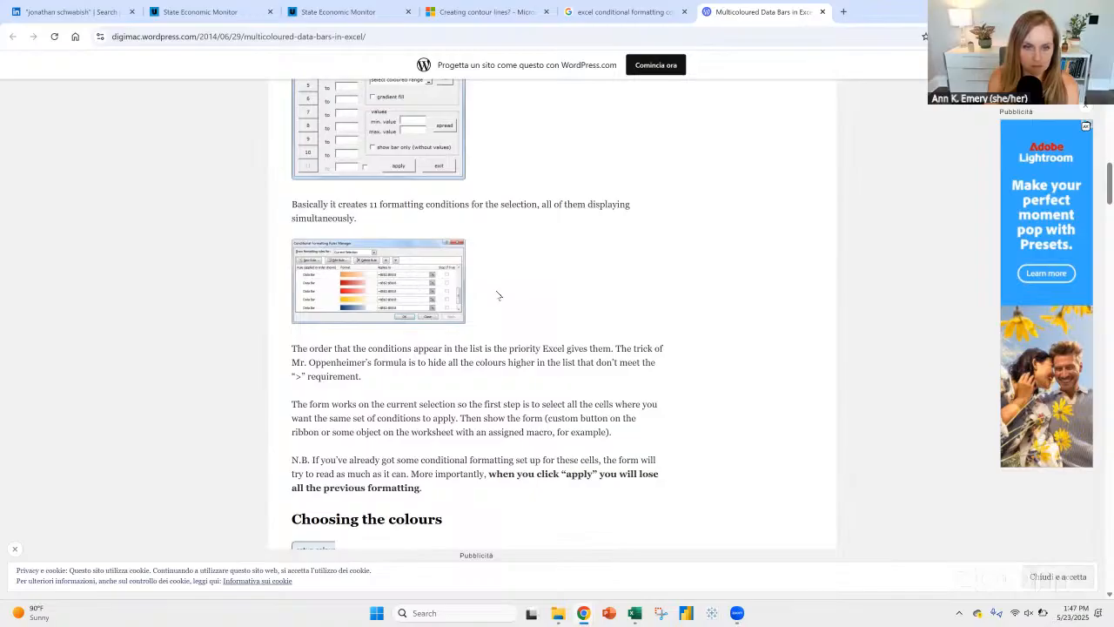
scroll(499, 296, down, 7)
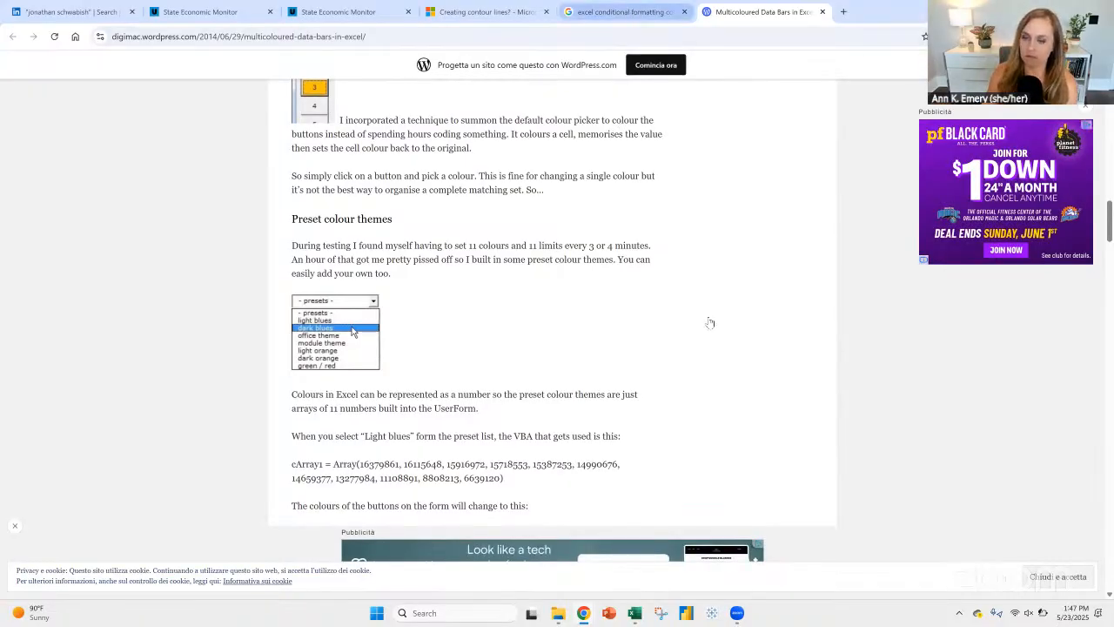
Step: Return to the image results, open the YouTube video "Conditional Formatting Data Bars Different Colors" and skip its ad
click(619, 12)
scroll(818, 390, down, 3)
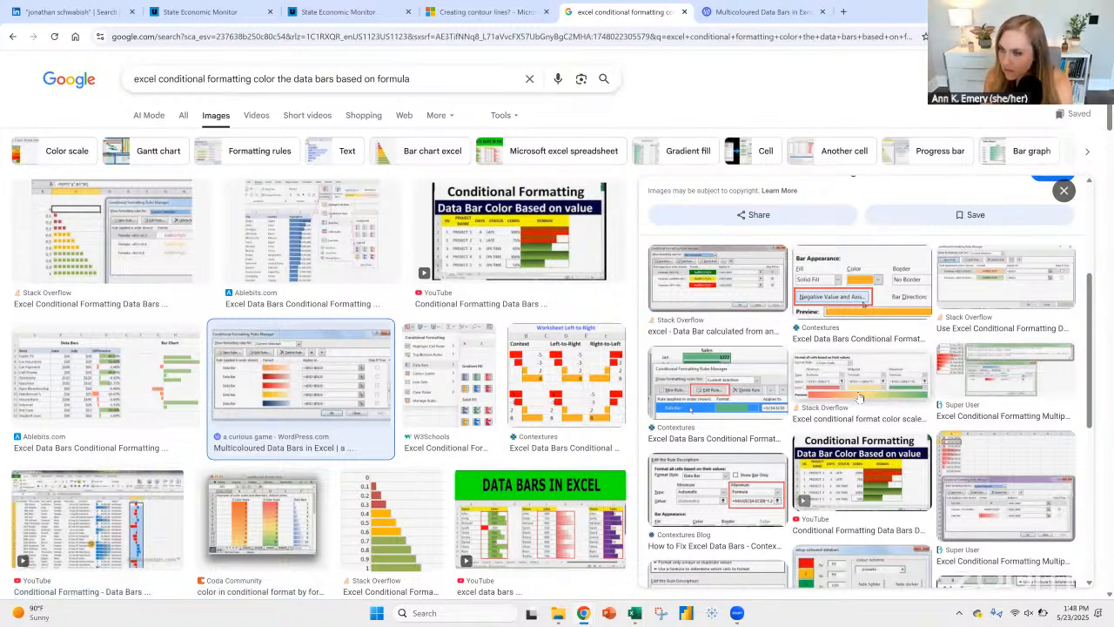
click(884, 477)
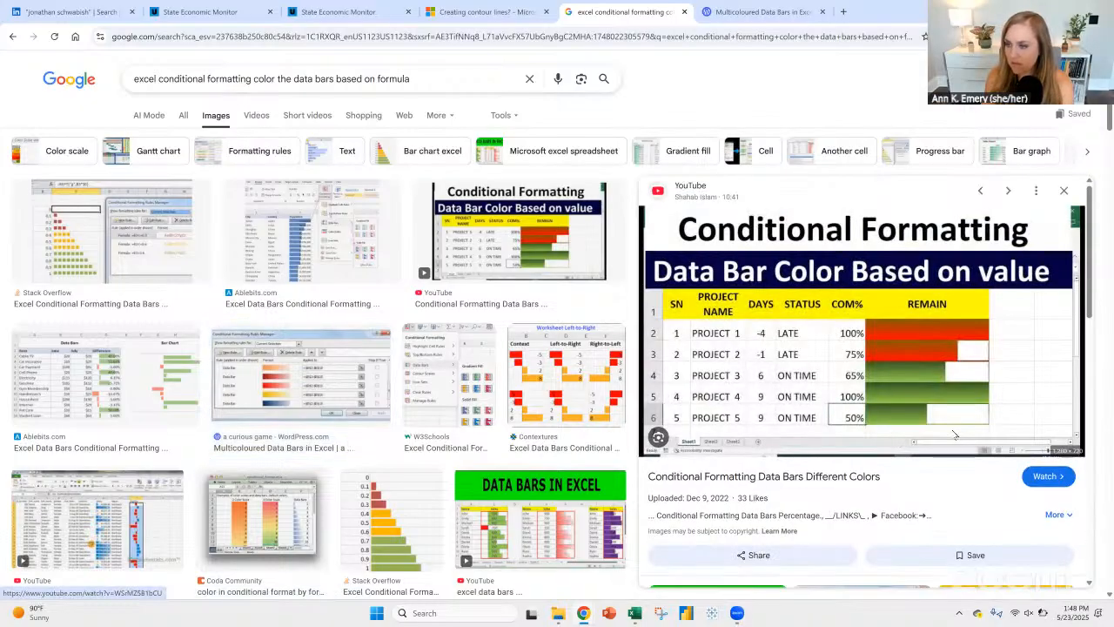
click(1038, 478)
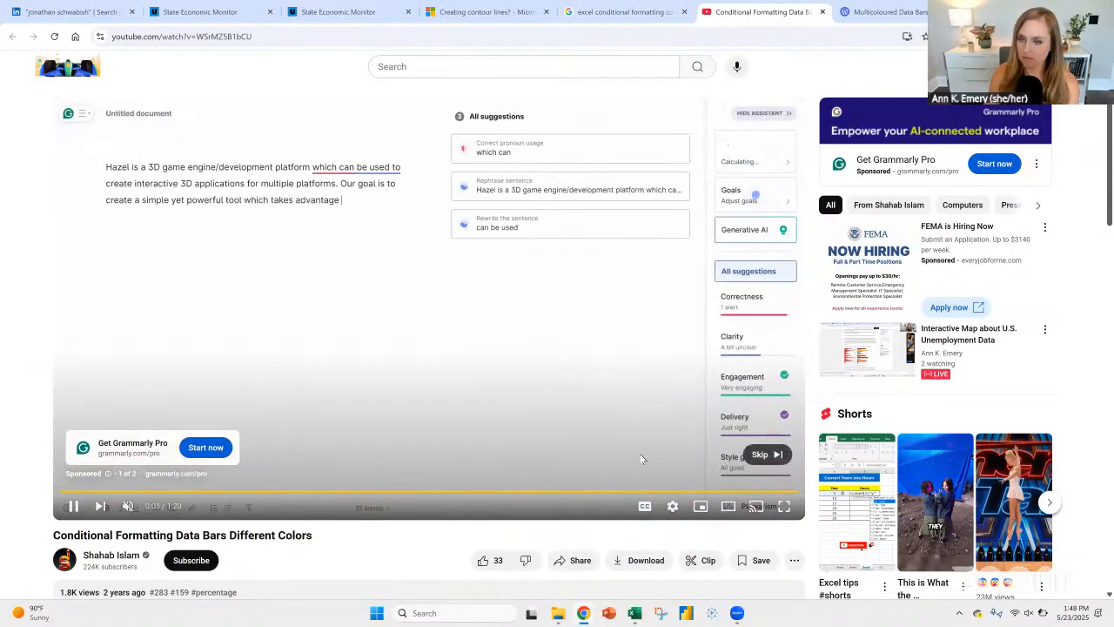
click(766, 454)
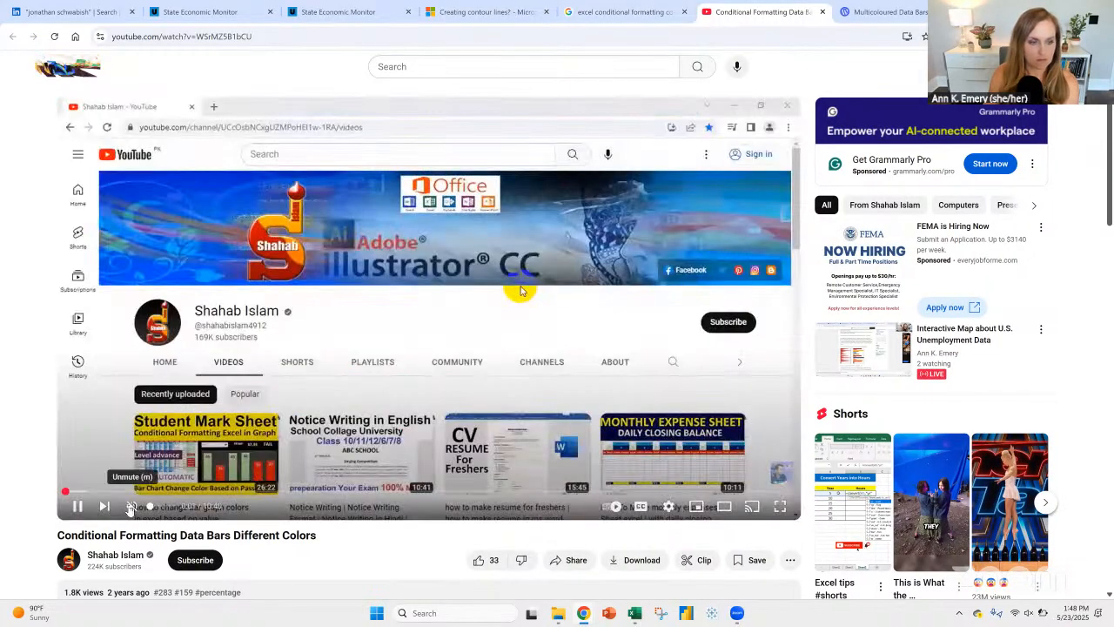
Step: Expand and read the video's description, and return to the player
scroll(87, 457, down, 2)
click(82, 453)
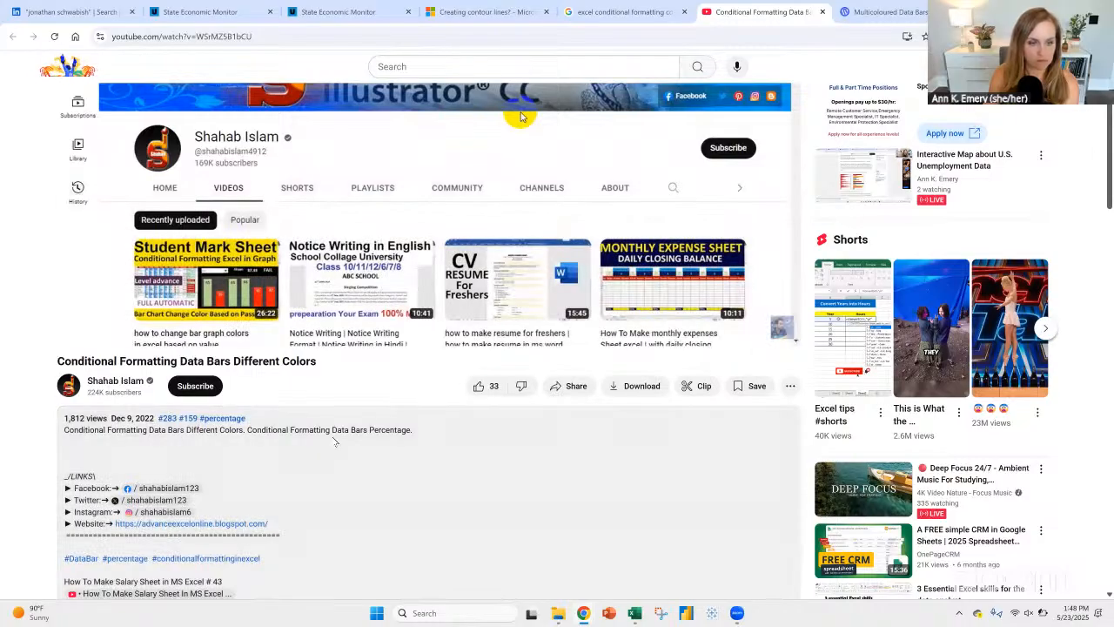
scroll(204, 448, up, 2)
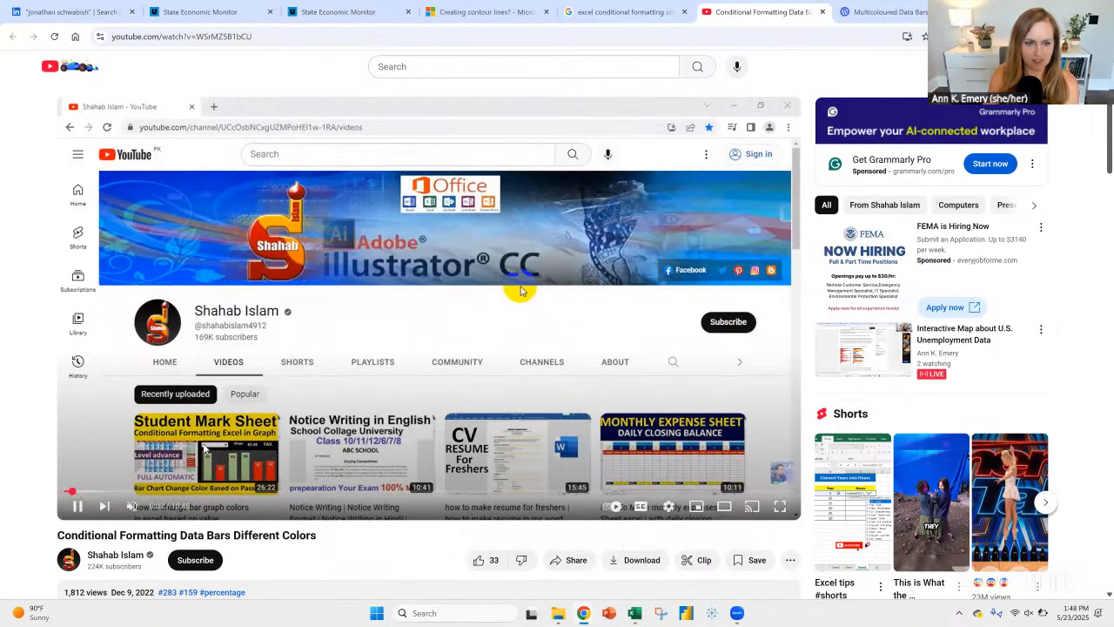
Step: Skim forward through the video to about 2:17 to find the part on coloring the data bars
click(91, 492)
click(111, 492)
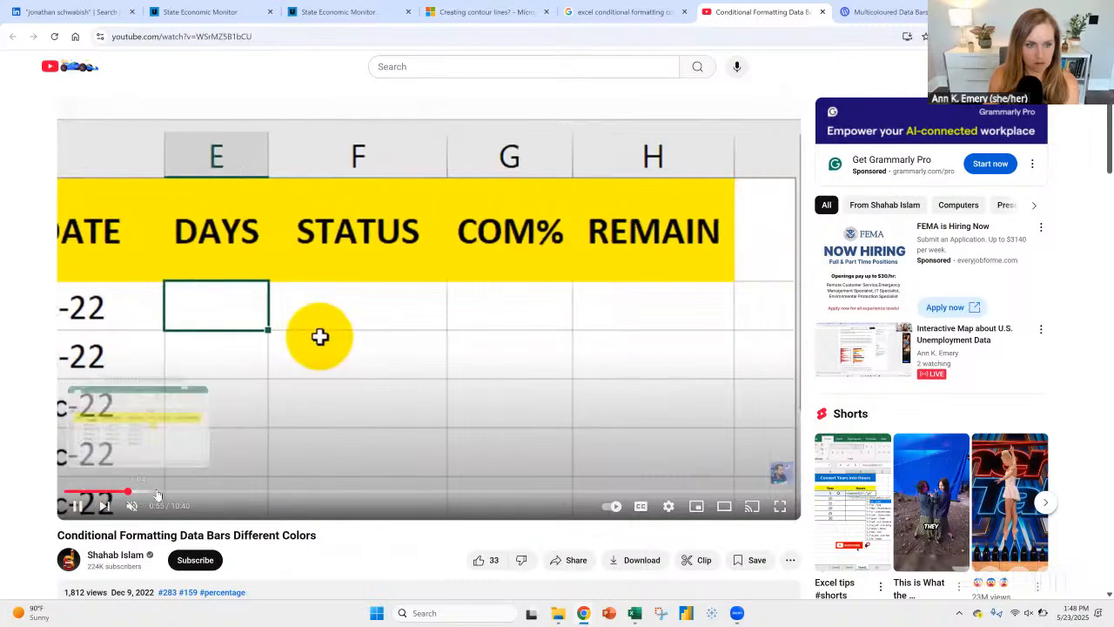
click(164, 492)
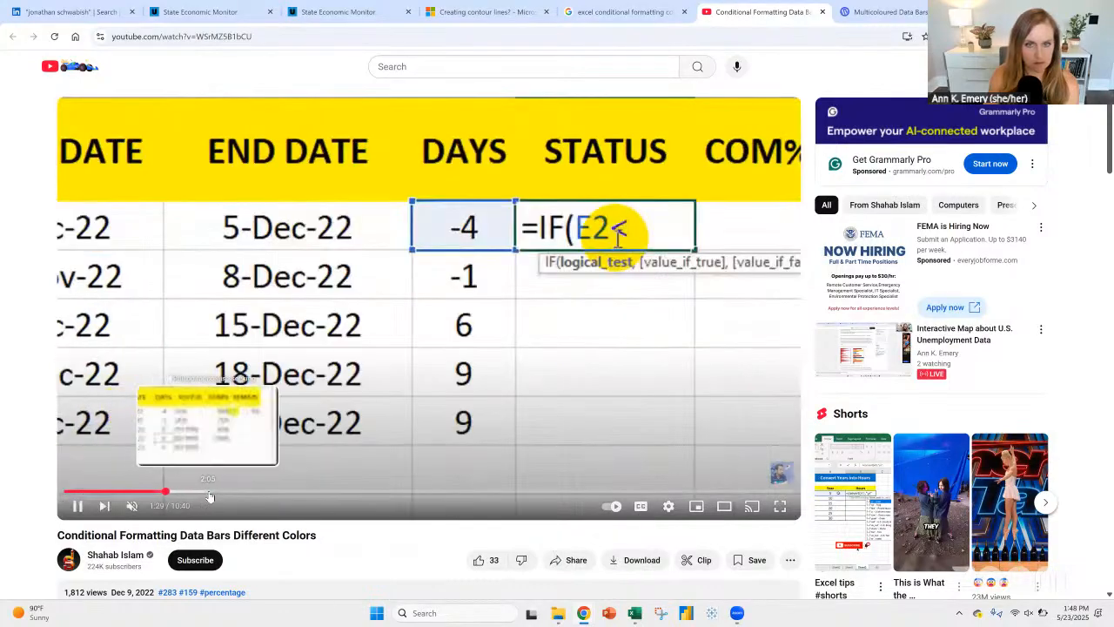
click(220, 493)
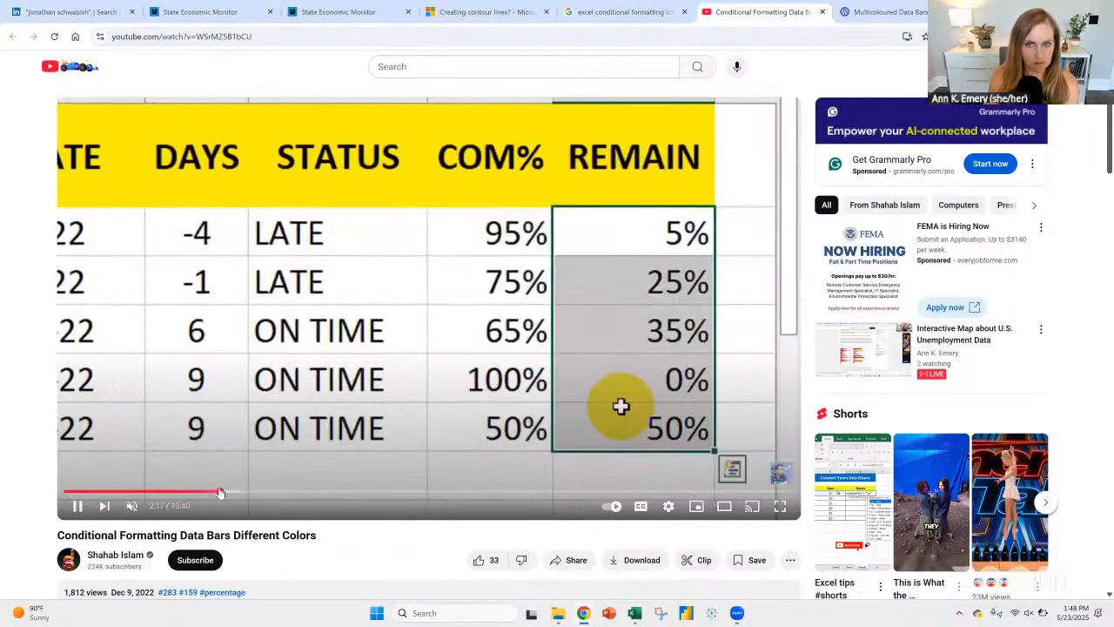
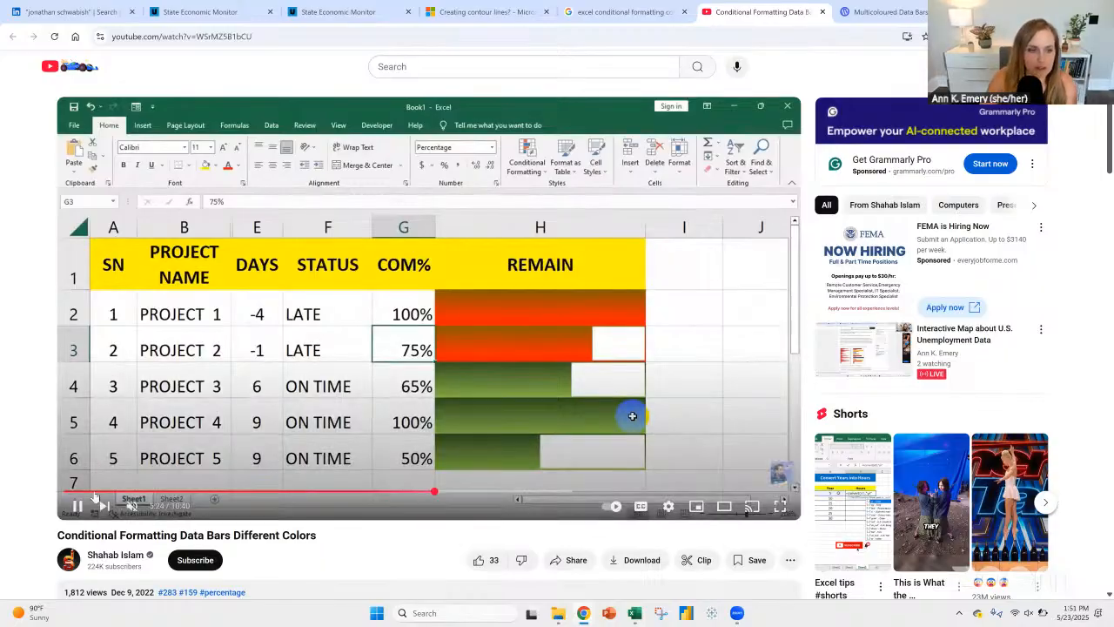
Step: Pause the video, return to the Excel workbook and close the conditional formatting rules manager
click(78, 506)
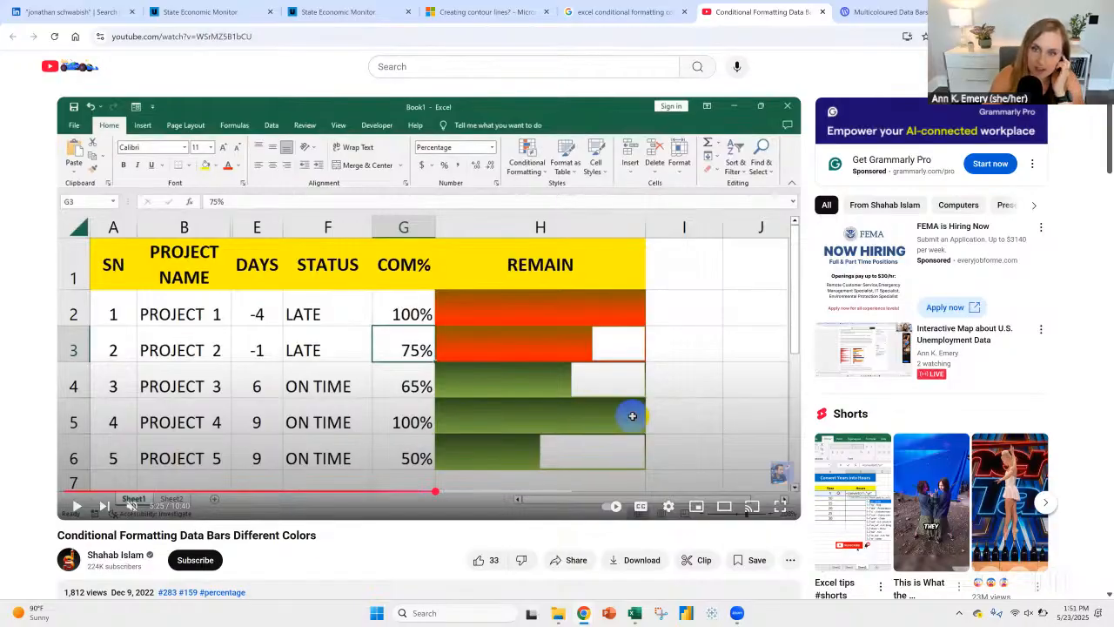
key(alt+Tab)
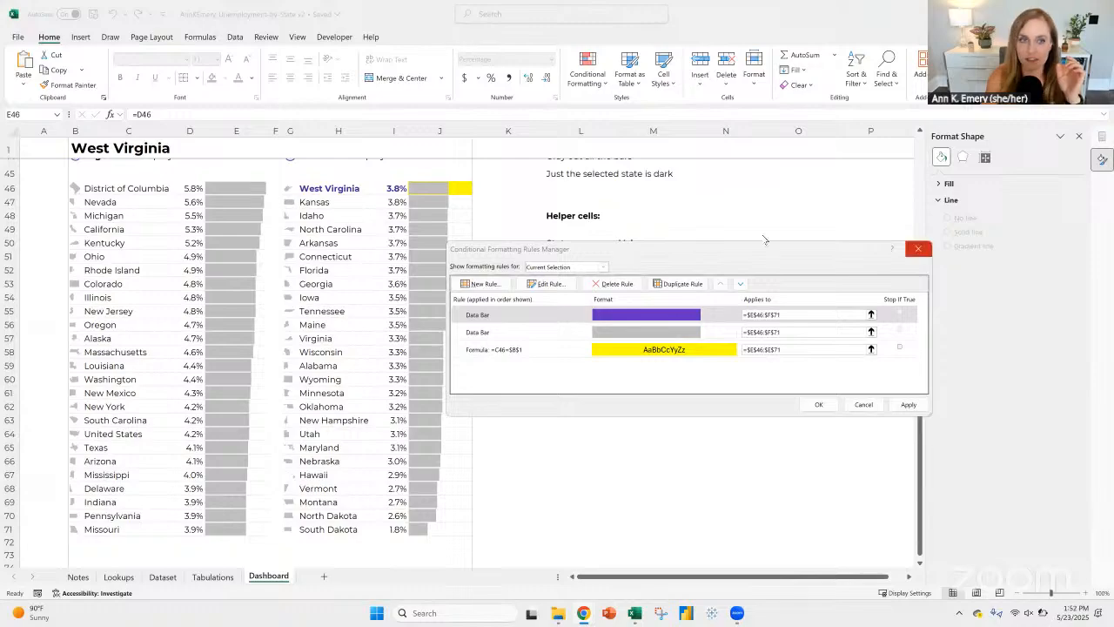
click(917, 248)
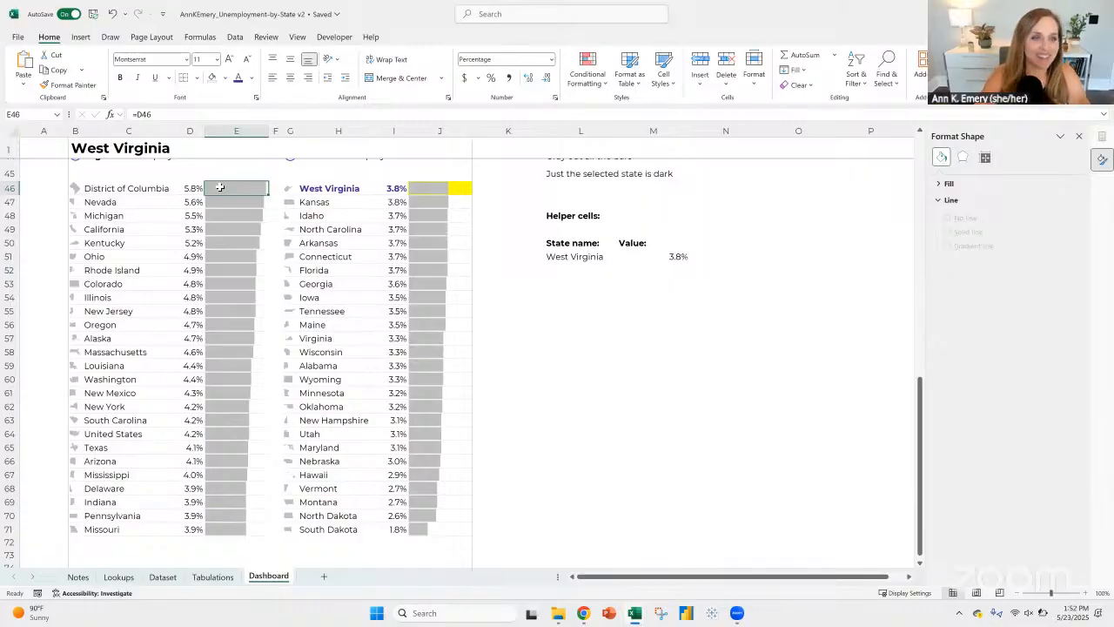
Step: Clear the conditional formatting rules from the data bar cells E46:E71
key(ctrl+shift+Down)
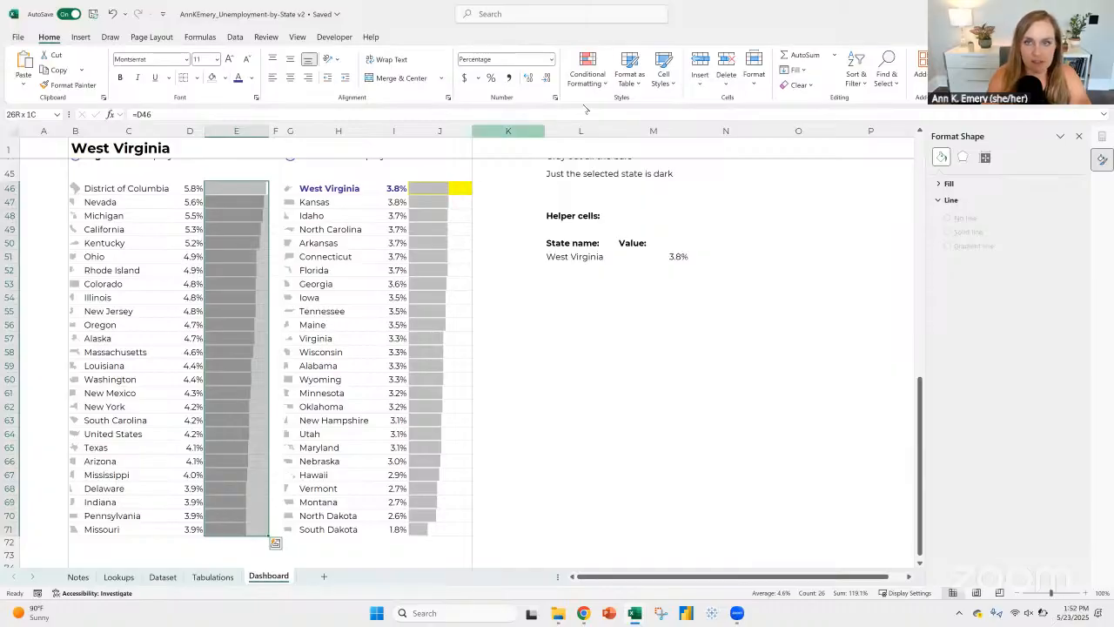
click(602, 83)
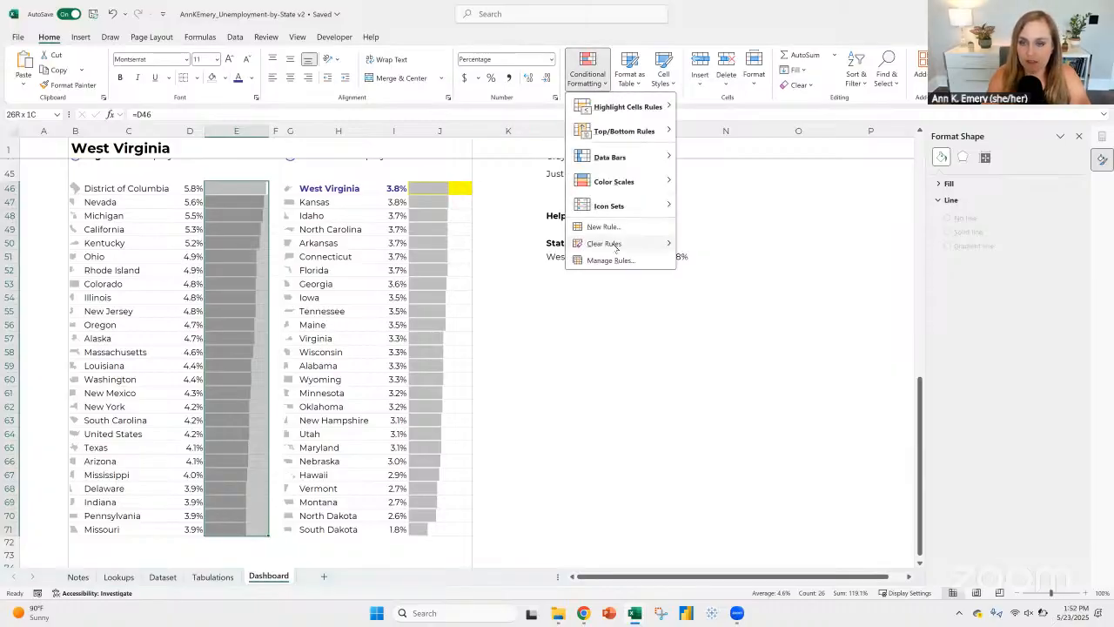
mouse_move(627, 244)
click(740, 246)
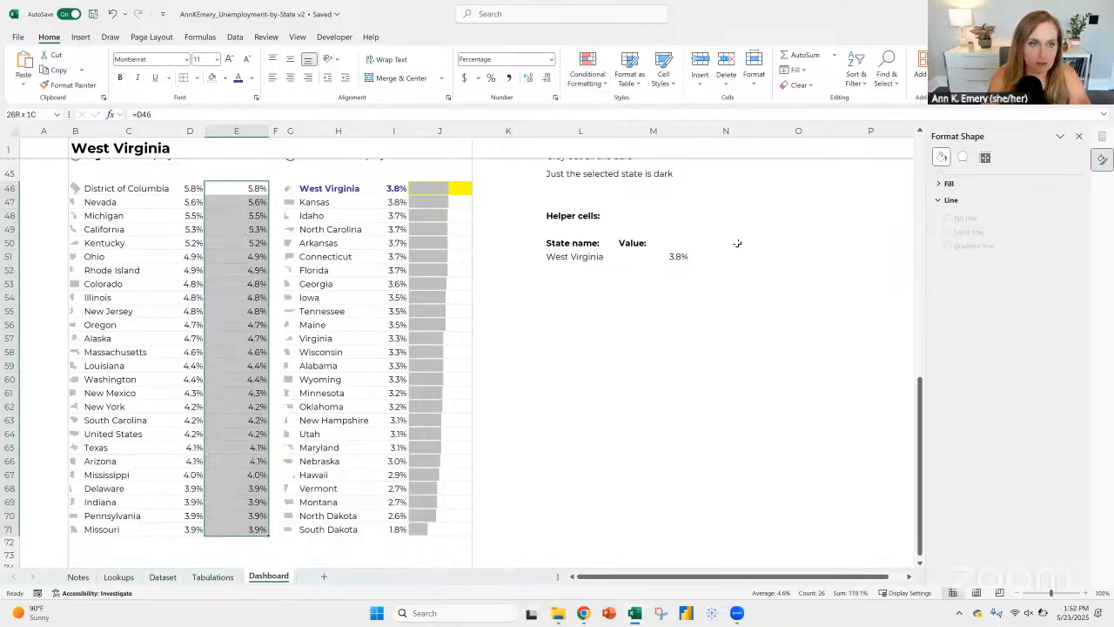
Step: Fill E46:E71 with light gray and delete the cells' contents
click(226, 80)
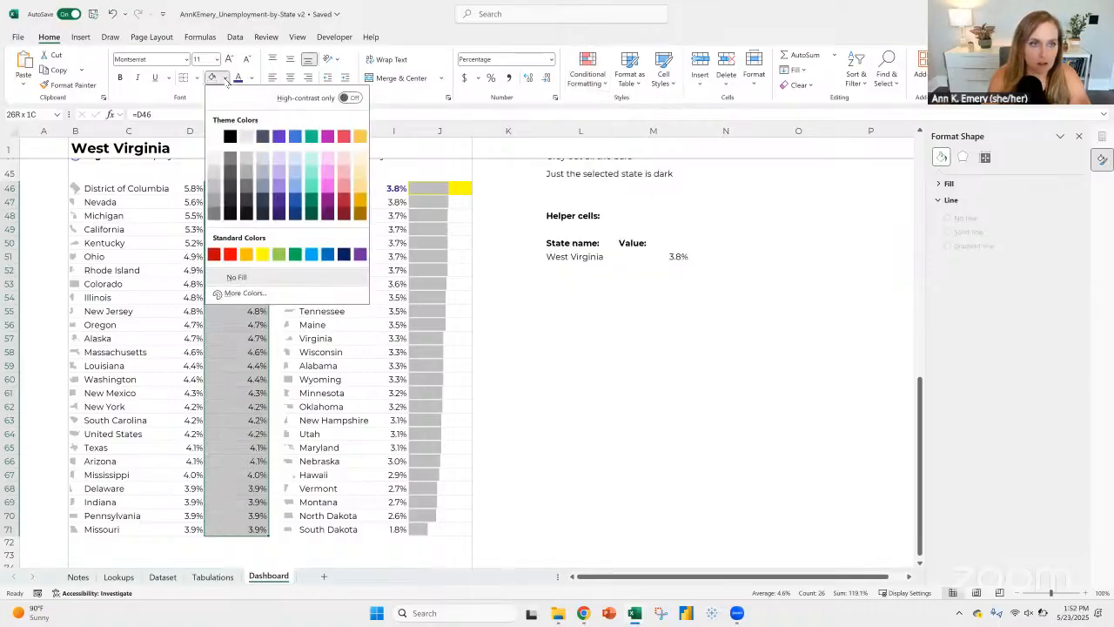
click(213, 171)
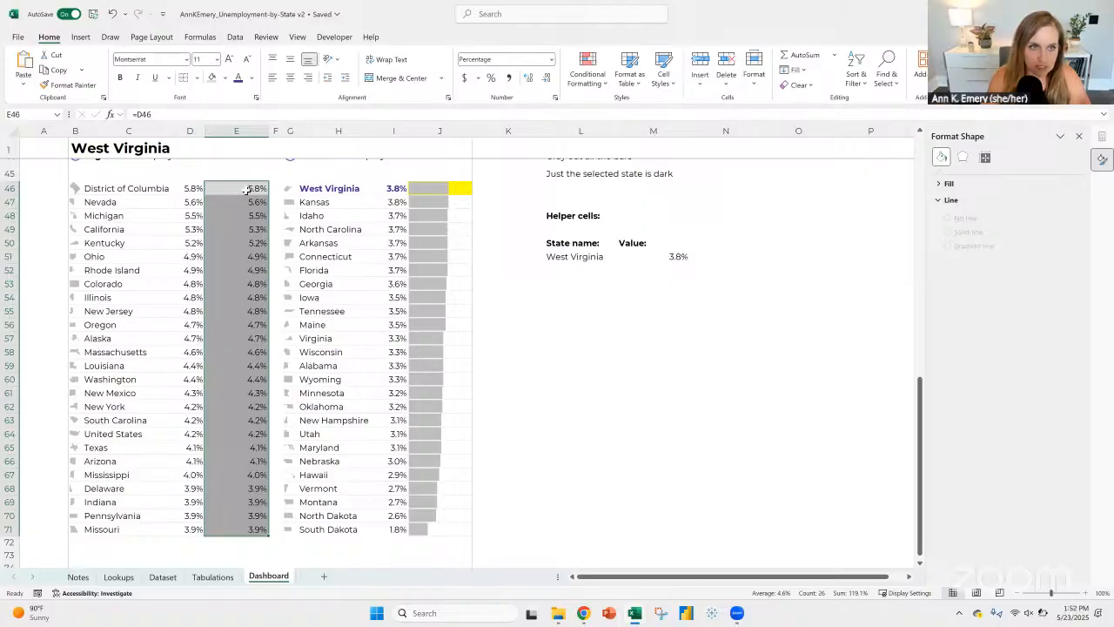
key(Delete)
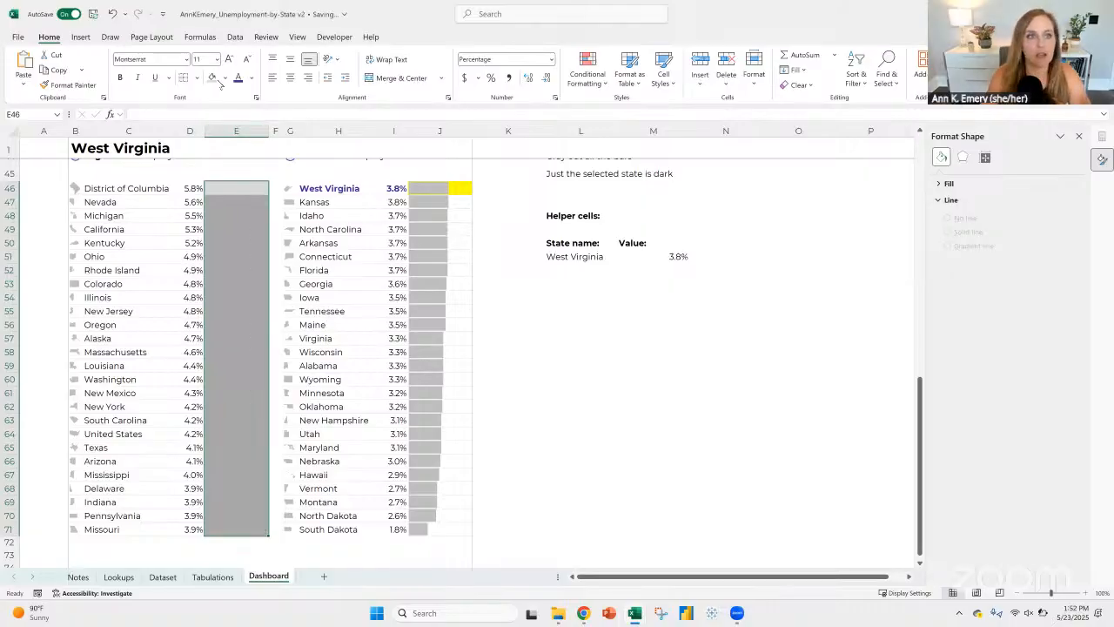
click(198, 79)
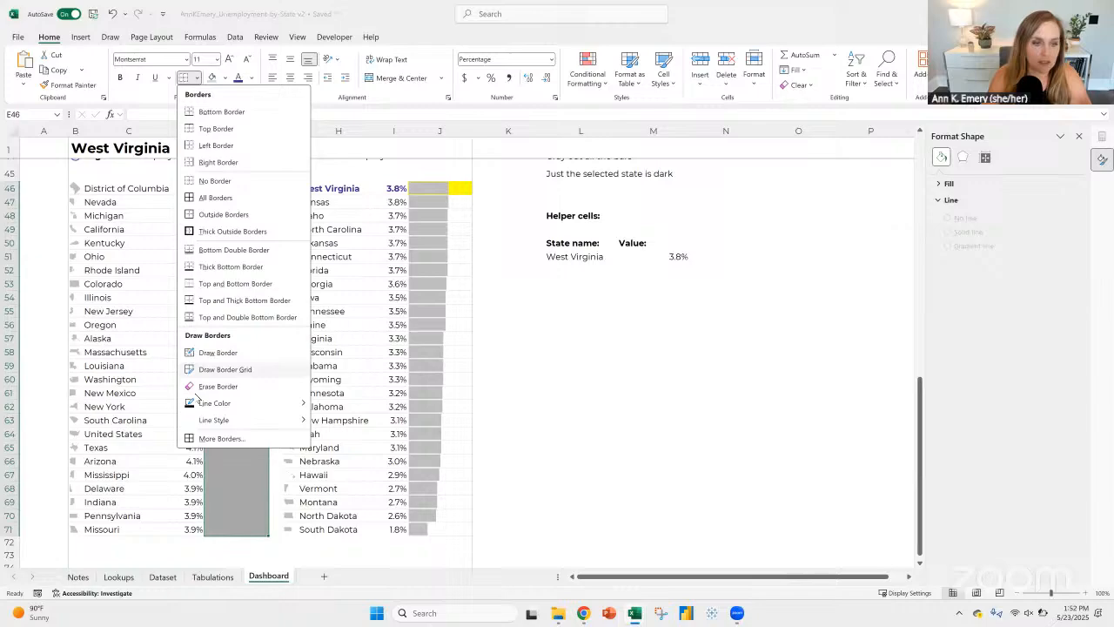
click(218, 437)
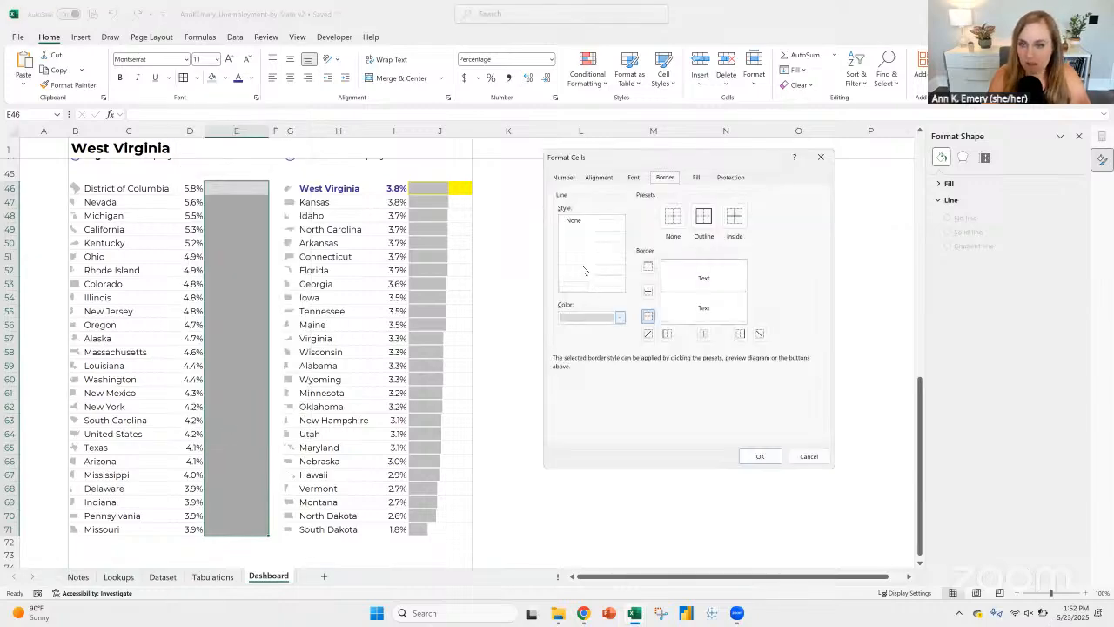
click(588, 317)
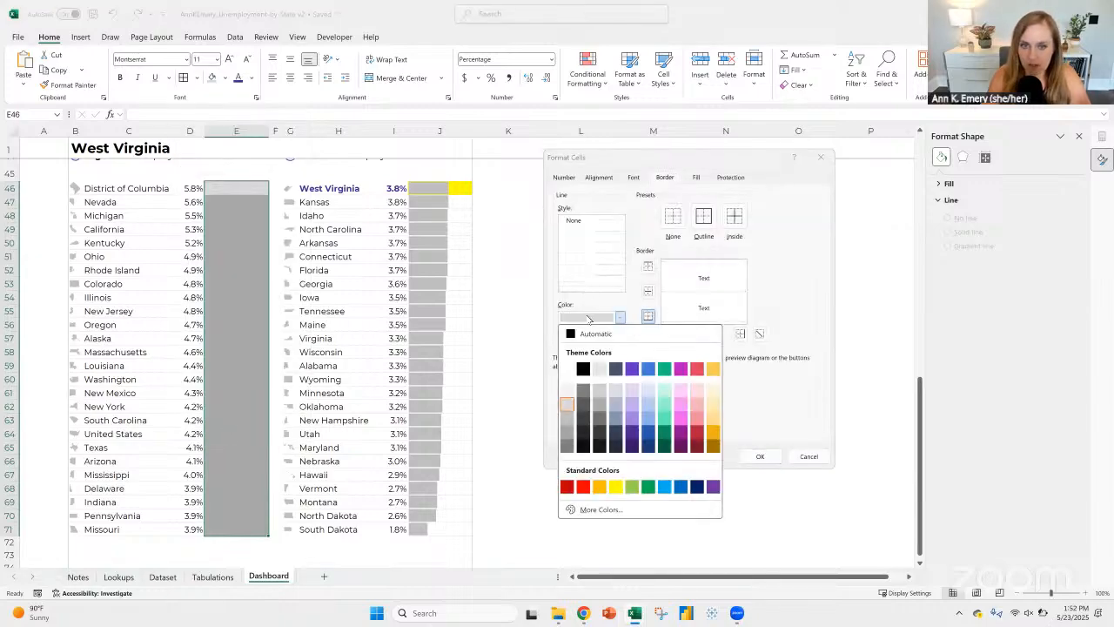
click(587, 318)
click(587, 318)
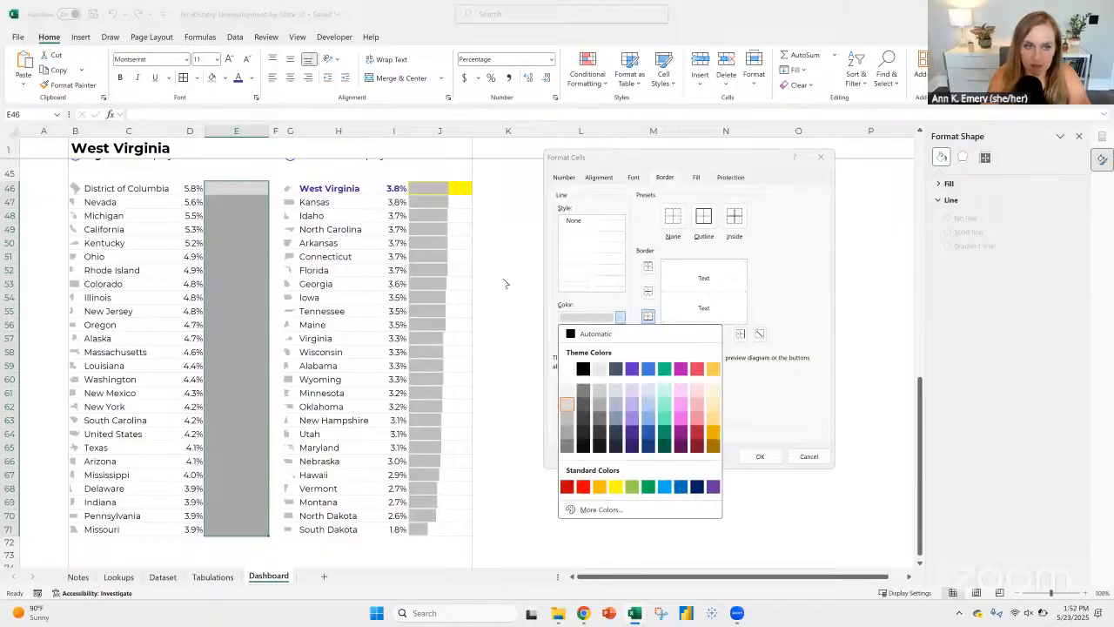
click(239, 189)
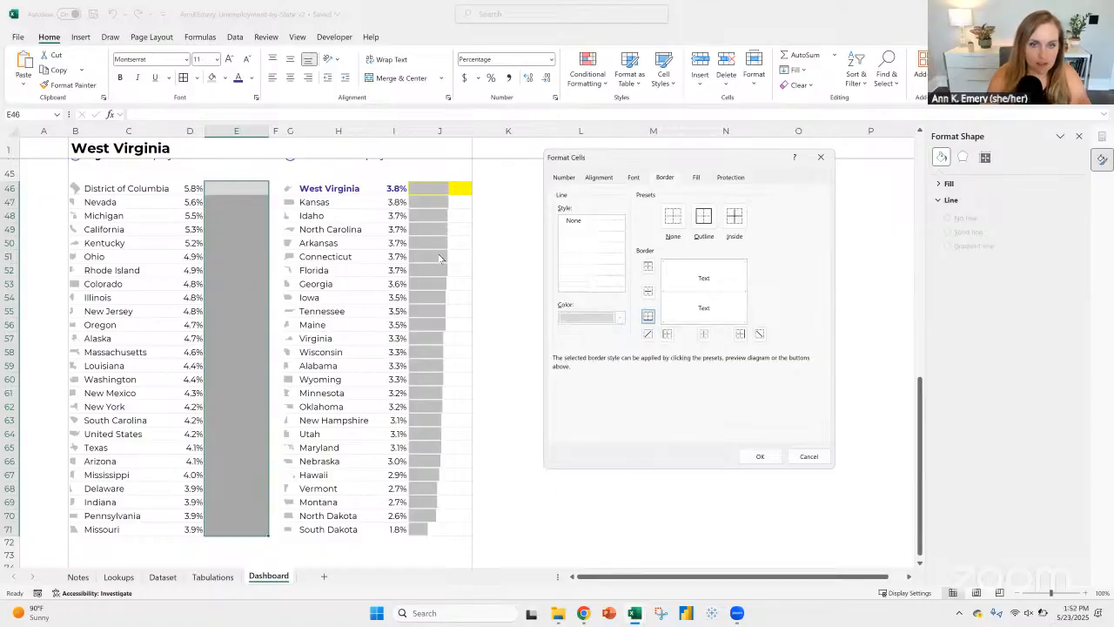
click(819, 157)
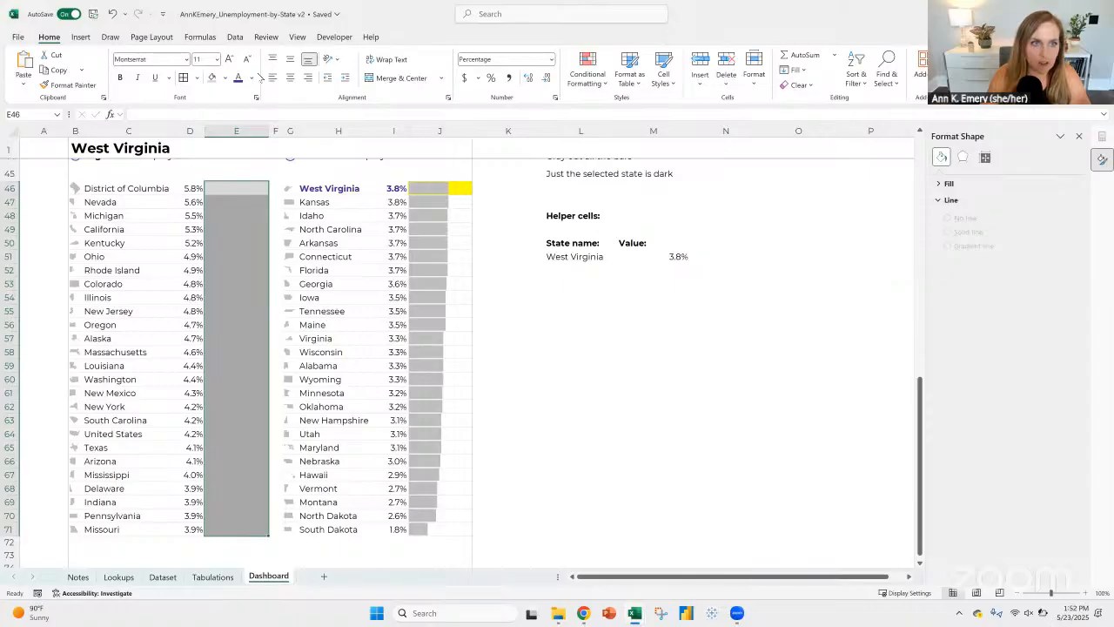
Step: Fill E46:E71 with Purple, Accent 1, Lighter 60%
click(224, 78)
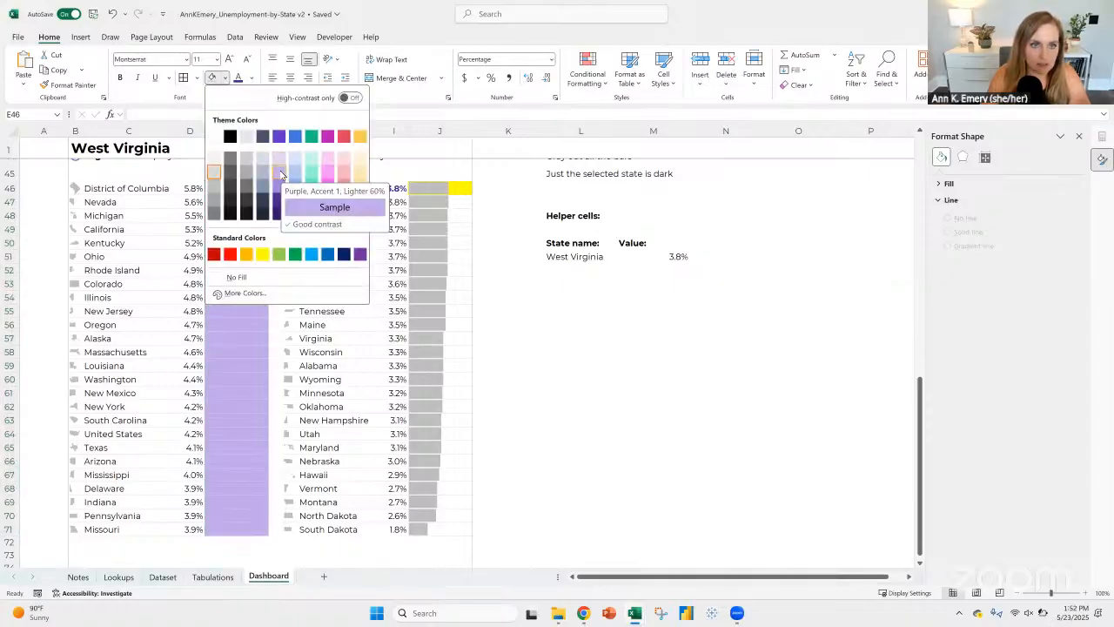
click(280, 173)
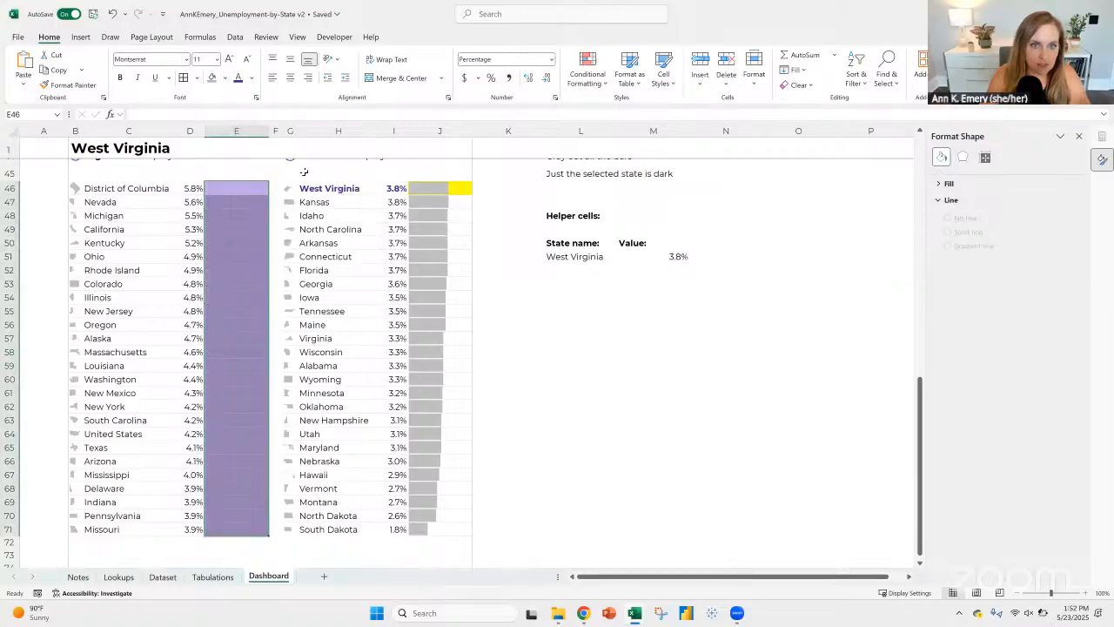
click(233, 189)
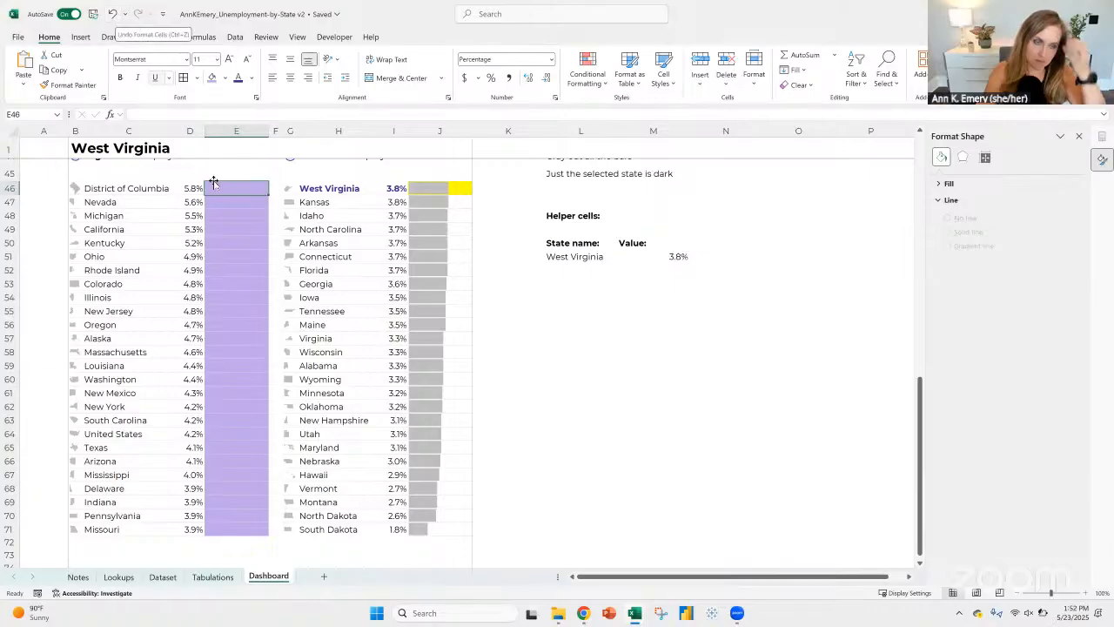
Step: Start a new conditional formatting rule on cell E46 that uses a formula to determine which cells to format
click(589, 80)
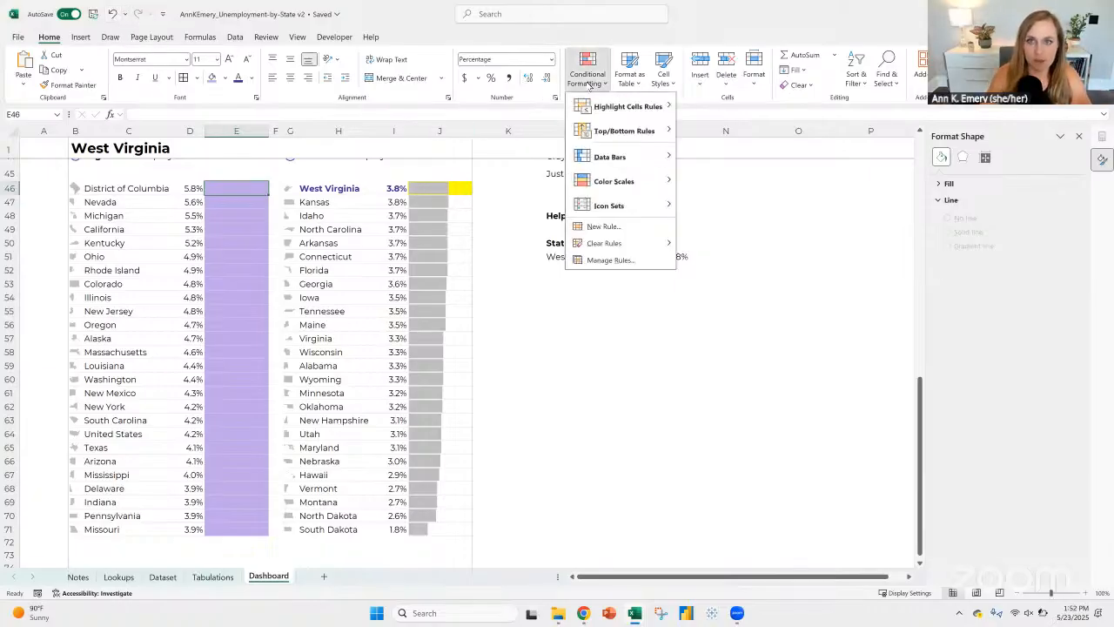
click(228, 188)
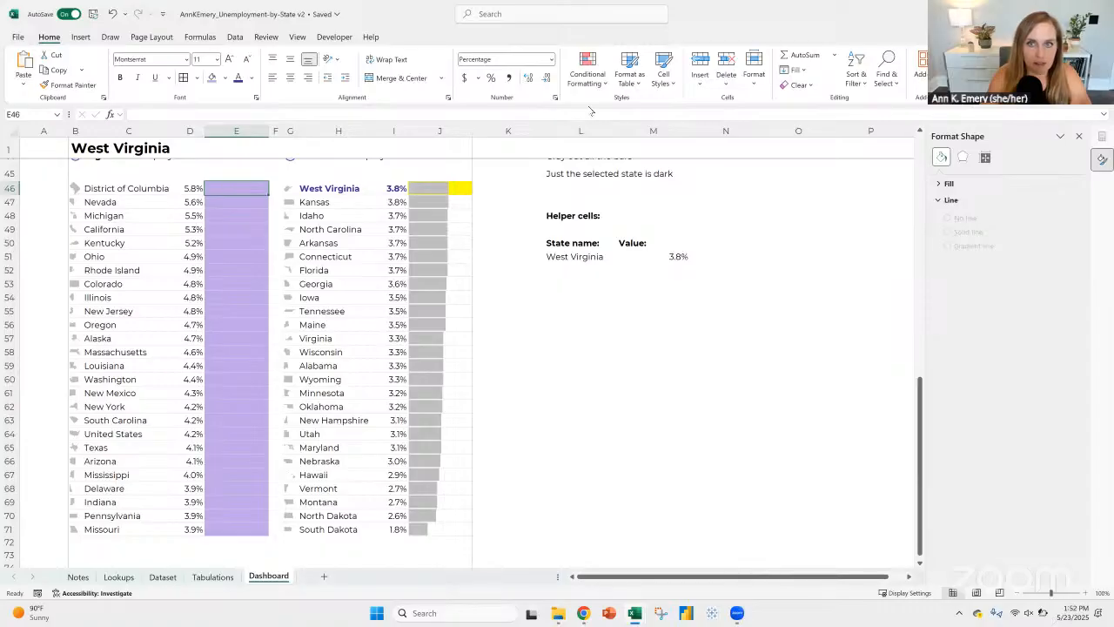
click(589, 77)
mouse_move(601, 181)
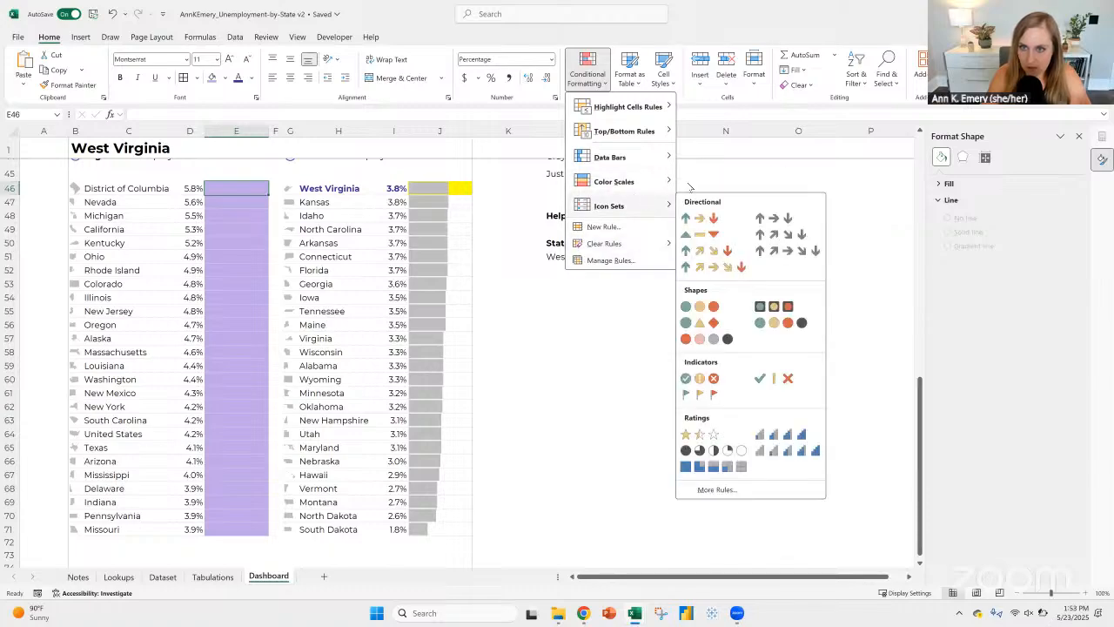
mouse_move(639, 181)
click(697, 255)
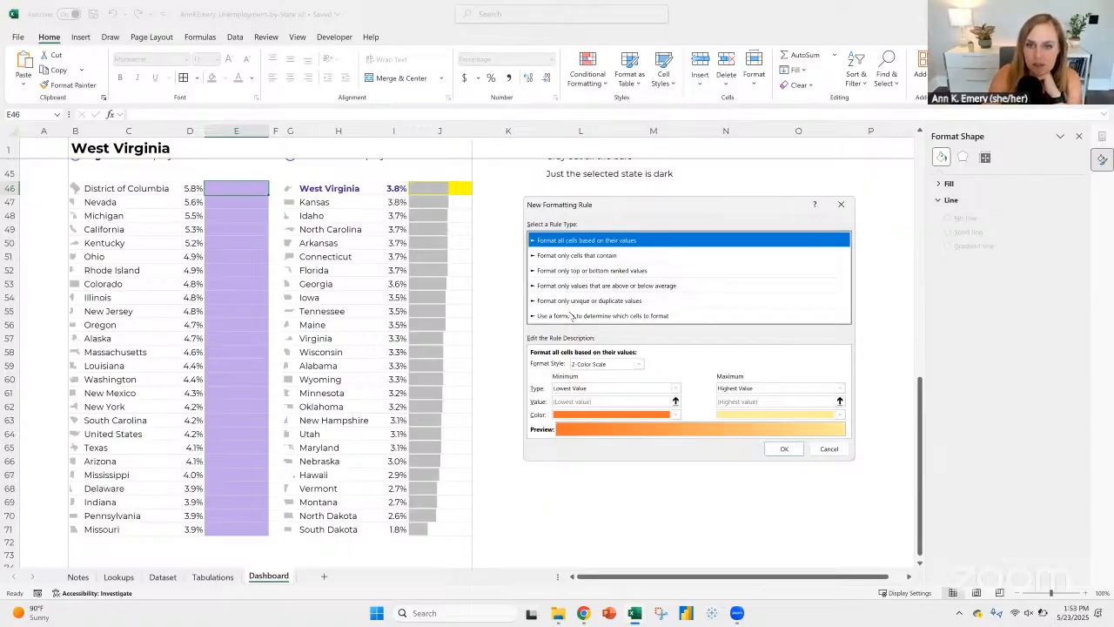
click(570, 315)
click(570, 364)
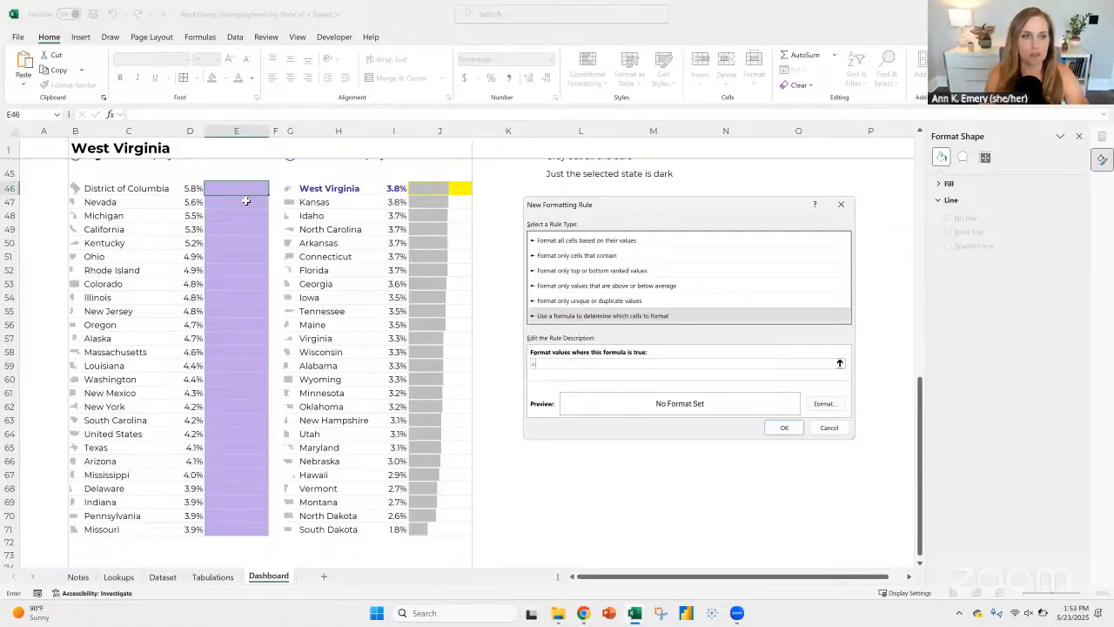
Step: Enter the rule formula =$C$46=$B$1, comparing the row's state name with the selected state in the title
click(106, 187)
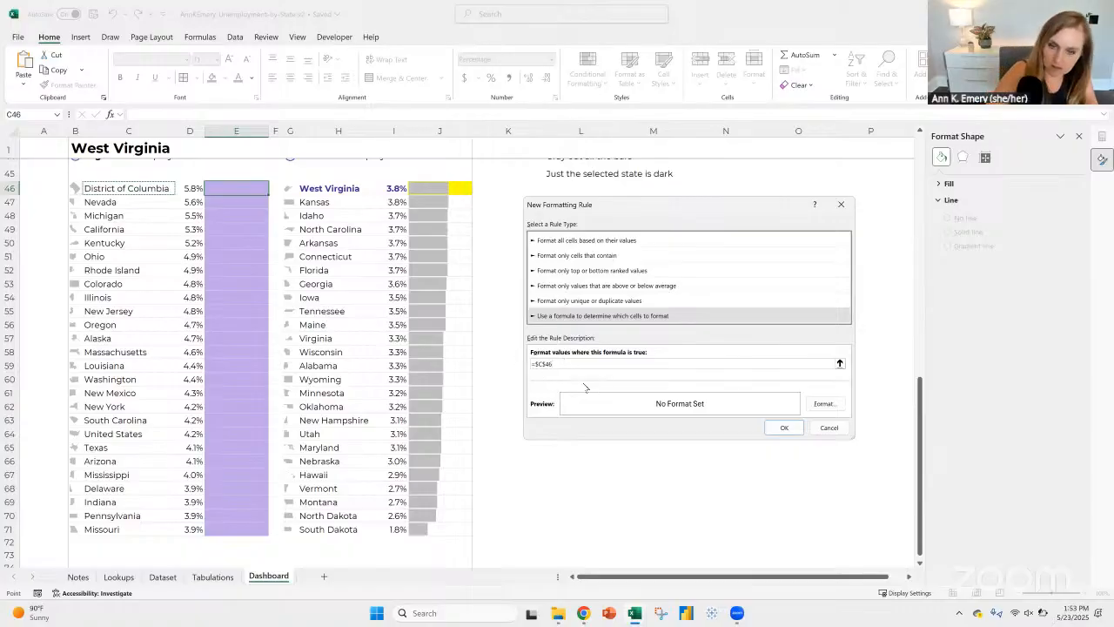
key(BackSpace)
key(BackSpace)
key(BackSpace)
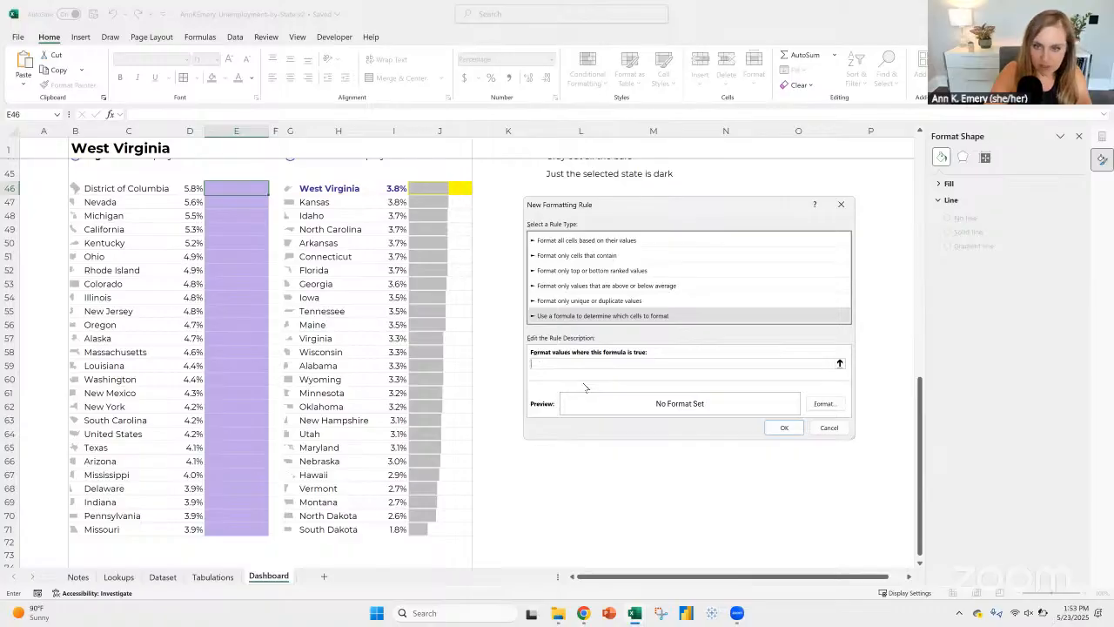
click(104, 188)
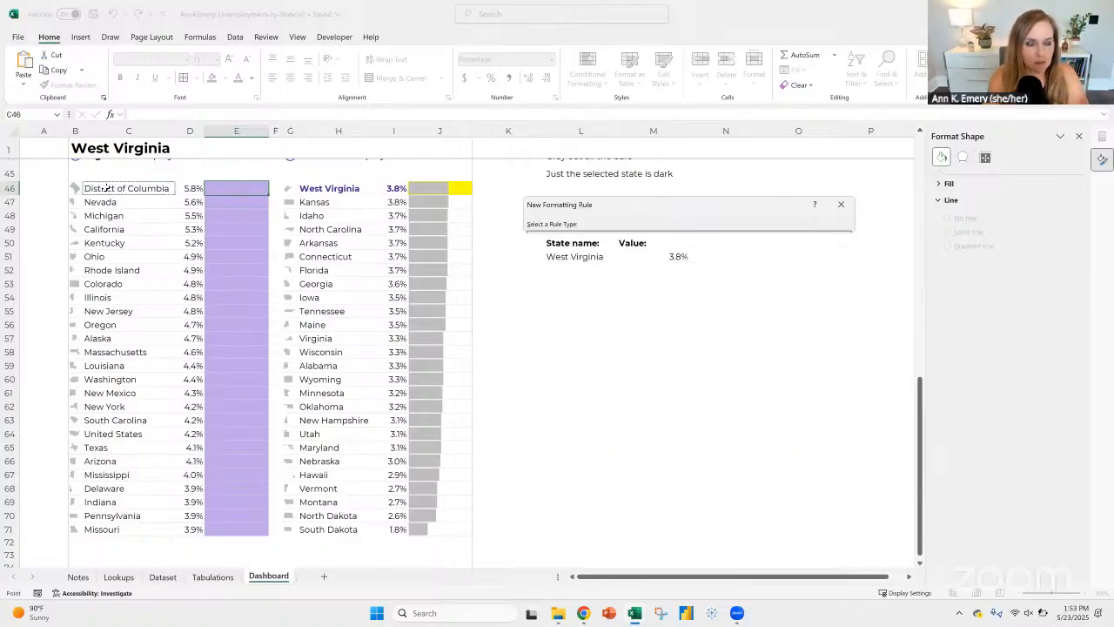
text(=)
click(87, 146)
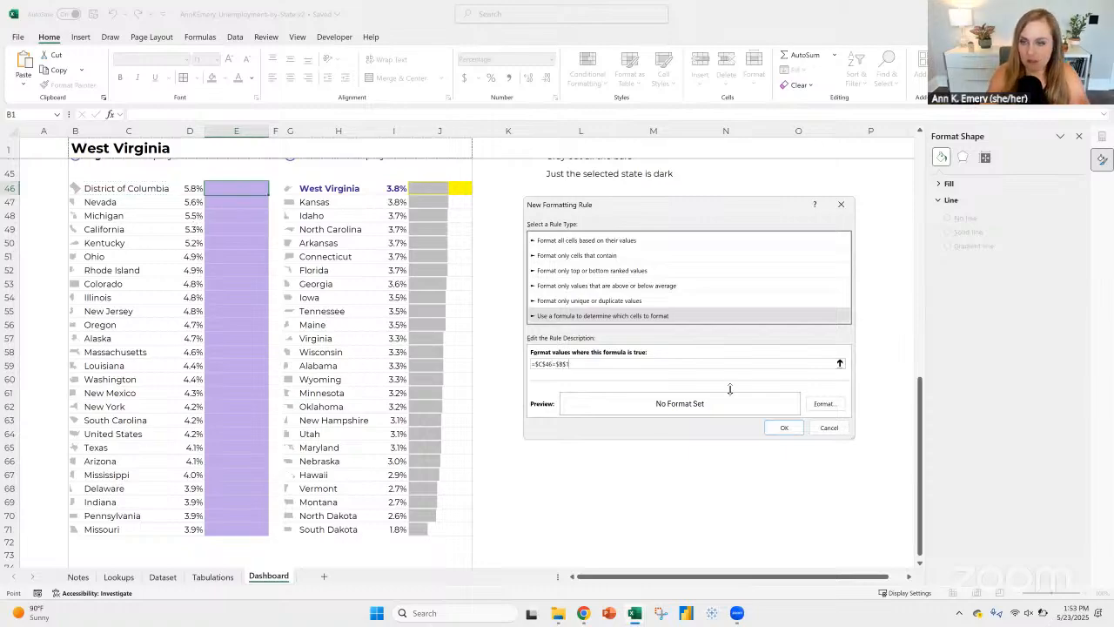
Step: Give the rule a dark purple fill, apply it, and copy E46 down through E71
click(824, 403)
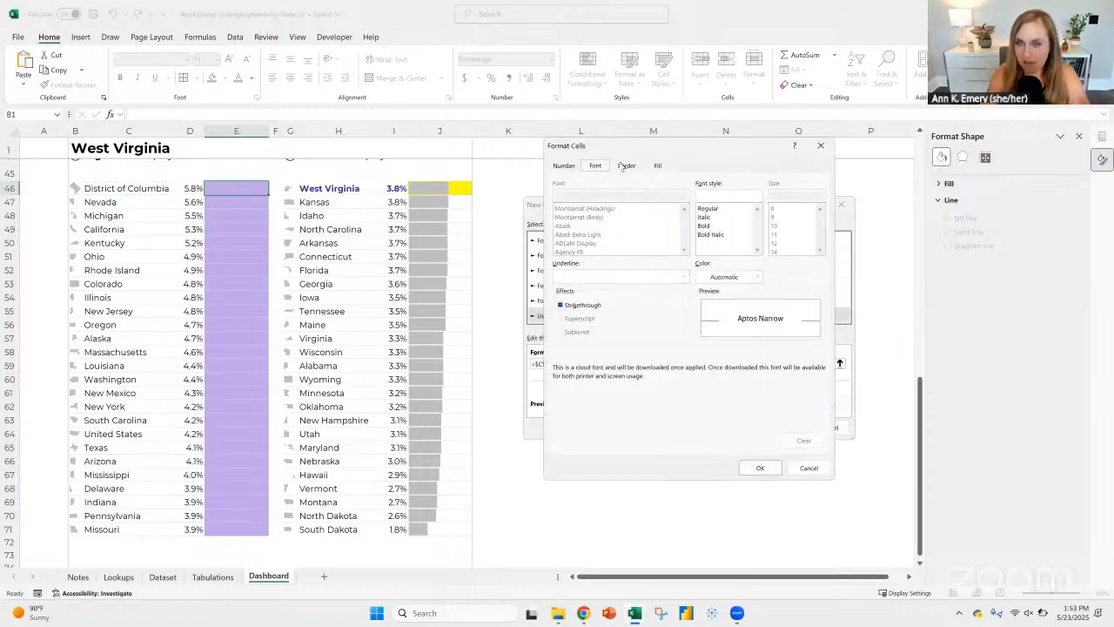
click(658, 165)
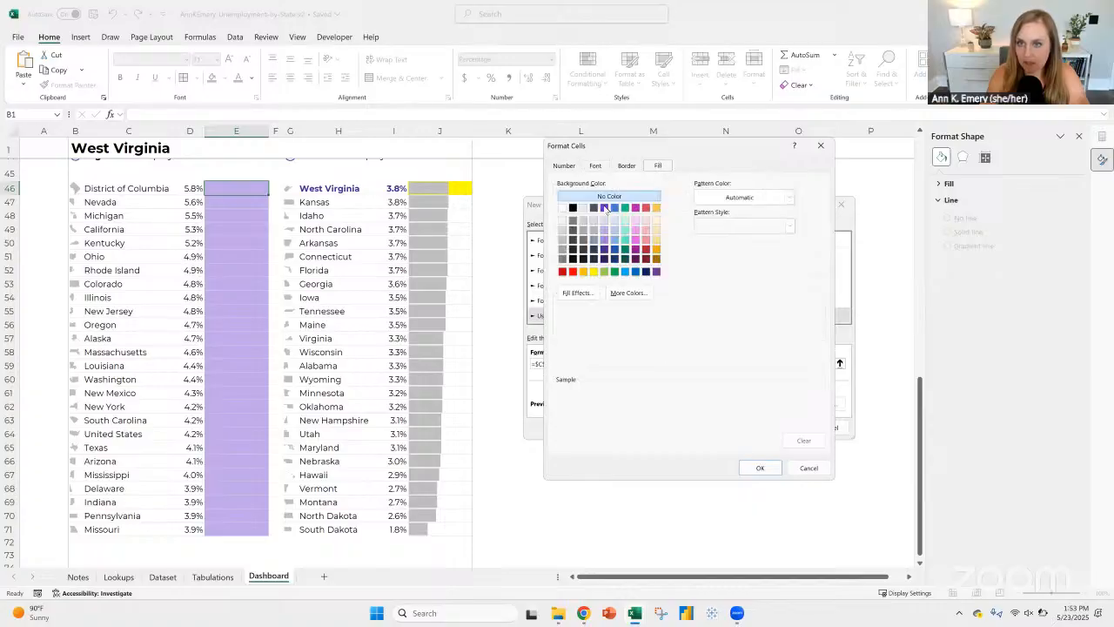
click(604, 250)
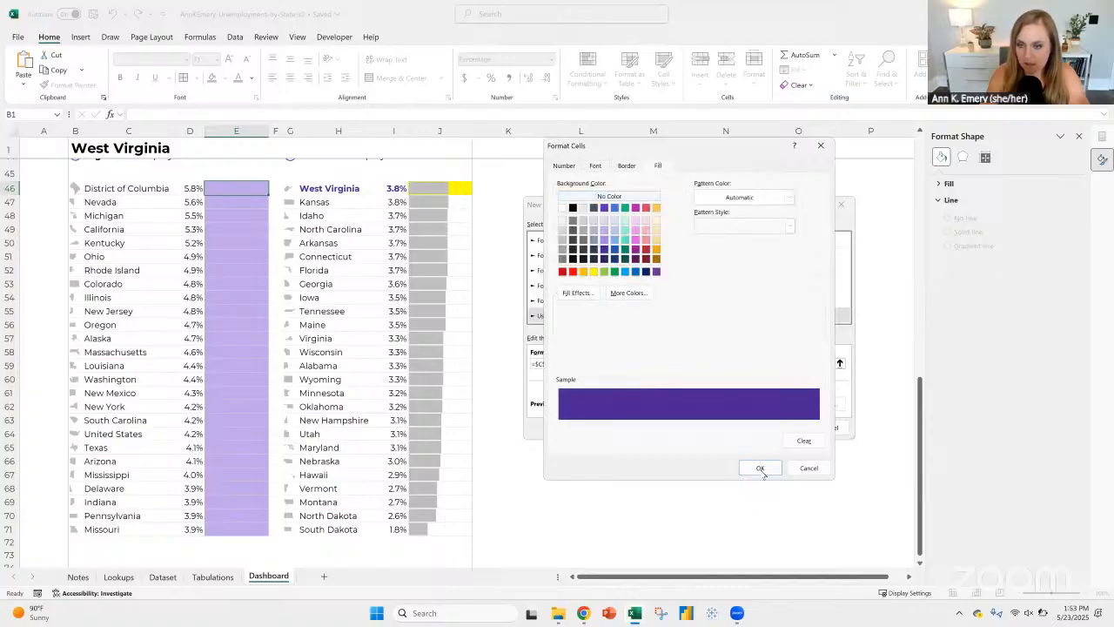
click(760, 468)
click(783, 427)
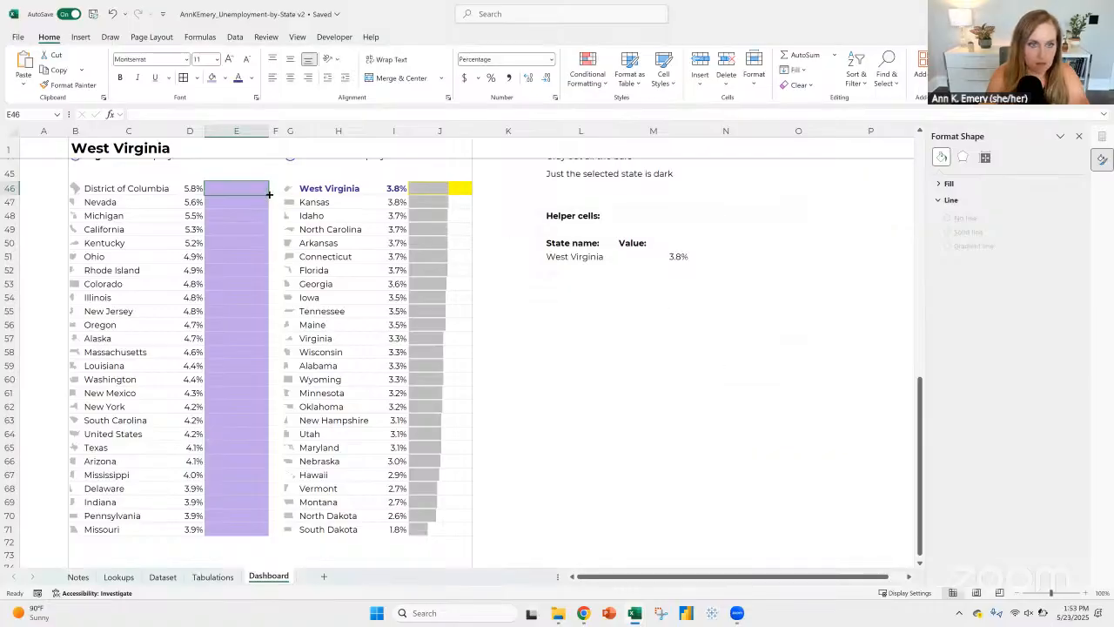
drag(269, 194, 250, 534)
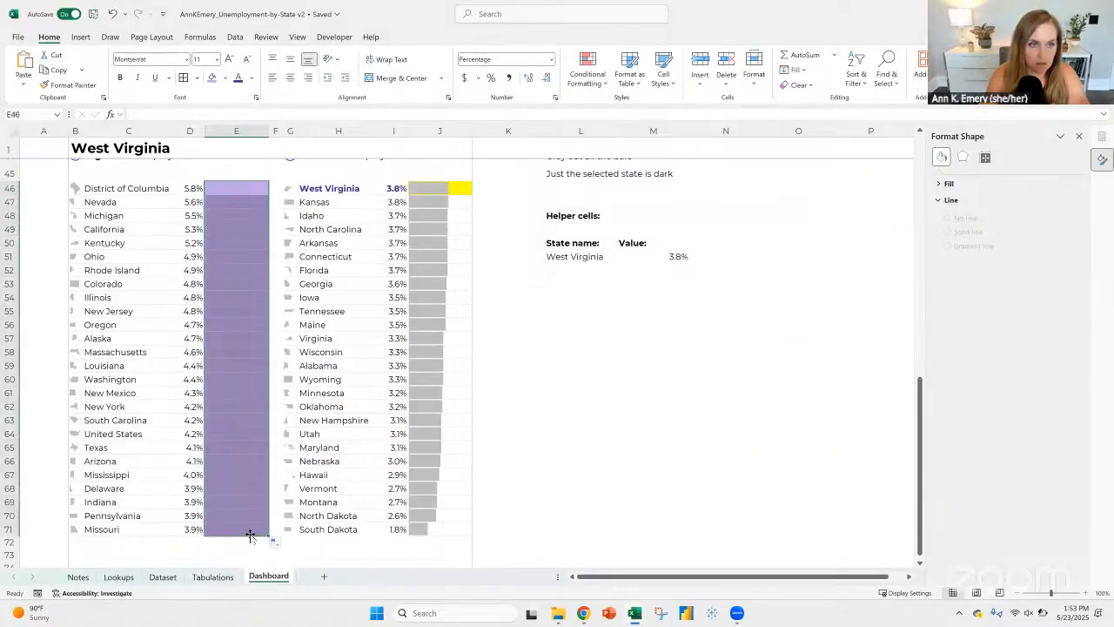
Step: Change the selected state in the title cell to Michigan
click(91, 149)
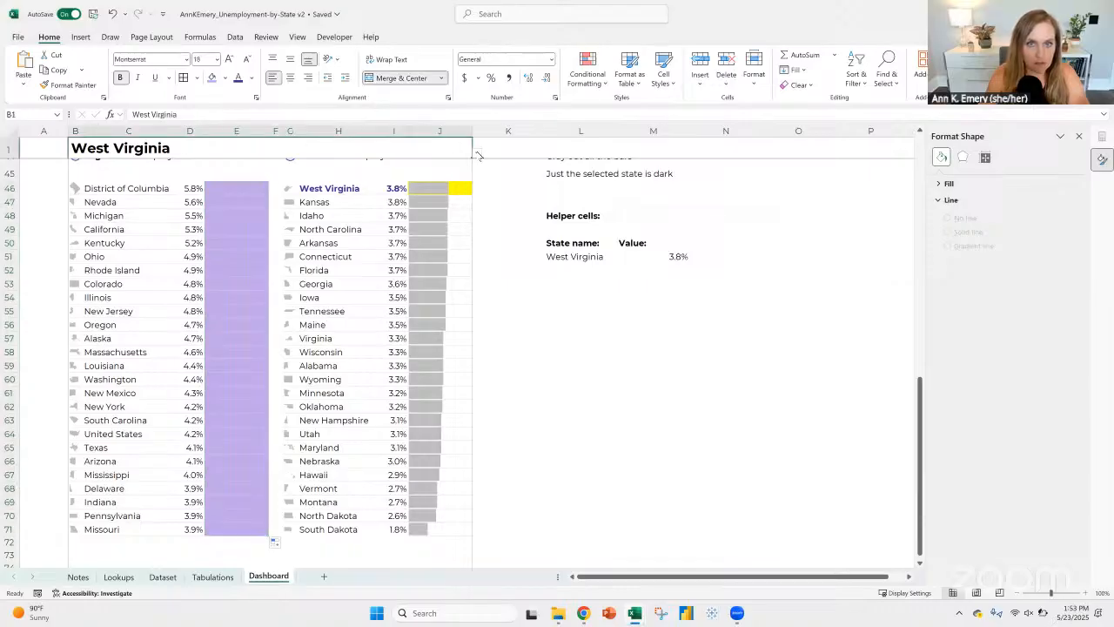
click(477, 155)
scroll(147, 199, up, 6)
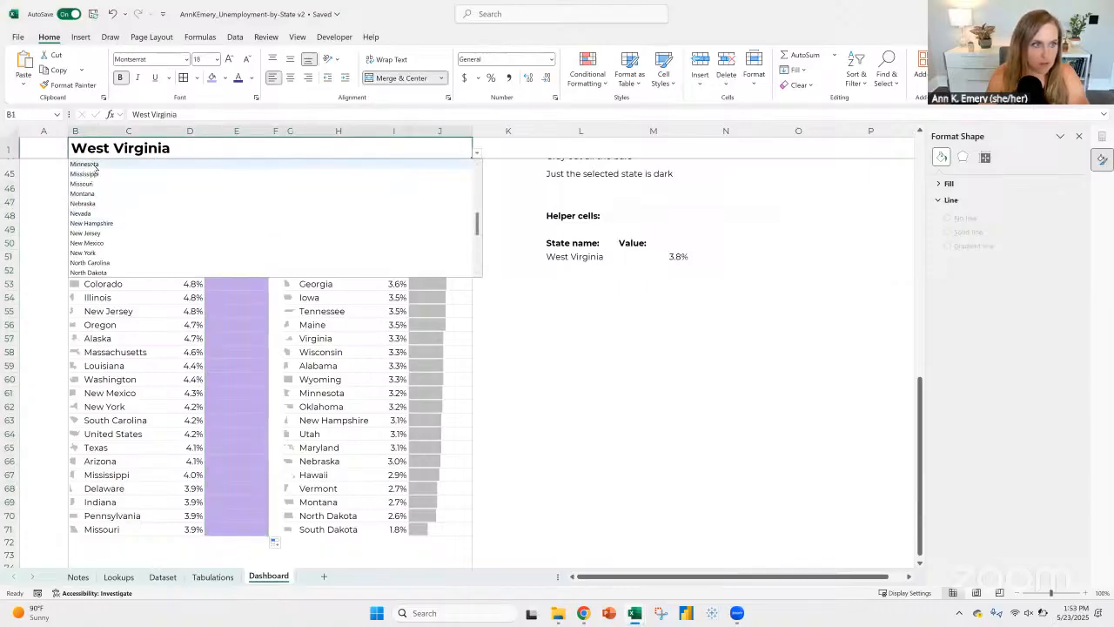
scroll(92, 200, up, 2)
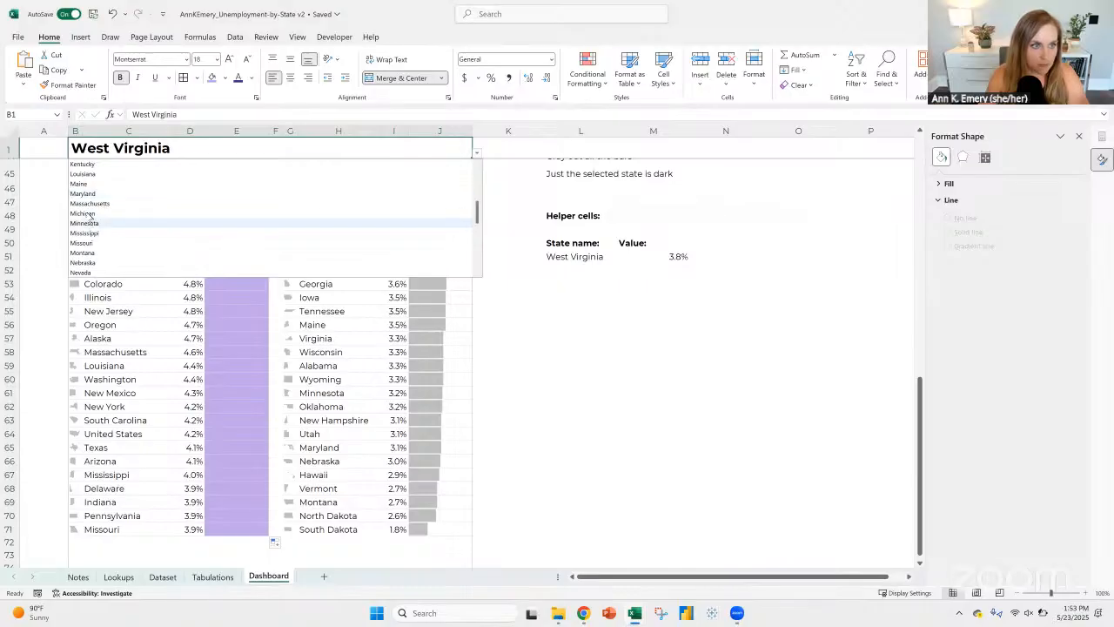
click(87, 213)
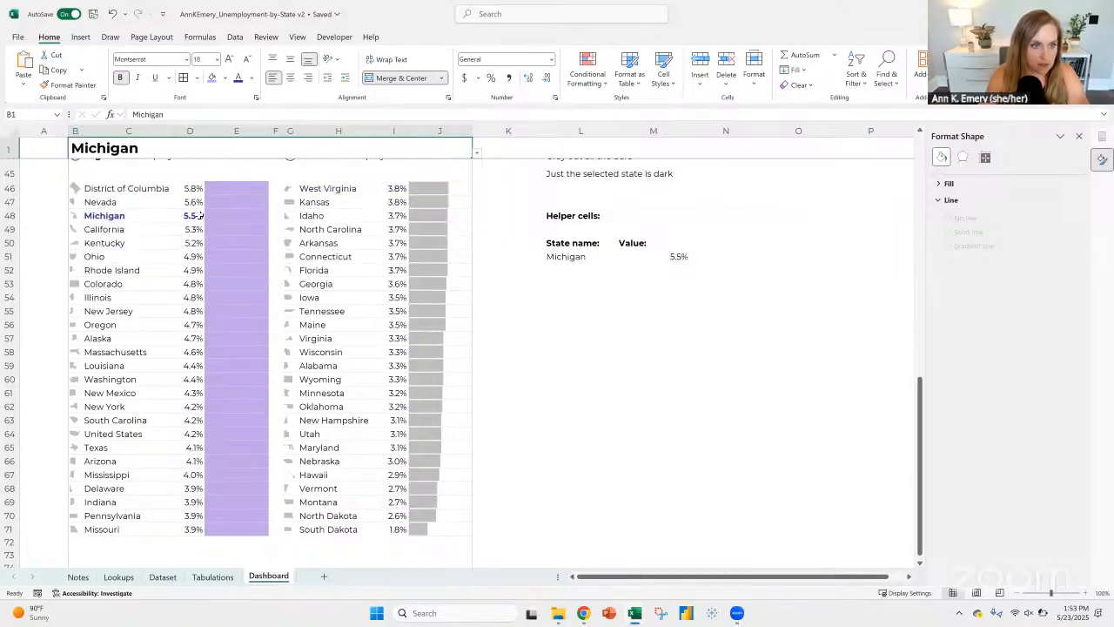
Step: Inspect the conditional formatting rule applied to cell E48, beside Michigan's value
click(246, 215)
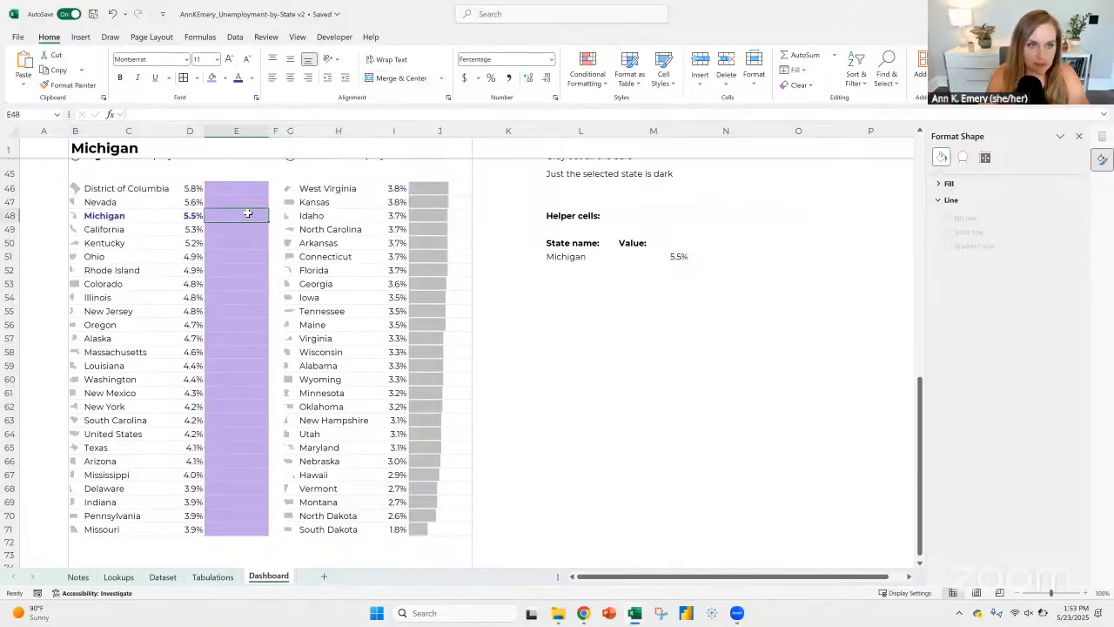
click(598, 80)
click(602, 267)
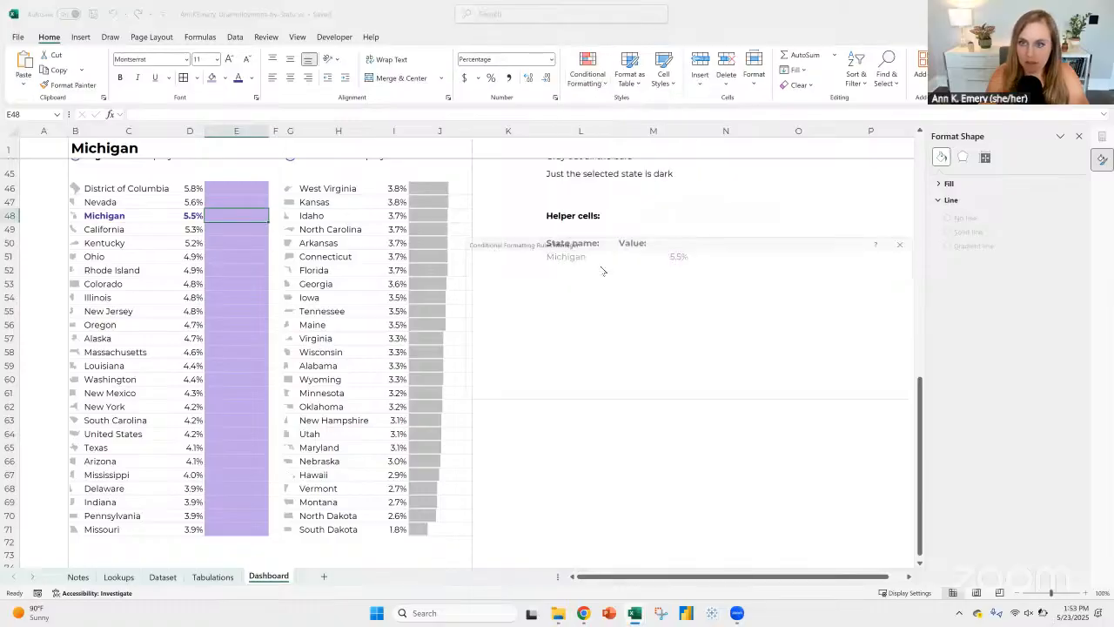
click(547, 304)
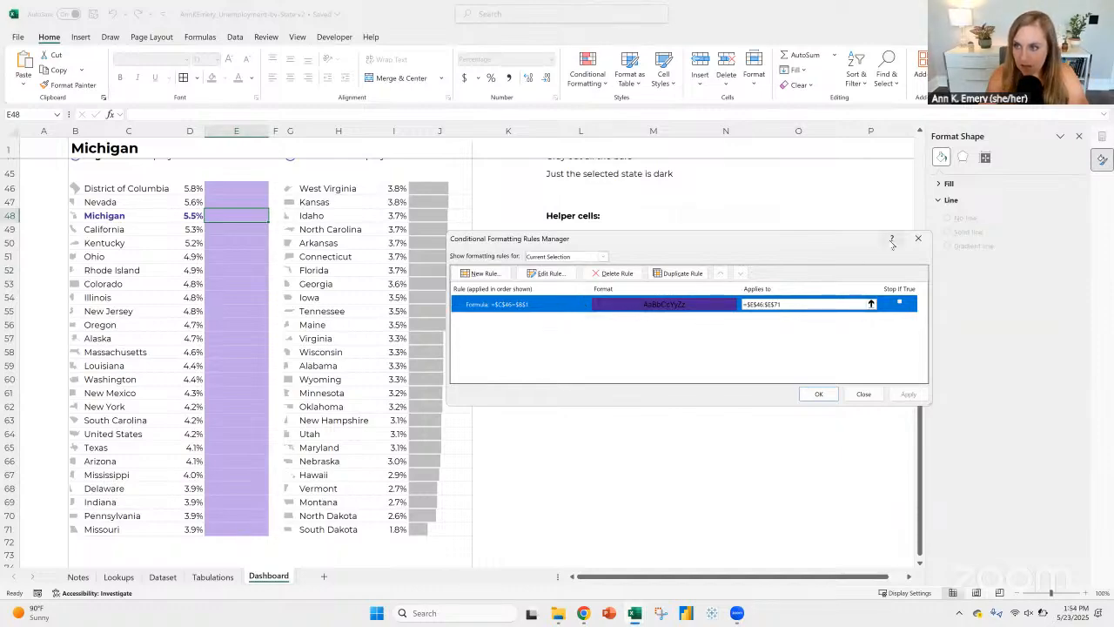
click(917, 238)
Step: Change the formula of the E46:E71 highlighting rule to =C46=$B$1 so the state reference is relative, and apply it
click(224, 188)
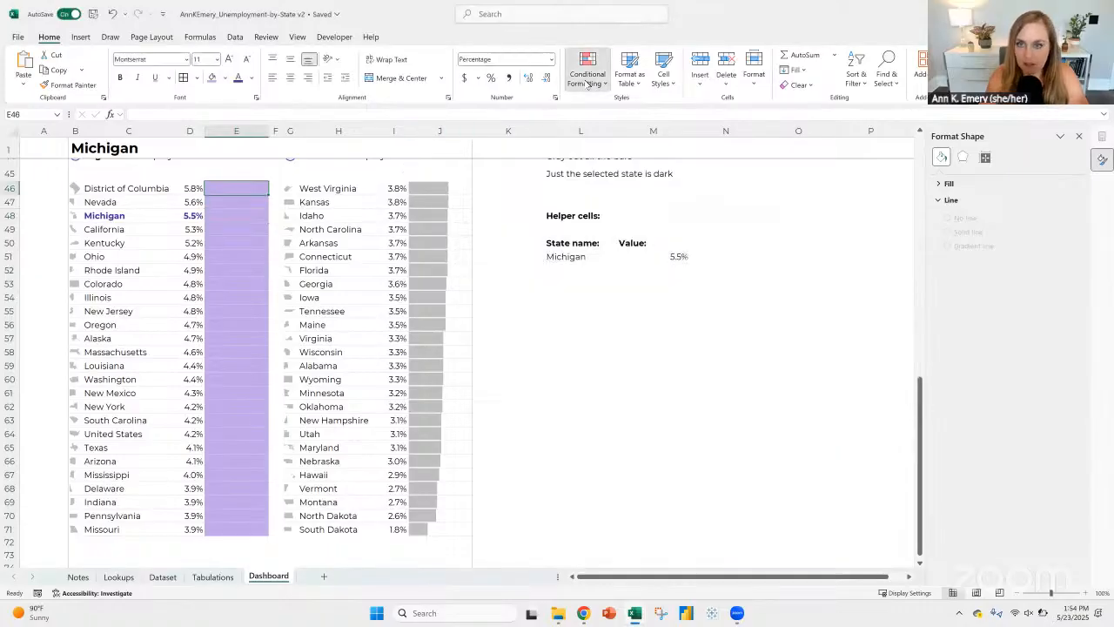
click(587, 74)
click(613, 260)
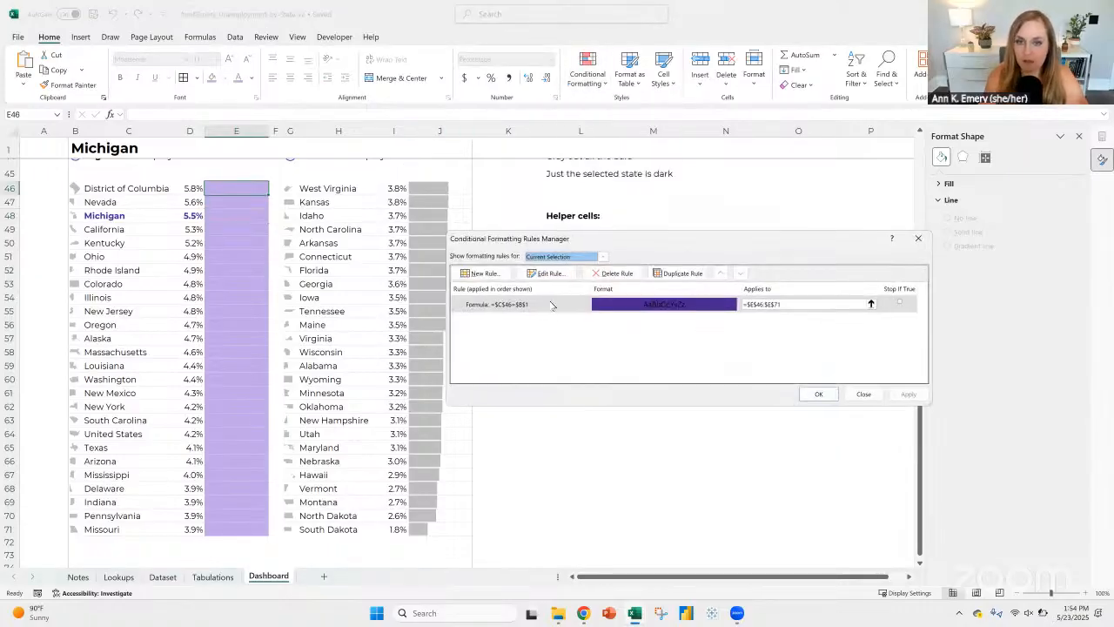
click(556, 303)
click(550, 275)
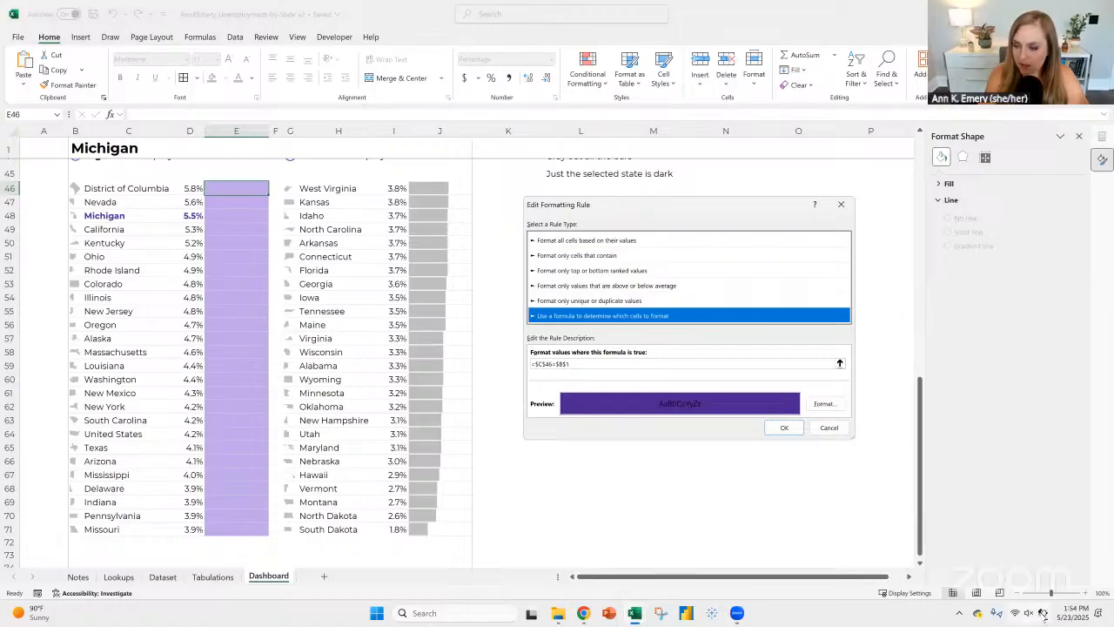
click(537, 364)
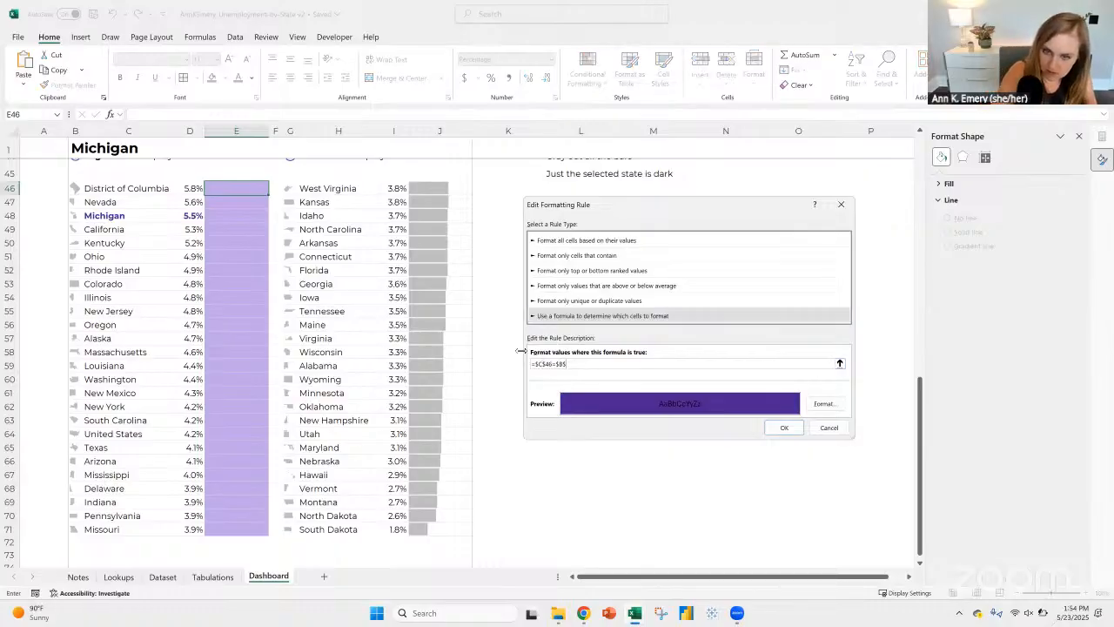
key(ctrl+a)
key(BackSpace)
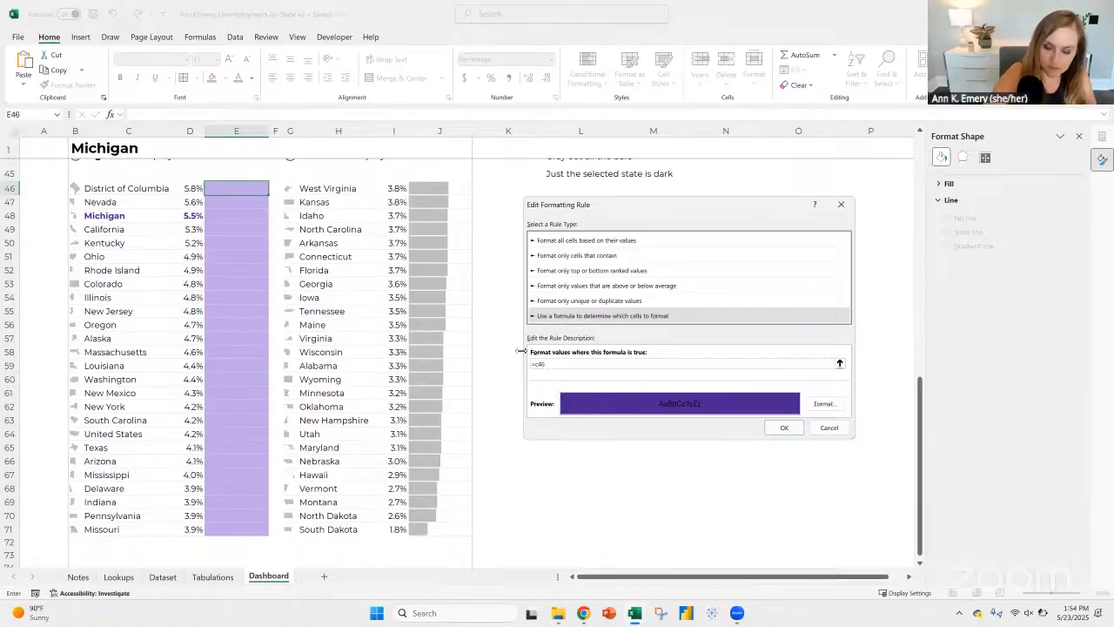
click(78, 150)
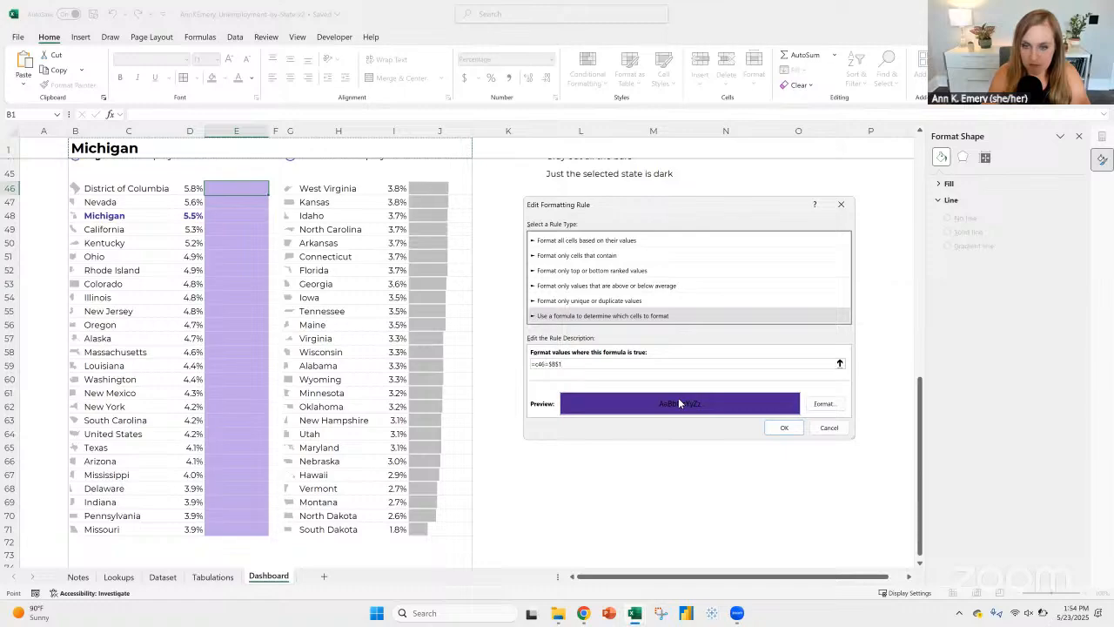
click(768, 429)
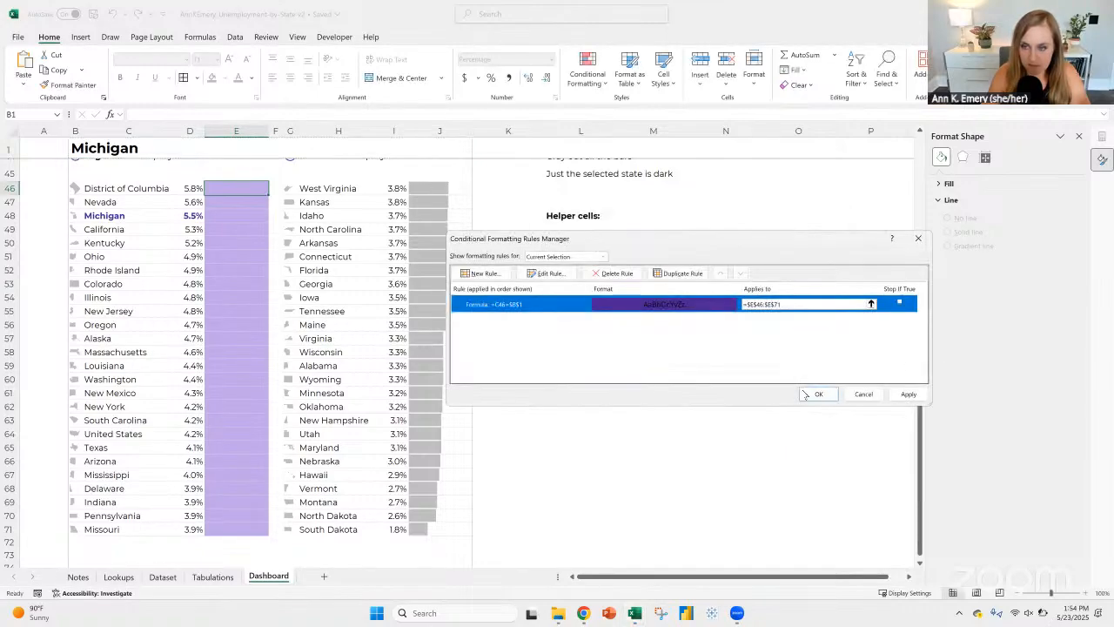
click(818, 395)
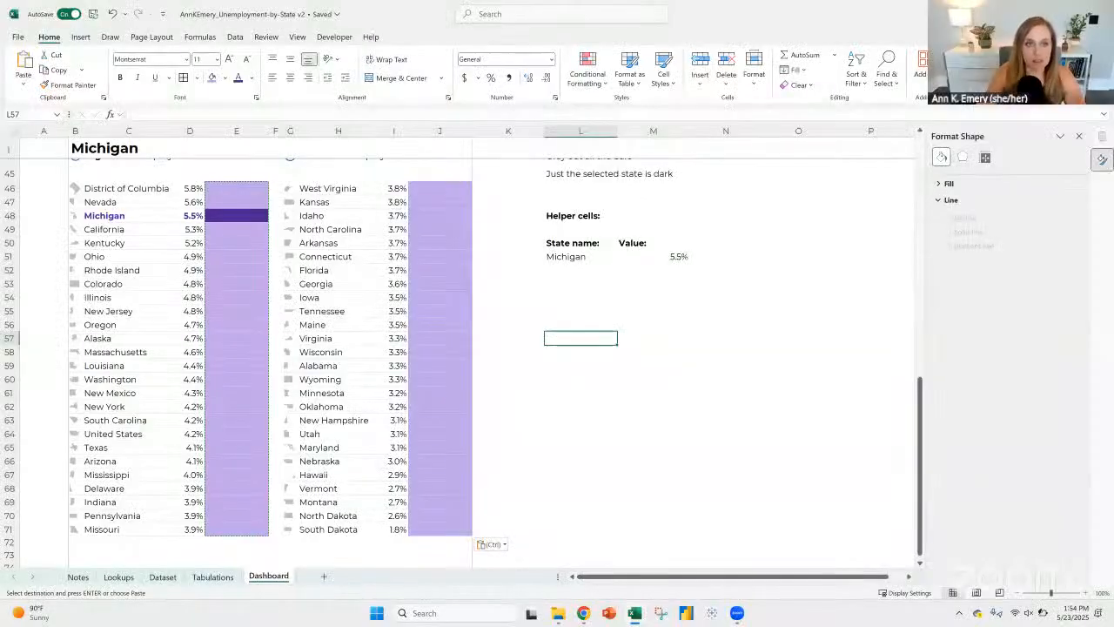
Step: Copy the purple fill and highlighting rule from E46:E71 to J46:J71
click(236, 188)
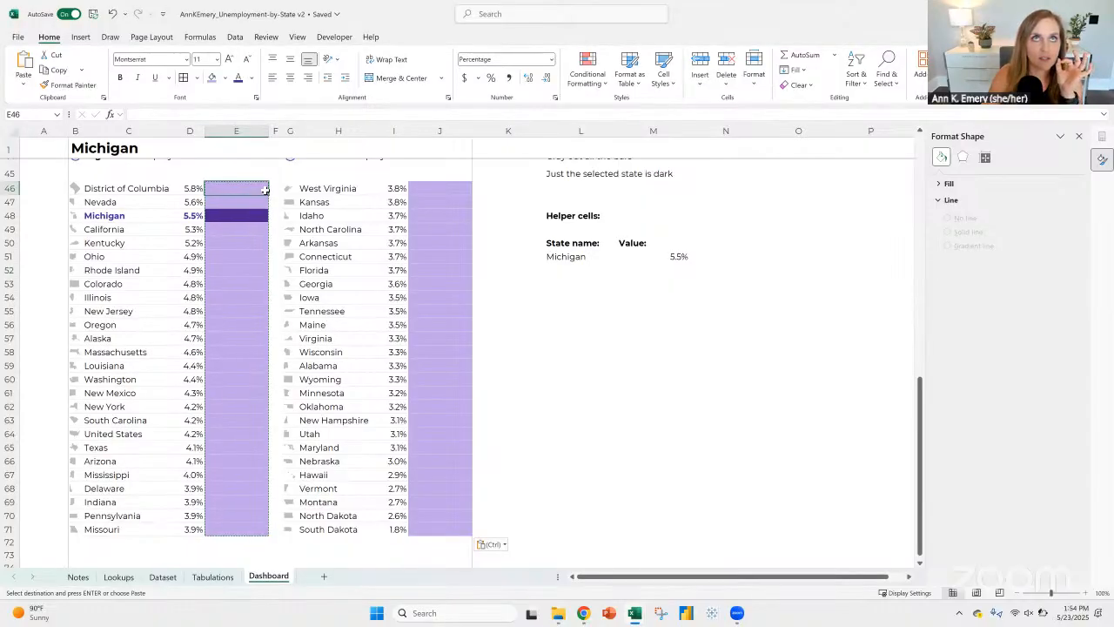
click(590, 81)
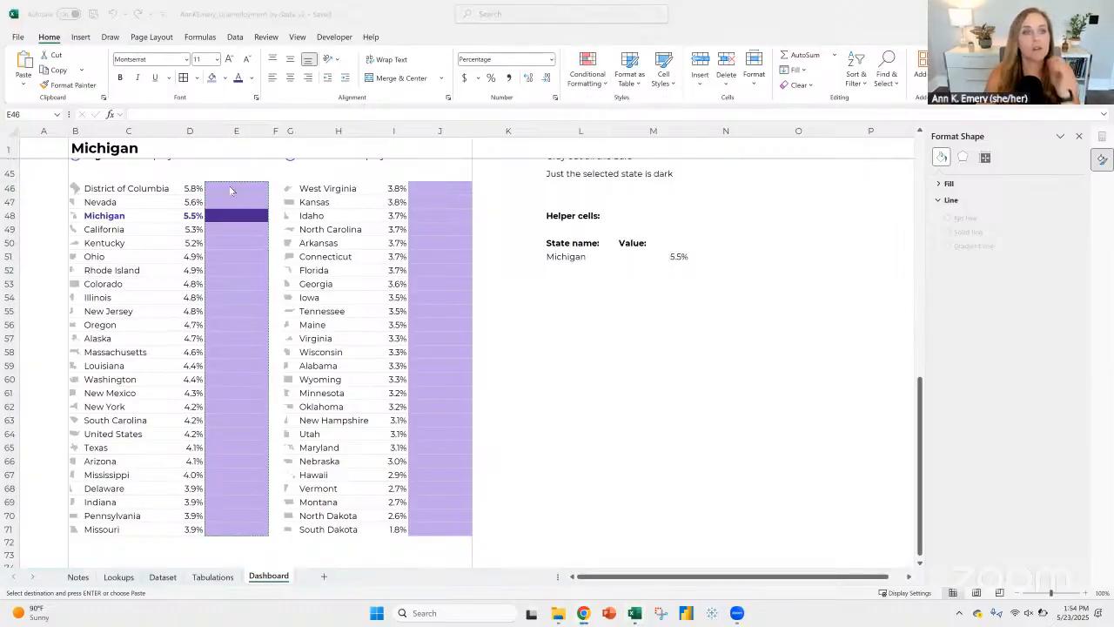
click(231, 189)
key(ctrl+v)
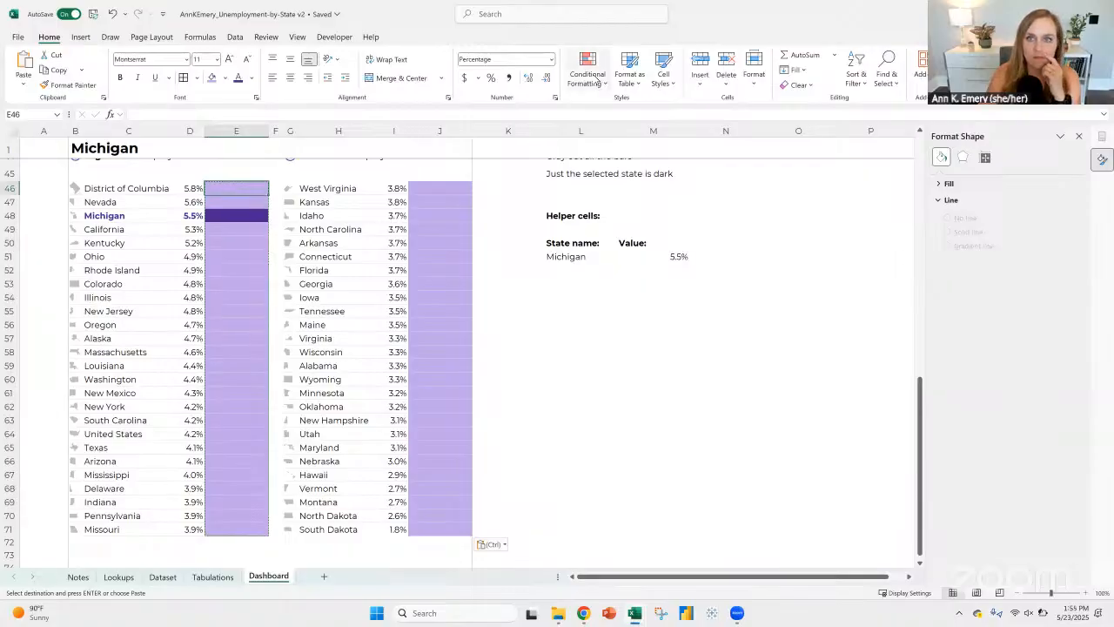
Step: Add a solid-fill blue data bar to cell E46
click(596, 80)
mouse_move(647, 161)
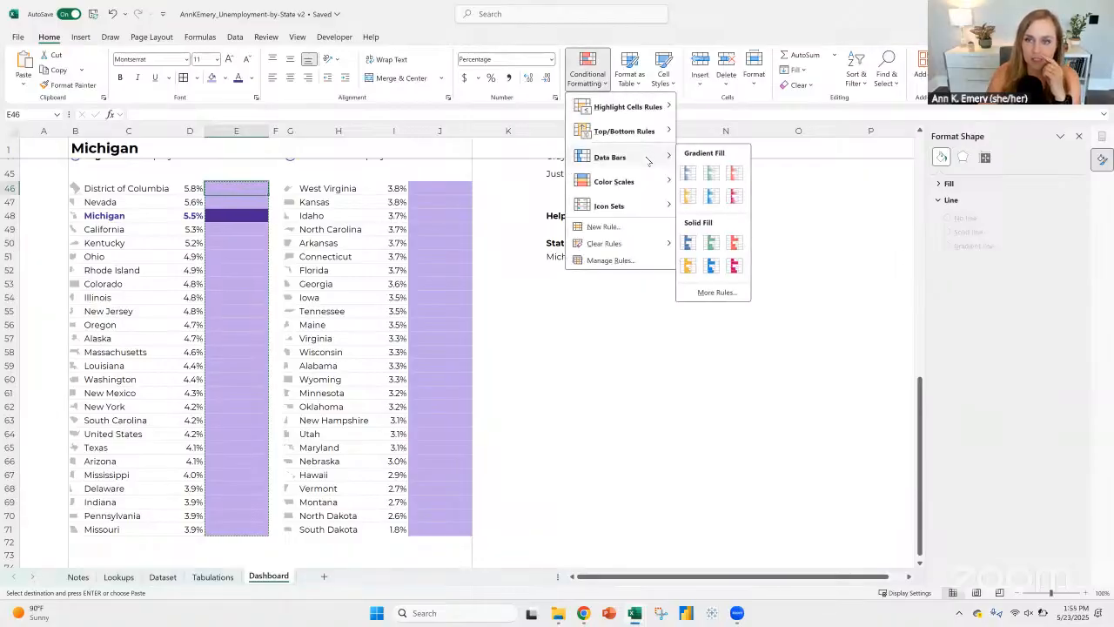
click(690, 241)
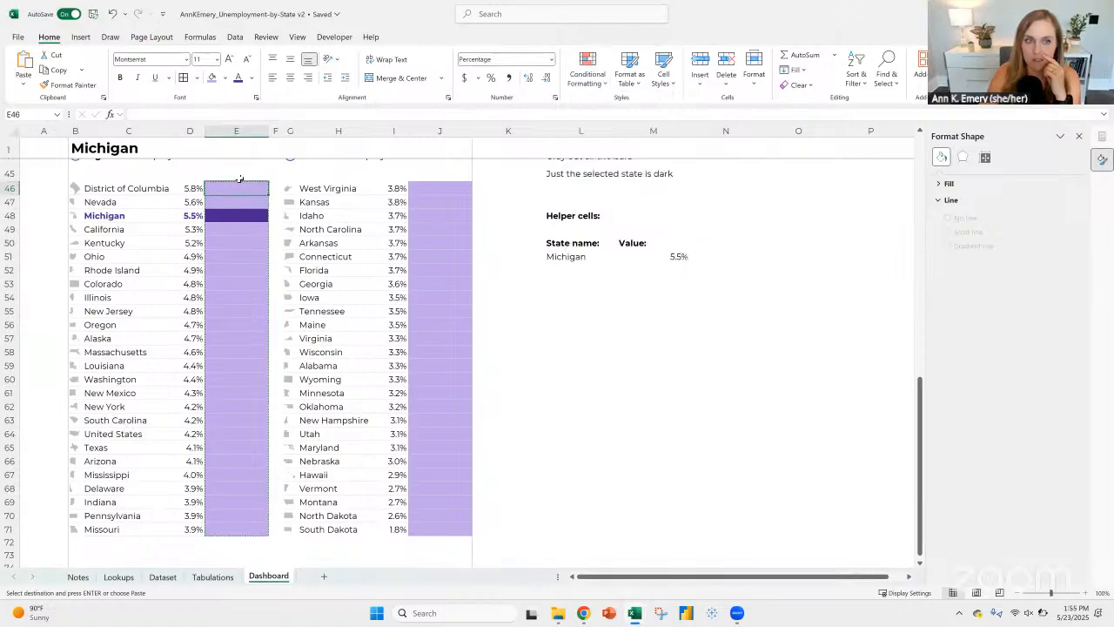
Step: Enter =D46 in cell E46 and copy it down through E71
click(188, 190)
click(241, 192)
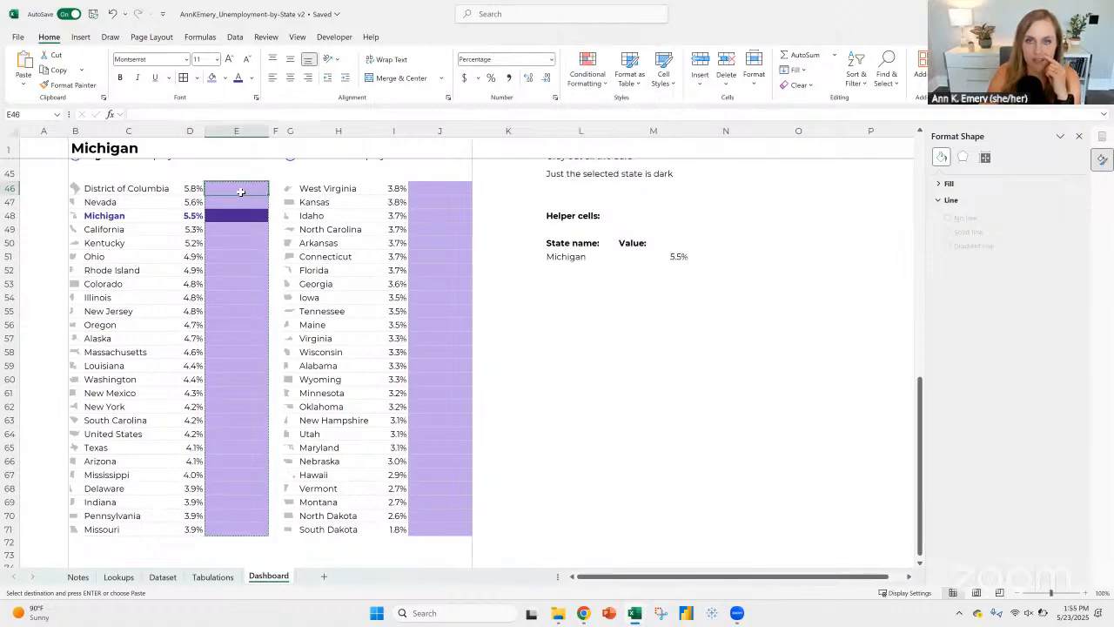
click(190, 187)
click(229, 187)
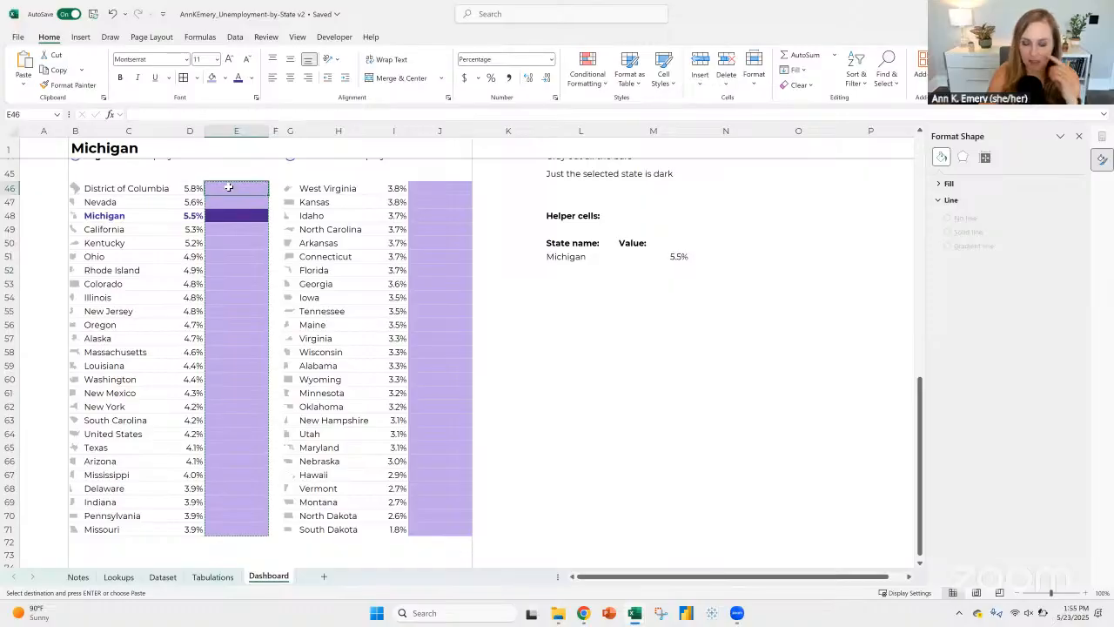
text(=)
click(193, 186)
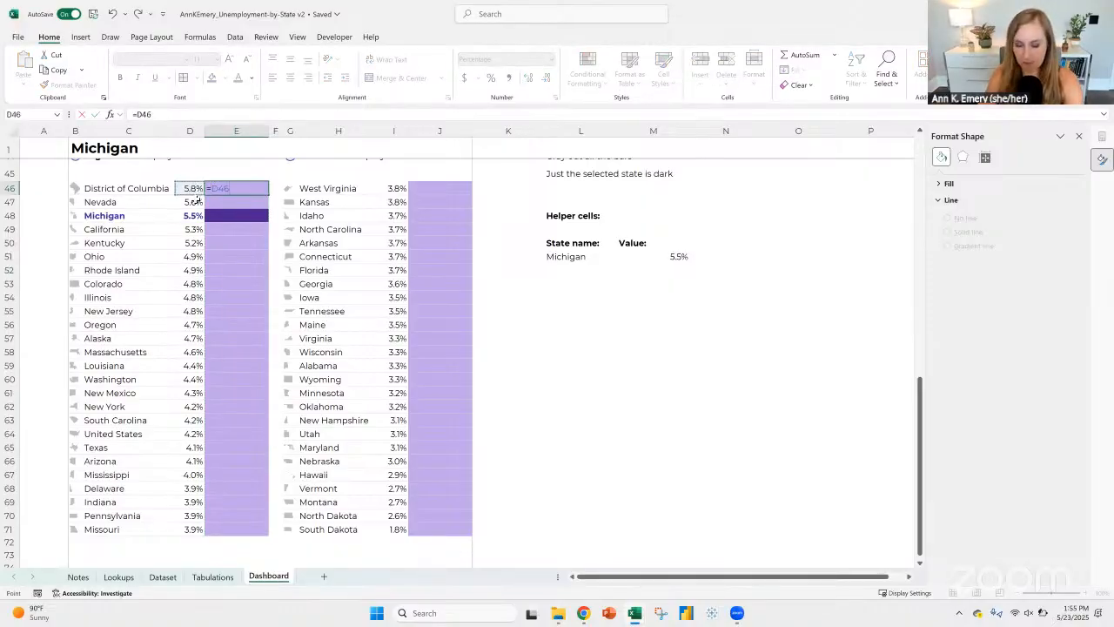
key(ctrl+Return)
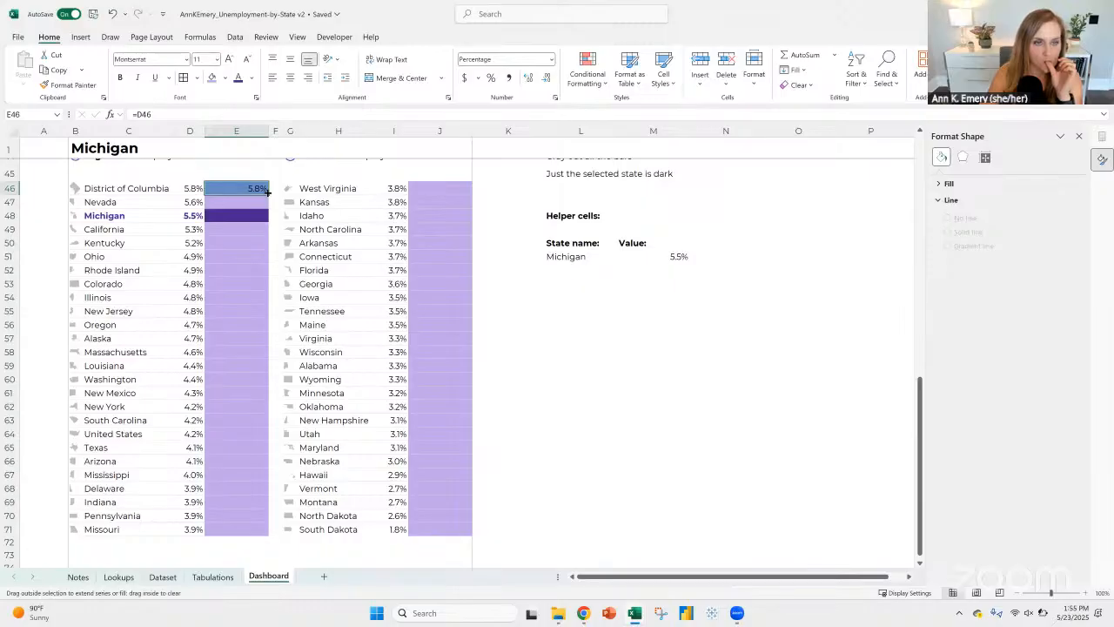
double_click(268, 193)
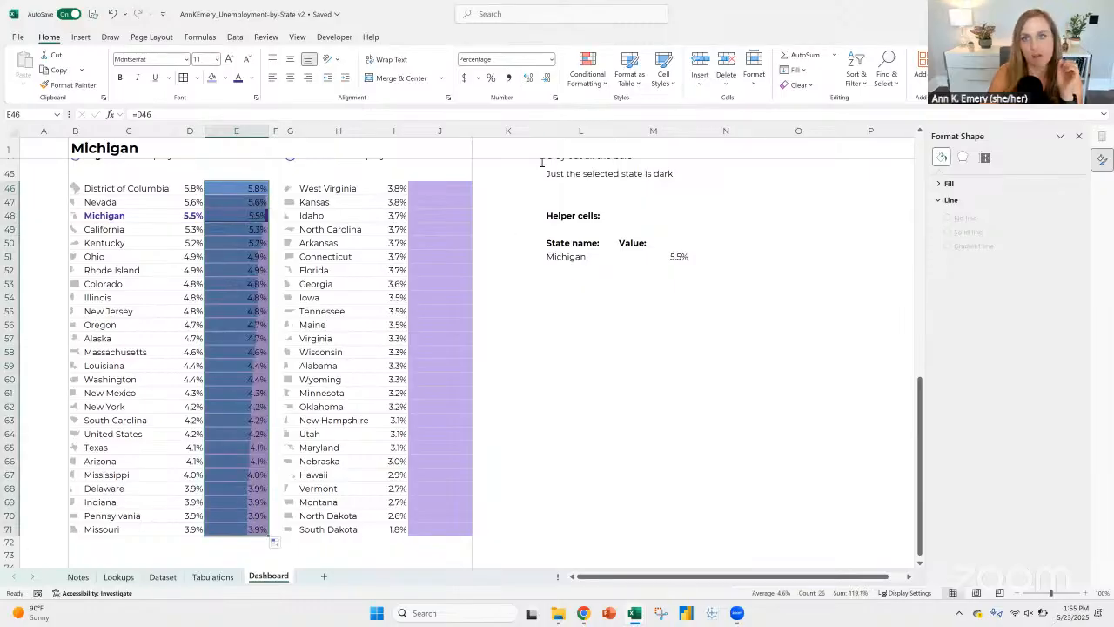
Step: Edit the data bar rule on E46:E71 to show only the bar without its value
click(587, 71)
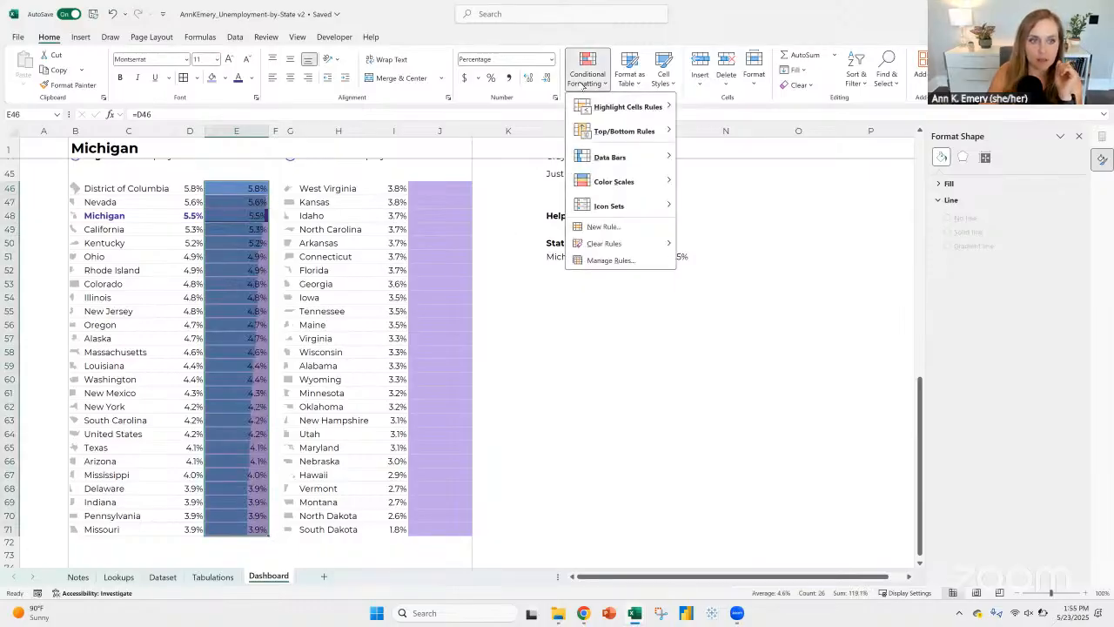
click(600, 260)
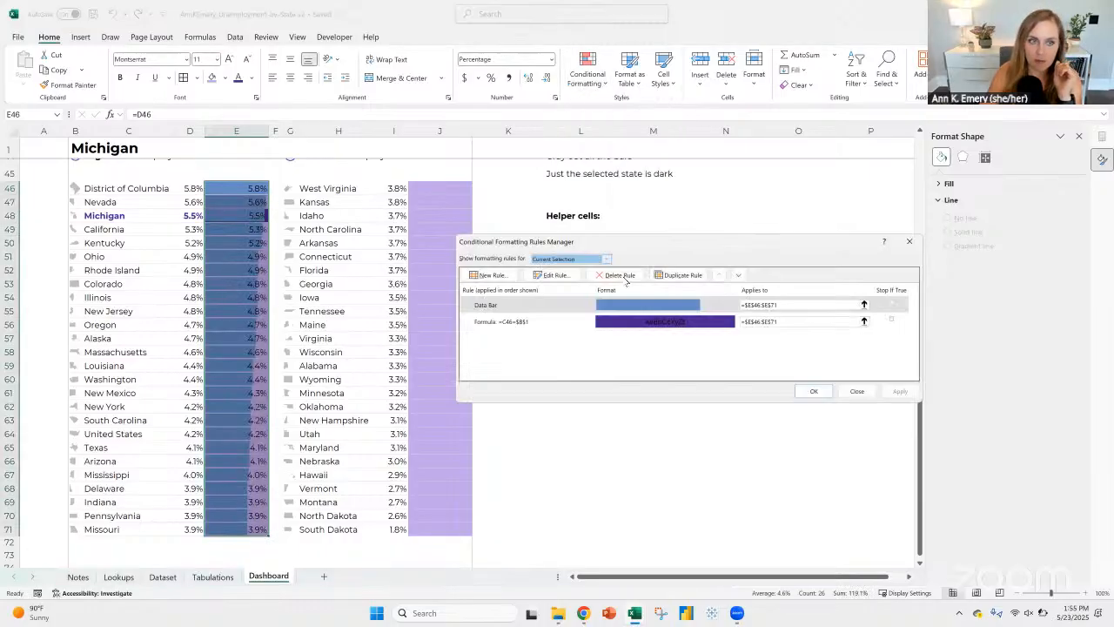
click(565, 324)
click(559, 303)
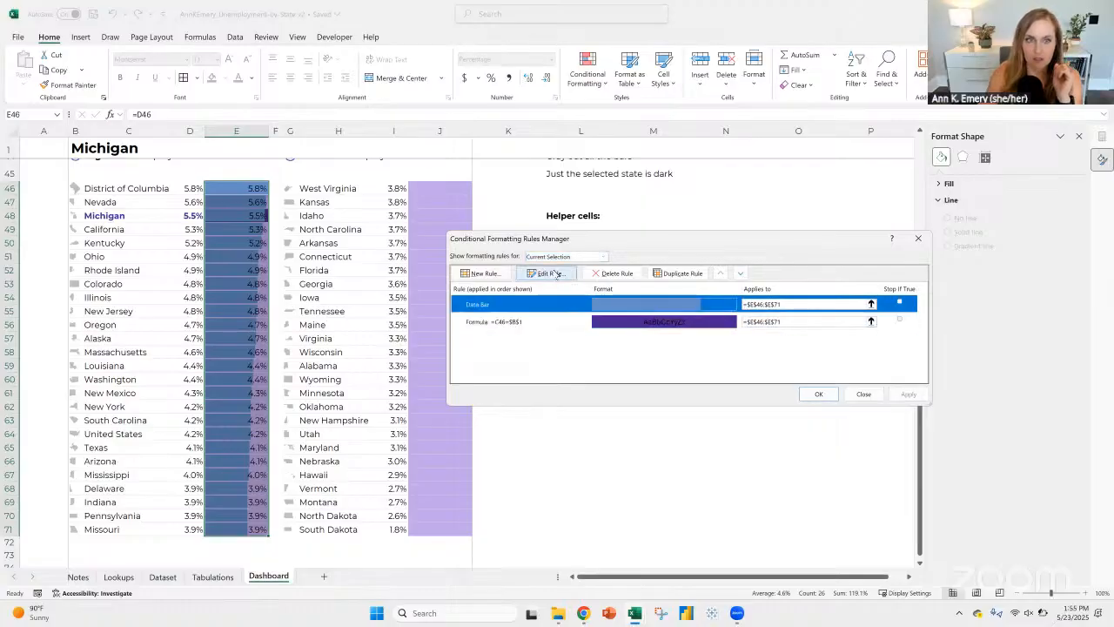
click(557, 273)
click(654, 328)
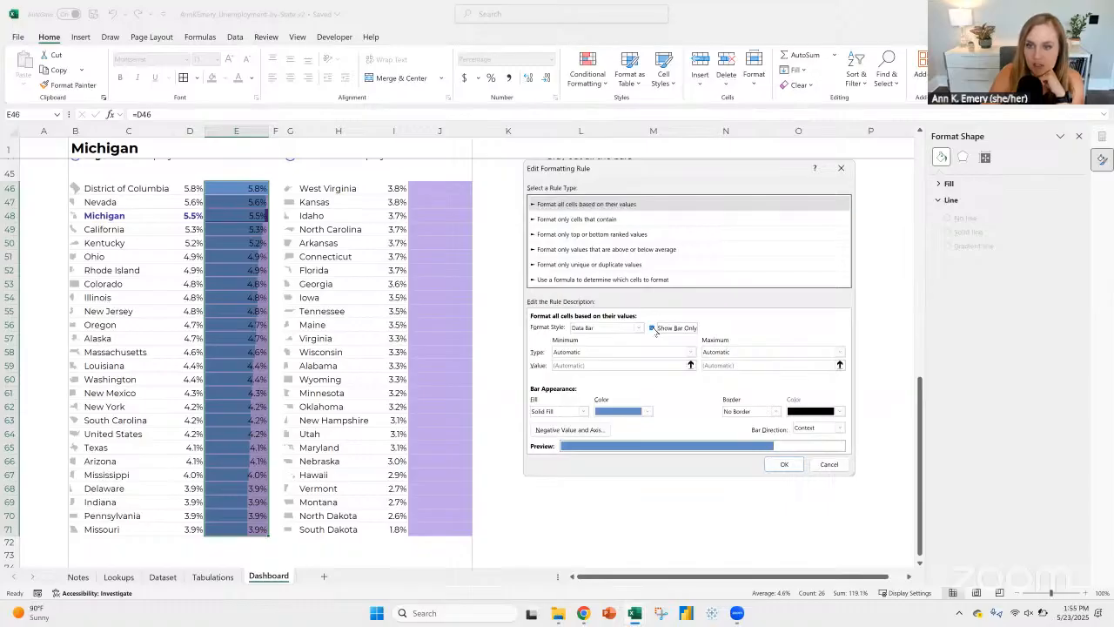
Step: Make the data bar's fill white and set its direction to Right-to-Left
click(623, 412)
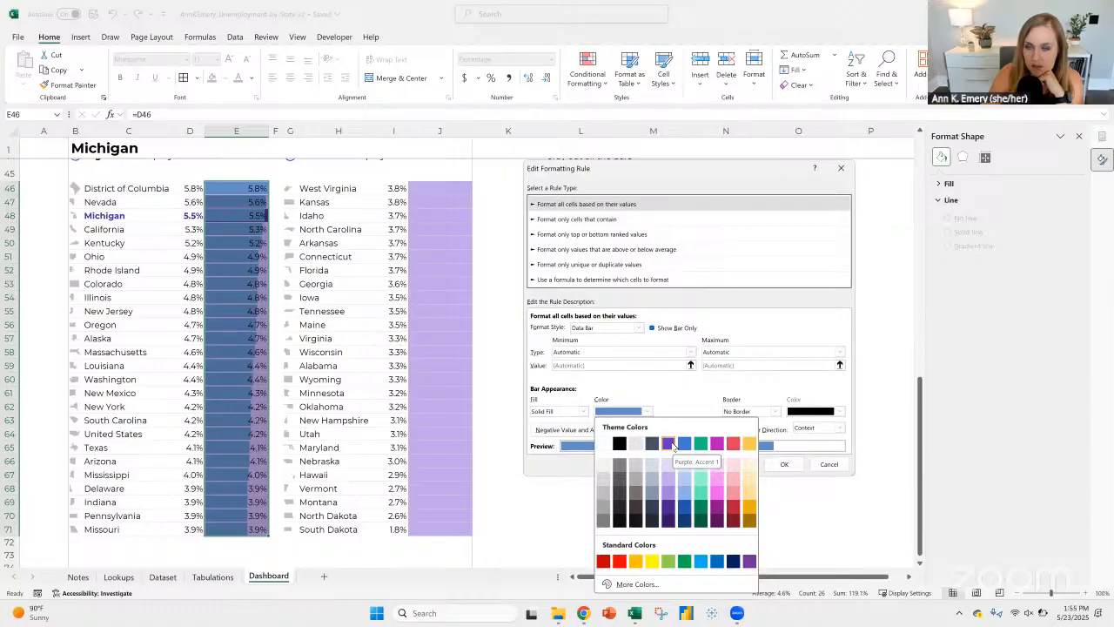
click(604, 445)
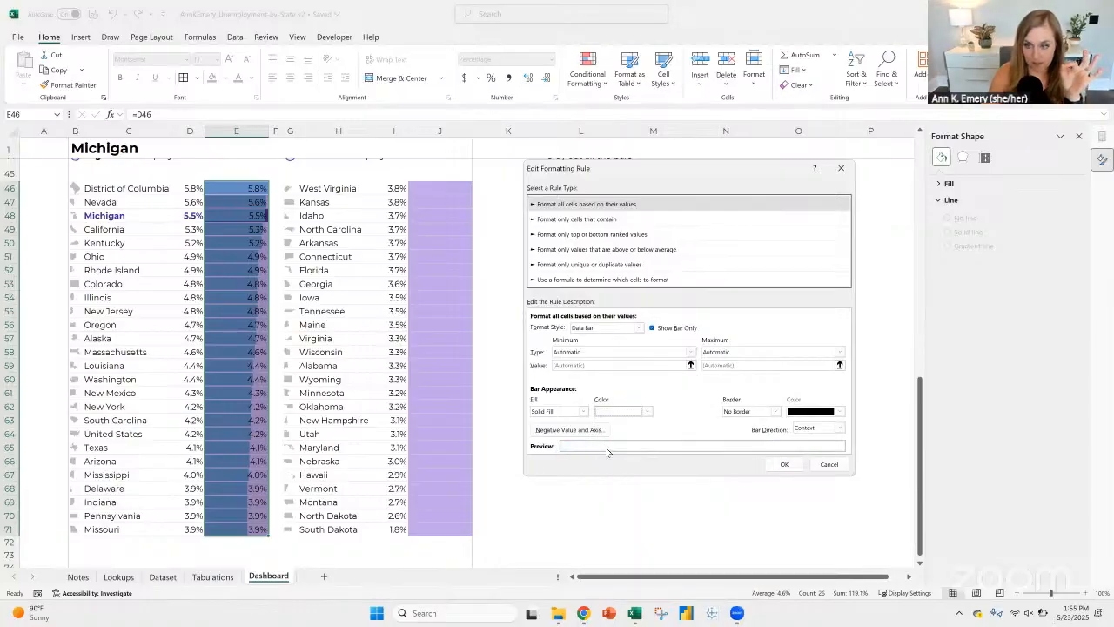
click(809, 429)
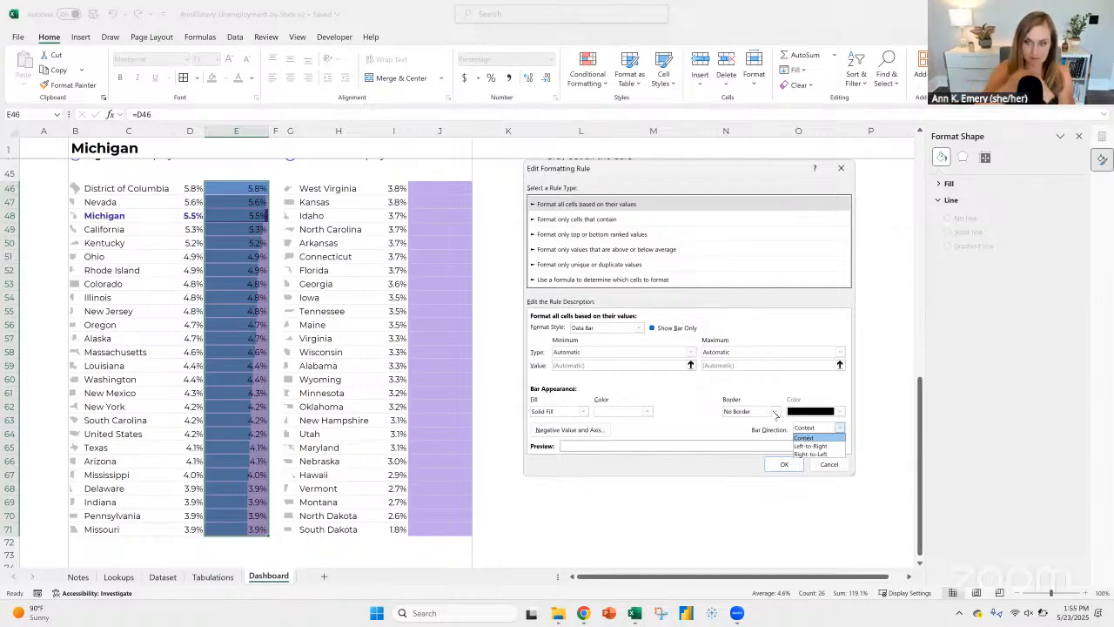
click(810, 453)
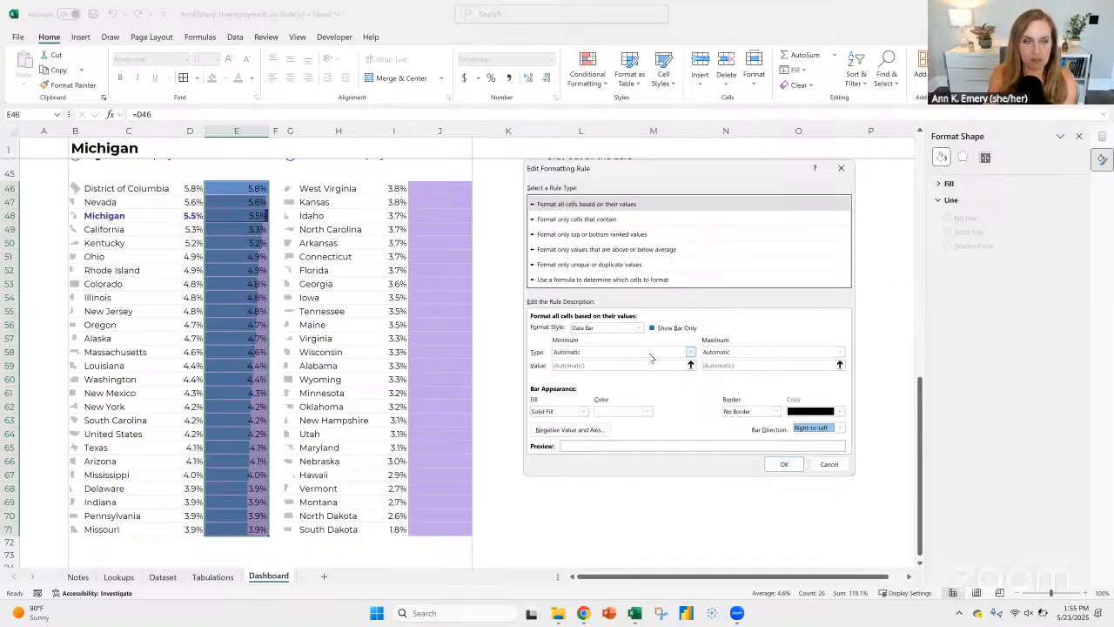
Step: Set the data bar rule's minimum to the Number type with a value of 0
click(580, 352)
click(576, 369)
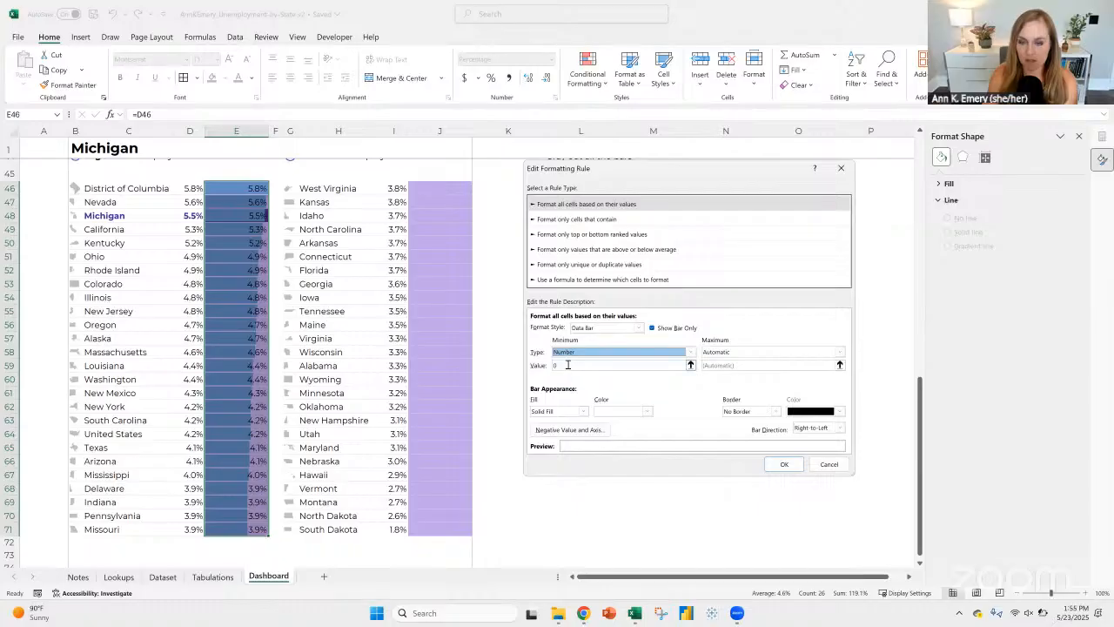
click(576, 365)
Step: Set the data bar's maximum to the formula =1-$E$46 and apply the rule to E46:E71
click(765, 352)
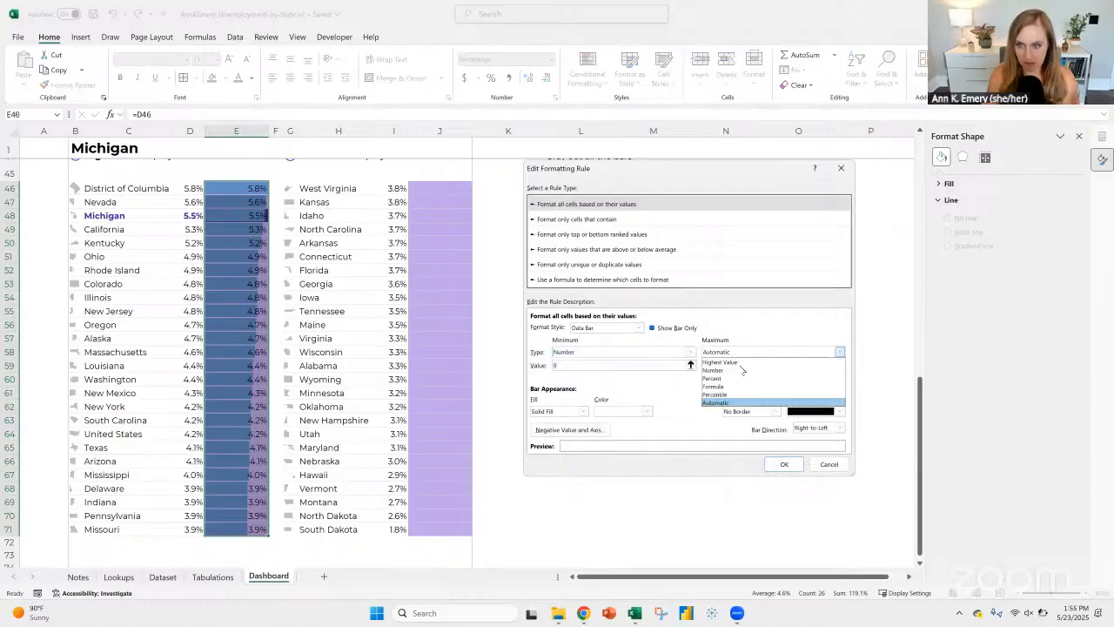
click(725, 386)
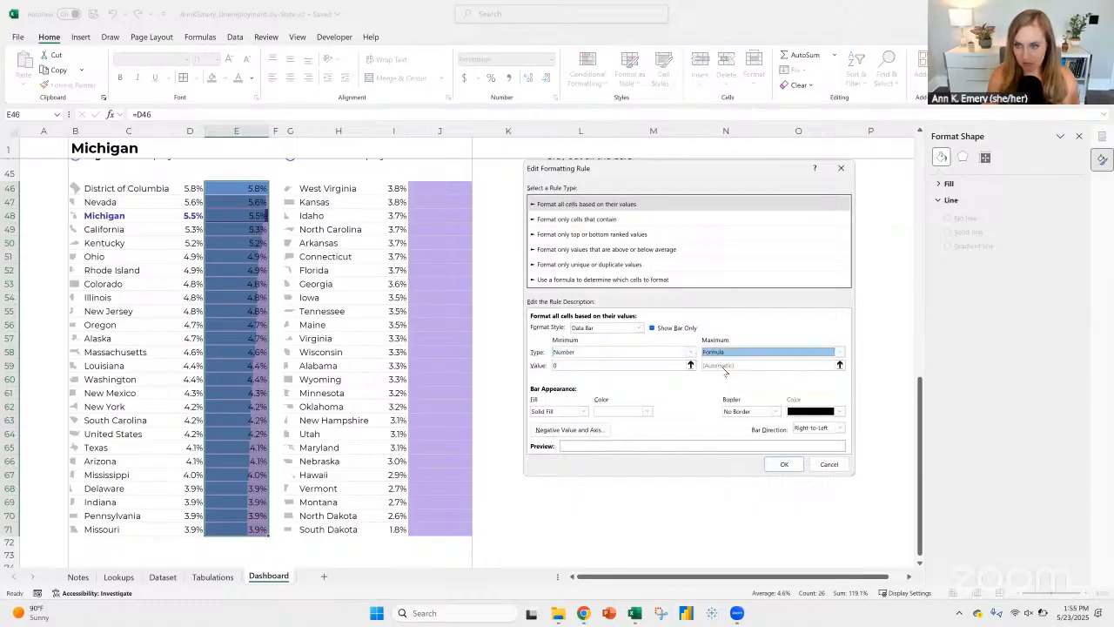
click(723, 365)
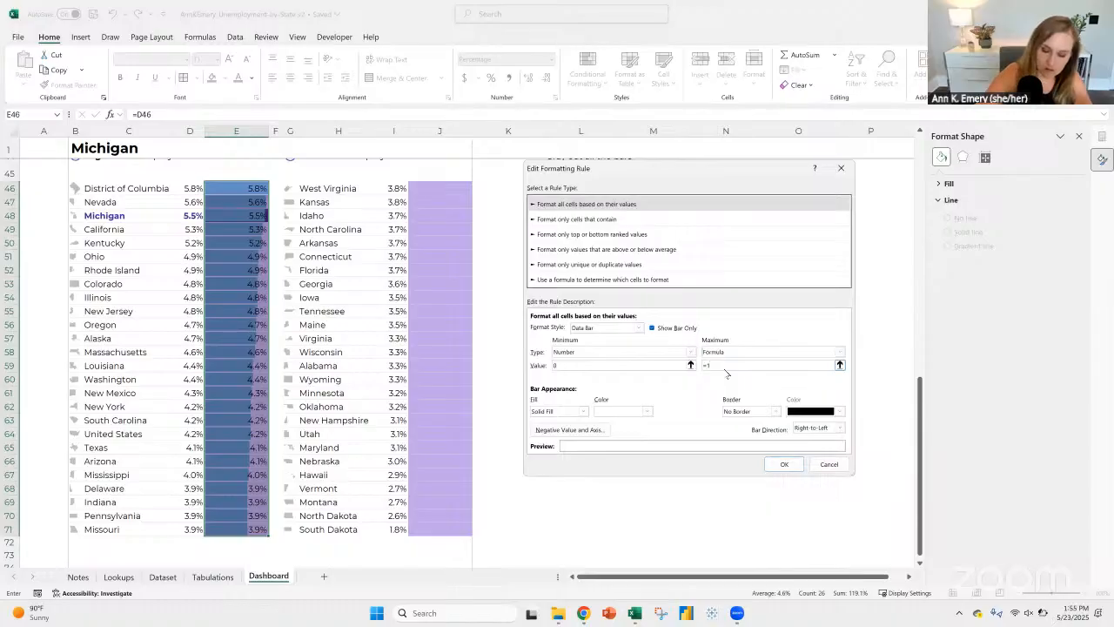
text(1-)
scroll(348, 216, up, 1)
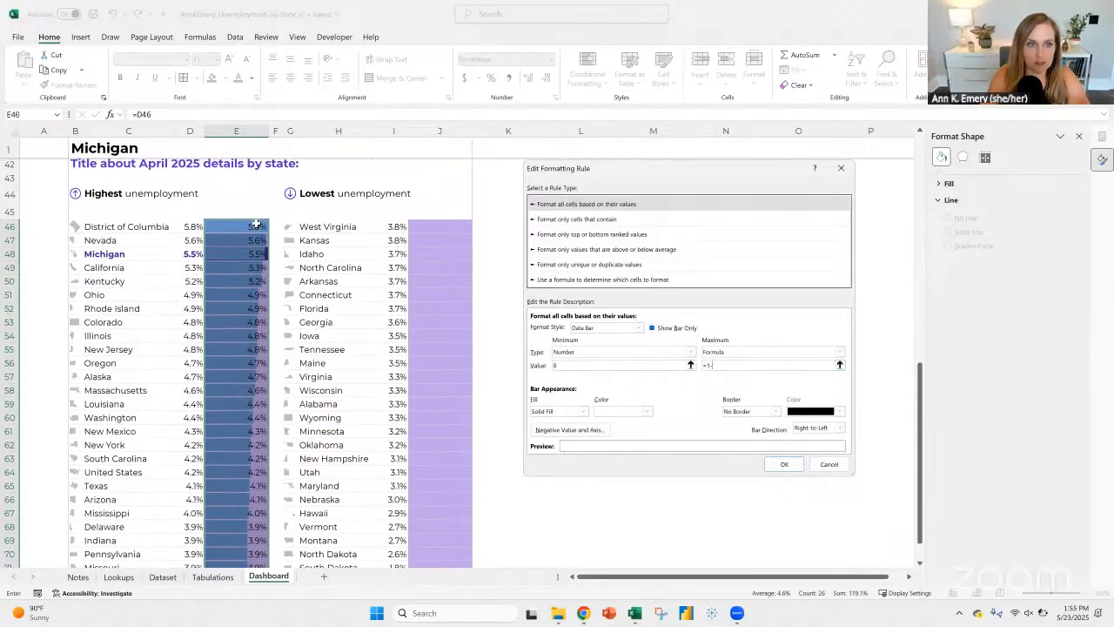
click(257, 225)
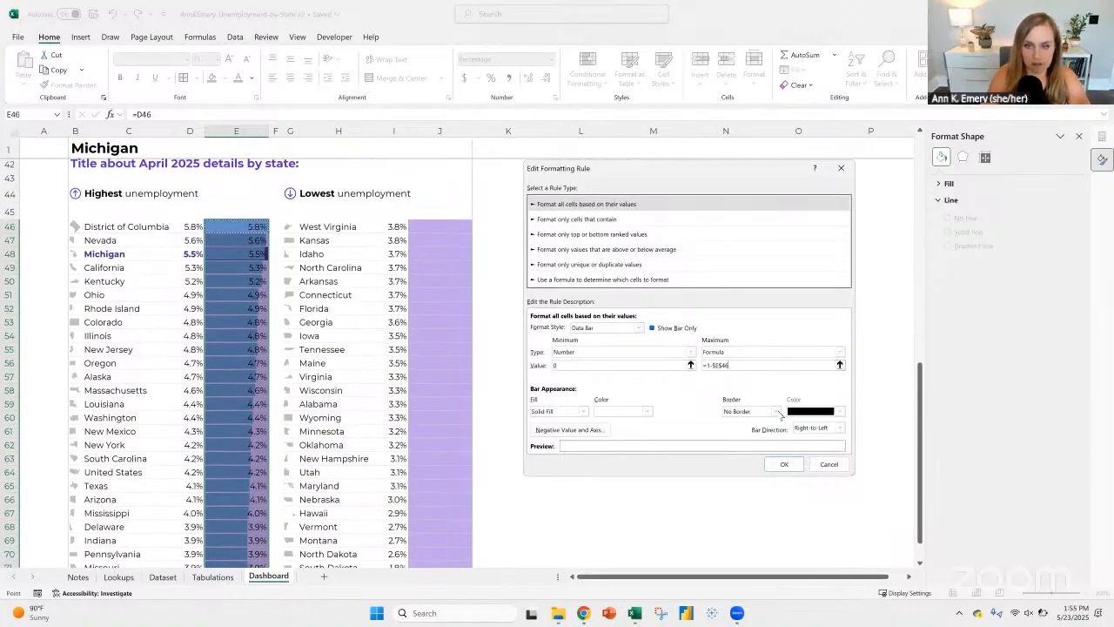
click(782, 464)
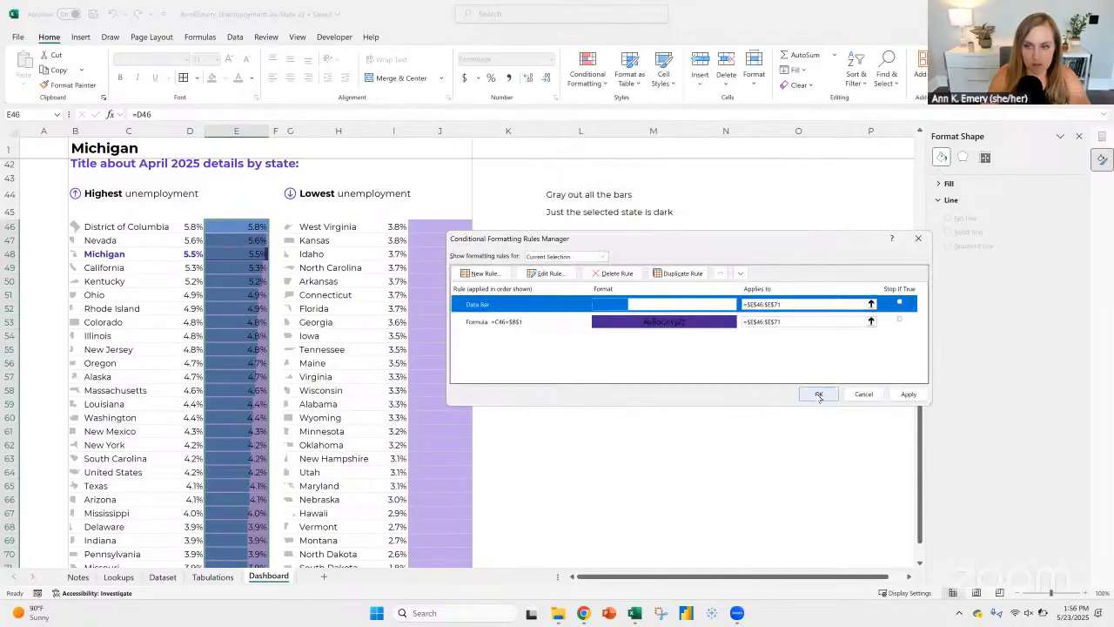
click(819, 394)
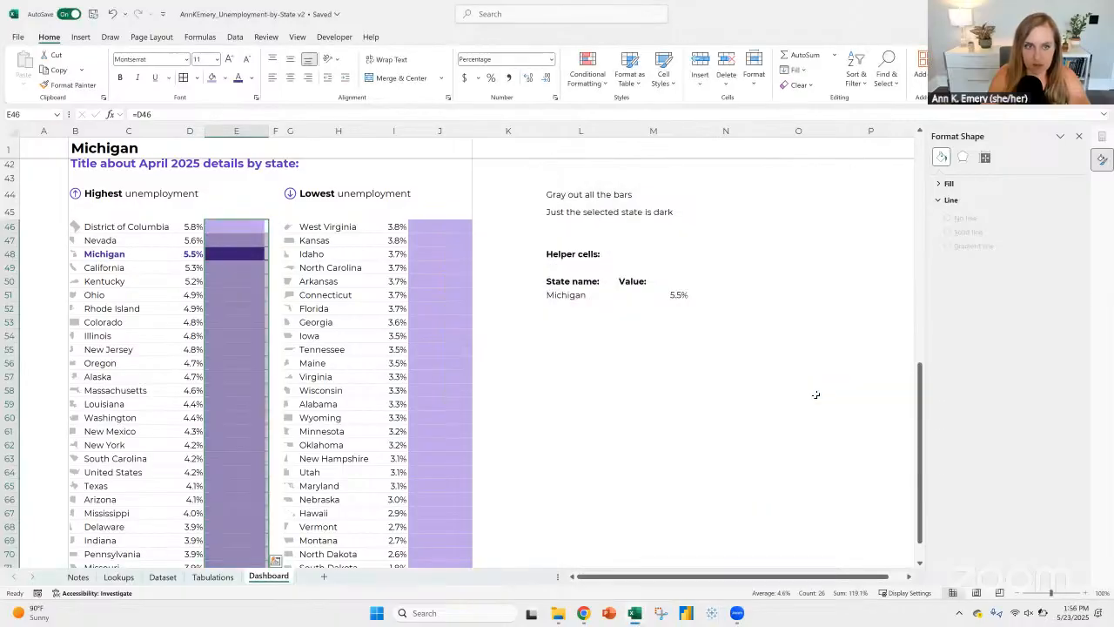
click(709, 457)
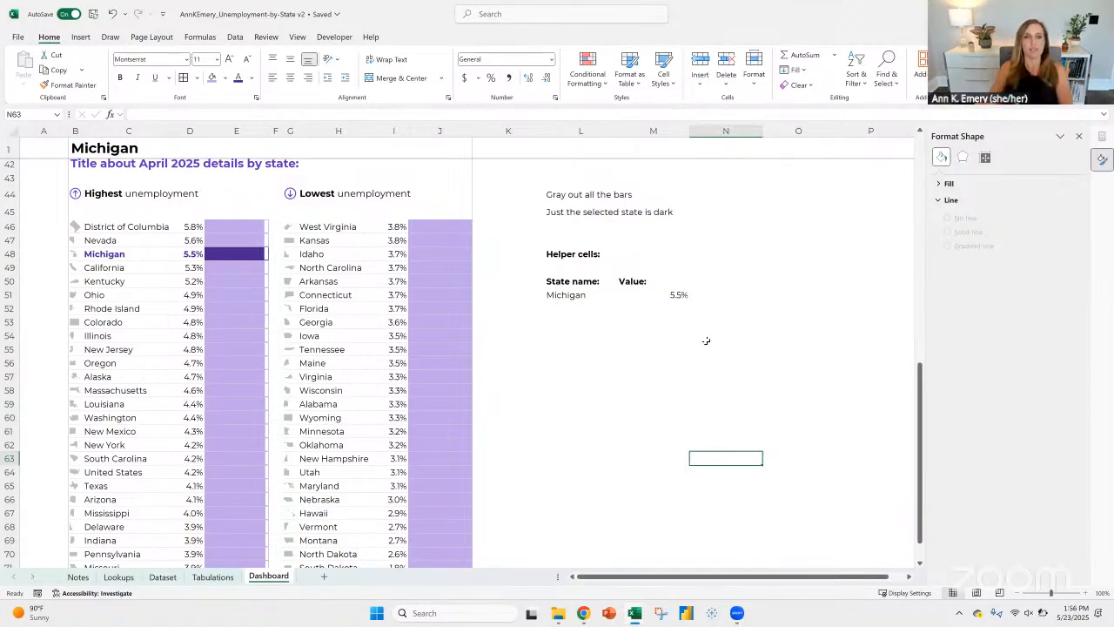
Step: Copy the formula in E46 down the column through E71 again
click(220, 227)
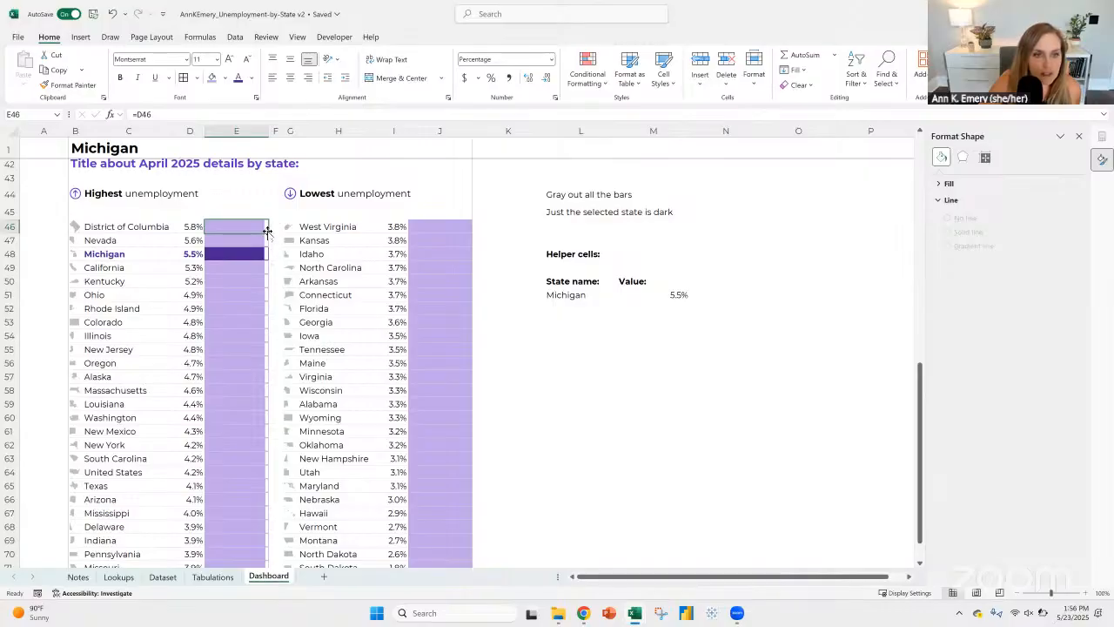
double_click(267, 232)
click(193, 226)
click(224, 226)
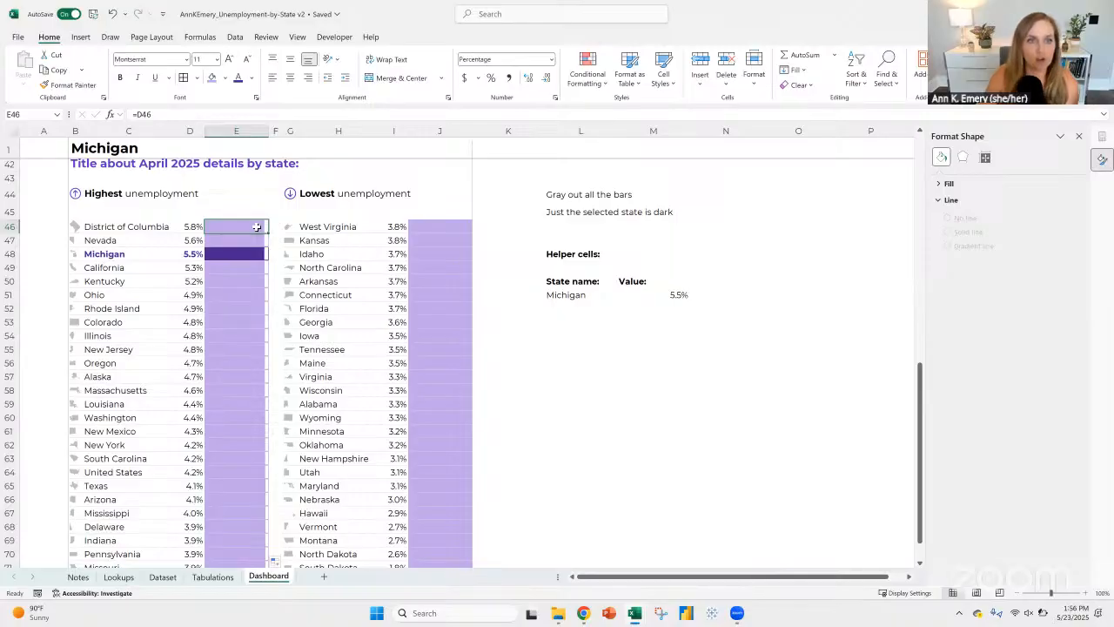
Step: Change the data bar rule's maximum formula to =.1-$E$46 and apply it
click(599, 87)
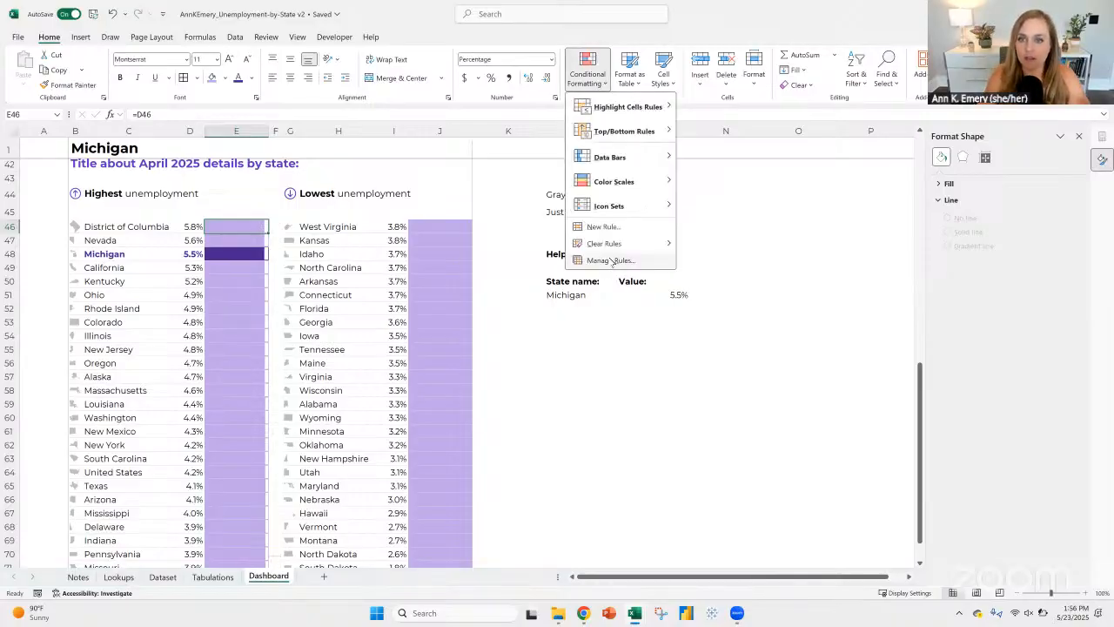
click(609, 254)
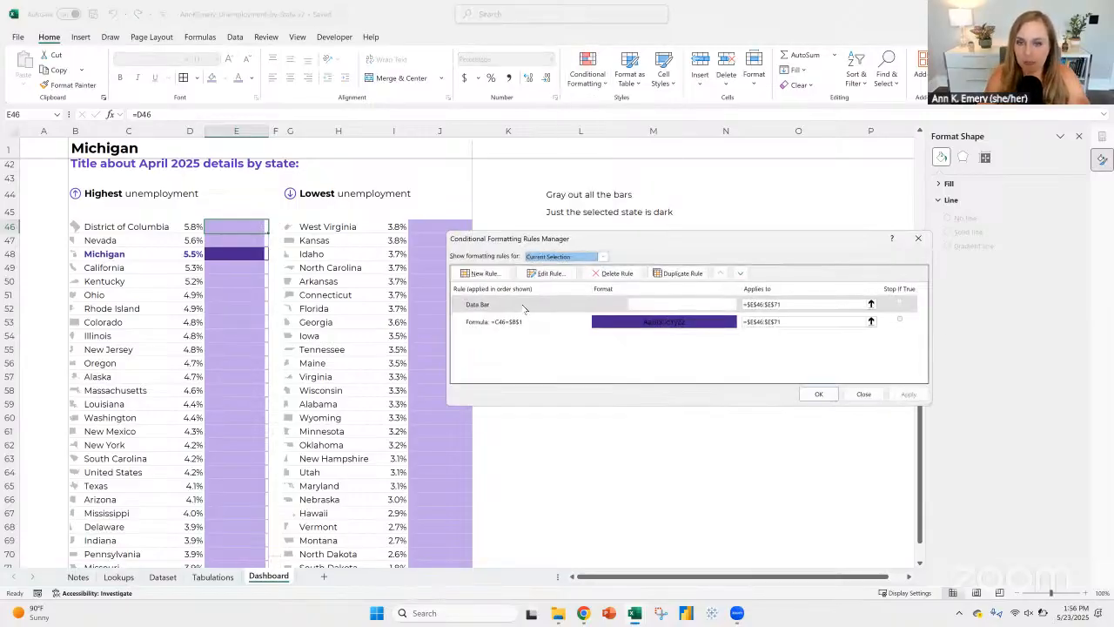
click(526, 306)
click(549, 274)
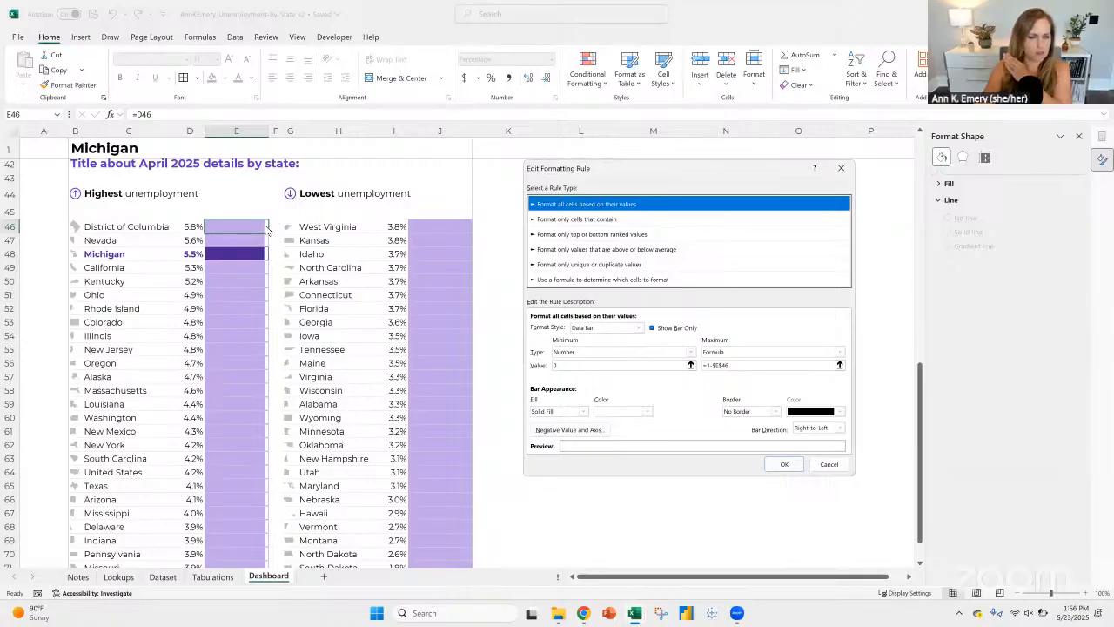
click(707, 365)
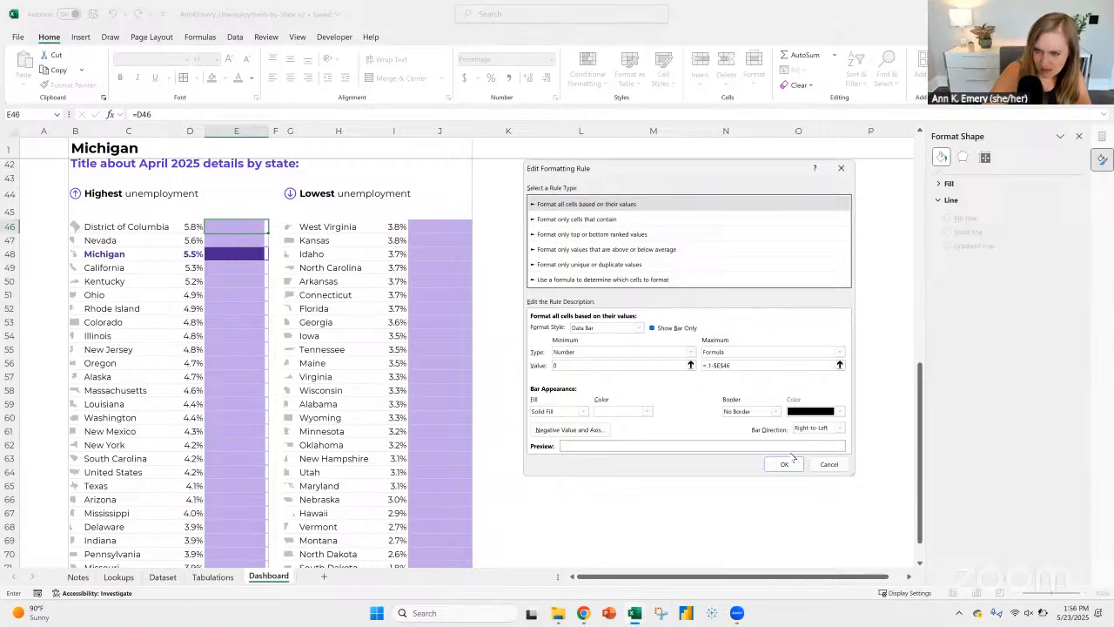
click(785, 462)
click(813, 393)
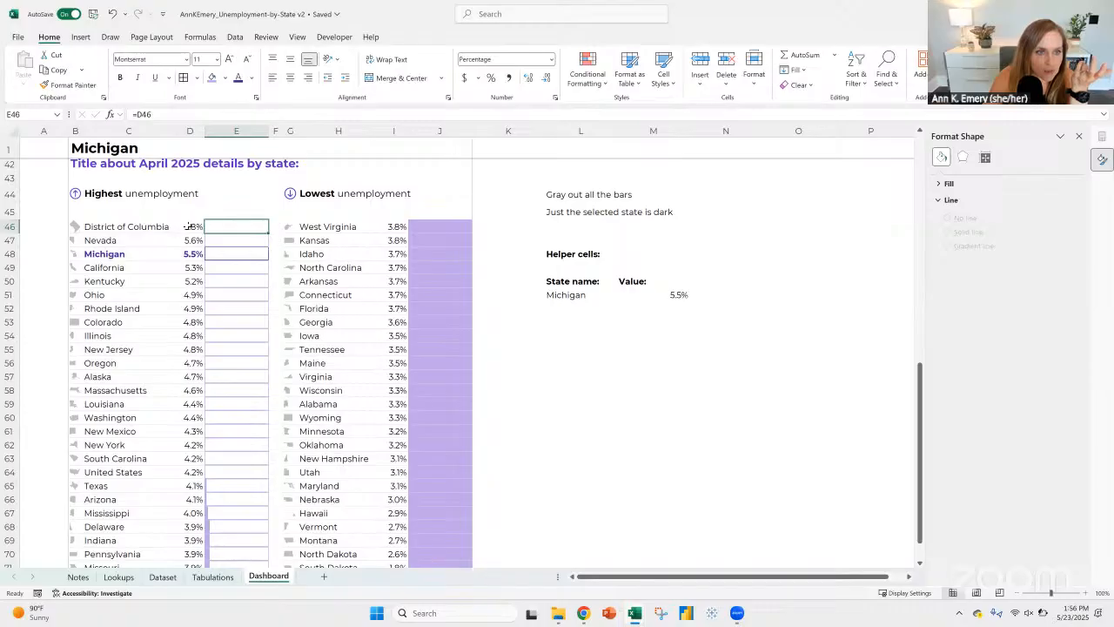
Step: Change the data bar rule's maximum formula to =0.6-$E$46 and apply it to E46:E71
click(587, 74)
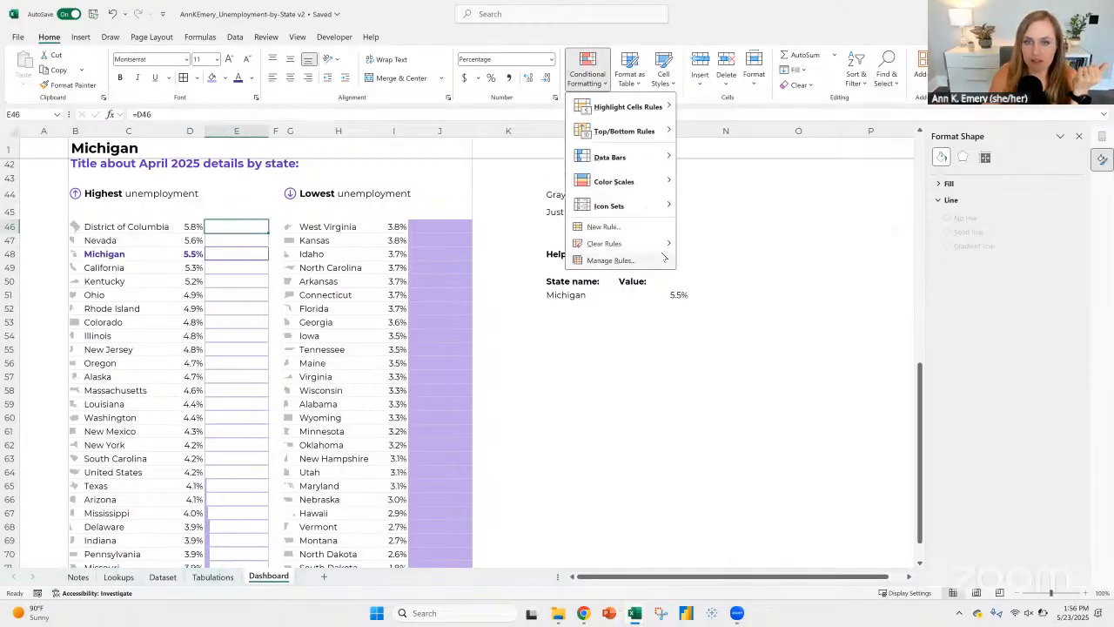
click(693, 298)
click(587, 306)
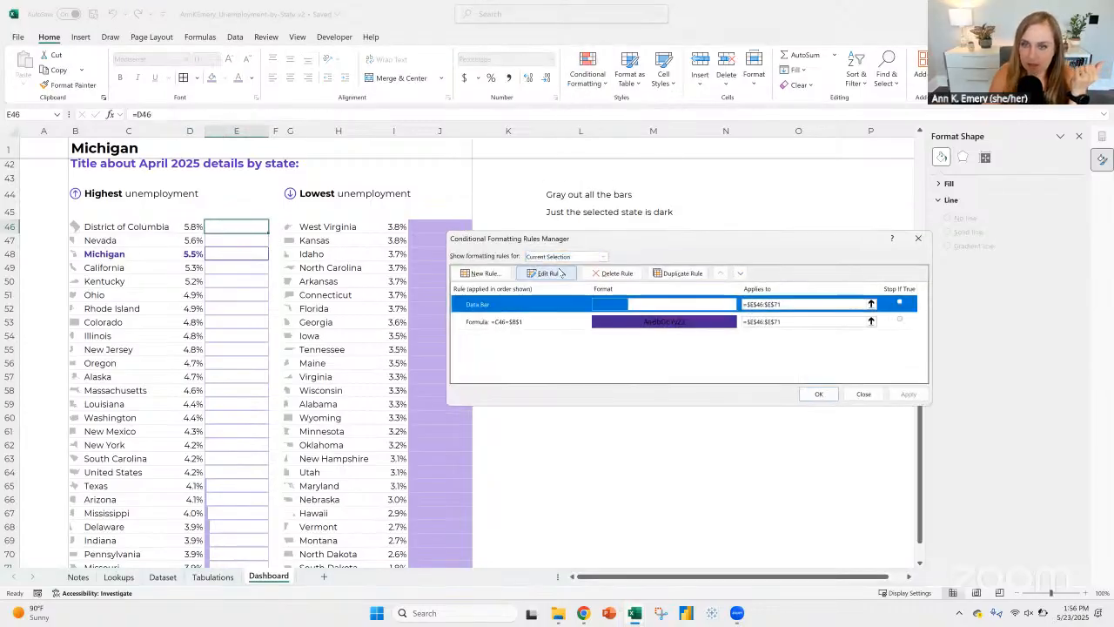
click(563, 276)
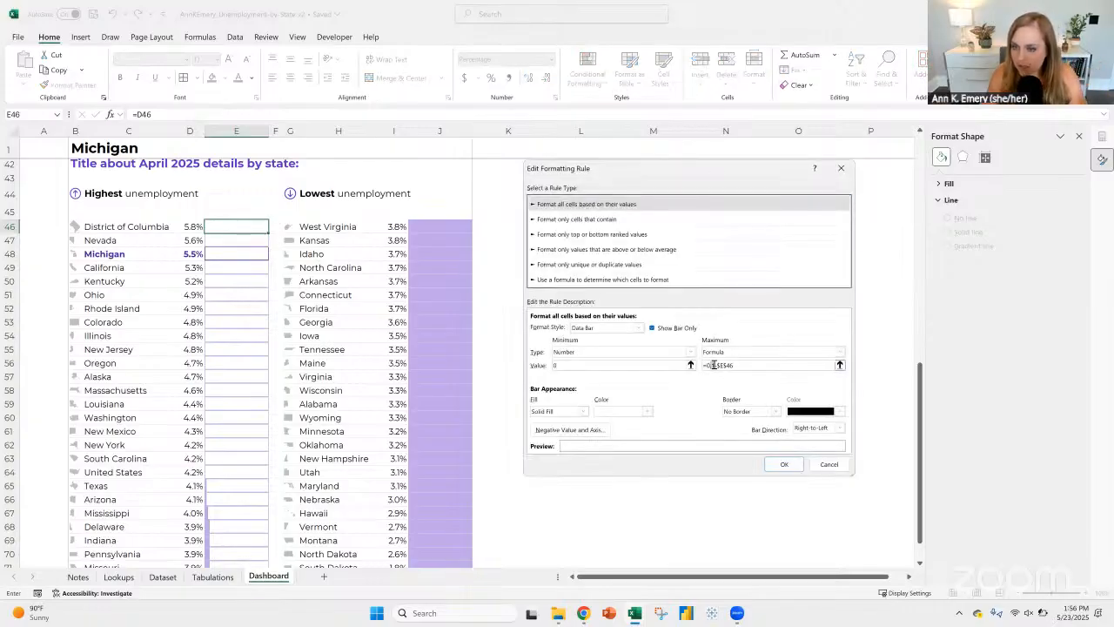
text(.6)
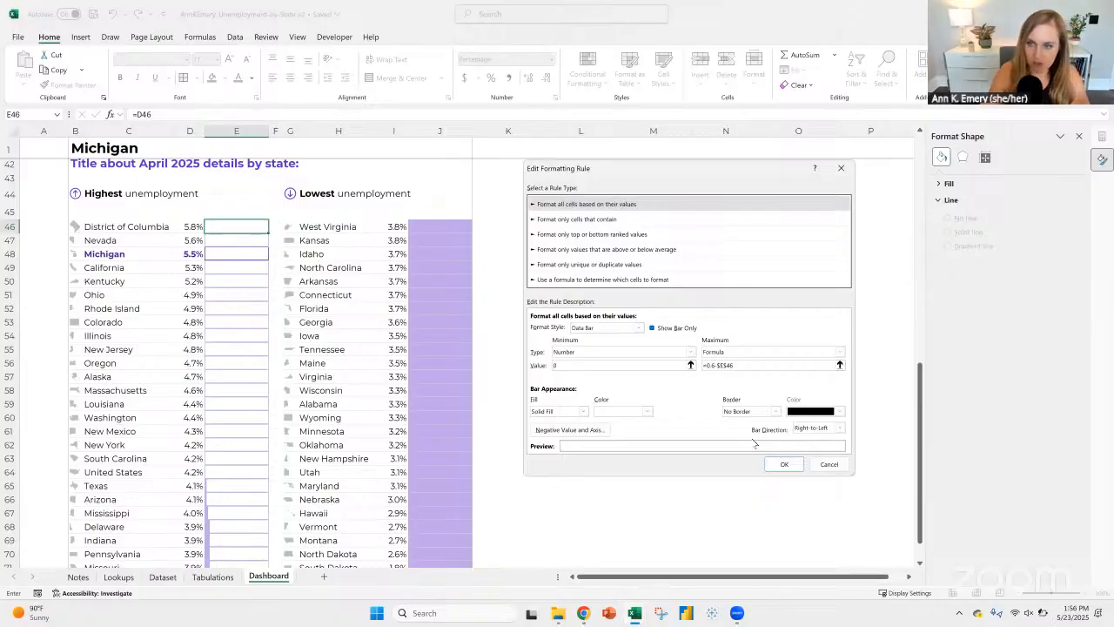
click(783, 464)
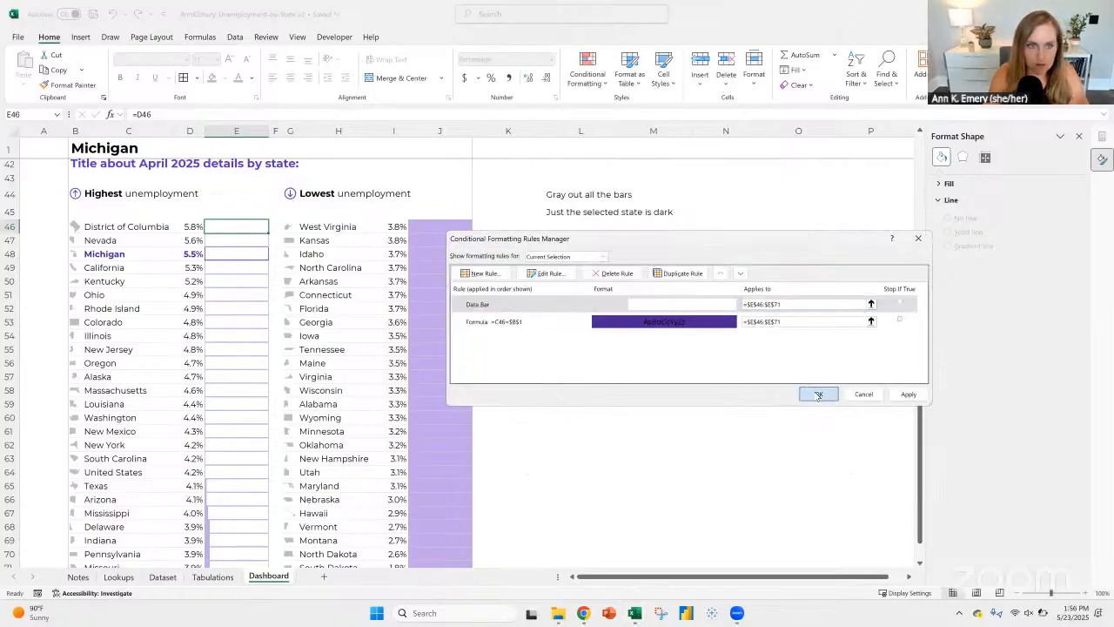
click(818, 393)
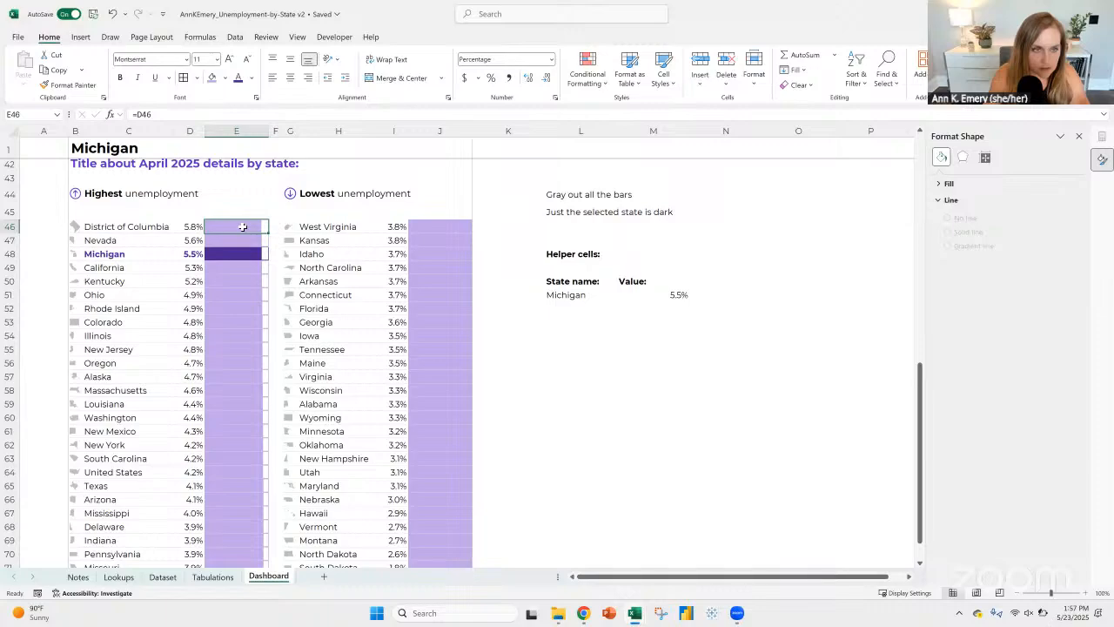
Step: Check the formula in cell E46 and review the data bar rule's minimum, maximum and direction settings
click(592, 80)
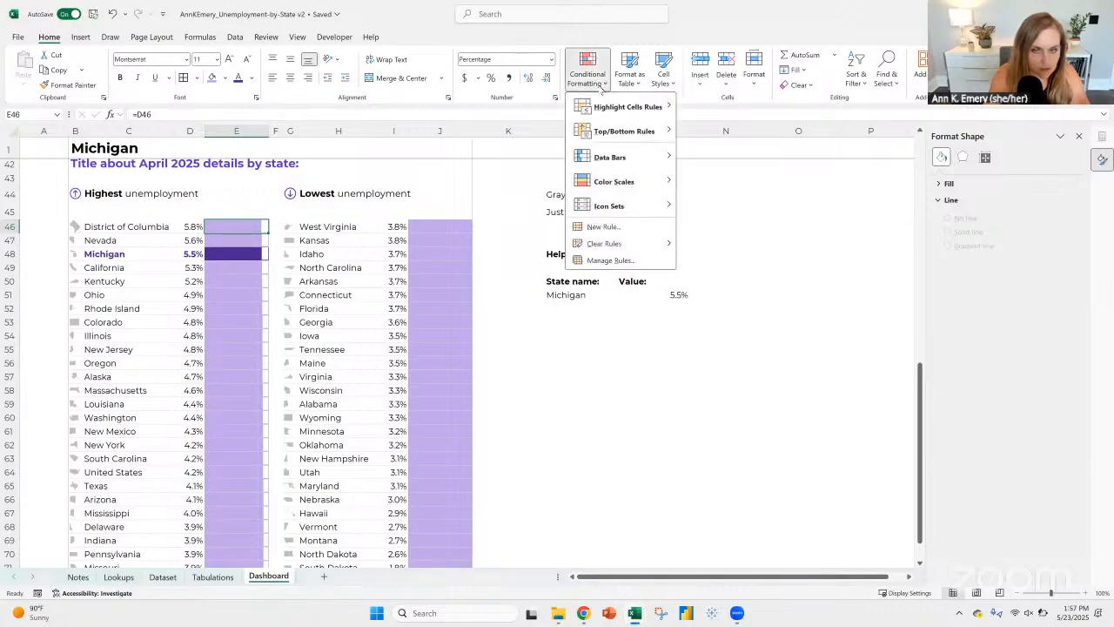
click(227, 225)
click(225, 112)
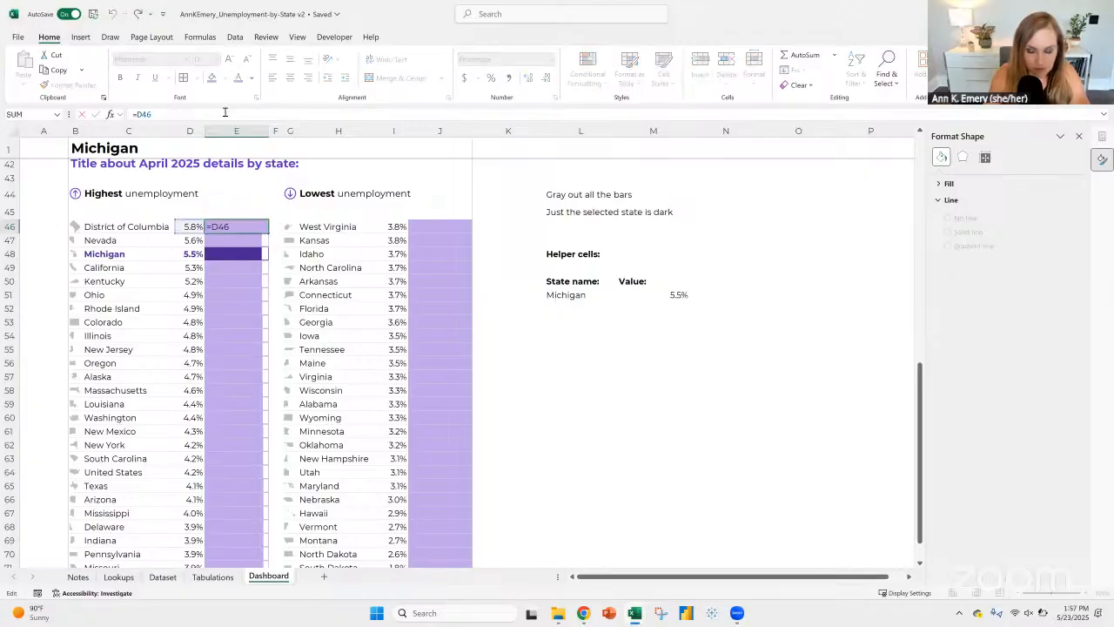
key(Escape)
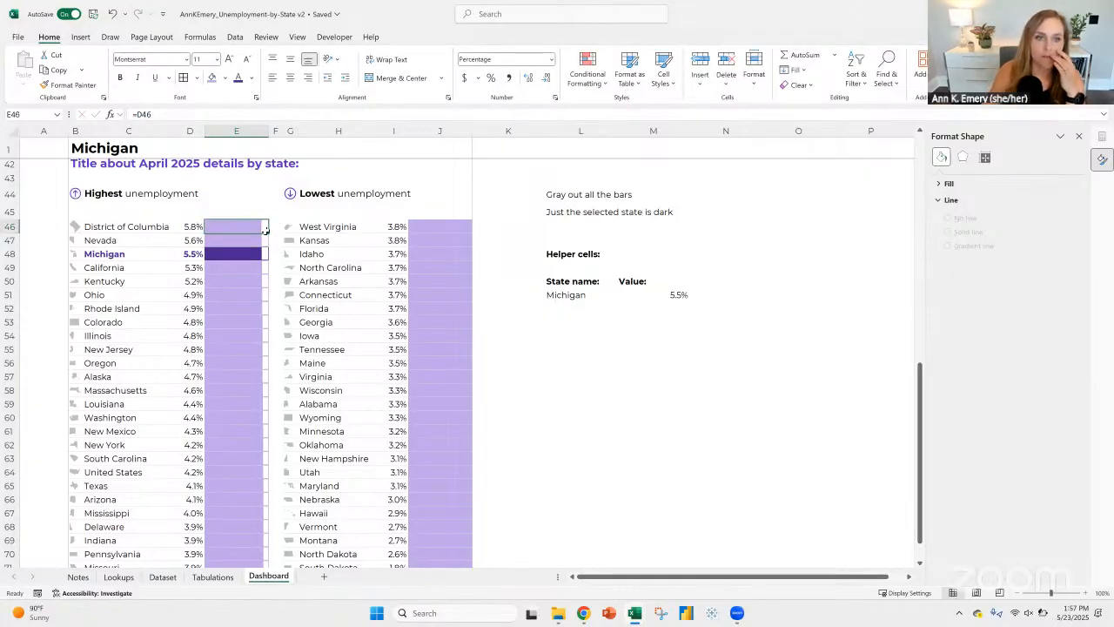
click(588, 74)
click(619, 260)
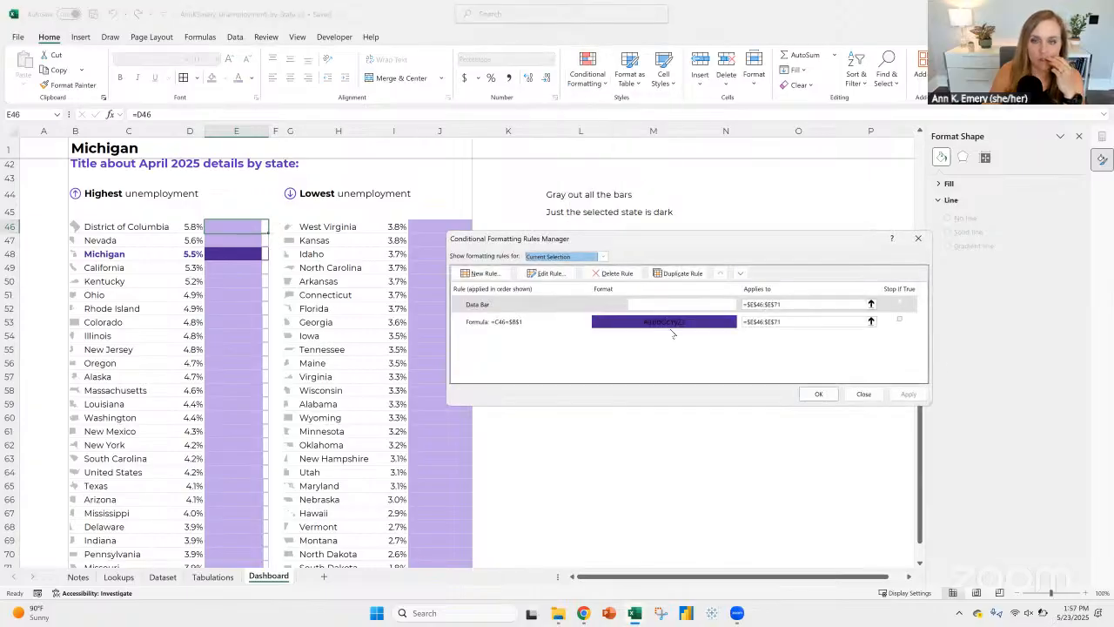
click(585, 306)
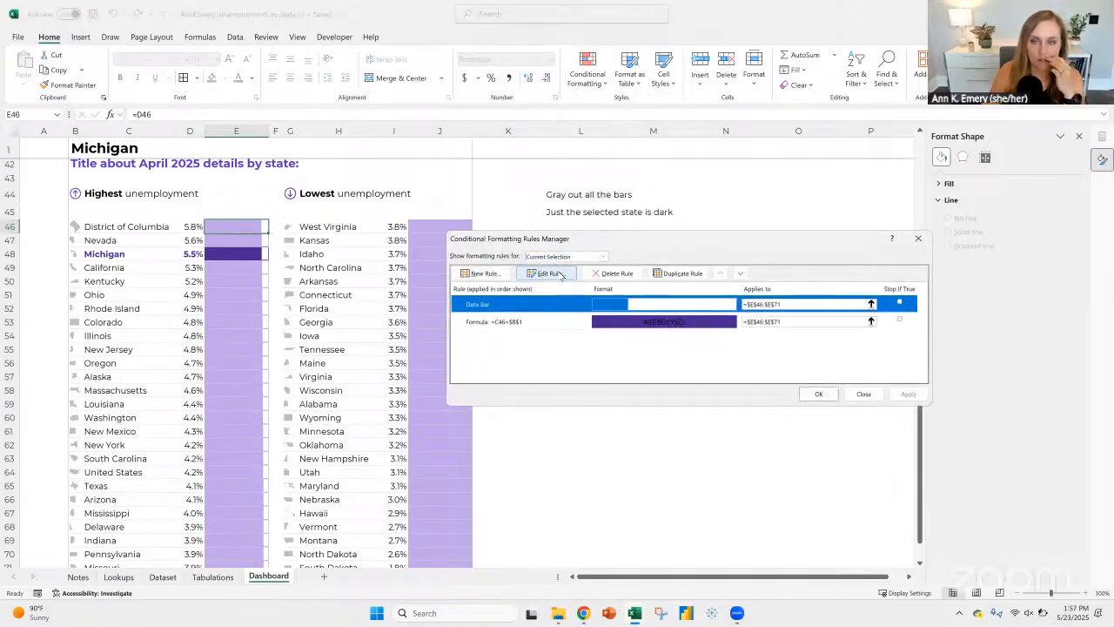
click(561, 275)
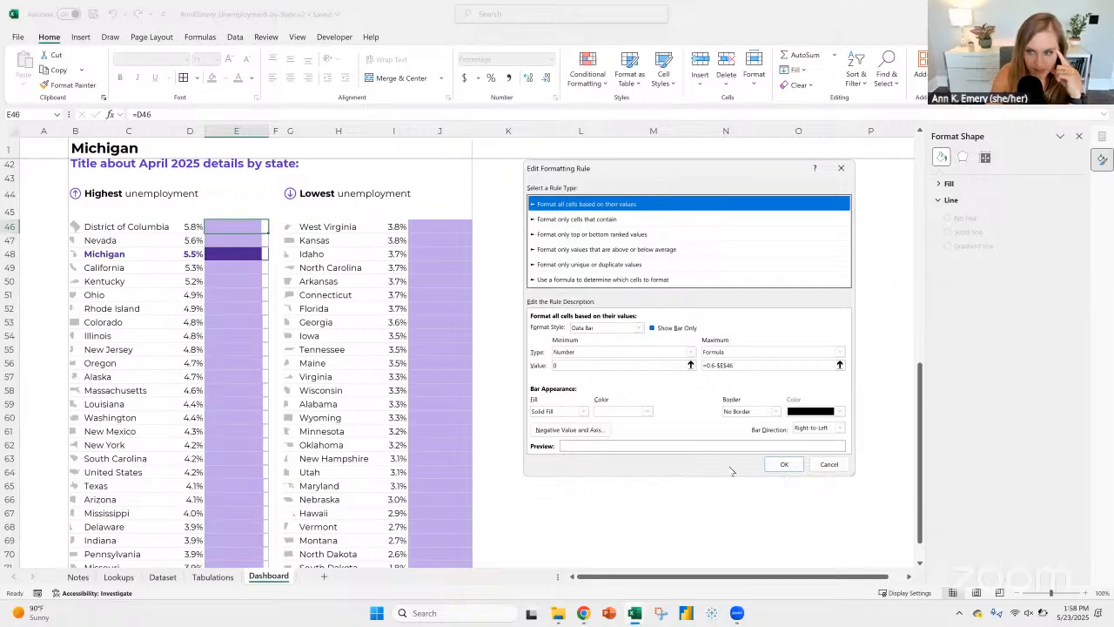
click(784, 465)
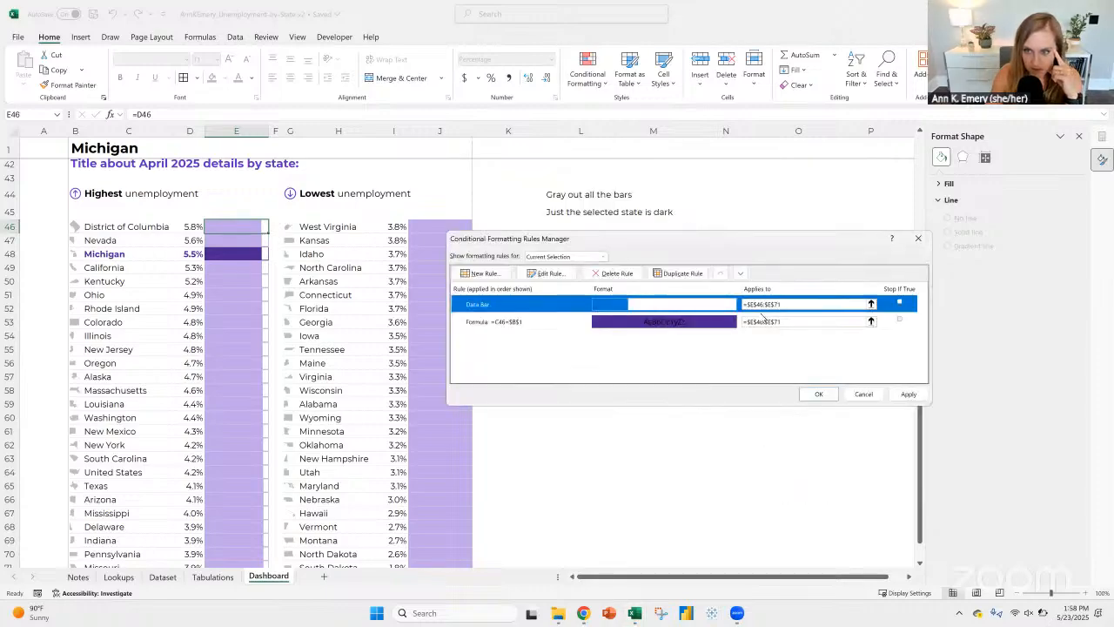
click(816, 392)
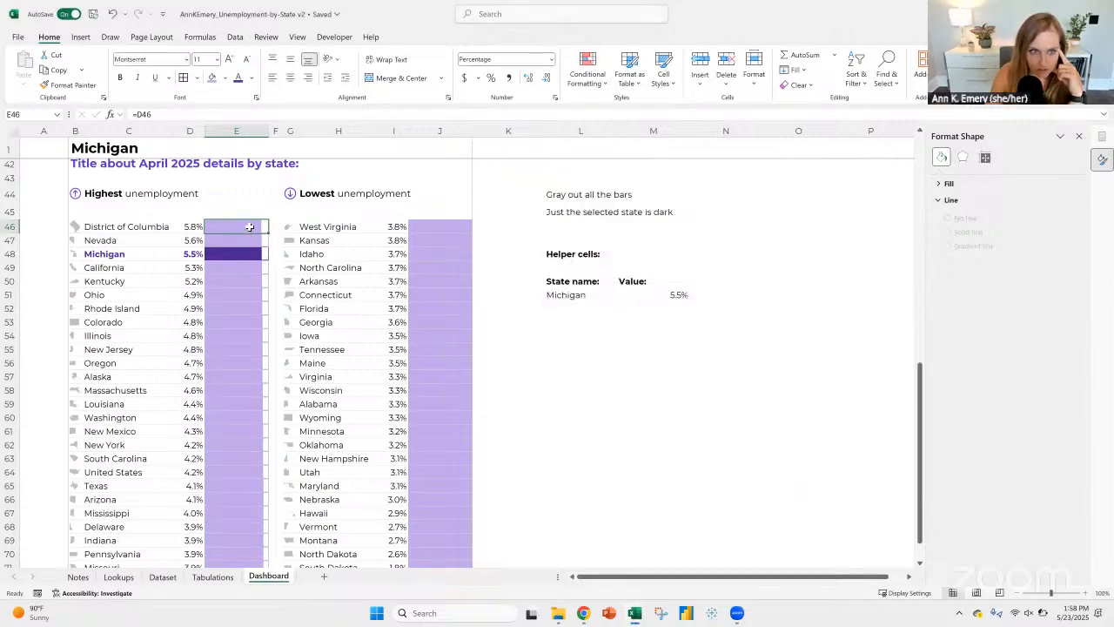
Step: Refill the E46 formula down the column and check the cell reference in E71 for Missouri
double_click(269, 230)
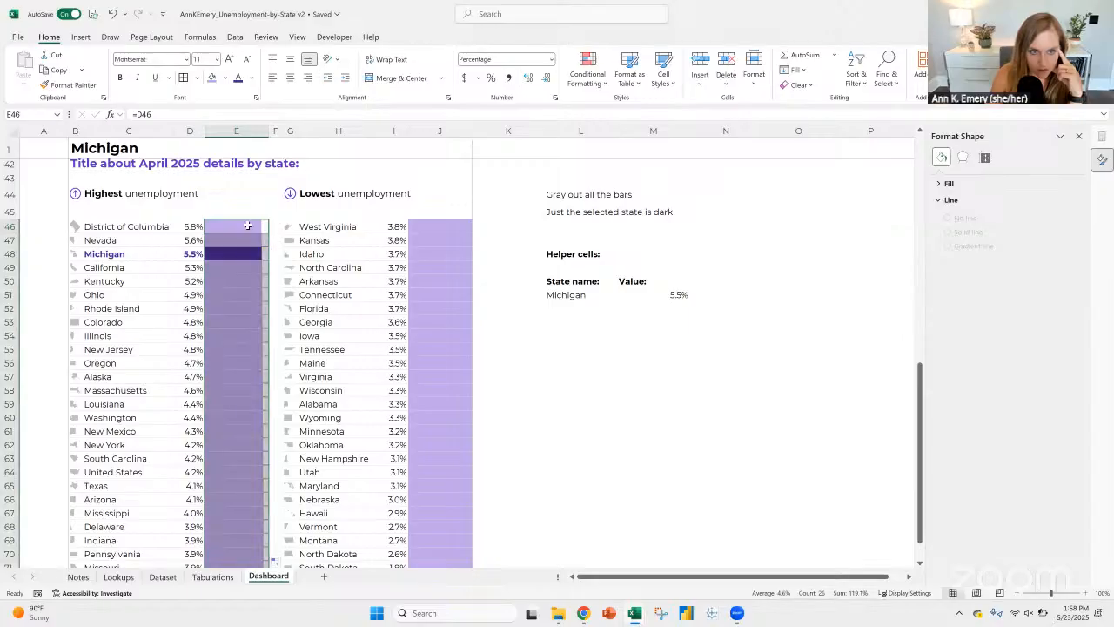
click(247, 225)
scroll(249, 557, down, 2)
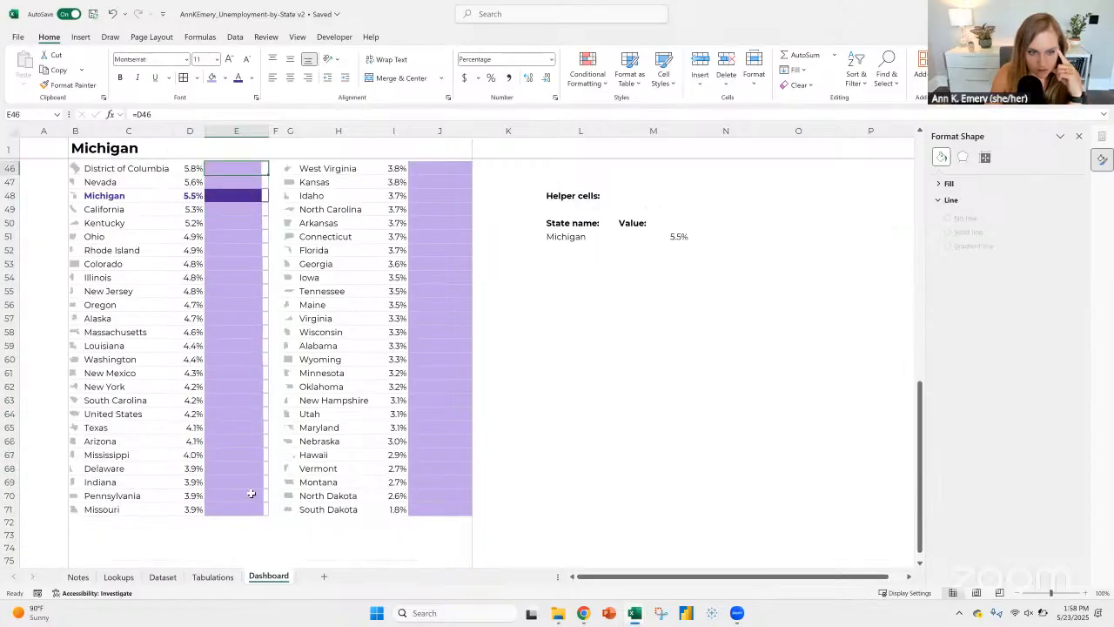
click(247, 491)
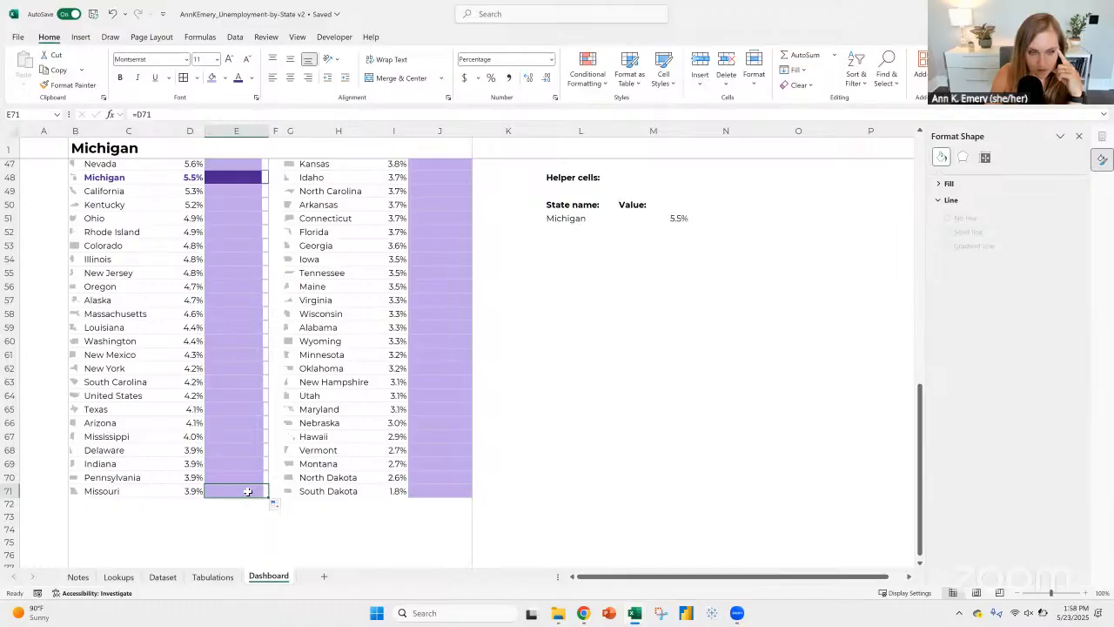
click(224, 114)
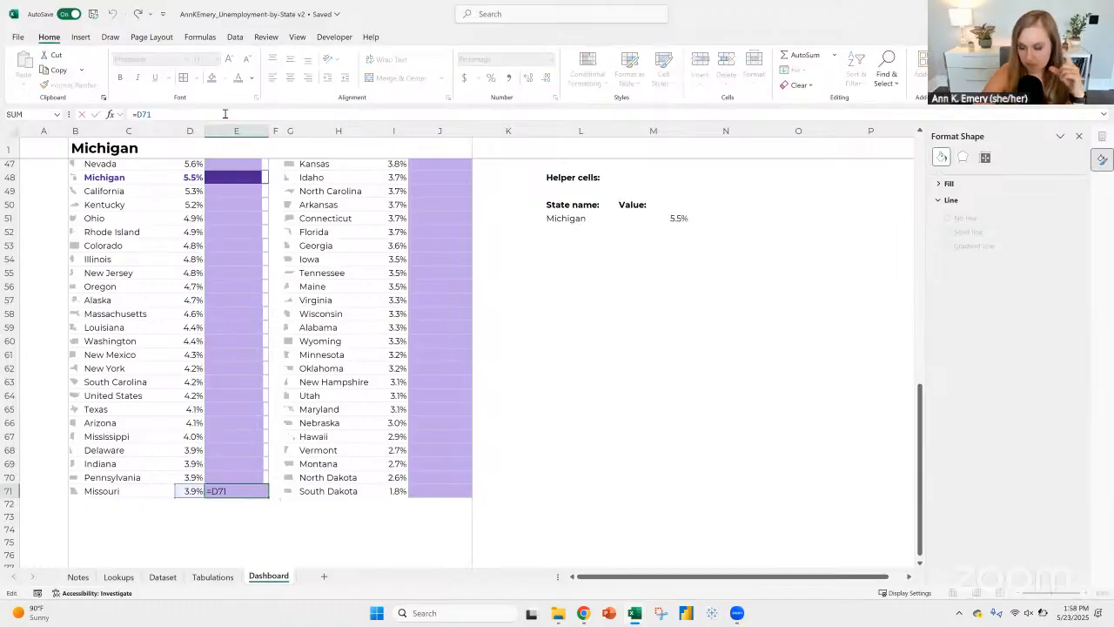
key(Return)
scroll(234, 252, up, 3)
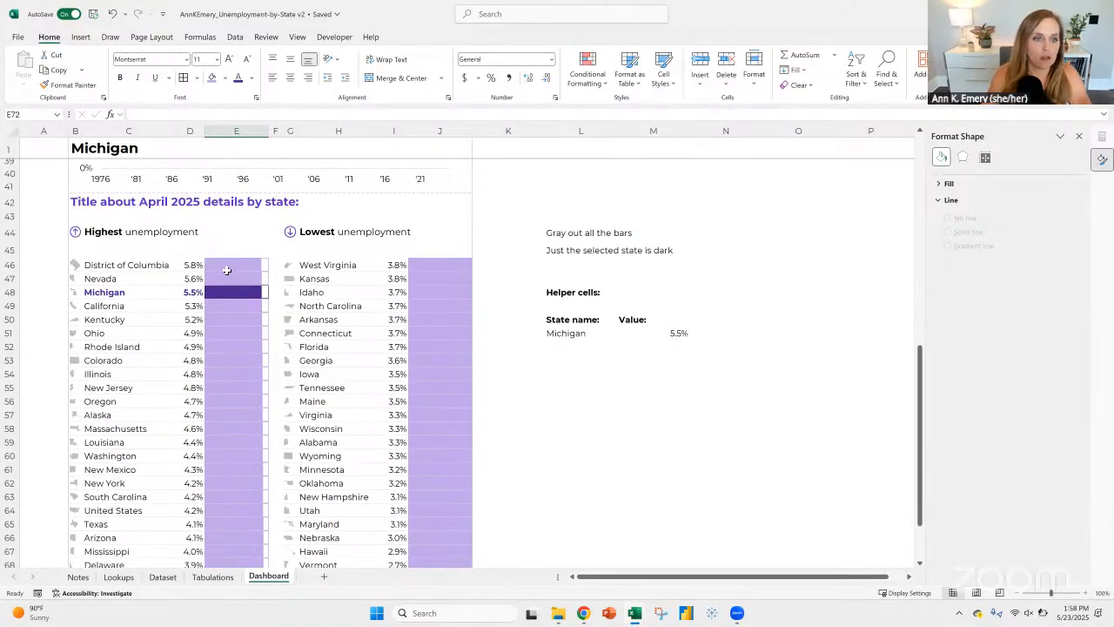
Step: Change the data bar rule's maximum formula for E46:E71 to =.6 and apply it
click(226, 271)
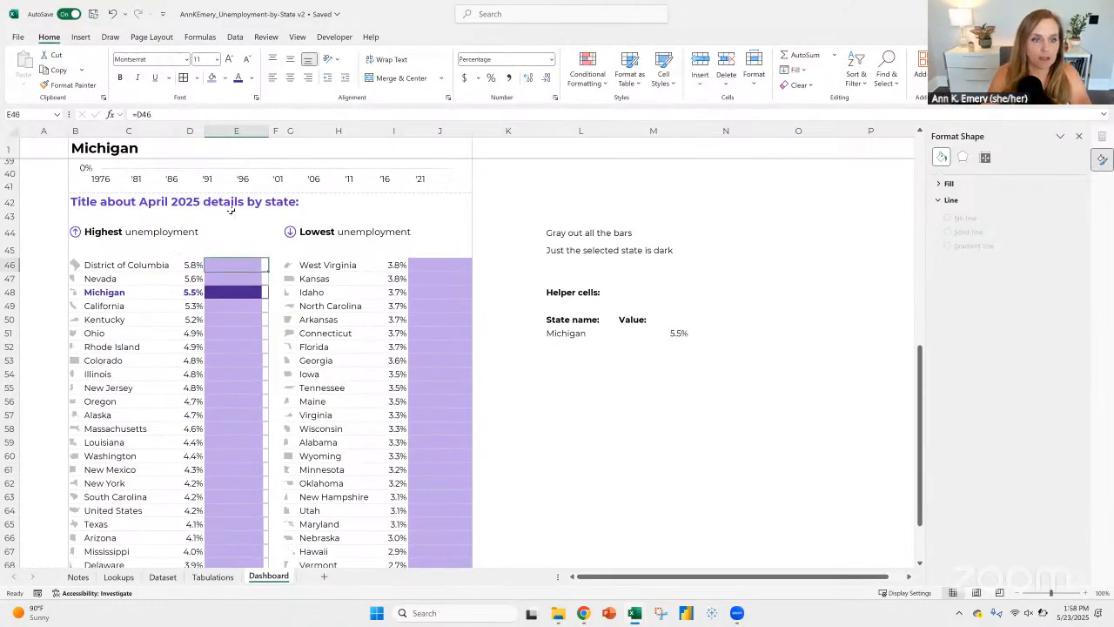
click(587, 74)
click(644, 259)
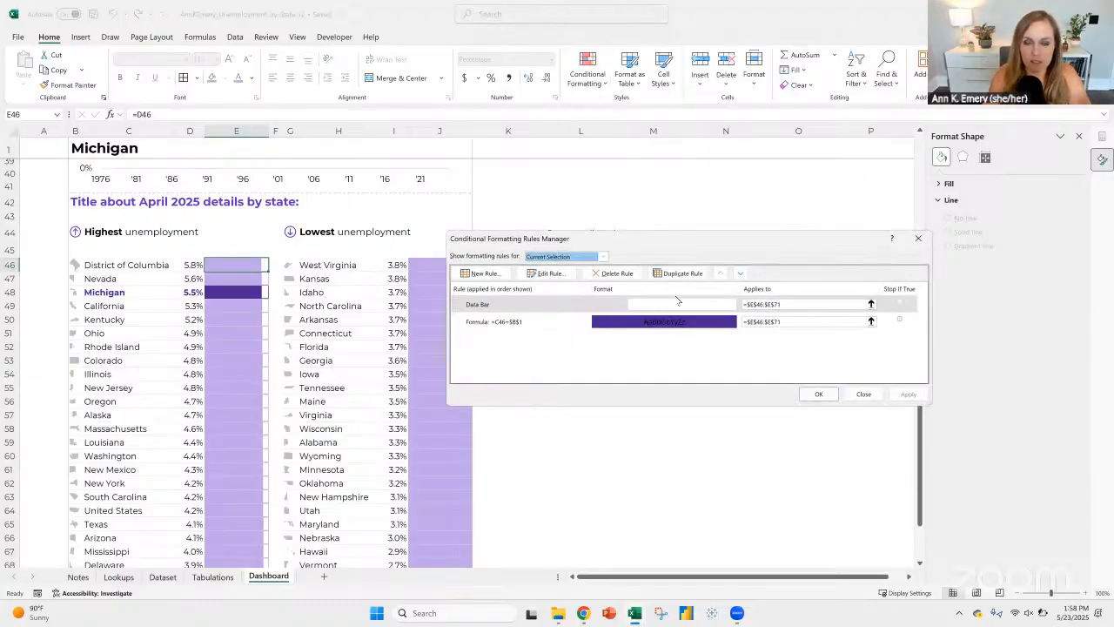
double_click(634, 306)
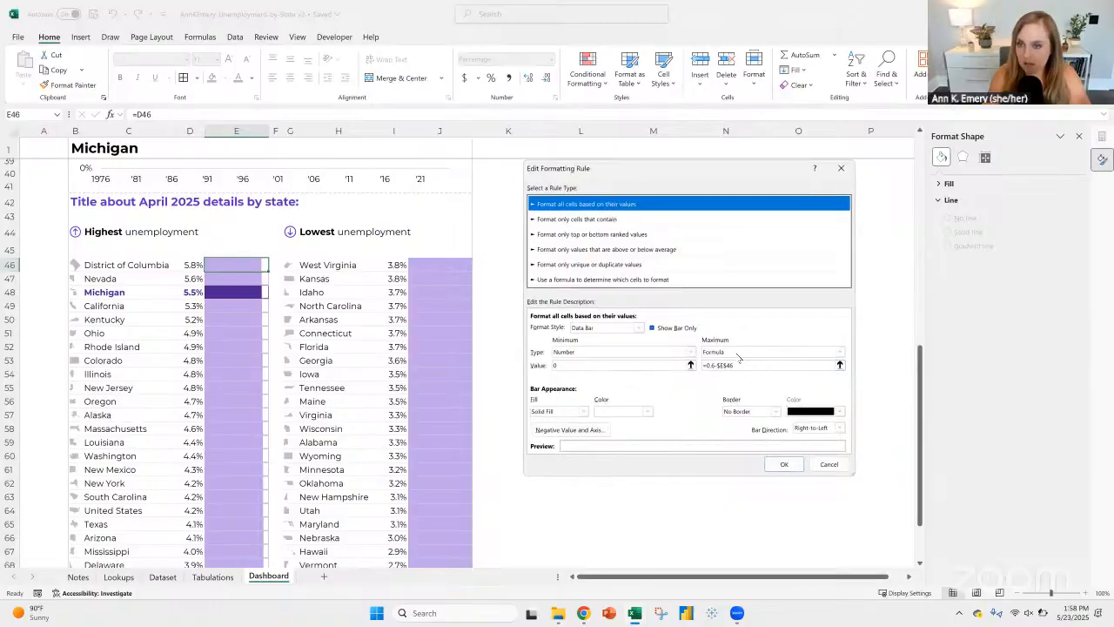
drag(740, 365, 677, 361)
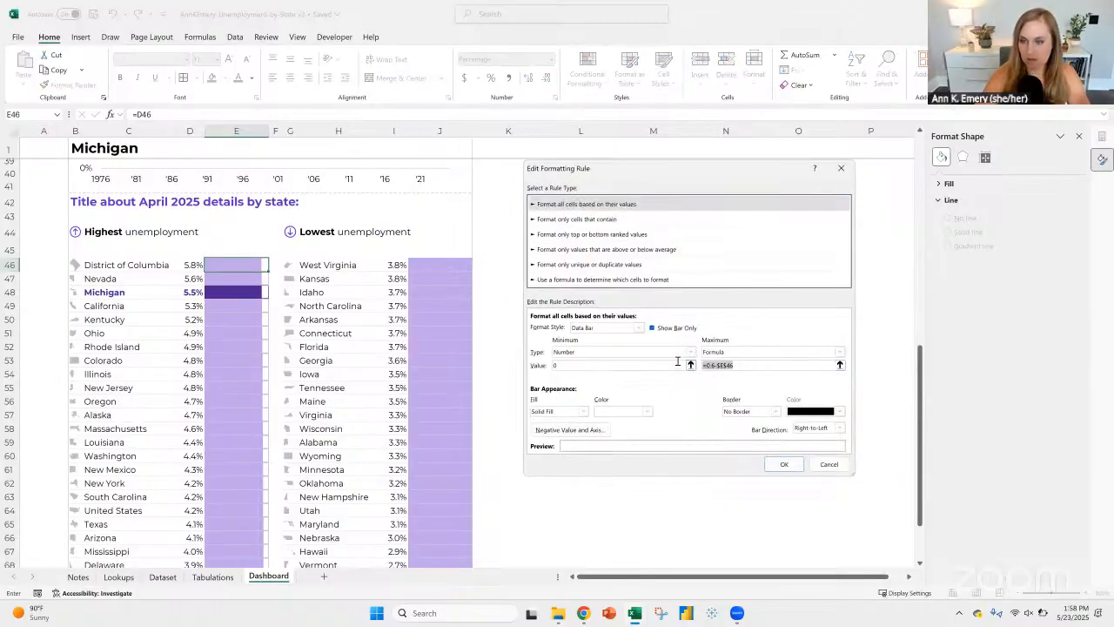
text(=.6)
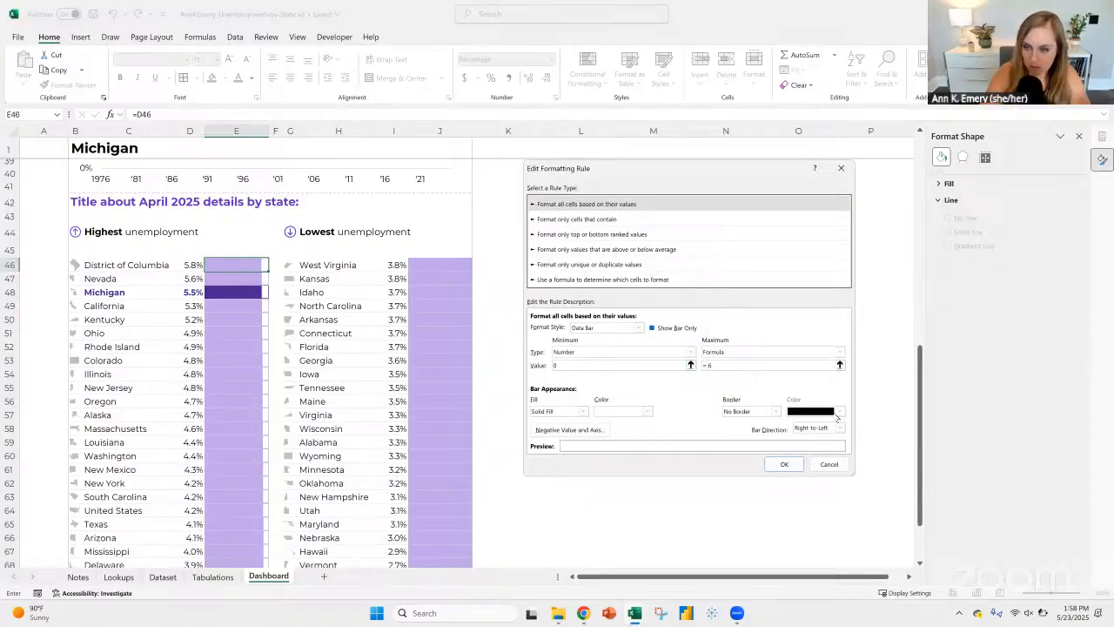
key(Return)
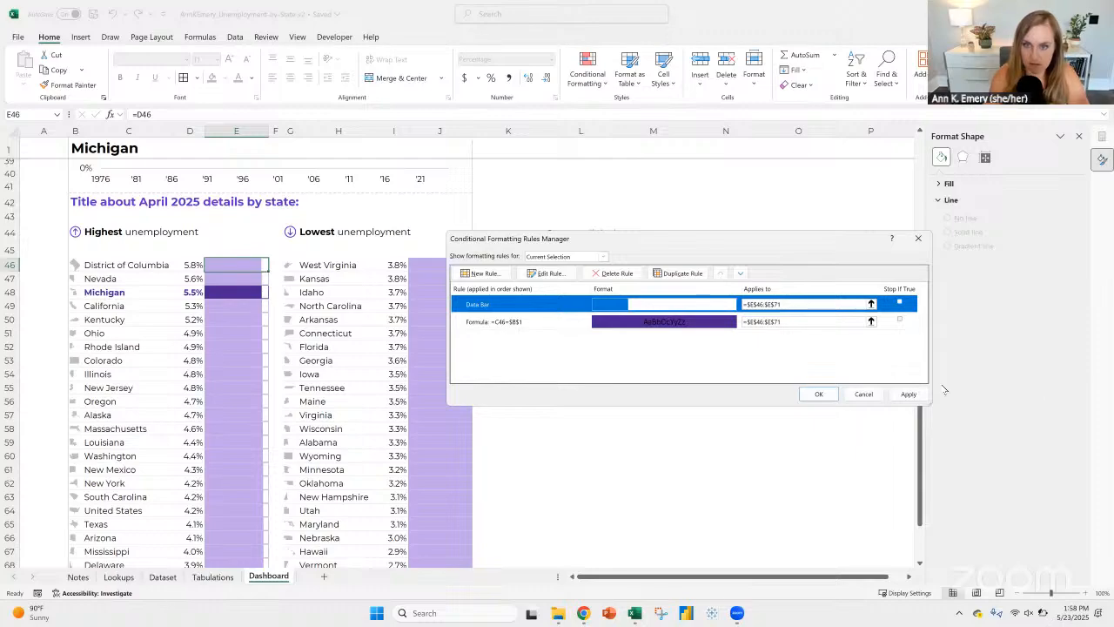
click(818, 393)
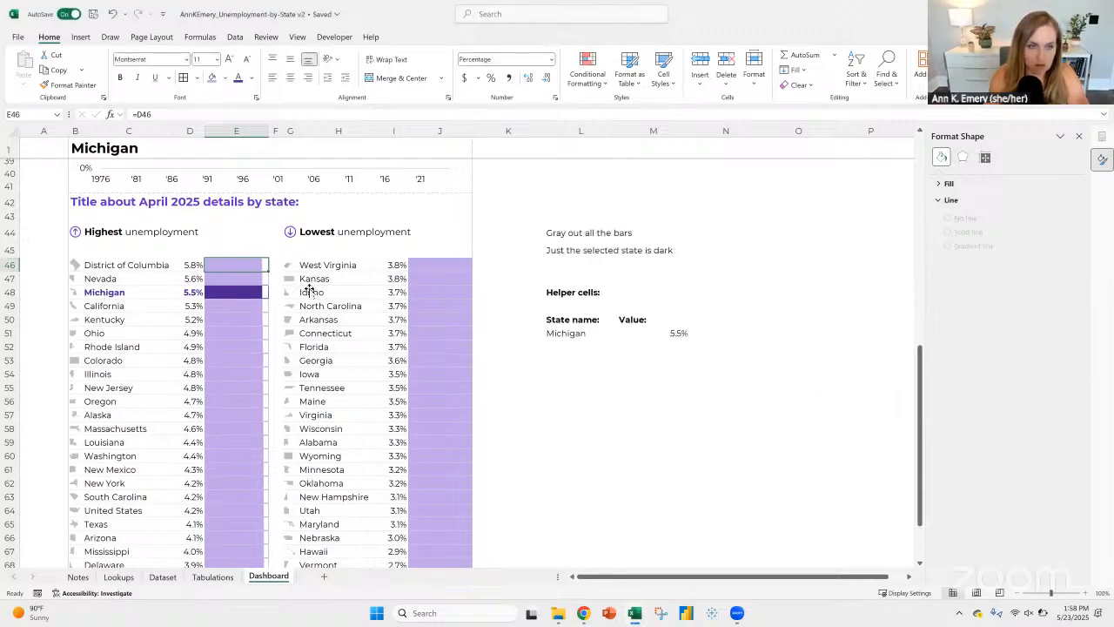
Step: Set the data bar rule's bar direction to Context and apply it to E46:E71
click(588, 71)
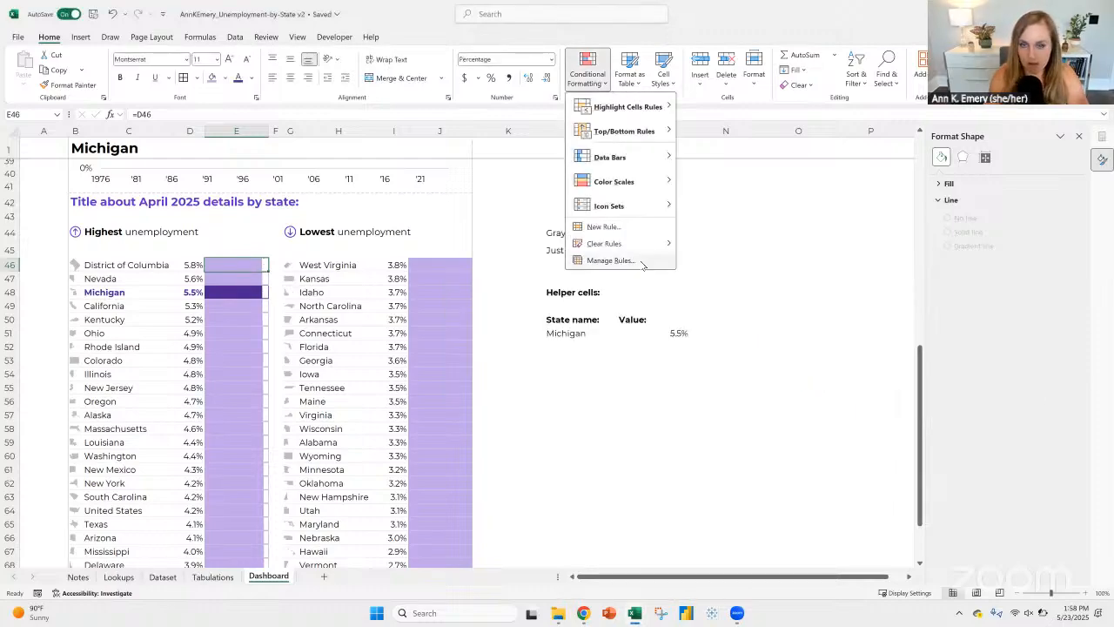
click(642, 263)
click(561, 305)
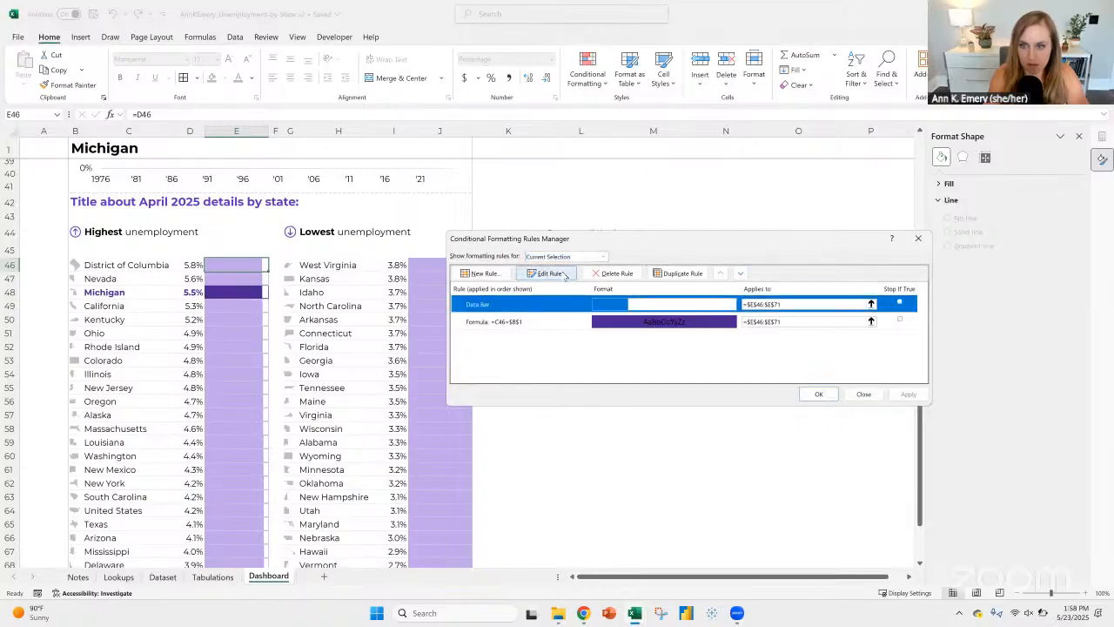
click(547, 273)
click(816, 427)
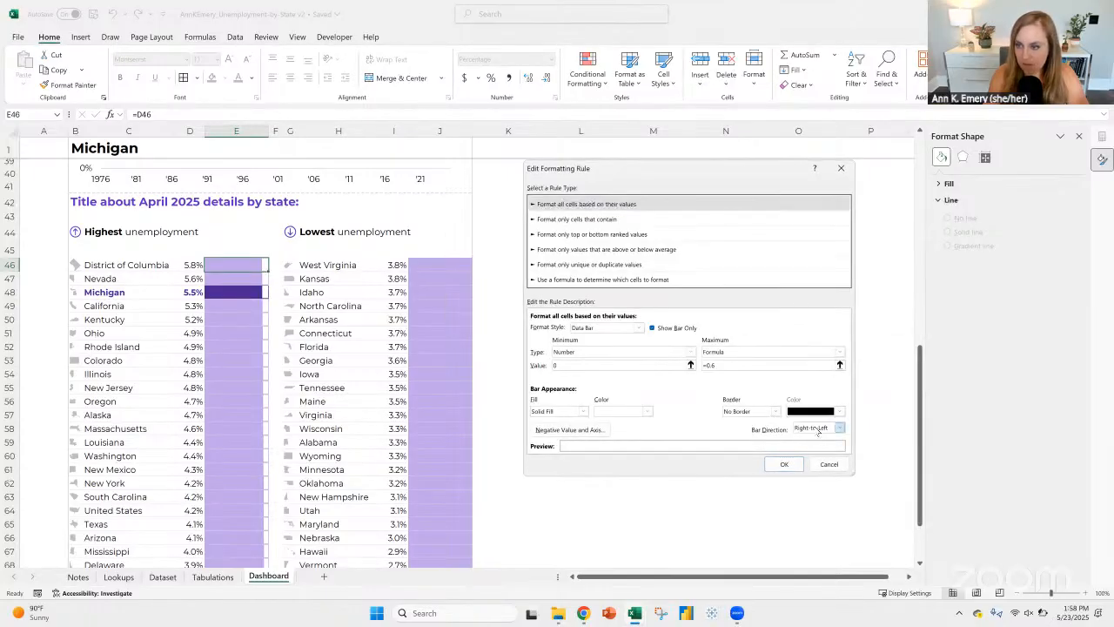
click(814, 437)
click(784, 464)
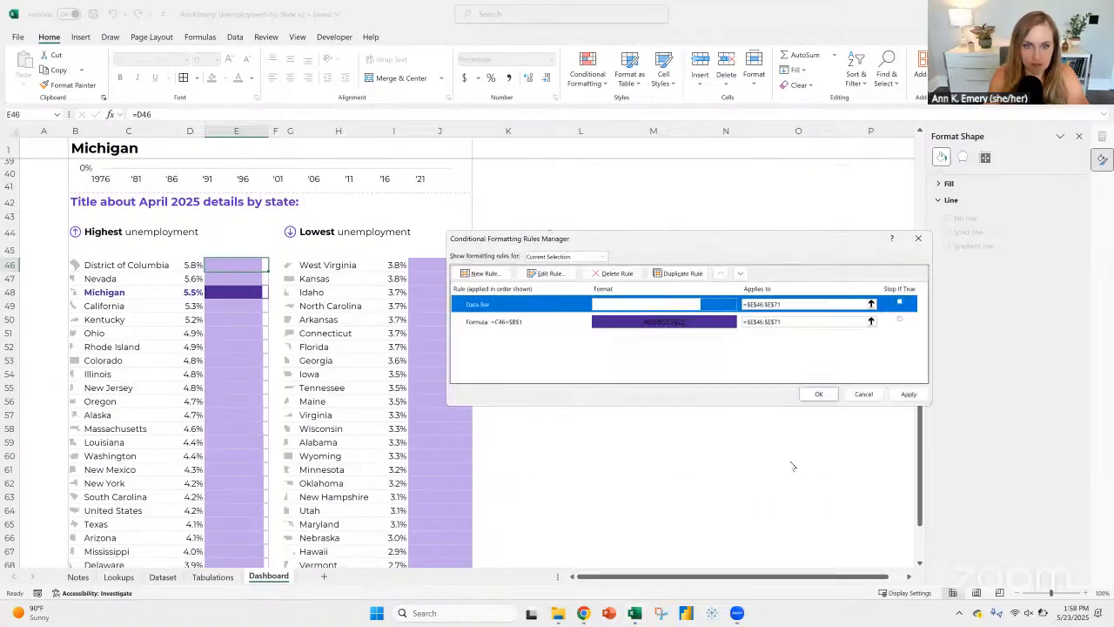
click(817, 396)
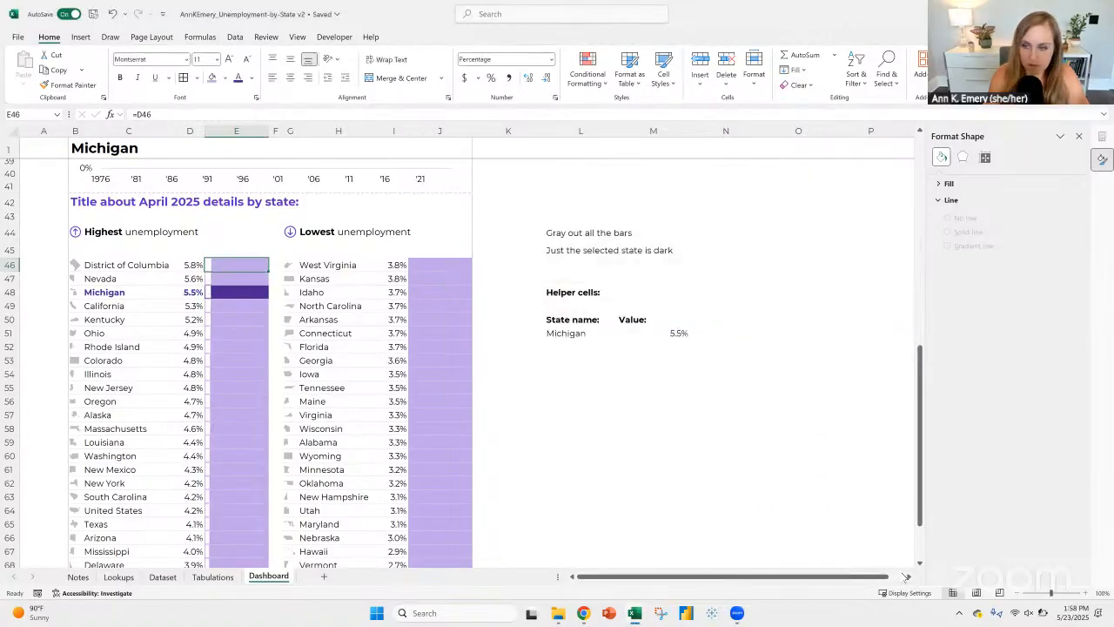
Step: Change the formula in cell E46 to =D46*100 and fill it down the column beside the highest-unemployment states
click(1086, 593)
click(1086, 593)
click(1086, 594)
click(1086, 593)
click(1086, 593)
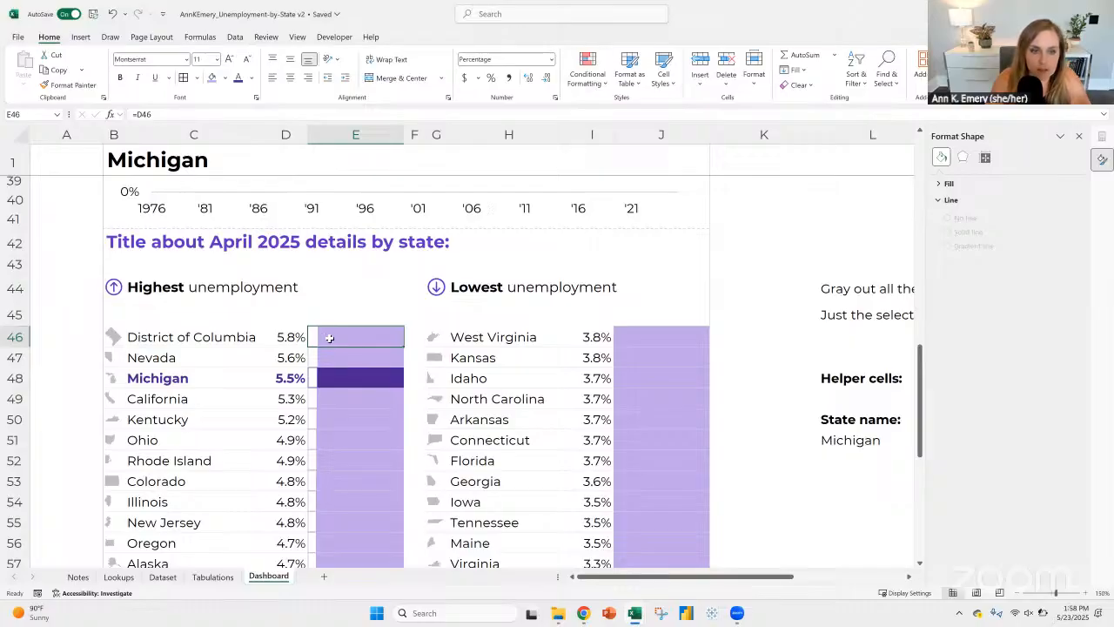
click(588, 70)
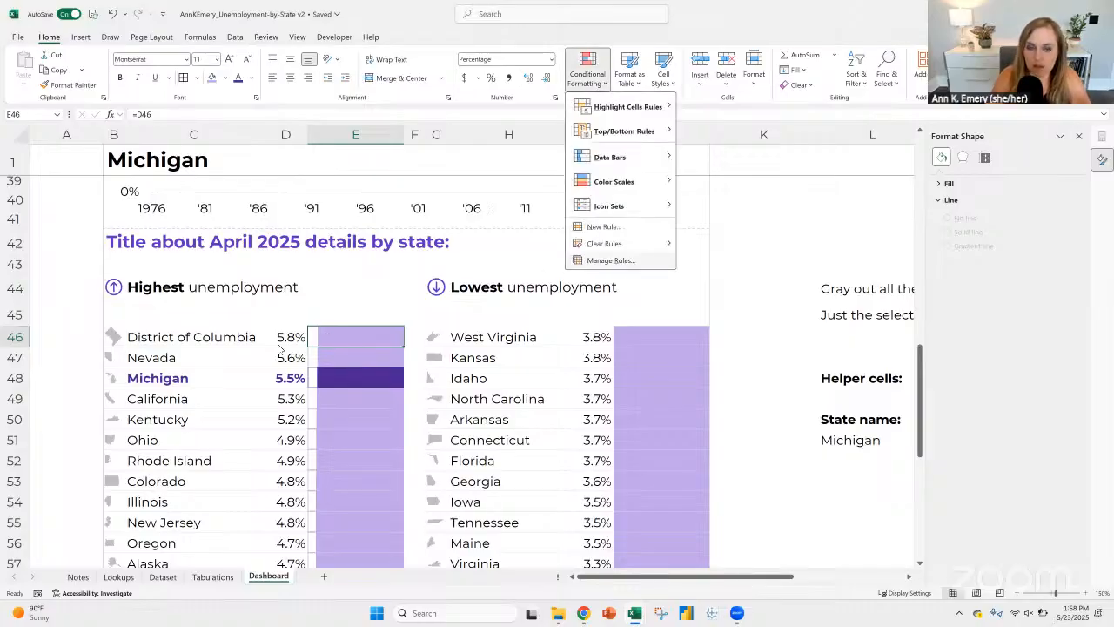
click(333, 340)
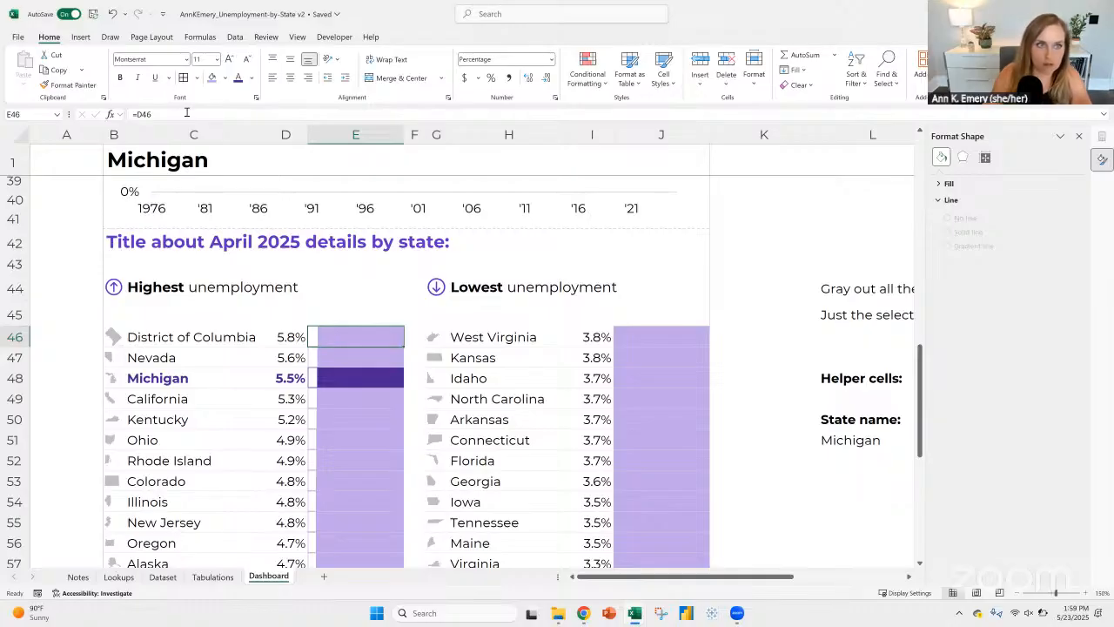
click(185, 112)
text(*100)
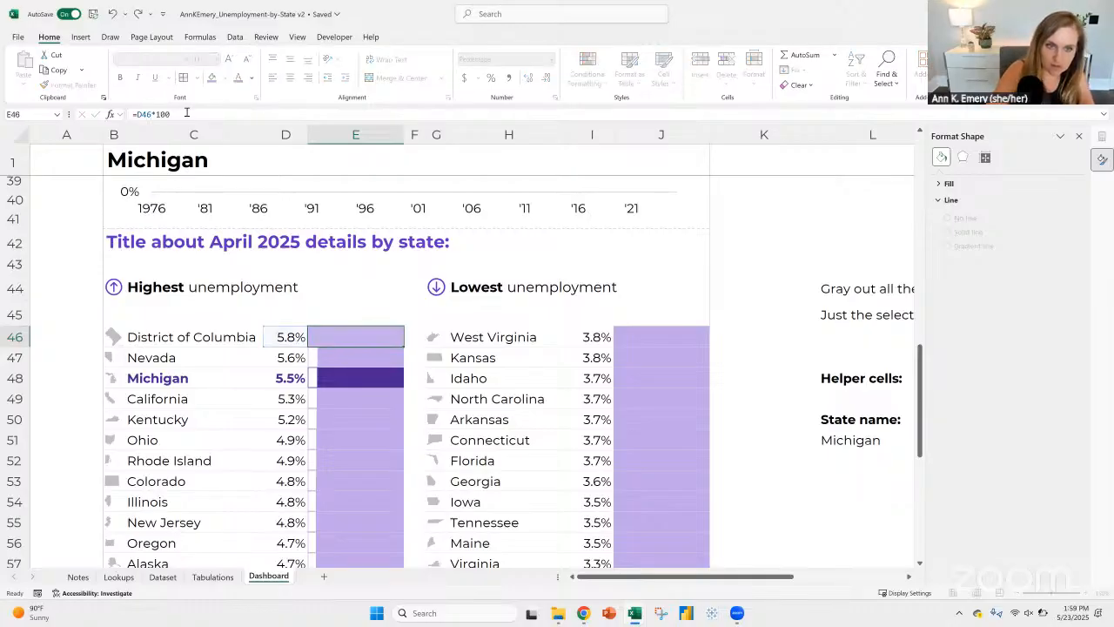
key(ctrl+Return)
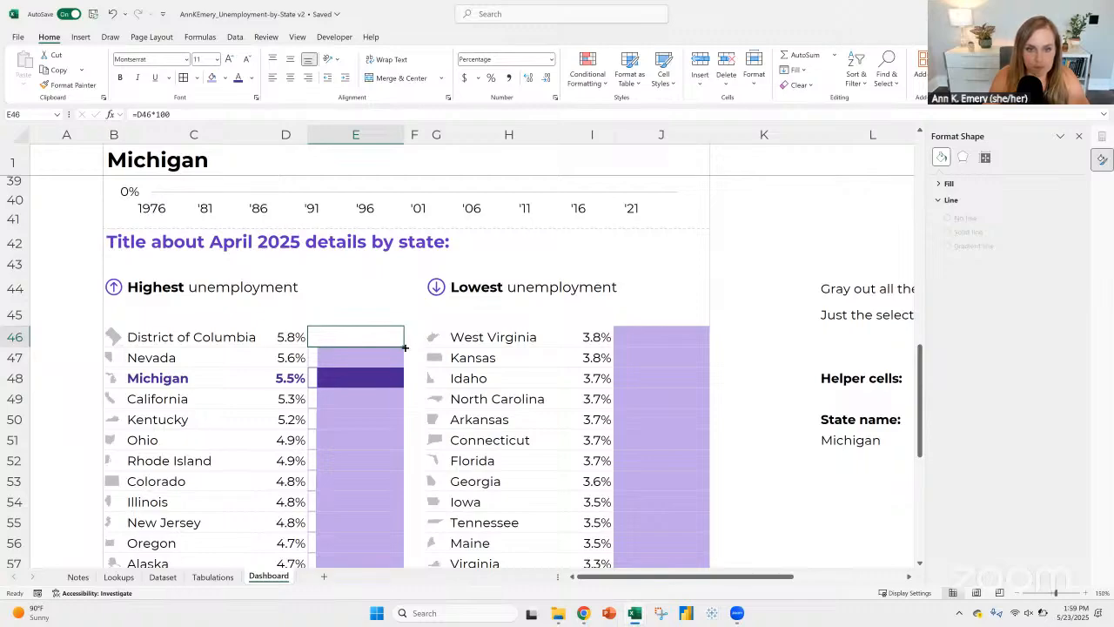
double_click(402, 345)
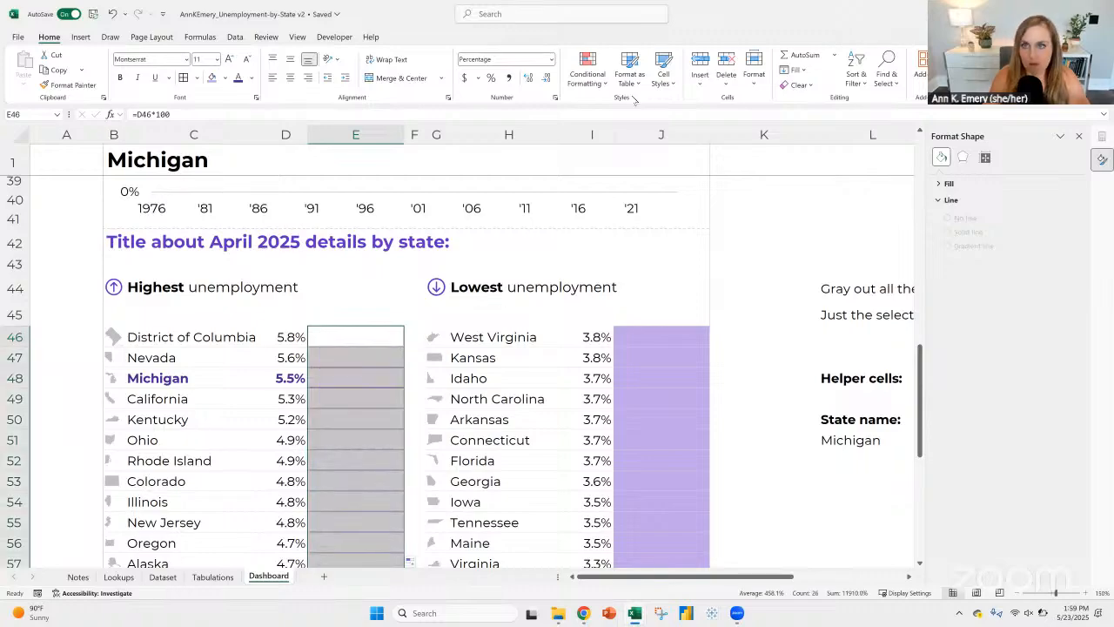
Step: Set the data bar rule's maximum value to 6 and apply it to E46:E71
click(588, 74)
click(611, 261)
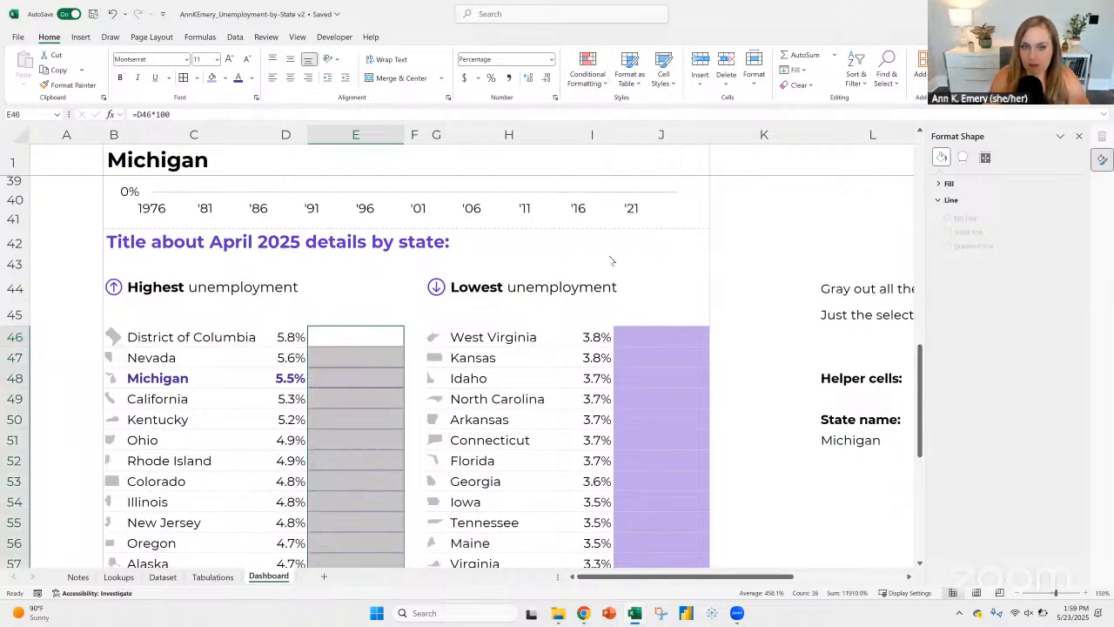
click(579, 303)
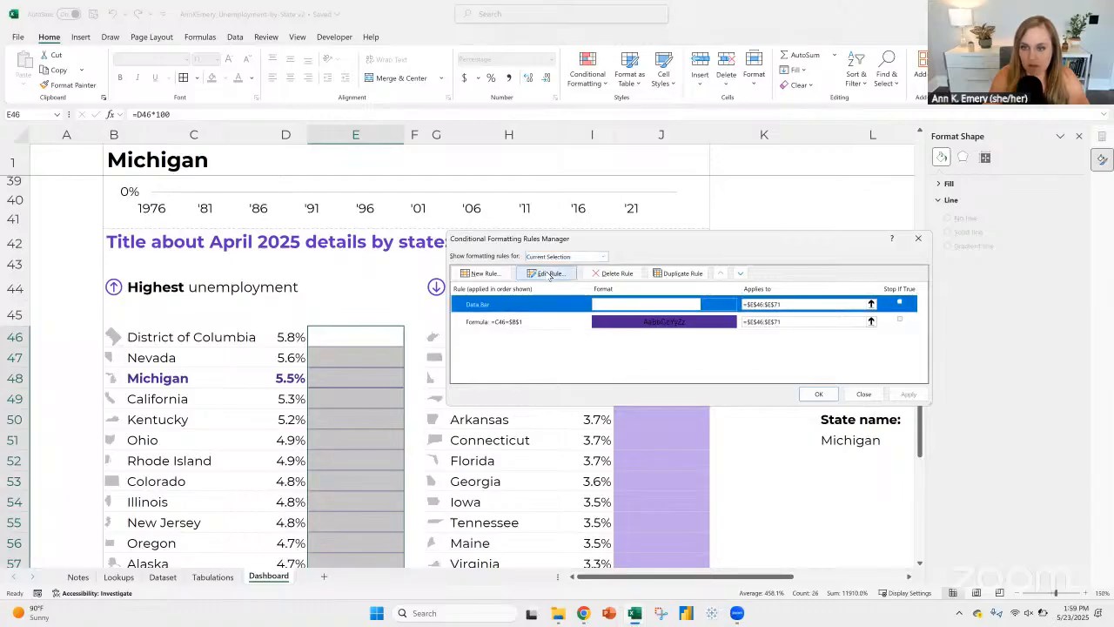
click(546, 274)
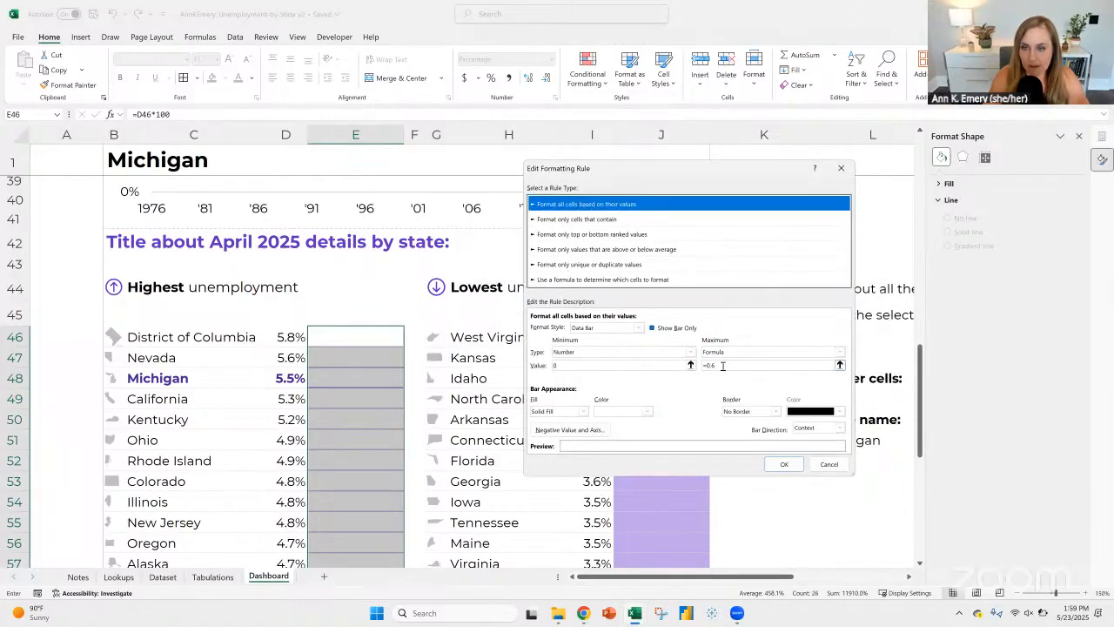
click(705, 364)
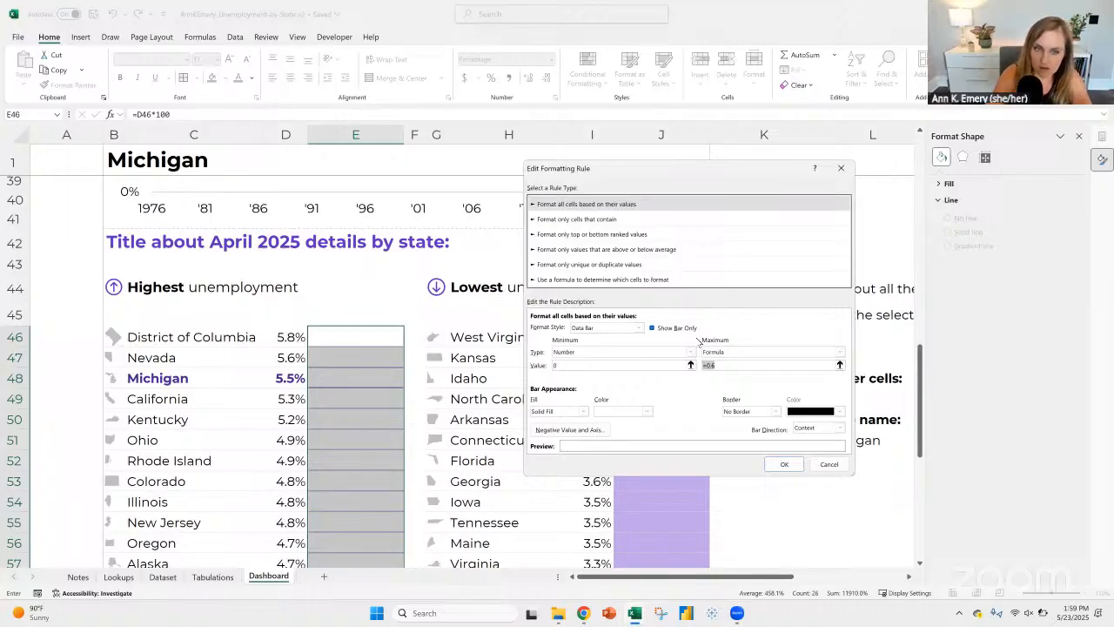
text(6)
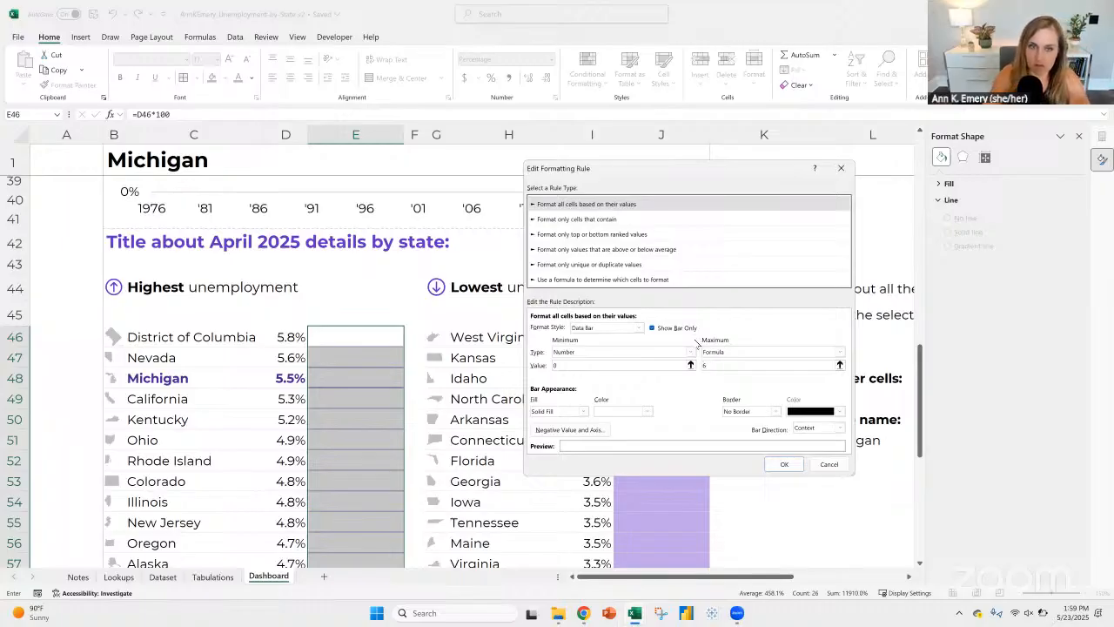
click(784, 464)
click(819, 394)
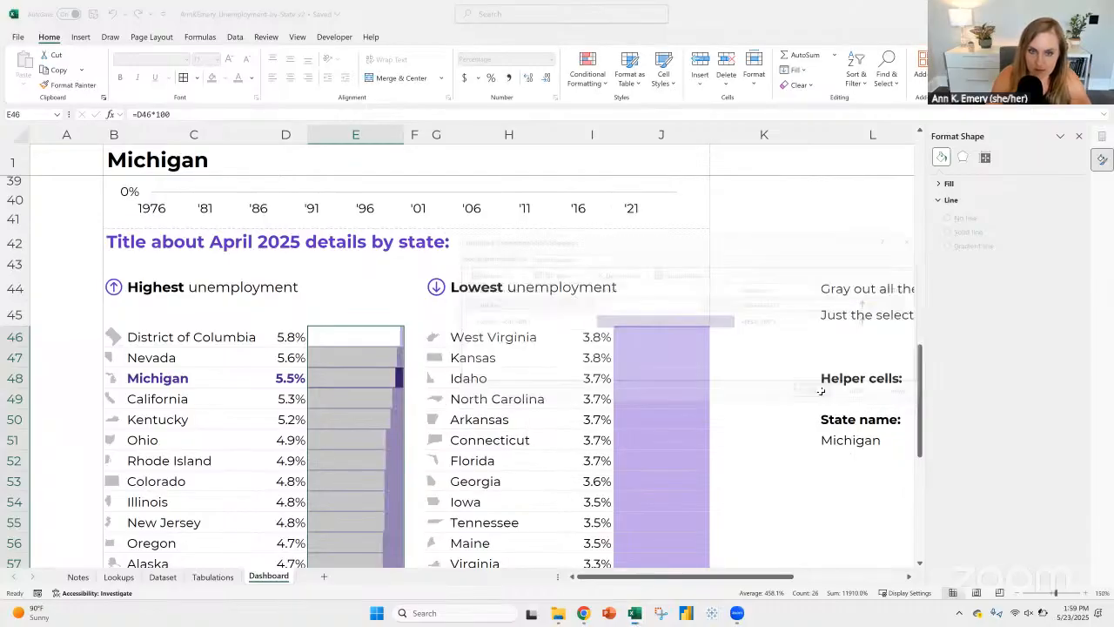
Step: Extend the data bar rule's maximum formula to =6-$E$46 and apply it to E46:E71
click(395, 337)
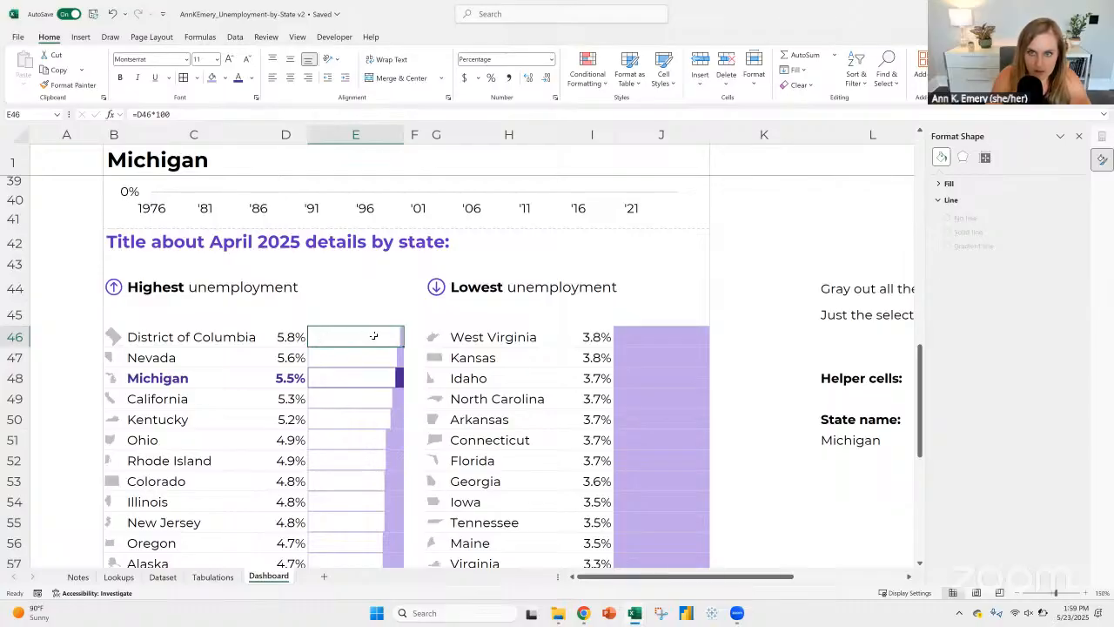
click(587, 70)
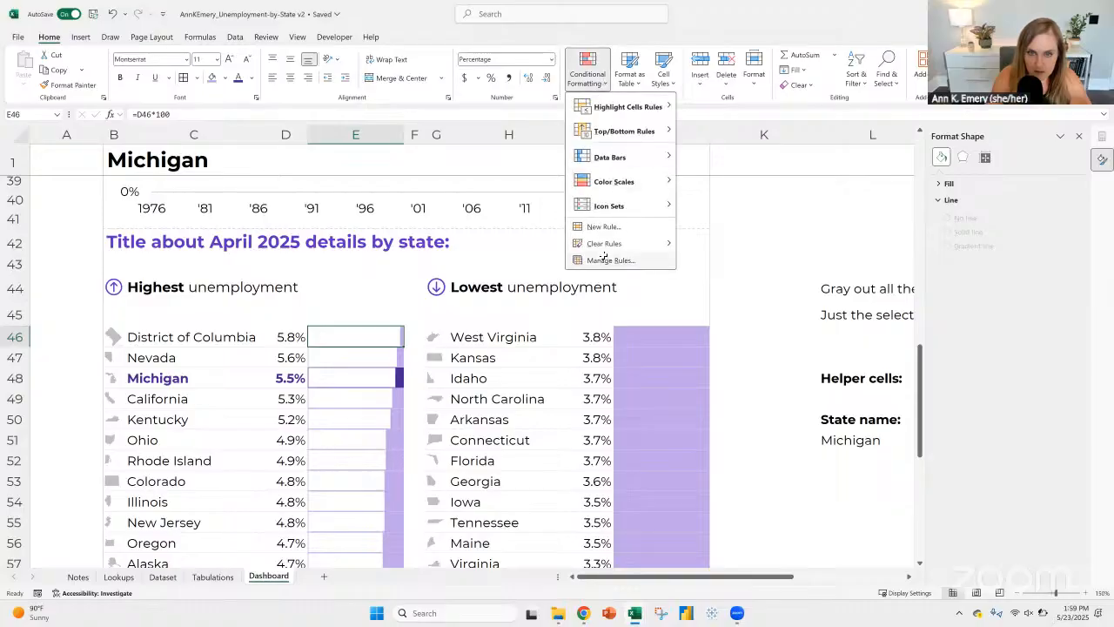
click(609, 260)
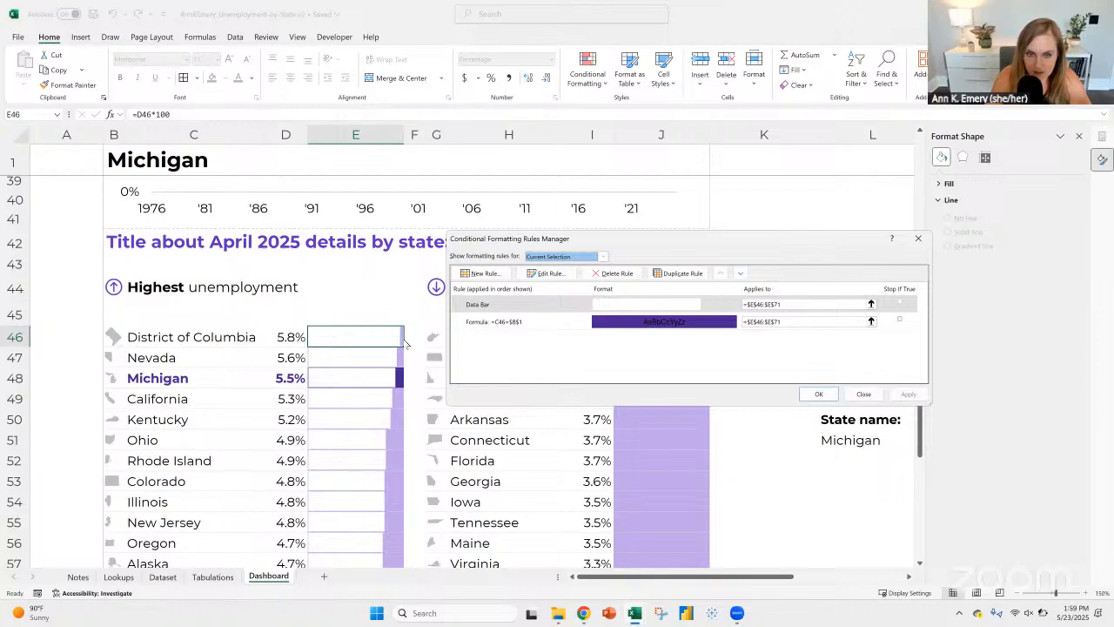
click(555, 304)
click(548, 273)
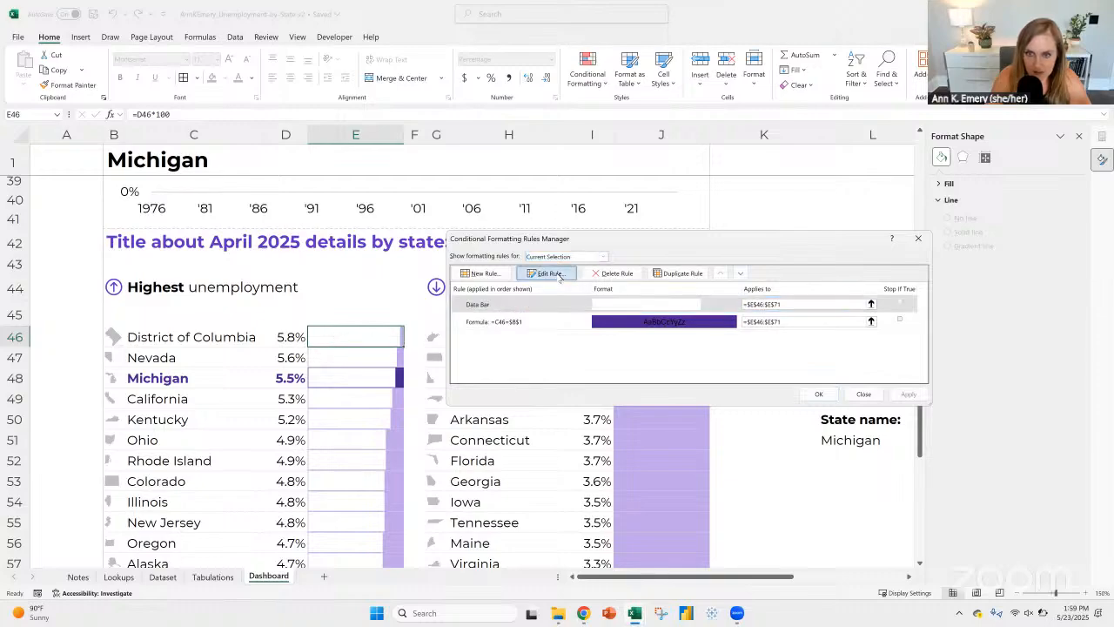
text(-)
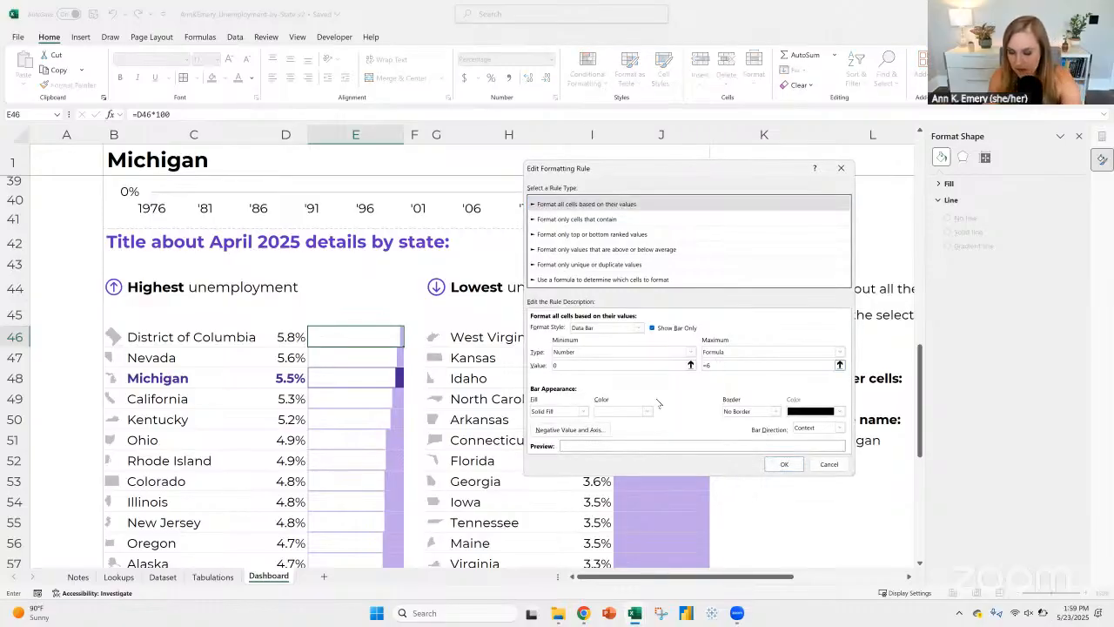
click(343, 335)
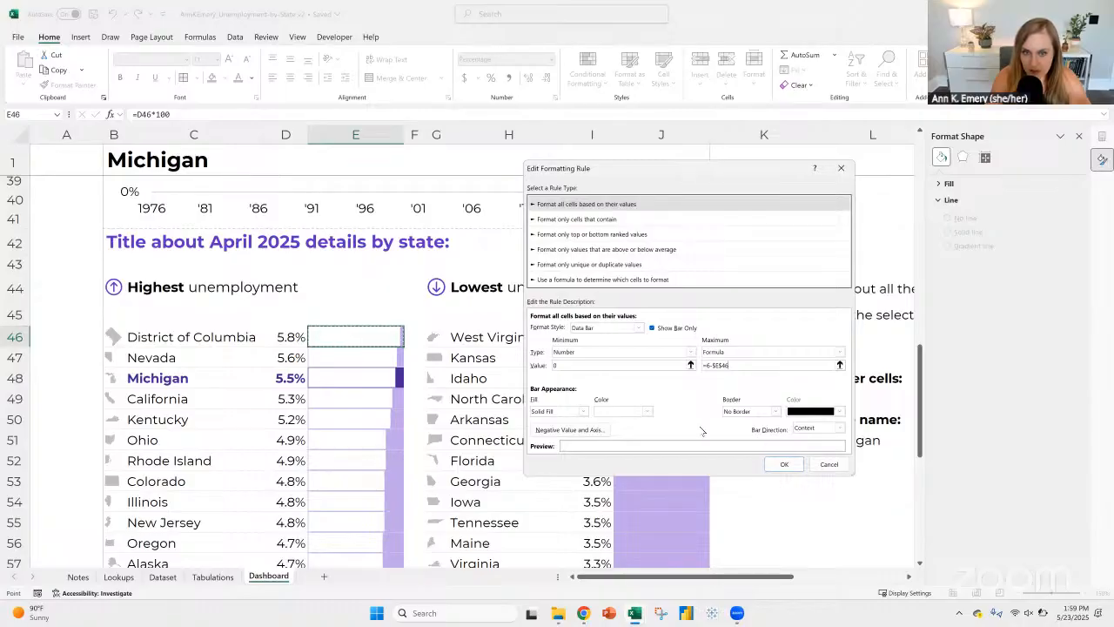
click(786, 464)
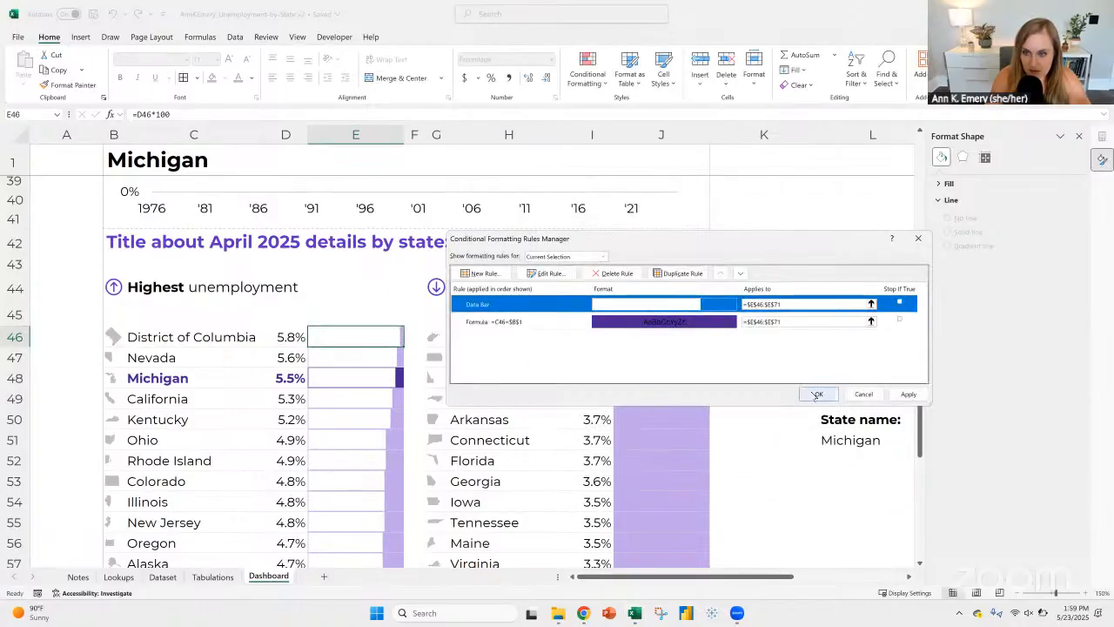
click(809, 392)
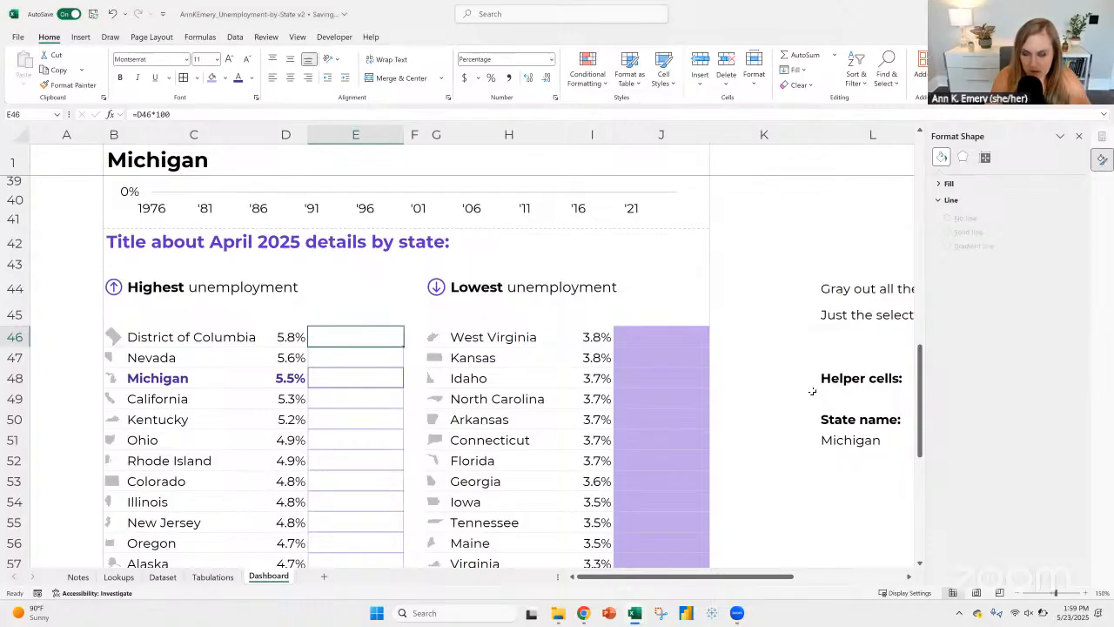
Step: Set the data bar rule's bar direction to Right-to-Left and apply it to E46:E71
click(588, 69)
click(612, 261)
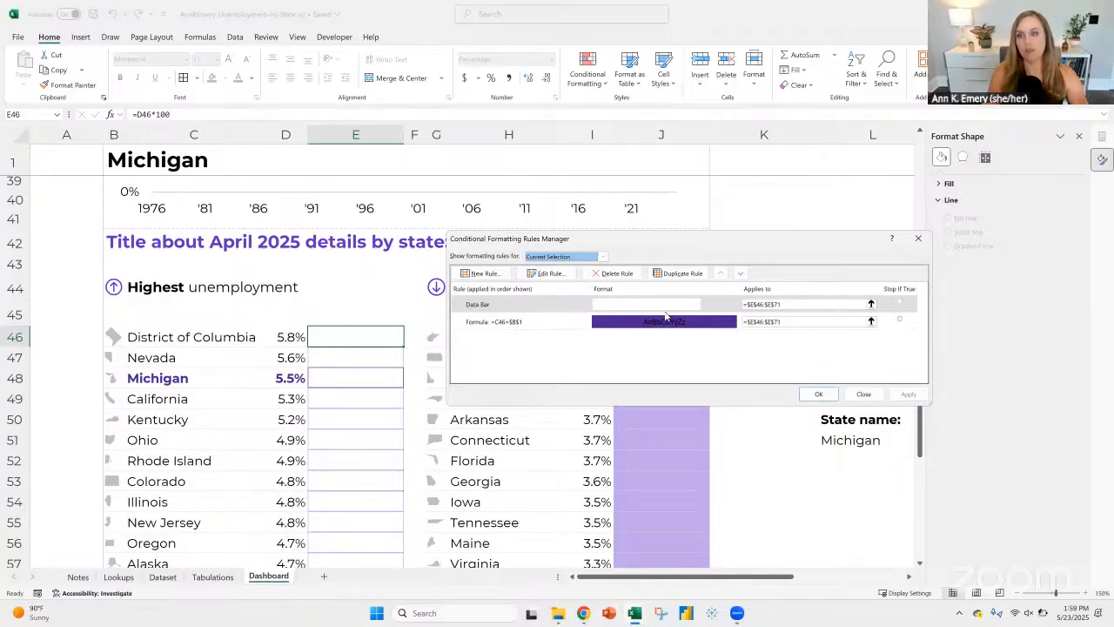
click(666, 306)
click(546, 273)
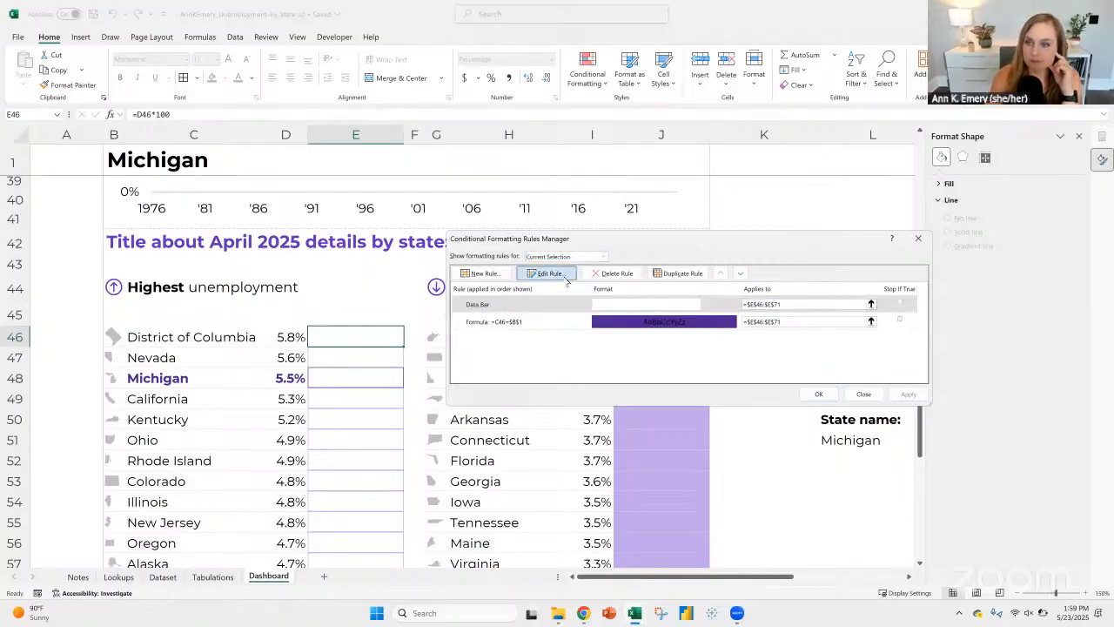
click(829, 427)
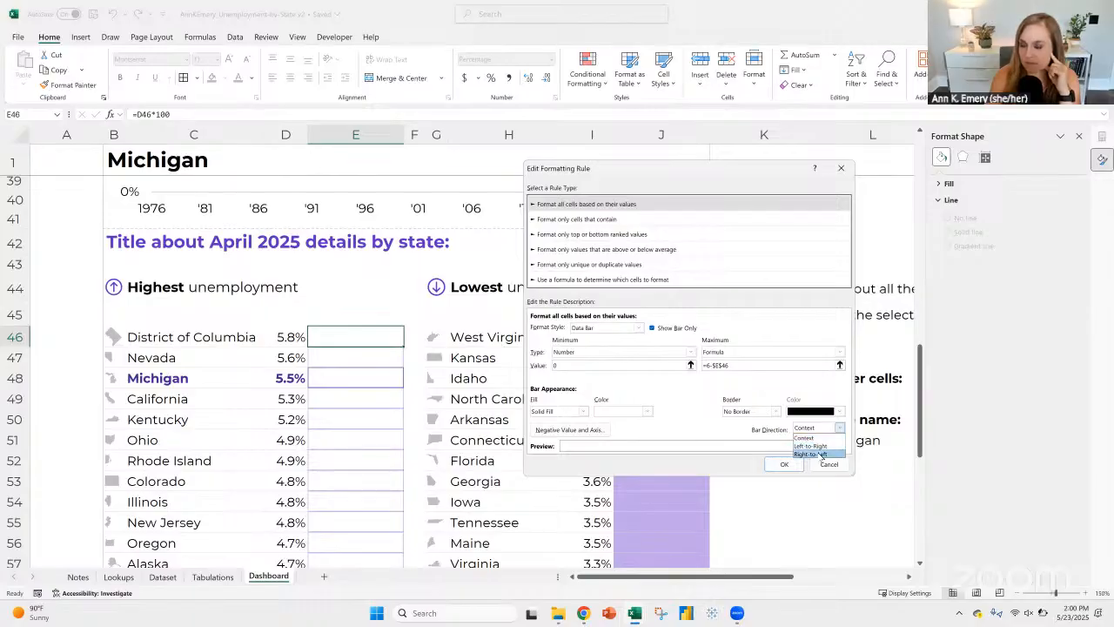
click(822, 455)
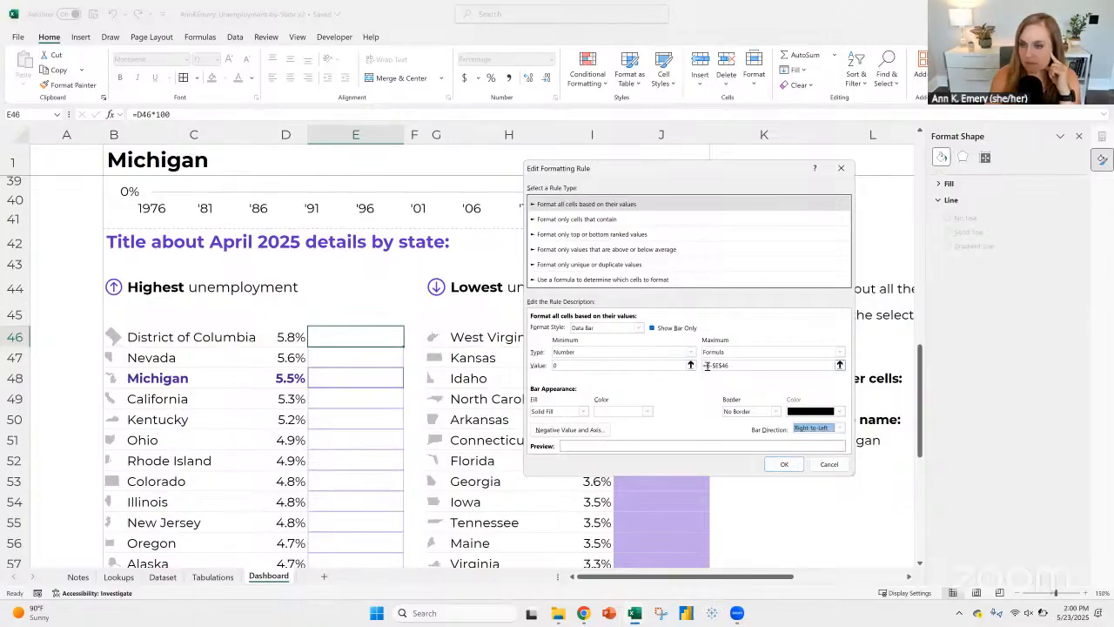
click(784, 466)
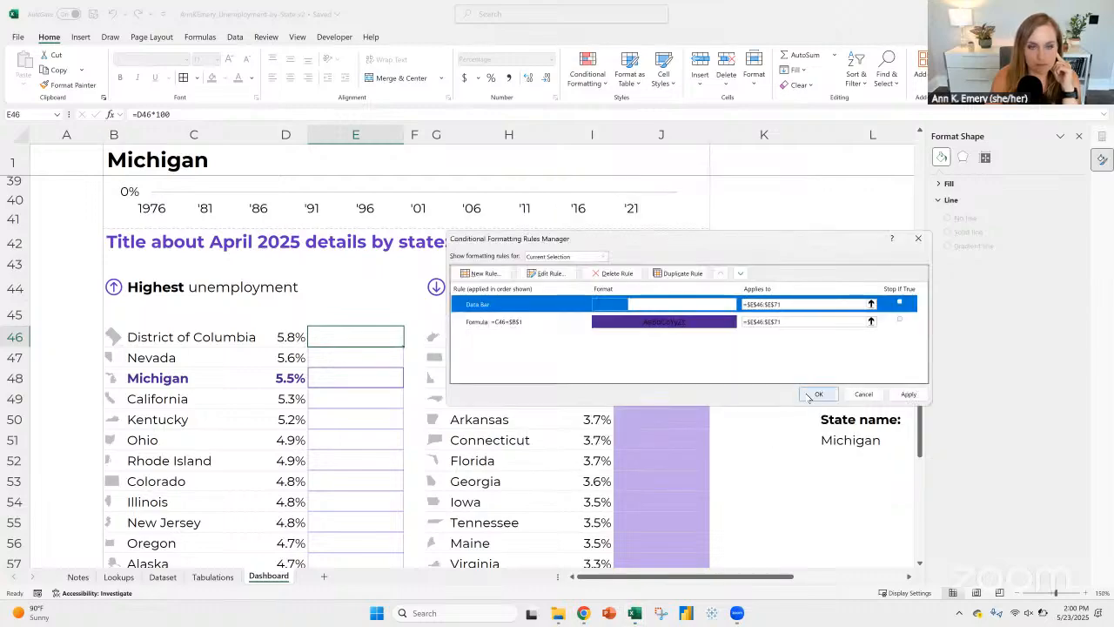
click(805, 393)
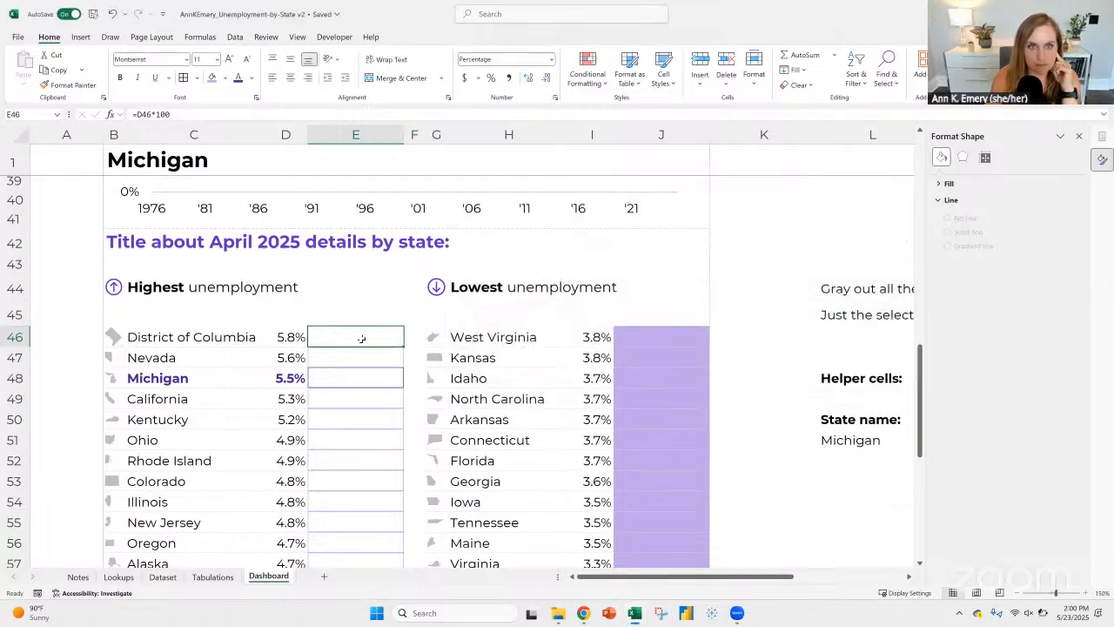
Step: Turn off Show Bar Only in the data bar rule for E46:E71 and apply the change
click(588, 70)
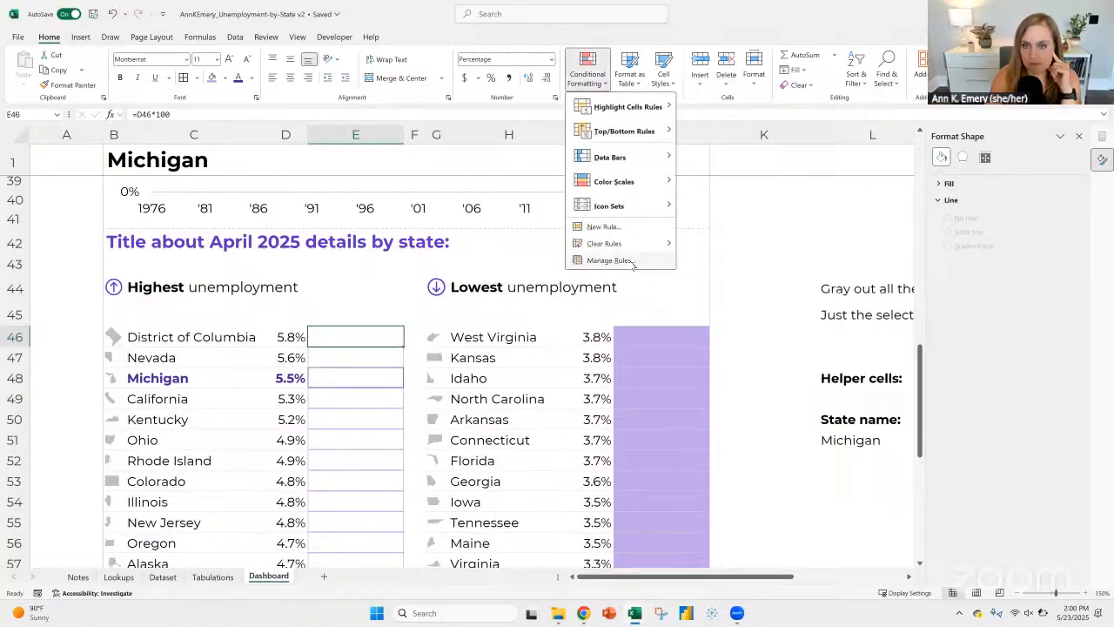
click(609, 260)
click(602, 302)
click(544, 271)
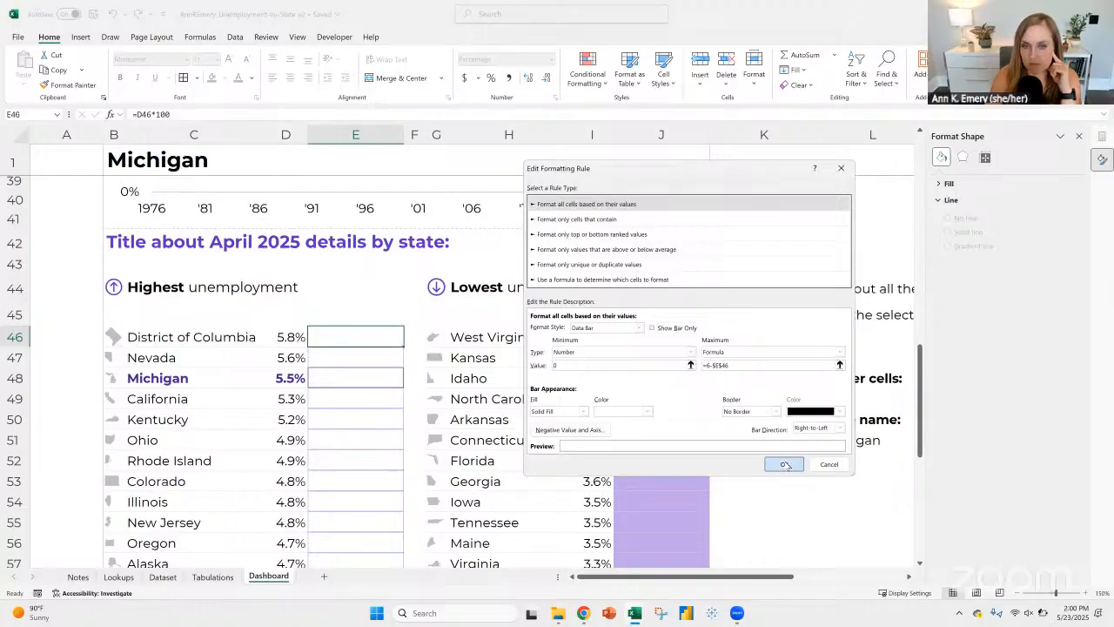
click(782, 464)
click(818, 394)
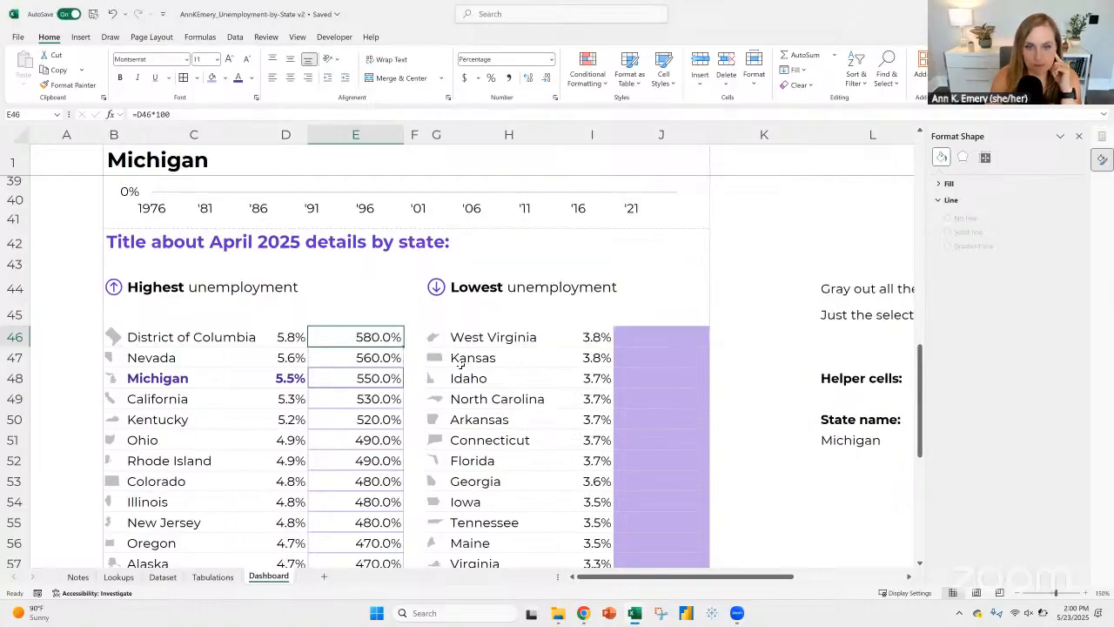
Step: Try the formulas =D46*10 and =D46*1 in cell E46, and undo the last change
click(175, 114)
key(BackSpace)
key(ctrl+Return)
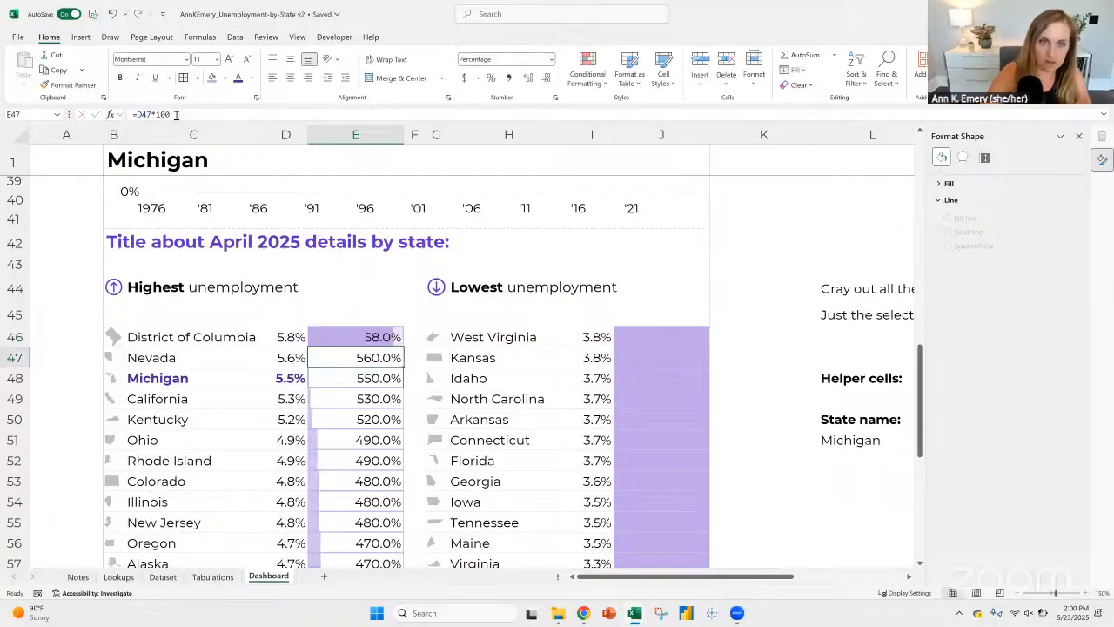
click(176, 114)
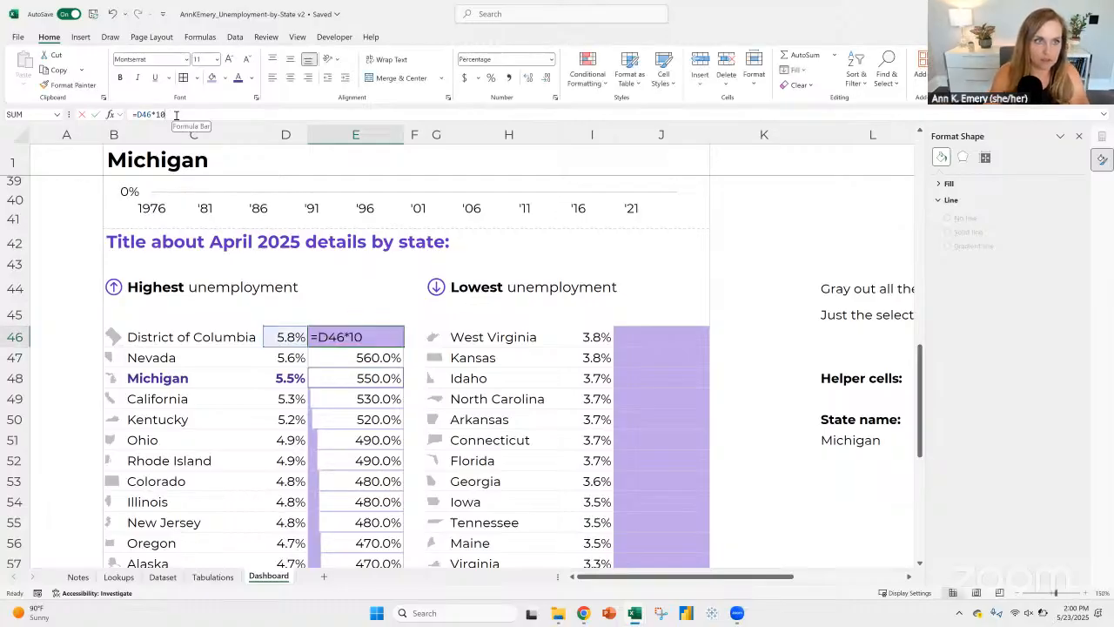
key(BackSpace)
key(ctrl+Return)
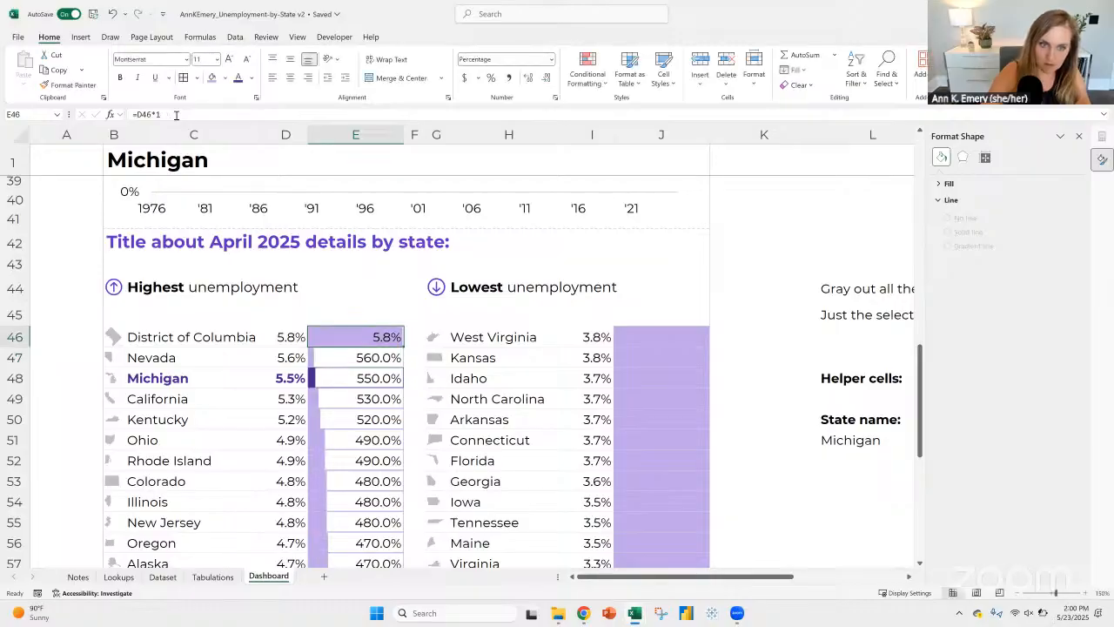
click(112, 13)
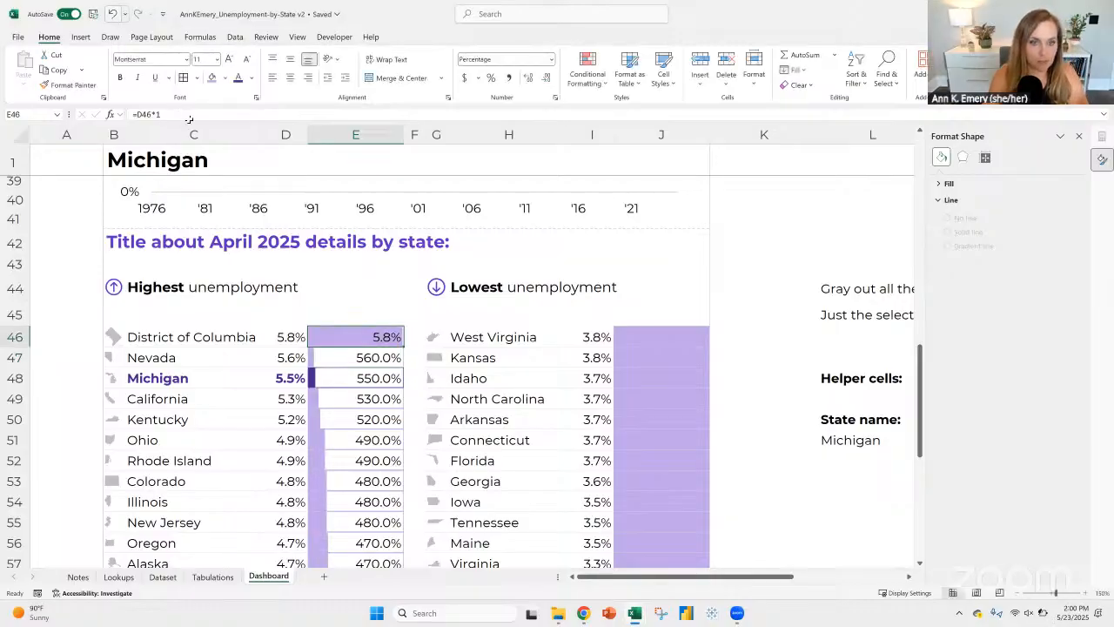
Step: Enter =D46 in cell E46 and fill it down to E71 beside the highest-unemployment states
text(=)
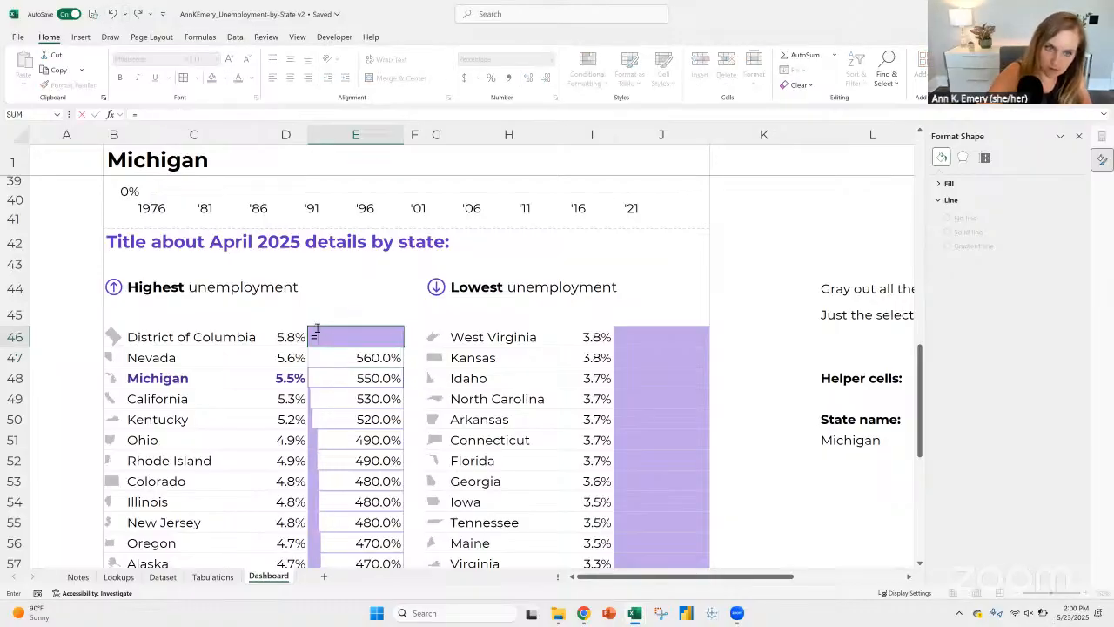
key(Left)
key(ctrl+Return)
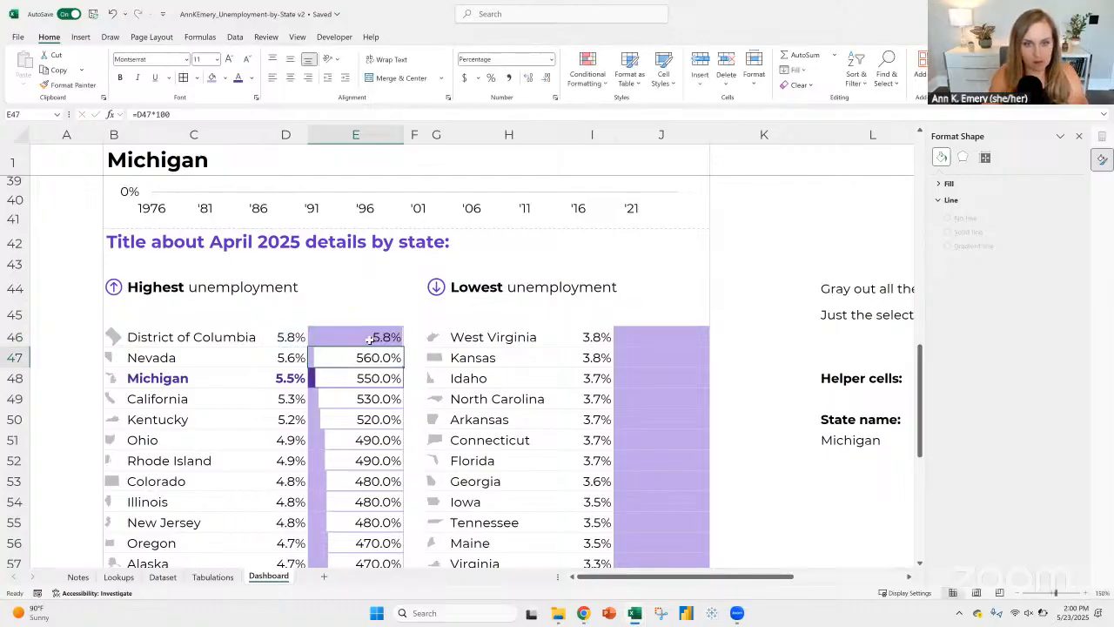
double_click(403, 345)
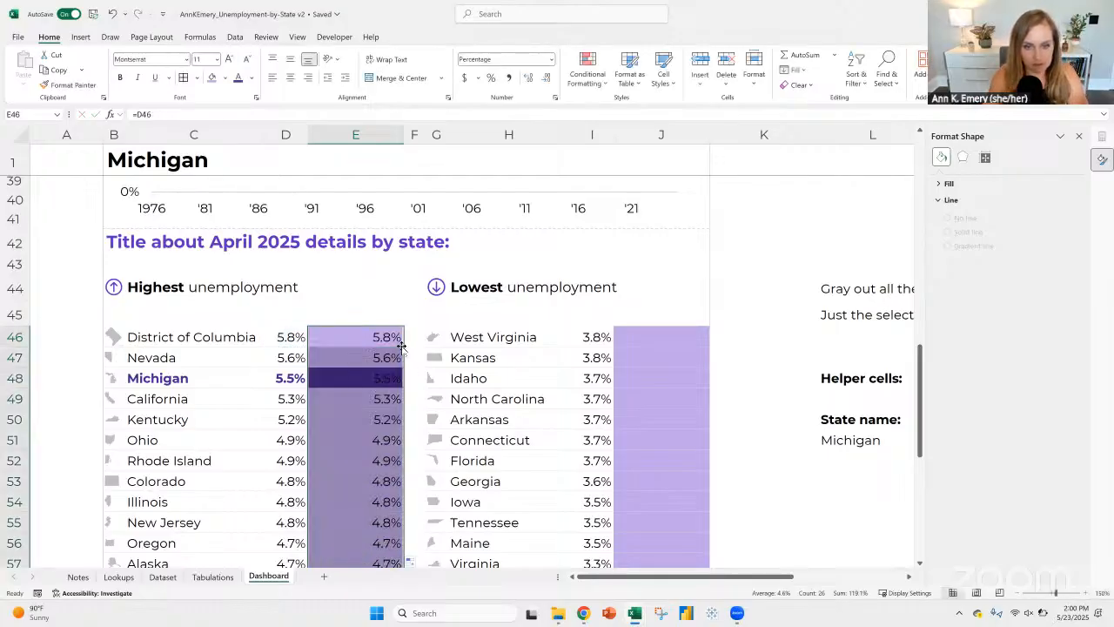
scroll(396, 348, down, 3)
scroll(396, 350, down, 5)
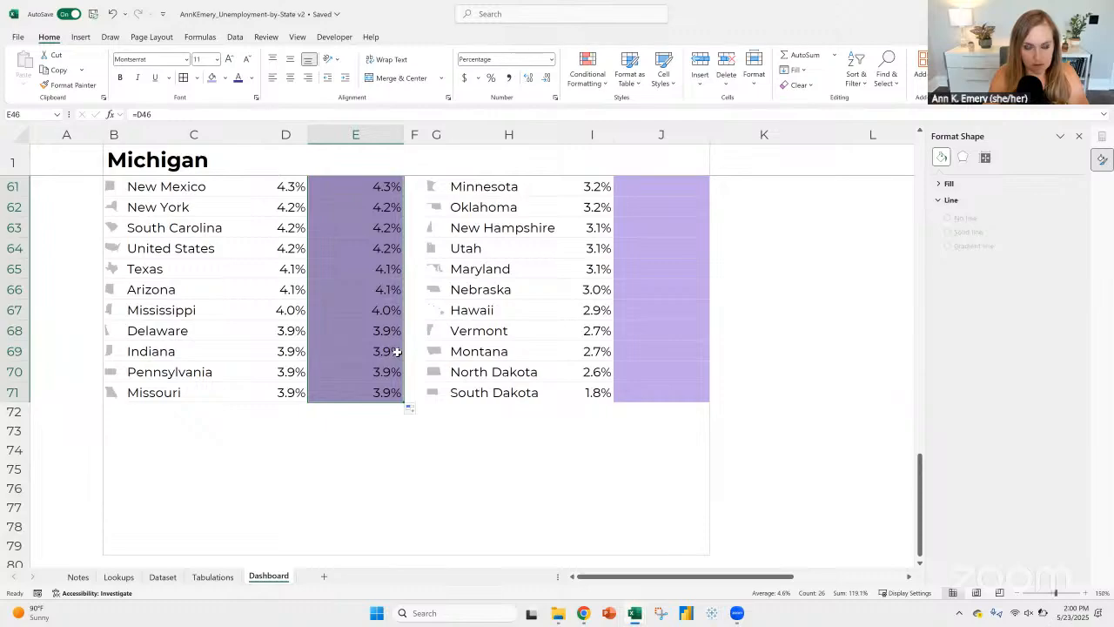
scroll(396, 348, up, 12)
scroll(353, 223, down, 6)
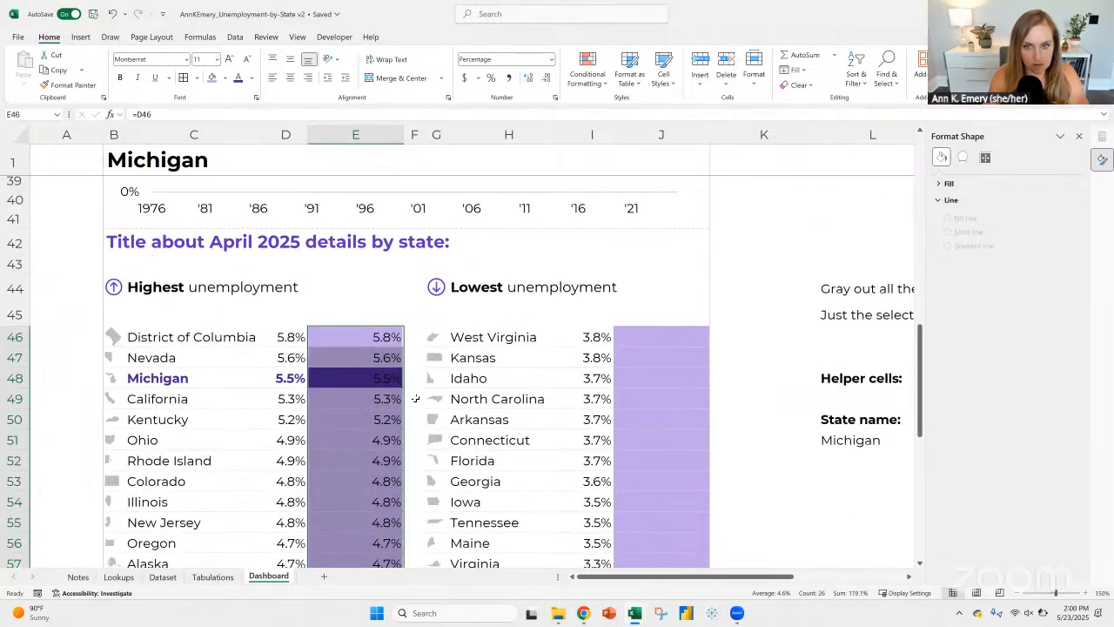
Step: Open the data bar rule of cell E46 for editing and re-enter its maximum formula as =6-$E$46
click(353, 223)
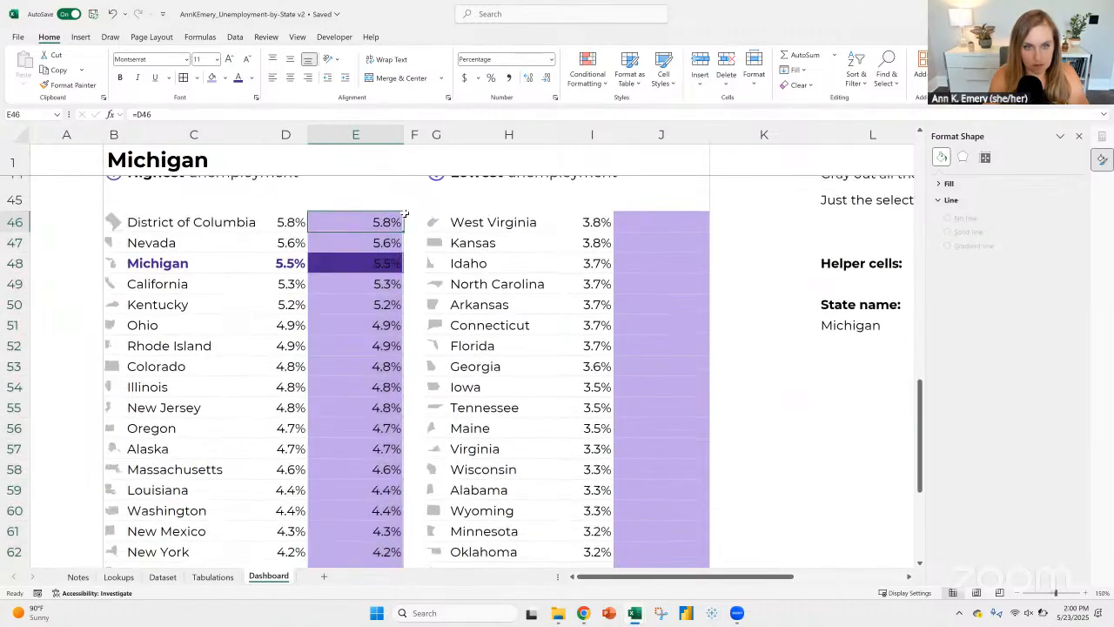
click(586, 77)
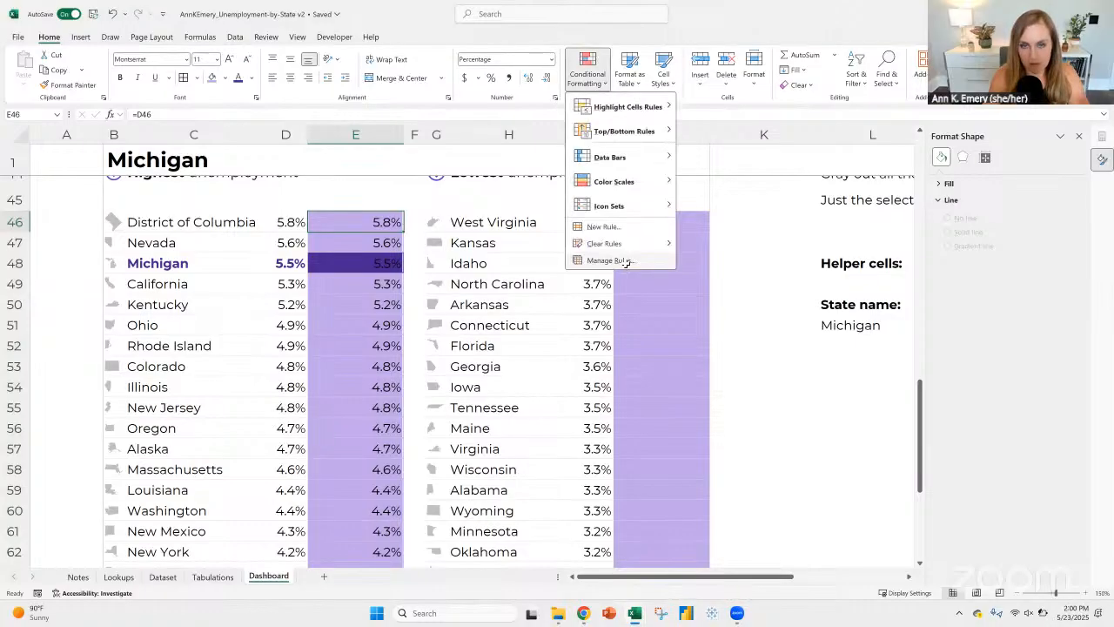
click(625, 261)
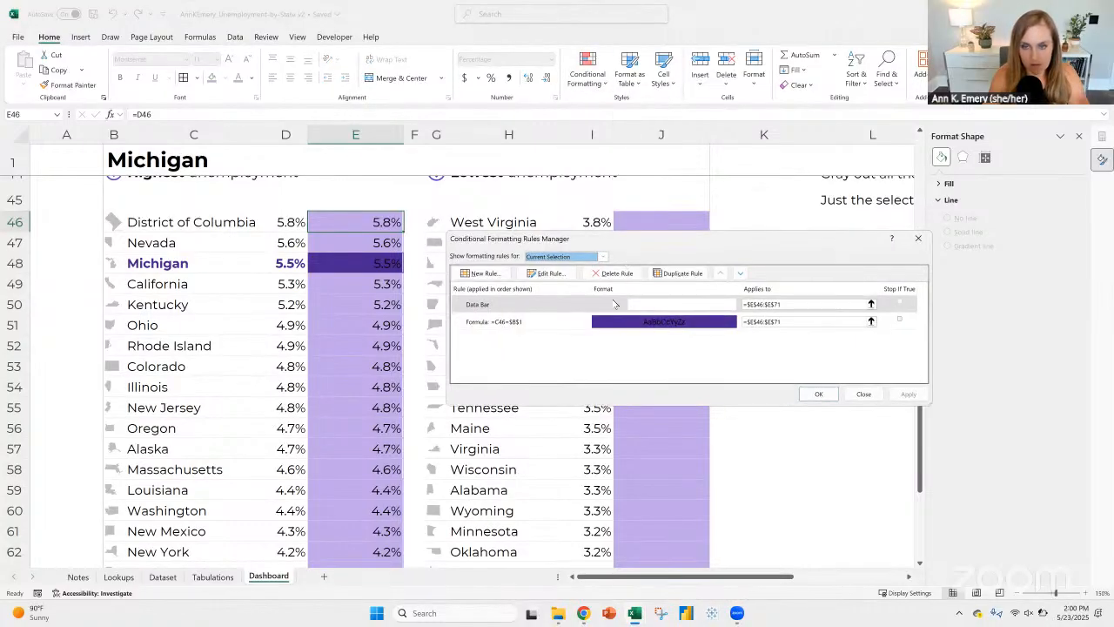
click(614, 304)
click(547, 273)
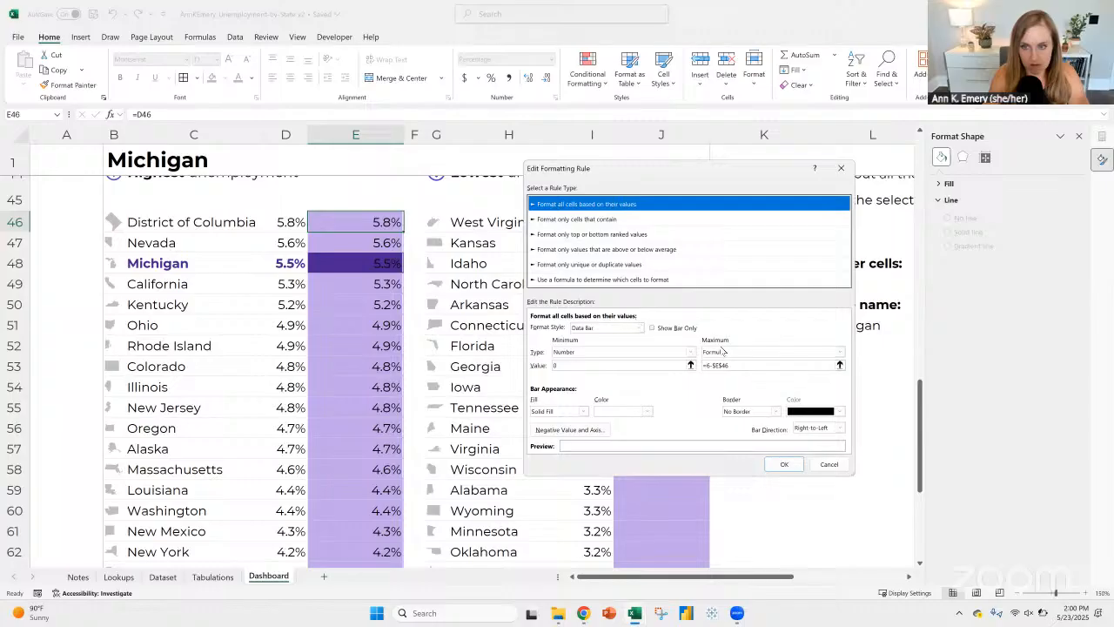
click(709, 366)
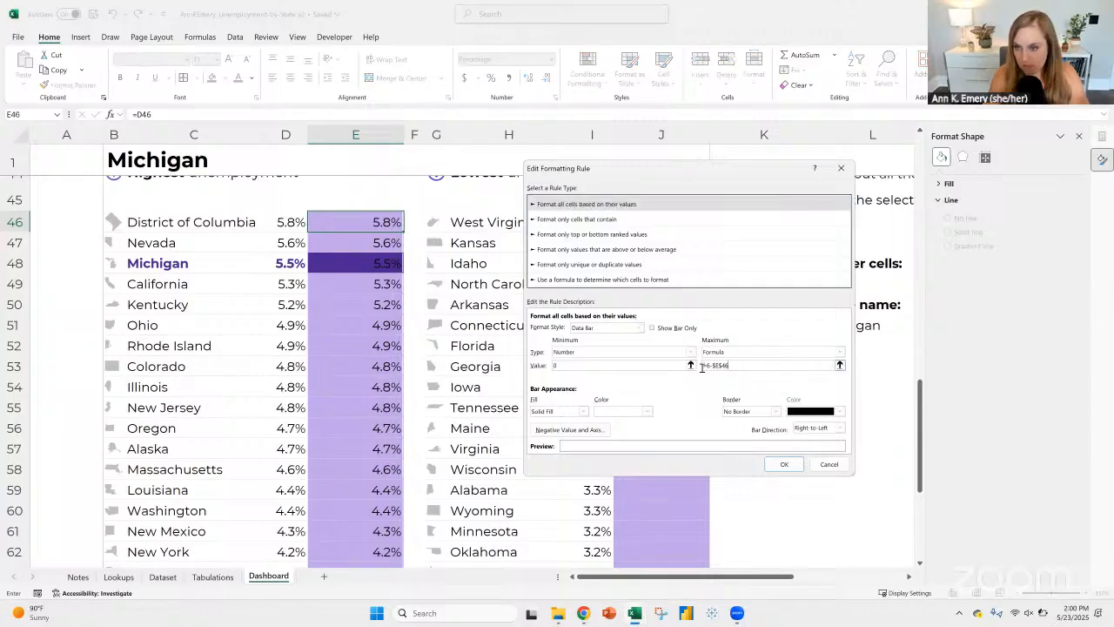
text(6)
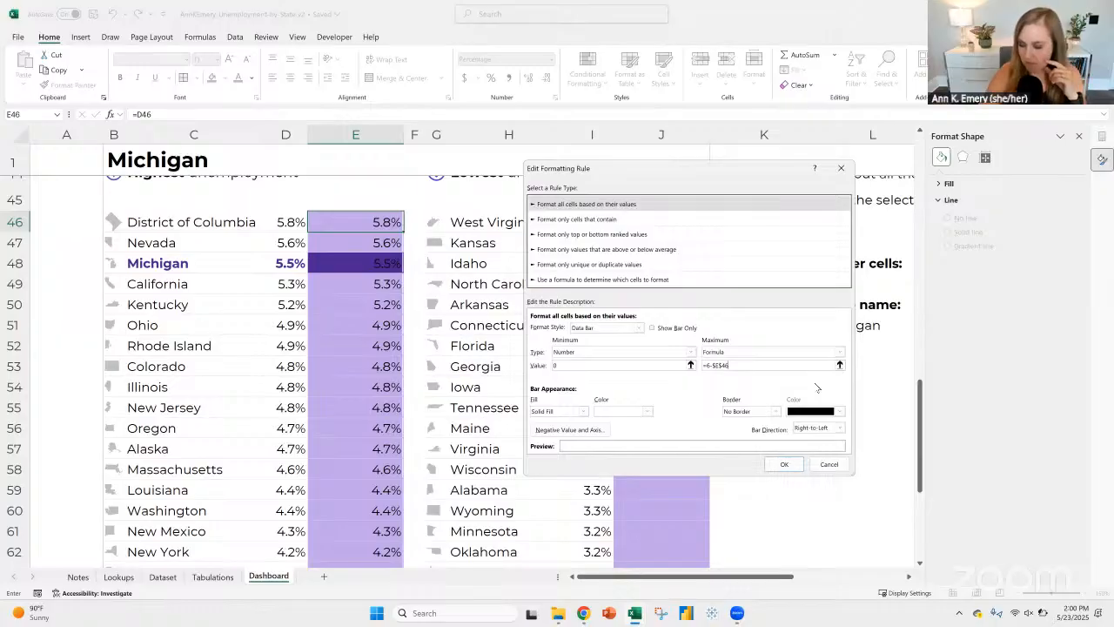
text(-$D$46)
key(BackSpace)
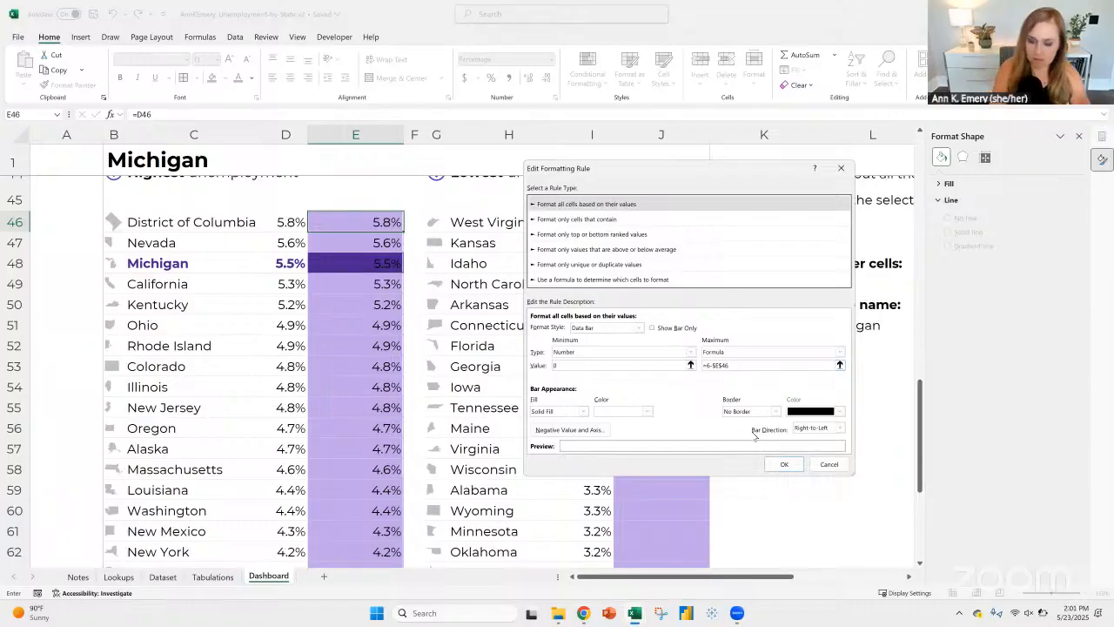
key(BackSpace)
key(BackSpace)
key(BackSpace)
key(BackSpace)
key(BackSpace)
key(BackSpace)
key(BackSpace)
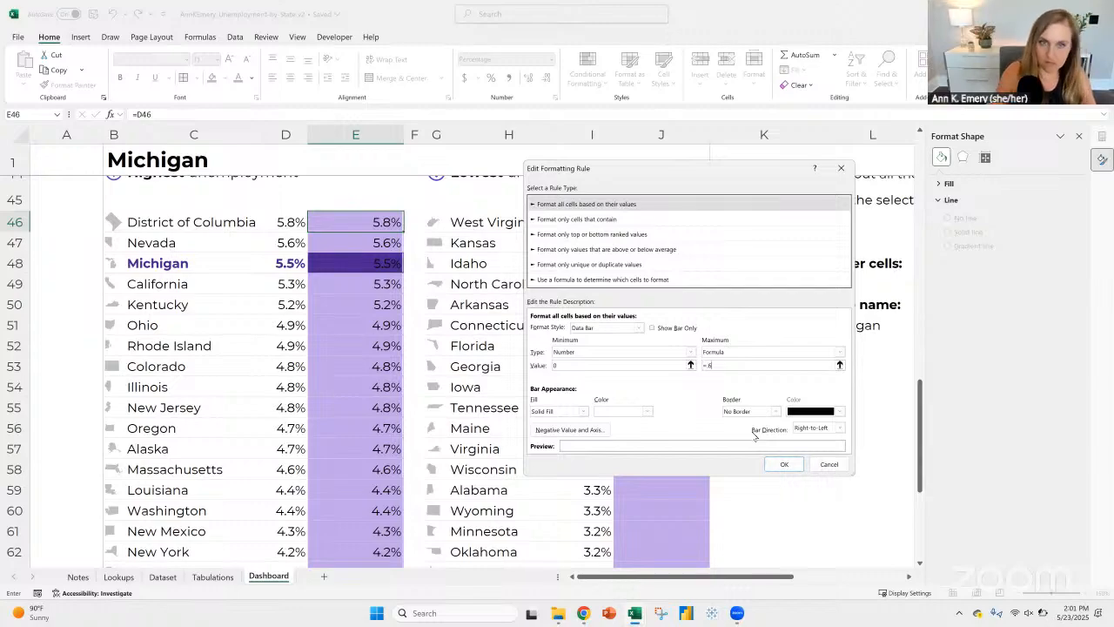
click(340, 220)
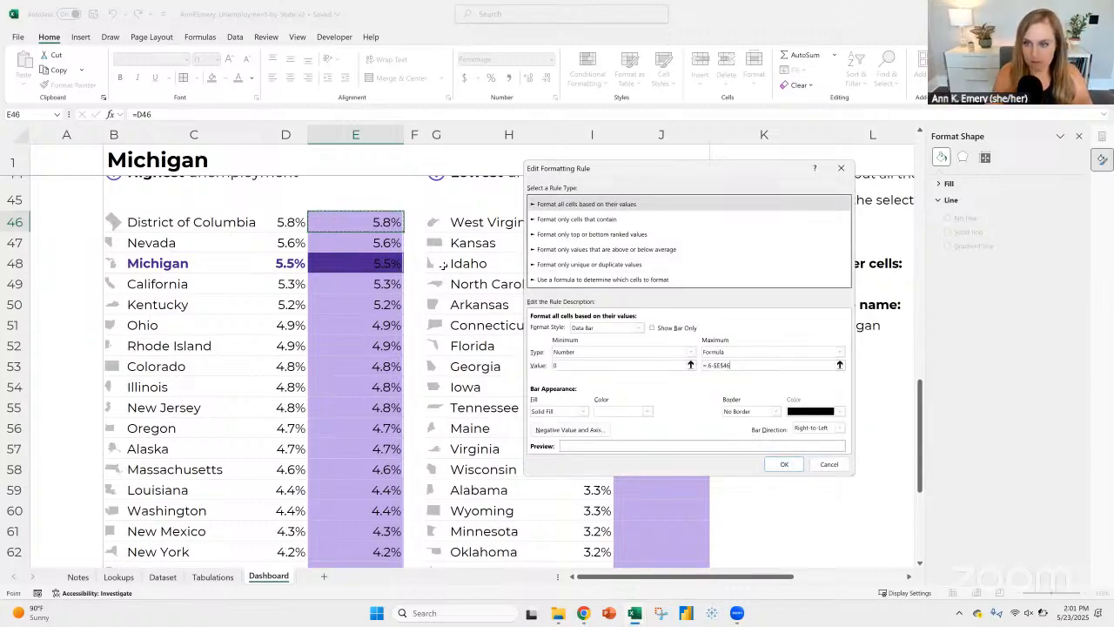
Step: Try the relative reference =6-E46 as the data bar rule's maximum formula
click(737, 364)
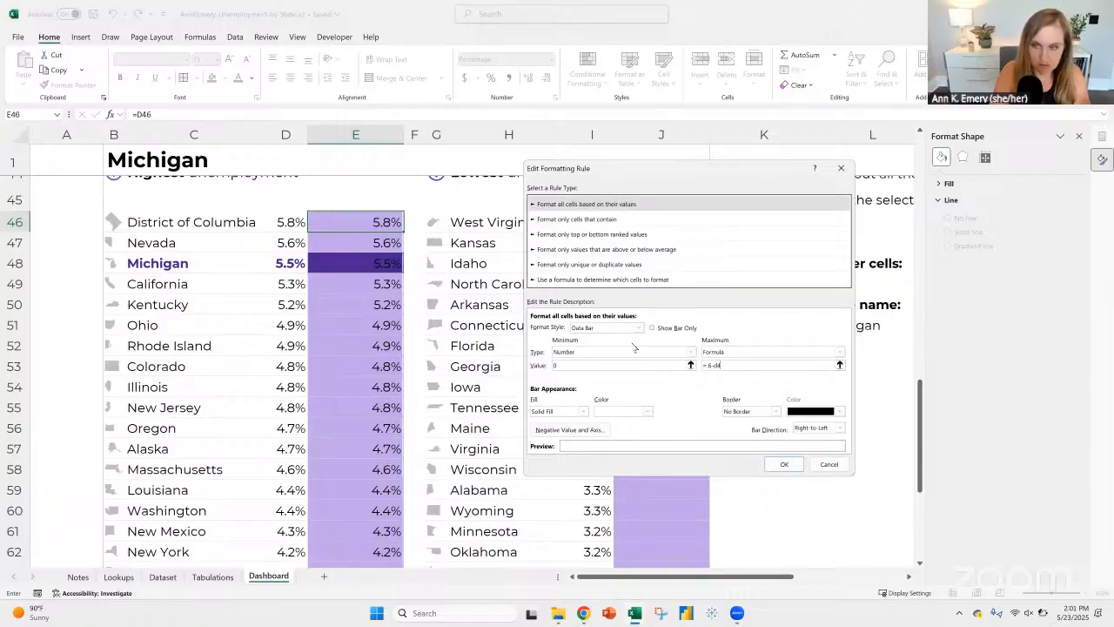
key(Return)
key(Return)
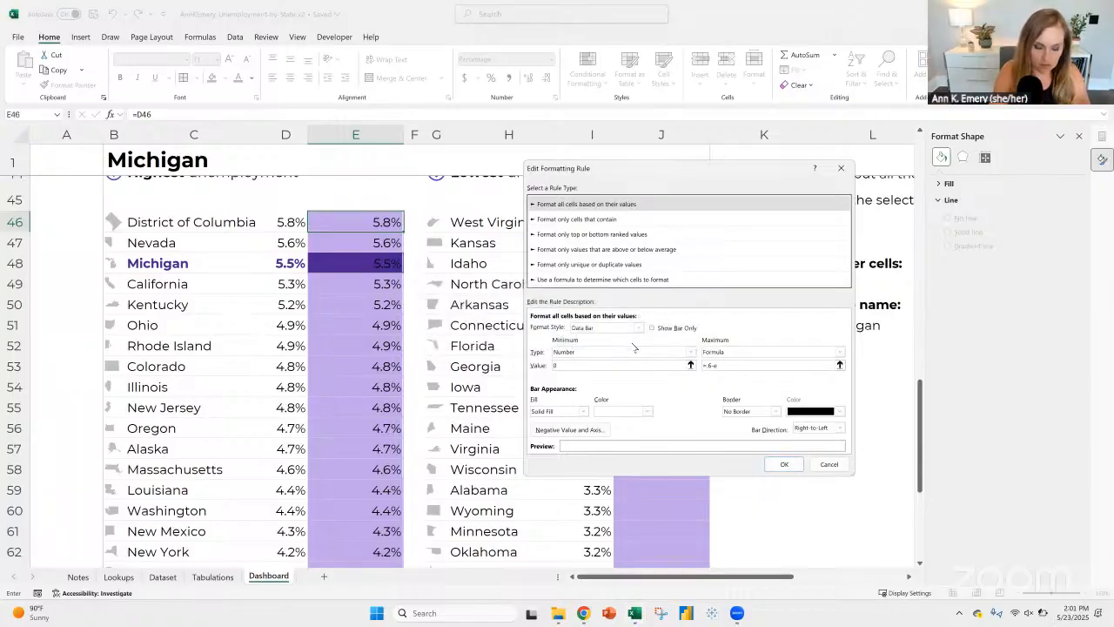
click(781, 465)
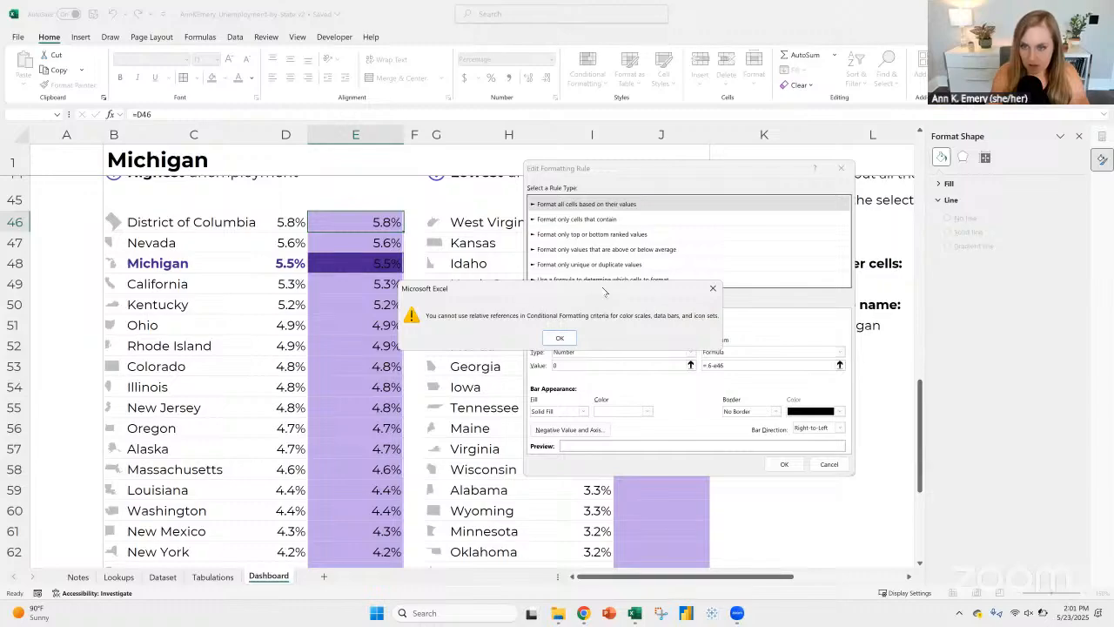
drag(553, 297, 498, 311)
click(659, 301)
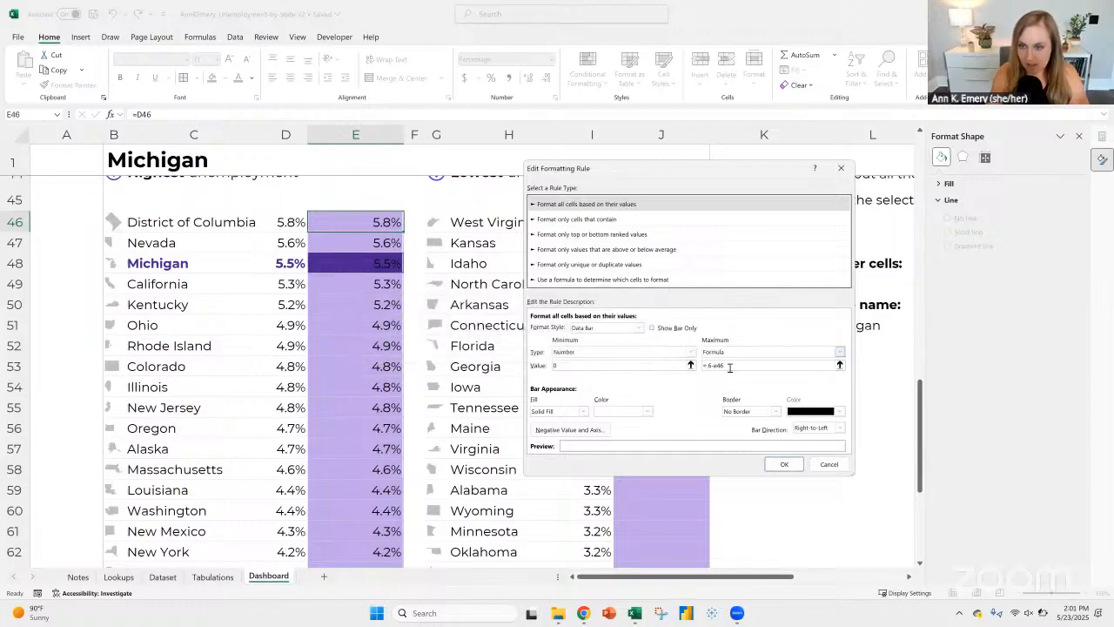
Step: Try the mixed reference =.6-$E46 as the data bar rule's maximum formula, and apply =0.6-$E$46 instead
click(730, 368)
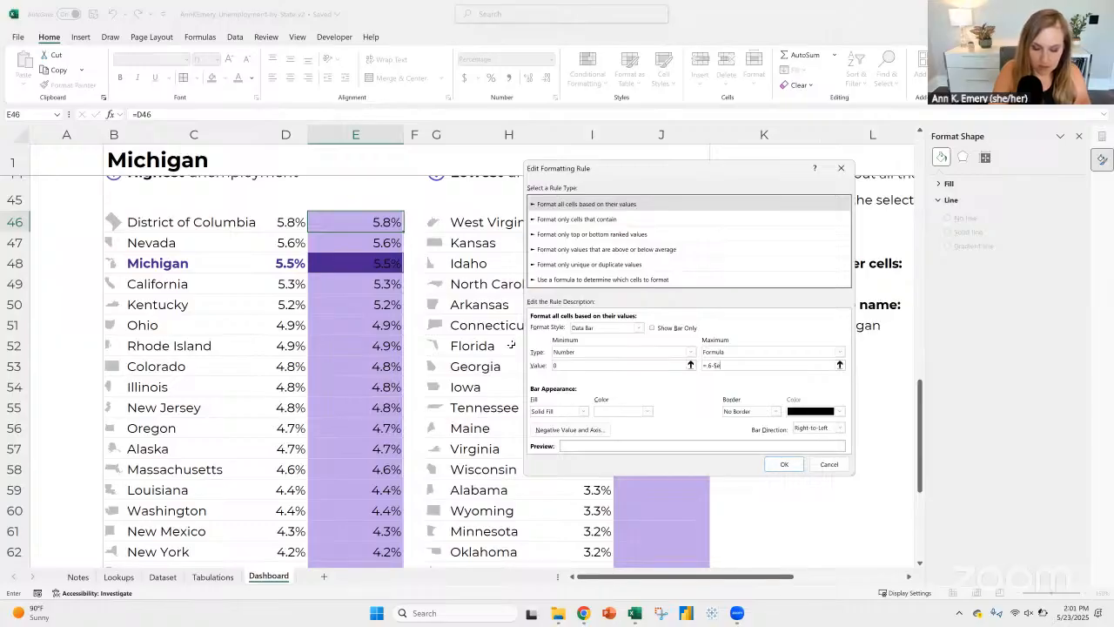
click(783, 464)
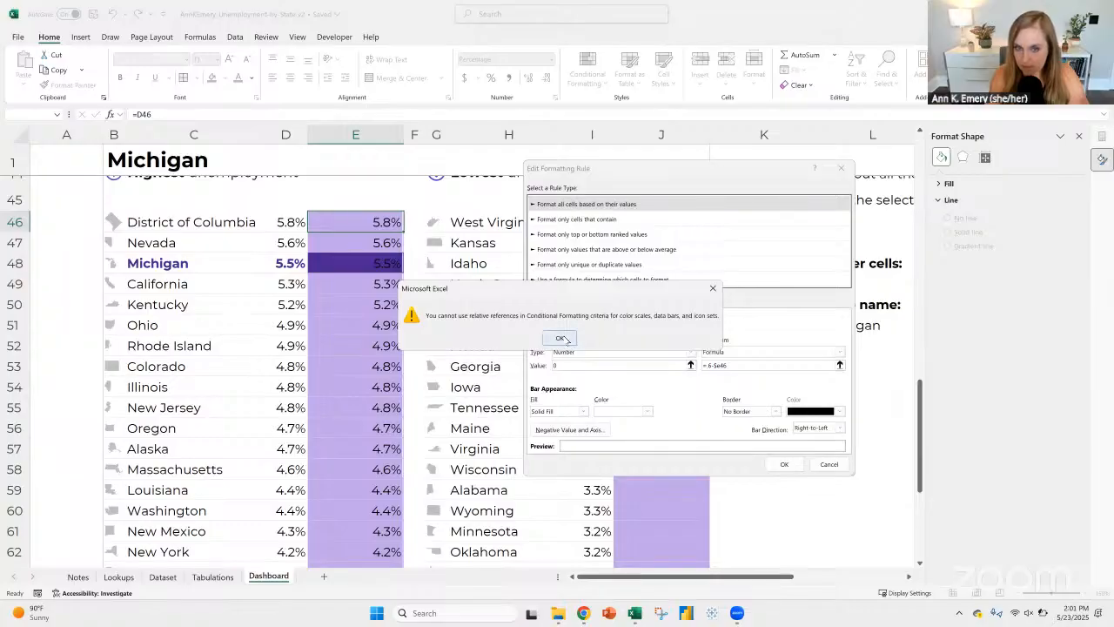
key(Return)
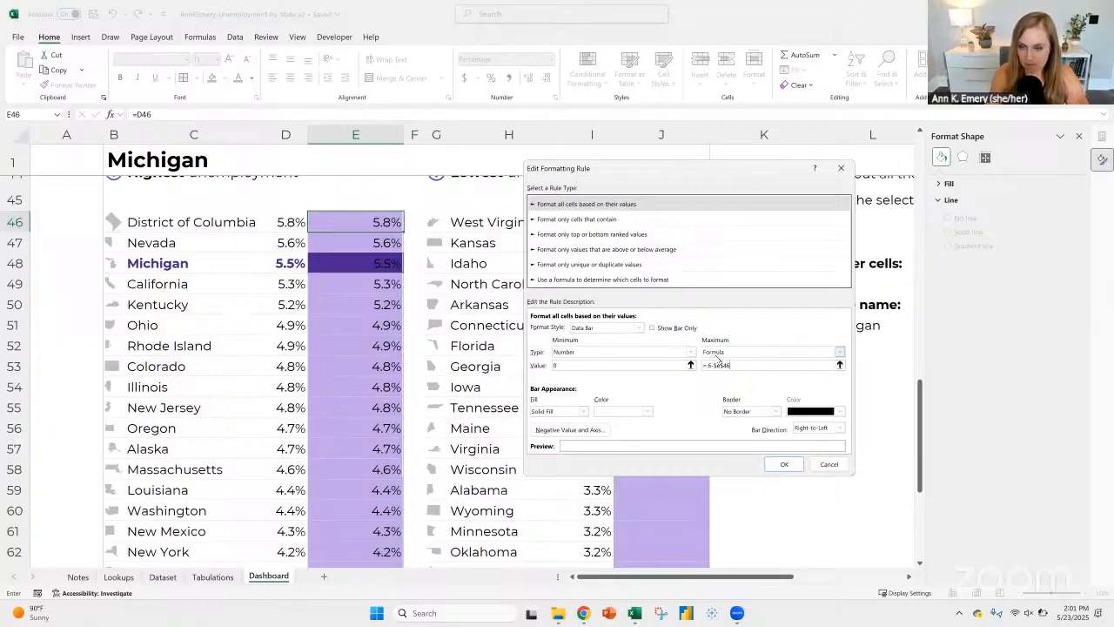
click(780, 465)
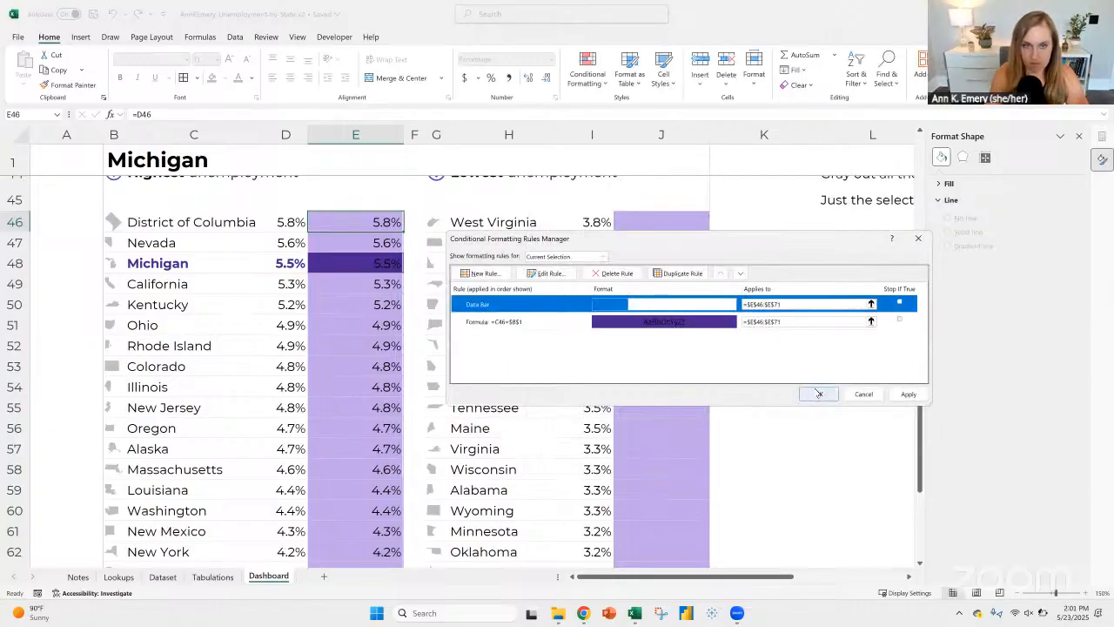
click(814, 391)
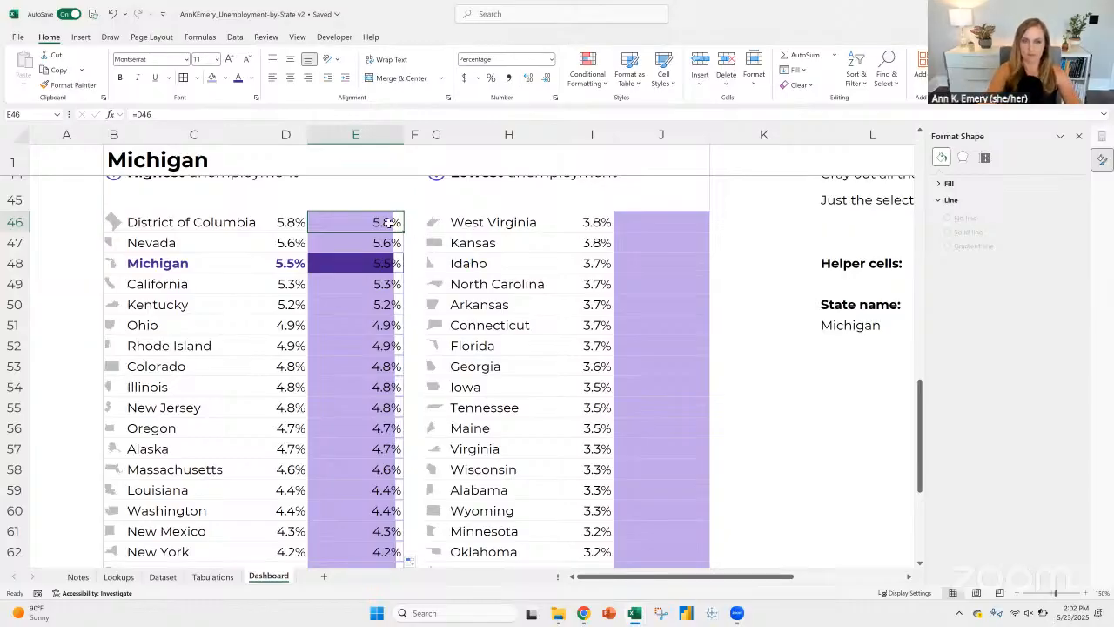
Step: Turn on Show Bar Only in the data bar rule for cells E46:E71 to hide their percentages
key(ctrl+shift+Down)
click(587, 74)
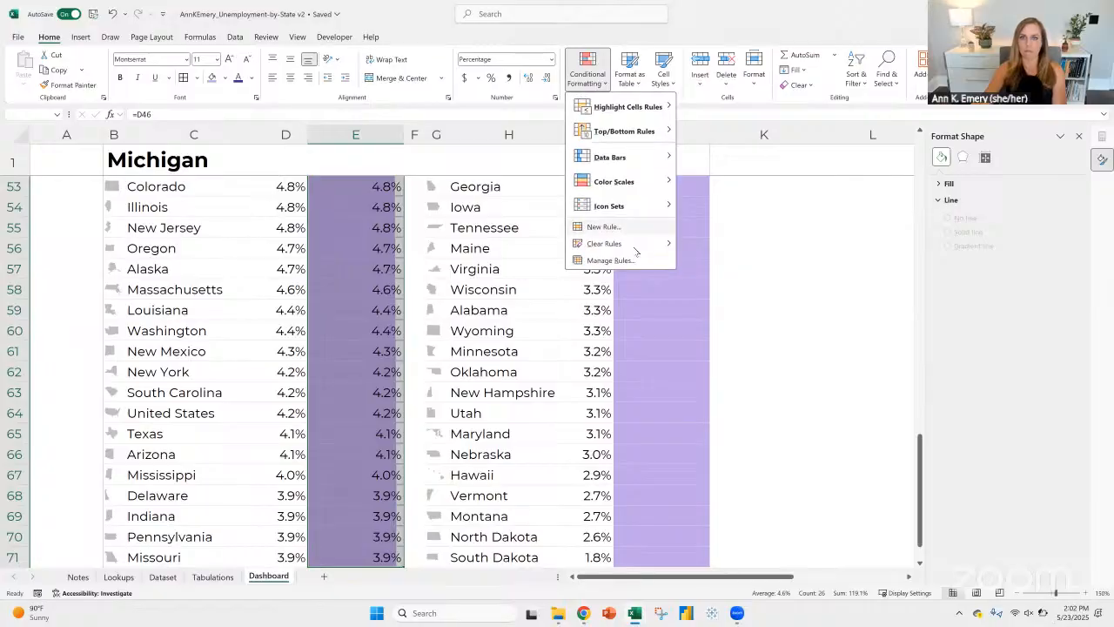
click(642, 261)
click(574, 304)
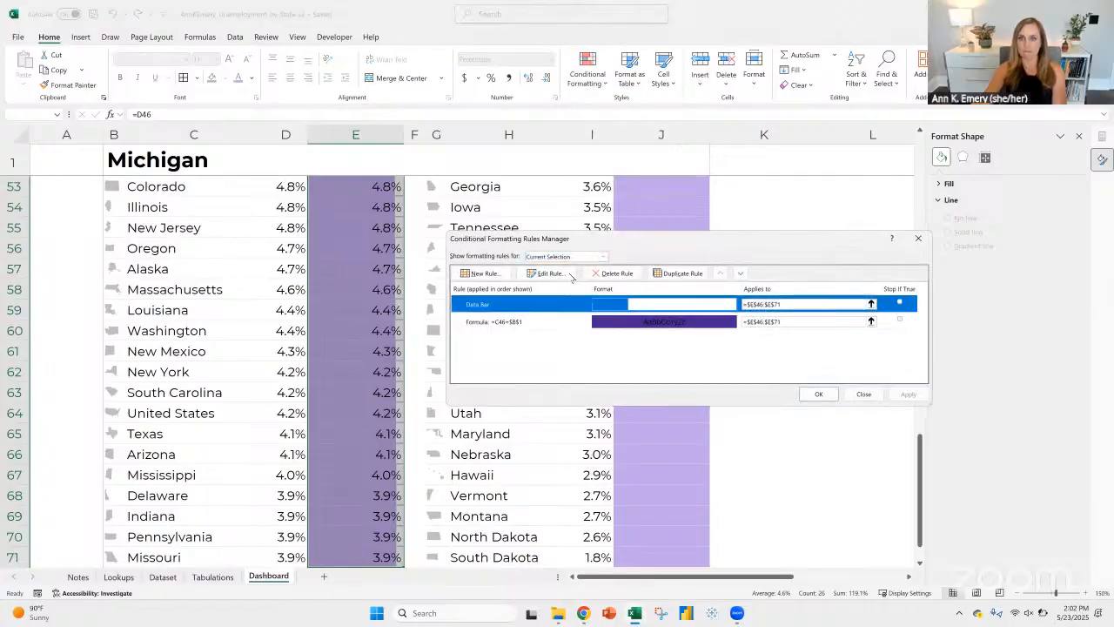
click(546, 274)
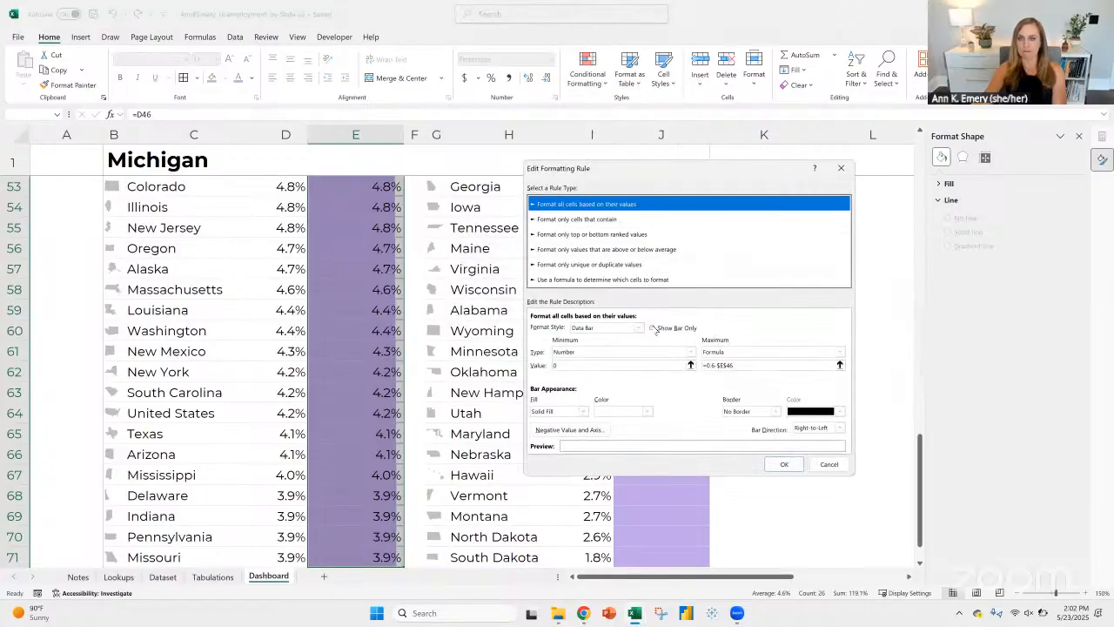
click(652, 328)
click(783, 464)
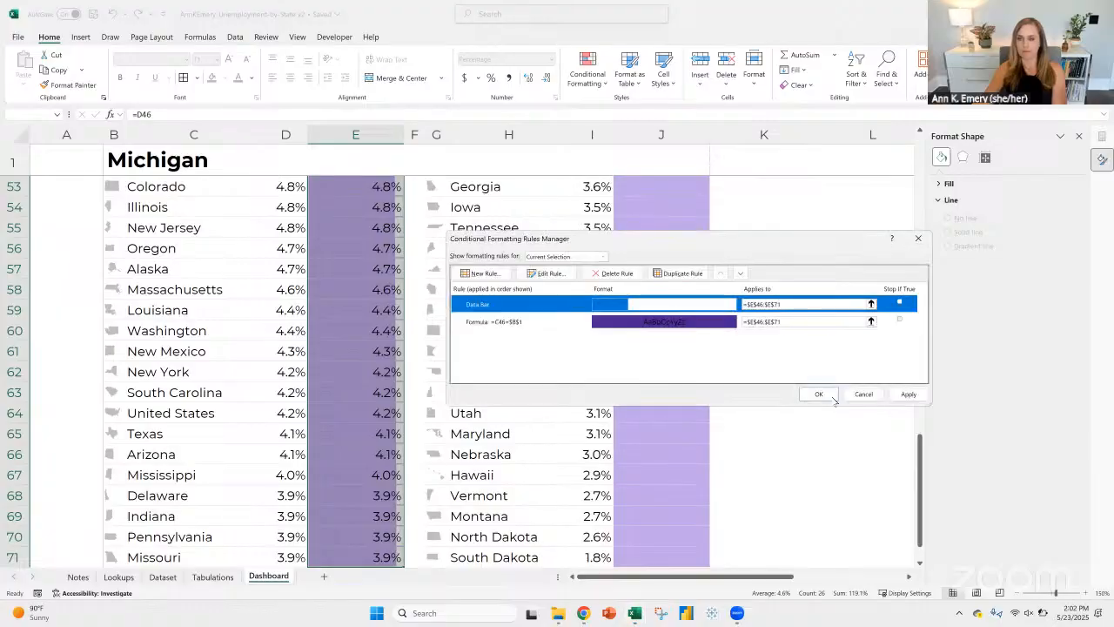
click(831, 397)
scroll(376, 348, up, 4)
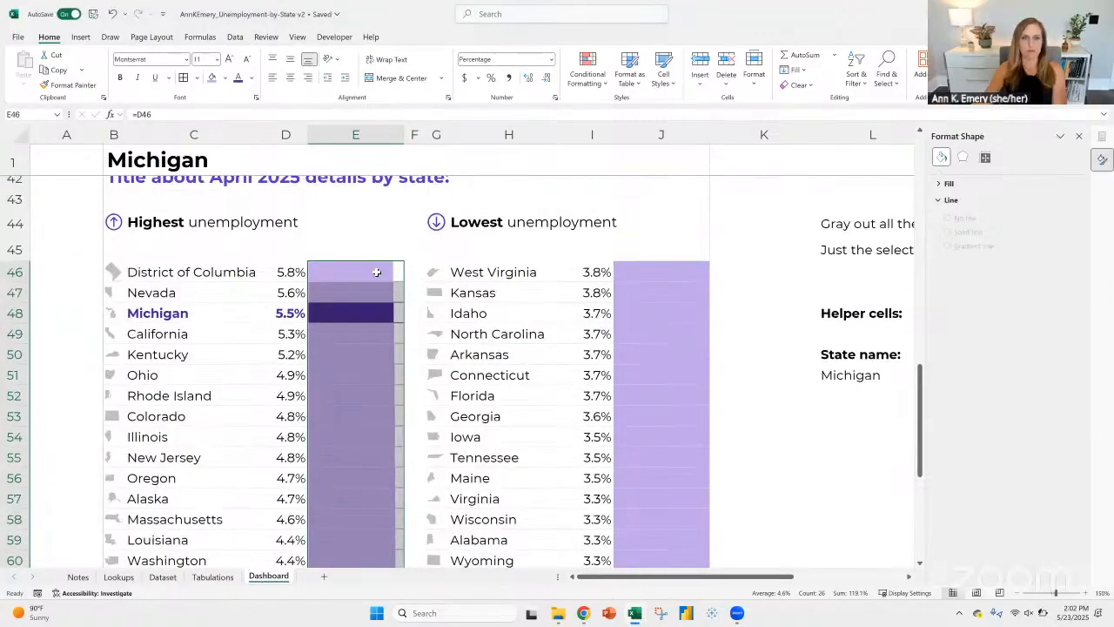
Step: Fill cells E46:E71 beside the highest-unemployment states with light gray
click(376, 272)
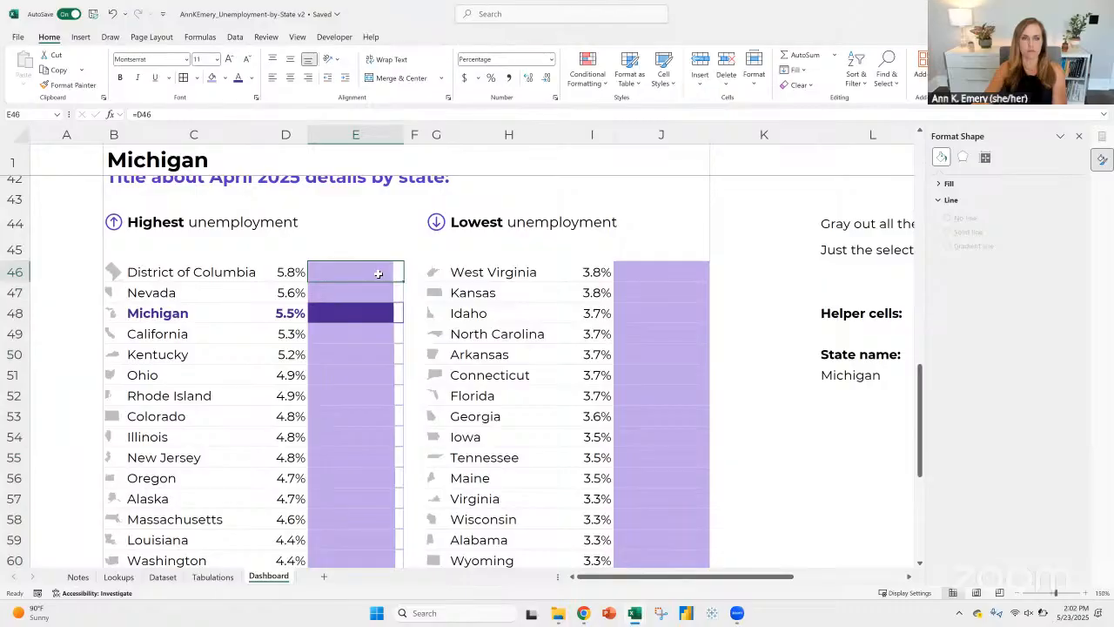
key(Down)
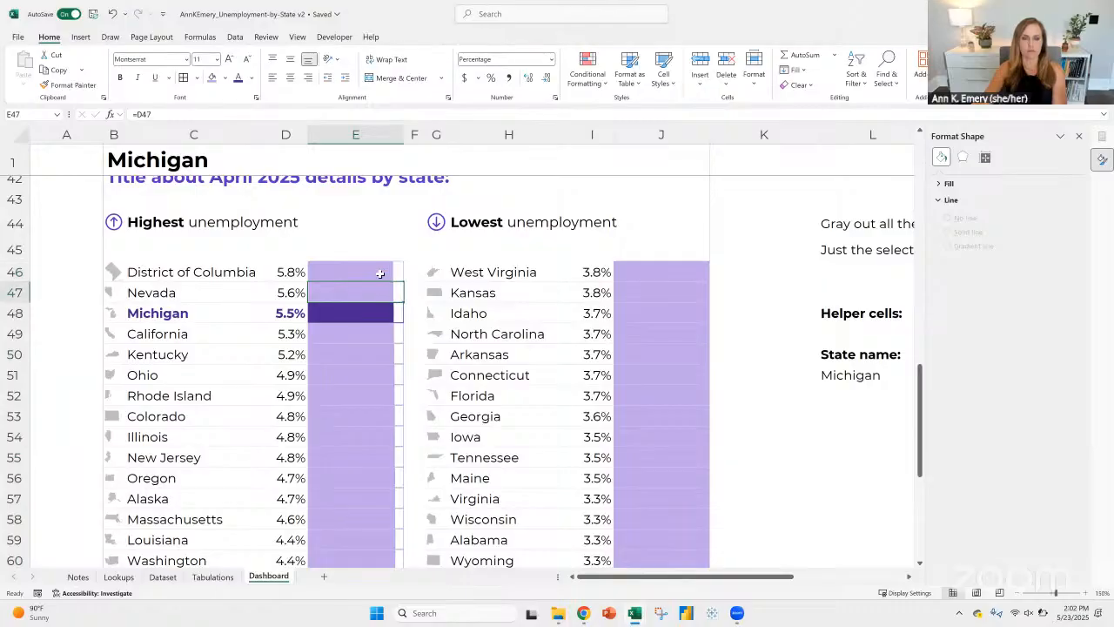
click(380, 273)
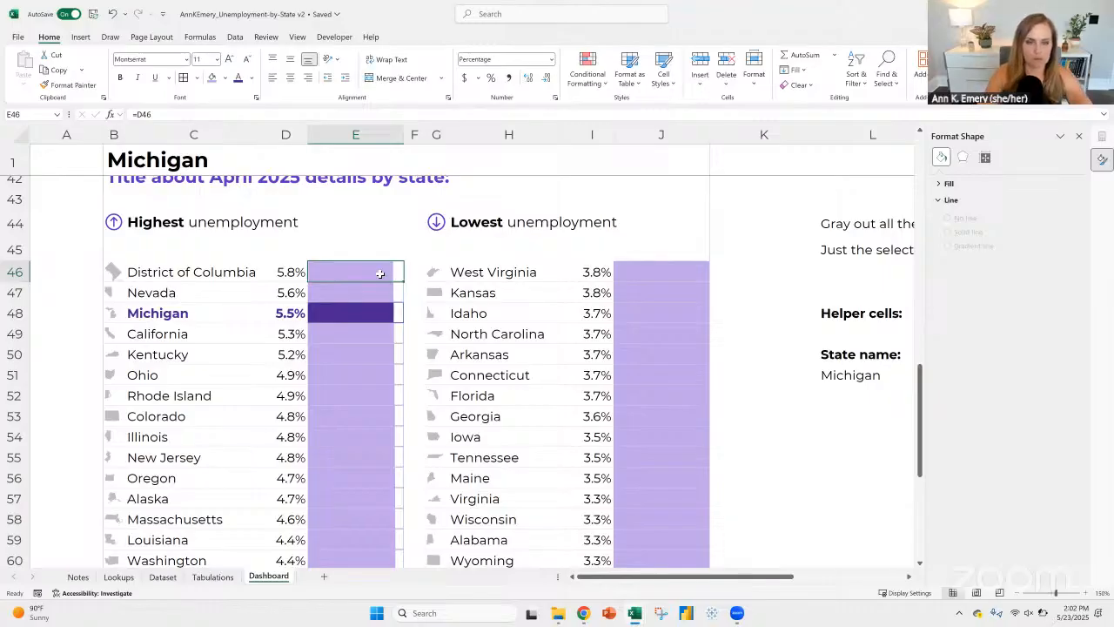
key(ctrl+shift+Down)
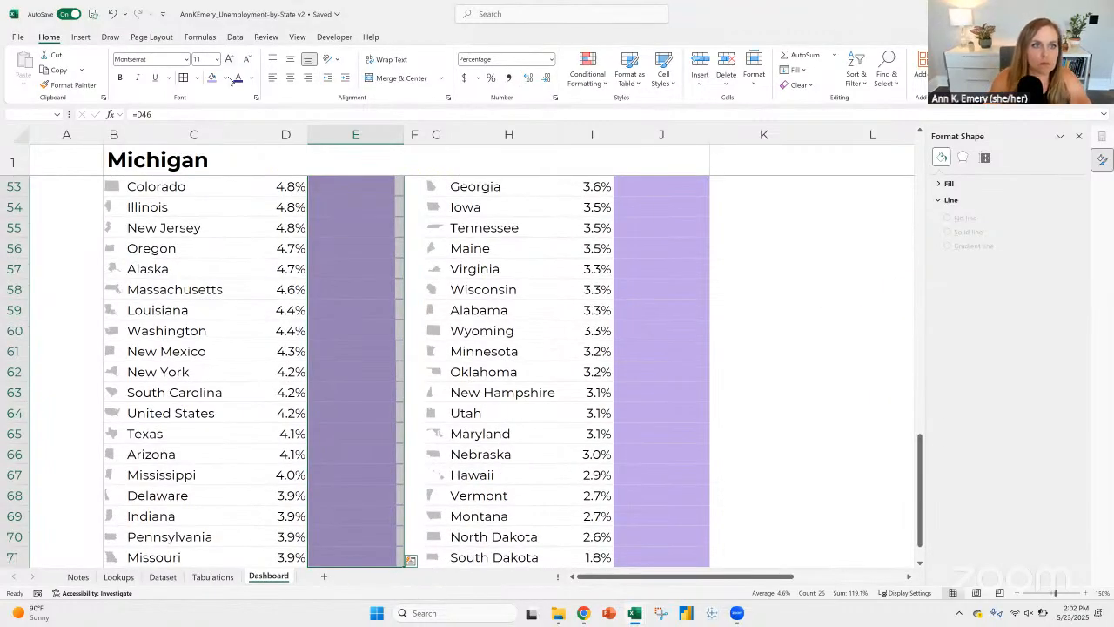
click(224, 79)
click(218, 186)
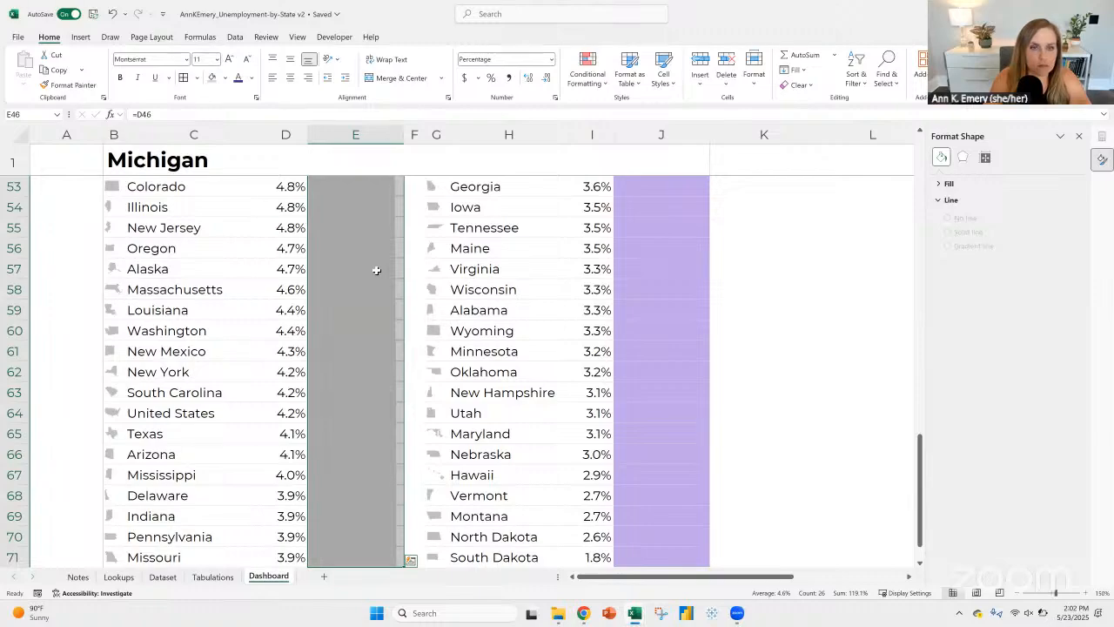
scroll(374, 270, up, 6)
scroll(348, 268, down, 3)
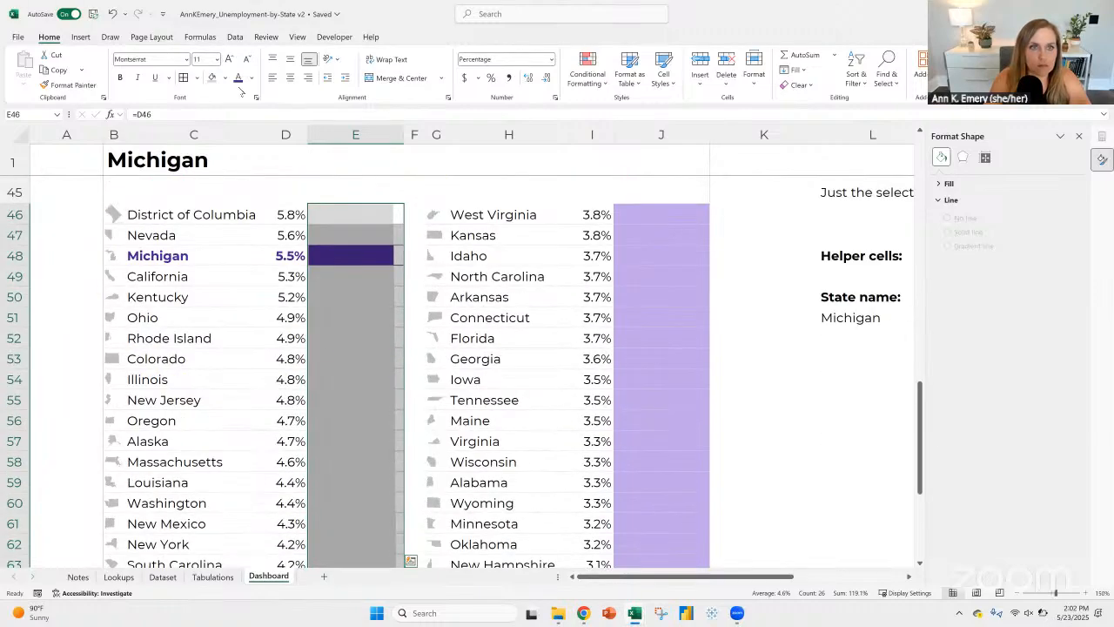
Step: Change the fill of cells E46:E71 to a very light purple theme tint
click(196, 77)
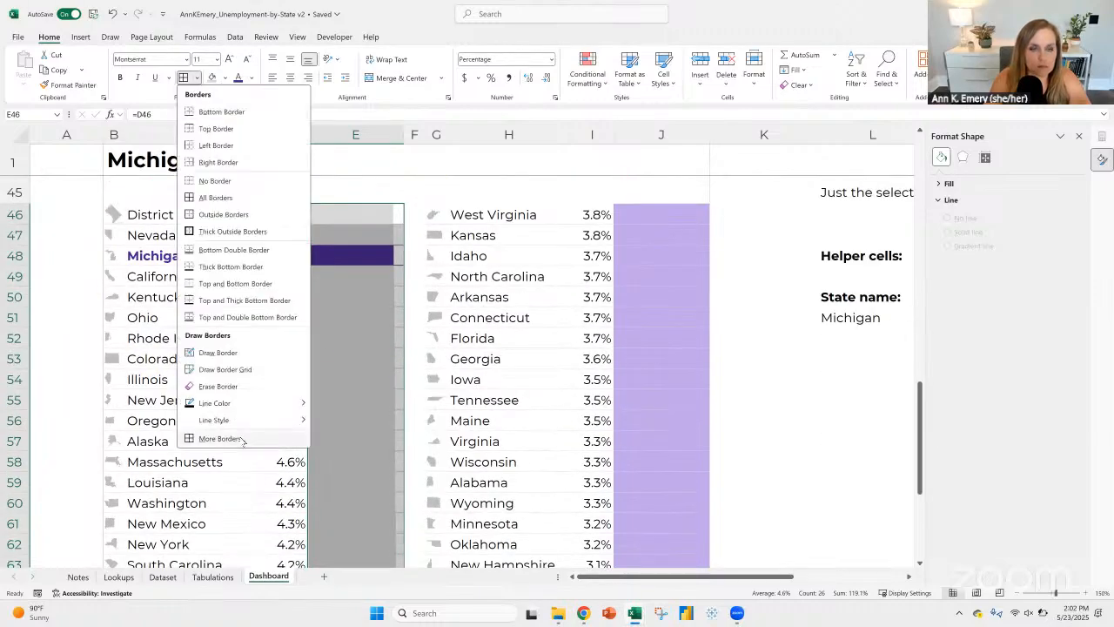
click(251, 77)
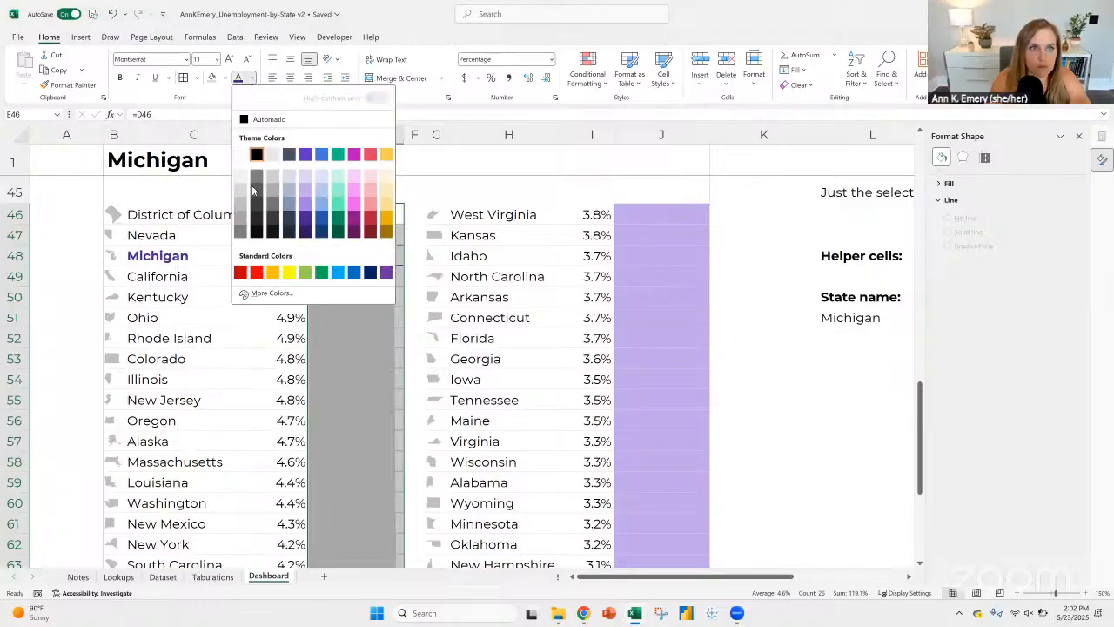
click(306, 177)
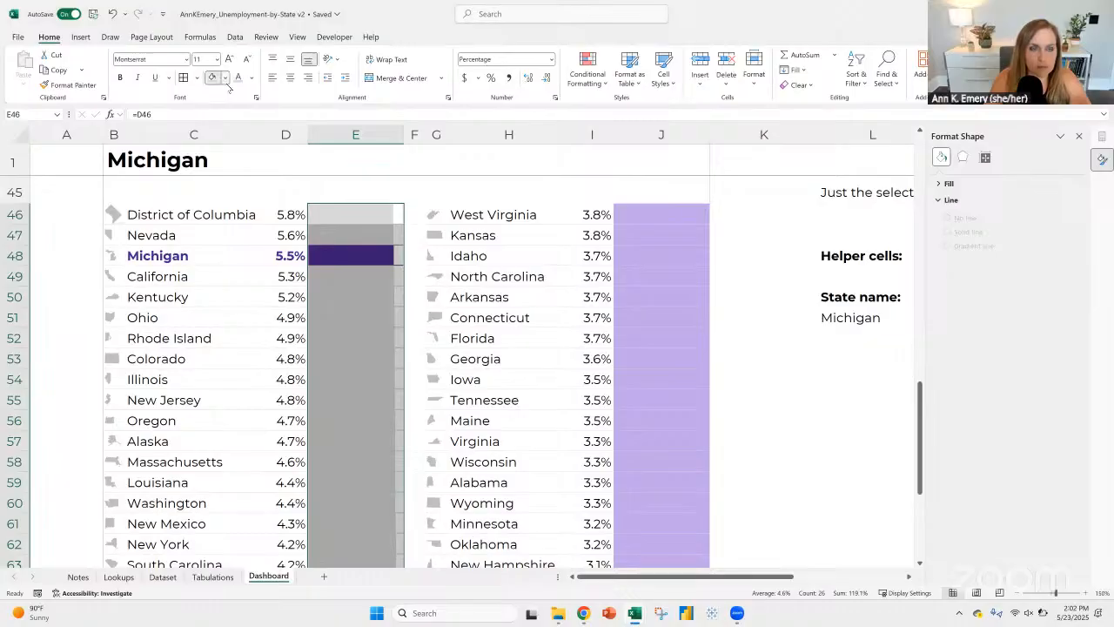
click(224, 78)
click(279, 155)
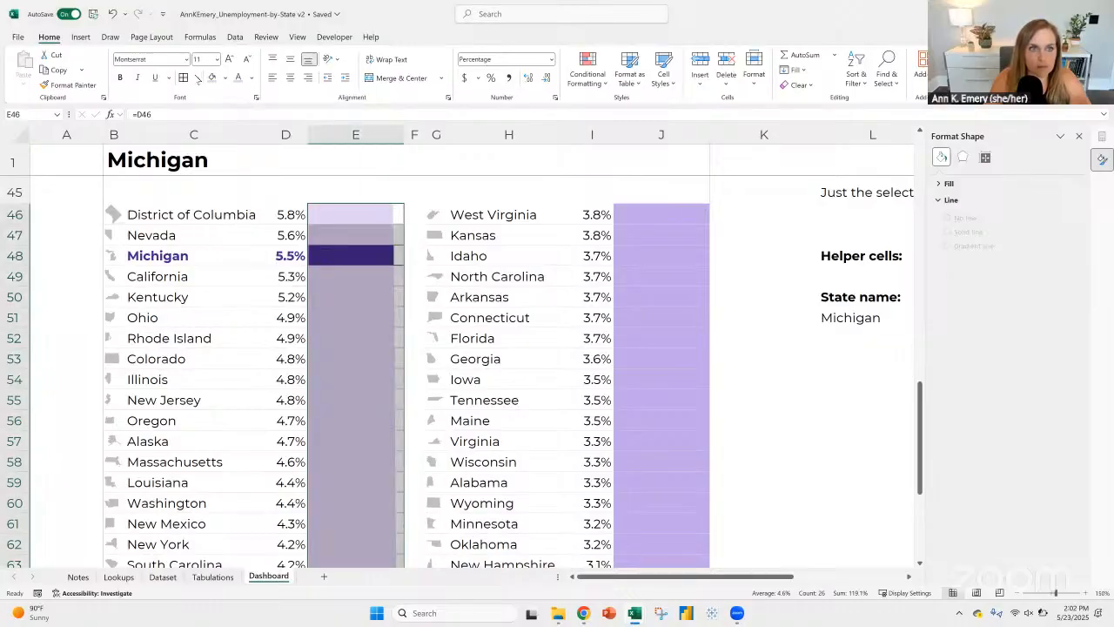
Step: Add white inside borders between cells E46:E71 to separate the light purple bars
click(199, 78)
click(240, 441)
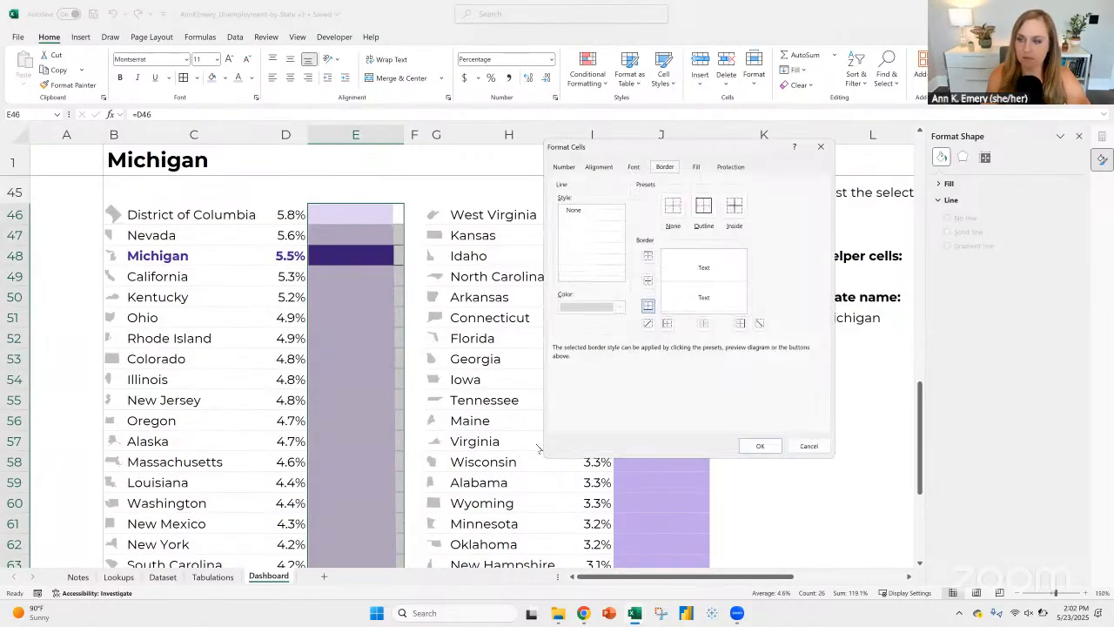
click(592, 306)
click(566, 361)
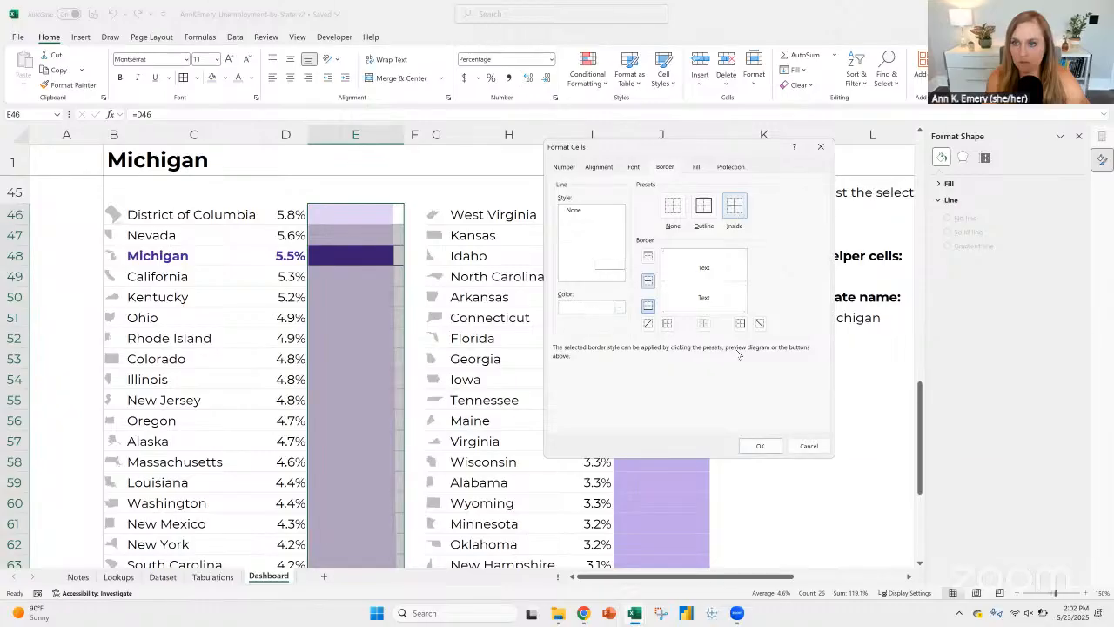
click(778, 448)
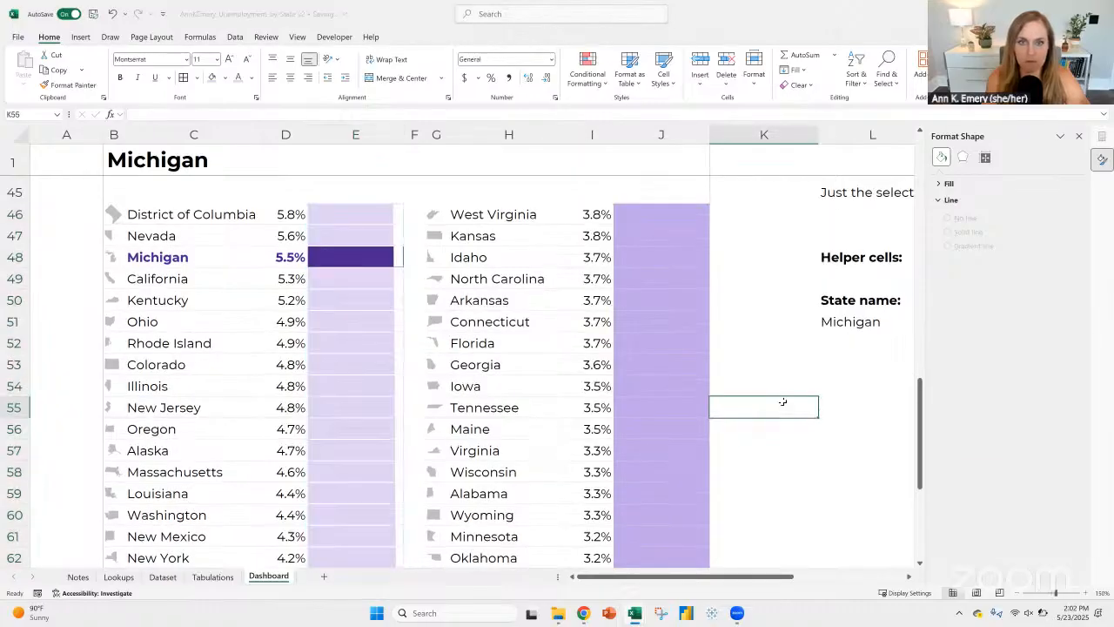
click(780, 400)
Step: Switch the selected state in cell B1 to Montana and check the highlighting in the highest-unemployment list
click(374, 257)
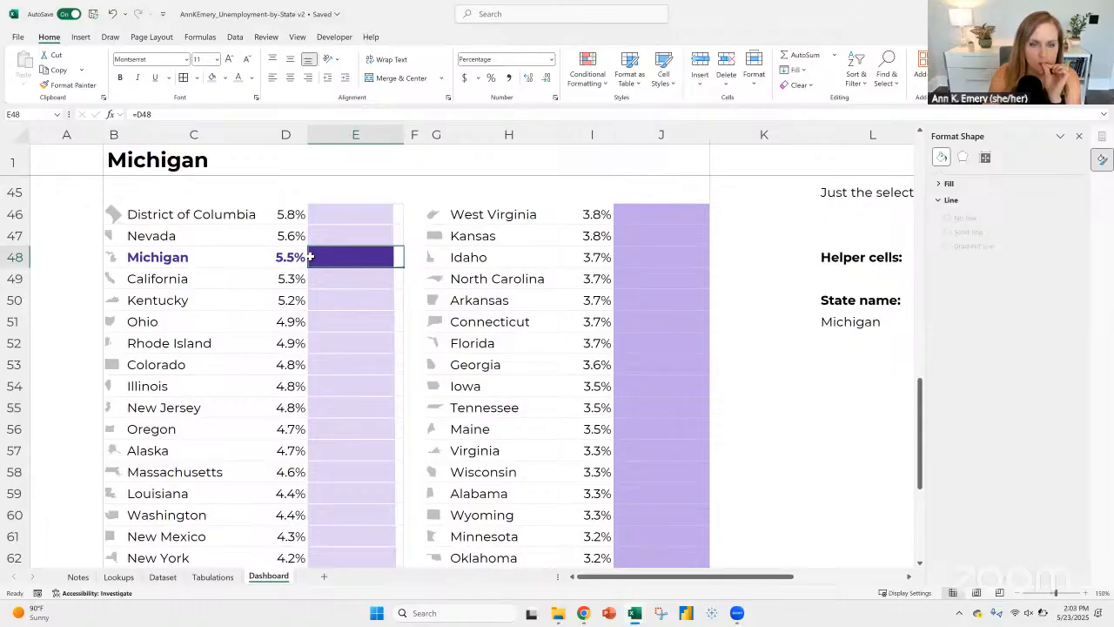
click(390, 168)
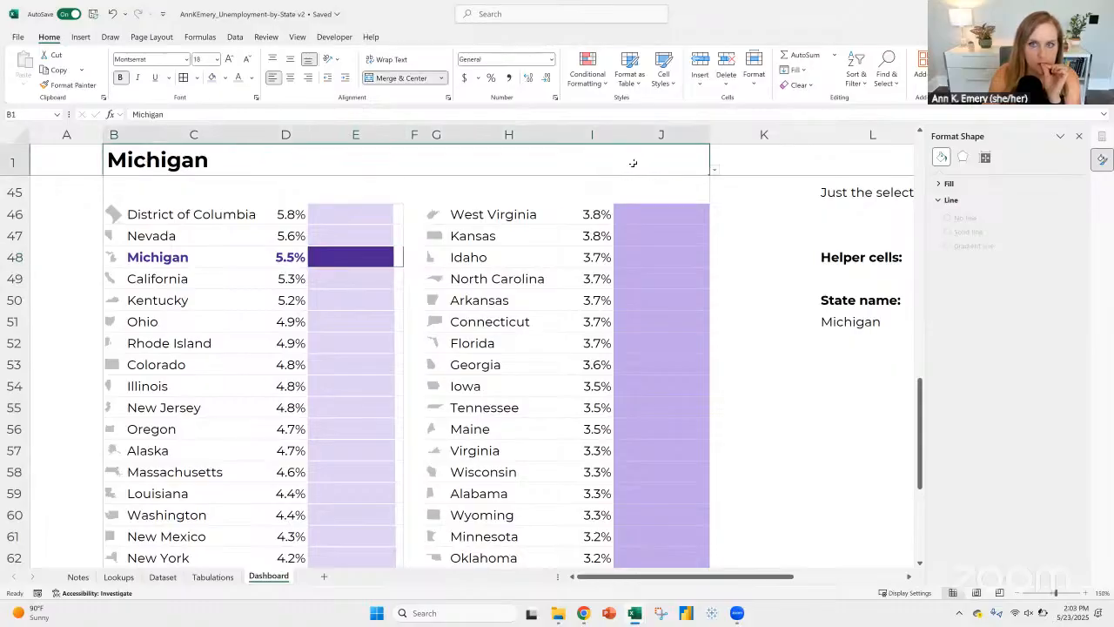
click(714, 170)
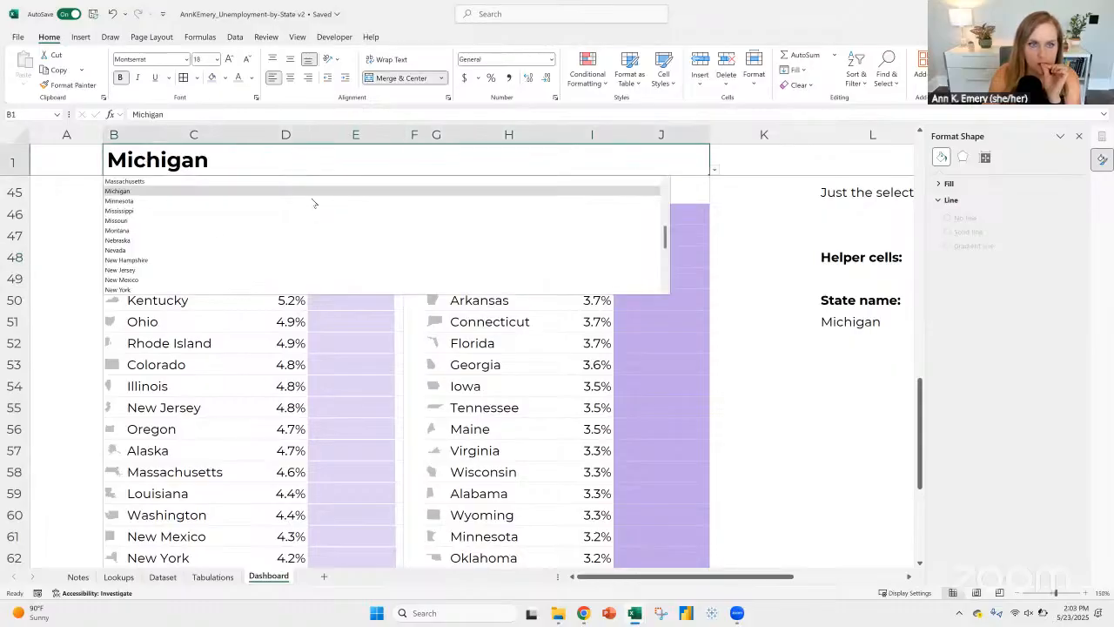
click(217, 232)
scroll(252, 320, down, 4)
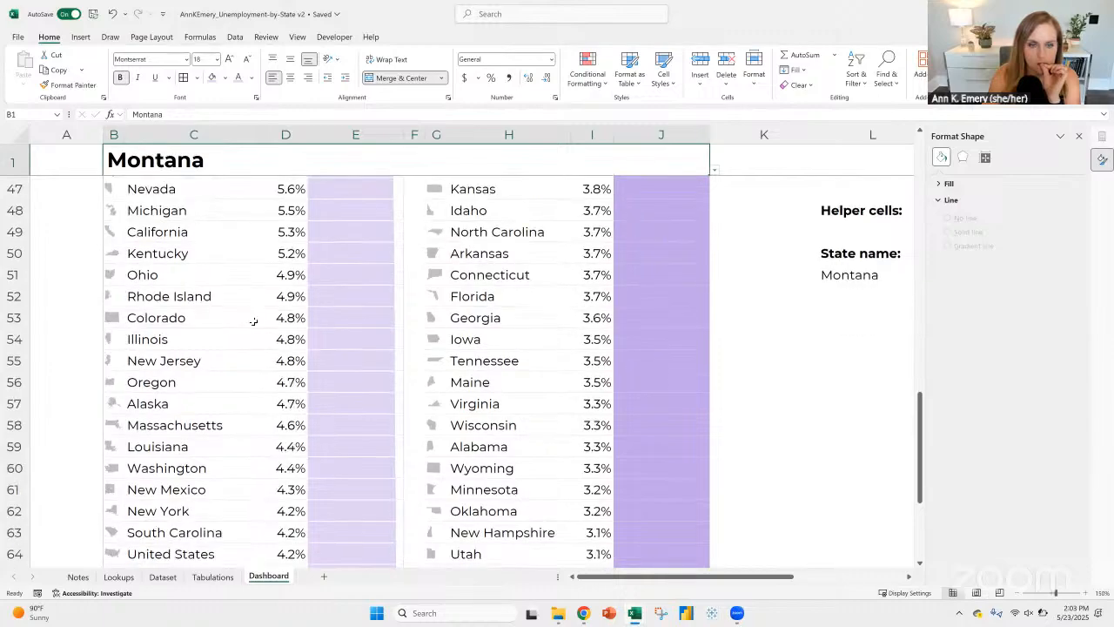
scroll(255, 321, up, 1)
scroll(266, 235, up, 5)
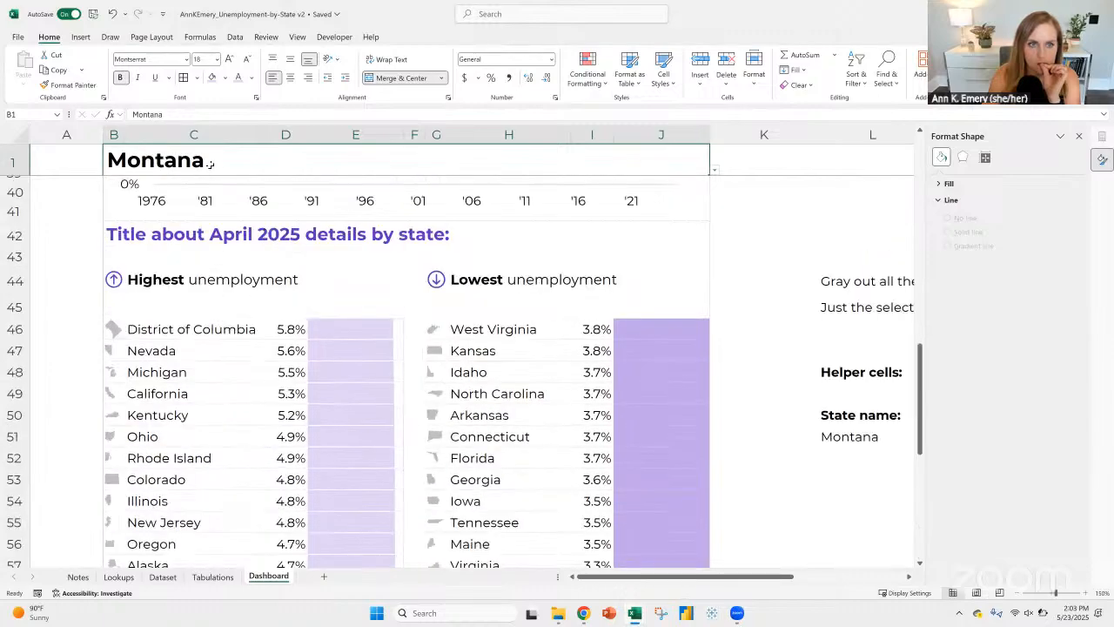
Step: Switch the selected state in cell B1 to California and inspect the formula in its bar cell E49
click(713, 173)
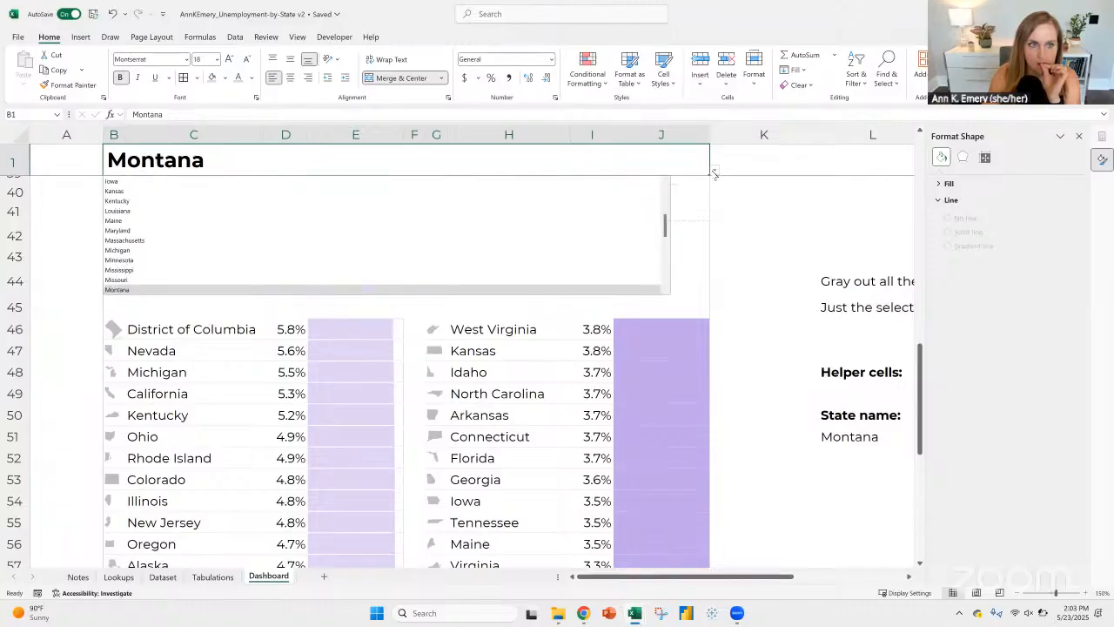
scroll(261, 222, up, 5)
click(174, 220)
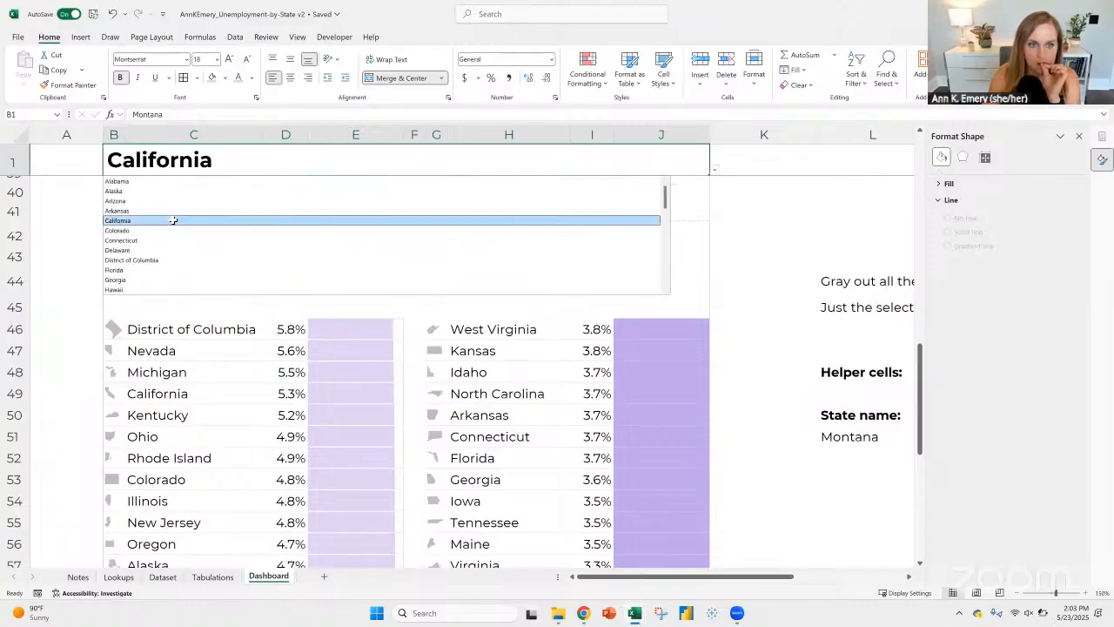
click(361, 391)
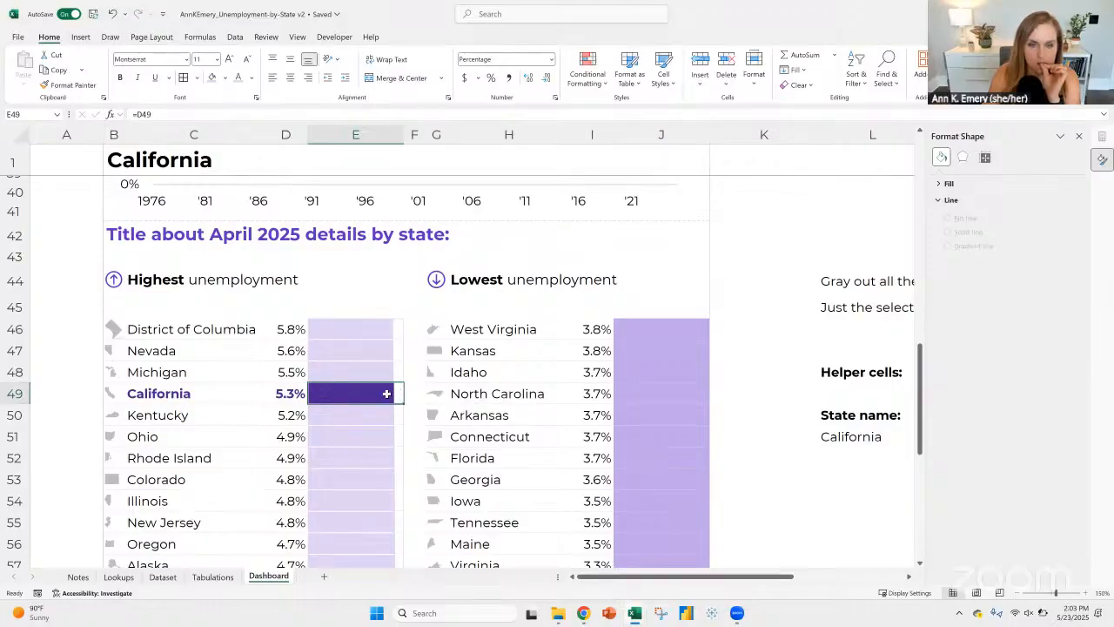
click(314, 115)
key(Escape)
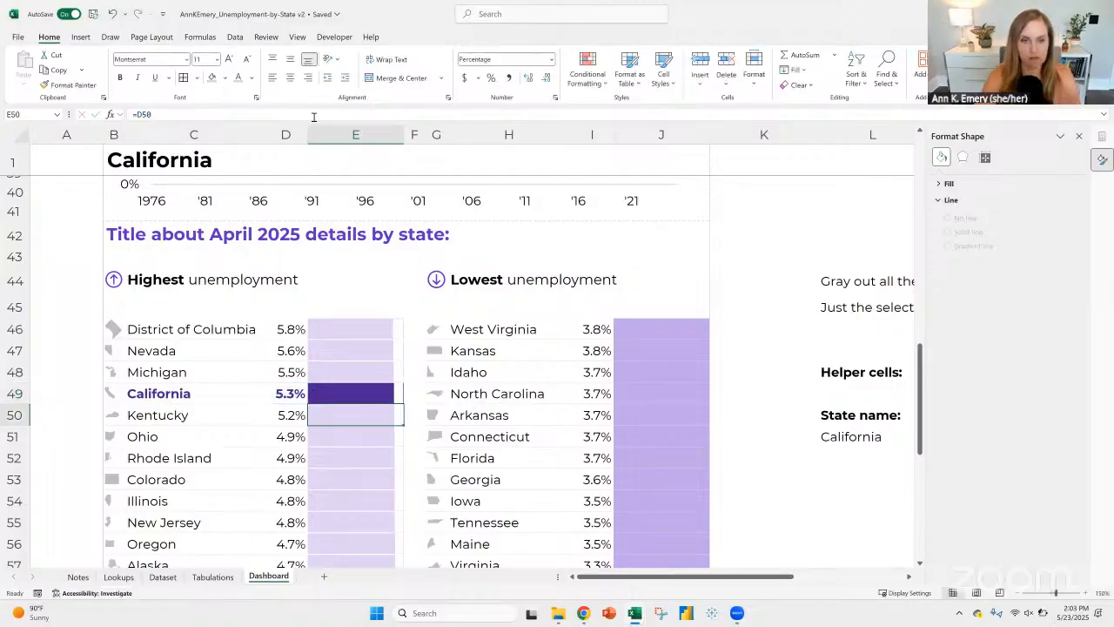
Step: Set the maximum formula of the data bar rule on cells E46:E71 to =0.06-$E$46
click(377, 331)
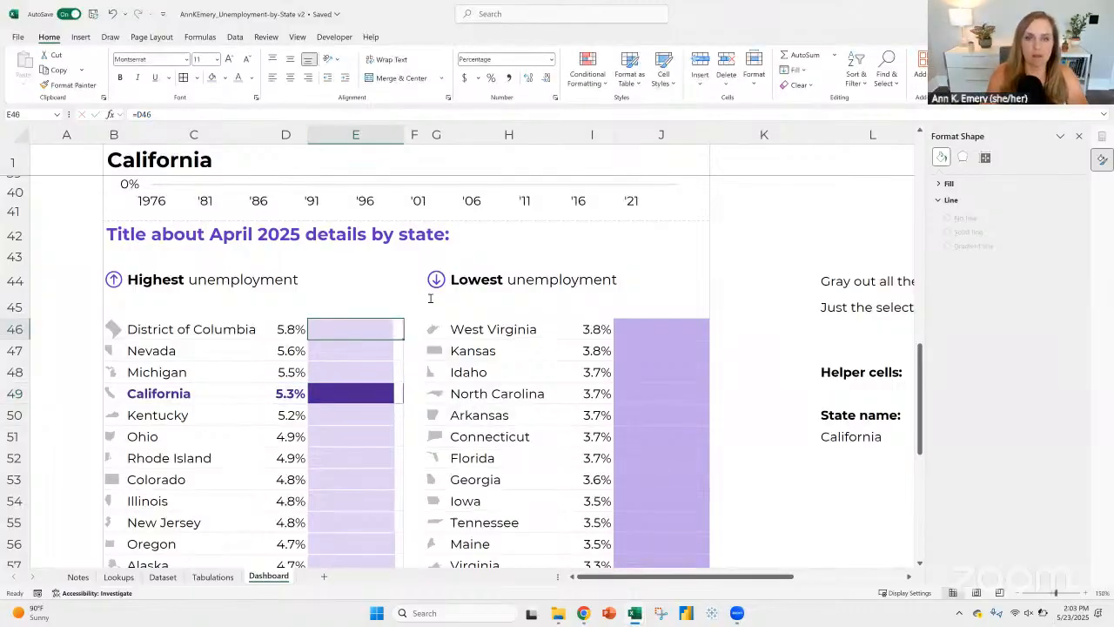
click(587, 70)
click(610, 260)
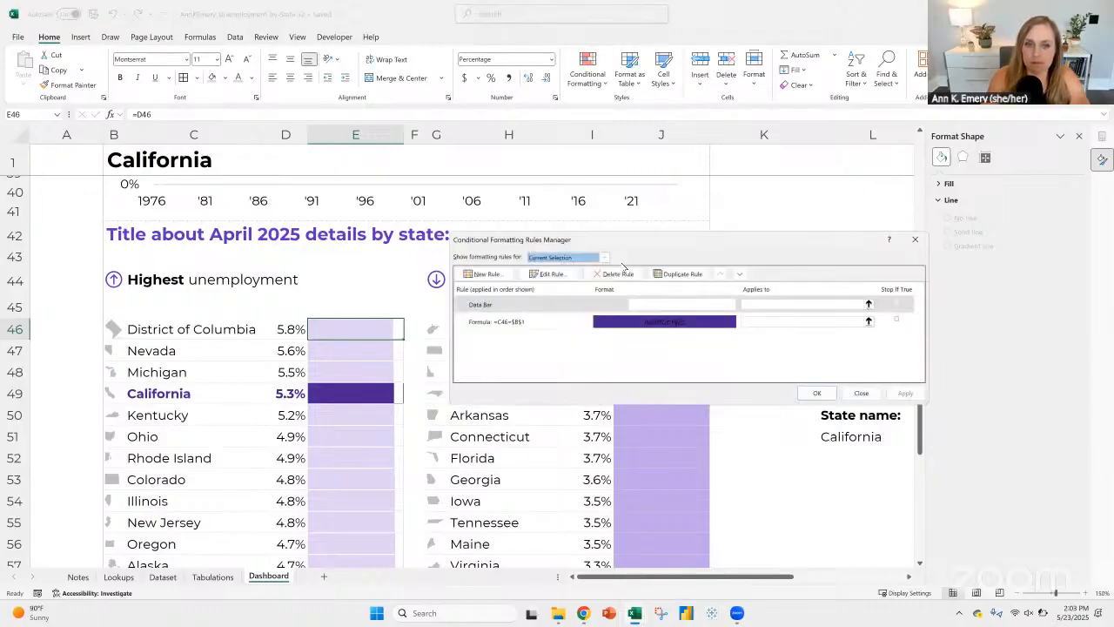
click(580, 307)
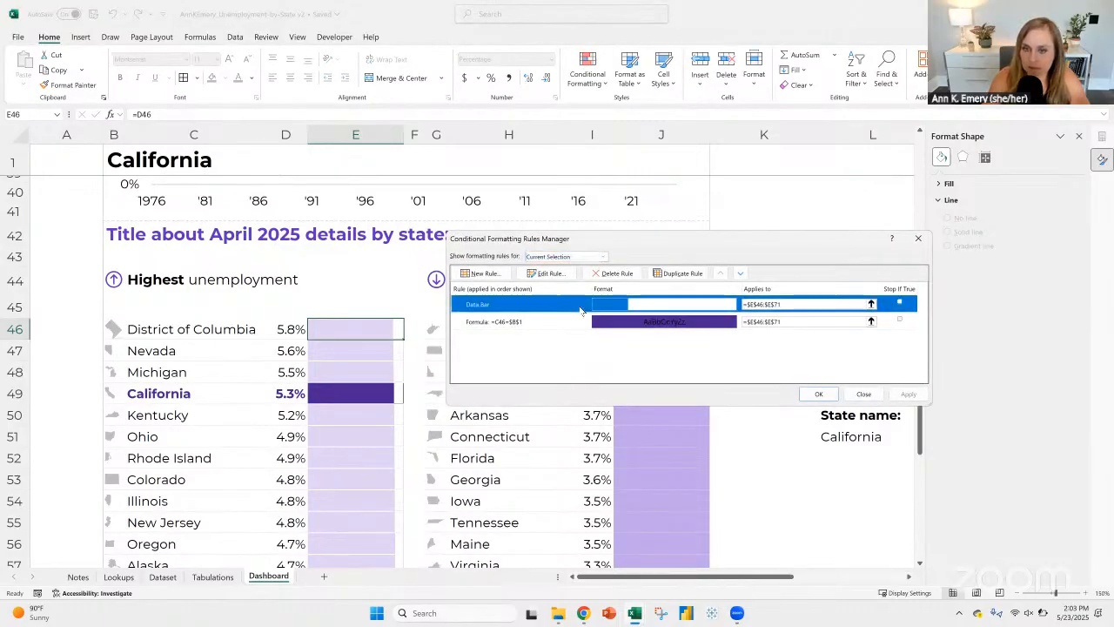
click(549, 273)
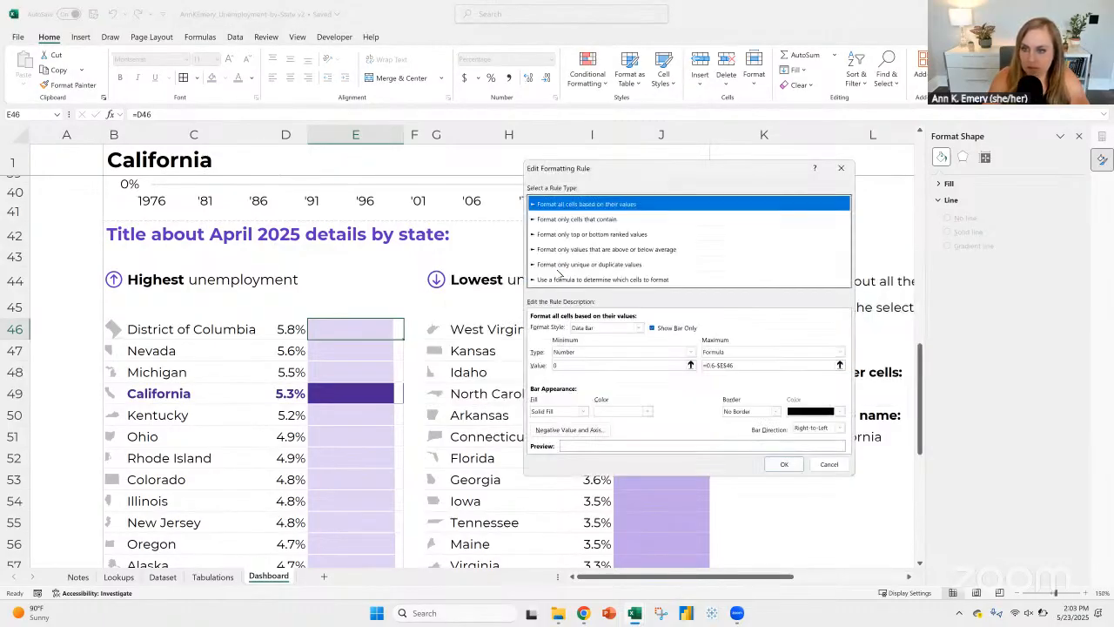
click(714, 365)
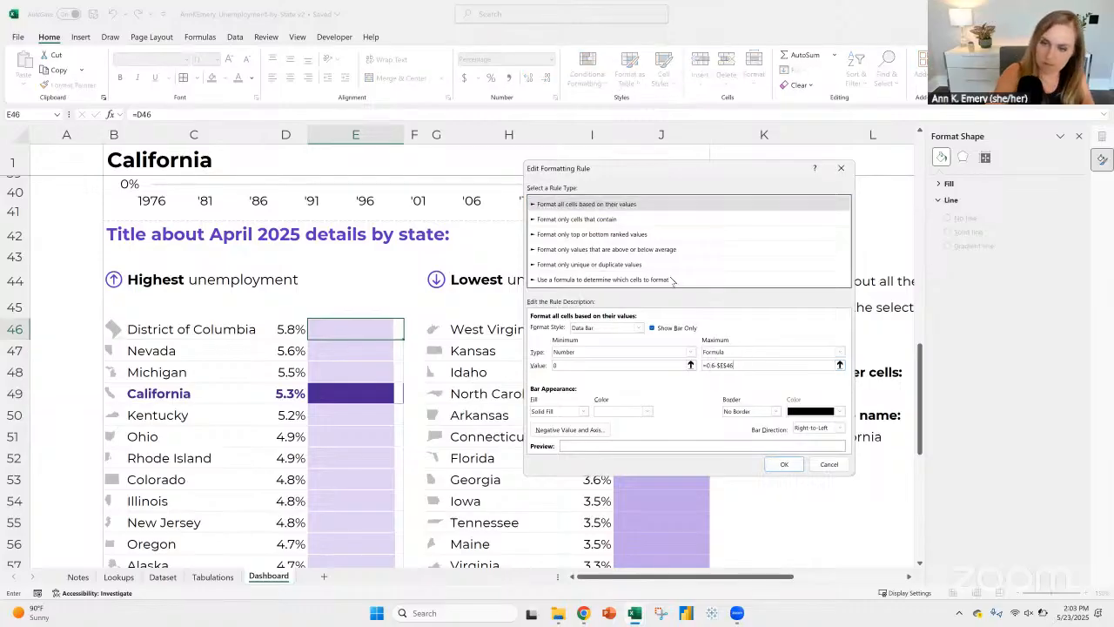
key(BackSpace)
key(BackSpace)
key(BackSpace)
key(BackSpace)
key(BackSpace)
key(BackSpace)
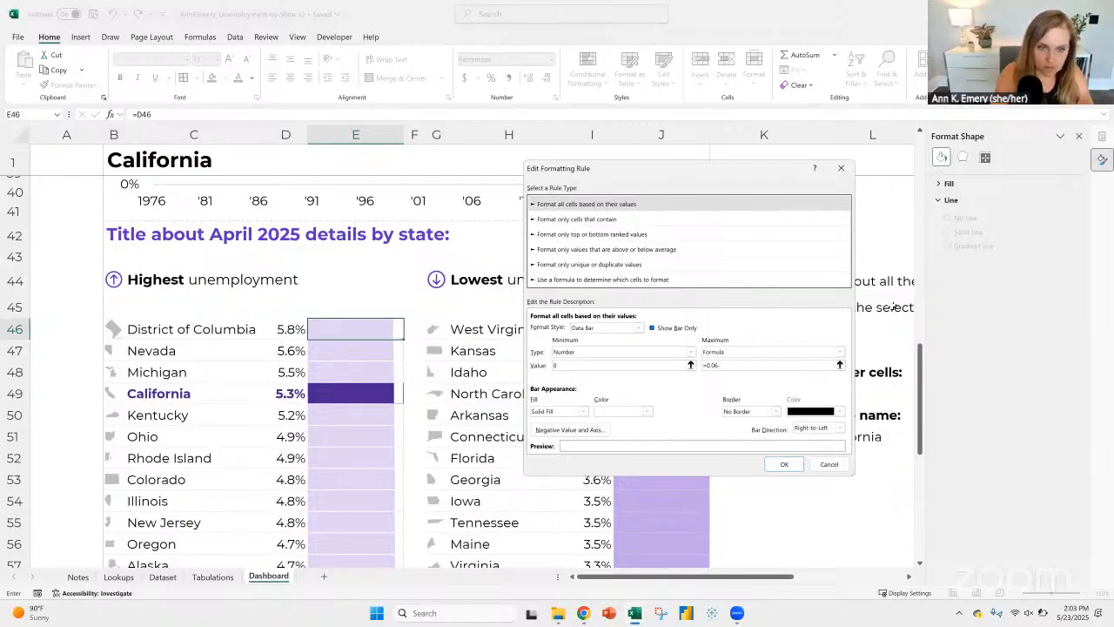
click(368, 324)
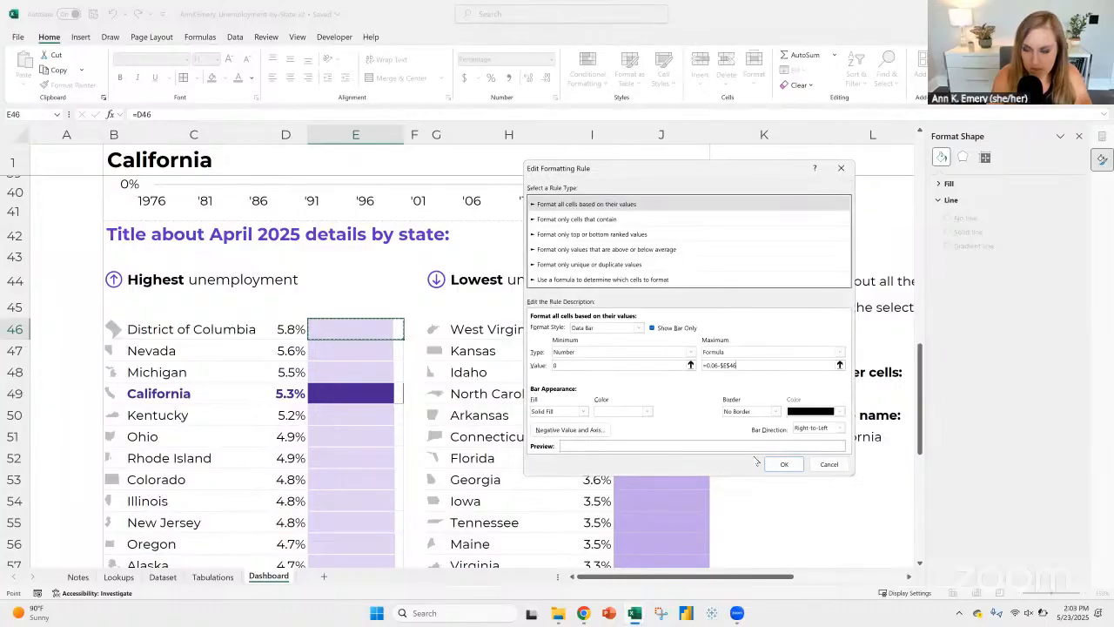
click(783, 466)
click(827, 395)
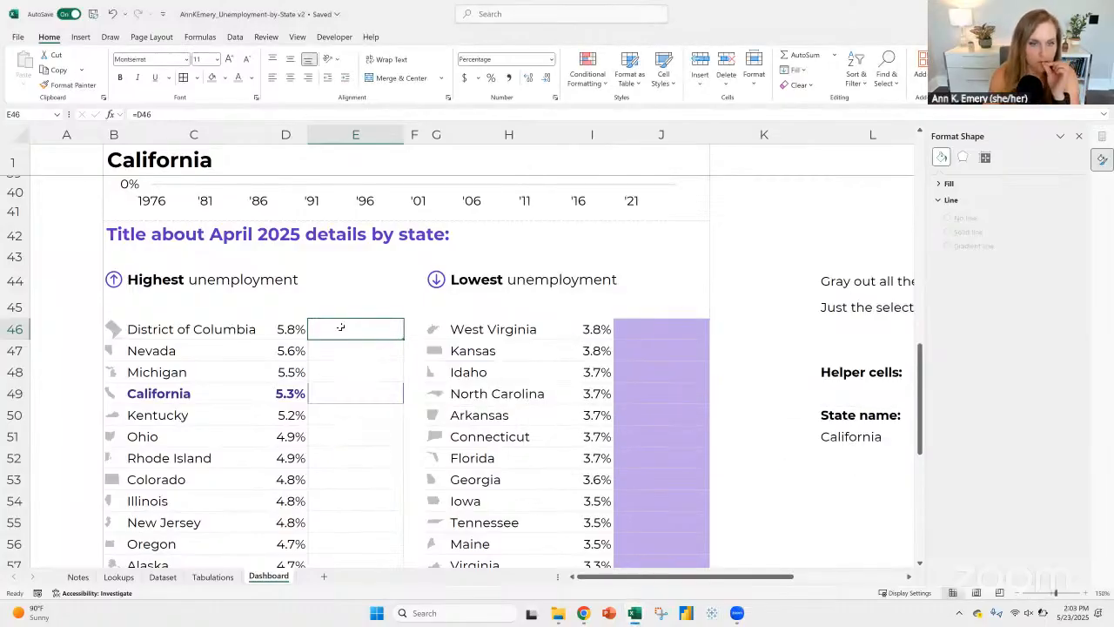
double_click(401, 341)
click(385, 333)
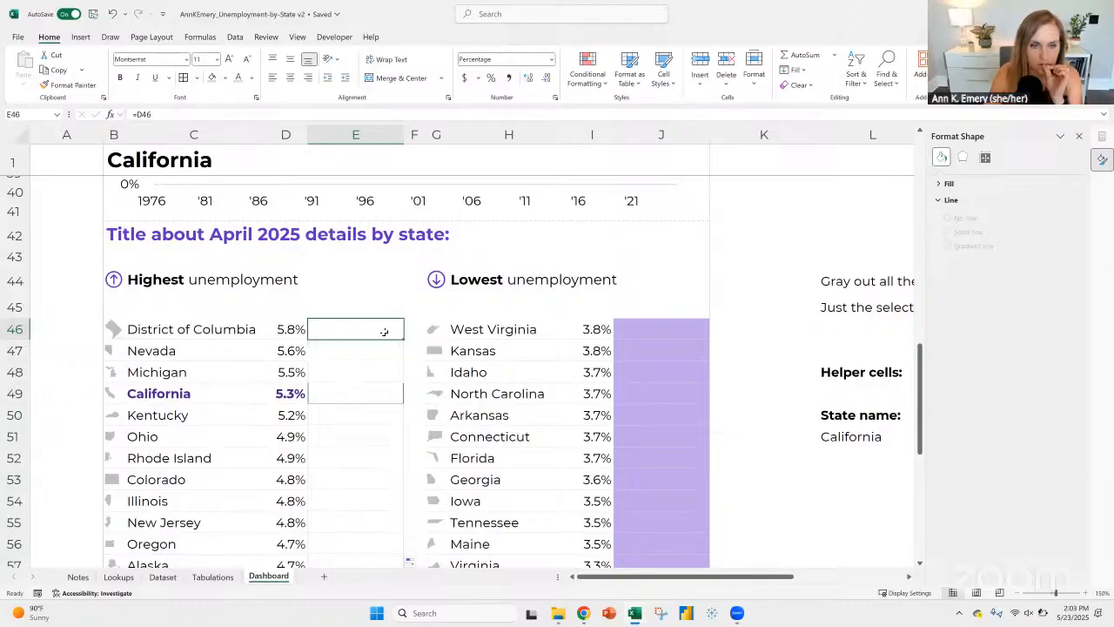
click(604, 83)
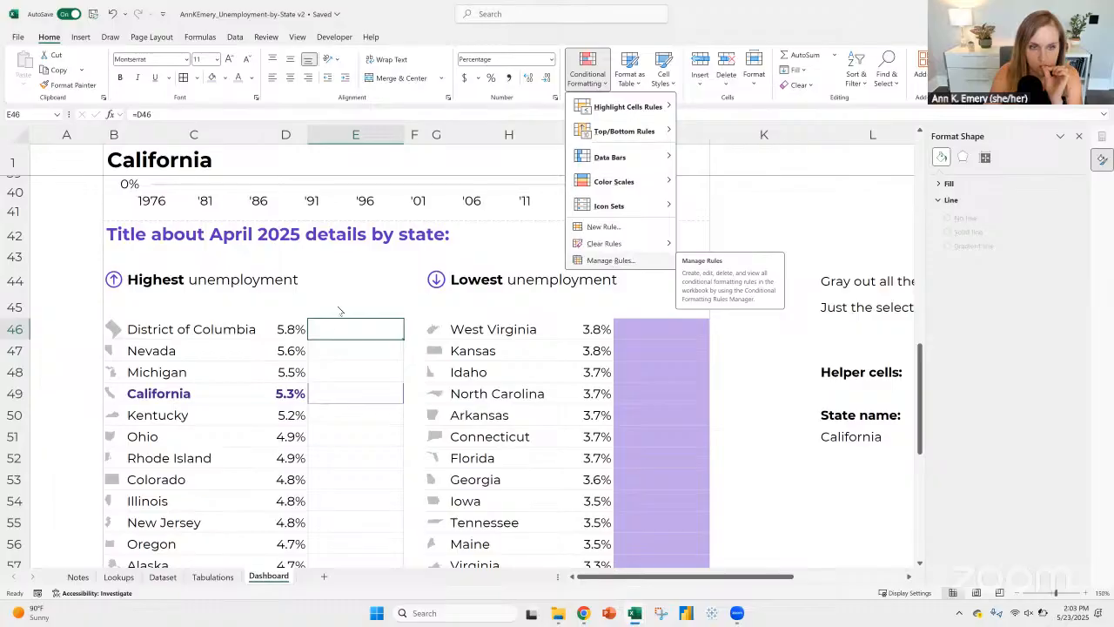
Step: Format the unemployment rates in cells D46:D50 as numbers with four decimal places
click(286, 330)
drag(285, 330, 287, 415)
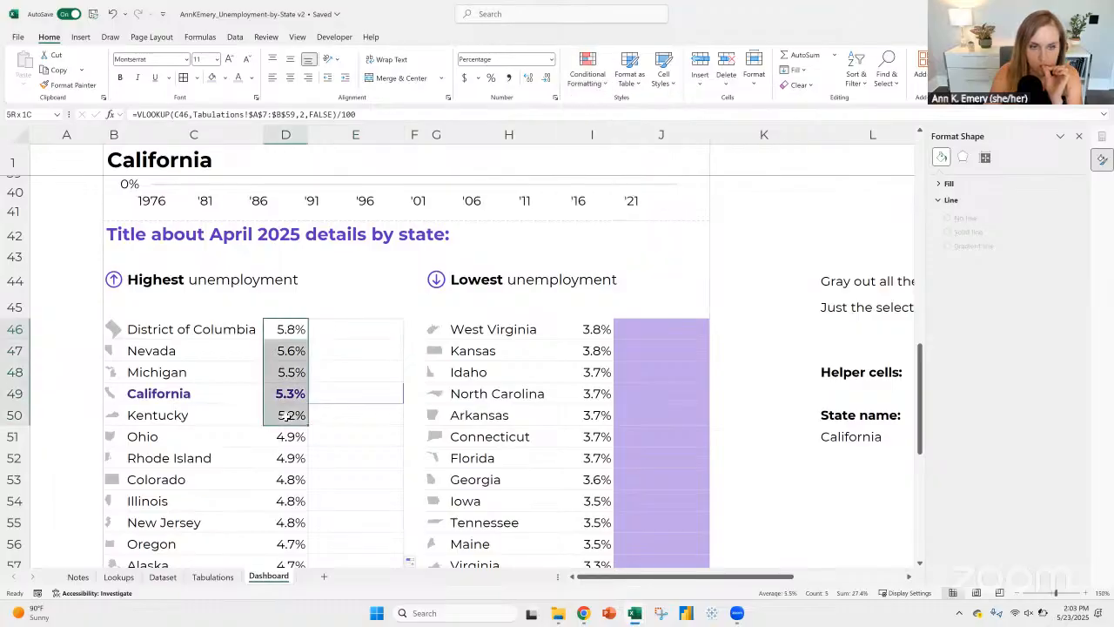
click(551, 59)
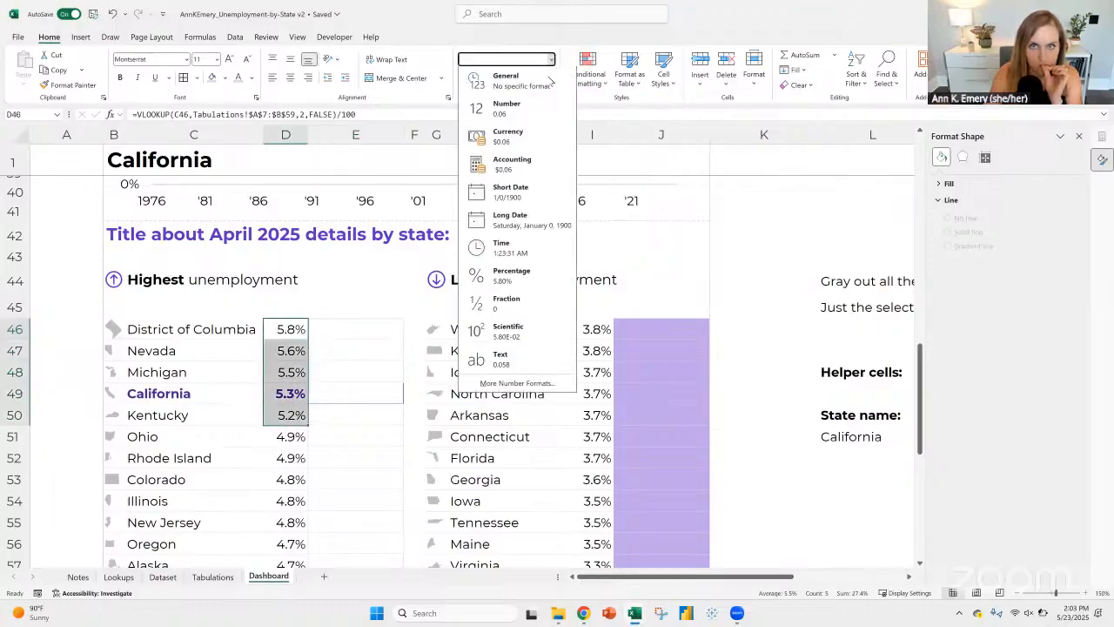
click(500, 110)
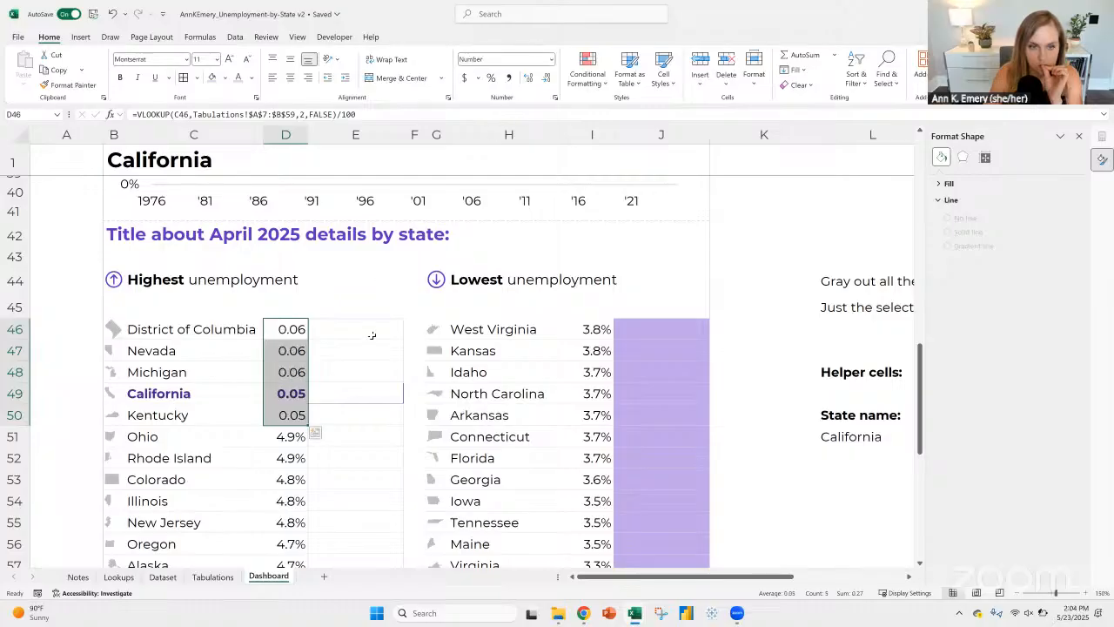
click(527, 78)
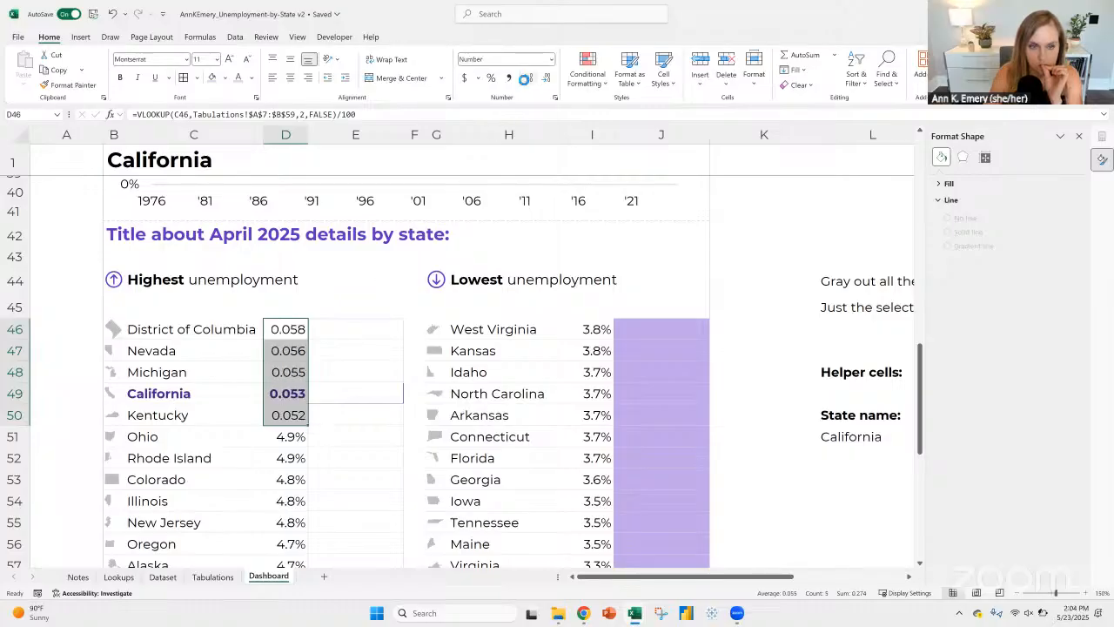
click(527, 78)
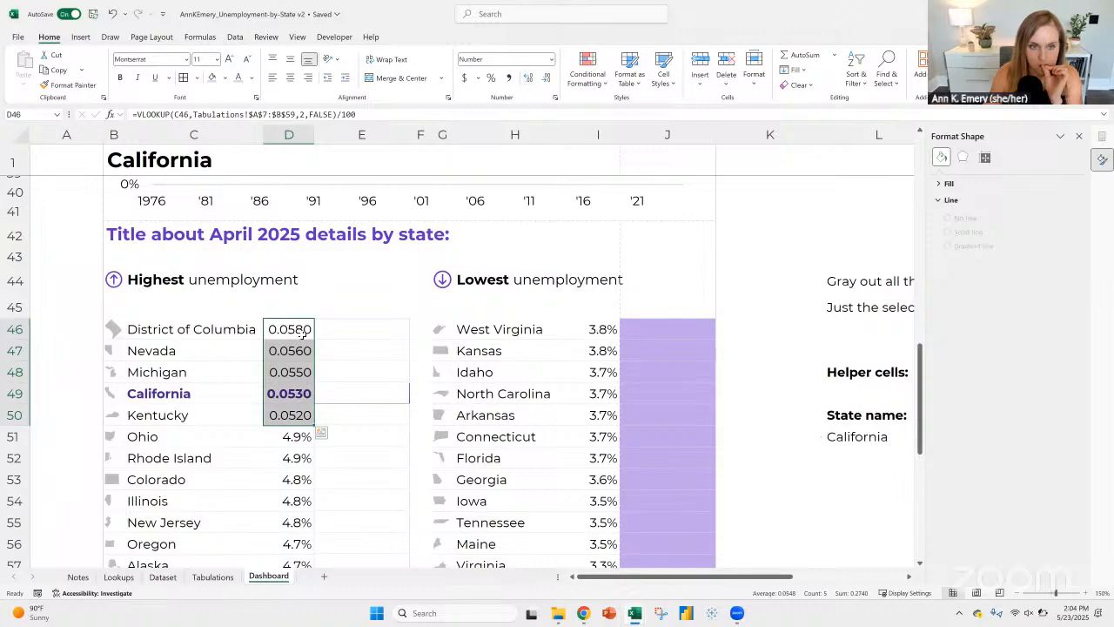
Step: Change the data bar rule's maximum formula for cells E46:E71 to =0.006-$D$46
click(360, 331)
click(596, 83)
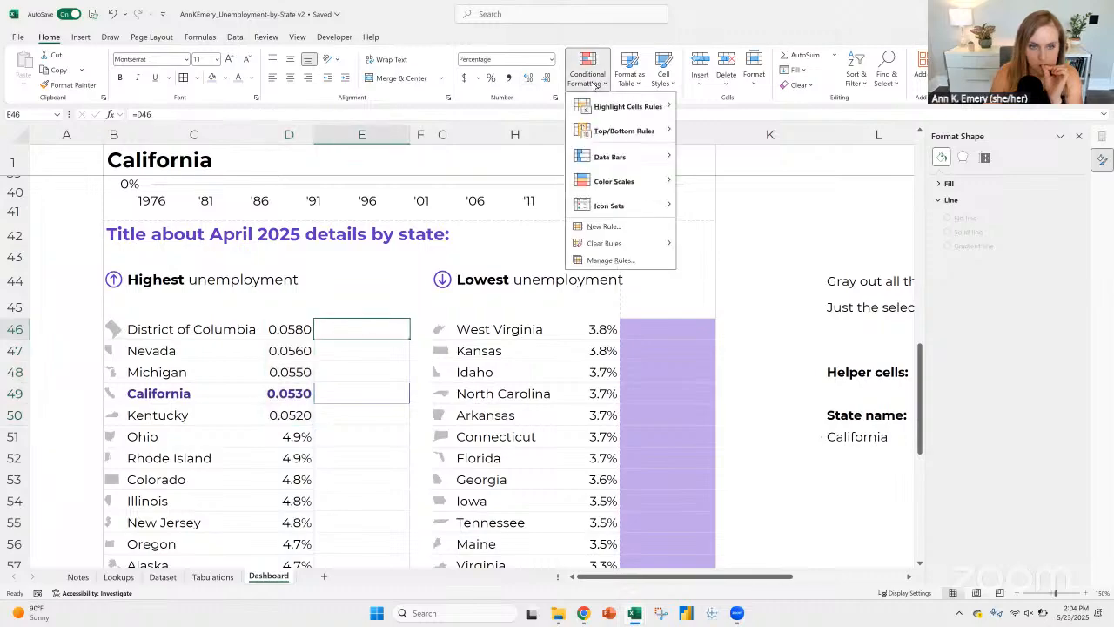
click(611, 261)
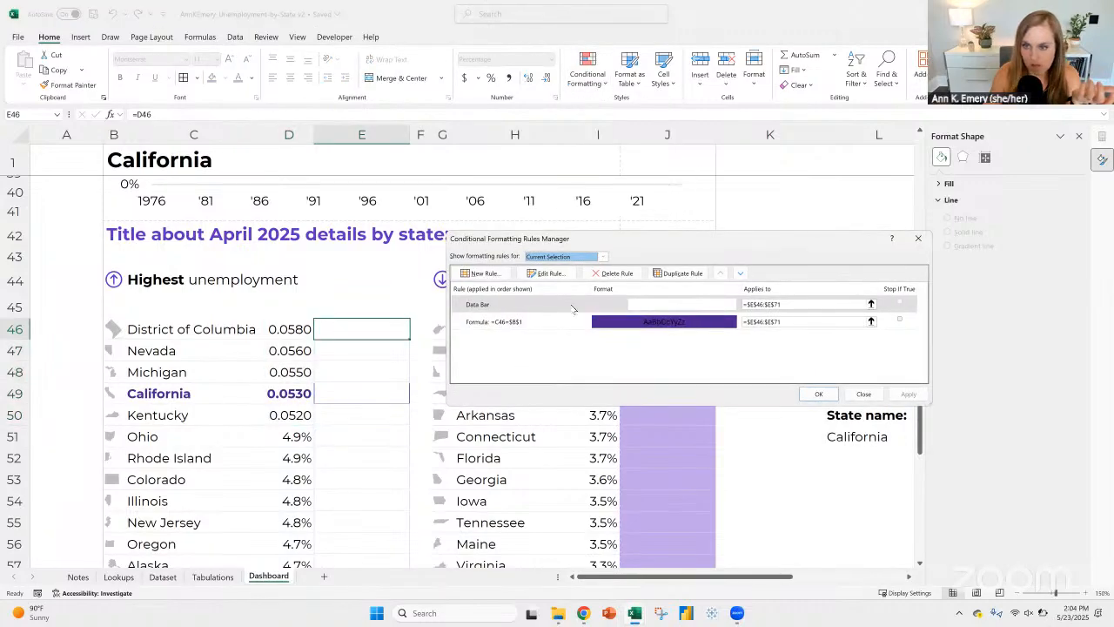
click(549, 273)
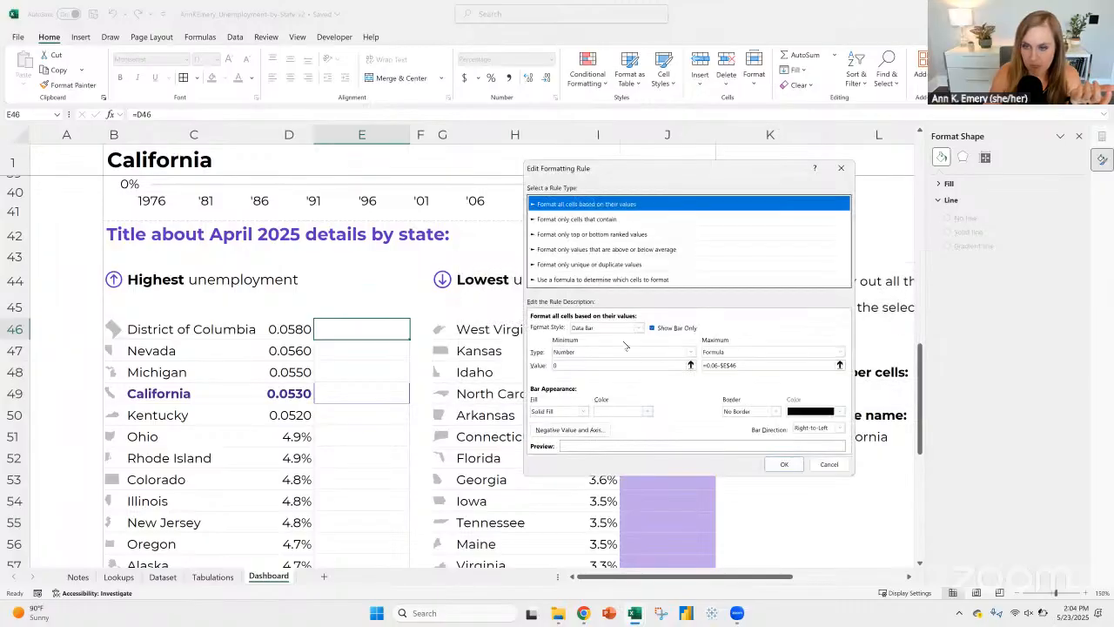
click(718, 367)
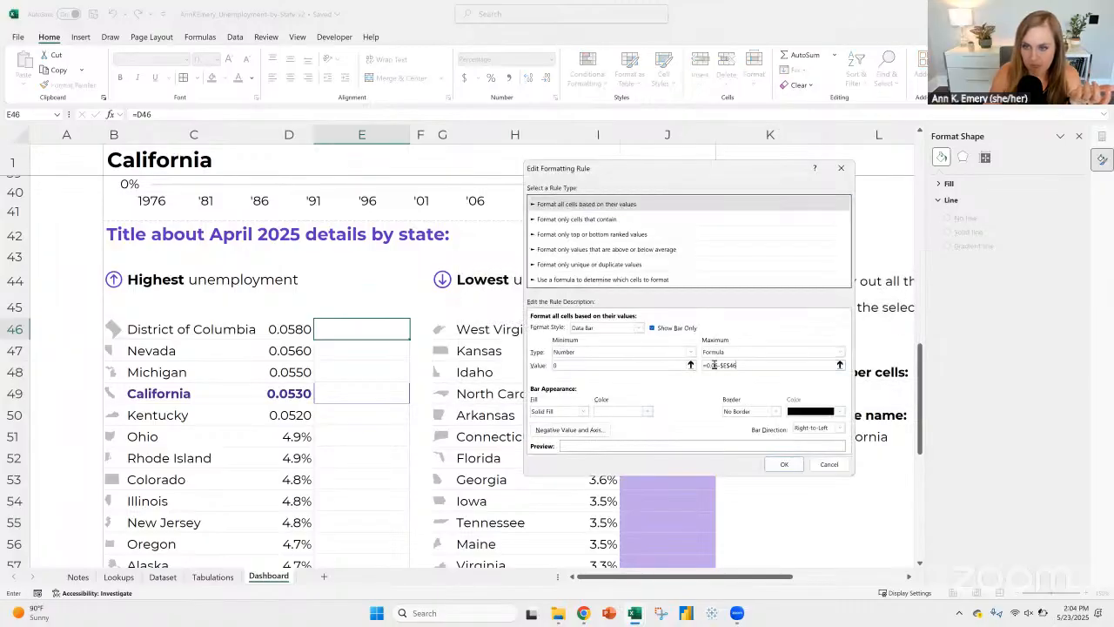
key(BackSpace)
key(BackSpace)
key(BackSpace)
key(BackSpace)
key(BackSpace)
key(BackSpace)
key(BackSpace)
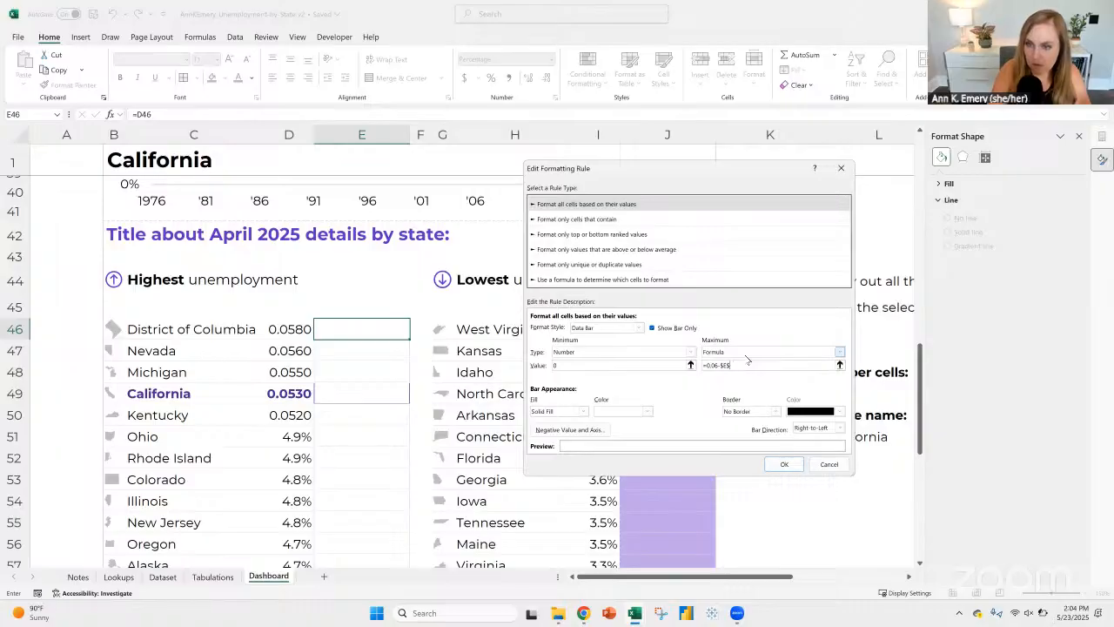
text(06)
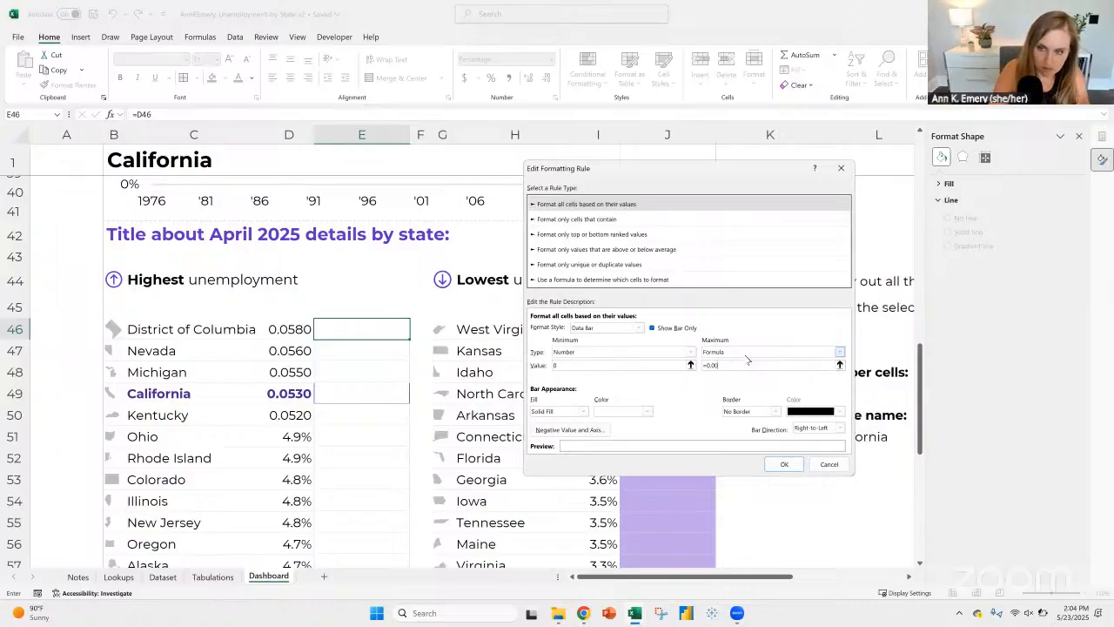
text(-)
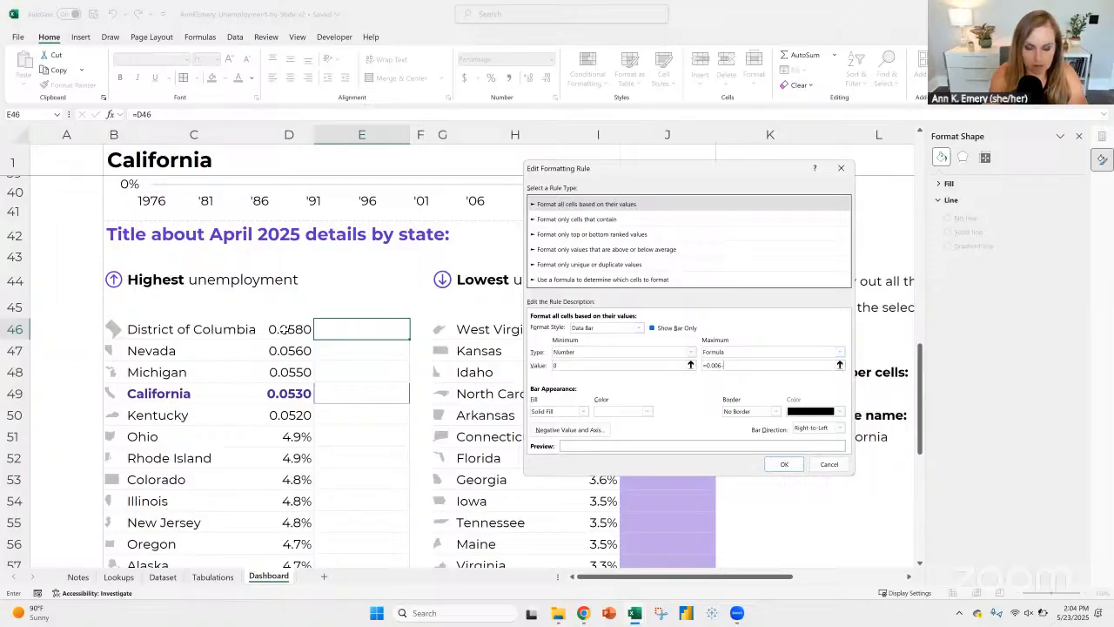
click(298, 328)
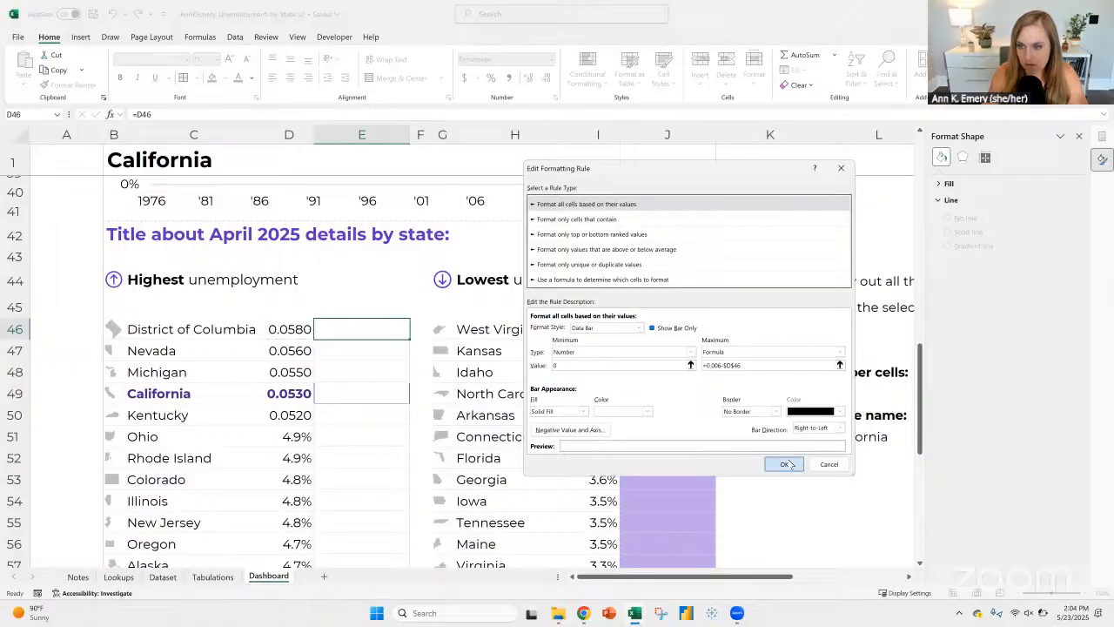
click(785, 463)
click(817, 392)
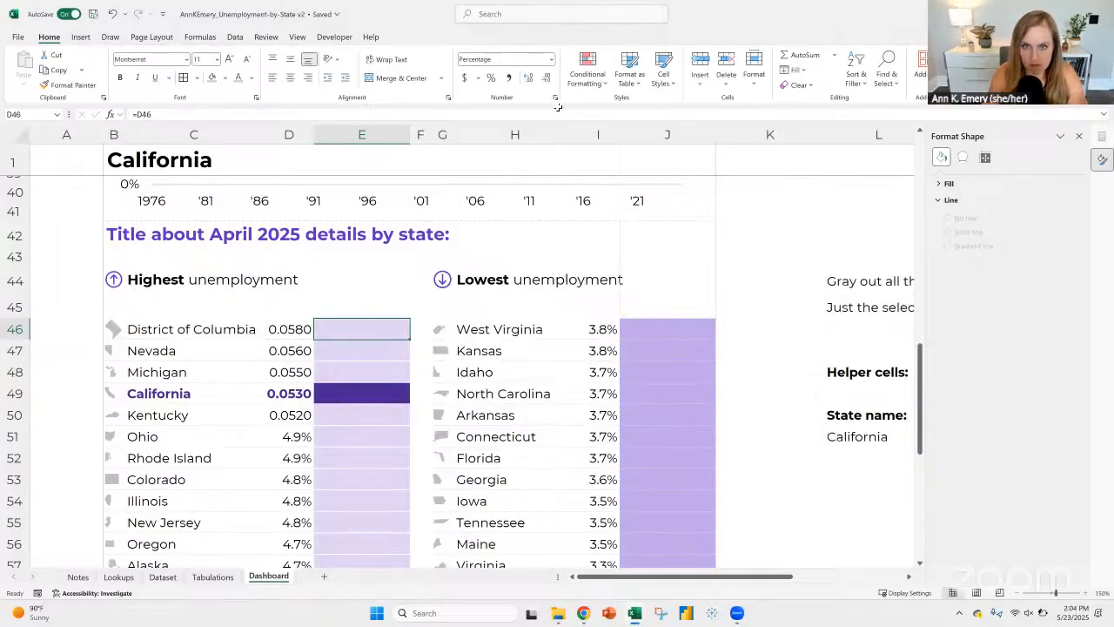
Step: Correct the data bar rule's maximum formula for cells E46:E71 to =0.06-$D$46
click(588, 74)
click(607, 261)
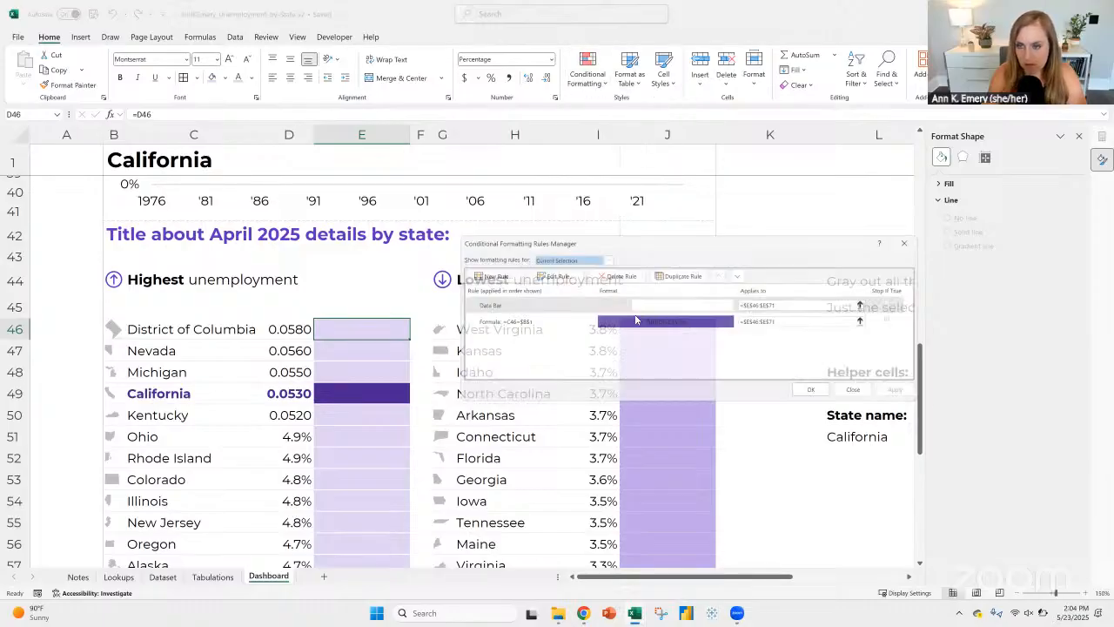
click(577, 304)
click(561, 274)
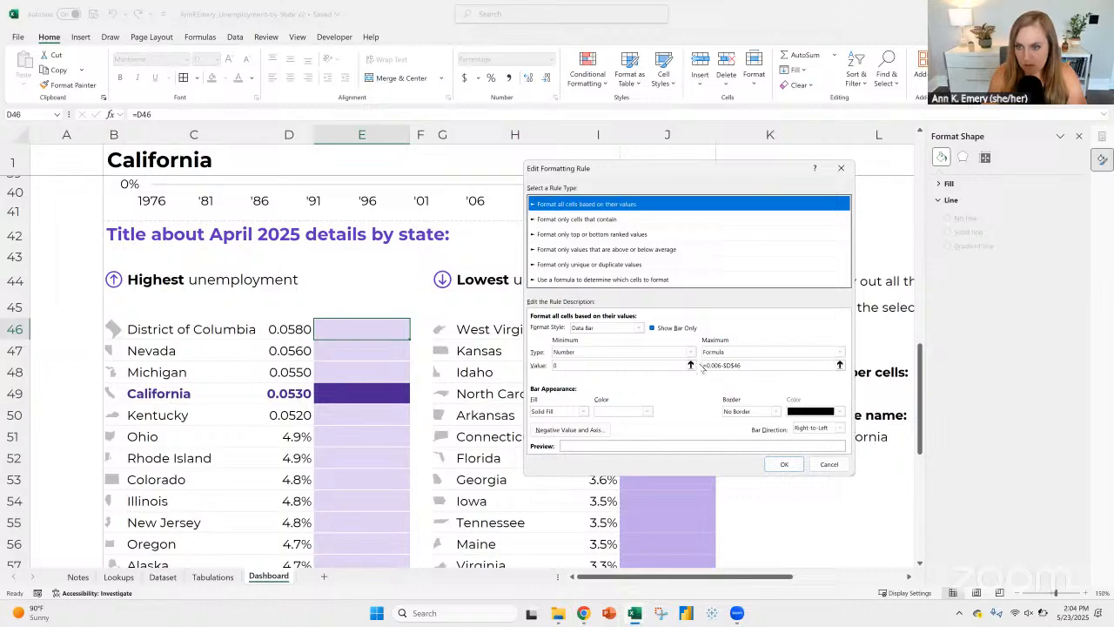
click(716, 365)
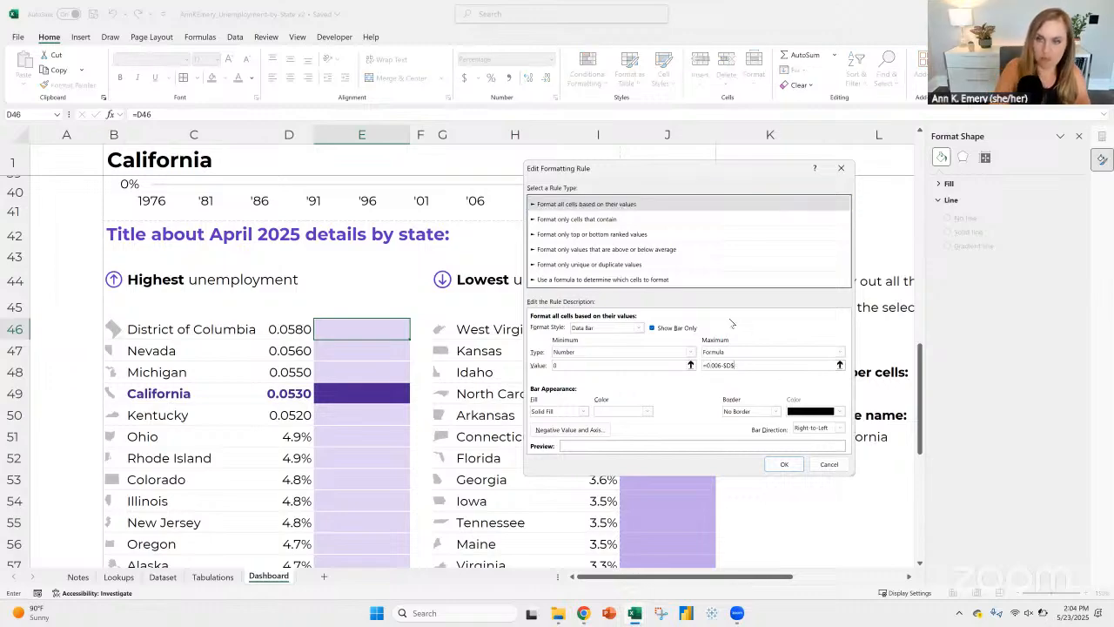
key(BackSpace)
key(BackSpace)
key(BackSpace)
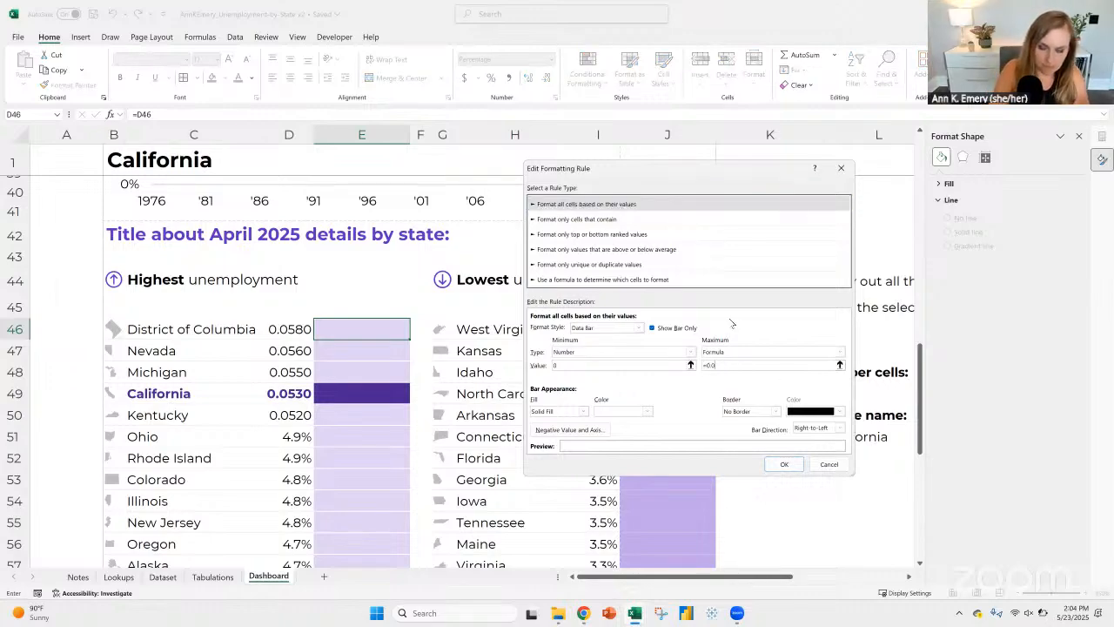
click(288, 329)
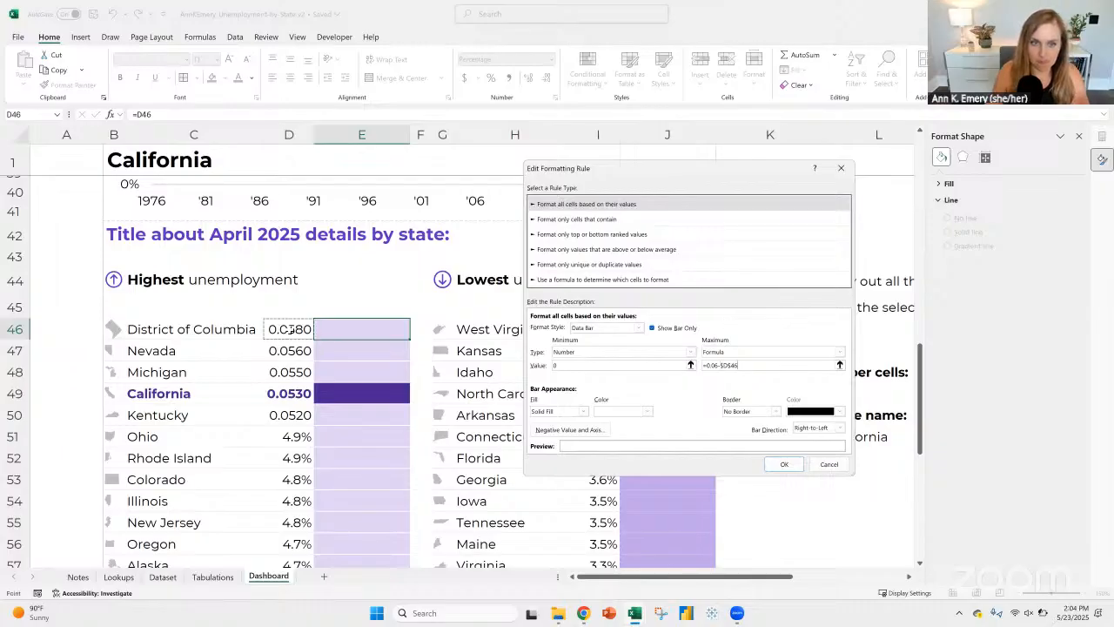
click(784, 465)
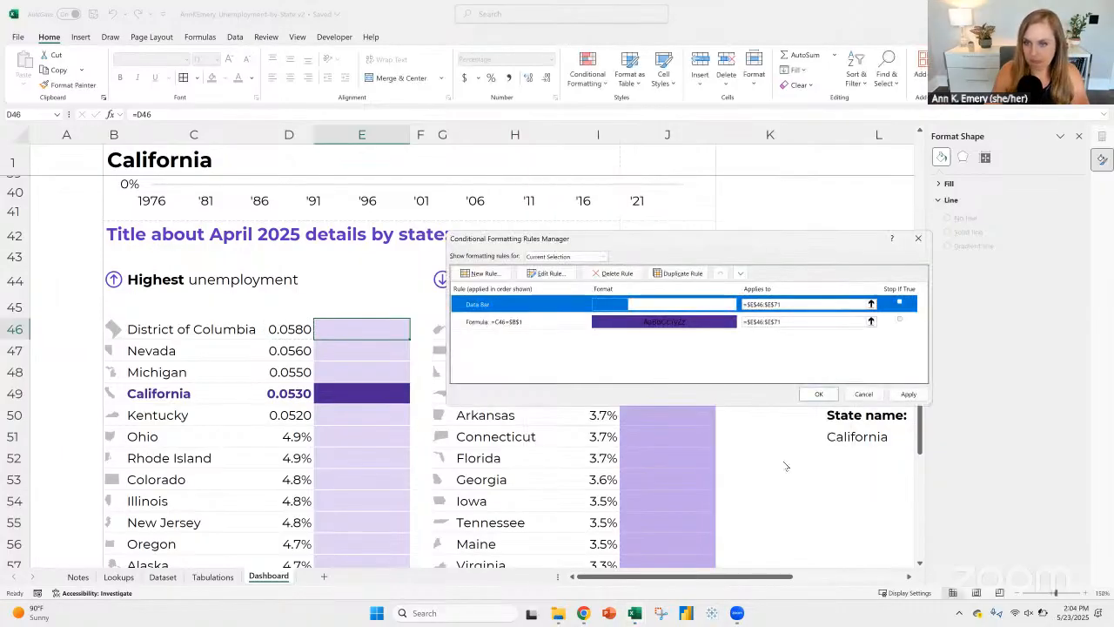
click(819, 396)
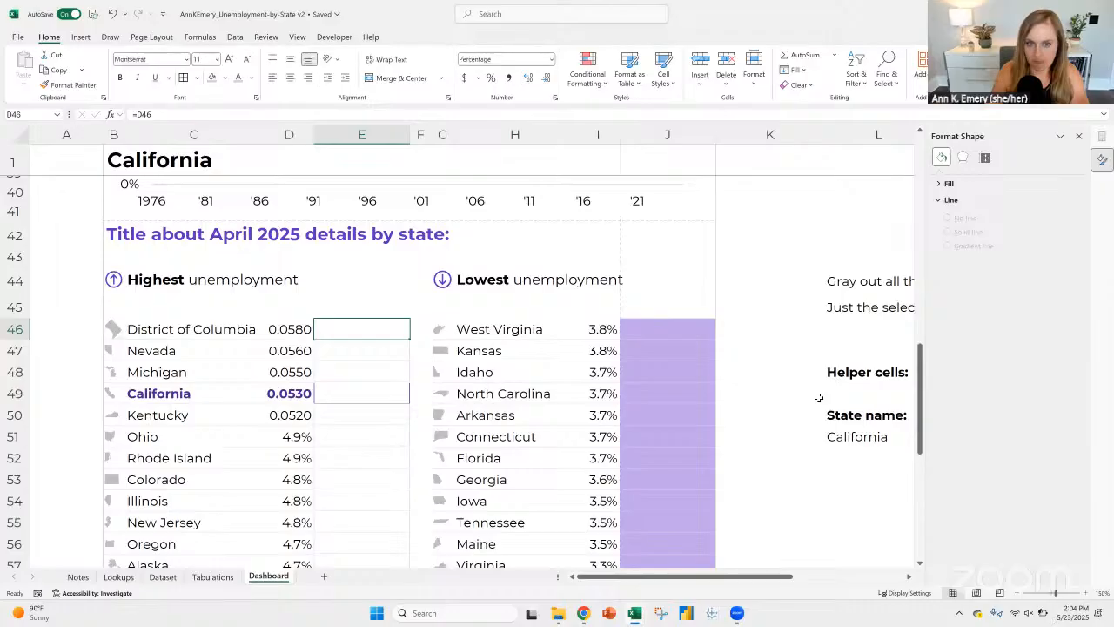
Step: Enter =1-D46 in the first bar cell, E46, and copy the formula down column E for the remaining states
drag(295, 331, 296, 416)
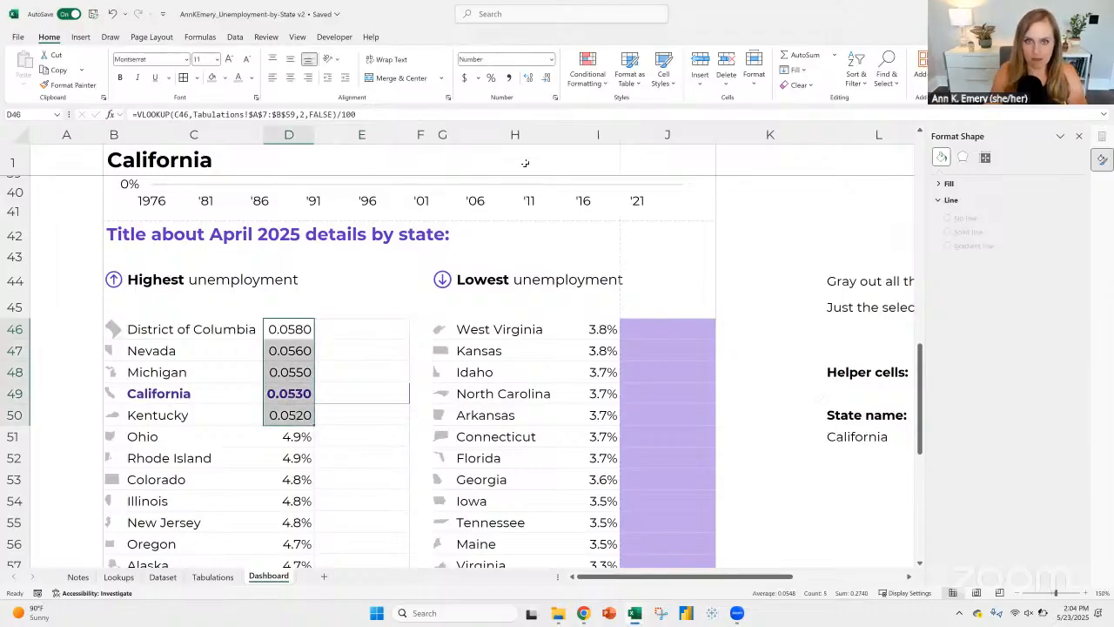
click(375, 329)
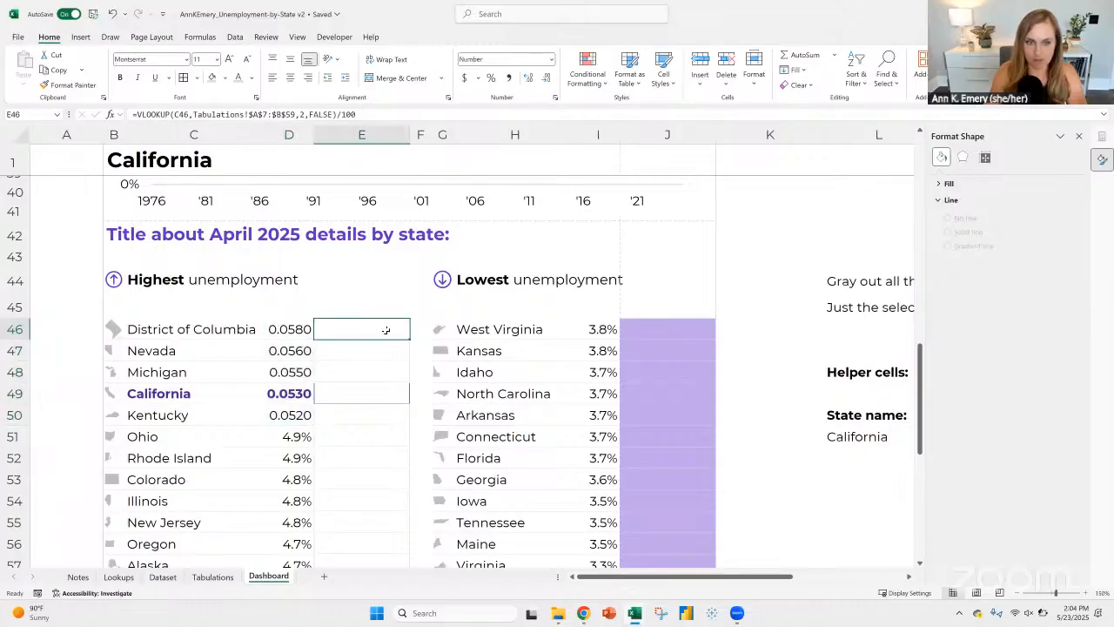
text(=)
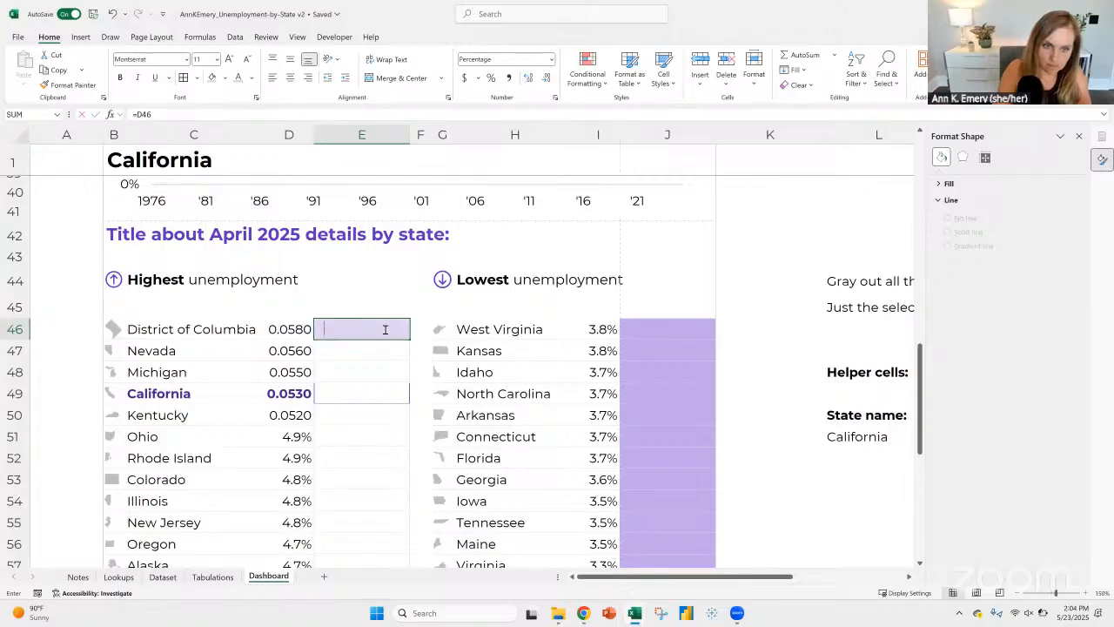
text(1)
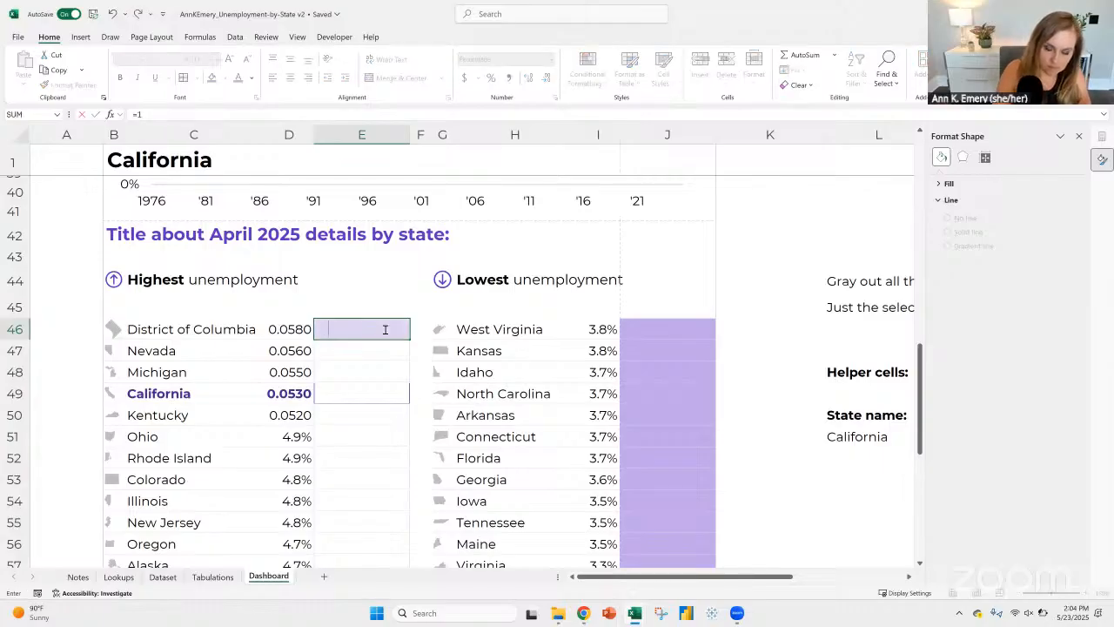
text(-)
key(Left)
key(Return)
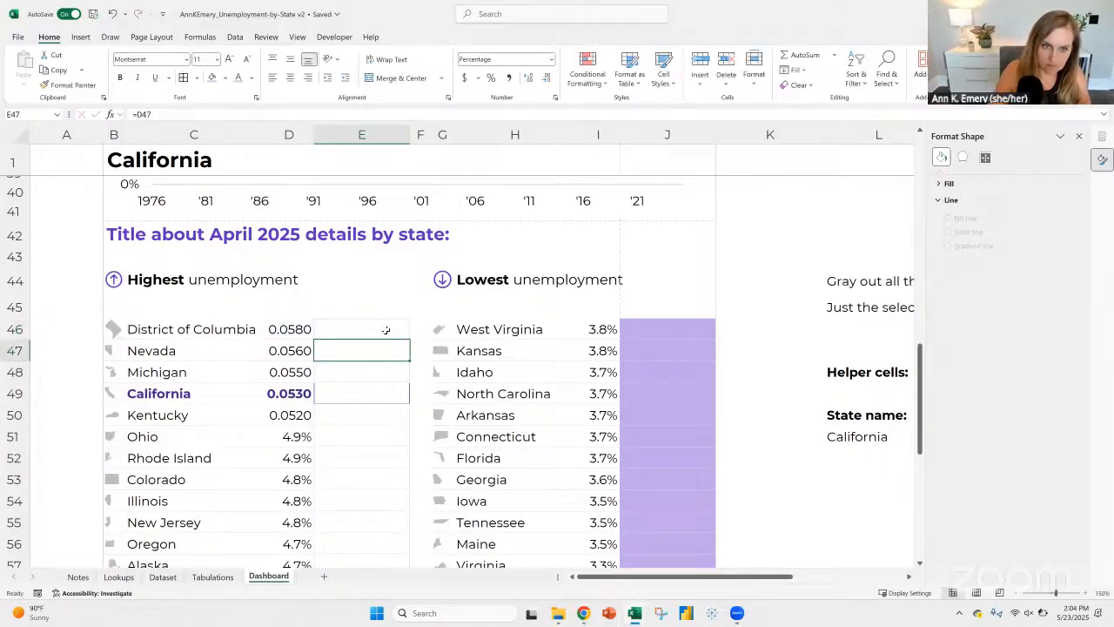
key(Up)
double_click(410, 336)
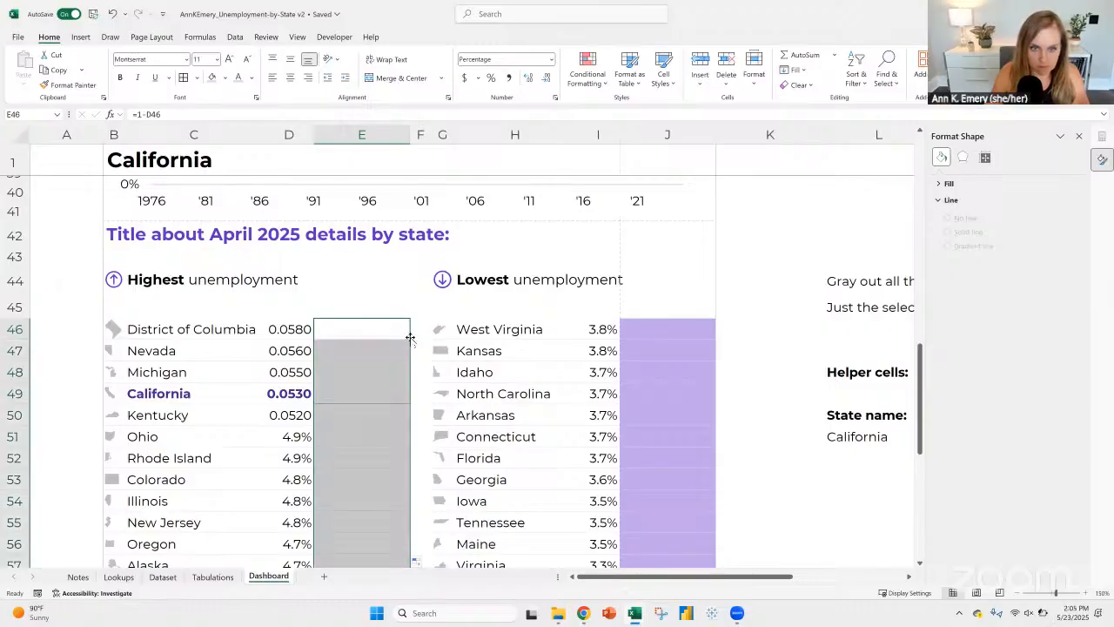
Step: Set the data bar rule's maximum formula for cells E46:E71 to =1-$E$46 and copy E46 down the column again
click(398, 326)
click(601, 85)
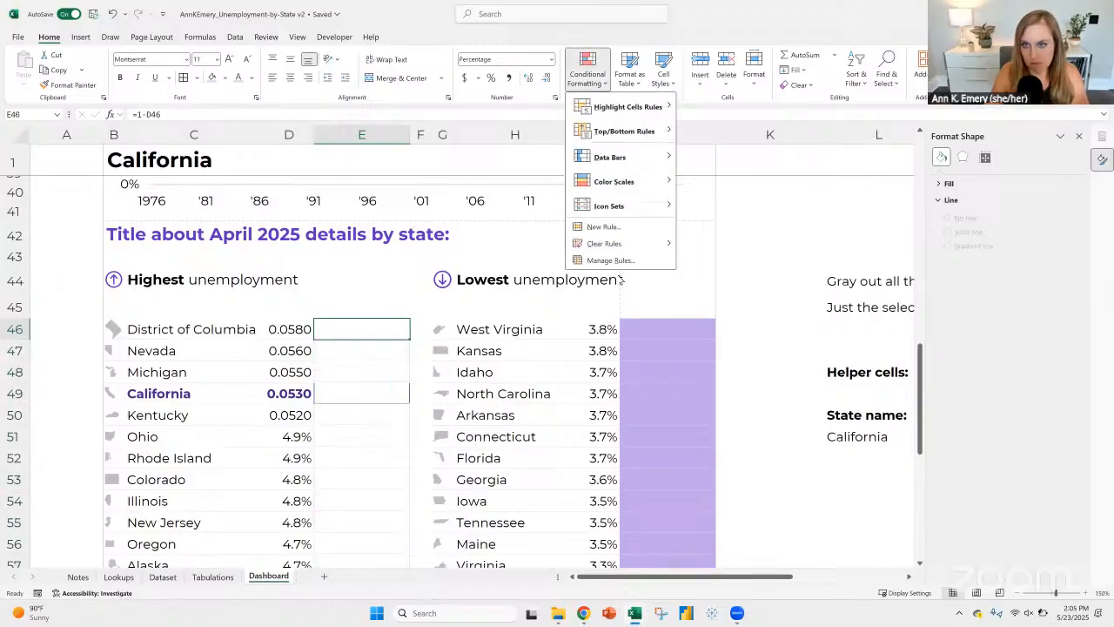
click(615, 261)
click(548, 274)
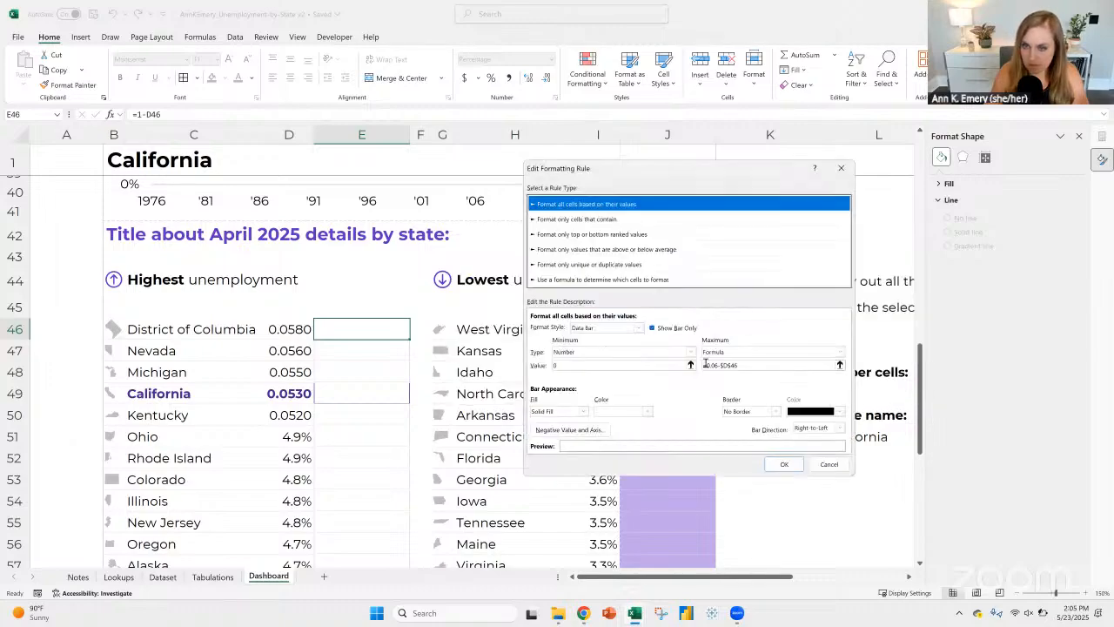
click(761, 365)
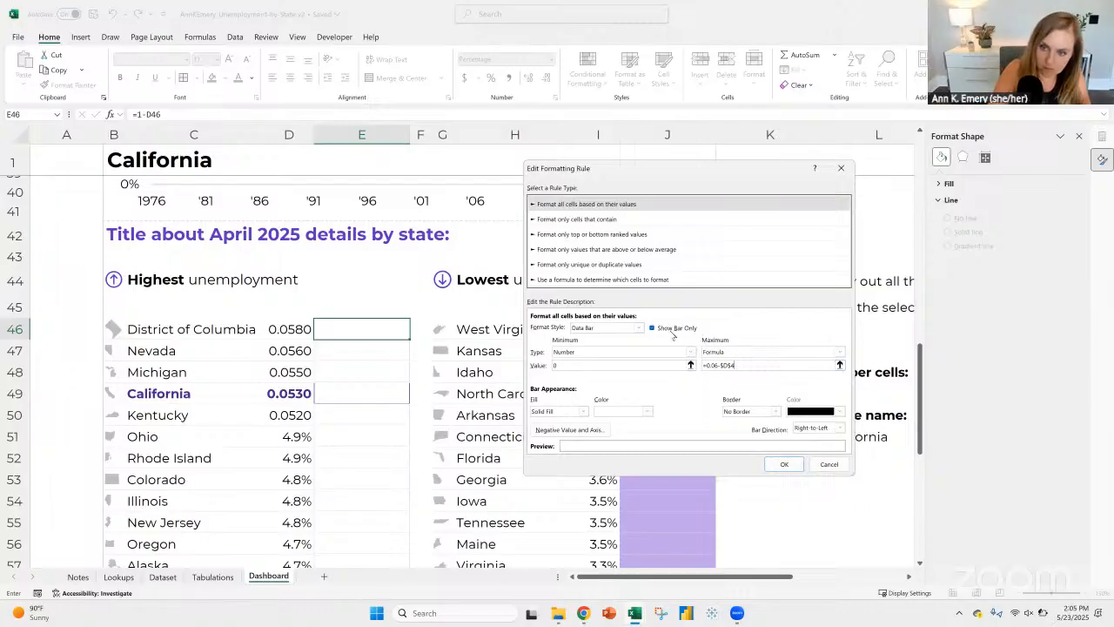
key(BackSpace)
key(BackSpace)
key(BackSpace)
key(BackSpace)
key(BackSpace)
key(BackSpace)
key(BackSpace)
key(BackSpace)
key(BackSpace)
key(BackSpace)
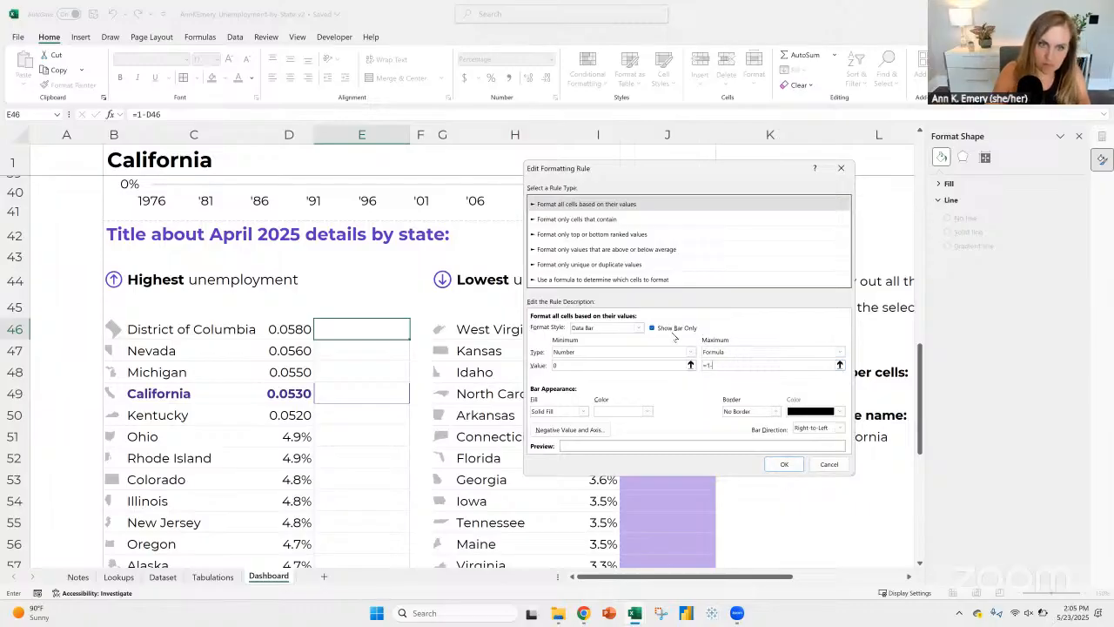
click(342, 330)
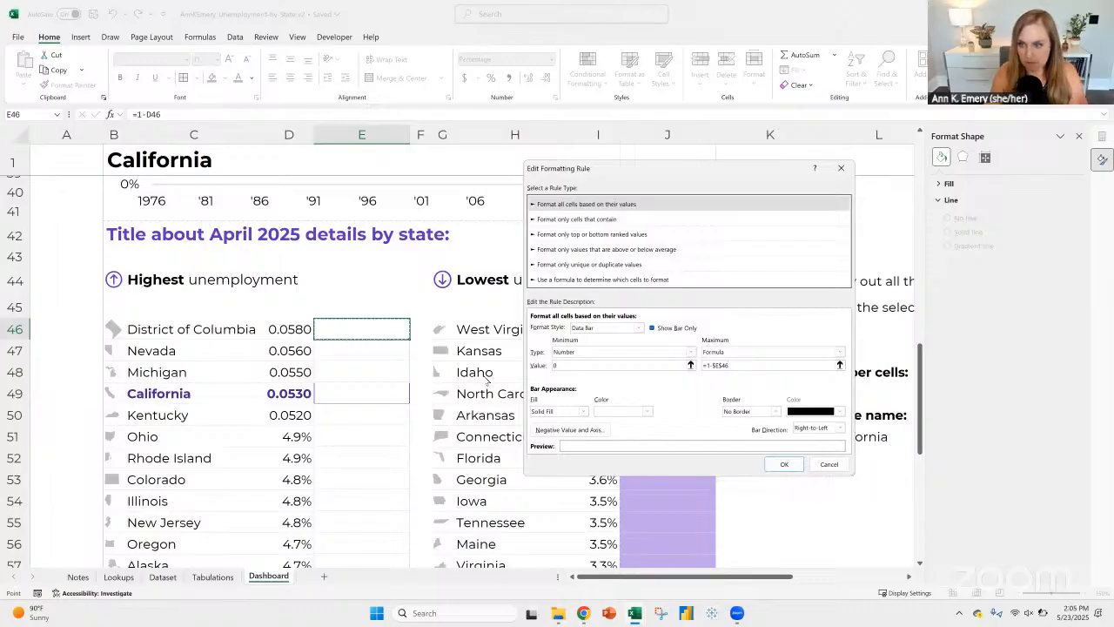
click(785, 464)
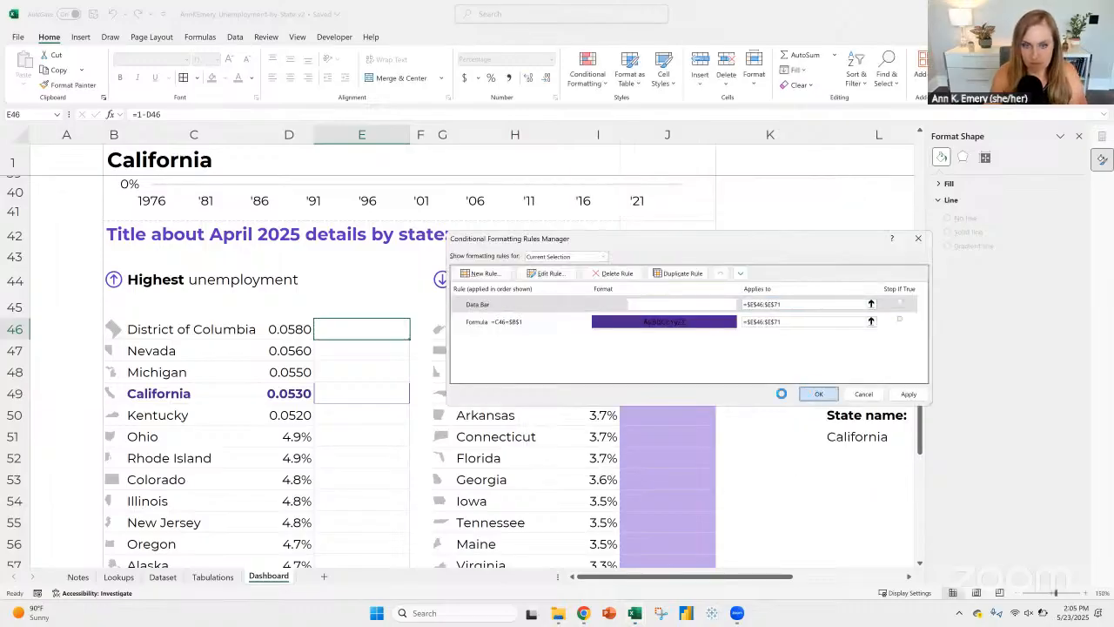
click(816, 392)
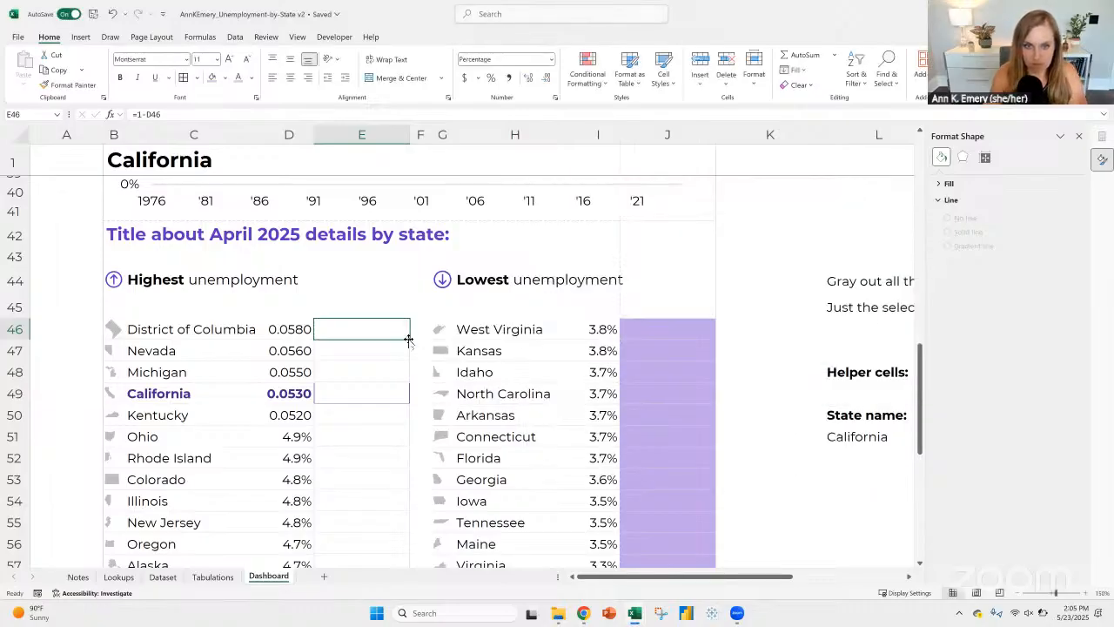
double_click(408, 339)
Step: Open the data bar rule applied to cells E46:E71 for editing
click(383, 332)
click(587, 72)
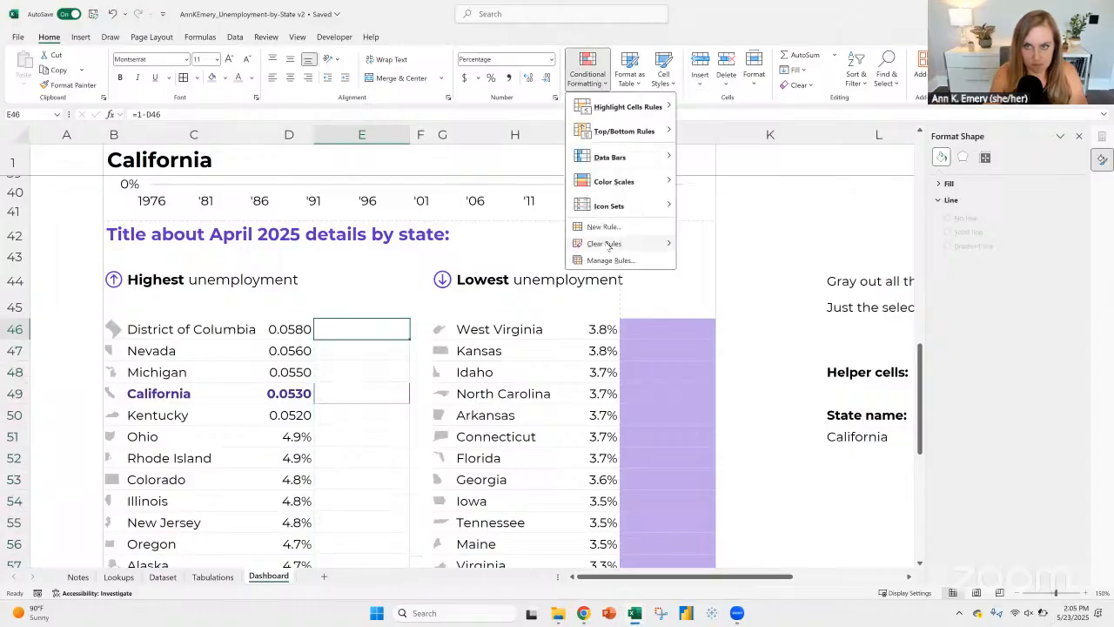
click(612, 260)
double_click(594, 304)
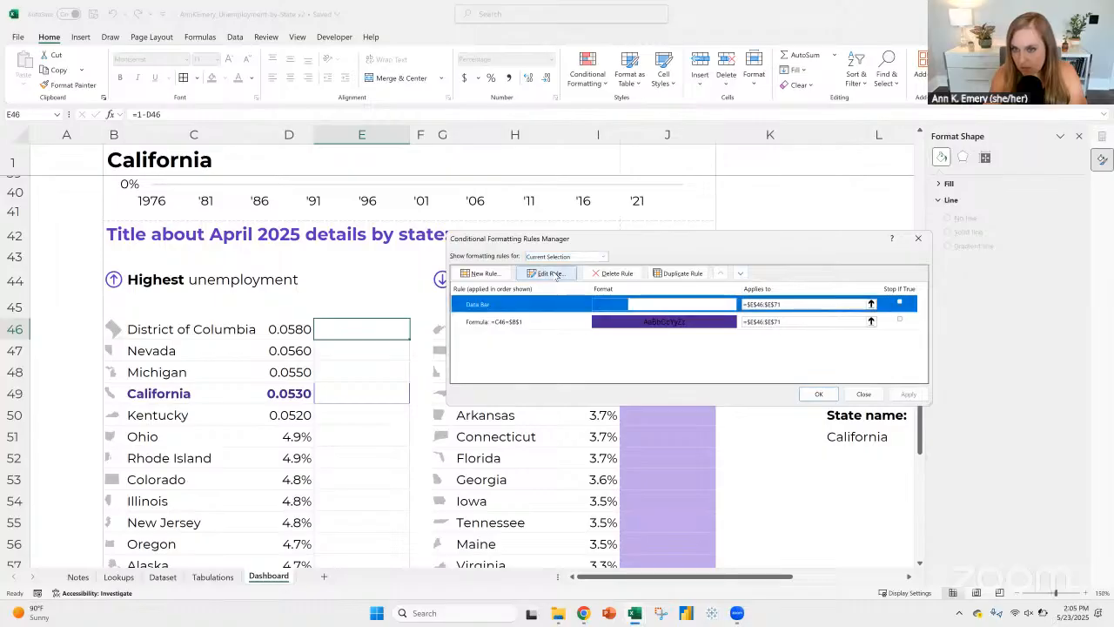
click(712, 364)
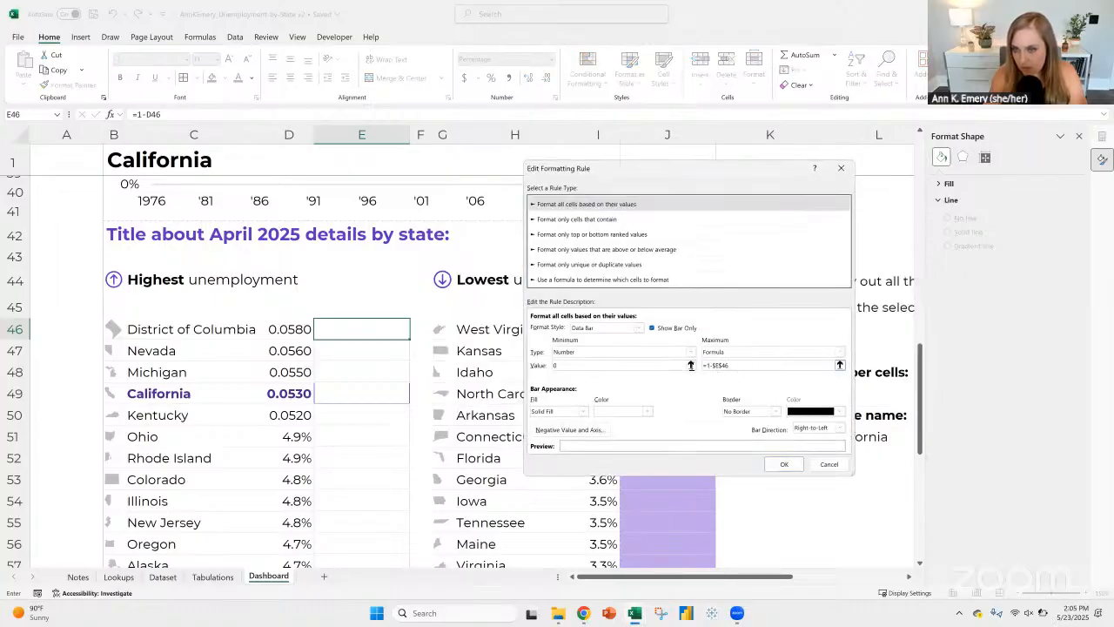
text(1-)
double_click(719, 365)
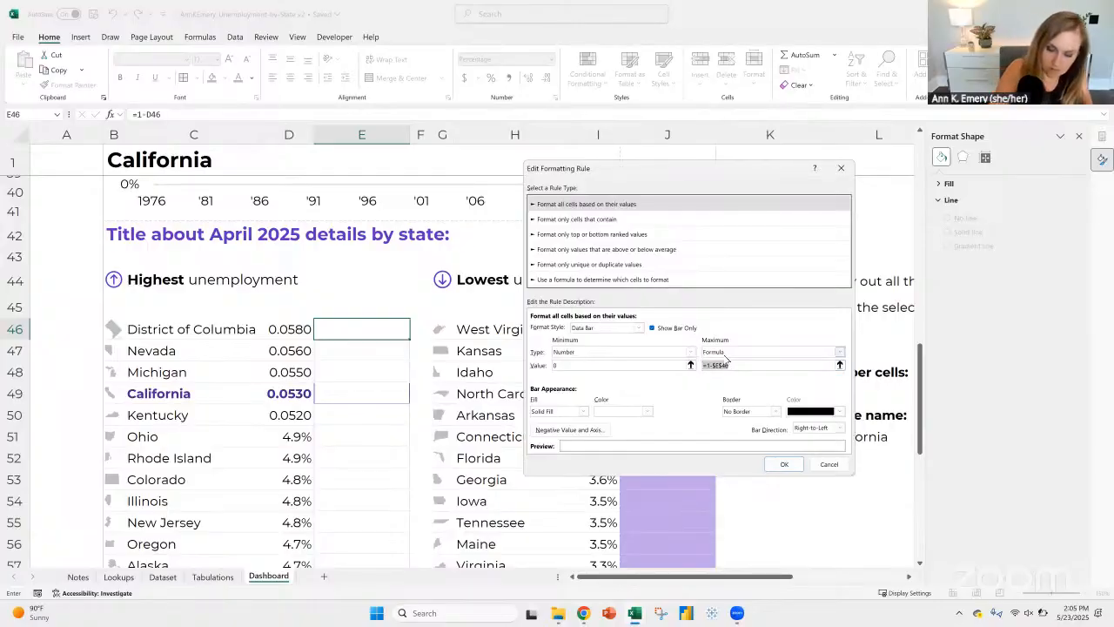
text(=)
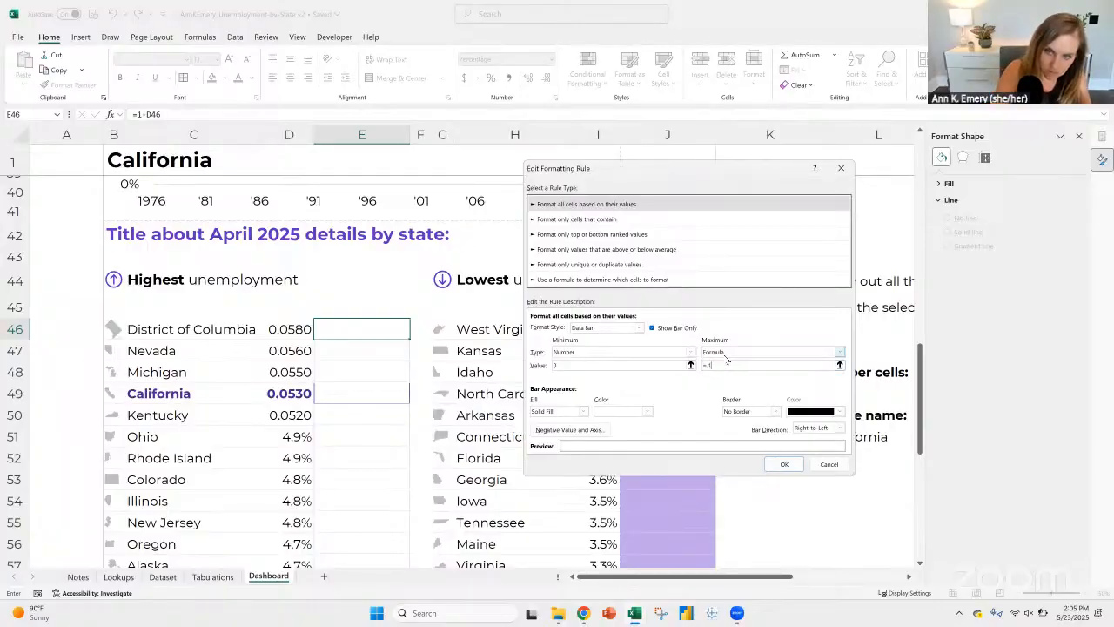
text(1-)
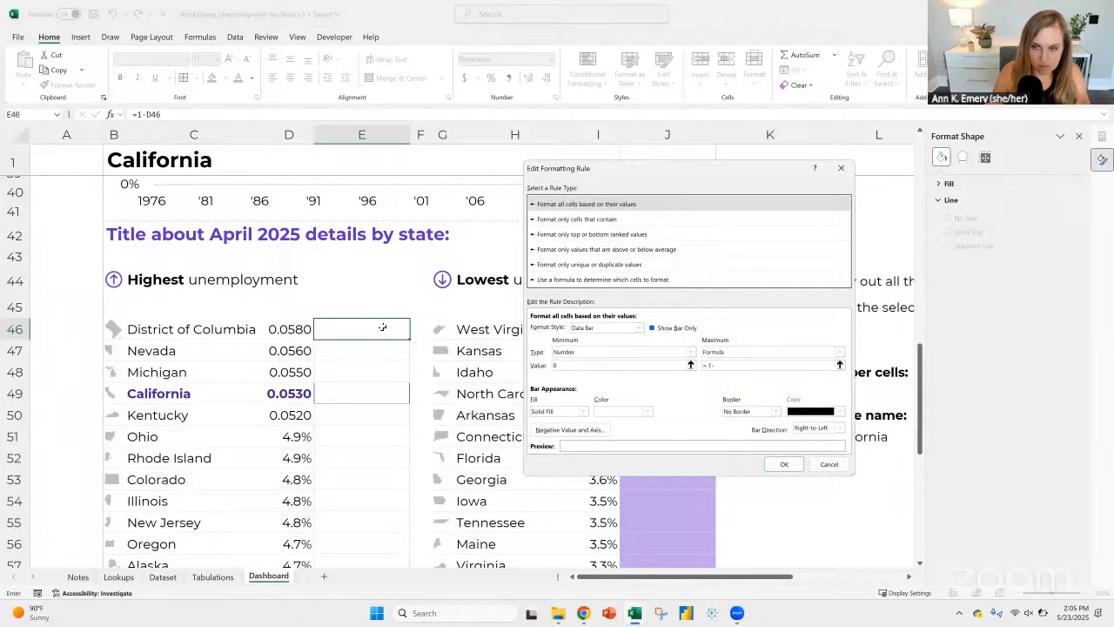
click(382, 326)
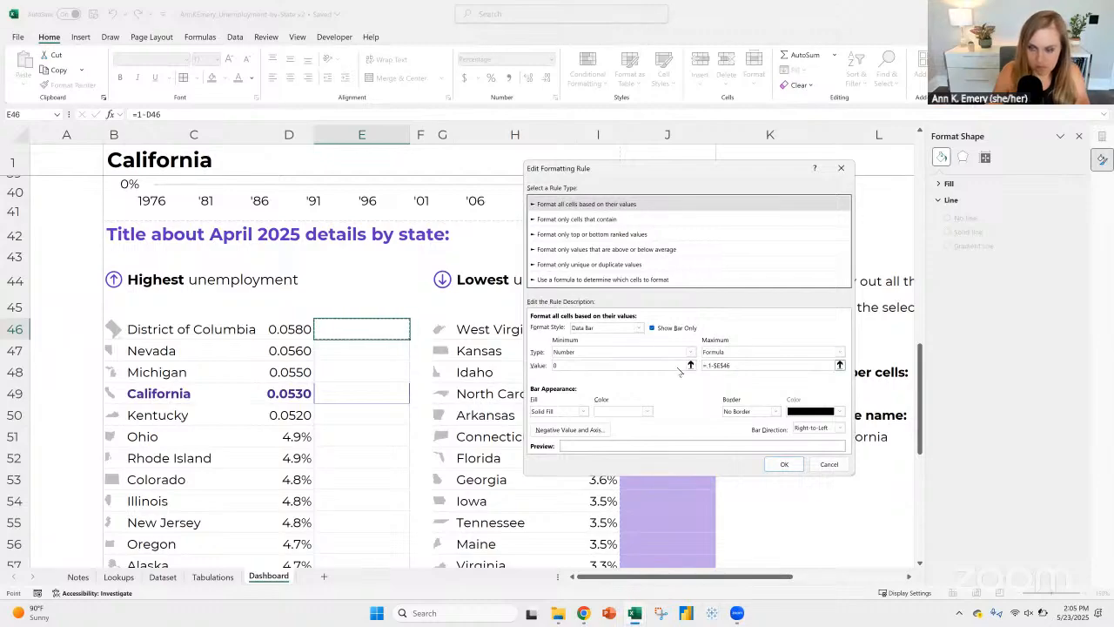
Step: Replace the data bar rule's formula-based maximum for cells E46:E71 with the Number type and apply the rule
key(BackSpace)
key(BackSpace)
key(BackSpace)
key(BackSpace)
key(BackSpace)
key(BackSpace)
key(BackSpace)
key(BackSpace)
text(1)
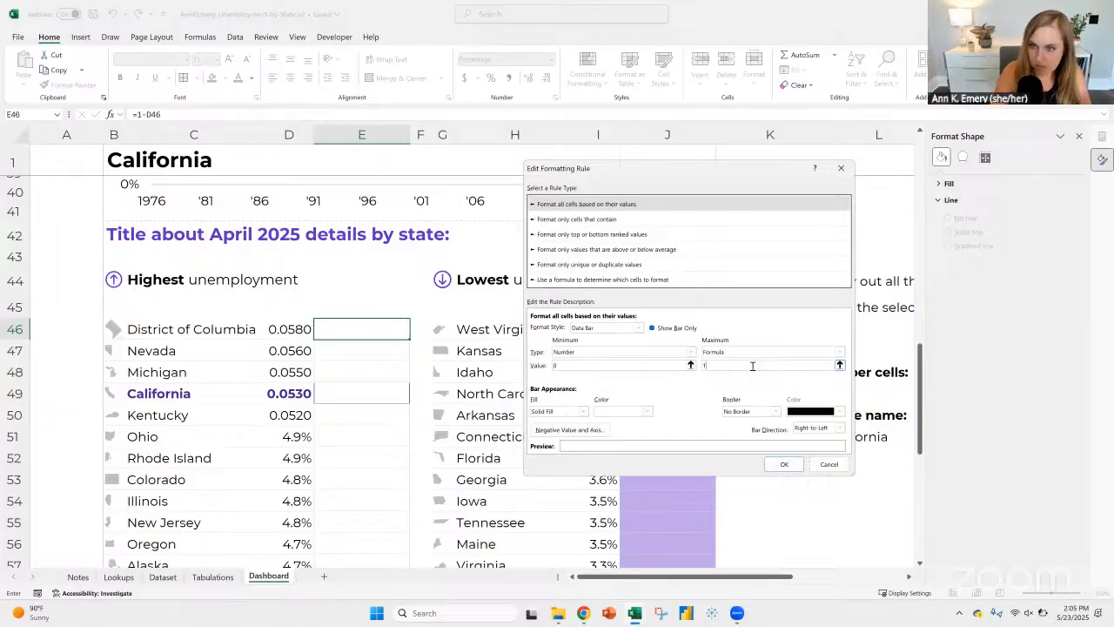
click(838, 351)
click(731, 371)
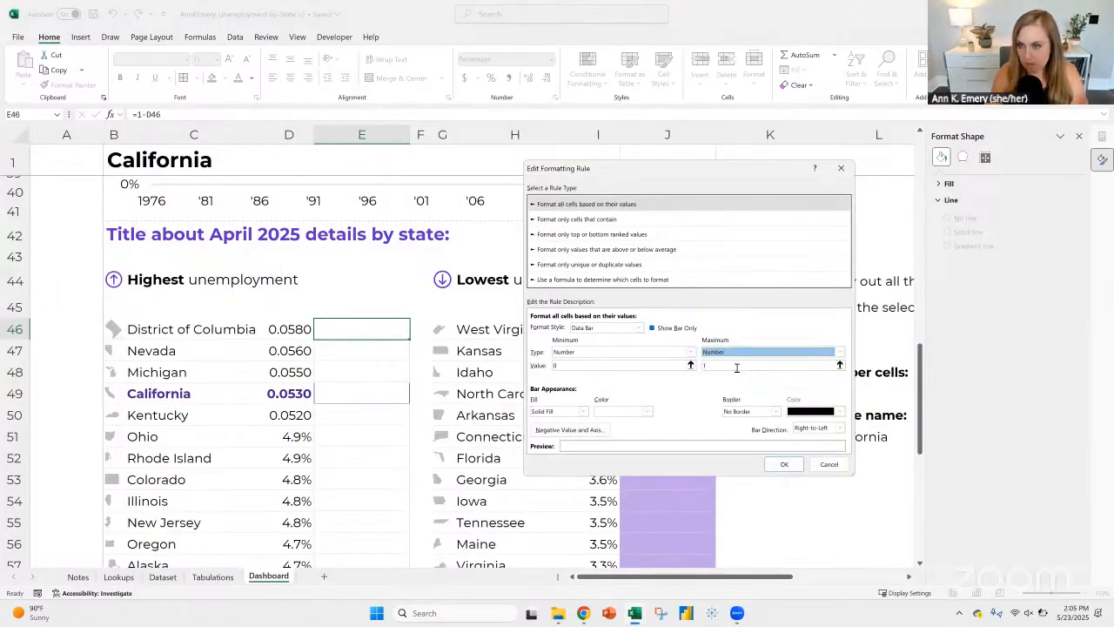
click(782, 466)
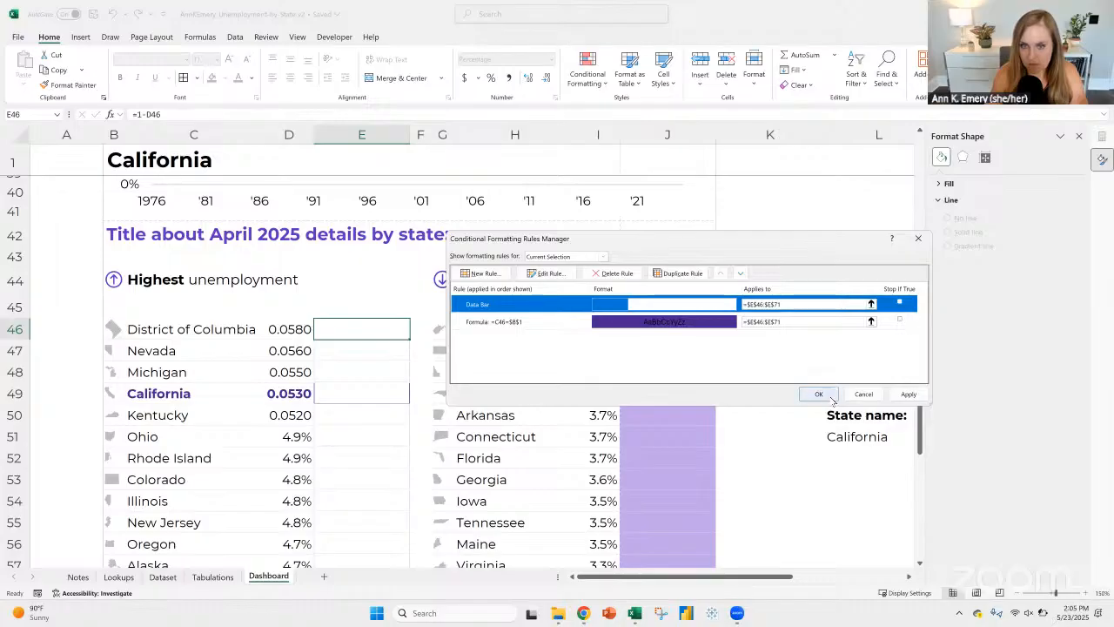
click(829, 396)
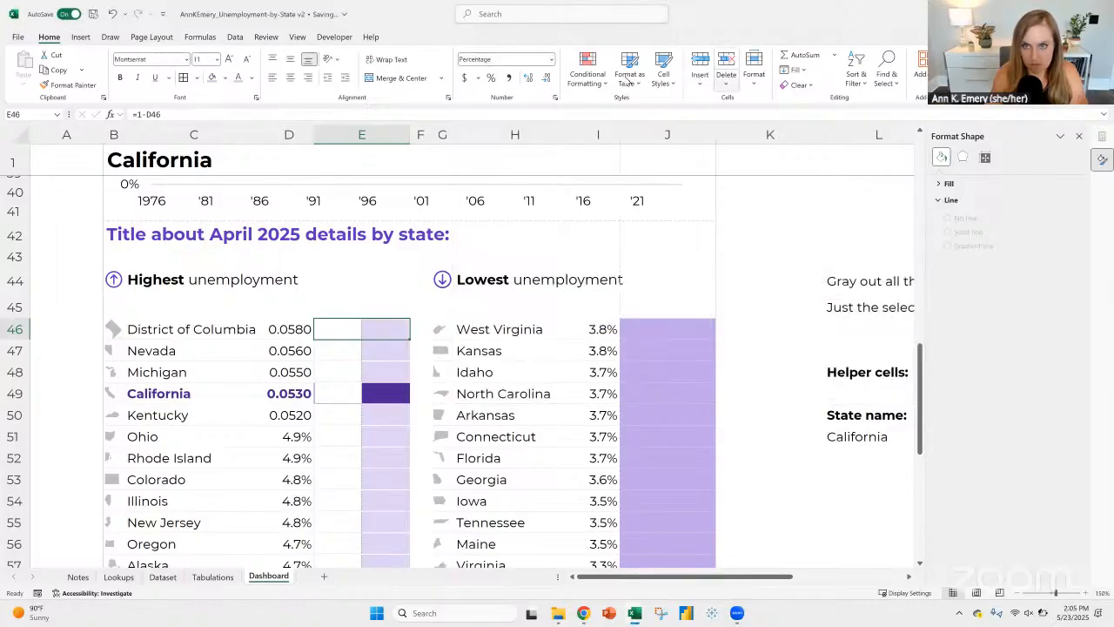
Step: Set the Number maximum of the data bar rule on cells E46:E71 to 1
click(587, 70)
click(640, 260)
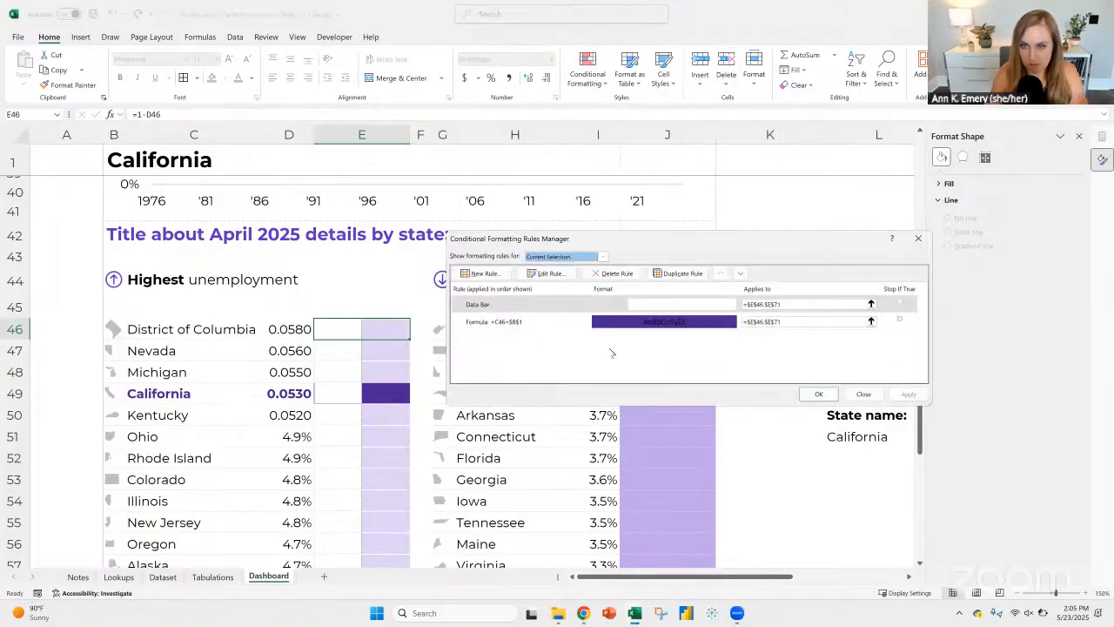
click(534, 306)
click(548, 274)
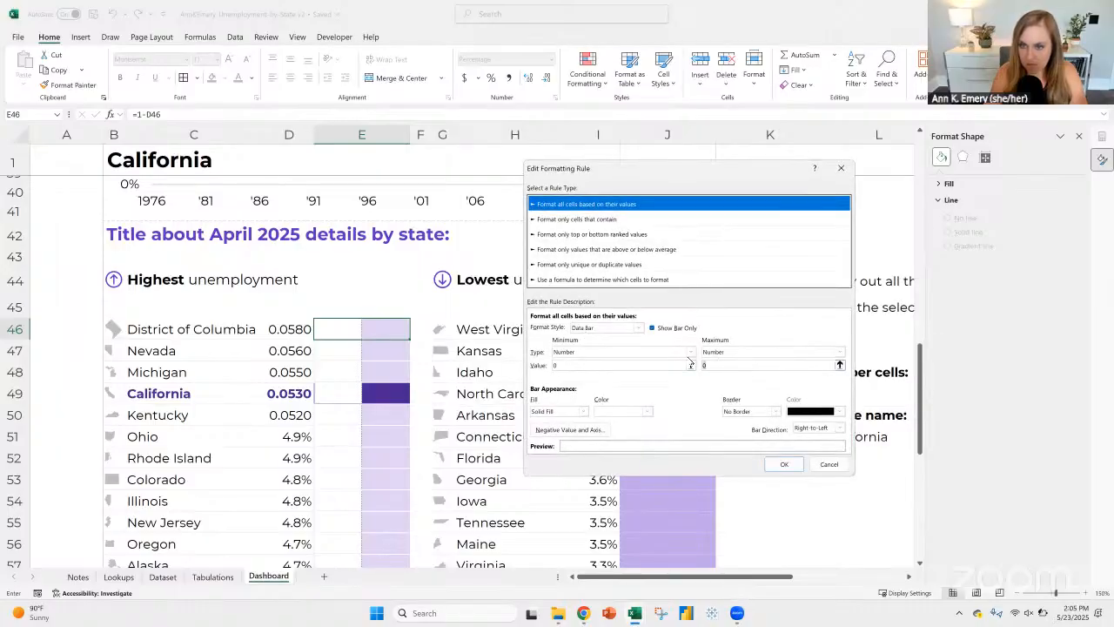
click(708, 364)
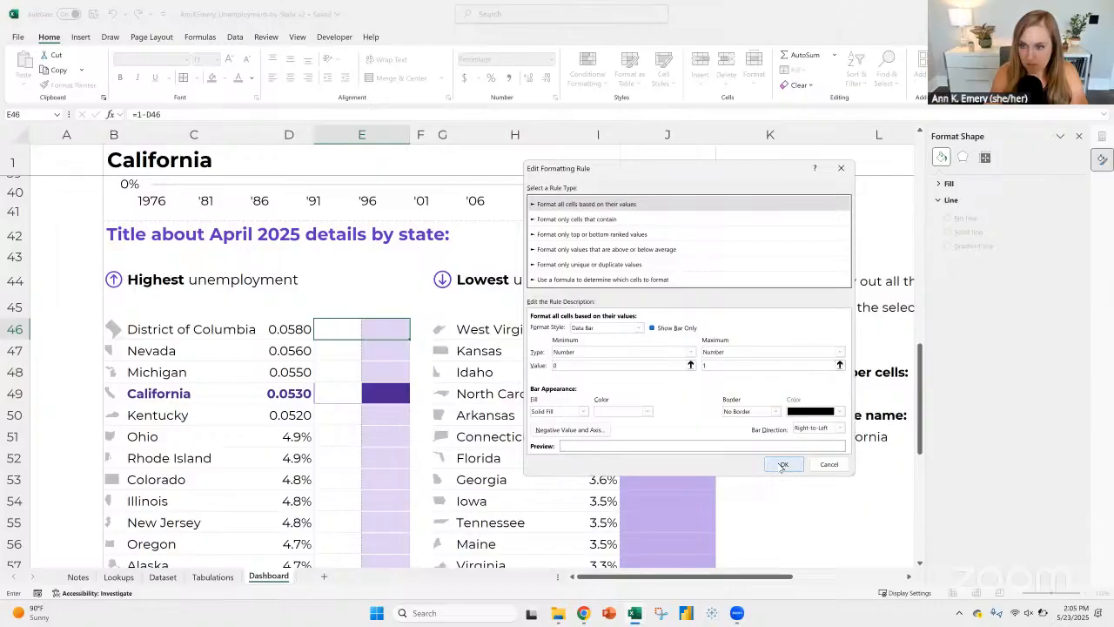
click(783, 464)
click(821, 393)
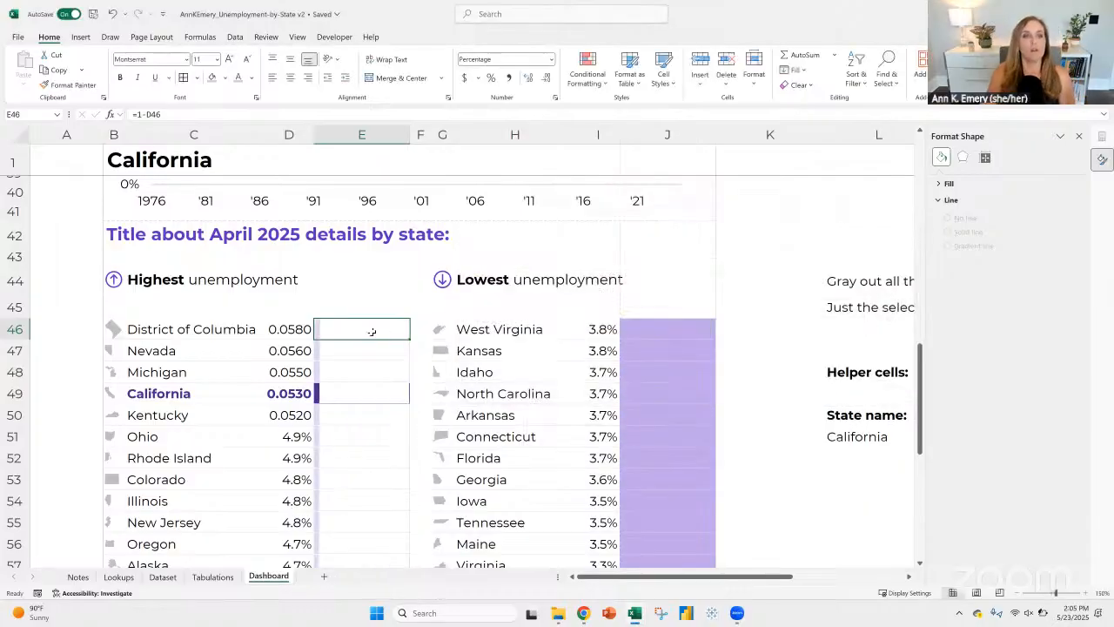
Step: Change the formula in cell E46 to =(1-D46)*100
click(294, 329)
click(349, 325)
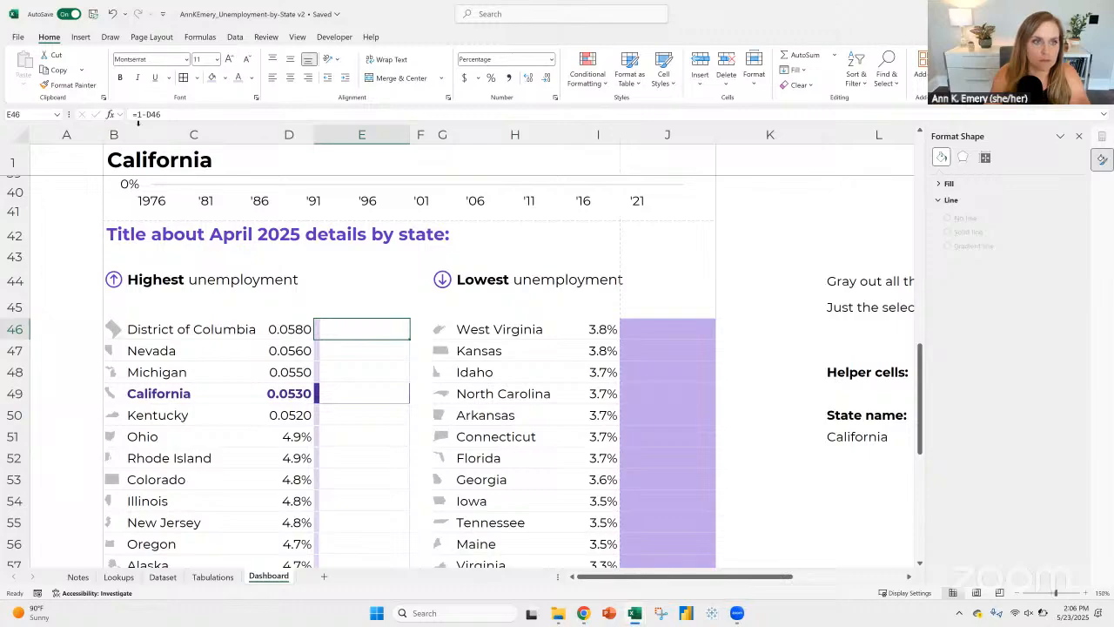
click(148, 114)
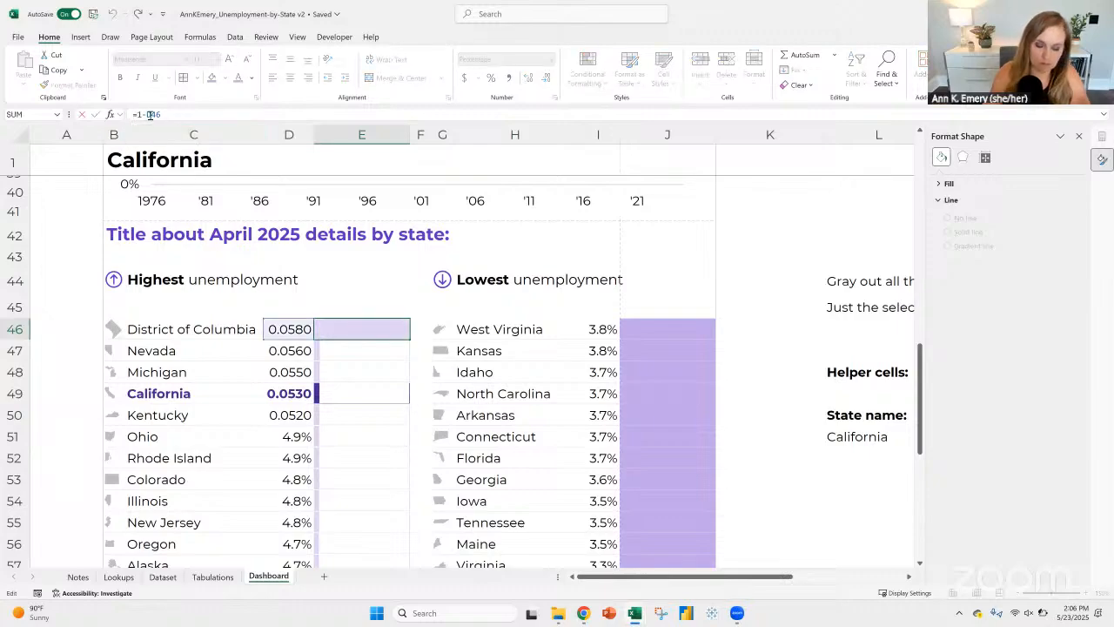
text(()
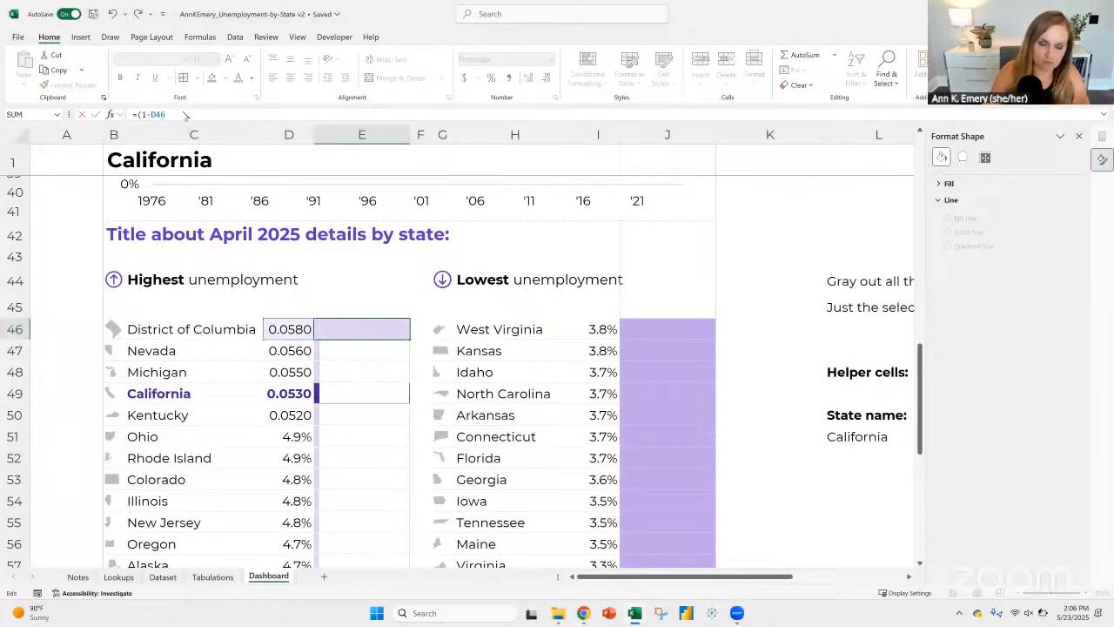
text()*10)
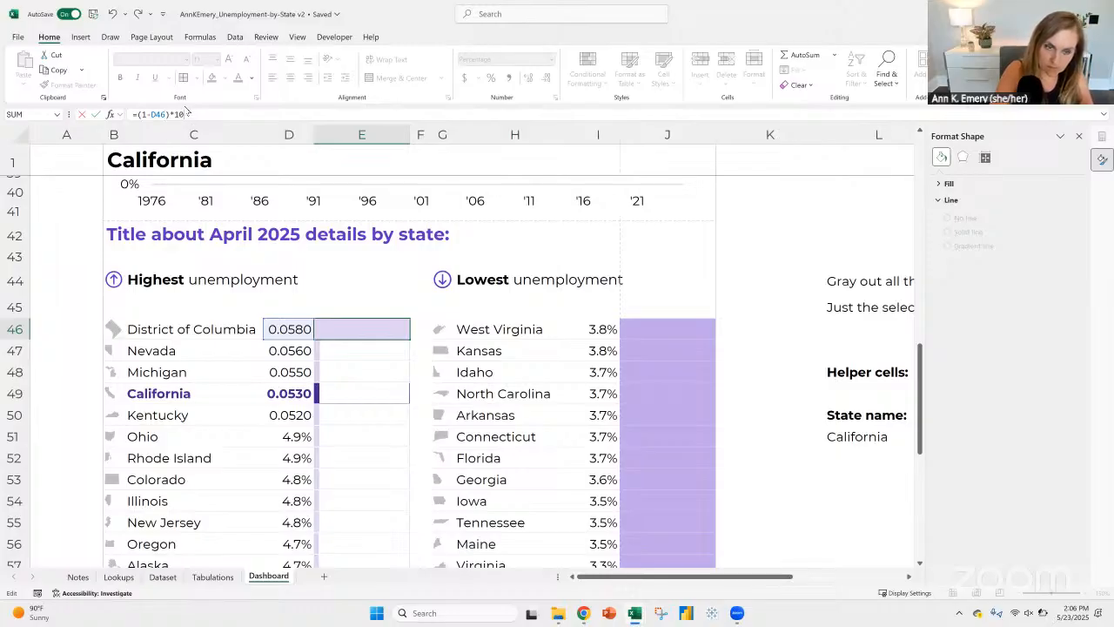
key(ctrl+Return)
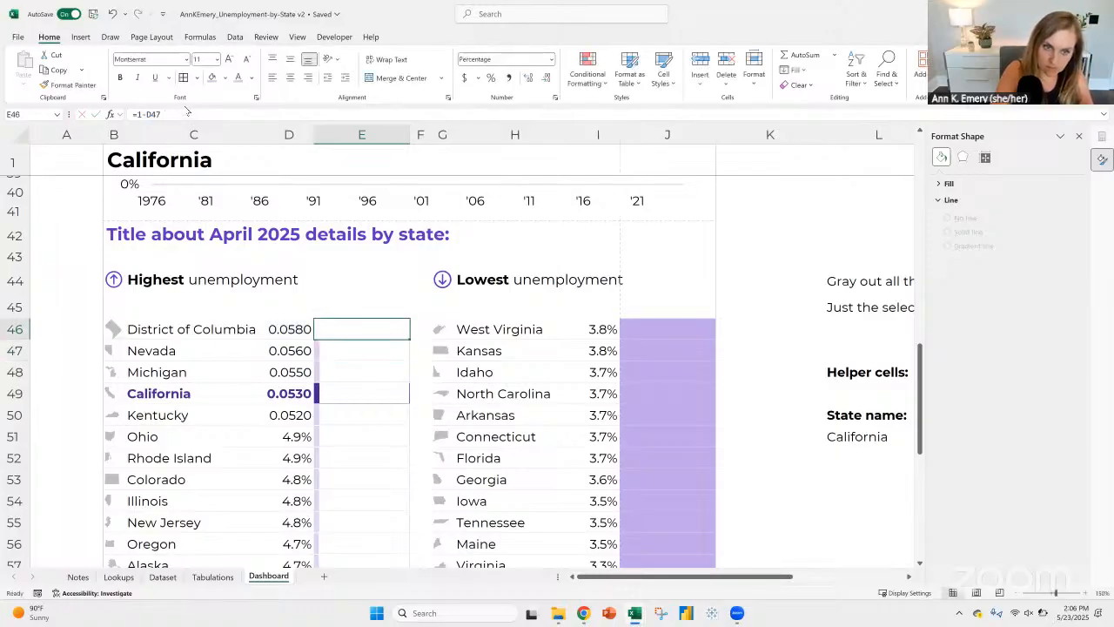
click(189, 112)
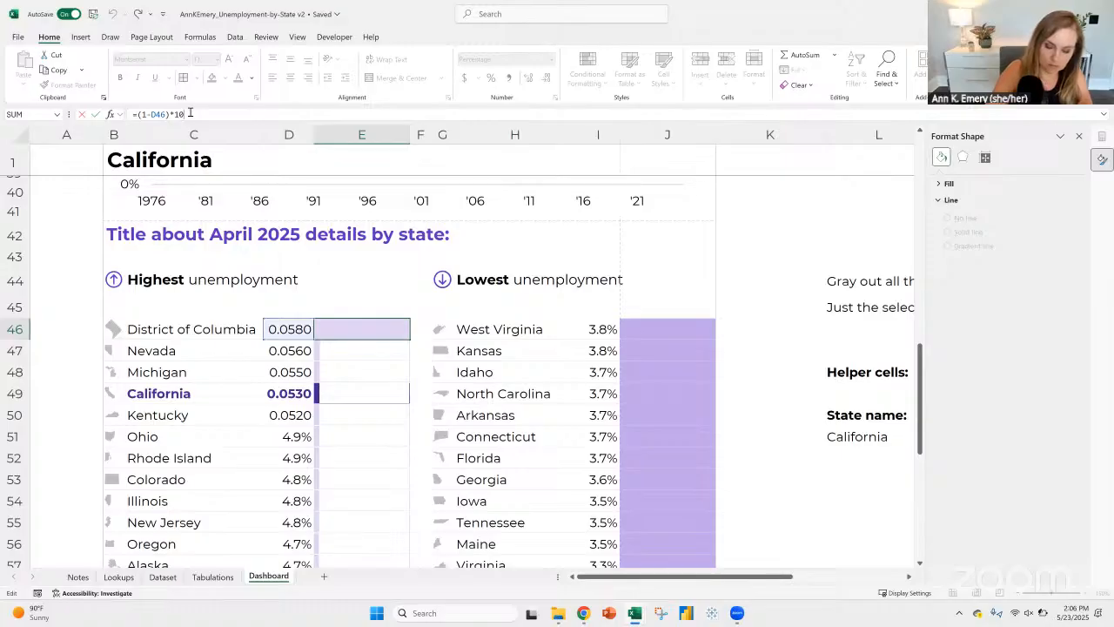
text(0)
key(ctrl+Return)
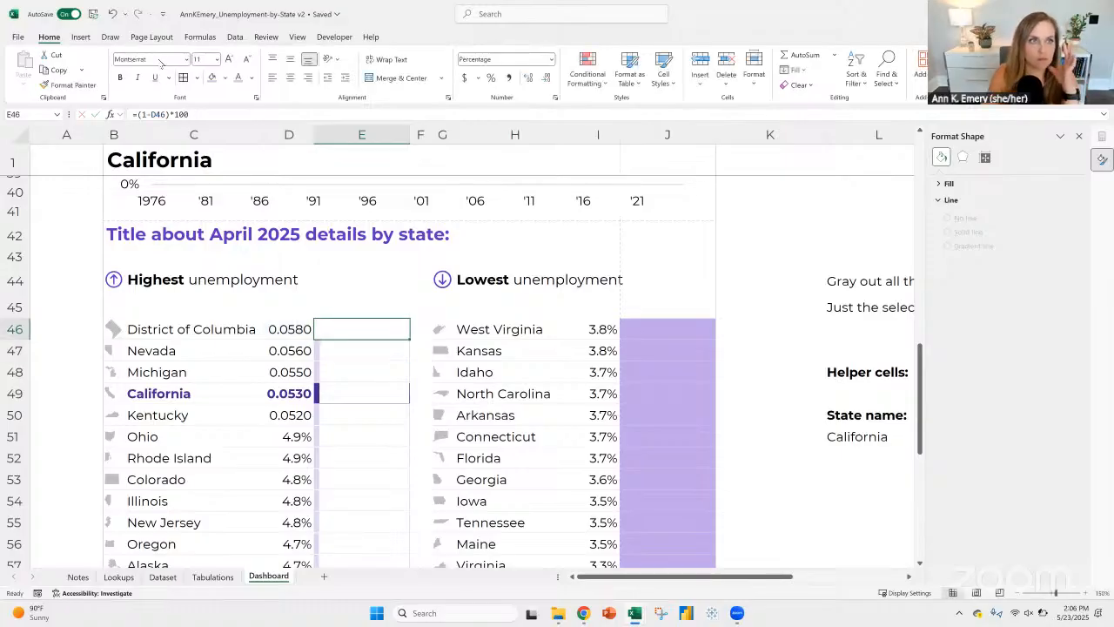
Step: Undo the last formula change in cell E46 and format the rates in D46:D50 as percentages with one decimal place
click(111, 14)
click(111, 14)
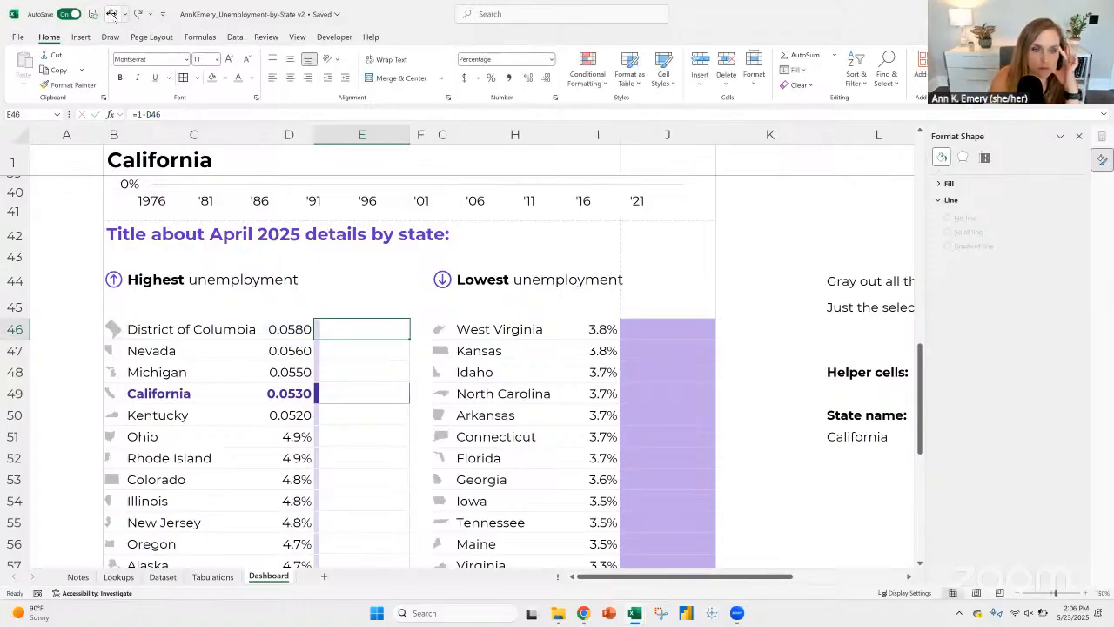
drag(279, 335, 288, 414)
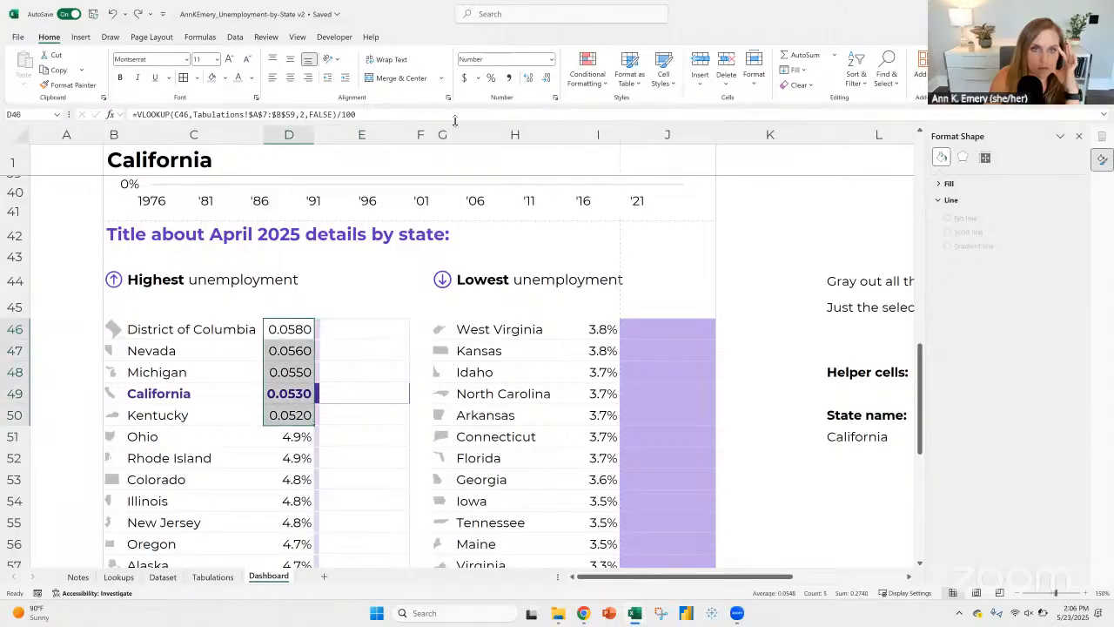
click(491, 78)
click(527, 78)
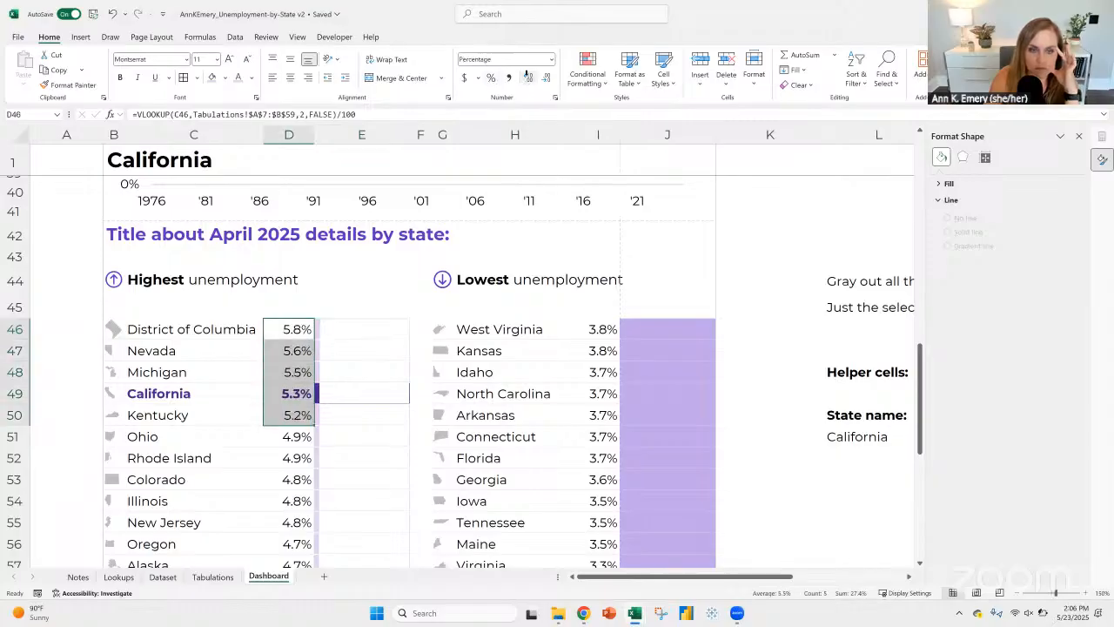
Step: Fill the formula =1-D46 from cell E46 down through E71 for all the highest-unemployment states
click(391, 334)
double_click(408, 340)
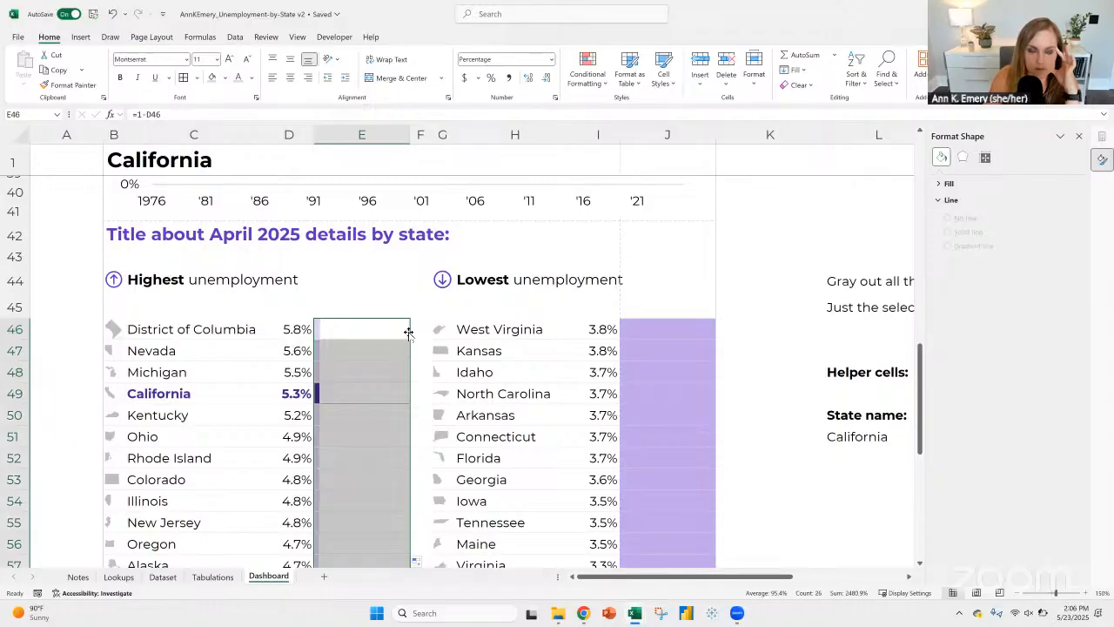
scroll(409, 334, down, 3)
scroll(409, 331, up, 3)
click(359, 330)
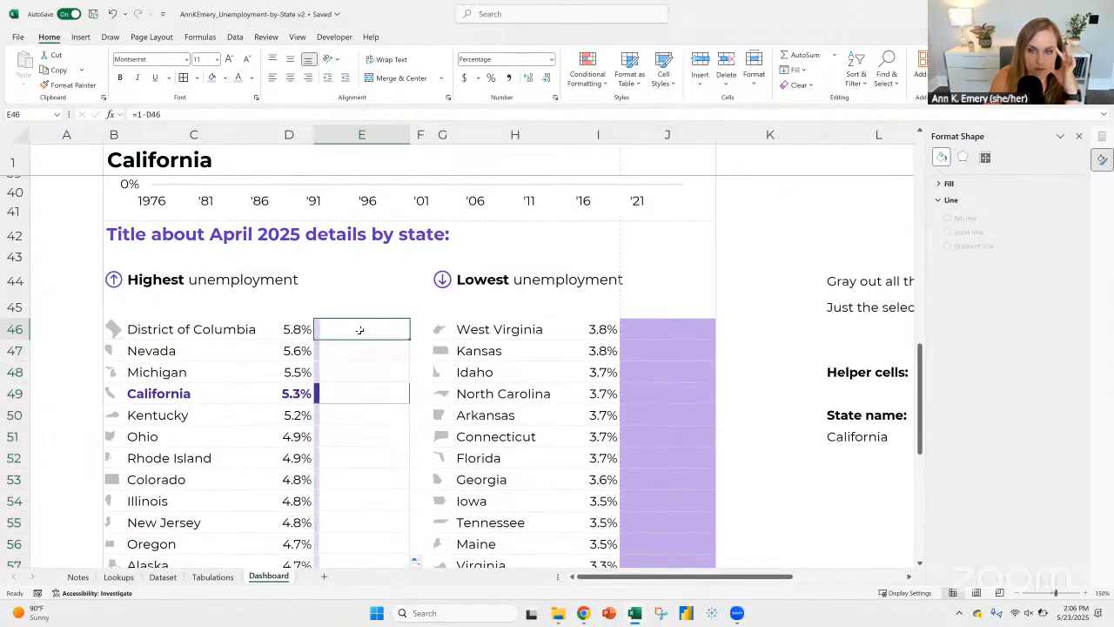
Step: Close the Format Shape pane, and review the planned design options on the Notes sheet
click(1102, 159)
scroll(403, 277, down, 9)
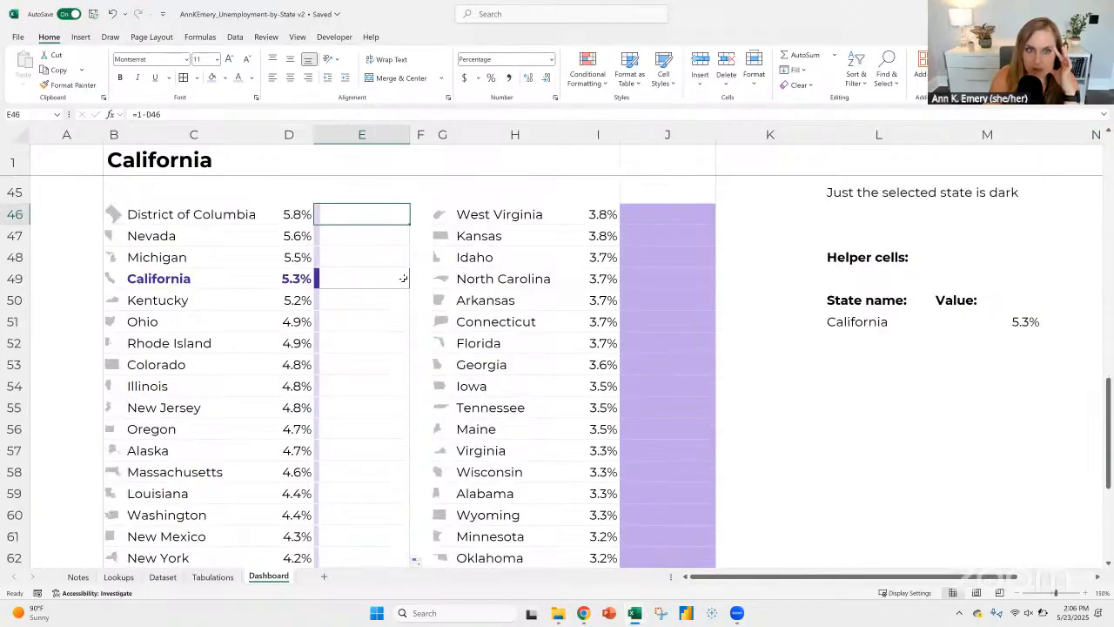
scroll(444, 276, up, 13)
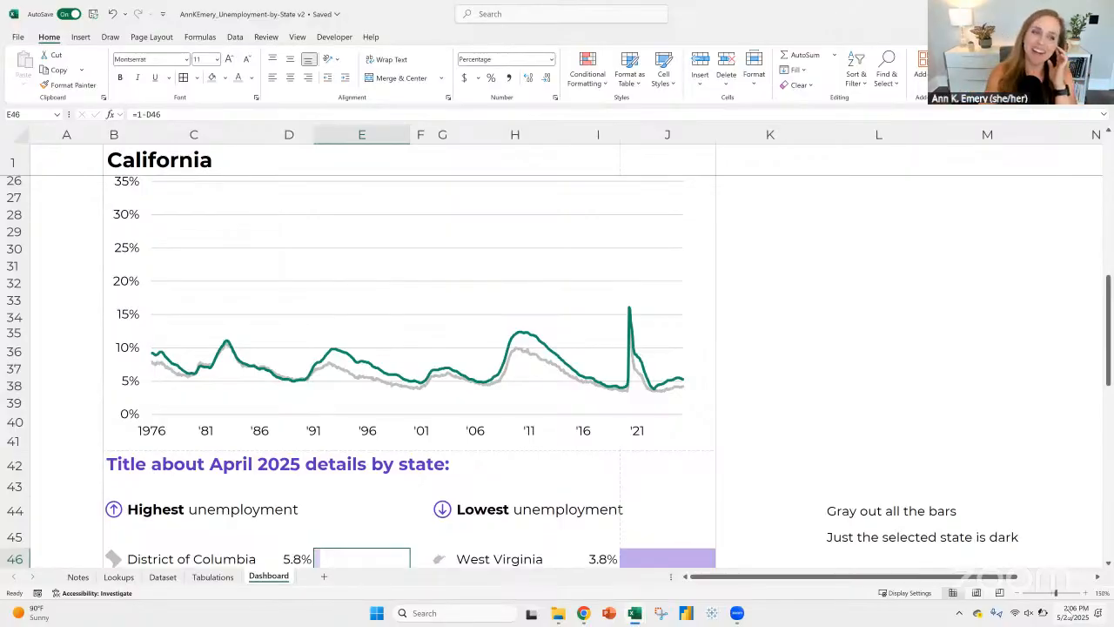
scroll(357, 338, up, 6)
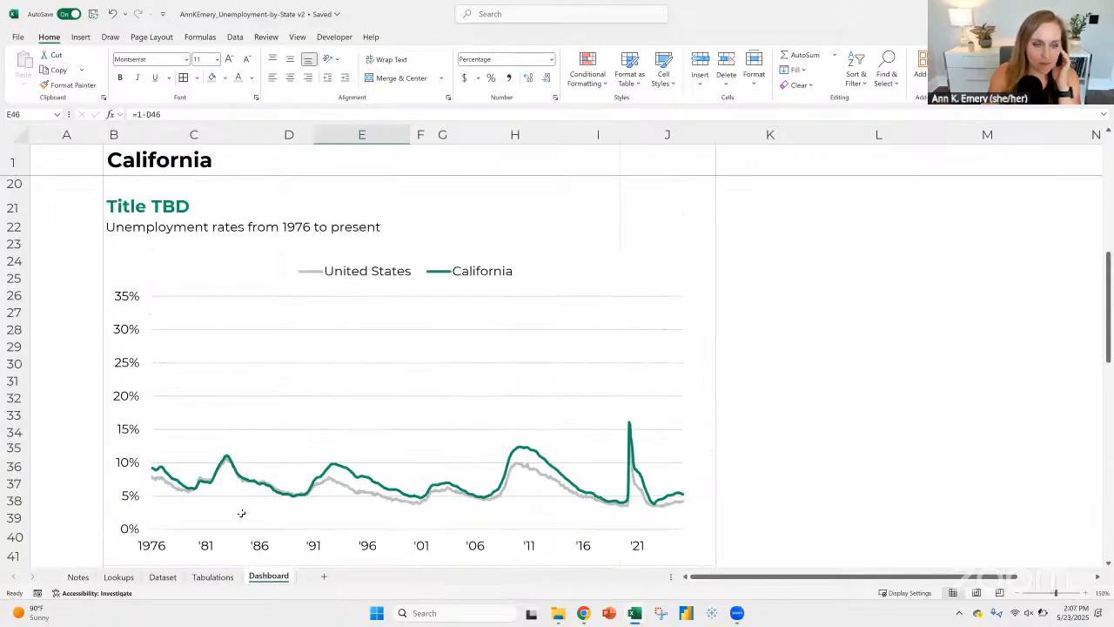
click(78, 577)
scroll(728, 326, up, 9)
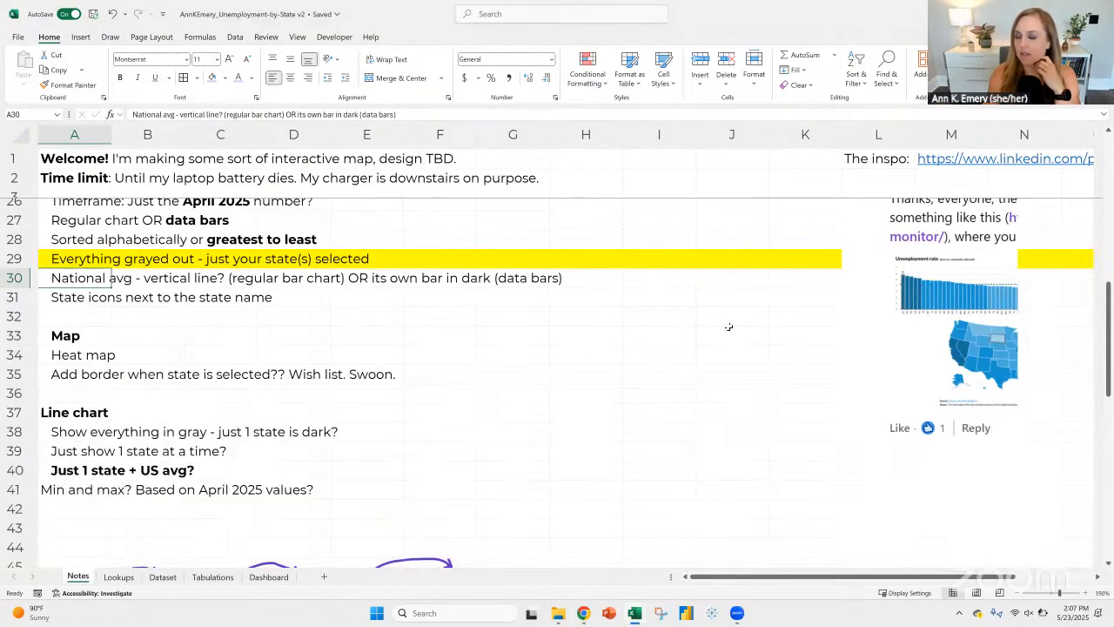
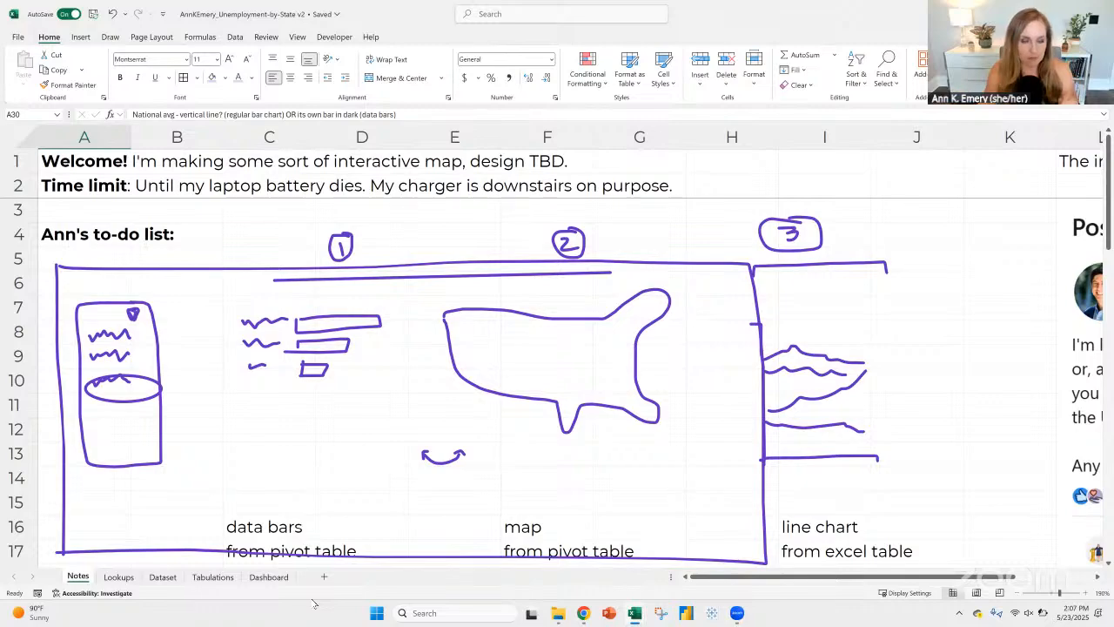
Step: Return to the Dashboard sheet at 120% zoom and review the map section, its work notes, and the trend chart with its titles
click(285, 577)
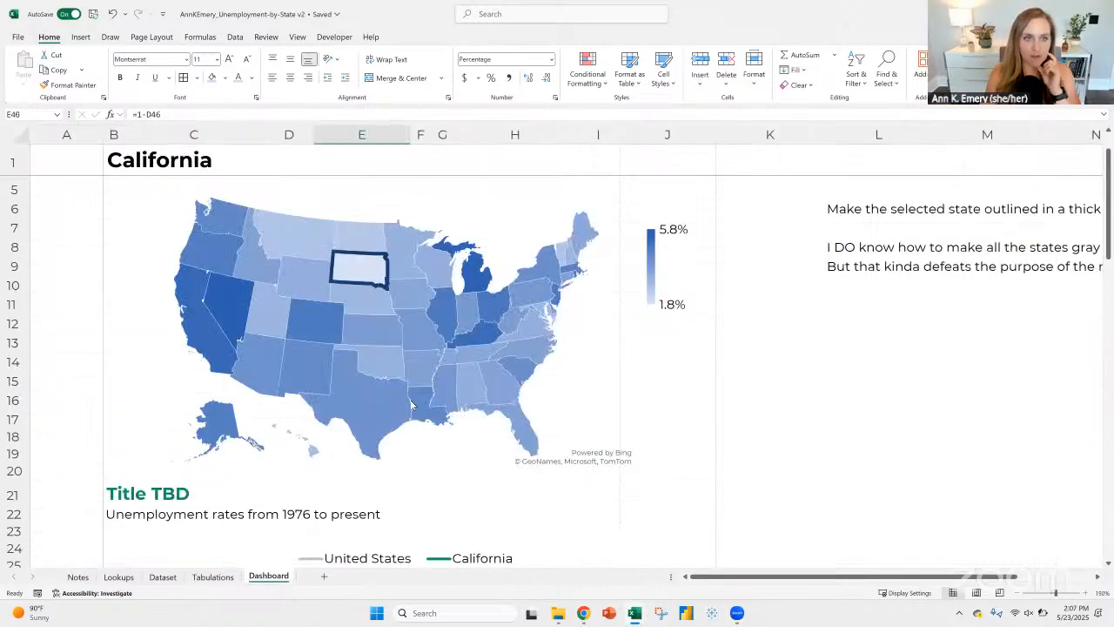
click(1022, 595)
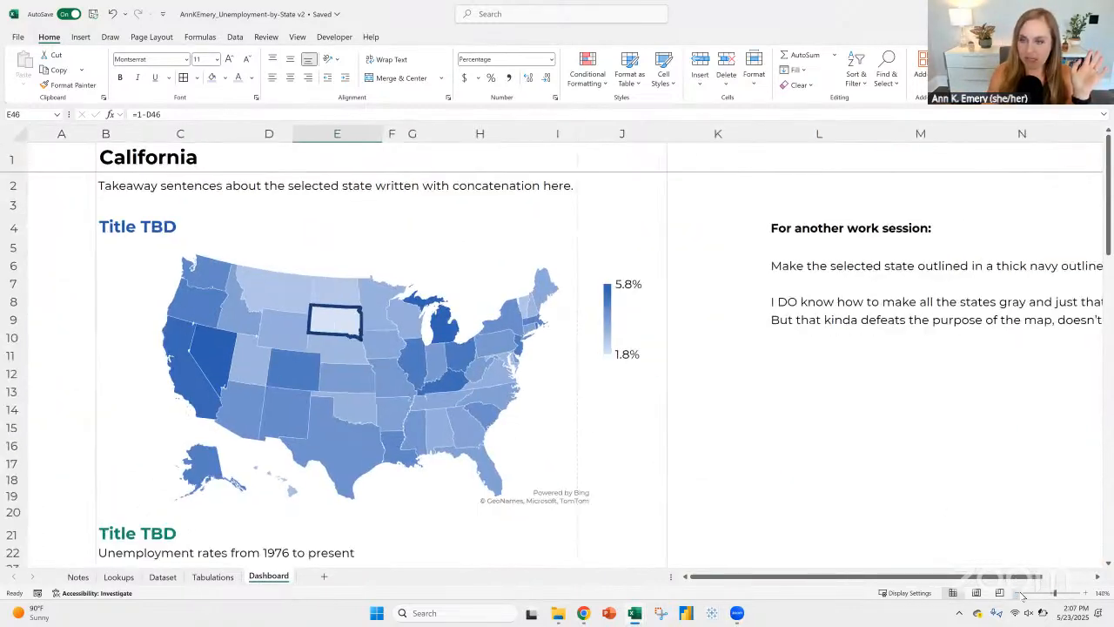
click(1021, 595)
click(1021, 594)
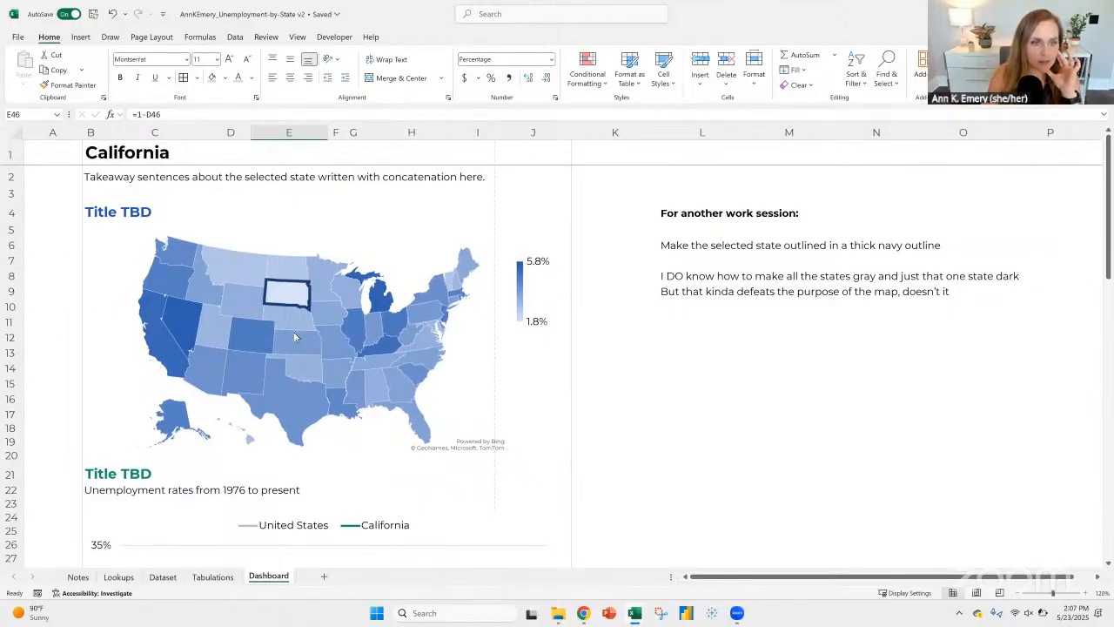
click(292, 296)
click(296, 300)
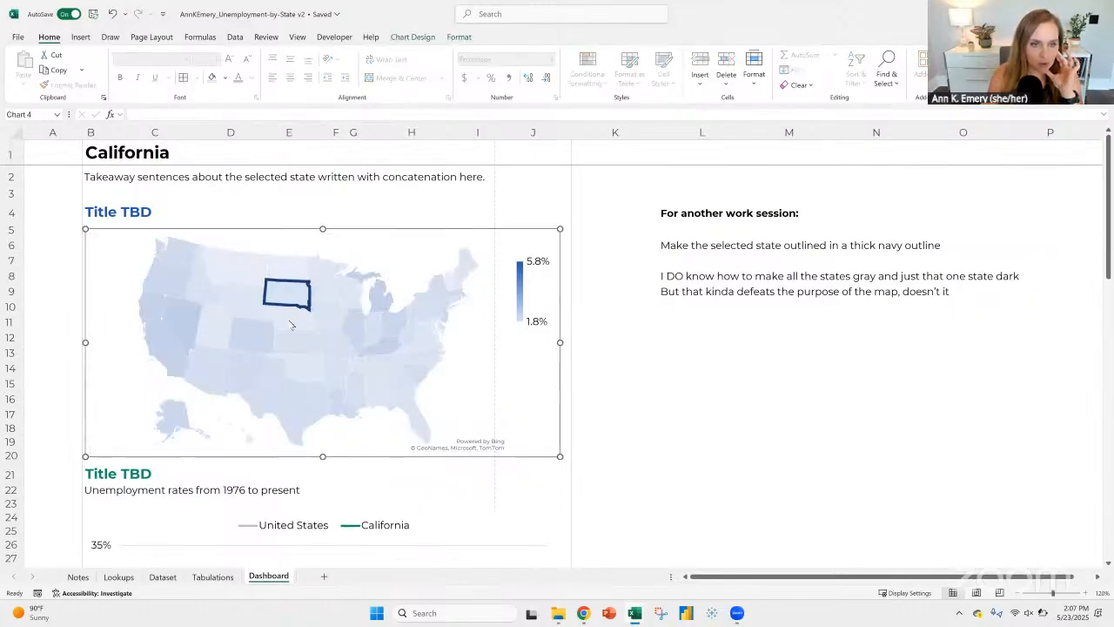
click(670, 246)
scroll(672, 380, down, 1)
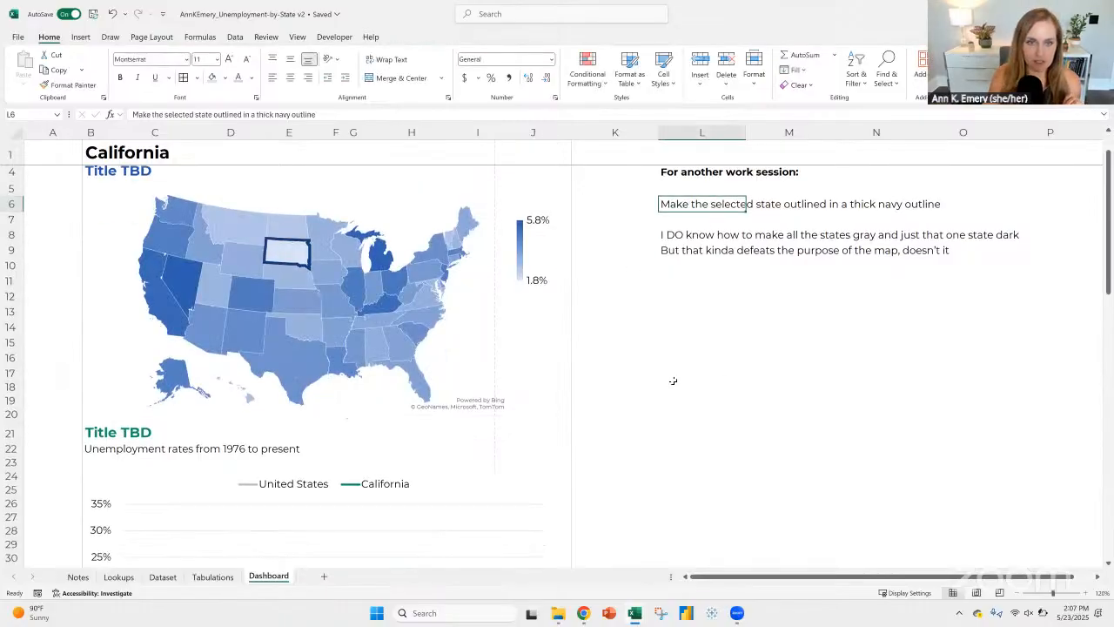
scroll(617, 342, down, 6)
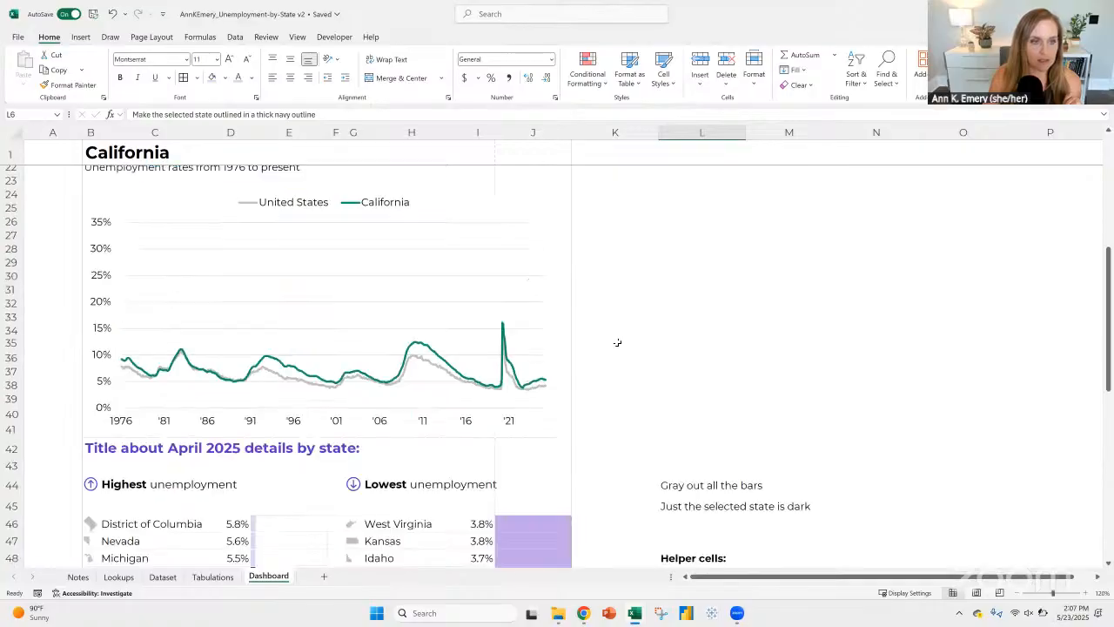
scroll(617, 342, up, 2)
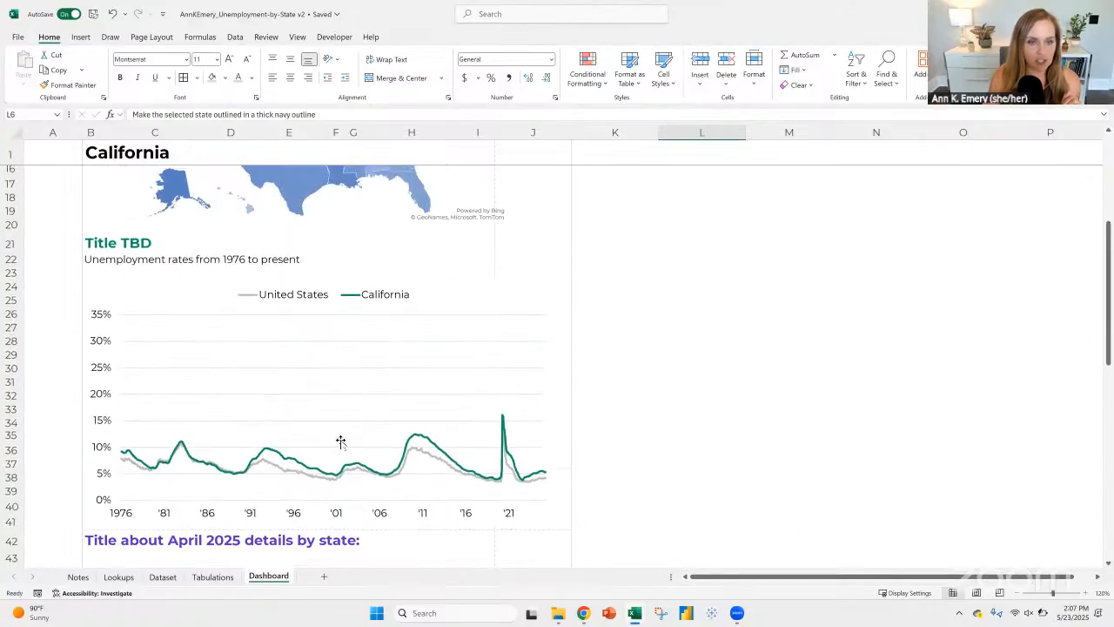
click(101, 244)
click(101, 258)
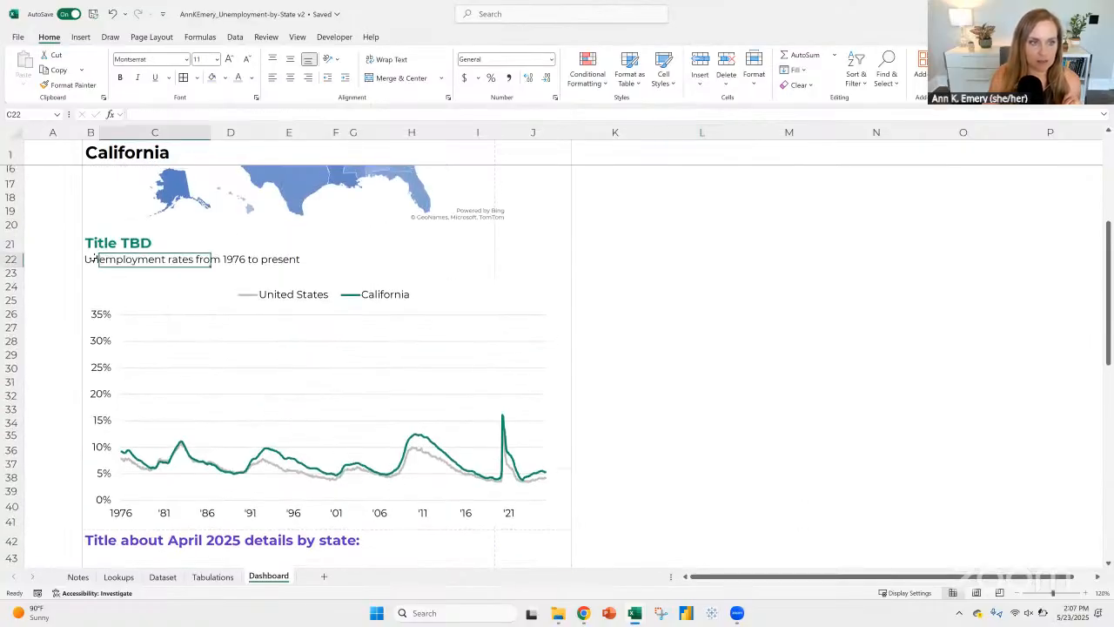
drag(94, 258, 562, 275)
click(734, 344)
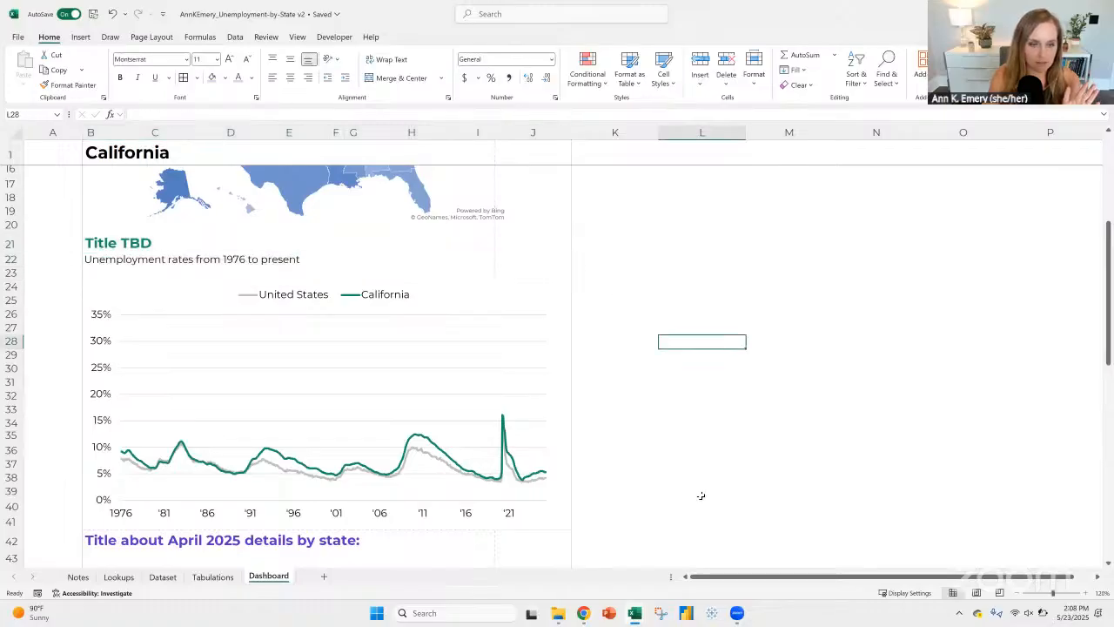
Step: Examine the highest and lowest unemployment tables, checking the formula in E46 and California's highlighted row
scroll(665, 448, down, 1)
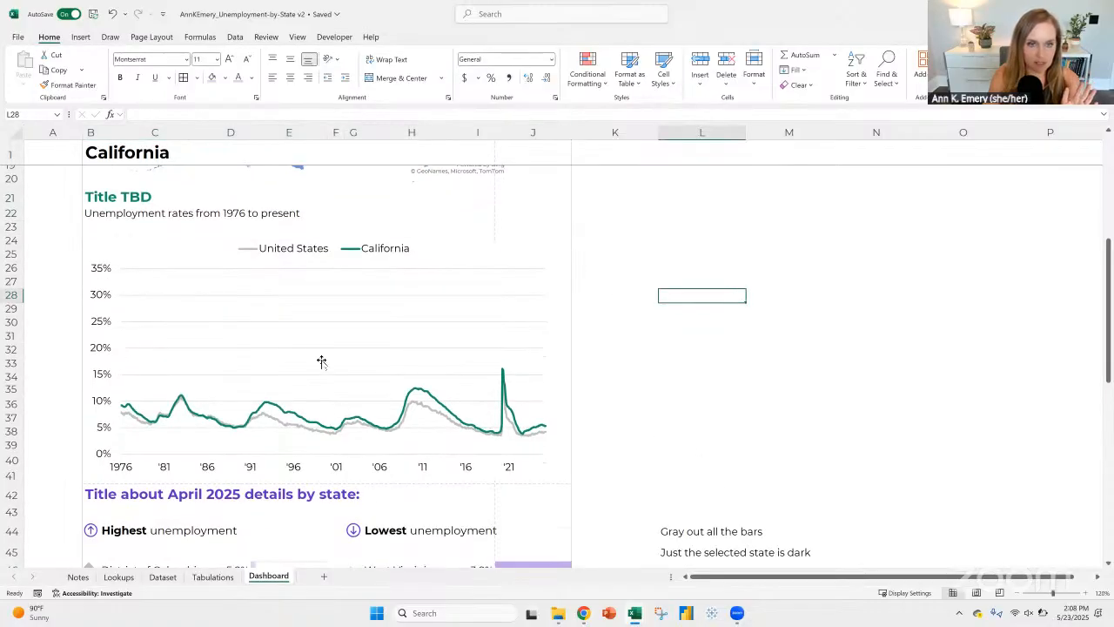
scroll(534, 381, down, 4)
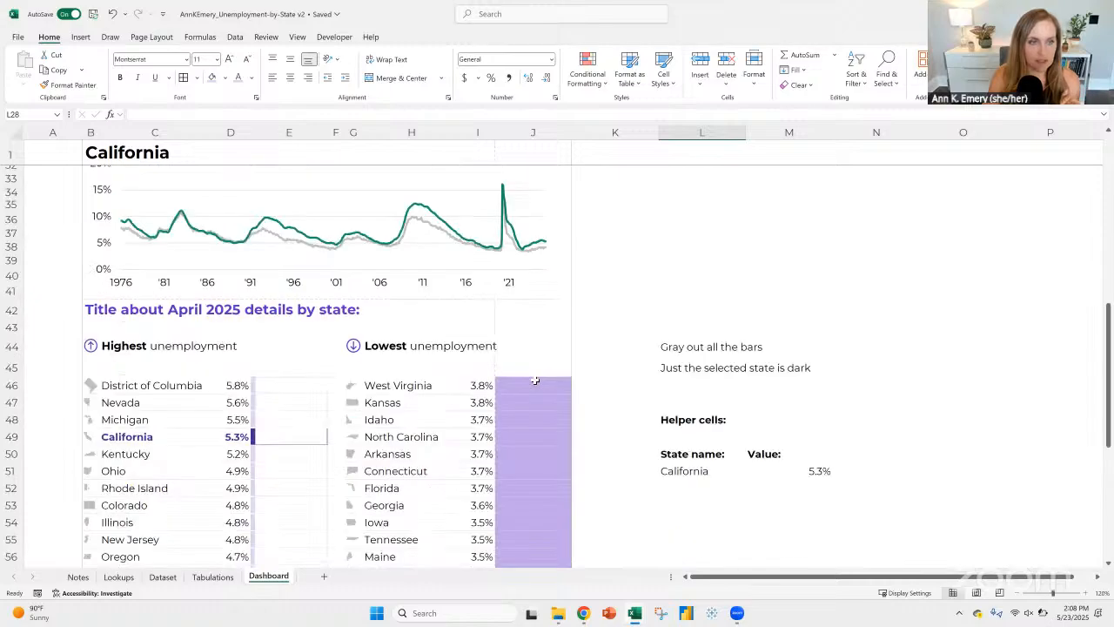
scroll(534, 380, down, 3)
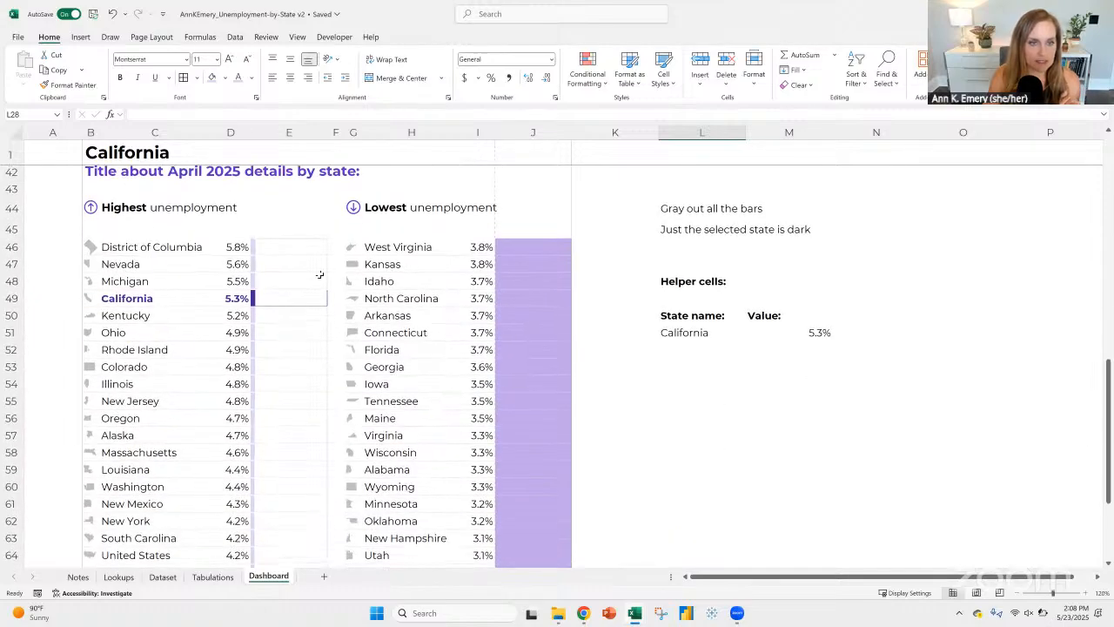
click(90, 178)
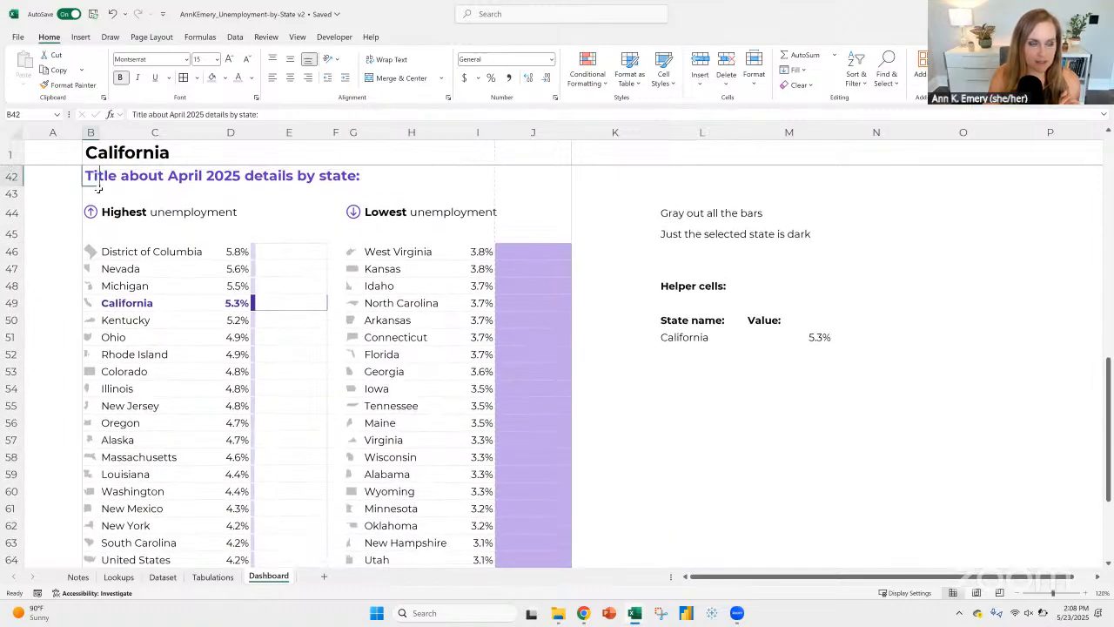
click(295, 256)
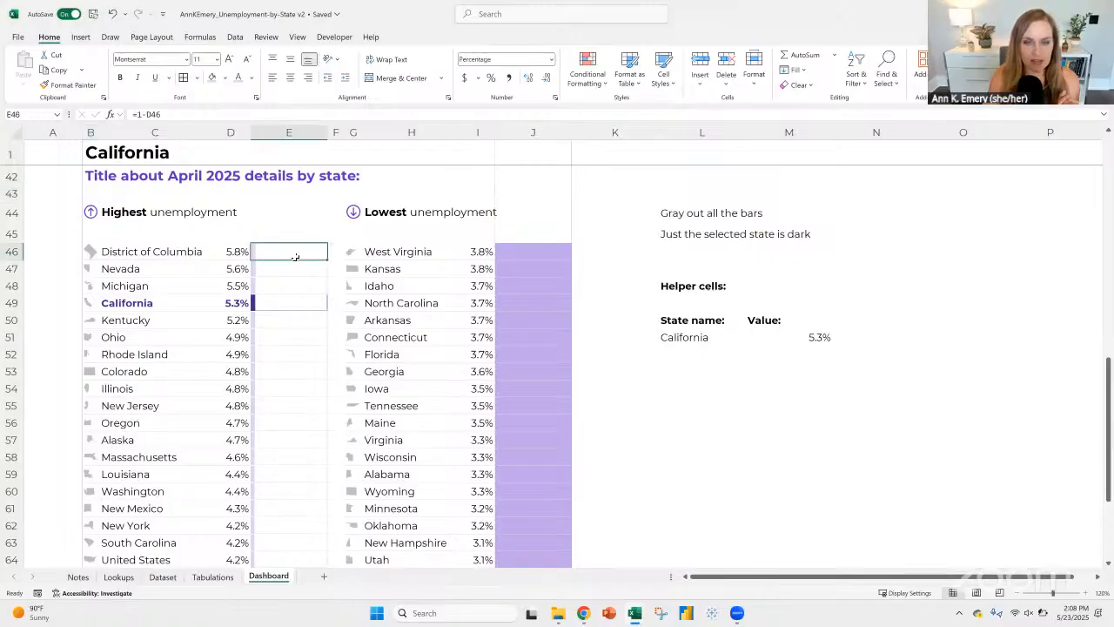
click(118, 305)
key(Right)
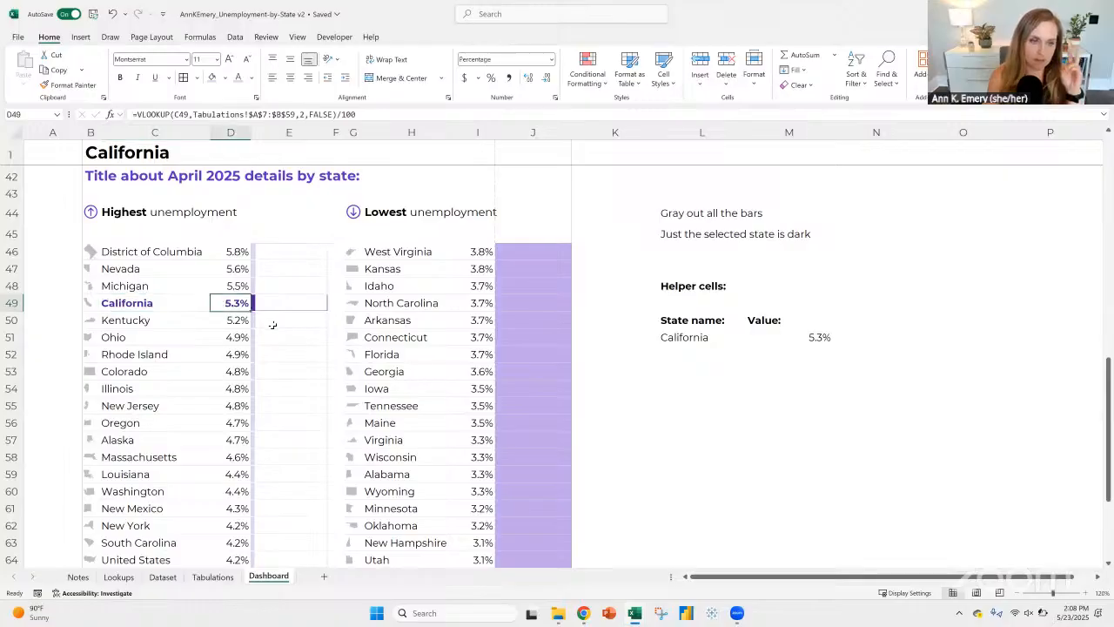
Step: Choose District of Columbia as the selected state in cell B1
click(524, 160)
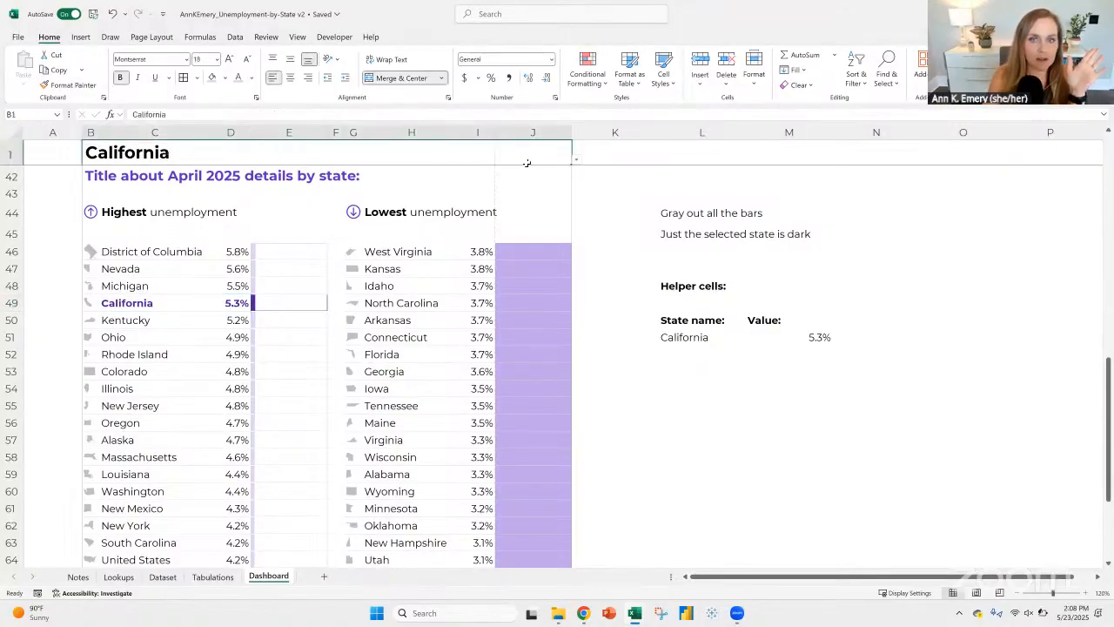
click(575, 162)
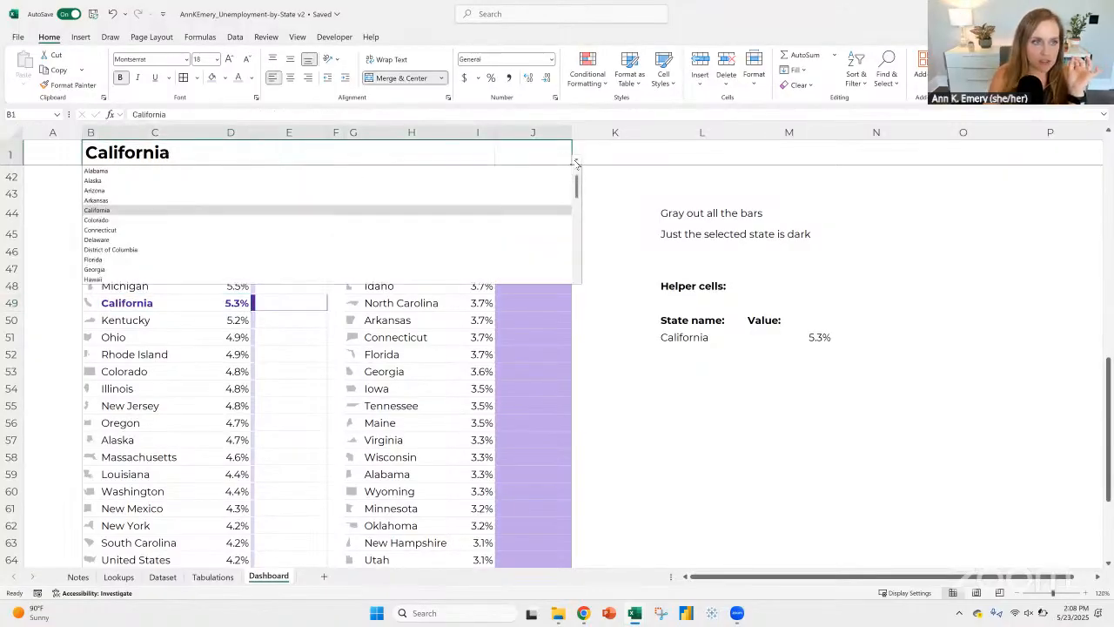
click(229, 251)
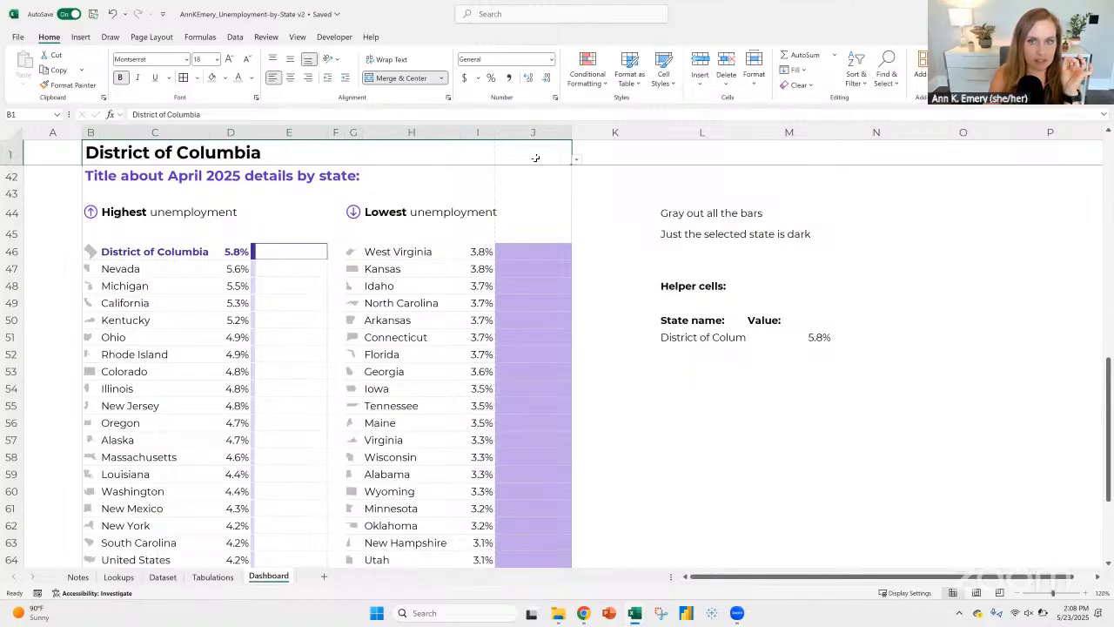
Step: Replace the formula in cell E46 with =D46 and fill it down through E71 for the highest-unemployment states
click(132, 255)
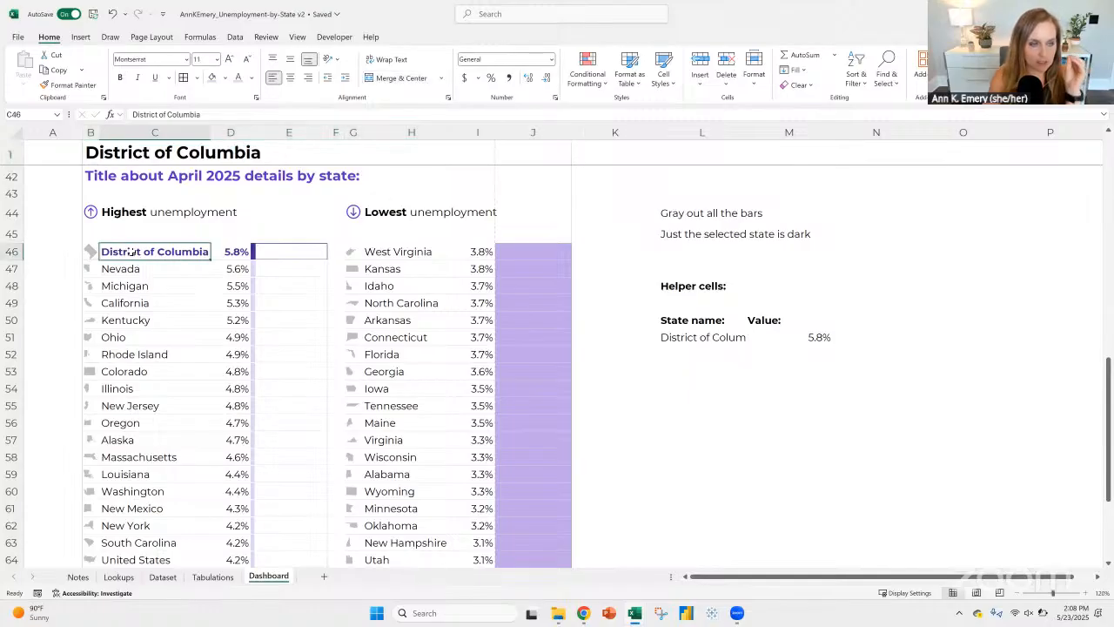
click(229, 252)
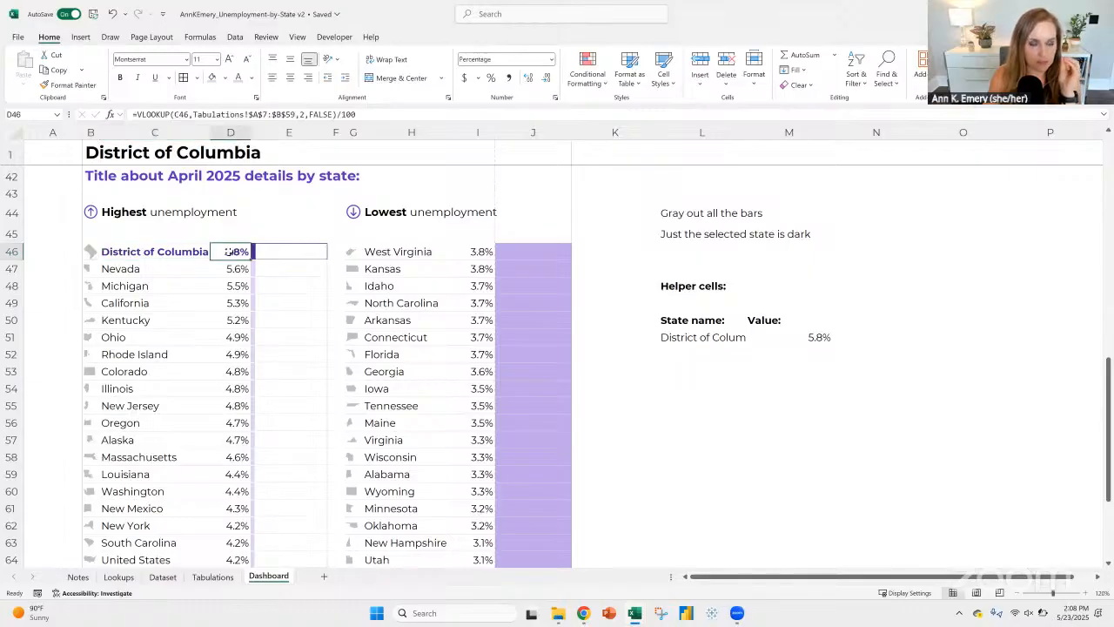
click(312, 249)
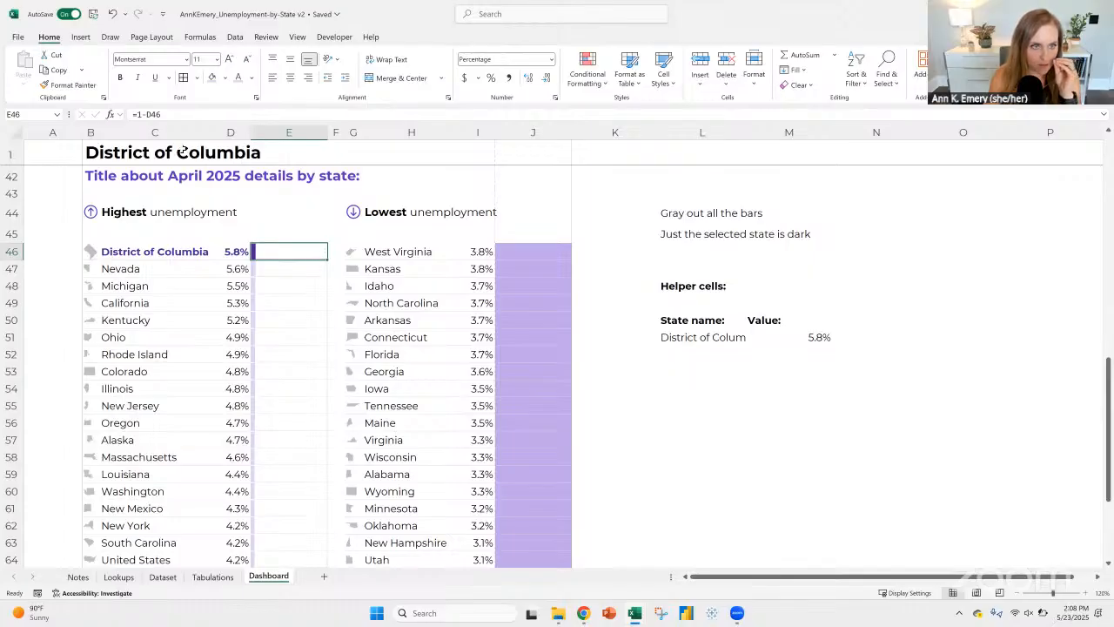
text(=)
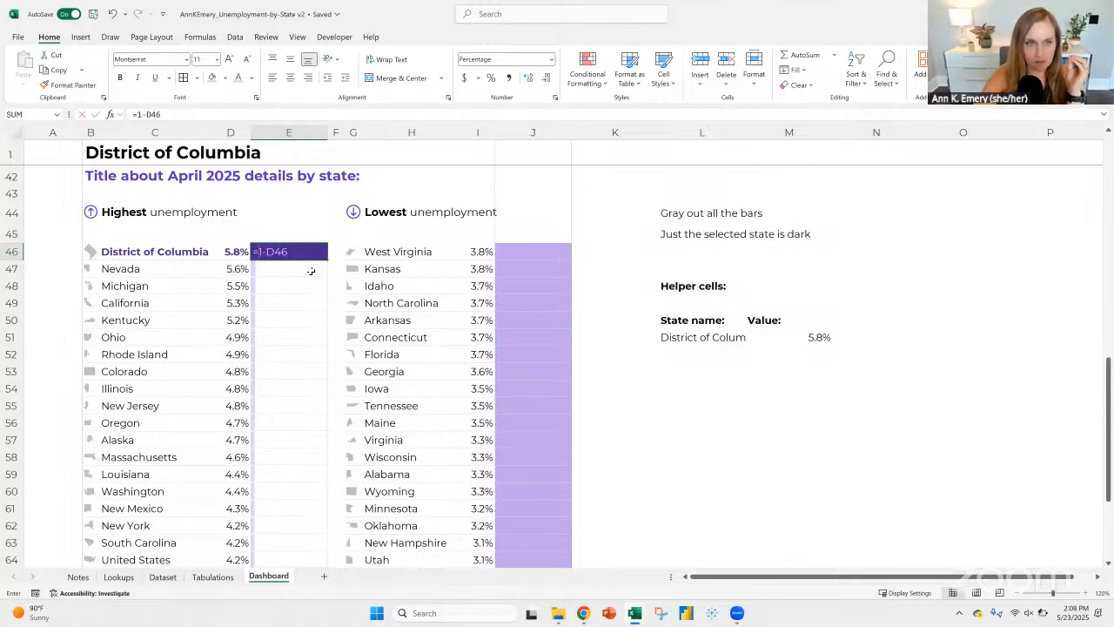
key(Left)
key(ctrl+Return)
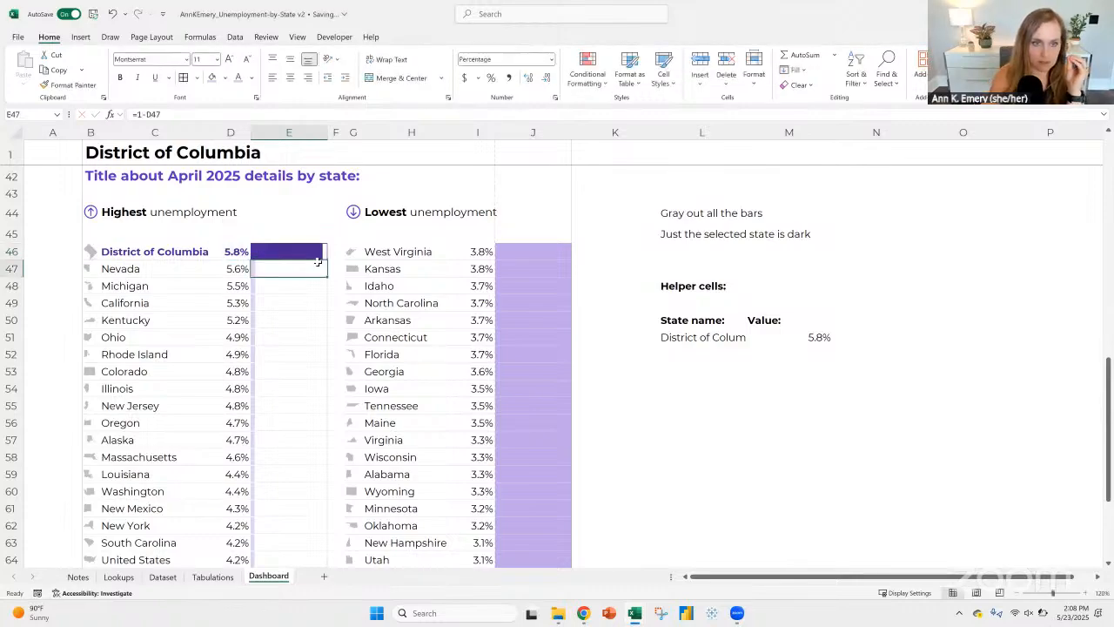
double_click(326, 259)
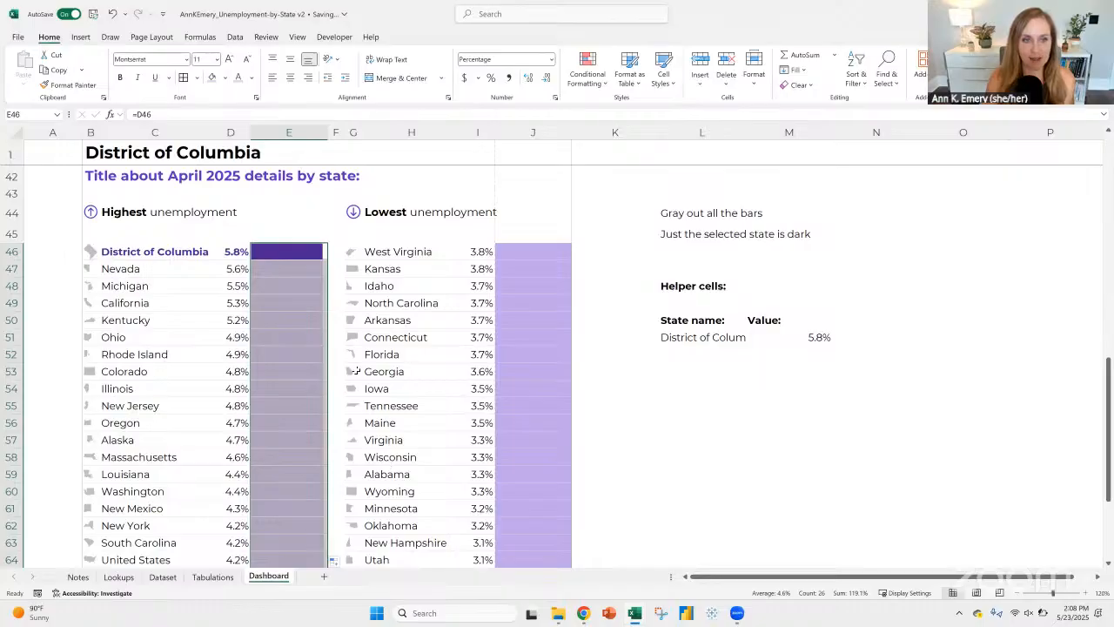
Step: Copy the bar formulas from E46:E71 into the lowest-unemployment column starting at J46, and check both bar columns down to row 71
key(ctrl+c)
click(549, 251)
key(ctrl+v)
scroll(627, 400, down, 2)
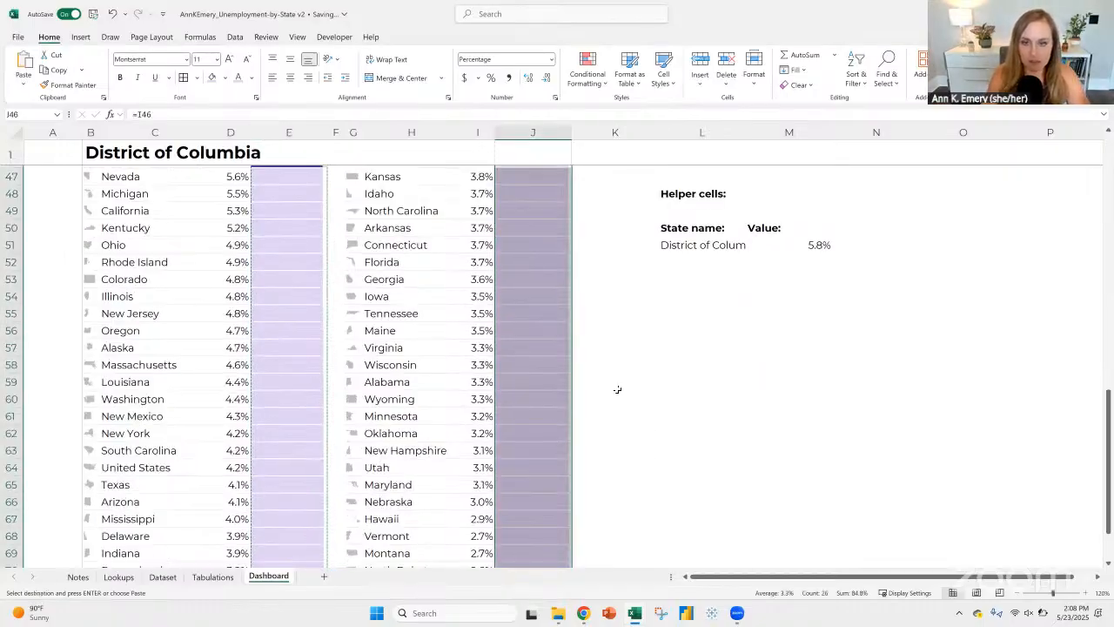
scroll(616, 389, down, 2)
scroll(618, 390, up, 4)
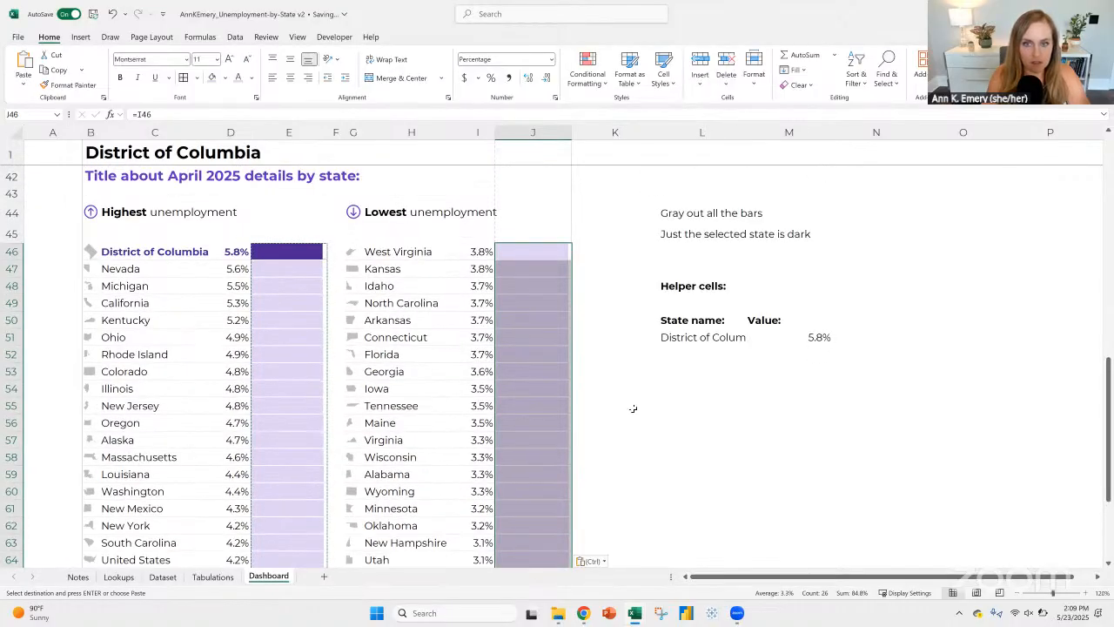
click(664, 422)
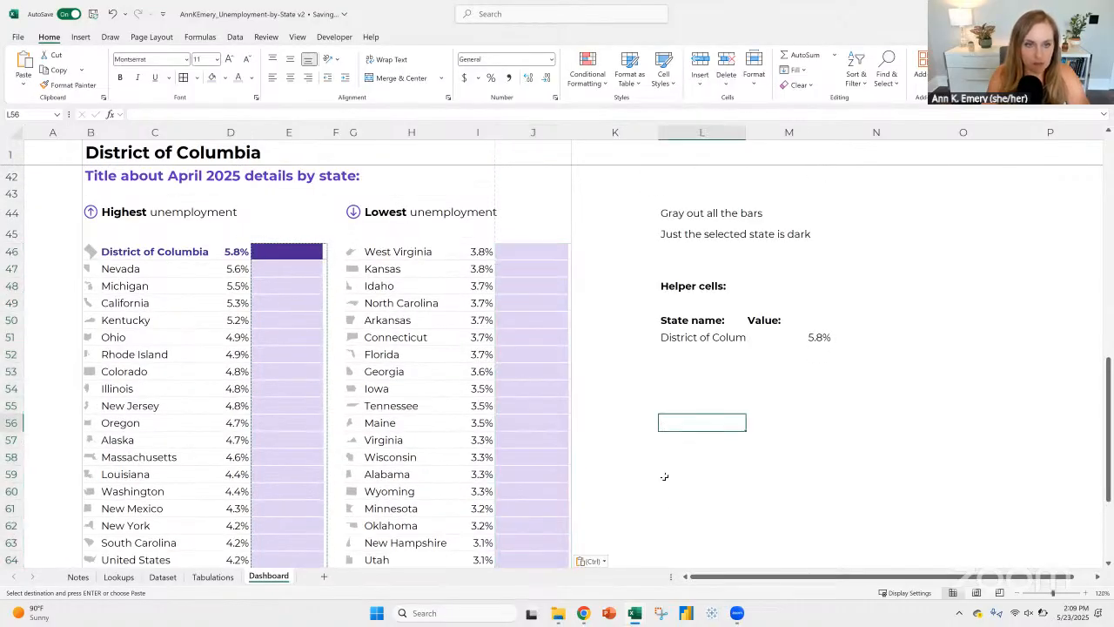
click(757, 502)
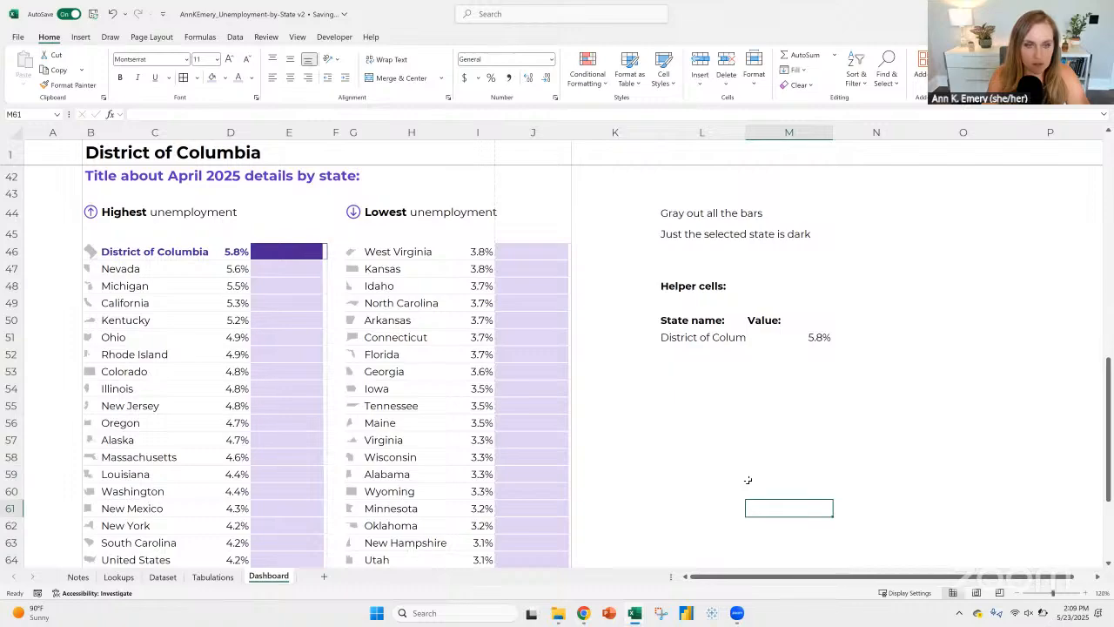
scroll(747, 480, down, 3)
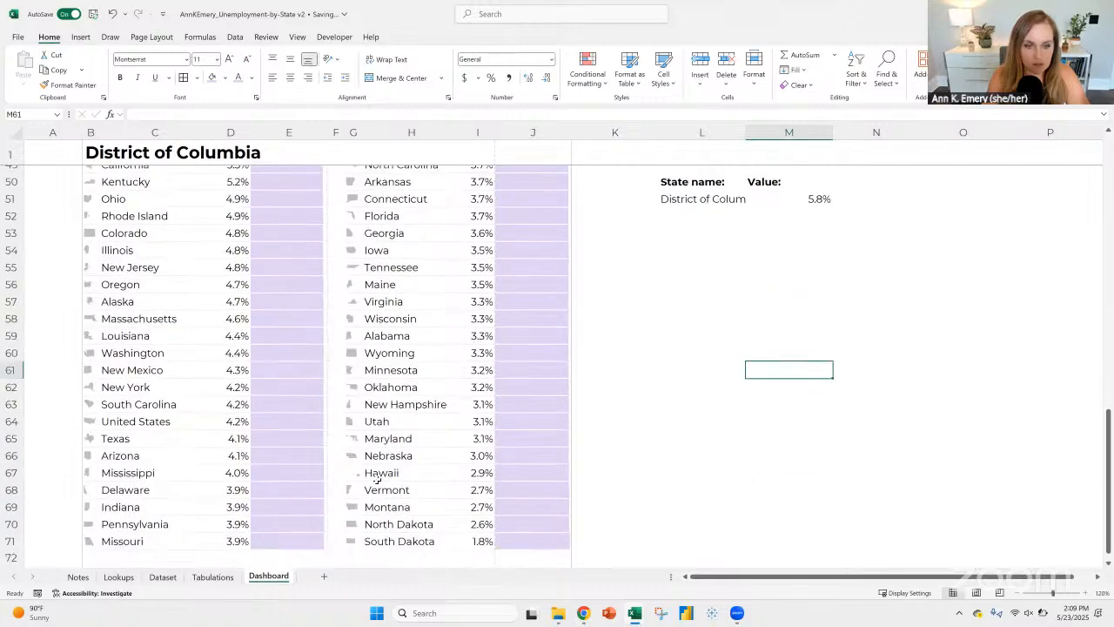
click(321, 541)
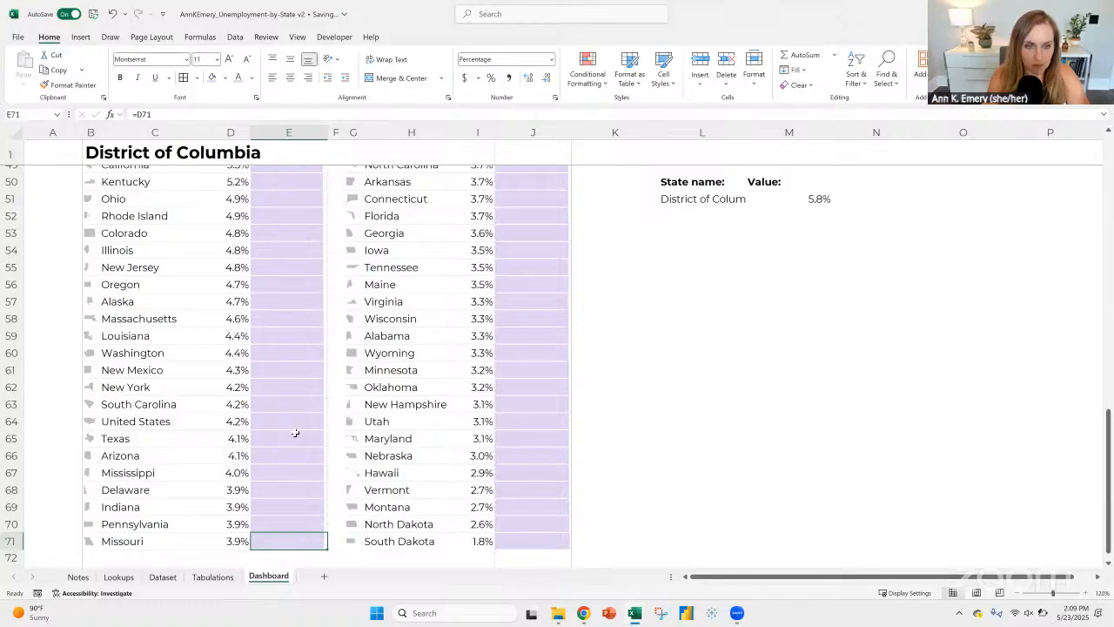
scroll(296, 427, up, 6)
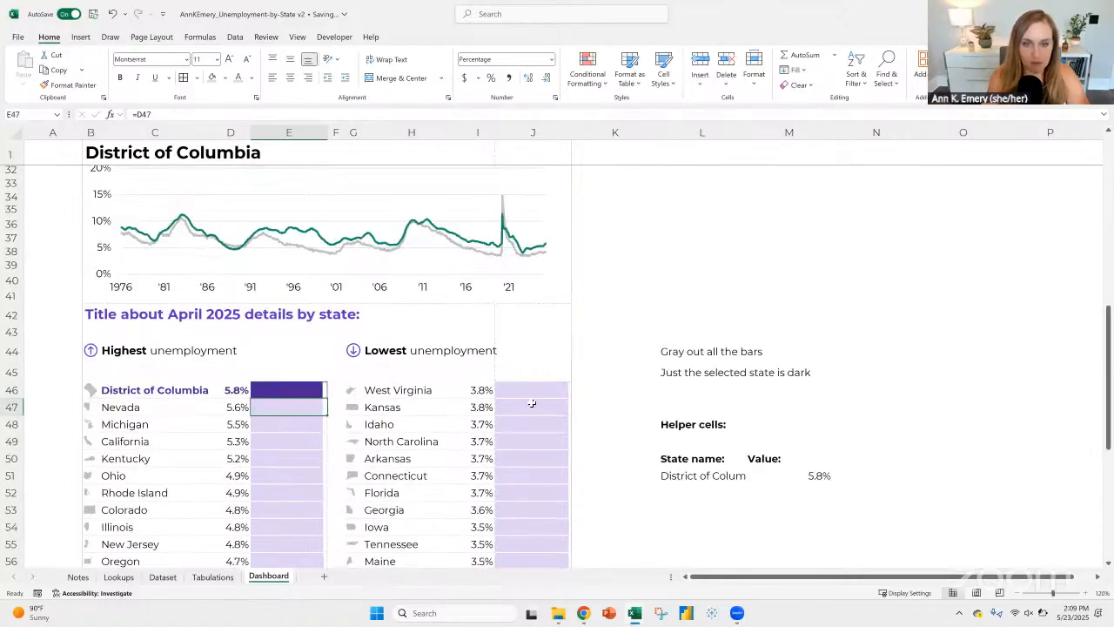
click(531, 405)
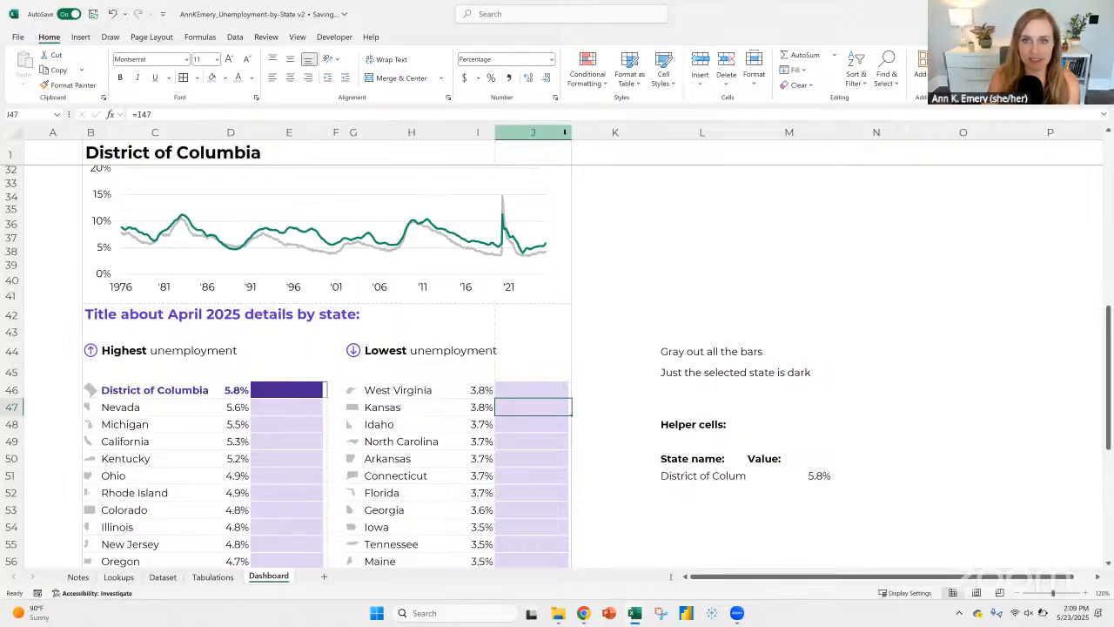
Step: Narrow columns J and H slightly, and open the print preview to check the dashboard's page layout
click(521, 131)
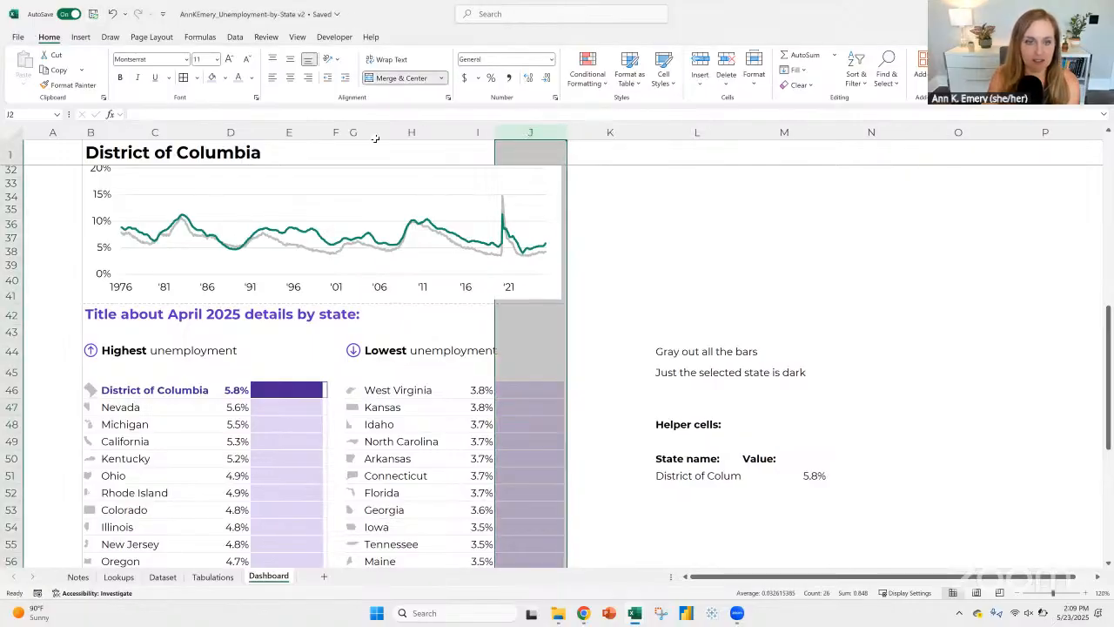
click(413, 130)
drag(460, 130, 450, 130)
click(659, 285)
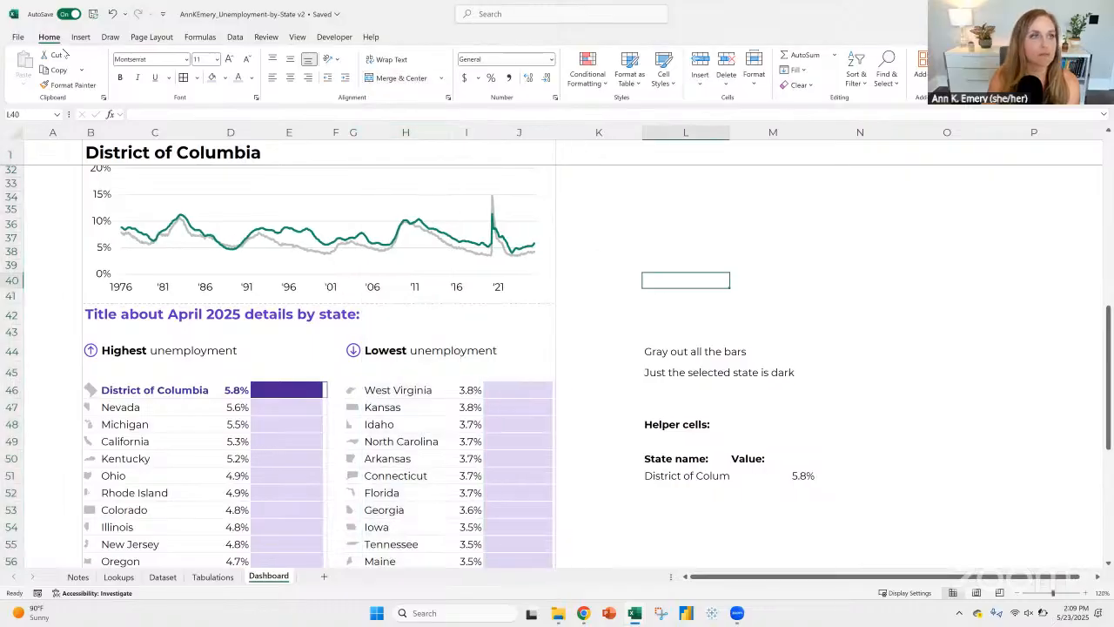
click(17, 37)
click(31, 215)
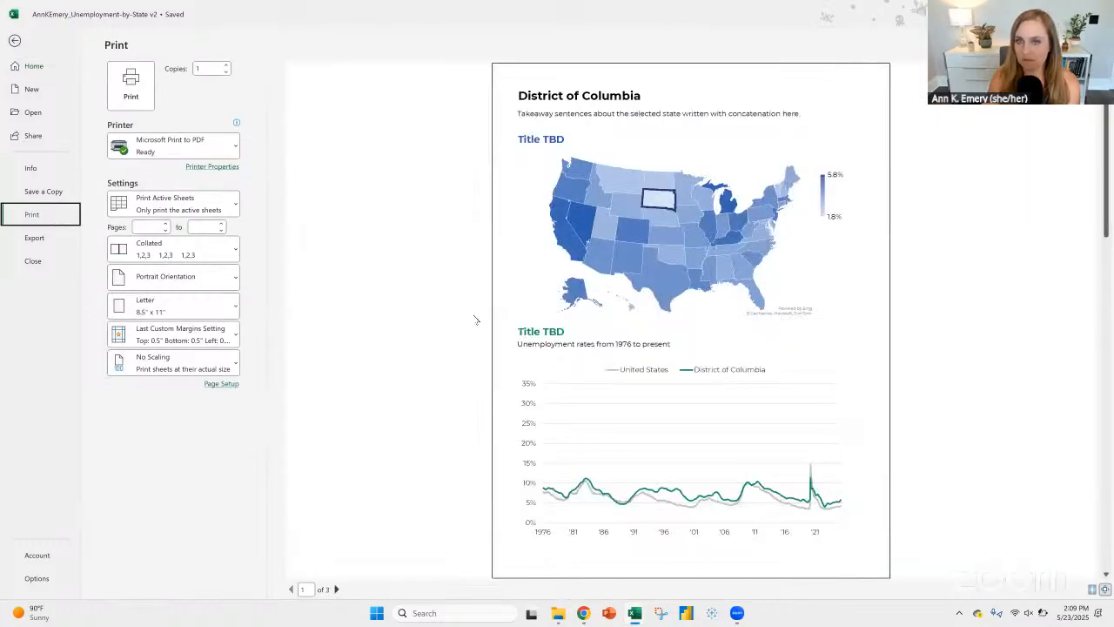
Step: Compare the map and trend chart on page 1 of the print preview with the ranked state bars on page 2
scroll(475, 320, down, 2)
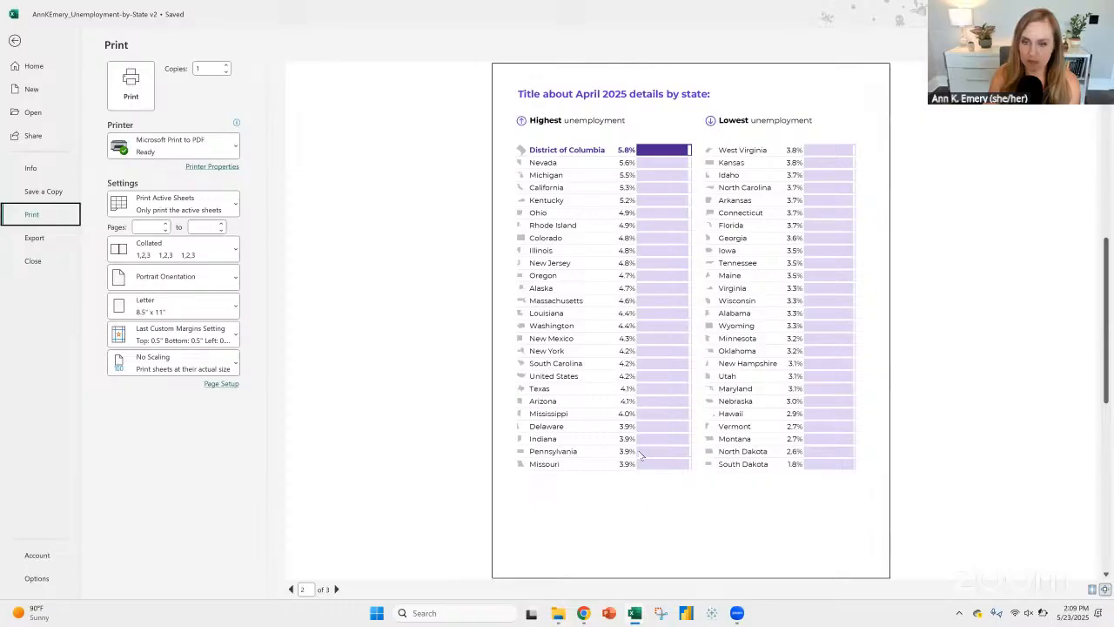
scroll(641, 454, up, 2)
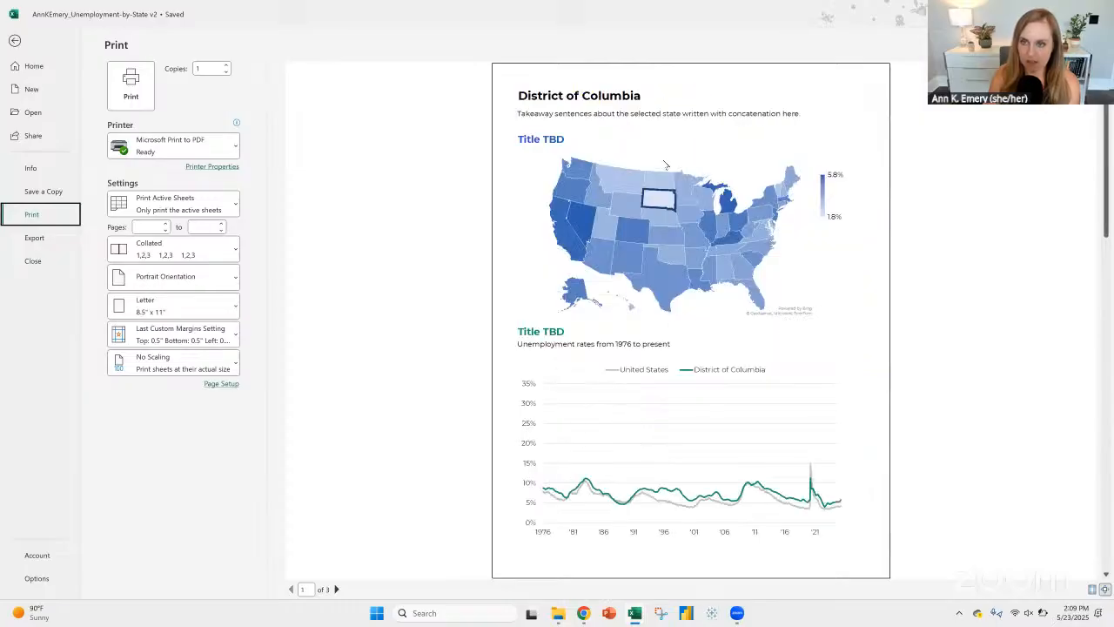
scroll(651, 268, down, 2)
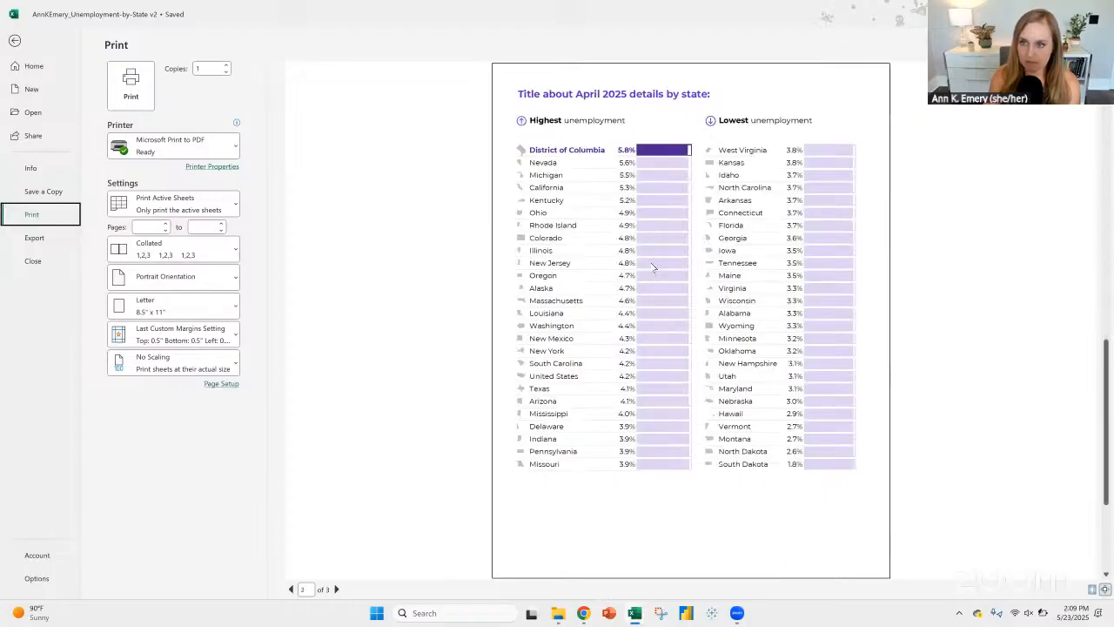
scroll(653, 268, up, 2)
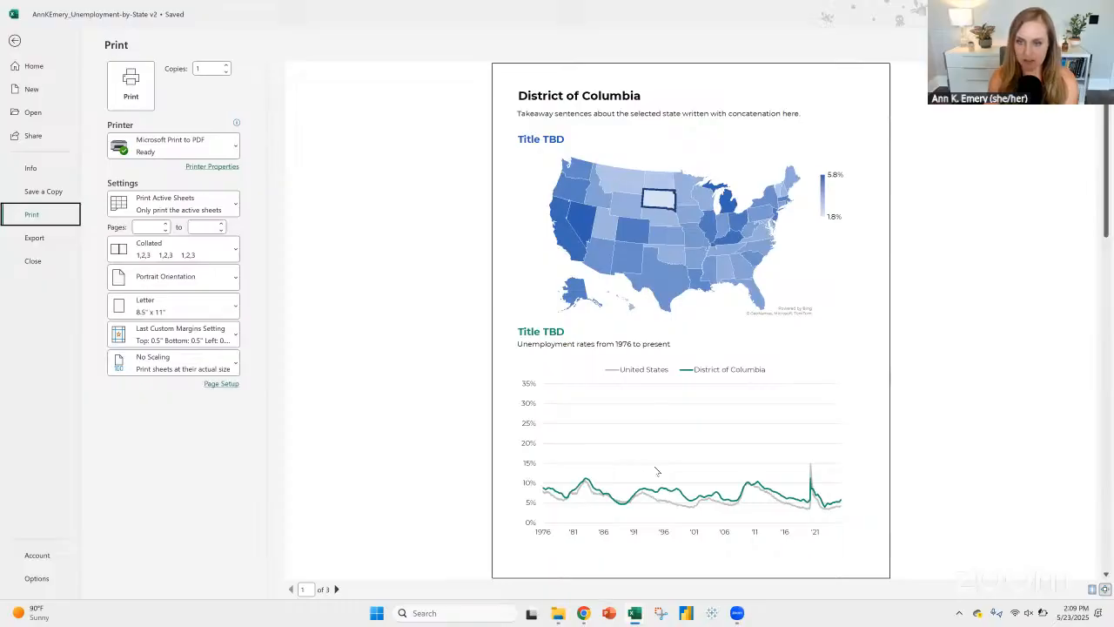
scroll(692, 243, down, 2)
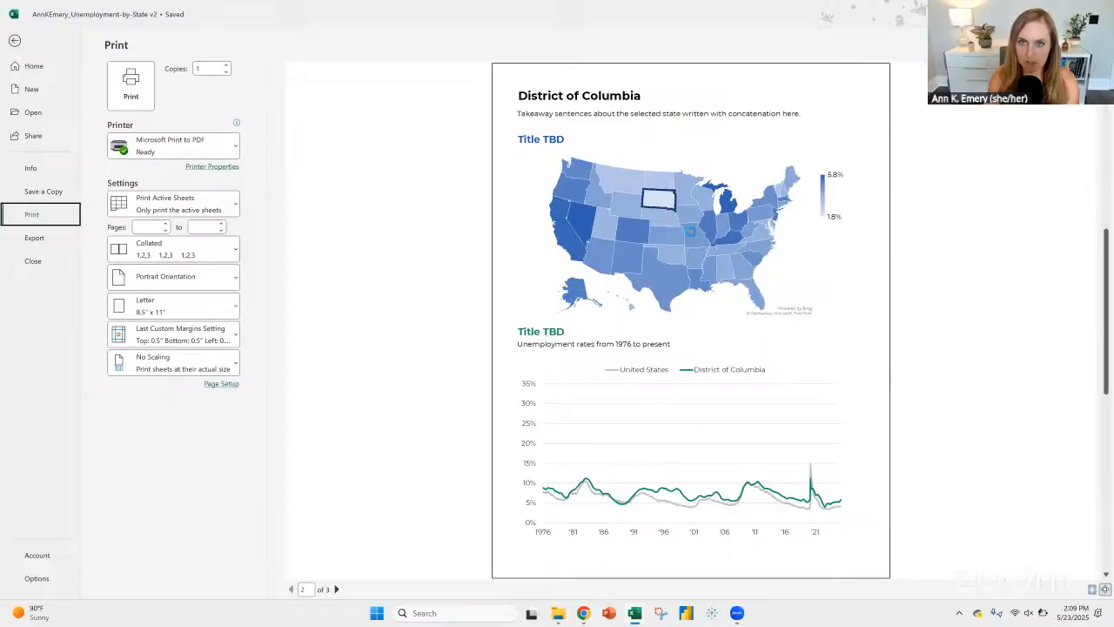
scroll(678, 220, up, 2)
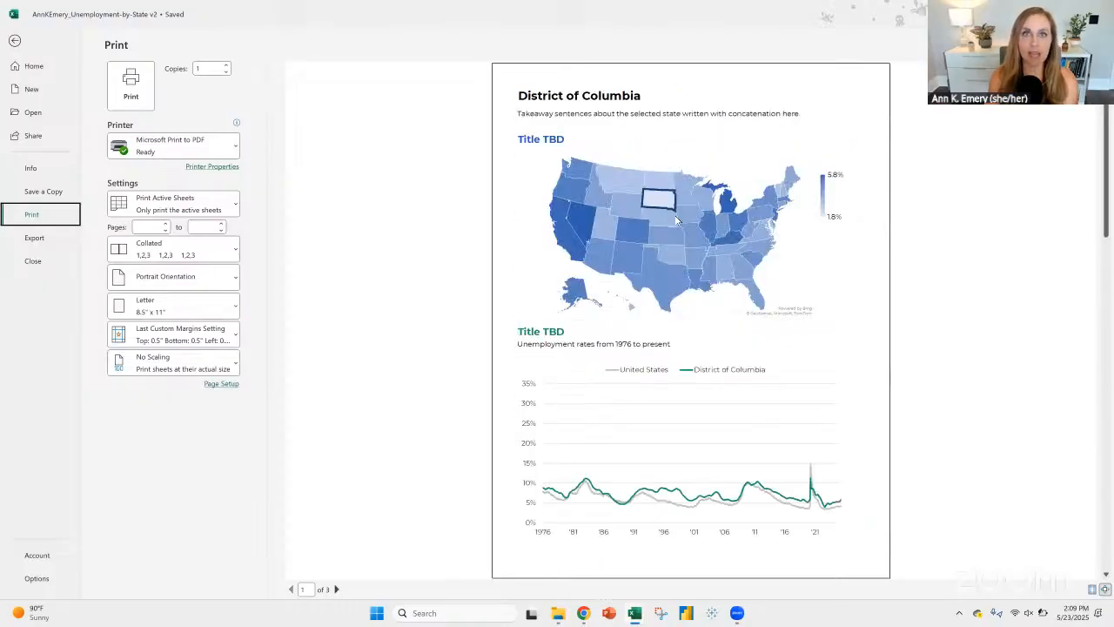